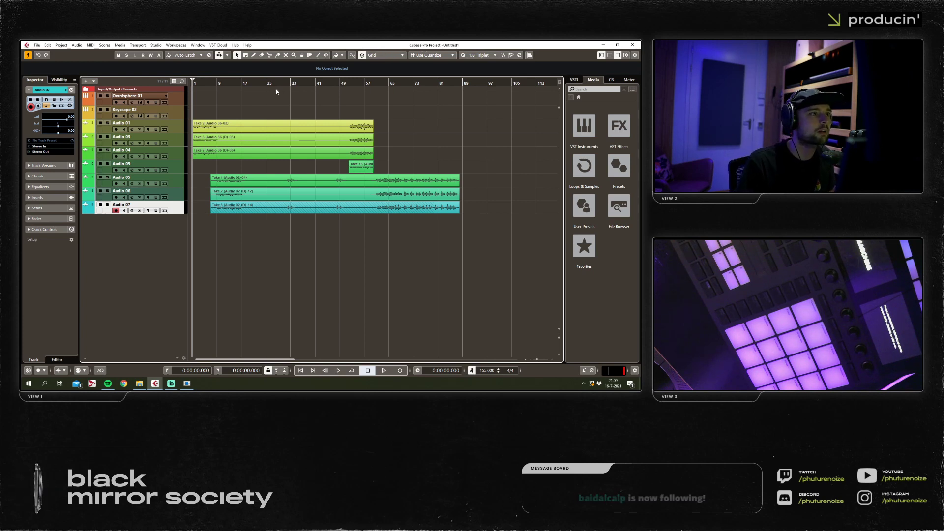
Open the MixConsole and hide the Meter Bridge in its window layout.
key("h")
key("h")
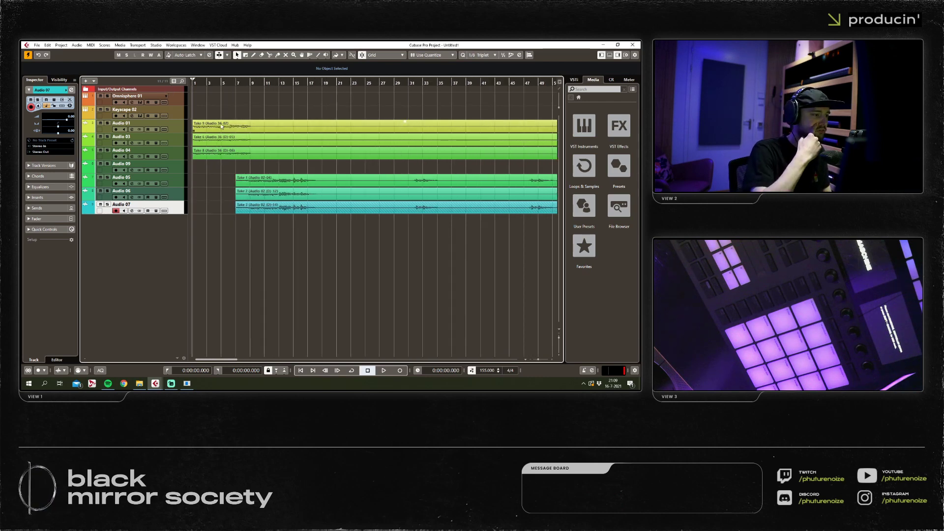
key("F3")
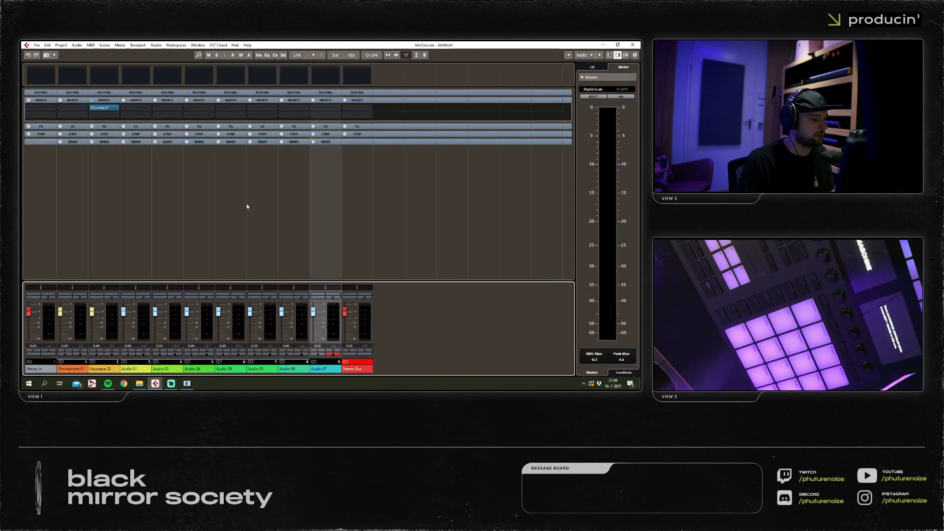
left_click(634, 55)
left_click(600, 55)
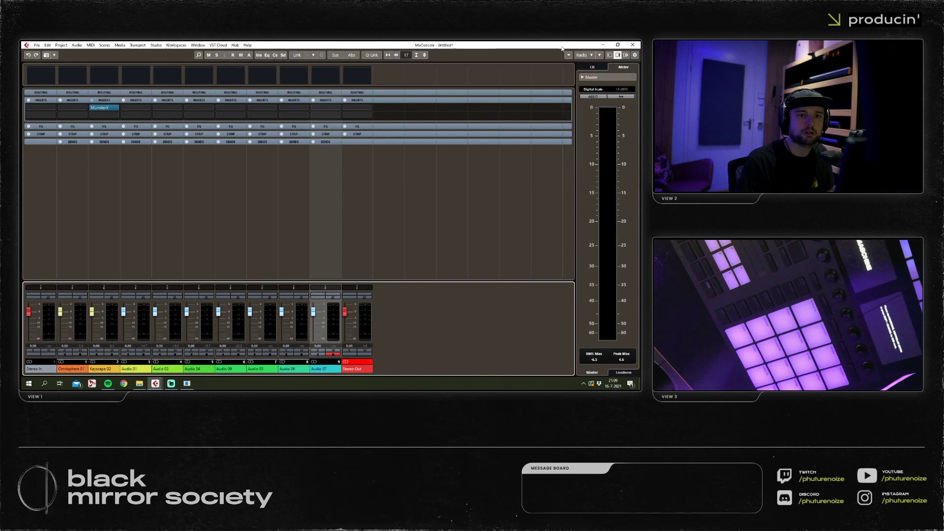
left_click(625, 57)
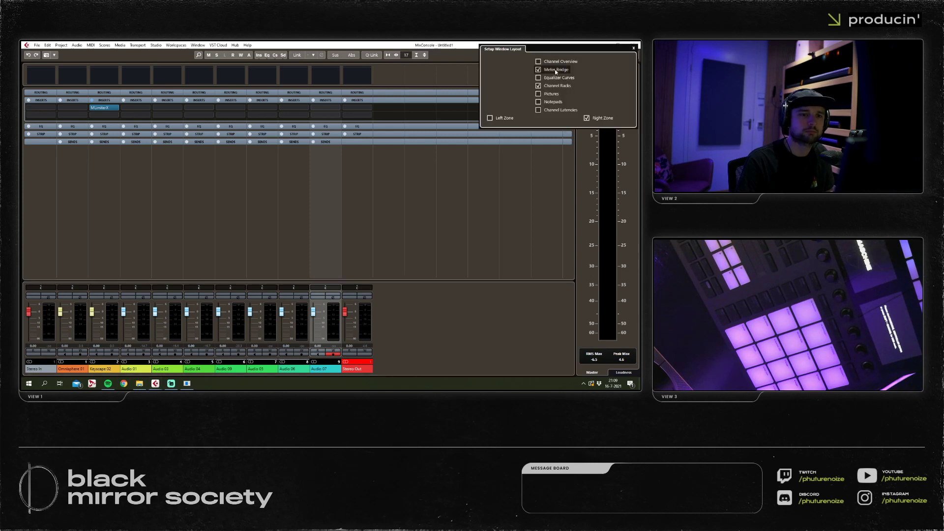
left_click(547, 93)
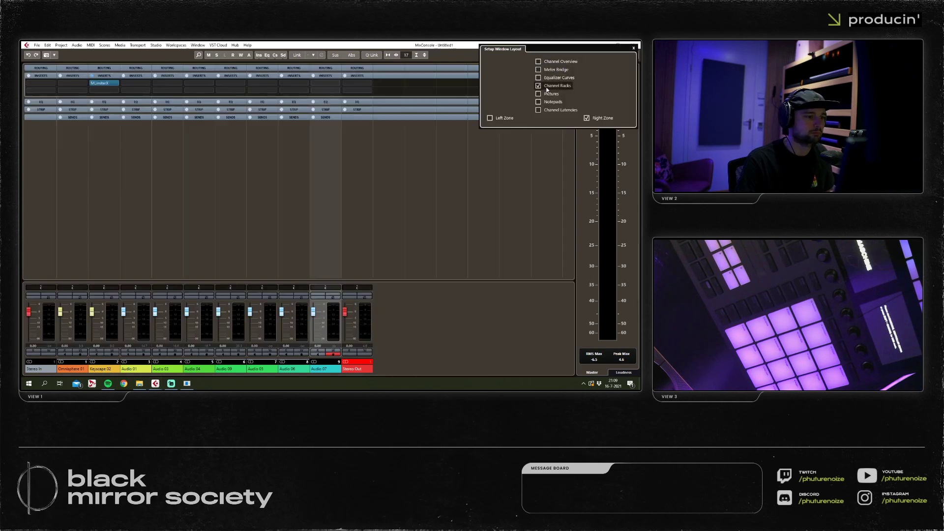
left_click(533, 314)
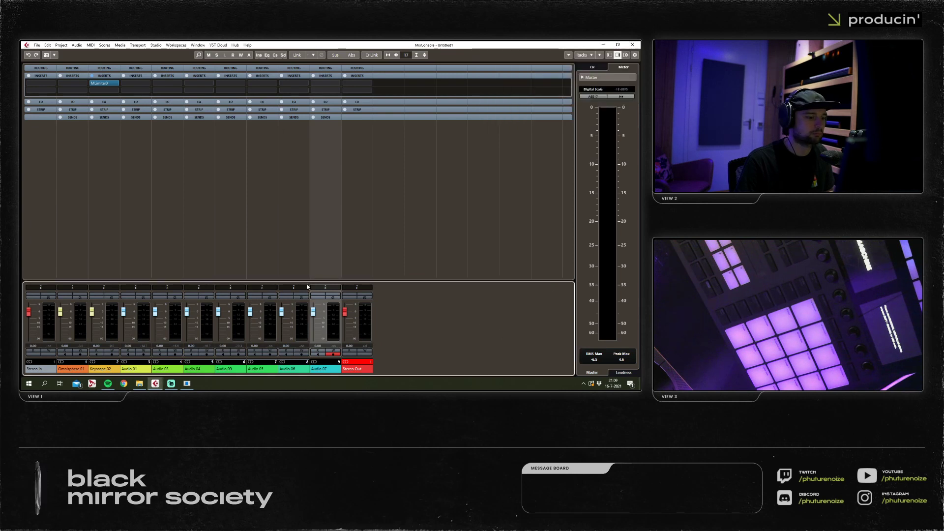
Enlarge the MixConsole's fader section, narrow the channel strips, and return to the project window.
left_click_drag(307, 282, 315, 251)
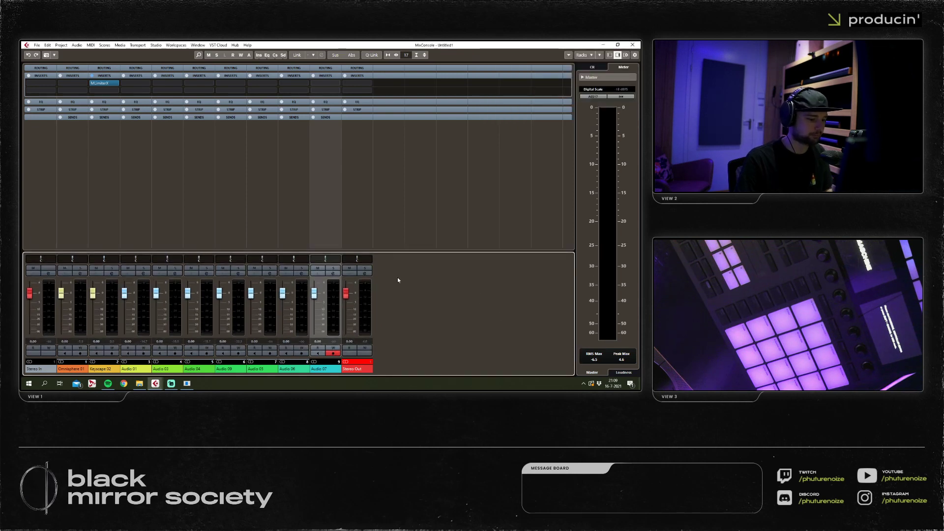
scroll(397, 277, "down", 3)
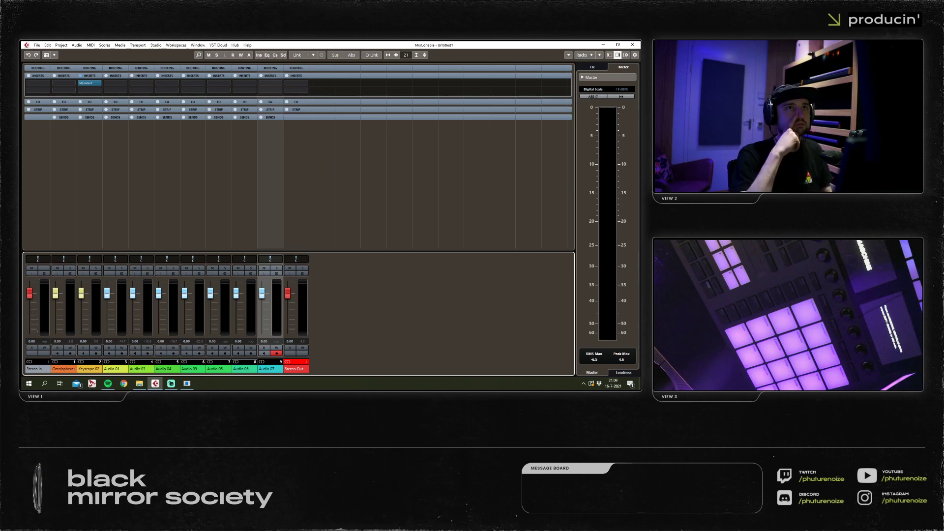
left_click(633, 45)
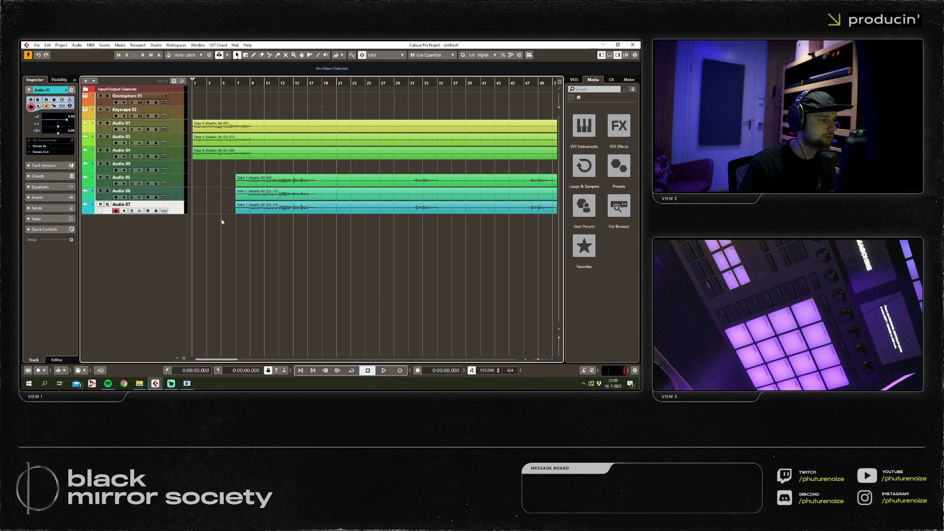
Solo the Audio 01 track and play it briefly from the project start.
key("g")
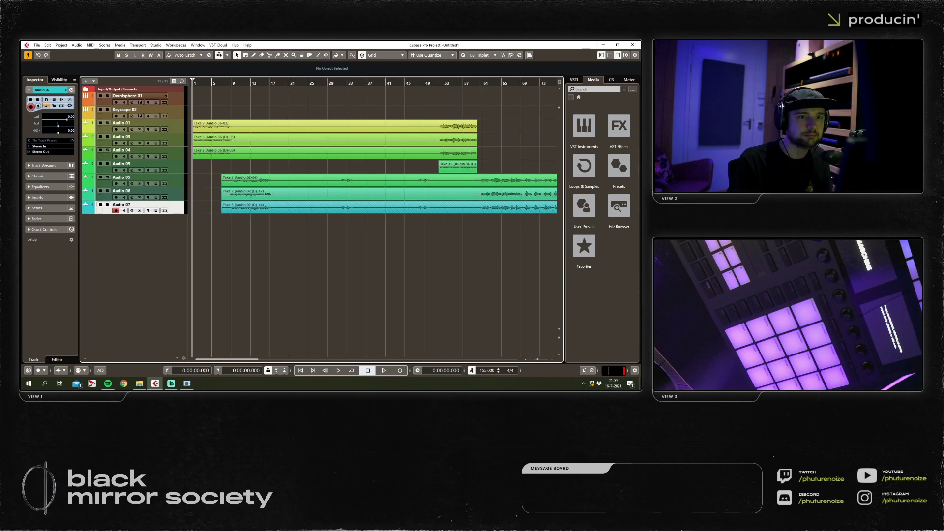
key("alt+Tab")
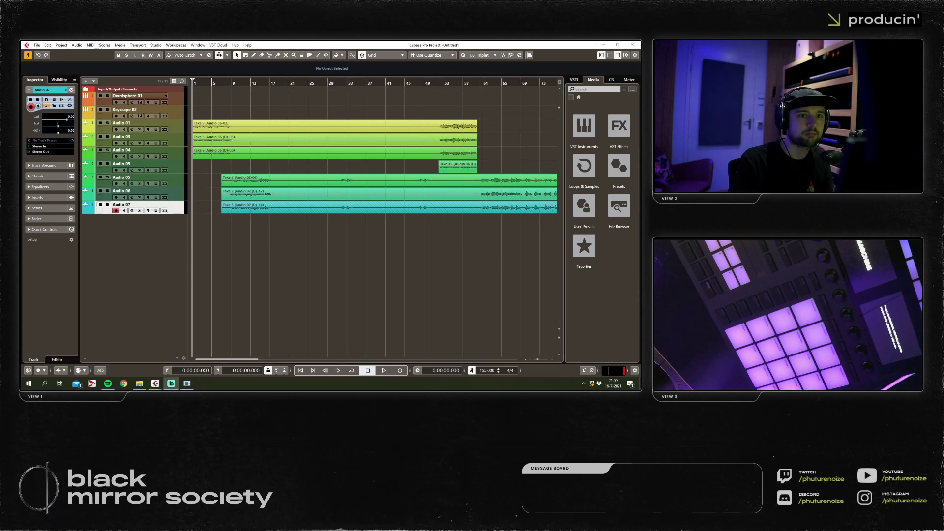
left_click(341, 279)
key("h")
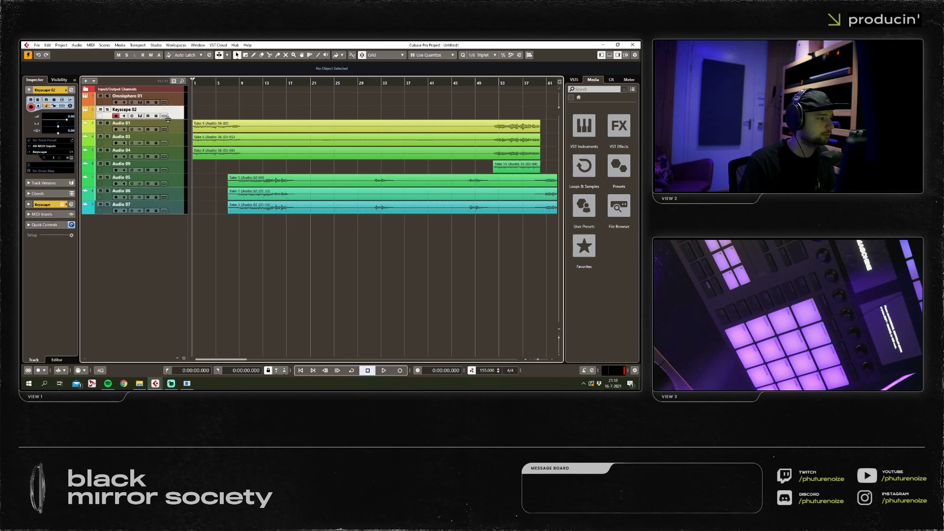
left_click(107, 123)
key("space")
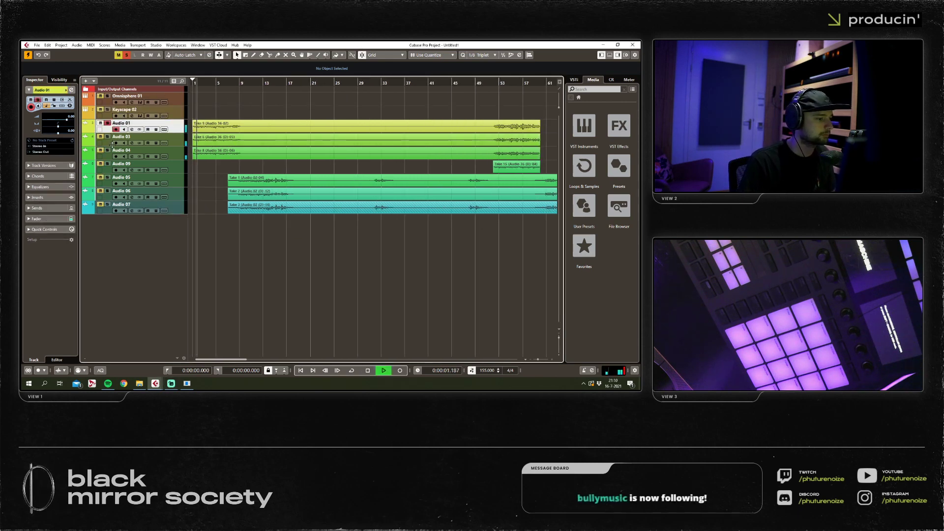
key("space")
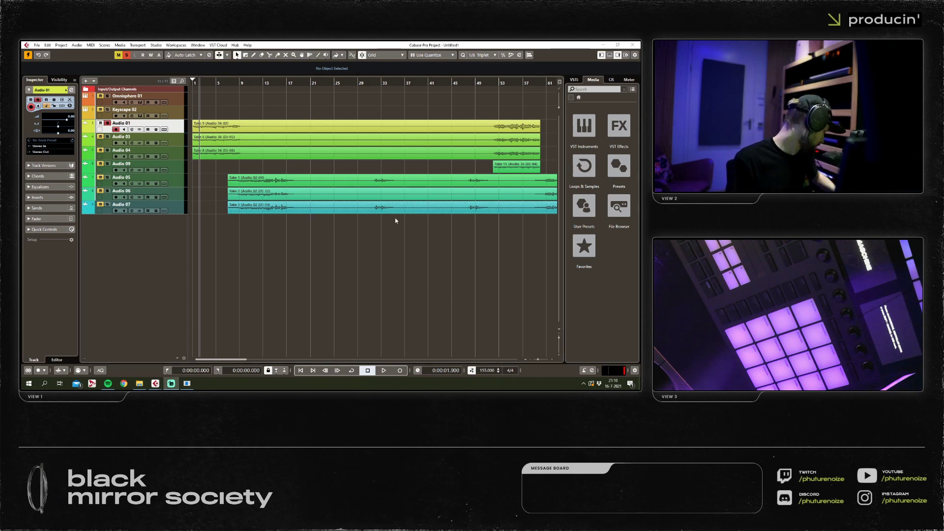
Return the playhead to the project start and clear the solo on Audio 01.
left_click(293, 122)
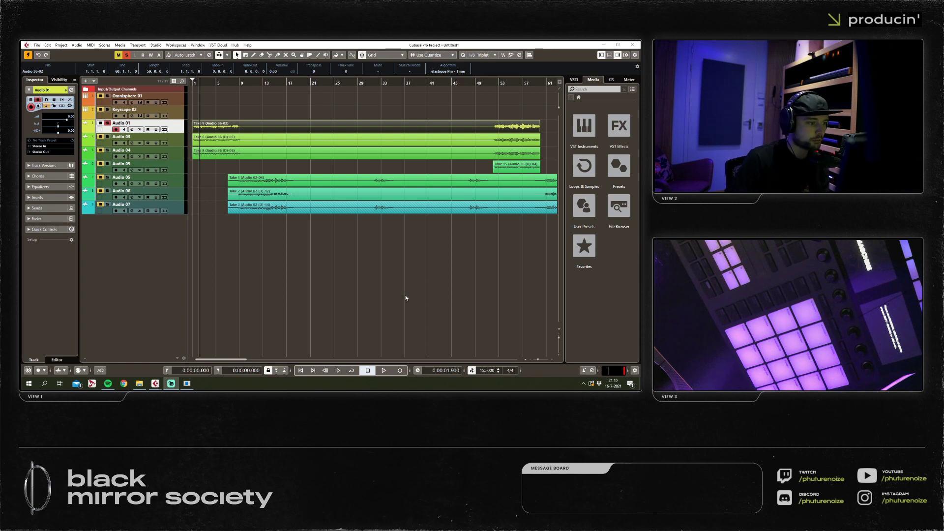
left_click(192, 95)
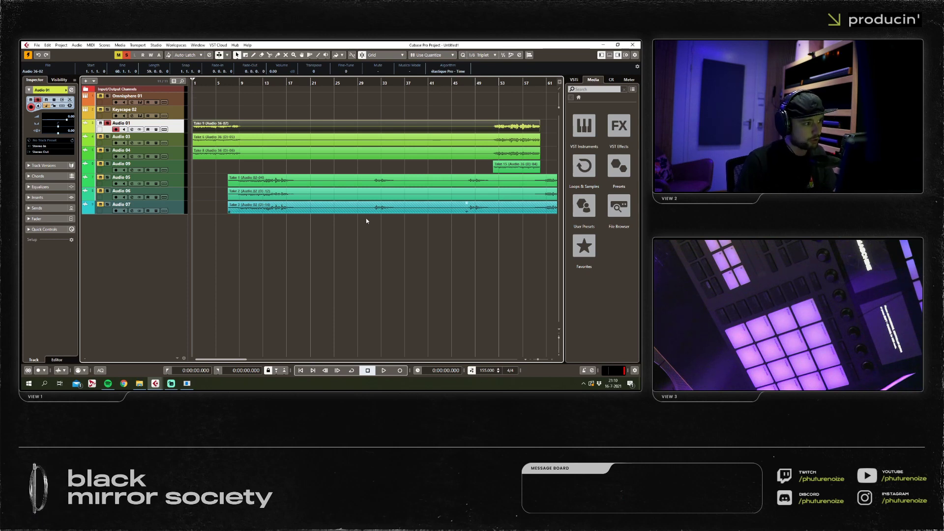
left_click(126, 54)
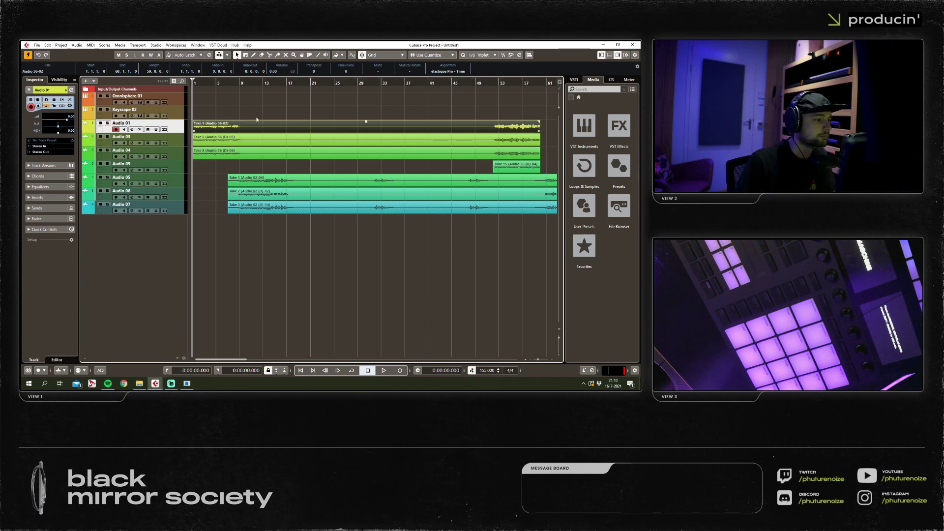
key("F3")
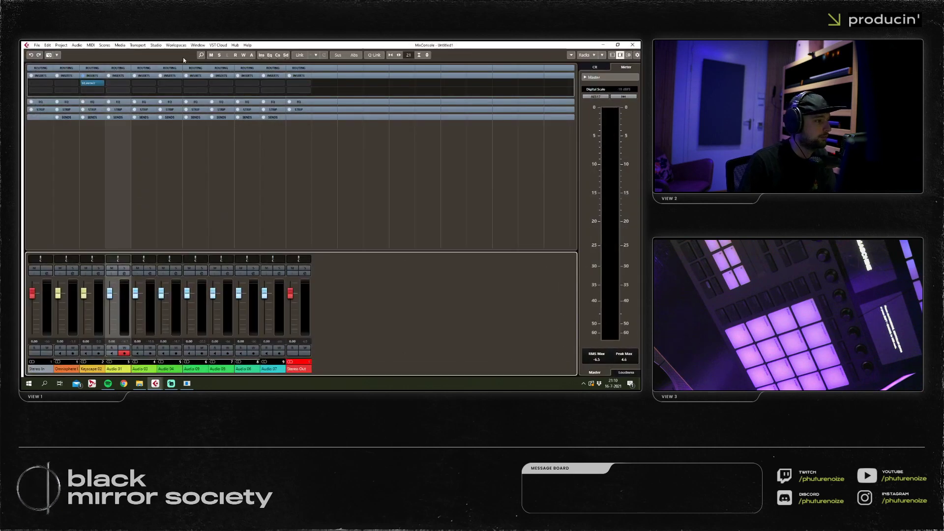
double_click(300, 45)
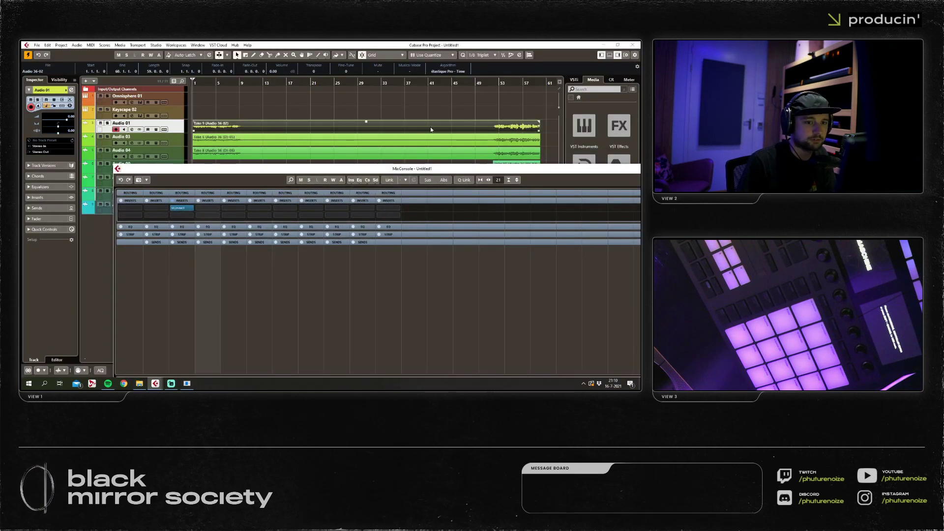
key("F3")
Split the Take 9 clip on the Audio 01 track at bar 9.
left_click_drag(222, 110, 163, 81)
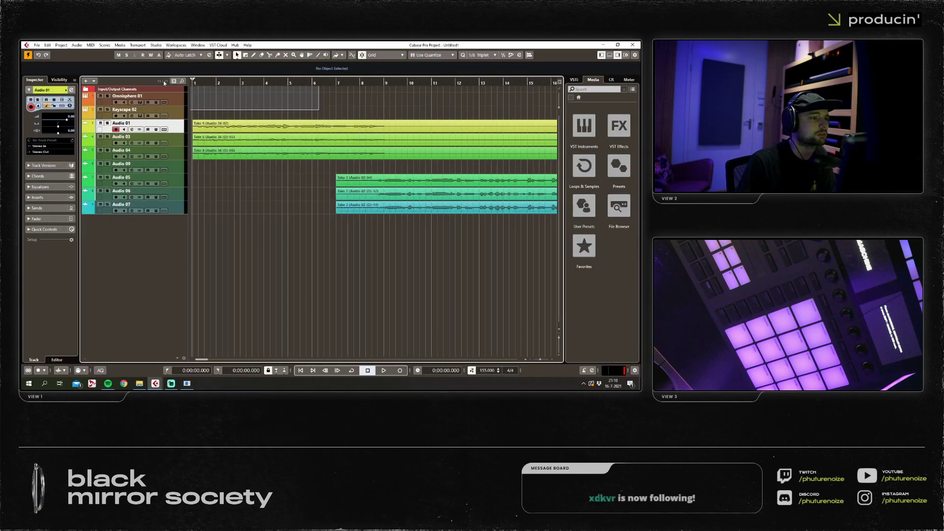
key("3")
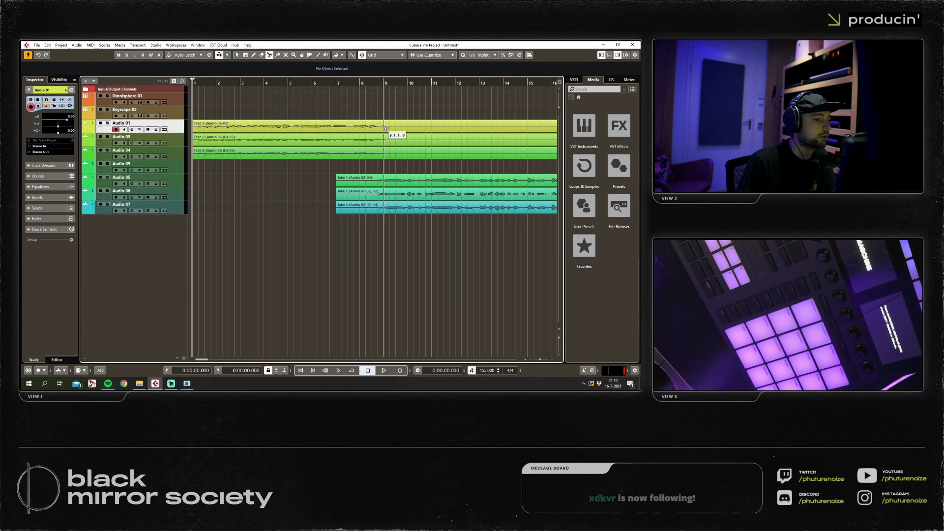
left_click(385, 128)
Set the locators around the first eight-bar clip on Audio 01 and turn on cycle playback.
key("1")
left_click(351, 128)
key("p")
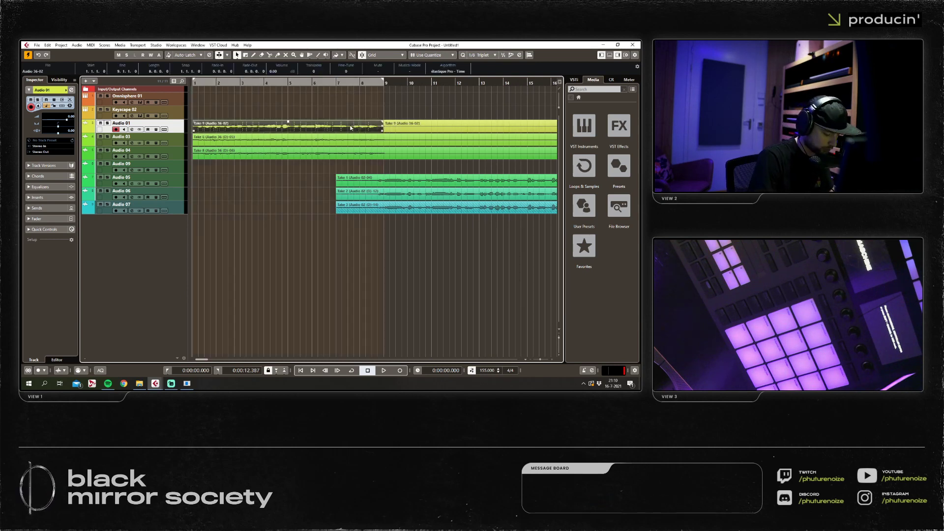
left_click(251, 83)
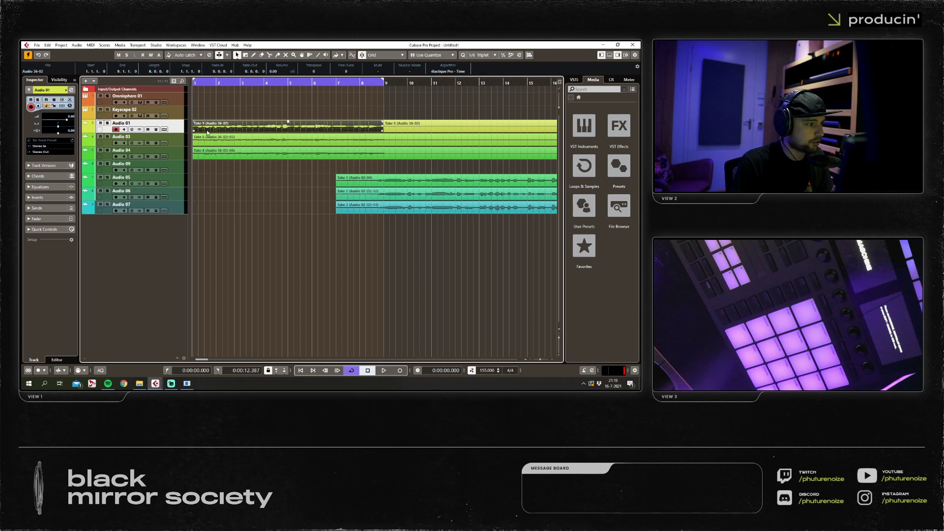
Solo the Audio 01 track and play the looped eight-bar section.
left_click(108, 123)
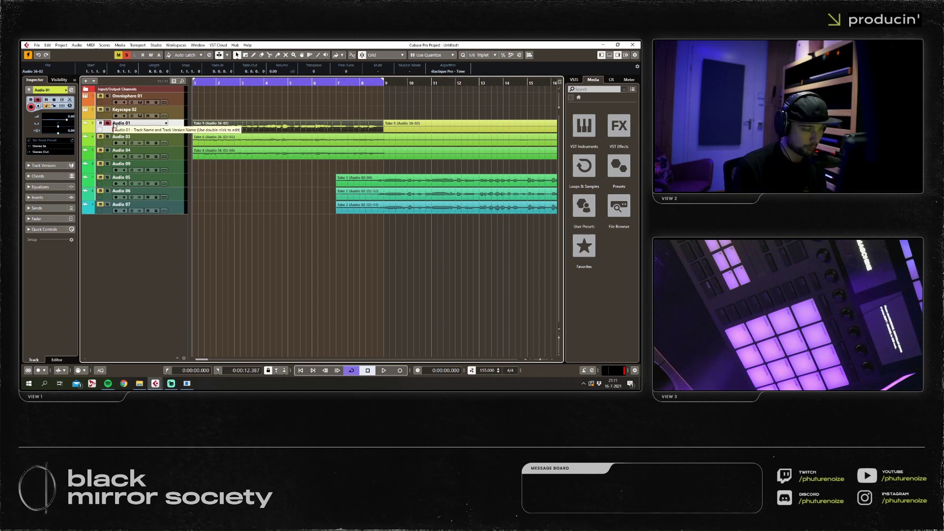
key("space")
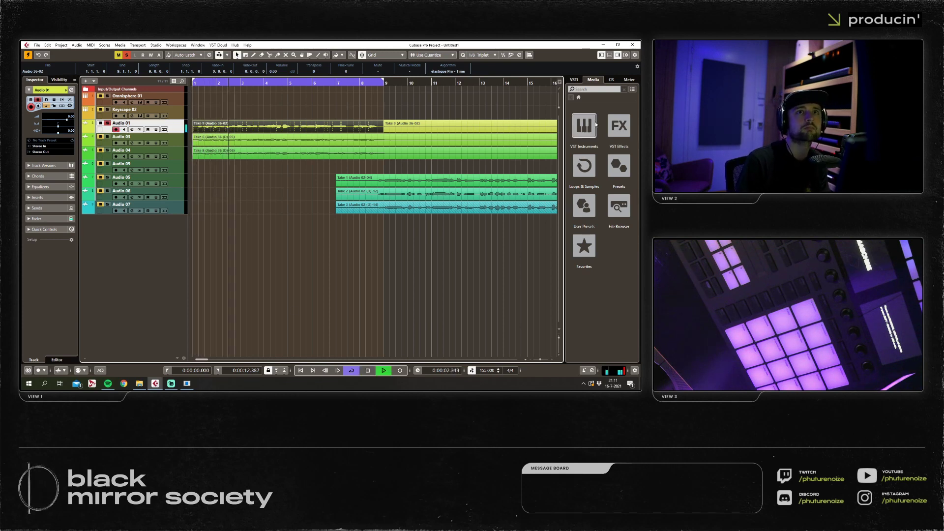
left_click(226, 235)
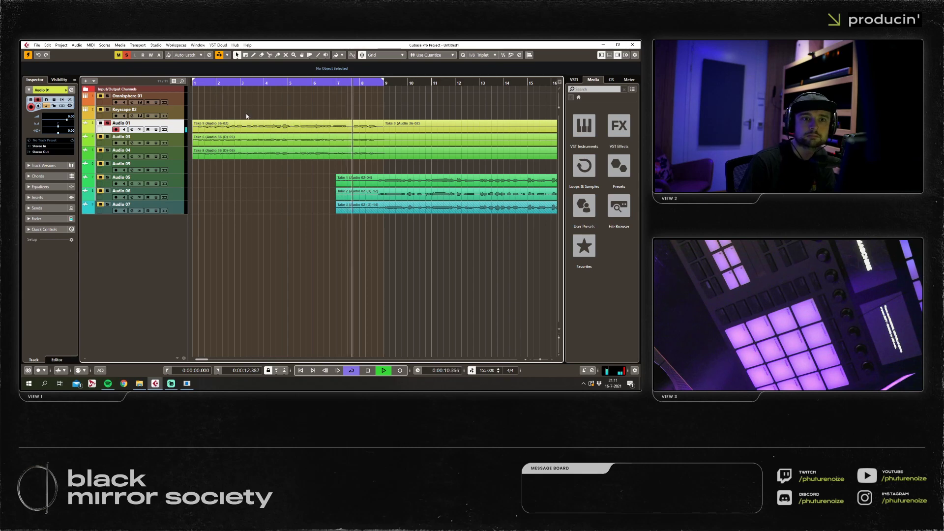
key("F3")
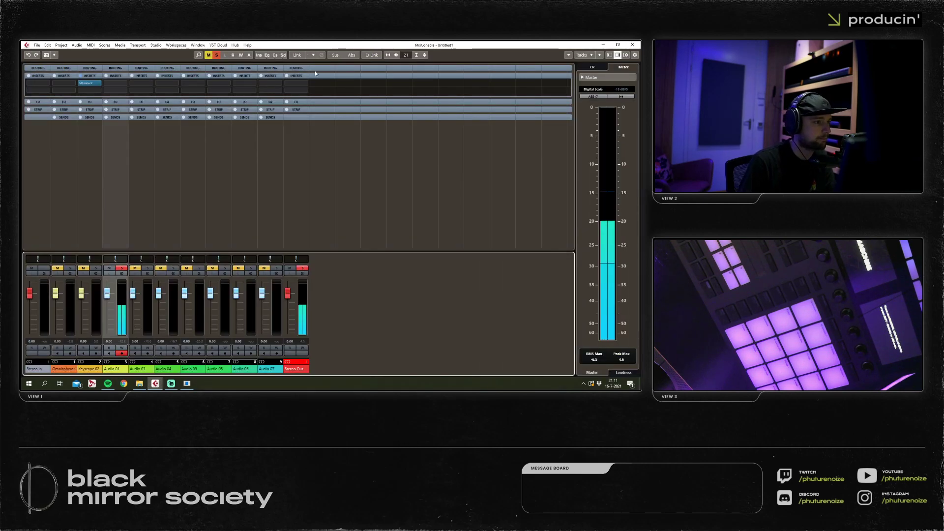
left_click_drag(344, 45, 631, 43)
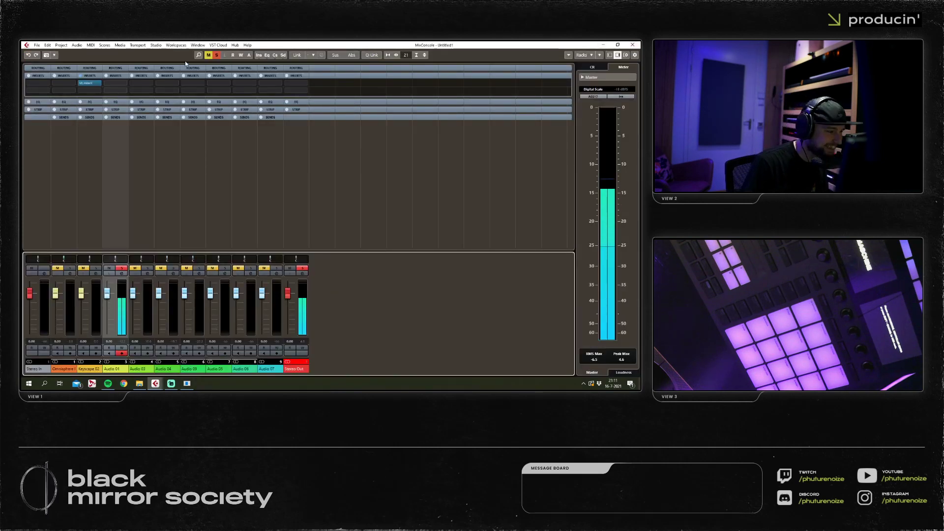
left_click(112, 83)
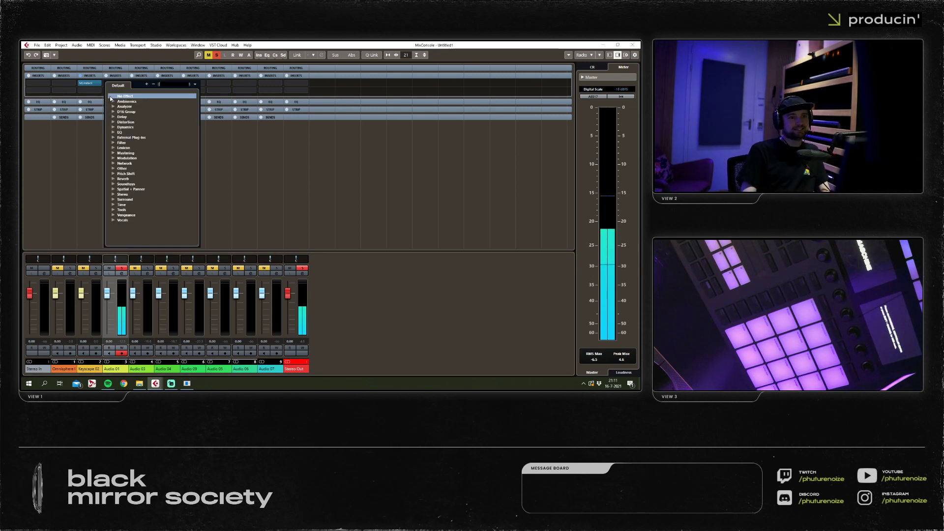
left_click(480, 351)
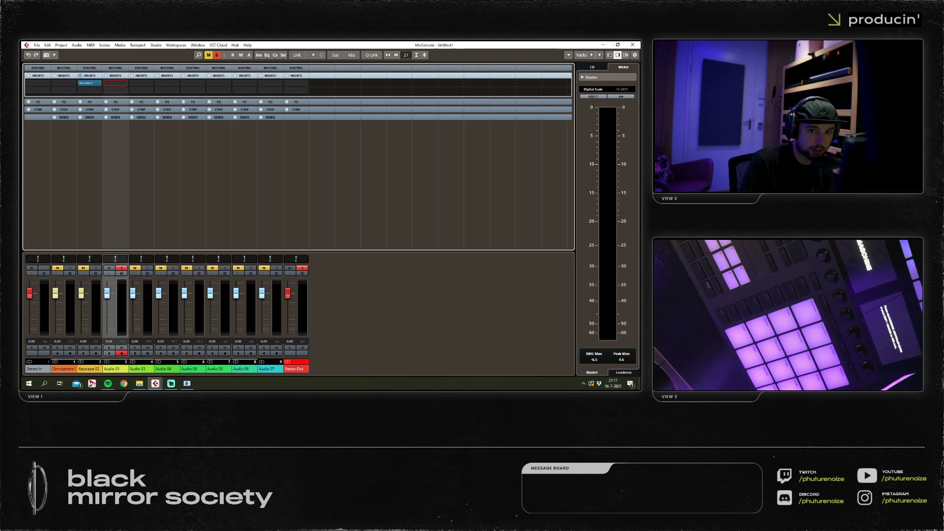
left_click(632, 45)
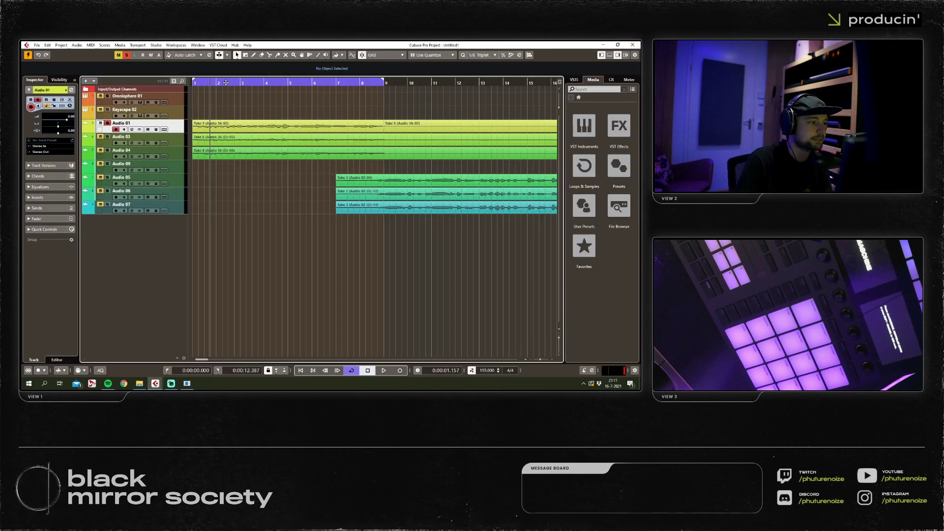
Open the MixConsole and insert FabFilter Pro-Q 2 in the first insert slot of the Audio 01 channel.
key("Home")
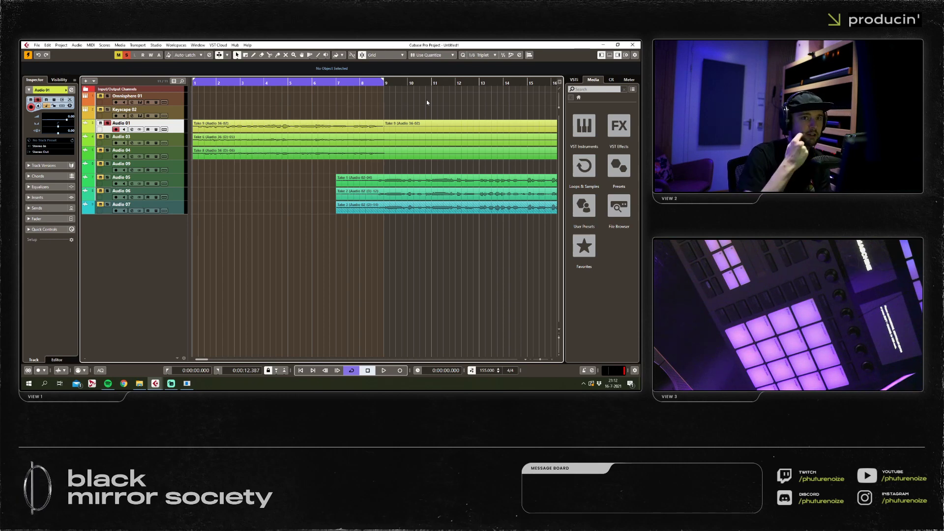
key("F3")
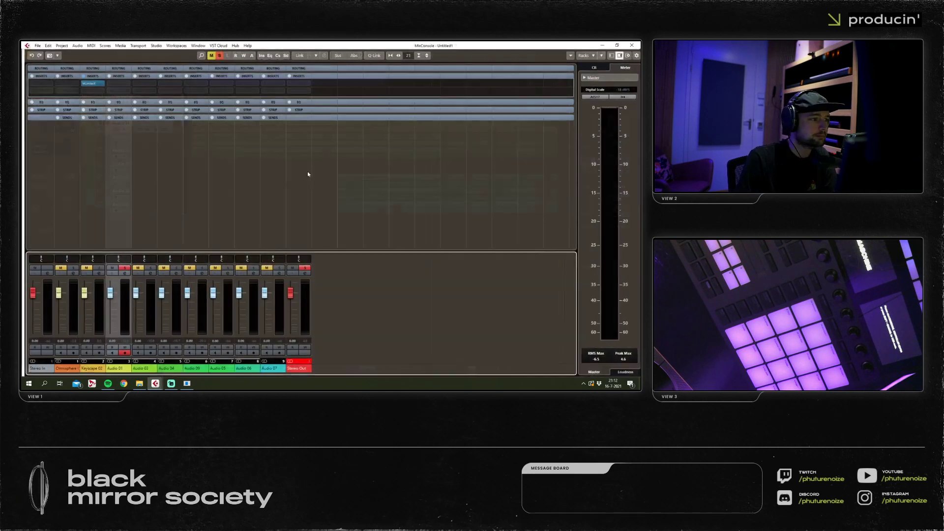
left_click_drag(421, 45, 422, 84)
double_click(422, 81)
left_click(108, 84)
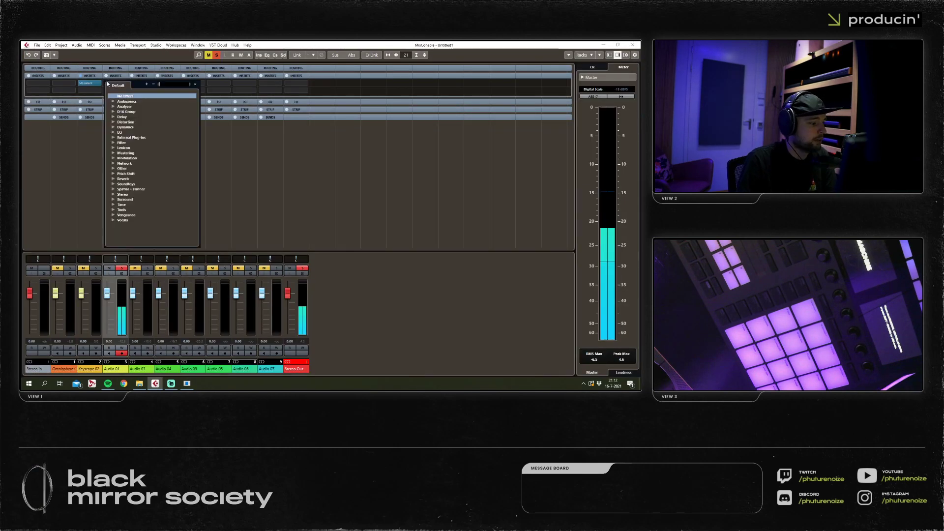
type("pro")
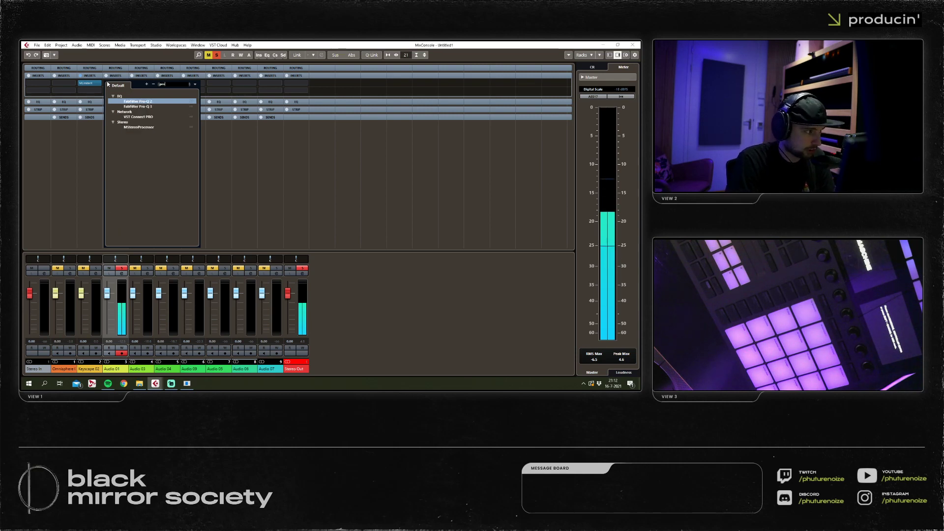
key("Return")
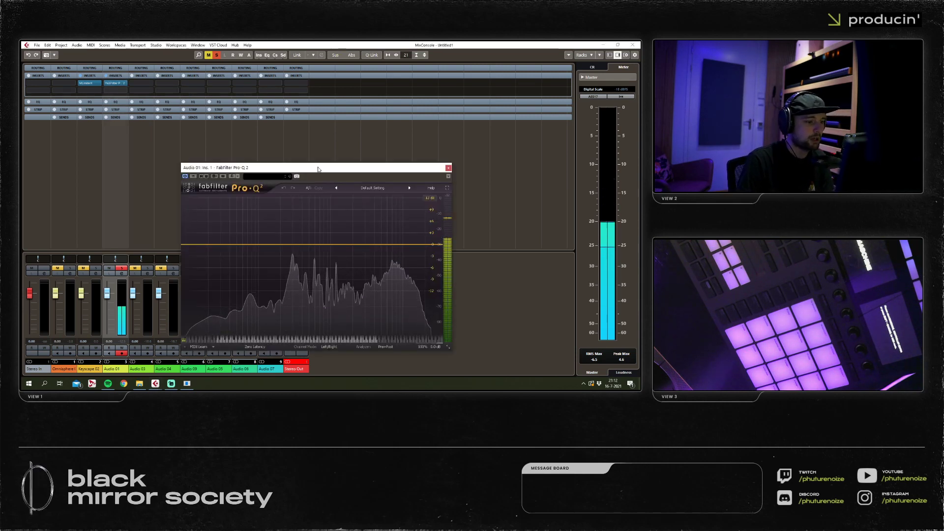
left_click_drag(275, 167, 307, 141)
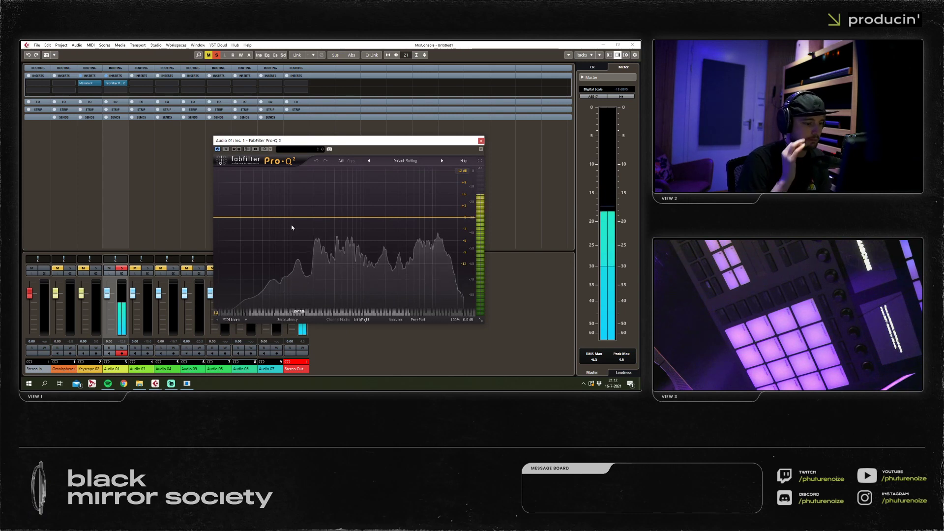
Stop playback, add a low-cut band at about 125 Hz in the Audio 01 equalizer and close its window.
key("space")
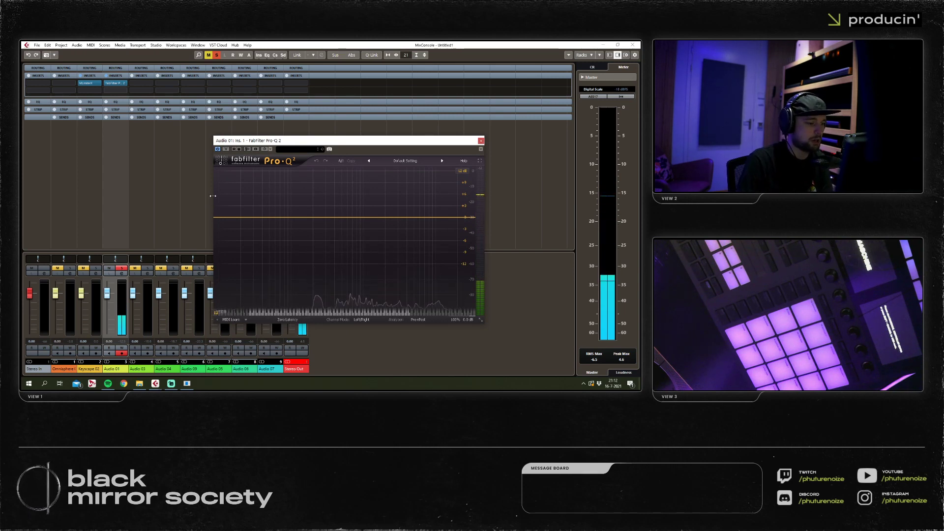
left_click_drag(218, 220, 298, 218)
left_click(299, 217, "alt+shift")
left_click(299, 216, "alt+shift")
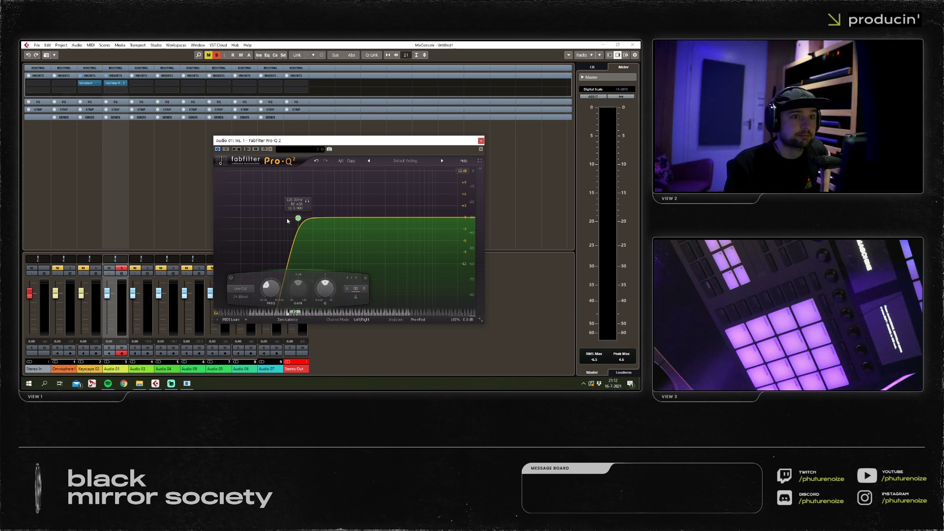
left_click(481, 140)
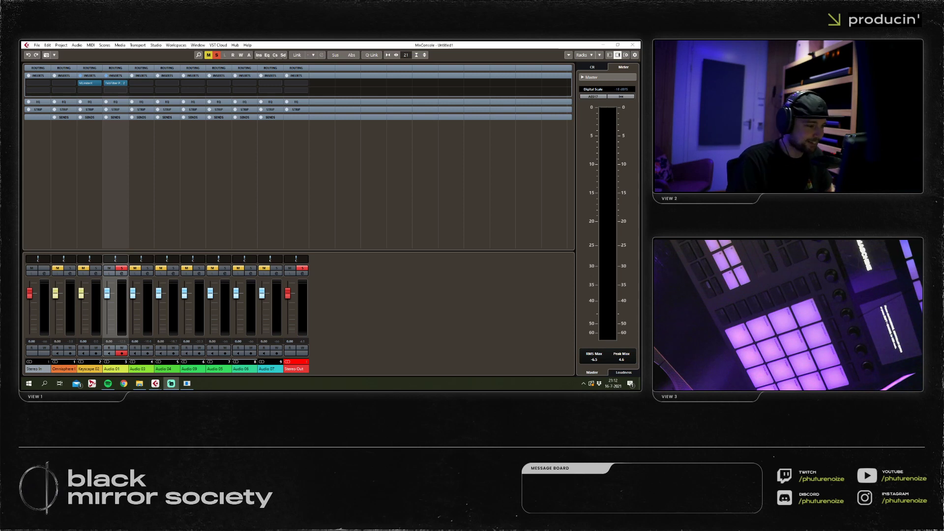
Reopen the Audio 01 equalizer, steepen the low cut and lower its frequency to slightly above 100 Hz.
left_click(115, 83)
left_click(115, 83)
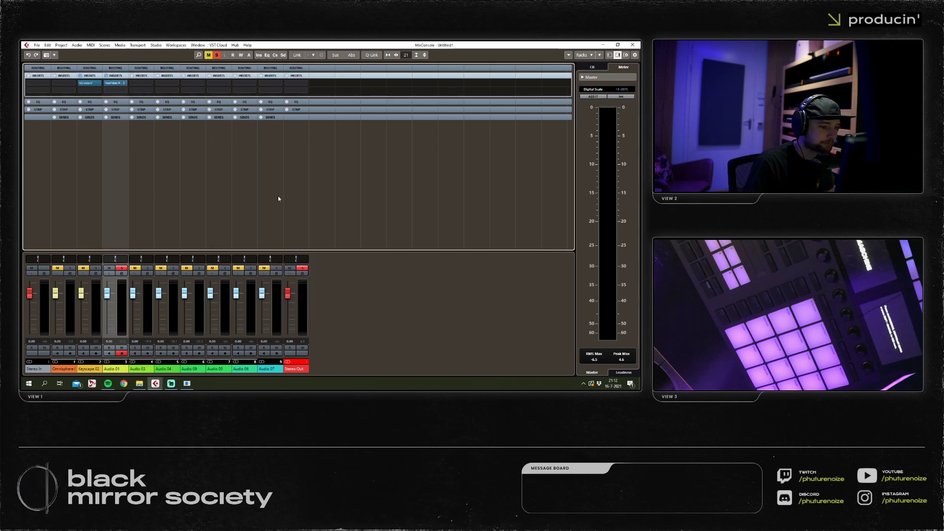
left_click(112, 85)
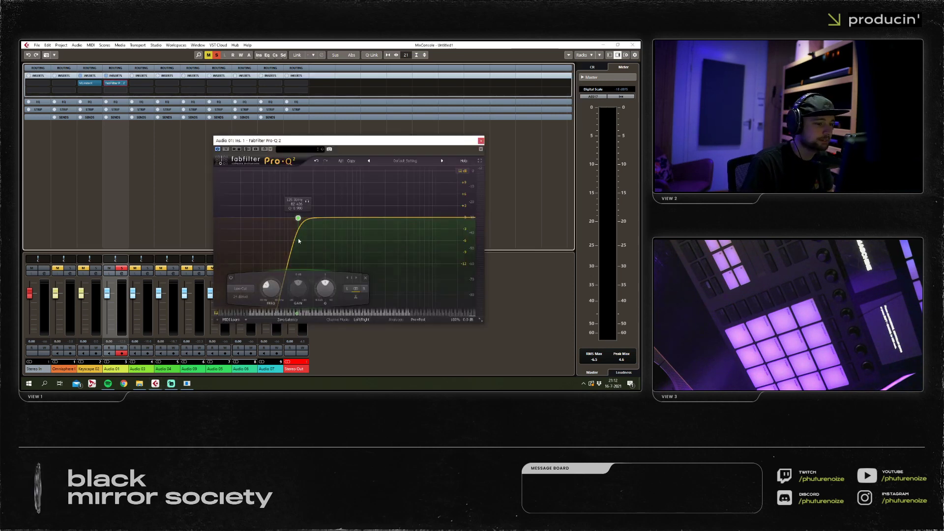
left_click_drag(309, 222, 305, 221)
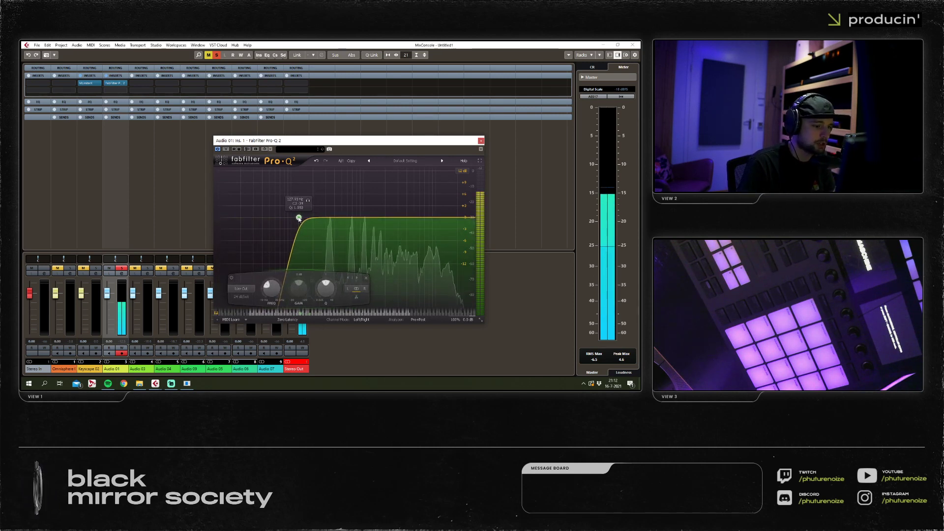
left_click_drag(307, 217, 296, 218)
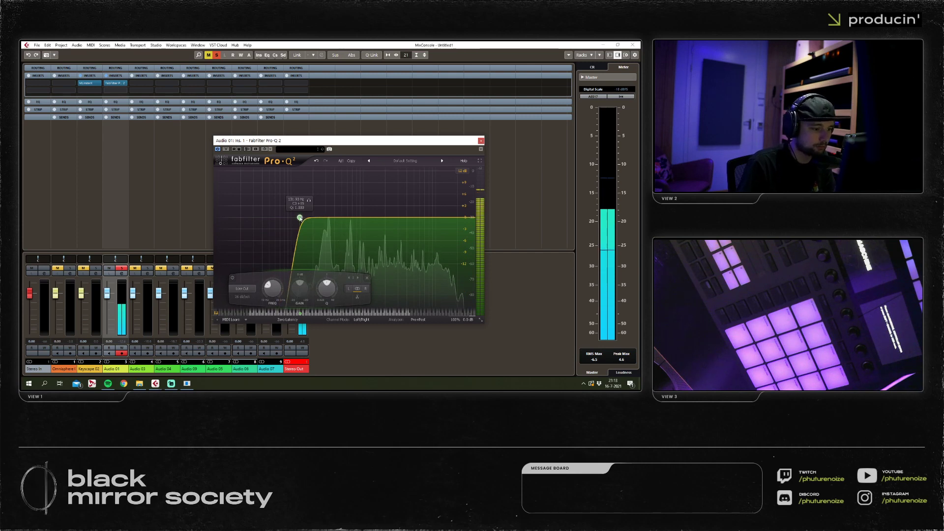
scroll(295, 219, "up", 3)
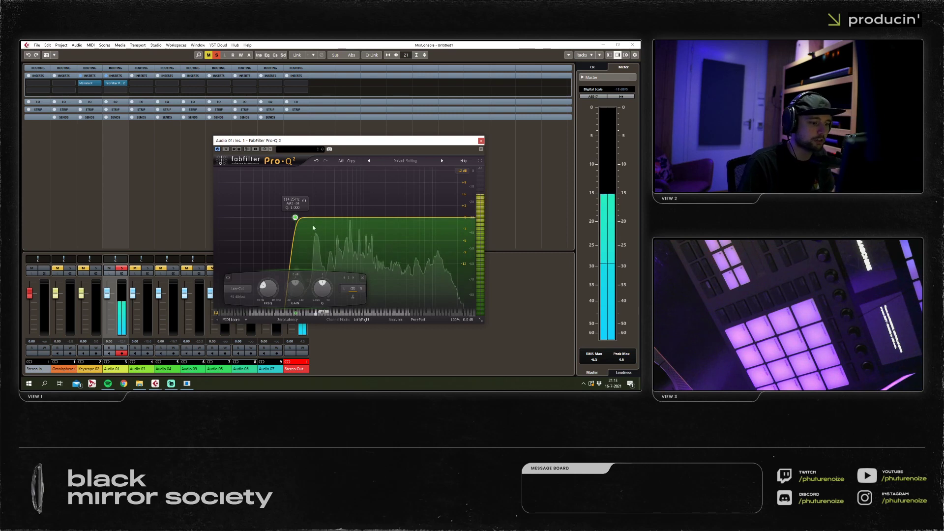
left_click_drag(298, 219, 294, 220)
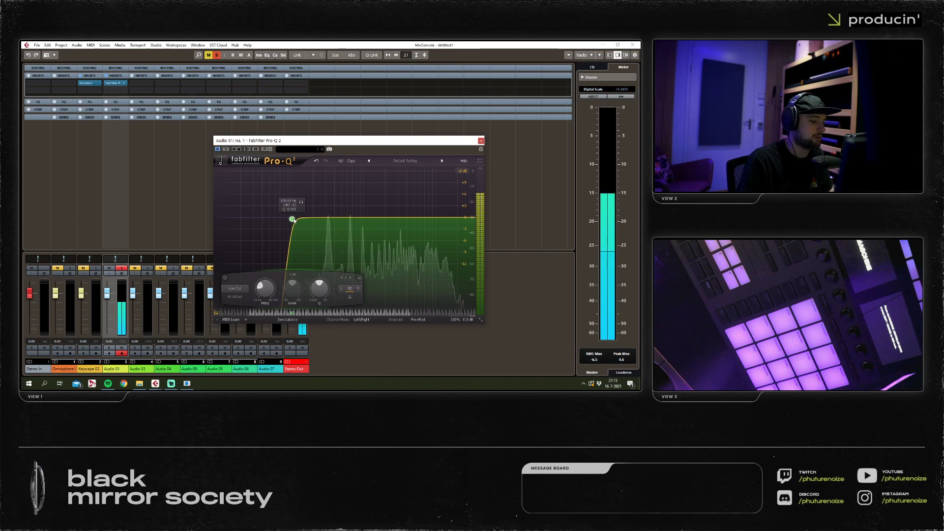
left_click_drag(335, 141, 271, 107)
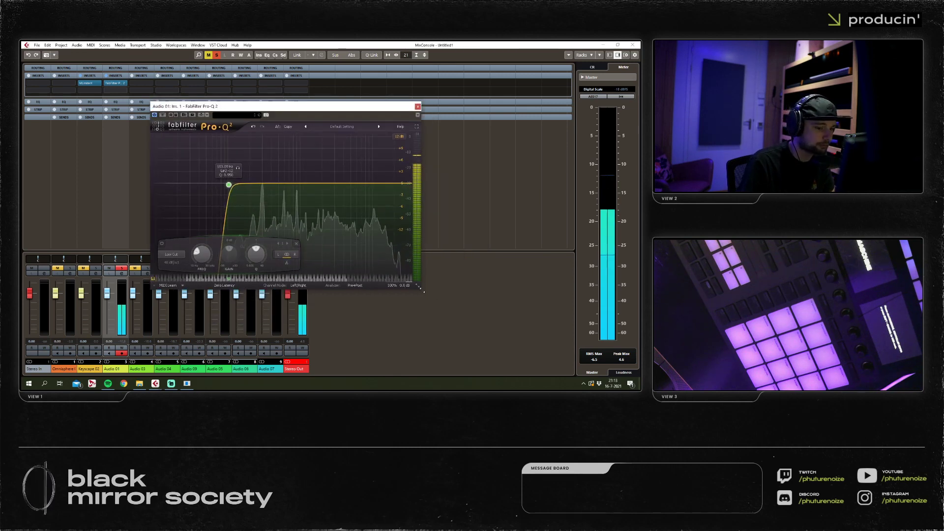
mouse_move(228, 188)
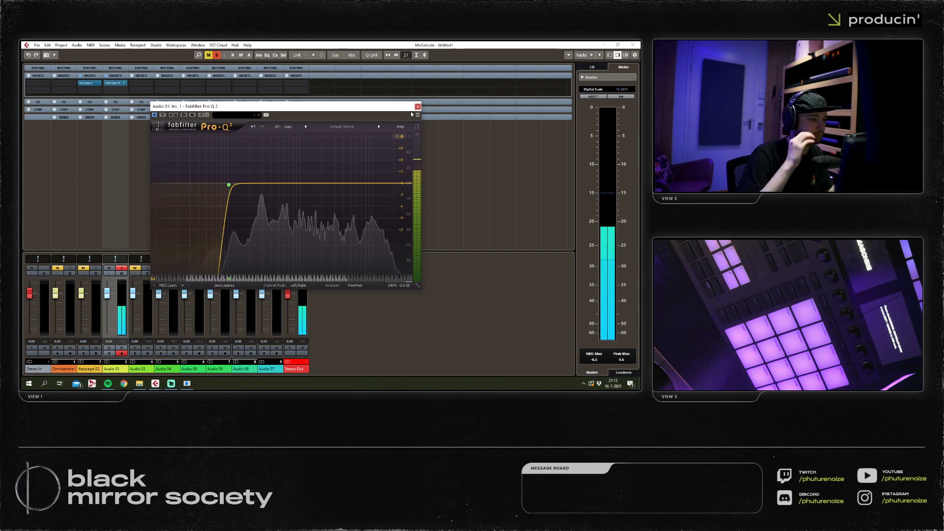
left_click(268, 188)
left_click_drag(269, 192, 263, 197)
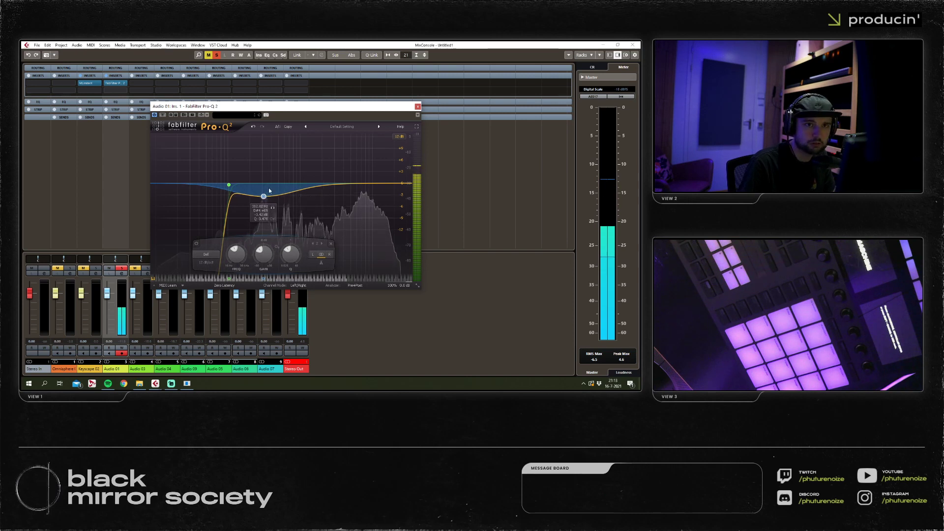
left_click(331, 243)
Add a low-shelf band that cuts the lows and low mids by about 3 dB, keeping the low cut slightly above 100 Hz.
left_click(229, 184)
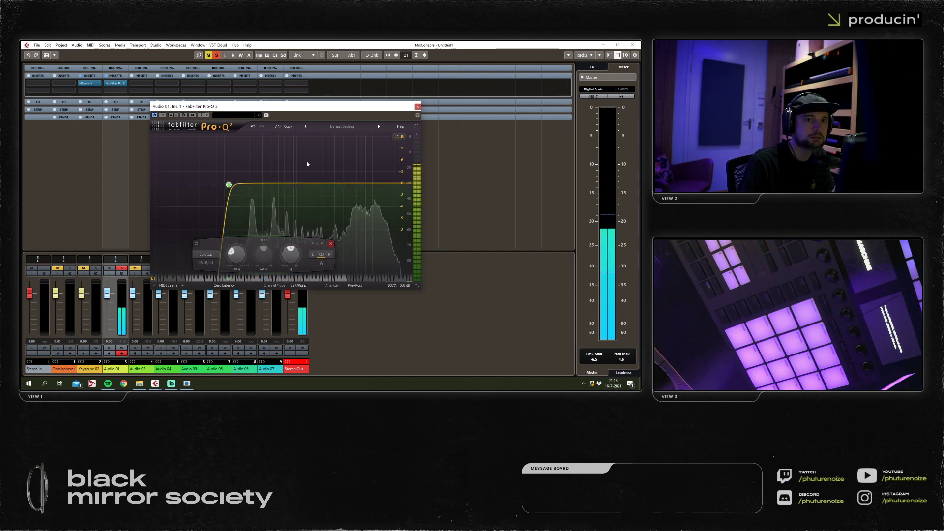
left_click_drag(228, 183, 189, 187)
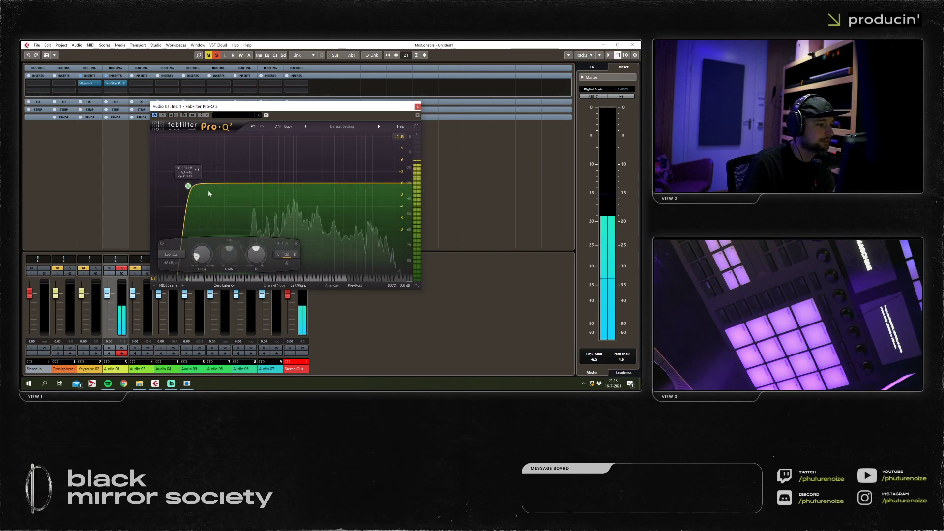
double_click(213, 192)
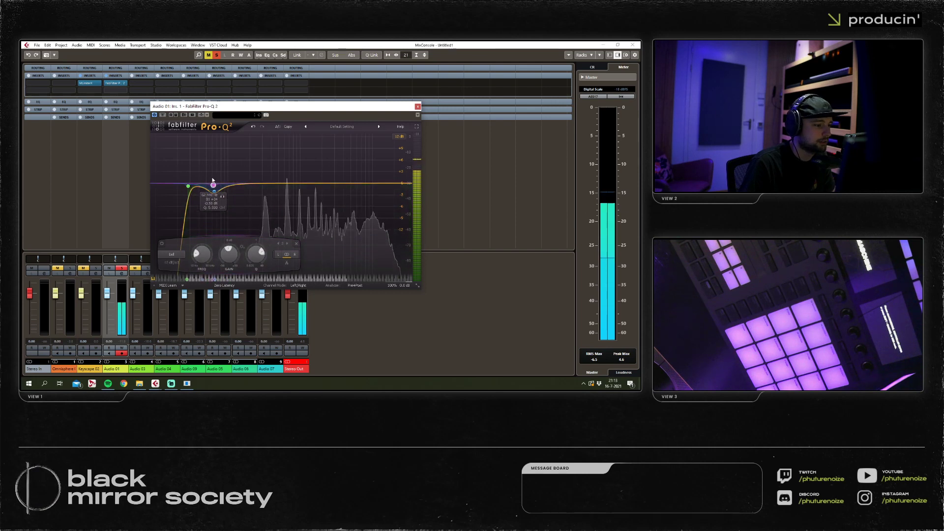
left_click_drag(216, 195, 219, 195)
left_click(171, 254)
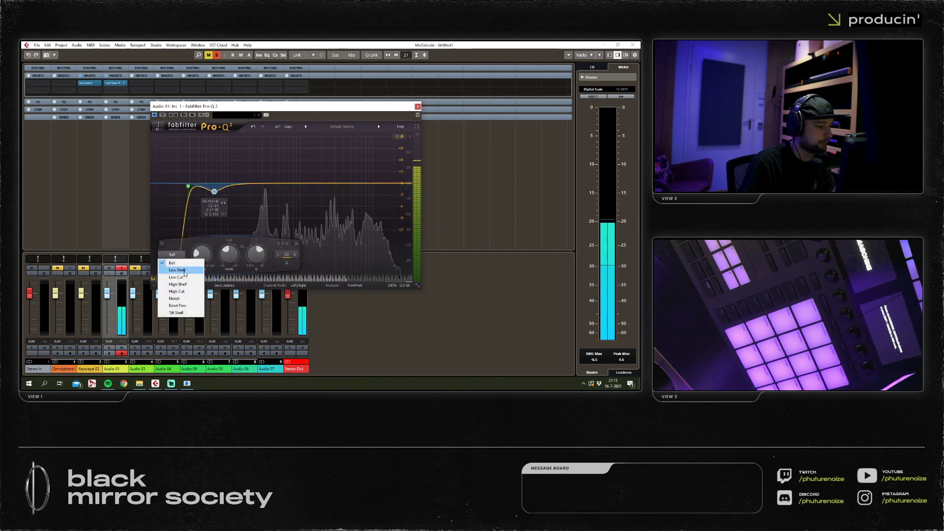
left_click(173, 262)
left_click_drag(214, 188, 286, 192)
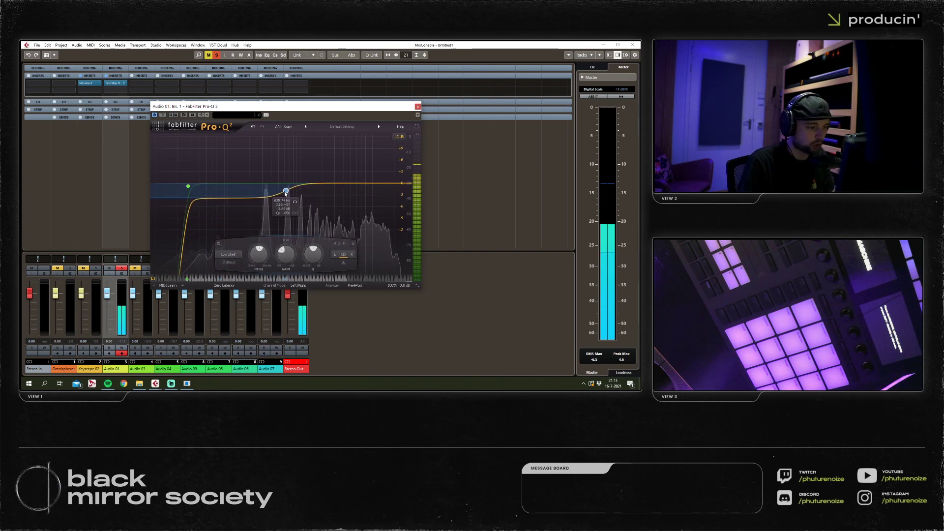
left_click_drag(188, 186, 283, 190)
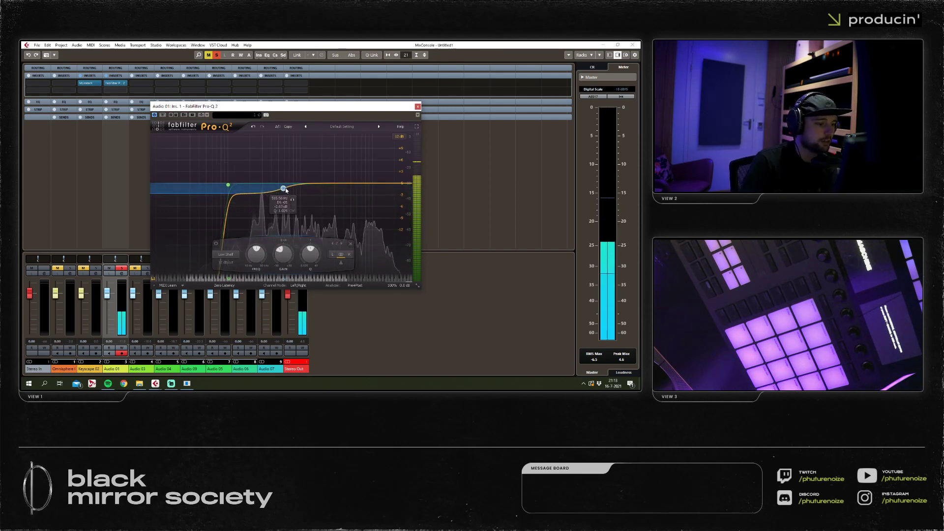
Add a bell band that cuts about 3 dB in the upper mids, around 2.4 kHz, and resume playback.
left_click_drag(284, 190, 328, 201)
double_click(328, 196)
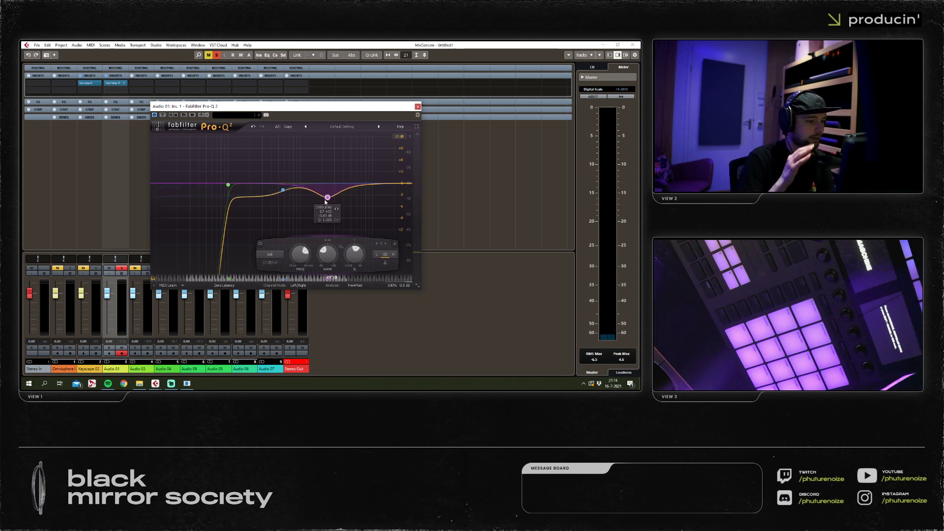
left_click_drag(327, 201, 328, 198)
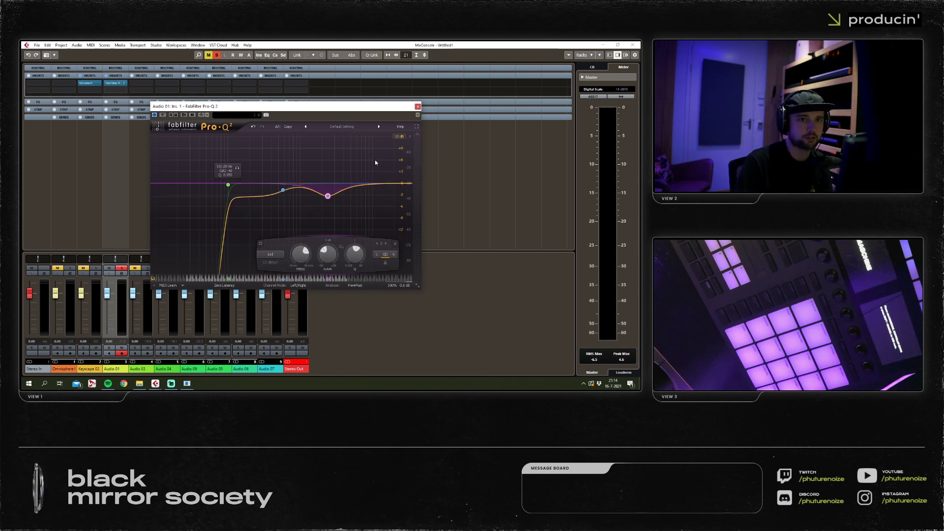
key("space")
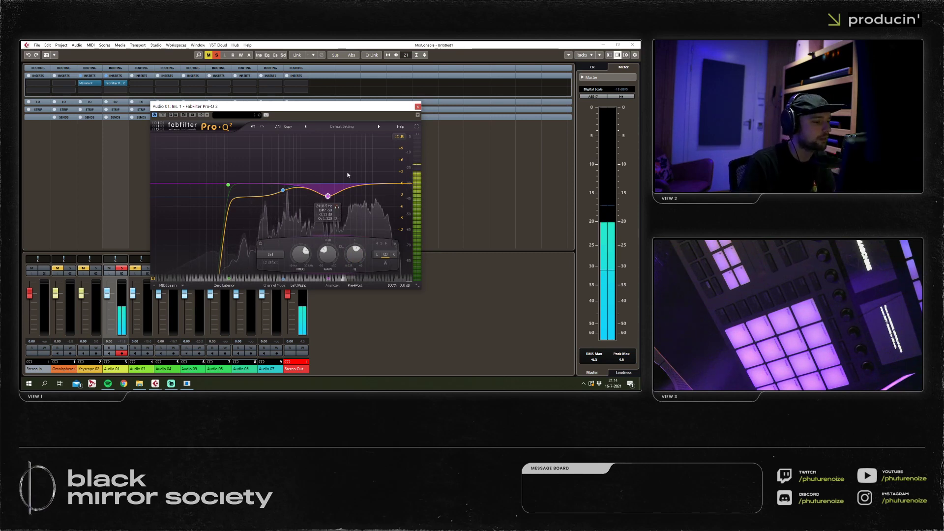
Insert RVox Stereo in the second insert slot of Audio 01 and set its compression to -12.0.
left_click(115, 90)
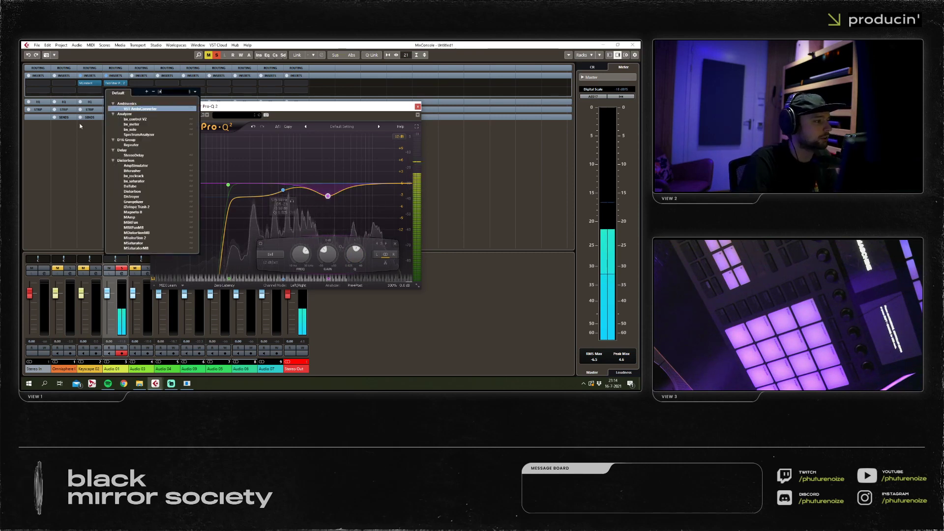
type("rvox")
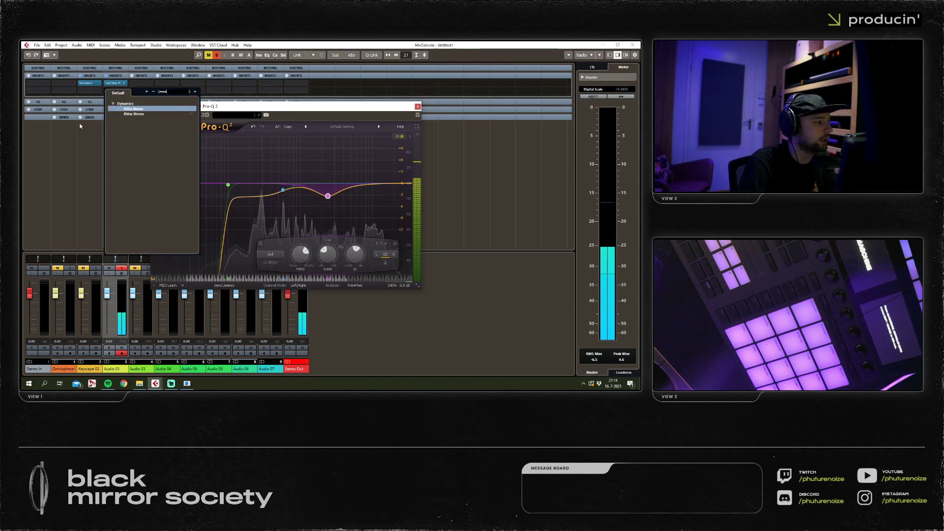
left_click(126, 114)
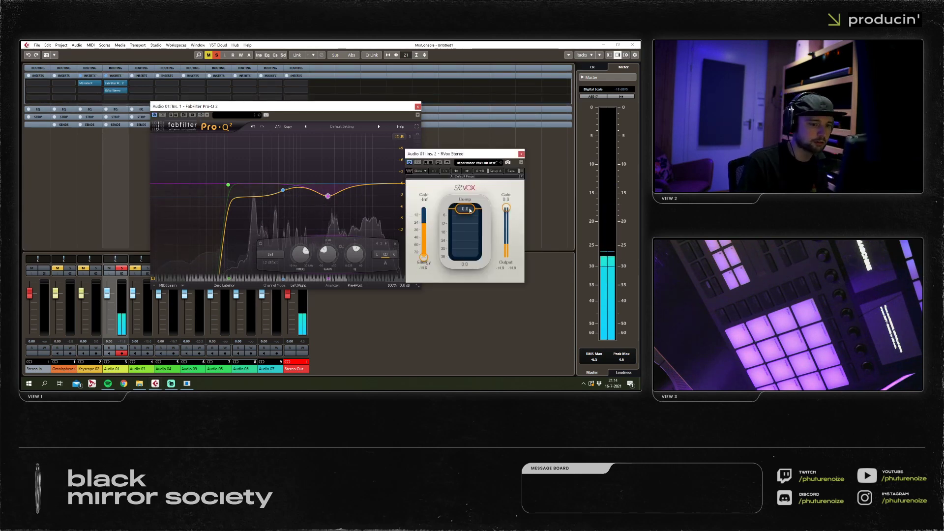
left_click_drag(469, 210, 465, 224)
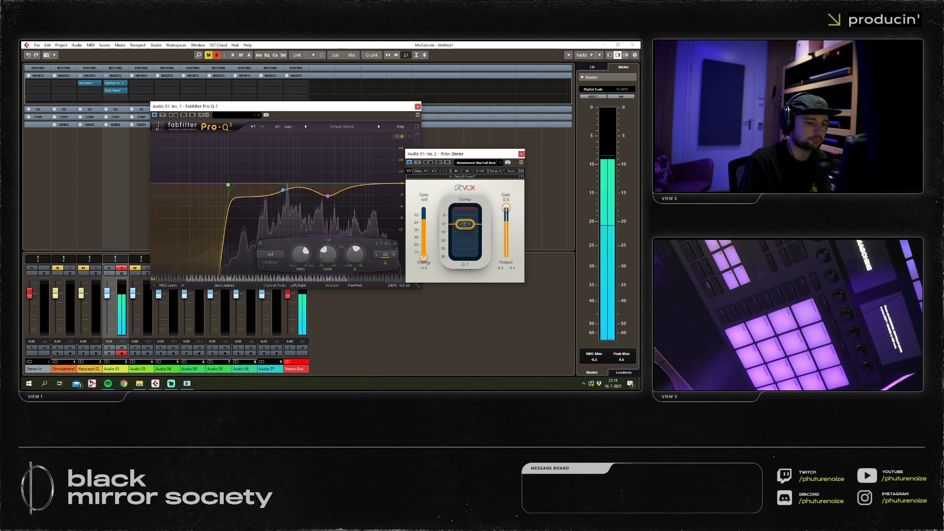
left_click(328, 198)
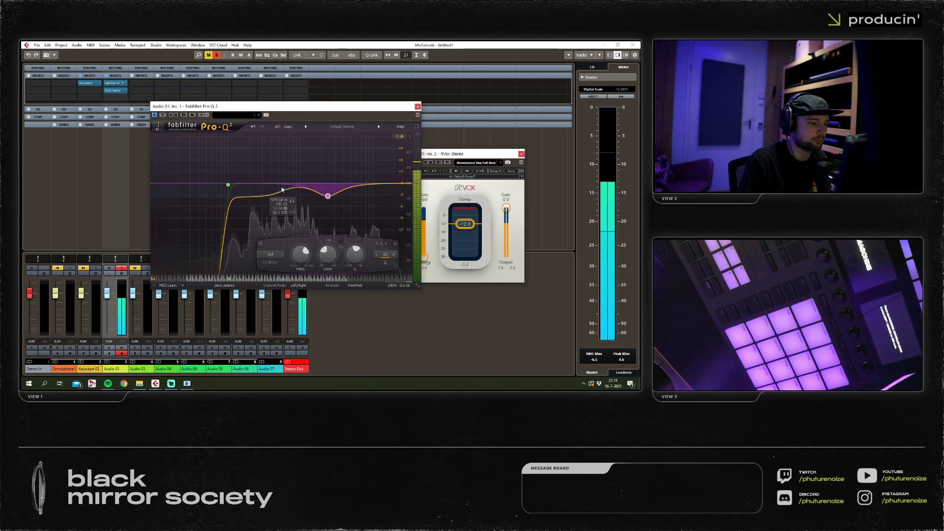
left_click(429, 227)
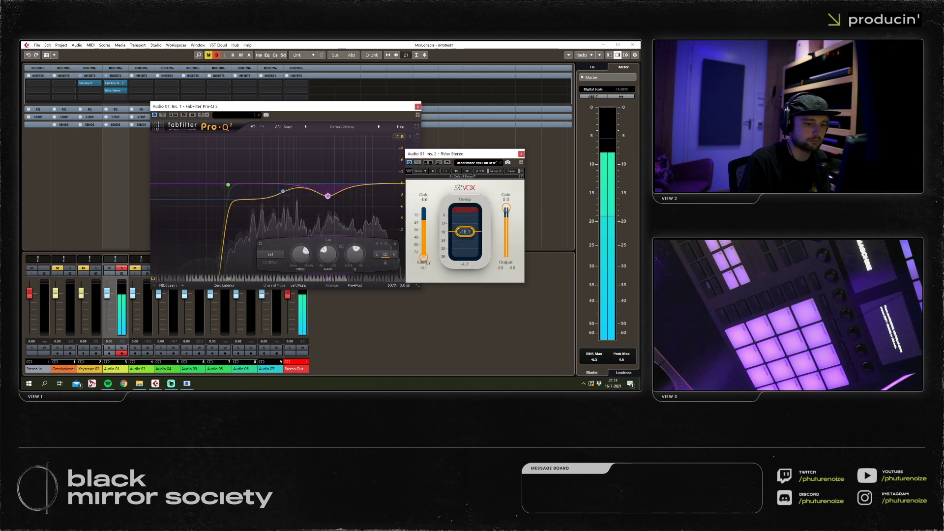
left_click_drag(465, 232, 465, 228)
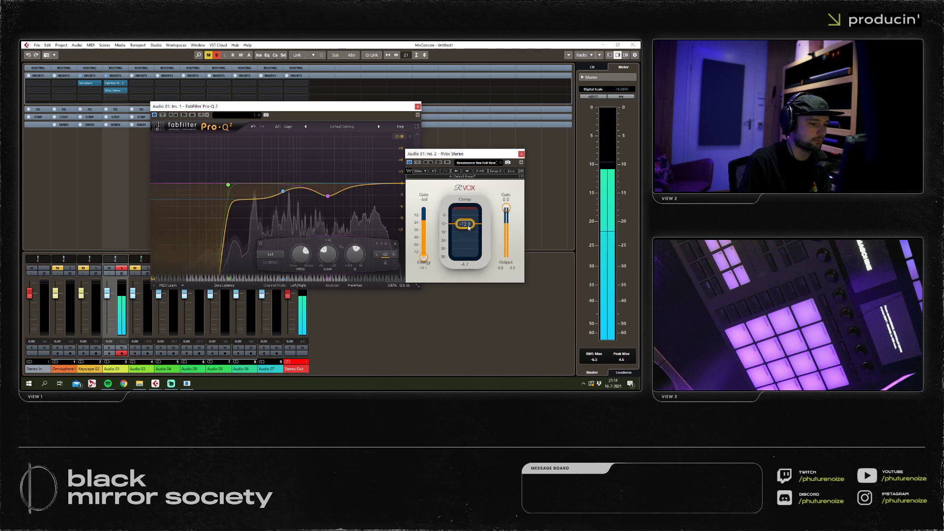
Insert the Eiosis E2Deesser on Audio 01 and move it ahead of RVox in the insert chain.
left_click(122, 102)
type("de")
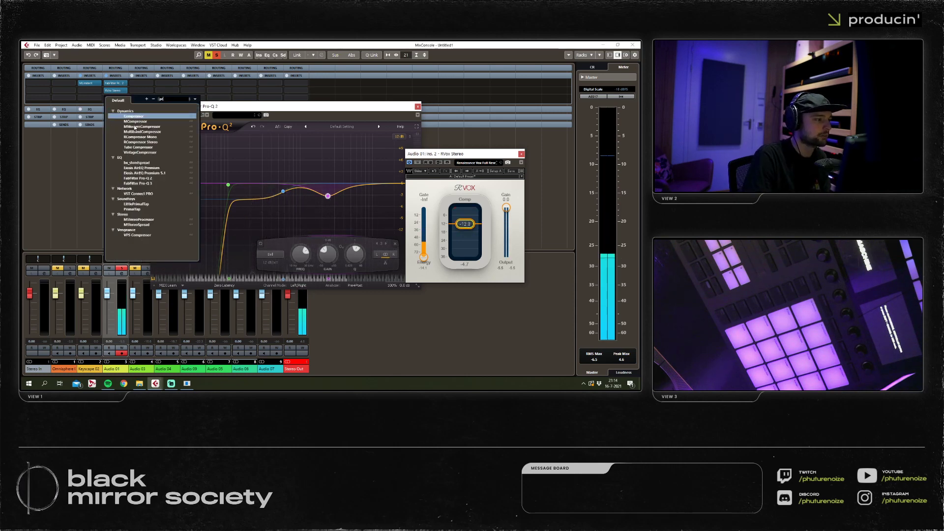
type("es")
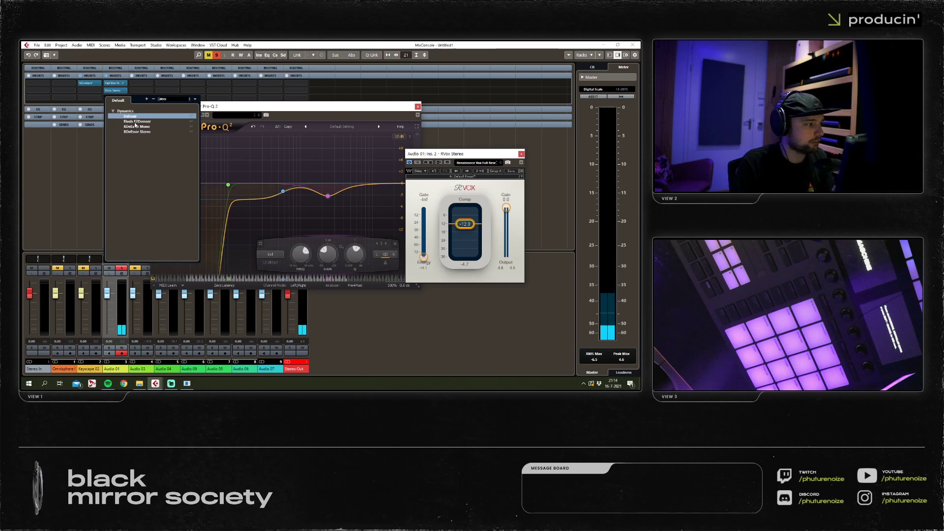
left_click(135, 125)
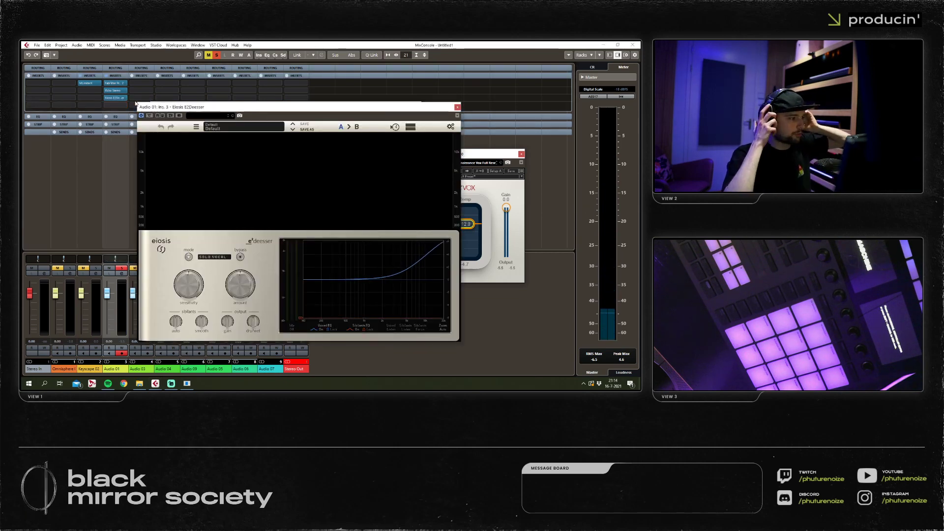
left_click_drag(117, 100, 117, 90)
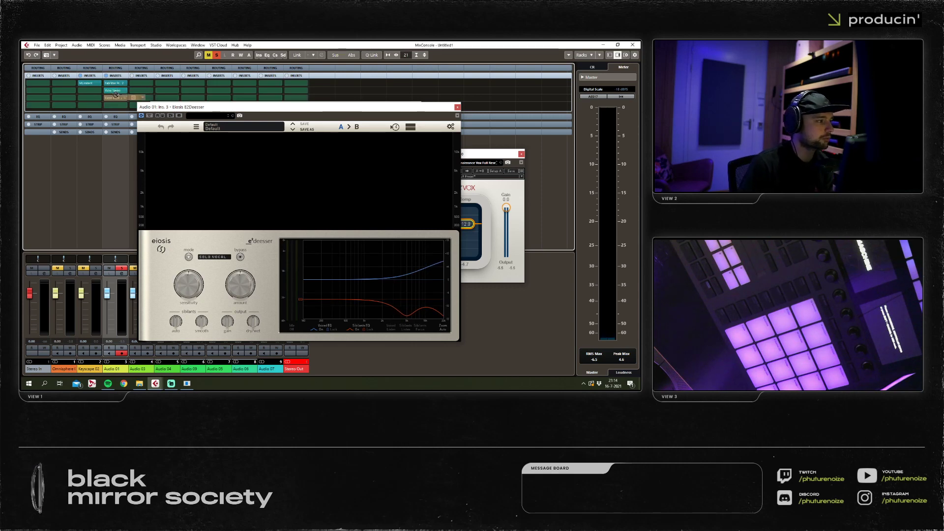
left_click_drag(117, 91, 117, 91)
Reshape the de-esser's voiced EQ curve during playback so its treble boost starts lower, and resume playback.
key("space")
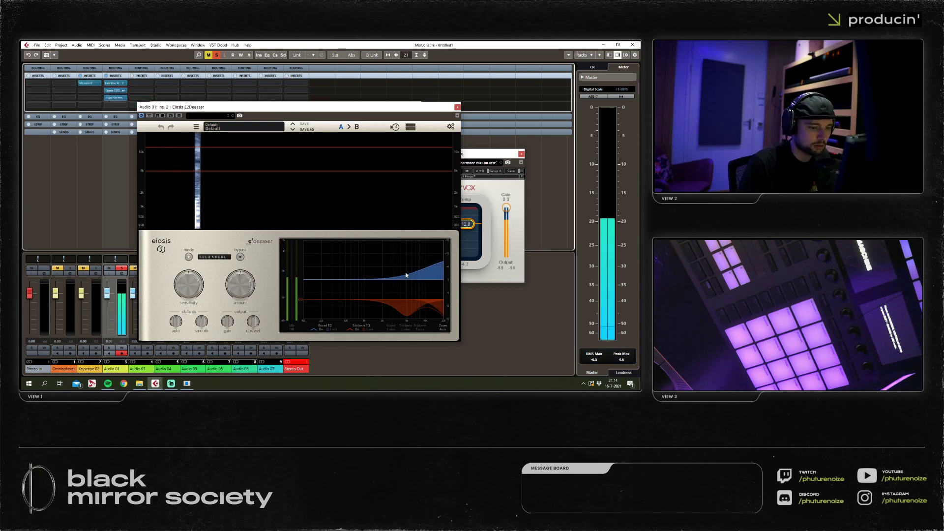
left_click_drag(412, 275, 412, 260)
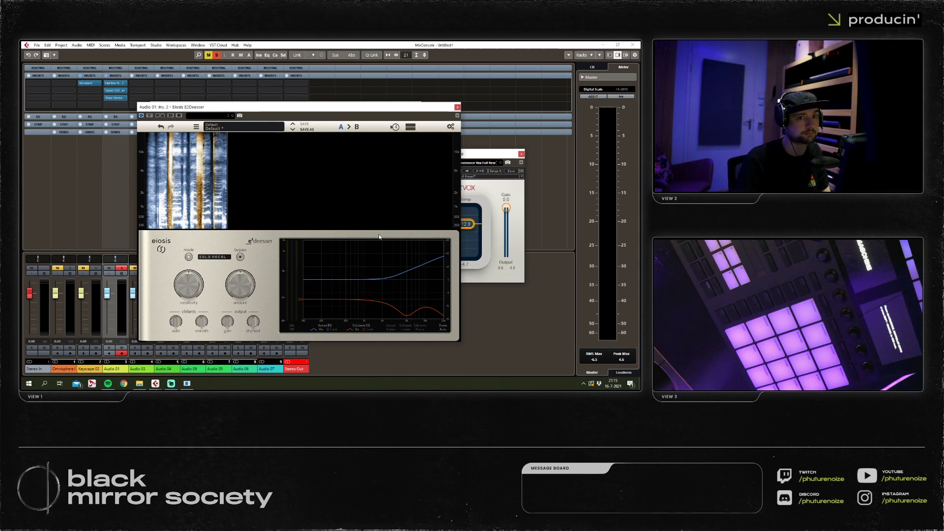
key("space")
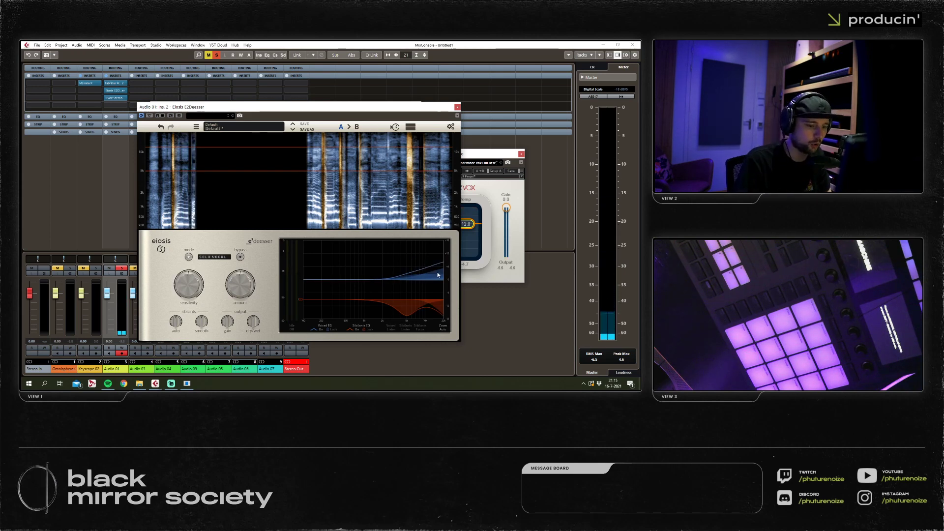
Raise the Audio 01 channel fader slightly and set the gate of its RVox to -32.0.
left_click(473, 155)
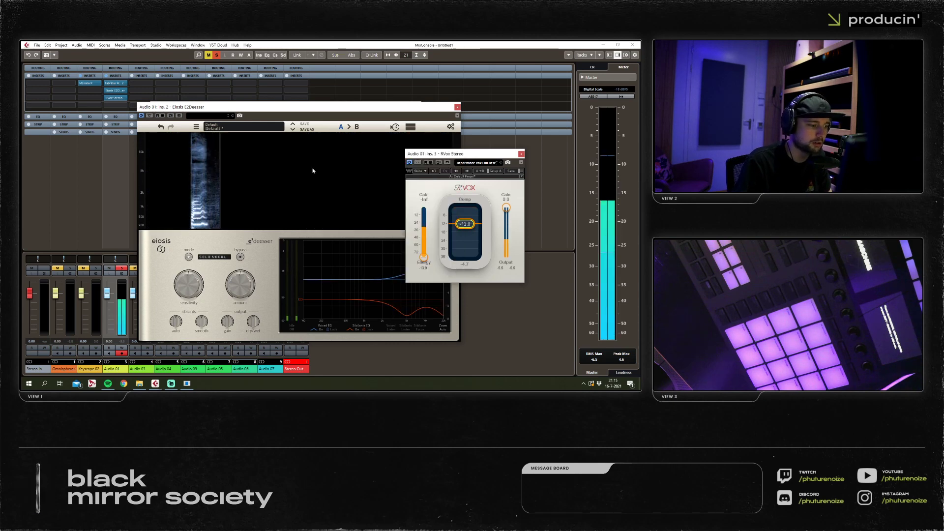
left_click_drag(107, 293, 107, 286)
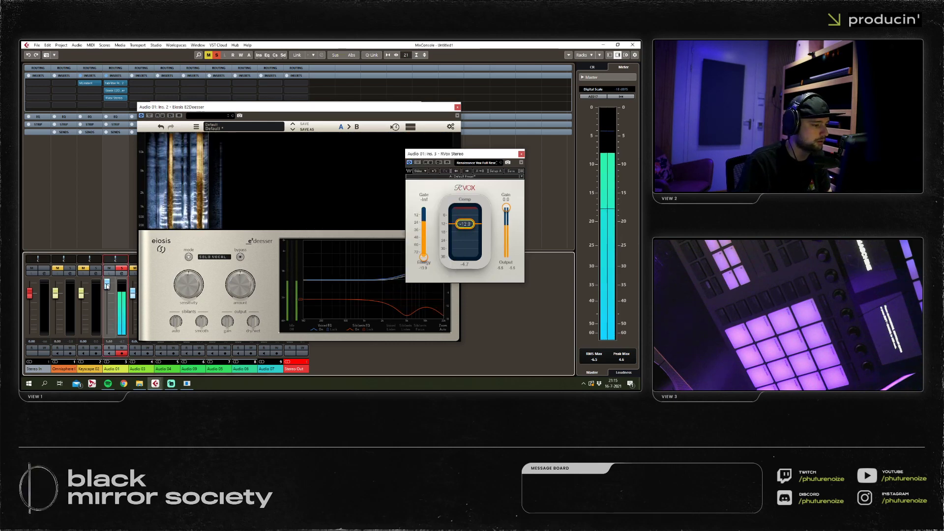
scroll(108, 286, "up", 2)
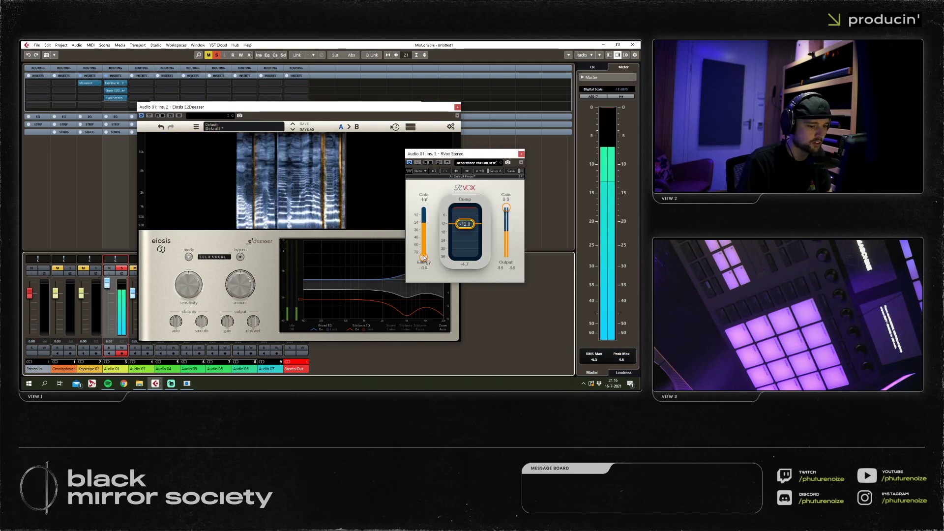
left_click_drag(424, 258, 423, 226)
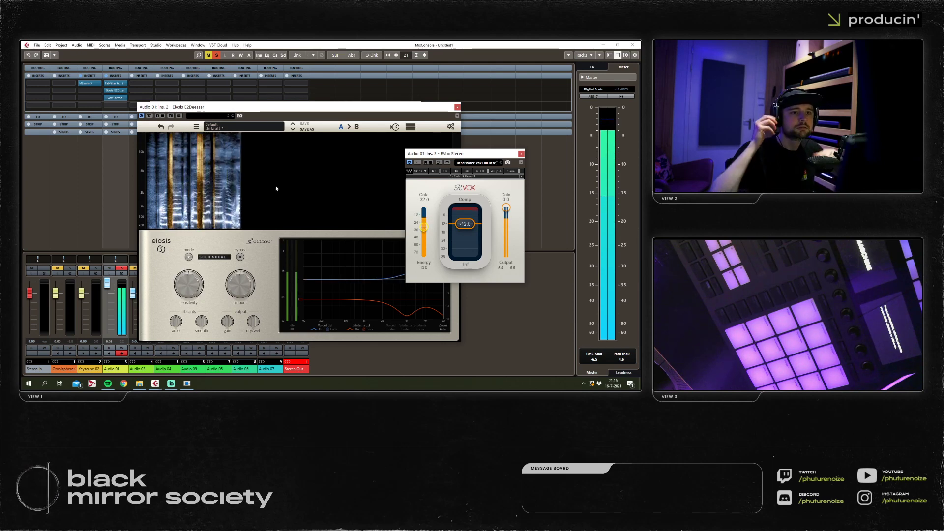
Close the E2Deesser, RVox and Pro-Q 2 windows and the MixConsole to return to the project window.
left_click(457, 107)
left_click(521, 154)
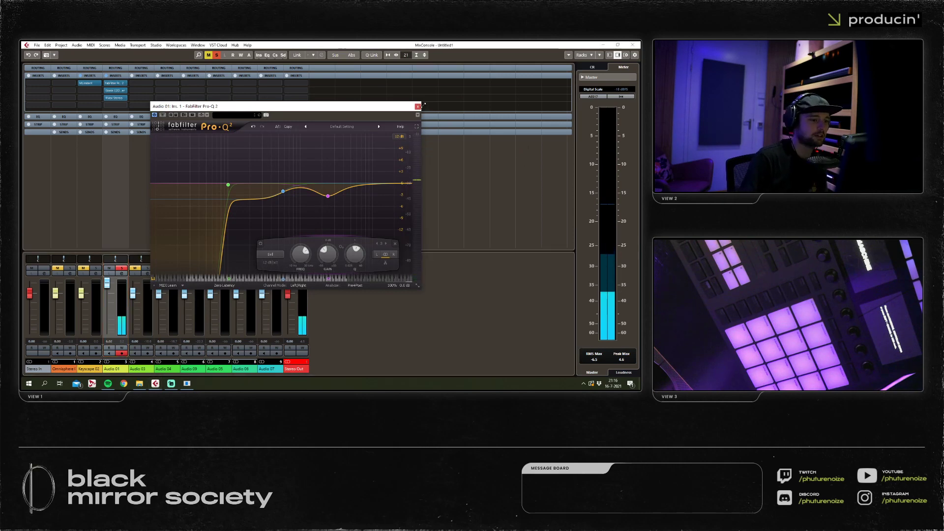
left_click(418, 106)
left_click(633, 45)
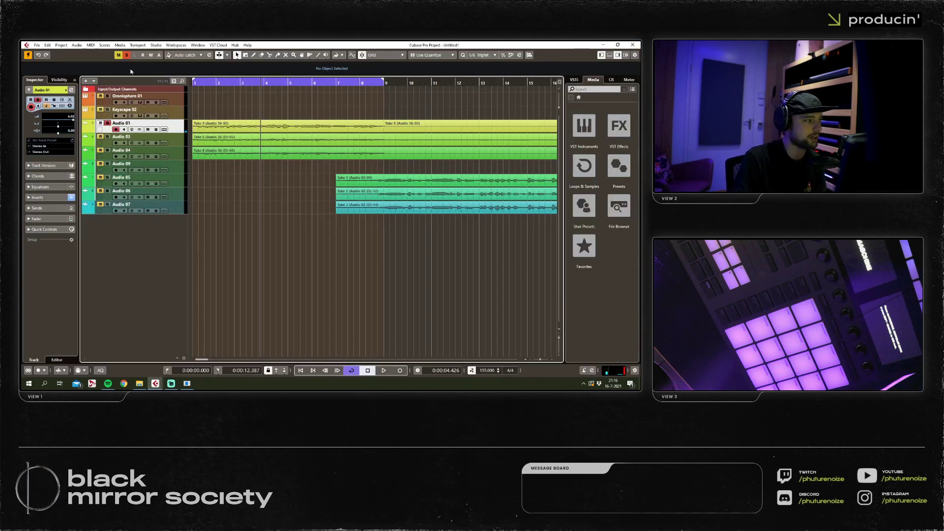
Add one instrument track using Serum_x64 below Keyscape 02, routed to Stereo Out.
left_click(124, 109)
right_click(178, 114)
mouse_move(207, 118)
left_click(319, 126)
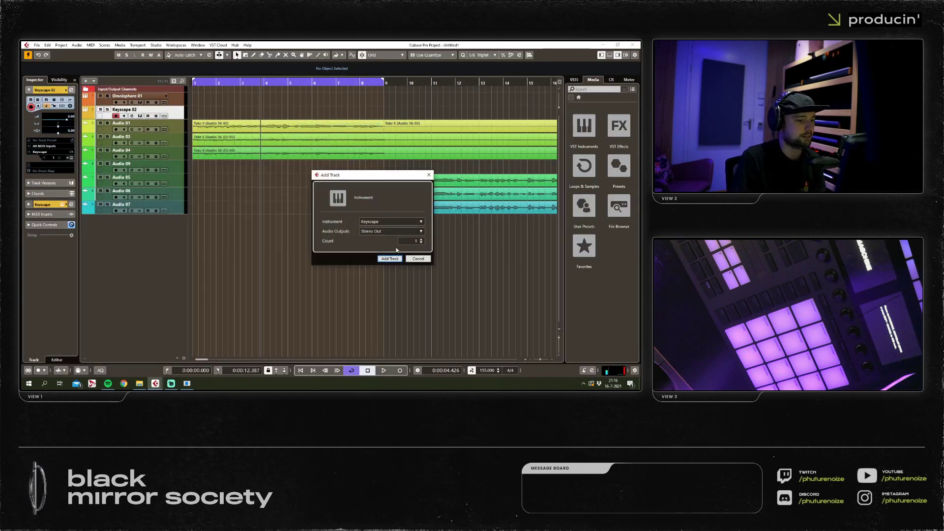
left_click(385, 222)
left_click(362, 247)
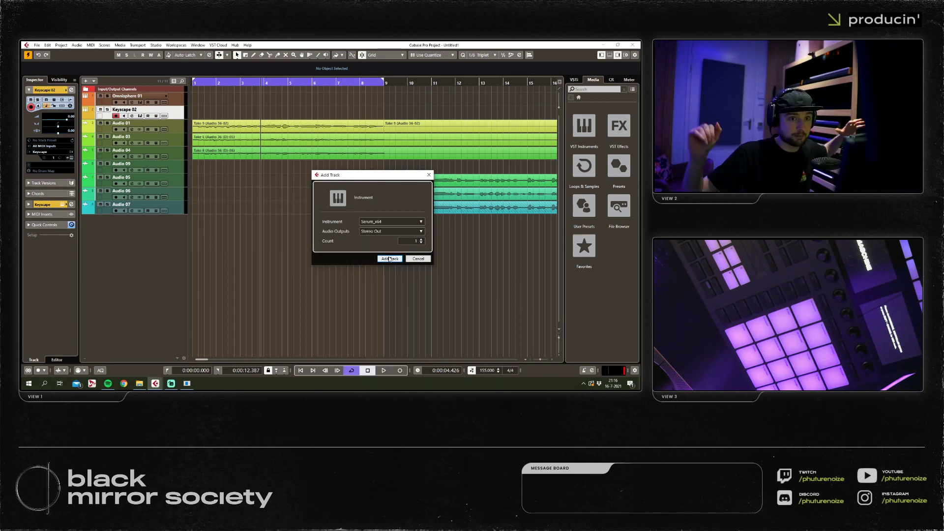
left_click(389, 259)
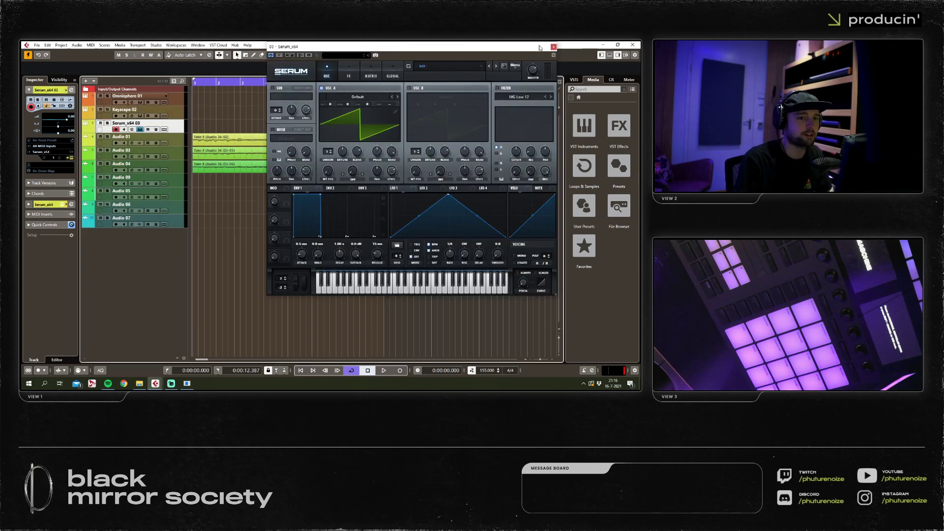
Reopen the Serum editor and raise the unison voices of oscillator A to 4.
left_click(553, 46)
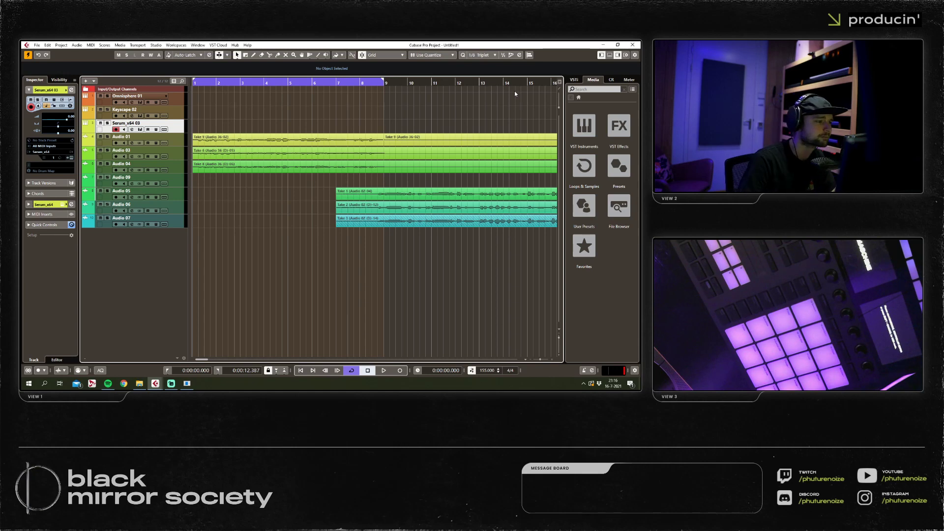
left_click(71, 155)
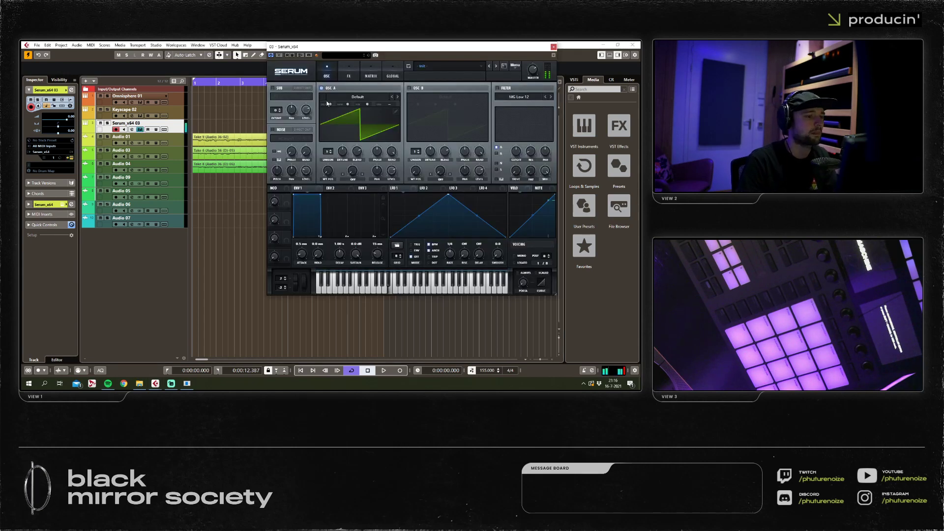
left_click_drag(373, 47, 358, 73)
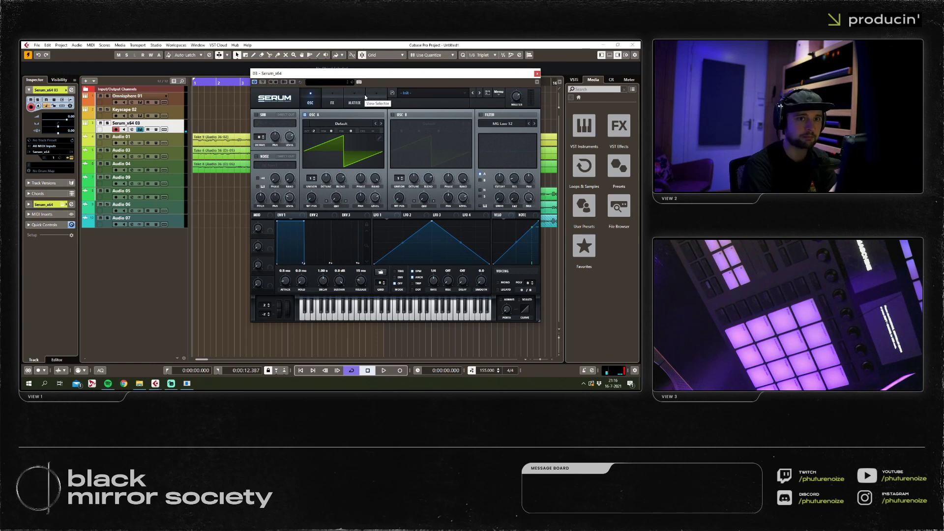
left_click_drag(313, 185, 316, 170)
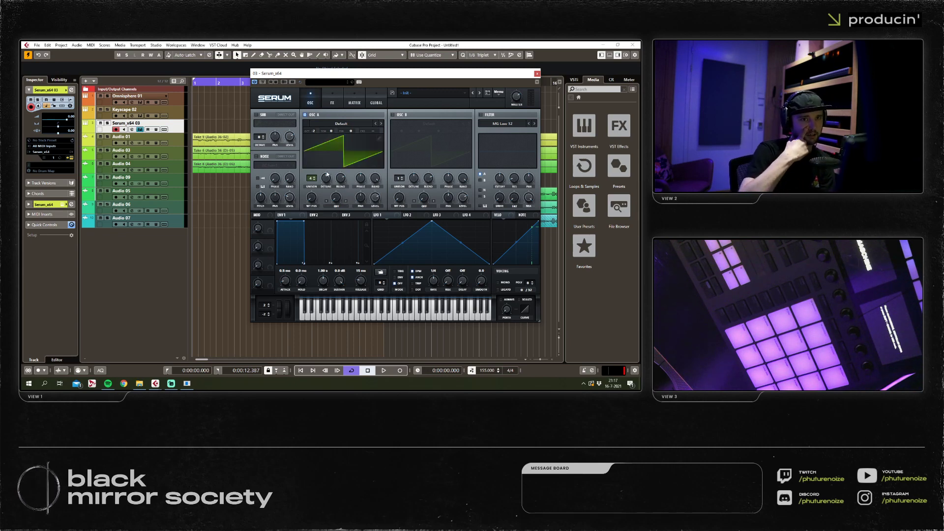
left_click_drag(334, 75, 298, 82)
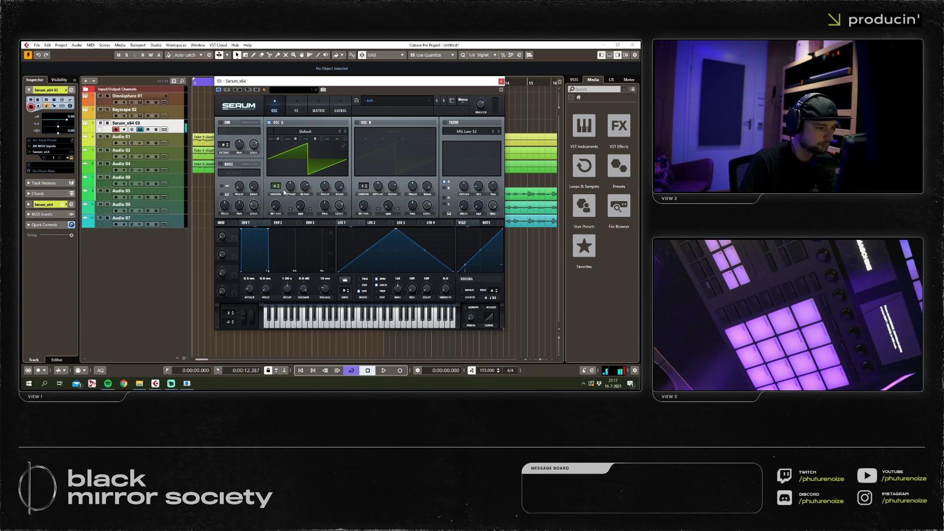
mouse_move(291, 186)
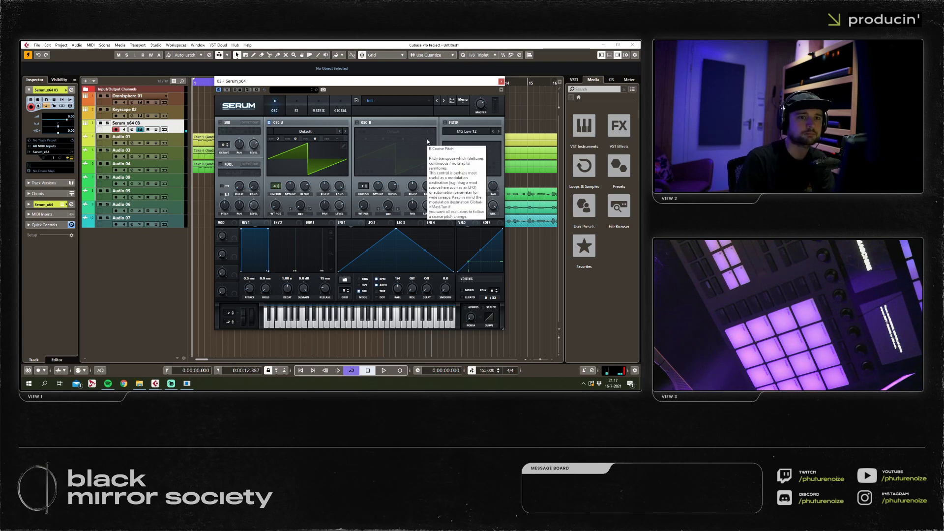
Turn on oscillator B in Serum and lower its octave to -1.
left_click(447, 123)
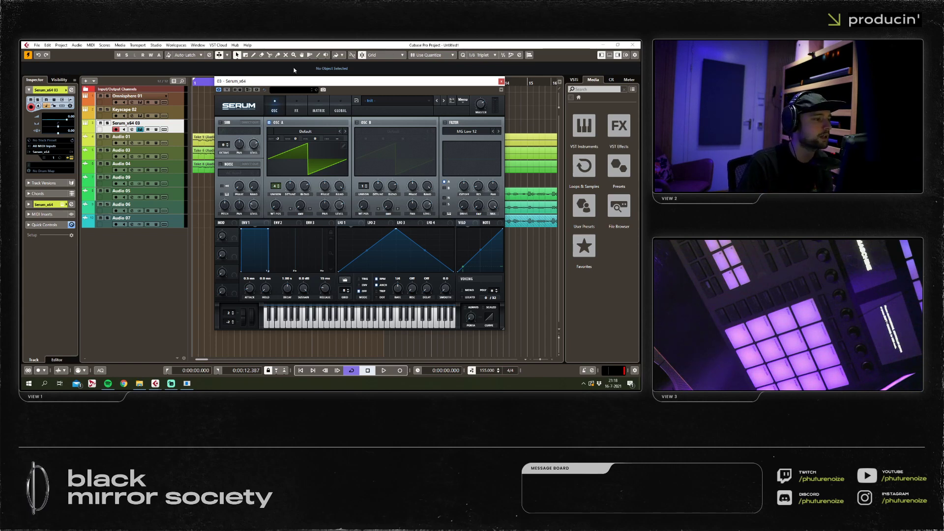
left_click_drag(286, 81, 280, 87)
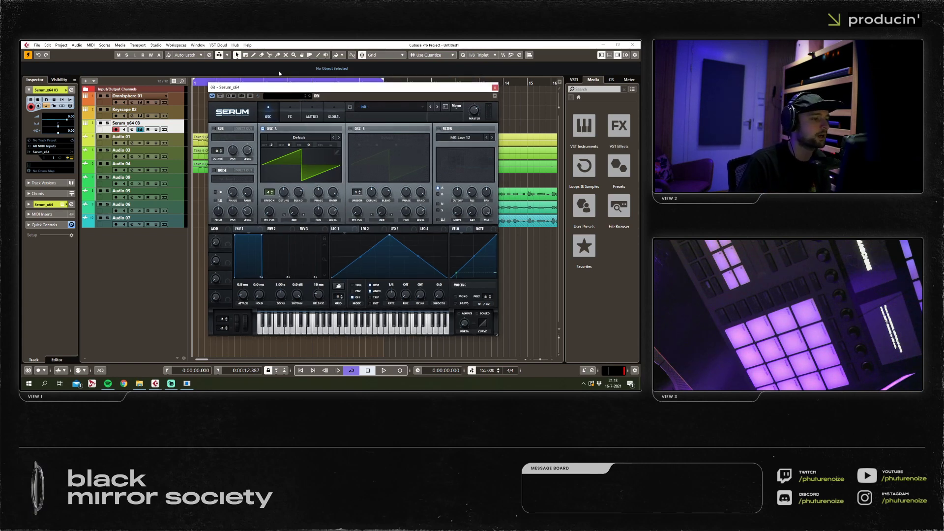
left_click(350, 129)
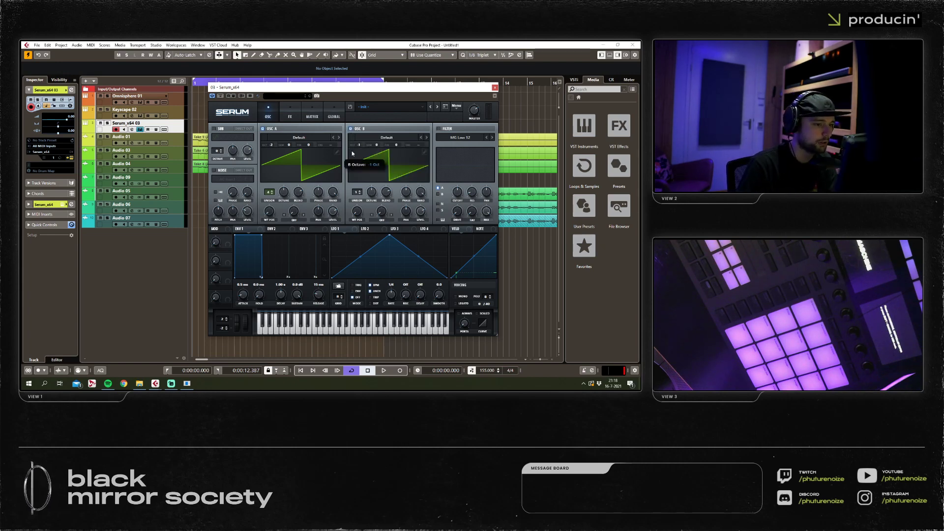
left_click_drag(359, 145, 359, 149)
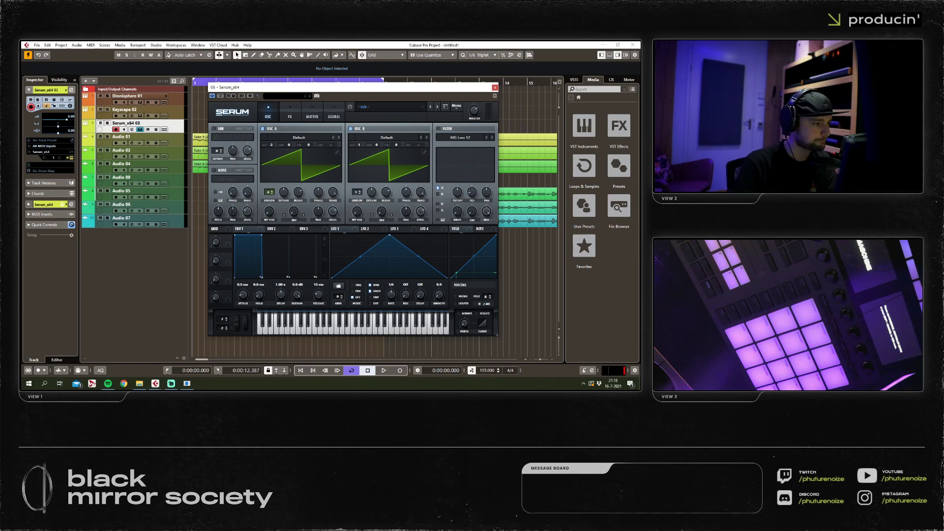
Close the Serum editor and play the looped section from its start.
key("space")
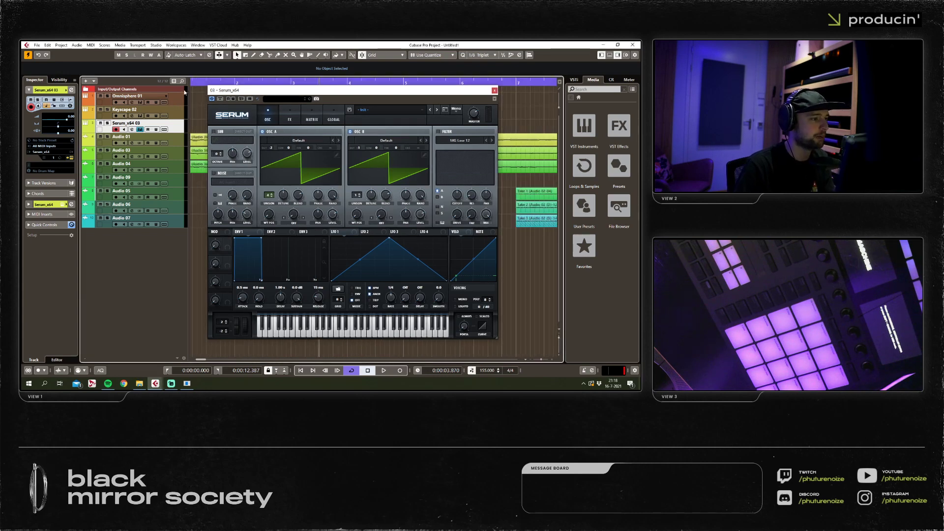
key("space")
left_click(494, 91)
key("shift+f")
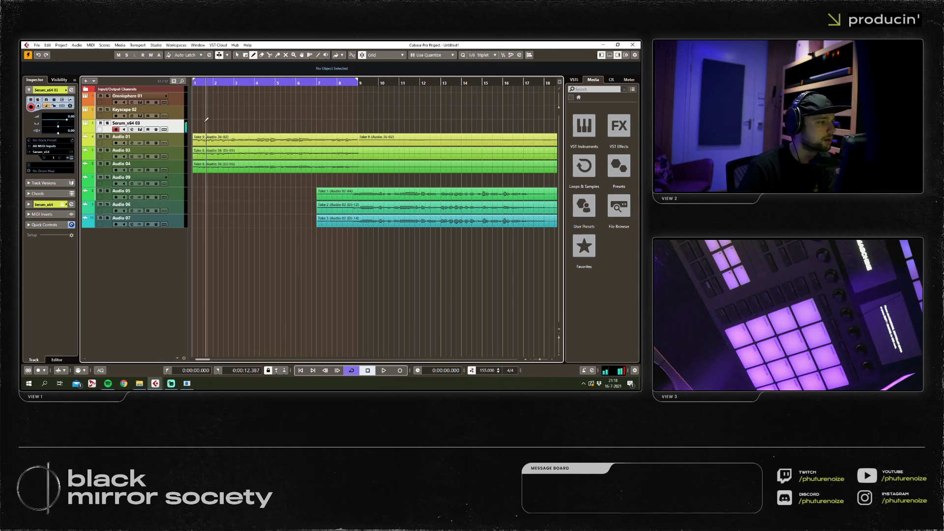
left_click(140, 129)
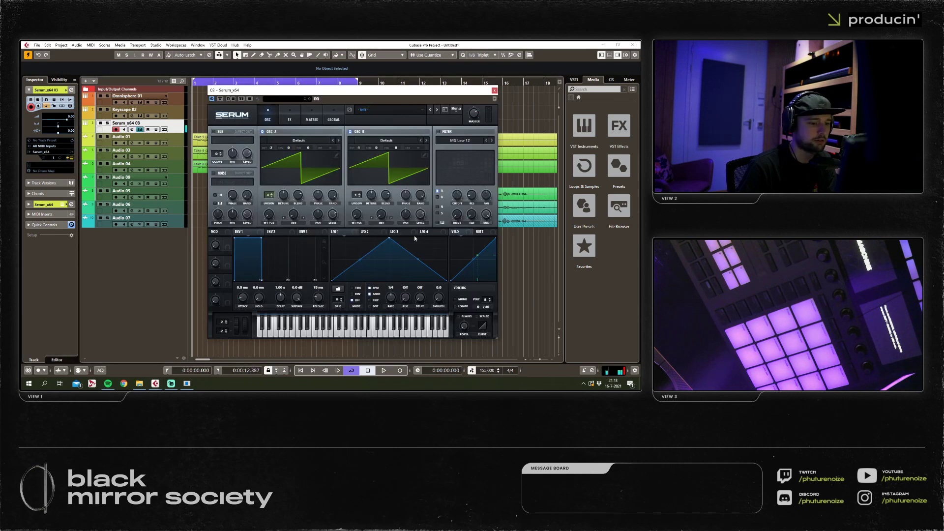
left_click(494, 90)
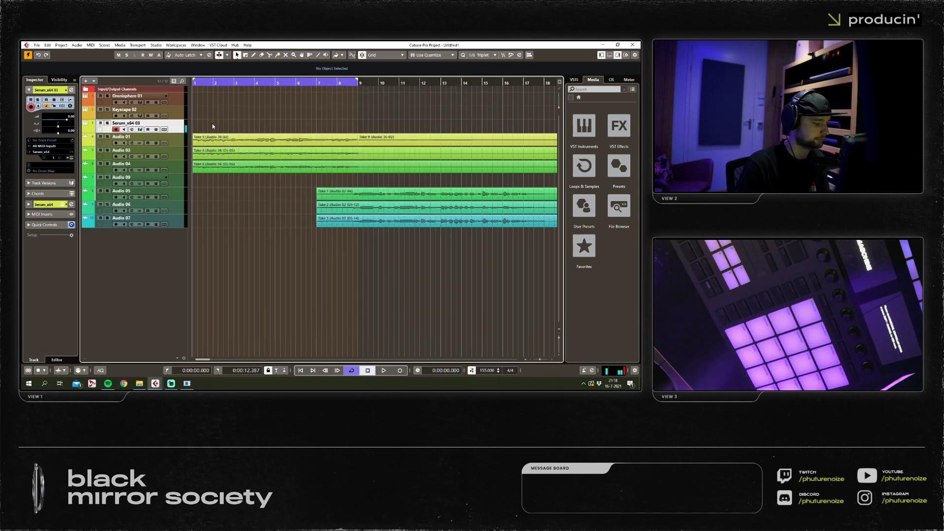
key("space")
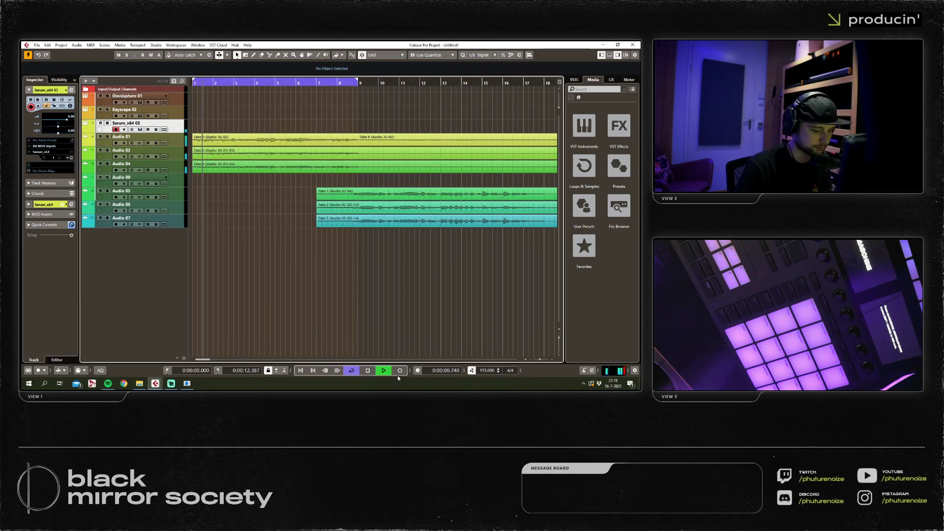
Mute the tracks Audio 03, 04, 05, 06, 07 and 09 and stop playback.
left_click(169, 147)
left_click(100, 150)
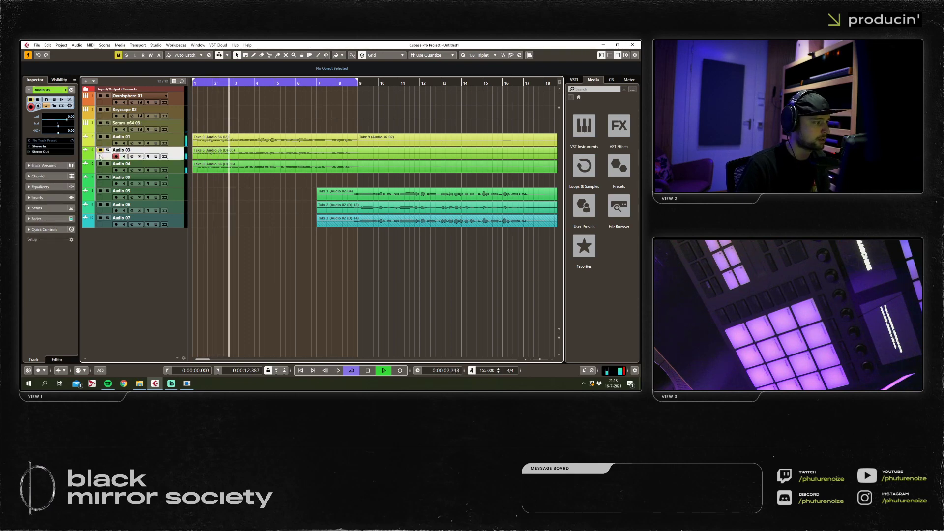
key("space")
left_click(100, 163)
left_click(100, 191)
left_click(101, 204)
left_click(100, 218)
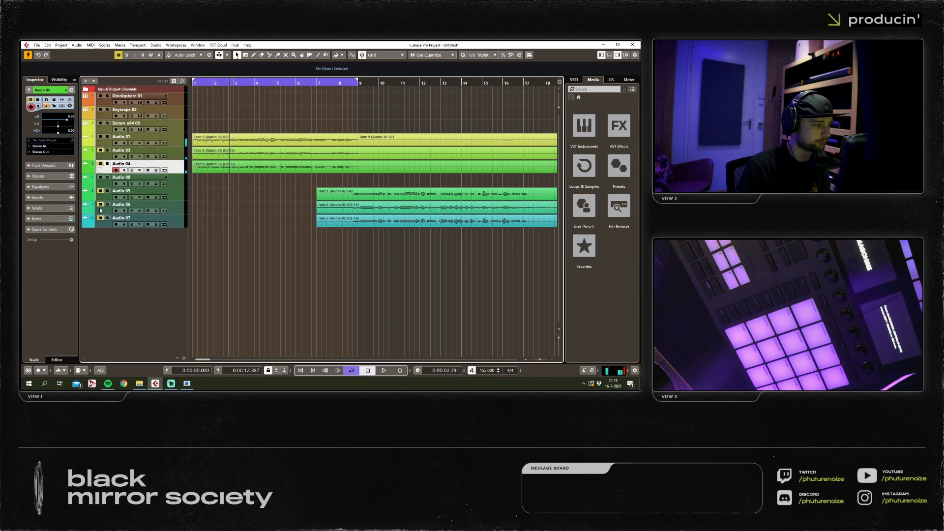
left_click(100, 177)
key("g")
key("g")
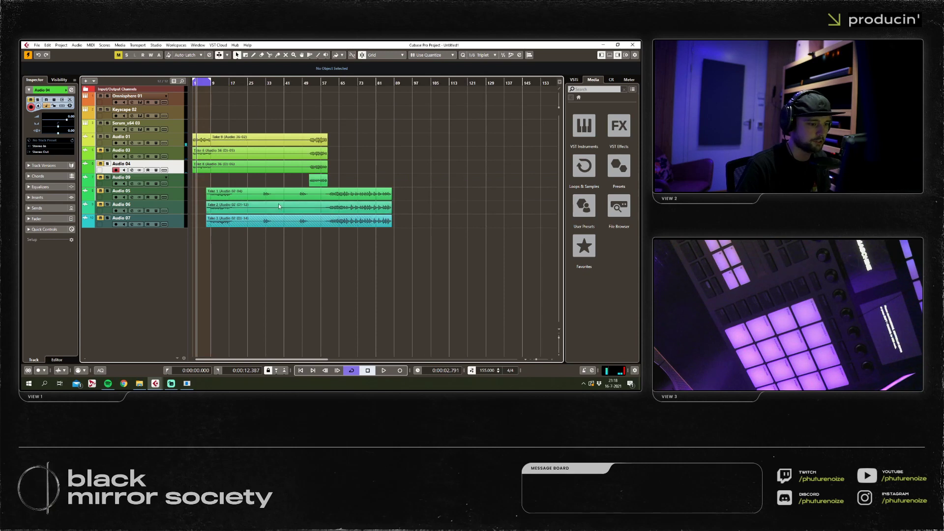
key("h")
key("h")
key("h")
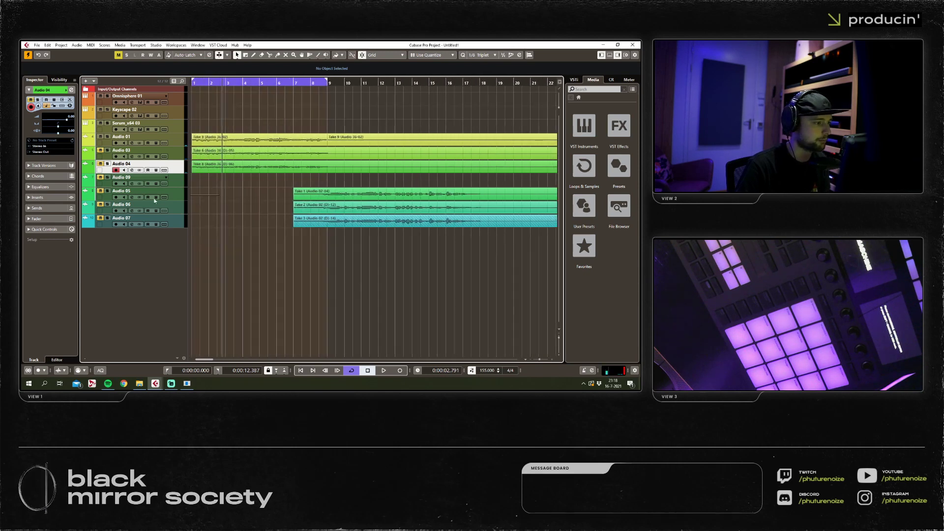
key("Home")
key("g")
key("space")
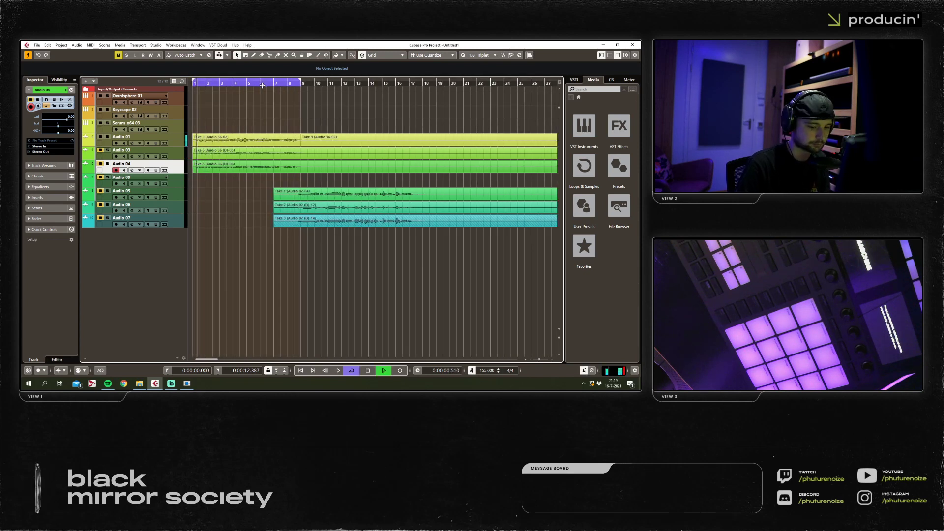
key("KP_Multiply")
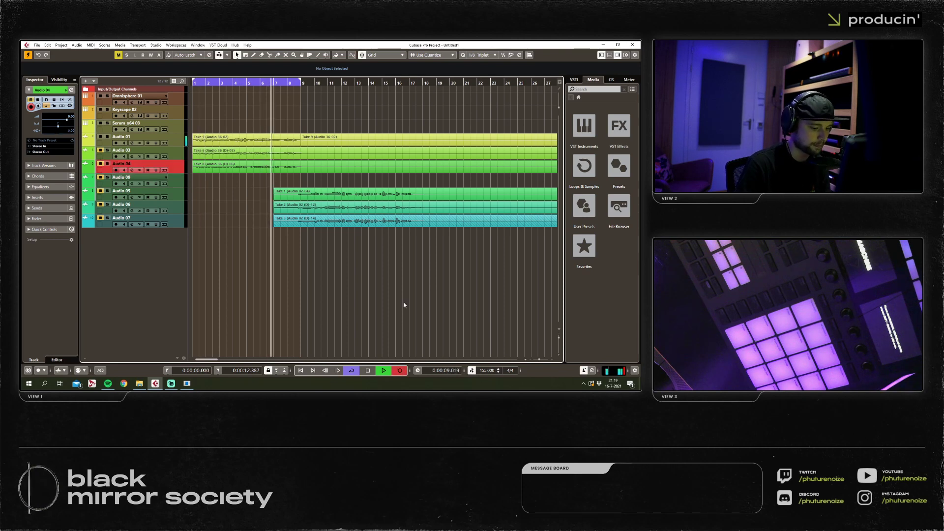
key("space")
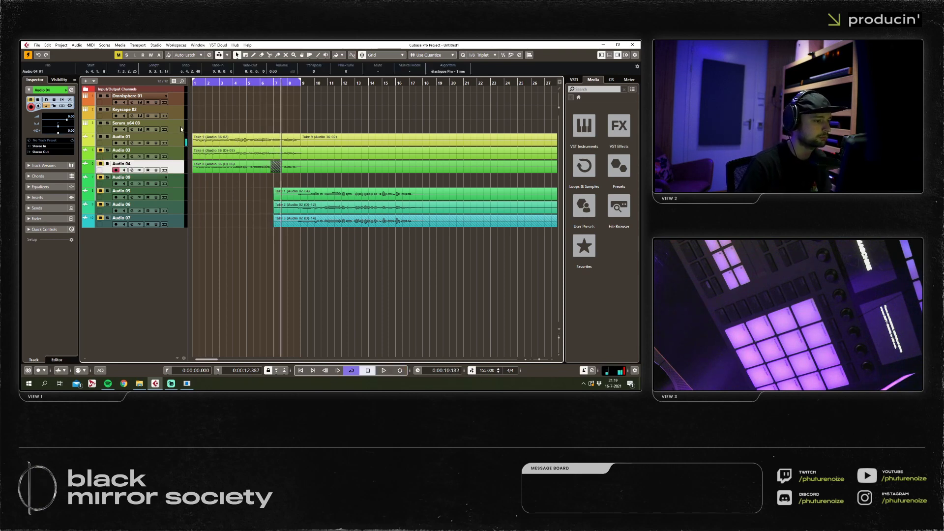
key("ctrl+z")
Select the Serum_x64 03 track and record a MIDI part on it across the eight-bar loop.
left_click(181, 129)
key("space")
key("KP_Multiply")
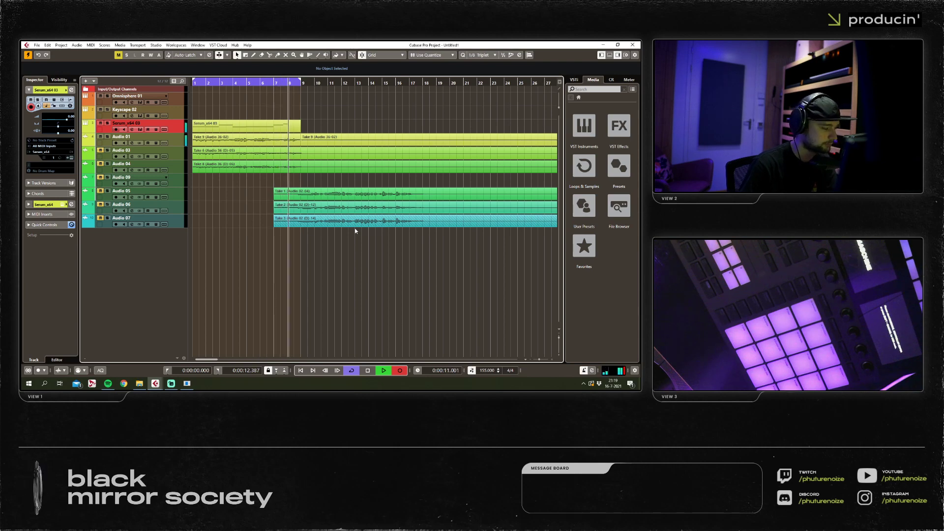
Open the recorded Serum part in the Key Editor, set the quantize value to 1/4 and trim the short notes in bar 7.
double_click(281, 125)
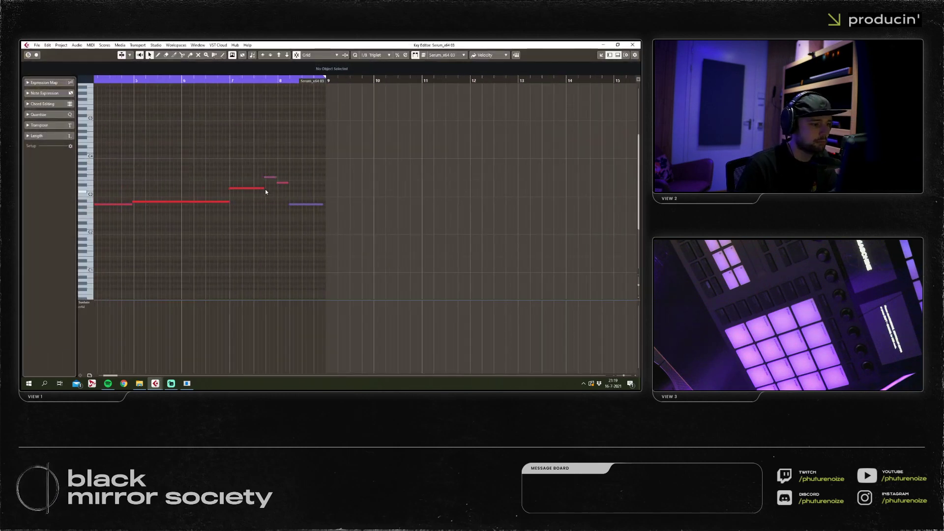
left_click_drag(265, 189, 253, 189)
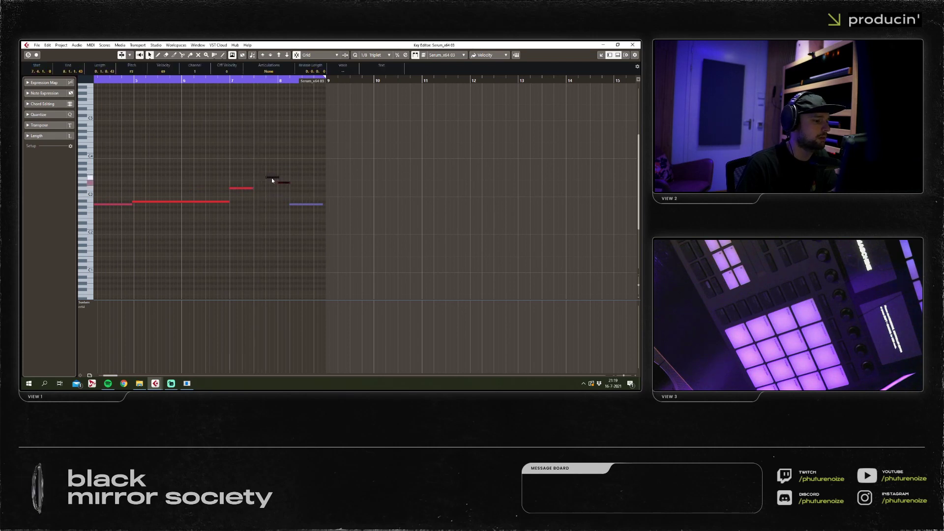
left_click(374, 54)
left_click(374, 74)
left_click(297, 170)
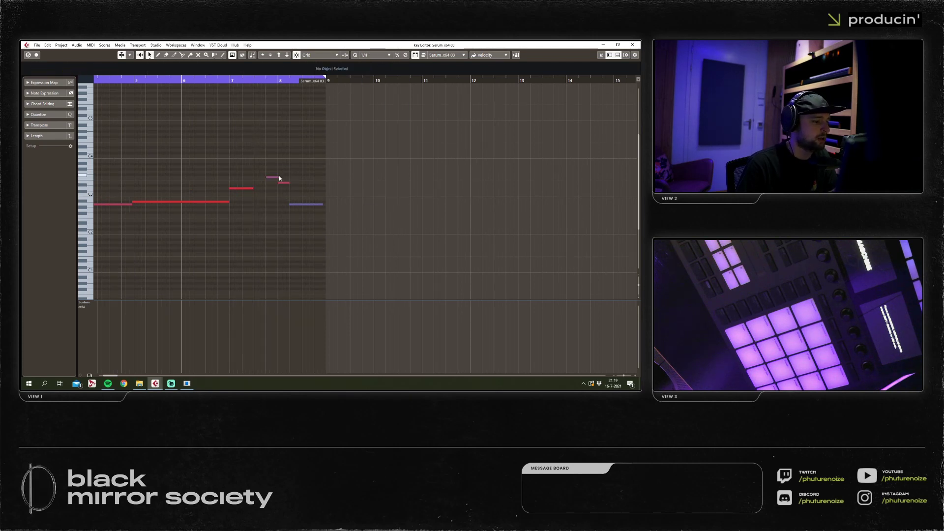
left_click(288, 181)
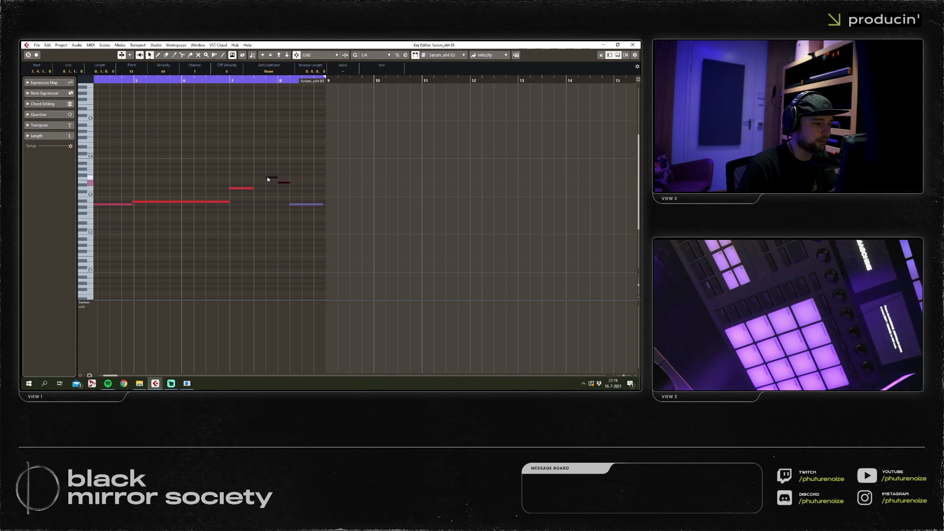
Adjust the long notes in bars 1 to 6 so each one ends exactly on a bar line, checking each note's length.
key("Home")
key("ctrl+a")
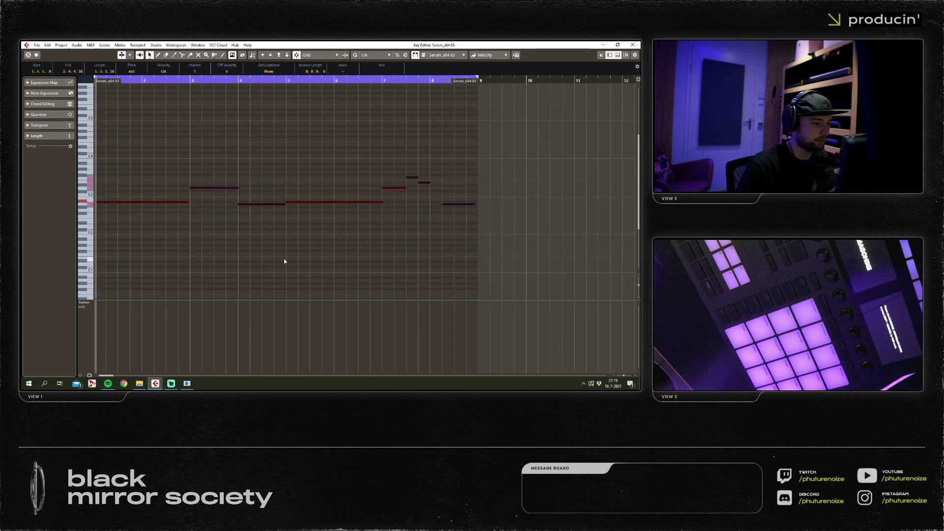
left_click(284, 261)
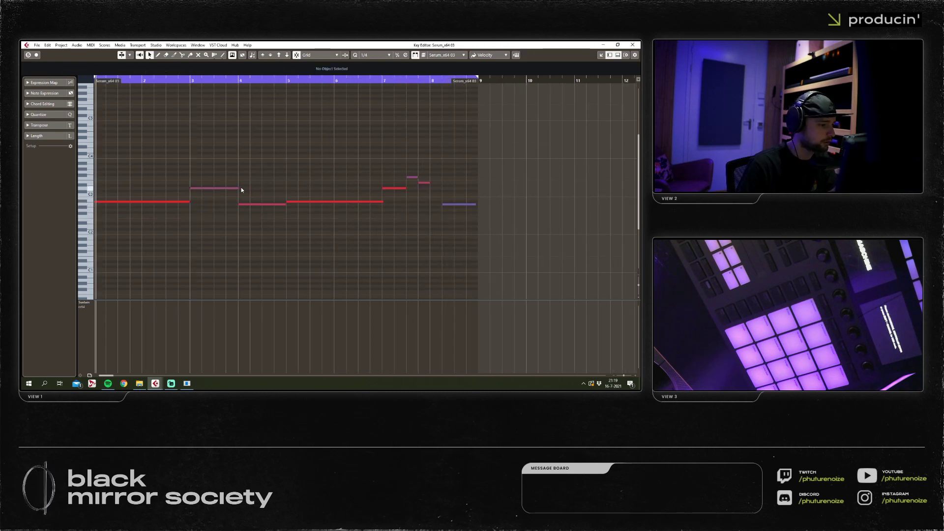
left_click(283, 205)
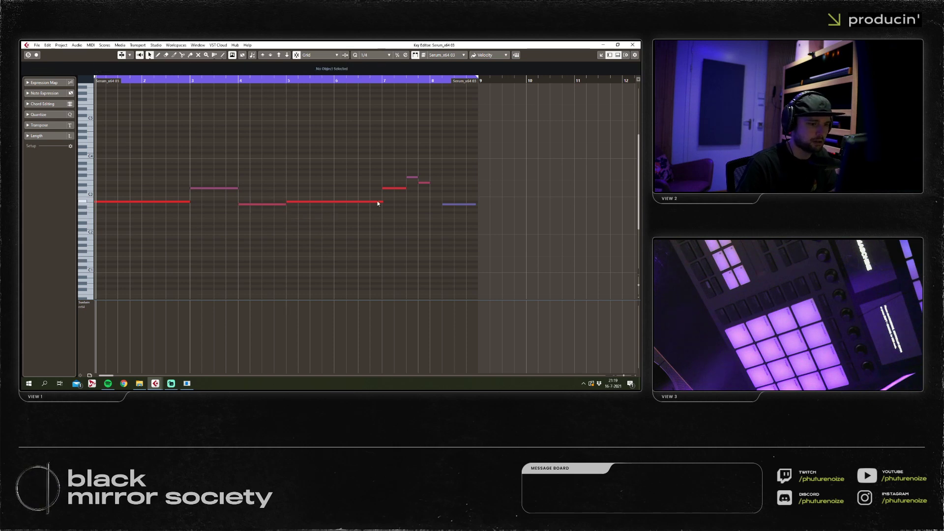
left_click(147, 202)
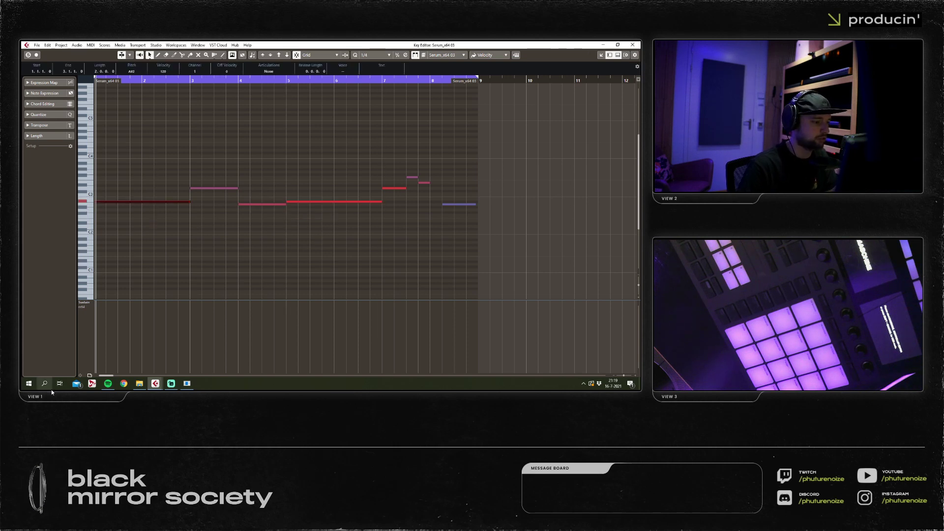
left_click(207, 188)
left_click(246, 248)
left_click(261, 204)
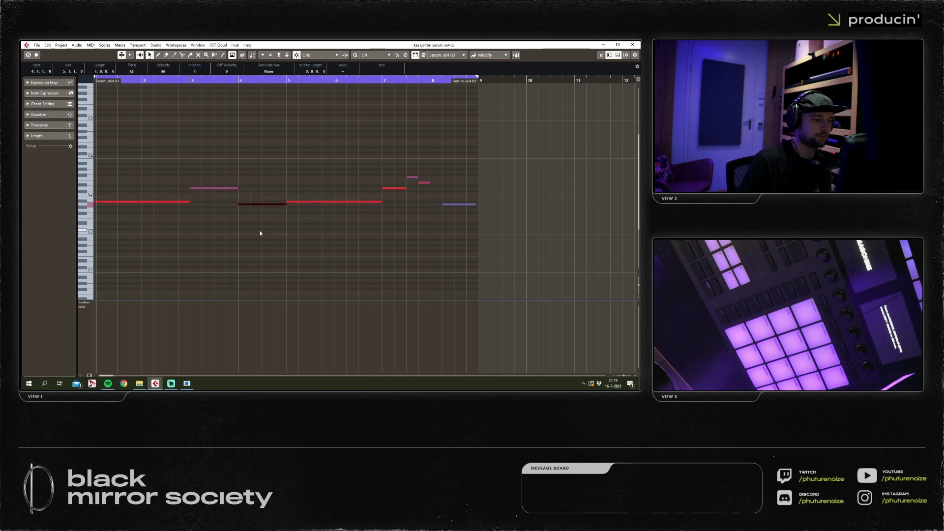
left_click(290, 202)
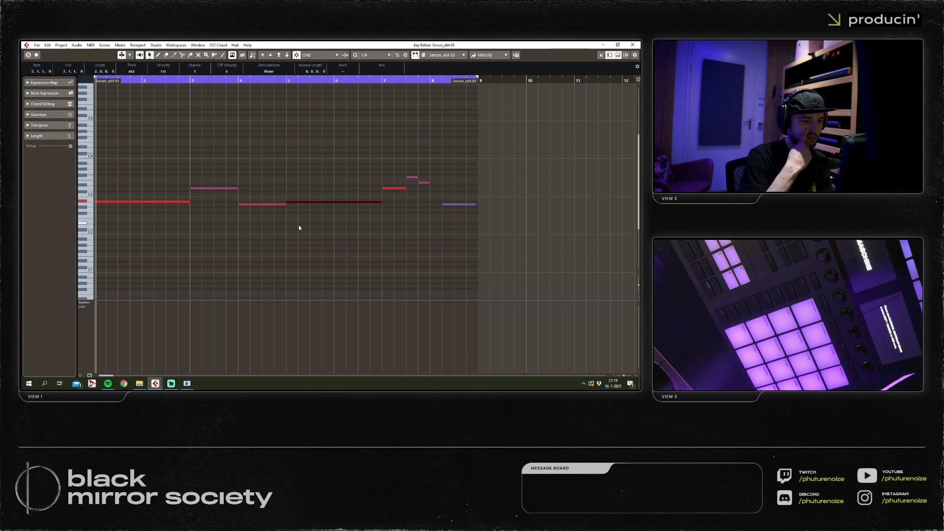
left_click(307, 222)
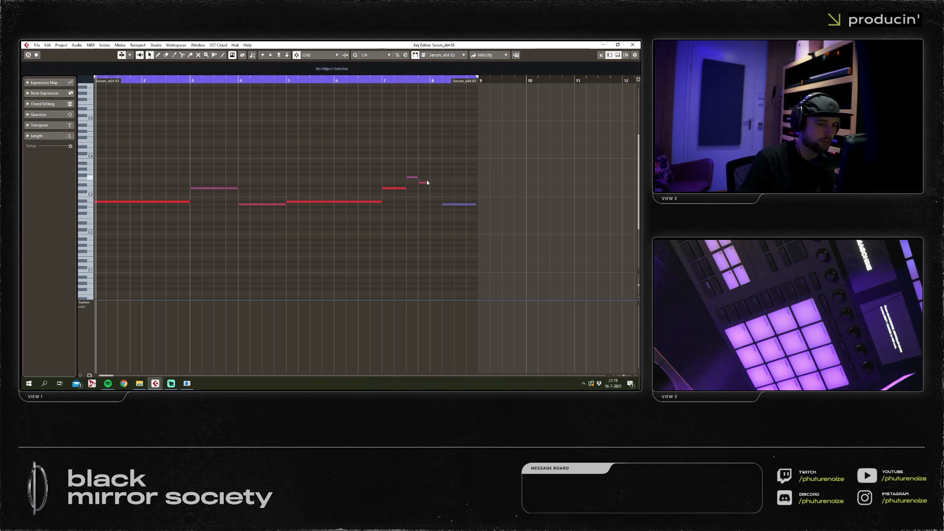
Stretch the last note to fill bar 8 from its start to 9.1.1.0, and close the Key Editor.
left_click_drag(443, 203, 431, 203)
left_click(493, 207)
left_click(453, 204)
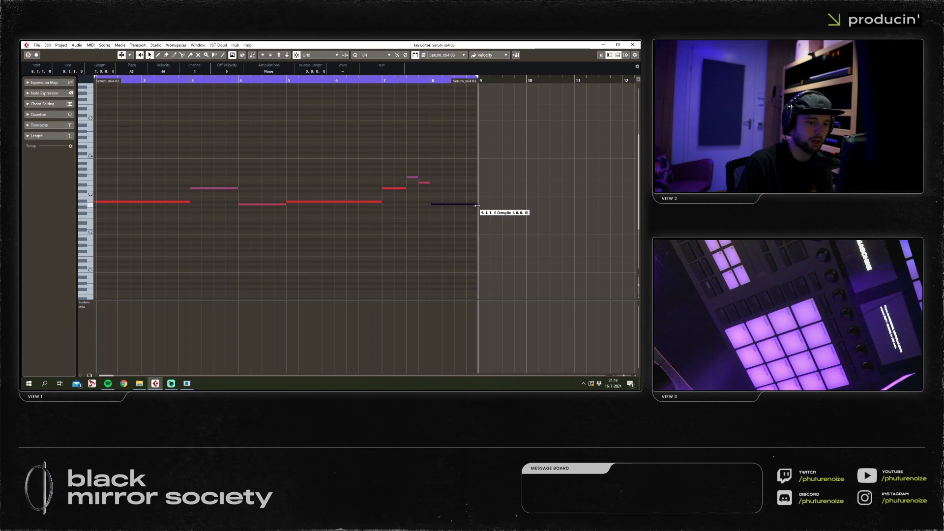
left_click(493, 206)
left_click(631, 45)
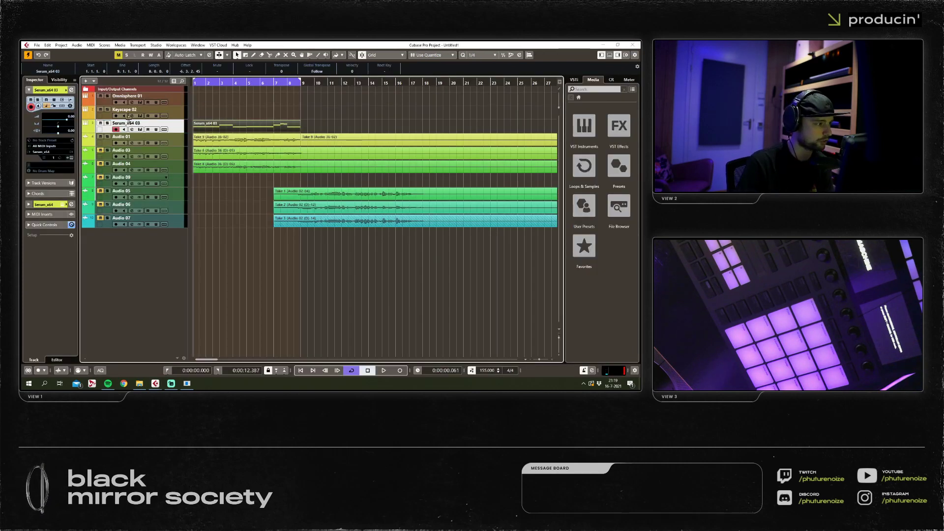
Open the Serum editor, turn on its MG Low 12 filter and adjust the cutoff while auditioning the loop.
left_click(71, 157)
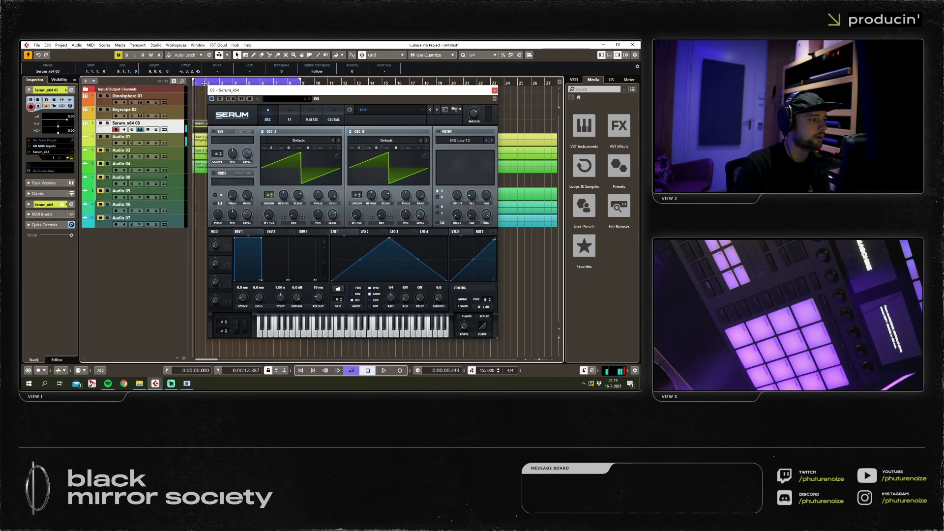
key("space")
left_click(438, 132)
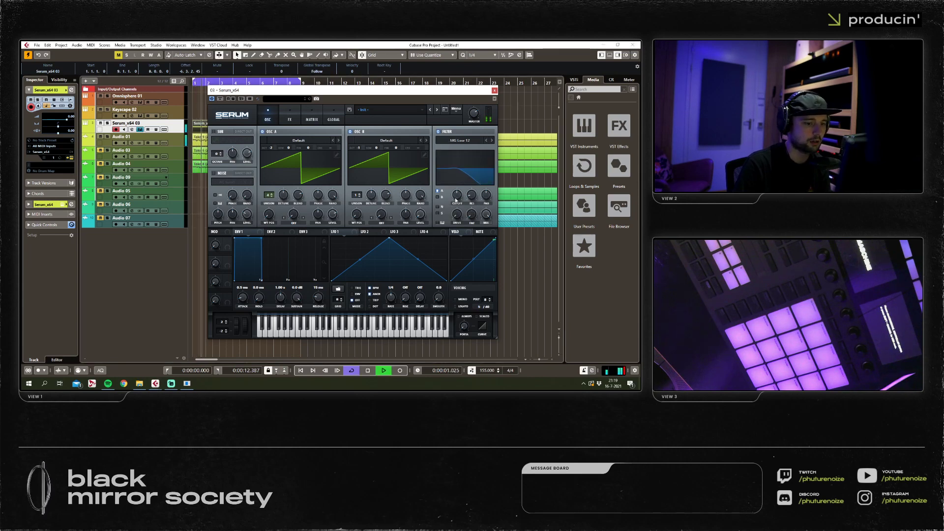
left_click_drag(456, 198, 459, 177)
key("space")
left_click_drag(222, 89, 225, 127)
mouse_move(462, 234)
left_mouse_down()
mouse_move(462, 256)
mouse_move(453, 220)
left_mouse_up()
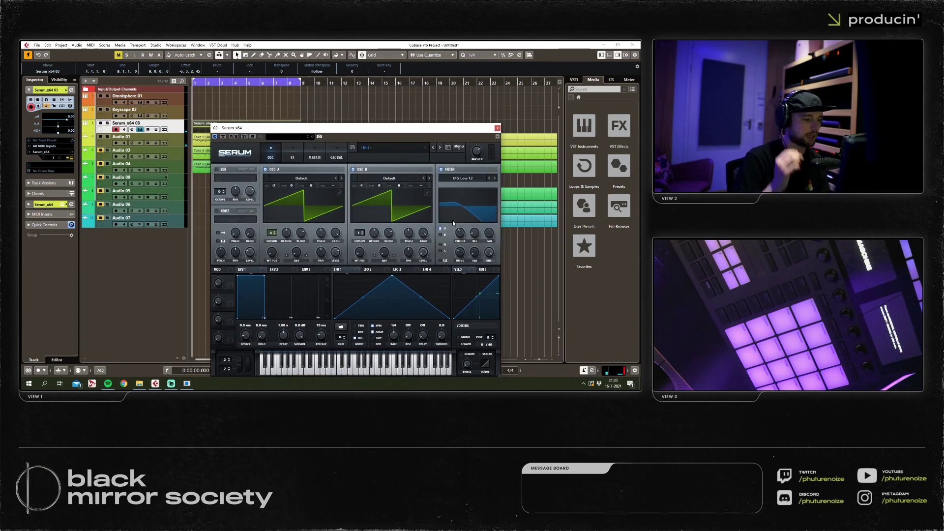
mouse_move(458, 234)
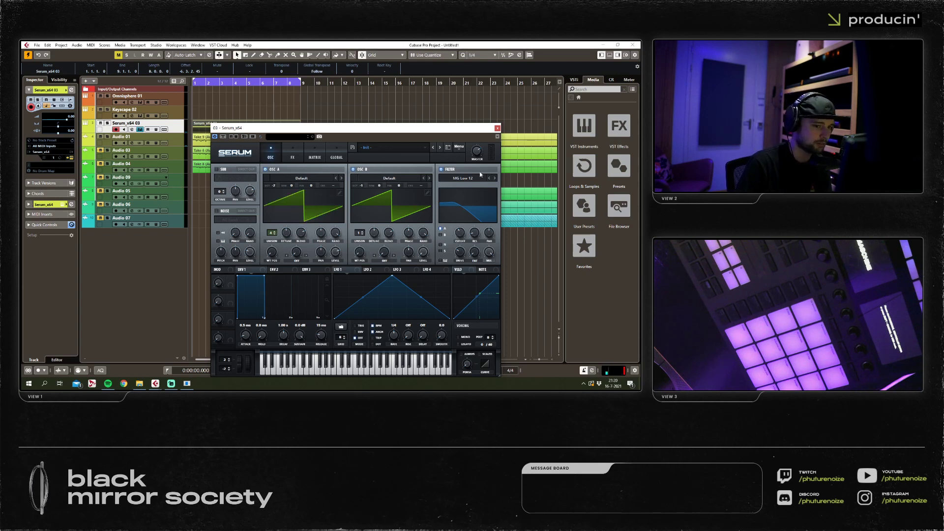
key("space")
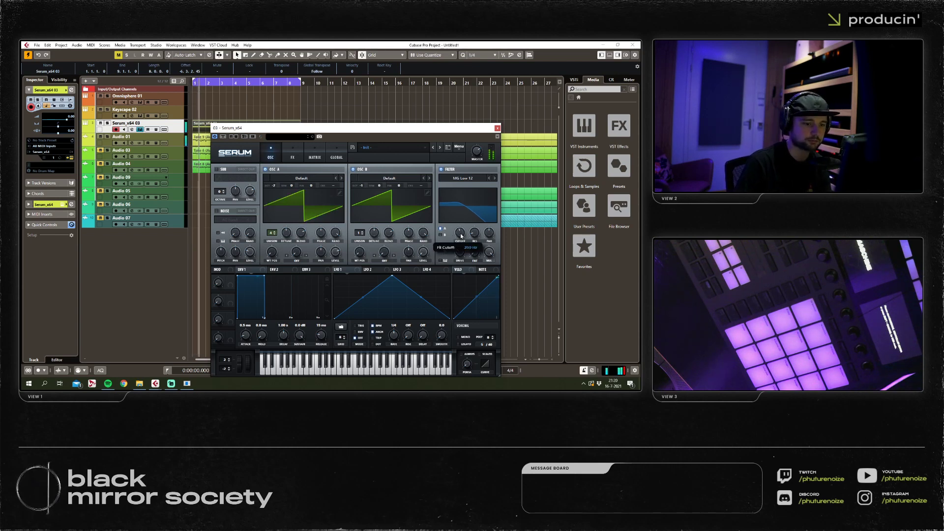
left_click(293, 158)
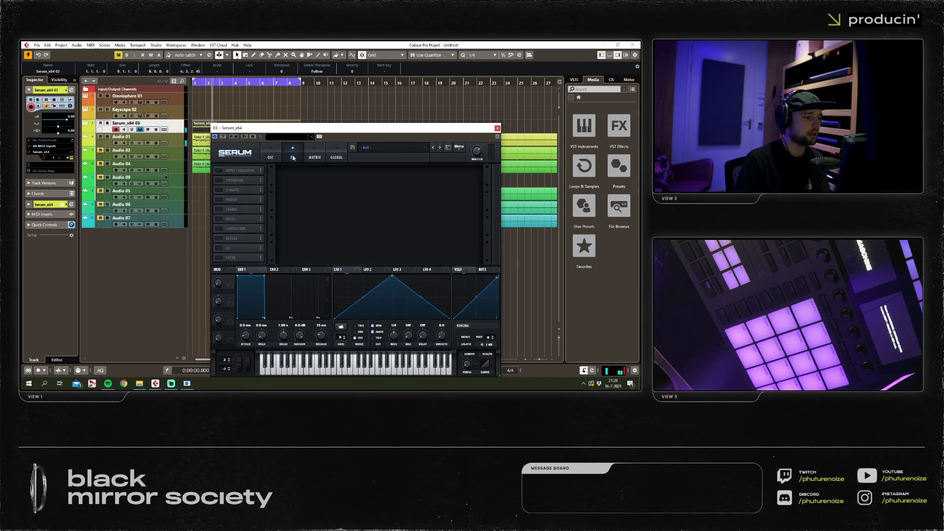
left_click_drag(249, 136, 255, 131)
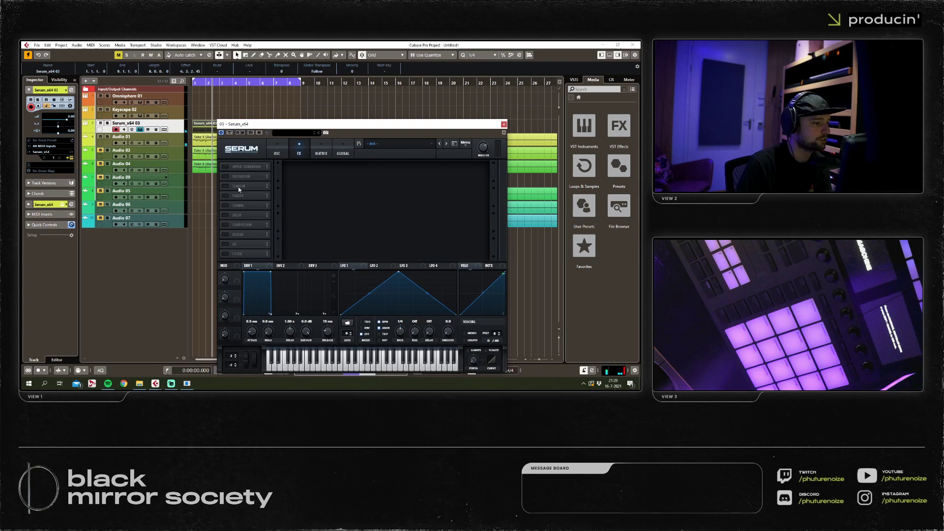
left_click(225, 226)
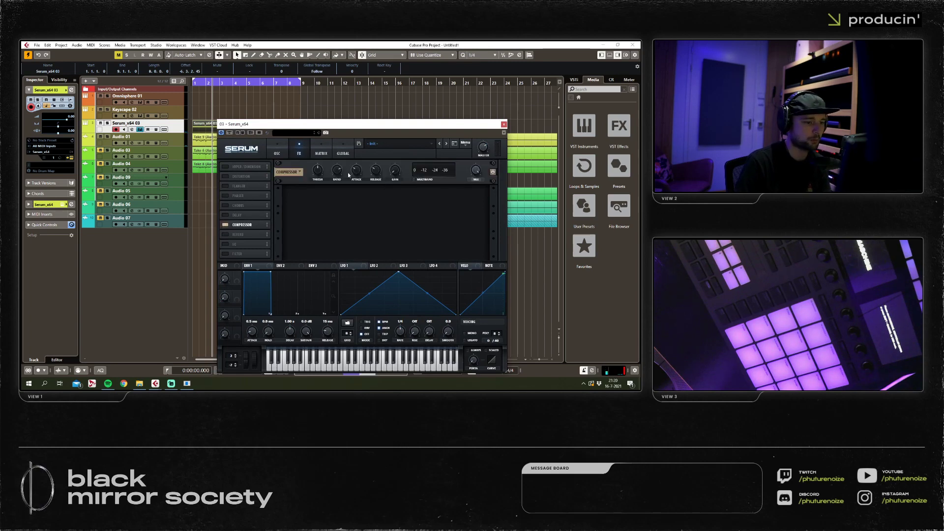
left_click(230, 225)
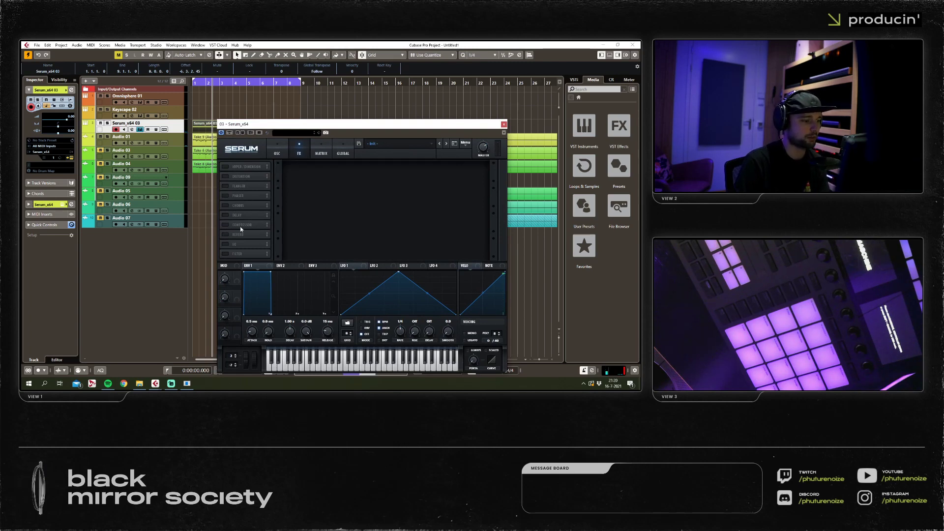
Show the insert racks in the MixConsole and add MDynamics as the first insert on the Serum_x64 03 channel.
key("F3")
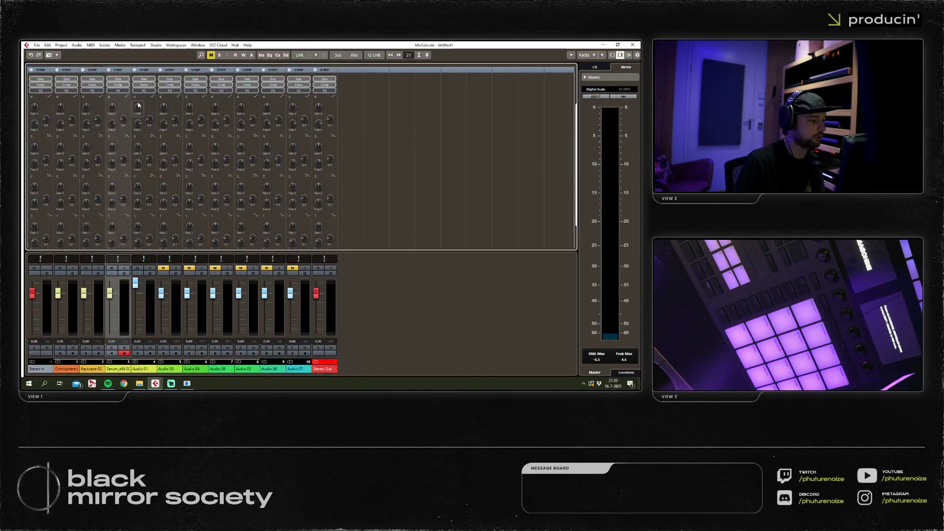
left_click(397, 67)
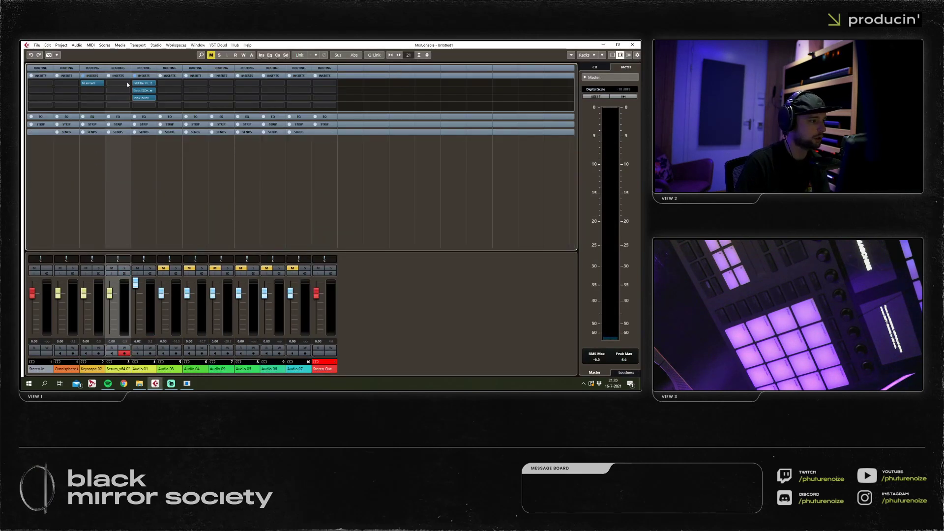
left_click(118, 82)
type("mdyna")
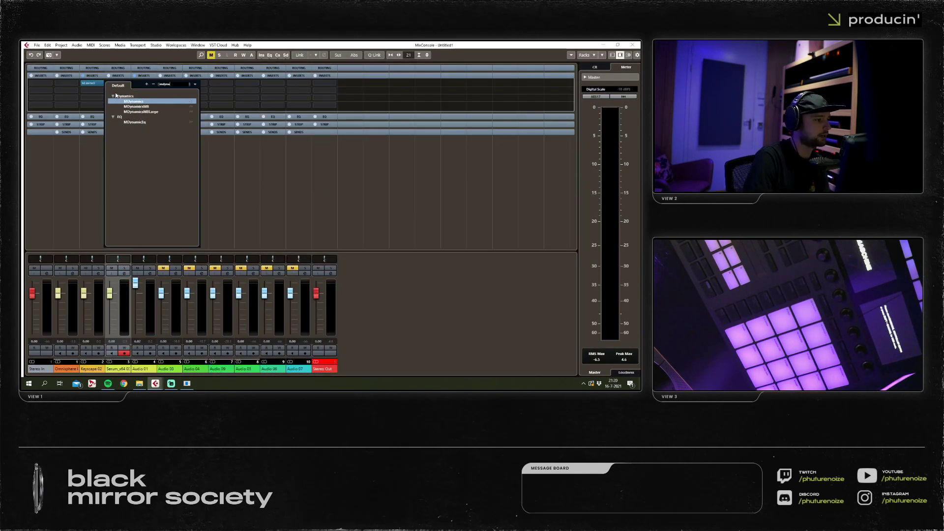
key("Return")
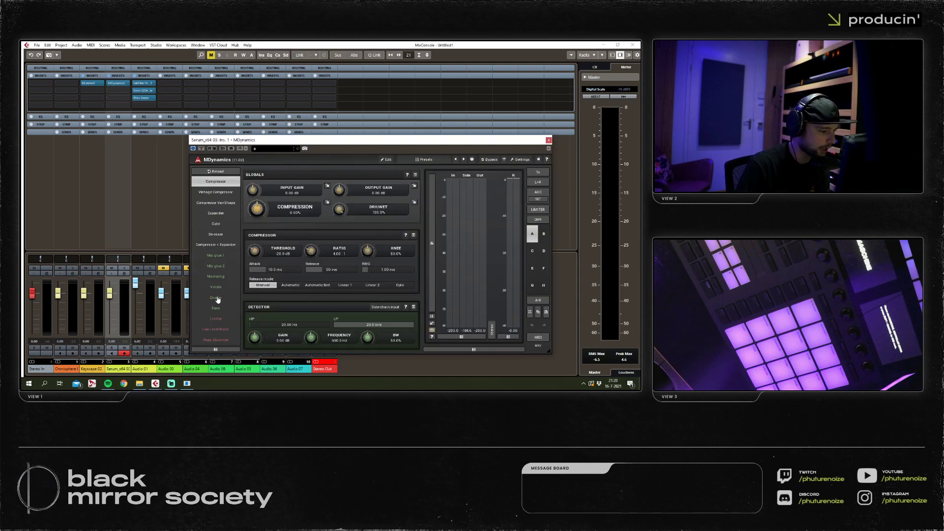
Switch MDynamics to its Bass mode, set the compressor to 0 ms attack and 21 ms release, and play the loop.
left_click(215, 308)
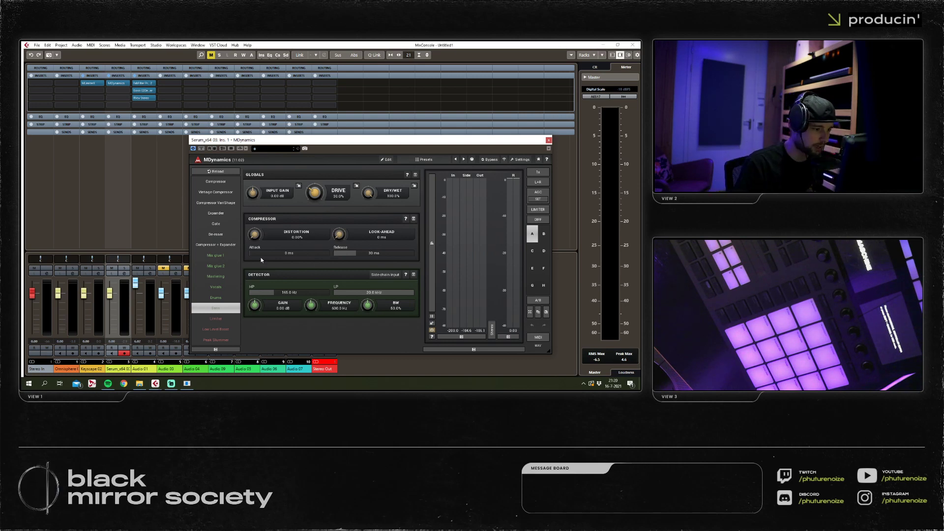
mouse_move(263, 255)
left_mouse_down()
mouse_move(325, 253)
mouse_move(254, 253)
left_mouse_up()
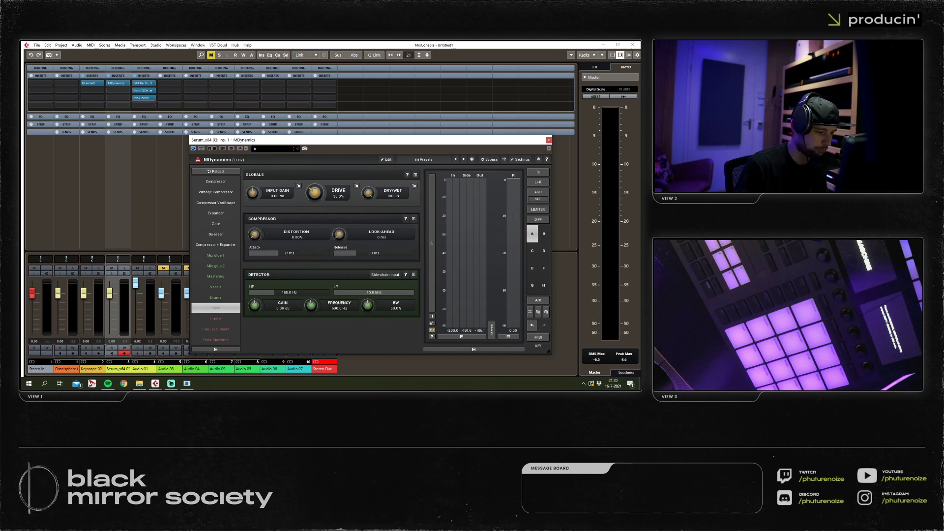
left_click_drag(279, 251, 249, 251)
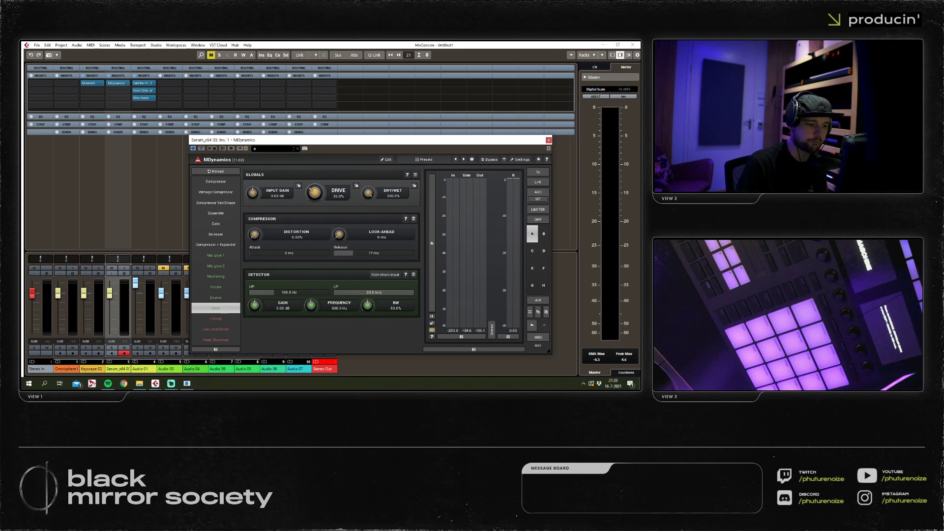
left_click_drag(344, 253, 351, 252)
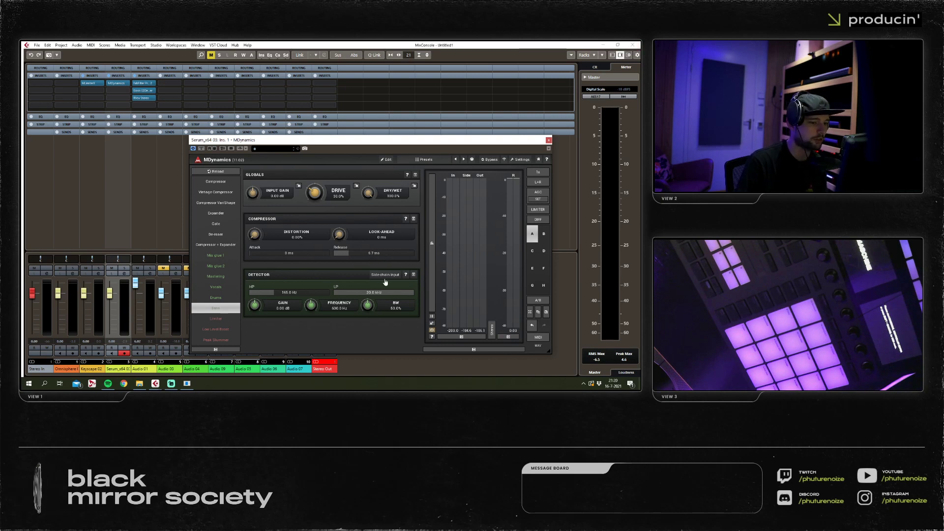
key("space")
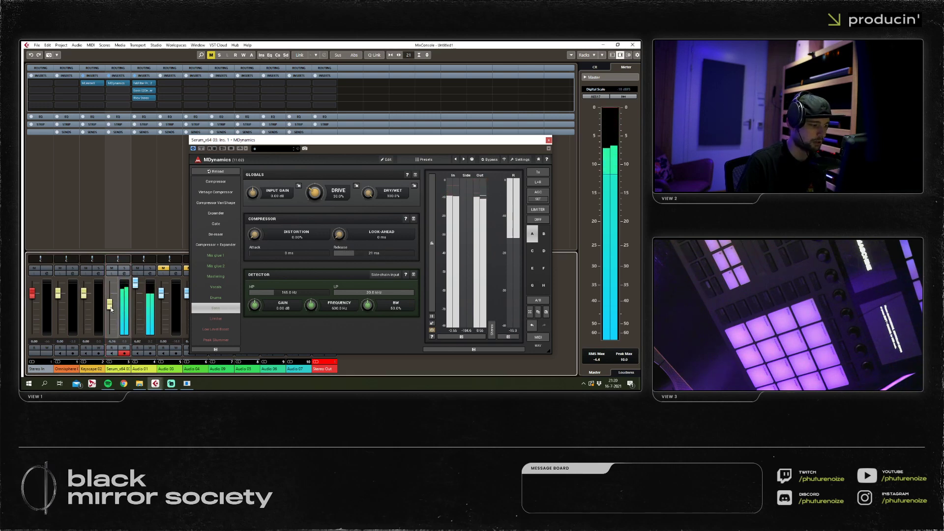
Lower the Audio 01 channel's level, reduce MDynamics' drive to 24%, and close the plug-in and the MixConsole.
left_click_drag(135, 284, 135, 293)
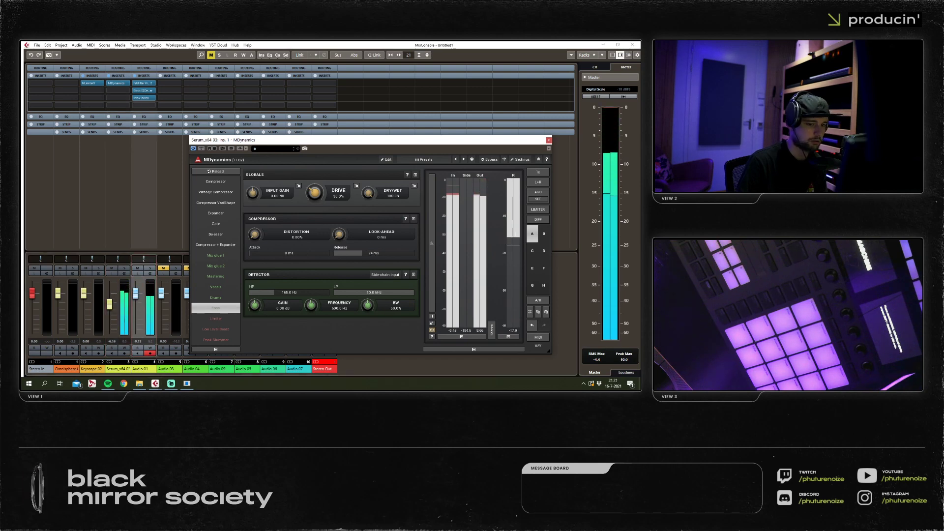
left_click_drag(314, 192, 312, 199)
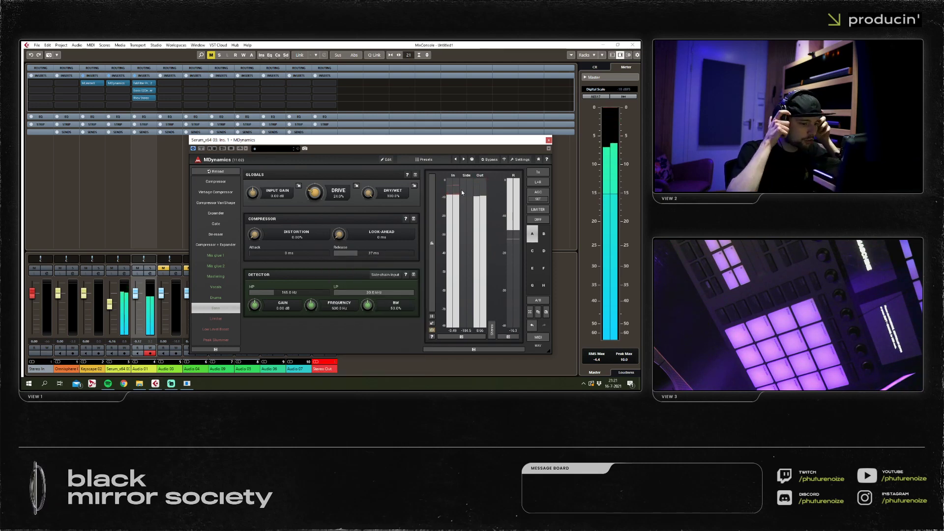
left_click(548, 140)
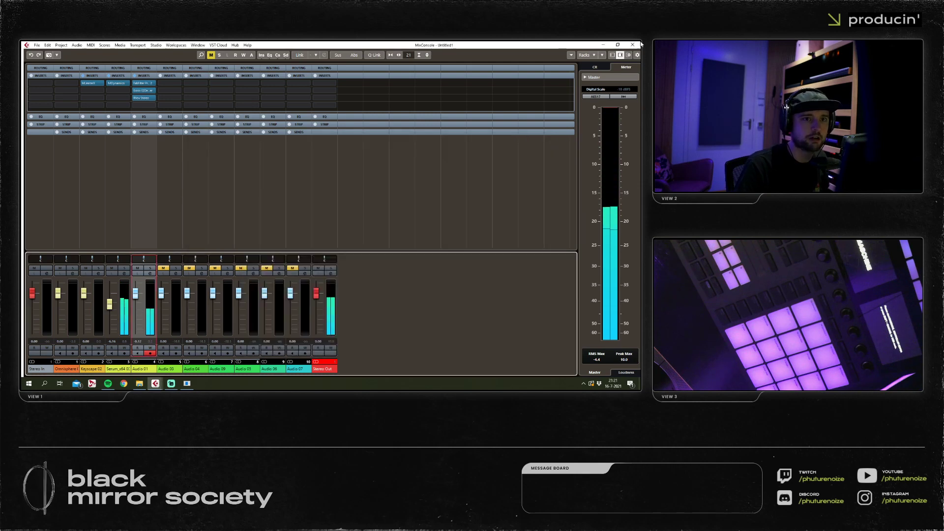
left_click(633, 45)
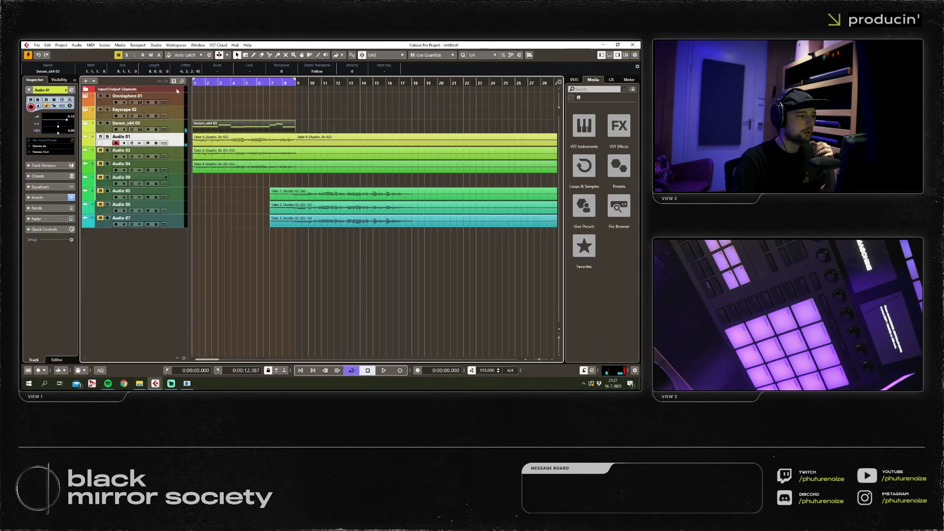
Reopen the Serum editor from the Serum_x64 03 track and raise the cutoff of its MG Low 12 filter.
left_click(147, 124)
left_click(70, 158)
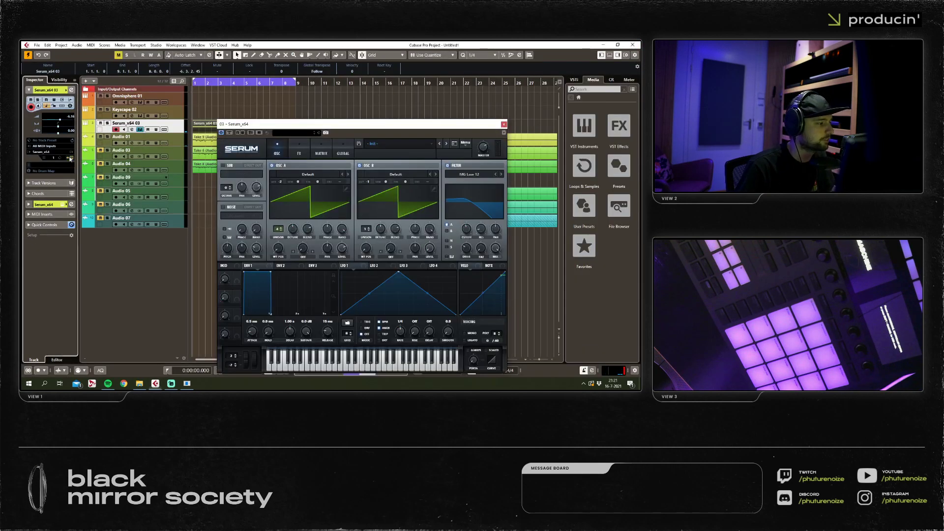
left_click(71, 158)
left_click(68, 158)
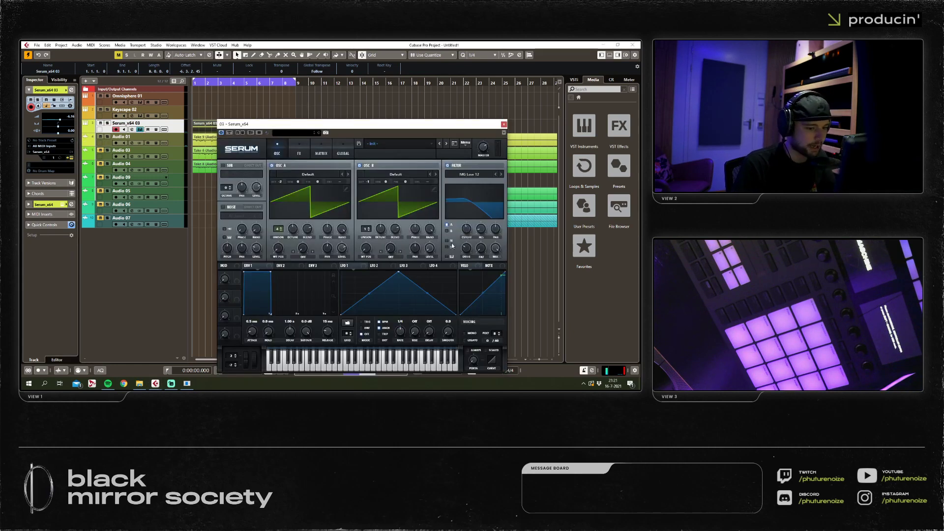
left_click_drag(466, 232, 479, 236)
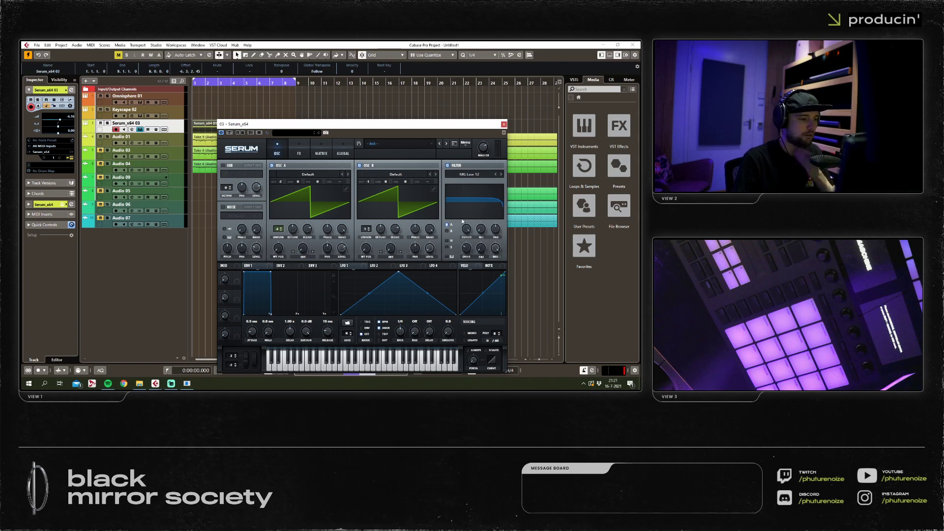
Enable Serum's filter effect with the Phs 24+ type, move it up the effects chain to just after the phaser, and adjust its cutoff.
left_click(299, 153)
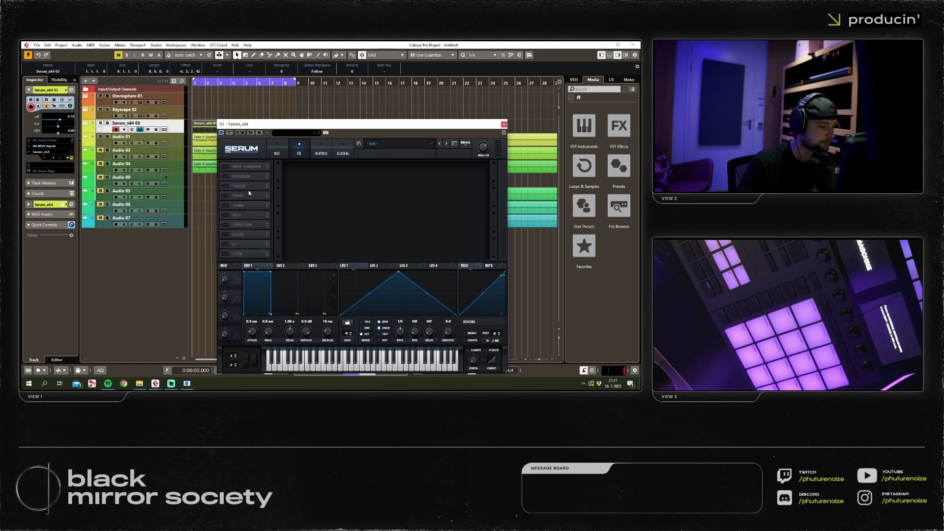
left_click(225, 254)
left_click(327, 173)
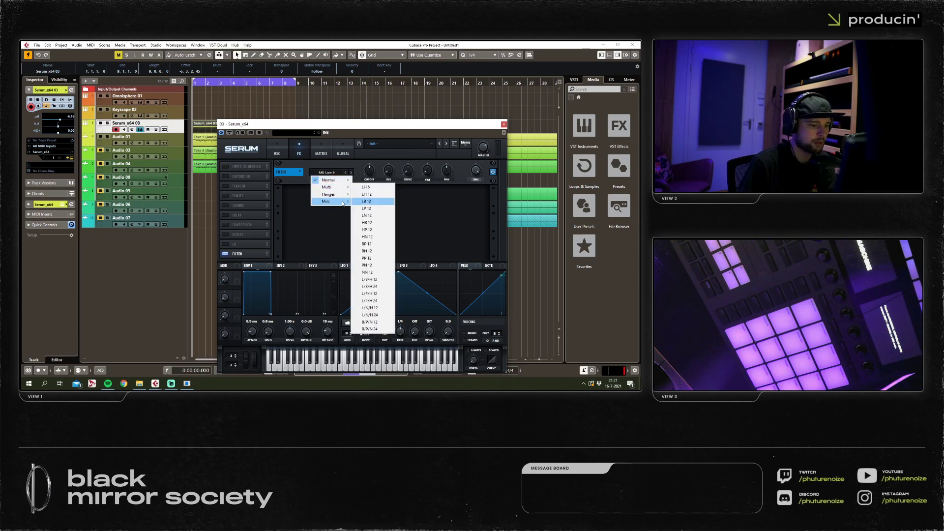
mouse_move(338, 196)
left_click(368, 293)
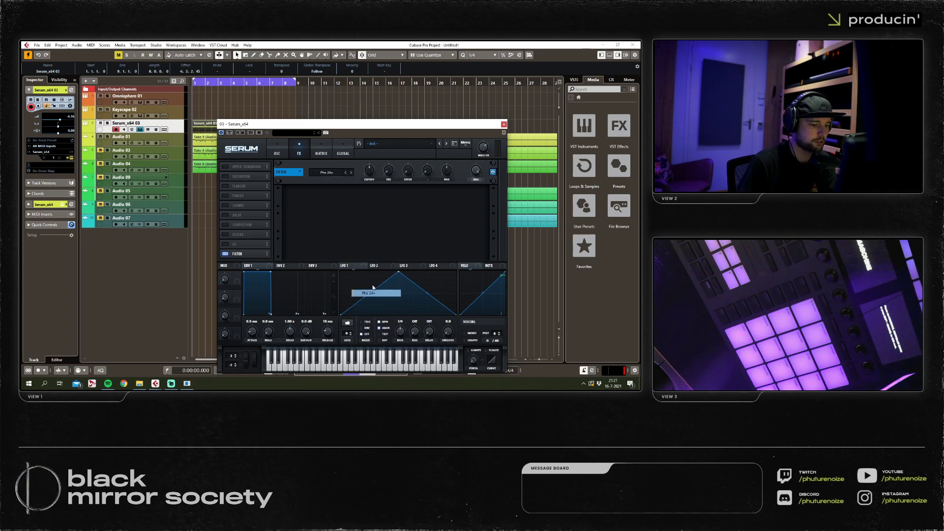
left_click_drag(267, 254, 245, 206)
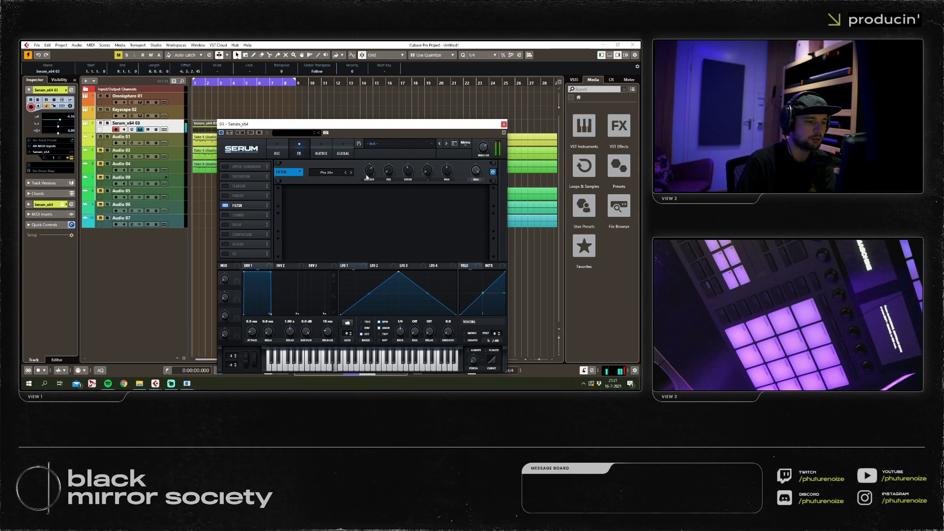
mouse_move(369, 176)
left_click_drag(370, 176, 367, 170)
Turn on Serum's Tube distortion effect placed after the filter effect, and adjust its drive while auditioning.
left_click(269, 149)
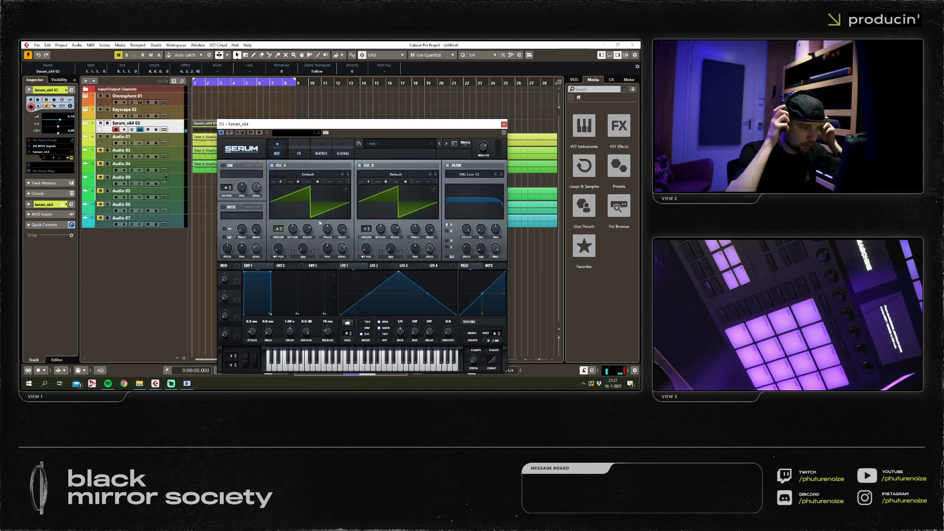
left_click(470, 174)
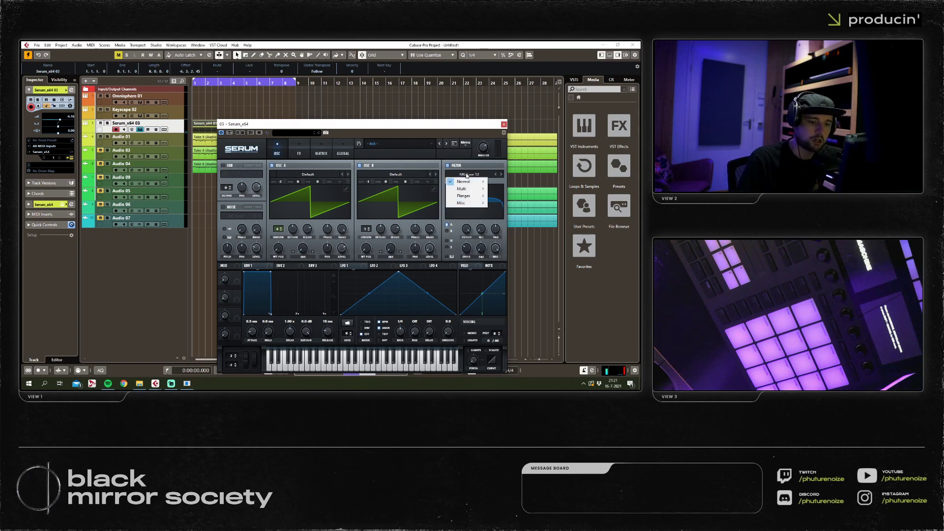
mouse_move(463, 182)
left_click(299, 150)
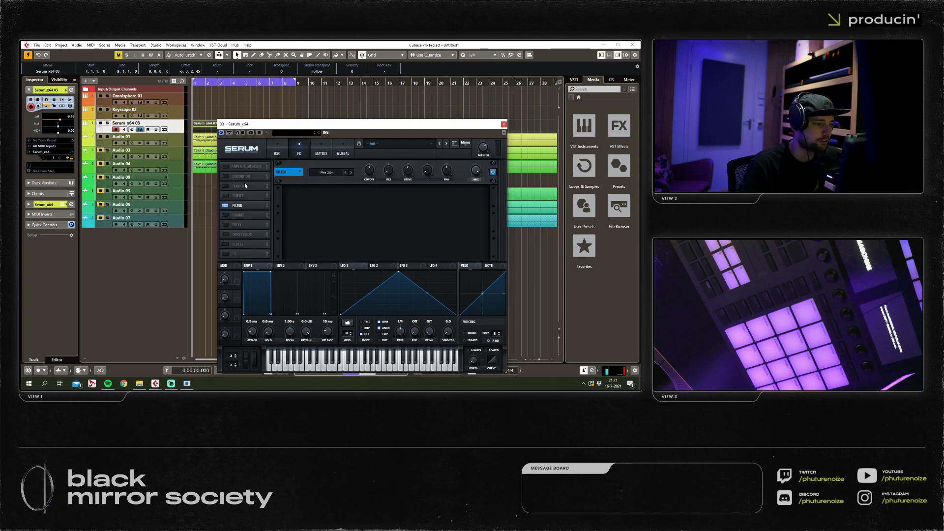
left_click(241, 185)
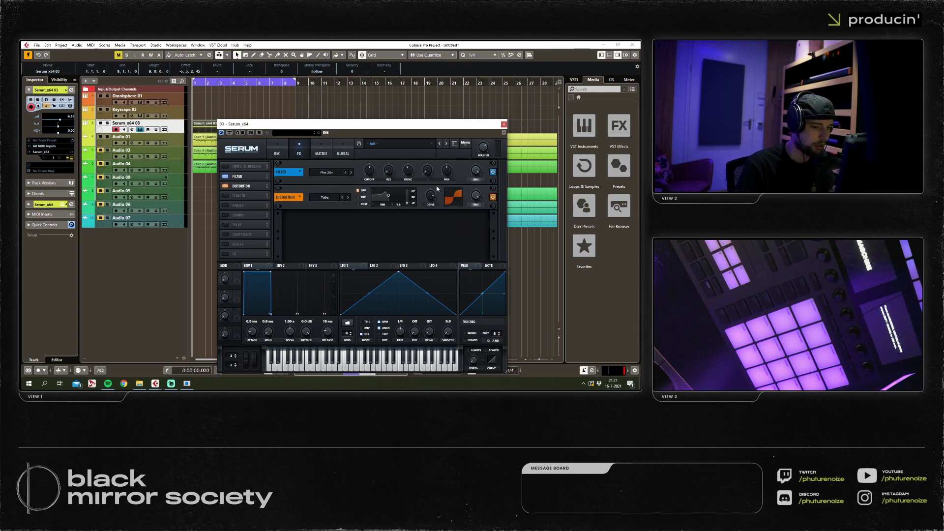
left_click_drag(430, 197, 431, 194)
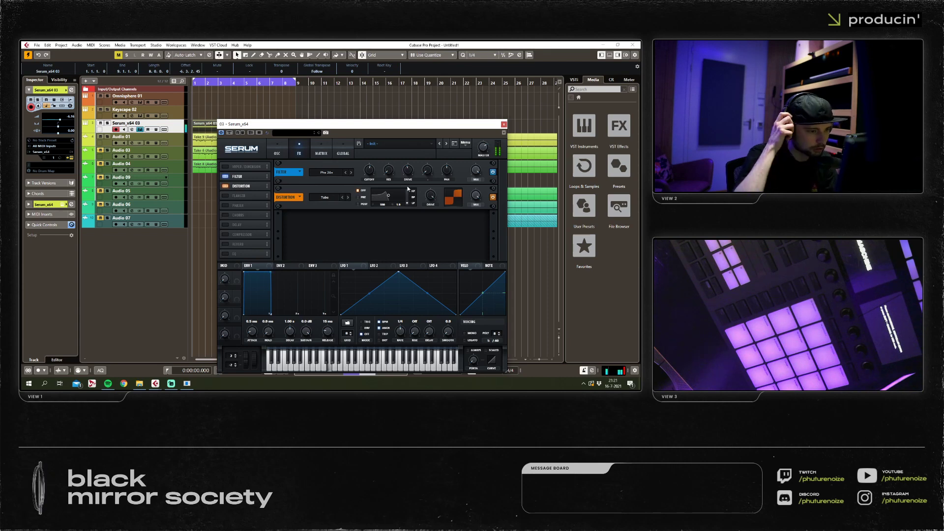
mouse_move(429, 201)
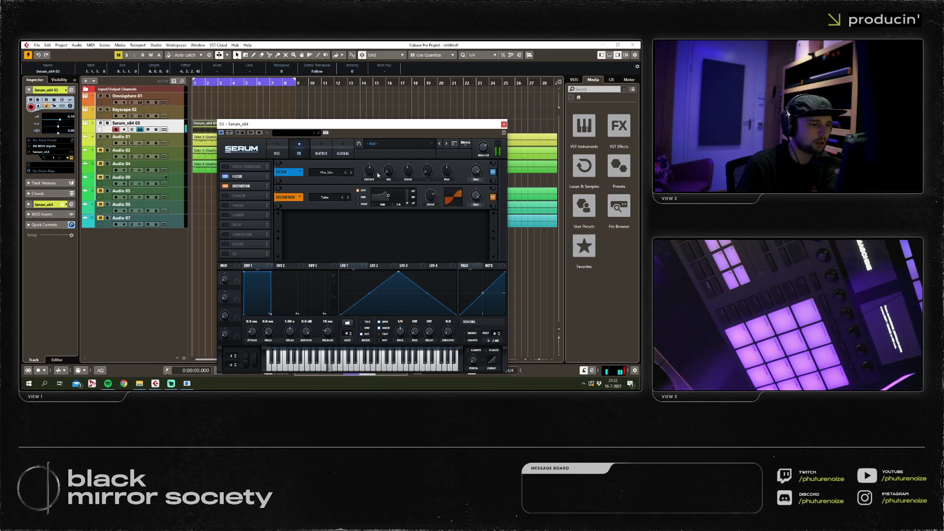
Set oscillator A's warp mode to FM Sub Osc, turn on the sub oscillator, and adjust the warp amount.
left_click(284, 156)
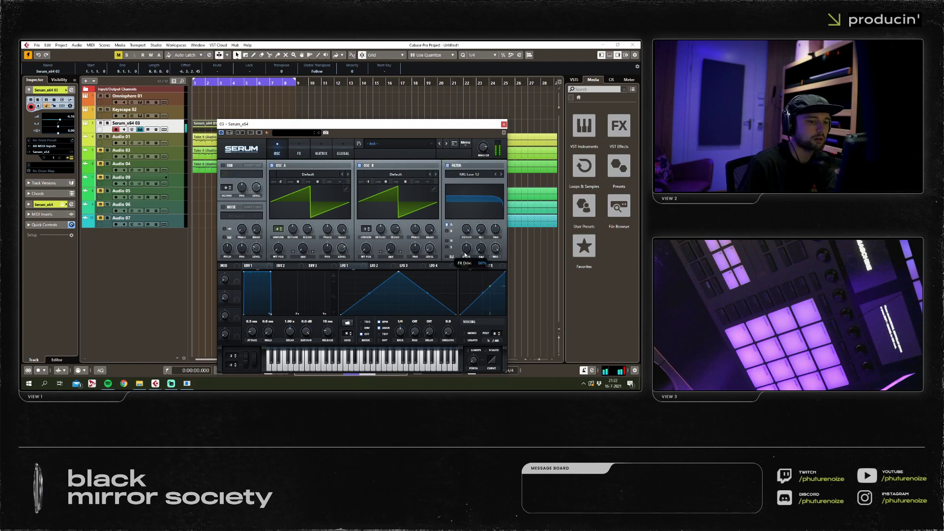
left_click(303, 150)
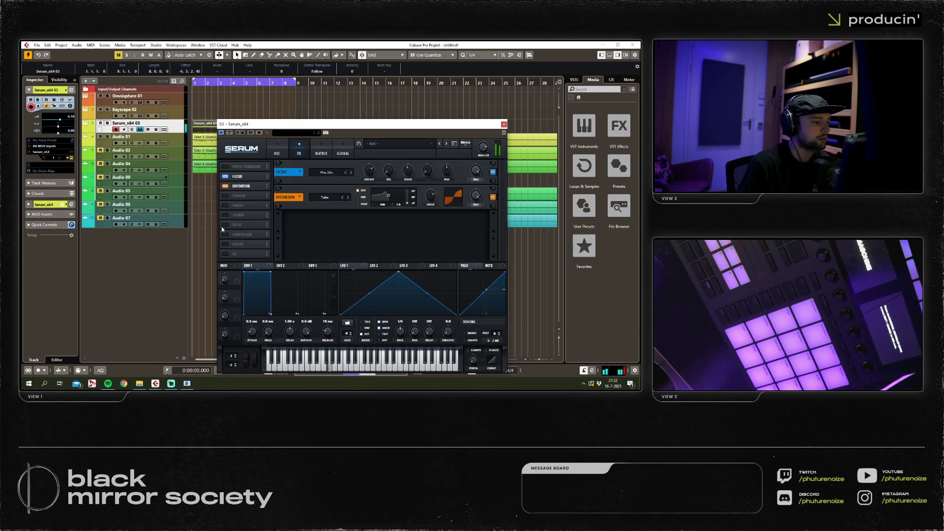
left_click(286, 153)
left_click(302, 256)
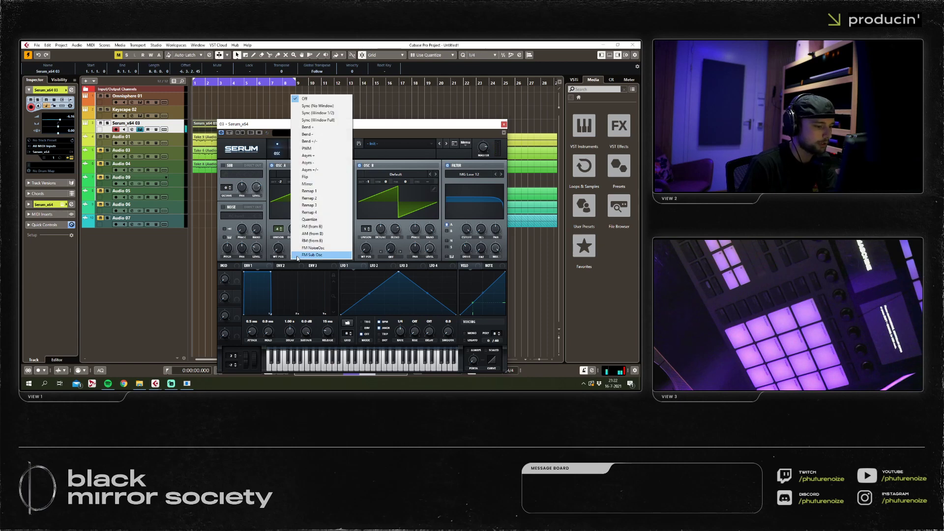
left_click(298, 251)
left_click(223, 166)
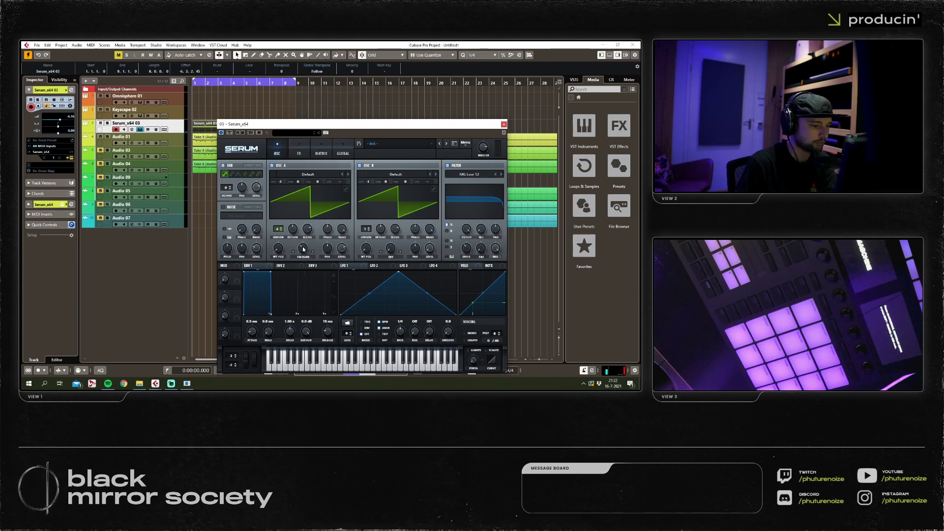
scroll(304, 252, "up", 3)
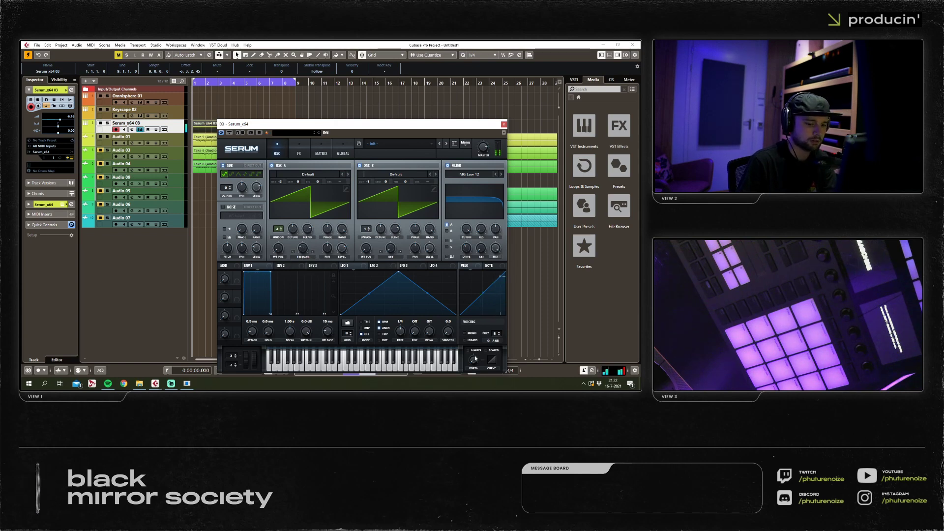
Try Quantize as oscillator A's warp mode and settle on RM (from B).
left_click(298, 256)
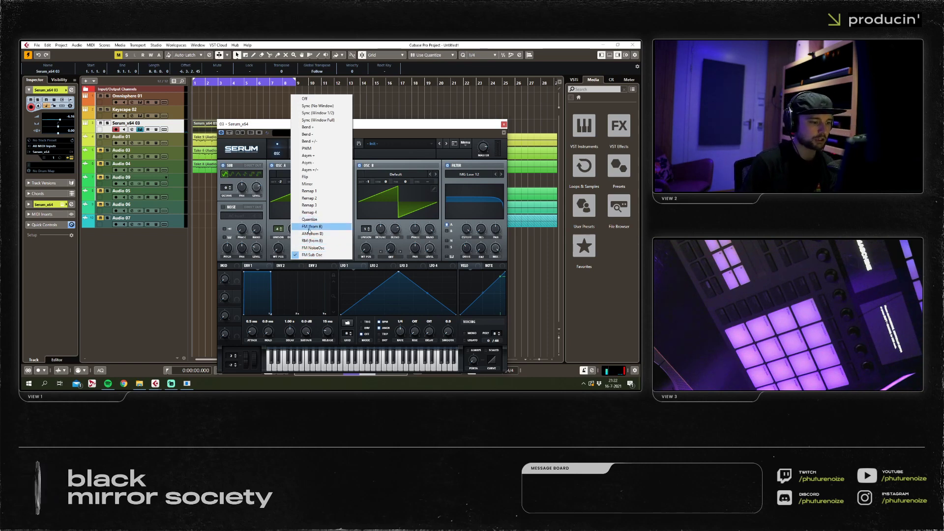
left_click(309, 219)
left_click(303, 257)
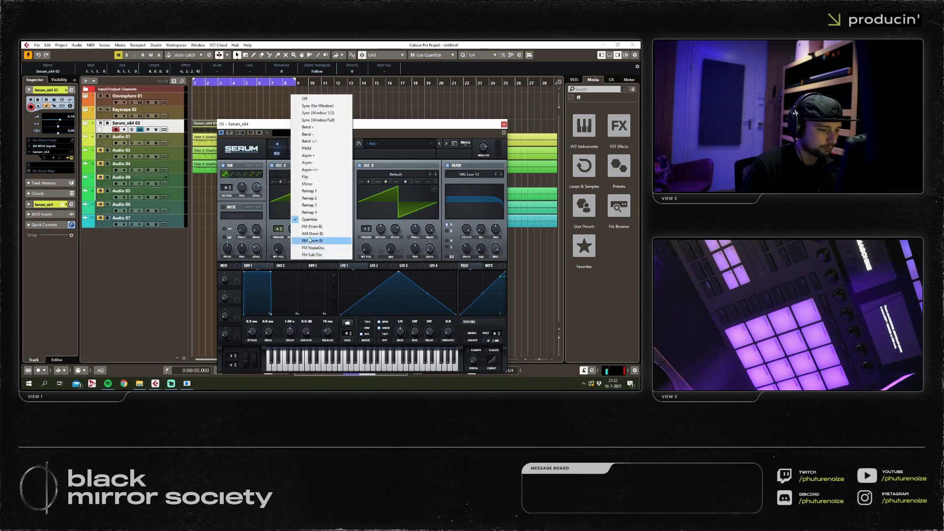
left_click(317, 241)
Load the Digital wavetable FFT_Add_2nds into oscillator B and adjust its wavetable position.
left_click(391, 174)
mouse_move(391, 183)
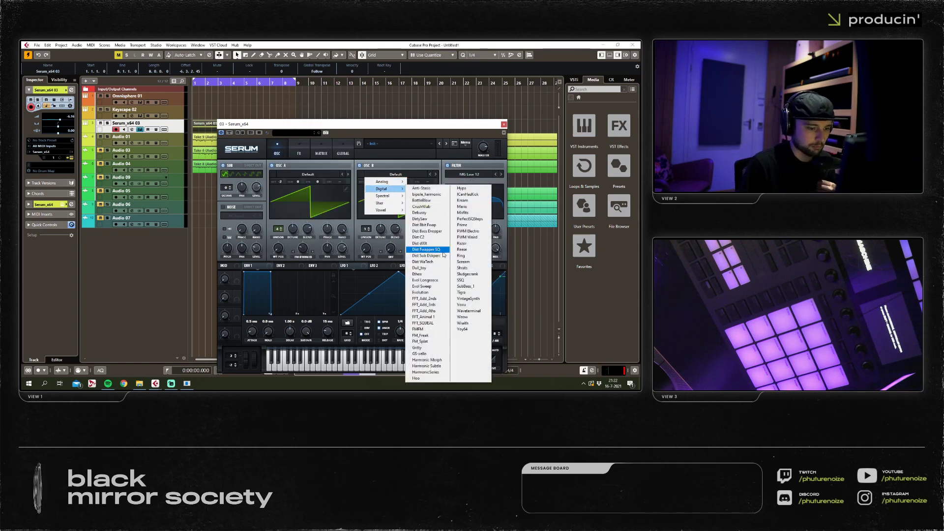
left_click(440, 299)
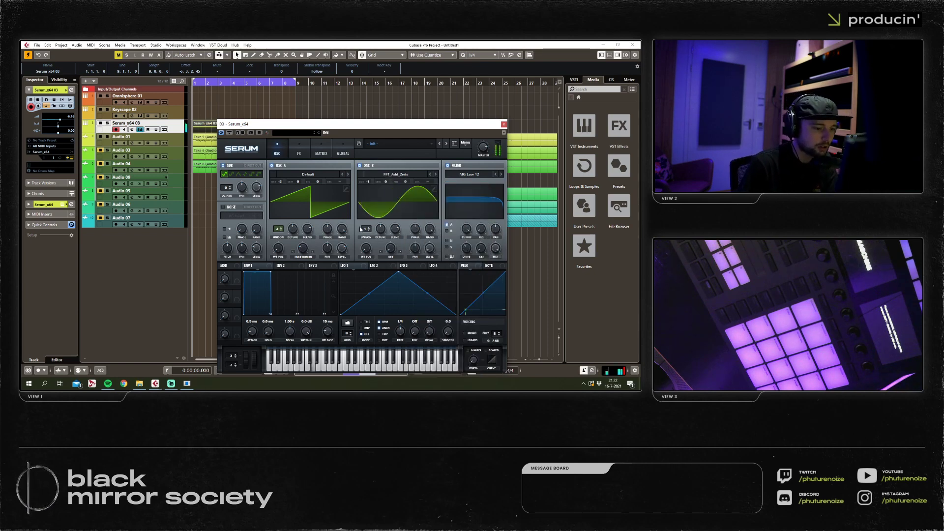
mouse_move(366, 248)
left_mouse_down()
mouse_move(364, 215)
mouse_move(357, 229)
mouse_move(371, 244)
left_mouse_up()
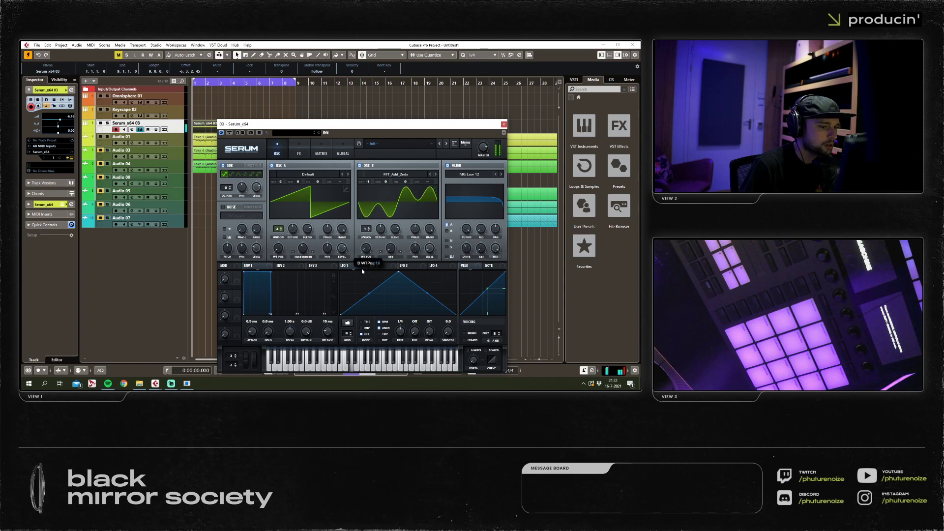
Assign the Mod Wheel as modulation source for the cutoff of Serum's filter effect.
left_click(299, 150)
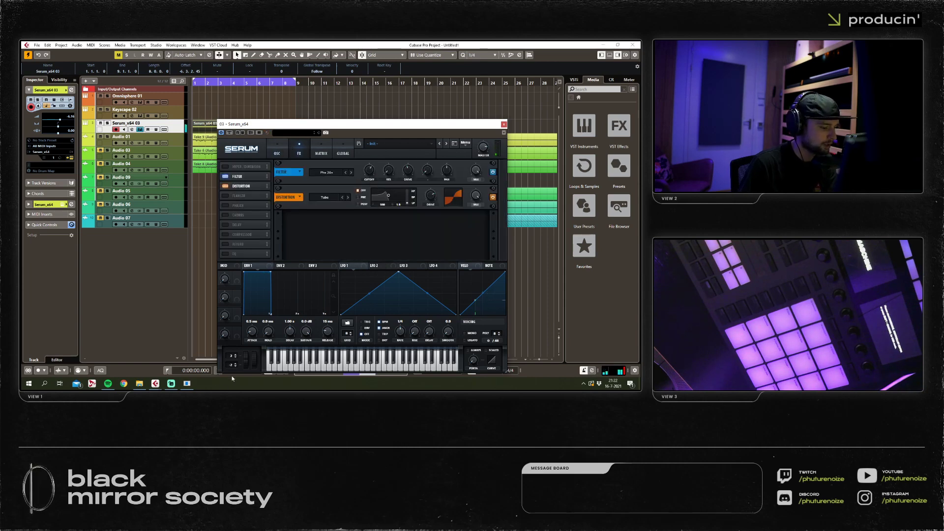
right_click(369, 167)
mouse_move(408, 210)
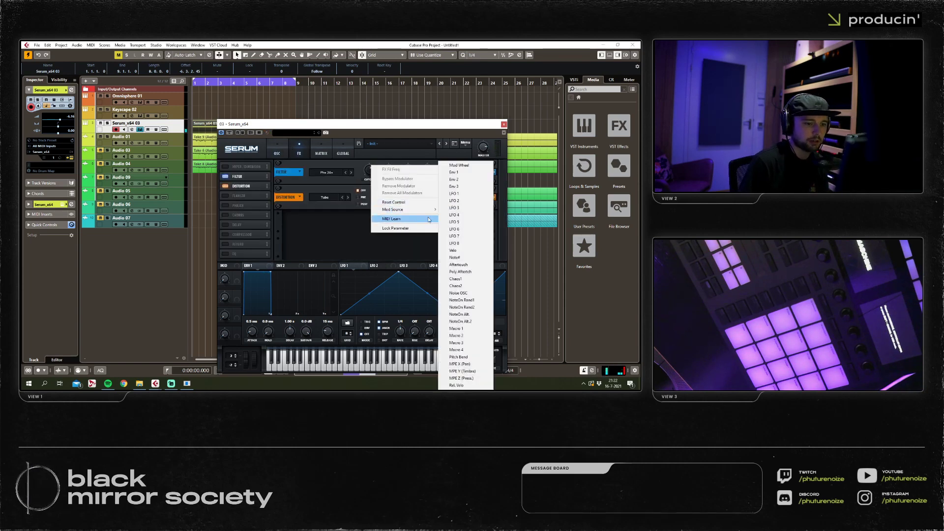
left_click(452, 165)
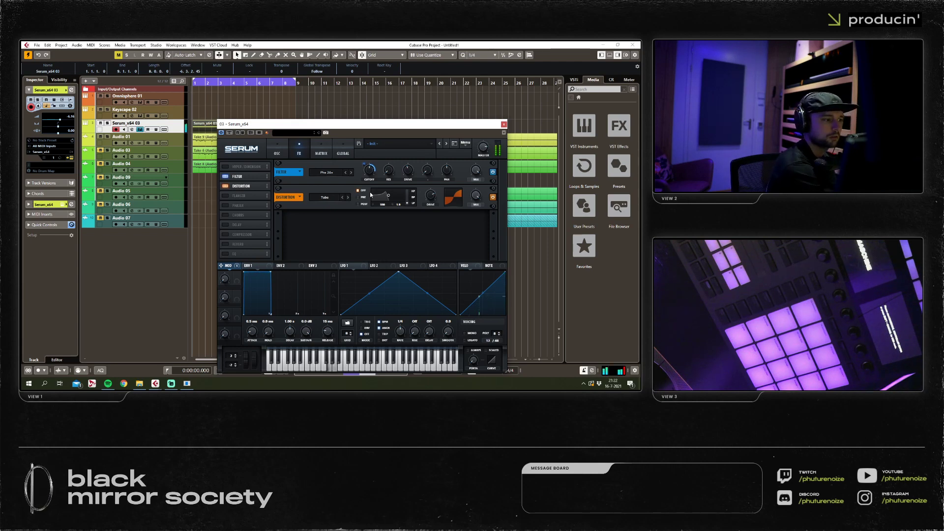
Reopen Serum's oscillator page to audition the patch over the loop, and close the editor.
left_click(132, 129)
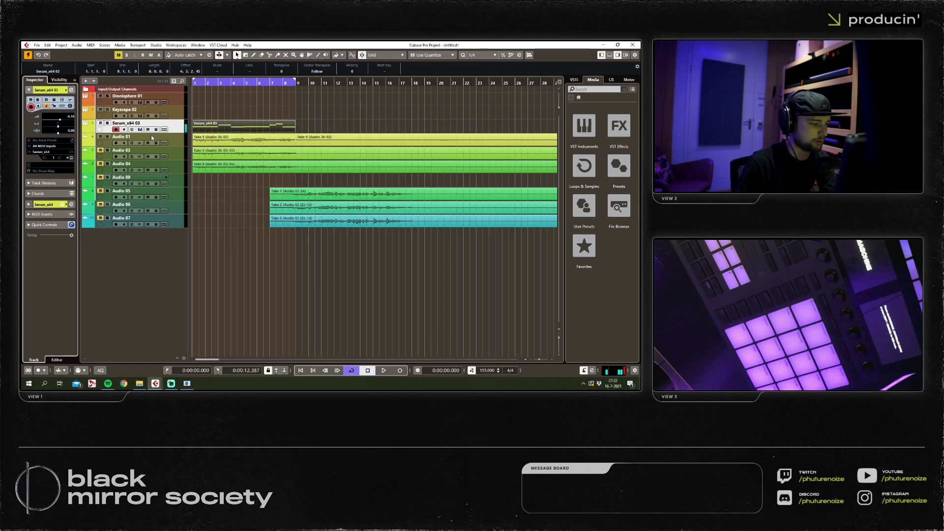
left_click(72, 158)
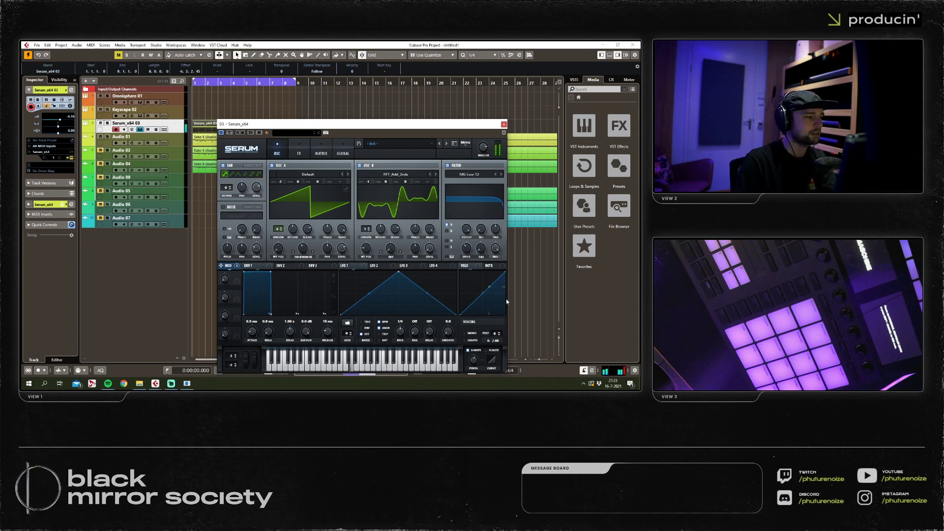
left_click(504, 122)
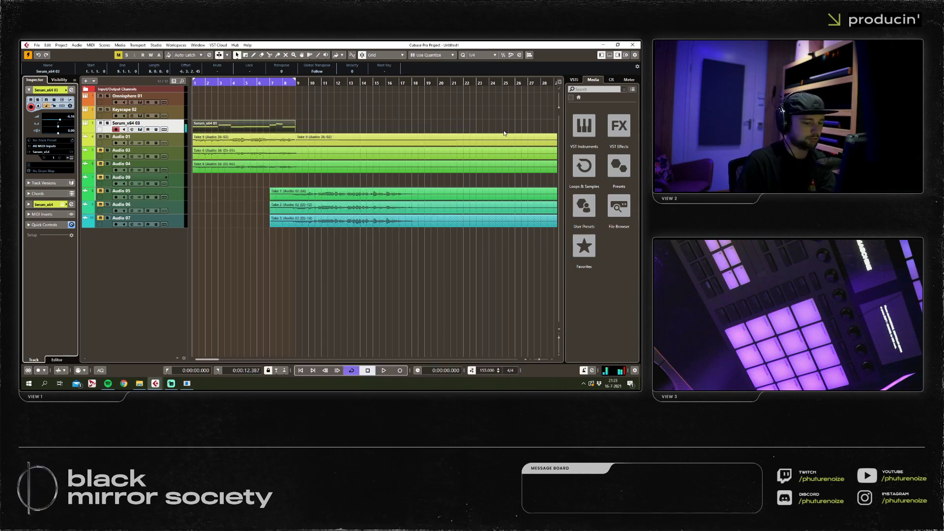
Open the looped Audio 01 take in the Sample Editor, confirm its 155 BPM tempo definition, and close the editor.
scroll(236, 142, "down", 1)
double_click(235, 142)
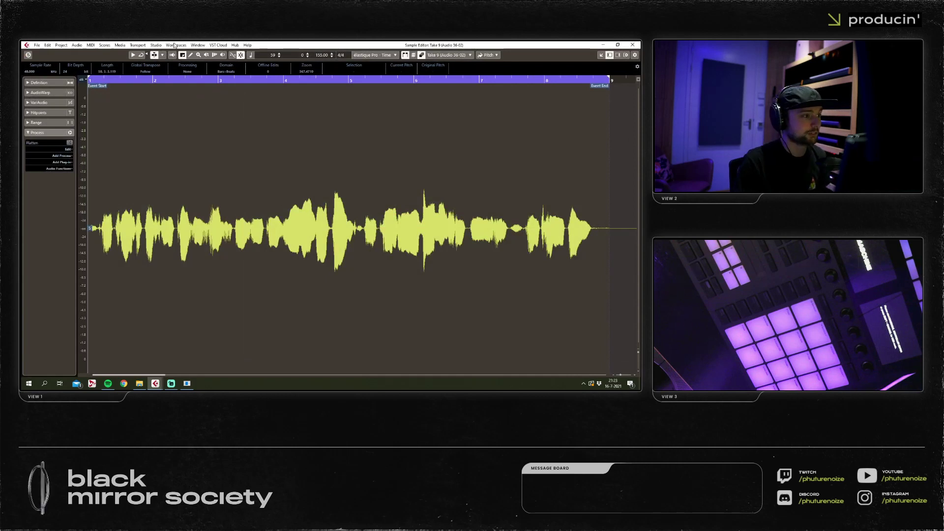
double_click(323, 55)
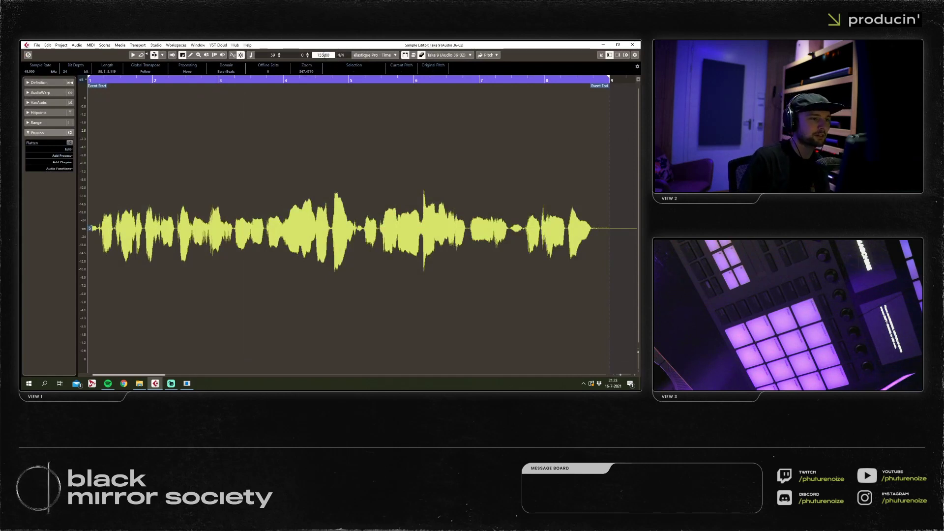
double_click(323, 54)
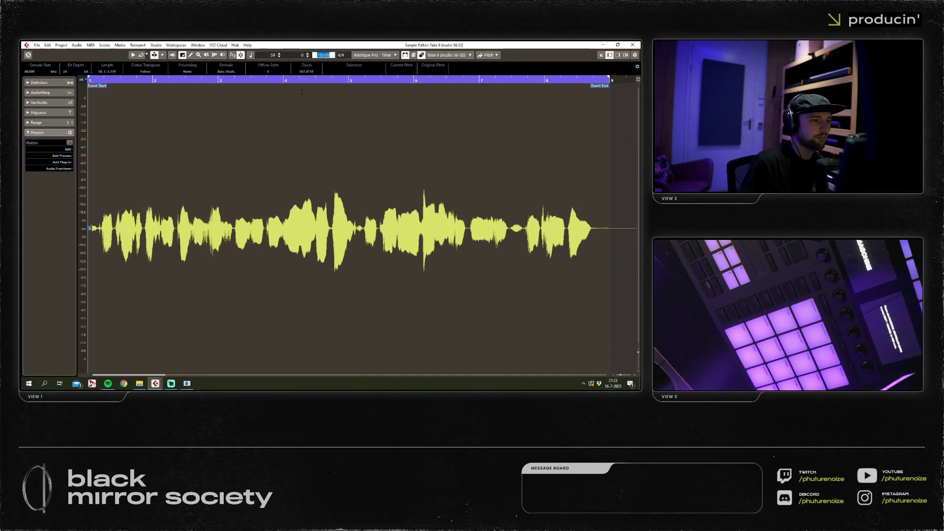
key("Return")
key("ctrl+e")
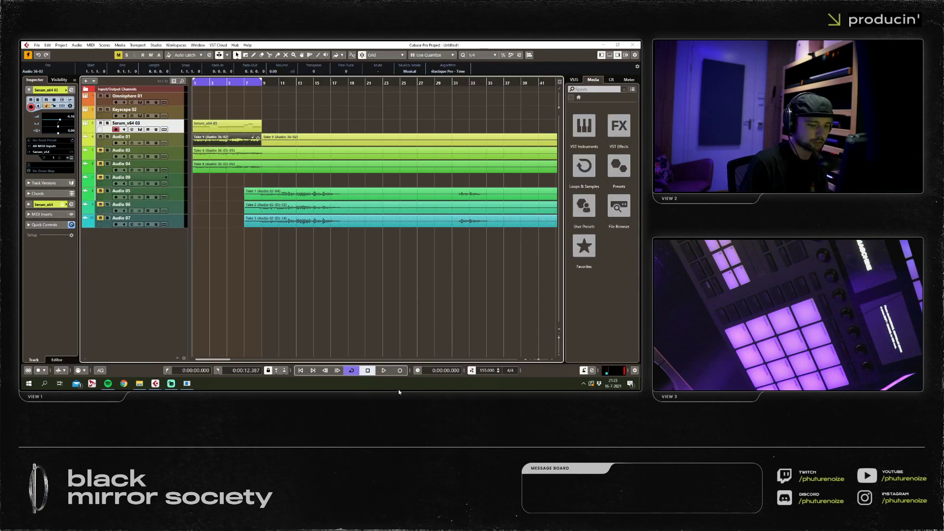
Set the project tempo to 170 BPM.
double_click(479, 370)
type("170")
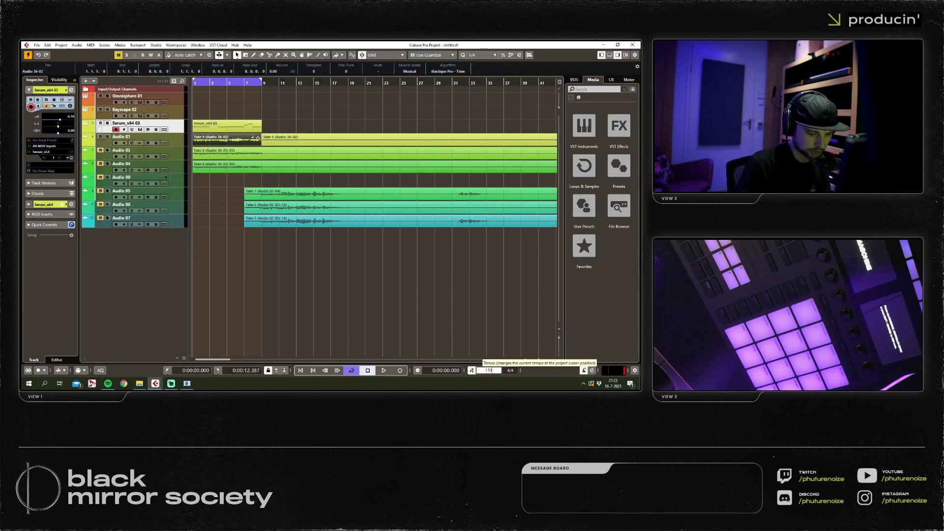
key("Return")
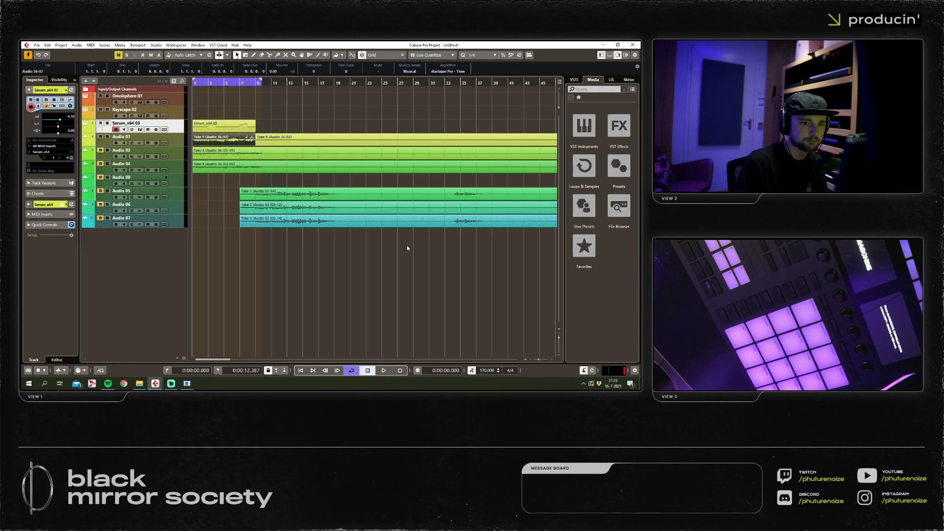
Browse the Splice sounds folder to the Virtual Riot x Modestep V_RIOT_MDSTP_sample_pack folder and widen the file browser.
left_click(619, 206)
scroll(590, 174, "down", 3)
left_click(605, 196)
scroll(597, 207, "down", 3)
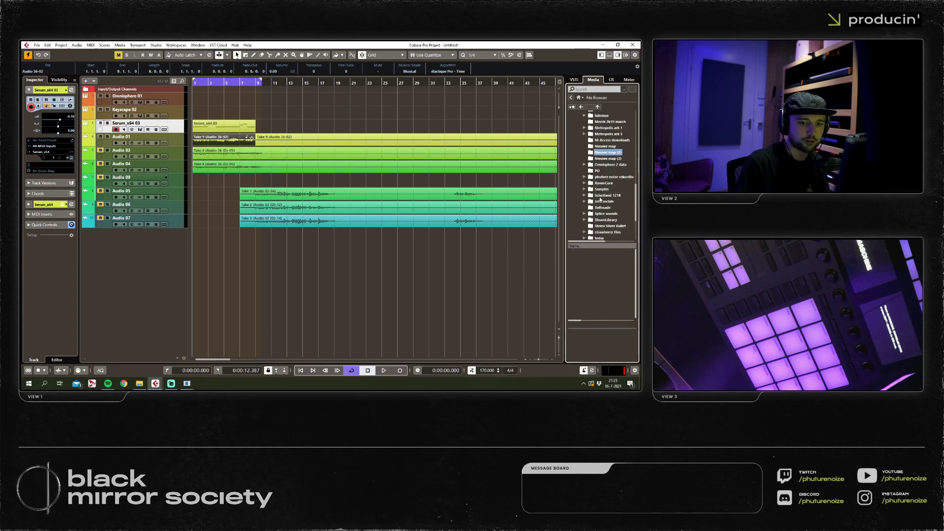
left_click(605, 195)
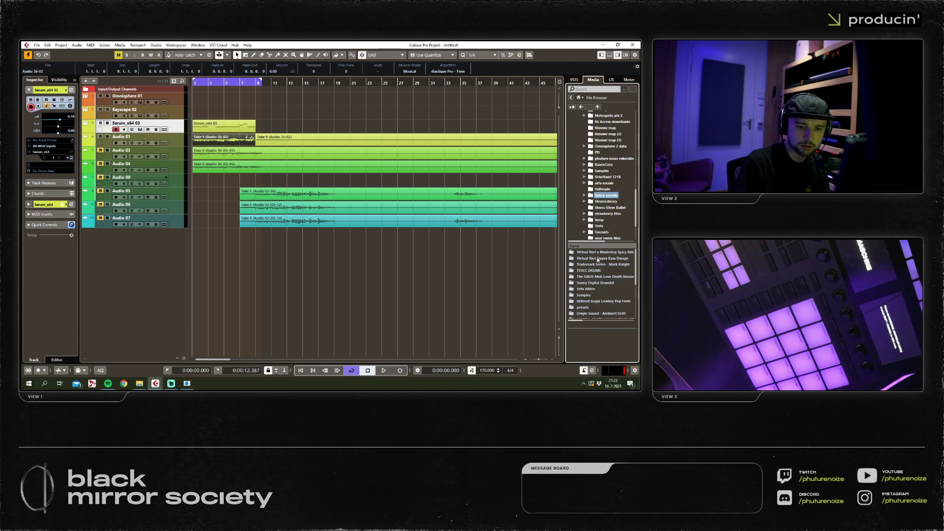
left_click(600, 253)
double_click(600, 254)
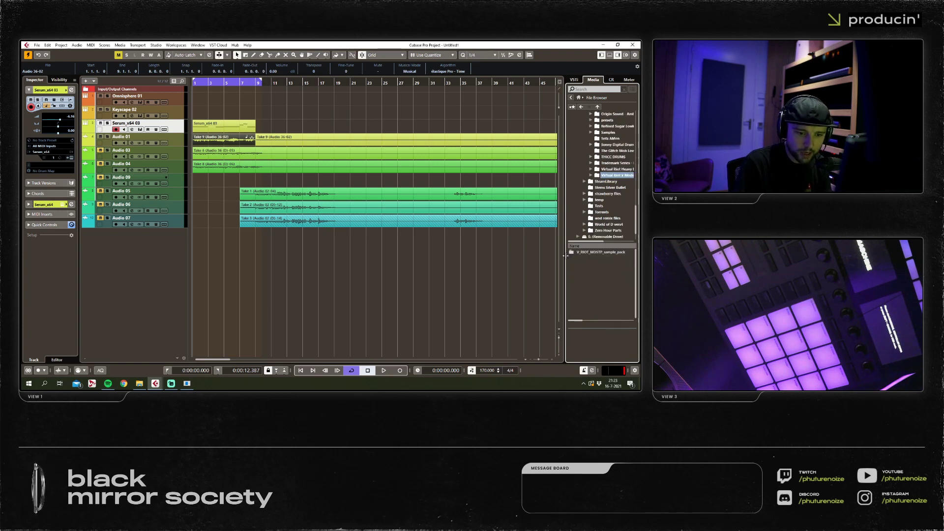
left_click_drag(565, 255, 545, 255)
double_click(578, 251)
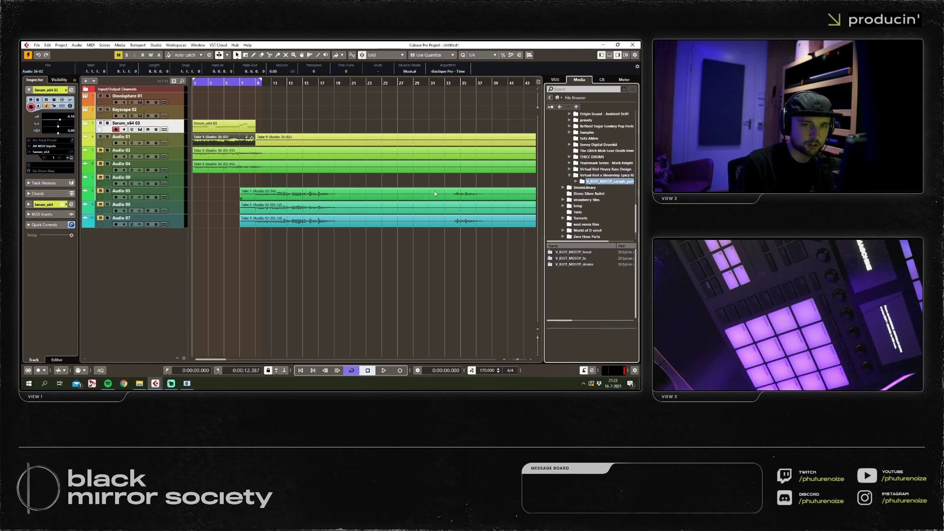
Raise the project tempo to 175 BPM.
left_click(488, 370)
type("175")
key("Return")
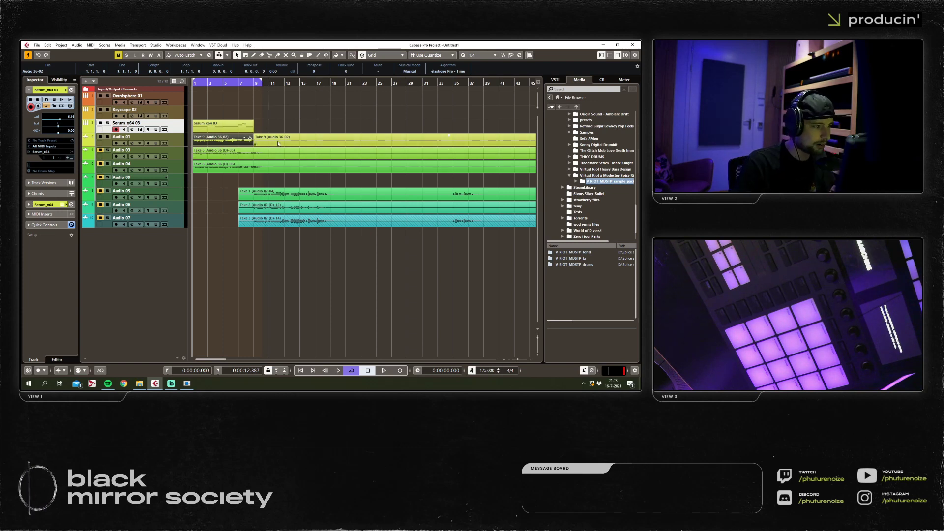
Match the cycle range to the length of the Serum_x64 03 part.
left_click(193, 92)
key("h")
key("h")
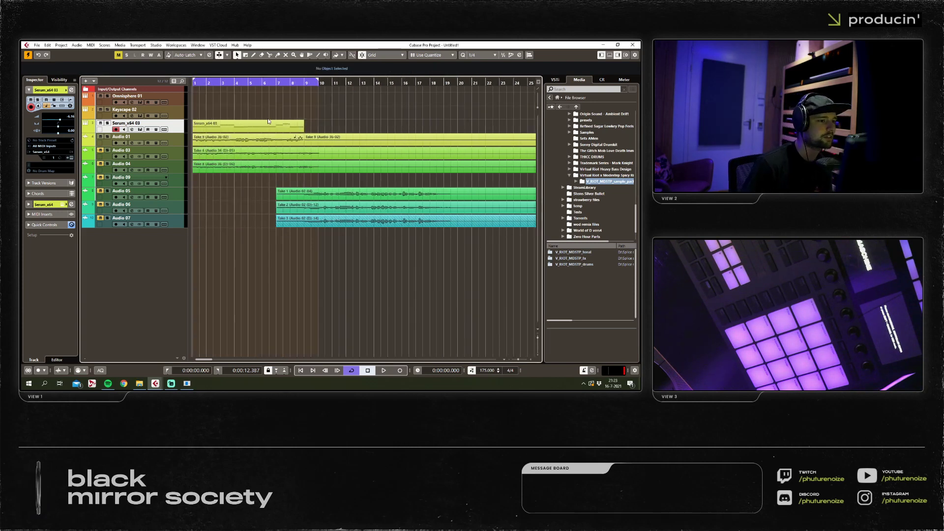
left_click(269, 122)
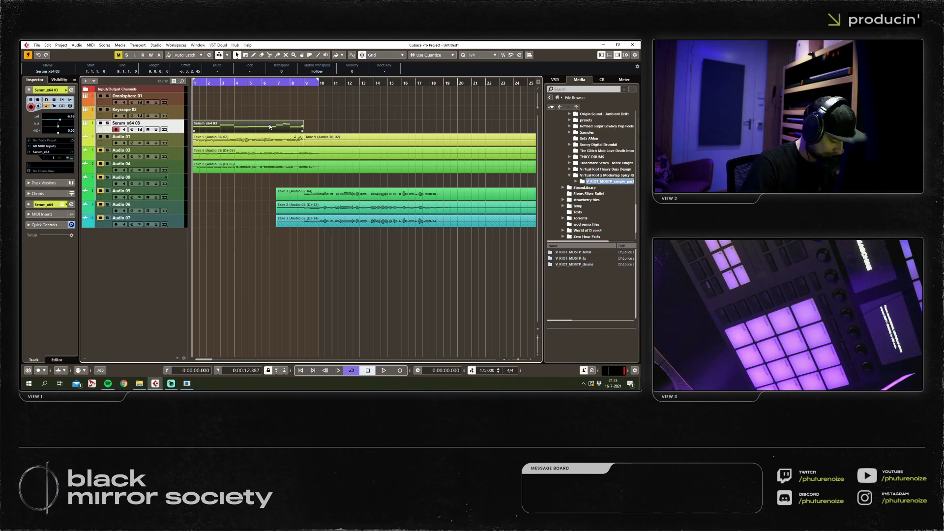
key("p")
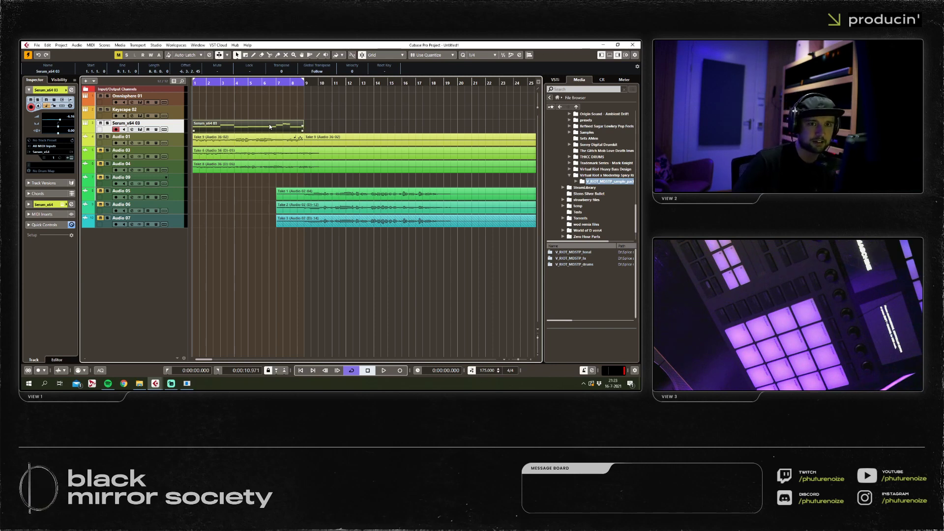
left_click(246, 106)
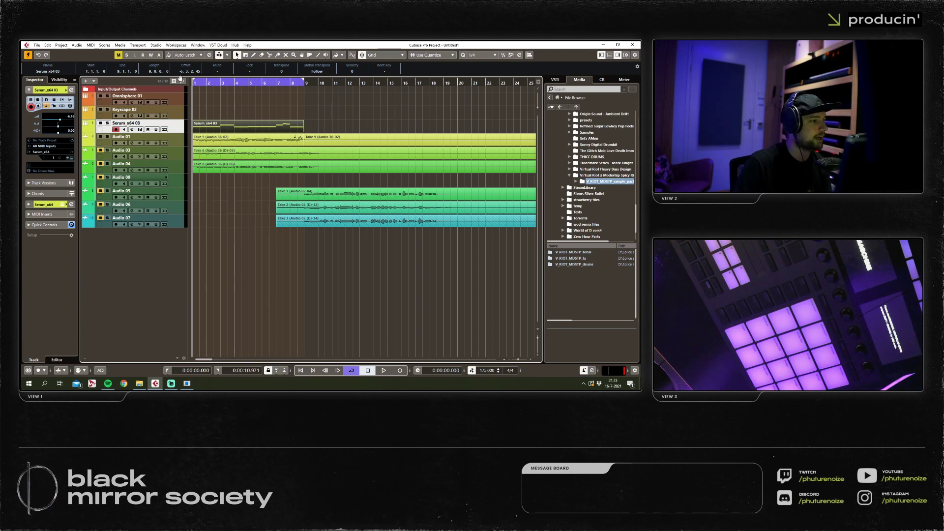
key("h")
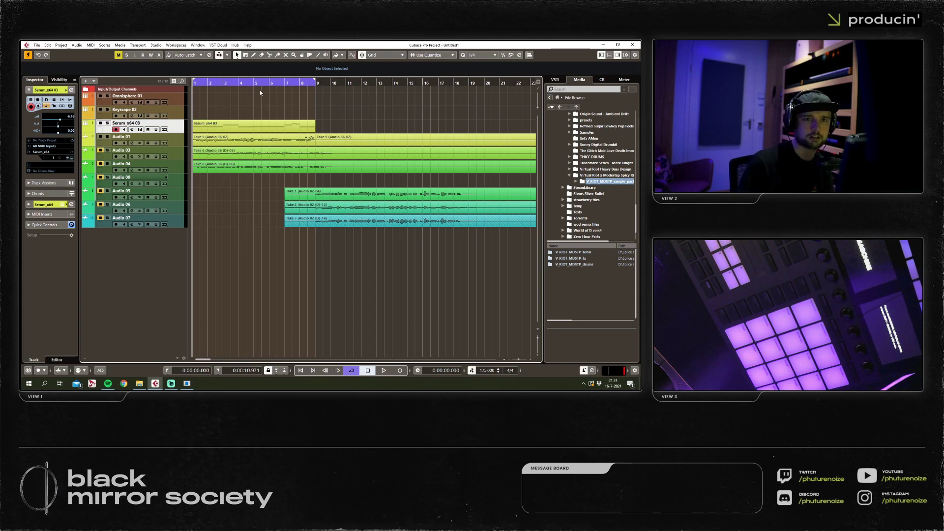
key("h")
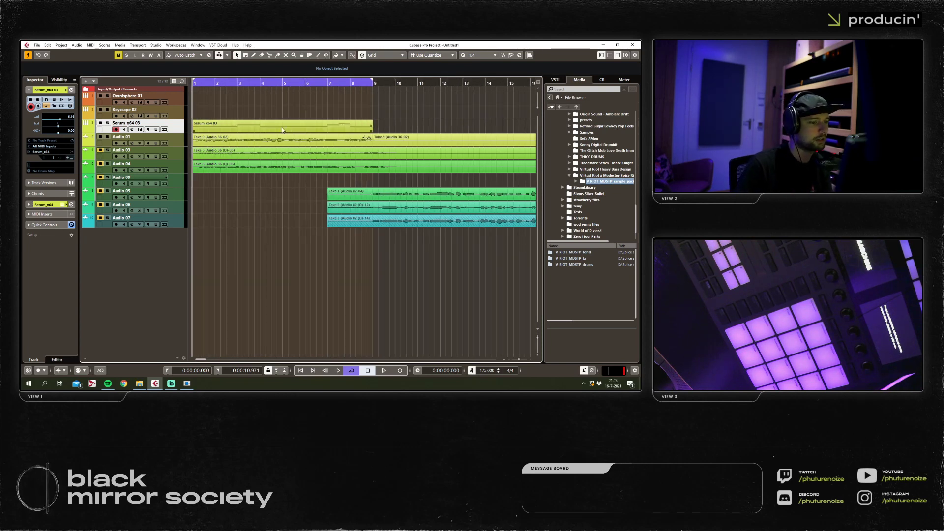
Open the snares folder within the sample pack's drum one-shots.
double_click(583, 264)
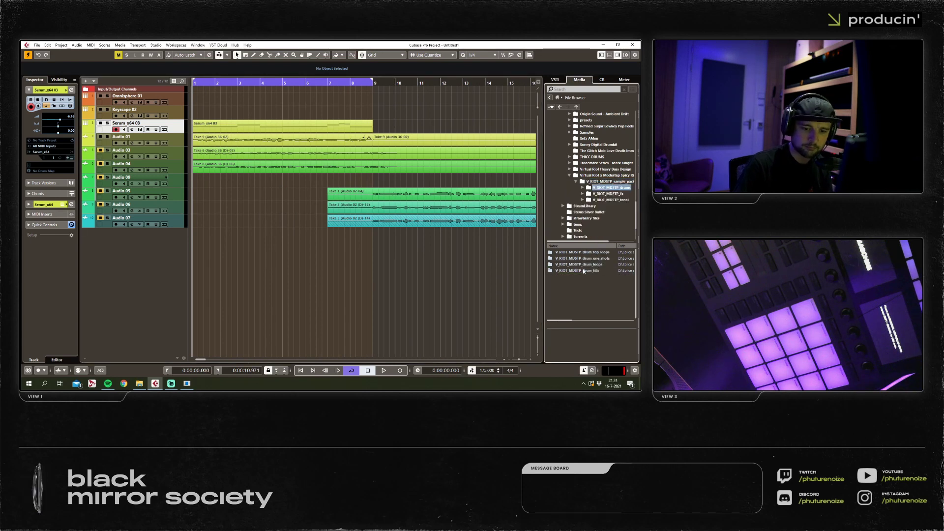
double_click(585, 258)
double_click(584, 265)
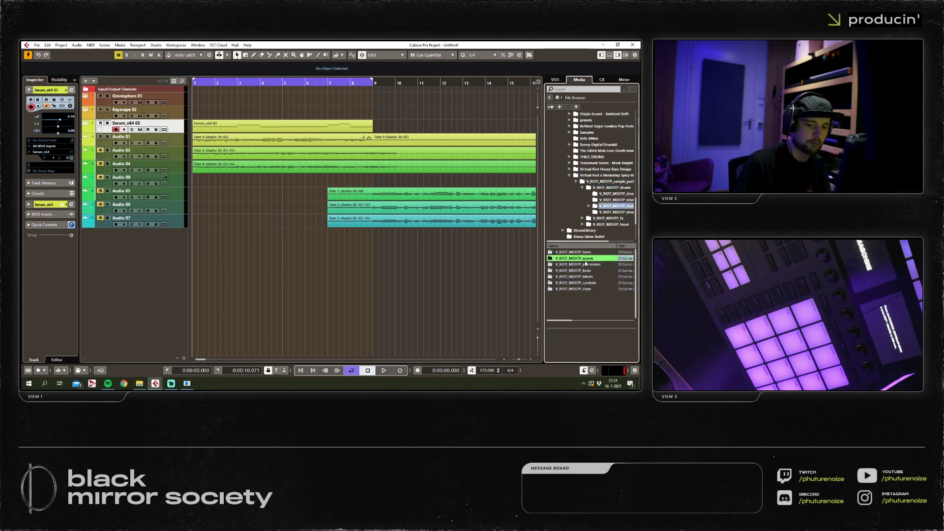
scroll(583, 263, "down", 3)
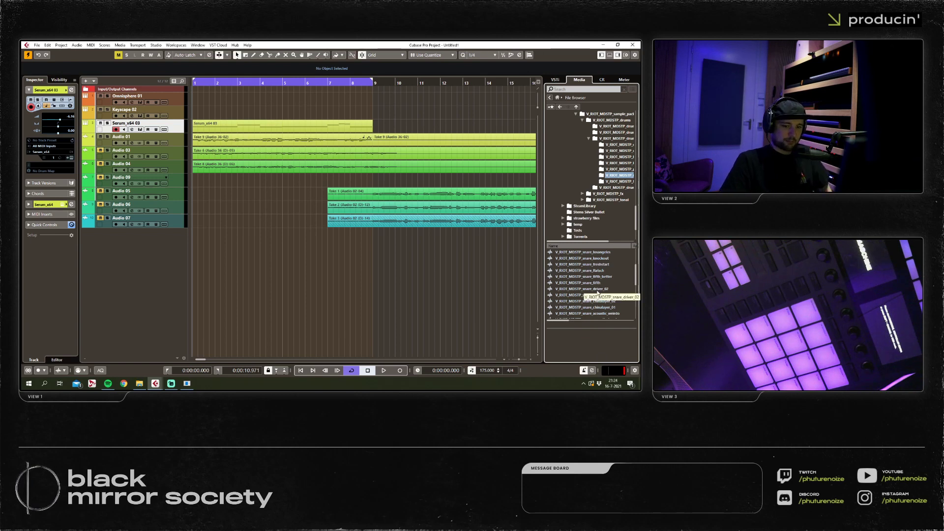
Audition the V_RIOT_MDSTP snare samples, including the knockout, driver, chinalayer and acoustic variants.
left_click(602, 253)
key("Up")
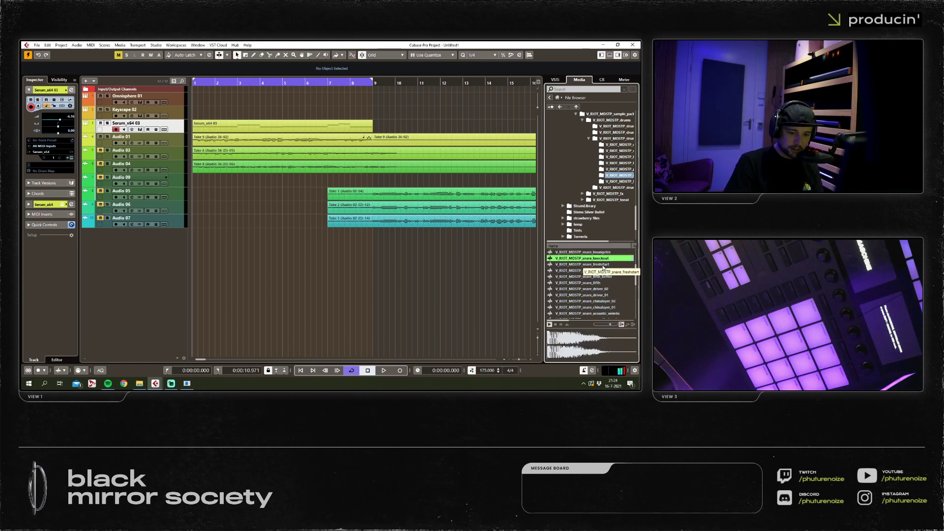
key("Down")
key("Down")
key("Down")
key("Down")
key("Down")
key("Down")
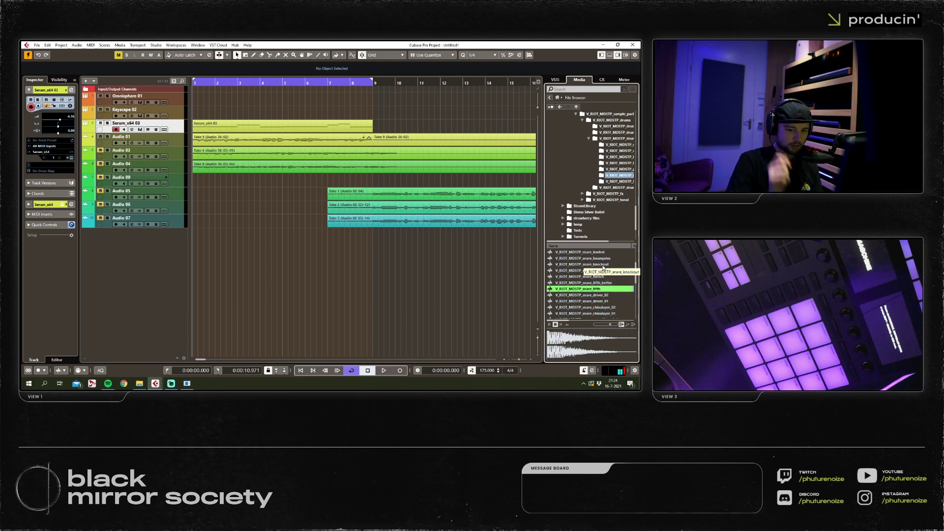
key("Up")
key("Down")
key("Down")
key("Down")
key("Down")
key("Down")
key("Down")
key("Down")
key("Down")
key("Down")
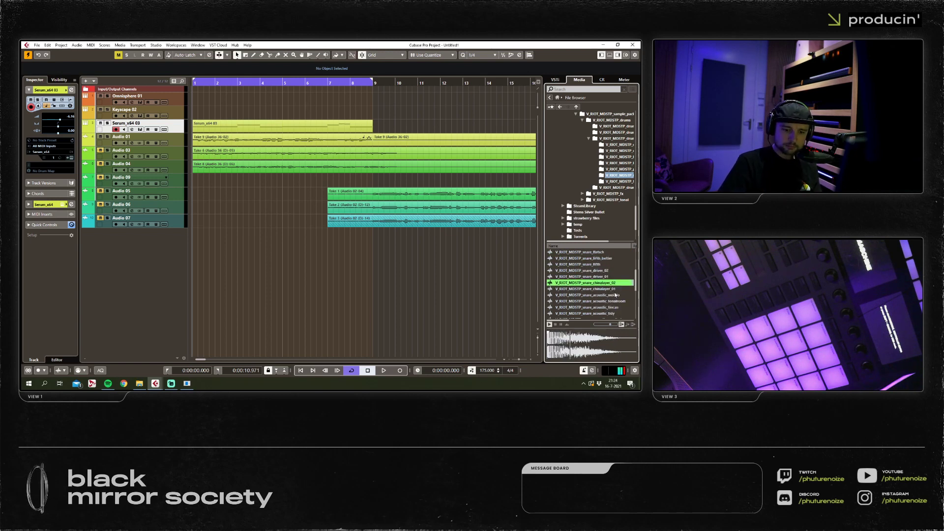
key("Down")
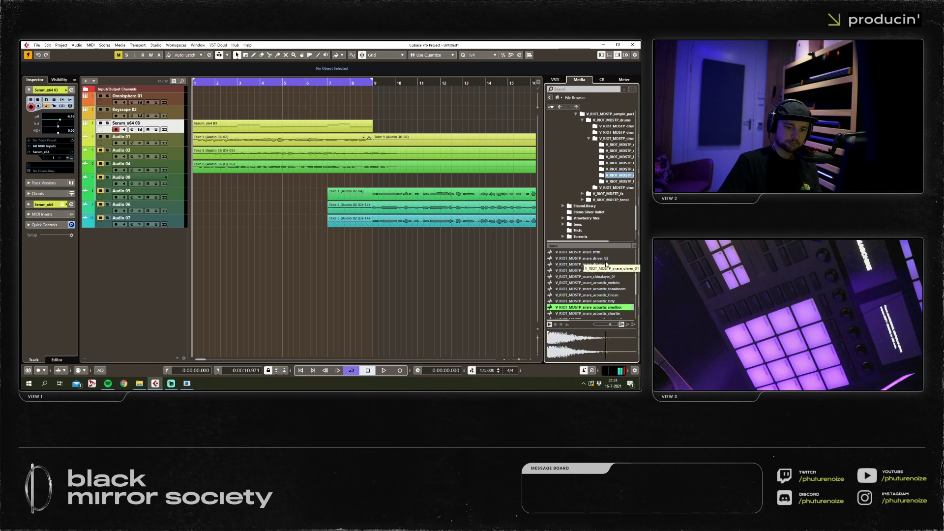
key("Down")
key("Up")
Place the chosen acoustic snare on a new track below Audio 01 from beat 2 of bar 1 and copy it every two beats.
left_click_drag(586, 312, 147, 149)
scroll(200, 246, "up", 3)
left_click_drag(215, 153, 273, 157)
left_click(215, 153, "shift")
key("space")
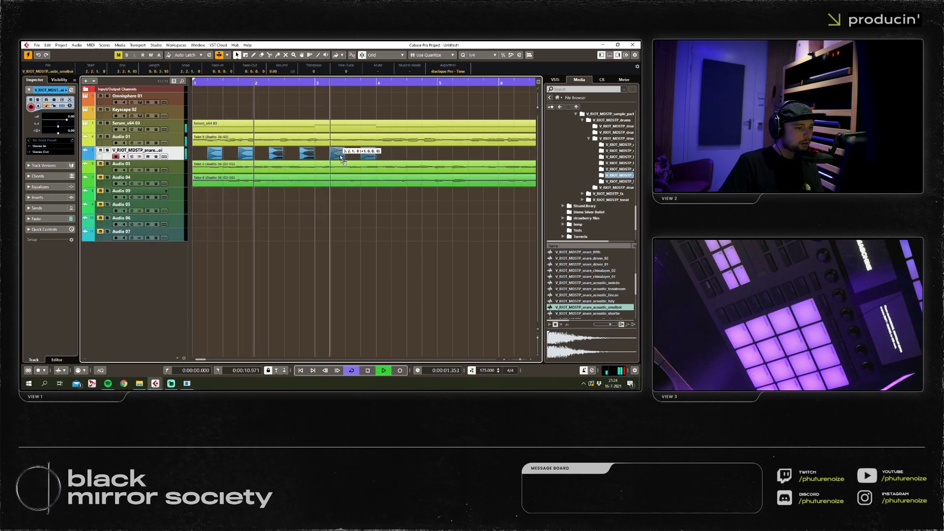
Duplicate the snare hits at the same spacing until they fill the eight-bar loop.
key("ctrl+d")
key("ctrl+d")
key("g")
key("g")
left_click(293, 153)
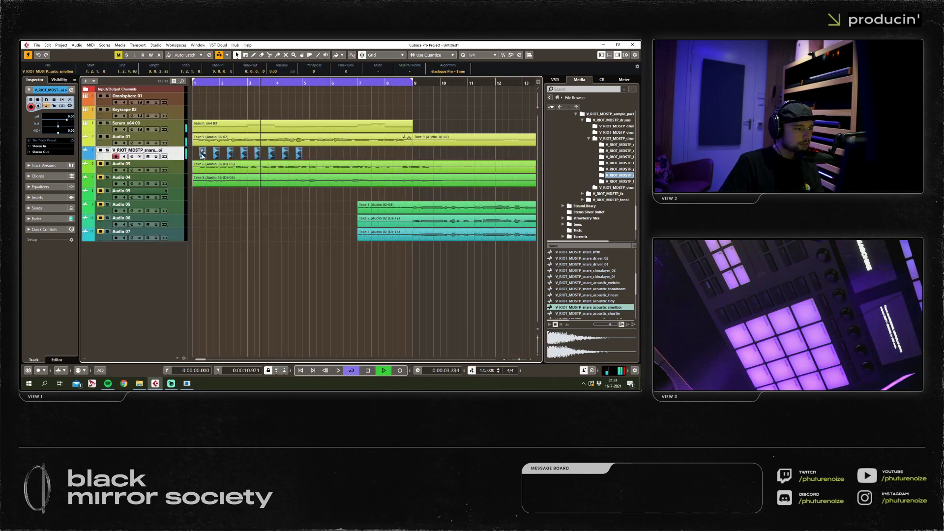
key("space")
left_click_drag(207, 155, 317, 156)
Move all events in the project eight bars later so the arrangement starts at bar 9.
key("ctrl+a")
left_click_drag(257, 137, 477, 135)
key("g")
key("g")
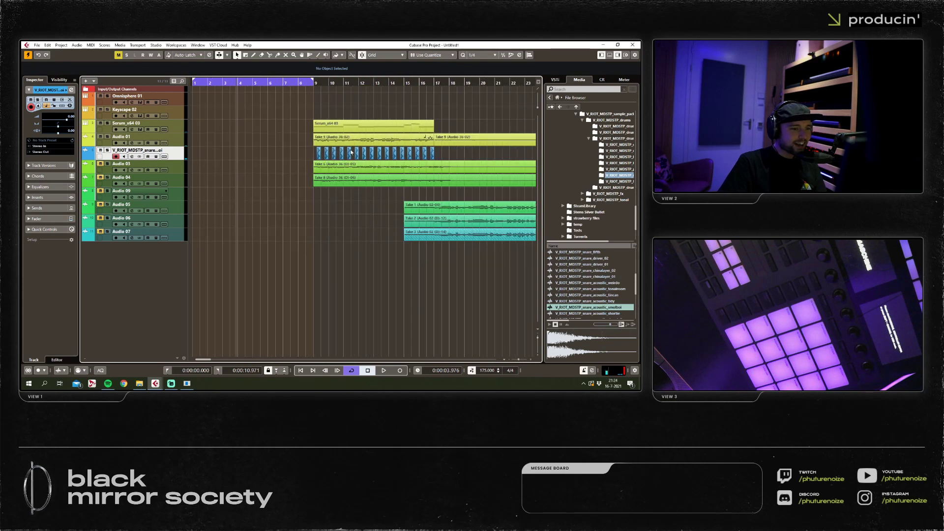
Move the eight-bar Audio 01 take from bar 9 back to bar 1.
left_click_drag(356, 142, 202, 141)
key("g")
key("g")
key("g")
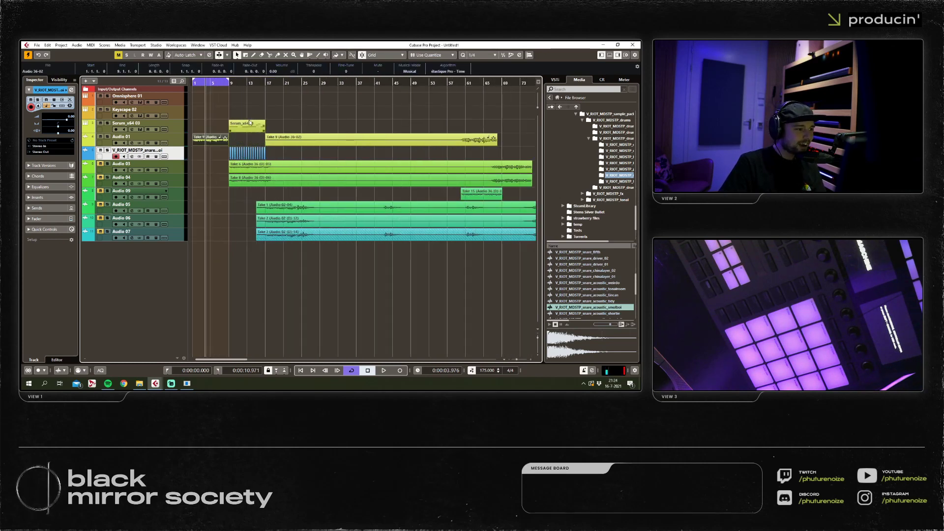
Set the cycle range to bars 9 to 17 around the Serum part and put the project cursor at its start.
key("h")
key("h")
left_click_drag(246, 83, 366, 83)
left_click_drag(245, 100, 361, 145)
left_click(293, 118)
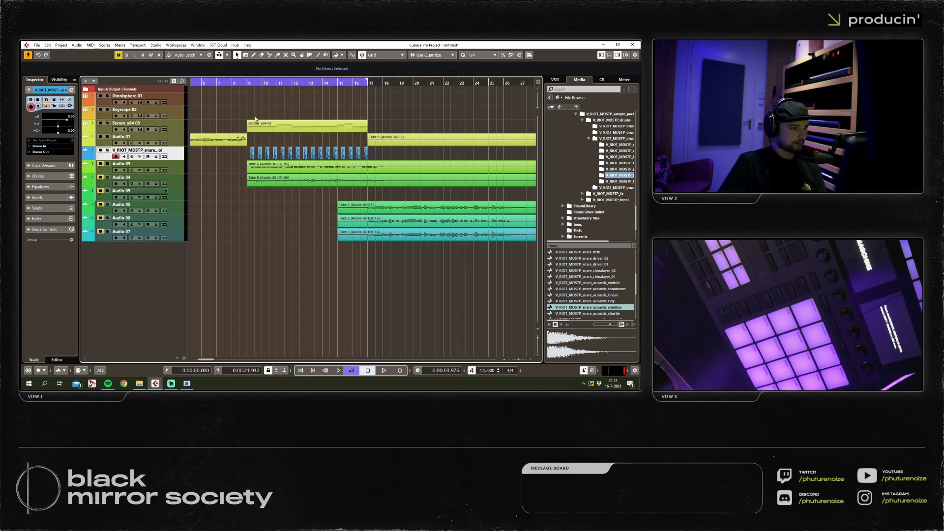
left_click_drag(253, 110, 368, 147)
key("alt+s")
key("l")
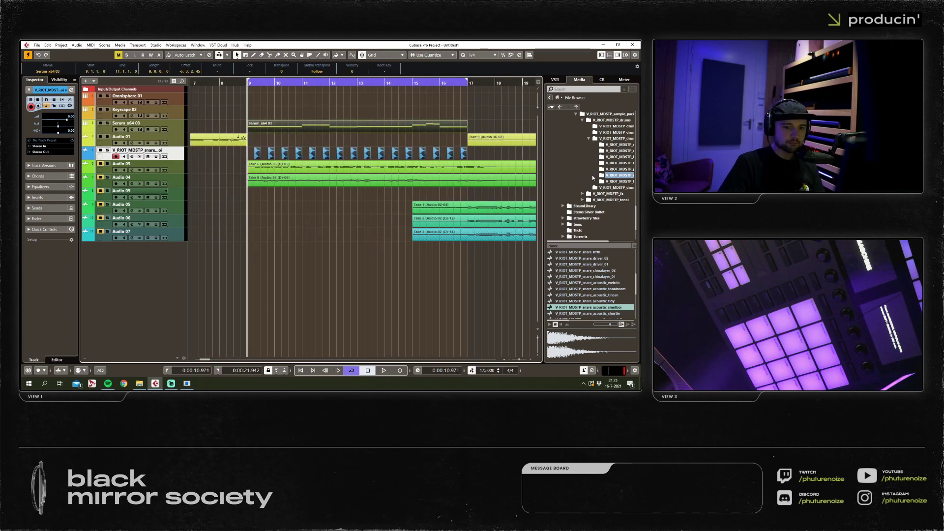
Widen the media browser and audition the one-shots in the V_RIOT_MDSTP kicks folder.
left_click_drag(543, 188, 512, 188)
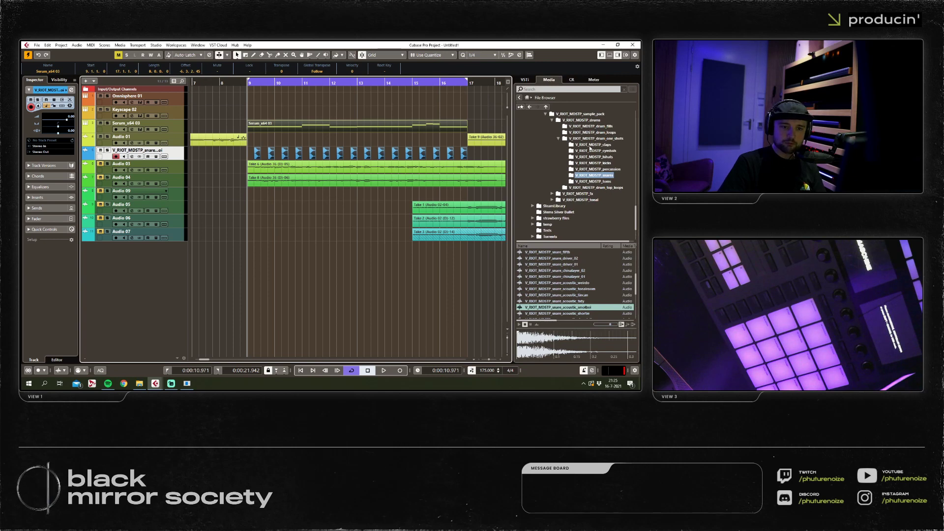
left_click(592, 163)
left_click(565, 284)
key("Up")
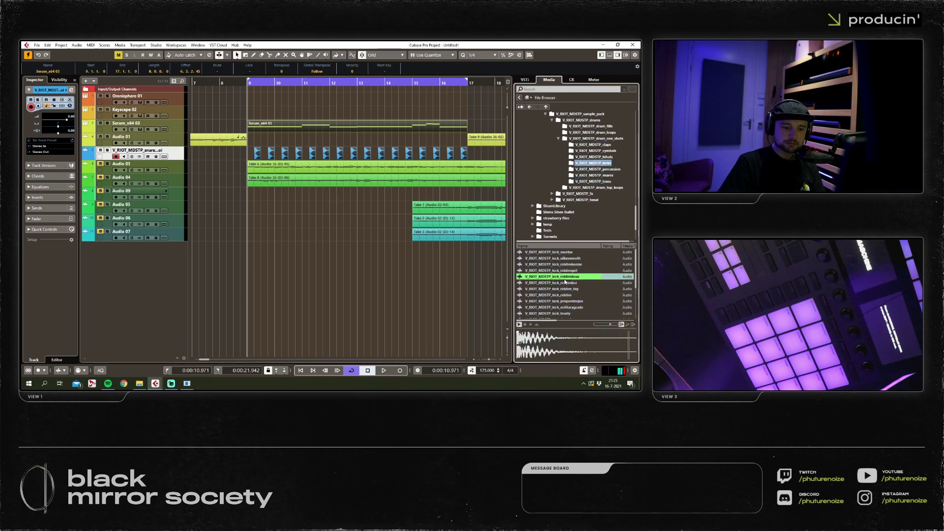
key("Up")
key("Down")
key("Down")
key("Down")
key("Down")
key("Down")
key("Down")
scroll(576, 275, "down", 2)
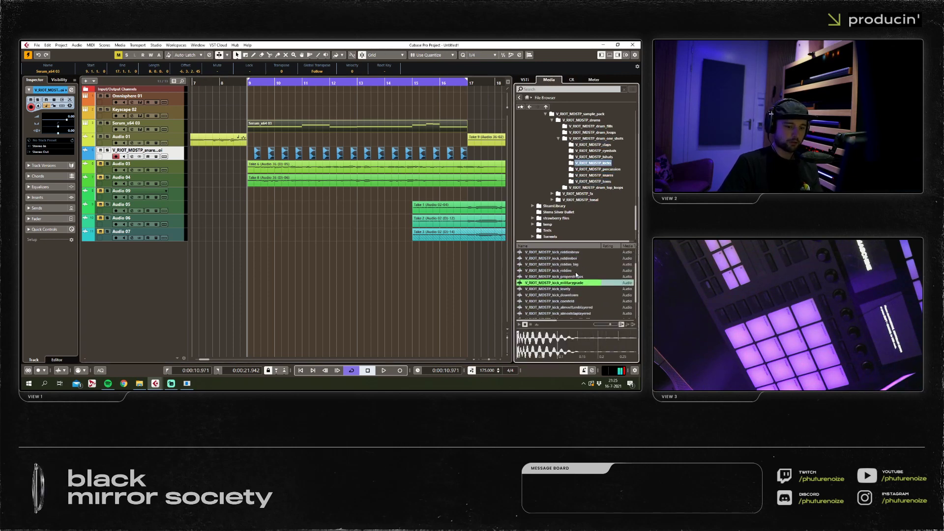
key("Down")
key("Down")
key("Down")
key("Down")
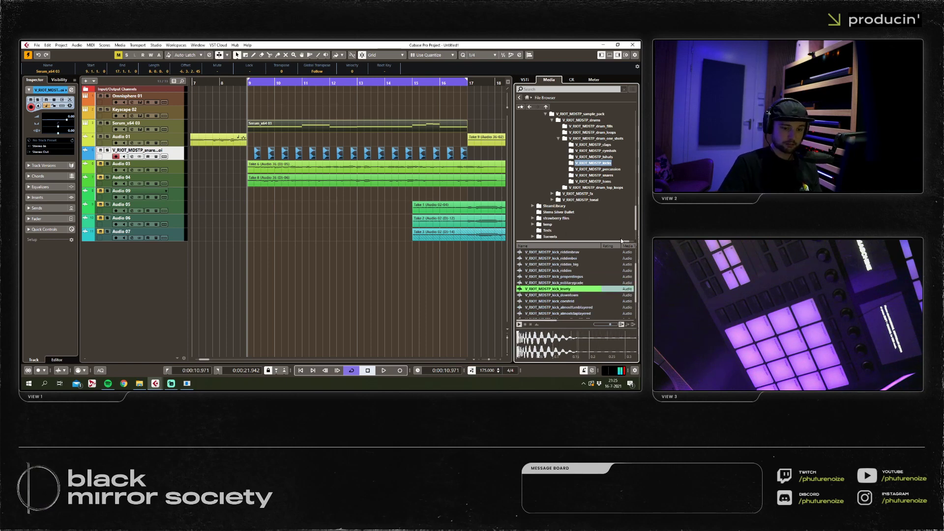
left_click(572, 302)
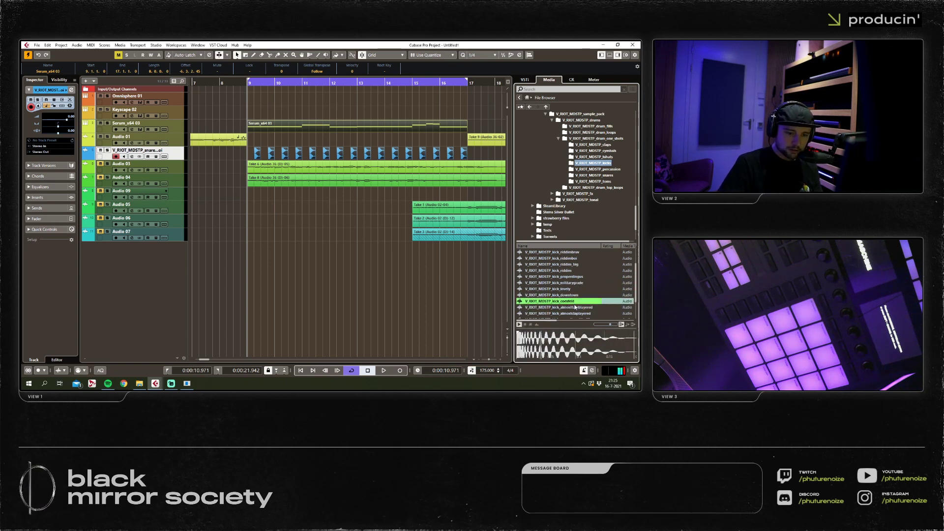
key("Down")
key("Up")
key("Up")
key("Down")
Place the chosen kick sample at bar 9 on a new track directly below the snare track.
left_click_drag(548, 301, 251, 247)
left_click_drag(169, 250, 163, 164)
left_click(221, 164)
key("h")
key("h")
key("h")
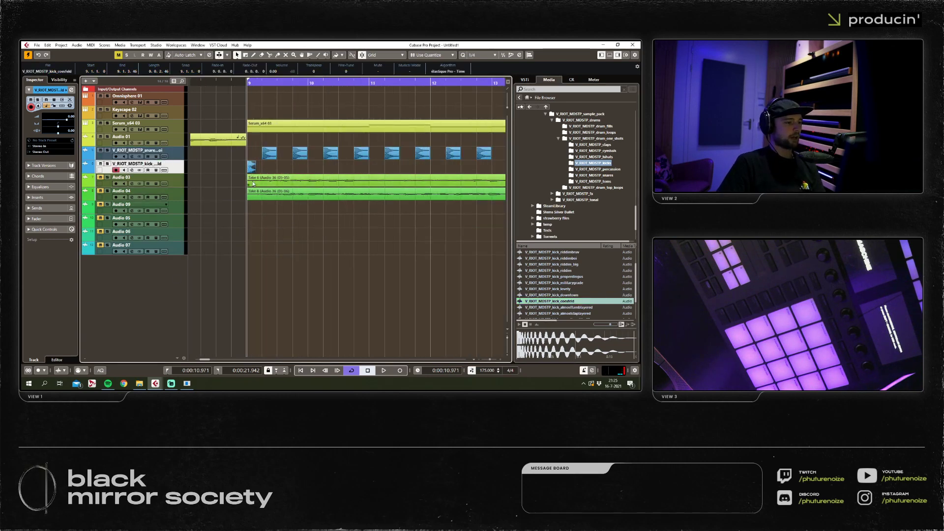
Copy the kick to just before the second snare of bar 9 and set the quantize grid to 1/16.
left_click(482, 54)
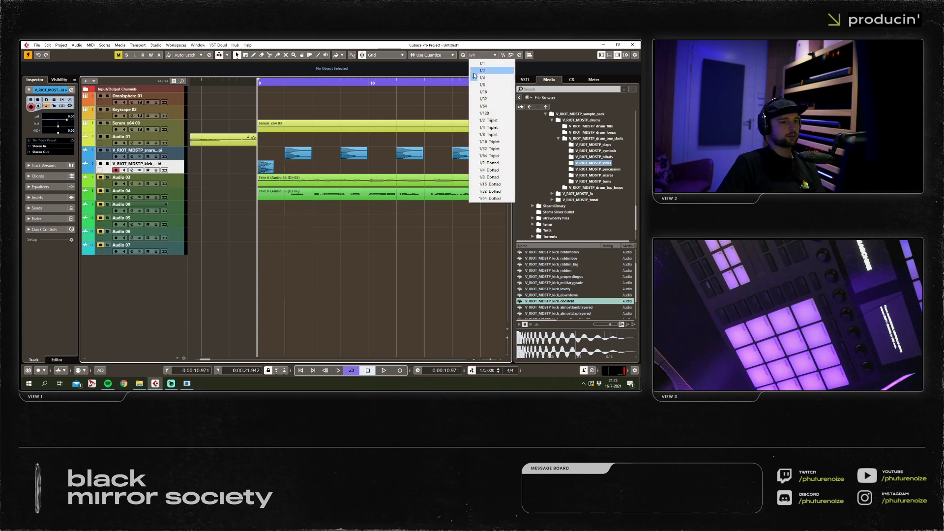
left_click(485, 134)
key("h")
left_click_drag(267, 166, 378, 166)
left_click(482, 54)
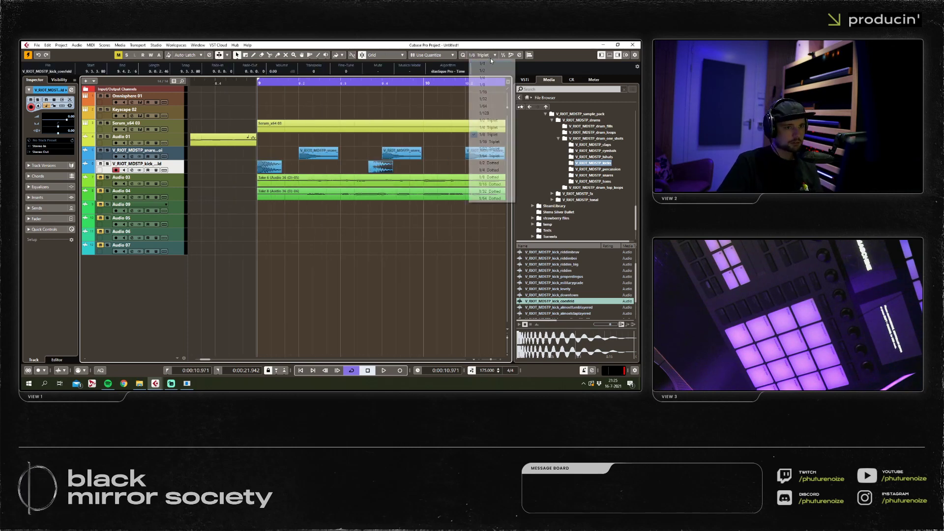
left_click(491, 93)
left_click(364, 168)
left_click(373, 172)
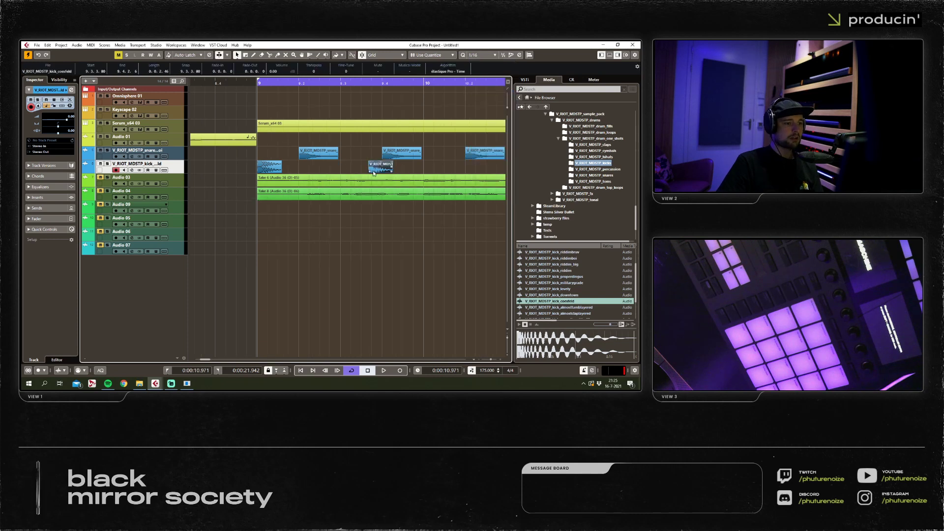
scroll(374, 172, "down", 3)
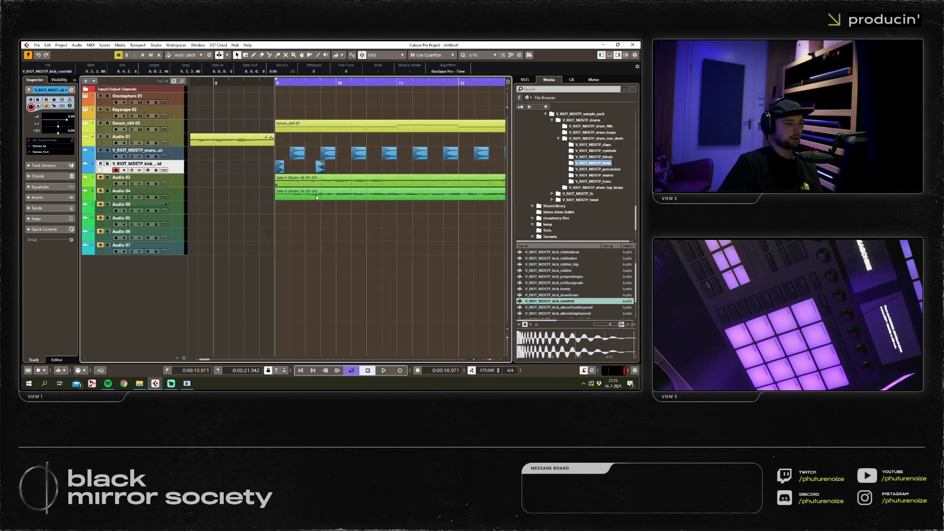
scroll(310, 167, "up", 2)
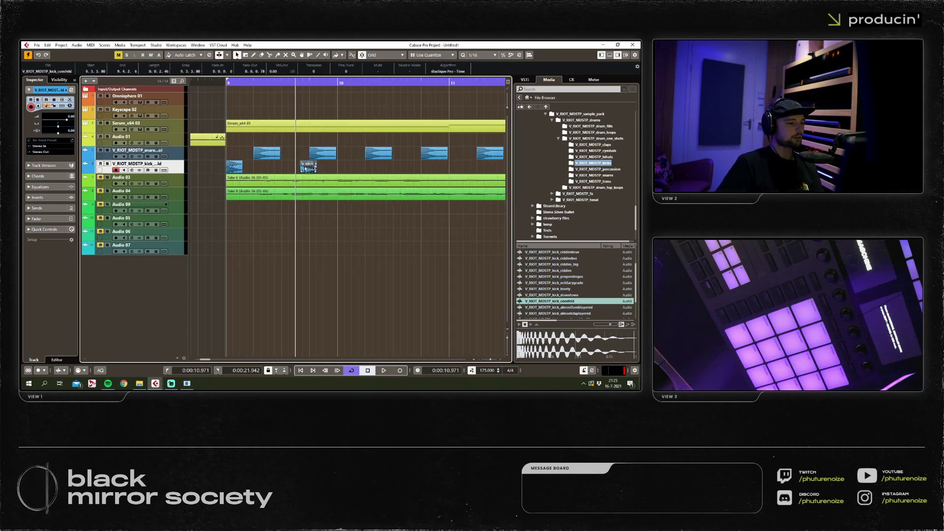
Duplicate the two-kick pattern from bar 9 until it fills the eight-bar loop, with playback running.
left_click_drag(314, 161, 236, 166)
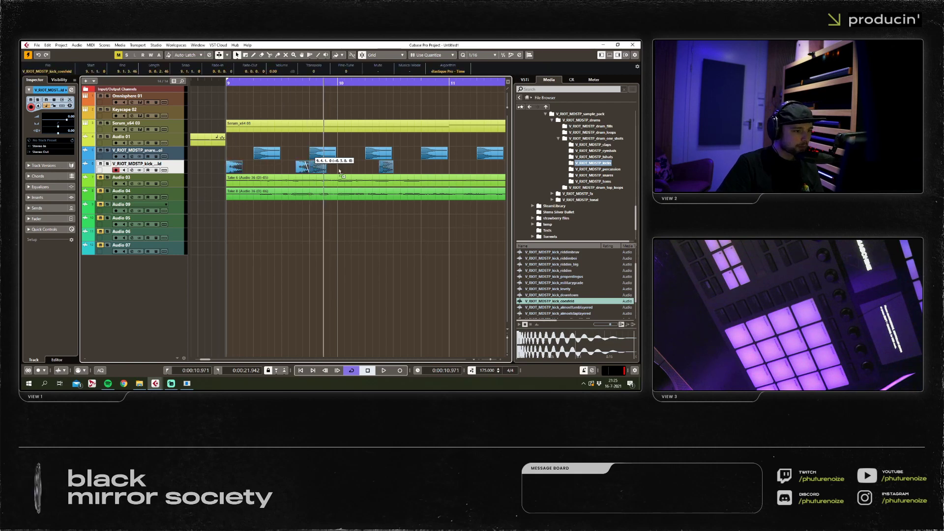
key("ctrl+d")
key("space")
scroll(241, 166, "down", 3)
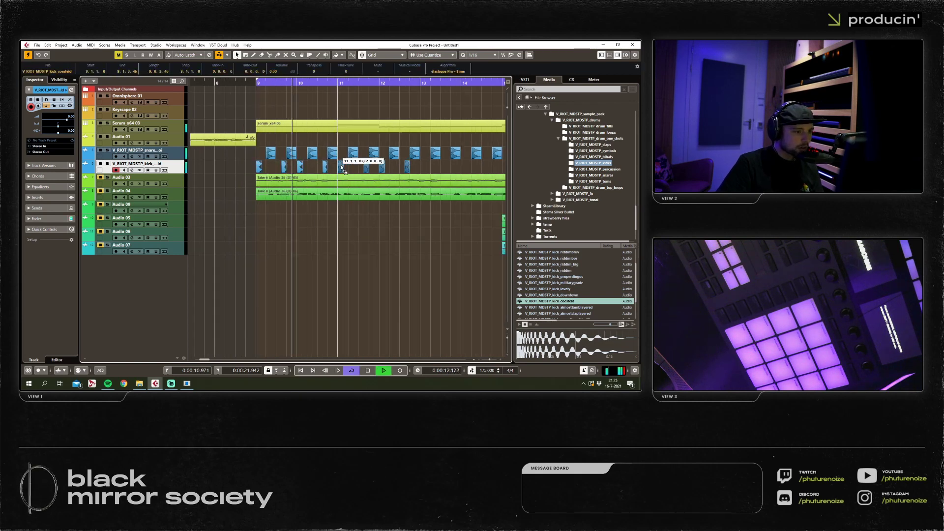
key("ctrl+d")
mouse_move(344, 171)
left_mouse_down()
mouse_move(421, 171)
mouse_move(341, 166)
left_mouse_up()
left_click(411, 168)
key("g")
left_click_drag(343, 167, 411, 167)
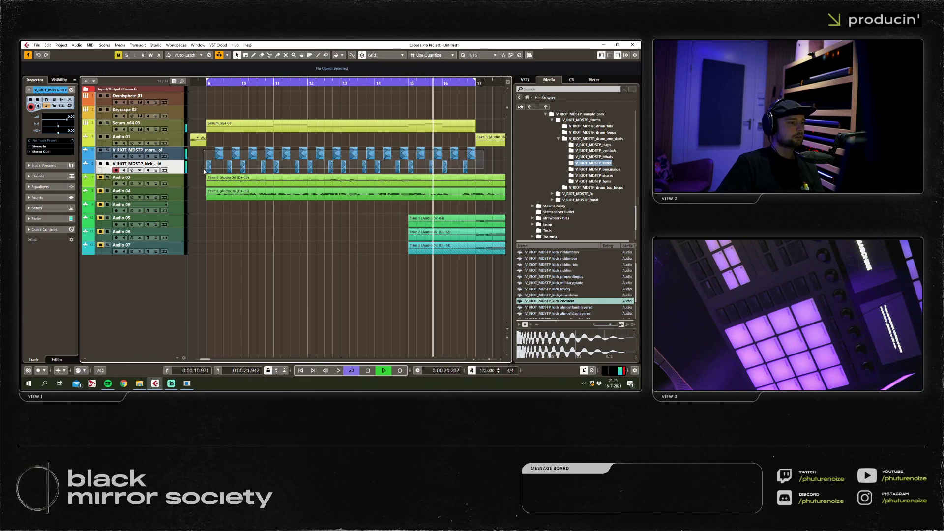
Open the Serum instrument of the Serum_x64 03 track and reset oscillator B's wavetable position.
double_click(217, 127)
left_click(633, 45)
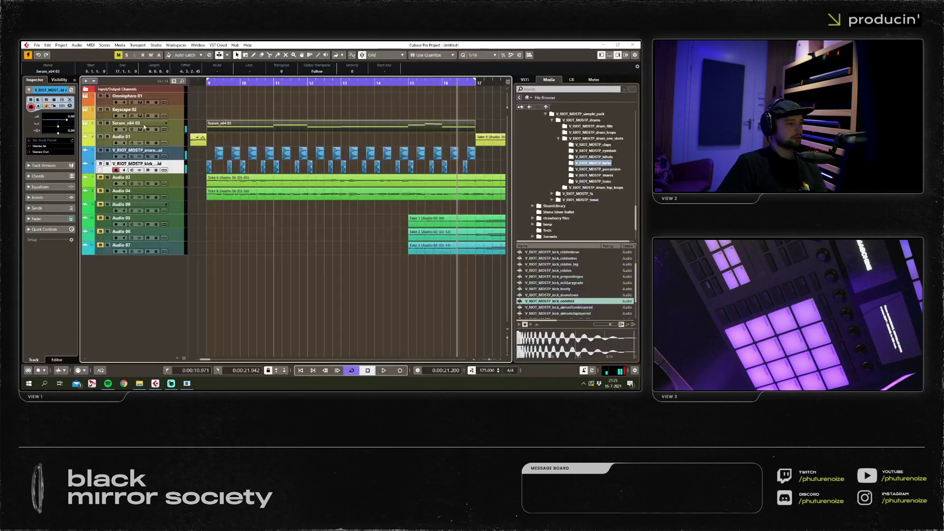
left_click(70, 159)
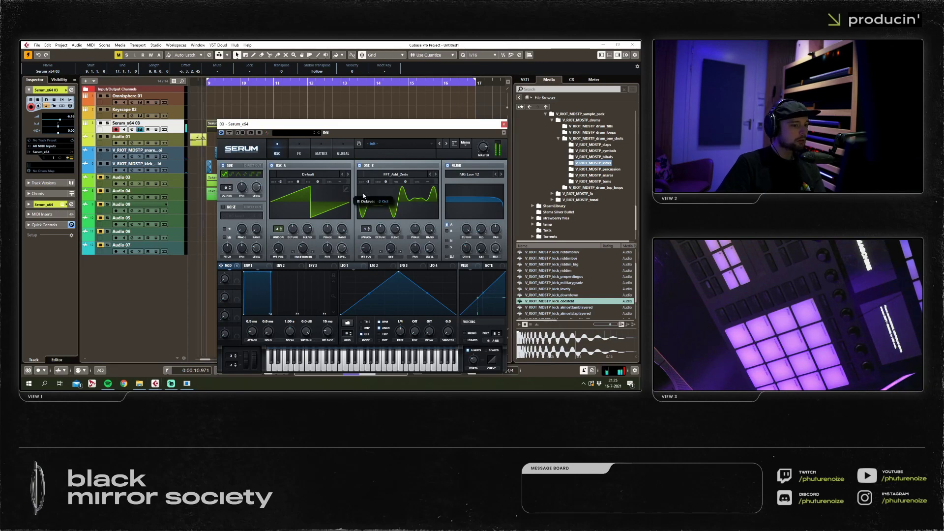
double_click(365, 248)
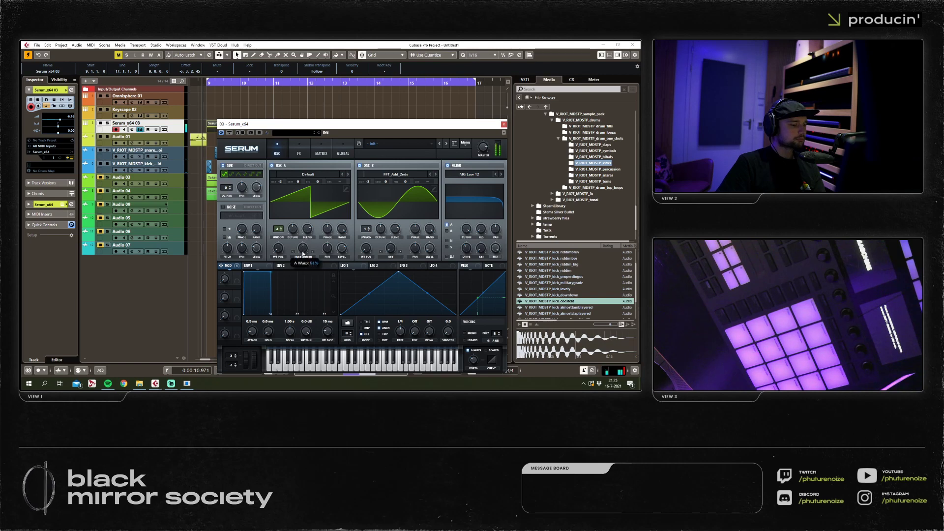
left_click(299, 148)
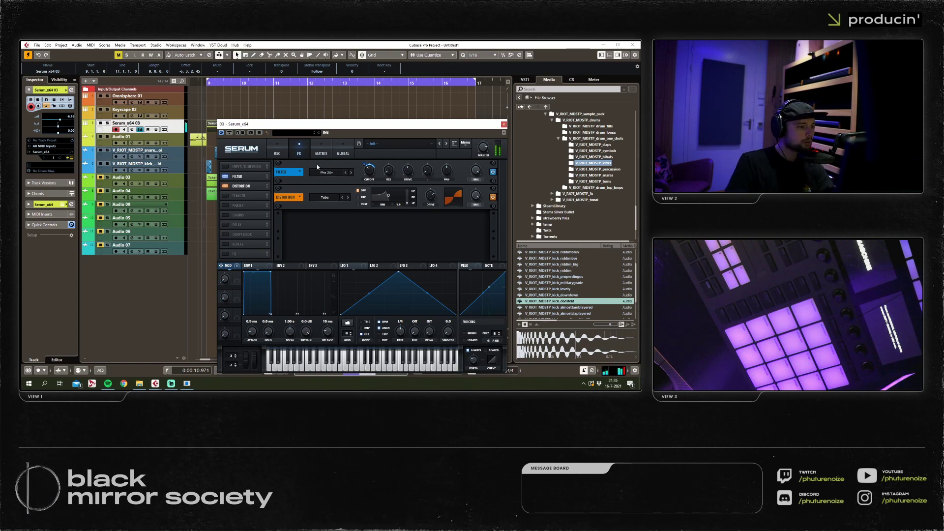
left_click(277, 148)
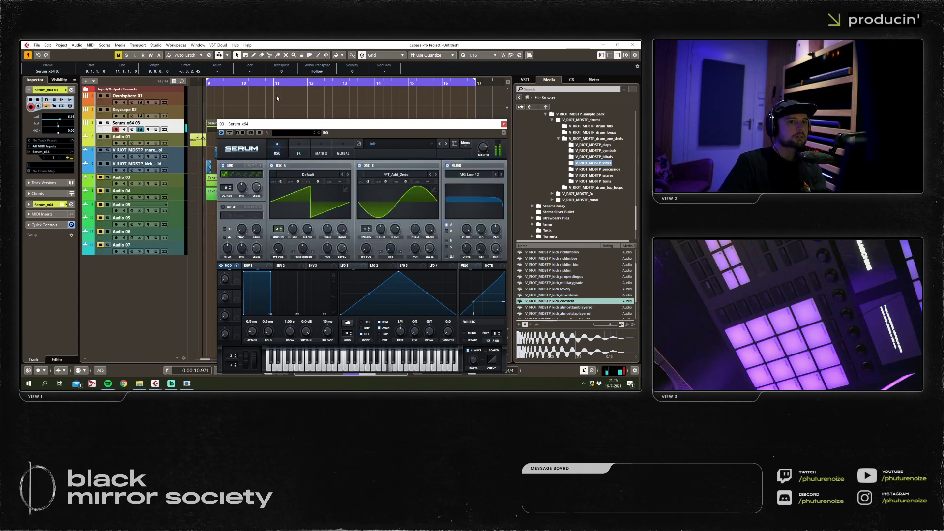
Lower the sub oscillator's octave in Serum and enable its direct output.
left_click(233, 192)
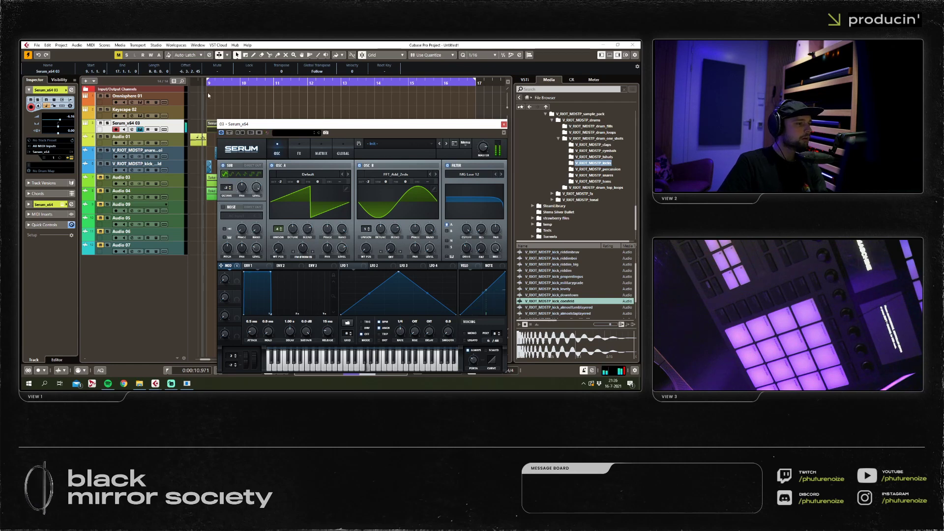
left_click(253, 166)
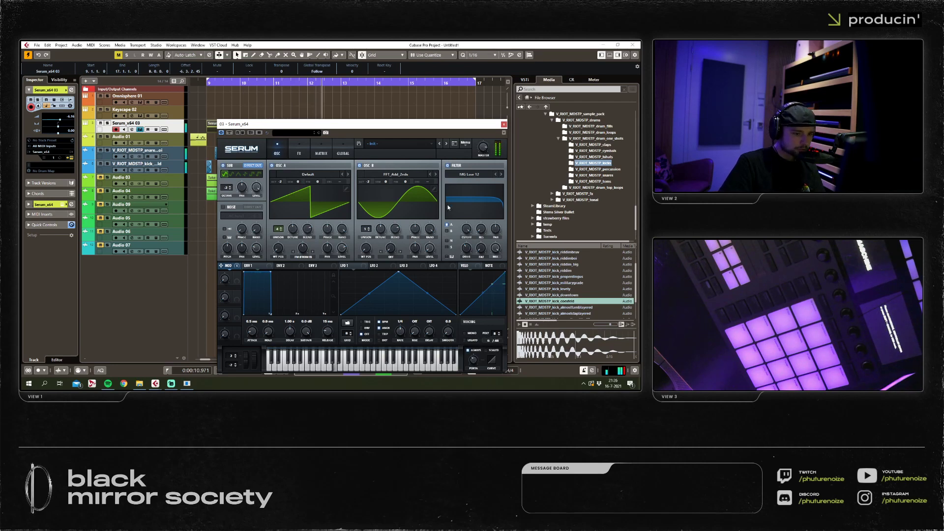
left_click(504, 125)
left_click(210, 169)
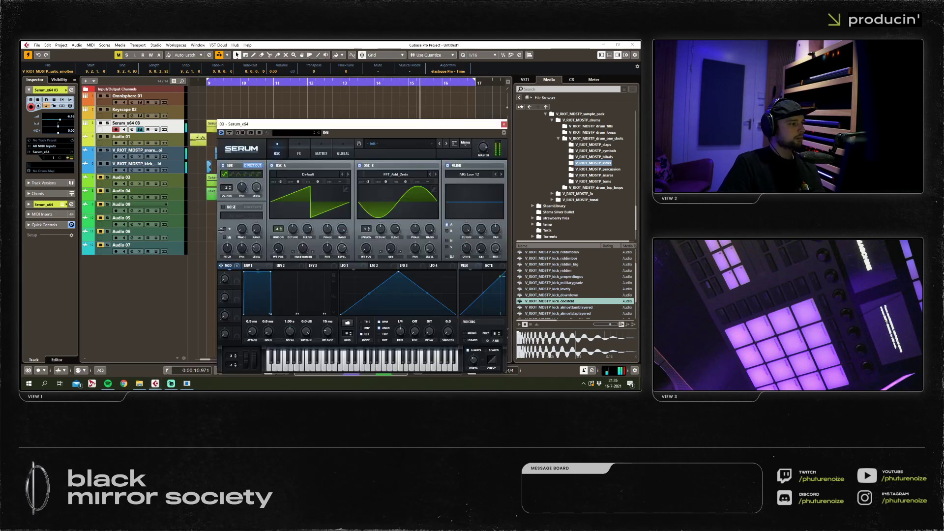
Set oscillator A's warp mode to FM (from B) and turn down oscillator B's wavetable position.
left_click(140, 129)
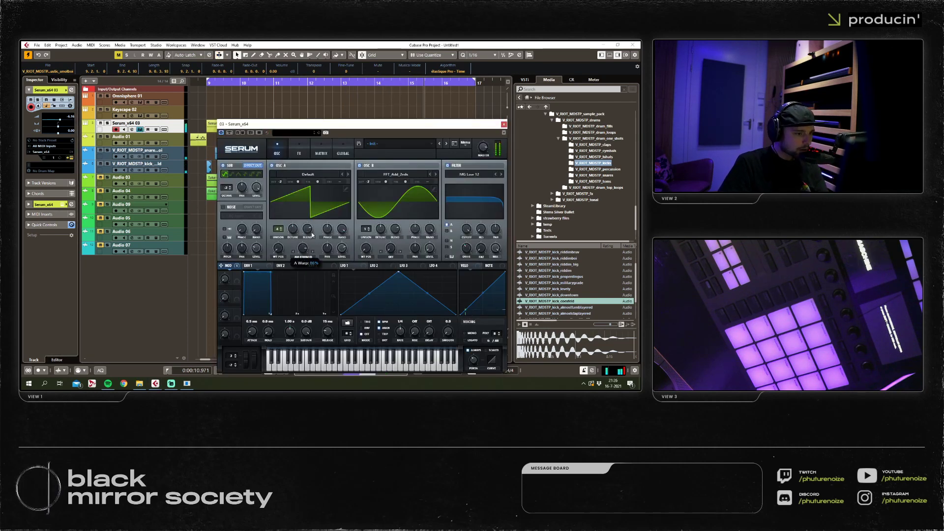
left_click(306, 256)
left_click(306, 242)
left_click(306, 256)
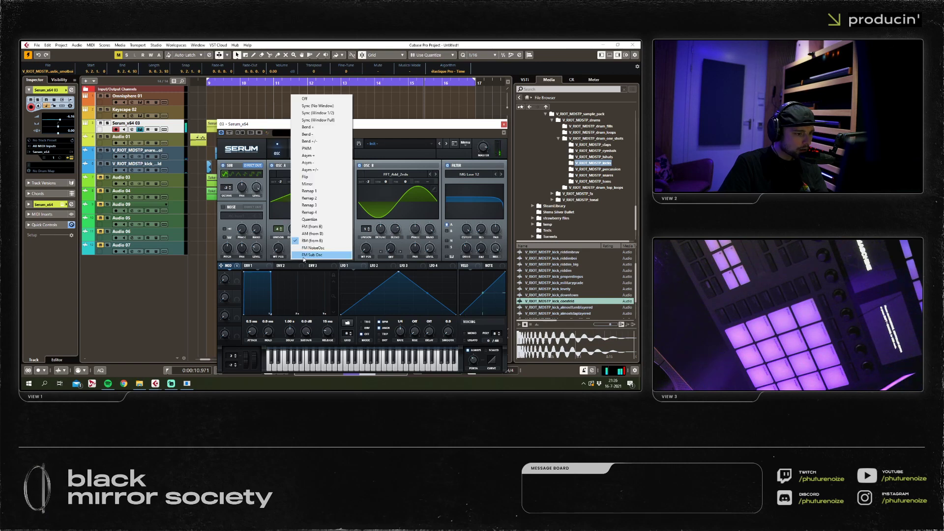
left_click(308, 227)
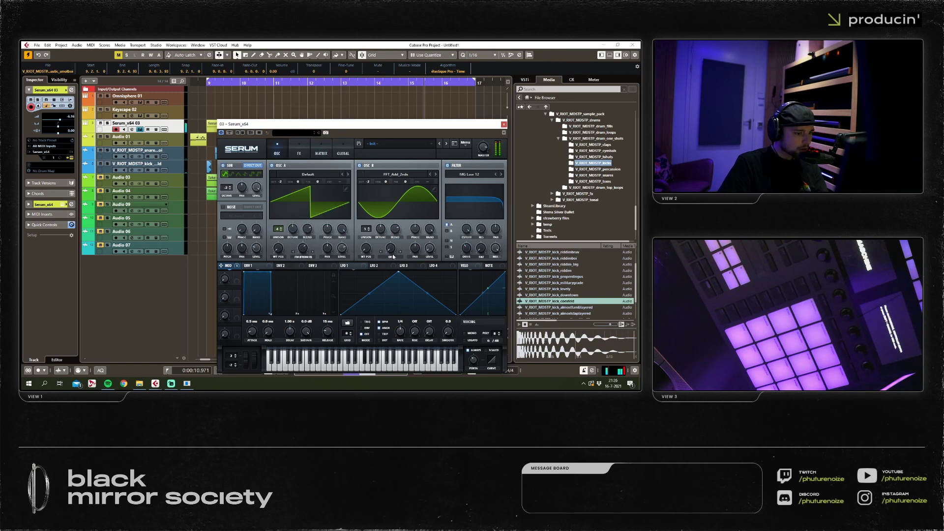
left_click_drag(366, 248, 364, 279)
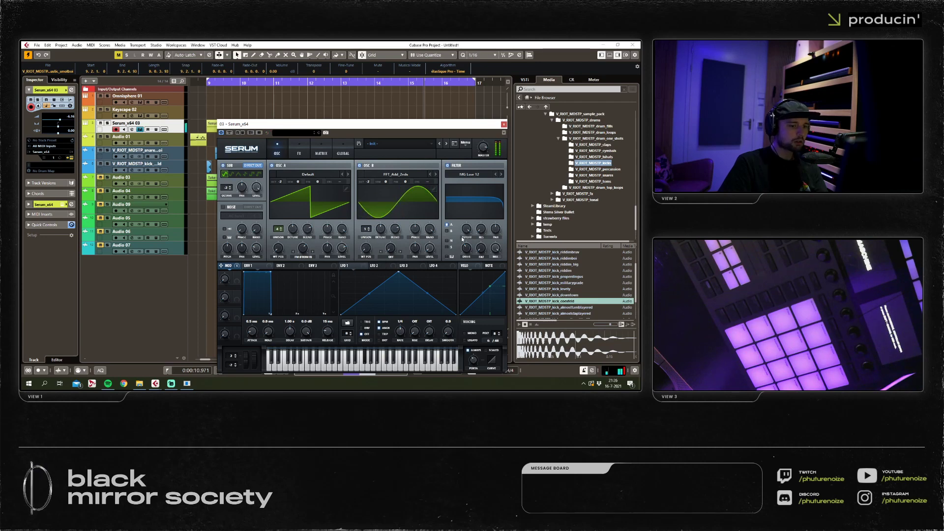
Lower Serum's filter cutoff and modulate it with LFO 1, shaped as a curved decay starting at its peak.
left_click_drag(462, 239, 454, 271)
left_click_drag(467, 235, 466, 229)
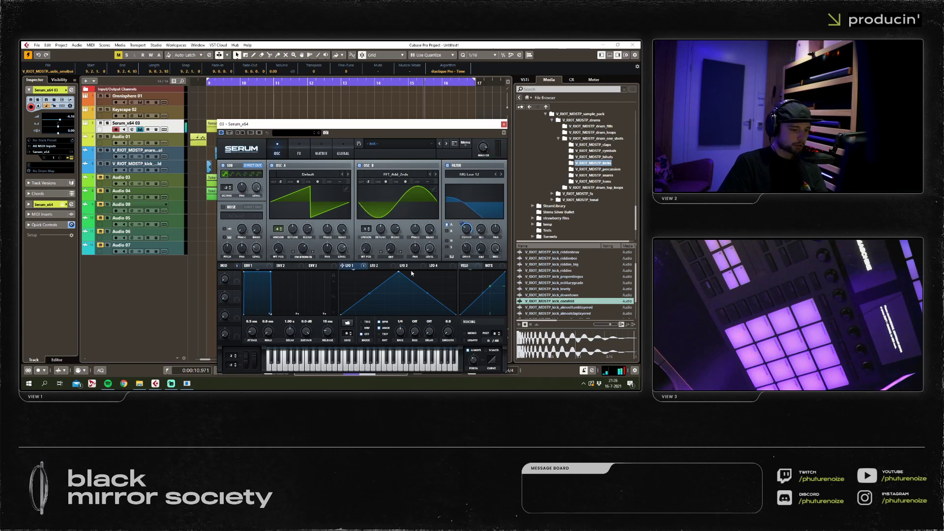
left_click_drag(398, 272, 341, 272)
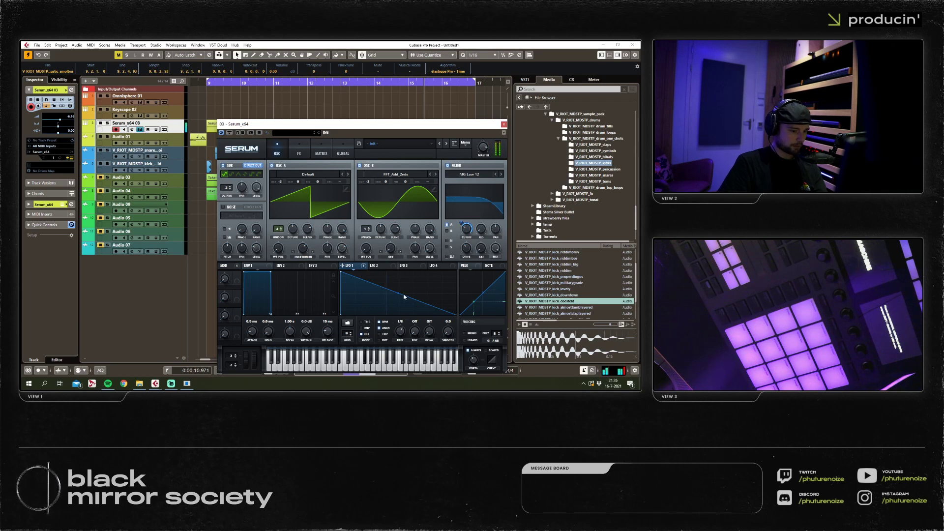
left_click_drag(405, 296, 406, 309)
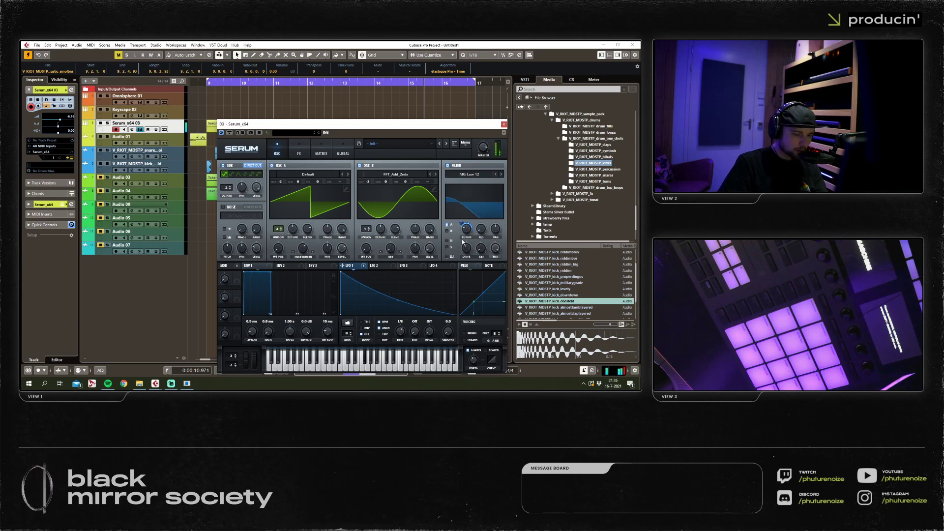
left_click_drag(344, 276, 360, 266)
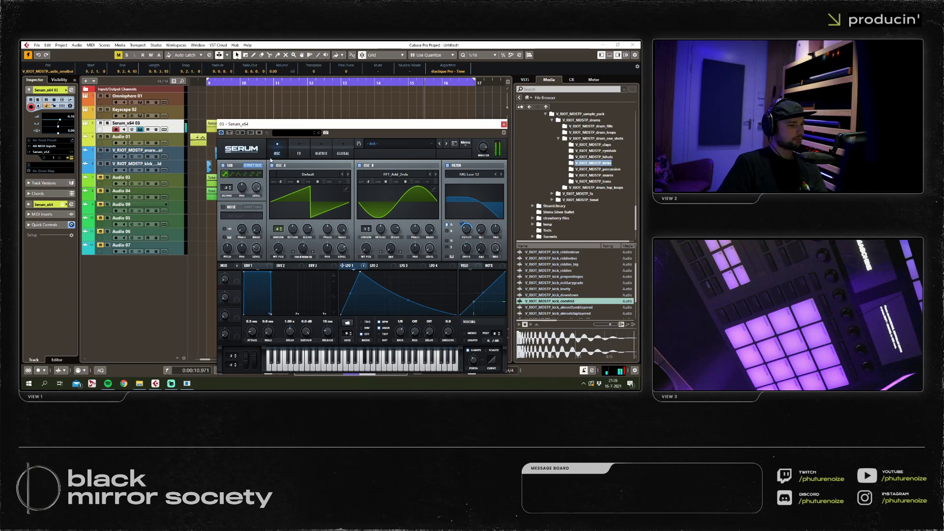
left_click(197, 84)
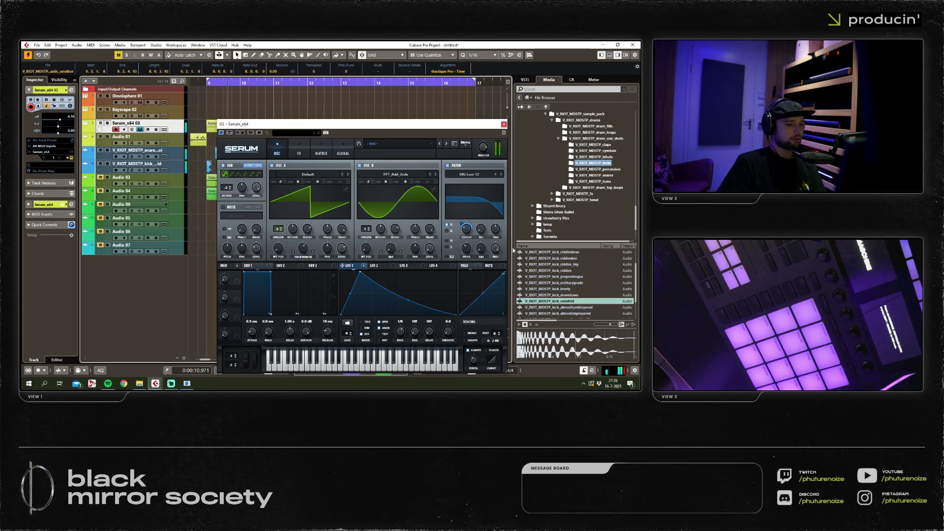
left_click_drag(361, 266, 344, 272)
Examine Serum's FX filter frequency and main filter cutoff, and close the instrument window.
left_click(298, 149)
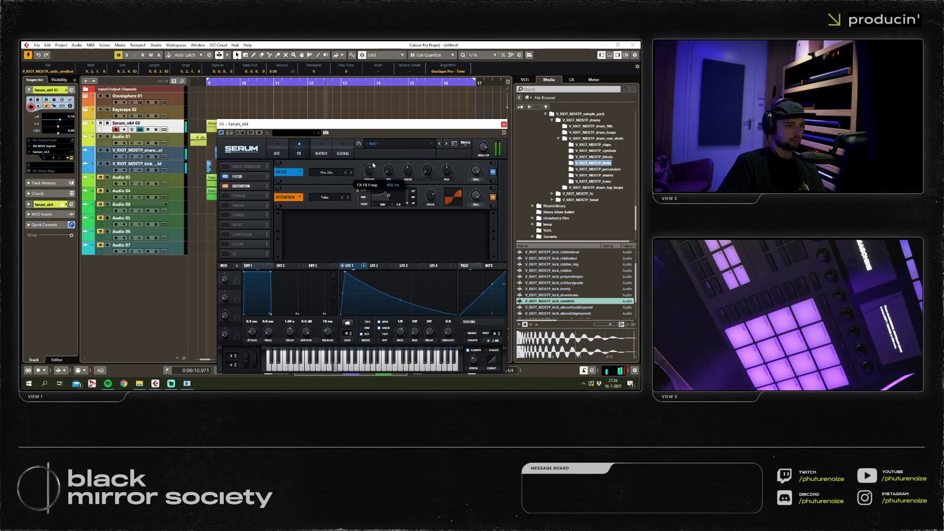
left_click(277, 150)
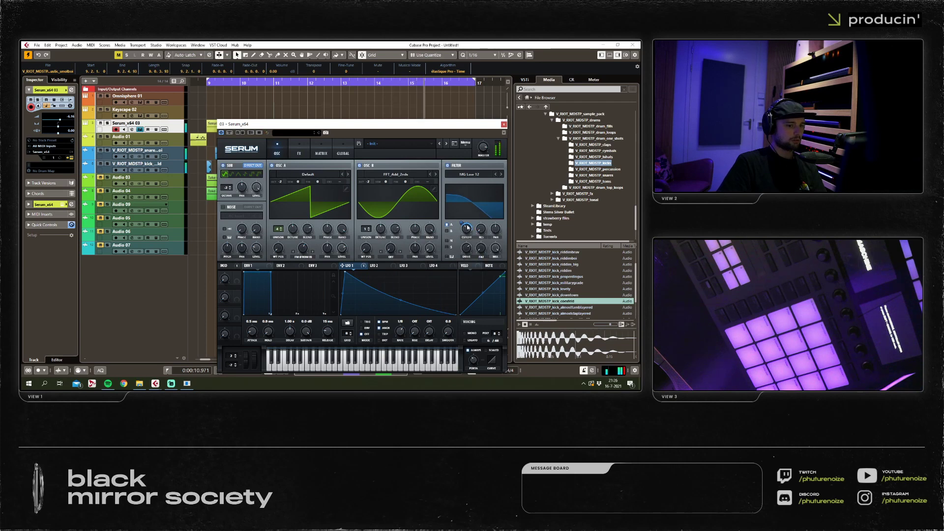
mouse_move(469, 232)
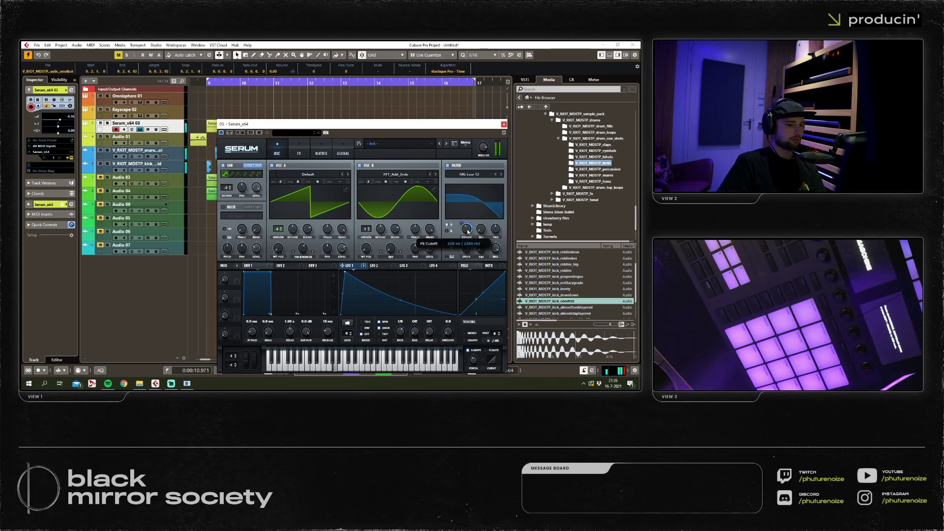
left_click(504, 125)
left_click_drag(196, 160, 490, 158)
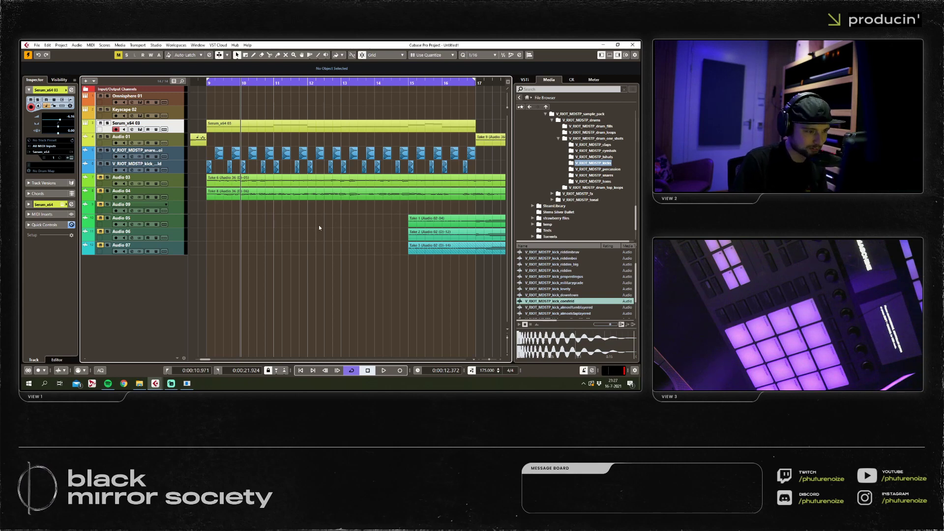
Audition kick samples in the V_RIOT_MDSTP kicks folder, from the riddim kicks down to the acoustic kicks.
scroll(562, 285, "down", 1)
left_click(562, 277)
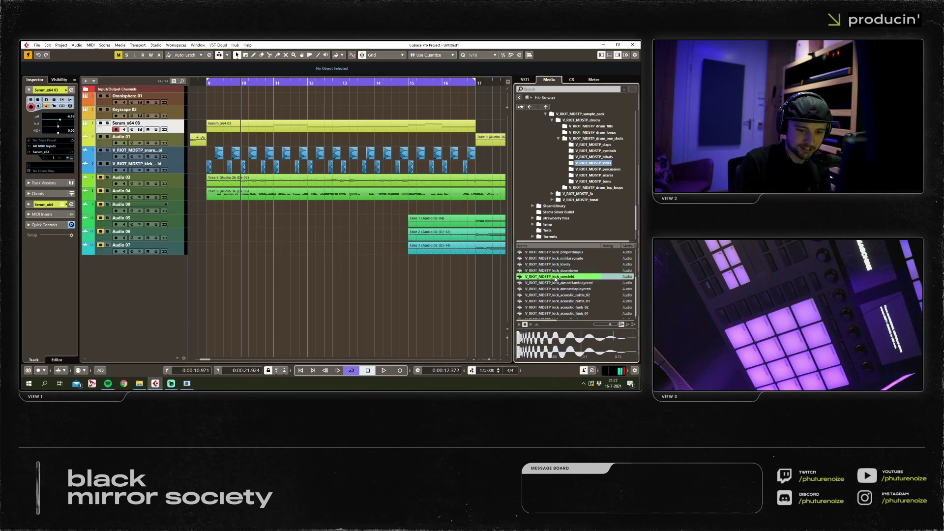
left_click(561, 282)
left_click(563, 288)
left_click(564, 295)
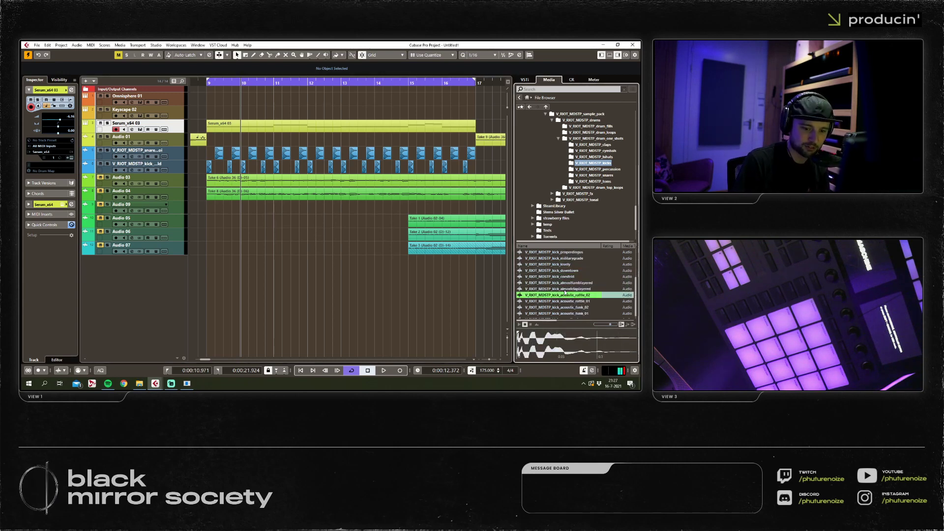
scroll(564, 297, "down", 1)
left_click(565, 297)
left_click(566, 303)
left_click(568, 315)
left_click(566, 284)
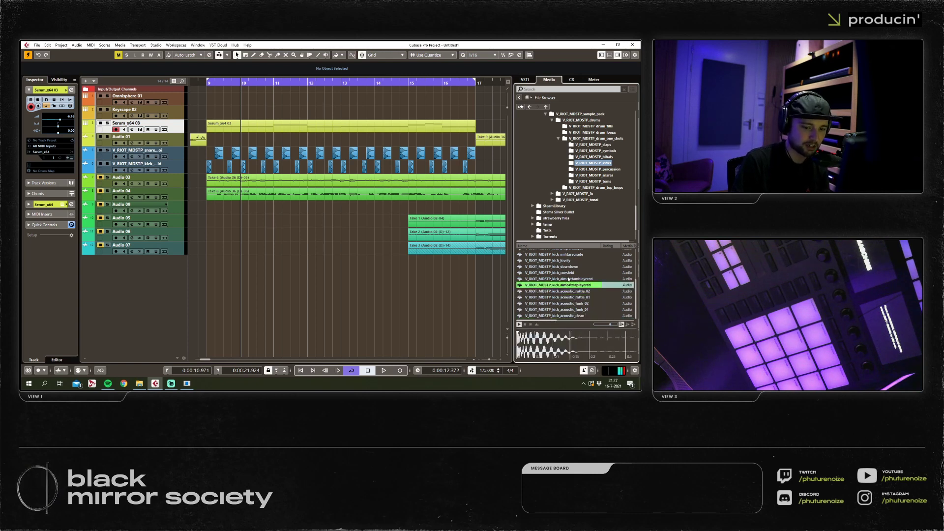
left_click(565, 279)
key("Up")
key("Up")
key("Up")
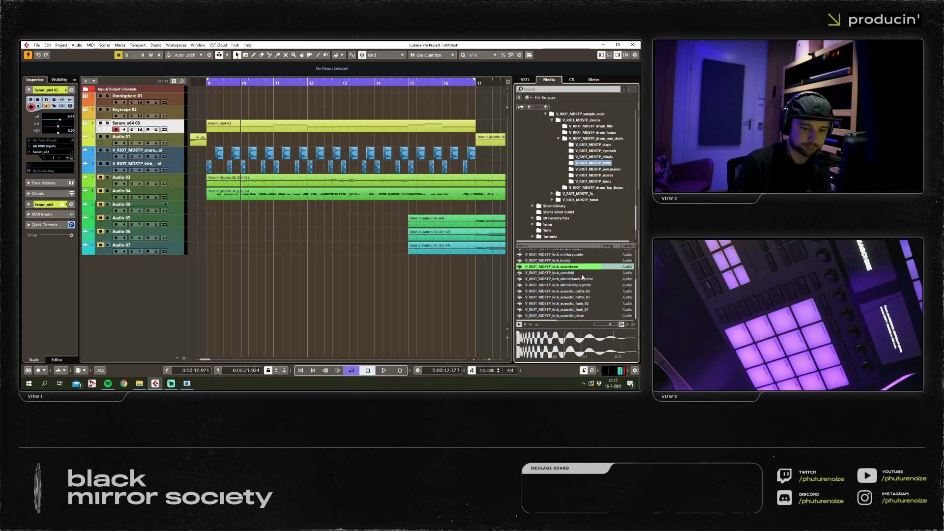
key("Up")
key("Up")
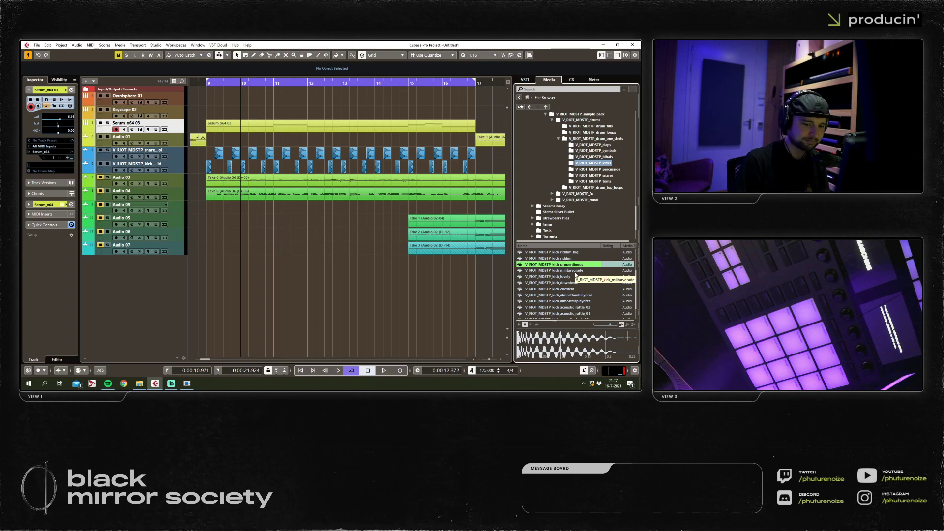
scroll(571, 269, "up", 4)
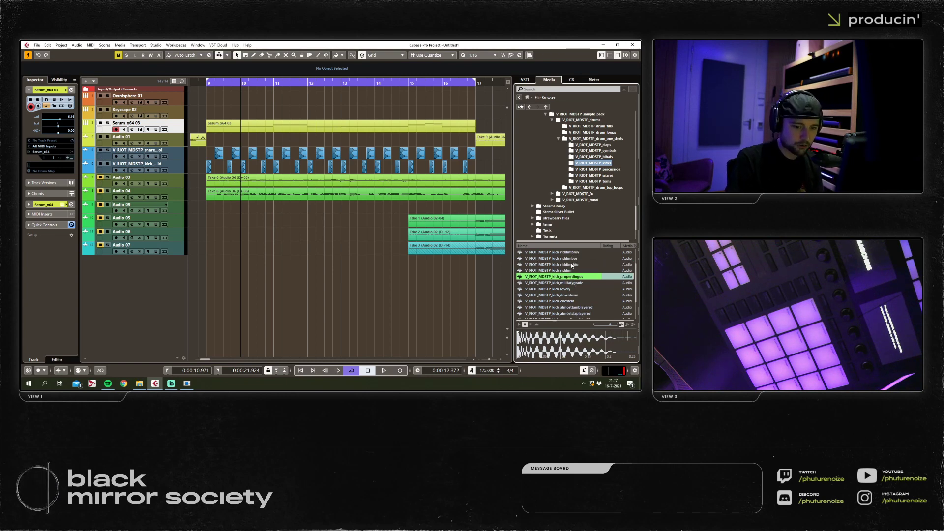
left_click(568, 271)
scroll(566, 274, "up", 2)
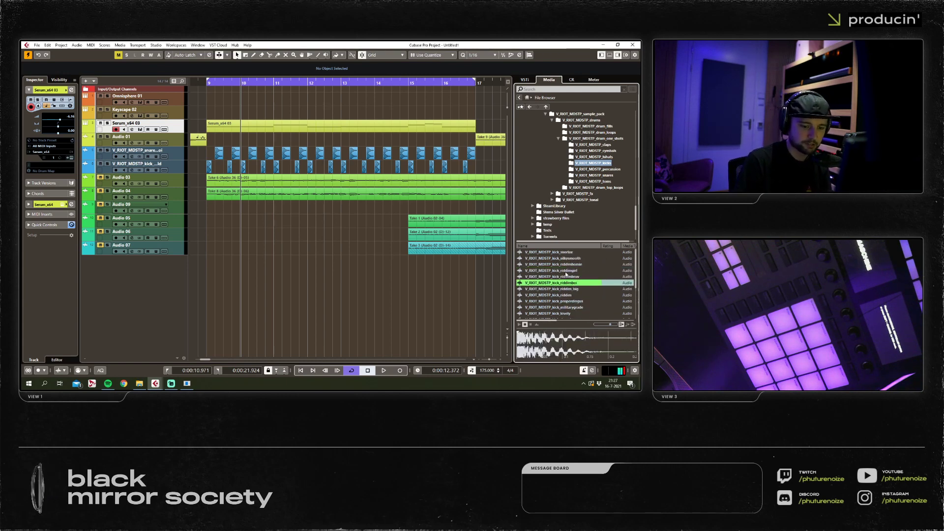
scroll(557, 137, "up", 1)
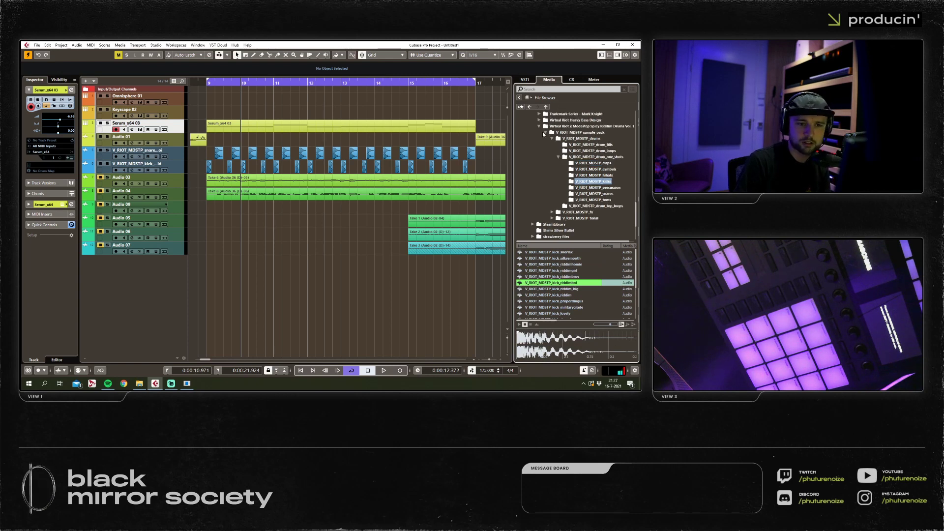
Collapse the V_RIOT_MDSTP sample pack and open the kicks folder of the Virtual Riot Heavy Bass Design pack.
left_click(543, 134)
left_click(544, 133)
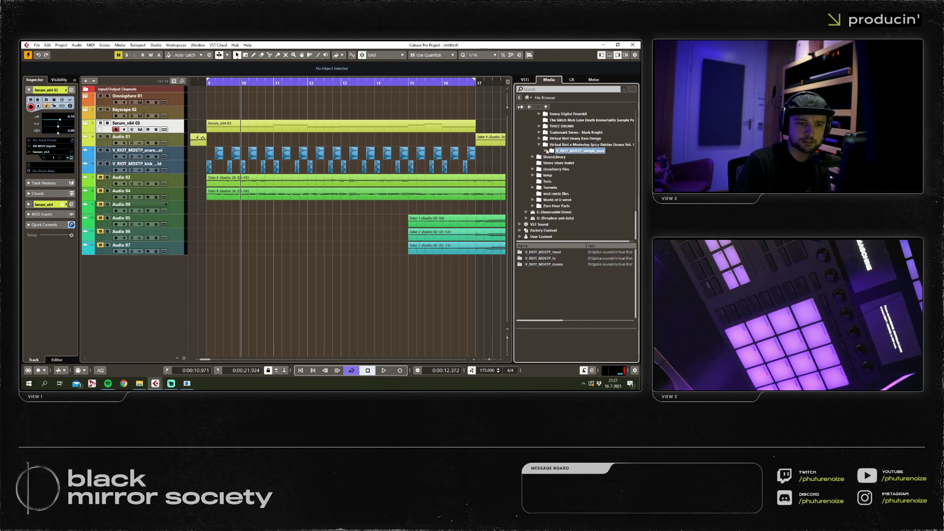
left_click(560, 139)
double_click(541, 252)
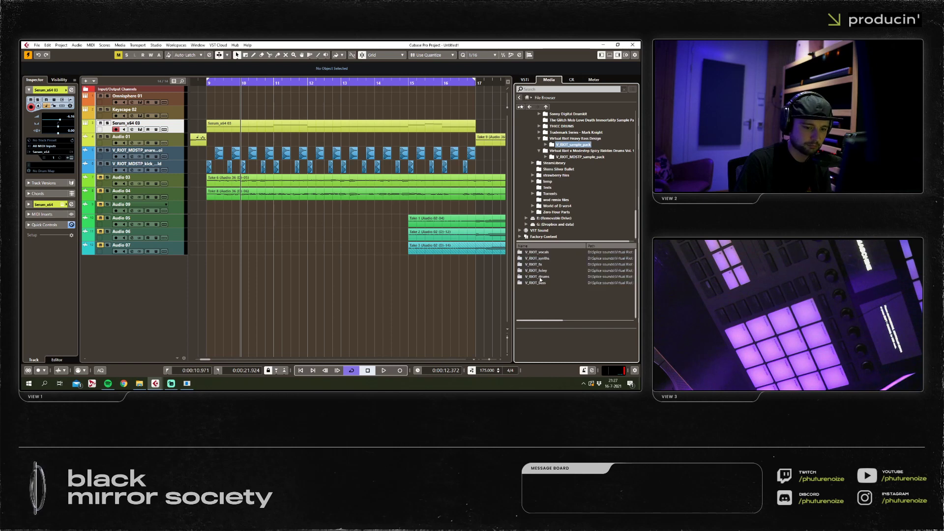
double_click(541, 277)
double_click(554, 267)
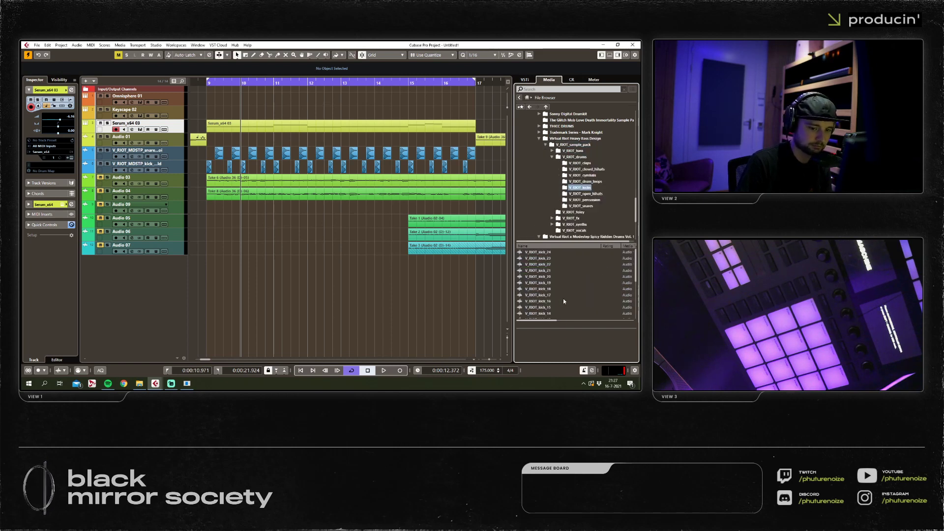
Audition the V_RIOT kick samples one after another down to V_RIOT_kick_04.
key("Down")
key("Down")
key("Down")
key("Down")
key("Down")
key("Down")
key("Down")
key("Down")
key("Down")
key("Down")
key("Down")
key("Down")
key("Down")
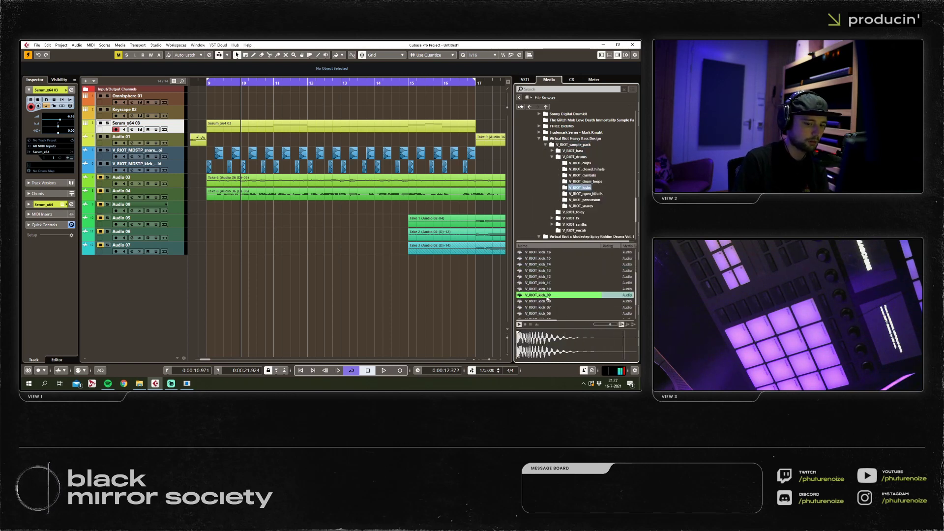
key("Down")
key("Down")
key("Down")
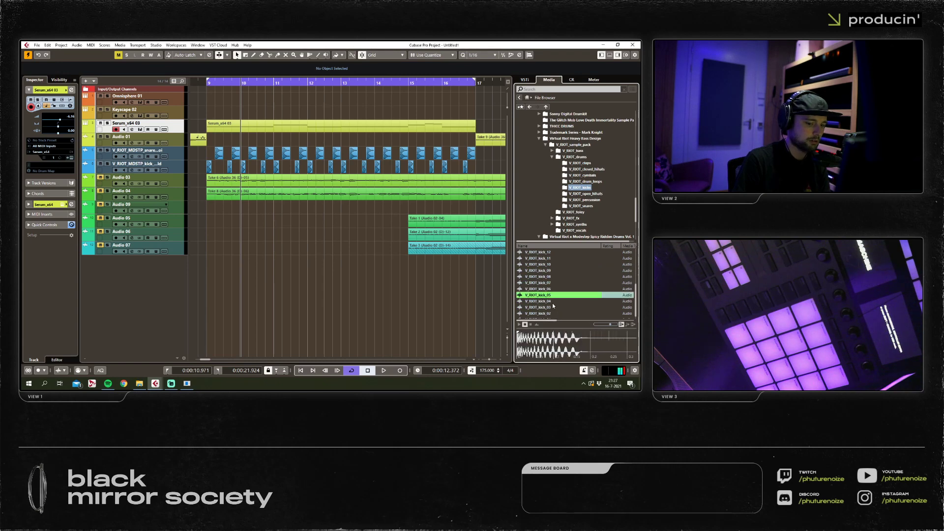
Replace all kick events with V_RIOT_kick_04, play the loop and select the kick track.
left_click_drag(536, 301, 205, 83)
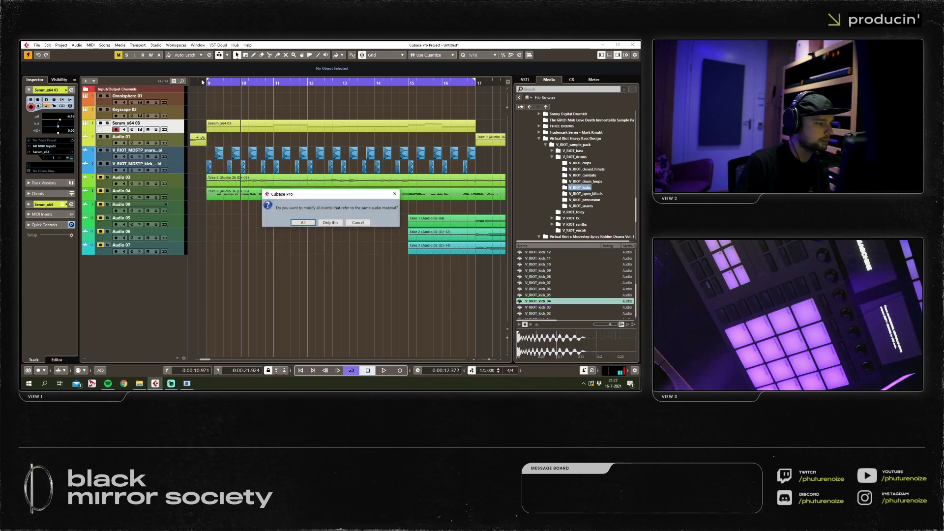
key("Escape")
key("space")
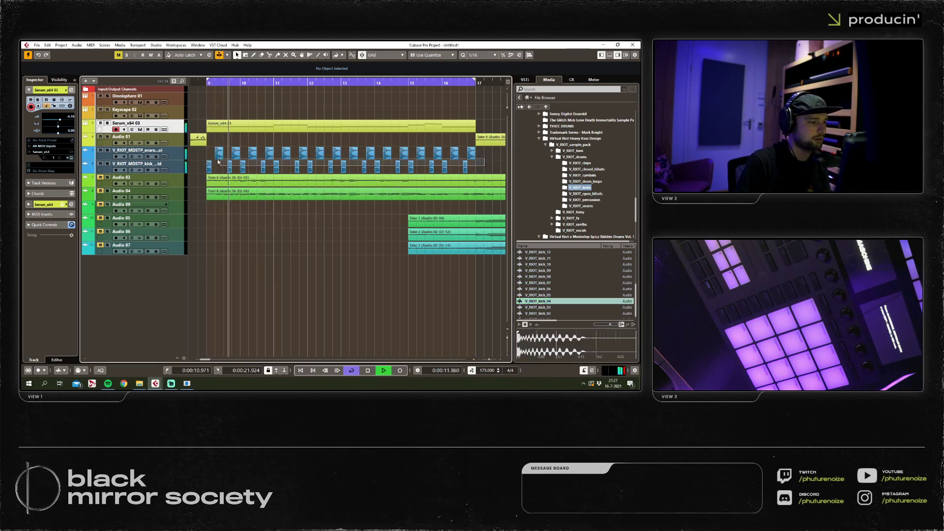
left_click(208, 170)
key("g")
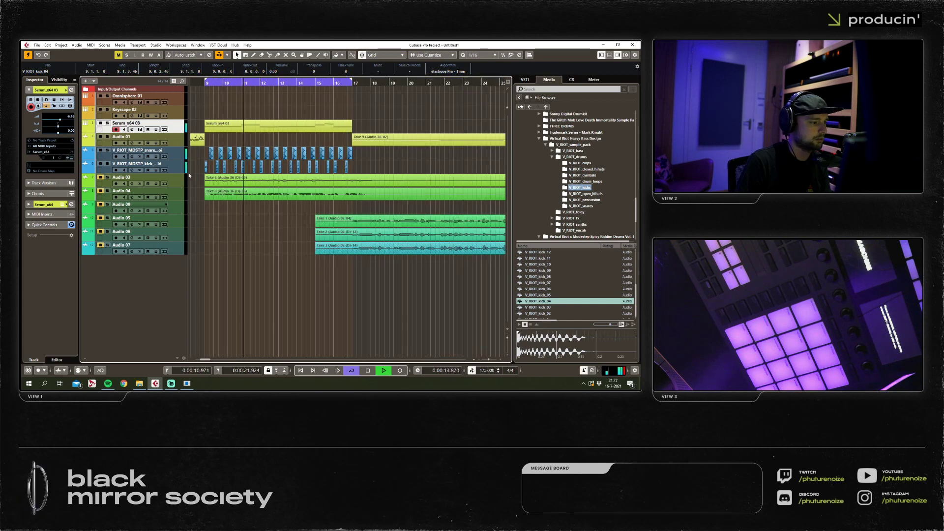
left_click(180, 171)
Audition further V_RIOT kicks and replace all kick events with V_RIOT_kick_17.
left_click(538, 301)
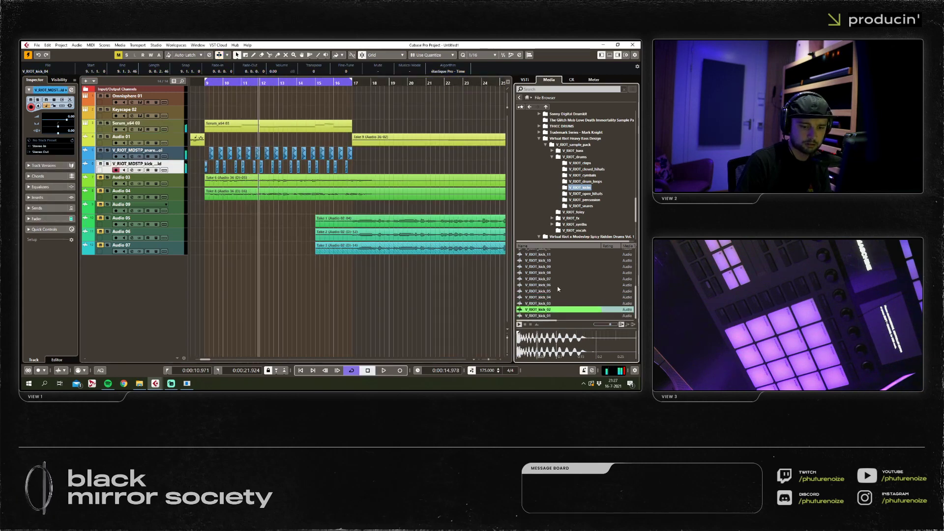
key("Down")
scroll(551, 280, "up", 3)
left_click(555, 270)
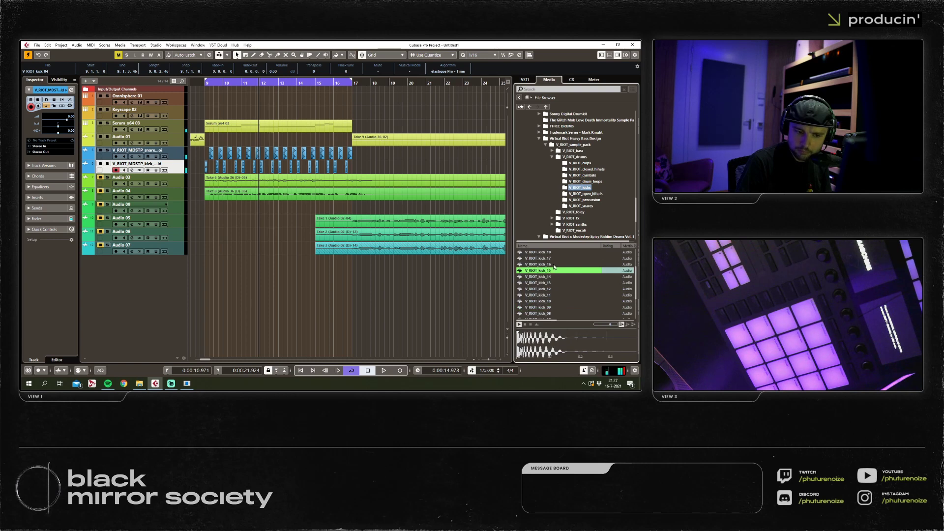
key("Up")
key("Up")
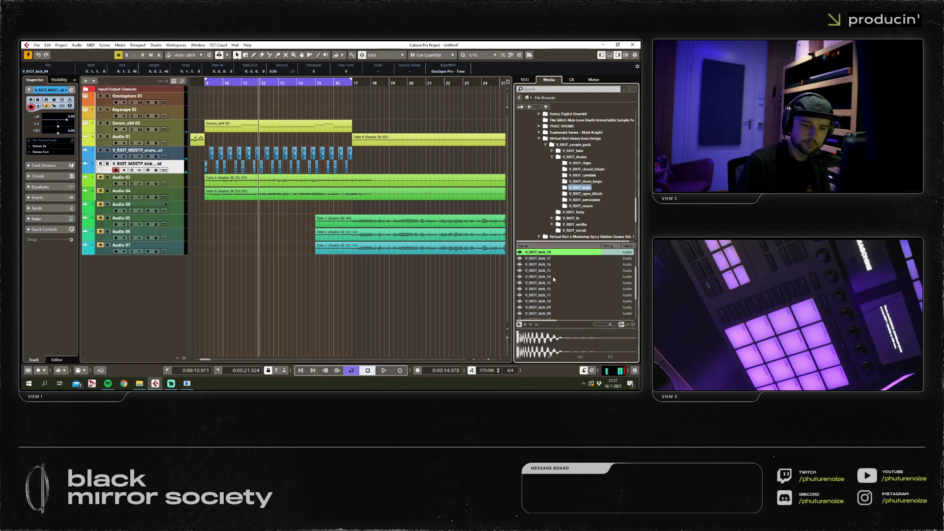
left_click_drag(180, 209, 207, 204)
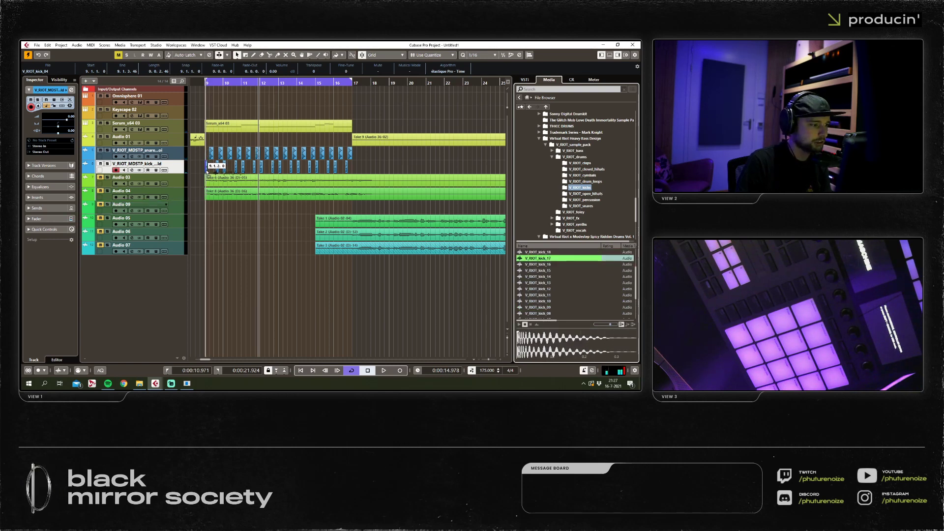
Trim the kick events to one beat each and play the drum pattern.
scroll(220, 164, "up", 5)
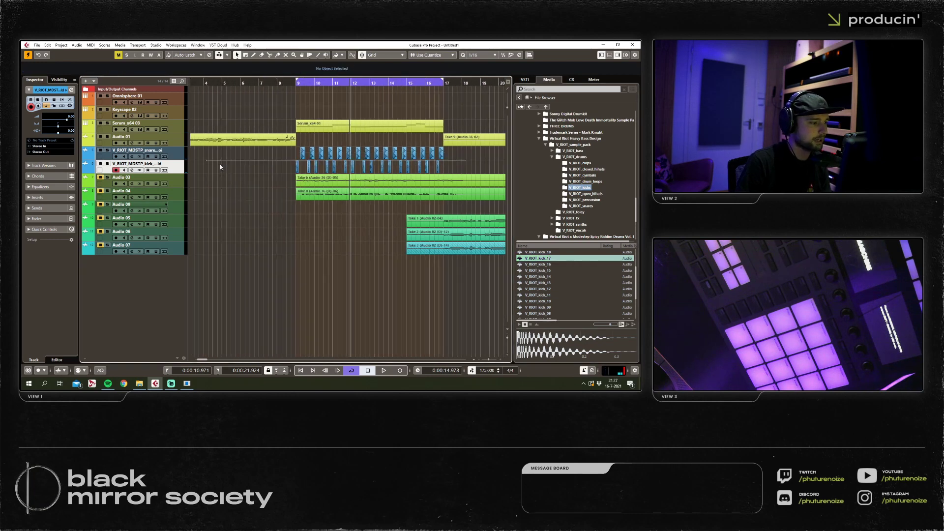
left_click_drag(247, 169, 259, 170)
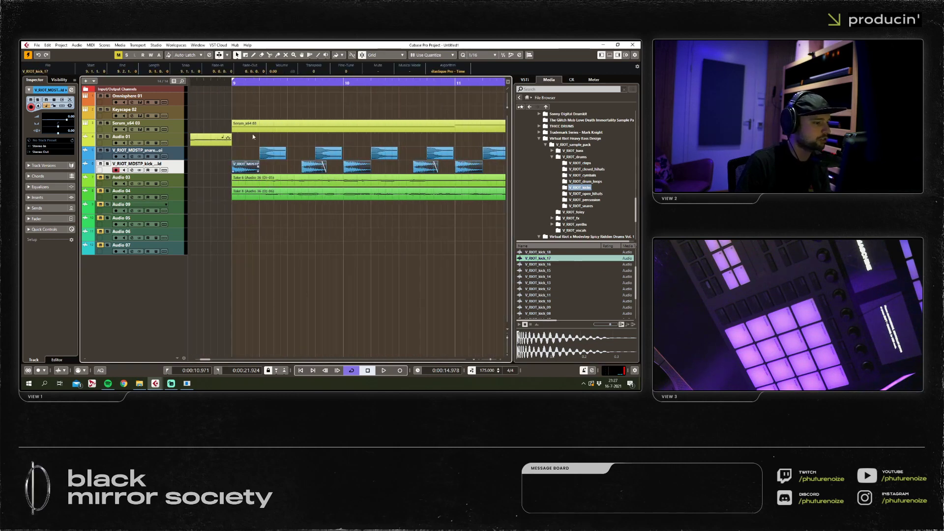
scroll(224, 84, "down", 2)
key("space")
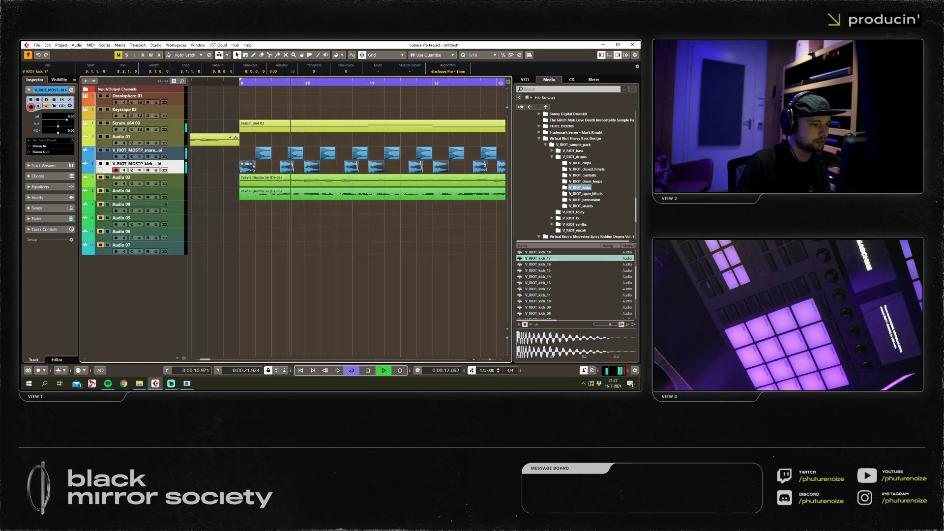
scroll(301, 216, "down", 3)
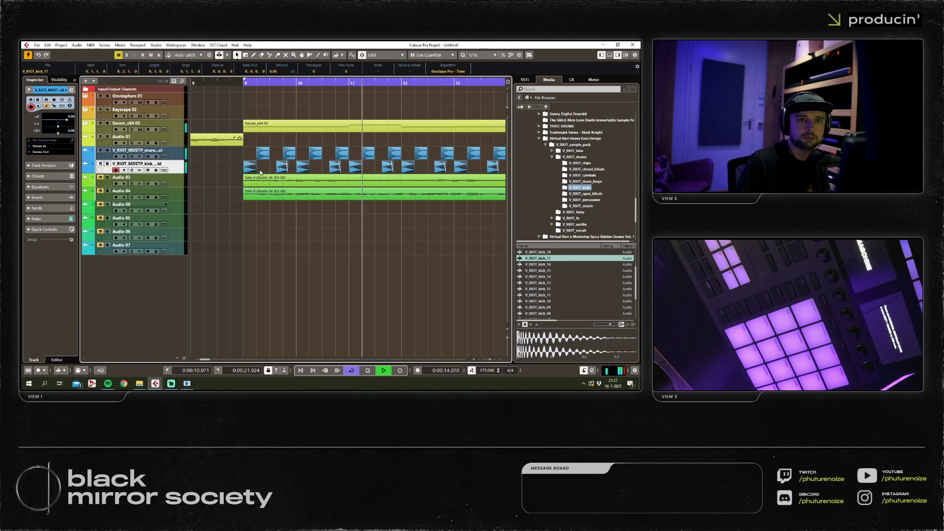
scroll(273, 172, "up", 4)
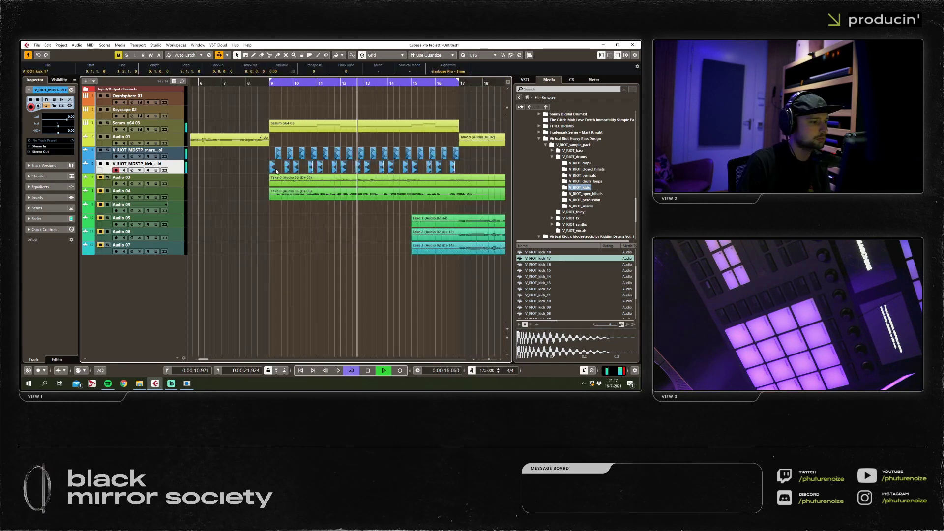
Shorten the kick events to half a beat with a short fade-out and play the loop.
key("space")
left_click_drag(274, 171, 255, 166)
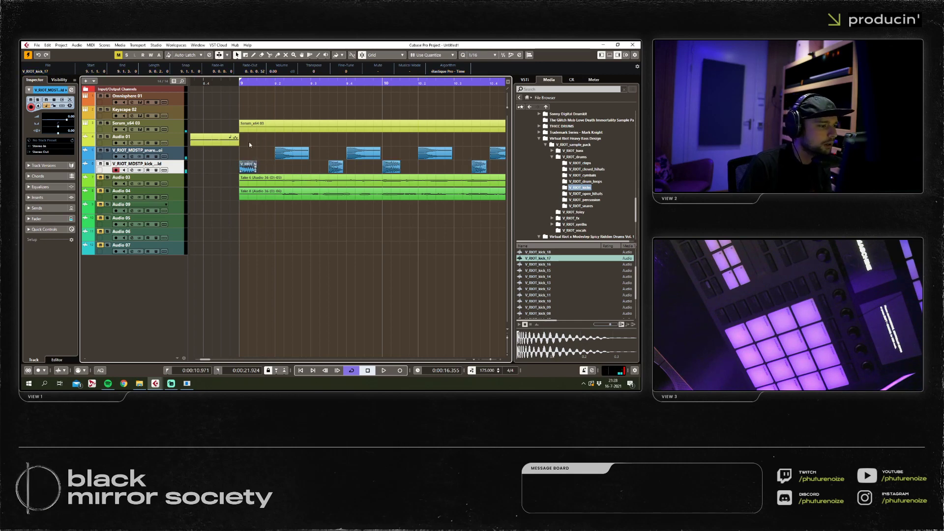
key("space")
Delete the repeated kick and snare events, keeping only the first kick and first snare in bar 9.
scroll(275, 169, "down", 4)
left_click(286, 168)
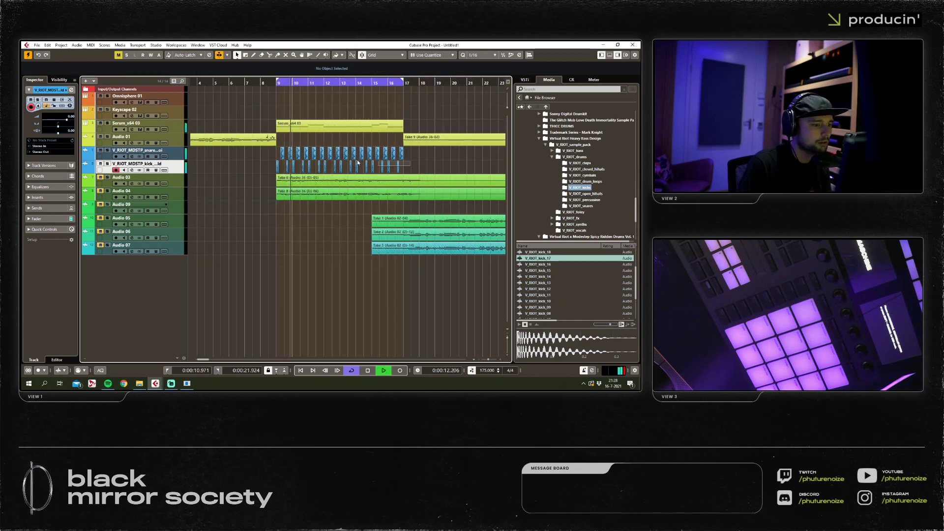
key("ctrl+z")
scroll(275, 163, "up", 3)
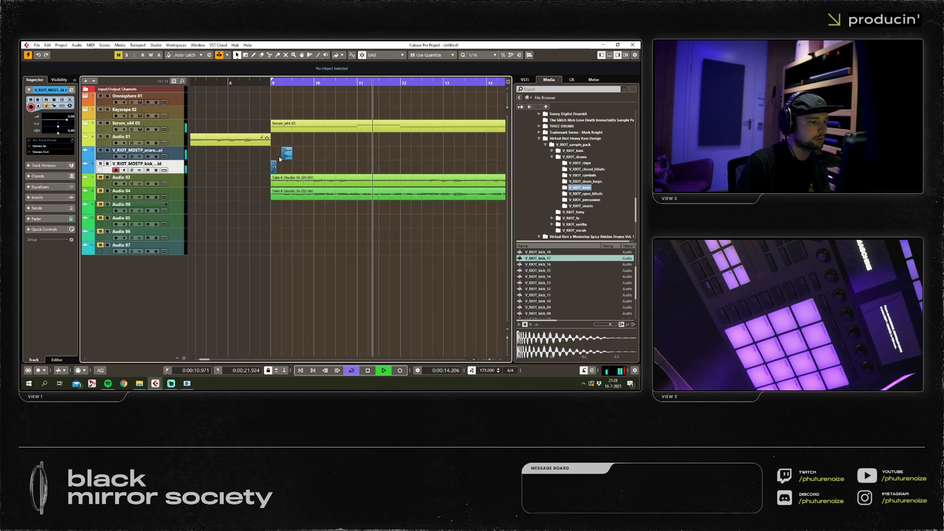
scroll(275, 164, "up", 2)
key("space")
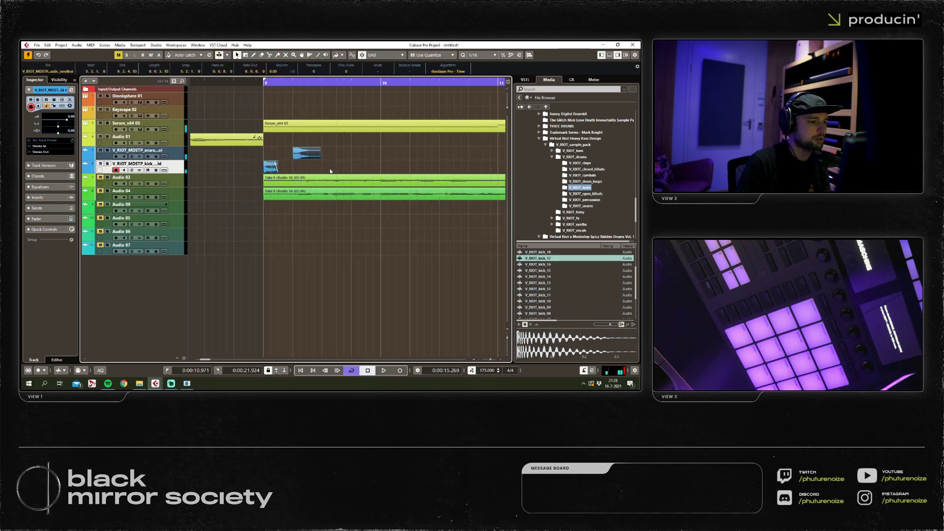
Duplicate the kick and snare pair and move the copied kick to 9.3.3.0.
key("ctrl+d")
left_click_drag(322, 161, 336, 160)
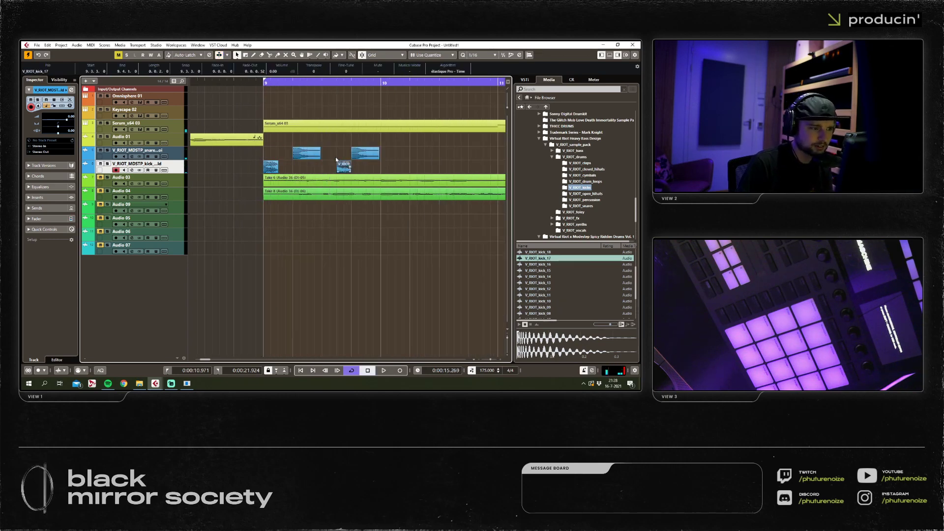
Audition the standard, serum and trappy one-shots in the V_RIOT_snares folder of the Heavy Bass Design pack.
left_click(592, 207)
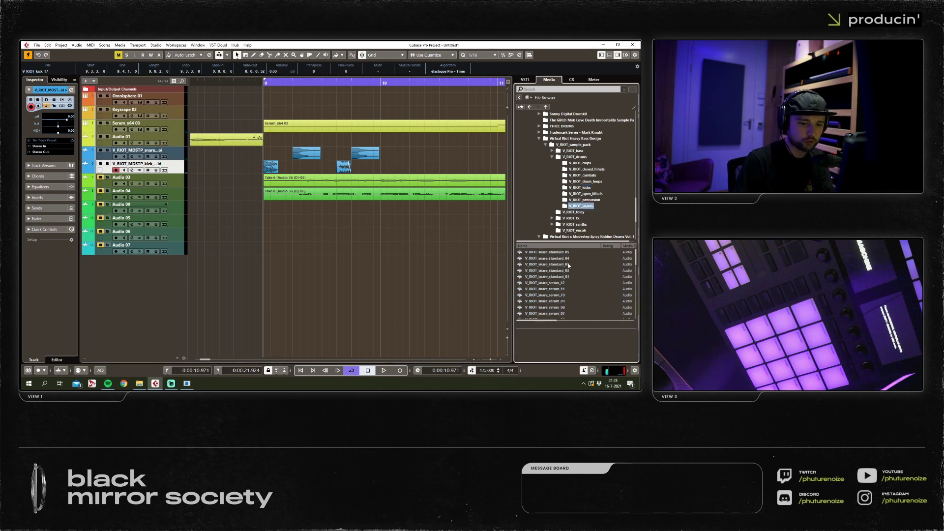
left_click(562, 275)
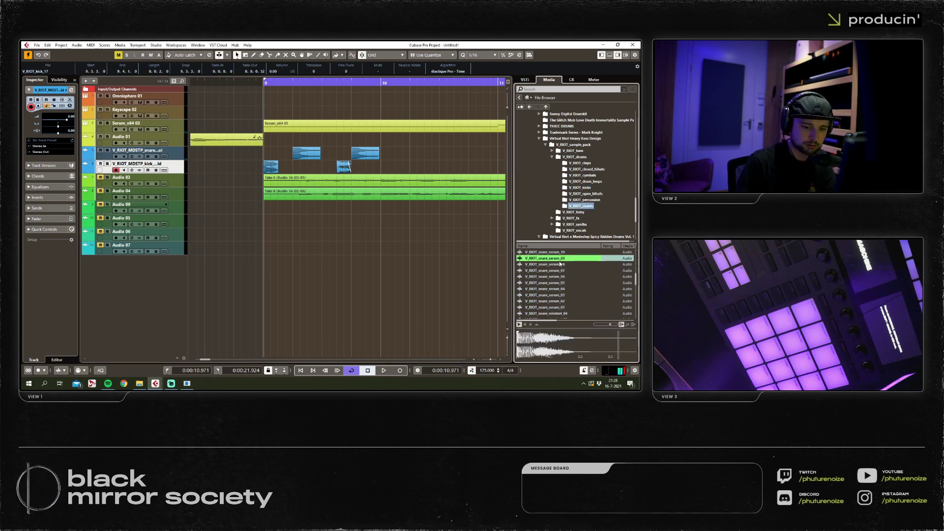
scroll(552, 266, "up", 3)
scroll(553, 266, "up", 3)
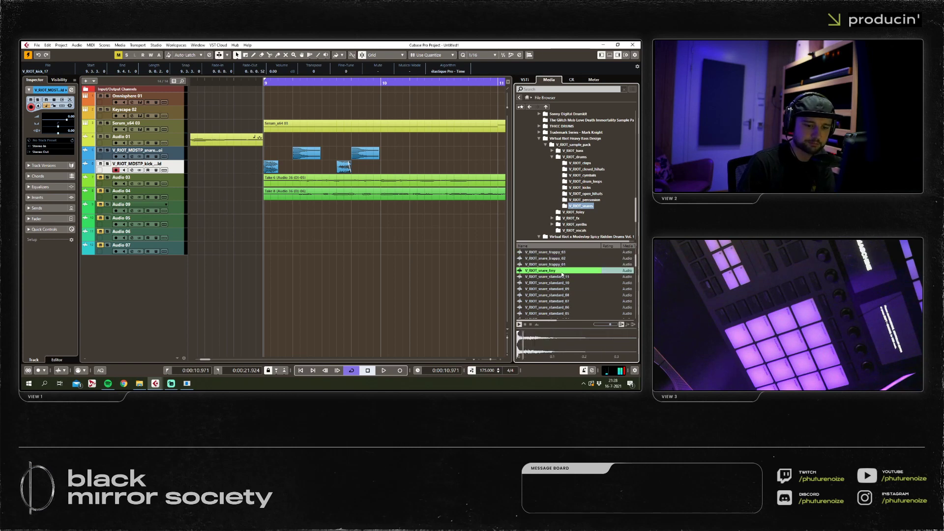
left_click(545, 258)
key("Up")
key("Up")
key("Up")
key("Up")
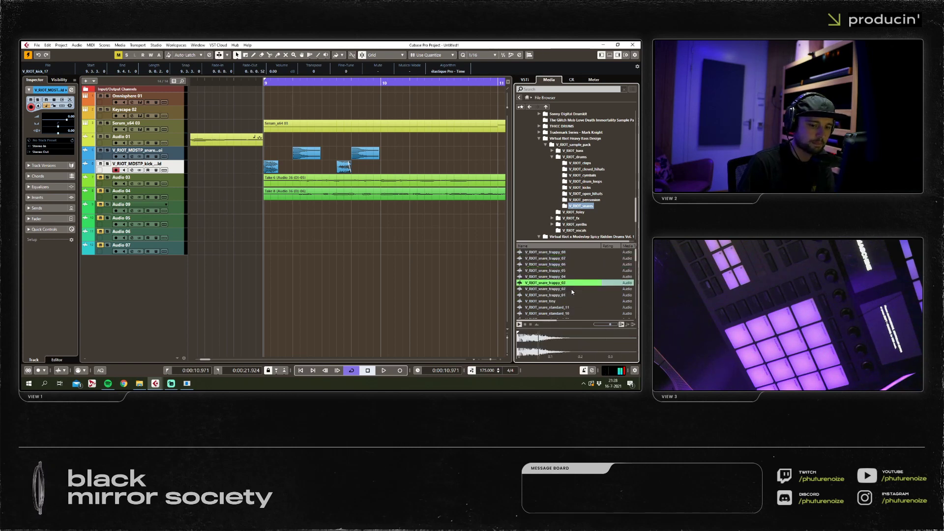
Audition the layer, fat, dnb and acoustic snare samples in the V_RIOT_snares folder.
scroll(563, 279, "down", 4)
scroll(557, 278, "down", 3)
left_click(557, 269)
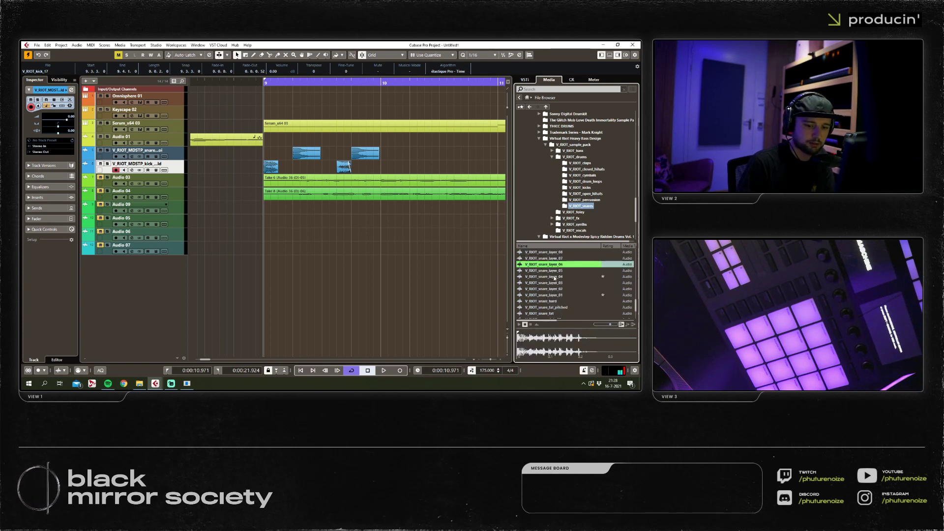
key("Down")
key("Down")
key("Down")
key("Down")
key("Down")
key("Down")
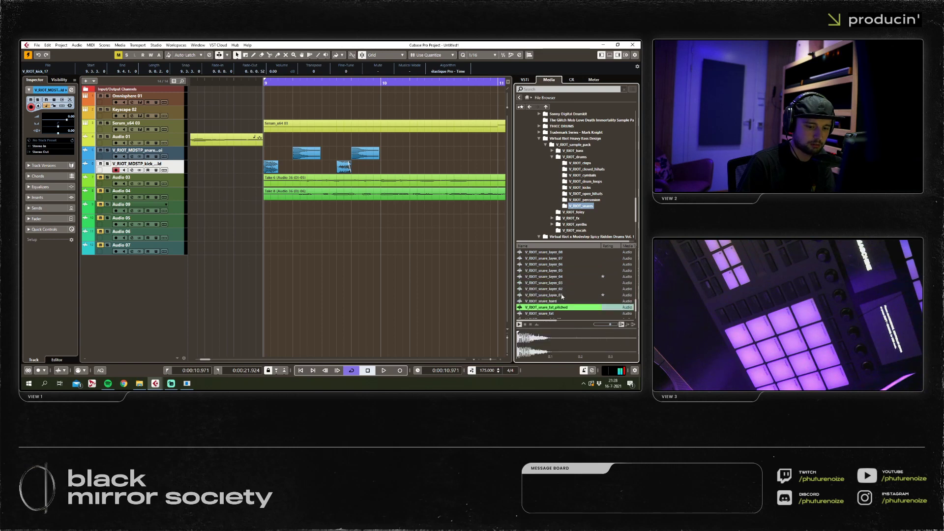
scroll(565, 290, "down", 2)
left_click(565, 296)
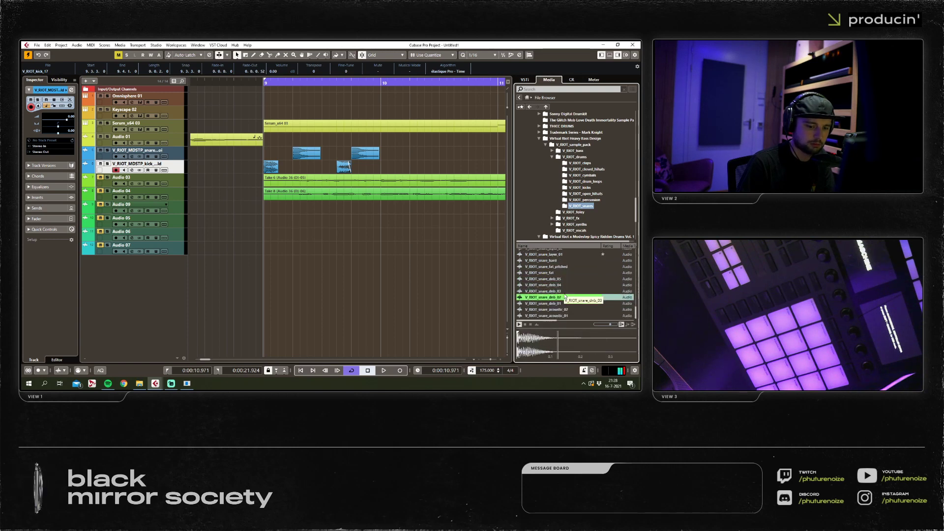
key("Down")
key("Down")
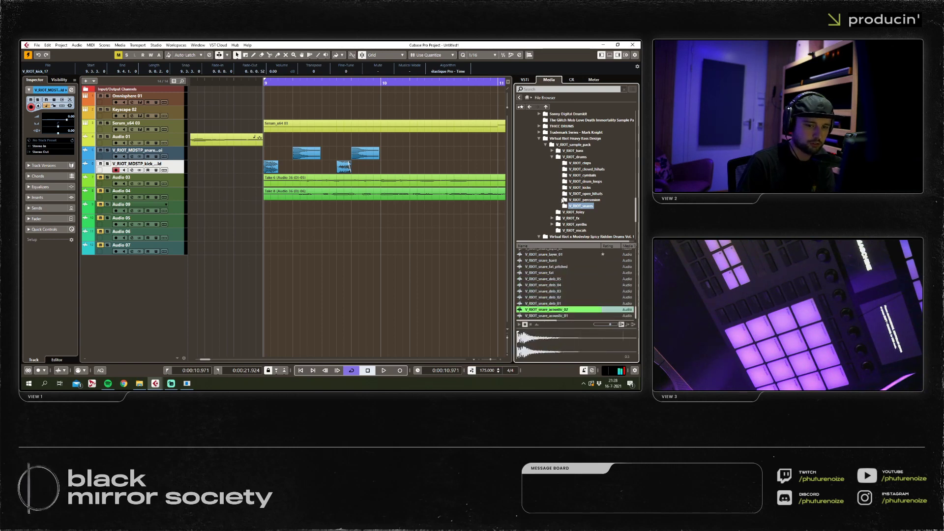
Browse to the V_RIOT_MDSTP_snares folder inside the drum one-shots of the V_RIOT_MDSTP sample pack.
left_click(565, 145)
left_click(545, 145)
left_click(573, 158)
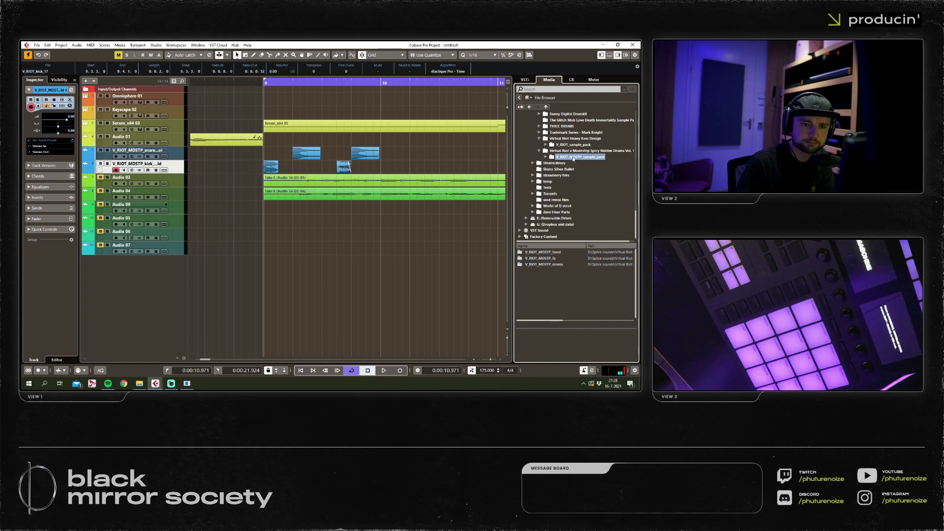
double_click(556, 267)
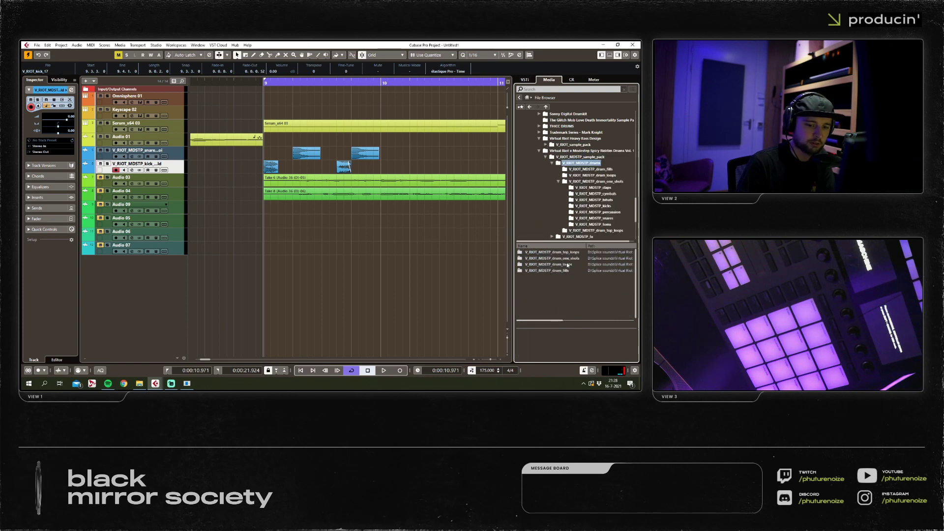
left_click(563, 260)
double_click(563, 260)
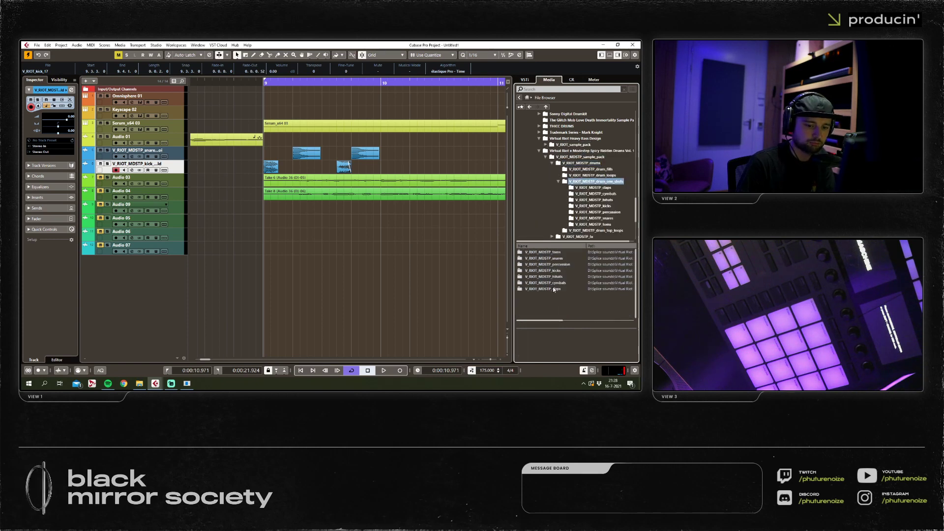
double_click(560, 258)
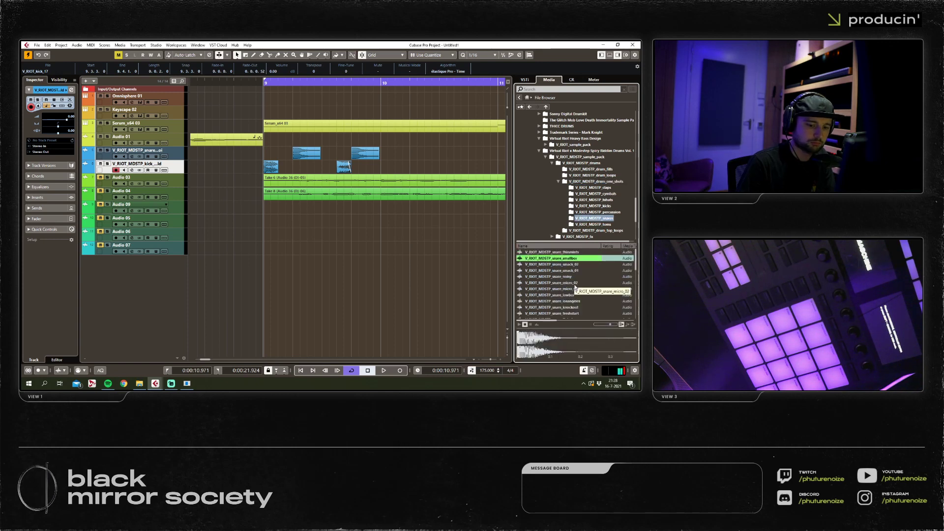
Audition the Modestep snares, replace the snare events with V_RIOT_MDSTP_snare_micro_02 and play the pattern.
key("Down")
key("Down")
key("Down")
key("Down")
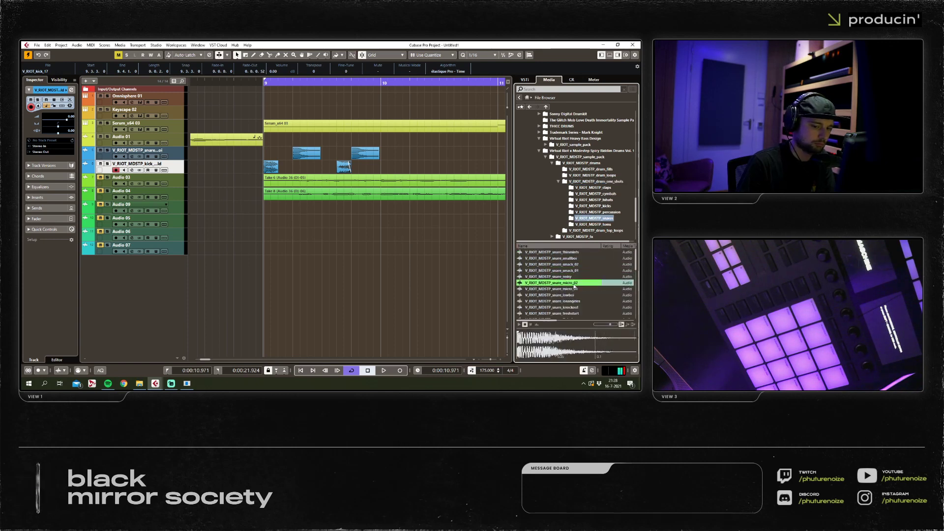
left_click_drag(574, 284, 316, 160)
key("Return")
key("space")
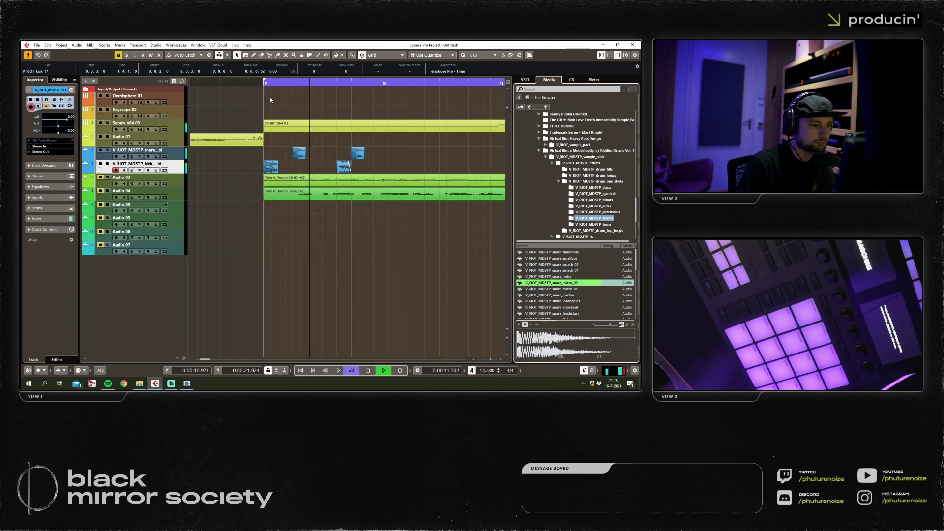
key("space")
Duplicate the bar 9 kick and snare pattern repeatedly to fill bars 9 through 16.
left_click_drag(258, 101, 366, 172)
left_click_drag(284, 167, 401, 167)
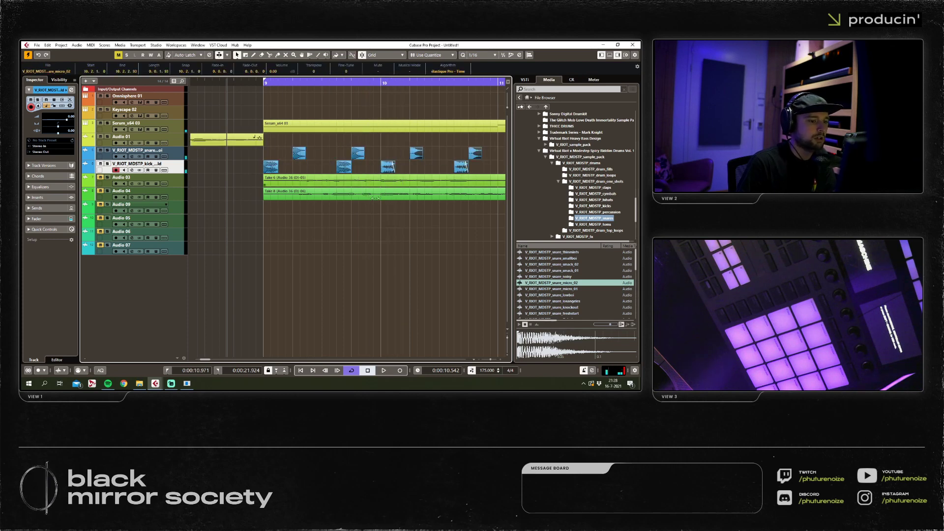
scroll(374, 249, "down", 4)
left_click_drag(348, 252, 450, 297)
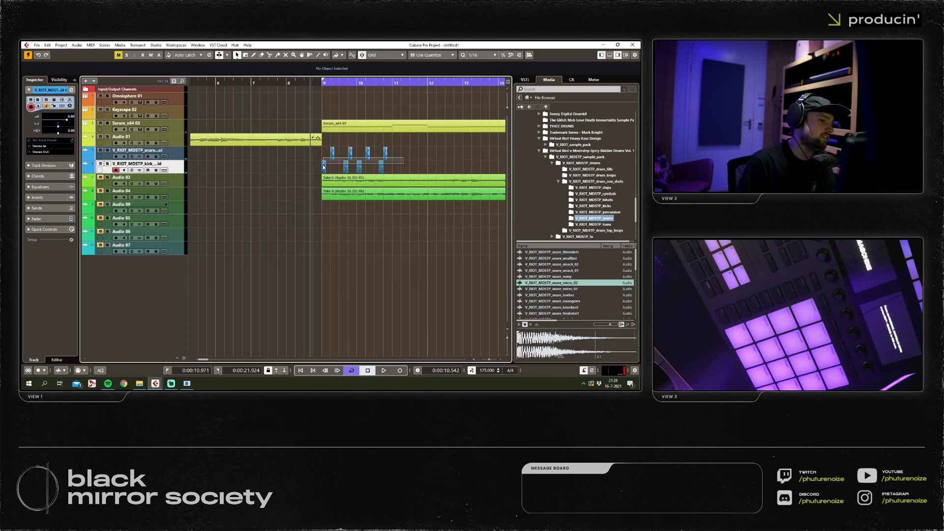
left_click_drag(323, 167, 393, 167)
scroll(333, 147, "right", 3)
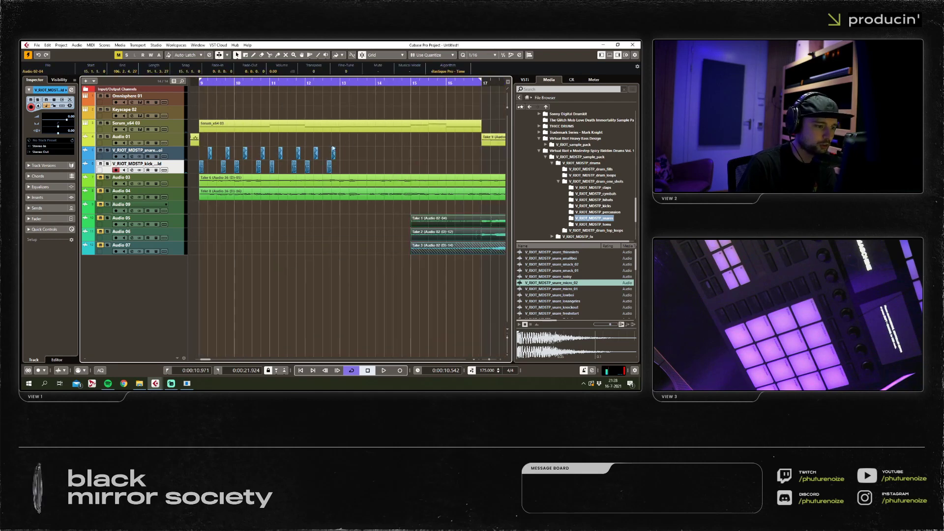
left_click_drag(333, 147, 344, 169)
key("g")
Move the snare and kick tracks directly above the Audio 01 track.
left_click(265, 182)
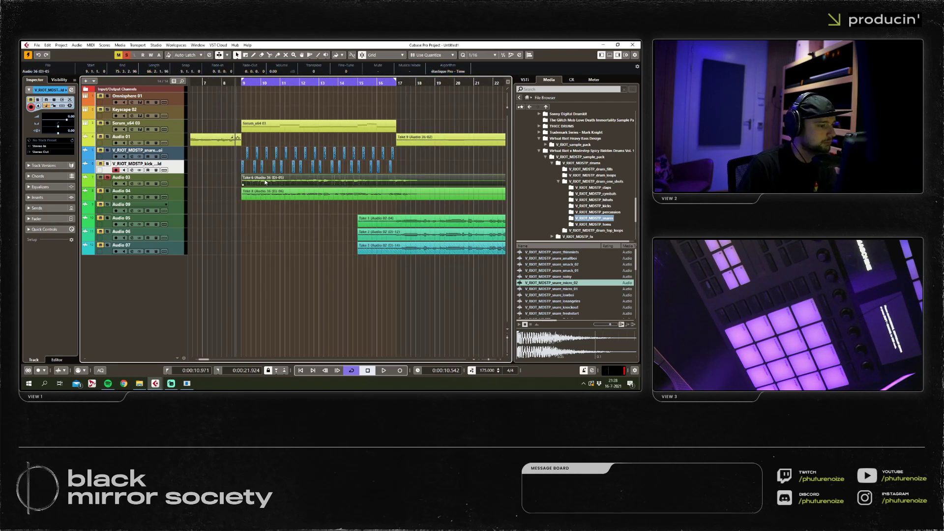
left_click(179, 151, "ctrl")
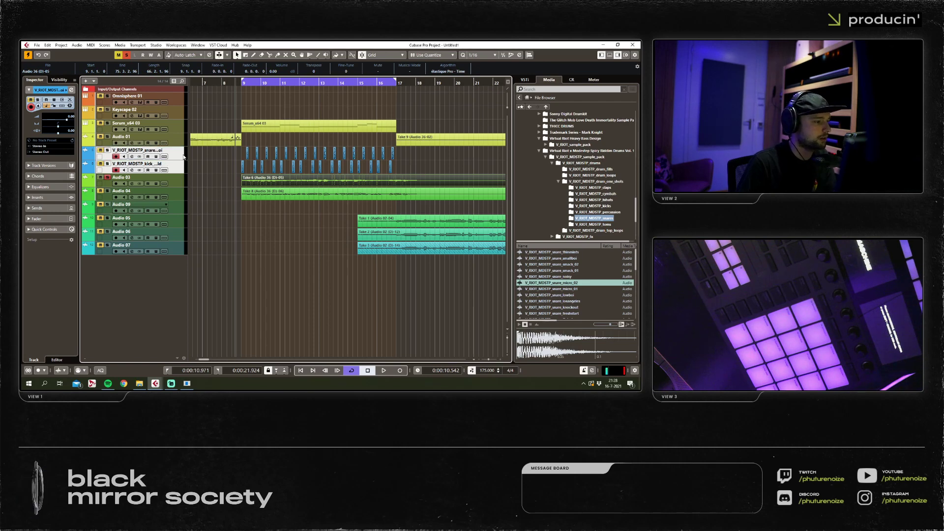
left_click_drag(180, 159, 431, 167)
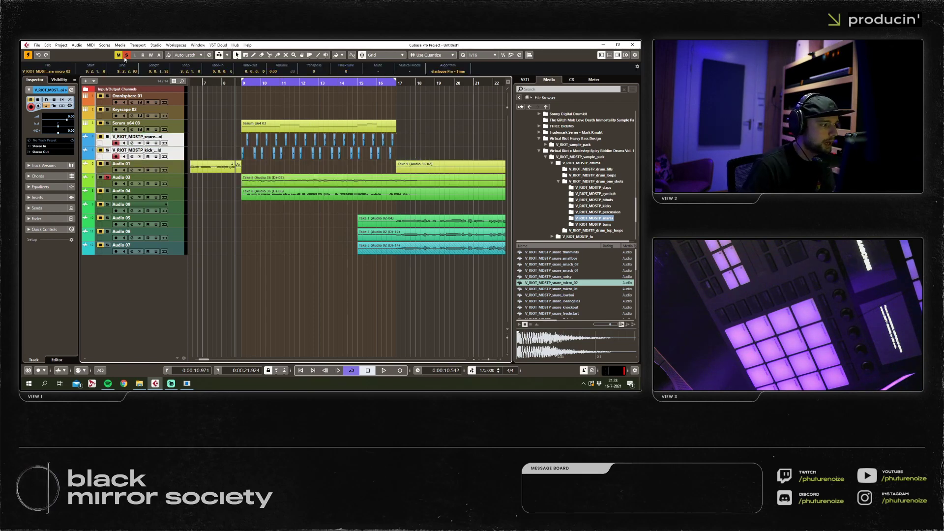
Play the loop with the Audio 03 and Audio 04 tracks soloed.
left_click(180, 186)
key("space")
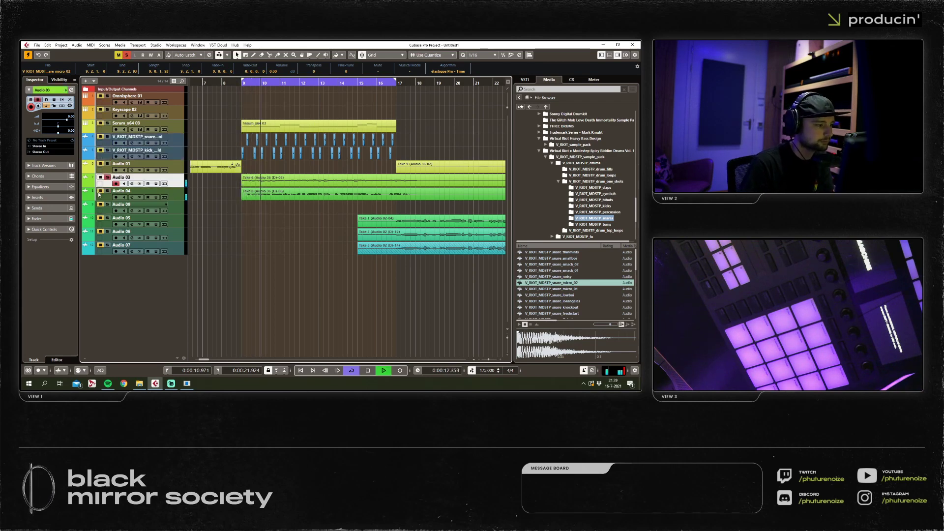
key("space")
Turn on Musical Mode for the Take 1 event on Audio 05 in the Sample Editor.
key("g")
key("g")
key("g")
left_click(241, 199)
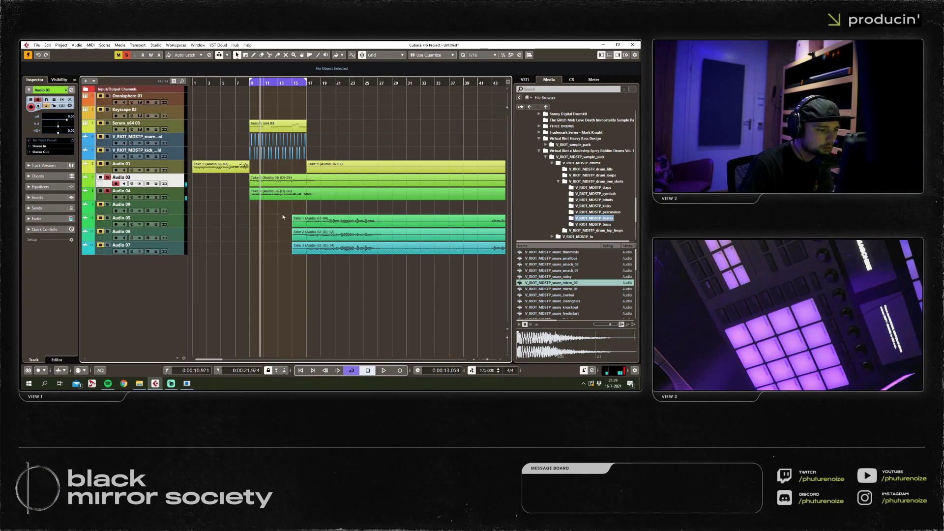
scroll(212, 210, "up", 4)
double_click(394, 221)
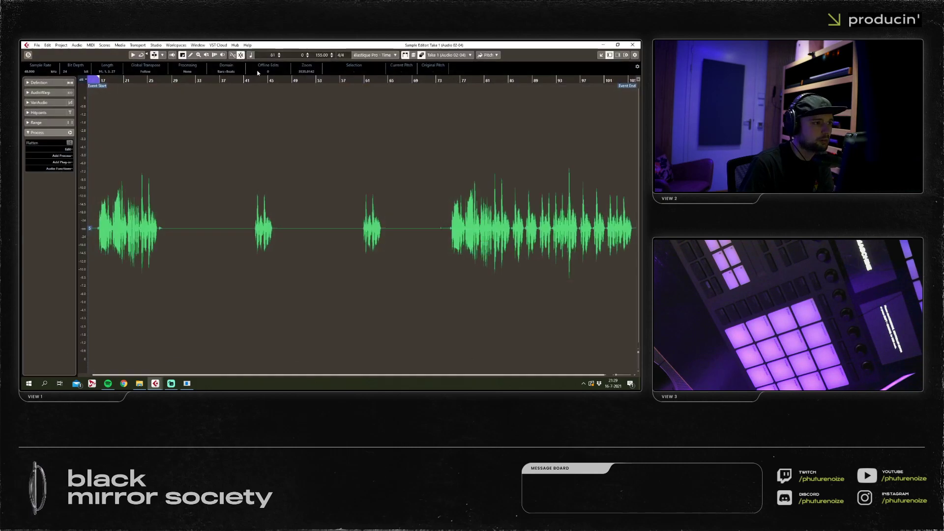
left_click(250, 56)
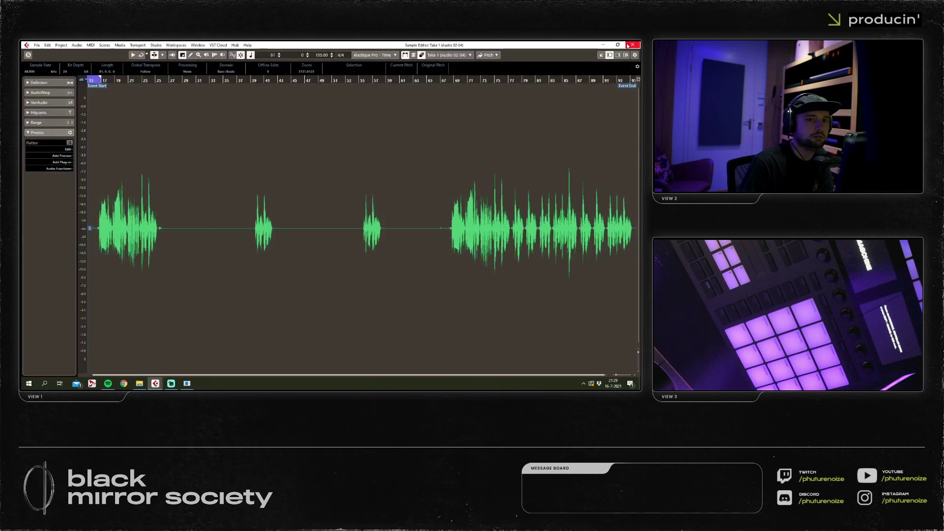
left_click(630, 45)
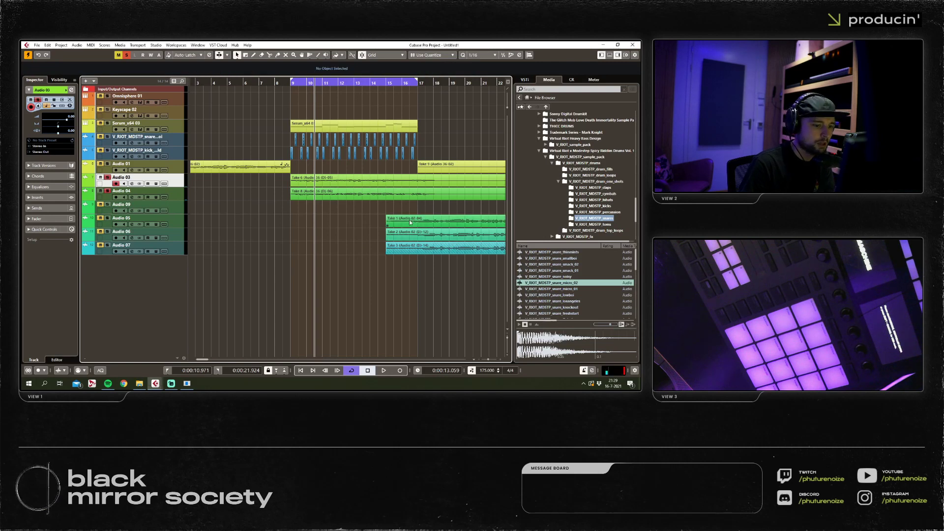
Move the Take 1 event on Audio 05 to start at 7.1.1.0 and clear all track solos.
left_click(409, 221)
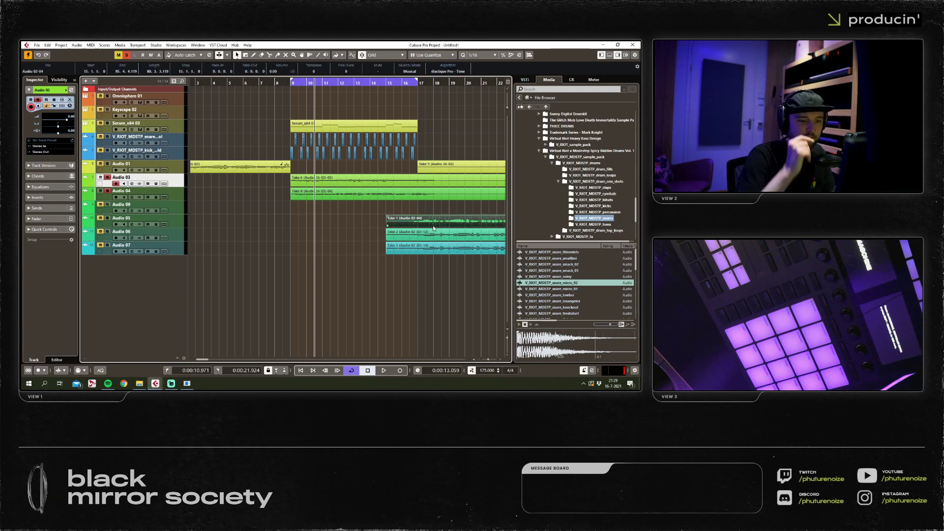
left_click_drag(432, 225, 270, 221)
scroll(286, 223, "up", 4)
left_click(279, 84)
left_click(126, 55)
key("g")
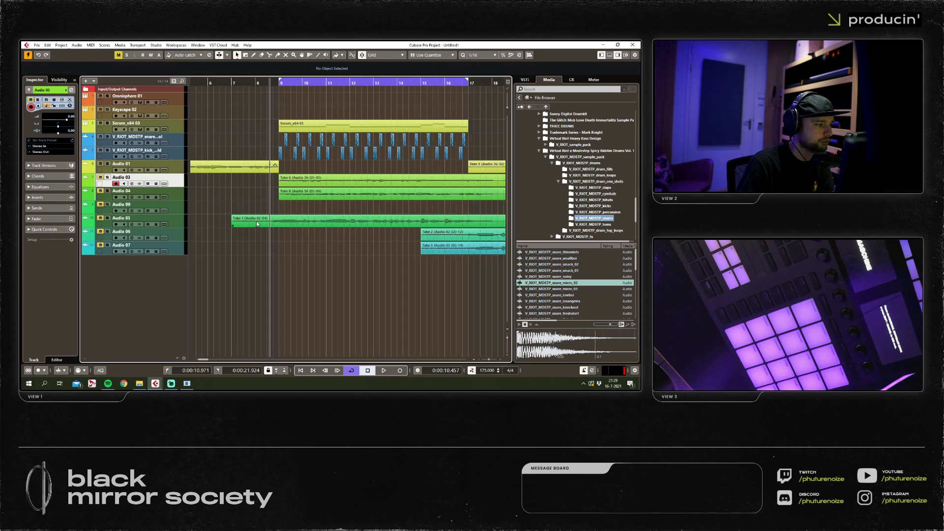
Move the Audio 05 track directly below Audio 01.
left_click(256, 222)
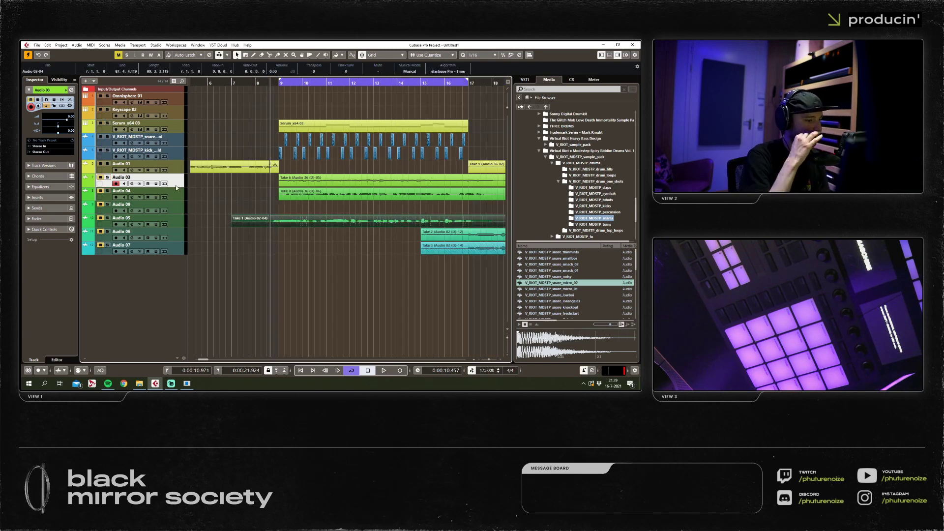
left_click(143, 220)
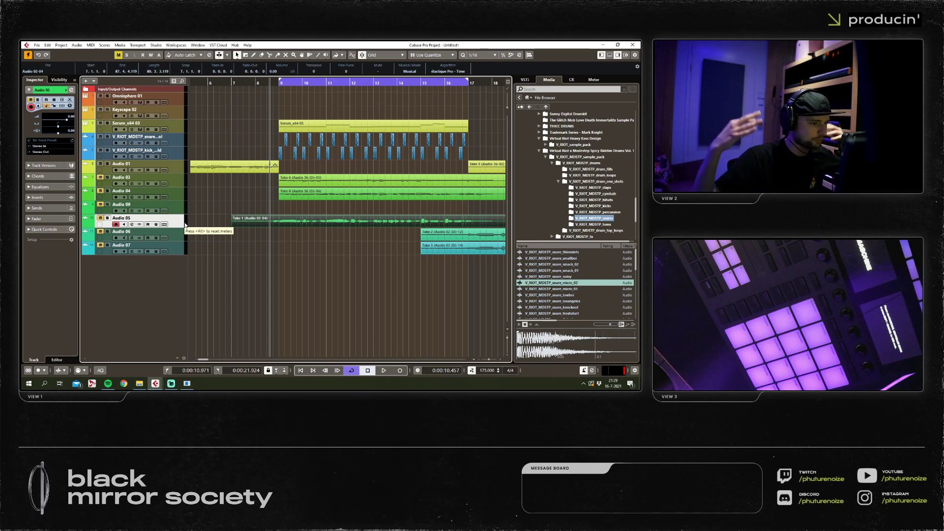
left_click_drag(183, 223, 178, 181)
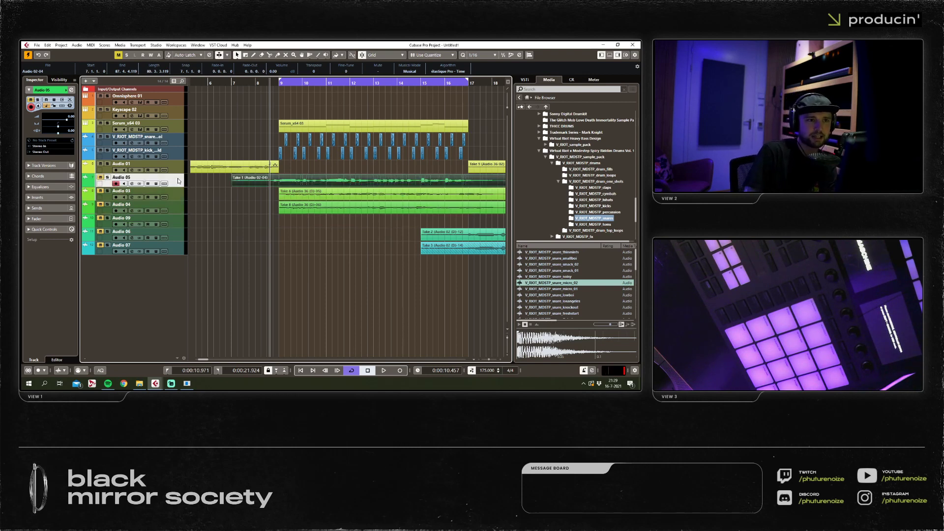
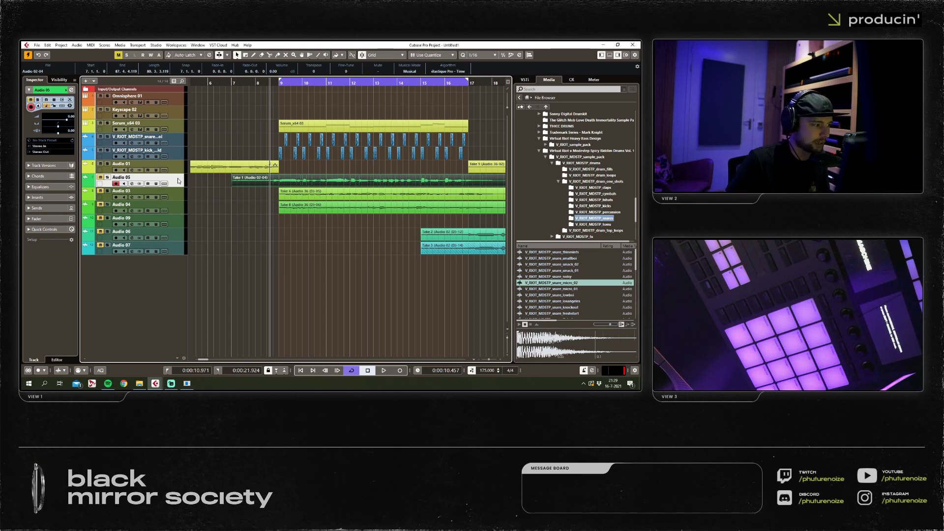
Trim the start of the Take 1 event on Audio 05 to 8.1.1.0.
left_click(234, 192)
left_click_drag(232, 183, 257, 182)
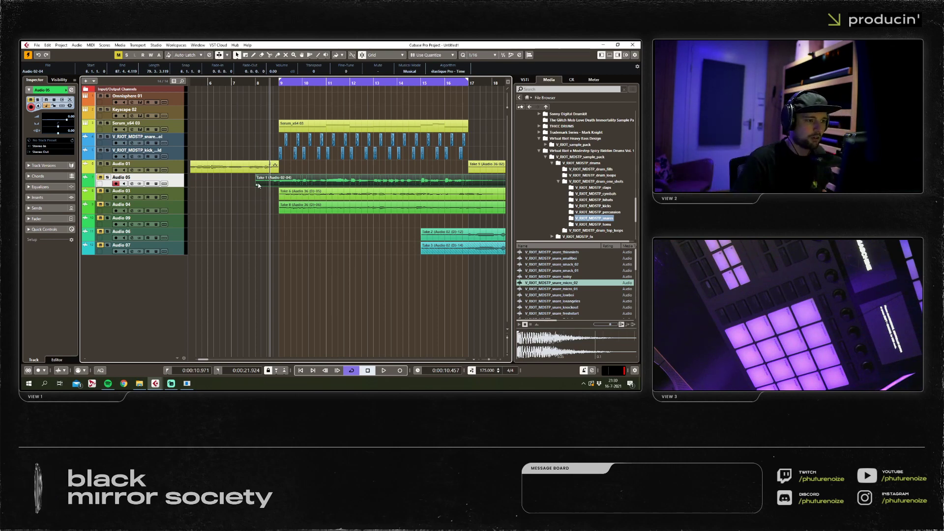
key("g")
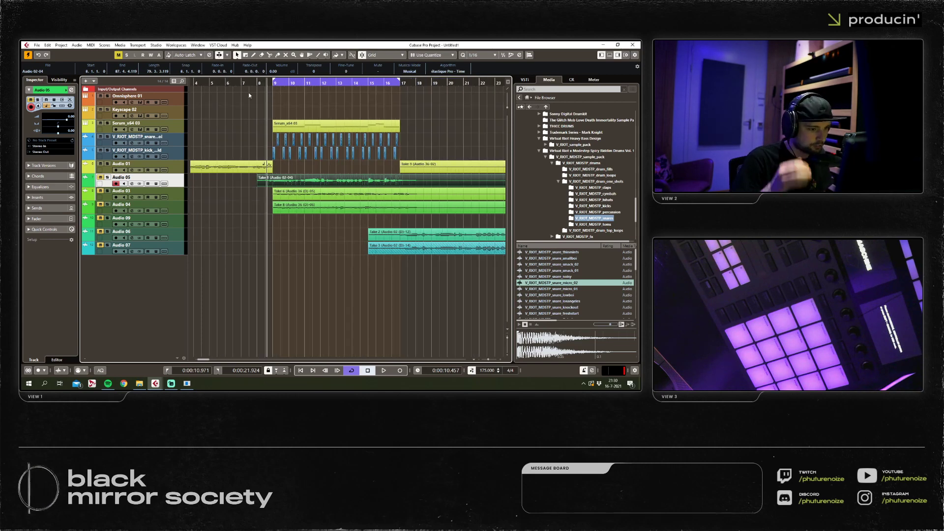
Copy the third insert effect from the Audio 01 channel to the Audio 05 channel in the MixConsole.
key("F3")
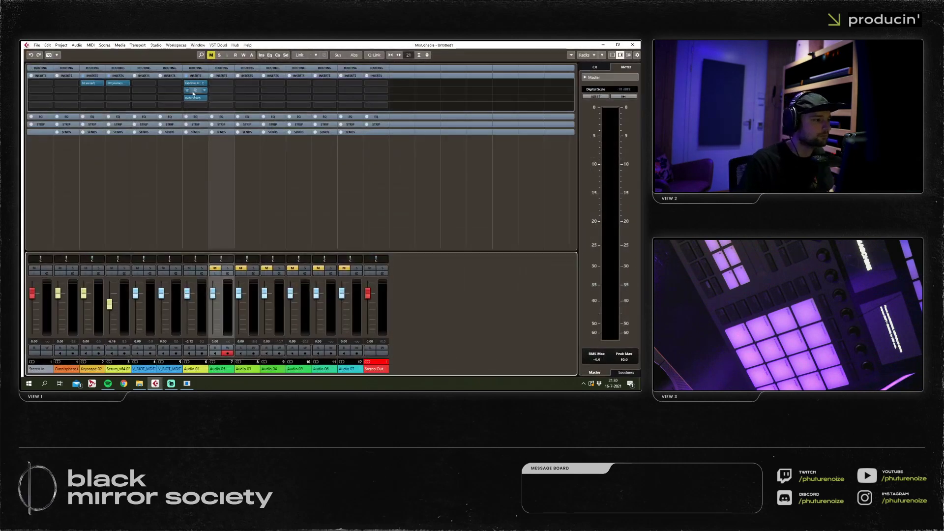
left_click_drag(195, 98, 223, 90)
left_click(632, 45)
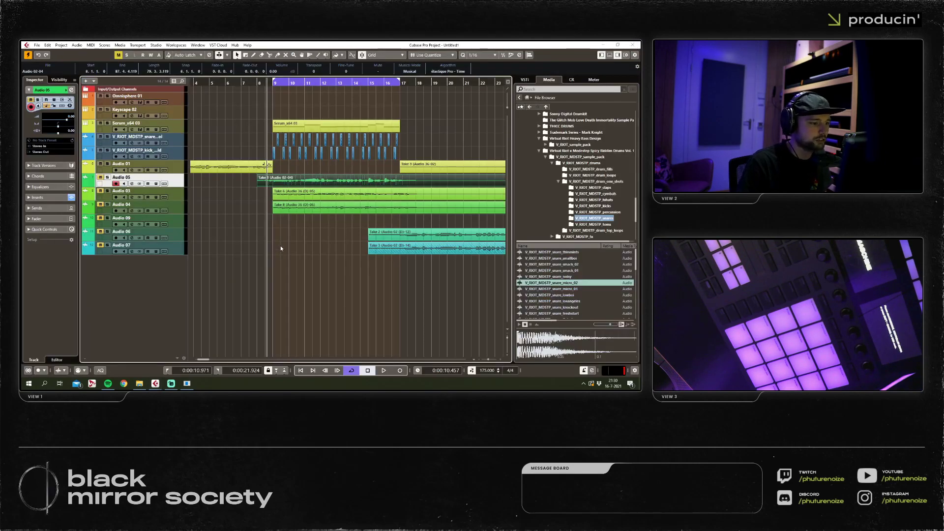
Solo the Serum, snare, kick, Audio 01 and Audio 05 tracks and audition the drop from just before bar 9.
key("h")
left_click(314, 262)
key("space")
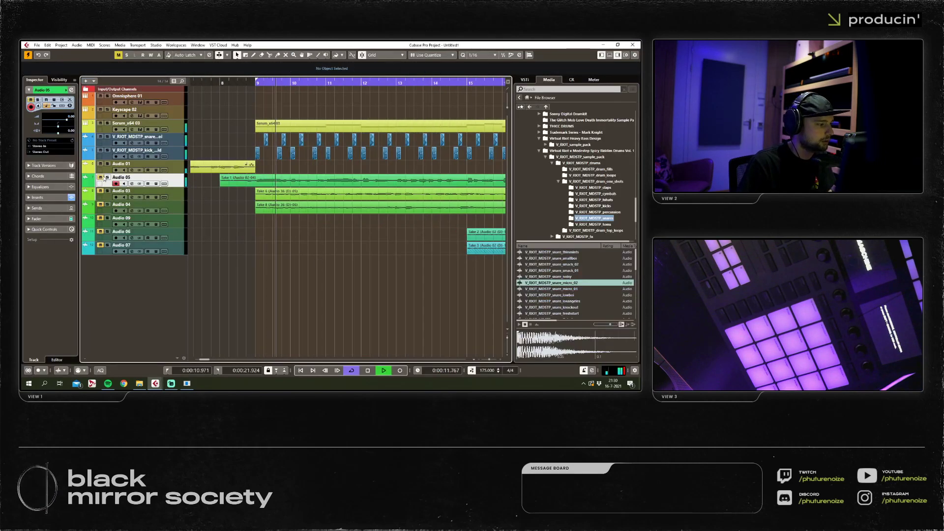
left_click(107, 136)
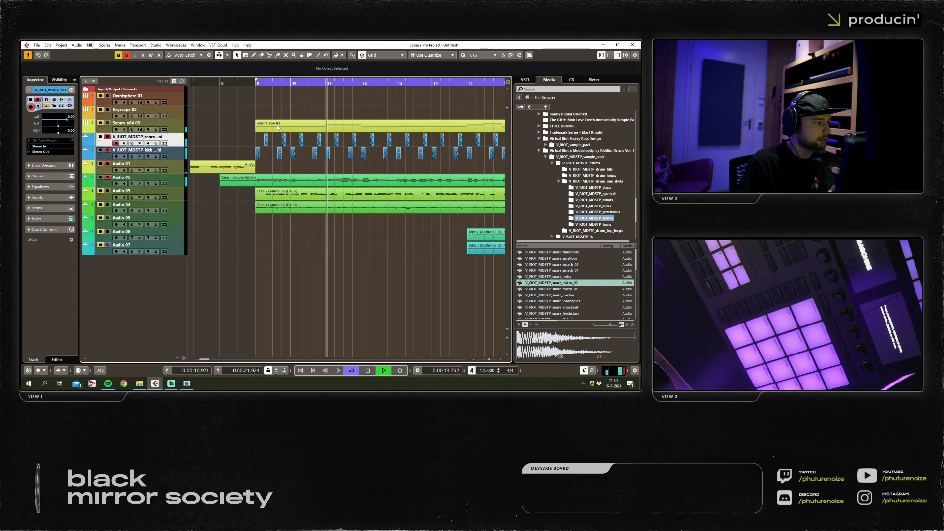
key("g")
key("g")
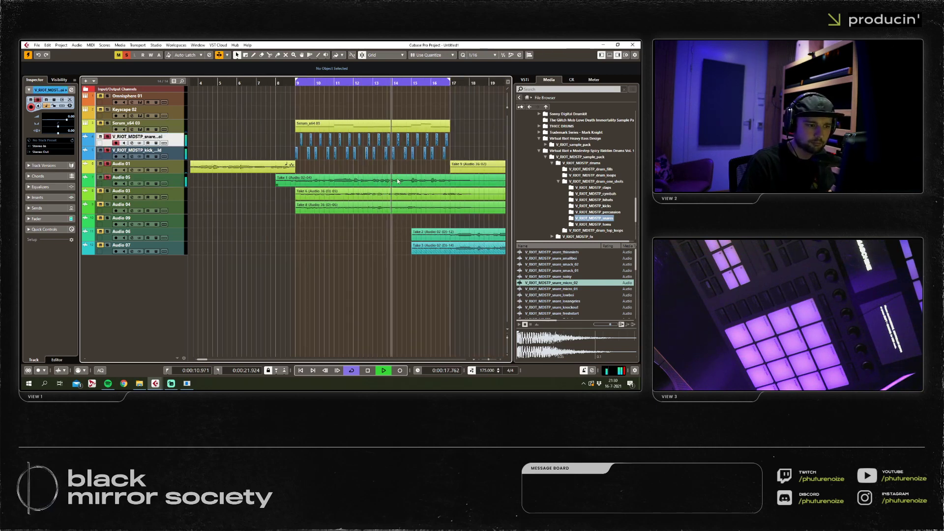
key("space")
left_click(290, 84)
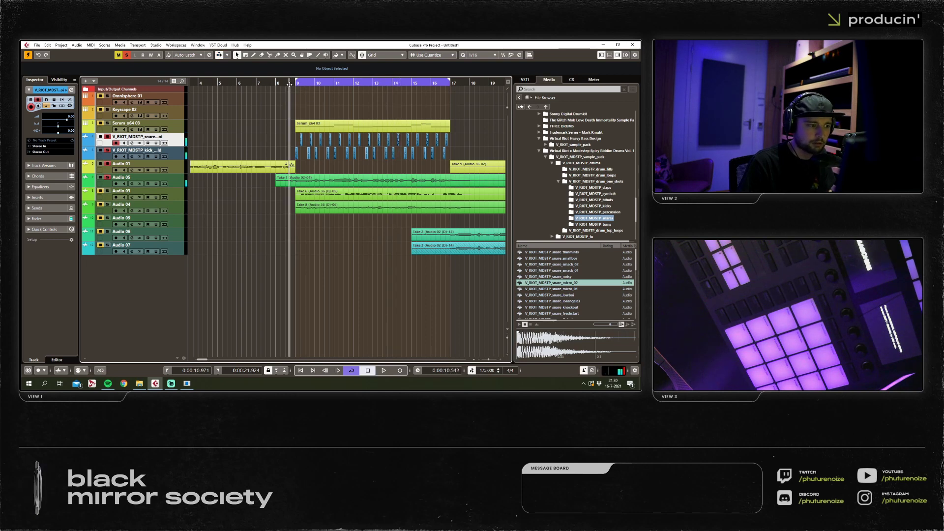
key("space")
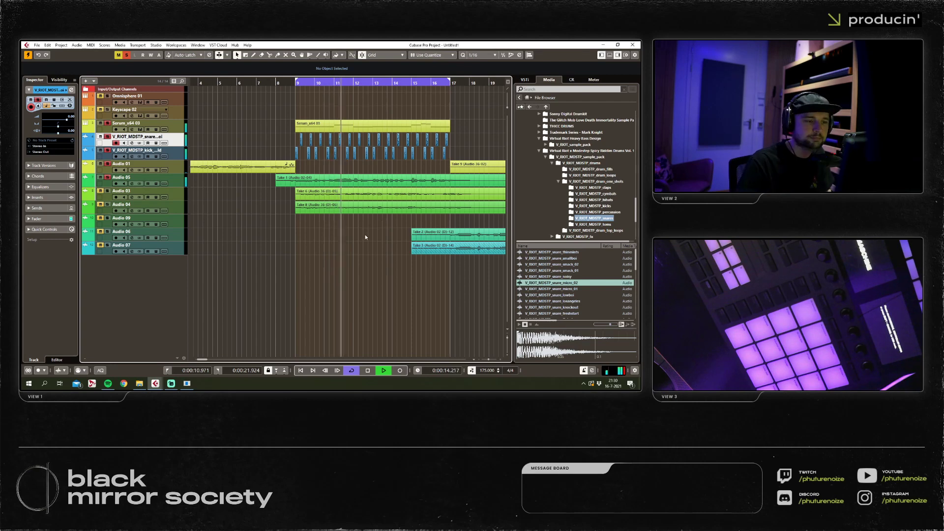
Insert MDynamics in the fourth insert slot of the Audio 05 channel and choose its Vocals preset.
left_click(365, 126)
key("h")
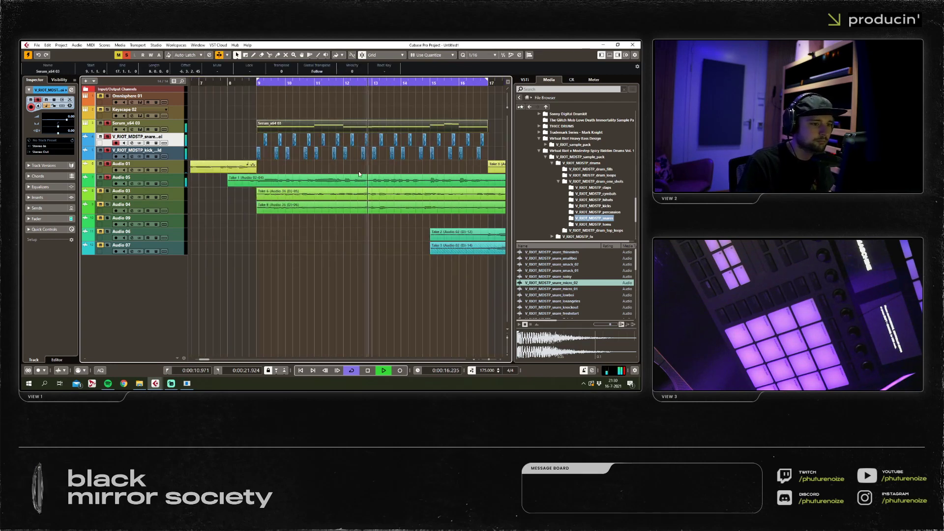
left_click(359, 174)
left_click(234, 181)
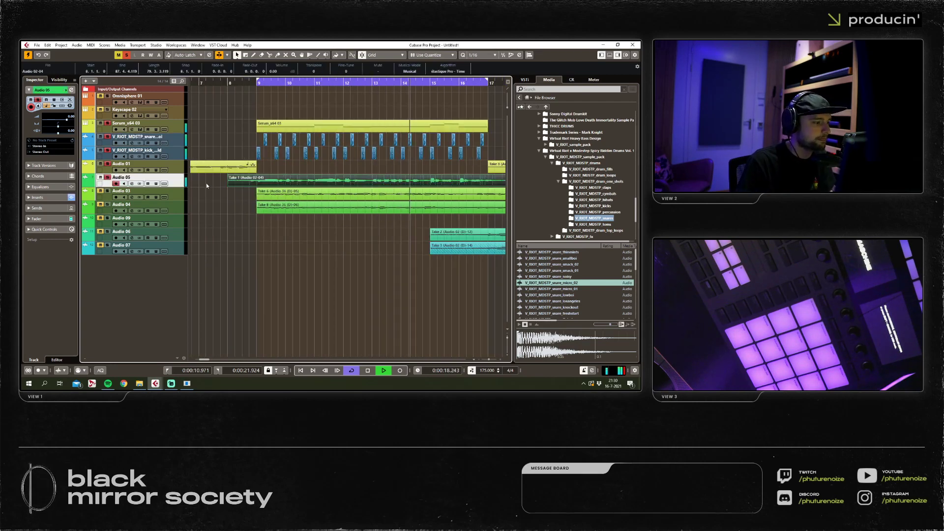
key("F3")
left_click(220, 98)
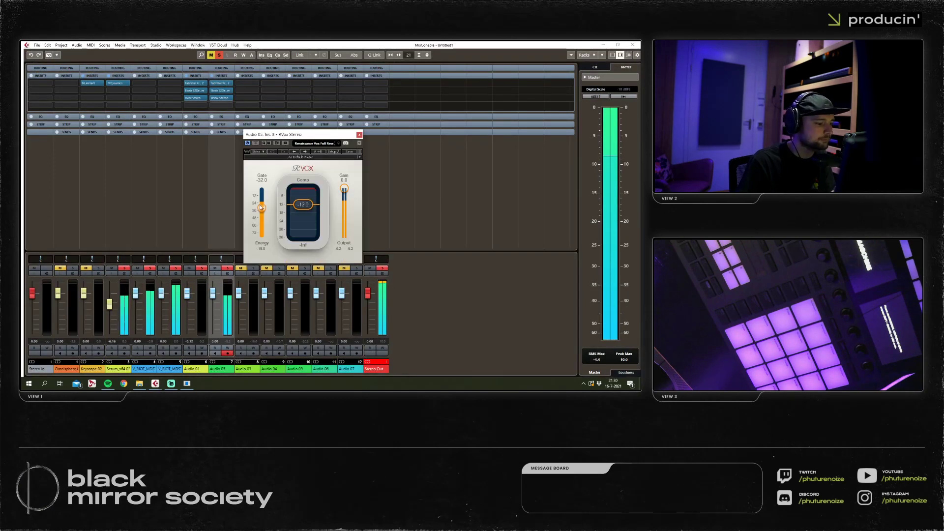
left_click(221, 105)
type("m")
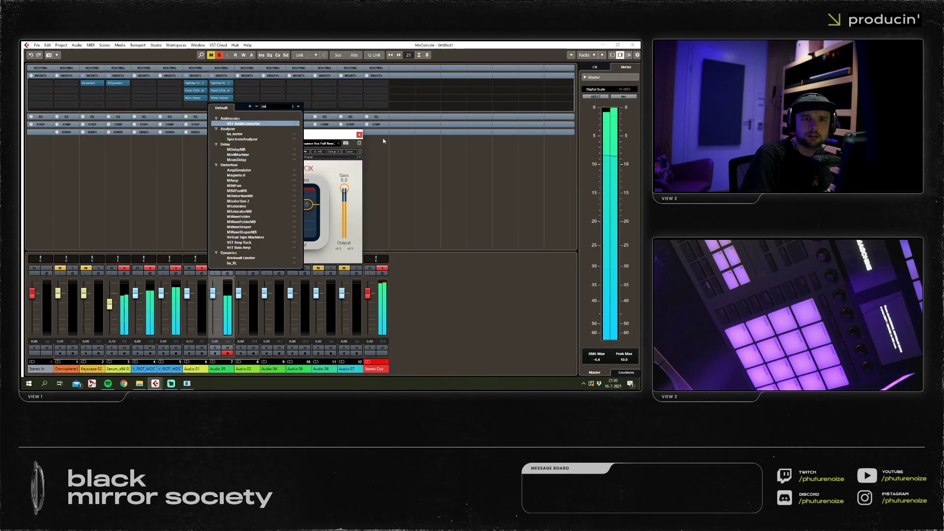
type("dyna")
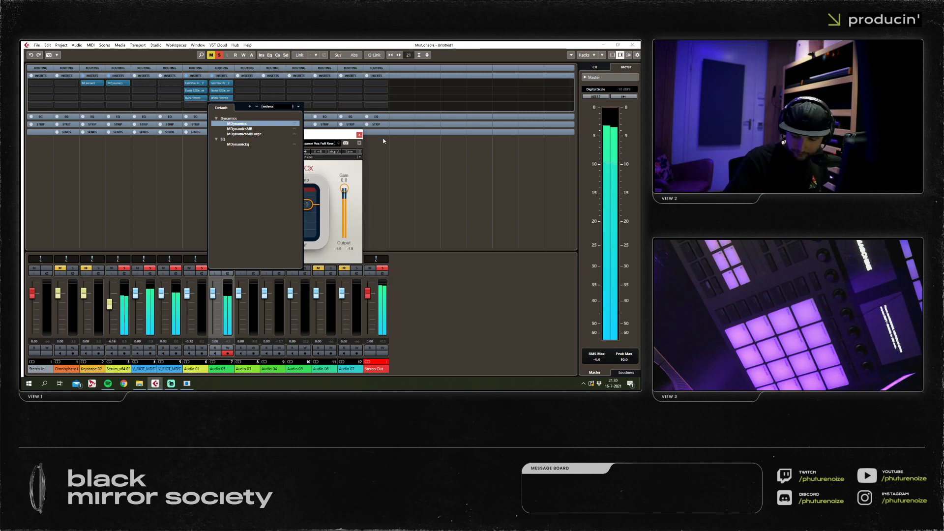
left_click(251, 124)
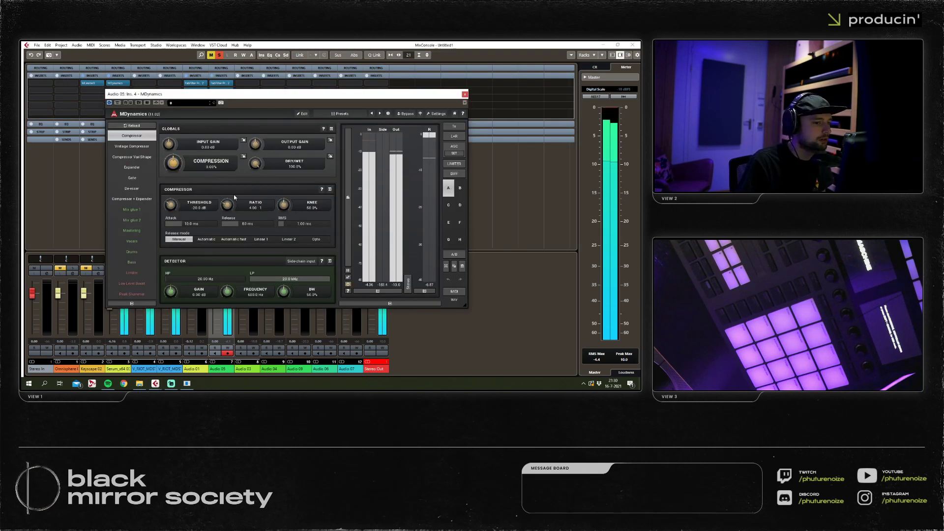
left_click_drag(234, 94, 407, 104)
left_click(310, 253)
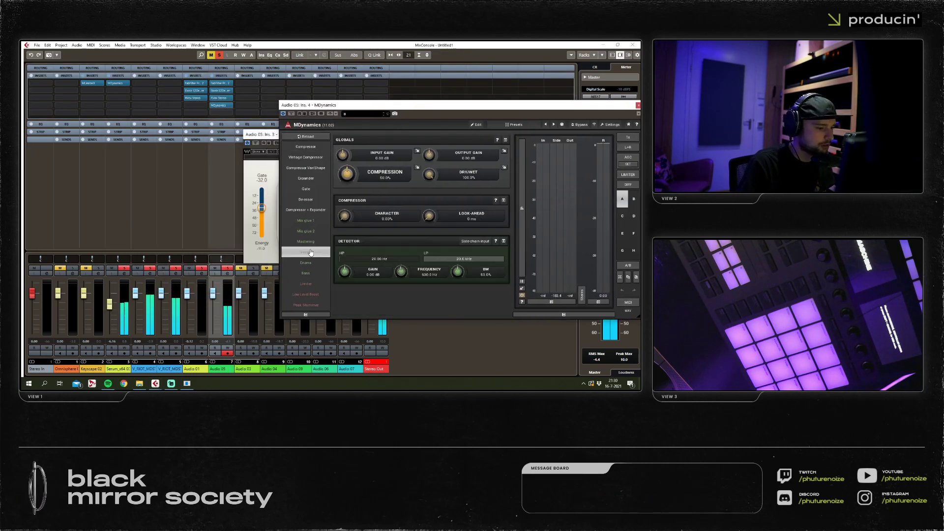
Shift all of the Audio 05 inserts down one slot, leaving the first slot empty, and close the MixConsole.
left_click_drag(216, 106, 213, 113)
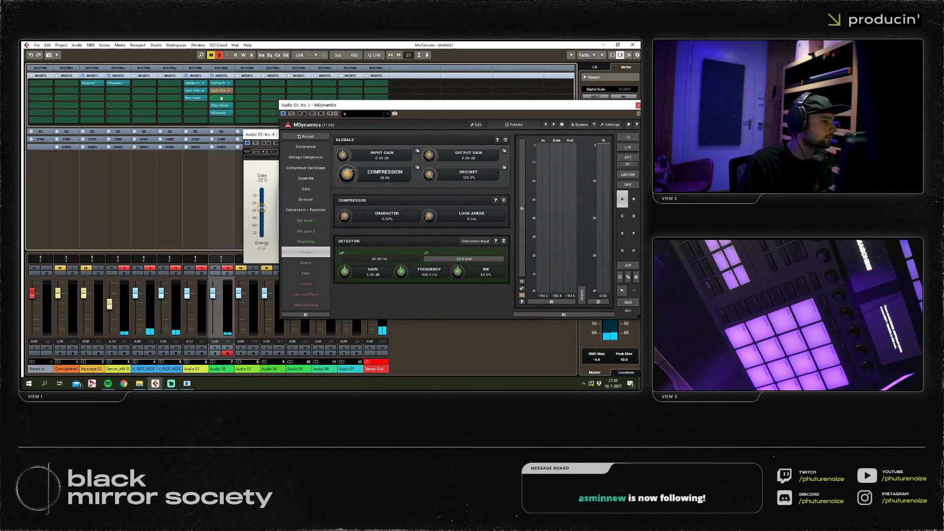
left_click(223, 88)
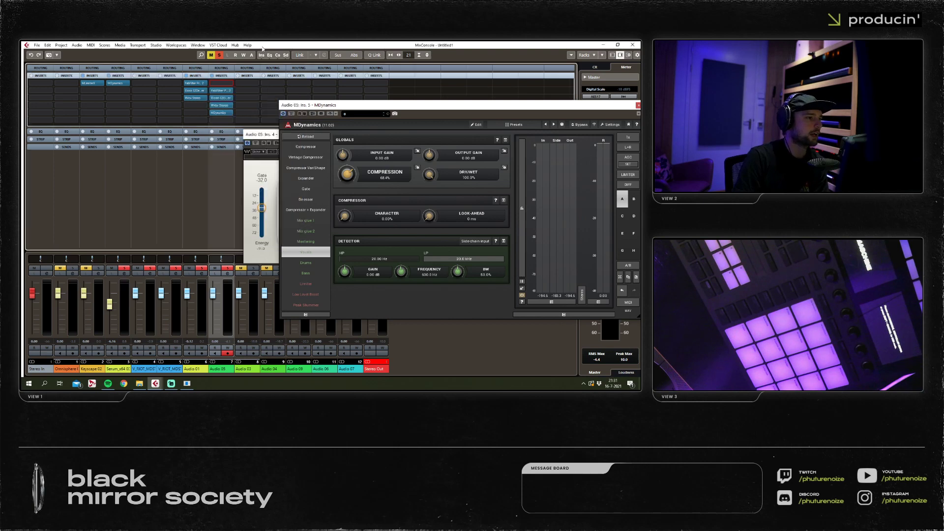
left_click(263, 49)
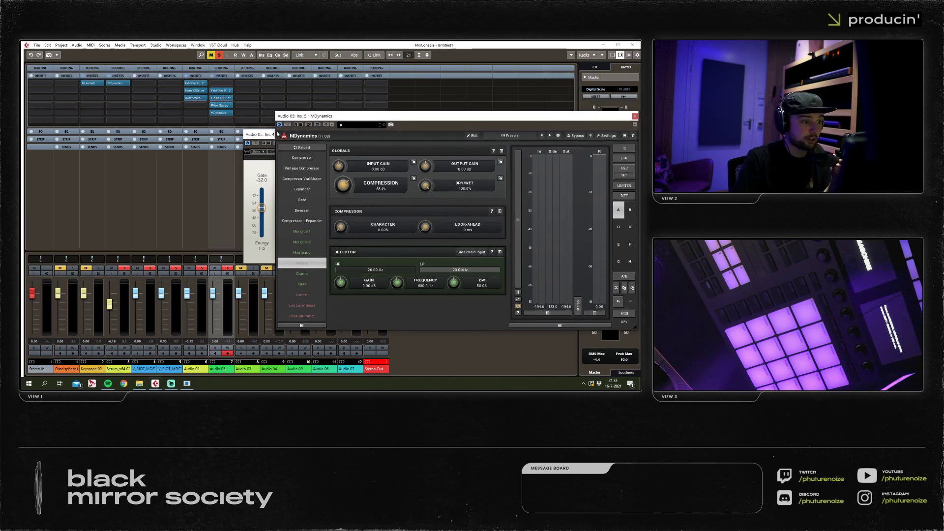
left_click(260, 136)
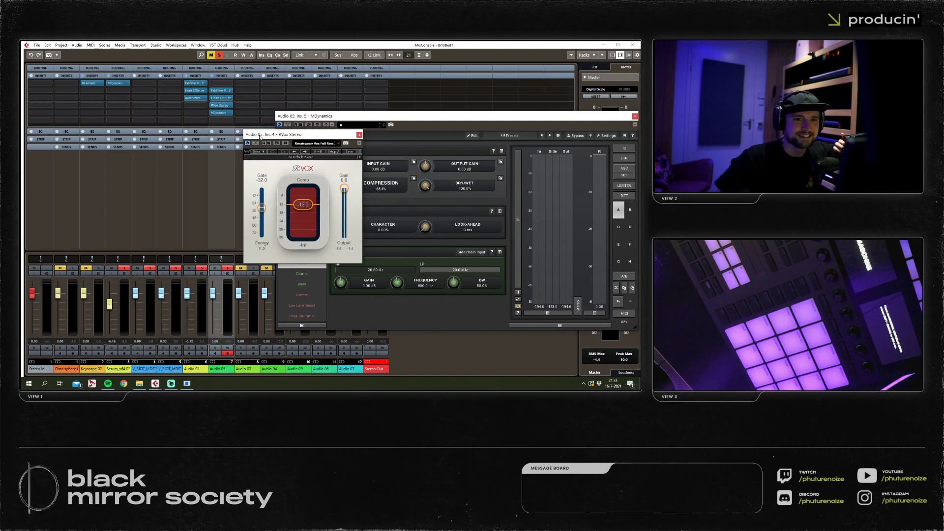
left_click(299, 210)
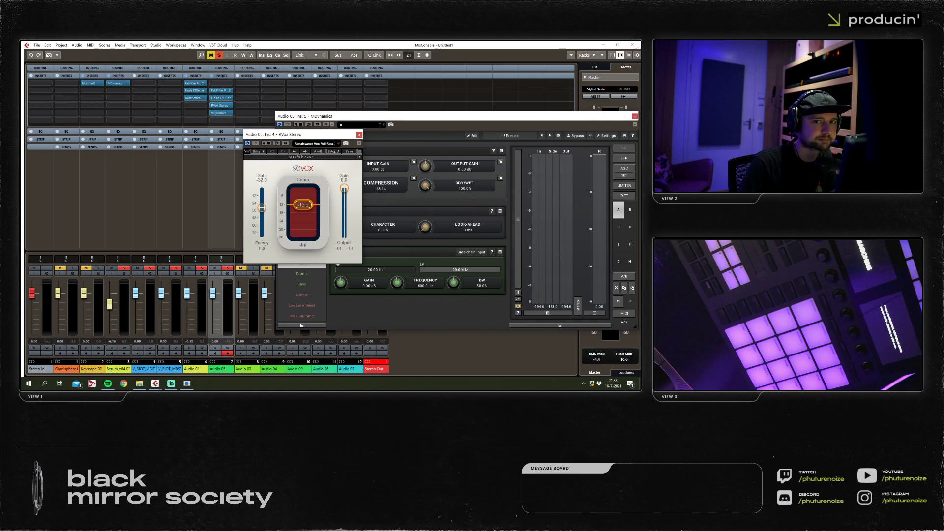
left_click(635, 49)
left_click(633, 46)
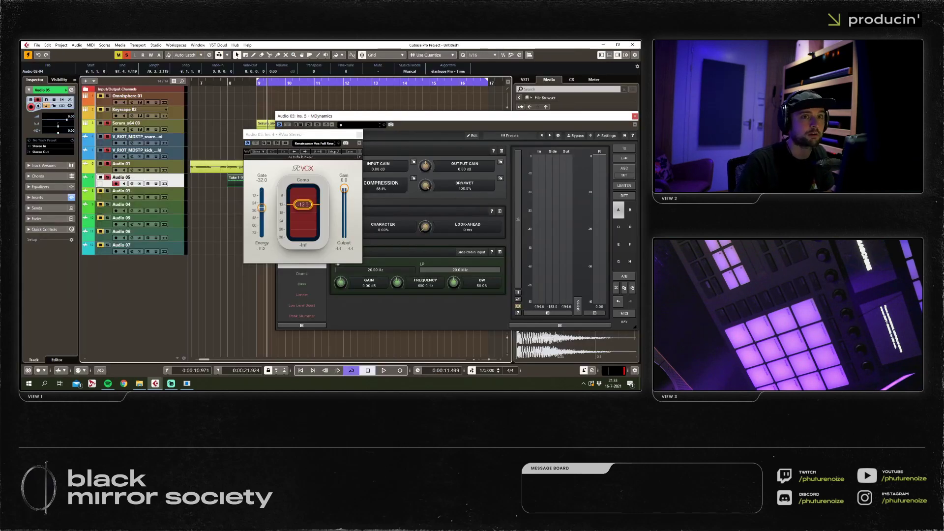
Set the MDynamics output gain on Audio 05 to about +12 dB during playback, and close both plug-in windows.
key("space")
left_click_drag(331, 117, 284, 108)
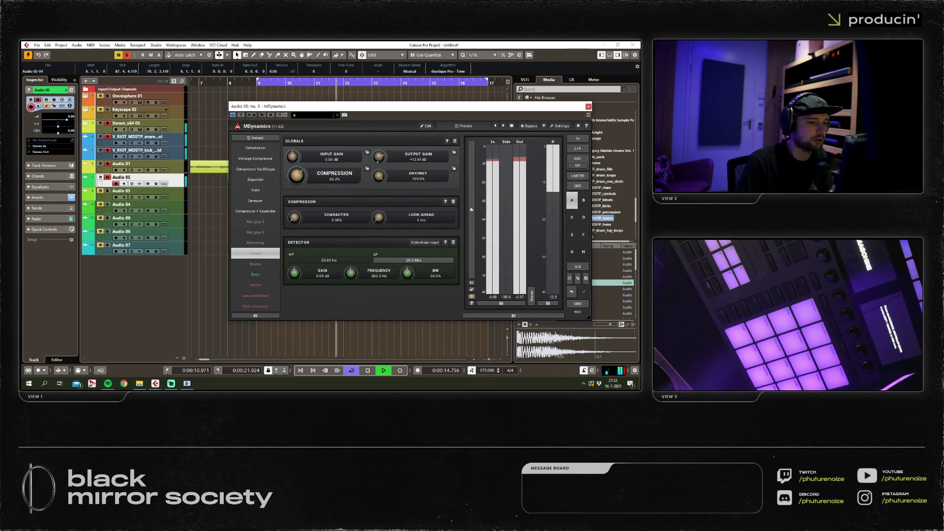
left_click_drag(377, 158, 378, 156)
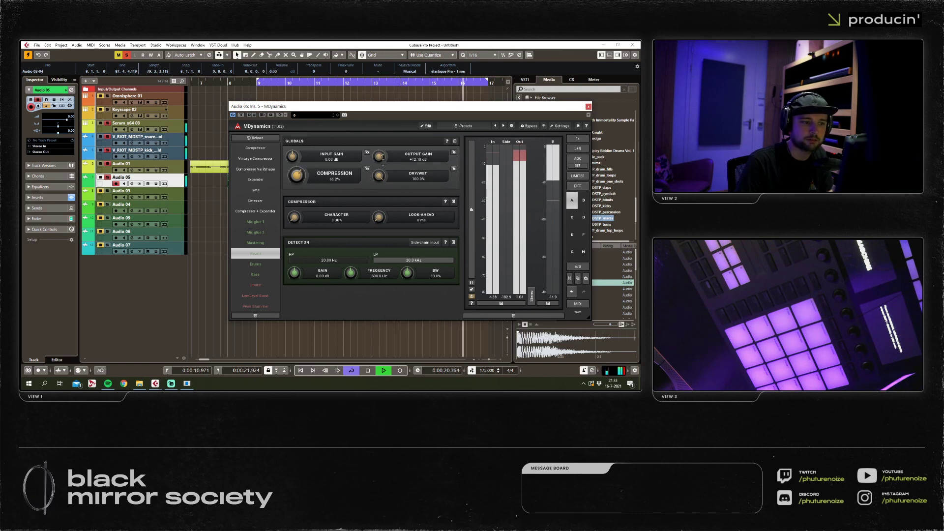
left_click(588, 106)
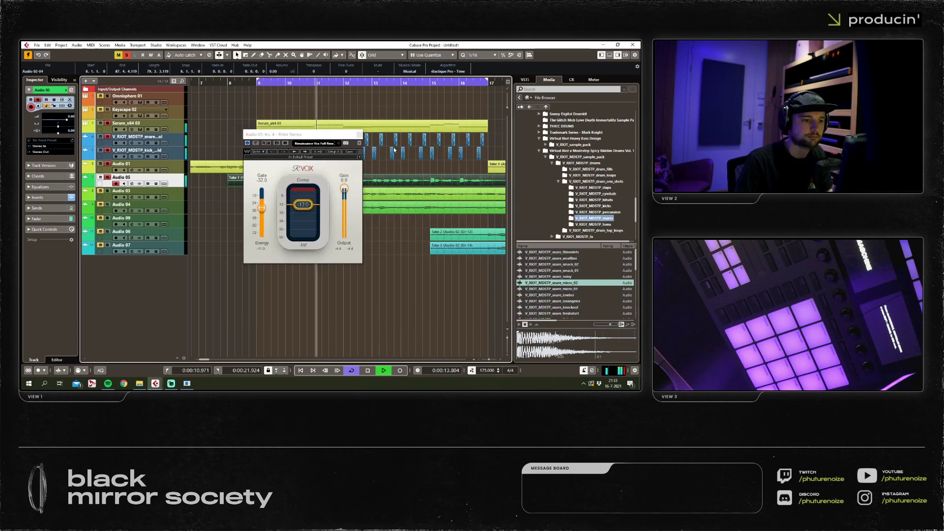
left_click(359, 135)
Move the low-cut band of the FabFilter Pro-Q 2 insert on Audio 05 to a higher frequency.
key("F3")
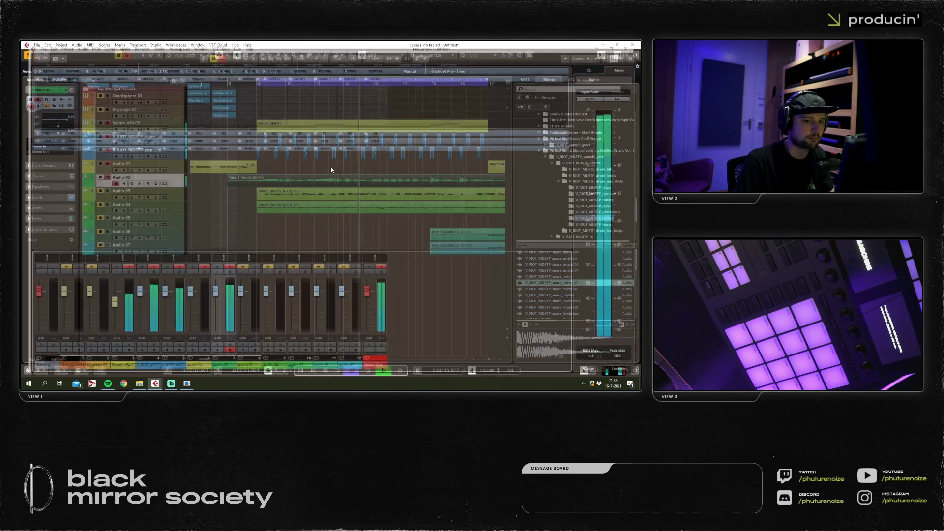
left_click(221, 90)
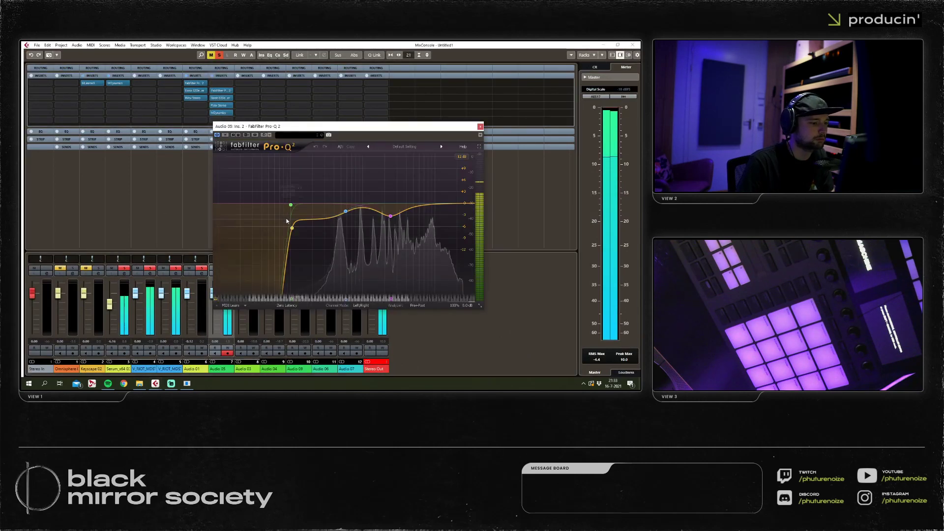
left_click_drag(291, 205, 304, 204)
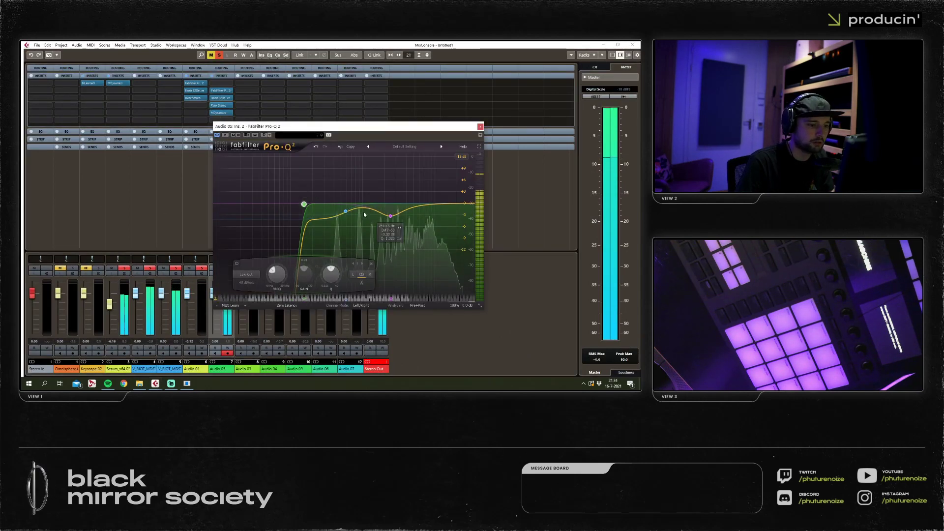
Lower the dry/wet mix of MDynamics on Audio 05, and close the MDynamics and Pro-Q 2 windows.
left_click(220, 112)
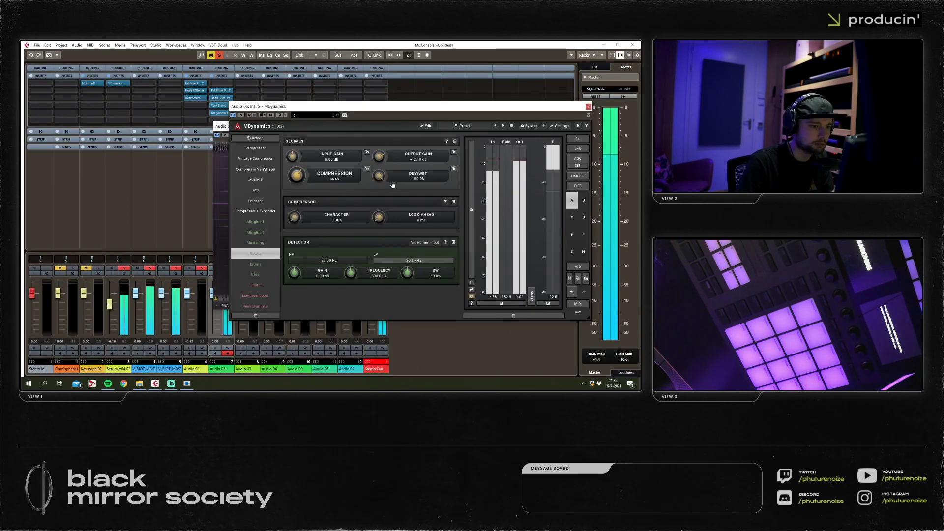
left_click_drag(378, 176, 377, 177)
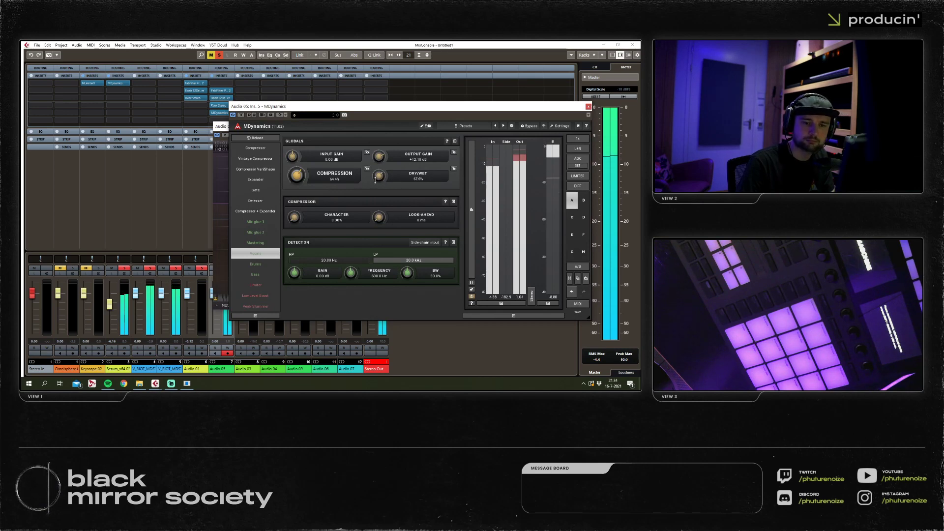
left_click(588, 106)
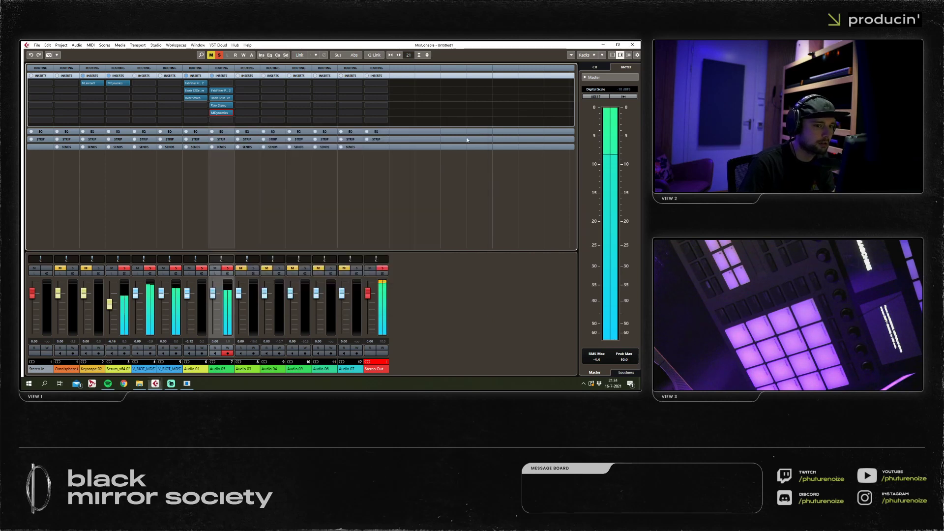
left_click(481, 126)
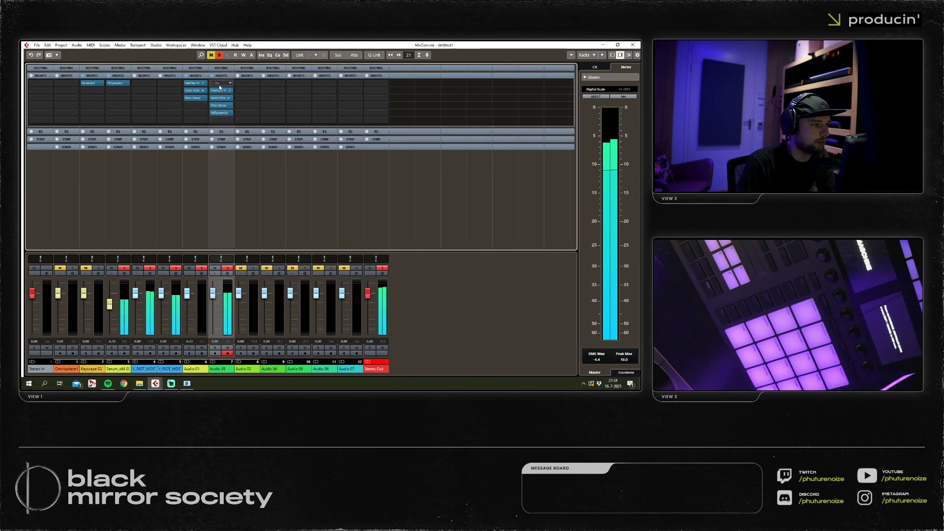
left_click(219, 90)
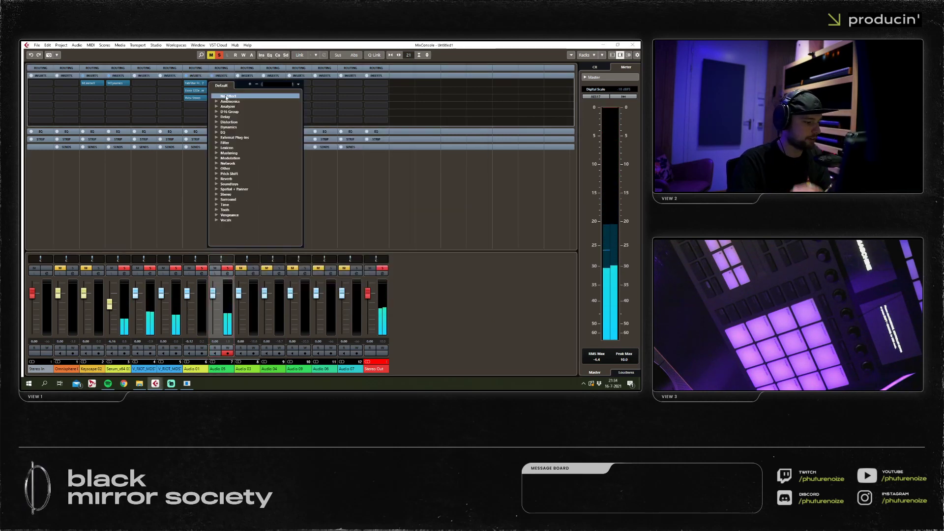
key("F3")
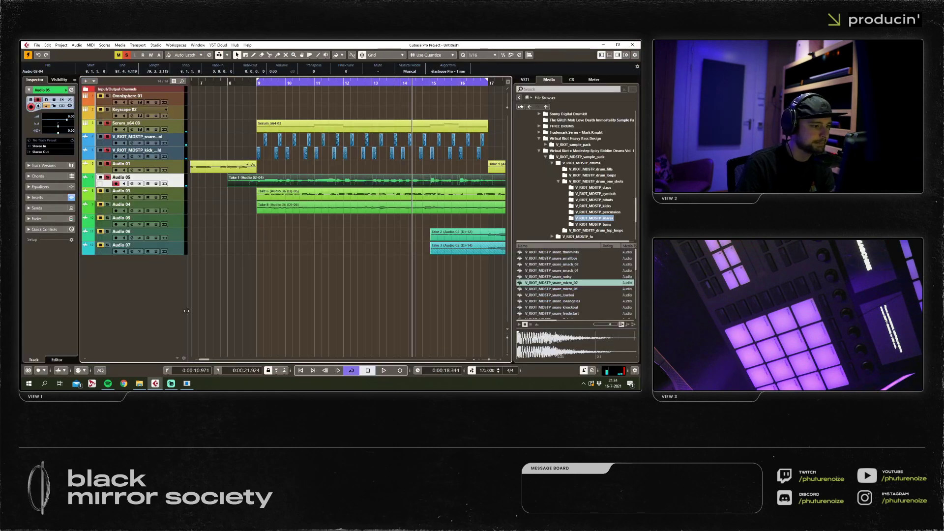
right_click(183, 178)
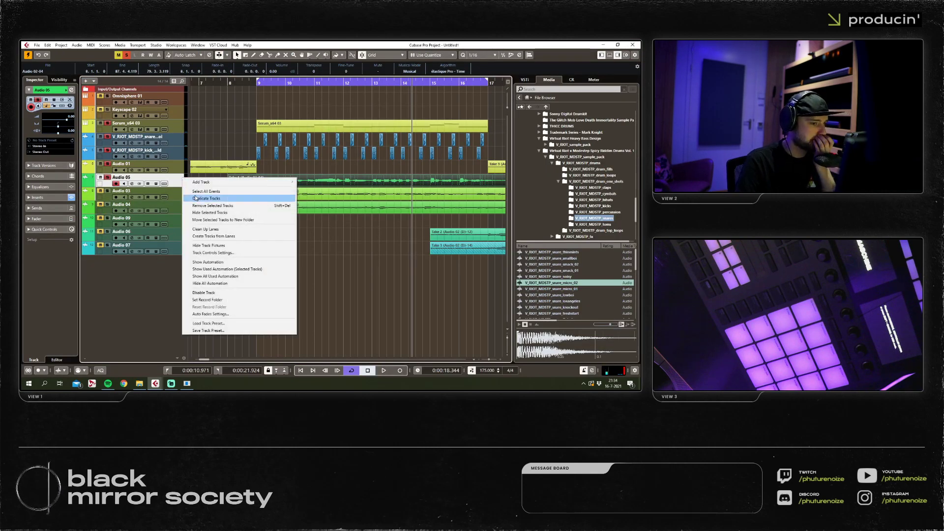
left_click(344, 297)
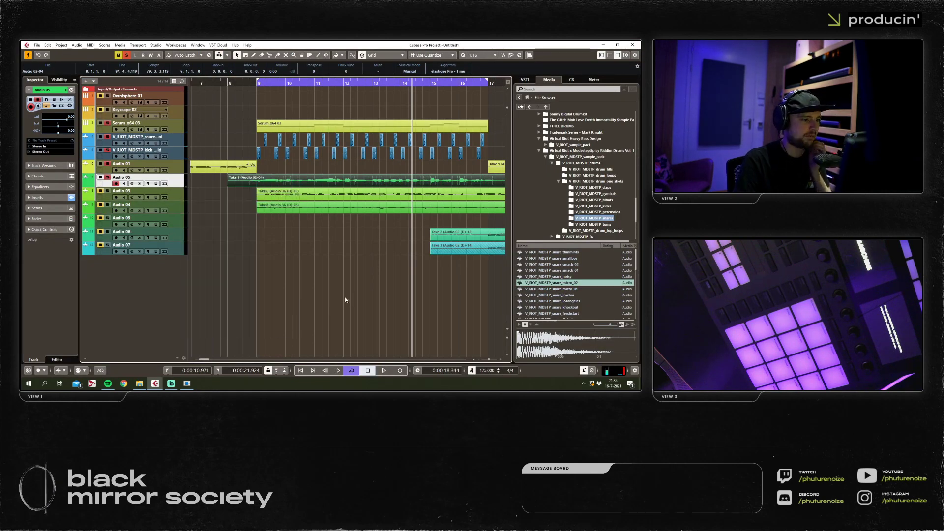
left_click(259, 209)
left_click(208, 184)
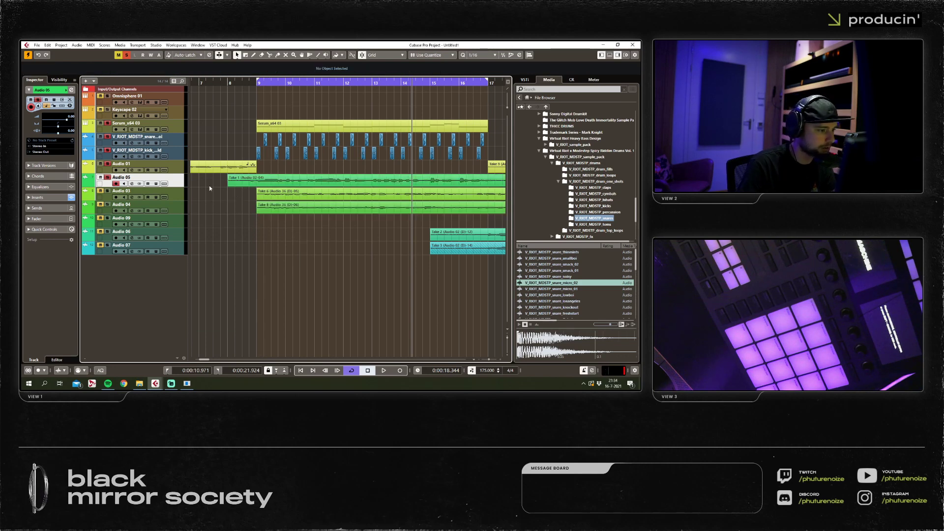
Duplicate the Audio 05 track twice to stack two copies of the take below the original.
right_click(178, 180)
left_click(196, 200)
right_click(178, 191)
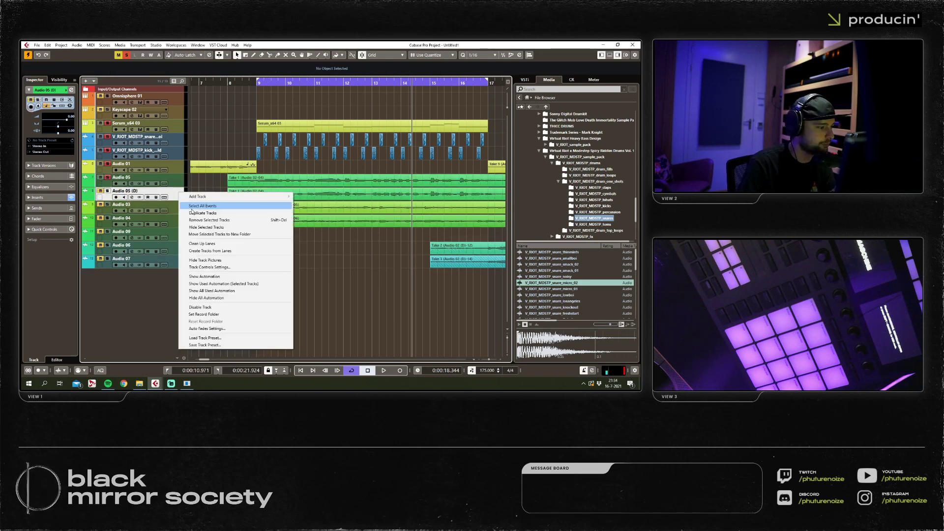
left_click(192, 212)
scroll(317, 271, "down", 3)
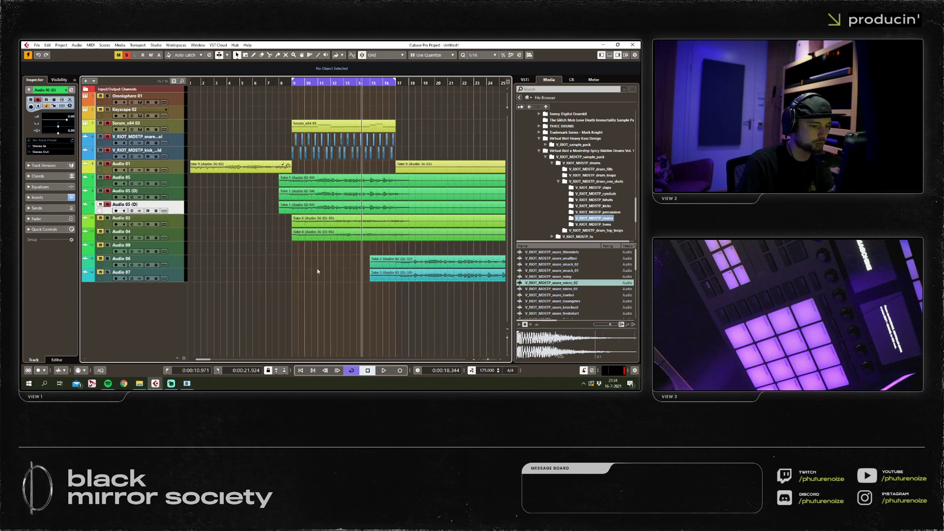
Delete the copied clips on both Audio 05 duplicate tracks and move the Audio 06 take onto the first duplicate.
left_click(319, 201)
key("Delete")
left_click_drag(410, 263, 315, 196)
scroll(289, 199, "up", 2)
scroll(292, 206, "down", 1)
scroll(294, 198, "up", 3)
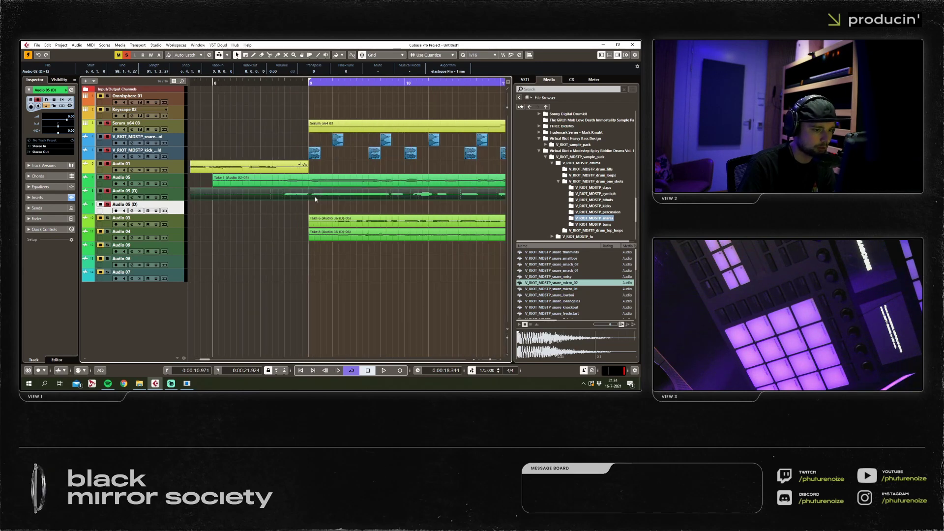
Enable Musical Mode for the moved take in the Sample Editor, and align its start with the original Audio 05 clip at bar 8.
double_click(396, 197)
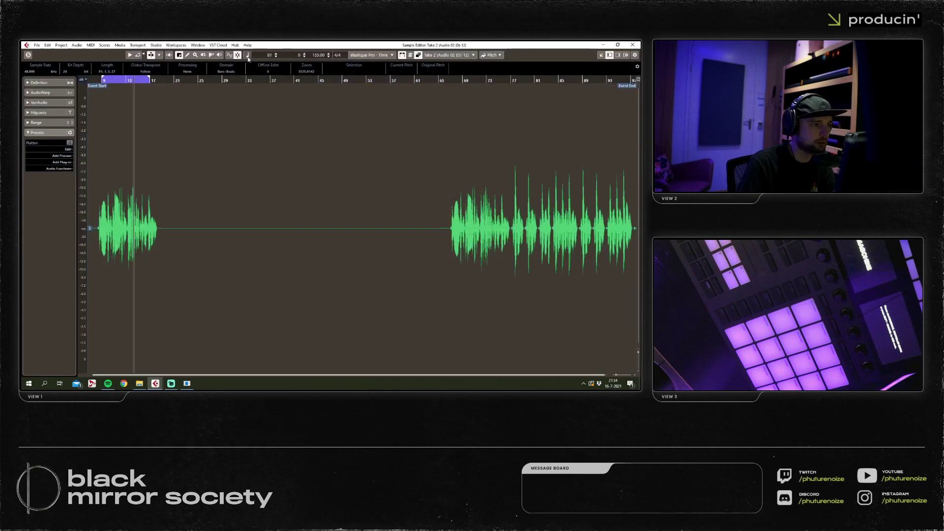
key("ctrl+w")
left_click_drag(335, 198, 330, 196)
scroll(371, 251, "down", 3)
Move the Audio 07 take onto the second Audio 05 duplicate, starting at bar 8, and enable Musical Mode for it in the Sample Editor.
left_click(374, 280)
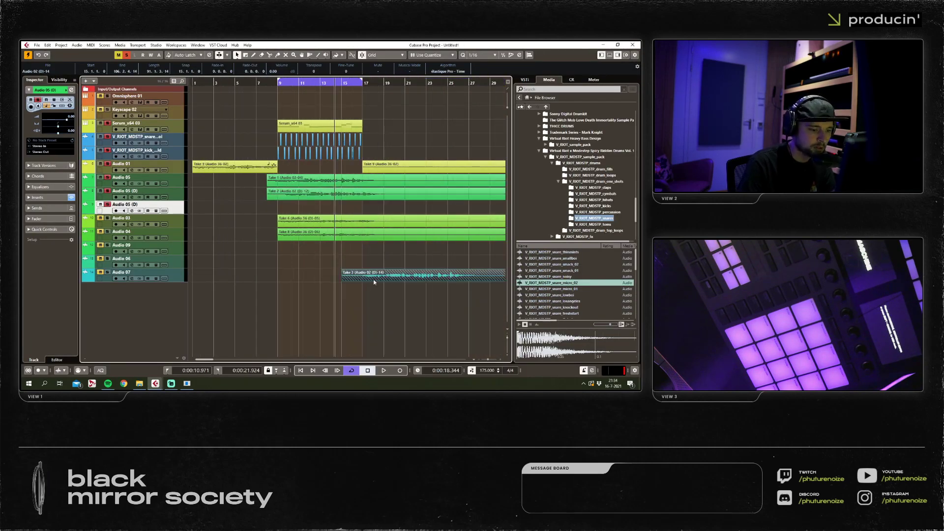
left_click_drag(374, 282, 281, 212)
double_click(303, 205)
key("ctrl+w")
scroll(299, 214, "down", 2)
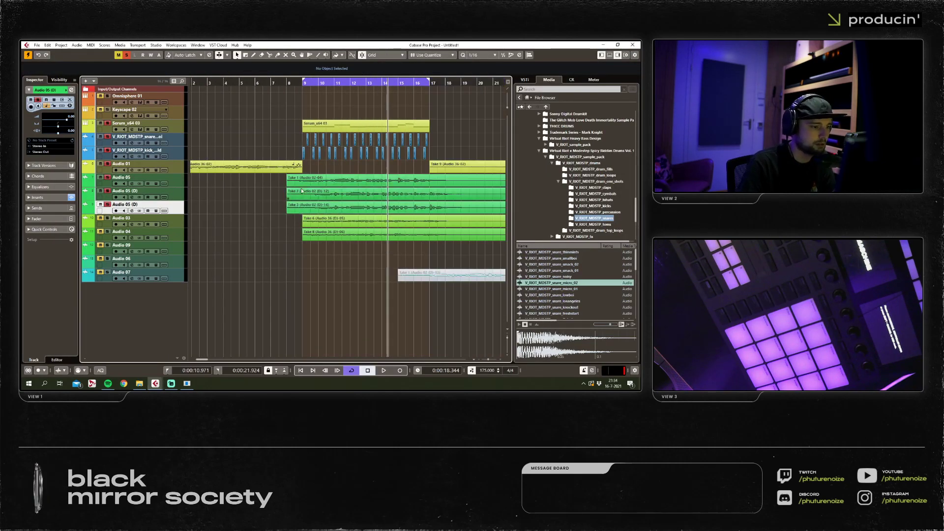
double_click(347, 198)
key("ctrl+w")
double_click(344, 208)
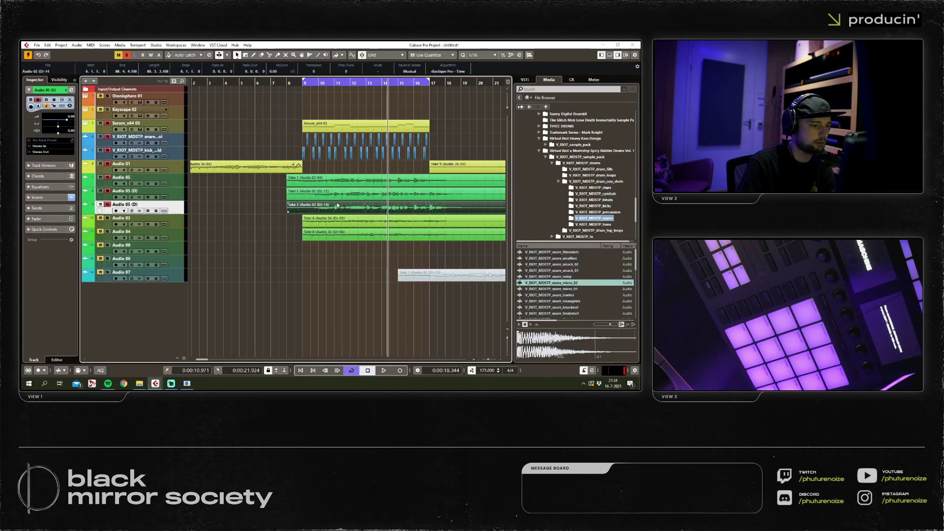
key("ctrl+w")
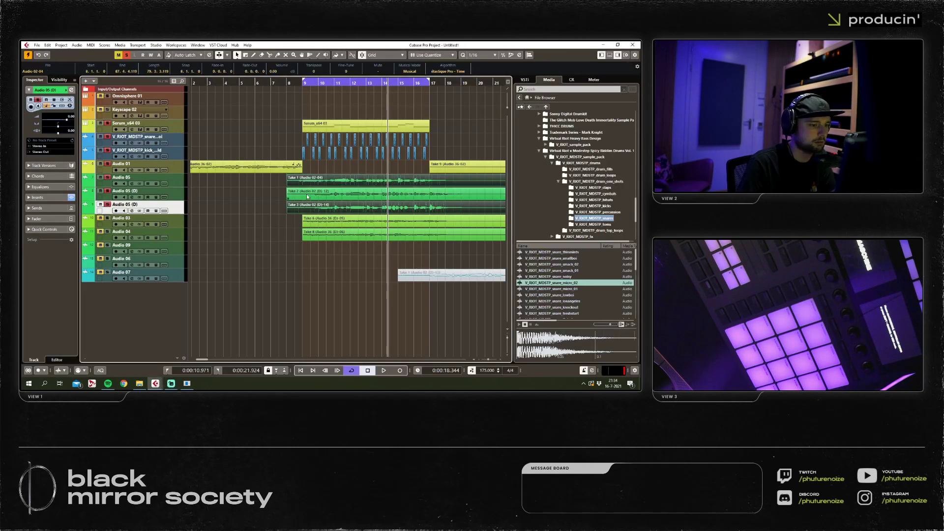
Shift the takes on both Audio 05 duplicates one bar earlier to start at bar 7, and play from just before bar 9.
left_click_drag(285, 216, 330, 198)
scroll(288, 194, "up", 5)
left_click(238, 83)
scroll(274, 196, "down", 1)
scroll(273, 195, "down", 1)
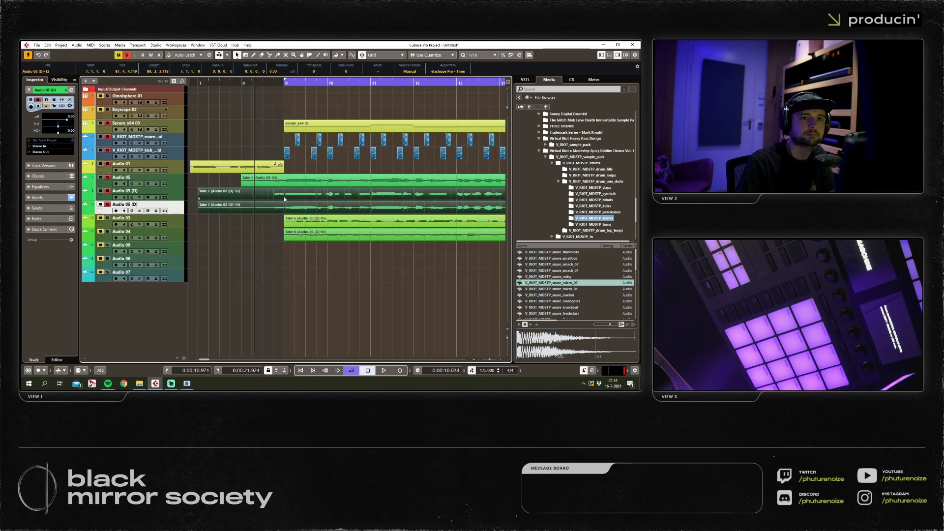
key("space")
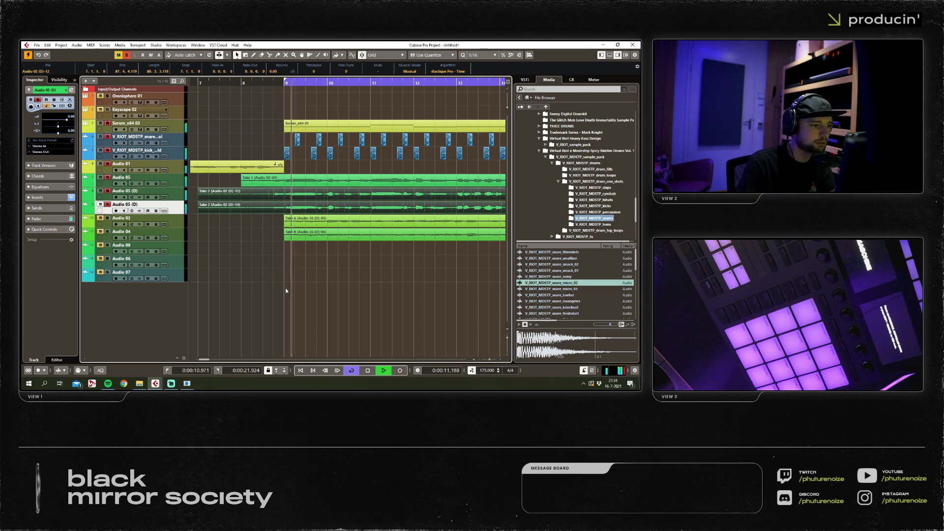
Pan the two Audio 05 duplicates left and right in the MixConsole, lower their faders to about -3 dB, and stop playback.
key("F3")
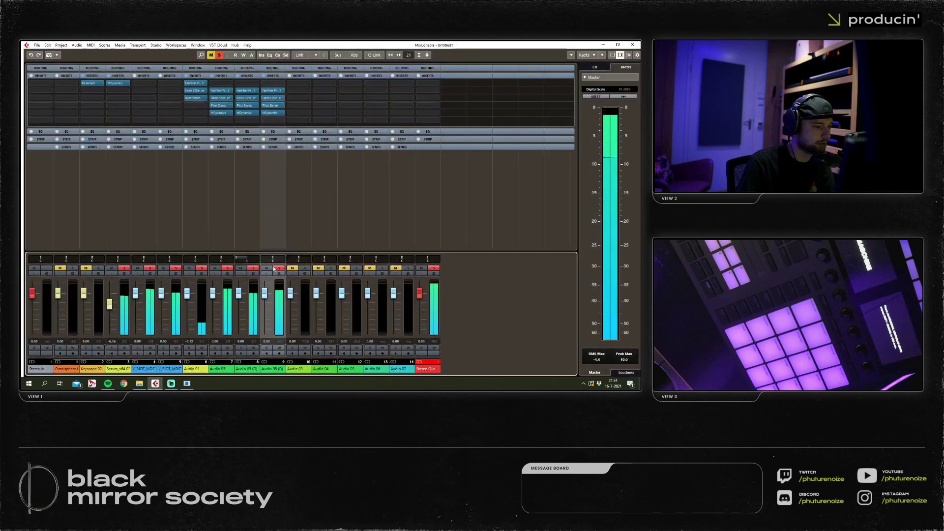
left_click(241, 301)
left_click_drag(241, 301, 242, 303)
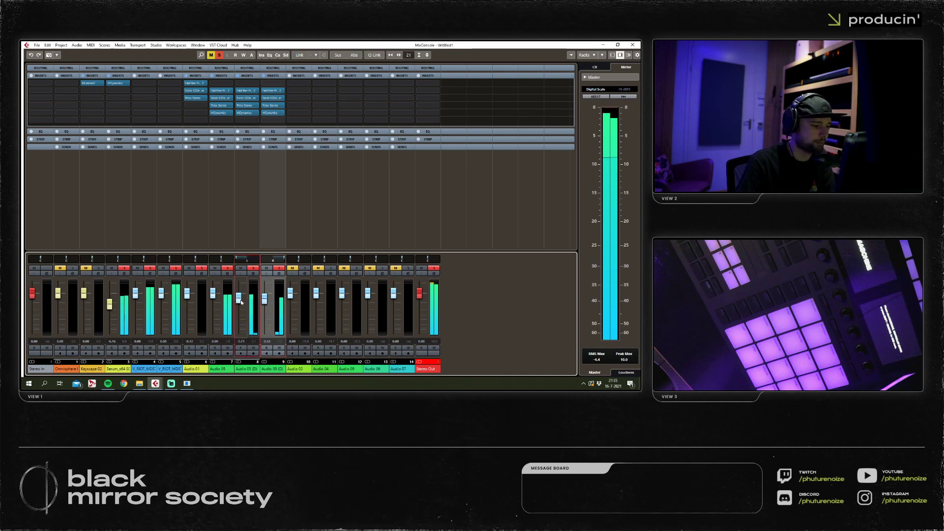
left_click(264, 298)
key("space")
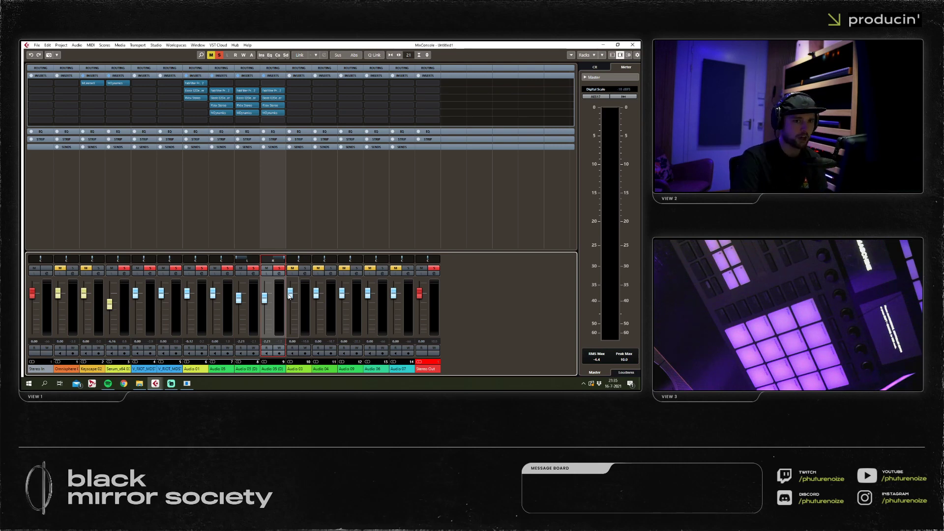
left_click(633, 45)
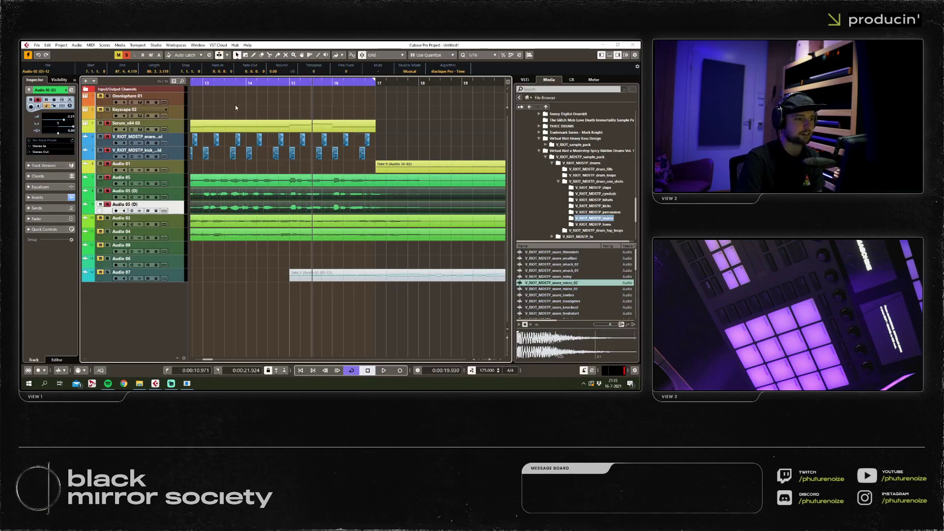
Fine-tune the fader levels of the two Audio 05 duplicates during playback, and select all three Audio 05 channels.
scroll(208, 129, "down", 4)
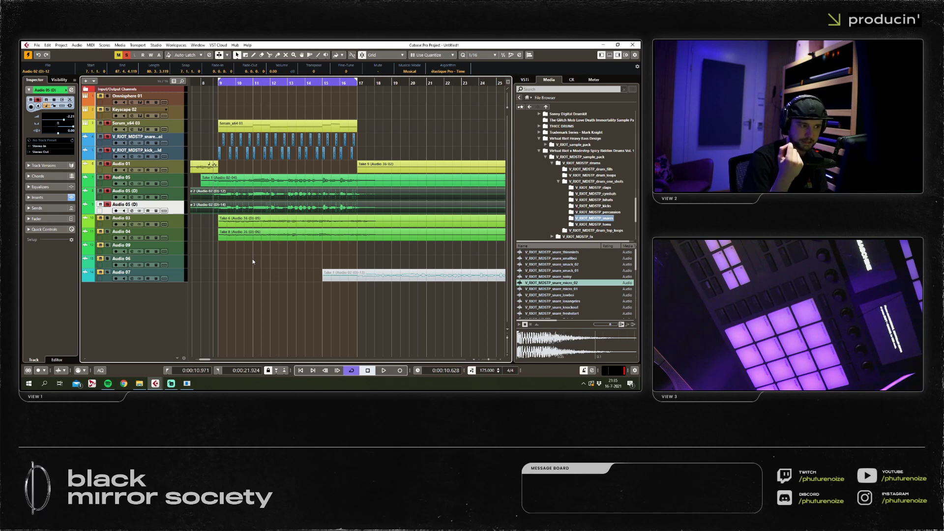
key("space")
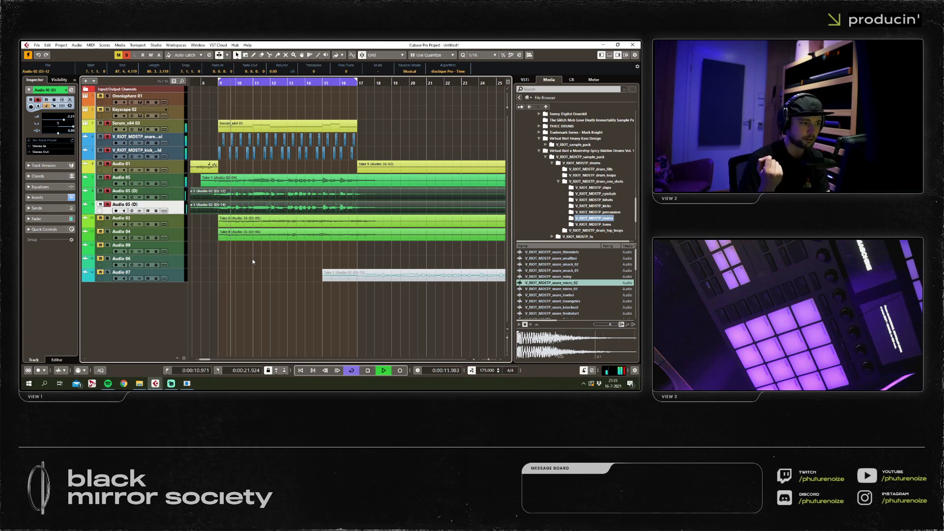
key("F3")
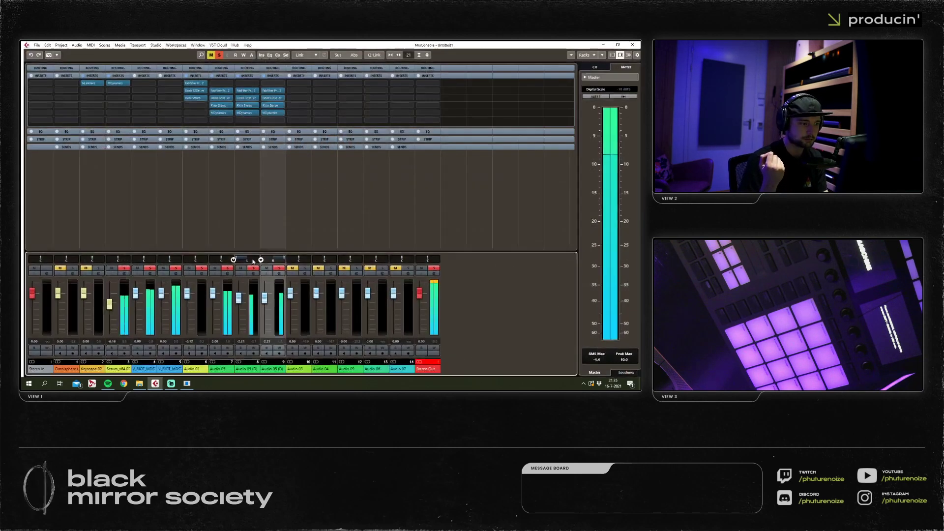
left_click(258, 299)
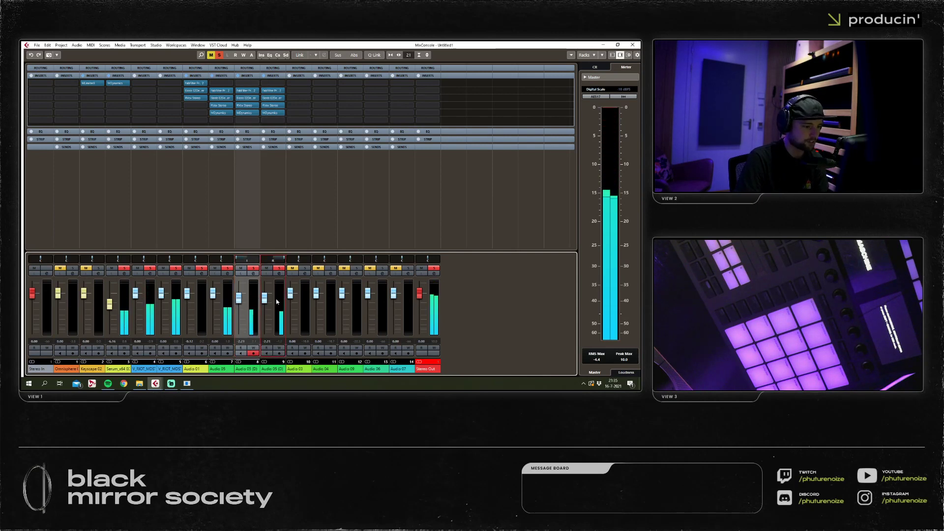
left_click(277, 302)
left_click_drag(239, 298, 242, 301)
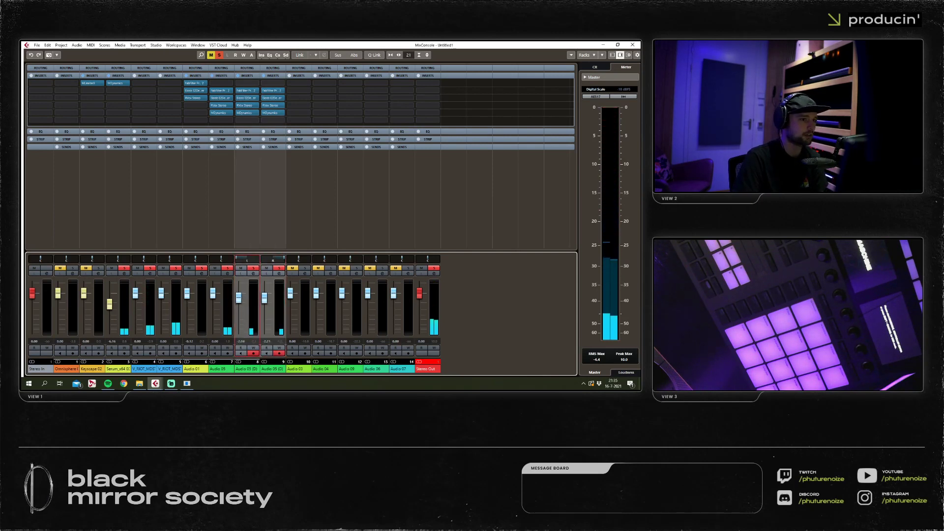
left_click_drag(236, 303, 238, 306)
left_click(230, 308)
right_click(230, 309)
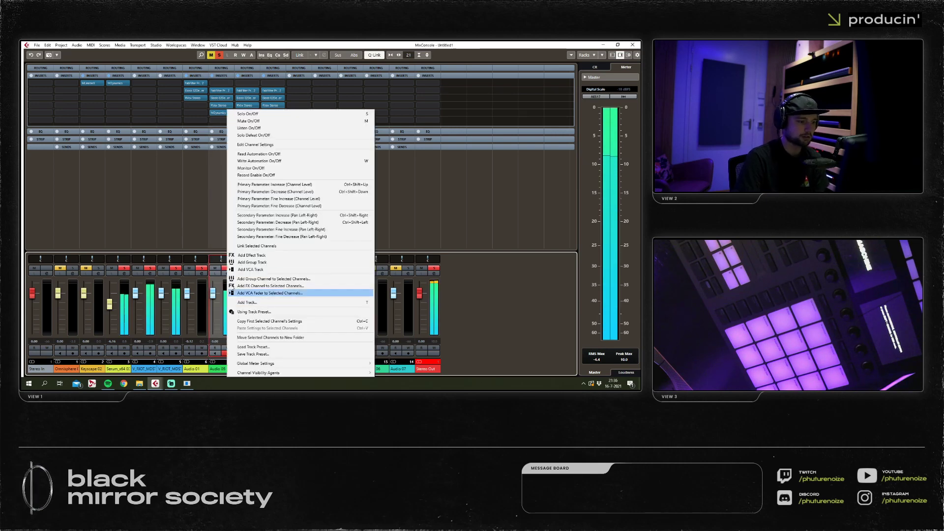
left_click(291, 288)
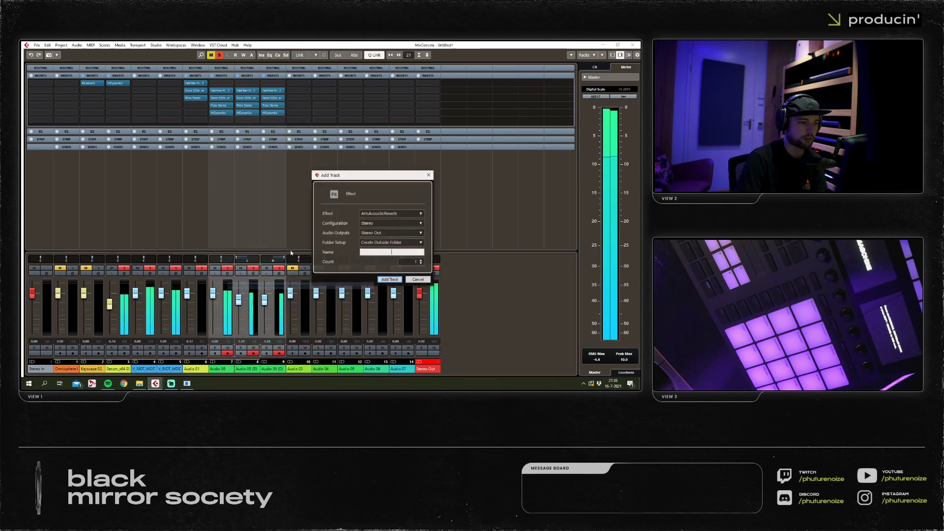
left_click(407, 280)
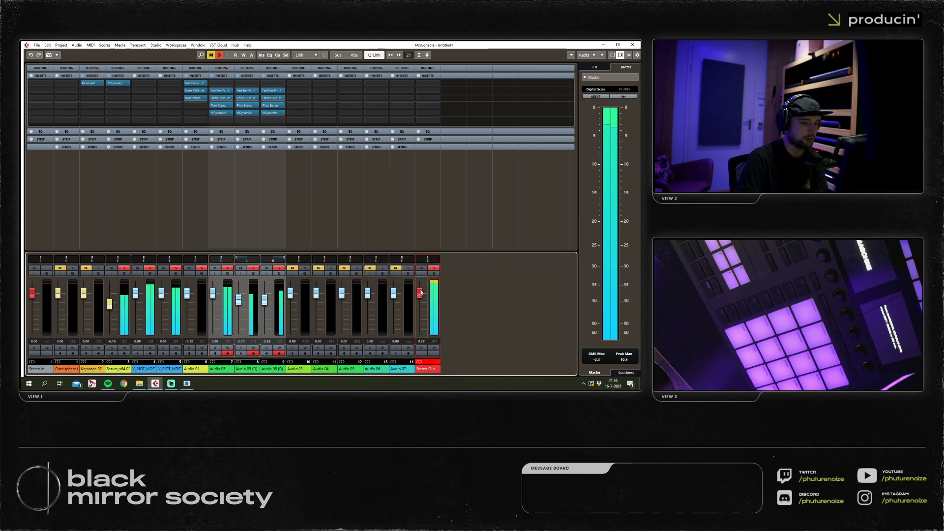
left_click(419, 282, "ctrl")
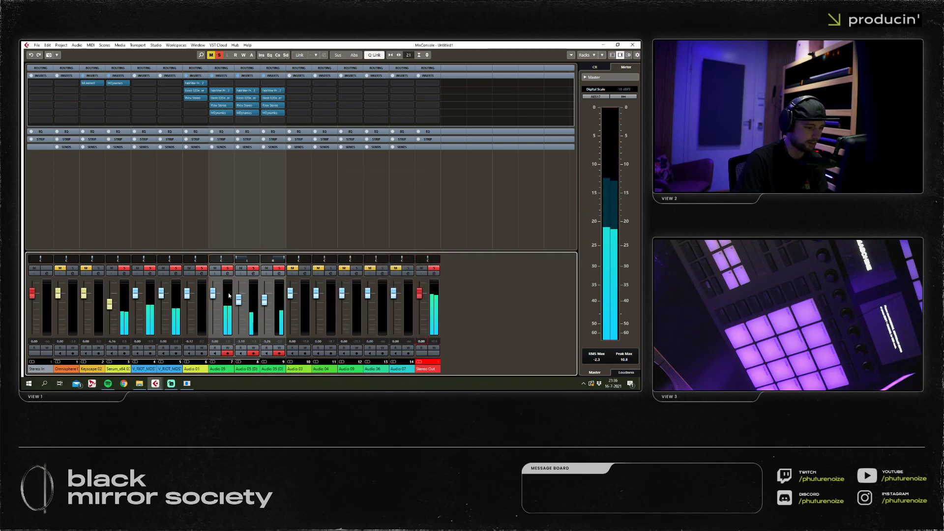
Add a stereo group channel named "vocal bus" to the three selected Audio 05 channels, with Stereo Out as its output.
right_click(282, 315)
left_click(309, 278)
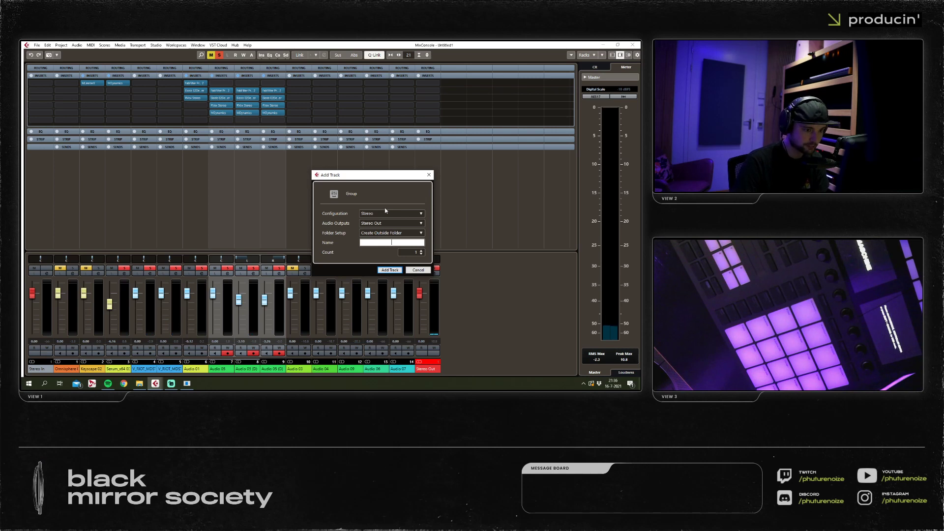
type("vocal groupo")
key("BackSpace")
left_click(385, 210)
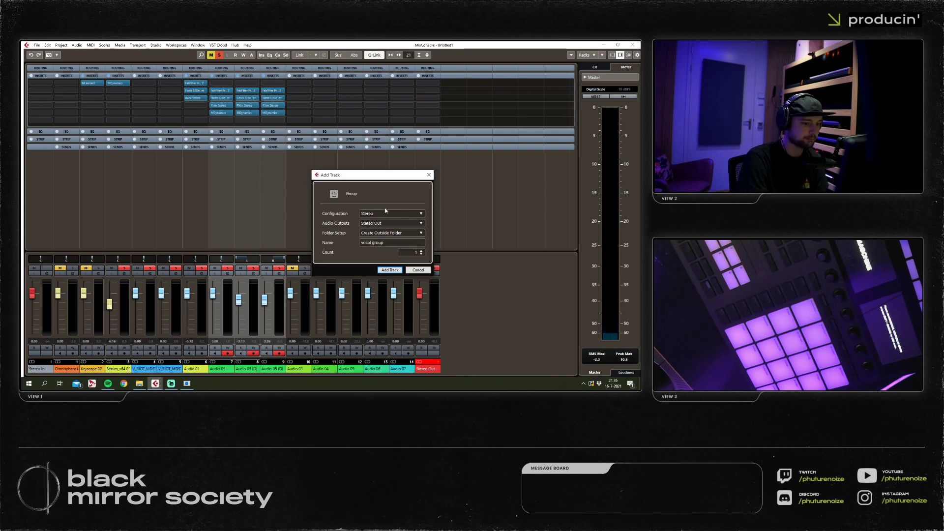
double_click(408, 242)
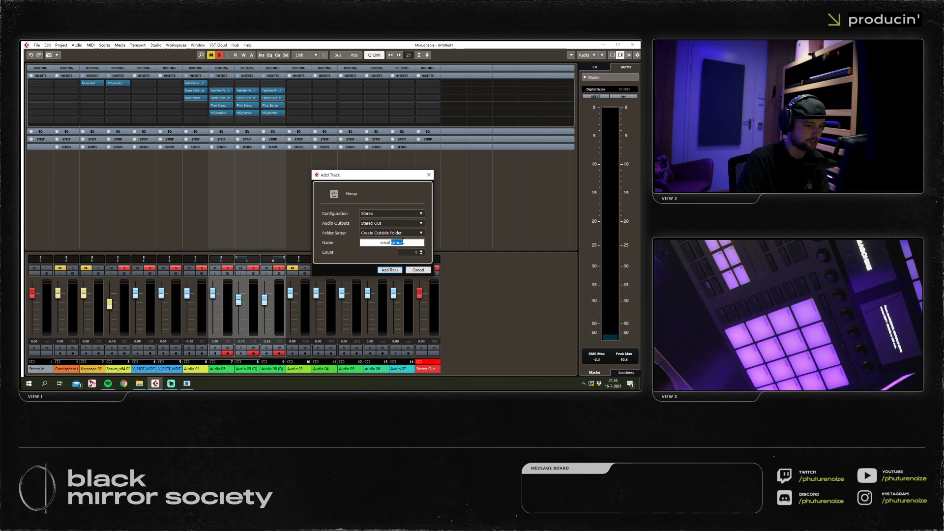
type("bus")
key("Return")
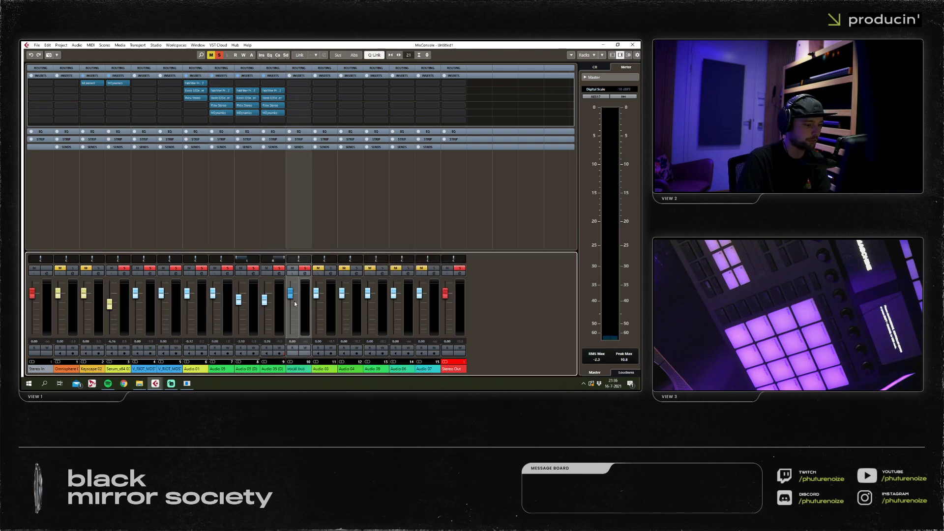
Add a stereo FX channel with the VerbSuite Classics reverb to the vocal bus channel.
right_click(302, 306)
left_click(339, 209)
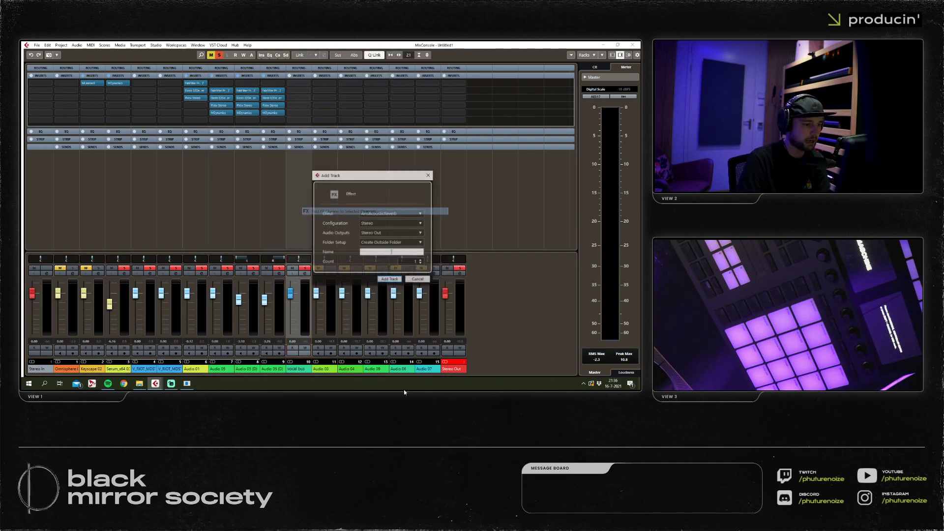
left_click(376, 214)
left_click(358, 317)
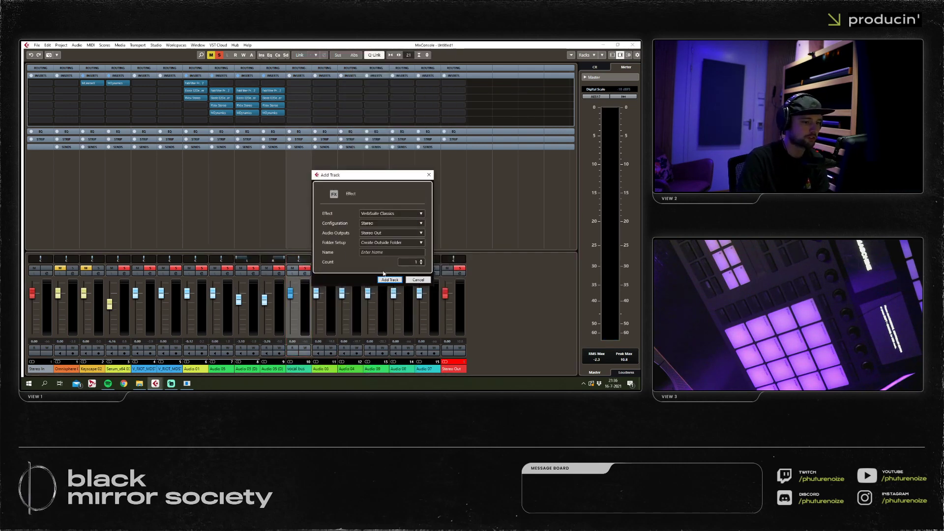
left_click(388, 278)
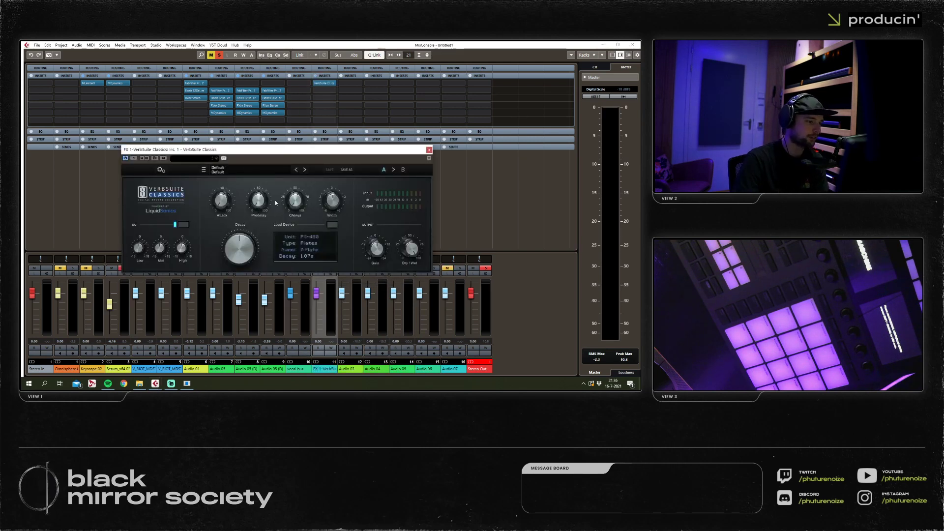
Filter the VerbSuite Classics devices by Halls and load the FG-480 Large Hall reverb.
left_click(246, 172)
left_click(308, 255)
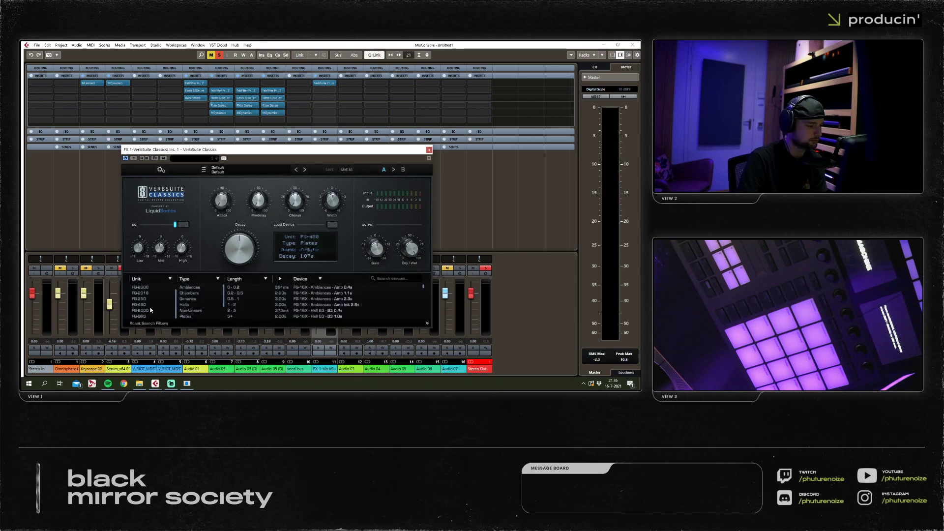
left_click(185, 305)
scroll(289, 309, "down", 3)
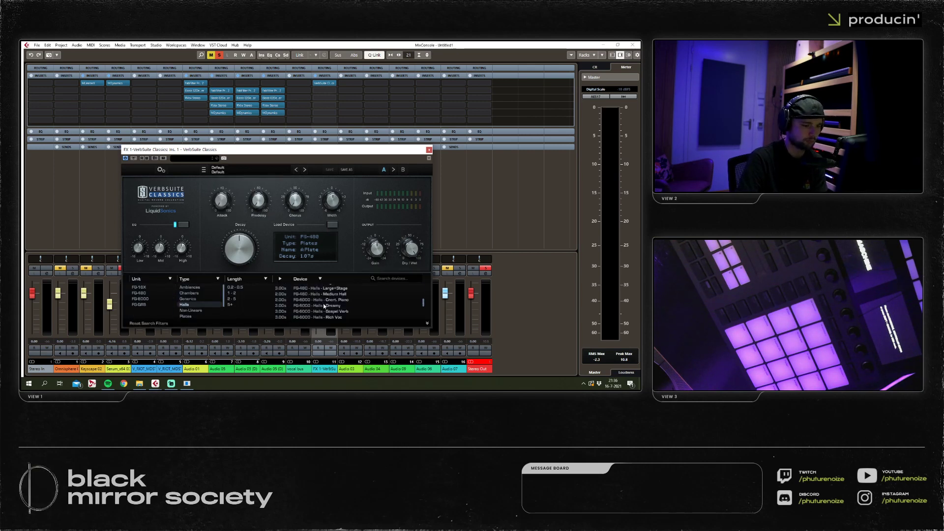
scroll(322, 300, "down", 5)
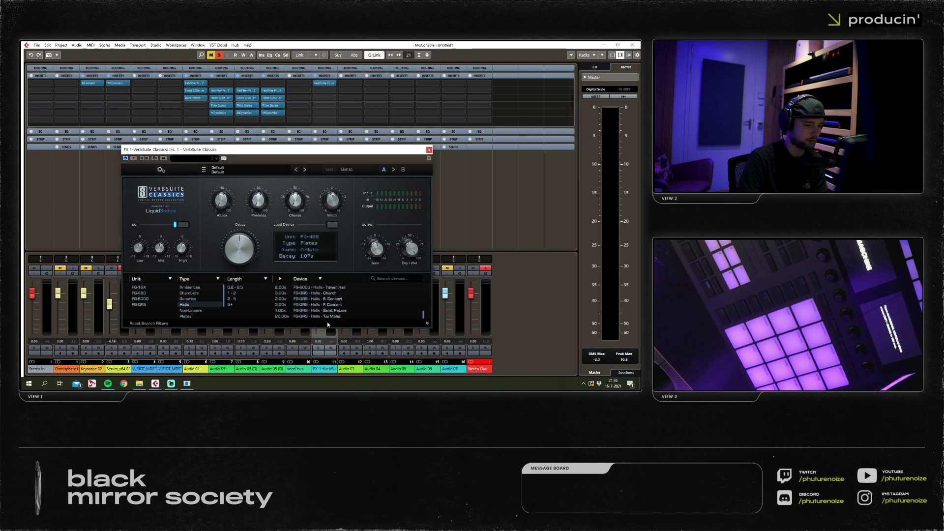
scroll(296, 318, "up", 1)
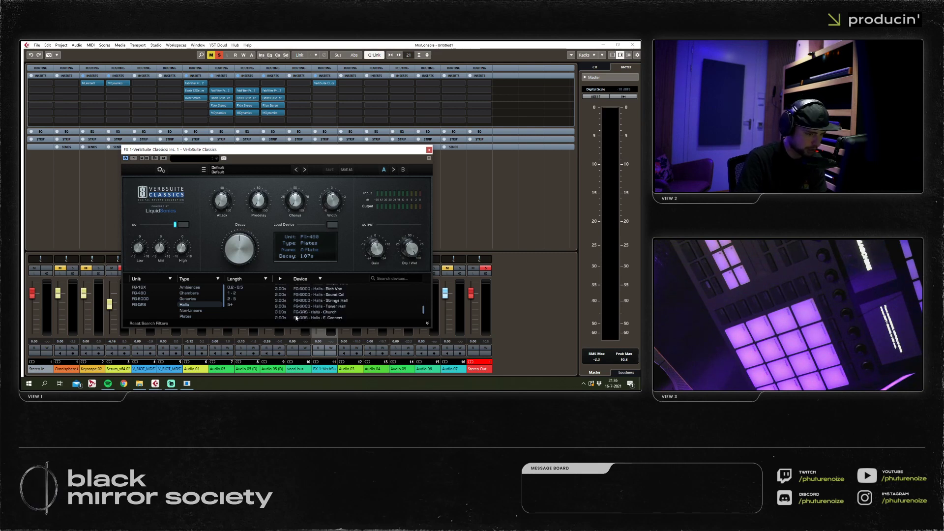
scroll(306, 318, "up", 3)
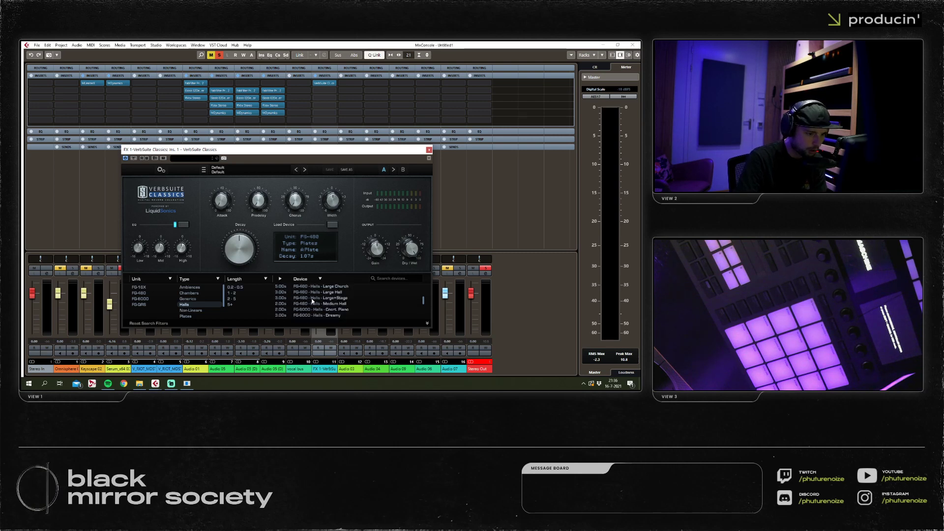
scroll(311, 300, "up", 1)
left_click(315, 311)
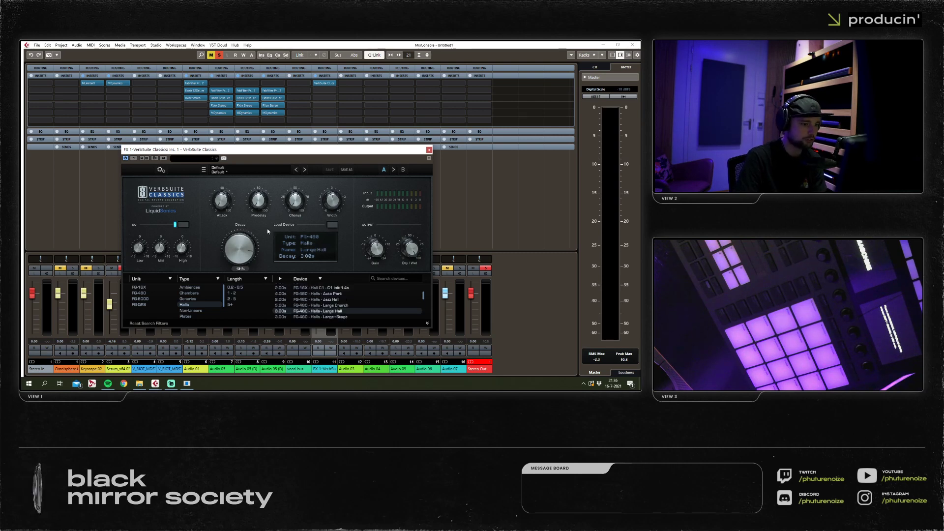
Raise the reverb's decay to 3.24 s and move VerbSuite Classics to the second insert slot of the FX channel.
scroll(242, 252, "up", 3)
left_click(328, 91)
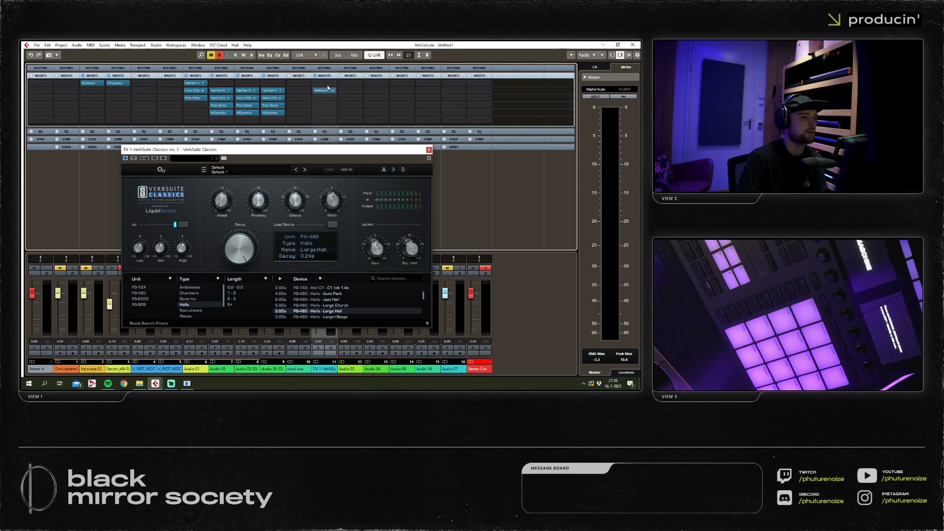
Insert FabFilter Pro-Q 3 before VerbSuite Classics on the FX channel and add a low-cut band in the low mids.
type("pro")
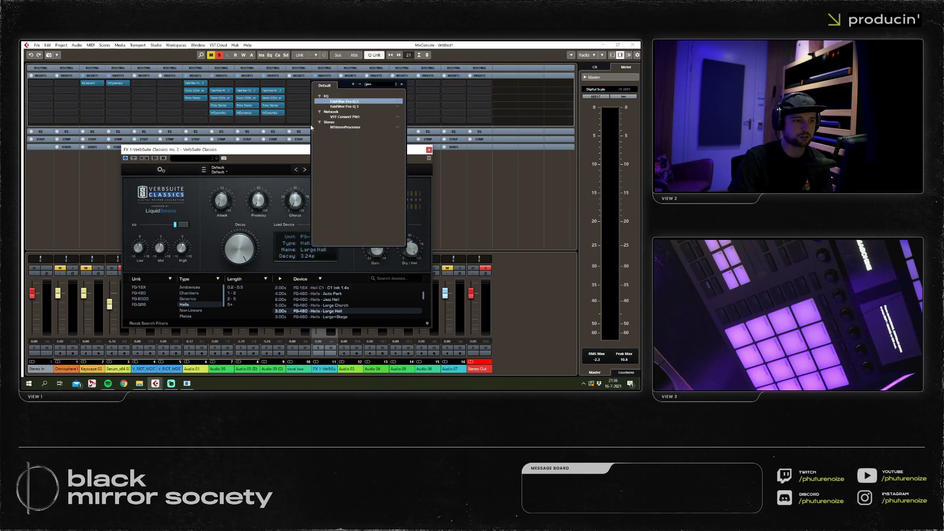
left_click(359, 107)
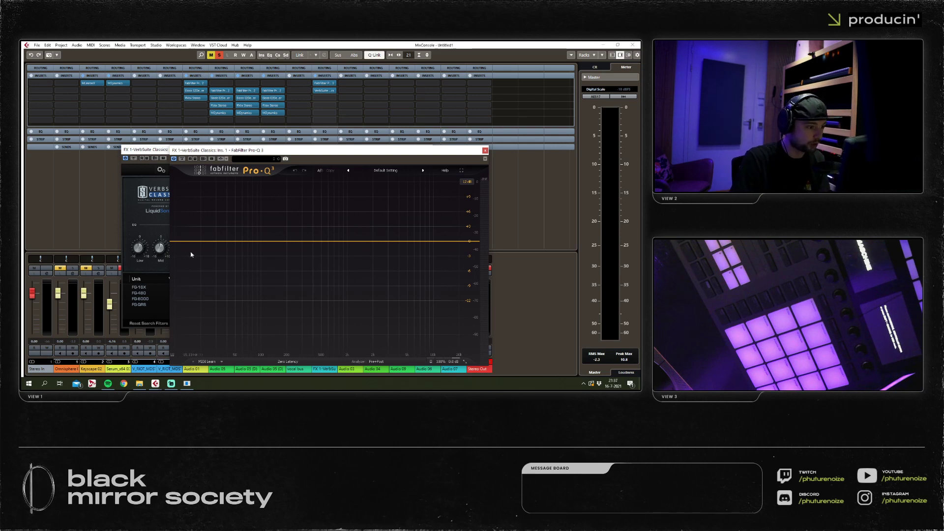
left_click_drag(191, 254, 313, 241)
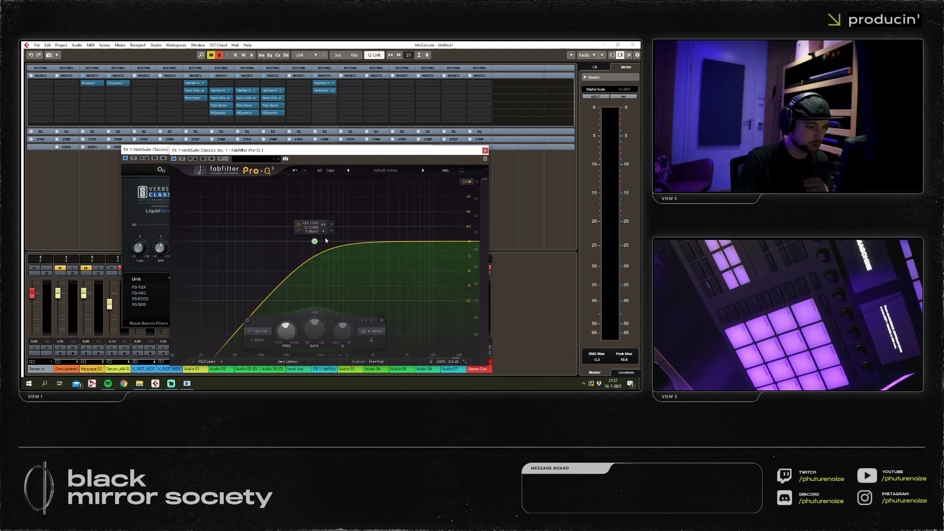
left_click_drag(318, 244, 320, 244)
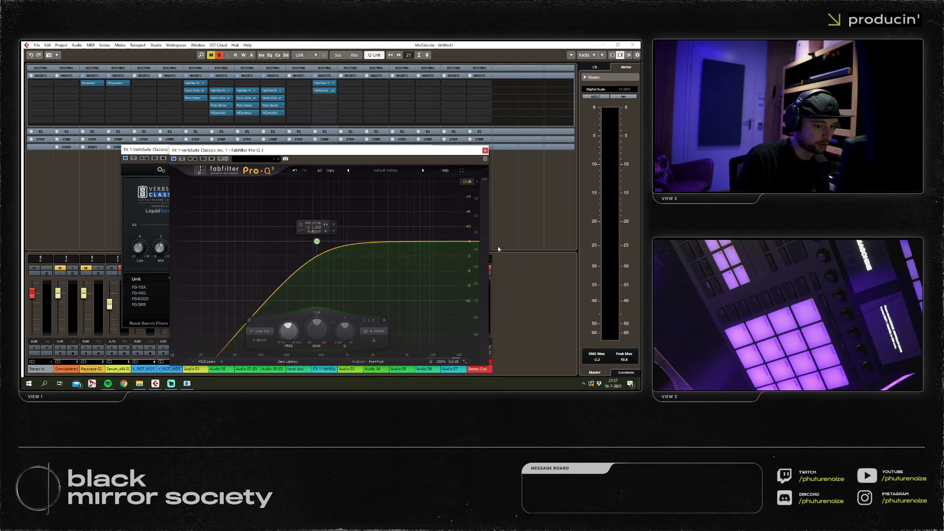
Add a high-cut band near the upper end of the Pro-Q 3 spectrum, steepen the low-cut slope and lower its frequency slightly.
left_click(458, 242)
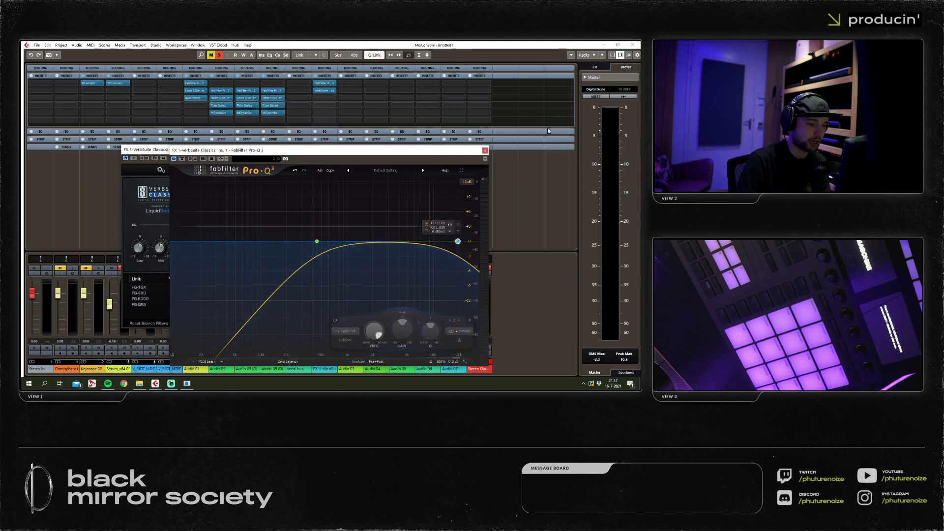
left_click(317, 242)
scroll(311, 241, "up", 1)
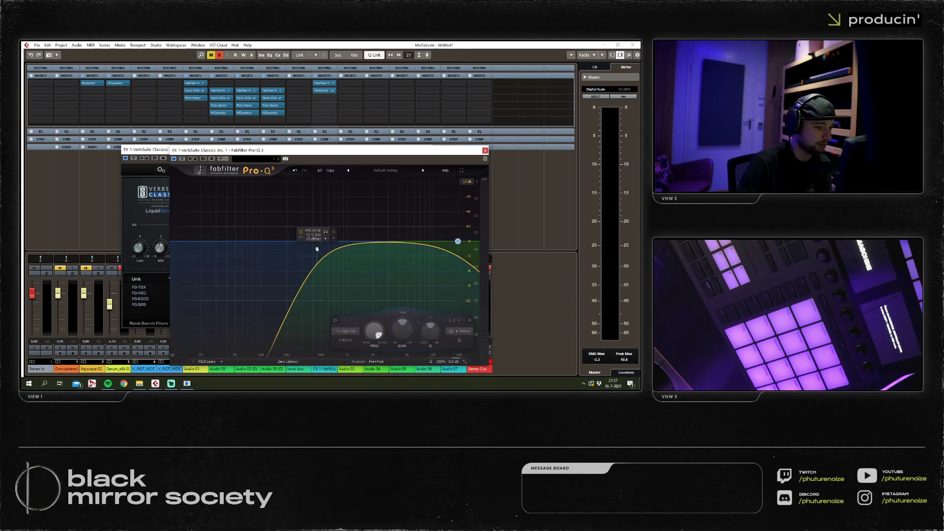
left_click_drag(312, 242, 308, 240)
Play the loop starting at bar 9 and close the Pro-Q 3 and VerbSuite Classics windows in the mixer.
key("F3")
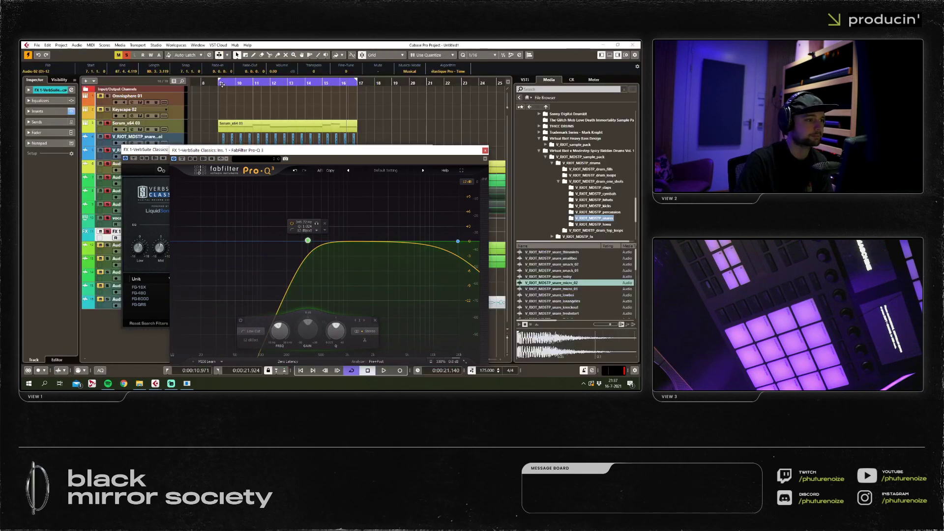
key("F3")
left_click(485, 150)
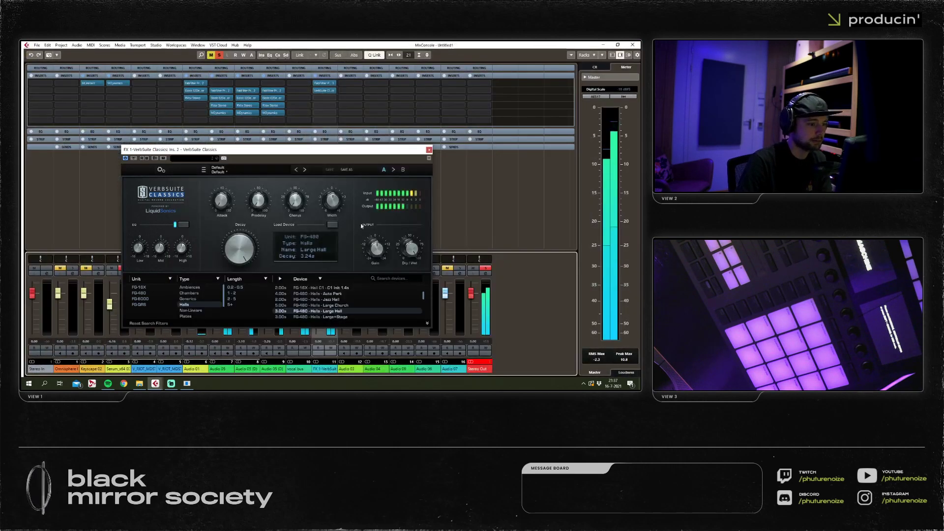
left_click(429, 150)
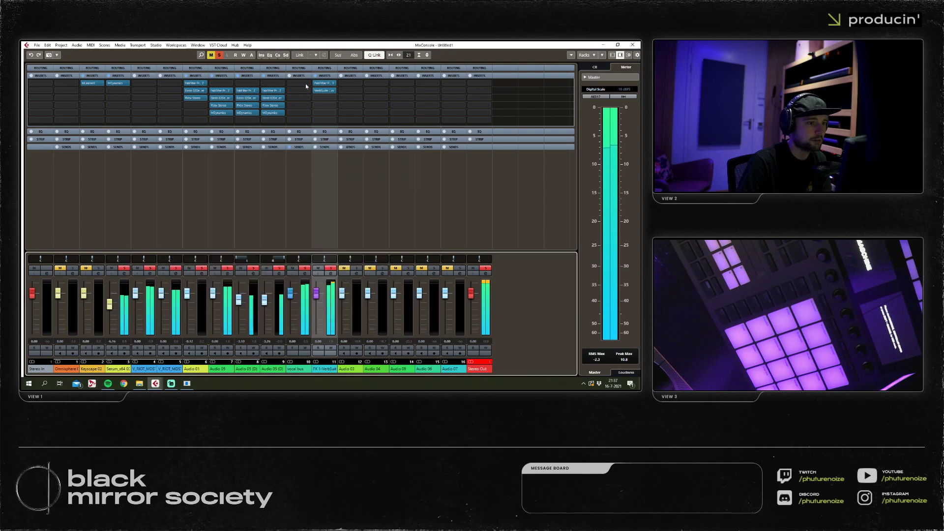
Show the mixer's sends and set the vocal bus send to the VerbSuite Classics FX channel to -6 dB.
left_click(298, 146)
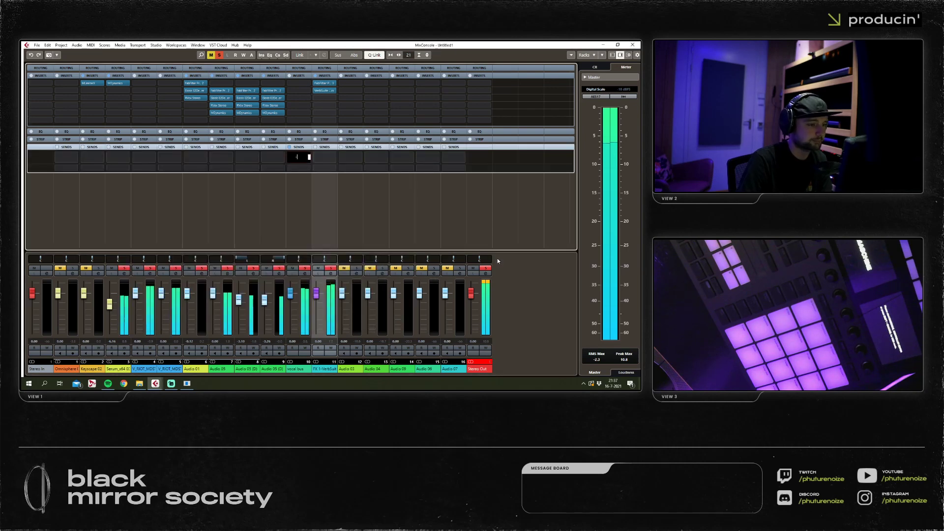
type("-6")
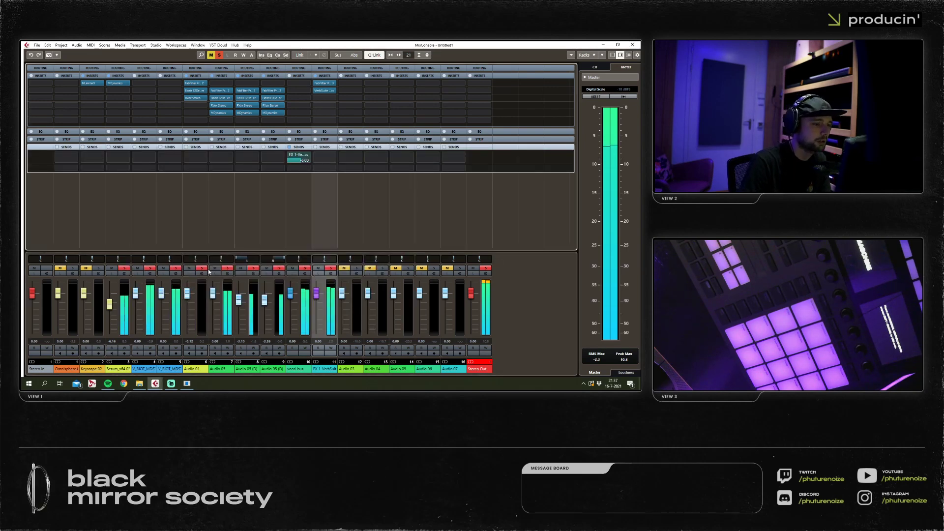
key("Return")
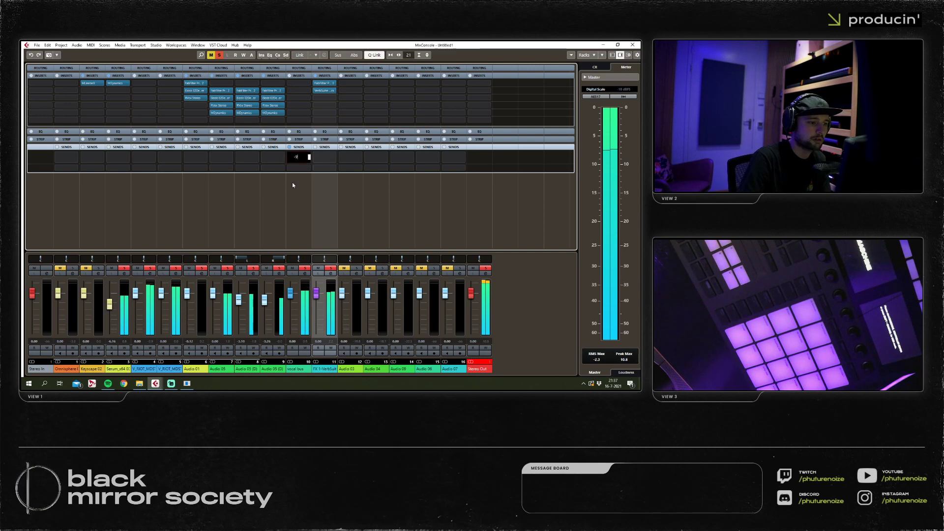
Set the vocal bus send level to the VerbSuite Classics effect channel to -12 dB.
type("-9")
key("Return")
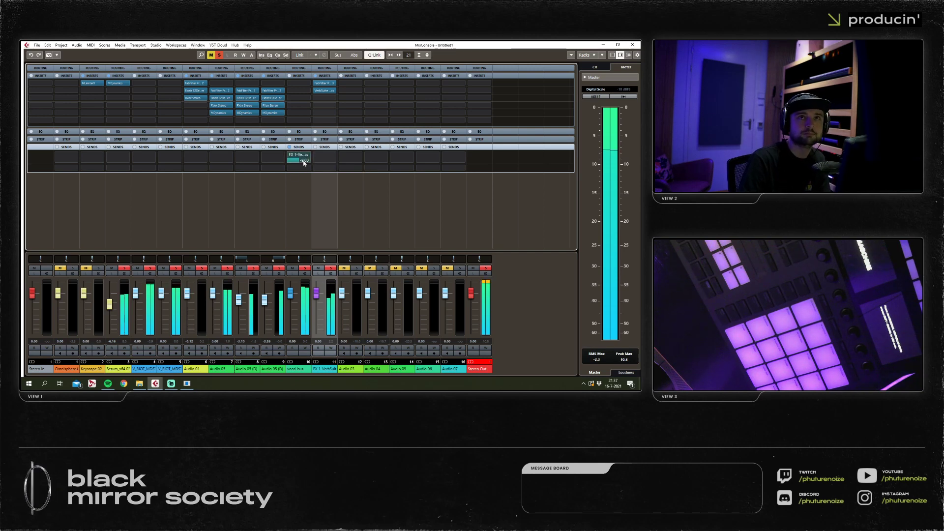
double_click(299, 159)
type("-12")
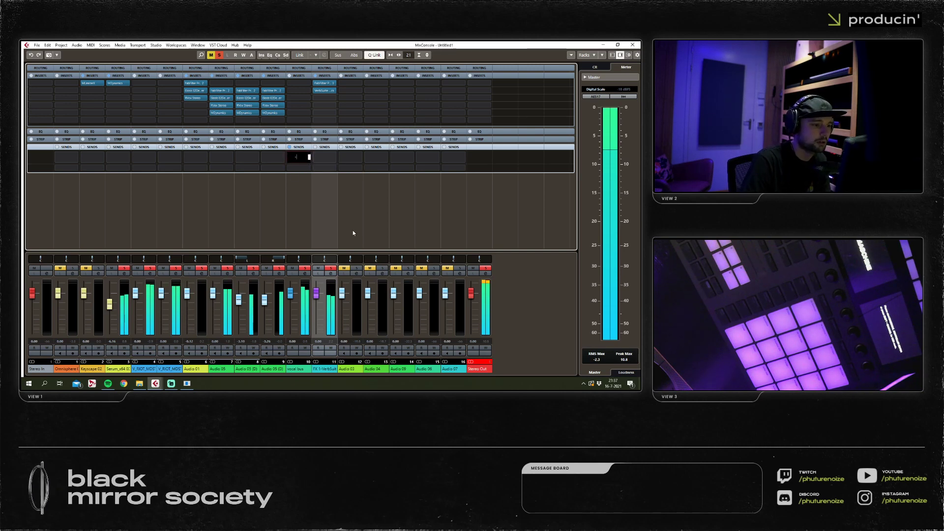
key("Return")
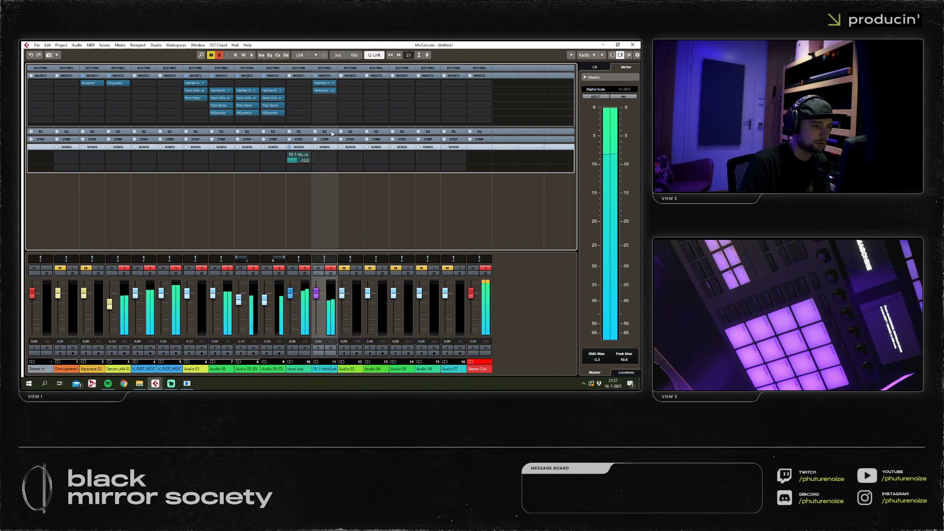
In Pro-Q 3 on the VerbSuite channel, lower the high cut, raise the low cut, and make the low-cut slope gentler.
left_click(324, 83)
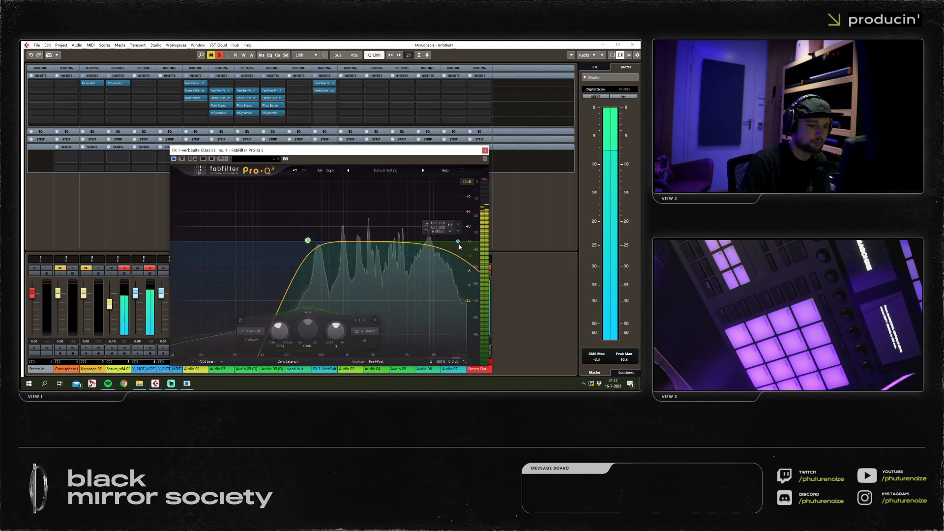
left_click_drag(457, 241, 417, 241)
left_click_drag(308, 241, 323, 241)
scroll(328, 242, "down", 1)
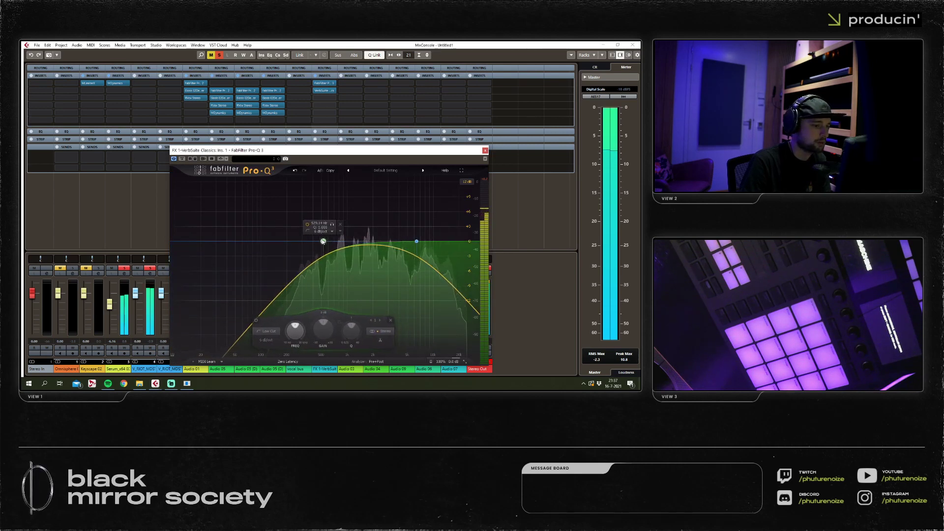
key("space")
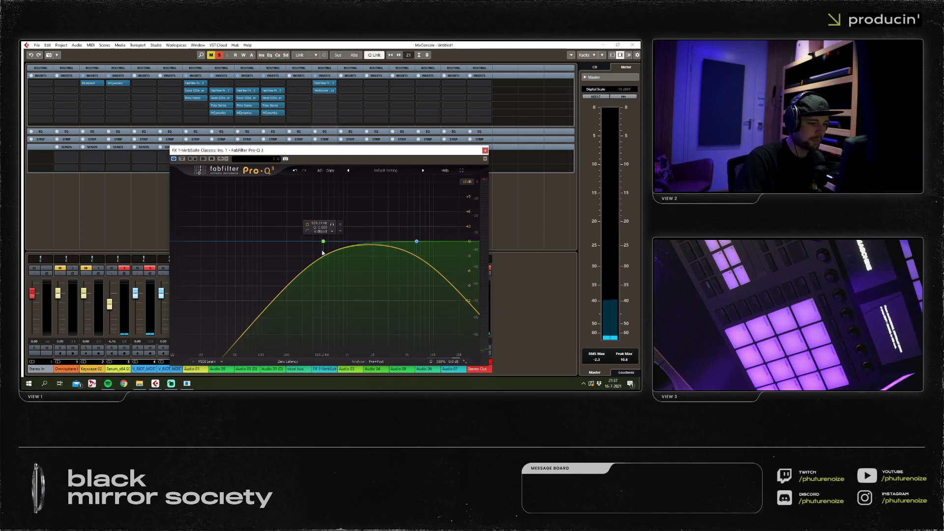
Fine-tune the low-cut frequency on the reverb channel's Pro-Q 3 during playback, leaving it slightly lower, and close the equalizer.
left_click_drag(322, 253, 316, 248)
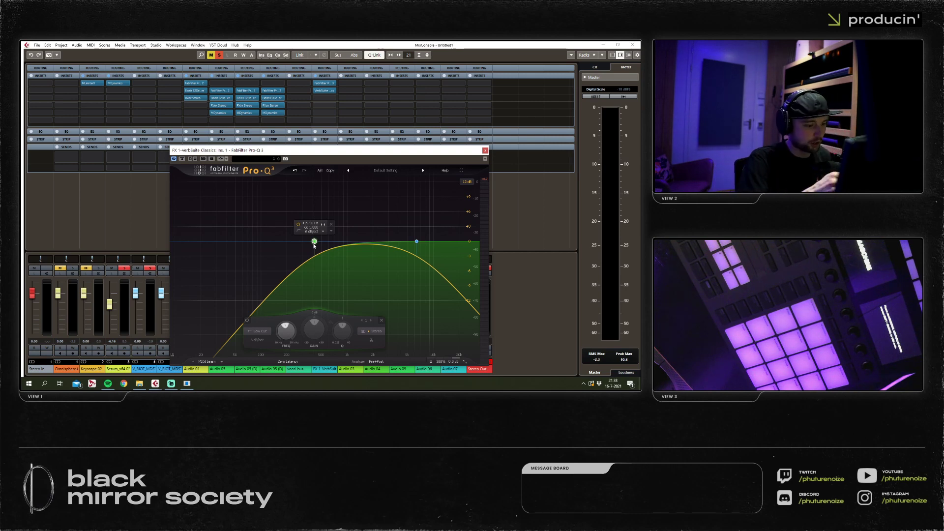
key("space")
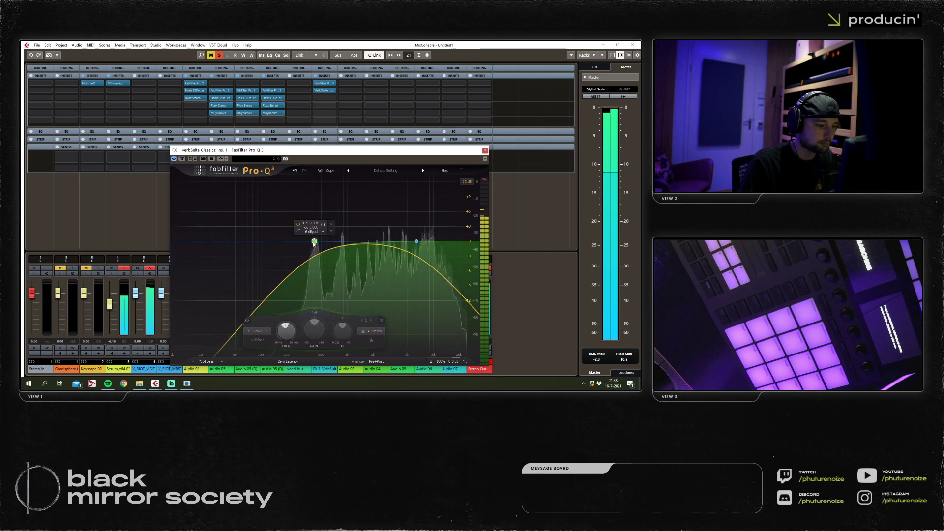
left_click_drag(314, 245, 319, 245)
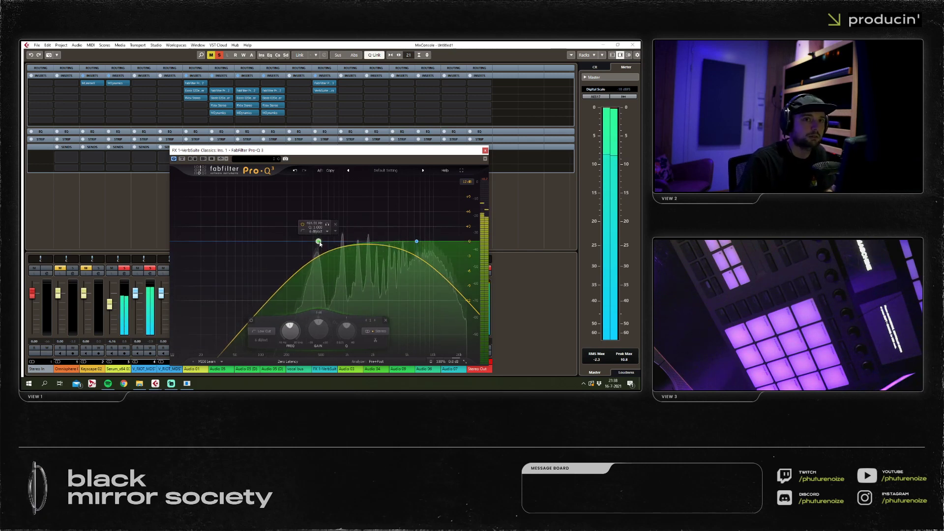
key("space")
left_click(485, 150)
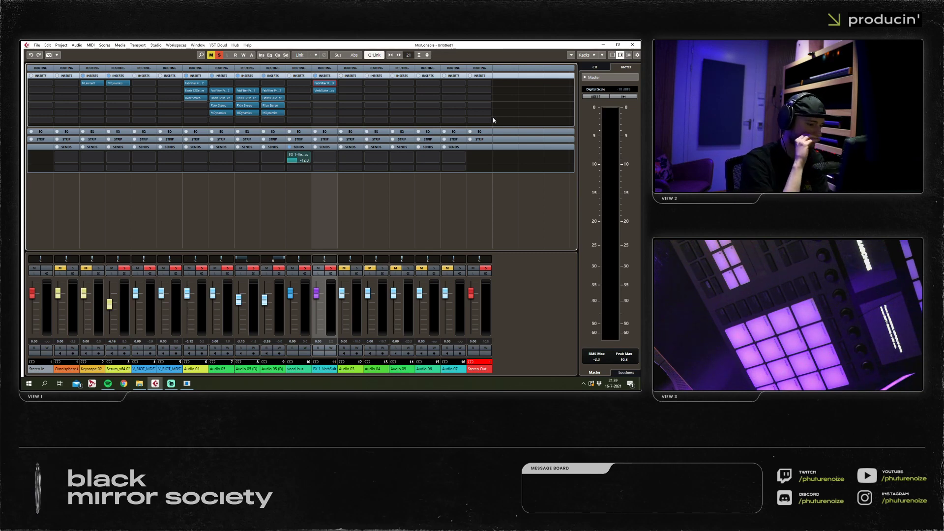
Add one stereo EchoBoy effect channel fed by the vocal bus and routed to Stereo Out, and close the VerbSuite window.
right_click(307, 316)
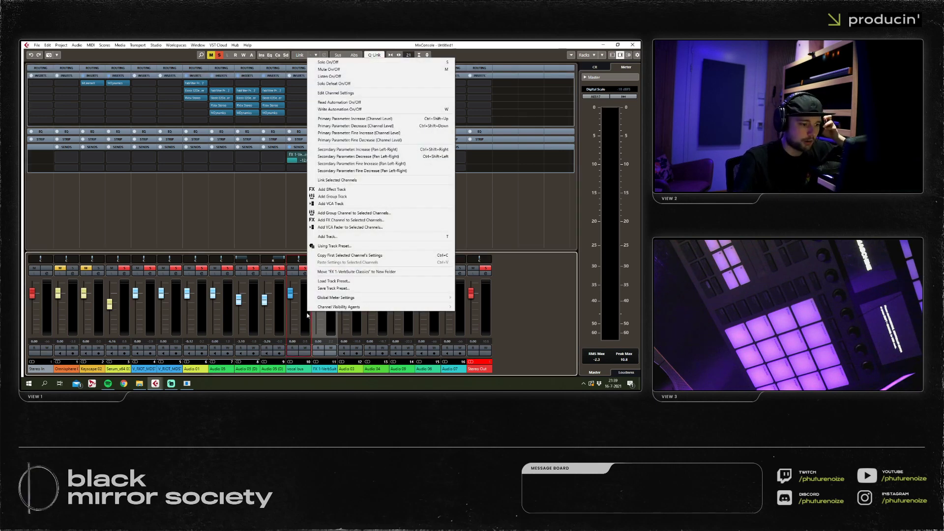
left_click(304, 320)
right_click(304, 320)
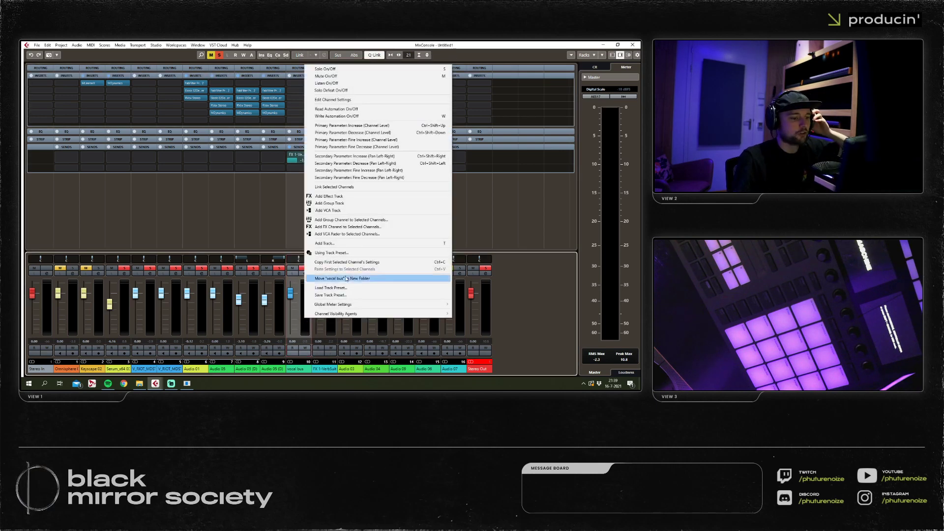
left_click(360, 233)
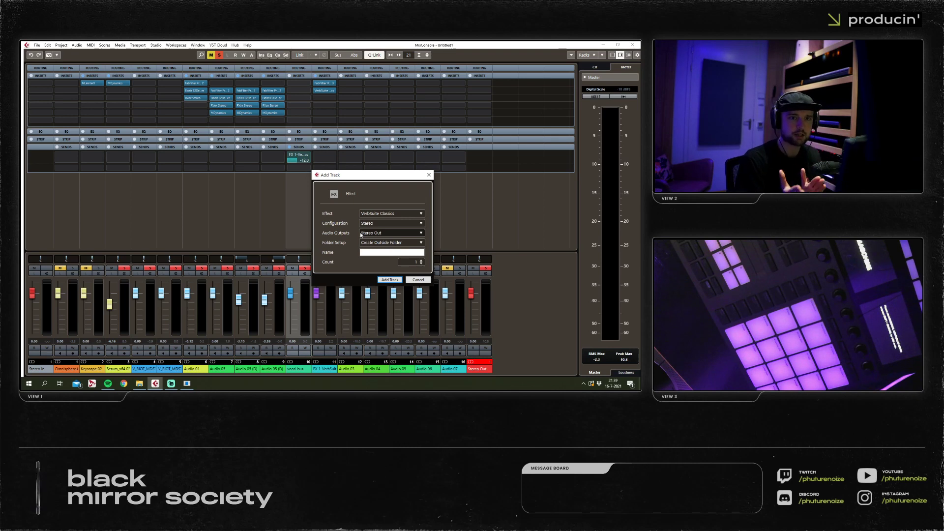
left_click(376, 213)
type("echoboy")
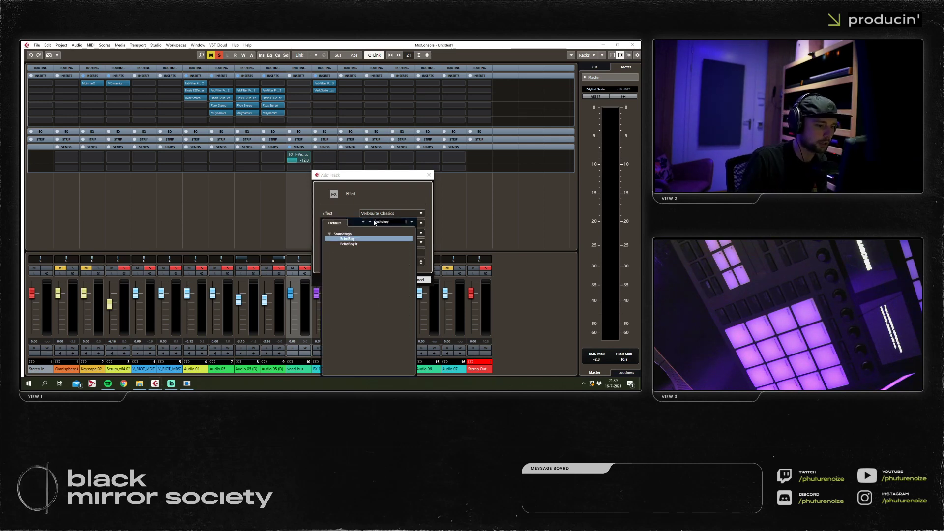
key("Return")
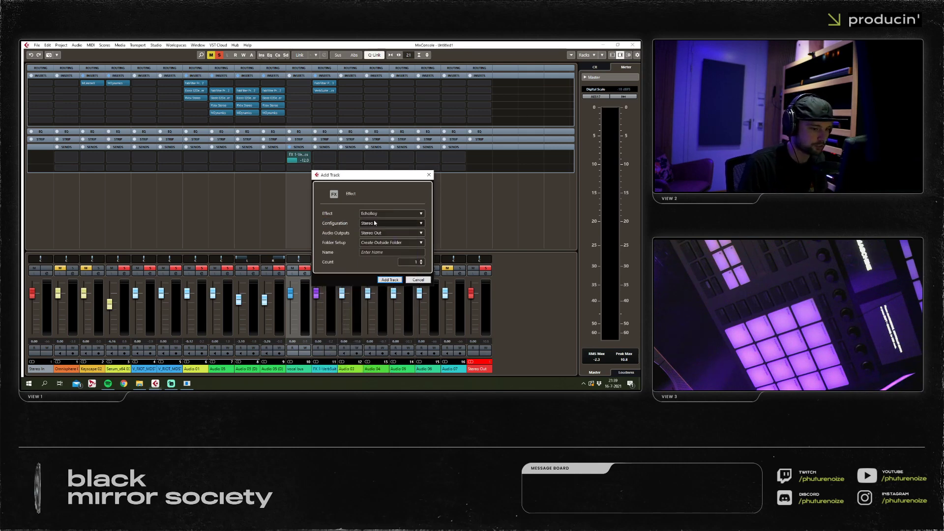
key("Return")
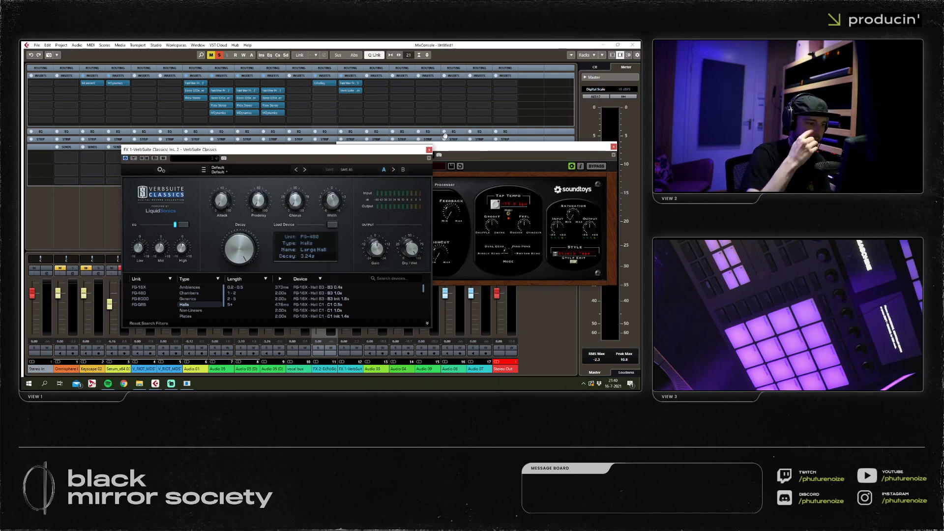
left_click(429, 150)
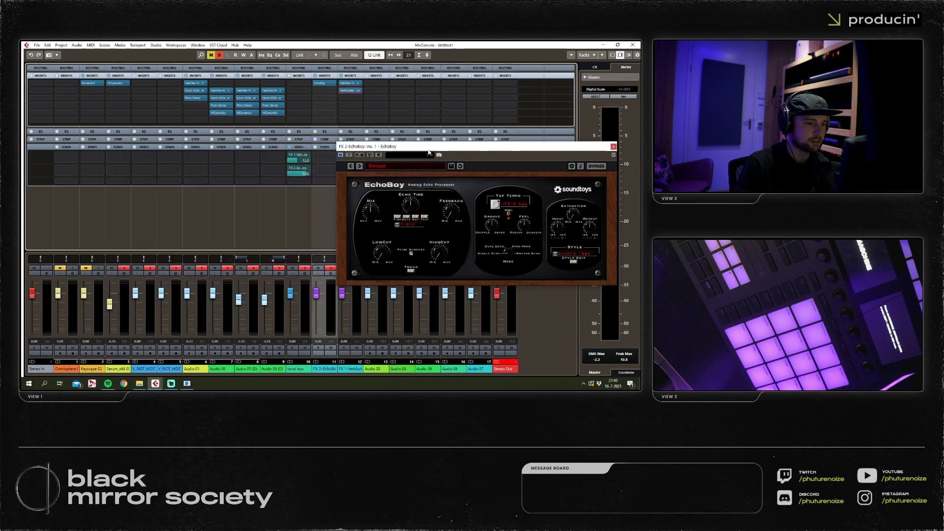
left_click_drag(428, 152, 349, 149)
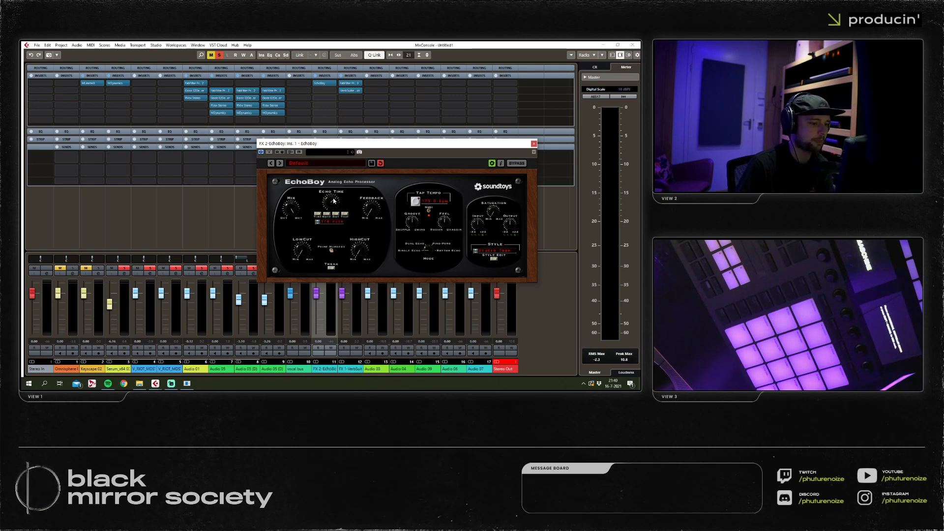
Reposition the EchoBoy window clear of the vocal bus sends and slightly lower the EchoBoy channel's fader.
key("F3")
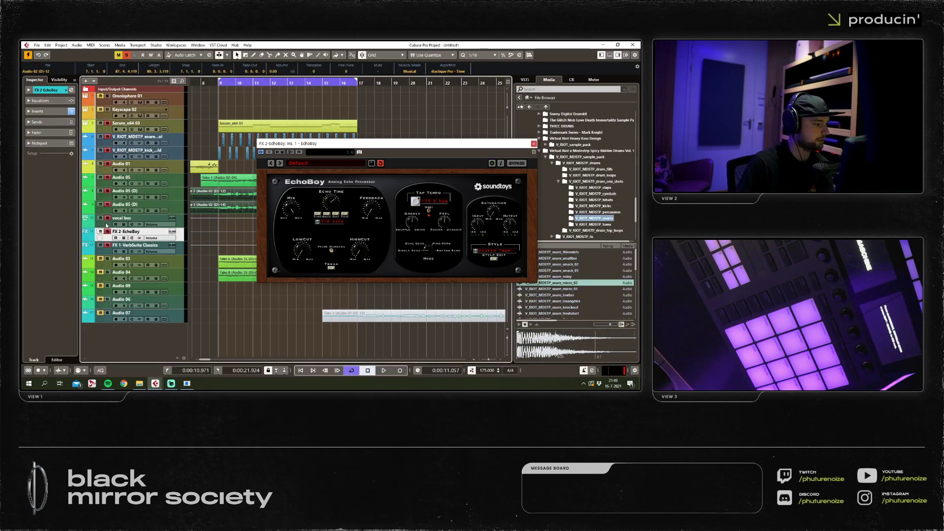
key("F3")
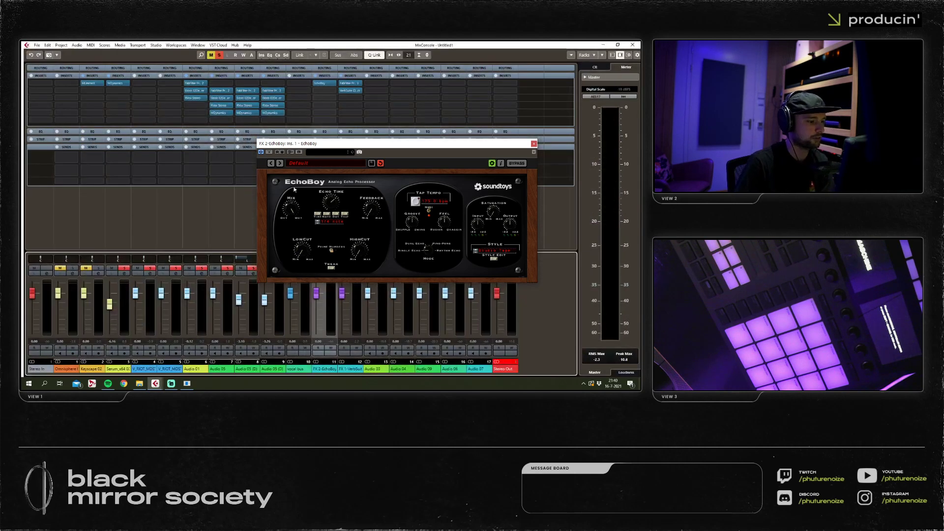
left_click_drag(407, 147, 532, 158)
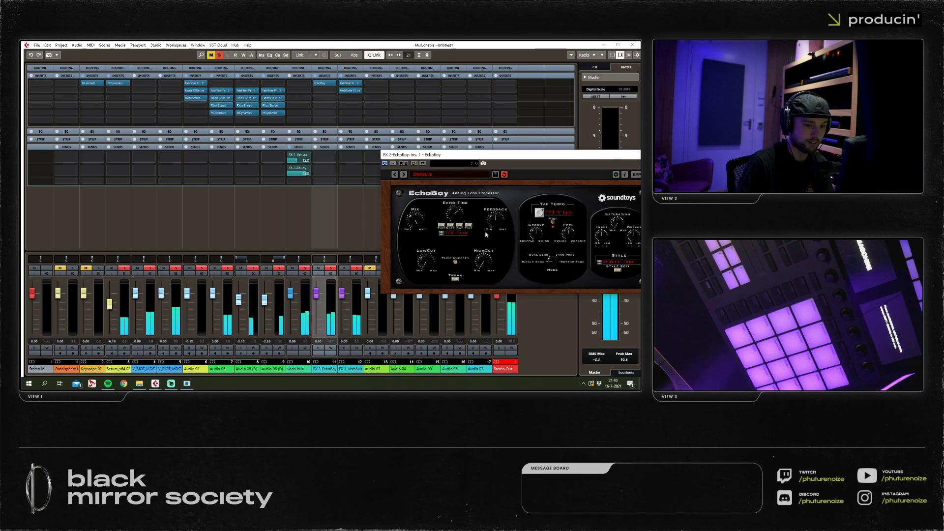
left_click_drag(481, 157, 474, 154)
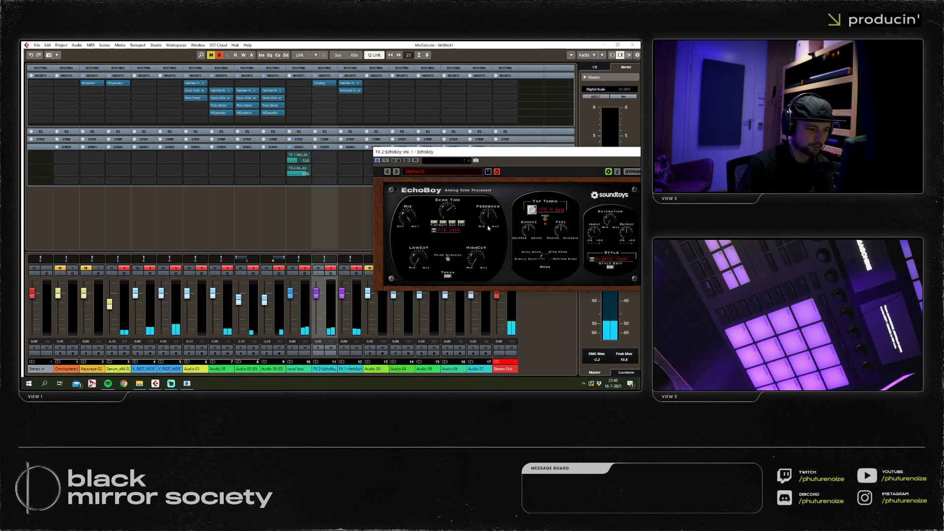
left_click_drag(319, 294, 319, 297)
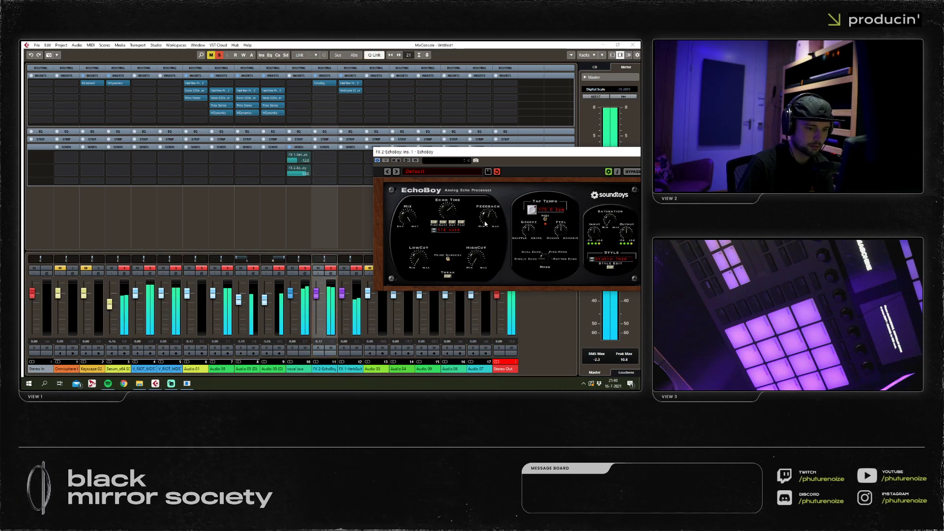
Insert MDynamics after EchoBoy on the delay channel and add a vocal bus send to its side-chain input.
left_click(324, 110)
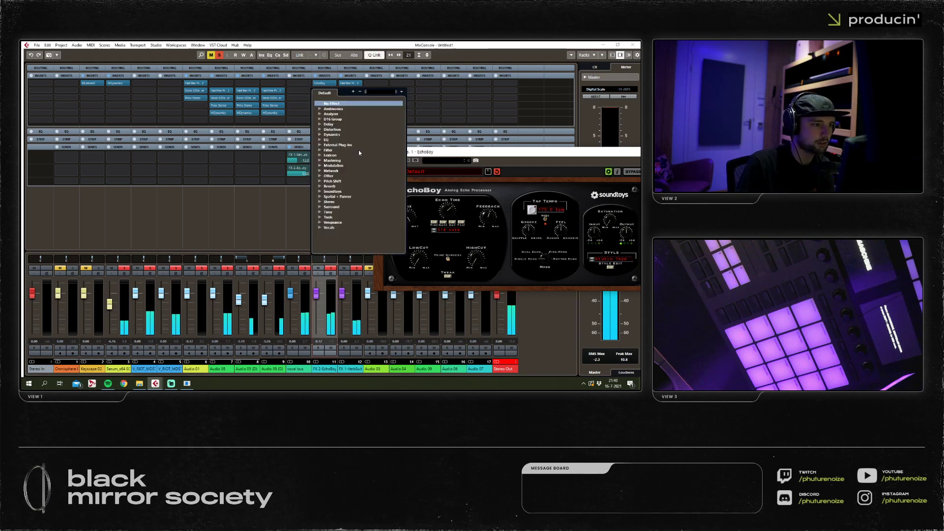
key("Escape")
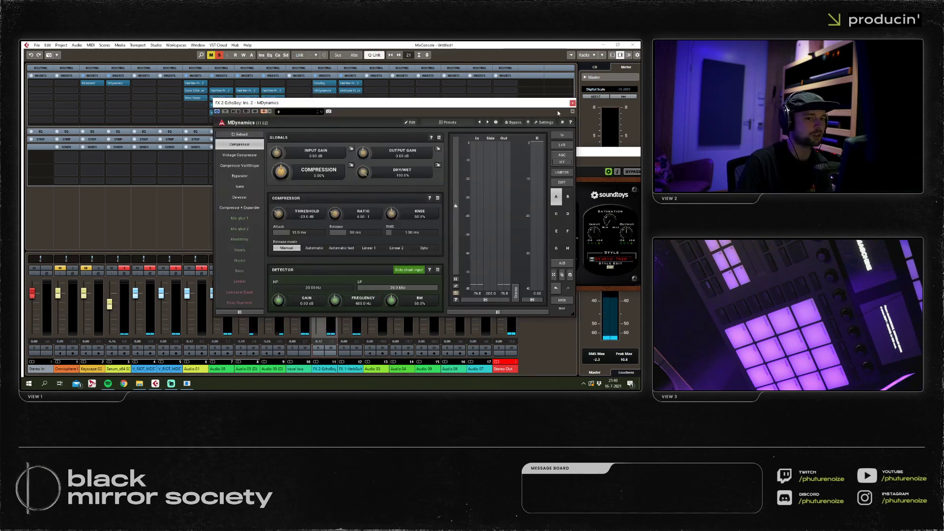
key("Escape")
left_click(282, 184)
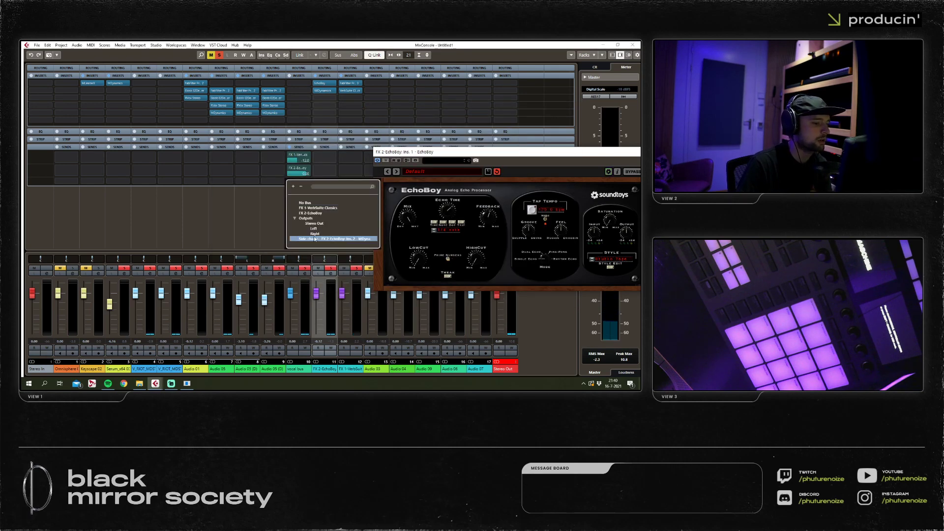
left_click(320, 236)
Set the attack to 0 ms and lengthen the release in the delay channel's MDynamics while auditioning the mix.
left_click(323, 91)
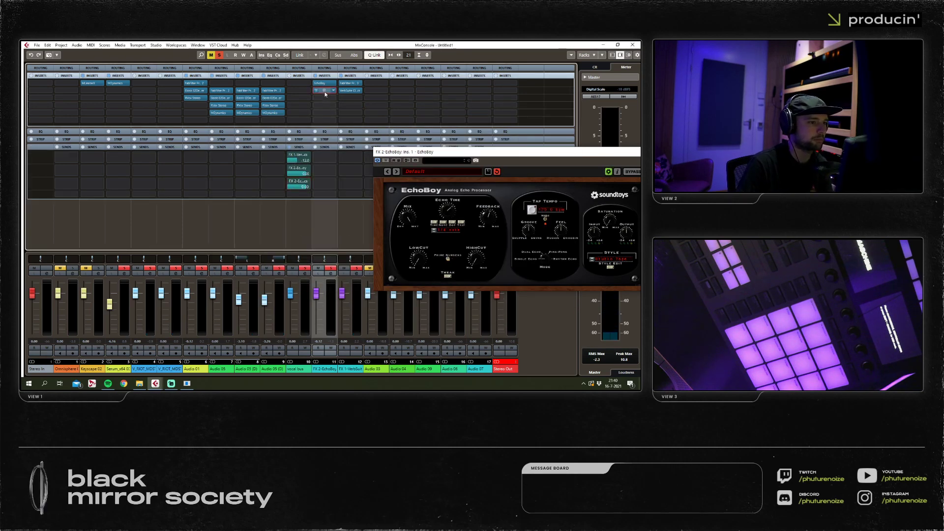
key("space")
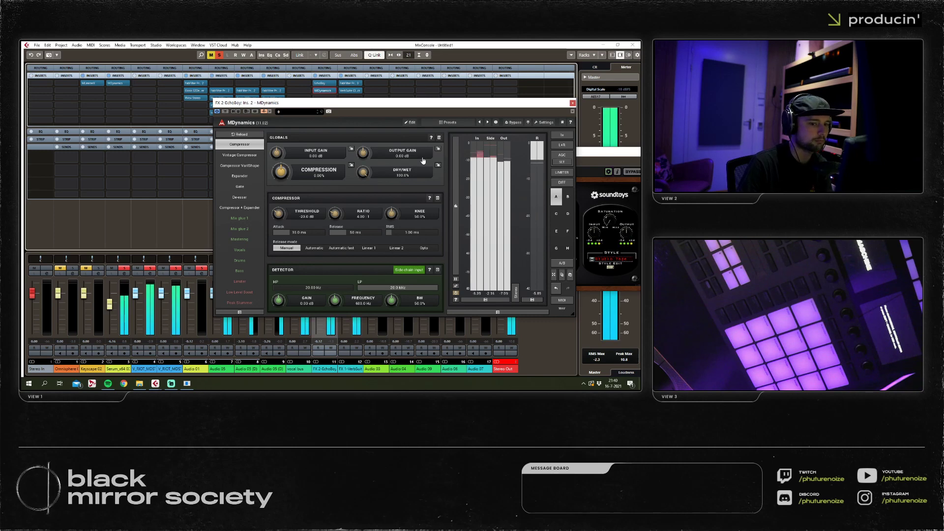
left_click_drag(306, 231, 275, 232)
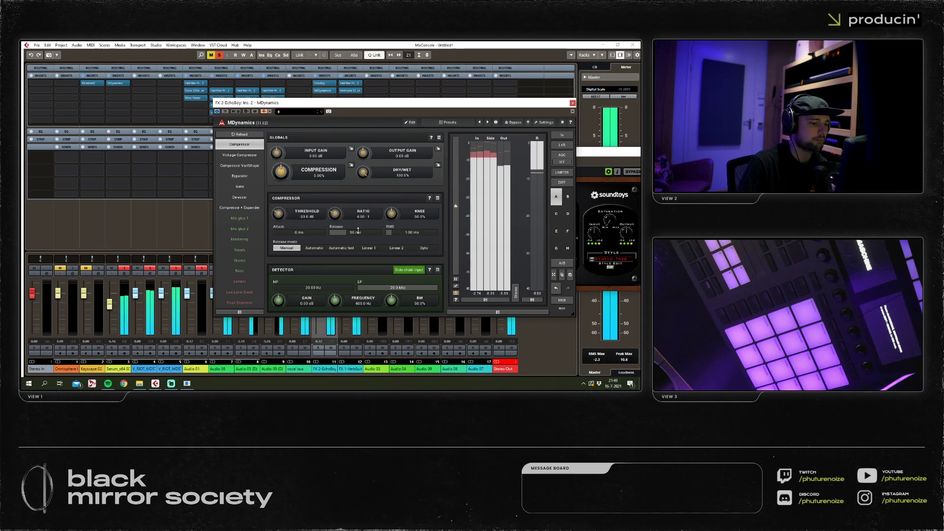
key("space")
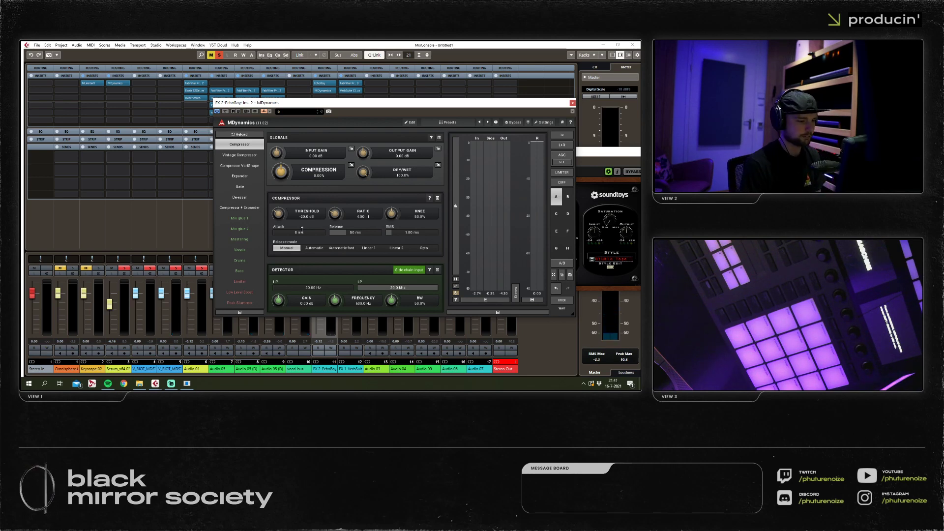
scroll(344, 232, "up", 5)
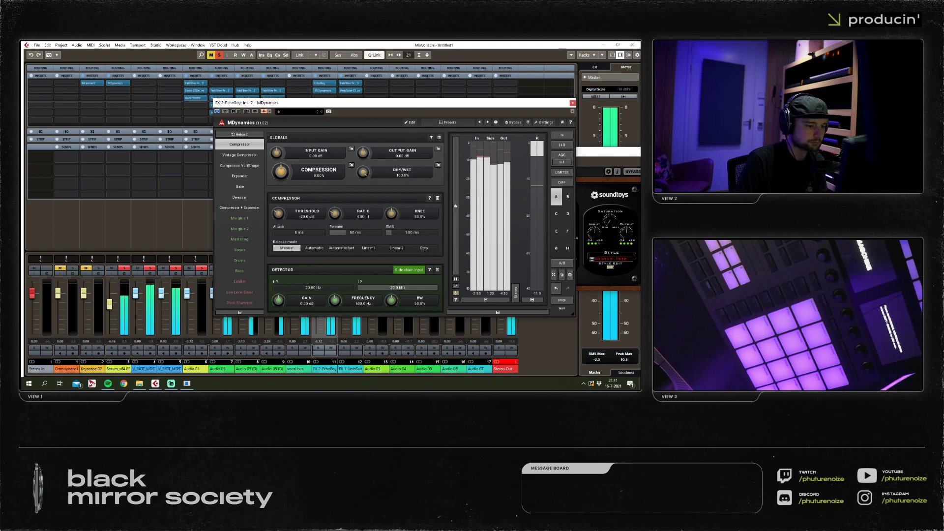
scroll(344, 233, "up", 4)
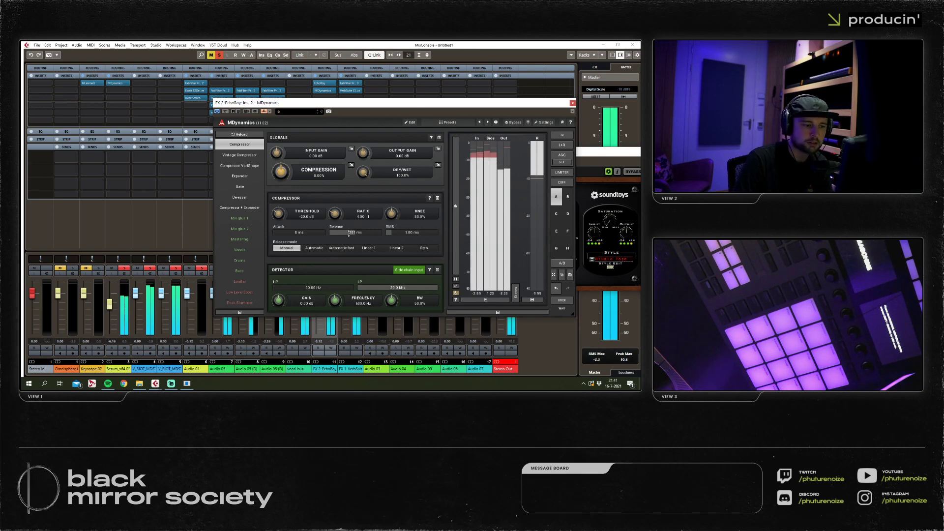
Increase the MDynamics compression amount on the delay channel and lengthen the release further during playback.
mouse_move(280, 171)
left_mouse_down()
mouse_move(281, 148)
mouse_move(277, 182)
left_mouse_up()
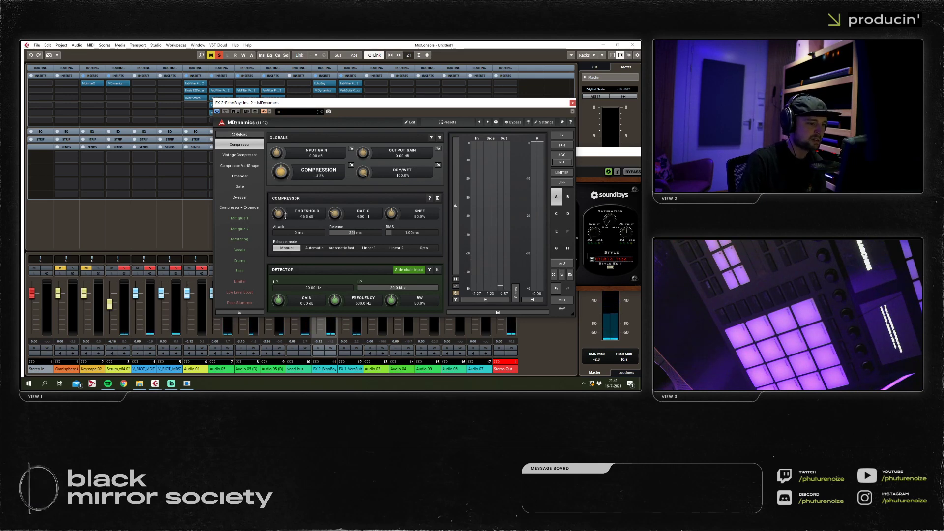
left_click_drag(281, 171, 281, 164)
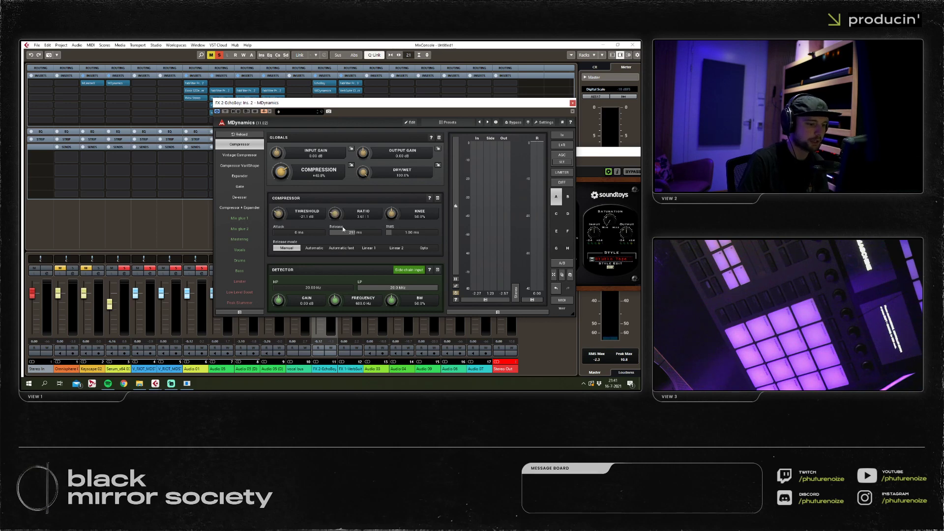
key("space")
left_click_drag(343, 229, 361, 234)
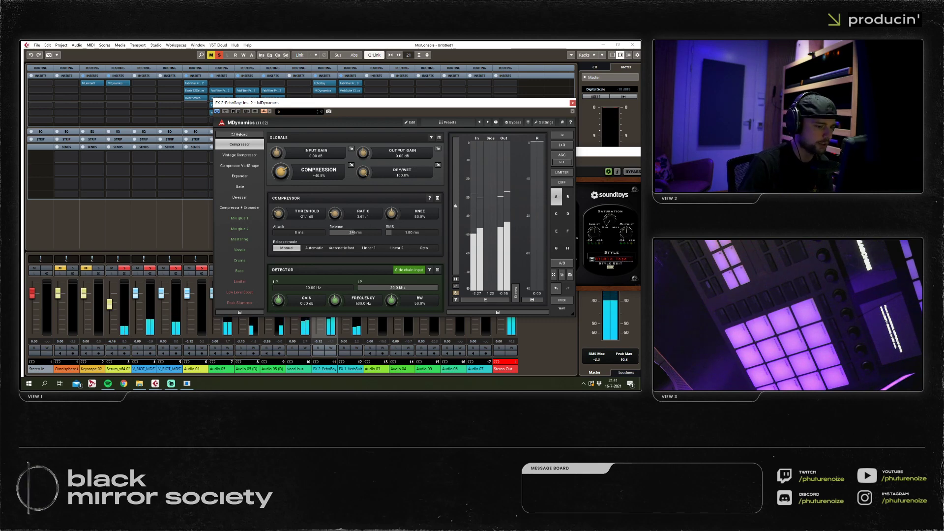
Retune the delay channel's MDynamics with a 4.00:1 ratio, a readjusted release and compression lowered to about -10% during playback.
left_click_drag(355, 232, 313, 234)
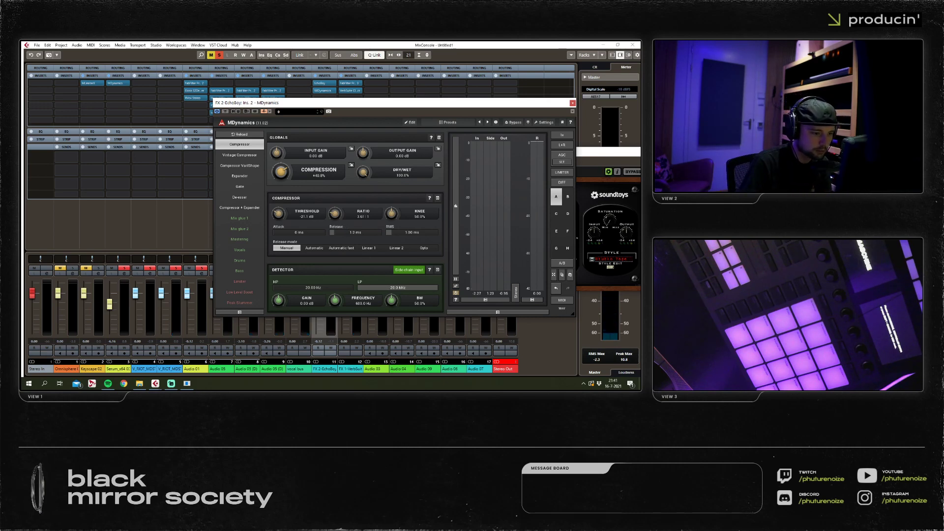
left_click_drag(337, 232, 330, 232)
scroll(336, 213, "up", 2)
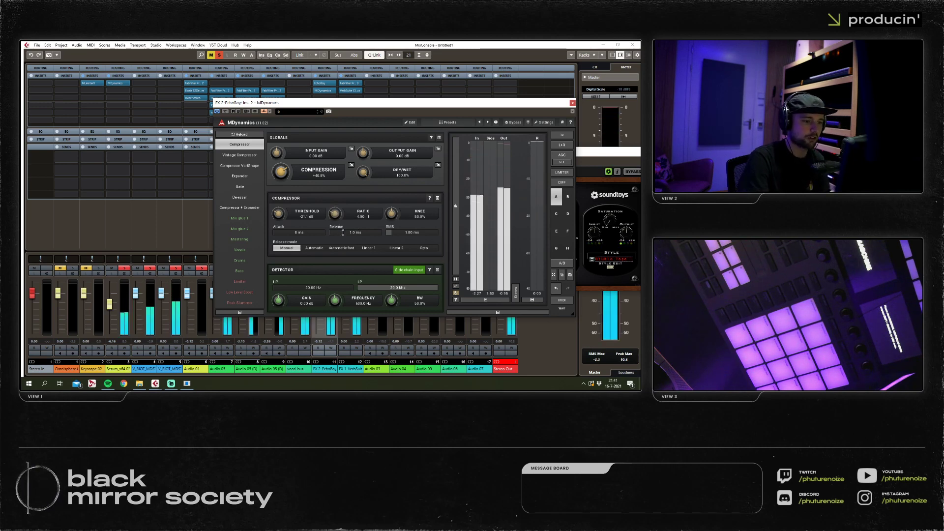
left_click_drag(349, 234, 369, 233)
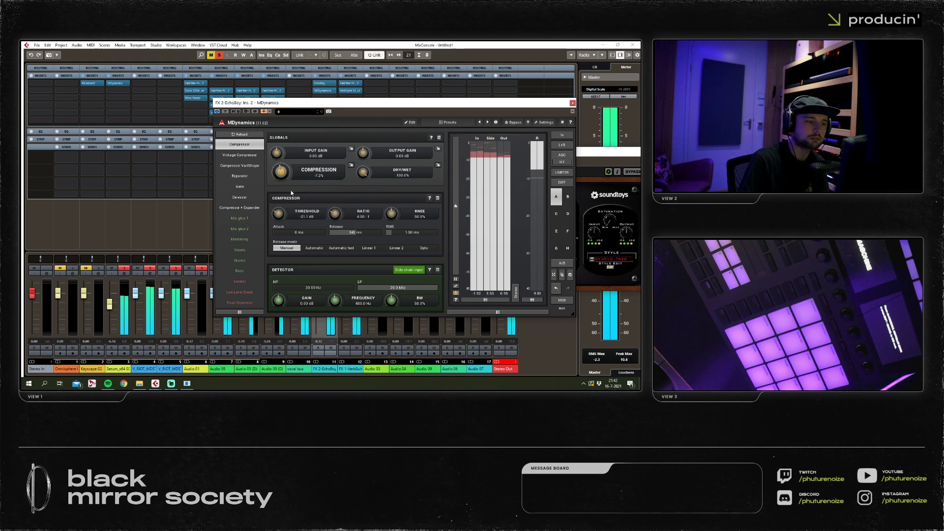
left_click_drag(280, 170, 280, 174)
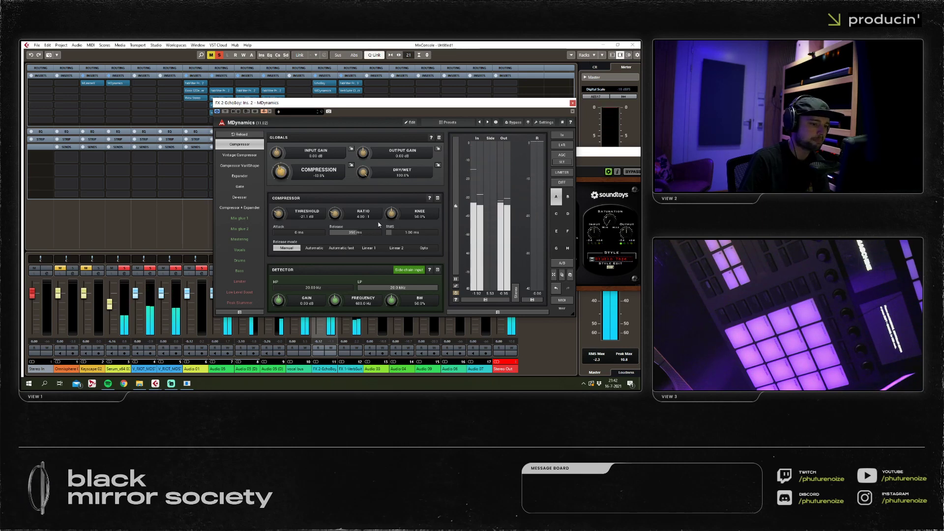
Close the delay channel's plug-in windows and locate the project cursor to the start of the Serum part at bar 9.
left_click(572, 103)
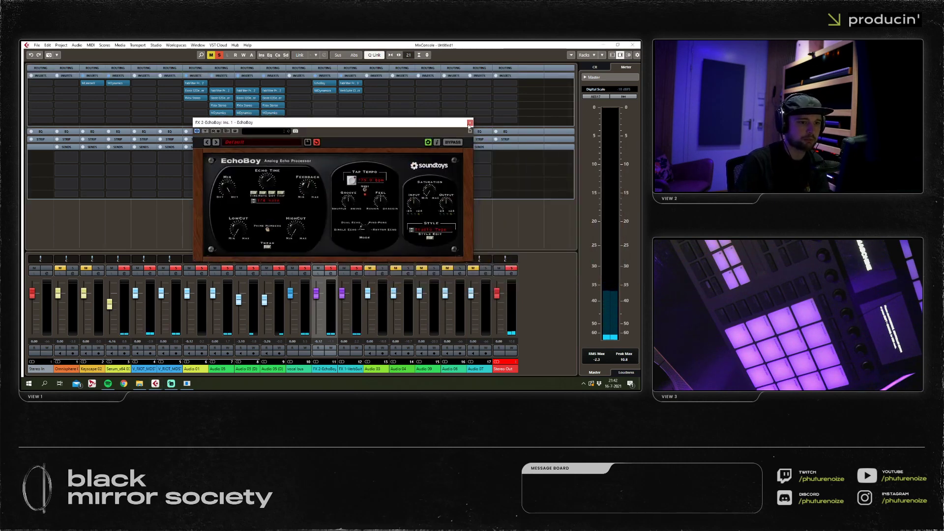
key("F3")
left_click_drag(254, 83, 281, 107)
left_click(324, 124)
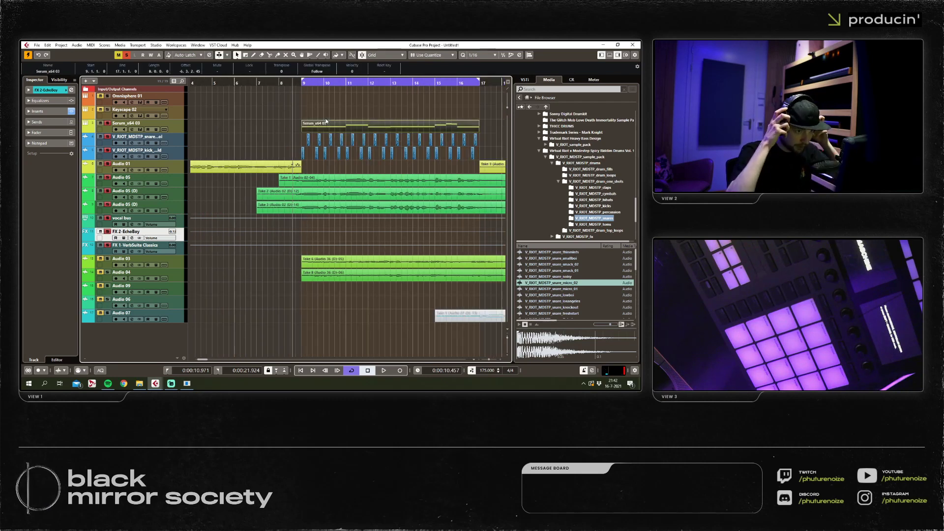
key("l")
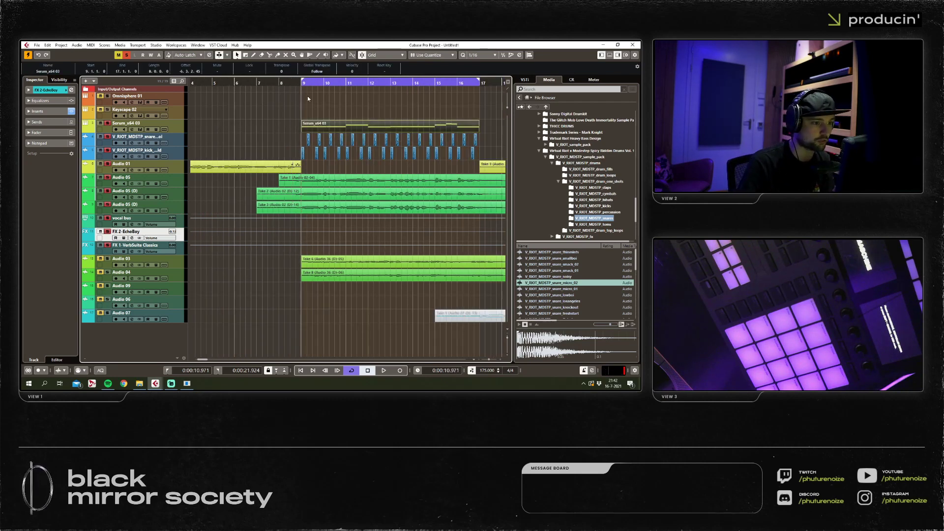
key("g")
key("h")
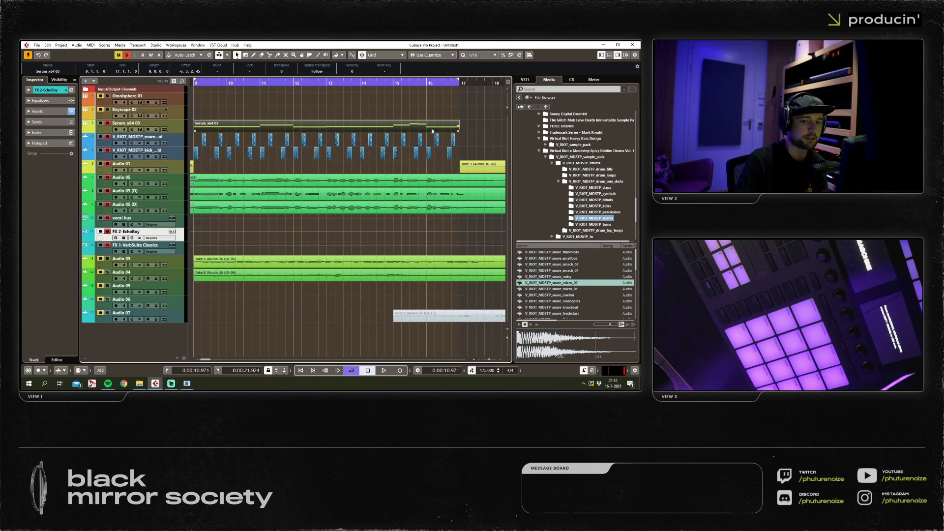
Add a new audio track directly below the kick track.
right_click(184, 148)
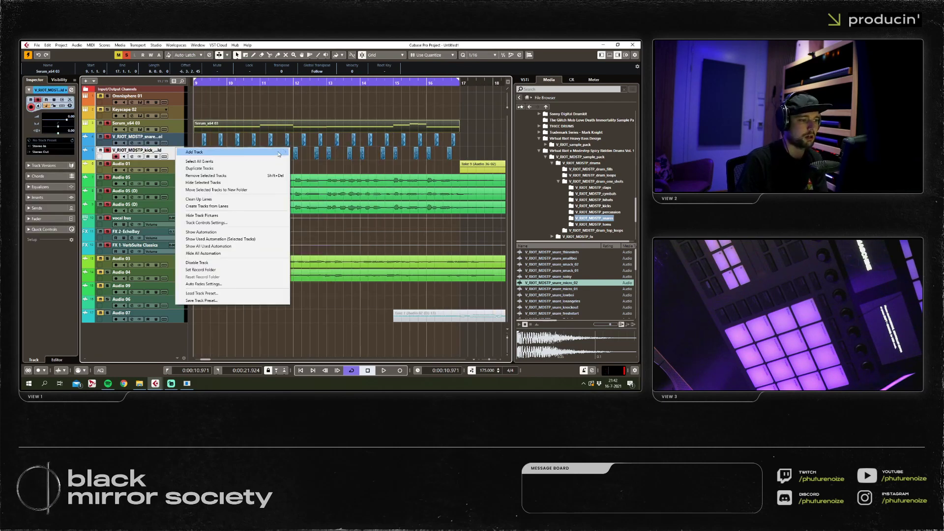
mouse_move(231, 152)
left_click(307, 156)
key("Return")
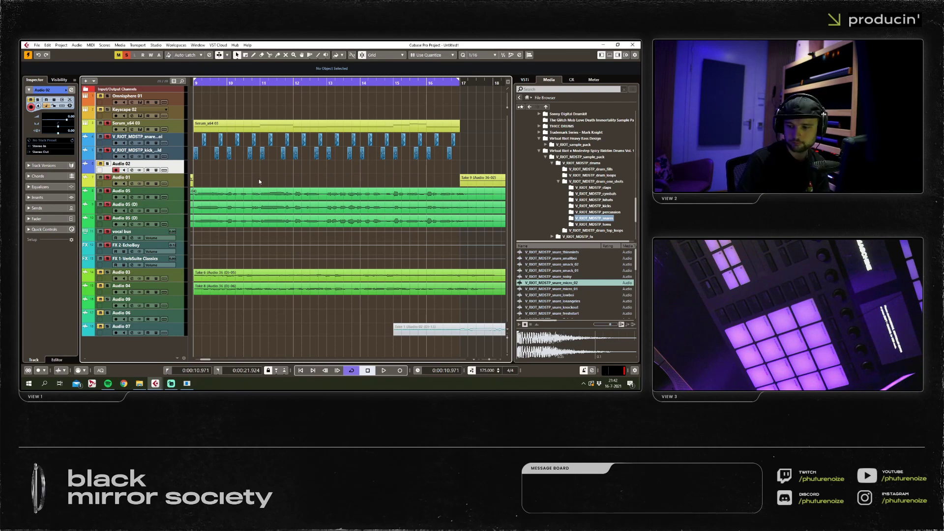
Add an instrument track hosting Maschine 2 with Stereo Out as output, directly below the kick track.
left_click(180, 156)
right_click(181, 155)
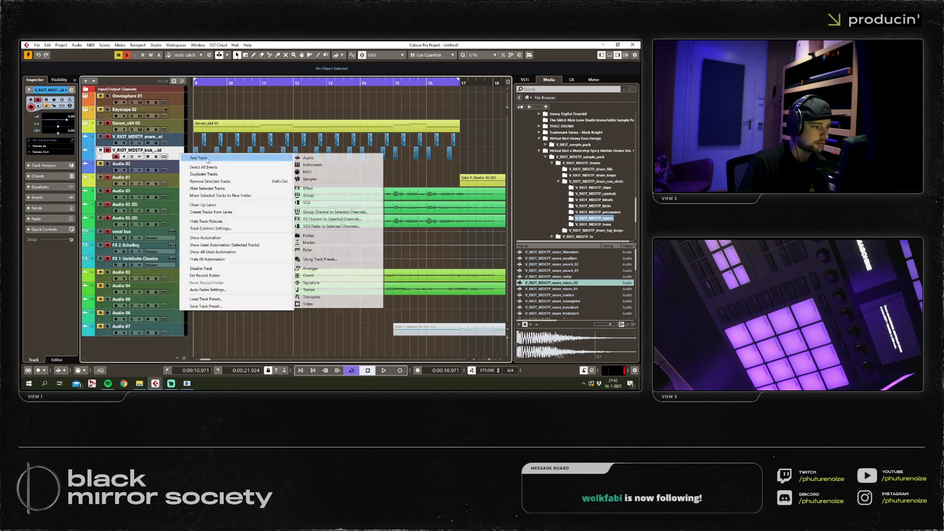
left_click(197, 159)
left_click(379, 221)
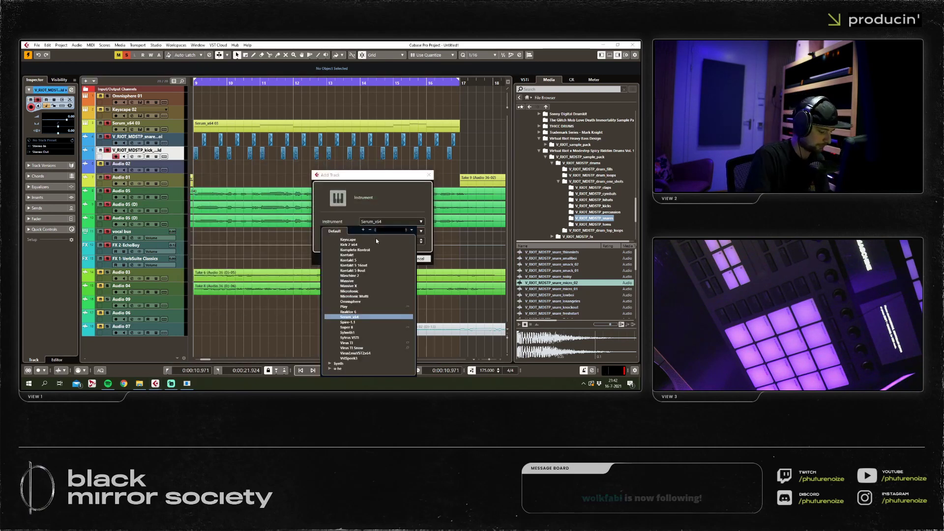
type("maschine")
key("Return")
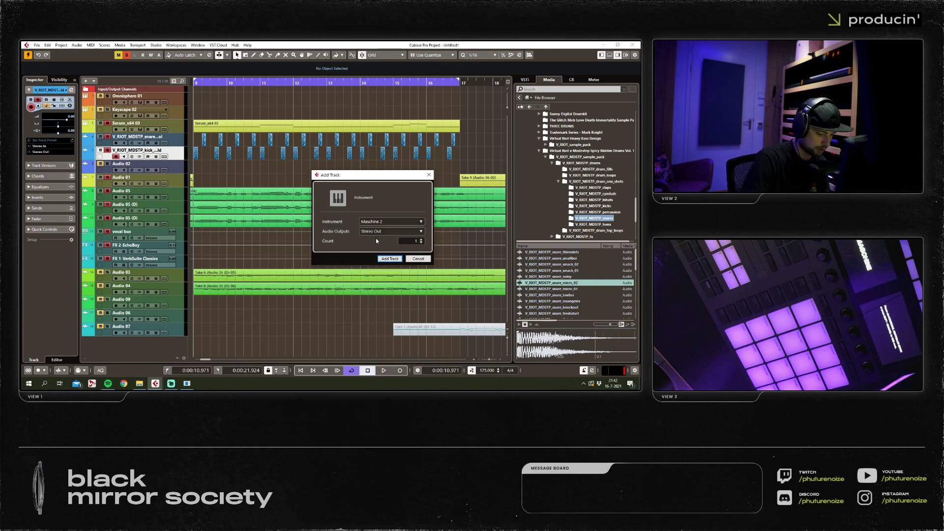
key("Return")
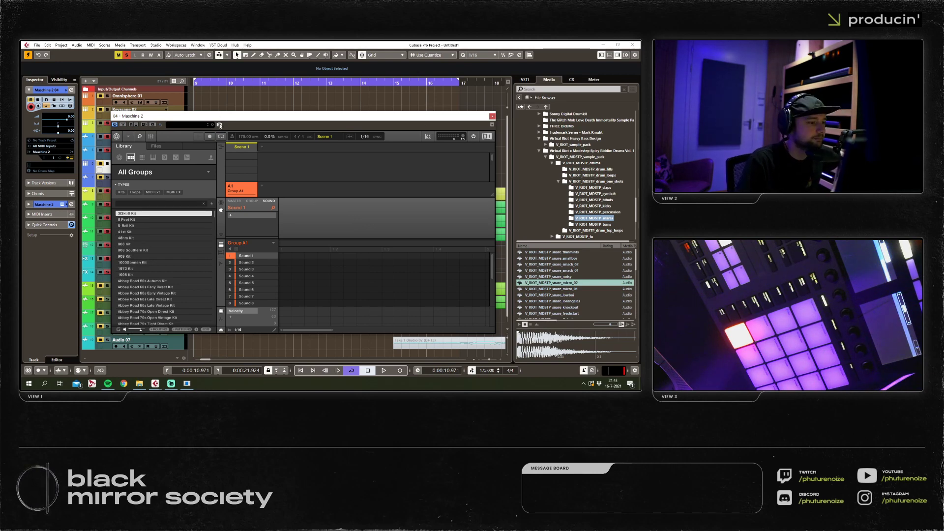
Load the first kit from Maschine's group library, check the group's effects and close the plug-in window.
left_click(186, 212)
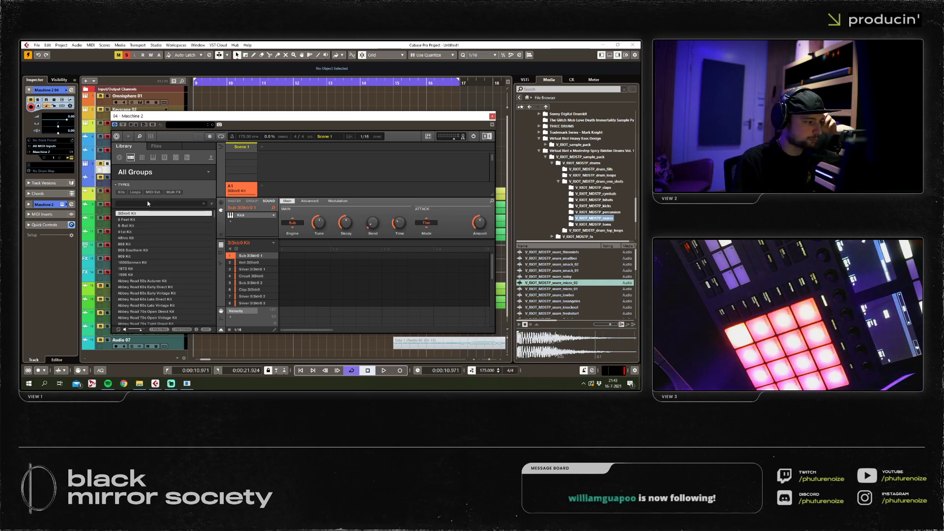
left_click(251, 201)
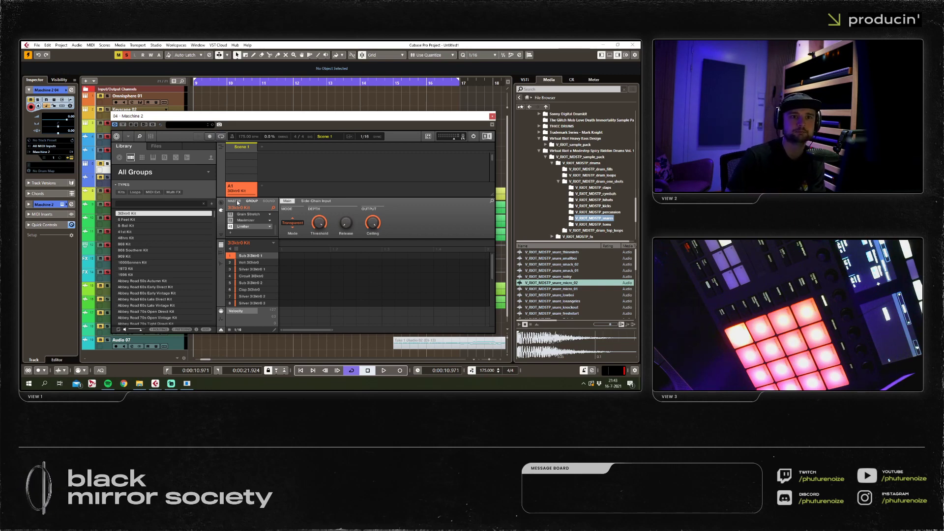
left_click(492, 116)
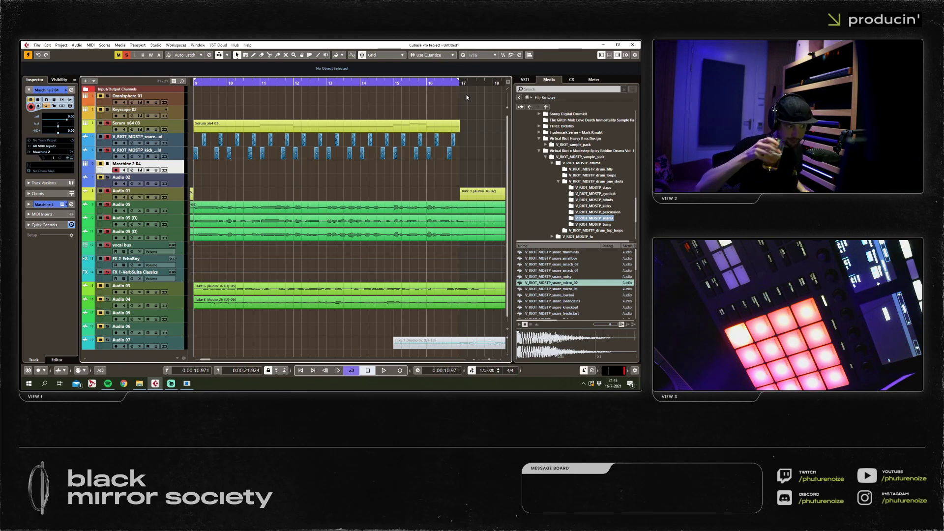
Deactivate all solo states and play the looped section from bar 9 to try out Maschine sounds over it.
left_click(126, 55)
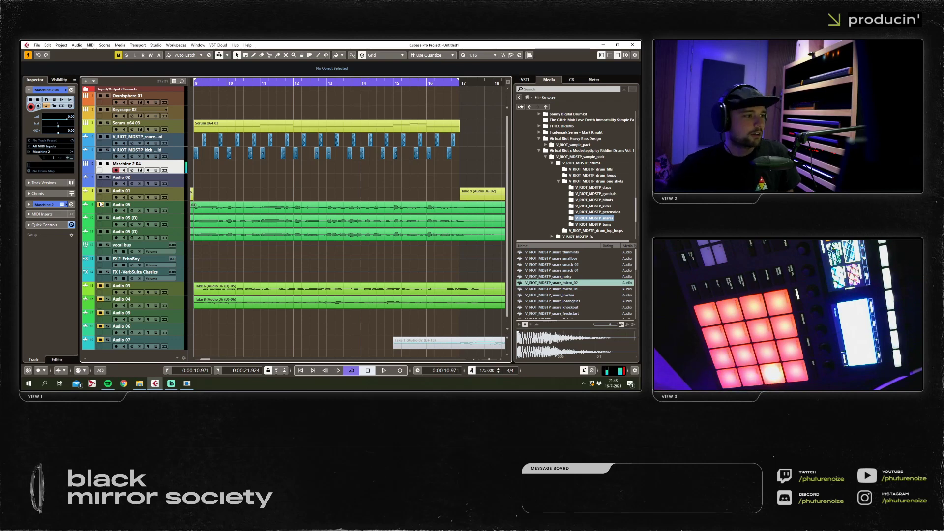
key("g")
key("space")
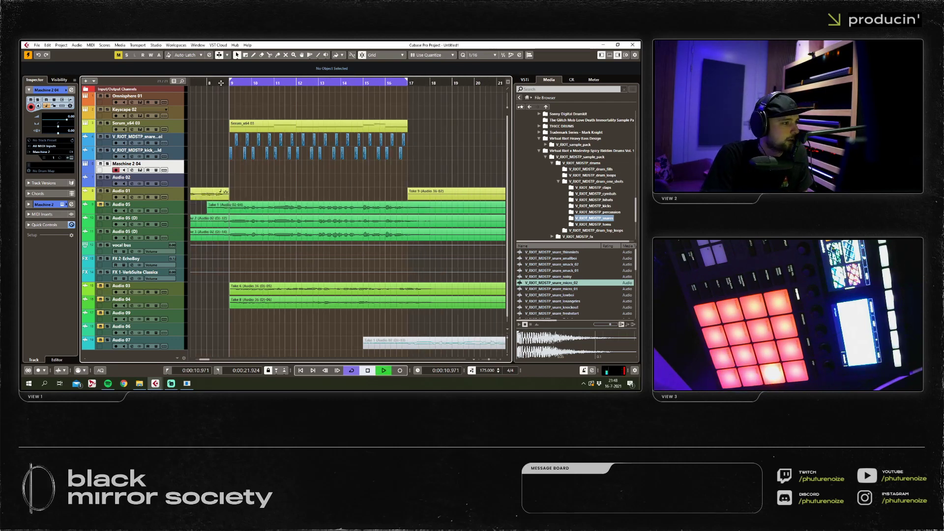
key("h")
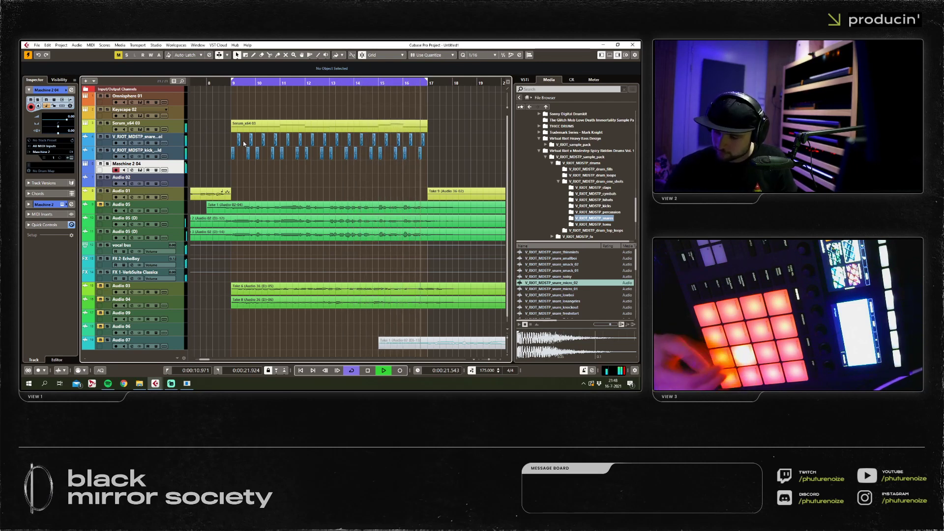
key("space")
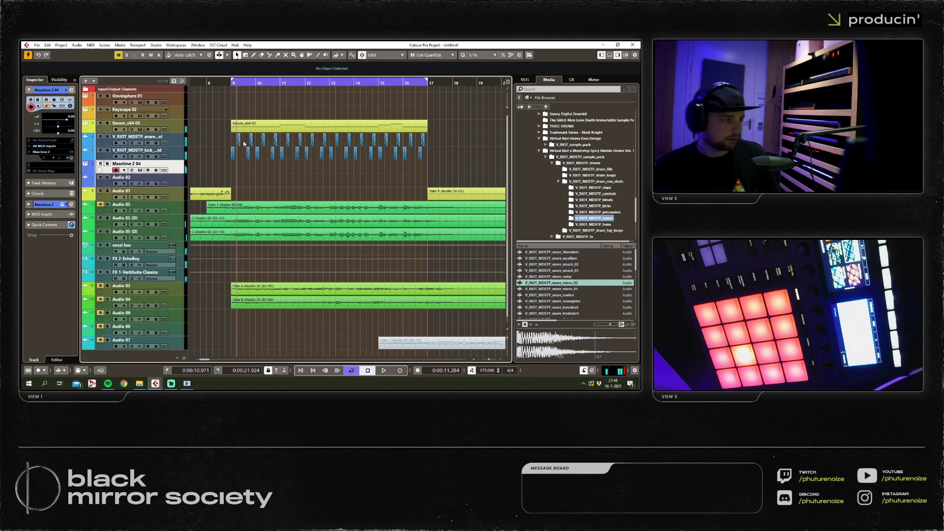
Reopen Maschine 2 and set the High Rollin Kit group's MIDI input Key Mode to Manual.
left_click(72, 158)
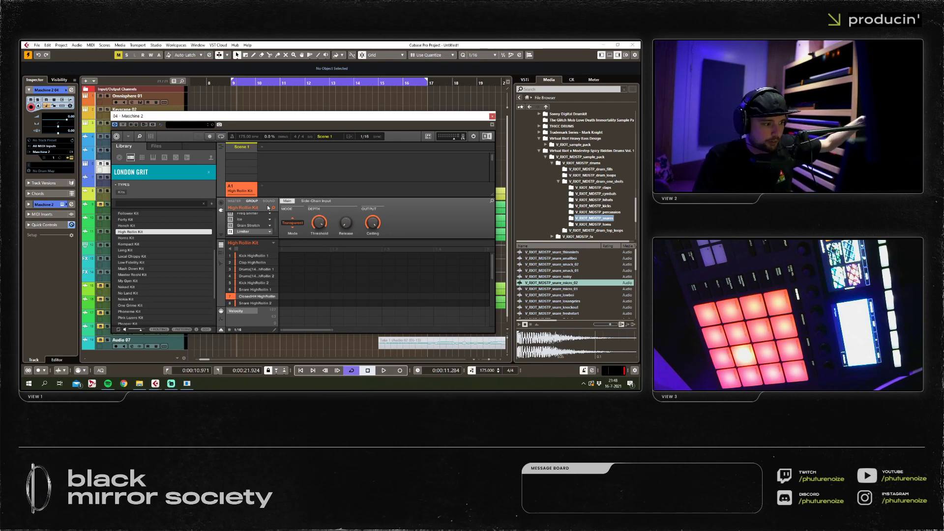
left_click(222, 202)
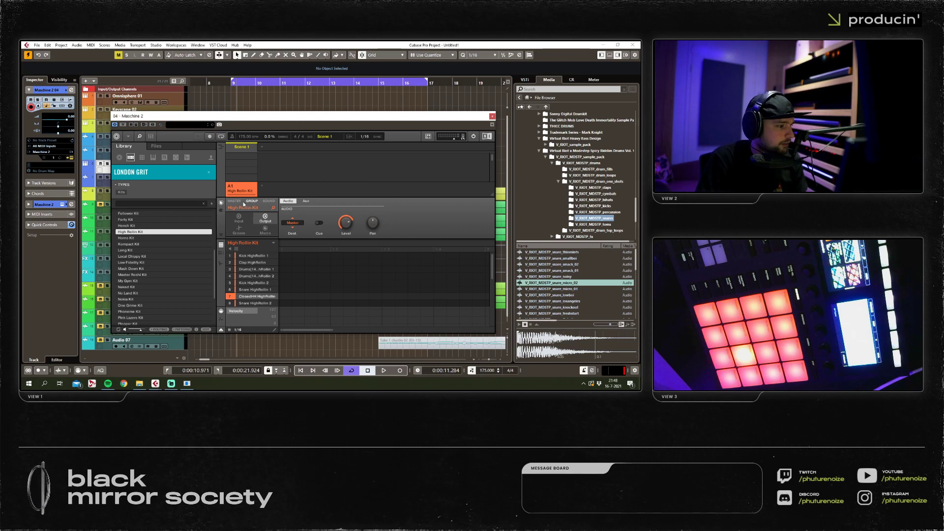
left_click(239, 218)
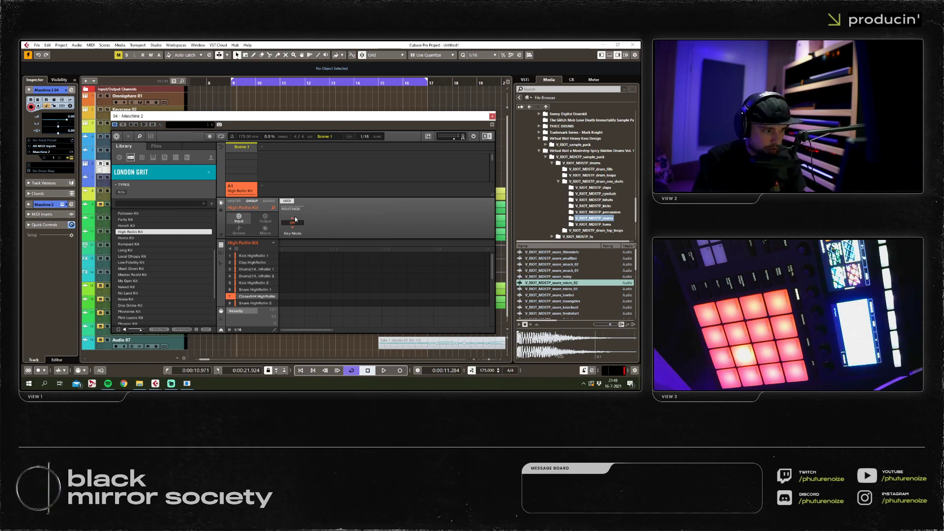
left_click(291, 227)
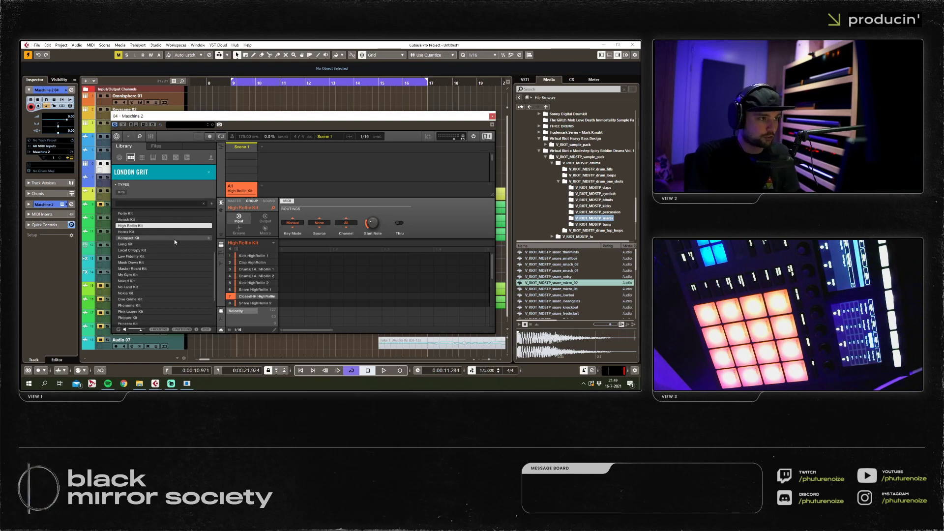
scroll(162, 239, "down", 1)
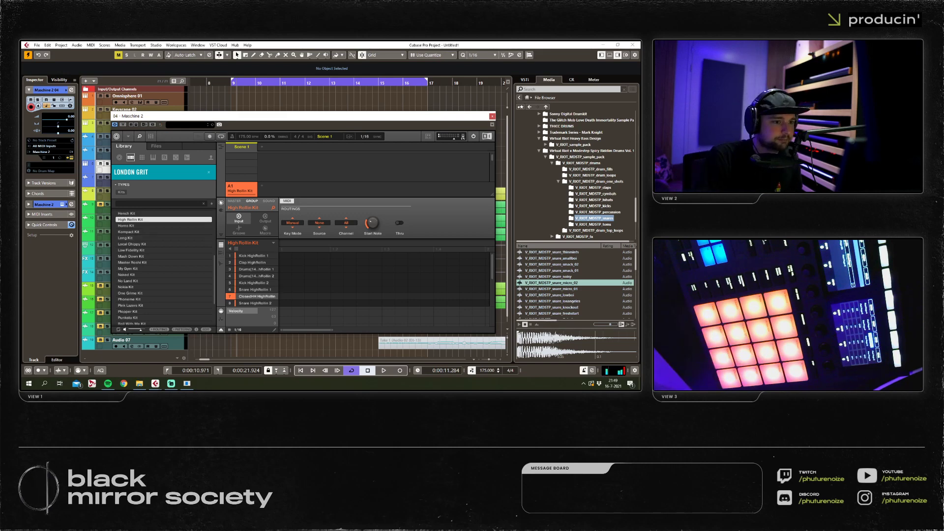
Close Maschine and record a pad performance on its track, starting from bar 7 and running through the looped section.
left_click(224, 85)
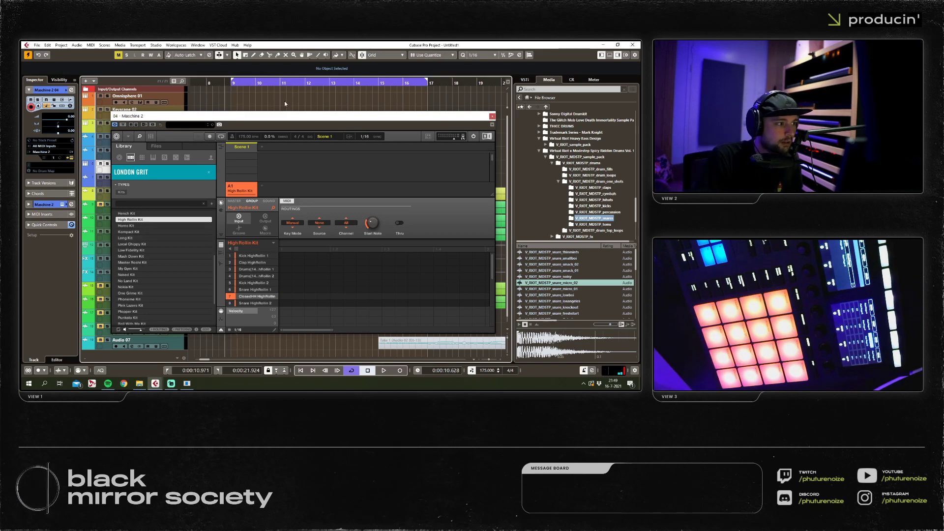
left_click(492, 116)
left_click_drag(205, 83, 205, 90)
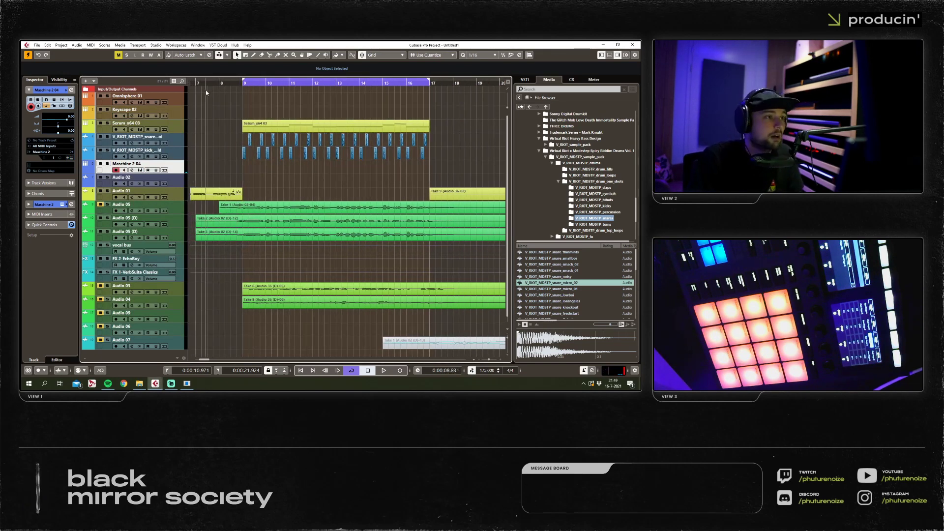
left_click(400, 370)
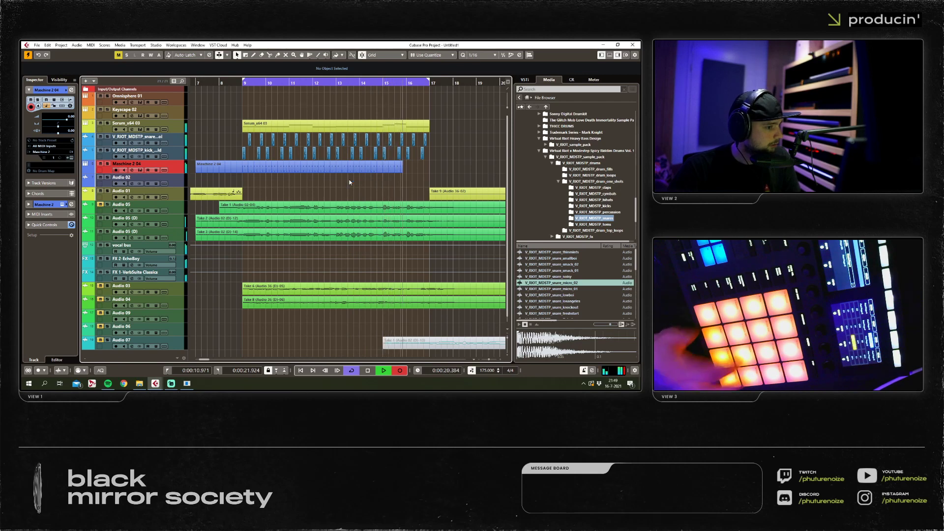
key("space")
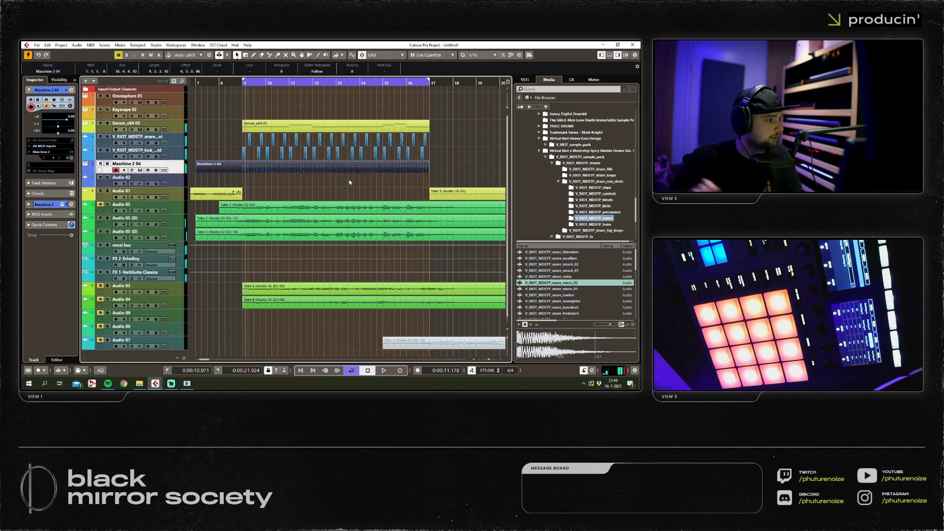
Open the recorded Maschine part in the Key Editor and delete the unwanted notes, keeping only the hits in bar 9.
double_click(316, 169)
left_click_drag(597, 152, 118, 208)
scroll(170, 257, "down", 3)
left_click_drag(512, 172, 258, 191)
key("Delete")
Duplicate a hit within the second beat of bar 9 and lower the copy's velocity in the Velocity lane.
scroll(191, 207, "up", 4)
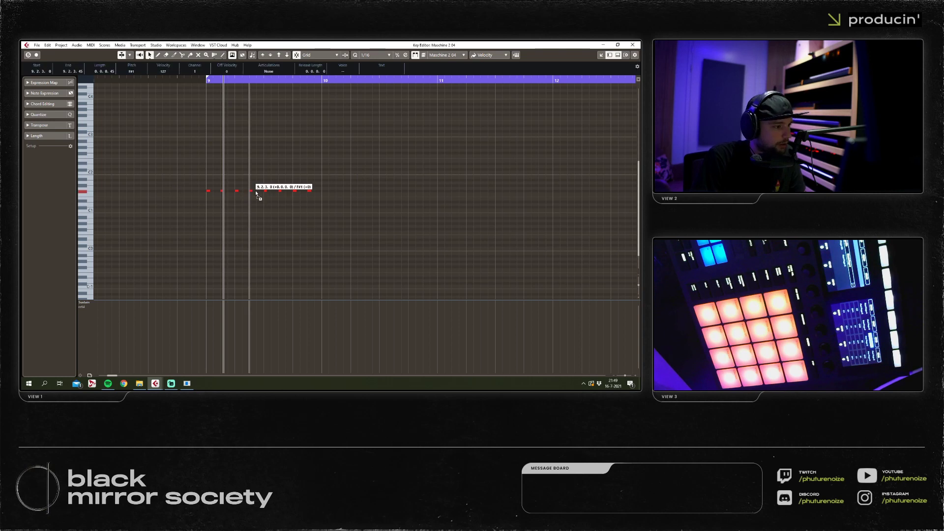
left_click(86, 304)
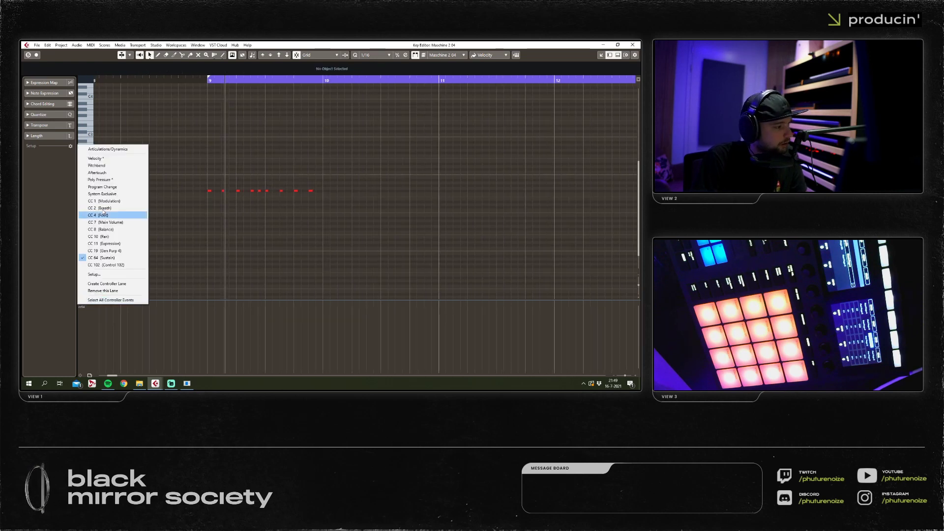
left_click(96, 160)
left_click_drag(255, 328, 251, 302)
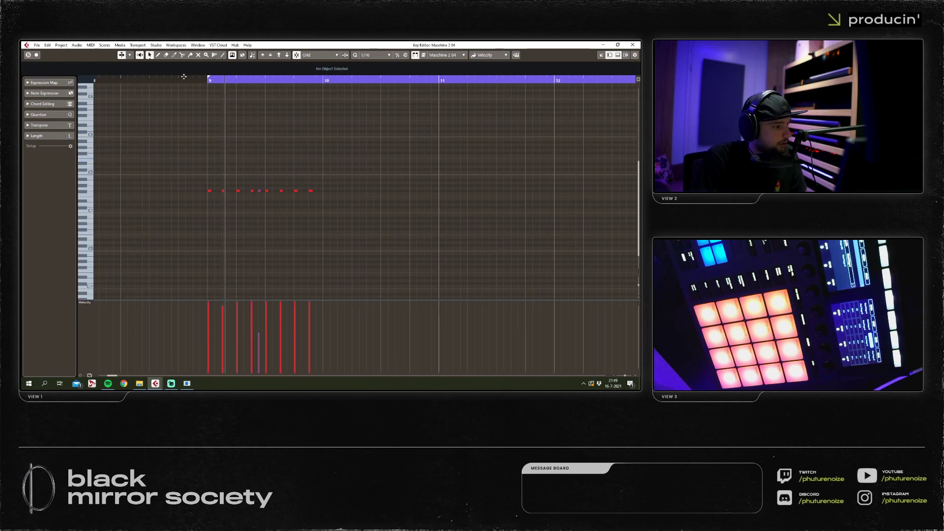
Play back the edited one-bar pattern at bar 9 to check its rhythm and velocities.
scroll(254, 161, "up", 2)
key("space")
scroll(254, 160, "down", 1)
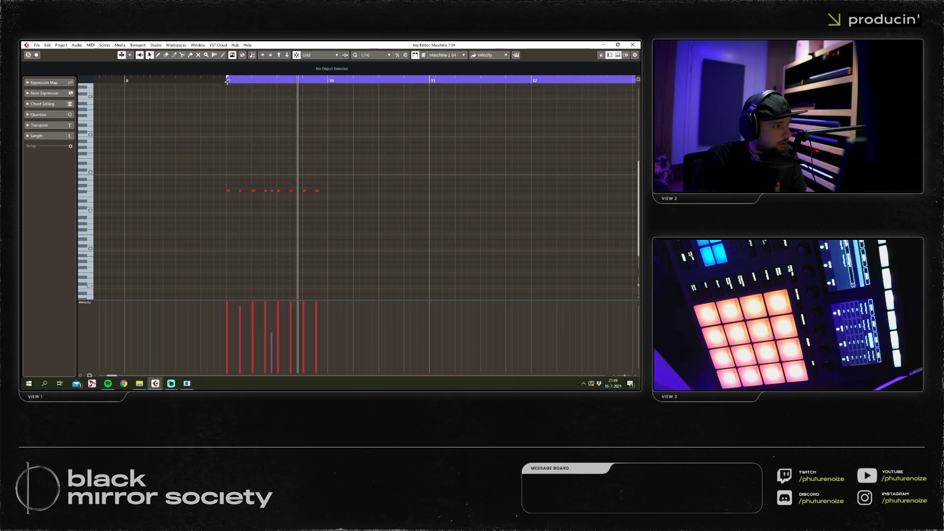
key("space")
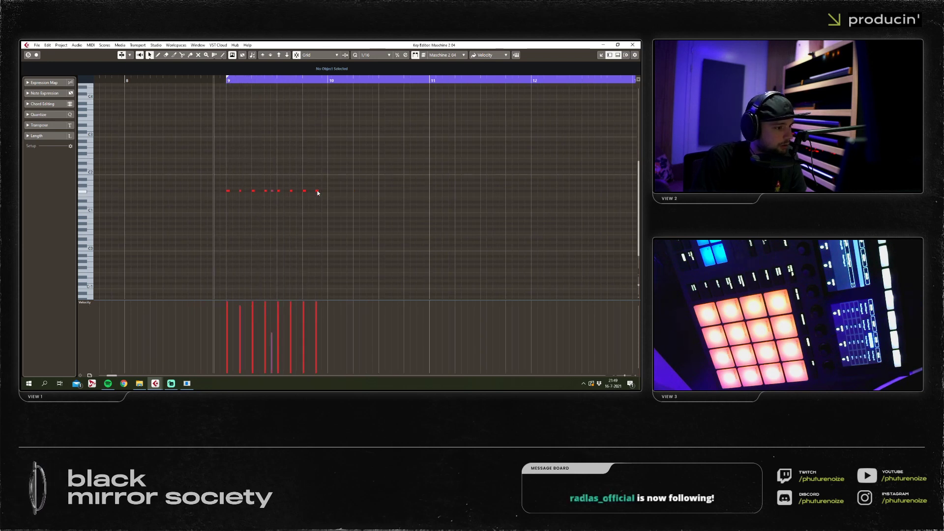
Duplicate a hit to the very end of bar 9, lower the copy's velocity, and return to the project.
left_click(323, 191)
left_click_drag(324, 193, 324, 191)
left_click(322, 326)
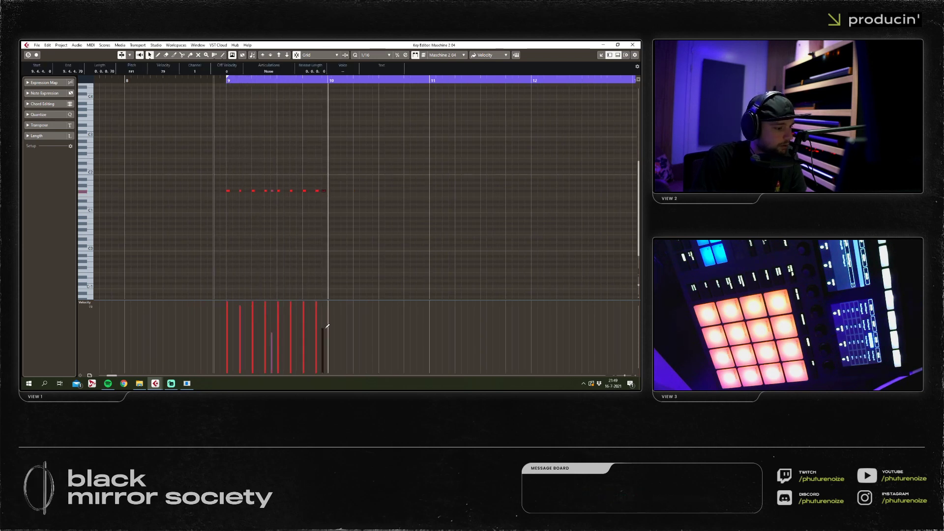
key("space")
key("Return")
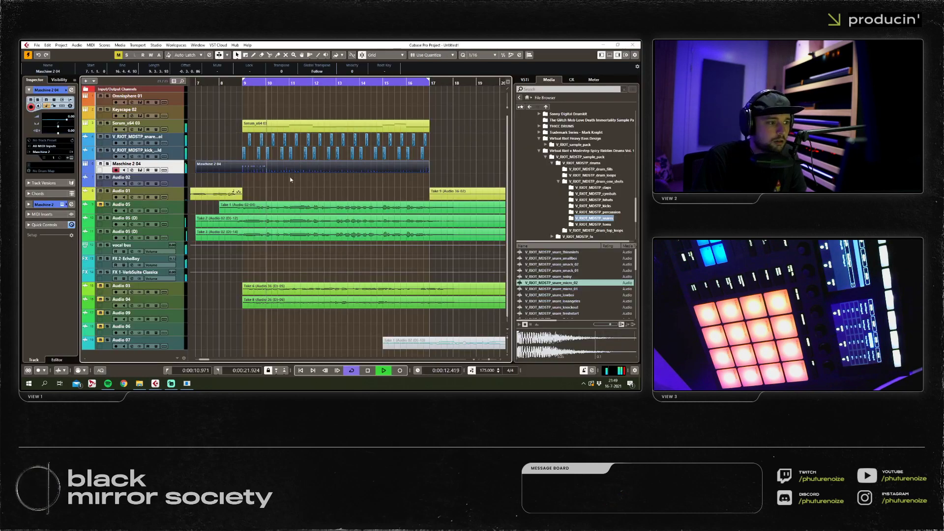
Trim the Maschine part to bar 9 only and duplicate it back to back through bar 16.
left_click_drag(190, 167, 267, 164)
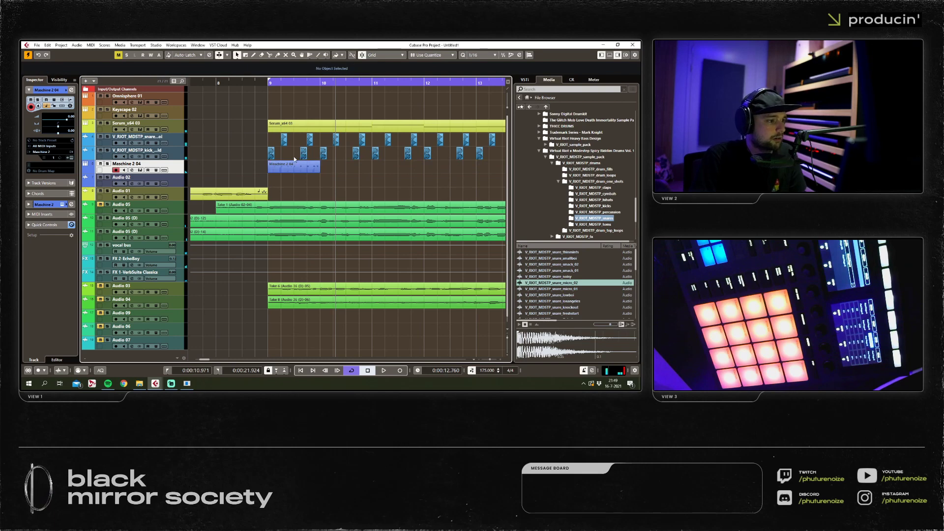
key("ctrl+d")
key("ctrl+d")
key("ctrl+d")
key("ctrl+d")
scroll(294, 184, "down", 2)
key("ctrl+d")
key("ctrl+d")
key("ctrl+d")
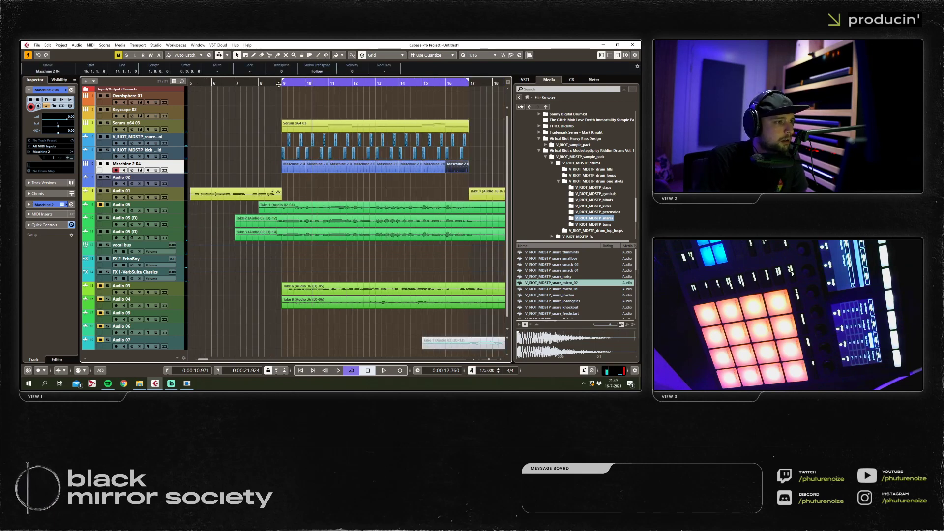
Play back the looped section from bar 9 to judge the repeated Maschine pattern against the other tracks.
left_click(283, 83)
key("space")
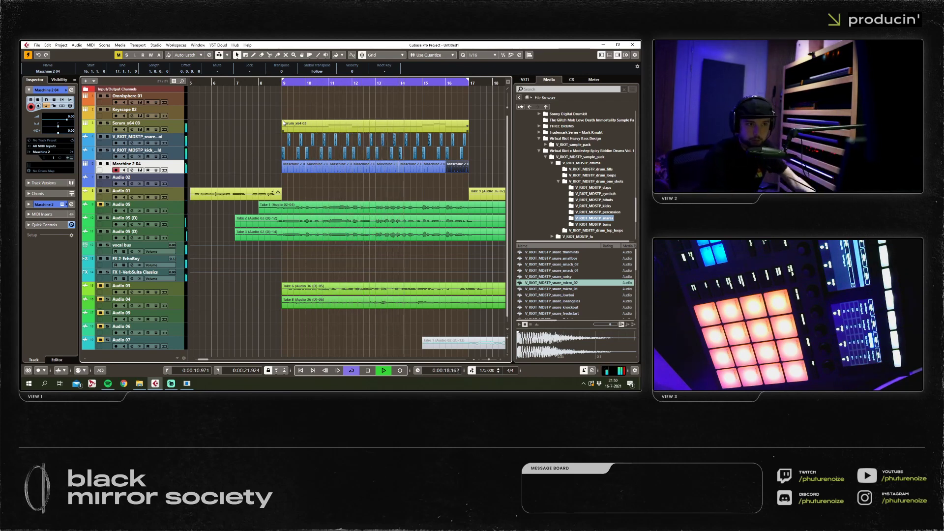
key("space")
left_click(279, 83)
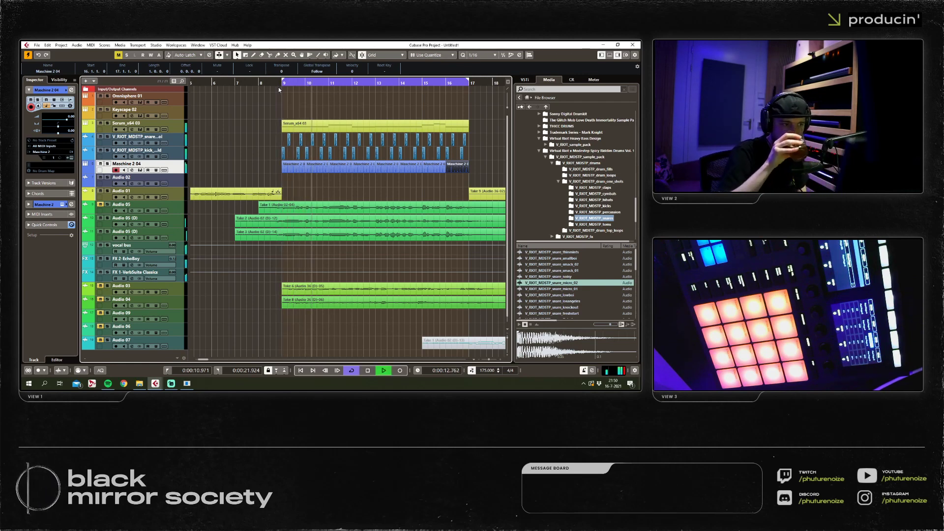
key("space")
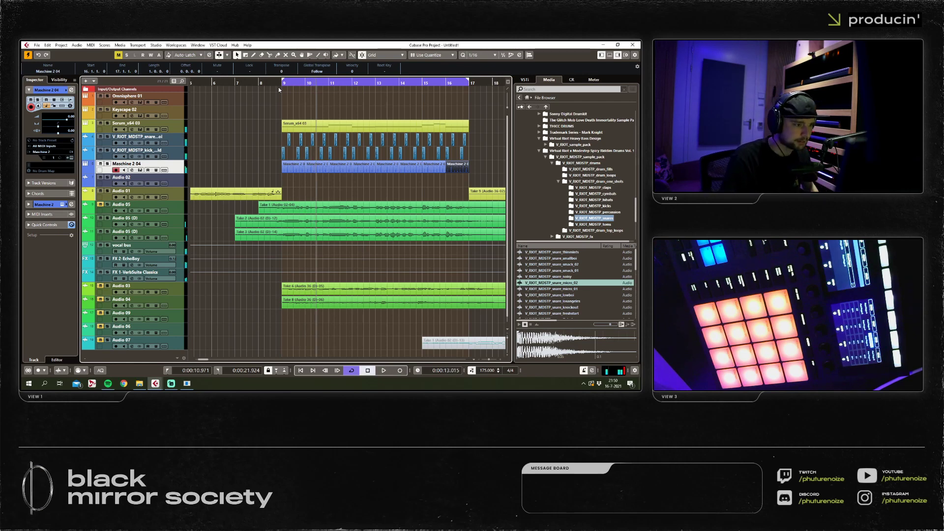
Open the Maschine part at bar 9 in the Key Editor, select the quiet hit at its end, and close the editor.
double_click(291, 171)
left_click(191, 192)
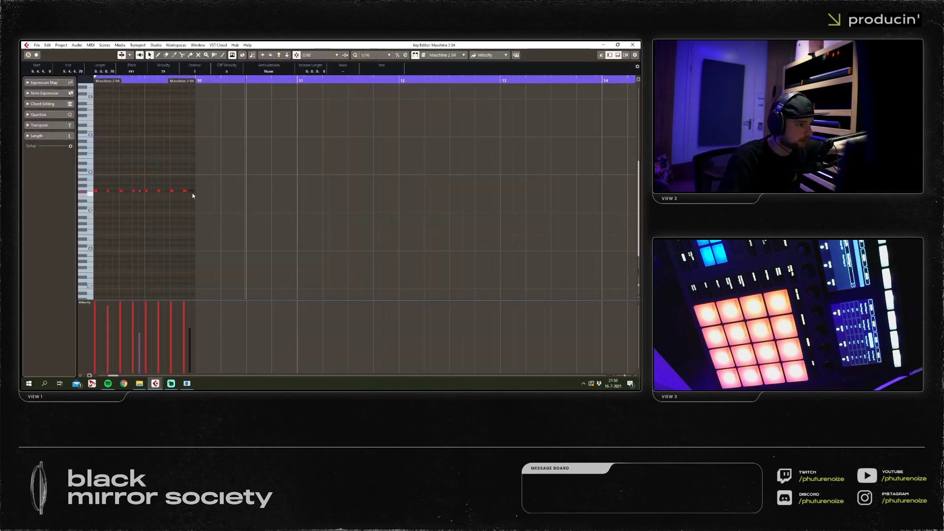
left_click(632, 44)
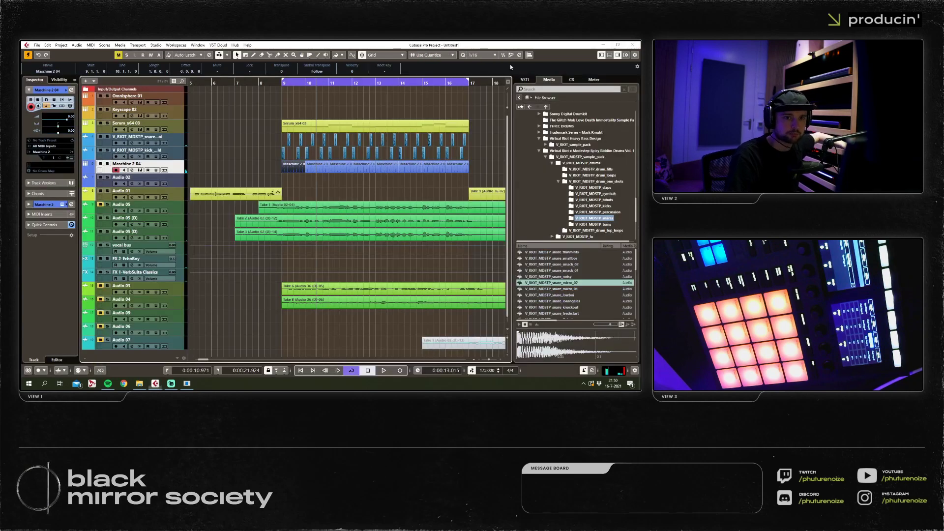
During playback, delete the Maschine copies in bars 10 to 16 and refill those bars with duplicates of the bar 9 part.
left_click(266, 83)
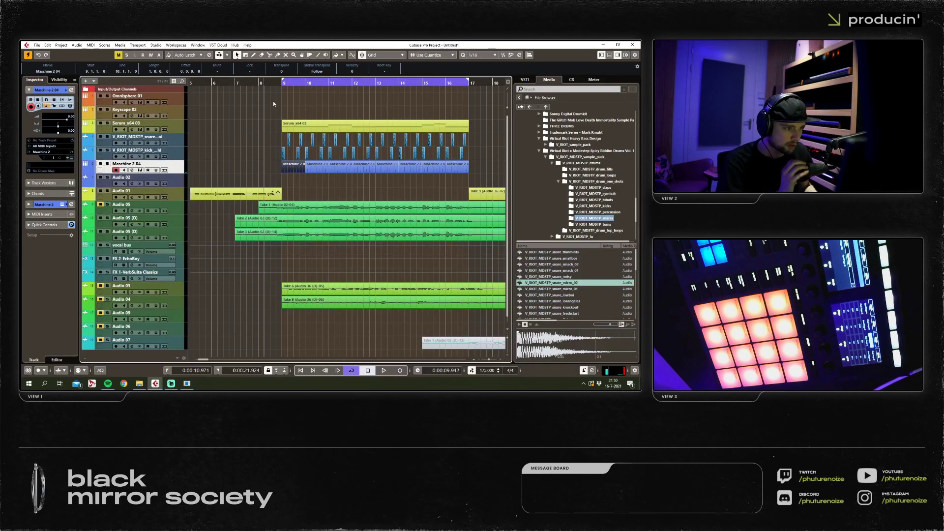
key("space")
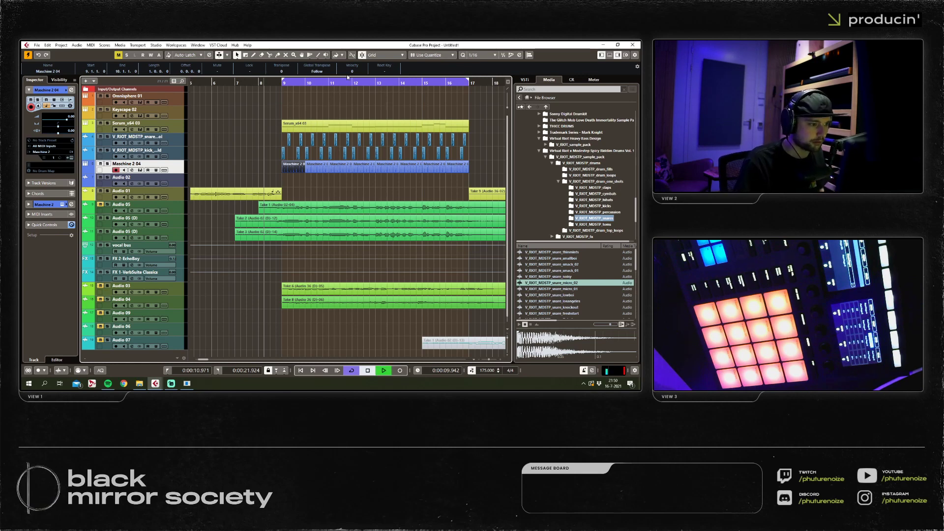
mouse_move(464, 167)
left_mouse_down()
mouse_move(370, 164)
mouse_move(464, 168)
left_mouse_up()
left_click_drag(490, 166, 344, 169)
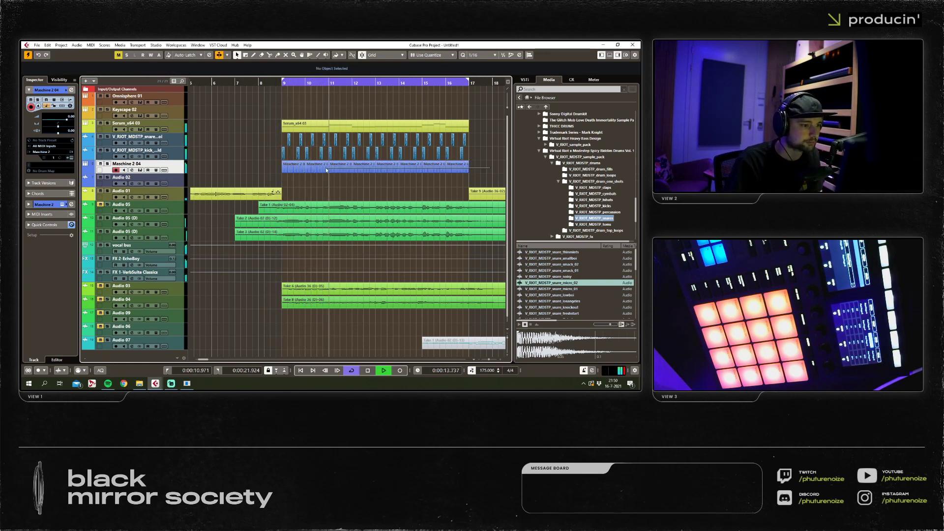
key("Delete")
key("ctrl+d")
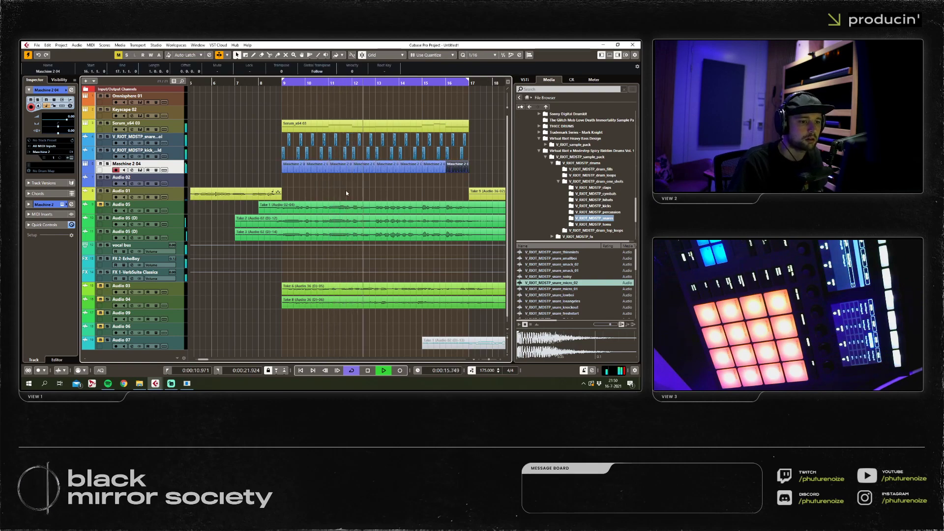
left_click(346, 190)
Lower the Serum channel's fader in the mixer and raise the vocal bus slightly.
left_click(142, 123)
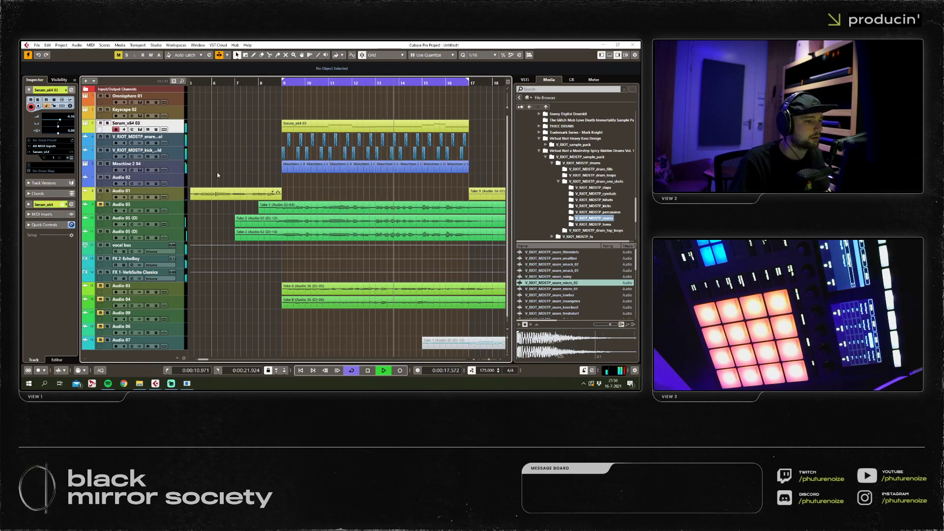
key("F3")
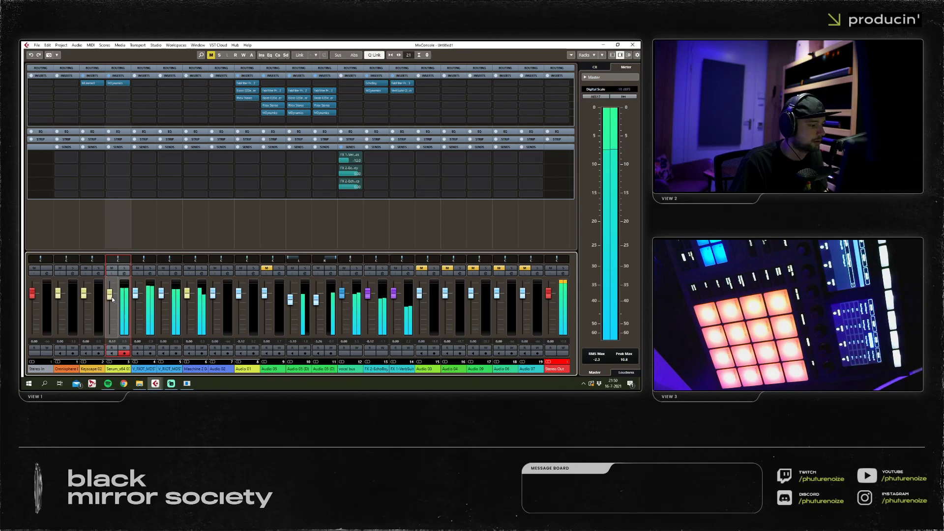
left_click_drag(112, 298, 112, 301)
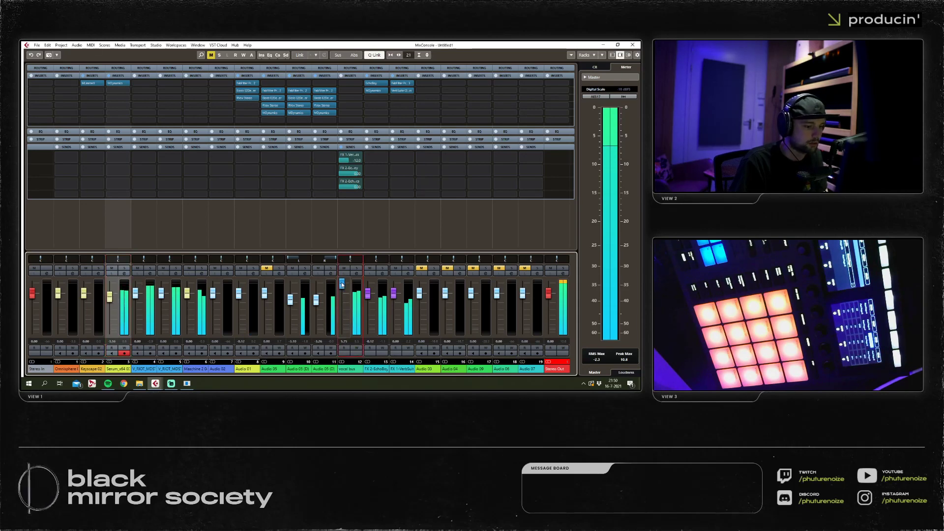
Insert MLimiterX in the vocal bus's fourth insert slot and raise its Drive during playback.
left_click(351, 102)
type("mli")
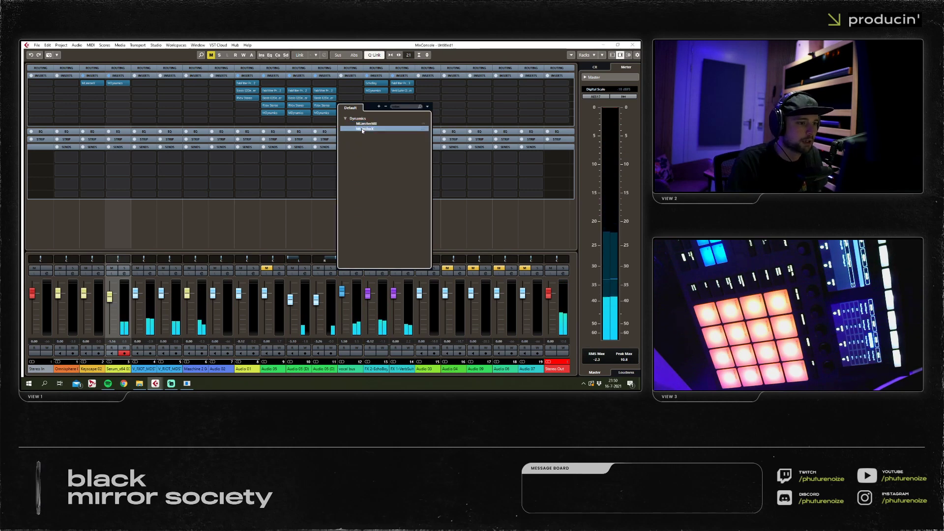
left_click(364, 128)
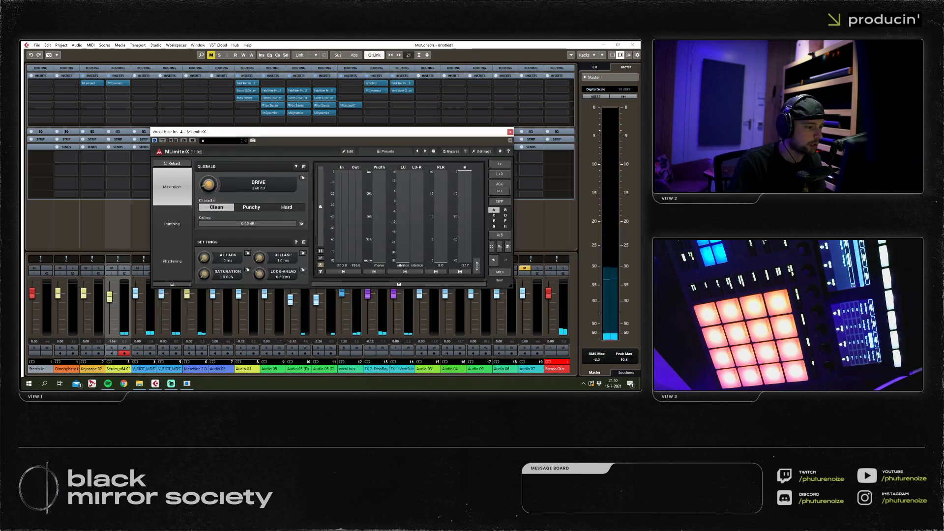
key("space")
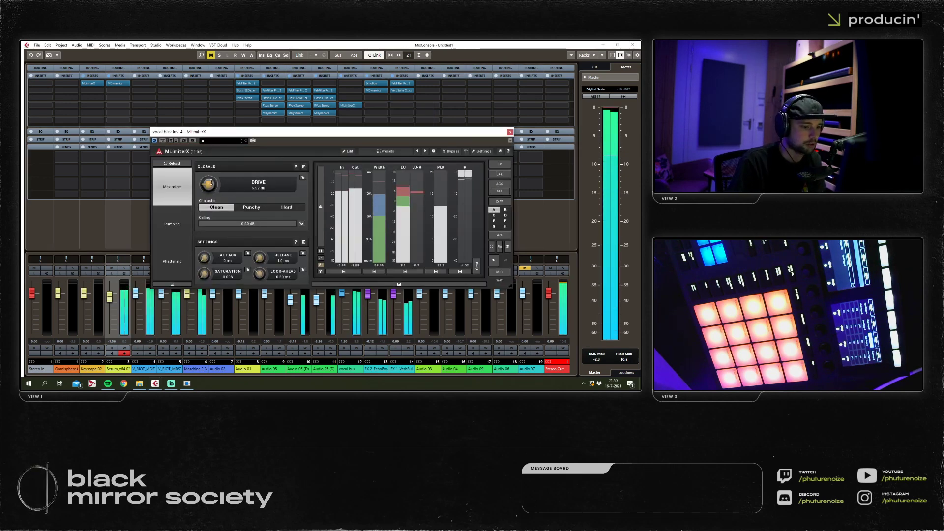
left_click(509, 132)
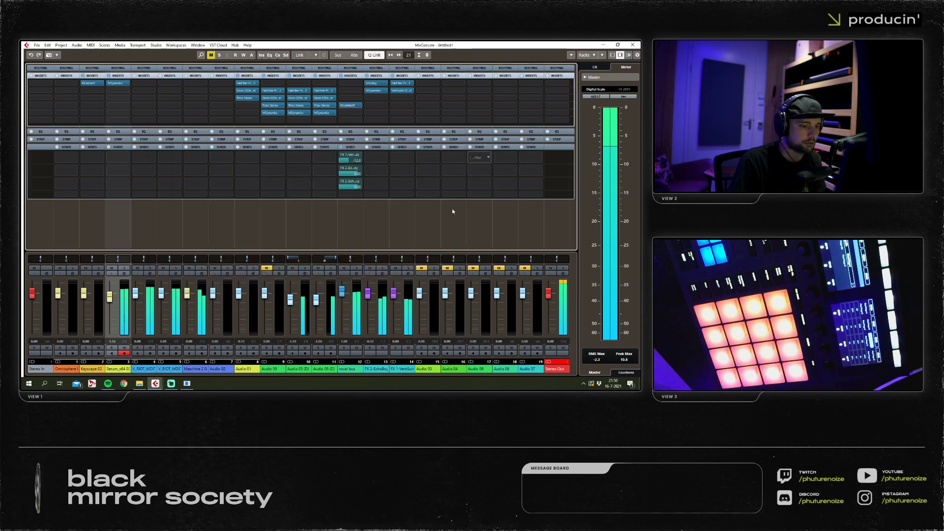
left_click(353, 106)
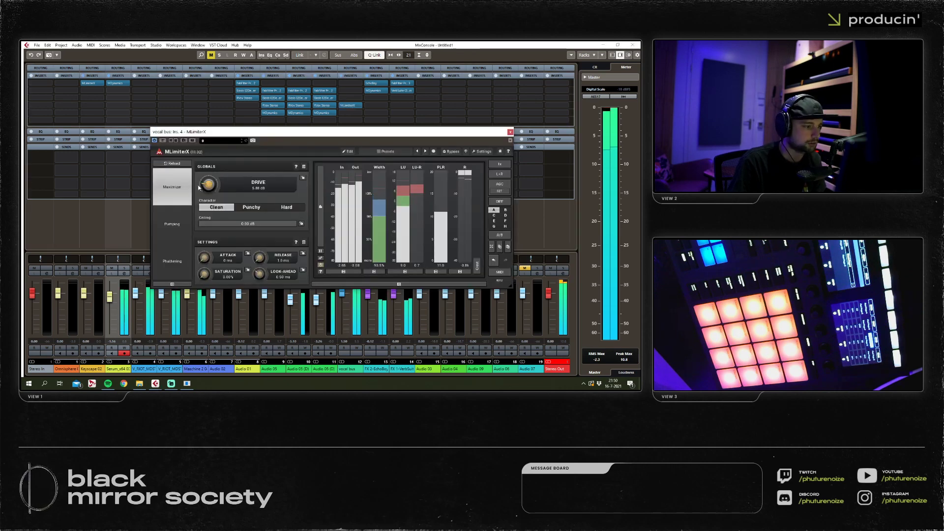
Bring the Serum channel down further against the limited vocals, and close the limiter and the mixer.
left_click_drag(109, 296, 112, 302)
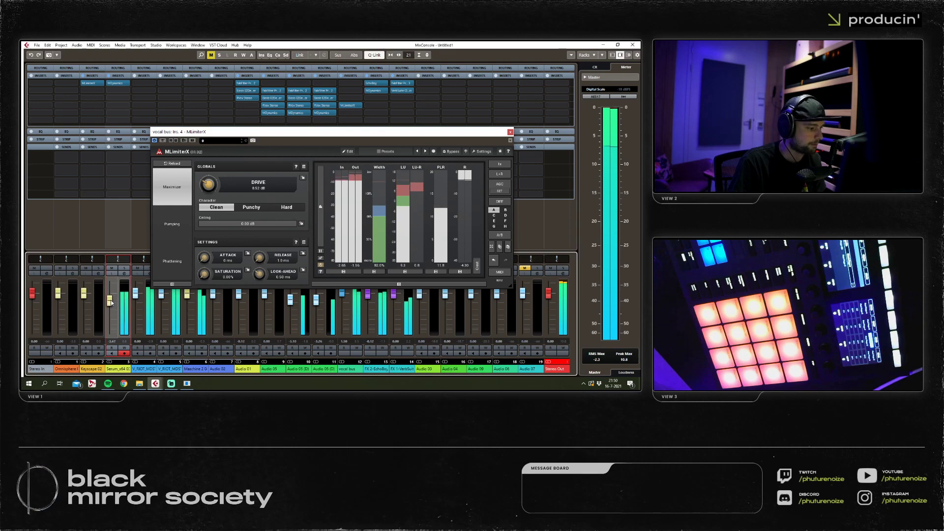
left_click(509, 132)
key("F3")
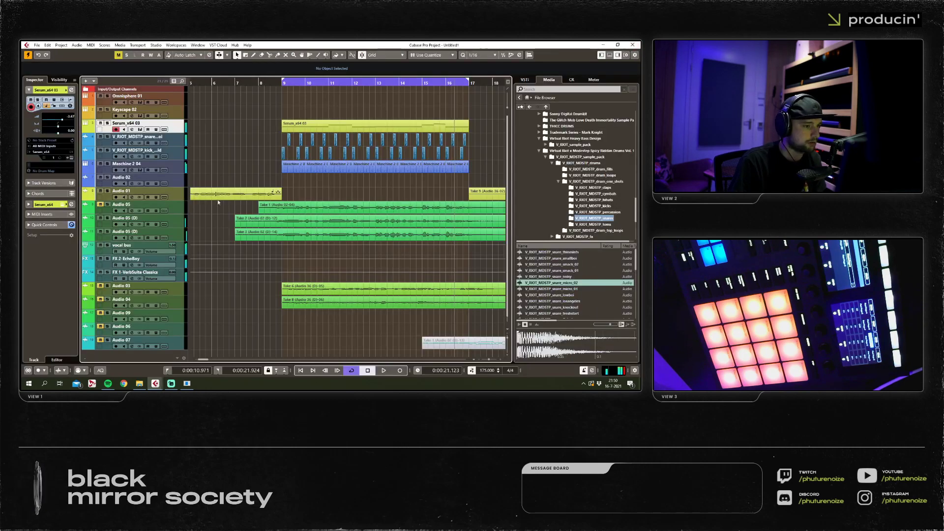
Select the snare, kick and Maschine tracks and add a stereo group channel named drumbus for them.
left_click(184, 142)
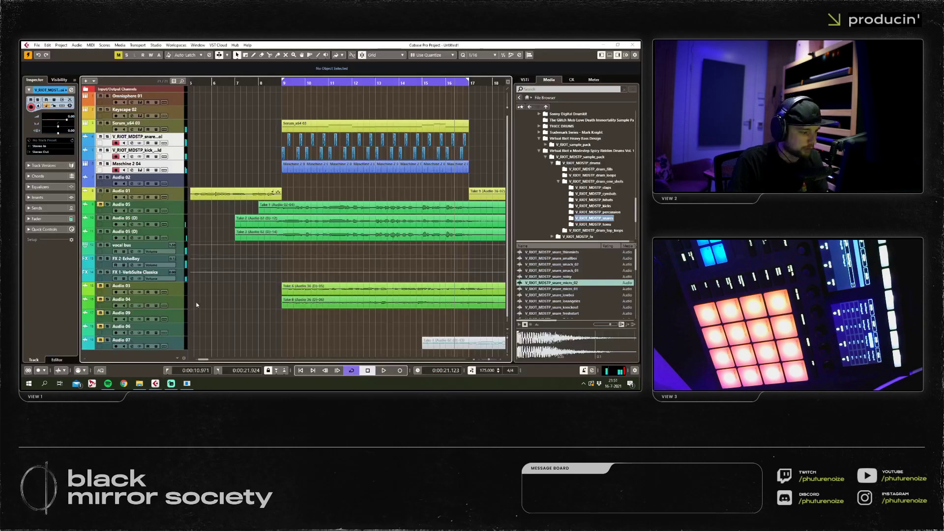
key("F3")
right_click(201, 268)
left_click(246, 279)
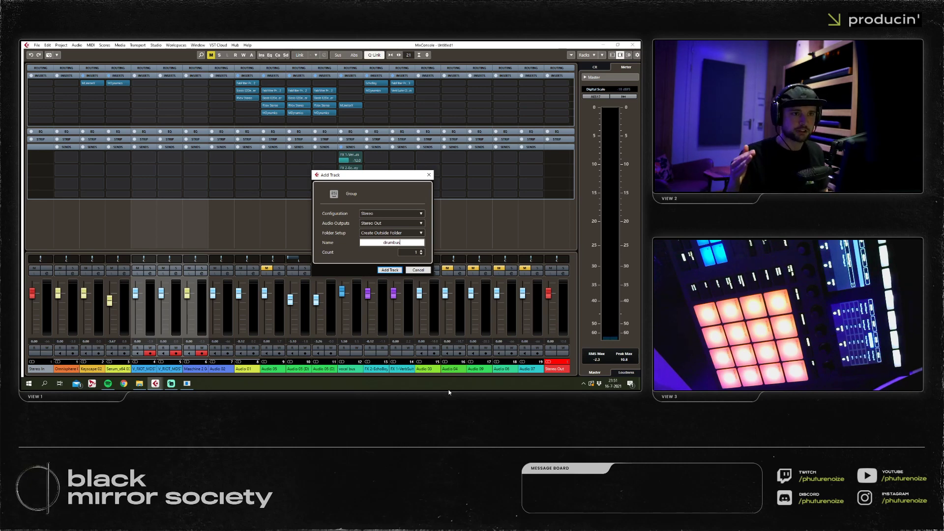
key("Return")
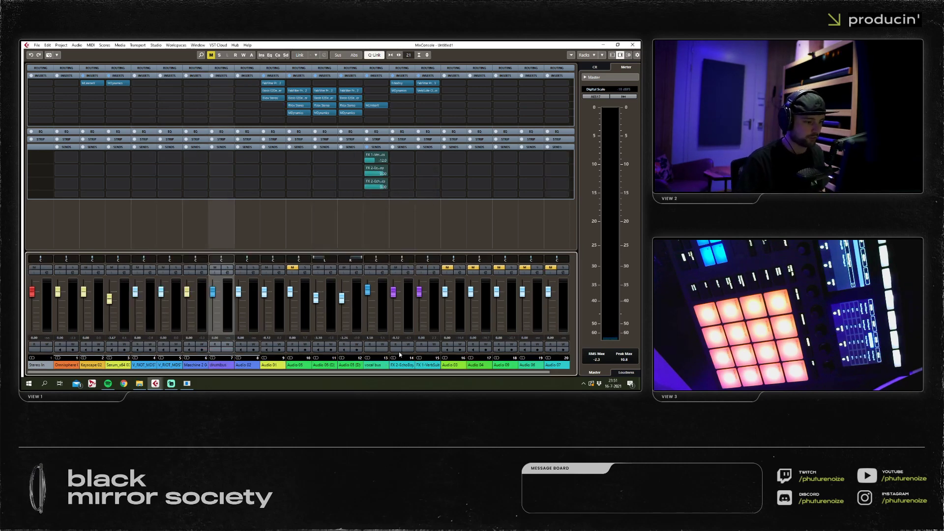
Solo the drumbus channel and place the playback position just before bar 9 in the project.
left_click(228, 267)
left_click(639, 44)
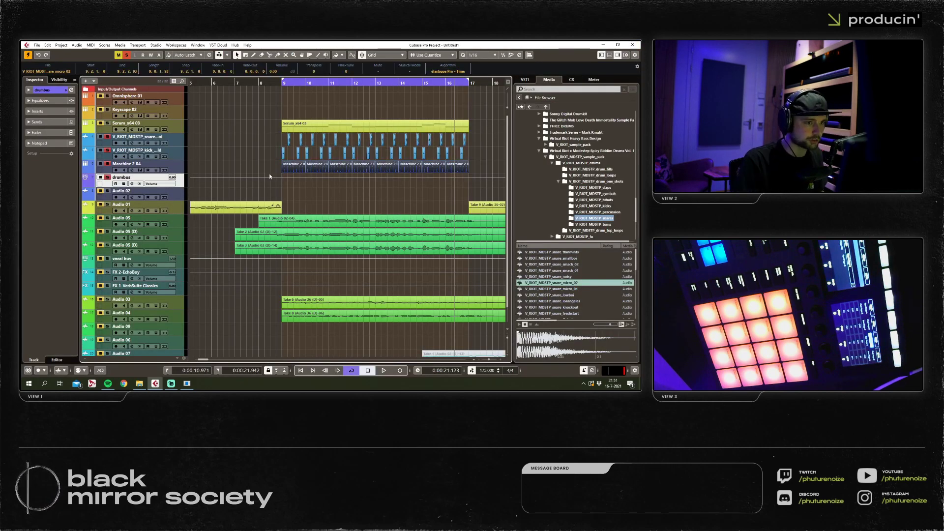
left_click(282, 84)
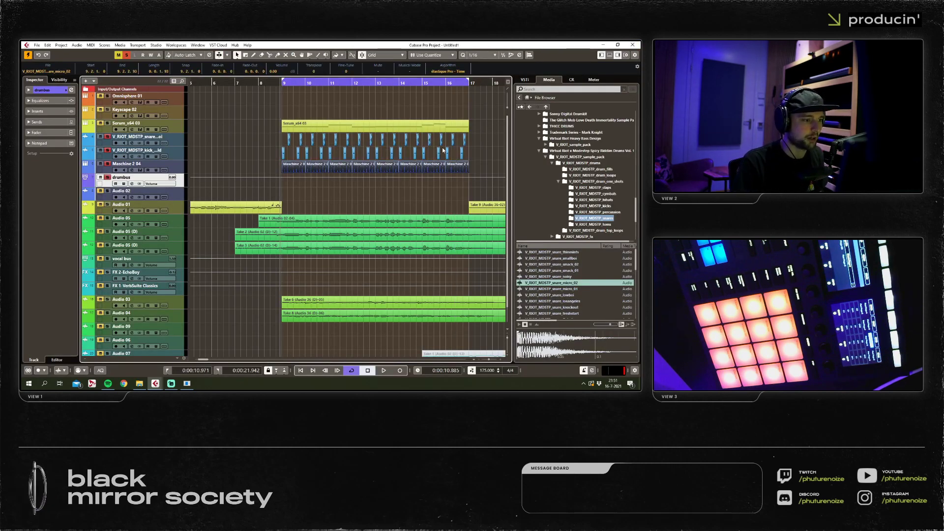
Rebalance the soloed drums in the mixer by lowering the snare and Maschine channel faders.
key("F3")
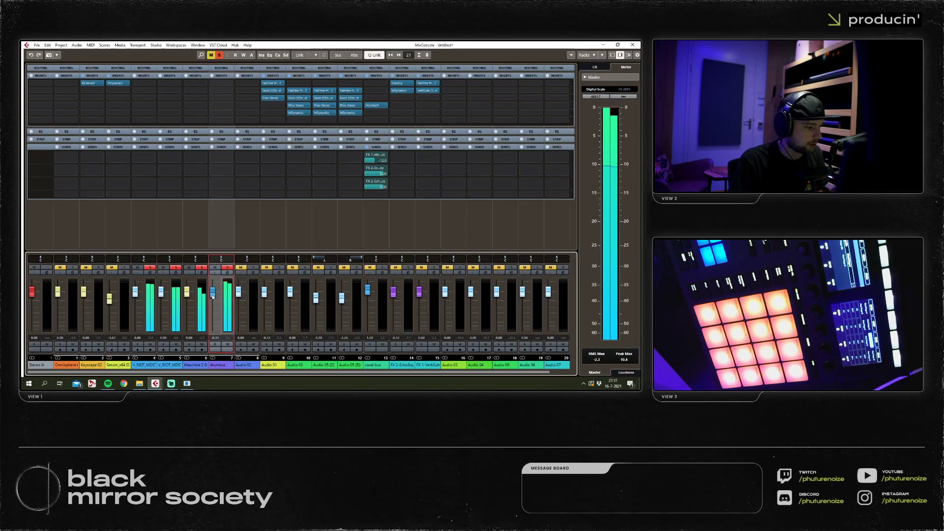
left_click_drag(139, 290, 139, 287)
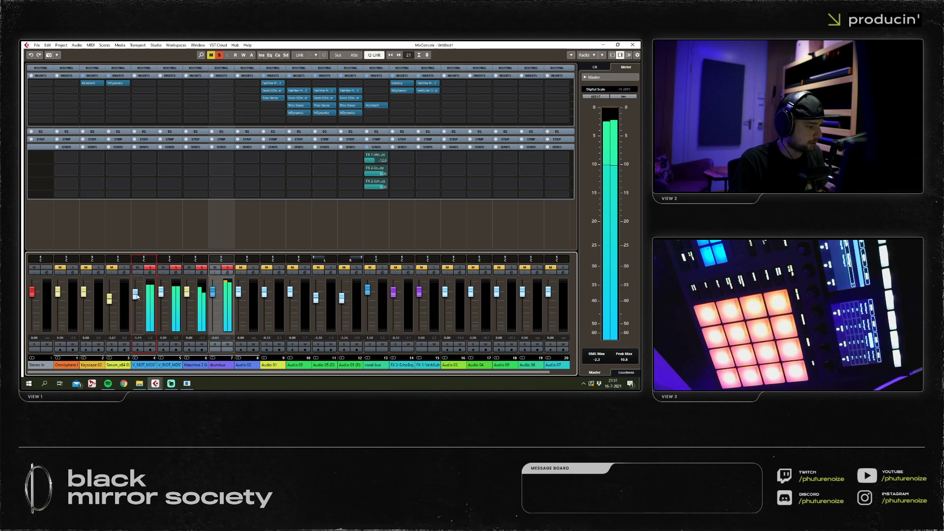
left_click(186, 296)
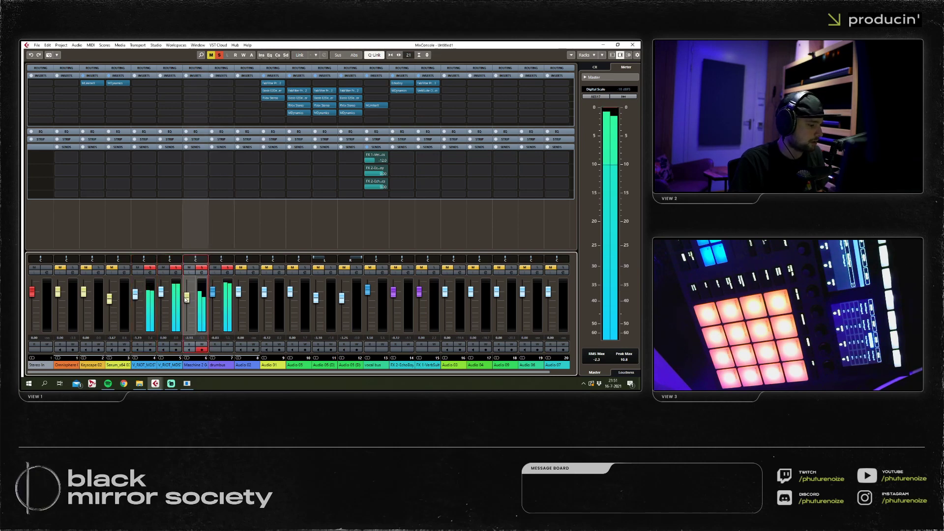
Insert MLimiterX in the drumbus's third insert slot and move its window clear of the drum channels.
left_click(225, 99)
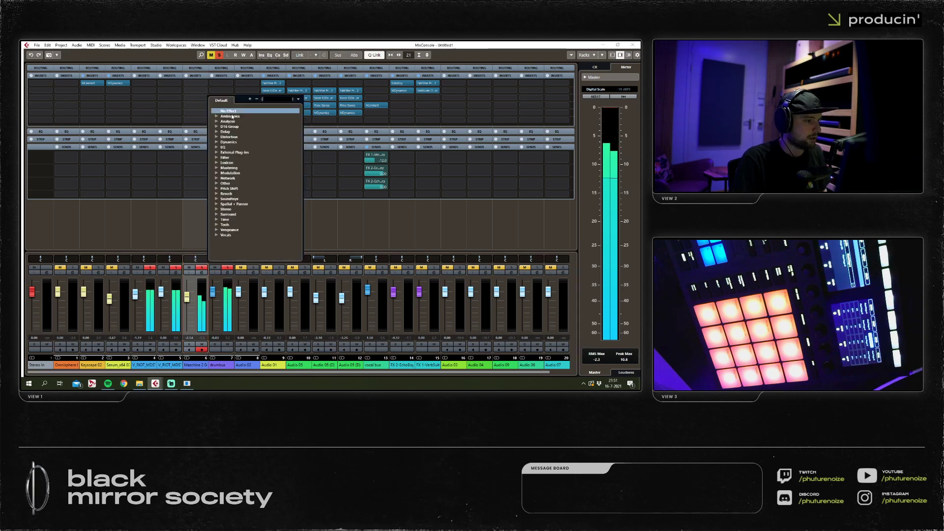
type("mlimite")
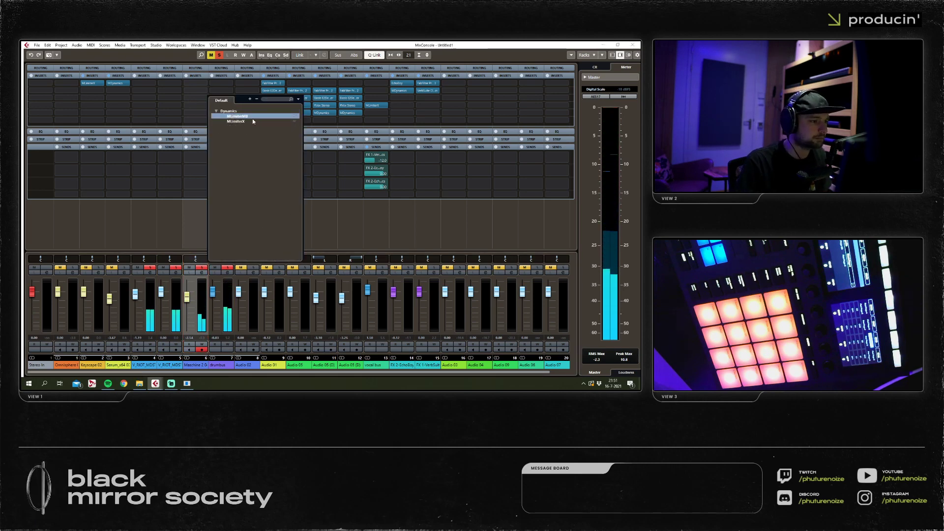
left_click(253, 122)
left_click_drag(212, 141, 312, 155)
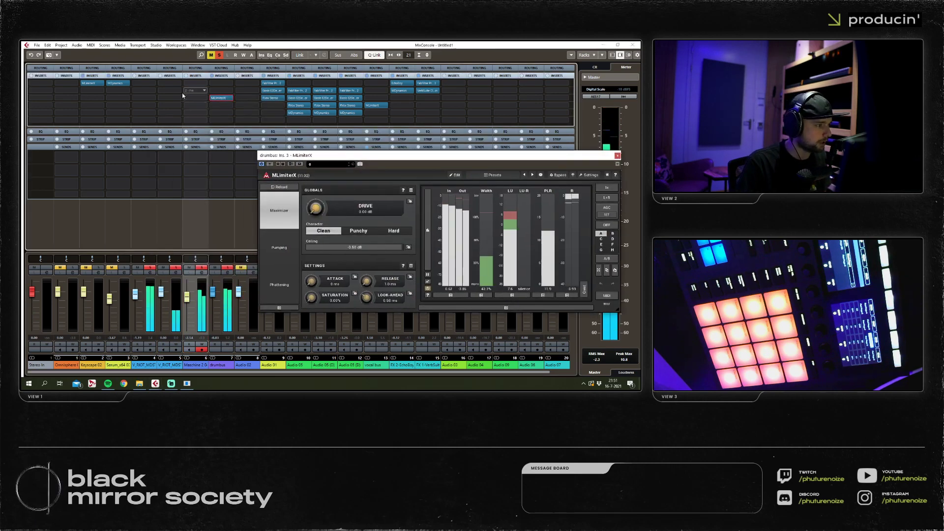
Insert the FabFilter Pro-Q equalizer in the kick channel's third insert slot.
left_click(182, 96)
left_click(181, 145)
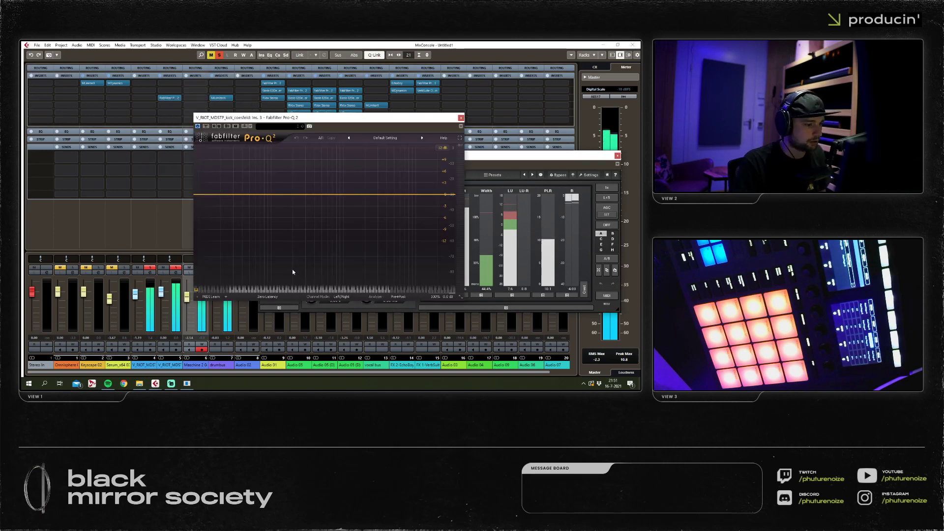
Add a bell-shaped cut to the kick channel's Pro-Q curve, shift it to a higher frequency, and close the equalizer.
double_click(266, 218)
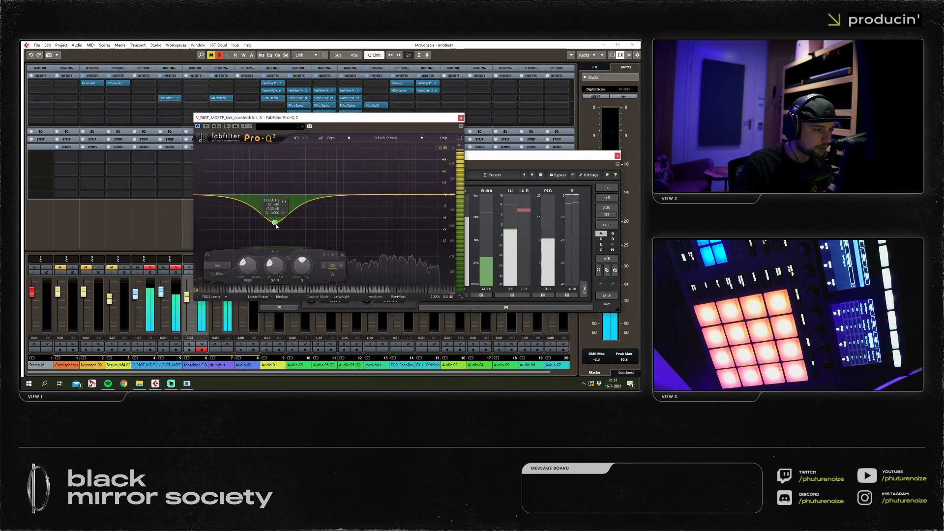
left_click_drag(266, 219, 311, 217)
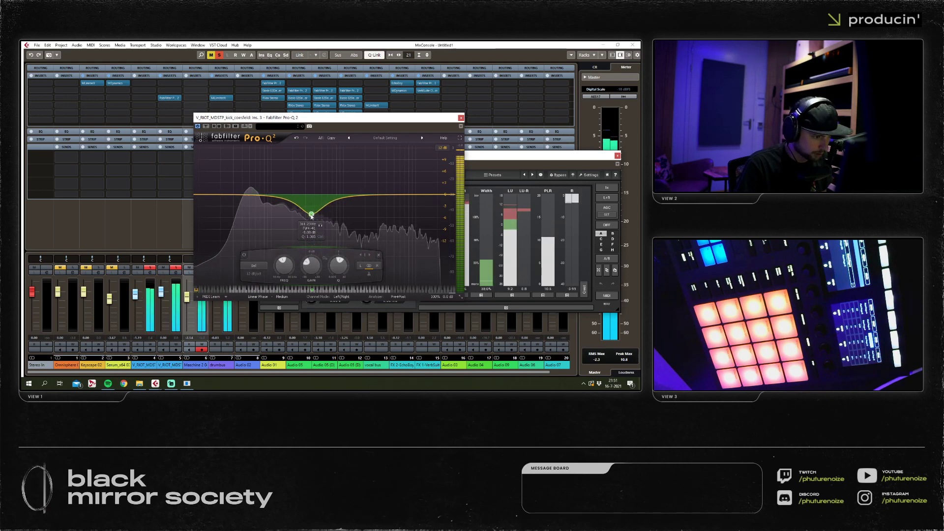
left_click(169, 98)
Bypass MLimiterX on the drumbus and insert FabFilter Saturn 2 in its fourth insert slot.
left_click(213, 98)
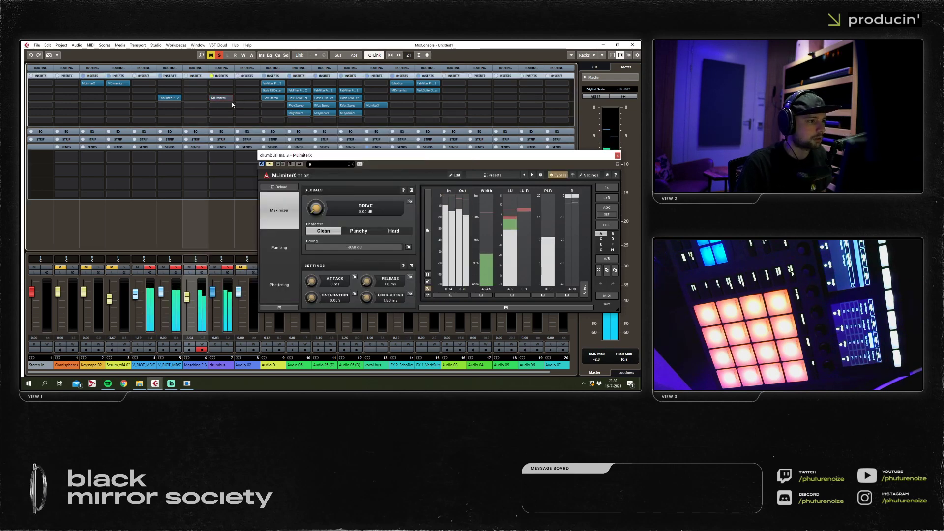
left_click(230, 99)
type("msatu")
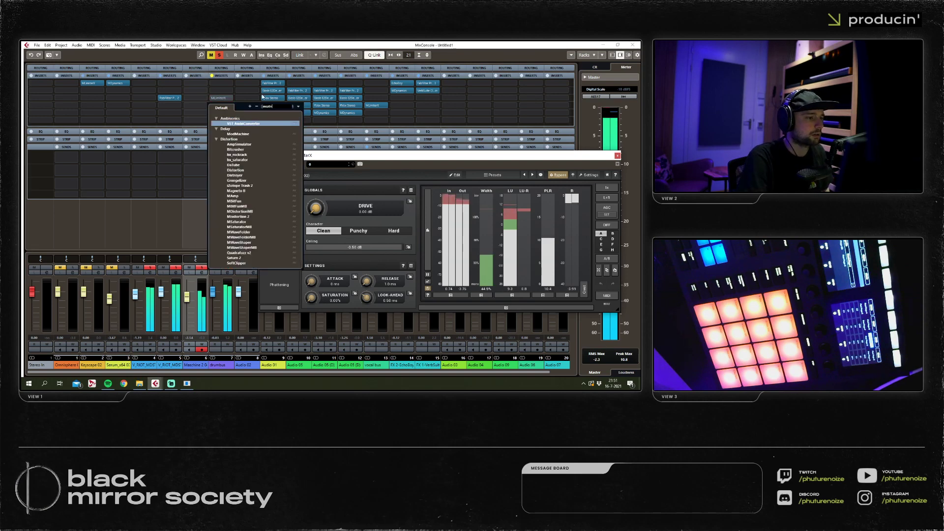
key("BackSpace")
key("BackSpace")
key("BackSpace")
key("BackSpace")
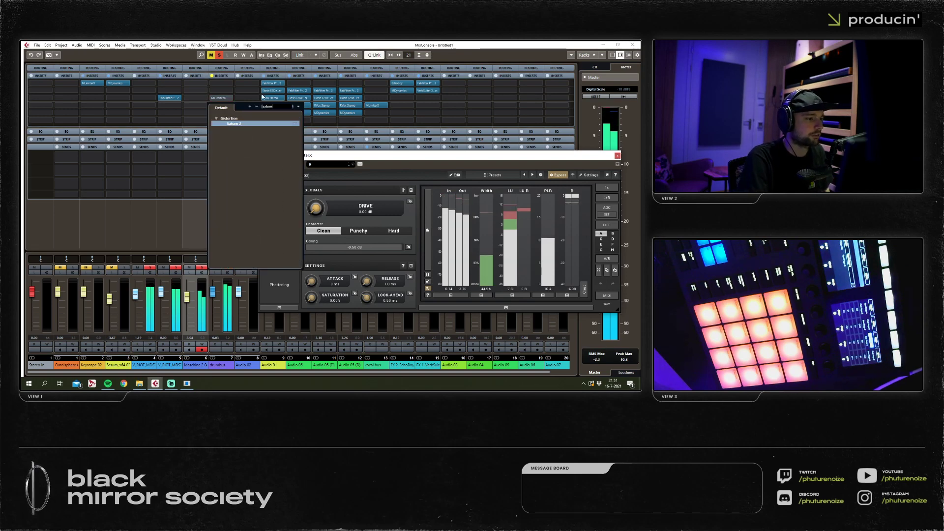
key("Escape")
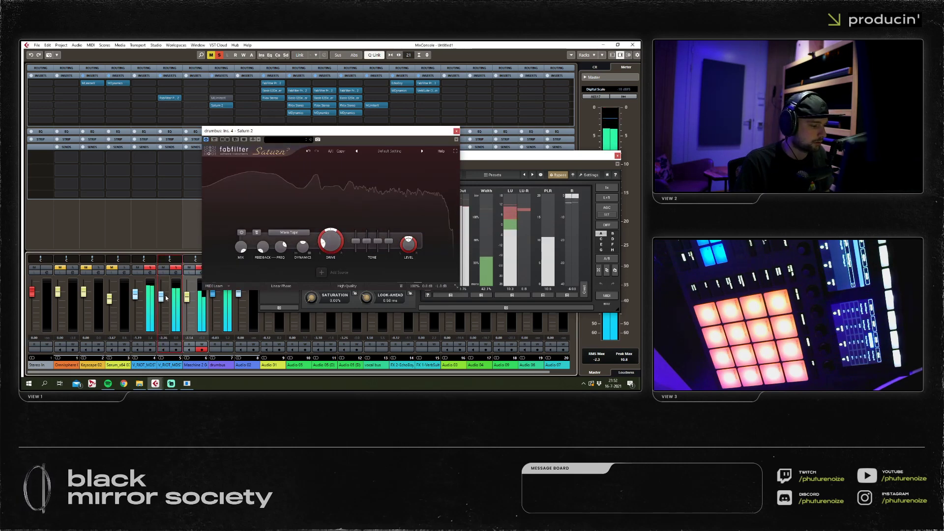
Raise the drive and lower the mix in the drumbus's Saturn 2, fine-tune the drive, and close its window.
left_click_drag(331, 236, 335, 226)
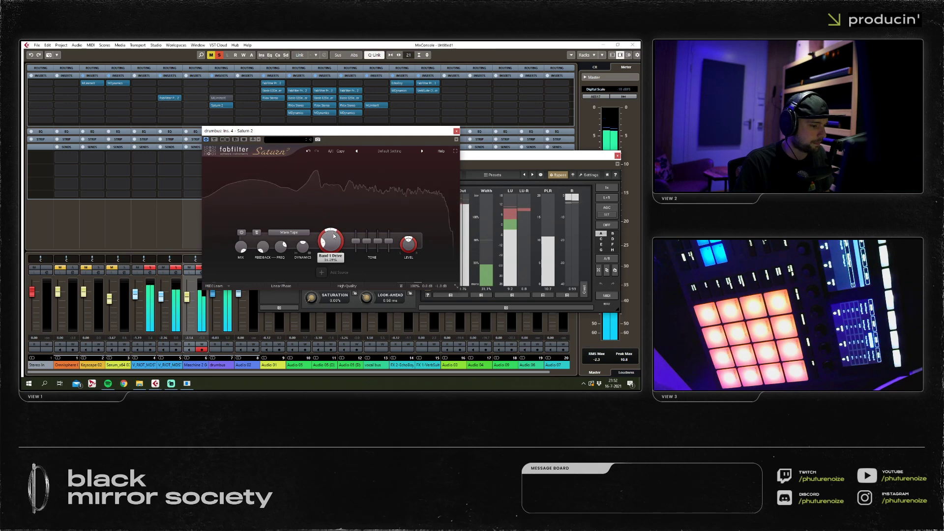
left_click_drag(241, 246, 238, 272)
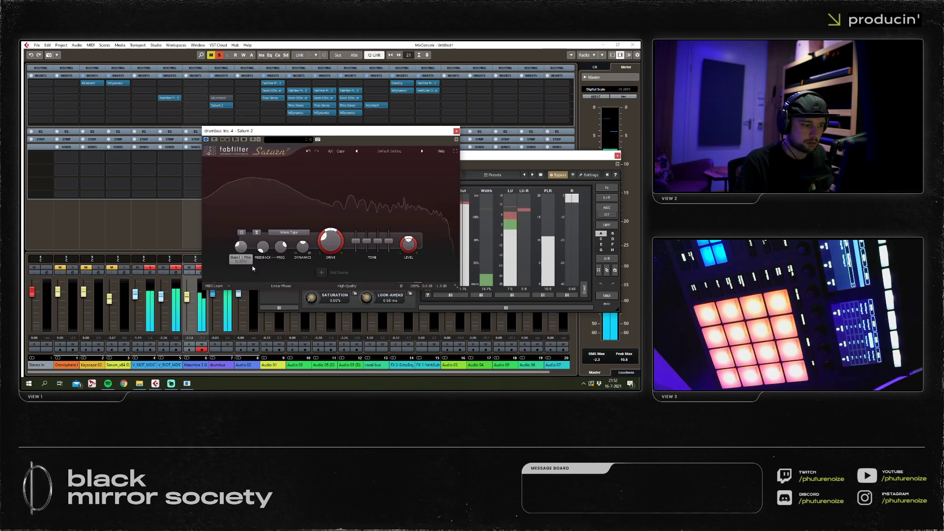
left_click_drag(331, 237, 338, 229)
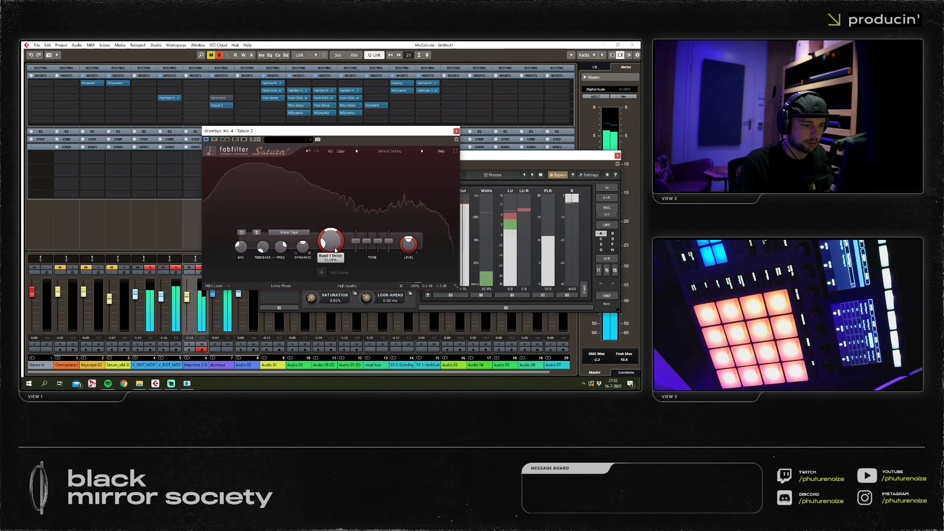
left_click(456, 131)
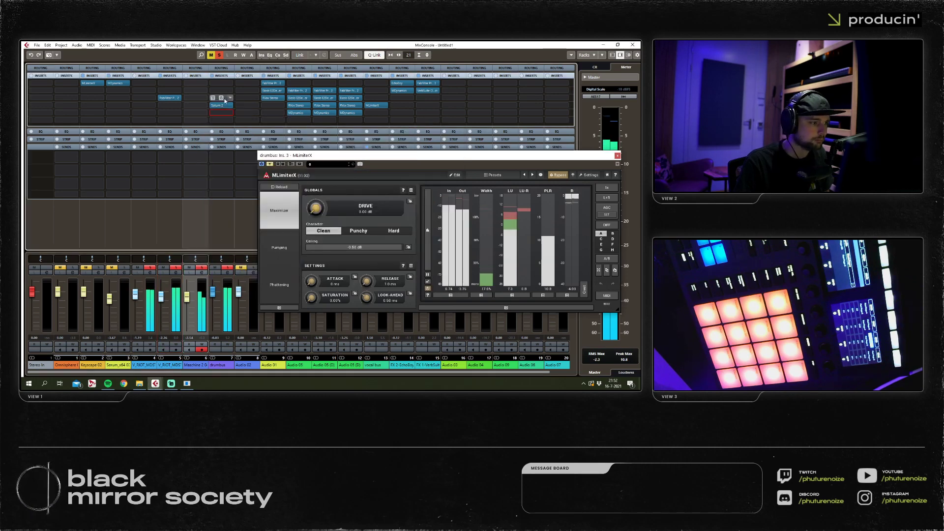
Reorder the drumbus inserts to Saturn 2 in slot 5 and active MLimiterX in slot 6, and raise the limiter's drive.
left_click_drag(275, 99, 233, 93)
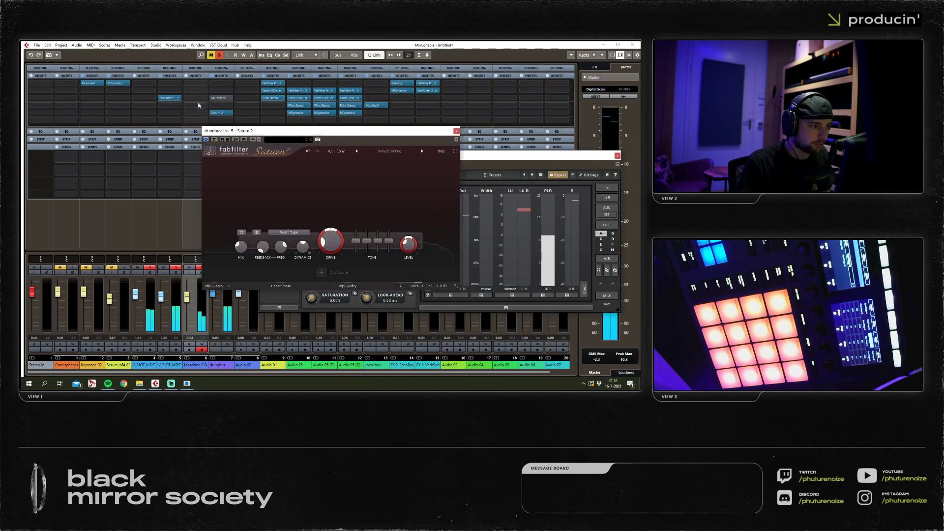
left_click_drag(218, 113, 222, 122)
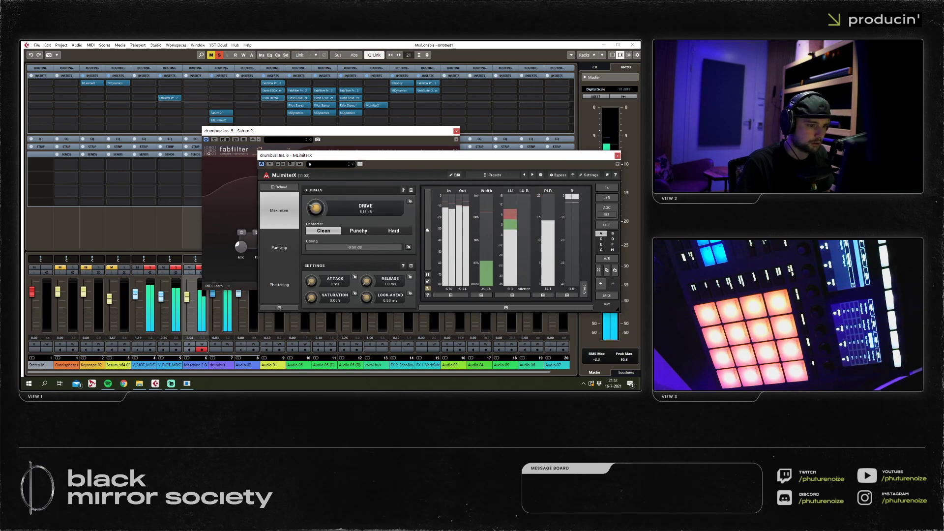
left_click_drag(315, 208, 315, 209)
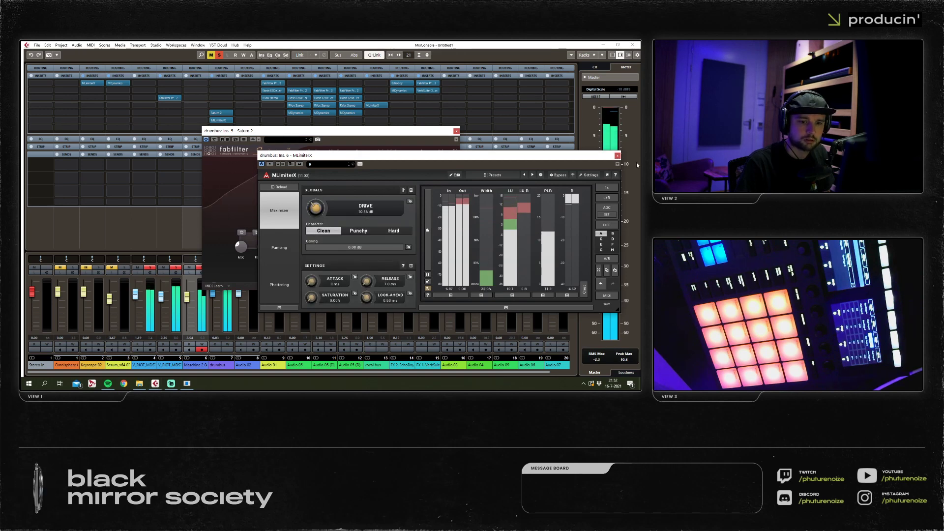
left_click(617, 156)
left_click(456, 130)
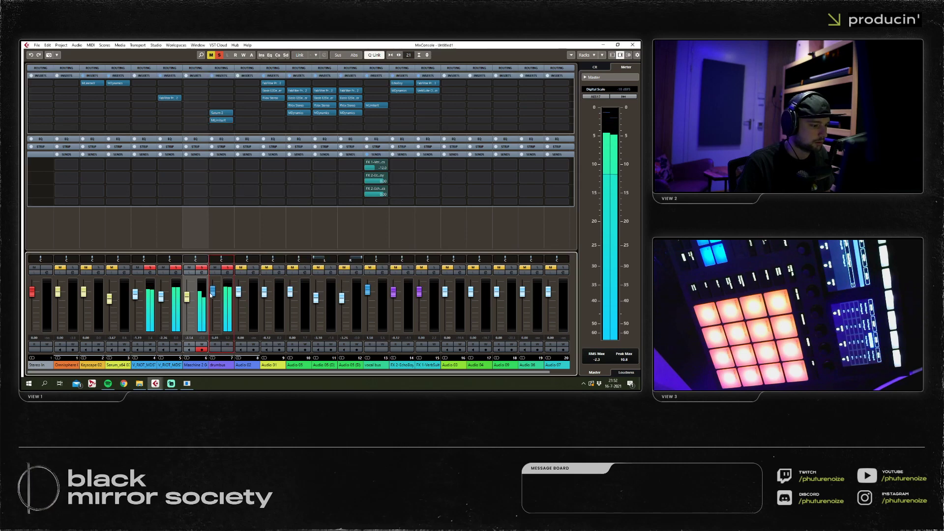
Insert Oxford Inflator Native in the drumbus's seventh insert slot and close its window.
left_click(216, 141)
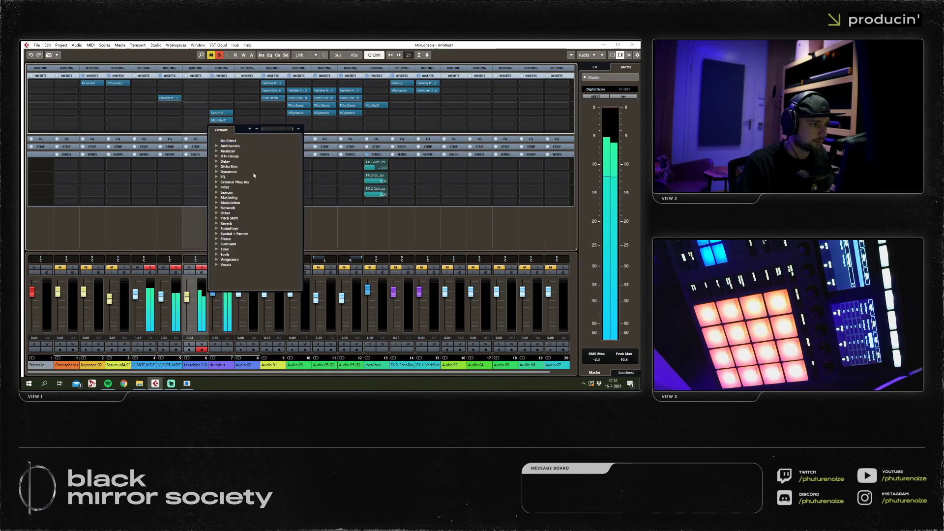
key("Escape")
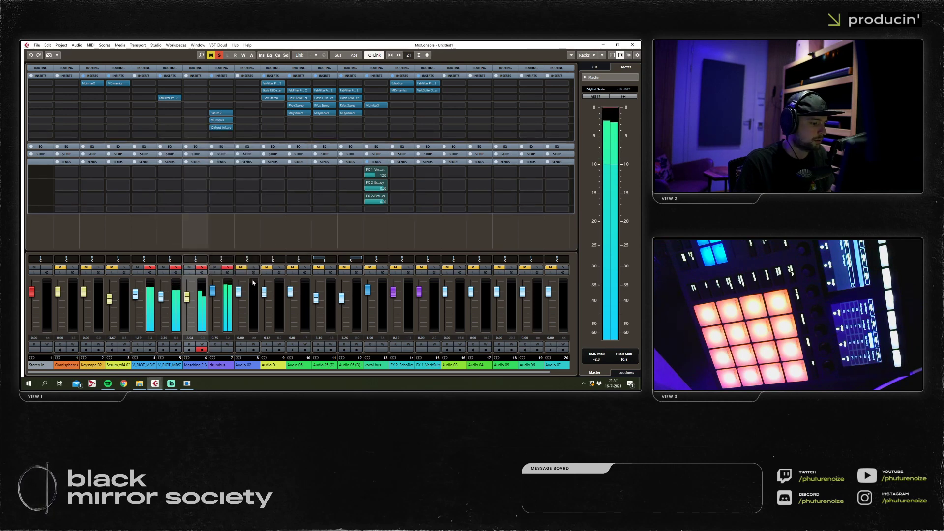
left_click(302, 144)
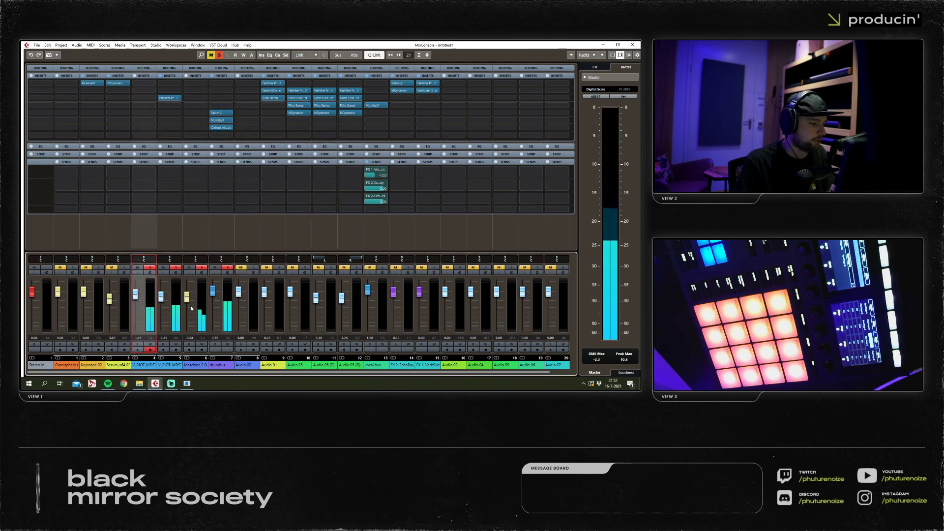
Add a stereo FX channel with VerbSuite Classics for the drumbus, routed to Stereo Out.
right_click(227, 304)
left_click(255, 214)
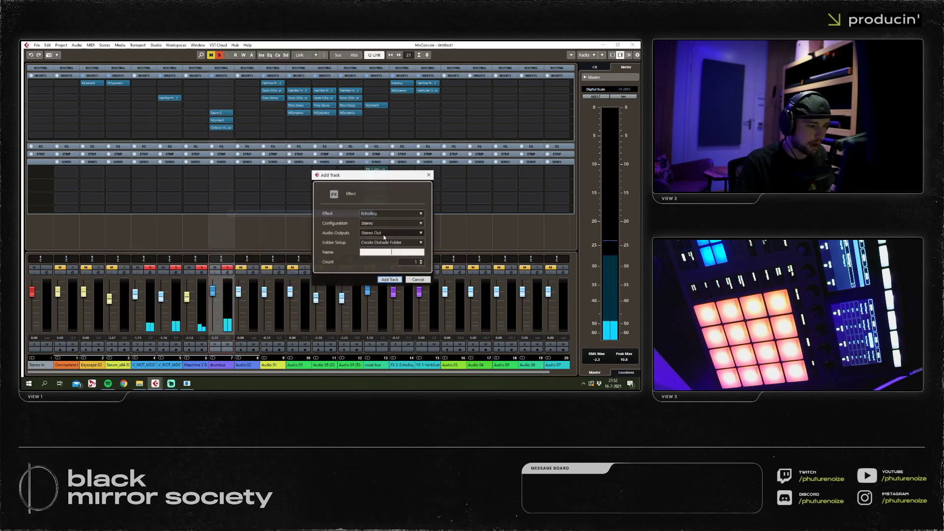
left_click(396, 215)
type("verbs")
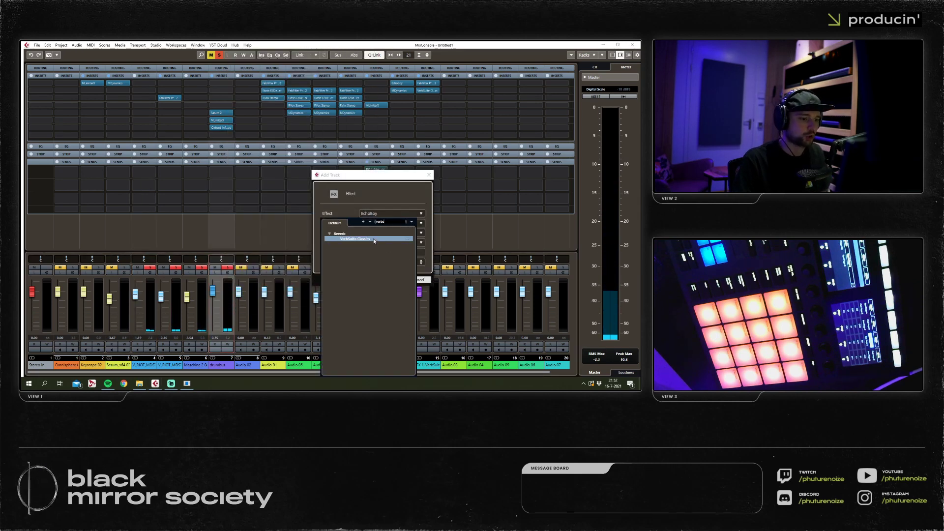
left_click(373, 238)
key("Return")
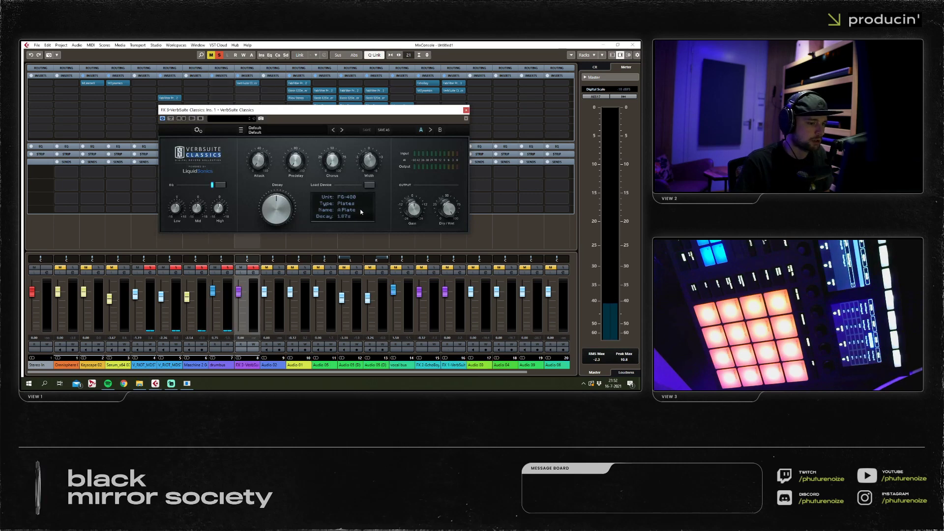
Audition ambience and plate devices in VerbSuite Classics and load the FG-2016 Plates Plate 1.2s reverb.
left_click(317, 215)
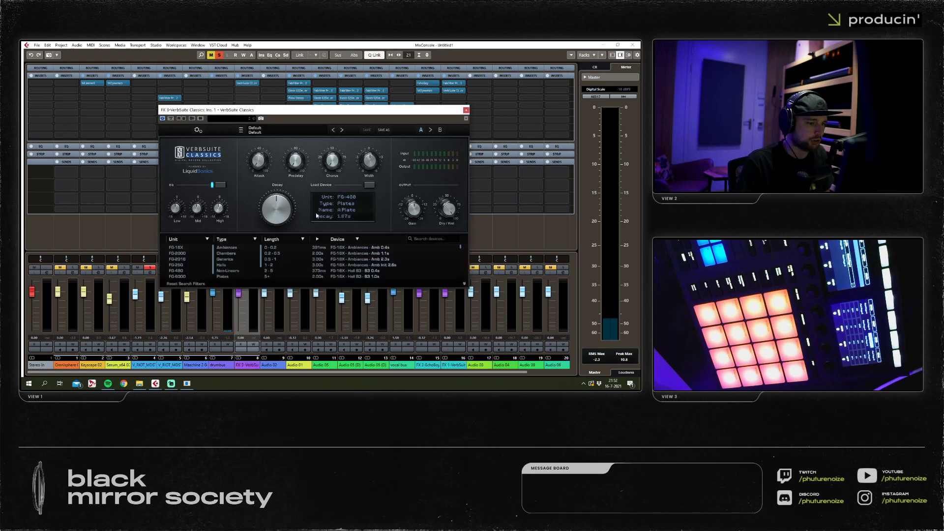
left_click(381, 249)
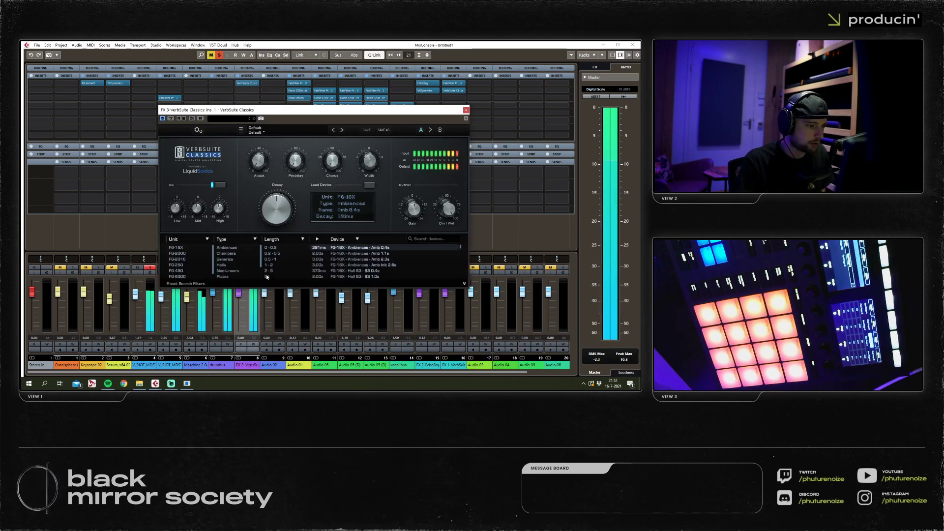
left_click(377, 259)
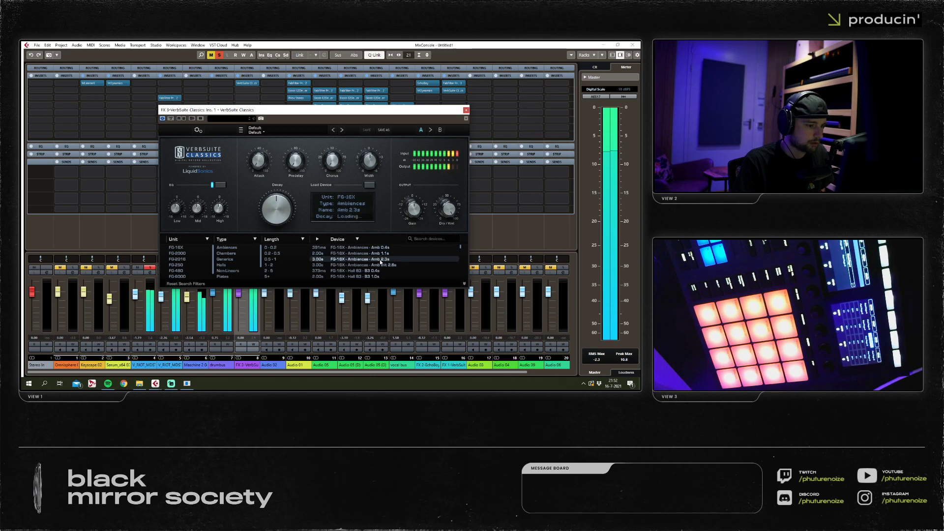
left_click(222, 277)
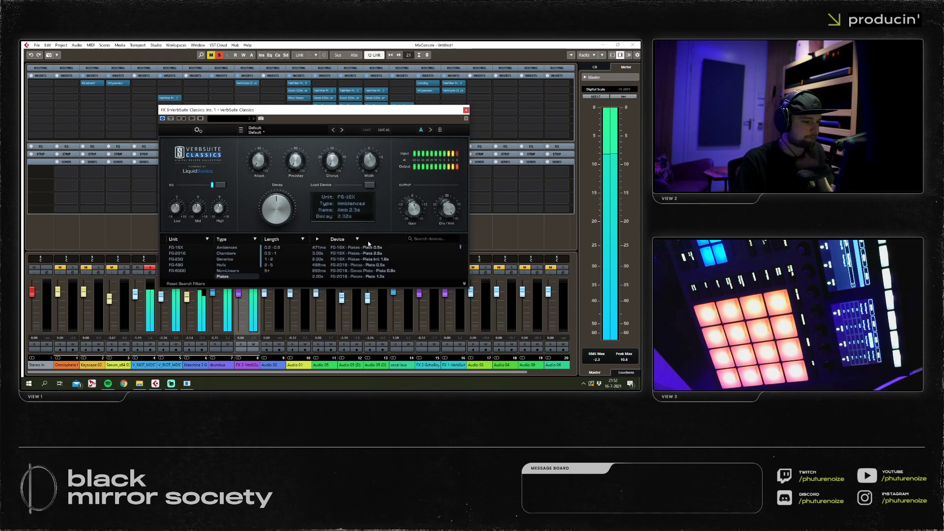
left_click(373, 248)
left_click(381, 254)
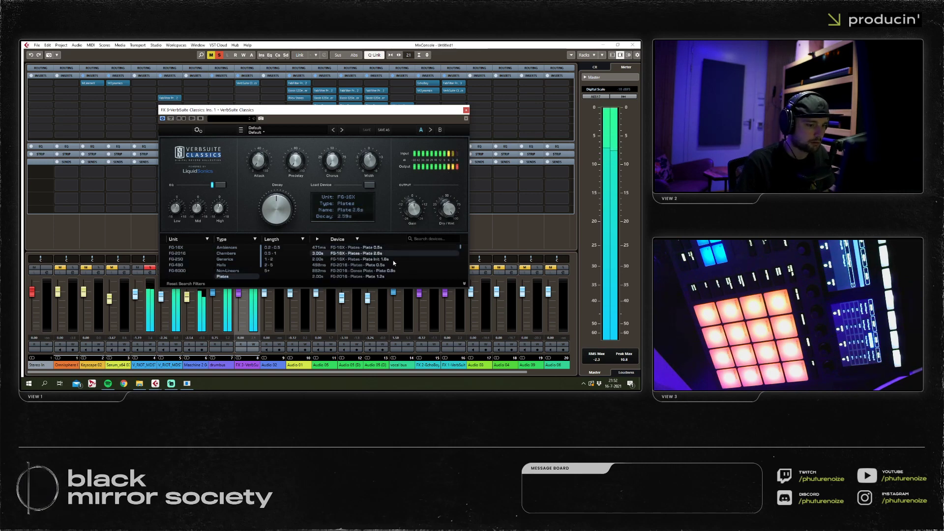
left_click(393, 259)
scroll(396, 260, "down", 1)
left_click(399, 257)
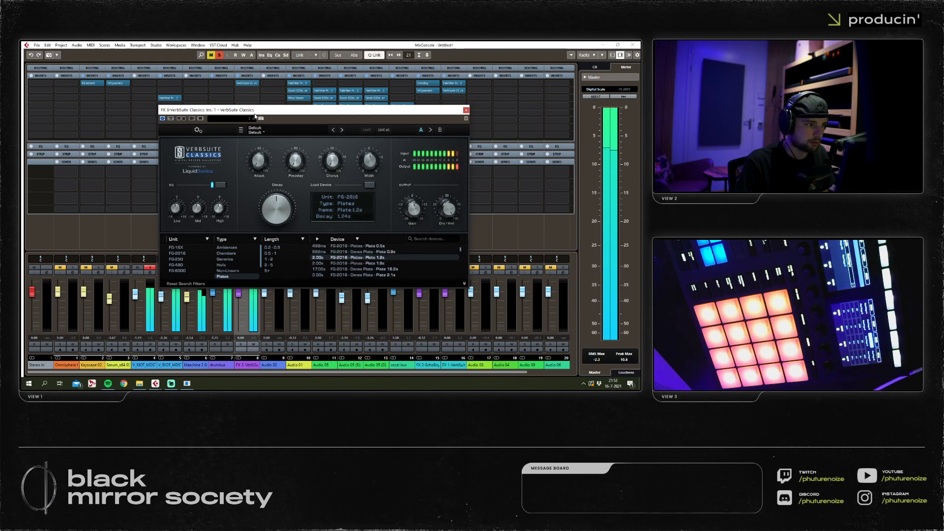
Move VerbSuite Classics to the FX channel's second slot and insert Pro-Q before it with a low cut and a high cut.
left_click_drag(254, 114, 257, 147)
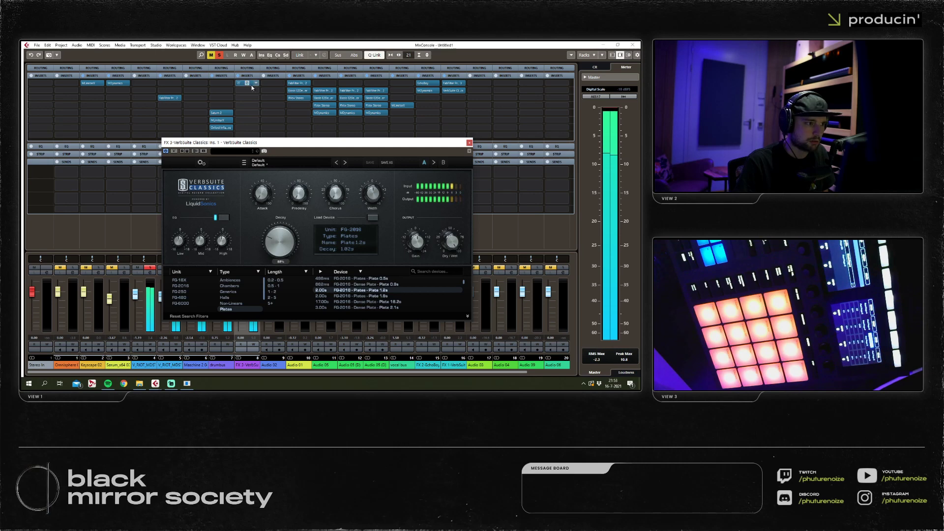
left_click(252, 87)
left_click(247, 92)
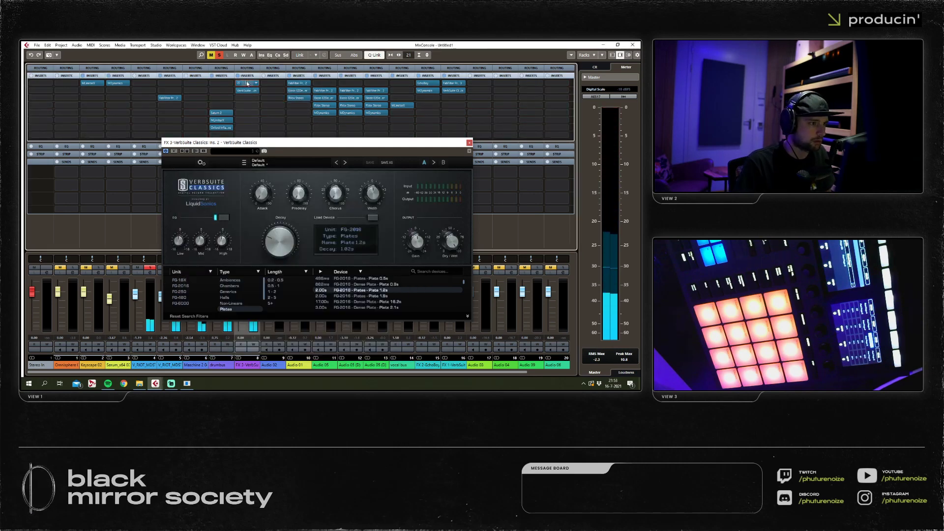
left_click(247, 83)
left_click_drag(186, 253, 314, 254)
left_click_drag(423, 254, 372, 259)
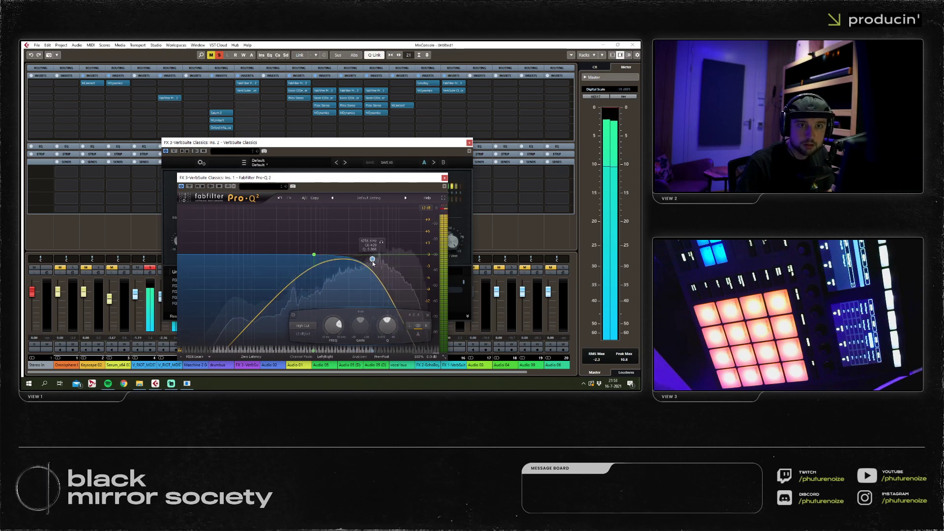
left_click(444, 178)
left_click(469, 142)
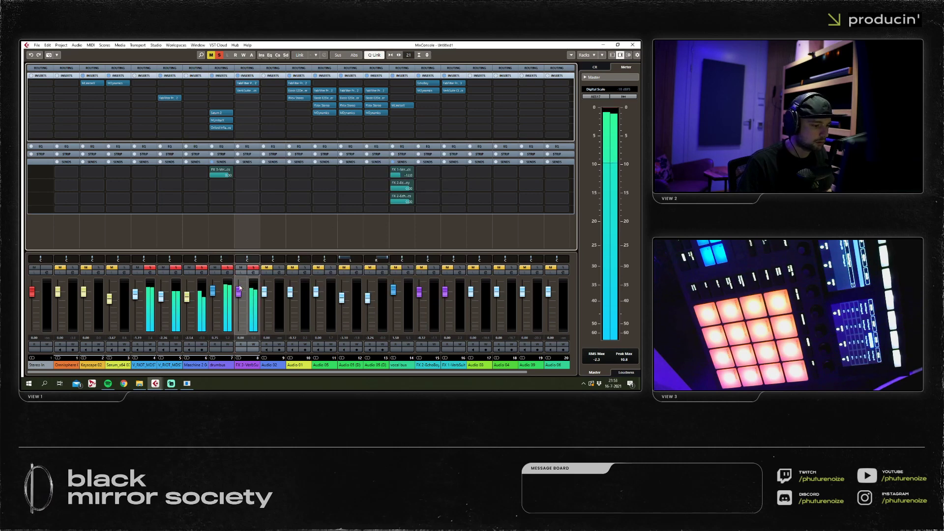
Turn down the VerbSuite reverb FX channel's fader under the drums.
left_click_drag(240, 288, 238, 314)
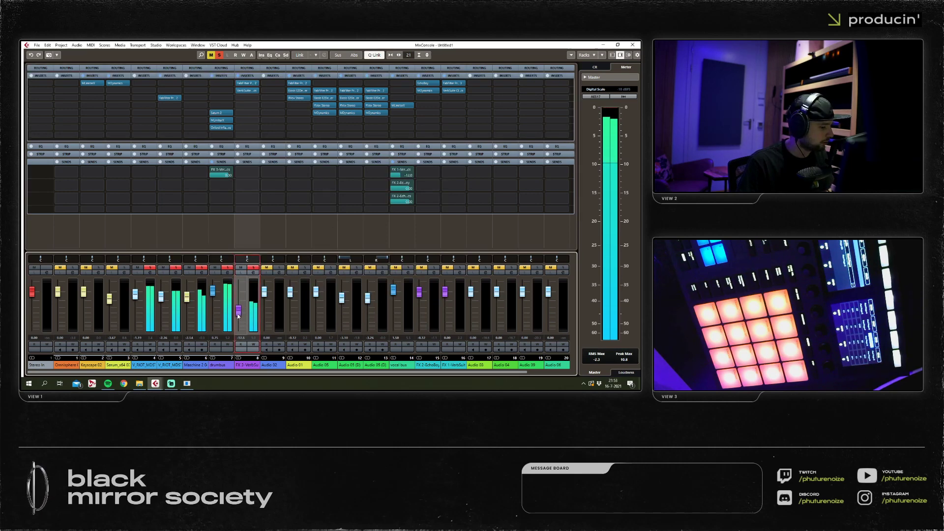
left_click(222, 290)
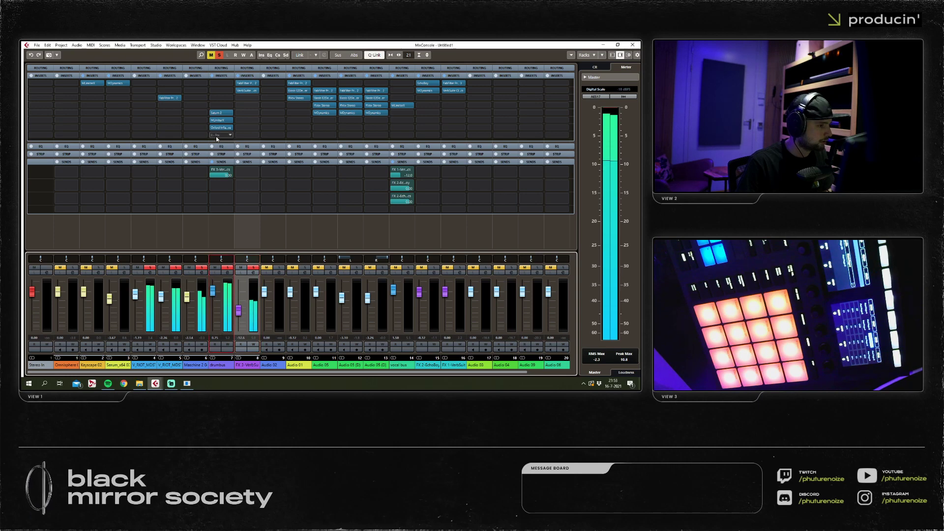
Raise the input level of the drumbus's Oxford Inflator and nudge the kick channel's fader up slightly.
left_click(221, 128)
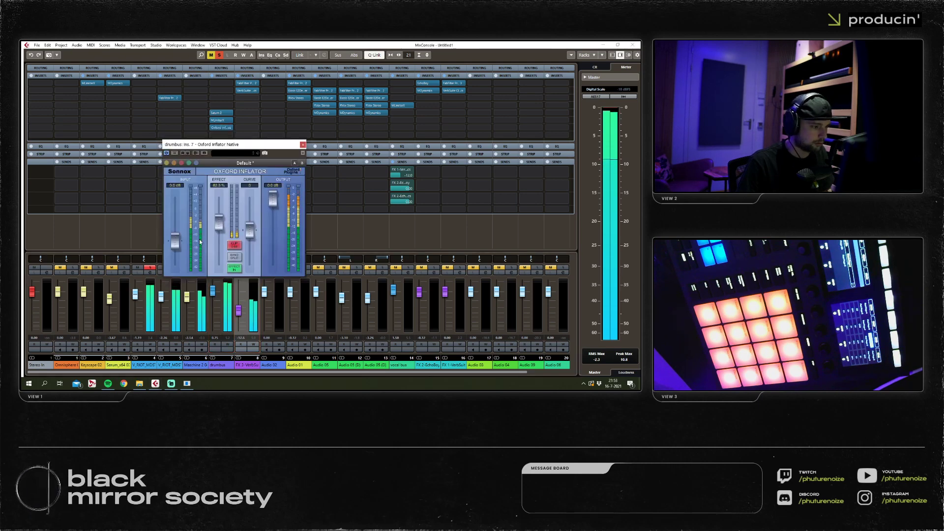
left_click_drag(175, 241, 173, 239)
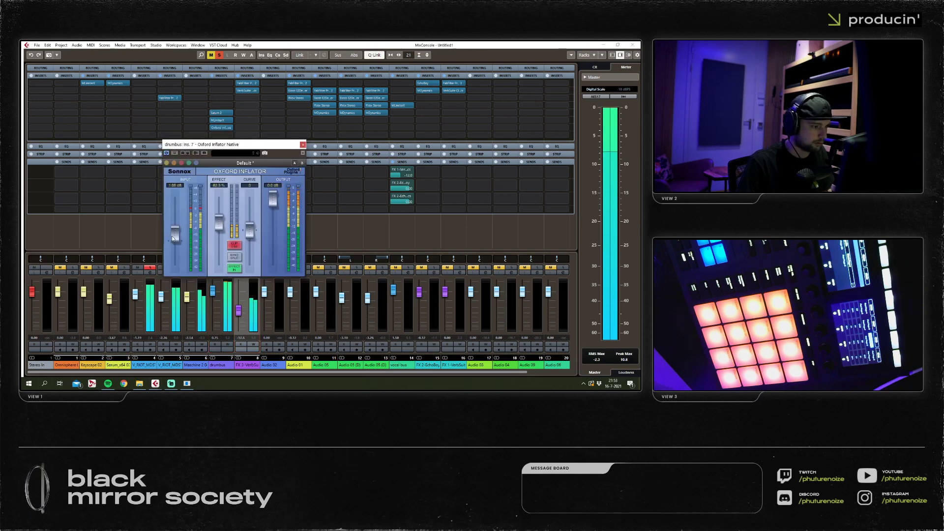
left_click(166, 296)
left_click_drag(166, 296, 164, 299)
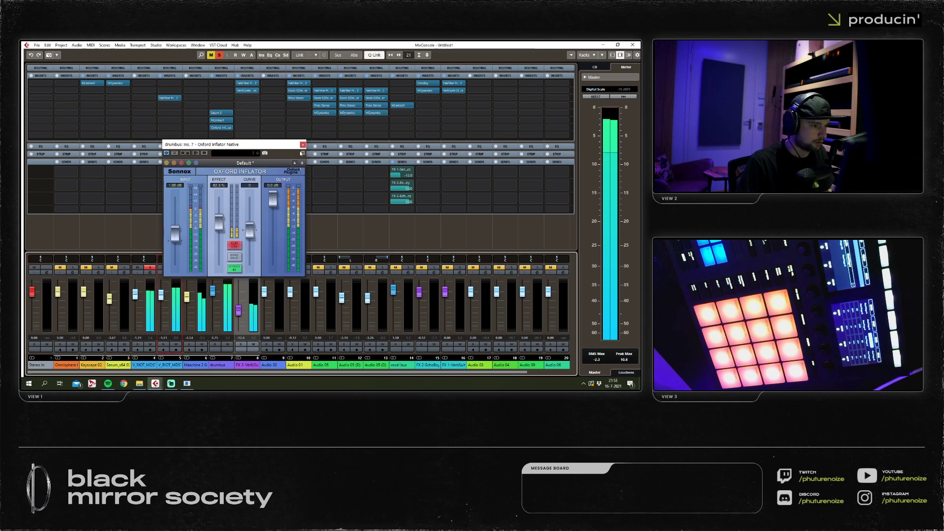
Insert MTransient on the drumbus ahead of the Oxford Inflator.
left_click(303, 145)
left_click(221, 127)
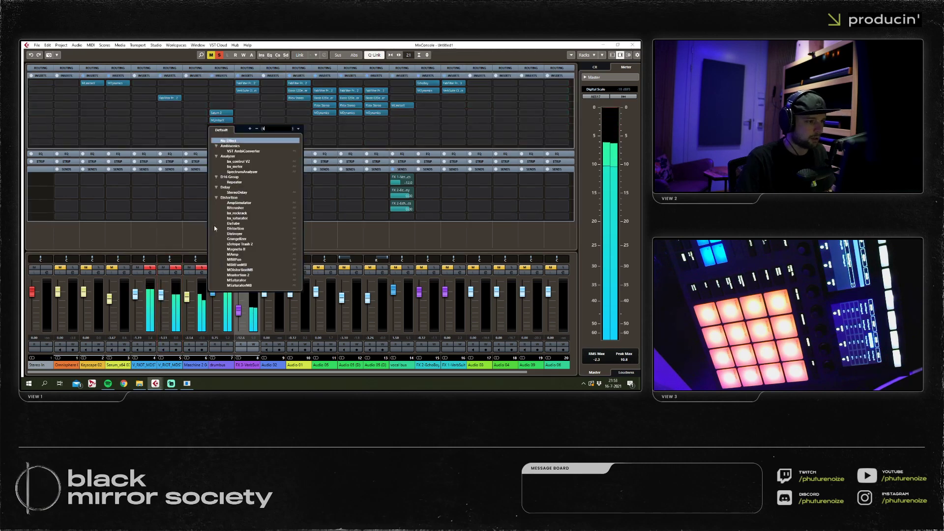
type("mtrans")
key("Return")
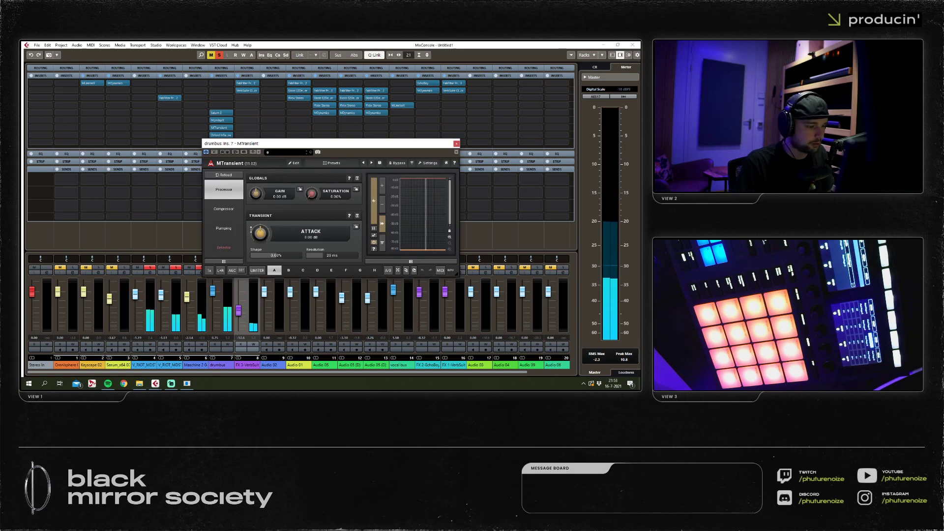
Load Transient Master in the drumbus slot ahead of the Oxford Inflator and set its sustain to about -24%.
left_click(220, 127)
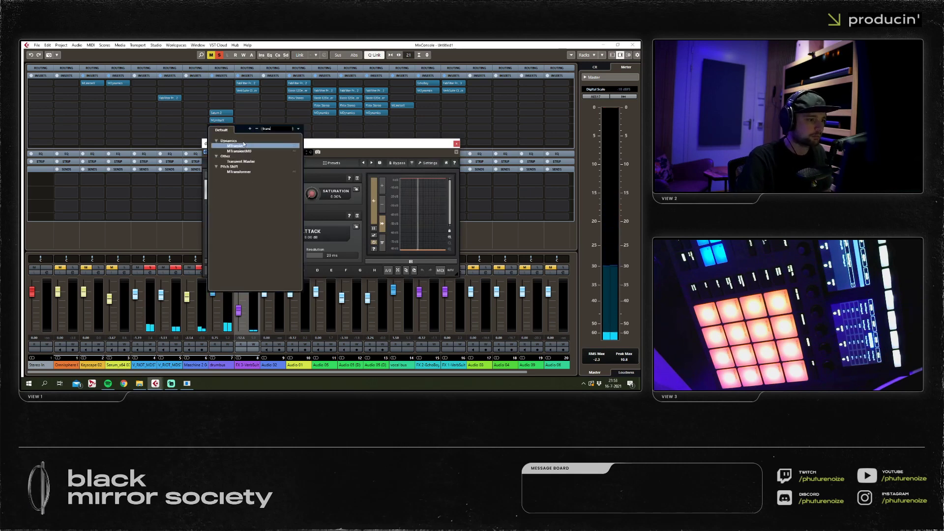
left_click(241, 161)
left_click(326, 214)
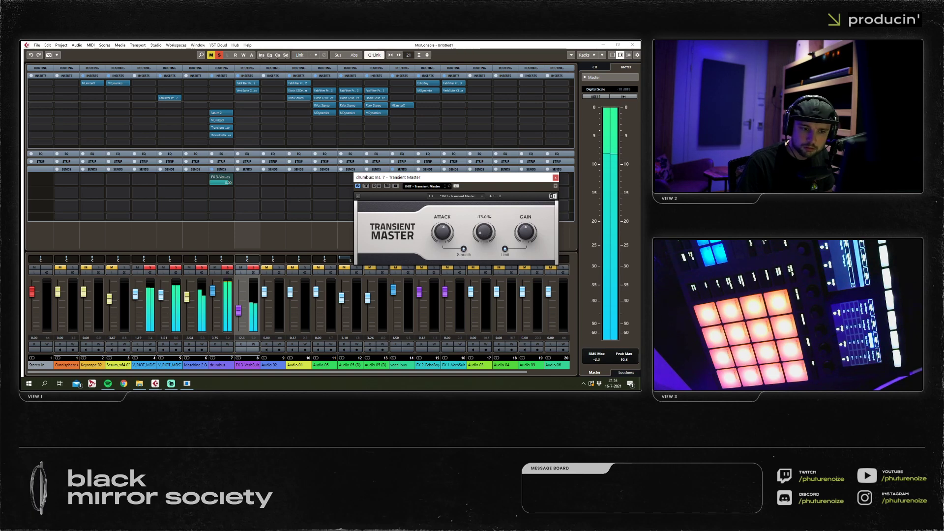
left_click_drag(484, 241, 484, 225)
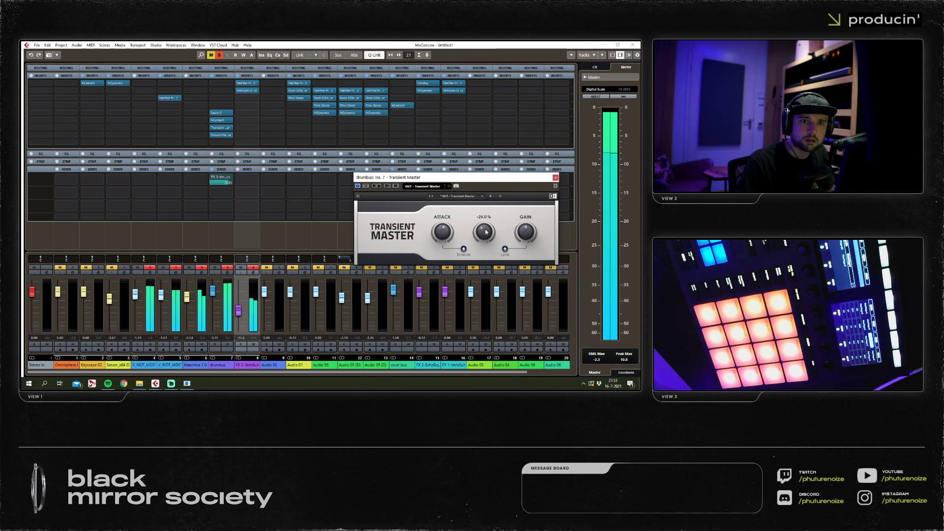
left_click(556, 178)
Set the drumbus Transient Master's attack to 10% and play back the full mix with the drum solos cleared.
left_click(632, 45)
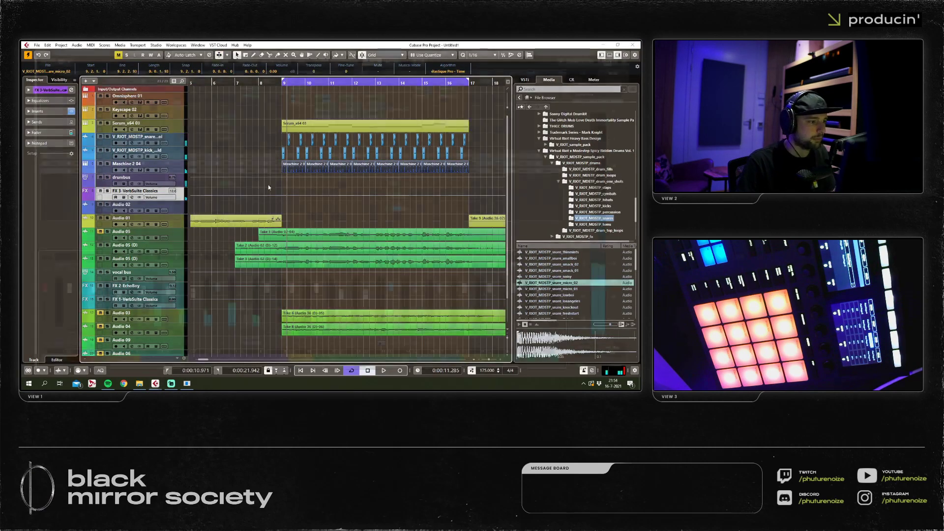
key("F3")
mouse_move(442, 232)
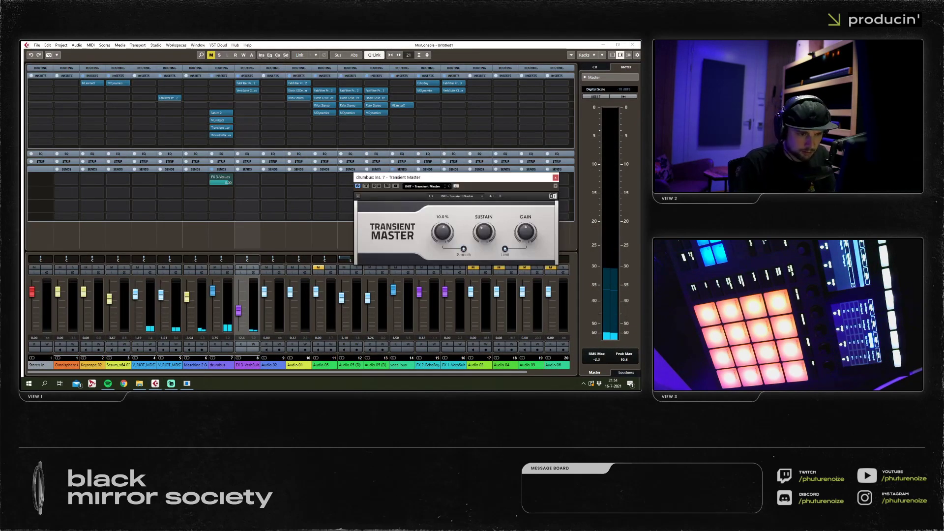
key("F3")
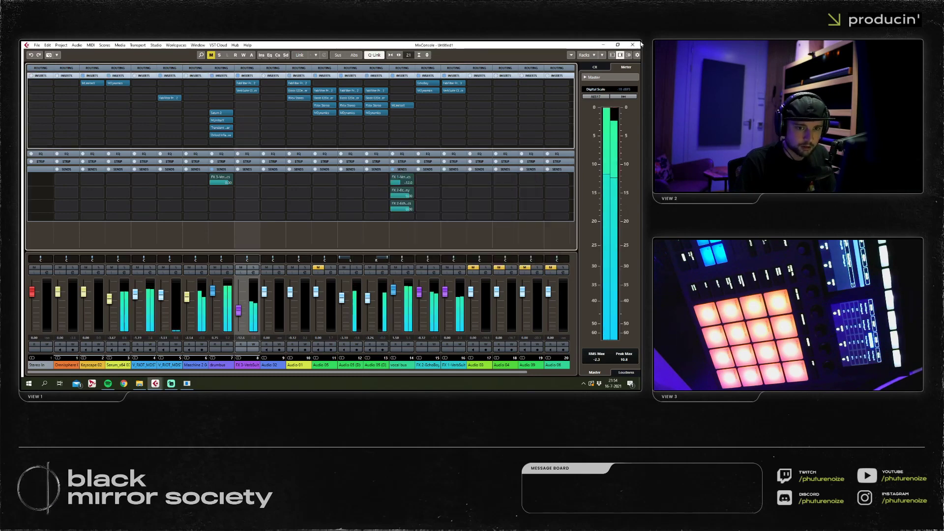
left_click(273, 94)
key("space")
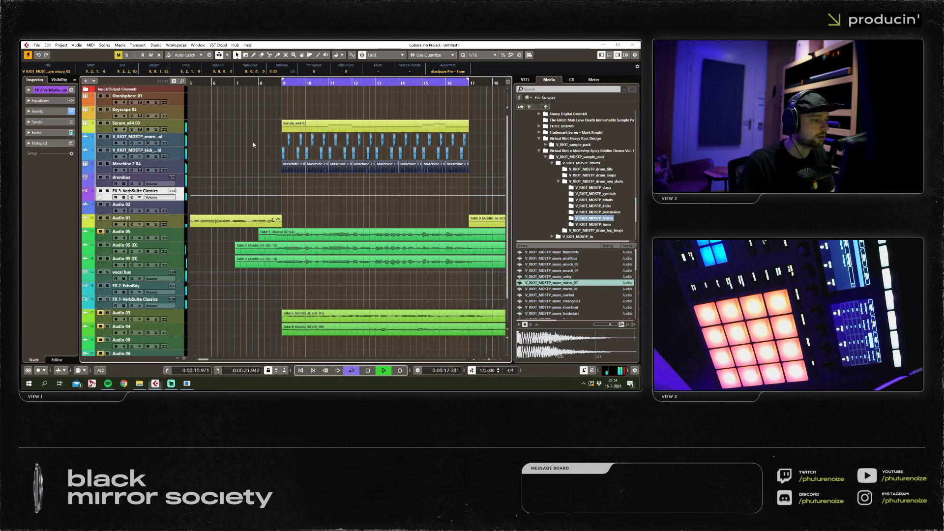
Raise the fader of the drums' VerbSuite Classics FX channel slightly in the full mix.
key("F3")
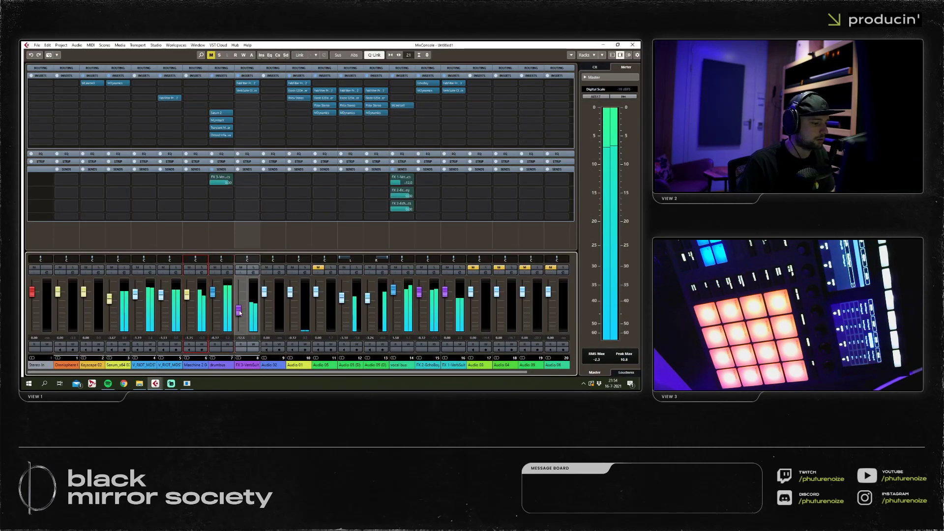
left_click_drag(239, 310, 239, 309)
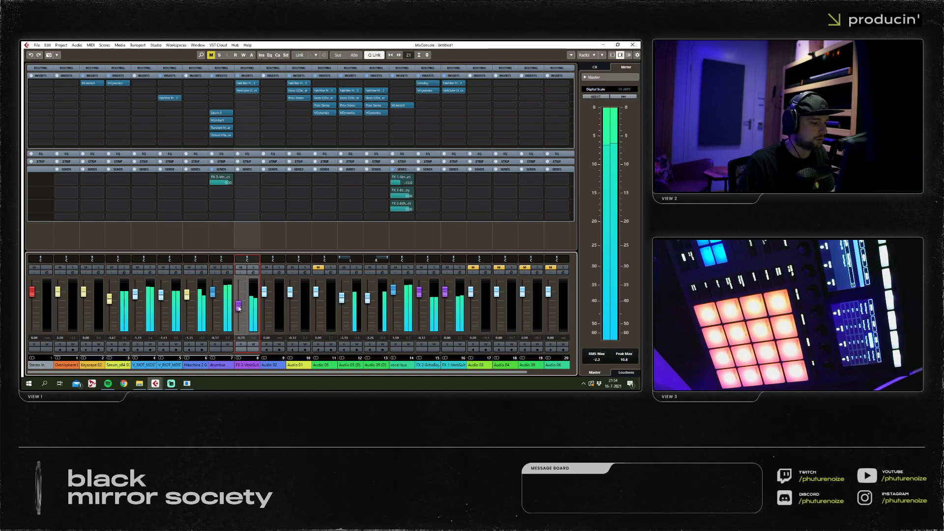
left_click(216, 314)
Solo the Serum channel and open its MDynamics insert.
left_click(128, 297)
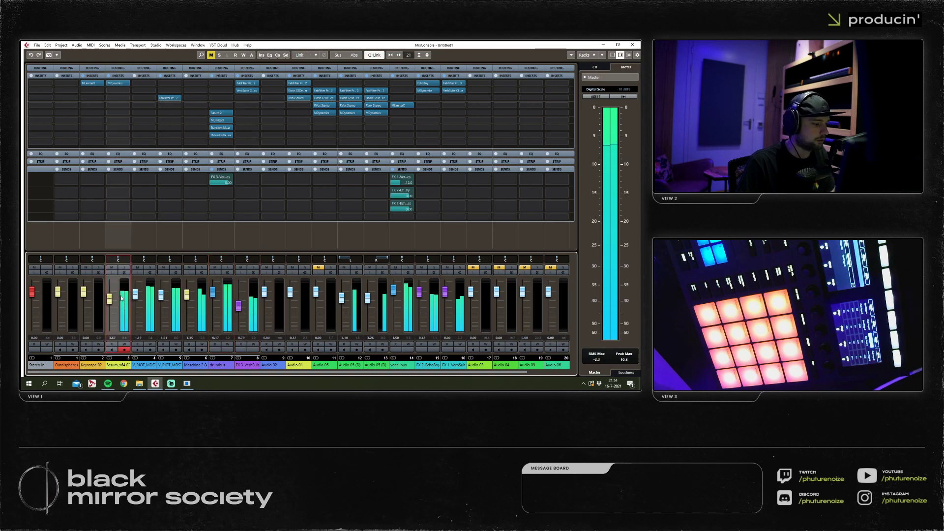
left_click(125, 268)
left_click(118, 90)
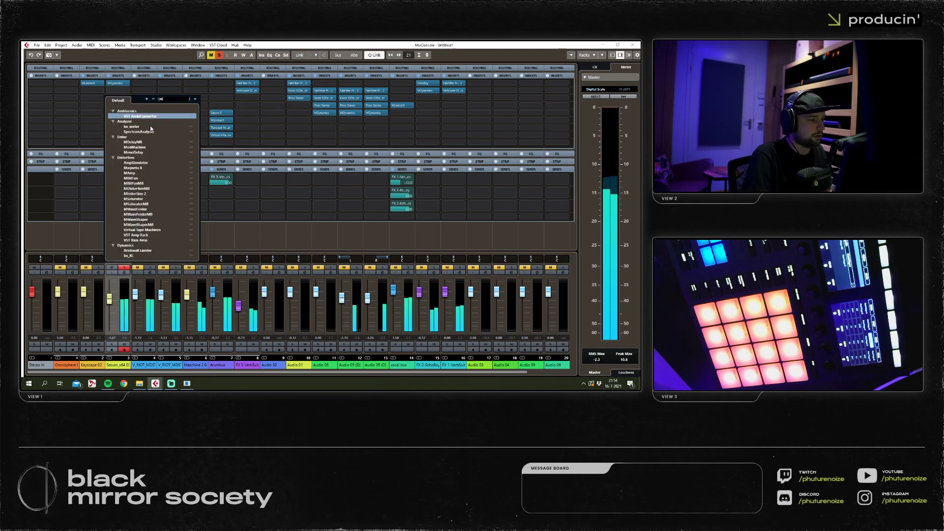
type("fab")
key("Escape")
left_click(118, 83)
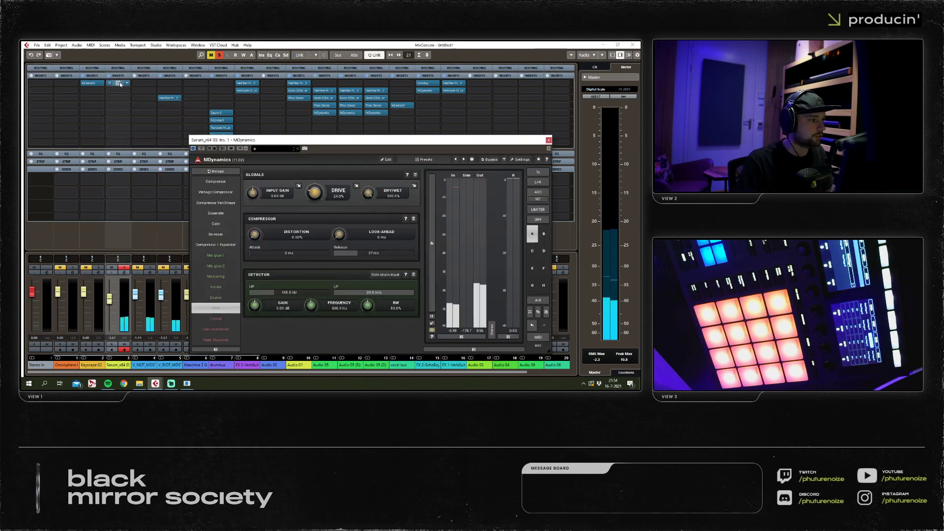
left_click(118, 144)
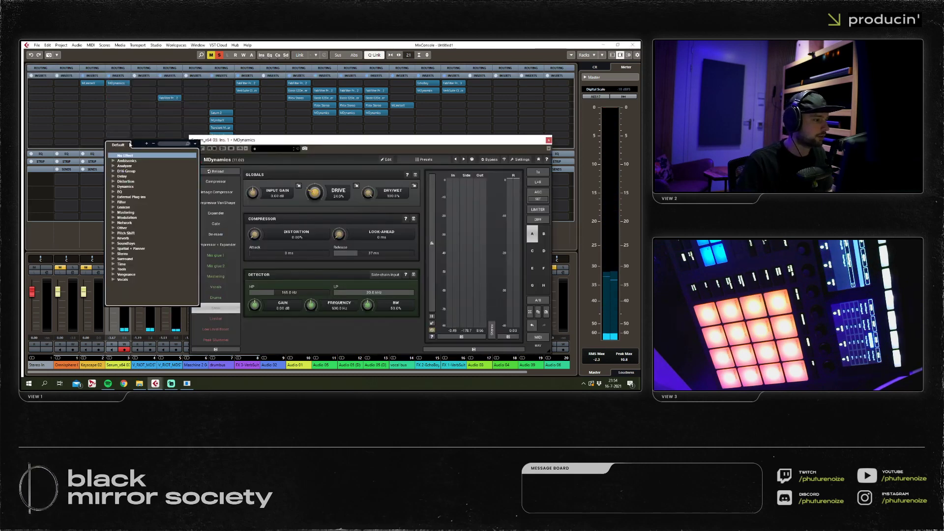
type("md")
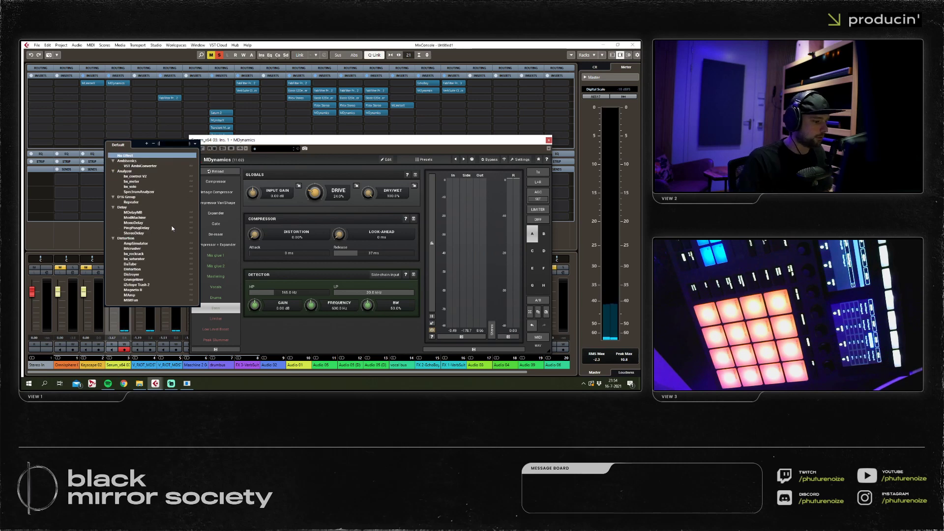
right_click(124, 320)
left_click(166, 231)
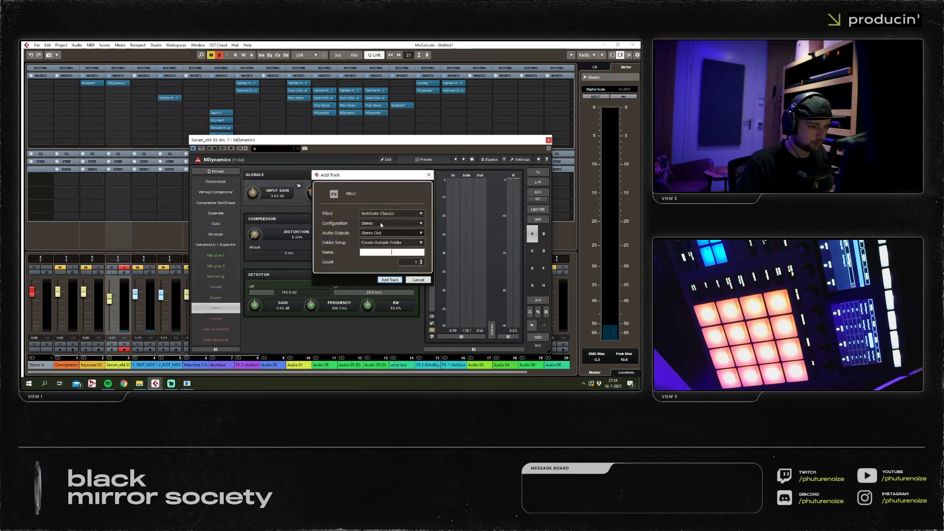
key("Escape")
right_click(128, 314)
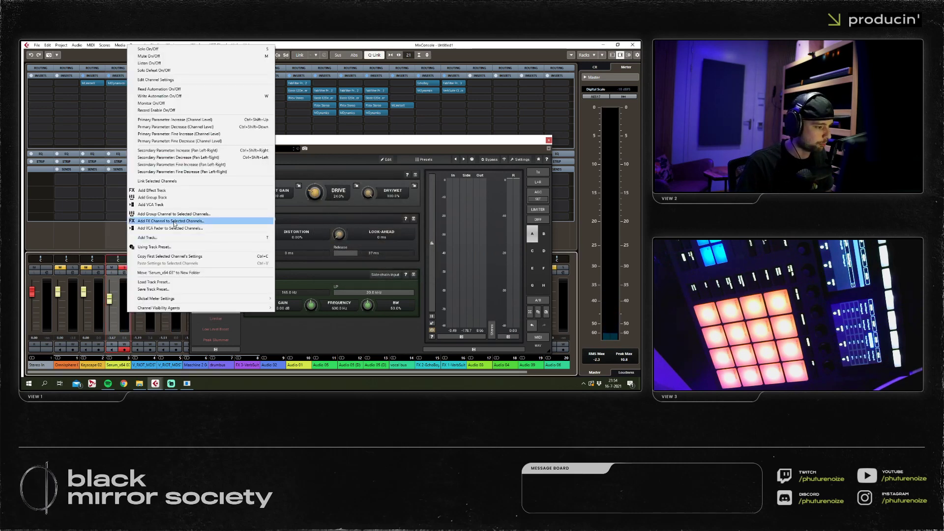
left_click(166, 233)
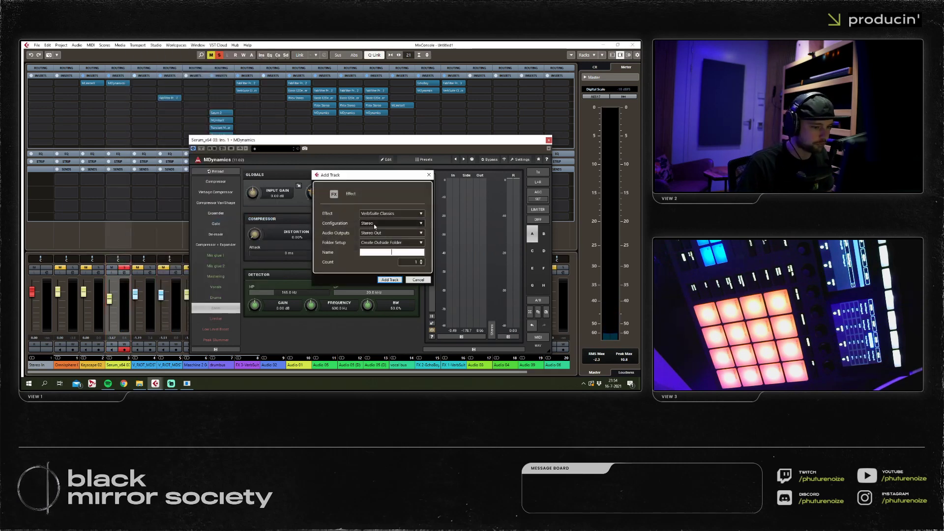
left_click(417, 280)
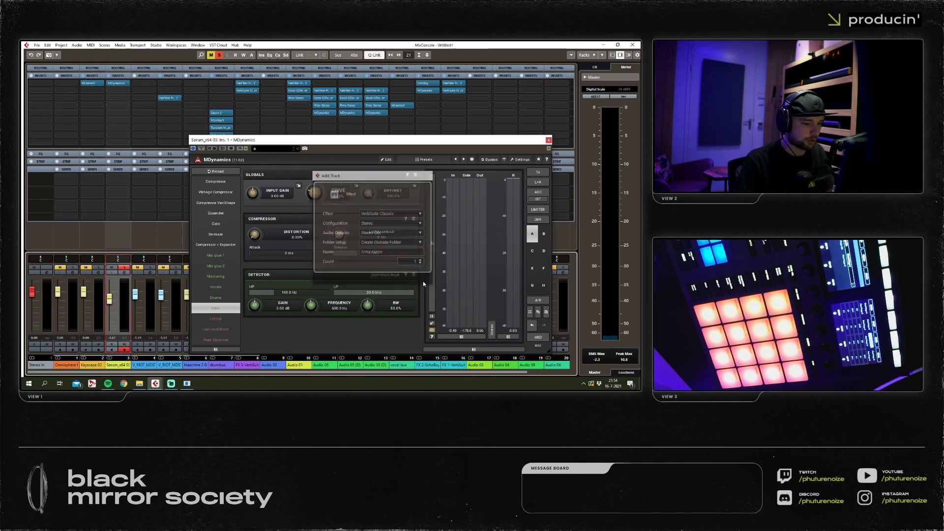
Add a stereo group channel named "bass bus" for the Serum channel and close the Serum MDynamics window.
right_click(121, 299)
left_click(150, 280)
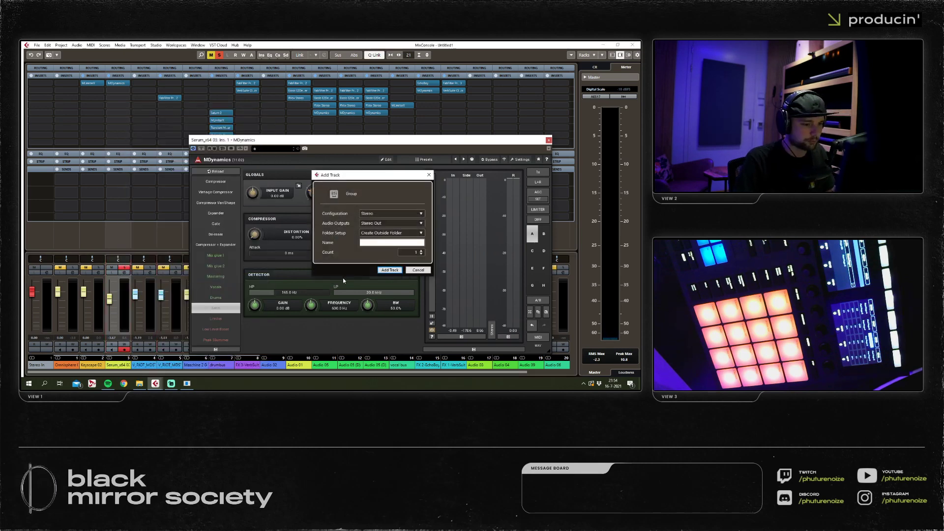
type("bass bus")
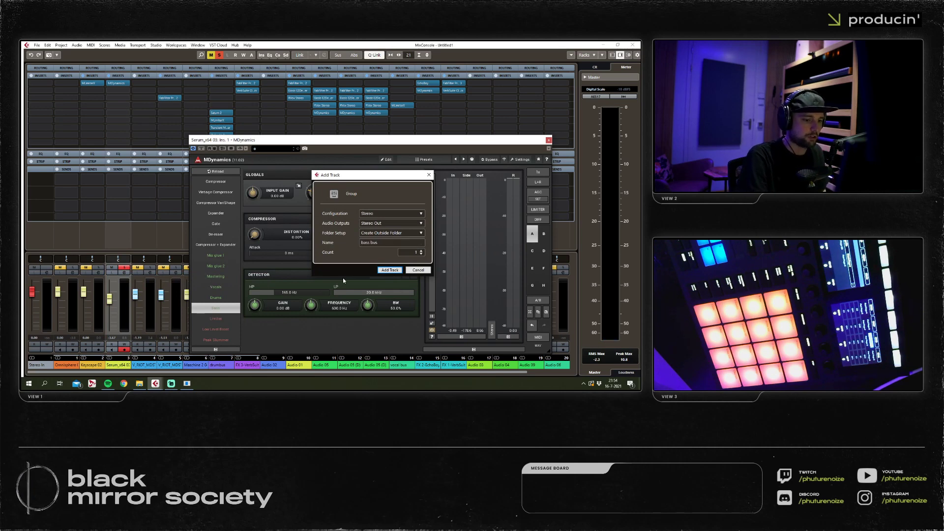
key("Return")
left_click(549, 141)
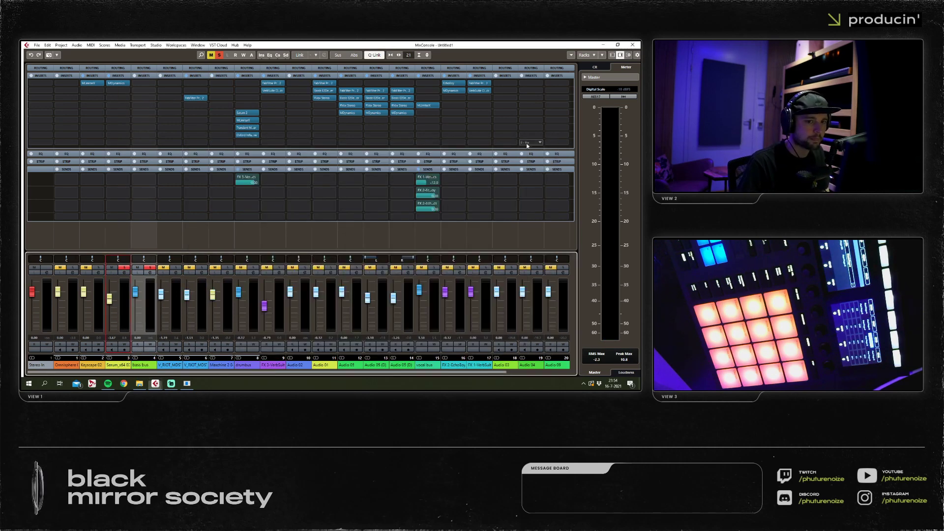
Insert MDynamics in the bass bus's insert slot 9 and activate its side-chain input.
left_click(139, 142)
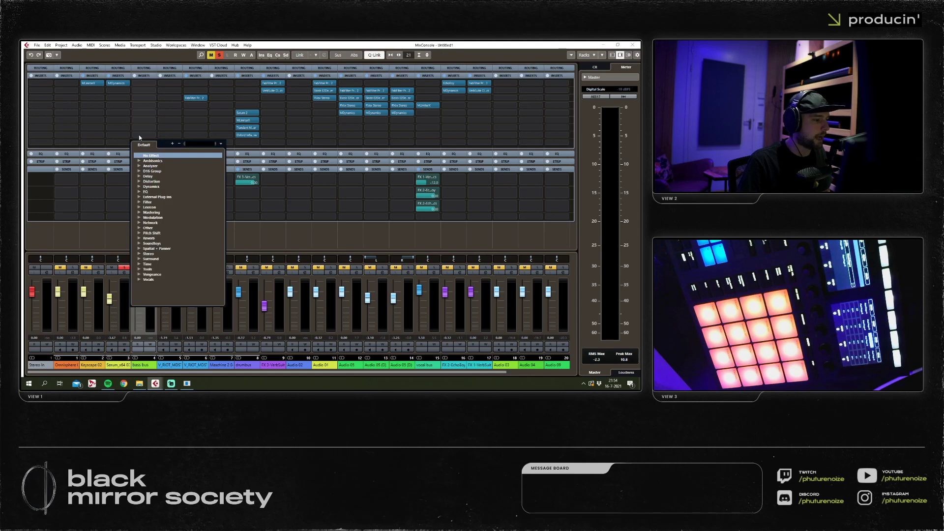
type("mdyna")
key("Return")
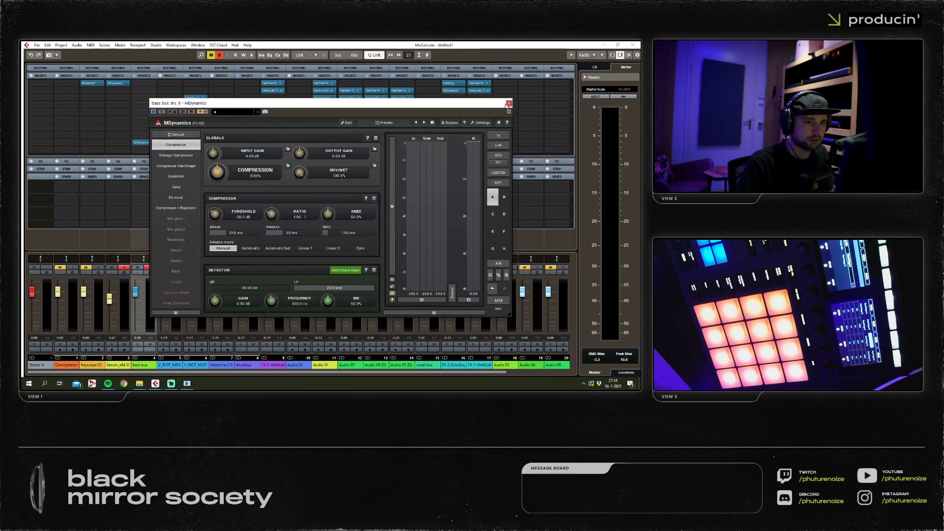
left_click(508, 104)
Solo the snare, kick, Maschine 2, drumbus and drum reverb tracks together with the bass.
key("F3")
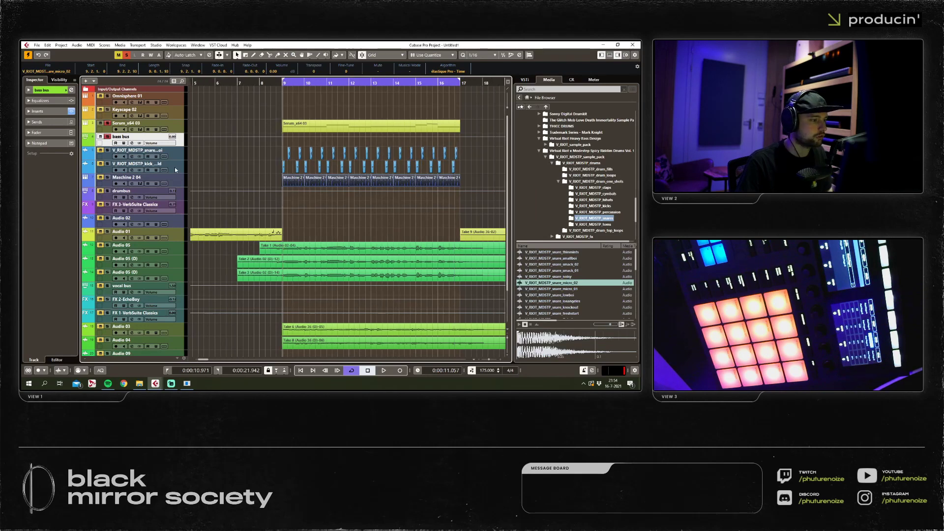
left_click_drag(107, 150, 107, 164)
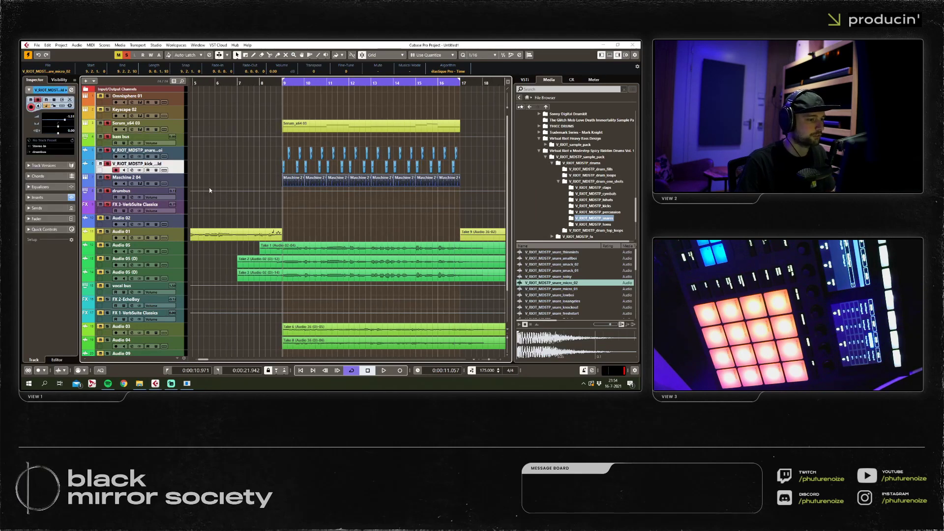
key("F3")
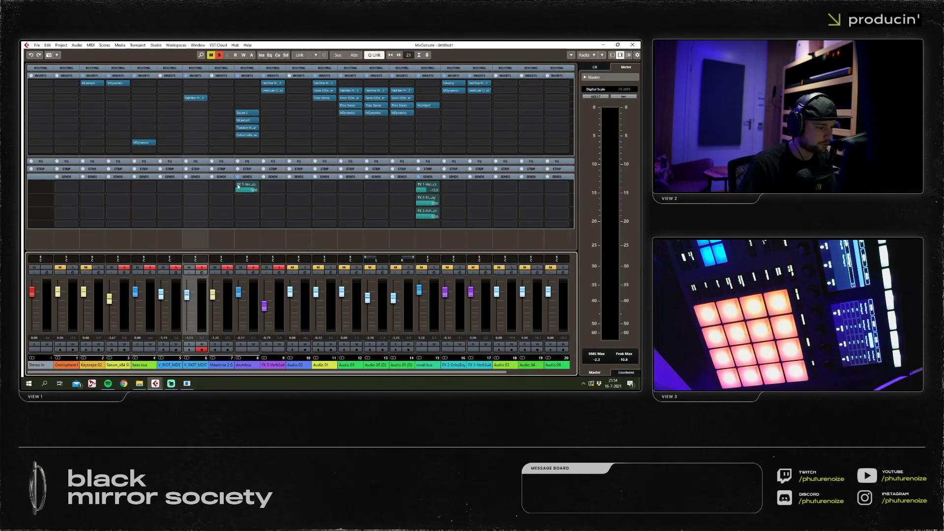
Add a second drumbus send routed to the side-chain of the bass bus's MDynamics.
left_click(242, 199)
left_click(243, 250)
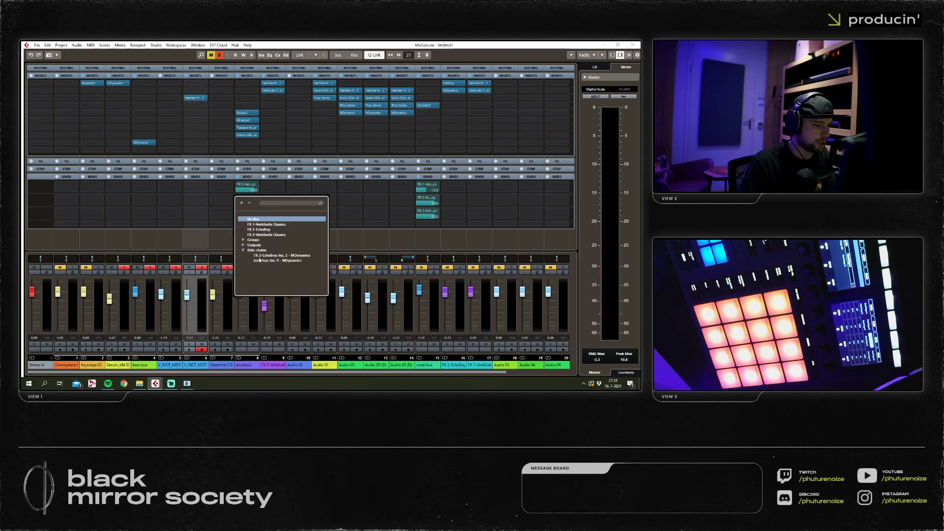
left_click(259, 261)
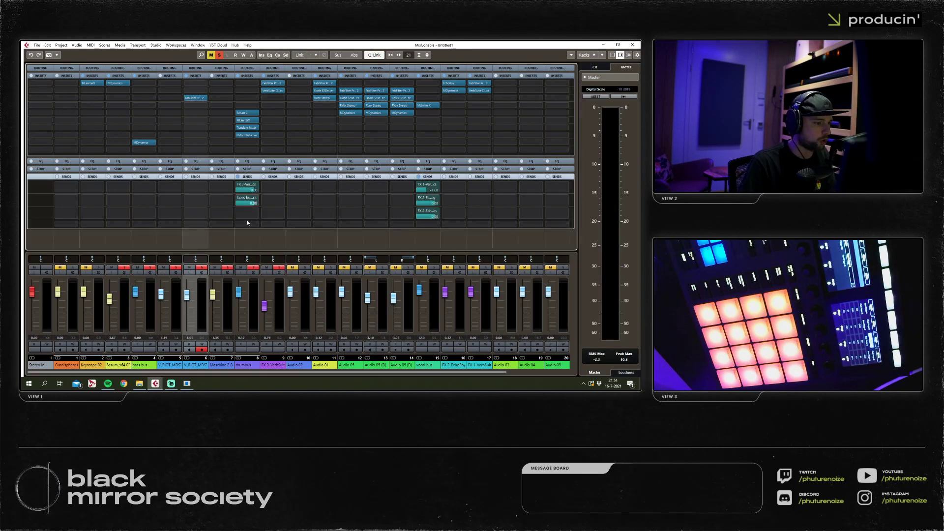
In the bass bus's MDynamics, raise the detector gain to about +2.11 dB and lower the detector frequency.
left_click(147, 142)
left_click(149, 147)
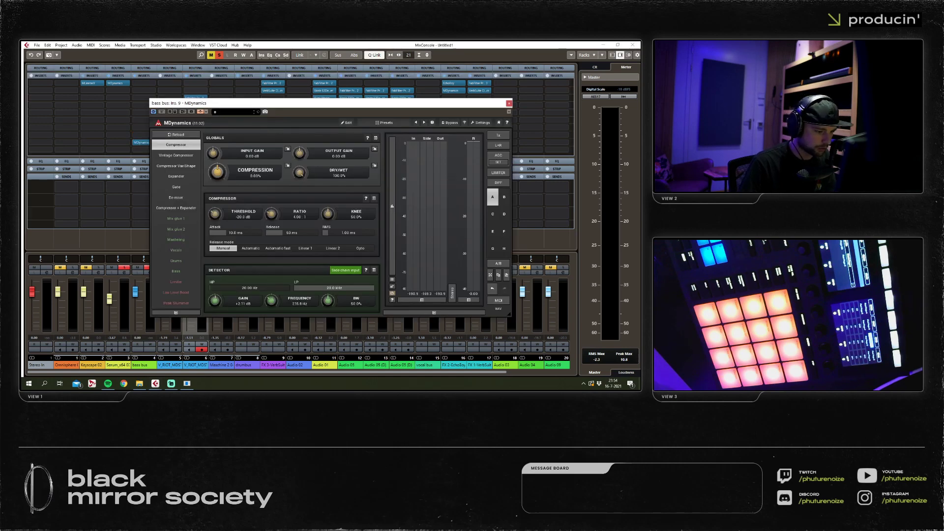
double_click(270, 300)
left_click(274, 269)
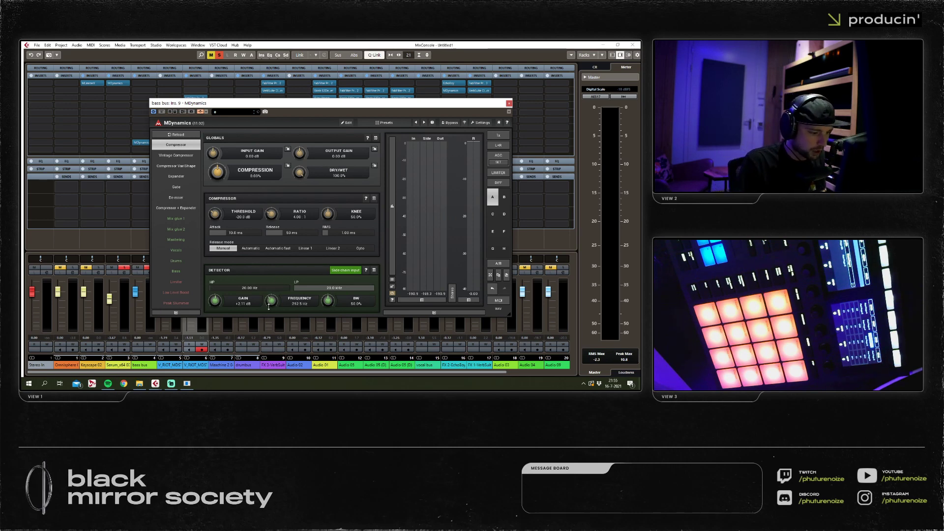
Set the bass bus compressor's attack to 0 ms and release to 26 ms, and increase the compression amount during playback.
left_click_drag(231, 233, 211, 233)
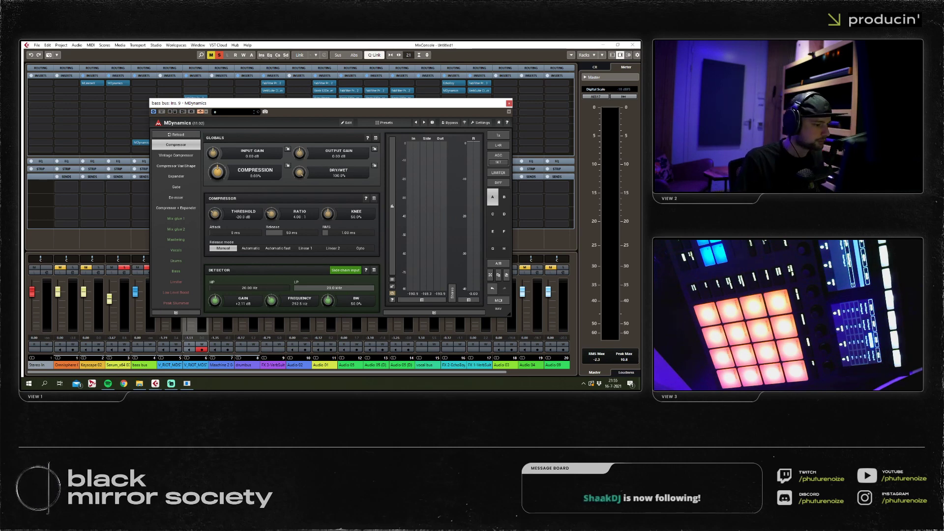
key("space")
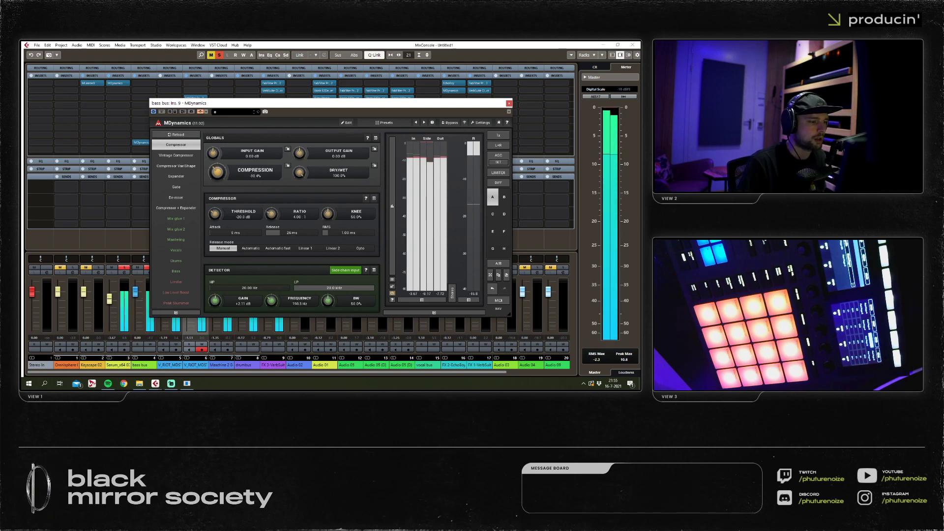
left_click_drag(217, 178, 218, 170)
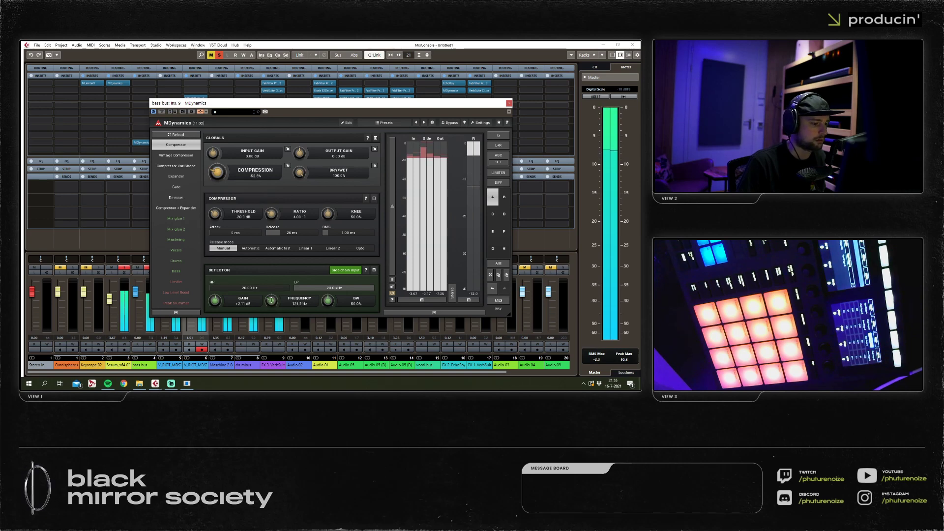
Ease the bass bus compressor's compression amount slightly, and close MDynamics and the MixConsole.
mouse_move(218, 175)
left_mouse_down()
mouse_move(220, 187)
mouse_move(222, 178)
left_mouse_up()
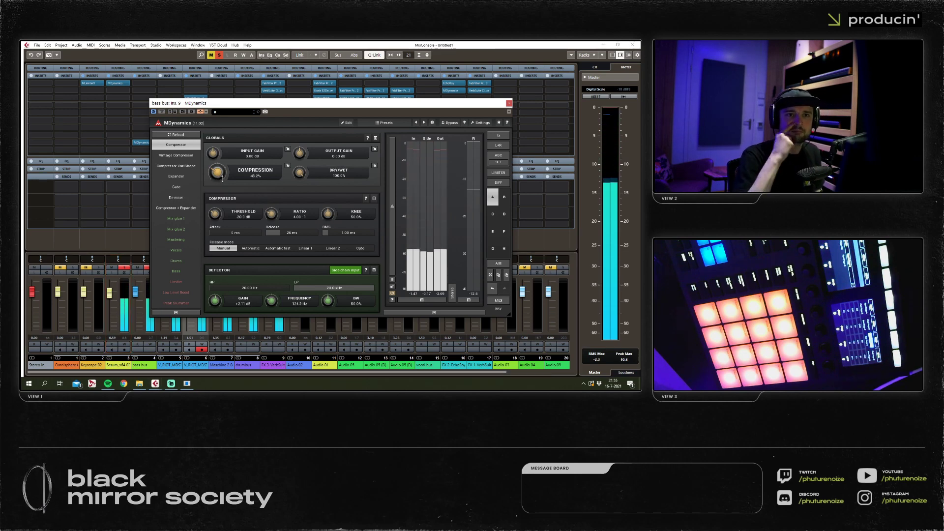
left_click(509, 103)
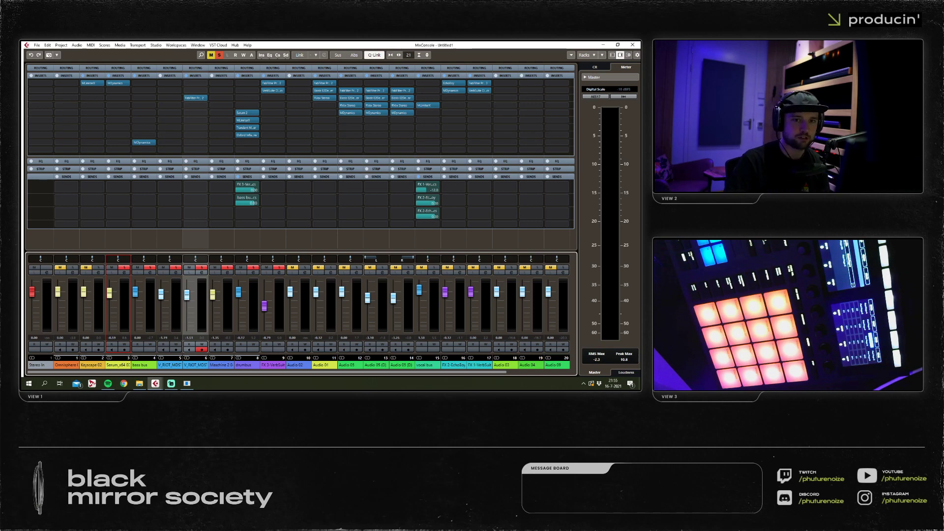
left_click(633, 46)
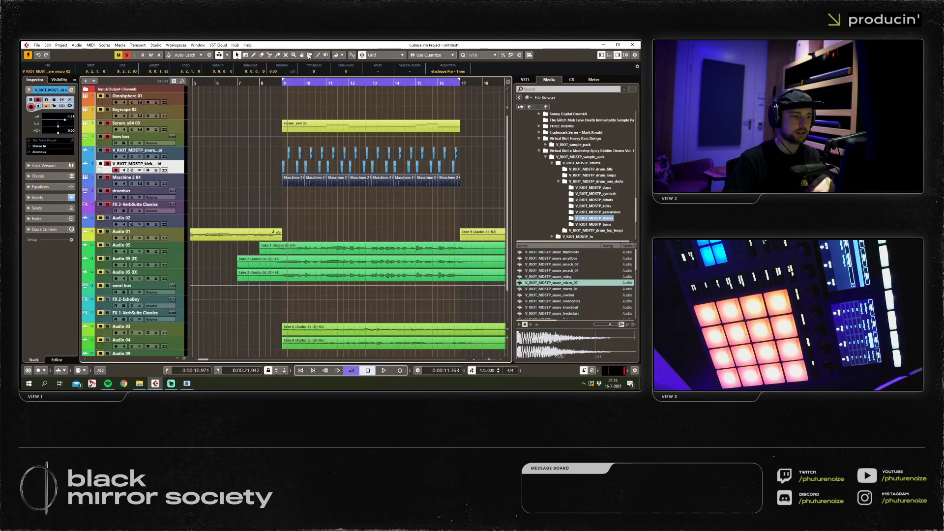
Play the loop section from bar 9, open the bass track's Serum instrument and select its clip.
left_click(279, 83)
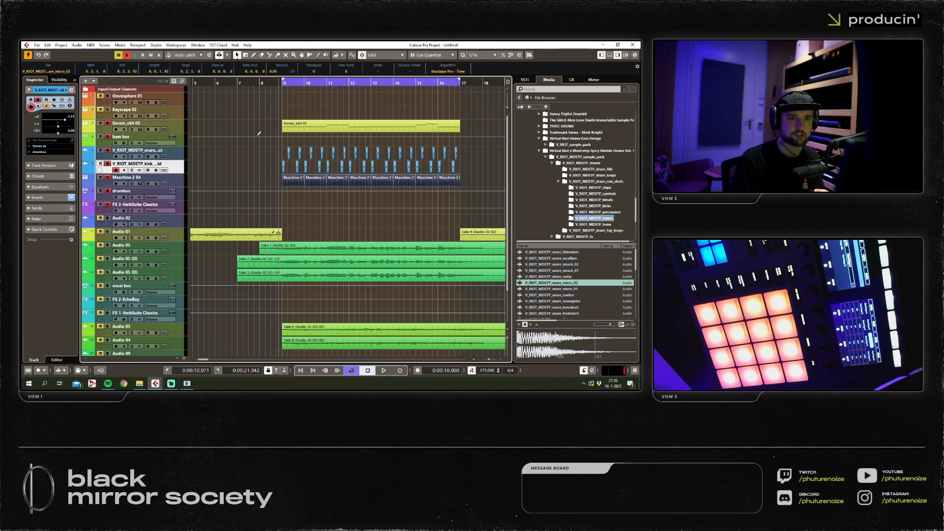
left_click(252, 161)
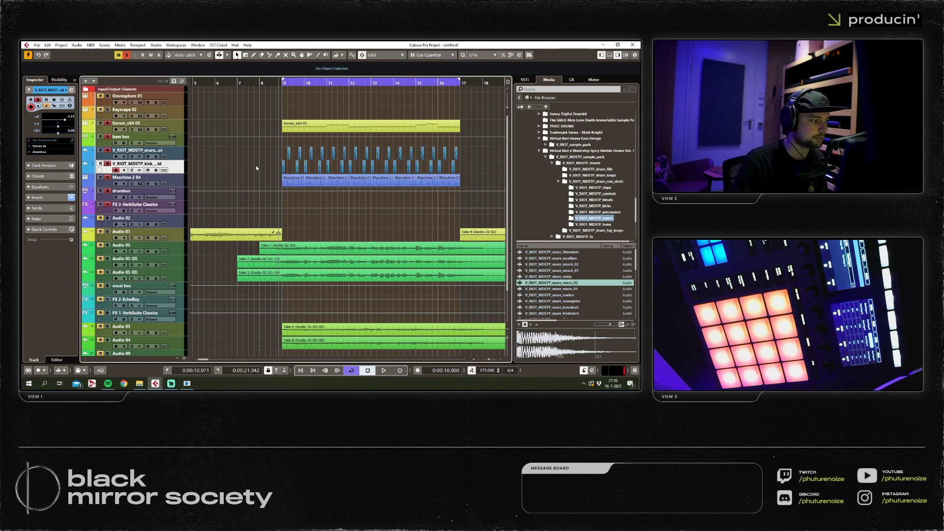
key("space")
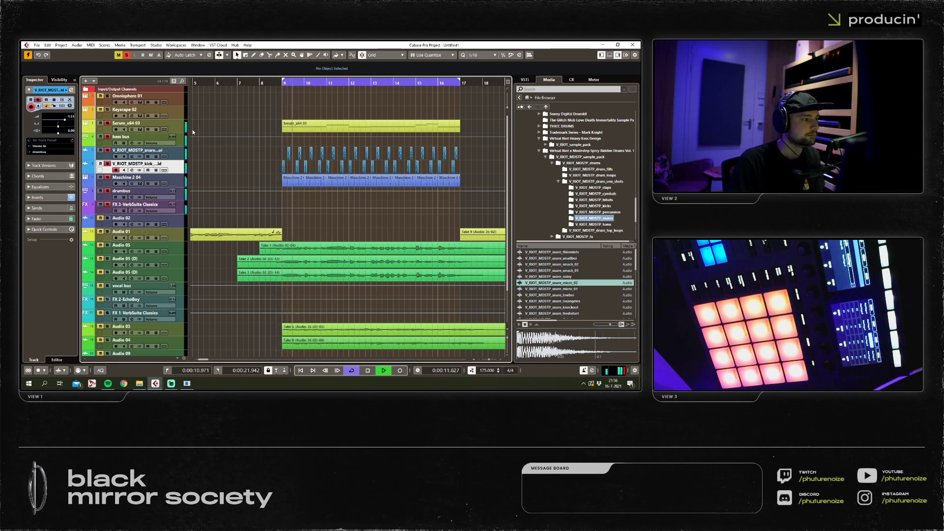
left_click(290, 132)
key("Return")
left_click_drag(315, 122, 312, 147)
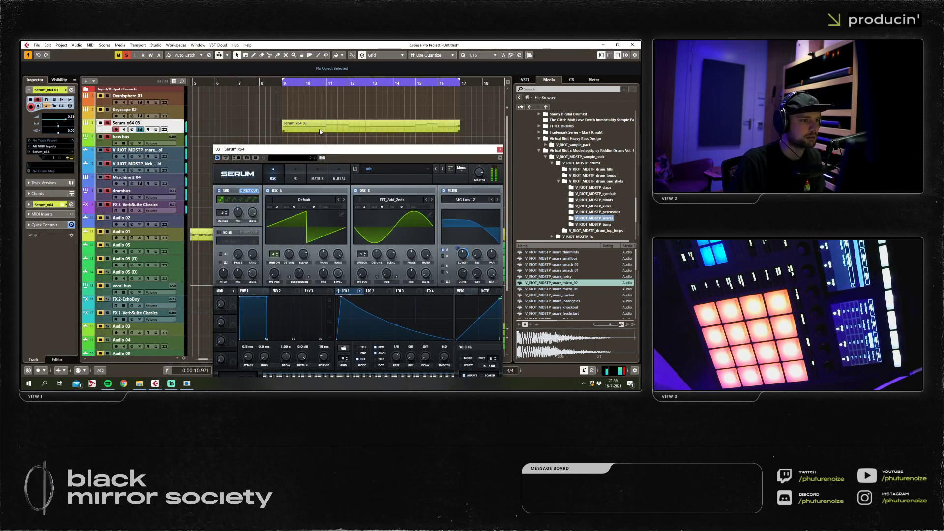
left_click(320, 129)
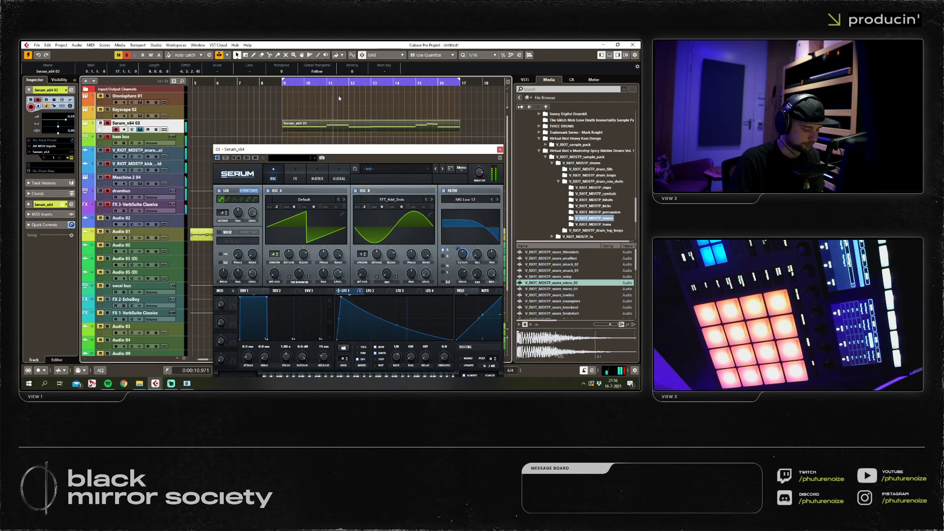
Switch the modulation of Serum's main filter cutoff from LFO 1 to the mod wheel and close the synth.
left_click(106, 193)
left_click(102, 180)
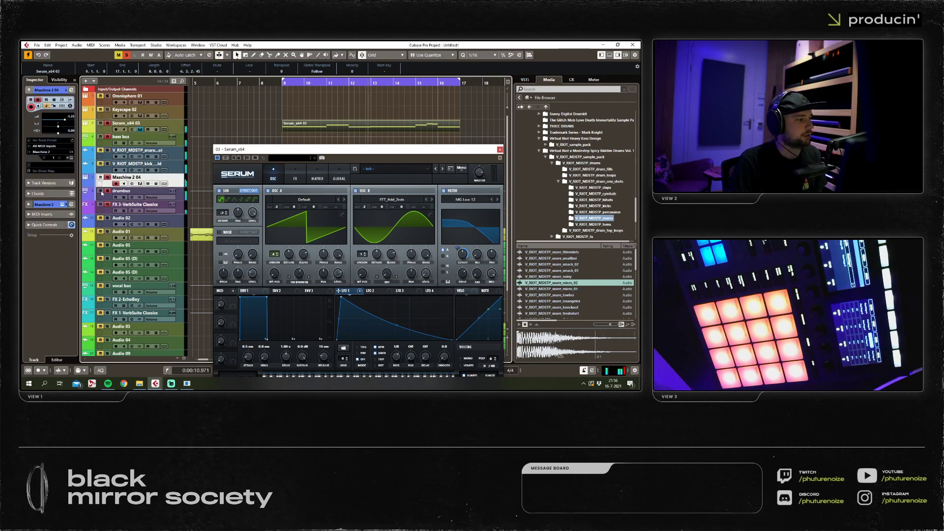
left_click(99, 134)
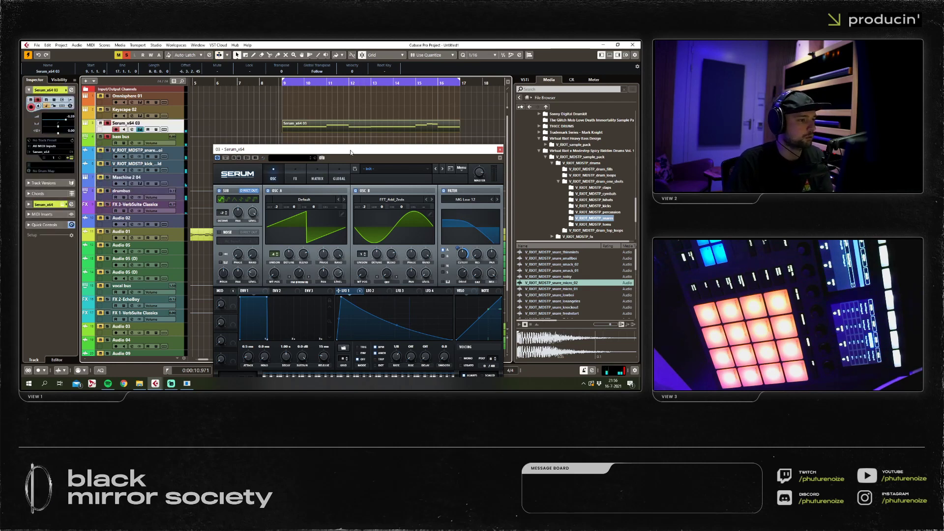
right_click(463, 253)
left_click(477, 280)
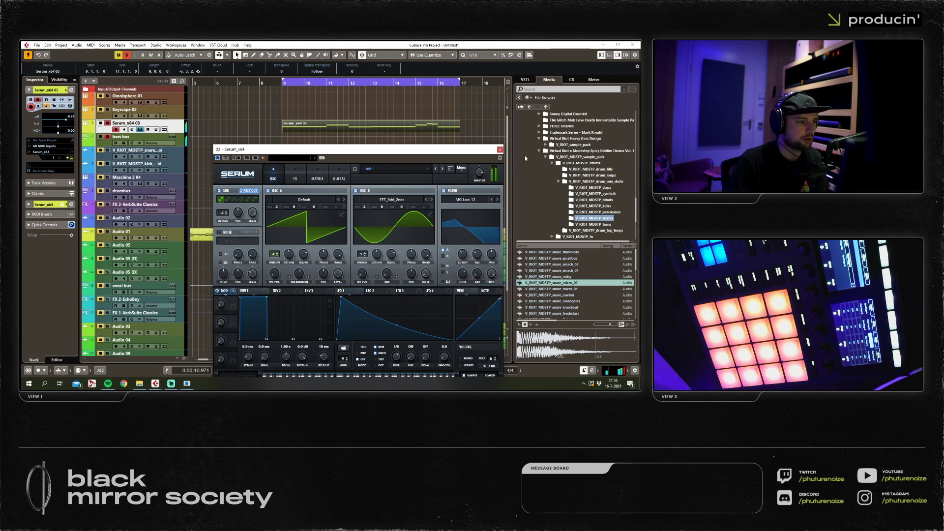
left_click(500, 149)
Open the Serum bass clip in the Key Editor and show CC 1 (Modulation) in the controller lane.
left_click(109, 197)
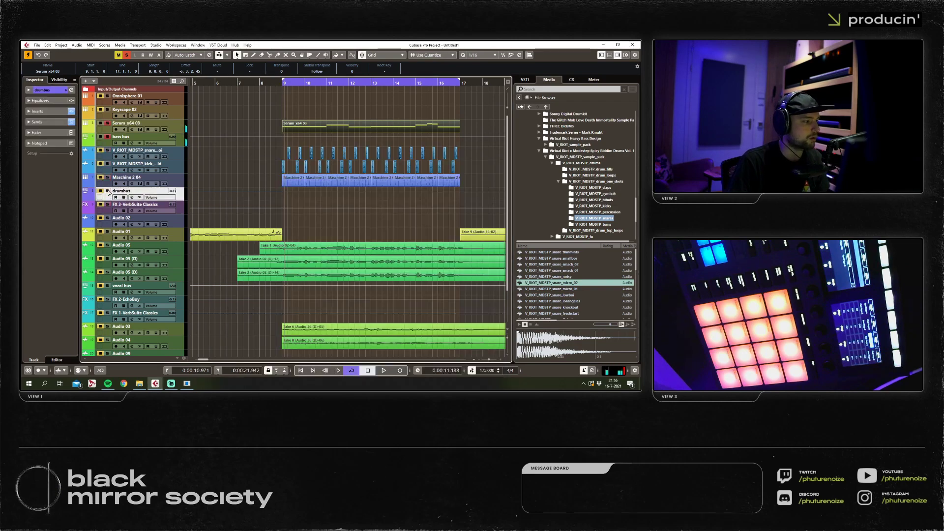
double_click(299, 124)
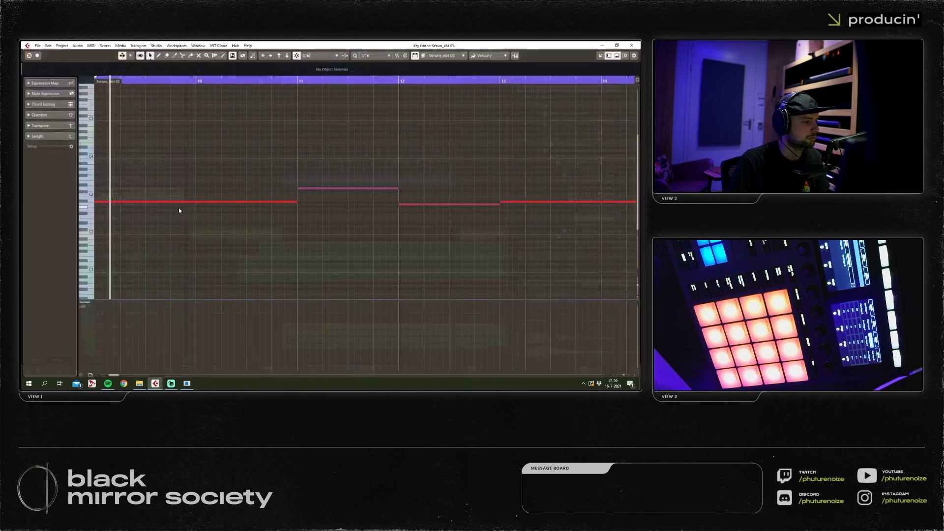
left_click(83, 302)
left_click(433, 207)
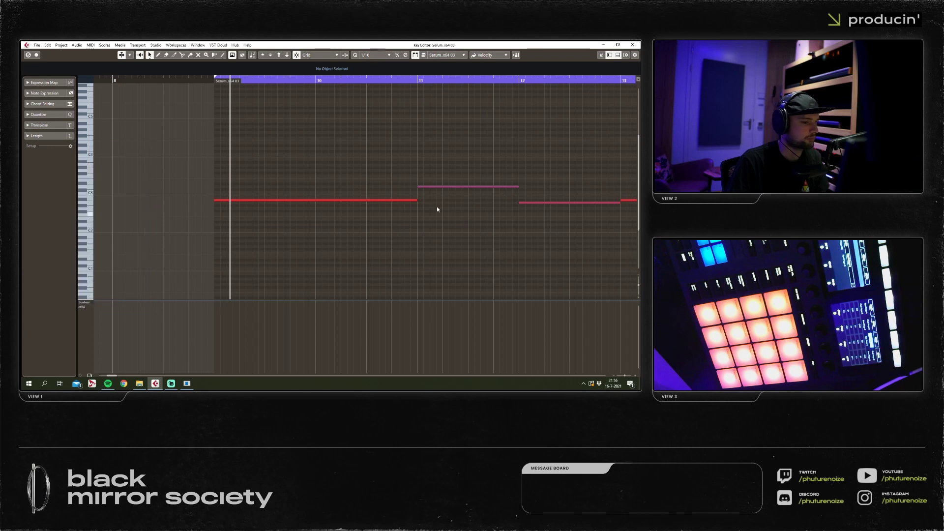
left_click(382, 200)
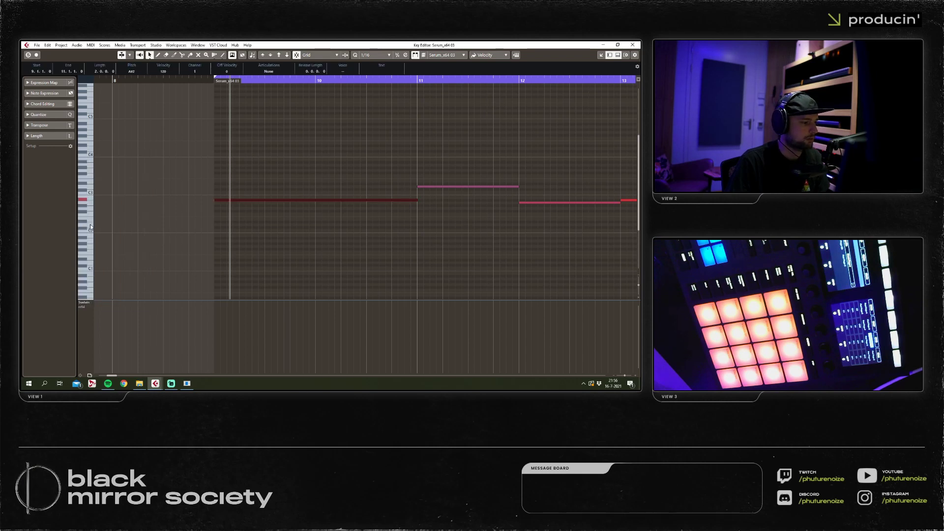
key("g")
key("g")
left_click(86, 304)
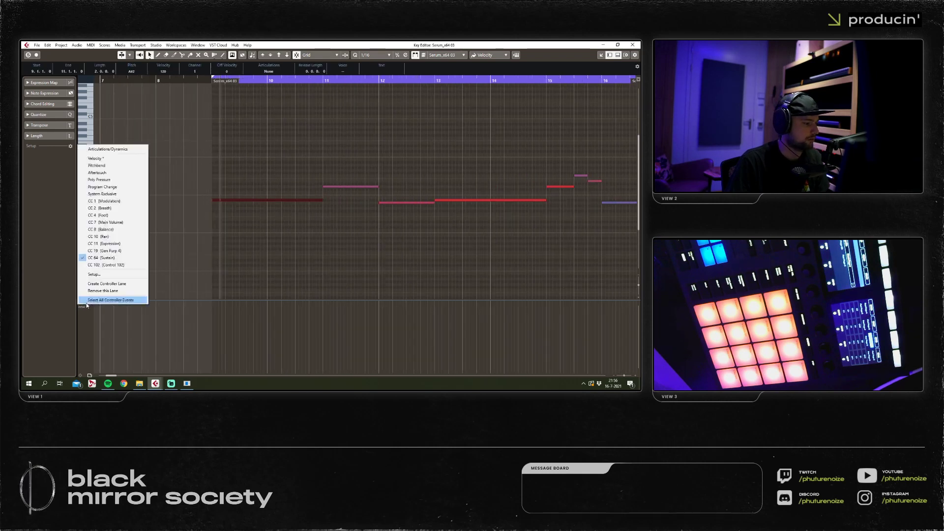
left_click(104, 201)
Draw a straight modulation ramp rising from minimum at bar 9 to maximum at bar 11.
right_click(388, 273)
left_click(393, 270)
key("h")
key("h")
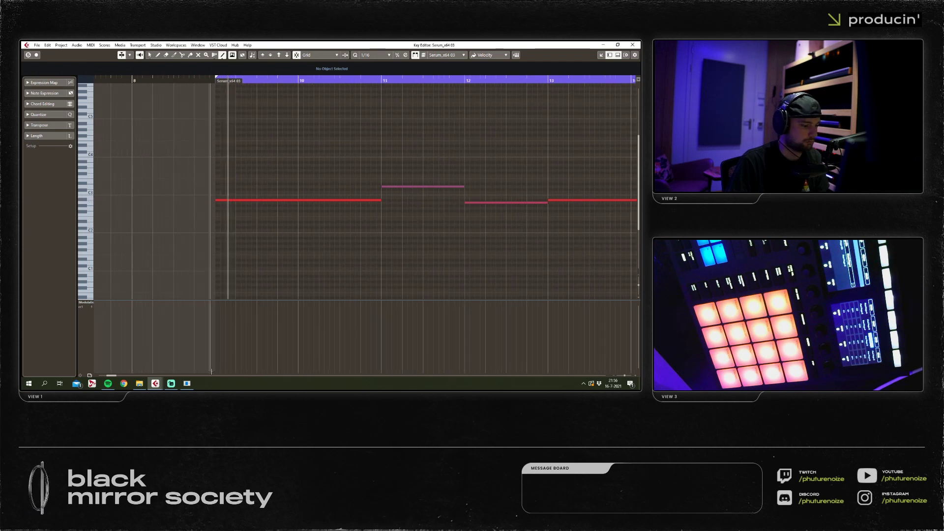
left_click_drag(215, 371, 381, 301)
key("1")
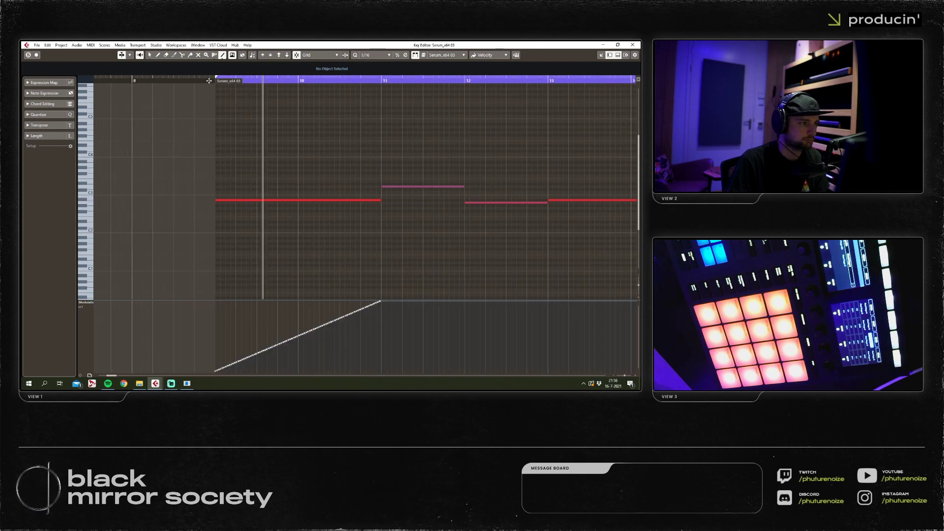
Redraw the modulation ramp from bar 9 to bar 11 so it starts above minimum and still rises to maximum.
key("g")
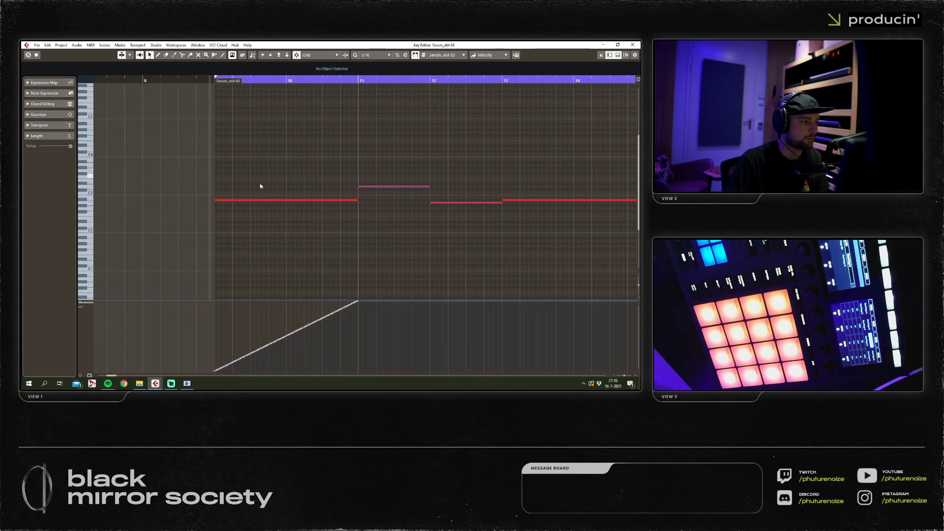
right_click(259, 183)
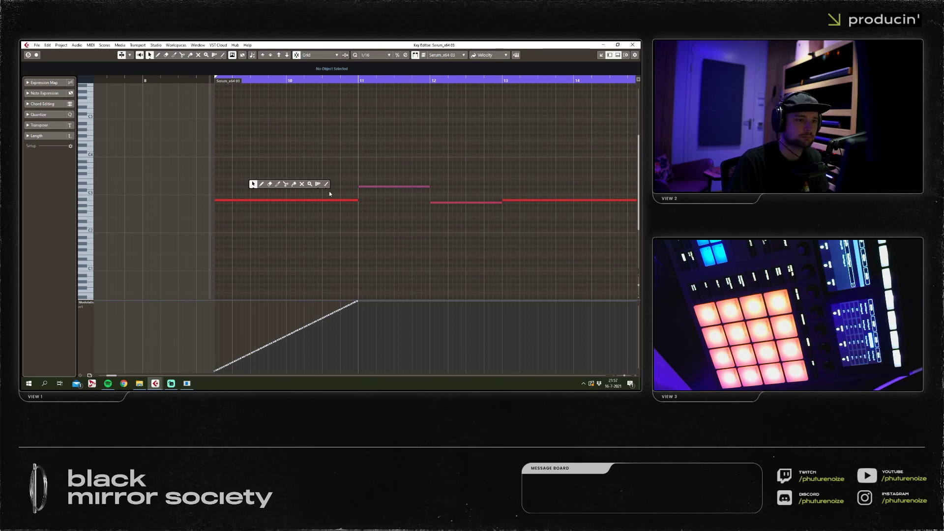
left_click(327, 185)
left_click_drag(215, 352, 363, 300)
key("1")
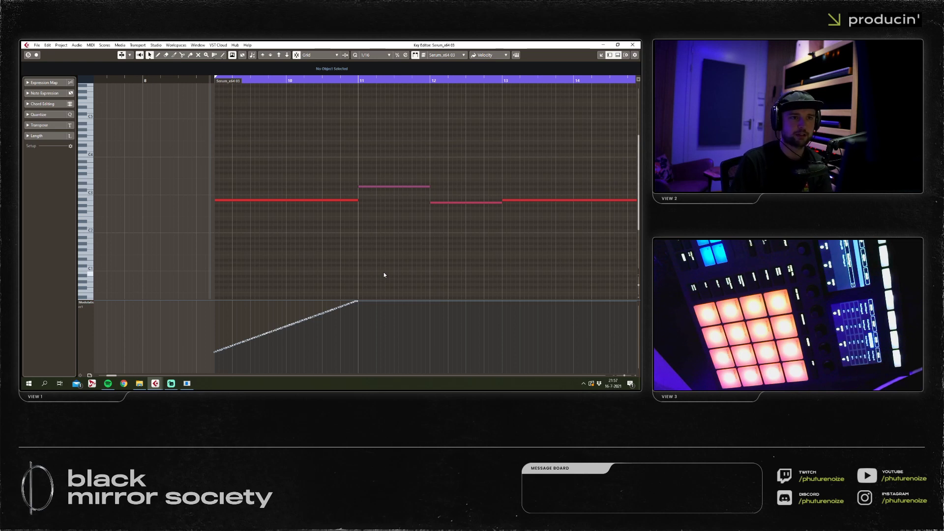
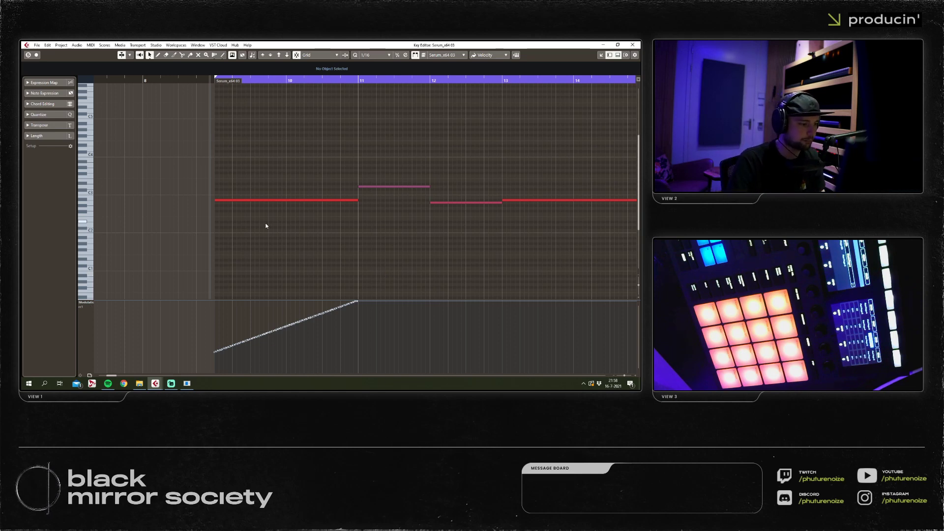
Play the bass clip to hear the modulation ramp and return to the project window.
key("g")
key("space")
right_click(291, 235)
left_click(357, 230)
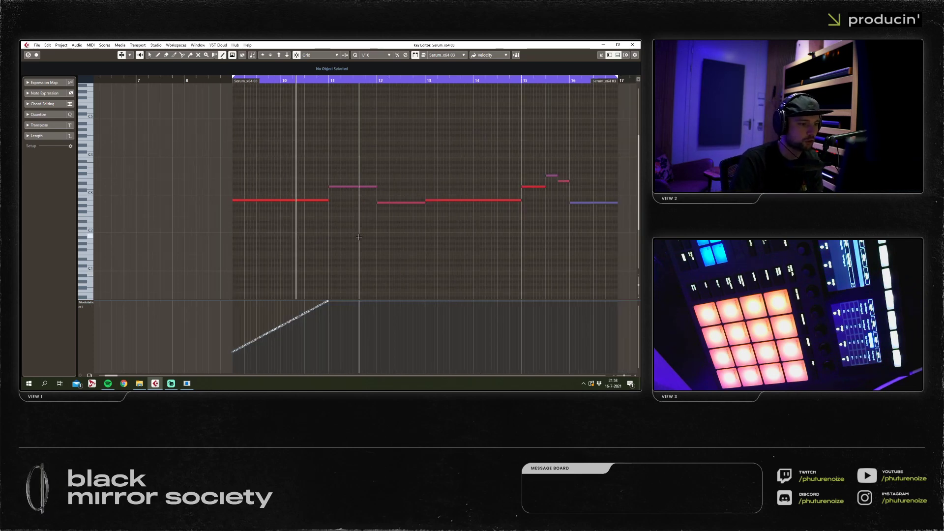
key("Escape")
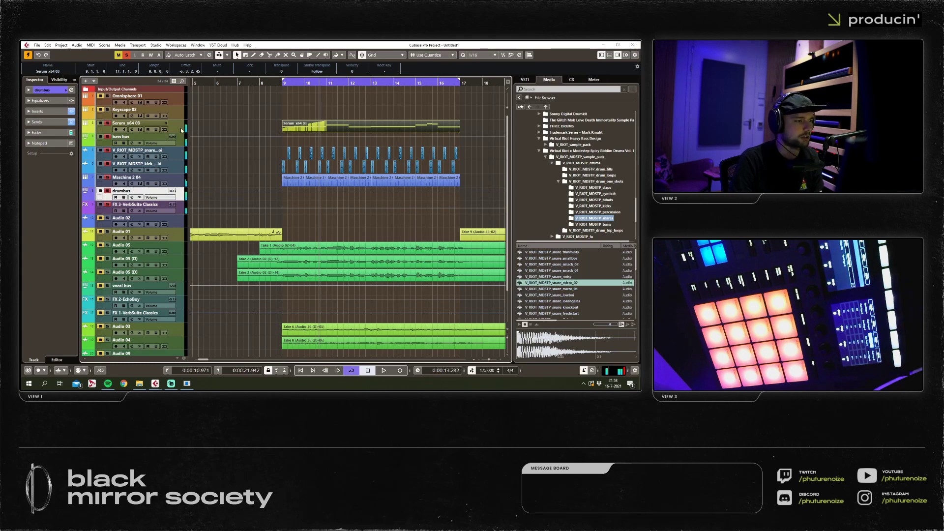
Edit the FX filter's cutoff modulation in Serum and return to the main filter on the oscillator page.
left_click(140, 129)
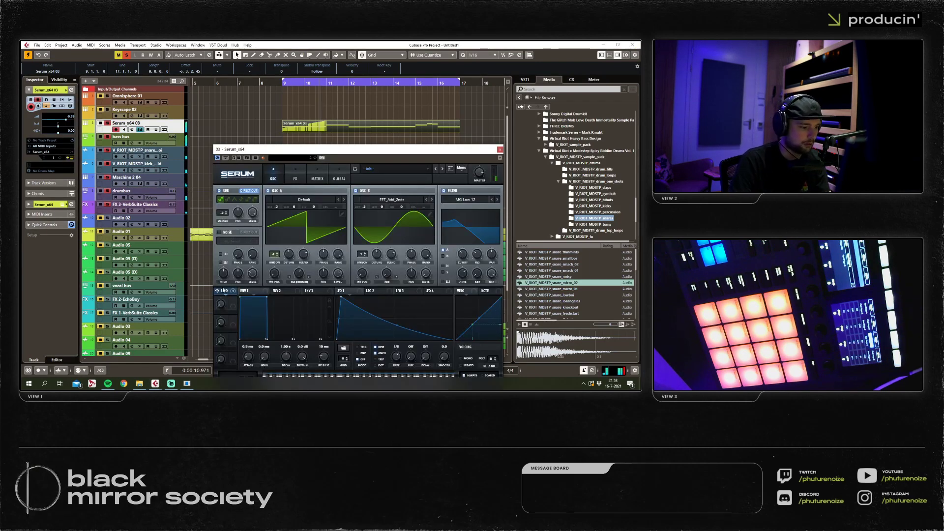
left_click(298, 170)
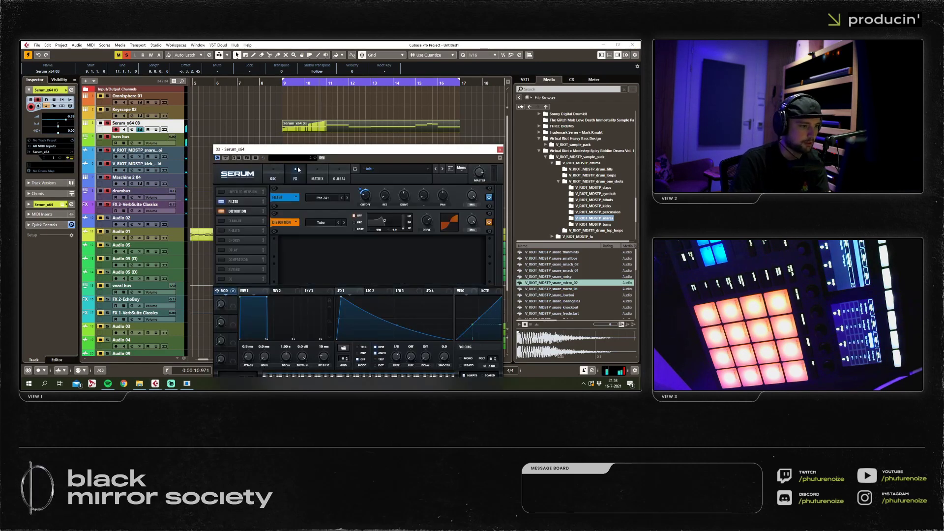
right_click(367, 196)
key("Escape")
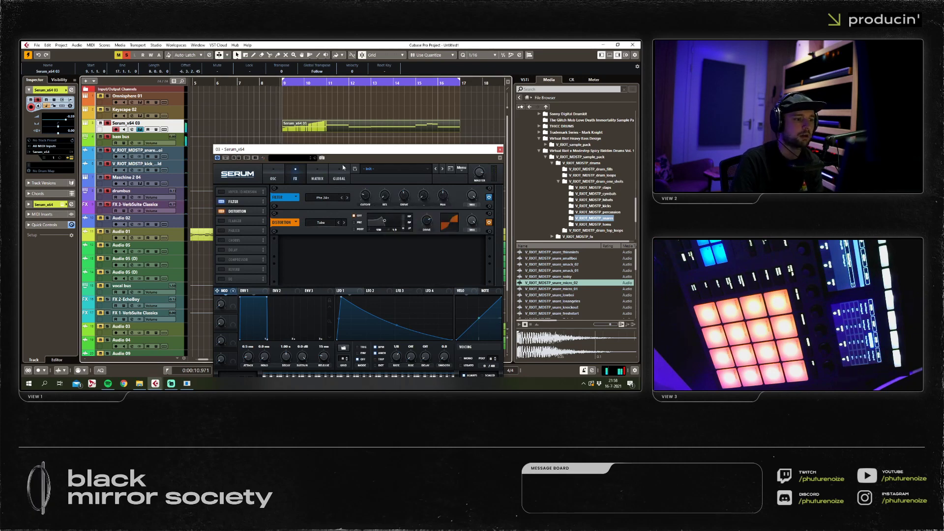
left_click(273, 177)
left_click_drag(475, 232, 480, 239)
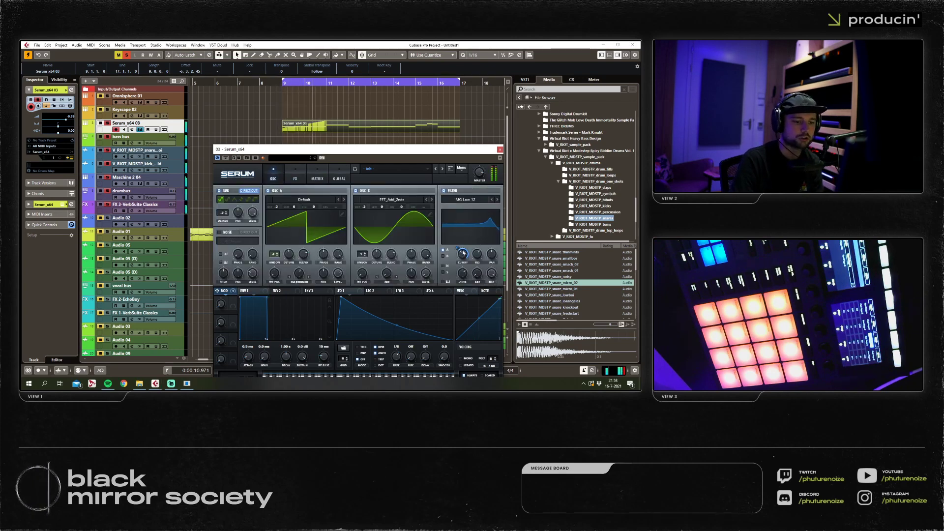
Reopen the Serum clip in the Key Editor to check the modulation ramp, and return to the project window.
left_click(306, 127)
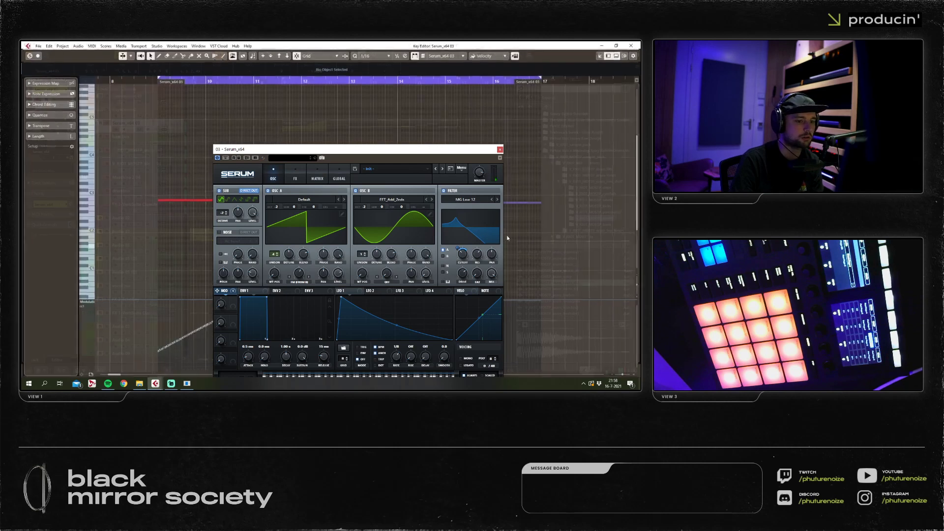
double_click(306, 127)
right_click(264, 282)
key("Escape")
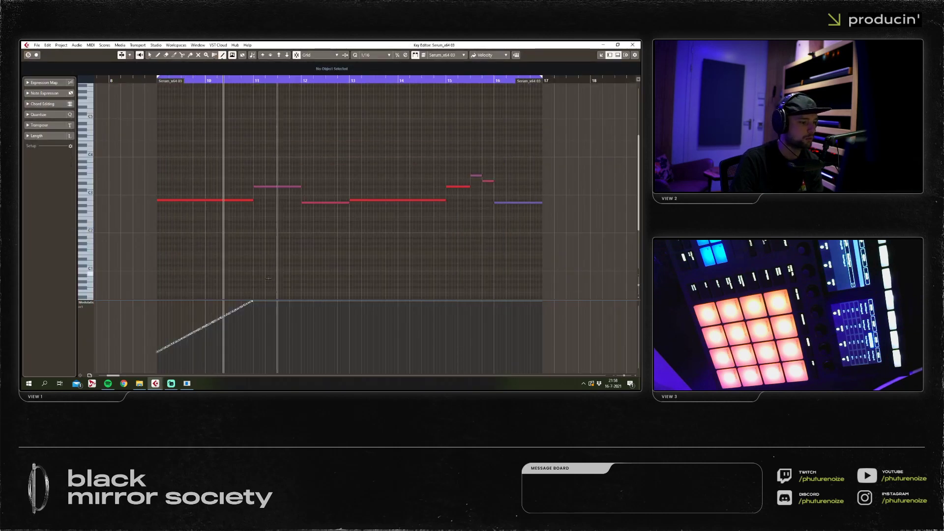
key("Return")
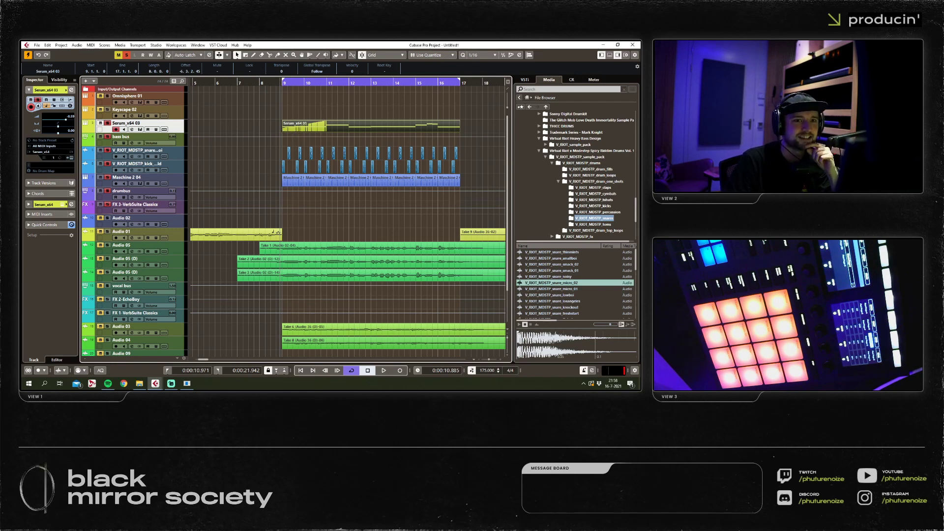
Edit the modulation of Serum's main filter cutoff, check the effects page and close the synth.
left_click(66, 161)
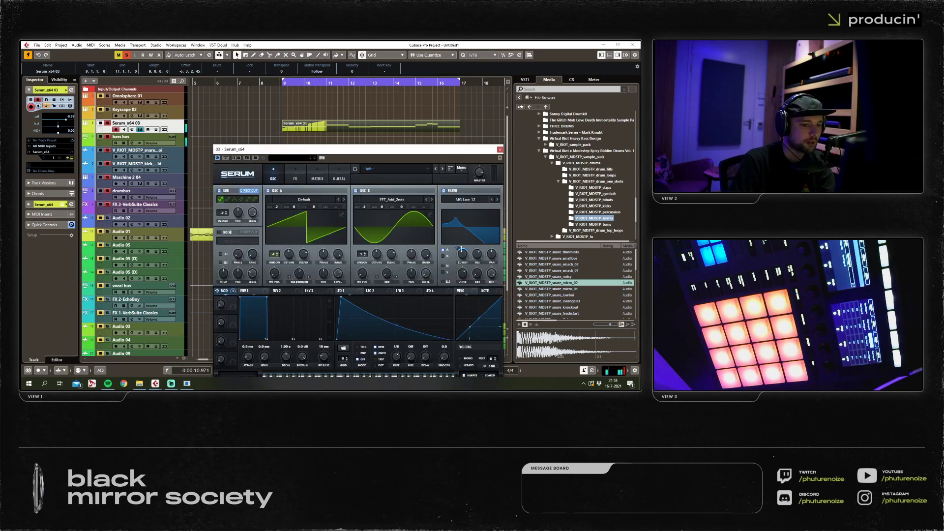
right_click(462, 253)
left_click(475, 273)
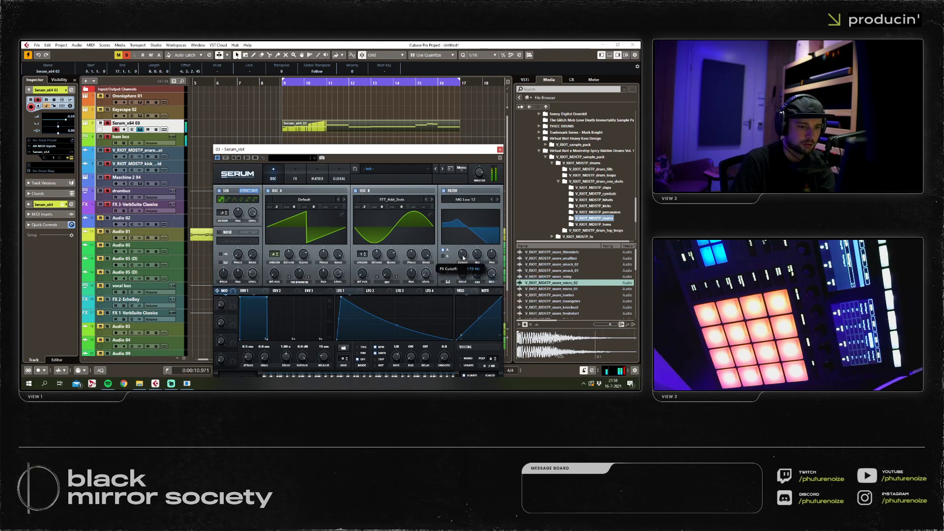
left_click(295, 179)
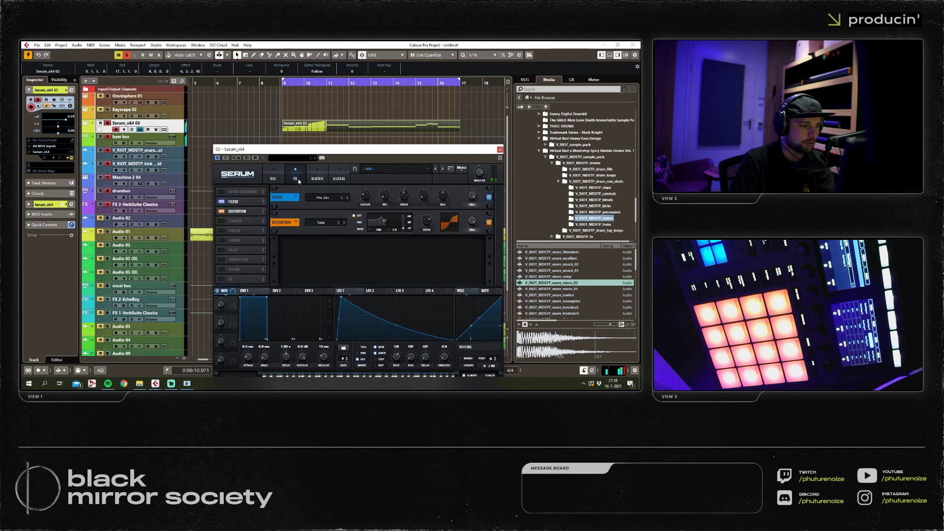
left_click(500, 150)
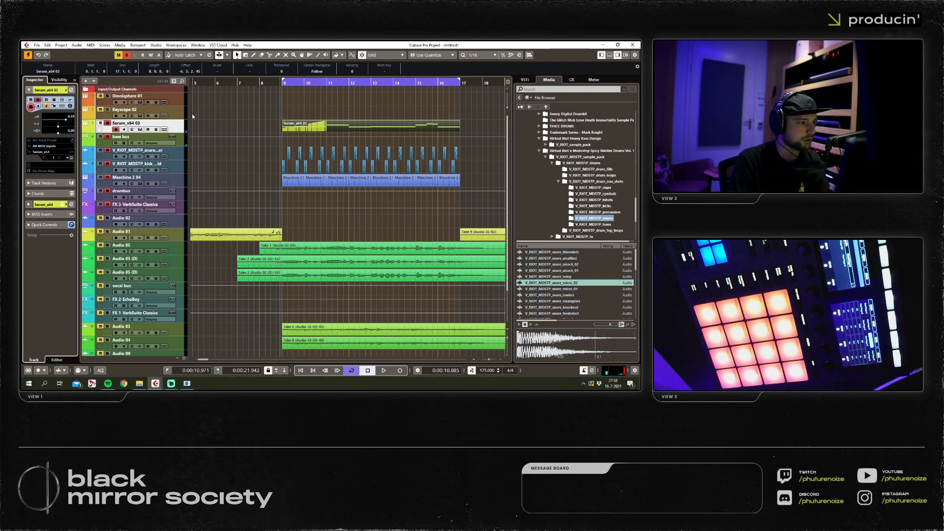
Switch to Spotify, search for "upbeats" and open The Upbeats' album Primitive Technique from the artist page.
left_click(108, 383)
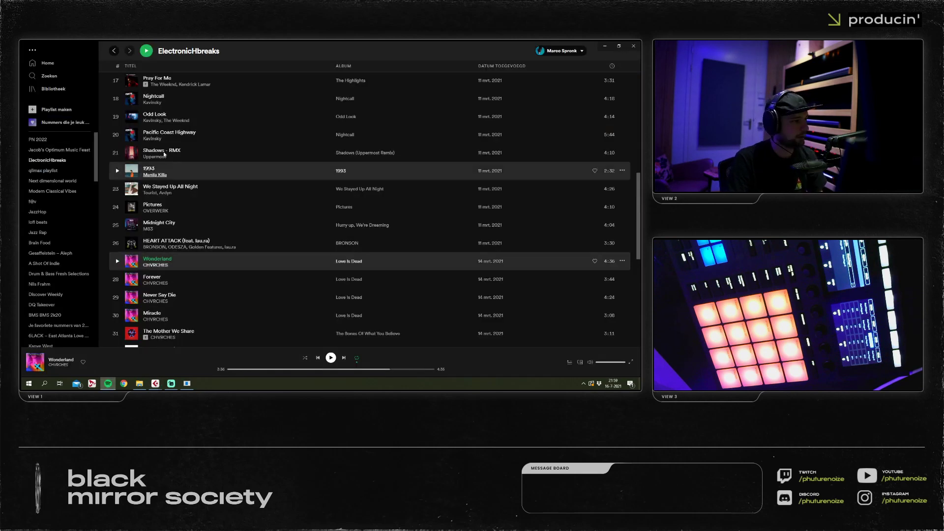
left_click(49, 75)
type("upbeats")
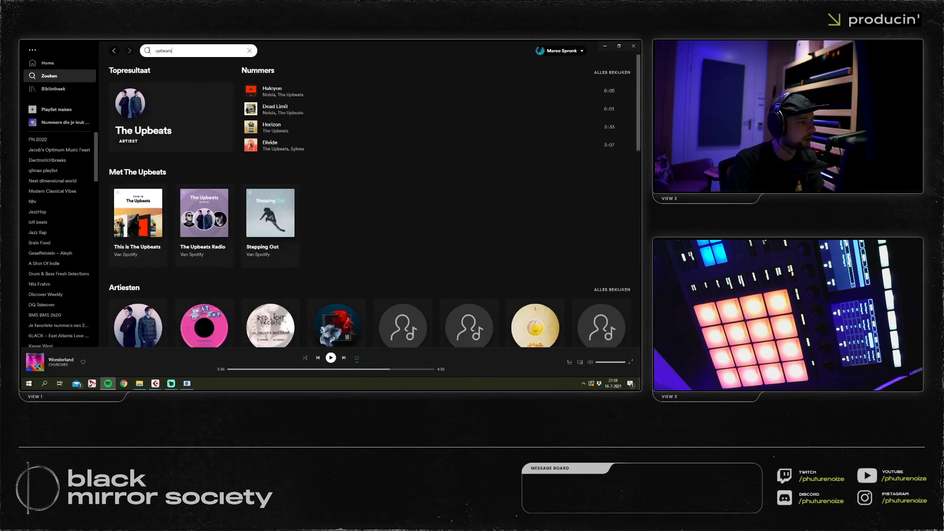
left_click(158, 101)
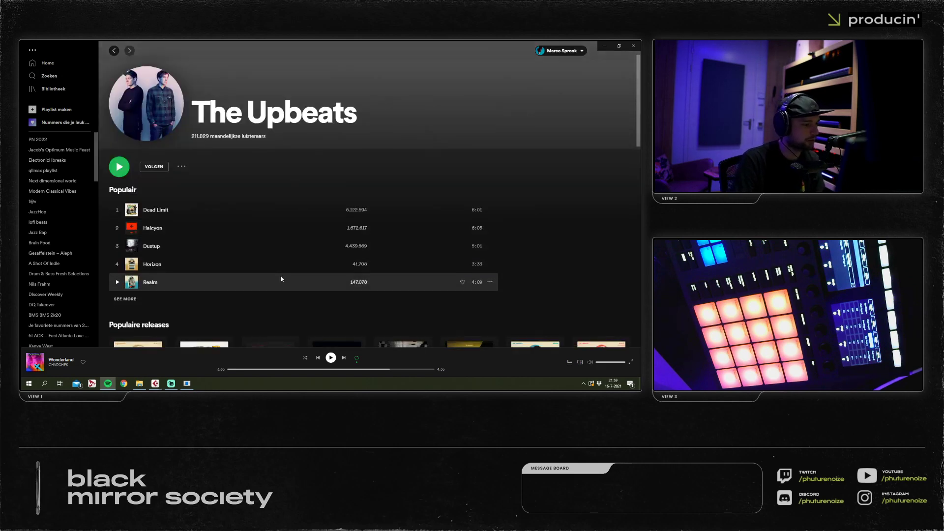
scroll(275, 261, "down", 3)
scroll(246, 177, "down", 1)
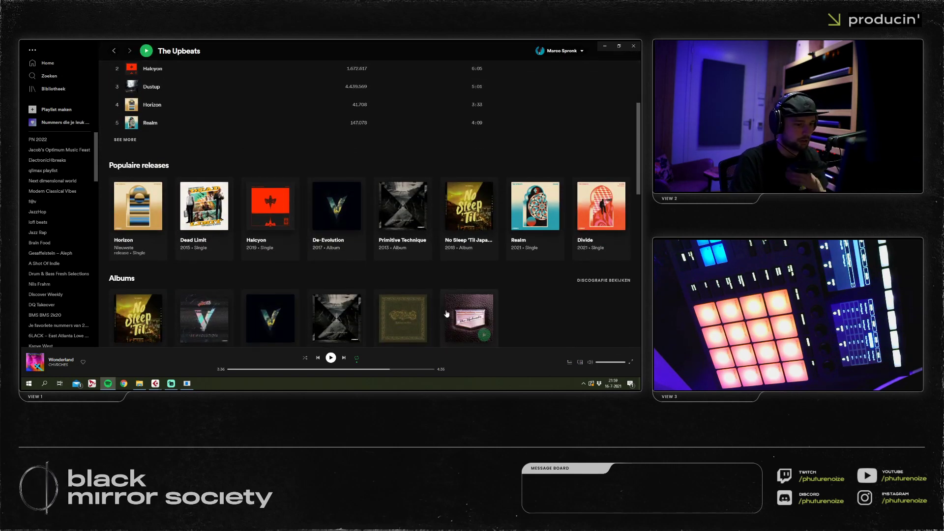
left_click(403, 247)
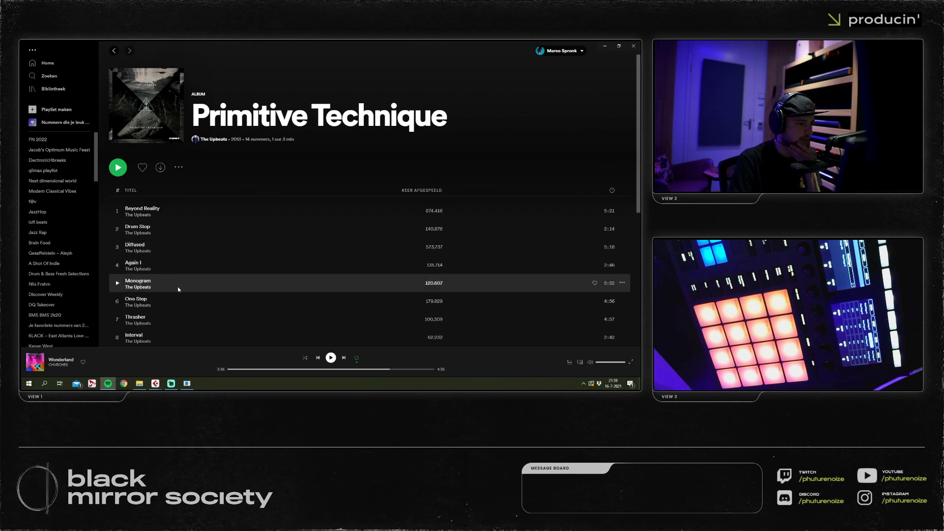
Play the track Alone and listen to several sections of it as a bass reference, pausing when done.
scroll(178, 275, "down", 4)
double_click(178, 272)
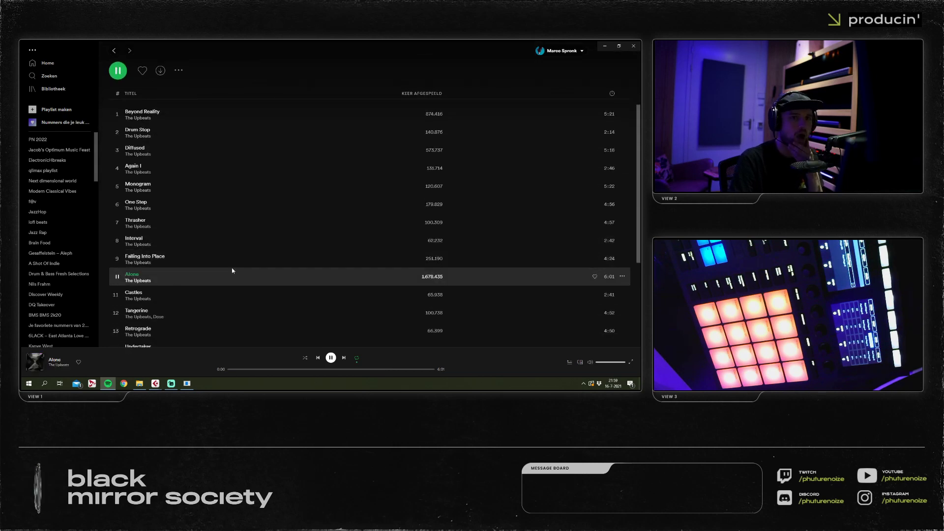
key("space")
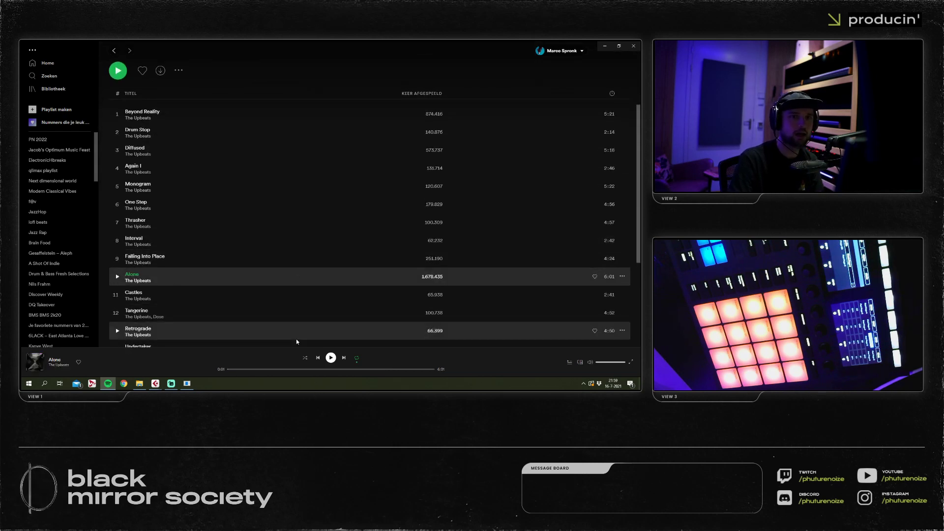
left_click(270, 368)
key("space")
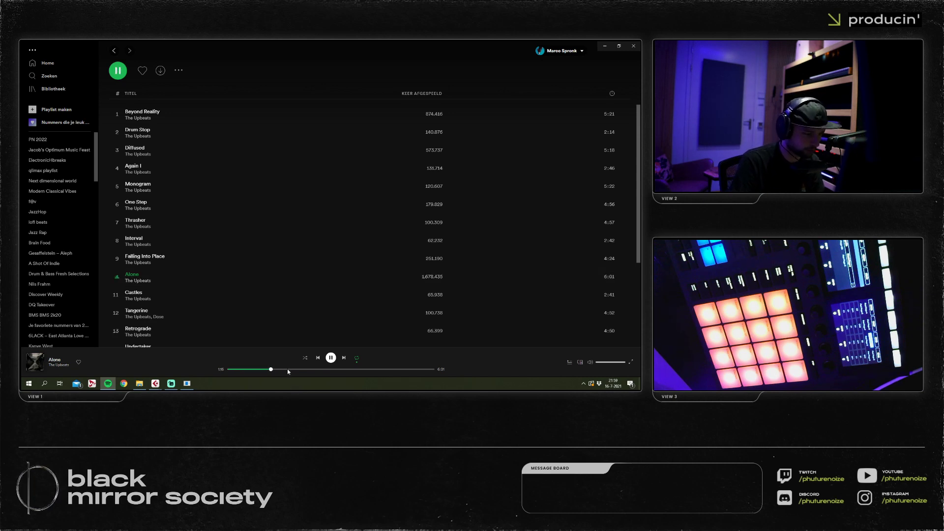
left_click(266, 370)
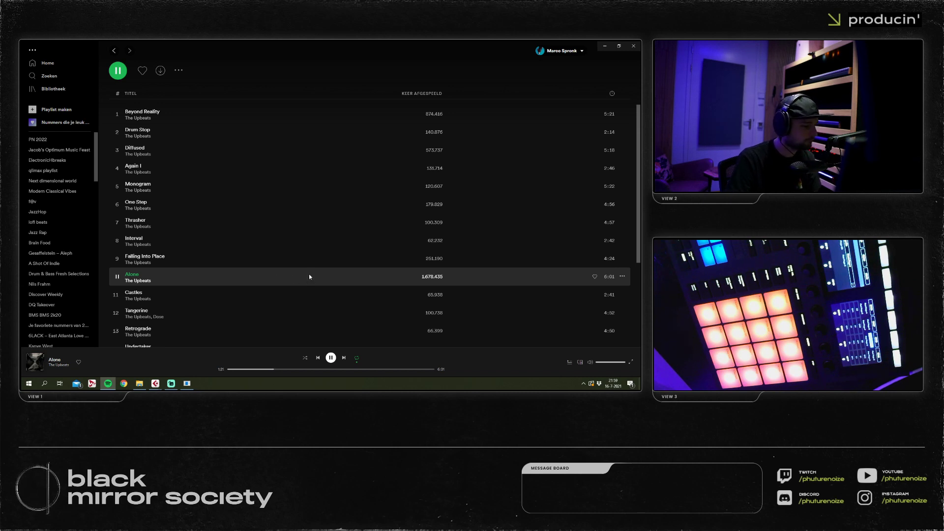
left_click(235, 370)
key("space")
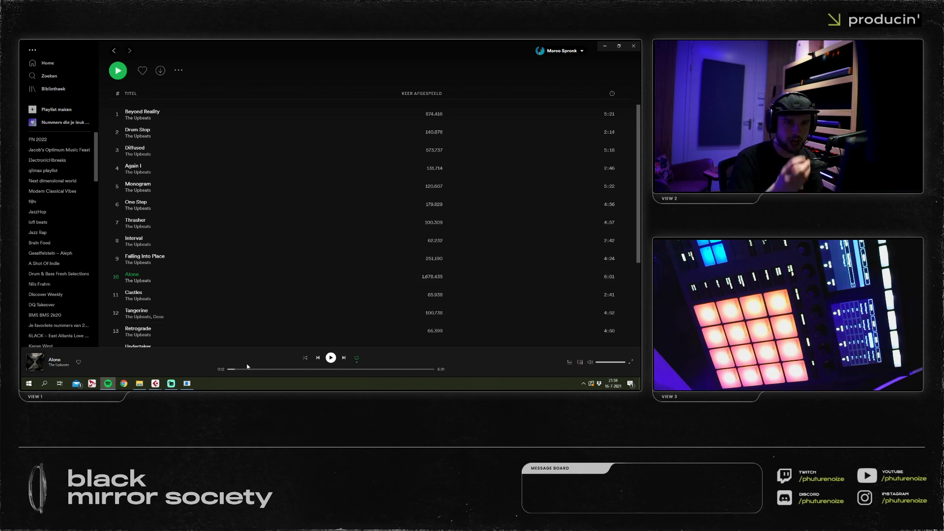
key("space")
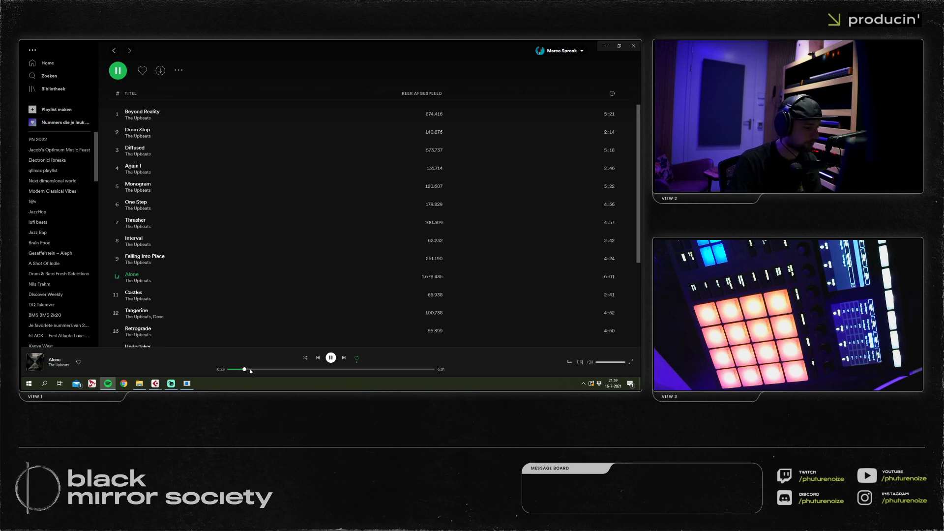
key("space")
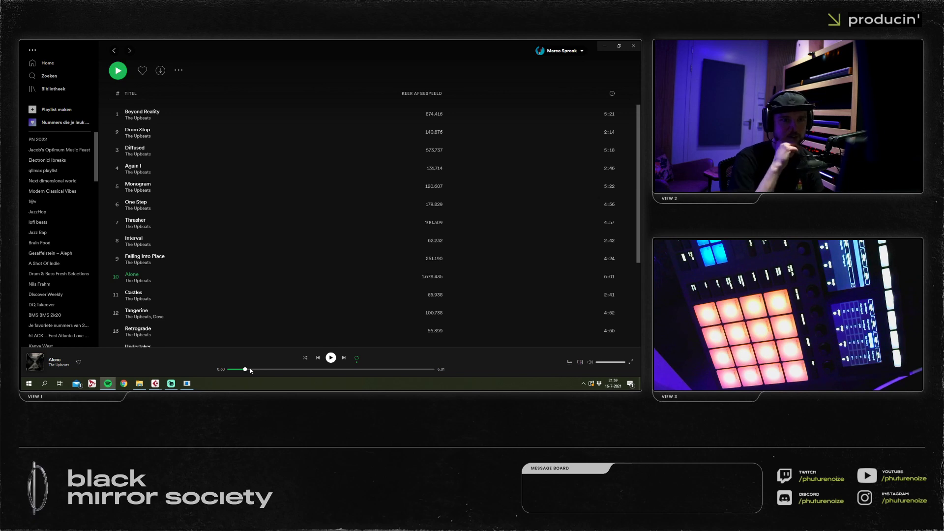
key("space")
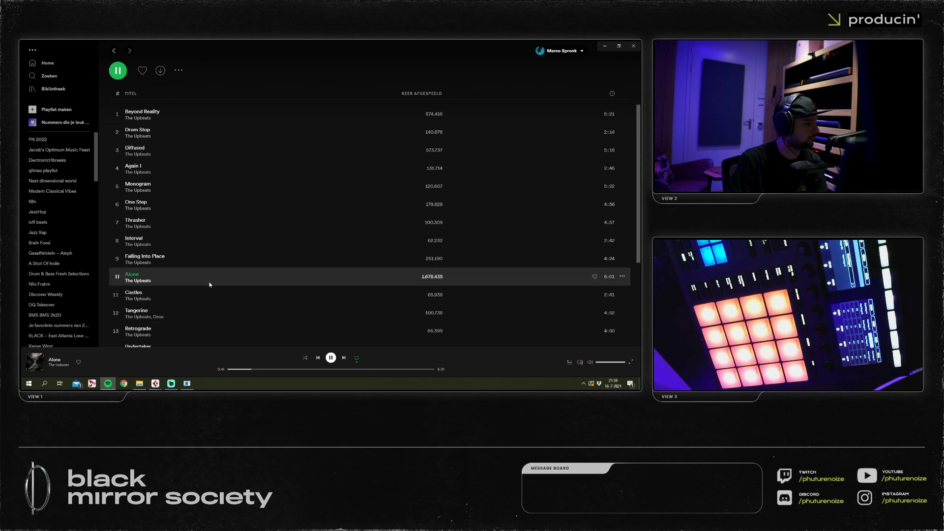
key("space")
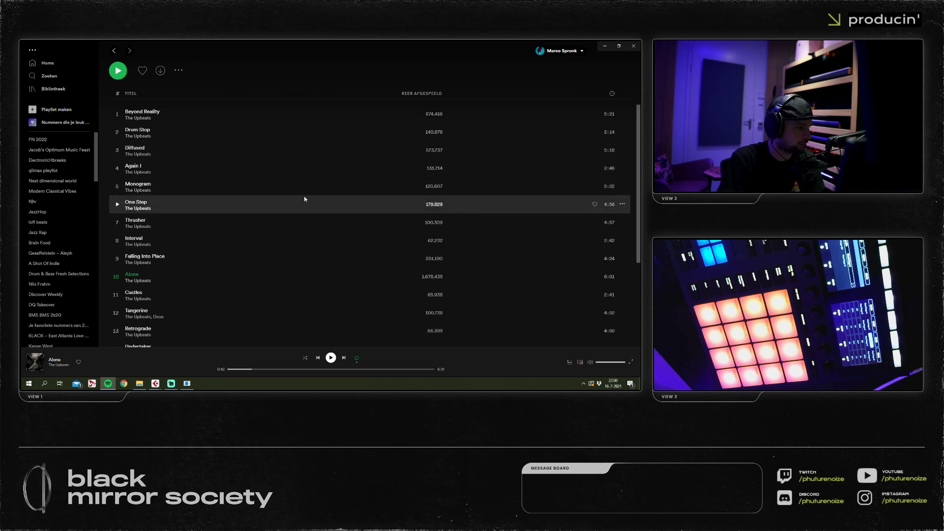
Play the track Drum Stop from the same album and skip ahead to sections further into it.
scroll(236, 248, "down", 2)
scroll(198, 248, "up", 2)
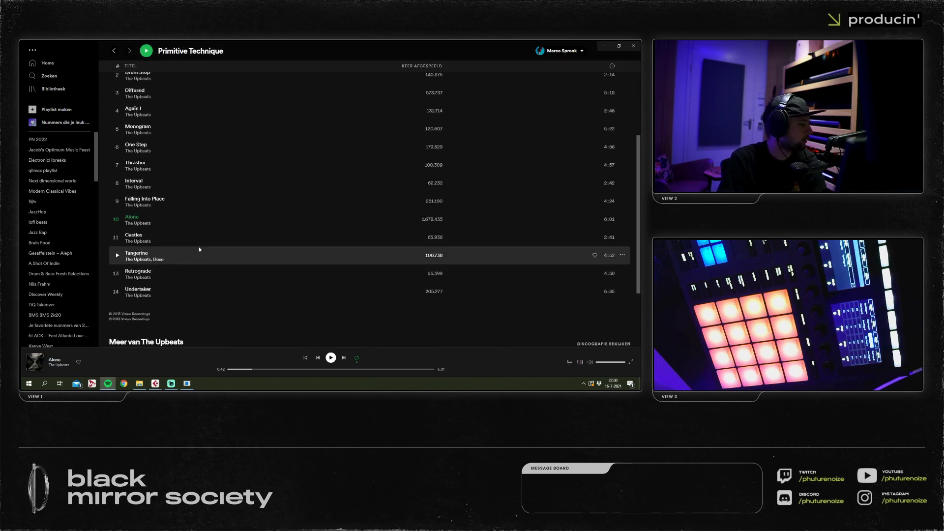
double_click(178, 133)
left_click_drag(243, 368, 267, 371)
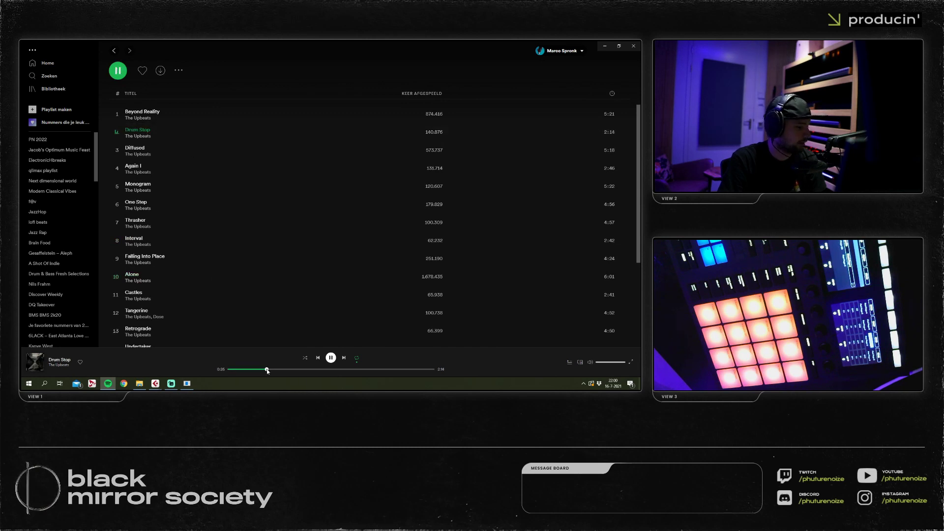
left_click(297, 369)
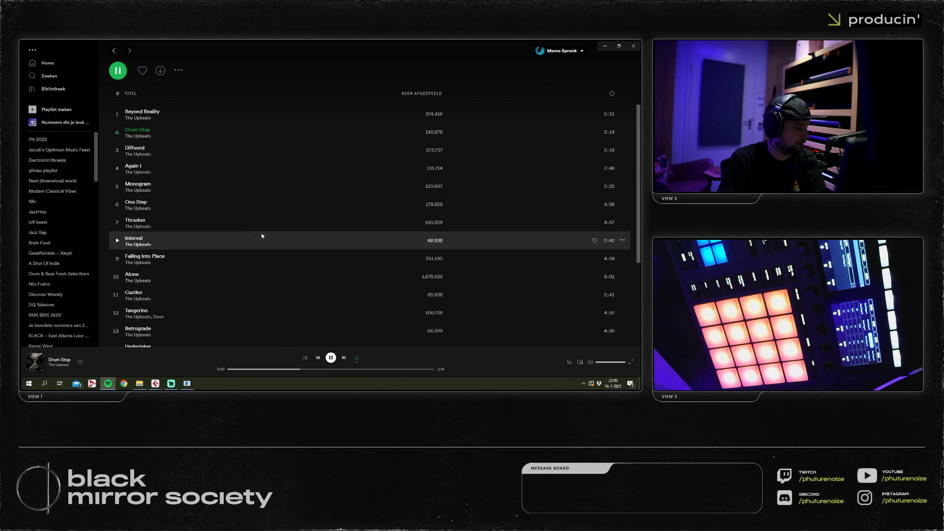
Play Falling Into Place, listen to sections further into the track and return to the Cubase project.
double_click(225, 259)
left_click(273, 370)
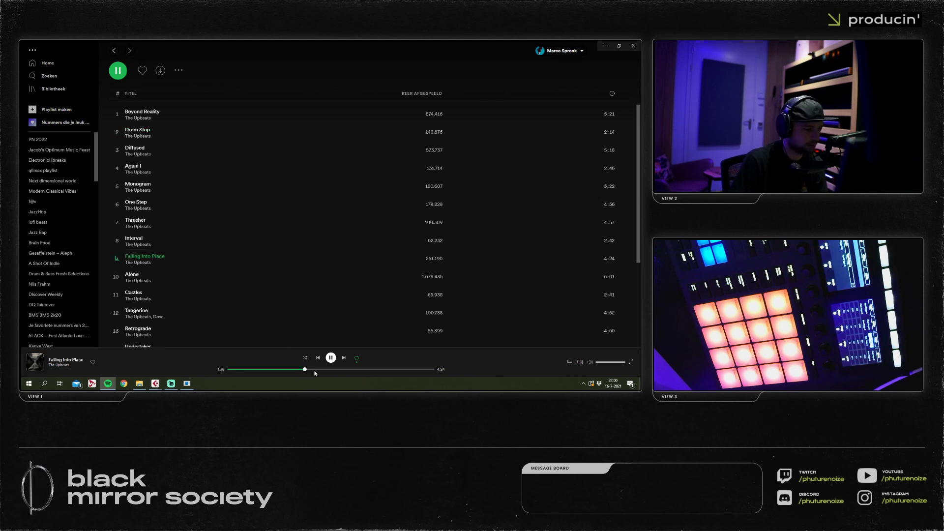
left_click(290, 369)
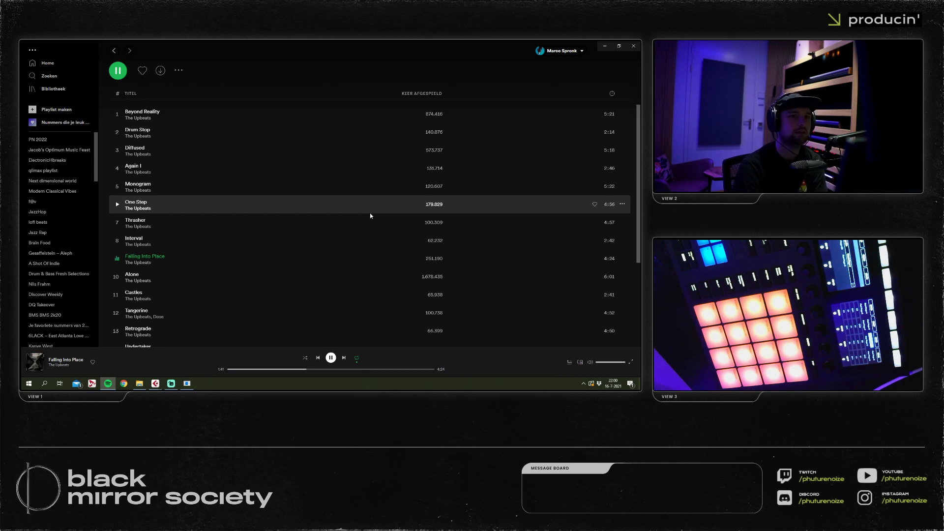
left_click(606, 46)
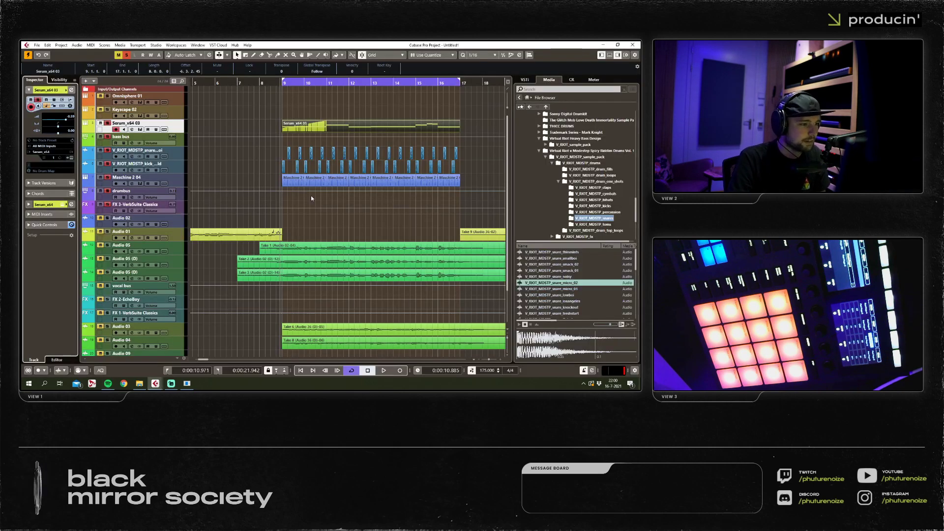
Open Serum on the bass track, adjust the main filter's cutoff, inspect the effects filter and close the synth.
left_click(69, 158)
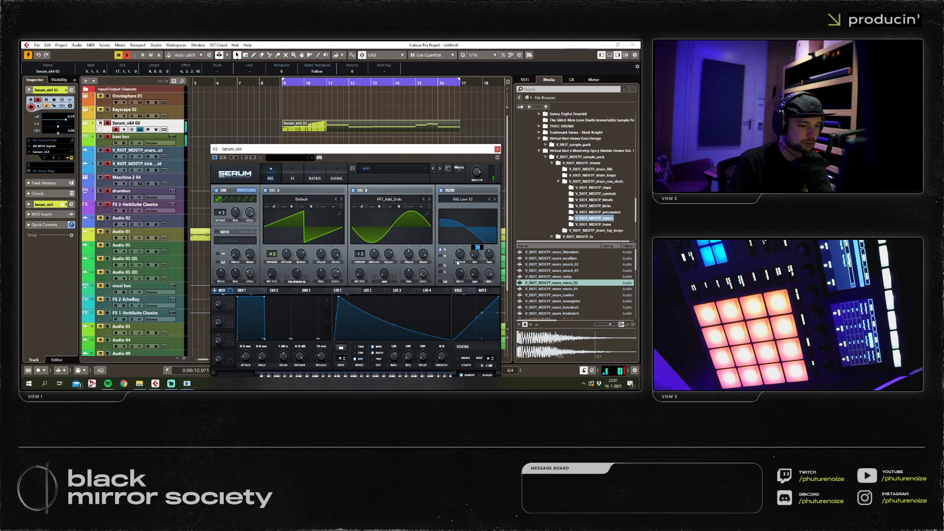
left_click(336, 176)
left_click(271, 172)
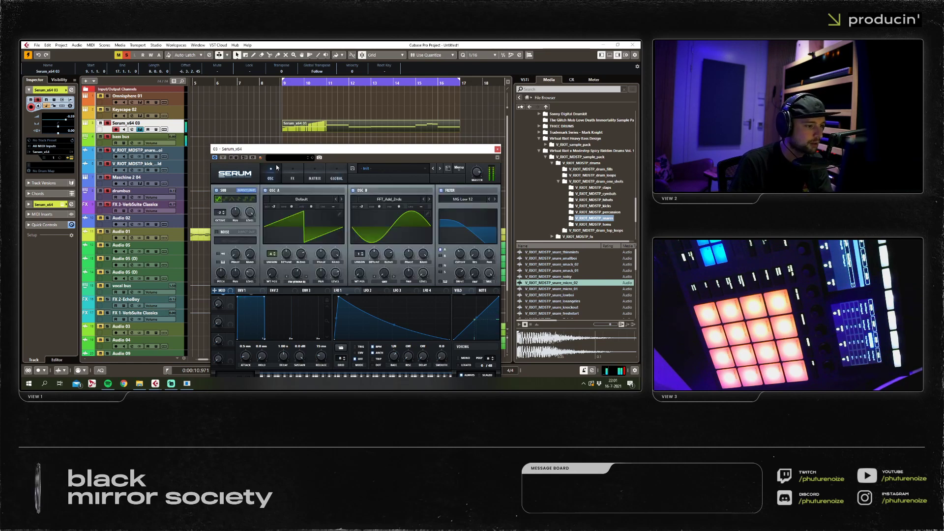
left_click_drag(459, 255, 463, 252)
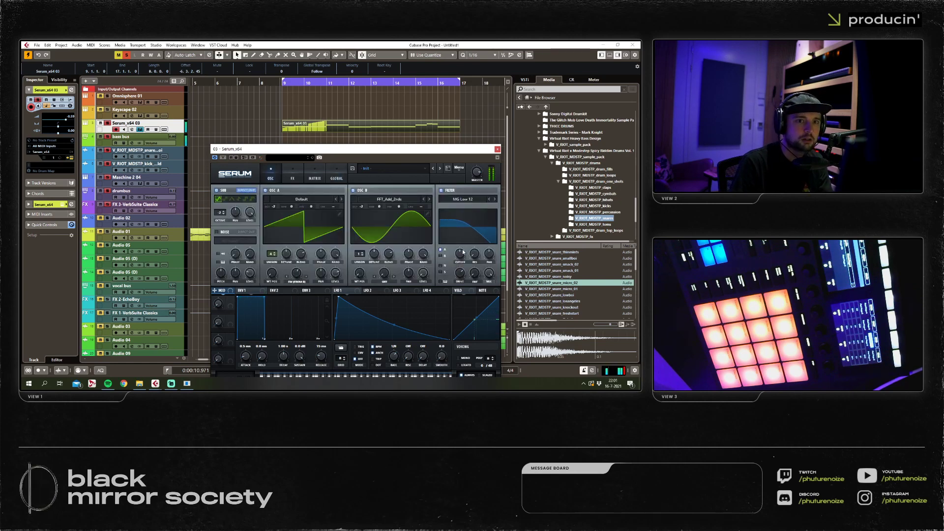
left_click(293, 173)
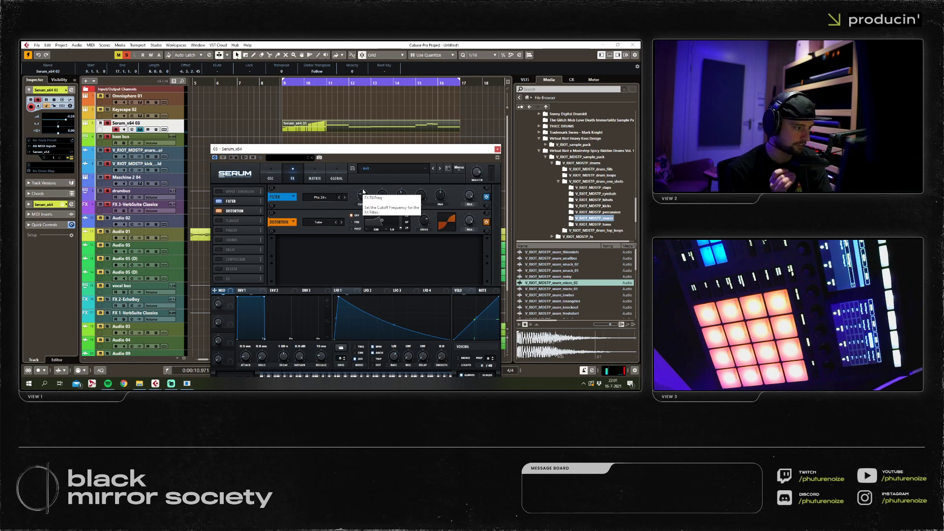
left_click(497, 149)
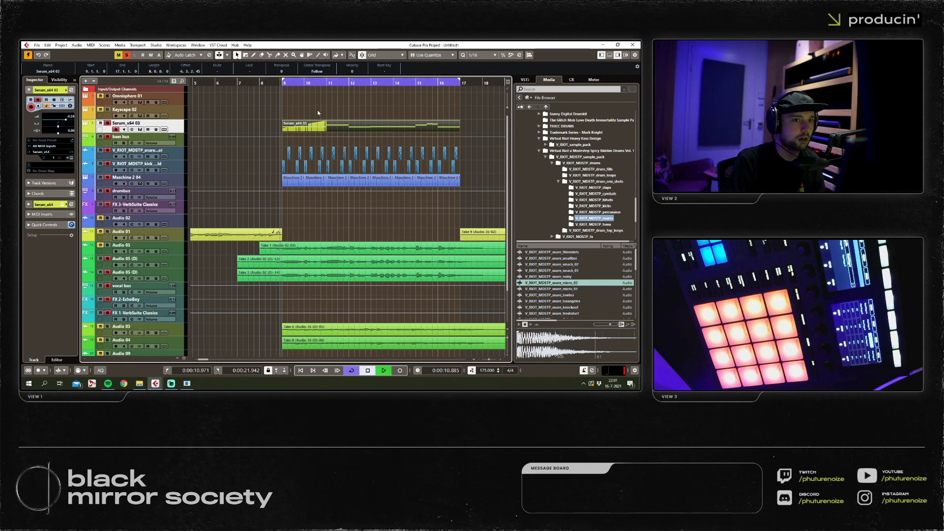
Start playback, reopen Serum, adjust the main filter's cutoff and show the effects page.
key("space")
left_click(140, 130)
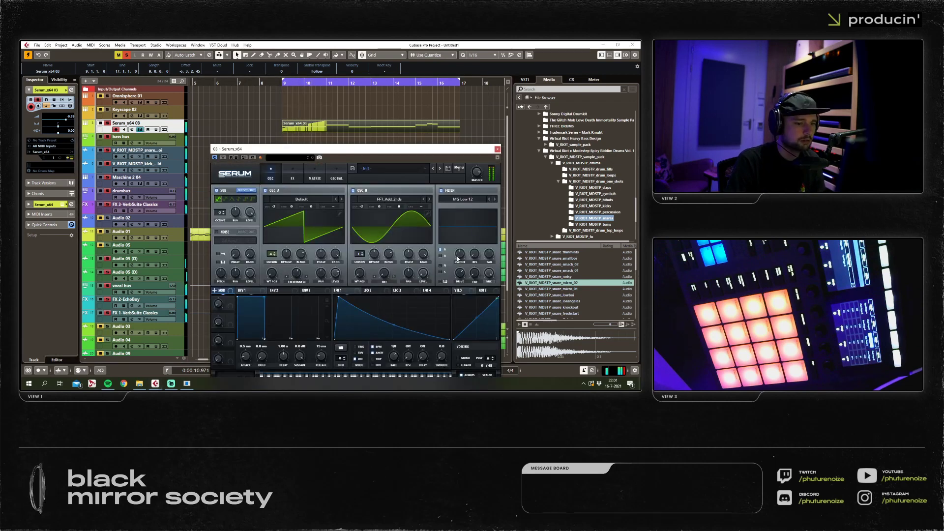
left_click_drag(457, 259, 451, 251)
left_click(292, 178)
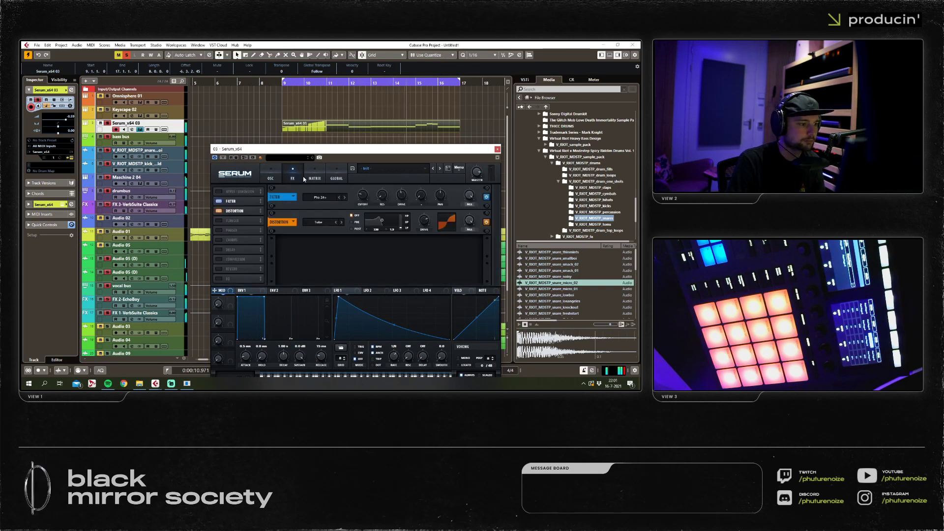
Insert FabFilter Pro-Q 2 in the second insert slot of the Serum channel in the MixConsole.
key("F3")
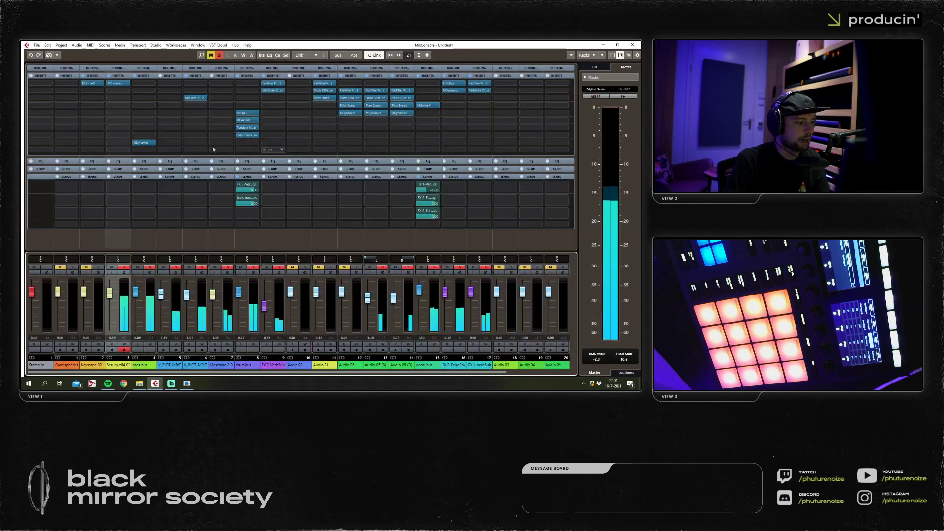
left_click(118, 90)
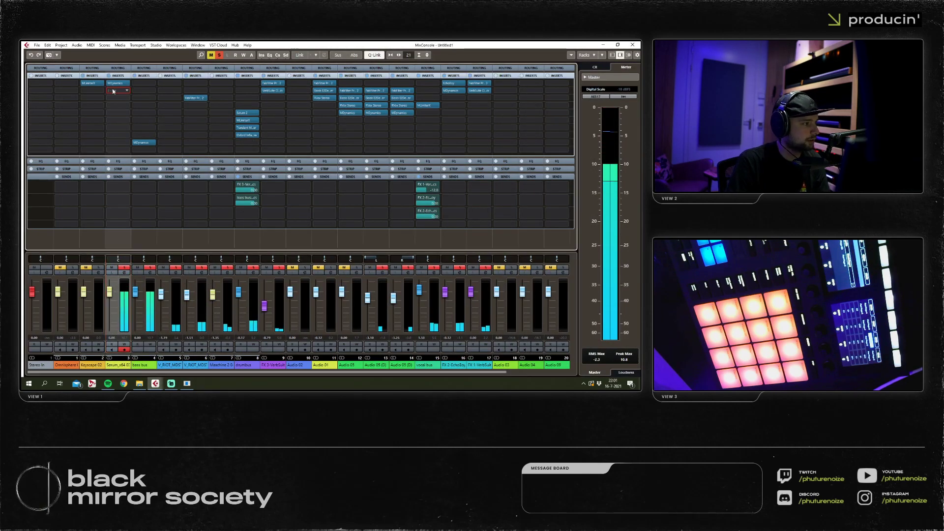
type("pro")
key("Return")
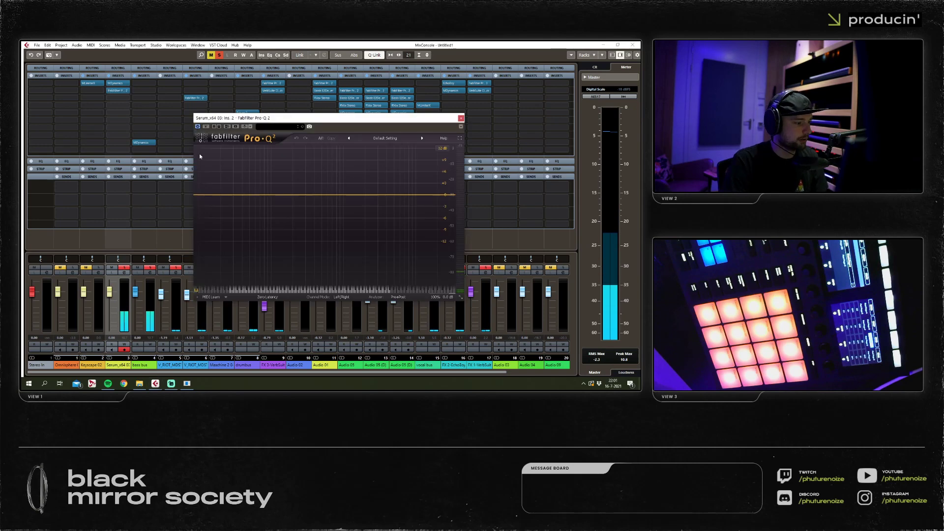
Add a low-mid bell cut about 6 dB deep in Pro-Q 2 and set its processing mode to Linear Phase.
double_click(309, 216)
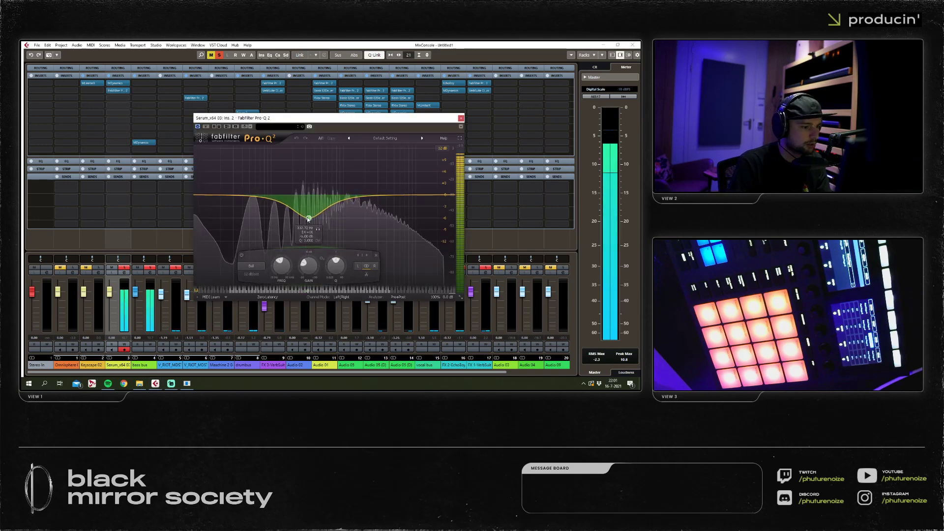
left_click(267, 297)
left_click(270, 319)
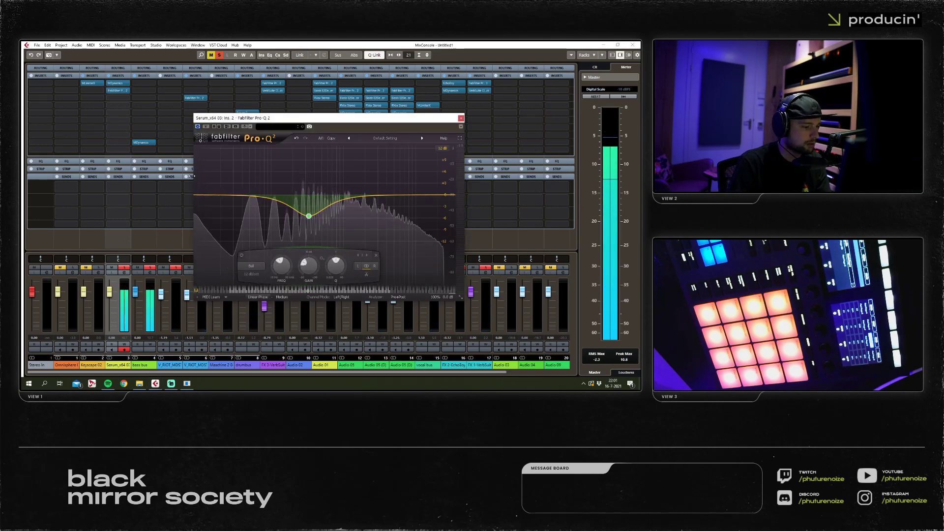
Add a low-cut filter at about 25 Hz and adjust the bell cut to about 7 dB deep at about 400 Hz.
double_click(201, 193)
left_click_drag(201, 193, 227, 201)
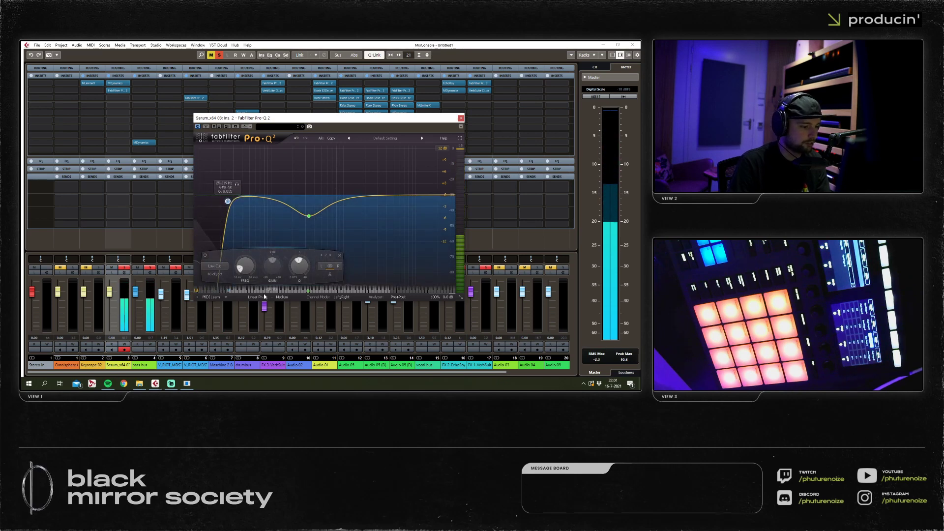
left_click_drag(309, 217, 310, 208)
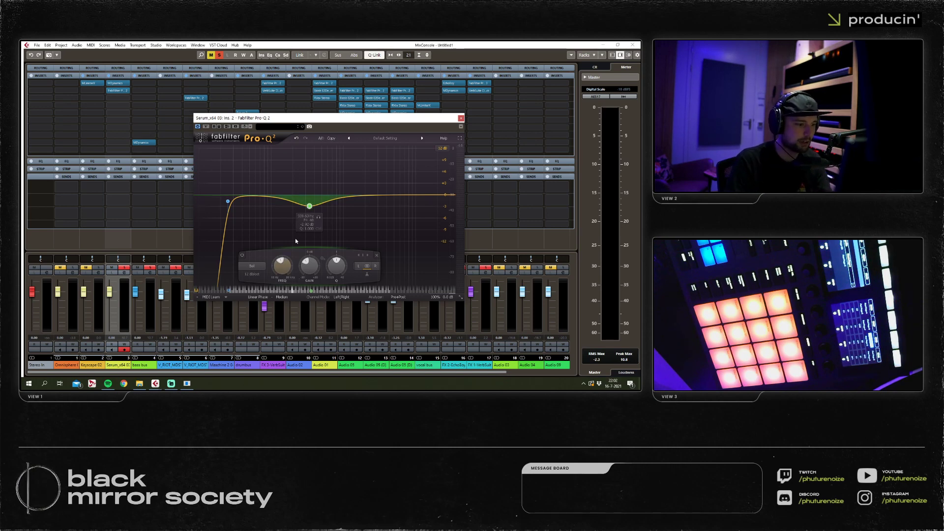
left_click_drag(309, 206, 316, 221)
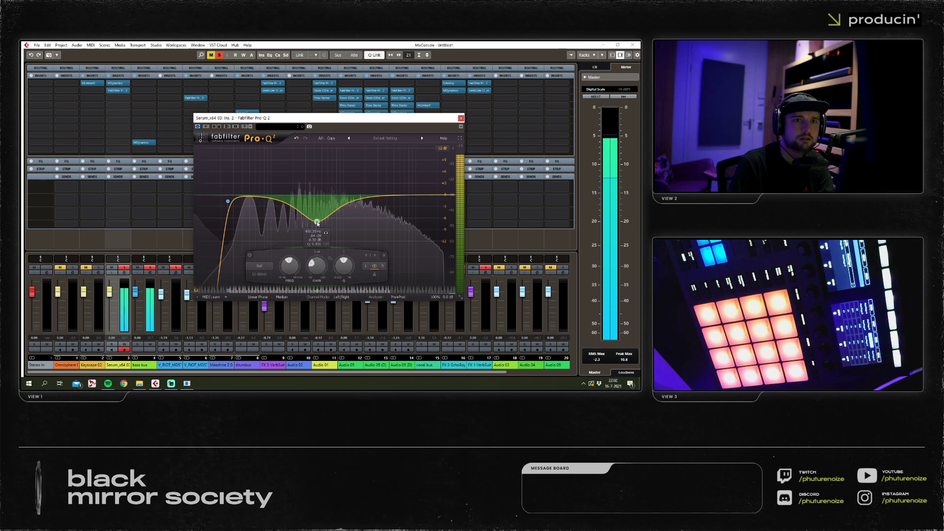
Add a gentle high-frequency bell boost in Pro-Q 2, adjust its width and start playback.
mouse_move(413, 196)
left_mouse_down()
mouse_move(421, 180)
mouse_move(409, 188)
left_mouse_up()
scroll(413, 184, "up", 5)
scroll(410, 188, "down", 3)
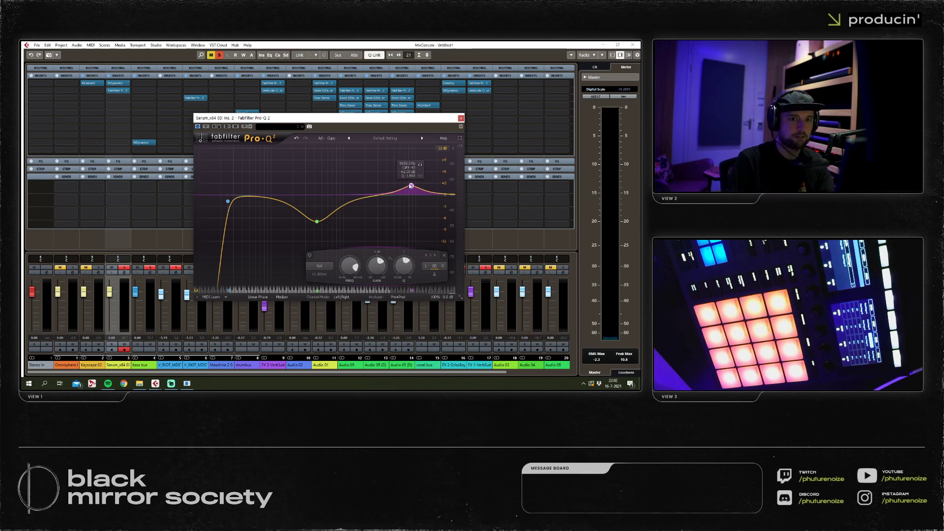
key("space")
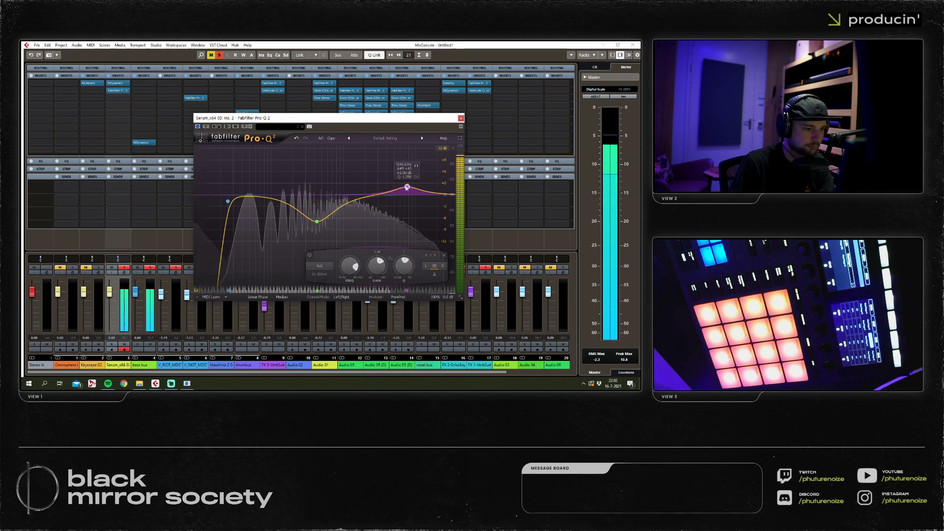
Deepen the low-mid cut in Pro-Q 2 and add a bell band with a slight lift in the low bass.
mouse_move(316, 222)
left_mouse_down()
mouse_move(301, 233)
mouse_move(319, 228)
left_mouse_up()
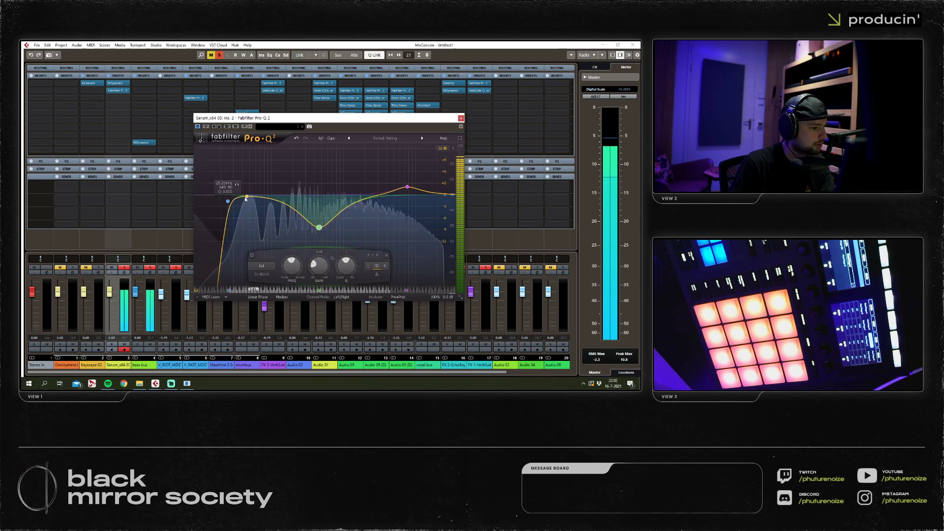
left_click_drag(247, 197, 249, 194)
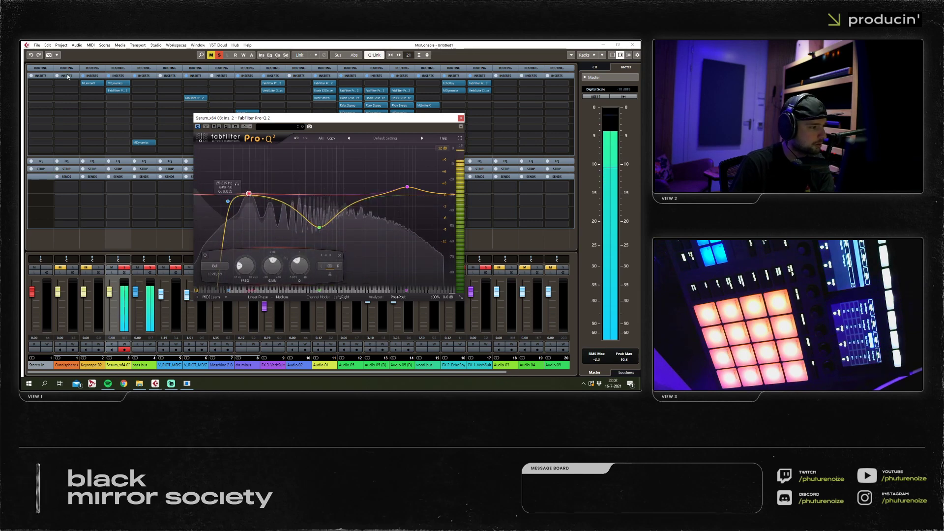
Insert MBassador in the third insert slot of the Serum channel.
left_click(112, 96)
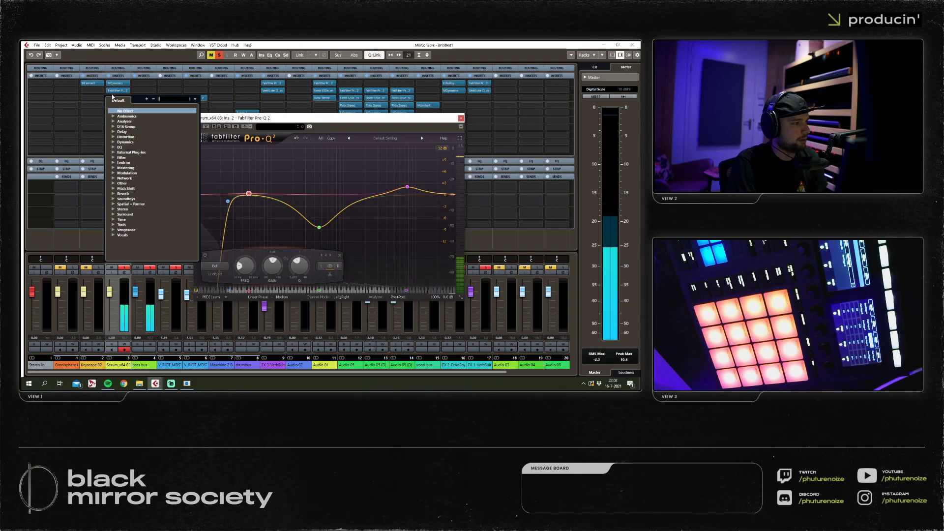
type("mbass")
key("Return")
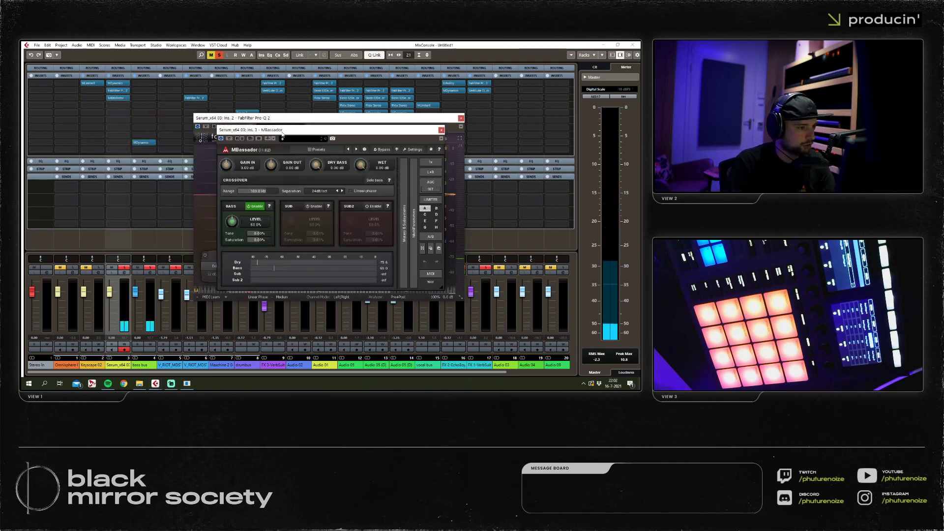
Arrange the Pro-Q 2 and MBassador windows side by side, then adjust MBassador's crossover range and lower its bass level.
left_click_drag(283, 132, 378, 127)
left_click_drag(299, 118, 238, 120)
left_click(410, 128)
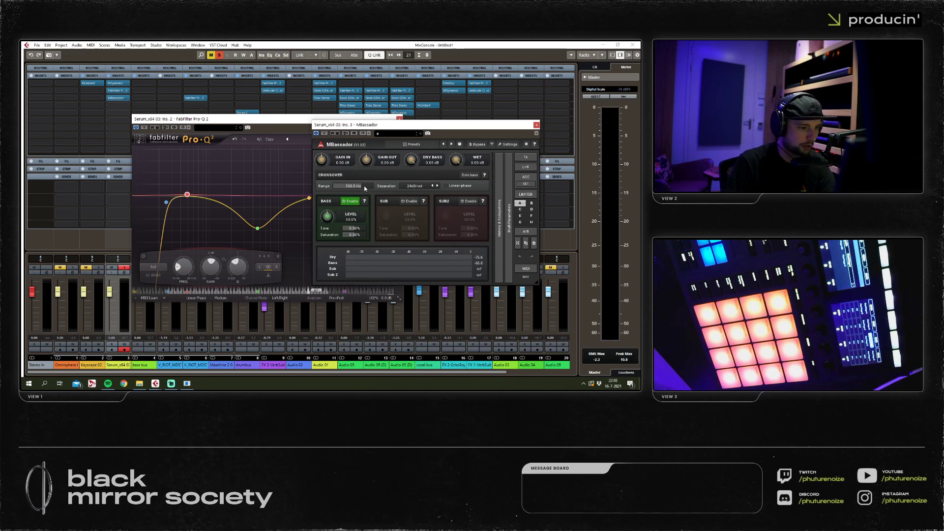
left_click_drag(360, 189, 327, 218)
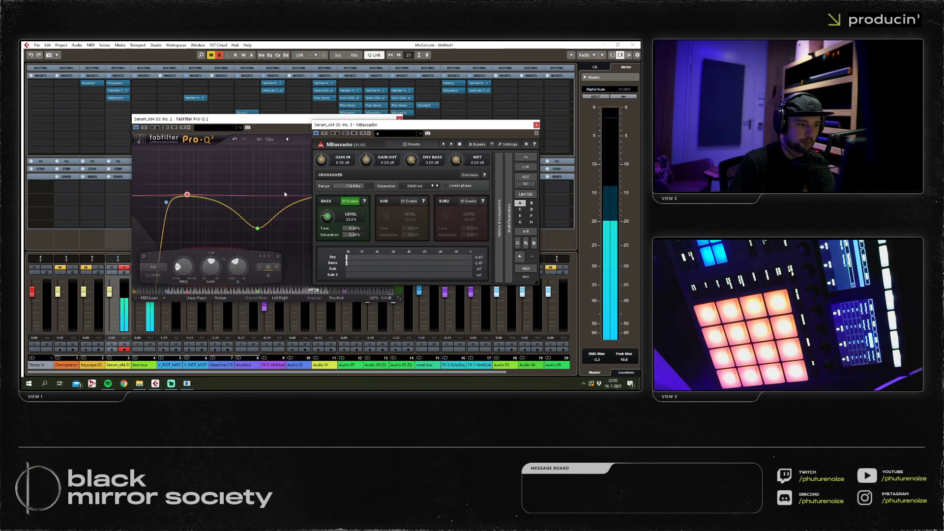
Make the low-mid cut in Pro-Q 2 shallower and flatten the high-frequency bell to about 0 dB.
left_click(258, 229)
scroll(263, 231, "up", 3)
mouse_move(263, 230)
left_mouse_down()
mouse_move(239, 223)
mouse_move(250, 219)
left_mouse_up()
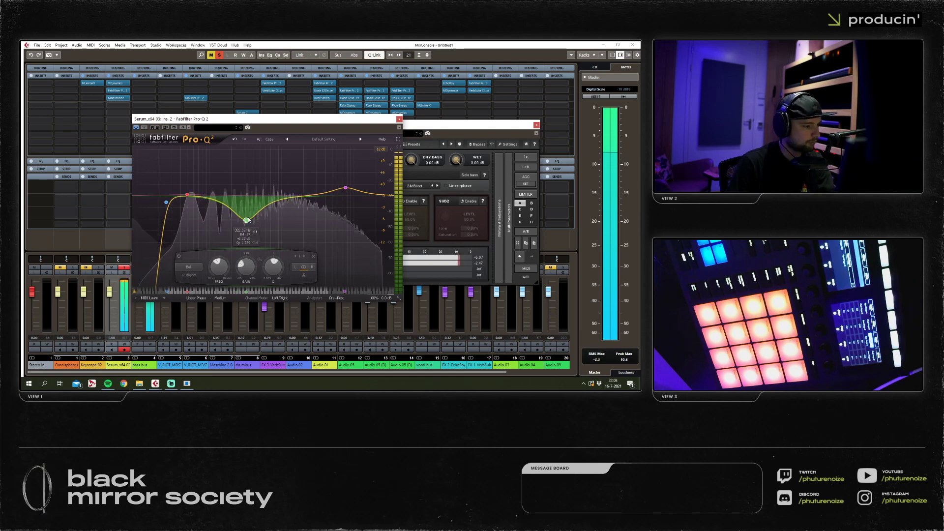
left_click_drag(346, 188, 349, 195)
left_click_drag(248, 221, 251, 222)
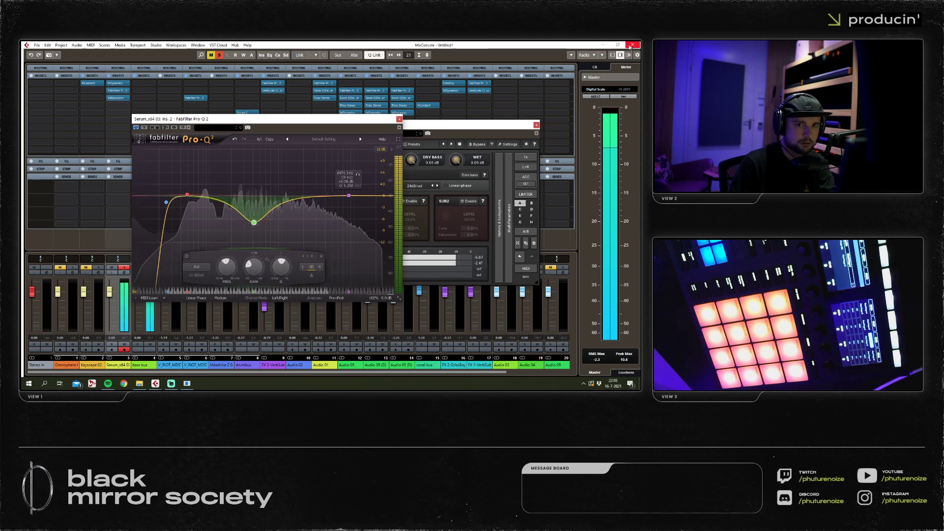
Return to the project window, reopen Serum on its track and adjust oscillator A's unison detune and warp.
key("F3")
left_click(399, 119)
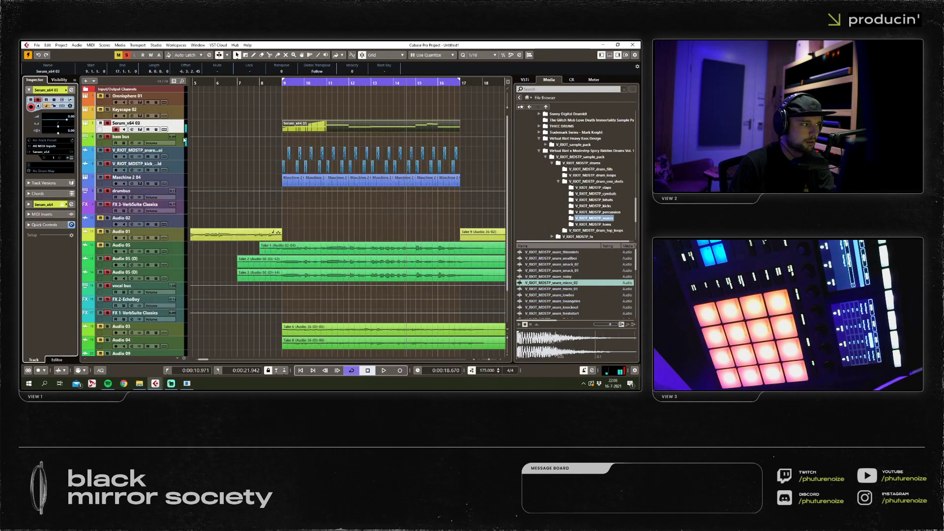
left_click(72, 159)
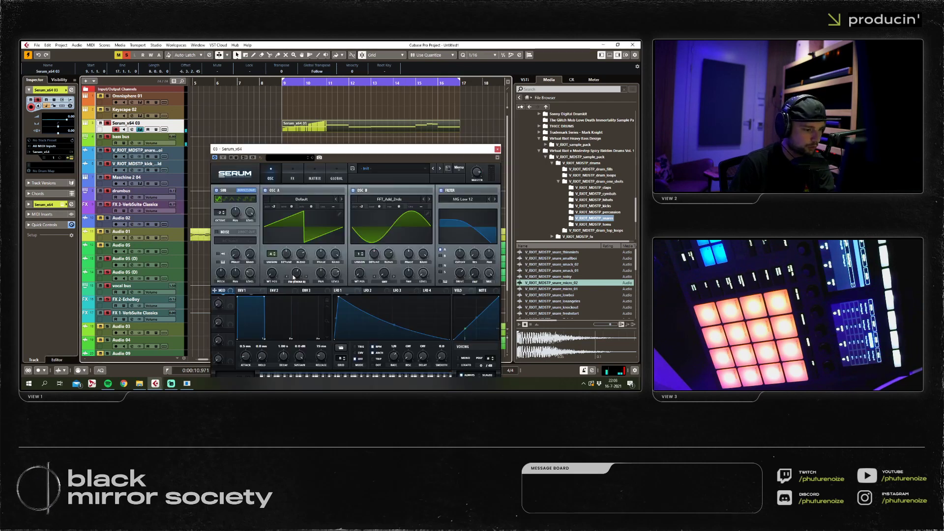
mouse_move(290, 285)
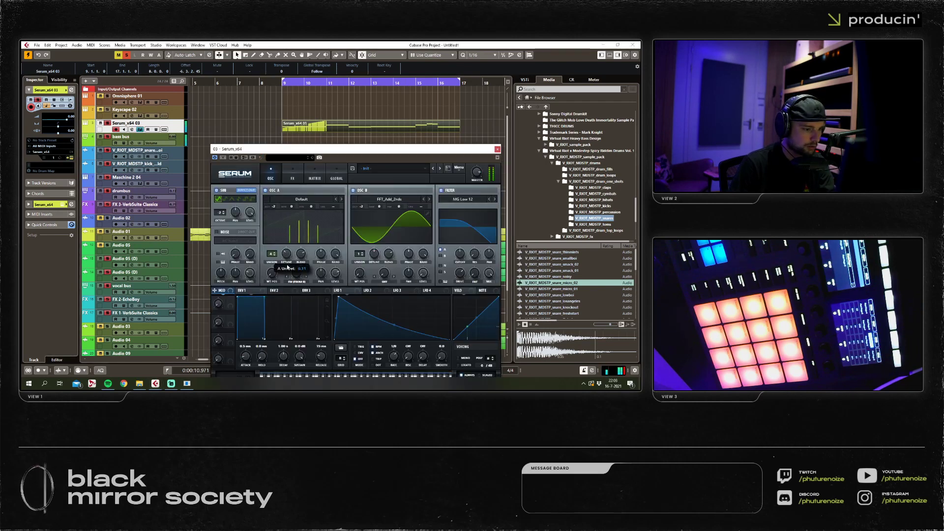
scroll(271, 253, "down", 1)
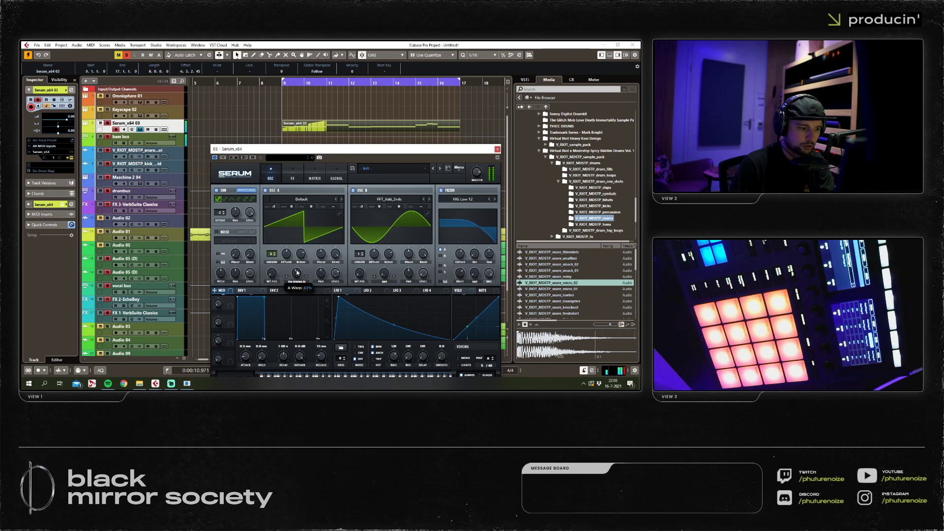
Adjust the cutoff frequency of the filter in Serum's effects section and close the plug-in.
left_click(292, 176)
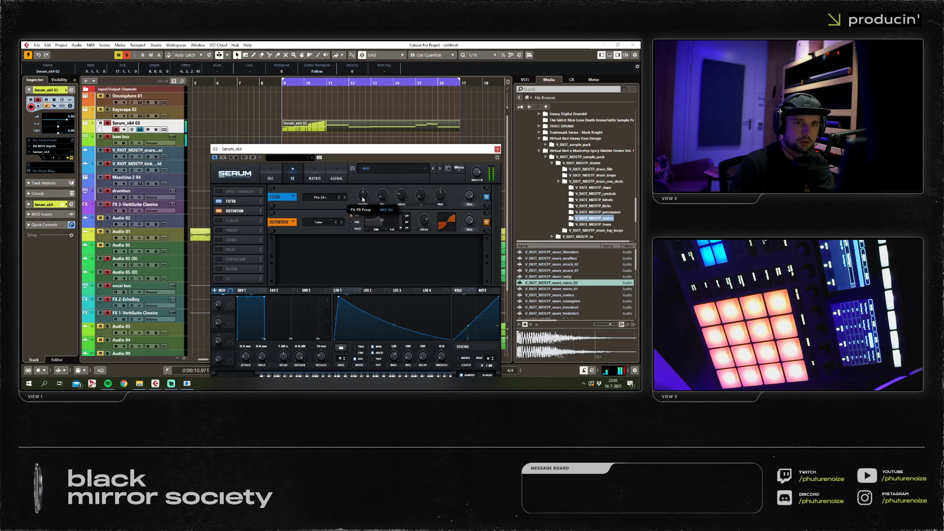
left_click_drag(363, 196, 363, 200)
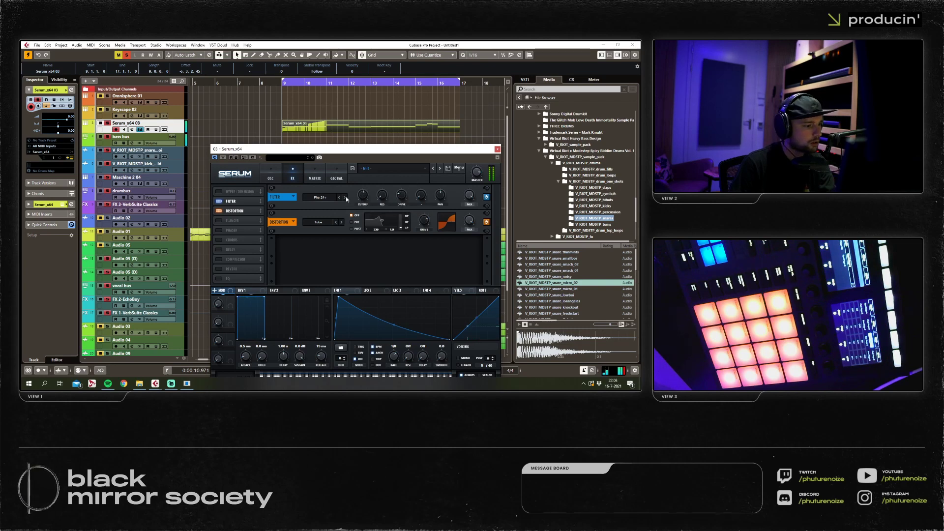
left_click(271, 175)
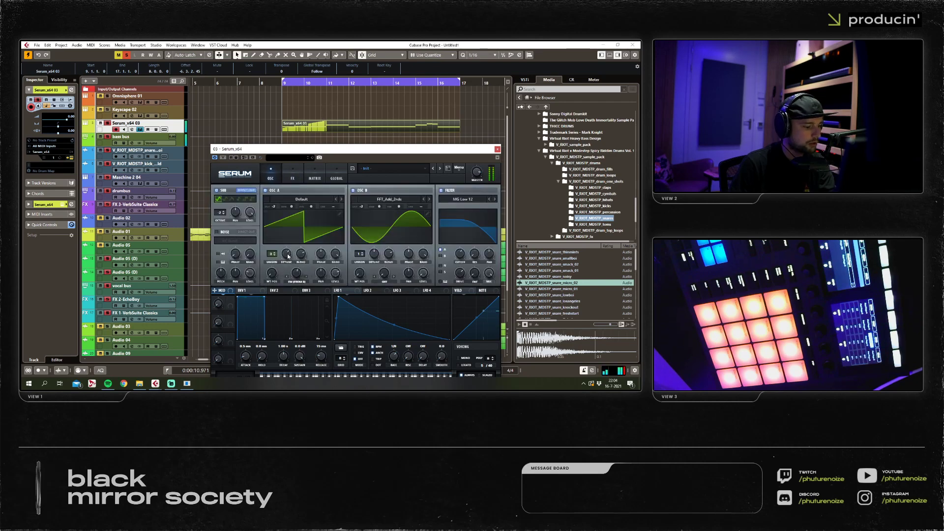
left_click(497, 149)
double_click(348, 125)
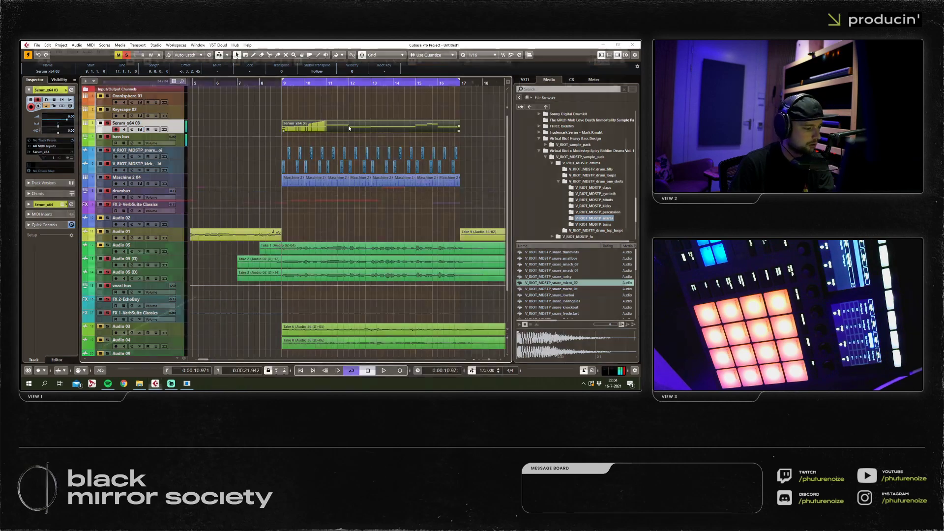
left_click(633, 45)
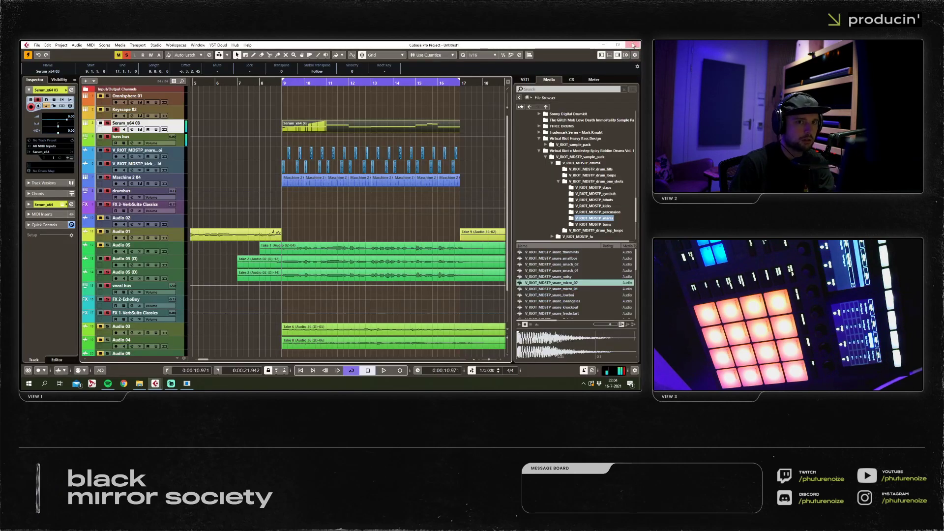
In the Serum track's channel settings, move MBassador to the fourth insert slot and insert Saturn 2 in the third.
left_click(71, 90)
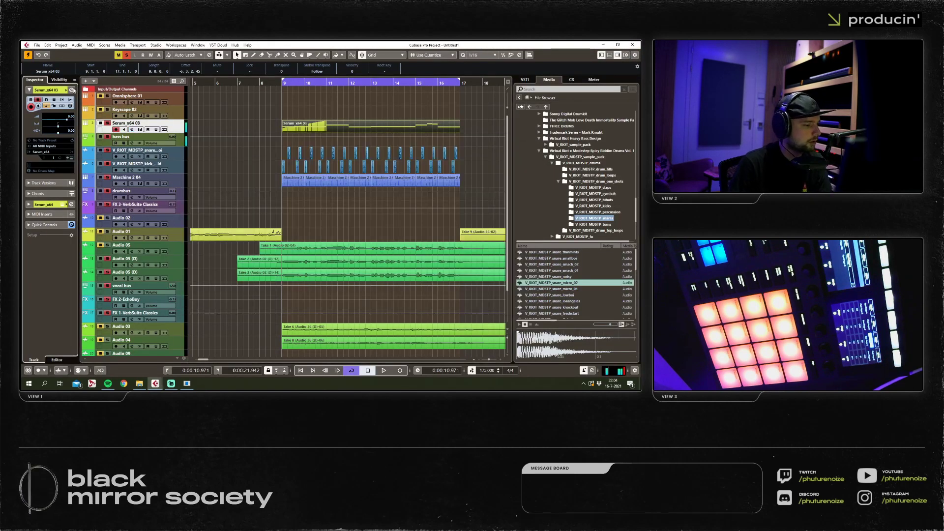
left_click(217, 197)
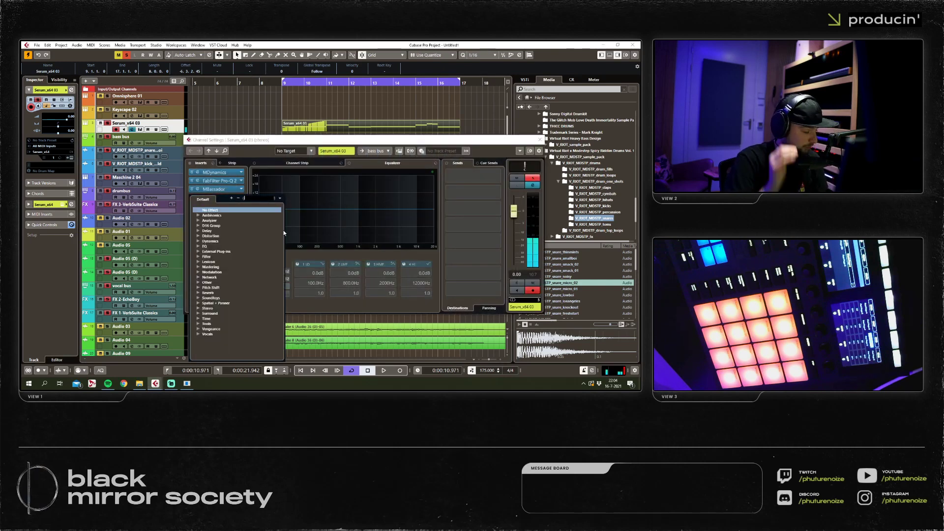
left_click(227, 197)
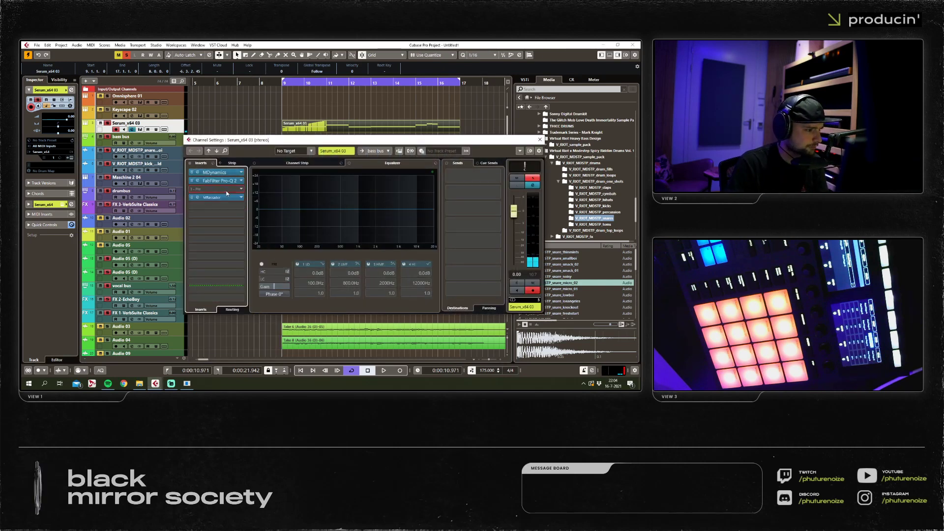
left_click(223, 197)
type("satu")
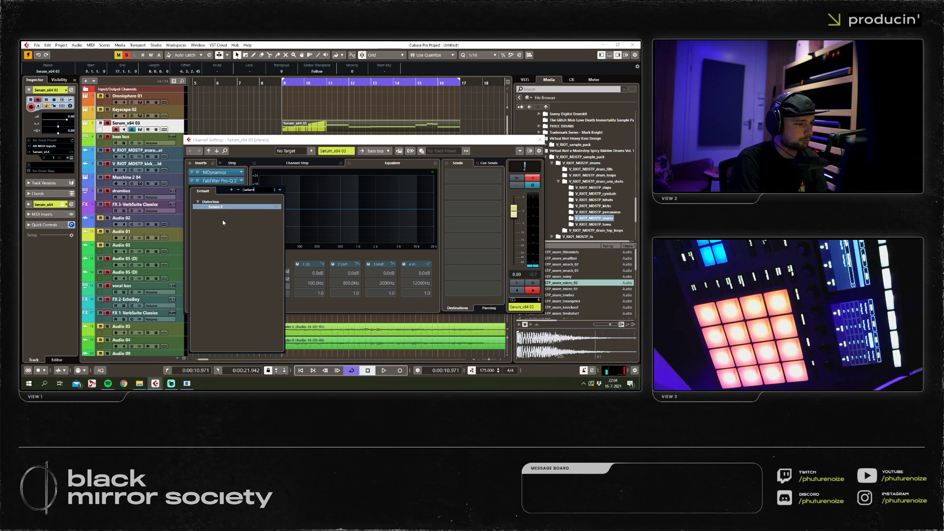
type("rn")
key("Return")
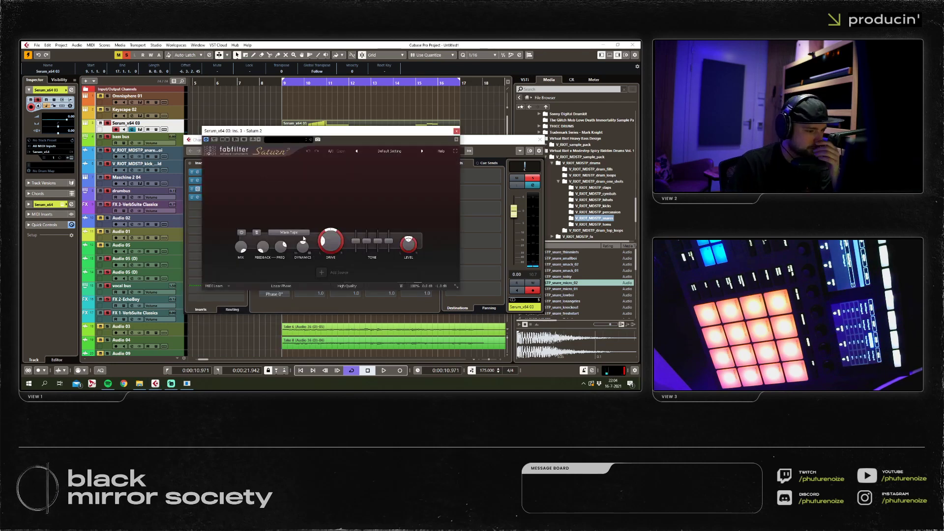
Try the Lead Amp and British Pop Amp distortion styles in Saturn 2 with a raised drive.
left_click(304, 233)
mouse_move(288, 262)
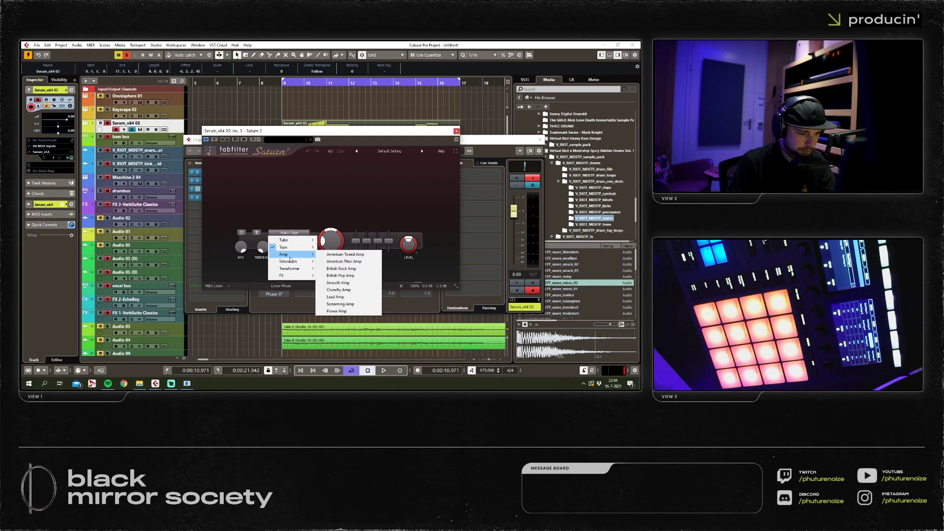
left_click(337, 297)
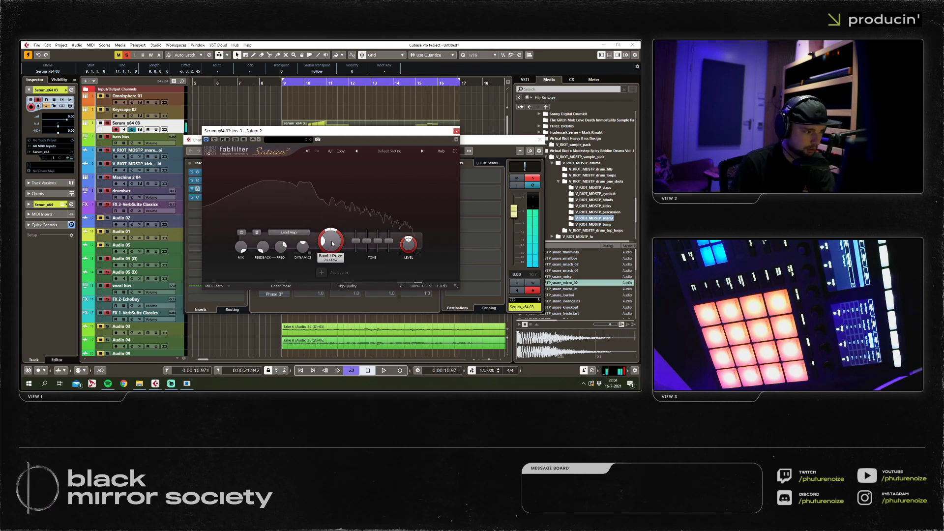
left_click_drag(333, 243, 337, 209)
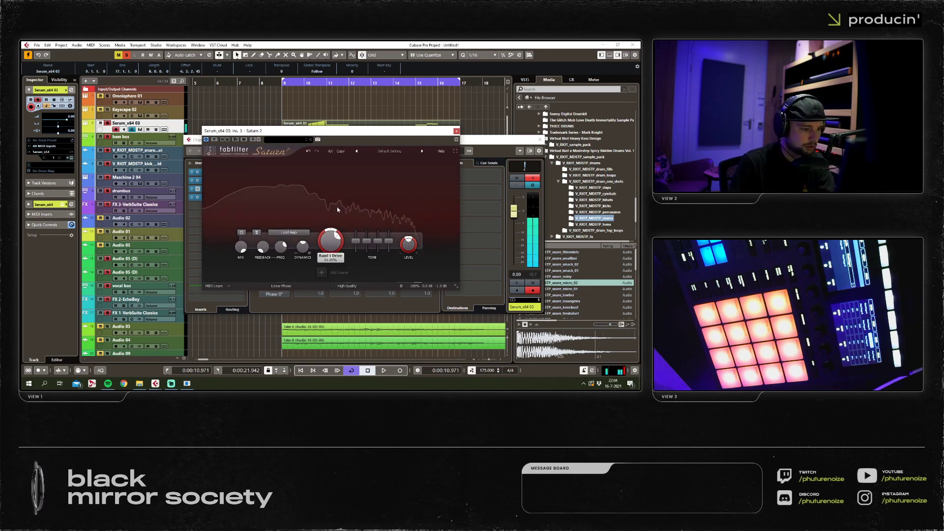
left_click(296, 233)
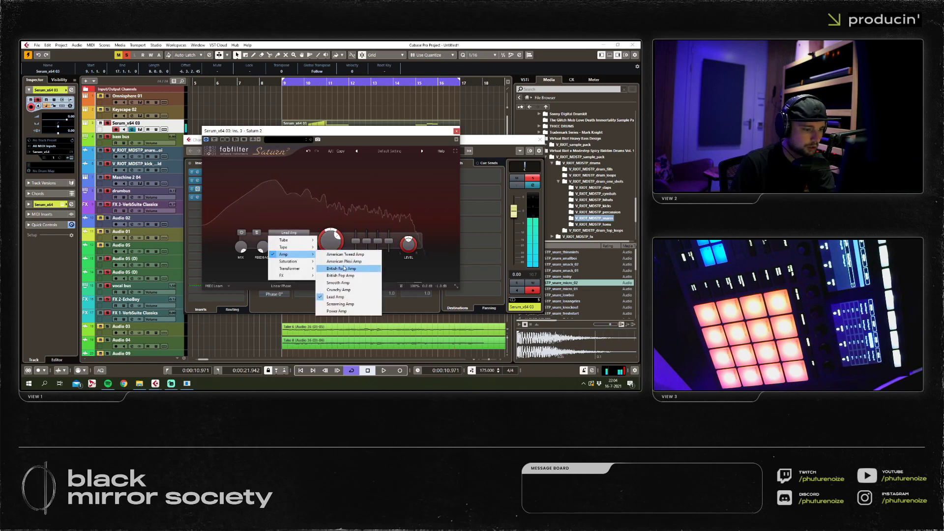
left_click(339, 276)
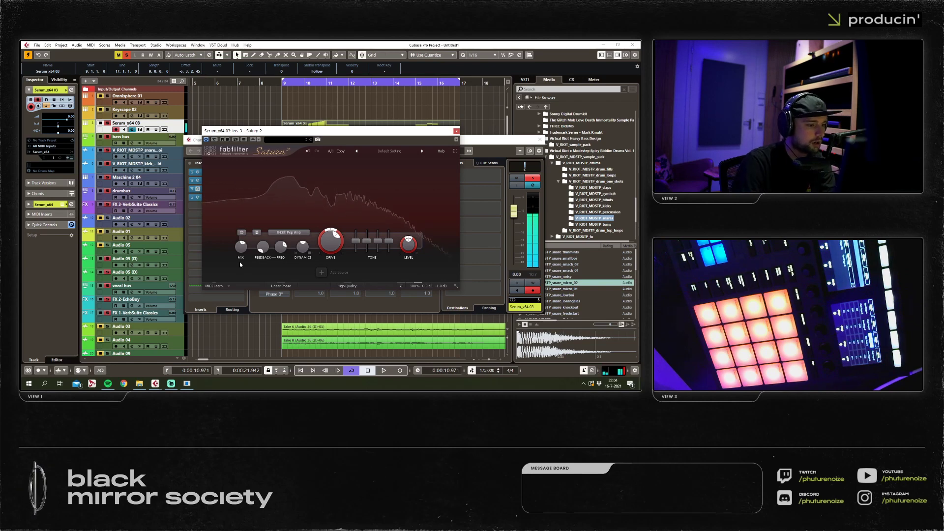
Switch Saturn 2's distortion style to Subtle Tube and increase the drive.
mouse_move(331, 245)
left_click(289, 232)
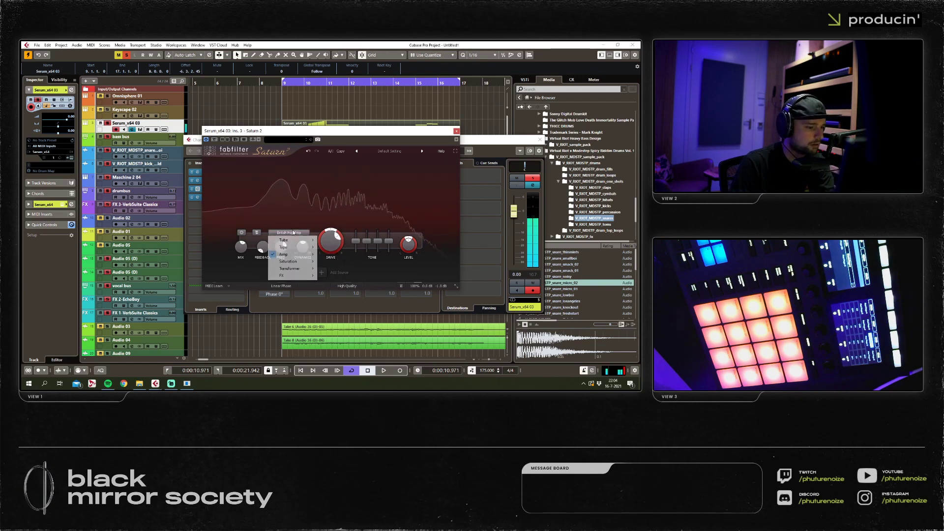
mouse_move(288, 255)
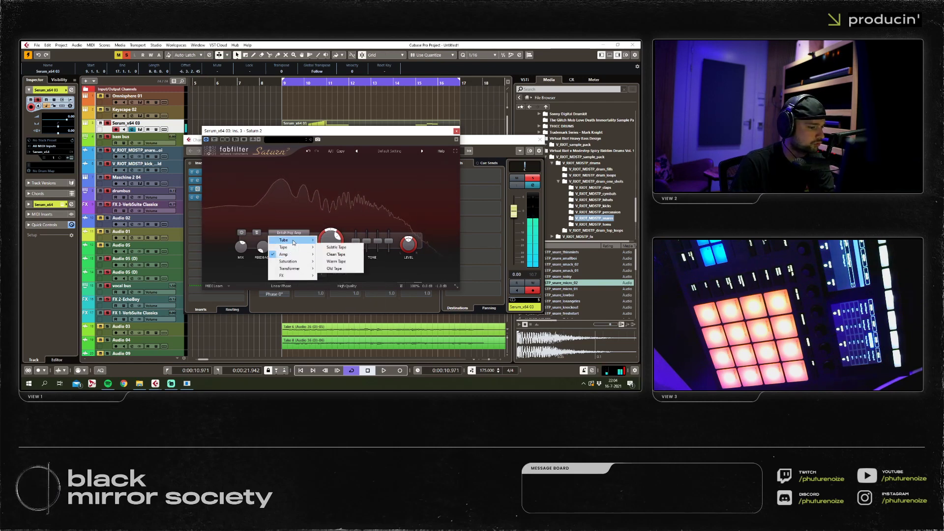
left_click(331, 243)
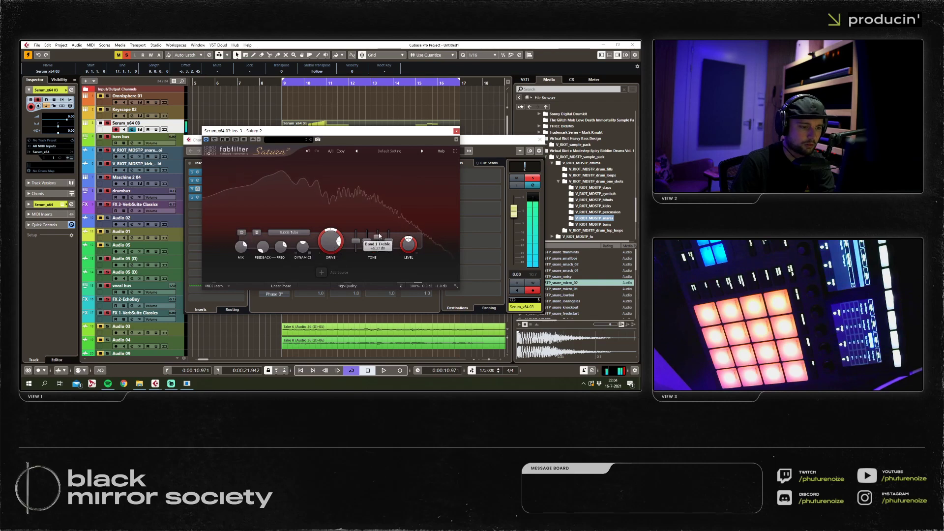
Adjust Saturn 2's mid tone, raise its presence to about 2 dB, then start playback and close the plug-in.
left_click(366, 249)
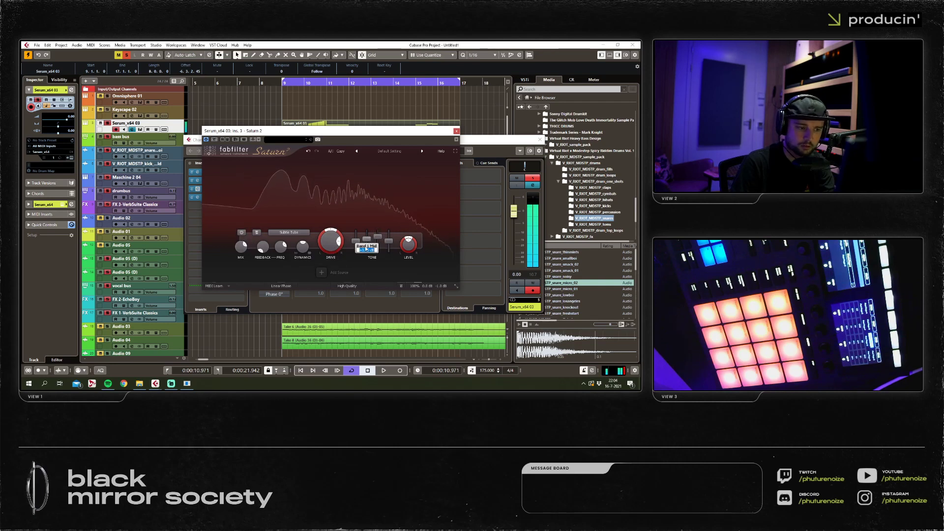
left_click_drag(388, 241, 391, 237)
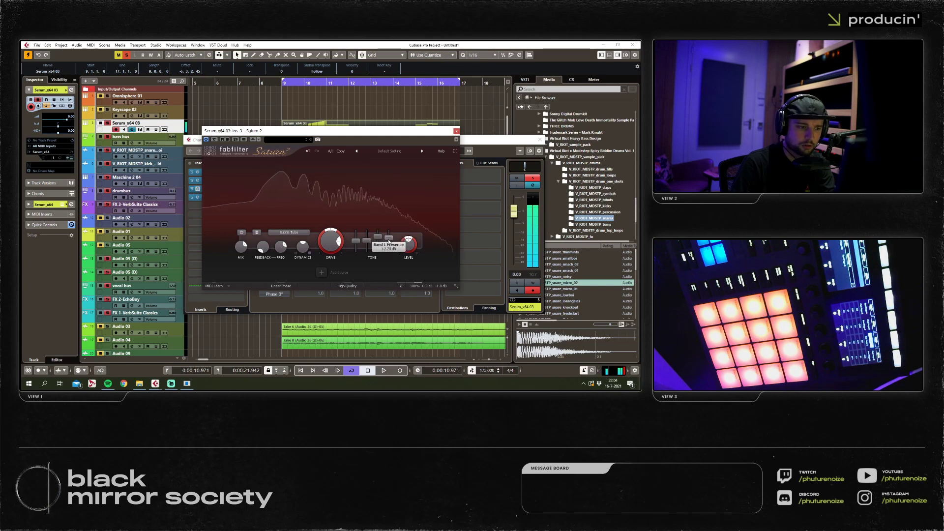
left_click(464, 171)
key("space")
left_click(456, 130)
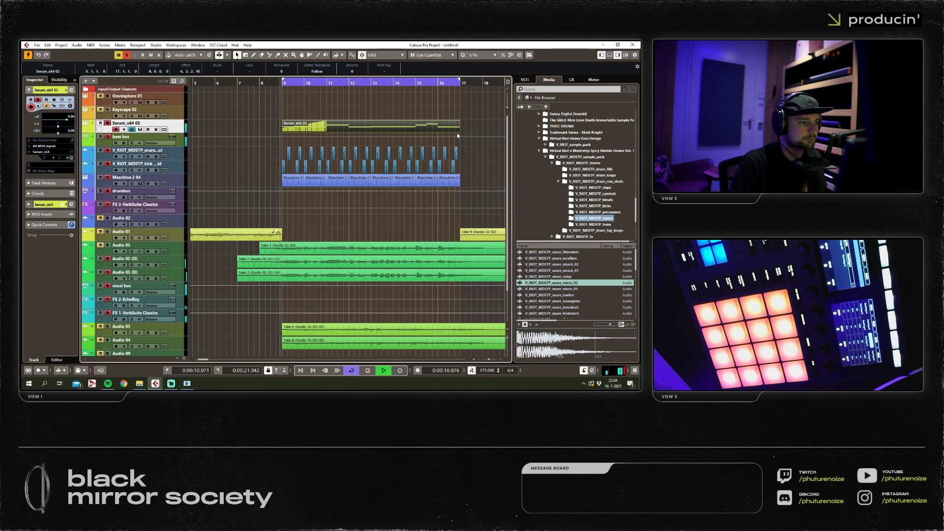
Open Serum from the bass track's channel settings, adjust the MG Low 12 filter's cutoff and close the instrument.
left_click(71, 90)
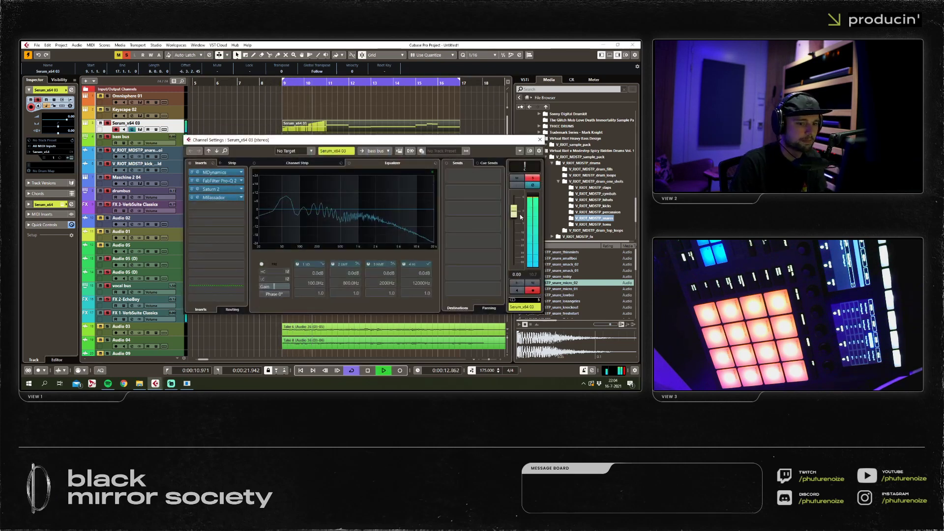
left_click(398, 151)
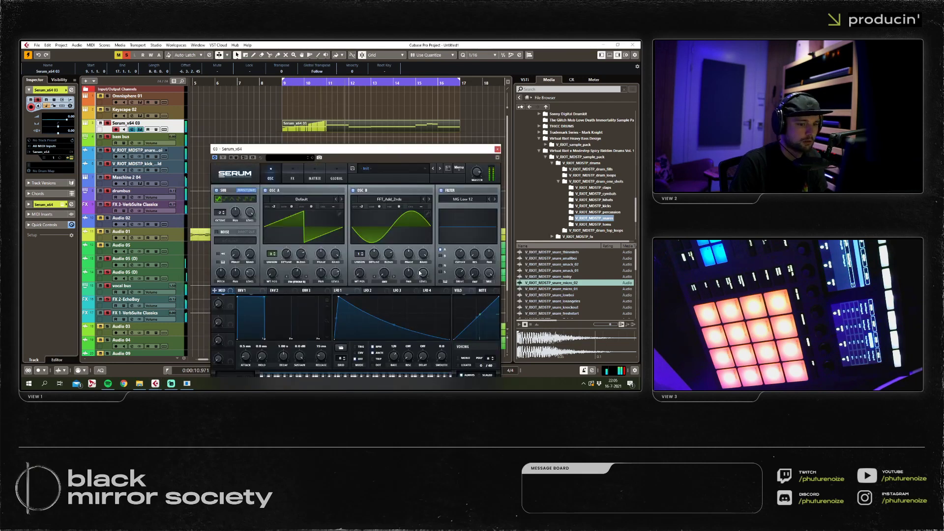
right_click(460, 253)
left_click(460, 252)
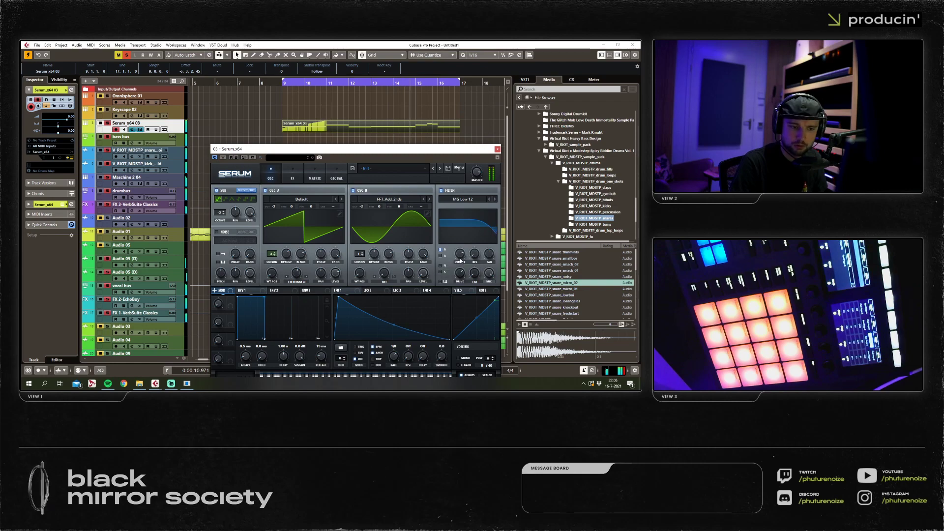
left_click(498, 149)
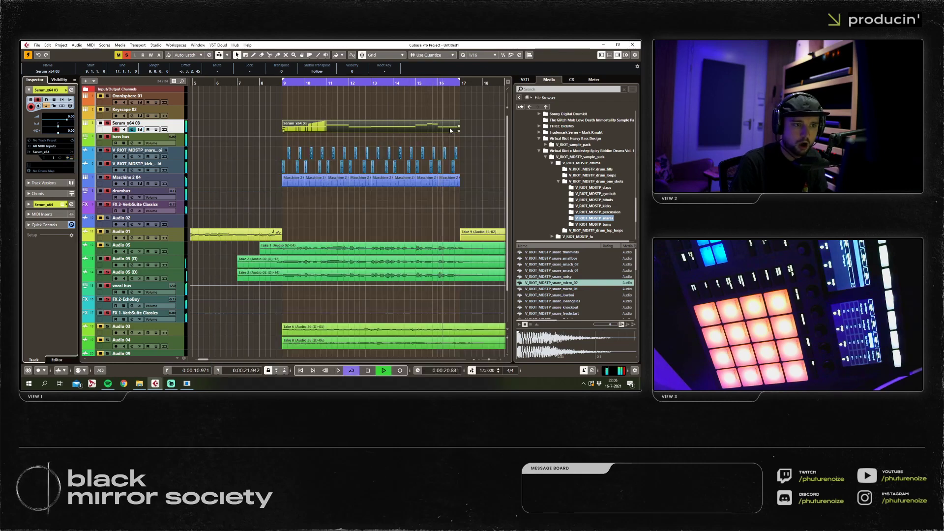
In the Serum clip, shorten the first note to mid-bar 10 and draw two short descending notes filling the rest of the bar.
double_click(344, 126)
left_click_drag(593, 139, 265, 238)
key("h")
left_click_drag(304, 201, 275, 200)
key("8")
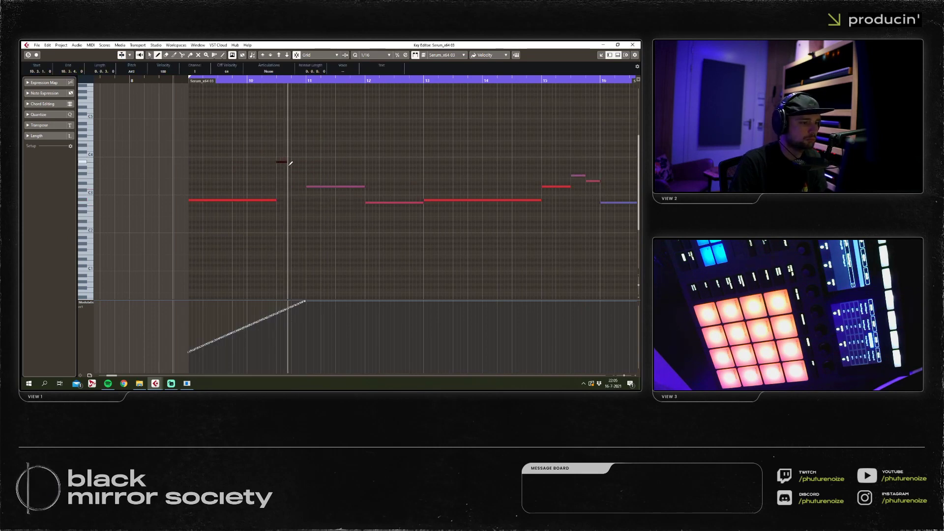
left_click(278, 162)
left_click(293, 176)
key("1")
left_click(307, 229)
key("space")
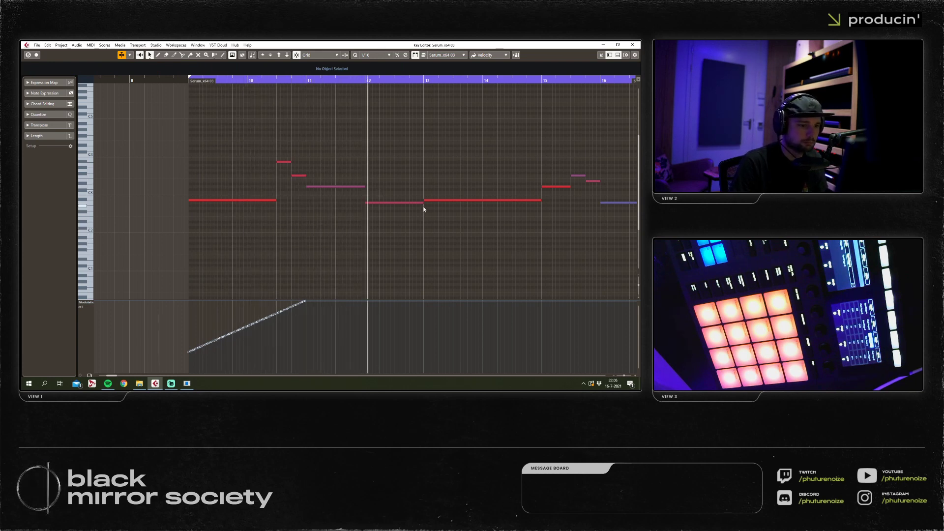
Shorten the bar 12 note to half a bar, draw two short higher notes in its second half and close the editor.
right_click(394, 202)
left_click(405, 209)
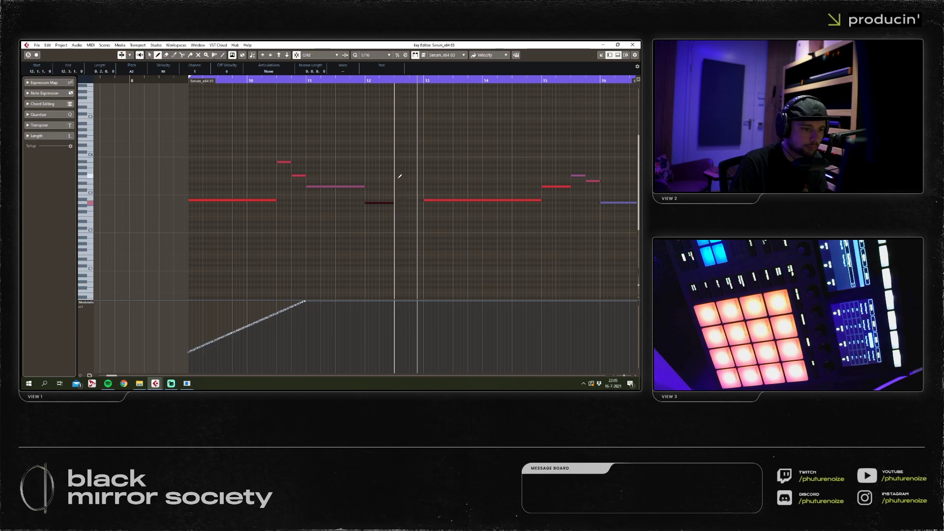
left_click(398, 175)
left_click(413, 181)
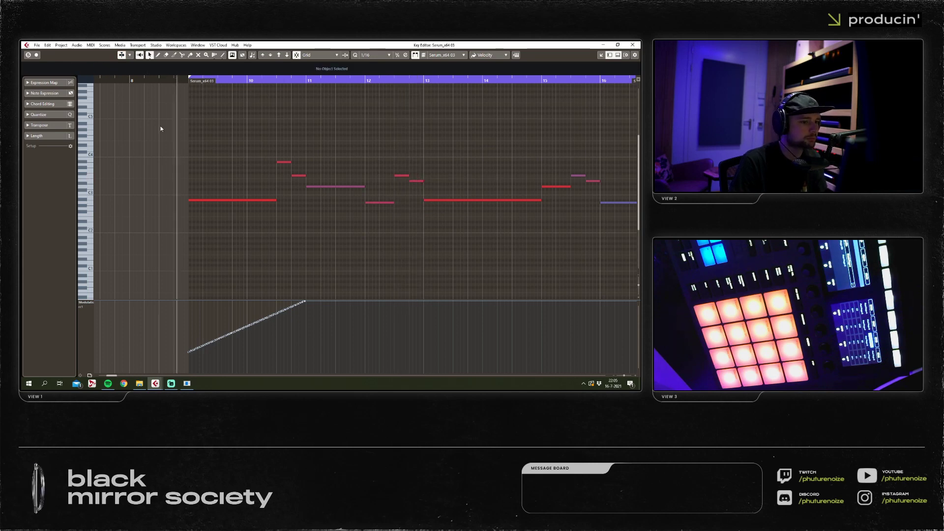
key("Escape")
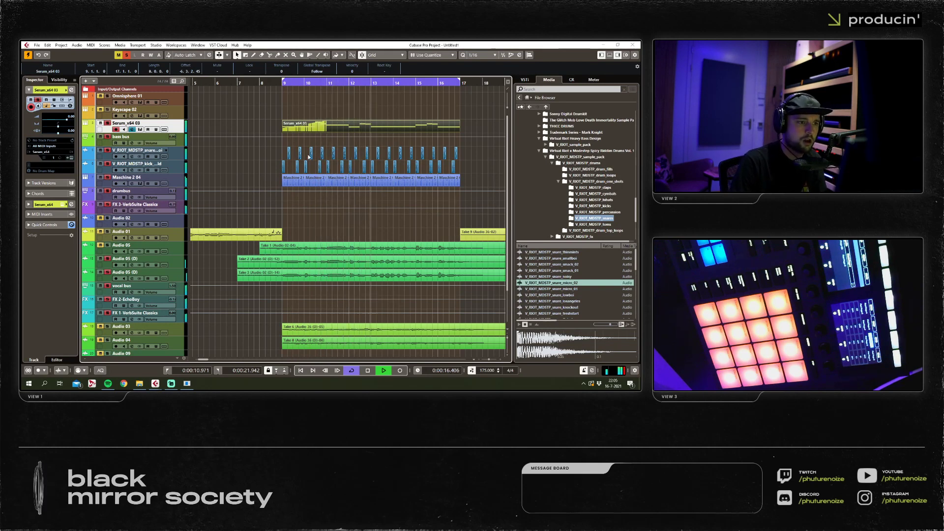
Replace the Serum notes from bar 13 onward with a duplicate of the first four bars, including the modulation ramp.
double_click(344, 127)
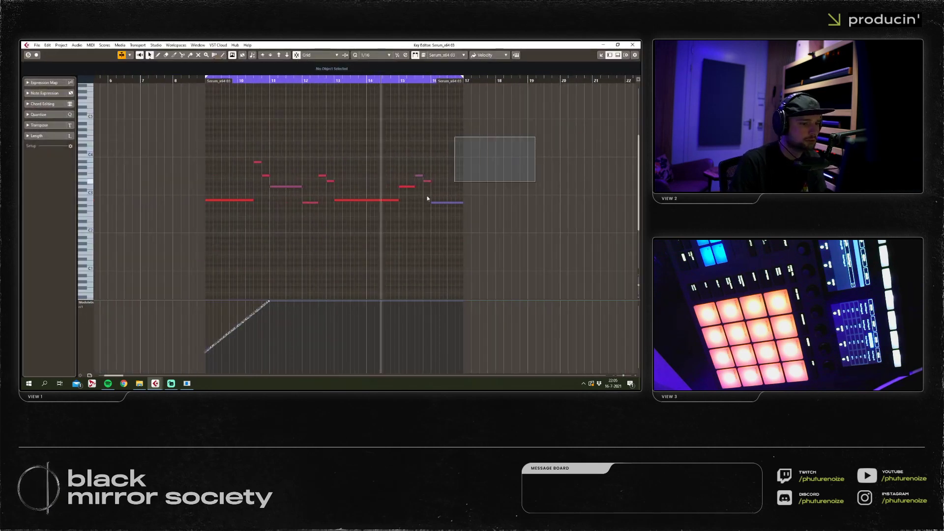
left_click_drag(355, 225, 184, 141)
key("ctrl+d")
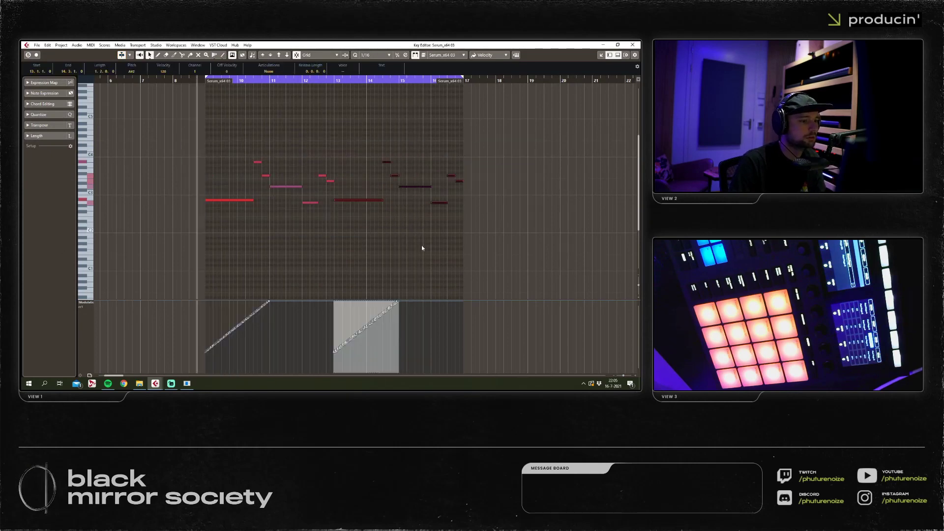
left_click(399, 232)
key("space")
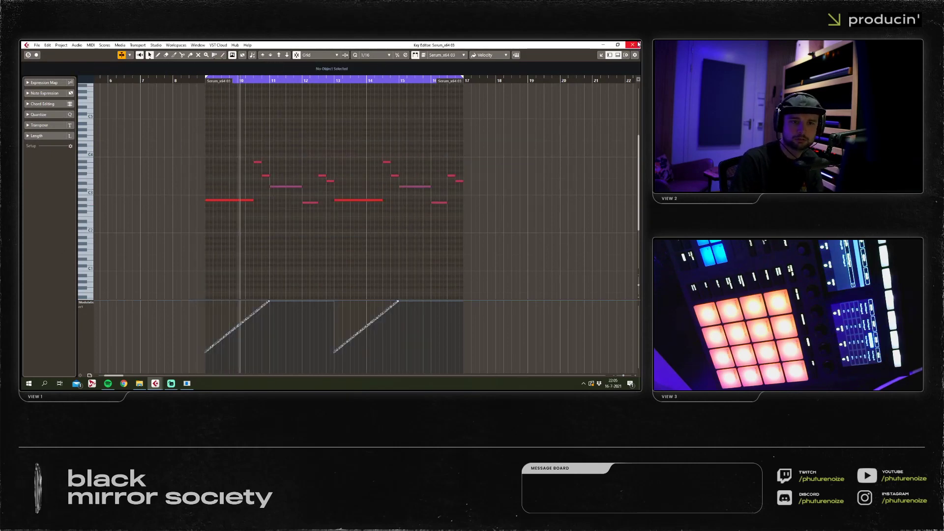
key("Escape")
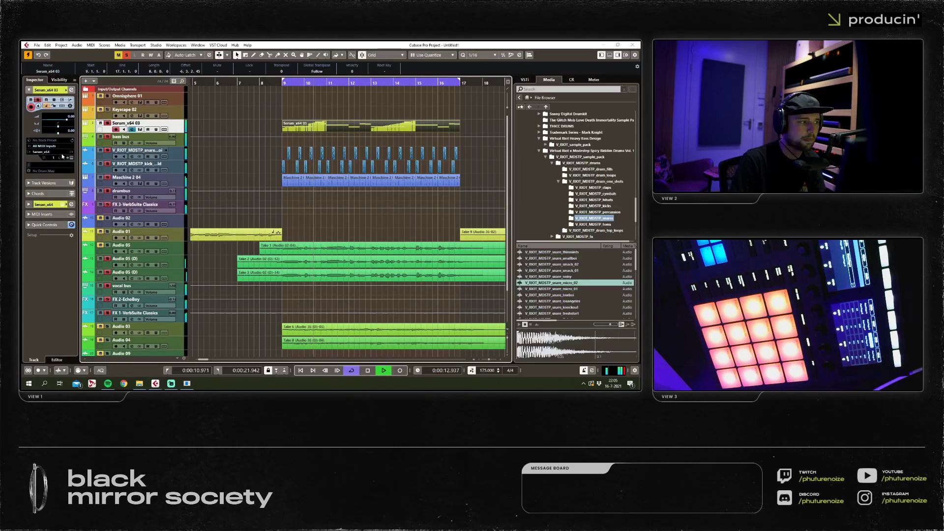
Adjust the vocal bus level in the mixer.
left_click(183, 293)
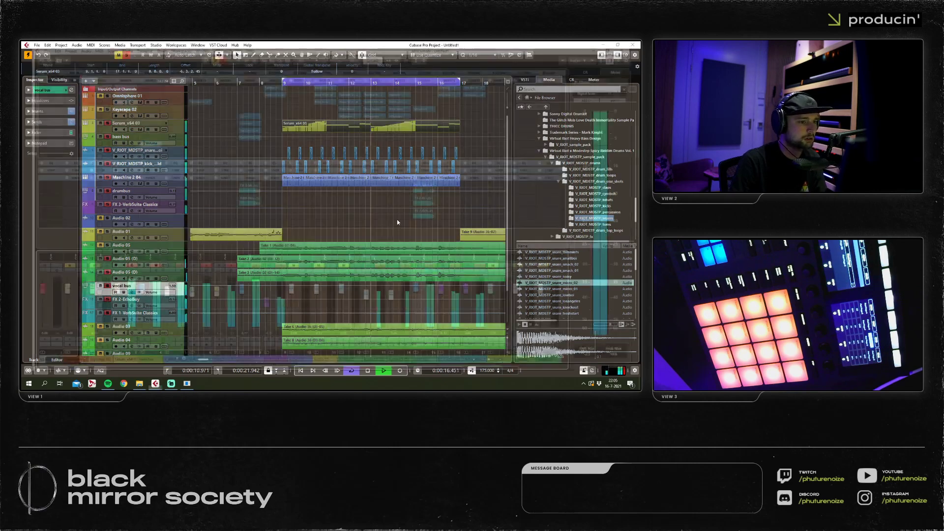
key("F3")
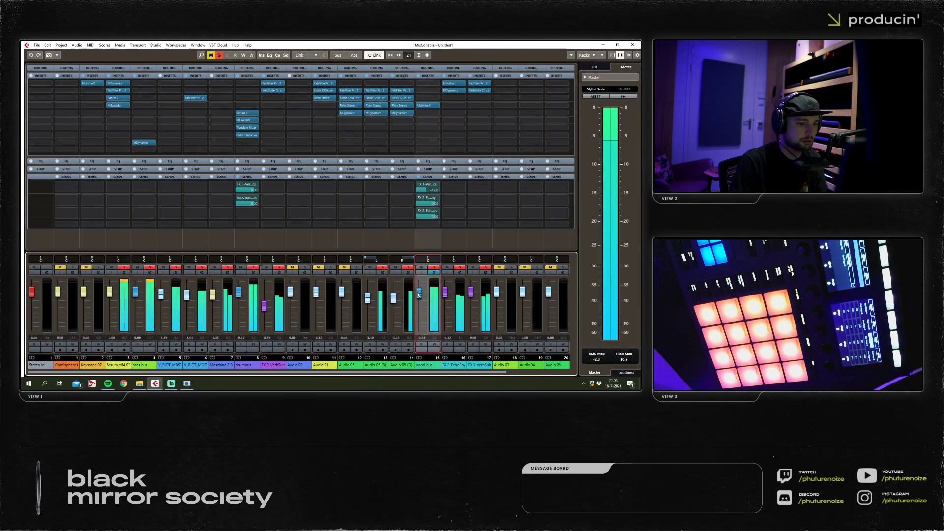
left_click(634, 45)
left_click(236, 191)
Open Serum on the bass track and adjust the resonance and cutoff of its MG Low 12 filter.
left_click(148, 126)
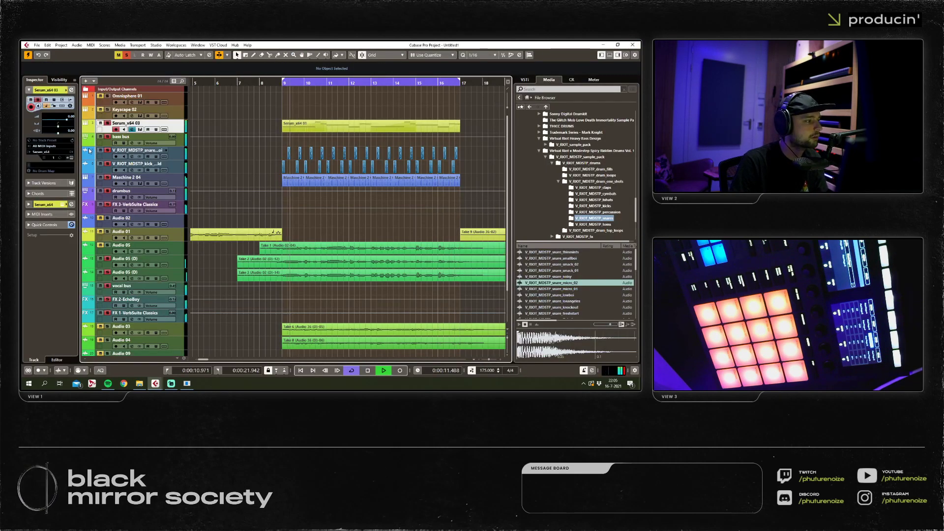
left_click(132, 129)
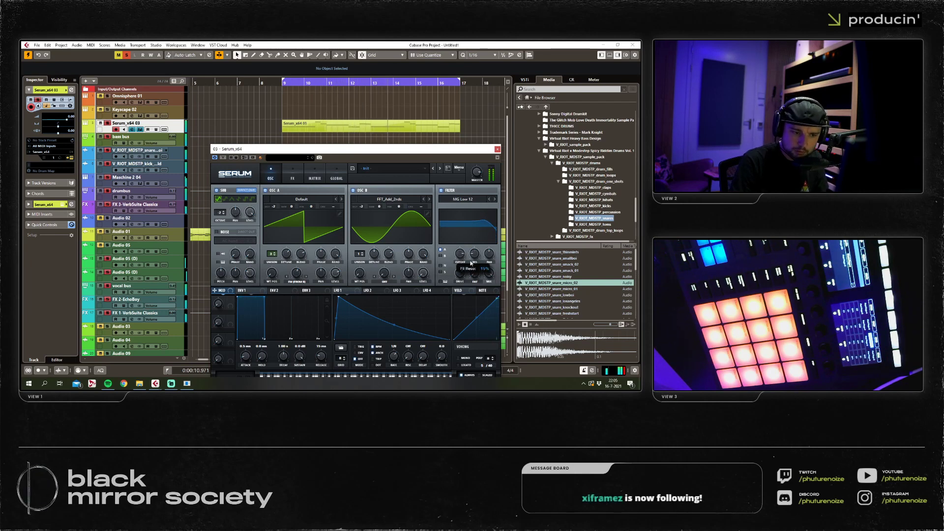
scroll(458, 262, "down", 5)
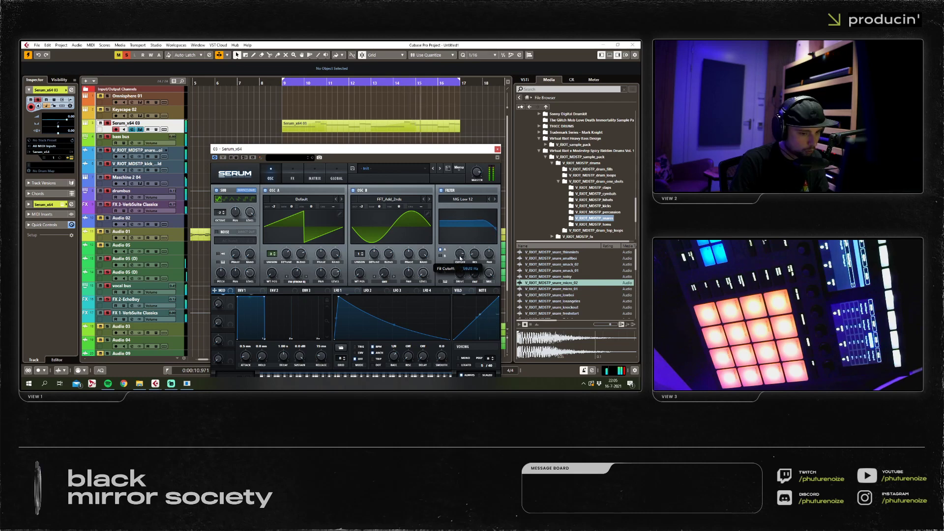
left_click_drag(453, 291, 458, 255)
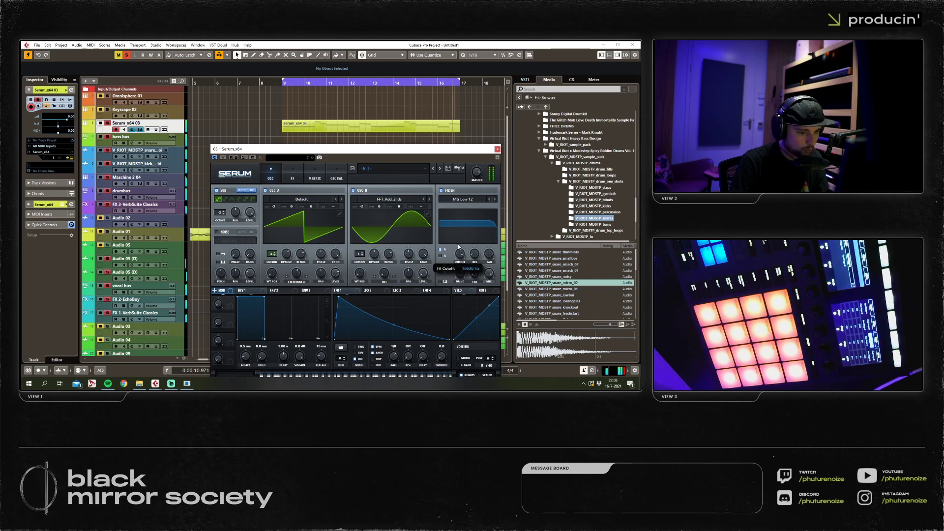
Adjust the frequency of the effects-section filter in Serum and close the instrument.
left_click(293, 175)
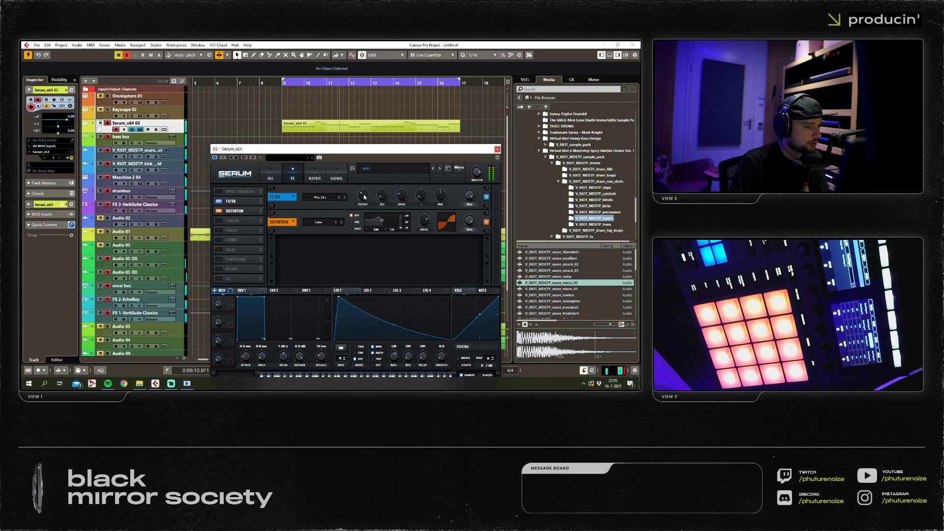
left_click_drag(364, 196, 361, 185)
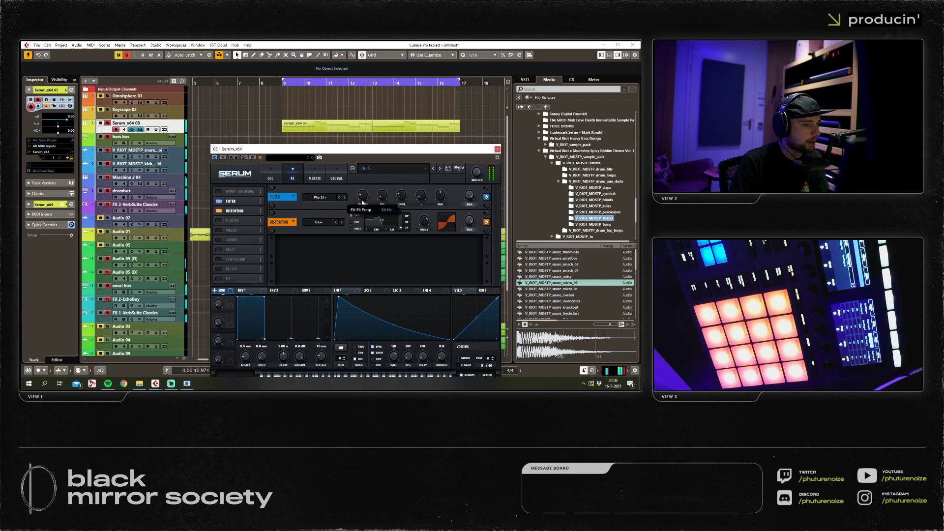
left_click(497, 149)
Raise the Maschine 2 04 track's level in the mixer.
left_click(128, 178)
key("F3")
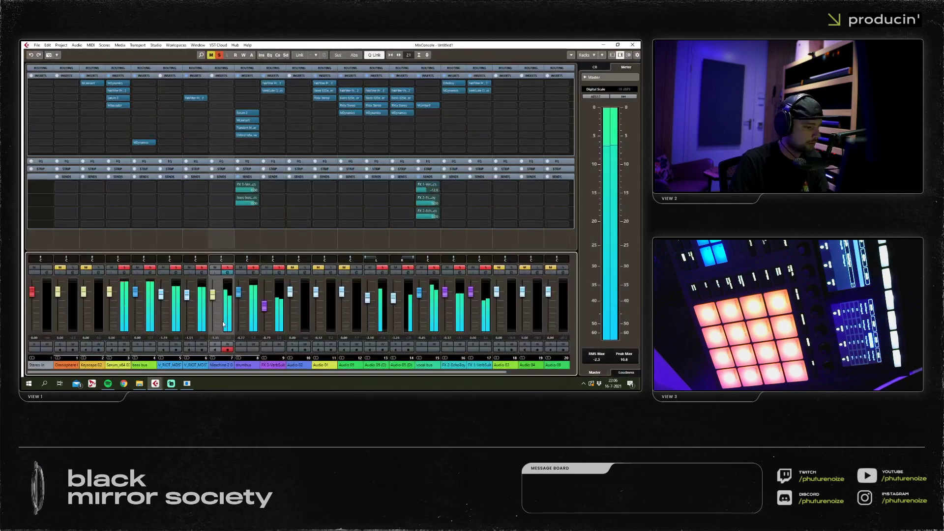
scroll(223, 324, "up", 3)
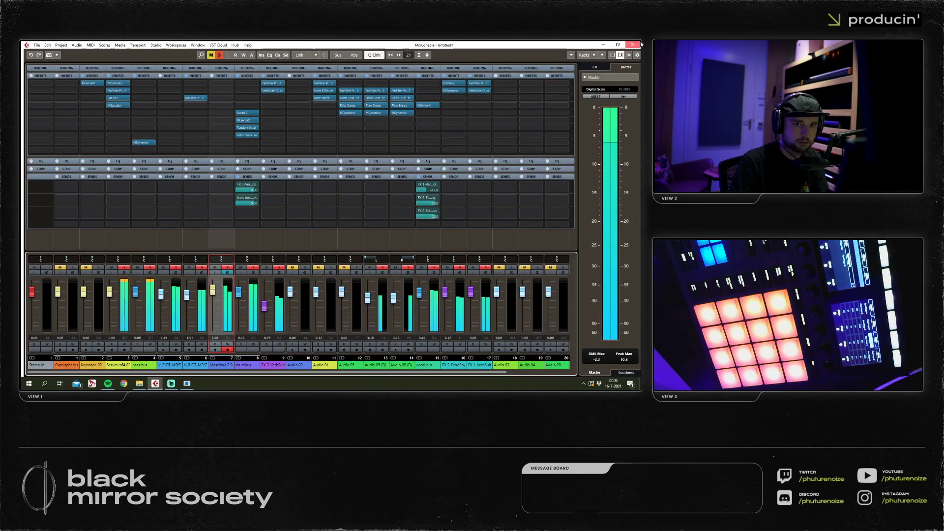
left_click(639, 44)
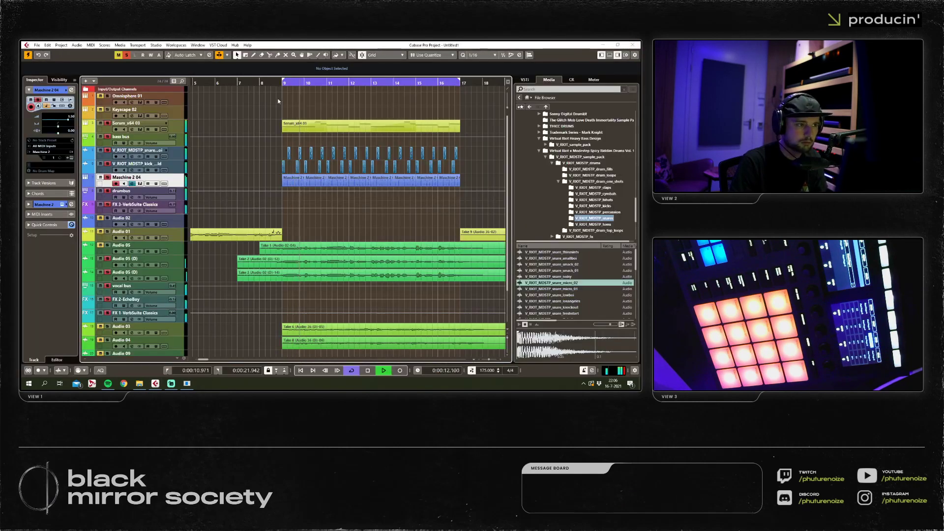
Reopen Serum on the bass track, adjust oscillator A's unison detune and close the instrument.
left_click(182, 128)
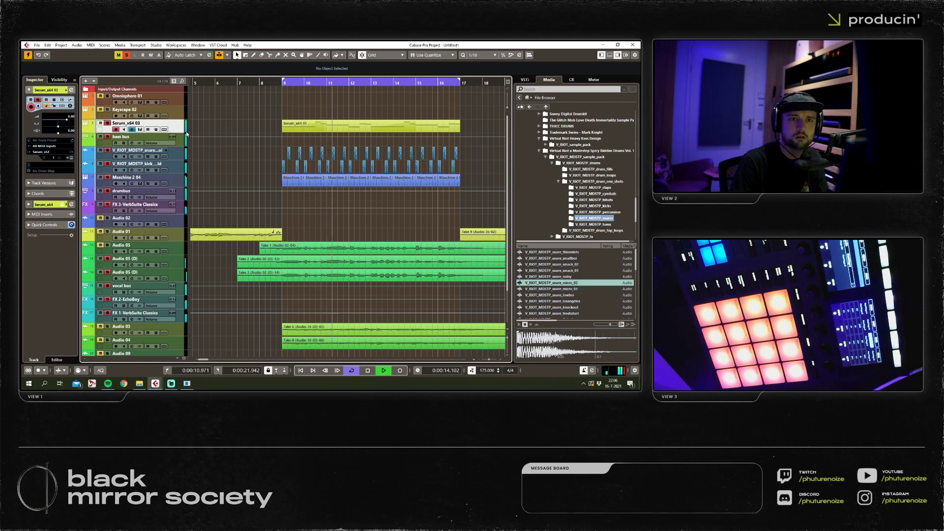
left_click(72, 159)
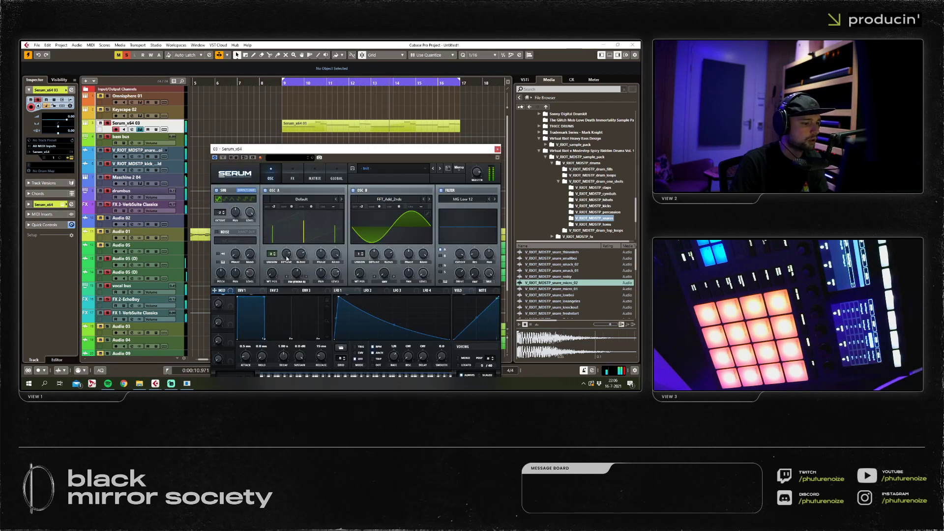
left_click_drag(286, 258, 288, 255)
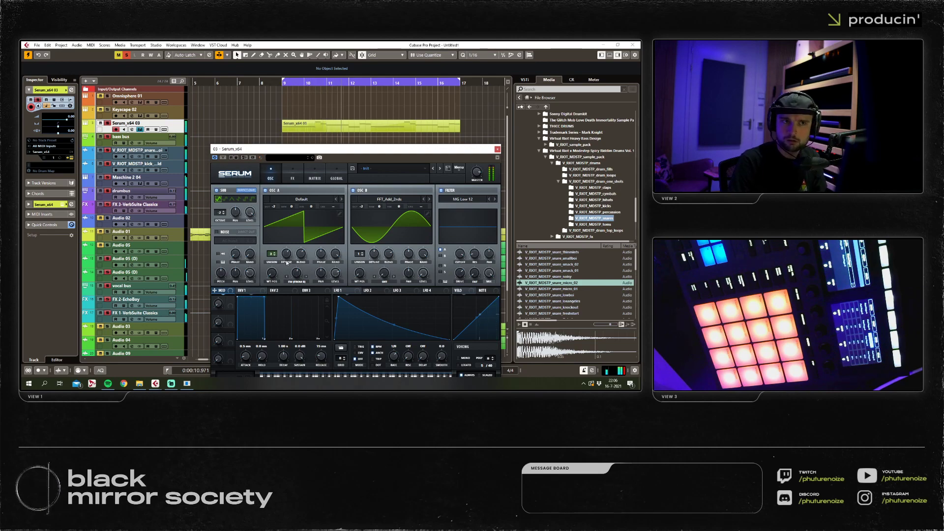
left_click(132, 129)
In the Serum channel's MBassador insert, reduce the bass level and lower the dry bass to about -2 dB.
key("F3")
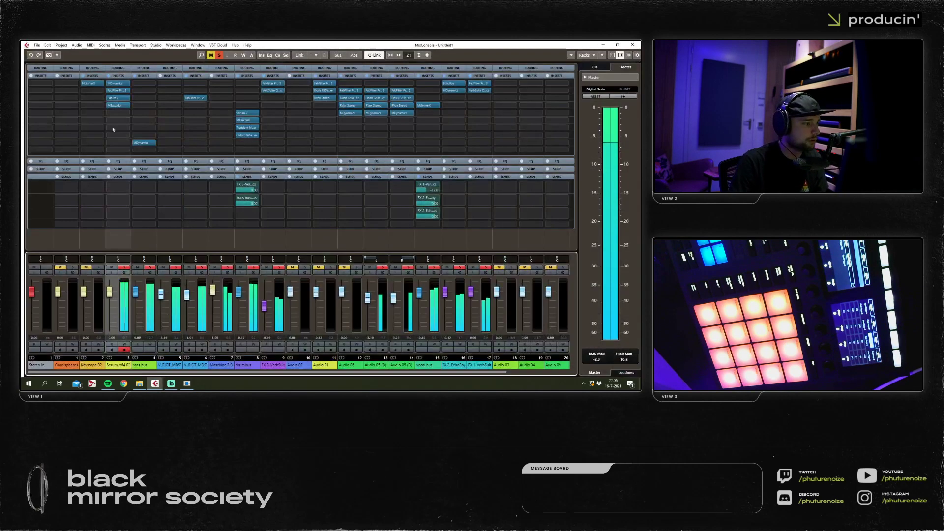
left_click(118, 104)
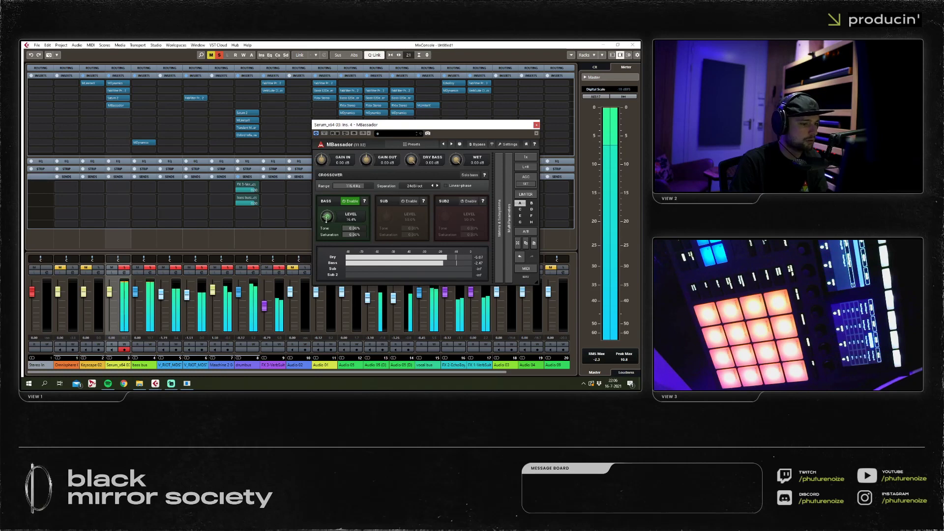
scroll(326, 219, "down", 3)
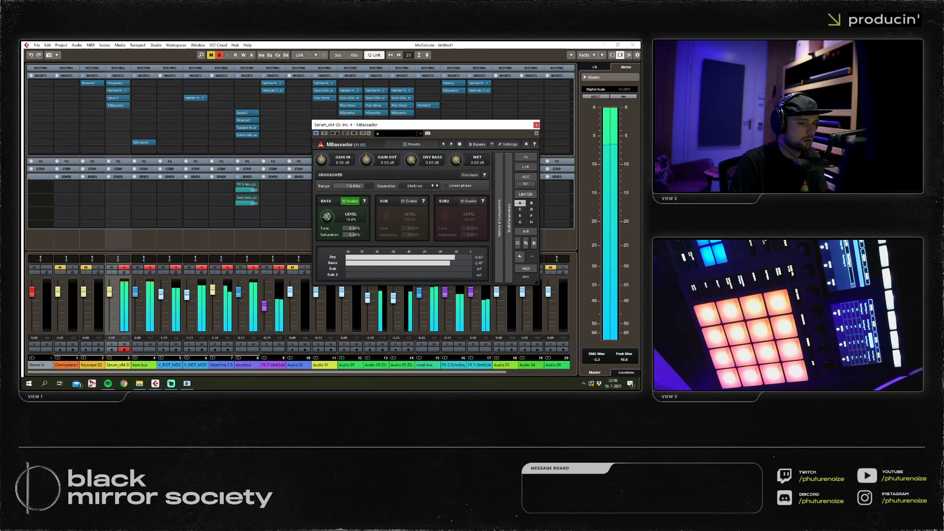
scroll(408, 161, "down", 5)
scroll(409, 160, "up", 3)
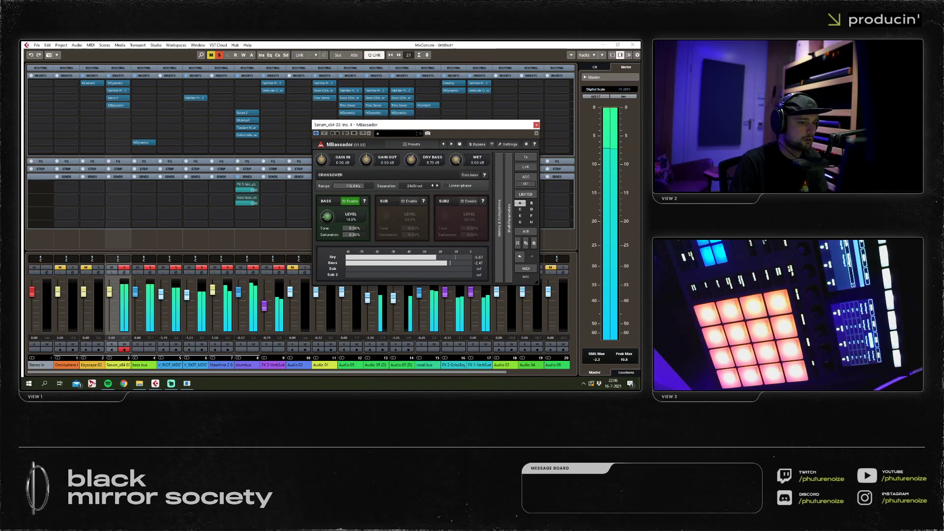
scroll(410, 160, "up", 1)
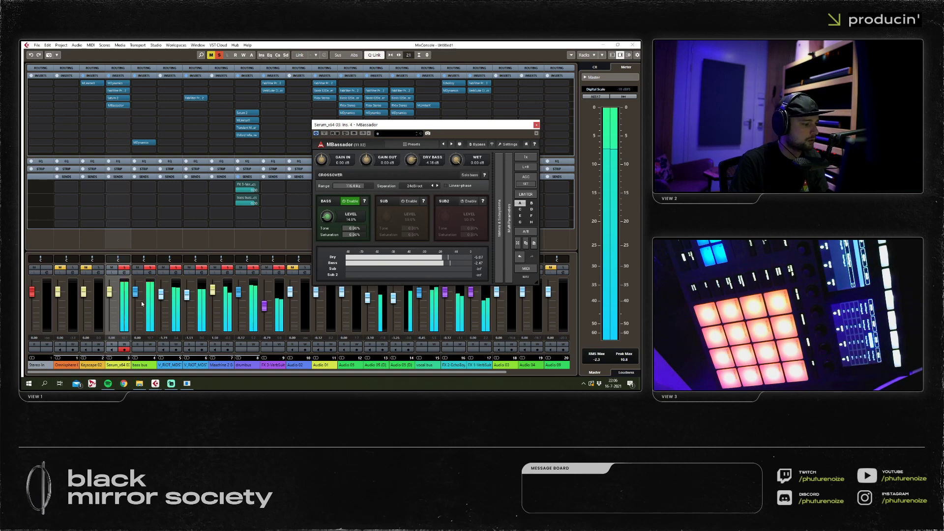
scroll(410, 163, "up", 1)
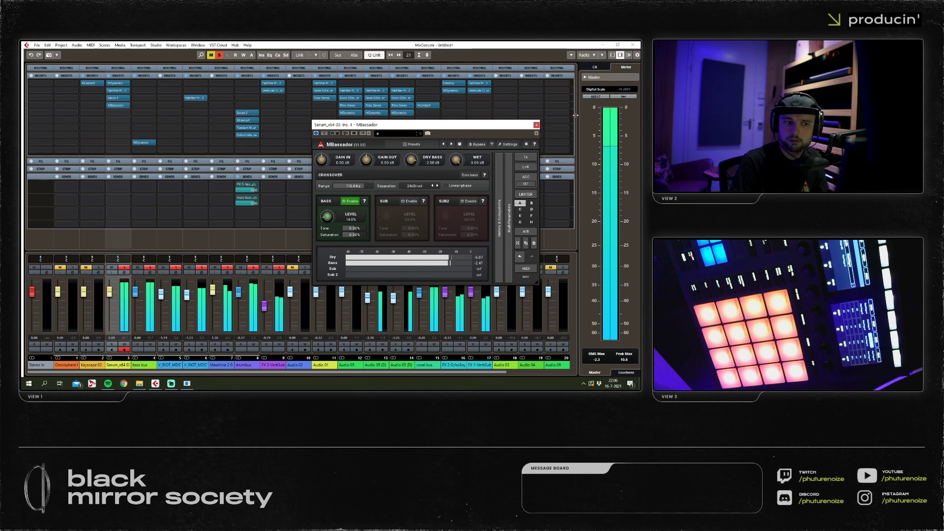
left_click(537, 125)
key("F3")
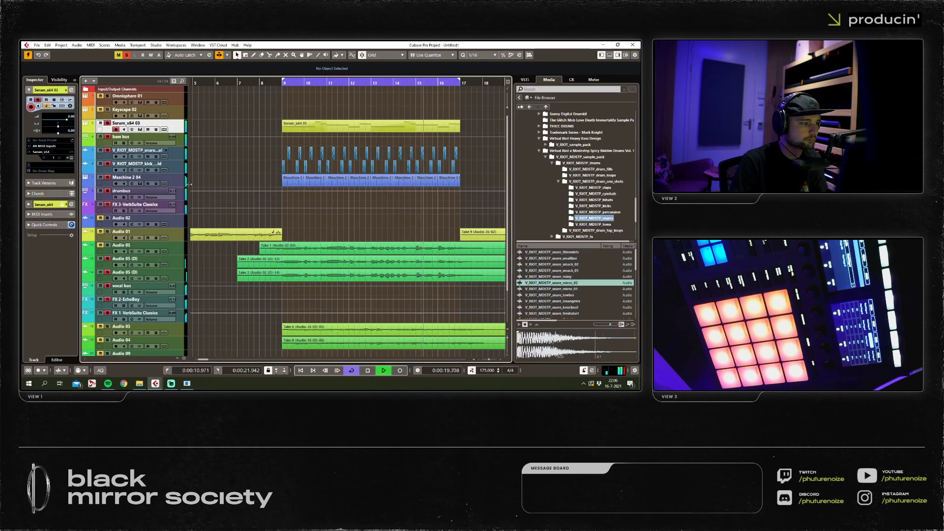
Add a new instrument track using Serum below the drum tracks and close its plug-in window.
right_click(98, 177)
mouse_move(147, 179)
left_click(305, 189)
left_click(391, 221)
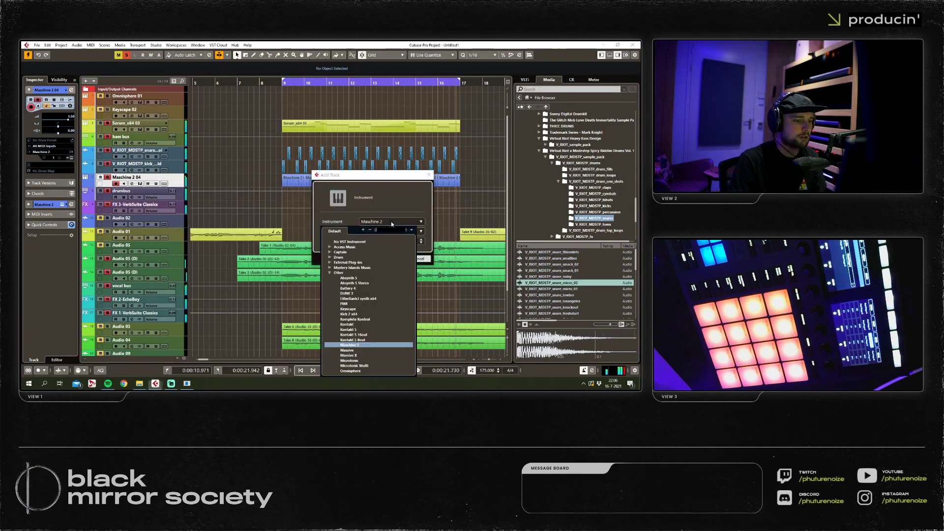
left_click(365, 250)
left_click(389, 259)
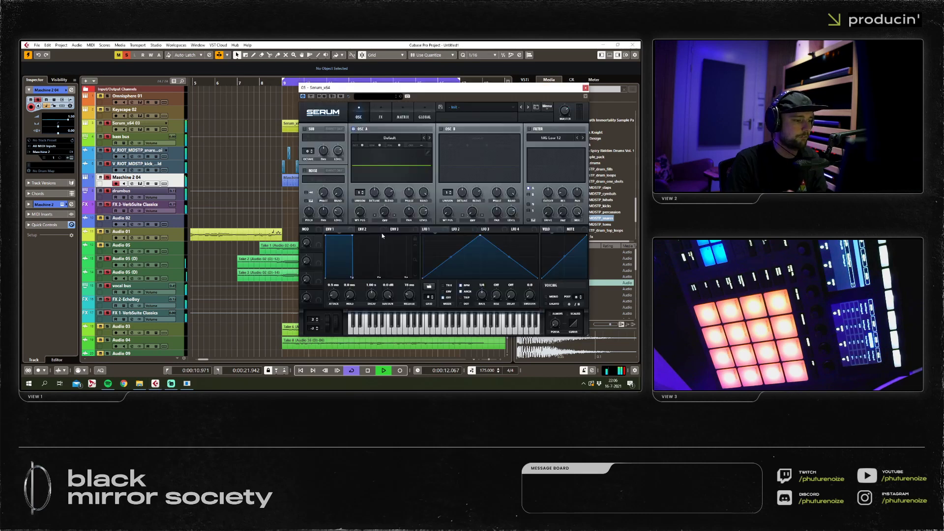
left_click_drag(176, 231, 126, 224)
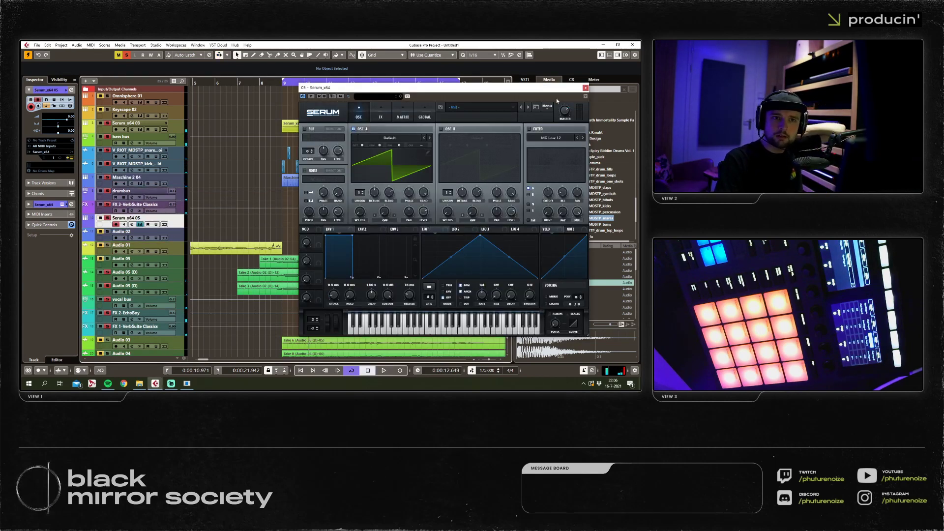
left_click(586, 88)
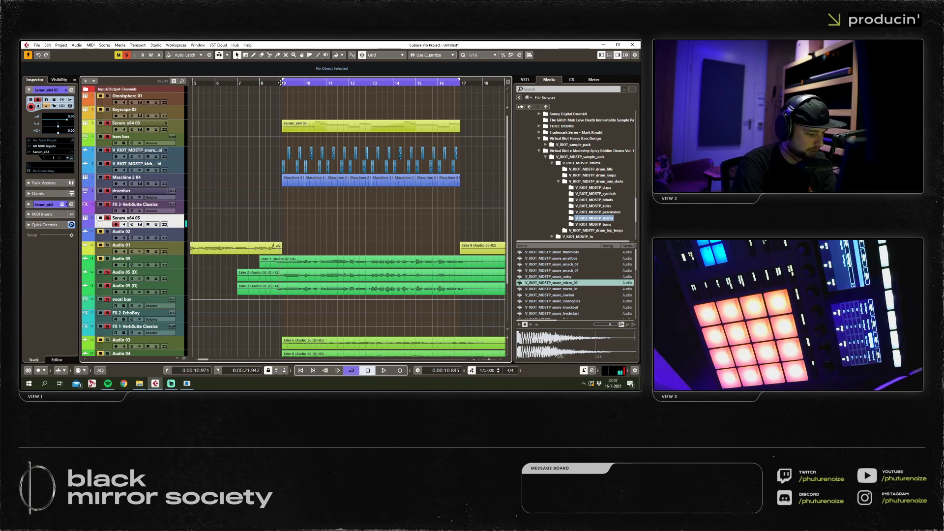
Create a two-bar MIDI part from bar 9 on the Serum_x64 05 track and open it in the Key Editor.
key("super")
scroll(364, 230, "right", 2)
left_click(365, 229)
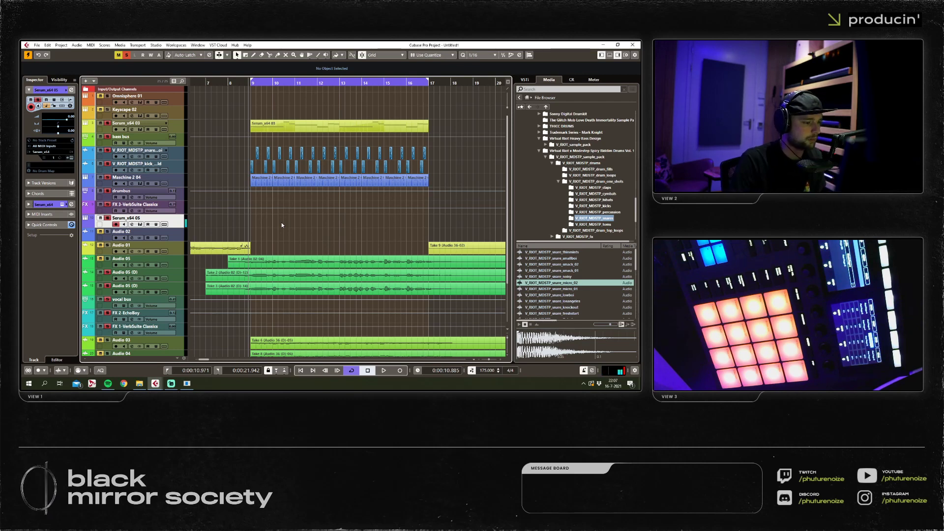
scroll(268, 232, "up", 4)
key("8")
mouse_move(228, 219)
left_mouse_down()
mouse_move(413, 227)
mouse_move(318, 226)
left_mouse_up()
double_click(319, 226)
key("h")
key("h")
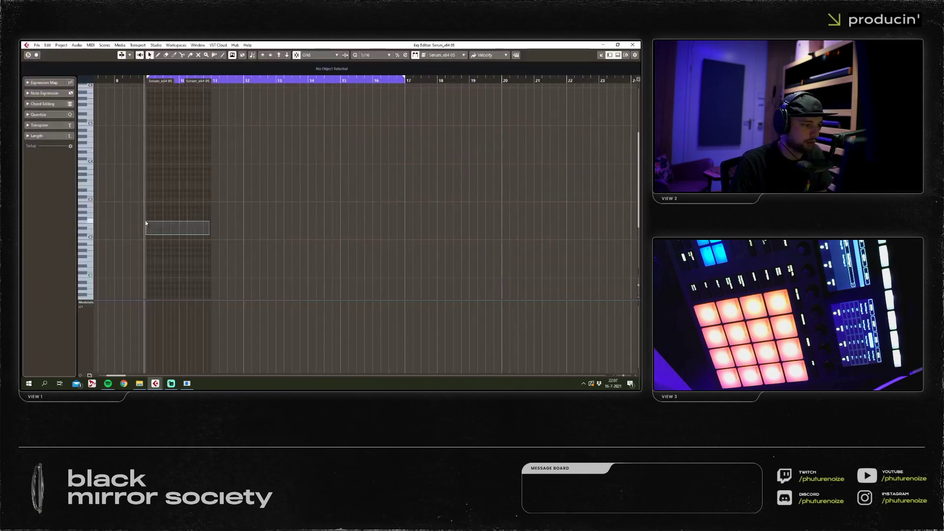
scroll(140, 242, "left", 2)
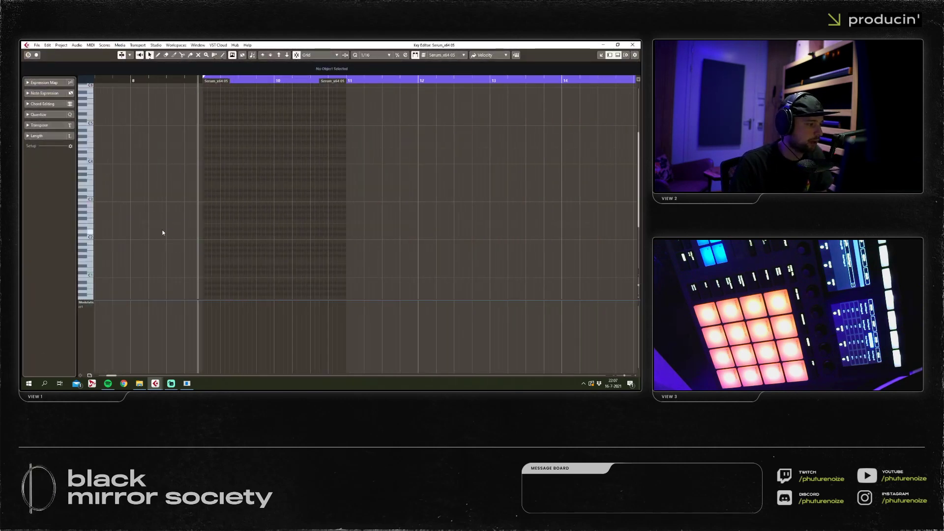
scroll(163, 233, "up", 1)
right_click(194, 224)
left_click(213, 225)
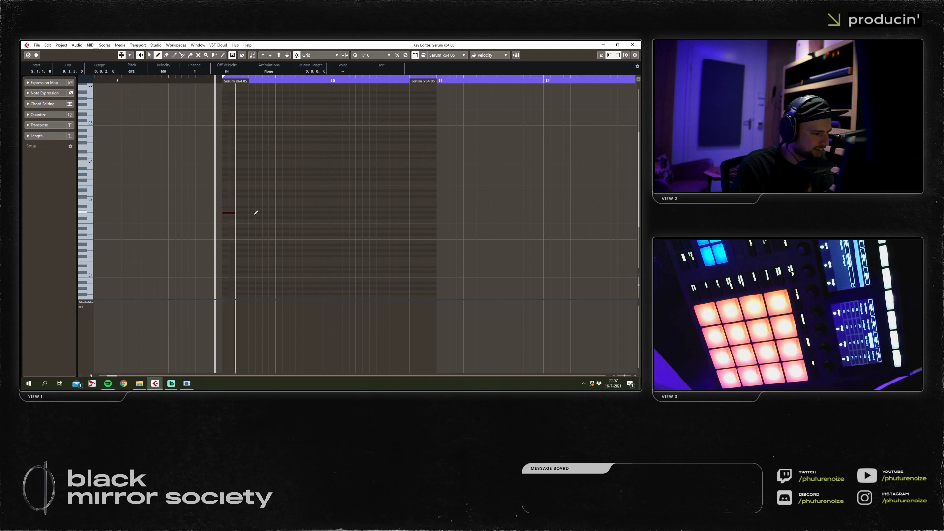
left_click_drag(224, 208, 330, 209)
key("1")
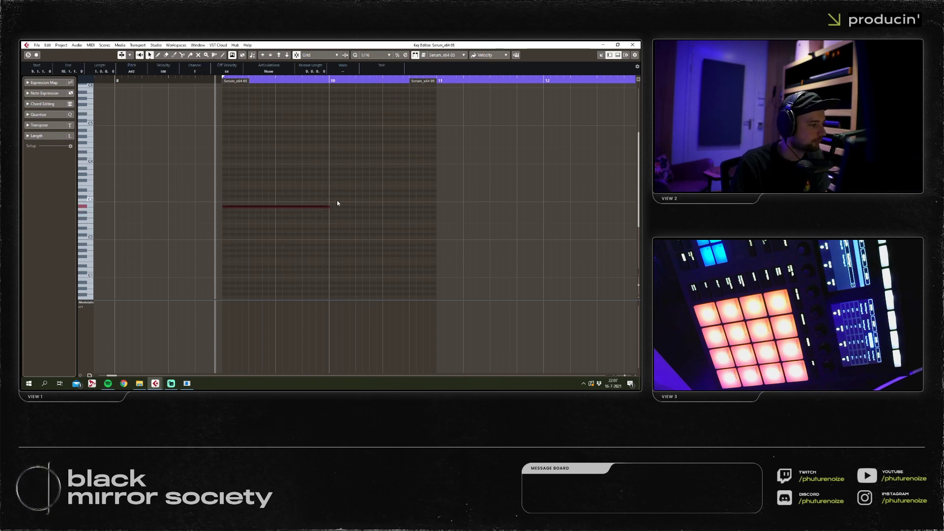
right_click(285, 151)
left_click(272, 145)
key("Delete")
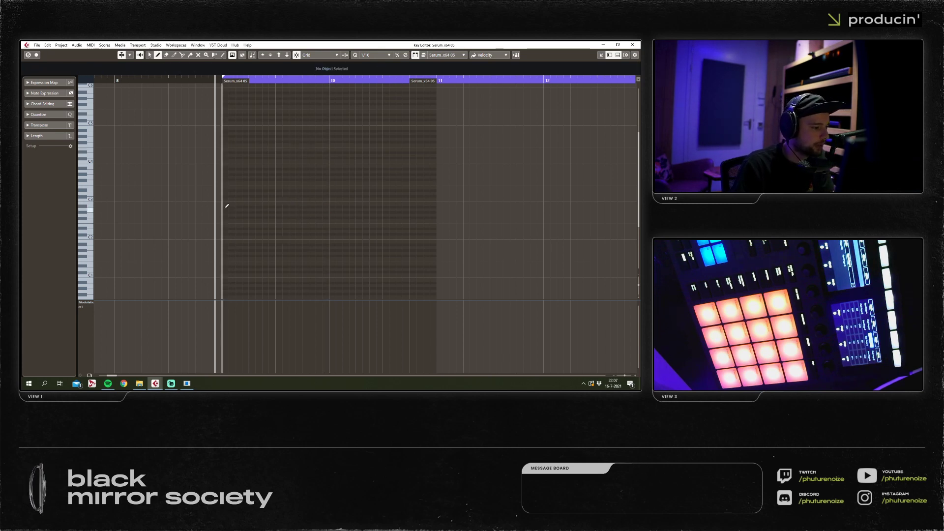
Draw six short notes an eighth note apart from bar 9, starting low and continuing around an octave higher.
key("8")
left_click(225, 199)
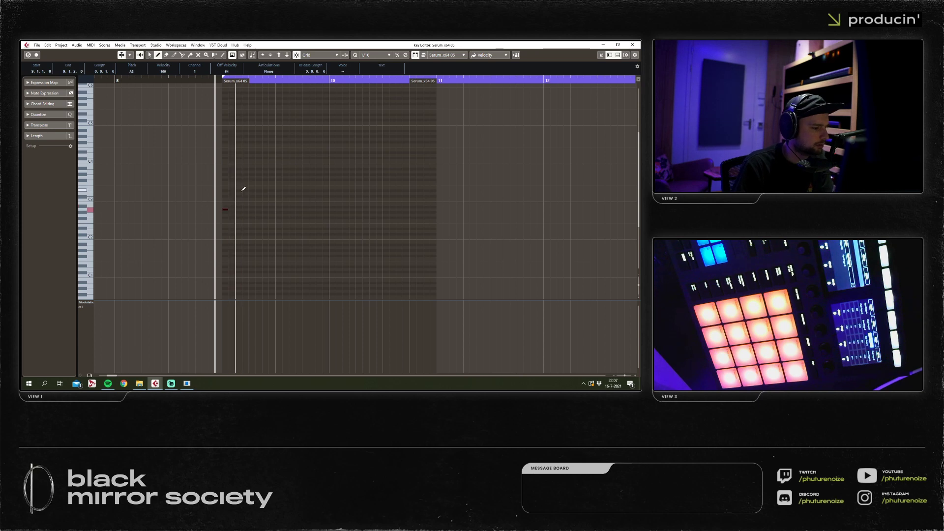
key("Down")
left_click(238, 198)
left_click(252, 191)
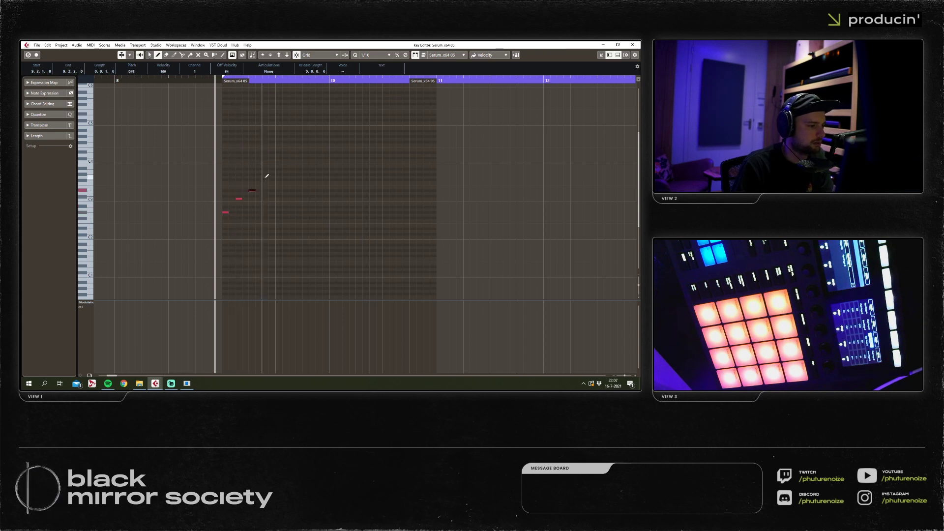
right_click(274, 188)
left_click(261, 181)
left_click_drag(252, 190, 252, 161)
key("8")
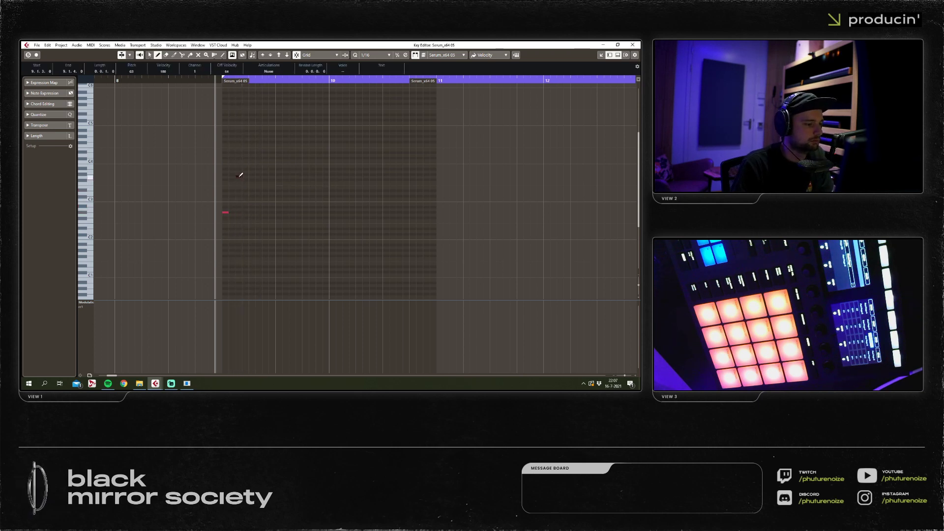
left_click(277, 176)
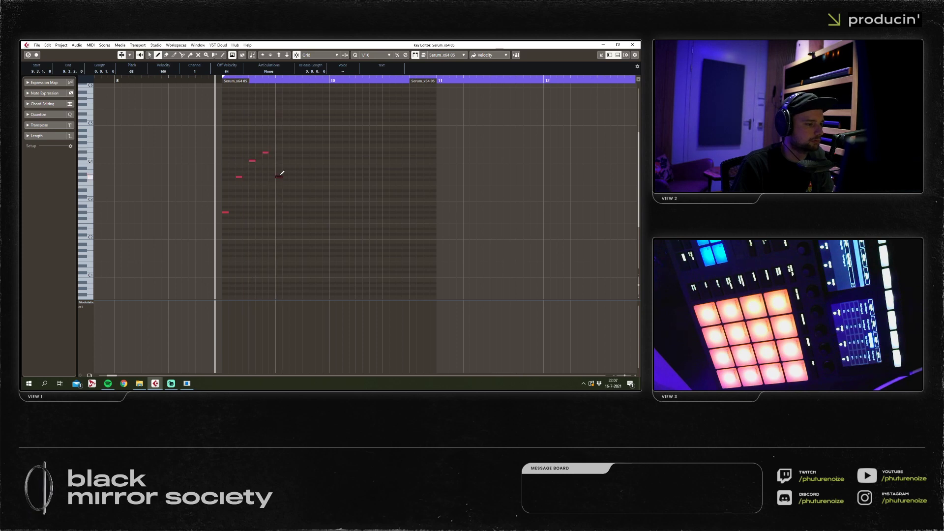
left_click(293, 160)
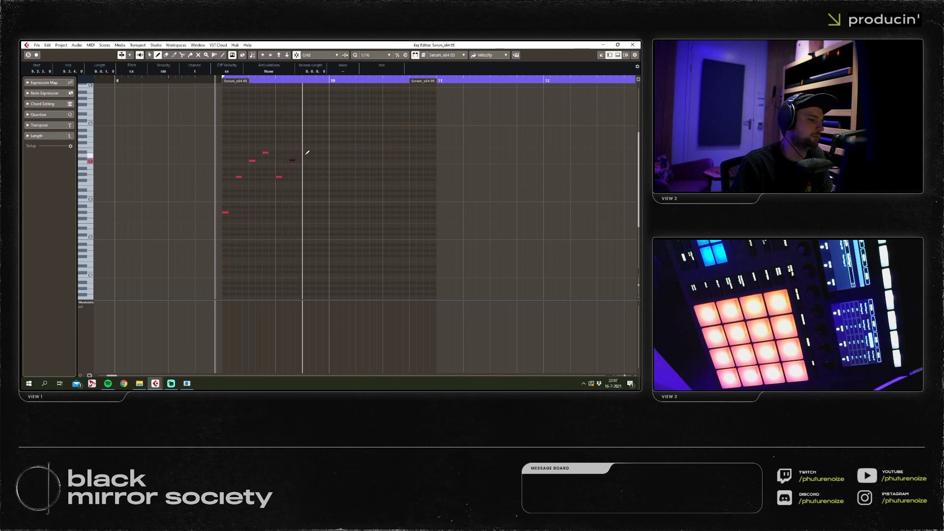
Delete the last three notes of the new melody, keeping the first three.
right_click(308, 149)
left_click(309, 152)
left_click(231, 228)
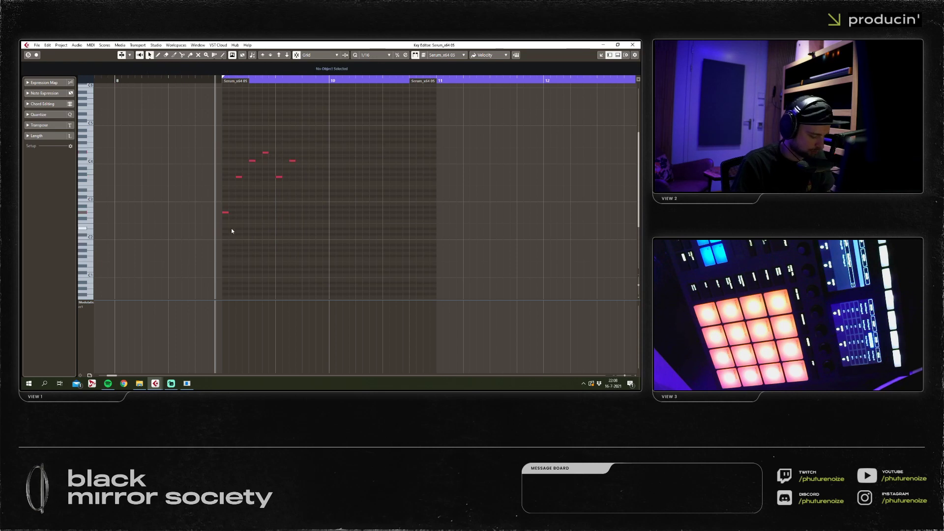
left_click_drag(305, 151, 261, 189)
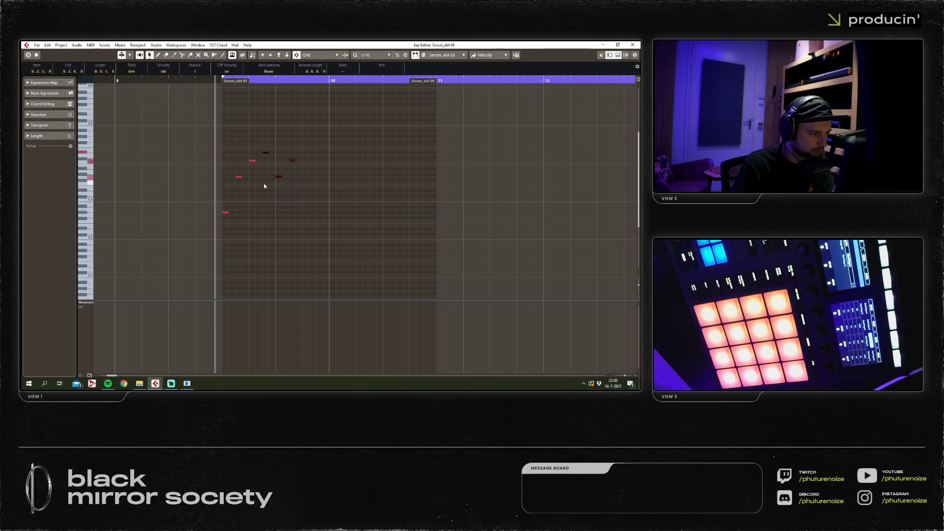
key("Delete")
Raise the third note and draw five more short notes at eighth-note spacing to complete bar 9.
right_click(264, 185)
left_click(271, 179)
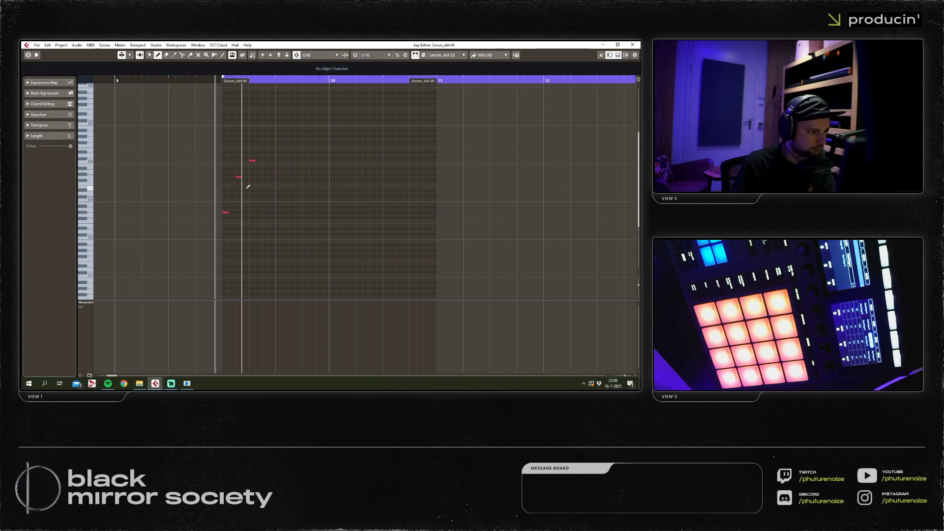
key("1")
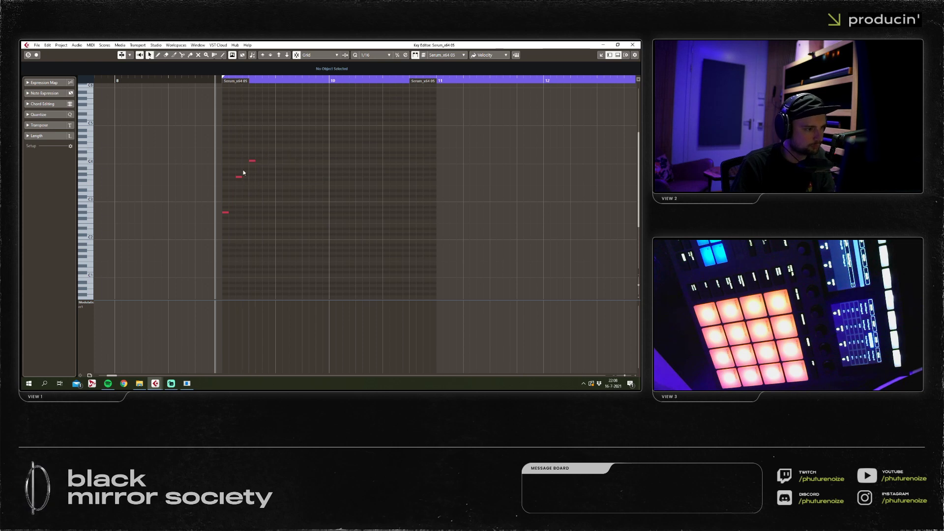
left_click_drag(251, 161, 260, 153)
key("2")
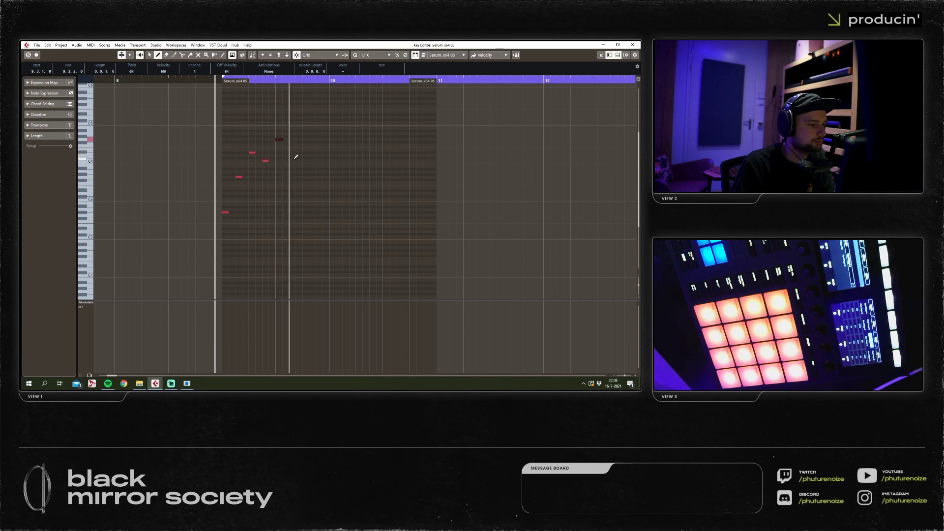
left_click(292, 152)
left_click(305, 161)
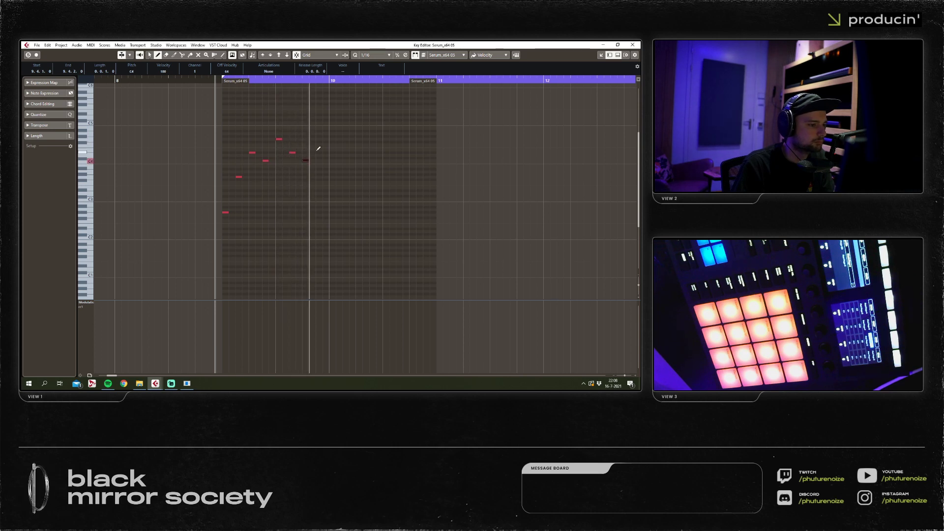
left_click(318, 138)
Select all eight notes of bar 9 and duplicate them into bar 10.
key("1")
left_click_drag(336, 130, 223, 222)
key("ctrl+d")
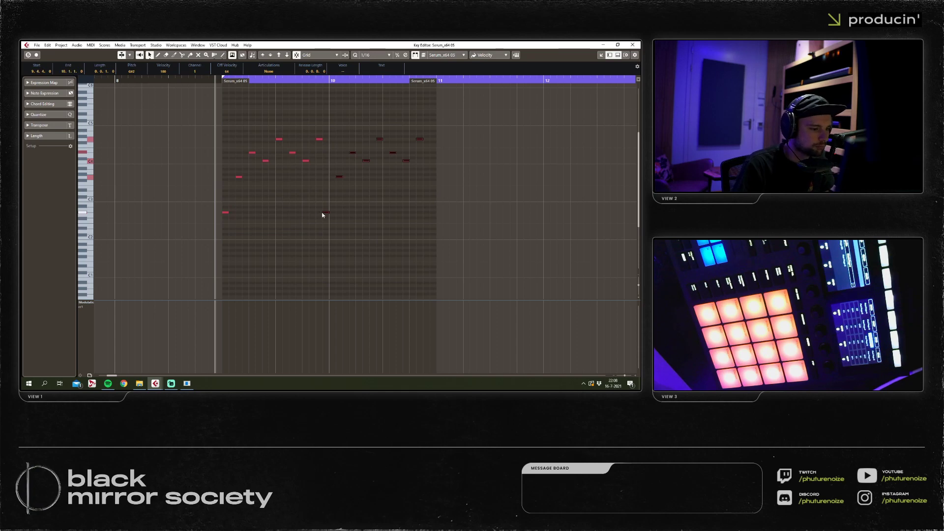
Duplicate the two-bar Serum_x64 05 part to bar 11, loop both parts from bar 9 to 13 and play them back.
key("Return")
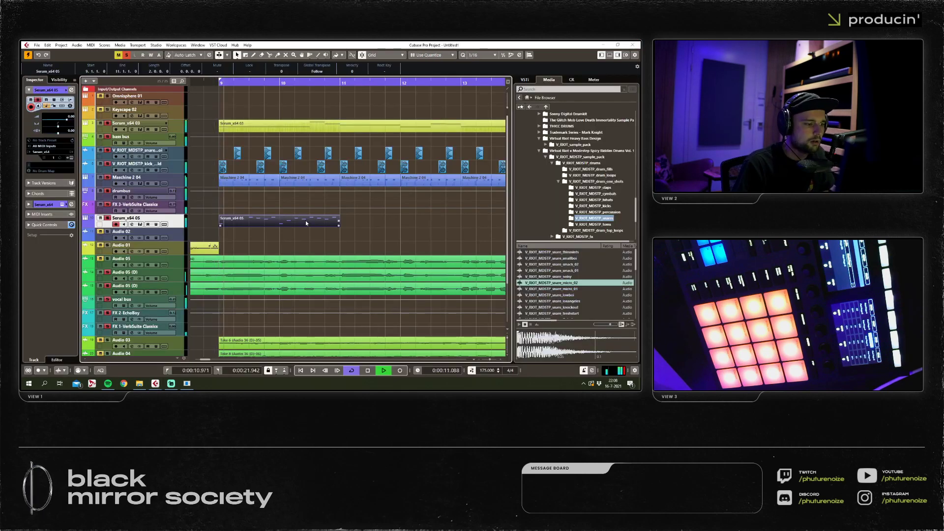
key("ctrl+d")
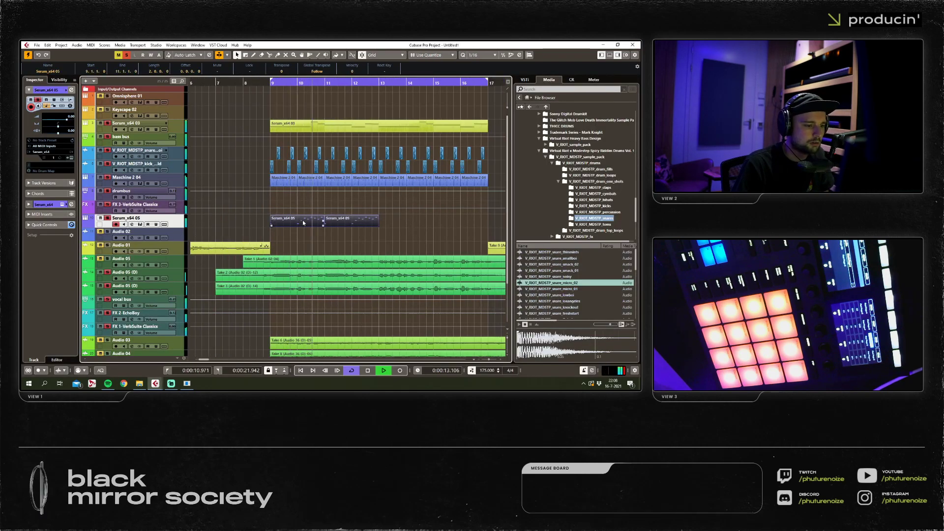
key("Return")
key("Return")
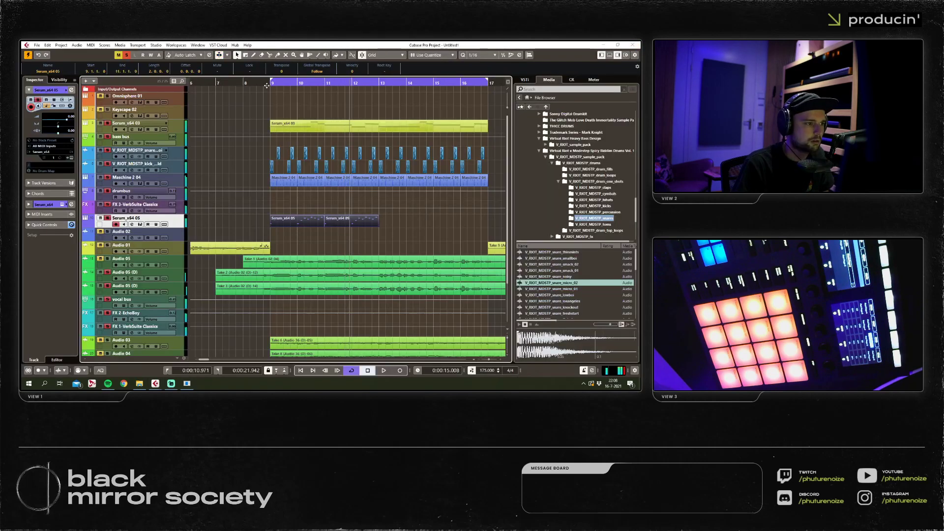
key("p")
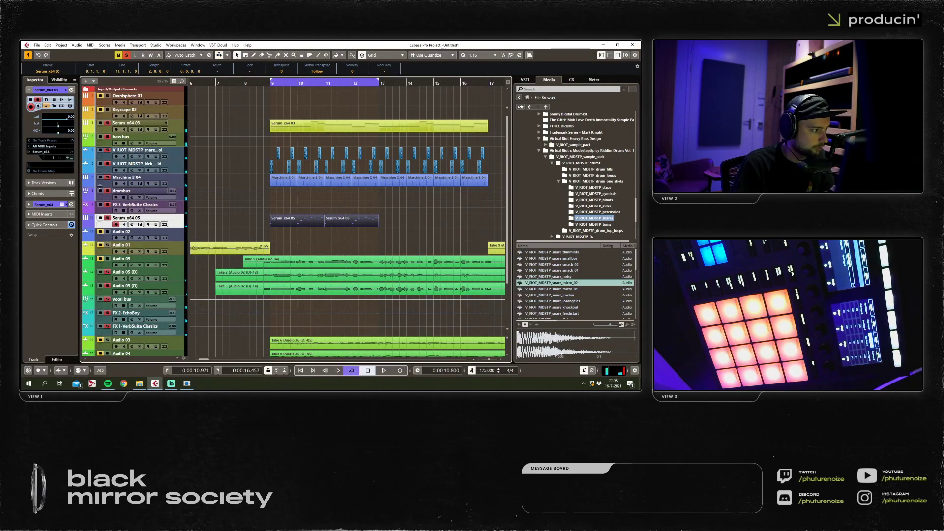
key("space")
left_click(208, 226)
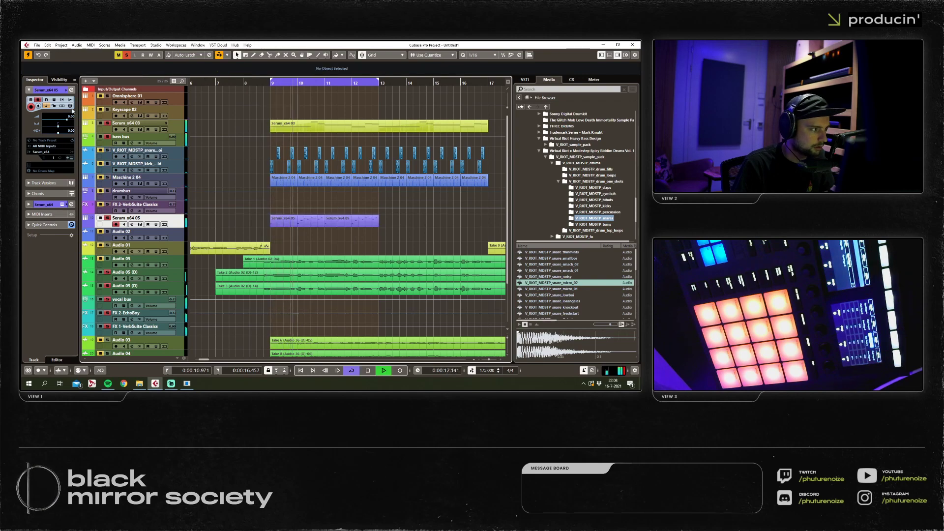
key("ctrl+z")
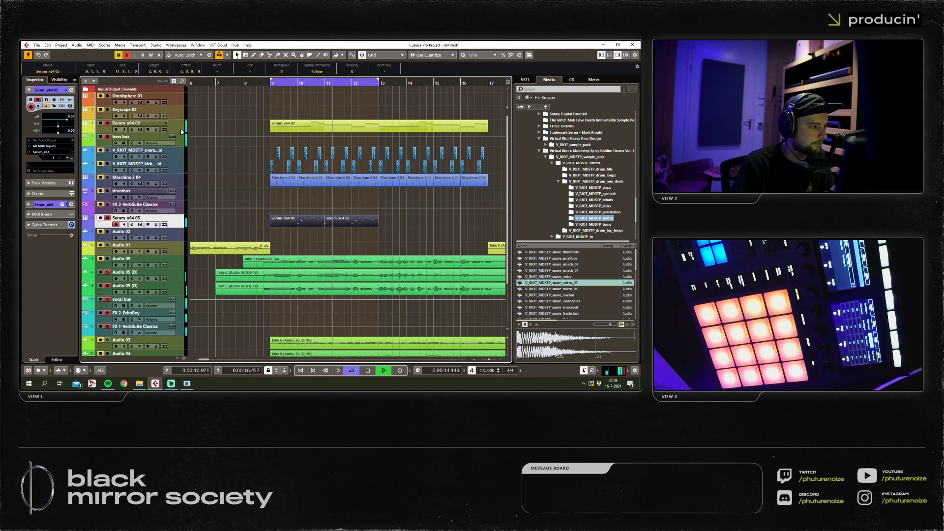
In the Serum_x64 03 channel's Pro-Q 2, lower the high-frequency band to about -9 dB, then close the equalizer and mixer.
left_click(181, 132)
key("F3")
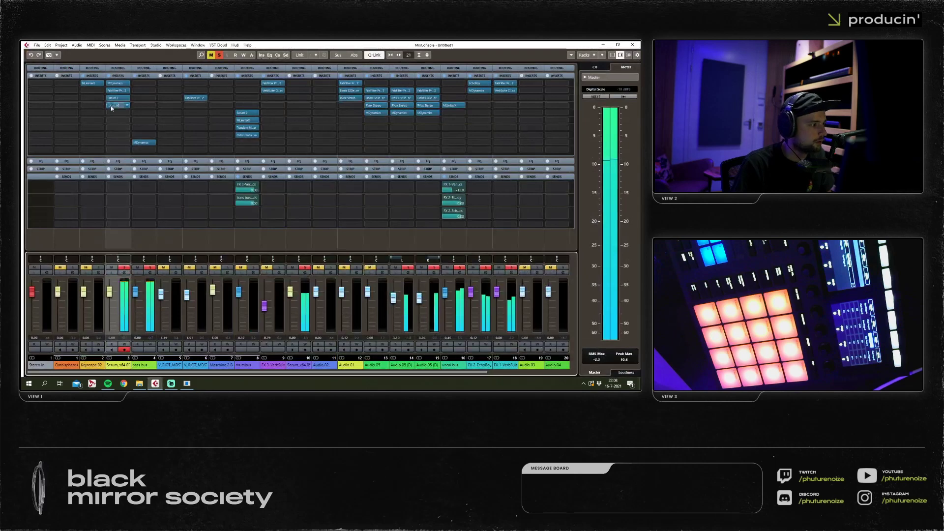
left_click(116, 91)
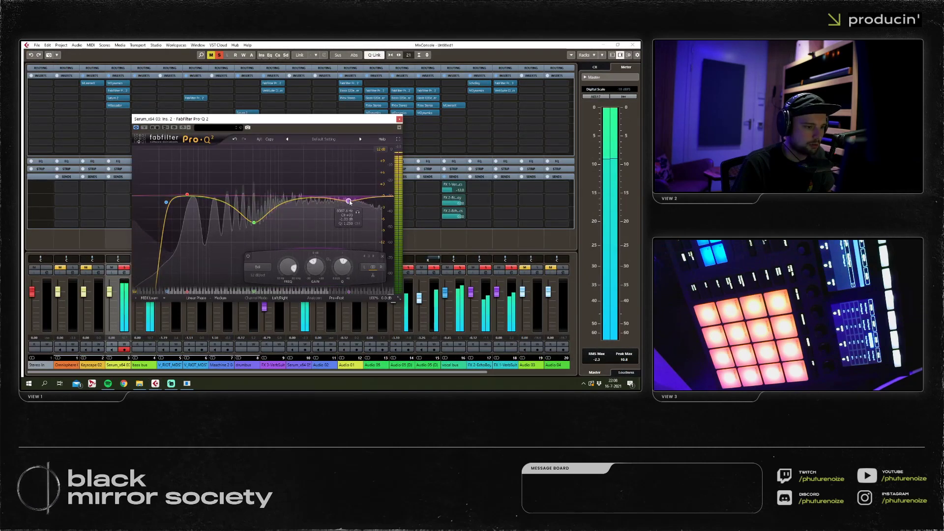
left_click_drag(349, 200, 345, 233)
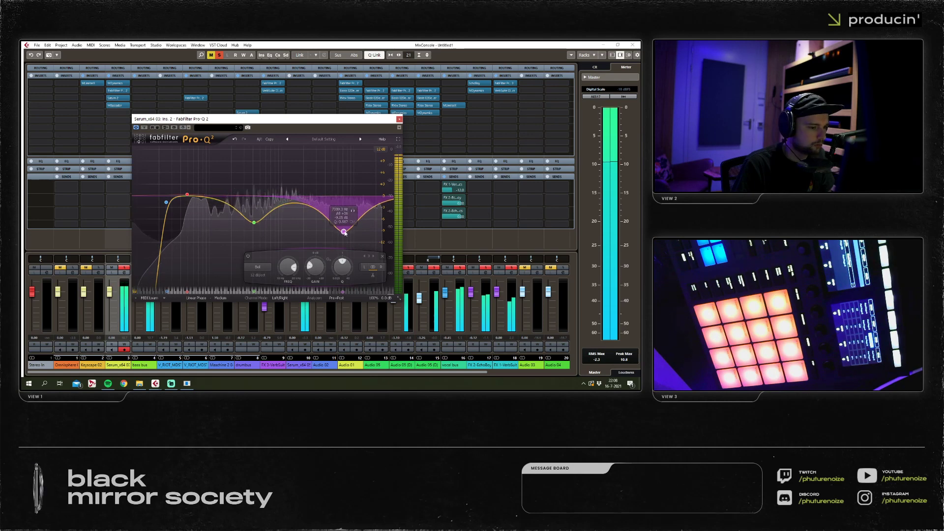
left_click(399, 119)
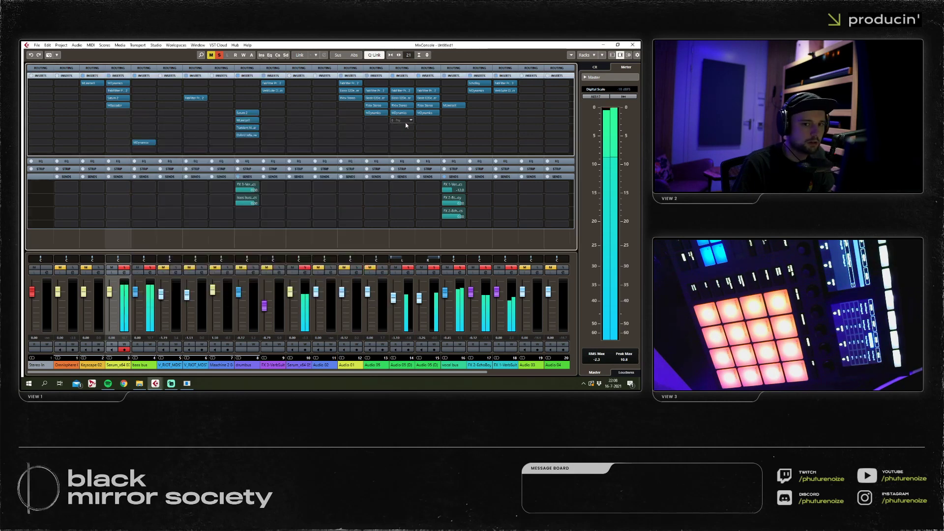
left_click(633, 45)
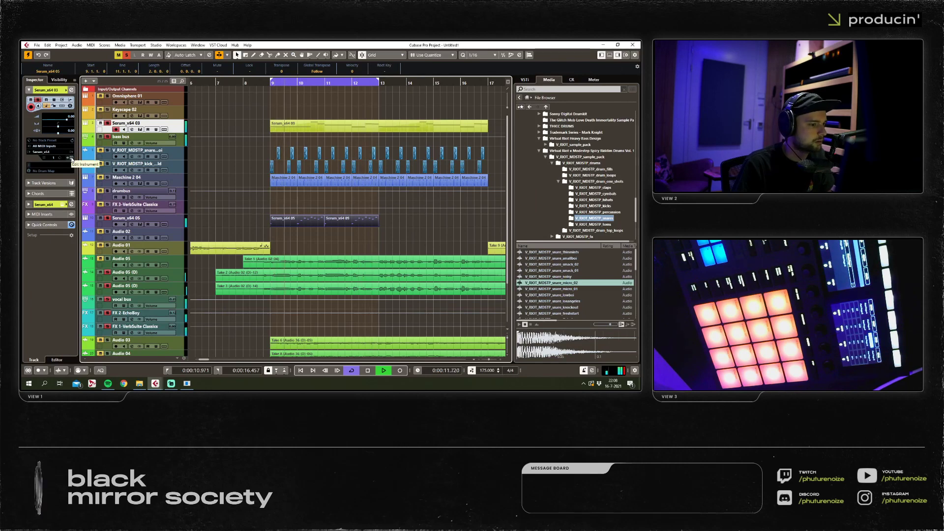
Open the Serum_x64 05 parts in the Key Editor and shift the notes of bars 9 and 10 up by about two semitones.
left_click(329, 226)
key("space")
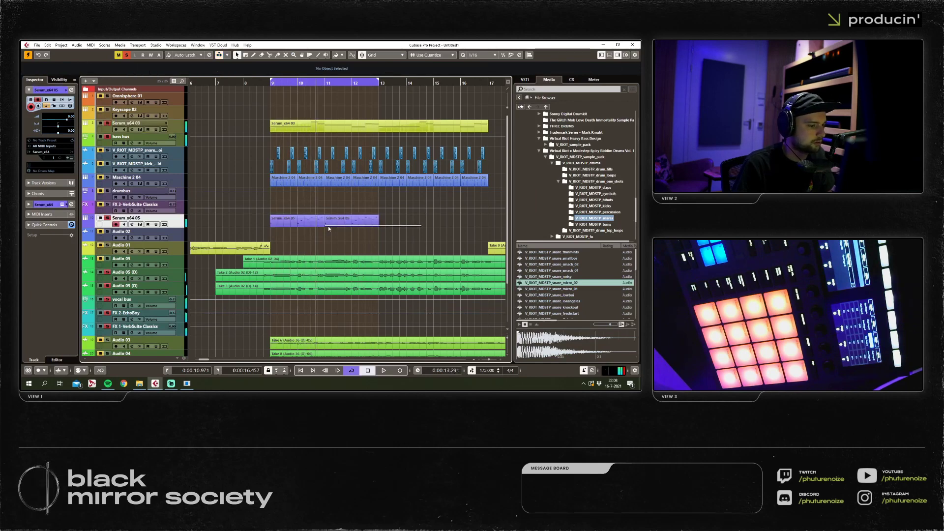
double_click(328, 222)
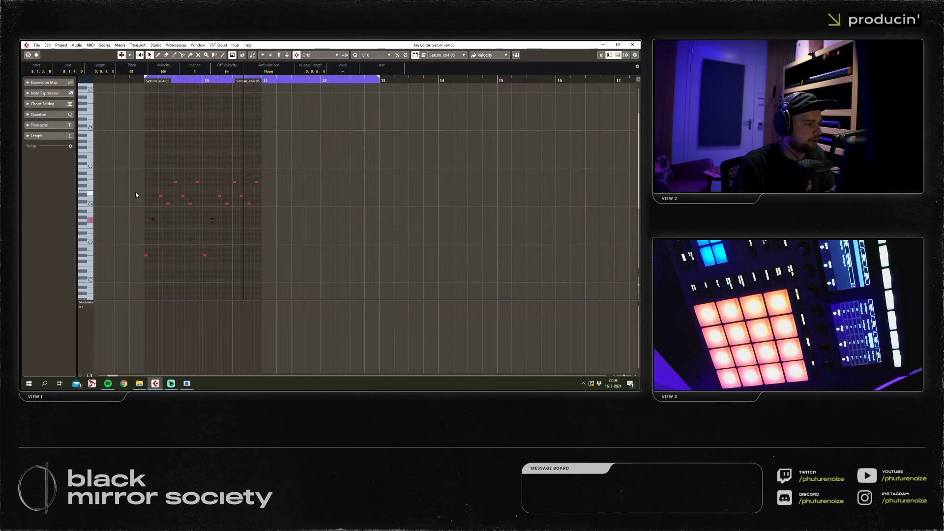
left_click_drag(334, 153, 135, 234)
key("Delete")
left_click_drag(239, 229, 146, 254)
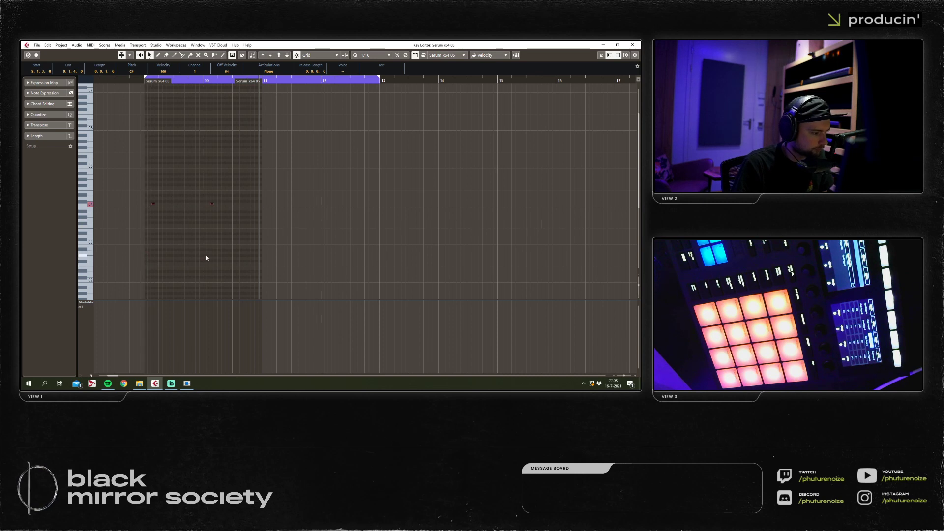
key("ctrl+z")
key("ctrl+z")
key("ctrl+z")
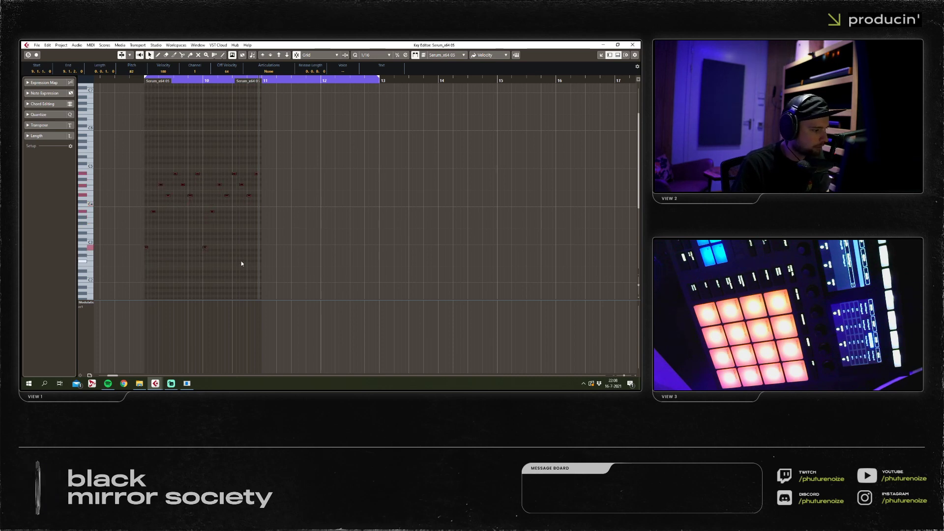
Play back the pattern, then raise the last note of bars 9 and 10 by one semitone.
left_click(142, 93)
key("space")
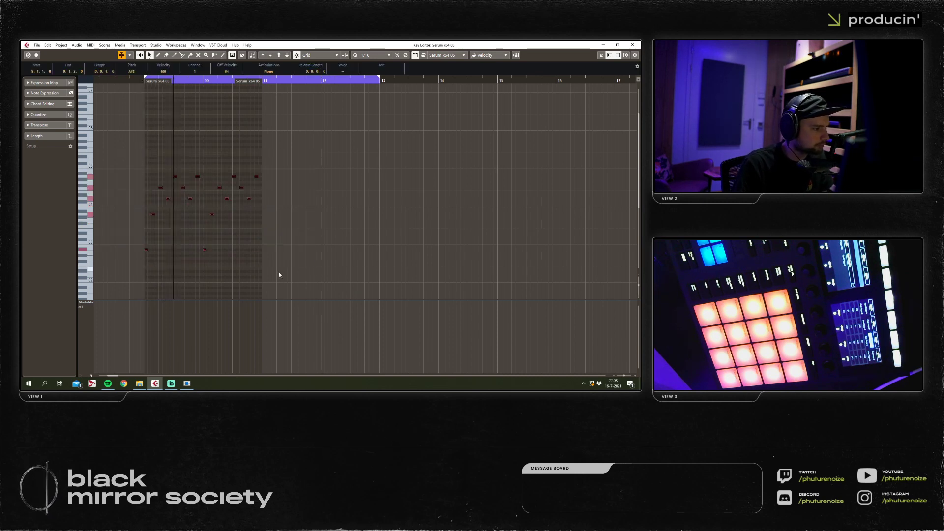
scroll(305, 171, "left", 4)
key("space")
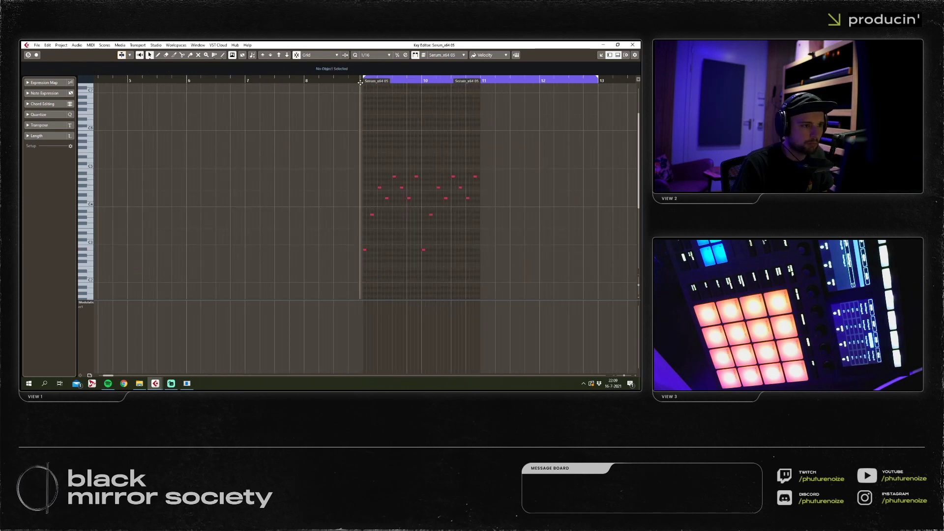
scroll(533, 177, "up", 2)
left_click_drag(528, 164, 244, 297)
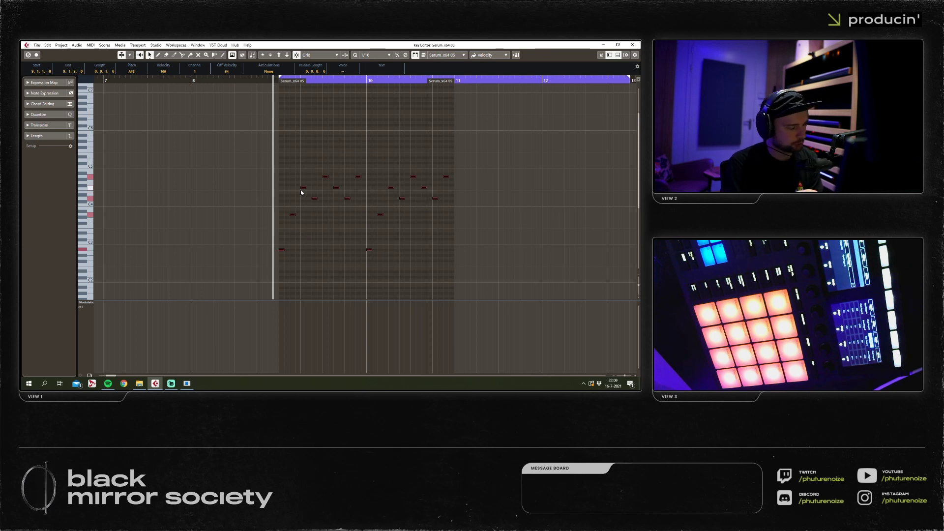
left_click(249, 238)
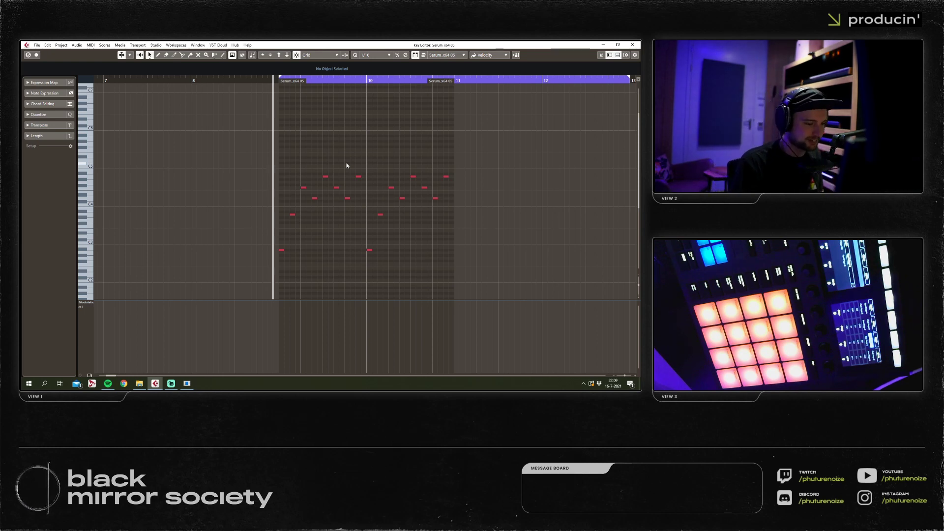
scroll(319, 156, "right", 2)
left_click(271, 176)
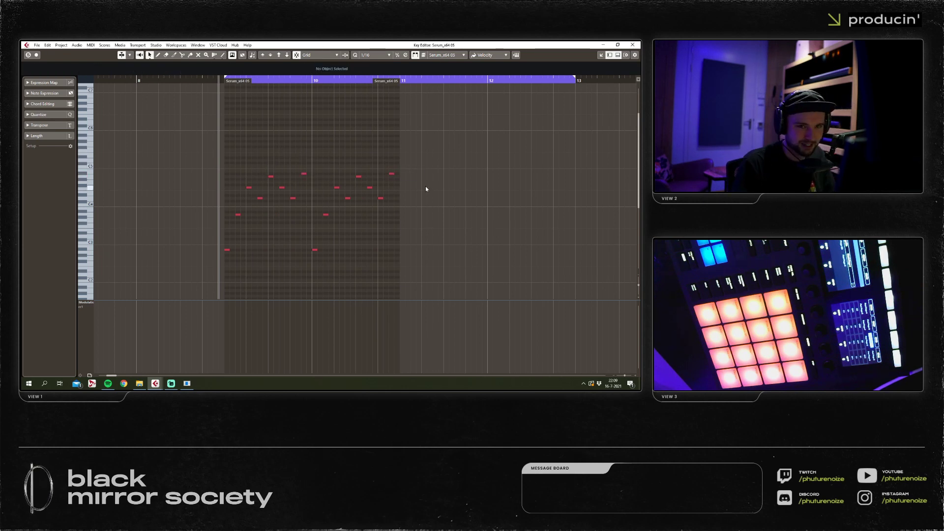
Duplicate all notes of bars 9 and 10 into bars 11 and 12, aligned to bar 11, and extend the part to bar 13.
left_click_drag(424, 148, 236, 258)
key("space")
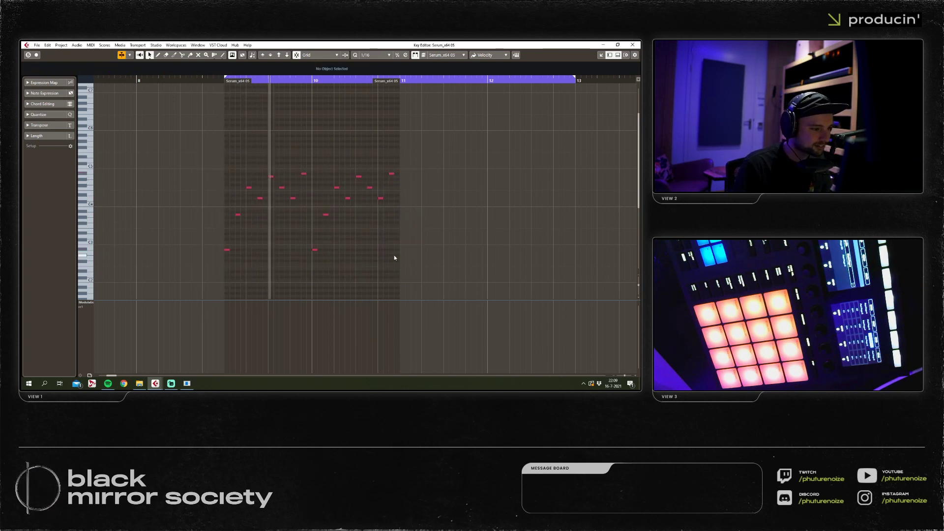
left_click_drag(424, 152, 222, 255)
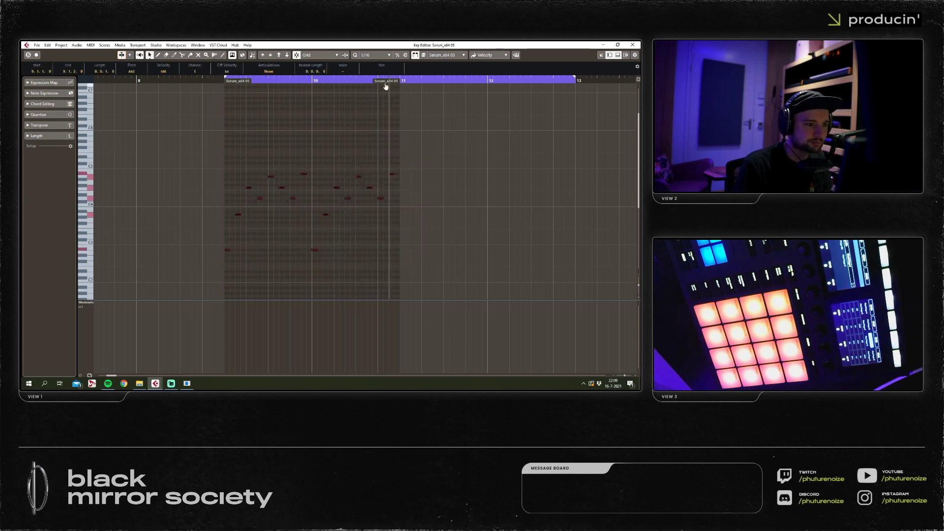
key("space")
key("h")
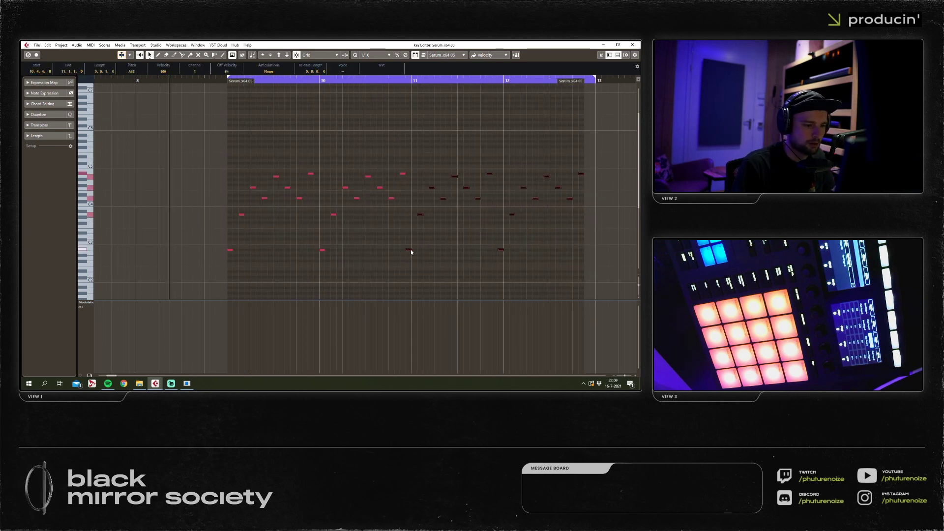
left_click_drag(412, 252, 417, 252)
key("Return")
left_click(459, 247)
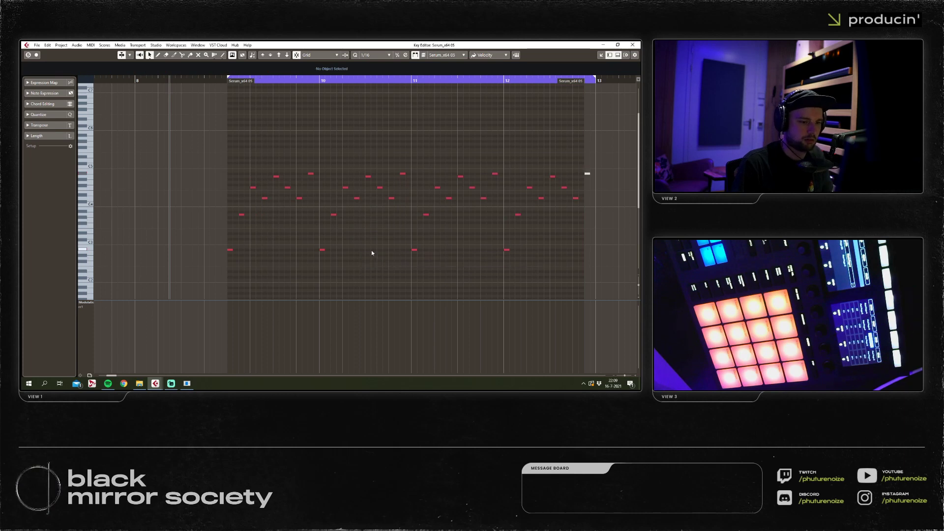
key("ctrl+z")
left_click_drag(582, 86, 594, 86)
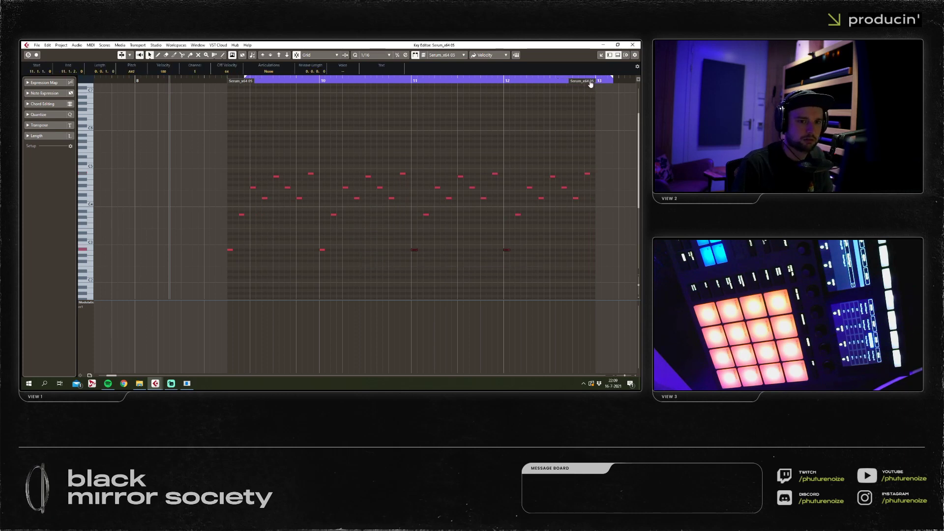
Lower the first note of bars 11 and 12 by one semitone.
scroll(190, 269, "down", 1)
left_click_drag(207, 179, 611, 261)
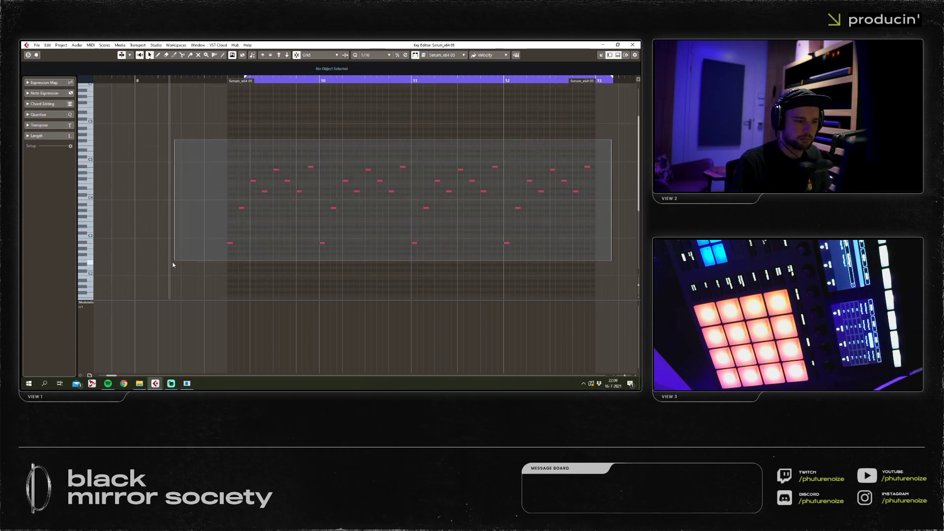
key("g")
left_click_drag(411, 235, 328, 250)
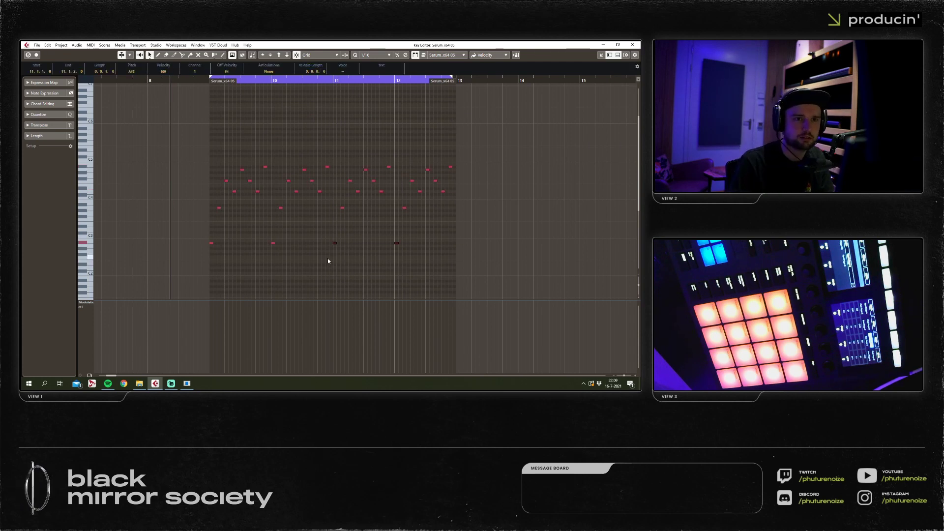
key("Down")
left_click(410, 234)
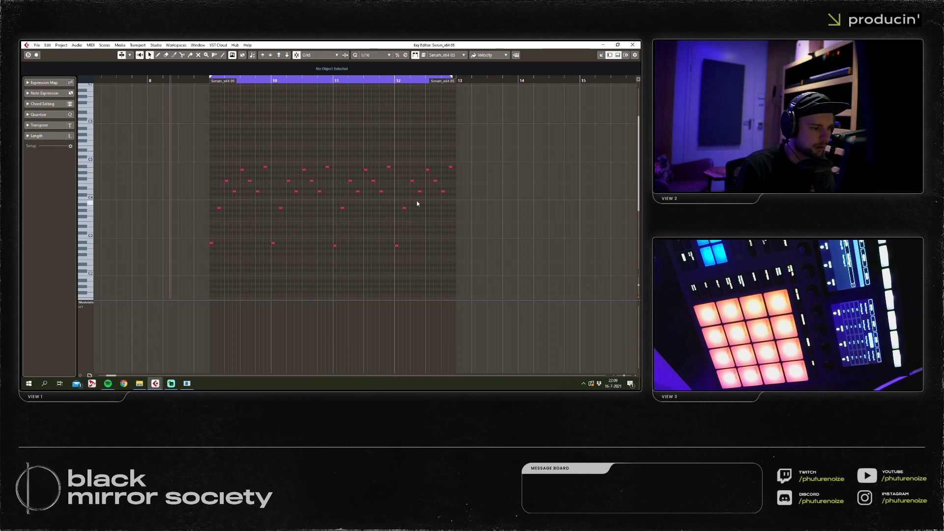
Try a higher pitch for the first note of bar 12 and play back the loop.
left_click_drag(337, 216, 337, 216)
left_click_drag(389, 254, 396, 251)
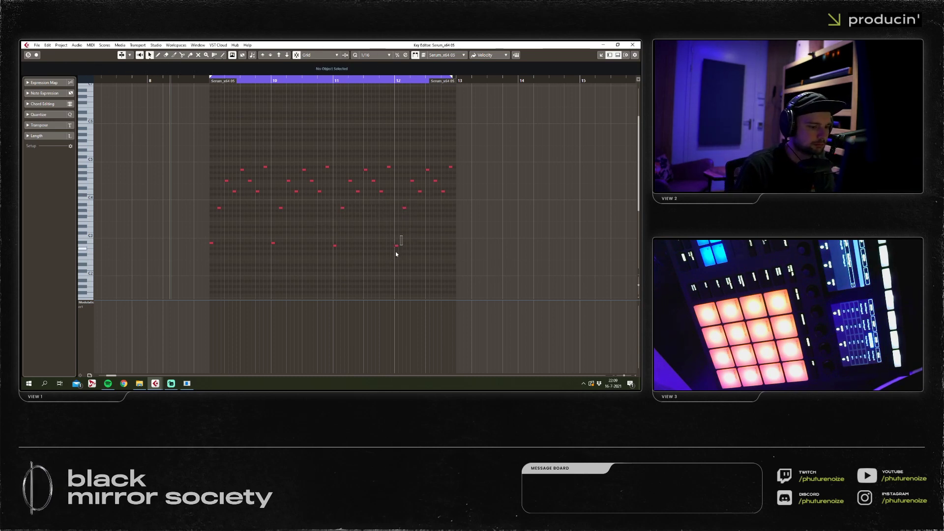
key("Up")
key("Up")
key("Up")
key("Up")
left_click(417, 229)
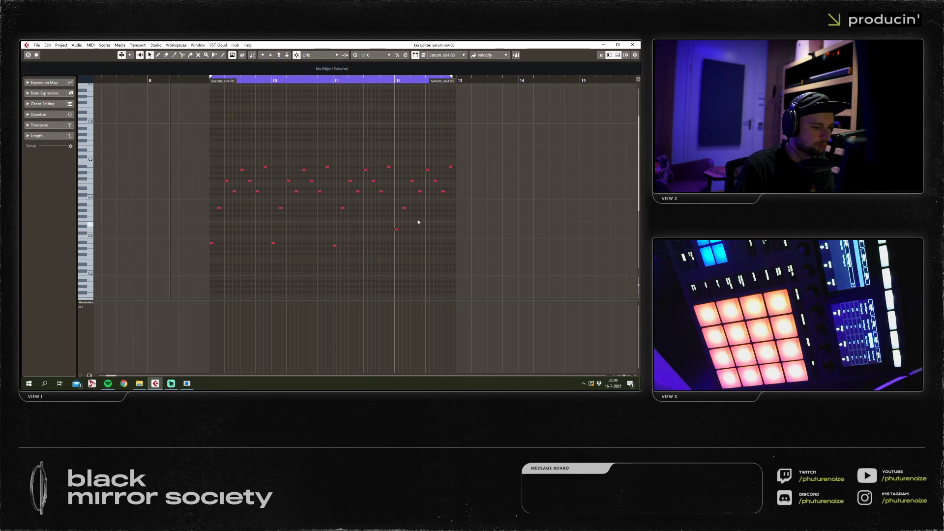
key("space")
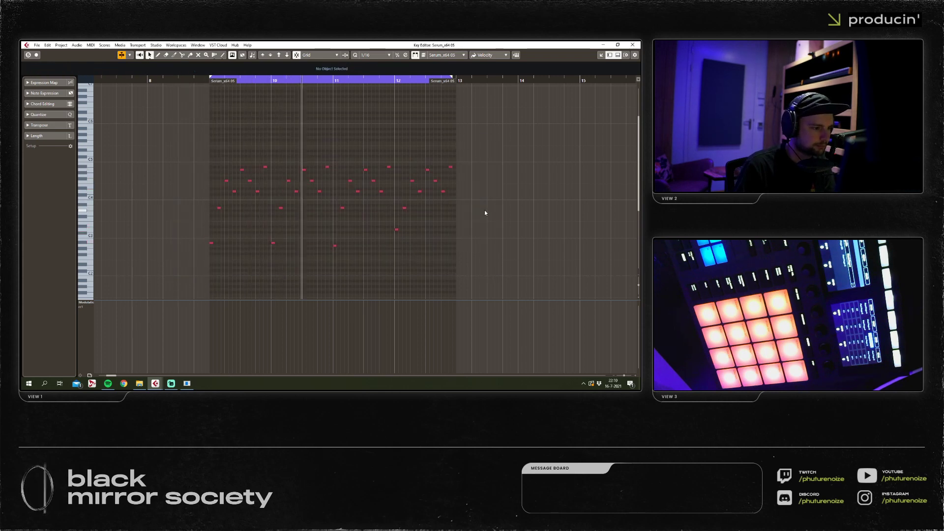
key("h")
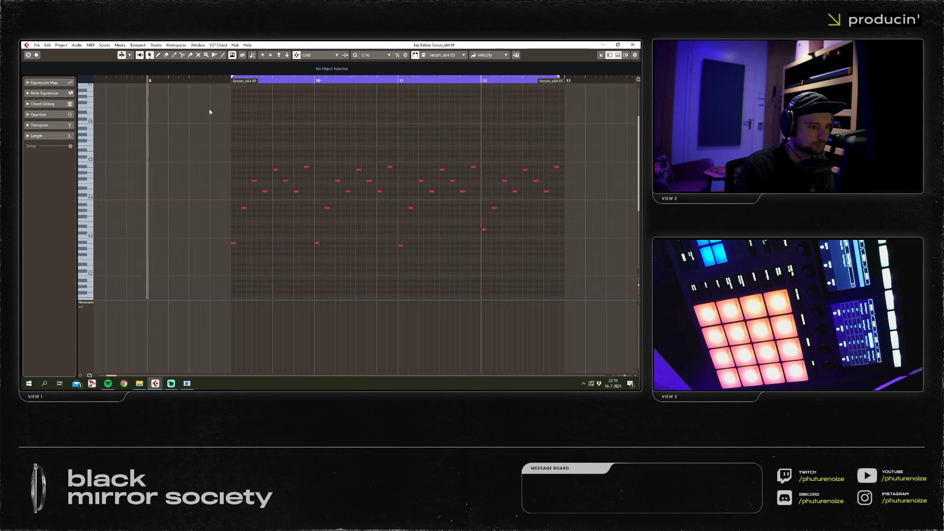
Bring the first note of bar 12 back down to the pitch of bar 11's first note and replay the loop.
left_click_drag(483, 230, 484, 241)
key("g")
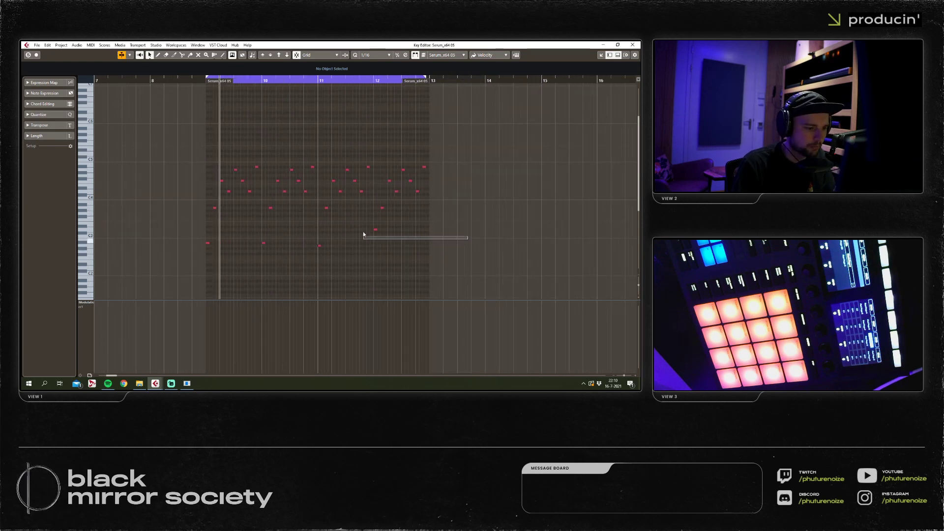
key("Down")
key("Down")
left_click(435, 228)
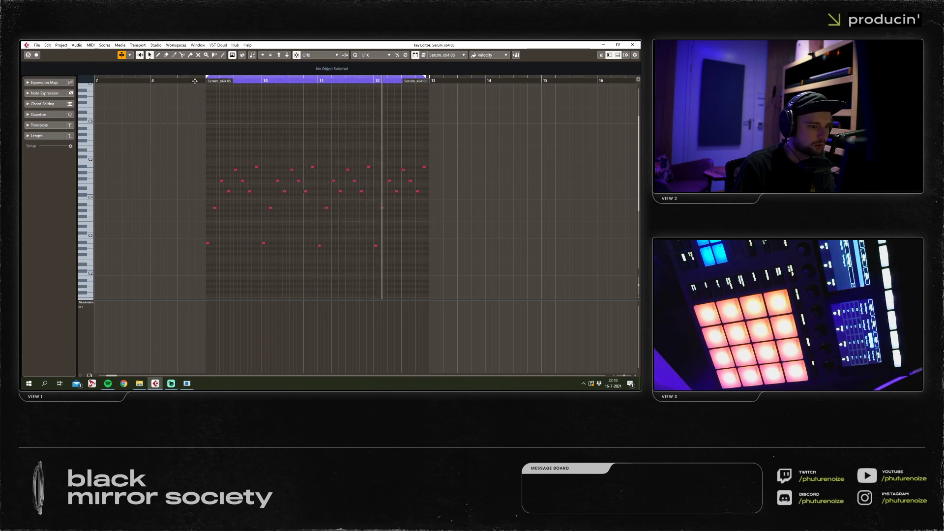
key("space")
key("space")
In bar 12, lower the third, sixth and seventh notes by two semitones and the last by three, then close the Key Editor.
mouse_move(411, 181)
left_mouse_down()
mouse_move(417, 195)
mouse_move(424, 175)
left_mouse_up()
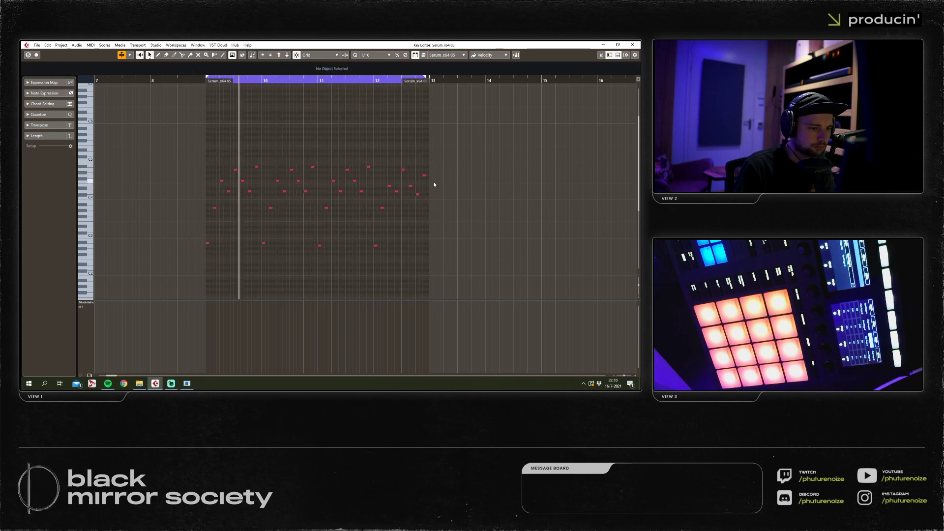
left_click_drag(417, 194, 417, 191)
key("Down")
key("Down")
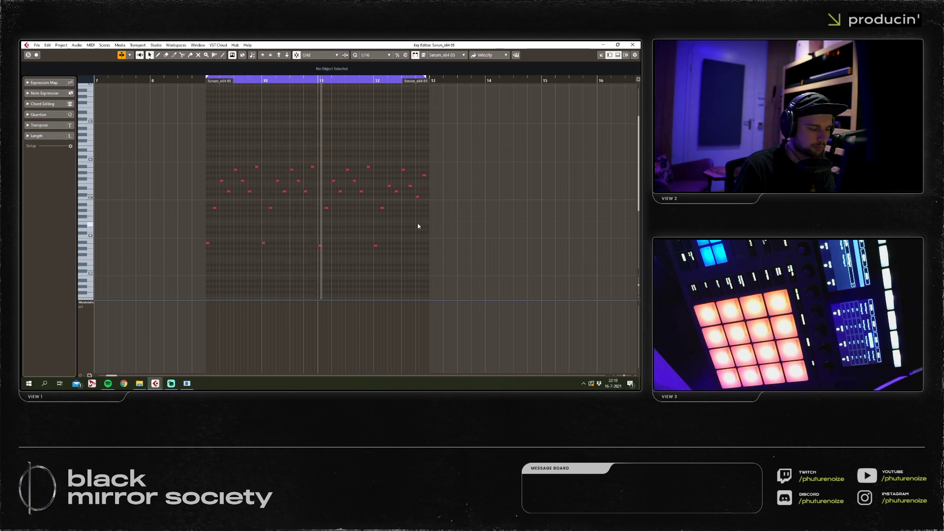
left_click(426, 243)
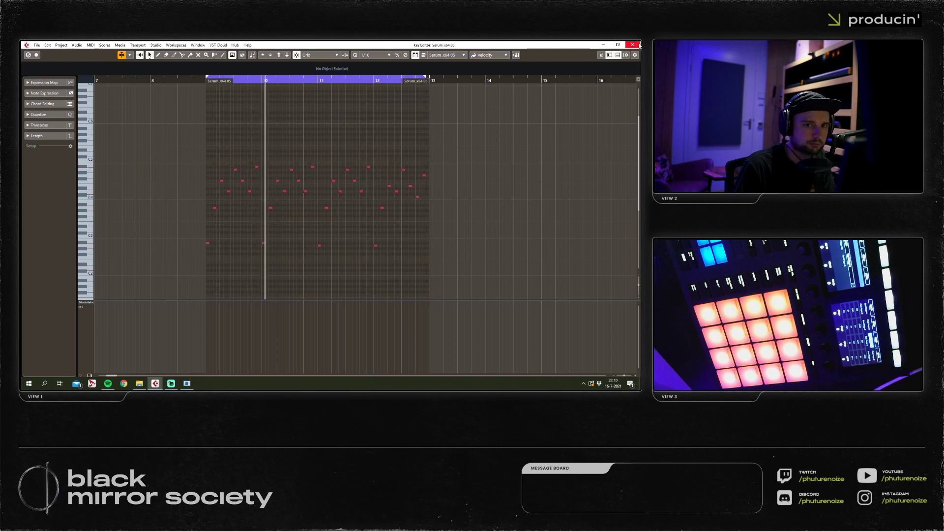
key("Return")
Raise the bass bus and vocal bus faders slightly in the MixConsole during playback, then close the mixer.
left_click(85, 120)
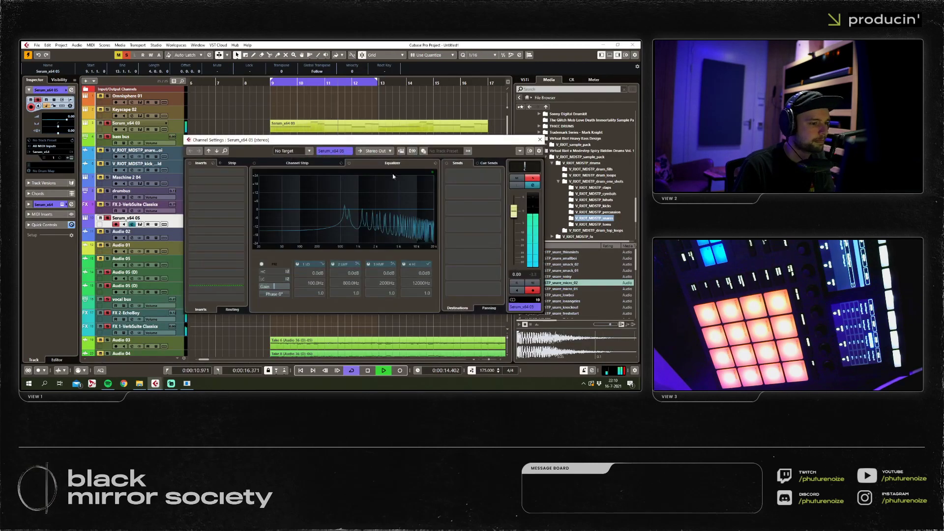
key("Escape")
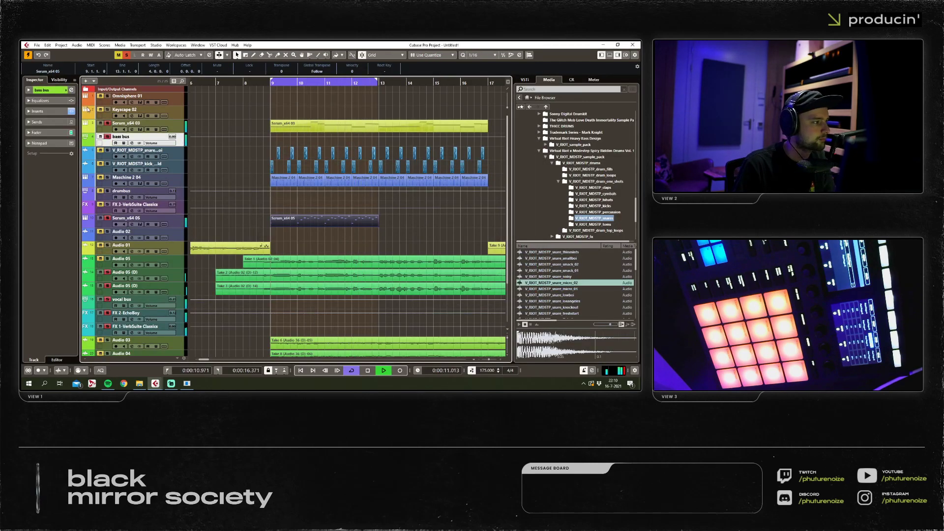
key("F3")
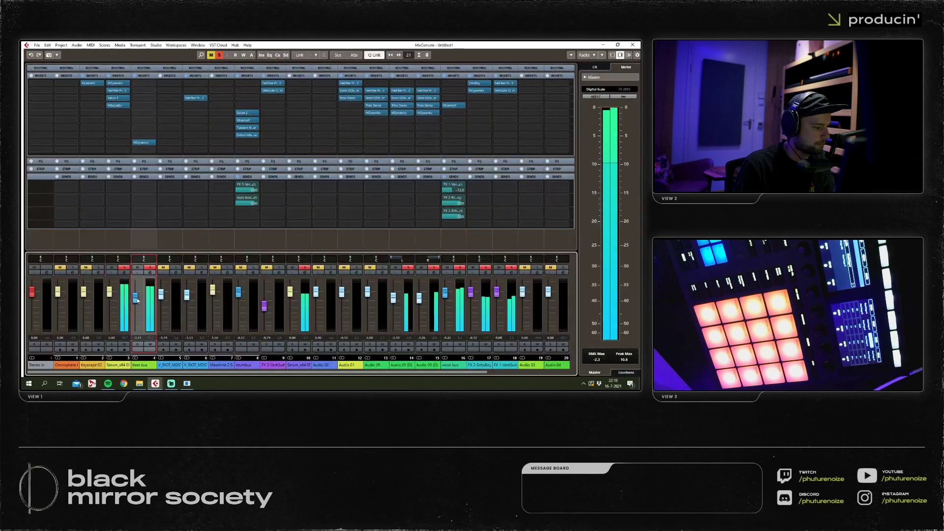
left_click_drag(137, 300, 137, 298)
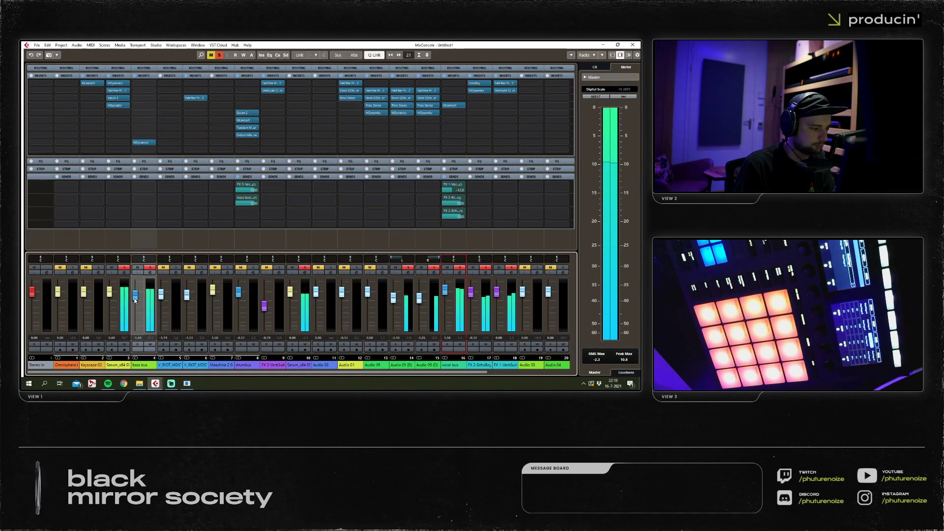
left_click_drag(135, 296, 135, 299)
left_click(445, 291)
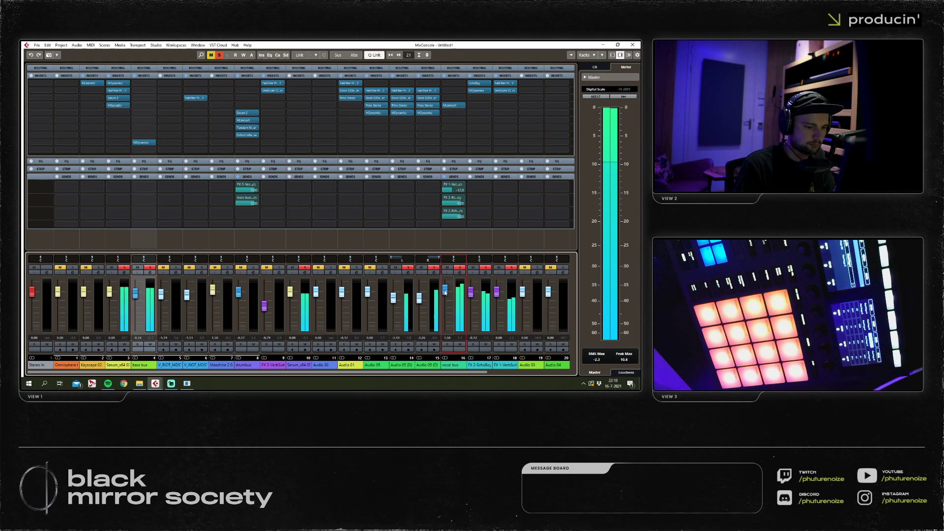
left_click(633, 45)
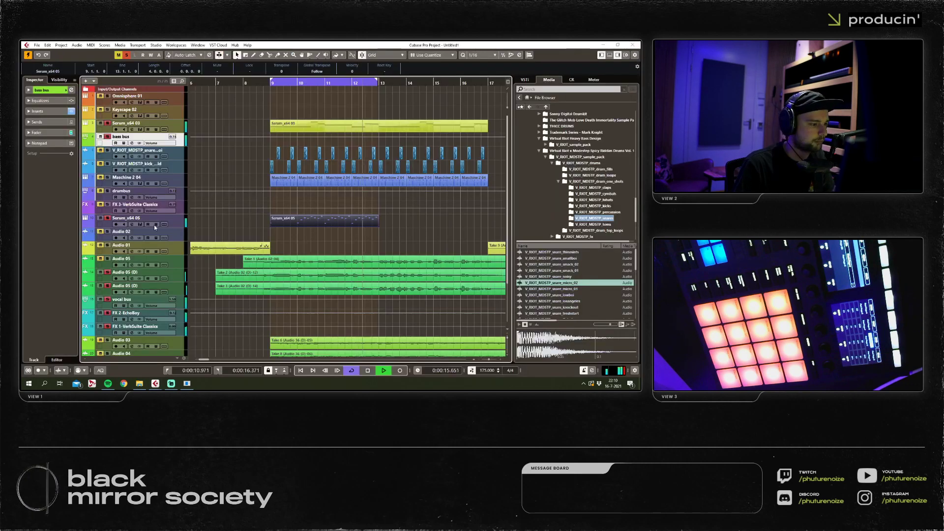
Open the Serum instrument of the Serum_x64 05 track and increase oscillator A's unison voices.
right_click(165, 218)
key("Escape")
left_click(72, 158)
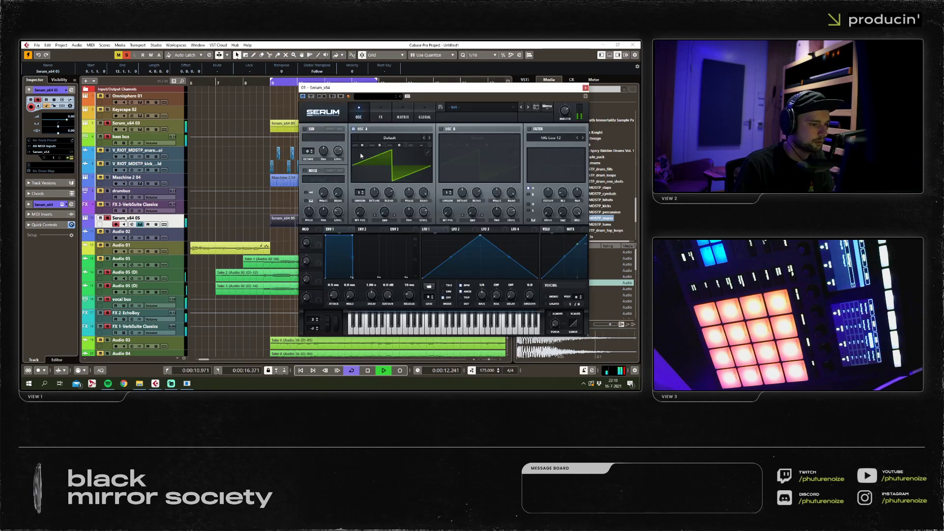
left_click_drag(359, 192, 360, 183)
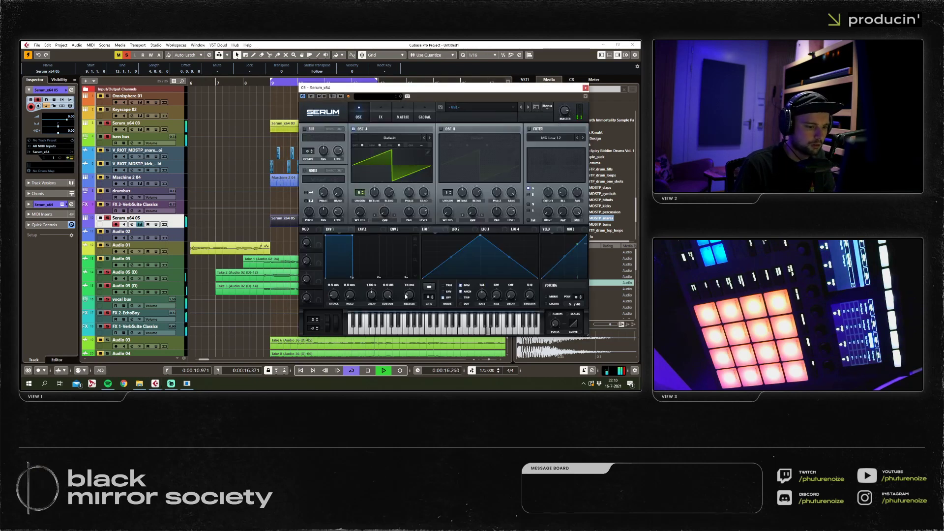
Shape the synth's Env 1 with a 200 ms decay, a lowered sustain and a 123 ms release.
left_click_drag(406, 297, 373, 298)
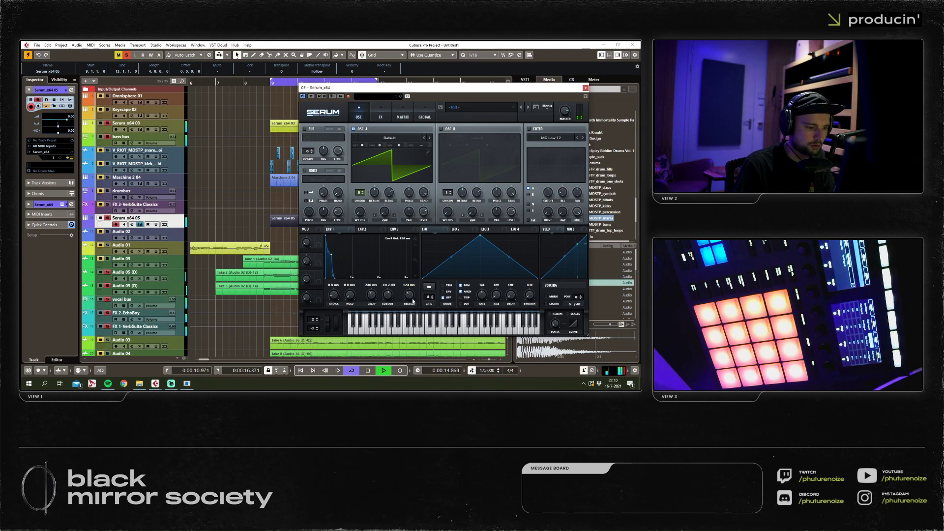
left_click(381, 117)
left_click(366, 116)
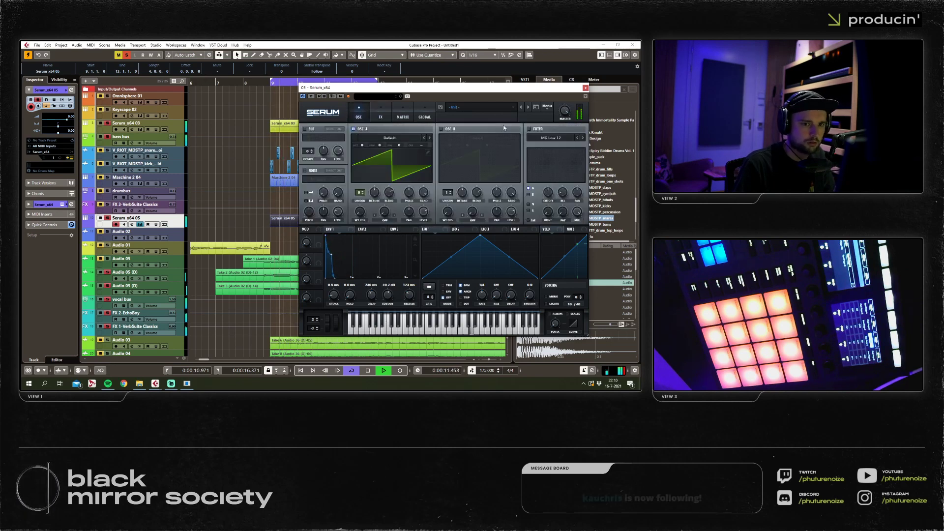
Enable oscillator B, set its octave to +1 and raise its unison voice count.
left_click(441, 128)
left_click_drag(449, 145, 456, 140)
left_click_drag(448, 193, 448, 187)
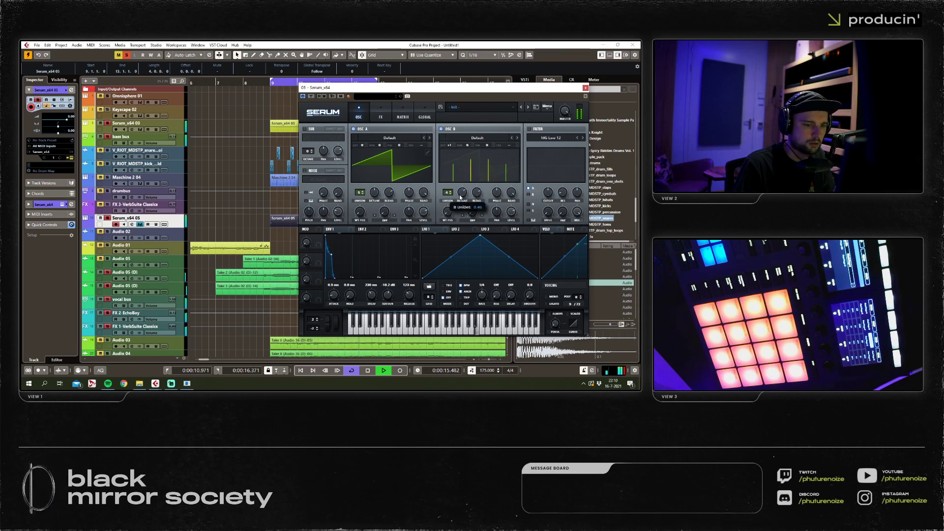
Adjust the synth's chorus effect and compare the sound with the full mix before soloing the track again.
left_click(380, 117)
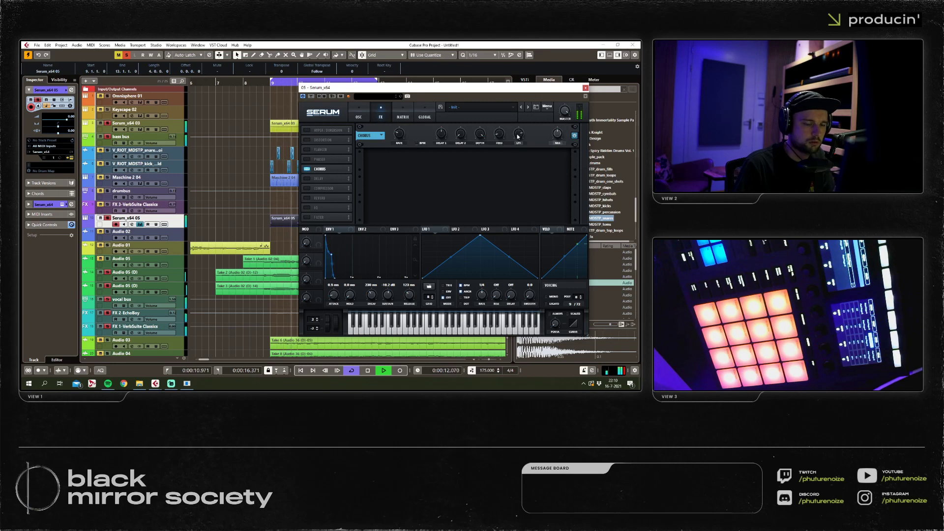
mouse_move(567, 129)
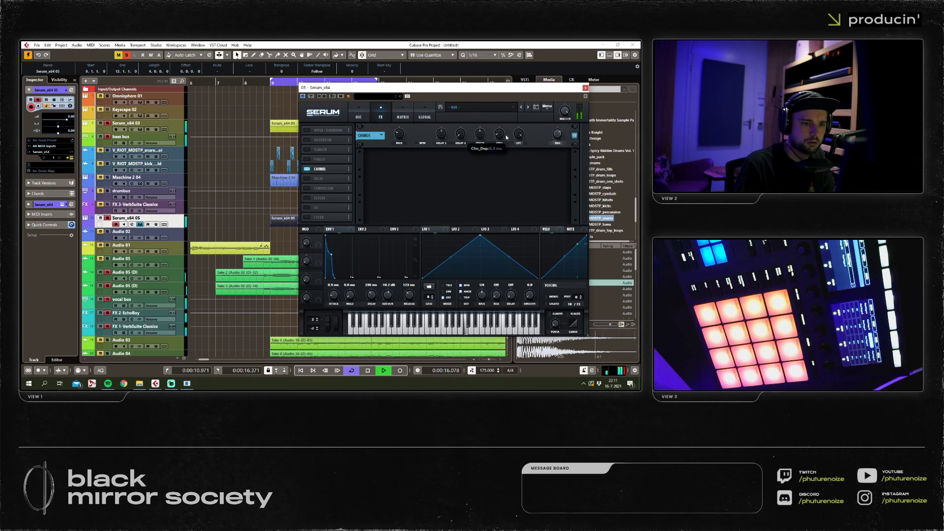
left_click(107, 218)
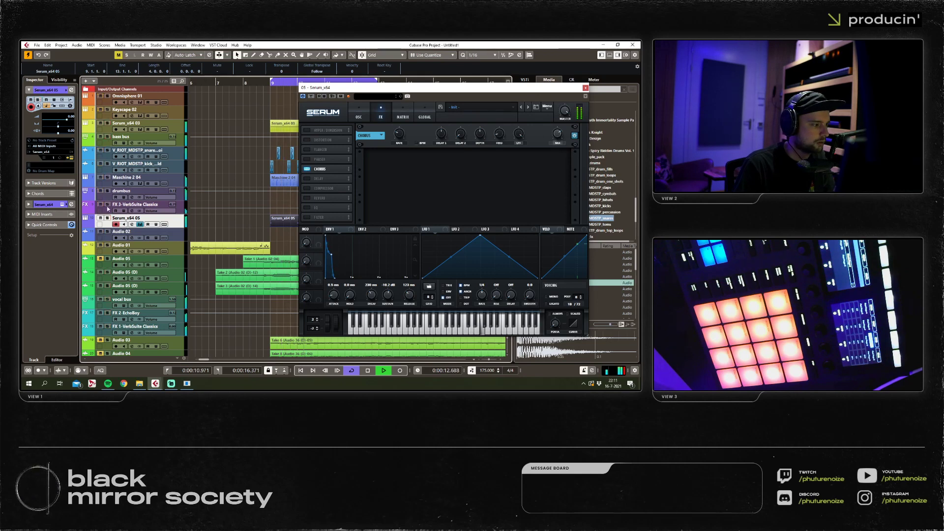
left_click(107, 217)
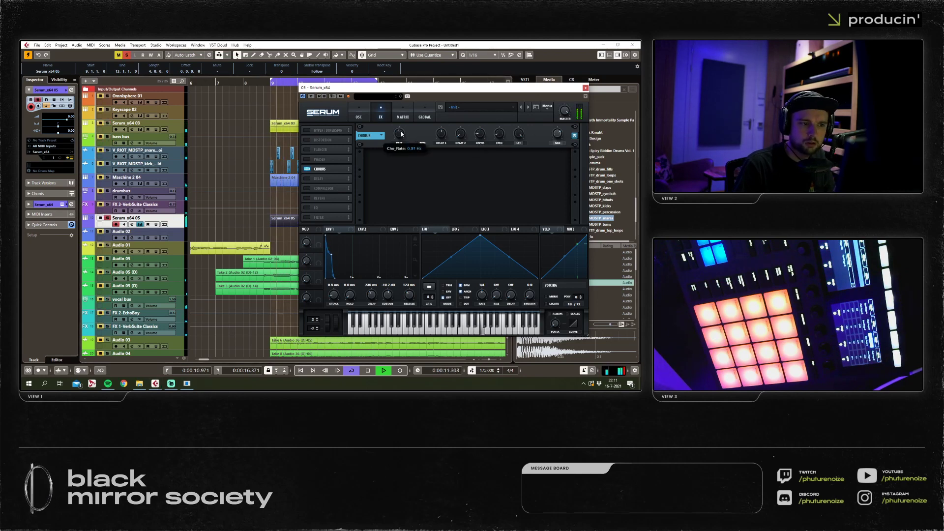
Fine-tune oscillator B's unison detune while the loop plays, and stop playback.
left_click(358, 113)
left_click(458, 196)
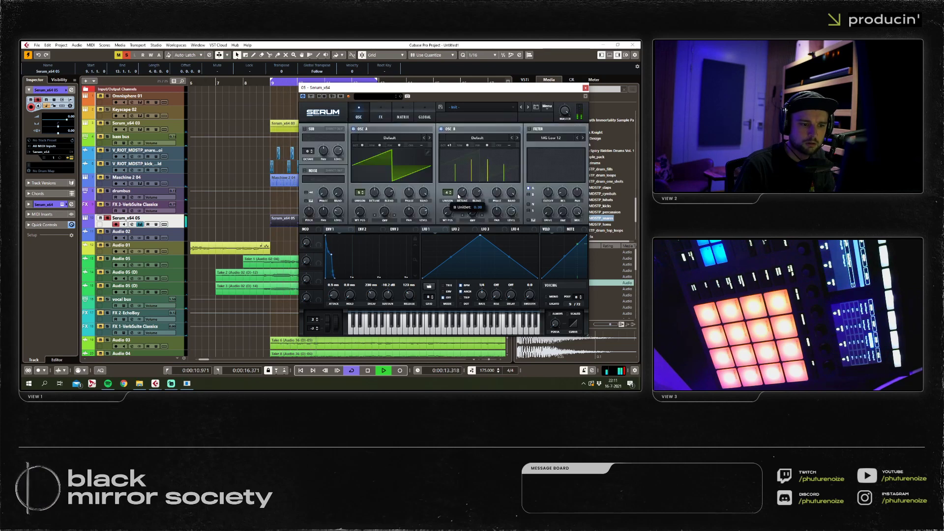
key("space")
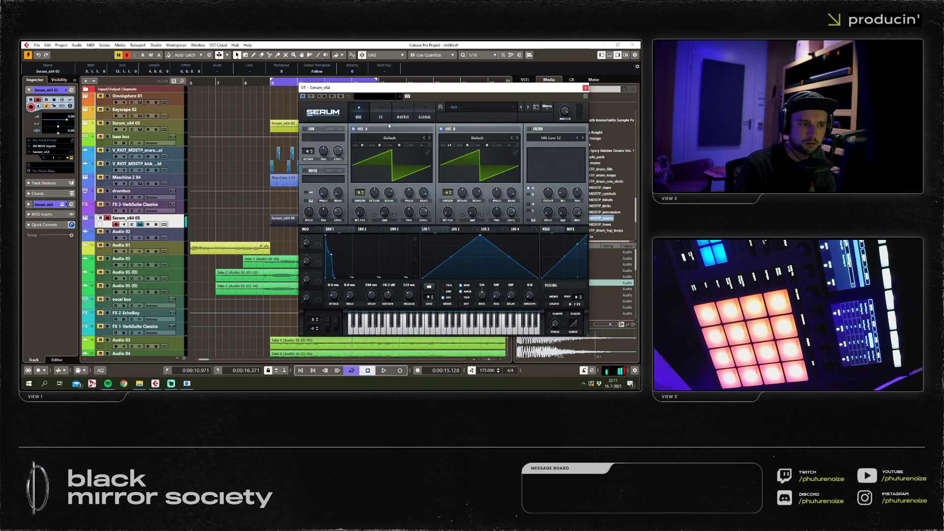
Replay the soloed loop from the start and adjust the chorus feedback and wet mix.
left_click(380, 114)
left_click(261, 80)
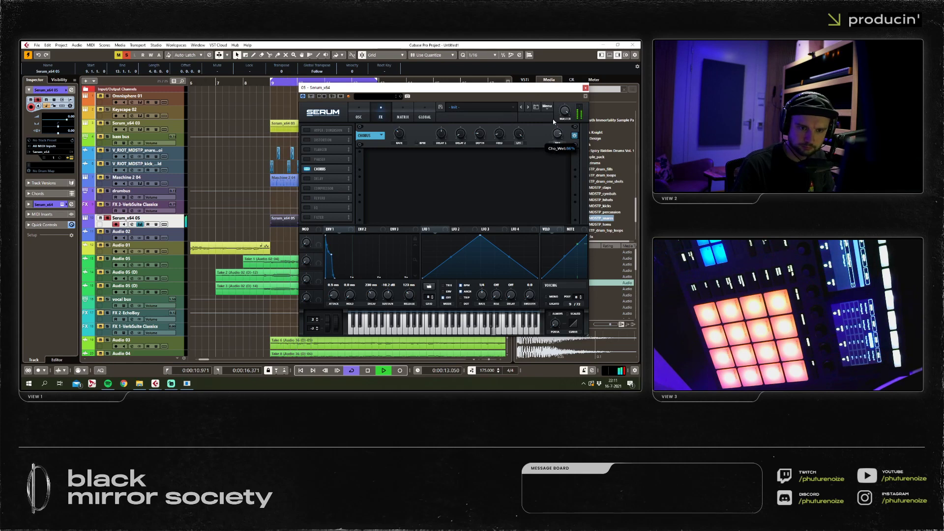
left_click_drag(498, 134, 497, 117)
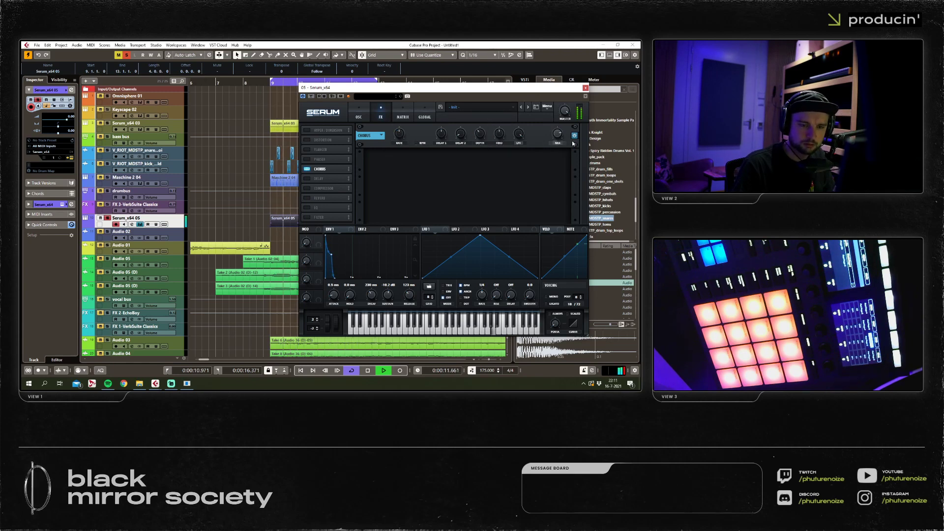
left_click_drag(557, 134, 554, 149)
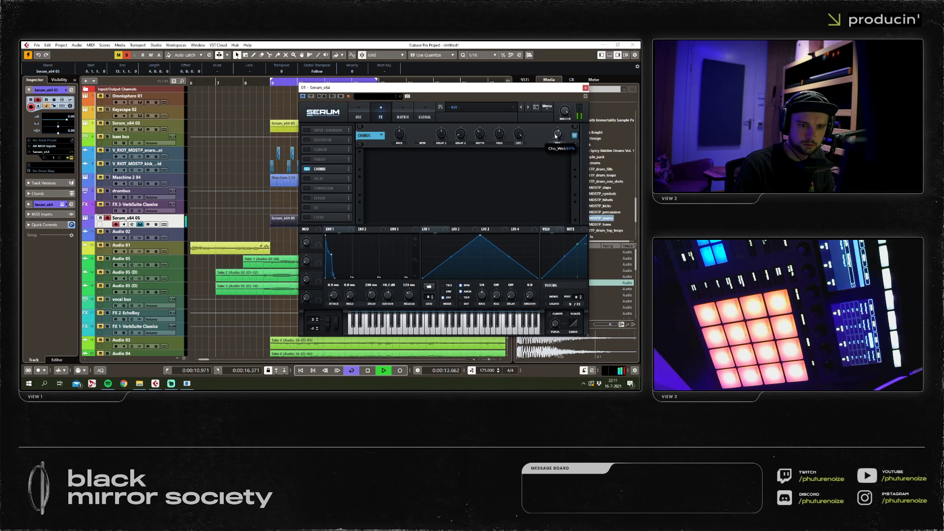
key("space")
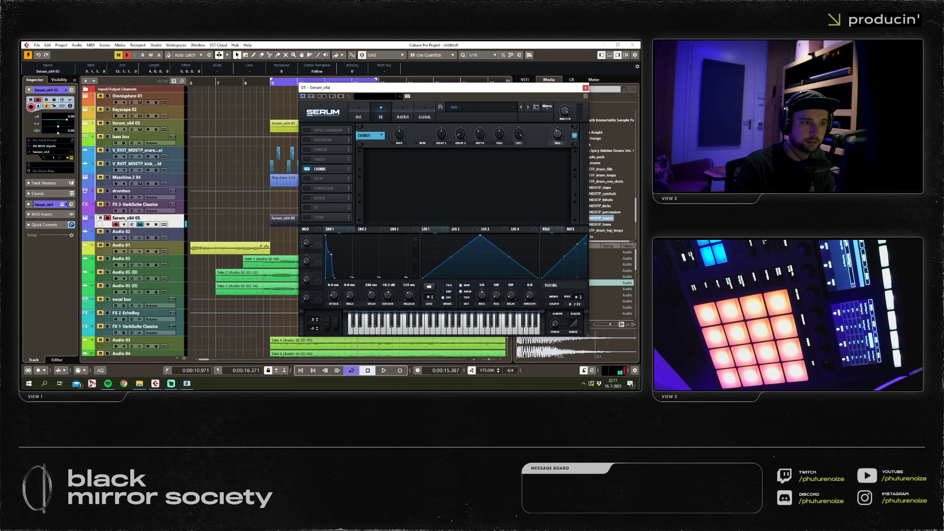
Close the synth window, clear the solo state and deselect the MIDI part.
key("space")
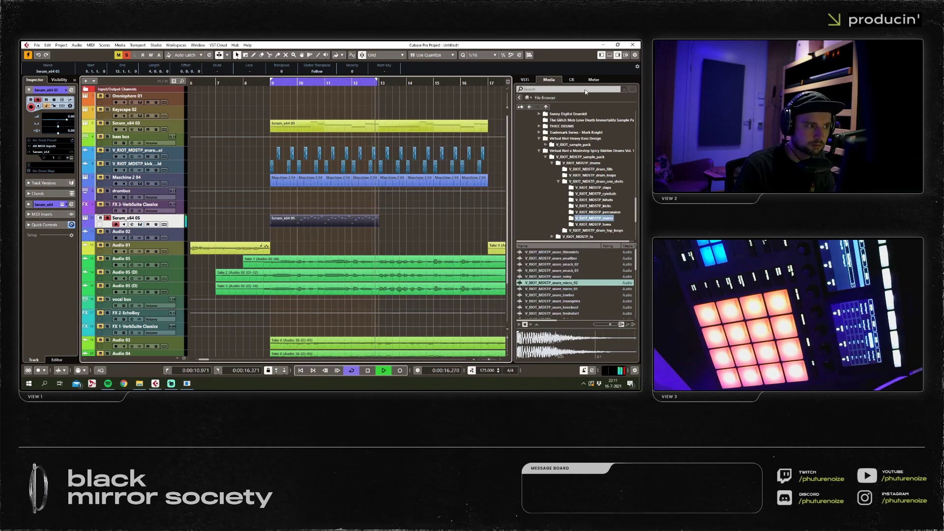
left_click(585, 88)
left_click(127, 54)
left_click(353, 158)
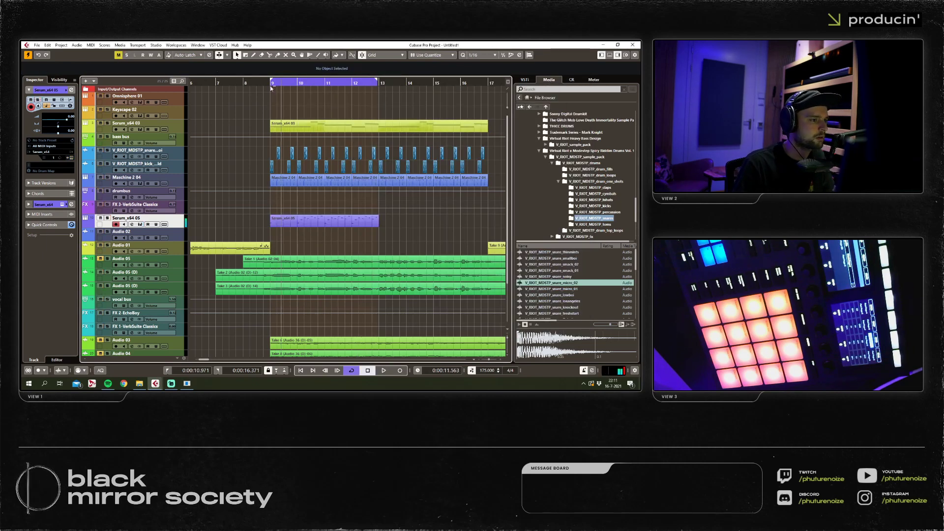
Duplicate the Serum_x64 05 MIDI part directly after the original so it fills bars 13 to 17.
key("g")
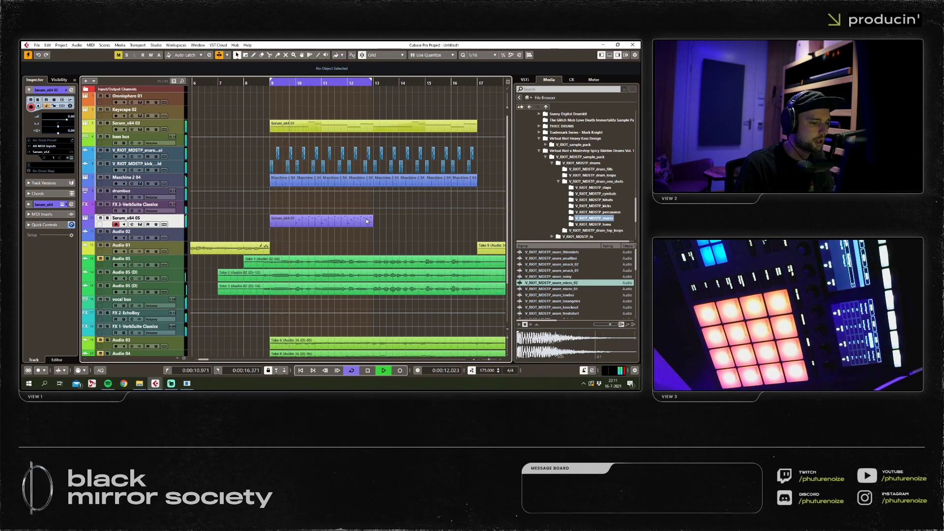
left_click(363, 224)
key("ctrl+d")
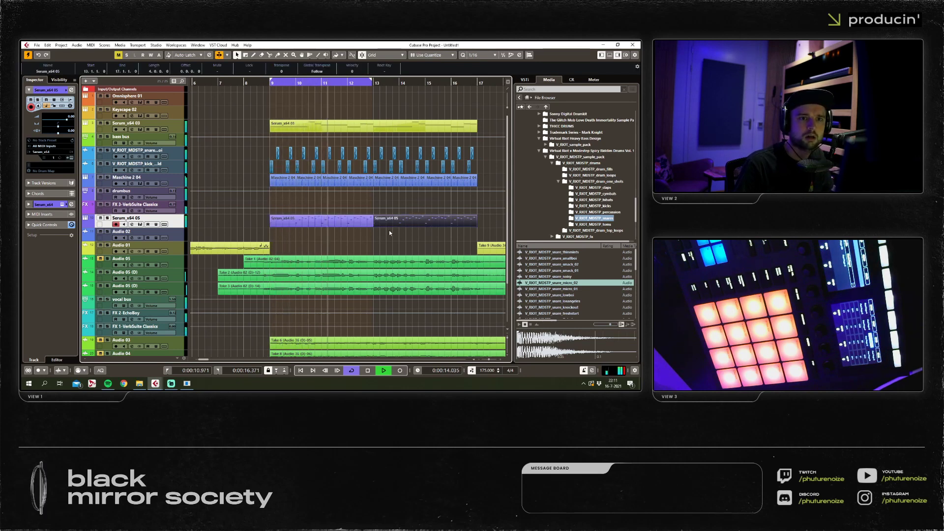
Extend the cycle range to bars 9 to 17, covering all the beat's parts, and clear the selection.
key("g")
left_click_drag(462, 116, 276, 231)
key("p")
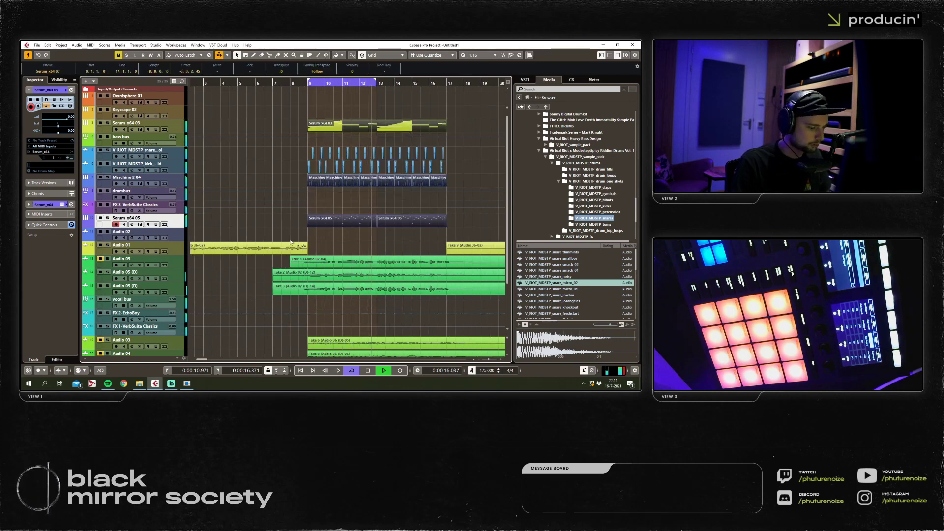
left_click_drag(382, 240, 343, 240)
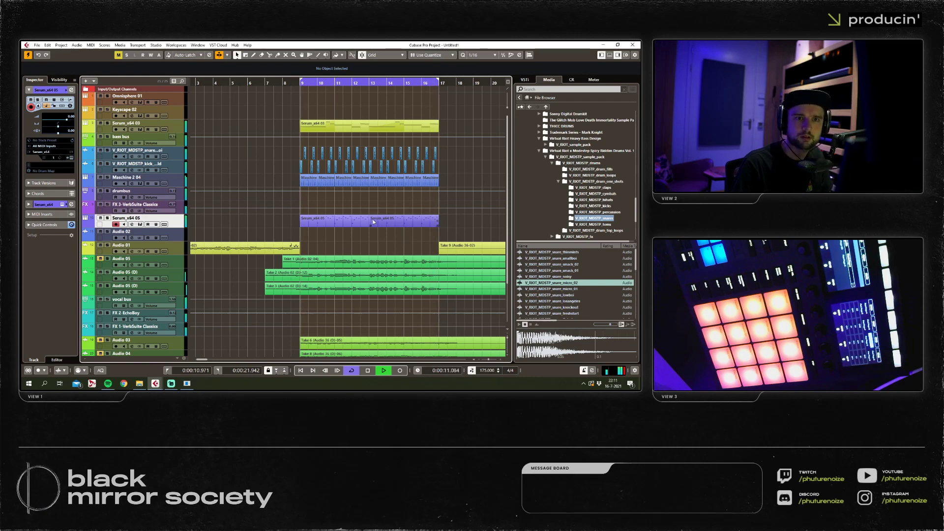
In the mixer, lower the levels of the Serum_x64 05 channel and the FX 2-EchoBoy return.
key("F3")
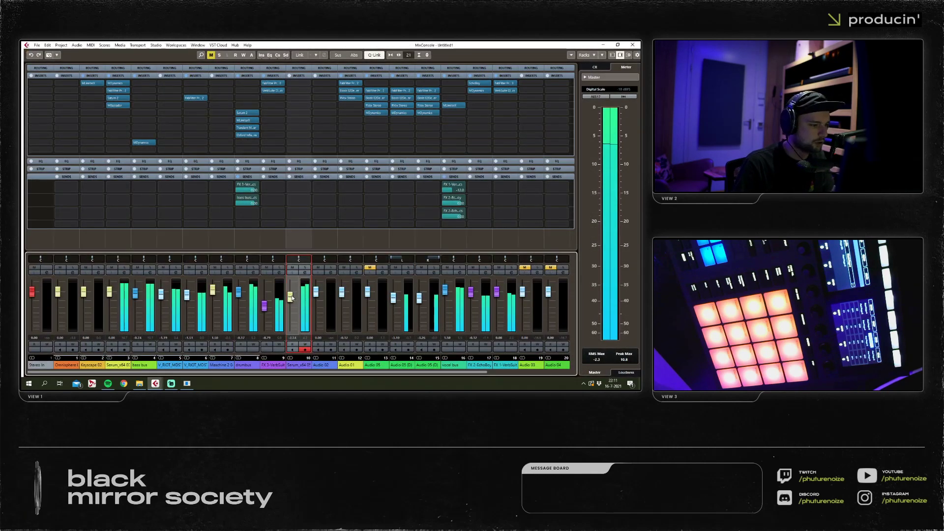
left_click(299, 187)
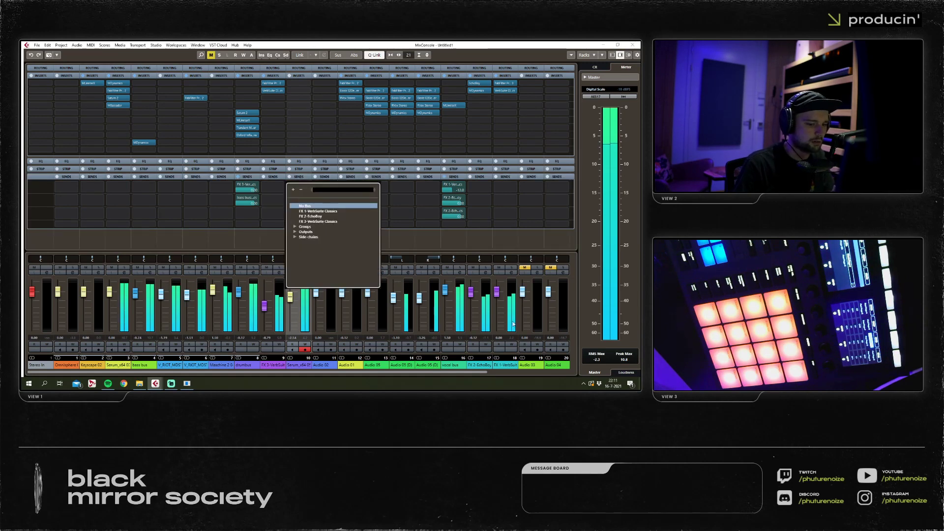
left_click(471, 247)
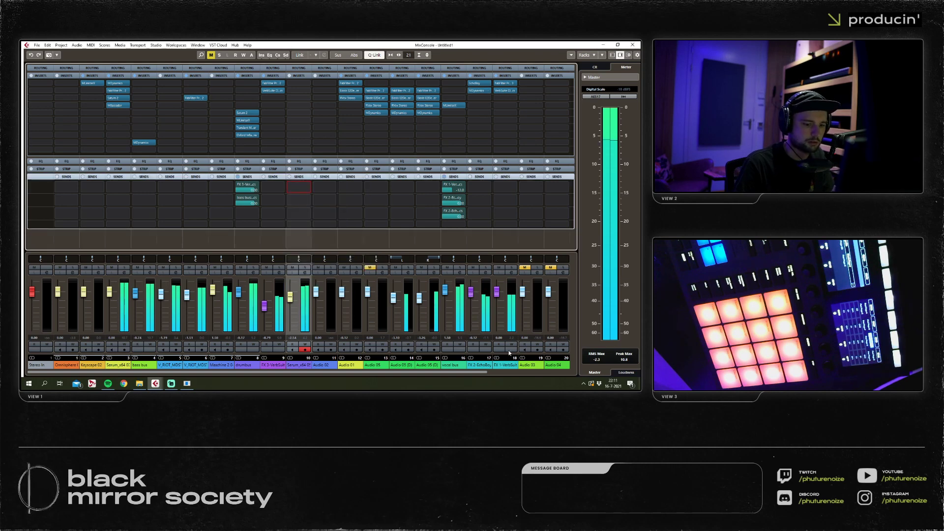
left_click_drag(471, 292, 470, 296)
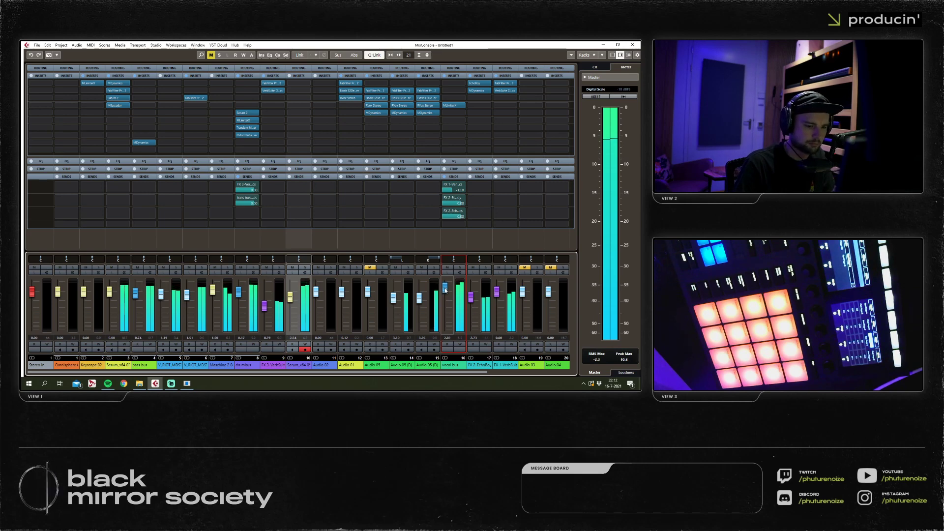
left_click(313, 122)
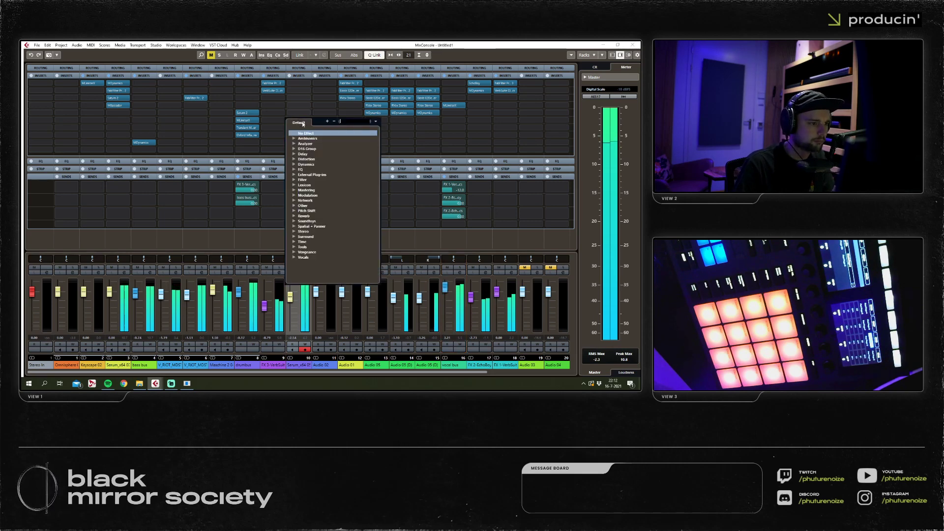
type("infla")
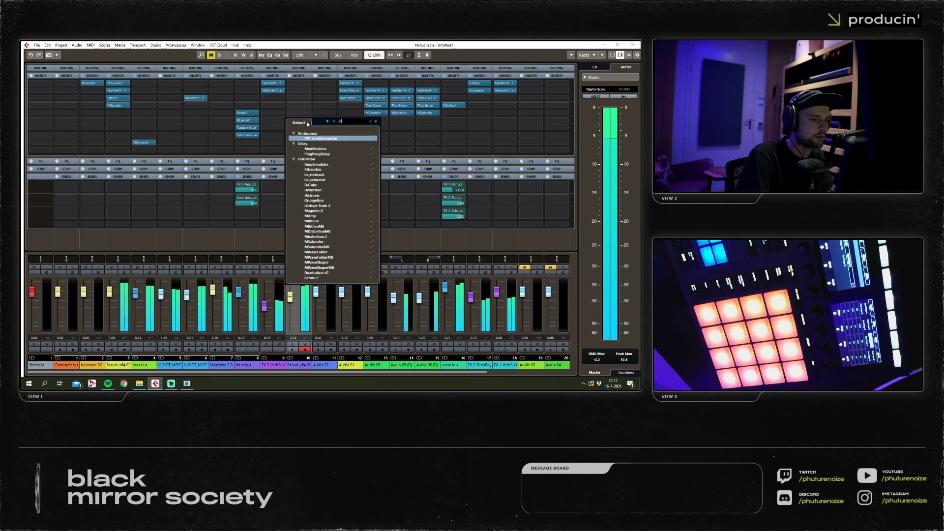
key("BackSpace")
key("BackSpace")
key("BackSpace")
key("BackSpace")
key("BackSpace")
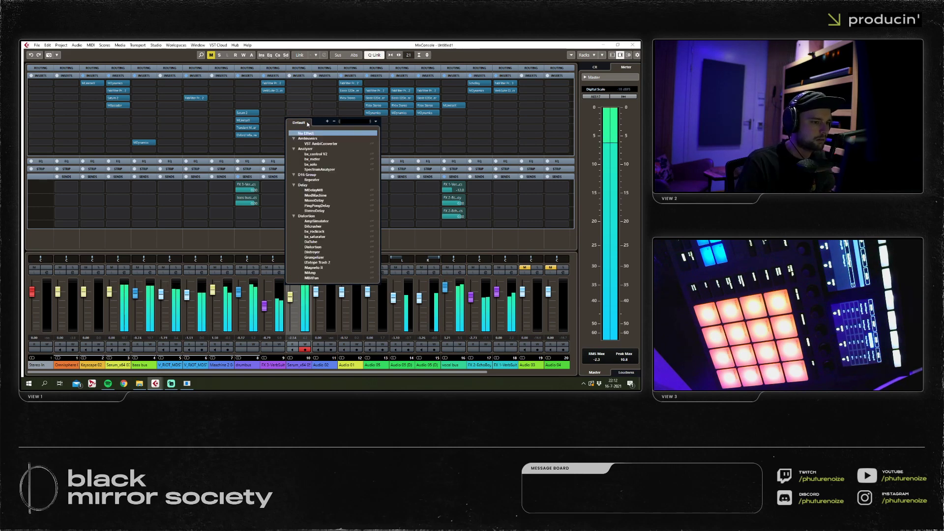
key("Escape")
Add a send from the Serum_x64 05 channel to FX 1-VerbSuite Classics with its level at -6 dB.
left_click(301, 185)
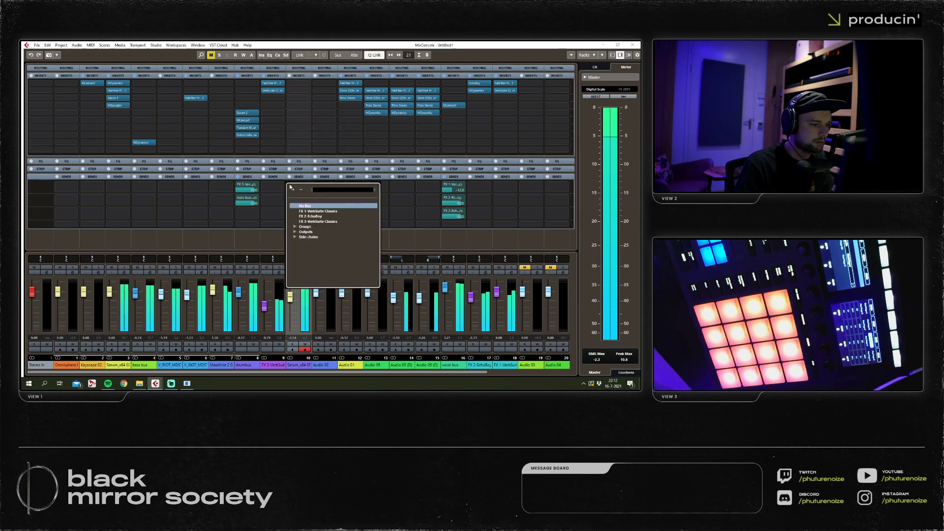
left_click(312, 222)
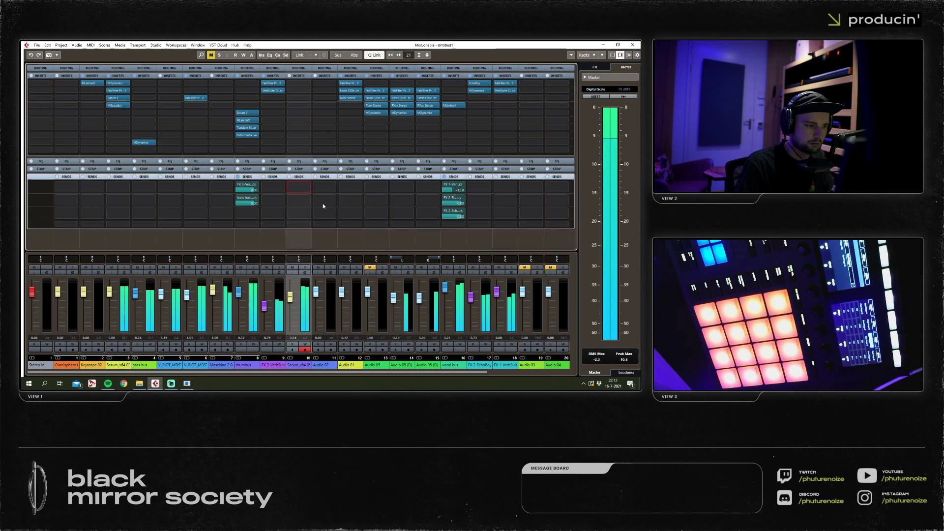
double_click(300, 190)
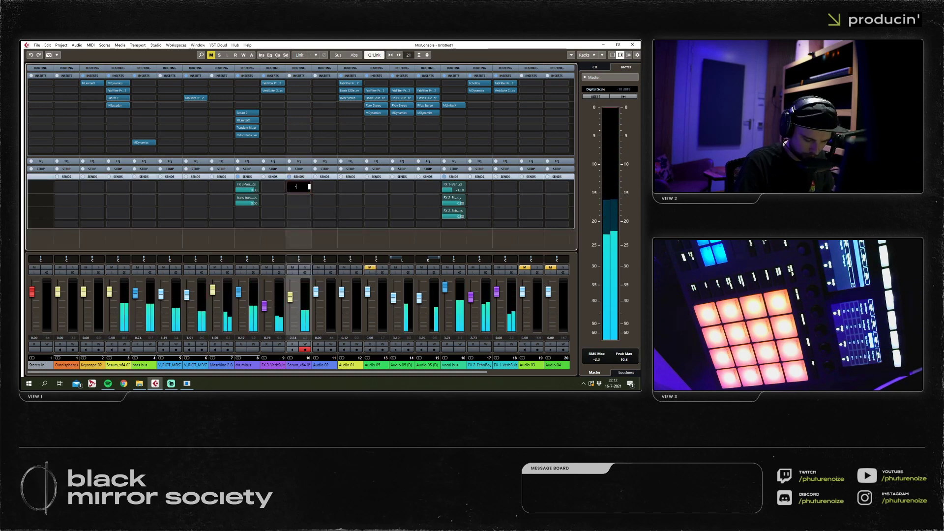
type("6")
key("Return")
Solo the Serum_x64 05 channel and set its reverb send level to -9 dB.
left_click(305, 268)
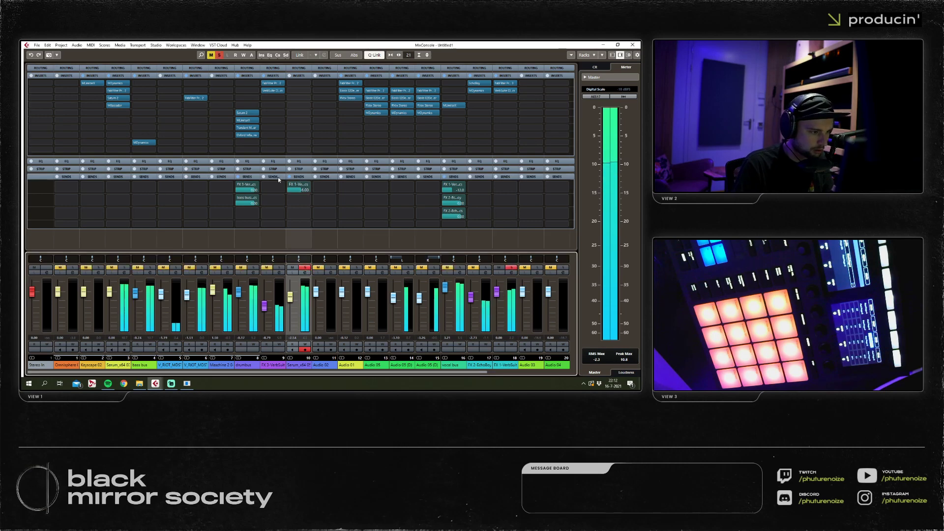
double_click(306, 193)
type("-9")
key("Return")
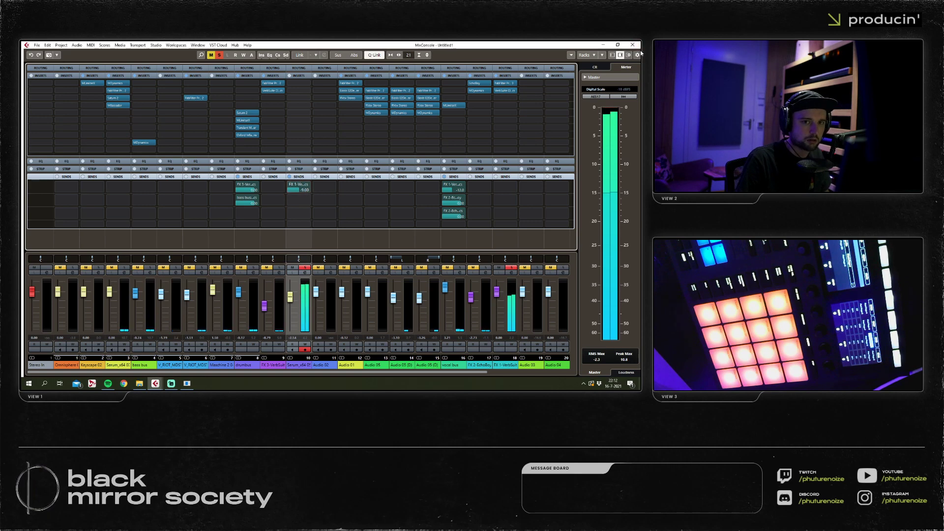
Return to the arrangement and open the Serum_x64 05 track's instrument window.
left_click(636, 47)
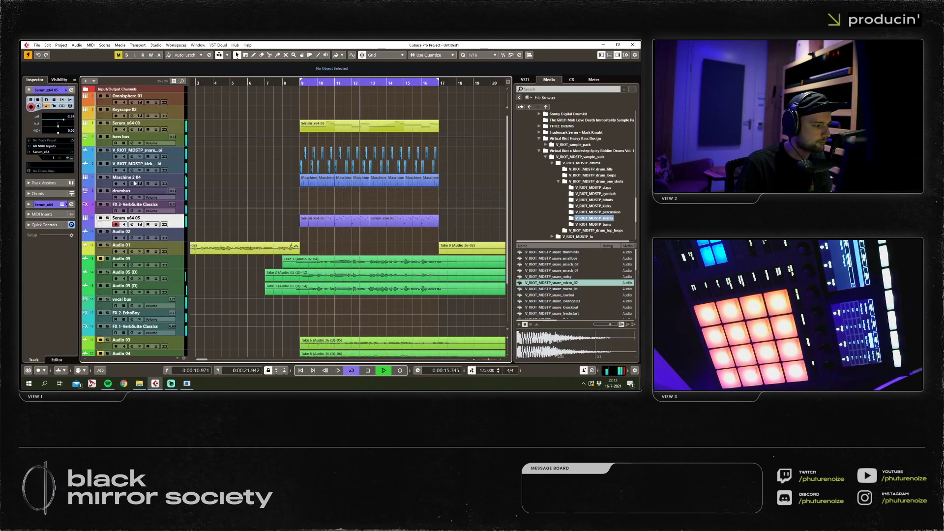
left_click(72, 158)
left_click(585, 88)
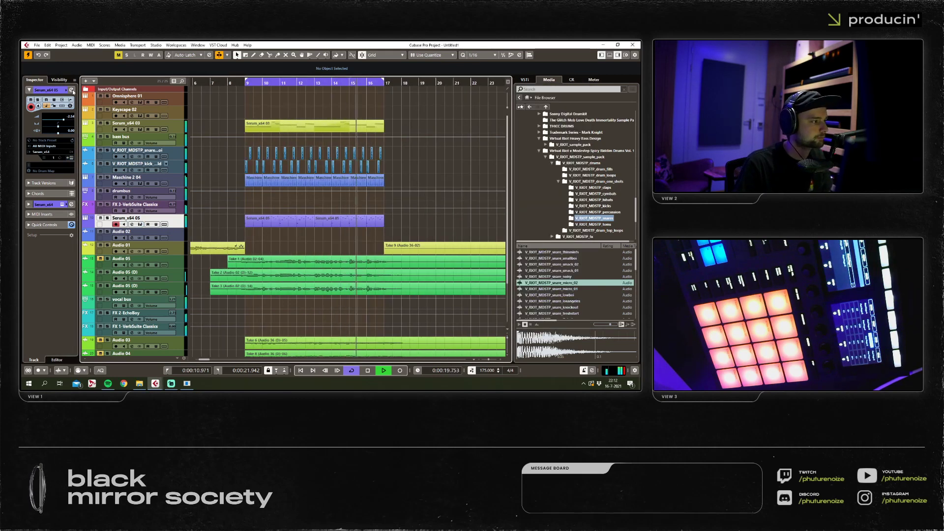
left_click(71, 158)
Solo the Serum_x64 05 track at the loop start and enable the synth's MG Low 12 filter.
key("space")
left_click(107, 217)
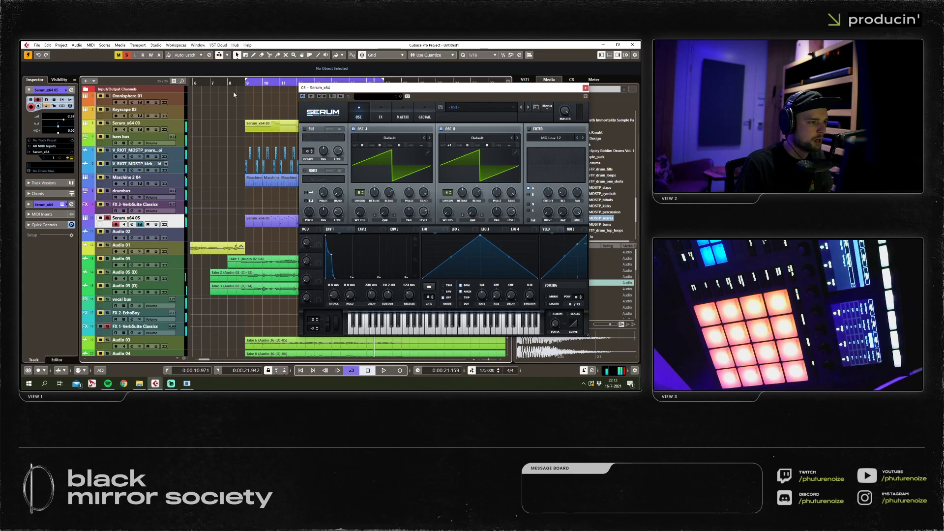
left_click(250, 89)
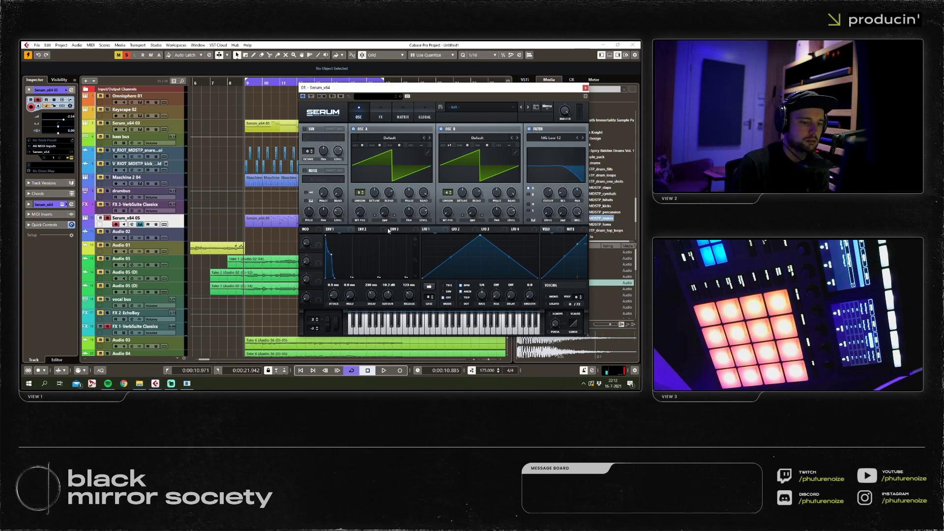
Modulate Serum's filter cutoff with Env 2, using an 87 ms decay and zero sustain, and audition the sound.
left_click(364, 231)
left_click_drag(387, 295, 373, 354)
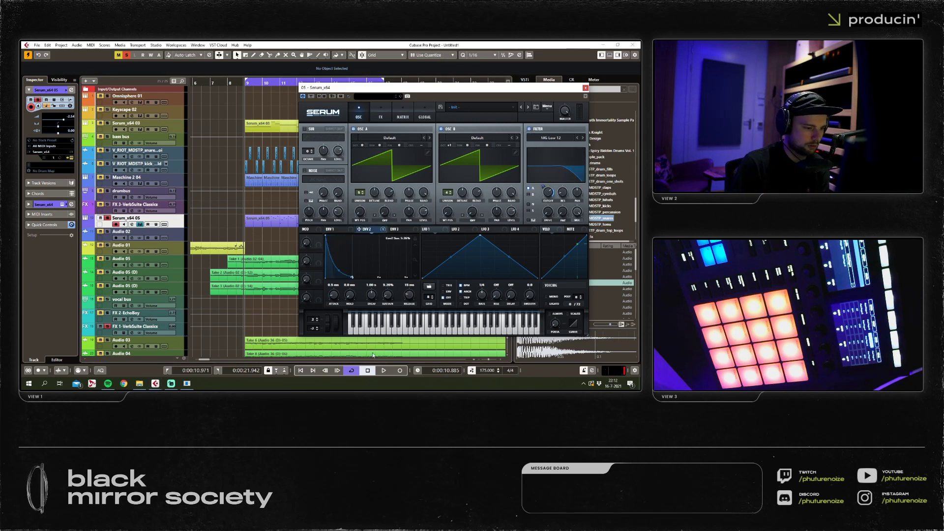
left_click_drag(372, 295, 371, 314)
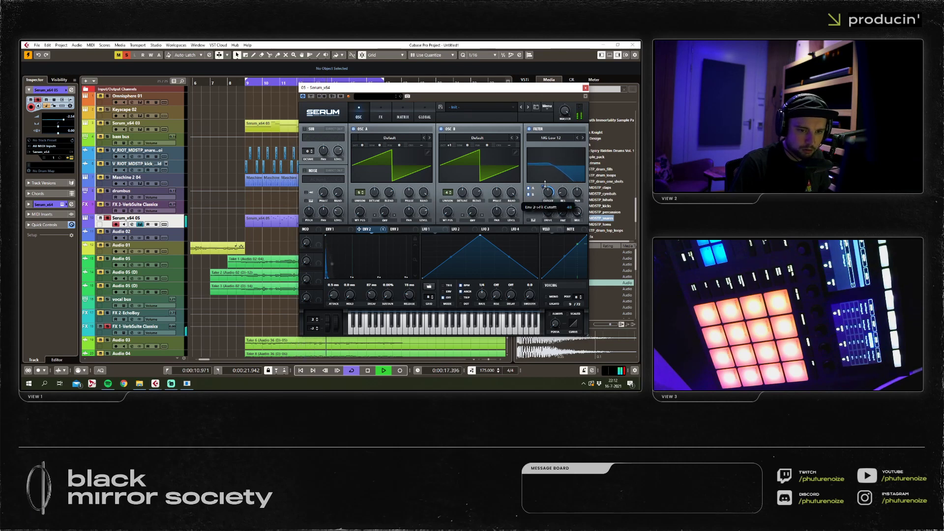
key("space")
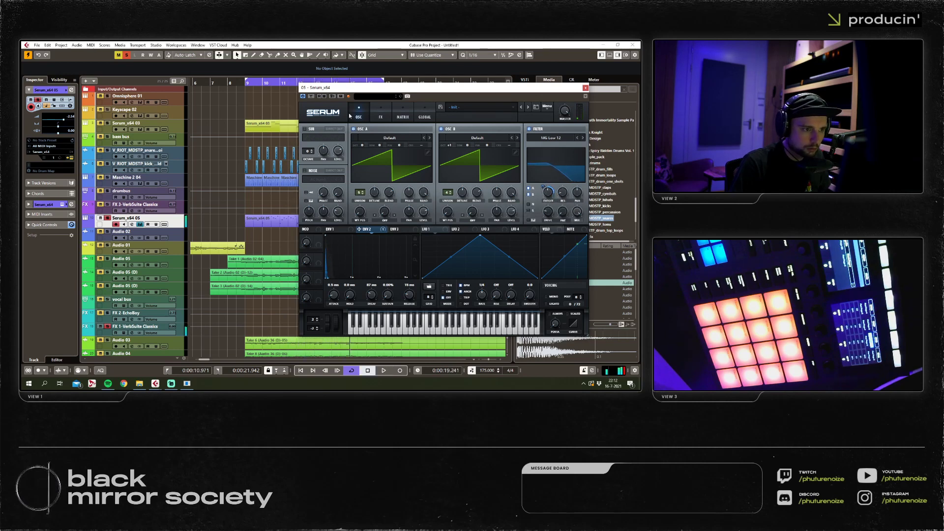
Insert MDynamics on the Serum_x64 05 mixer channel, adjust its compressor and close both plug-in windows.
key("F3")
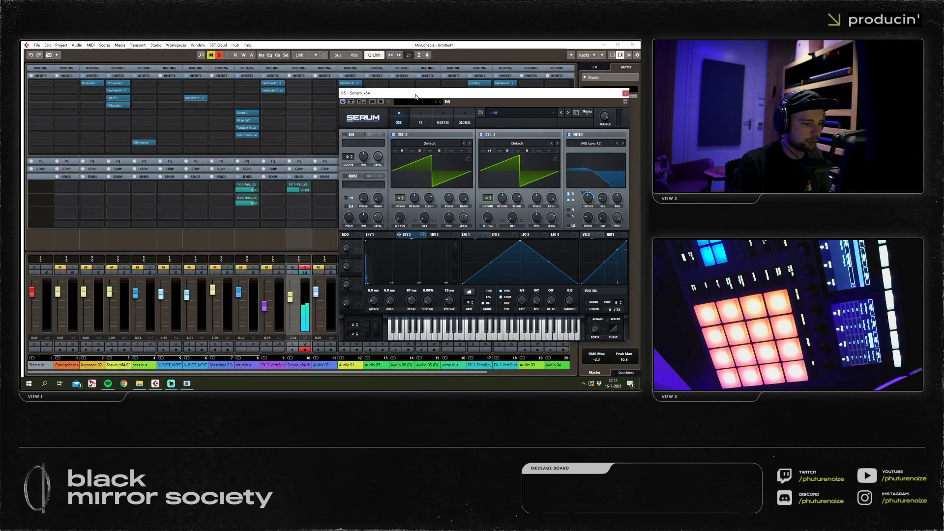
left_click(297, 107)
type("mdyna")
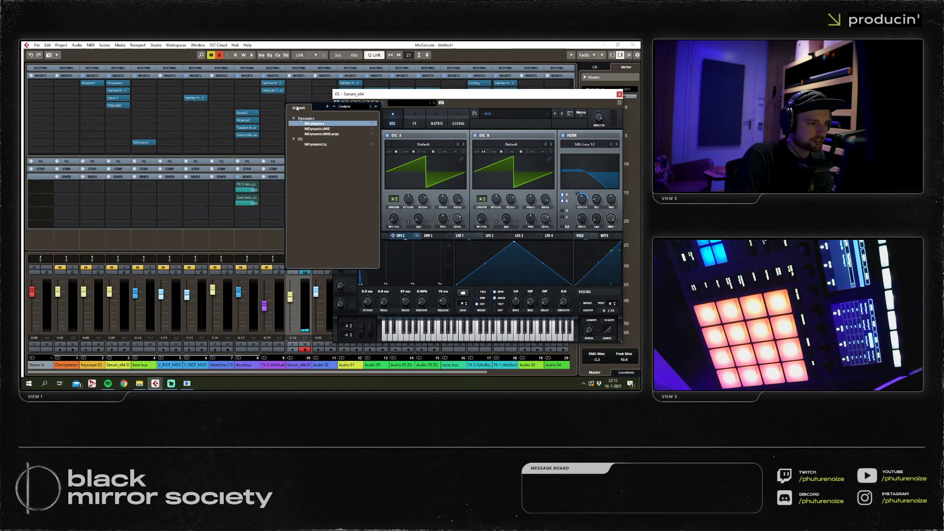
key("Return")
left_click_drag(275, 259, 262, 199)
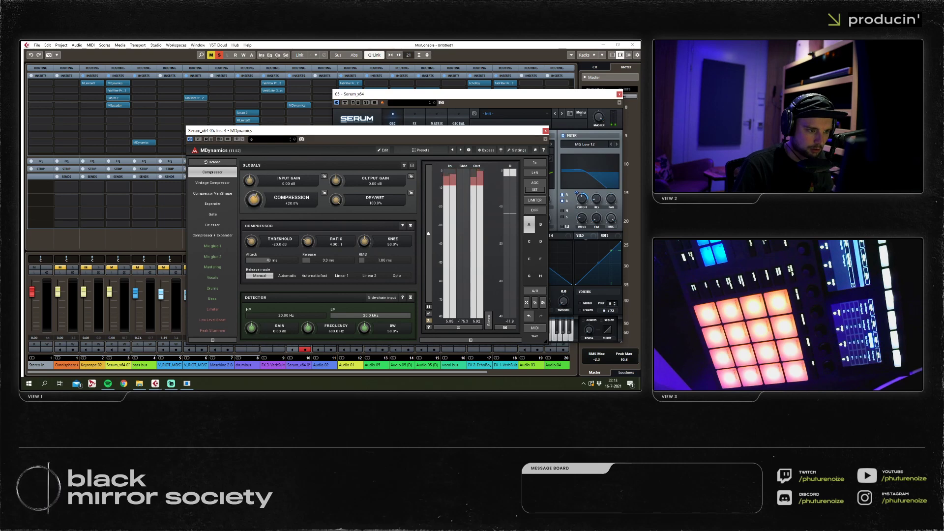
left_click(546, 131)
left_click(619, 94)
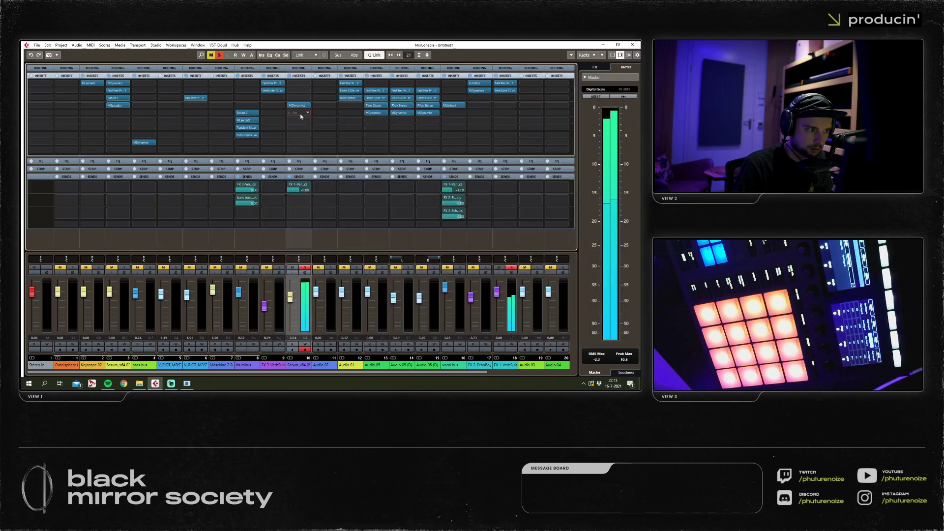
Insert EchoBoy below MDynamics on the Serum_x64 05 channel and switch it to Ping-Pong mode.
left_click(299, 114)
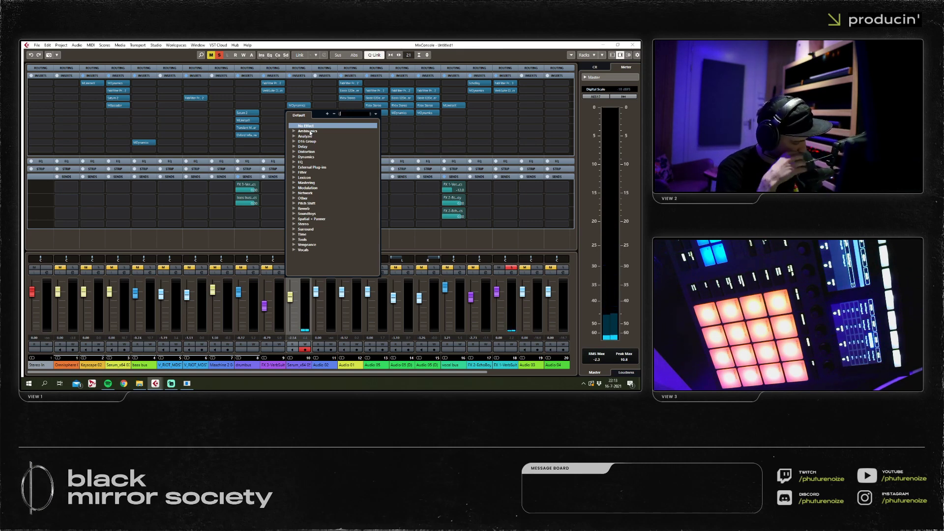
type("echobo")
key("Return")
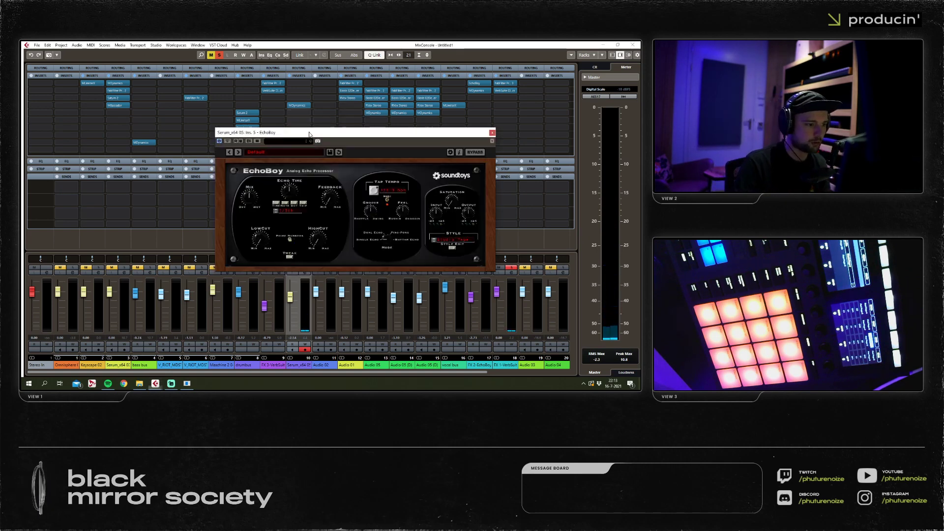
left_click(397, 242)
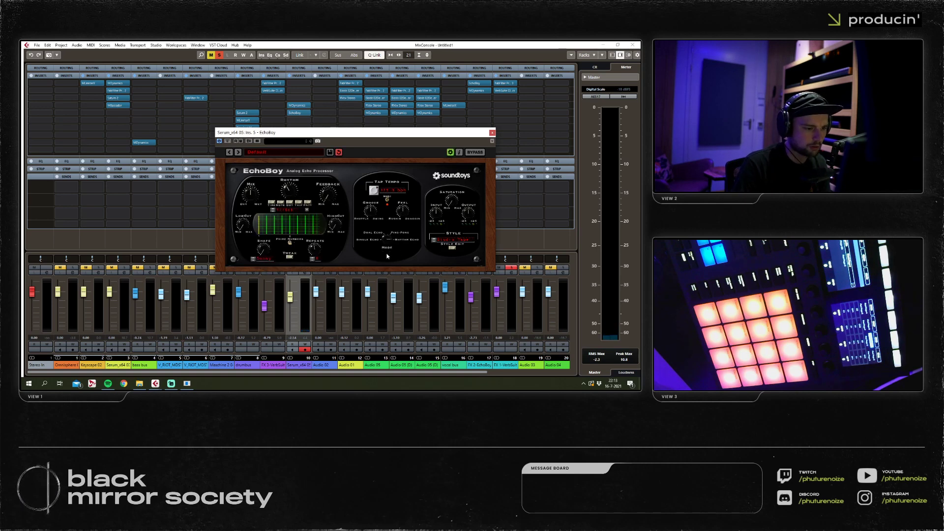
left_click(381, 241)
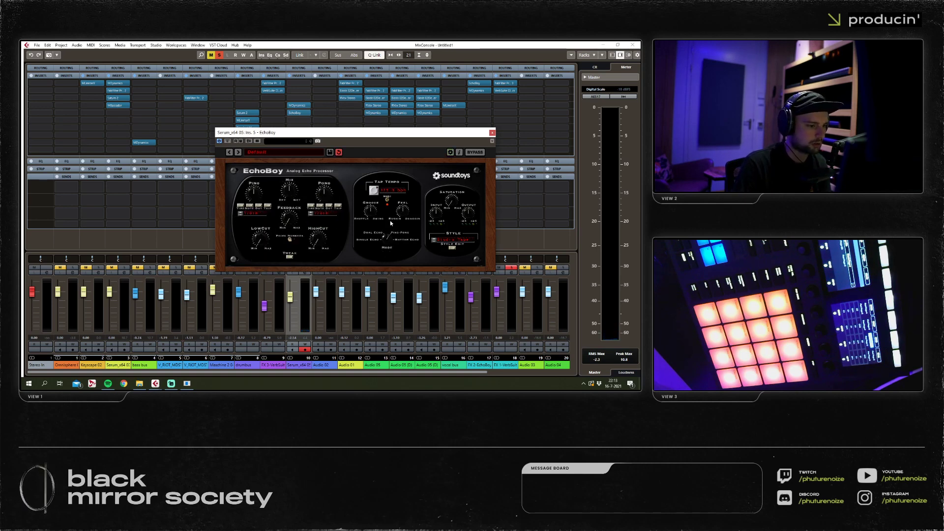
Adjust EchoBoy's ping-pong echo times during playback and close the plug-in.
key("space")
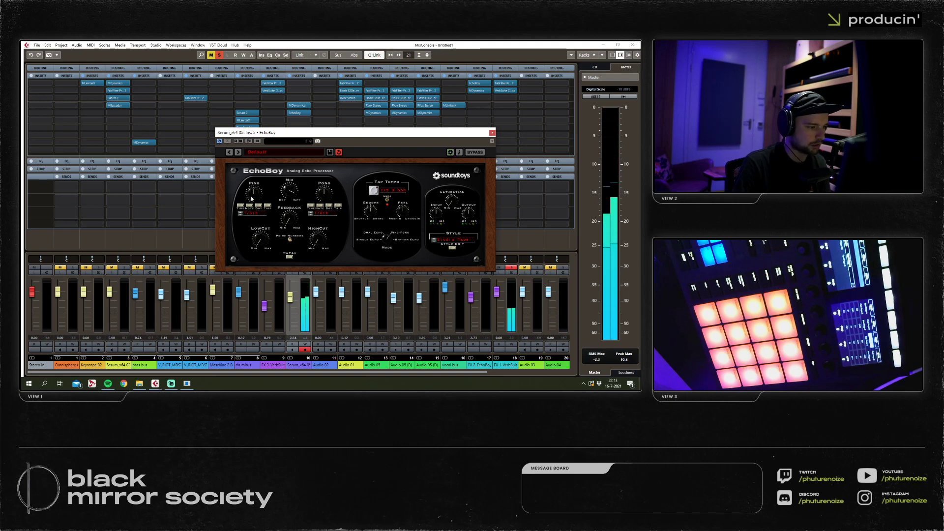
left_click_drag(247, 206, 256, 199)
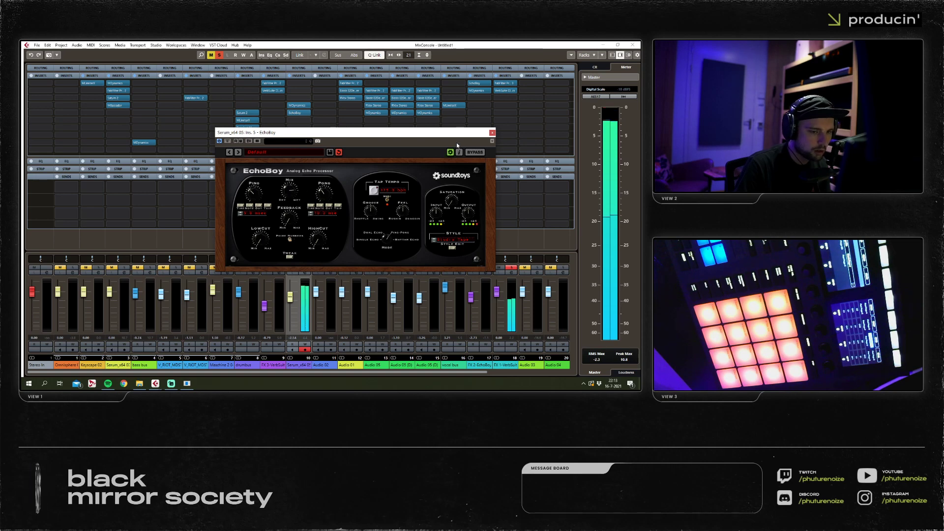
left_click(492, 132)
Insert Saturn 2 below EchoBoy on the Serum_x64 05 channel and lower its band's bass tone.
left_click(299, 120)
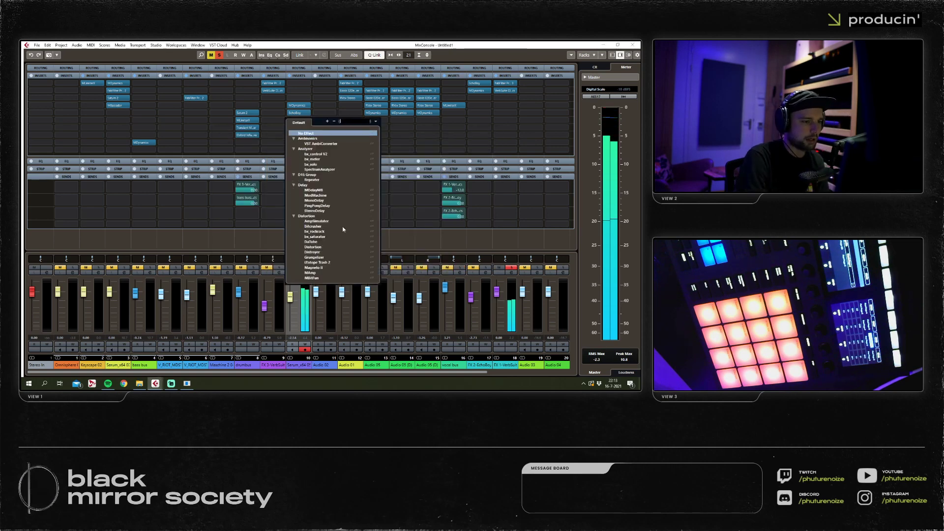
type("saturn")
key("Return")
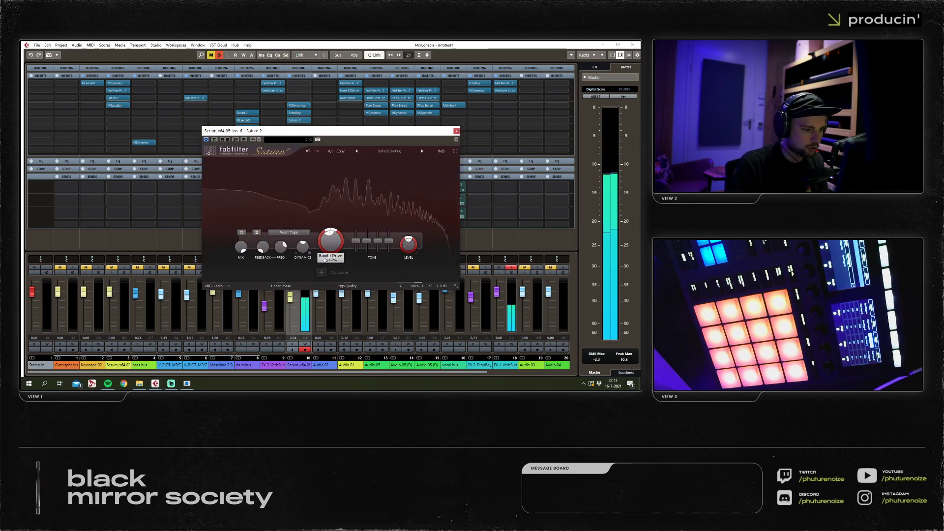
mouse_move(406, 241)
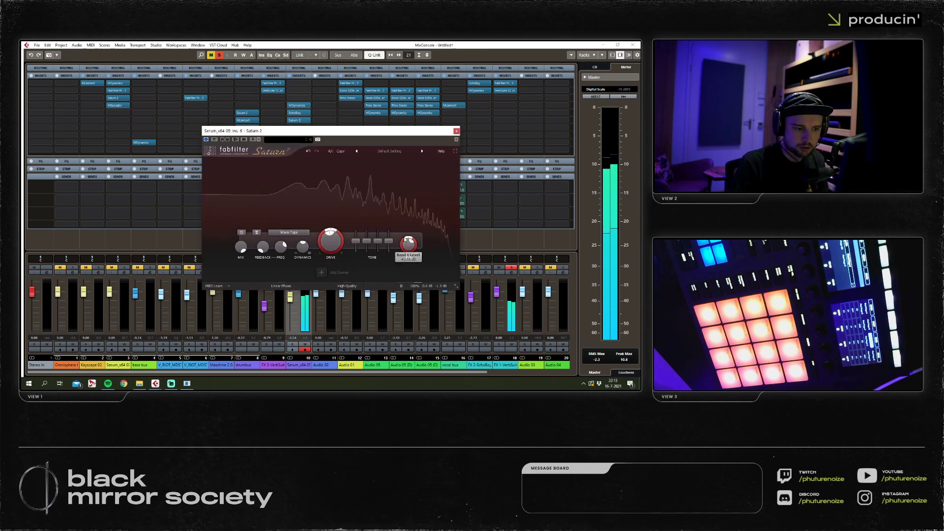
left_click_drag(355, 240, 355, 247)
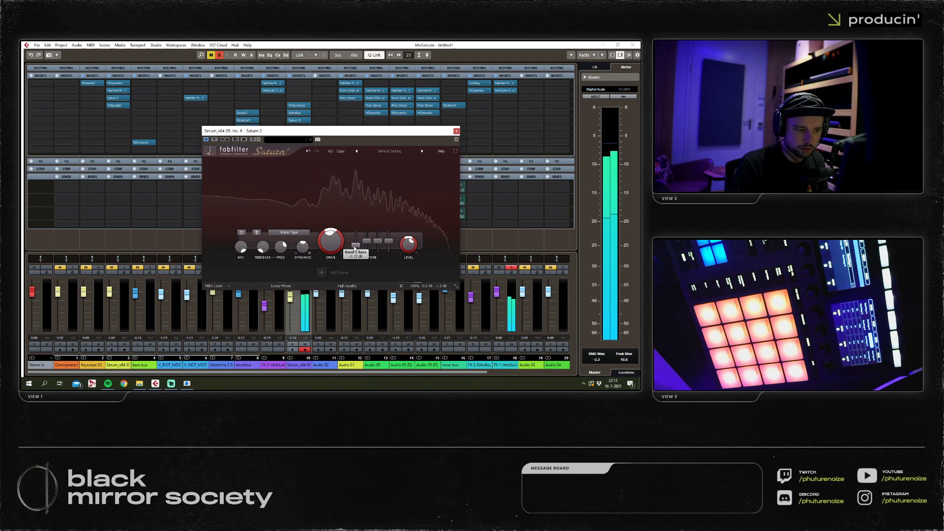
Raise the Serum_x64 05 channel fader slightly and return to the arrangement to hear the layer unsoloed in the full mix.
left_click(290, 296)
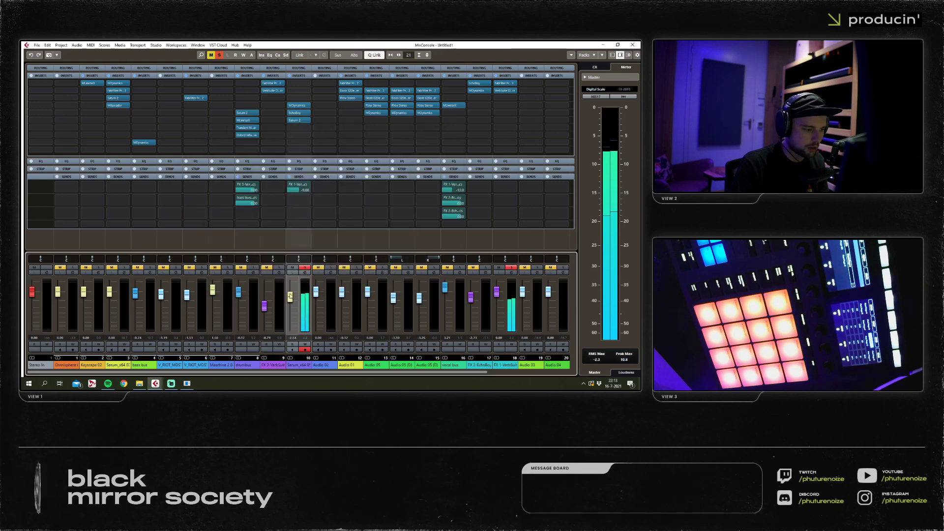
left_click_drag(290, 297, 294, 293)
left_click(632, 46)
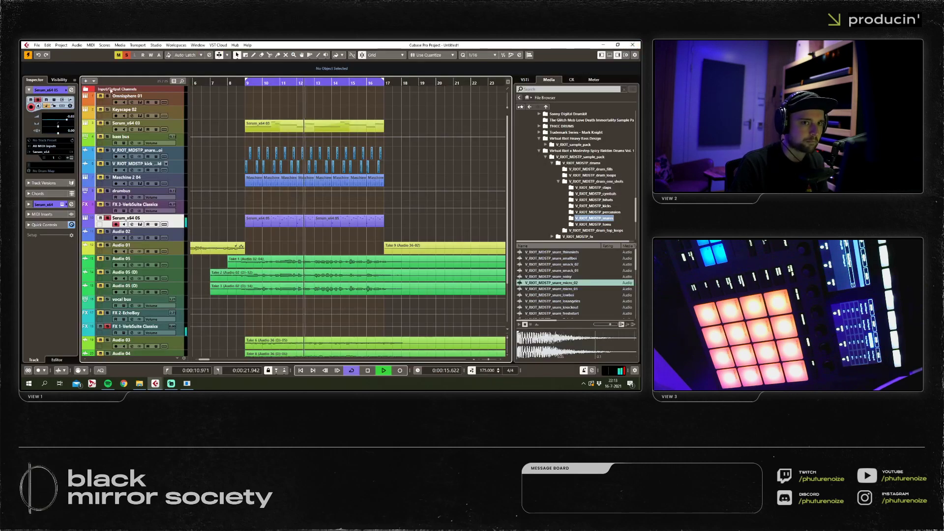
key("space")
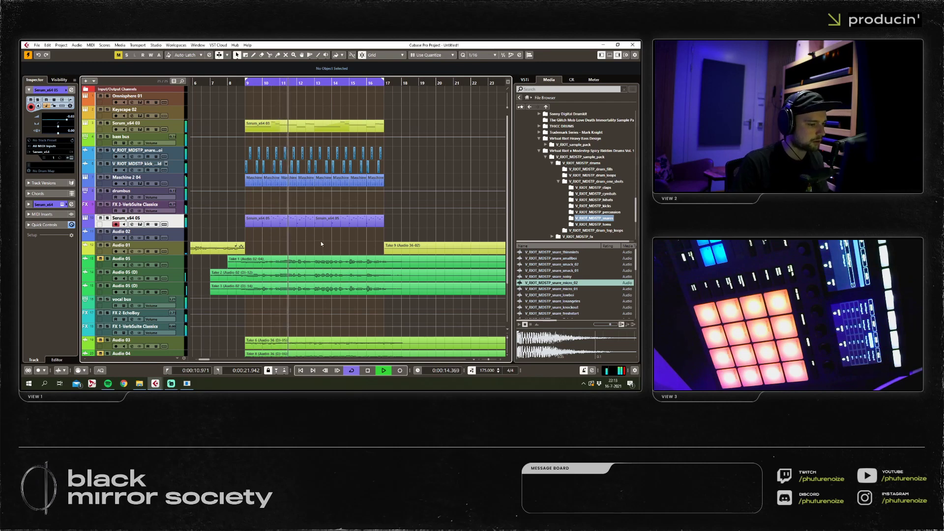
scroll(278, 230, "left", 5)
key("g")
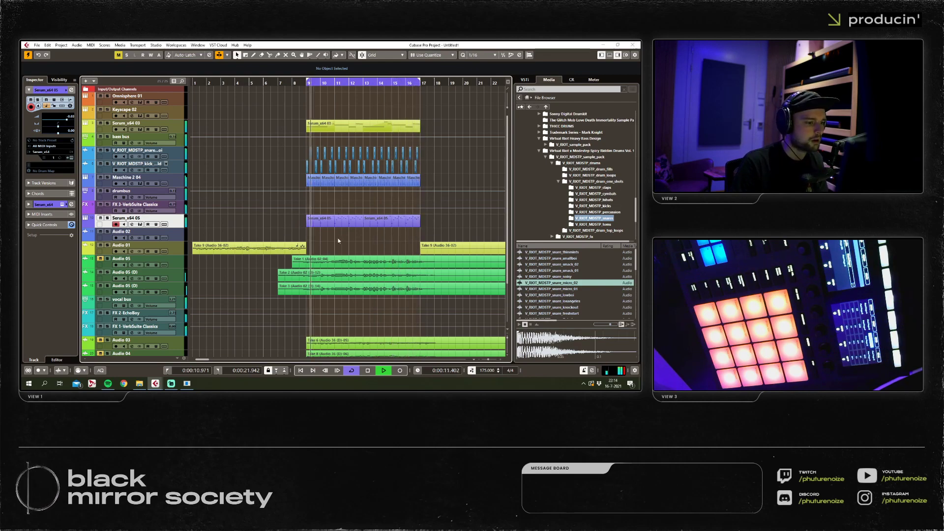
Raise the Serum_x64 05 fader further in the mixer, and return to the arrangement with the playhead at the loop start.
key("F3")
left_click_drag(290, 294, 293, 290)
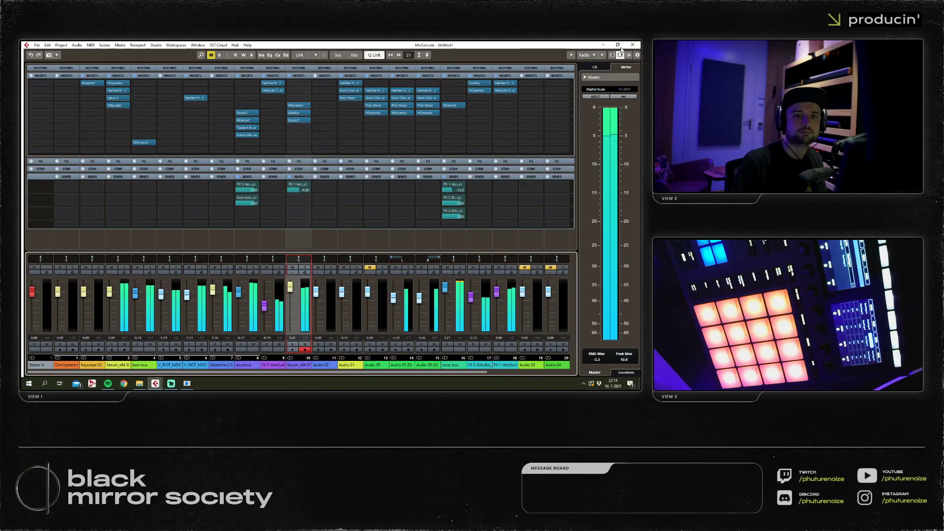
key("F3")
left_click(304, 84)
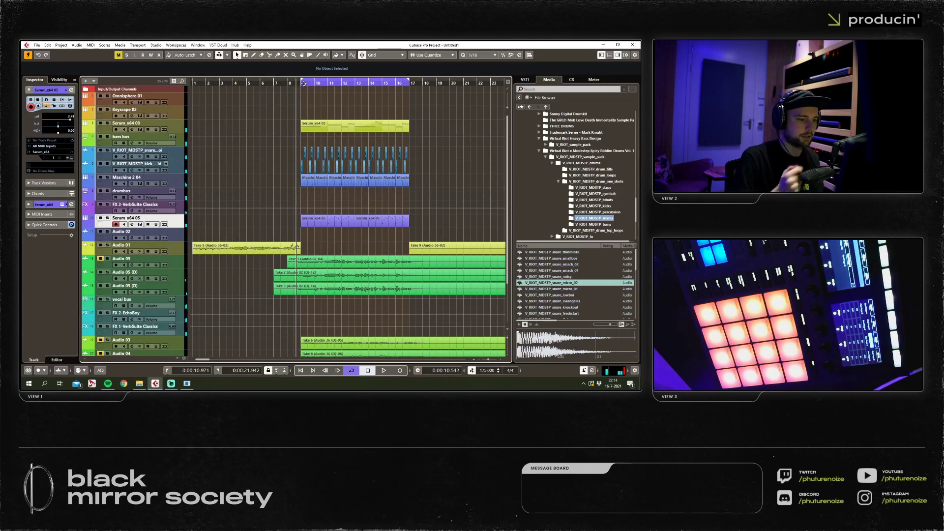
Add a new Serum_x64 instrument track below Serum_x64 05 and adjust oscillator A's unison.
right_click(177, 221)
left_click(207, 231)
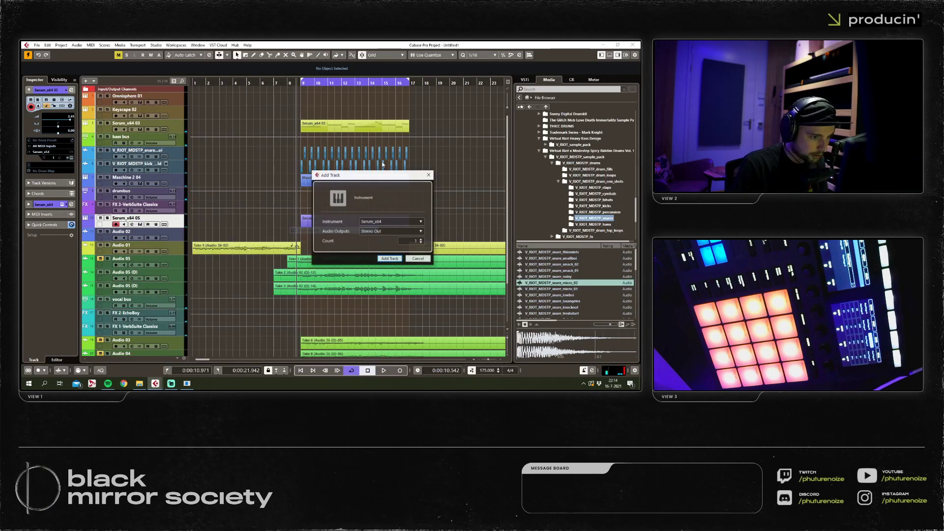
left_click(384, 258)
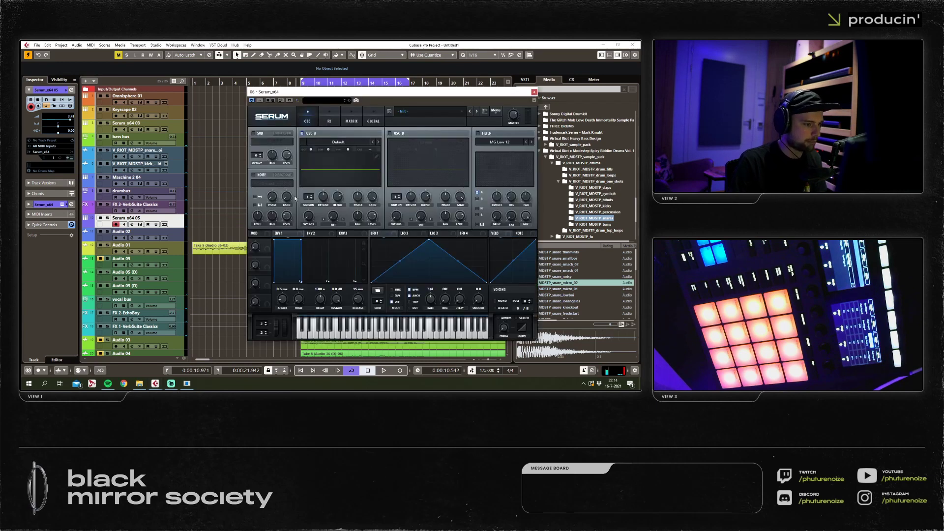
mouse_move(313, 190)
left_mouse_down()
mouse_move(313, 182)
mouse_move(313, 190)
left_mouse_up()
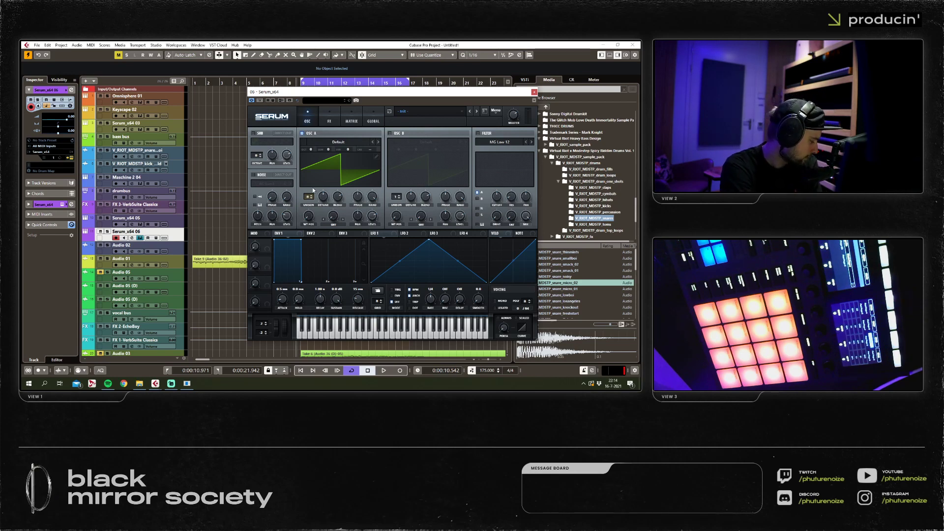
Replace the instrument on the new Serum_x64 06 track with Kontakt.
left_click(53, 153)
type("konta")
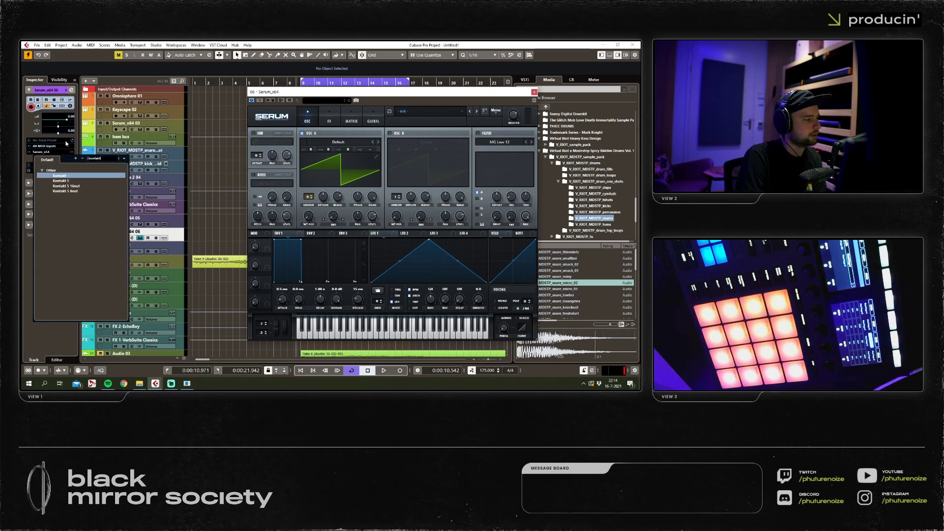
type("kt")
key("Return")
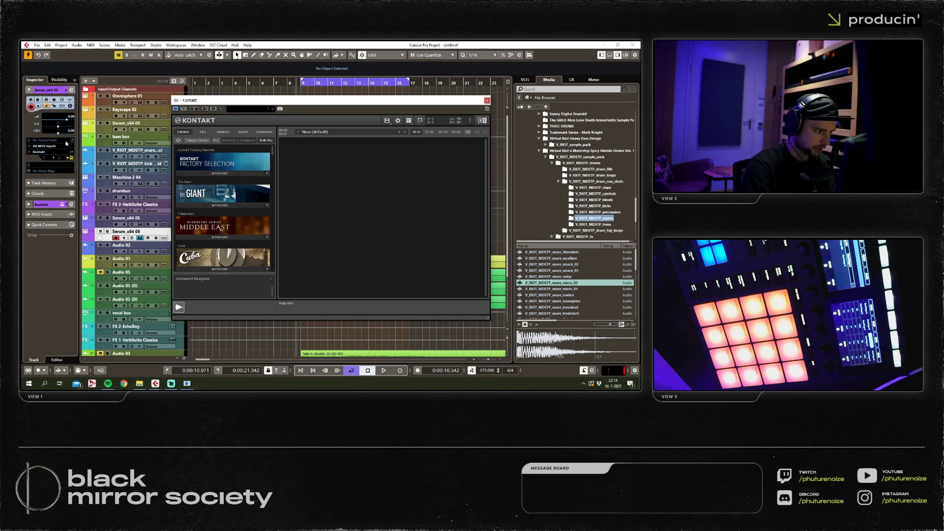
Browse Kontakt's library list for a suitable instrument, close its window and open the mixer.
scroll(223, 236, "down", 10)
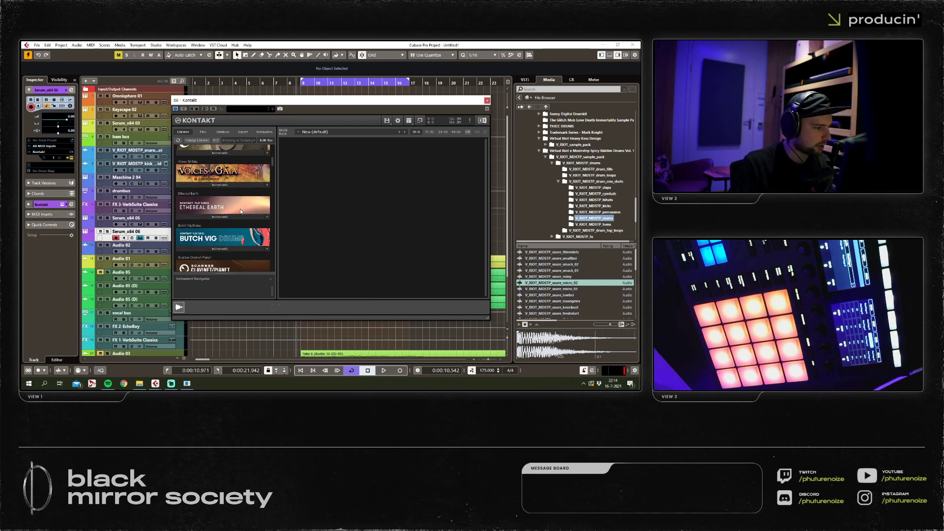
scroll(238, 204, "down", 15)
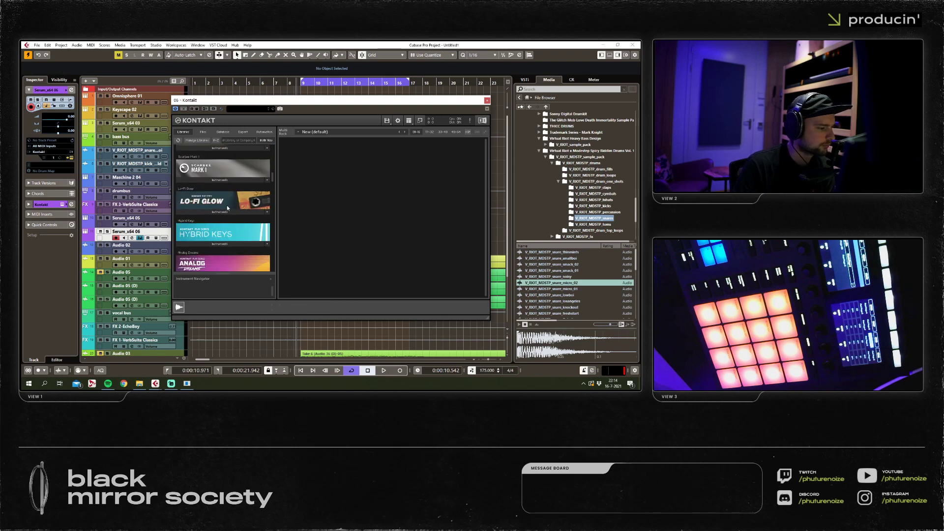
scroll(228, 190, "down", 5)
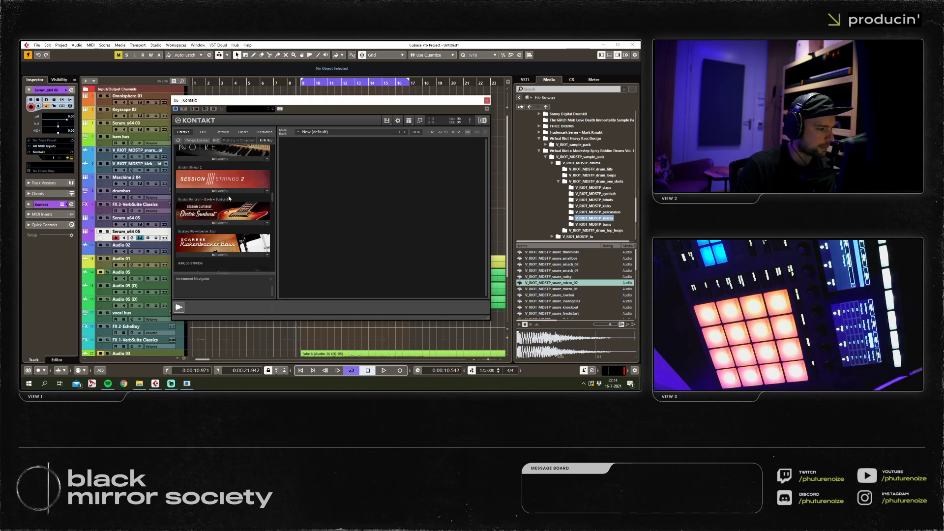
scroll(228, 191, "down", 3)
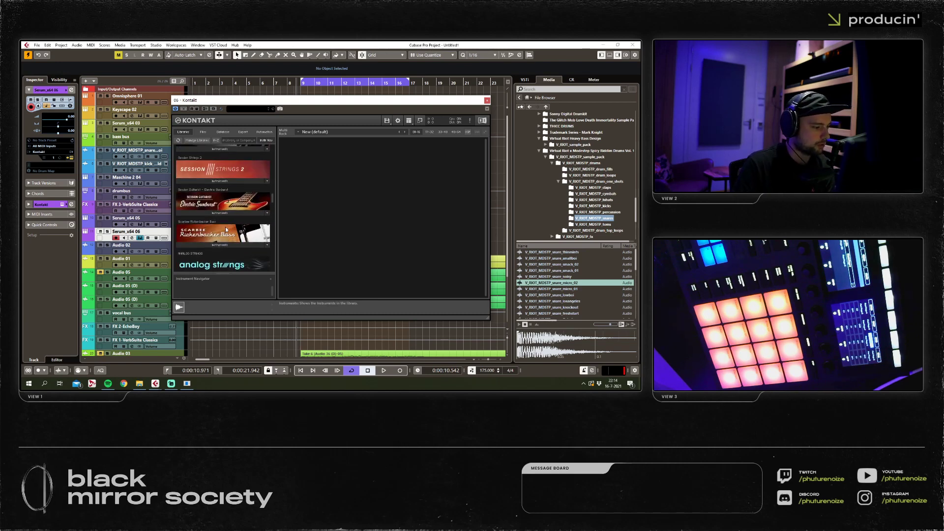
scroll(210, 218, "down", 3)
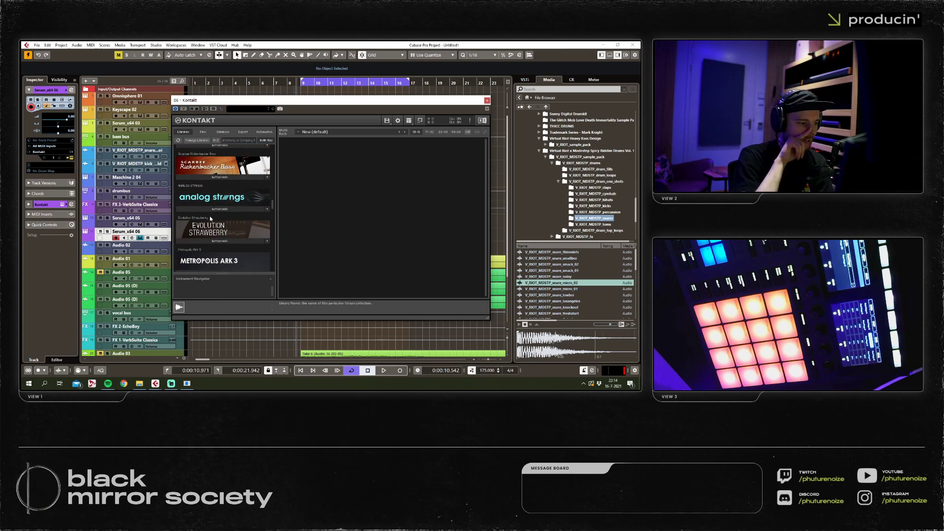
left_click(487, 100)
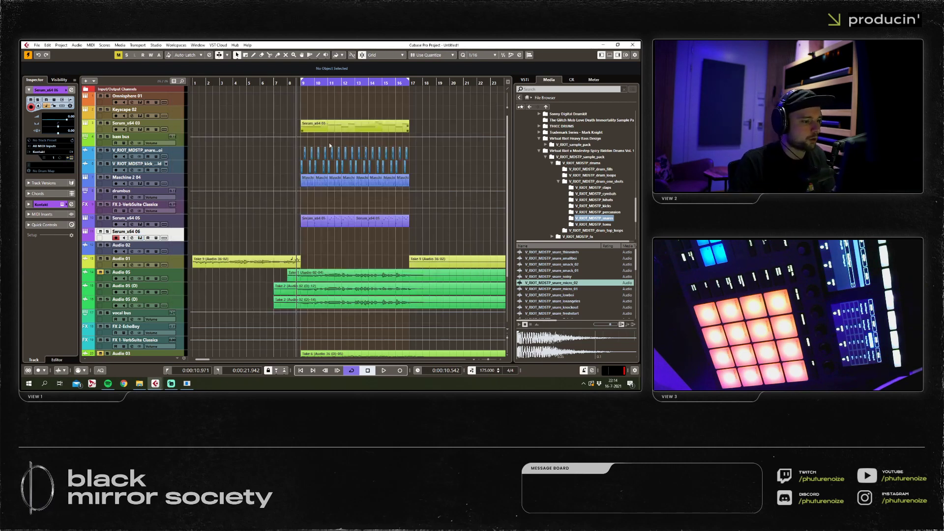
key("F3")
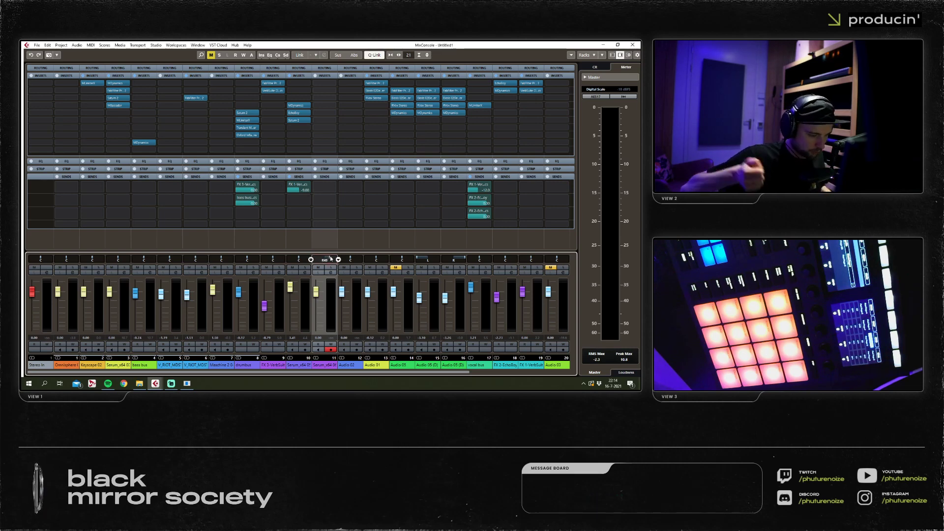
Return to the Kontakt instrument on the Serum_x64 06 track and load Session Strings 2 from its library list.
key("space")
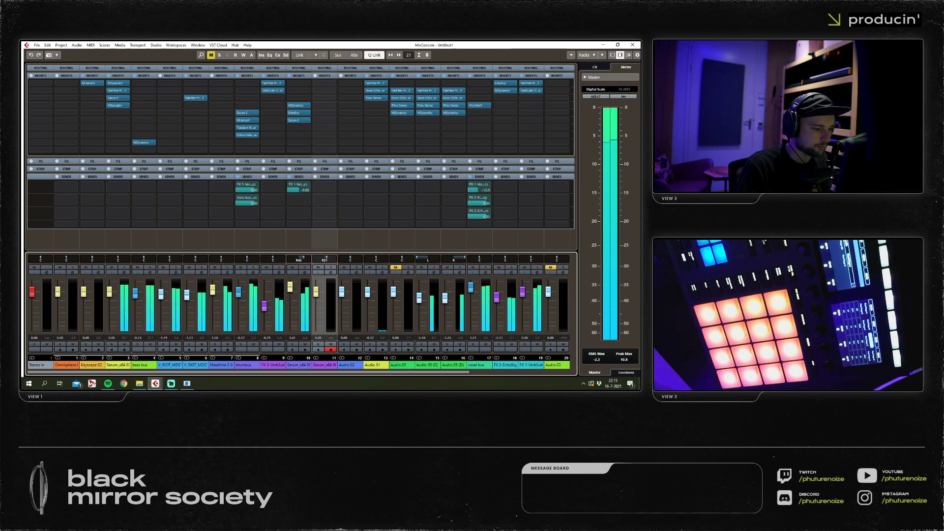
left_click(633, 44)
left_click(72, 158)
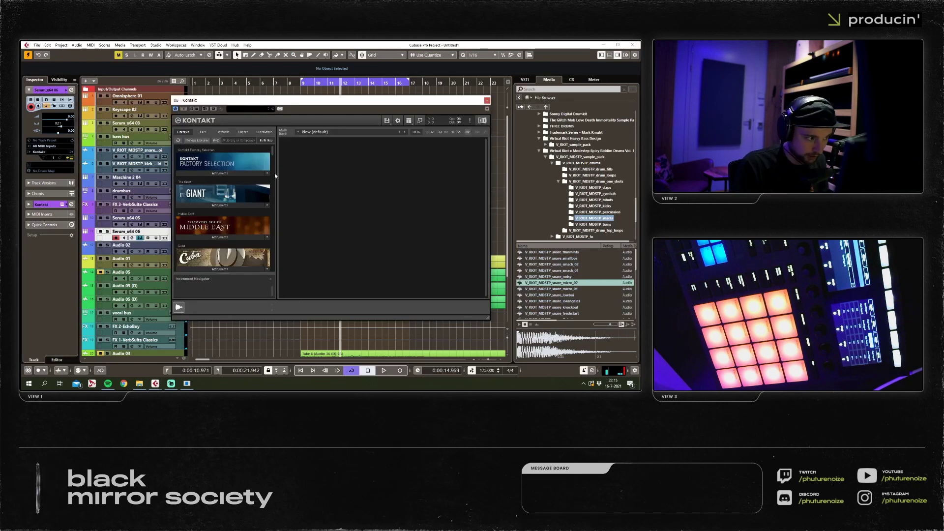
left_click_drag(273, 149, 270, 211)
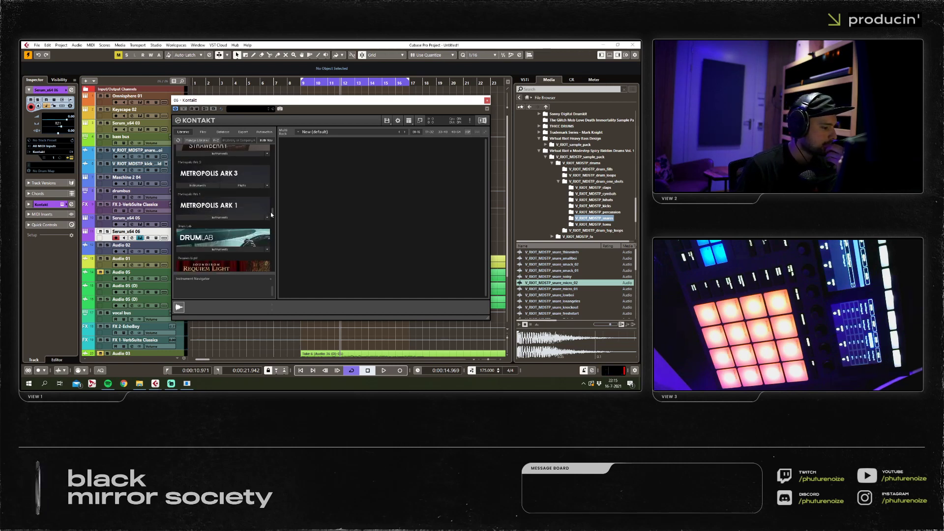
scroll(229, 221, "up", 3)
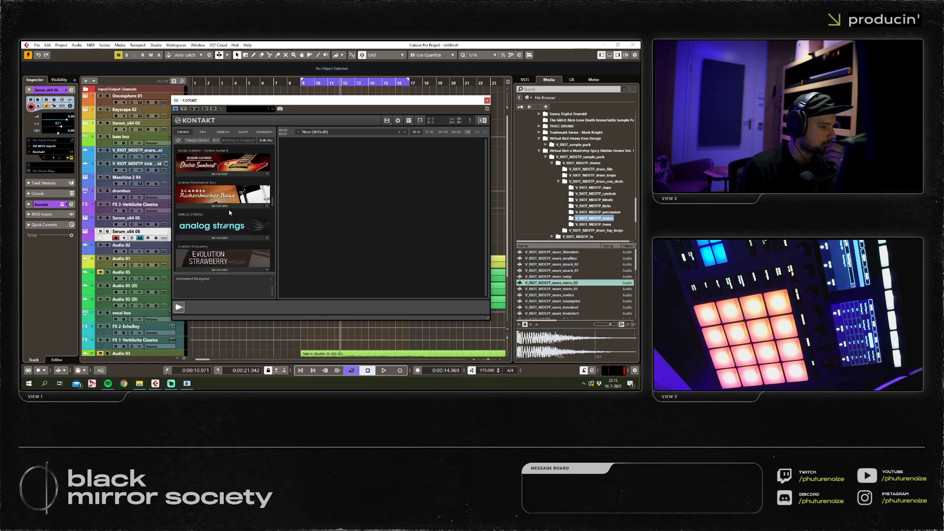
scroll(229, 212, "up", 3)
left_click(220, 248)
left_click(215, 257)
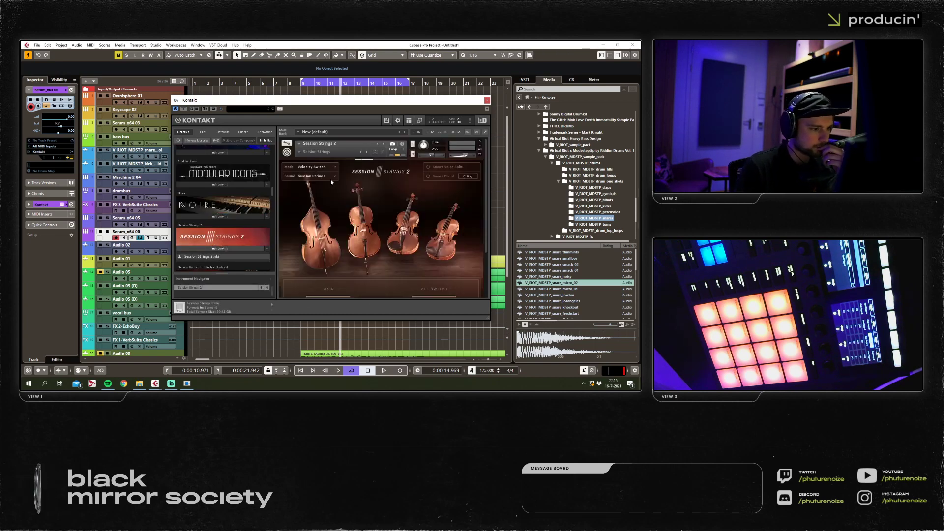
Set the main articulation of Session Strings 2 to Staccato, close Kontakt and play the loop from just before bar 9.
scroll(393, 181, "down", 2)
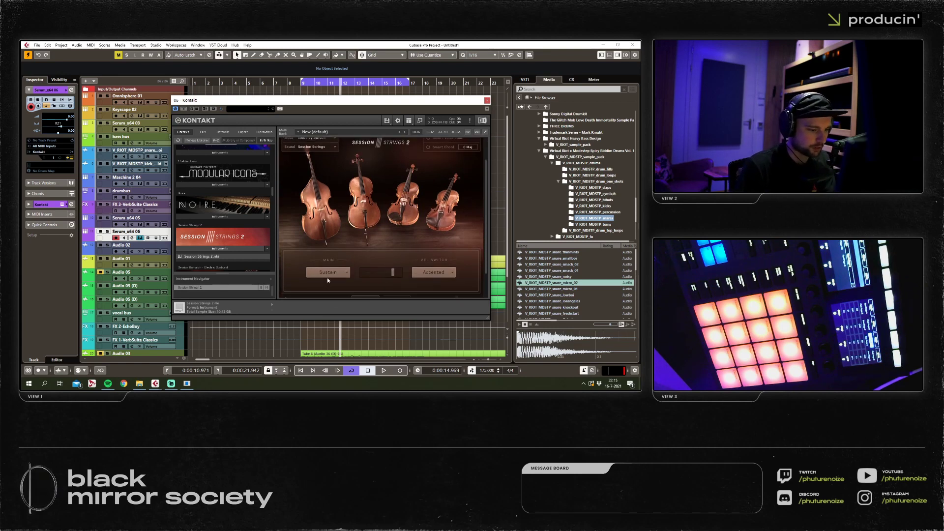
left_click(327, 275)
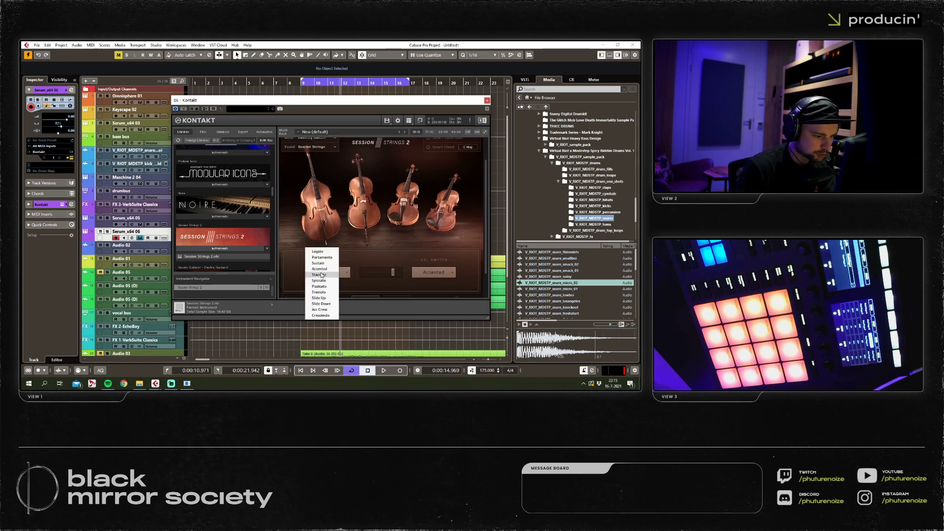
left_click(319, 274)
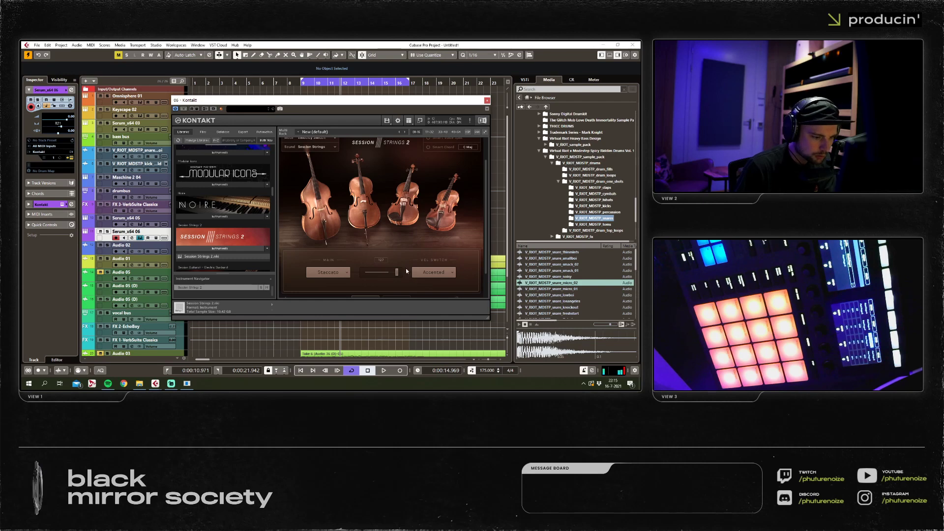
left_click(487, 100)
left_click(295, 82)
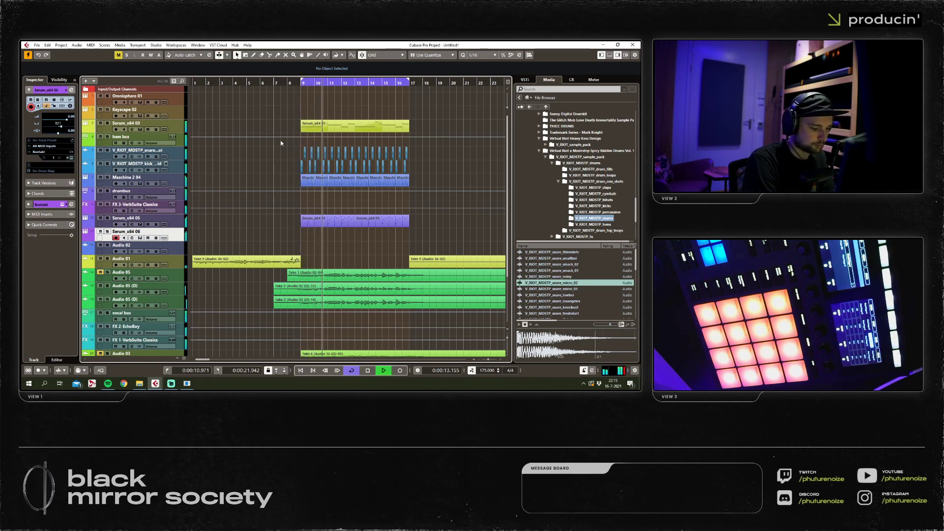
key("space")
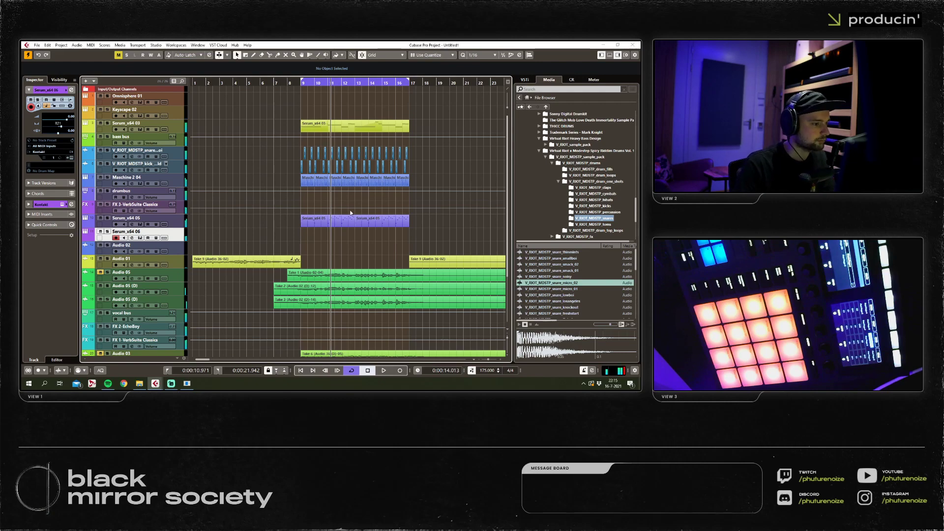
Insert MDynamics on the Serum_x64 06 channel with about 24% compression and a 1.2 ms attack, adjusting its release and output gain.
key("F3")
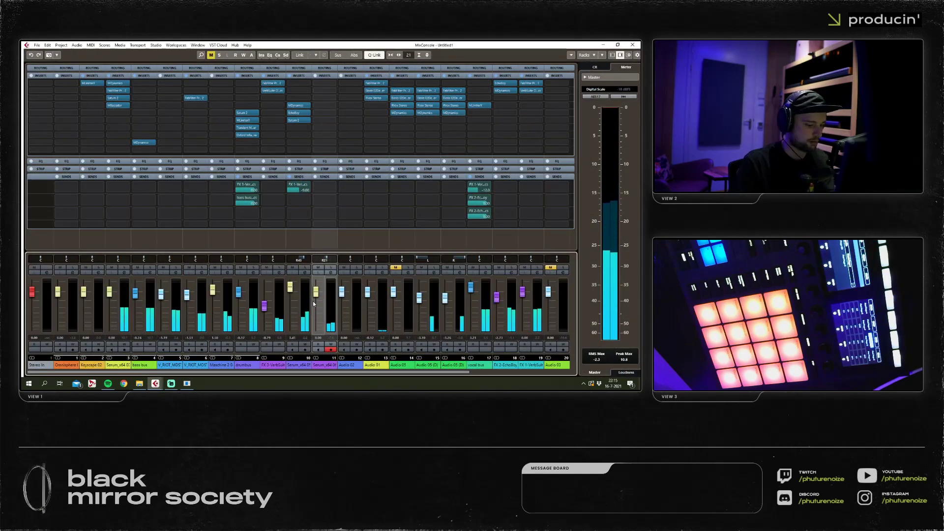
left_click(321, 113)
type("mdyn")
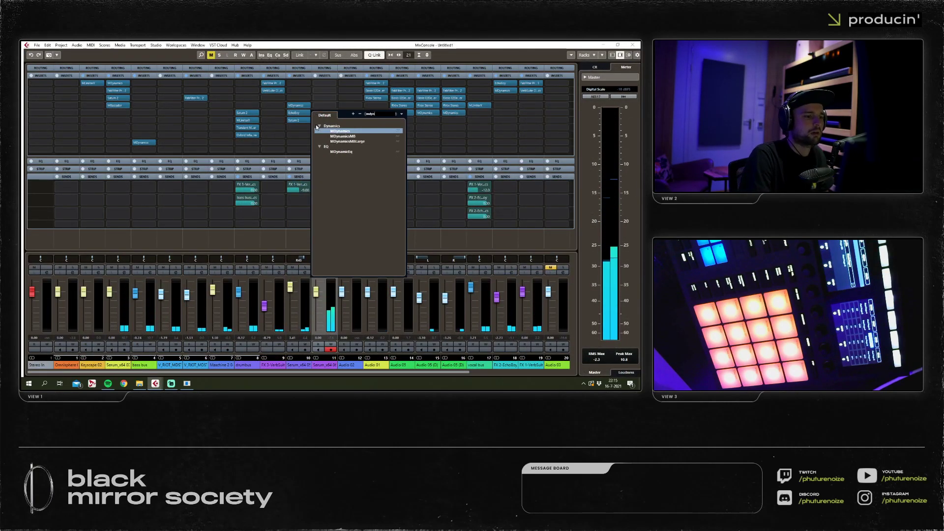
key("Return")
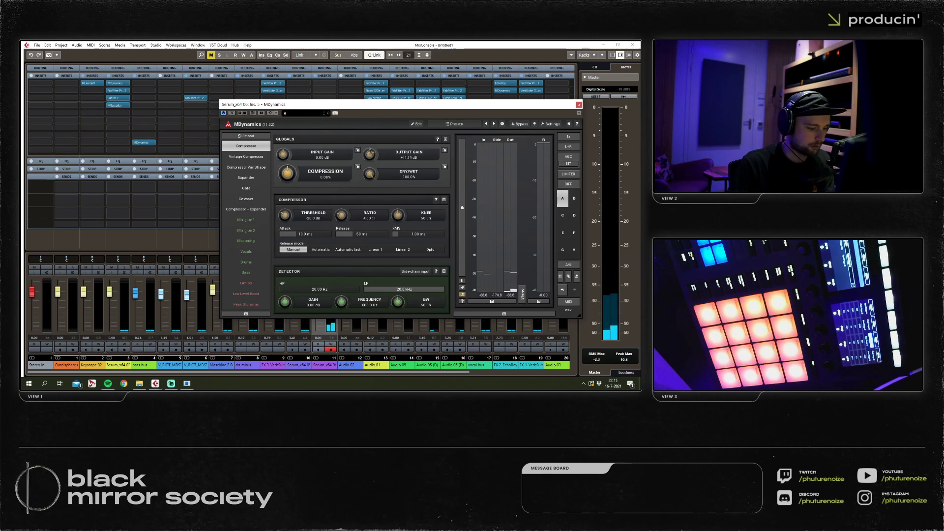
left_click_drag(287, 172, 287, 148)
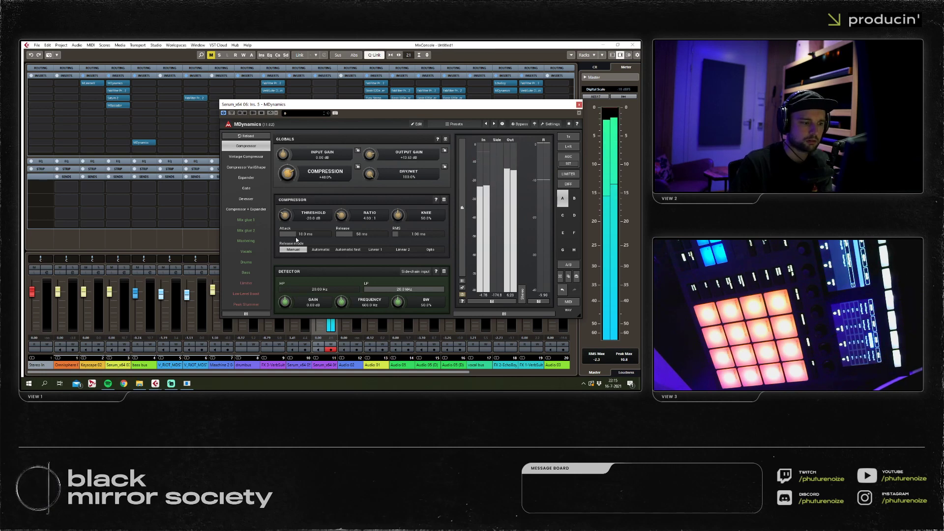
left_click_drag(307, 234, 361, 216)
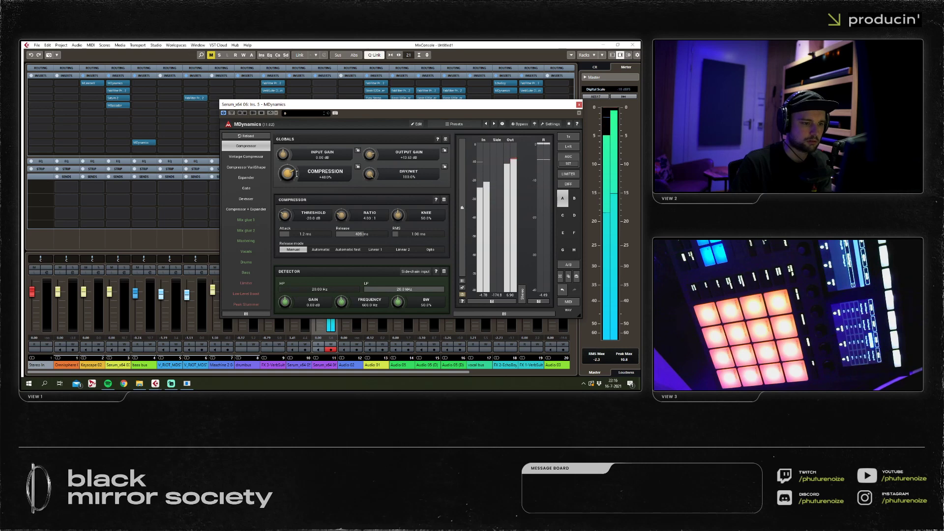
left_click_drag(370, 156, 343, 190)
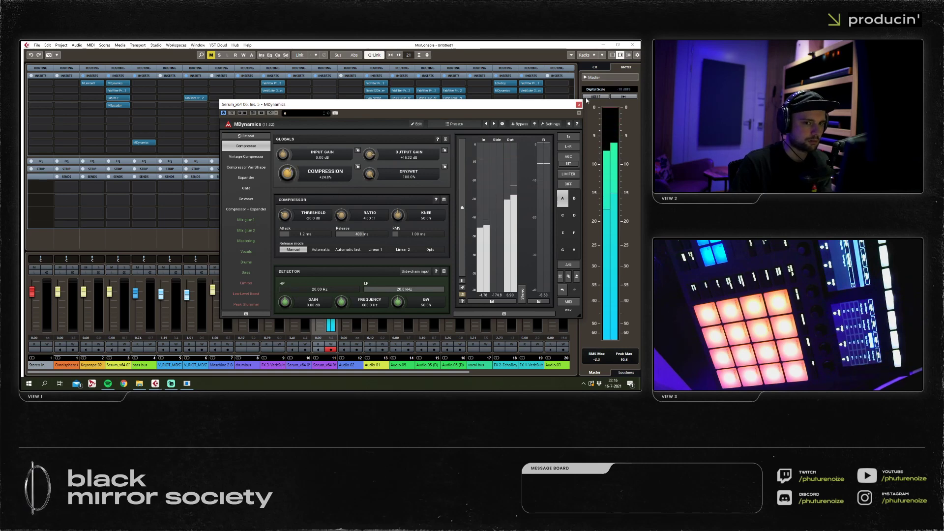
key("Escape")
Add a send from Serum_x64 06 to FX 1-VerbSuite Classics, lower the send level and return to the arrangement.
left_click(324, 185)
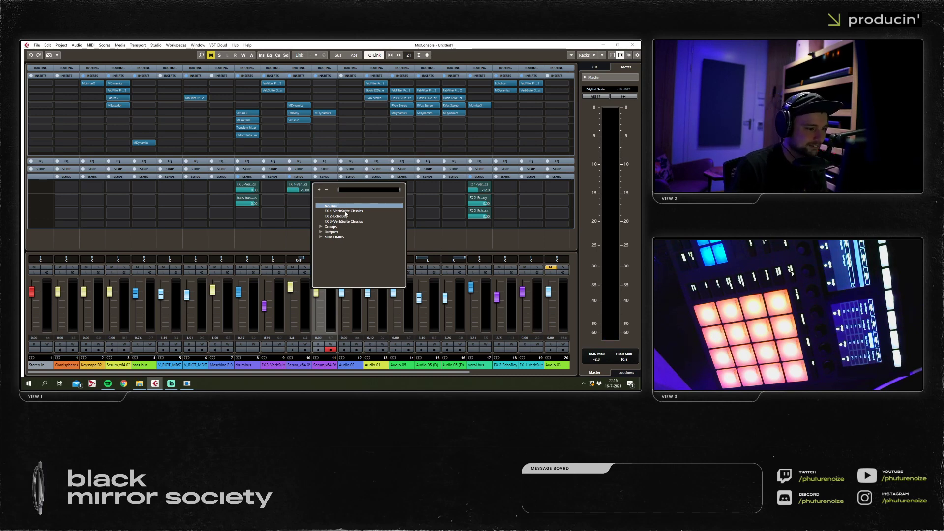
left_click(345, 211)
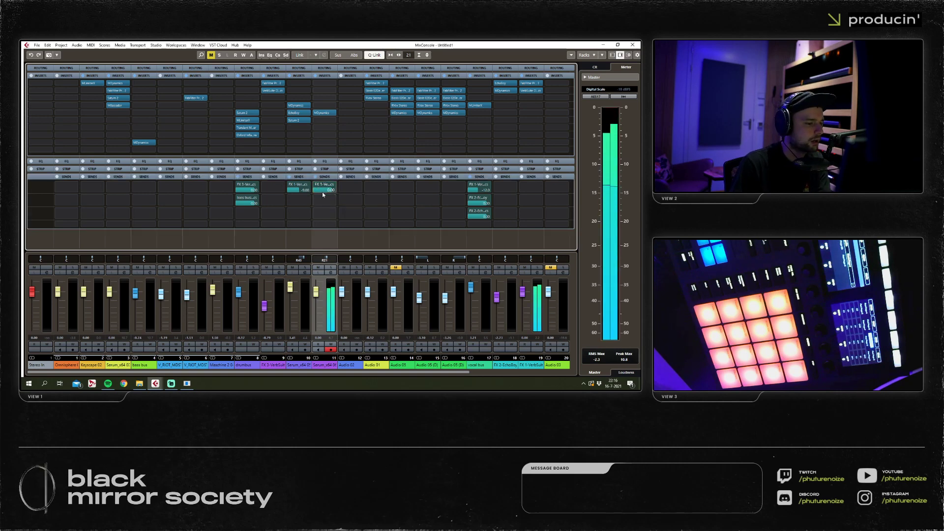
left_click(323, 193)
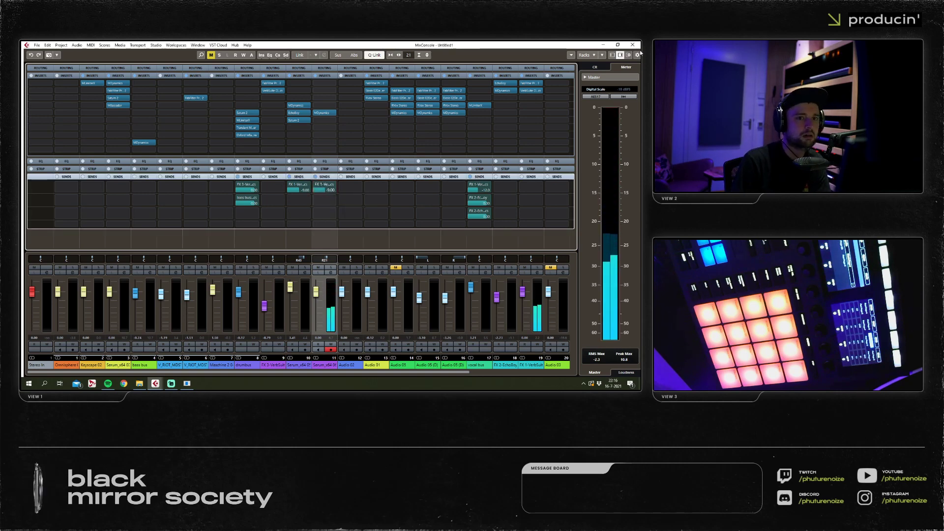
left_click(632, 45)
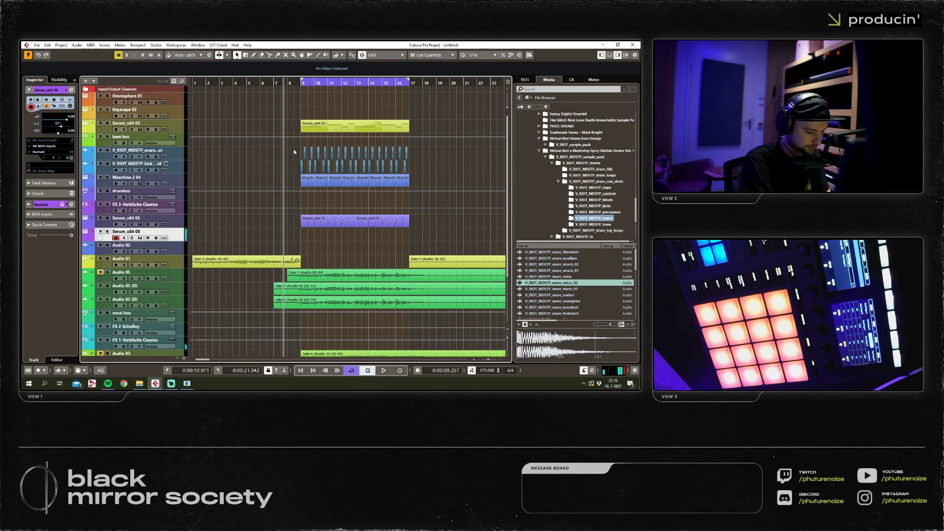
Play the loop repeatedly to judge the staccato strings against the other layers, including a run from the project start.
key("space")
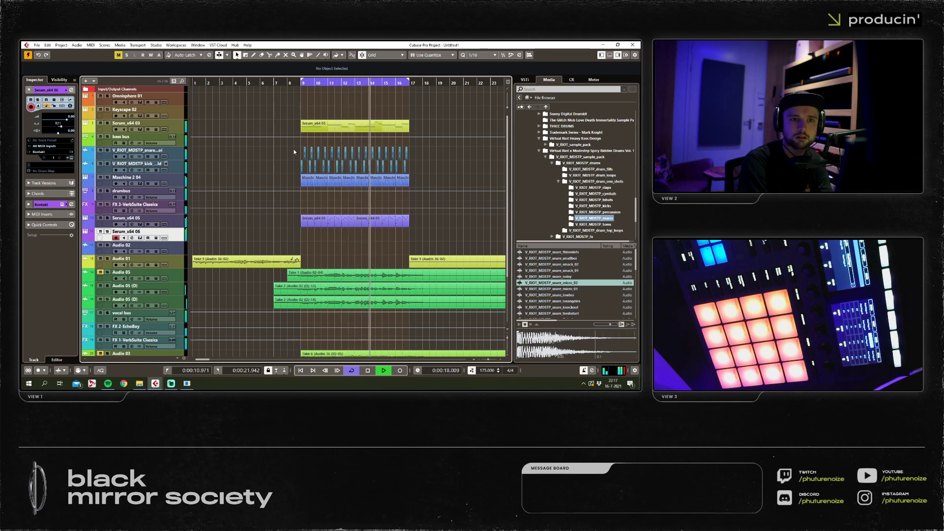
key("space")
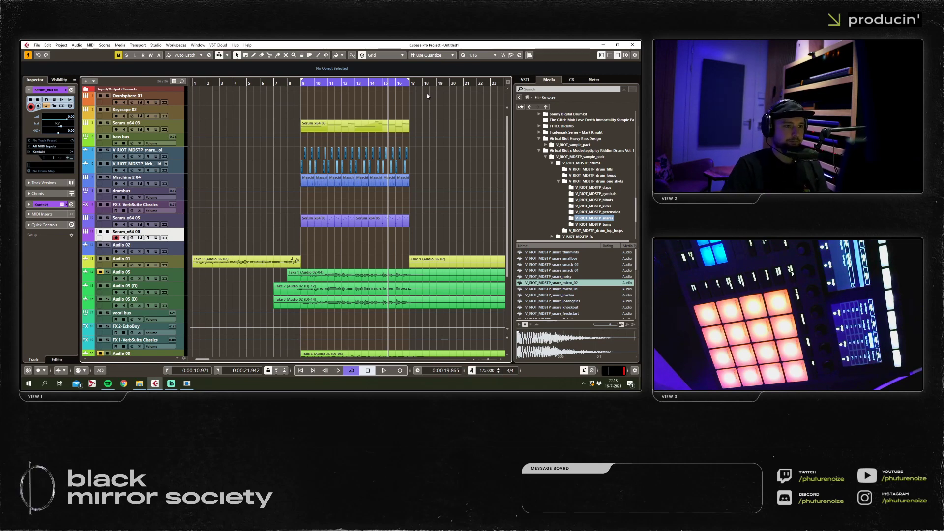
left_click(292, 83)
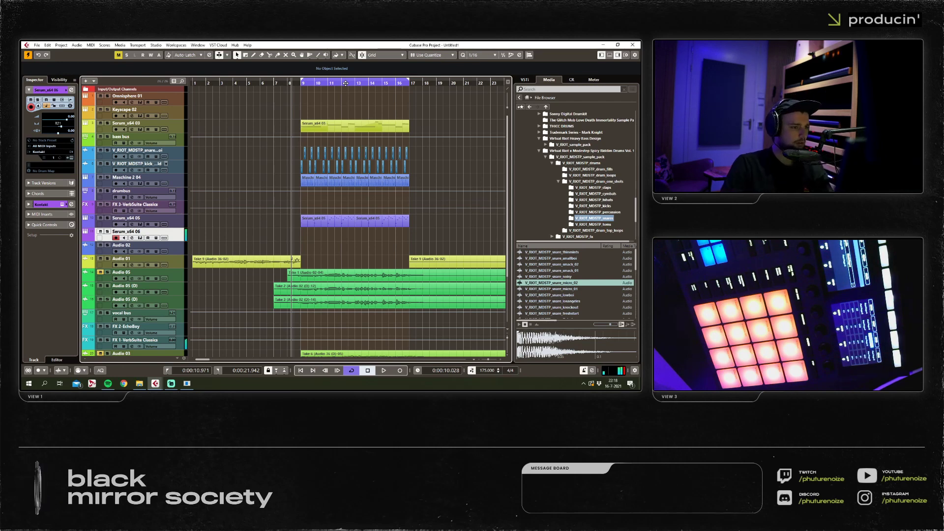
key("Home")
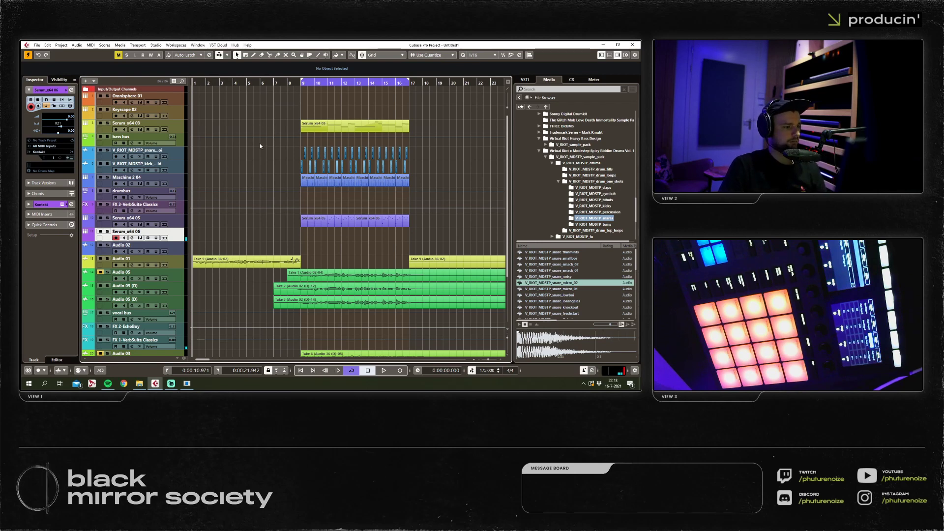
key("space")
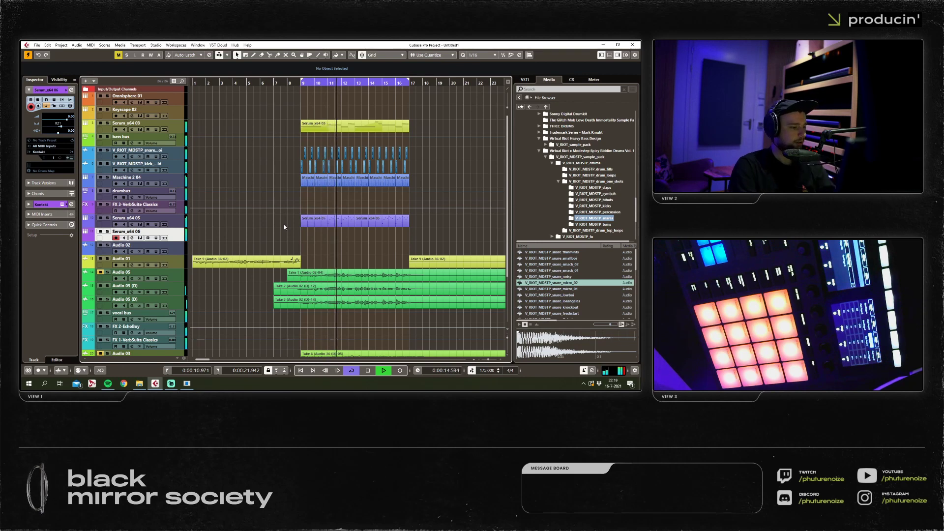
key("space")
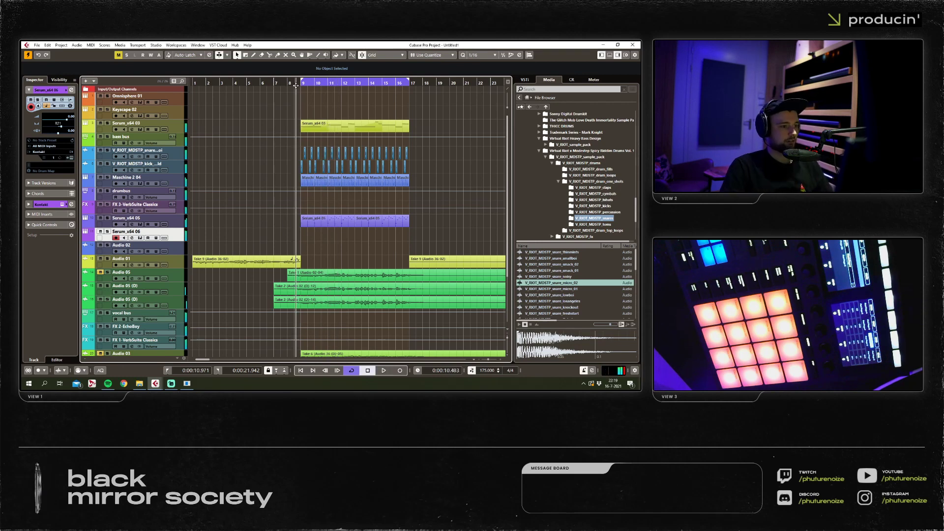
Select the drumbus, bass bus and vocal bus tracks together, lower their faders in the mixer and play the loop.
left_click(179, 197)
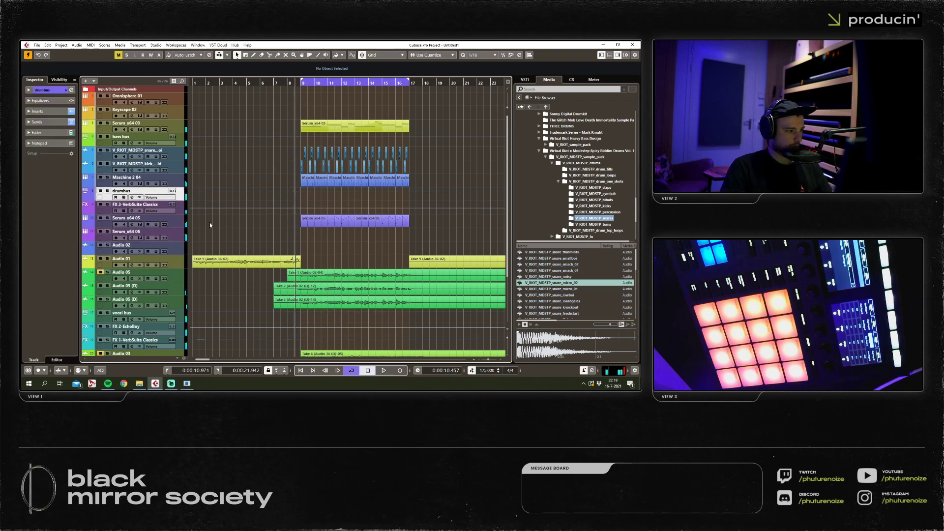
left_click(189, 141)
scroll(248, 215, "down", 5)
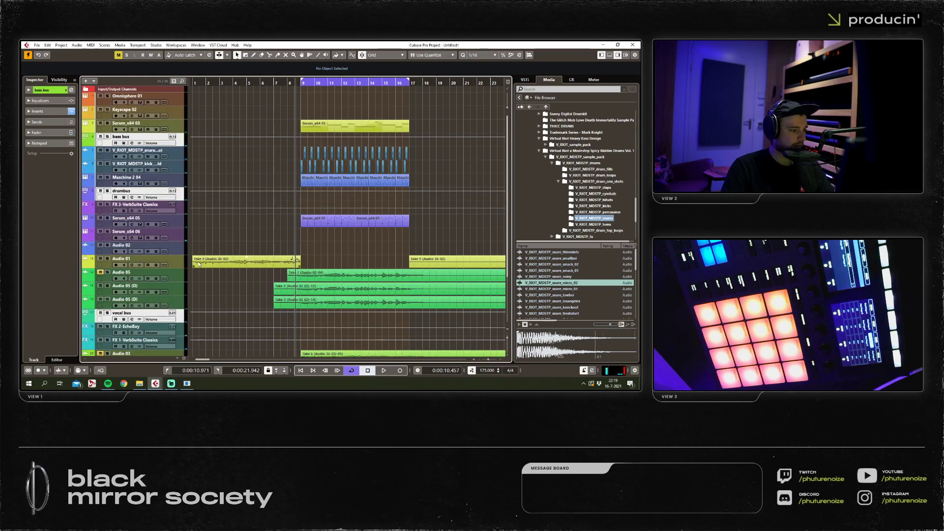
key("F3")
left_click_drag(471, 286, 471, 301)
key("space")
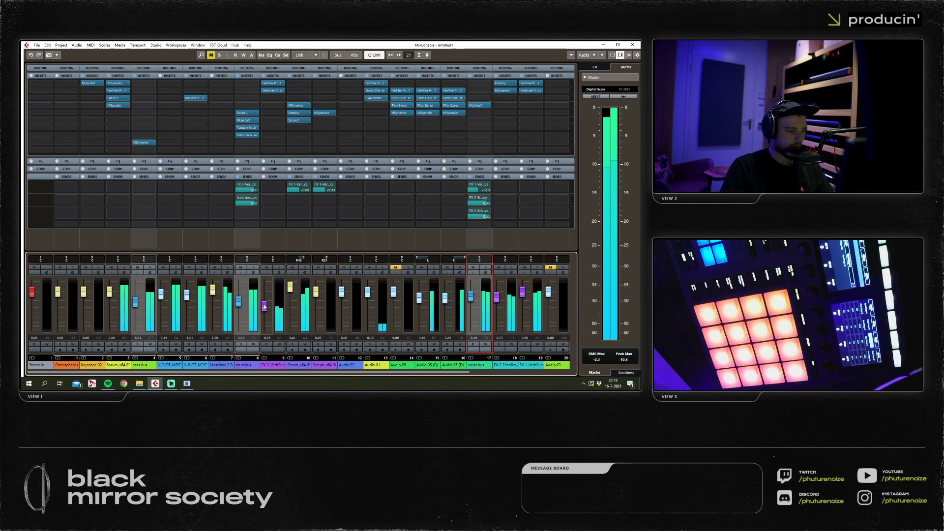
Lower the Serum_x64 05 fader in the mixer, return to the arrangement, stop playback and select the Serum_x64 06 track.
left_click_drag(290, 287, 291, 300)
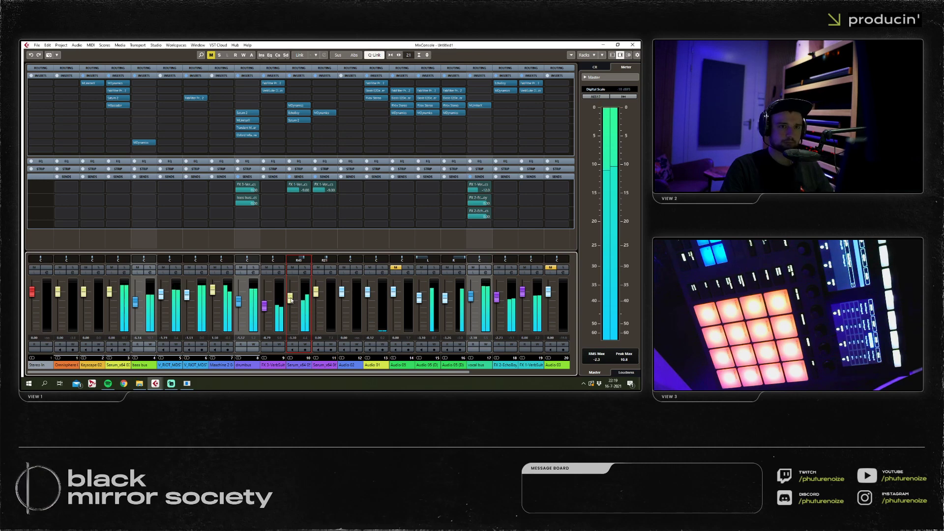
left_click_drag(289, 299, 290, 299)
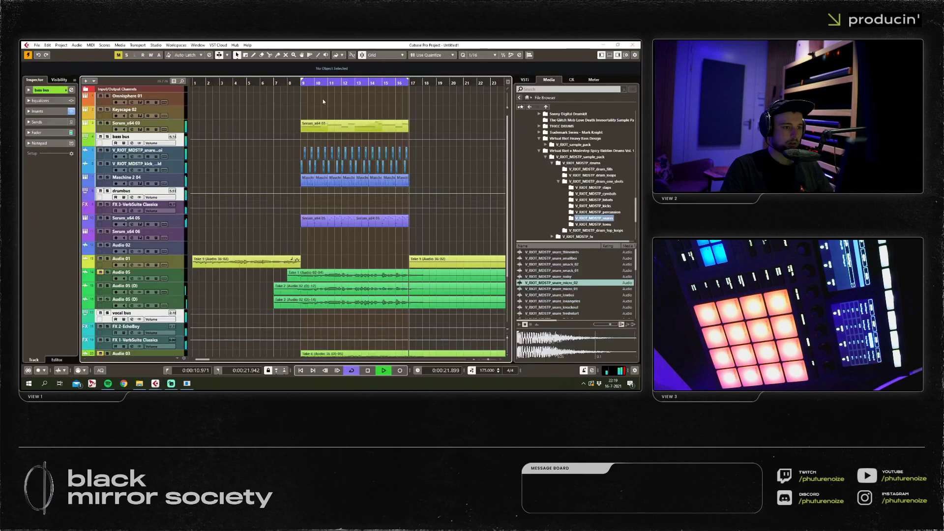
left_click(632, 45)
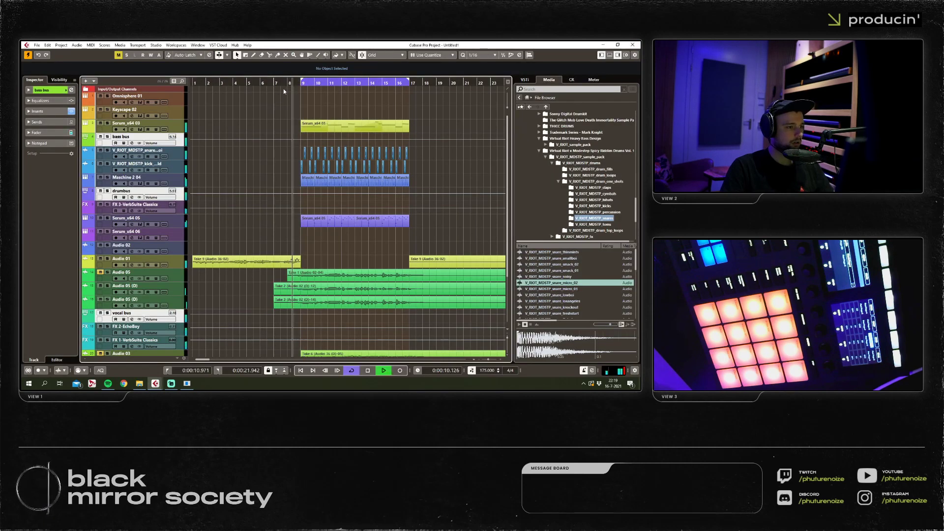
key("space")
left_click(183, 239)
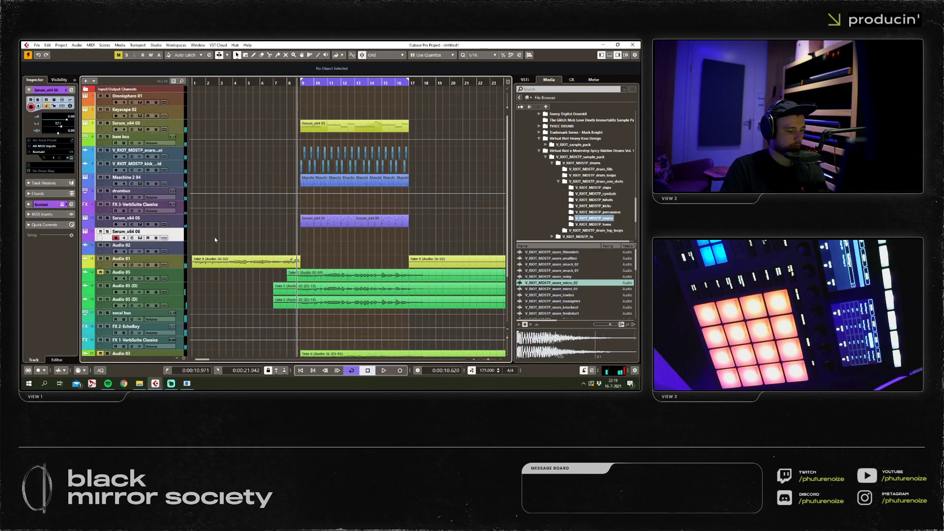
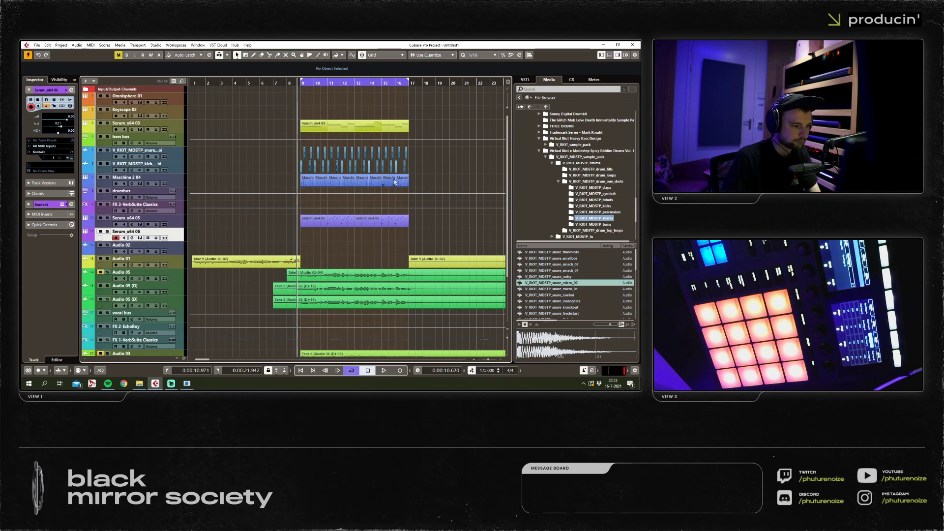
key("g")
key("g")
key("g")
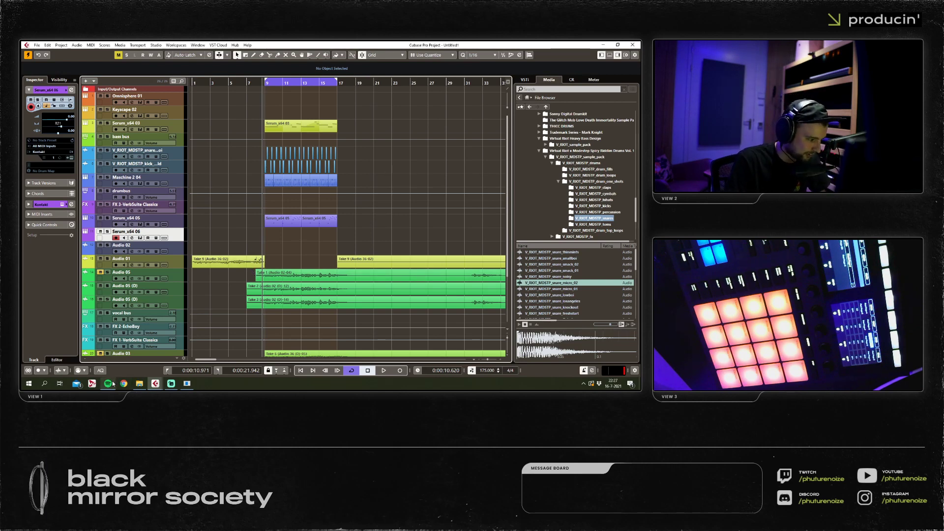
Switch to Spotify, play The Upbeats track "Falling Into Place" as a reference and return to Cubase.
left_click(108, 383)
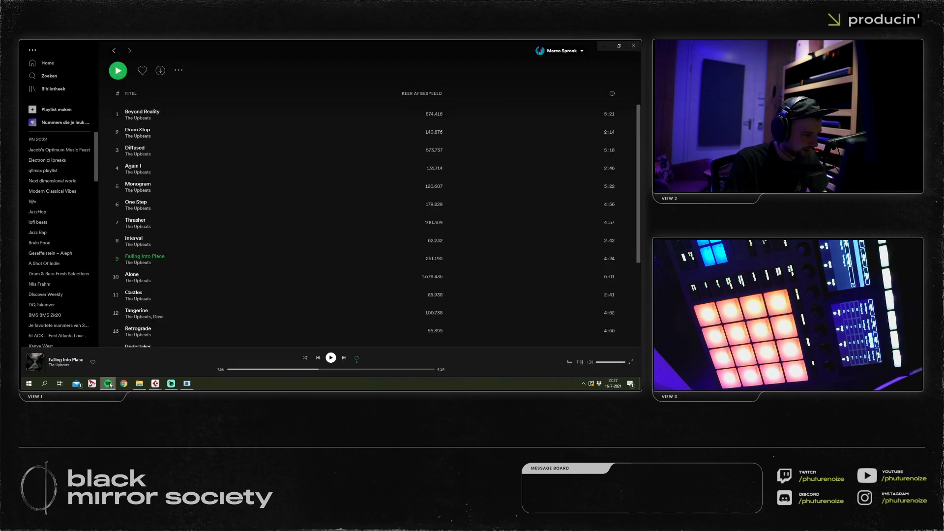
double_click(205, 261)
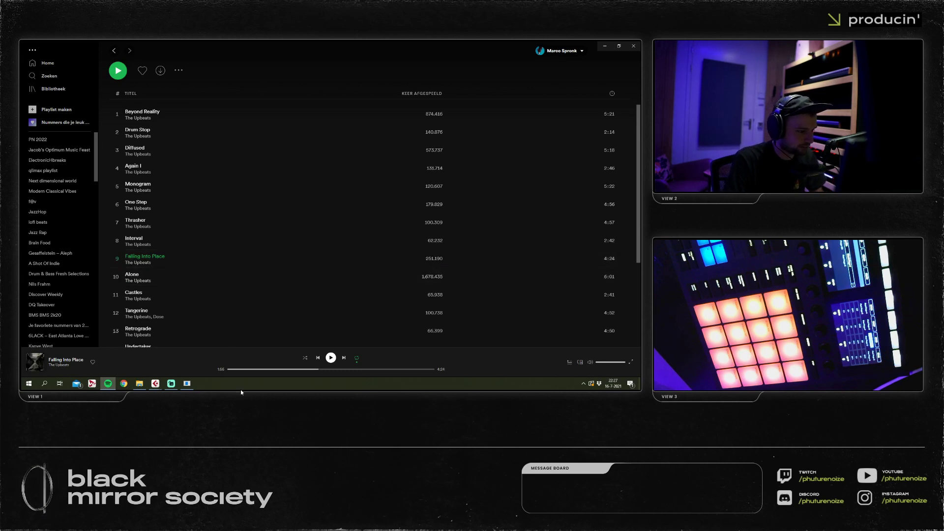
left_click(107, 384)
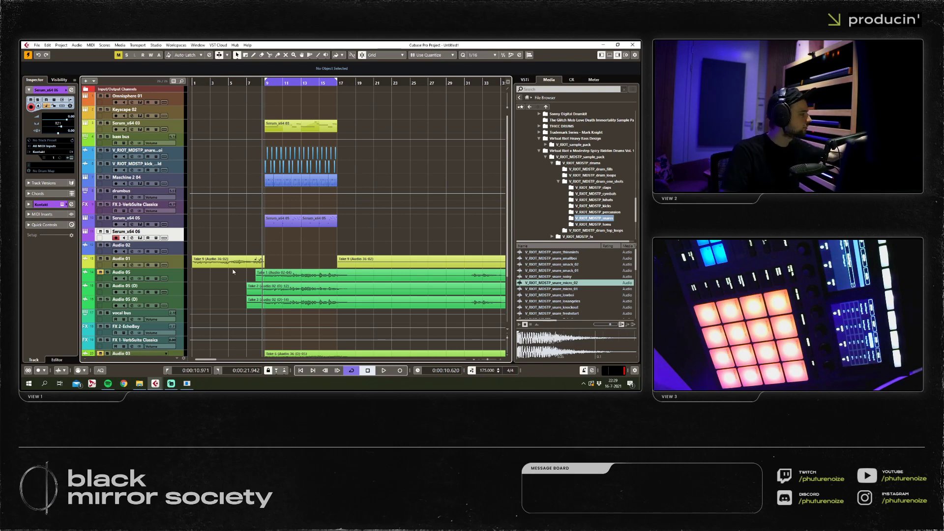
left_click(108, 385)
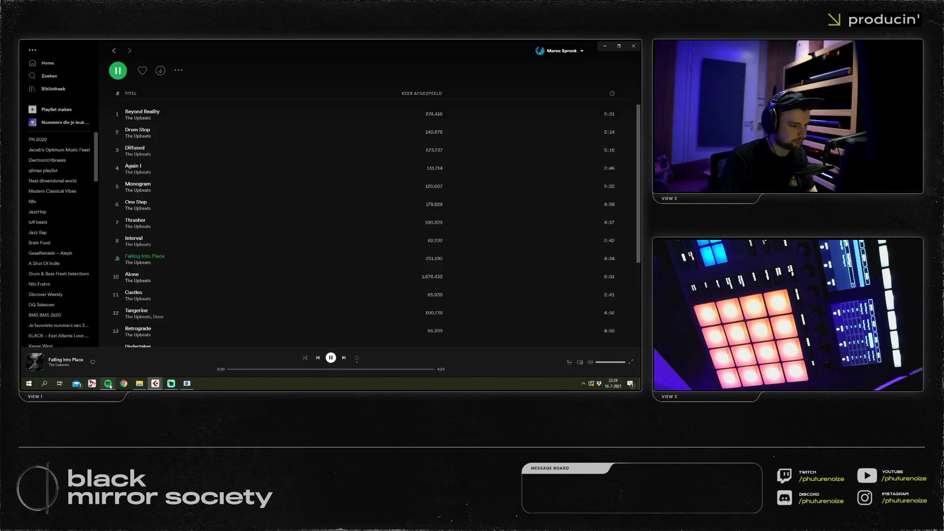
left_click(108, 384)
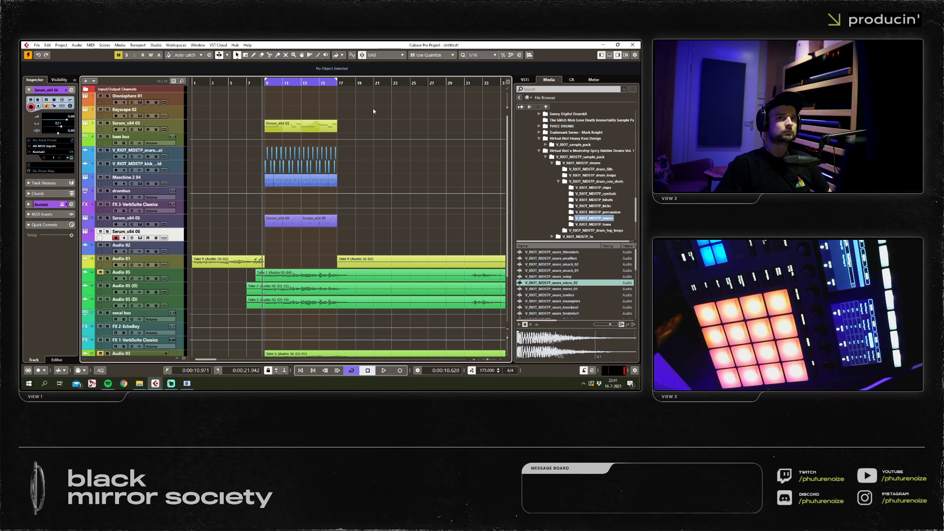
Play the loop, select the vocal bus and check its level in the mixer before stopping and returning to the arrangement.
key("space")
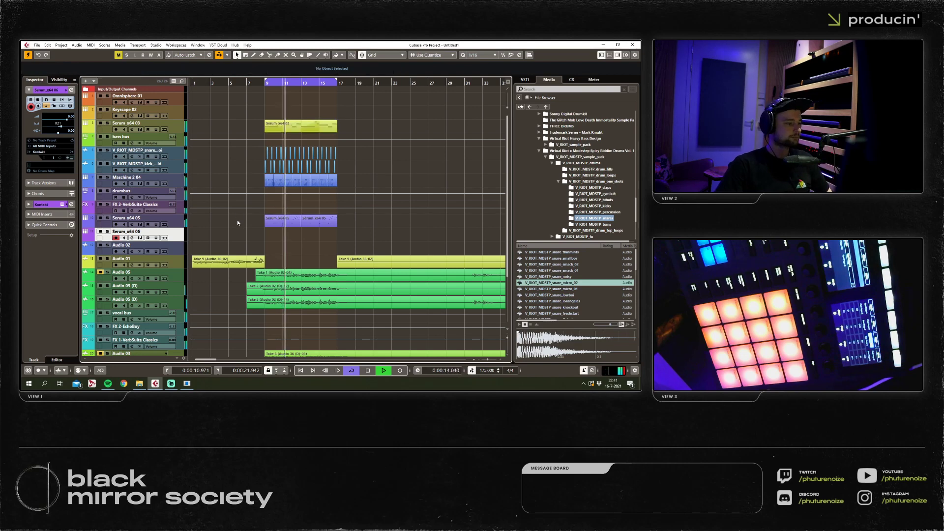
scroll(257, 234, "up", 3)
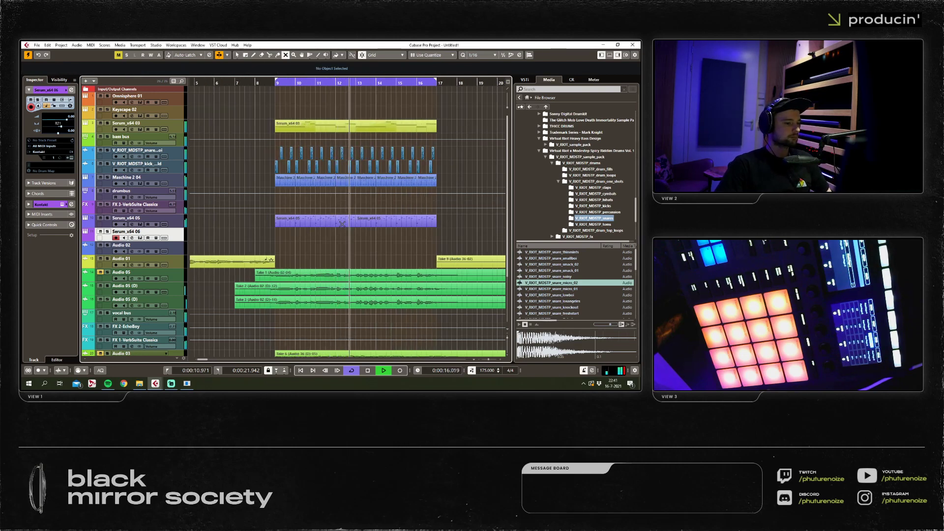
left_click(182, 314)
key("F3")
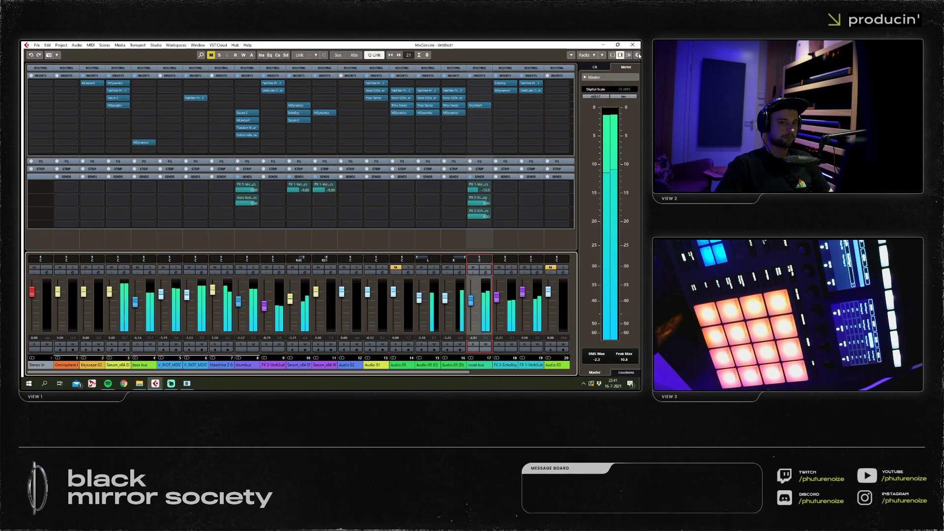
key("space")
key("F3")
Set the locators around all events in the project, clear the selection and play from the project start.
key("ctrl+a")
key("p")
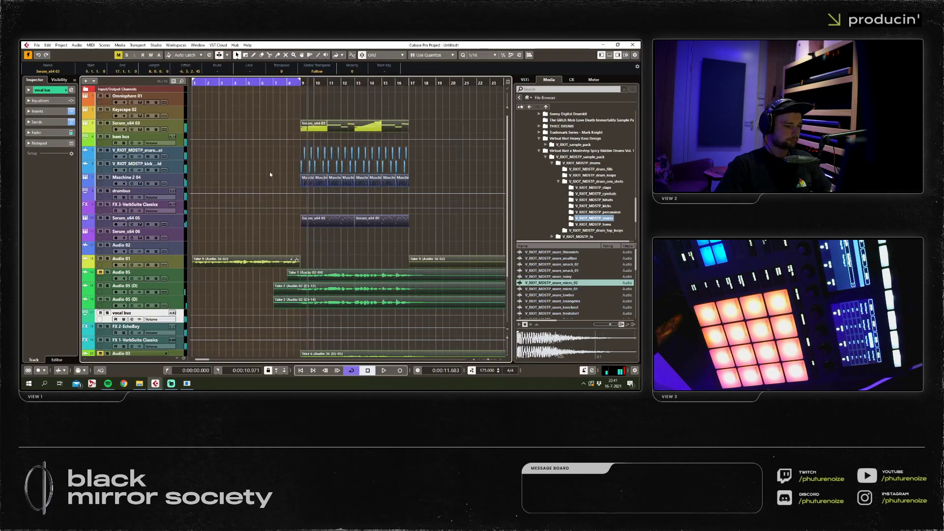
key("g")
key("g")
key("Home")
scroll(246, 196, "down", 5)
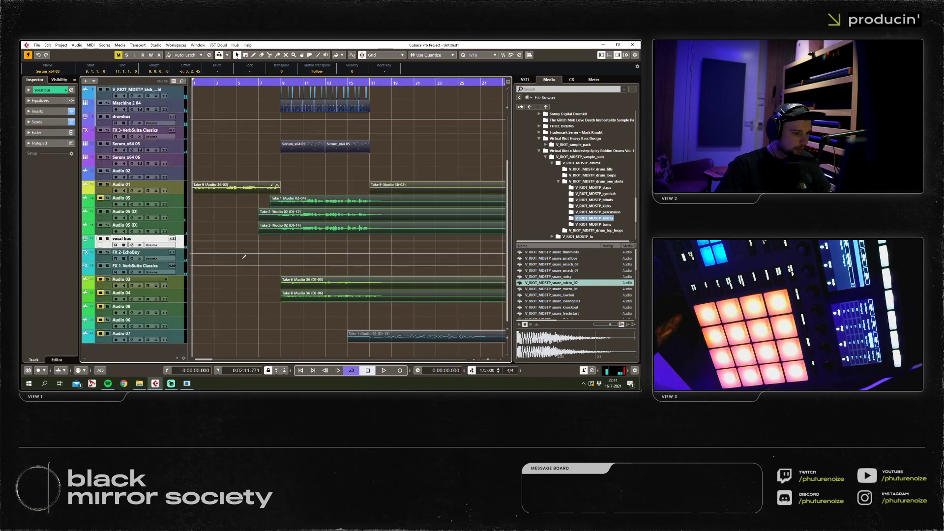
left_click(296, 307)
key("space")
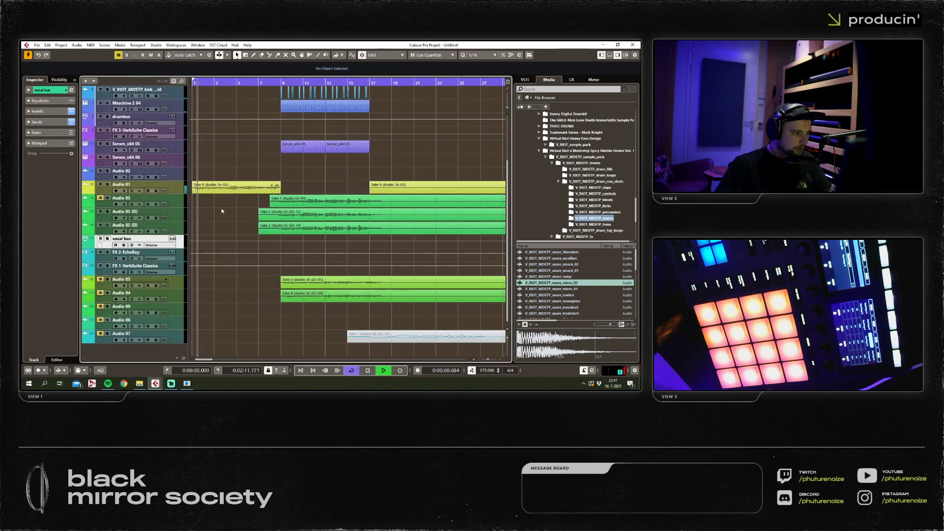
Show the routing section in the mixer, route Audio 01's output to the vocal bus and close the mixer.
scroll(222, 208, "up", 2)
key("F3")
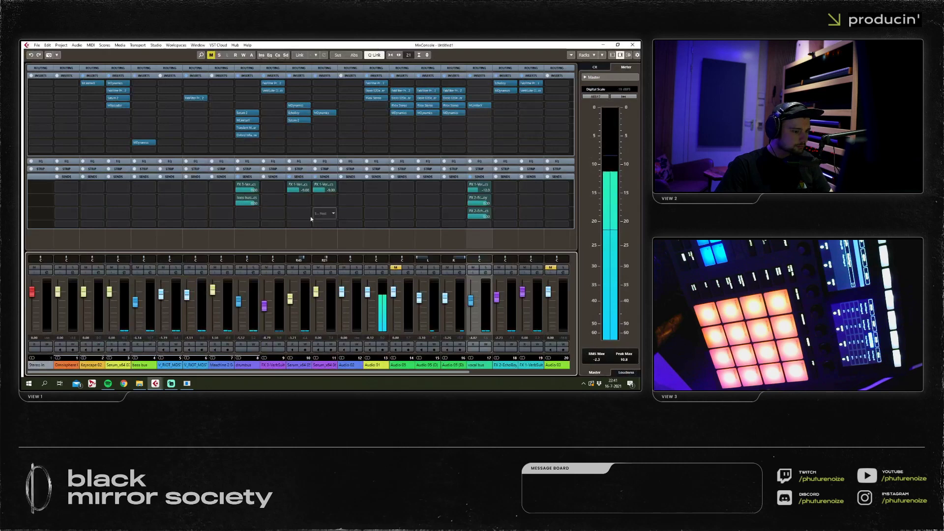
left_click(378, 76)
left_click(378, 76)
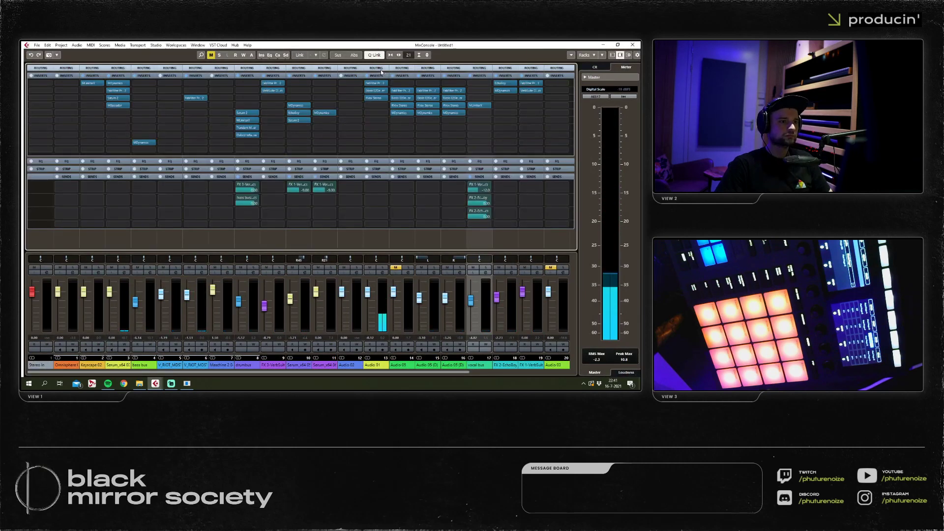
left_click(376, 68)
left_click(376, 82)
left_click(380, 125)
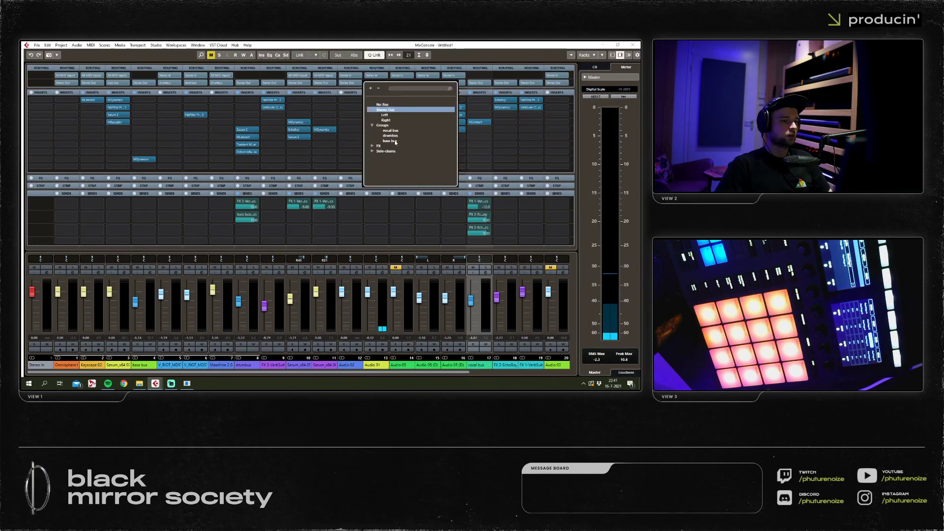
left_click(389, 130)
left_click(632, 45)
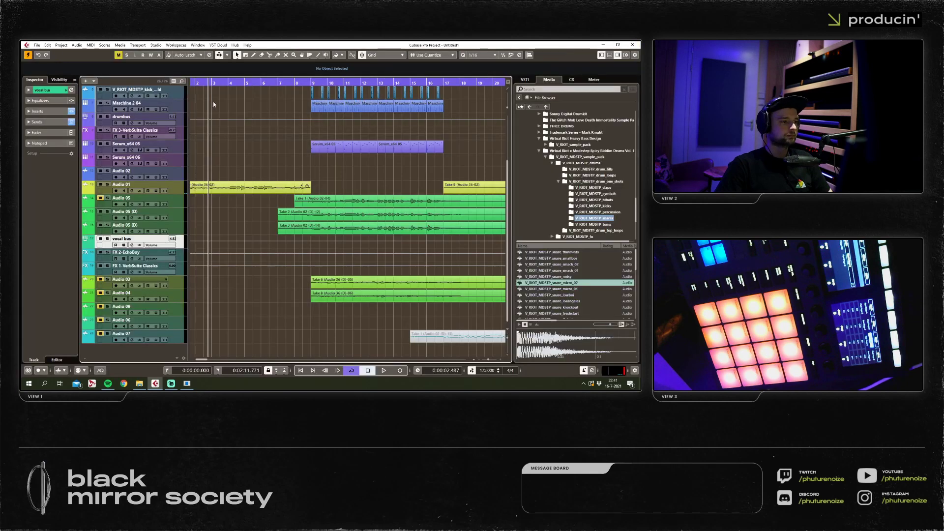
During playback, insert FabFilter Pro-Q 2 on FX 2-EchoBoy and move it to the first insert slot, ahead of the delay.
key("space")
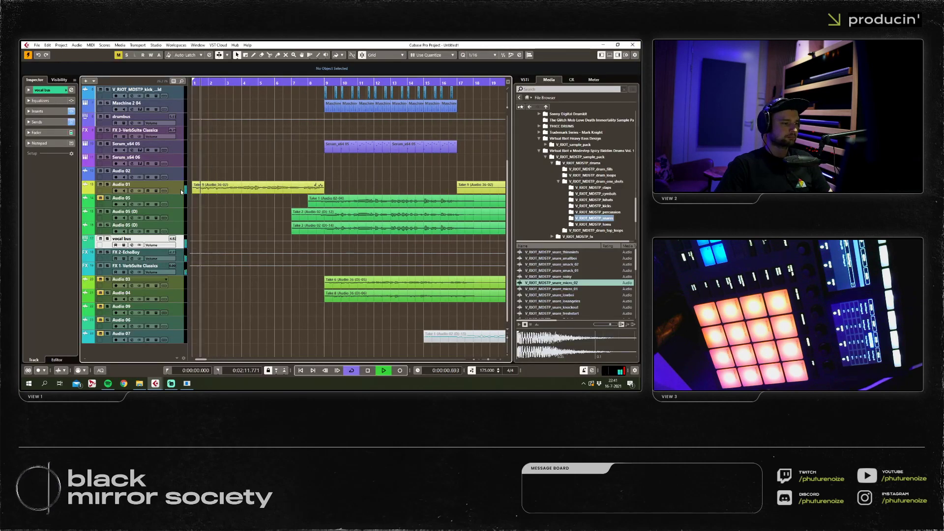
scroll(197, 207, "up", 2)
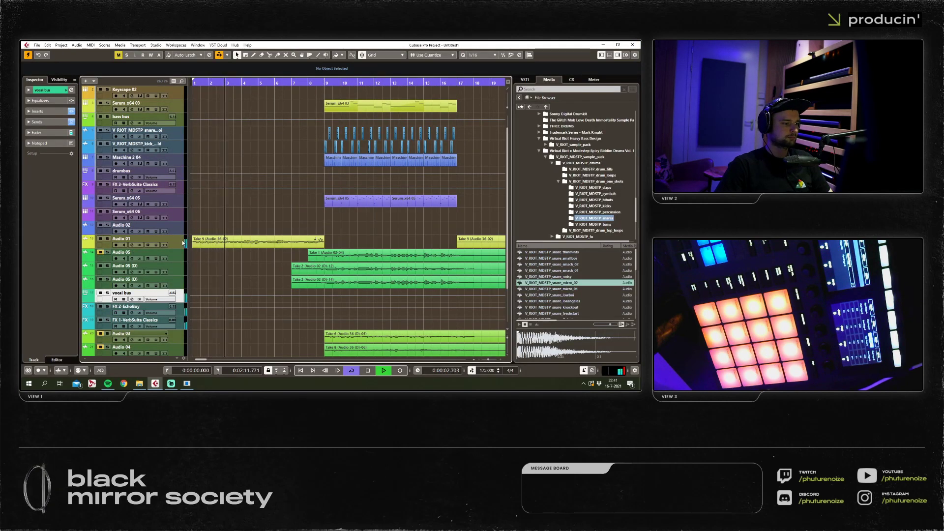
key("F3")
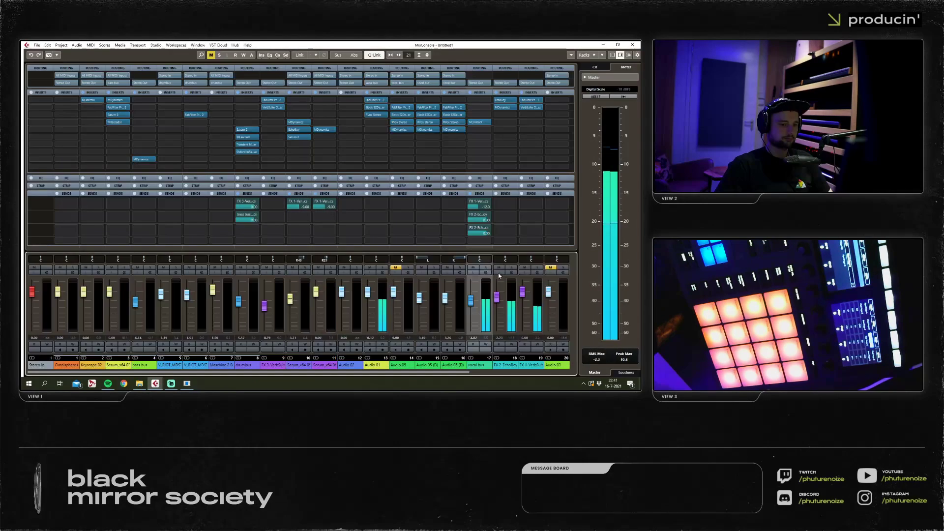
left_click(506, 117)
type("pro-q")
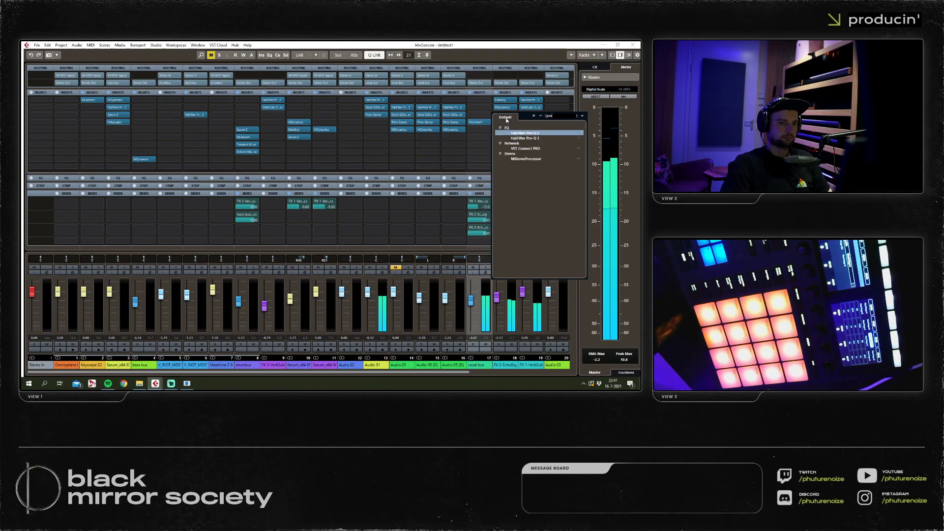
key("Return")
left_click_drag(507, 114, 505, 100)
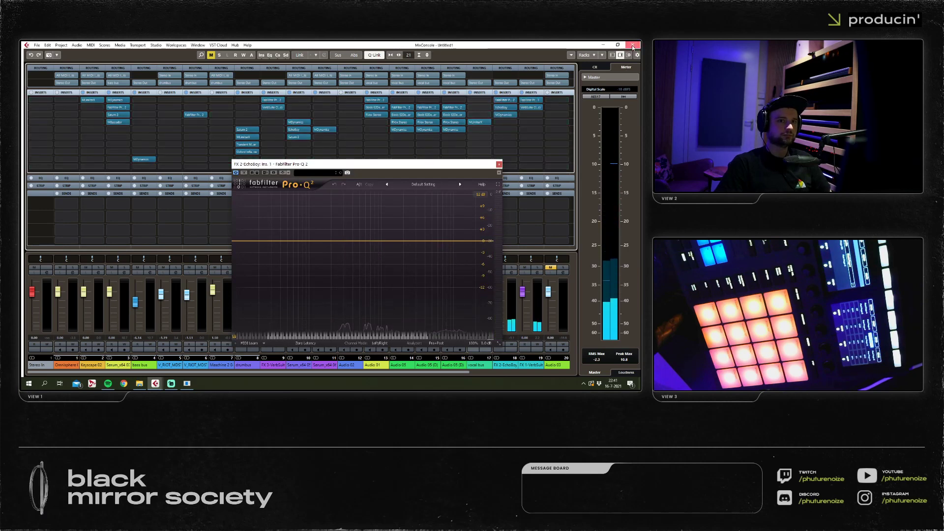
Shape the FX 2-EchoBoy return in Pro-Q 2 with a low cut and a high cut, play it back and close the plug-in.
key("F3")
key("space")
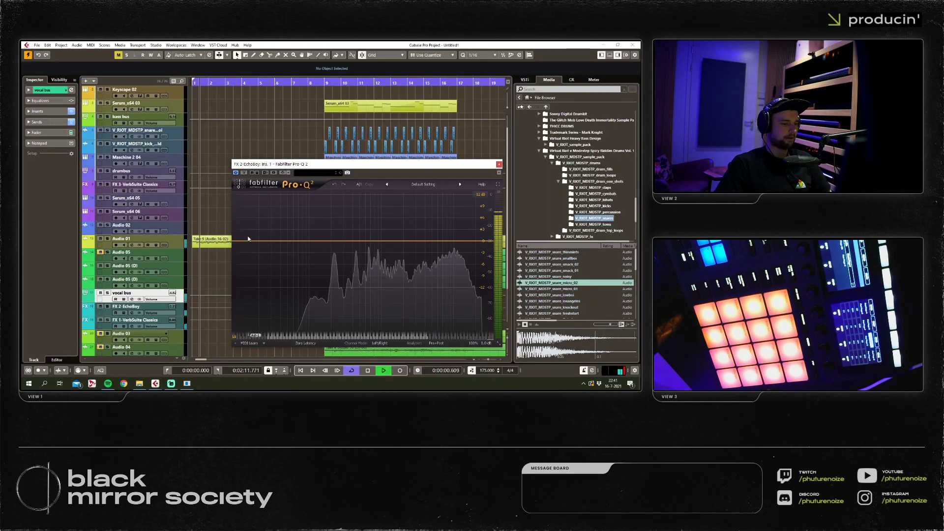
double_click(350, 241)
left_click_drag(350, 241, 368, 241)
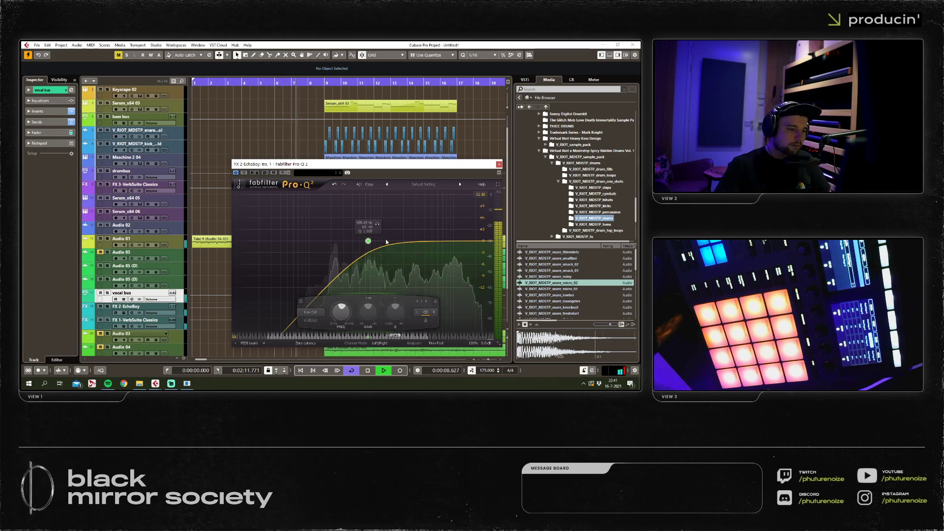
key("space")
double_click(437, 241)
left_click_drag(436, 241, 419, 241)
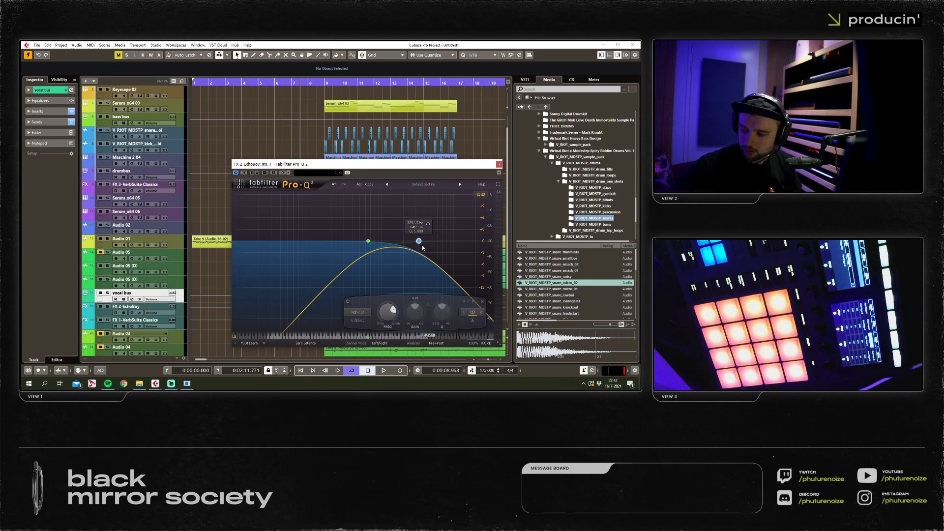
key("space")
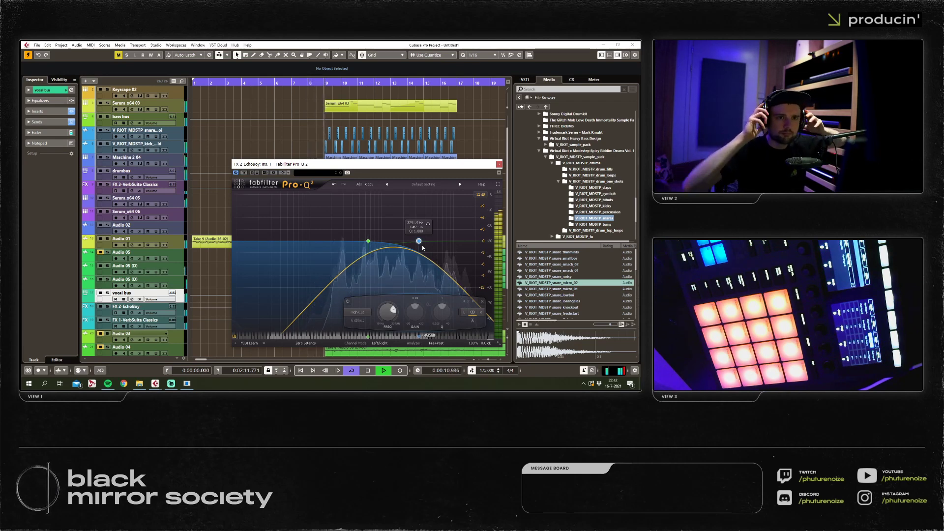
left_click(498, 165)
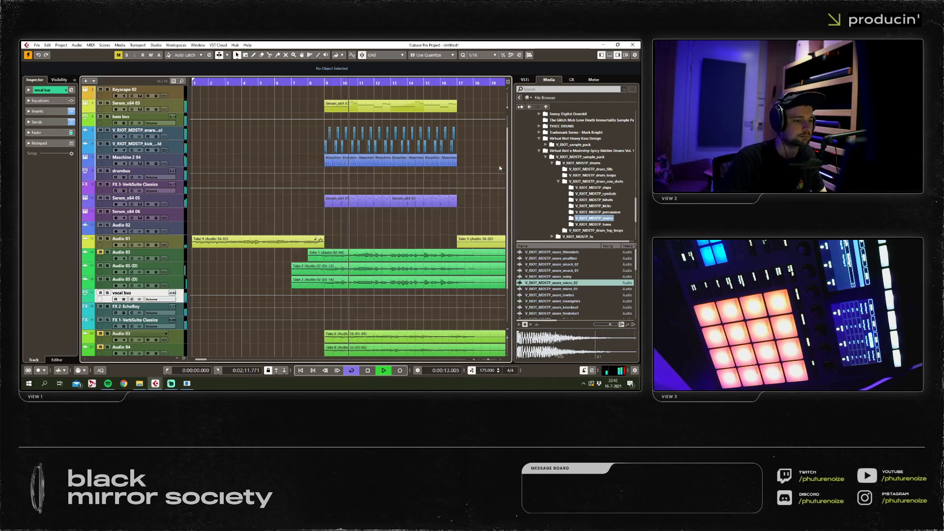
Stop playback and add one Serum_x64 instrument track directly below Serum_x64 05, routed to Stereo Out.
right_click(177, 200)
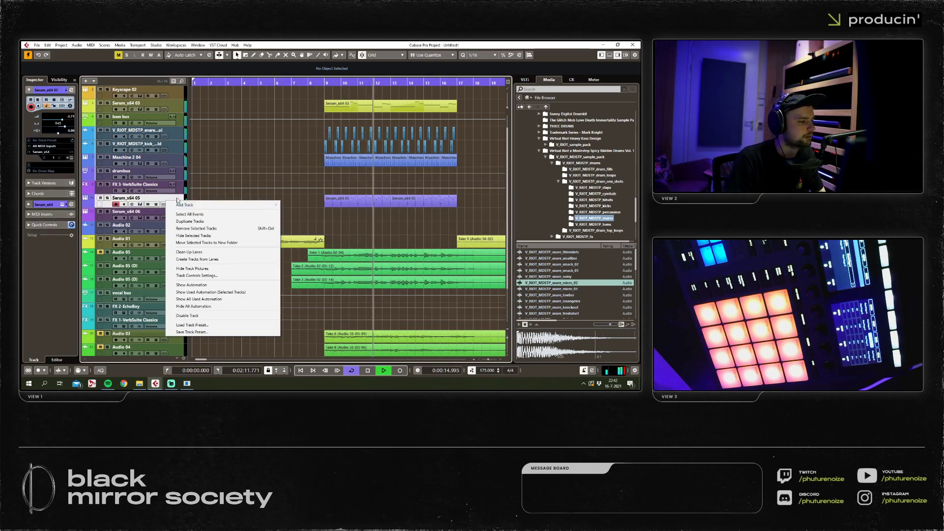
key("Escape")
key("Down")
key("space")
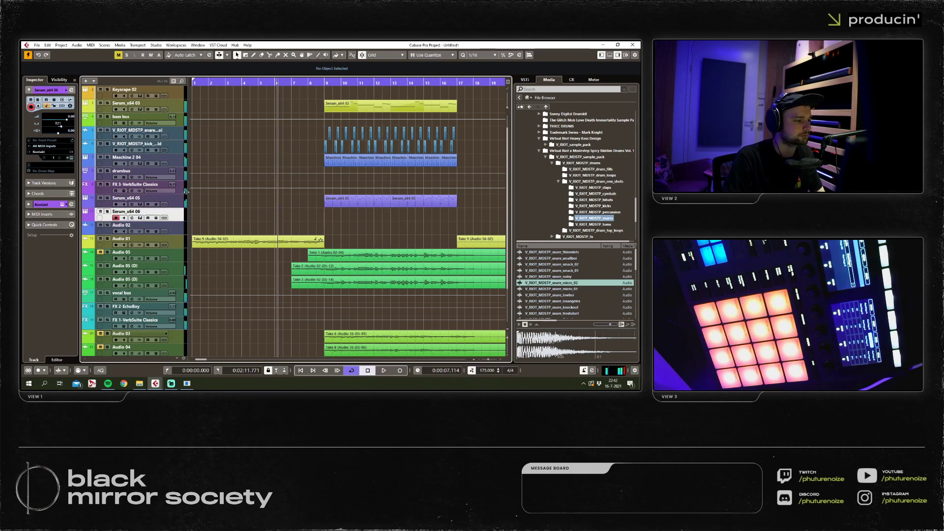
right_click(186, 197)
left_click(329, 209)
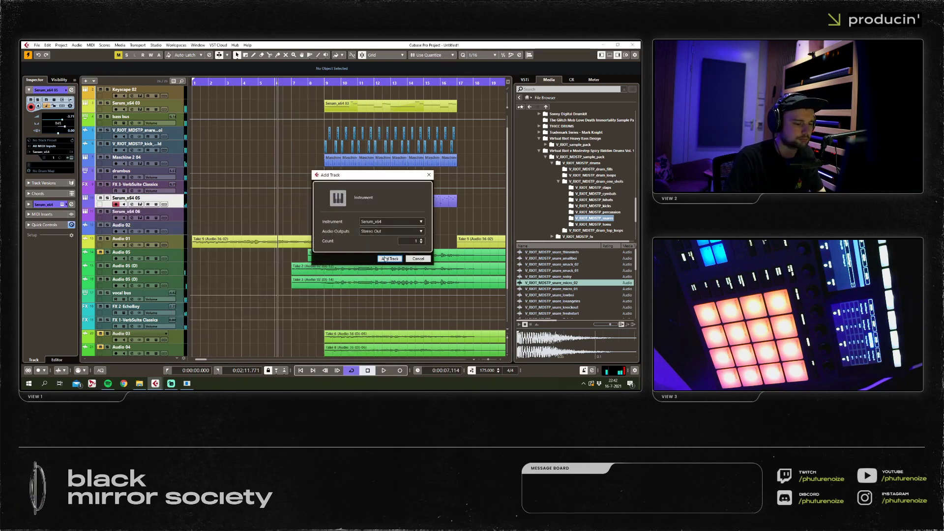
left_click(384, 258)
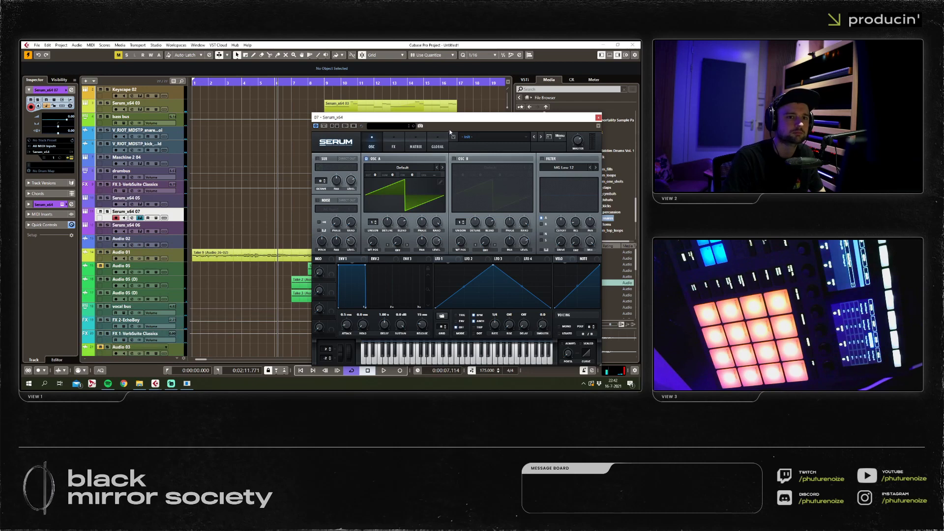
Try out the default Serum patch over playback, close its window and record a chord part on Serum_x64 07 from the project start.
left_click_drag(445, 118, 361, 201)
key("space")
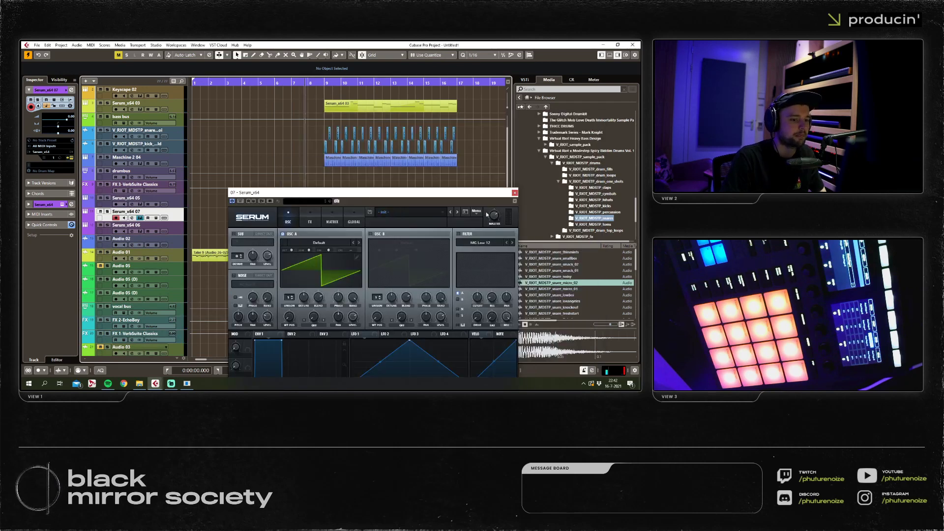
left_click(515, 197)
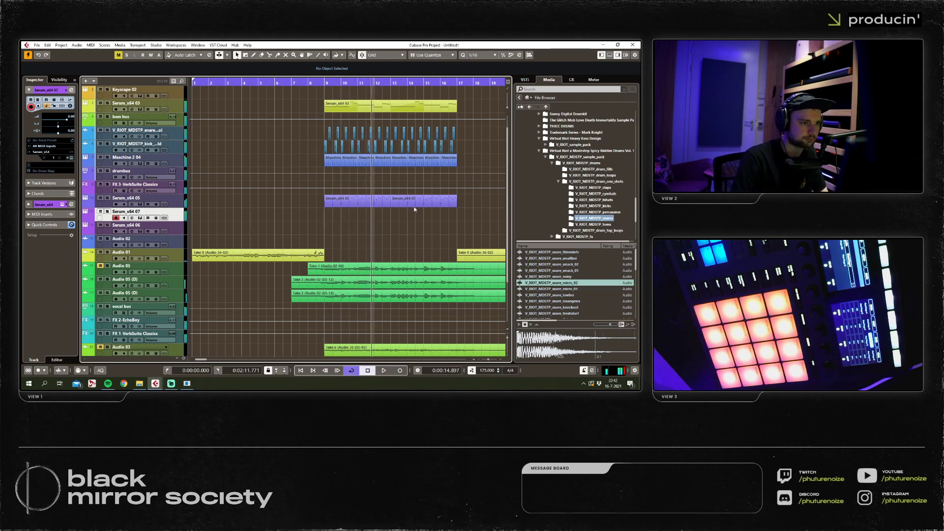
left_click(300, 80)
key("space")
left_click(399, 371)
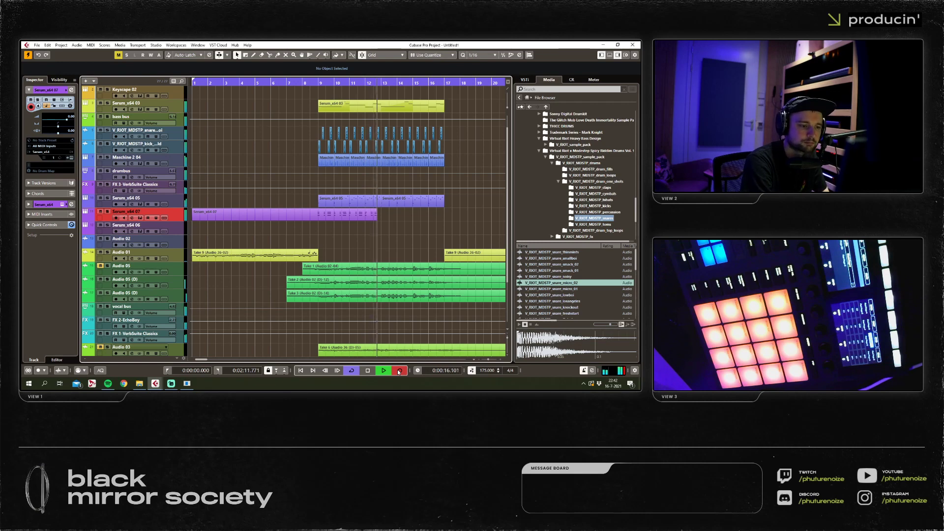
key("space")
Open the recorded Serum_x64 07 part in the Key Editor and quantize its chord notes to the 1/16 grid.
double_click(349, 219)
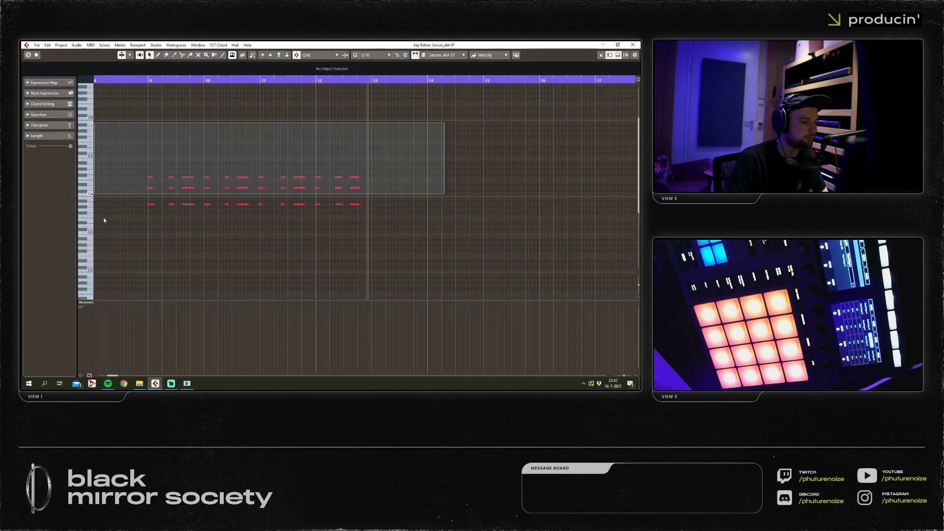
left_click_drag(198, 79, 210, 90)
key("q")
left_click_drag(535, 169, 219, 192)
Select all the Serum_x64 07 chord notes, change the quantize value to 1/8, and play the part back.
scroll(232, 220, "down", 3)
left_click(230, 219)
key("g")
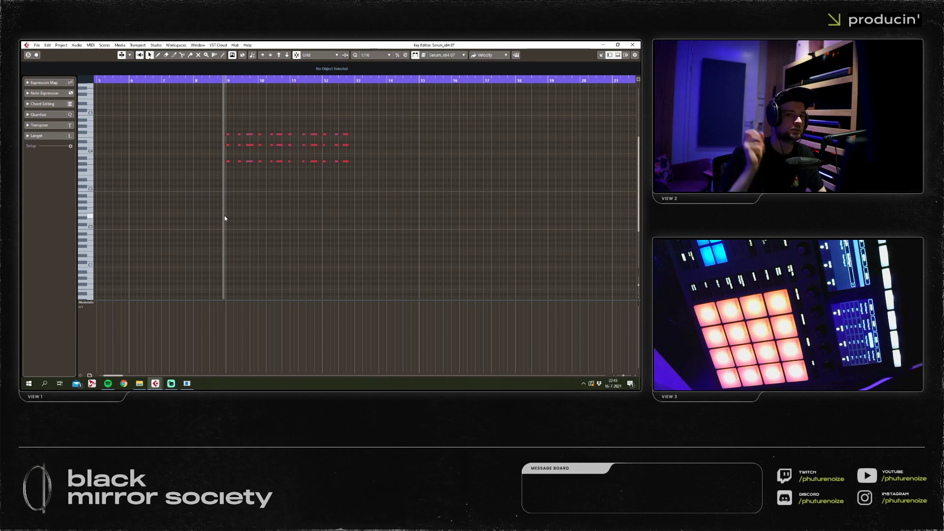
key("h")
left_click_drag(485, 126, 171, 176)
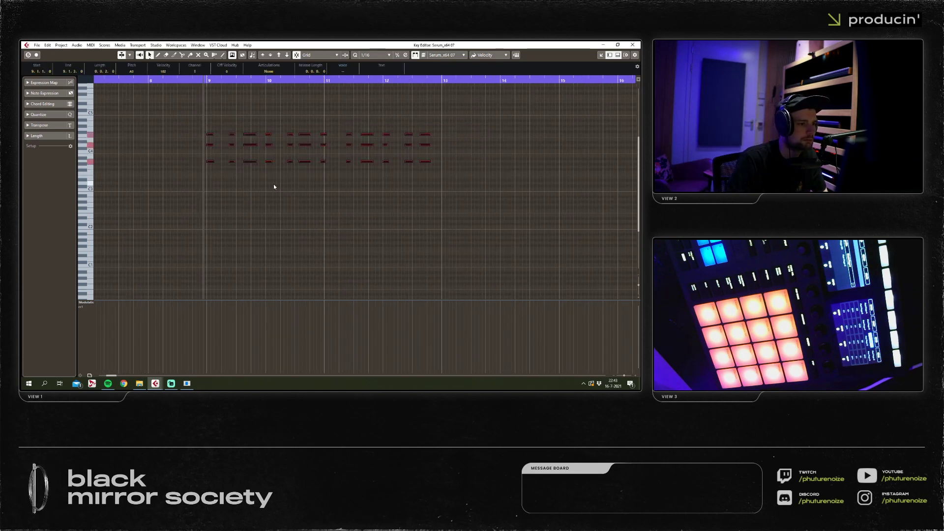
left_click(373, 55)
left_click(376, 81)
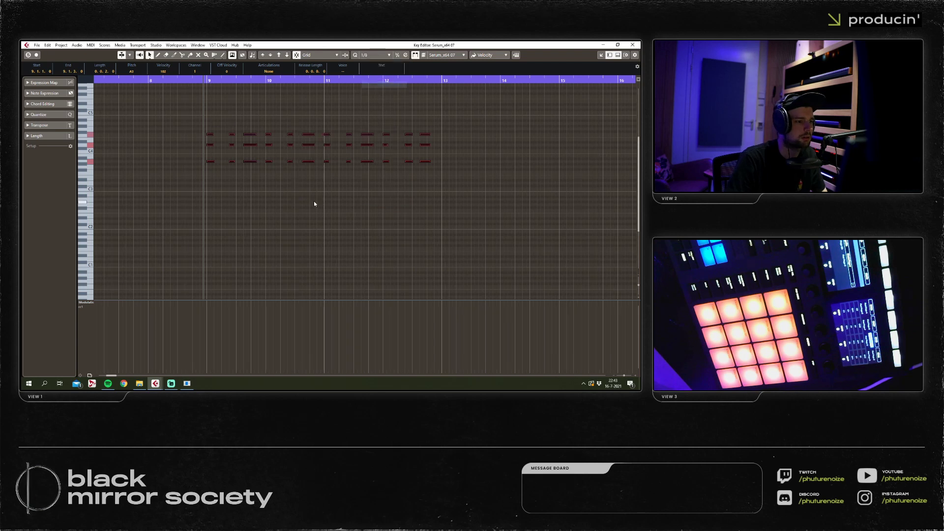
left_click(314, 201)
scroll(285, 163, "up", 2)
key("space")
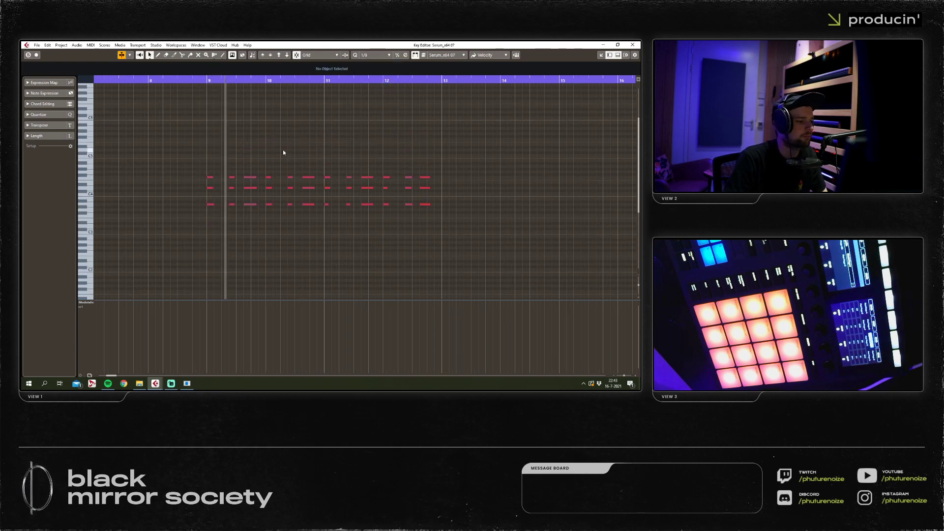
key("space")
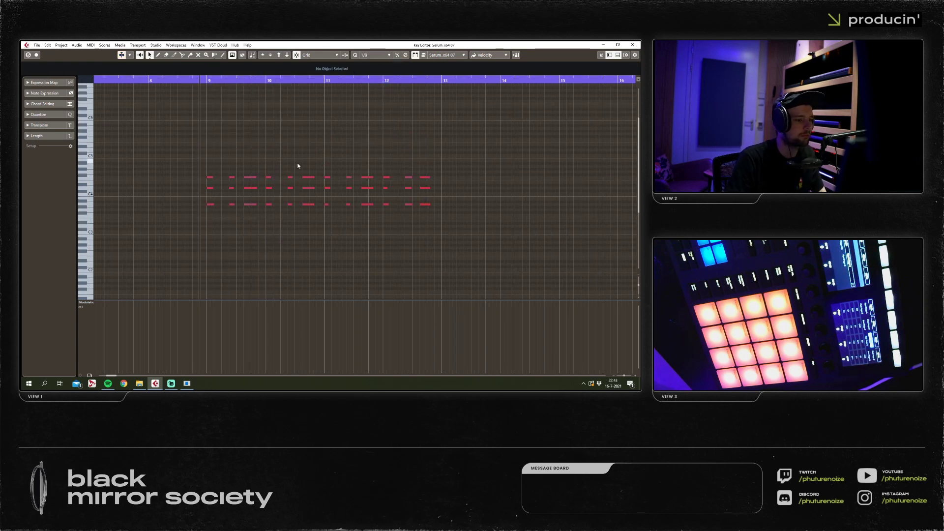
Revoice the long chord just before bar 11 by adding a higher note on top and removing its lowest note.
left_click(309, 177)
left_click(305, 212)
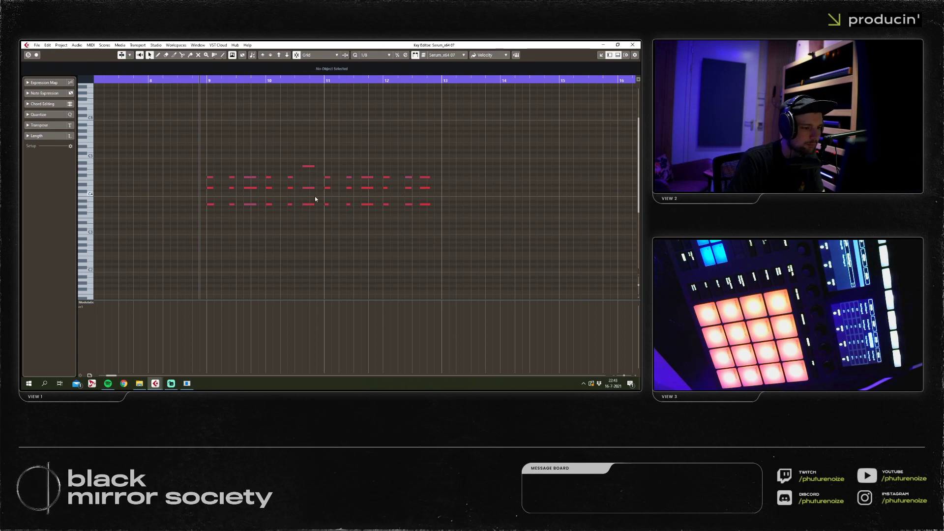
left_click(310, 204)
key("Up")
key("Up")
key("Up")
key("Up")
key("Up")
key("Up")
key("Up")
key("Up")
key("Up")
left_click(320, 207)
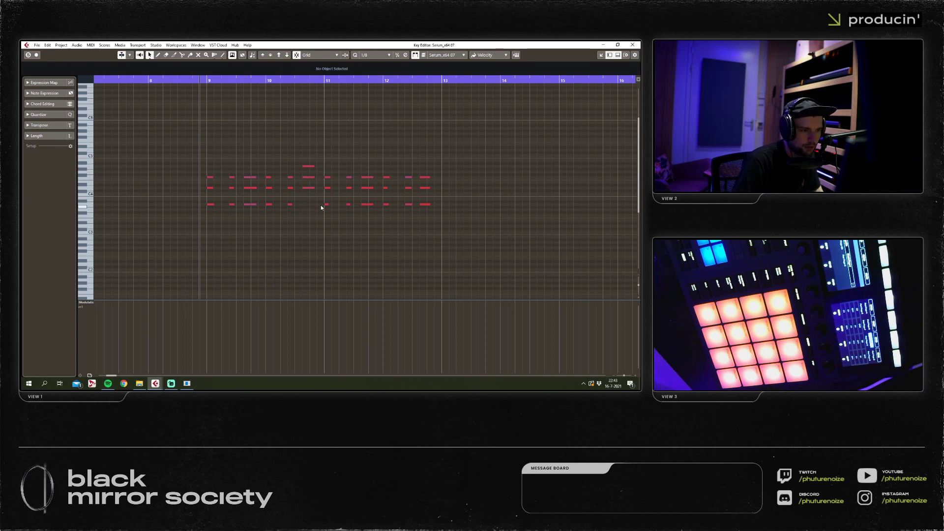
left_click_drag(323, 164, 311, 199)
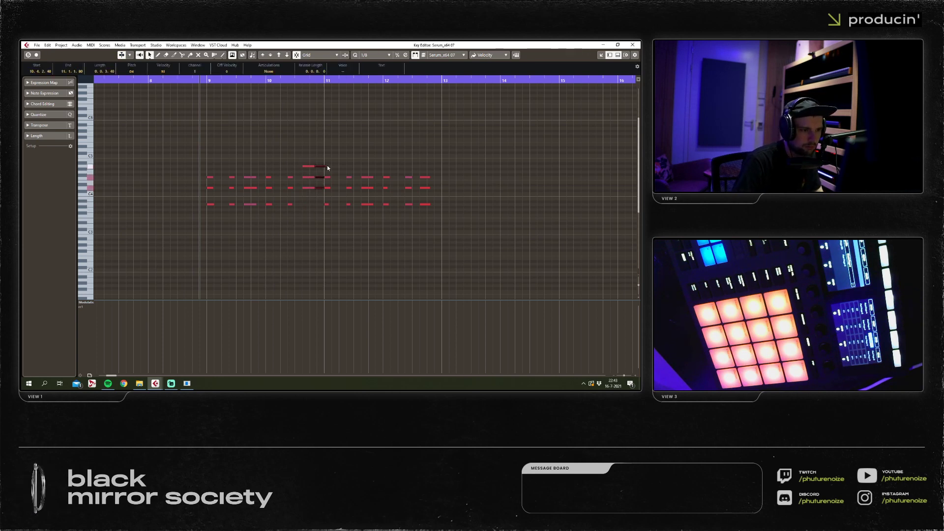
key("Delete")
Show Pitchbend in the controller lane and duplicate the revoiced chord directly after itself, just before bar 11.
left_click(87, 304)
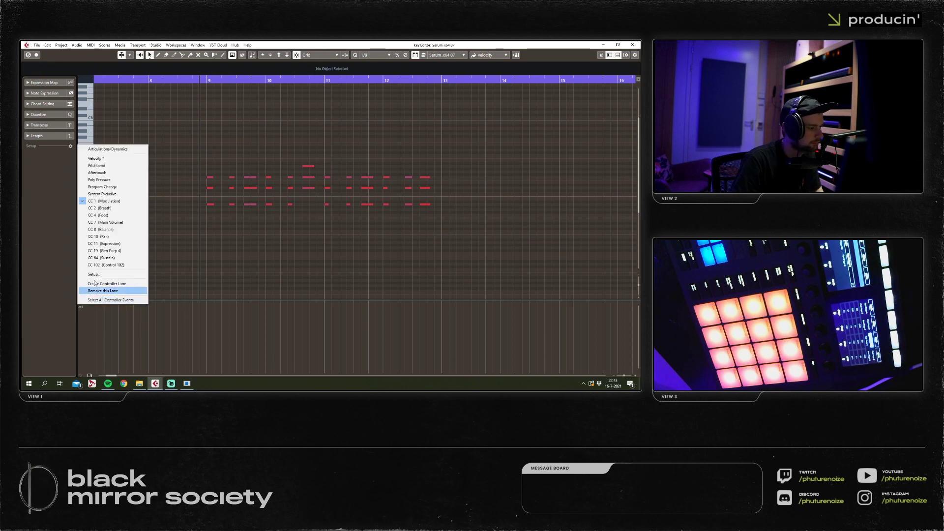
left_click(113, 165)
scroll(246, 211, "up", 1)
right_click(296, 275)
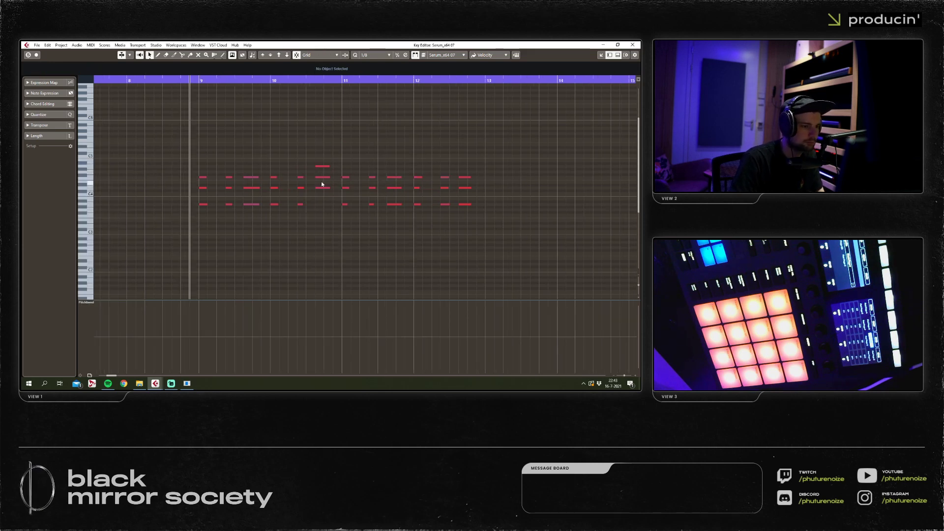
left_click_drag(315, 162, 341, 166)
key("ctrl+d")
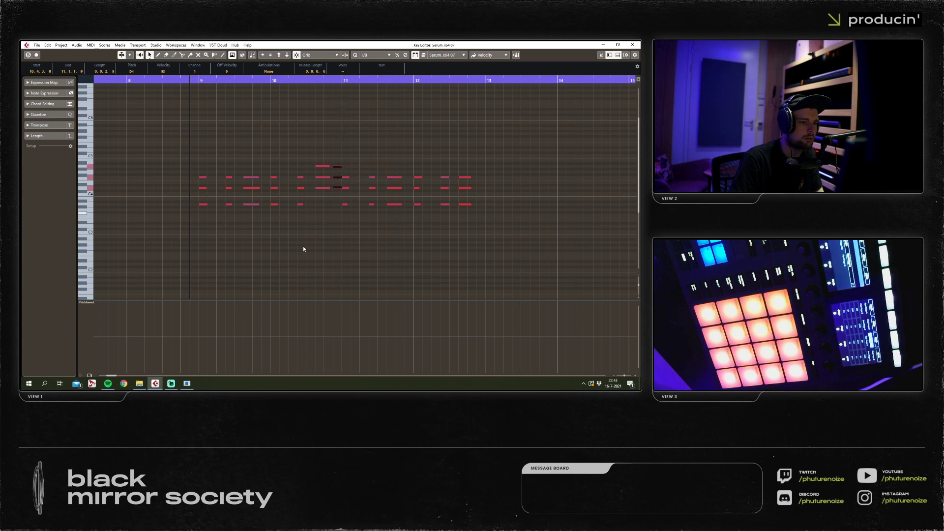
Draw a falling pitchbend ramp from centre to minimum under the duplicated chord, play it back, and return the bend to centre at bar 11.
right_click(297, 256)
left_click(372, 258)
left_click_drag(333, 352, 335, 372)
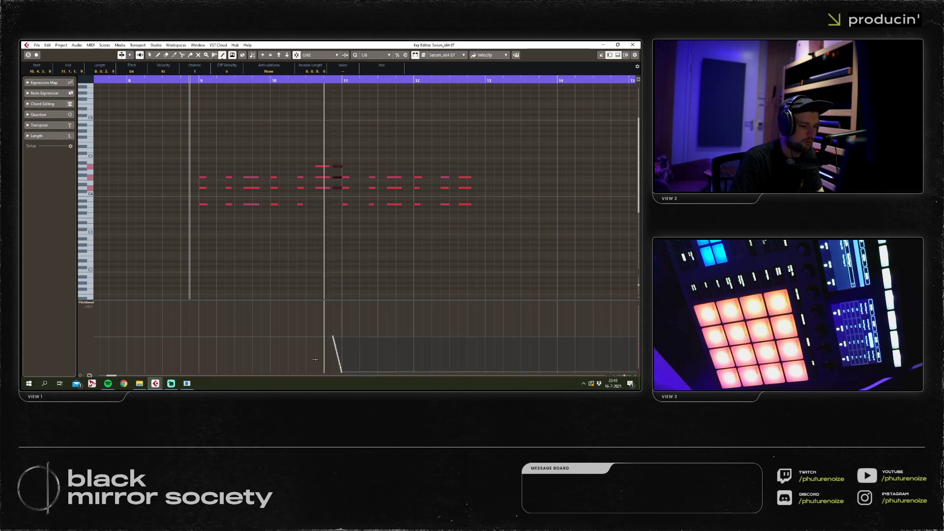
right_click(276, 317)
left_click(249, 318)
key("1")
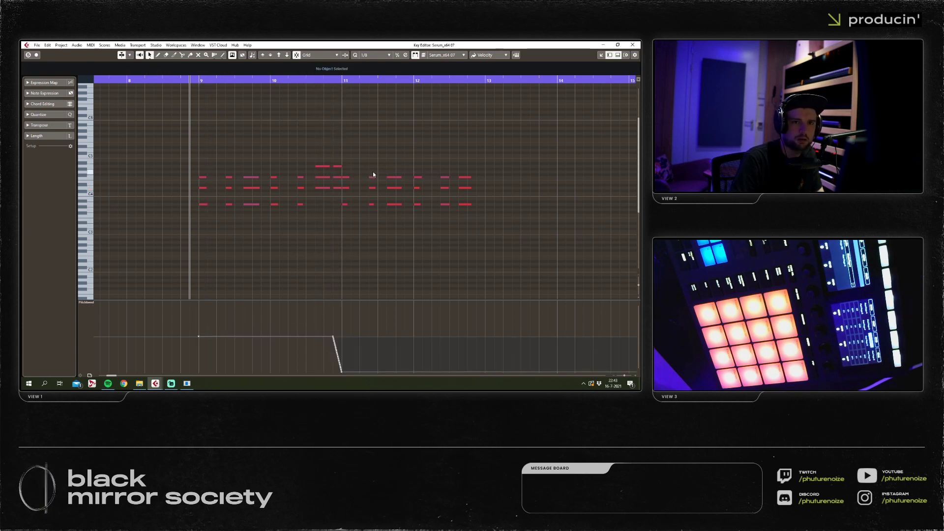
key("space")
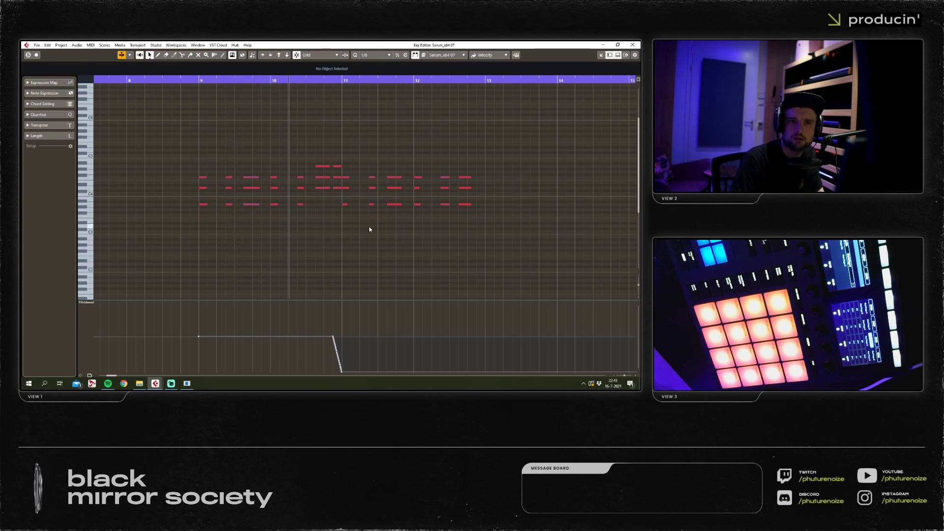
left_click(234, 80)
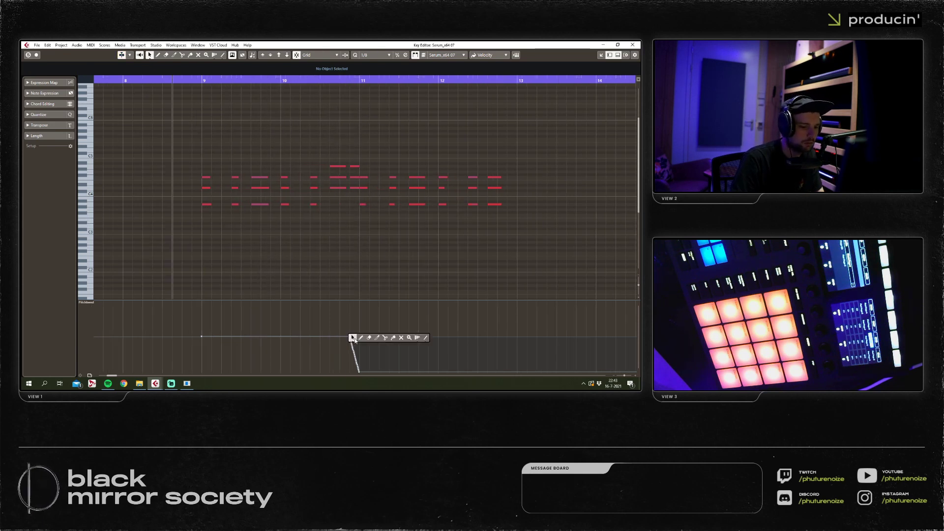
key("8")
left_click(359, 336)
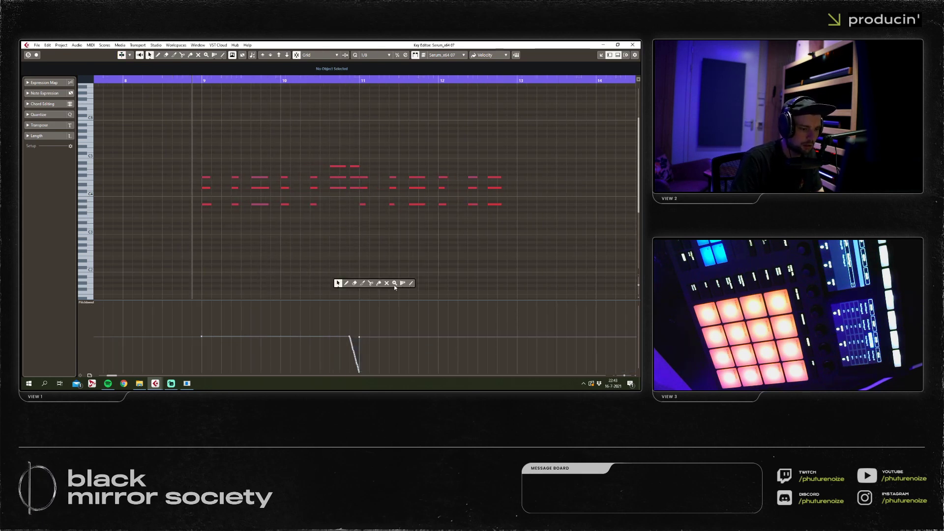
Set the quantize value to 1/16 and refine the pitchbend dive just before bar 11, playing it back.
left_click(375, 54)
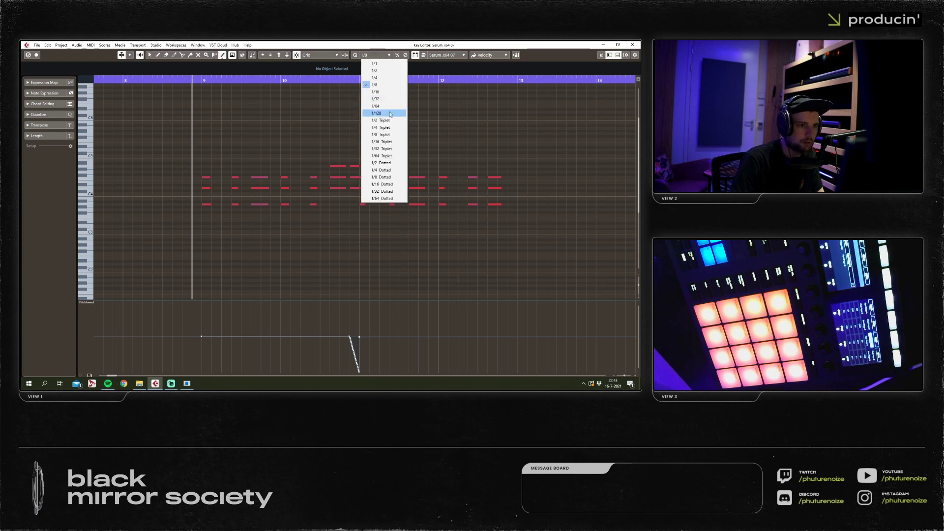
left_click(375, 92)
key("h")
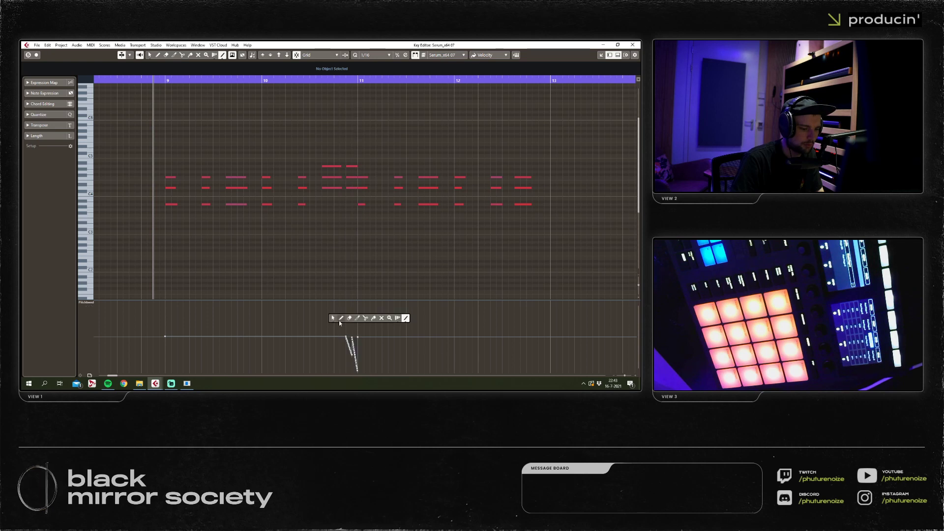
key("8")
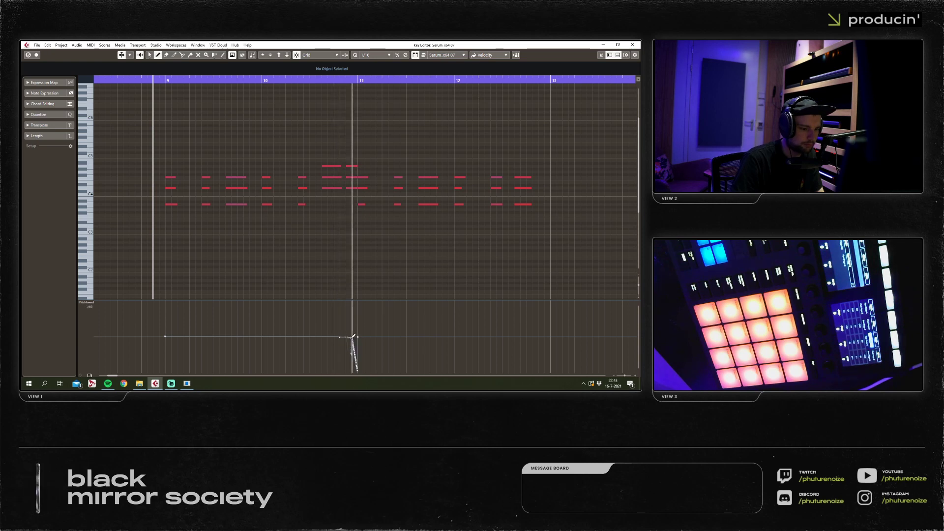
key("1")
key("g")
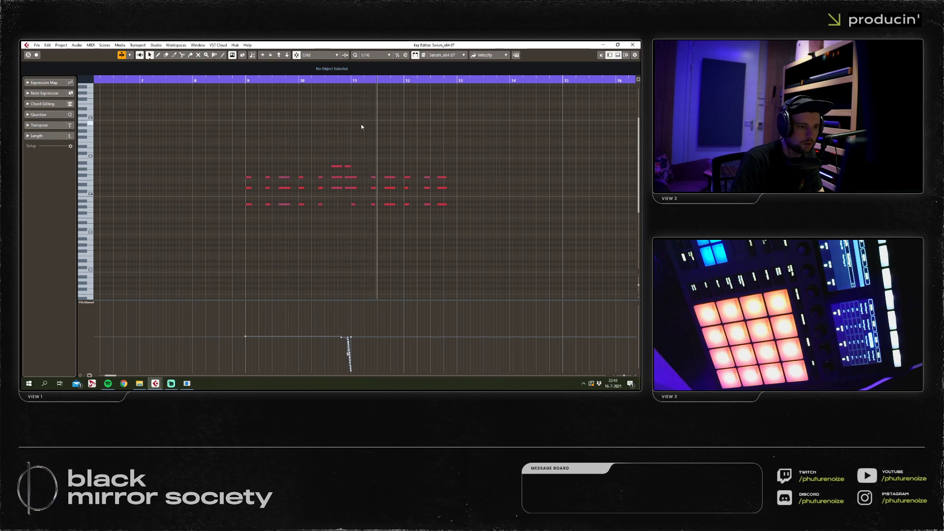
Apply Fixed Lengths to all chord notes from bar 11 to the end of the part.
scroll(349, 288, "up", 2)
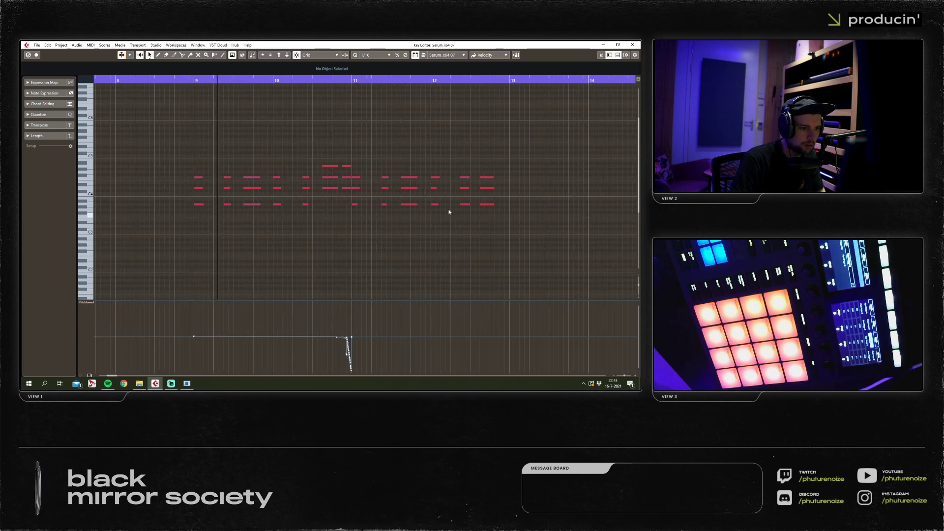
left_click_drag(569, 158, 359, 219)
left_click_drag(477, 168, 356, 206)
left_click(36, 136)
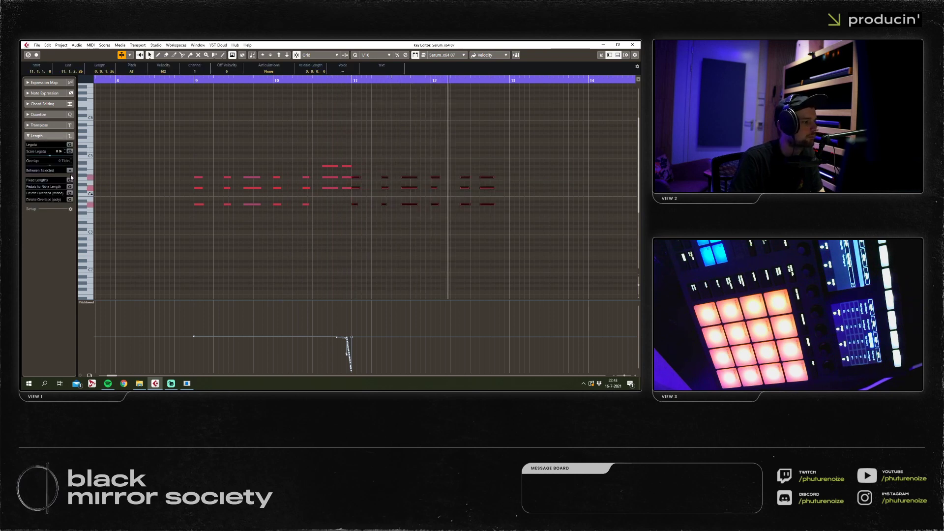
left_click(69, 179)
left_click(467, 154)
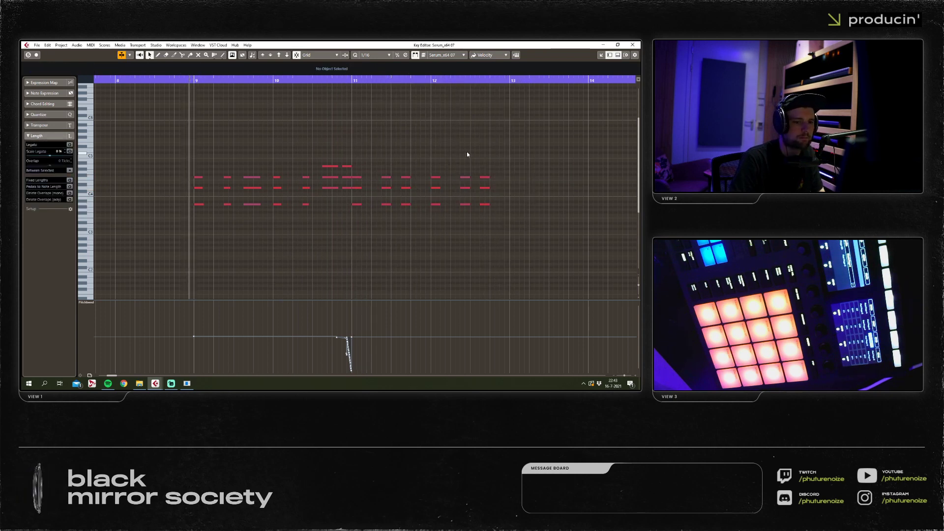
Lower the top notes of the three chords in bar 12 together and listen to the change.
left_click_drag(501, 178, 444, 185)
key("Down")
left_click(512, 208)
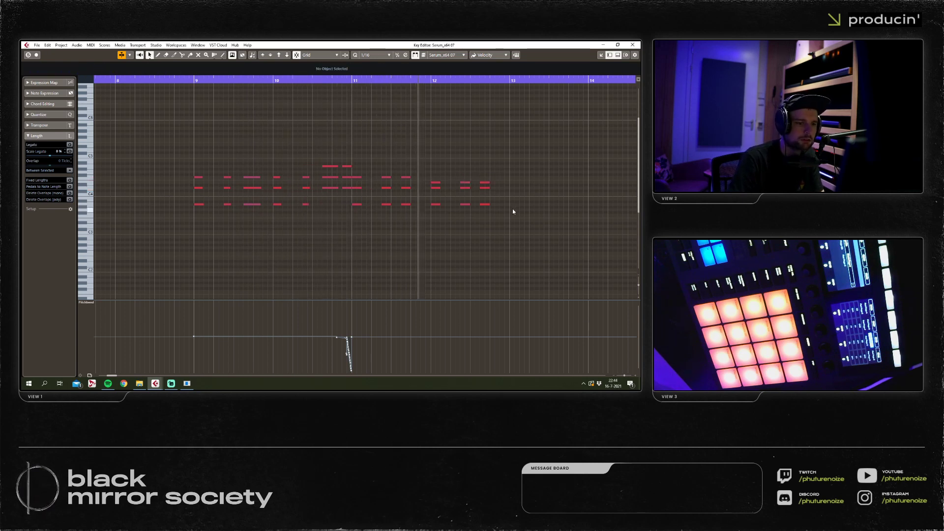
key("space")
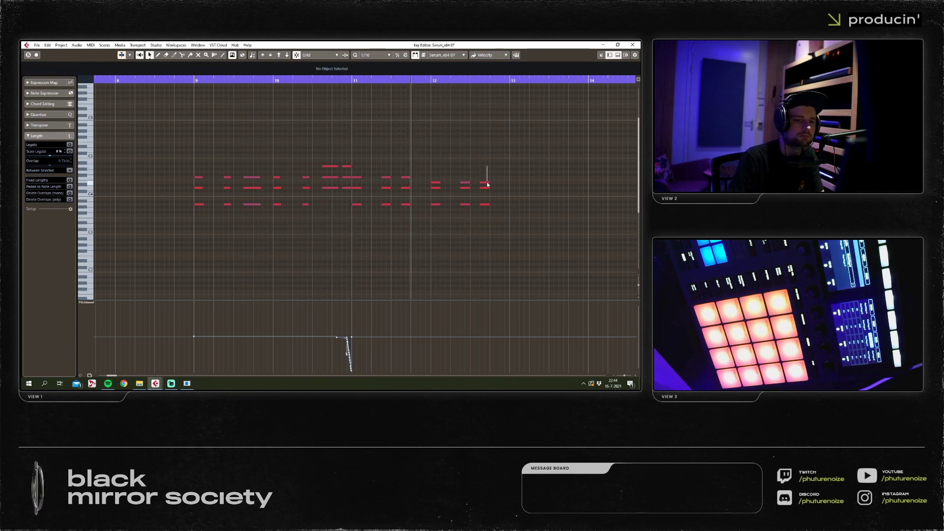
Raise the last chord's top note and add a copy of that chord with lowered upper notes at the end of bar 12.
left_click(486, 183)
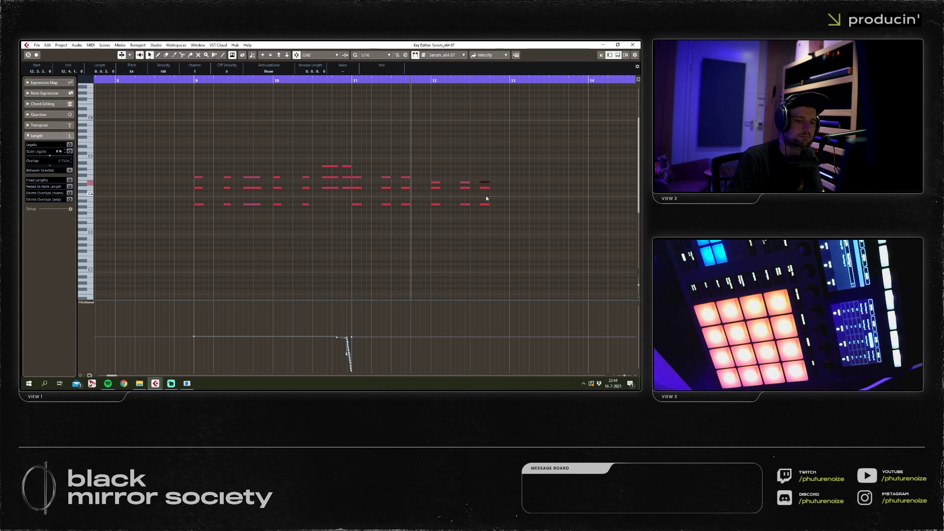
left_click(492, 191)
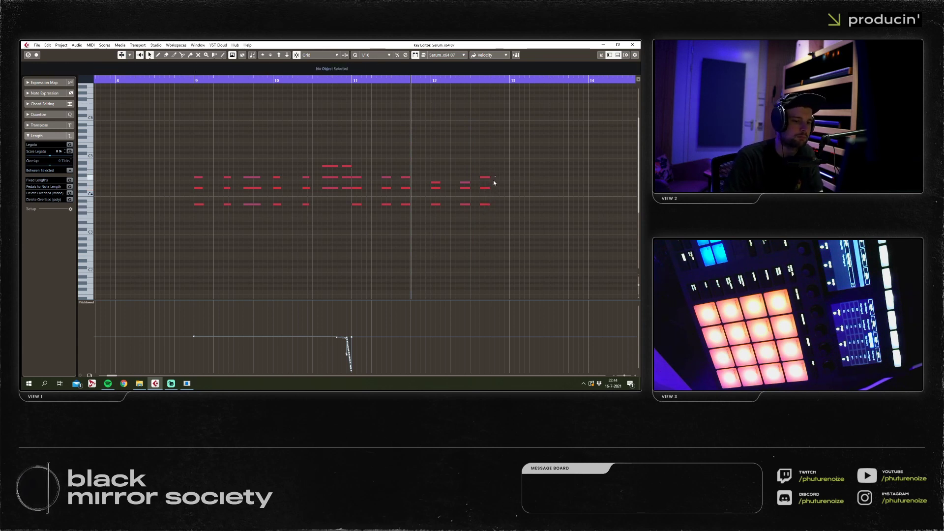
mouse_move(500, 204)
left_mouse_down()
mouse_move(509, 204)
mouse_move(508, 177)
mouse_move(509, 190)
left_mouse_up()
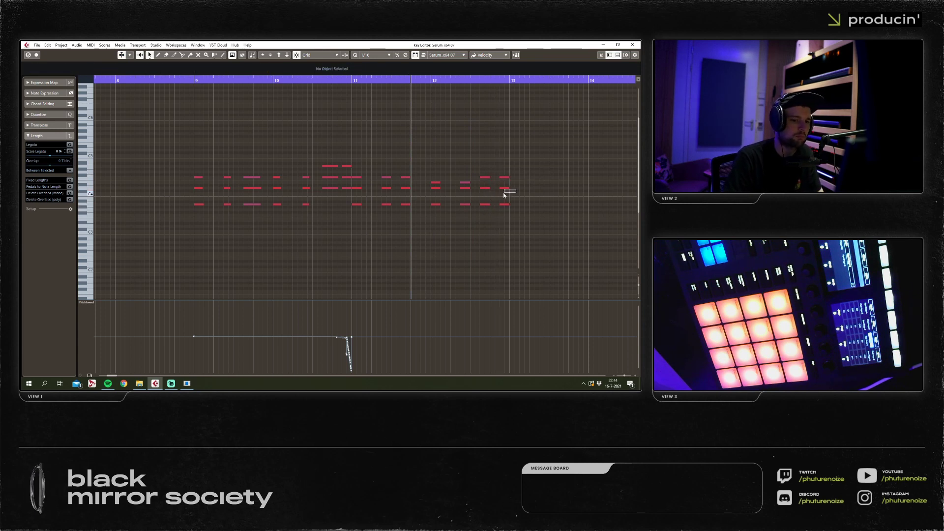
key("space")
key("g")
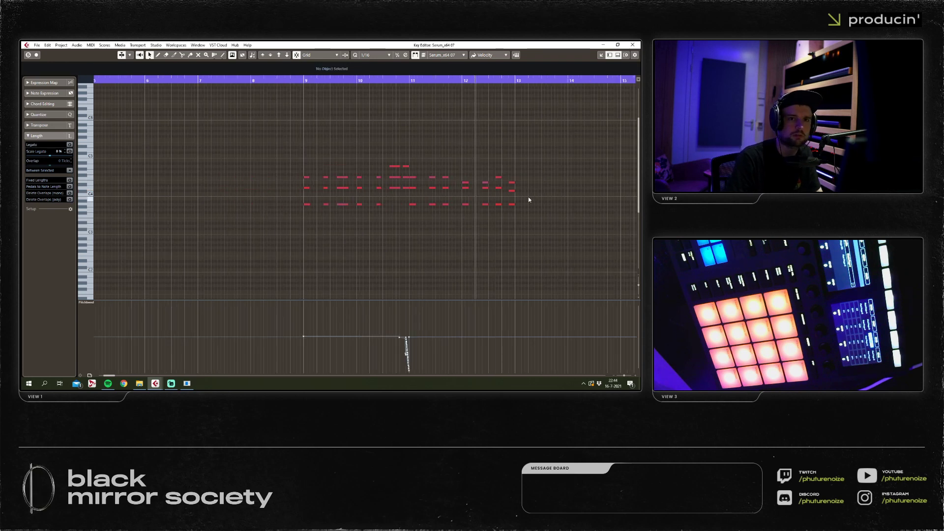
key("space")
Duplicate the whole chord pattern, including its pitchbend data, so the copy starts at bar 13.
key("ctrl+a")
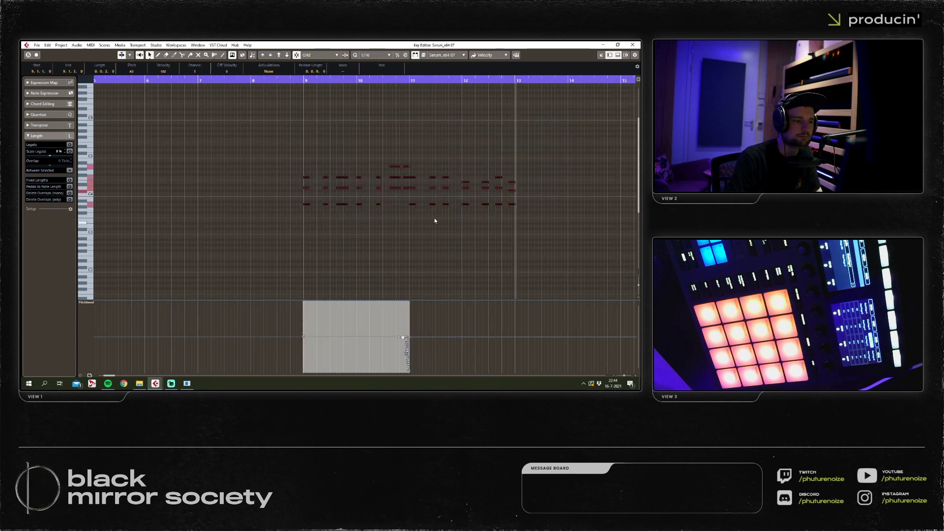
key("ctrl+d")
left_click(462, 246)
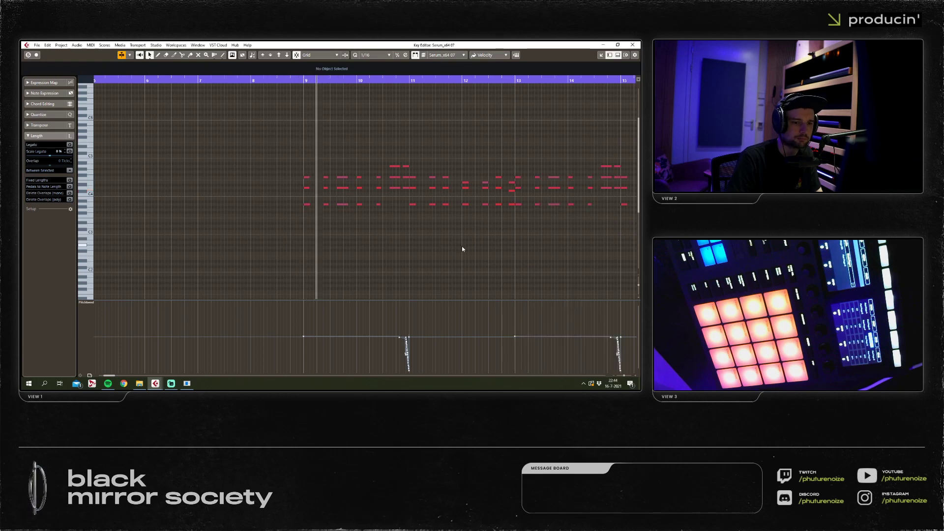
Lengthen the second-to-last chord of bar 12 by one sixteenth.
key("h")
key("space")
left_click_drag(459, 212, 469, 173)
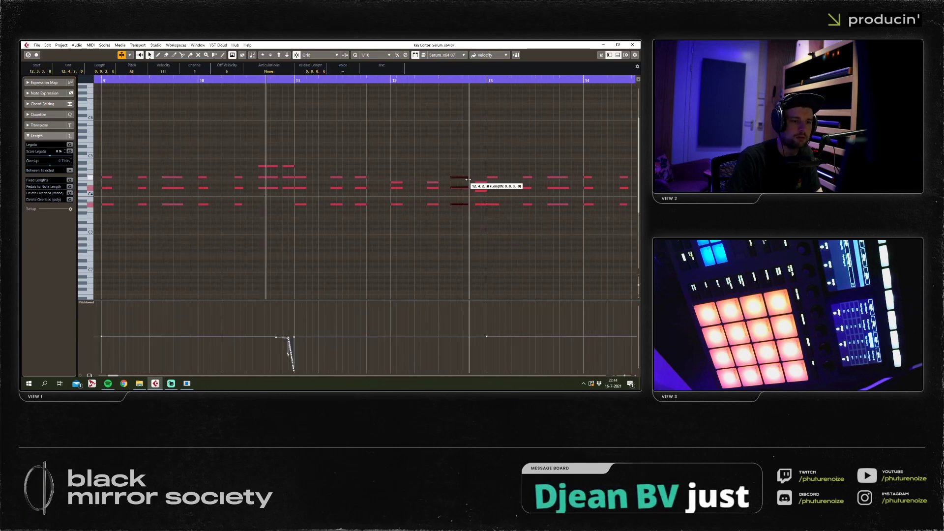
right_click(474, 204)
left_click(507, 202)
right_click(444, 288)
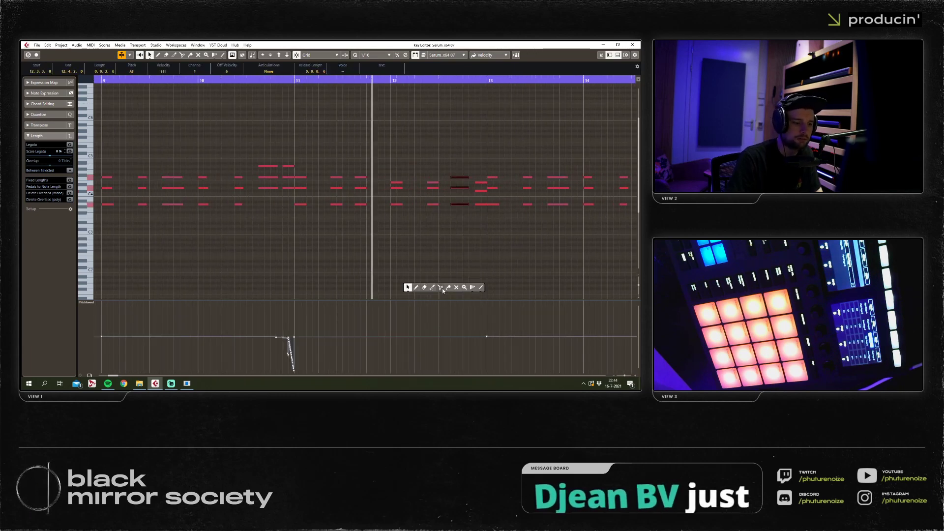
left_click(479, 288)
left_click_drag(475, 336, 486, 372)
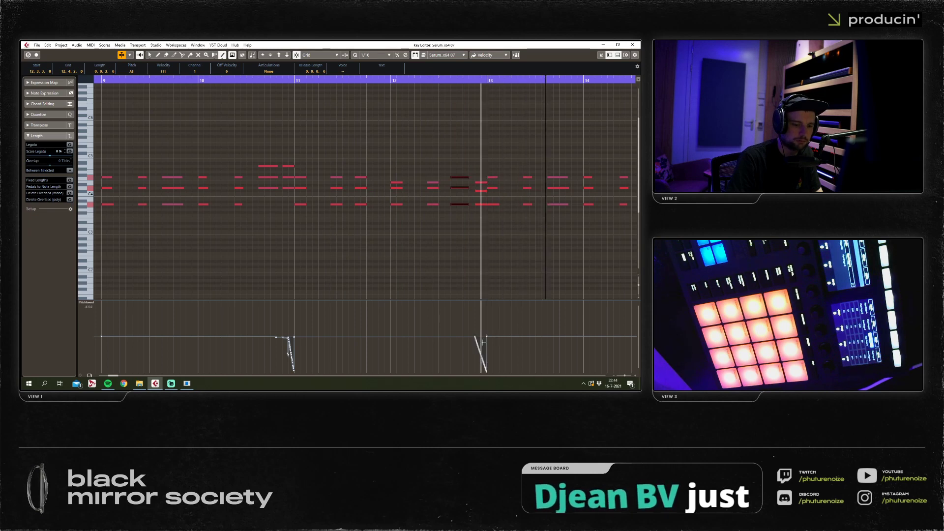
key("ctrl+z")
Draw a steep pitchbend dive at the very end of bar 12.
right_click(506, 270)
left_click(541, 270)
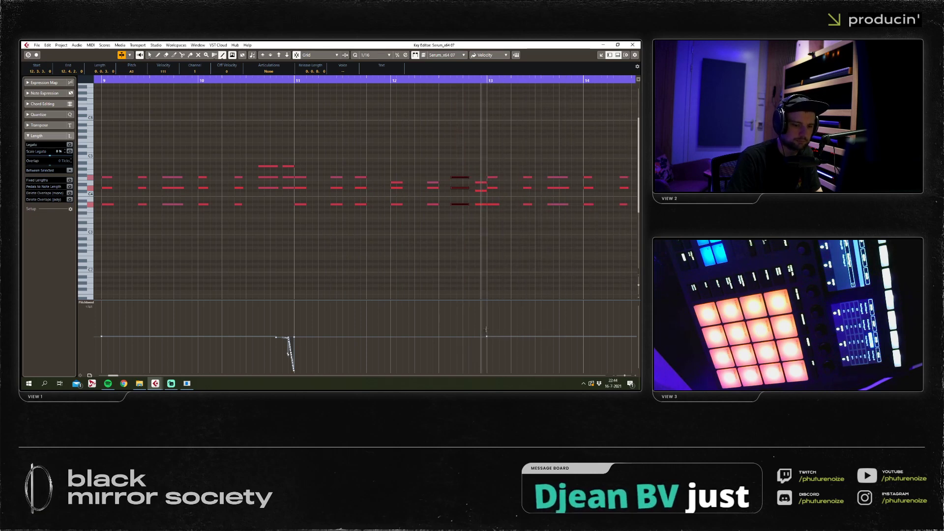
left_click_drag(484, 338, 487, 371)
left_click(149, 54)
key("g")
key("g")
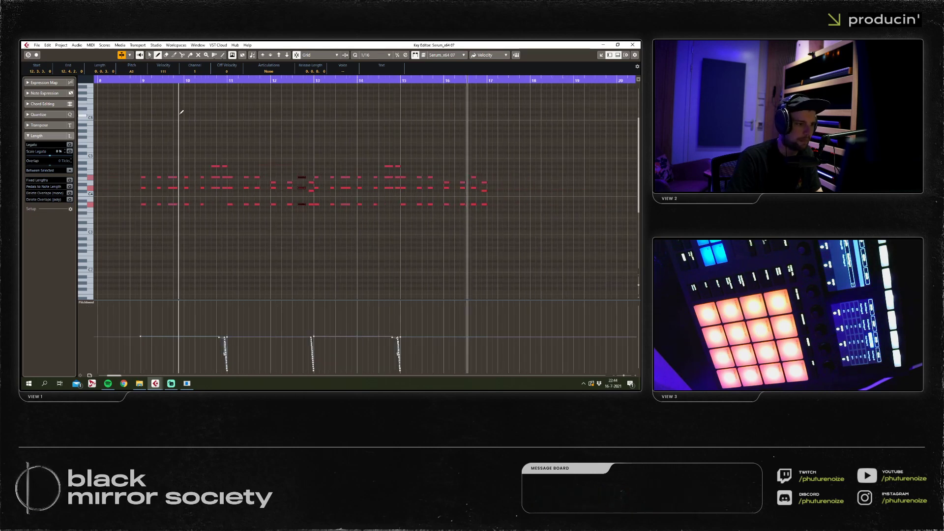
Play from bar 9 and raise the top note of the second-to-last chord in bar 12 and in bar 16.
left_click(143, 80)
left_click(243, 154)
left_click_drag(263, 137, 495, 200)
left_click(276, 228)
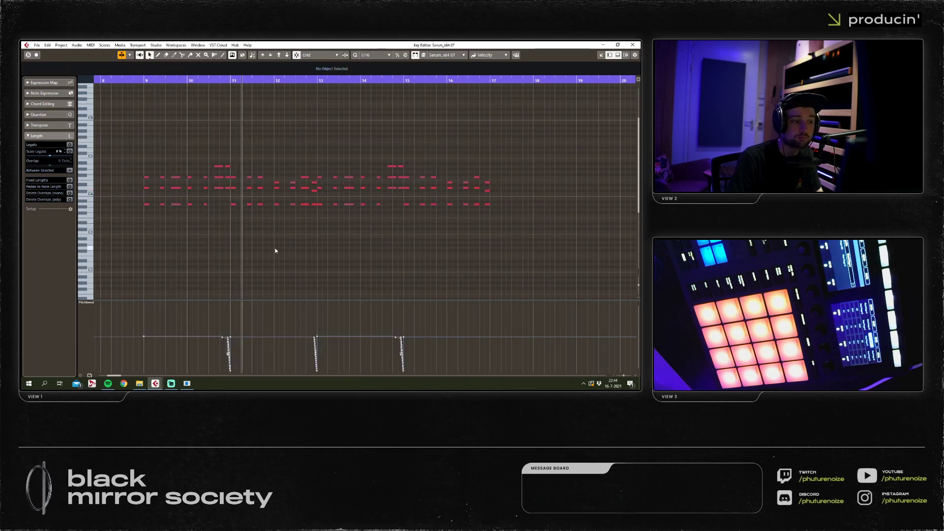
left_click(314, 205)
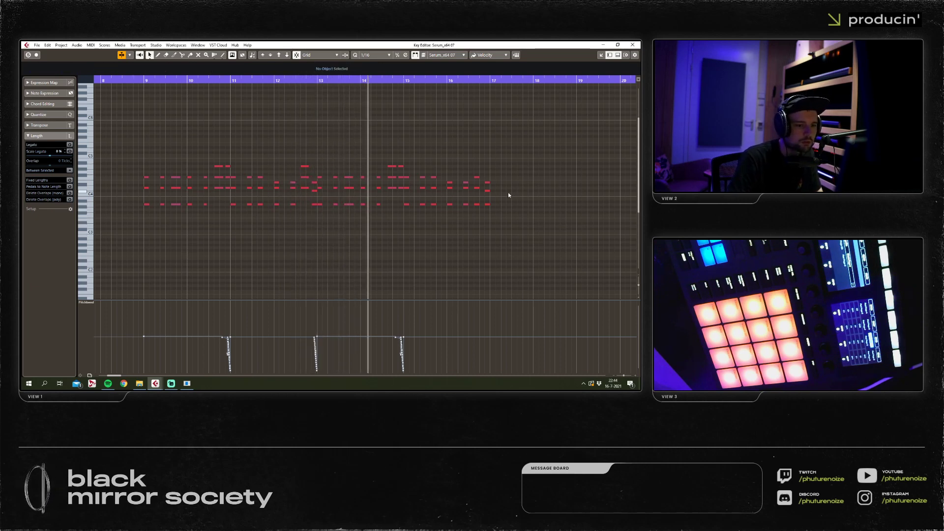
left_click(477, 205)
key("shift+Up")
left_click(437, 227)
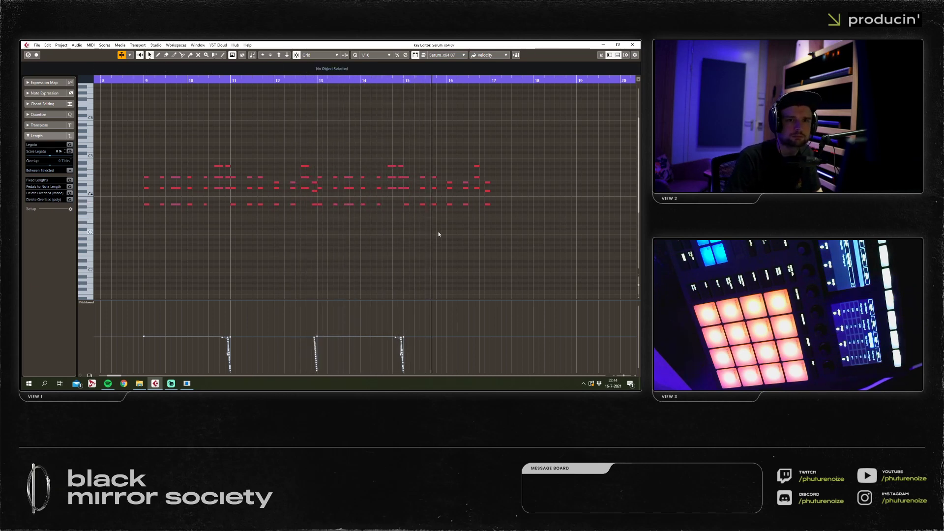
Split the Serum_x64 07 part at bars 9 and 17 and delete the pieces outside that range.
left_click(632, 45)
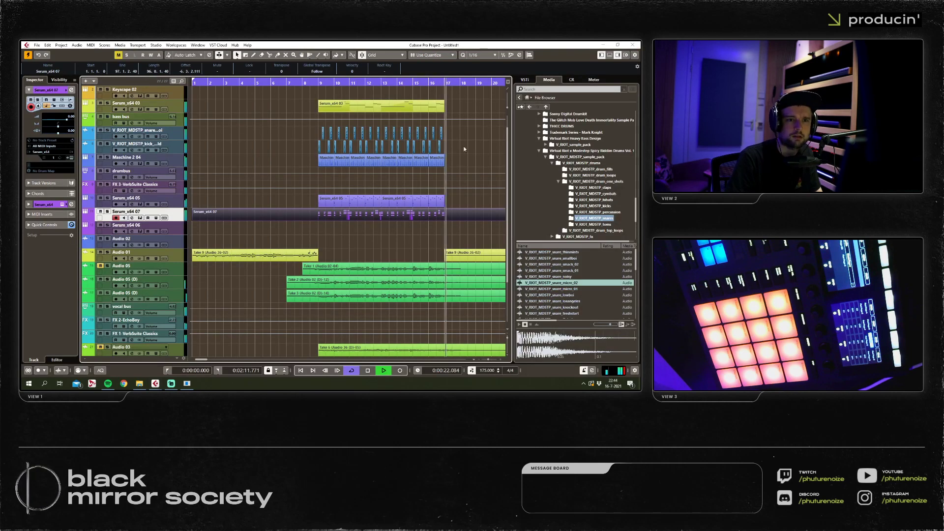
key("3")
left_click(319, 214)
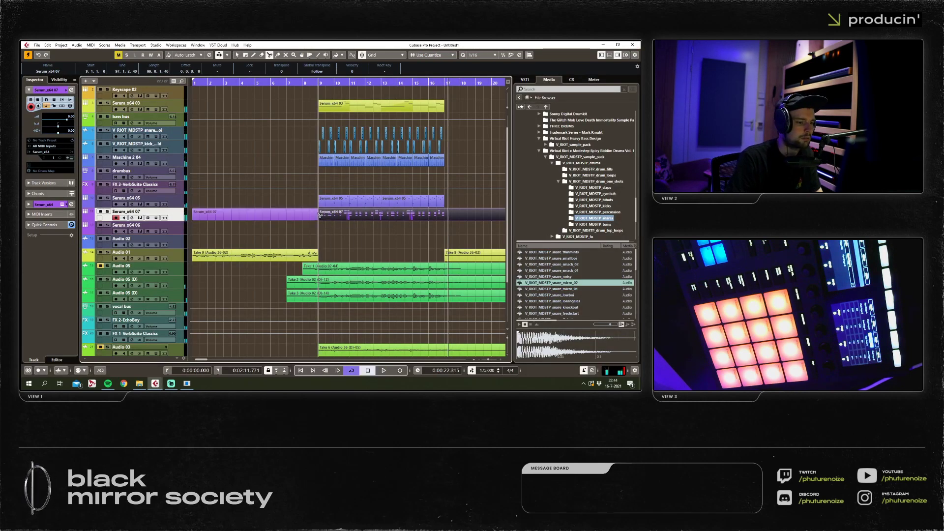
left_click(447, 217)
key("1")
key("Delete")
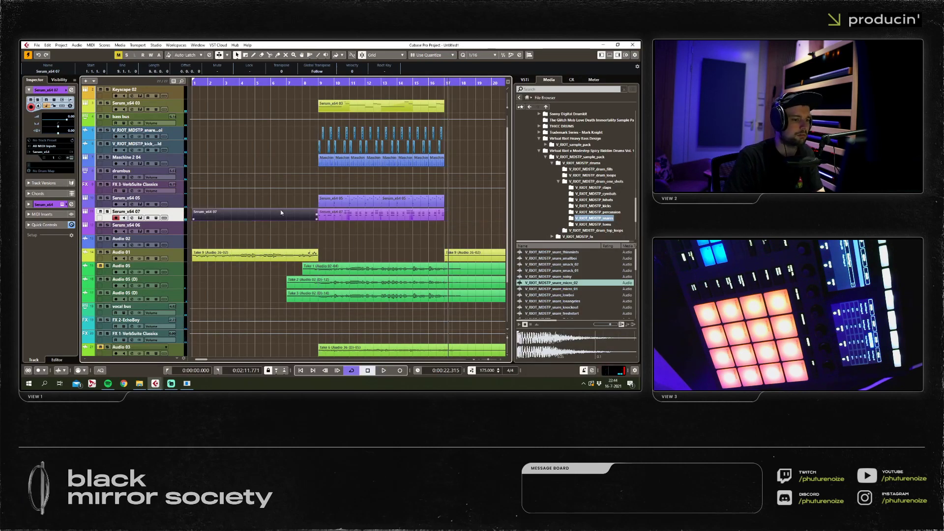
Solo the Serum_x64 07 track during playback and raise the unison voice count of its Serum oscillator A.
left_click(314, 82)
key("space")
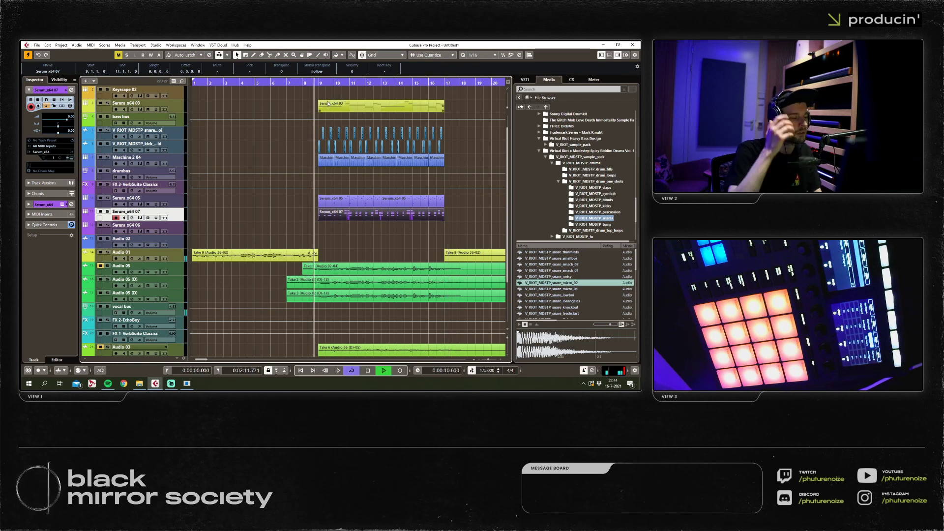
left_click(107, 211)
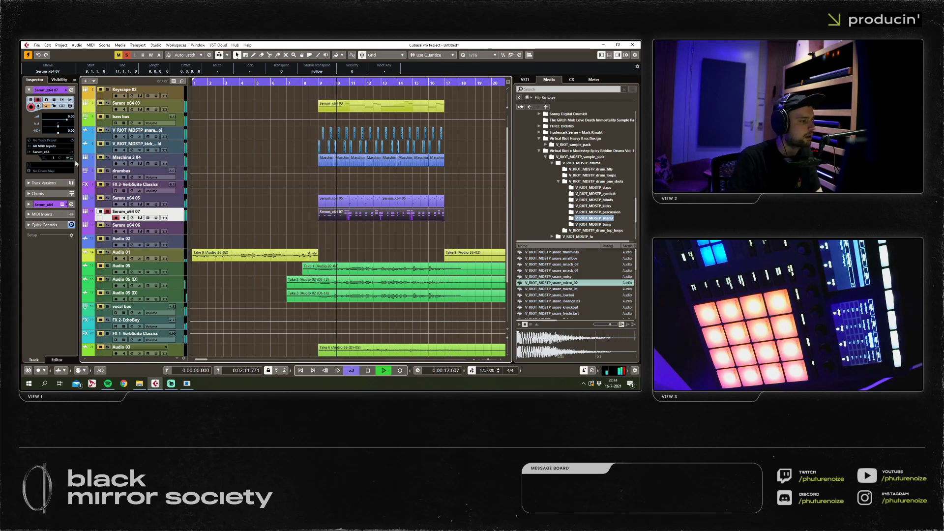
left_click(139, 218)
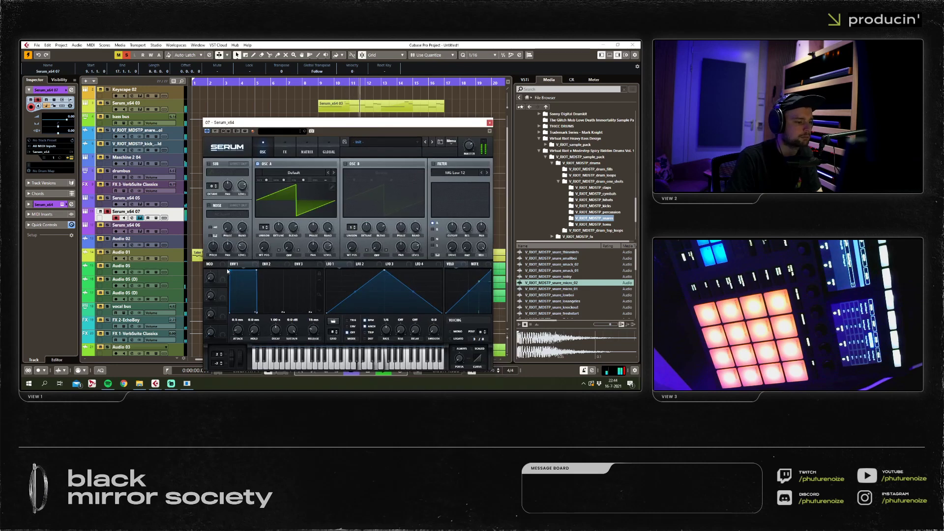
left_click_drag(264, 227, 269, 223)
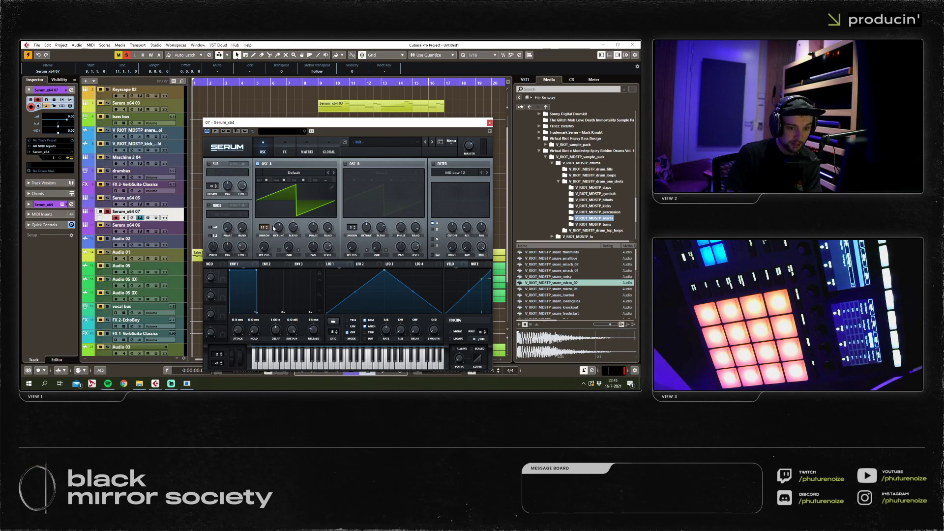
left_click_drag(487, 123, 485, 128)
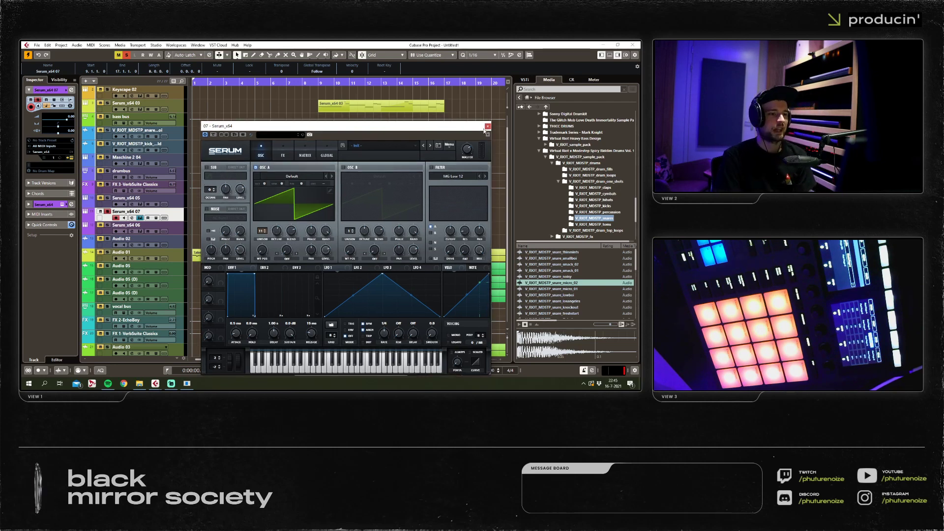
left_click(487, 126)
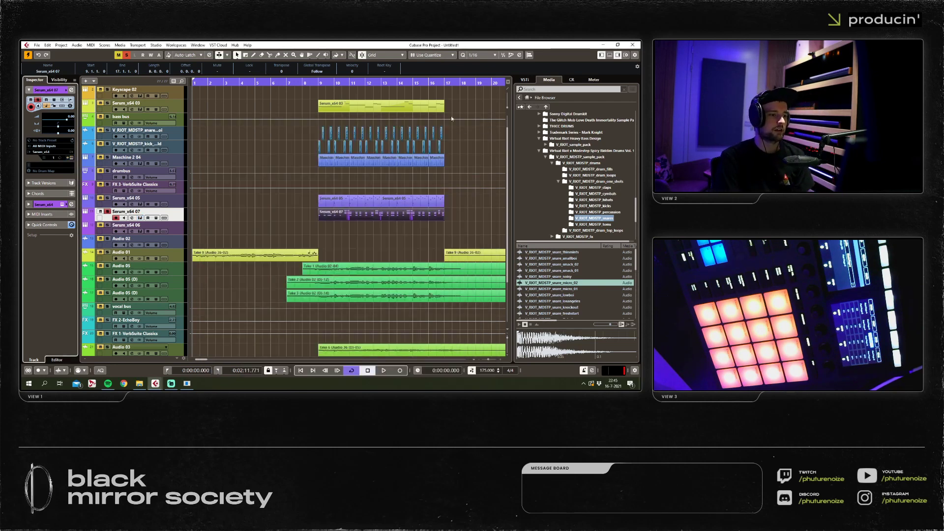
Set the loop range to the Serum_x64 07 part, from bar 9 to bar 17, and play it.
left_click(314, 82)
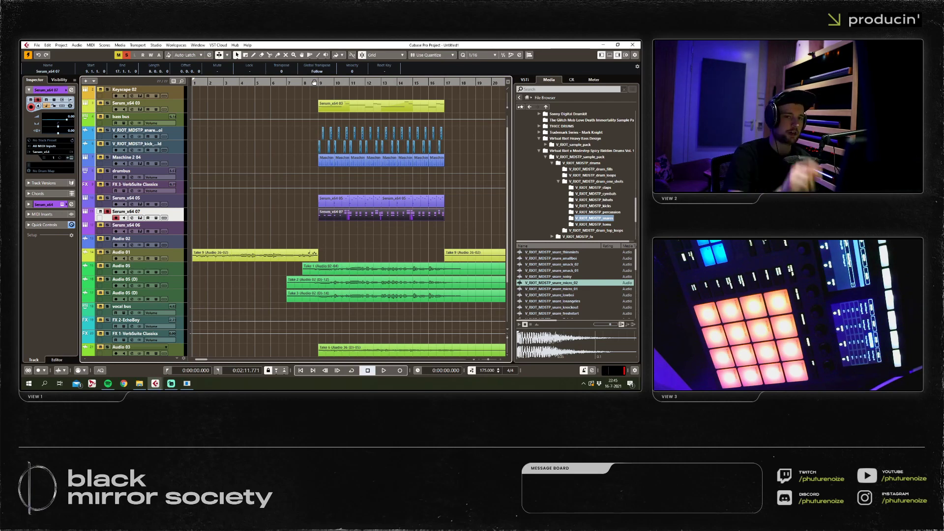
left_click(319, 82)
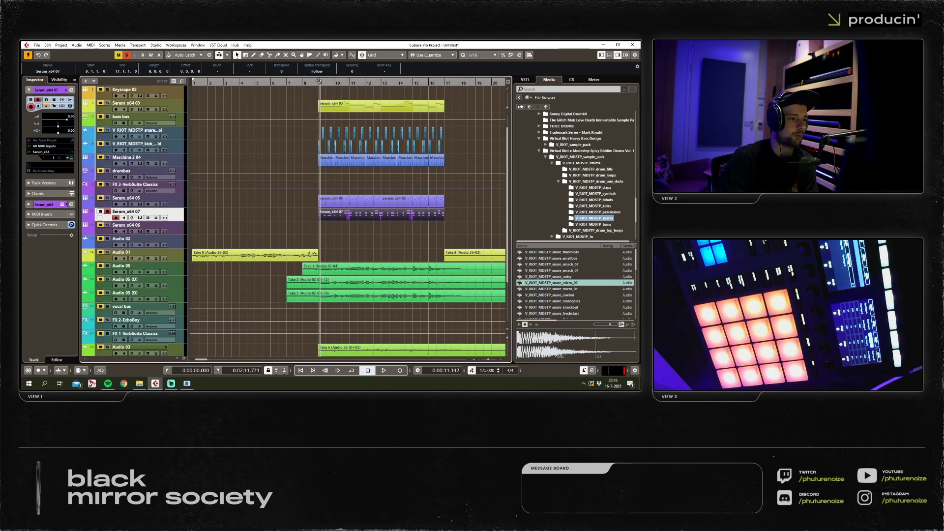
left_click(403, 192)
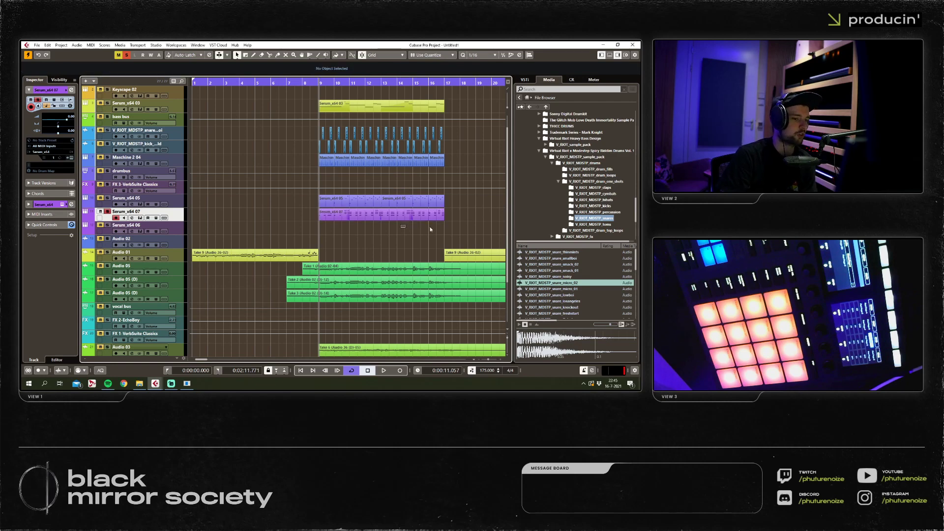
scroll(433, 197, "right", 5)
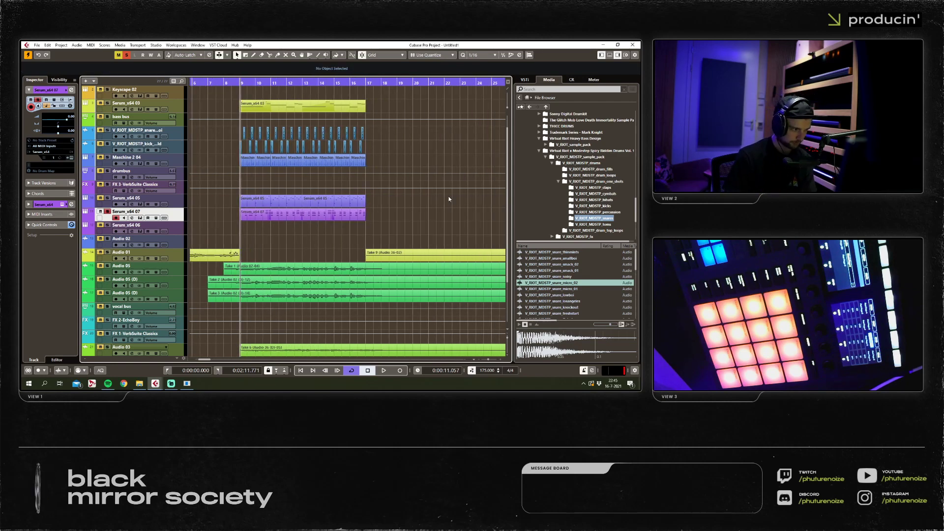
double_click(259, 214)
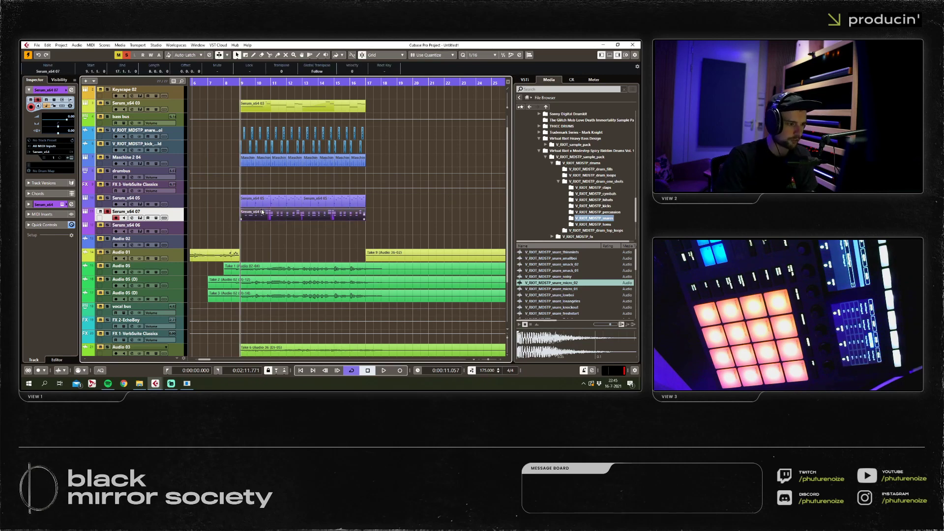
left_click(632, 45)
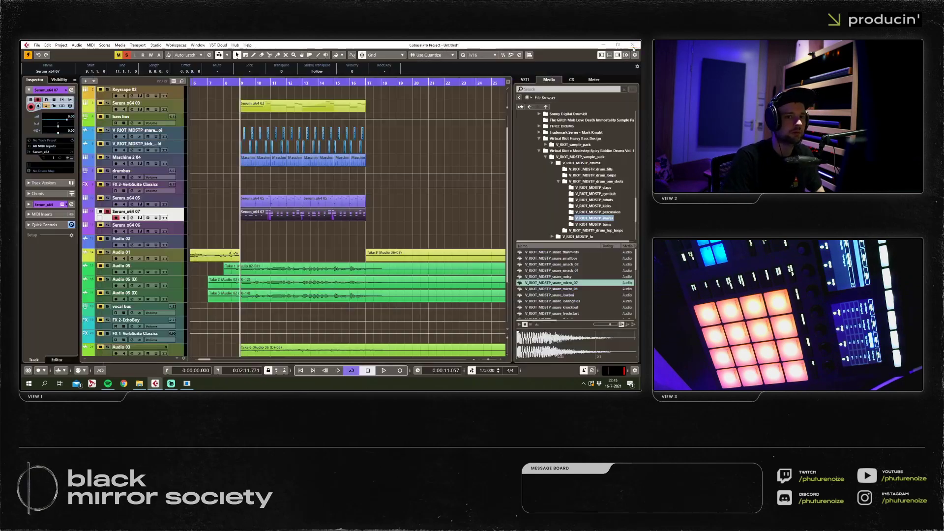
key("p")
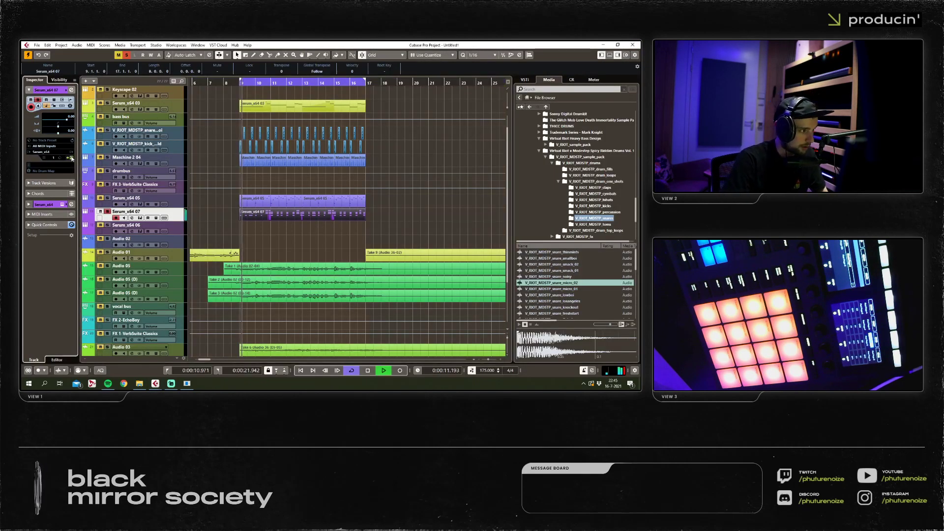
Enable Serum's oscillator B with more unison voices and shape envelope 1 with a 132 ms decay and about -7 dB sustain.
left_click(140, 217)
left_click(343, 167)
left_click(344, 167)
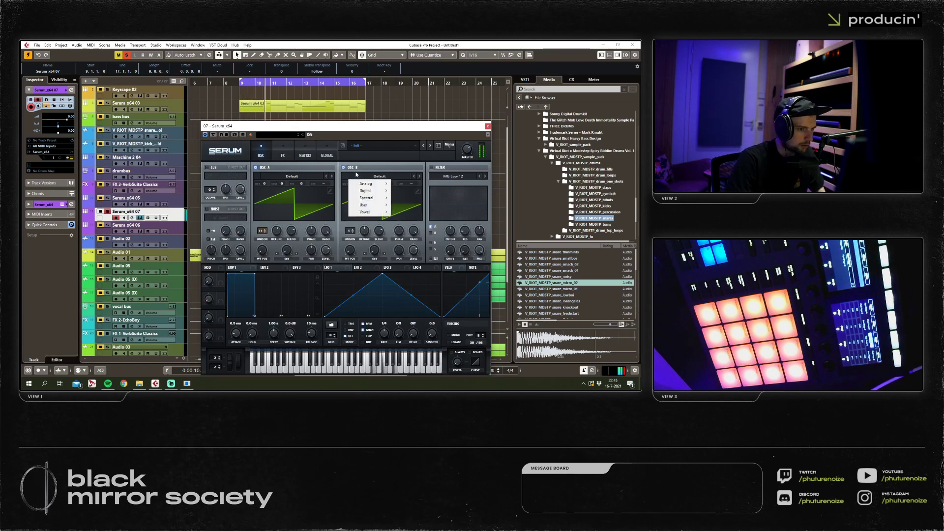
left_click_drag(349, 230, 358, 215)
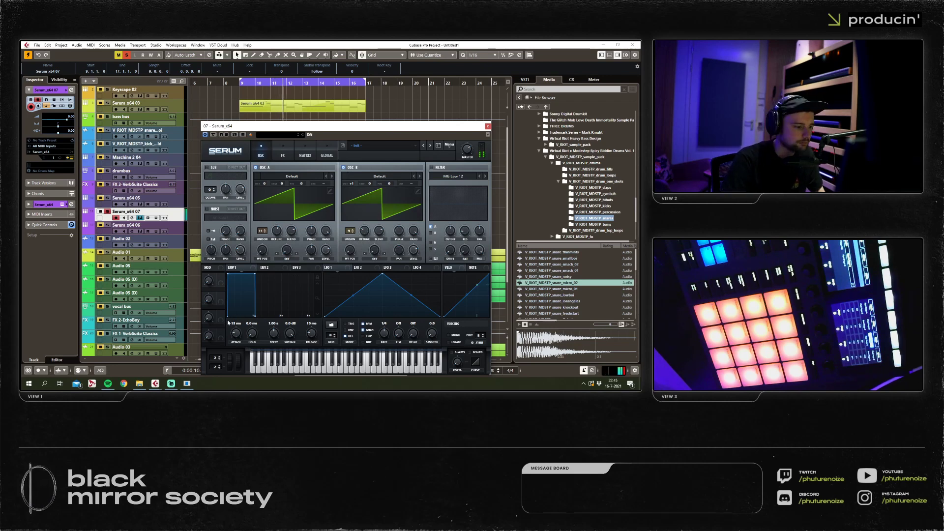
mouse_move(290, 333)
left_mouse_down()
mouse_move(289, 344)
mouse_move(288, 336)
left_mouse_up()
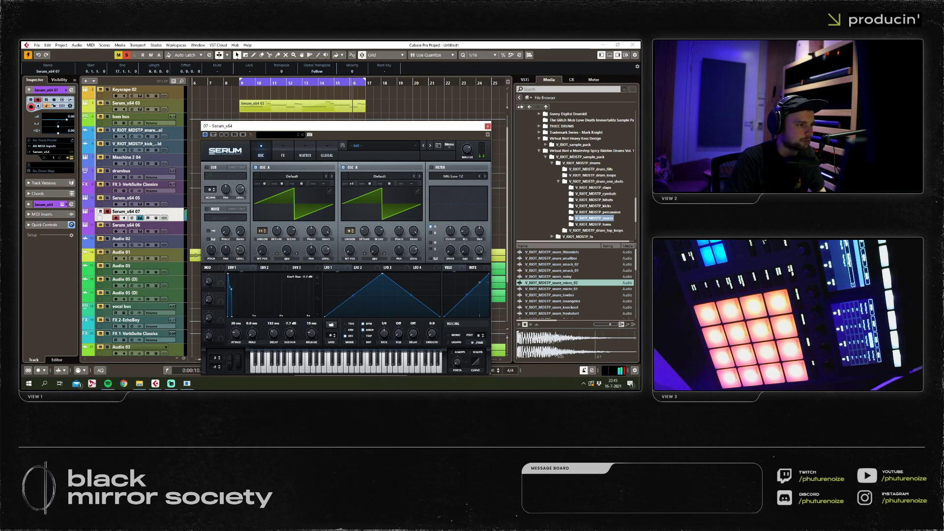
Turn off the solo and lower the Serum_x64 07 channel's volume in the mixer.
left_click(125, 56)
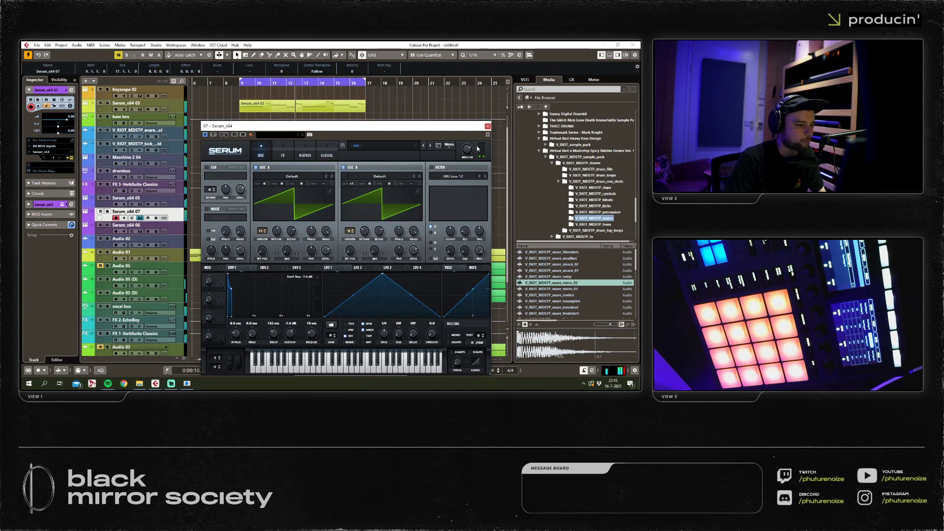
left_click(487, 126)
key("F3")
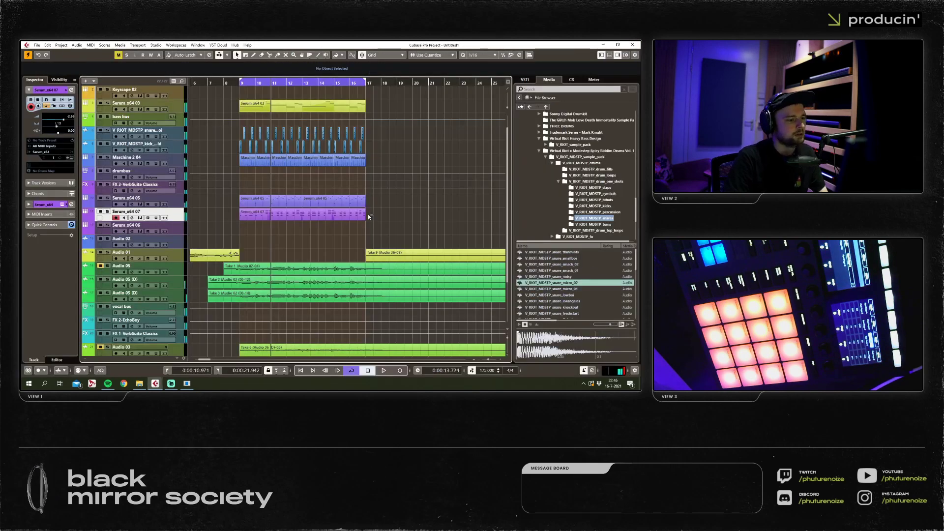
Delete all chord notes and pitchbend data from the Serum_x64 07 part.
double_click(345, 216)
left_click_drag(563, 141, 178, 187)
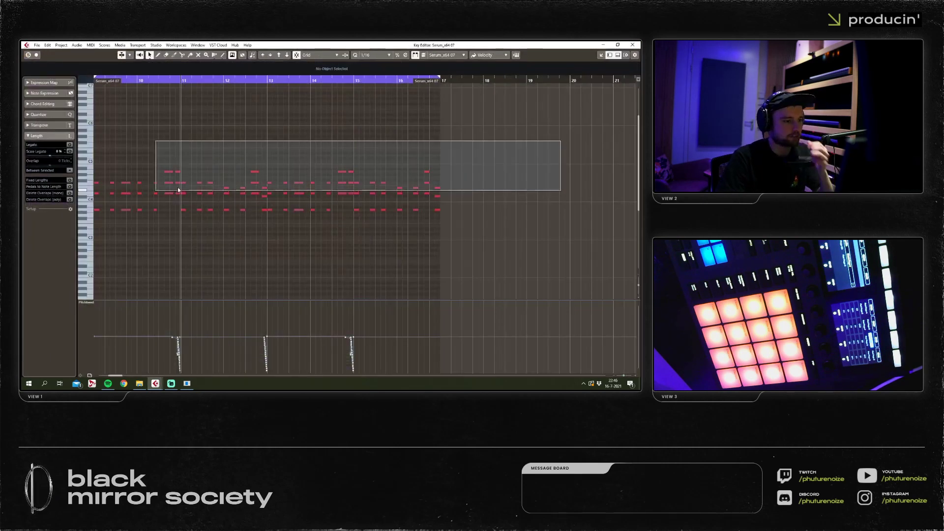
scroll(178, 186, "up", 3)
scroll(258, 149, "down", 3)
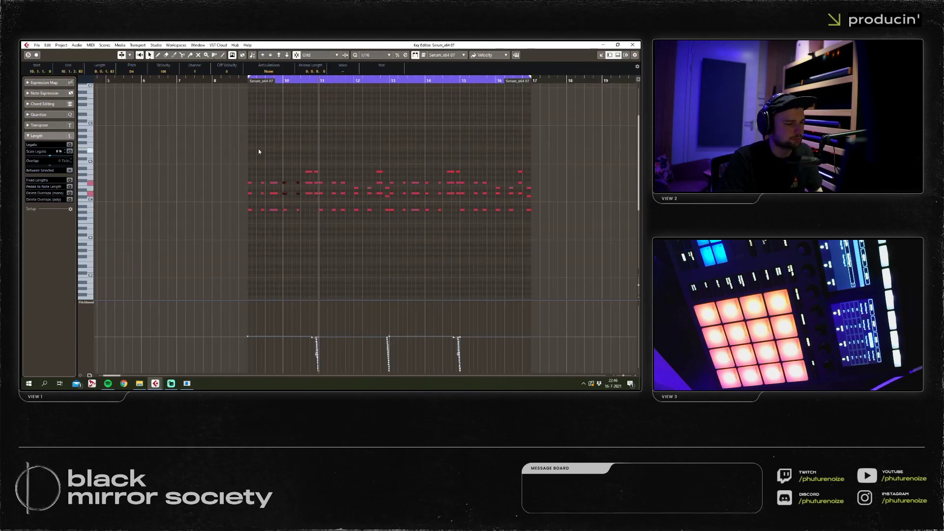
key("Delete")
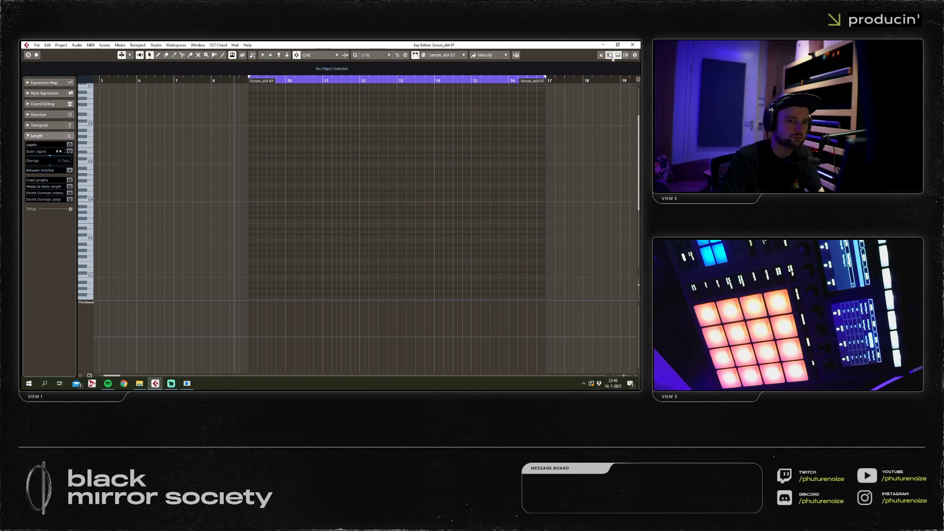
Mute the Serum_x64 05 and Serum_x64 07 parts and play the loop without them.
left_click(632, 45)
right_click(388, 202)
left_click(400, 199)
right_click(270, 199)
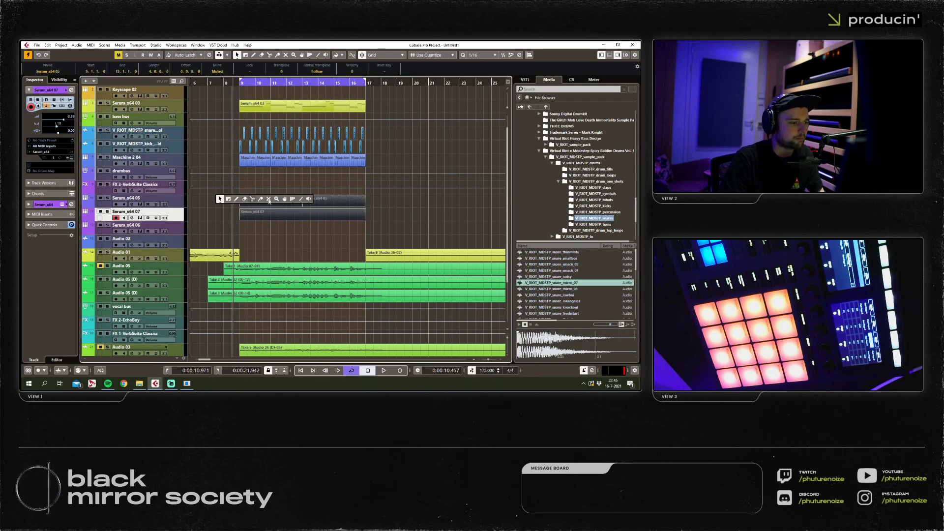
left_click(265, 226)
key("space")
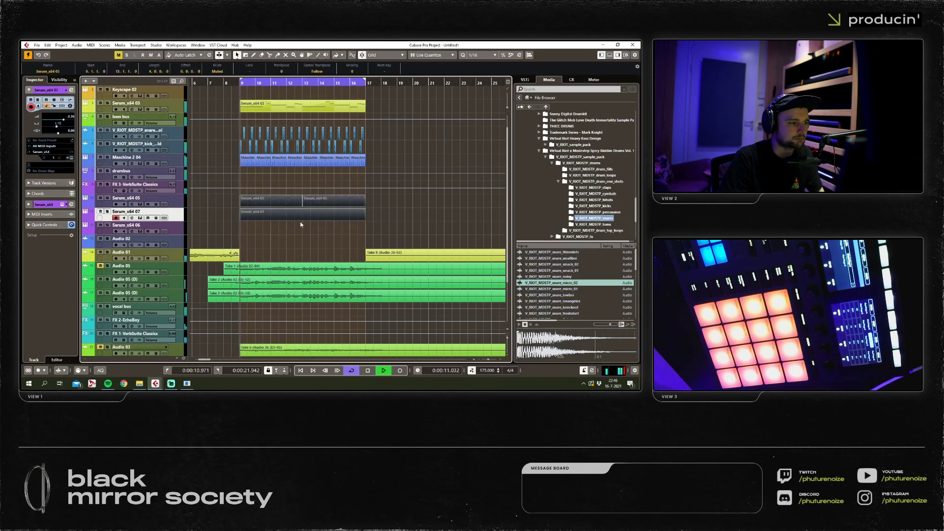
Delete the emptied Serum_x64 07 part and select the muted Serum_x64 05 parts.
left_click(315, 228)
left_click_drag(316, 227, 295, 240)
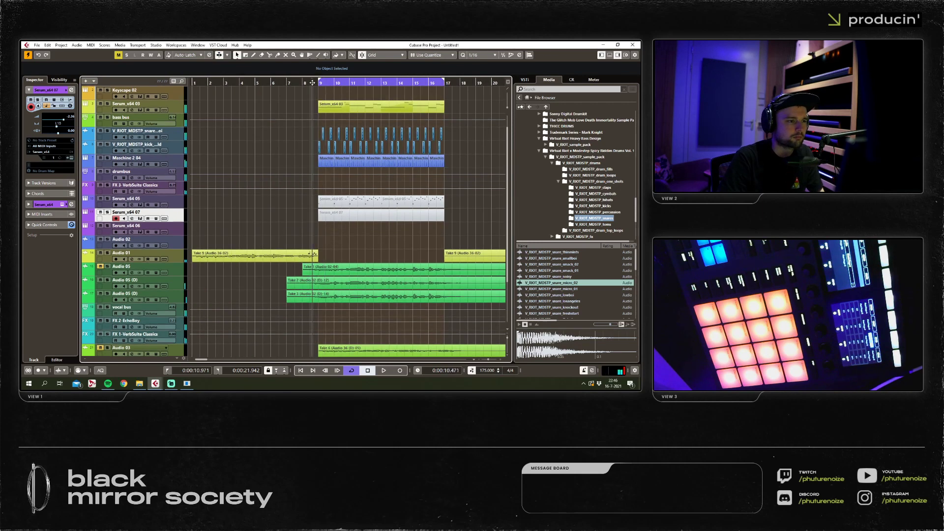
left_click_drag(327, 81, 327, 118)
left_click(352, 220)
key("Delete")
left_click_drag(338, 226, 458, 207)
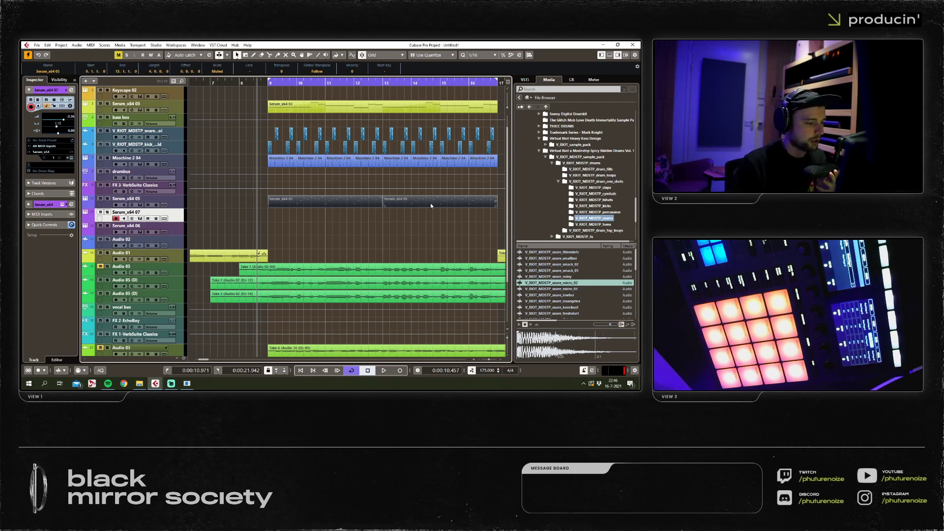
left_click(387, 231)
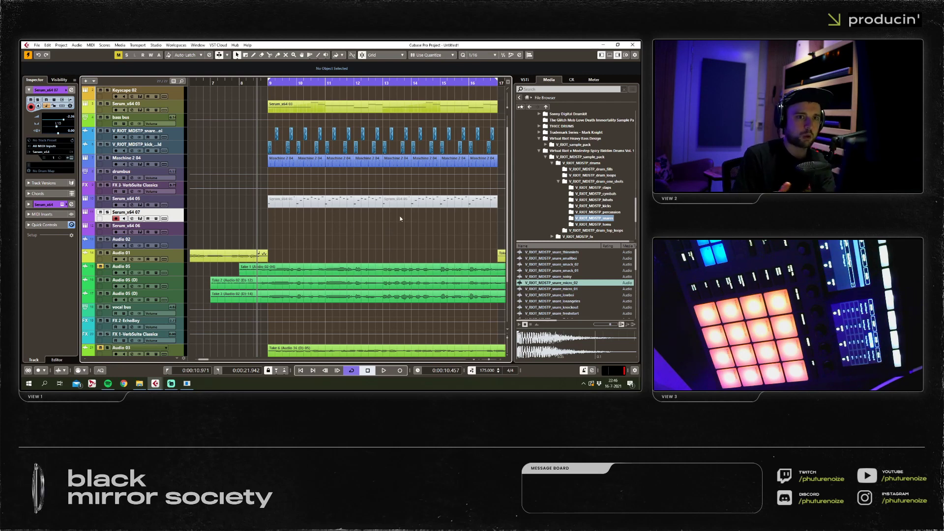
left_click(71, 157)
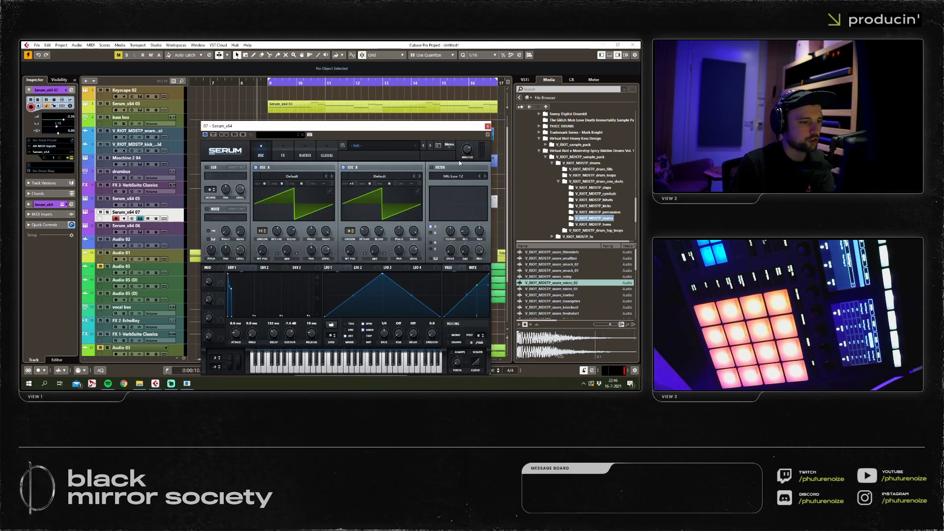
left_click(488, 126)
Open the Serum_x64 03 part for note editing and delete all its notes except the first one at bar 9.
double_click(431, 110)
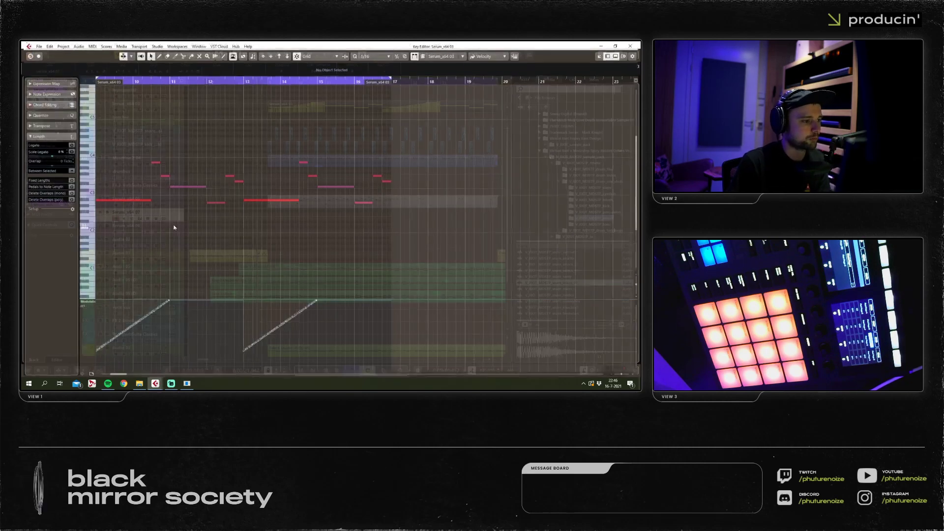
left_click_drag(332, 132, 168, 232)
left_click_drag(480, 137, 191, 220)
key("Delete")
key("h")
key("h")
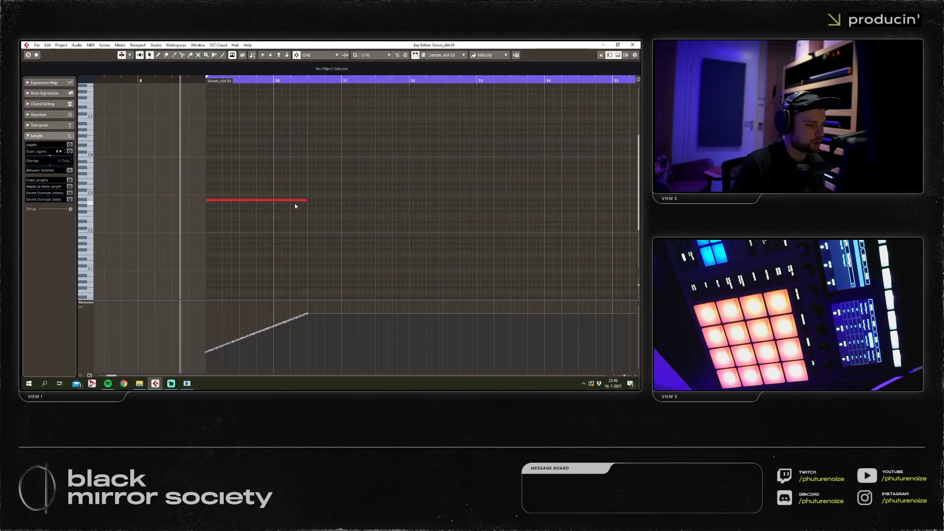
Shorten the first note to one bar and draw one-bar notes on G2 in bar 10 and D3 in bar 11.
left_click_drag(293, 202, 275, 201)
key("8")
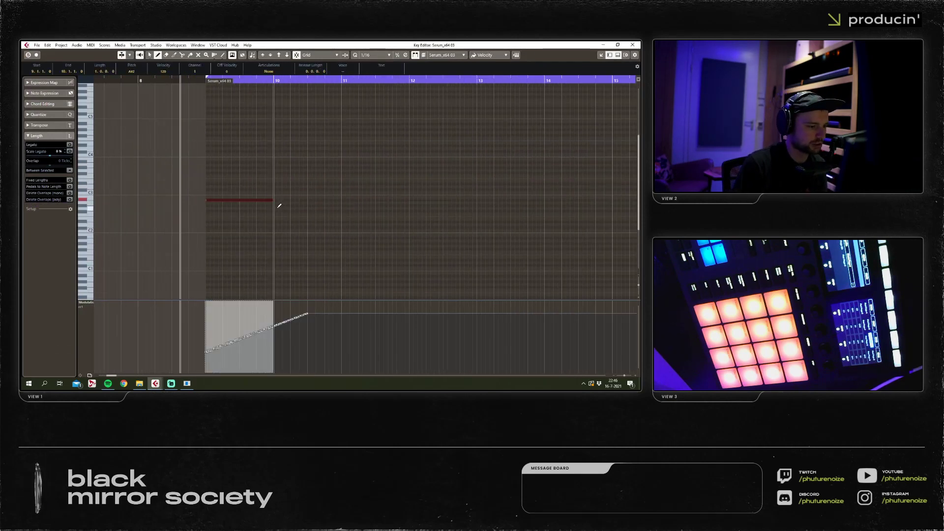
key("space")
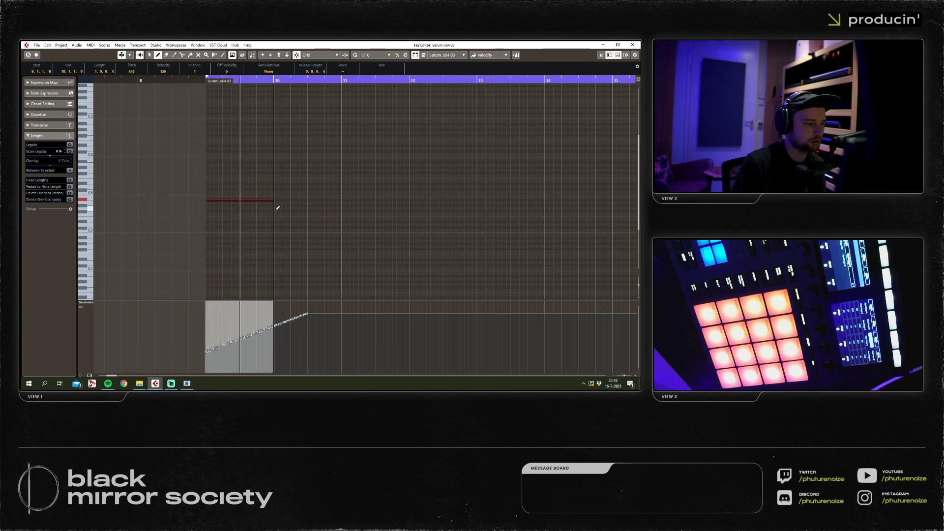
mouse_move(277, 206)
left_mouse_down()
mouse_move(344, 209)
mouse_move(408, 187)
left_mouse_up()
right_click(403, 211)
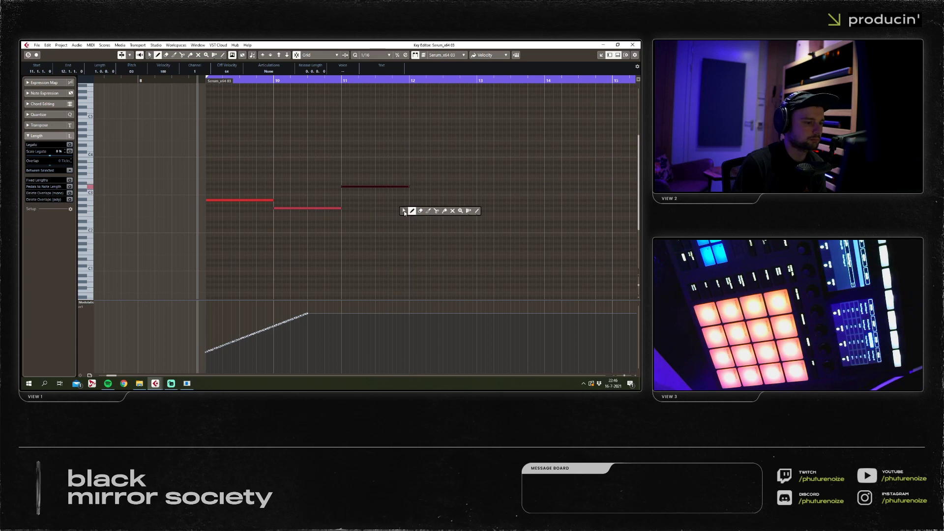
left_click(406, 210)
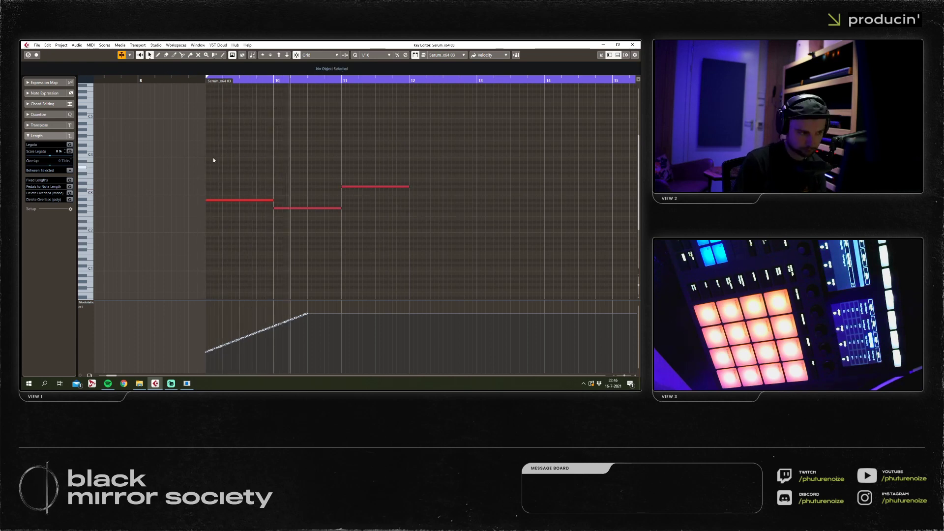
Turn the last beat of bar 9 into a separate high note and add a one-bar A2 note in bar 12.
mouse_move(271, 201)
left_mouse_down()
mouse_move(255, 200)
mouse_move(273, 202)
left_mouse_up()
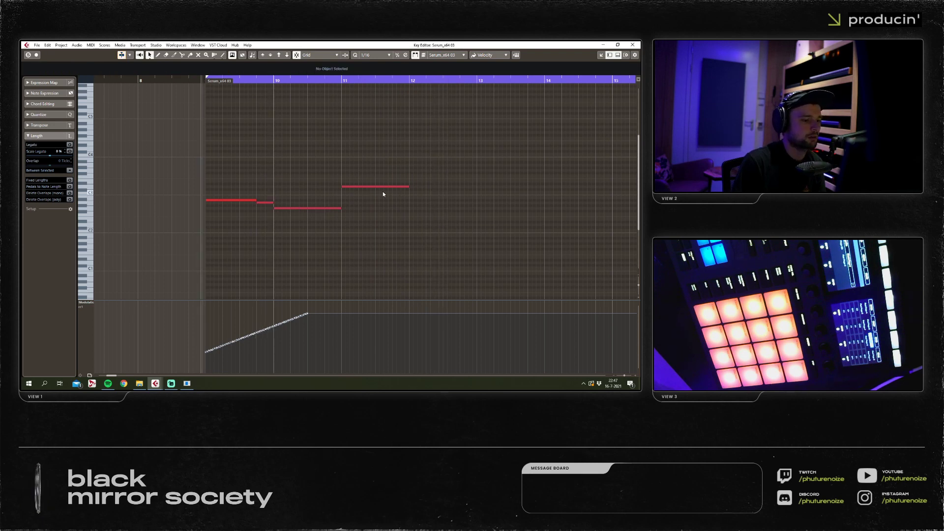
left_click_drag(383, 186, 476, 202)
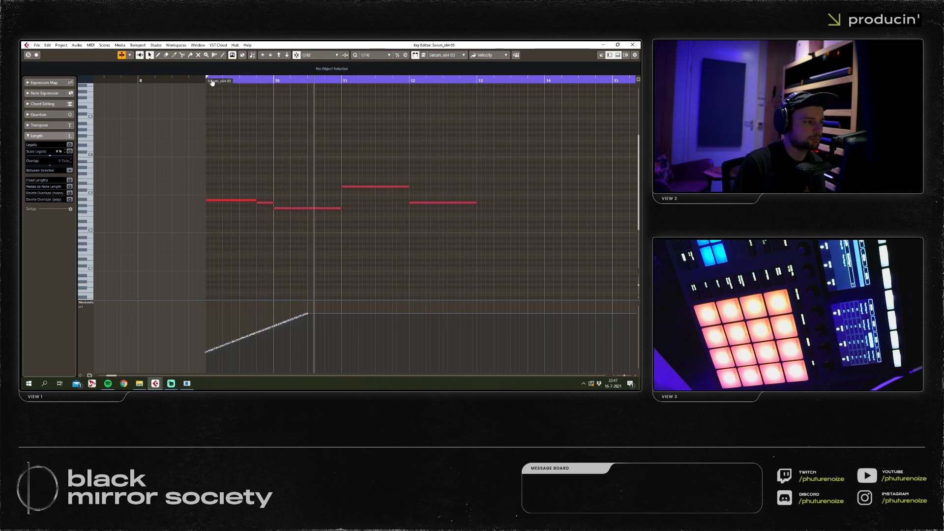
left_click_drag(262, 203, 266, 162)
left_click(332, 143)
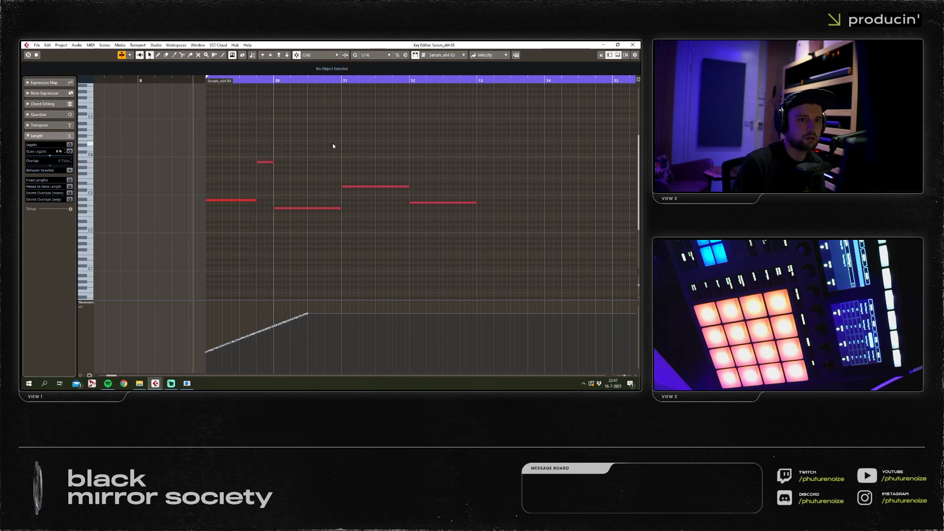
key("space")
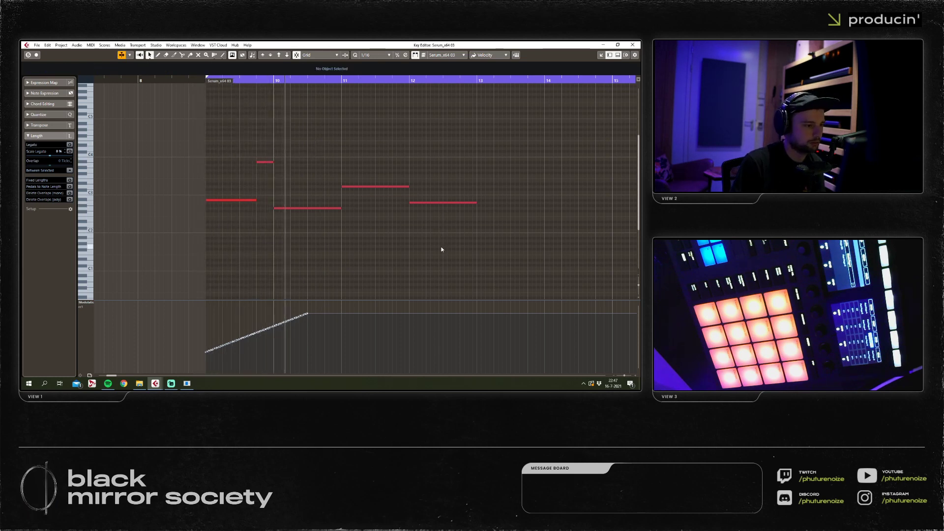
Shorten the bar 10 note to three beats, fill its last beat with a G3 note and play it back.
mouse_move(339, 209)
left_mouse_down()
mouse_move(379, 209)
mouse_move(324, 208)
left_mouse_up()
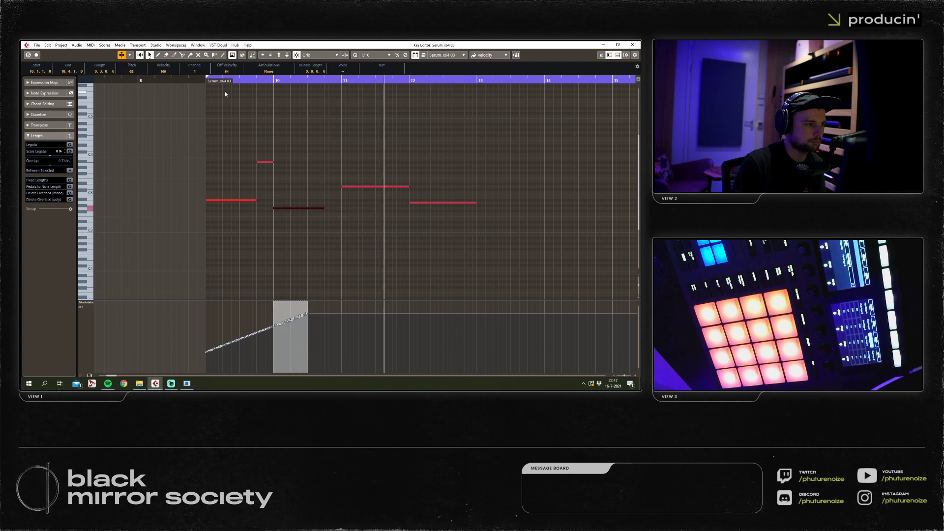
key("g")
key("8")
left_click(320, 172)
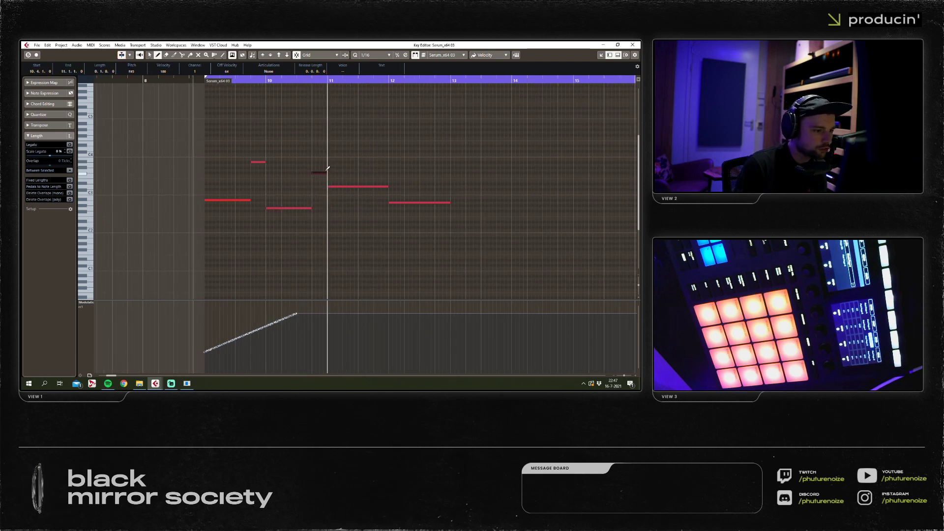
key("space")
key("1")
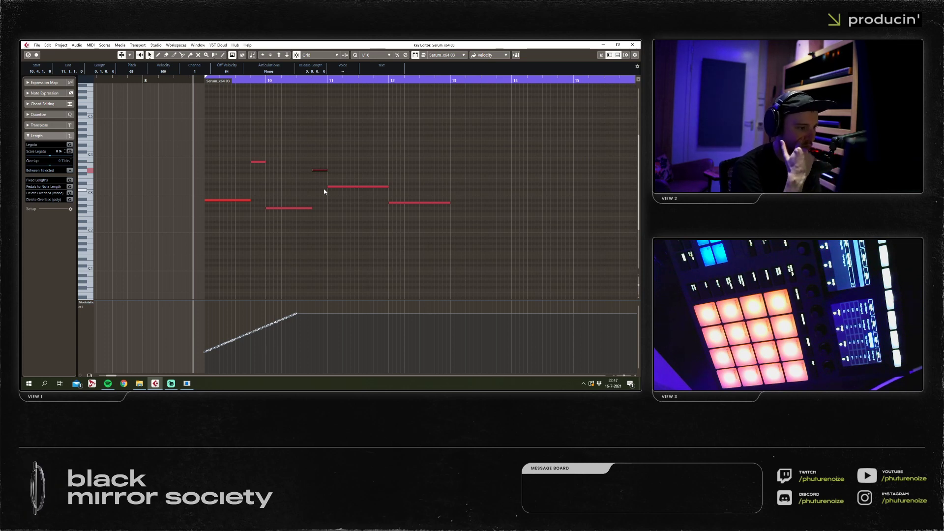
key("space")
left_click(381, 237)
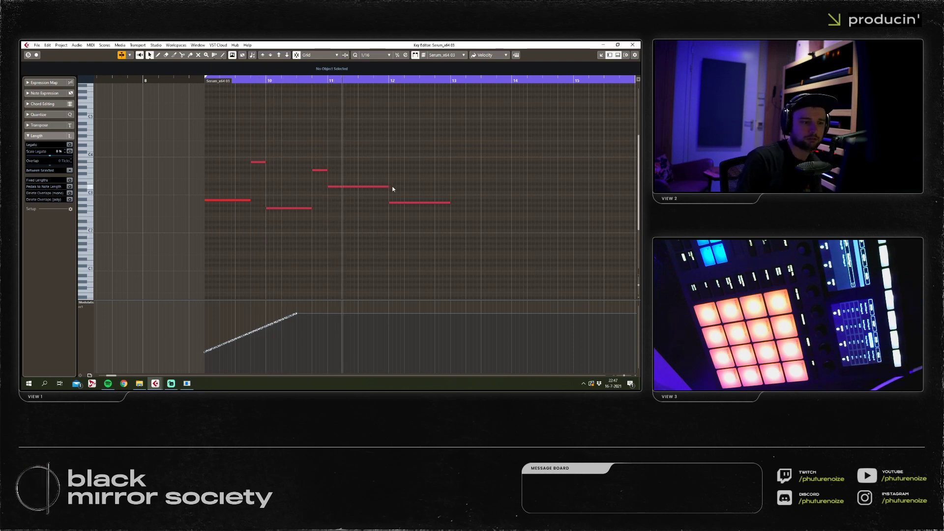
Shorten the bar 11 note to three beats and fill its last beat with a short higher note.
left_click_drag(388, 186, 375, 186)
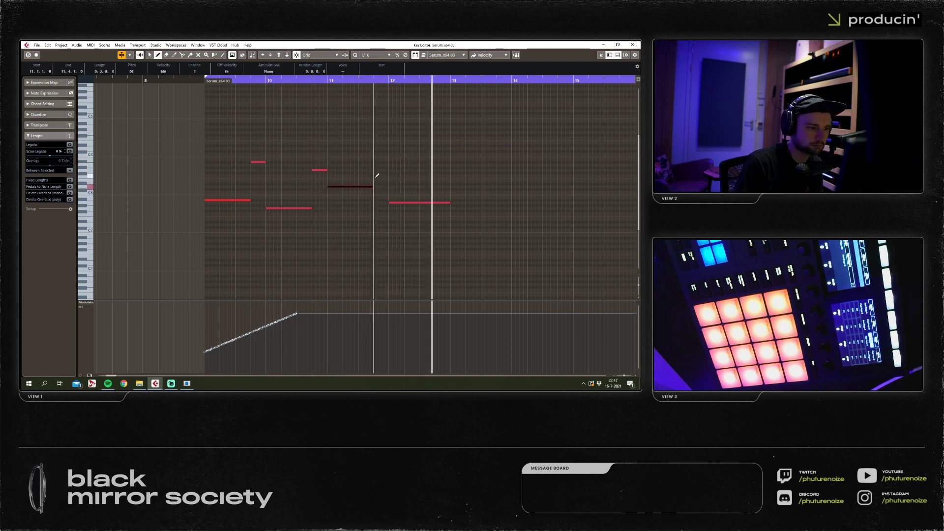
key("8")
left_click(379, 176)
right_click(388, 178)
left_click(389, 177)
key("g")
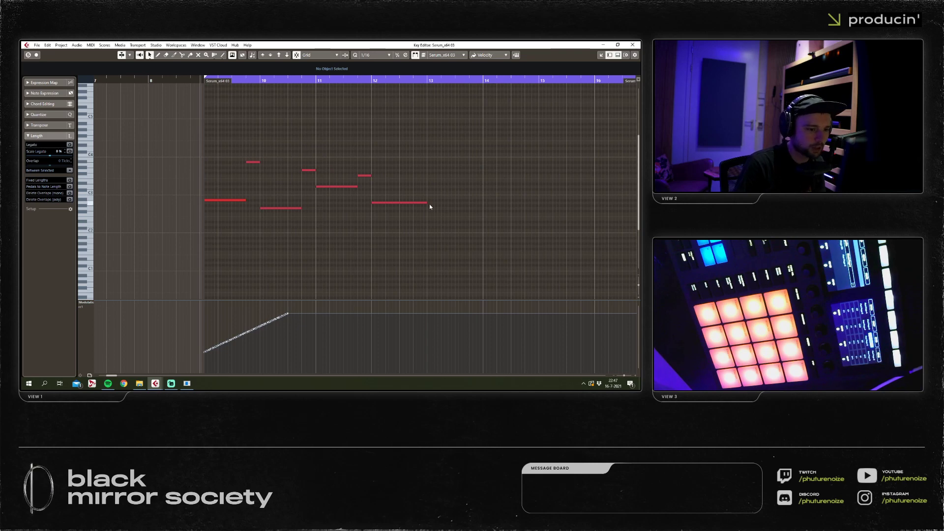
Shorten the bar 12 note to three beats and fill its last beat with a short higher note.
left_click_drag(428, 203, 413, 204)
key("8")
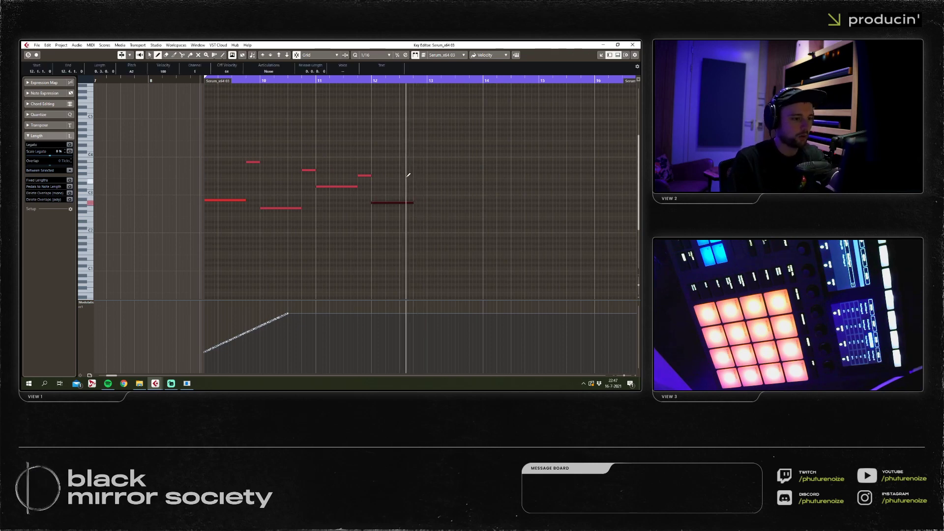
left_click(415, 180)
right_click(427, 184)
left_click(429, 183)
Play back the four-bar note pattern in bars 9 to 12 and examine its long and short notes.
key("ctrl+a")
scroll(303, 224, "left", 5)
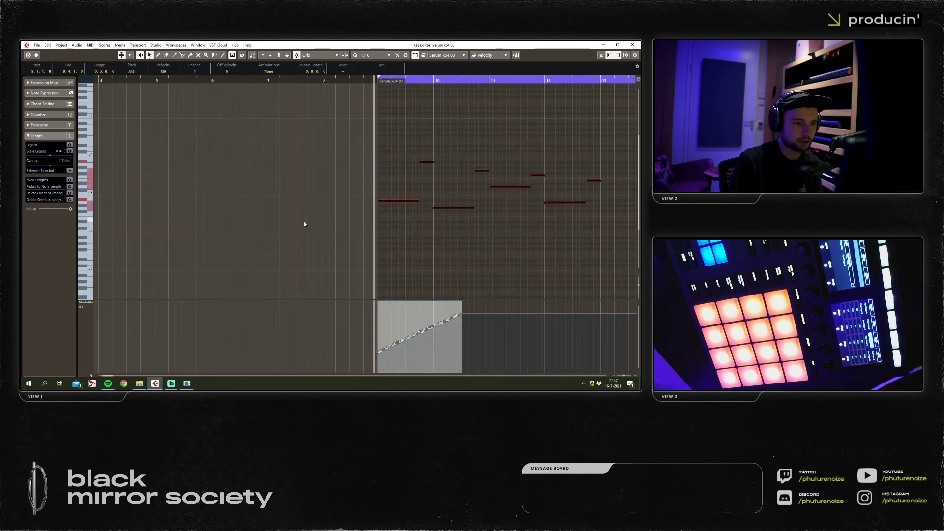
scroll(304, 224, "right", 3)
key("g")
left_click(355, 239)
left_click_drag(380, 169, 278, 158)
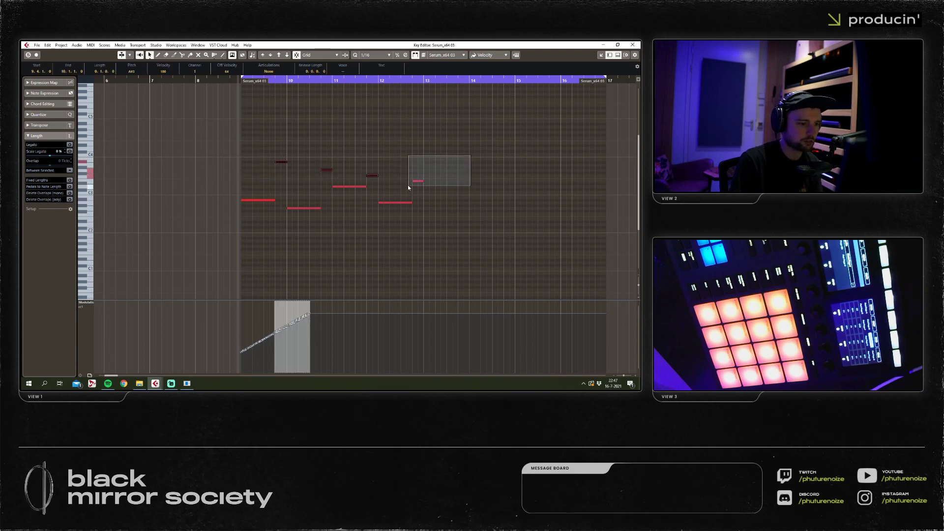
left_click_drag(408, 187, 410, 188)
key("space")
left_click(515, 232)
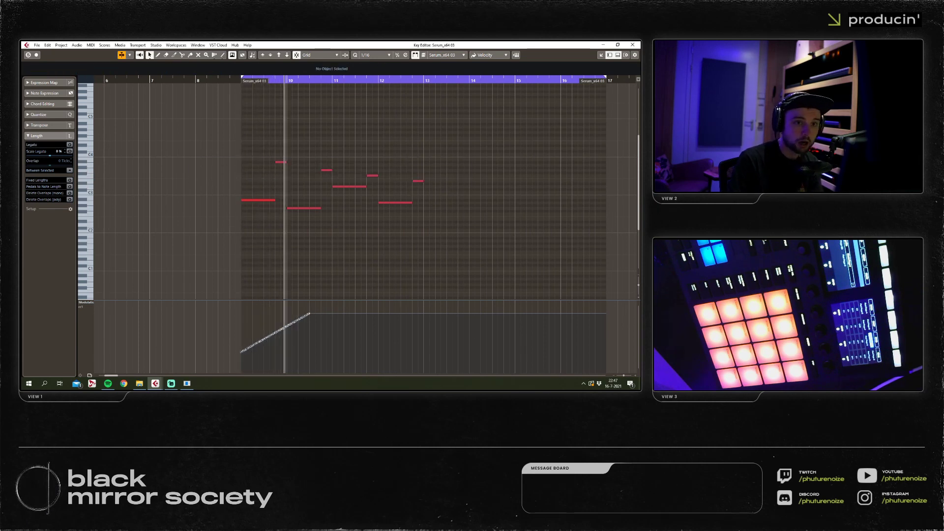
left_click_drag(482, 110, 222, 221)
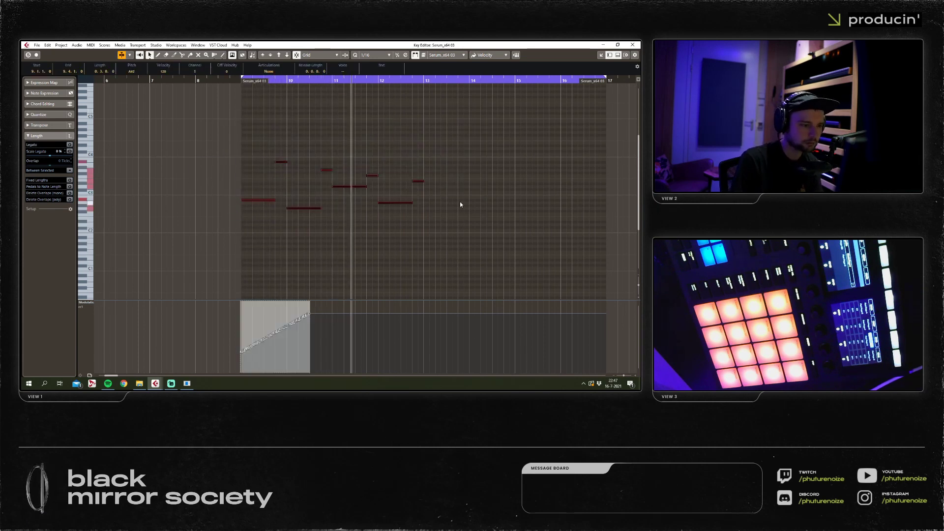
left_click(460, 202)
Shorten the bar 12 note to two beats, add a one-beat higher note on beat 3 and play the phrase.
scroll(418, 206, "up", 1)
left_click(383, 202)
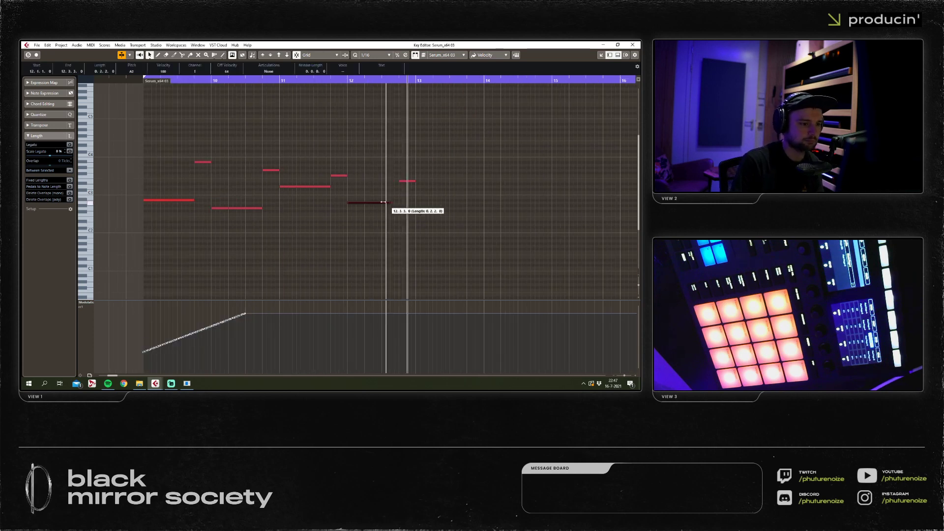
mouse_move(383, 202)
left_mouse_down()
mouse_move(401, 176)
mouse_move(381, 202)
left_mouse_up()
key("8")
key("1")
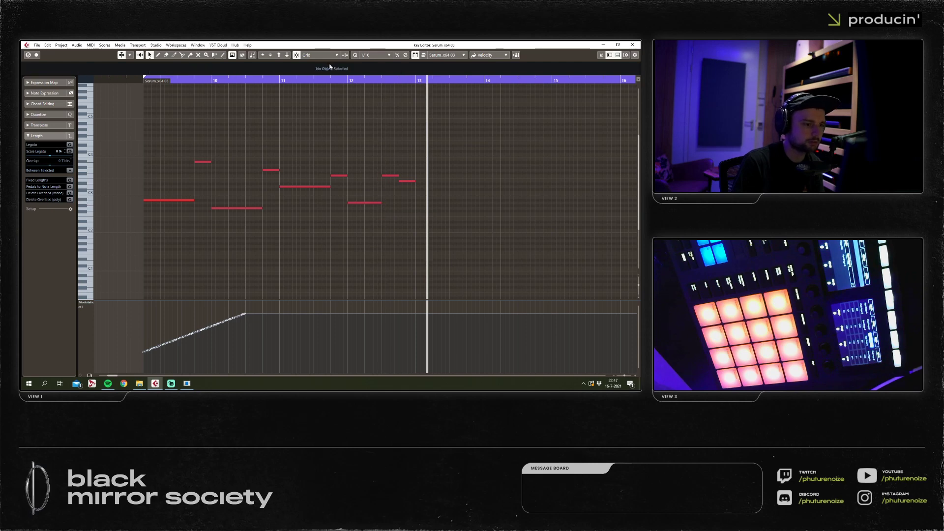
left_click_drag(330, 80, 330, 84)
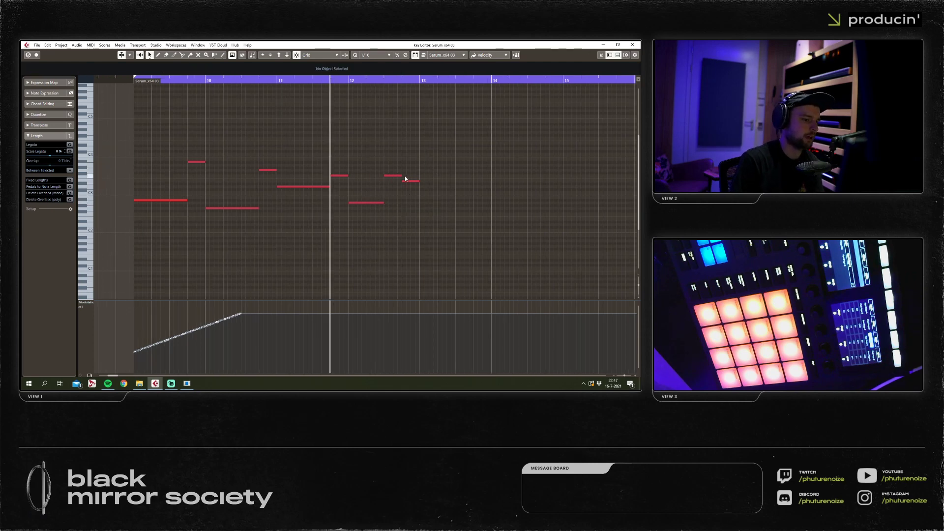
key("space")
Select all notes of the four-bar pattern and duplicate them into bars 13 to 16.
key("g")
left_click_drag(449, 128, 185, 238)
key("ctrl+d")
key("h")
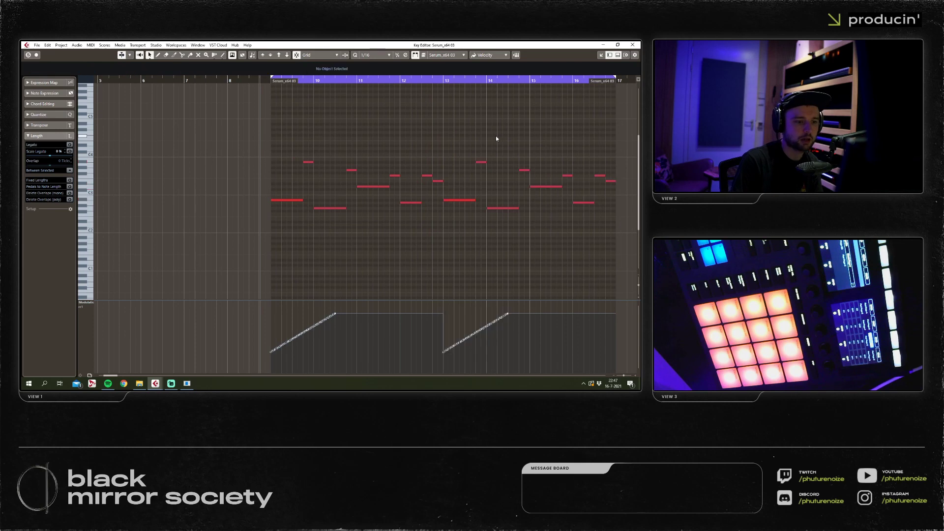
Close the note editor and raise the Serum_x64 03 channel's volume in the mixer.
left_click(632, 45)
left_click(181, 113)
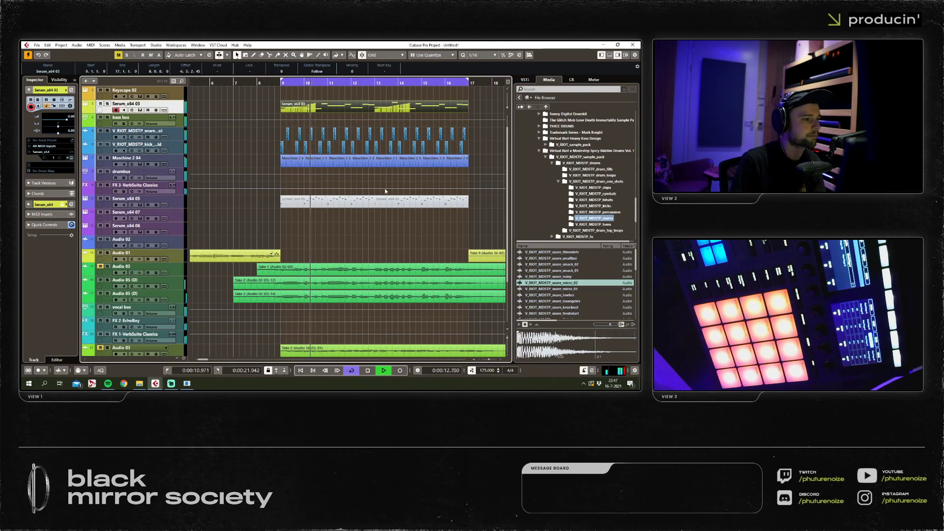
key("F3")
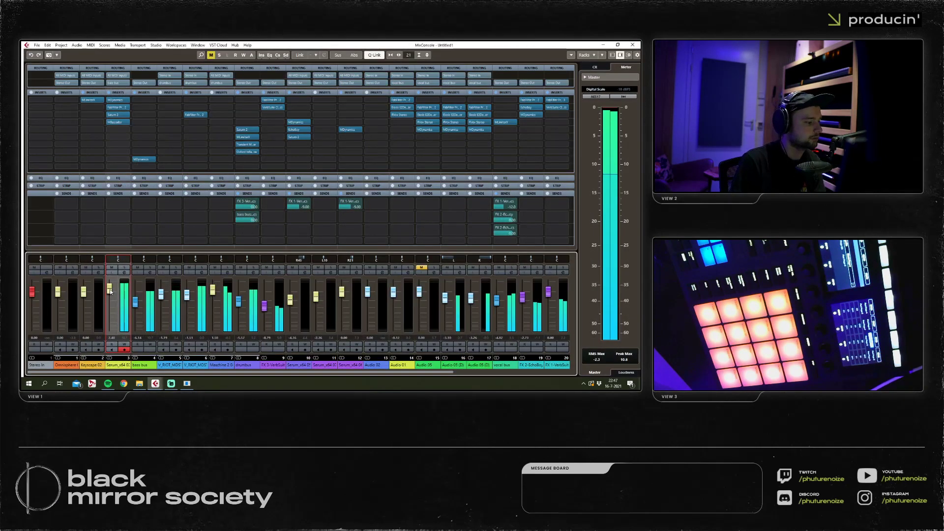
left_click(633, 45)
Reopen the Serum_x64 03 part, review its notes from the loop start and close the editor.
double_click(336, 107)
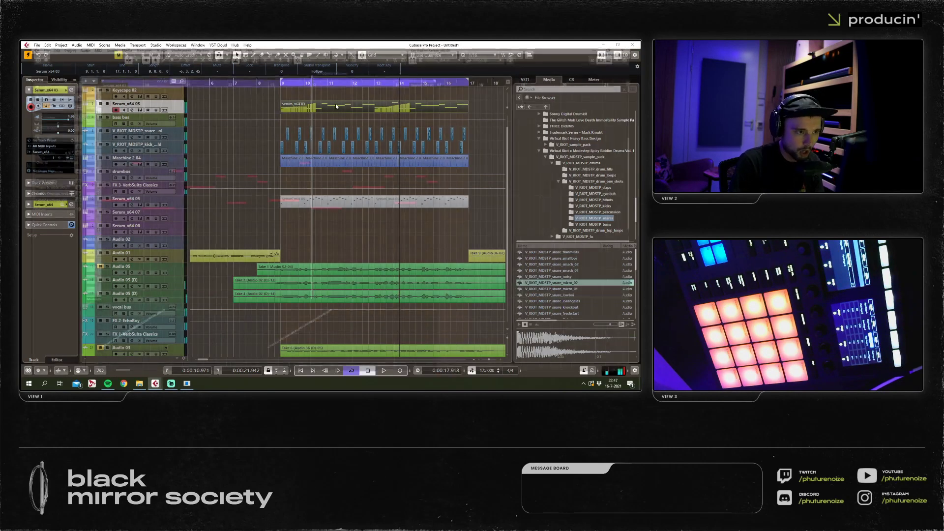
left_click_drag(338, 270, 203, 255)
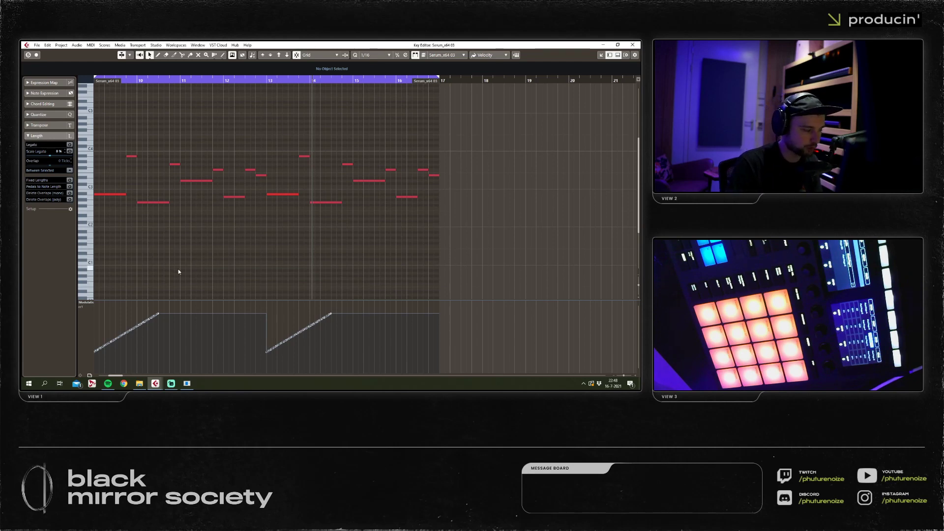
scroll(180, 270, "left", 3)
left_click(218, 77)
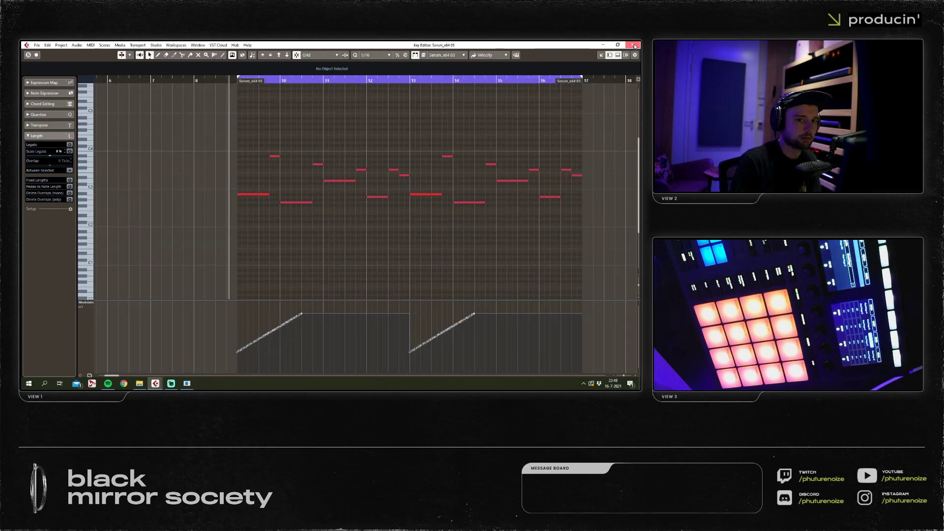
left_click(633, 44)
Open the Serum instrument of the Serum_x64 03 track, check its effects settings and close it.
left_click(71, 158)
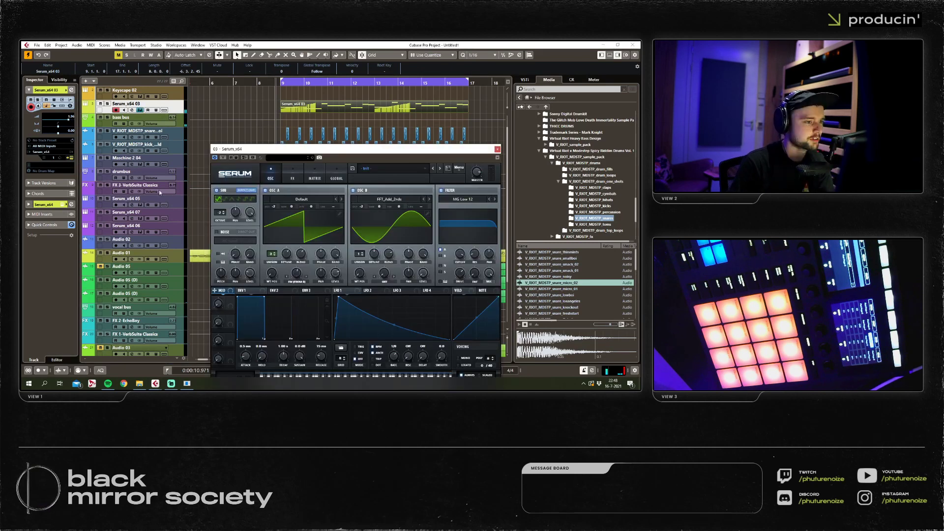
left_click(293, 177)
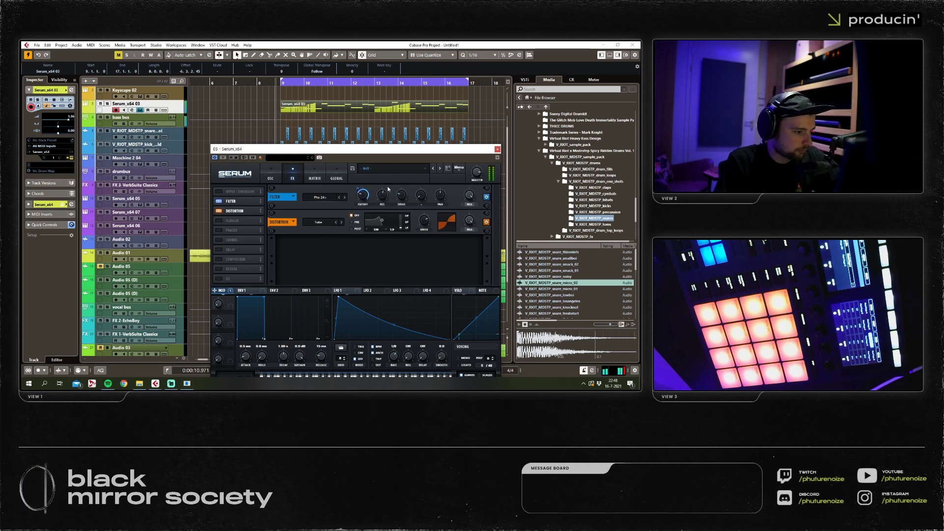
left_click(497, 149)
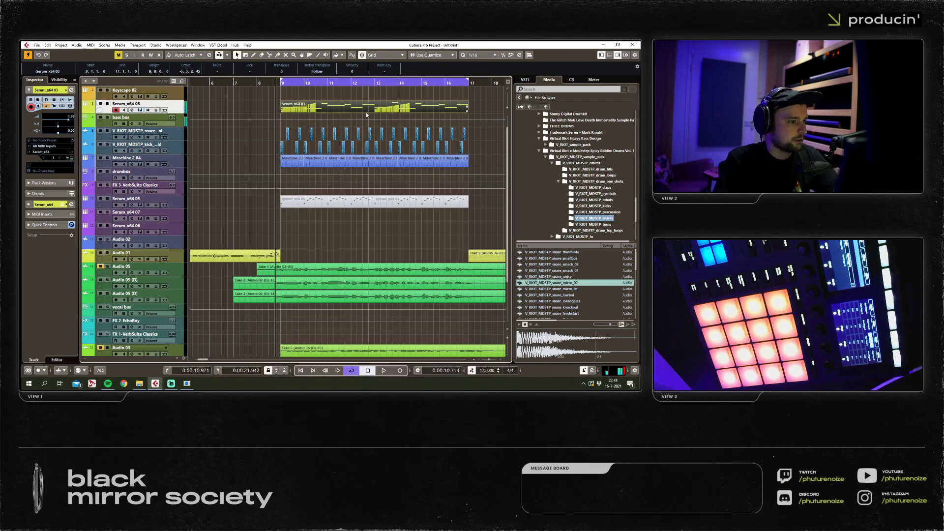
Review the notes and modulation of the Serum_x64 03 part, check the Serum effects settings and close both windows.
double_click(366, 106)
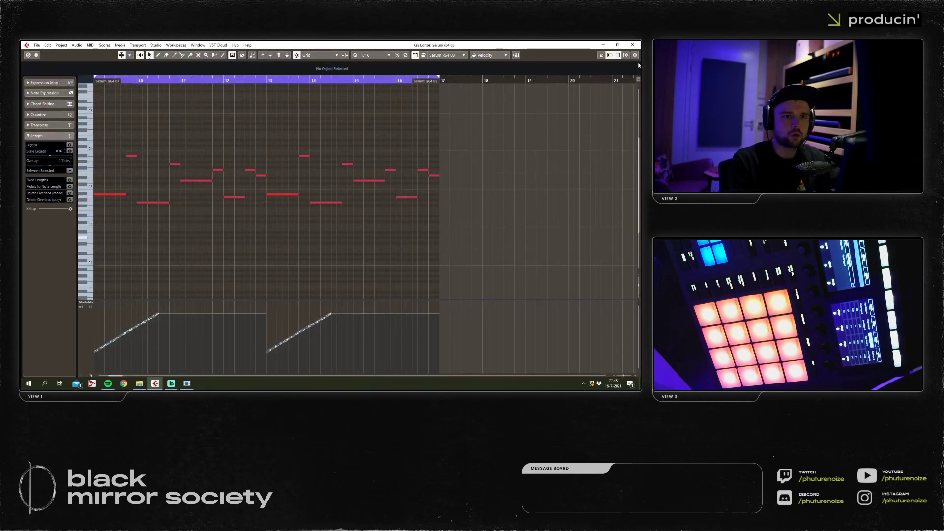
left_click(633, 45)
left_click(140, 109)
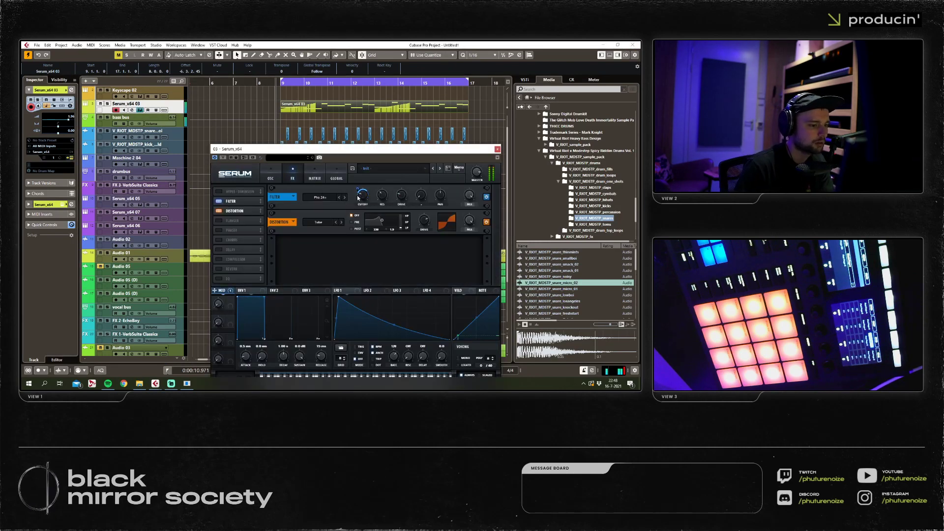
left_click(497, 149)
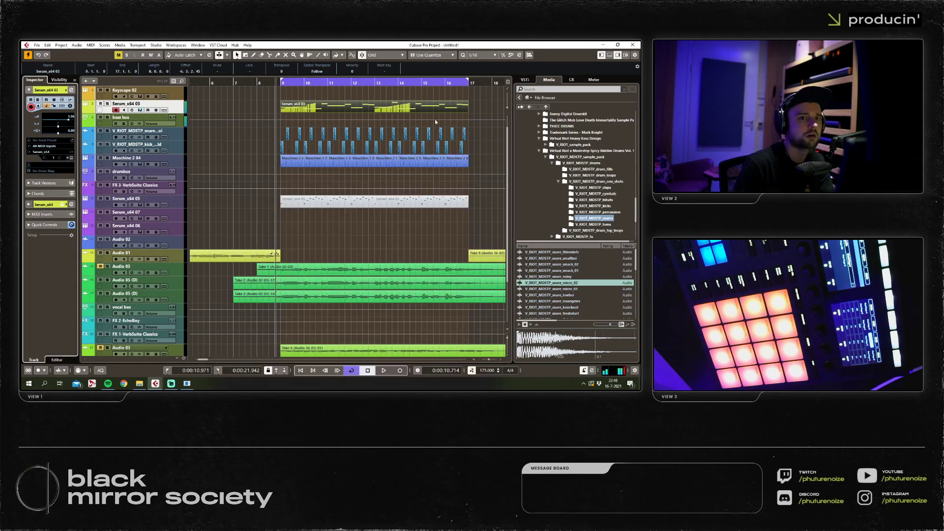
Reopen the Serum_x64 03 part and redraw its modulation as a steady low level from bar 9 with a steep falling ramp into bar 10.
double_click(315, 105)
key("h")
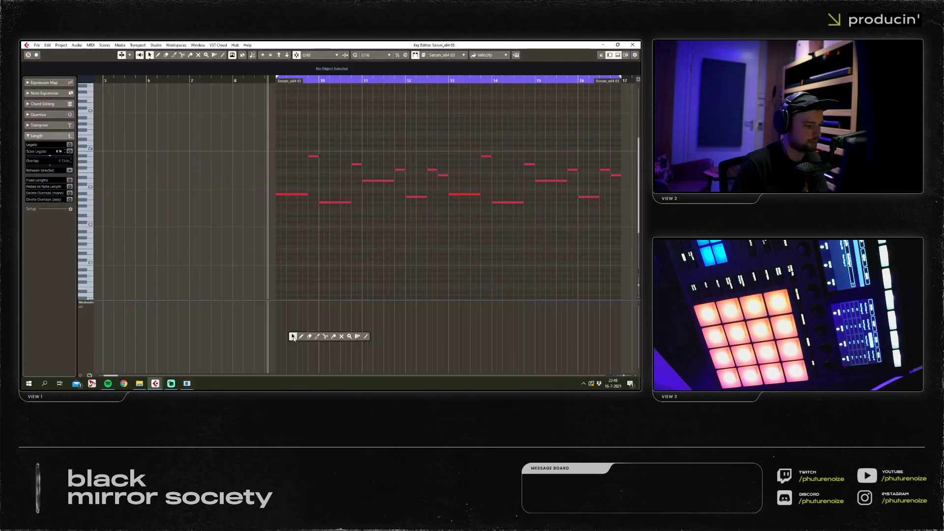
key("8")
left_click(249, 345)
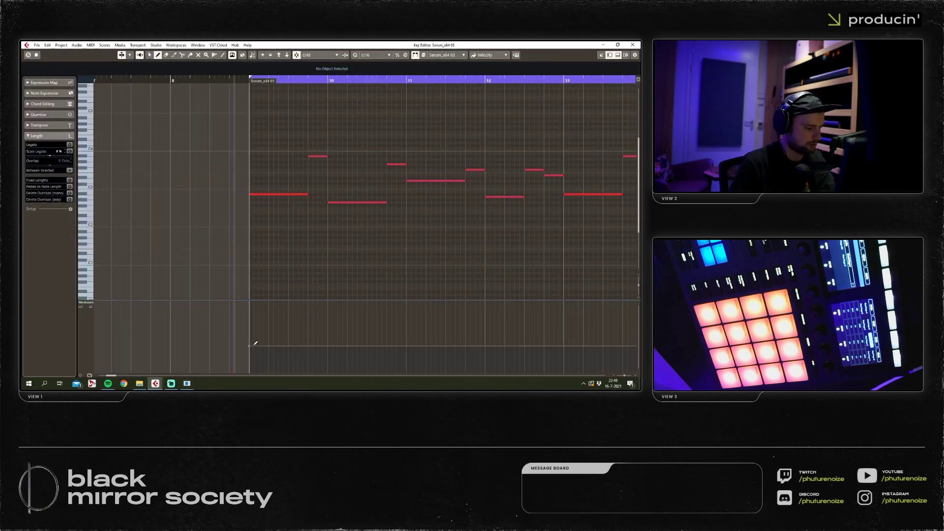
key("8")
mouse_move(309, 300)
left_mouse_down()
mouse_move(324, 294)
mouse_move(318, 287)
mouse_move(326, 360)
left_mouse_up()
key("1")
key("space")
Draw a steep rising modulation ramp into bar 11, followed by a steady low level from bar 11.
right_click(373, 249)
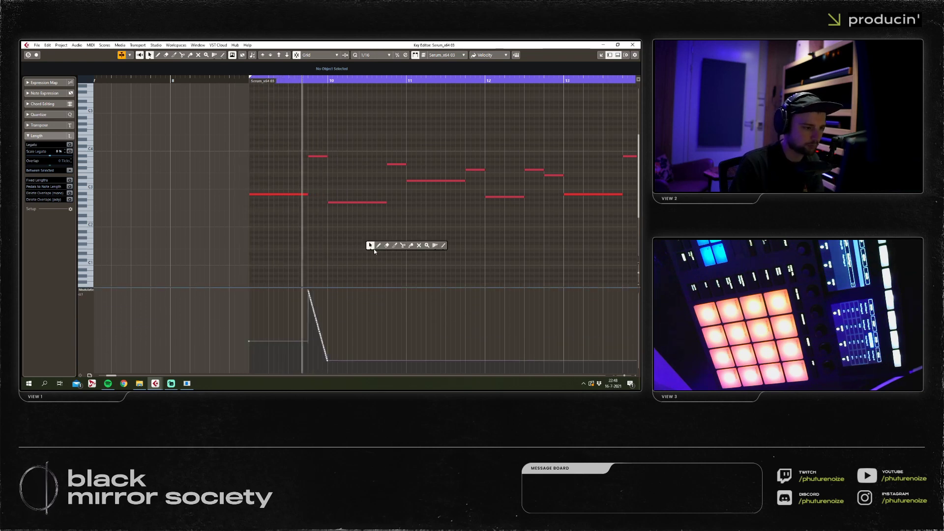
left_click(440, 245)
left_click_drag(391, 358, 405, 297)
right_click(415, 304)
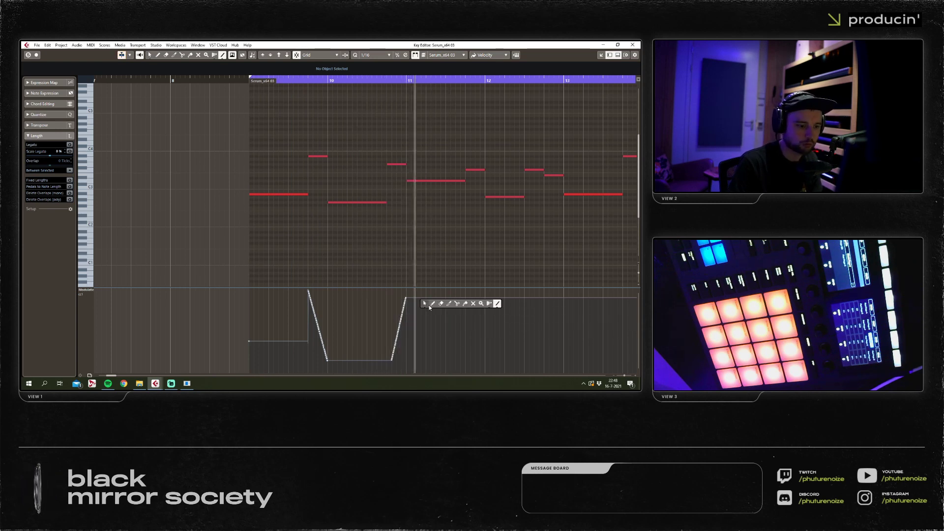
left_click(432, 303)
left_click_drag(407, 338, 417, 336)
Draw a steep rising modulation ramp into bar 12 and alternating rising and falling ramps under the bar 12 notes.
right_click(417, 336)
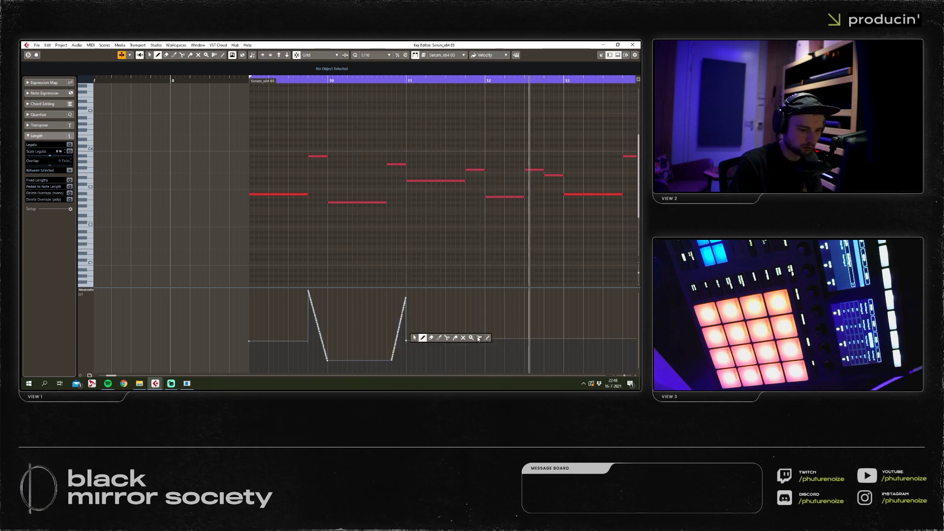
left_click(484, 334)
left_click_drag(471, 300, 484, 356)
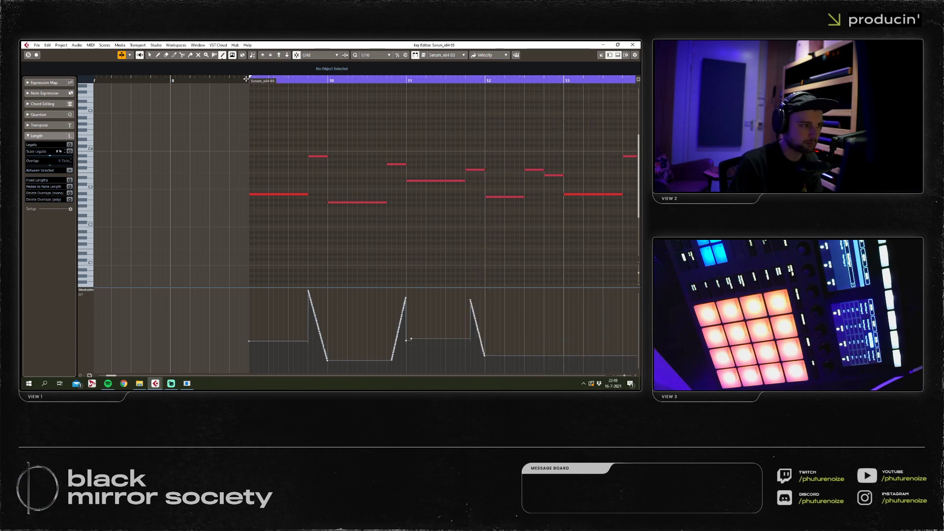
mouse_move(471, 299)
left_mouse_down()
mouse_move(487, 367)
mouse_move(489, 299)
left_mouse_up()
key("h")
key("g")
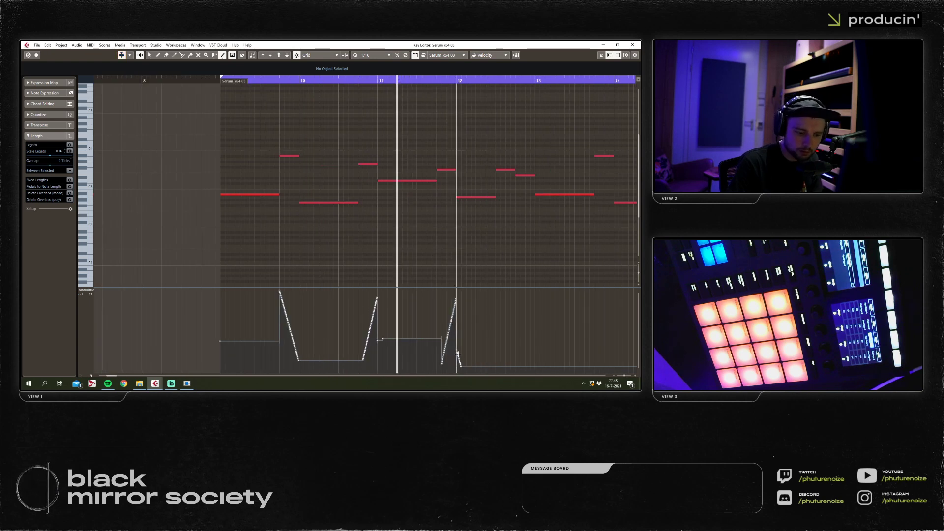
mouse_move(456, 353)
left_mouse_down()
mouse_move(496, 313)
mouse_move(518, 359)
left_mouse_up()
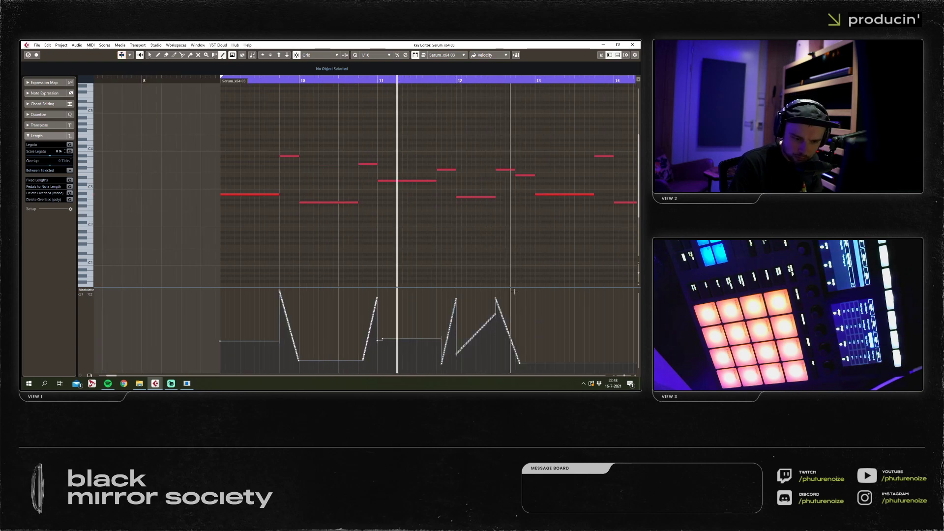
key("g")
Shorten the Serum_x64 03 part to four bars and duplicate it into bars 13 to 16.
left_click(403, 238)
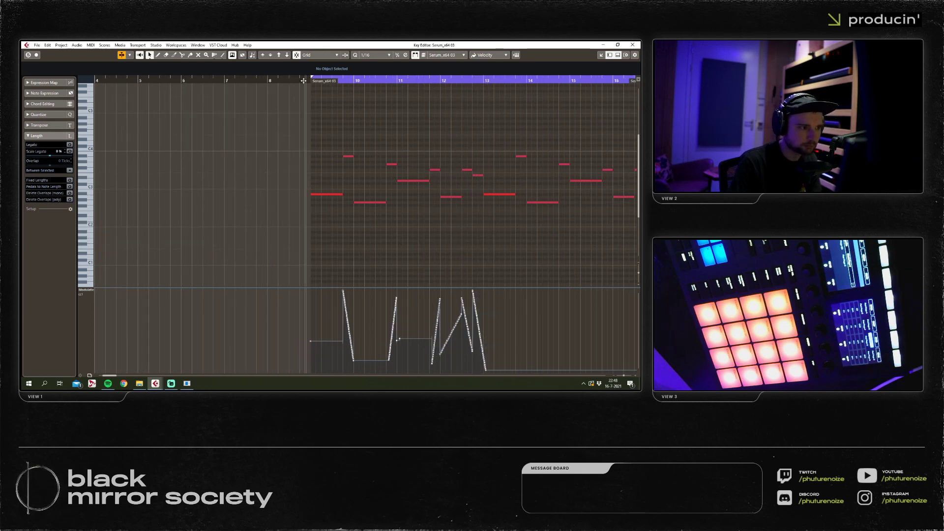
key("ctrl+e")
left_click_drag(466, 111, 466, 111)
Browse Serum's filter types on the Serum_x64 03 track, compare its oscillator and effects settings, and close the instrument.
key("F2")
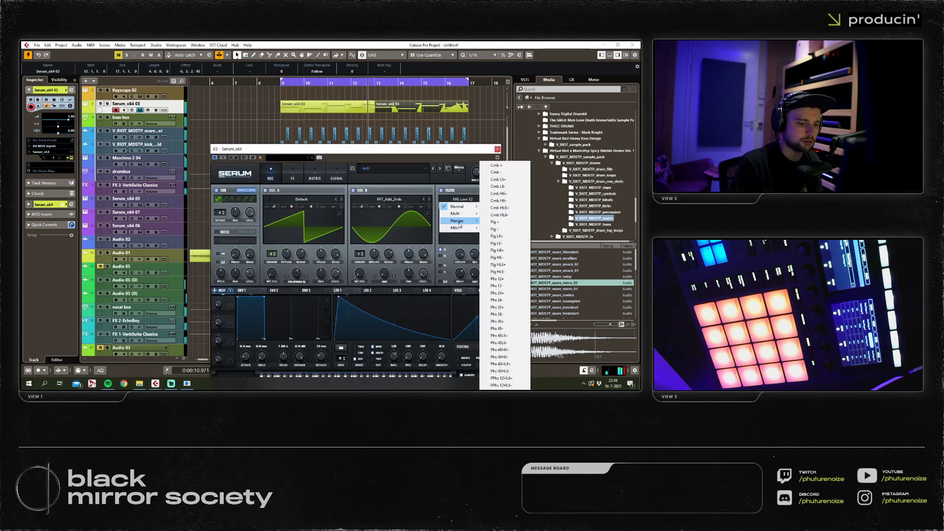
mouse_move(477, 228)
left_click(270, 178)
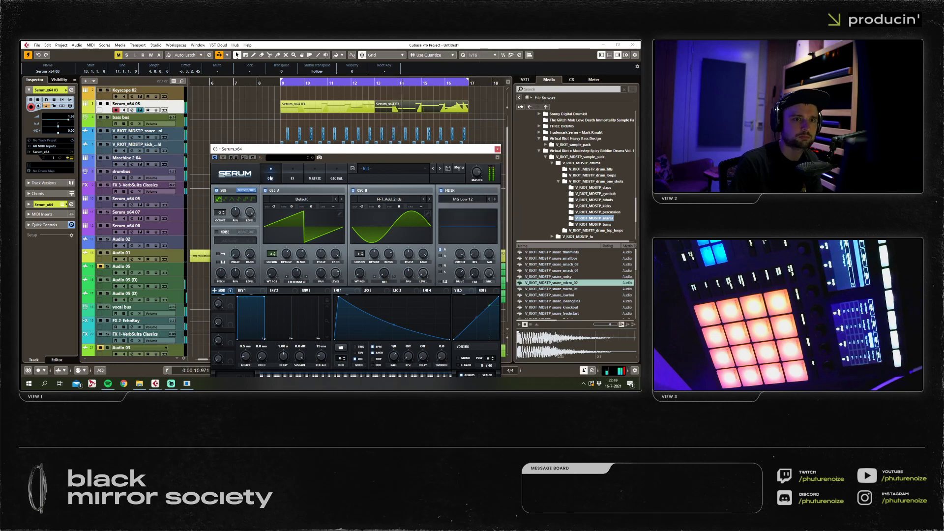
left_click(290, 176)
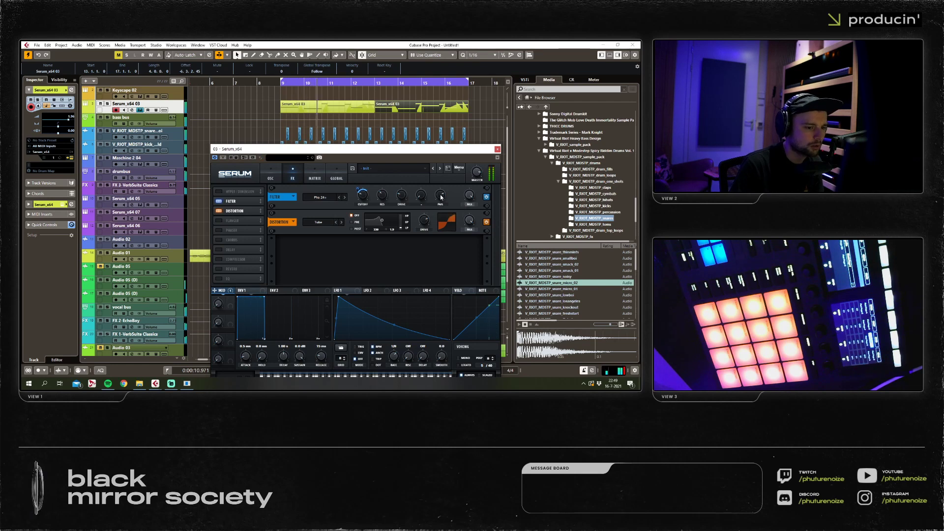
mouse_move(440, 196)
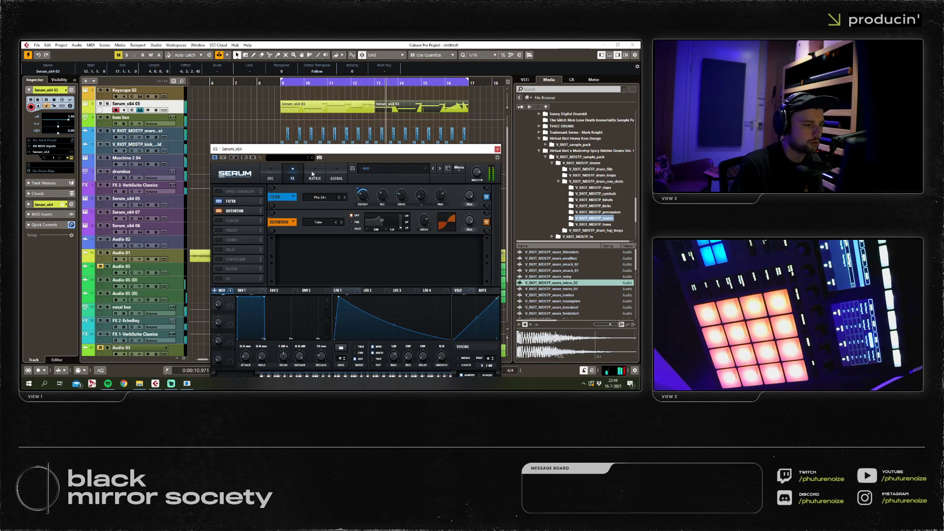
left_click(271, 175)
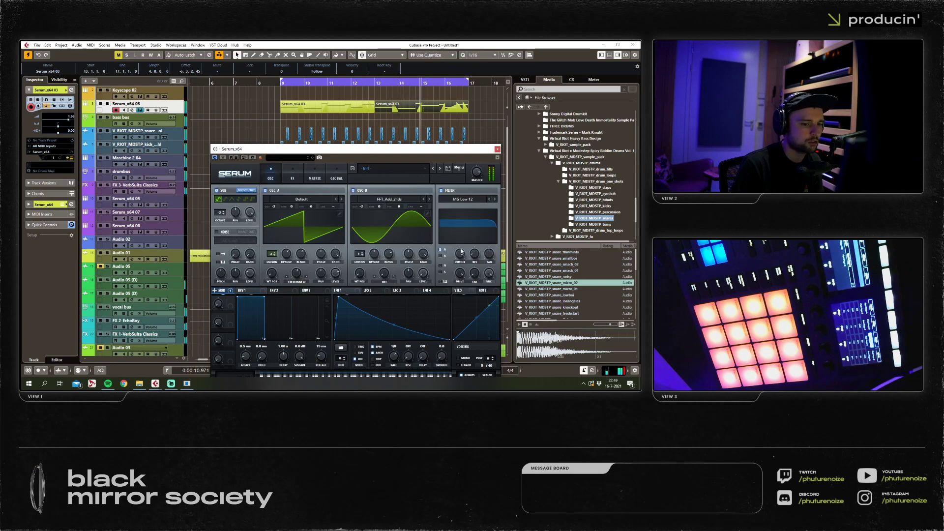
left_click(497, 149)
Add a VerbSuite Classics send at -15.0 dB to the Serum_x64 03 channel and close the mixer.
key("F3")
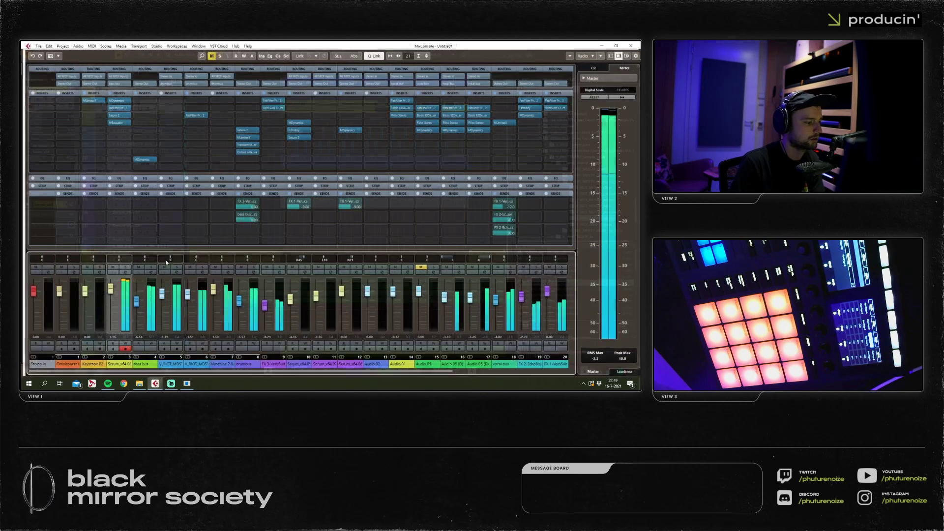
left_click(108, 203)
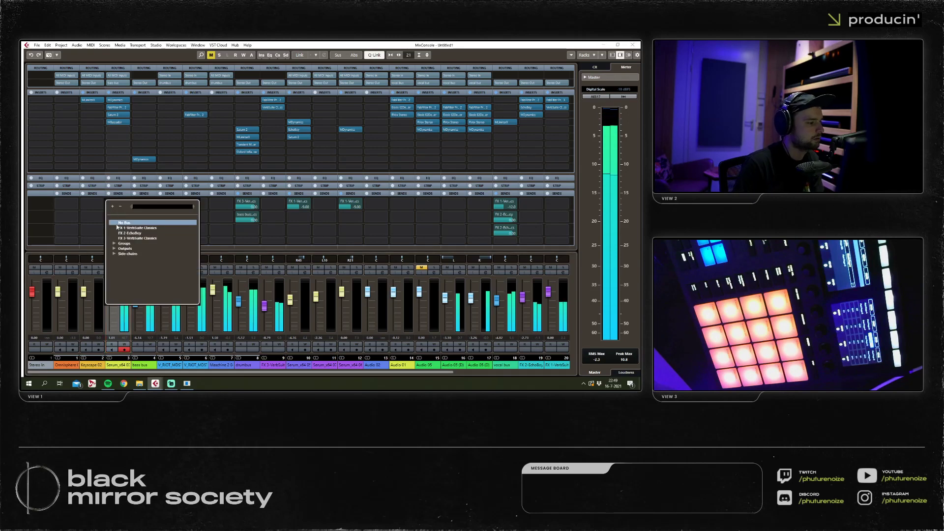
left_click(129, 245)
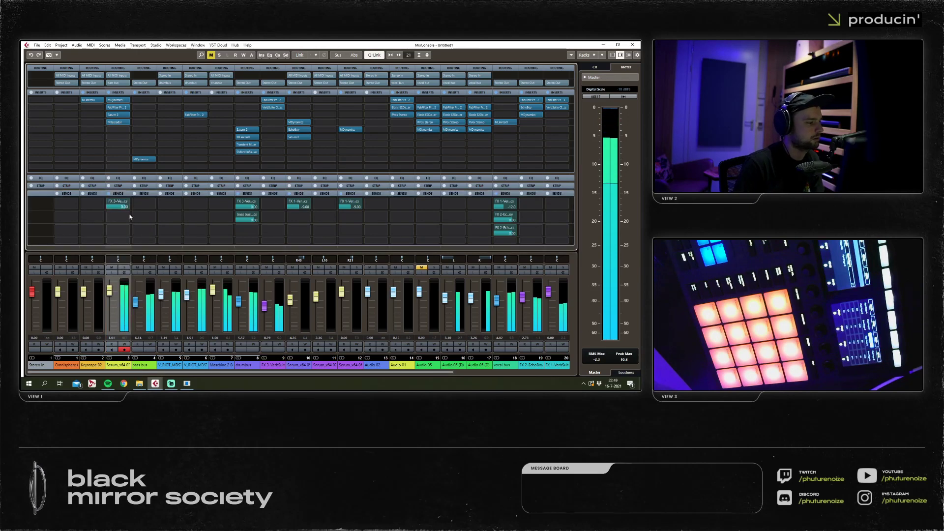
left_click(119, 201)
left_click(127, 229)
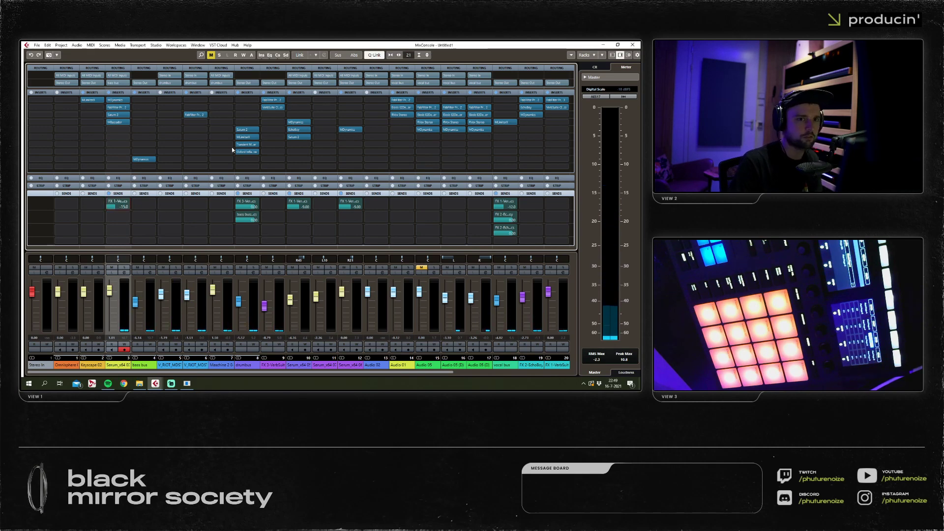
left_click(633, 45)
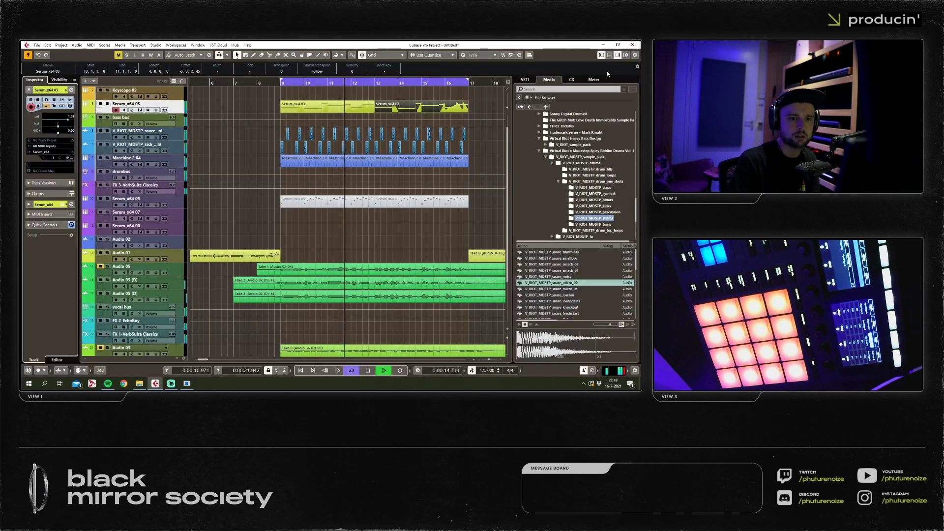
Reopen the mixer and lower the Serum_x64 03 channel's reverb send to -18.0 dB.
left_click(390, 235)
key("F3")
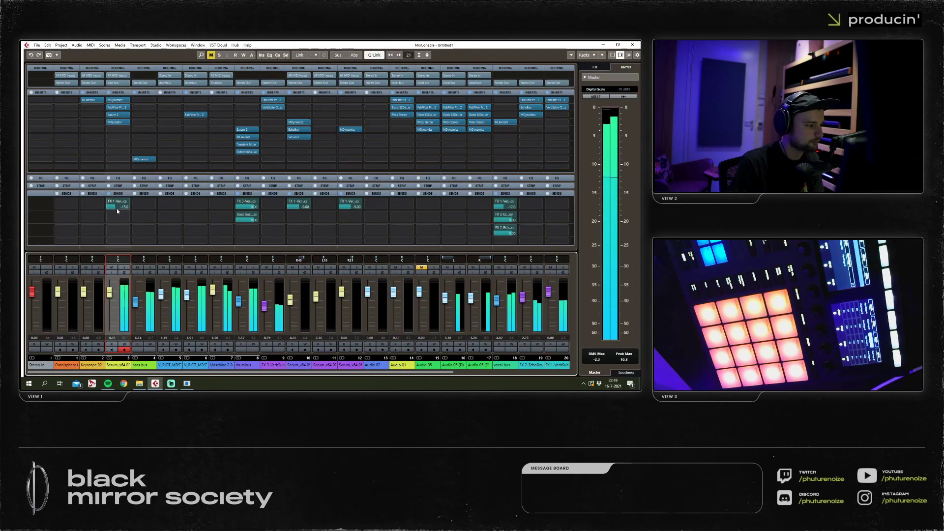
left_click_drag(117, 209, 123, 219)
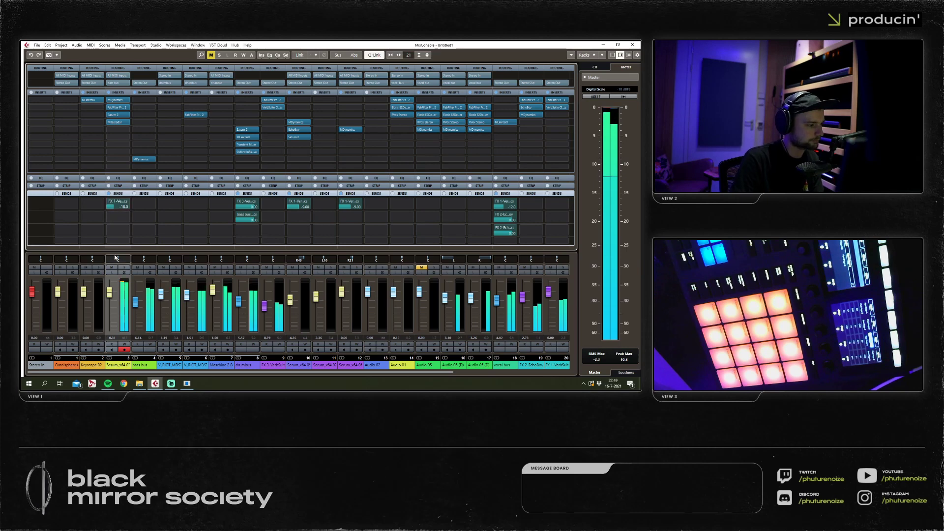
Raise the bass bus and vocal bus volumes and close the mixer.
left_click_drag(135, 305, 135, 303)
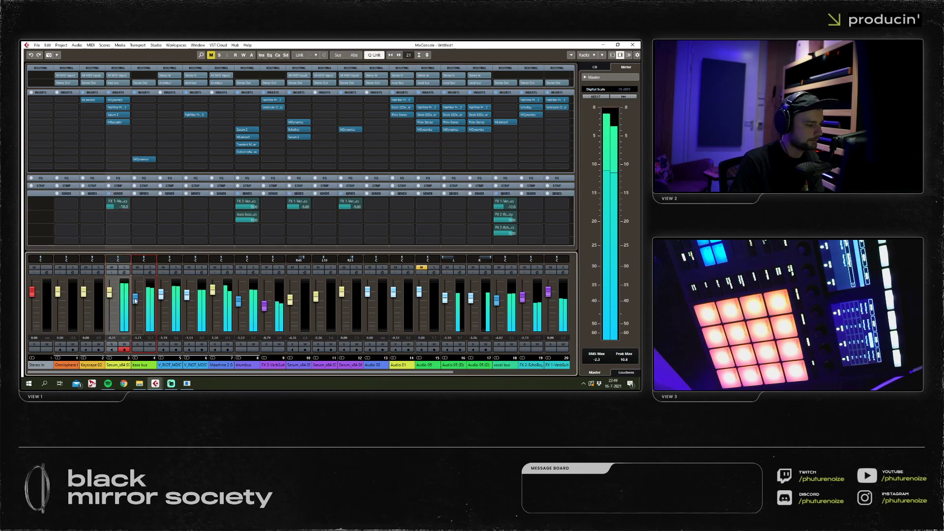
left_click_drag(497, 305, 497, 295)
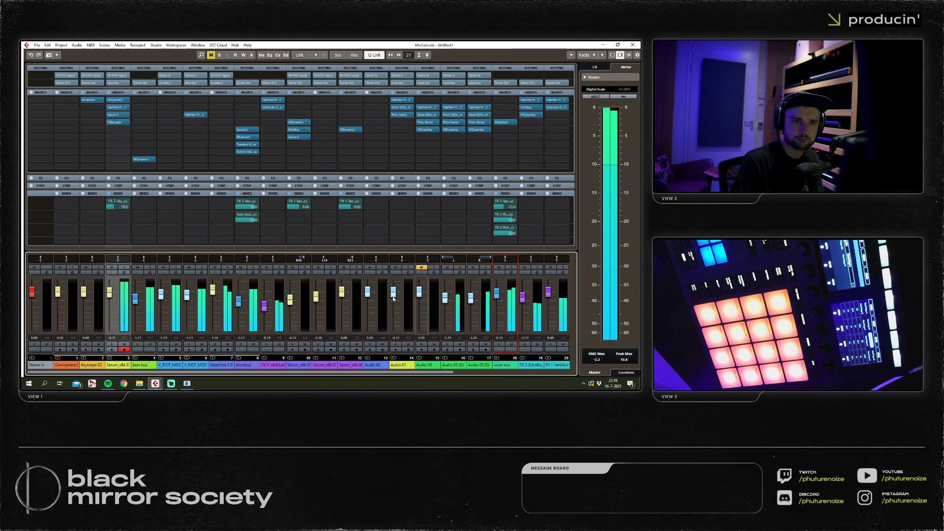
left_click_drag(135, 299, 136, 296)
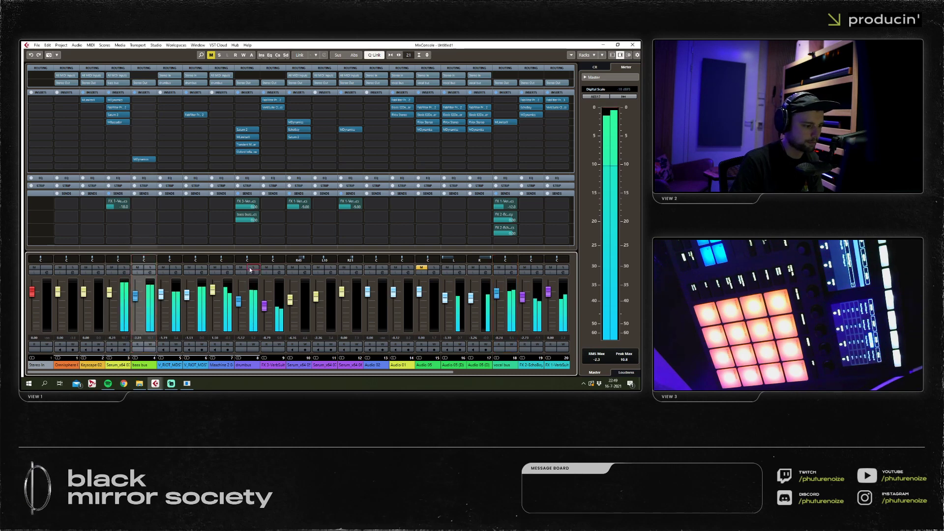
left_click(633, 45)
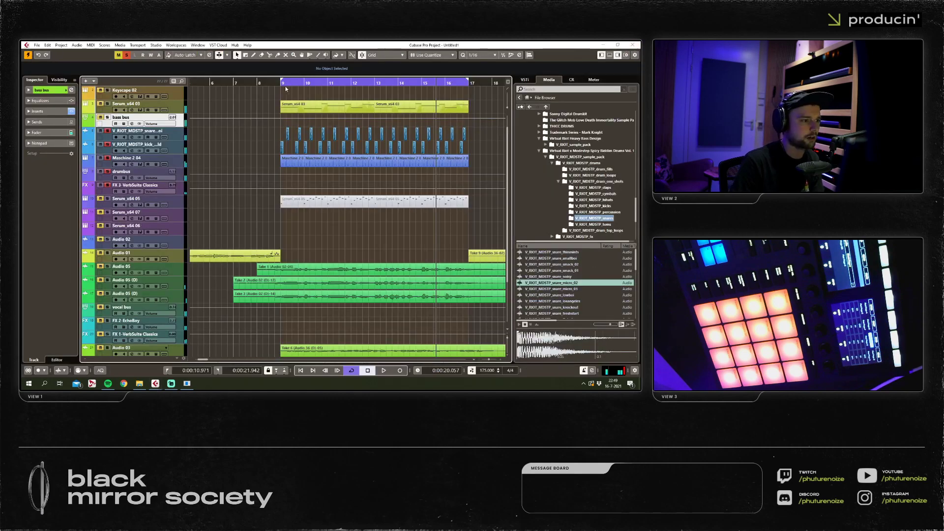
Play back the soloed drums with the mixer open and check the drumbus channel's Saturn 2 and MLimiterX inserts.
key("F3")
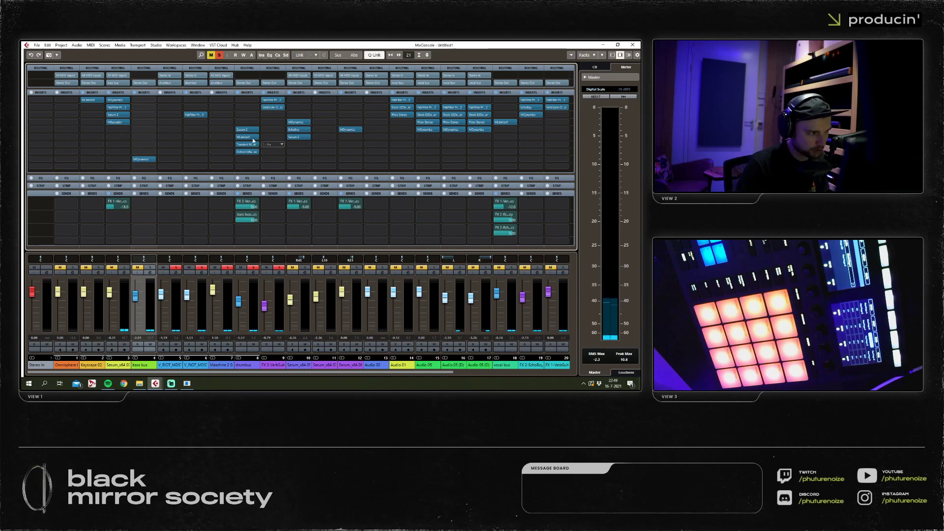
key("space")
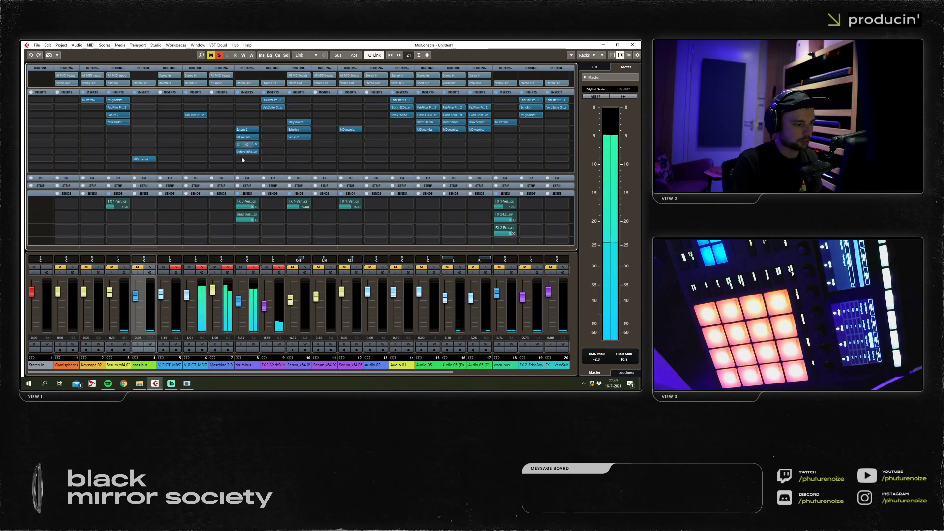
left_click(247, 129)
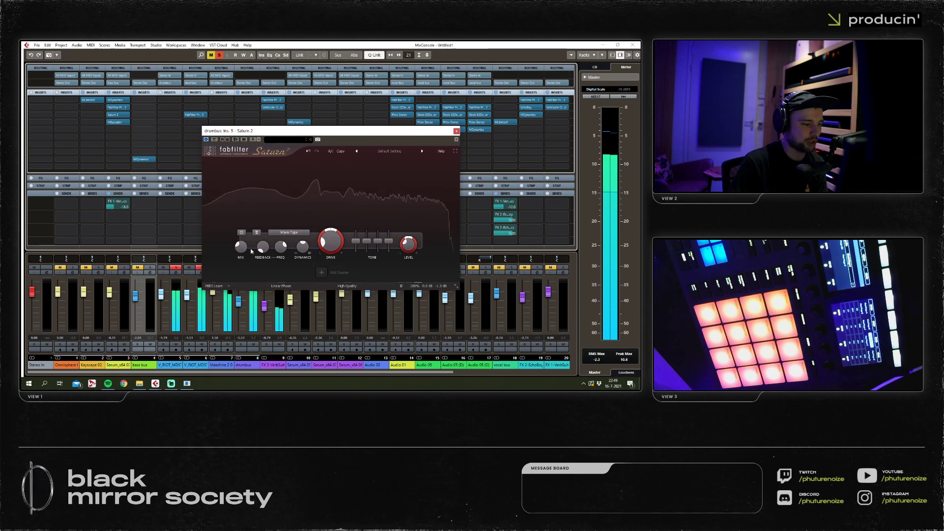
key("ctrl+w")
left_click(245, 137)
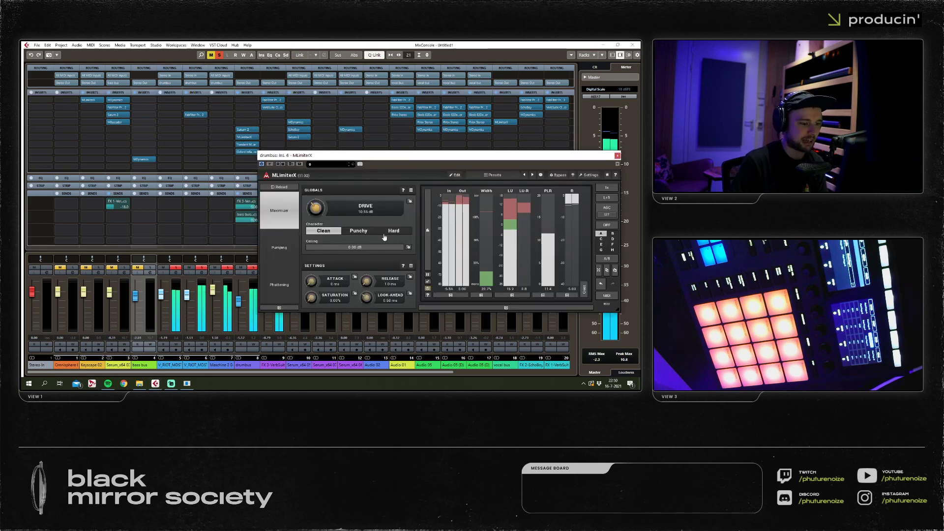
key("ctrl+w")
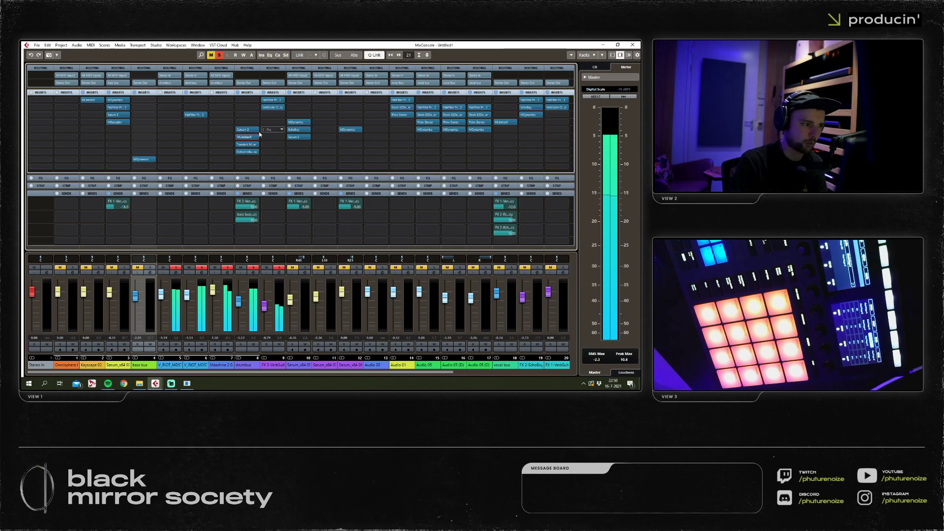
Check the drumbus channel's Transient Master and Oxford Inflator inserts, comparing the sound with the Inflator bypassed, and close the mixer.
left_click(246, 144)
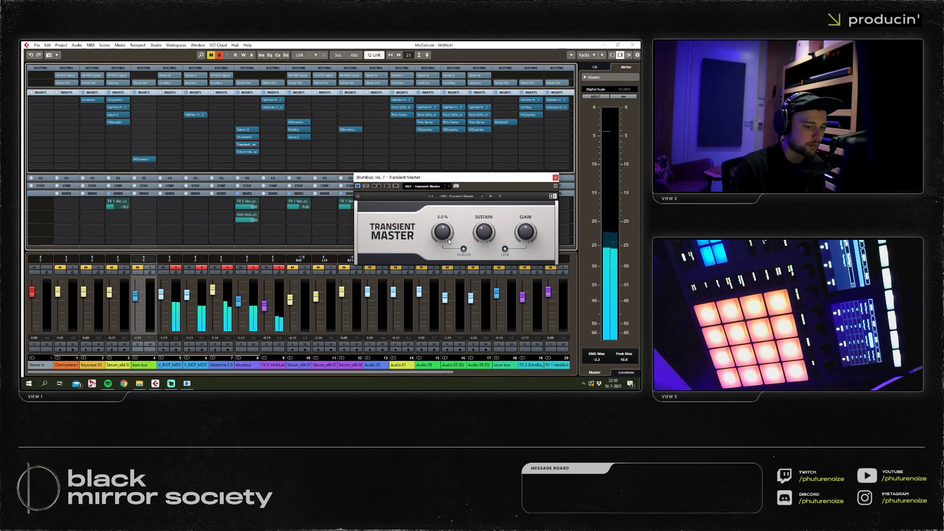
left_click(248, 151)
left_click(248, 152)
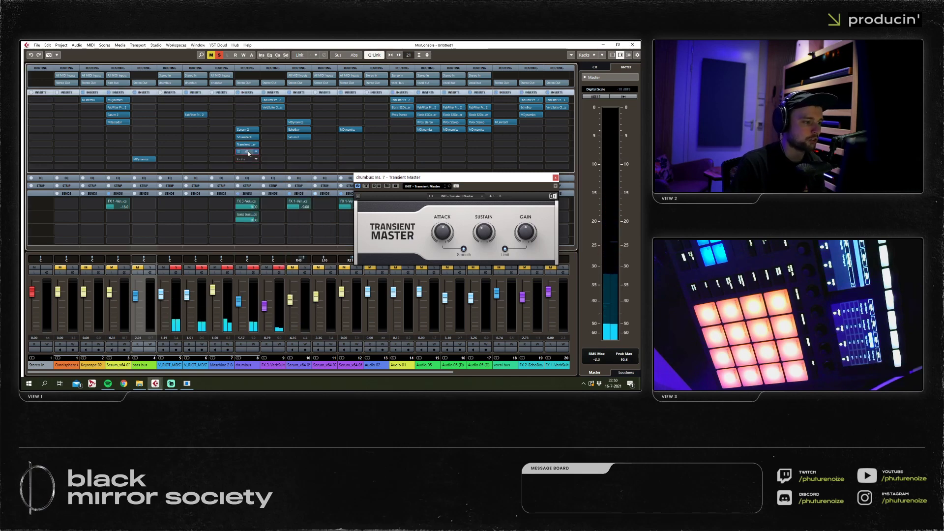
left_click(247, 152)
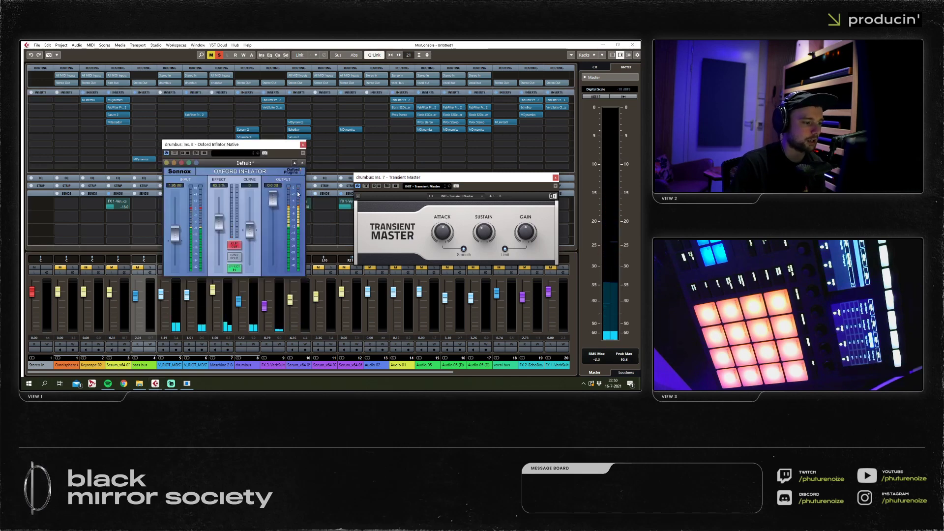
left_click(555, 177)
left_click(632, 45)
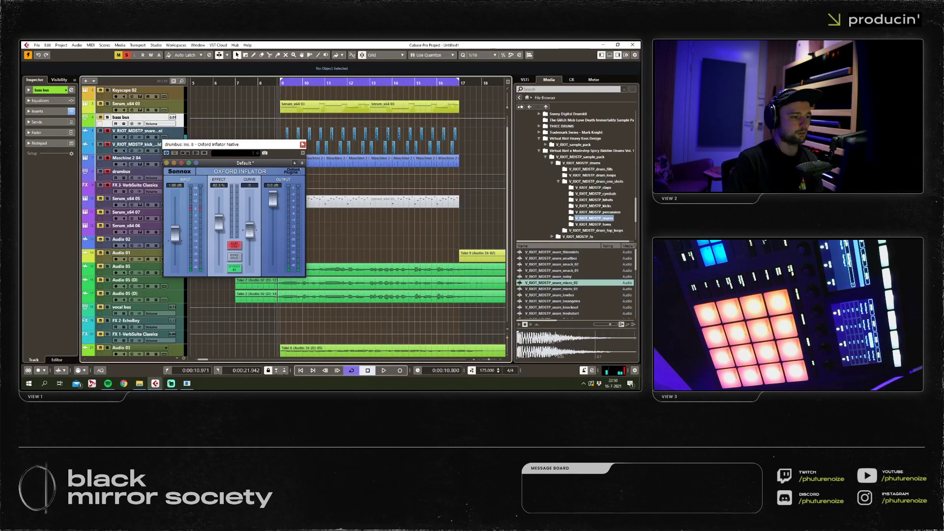
left_click(302, 144)
left_click(303, 144)
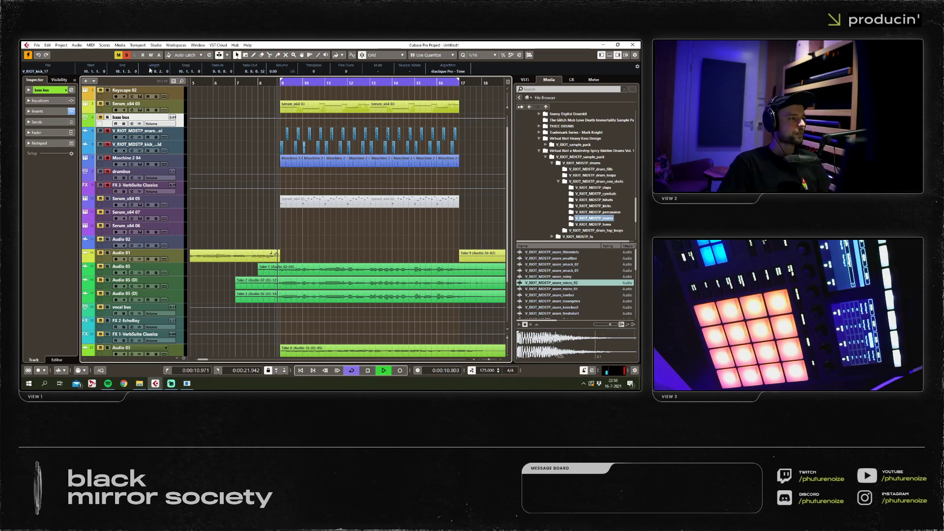
Raise the drumbus, vocal bus and FX 2-EchoBoy faders slightly during playback, close the mixer and return the cursor to bar 9.
key("F3")
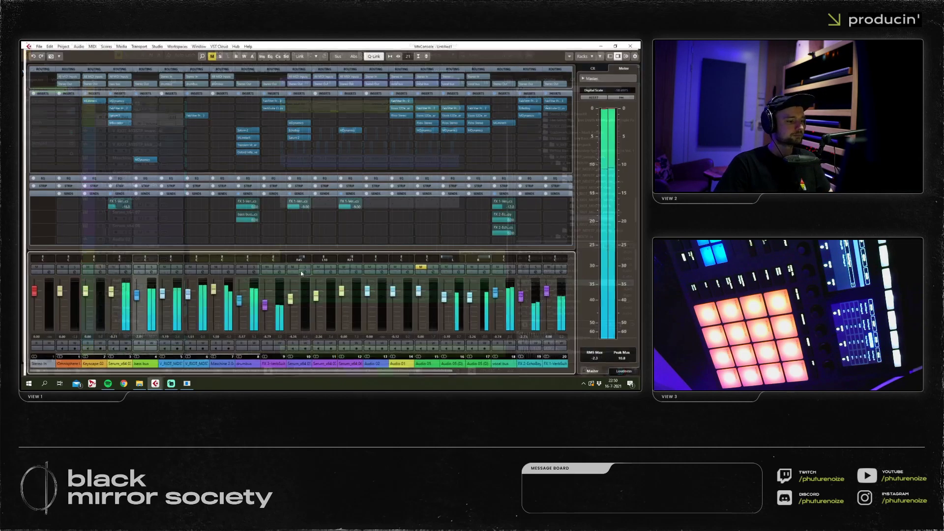
left_click(238, 300)
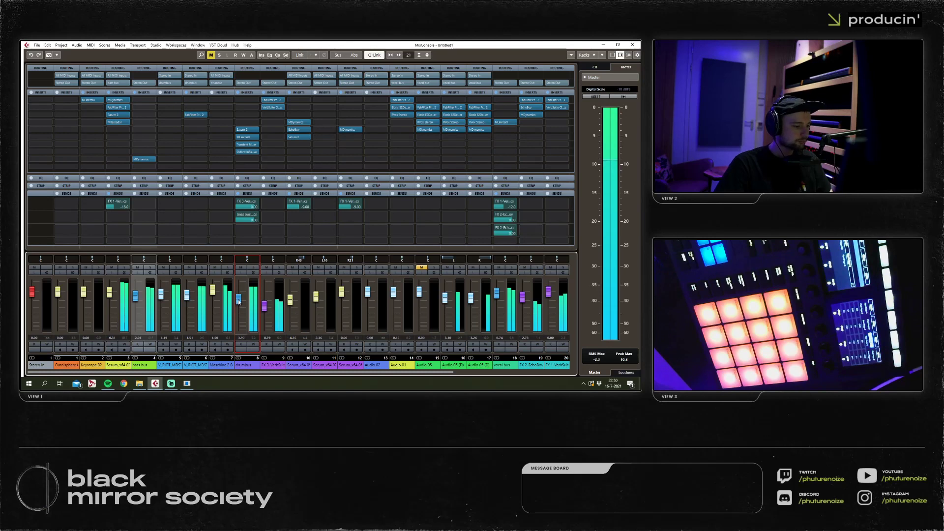
left_click_drag(239, 302, 238, 299)
left_click_drag(497, 294, 522, 295)
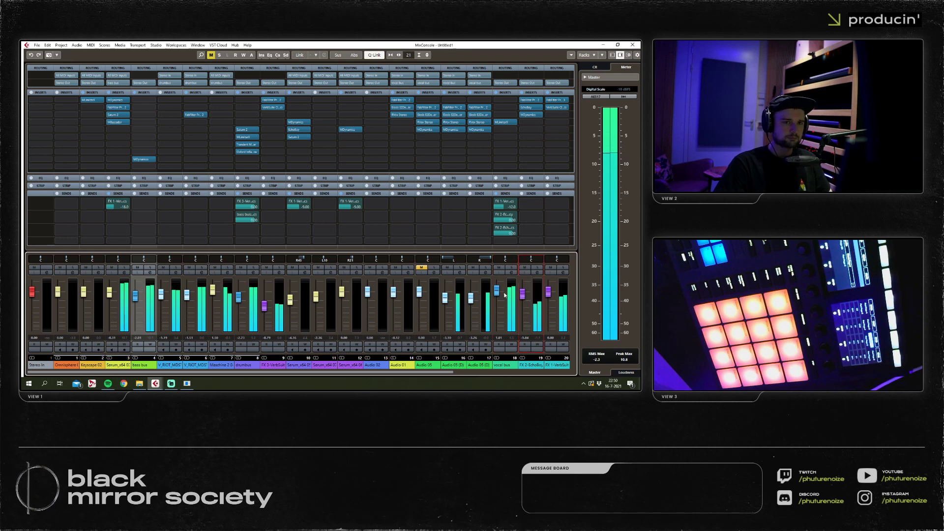
left_click(632, 45)
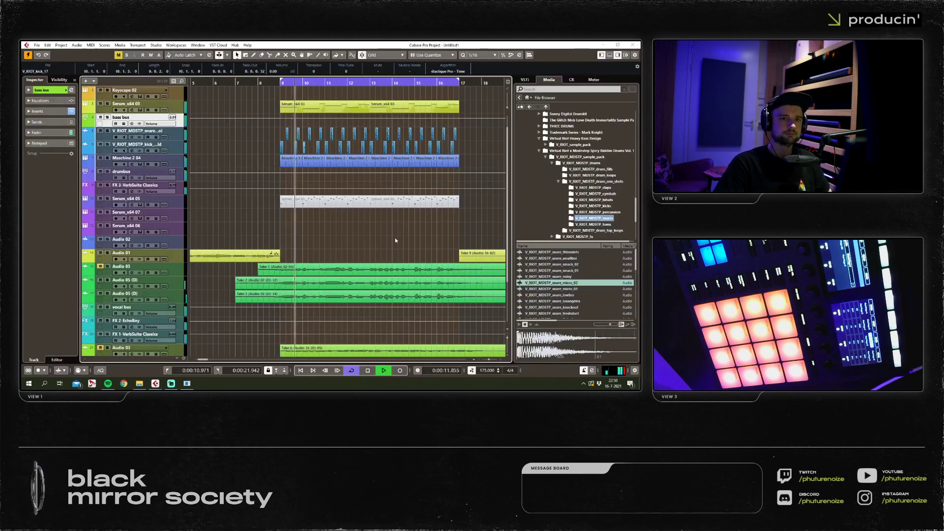
key("space")
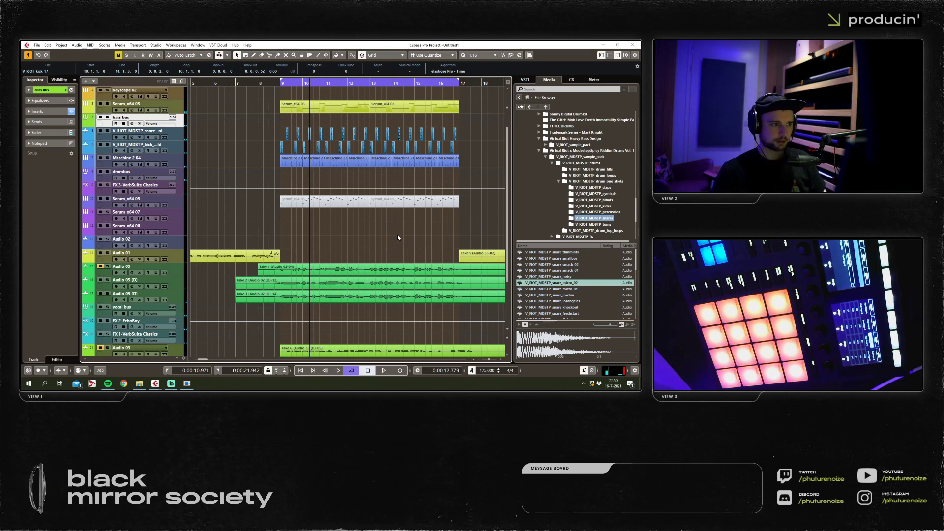
left_click(281, 82)
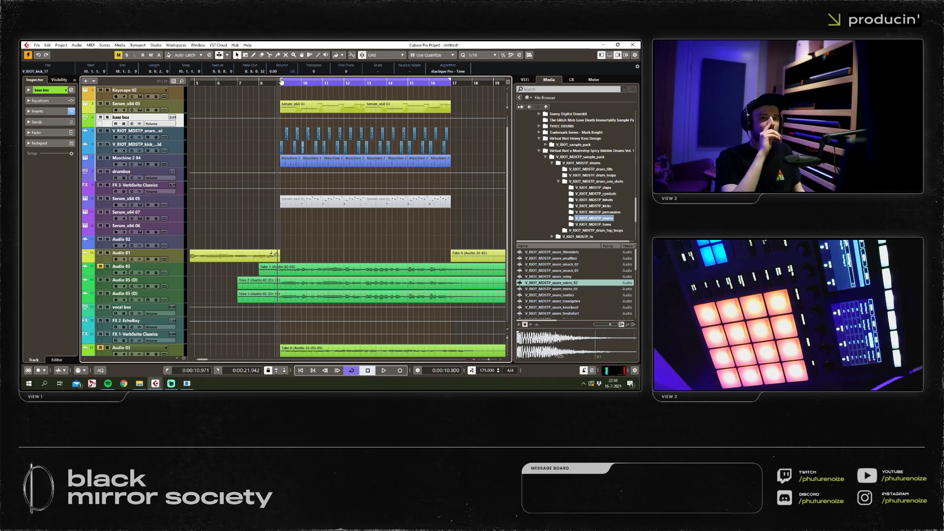
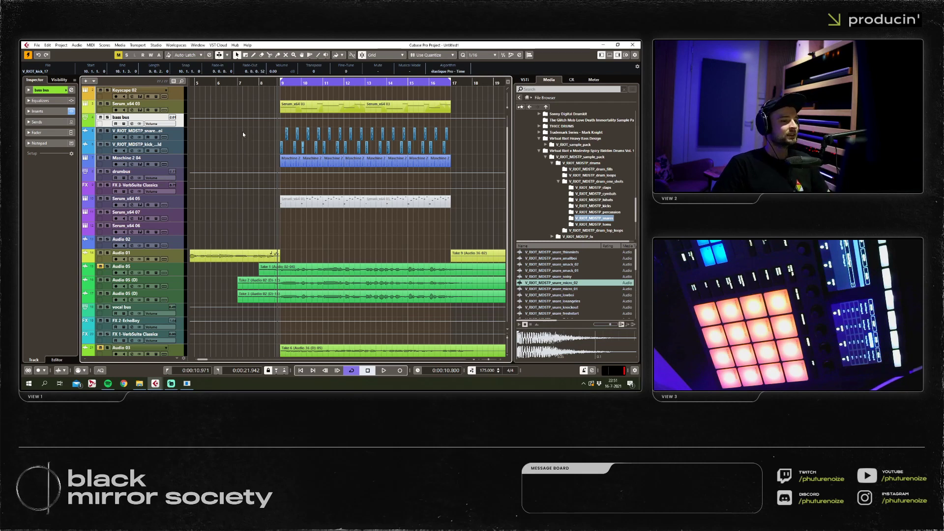
Add a Serum_x64 instrument track directly below the VerbSuite Classics effect track that follows the drumbus.
right_click(183, 191)
mouse_move(217, 199)
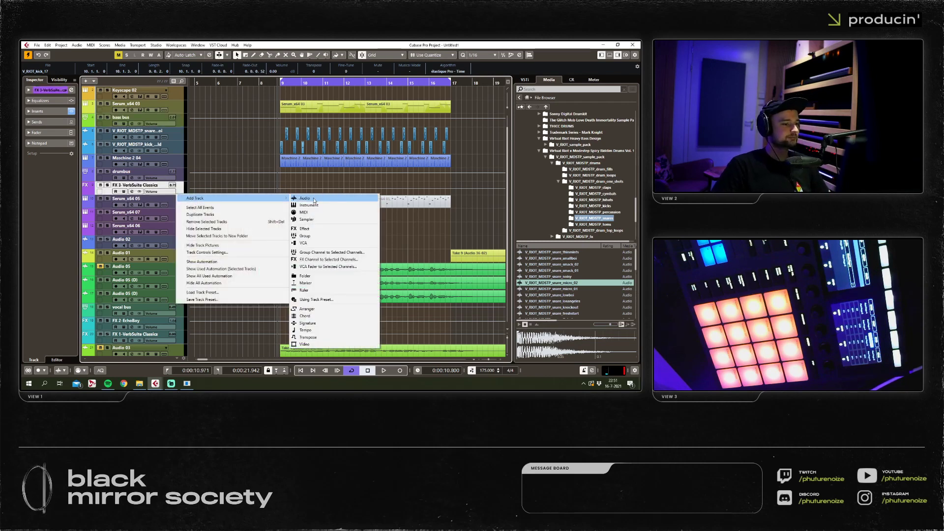
left_click(368, 205)
left_click(391, 258)
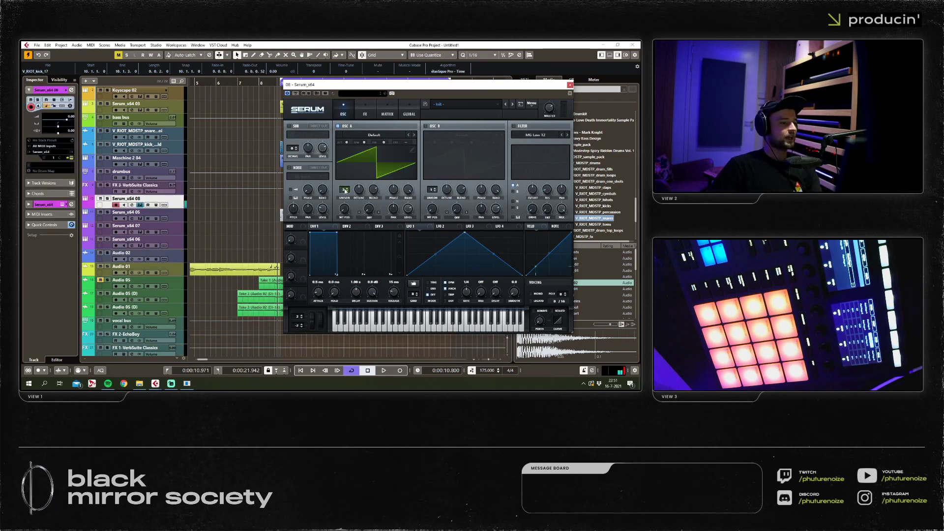
Raise Serum's oscillator A unison, enable the filter with LFO 1 on the cutoff, and reshape LFO 1 into a falling curve.
scroll(343, 191, "up", 2)
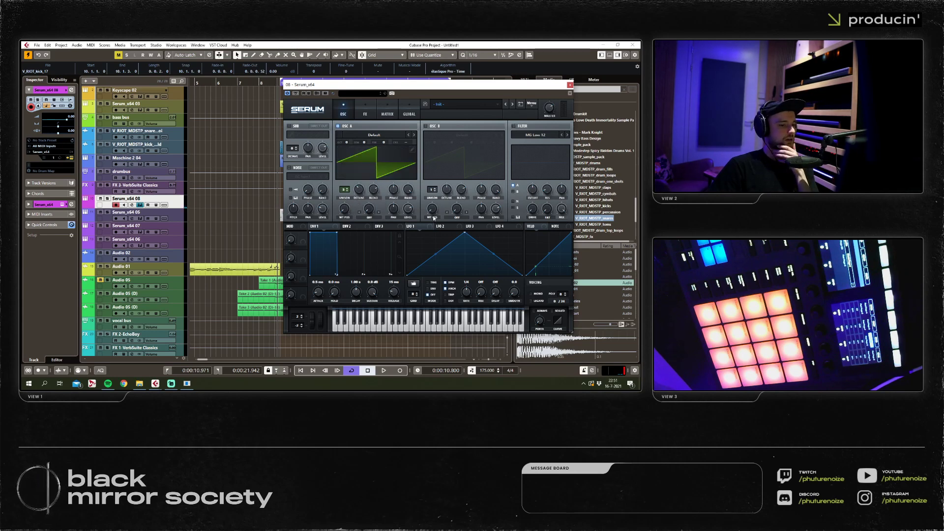
left_click(513, 126)
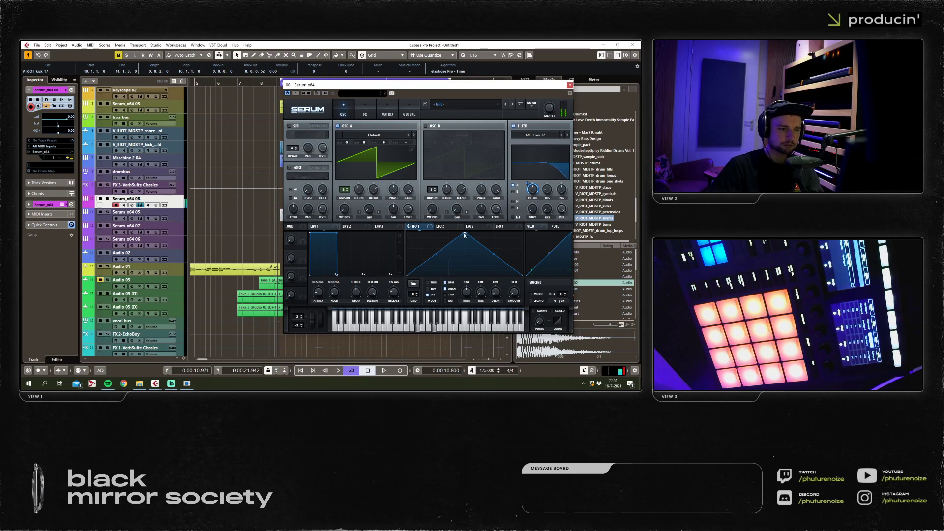
left_click_drag(464, 235, 464, 269)
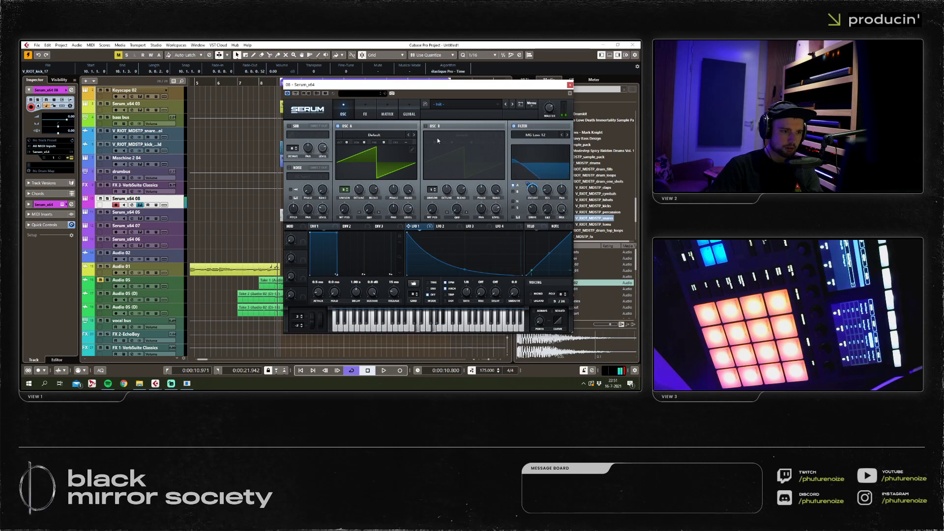
Enable Serum's oscillator B, raise its octave and unison voice count, and close the plug-in.
left_click(425, 126)
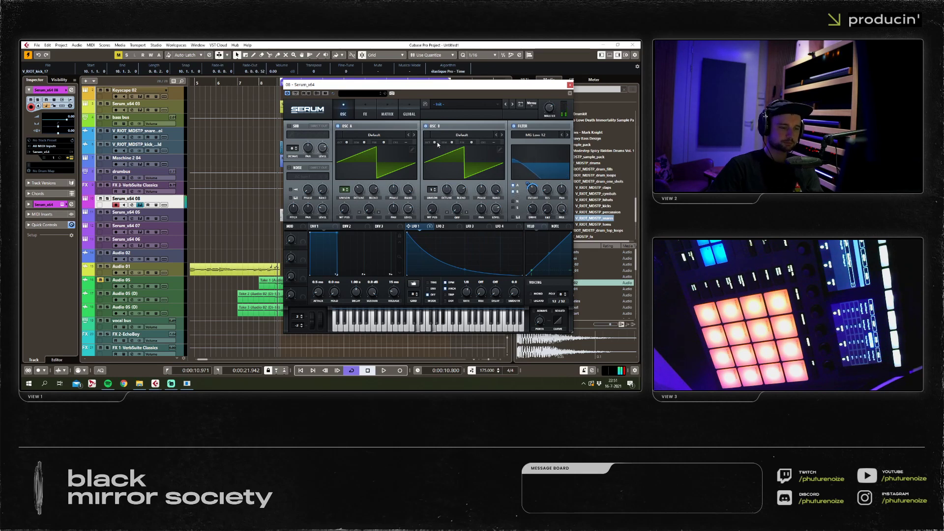
left_click_drag(432, 142, 440, 138)
left_click_drag(432, 189, 433, 174)
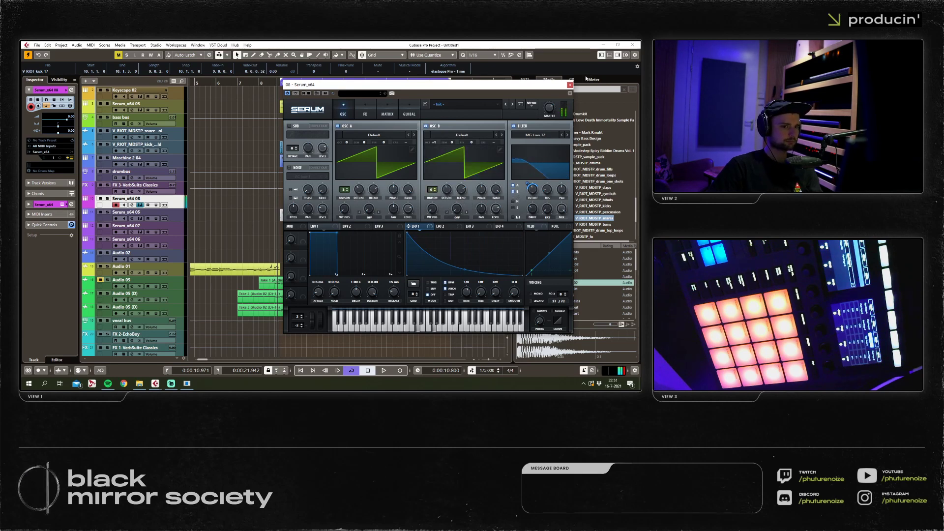
left_click(571, 85)
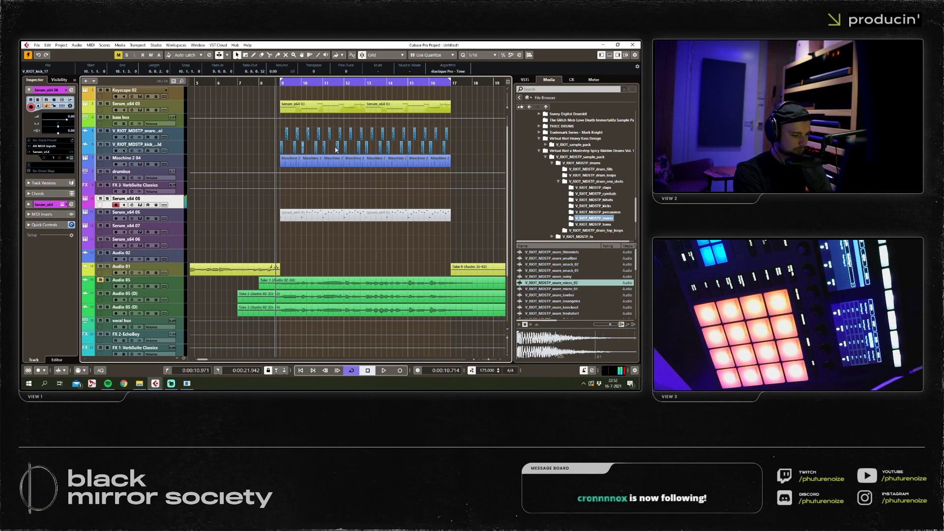
Record a chord part on the Serum_x64 08 track over the looped section and stop recording at about bar 13.
left_click(394, 355)
key("KP_Multiply")
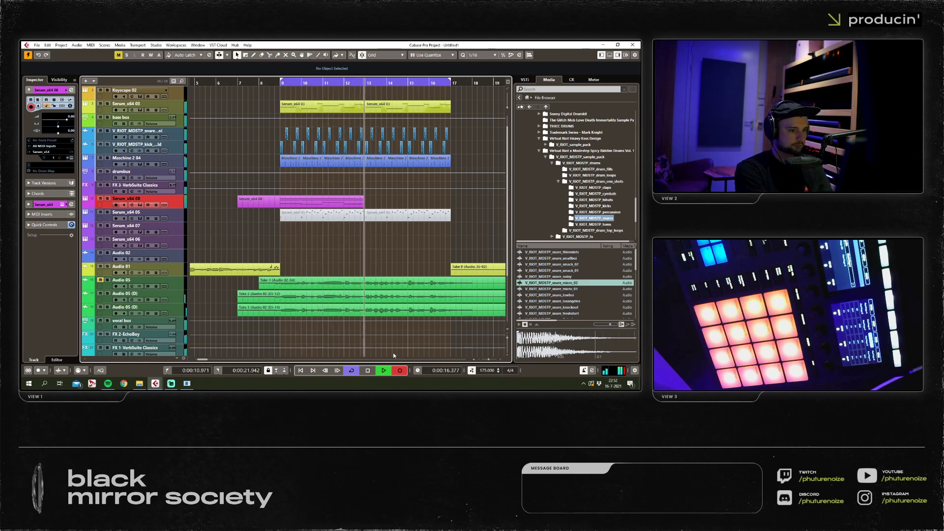
key("space")
Align the note starts and ends in the recorded Serum_x64 08 part to the grid so the chords reach the bar lines.
double_click(396, 203)
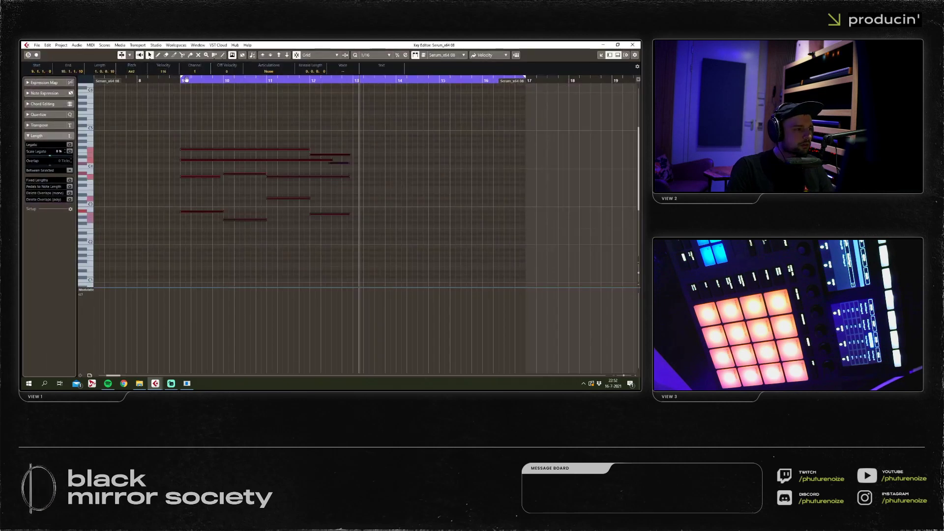
left_click(202, 107)
key("space")
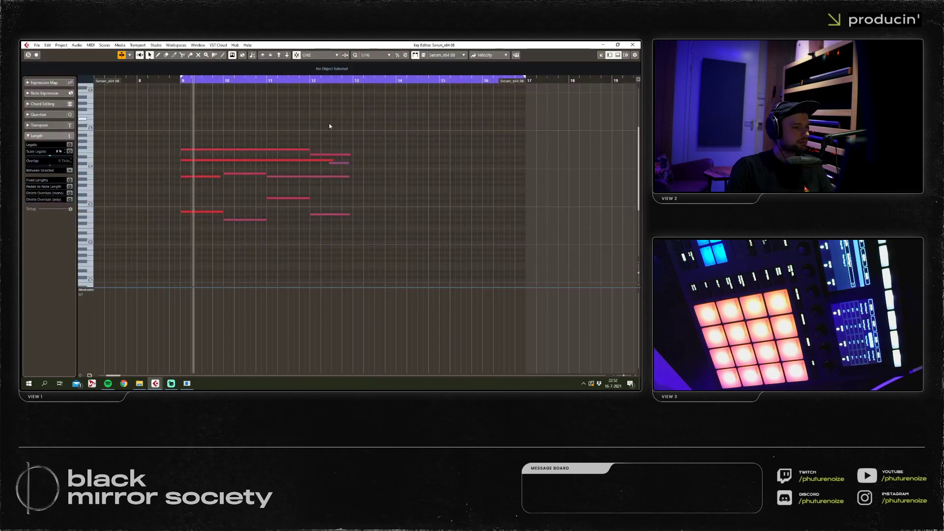
left_click(328, 161)
left_click(341, 163)
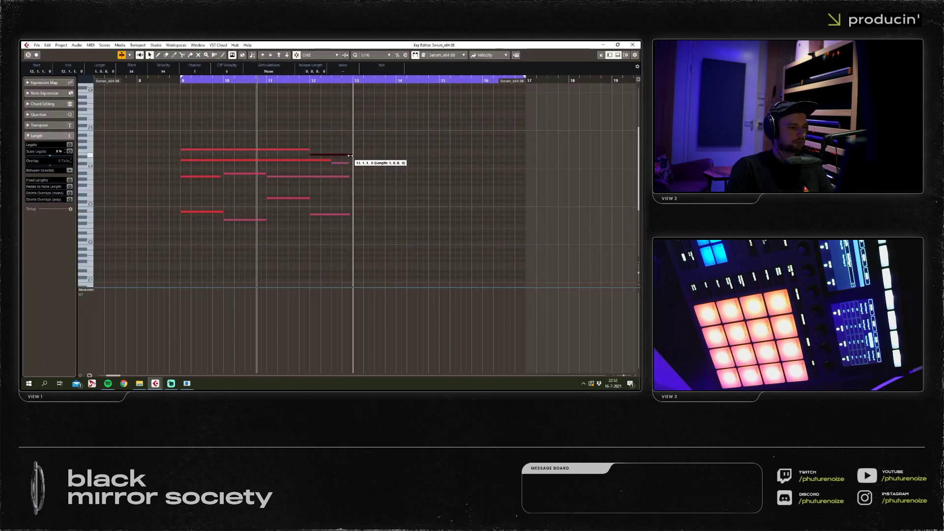
left_click(348, 213)
left_click(172, 81)
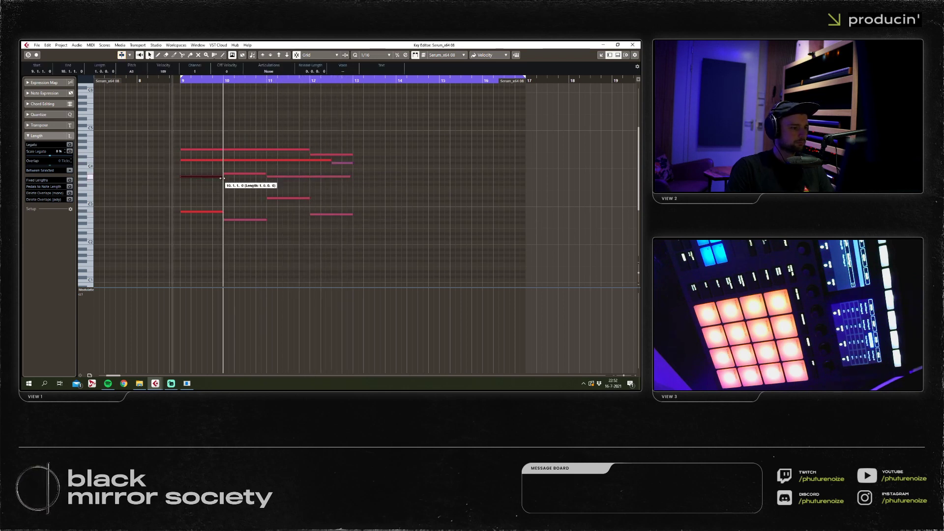
left_click(264, 175)
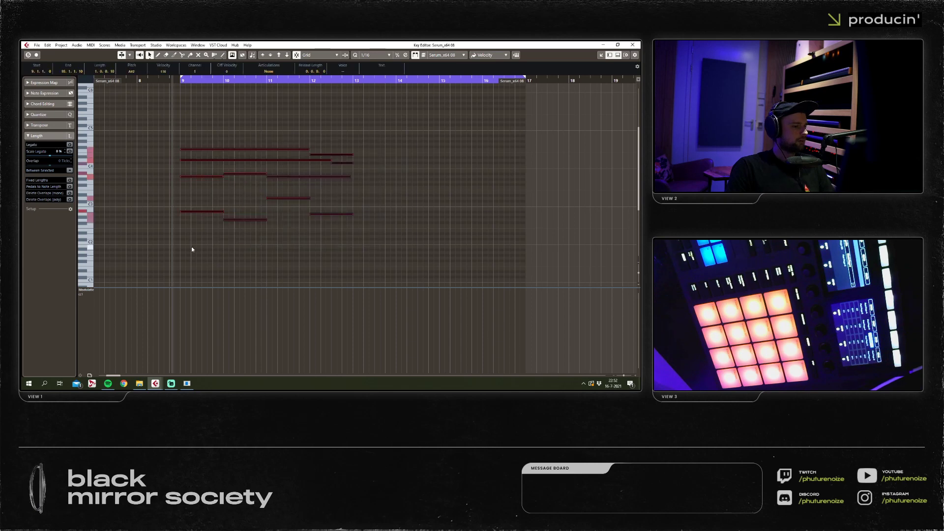
left_click(633, 45)
Lower the Serum_x64 08 channel fader in the mixer during playback and close the mixer.
key("F3")
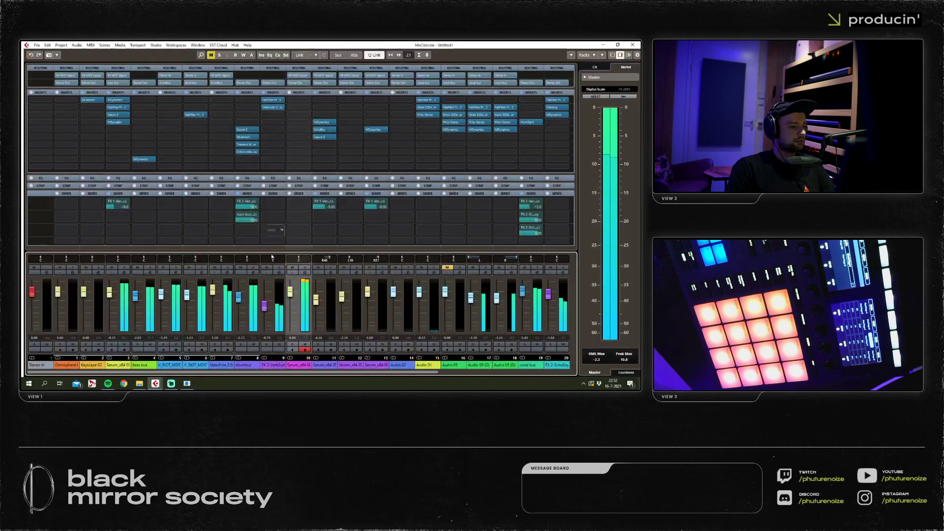
left_click_drag(290, 302, 290, 303)
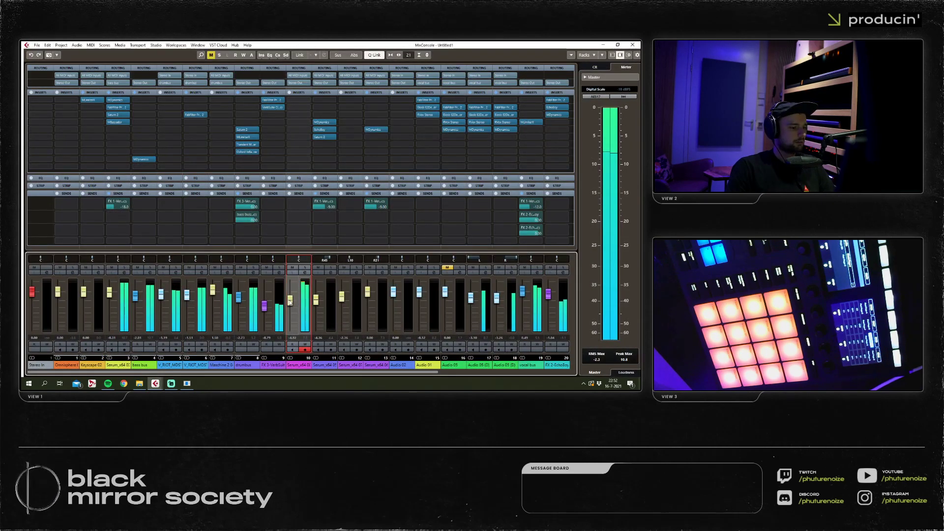
left_click(638, 45)
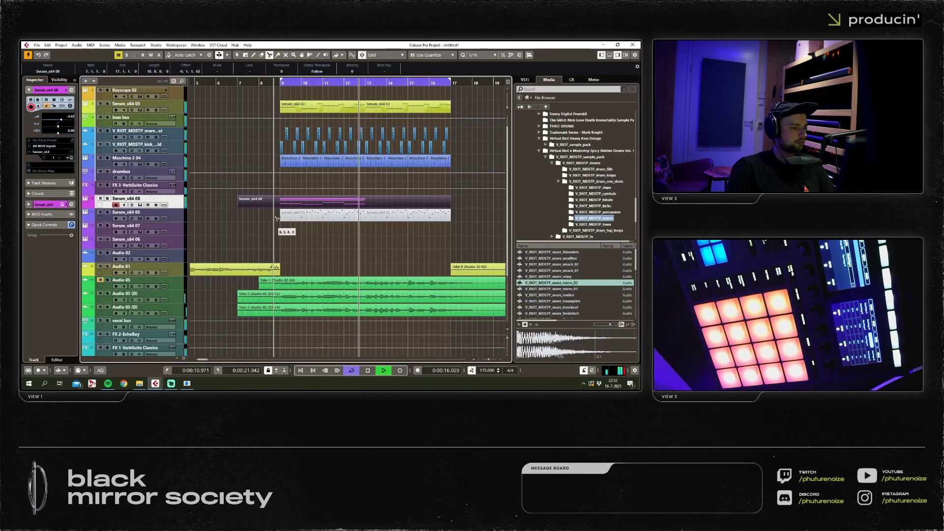
Split the Serum_x64 08 part at bar 9, remove the empty lead-in and trim the part's end to bar 13.
left_click_drag(282, 205, 282, 204)
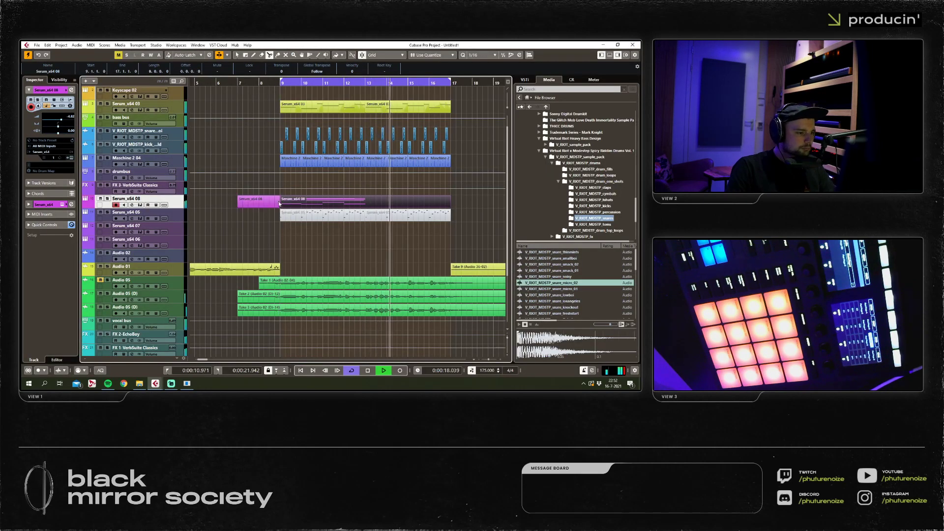
key("space")
left_click_drag(451, 205, 366, 212)
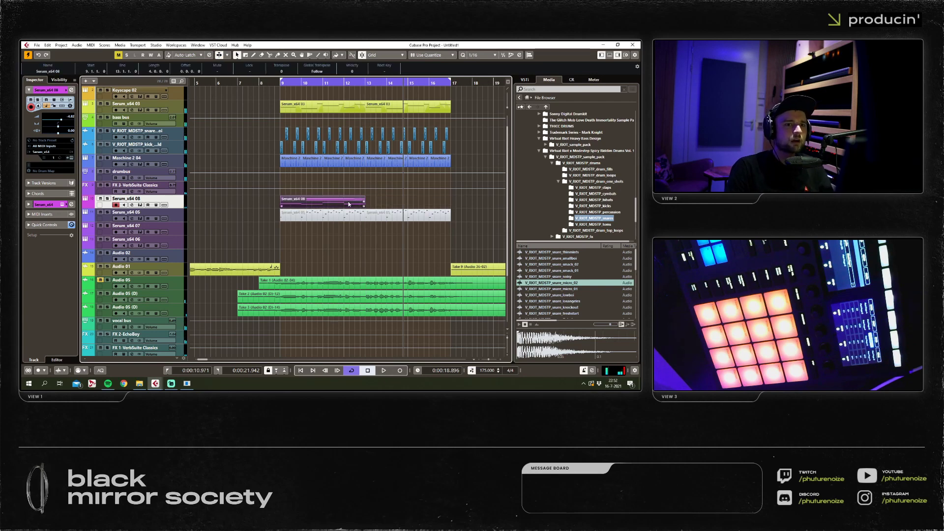
Remove the LFO 1 modulation from the Serum_x64 08 filter cutoff, audition the chords and close the plug-in.
left_click(62, 204)
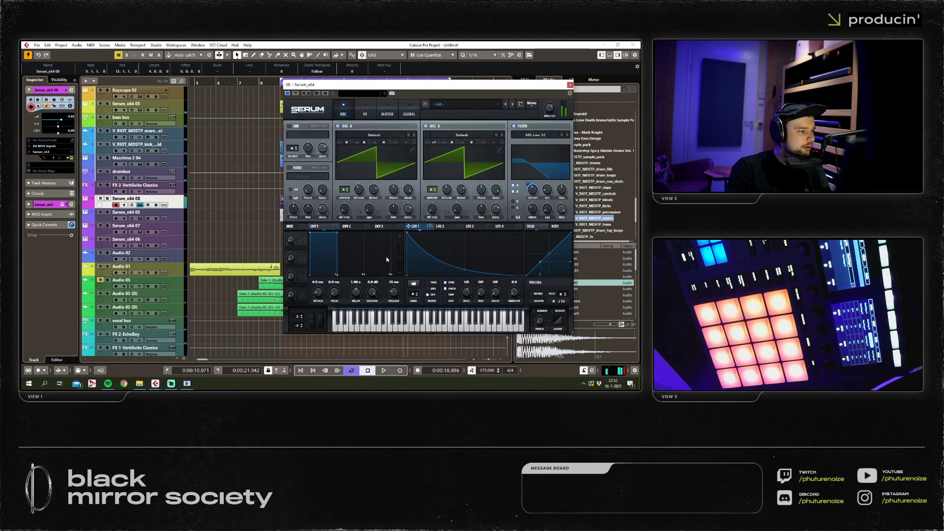
right_click(533, 190)
left_click(550, 216)
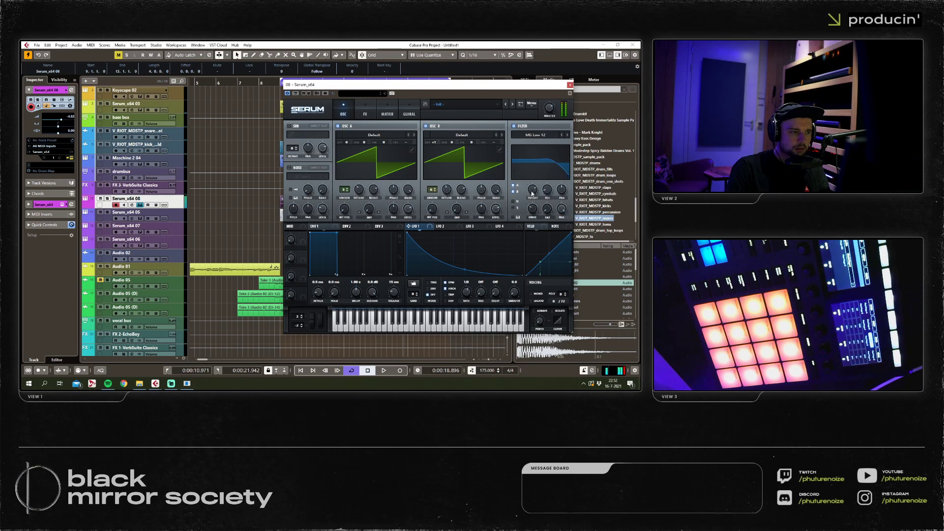
key("space")
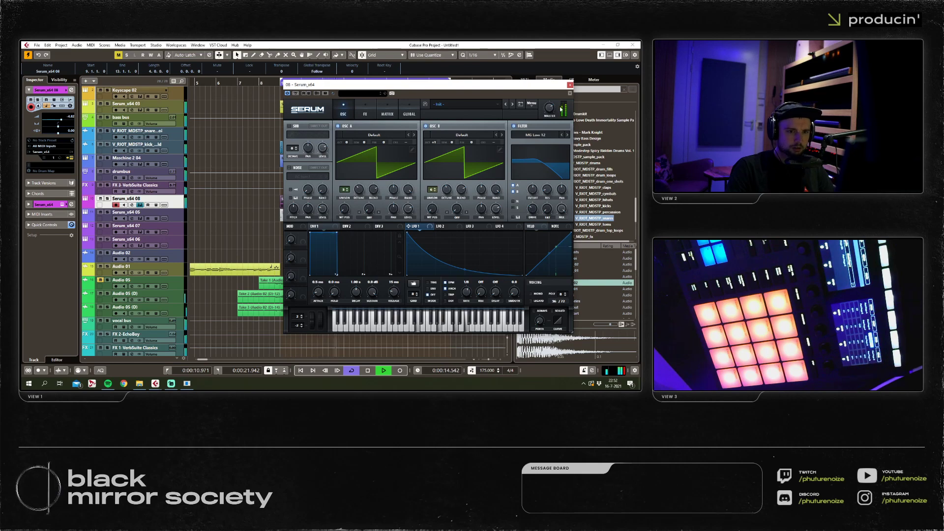
left_click(569, 84)
Stop playback, check the Serum_x64 08 chord notes in the Key Editor and duplicate the part to fill bars 13 to 17.
key("space")
double_click(356, 202)
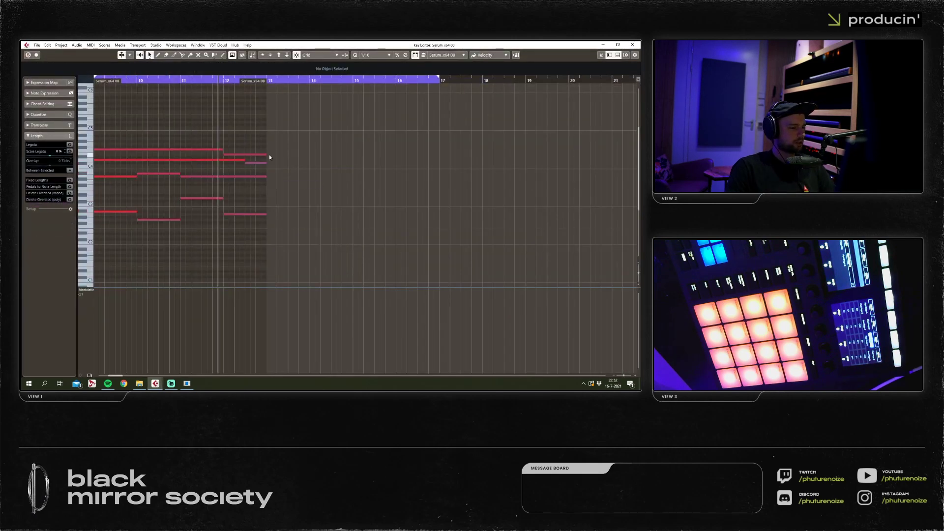
scroll(270, 157, "left", 5)
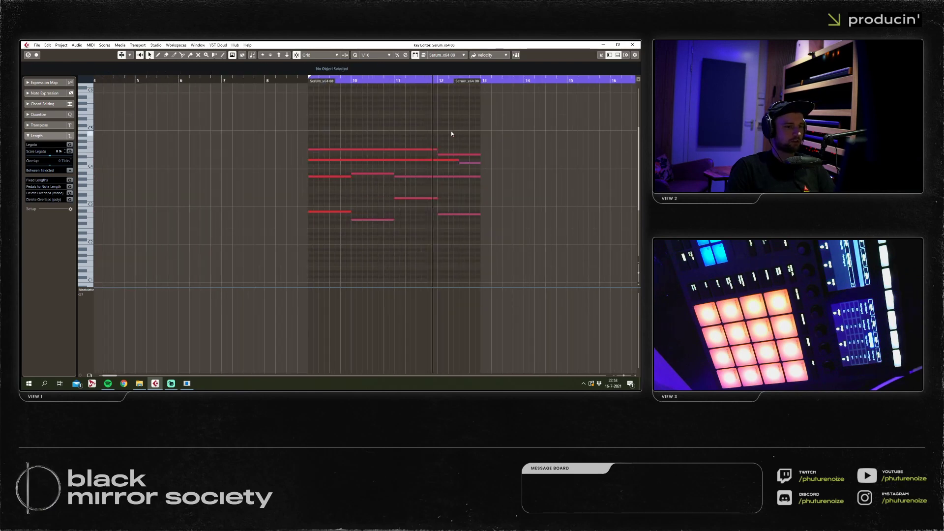
left_click(633, 44)
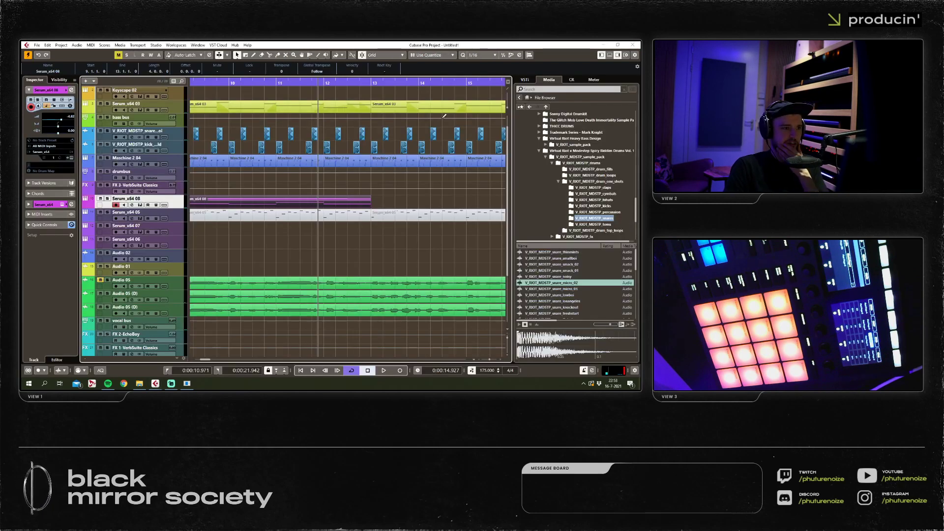
key("g")
key("g")
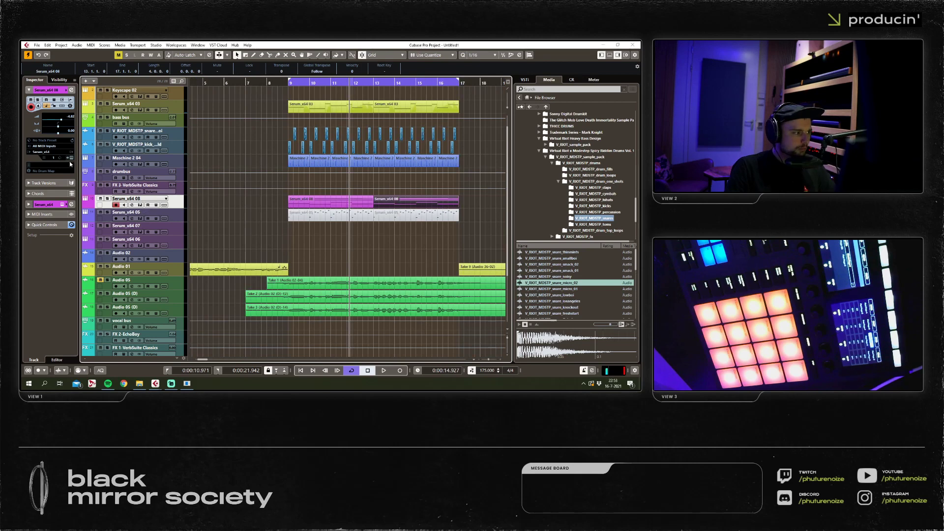
Soften the Serum_x64 08 sound by lengthening the Env 1 attack and release.
left_click(140, 204)
left_click_drag(393, 292, 401, 280)
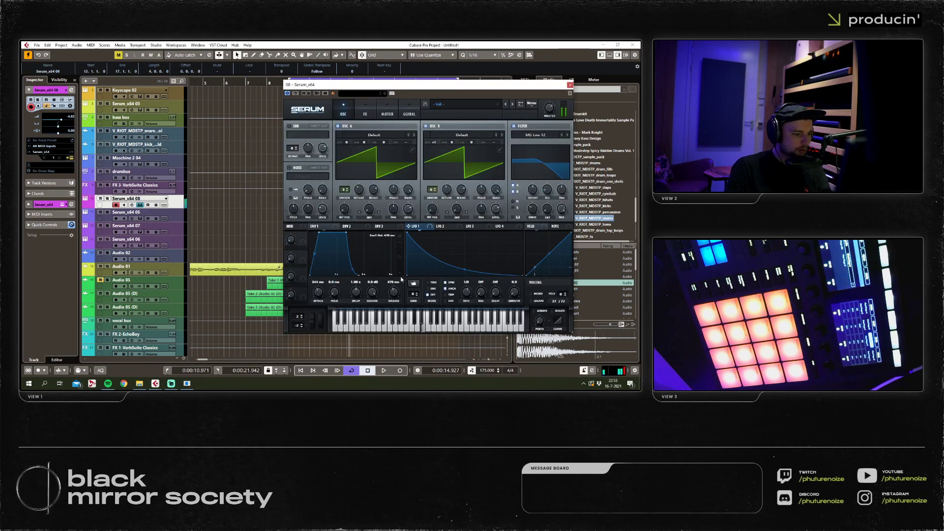
left_click_drag(328, 295, 401, 300)
left_click(365, 113)
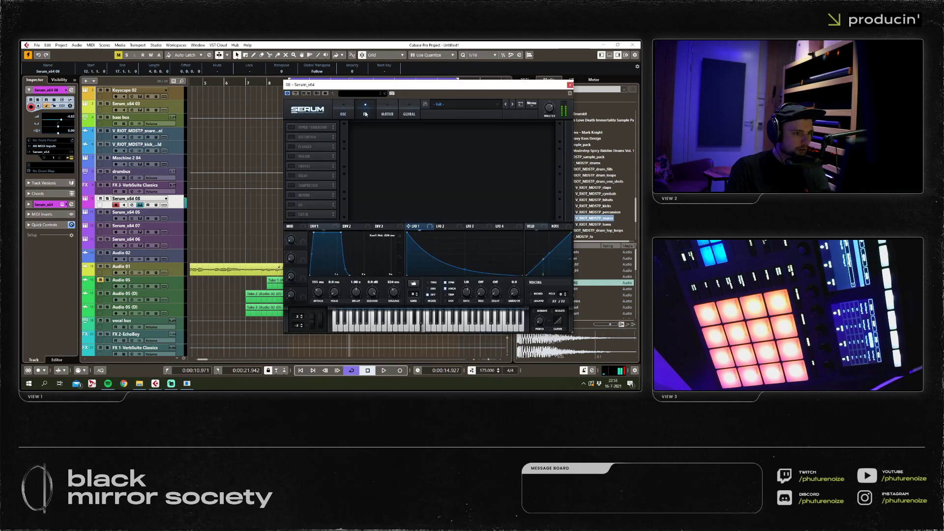
left_click(386, 113)
left_click(299, 134)
left_click(343, 113)
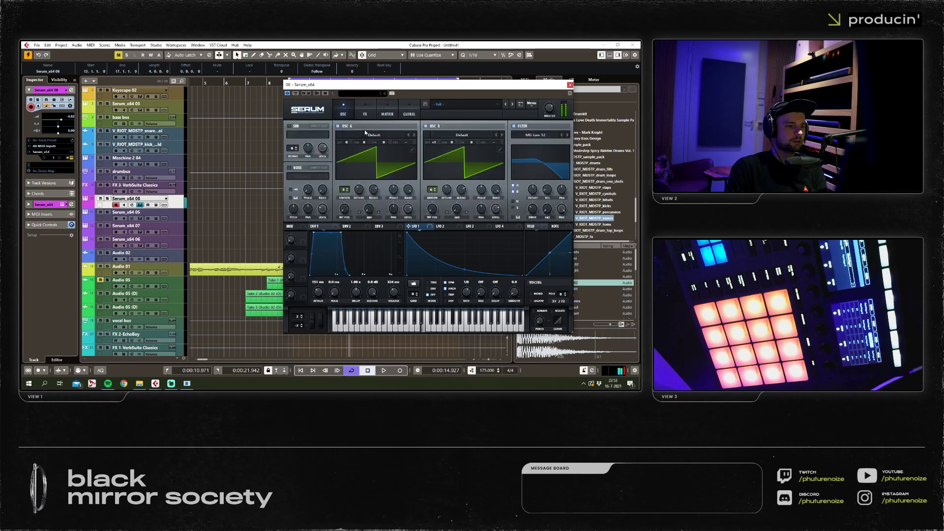
Load an analog PWM wavetable into oscillator A, modulate its wavetable position with LFO 2 and close the plug-in.
left_click(374, 135)
mouse_move(360, 142)
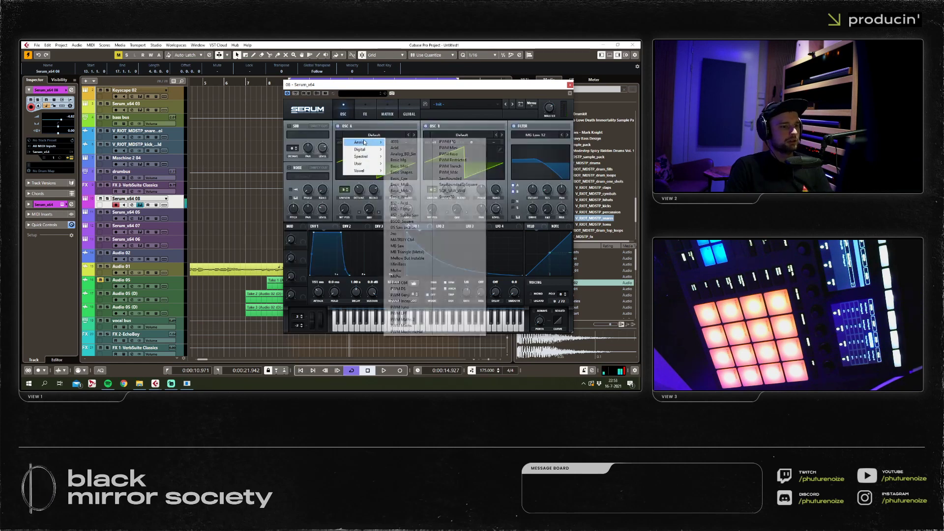
left_click(416, 289)
left_click(437, 227)
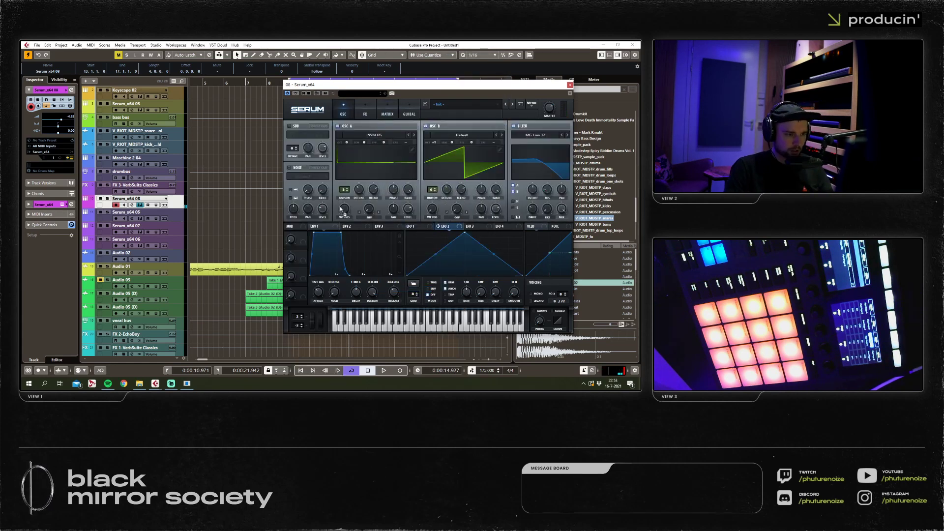
left_click_drag(342, 205, 340, 219)
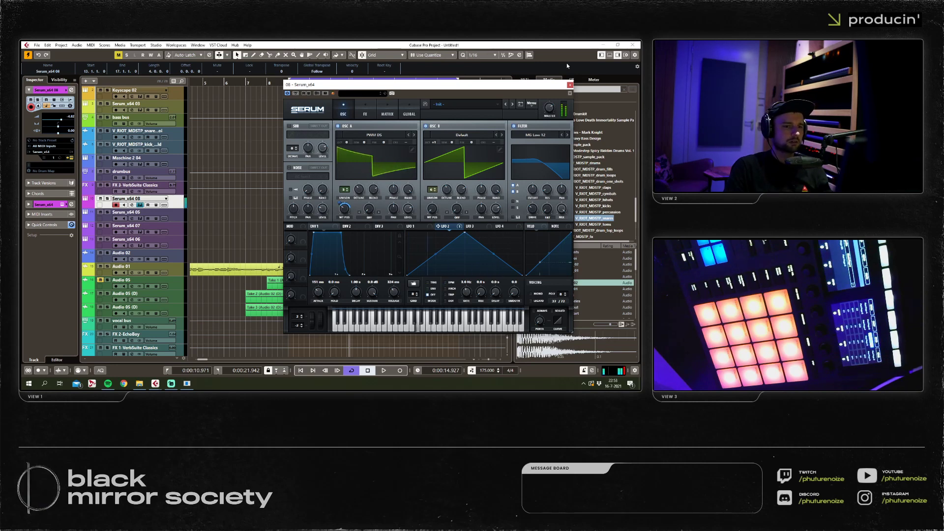
left_click(569, 86)
Play the loop with Serum_x64 08 soloed, raise the synth's filter cutoff and close the plug-in.
key("space")
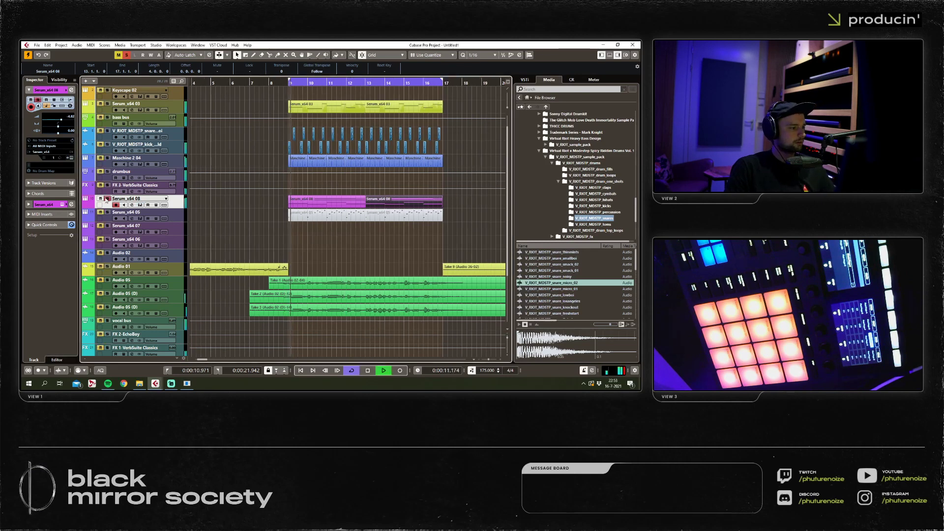
left_click(140, 205)
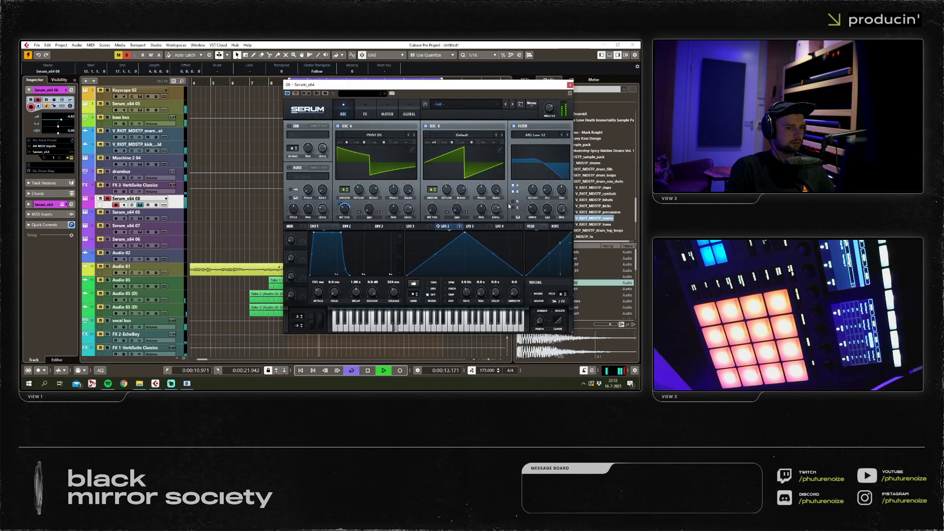
mouse_move(531, 184)
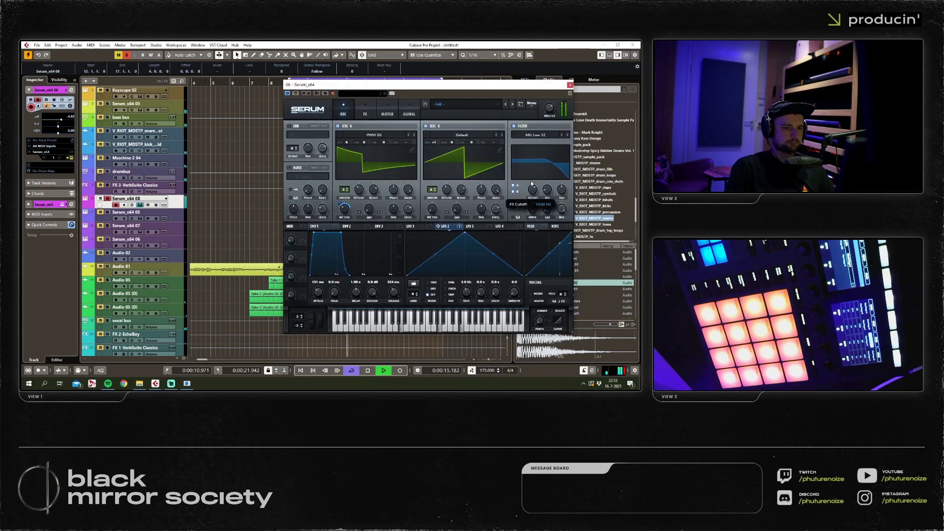
left_click_drag(532, 184, 534, 158)
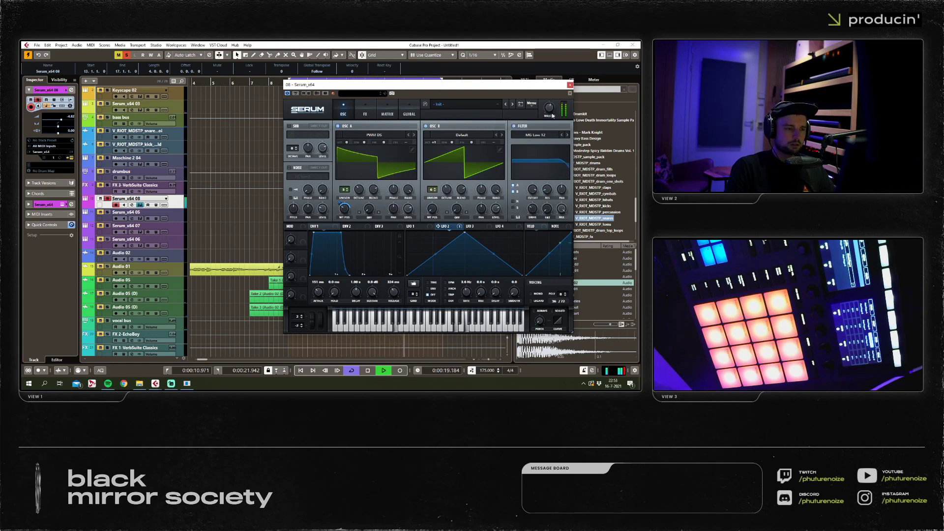
left_click(570, 85)
Insert MDynamics on the Serum_x64 08 channel and enable its side-chain input for the detector.
key("F3")
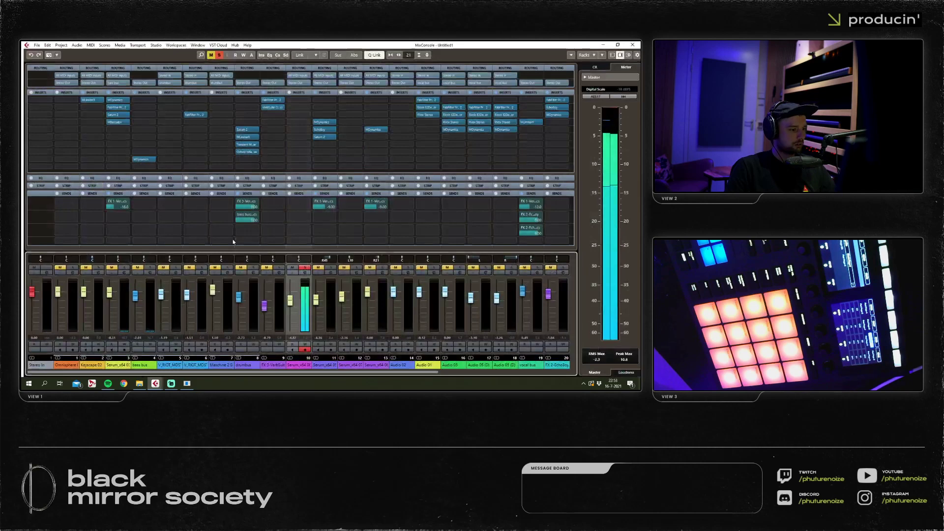
left_click(297, 143)
left_click(291, 205)
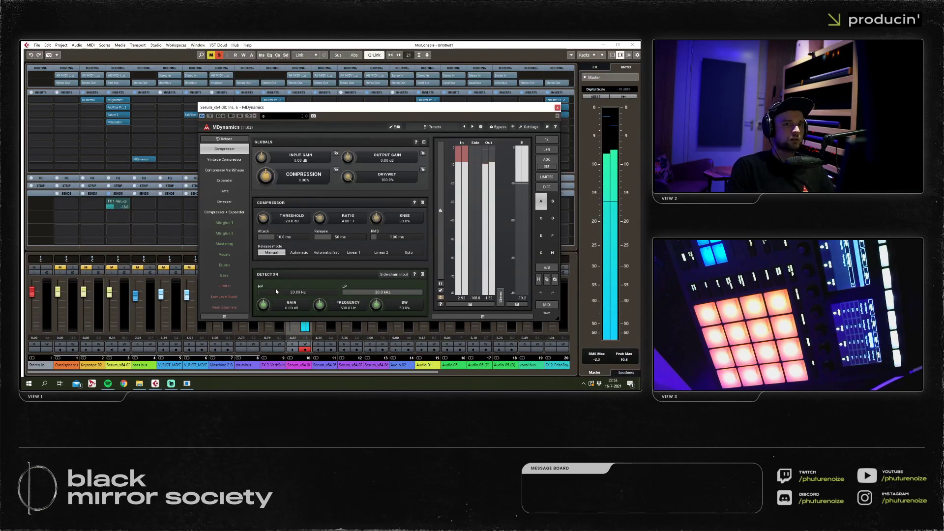
left_click(396, 274)
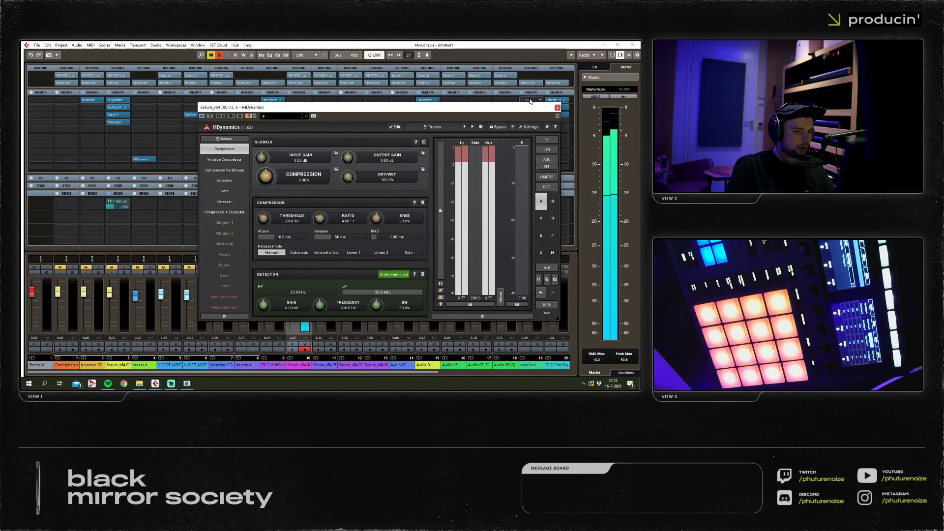
left_click(557, 107)
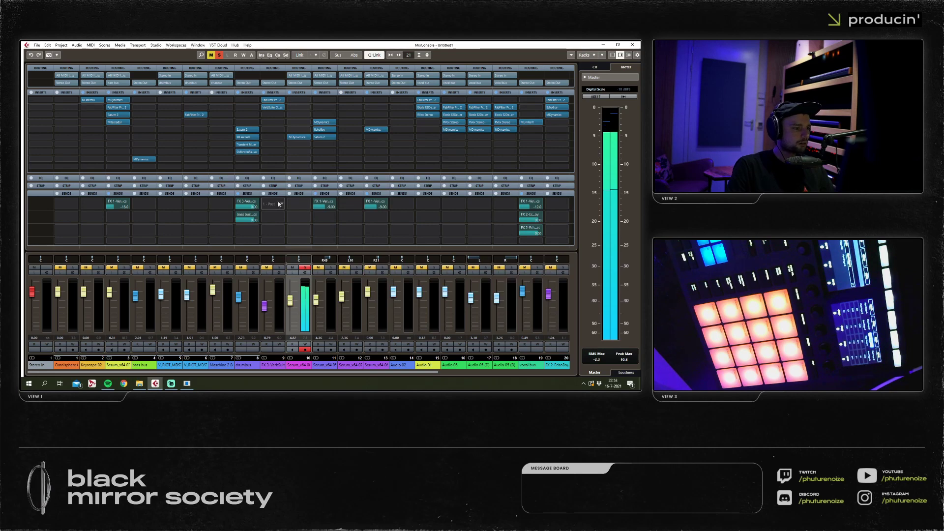
Add a send from the drumbus to the side-chain of the Serum_x64 08 compressor and close the mixer.
left_click(245, 231)
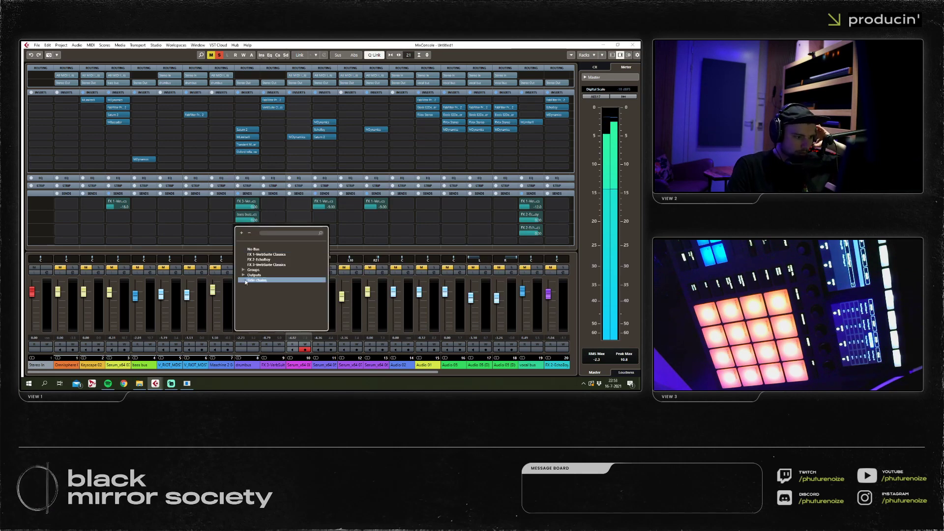
left_click(256, 280)
left_click(276, 295)
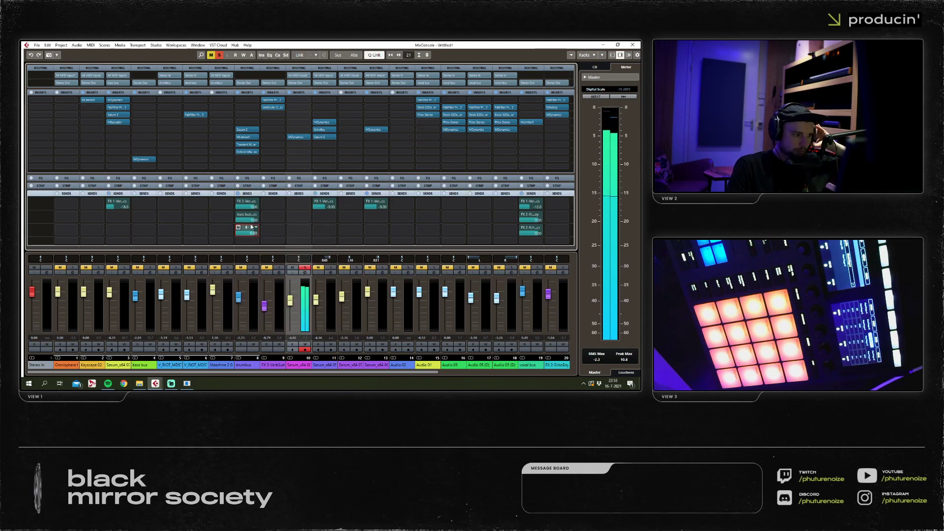
left_click(635, 47)
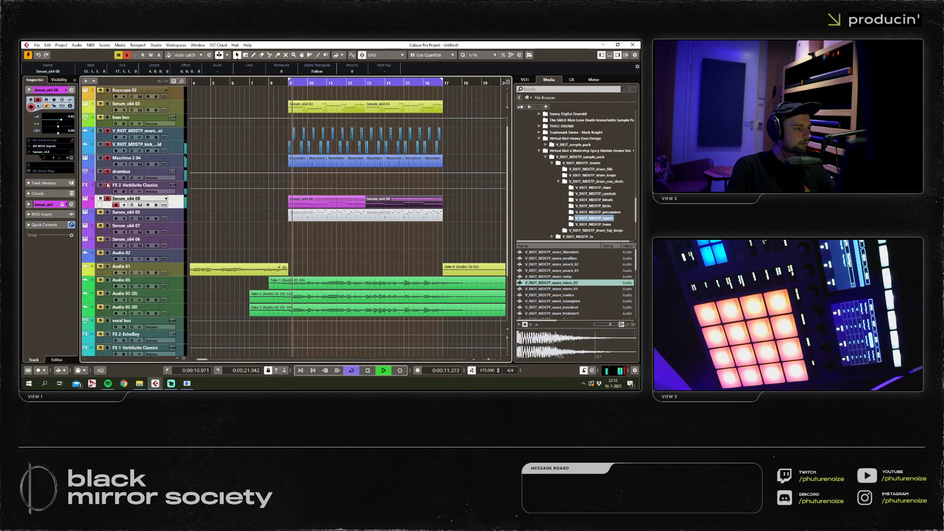
Check how the MDynamics compressor on Serum_x64 08 reacts to the soloed drums, and close the plug-in and mixer.
key("F3")
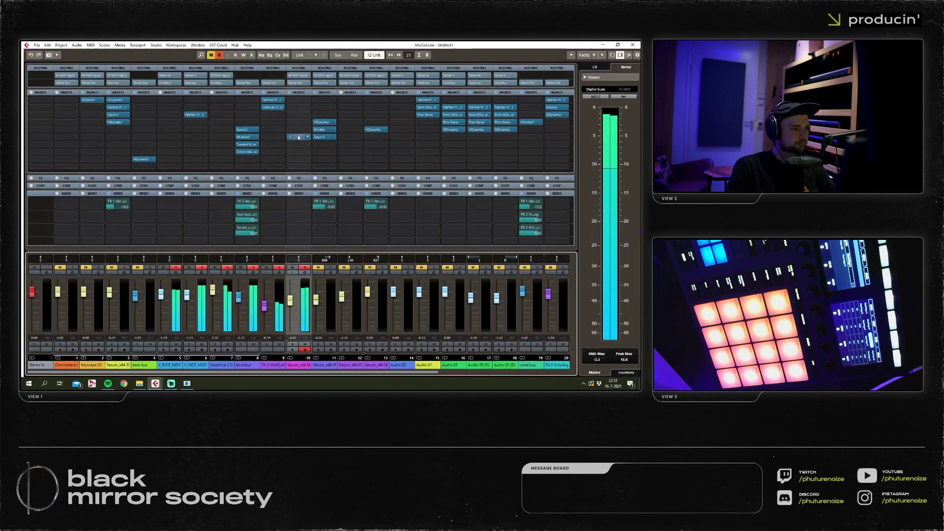
left_click(296, 136)
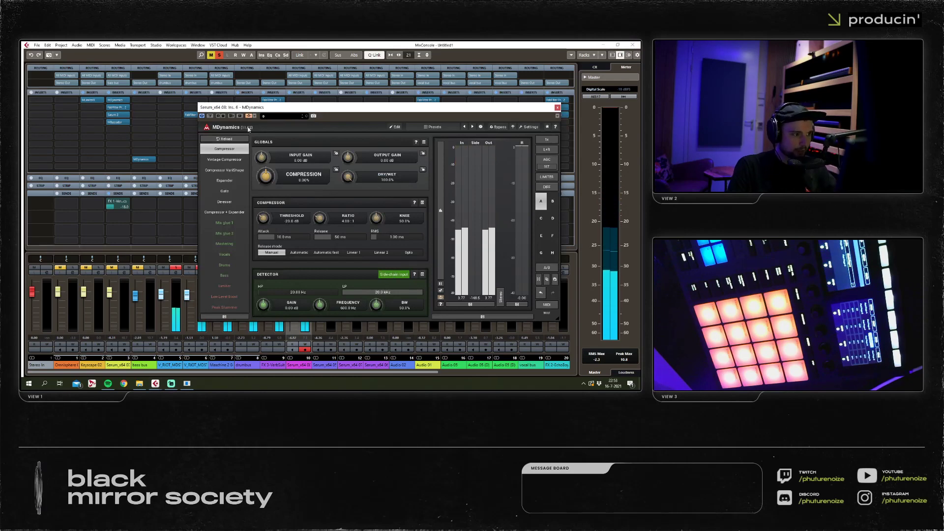
left_click(557, 107)
left_click(632, 45)
Add another Serum instrument track below Serum_x64 08 with a short, plucky Env 1 and close its plug-in window.
right_click(175, 209)
mouse_move(246, 211)
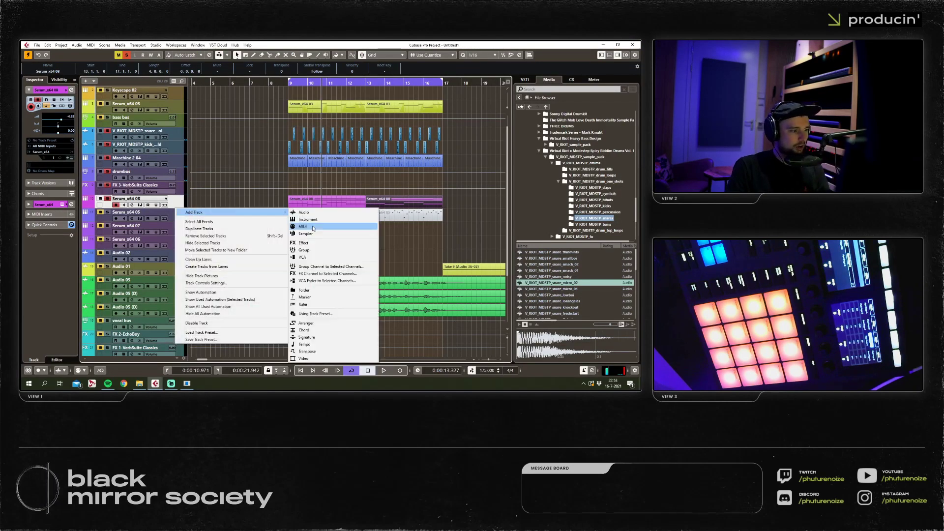
left_click(322, 220)
left_click(389, 259)
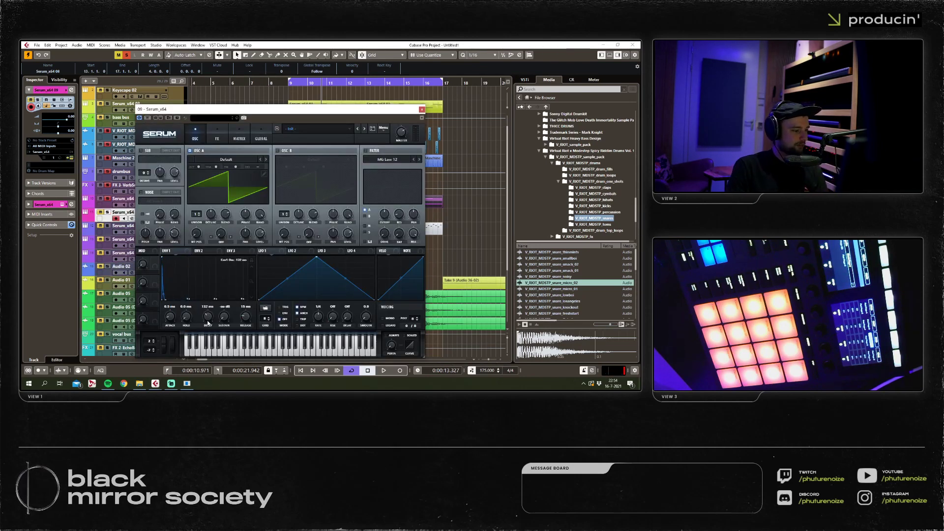
left_click(422, 109)
key("space")
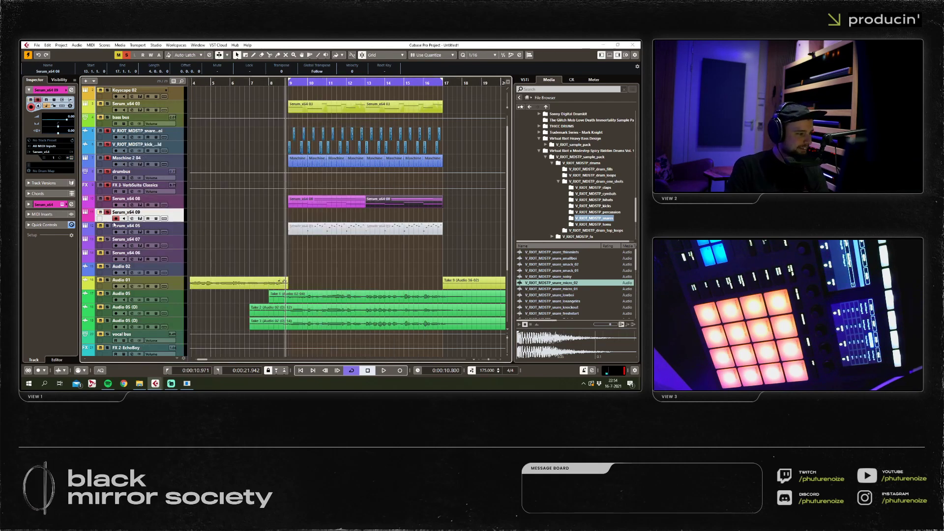
Add a send from the Serum_x64 09 channel to the side-chain of the Serum_x64 08 compressor and close the mixer.
key("F3")
left_click(314, 201)
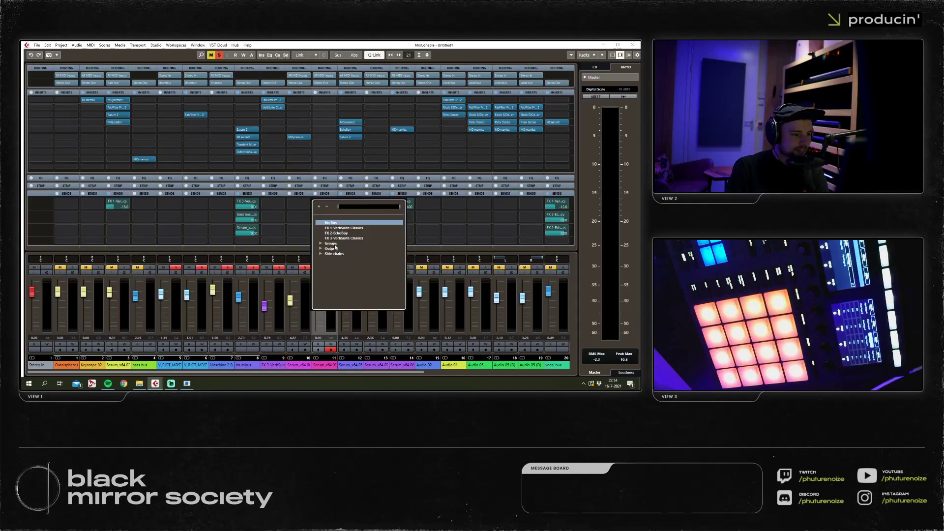
left_click(344, 273)
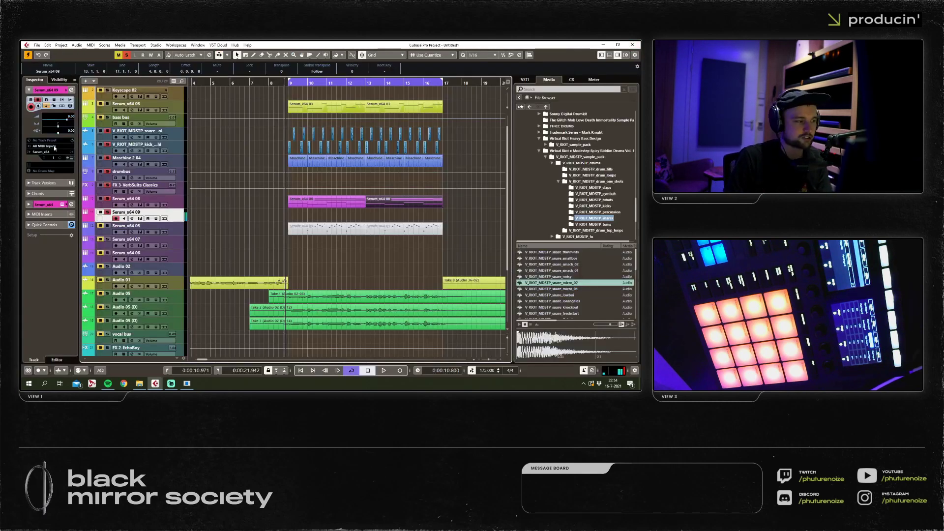
left_click(632, 45)
Fine-tune the Serum_x64 09 Env 1 decay to about 141 ms and move the plug-in window clear of the mixer.
left_click(71, 159)
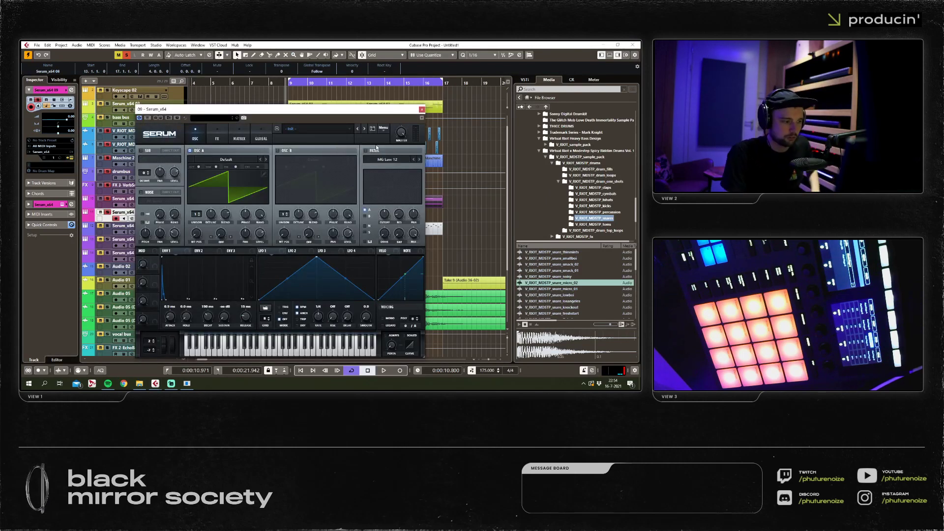
key("F3")
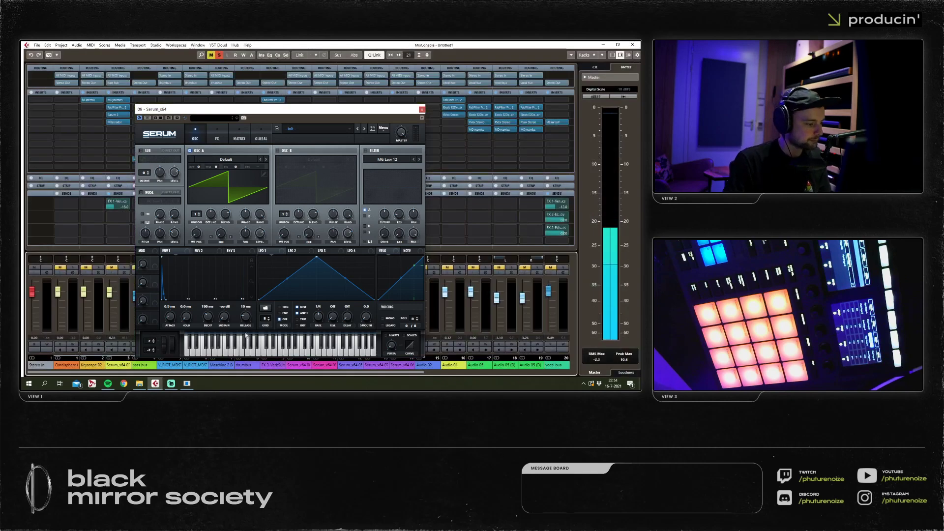
left_click_drag(215, 320, 209, 318)
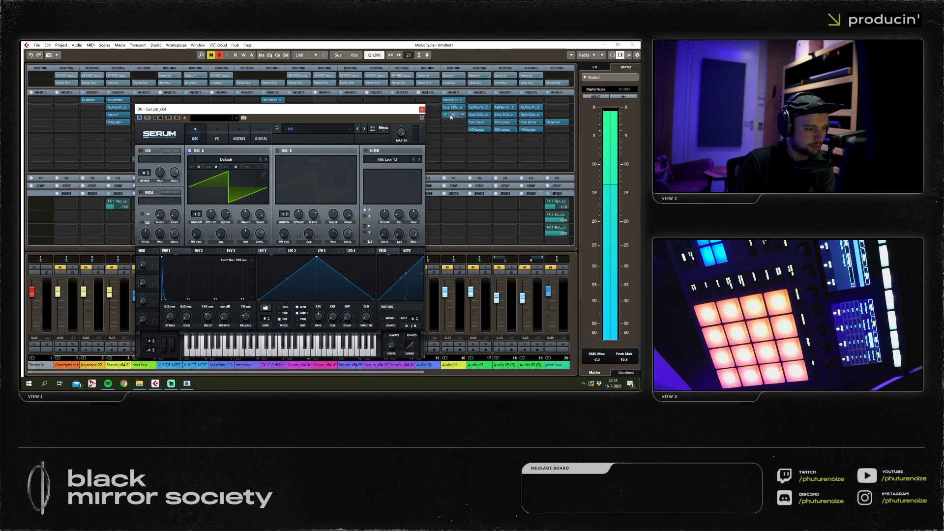
left_click_drag(221, 109, 445, 147)
left_click(633, 45)
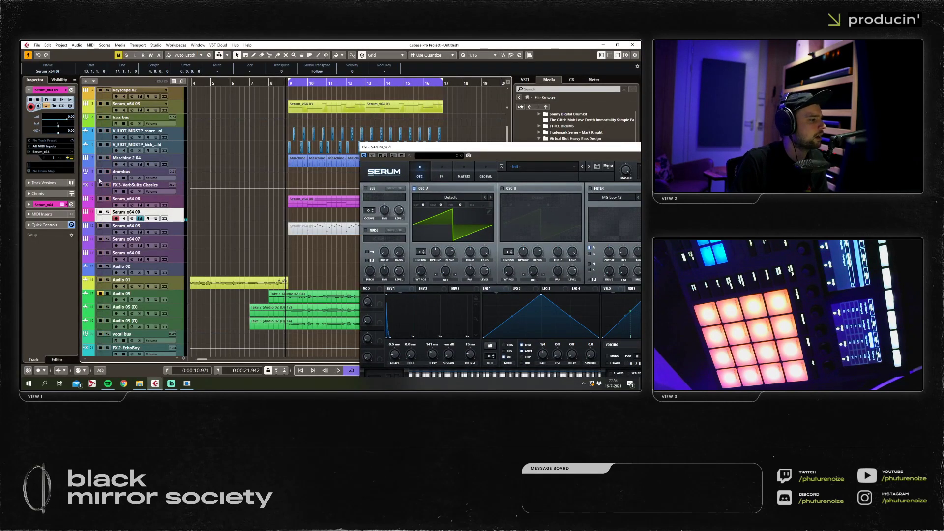
Pull the Serum_x64 09 channel fader down almost to the bottom in the mixer.
left_click_drag(454, 148, 342, 143)
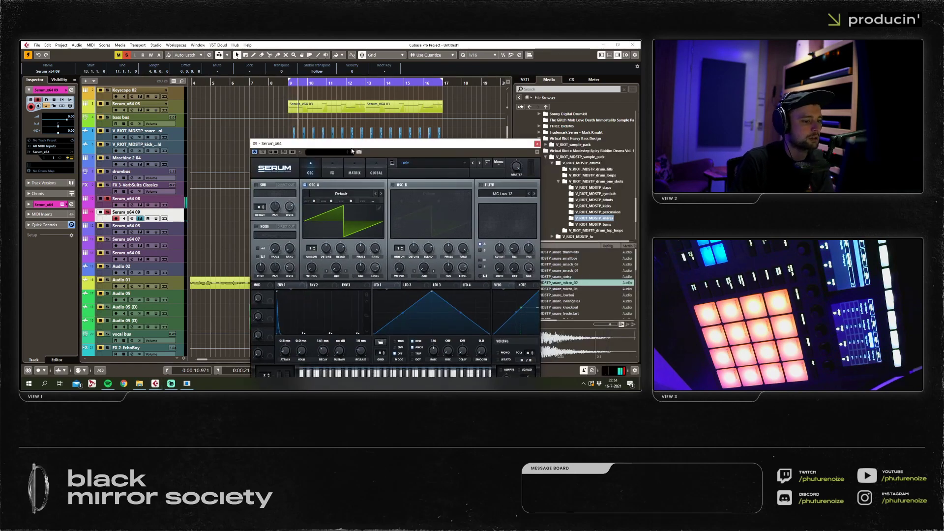
key("F3")
left_click_drag(284, 143, 446, 125)
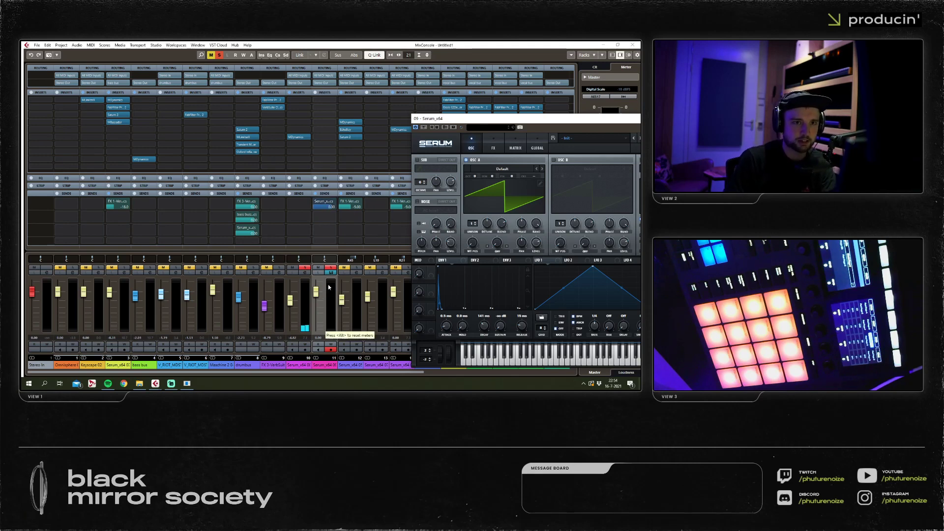
left_click(323, 311)
left_click_drag(313, 311, 305, 334)
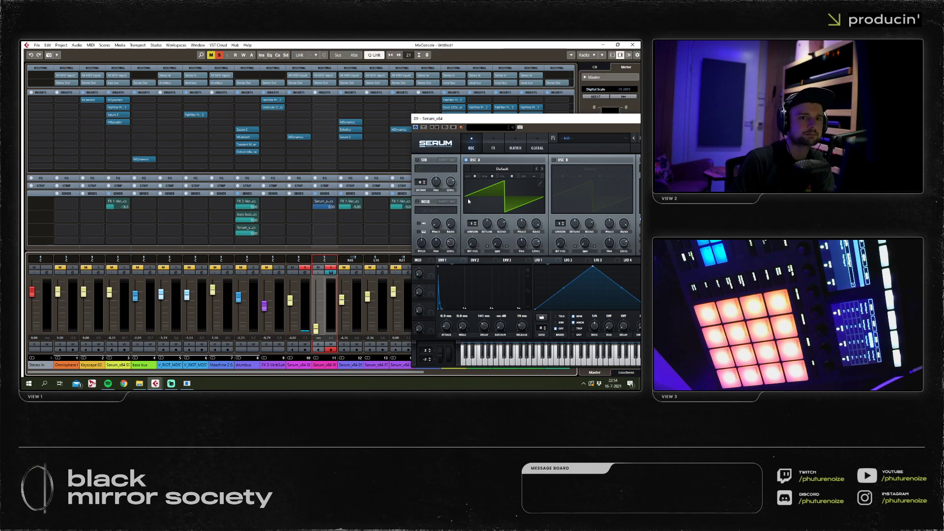
Close the mixer and the Serum_x64 09 plug-in window, and audition the loop from bar 9.
key("F3")
key("space")
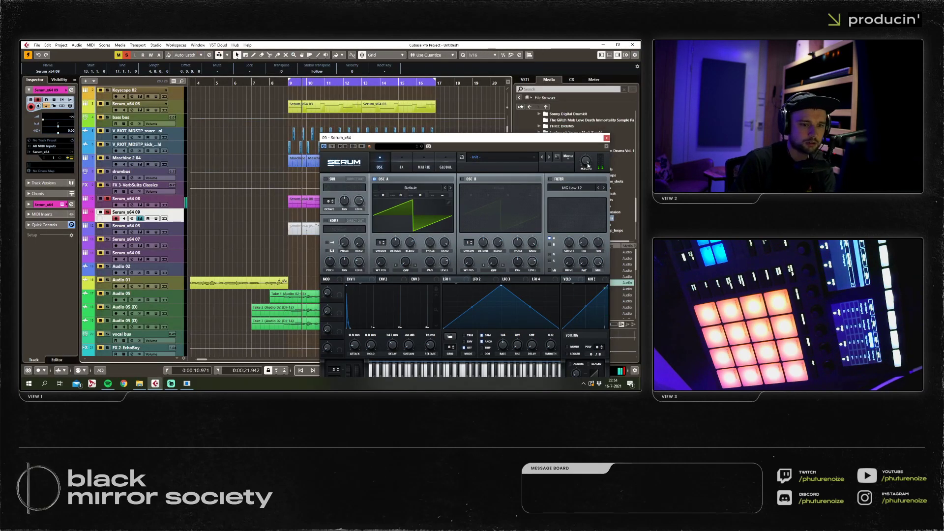
left_click(606, 137)
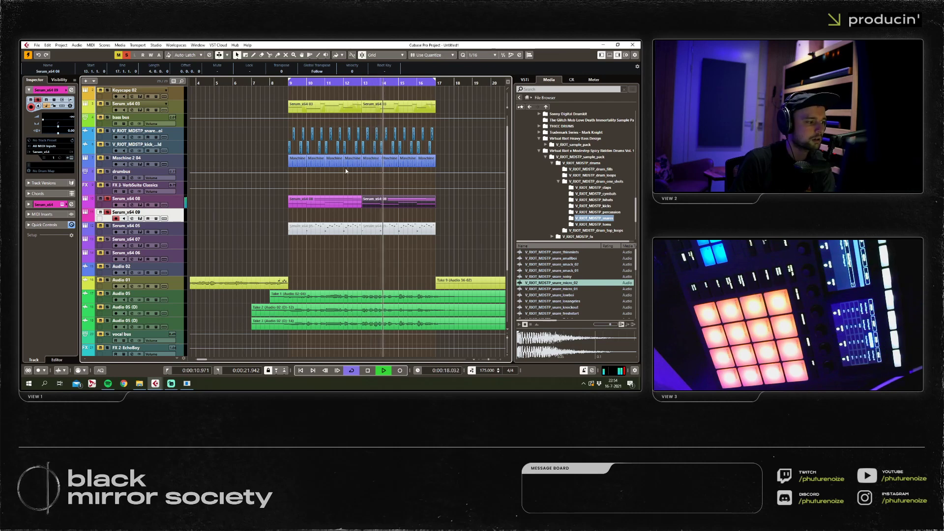
key("space")
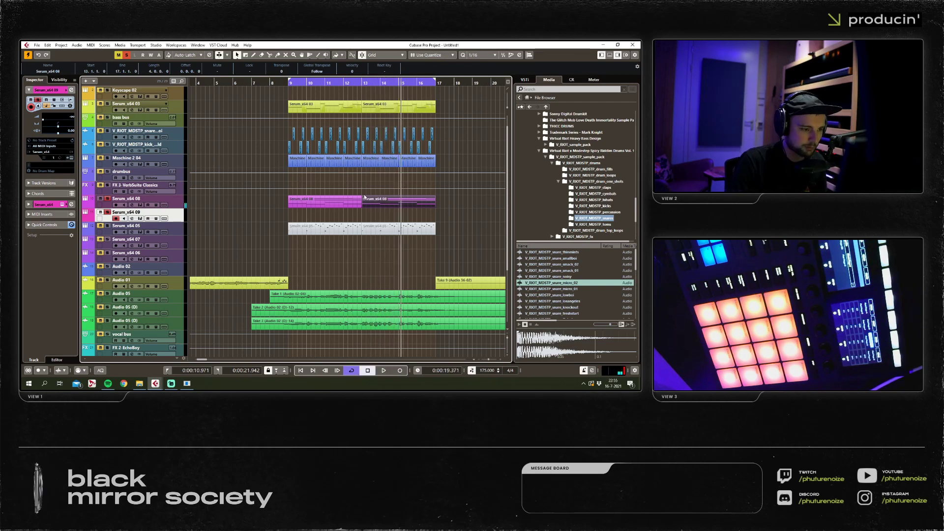
left_click(285, 84)
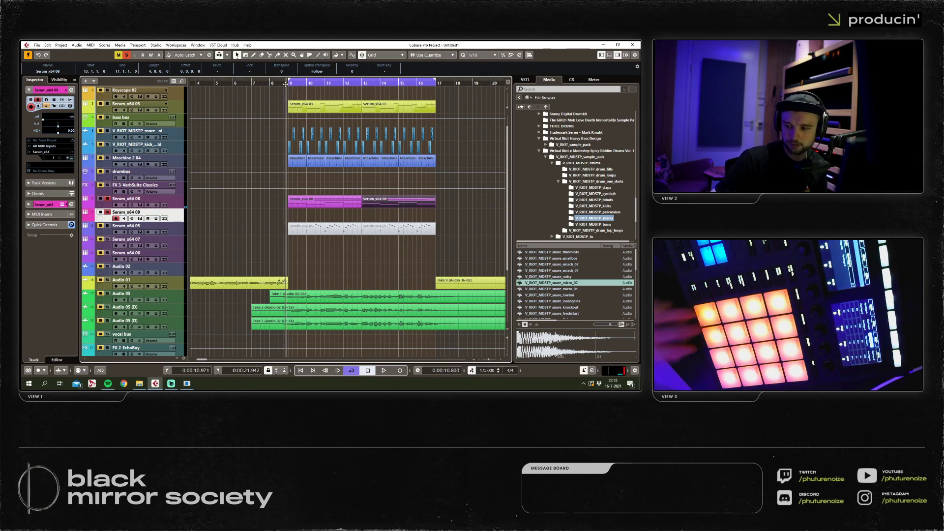
key("space")
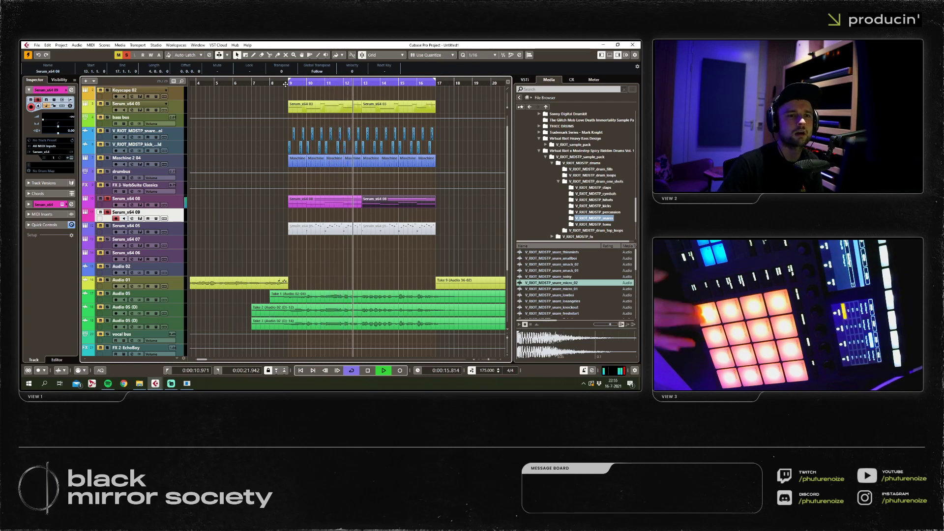
key("space")
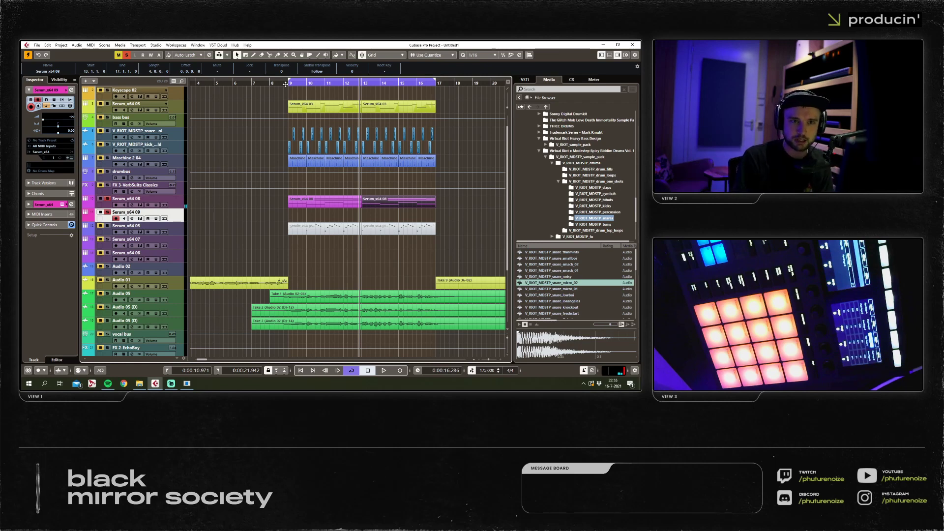
key("Up")
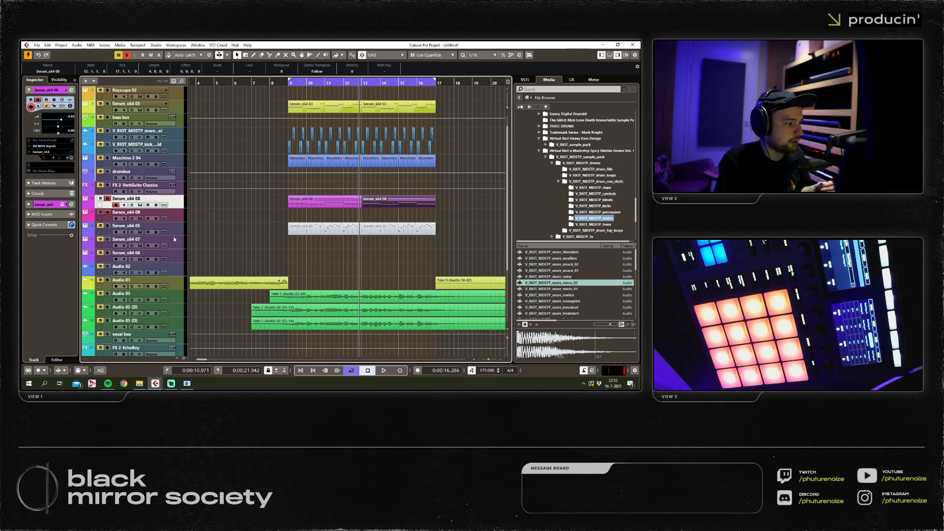
key("Down")
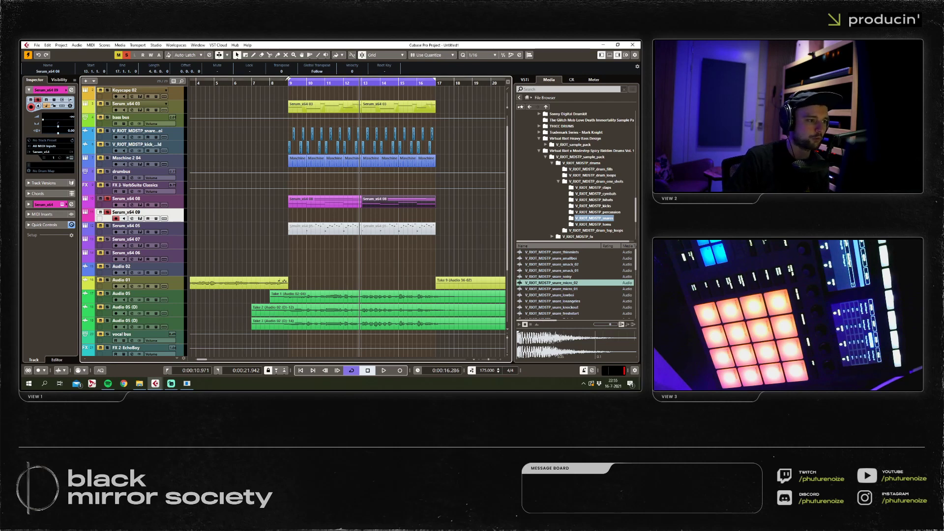
Open the MDynamics insert of the Serum_x64 08 channel during playback and move its window clear of the tracks.
left_click(283, 82)
left_click(260, 83)
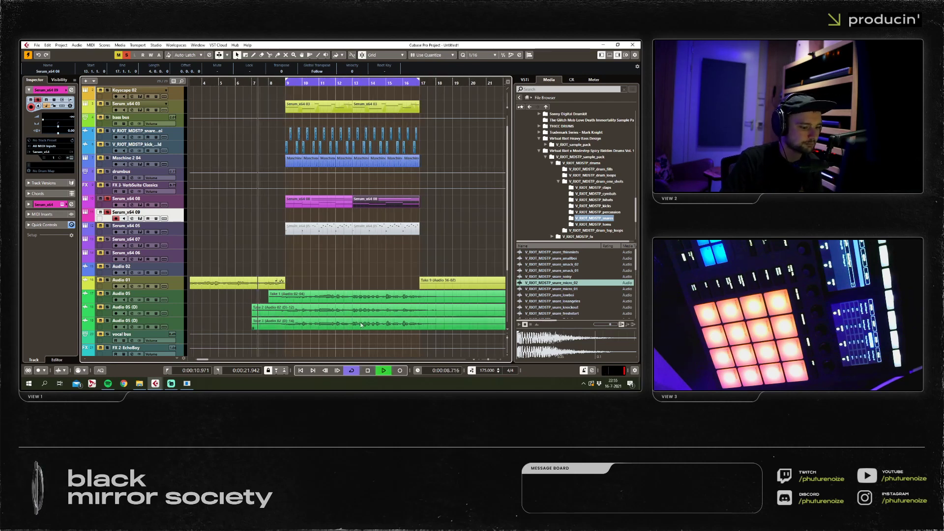
key("g")
left_click(70, 158)
key("F3")
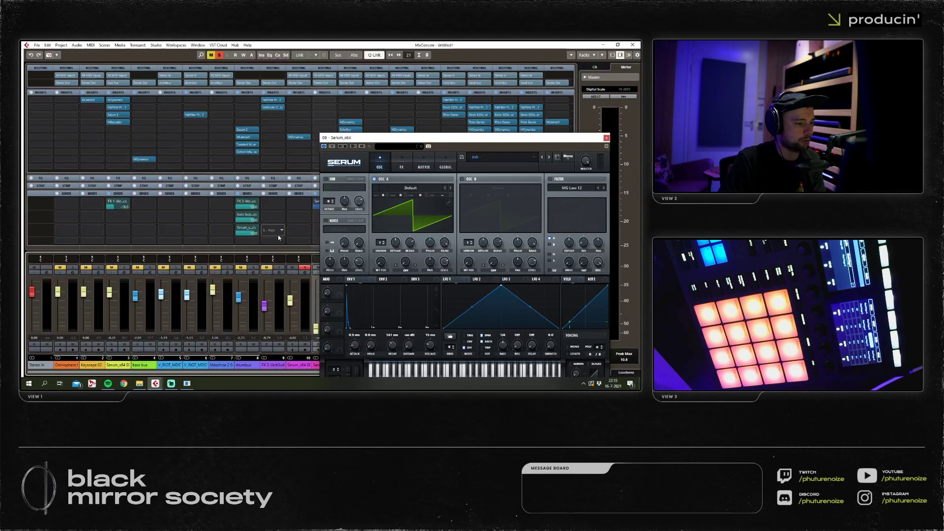
left_click(297, 137)
key("F3")
left_click_drag(378, 107, 514, 107)
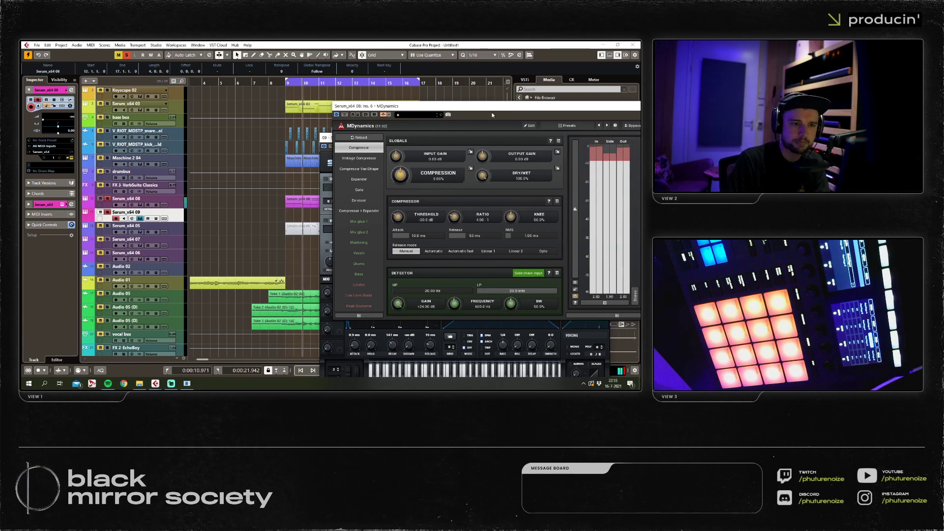
Set the MDynamics compressor's attack to 0 ms and its release to about 33 ms, and close both plug-in windows.
left_click_drag(417, 235, 401, 236)
left_click_drag(468, 241, 481, 237)
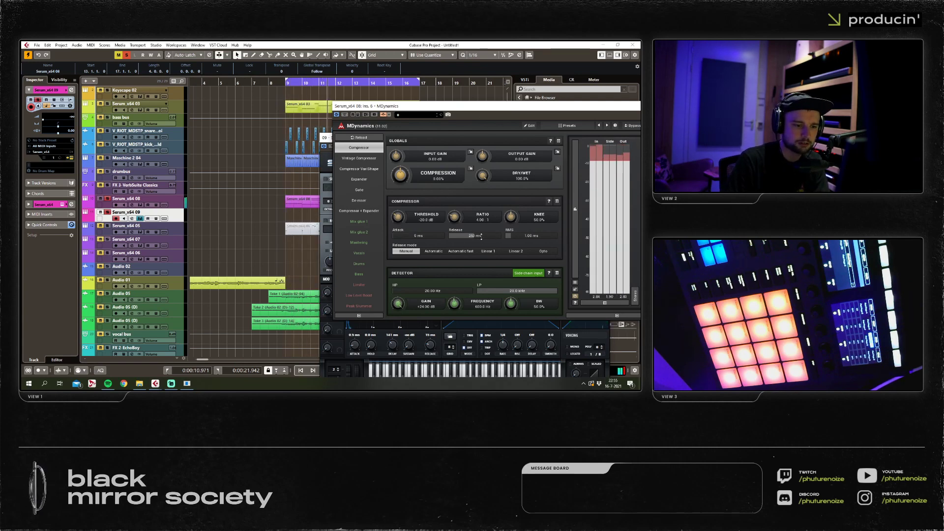
scroll(481, 236, "up", 5)
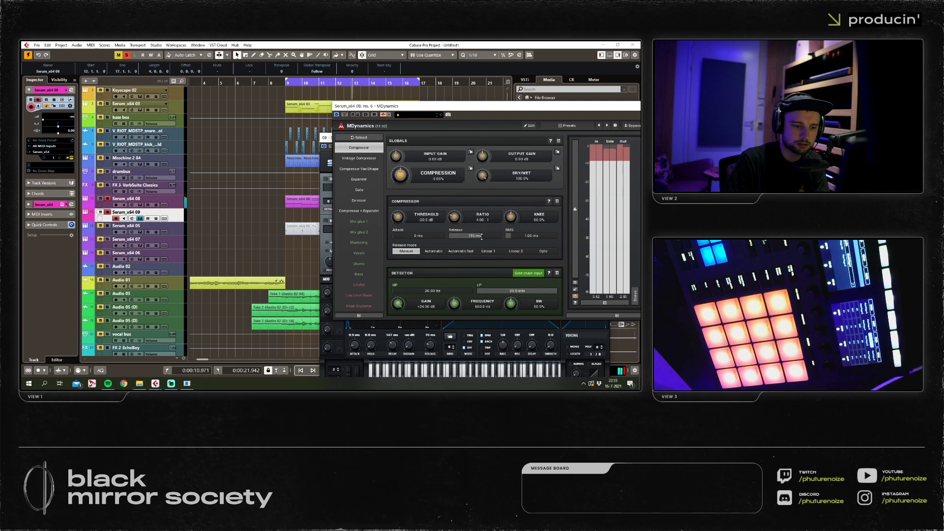
scroll(481, 237, "down", 6)
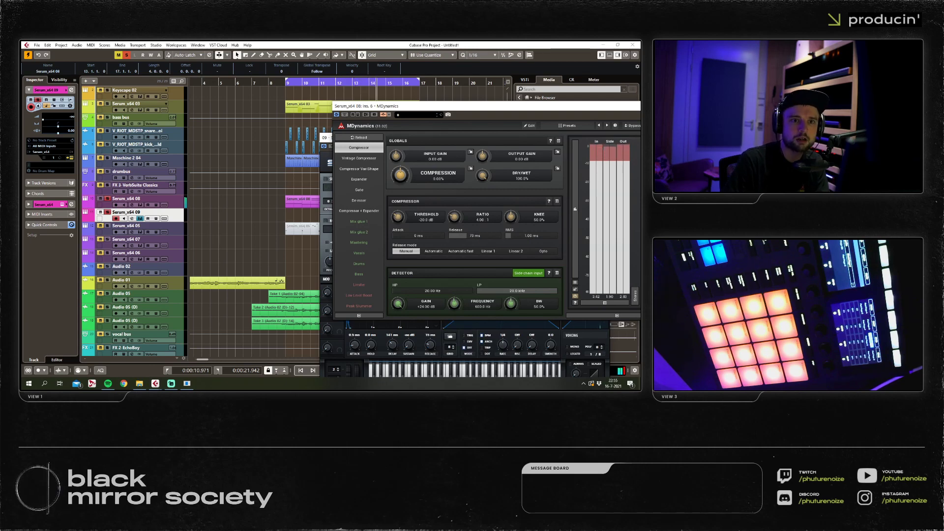
left_click_drag(490, 110, 354, 113)
scroll(347, 239, "down", 2)
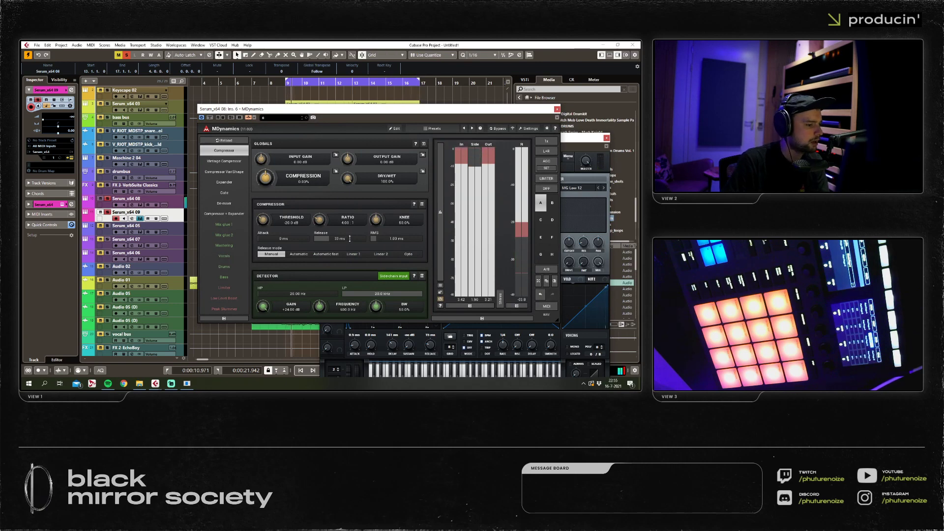
left_click(557, 108)
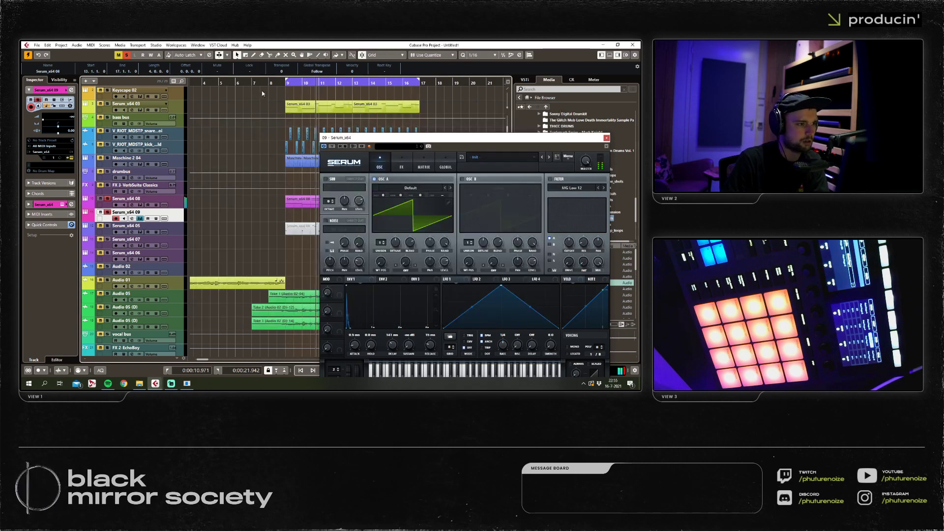
left_click(606, 138)
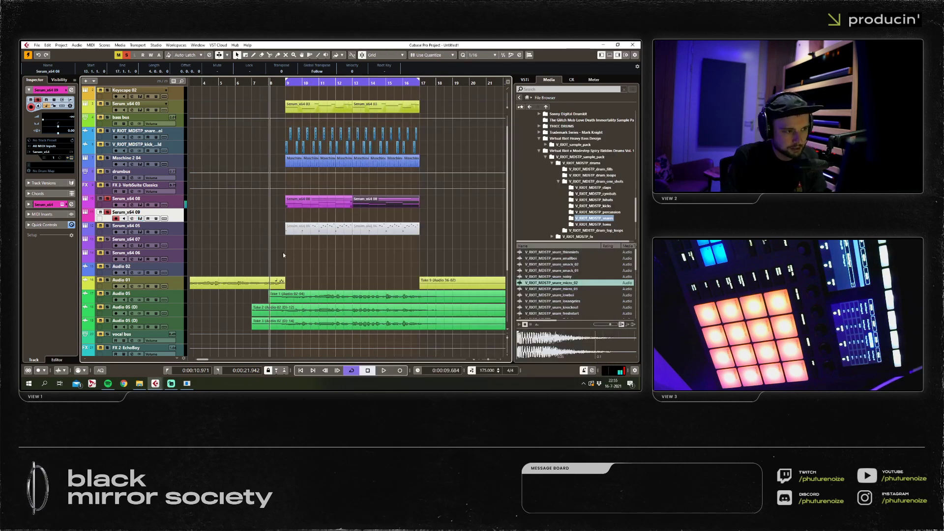
Record a new MIDI trigger part on the Serum_x64 09 track, starting from bar 7.
left_click(242, 86)
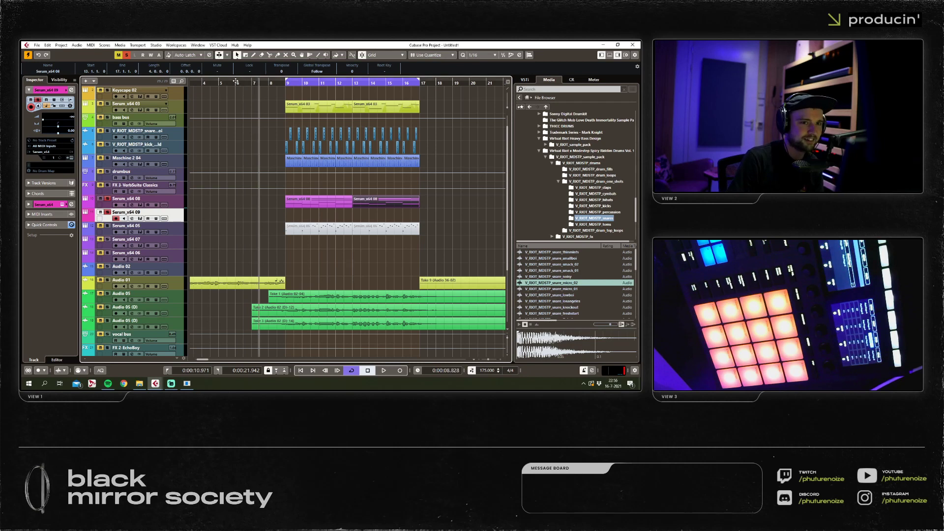
key("space")
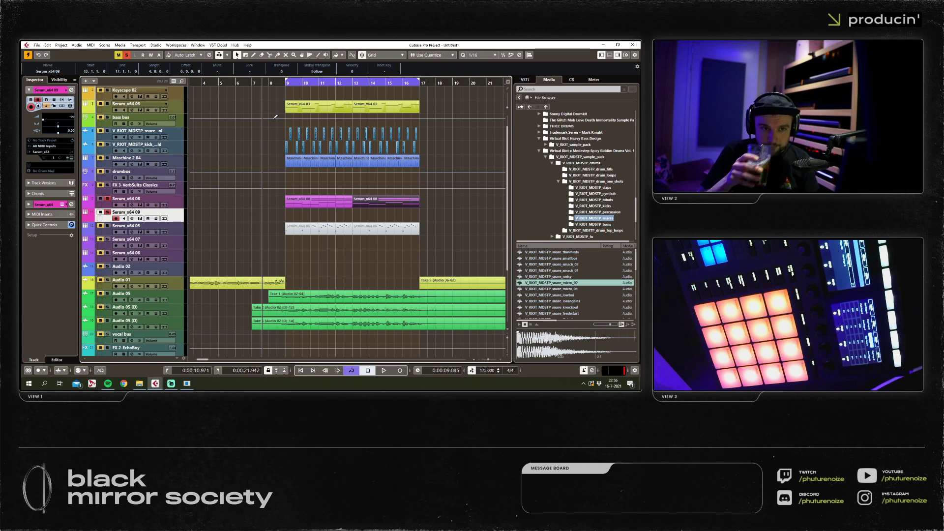
key("space")
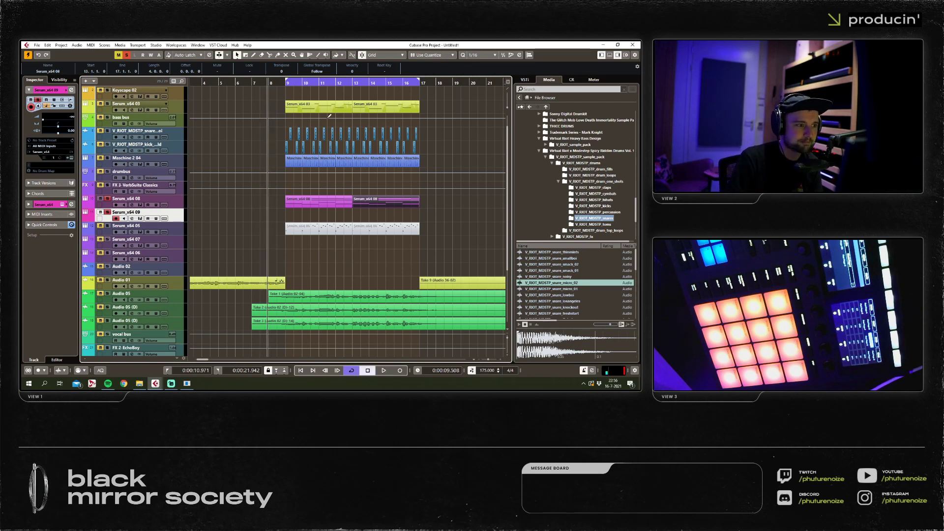
key("KP_Multiply")
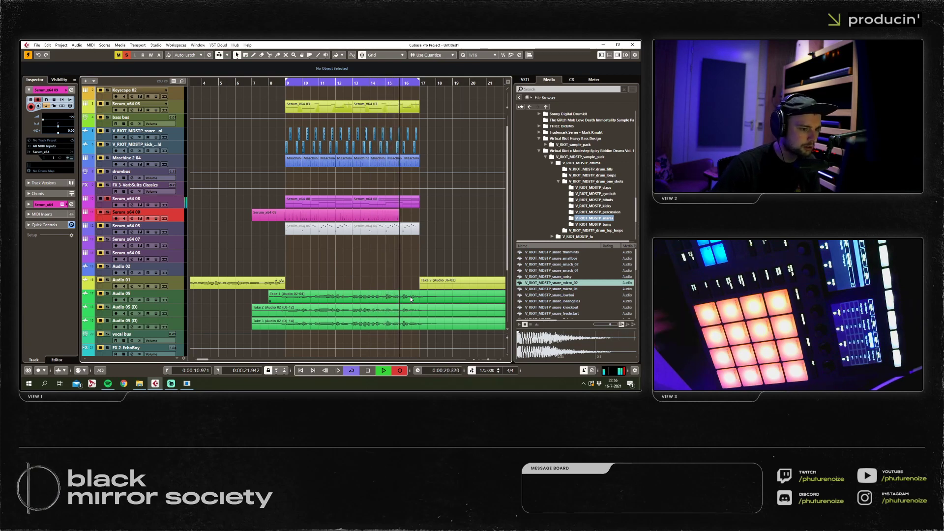
key("space")
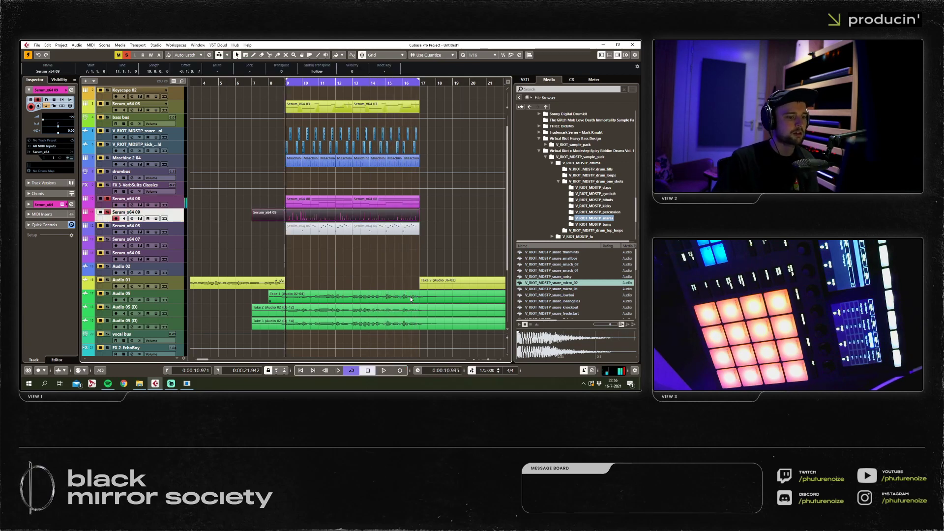
Open the recorded Serum_x64 09 part in the Key Editor and set the quantize value to 1/8.
double_click(398, 221)
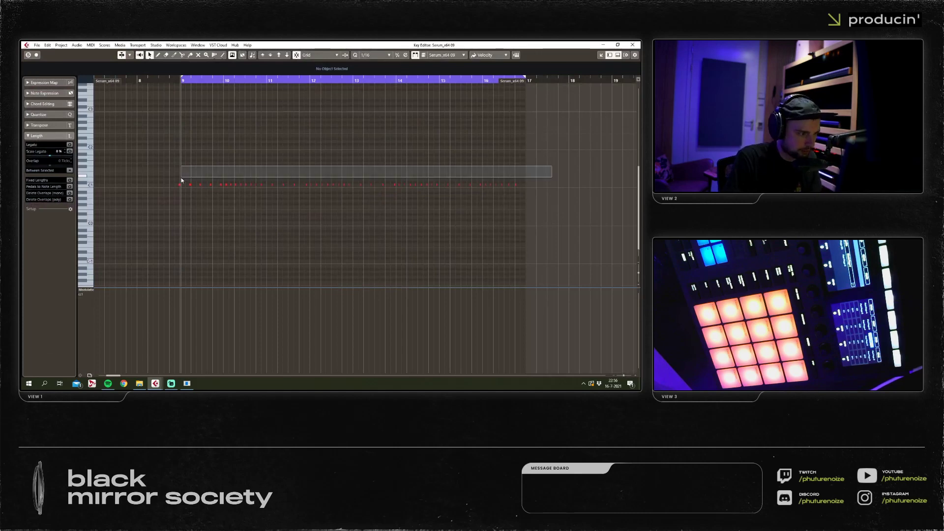
left_click(370, 55)
left_click(376, 85)
left_click(193, 88)
key("h")
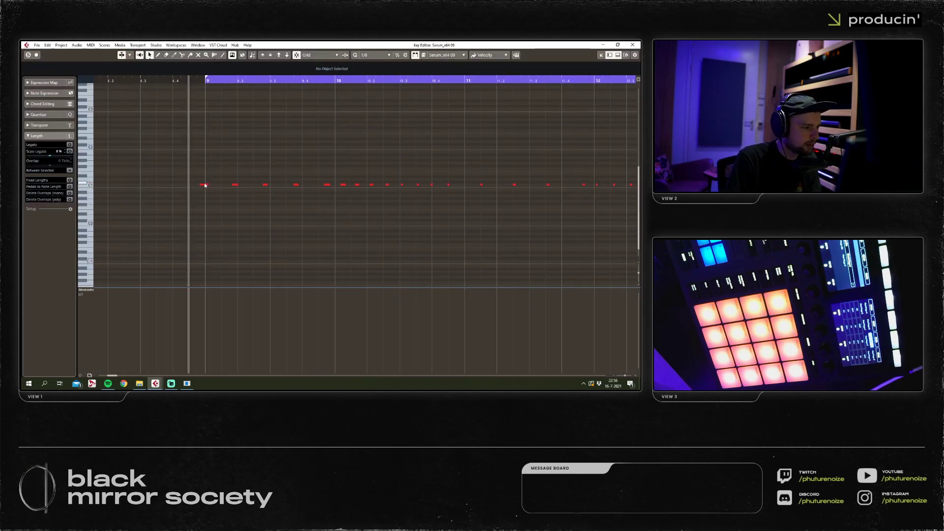
Align the recorded trigger notes to the 1/8 grid from bar 9 and close the Key Editor.
left_click(205, 184)
key("g")
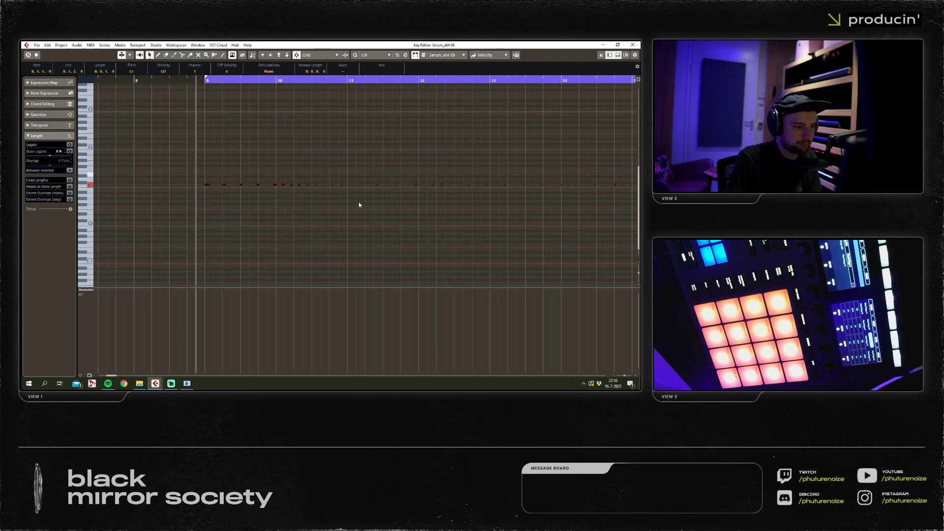
key("g")
left_click(347, 204)
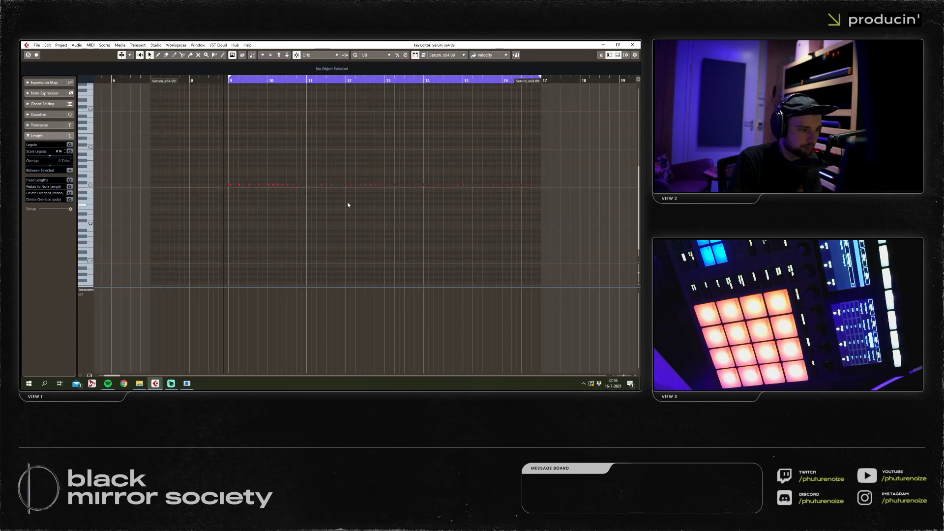
key("ctrl+z")
key("h")
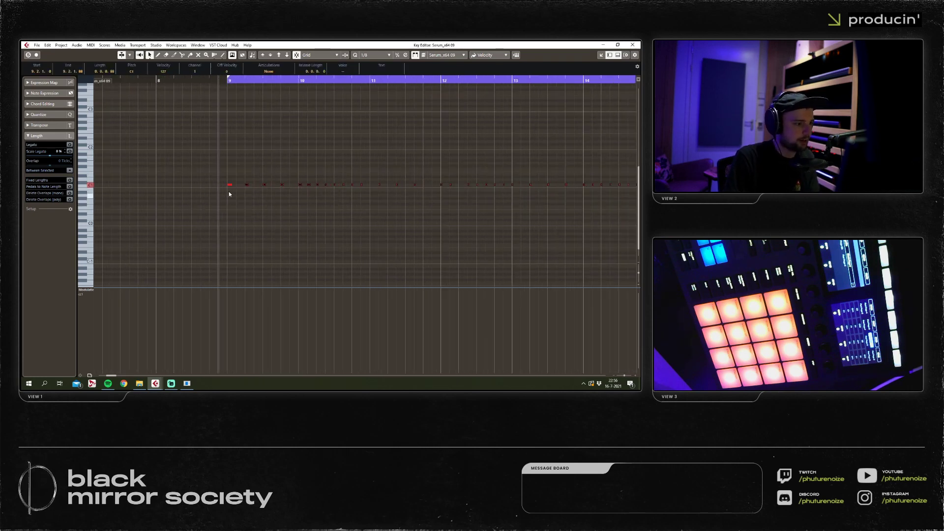
left_click_drag(231, 185, 346, 186)
key("Escape")
Split the Serum_x64 09 part at bars 9 and 11 and delete the pieces outside that two-bar range.
key("3")
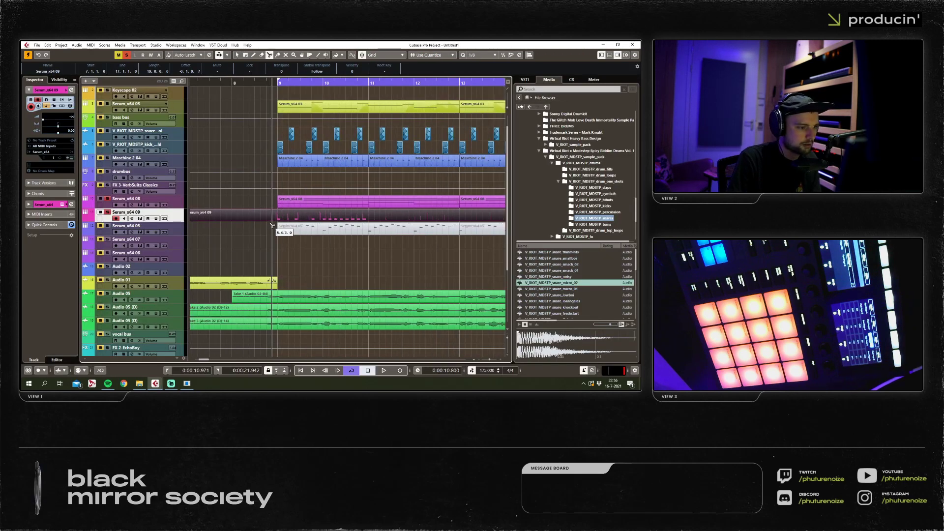
left_click(281, 219)
left_click(369, 219)
key("1")
left_click(432, 216)
key("Delete")
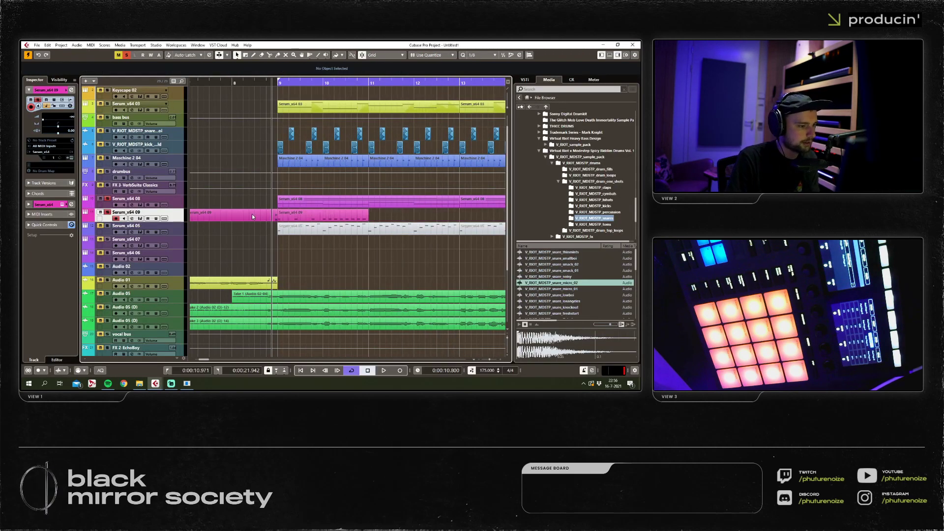
left_click(252, 214)
key("Delete")
Duplicate the two-bar Serum_x64 09 part once and set the loop range to bars 9 to 13.
left_click(325, 216)
key("ctrl+d")
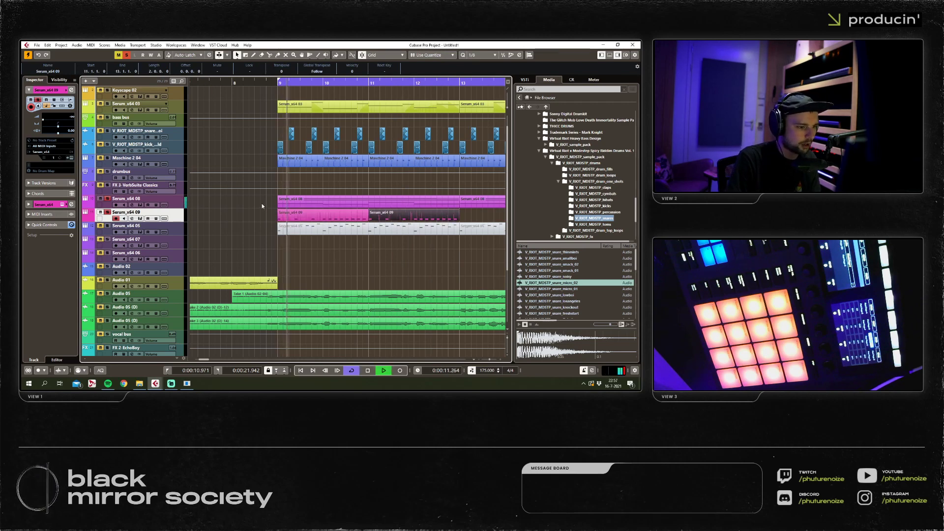
left_click_drag(263, 204, 400, 213)
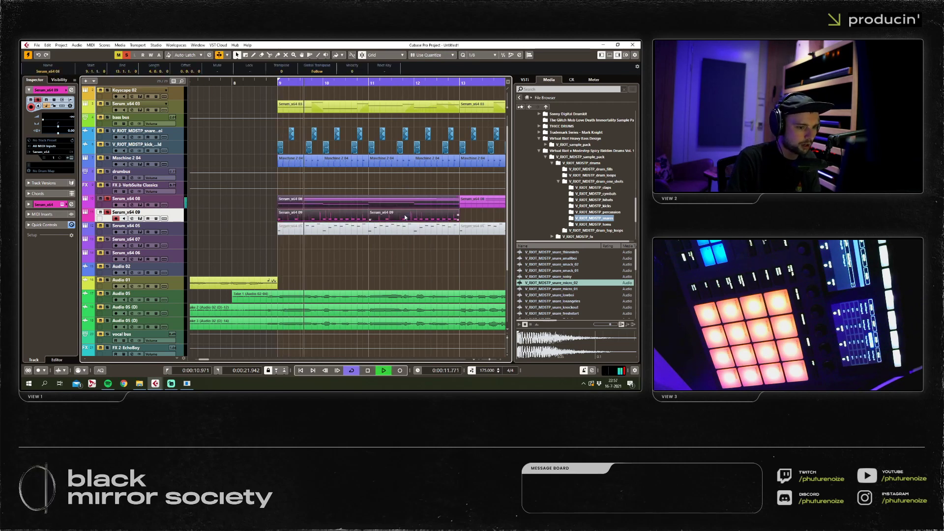
left_click(359, 274)
Examine the trigger notes of both Serum_x64 09 parts in the Key Editor and close it.
left_click(314, 218)
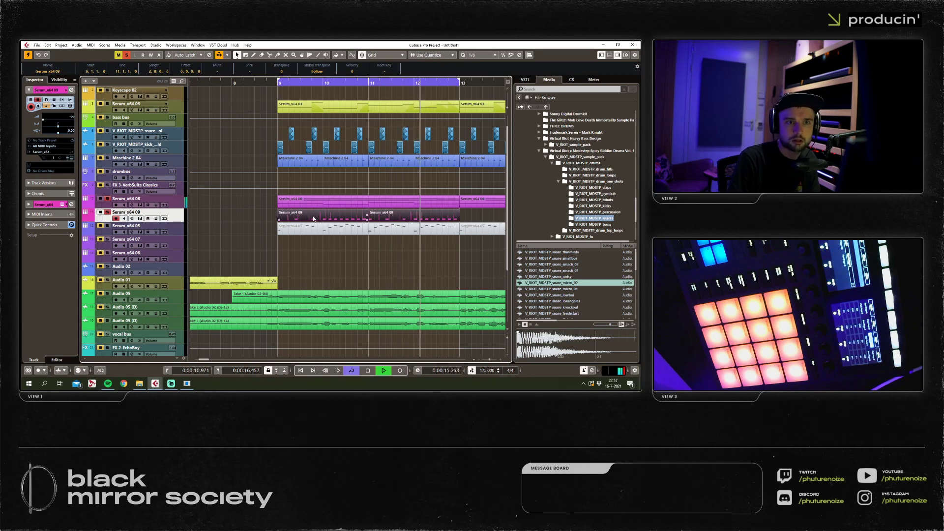
double_click(314, 218)
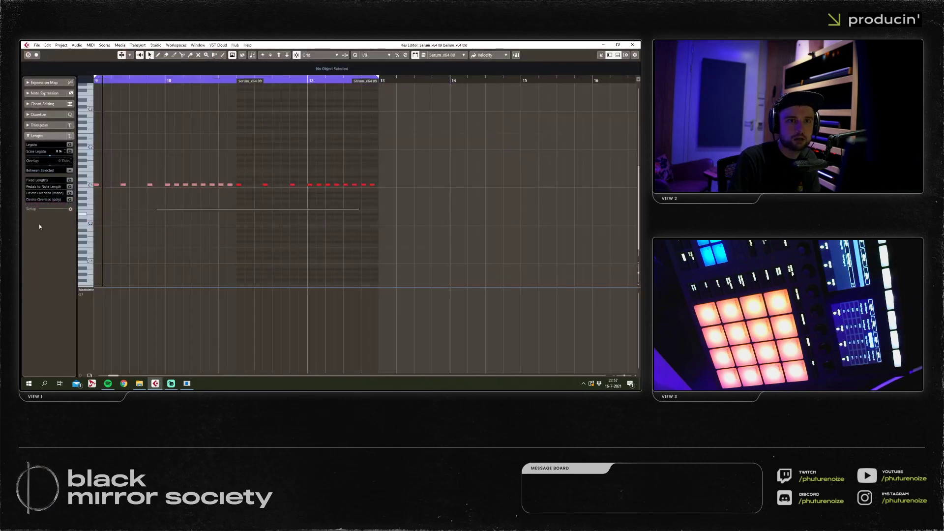
scroll(345, 231, "down", 3)
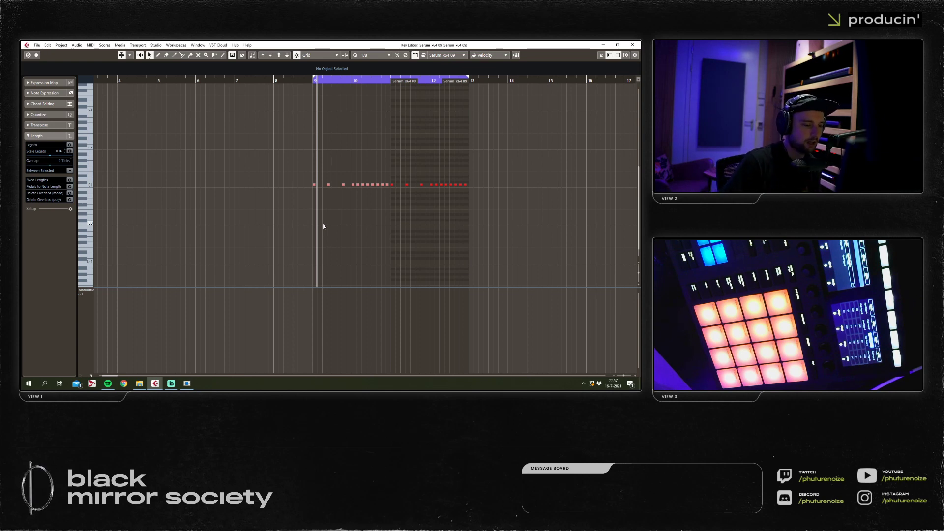
left_click_drag(481, 176, 226, 202)
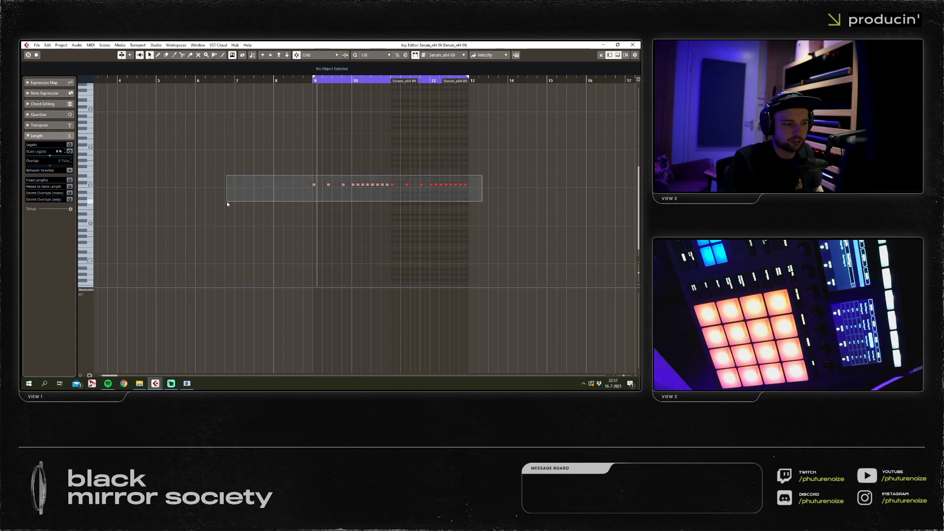
key("h")
left_click(276, 93)
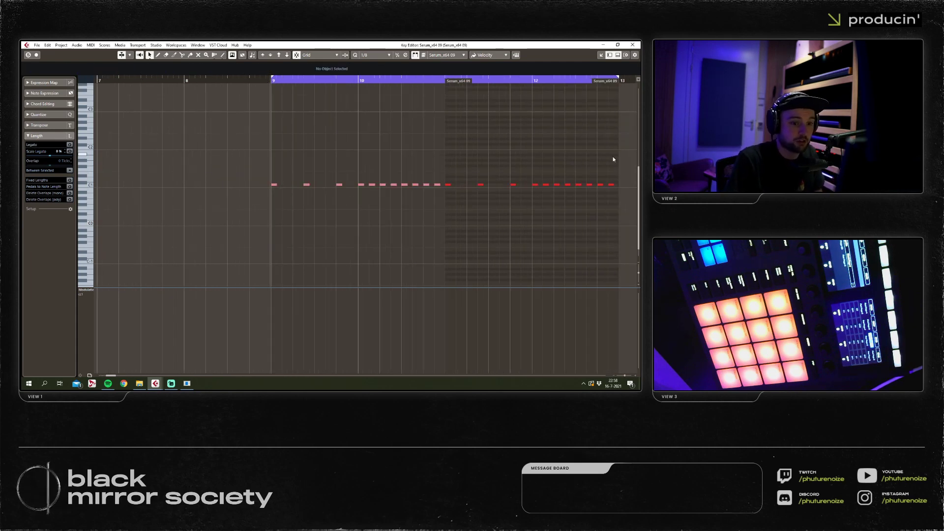
left_click(632, 45)
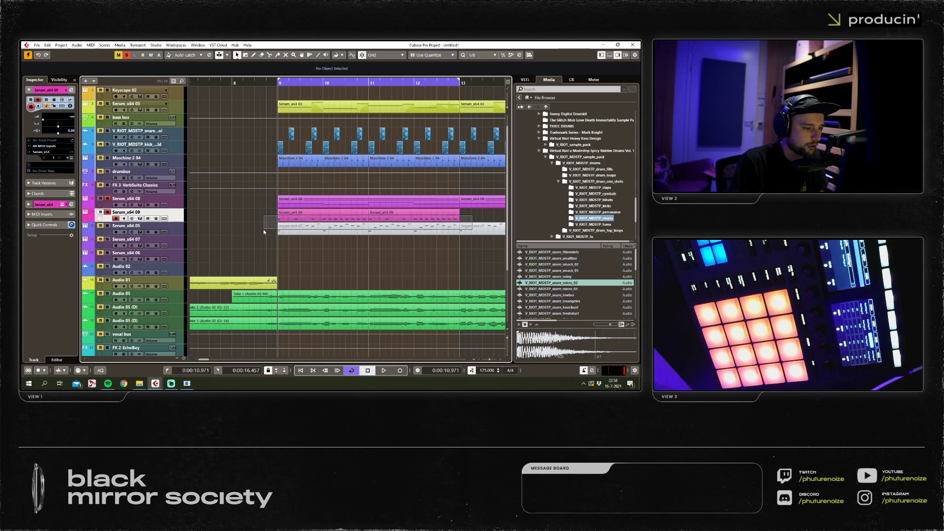
Select both Serum_x64 09 parts and open the choice of quantize values for the project grid.
key("h")
key("h")
left_click(479, 55)
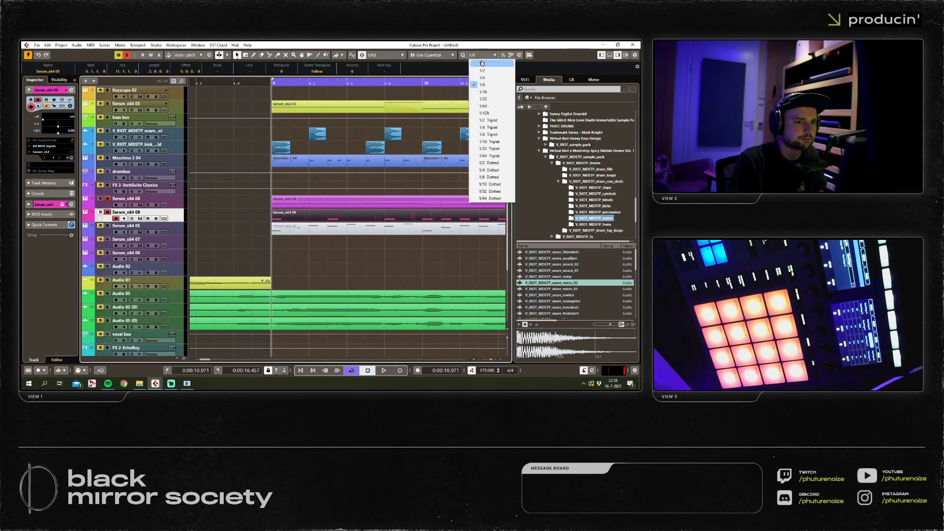
Set the quantize grid to 1/16, move both Serum_x64 09 parts one step earlier, and audition the new timing.
left_click(485, 91)
key("ctrl+Left")
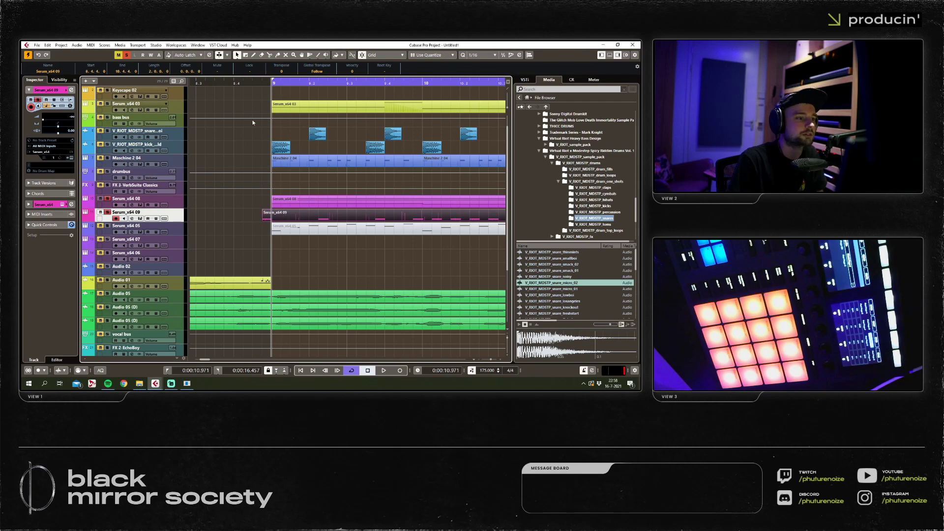
key("space")
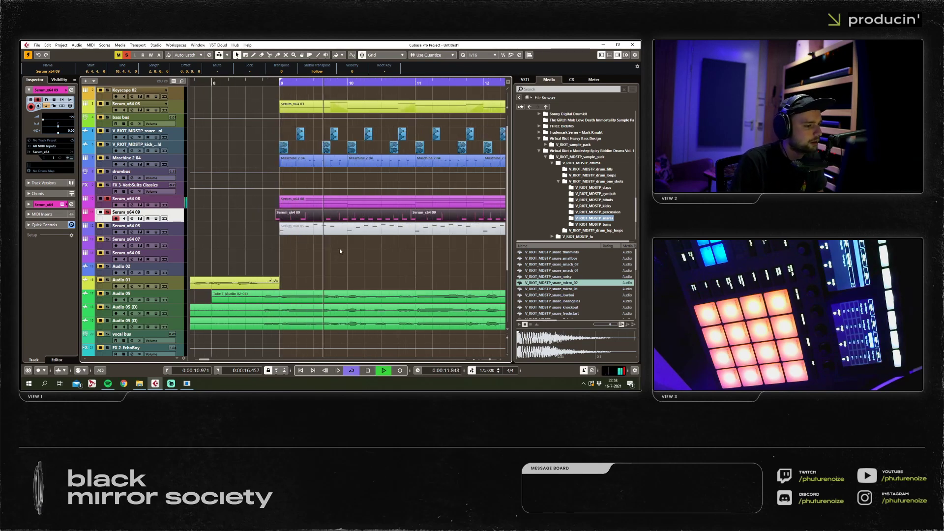
left_click(335, 249)
key("g")
key("g")
key("space")
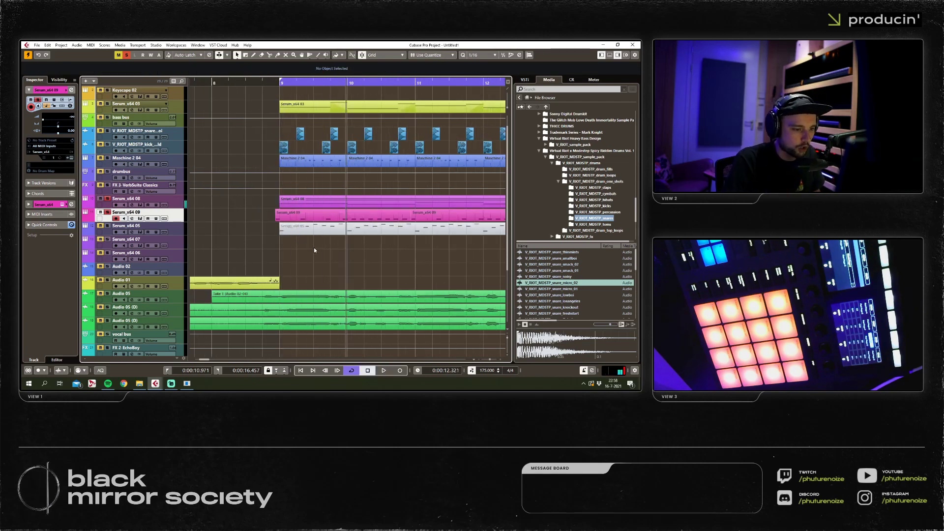
Move both Serum_x64 09 parts back to start on bar 9 and play the loop.
left_click(368, 215)
left_click(432, 215, "shift")
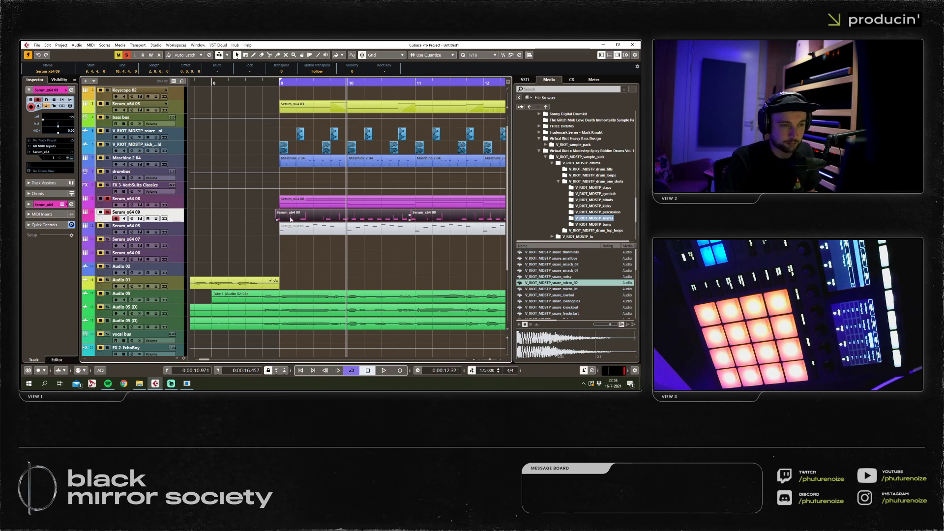
left_click_drag(285, 221, 289, 221)
left_click_drag(271, 82, 272, 91)
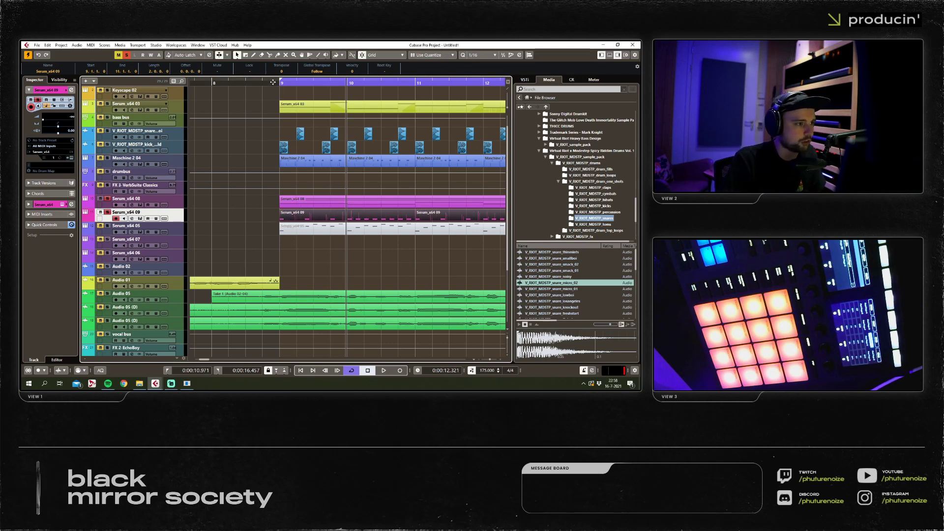
key("space")
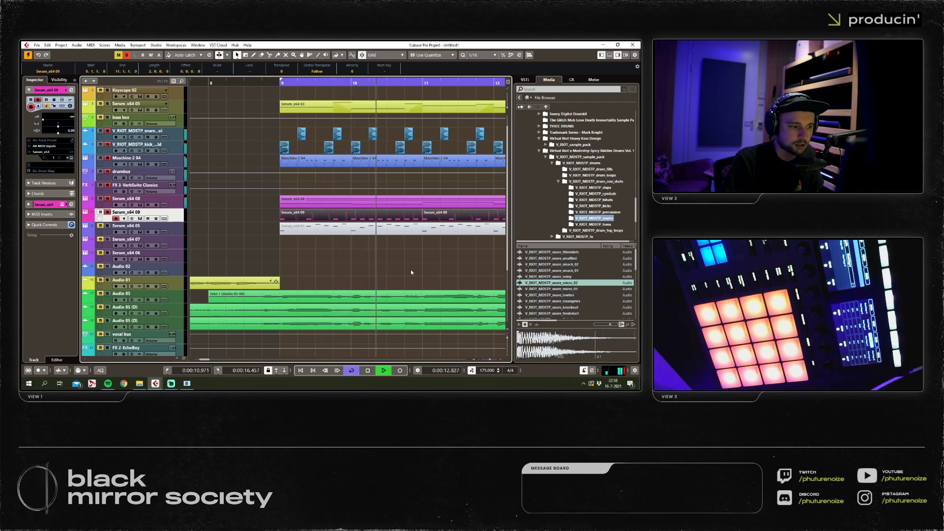
left_click(405, 266)
key("space")
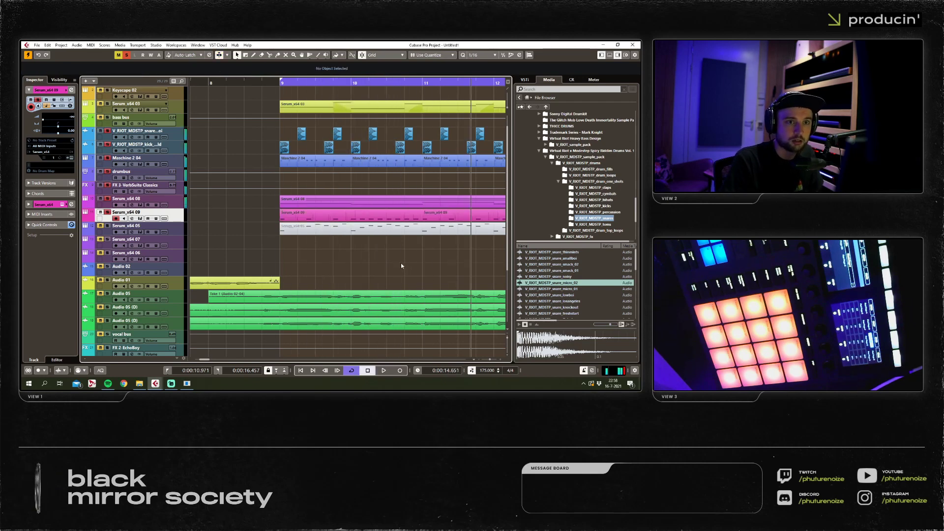
Check the notes of the first Serum_x64 09 part in the Key Editor and shift both parts a 1/16 earlier.
key("g")
left_click(254, 215)
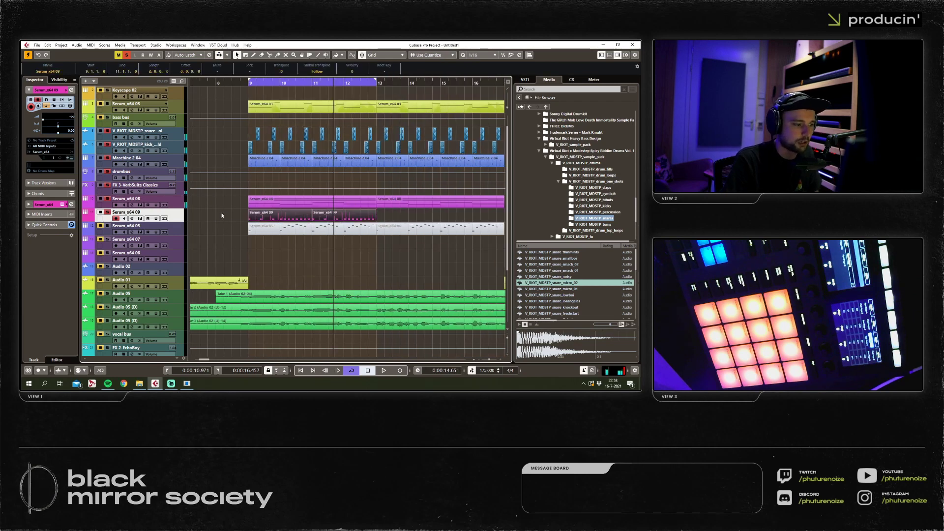
key("h")
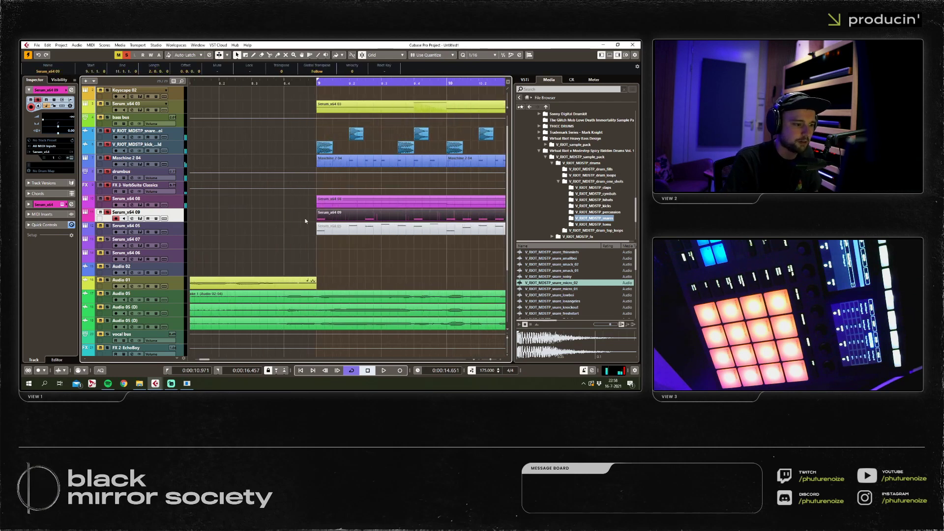
double_click(336, 220)
left_click_drag(538, 169, 95, 203)
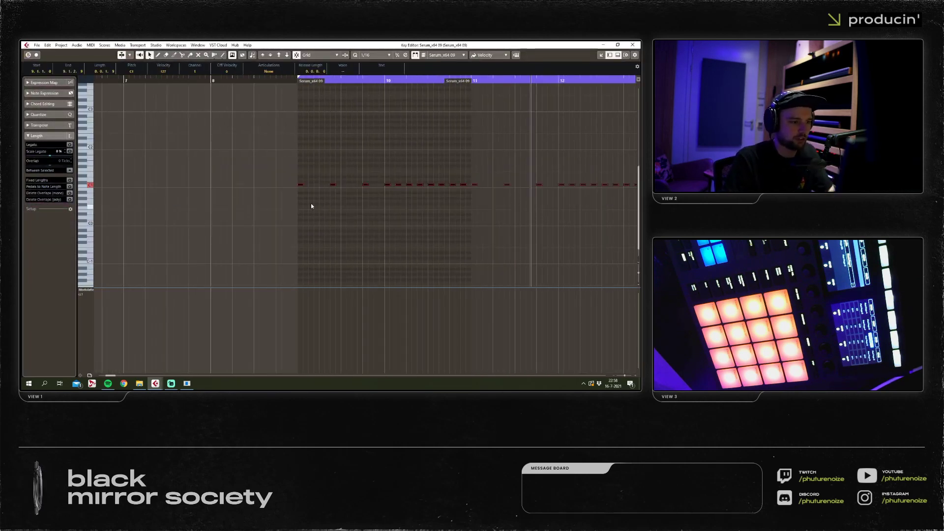
left_click(635, 45)
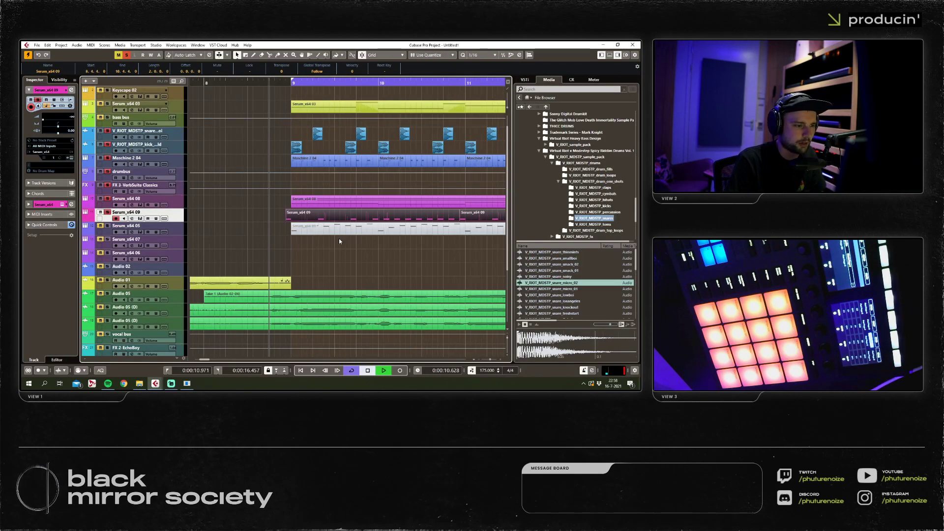
Adjust the Envelope 1 decay in Serum on the Serum_x64 09 track and check the channel levels in the MixConsole.
key("ctrl+e")
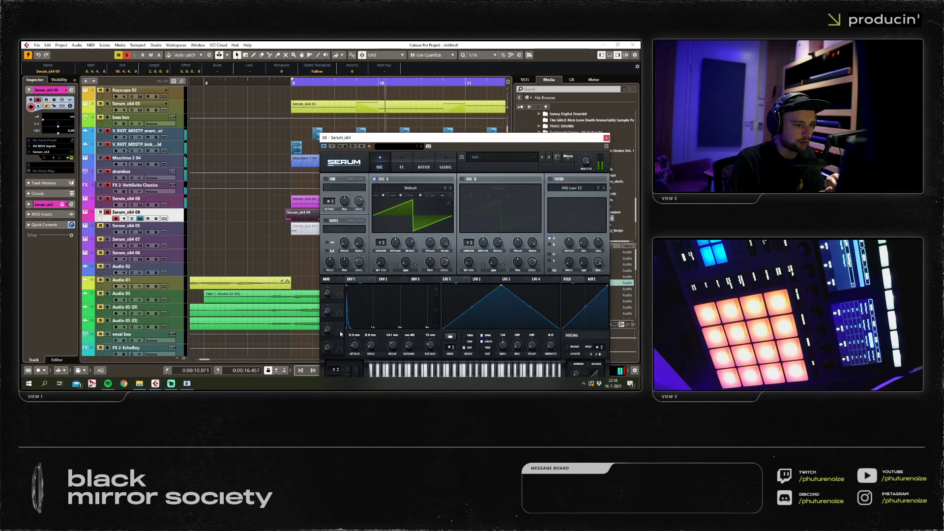
left_click_drag(391, 344, 395, 347)
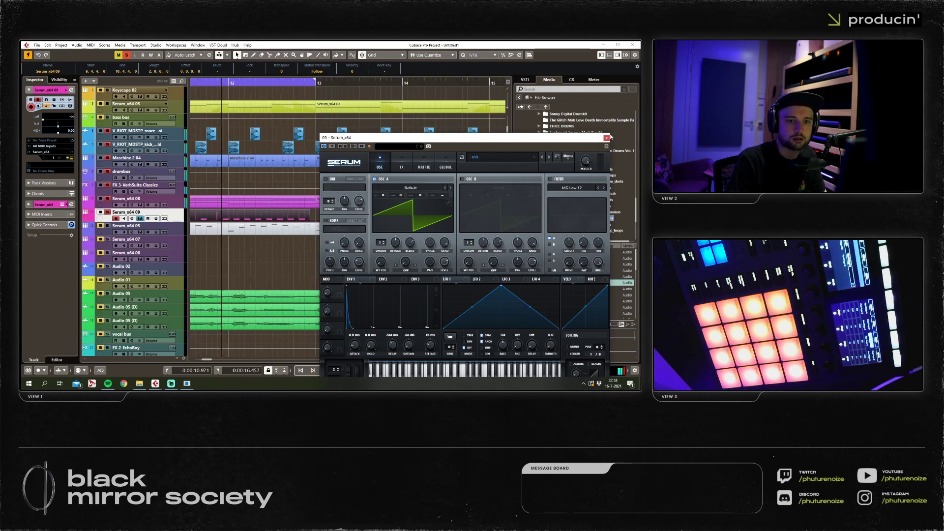
key("F3")
left_click(239, 228)
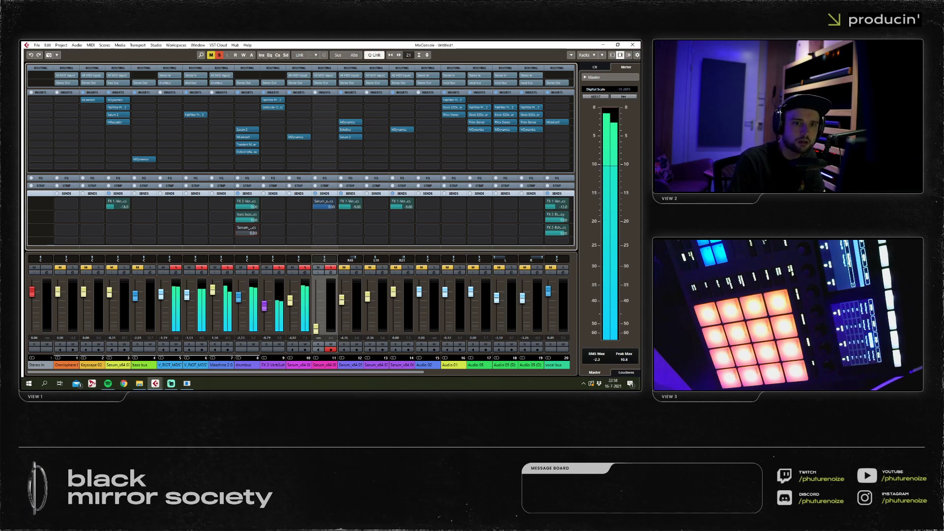
key("F3")
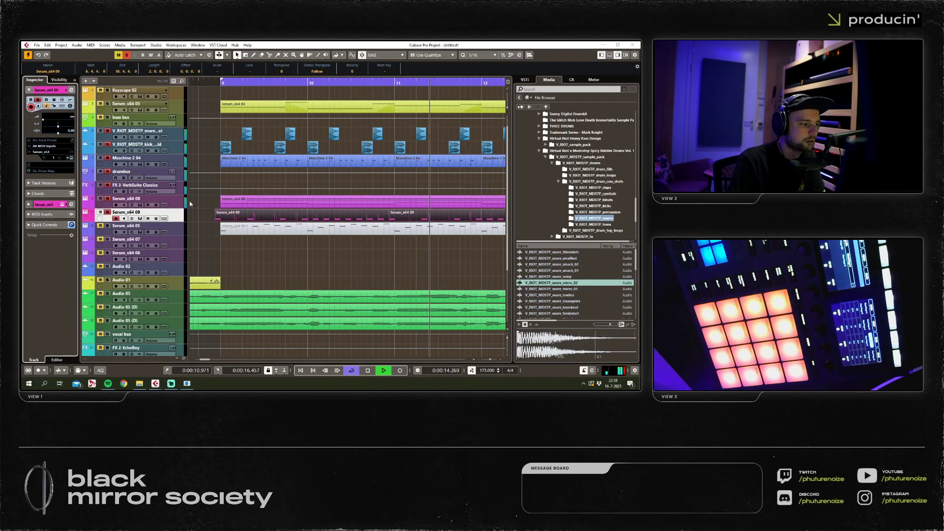
Open the Serum instrument of the Serum_x64 08 track and adjust oscillator A's octave setting.
left_click(140, 205)
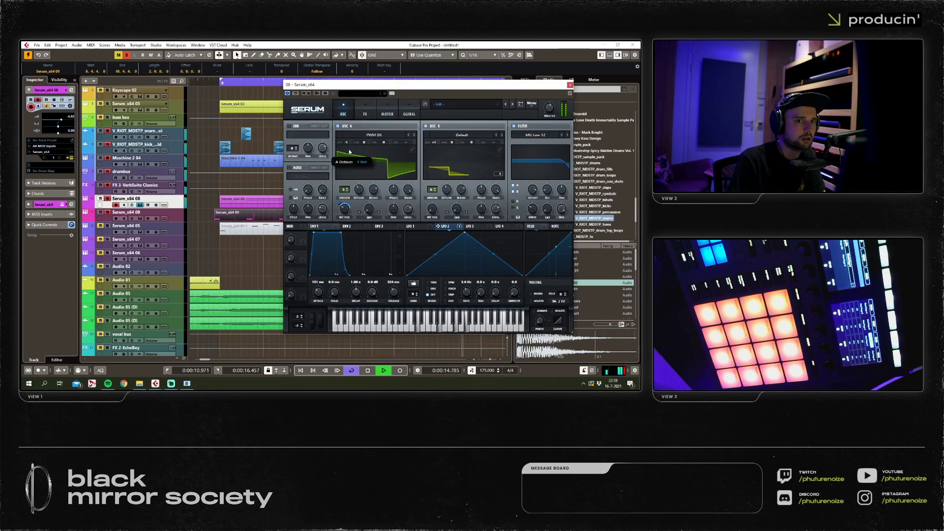
left_click_drag(347, 142, 349, 146)
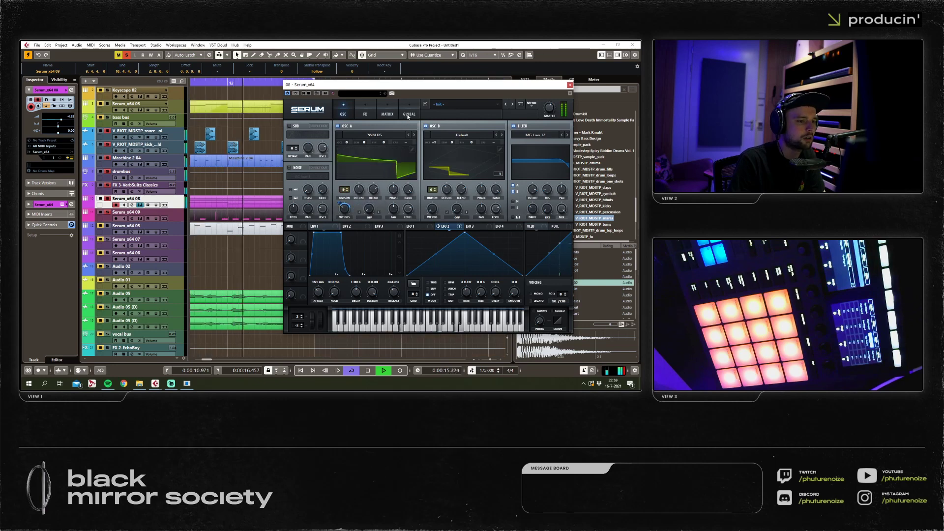
left_click(345, 196)
Enable the EQ effect in Serum on the Serum_x64 08 track and adjust its low and high bands.
left_click(364, 111)
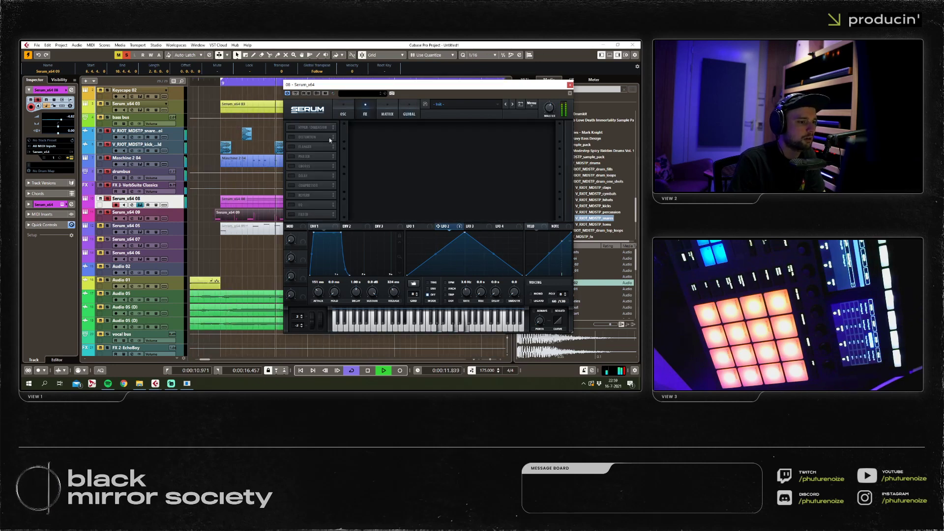
left_click(291, 205)
left_click_drag(420, 130, 450, 139)
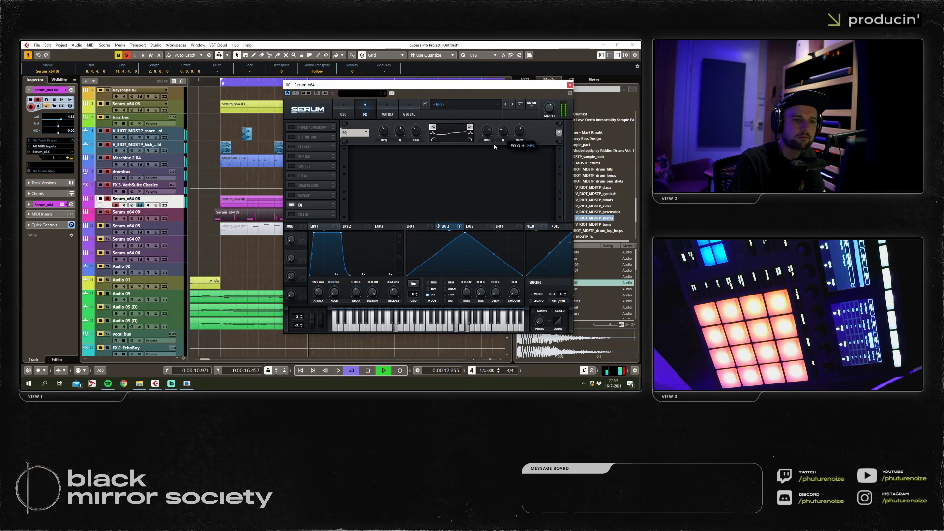
mouse_move(520, 139)
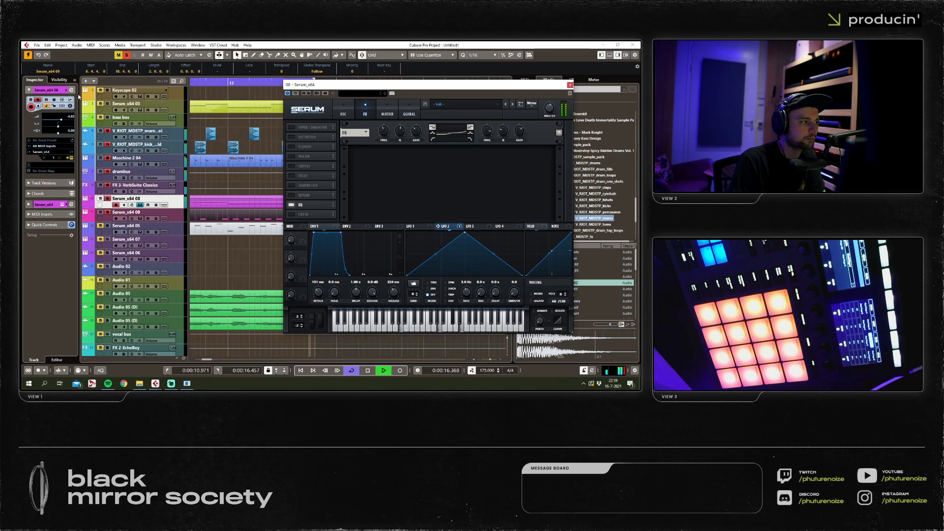
Add the Serum_x64 03 bass track to the soloed tracks and play the loop to hear them together.
left_click(105, 111)
key("space")
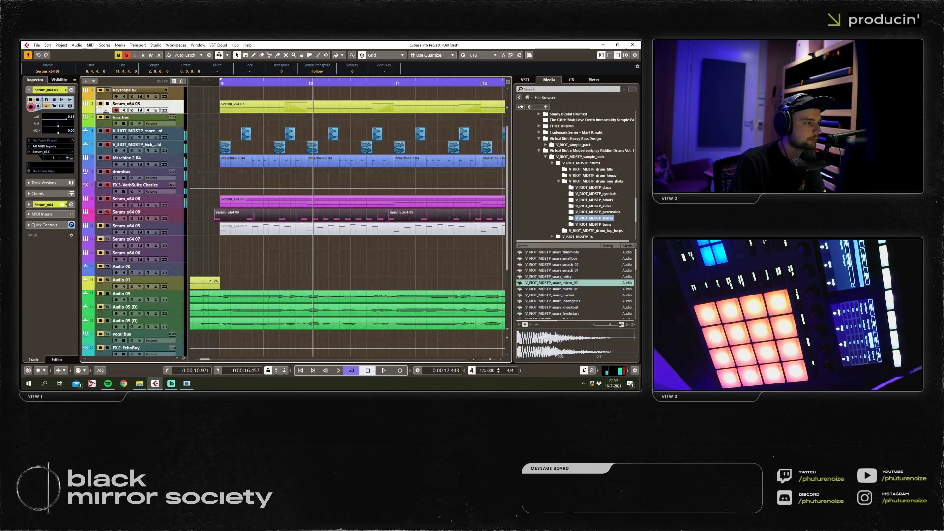
key("g")
key("g")
key("g")
left_click(377, 259)
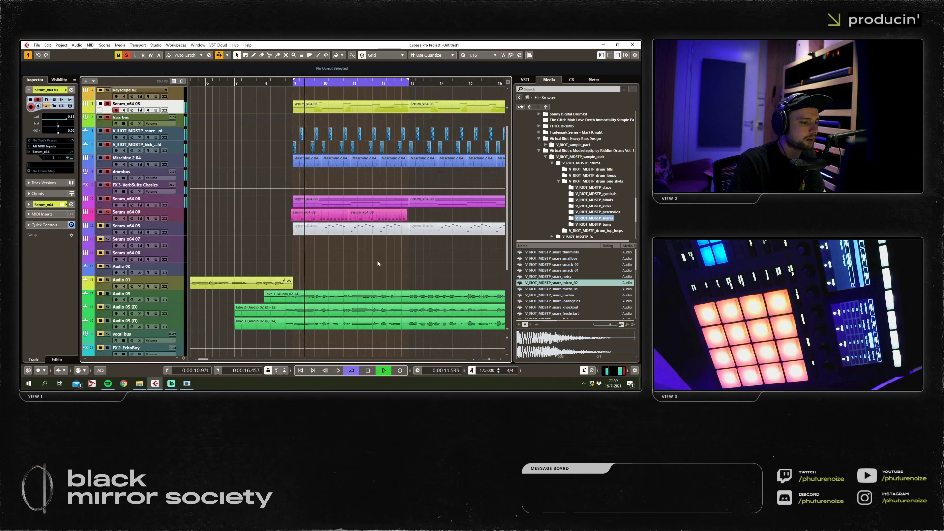
key("space")
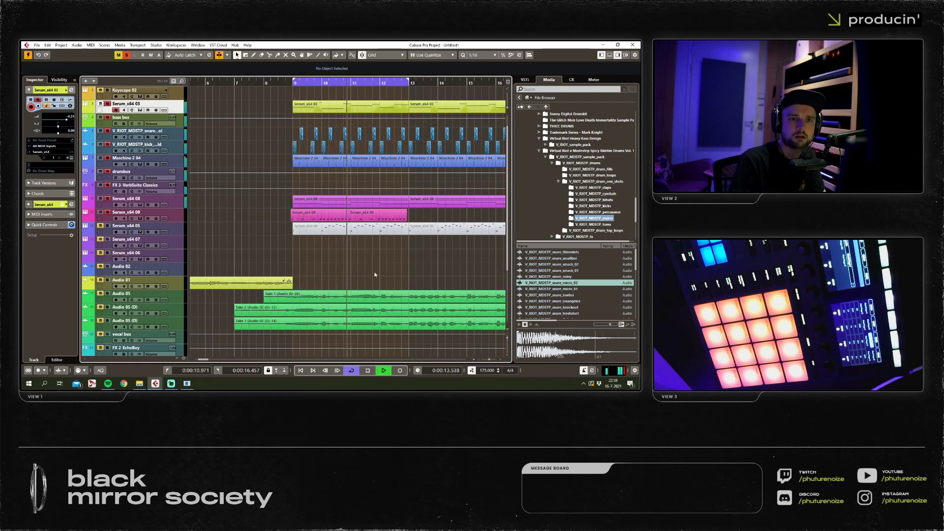
Reopen Serum on the Serum_x64 09 track and fine-tune the Envelope 1 decay while playing the loop from bar 9.
left_click(182, 219)
key("space")
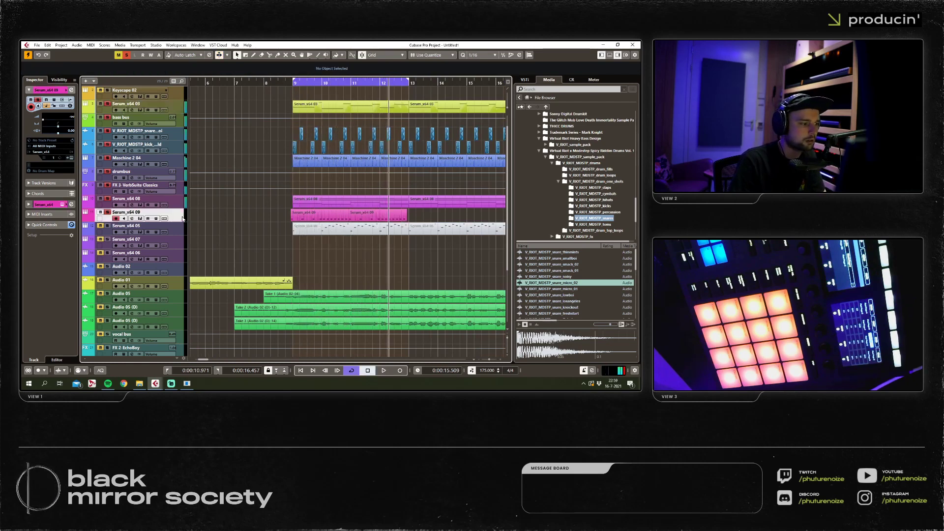
left_click(72, 157)
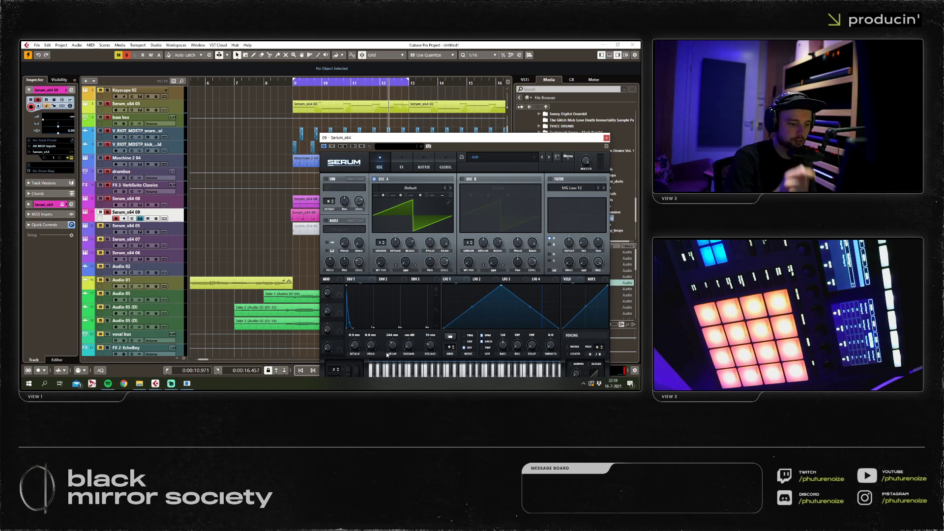
left_click(287, 86)
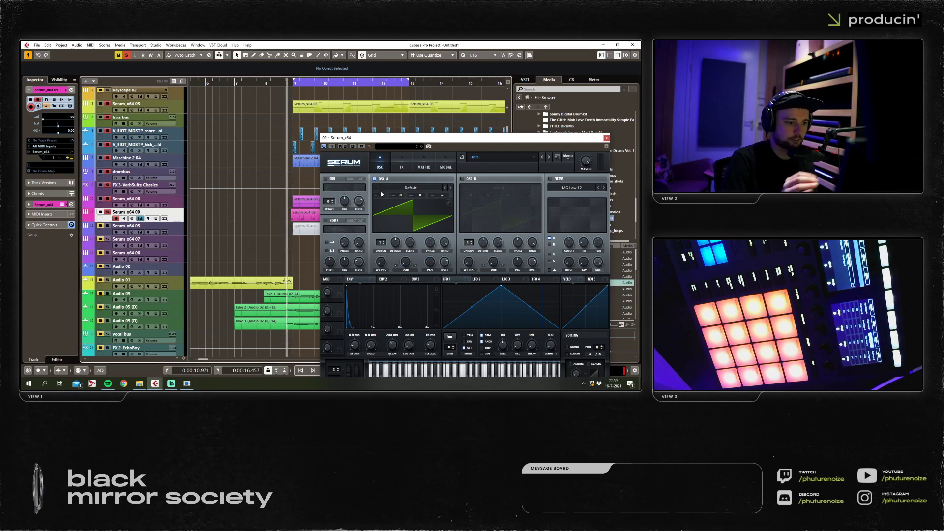
left_click_drag(394, 346, 393, 340)
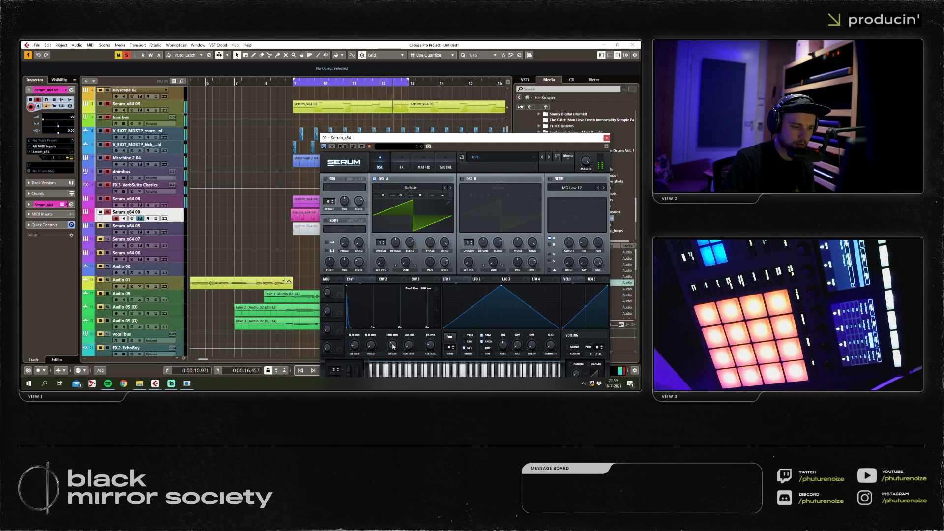
left_click(606, 138)
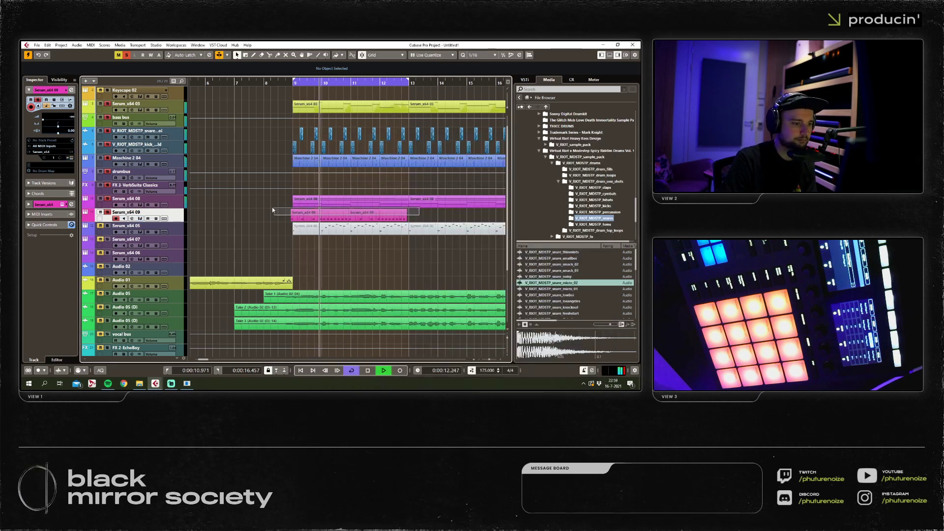
Duplicate the two Serum_x64 09 parts to follow from bar 13, and set the locators around all events in the project.
key("ctrl+d")
key("g")
key("ctrl+a")
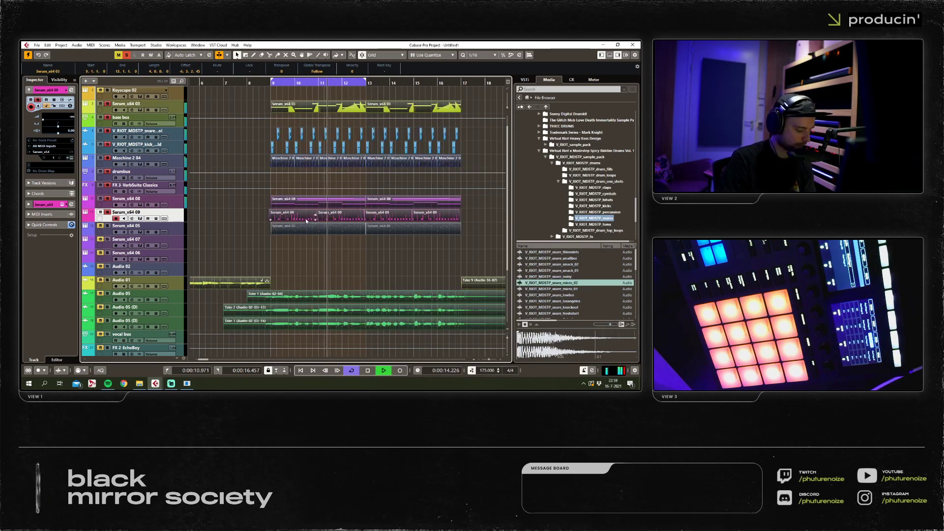
key("p")
left_click(301, 256)
key("space")
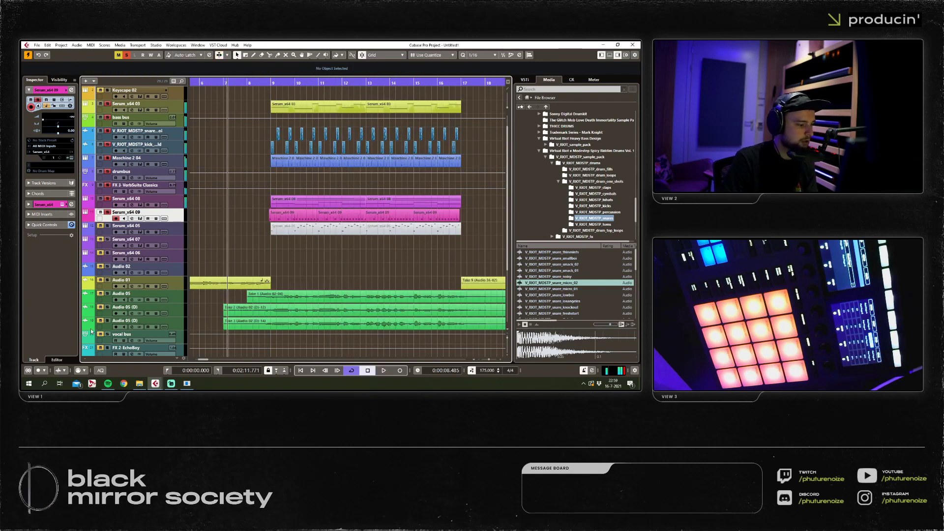
Deactivate all solo states and play the arrangement from bar 7.
left_click(127, 55)
key("space")
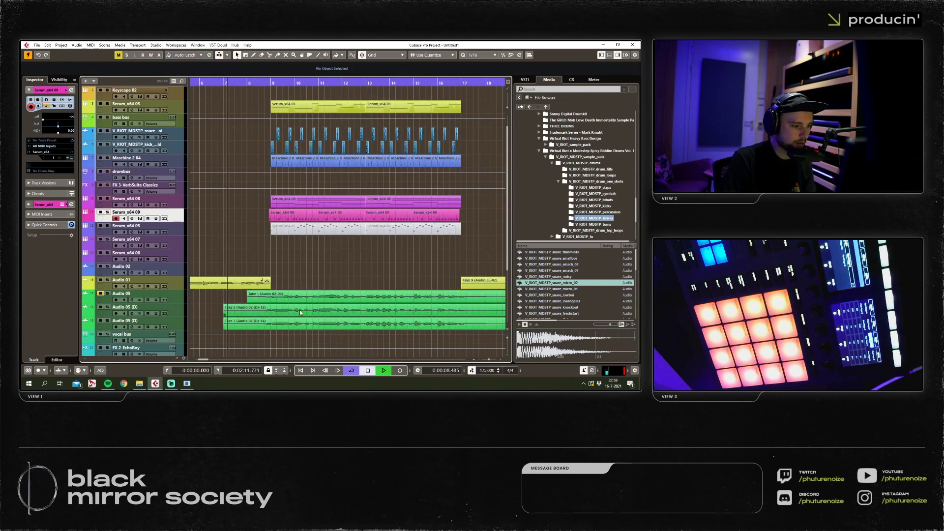
key("space")
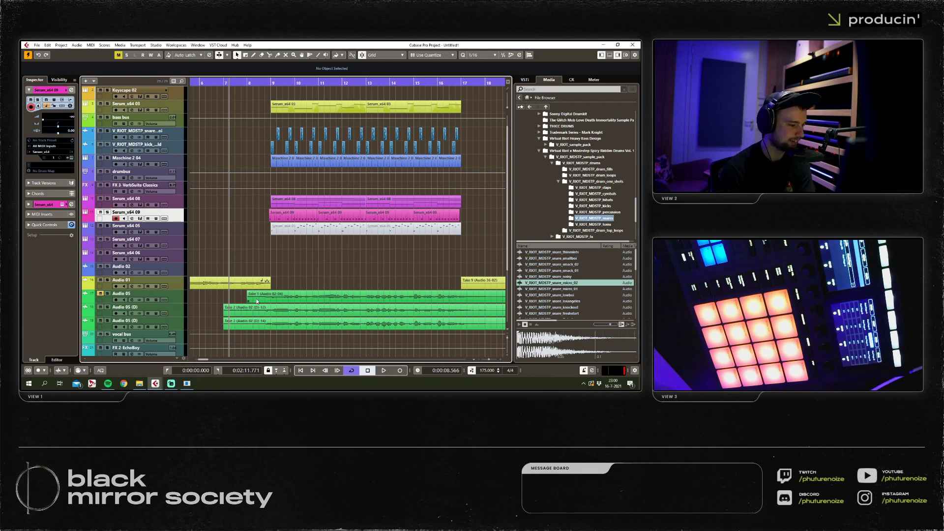
Play the arrangement and fine-tune the Serum_x64 08 channel fader in the mixer to about -6.29 dB.
key("g")
scroll(103, 288, "down", 3)
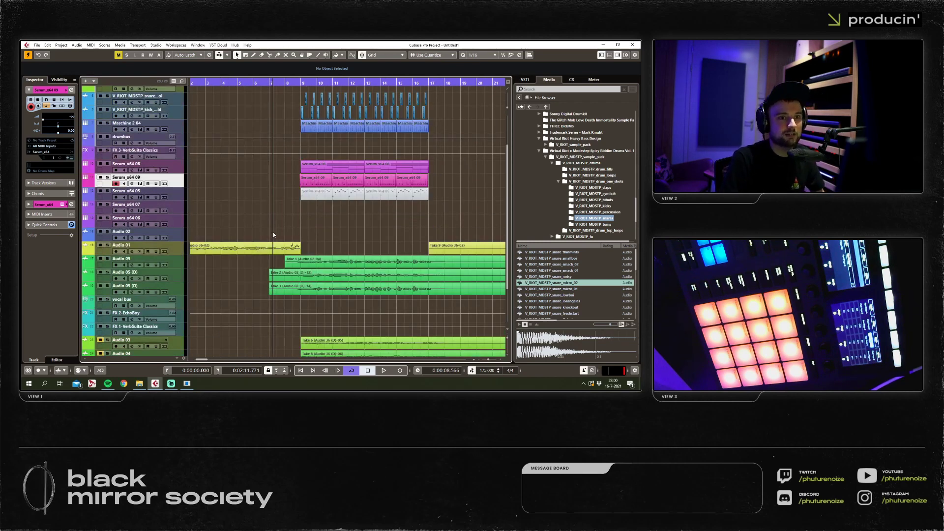
key("space")
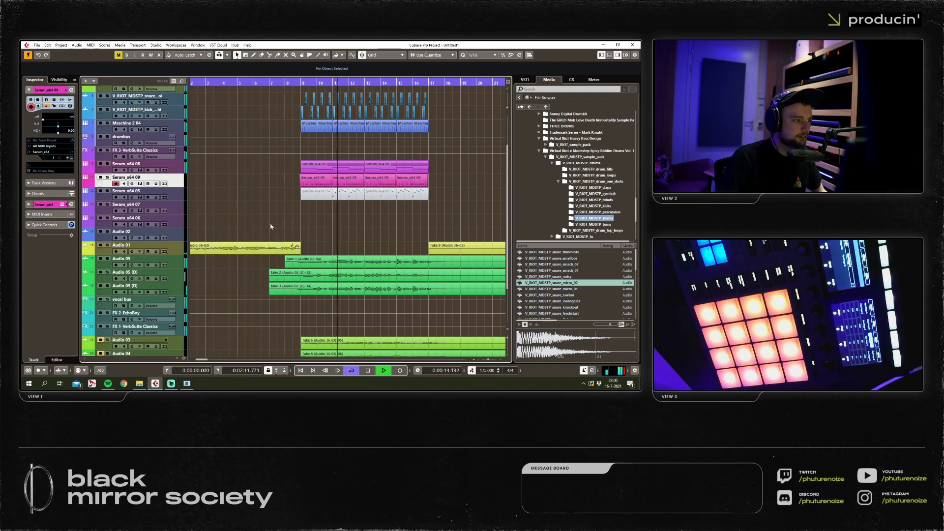
key("Up")
key("F3")
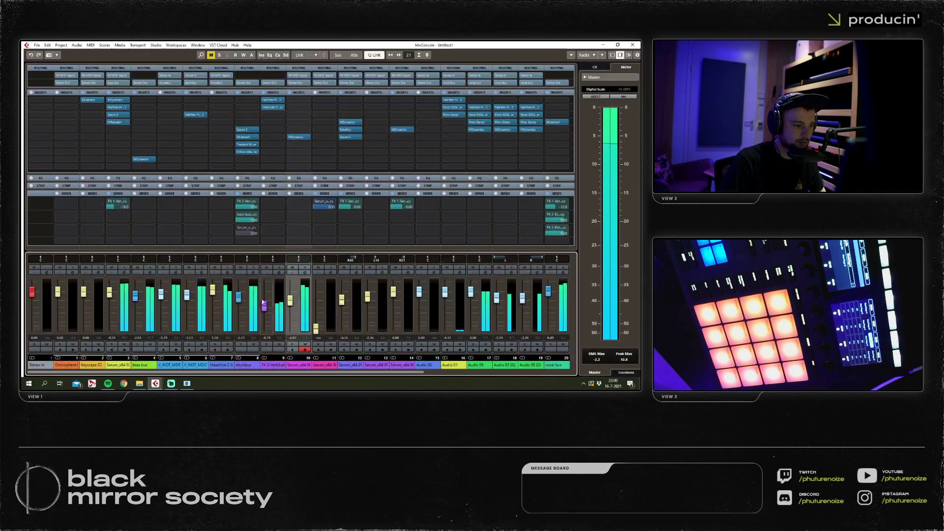
left_click(297, 304)
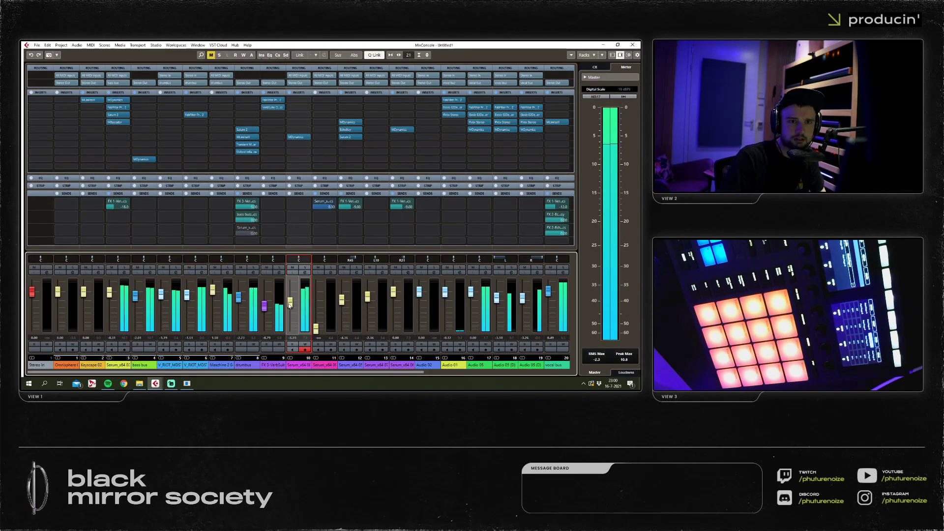
key("F3")
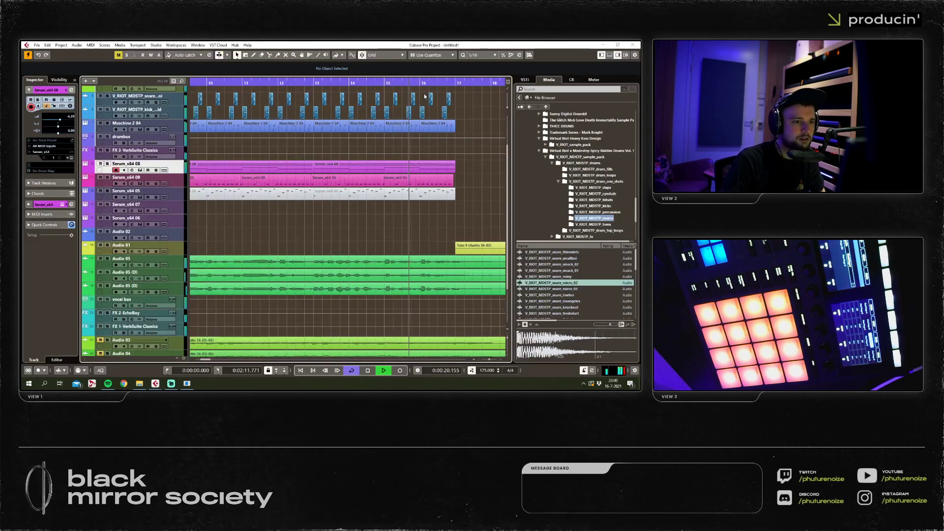
Rework the snare hits at the end of bar 16 into a short fill and quantize the last snare event.
left_click_drag(395, 83, 432, 98)
left_click(406, 103)
left_click(374, 113)
key("space")
key("alt+n")
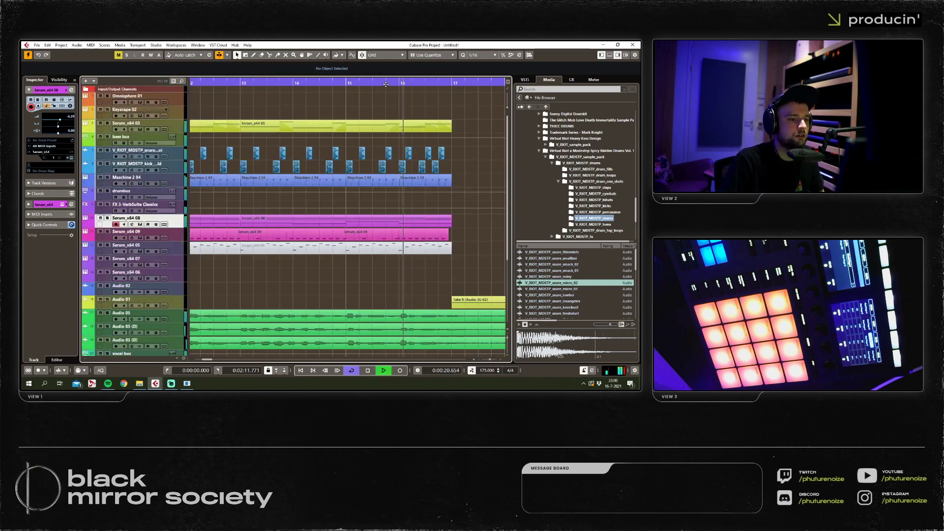
key("space")
left_click(442, 153)
key("h")
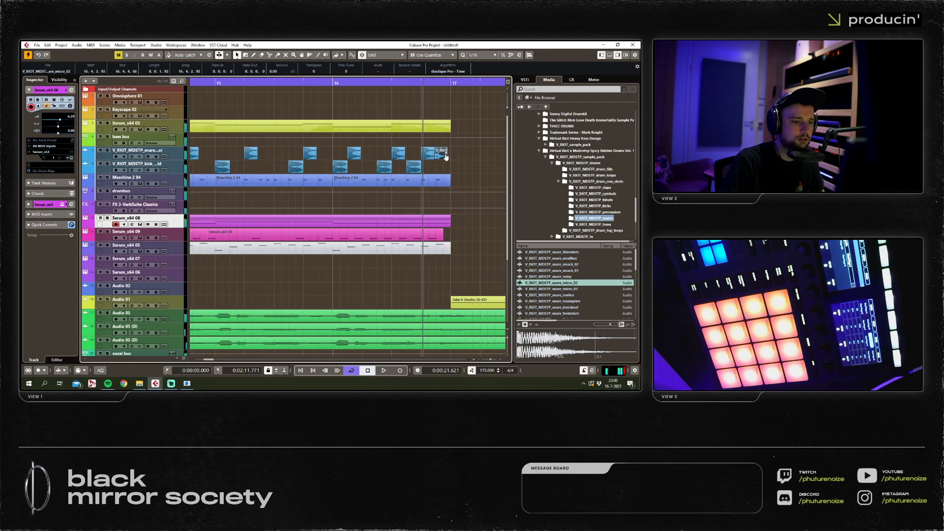
key("q")
key("g")
key("g")
Duplicate the Serum_x64 03, snare, kick, Maschine 2 04, Serum_x64 08 and Serum_x64 09 events from the drop to continue from bar 17.
scroll(330, 98, "left", 10)
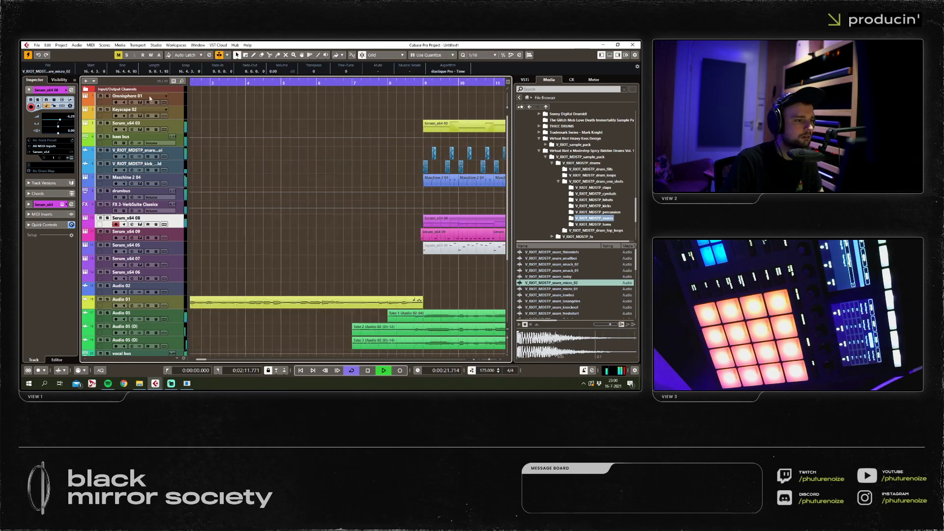
key("space")
key("g")
key("g")
left_click_drag(417, 116, 256, 243)
key("h")
key("ctrl+d")
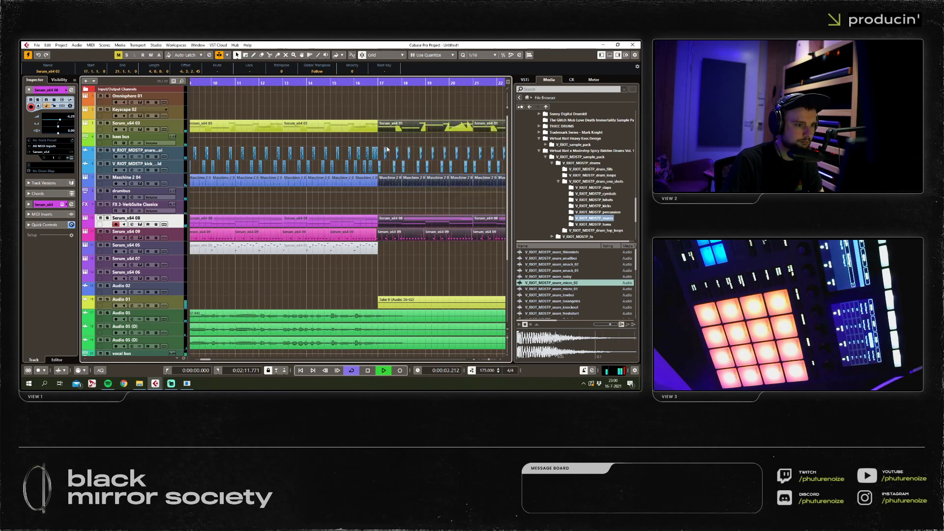
key("g")
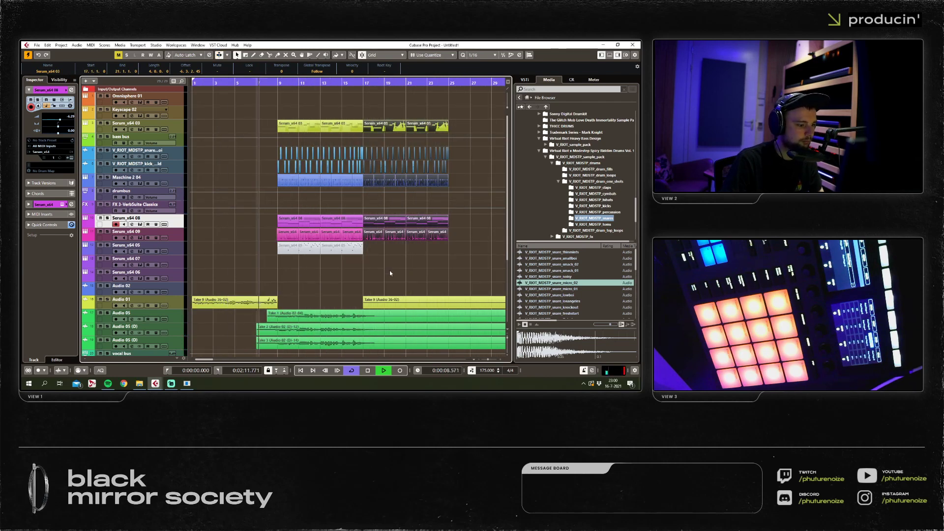
left_click(355, 282)
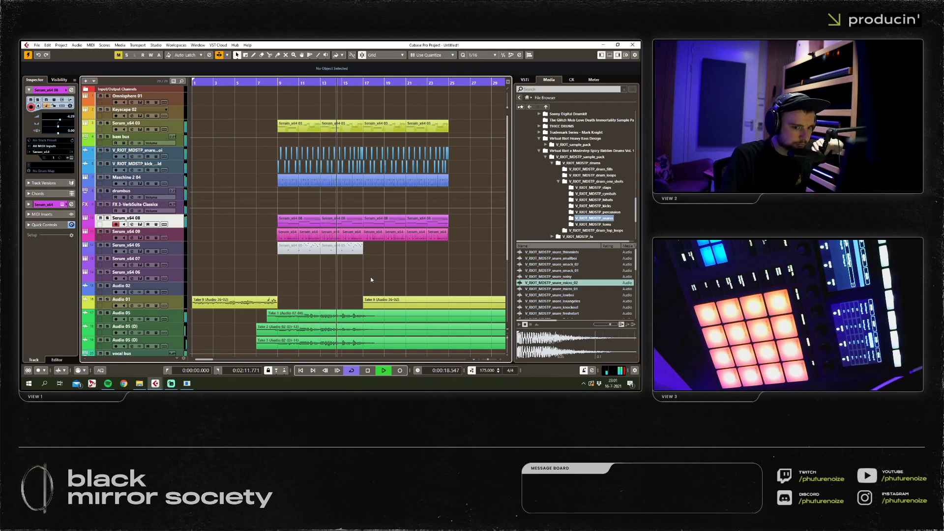
Play through the transition at bar 17 to check the snare fill and the duplicated section.
key("h")
key("h")
key("h")
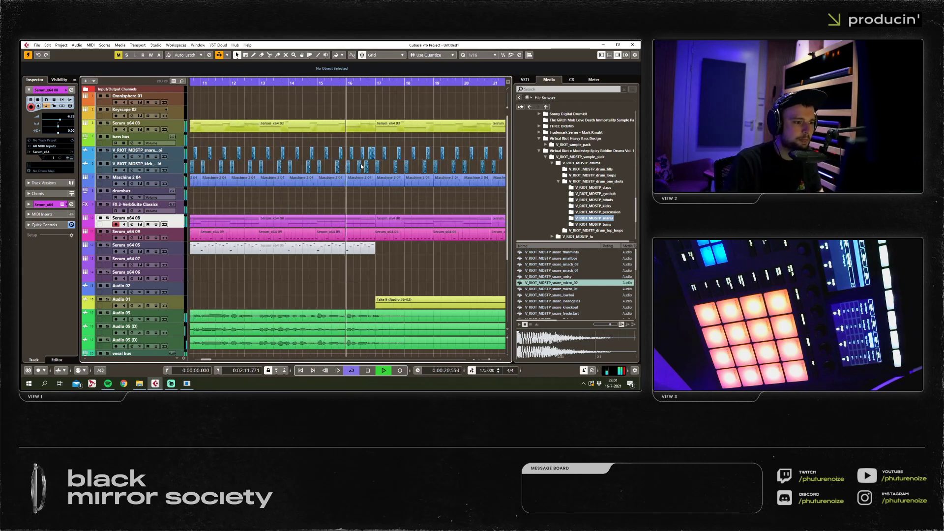
key("g")
key("g")
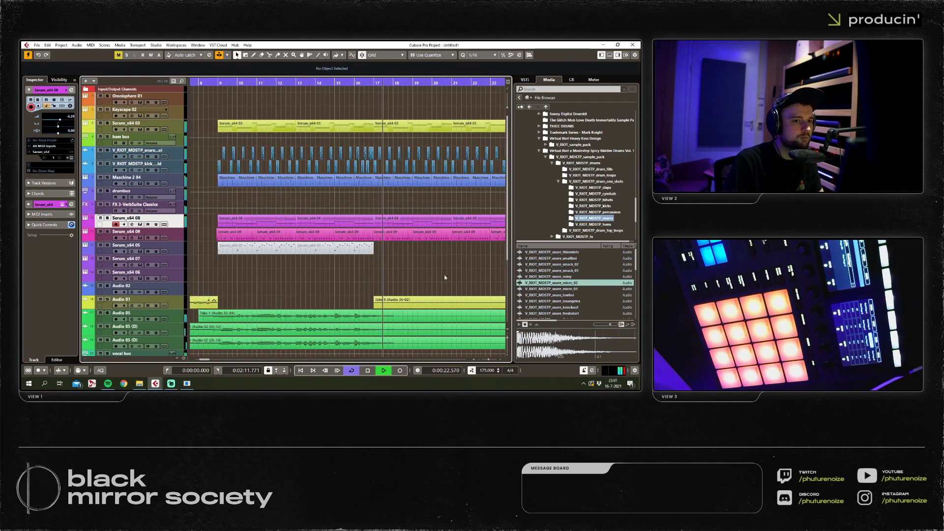
key("g")
key("h")
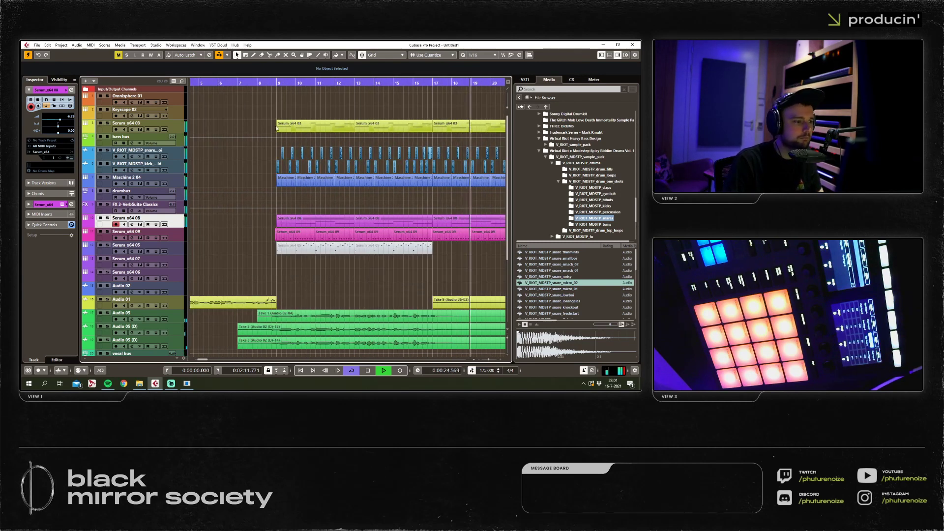
key("space")
Replay the opening bars of the drop from just before bar 9 to judge the layered parts.
left_click(272, 82)
right_click(177, 183)
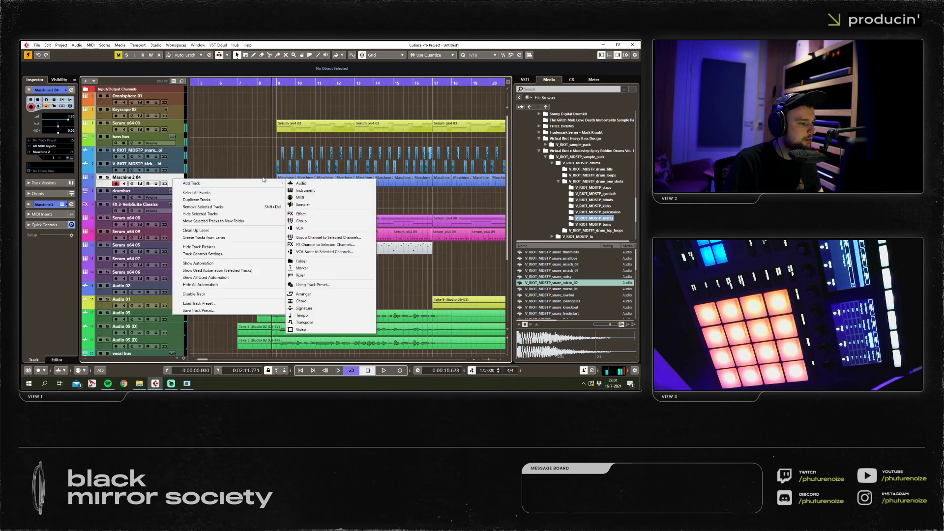
left_click(264, 156)
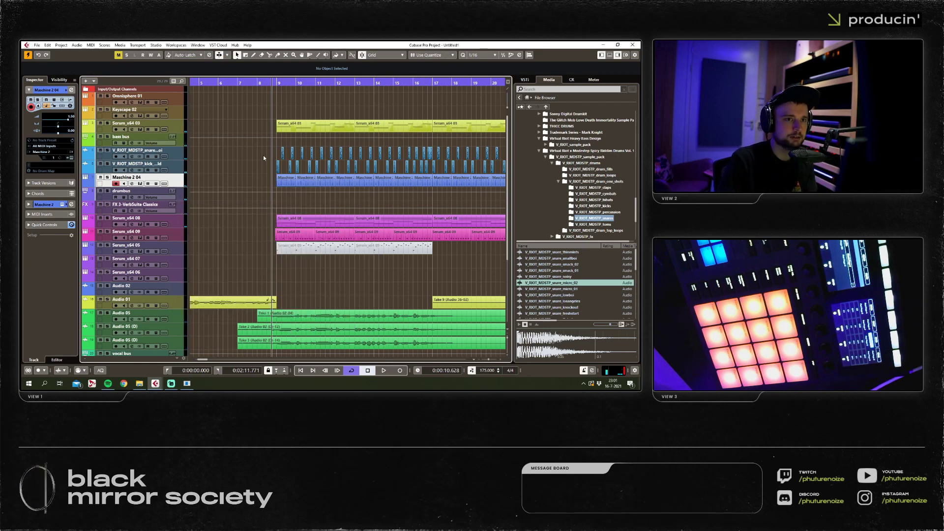
scroll(263, 163, "down", 5)
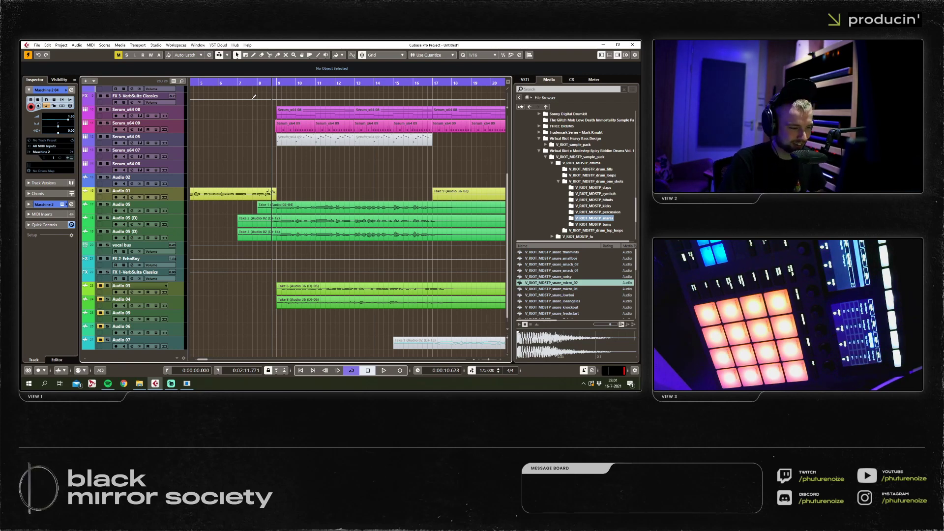
key("space")
scroll(314, 153, "up", 4)
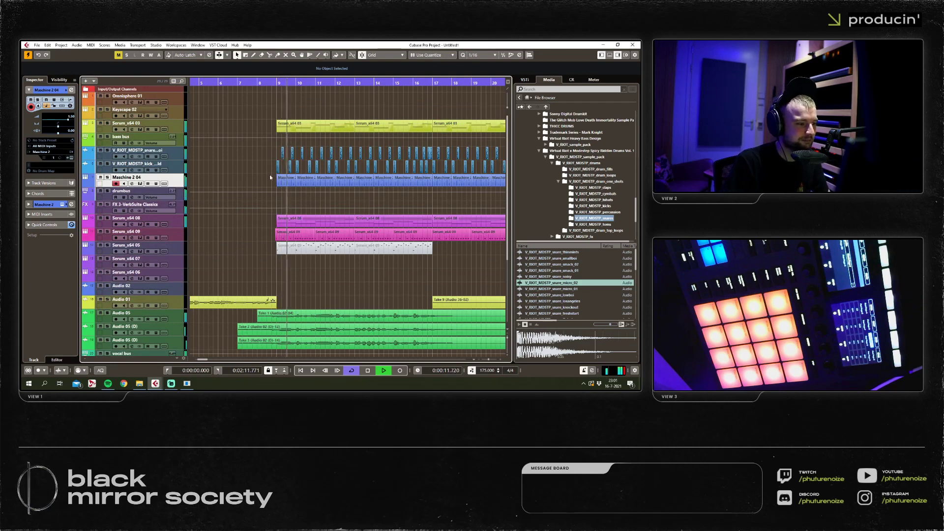
scroll(406, 246, "right", 5)
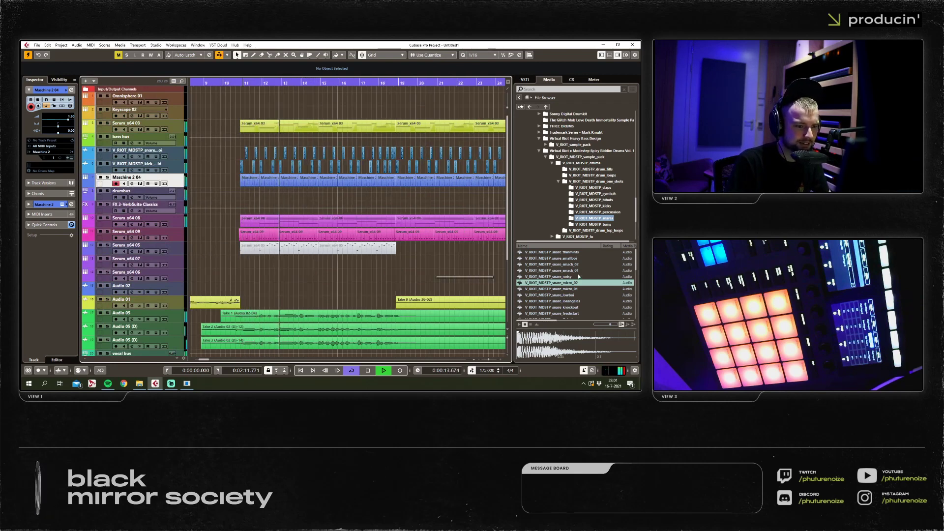
key("space")
scroll(295, 265, "left", 7)
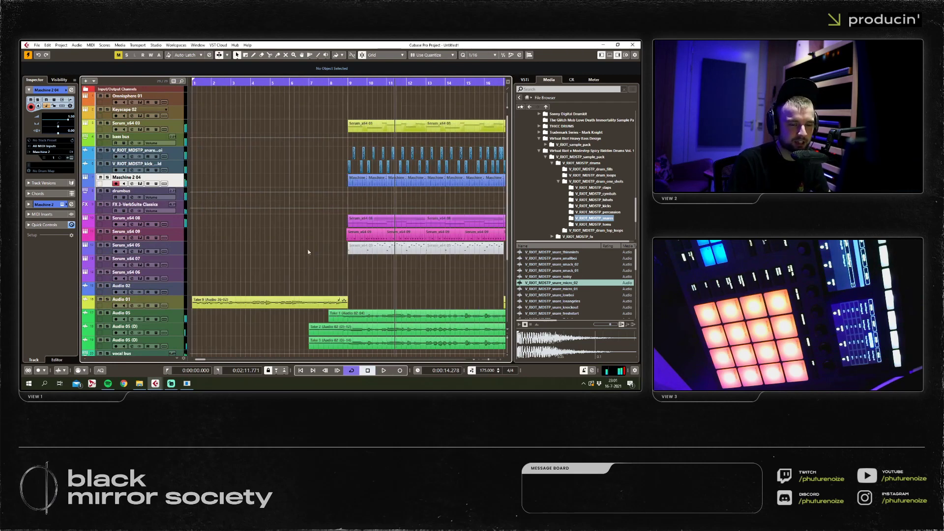
Play from just before bar 9 and fine-tune the filter cutoff in Serum on the Serum_x64 08 track, with solo switched off.
key("g")
left_click(274, 83)
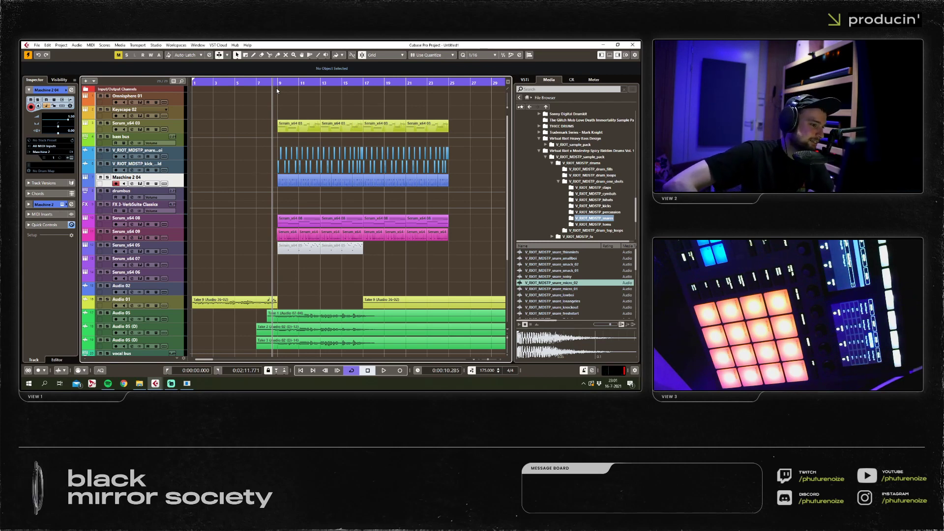
key("space")
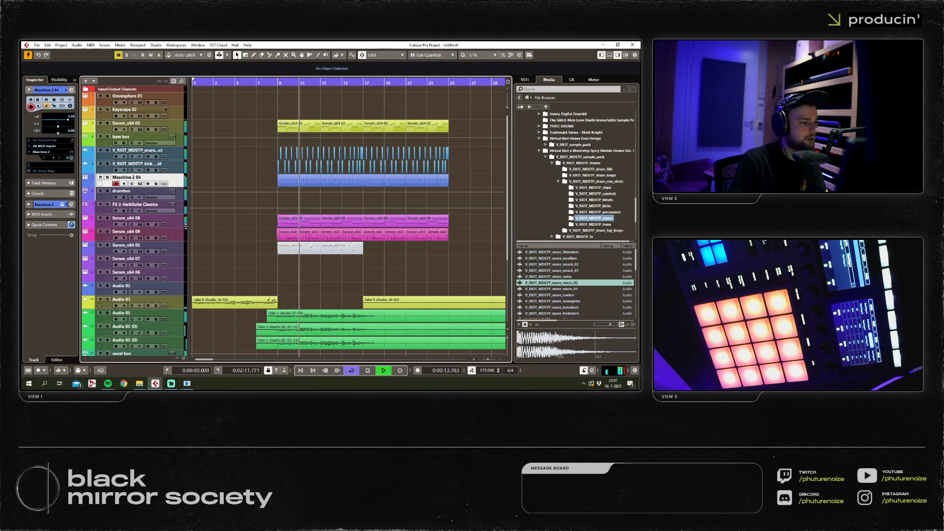
left_click(132, 224)
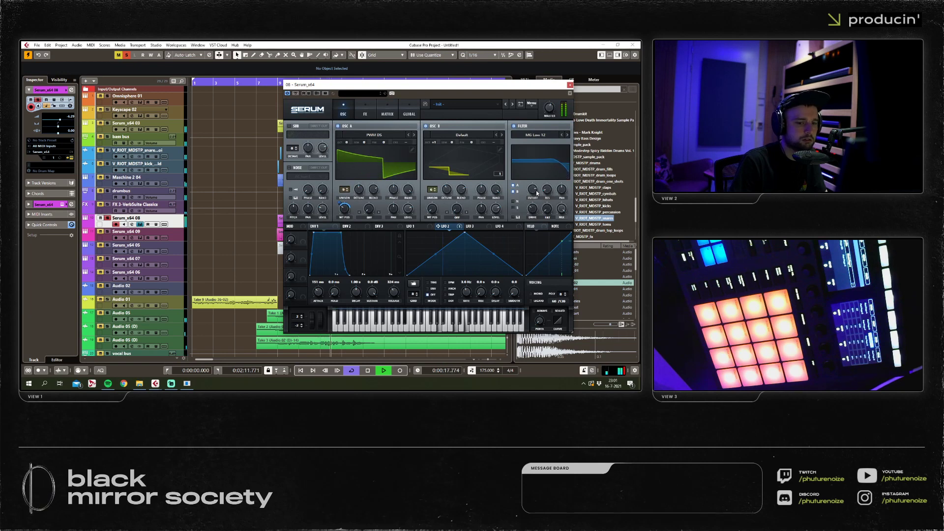
left_click(127, 55)
mouse_move(531, 192)
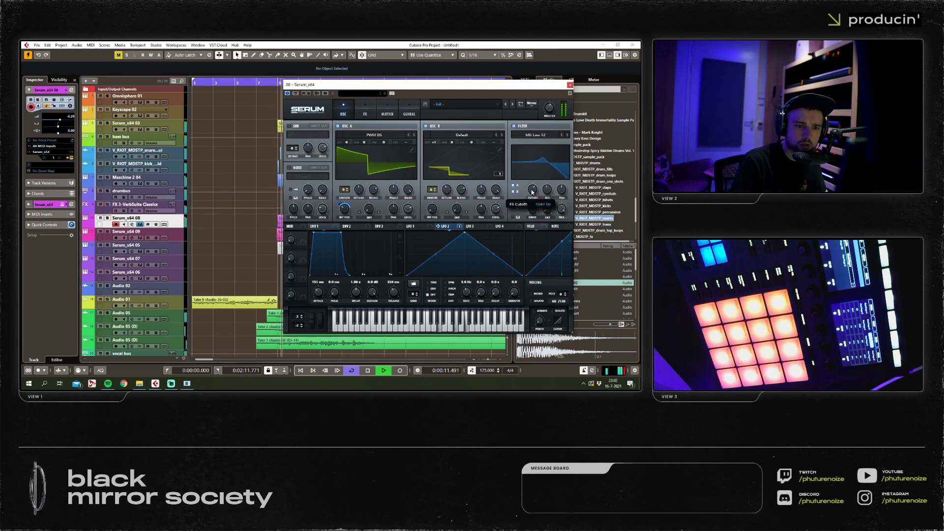
mouse_move(532, 192)
left_mouse_down()
mouse_move(534, 171)
mouse_move(534, 188)
left_mouse_up()
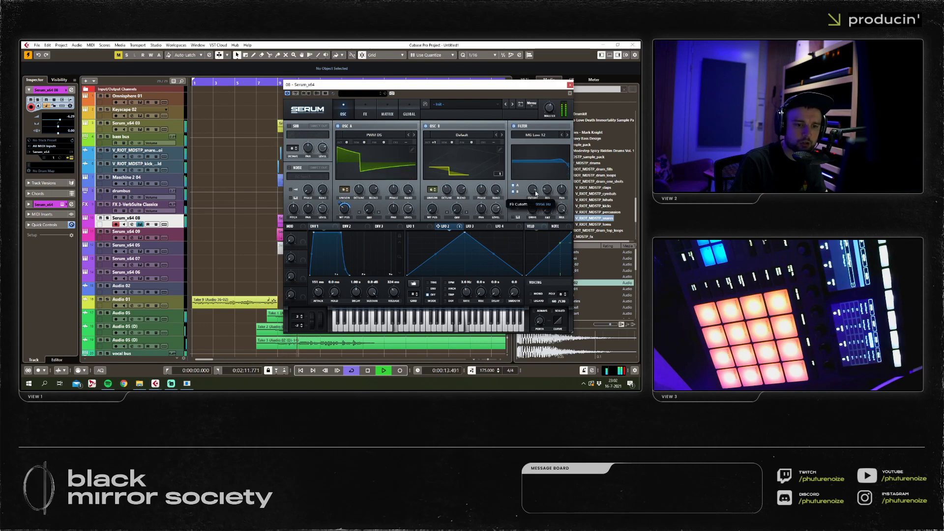
left_click(569, 85)
Add a send from the Serum_x64 08 channel to FX 3-VerbSuite Classics and set its level to -6 dB.
key("F3")
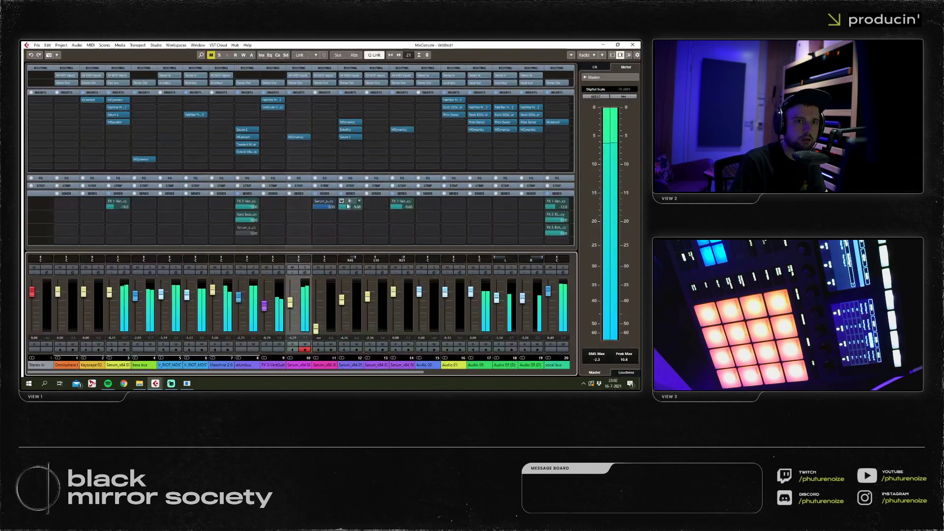
left_click(302, 207)
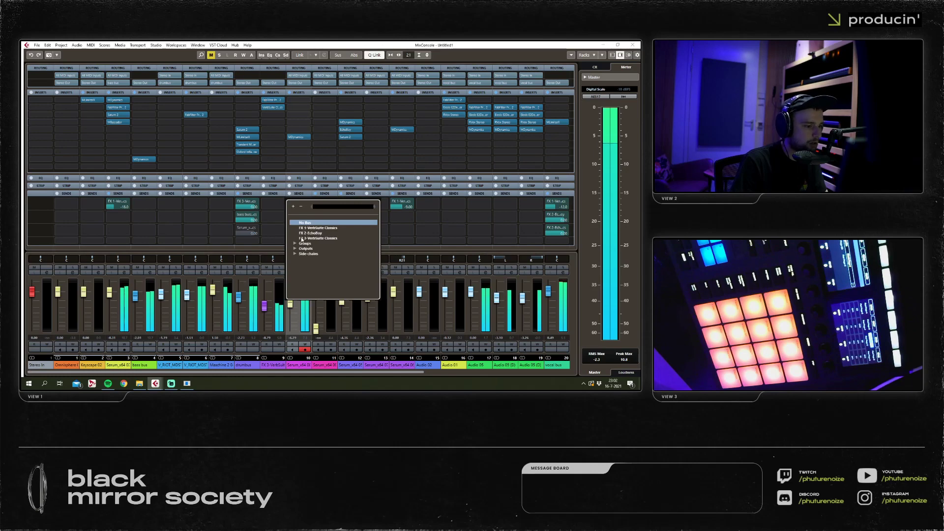
left_click(302, 238)
double_click(295, 203)
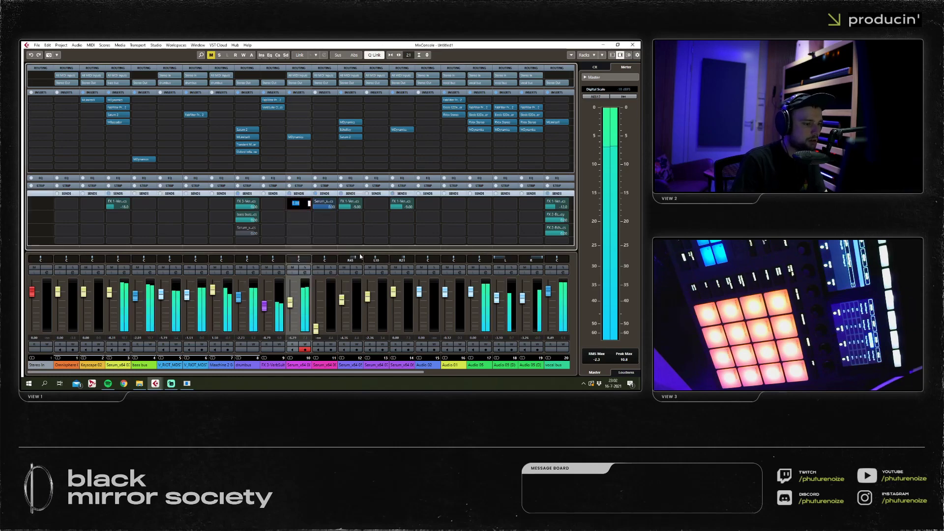
type("-6")
key("Return")
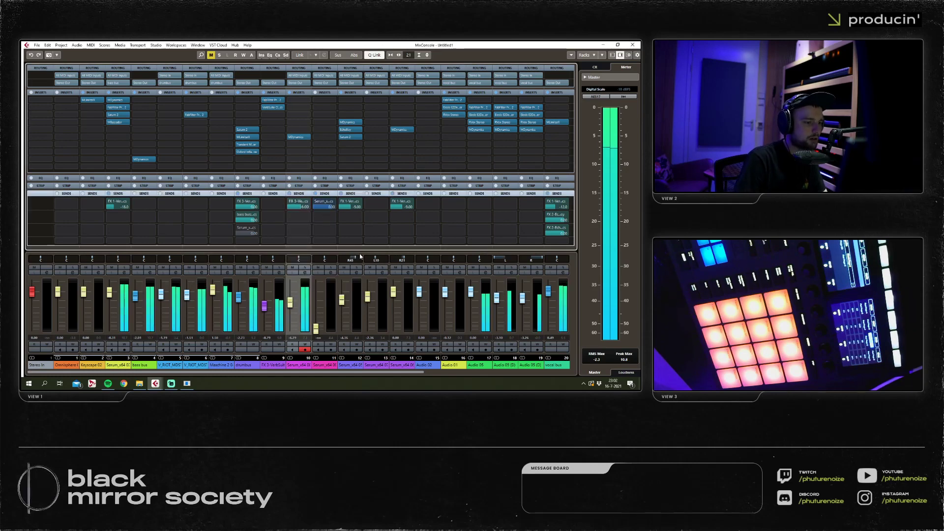
left_click(633, 45)
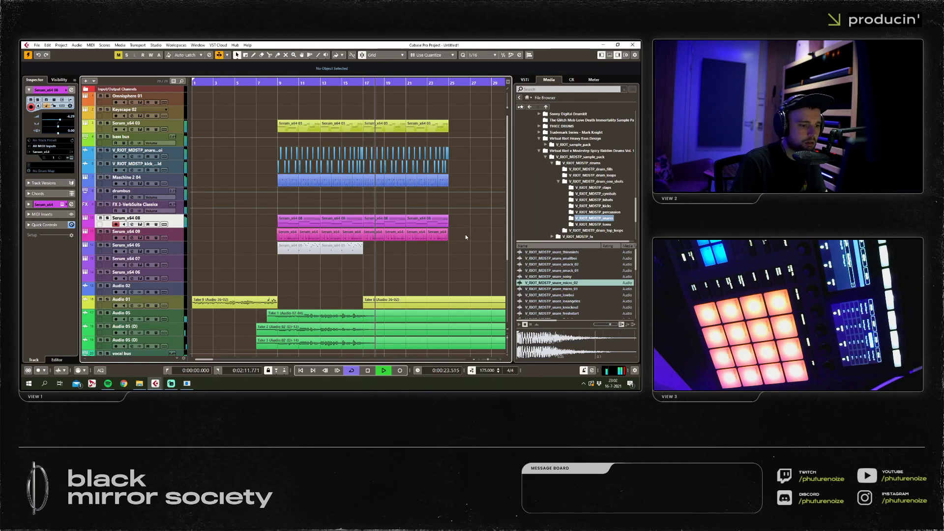
Add one Serum_x64 instrument track with Stereo Out output below Serum_x64 08, and leave its Serum editor open with playback stopped.
key("space")
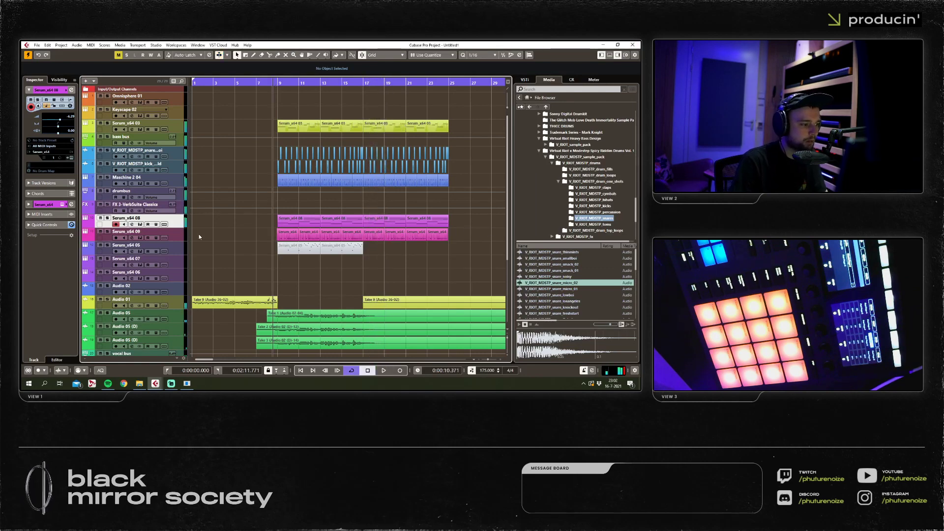
right_click(190, 224)
mouse_move(197, 226)
left_click(374, 236)
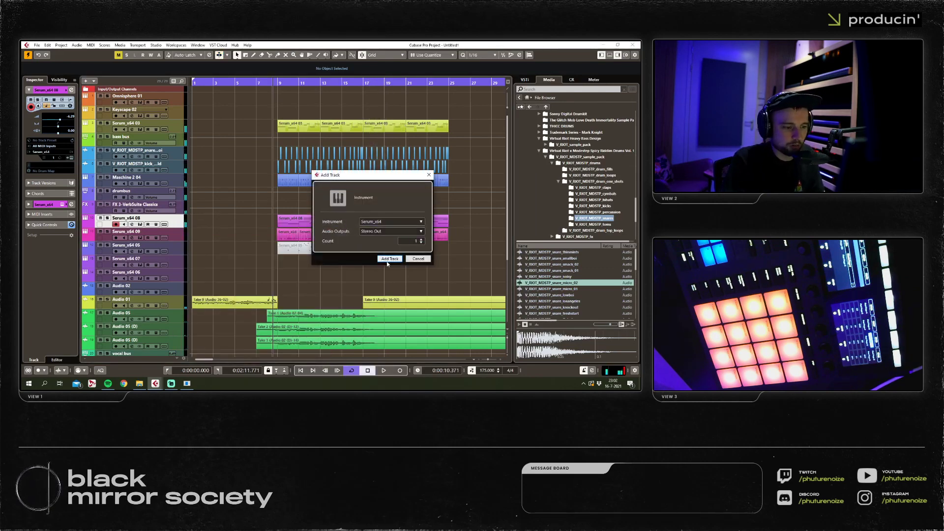
left_click(389, 259)
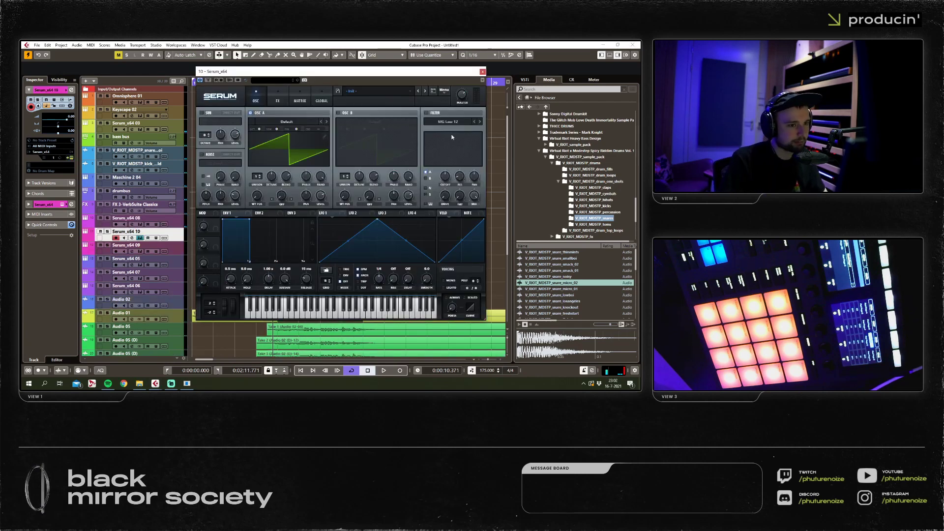
left_click(481, 72)
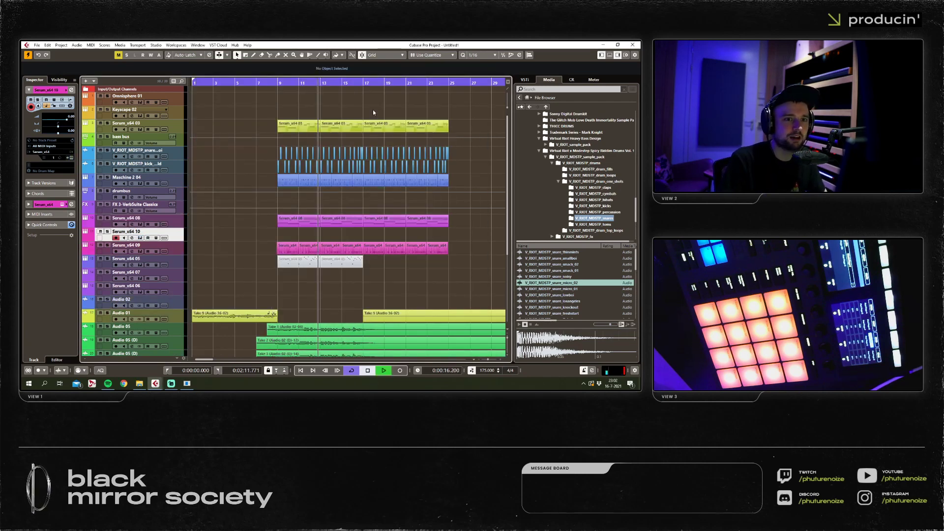
key("space")
key("ctrl+e")
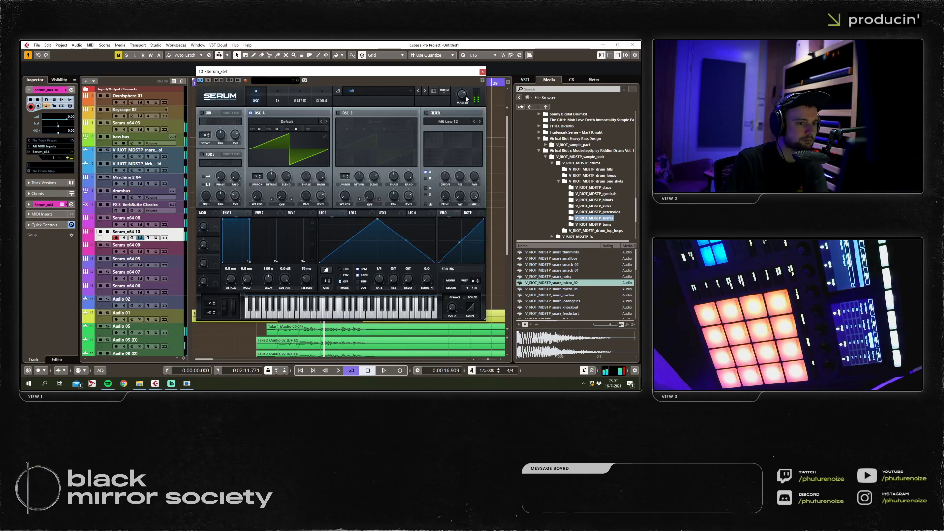
Close the Serum editor and play the drop from about bar 13 to bar 25 to judge the current layers.
left_click(482, 72)
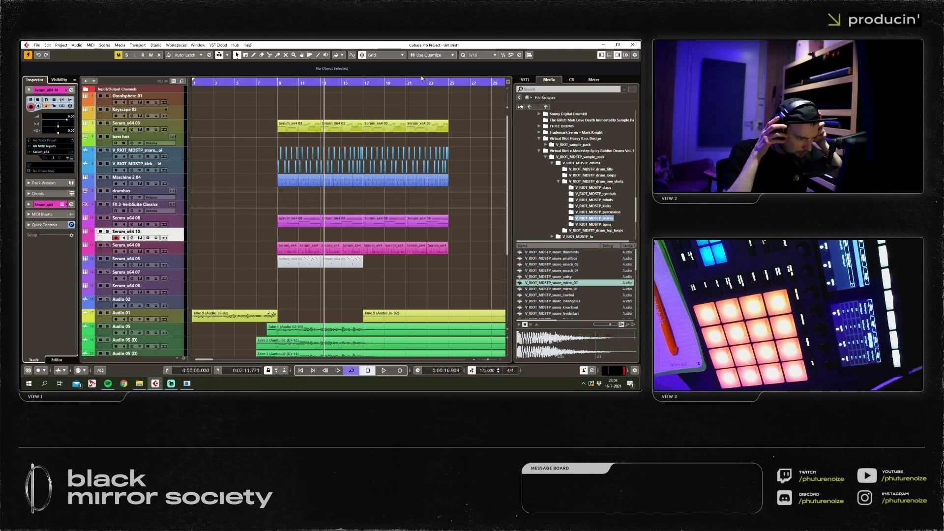
key("space")
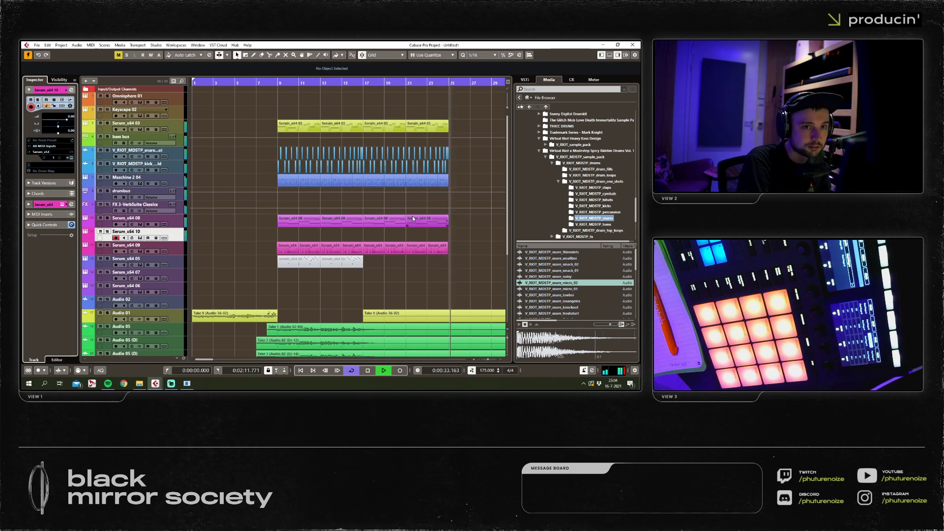
key("space")
key("KP_0")
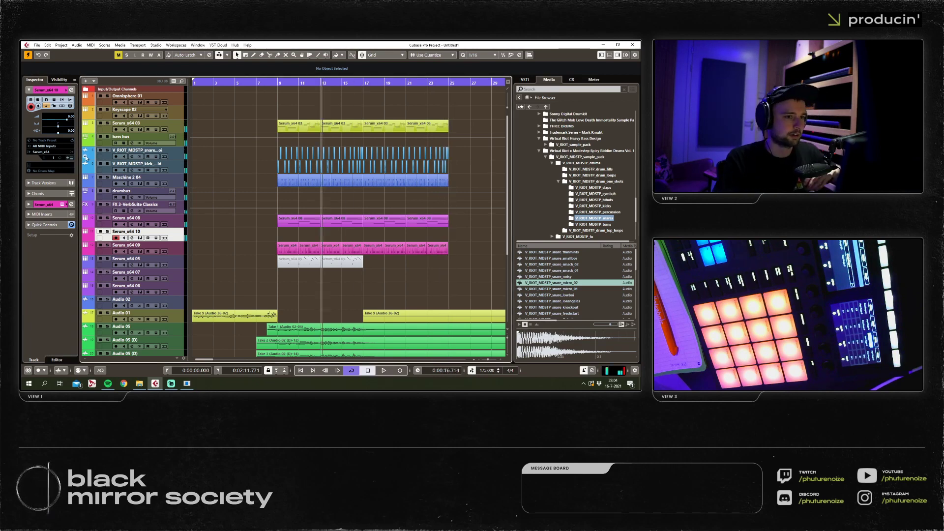
In the Serum editor of Serum_x64 10, raise oscillator A's unison voices and set its warp mode to AM (from B).
left_click(71, 158)
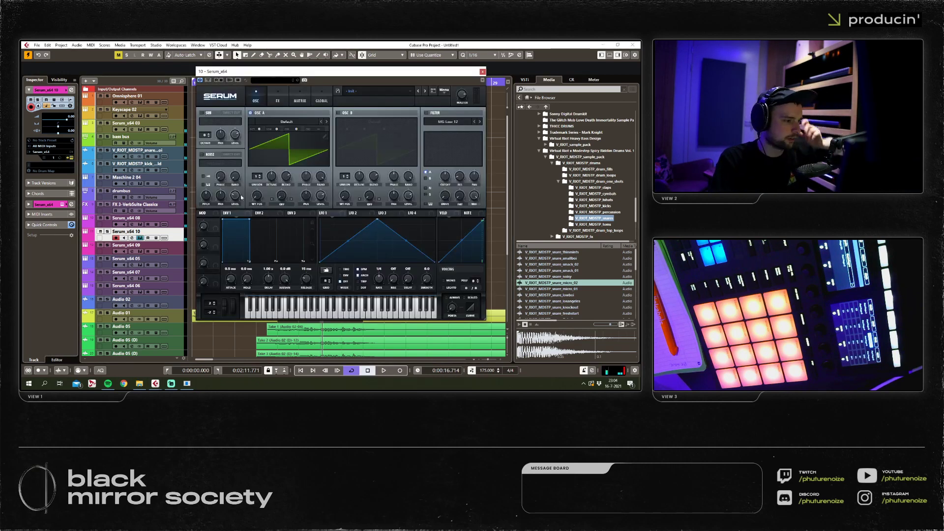
left_click(275, 123)
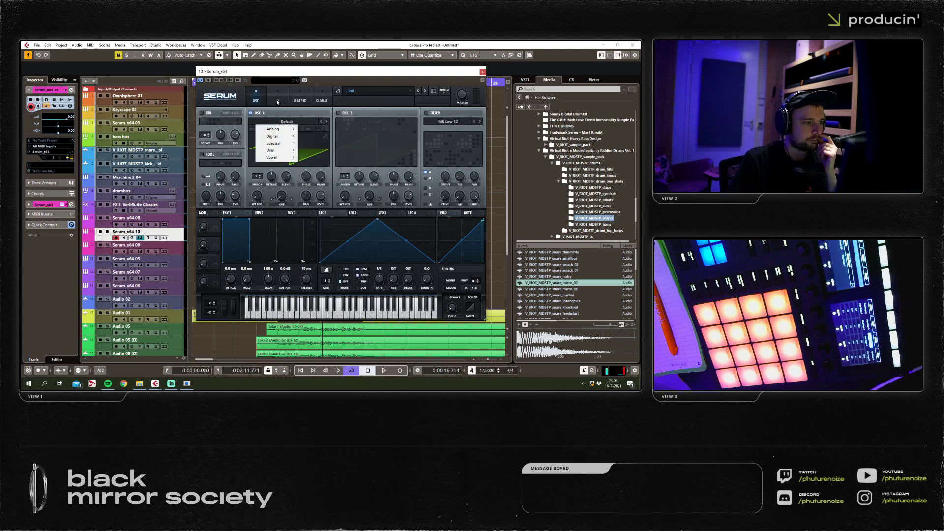
left_click(278, 101)
left_click(256, 101)
left_click(274, 122)
left_click(256, 176)
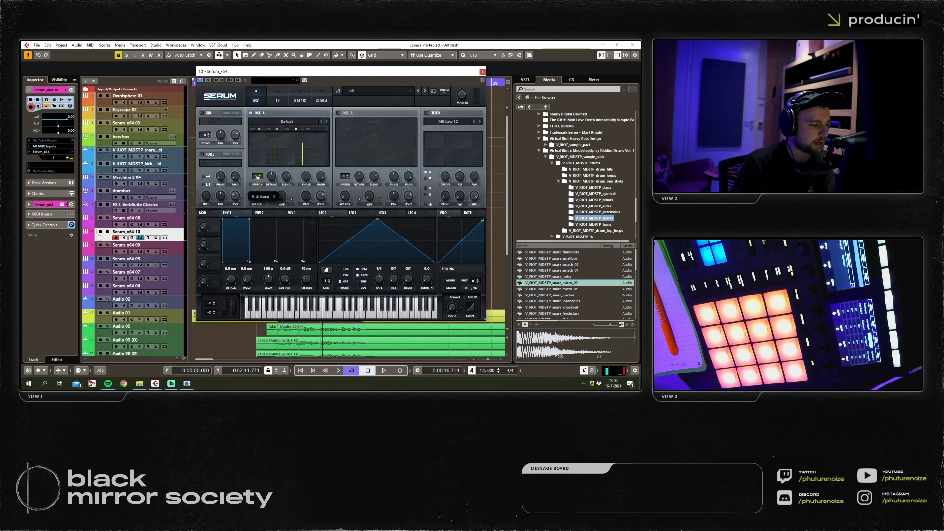
left_click(256, 176)
left_click(282, 204)
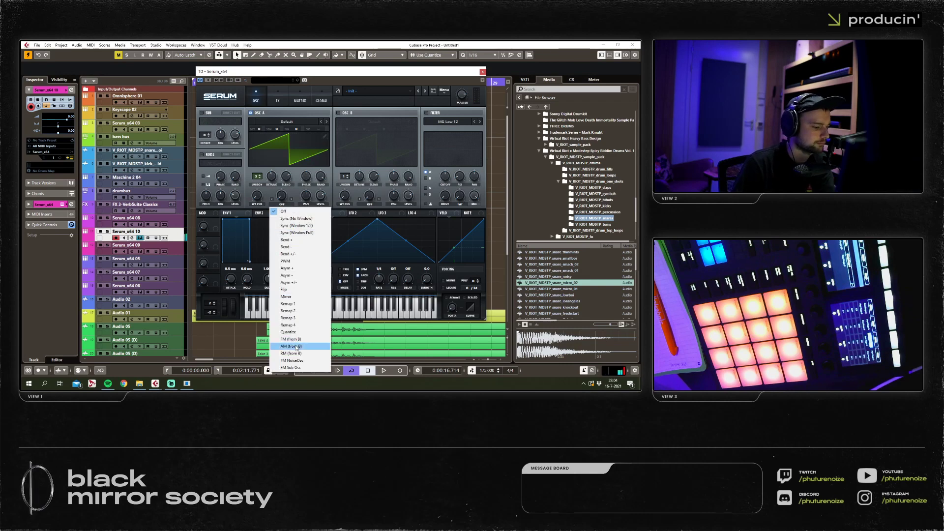
left_click(296, 347)
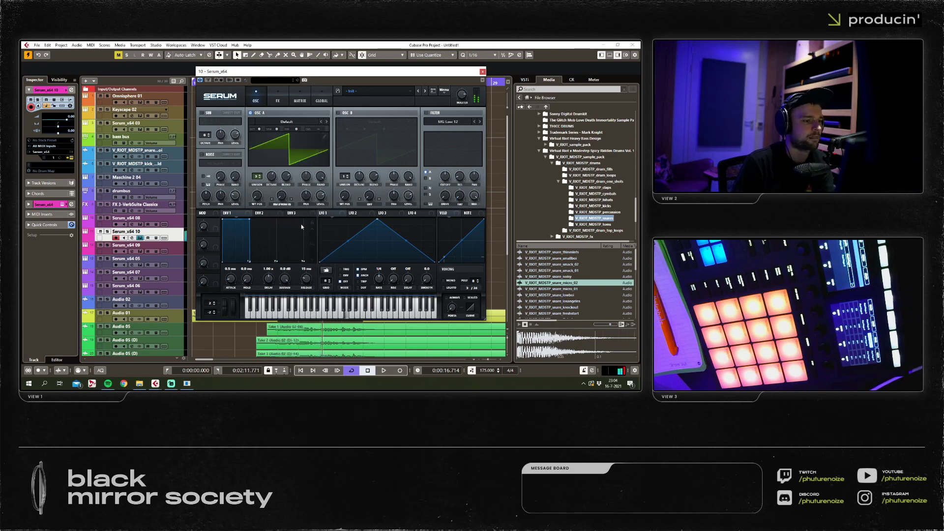
Enable the Serum filter, set its type to High 24 and adjust its resonance.
left_click(432, 112)
left_click(448, 121)
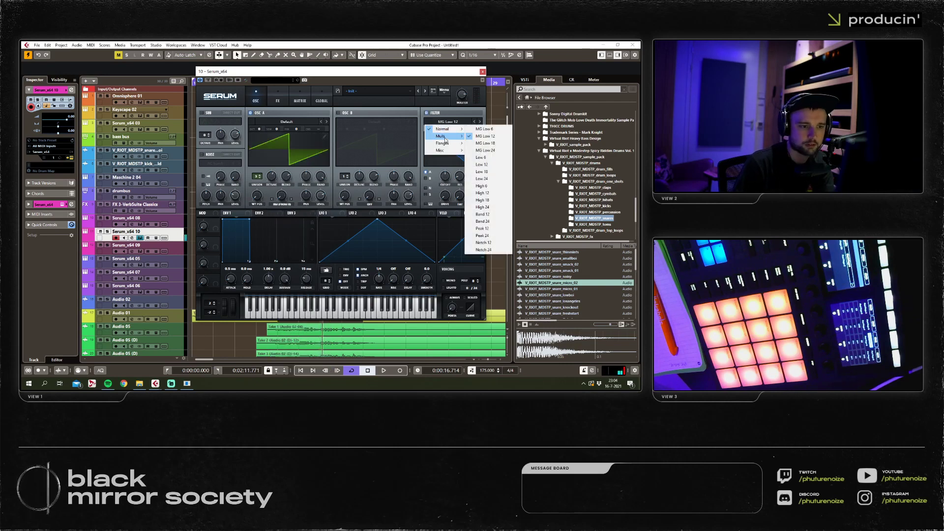
mouse_move(451, 147)
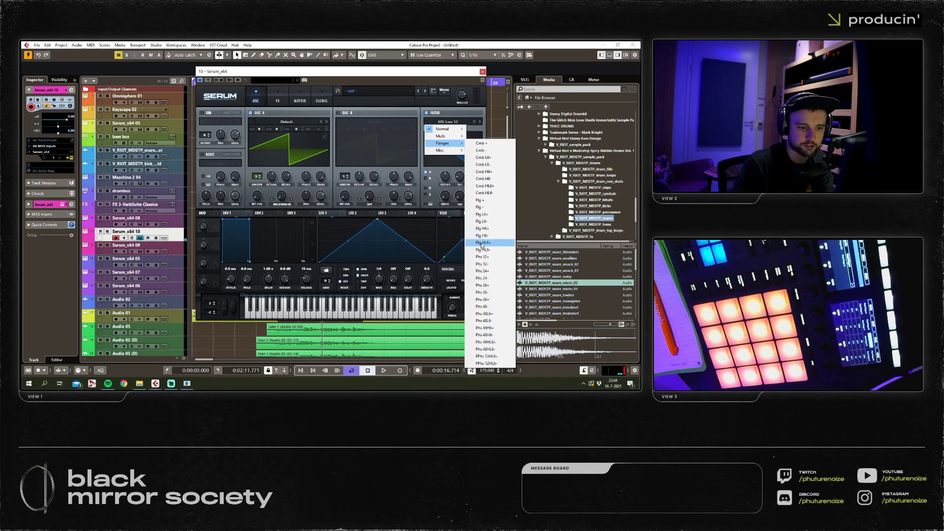
mouse_move(452, 130)
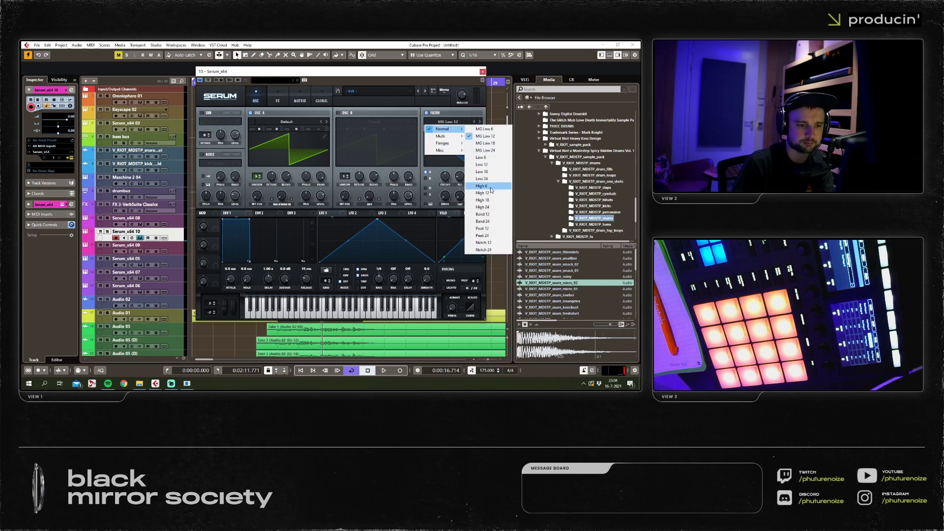
left_click(483, 207)
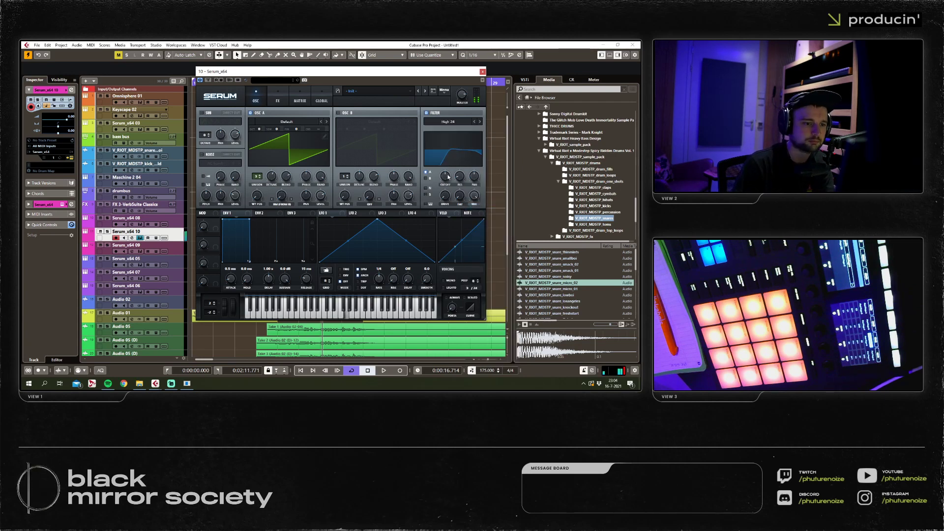
left_click_drag(460, 170, 460, 166)
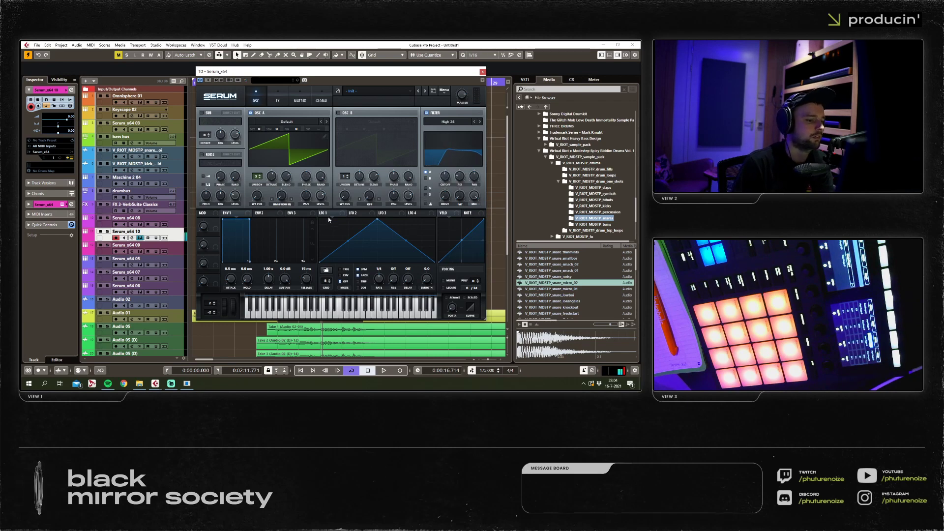
Assign LFO 1 to the filter cutoff and reshape the LFO curve into a steep initial decay.
left_click_drag(441, 178, 443, 178)
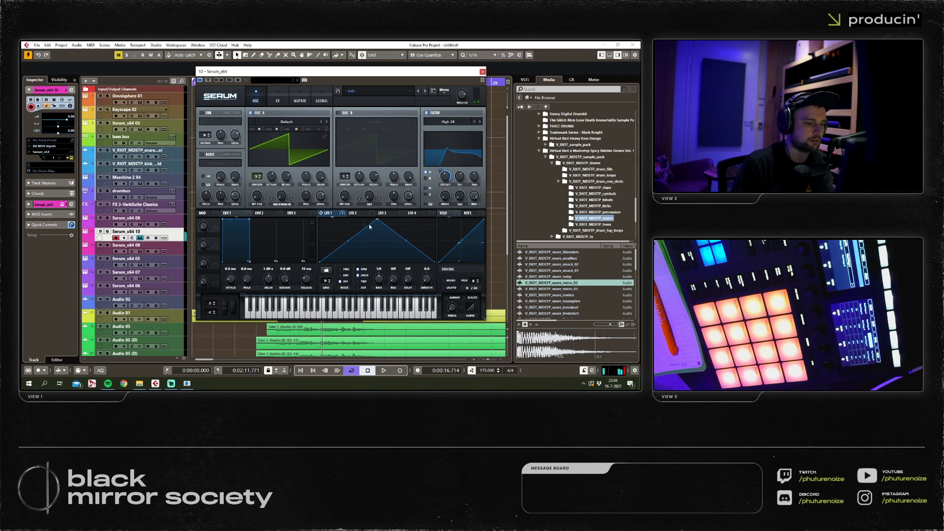
left_click_drag(377, 220, 320, 219)
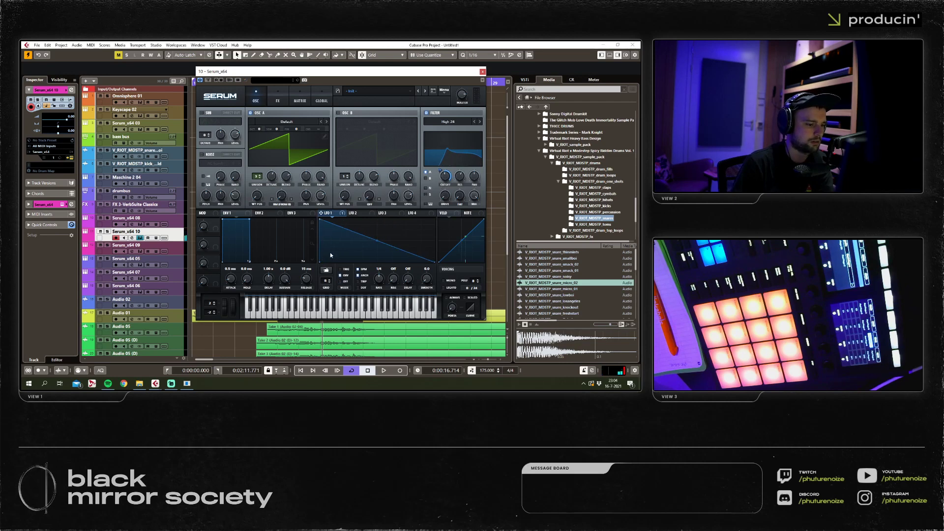
left_click_drag(331, 255, 323, 242)
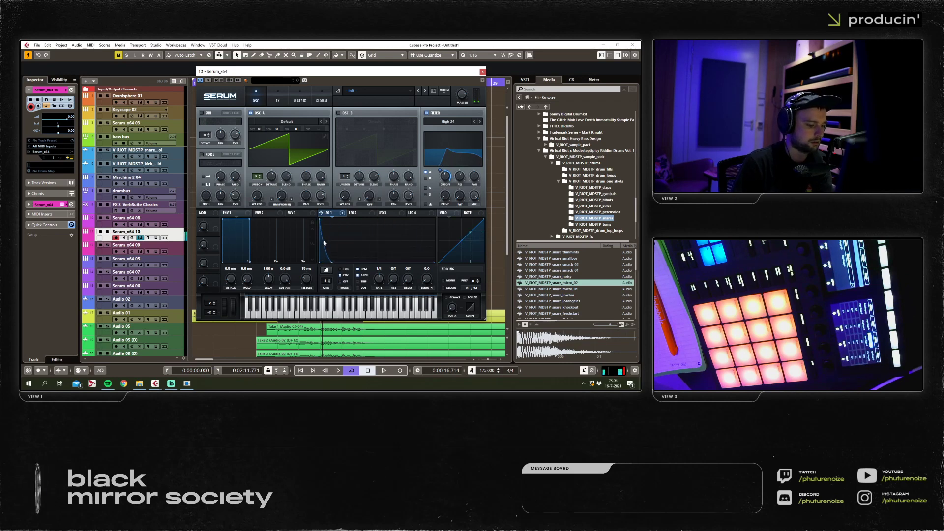
Enable Distortion, EQ and Chorus in Serum's effects, place EQ before Distortion, and adjust the EQ bands.
left_click(282, 101)
left_click(202, 125)
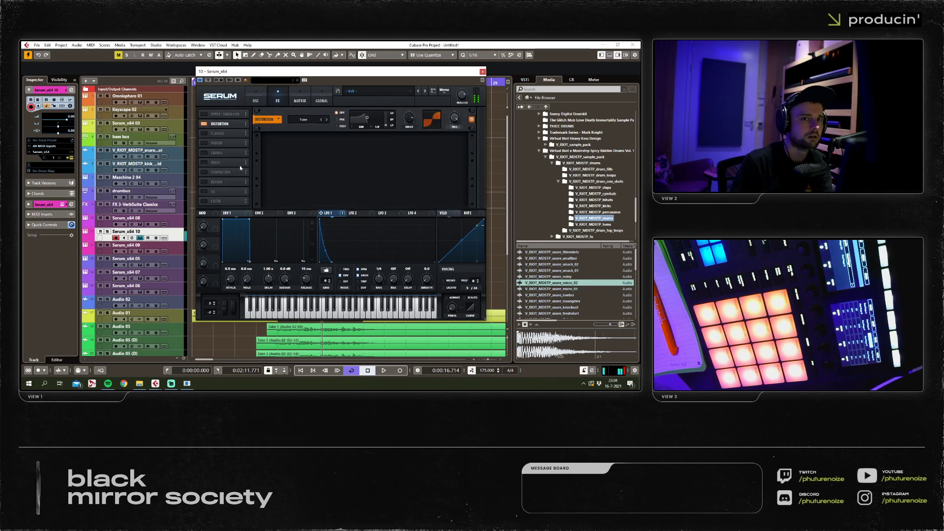
left_click(203, 192)
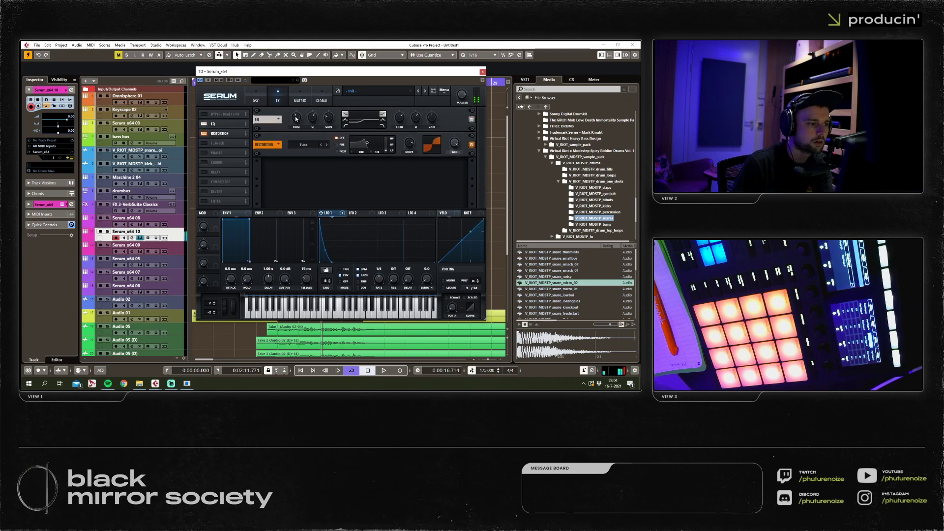
mouse_move(298, 118)
left_click_drag(298, 120, 304, 117)
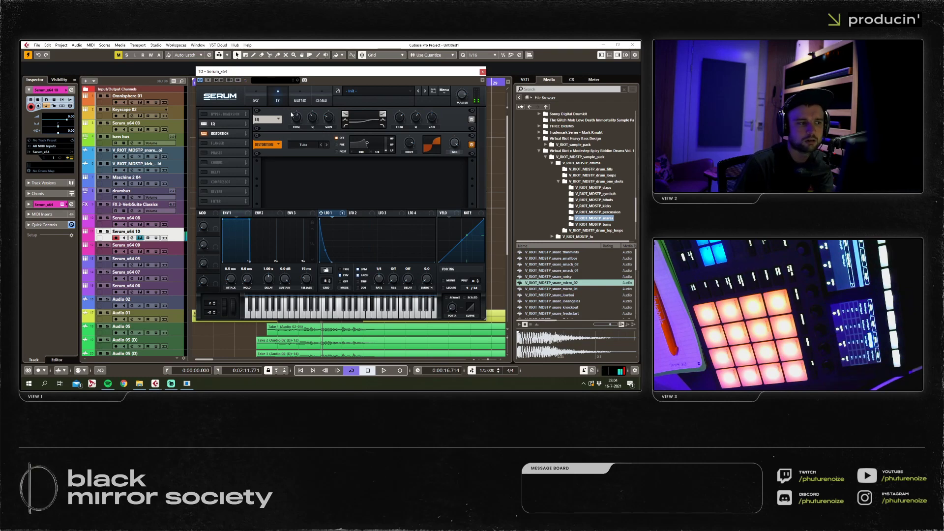
left_click(203, 162)
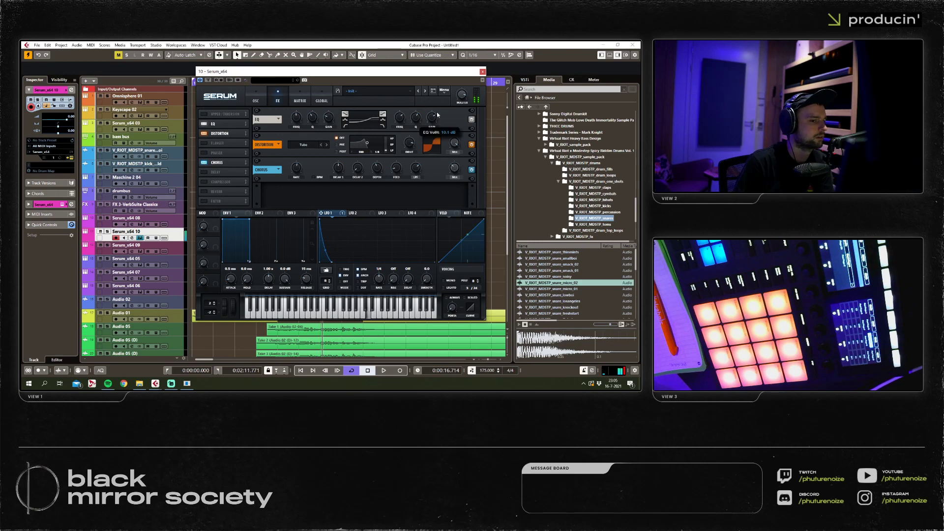
mouse_move(434, 119)
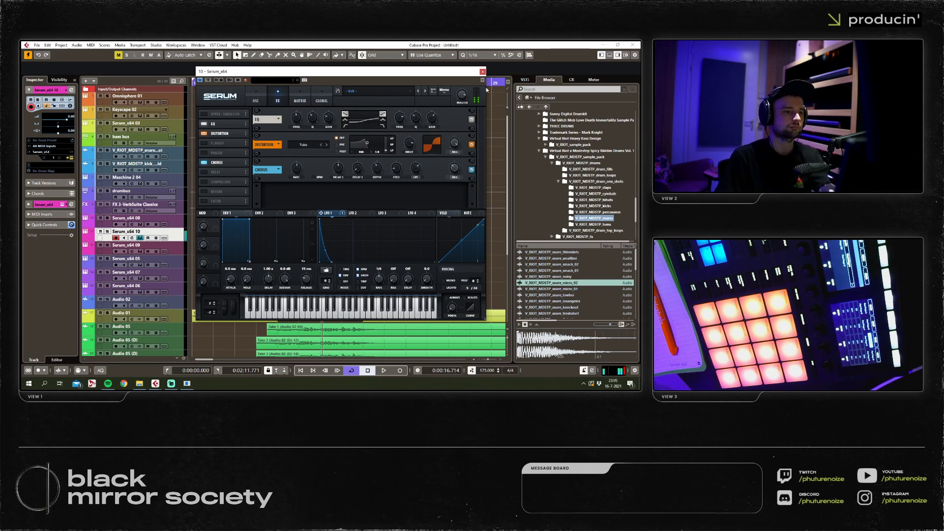
Close the Serum editor and play the transition into bar 17 from just before bar 16.
key("ctrl+w")
key("space")
key("space")
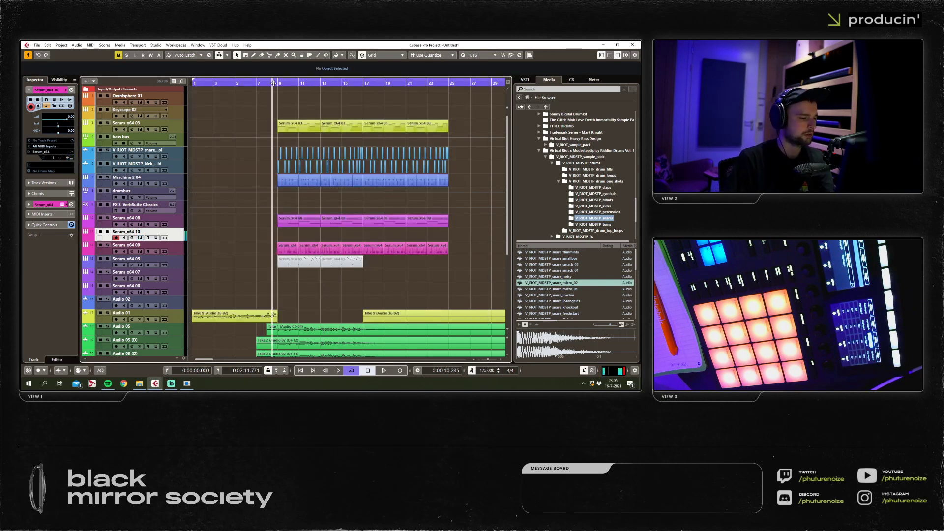
left_click(351, 82)
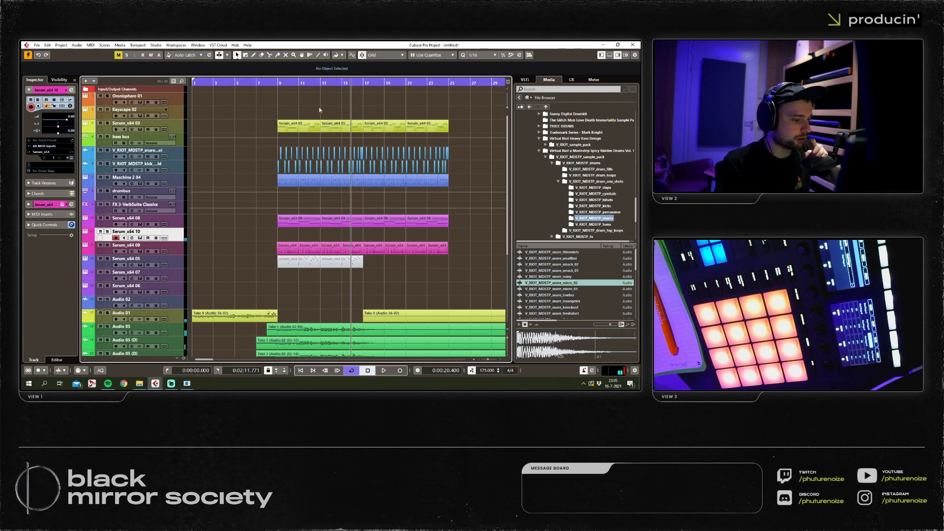
key("space")
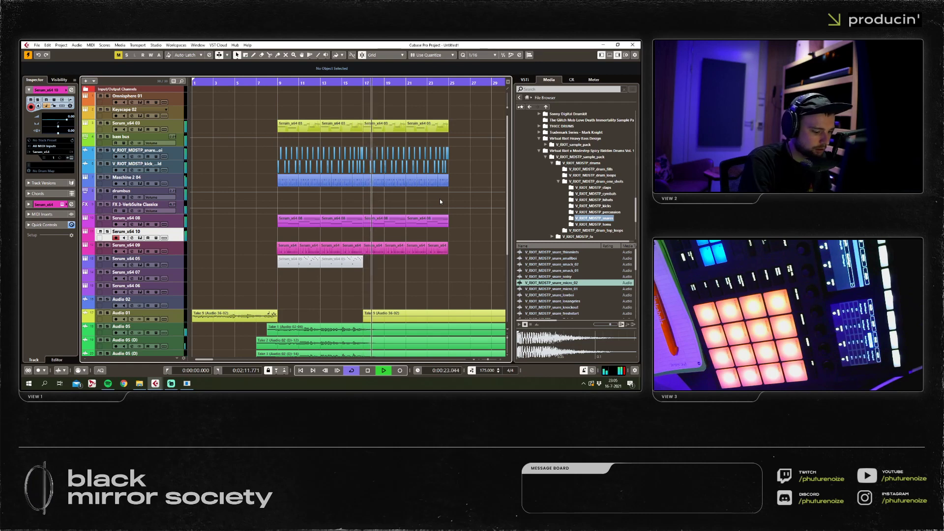
key("space")
Briefly check the Serum_x64 10 sound in its editor, close it, and play from about bar 16 to bar 25.
left_click(71, 157)
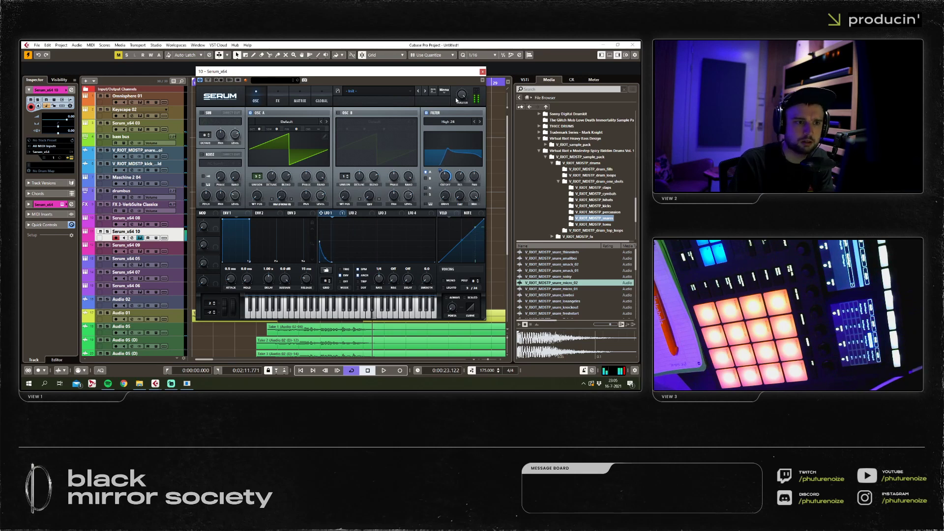
left_click(482, 71)
left_click(348, 83)
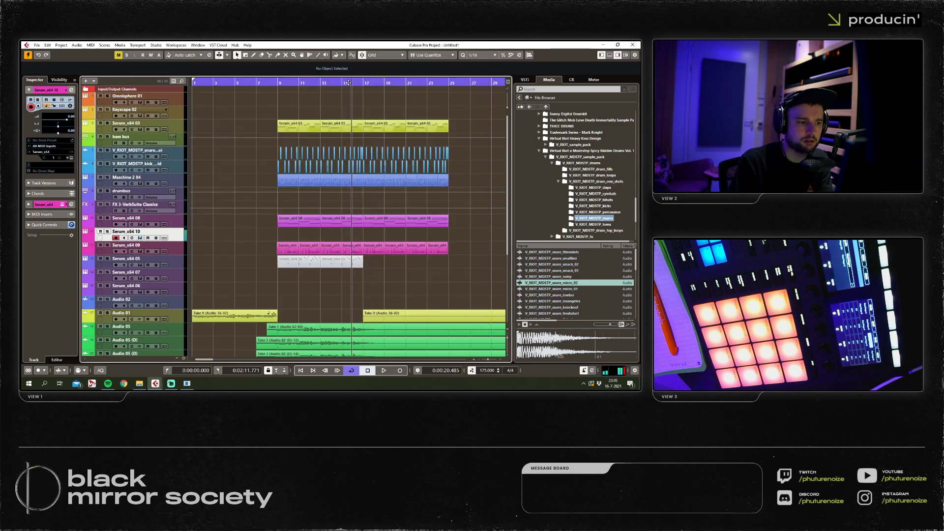
left_click(382, 370)
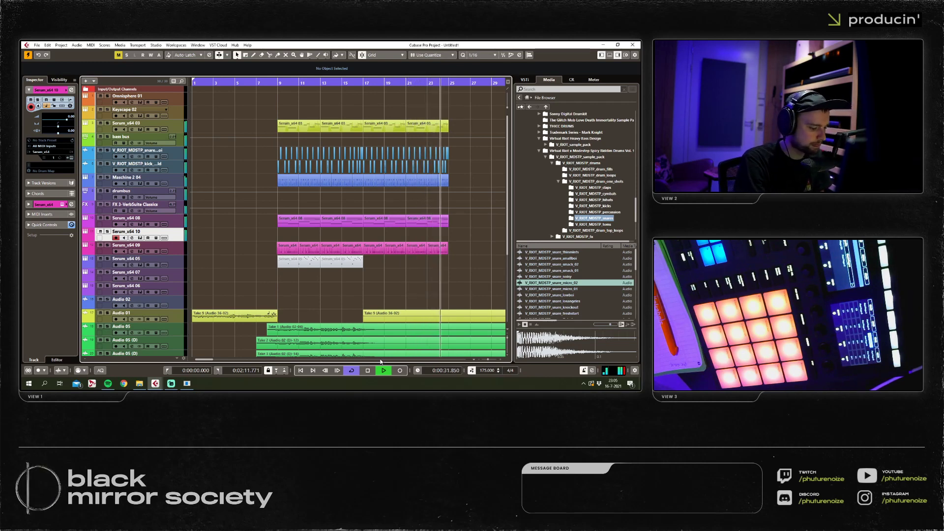
key("space")
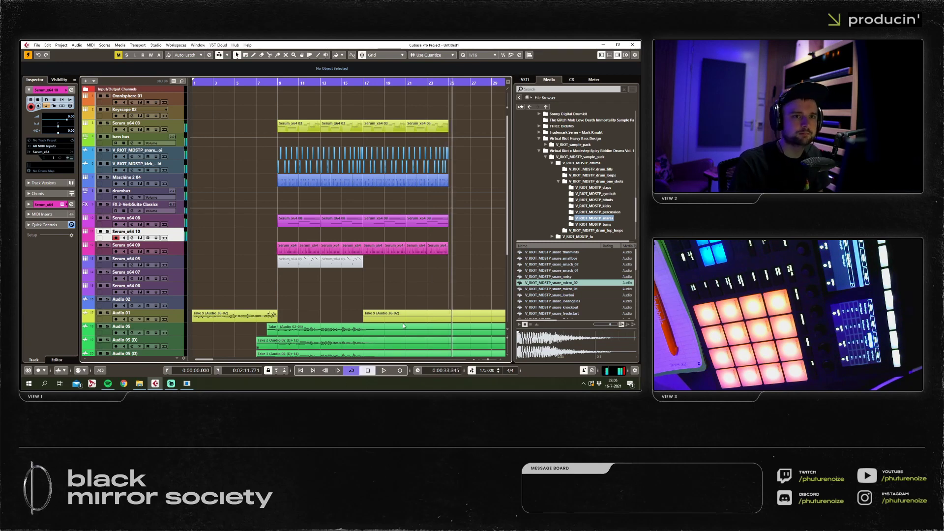
Replay the second half of the drop from just after bar 17 and again from about bar 16, stopping near bar 25.
left_click(372, 83)
key("space")
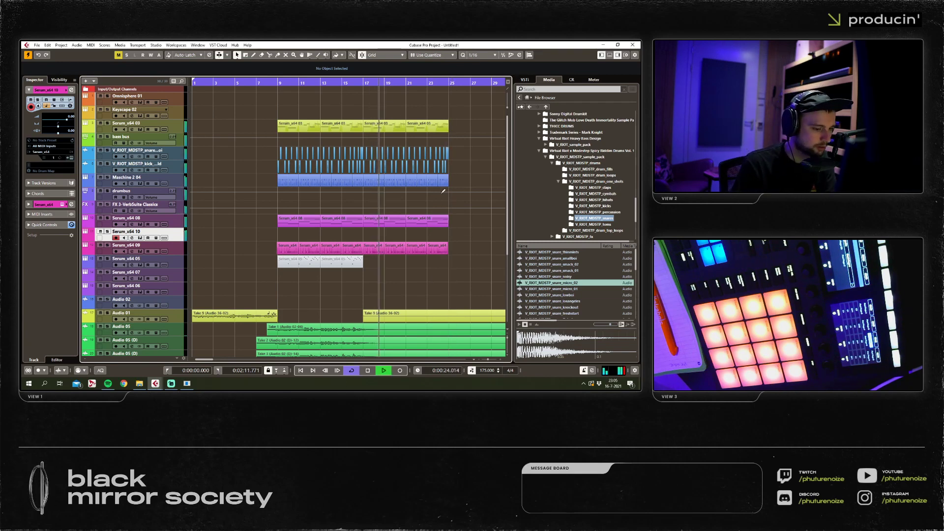
left_click(355, 84)
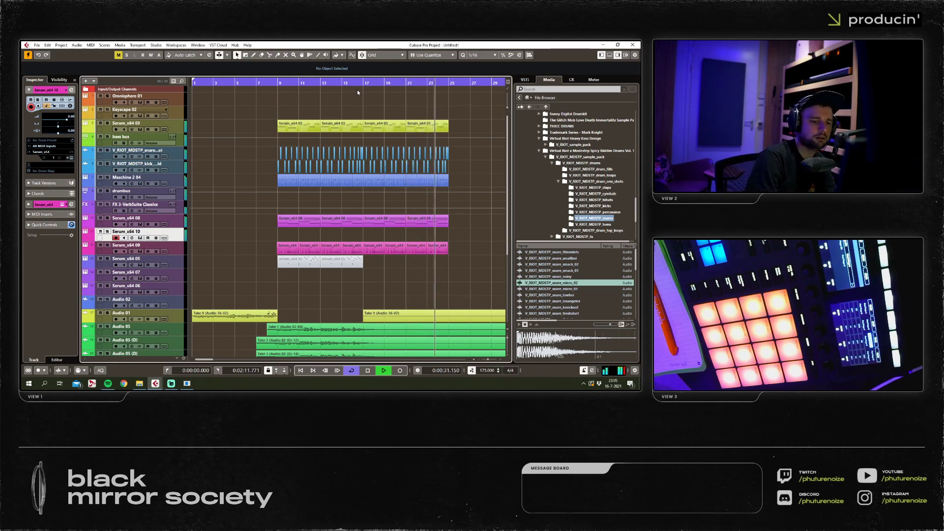
key("space")
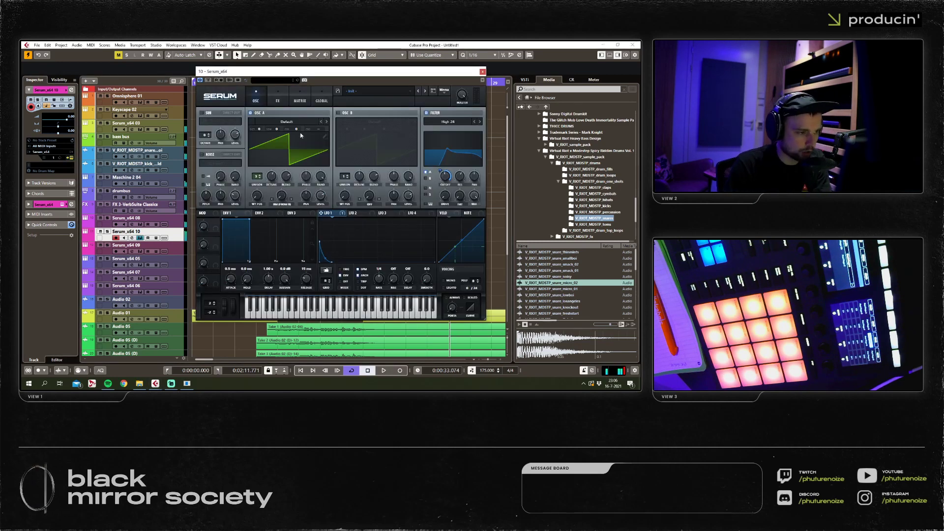
Enable oscillator B in Serum_x64 10, raise its unison voices, and shape Envelope 1 into a short decay.
left_click(338, 113)
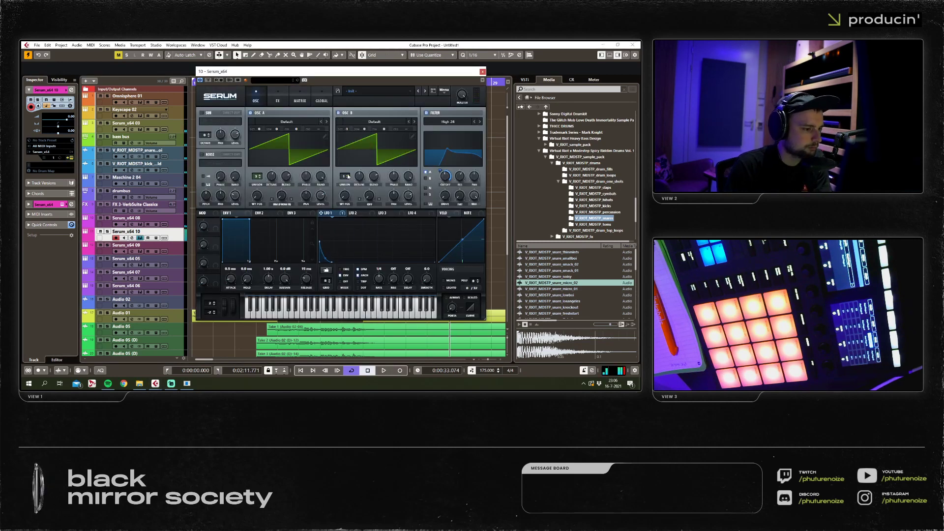
left_click_drag(345, 176, 344, 170)
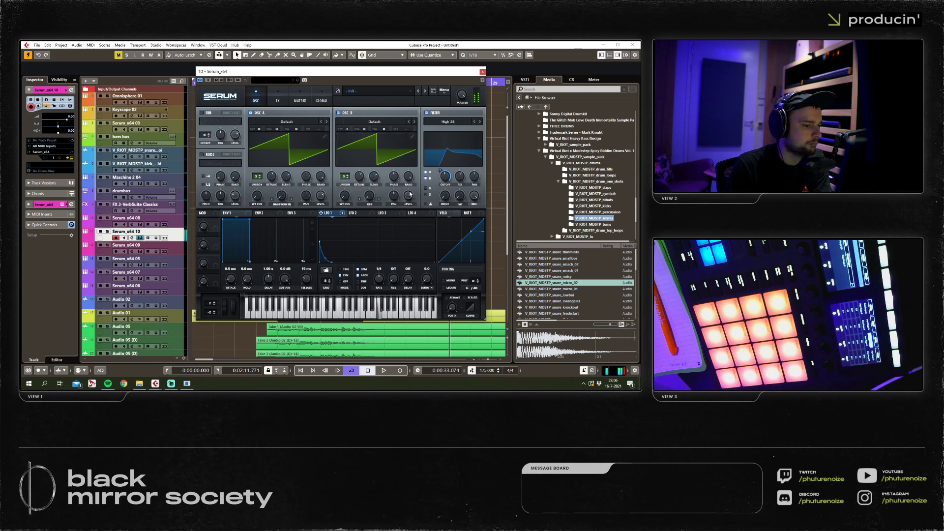
left_click_drag(301, 280, 269, 290)
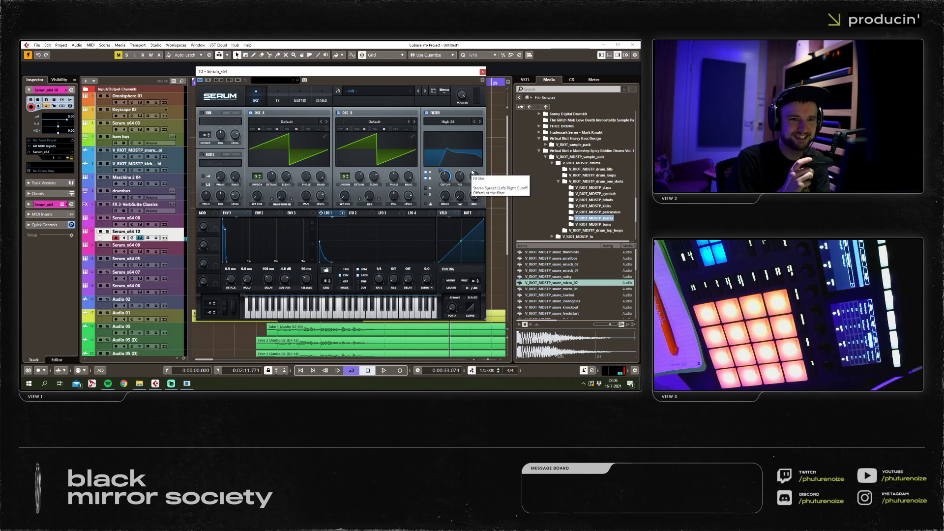
Adjust the drive amount of the Tube distortion in the effects rack of Serum_x64 10.
left_click(277, 96)
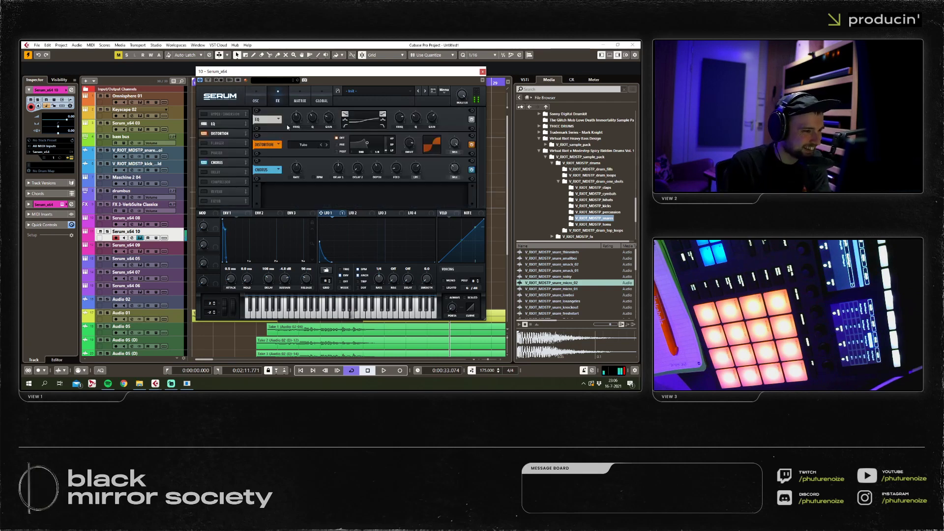
left_click_drag(415, 149, 441, 142)
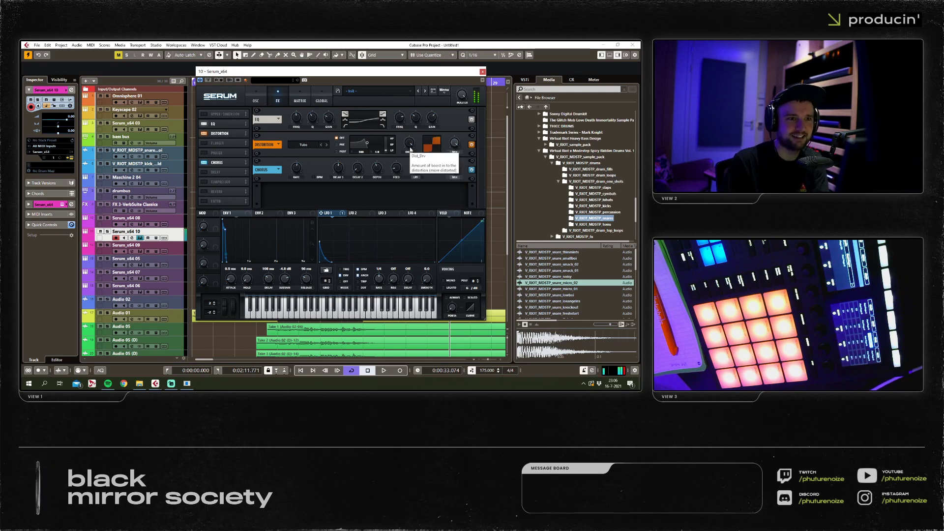
left_click_drag(410, 148, 411, 152)
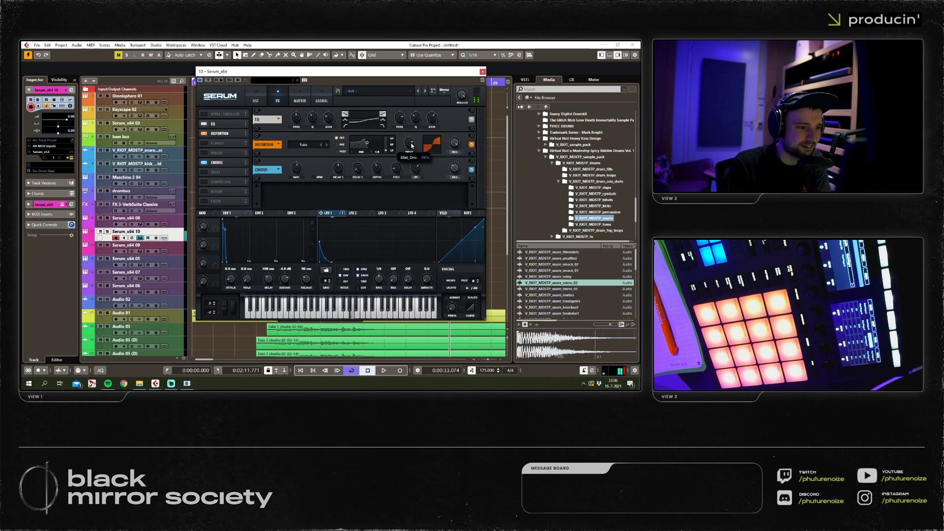
Close the Serum editor and play a short passage leading up to bar 16.
left_click(482, 72)
key("space")
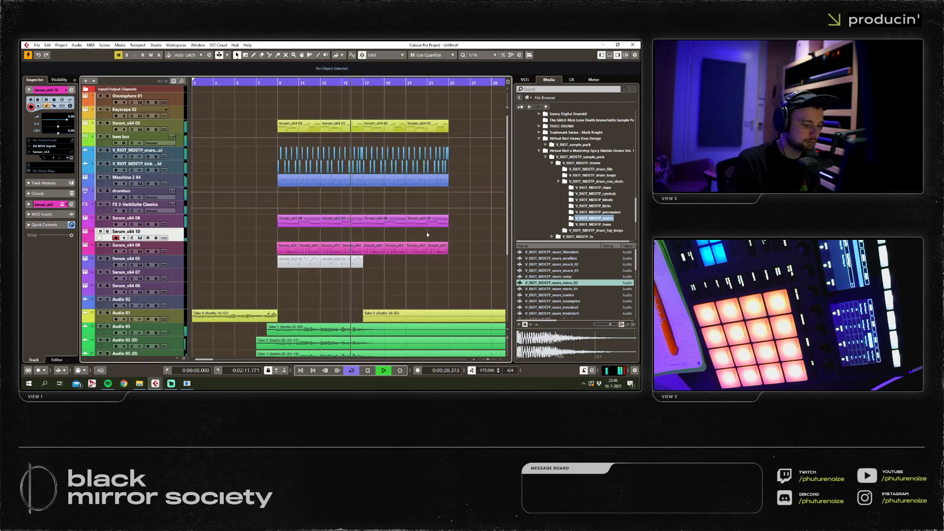
key("space")
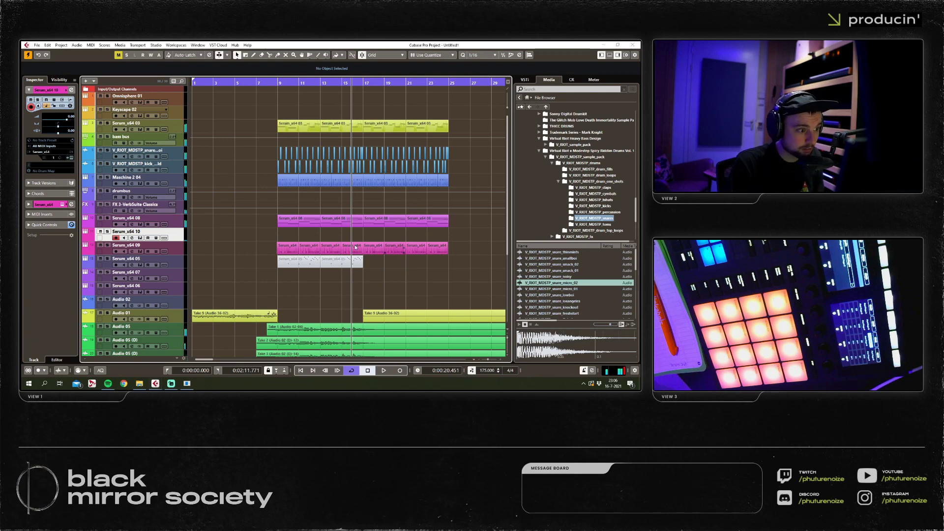
In the mixer, add a send to FX 1-VerbSuite Classics on the Serum_x64 10 channel and lower its fader slightly.
key("F3")
left_click(330, 229)
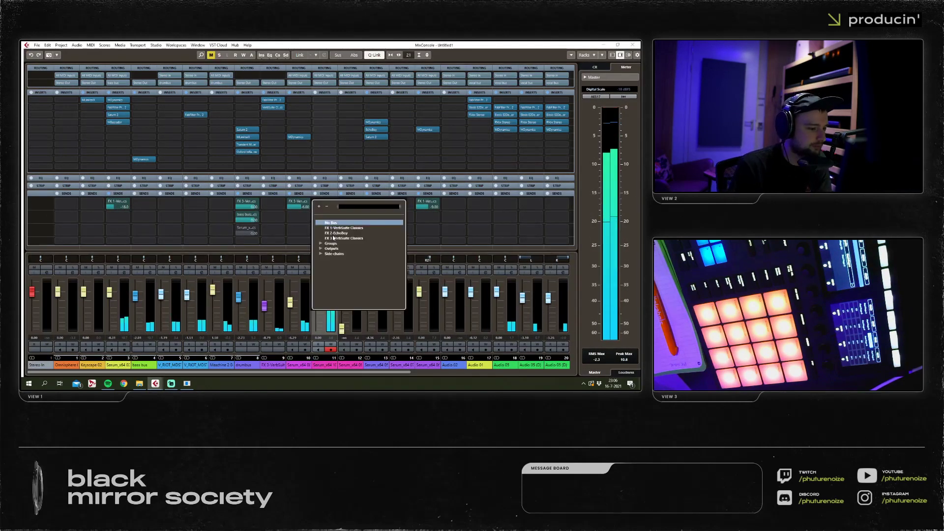
left_click(334, 231)
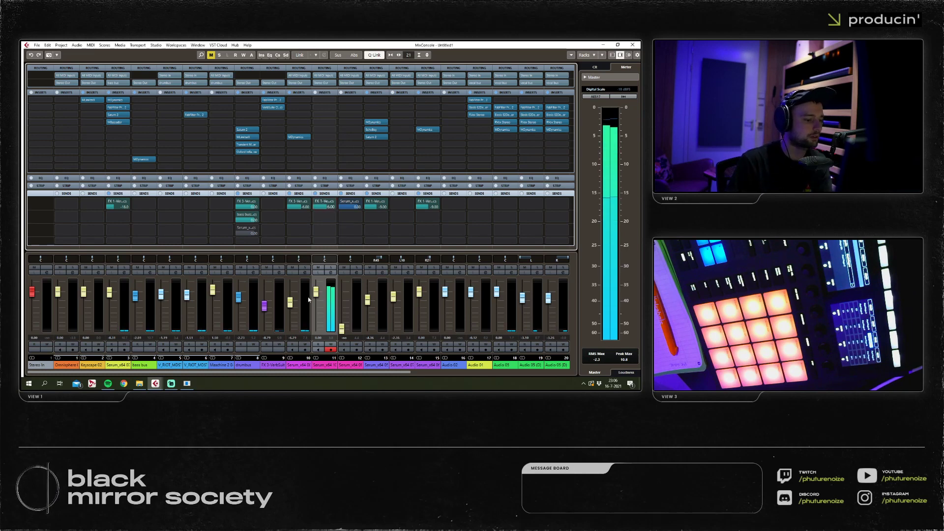
left_click_drag(316, 292, 317, 297)
Insert FabFilter Pro-Q 2 on the Serum_x64 10 channel with a low cut, a slight low-mid dip and a gentle high boost.
left_click(323, 105)
left_click(325, 111)
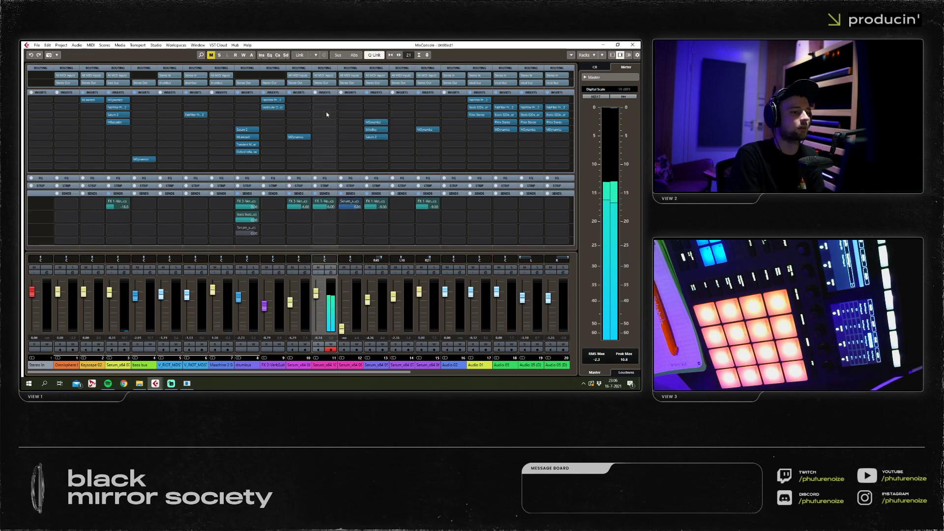
left_click_drag(379, 217, 375, 234)
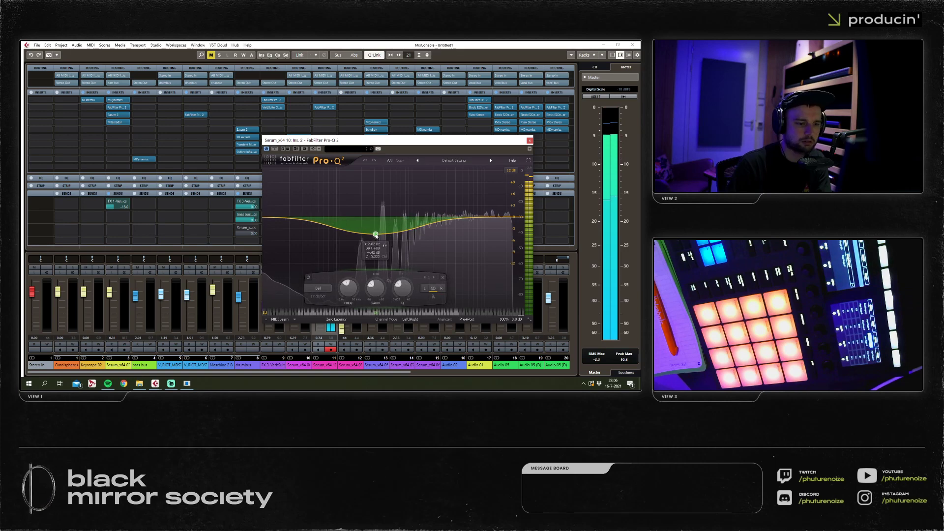
left_click_drag(462, 208, 489, 204)
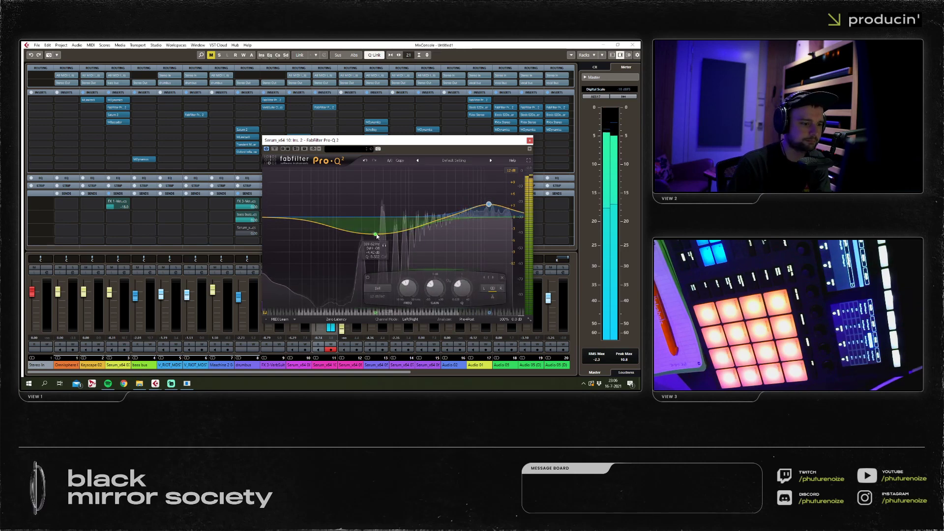
mouse_move(343, 229)
left_mouse_down()
mouse_move(274, 210)
mouse_move(348, 217)
mouse_move(344, 225)
left_mouse_up()
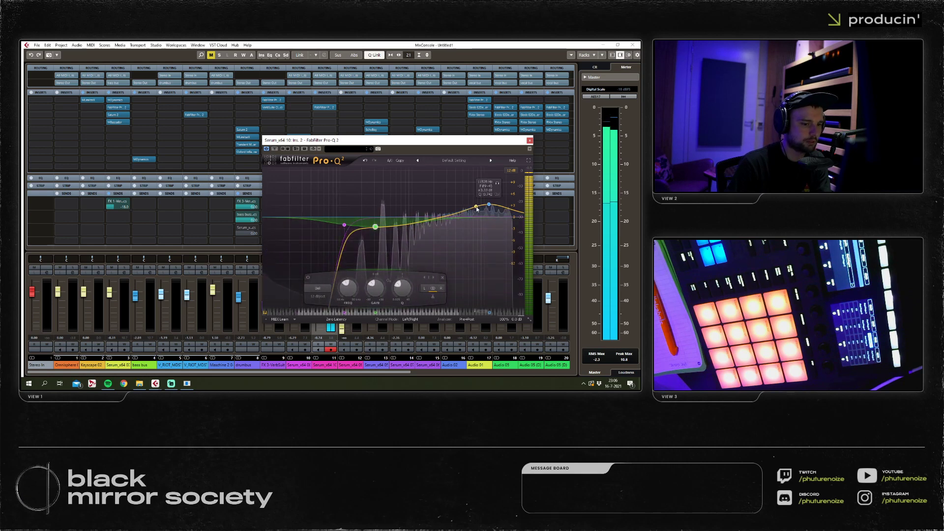
left_click_drag(489, 204, 488, 211)
Try OTT_x64 after the EQ on Serum_x64 10 with reduced depth and more output gain, and bypass it.
left_click_drag(329, 140, 94, 95)
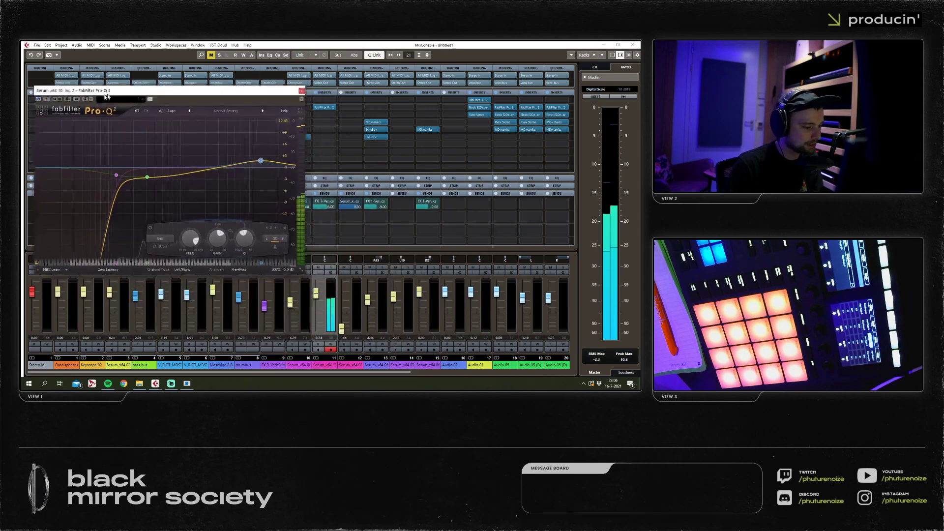
left_click(315, 122)
type("ott")
key("Return")
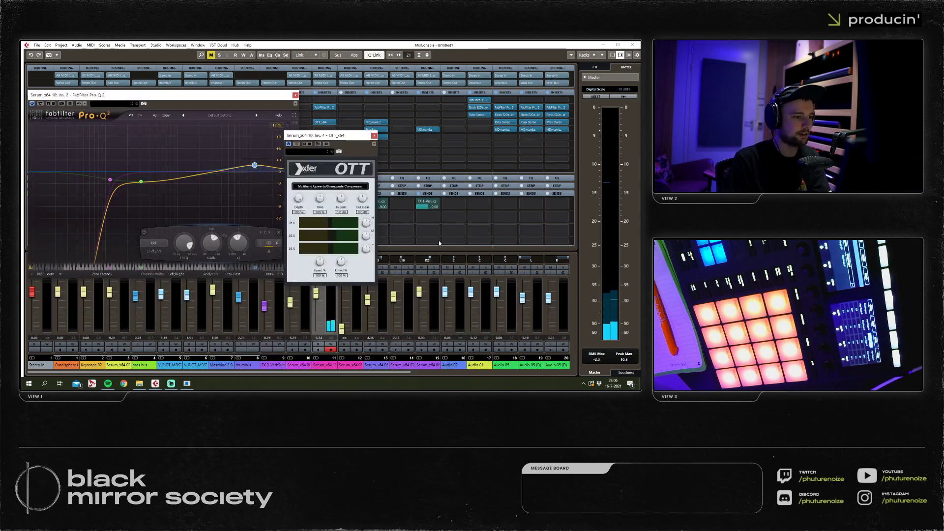
left_click_drag(298, 198, 299, 219)
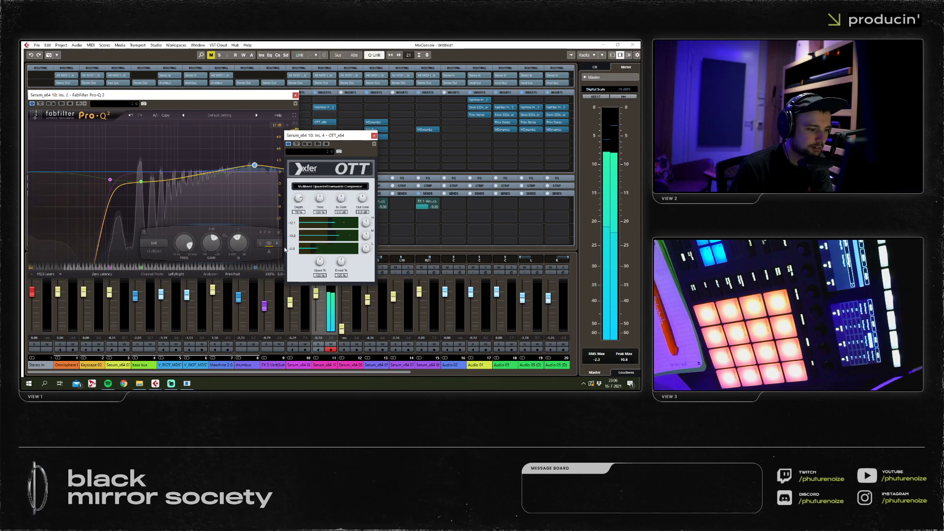
left_click_drag(362, 199, 366, 202)
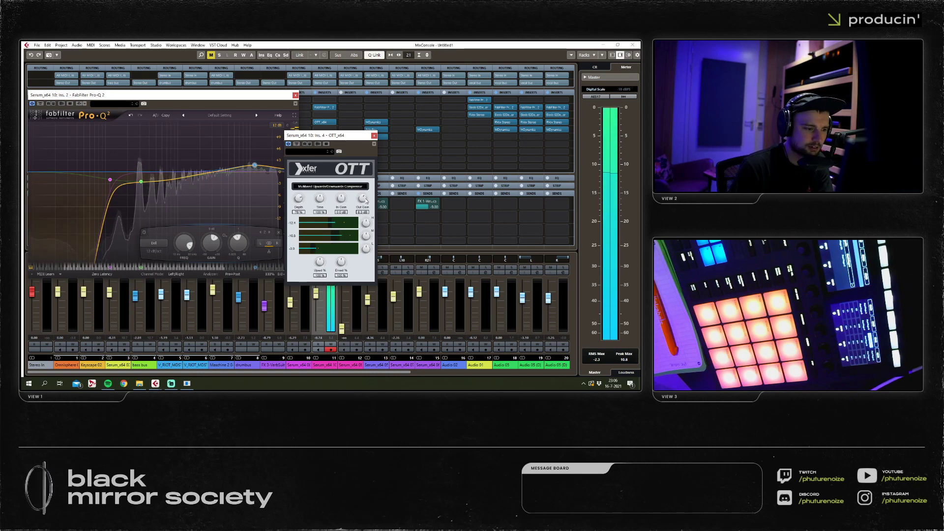
left_click(374, 135)
Soften the Pro-Q 2 high boost, set the Serum_x64 10 reverb send to -9 dB, and return to the project window.
left_click_drag(260, 164, 257, 170)
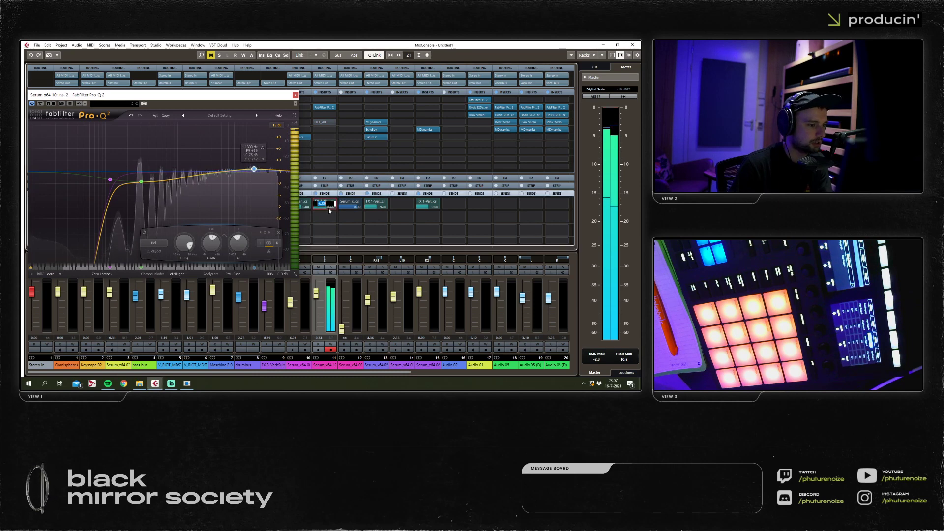
left_click(295, 95)
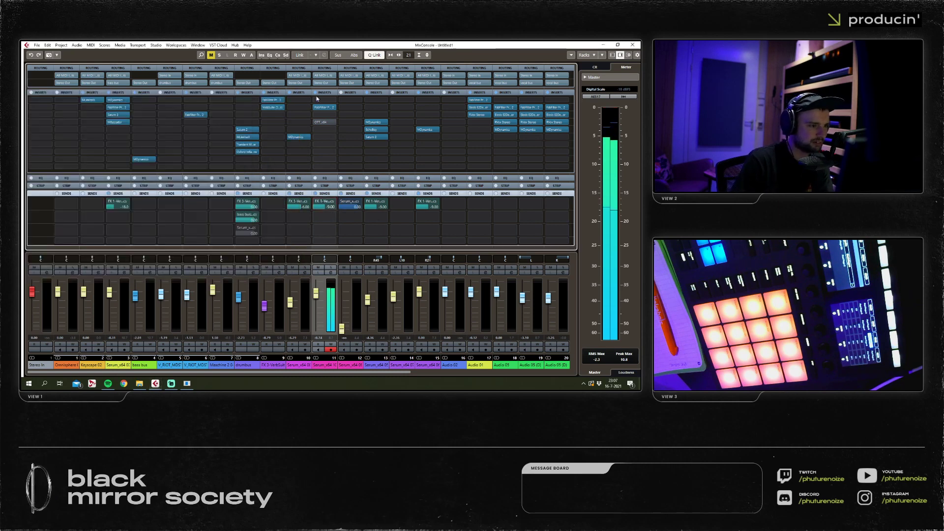
left_click(633, 45)
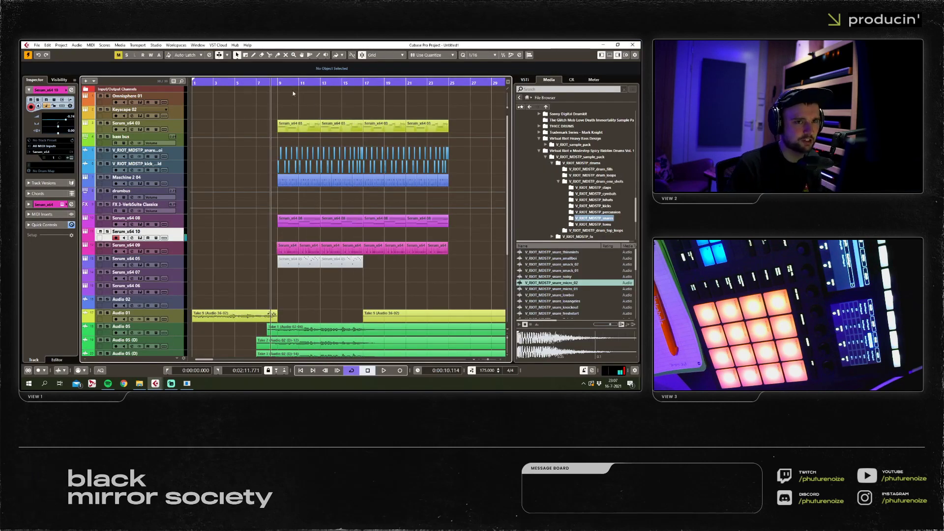
Play the drop from about bar 15 to about bar 24 and open the Serum_x64 10 editor.
left_click(344, 82)
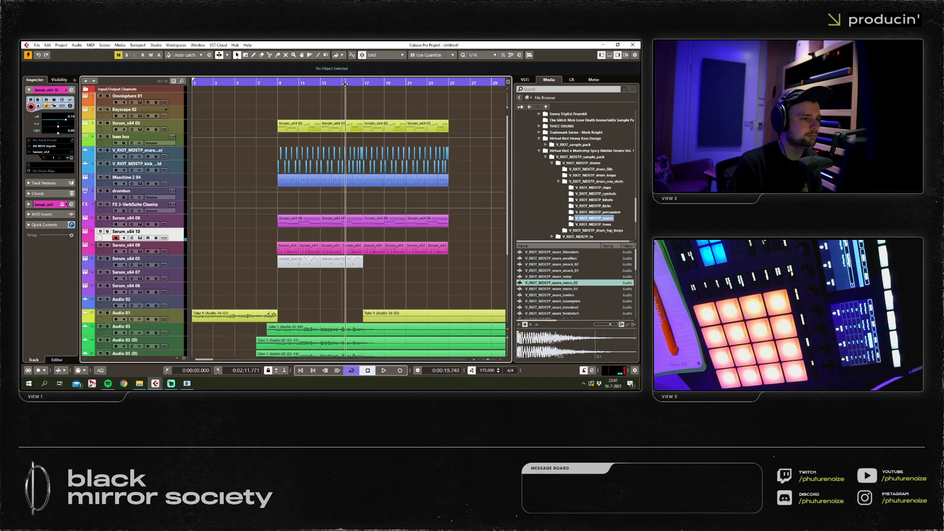
left_click(383, 370)
key("Return")
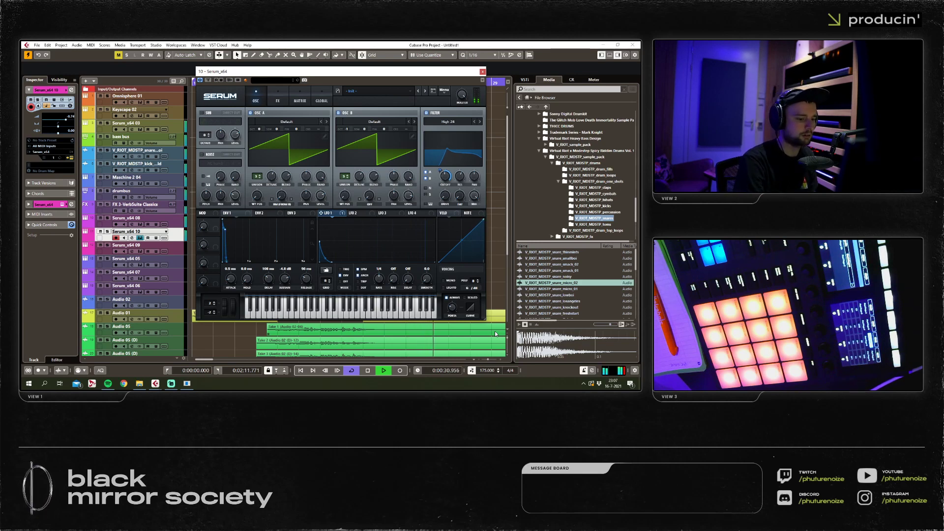
key("space")
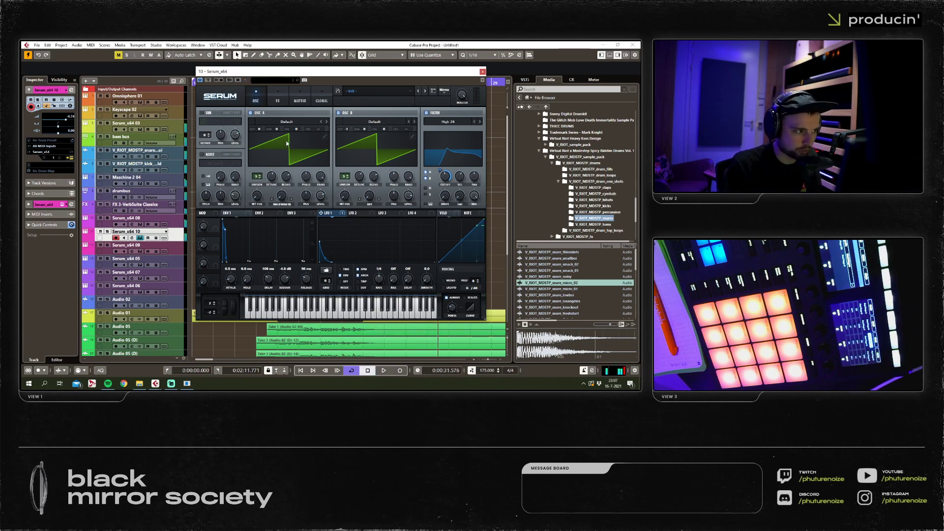
Enable the compressor in multiband mode in Serum_x64 10's effects, close the editor, and play the drop until about bar 22.
left_click(278, 97)
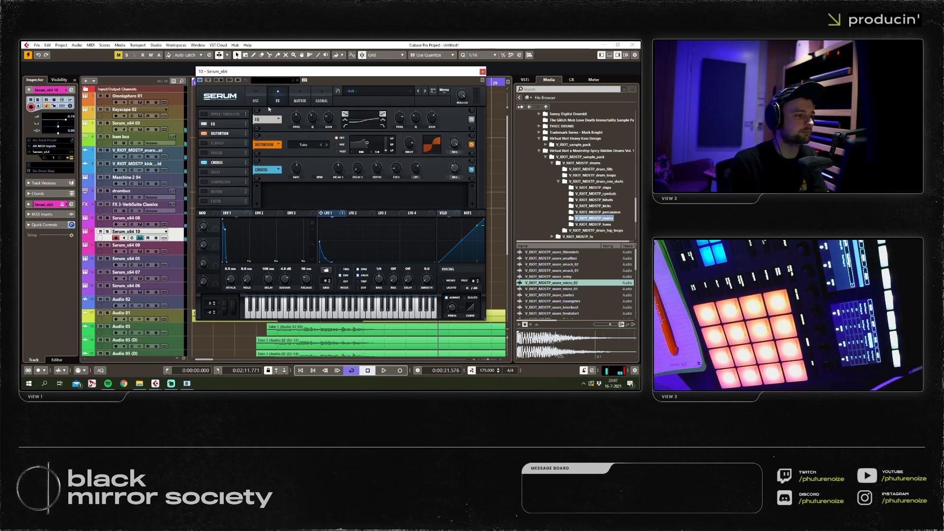
left_click(205, 180)
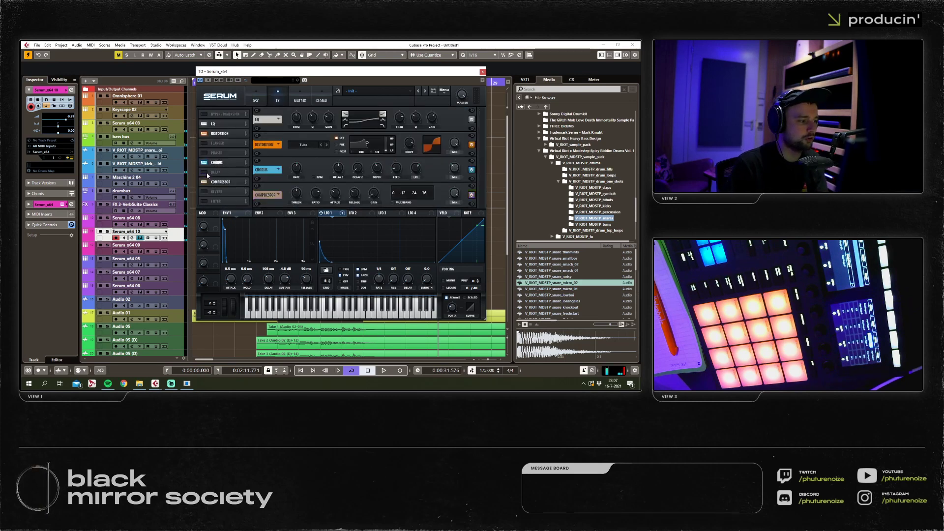
left_click(404, 202)
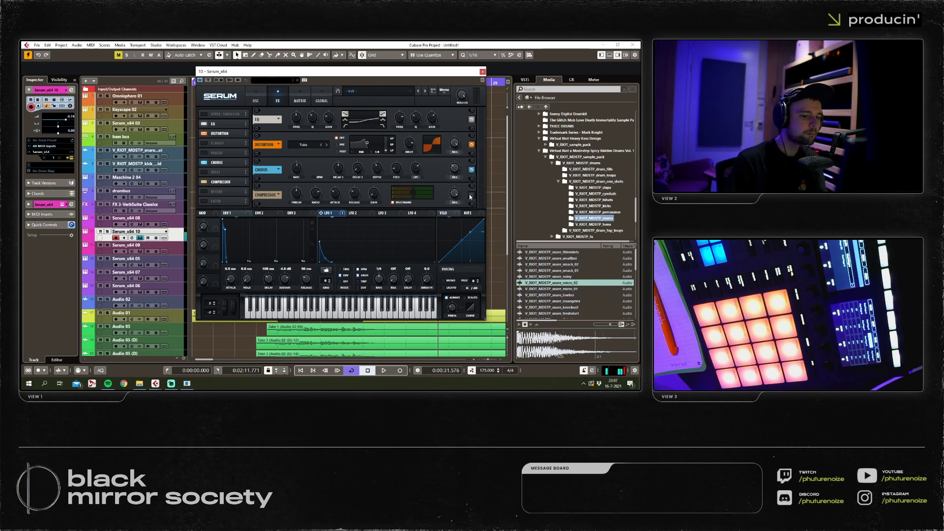
left_click(482, 72)
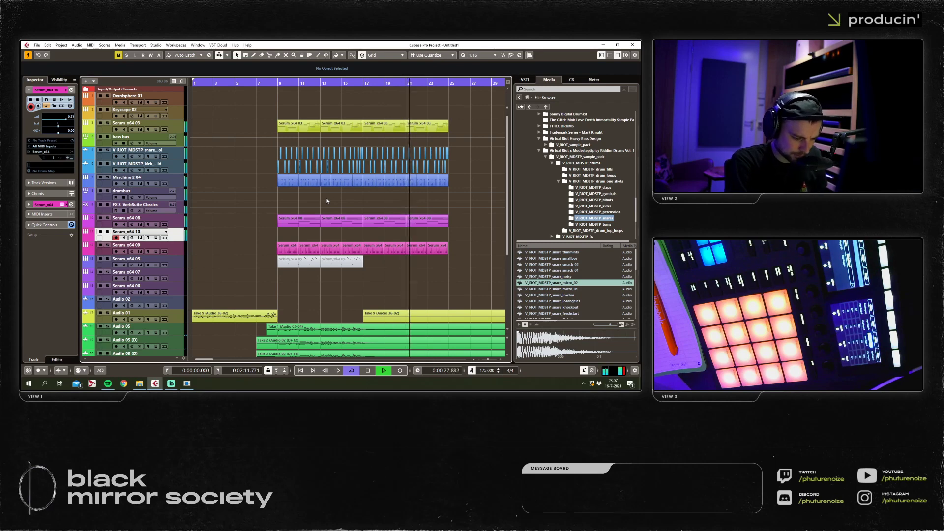
key("space")
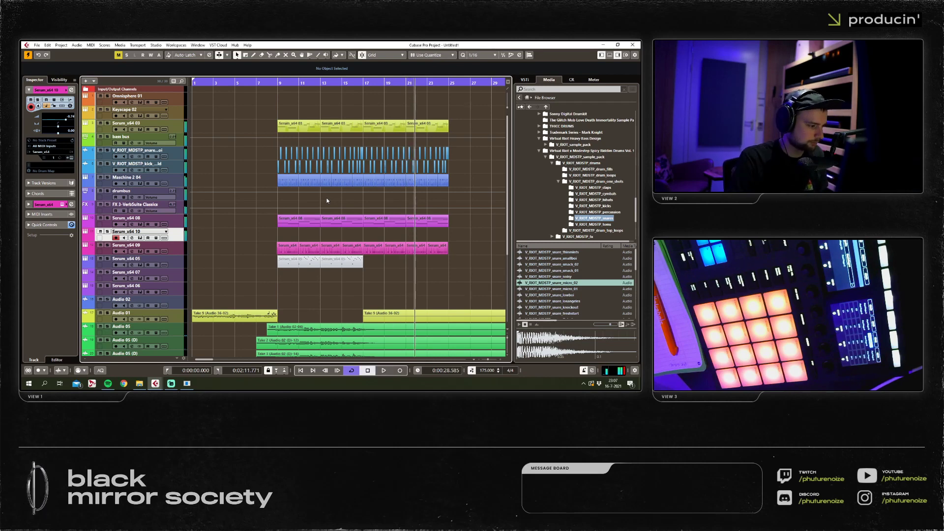
left_click(71, 157)
left_click(286, 81)
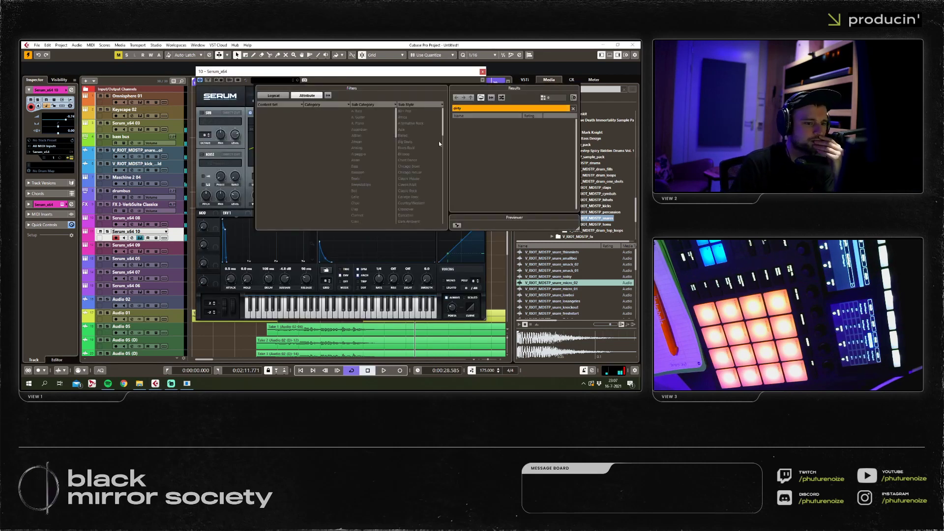
left_click(453, 74)
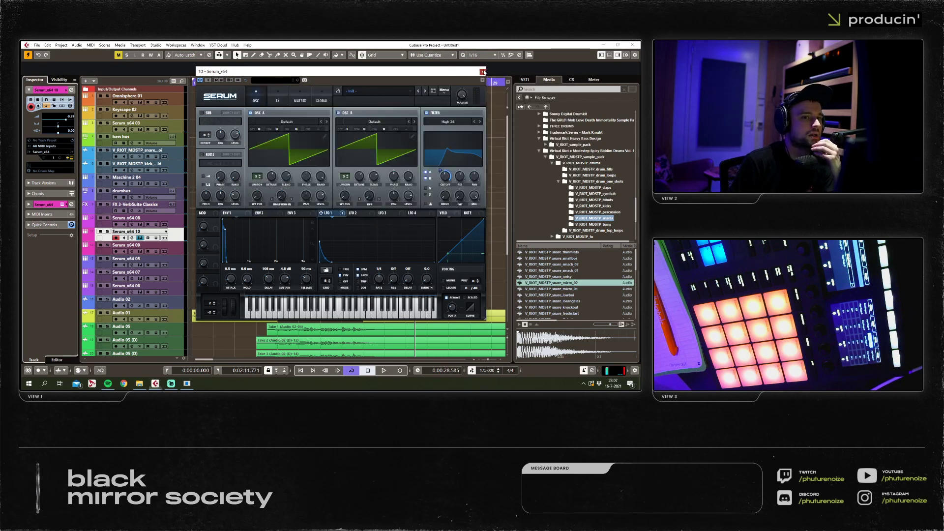
left_click(483, 72)
right_click(184, 219)
left_click(184, 222)
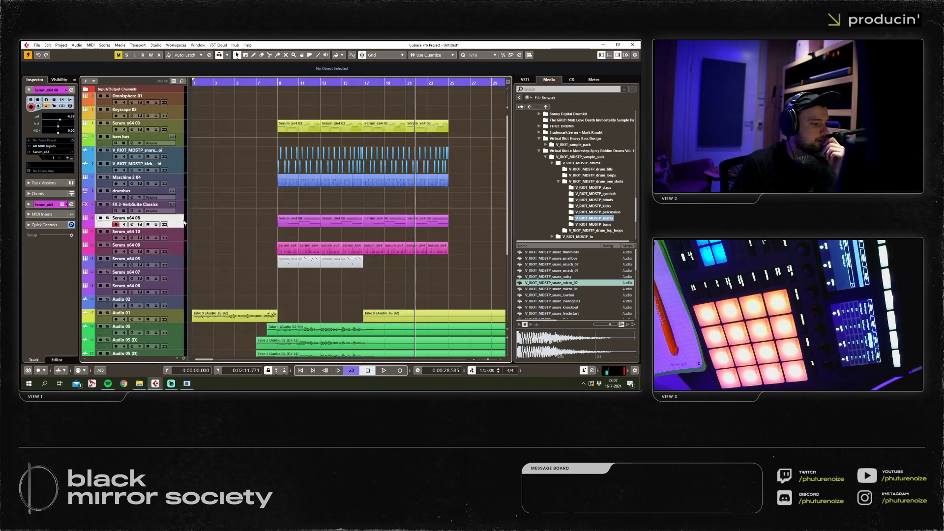
right_click(182, 221)
left_click(172, 237)
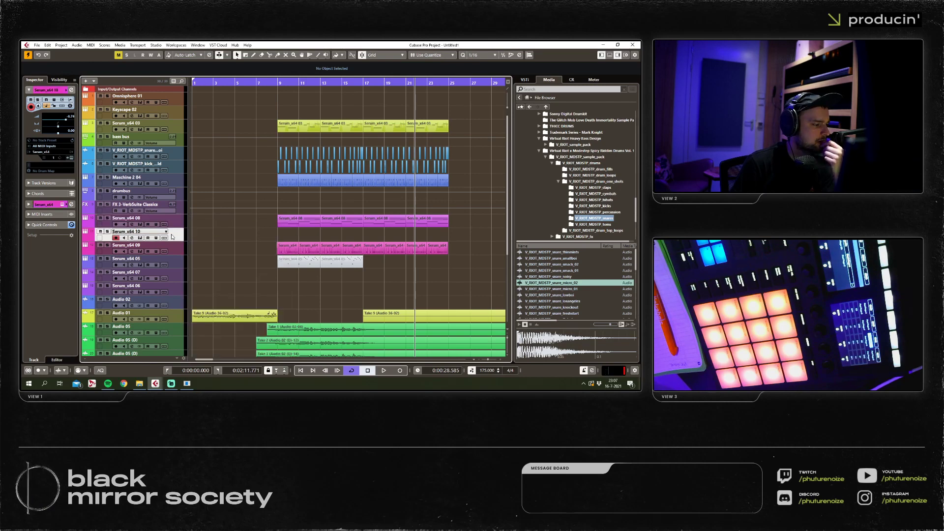
Browse the Serum_x64 10 presets and load TEMPLE LEAD.
left_click(69, 158)
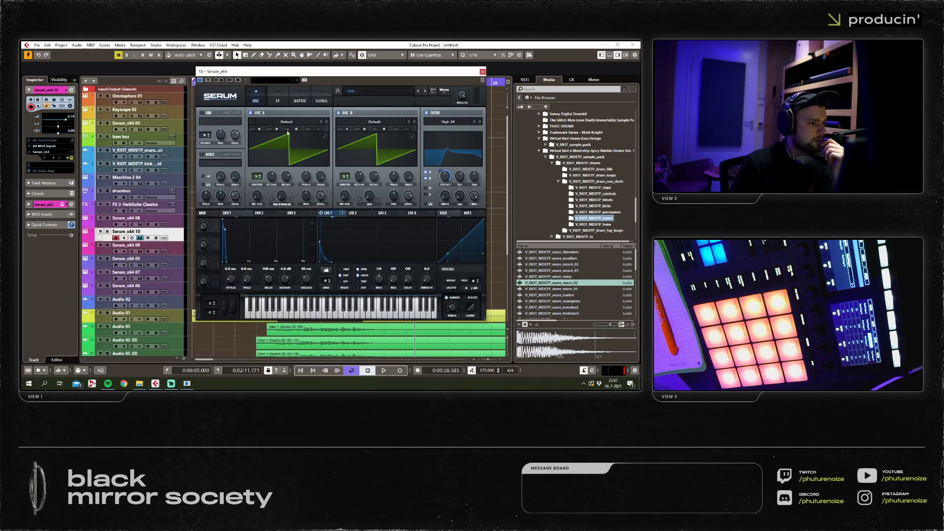
left_click(280, 81)
key("BackSpace")
scroll(484, 175, "down", 5)
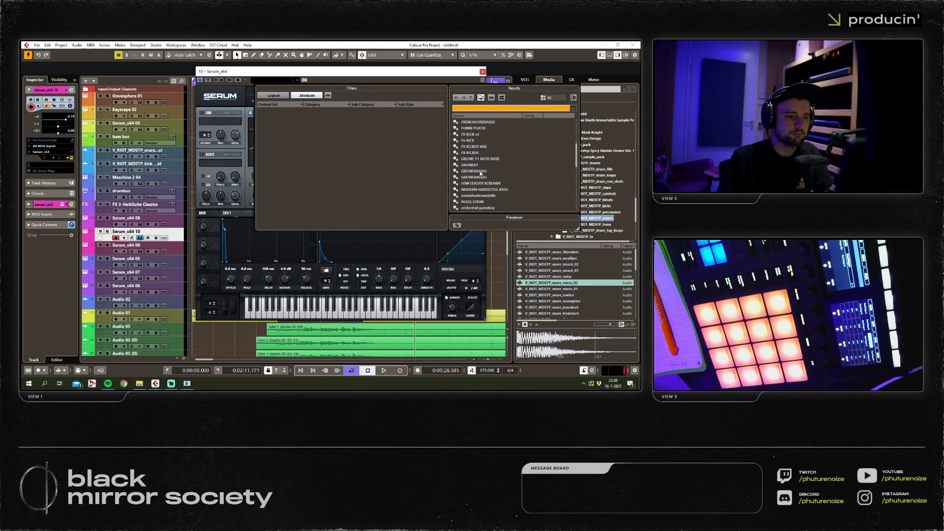
scroll(484, 190, "down", 1)
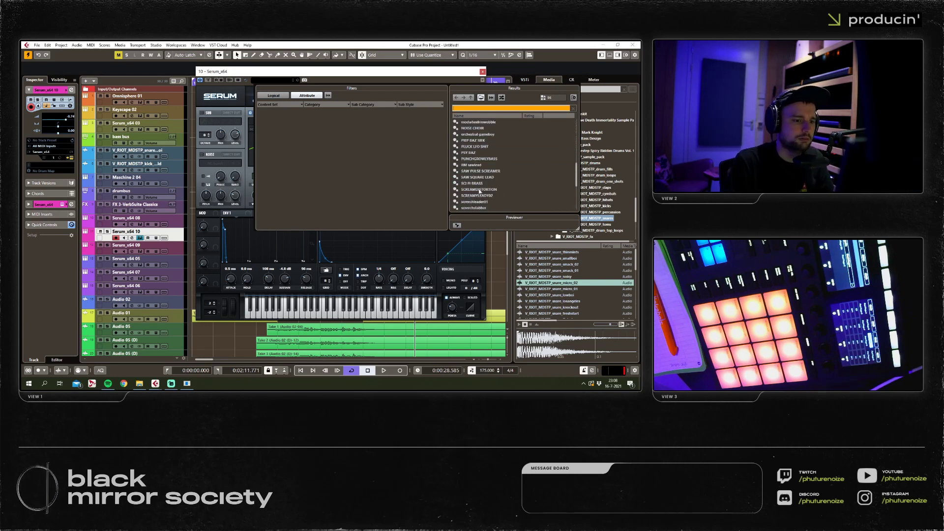
scroll(476, 170, "down", 2)
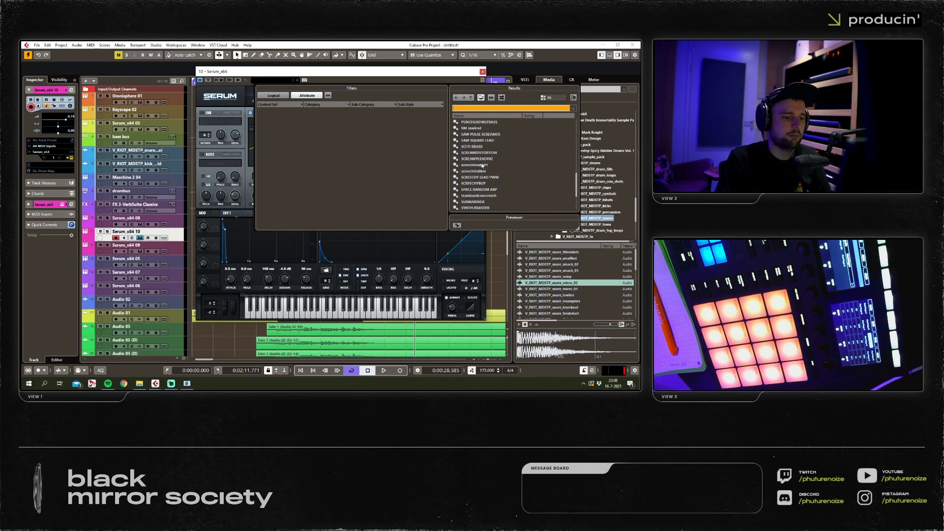
scroll(496, 174, "up", 1)
scroll(489, 180, "down", 3)
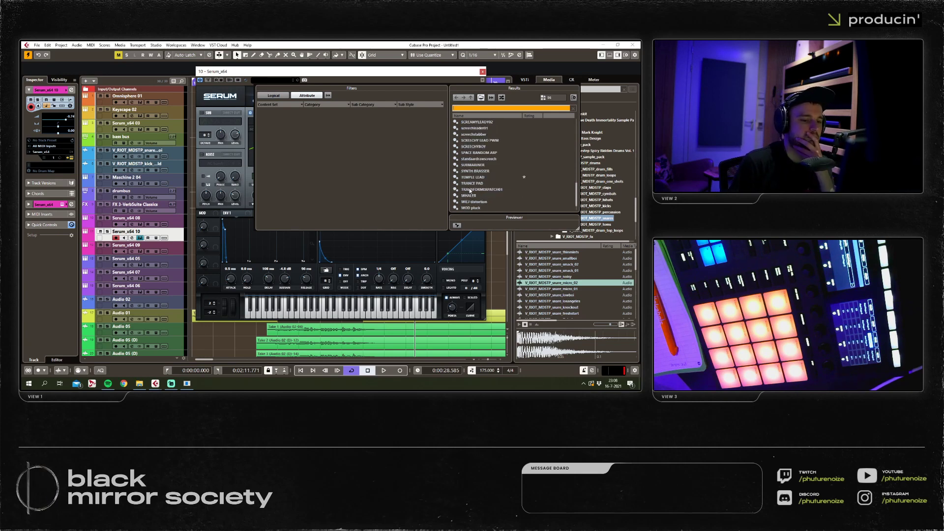
double_click(474, 177)
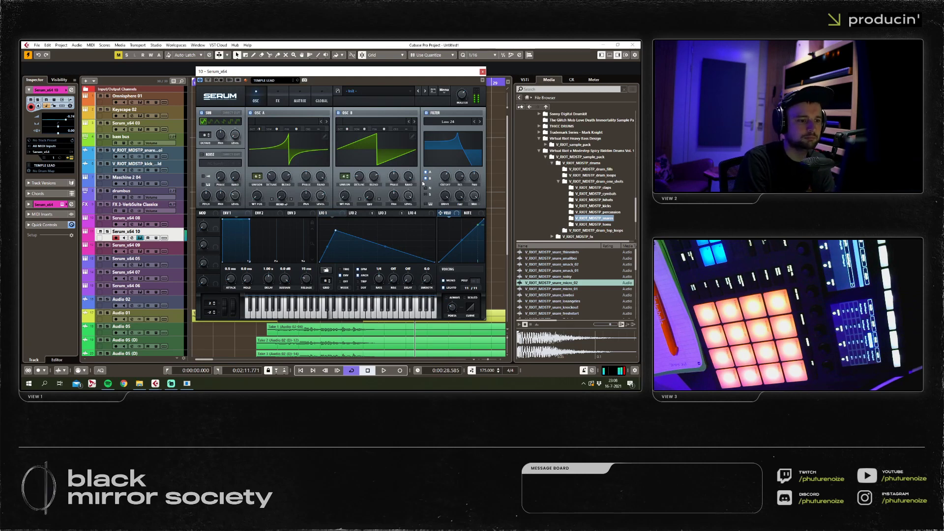
Load the sawlead preset in Serum_x64 10, close its editor, and play the drop until bar 25.
left_click(273, 81)
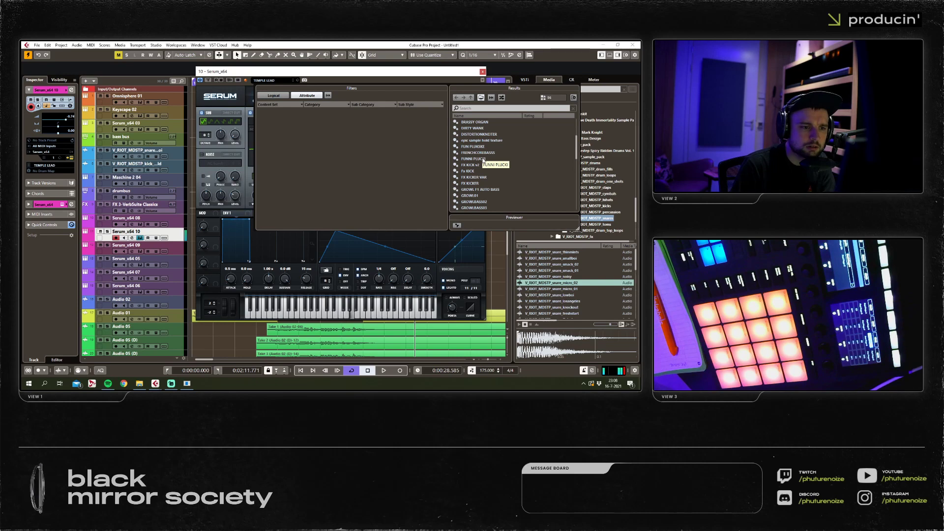
scroll(486, 186, "down", 3)
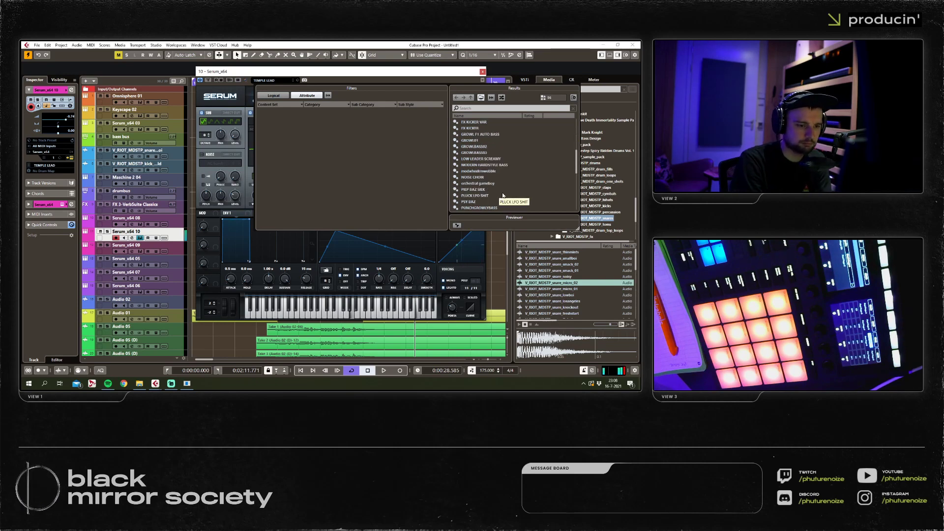
scroll(500, 192, "down", 3)
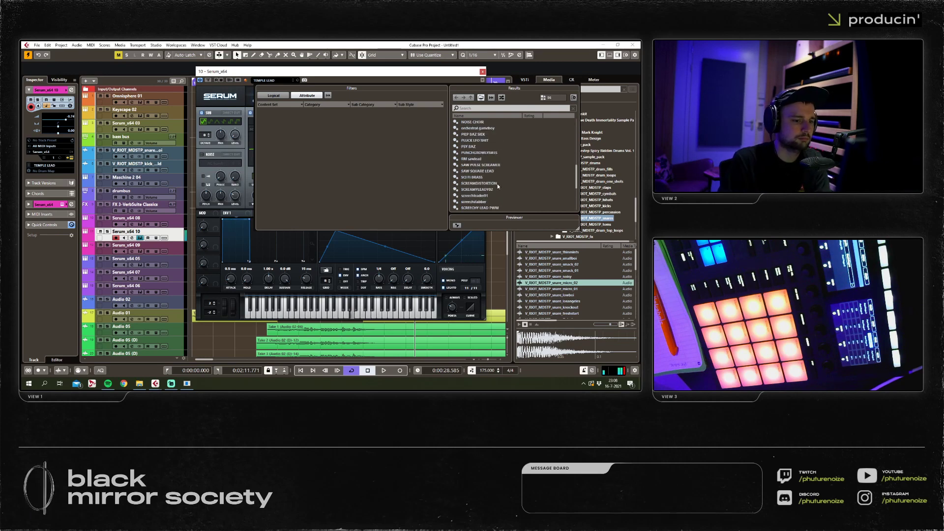
double_click(483, 160)
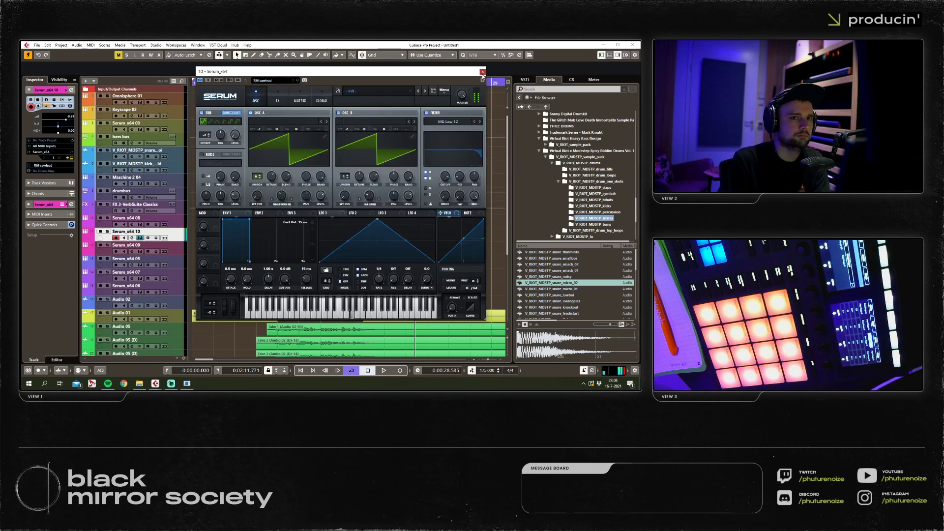
left_click(482, 72)
left_click(368, 84)
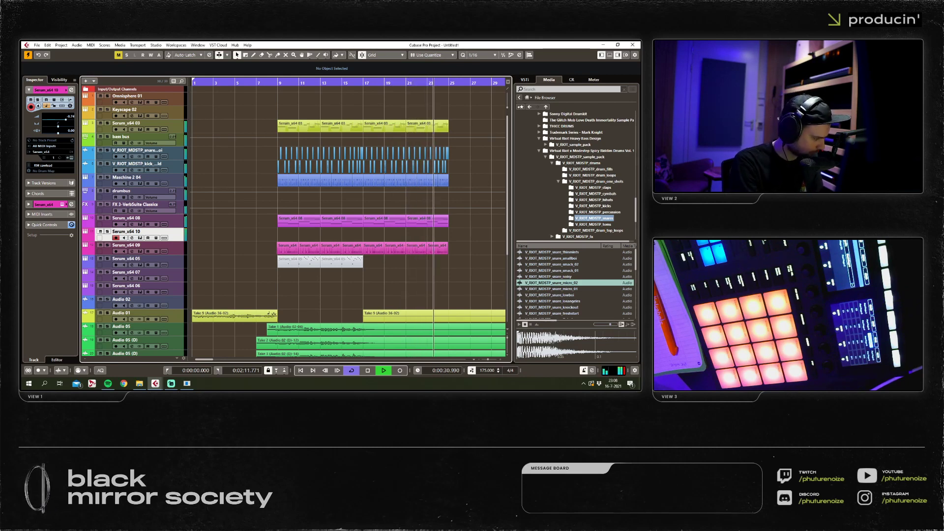
key("space")
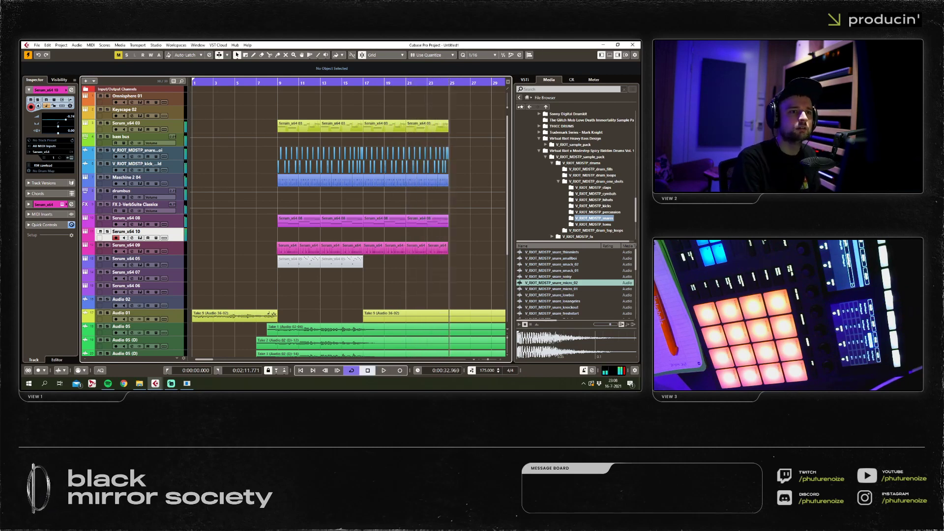
Lower the Serum_x64 08 channel to about -7 dB in the mixer during playback, and play the drop again until about bar 13.
key("space")
key("g")
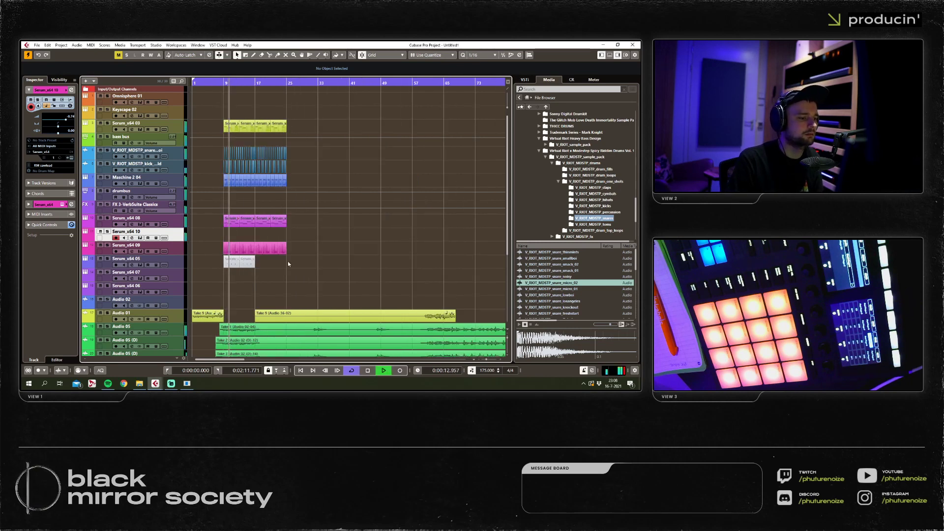
key("h")
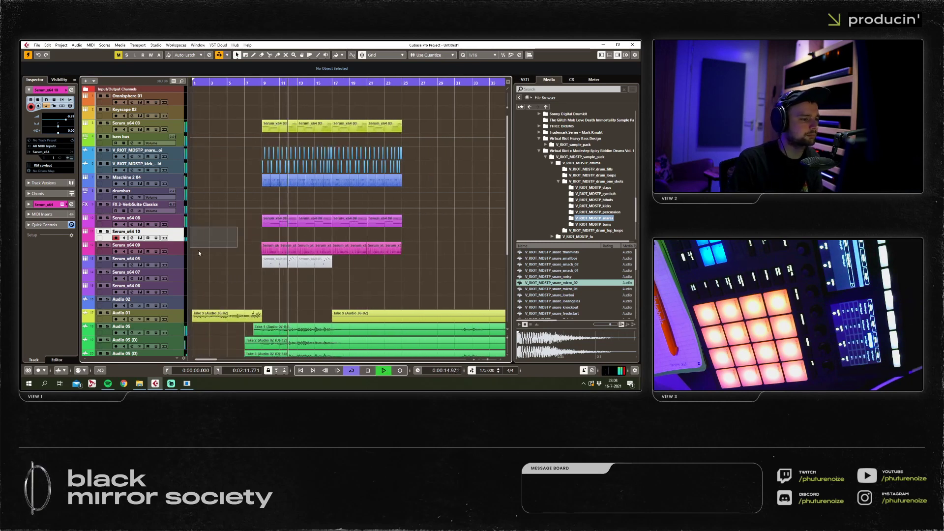
key("h")
key("h")
key("Up")
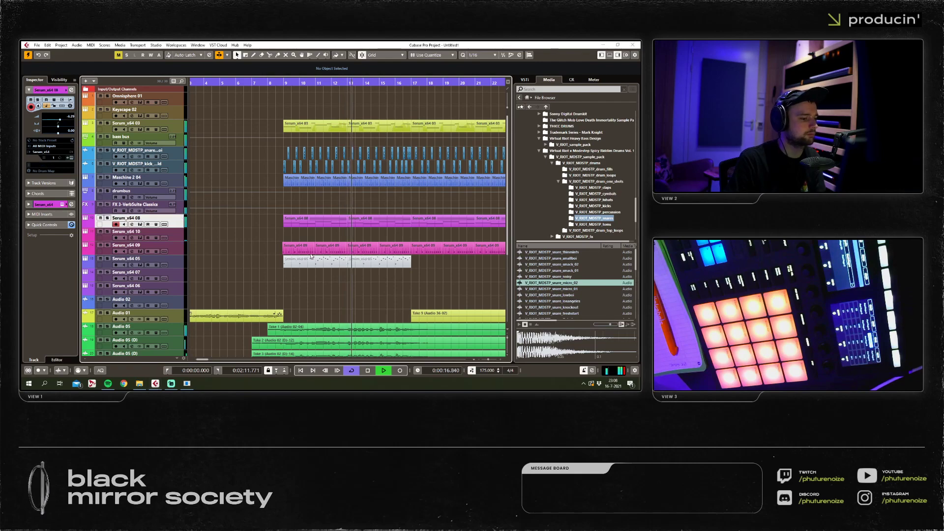
key("F3")
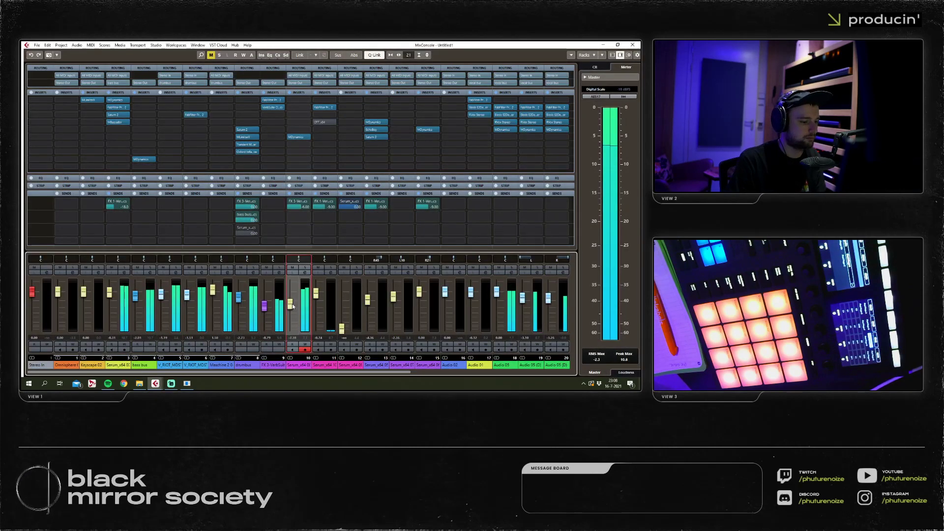
left_click(136, 295)
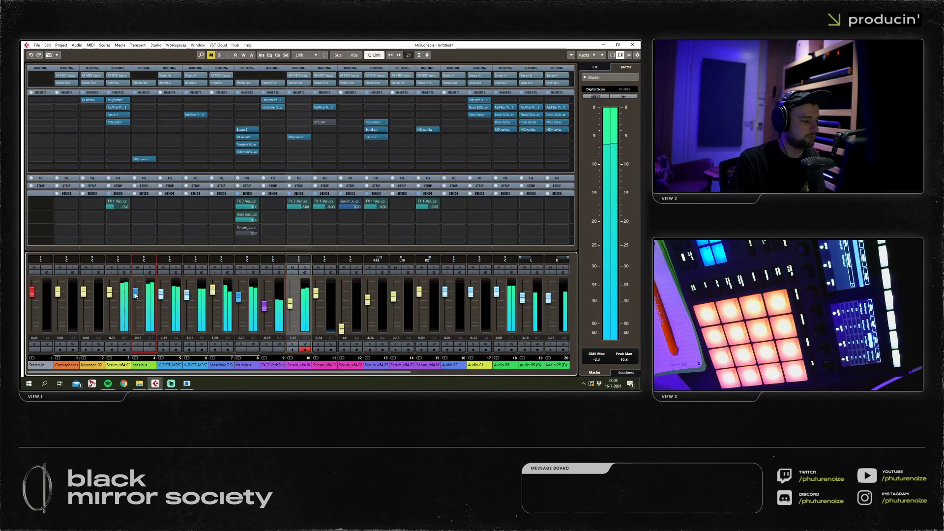
key("F3")
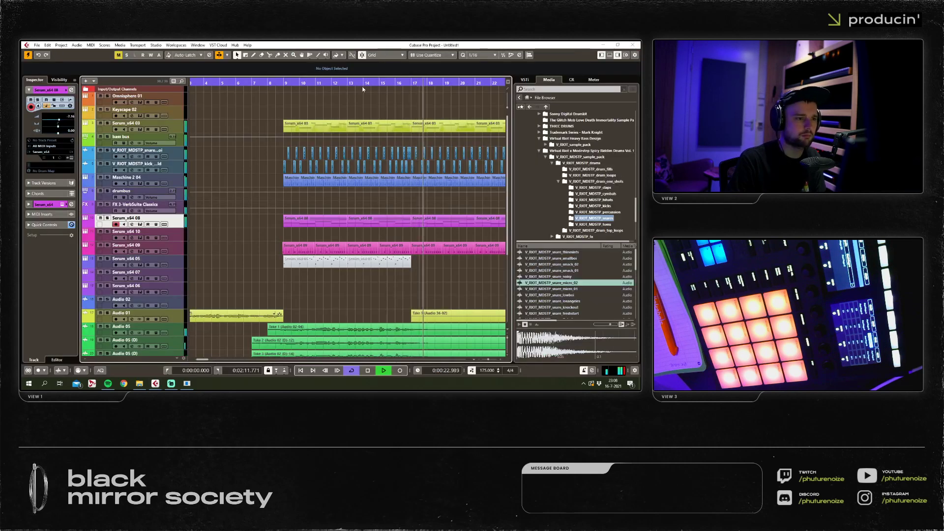
key("g")
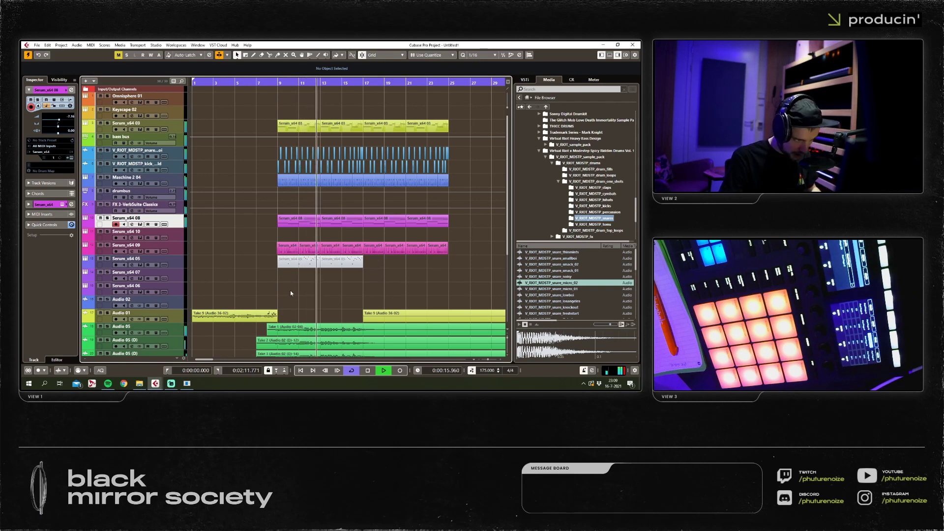
key("space")
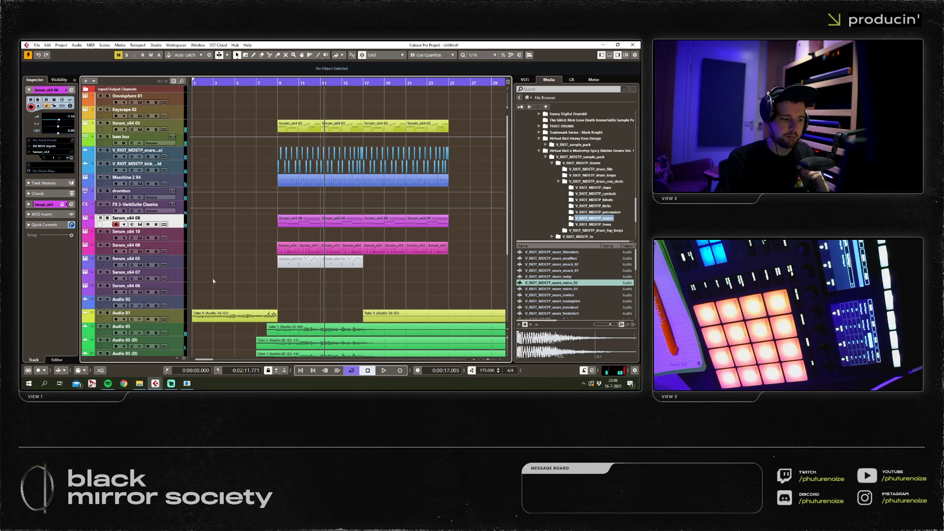
Record a short melody on Serum_x64 10 from bar 17 to just past bar 21.
scroll(344, 245, "down", 3)
key("3")
scroll(381, 246, "up", 3)
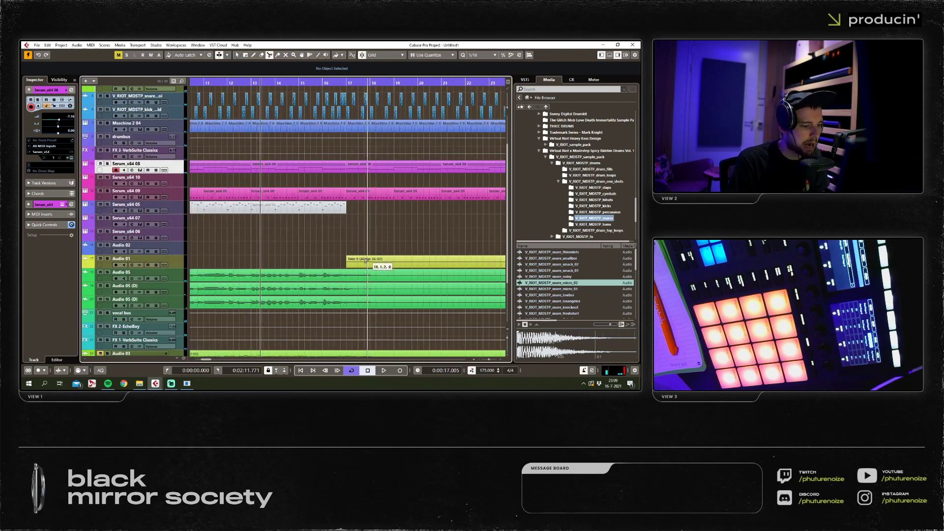
key("1")
left_click(177, 186)
key("KP_Multiply")
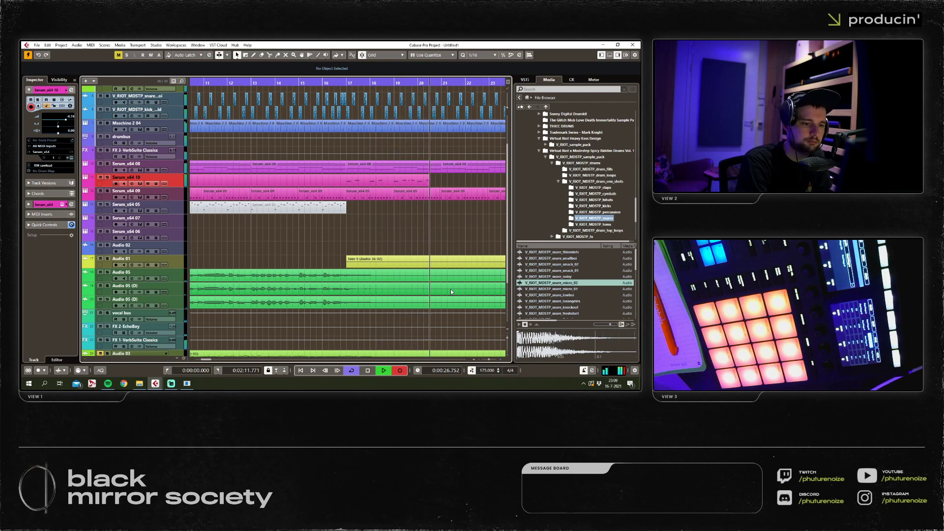
key("space")
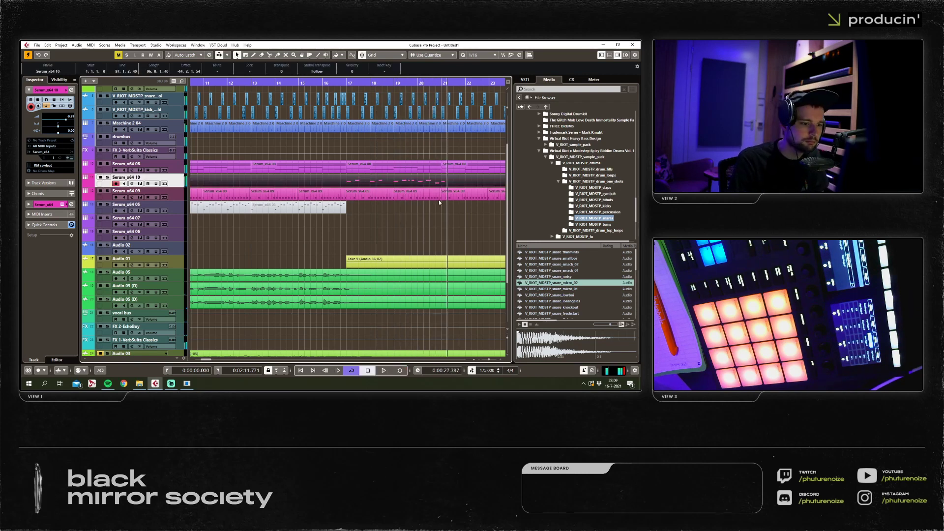
Open the recorded Serum_x64 10 part in the Key Editor and quantize its notes from bar 17 onward.
double_click(444, 185)
left_click_drag(466, 164, 142, 232)
left_click_drag(234, 215, 168, 203)
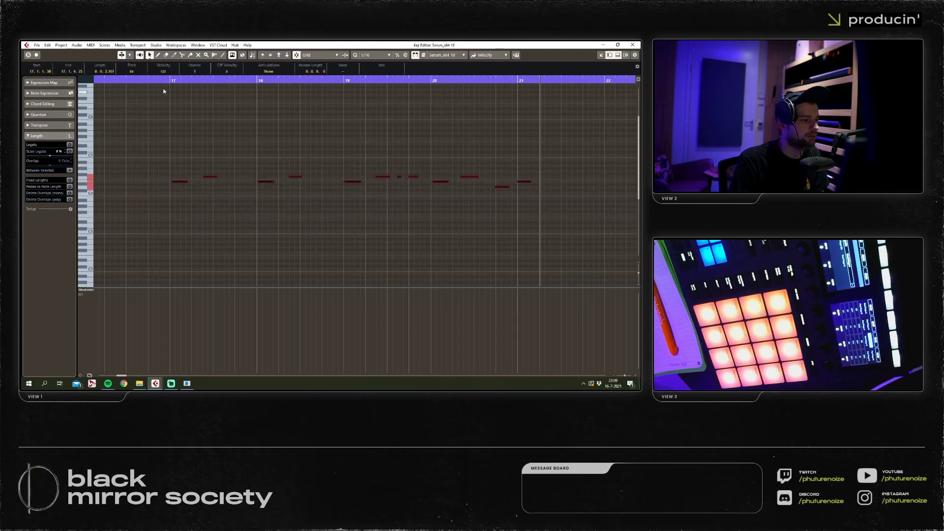
key("g")
left_click(189, 217)
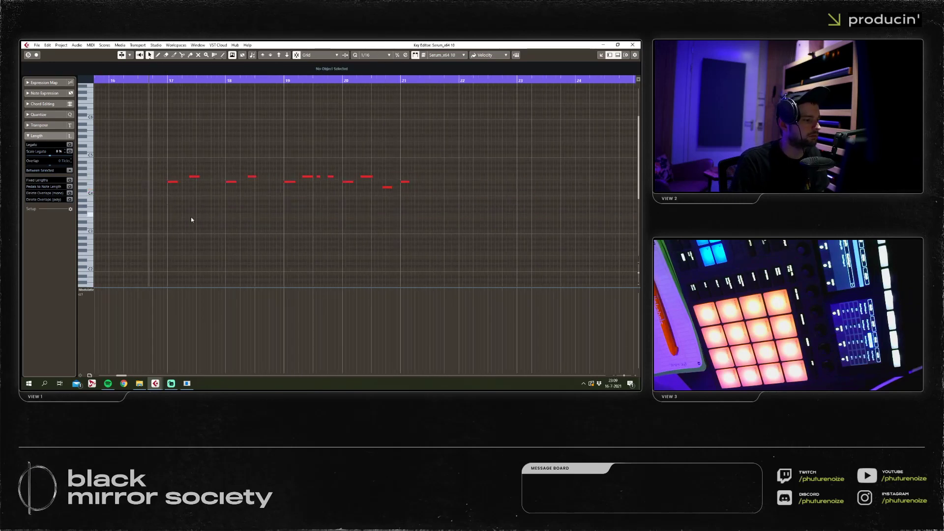
Adjust the note timing in bars 19 and 20, delete the note at bar 21, and close the Key Editor.
left_click_drag(552, 166, 135, 202)
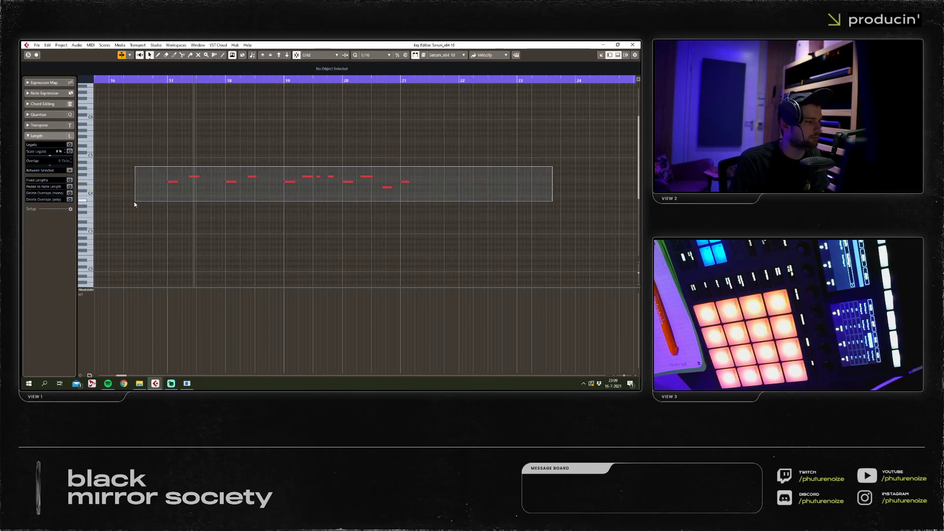
left_click(247, 180)
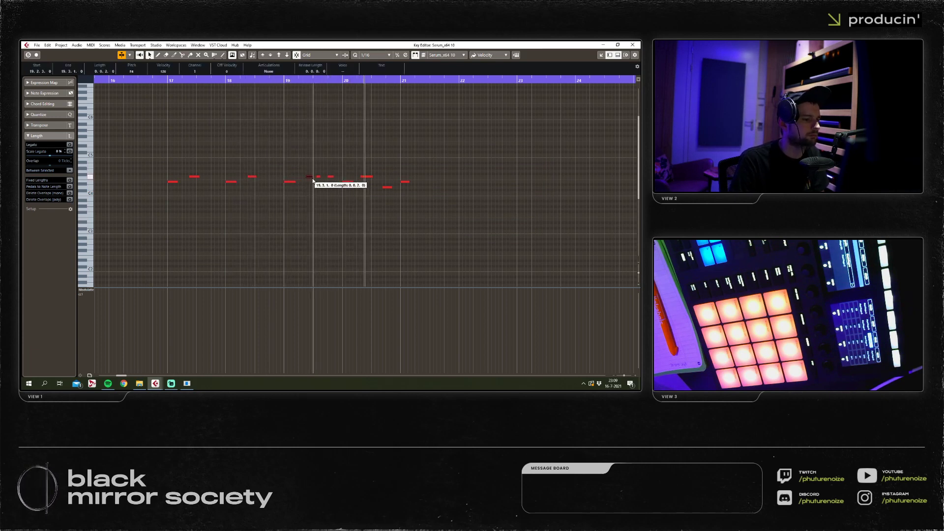
scroll(274, 161, "up", 1)
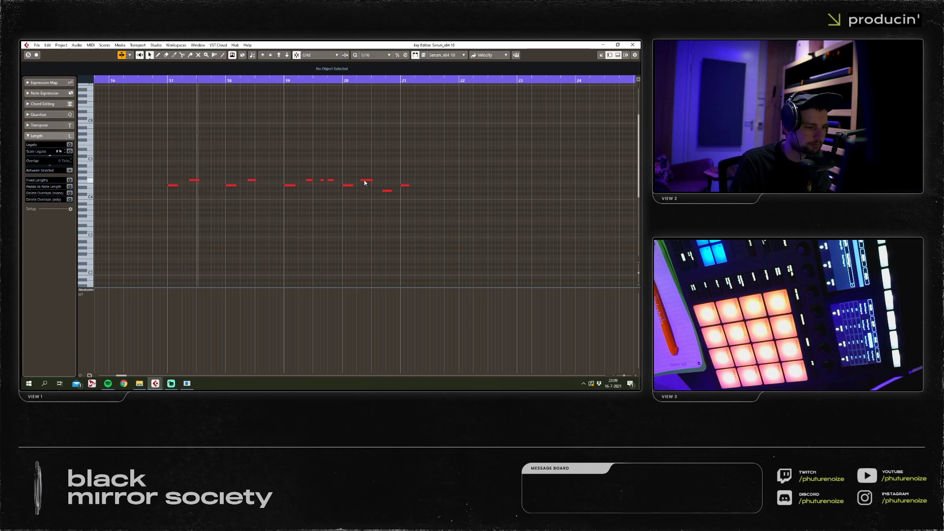
left_click_drag(365, 181, 392, 191)
left_click(405, 186)
key("Delete")
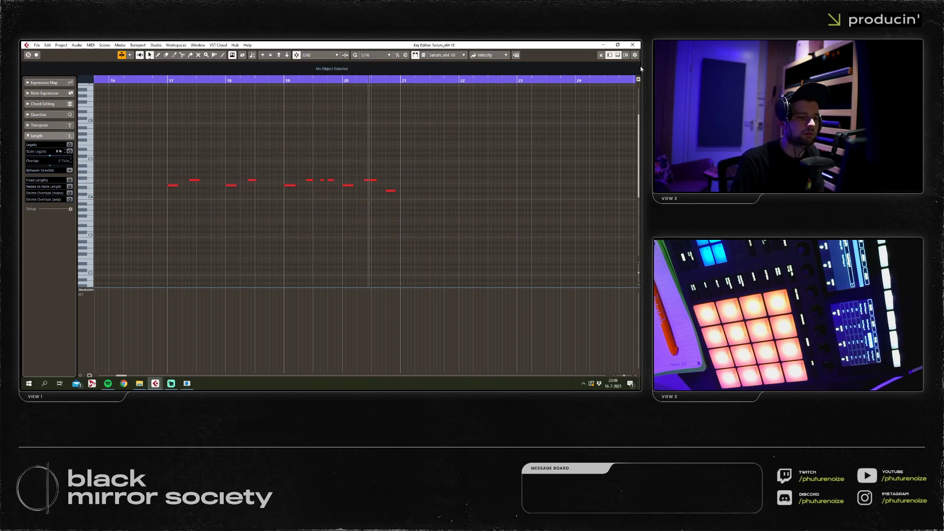
left_click(632, 44)
Turn off cycle mode and split the recorded Serum_x64 10 part at bar 17.
key("KP_Divide")
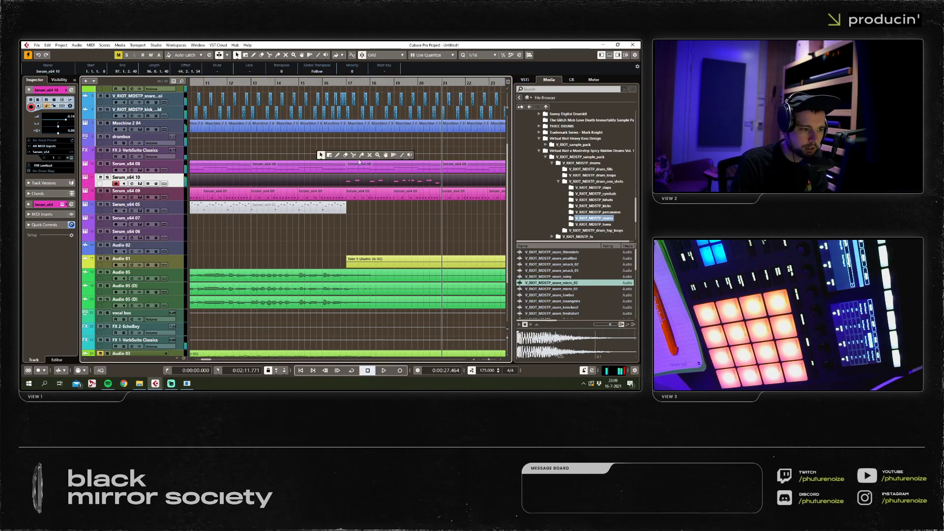
key("3")
left_click(346, 181)
key("1")
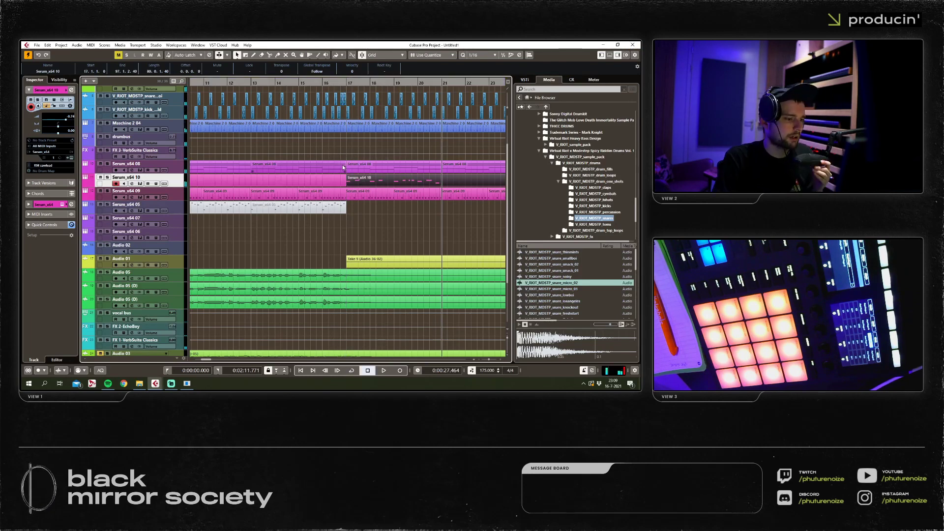
Add a sampler track below Serum_x64 10 with the VOCAL STAB preset and hide the Sampler Control.
right_click(174, 180)
left_click(305, 202)
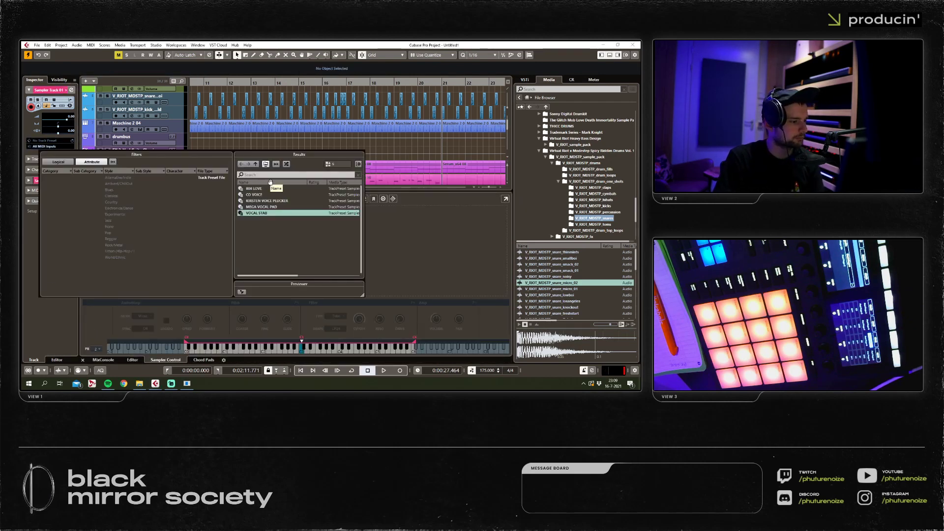
left_click(262, 214)
double_click(262, 215)
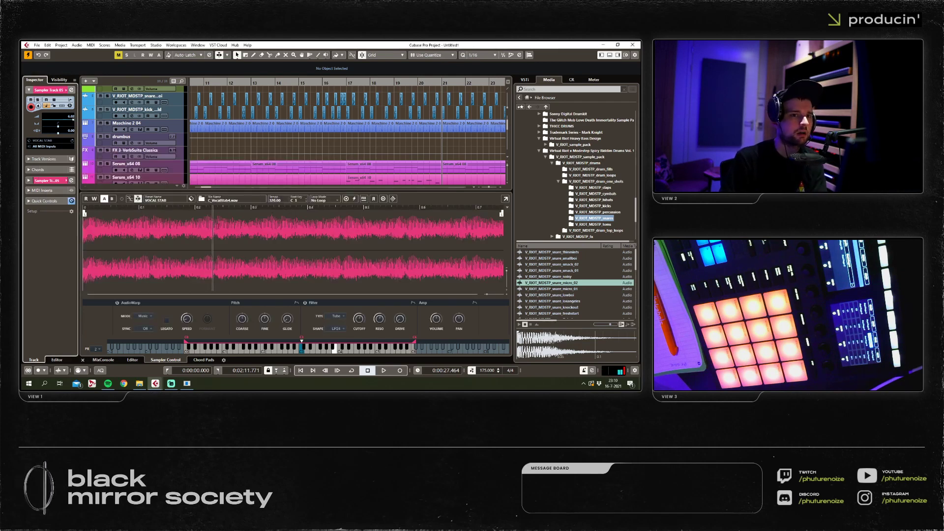
left_click(83, 359)
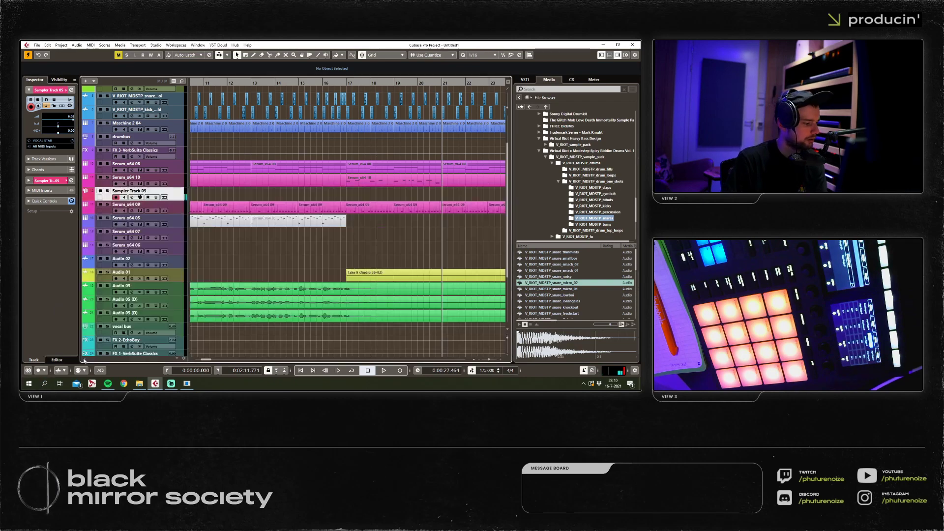
Move the Serum_x64 10 part starting at bar 17 onto Sampler Track 05 and play it from around bar 17.
left_click(378, 178)
key("h")
left_click_drag(345, 180, 346, 193)
key("space")
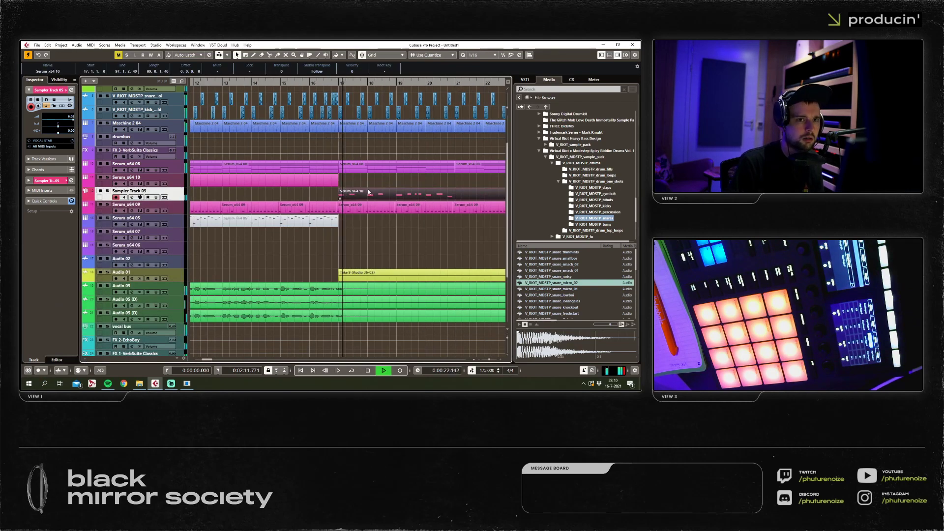
Transpose all notes of the Sampler Track 05 part at bar 17 down one octave and close the Key Editor.
double_click(347, 192)
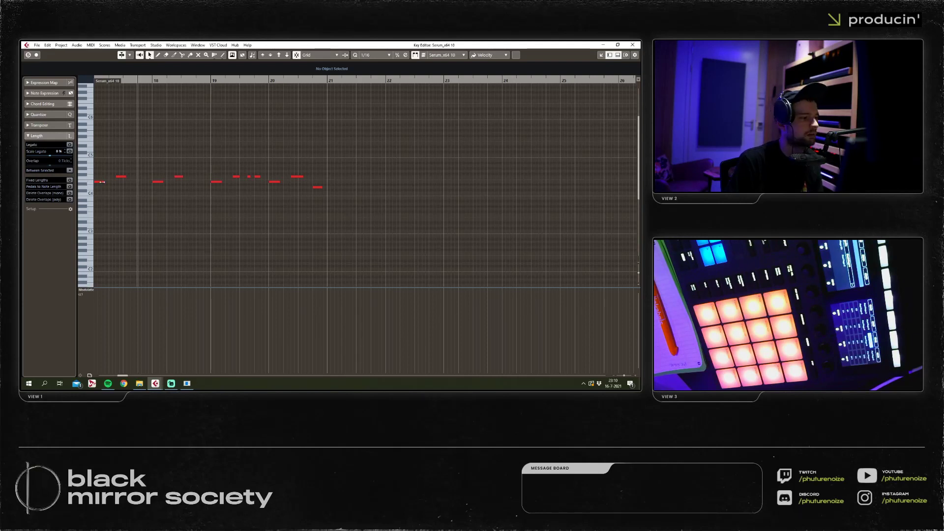
key("ctrl+a")
key("shift+Down")
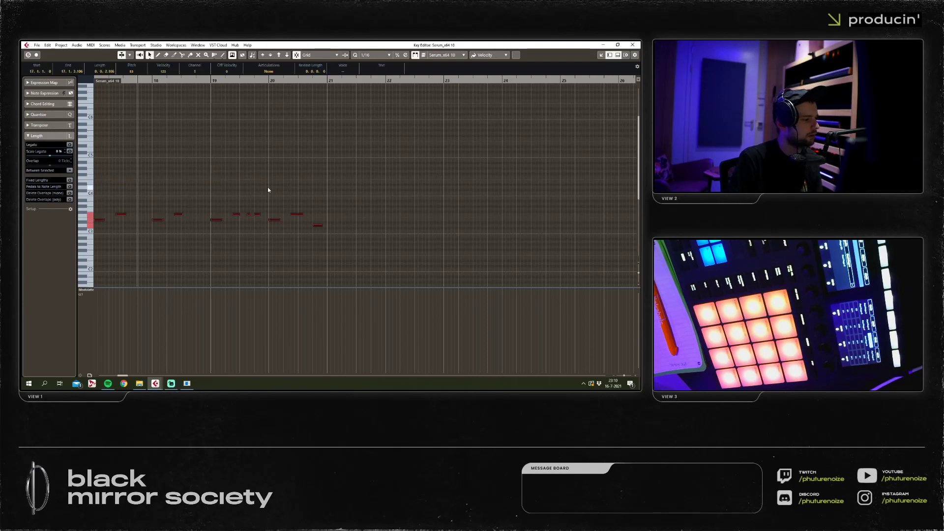
key("Escape")
Shorten the Sampler Track 05 part to bars 17 to 21 and repeat it from bar 21 to 25.
left_click_drag(344, 194, 457, 198)
left_click_drag(350, 82, 338, 74)
left_click(295, 83)
double_click(324, 196)
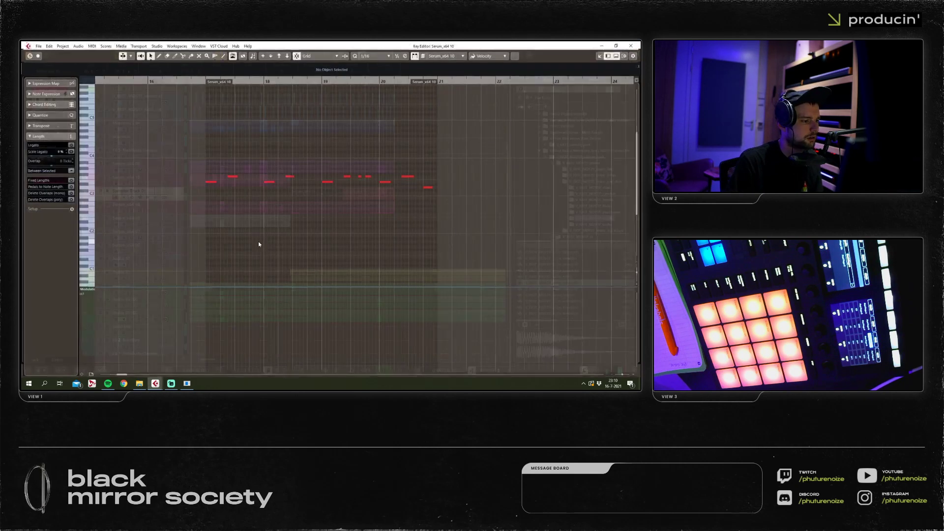
key("Escape")
Insert FabFilter Pro-Q 2 on Sampler Track 05, cutting the lows with a low shelf and boosting the highs with a bell.
key("F3")
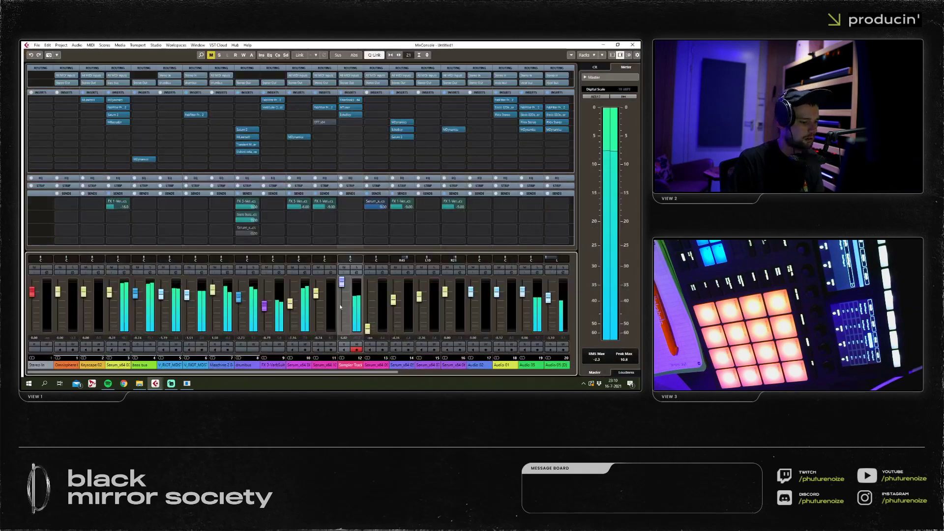
left_click(356, 122)
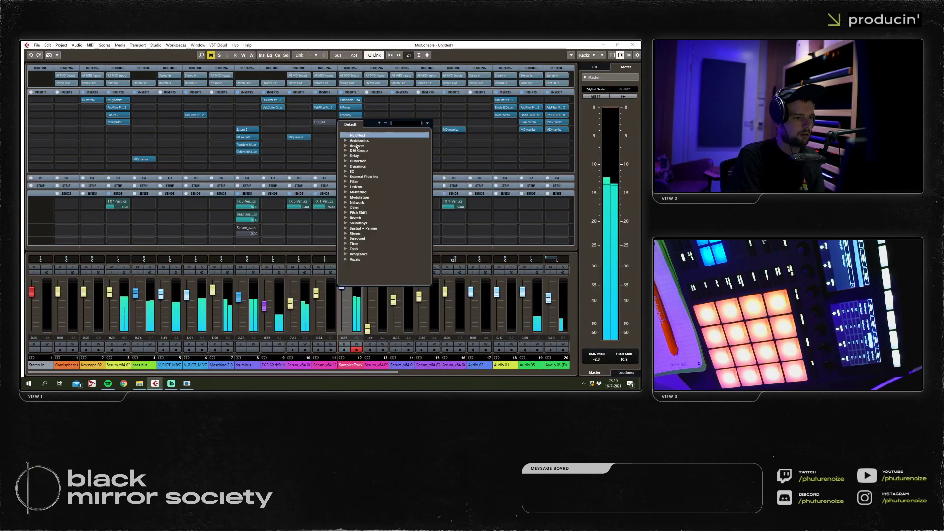
left_click(364, 140)
left_click_drag(162, 191, 162, 207)
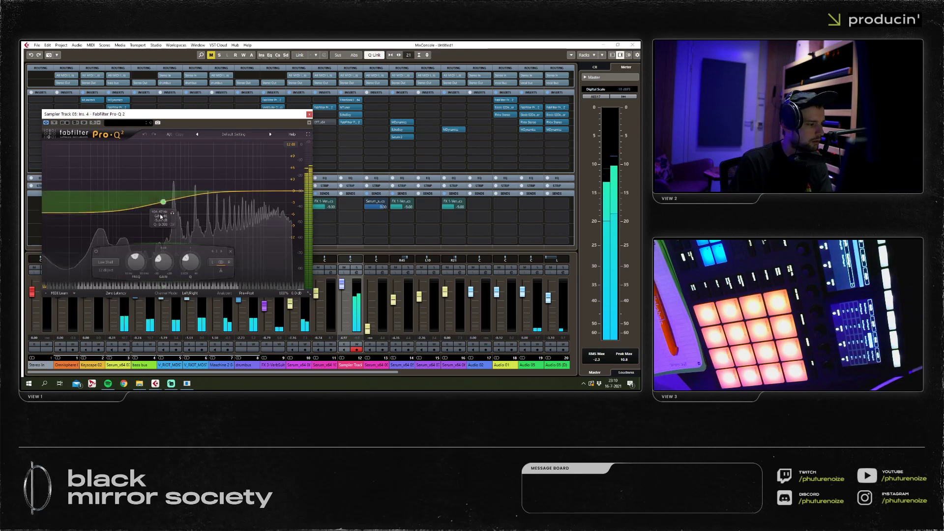
left_click_drag(257, 191, 266, 182)
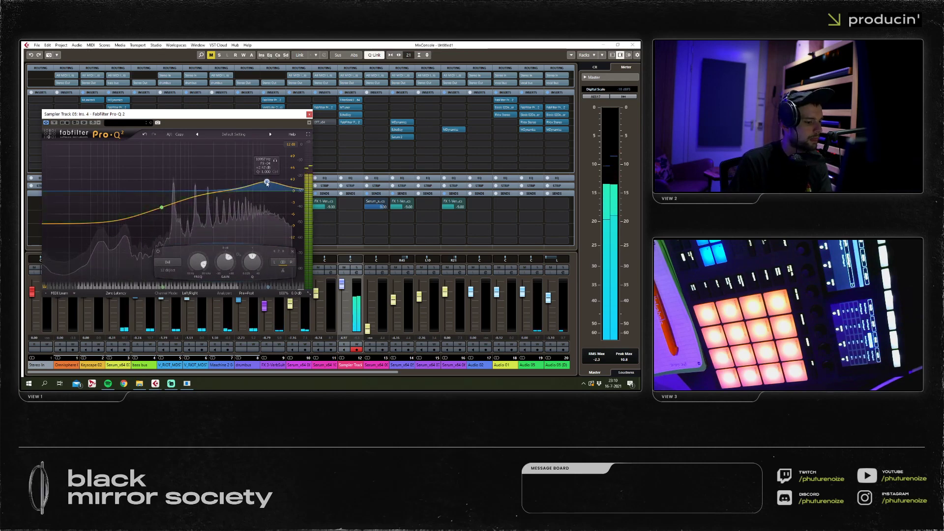
scroll(303, 294, "up", 6)
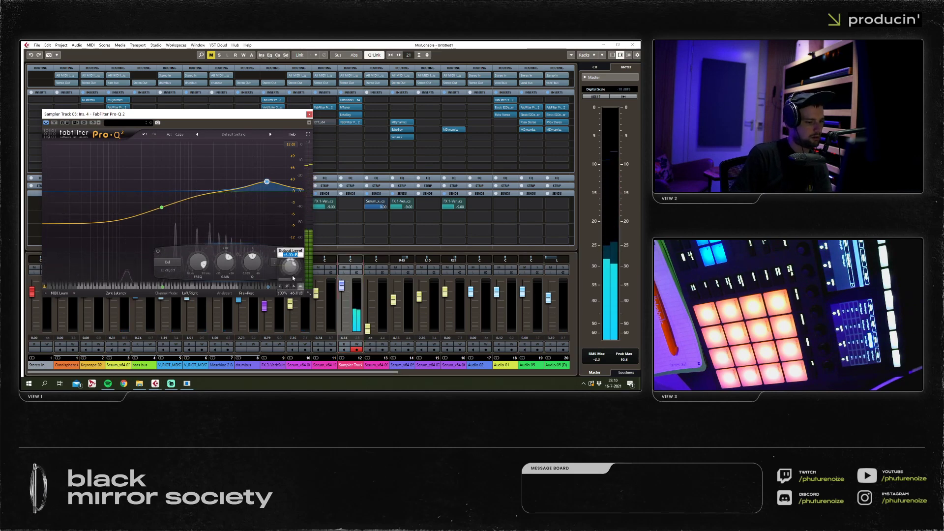
Raise the Pro-Q 2 output level, lower the Sampler Track 05 fader to compensate, and close the MixConsole.
left_click_drag(299, 294, 321, 268)
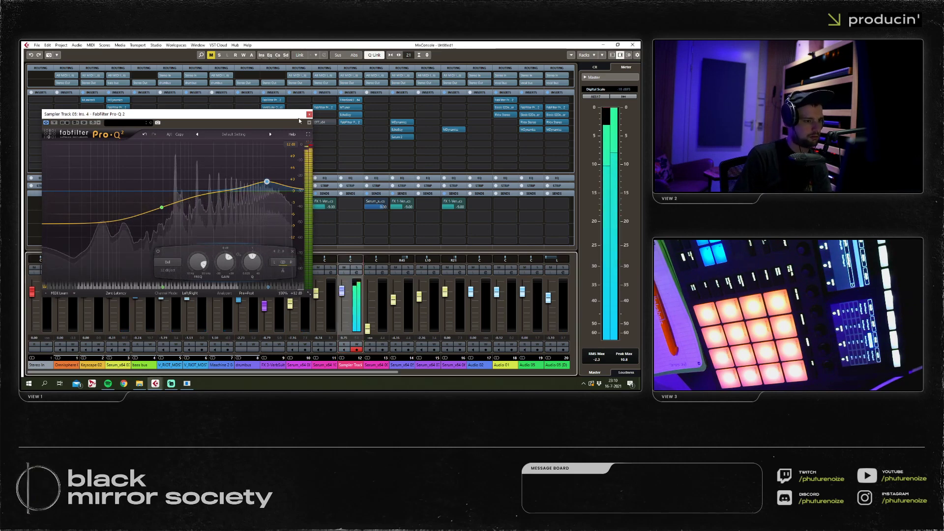
left_click(343, 300)
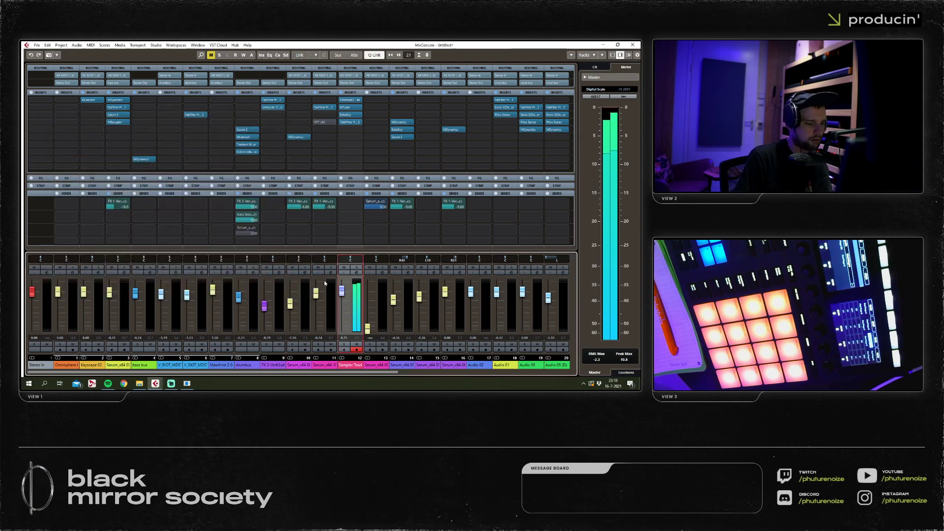
left_click_drag(343, 299, 343, 306)
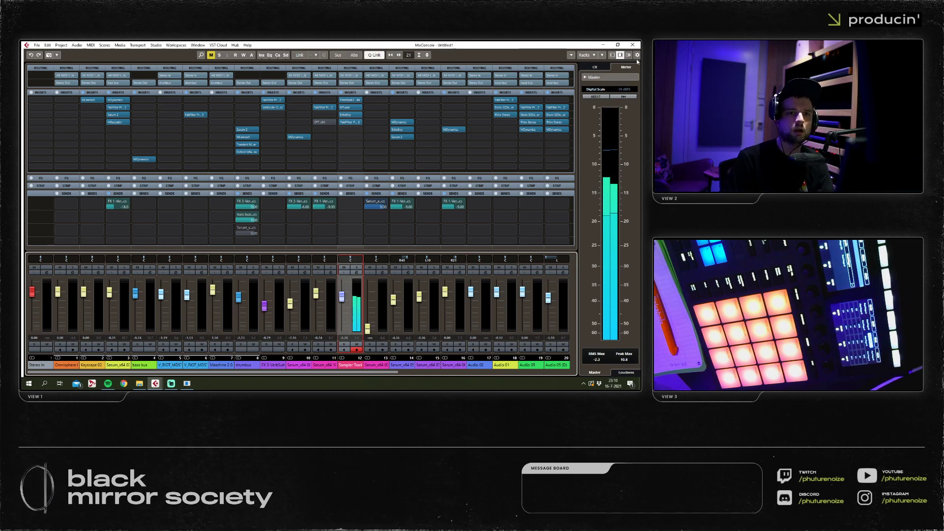
key("F3")
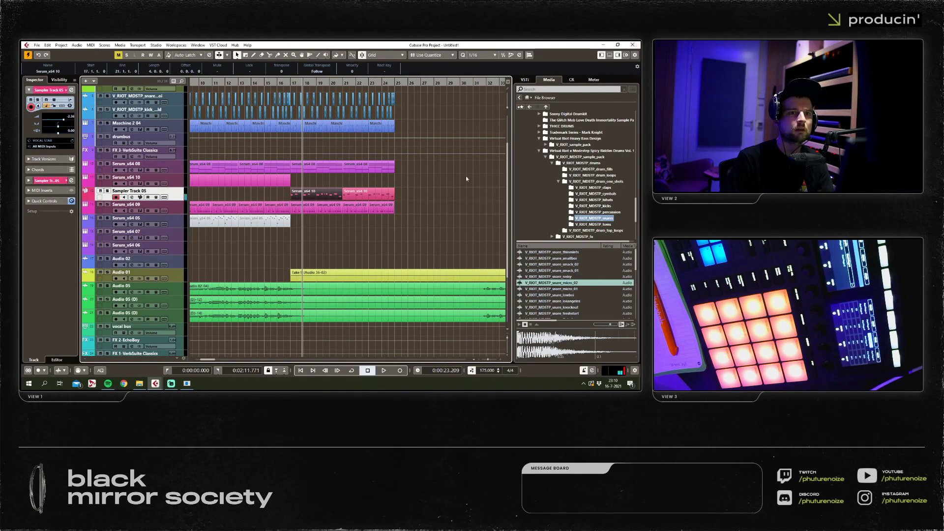
Try a second sampler track below Sampler Track 05 with the CO VOICE preset and hide the Sampler Control.
right_click(178, 194)
mouse_move(206, 192)
left_click(320, 211)
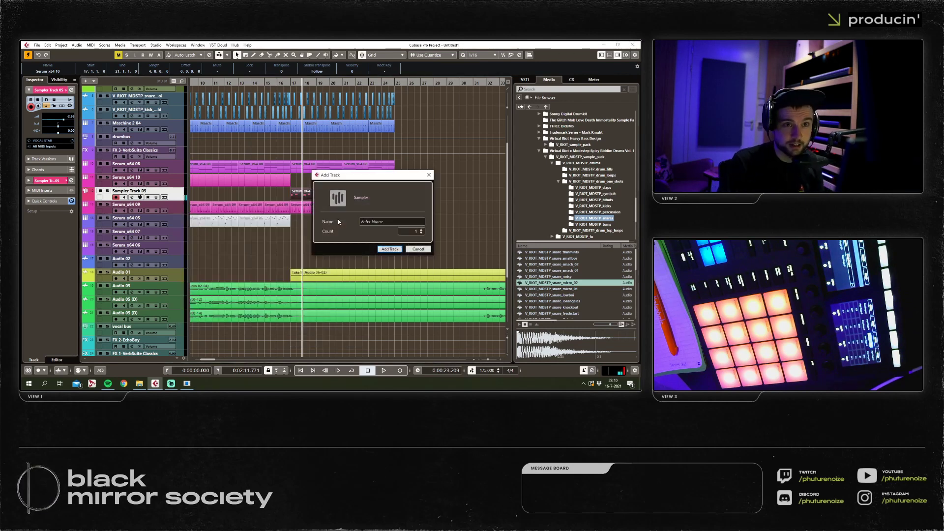
key("Return")
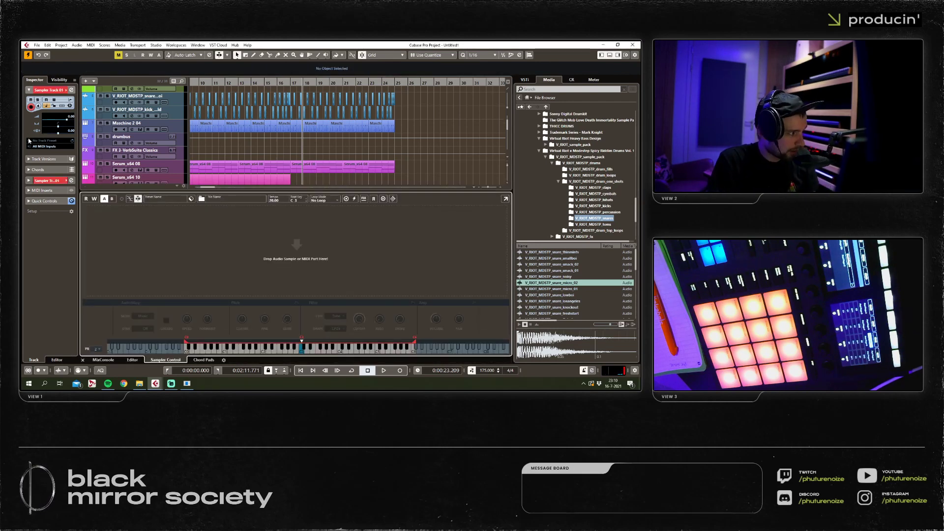
left_click(29, 141)
left_click(247, 195)
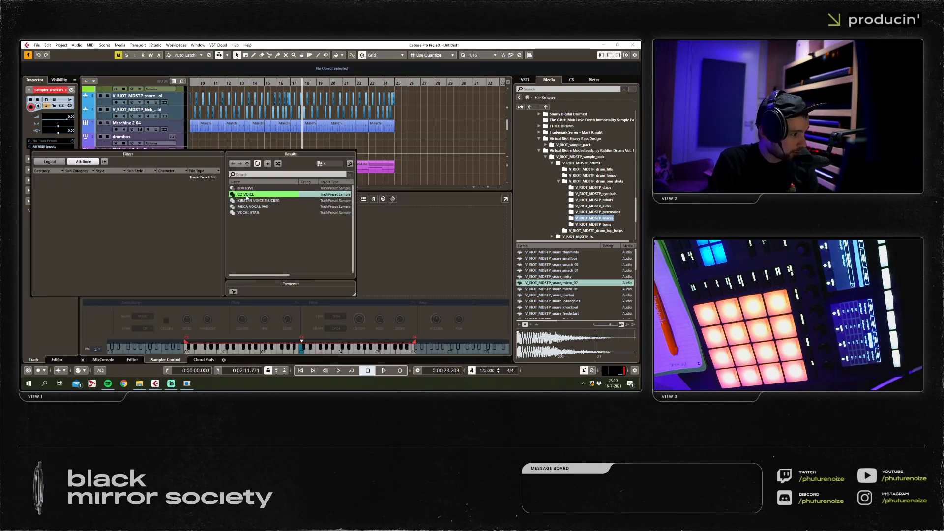
double_click(246, 196)
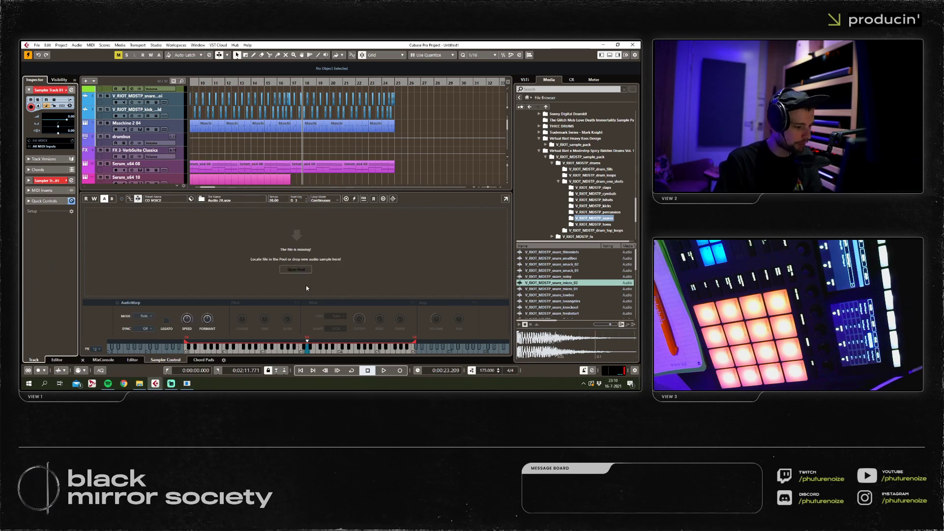
left_click(83, 361)
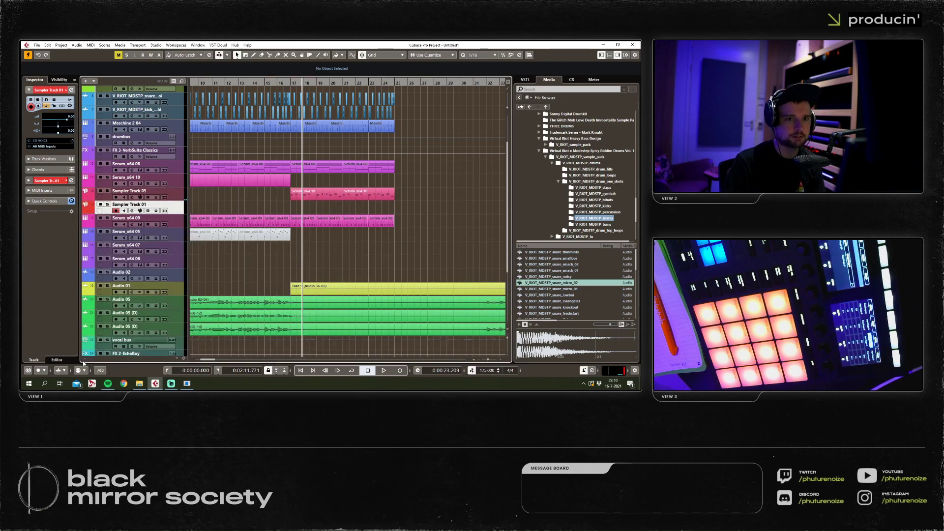
Turn on cycle mode and place the cursor at about bar 14.
key("slash")
left_click_drag(256, 80, 260, 220)
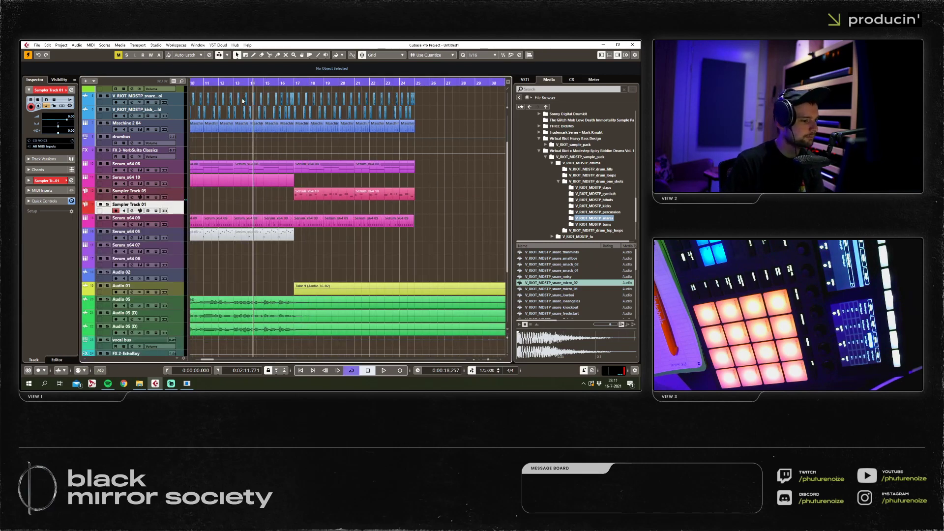
key("Up")
Remove Sampler Track 01 from the project.
right_click(172, 211)
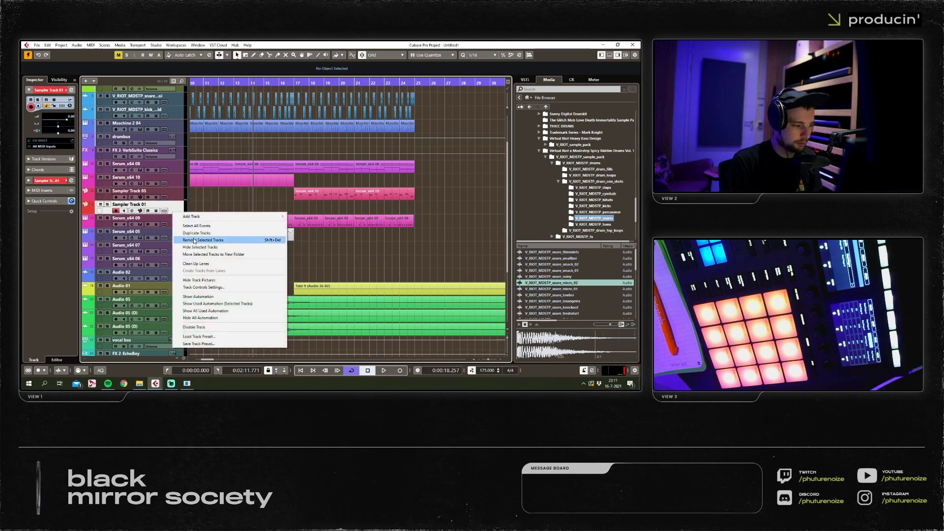
left_click(212, 226)
Play from about bar 14 and raise the volume of Sampler Track 05 in its channel settings.
key("space")
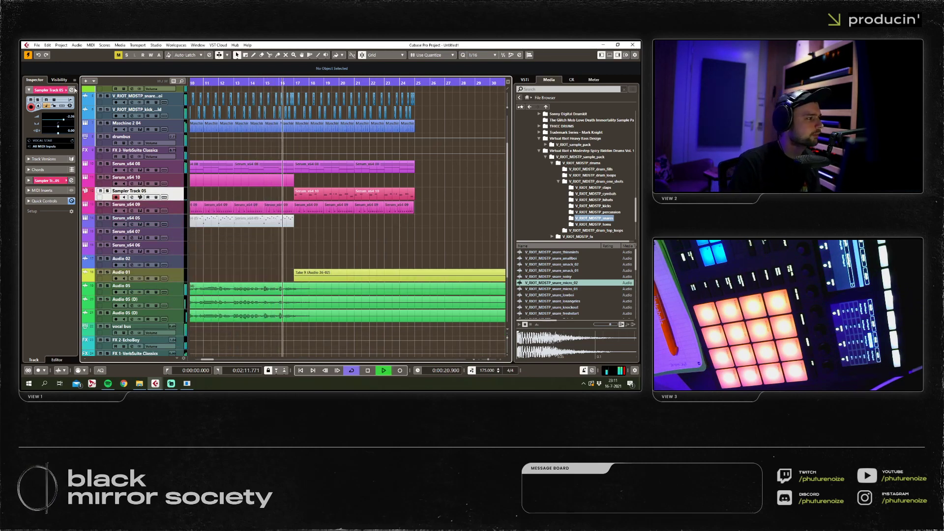
key("e")
left_click_drag(513, 217, 514, 207)
left_click(540, 140)
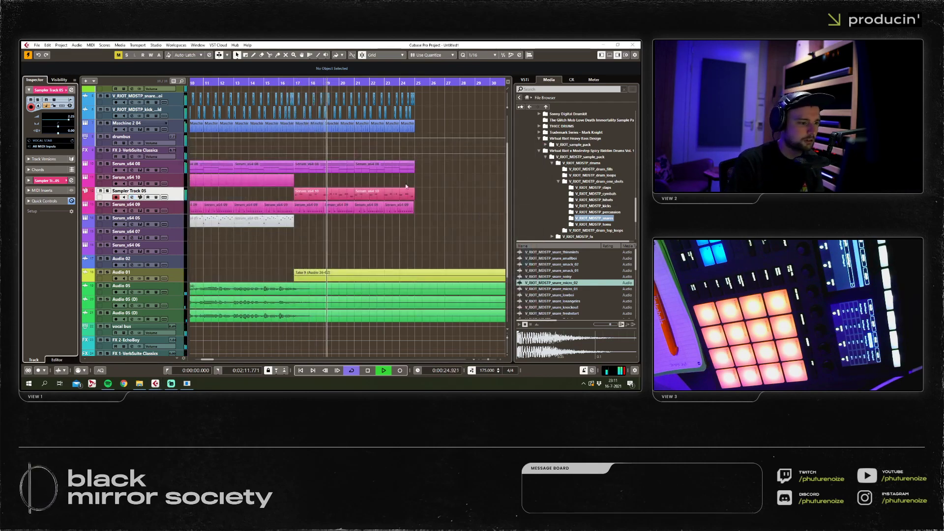
Check the notes of the Sampler Track 05 part at bar 17 in the Key Editor and stop playback.
double_click(328, 211)
left_click_drag(482, 152, 187, 199)
key("Escape")
key("space")
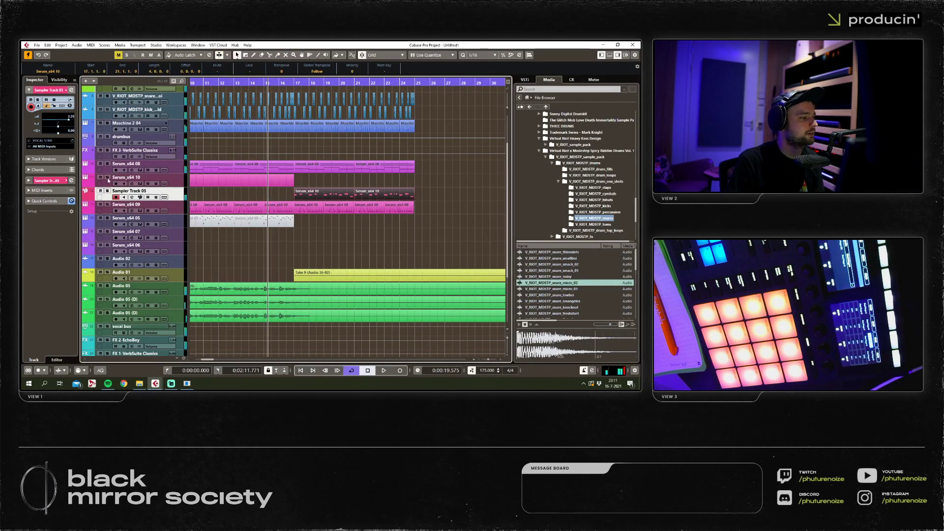
Add a stereo audio track below Sampler Track 05.
right_click(171, 198)
mouse_move(173, 202)
left_click(347, 205)
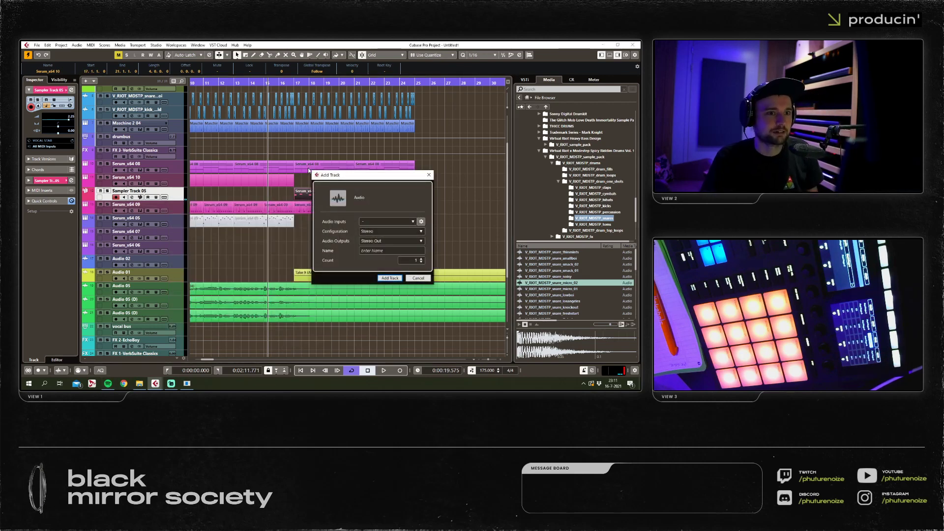
key("Return")
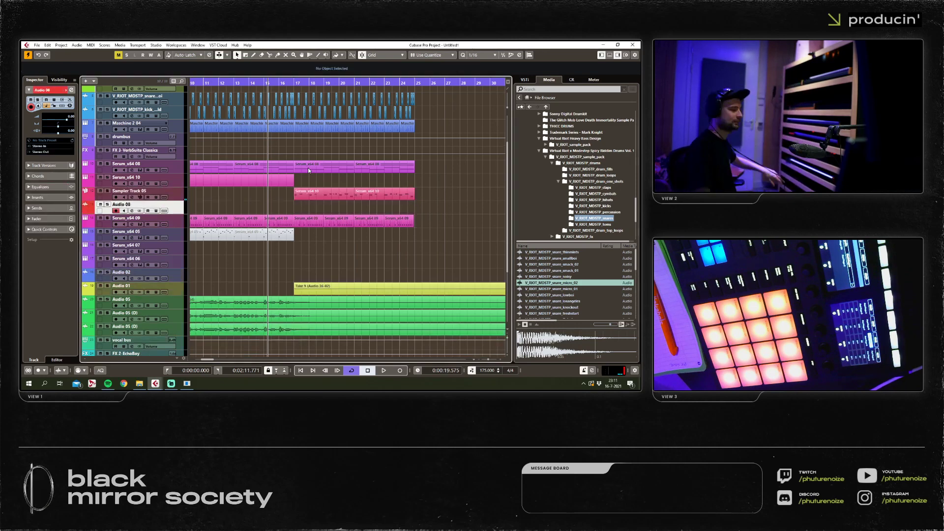
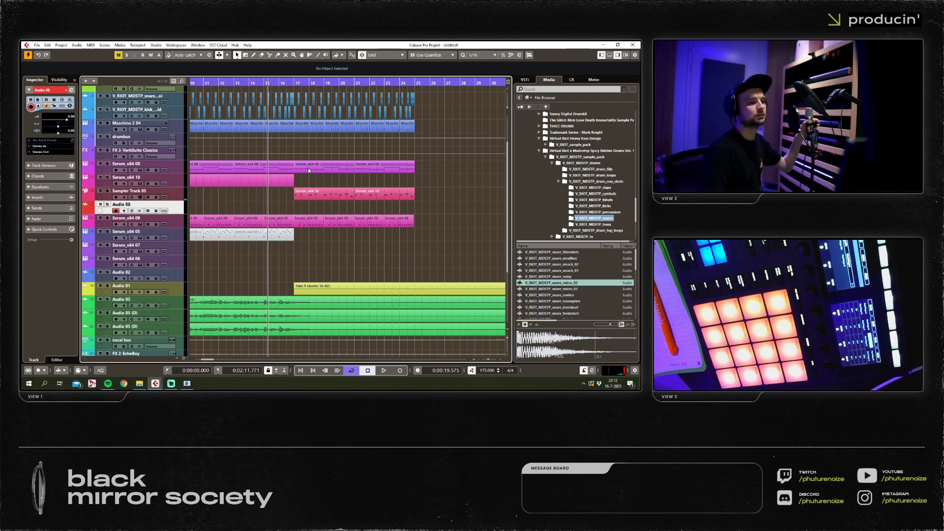
Add a mono input bus in Audio Connections and assign it to the SPDIF opt. L/ADAT 1 port.
left_click(156, 45)
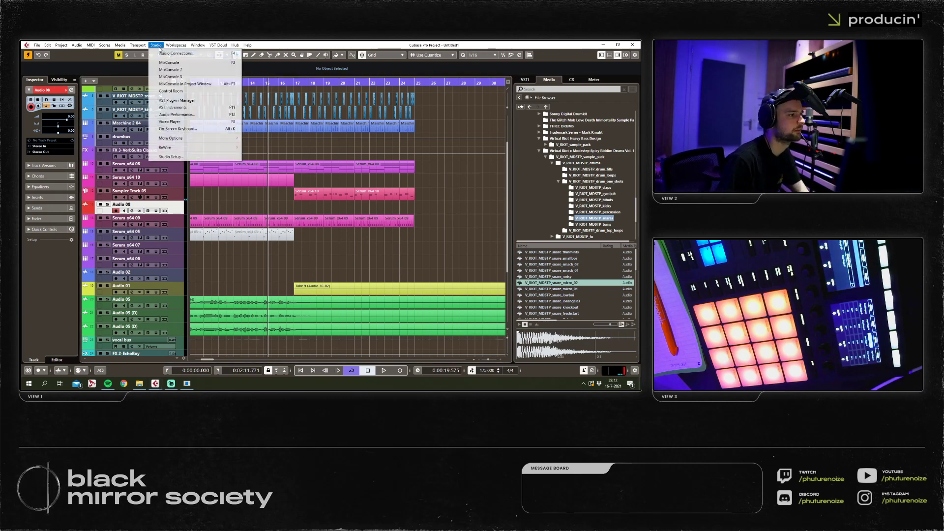
left_click(167, 82)
left_click(474, 124)
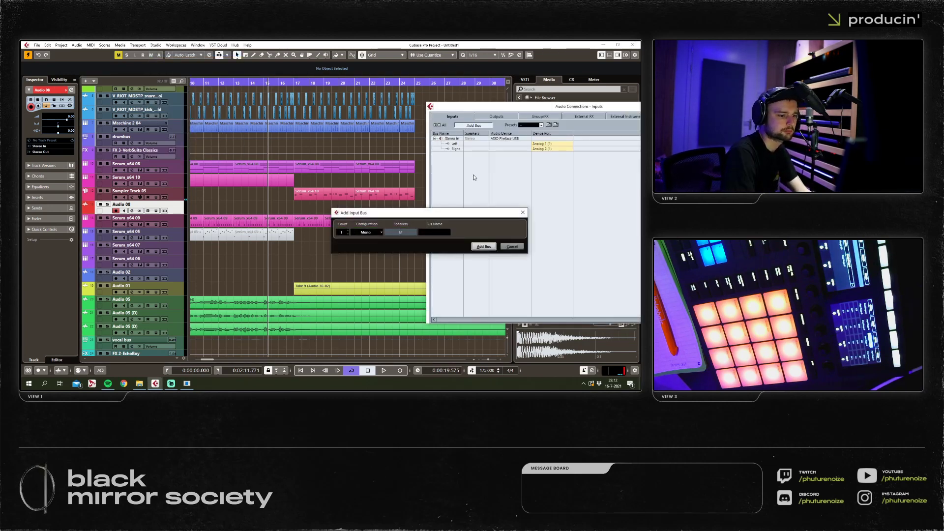
key("Escape")
left_click(532, 160)
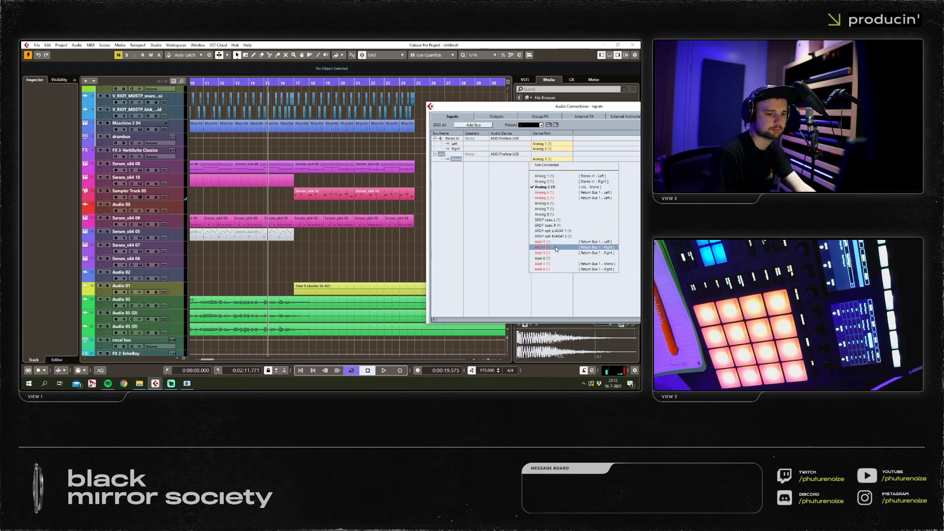
left_click(552, 146)
left_click_drag(547, 107, 215, 107)
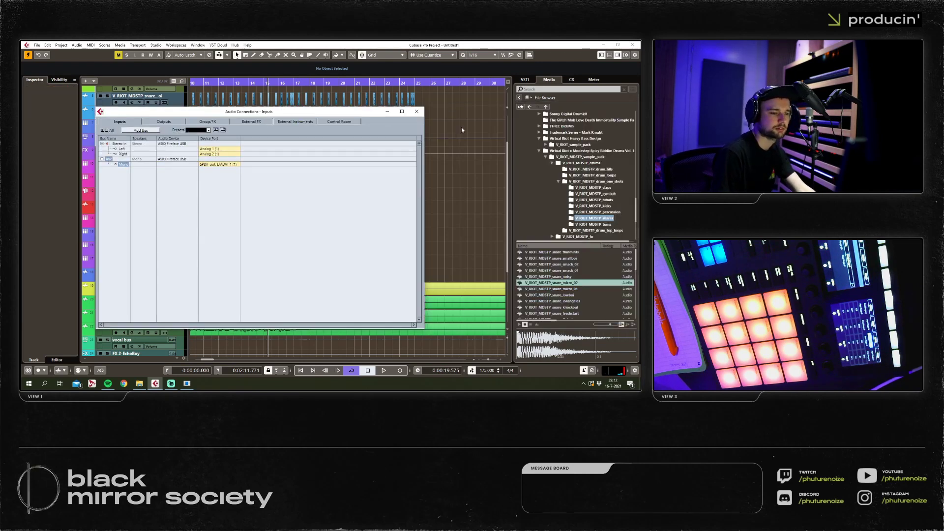
left_click(417, 106)
Solo Audio 08 with input monitoring on and select the track.
scroll(290, 94, "down", 1)
left_click(107, 204)
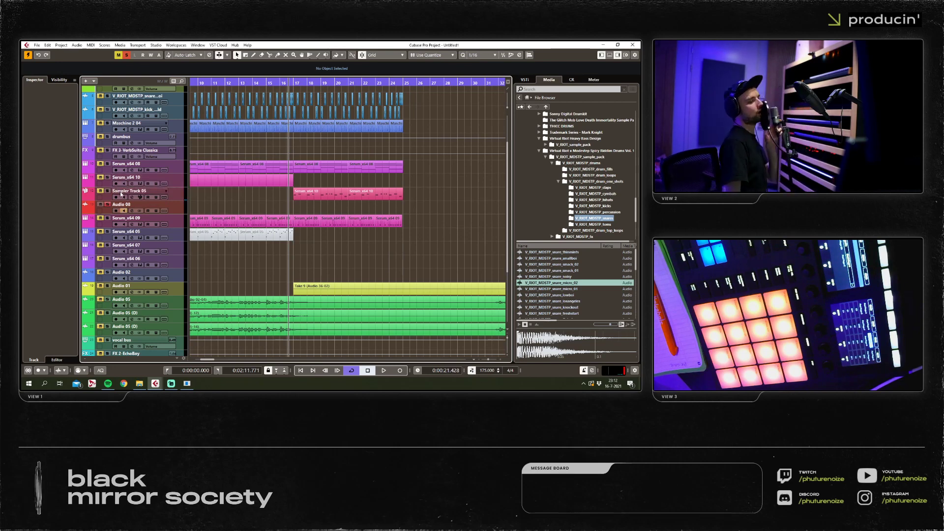
left_click(176, 211)
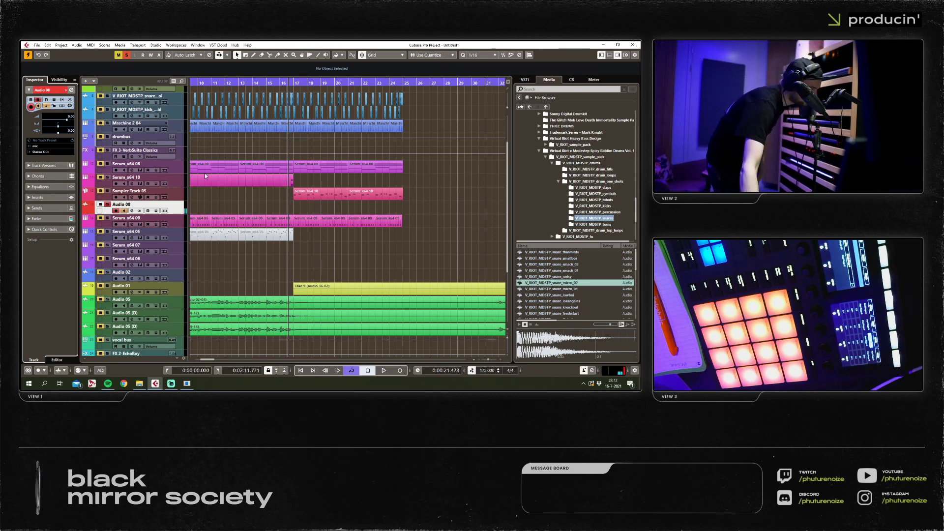
right_click(176, 196)
mouse_move(194, 203)
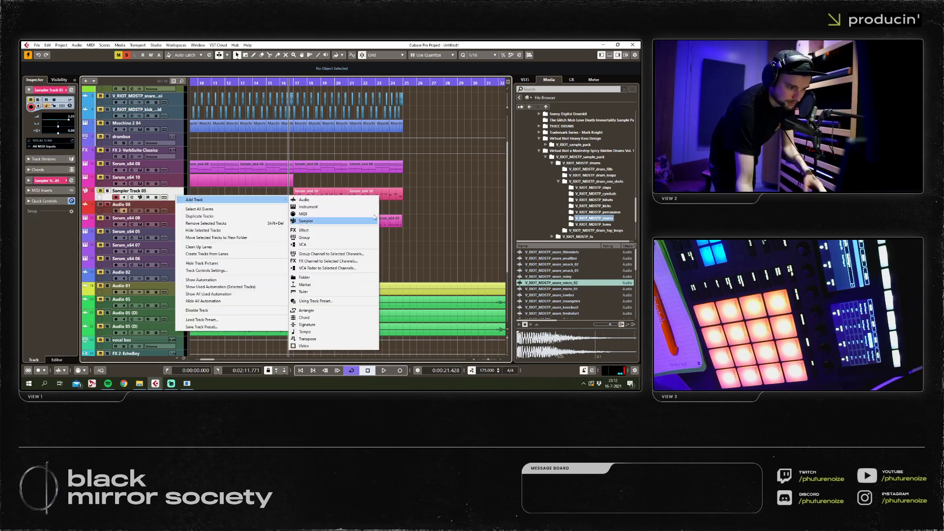
left_click(310, 236)
left_click(419, 280)
Add a Serum instrument track below Sampler Track 05 and close its plug-in window.
right_click(170, 196)
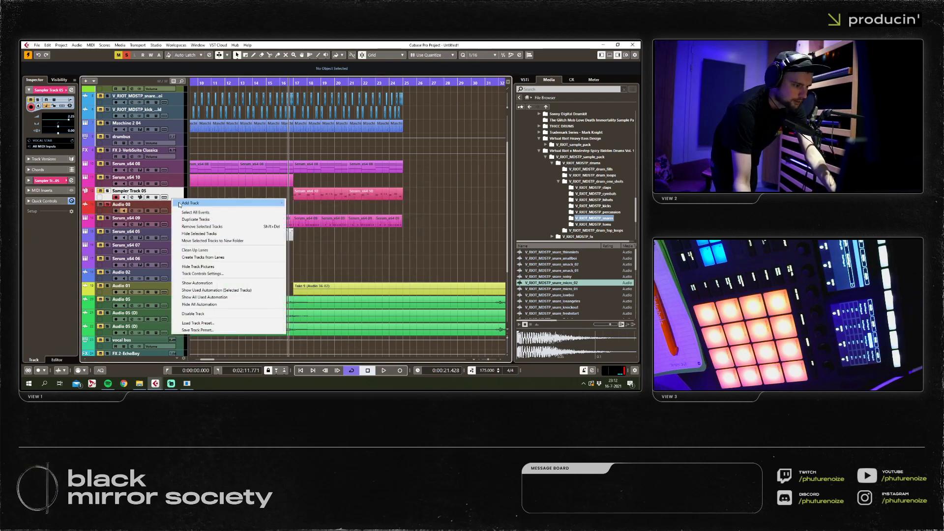
left_click(347, 207)
left_click(389, 259)
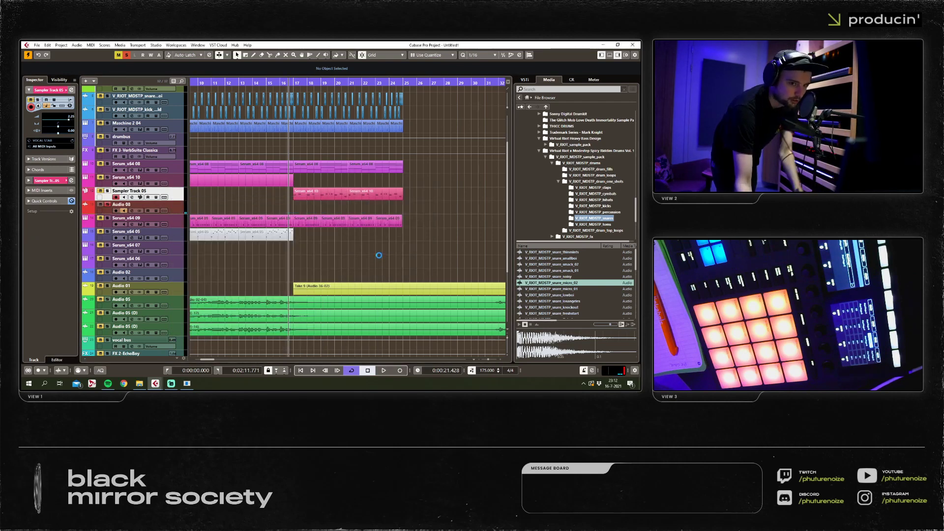
left_click(436, 122)
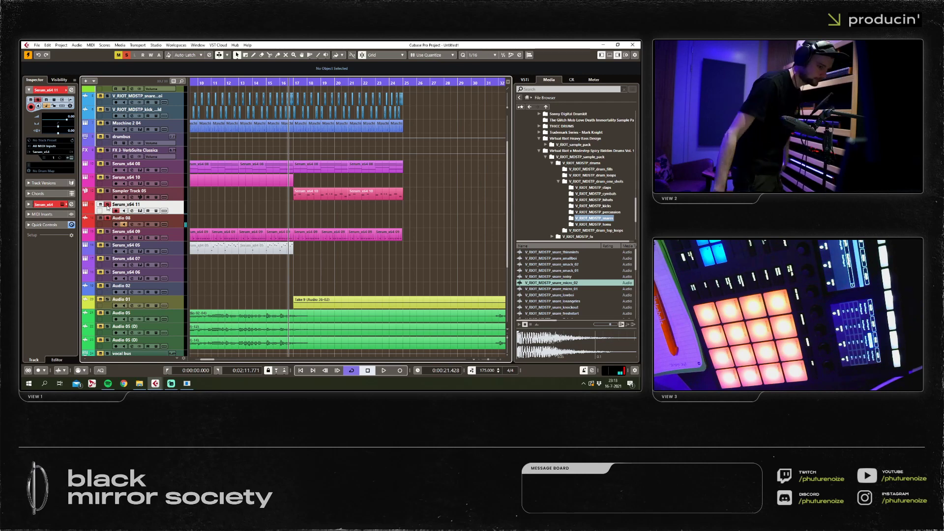
Record a vocal take on Audio 08 starting at about bar 26, stopping at about bar 50.
right_click(160, 220)
key("Escape")
scroll(440, 194, "right", 3)
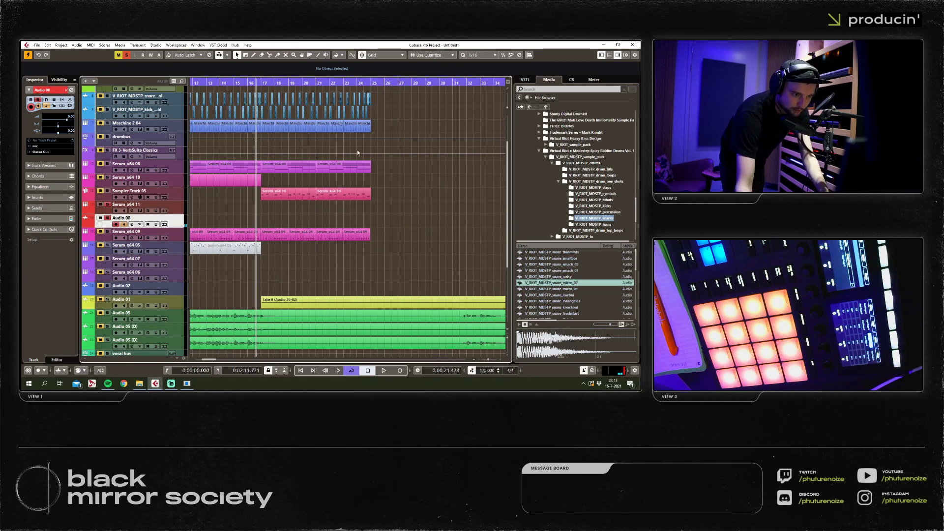
left_click_drag(382, 217, 502, 218)
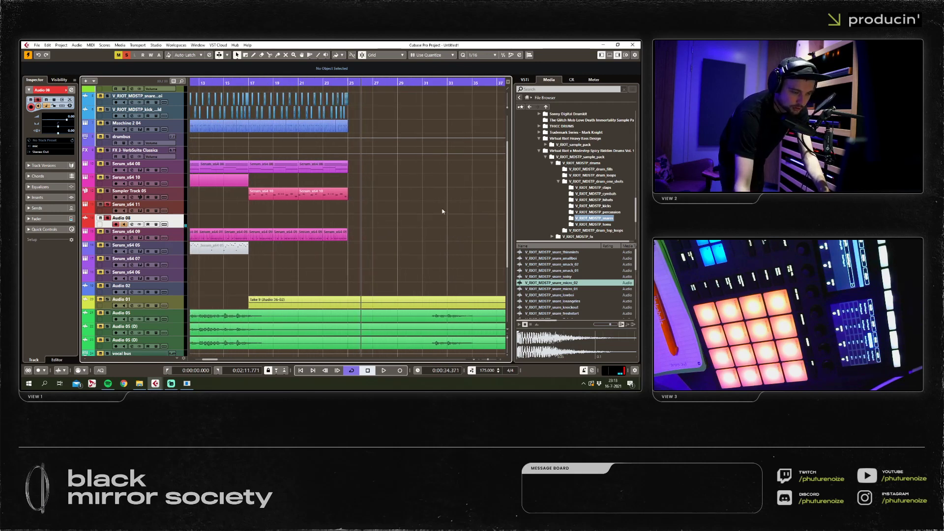
left_click(400, 370)
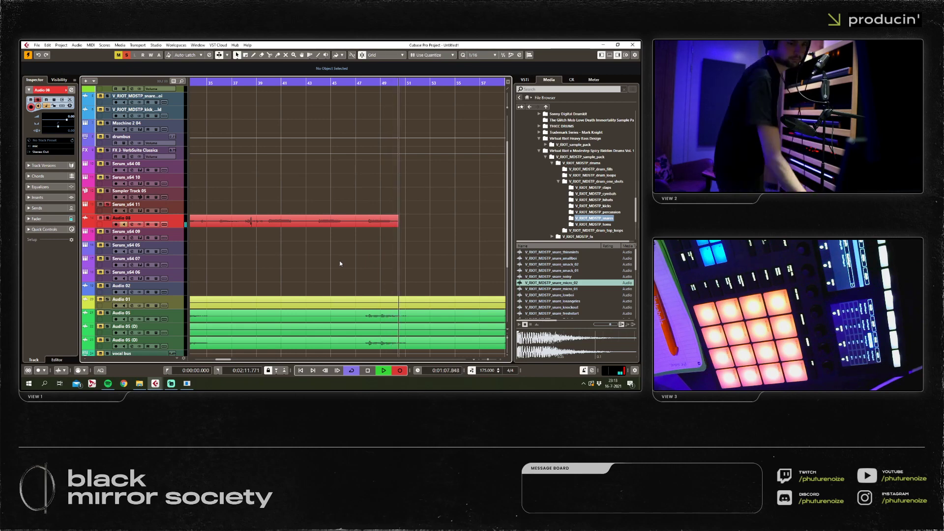
key("space")
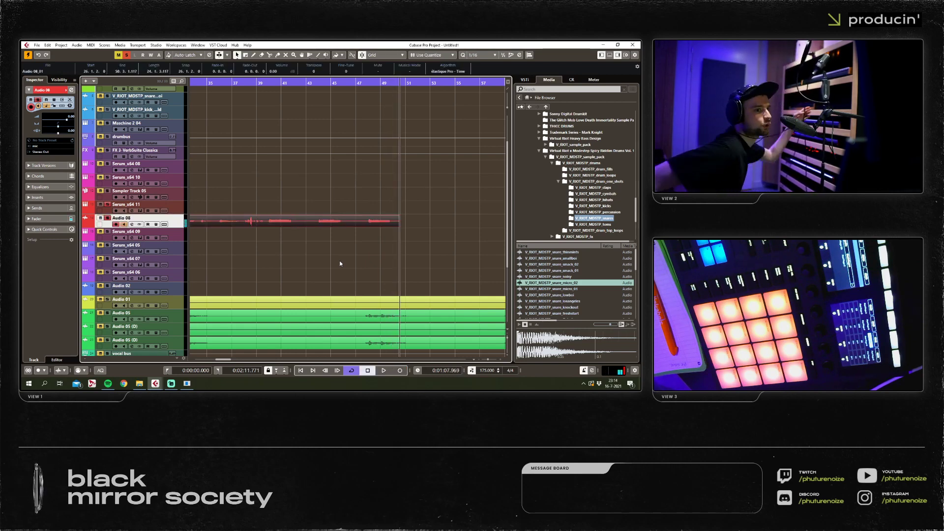
Examine the pitches of the notes in the recorded Audio 08 take with VariAudio, then close the Sample Editor.
double_click(334, 222)
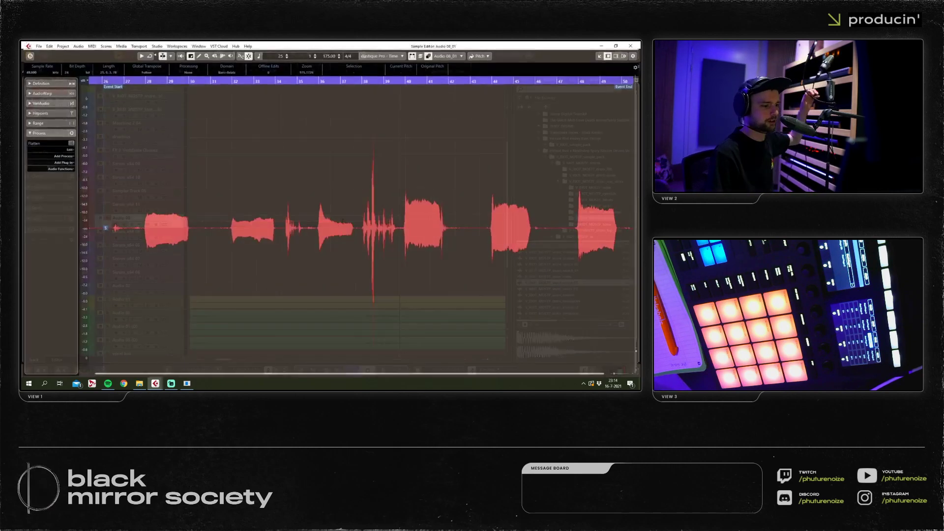
left_click(49, 103)
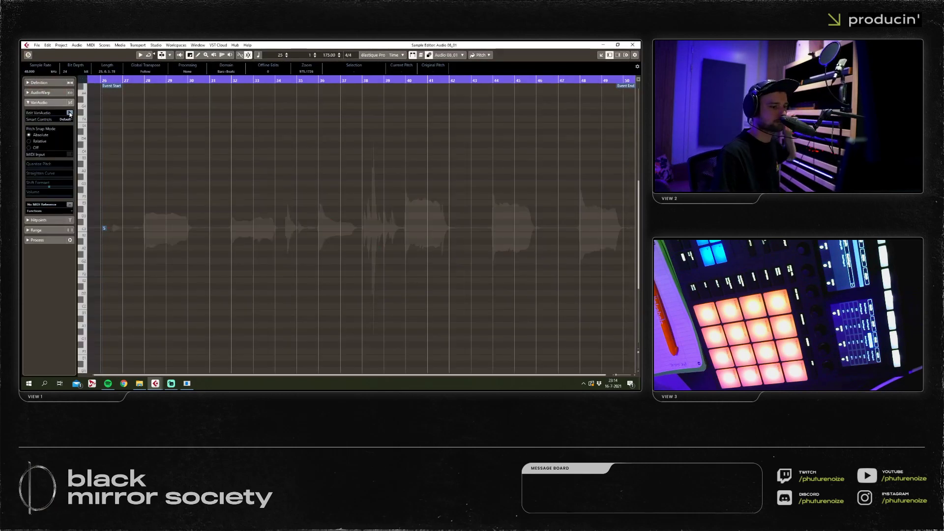
left_click(69, 113)
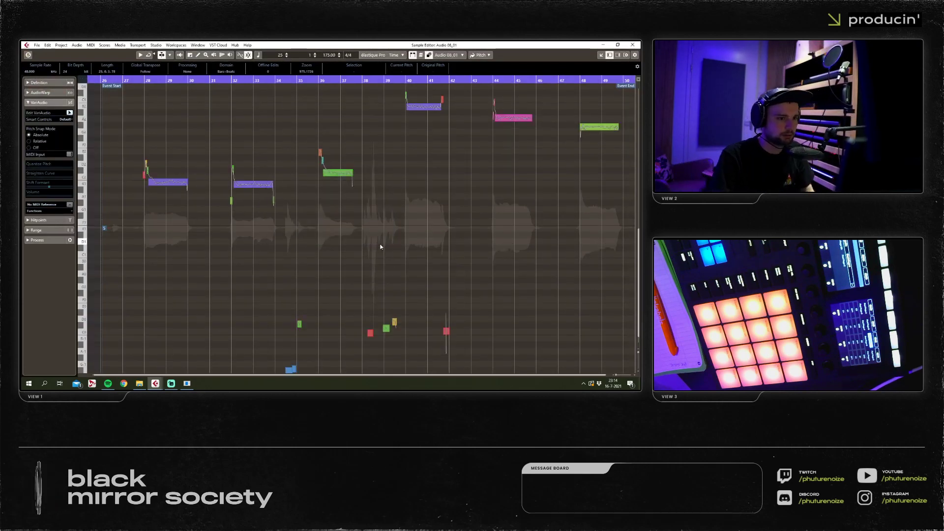
scroll(549, 112, "up", 2)
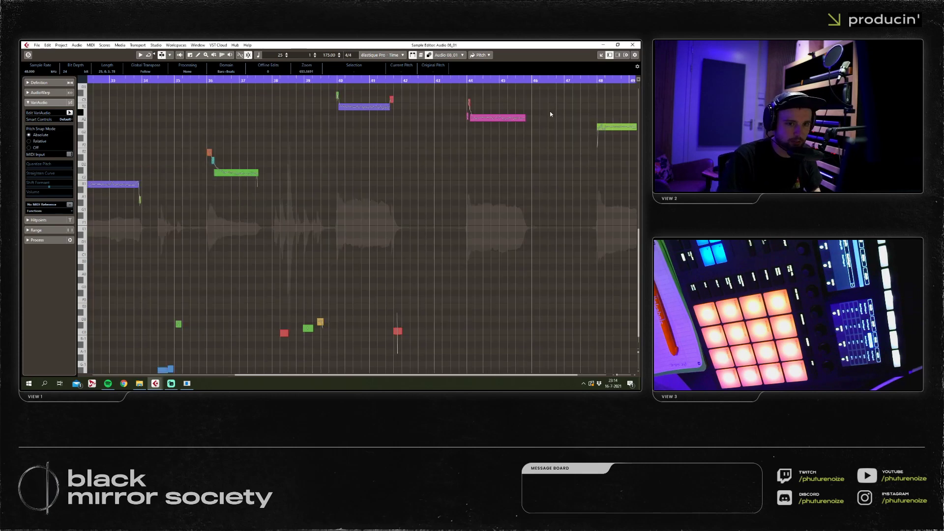
left_click(634, 44)
Split the Audio 08 take around the note at about bar 40 and delete the rest of the recording.
right_click(335, 237)
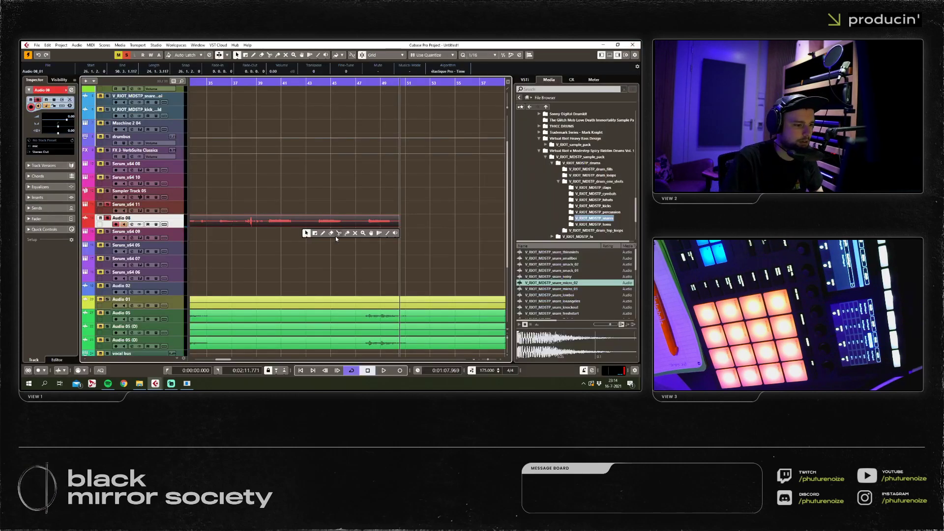
left_click(339, 235)
scroll(295, 231, "up", 3)
left_click(243, 221)
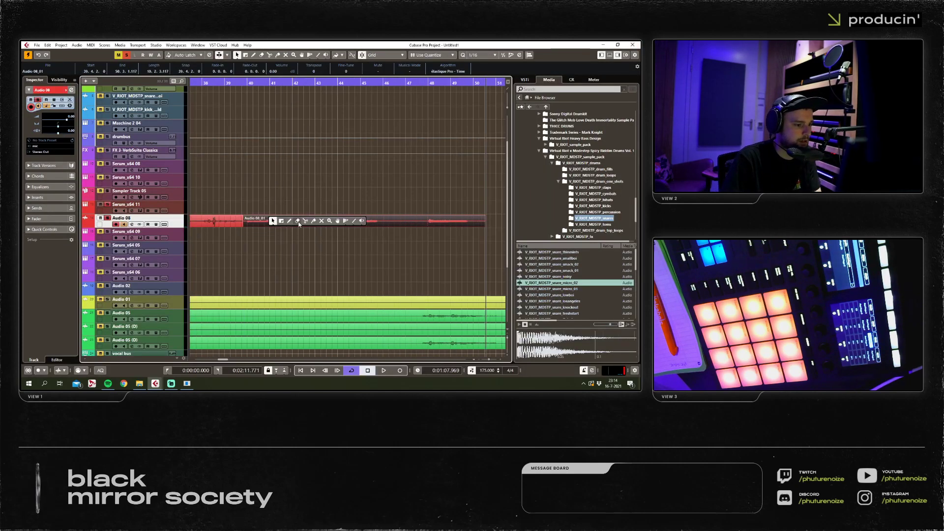
left_click(288, 225)
key("Delete")
key("1")
key("h")
key("h")
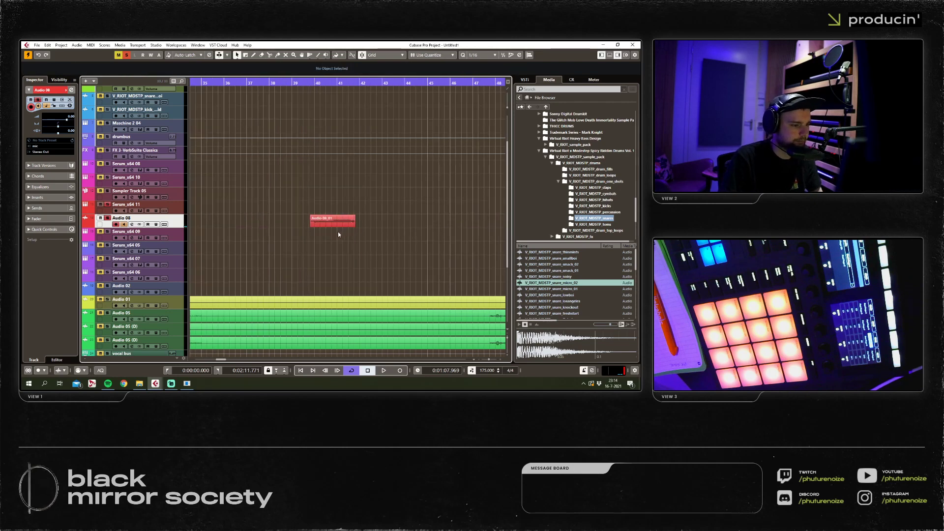
Add a sampler track below Audio 08 and load the isolated vocal note into Sampler Control.
right_click(183, 225)
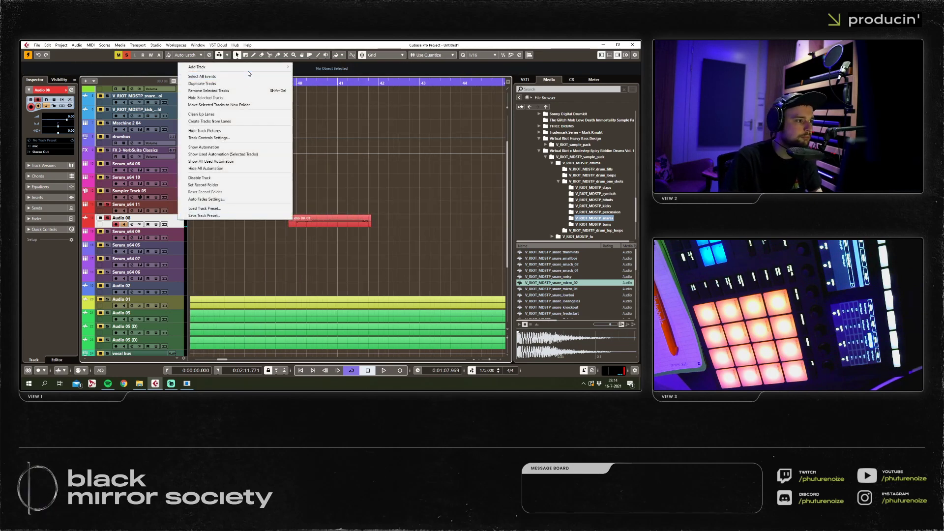
mouse_move(282, 67)
left_click(311, 97)
key("Return")
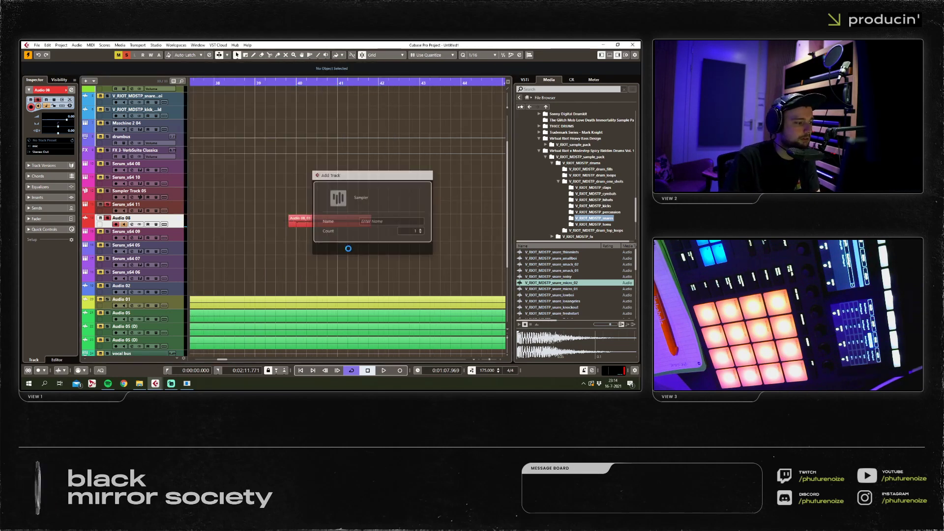
scroll(325, 167, "down", 4)
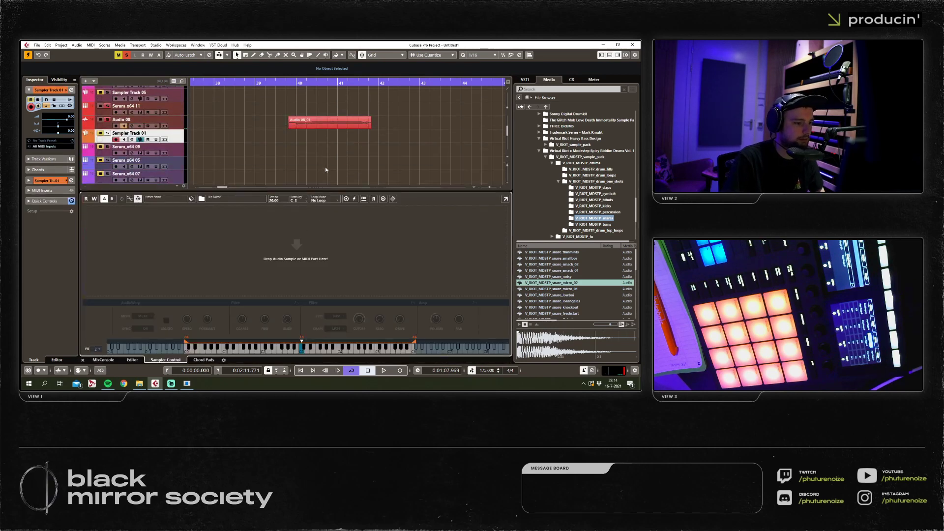
left_click_drag(327, 122, 305, 275)
left_click(125, 125)
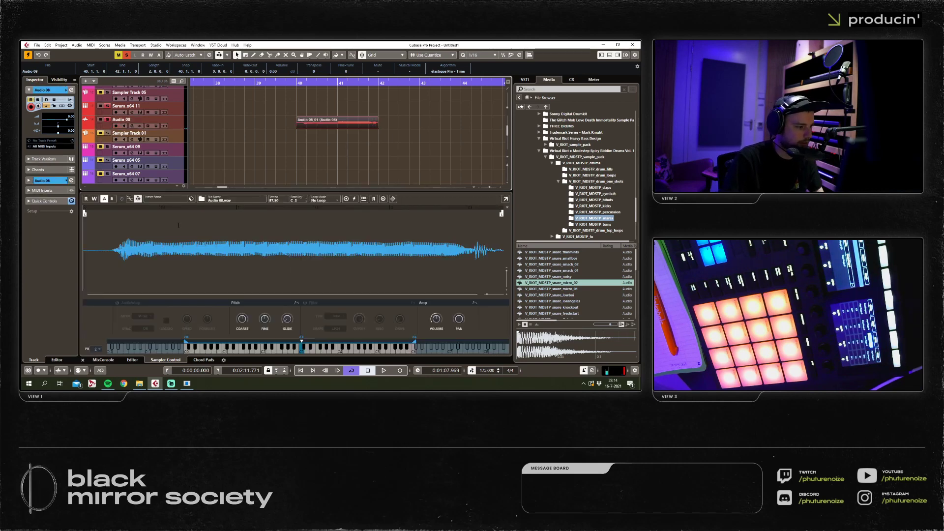
Quantize the pitch of the isolated vocal note's segments in VariAudio and close the Sample Editor.
double_click(337, 123)
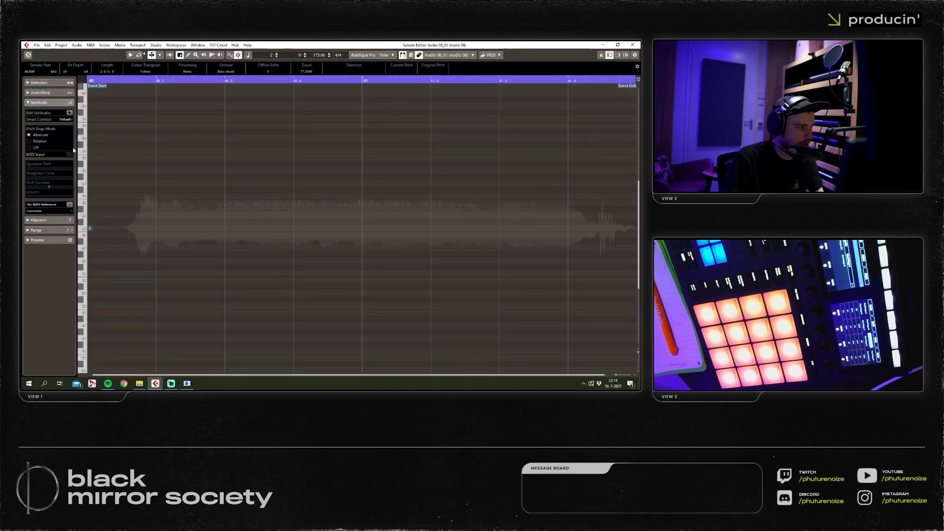
left_click(70, 113)
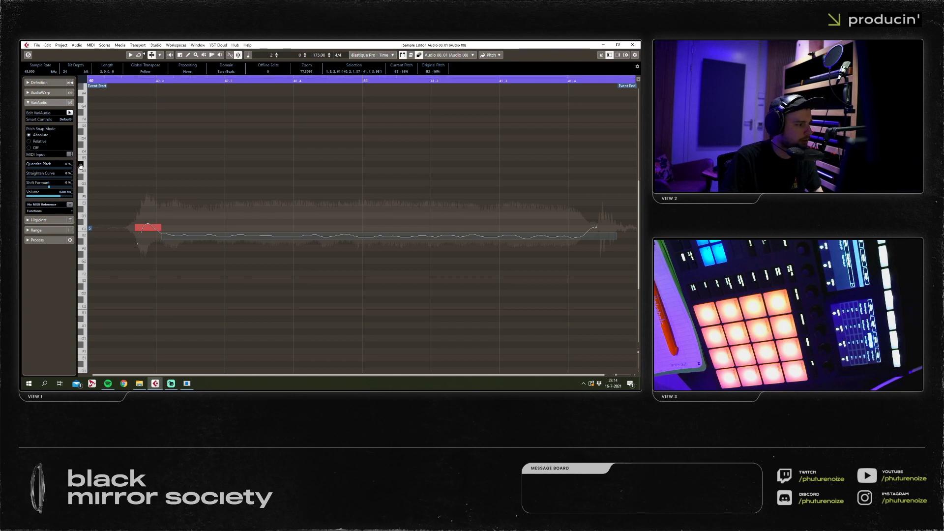
key("Tab")
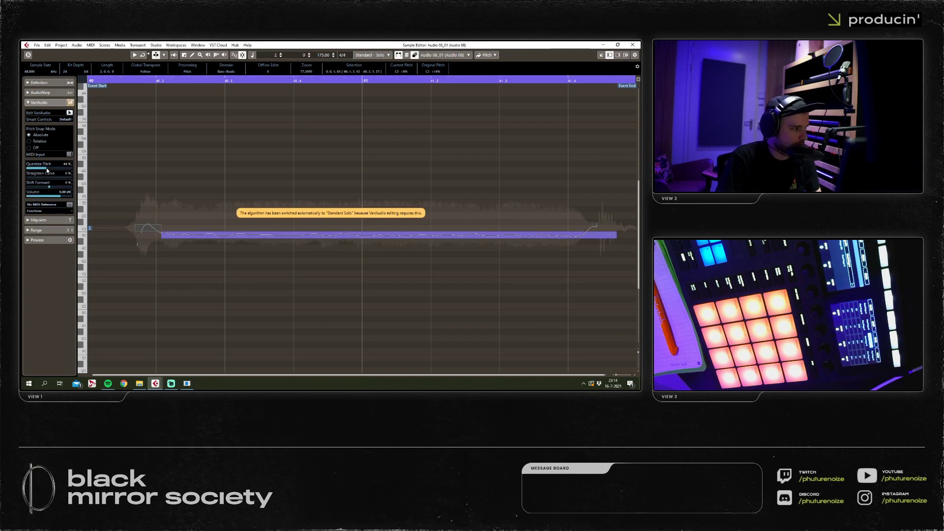
key("Down")
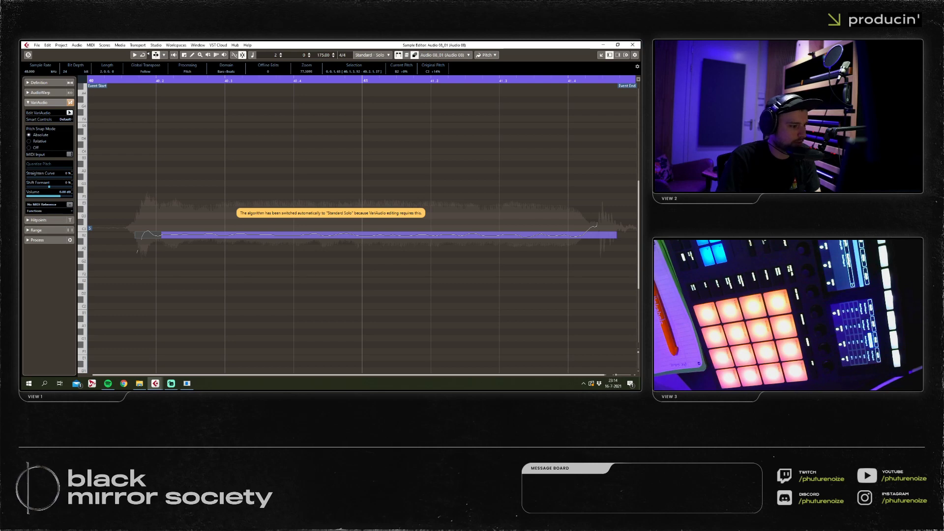
left_click(639, 44)
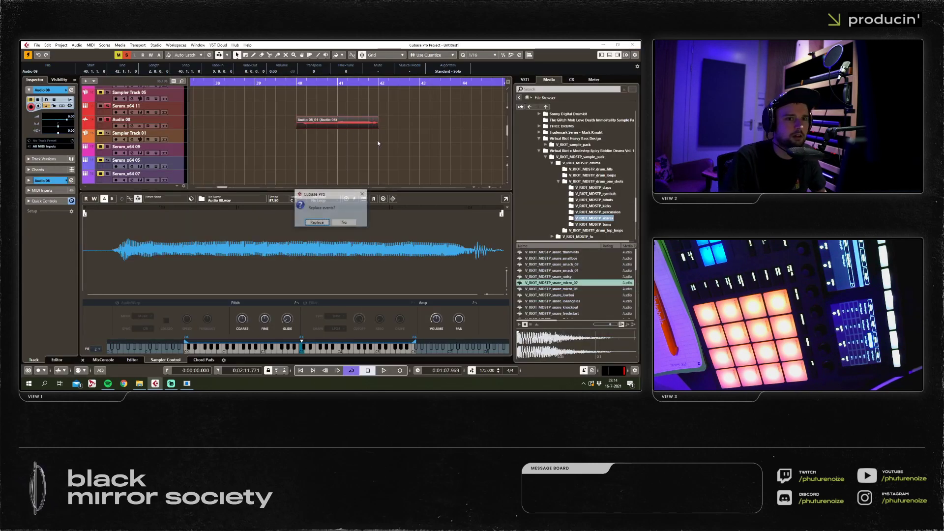
Bounce the pitch-corrected vocal note, replacing its event, and load it into the Audio 08 sampler.
left_click_drag(339, 123, 267, 293)
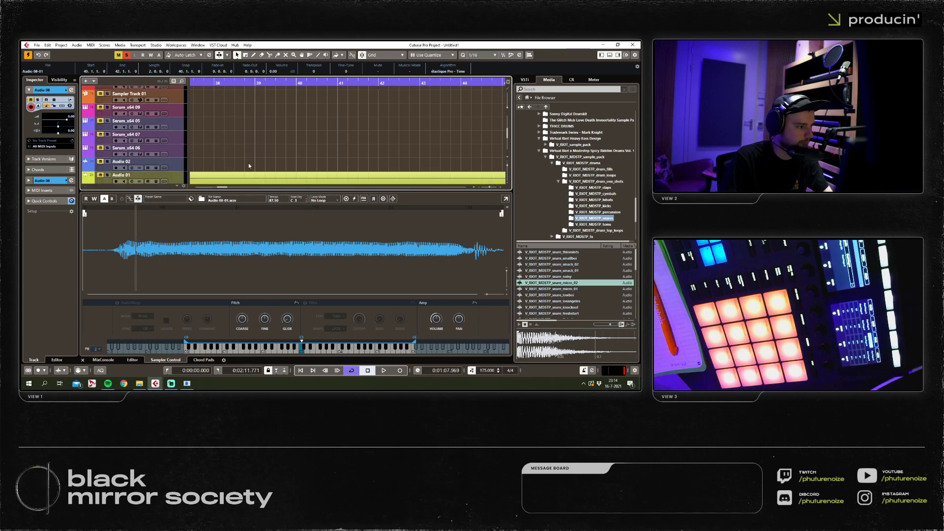
scroll(199, 148, "down", 2)
scroll(206, 143, "up", 2)
Select Sampler Track 01 and load the bounced vocal note from Audio 08 into it.
left_click(106, 133)
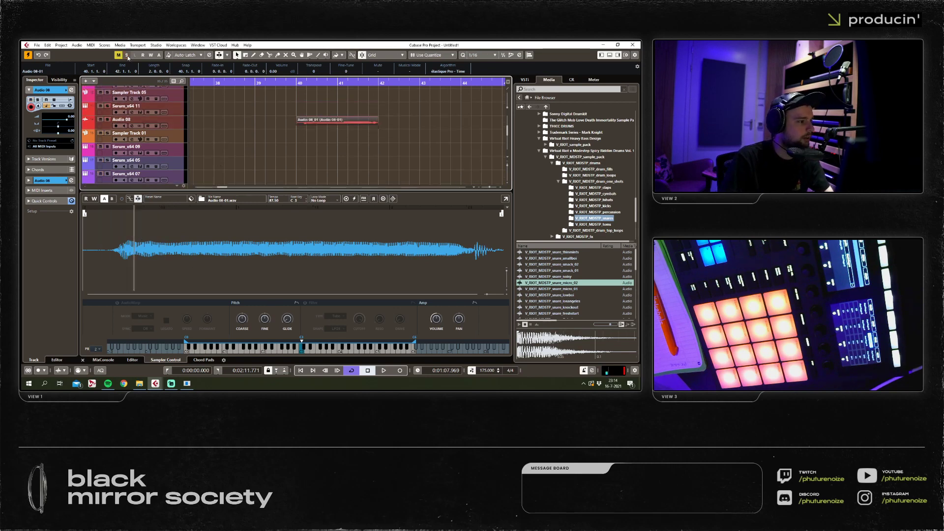
left_click(180, 134)
left_click(107, 133)
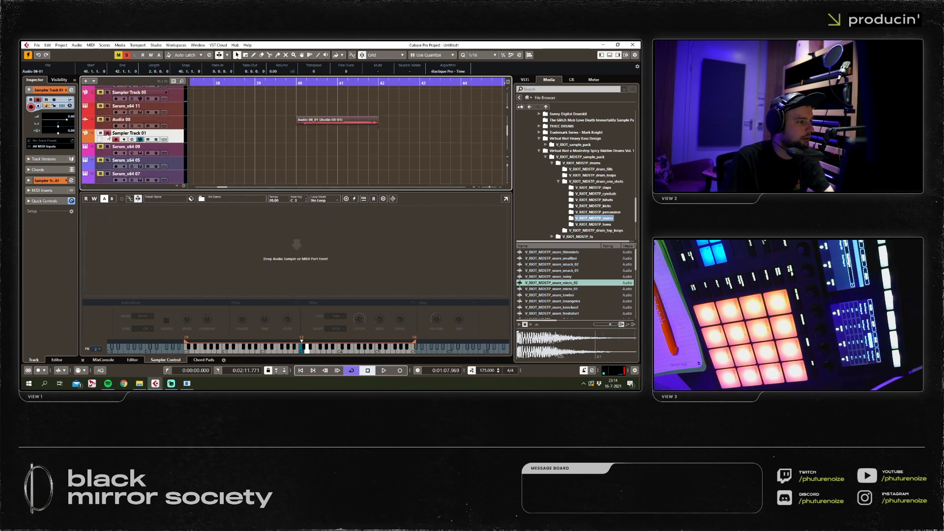
left_click(107, 133)
left_click(179, 95)
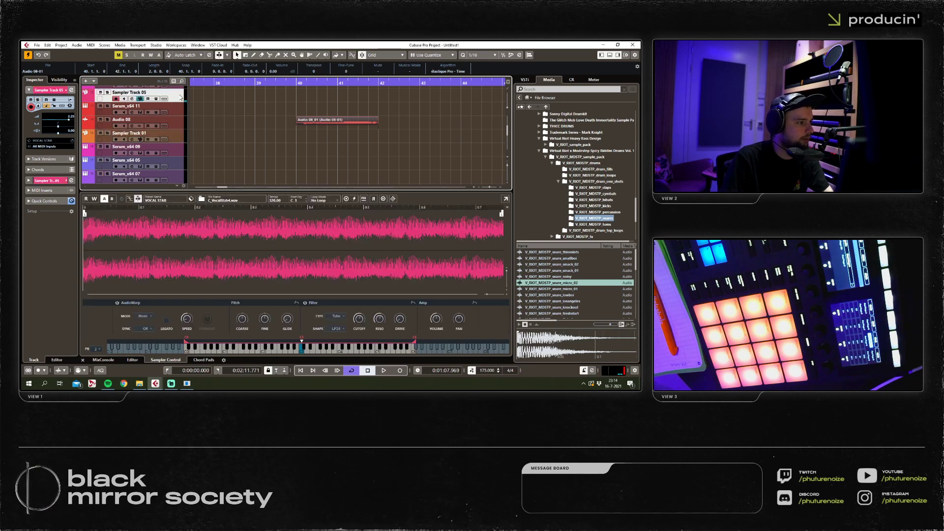
left_click(180, 107)
left_click(181, 121)
left_click(183, 136)
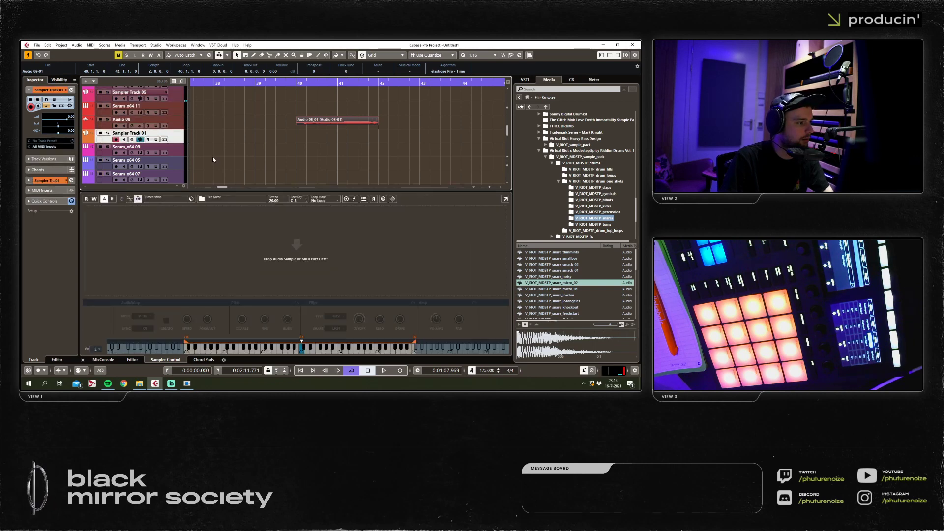
left_click_drag(337, 119, 351, 251)
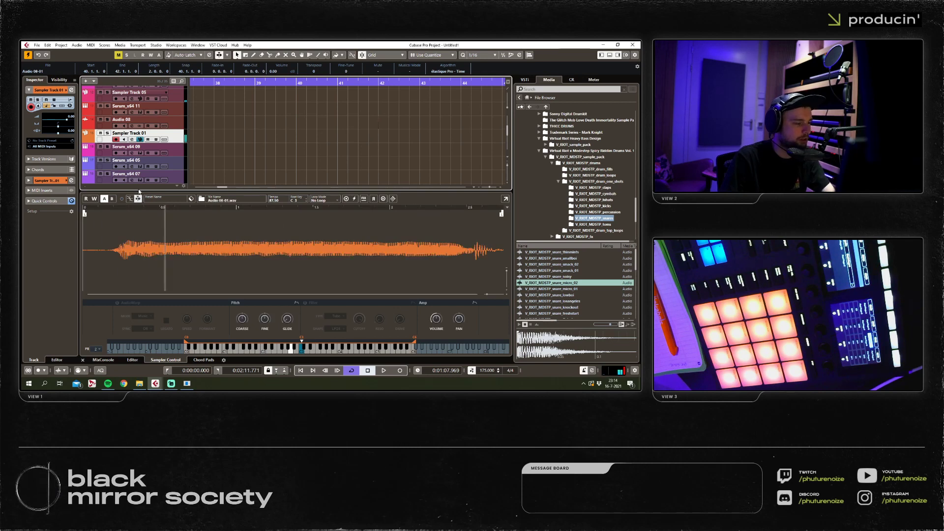
Trim the sample start to the vocal's onset and shorten the amp envelope's release to zero.
mouse_move(84, 214)
left_mouse_down()
mouse_move(138, 213)
mouse_move(120, 213)
left_mouse_up()
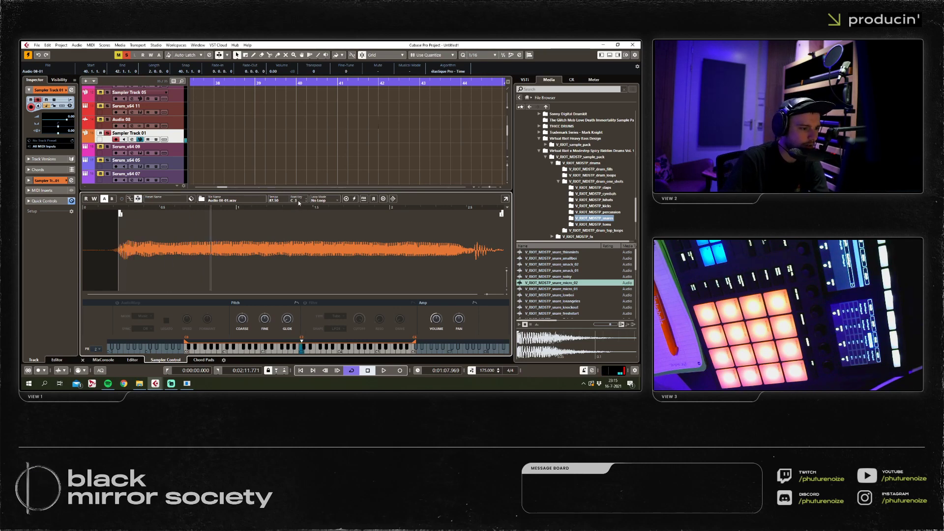
left_click(473, 303)
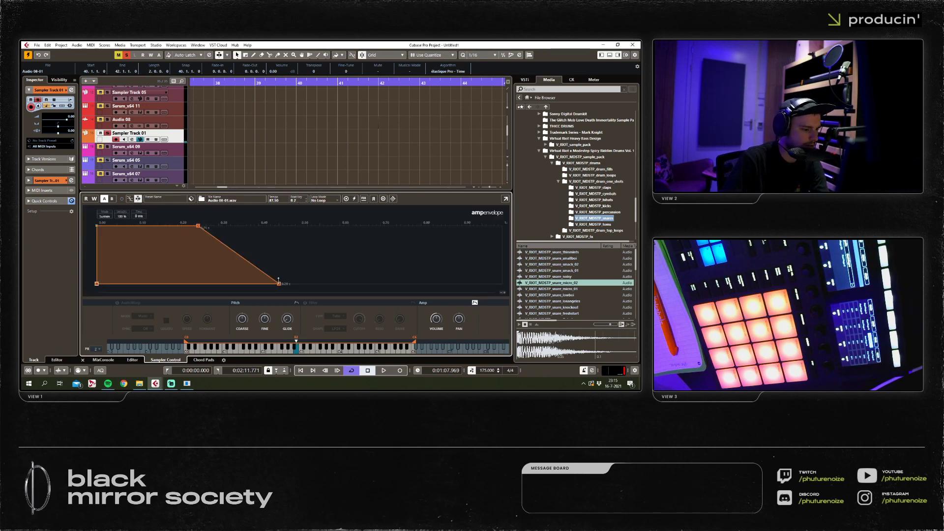
left_click_drag(278, 283, 123, 281)
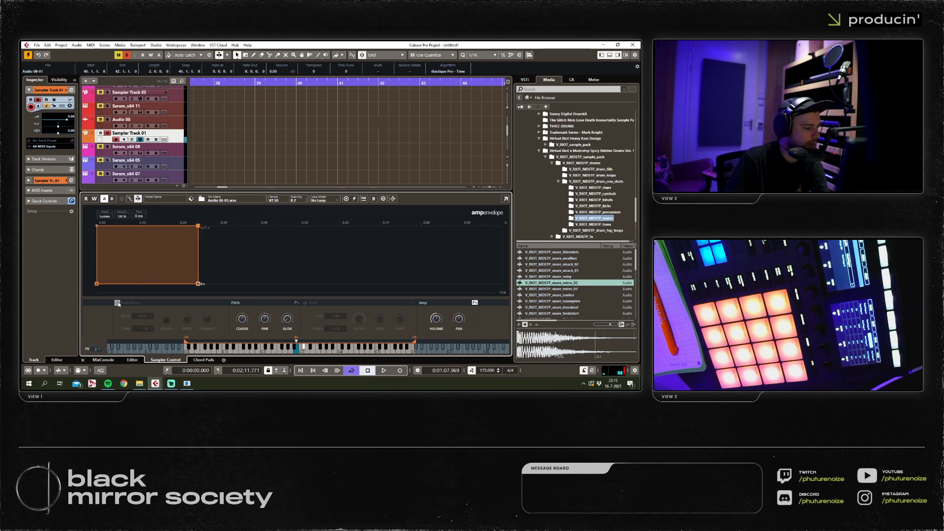
Enable AudioWarp in Solo mode for Sampler Track 01, hide the sampler and deselect the vocal event.
left_click(154, 328)
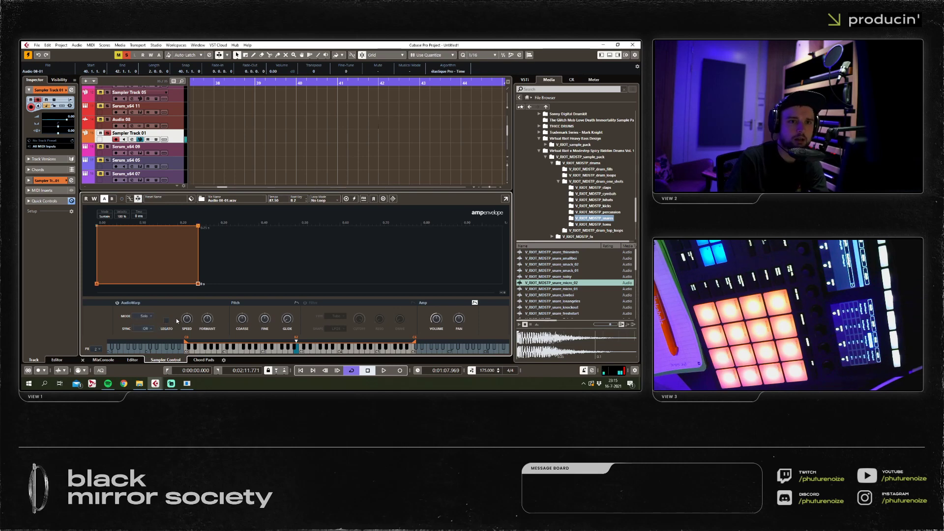
key("ctrl+alt+e")
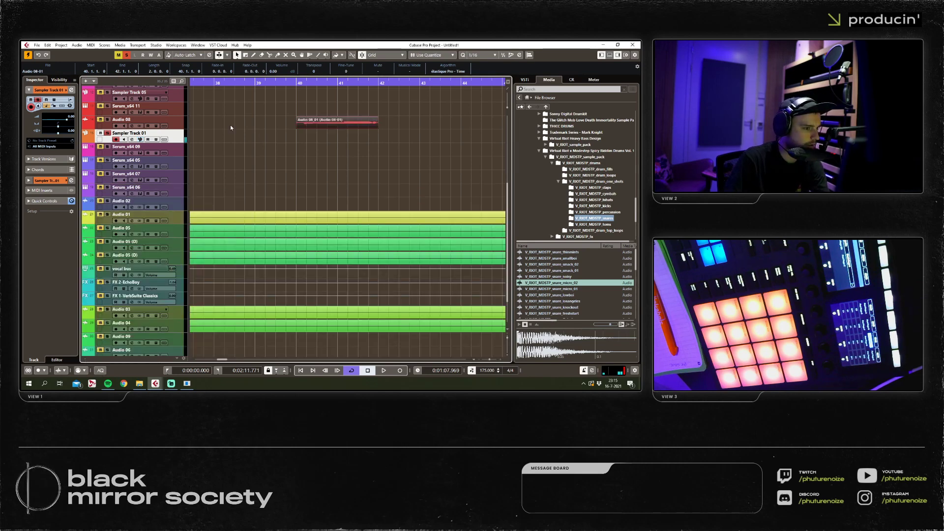
left_click(370, 140)
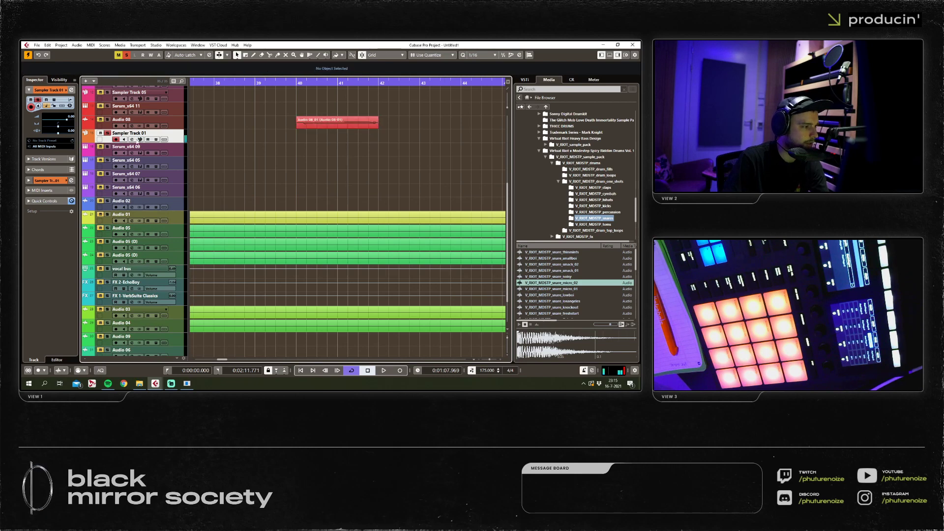
Show the waveform of Sampler Track 01 again and trim the sample end to just before the trailing noise.
key("ctrl+alt+e")
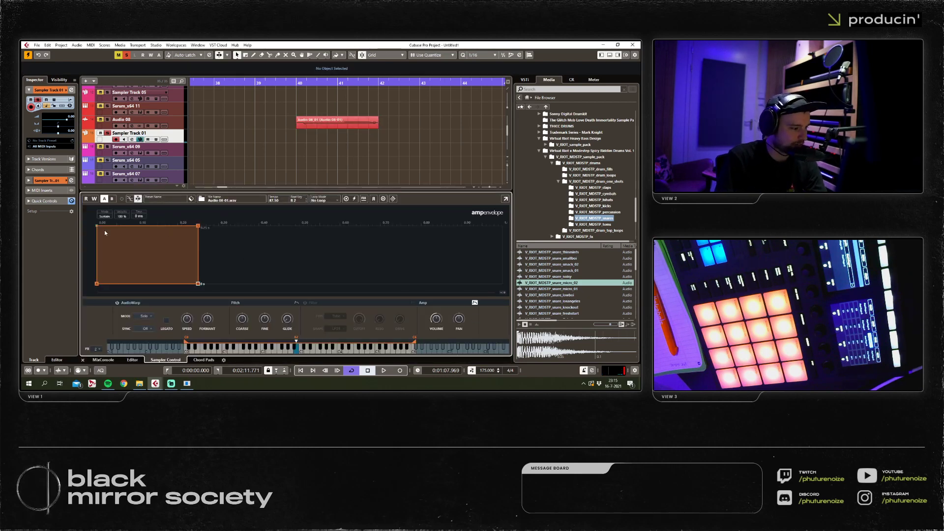
left_click(474, 302)
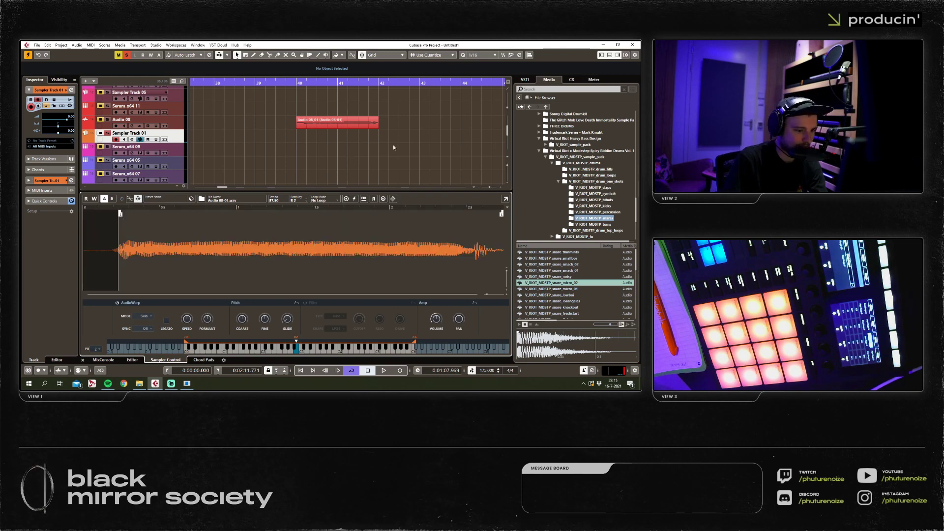
left_click_drag(502, 213, 457, 218)
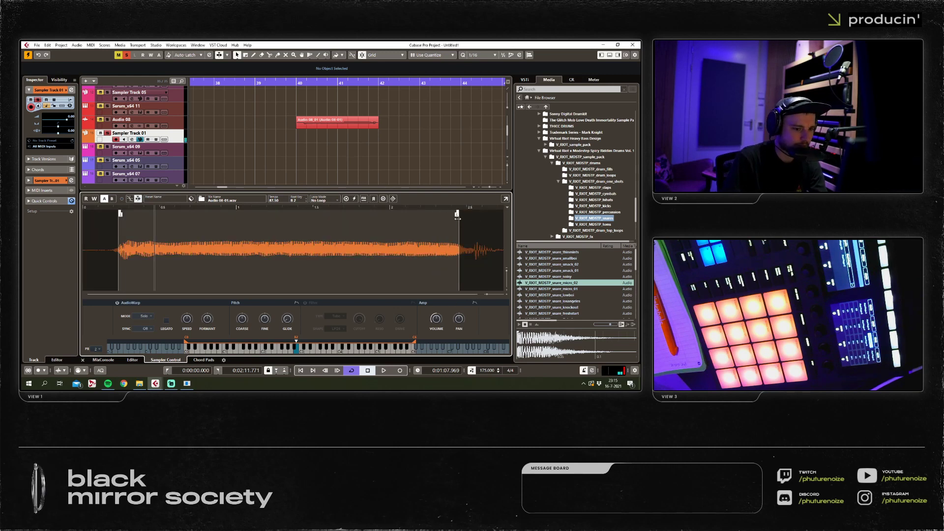
Refine the sample start at the vocal's onset and set the sampler's sustain loop mode to Continuous.
mouse_move(120, 213)
left_mouse_down()
mouse_move(164, 217)
mouse_move(119, 225)
left_mouse_up()
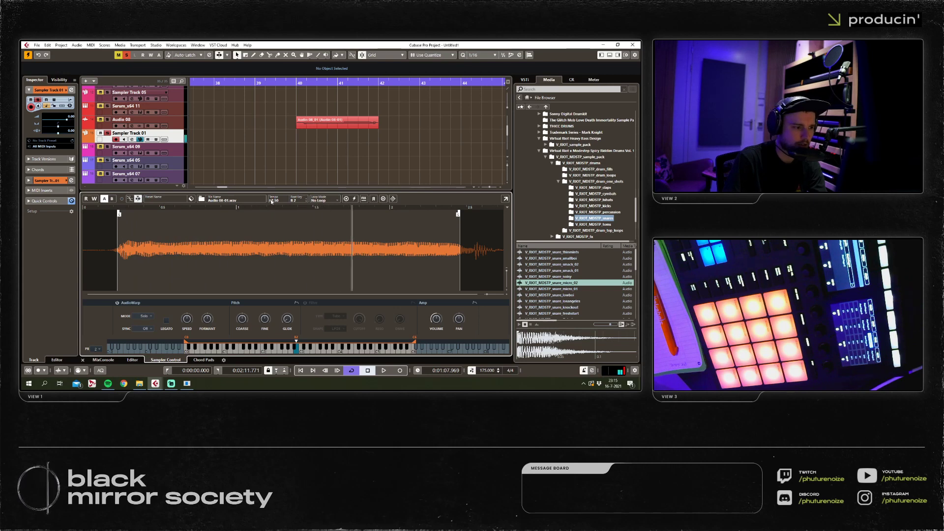
left_click(327, 201)
left_click(326, 215)
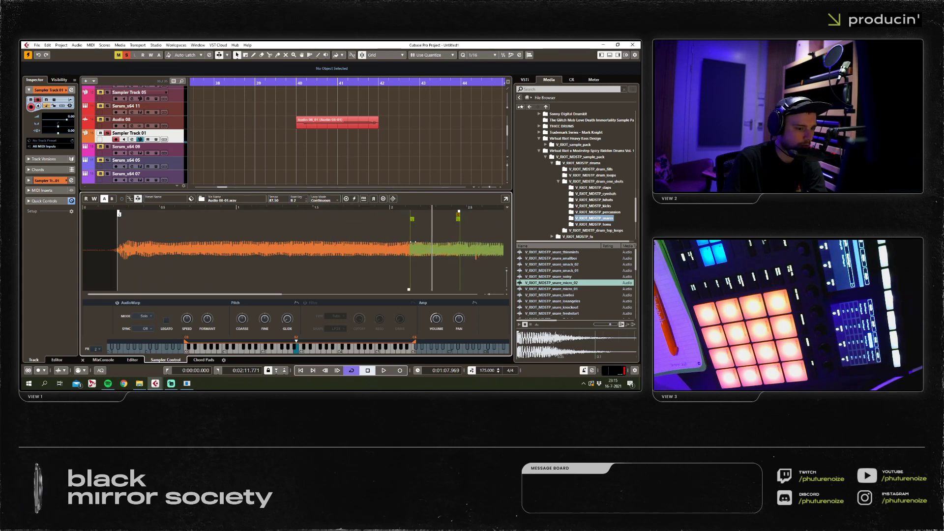
Shorten the sustain loop to a brief region in the steady late part of the vocal, aligning its markers with the waveform cycles.
left_click_drag(118, 214, 387, 214)
mouse_move(459, 212)
left_mouse_down()
mouse_move(232, 219)
mouse_move(242, 220)
left_mouse_up()
scroll(420, 229, "up", 5)
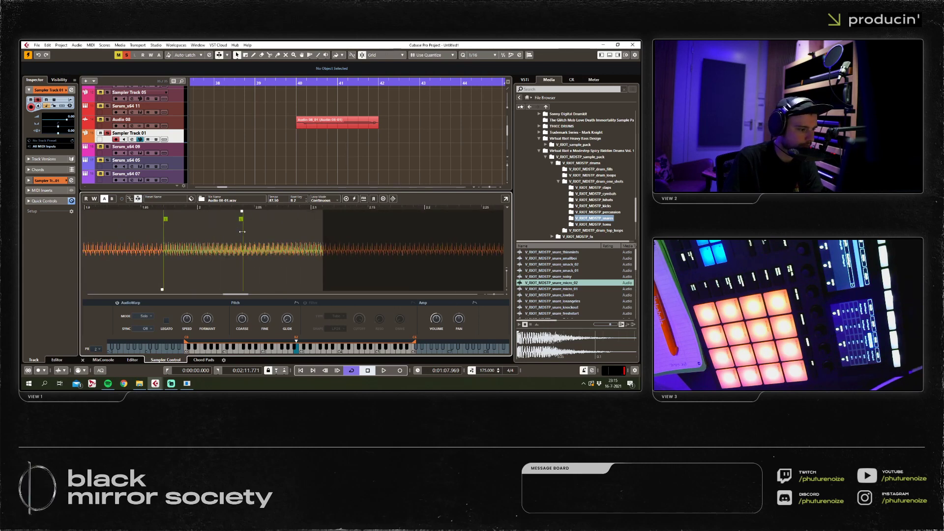
scroll(305, 219, "up", 4)
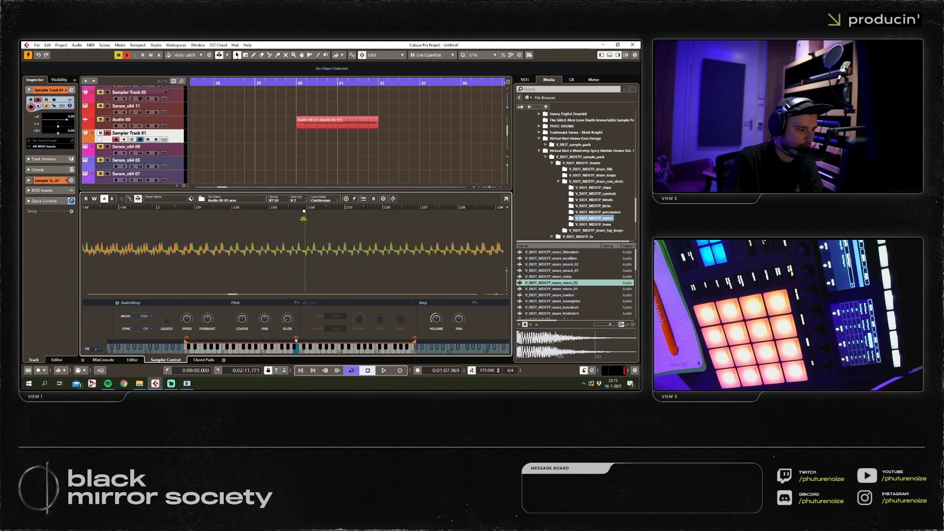
left_click_drag(303, 219, 198, 219)
scroll(268, 219, "down", 3)
scroll(140, 229, "up", 4)
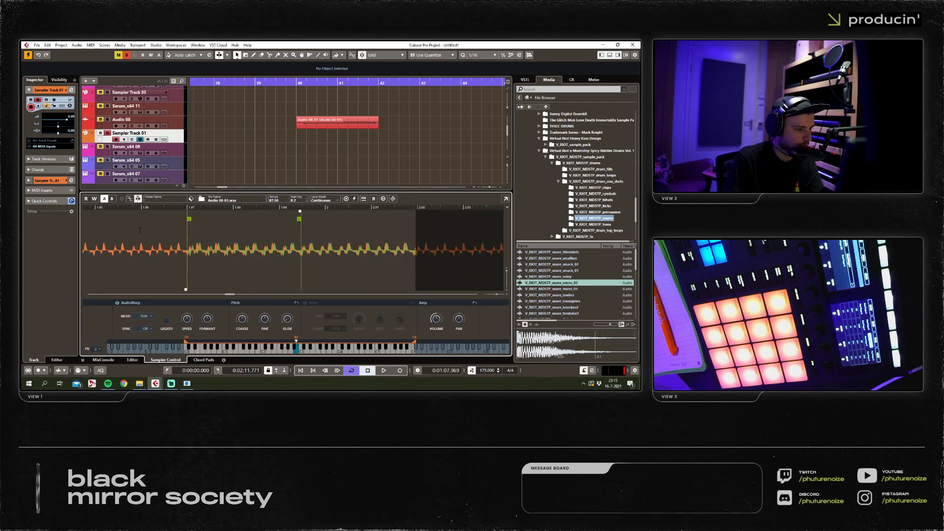
scroll(142, 229, "up", 2)
left_click_drag(426, 219, 423, 219)
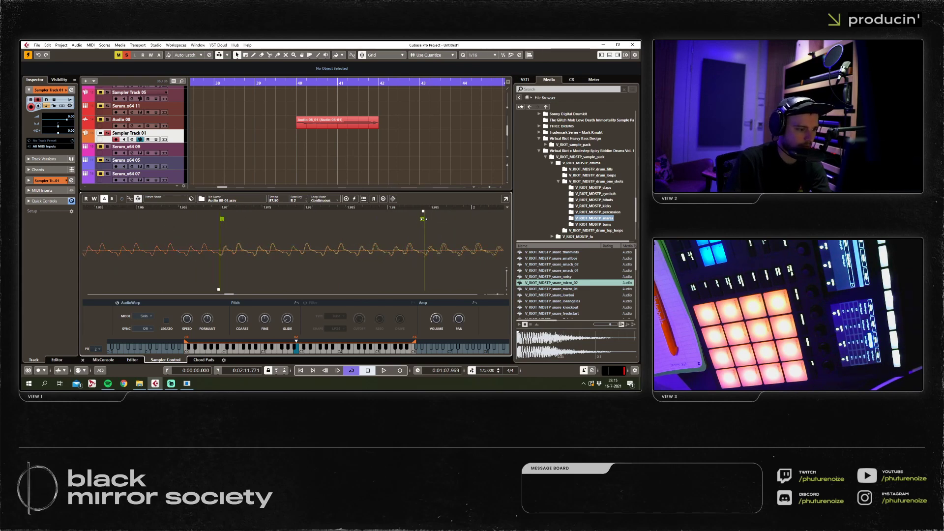
Move the sustain loop end closer to the loop start and add a short crossfade before it.
scroll(412, 254, "right", 3)
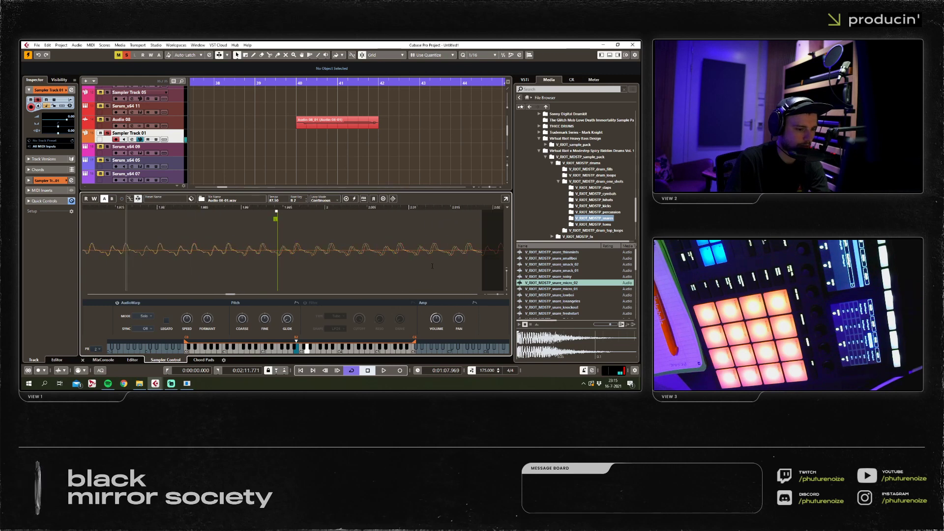
left_click_drag(292, 219, 204, 221)
mouse_move(204, 220)
left_mouse_down()
mouse_move(232, 221)
mouse_move(223, 222)
left_mouse_up()
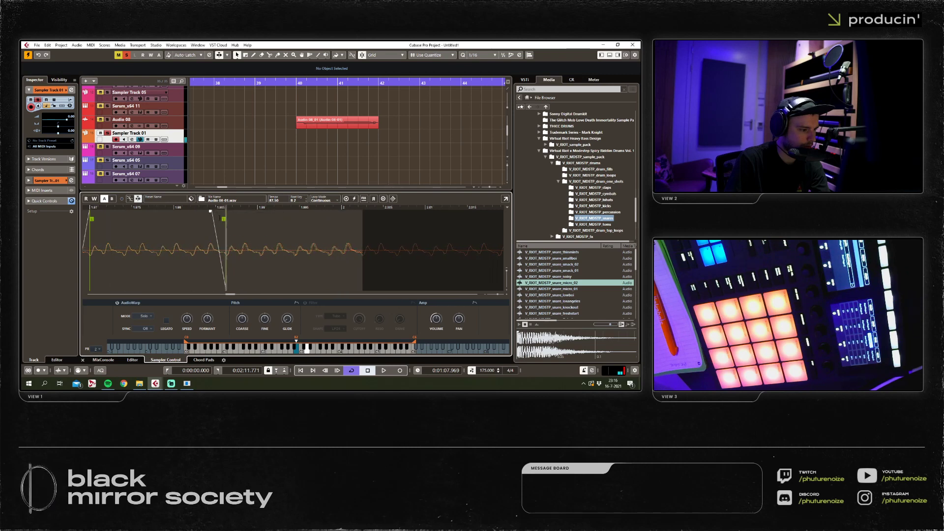
left_click_drag(224, 218, 225, 219)
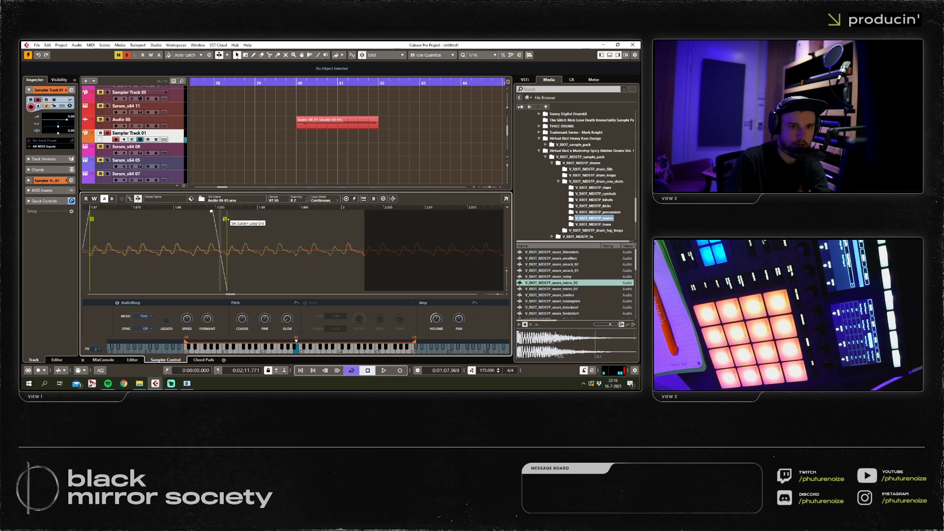
scroll(237, 223, "left", 10)
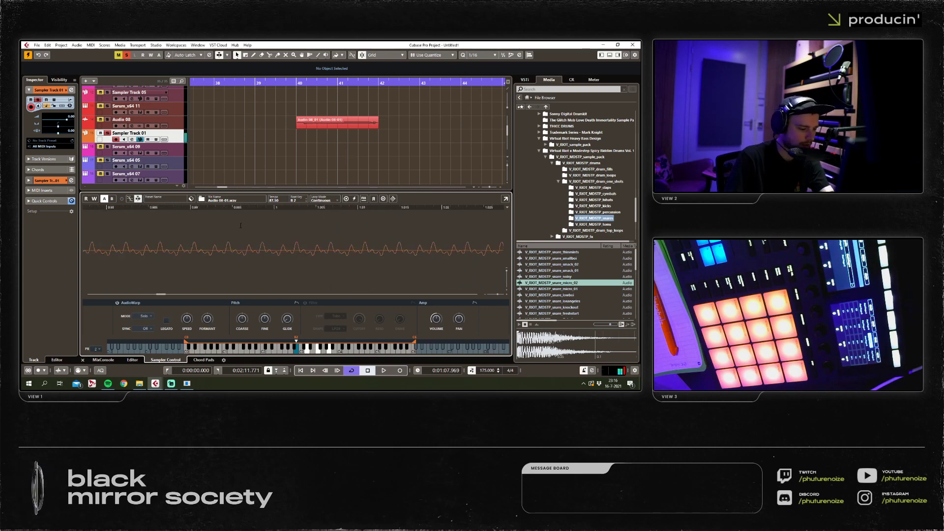
scroll(241, 225, "right", 2)
scroll(240, 225, "left", 10)
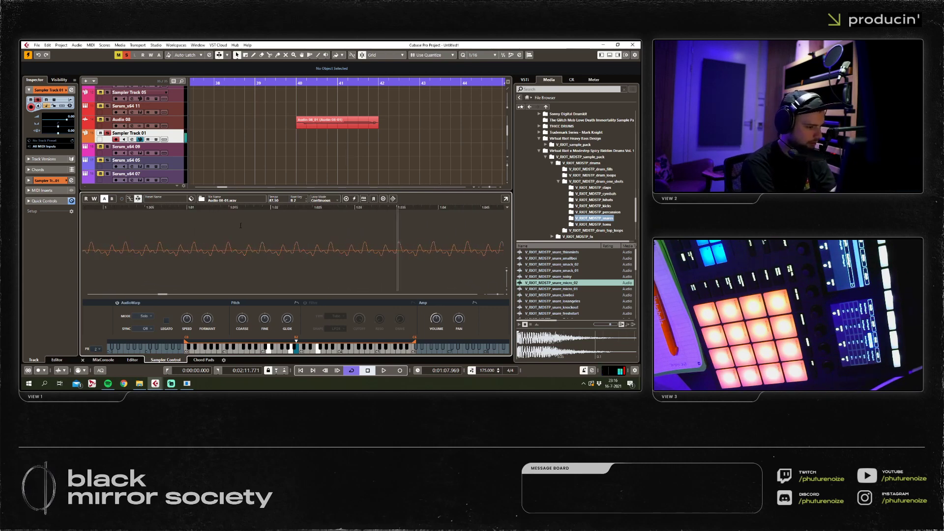
scroll(240, 225, "left", 6)
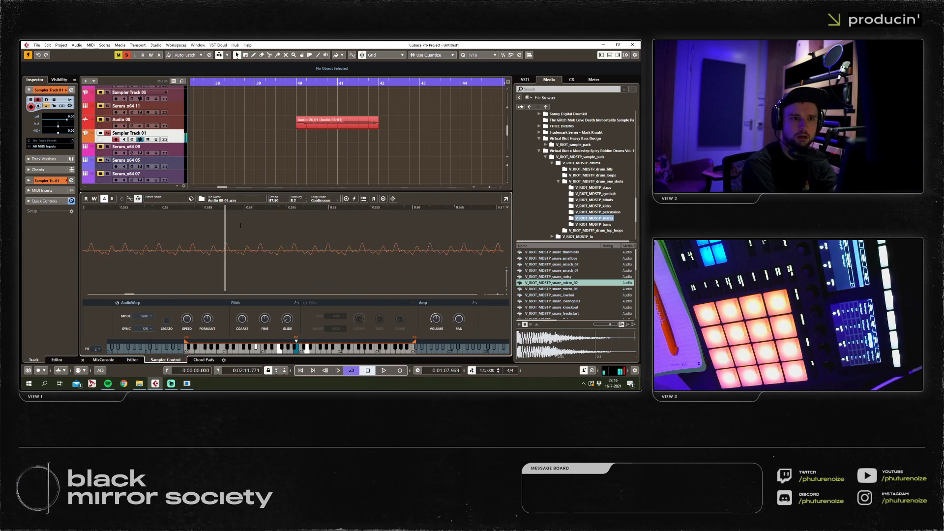
scroll(240, 226, "right", 1)
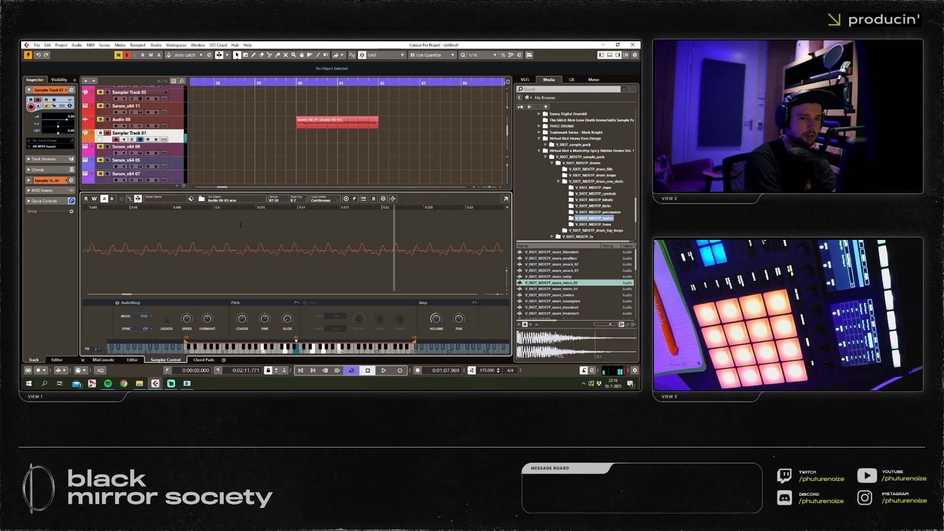
scroll(240, 225, "right", 6)
scroll(240, 225, "left", 5)
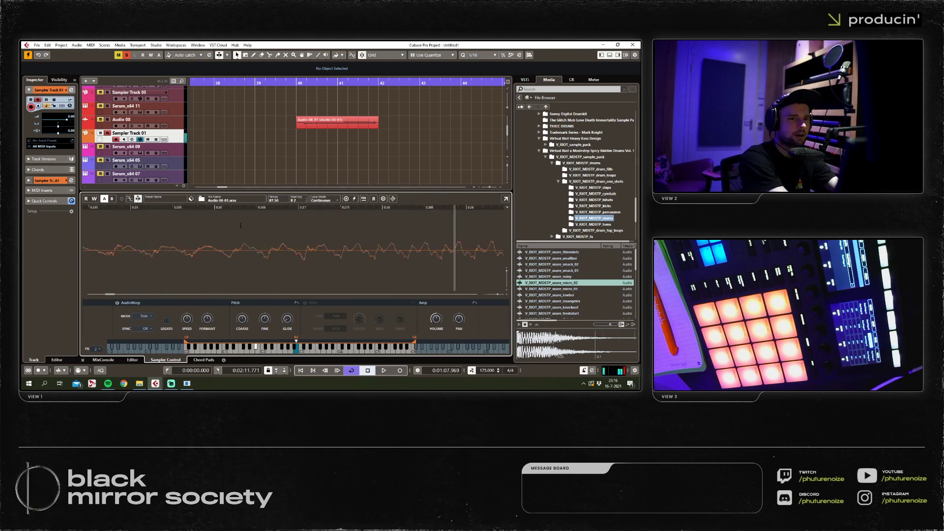
scroll(241, 225, "right", 2)
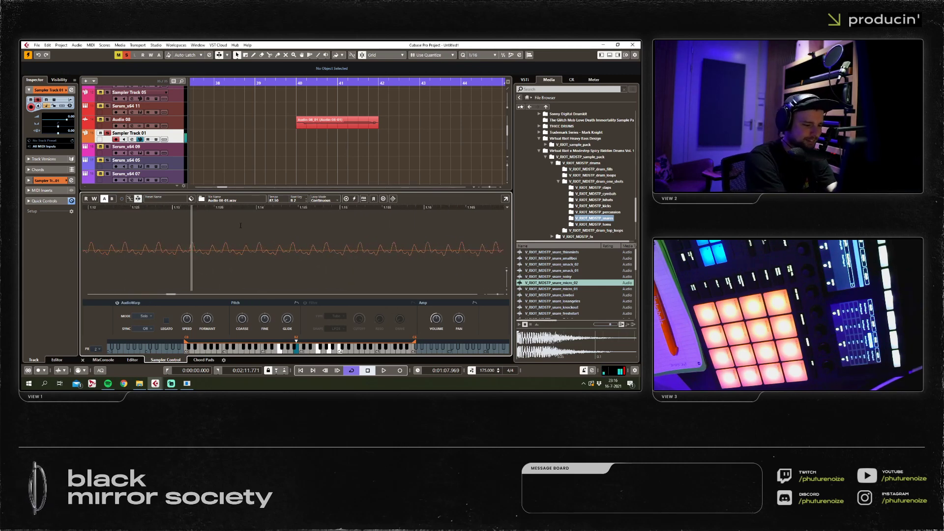
scroll(241, 225, "left", 5)
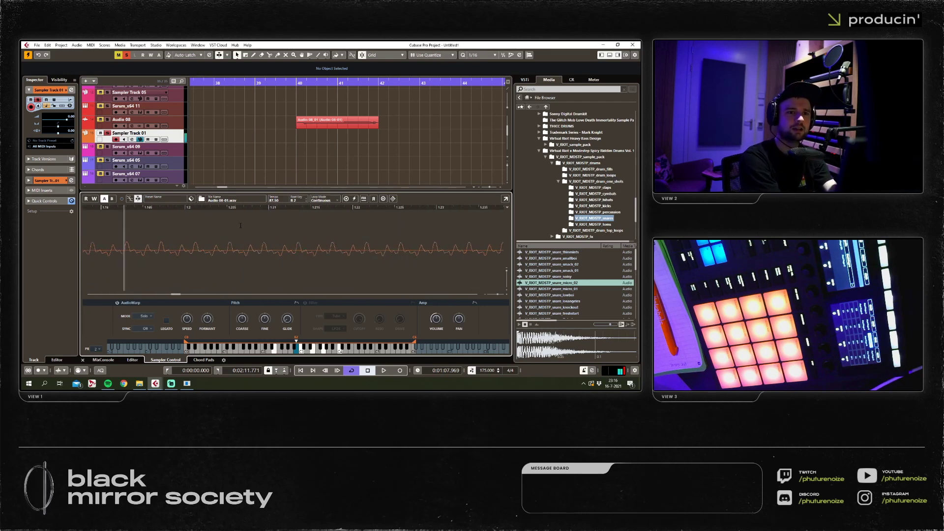
scroll(240, 225, "right", 15)
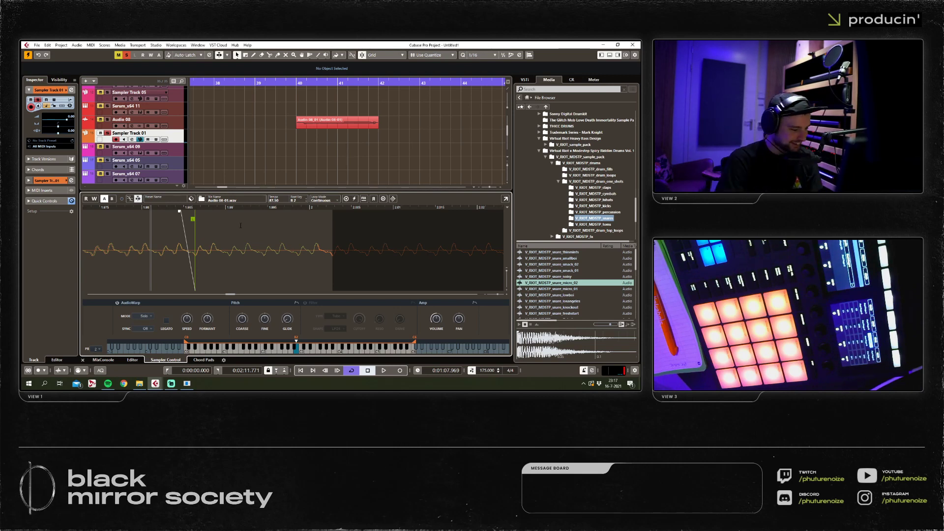
Hide the sampler and insert FabFilter Pro-Q 2 on Sampler Track 01.
left_click(83, 360)
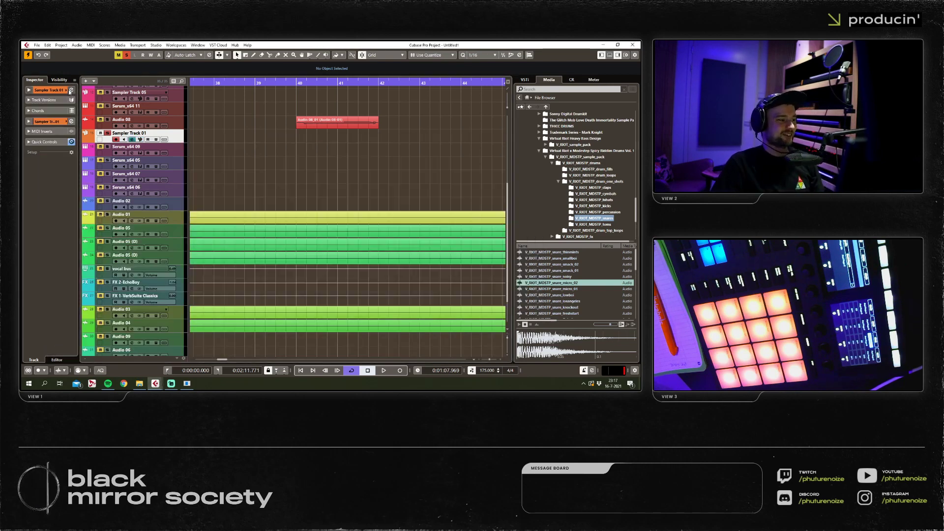
left_click(131, 139)
left_click(211, 182)
type("pro-q")
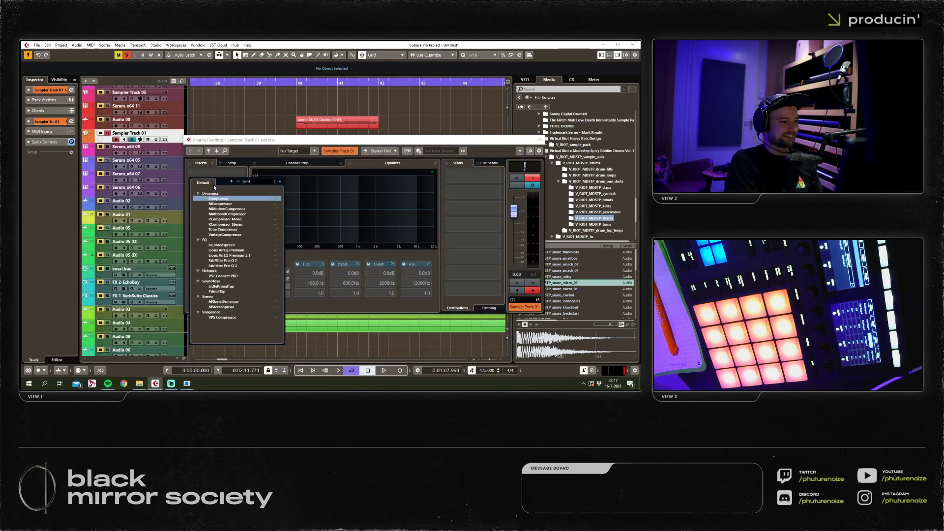
left_click(223, 201)
Cut the vocal's lows with a low shelf, boost its highs, and close the equalizer.
left_click_drag(223, 201, 339, 217)
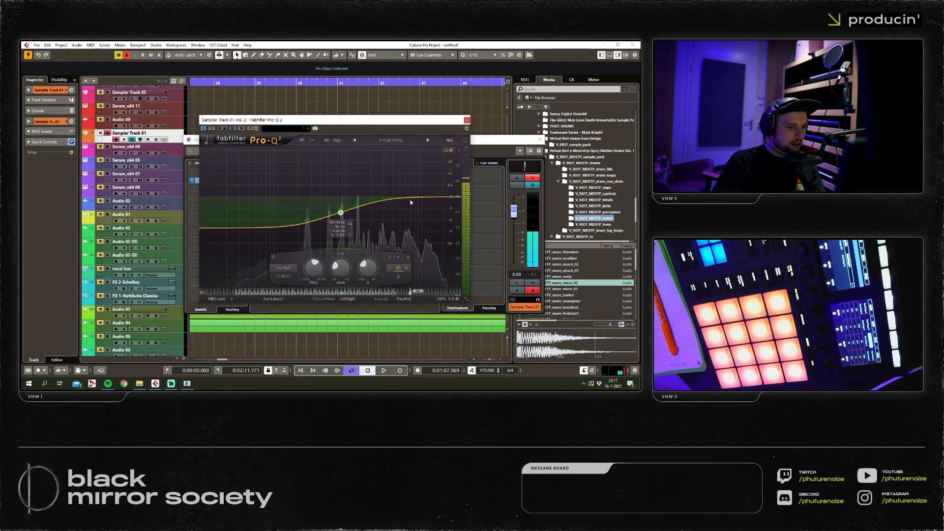
left_click_drag(435, 197, 429, 174)
left_click(467, 129)
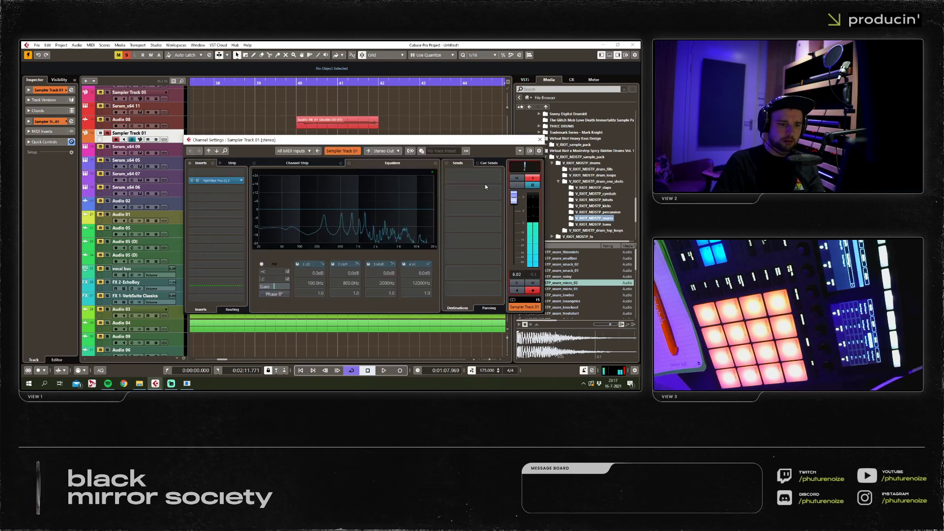
Add an active send from Sampler Track 01 to FX 1-VerbSuite Classics and take the track out of solo.
left_click(473, 191)
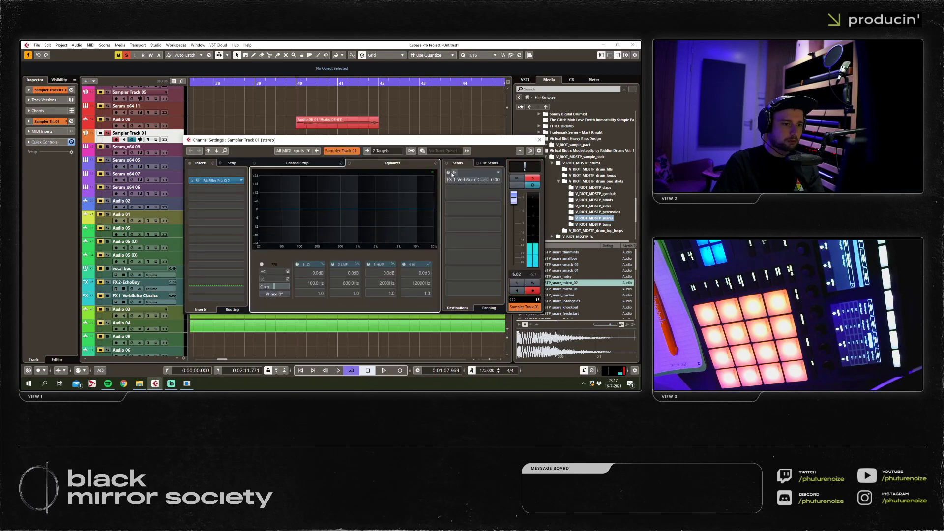
left_click(580, 197)
left_click(114, 139)
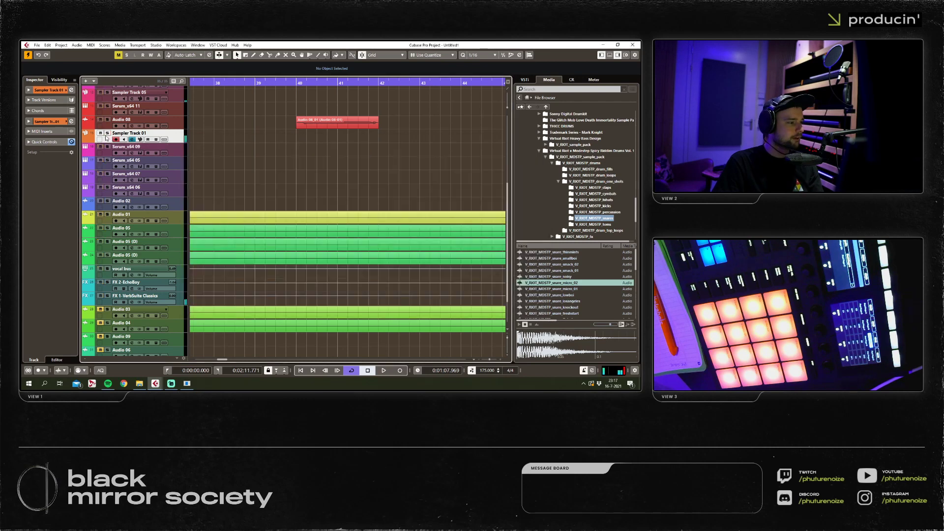
Set Sampler Track 01's send to FX 1-VerbSuite Classics to -6 dB and close its channel settings.
left_click(72, 90)
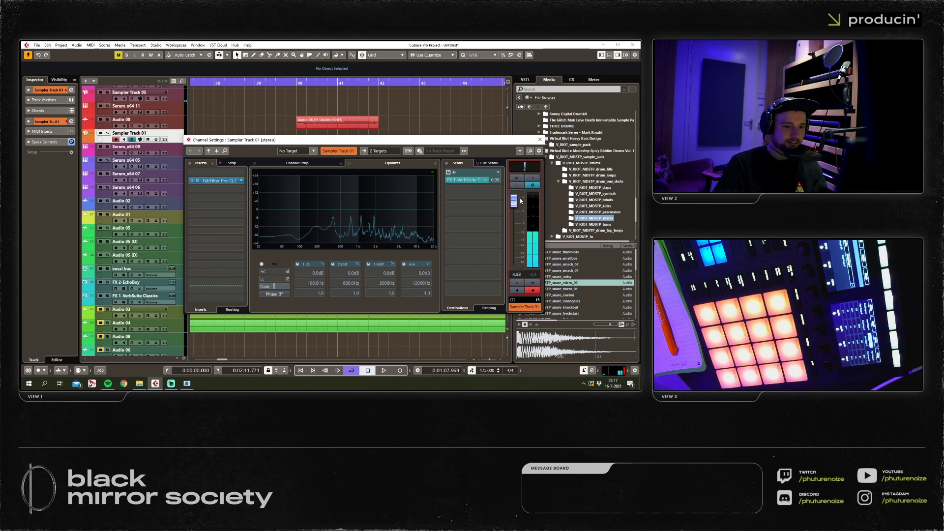
double_click(480, 180)
type("-6")
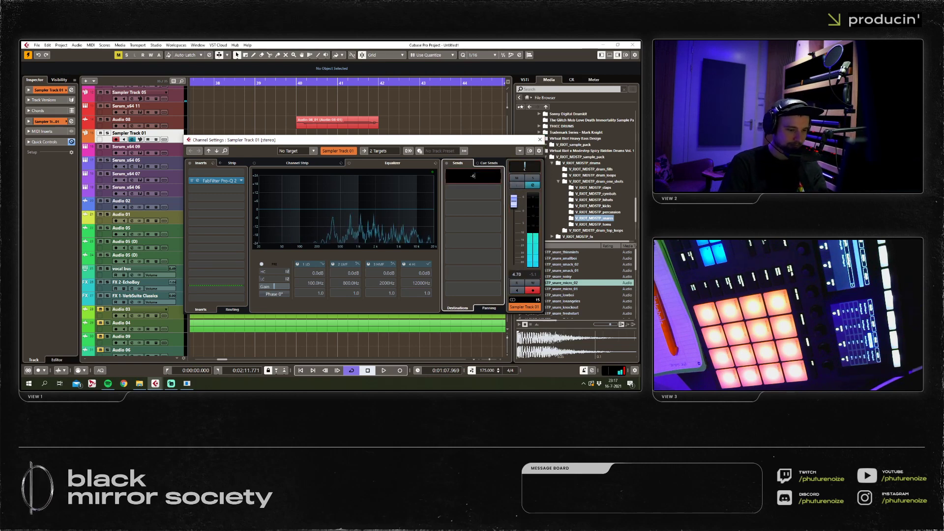
key("Return")
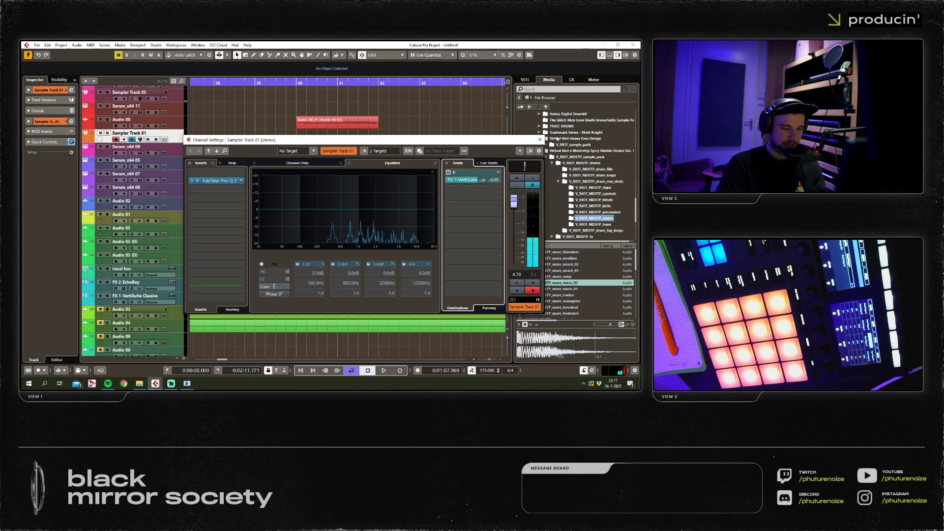
left_click(540, 139)
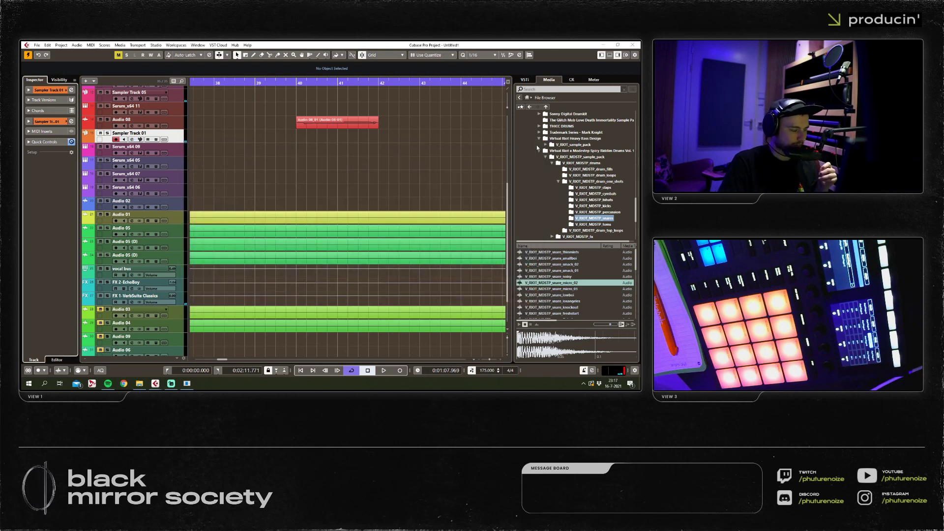
Solo Sampler Track 01 again, show its sampler and move the sample start slightly later.
left_click(107, 133)
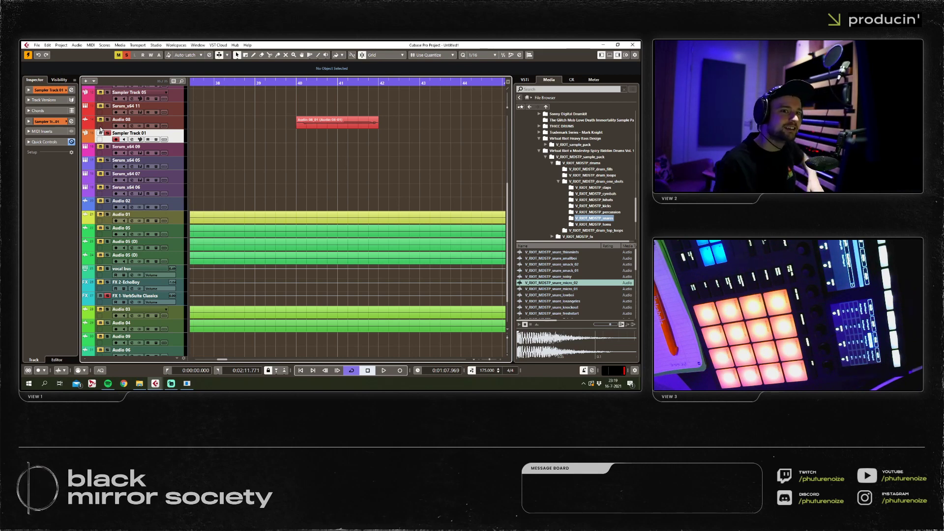
left_click(51, 91)
left_click(140, 139)
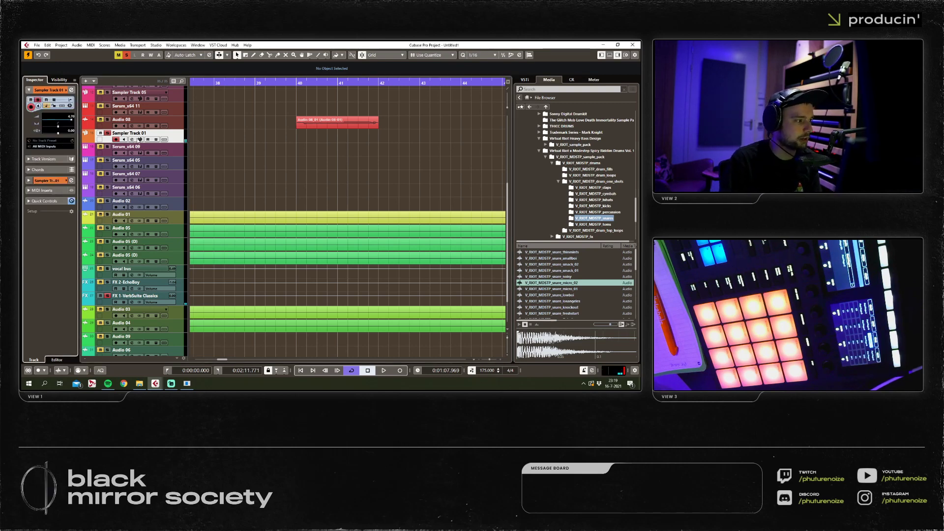
left_click_drag(102, 214, 104, 214)
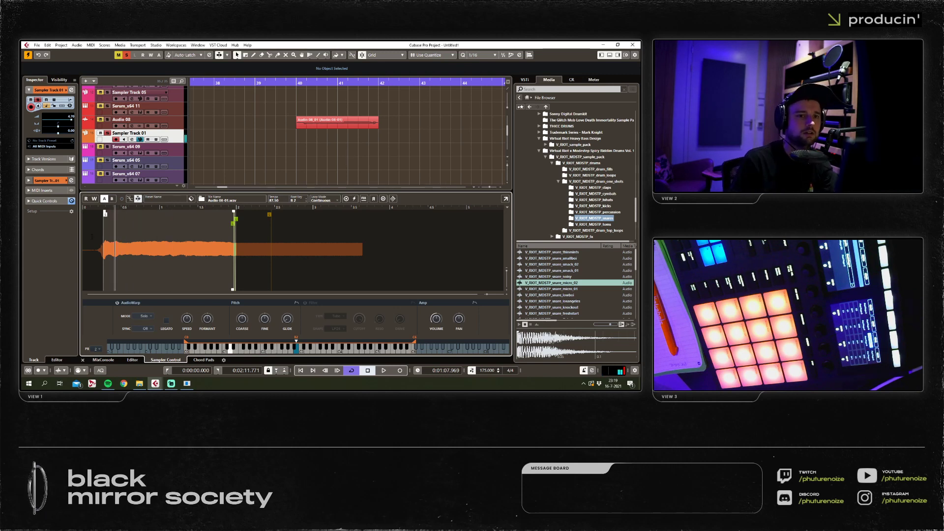
Hide the sampler and insert FilterBank3 on Sampler Track 01 after the equalizer, working from the MixConsole.
left_click(57, 359)
scroll(448, 158, "down", 5)
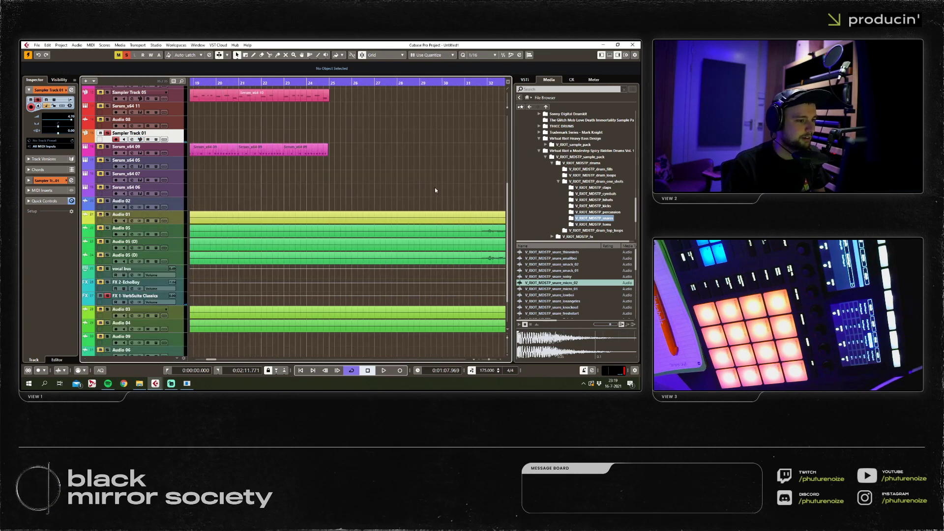
scroll(178, 193, "left", 5)
scroll(262, 87, "up", 10)
scroll(261, 96, "up", 2)
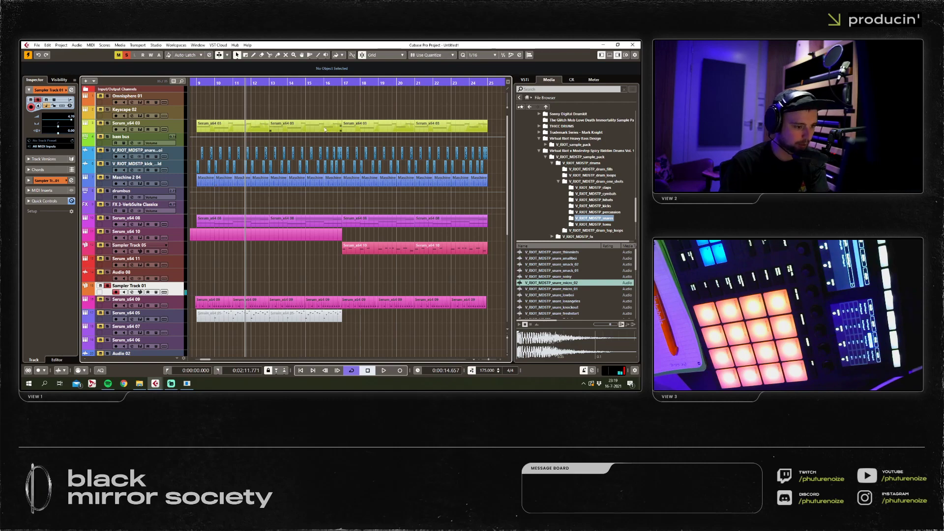
key("F3")
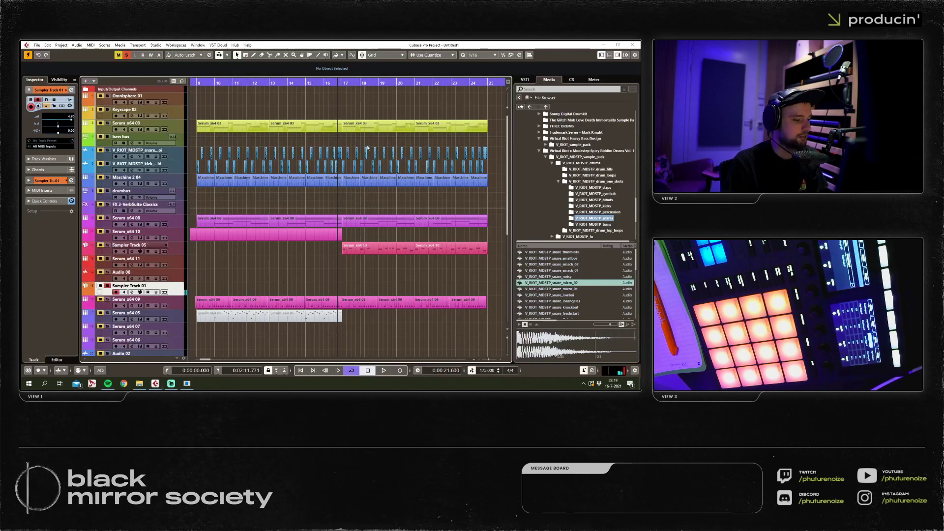
left_click(118, 114)
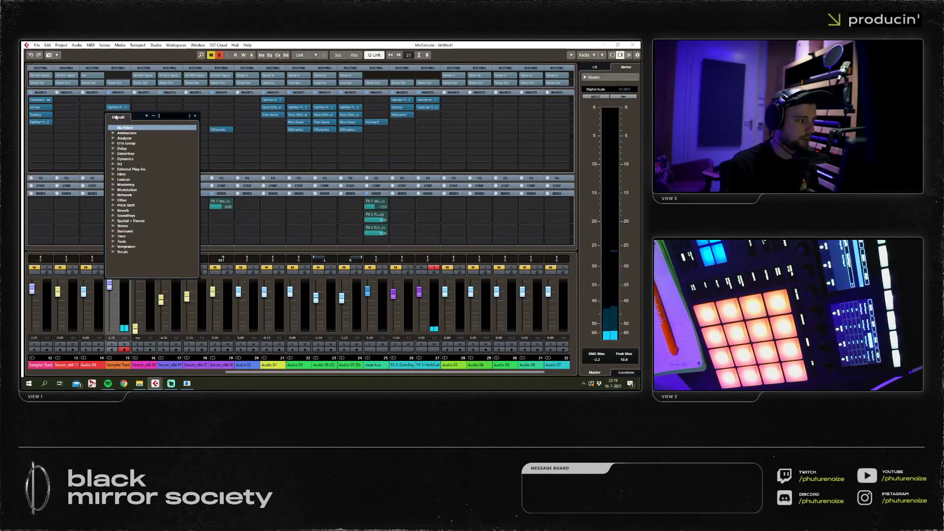
type("filterbank")
key("Return")
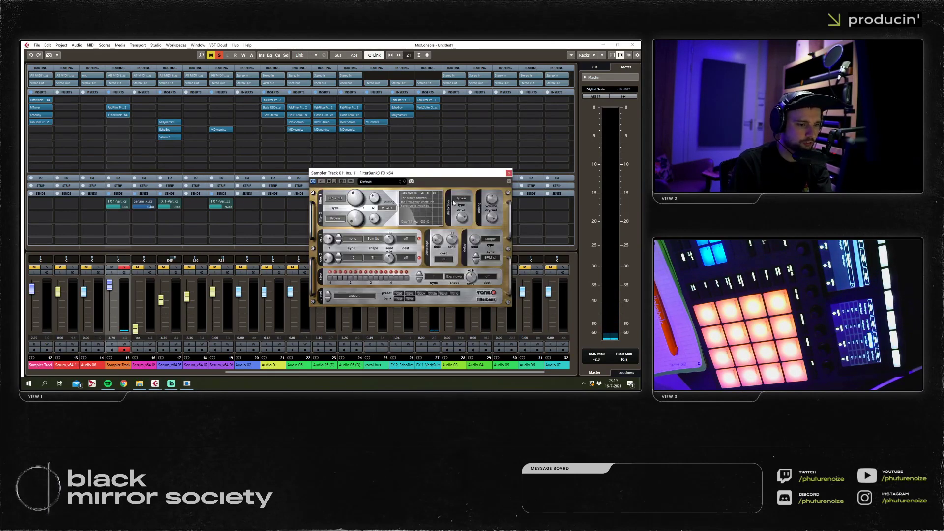
Set FilterBank3's distortion type to tube amp and adjust the cutoff of its first filter.
left_click(469, 203)
left_click(465, 210)
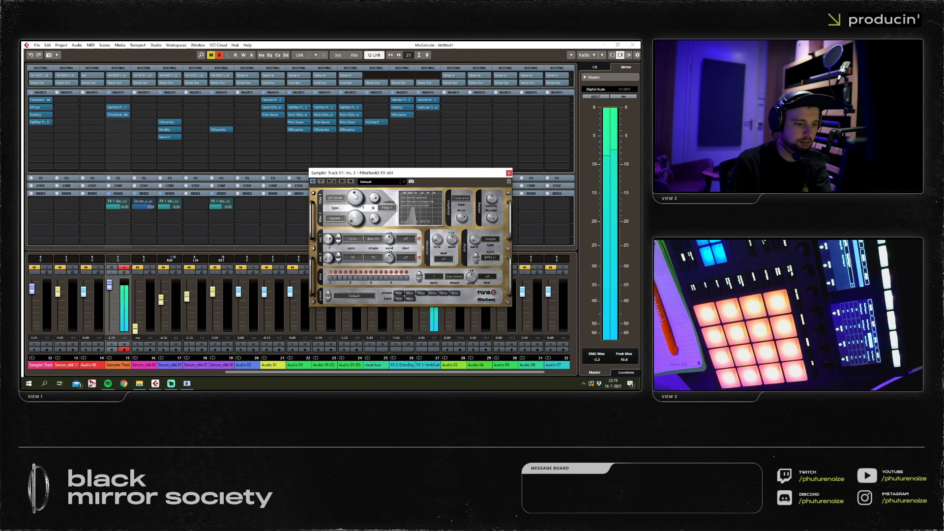
left_click_drag(355, 200, 358, 192)
Lower Sampler Track 01's fader slightly, then close FilterBank3 and the MixConsole.
left_click_drag(109, 285, 111, 301)
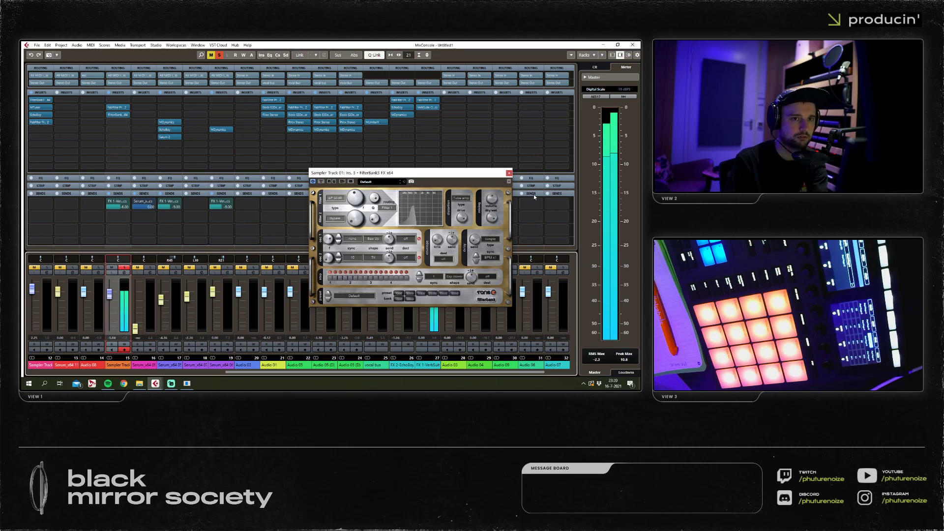
left_click(509, 173)
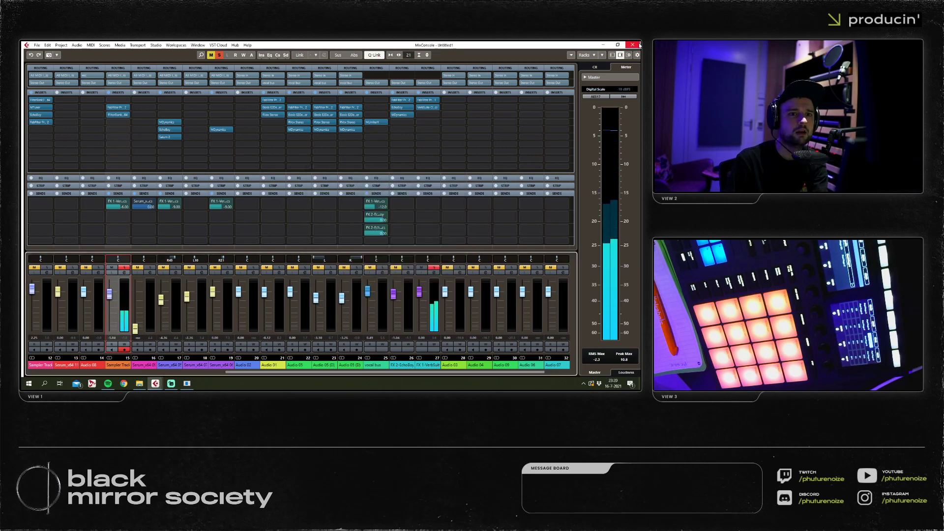
key("F3")
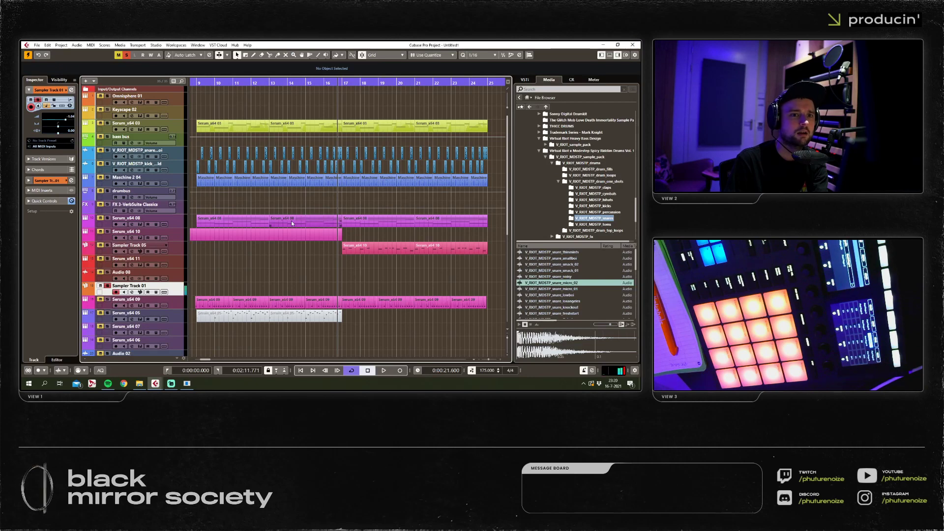
Show Sampler Track 01's pitch envelope, drop its starting point to the minimum and move the peak to about 48 ms.
left_click(139, 292)
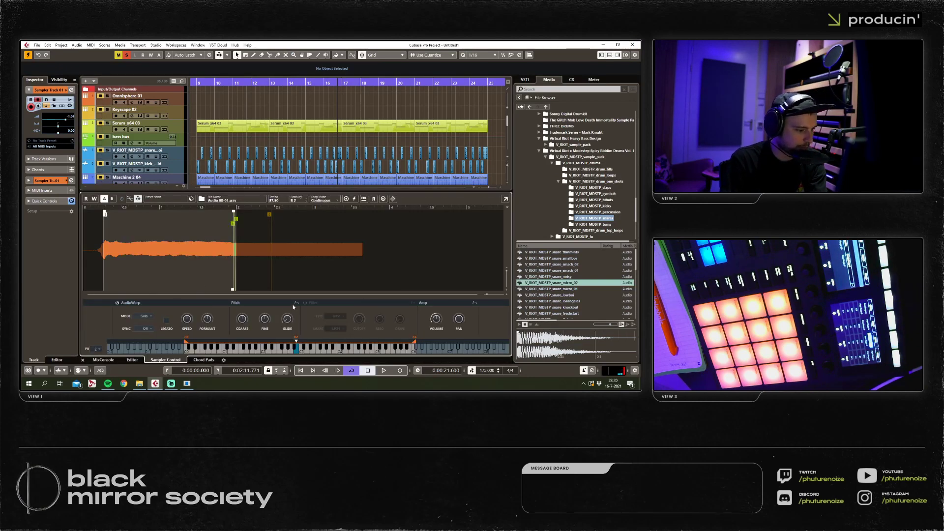
left_click(295, 303)
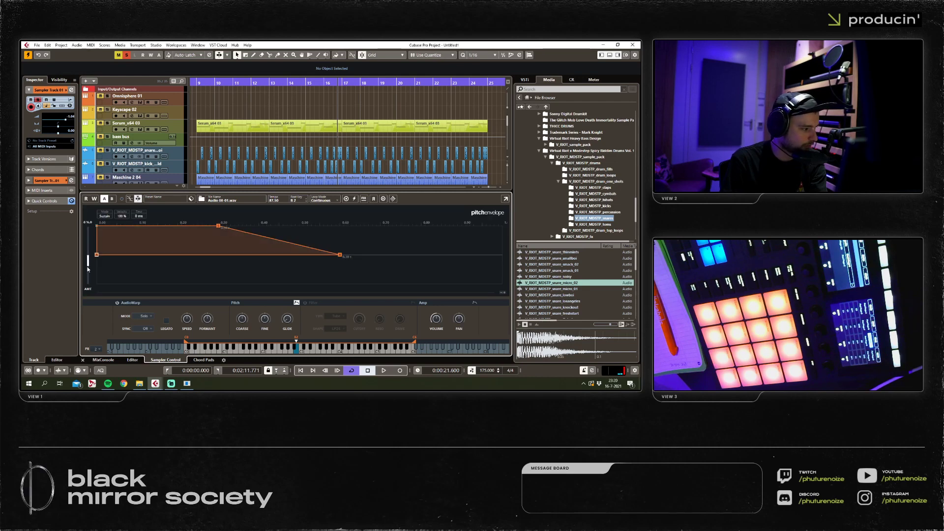
left_click_drag(88, 264, 89, 283)
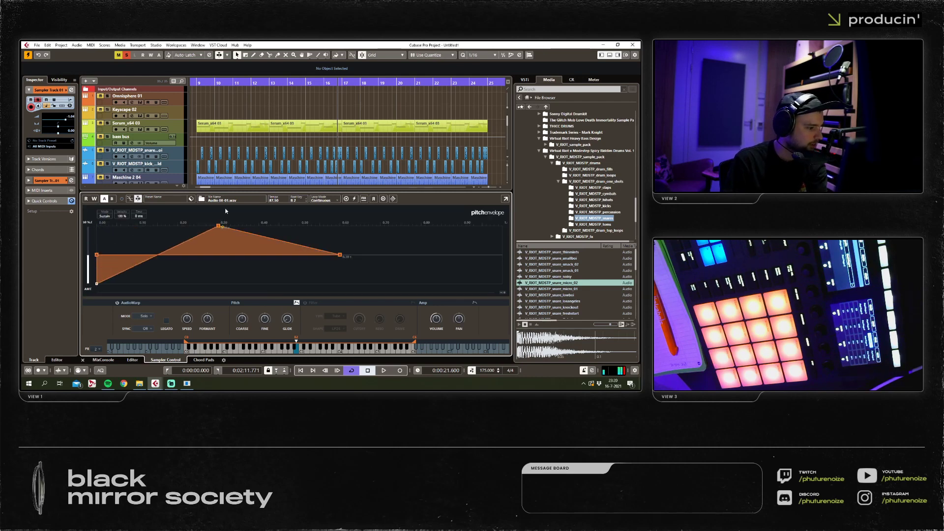
left_click_drag(219, 222, 119, 219)
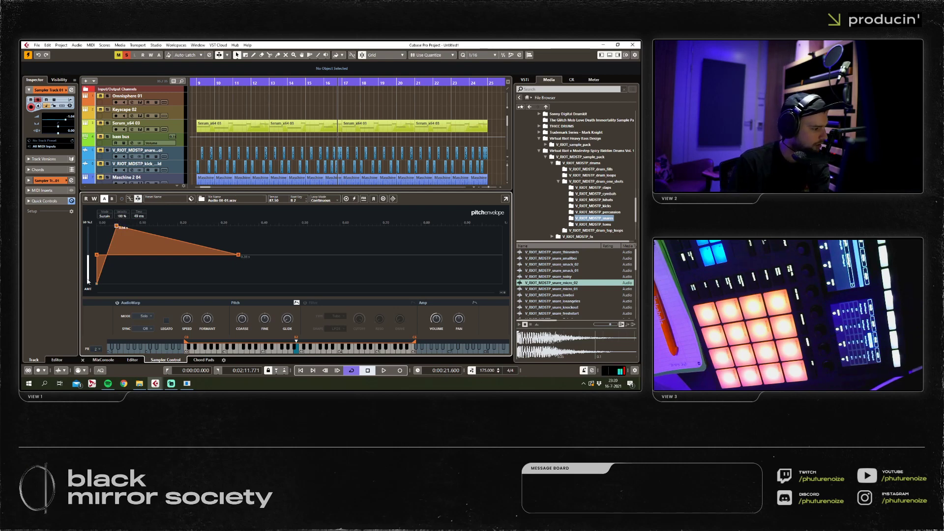
Make the pitch envelope amount positive and reshape it with a fast rise and a long curved decay to about 0.6 s.
left_click_drag(88, 282, 88, 240)
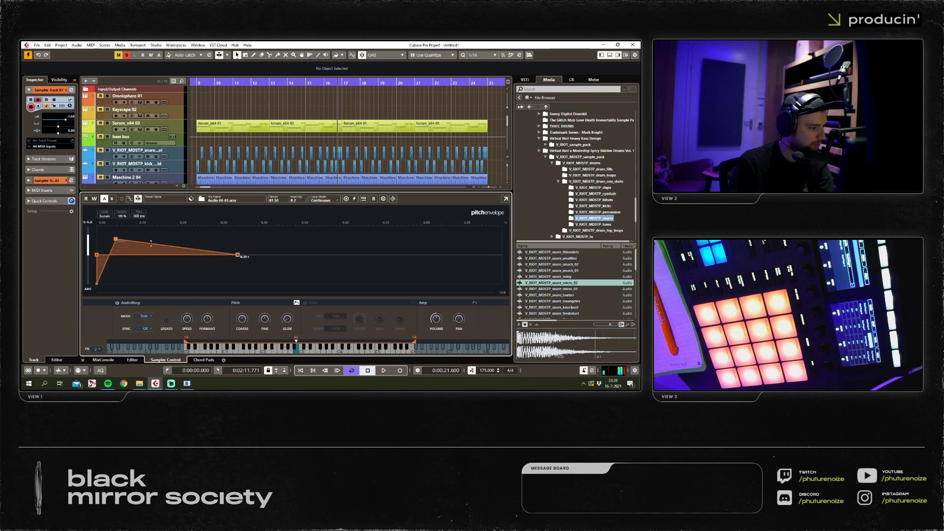
mouse_move(151, 244)
left_mouse_down()
mouse_move(151, 232)
mouse_move(130, 237)
mouse_move(149, 237)
left_mouse_up()
left_click_drag(98, 283, 343, 245)
left_click_drag(287, 240, 285, 229)
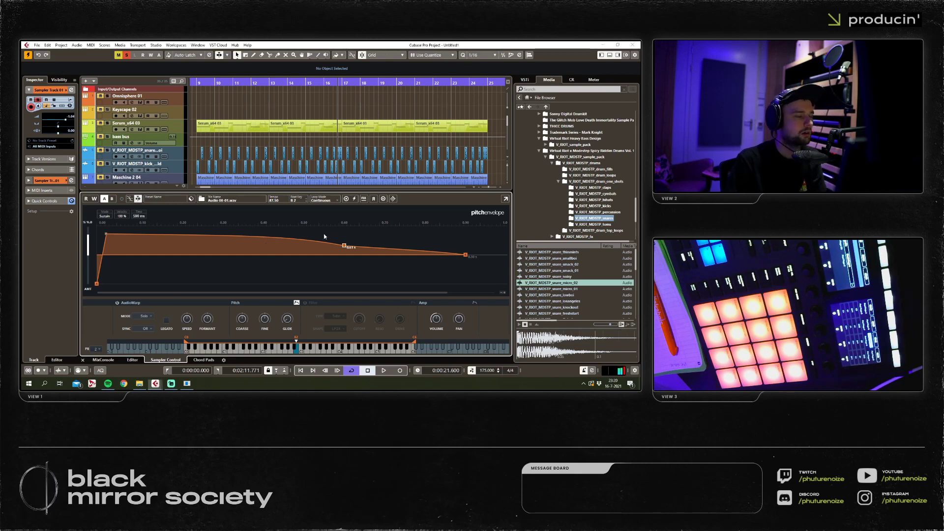
Open FilterBank3's filter further on Sampler Track 01, then close the plug-in and the MixConsole.
key("F3")
left_click(117, 114)
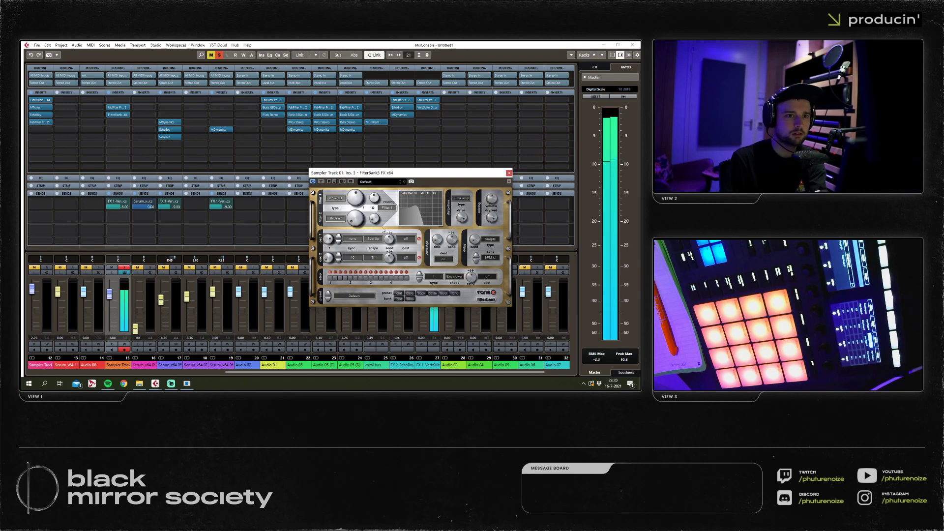
left_click(509, 173)
left_click(633, 45)
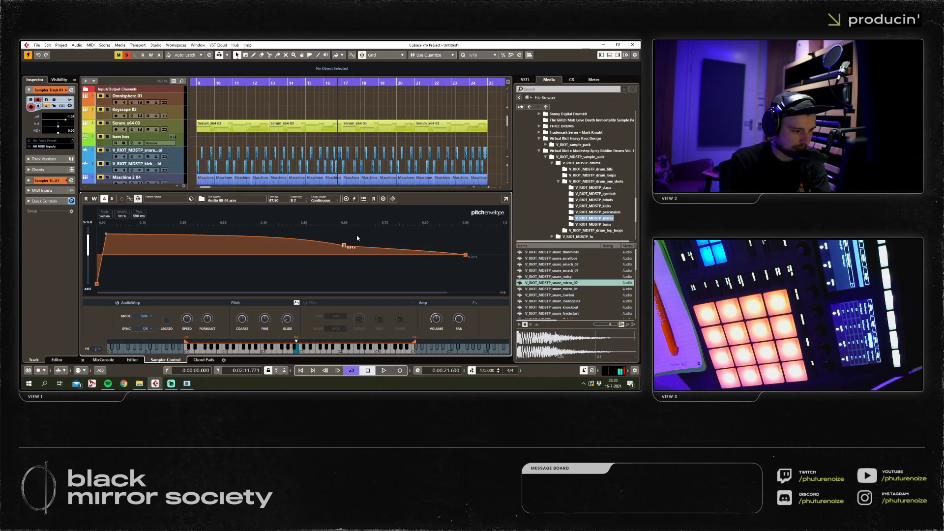
Raise the pitch envelope's peak to maximum and move the raised decay point earlier, to about 0.52 s.
left_click_drag(344, 246, 347, 238)
left_click_drag(106, 234, 106, 226)
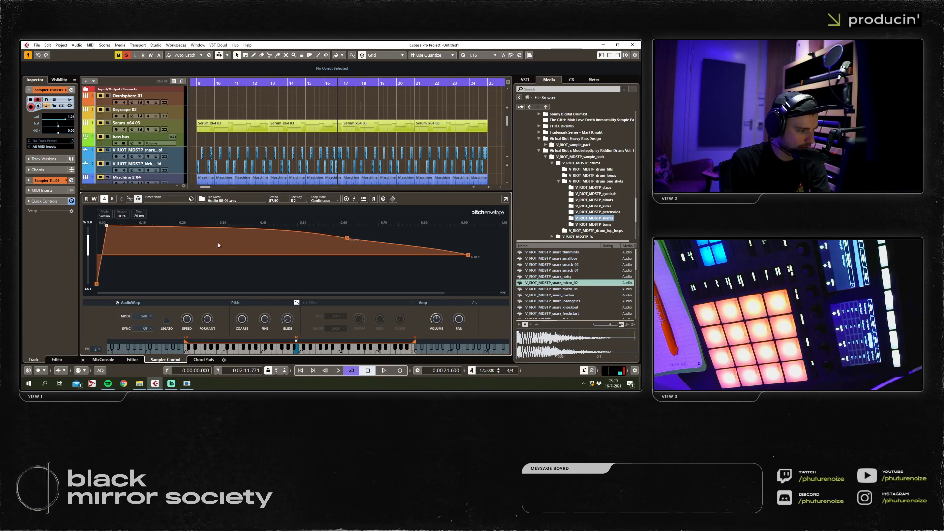
left_click_drag(353, 240, 303, 242)
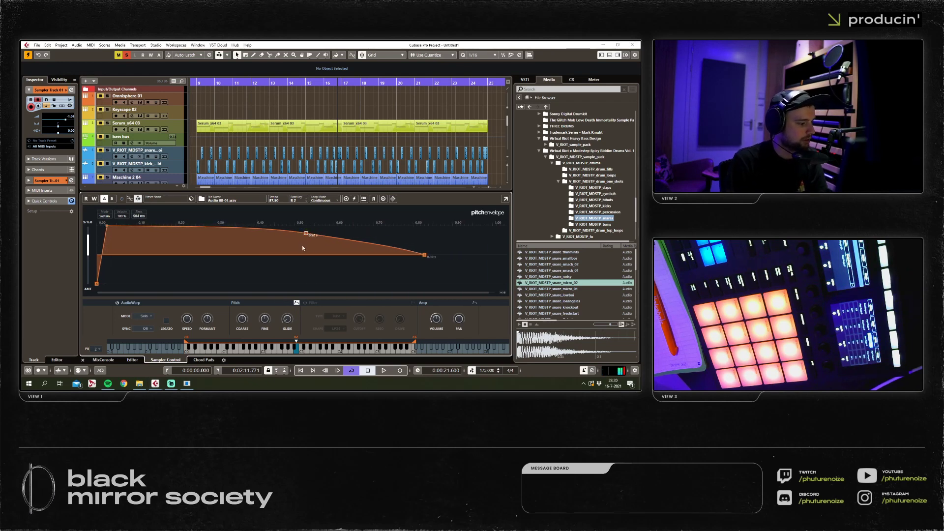
Insert MChorusMB on Sampler Track 01 between the equalizer and FilterBank3.
key("F3")
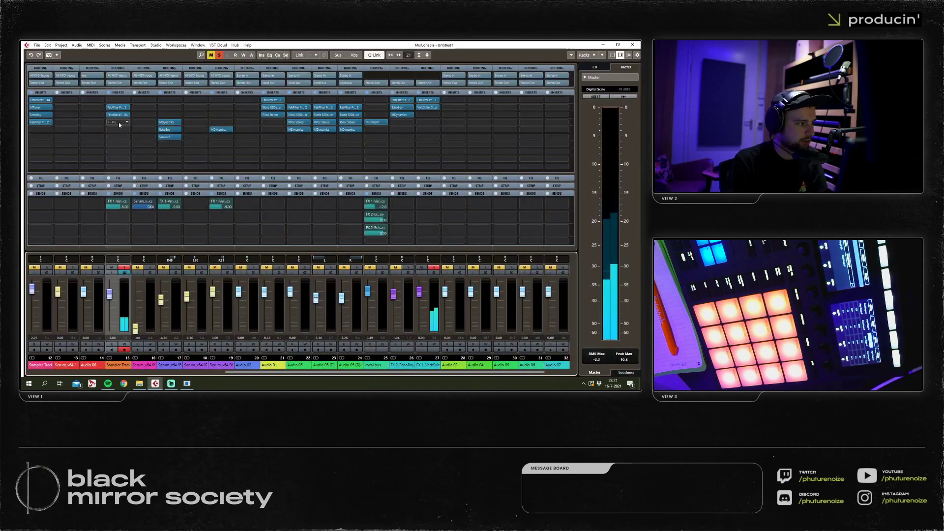
left_click(115, 125)
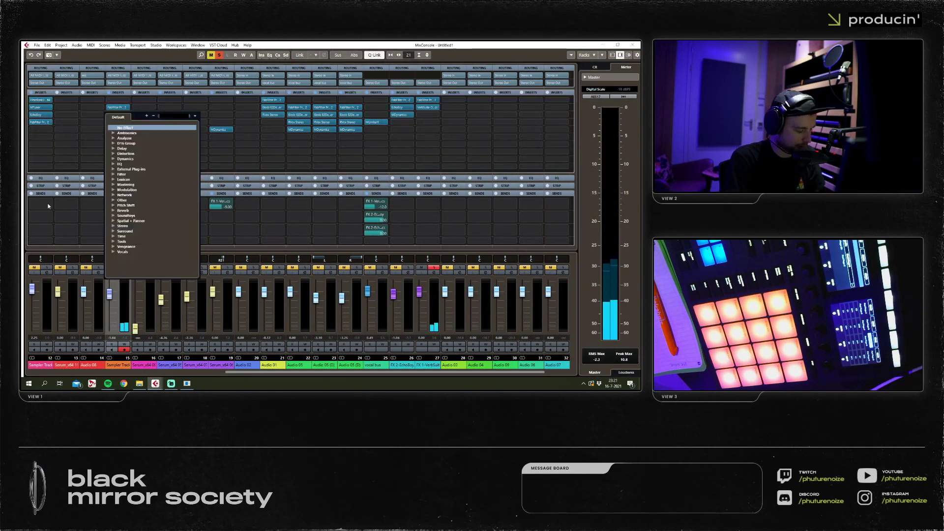
type("mchorus")
key("Return")
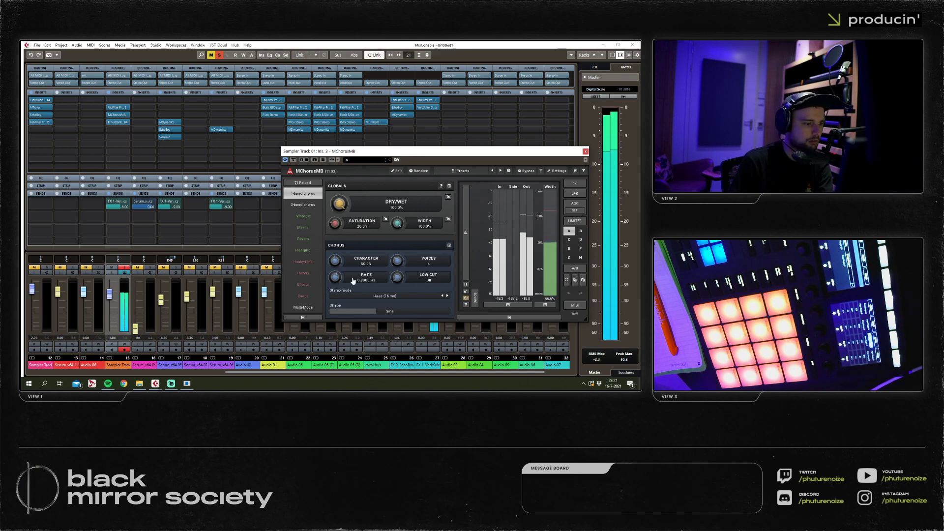
Switch MChorusMB to its rotary mode with the speed at 100%, then close the plug-in and the MixConsole.
left_click(297, 230)
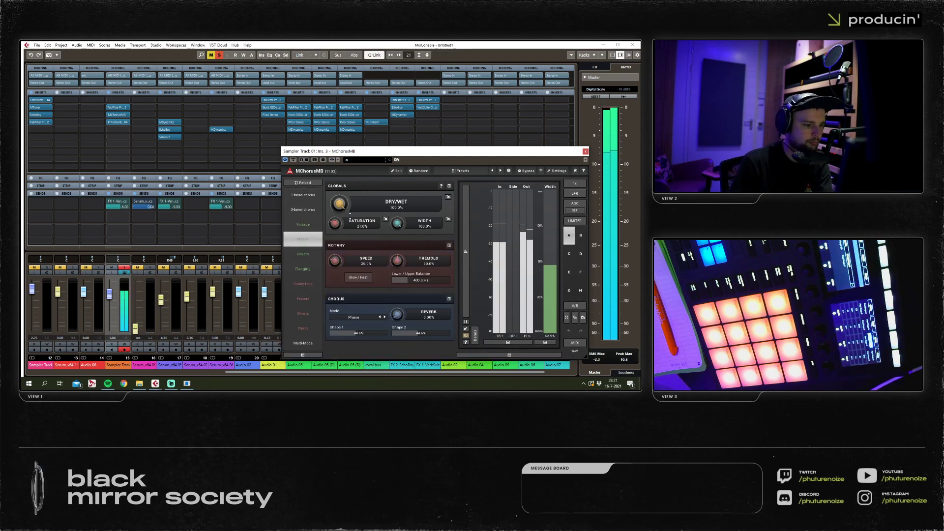
left_click_drag(335, 261, 335, 262)
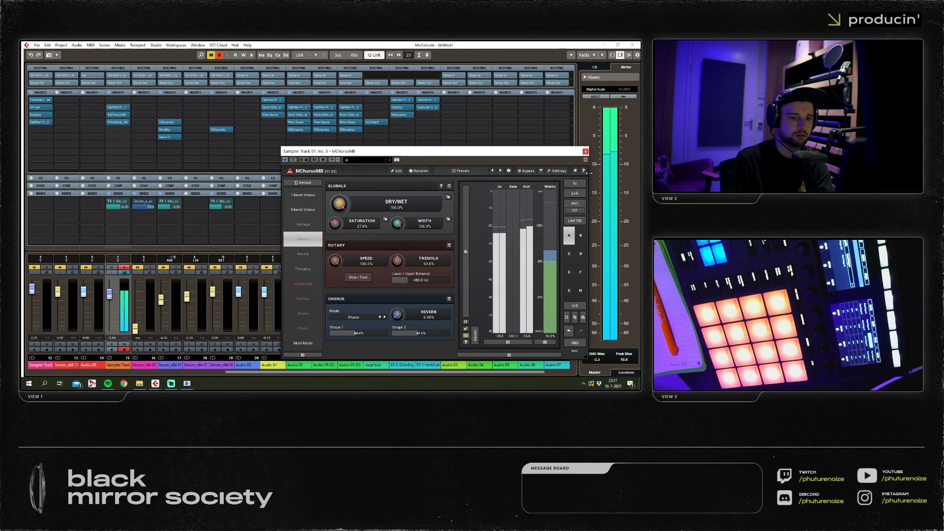
left_click(585, 151)
left_click(633, 45)
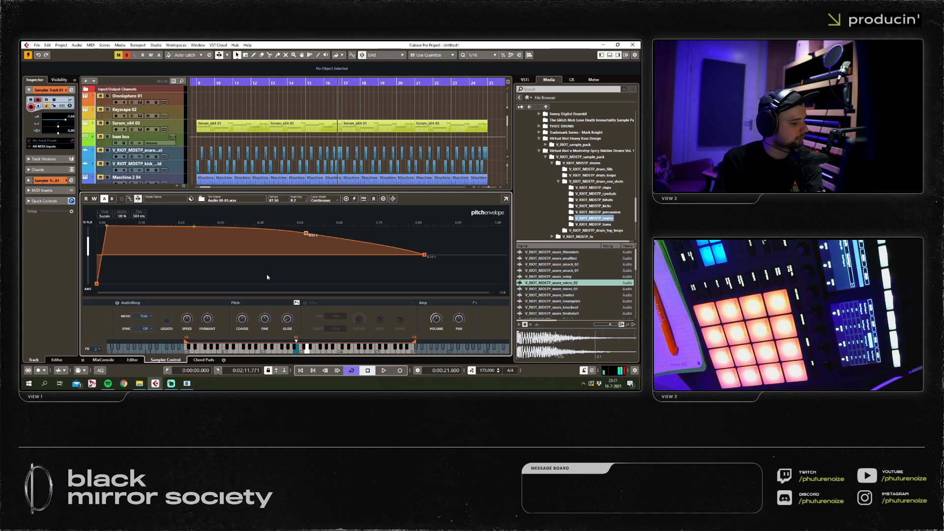
Bypass MChorusMB and FilterBank3 on Sampler Track 01 in the MixConsole.
key("F3")
key("F3")
key("F3")
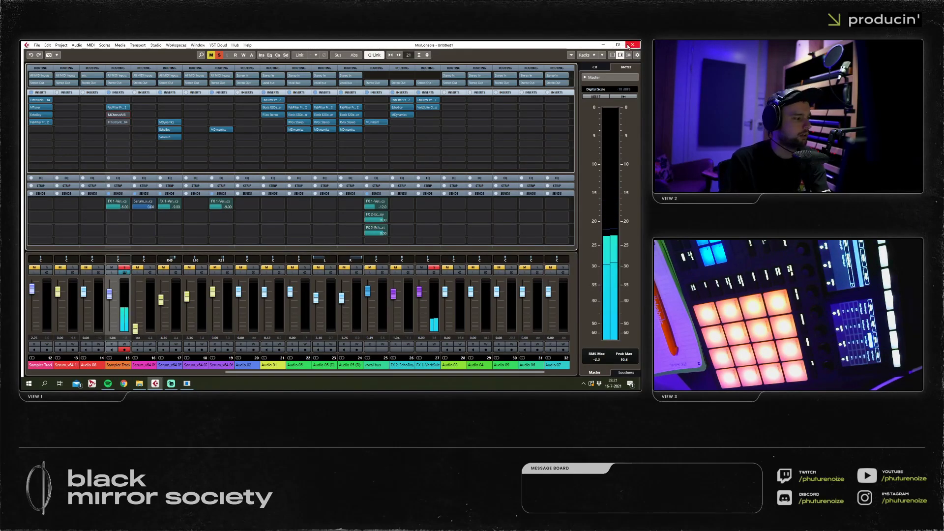
key("F3")
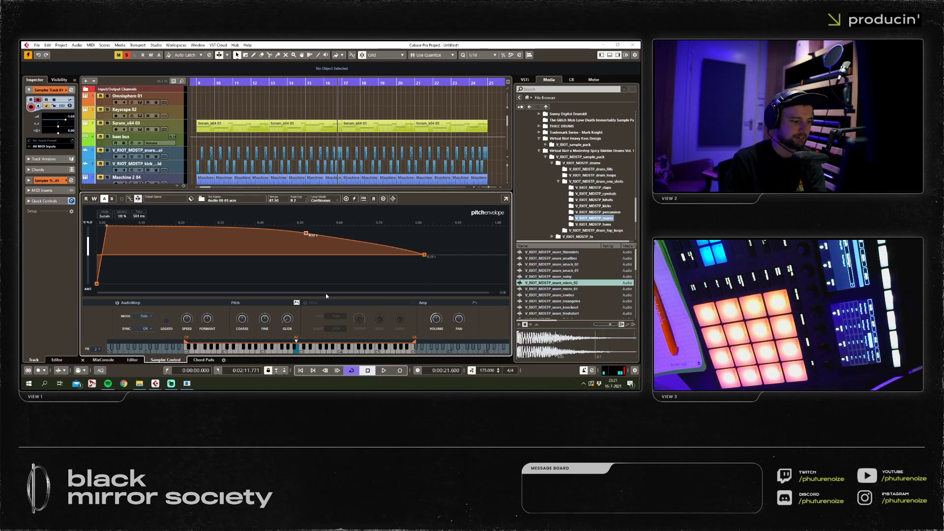
Set the amount of Sampler Track 01's pitch envelope to zero.
left_click(296, 303)
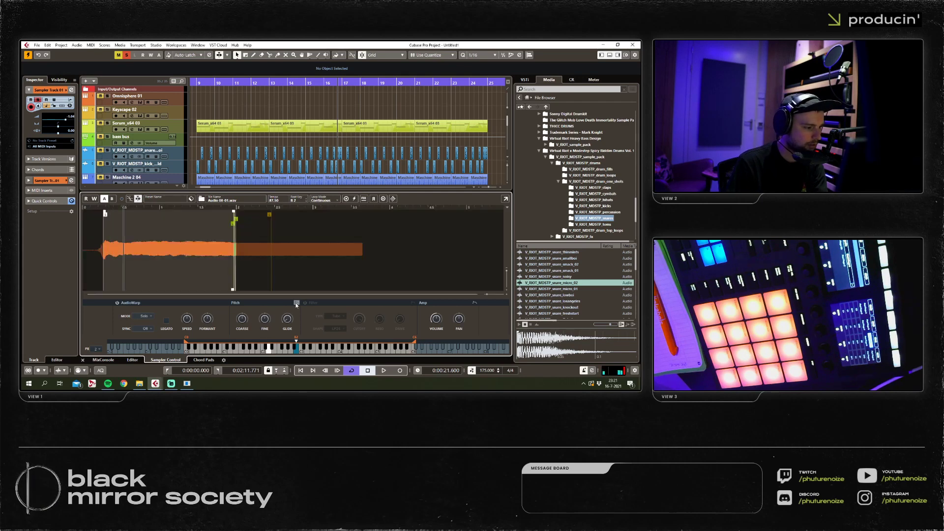
left_click(294, 303)
left_click_drag(88, 248, 88, 258)
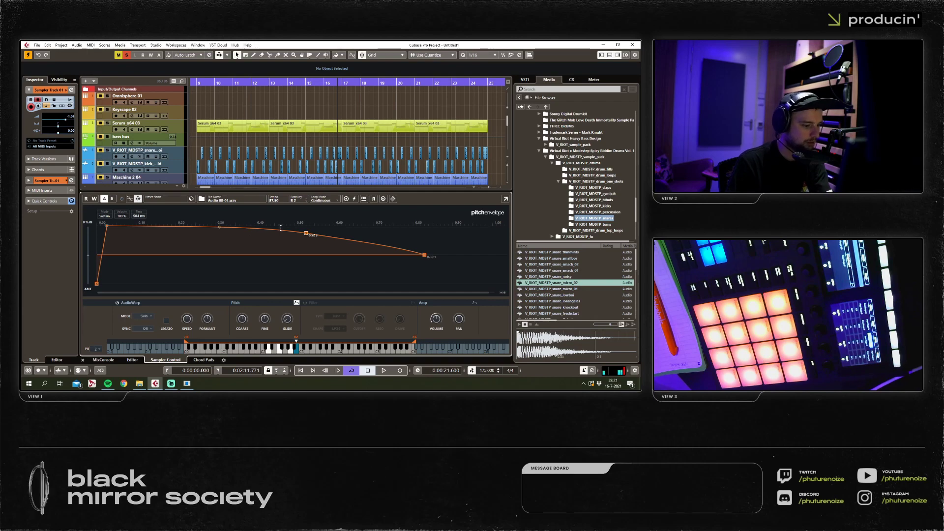
Raise Sampler Track 01's fader slightly in the MixConsole and hide the sampler.
key("F3")
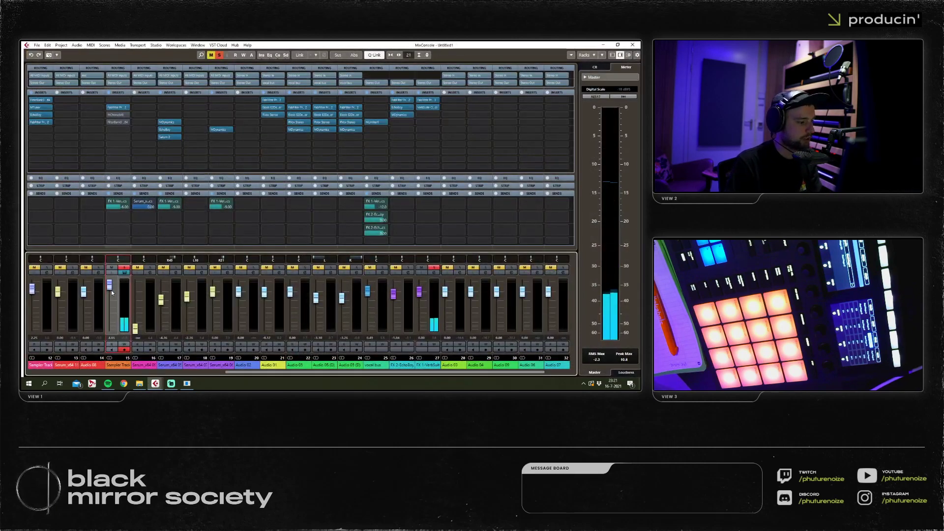
left_click(635, 46)
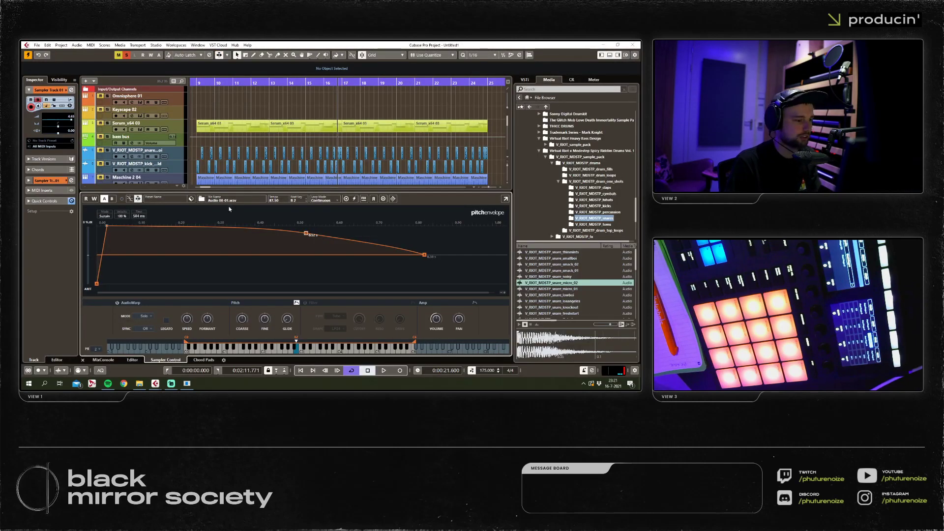
left_click(83, 361)
Insert LFOTool on Sampler Track 01 in the free slot after FilterBank3.
key("F3")
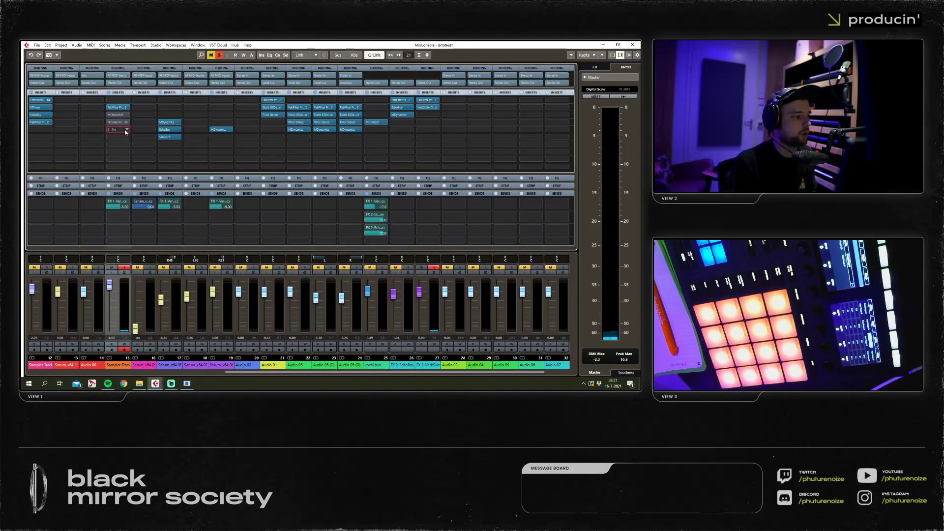
left_click(126, 132)
type("lfotool")
key("Return")
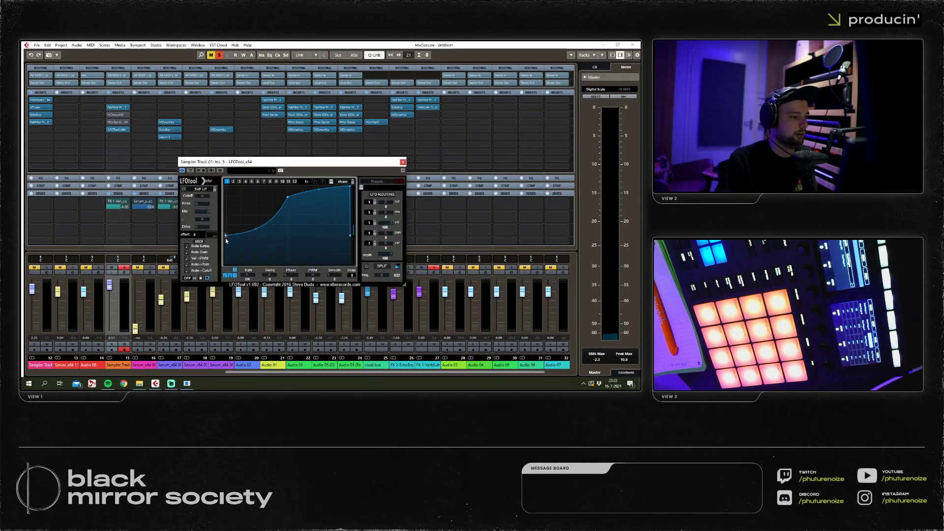
Shape LFOTool's curve to start at zero, rise steeply to an early full-level peak and fall in an arc to zero, then close it.
left_click_drag(227, 241, 256, 275)
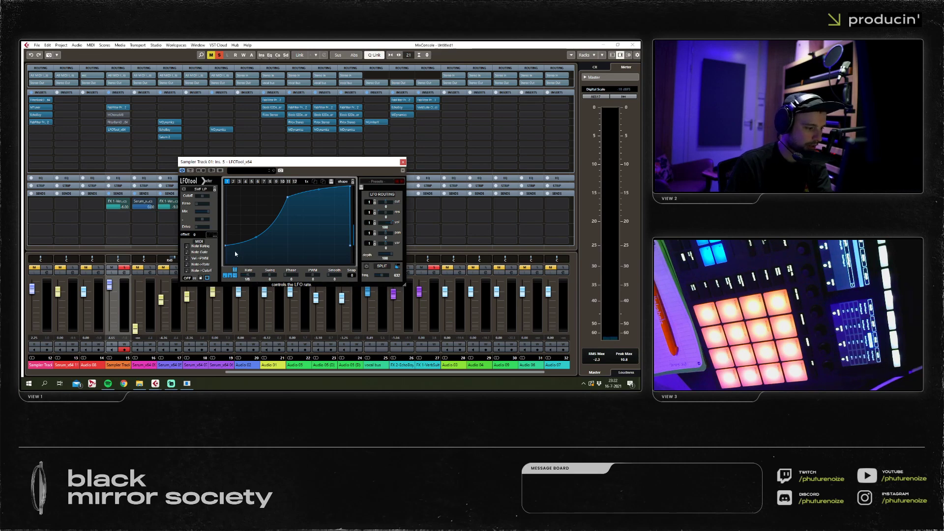
left_click_drag(235, 254, 232, 266)
left_click_drag(287, 198, 246, 186)
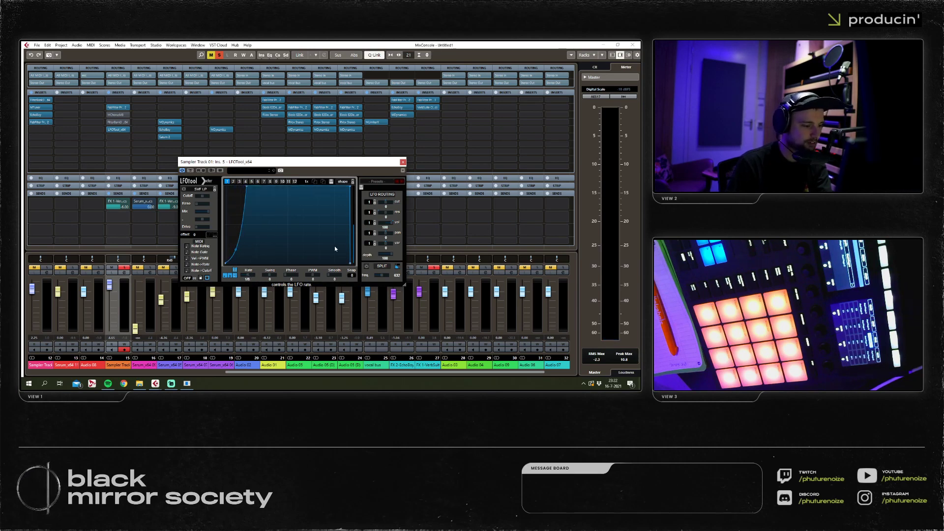
left_click_drag(319, 189, 298, 202)
double_click(334, 251)
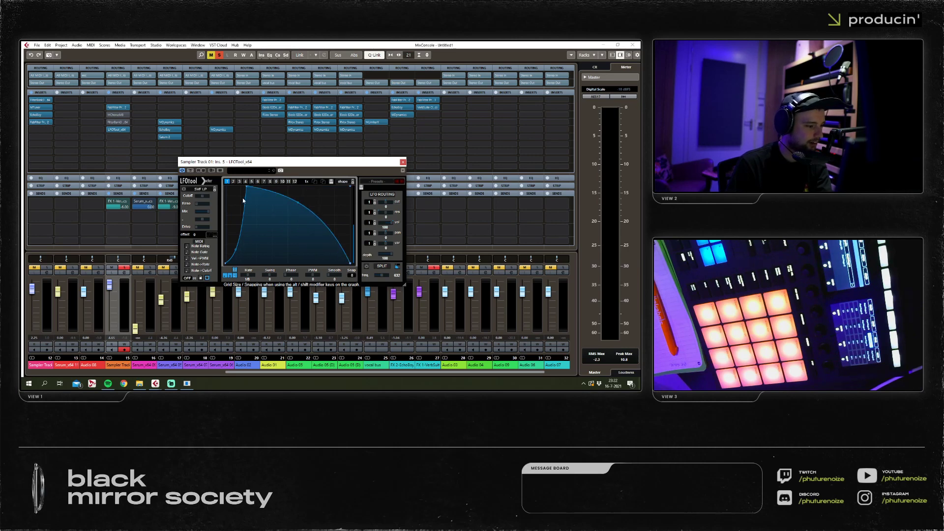
left_click(403, 161)
Close the MixConsole, deactivate all solos and play the arrangement from the project start.
key("F3")
scroll(220, 268, "left", 4)
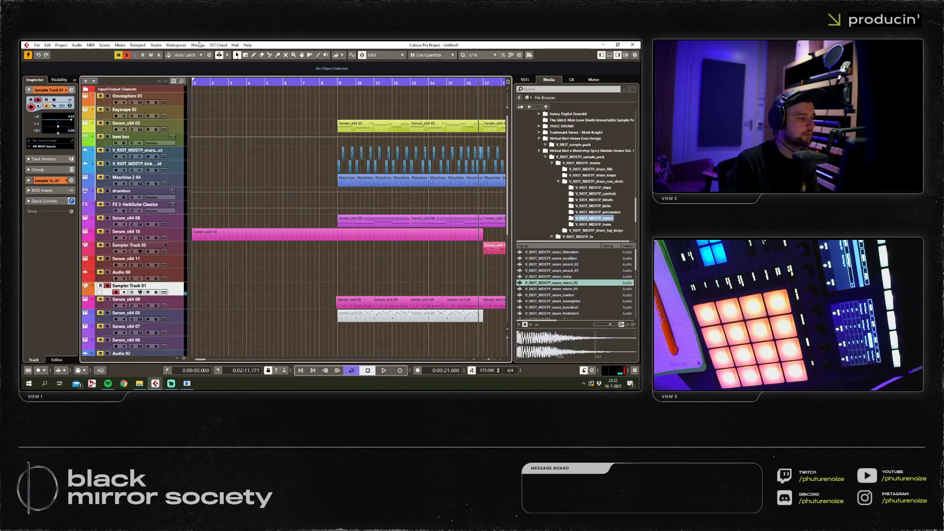
left_click(124, 56)
key("Home")
scroll(274, 172, "down", 5)
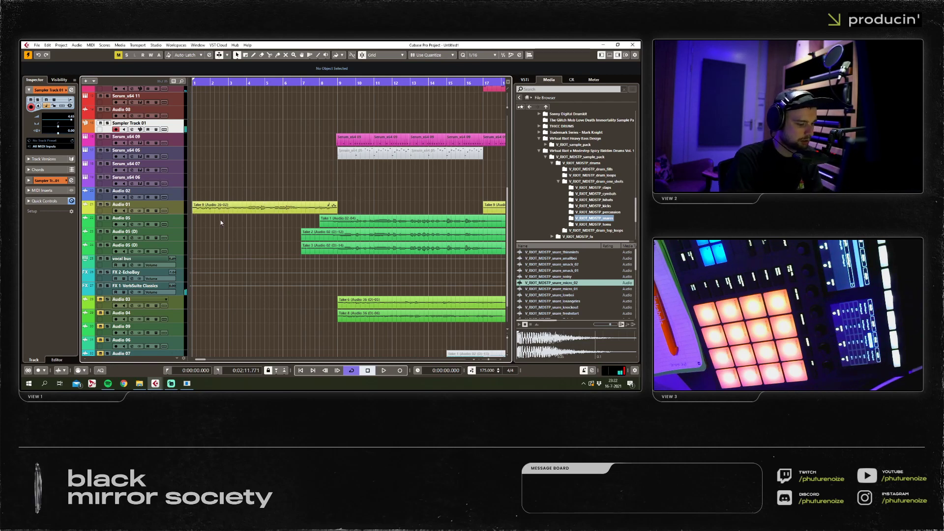
key("space")
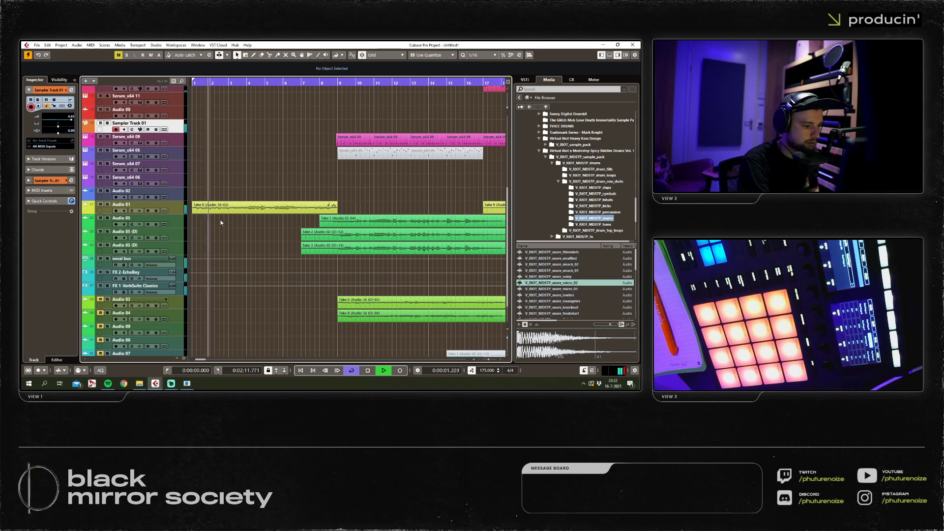
key("space")
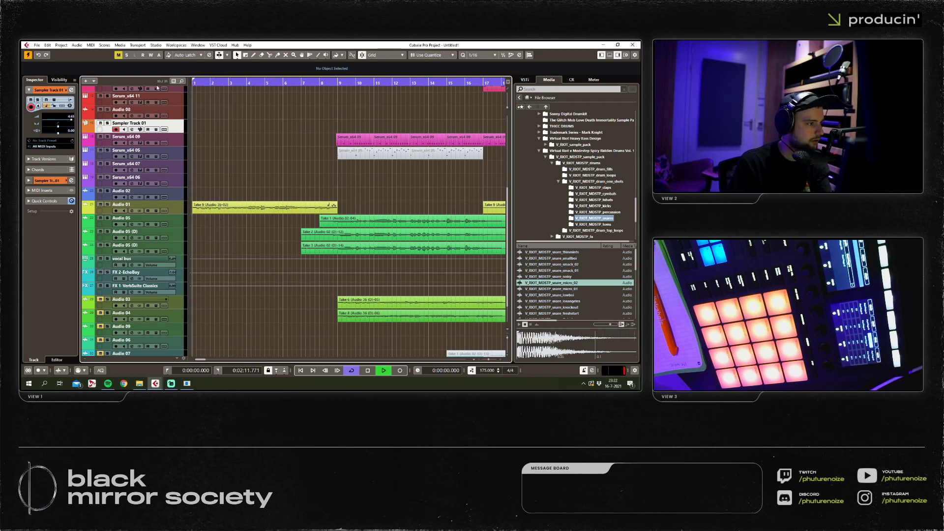
Stop playback, insert MDynamics on Sampler Track 01 with the preset between Mastering and Drums, and raise its compression and output gain.
key("space")
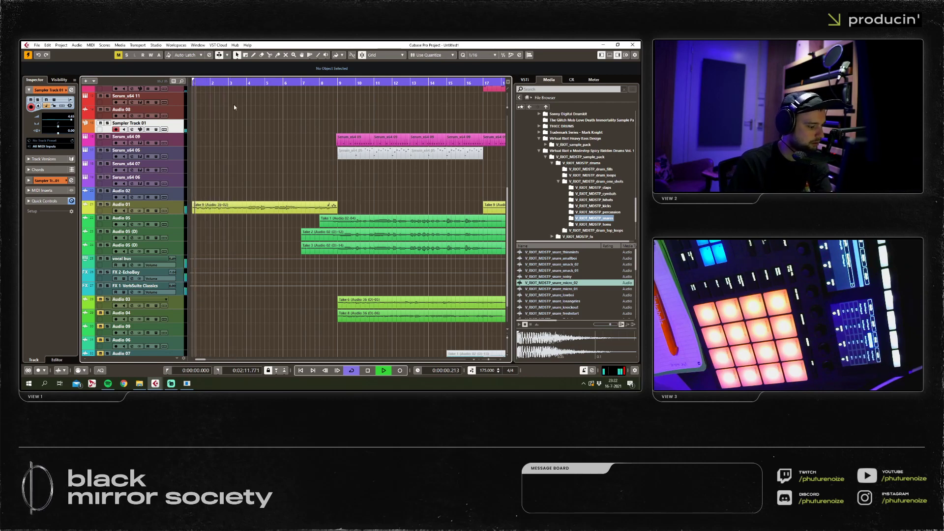
left_click(71, 89)
left_click(219, 215)
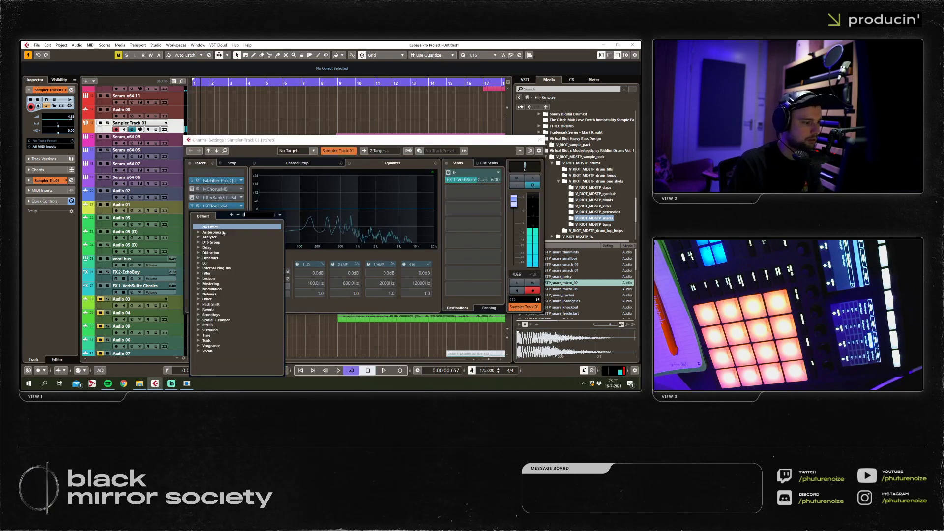
left_click(223, 232)
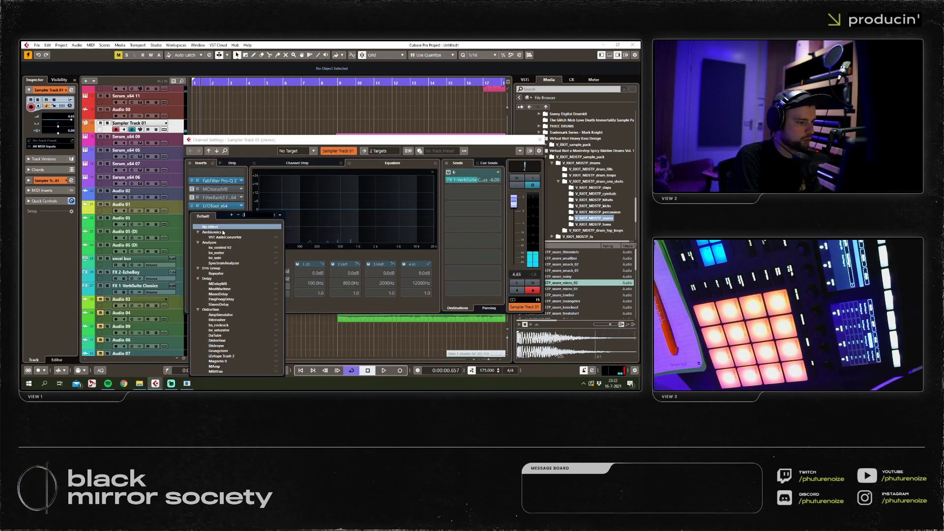
type("mdyna")
left_click(223, 233)
left_click(187, 253)
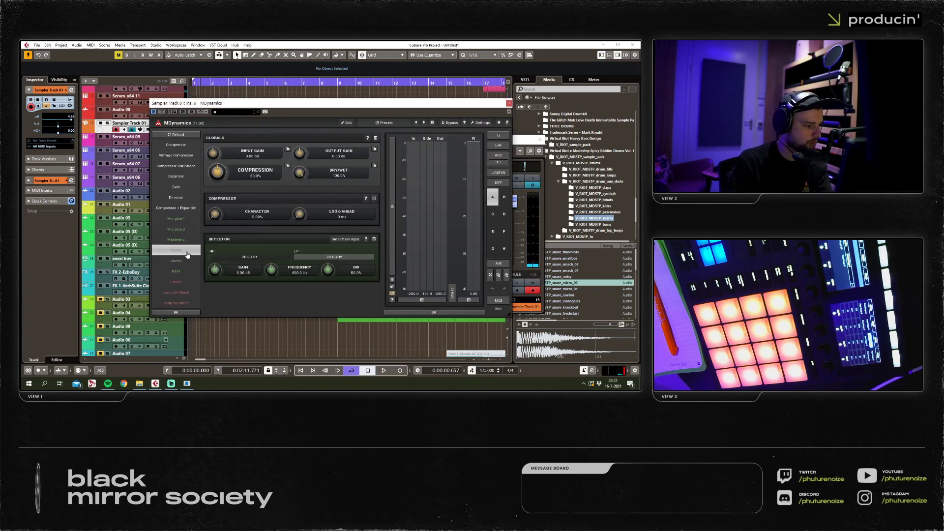
left_click_drag(217, 171, 217, 156)
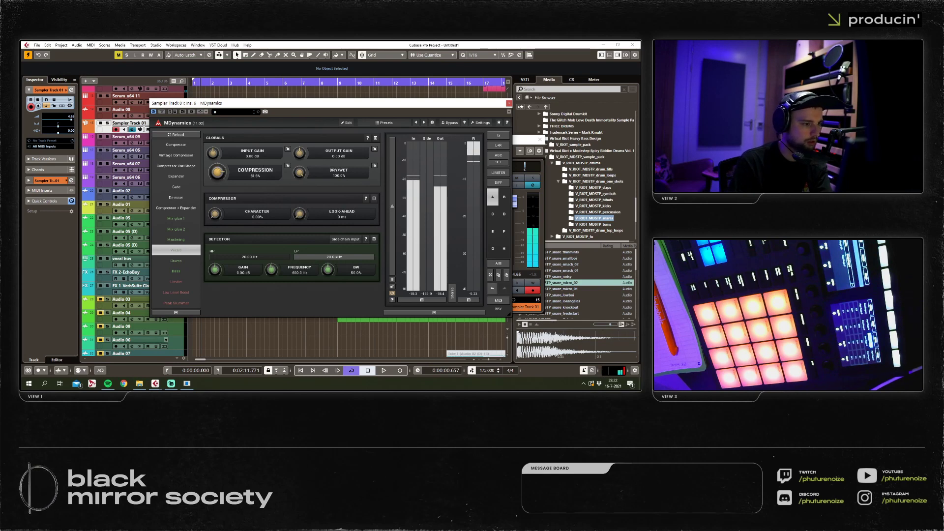
left_click_drag(300, 153, 299, 140)
Shift the low-shelf band in Sampler Track 01's FabFilter Pro-Q 2 slightly higher in frequency, and close the channel settings.
key("e")
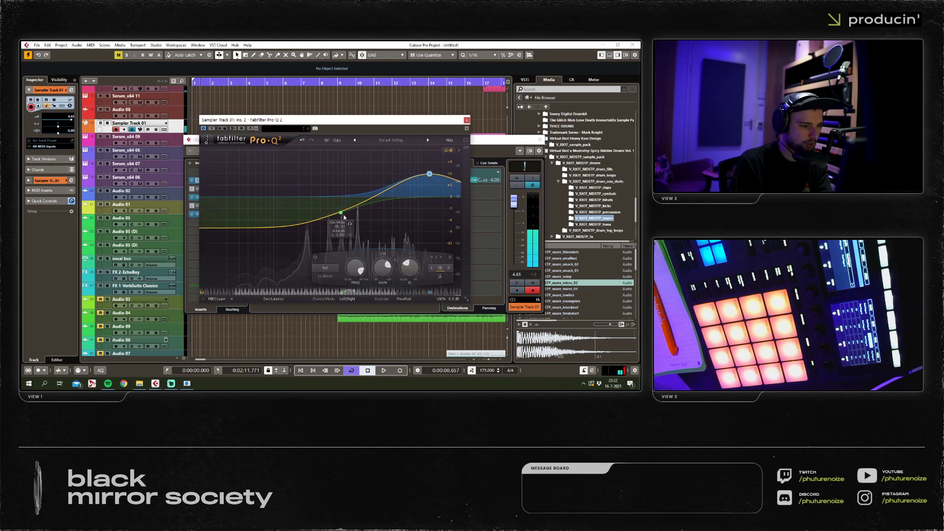
left_click_drag(341, 212, 349, 212)
left_click(467, 120)
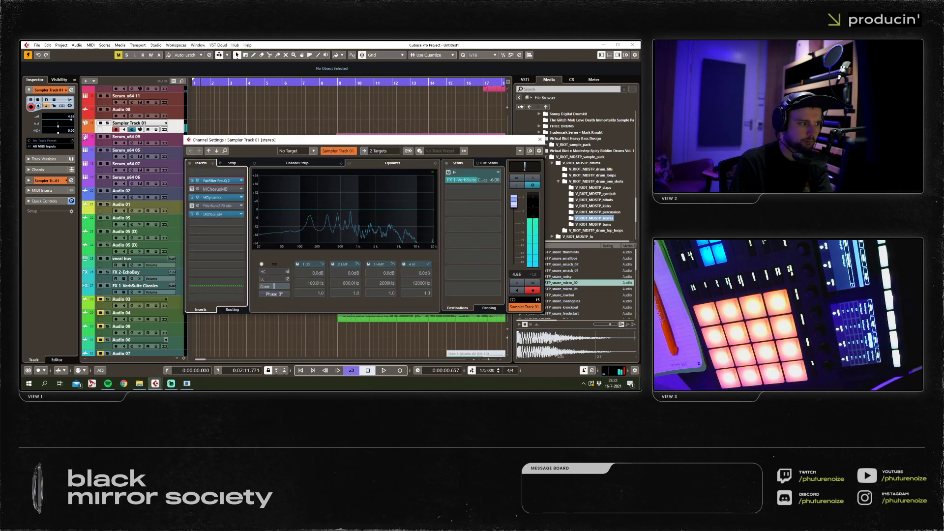
left_click(540, 139)
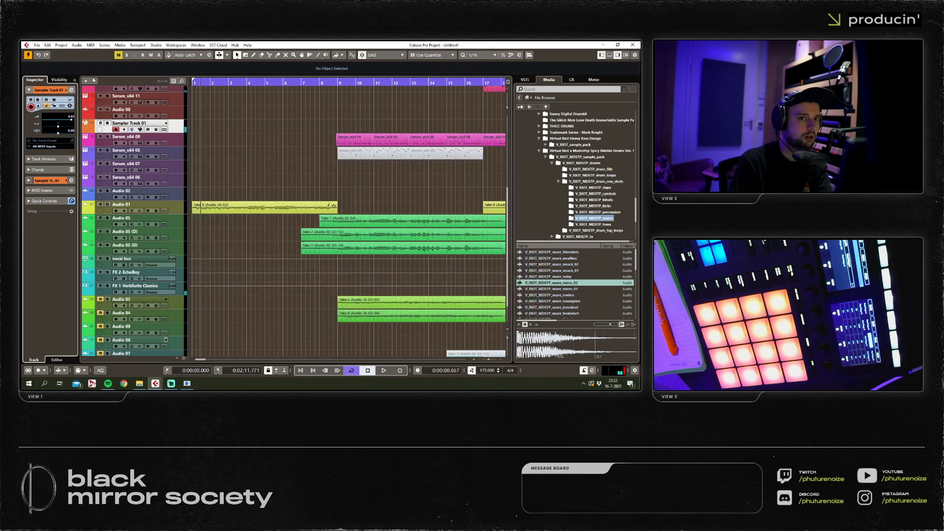
Toggle FilterBank3's bypass on Sampler Track 01 and audition the arrangement from the project start.
left_click_drag(206, 82, 222, 95)
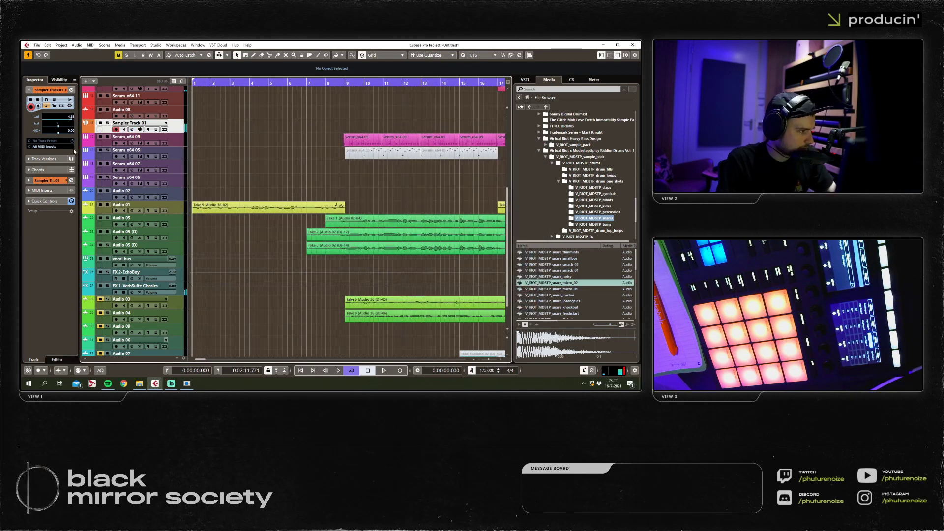
left_click(72, 90)
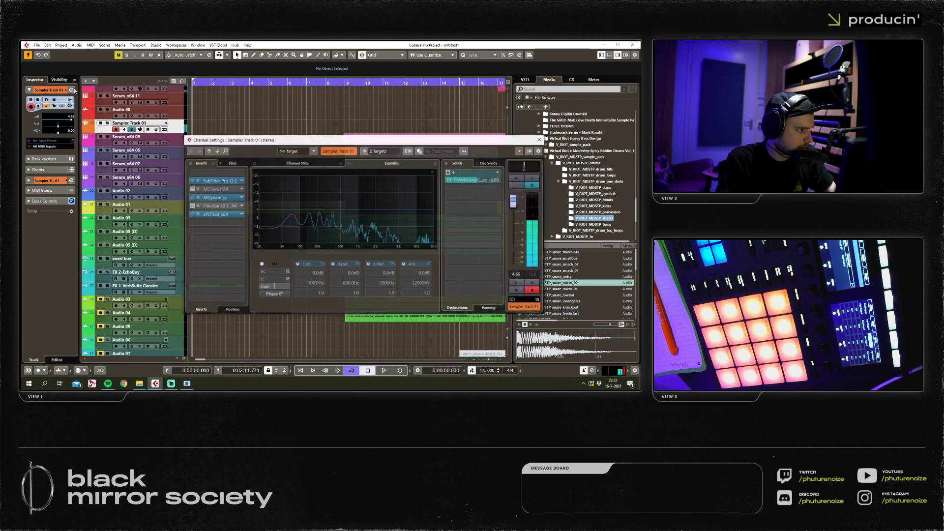
left_click(192, 206)
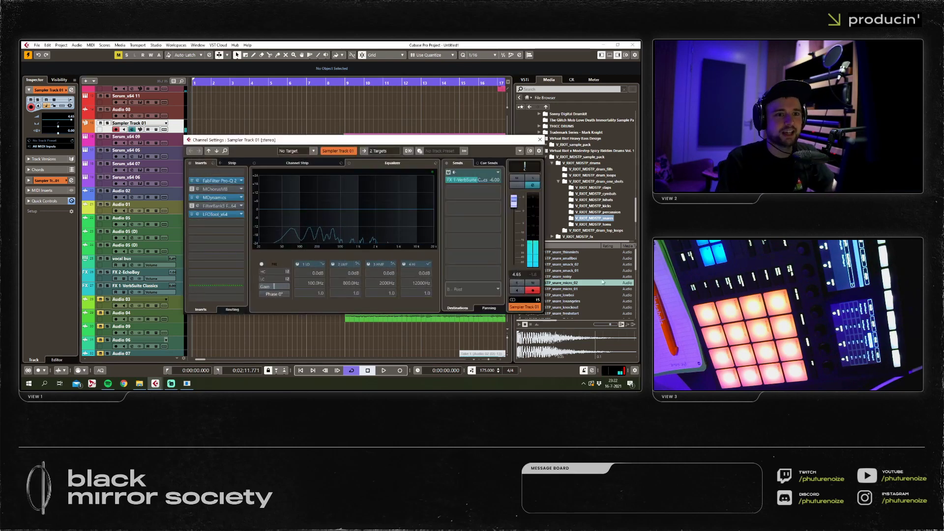
left_click(539, 140)
key("space")
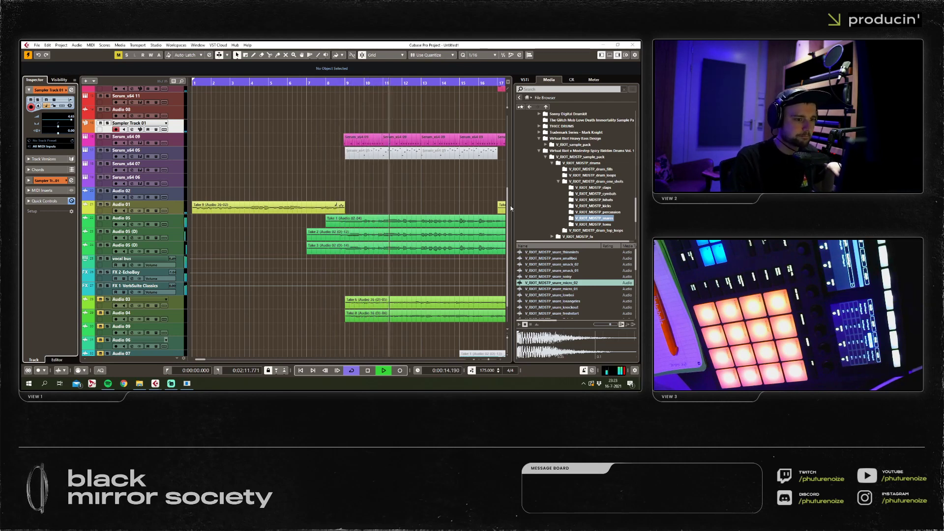
scroll(326, 189, "down", 3)
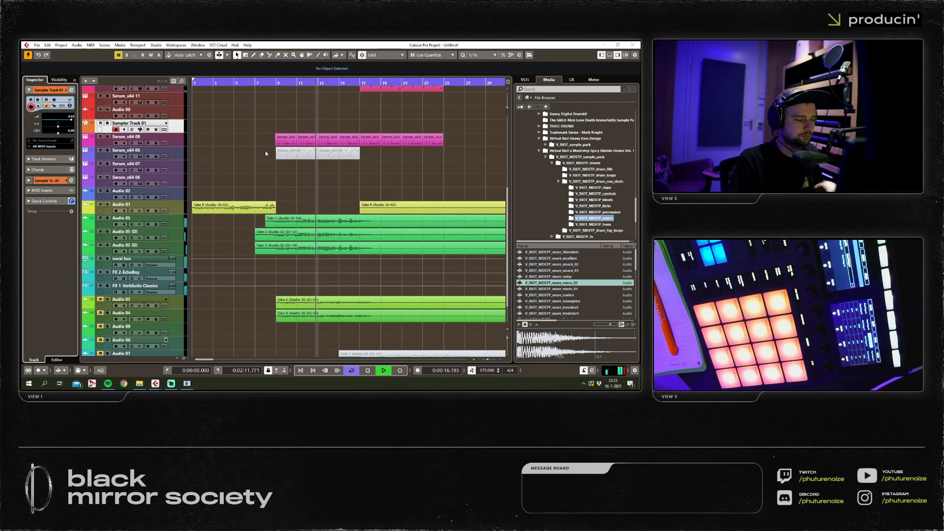
scroll(328, 188, "up", 2)
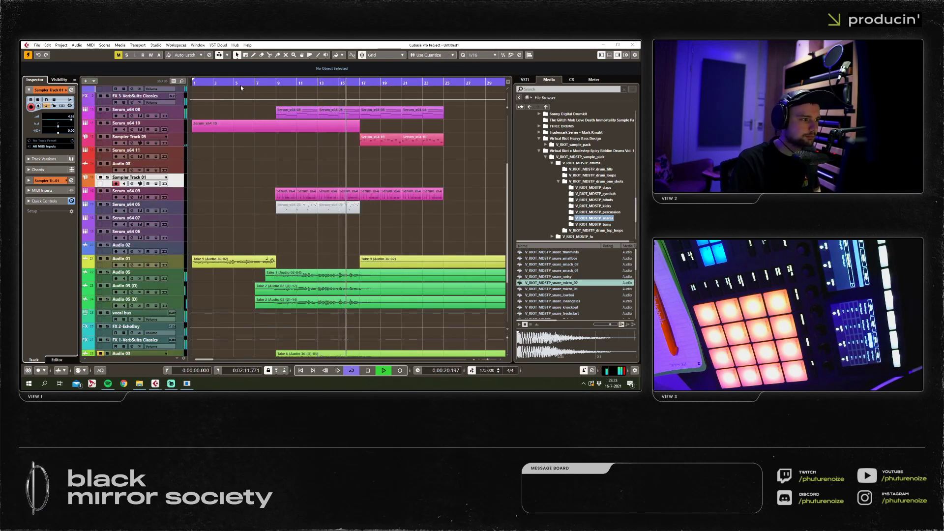
key("space")
Replace FilterBank3 in Sampler Track 01's insert chain with FabFilter Saturn 2.
left_click(73, 90)
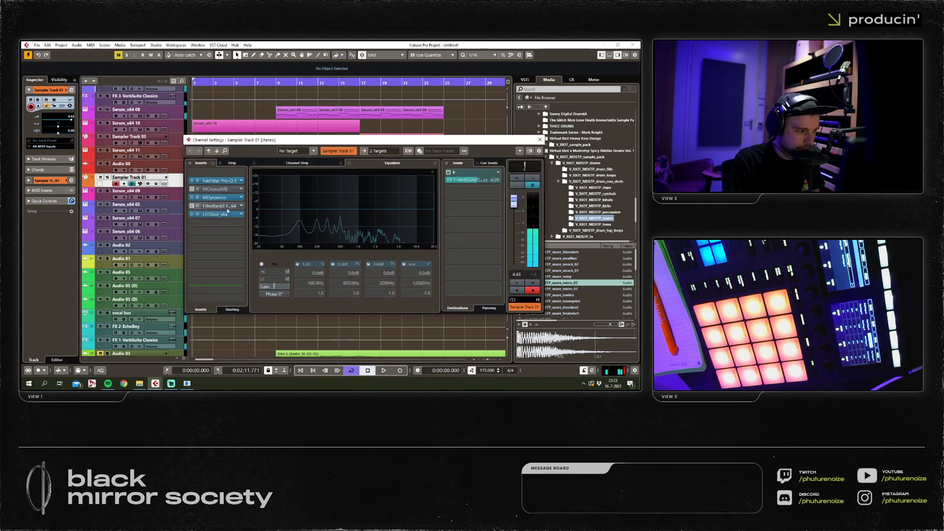
left_click(241, 206)
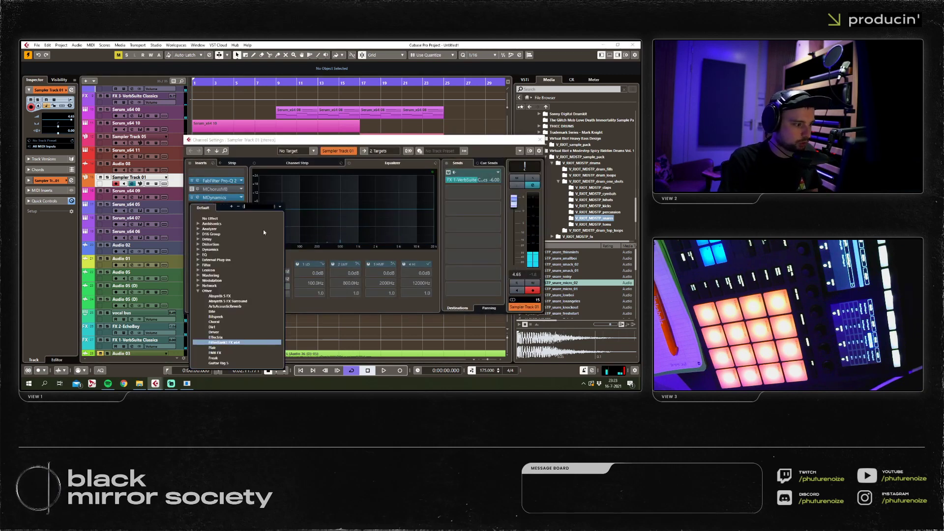
type("msat")
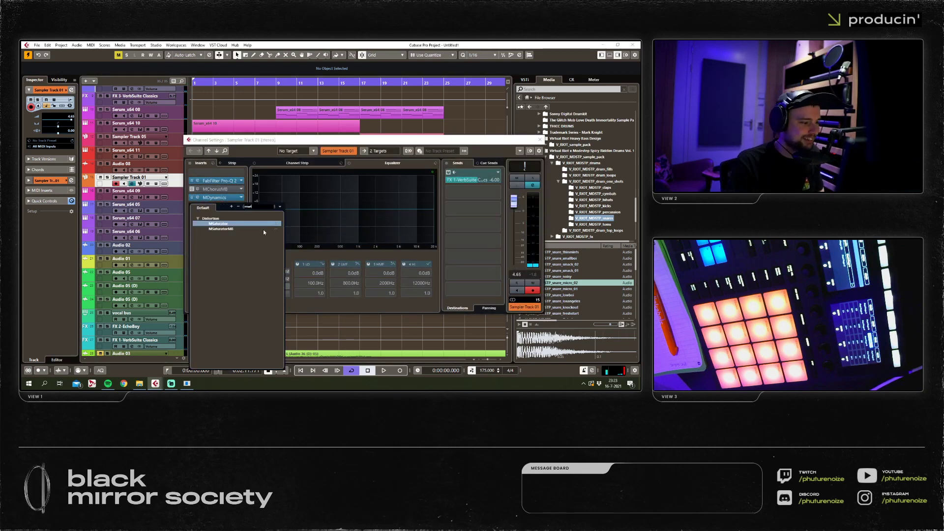
key("BackSpace")
key("BackSpace")
key("BackSpace")
key("BackSpace")
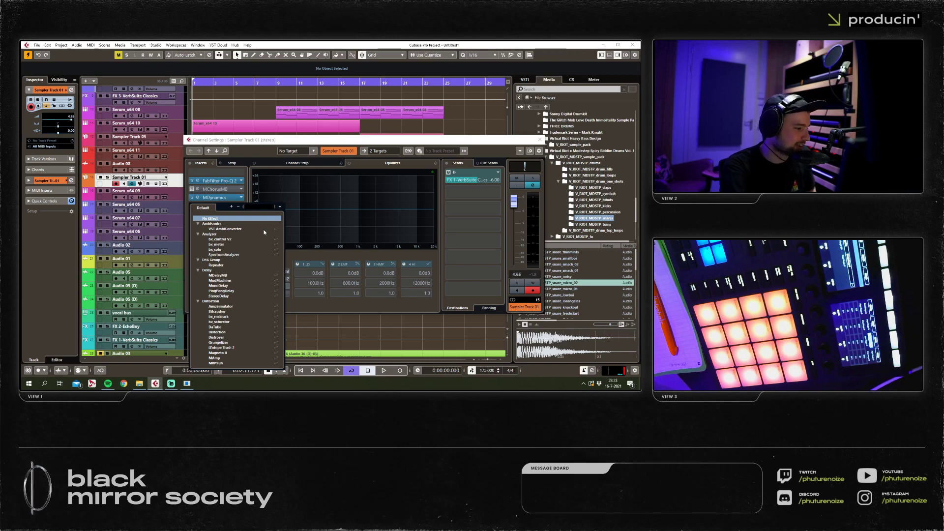
type("saturn")
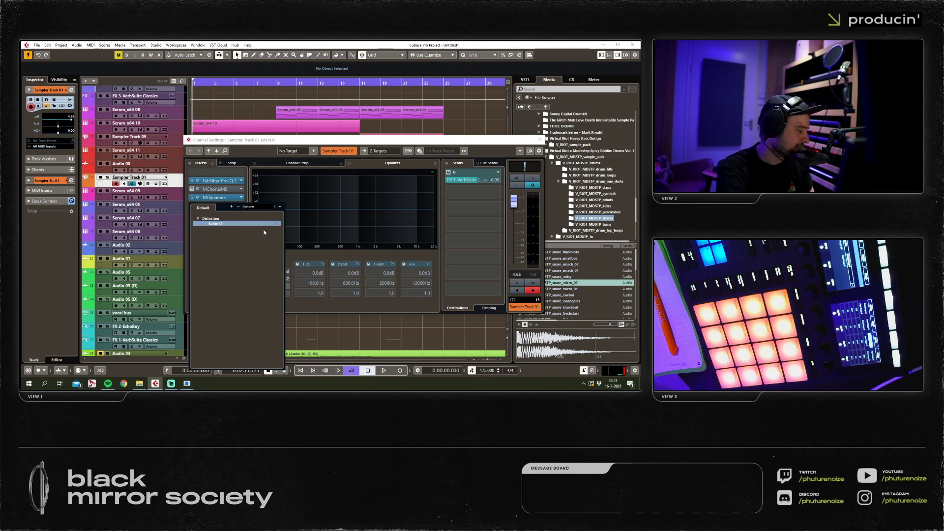
double_click(270, 224)
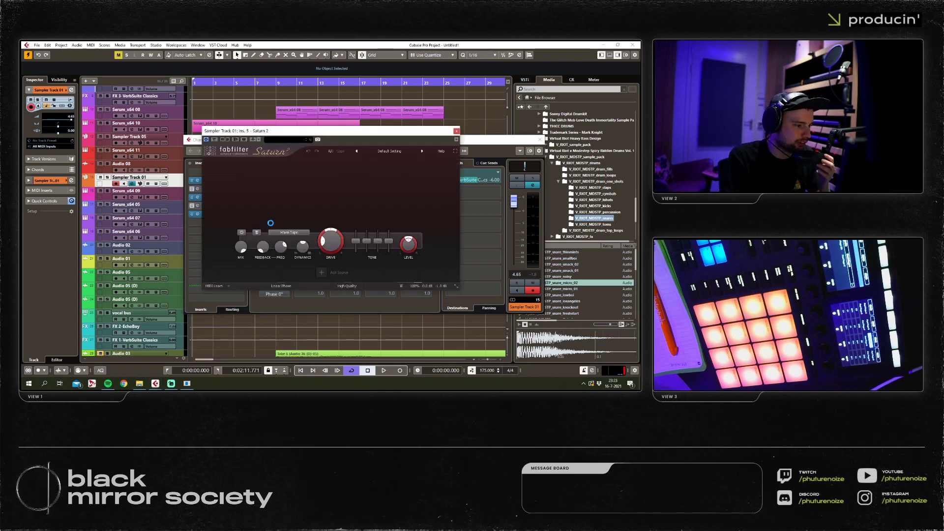
Set Saturn 2's distortion style to Lead Amp, adjust its drive and close the plug-in.
left_click(288, 235)
mouse_move(292, 266)
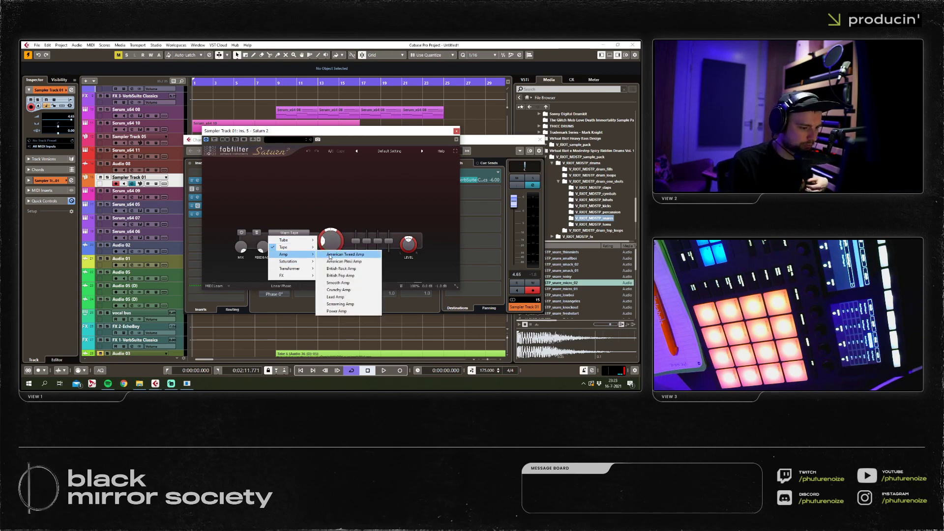
left_click(335, 297)
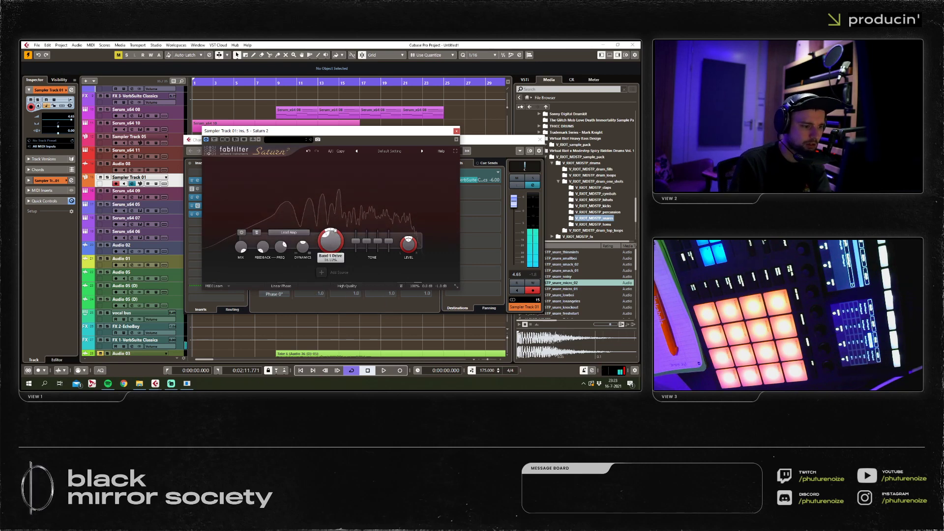
left_click_drag(295, 131, 424, 163)
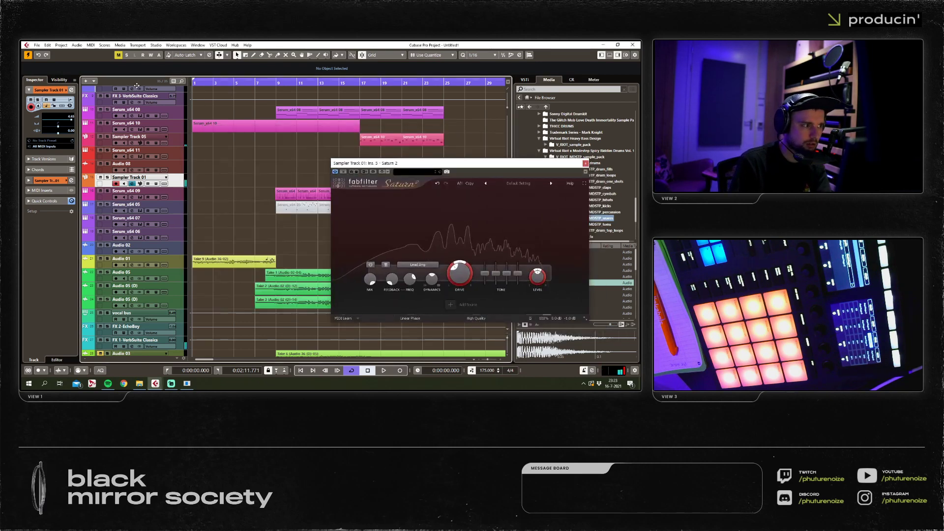
left_click(585, 162)
left_click(131, 183)
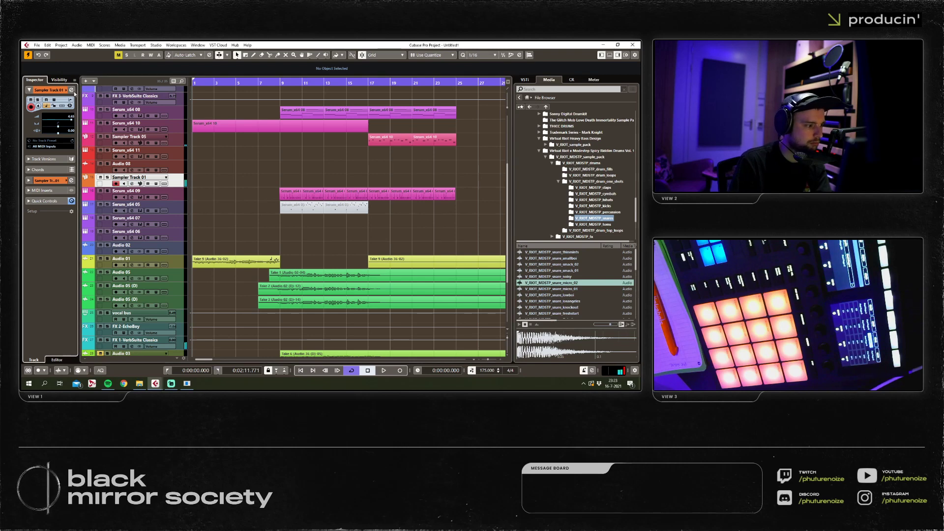
left_click(209, 206)
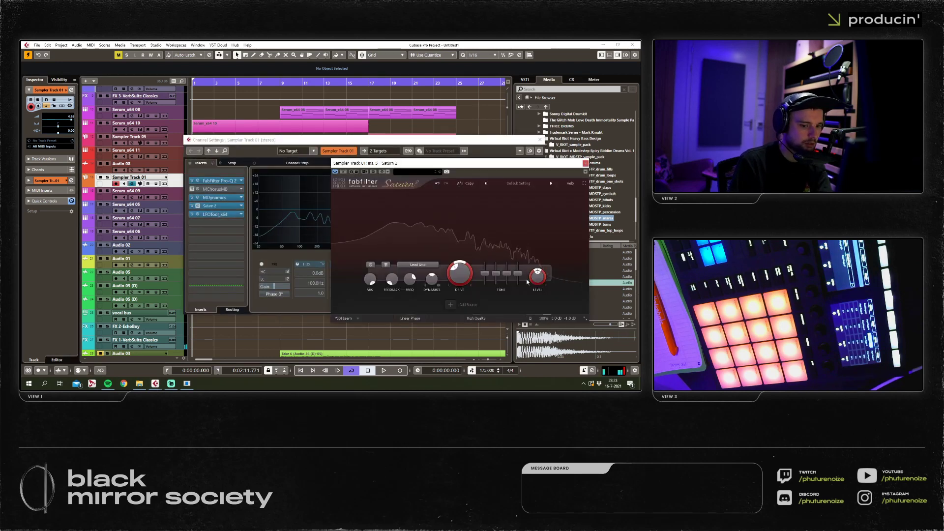
left_click(585, 163)
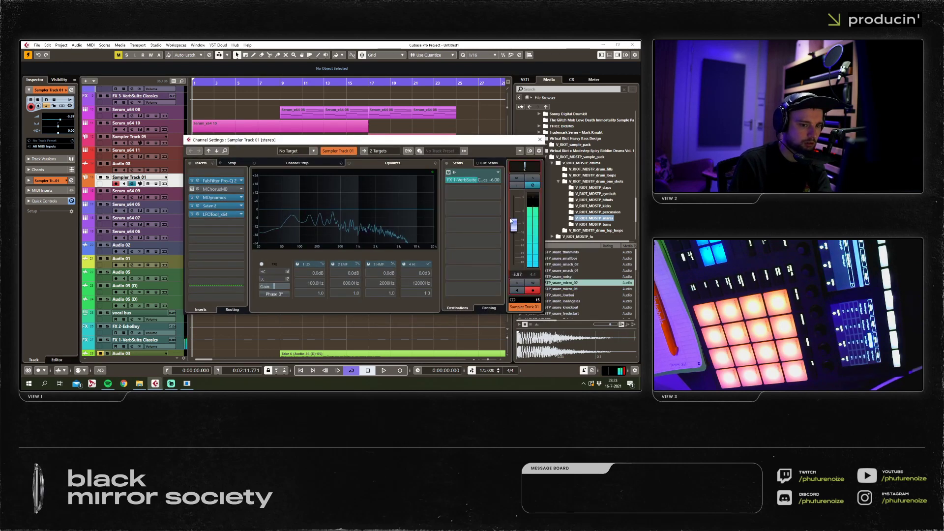
Lower Sampler Track 01's fader, play the arrangement and reduce the fader to about -7 dB in the MixConsole.
left_click_drag(513, 223, 513, 213)
key("ctrl+w")
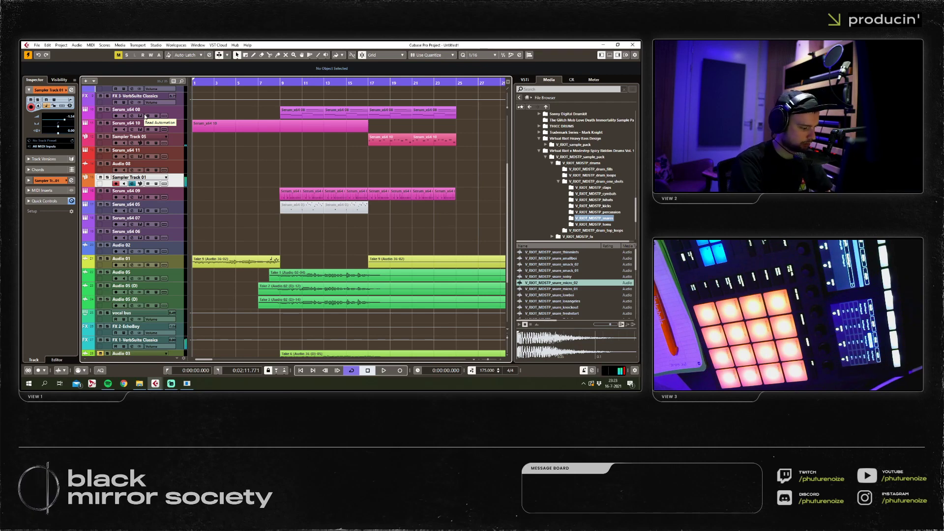
key("space")
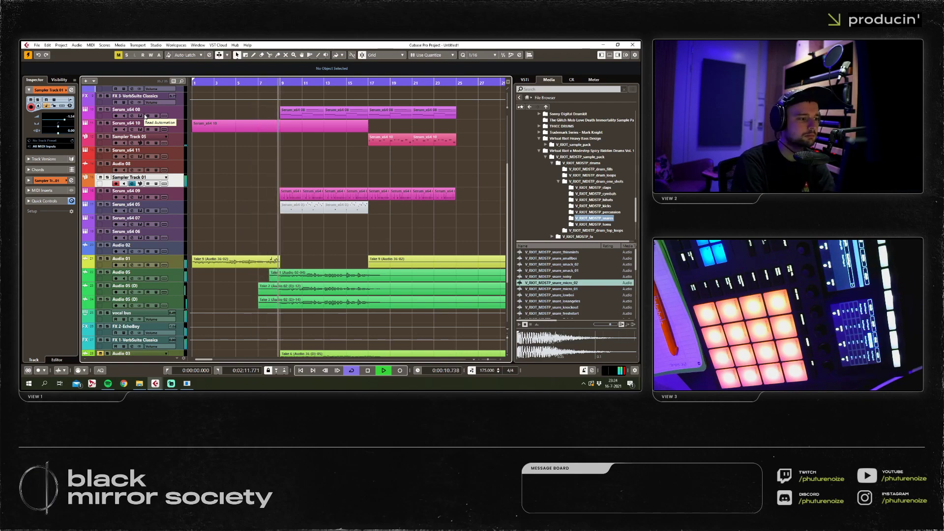
key("F3")
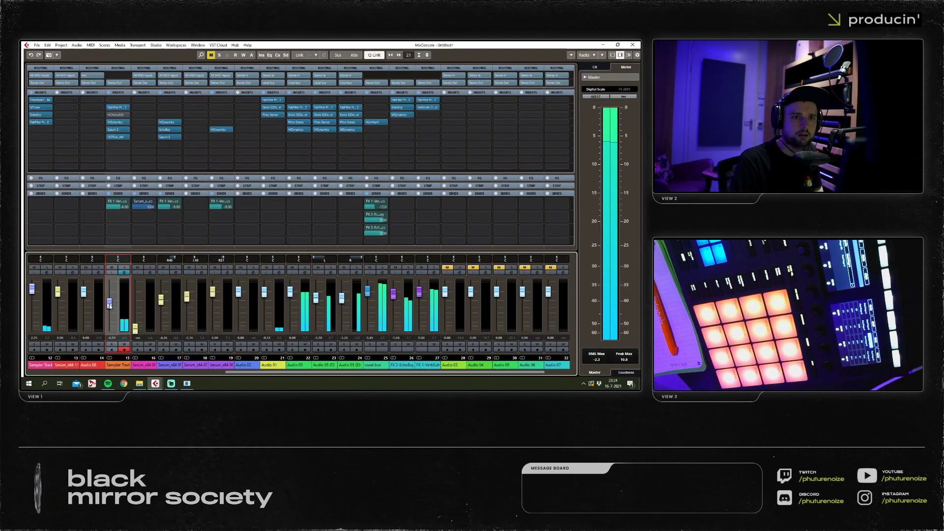
left_click(628, 46)
Stop playback and remove the Serum_x64 10 part spanning bars 1 to 17 by undoing the last edit.
key("space")
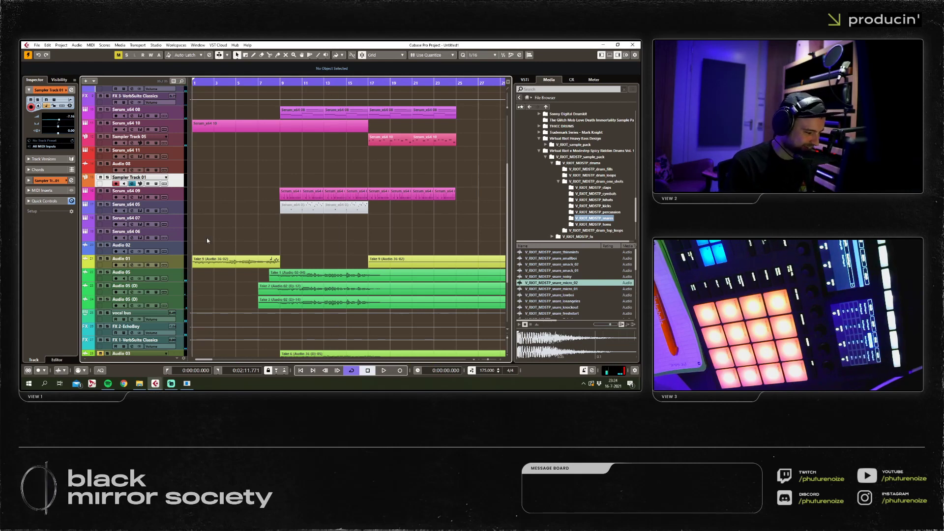
key("ctrl+z")
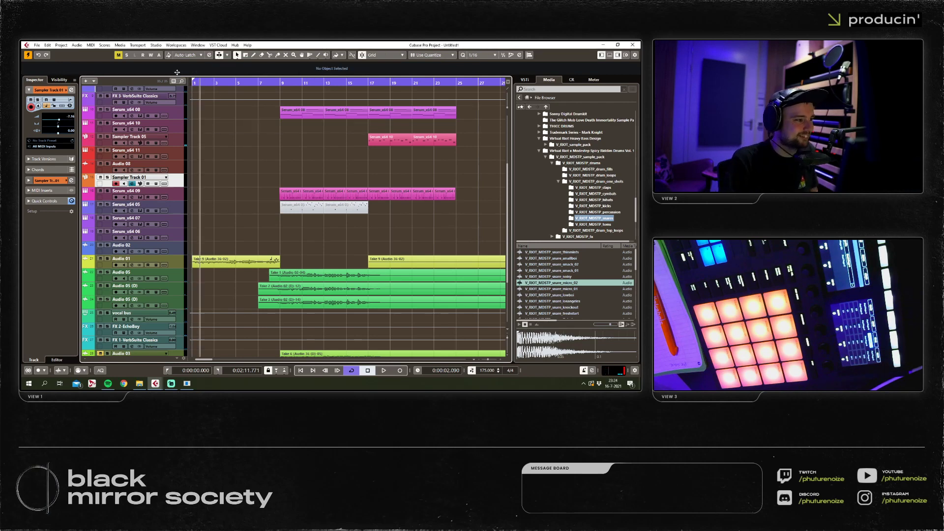
key("g")
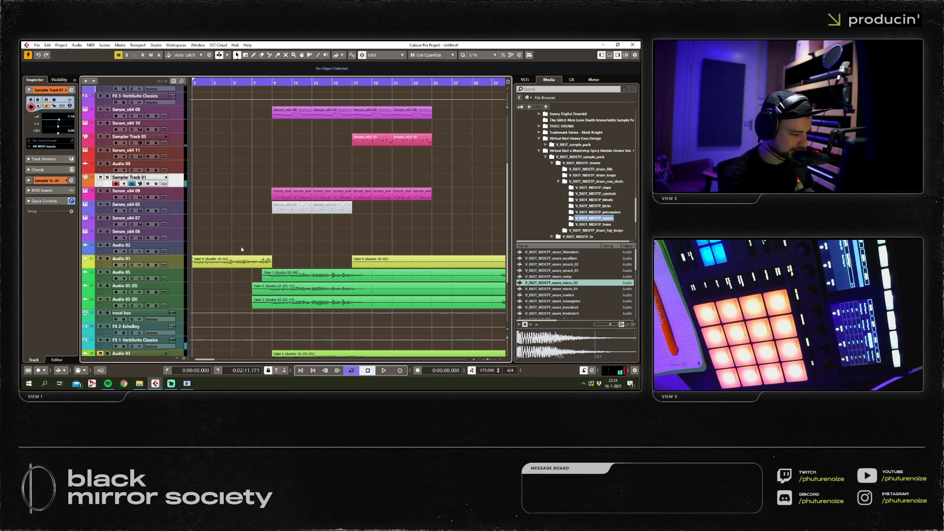
Insert FabFilter Pro-Q 2 after LFOTool on Sampler Track 01, with a low-mid cut and a shallower upper-mid cut.
key("F3")
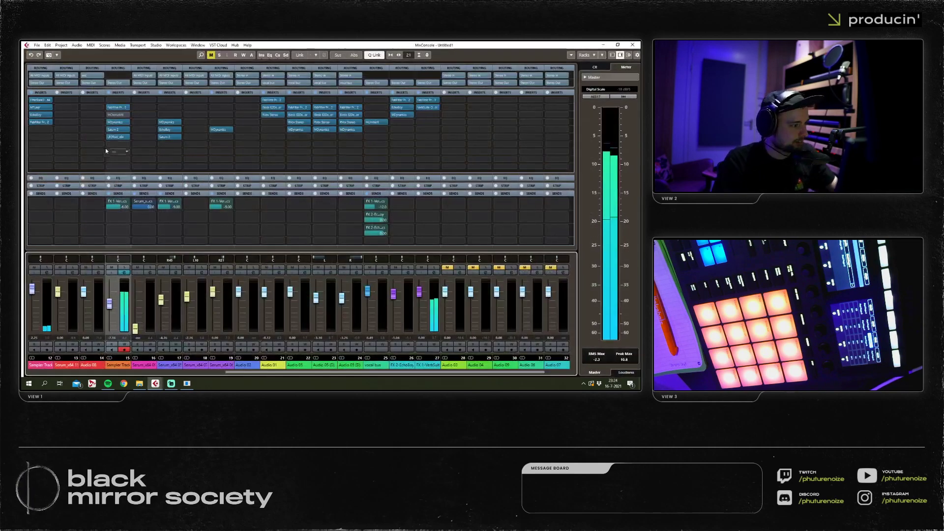
left_click(115, 146)
left_click(143, 225)
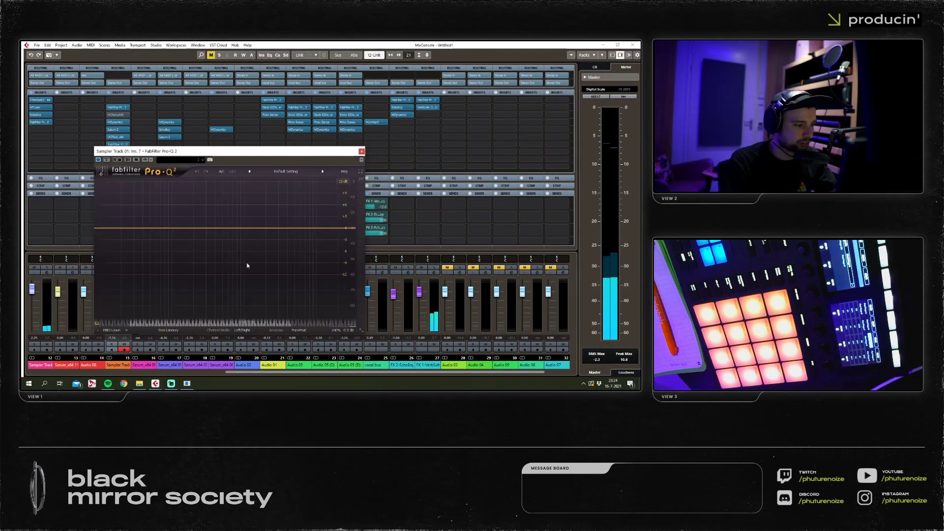
left_click_drag(243, 227, 210, 250)
left_click_drag(258, 229, 276, 239)
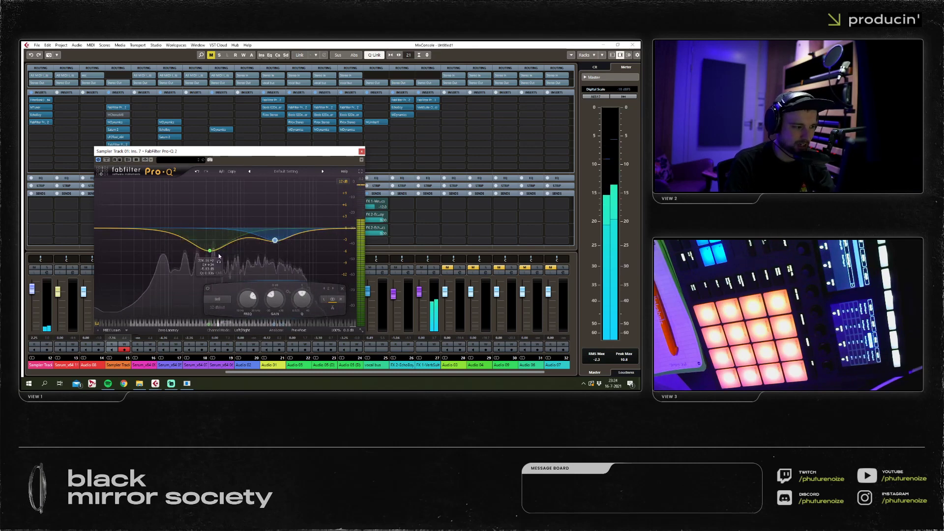
Shift the low-mid cut slightly higher in frequency, close Pro-Q 2 and play the arrangement briefly in the project window.
left_click_drag(210, 251, 217, 251)
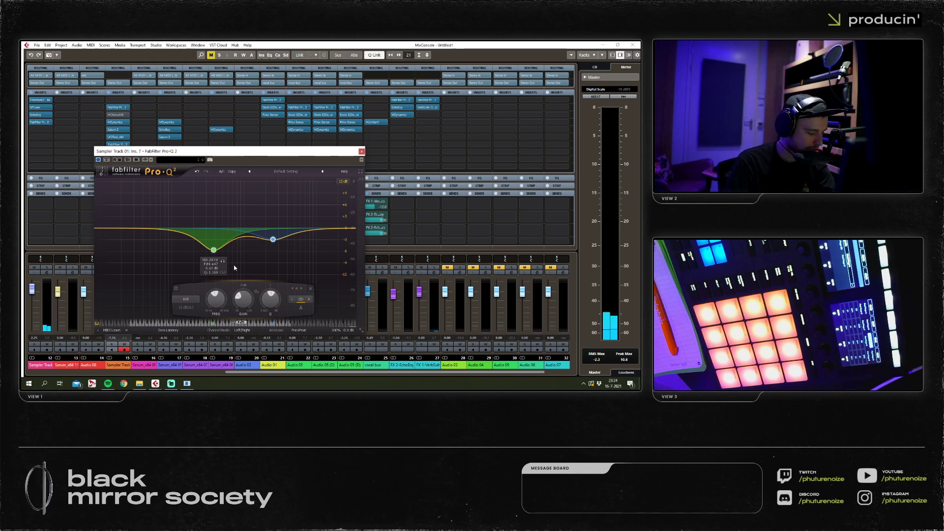
left_click(362, 152)
key("F3")
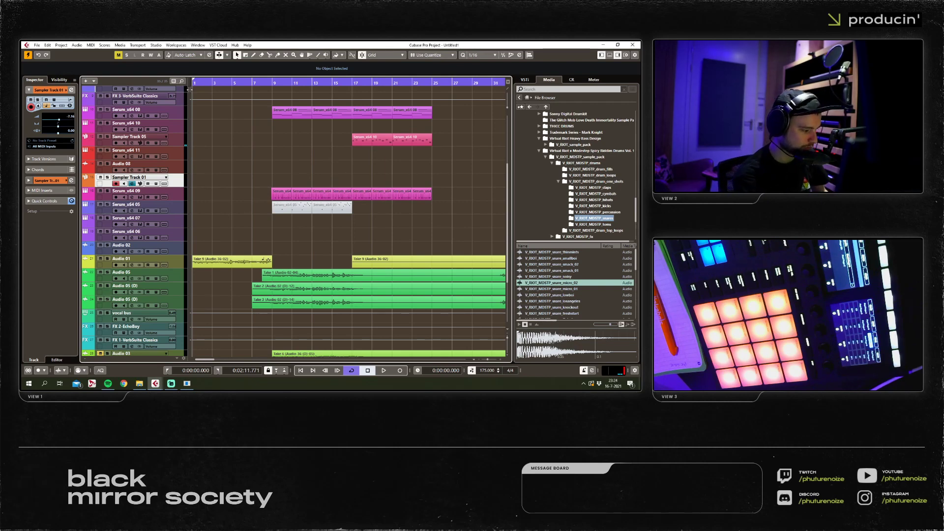
key("space")
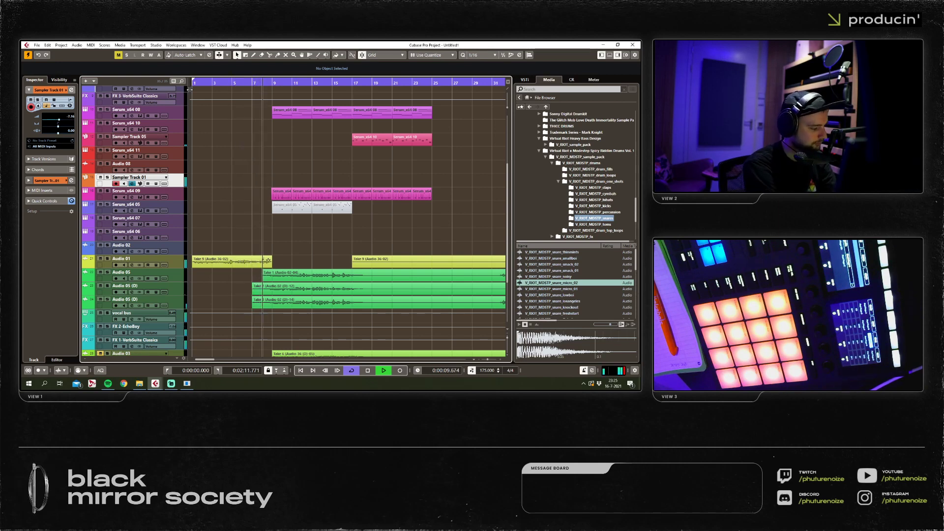
key("space")
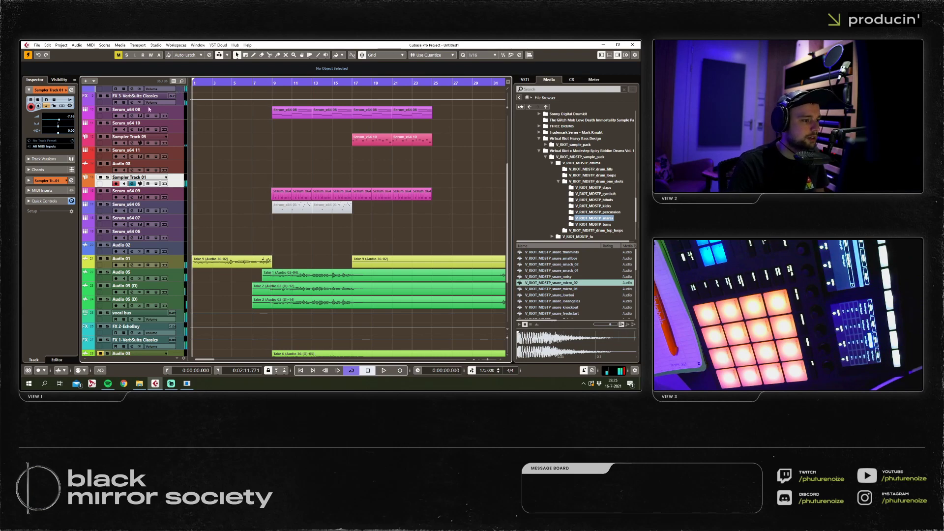
Mute the Take 2 vocal event on the first Audio 05 (D) track.
left_click_drag(274, 89, 440, 268)
scroll(302, 238, "down", 3)
left_click_drag(302, 238, 246, 199)
key("7")
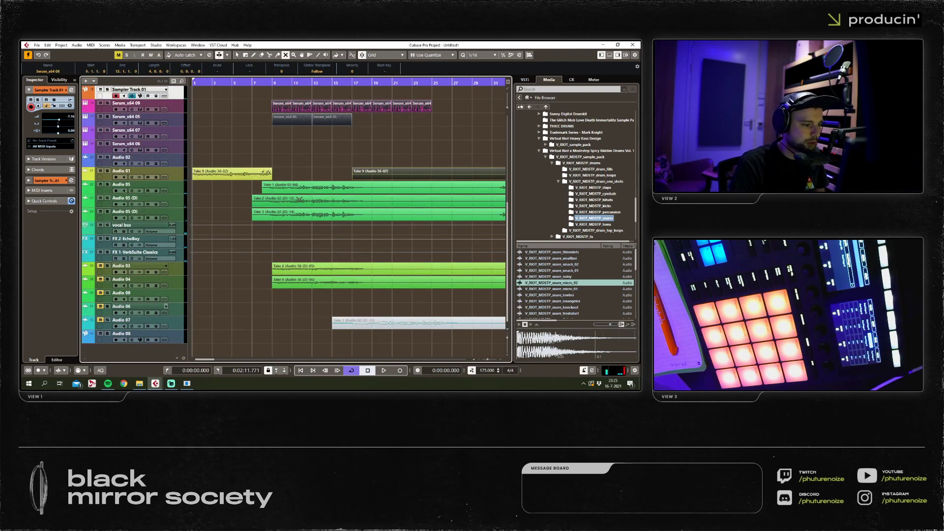
left_click(295, 215)
scroll(264, 159, "up", 3)
key("1")
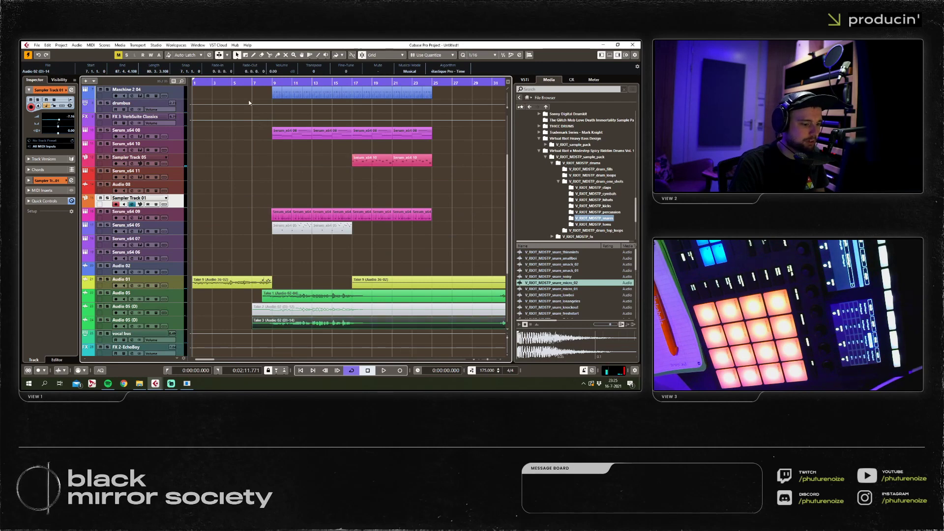
Select the drop's drum, Serum and sampler parts starting at bar 9 and move them to bar 17.
scroll(249, 124, "up", 3)
left_click_drag(250, 120, 443, 308)
scroll(270, 225, "down", 2)
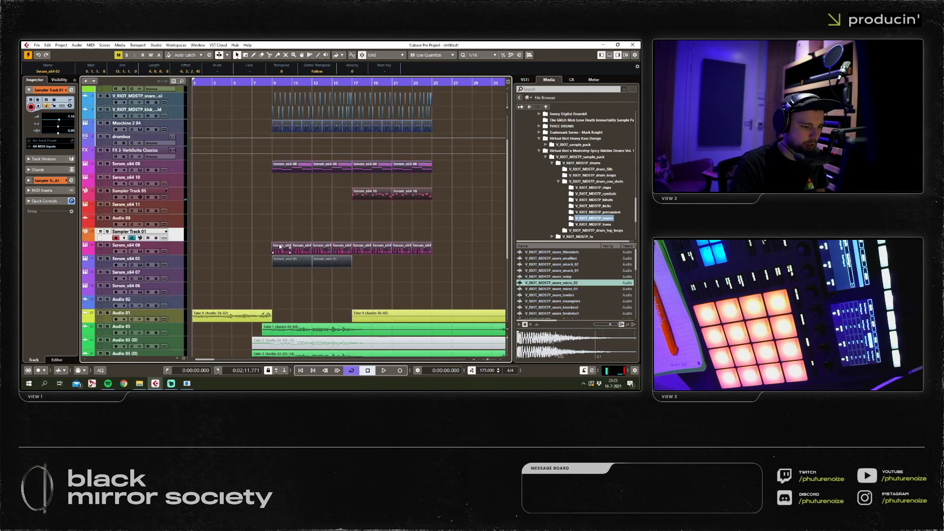
left_click_drag(279, 246, 360, 253)
scroll(343, 264, "down", 4)
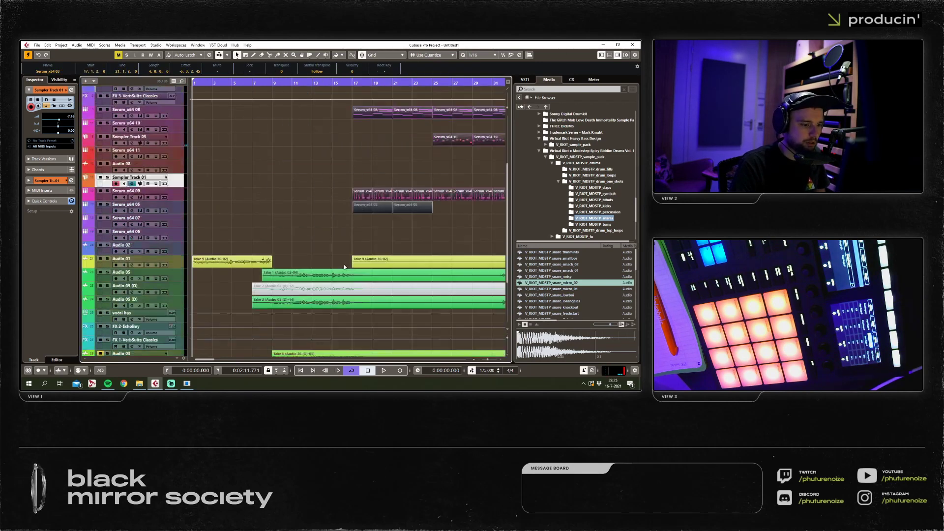
Move the selected drop parts a further eight bars so that they start at bar 25.
key("g")
left_click_drag(335, 143, 401, 142)
key("h")
key("g")
key("g")
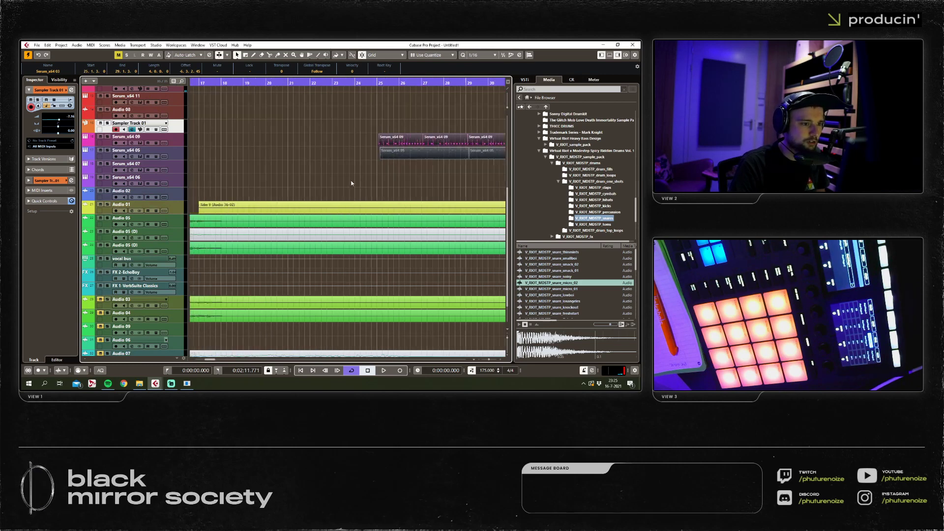
left_click_drag(360, 141, 365, 141)
key("g")
key("g")
key("g")
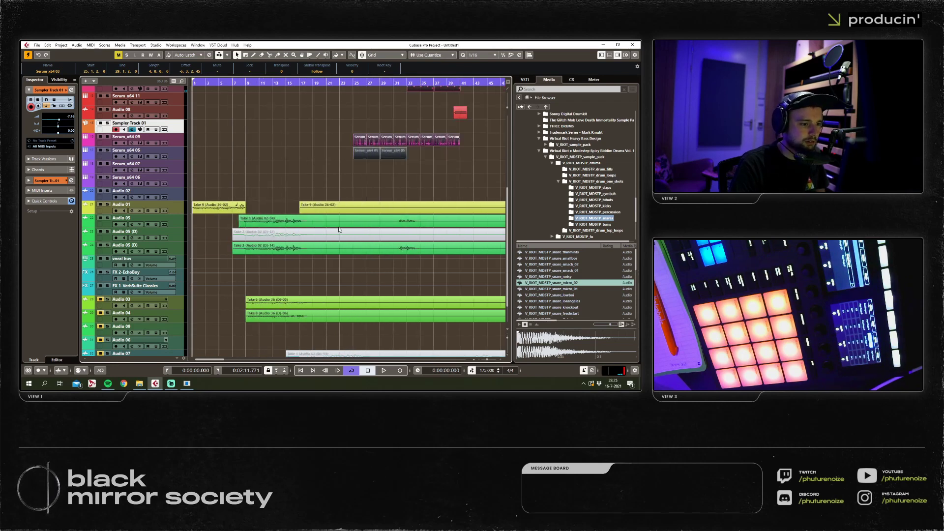
Trim the start of the second Take 9 event on Audio 01 from bar 17 to about bar 57.
left_click(294, 212)
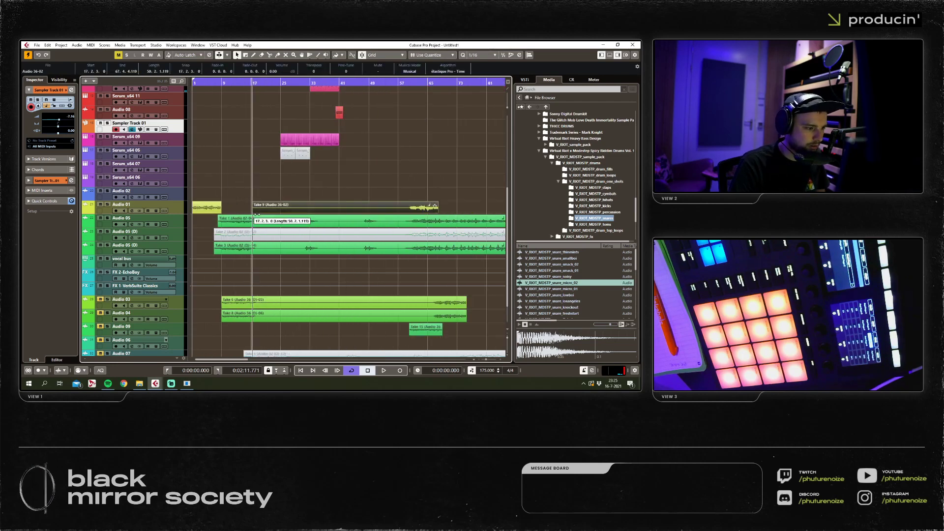
left_click_drag(251, 211, 403, 212)
key("h")
key("h")
key("h")
key("h")
key("h")
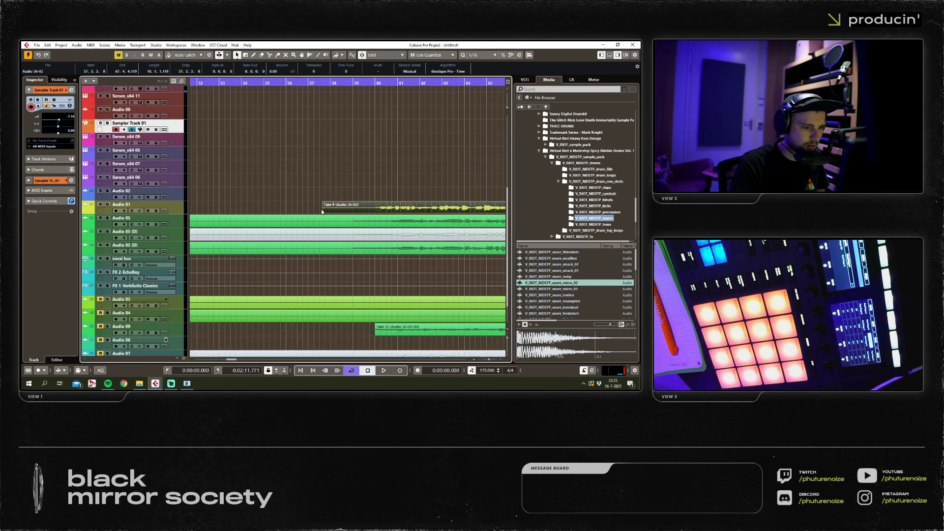
Refine the start of the trimmed Take 9 event, move it to bar 17 on Audio 01 and start playback.
left_click_drag(325, 213, 346, 208)
key("g")
key("g")
key("g")
key("h")
key("h")
key("space")
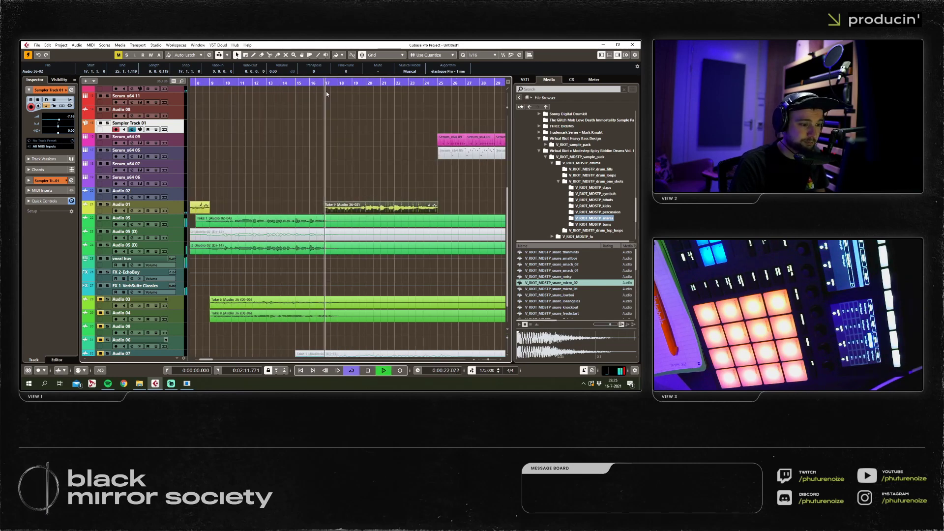
Nudge the Take 9 event back and forth around bar 17 during playback to align the vocal with the beat.
key("h")
key("h")
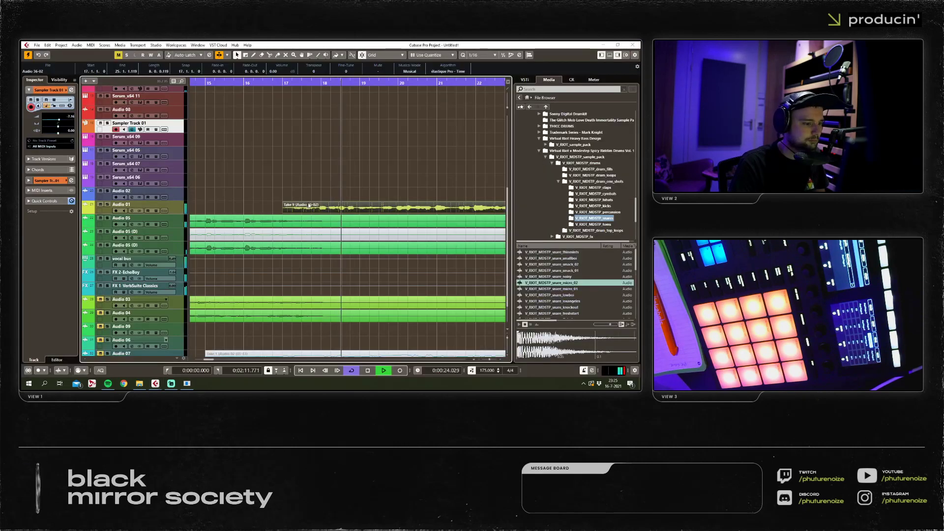
left_click_drag(314, 214, 315, 211)
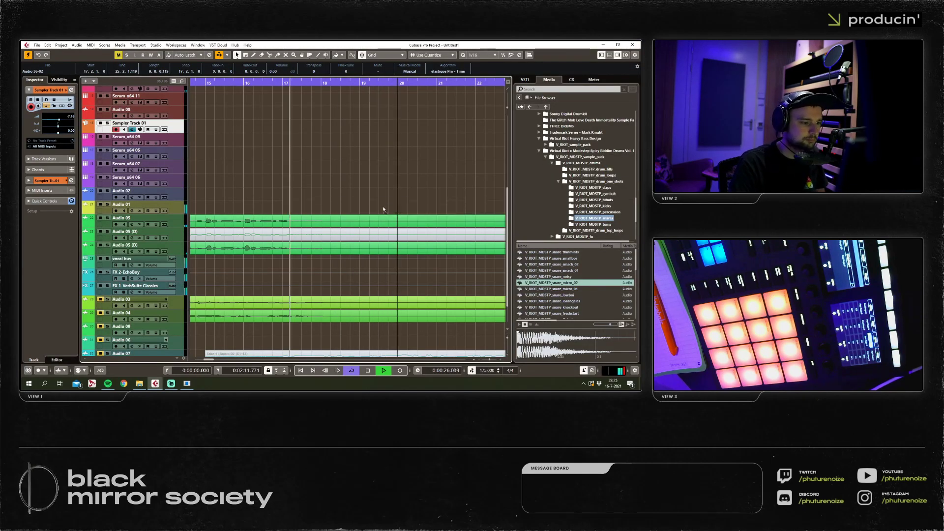
key("h")
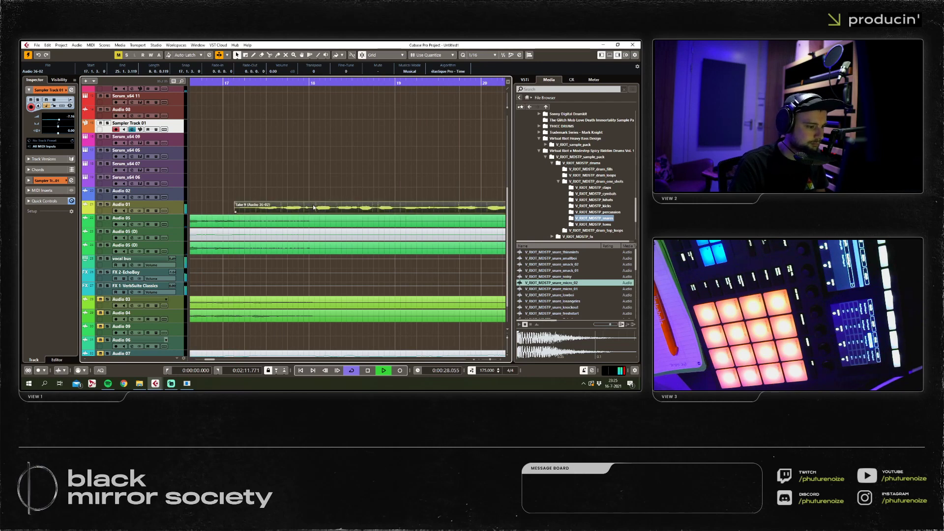
key("space")
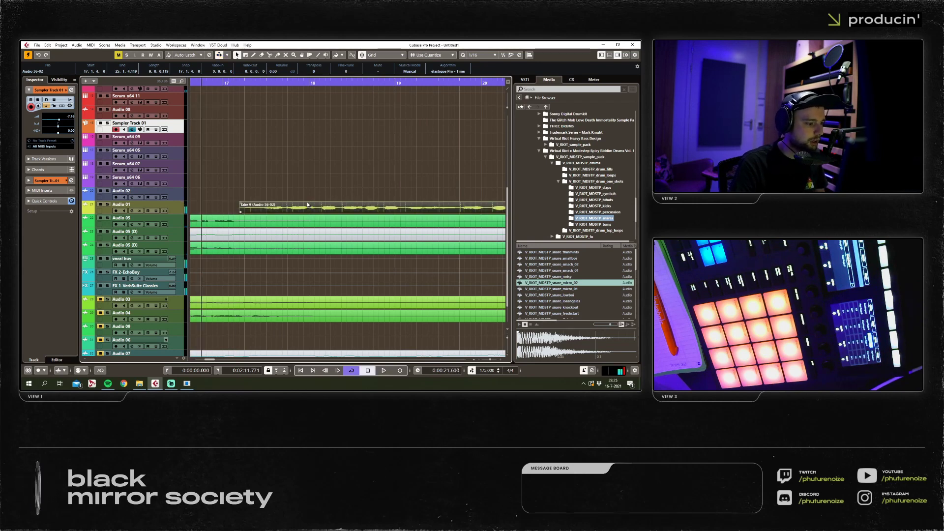
left_click_drag(308, 204, 273, 208)
key("space")
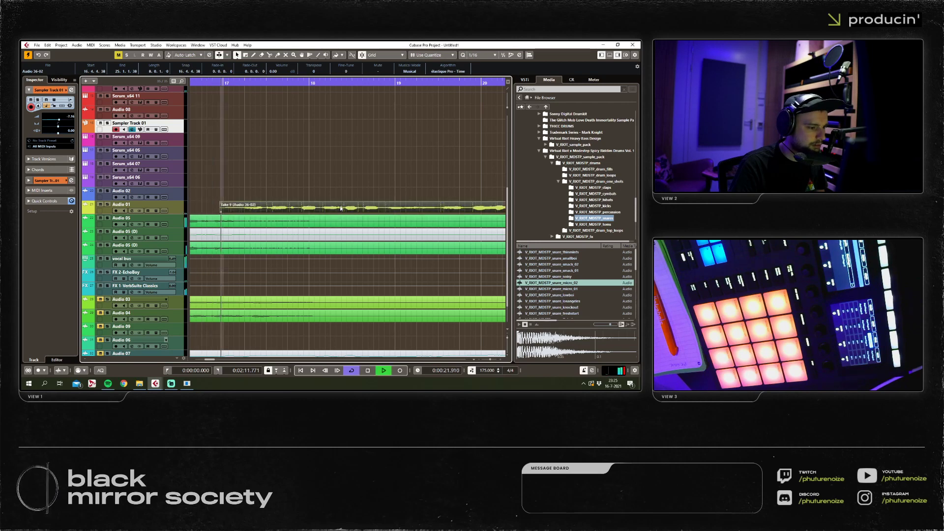
left_click_drag(349, 206, 358, 207)
scroll(428, 213, "down", 3)
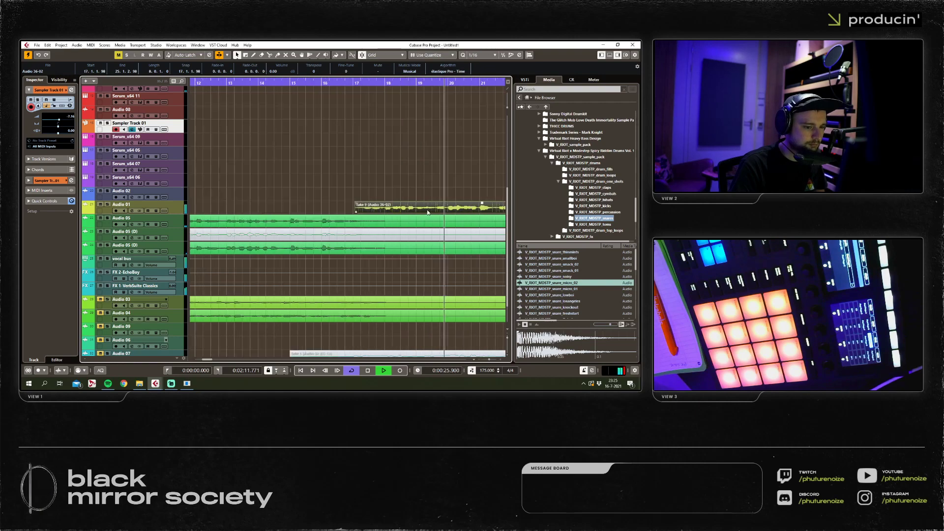
Check the Take 9 event's waveform and settings in the Sample Editor and return to the project.
double_click(427, 213)
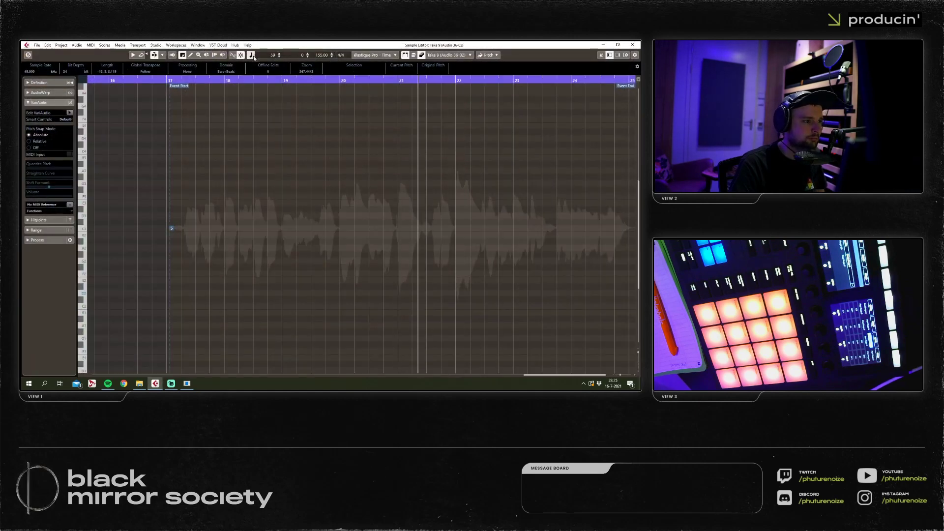
key("Return")
scroll(412, 209, "down", 3)
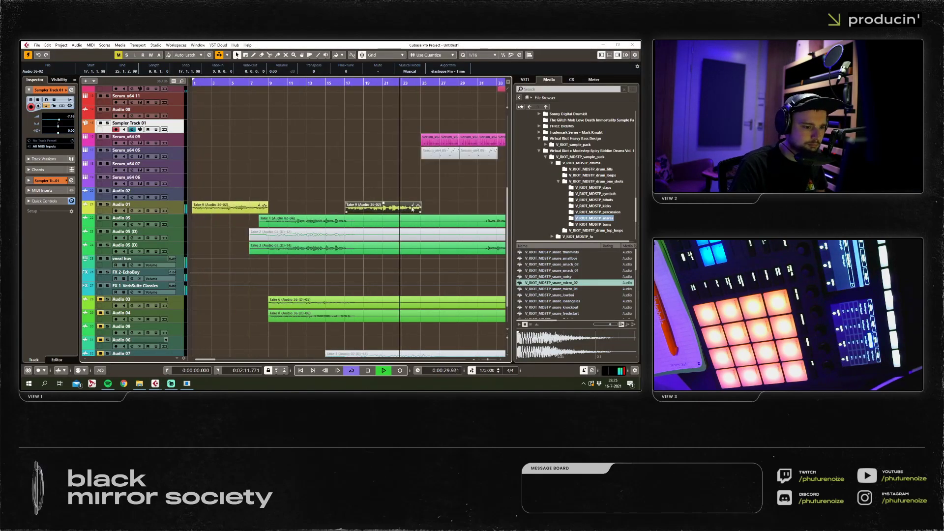
Nudge the Take 9 event to about 17.1.3, undoing an overshoot, and audition its ending before bar 25.
scroll(412, 208, "up", 5)
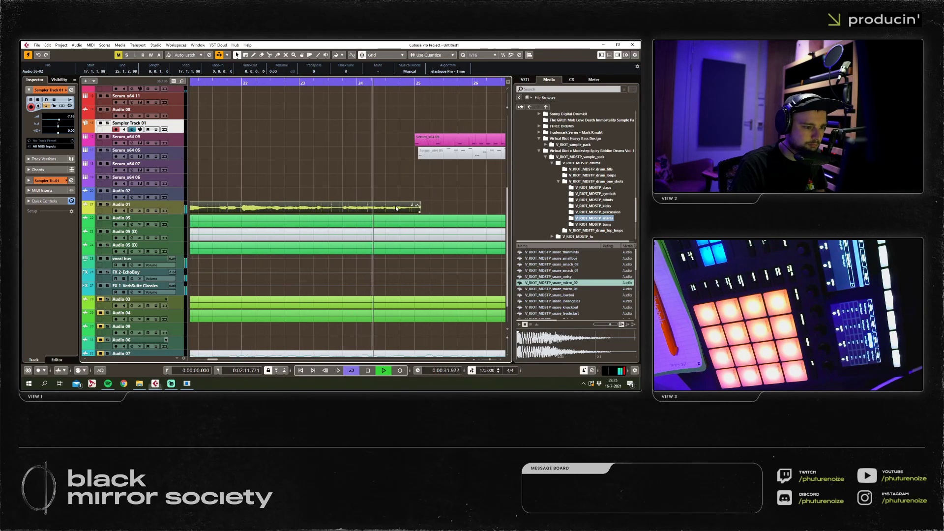
left_click_drag(397, 208, 410, 208)
key("space")
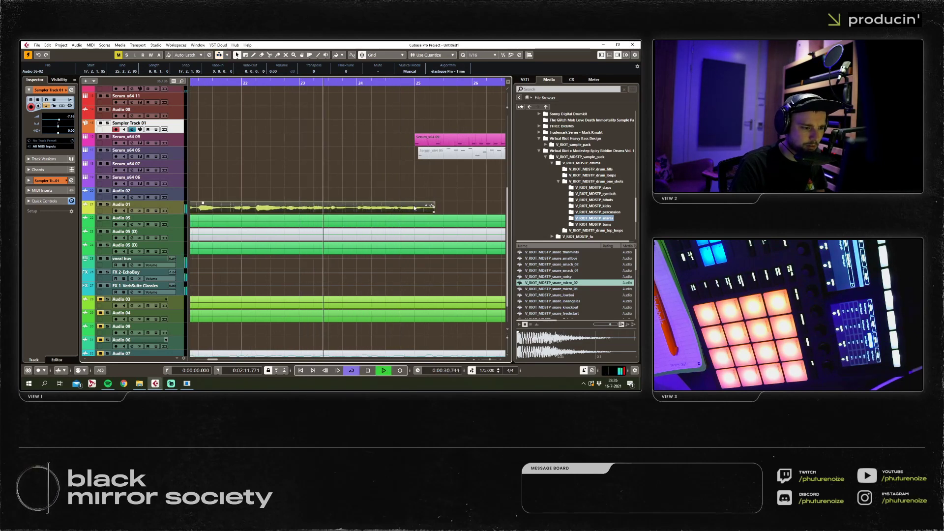
key("space")
left_click_drag(392, 208, 385, 208)
scroll(353, 147, "up", 3)
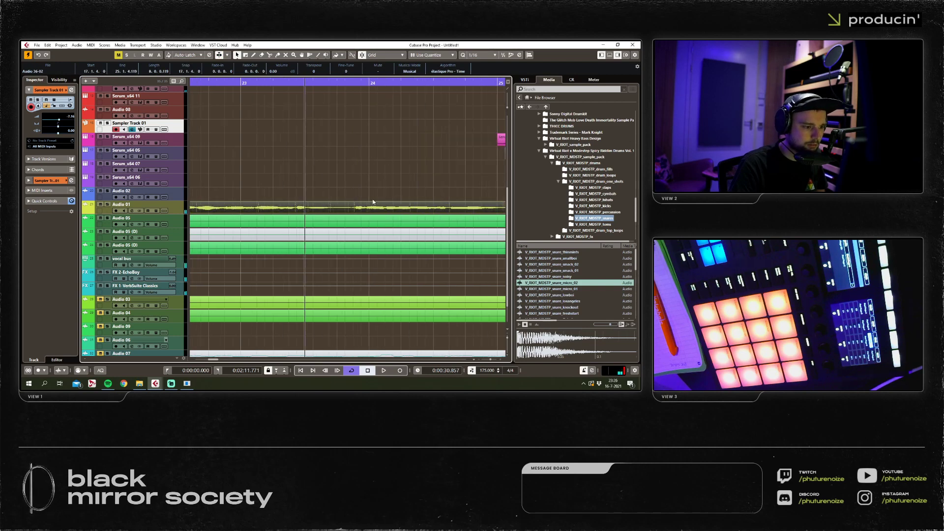
key("ctrl+z")
key("space")
scroll(351, 147, "down", 5)
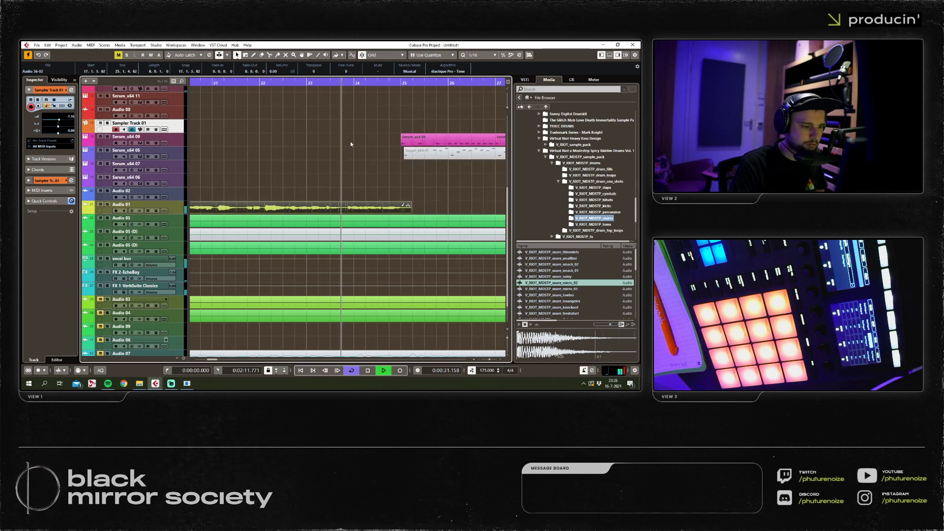
key("space")
scroll(261, 144, "up", 1)
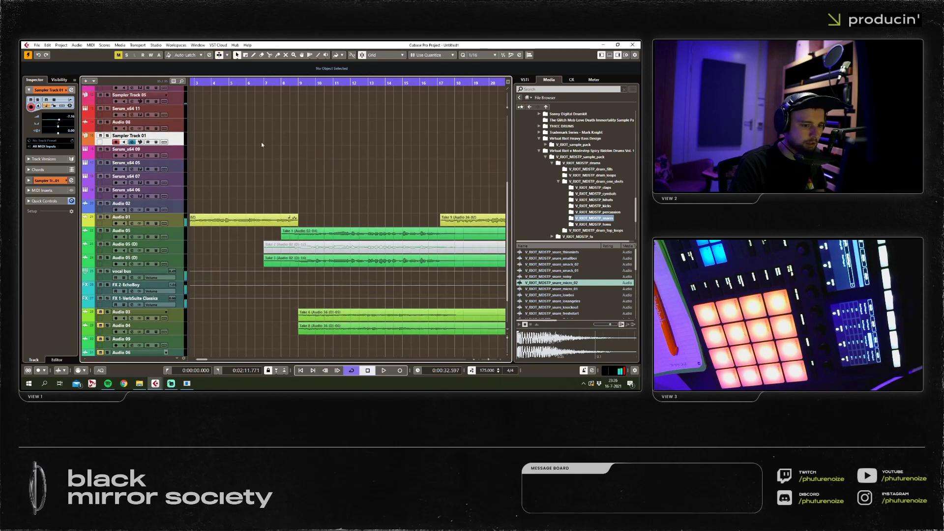
Open Take 9 in the Sample Editor, quantize the pitch of its VariAudio segments and audition it.
double_click(467, 224)
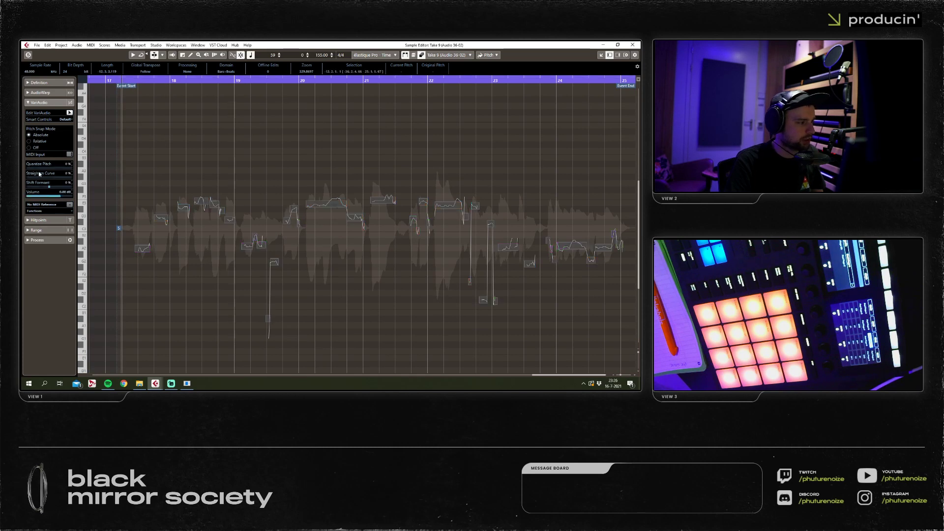
left_click_drag(41, 167, 153, 179)
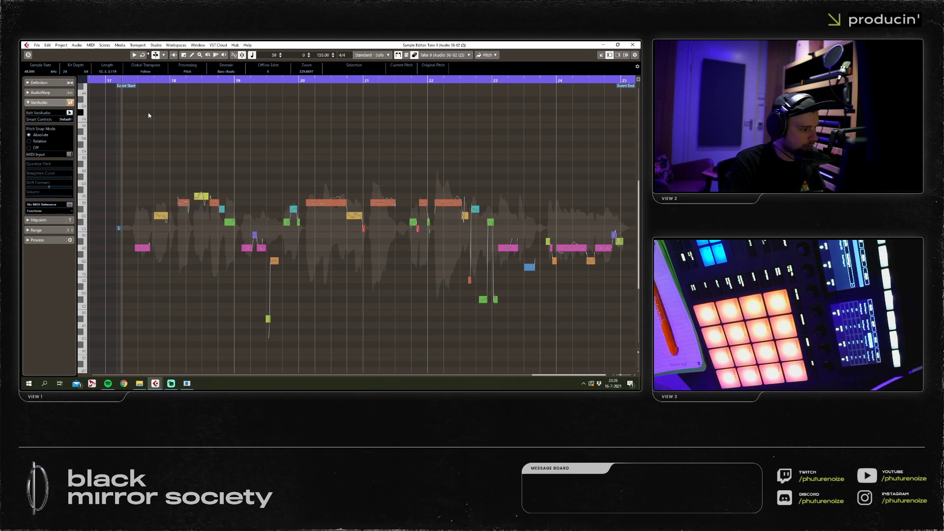
key("space")
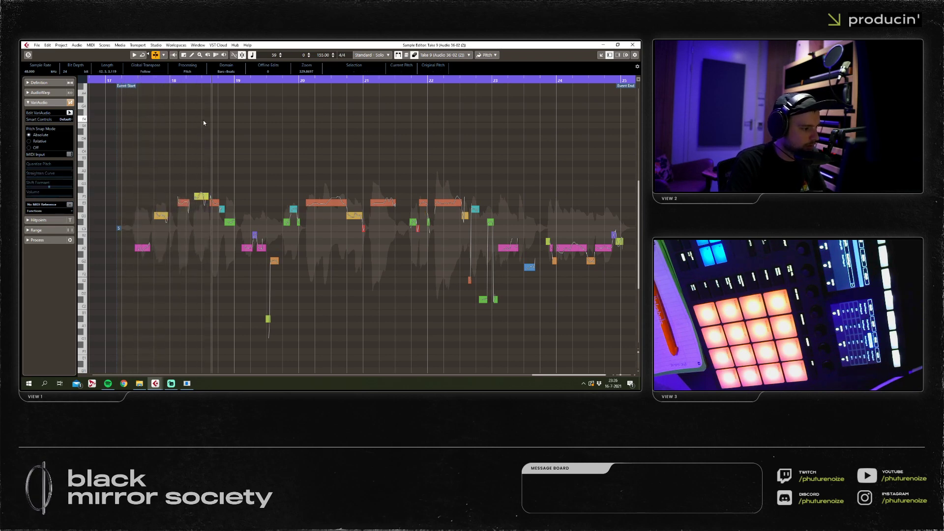
key("space")
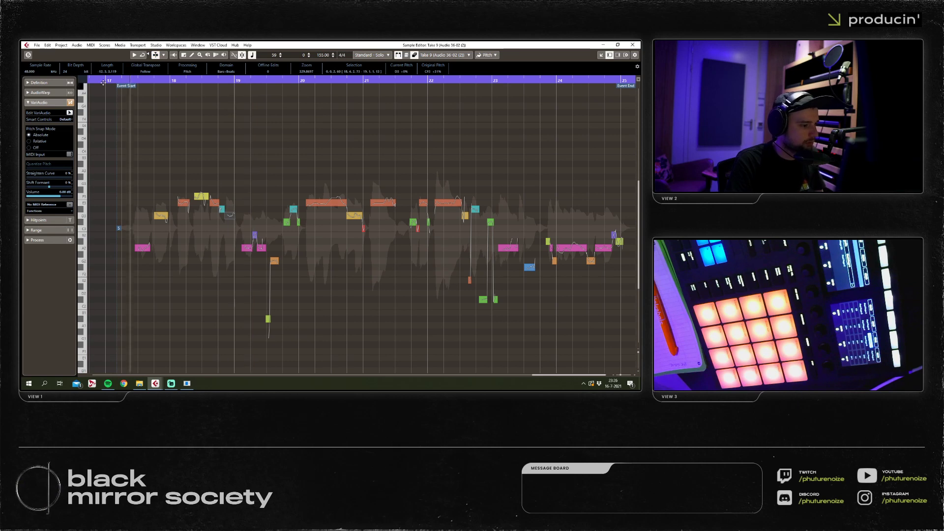
Correct the pitch of the VariAudio segments around bars 19 to 20, raise the latter part of the long bar 20 note and close the editor.
left_click(283, 234)
key("space")
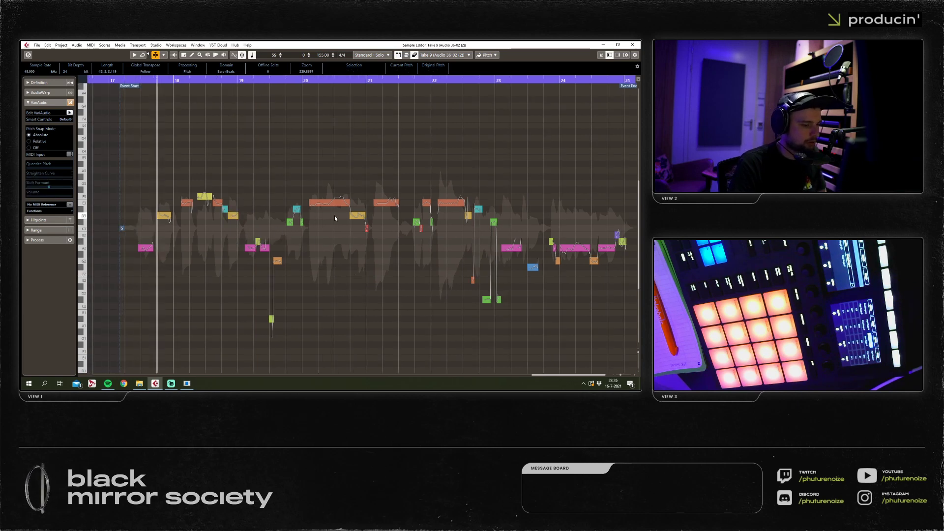
left_click(329, 204)
left_click_drag(339, 202, 299, 219)
left_click(347, 229)
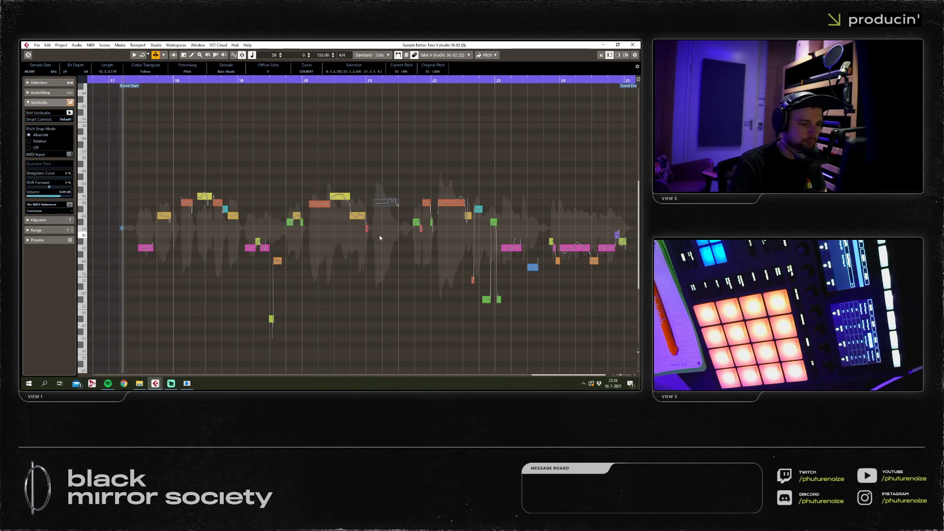
key("ctrl+e")
key("ctrl+shift+a")
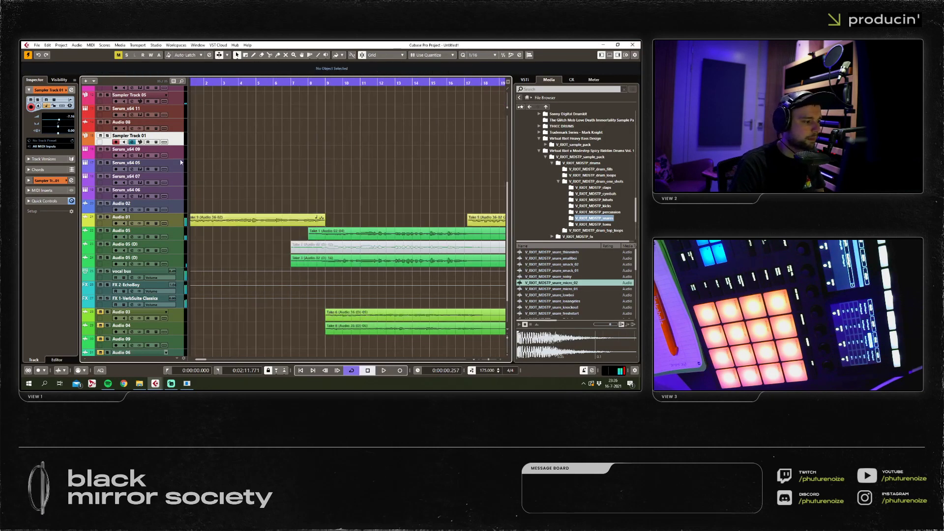
Return to the start of the arrangement, select all events and open Sampler Track 01's first Pro-Q 2 in the MixConsole.
left_click_drag(220, 85, 200, 155)
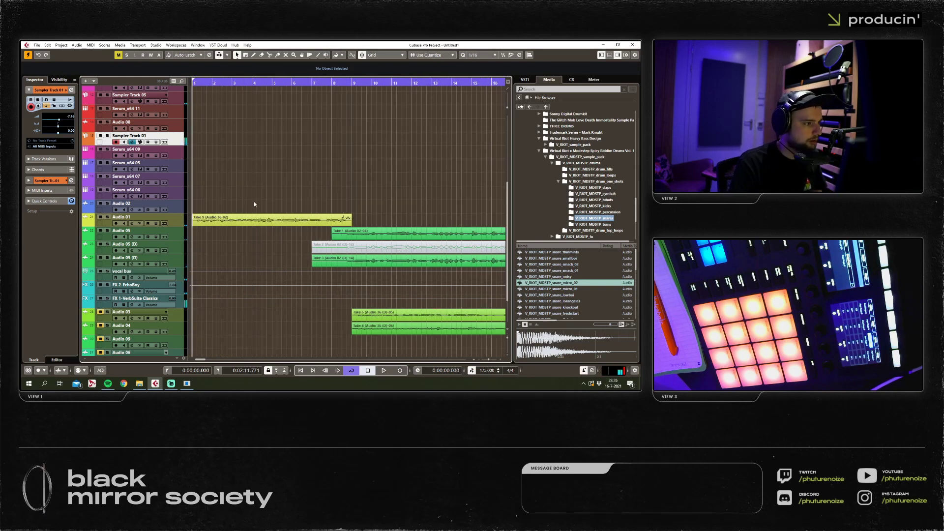
key("ctrl+a")
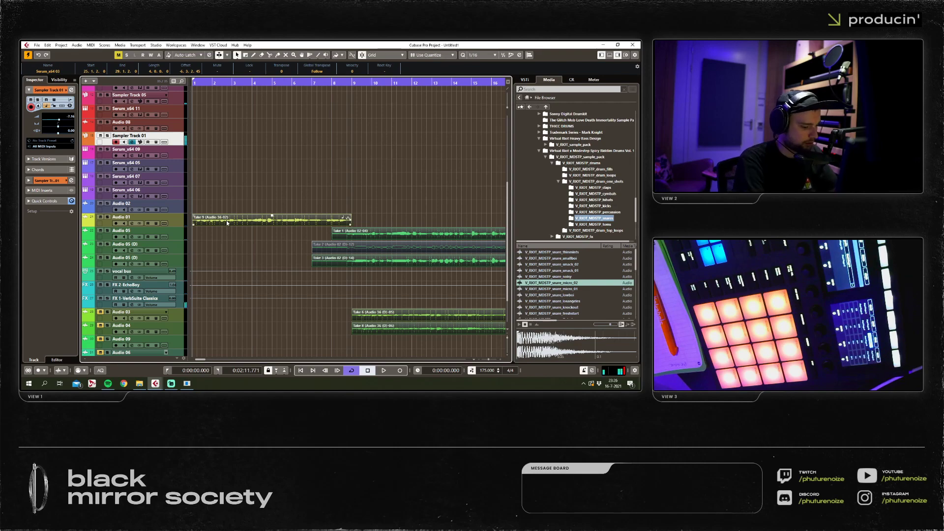
key("F3")
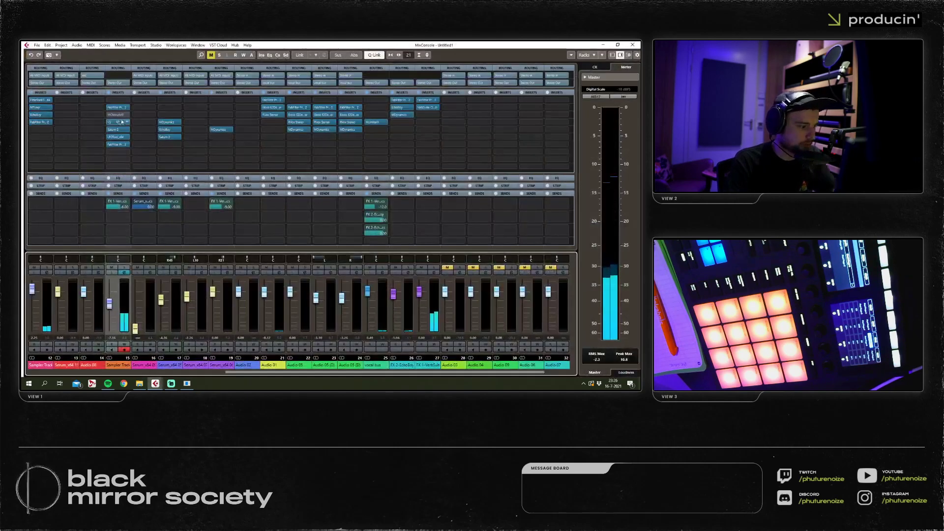
left_click(118, 108)
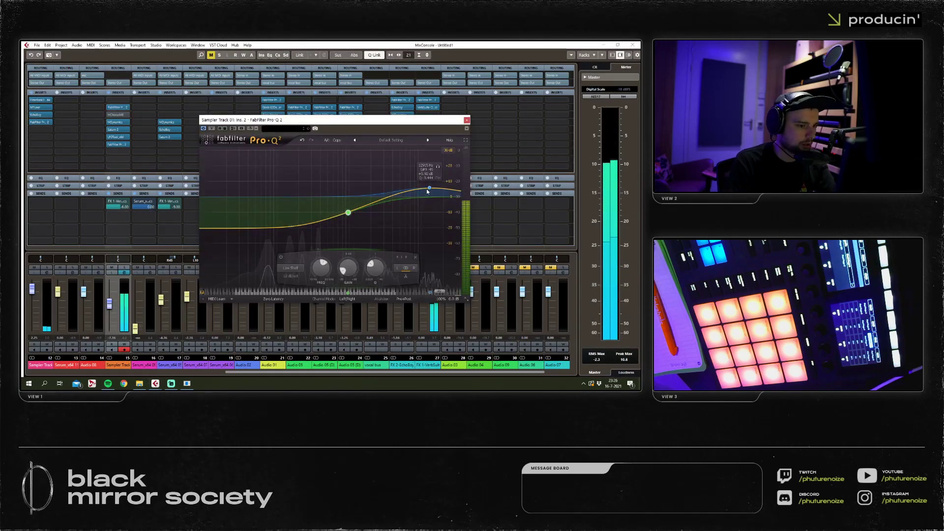
Insert another FabFilter Pro-Q 2 ahead of Saturn 2 on Sampler Track 01 and add a high cut rolling off above the midrange.
mouse_move(120, 129)
left_mouse_down()
mouse_move(117, 147)
mouse_move(115, 136)
left_mouse_up()
left_click(115, 136)
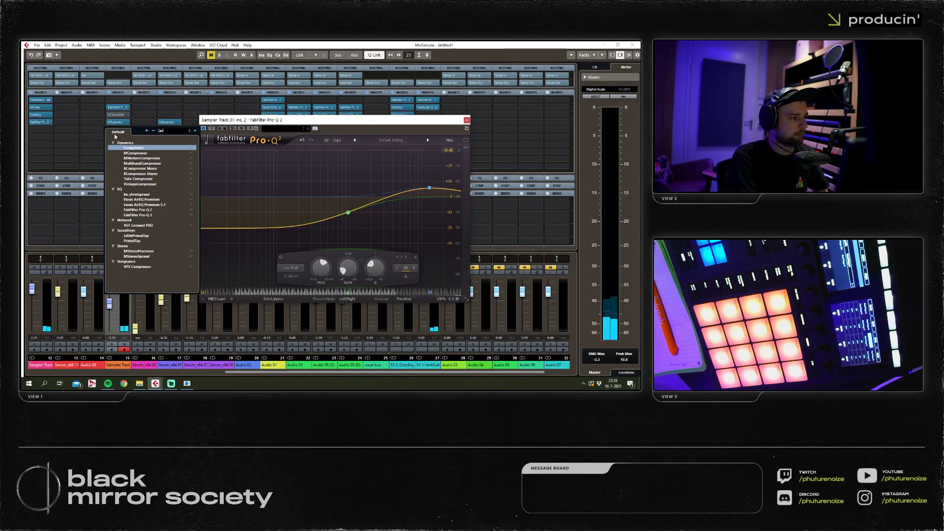
left_click(158, 143)
double_click(393, 211)
left_click_drag(393, 212, 347, 213)
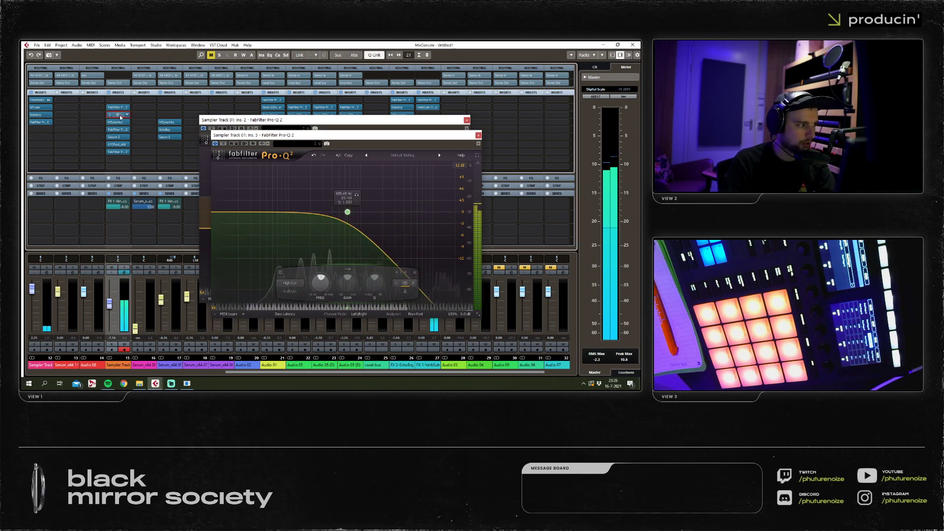
Inspect the MChorusMB insert on Sampler Track 01, close the open plug-in windows and return to the project.
left_click(116, 114)
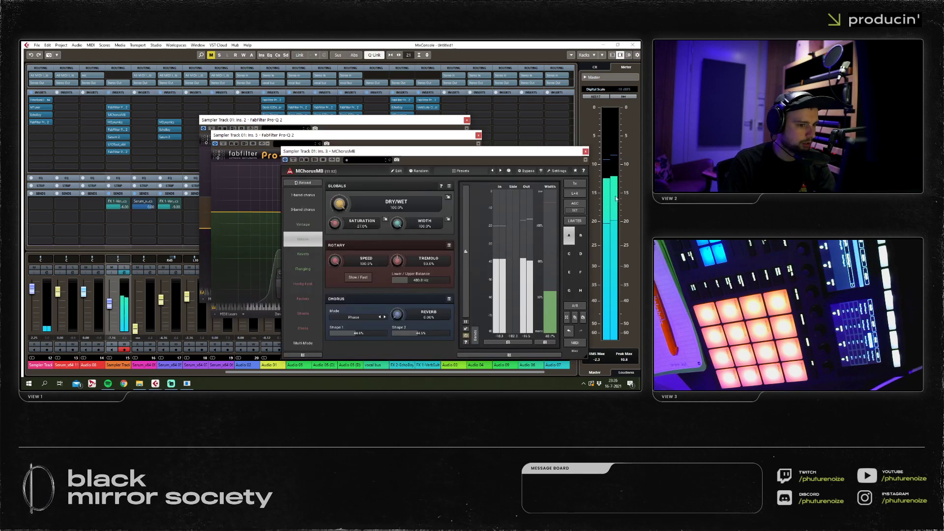
left_click(478, 136)
left_click(585, 151)
key("F3")
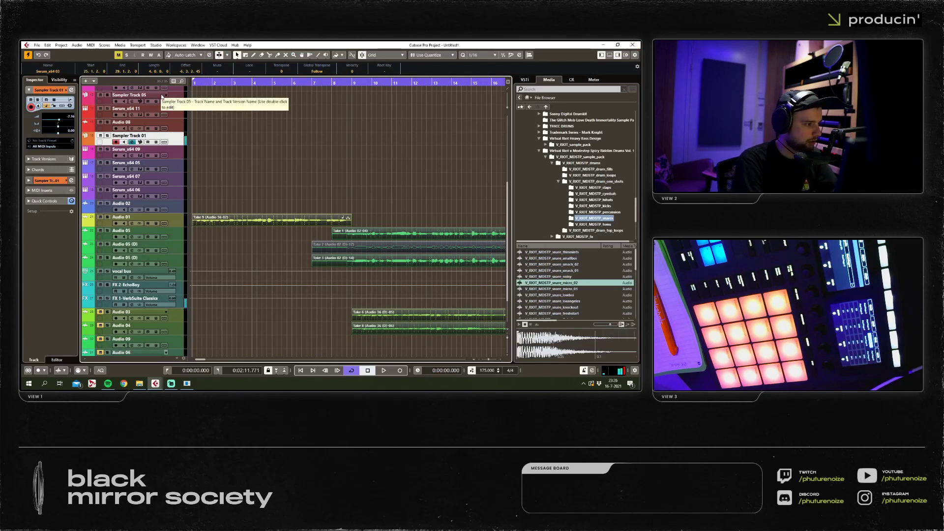
Set the rotary speed of Sampler Track 01's MChorusMB insert to 34% and return to the arrangement.
key("F3")
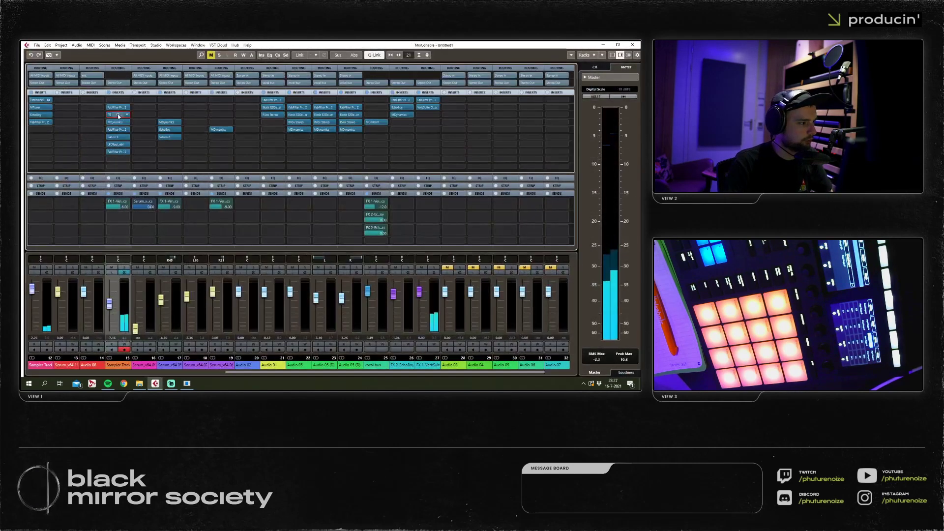
left_click_drag(335, 261, 335, 278)
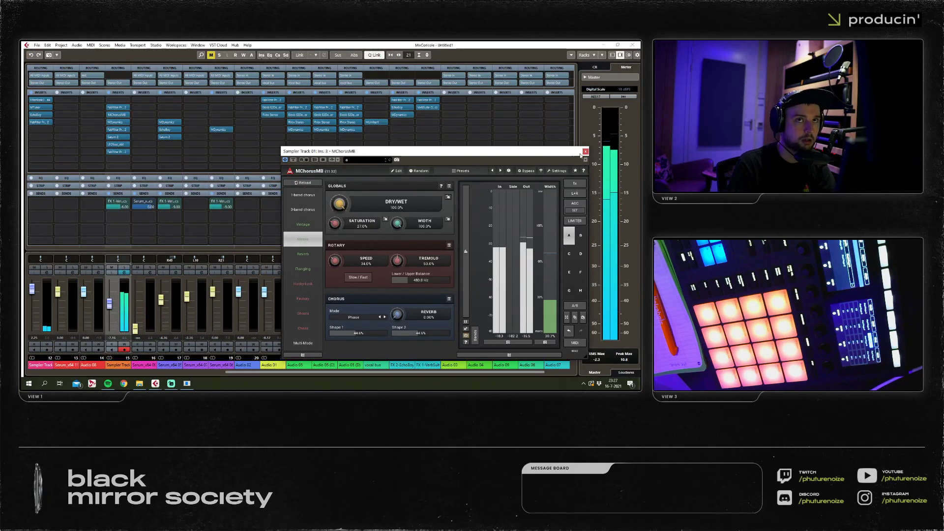
left_click(585, 151)
key("F3")
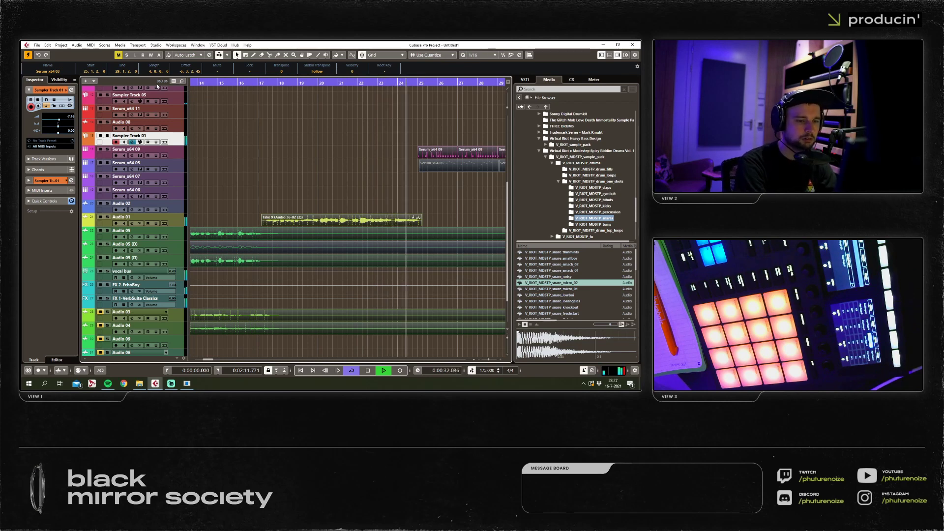
Examine the arrangement around bar 25 across the drum, synth and vocal tracks during playback, and stop playback.
key("g")
key("g")
key("g")
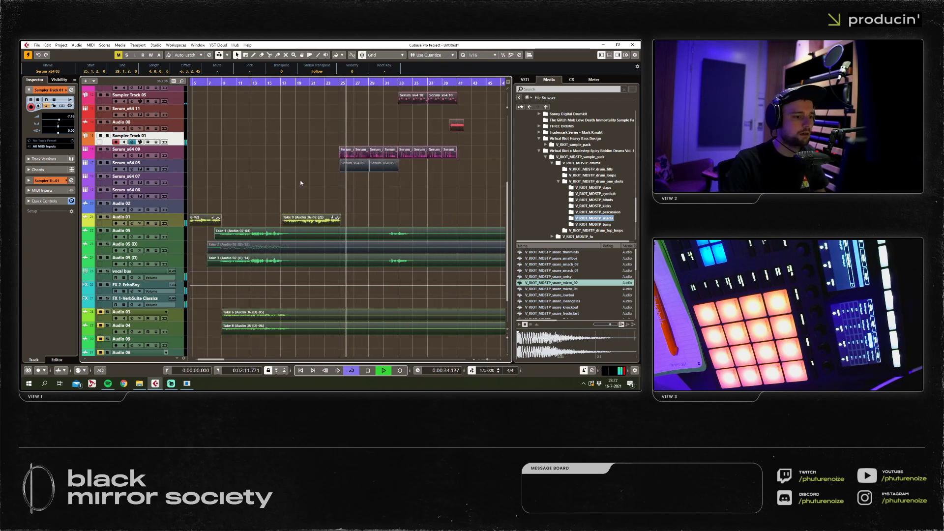
left_click(301, 183)
scroll(397, 217, "up", 5)
left_click_drag(469, 94, 301, 357)
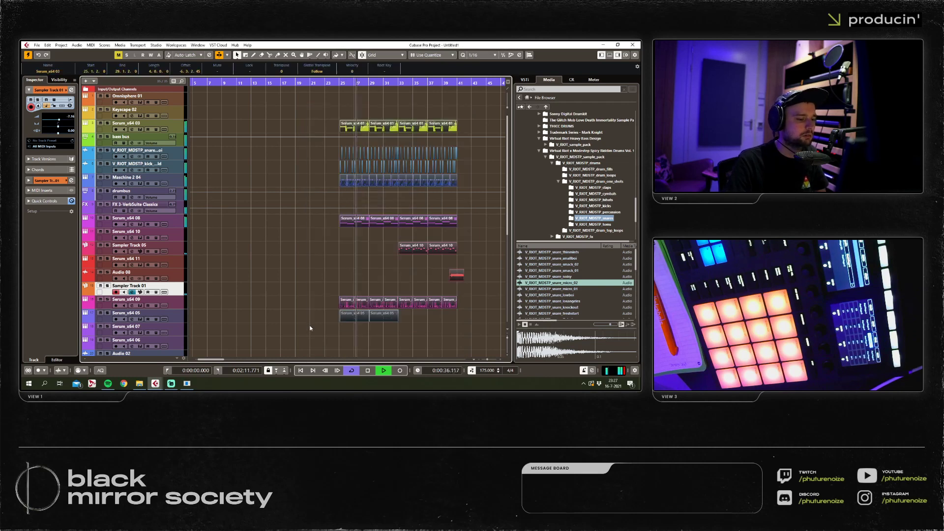
scroll(343, 196, "down", 2)
key("h")
key("h")
key("h")
key("h")
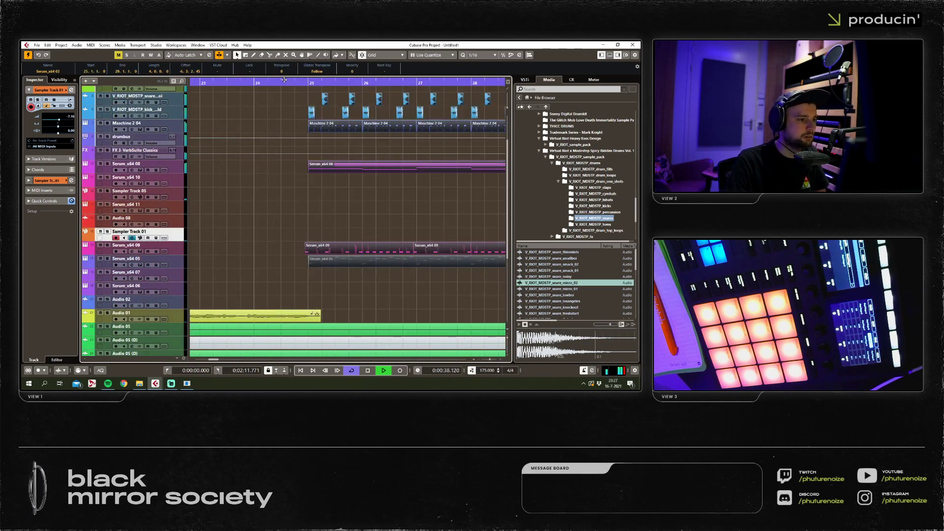
key("g")
key("g")
key("g")
key("g")
key("space")
scroll(289, 240, "down", 3)
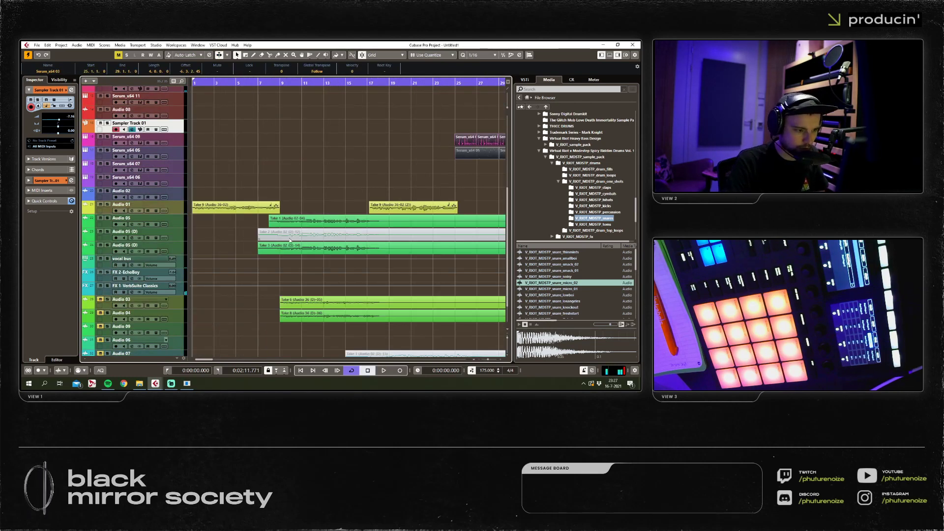
Split Take 1 on Audio 05 and Take 3 on the lower Audio 05 (D) track near bar 17.
key("g")
right_click(327, 222)
key("h")
key("h")
key("h")
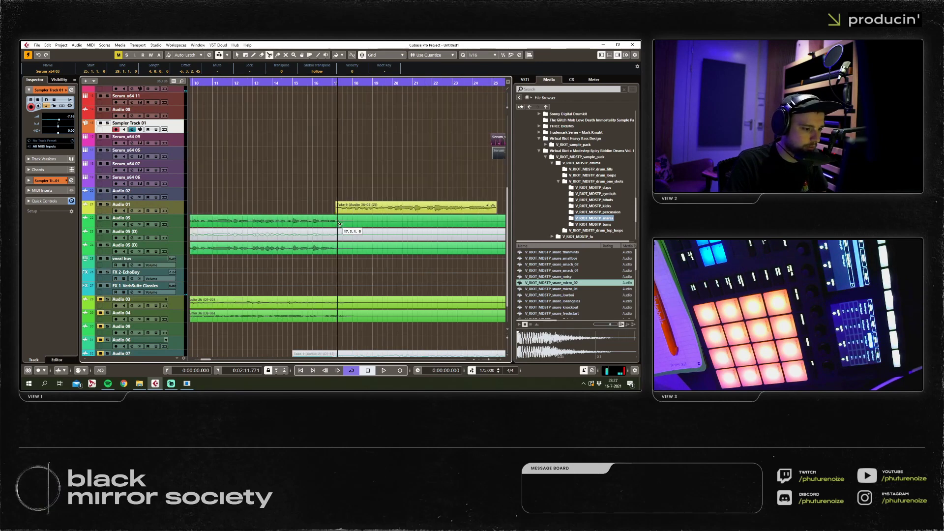
left_click(338, 247)
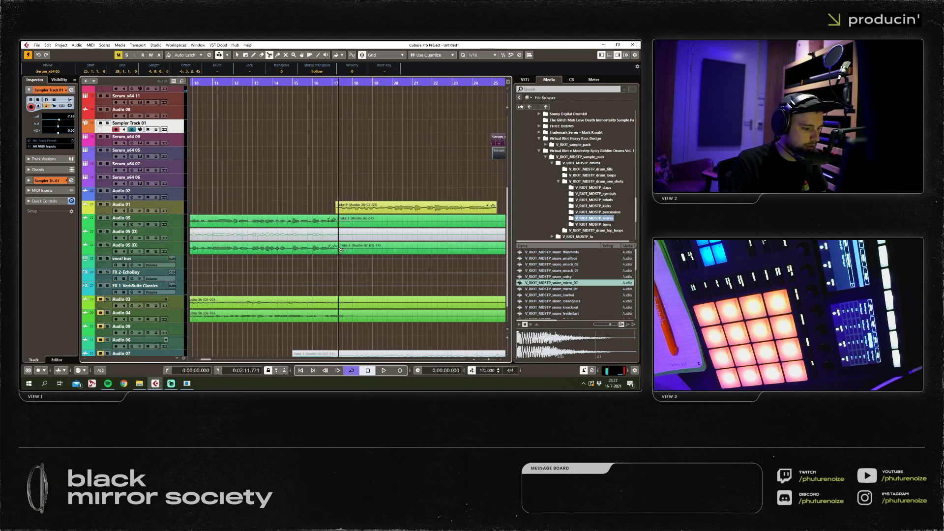
key("1")
Unmute Take 2 on the upper Audio 05 (D) track and split it near bar 17 like the other takes.
key("g")
scroll(290, 231, "down", 1)
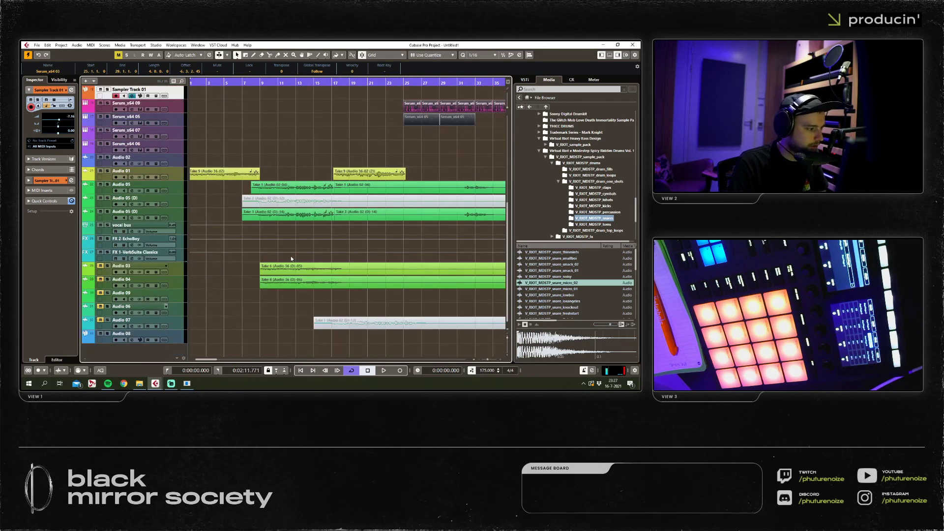
key("g")
key("g")
left_click(295, 207)
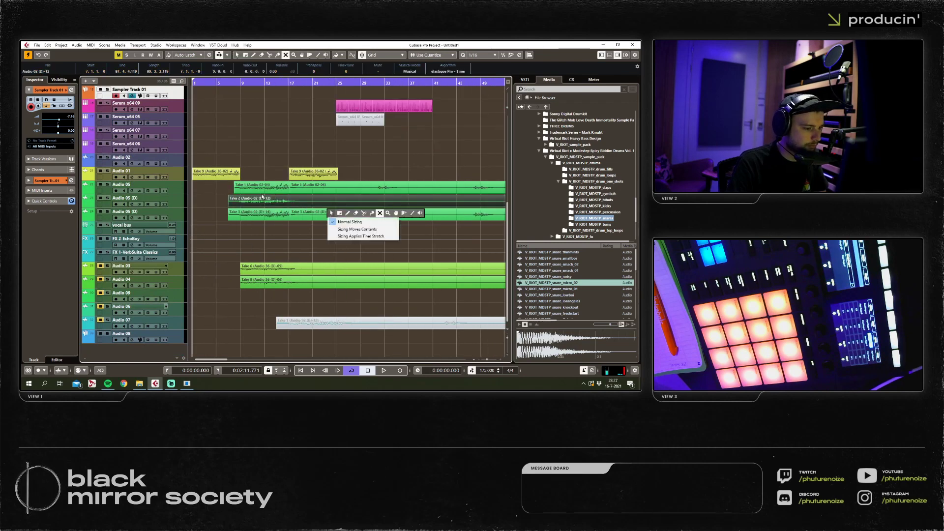
key("h")
left_click(313, 201)
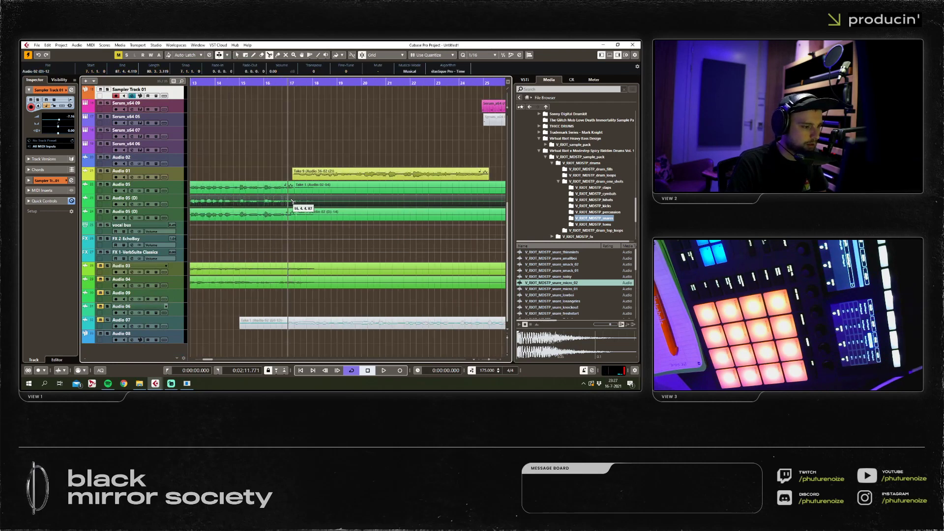
scroll(296, 204, "up", 4)
key("h")
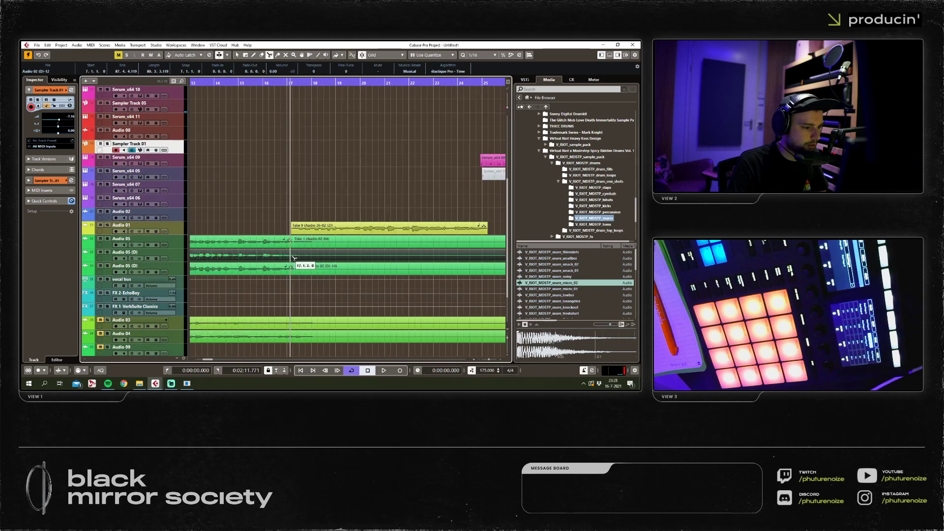
left_click(297, 254)
Move the three split-off take sections after bar 17 on the Audio 05 tracks to about bar 84.
key("g")
key("g")
right_click(375, 250)
right_click(376, 251)
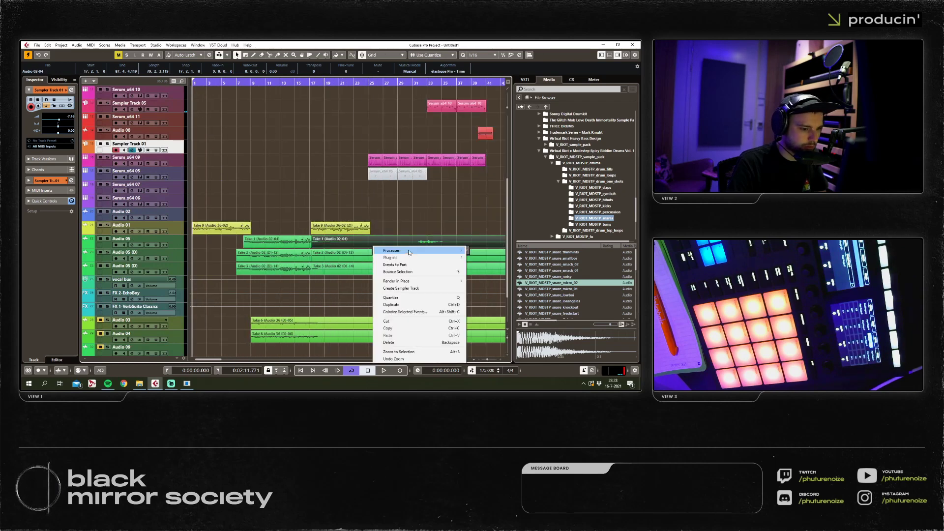
left_click(381, 220)
key("g")
key("g")
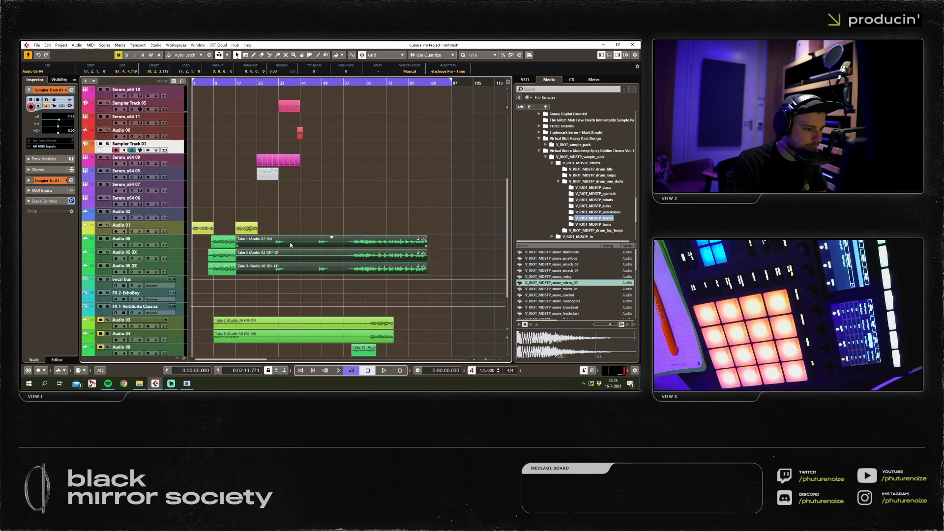
key("h")
key("h")
key("h")
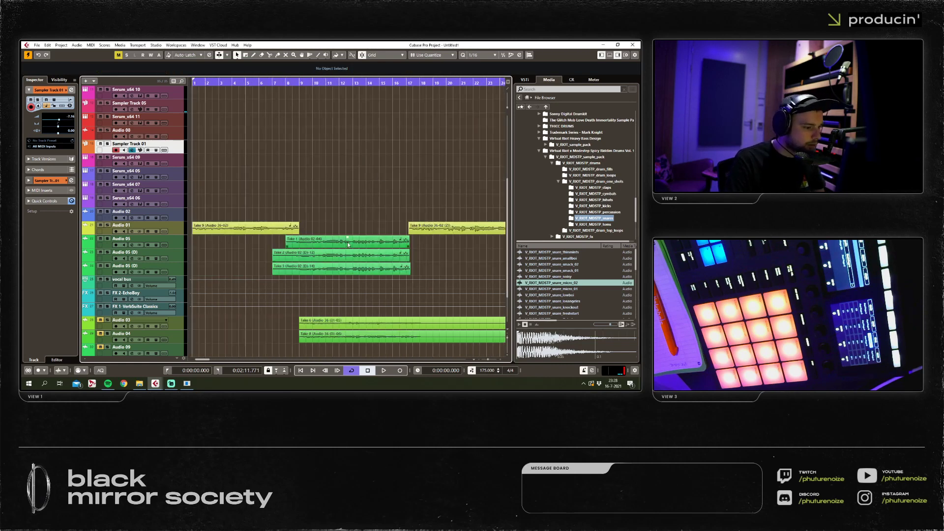
Copy the three short Audio 05 takes before bar 17 so the copies of Takes 2 and 3 start at about bar 23.
left_click_drag(281, 283, 280, 282)
key("g")
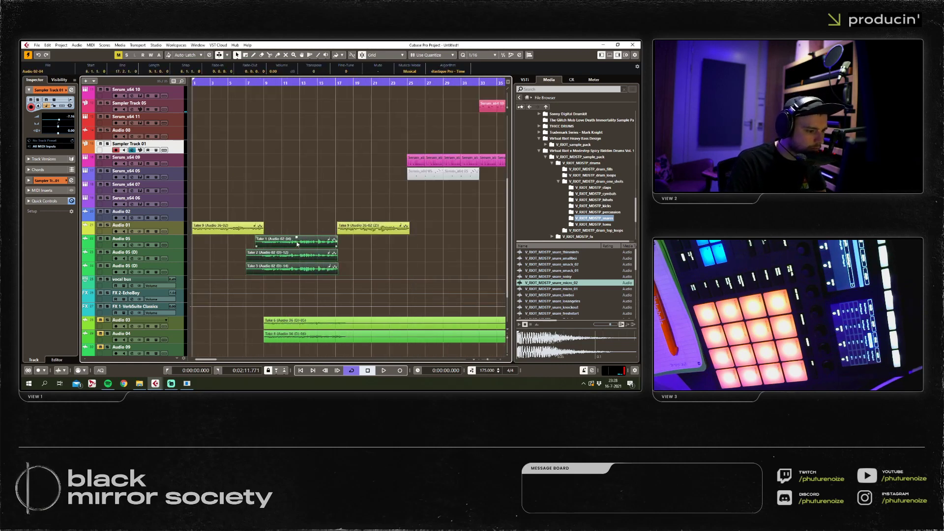
left_click_drag(301, 242, 427, 243)
key("h")
key("h")
key("h")
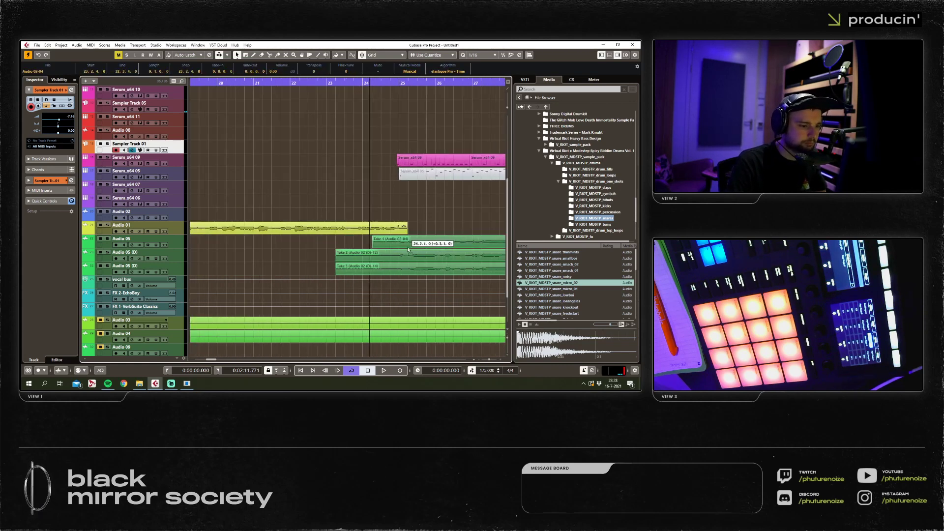
key("g")
key("g")
left_click(293, 188)
key("g")
key("g")
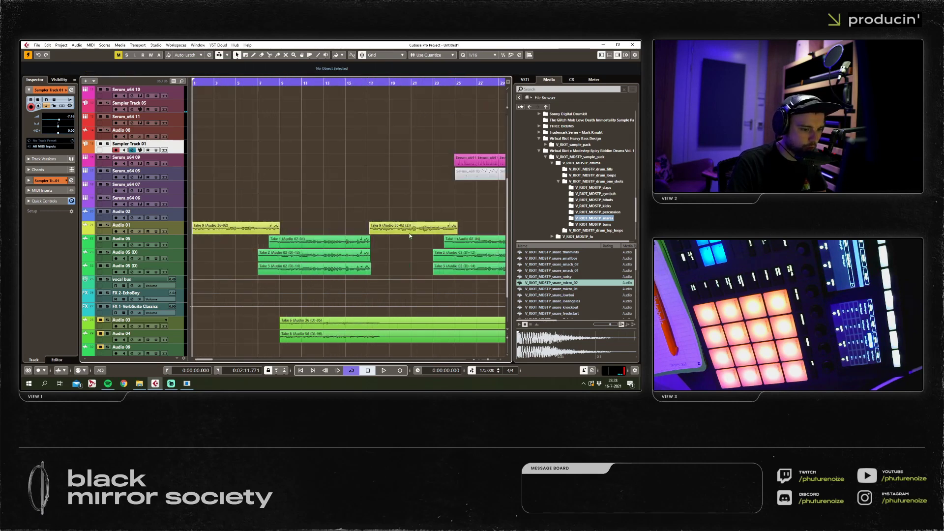
Lengthen the first Take 9 event on Audio 01 so that it ends at about bar 15.
scroll(216, 235, "right", 5)
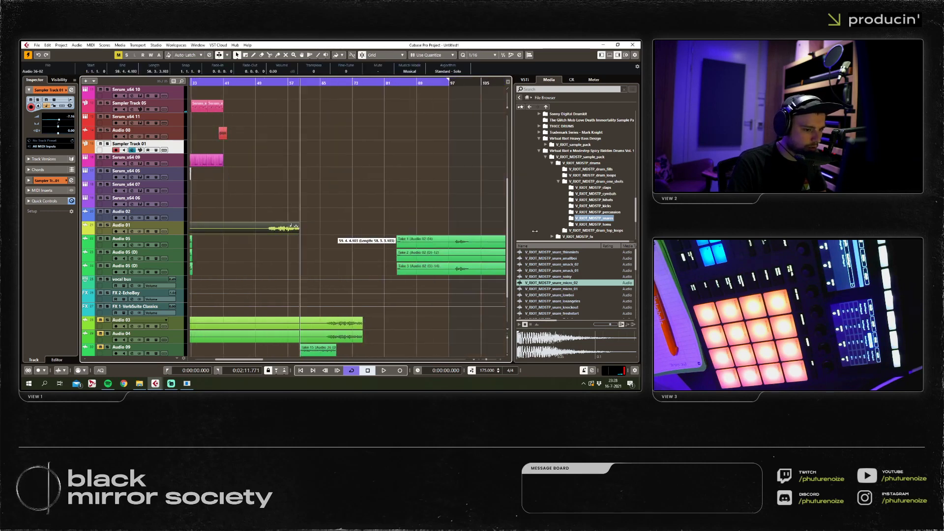
key("h")
key("h")
scroll(350, 234, "up", 2)
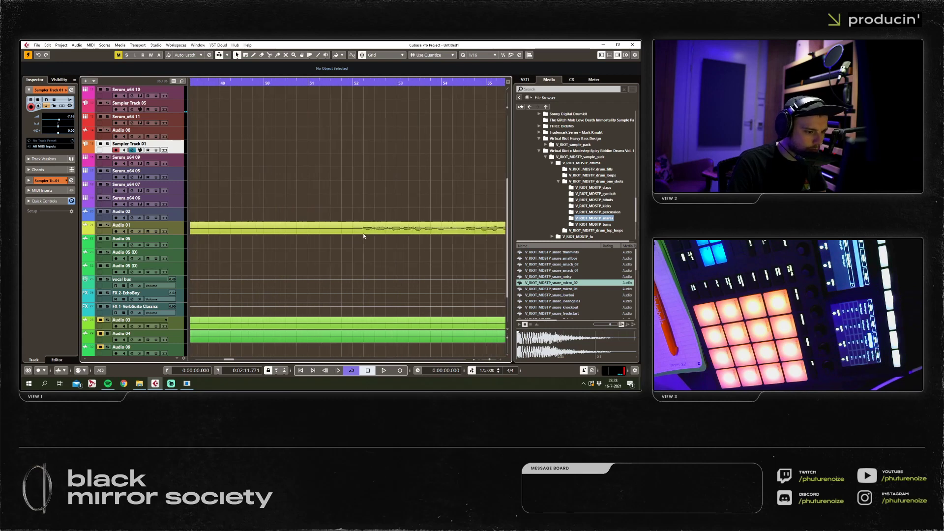
key("g")
key("g")
key("g")
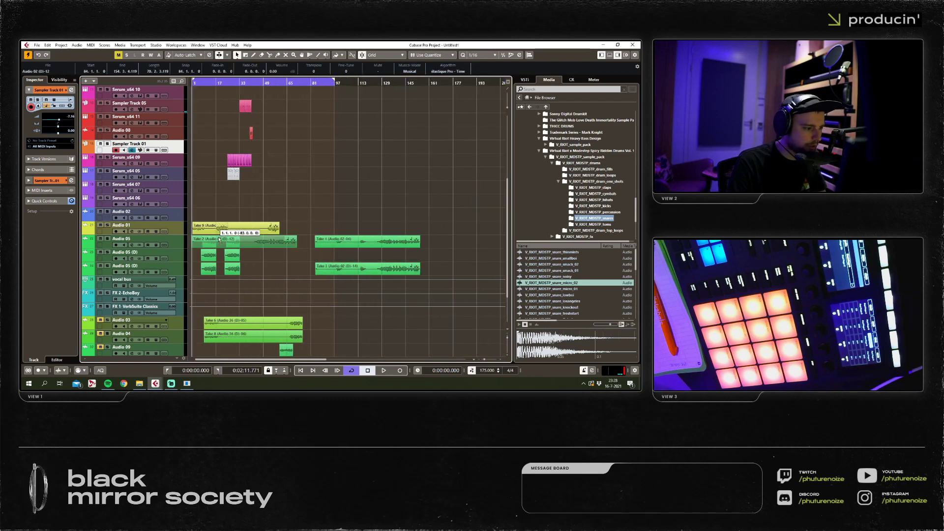
key("h")
left_click(445, 229)
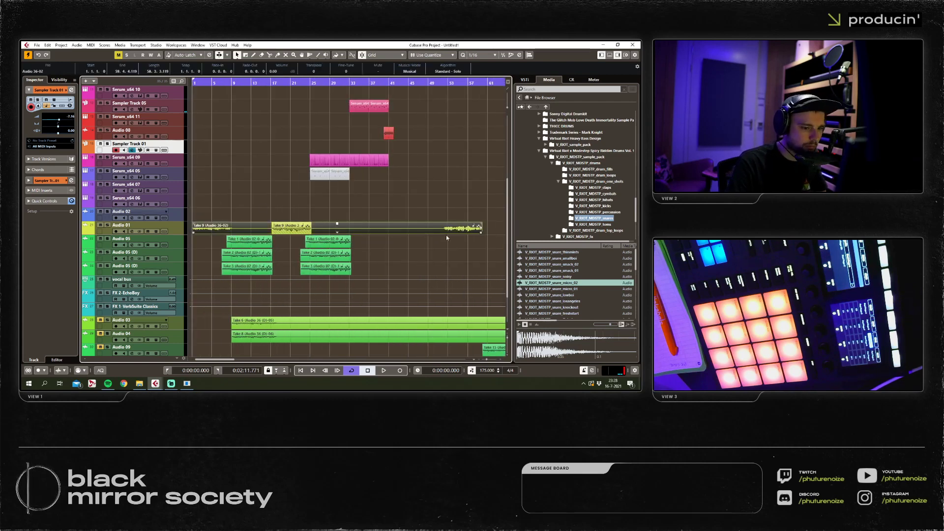
left_click_drag(480, 231, 315, 231)
Move the second Take 9 event on Audio 01 to start at bar 17.
scroll(322, 235, "up", 4)
scroll(324, 230, "up", 4)
scroll(324, 230, "up", 3)
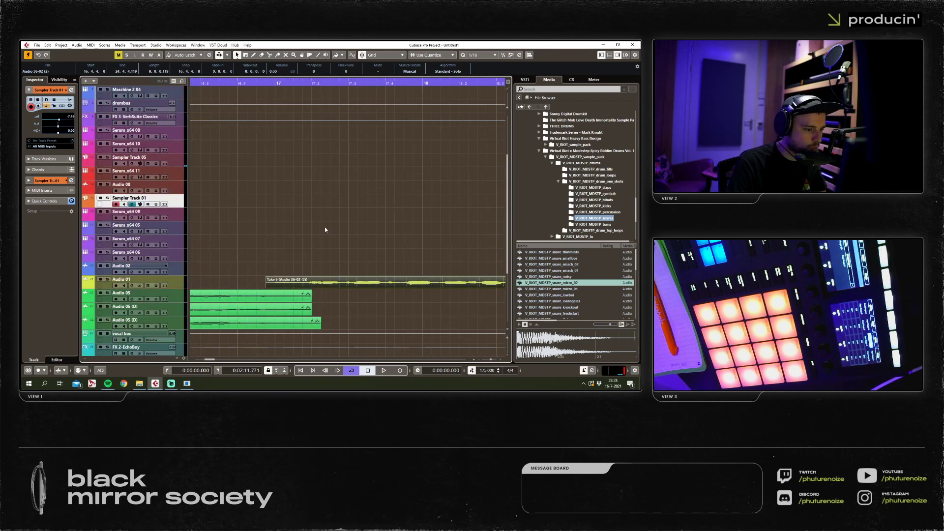
left_click_drag(323, 285, 280, 288)
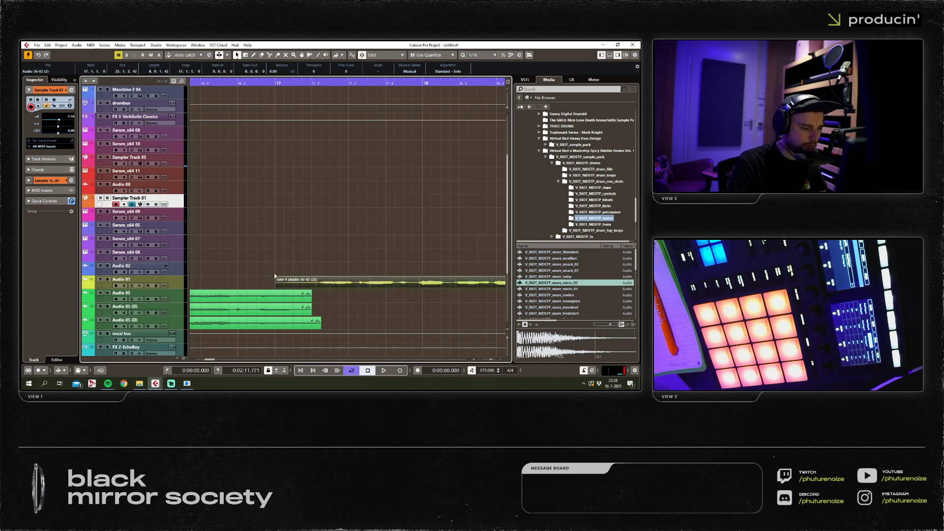
left_click(238, 259)
Play the arrangement to check the timing of the vocal takes up to the second Audio 01 event.
key("g")
key("g")
key("g")
key("g")
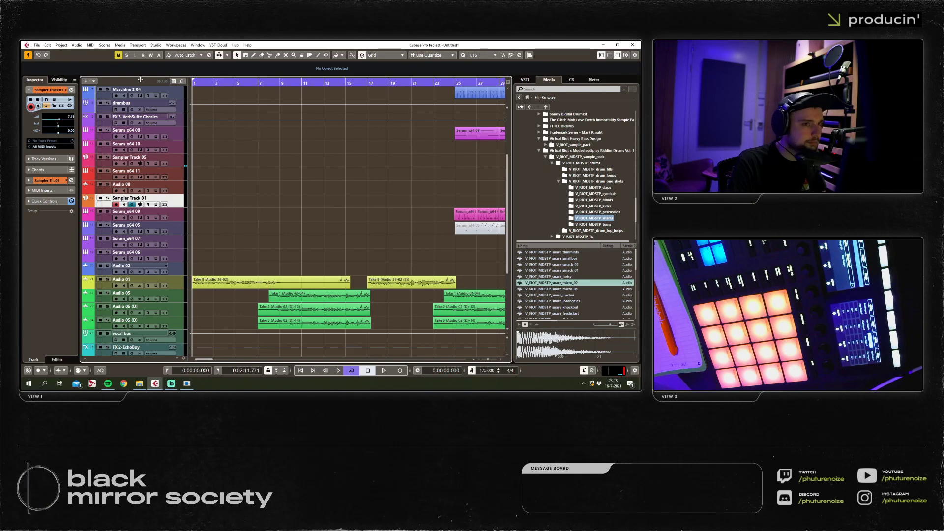
key("space")
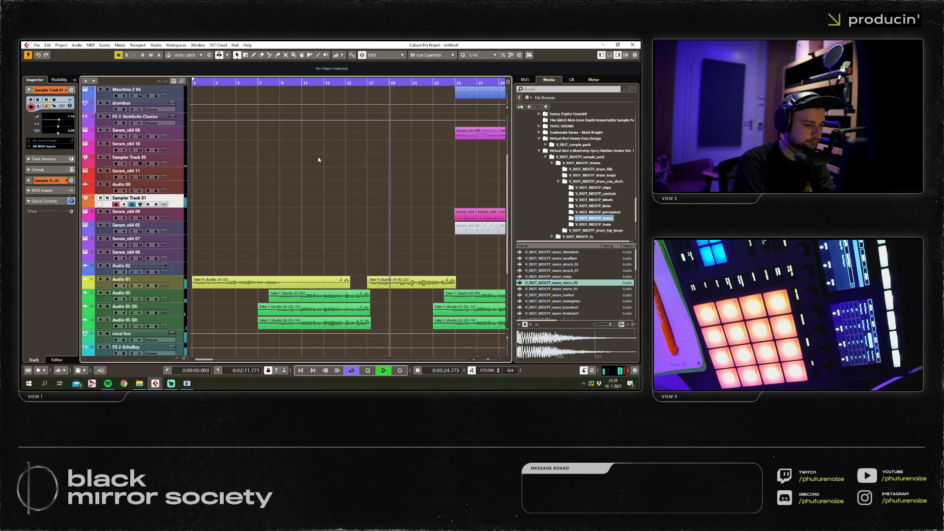
key("space")
Nudge the second Take 9 event on Audio 01 slightly ahead of bar 17.
scroll(387, 252, "up", 5)
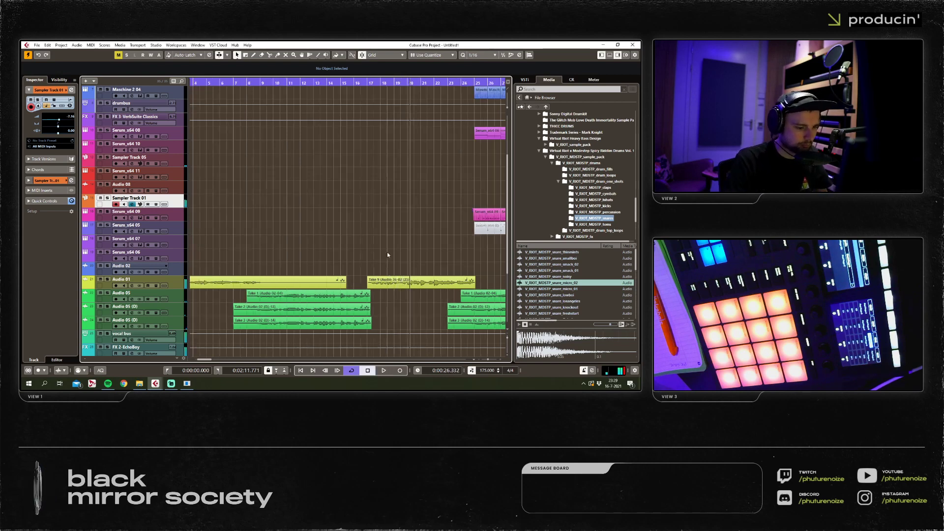
left_click(413, 282)
scroll(422, 287, "up", 3)
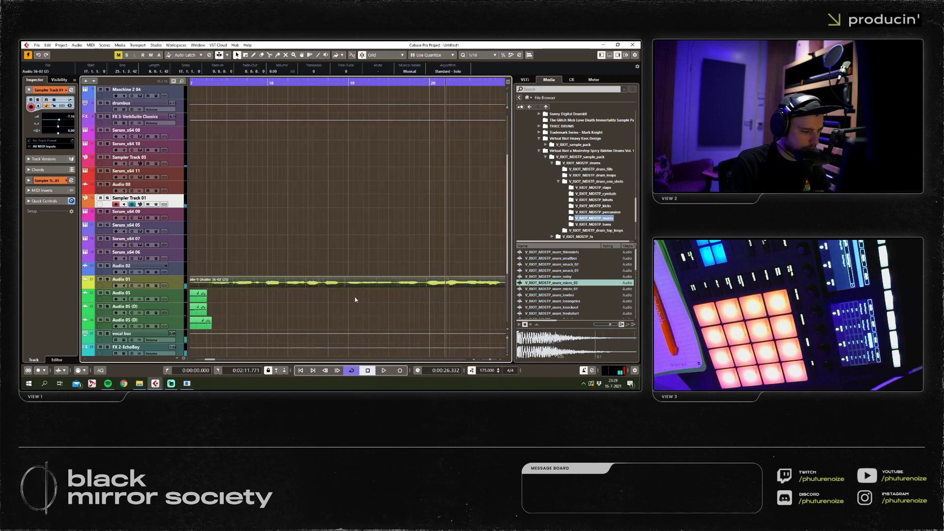
scroll(344, 287, "left", 2)
left_click_drag(314, 284, 308, 284)
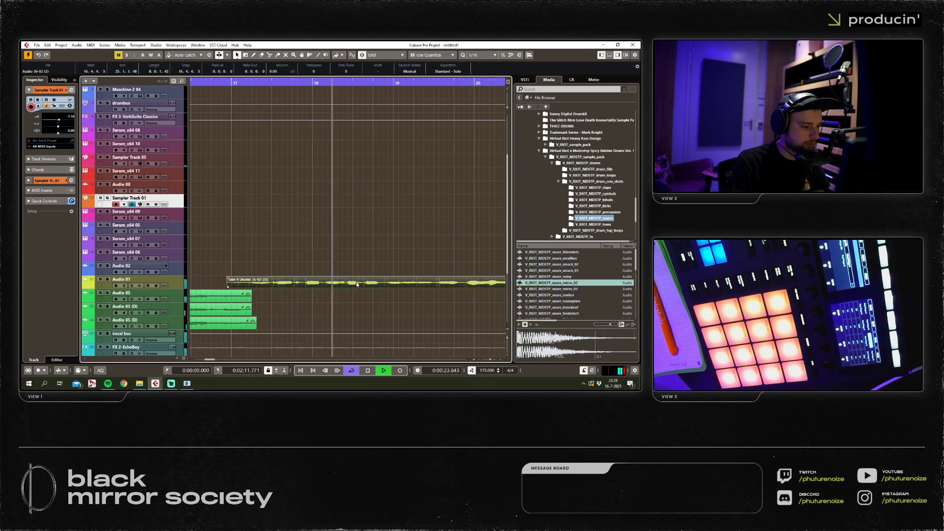
Shift the second Audio 01 take a little earlier again and replay the passage leading into it.
left_click(403, 290)
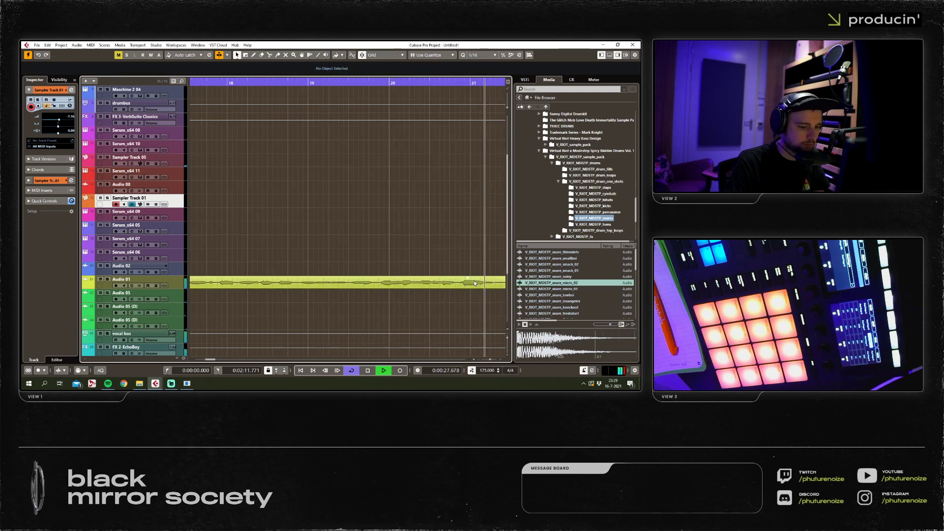
left_click(450, 282)
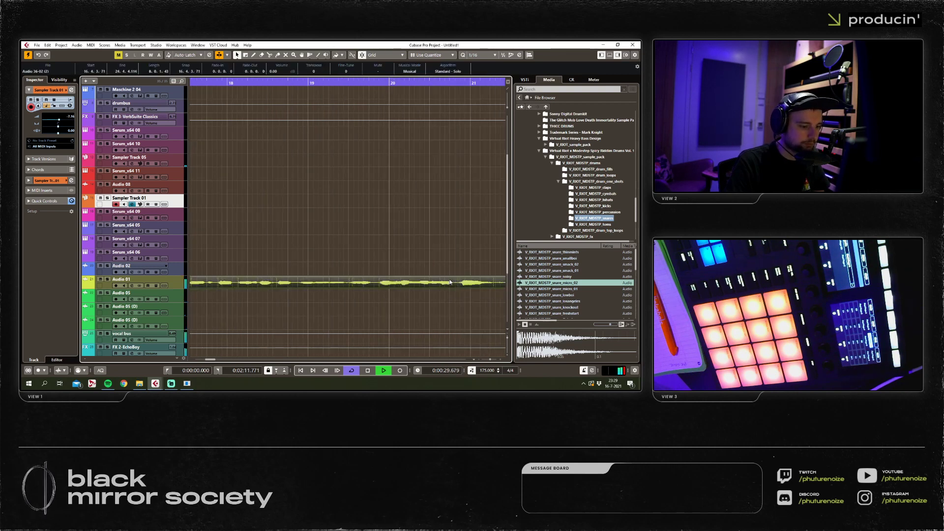
scroll(445, 284, "down", 4)
scroll(423, 287, "up", 4)
scroll(423, 287, "down", 3)
left_click_drag(395, 243, 336, 243)
scroll(335, 243, "down", 3)
key("space")
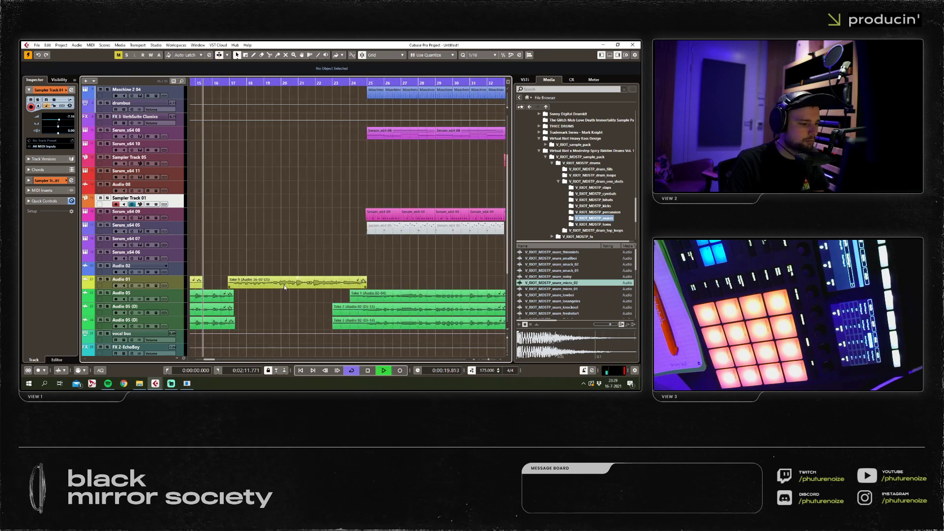
Open the second Take 9 event on Audio 01 for pitch editing and raise the short notes in bar 19 and the note end in bar 21.
double_click(284, 285)
key("h")
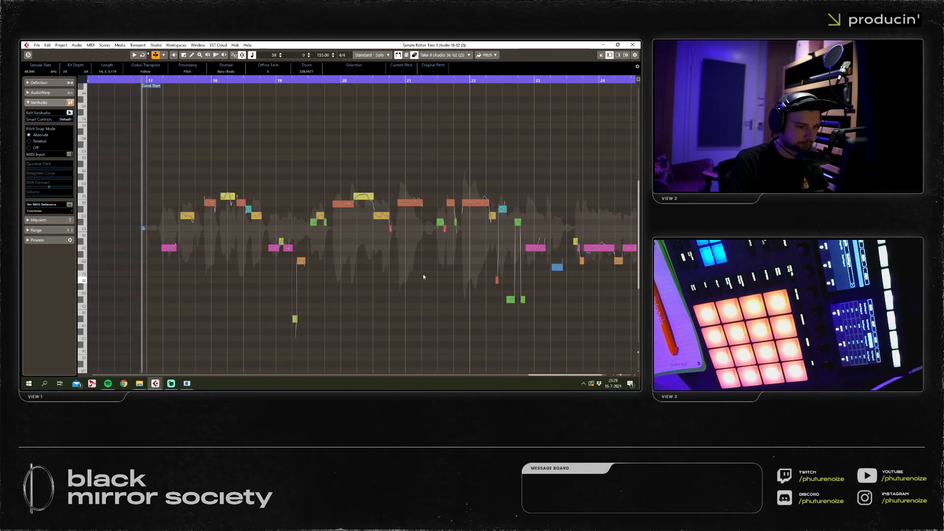
left_click(418, 202)
left_click(414, 229)
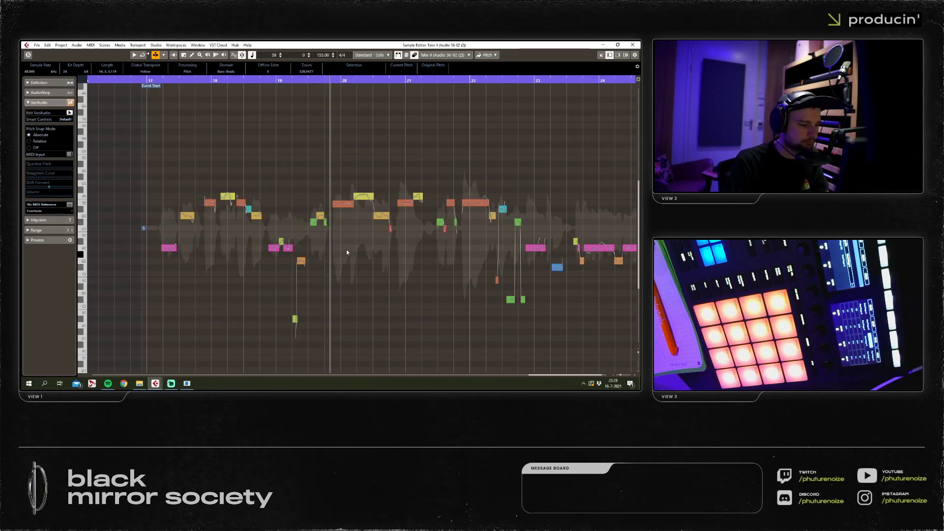
left_click(318, 217)
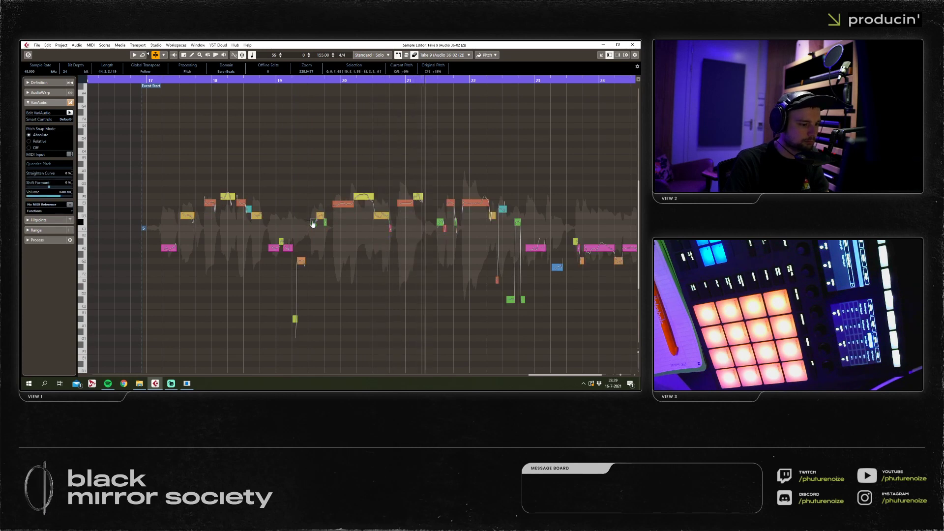
key("Up")
Shift two short vocal notes in the middle and late part of bar 22 to the pitch of the short note preceding them.
left_click(484, 246)
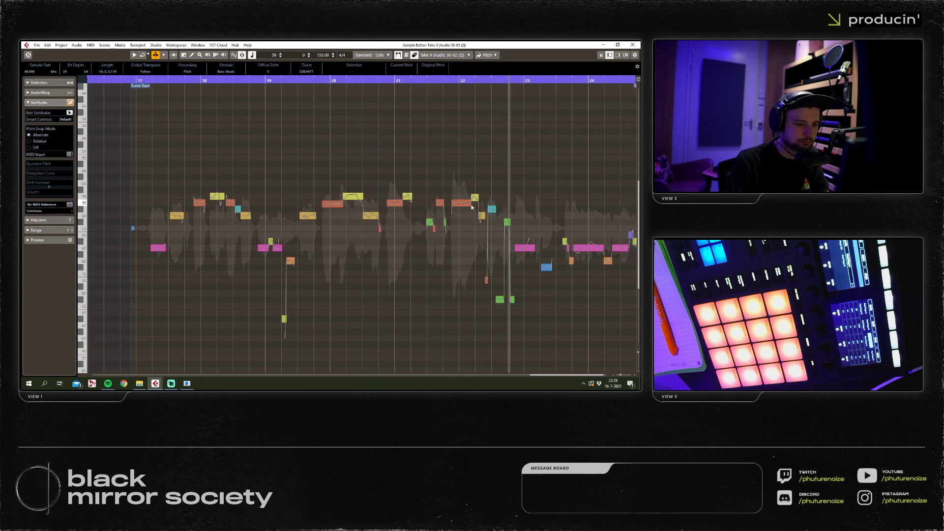
left_click_drag(491, 209, 492, 202)
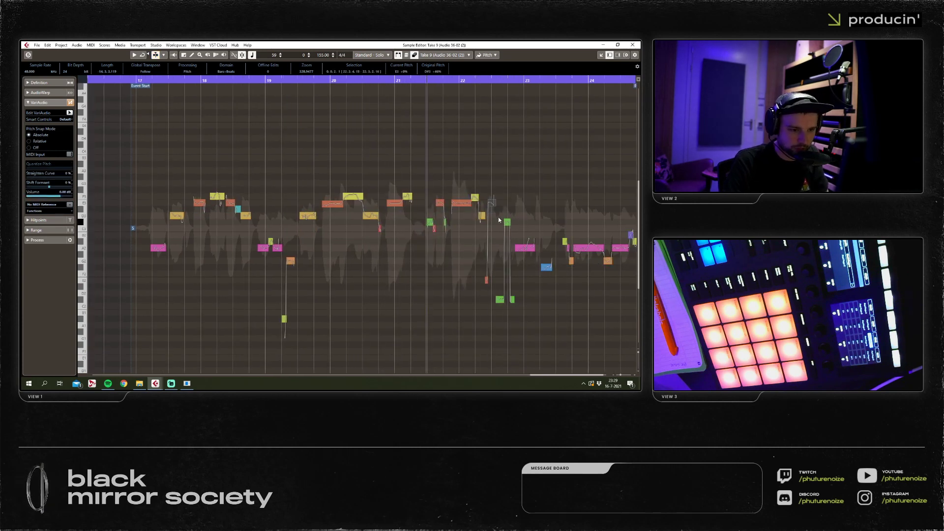
left_click(544, 290)
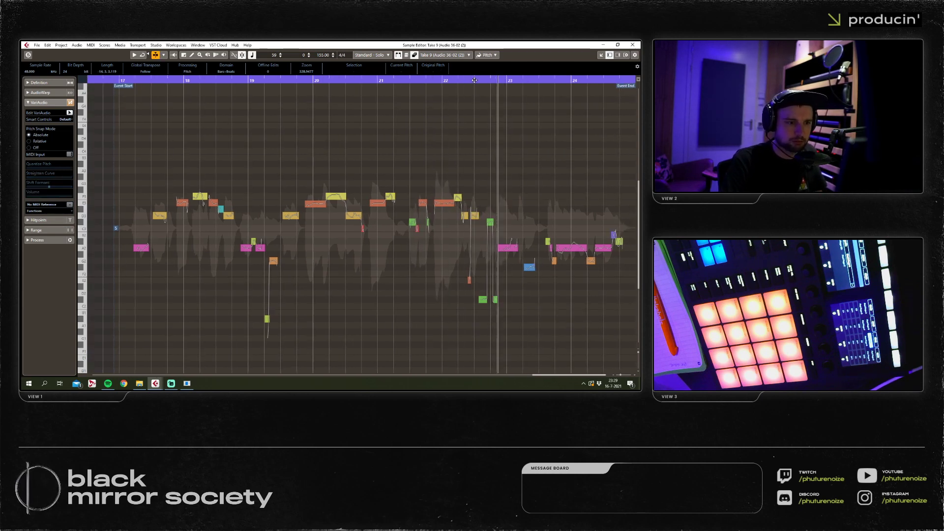
key("space")
left_click(490, 223)
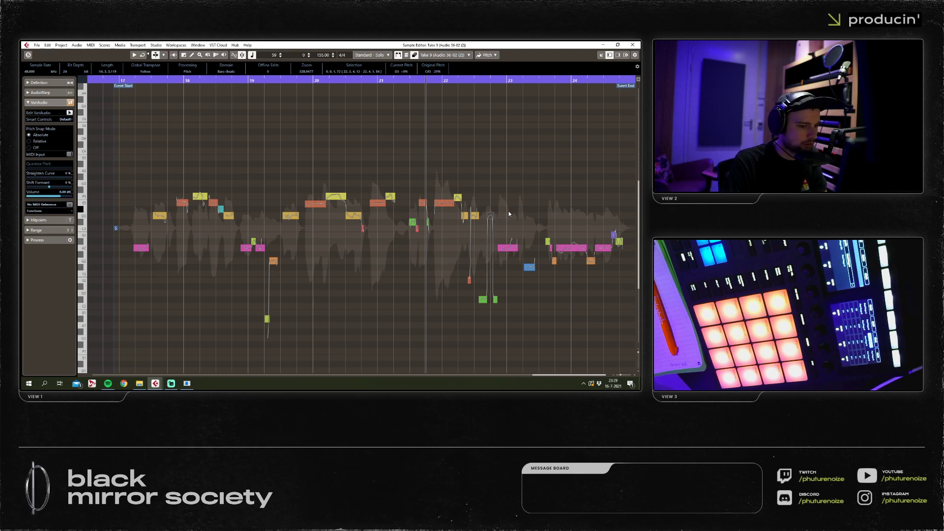
key("space")
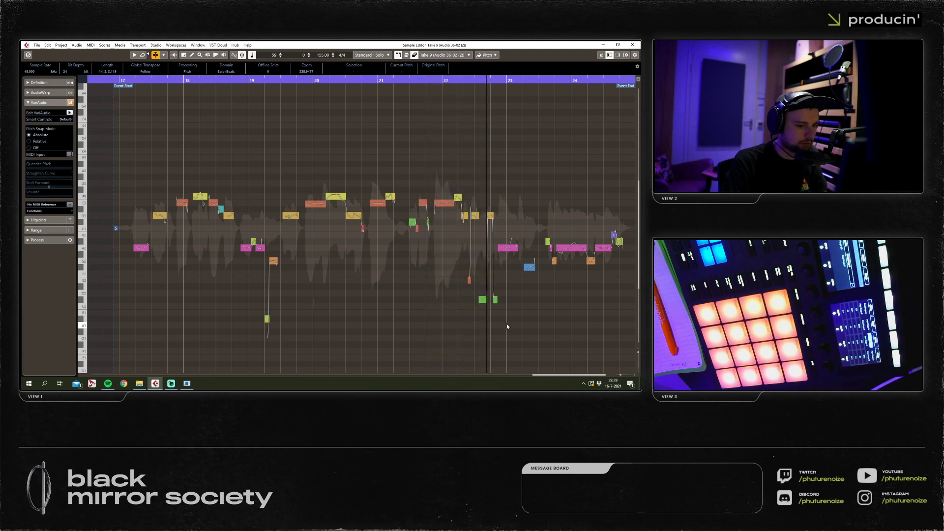
Raise the low vocal note in bar 23 by a semitone, replay that passage and close the sample editor.
left_click(441, 217)
left_click_drag(529, 267, 529, 260)
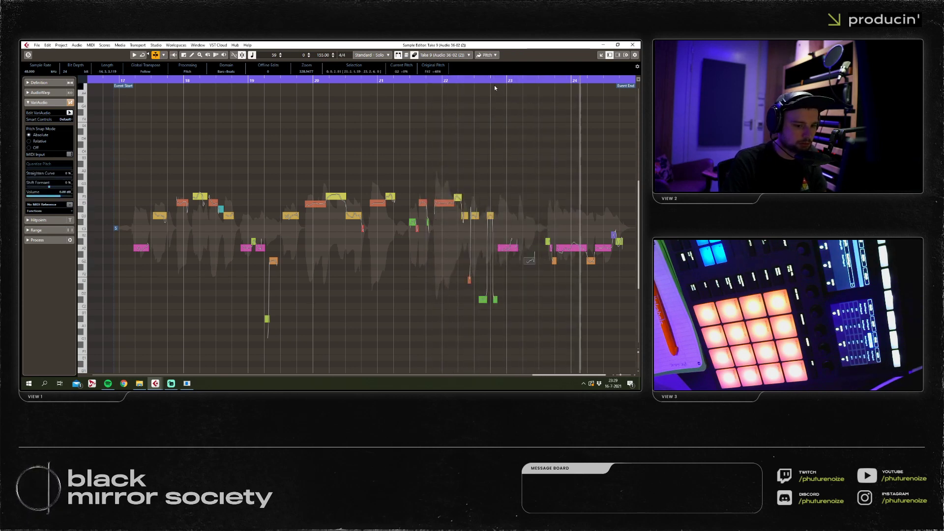
key("space")
key("space")
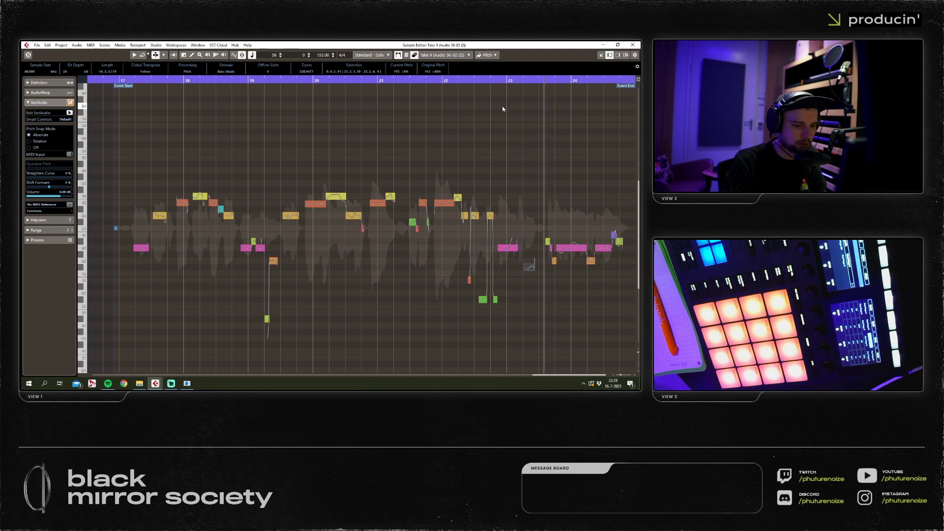
left_click(501, 79)
left_click(560, 114)
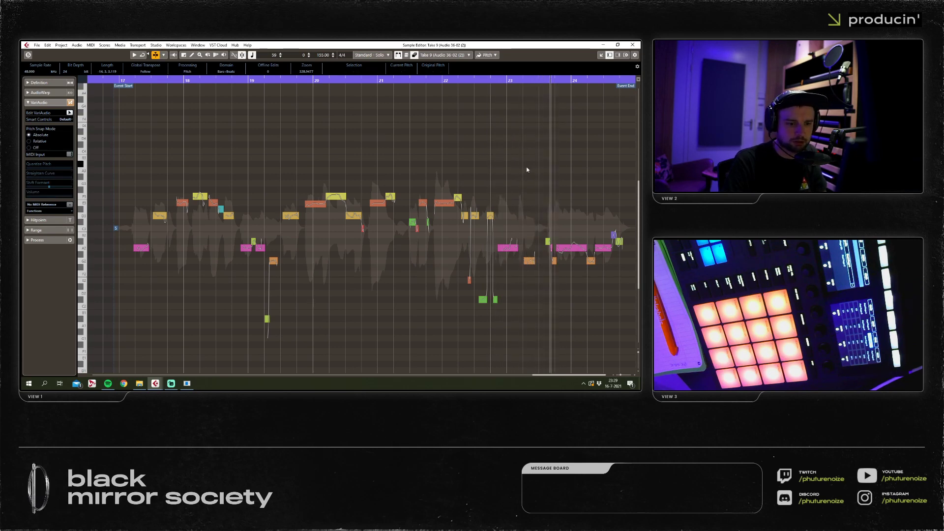
left_click(633, 44)
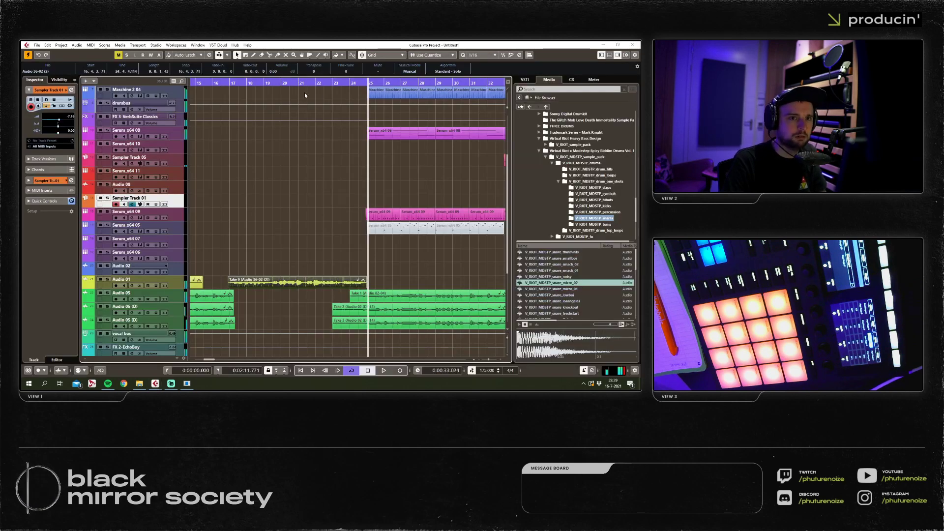
Return to the start of the project and record a part on Sampler Track 01.
key("g")
key("g")
key("g")
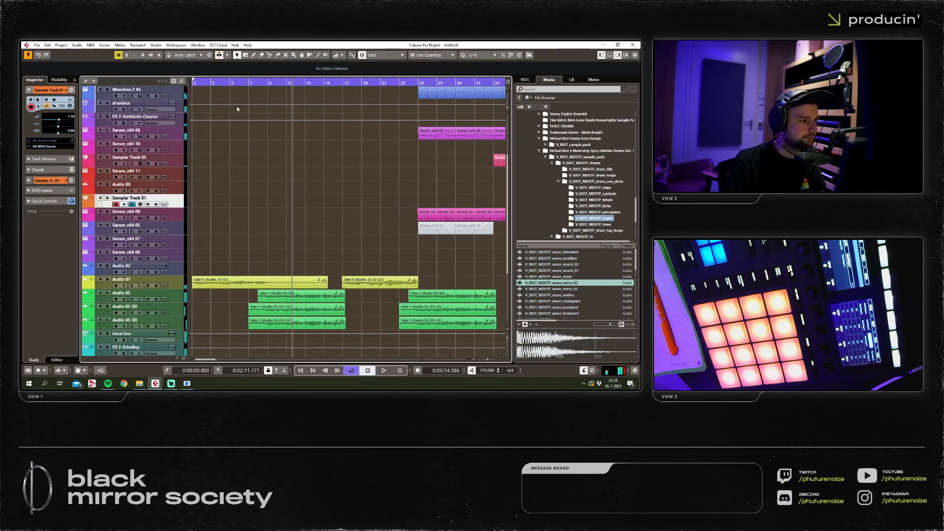
left_click(206, 158)
key("Home")
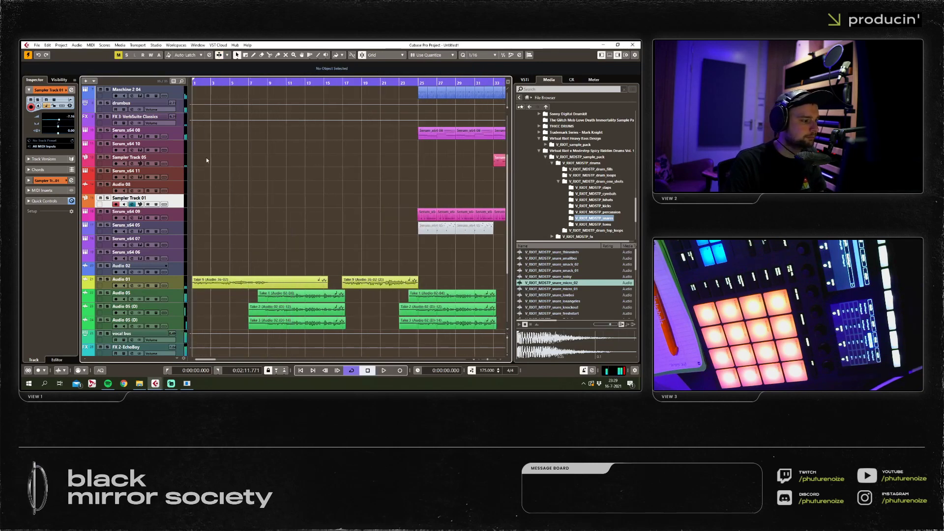
left_click(402, 371)
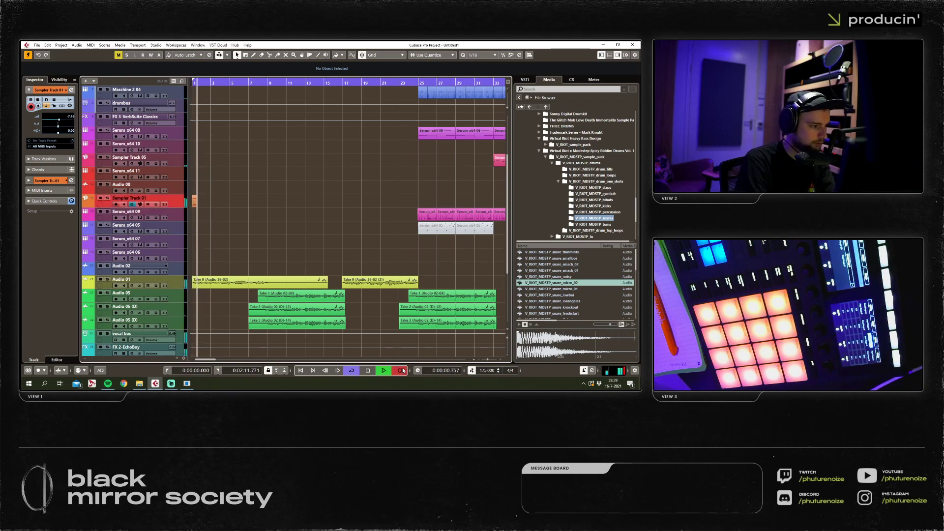
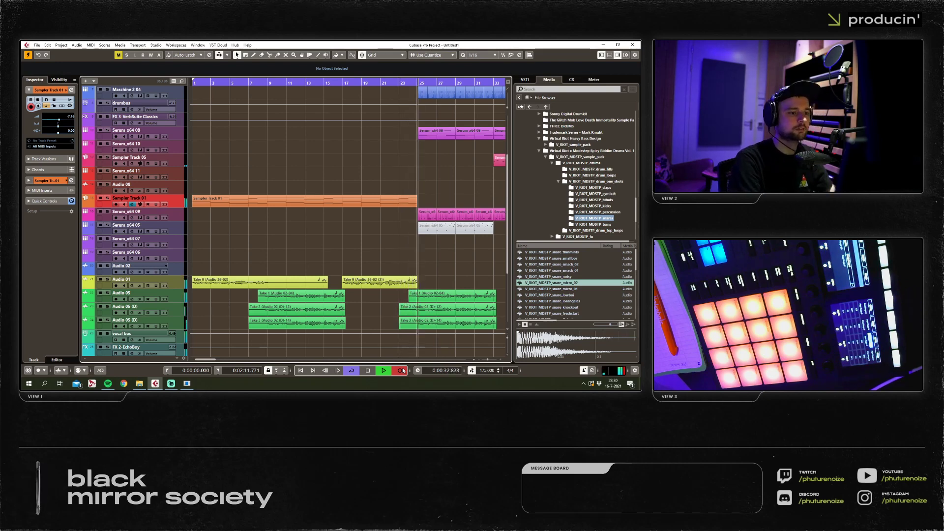
Split the three vocal takes on the Audio 05 tracks at 30.4.1 while the recording runs.
key("g")
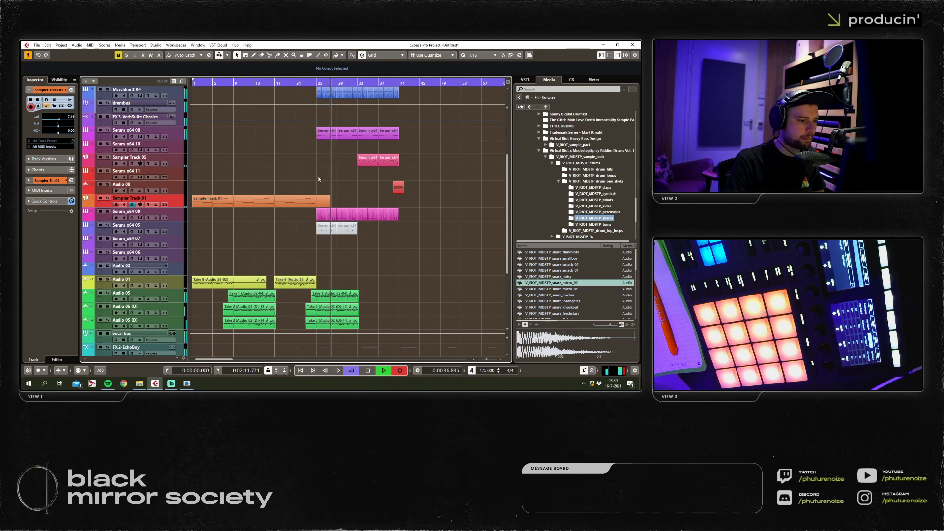
key("h")
key("h")
key("g")
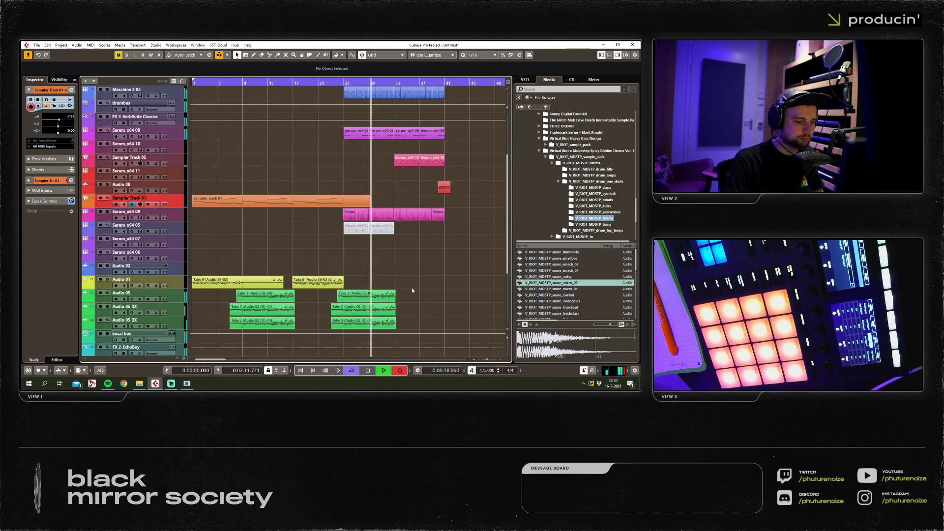
key("h")
left_click_drag(400, 289, 333, 326)
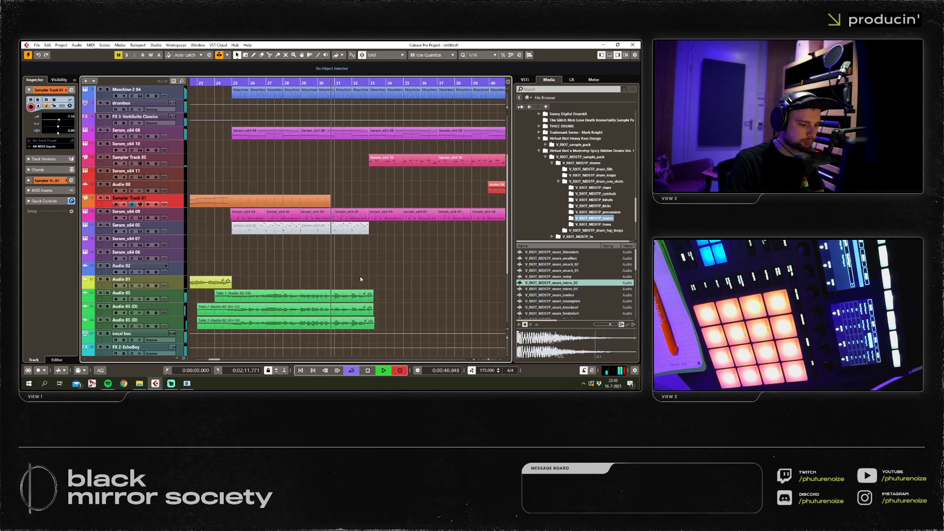
key("h")
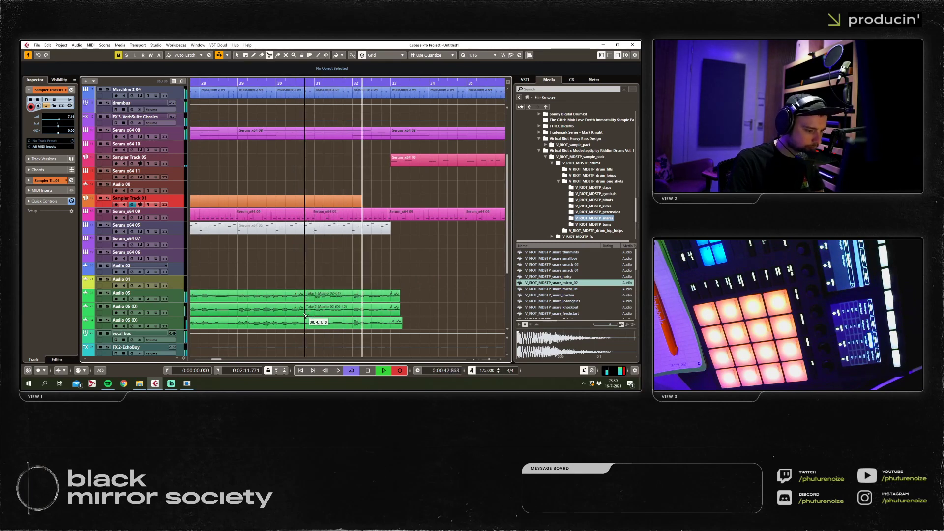
right_click(437, 261)
left_click(437, 260)
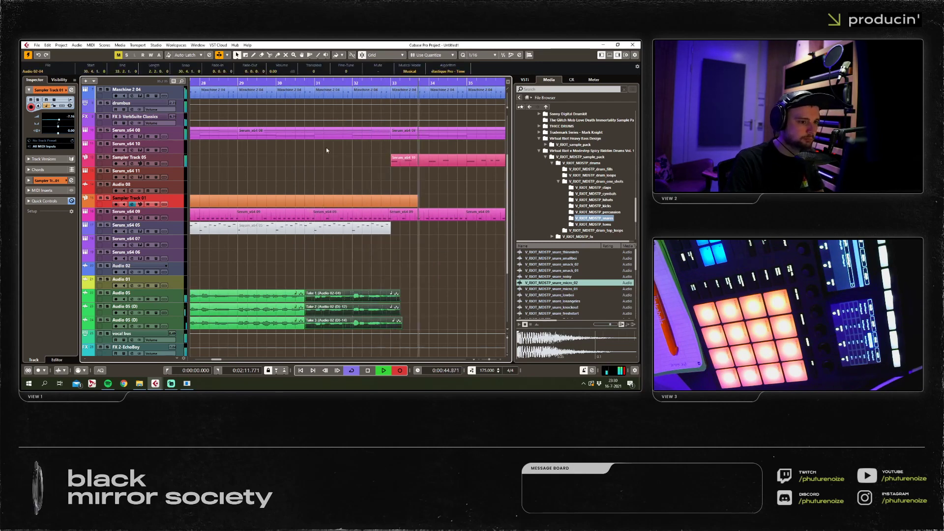
Stop recording, split the Sampler Track 01 part at bar 25 and delete everything after the cut.
key("g")
key("g")
left_click_drag(411, 181, 213, 176)
key("g")
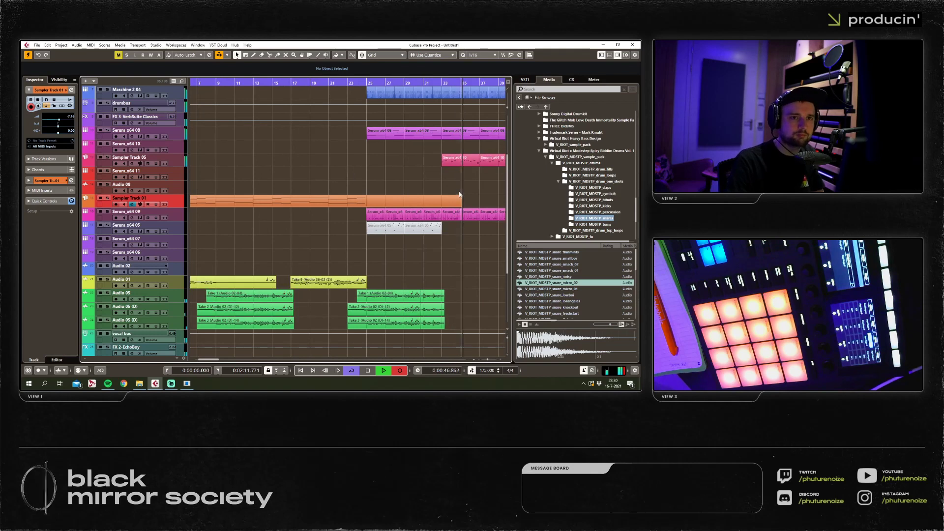
key("space")
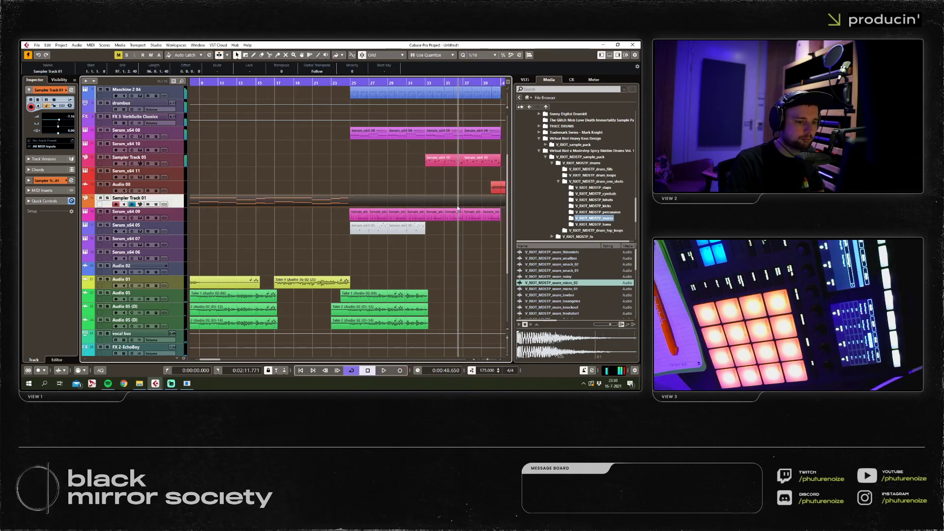
left_click(375, 194)
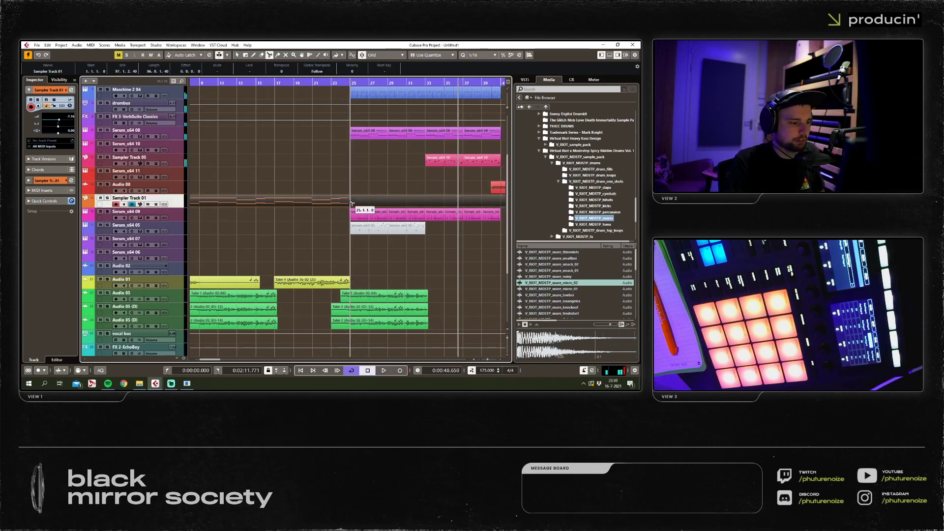
left_click(350, 201)
key("1")
key("Delete")
Inspect the EchoBoy insert on Sampler Track 05 in the mixer, then return to the arrangement.
left_click(147, 160)
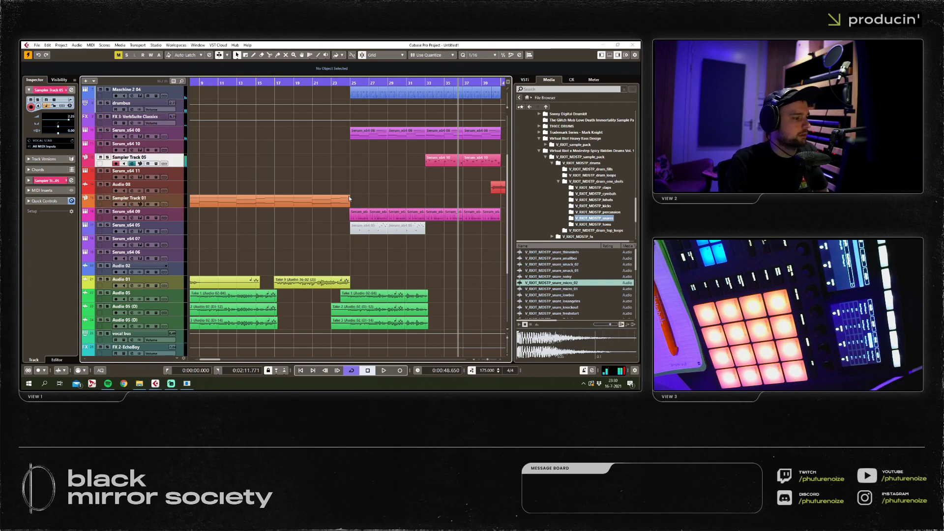
key("F3")
left_click(44, 115)
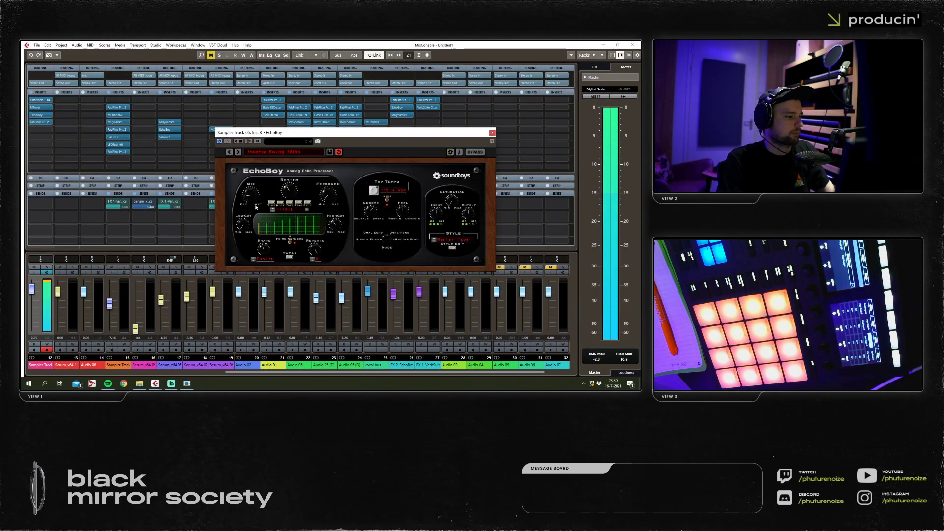
left_click(491, 132)
key("F3")
Move the sample start of Sampler Track 05 later into the vocal sample and fine-tune it while playing from bar 33.
key("ctrl+alt+e")
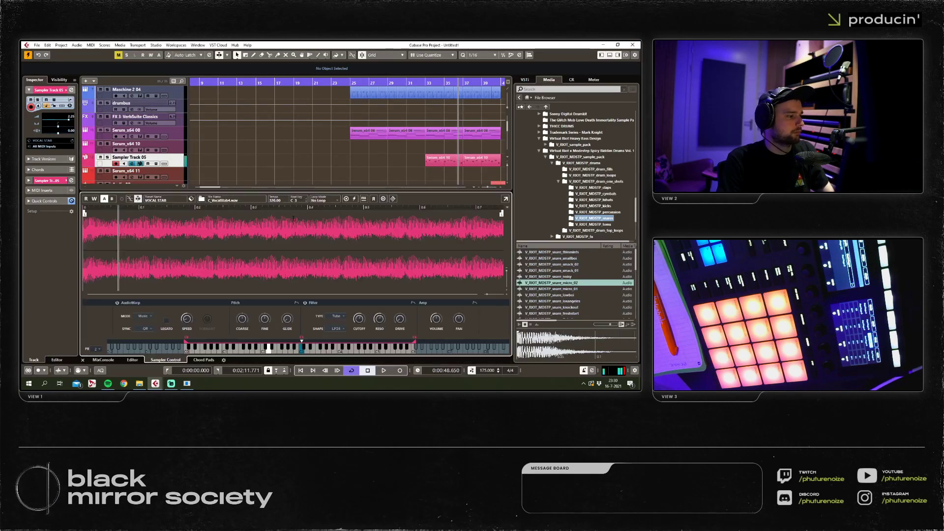
left_click_drag(84, 214, 124, 219)
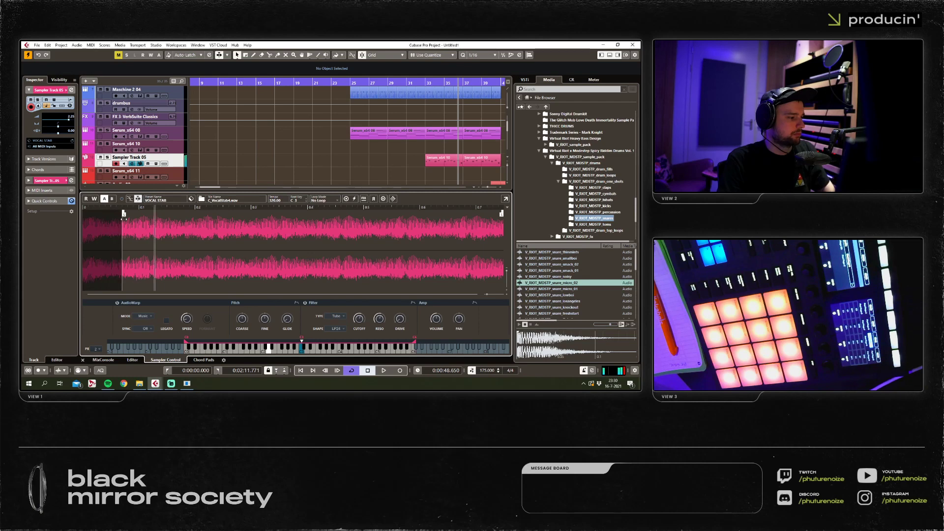
left_click(423, 87)
key("space")
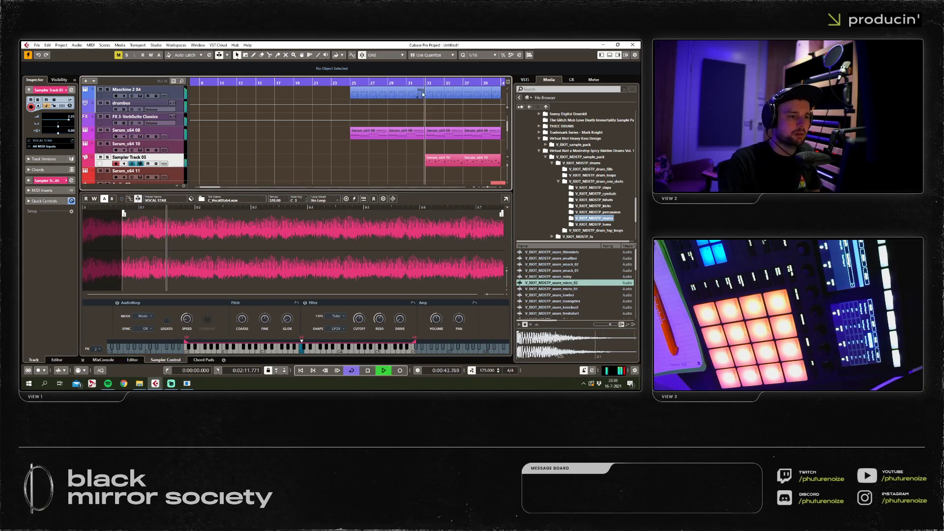
left_click_drag(124, 214, 120, 214)
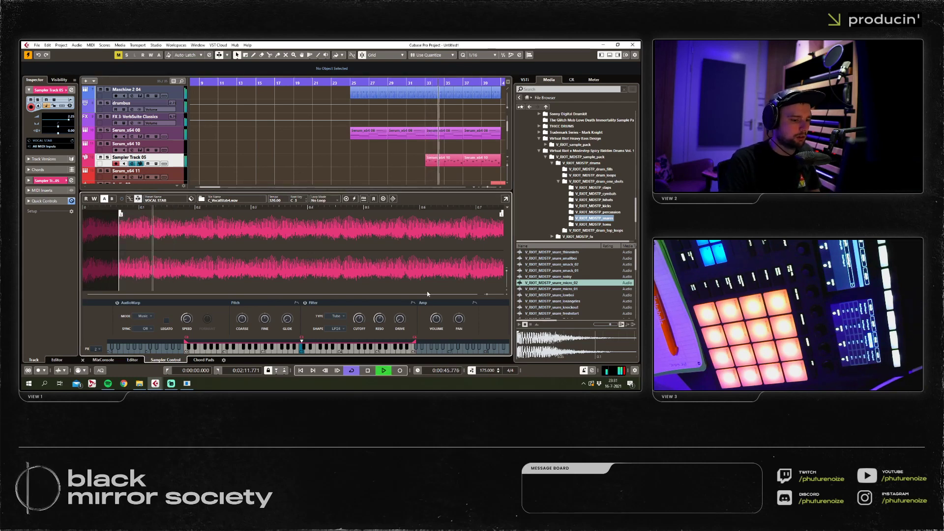
Add a short release slope to the amp envelope of Sampler Track 05.
left_click(475, 302)
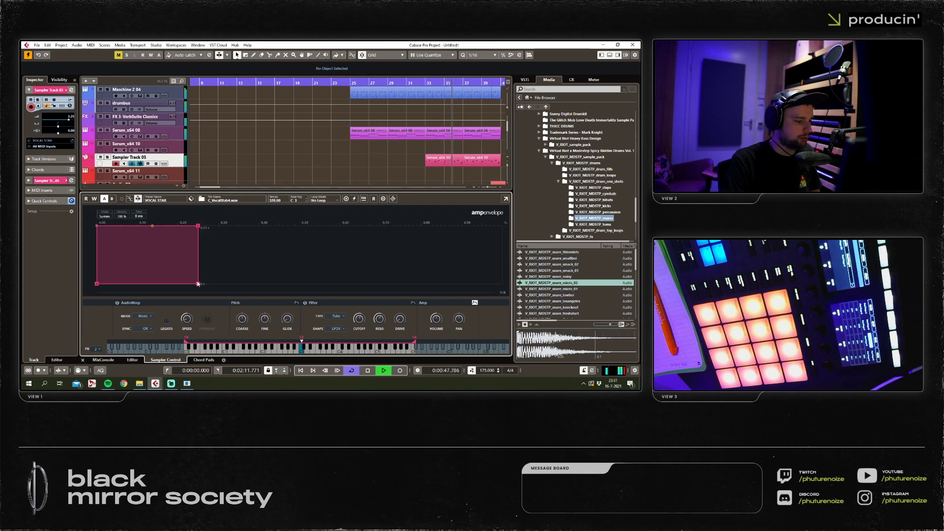
left_click_drag(198, 284, 256, 283)
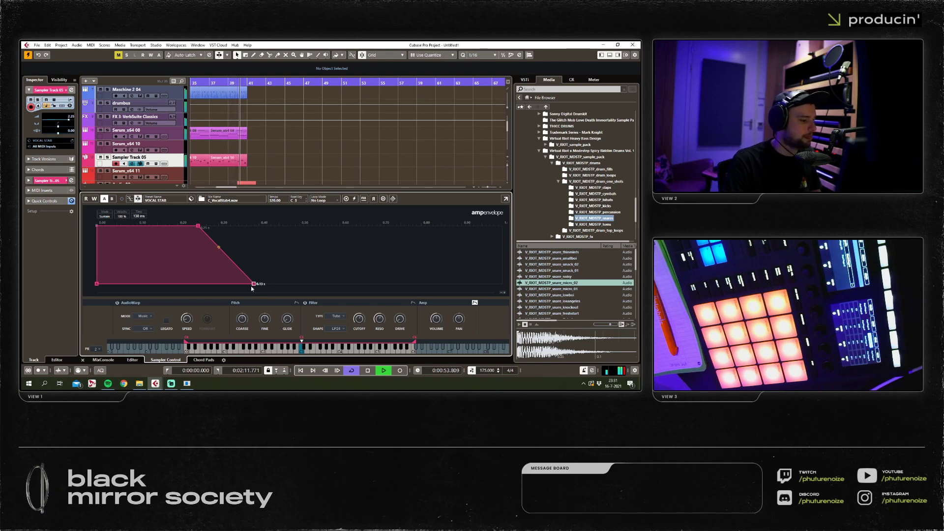
left_click_drag(253, 284, 211, 284)
key("space")
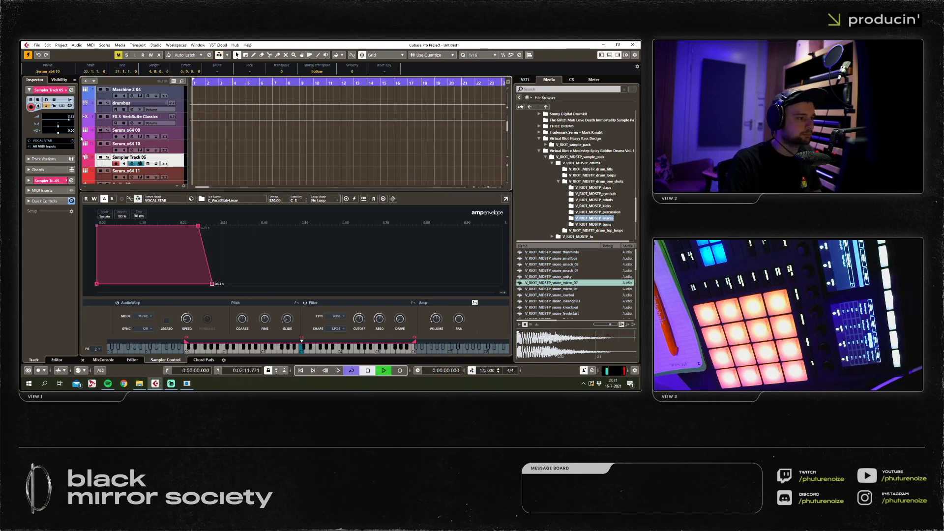
Close the sampler controls, delete the short Audio 08 event just before bar 40 and select Sampler Track 01.
left_click(82, 360)
key("g")
left_click(444, 185)
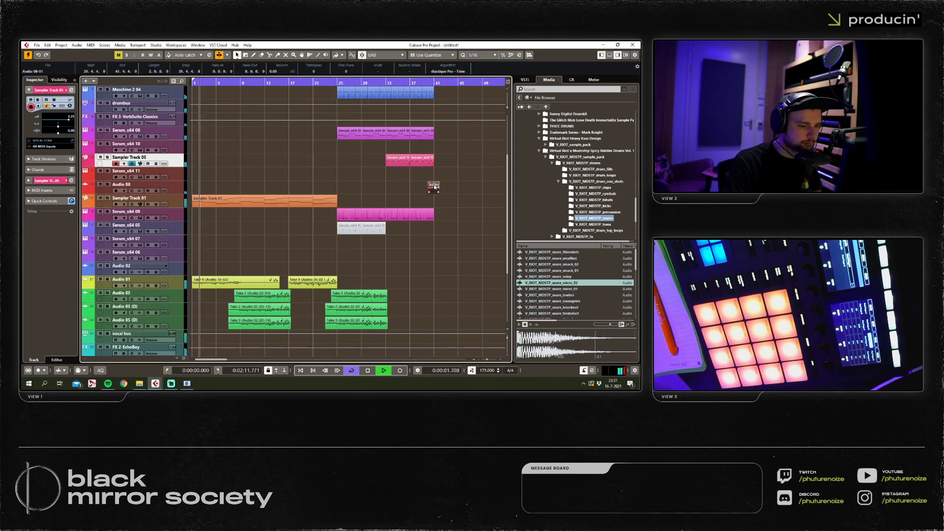
left_click(201, 207)
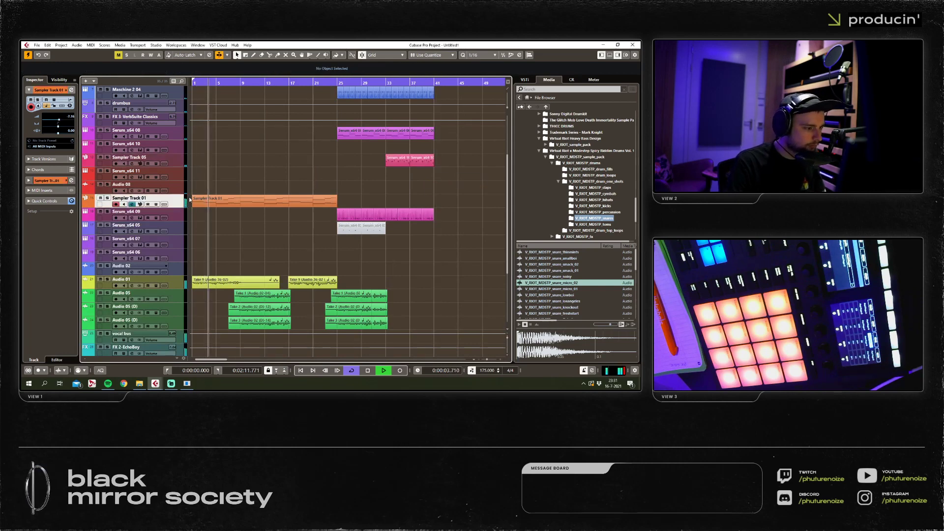
Add a Serum_x64 instrument track directly below Sampler Track 01.
right_click(200, 206)
left_click(216, 275)
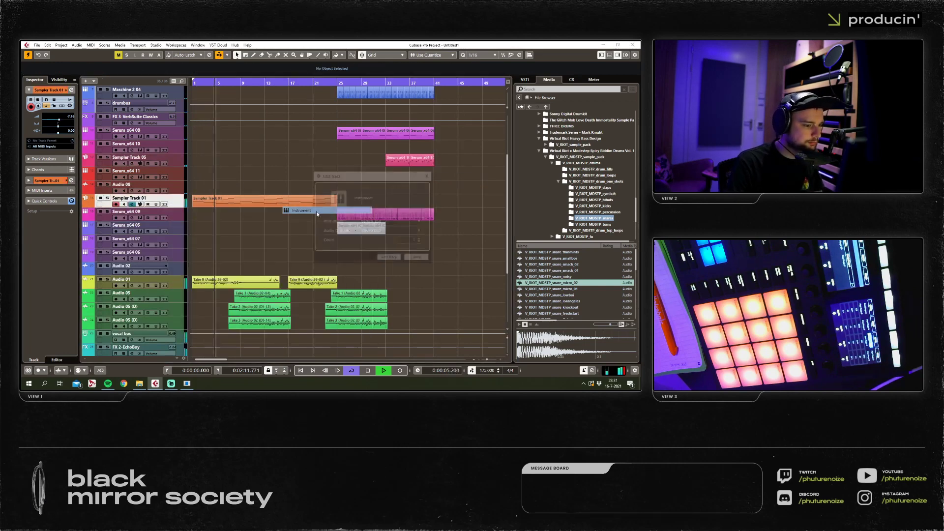
left_click(385, 256)
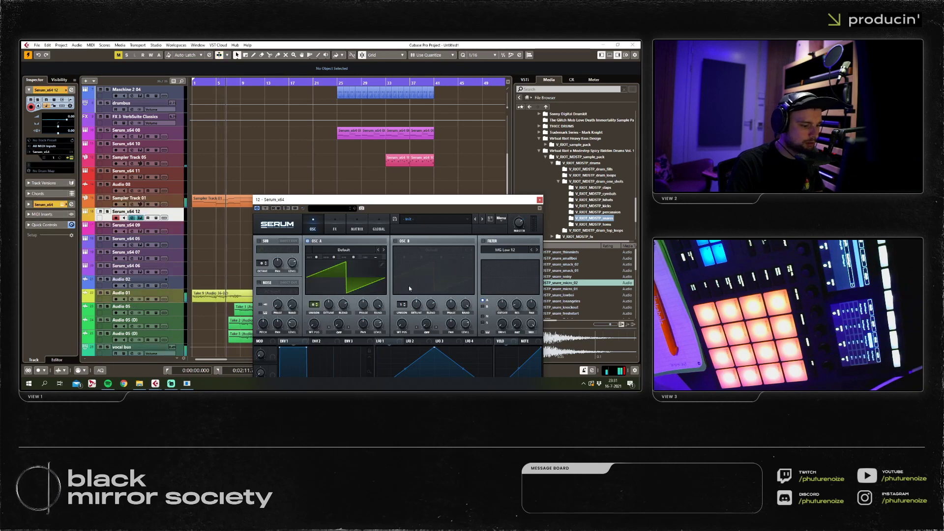
Enable Serum's MG Low 12 filter, add a Tube distortion with raised drive in the effects, and close the plug-in window.
left_click(483, 241)
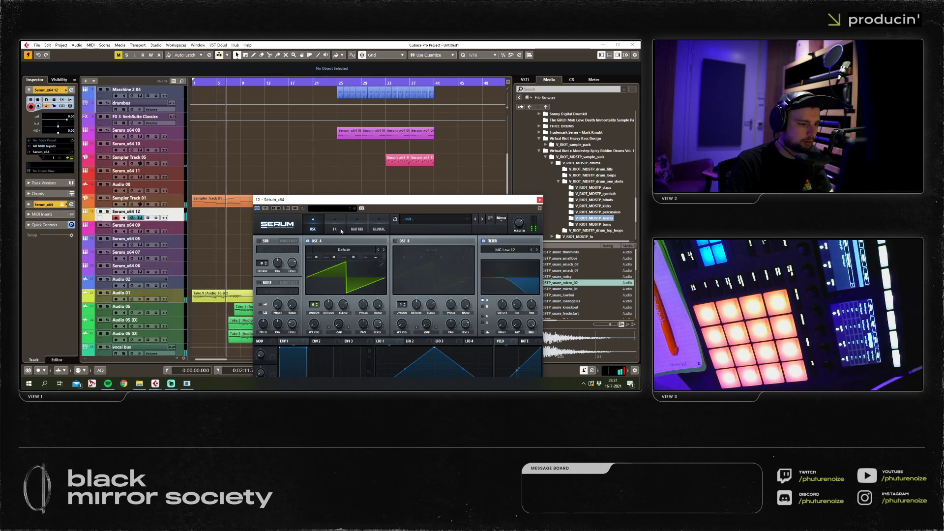
left_click(378, 229)
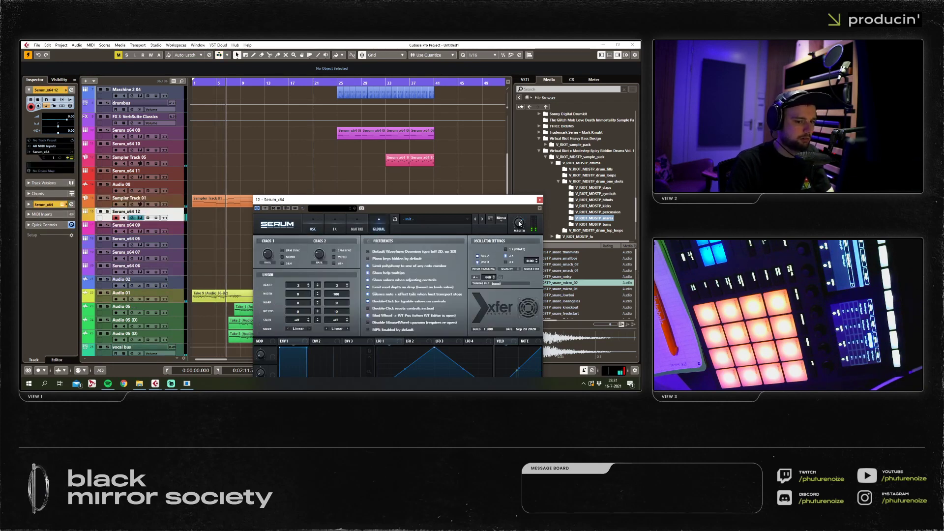
left_click(309, 227)
left_click(335, 229)
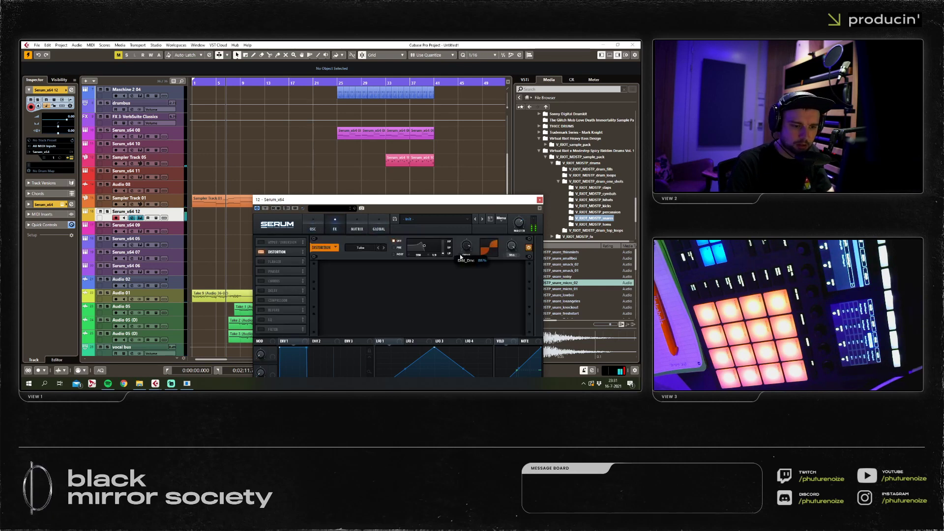
left_click(539, 199)
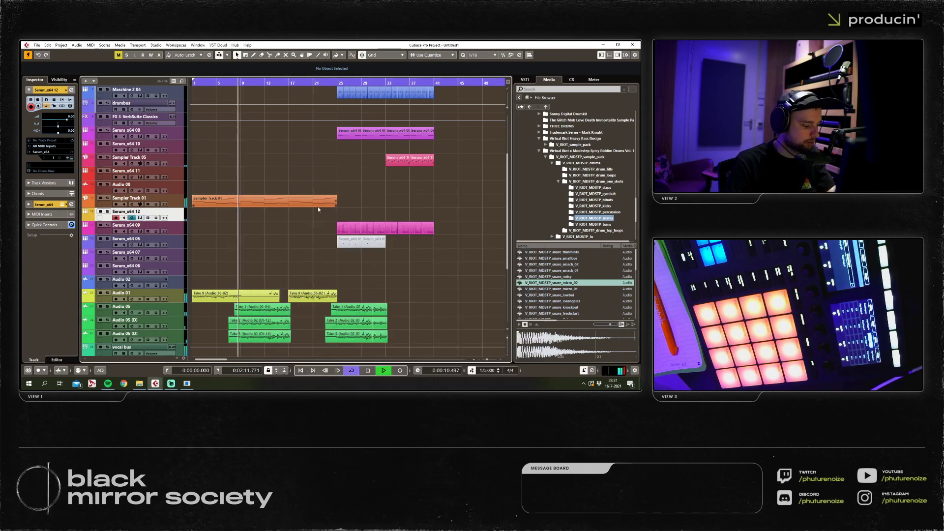
Reopen Serum for the Serum_x64 12 track, adjust oscillator A's octave and close the plug-in window.
key("ctrl+e")
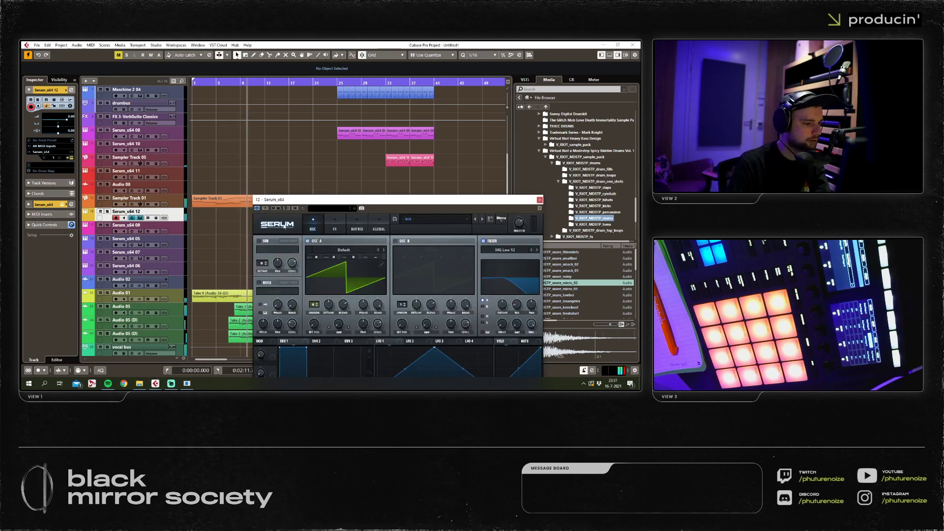
left_click_drag(313, 266, 312, 273)
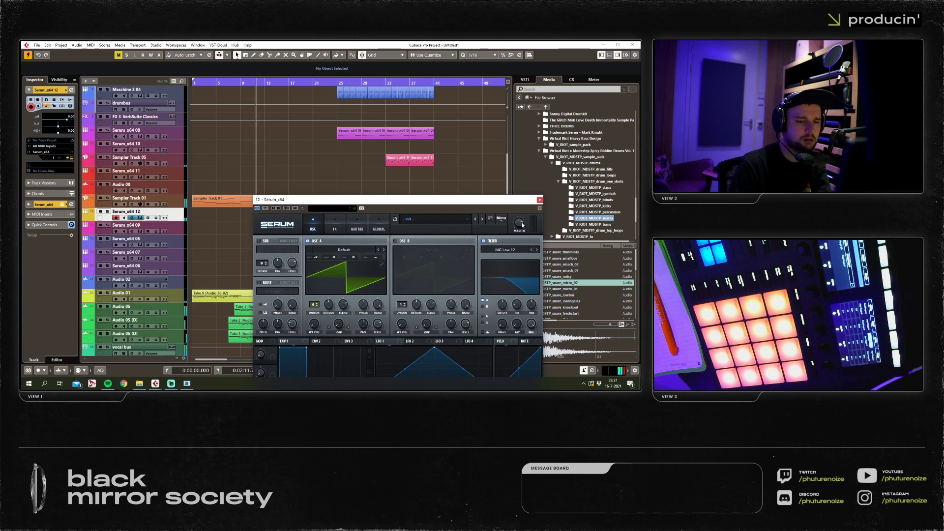
left_click(539, 200)
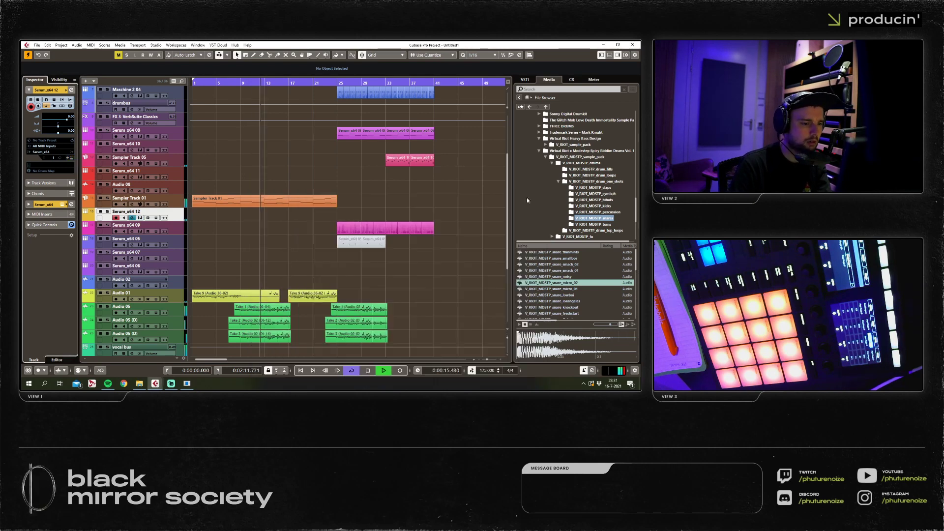
Record a trial take on the Serum_x64 12 track during playback, then stop and discard it.
left_click(399, 370)
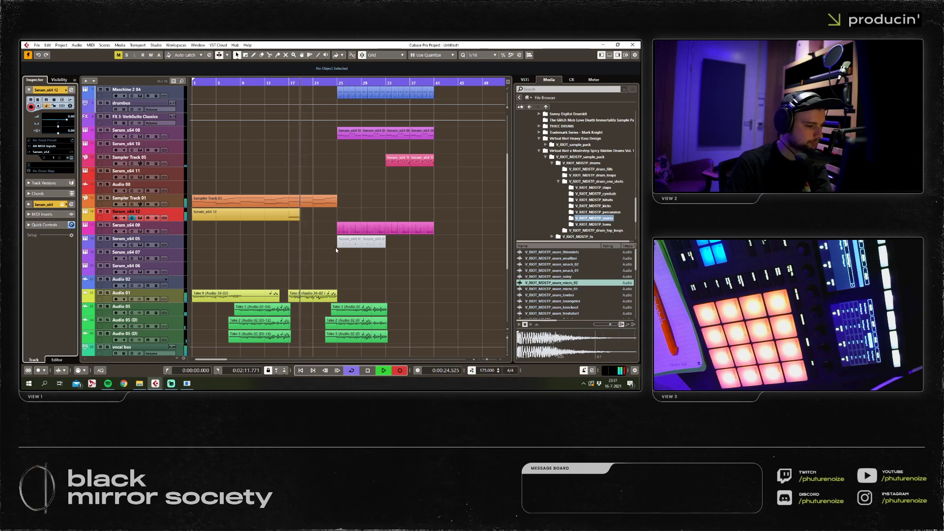
key("space")
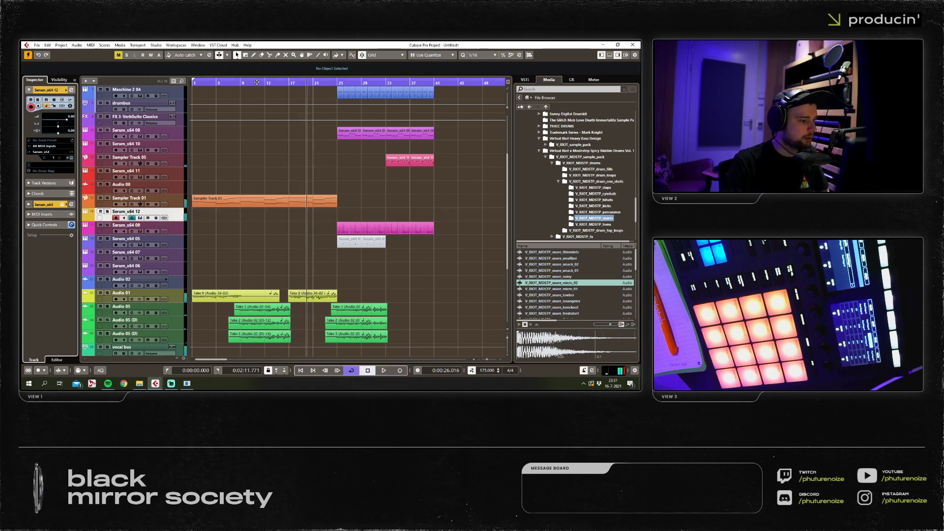
Recheck oscillator A's tuning in Serum, close the plug-in, and play the arrangement from the start through to the drop.
left_click(71, 157)
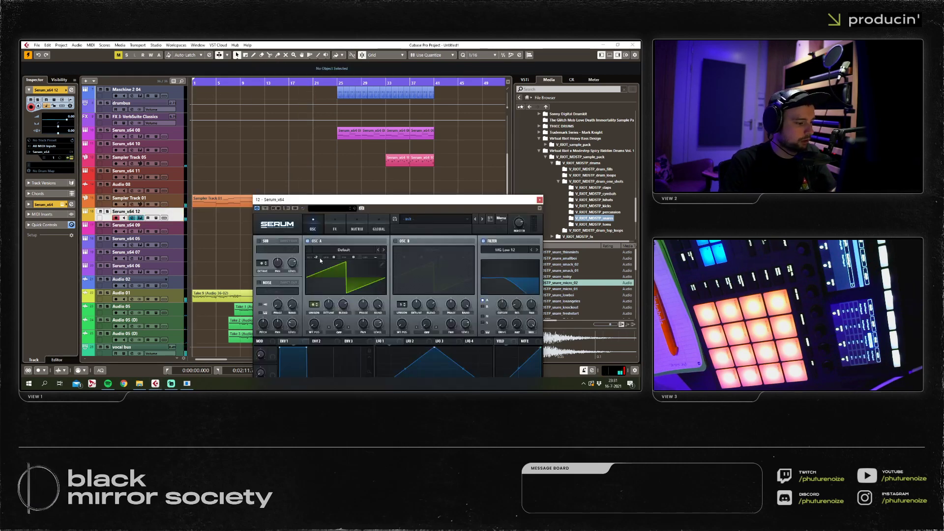
left_click(413, 162)
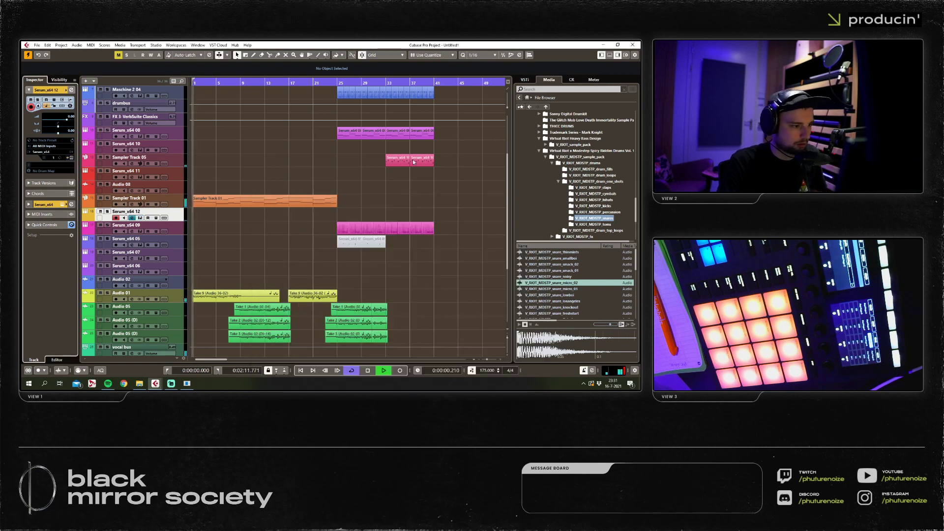
left_click_drag(251, 83, 269, 84)
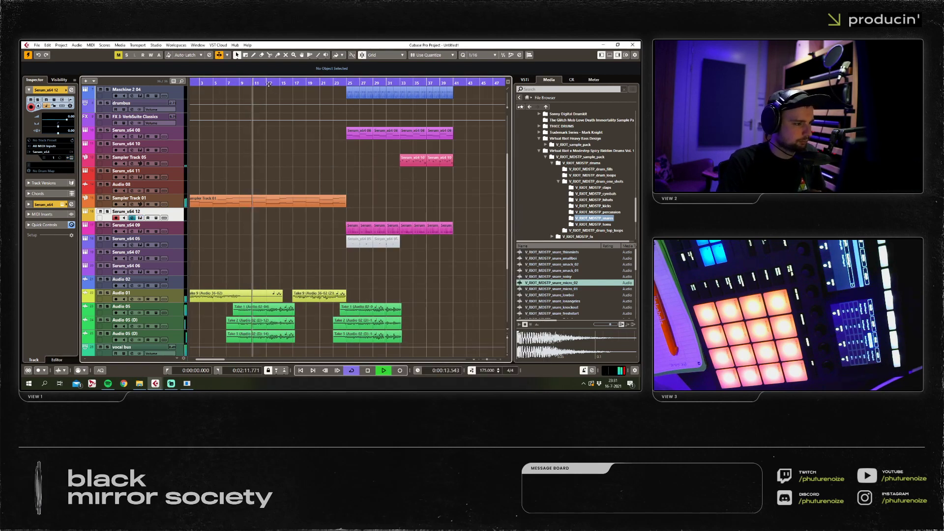
key("Home")
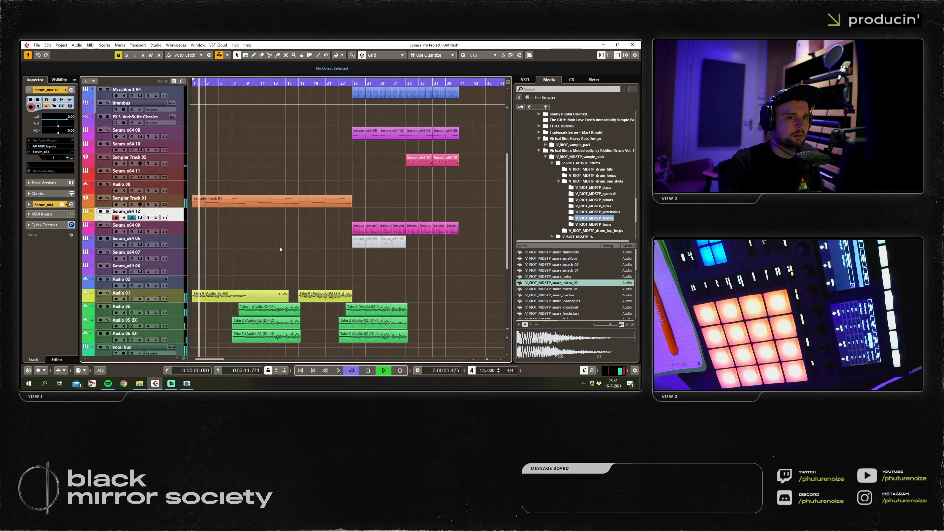
key("h")
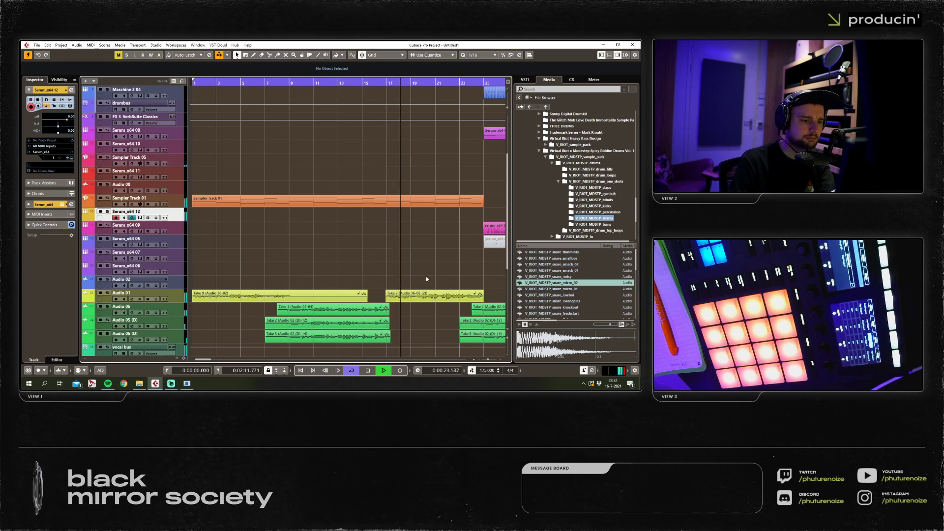
scroll(422, 266, "right", 5)
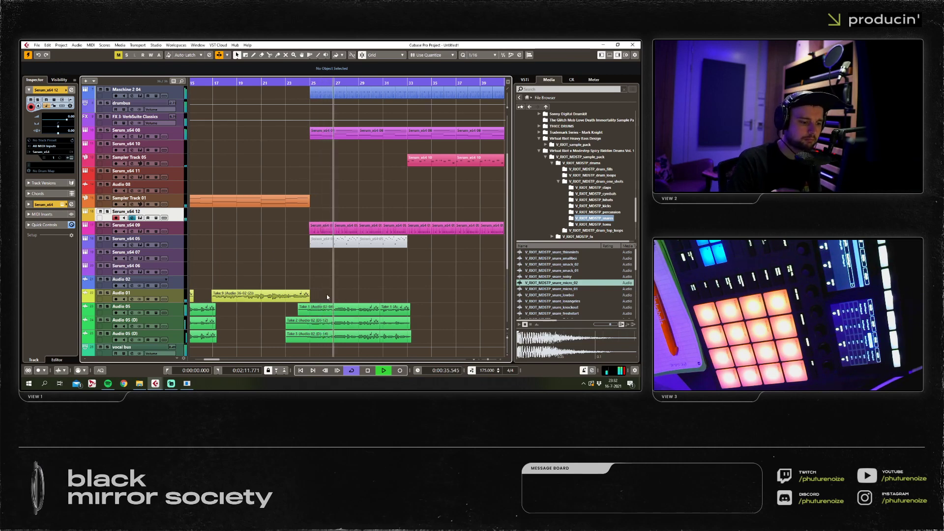
Inspect the notes of the Sampler Track 01 event in the Key Editor, then return to the arrangement around bar 25.
left_click_drag(165, 260, 299, 226)
scroll(300, 226, "down", 3)
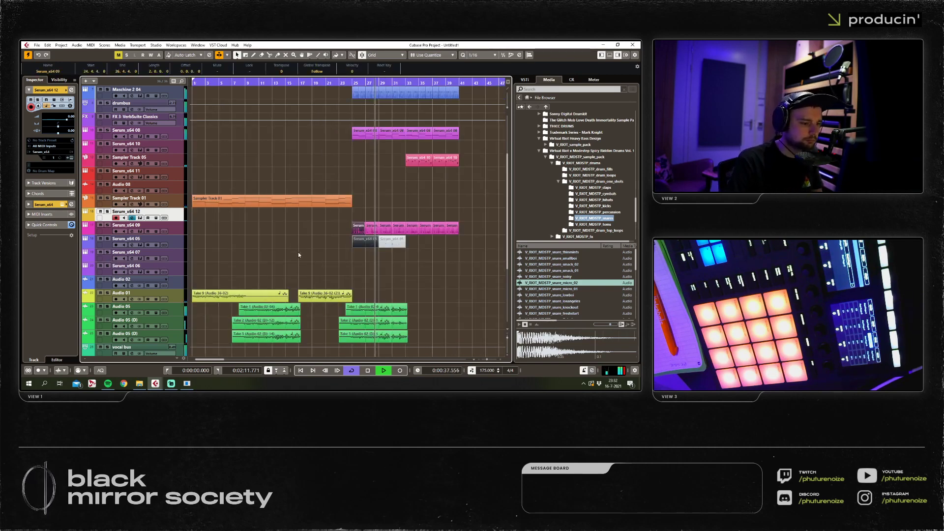
left_click(298, 252)
scroll(355, 203, "up", 4)
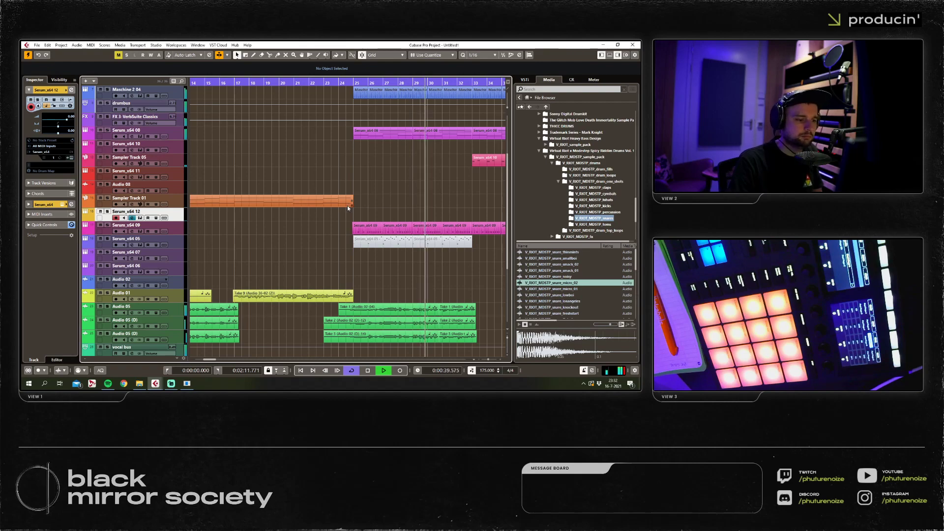
double_click(349, 203)
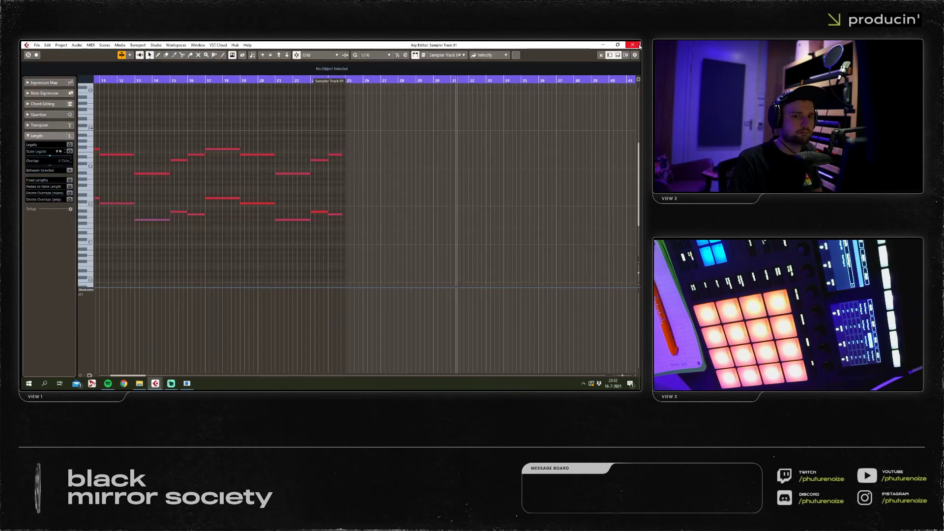
key("Return")
scroll(479, 182, "down", 3)
scroll(428, 207, "up", 3)
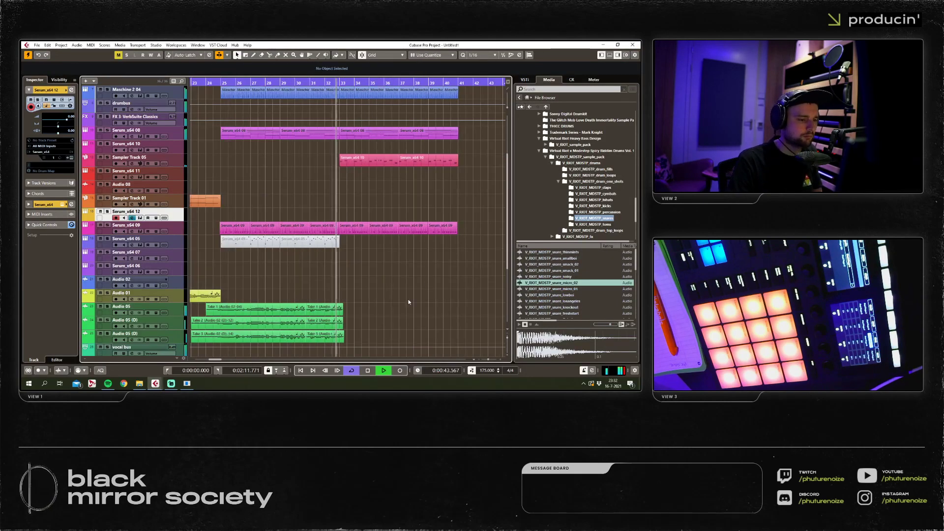
Open the Serum_x64 10 event at bar 33 in the Key Editor and lengthen its short notes in bars 33 to 35.
left_click(355, 161)
double_click(355, 161)
scroll(240, 167, "up", 6)
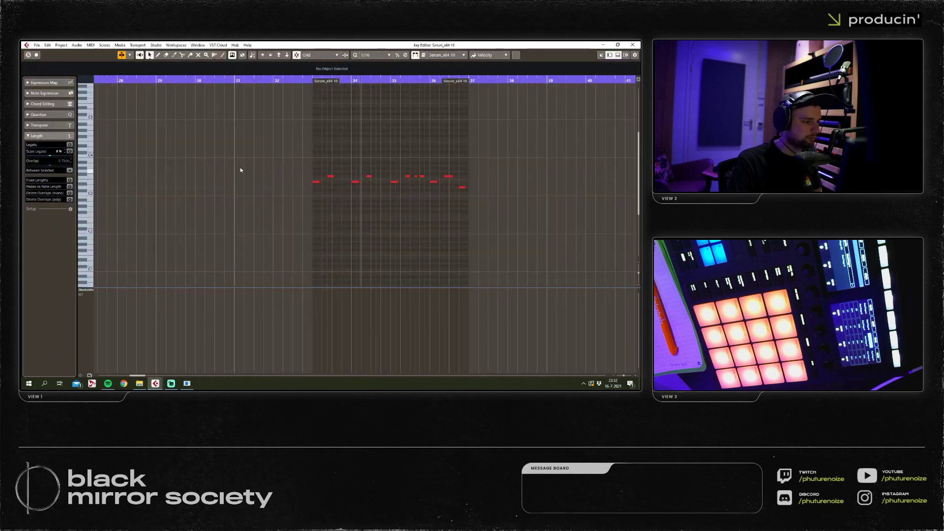
left_click_drag(349, 176, 634, 231)
left_click(286, 90)
scroll(577, 234, "down", 3)
scroll(570, 234, "up", 2)
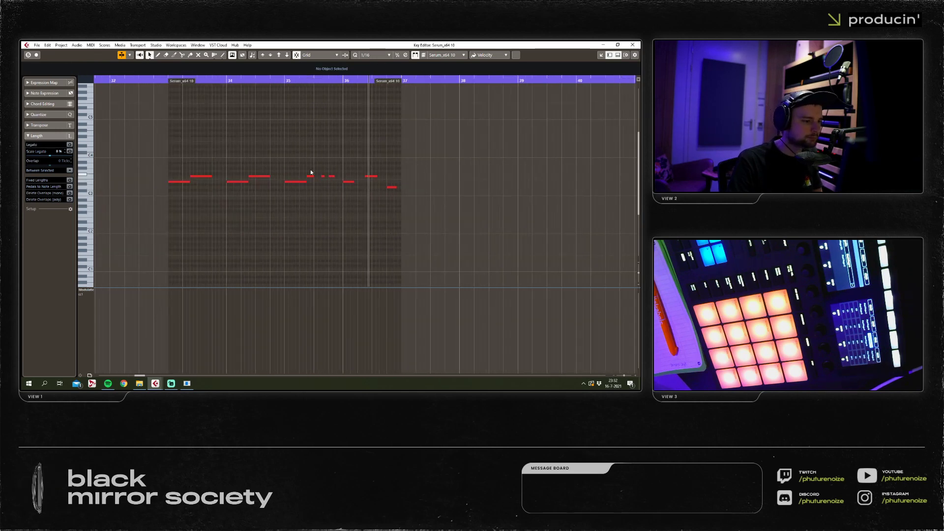
Extend the last note of bar 35 to end at 35.4.4.0 and close the Key Editor.
scroll(314, 185, "up", 1)
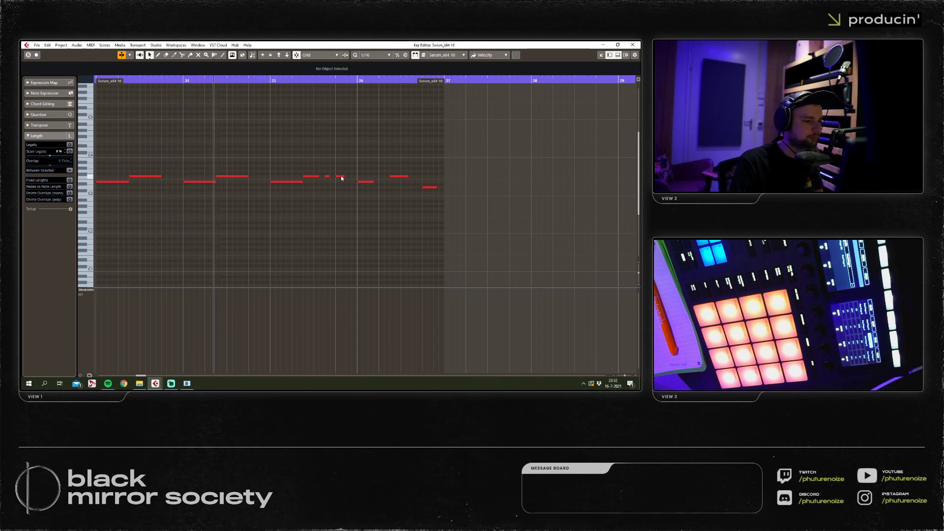
left_click_drag(344, 176, 352, 176)
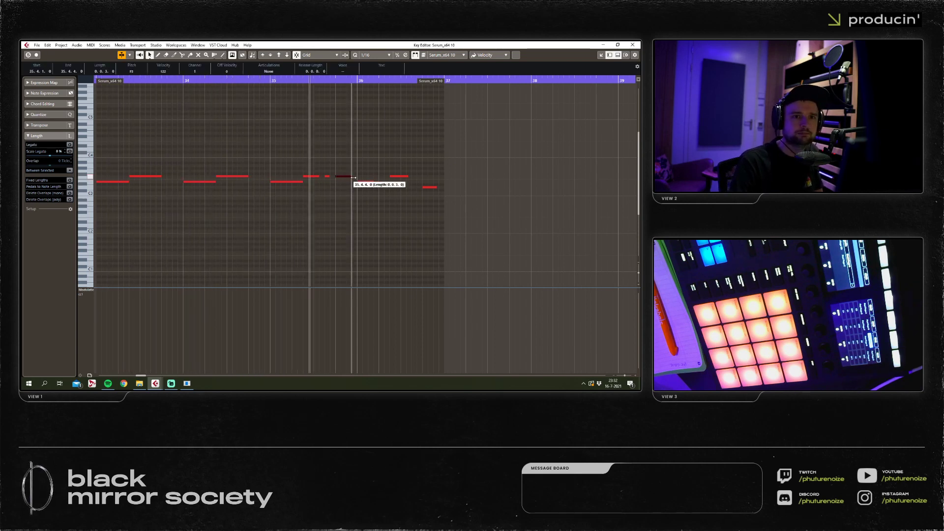
left_click(638, 45)
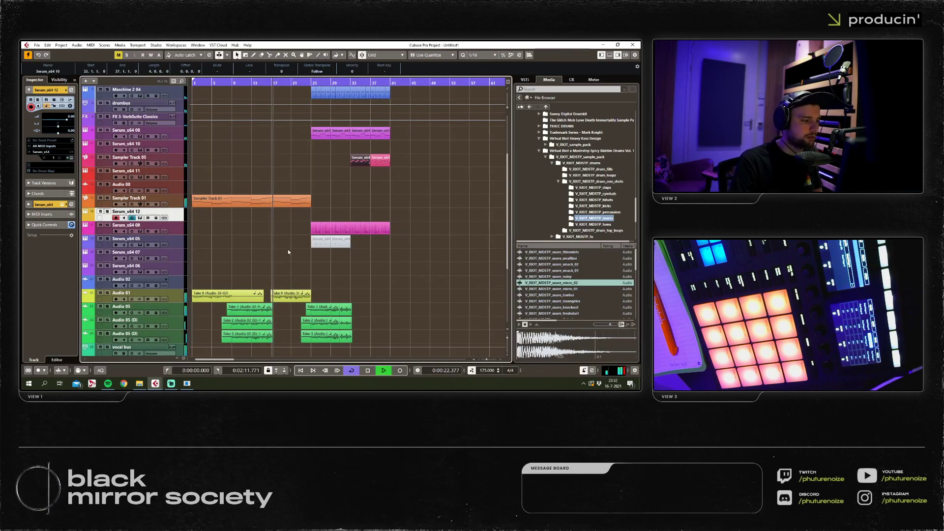
Clear the event selection and play the intro from around bar 14, then again from the beginning.
scroll(277, 249, "up", 3)
key("space")
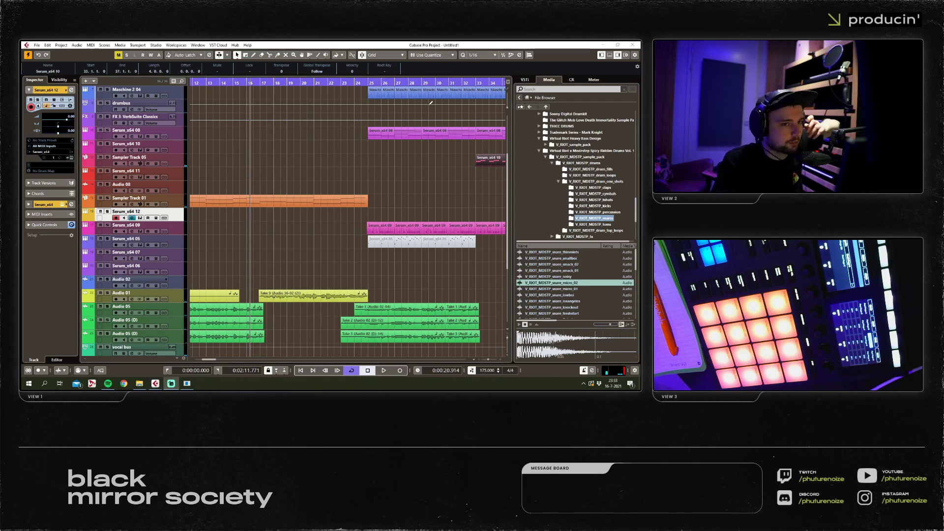
left_click(247, 180)
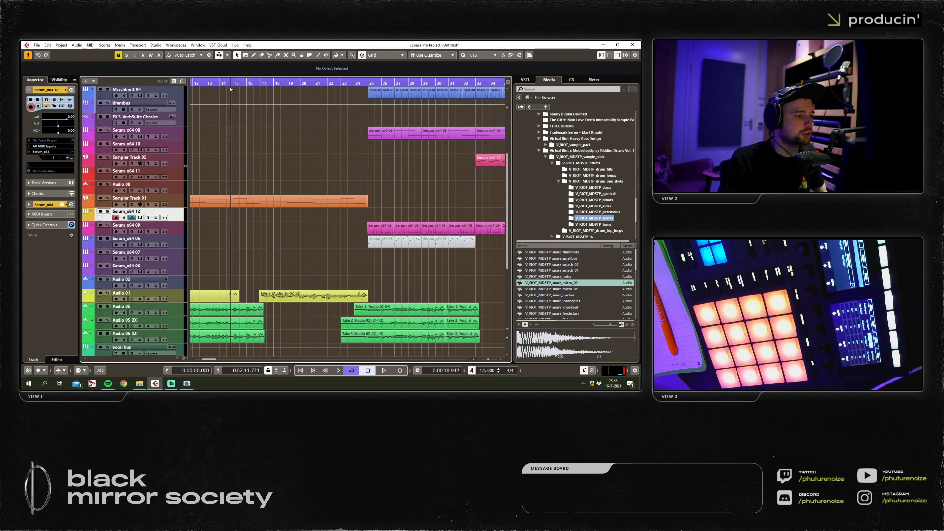
scroll(251, 220, "left", 6)
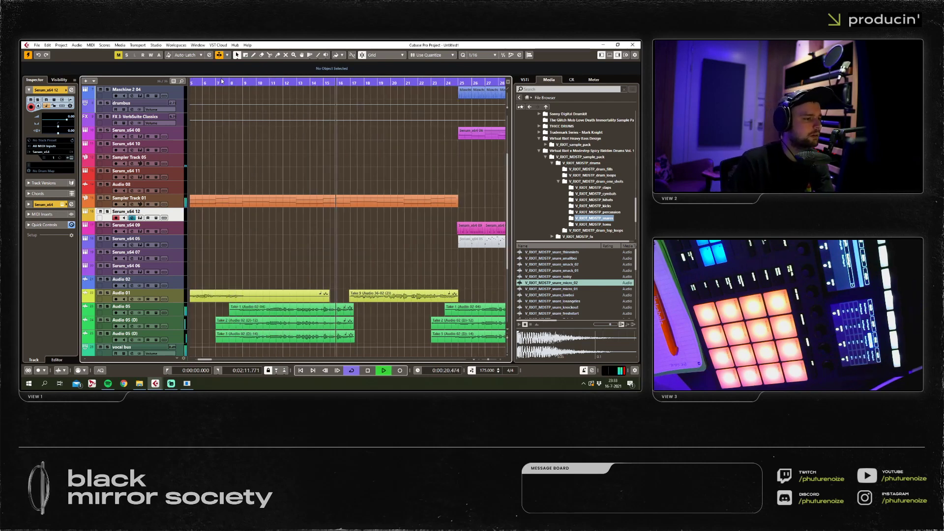
scroll(281, 205, "left", 4)
left_click_drag(300, 250, 217, 258)
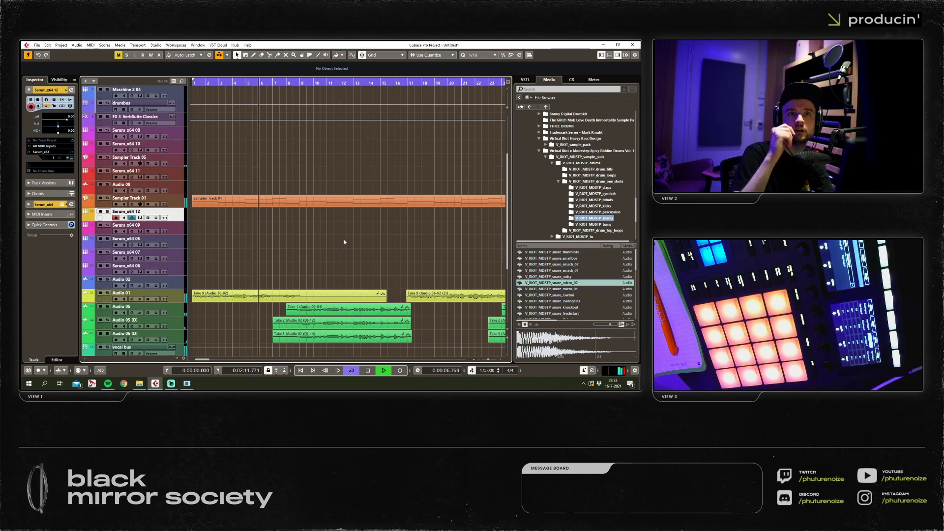
Record a line on the Serum_x64 12 track over the Sampler Track 01 intro, with notes from bar 9 up to bar 25.
left_click(399, 370)
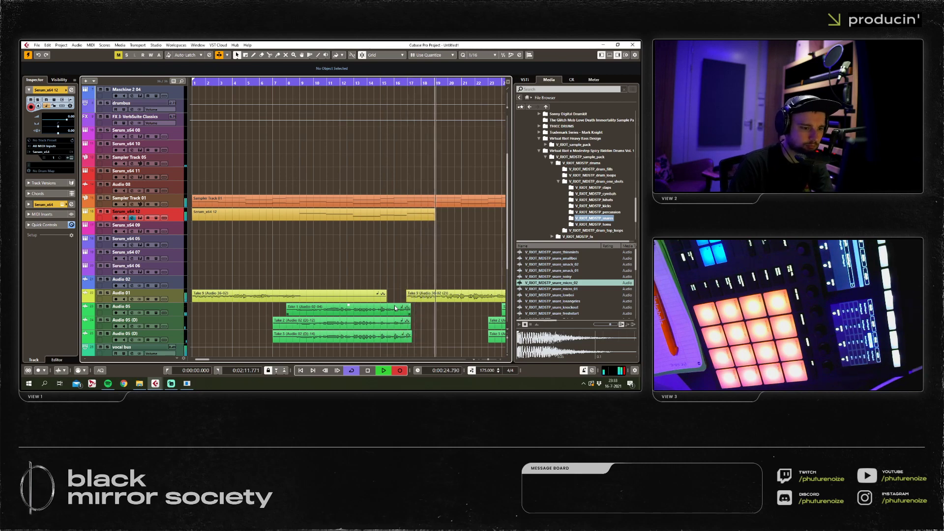
scroll(462, 275, "right", 5)
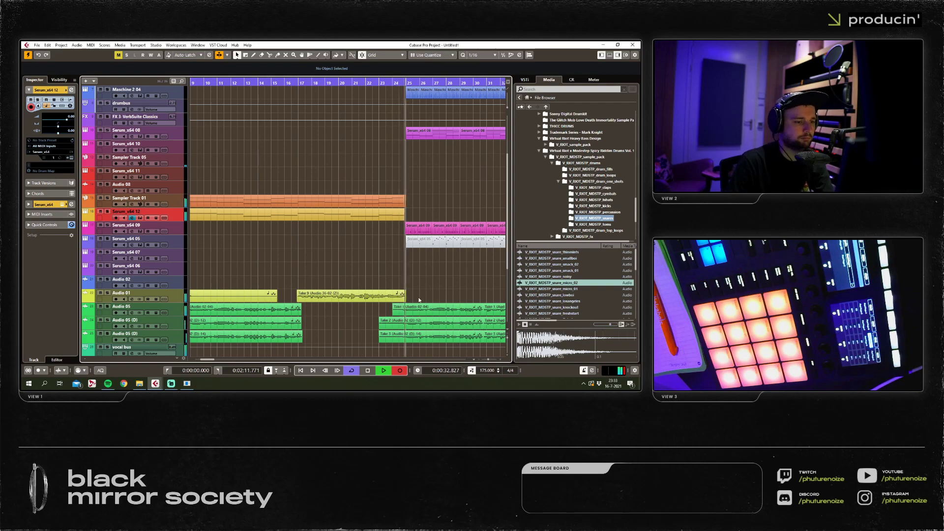
key("space")
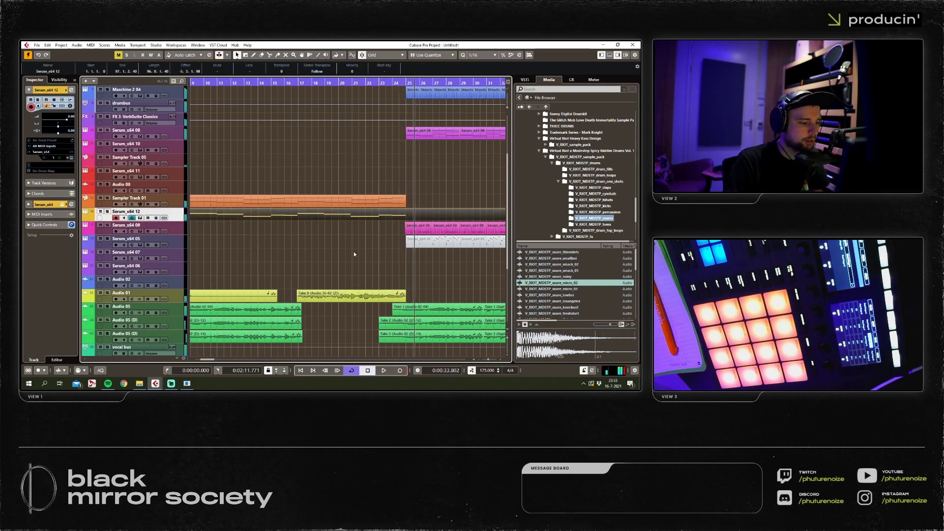
Open the Serum_x64 12 event in the Key Editor, select all its notes and quantize them to 1/8.
double_click(388, 215)
key("g")
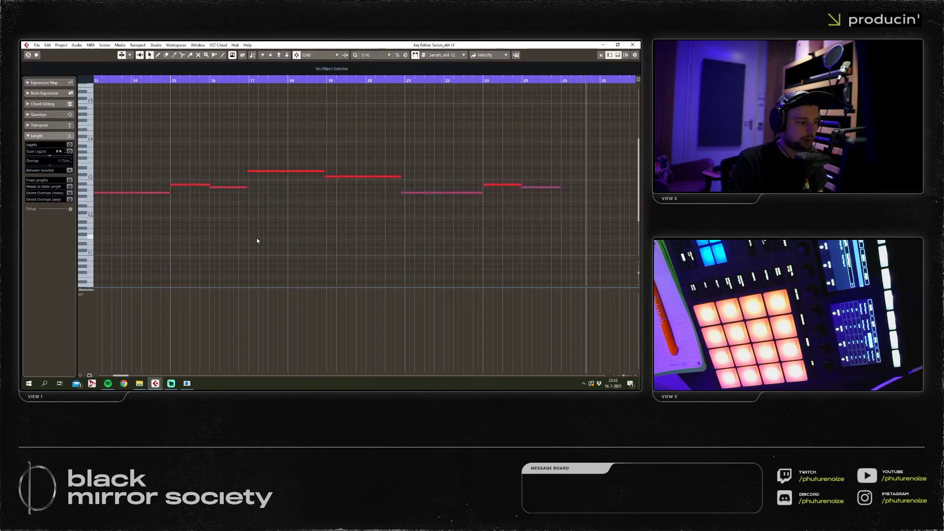
key("g")
left_click_drag(575, 143, 222, 212)
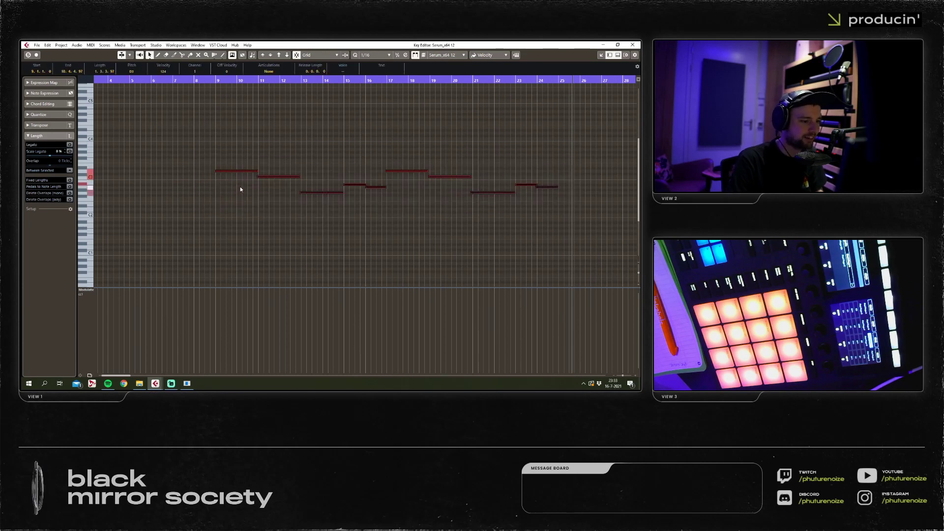
left_click(374, 54)
left_click(374, 71)
key("h")
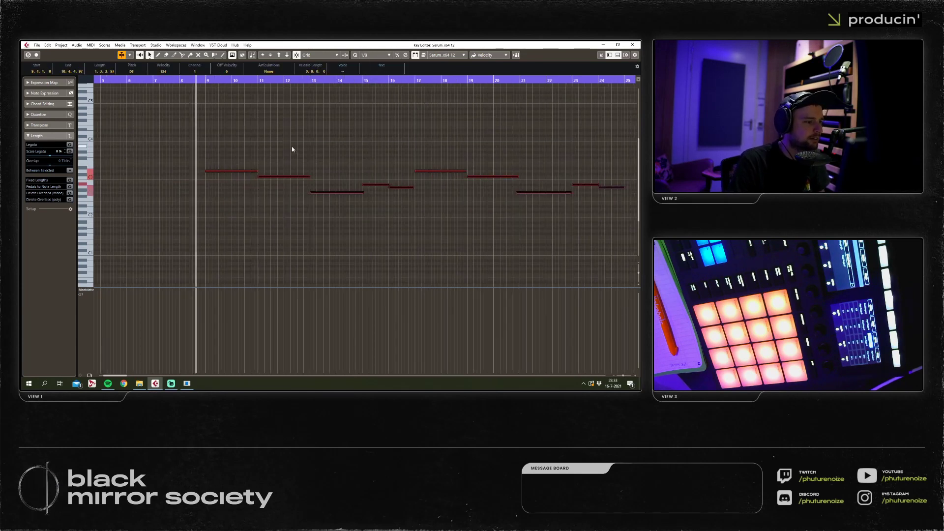
Align the ends of the notes starting at bars 13, 15 and 16 with bars 15, 16 and 17.
left_click(387, 185)
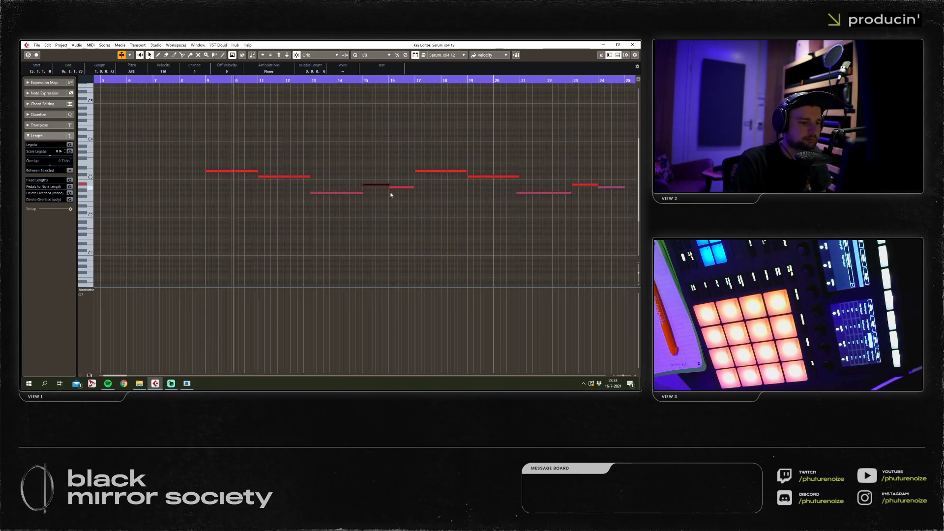
left_click(391, 195)
key("h")
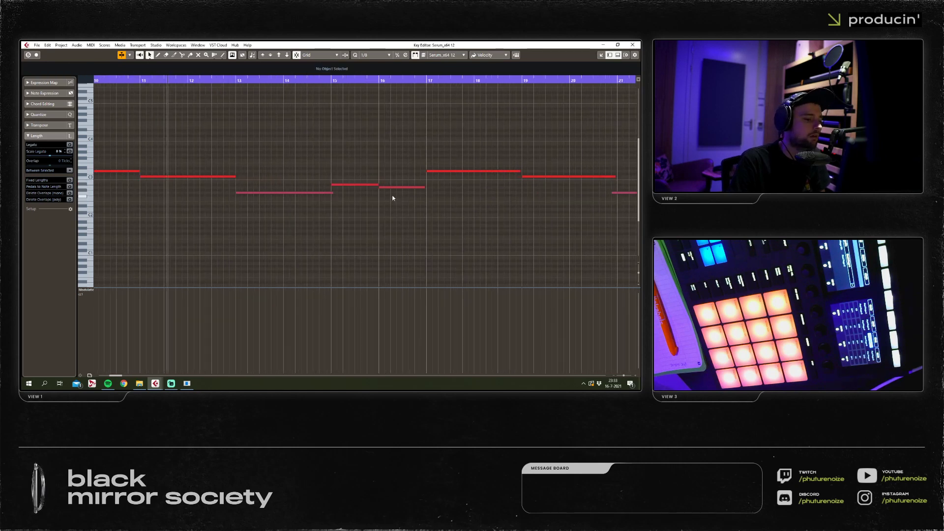
left_click_drag(423, 187, 426, 188)
left_click(326, 196)
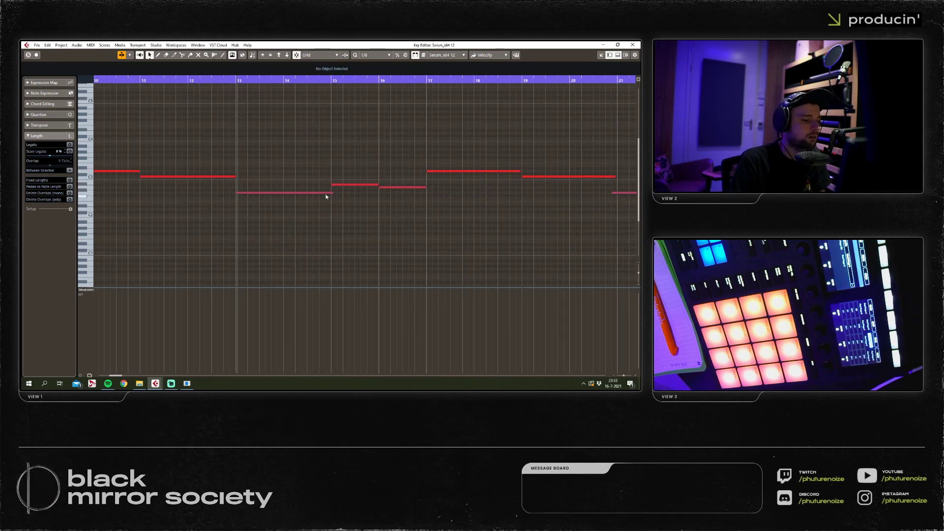
key("g")
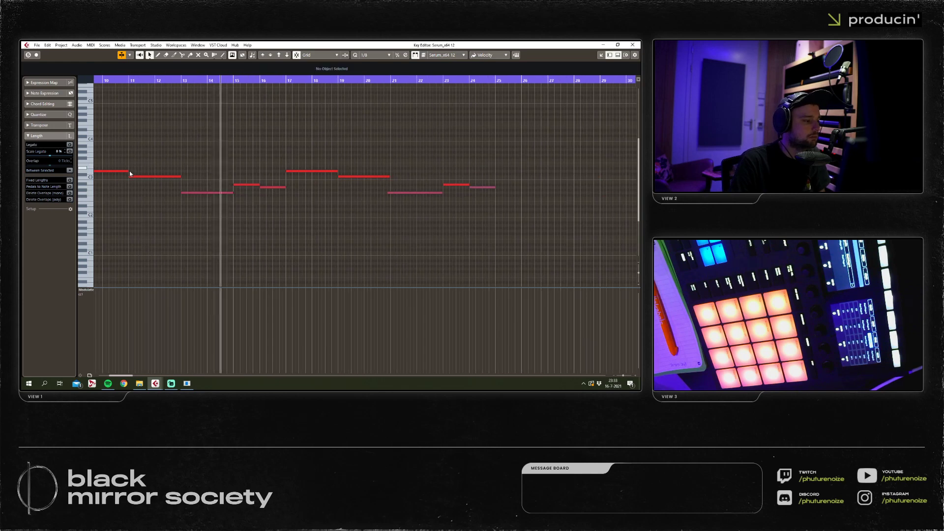
Align the note edges from bar 17 to bar 25 with the bar lines, with the low note spanning bars 21 to 23, and close the Key Editor.
left_click(335, 171)
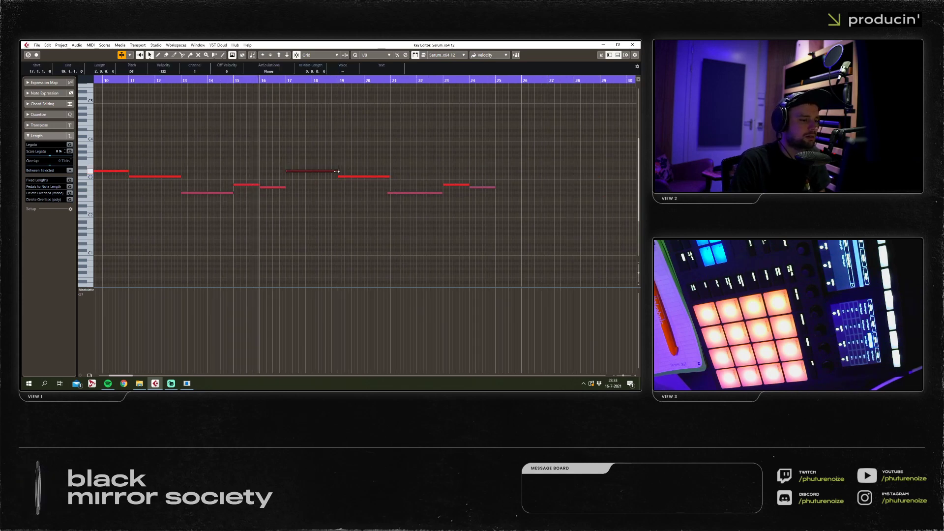
left_click(390, 181)
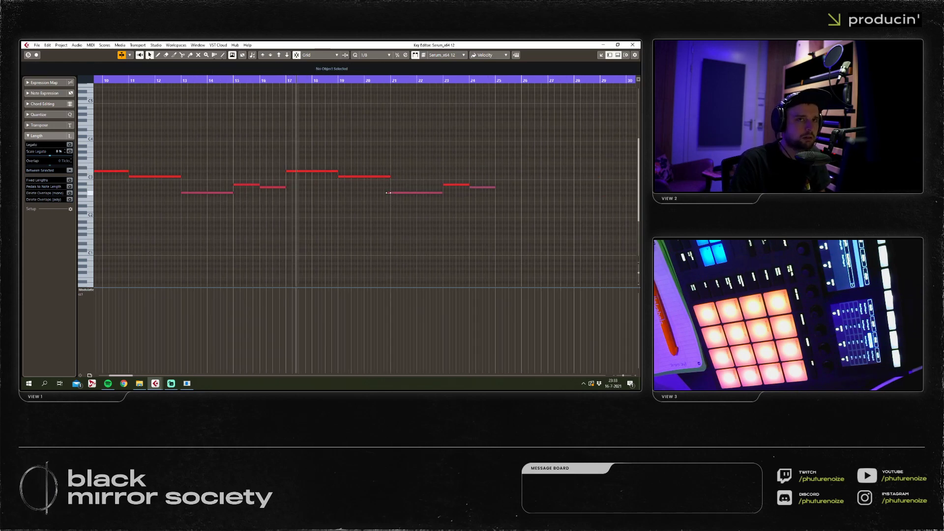
key("h")
left_click(420, 233)
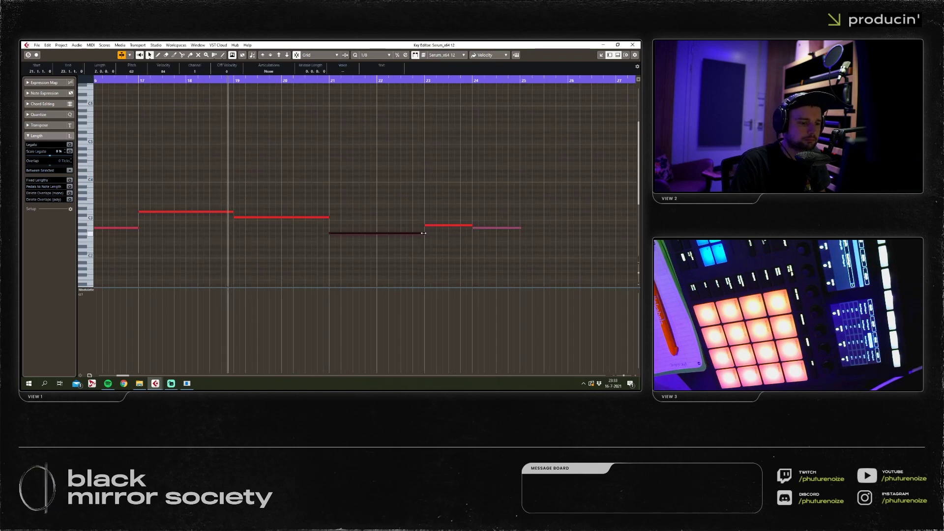
left_click(517, 228)
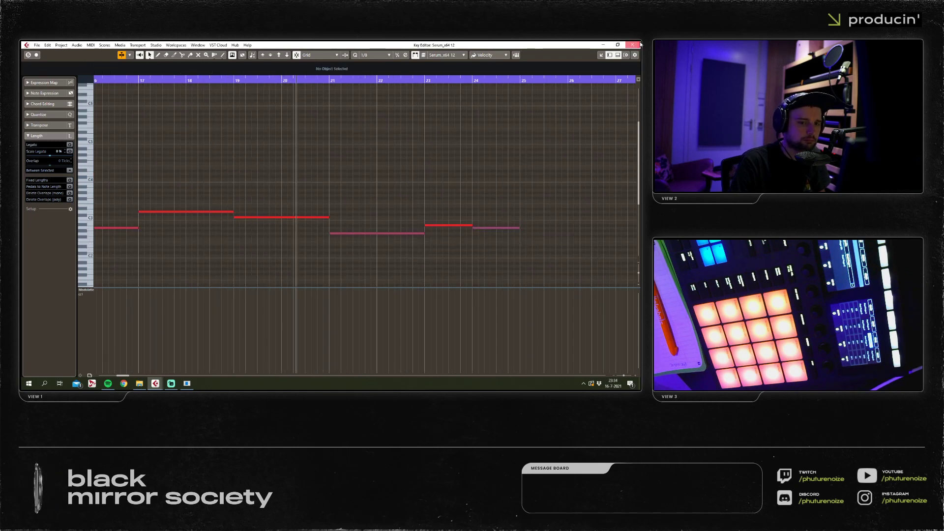
left_click(638, 45)
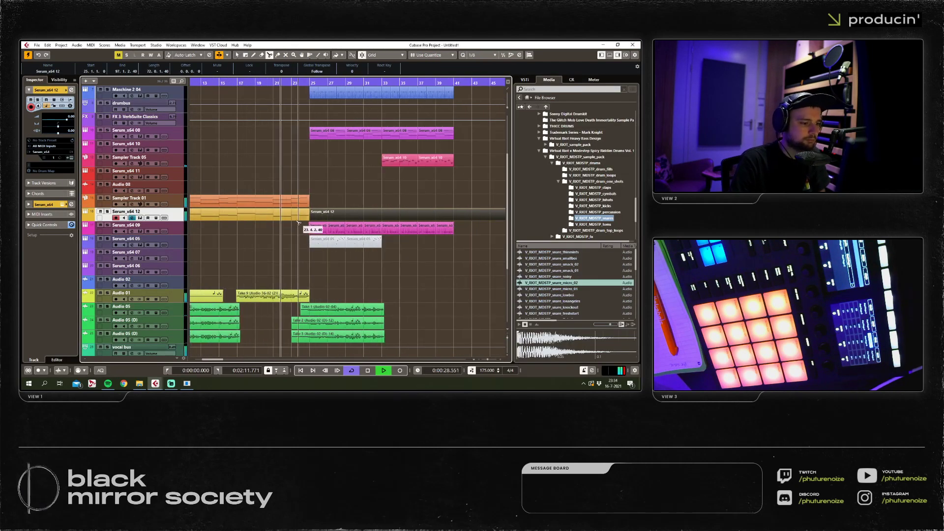
Remove the part of the Serum_x64 12 event after bar 25 and trim its start to bar 9.
scroll(280, 226, "left", 3)
right_click(267, 232)
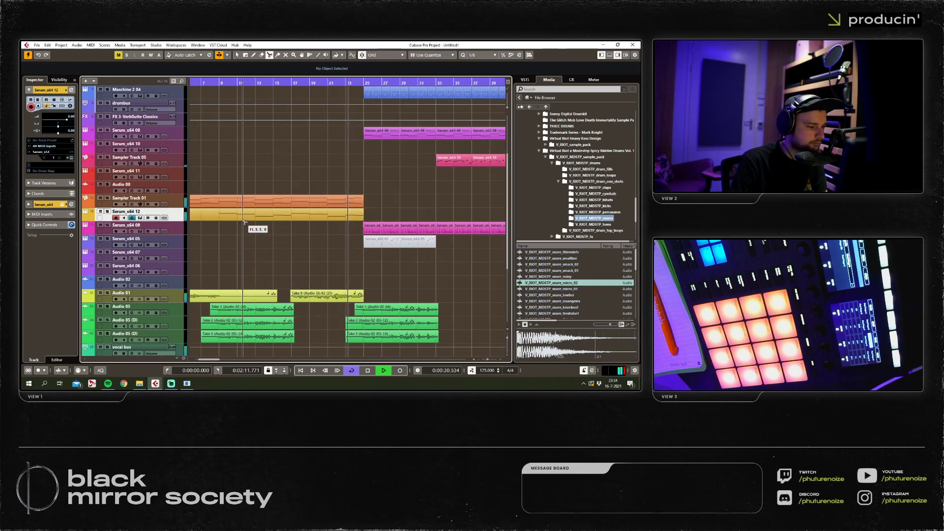
left_click_drag(191, 217, 220, 218)
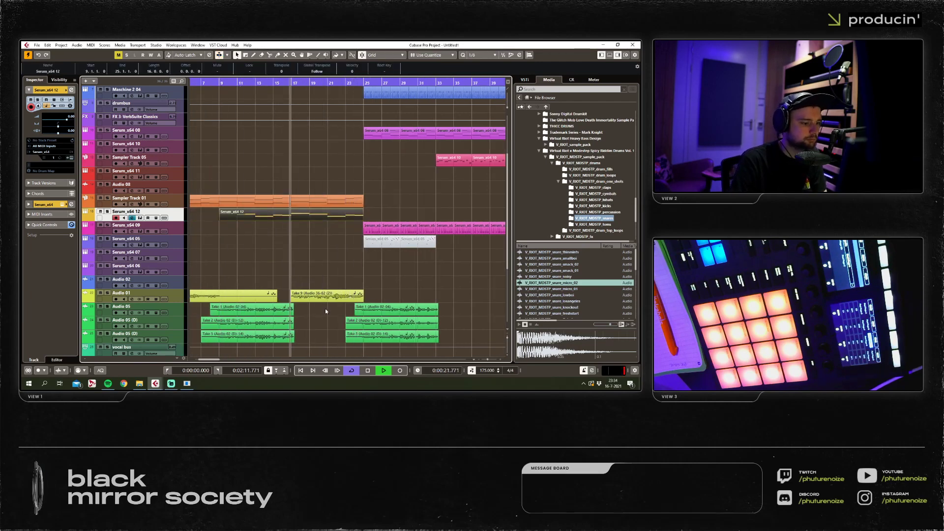
Open the Take 9 vocal event at bar 17 in the Sample Editor and raise the pitch segment in the second half of bar 19.
double_click(332, 297)
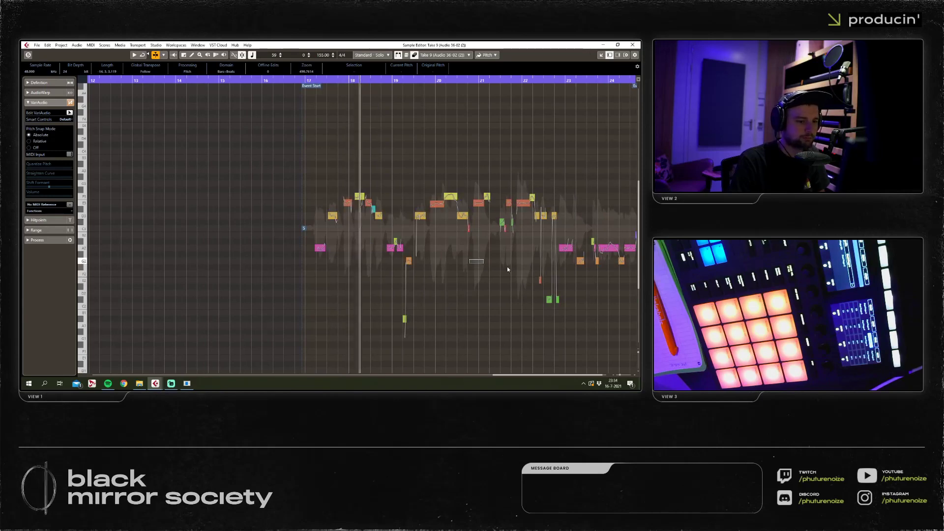
scroll(508, 269, "up", 3)
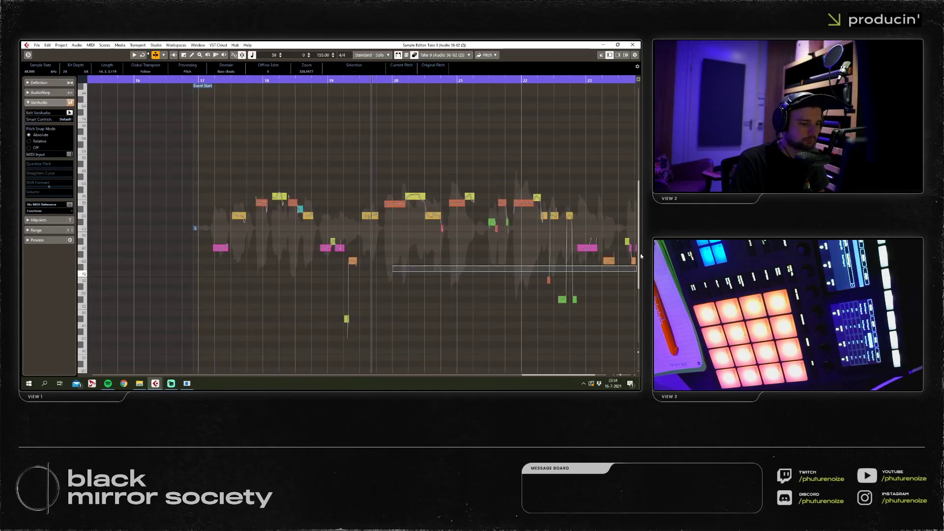
scroll(640, 256, "right", 2)
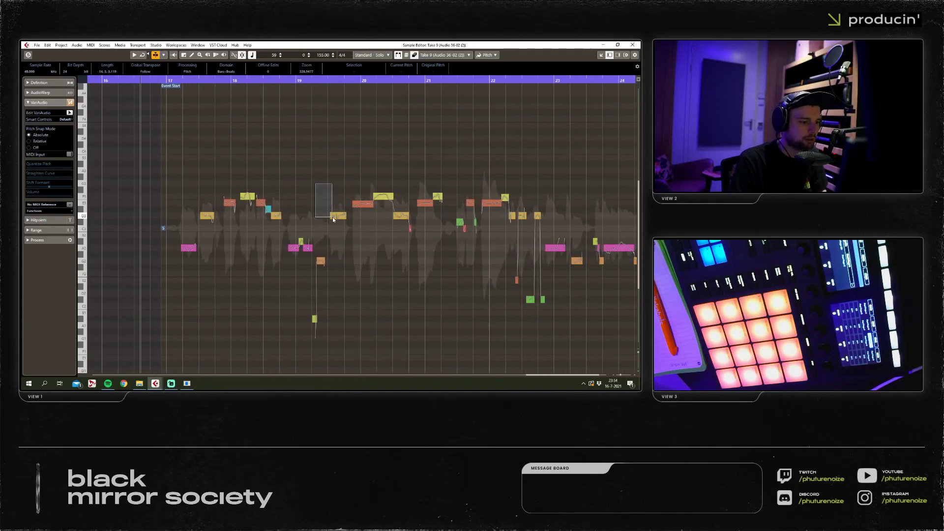
left_click_drag(332, 217, 333, 203)
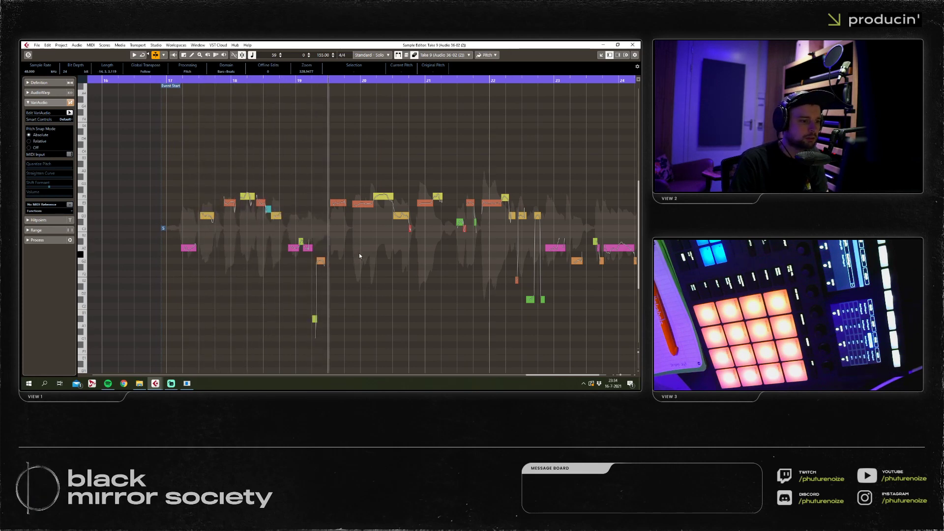
Play the vocal from bar 19, raise the low pitch segments in bars 21 and 22, and close the Sample Editor.
left_click(301, 80)
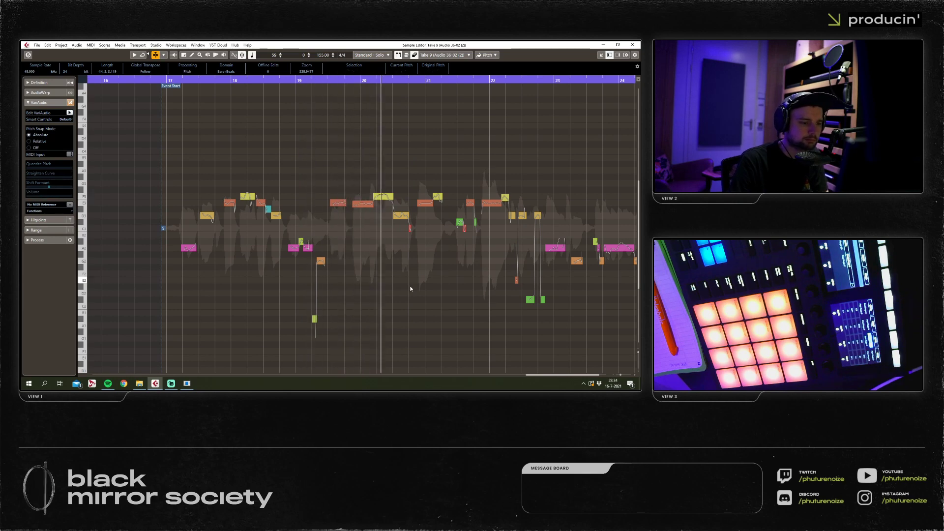
left_click_drag(410, 289, 421, 270)
left_click_drag(442, 153, 640, 130)
left_click_drag(413, 222, 459, 211)
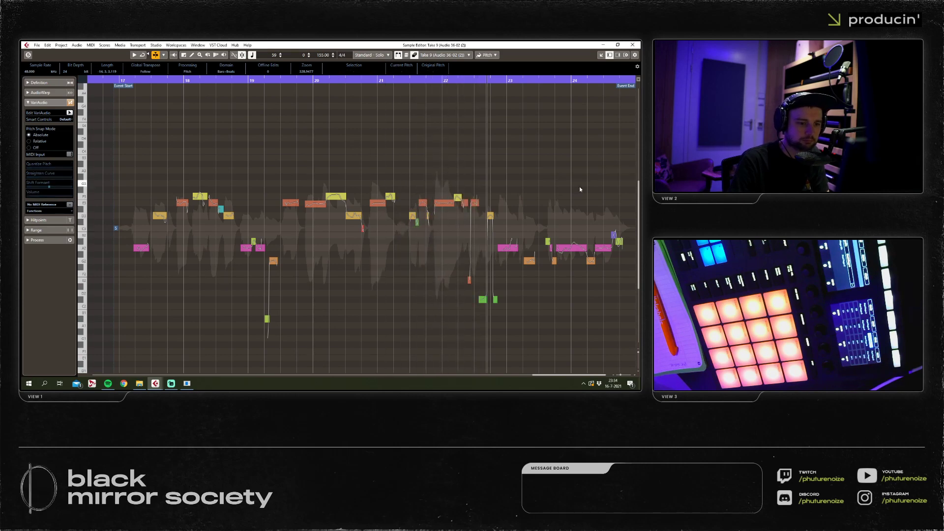
key("ctrl+e")
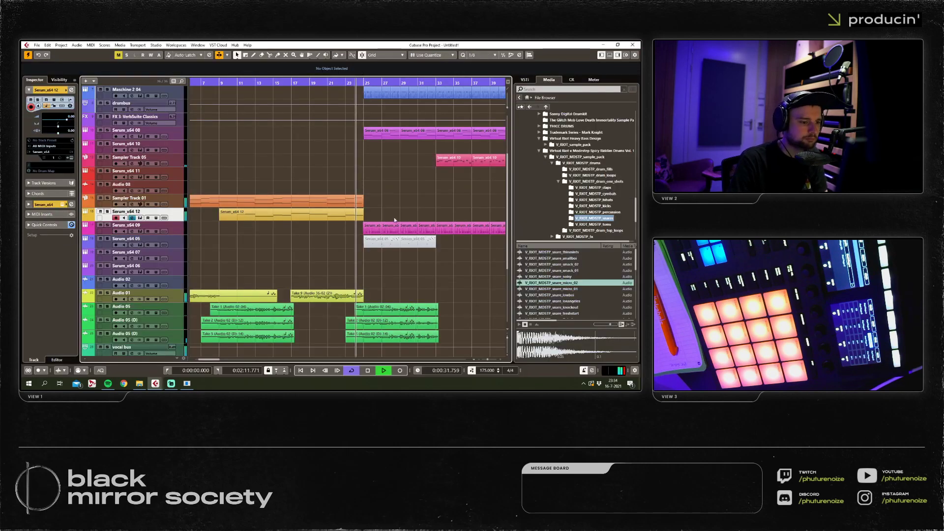
Select the Serum_x64 08 track and copy the vocal phrase at 30.4.1.0 on the three Audio 05 tracks to bar 33.
key("h")
scroll(344, 221, "up", 3)
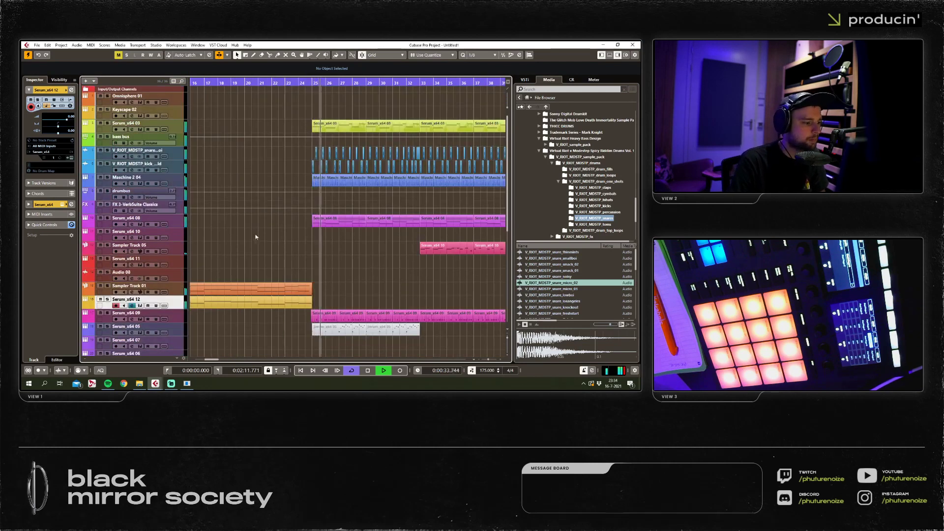
left_click(175, 225)
scroll(273, 215, "down", 4)
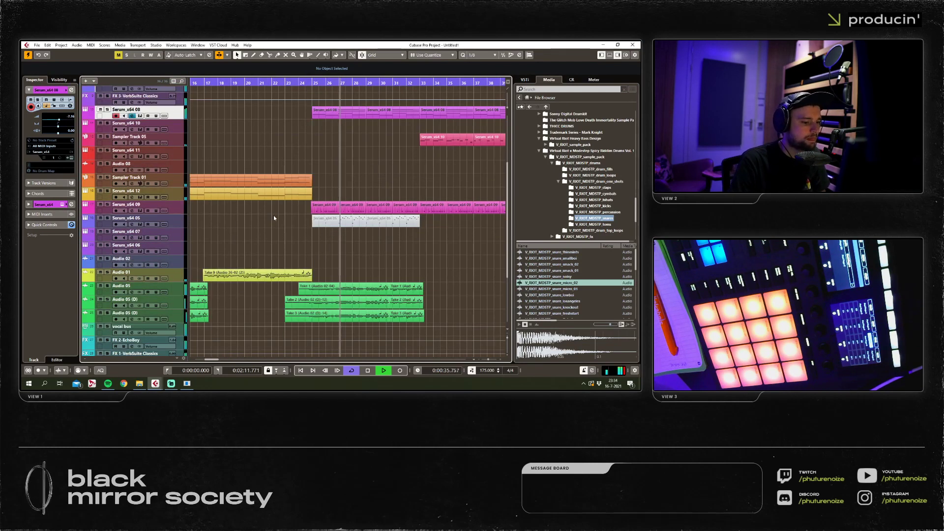
scroll(467, 290, "up", 3)
left_click(330, 291)
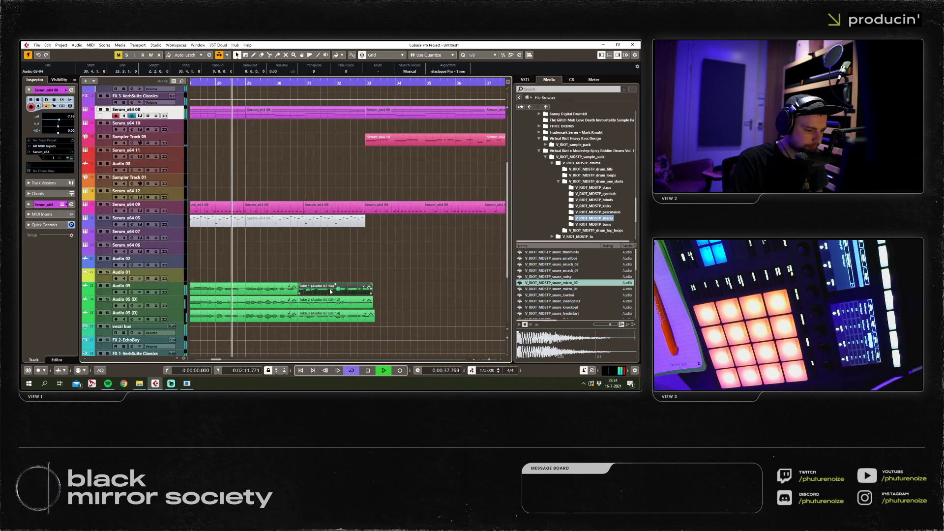
scroll(327, 317, "up", 2)
left_click_drag(315, 293, 403, 291)
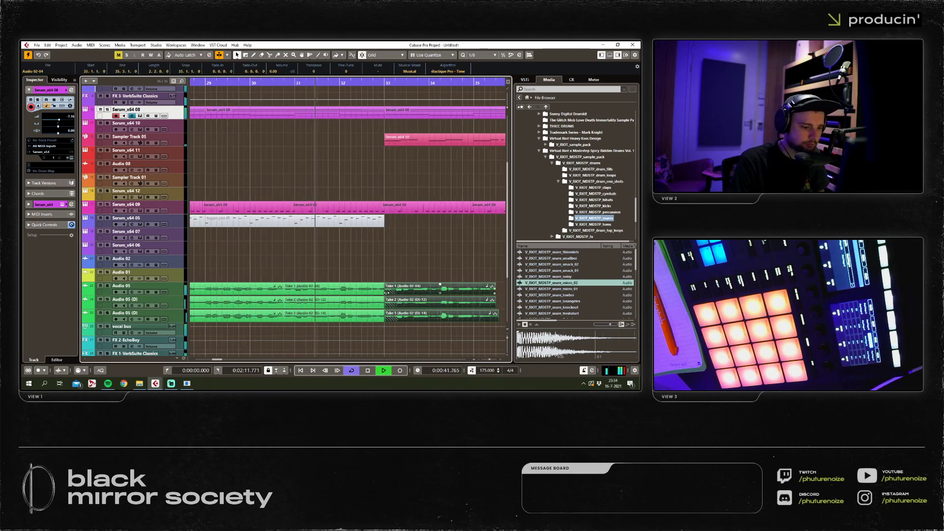
Move the three copied vocal events on the Audio 05 tracks to start at 34.4.1.0.
scroll(402, 290, "down", 3)
scroll(330, 181, "right", 2)
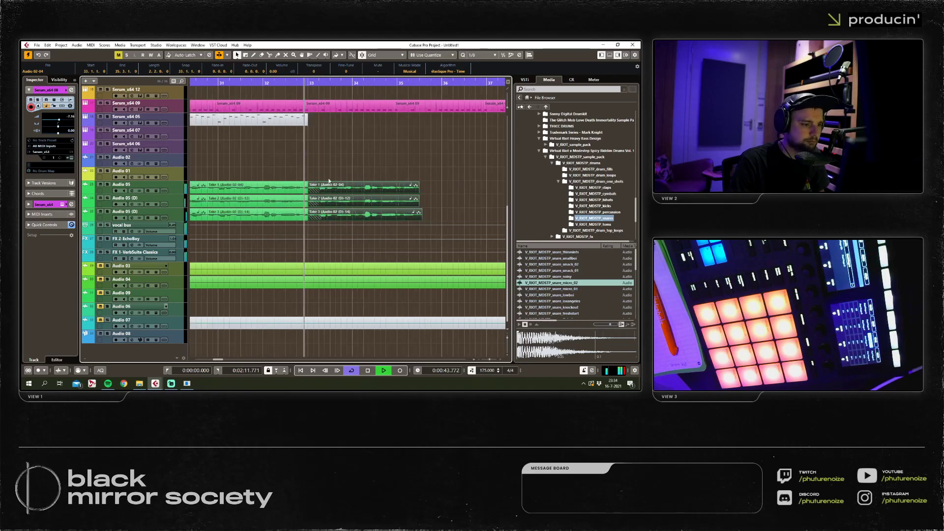
left_click_drag(312, 193, 405, 193)
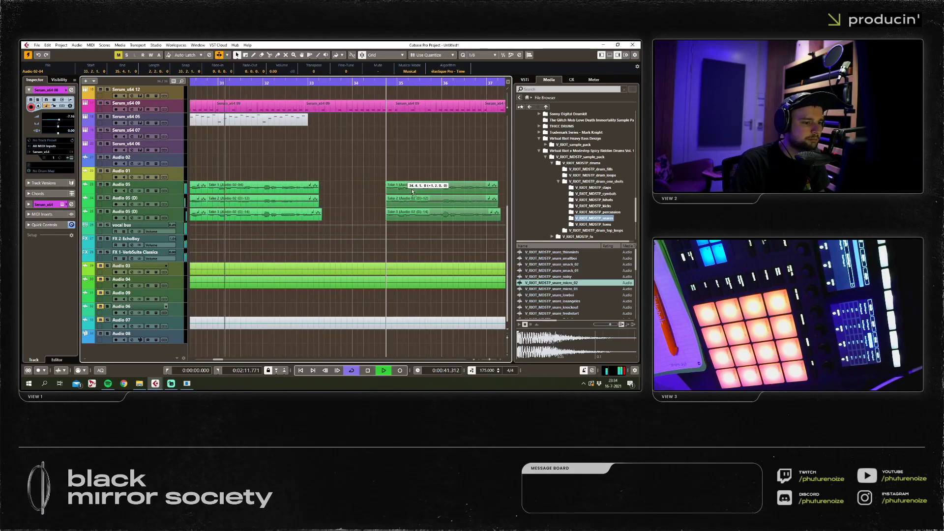
scroll(331, 202, "down", 3)
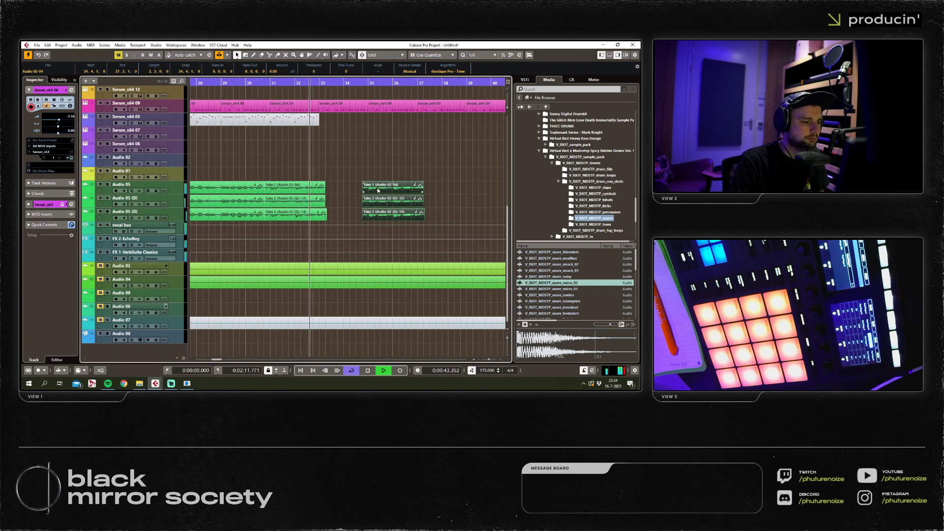
scroll(373, 183, "up", 3)
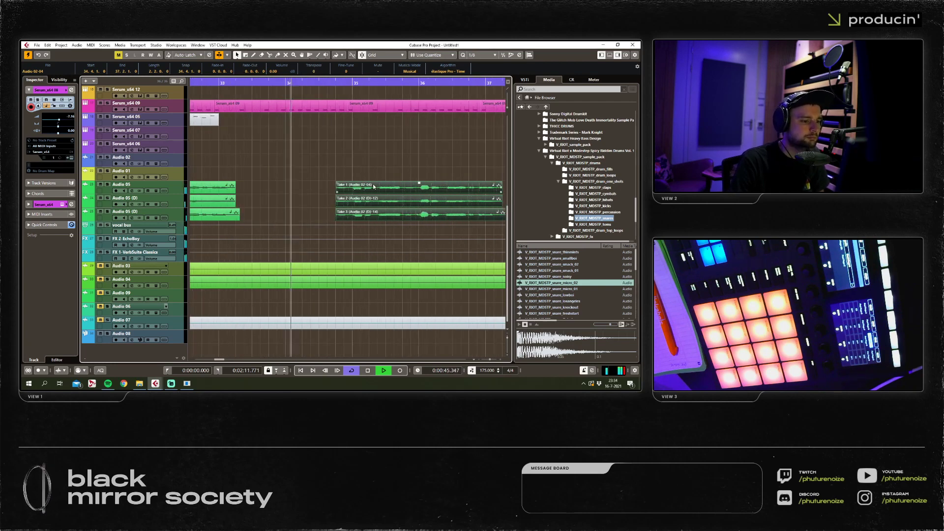
Copy the three vocal events at 34.4.1.0 to 38.4.1.0 on the same tracks.
scroll(373, 183, "down", 3)
left_click_drag(373, 184, 456, 184)
scroll(443, 196, "up", 3)
scroll(433, 206, "up", 3)
scroll(423, 212, "left", 2)
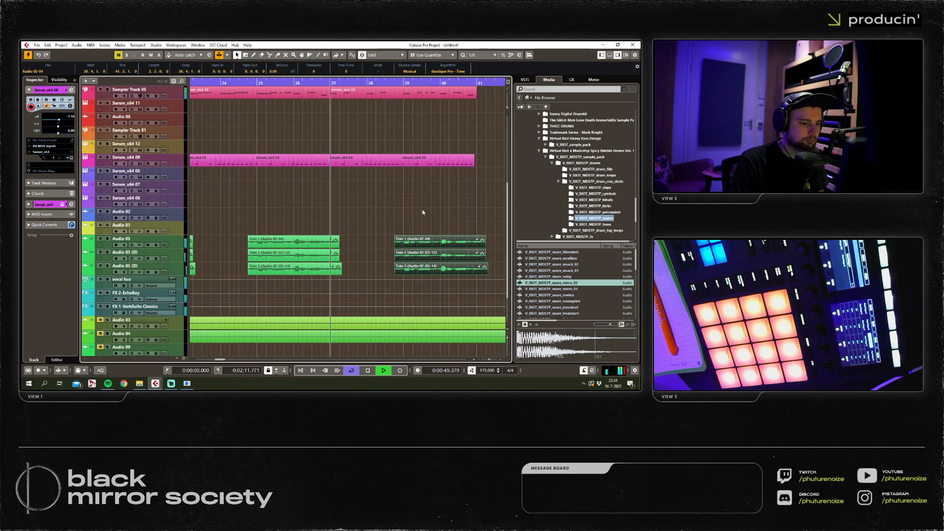
Stop playback and mute the two Serum_x64 10 events on Sampler Track 05 at bars 33 and 37.
scroll(406, 187, "down", 3)
key("space")
right_click(414, 139)
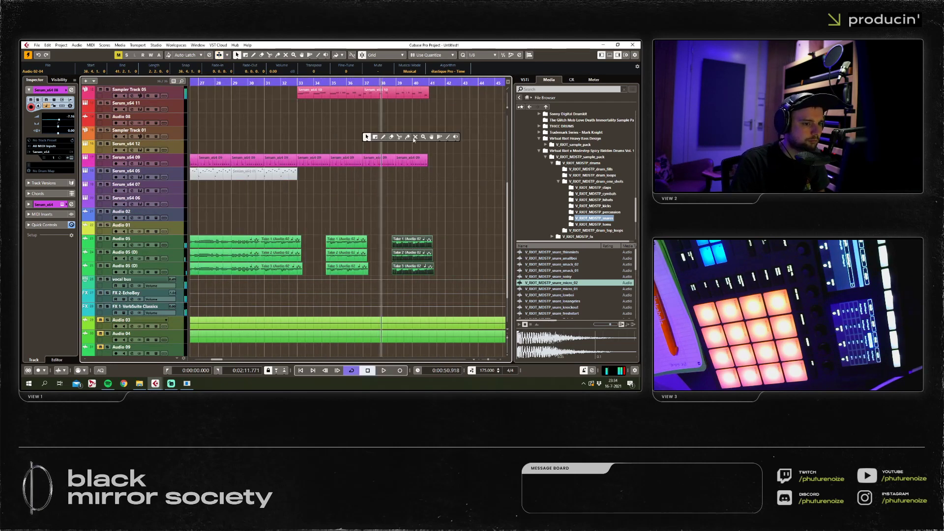
left_click(415, 138)
left_click(307, 93)
Play the section from around bar 33 to check the repeated vocal phrases, then clear the event selection.
left_click(293, 96)
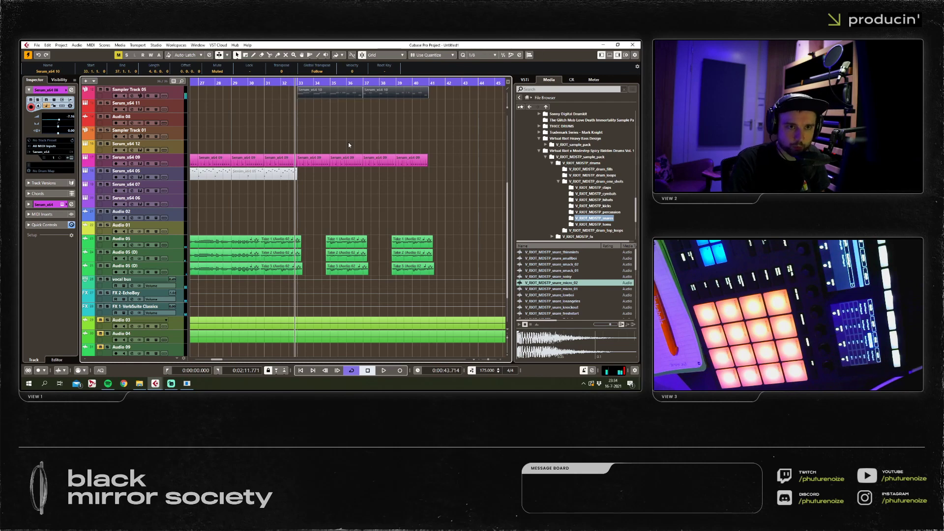
key("space")
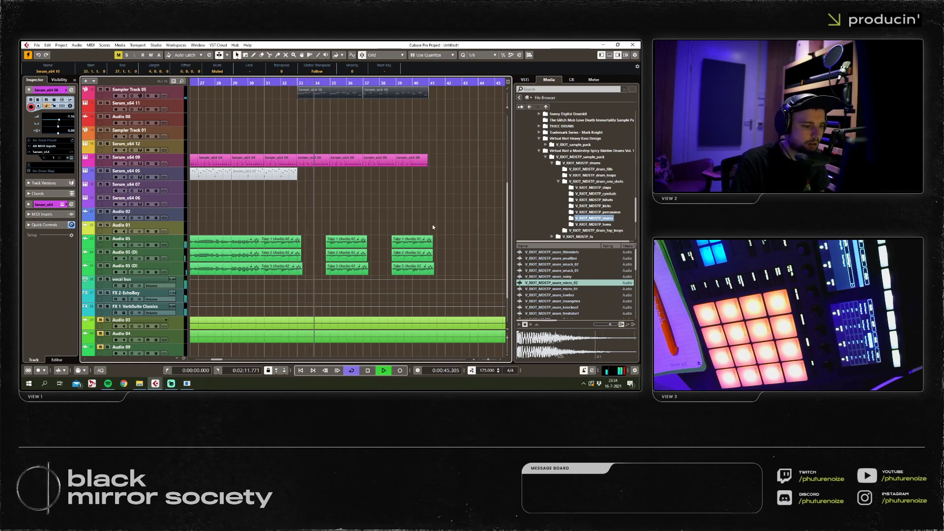
left_click_drag(432, 224, 330, 279)
scroll(359, 220, "down", 3)
scroll(344, 231, "down", 4)
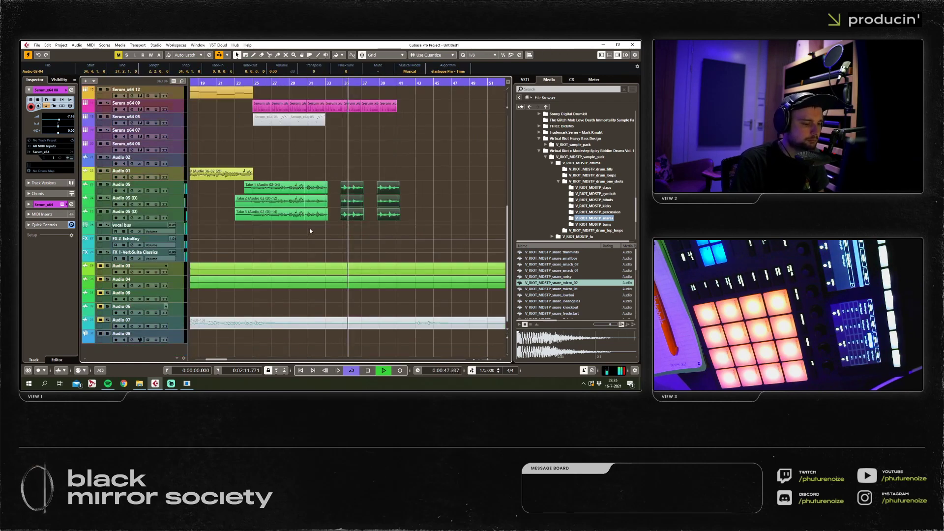
left_click(310, 231)
scroll(377, 208, "up", 5)
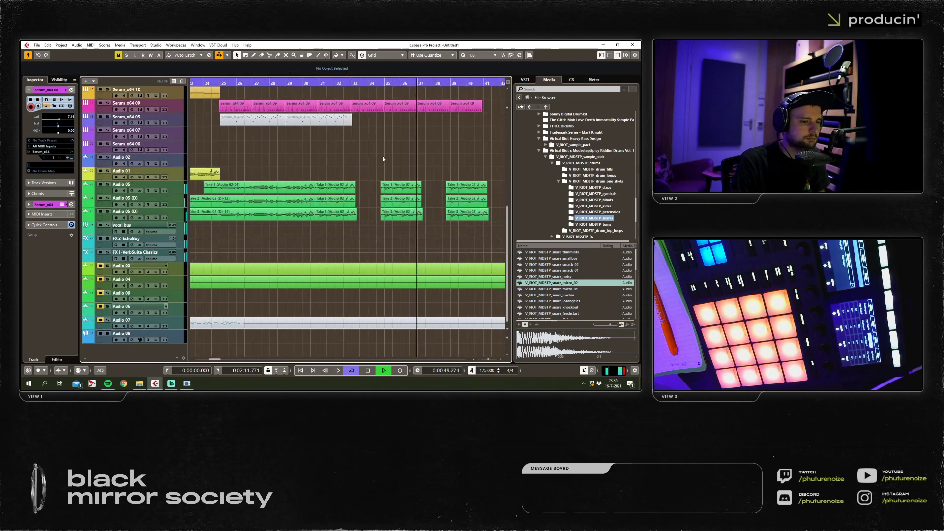
Play the arrangement from its start to check the intro.
scroll(344, 172, "down", 4)
scroll(267, 185, "up", 4)
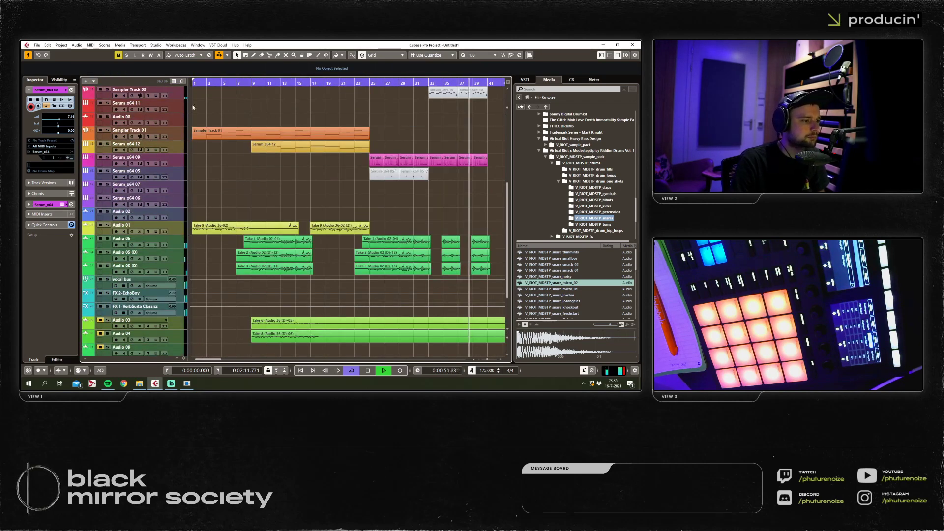
key("space")
key("space")
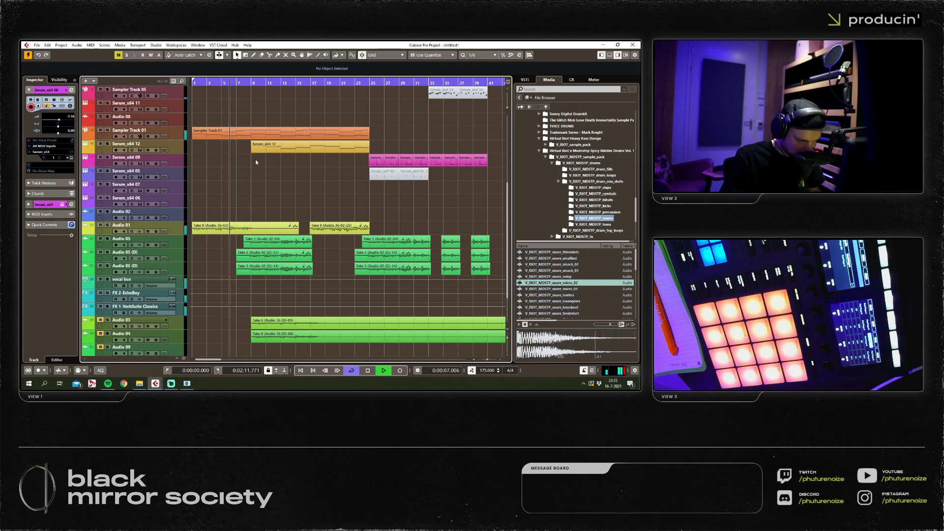
Add one Serum_x64 instrument track routed to Stereo Out directly below the Serum_x64 12 track, and close its plug-in window.
right_click(179, 147)
left_click(323, 160)
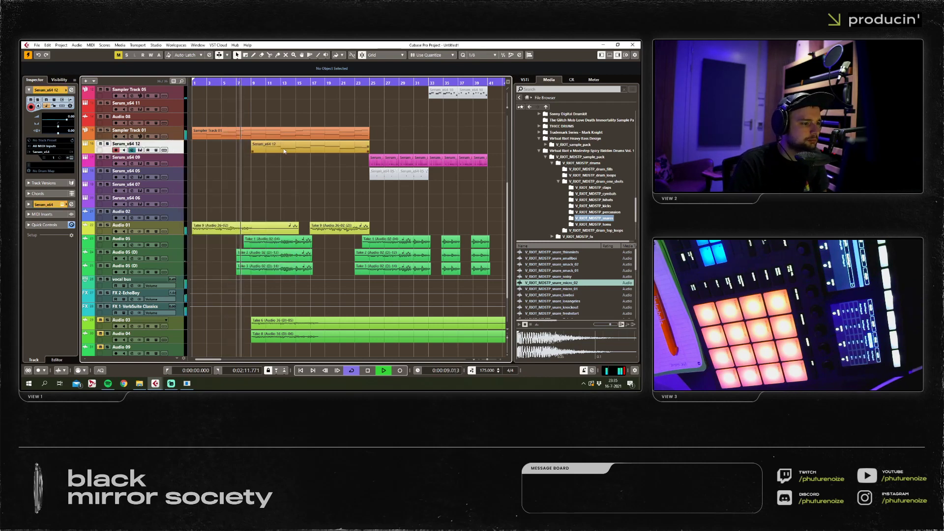
right_click(179, 151)
mouse_move(192, 157)
left_click(315, 163)
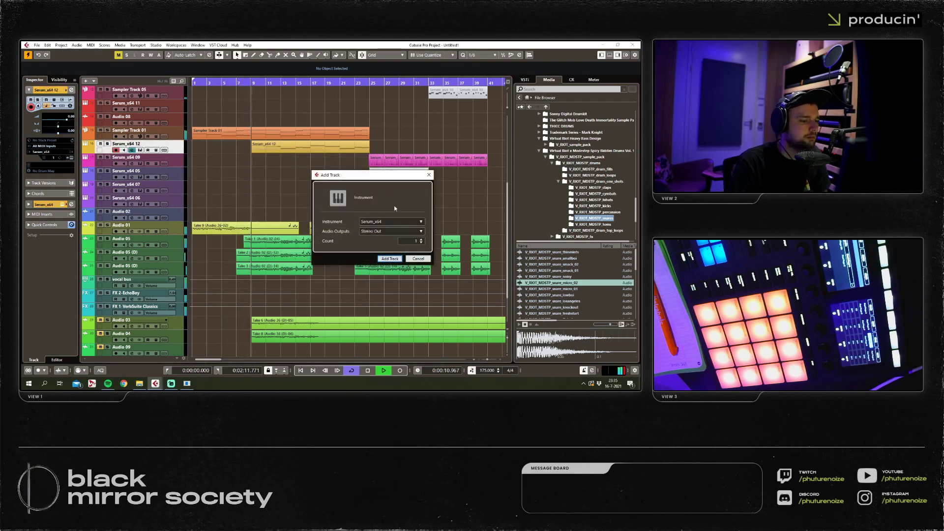
left_click(394, 259)
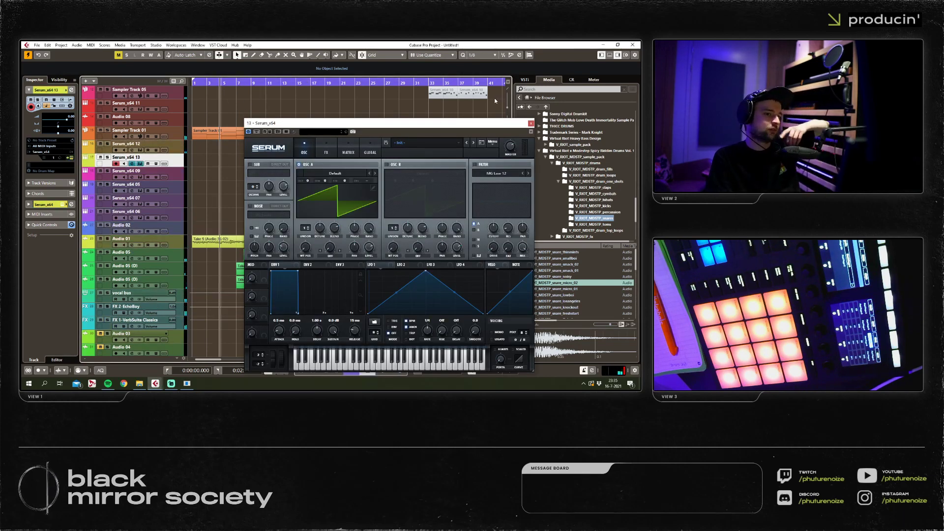
left_click_drag(440, 111, 415, 107)
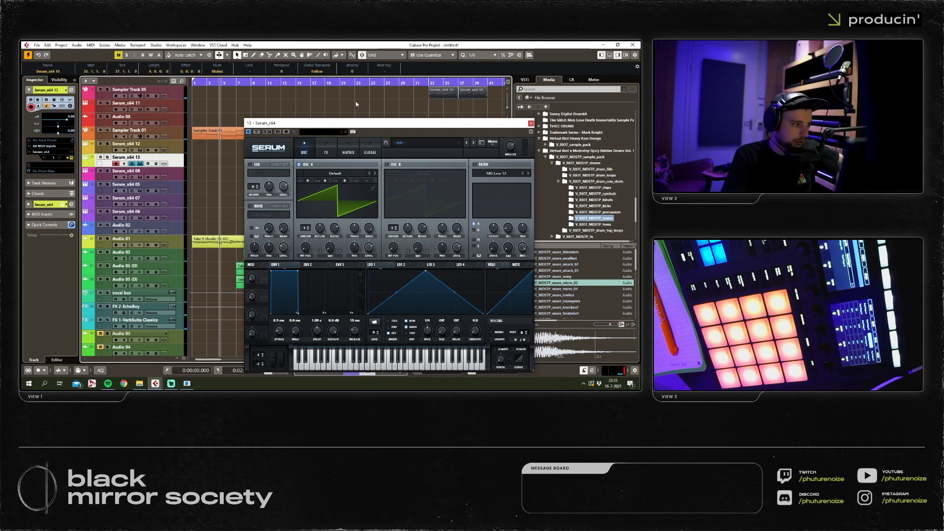
left_click(530, 123)
Replay the intro from around bar 7, then stop playback.
left_click(248, 93)
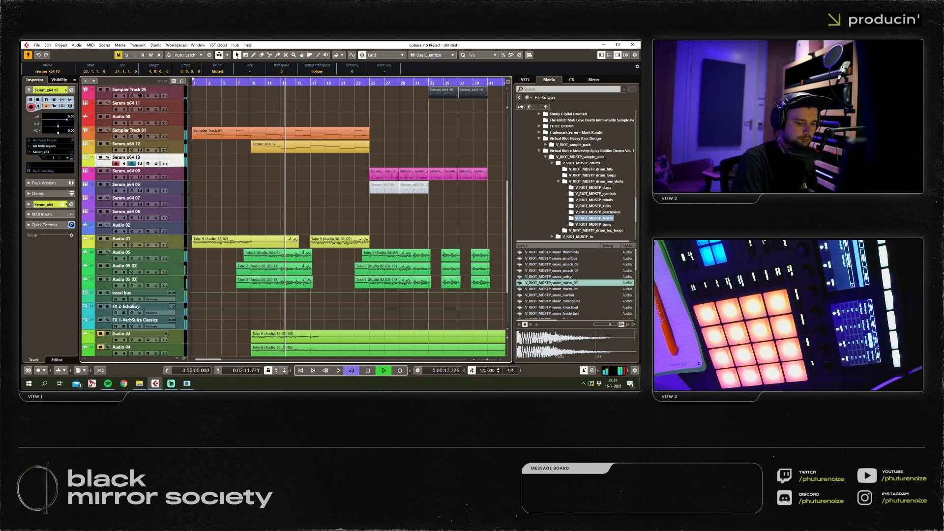
left_click(236, 93)
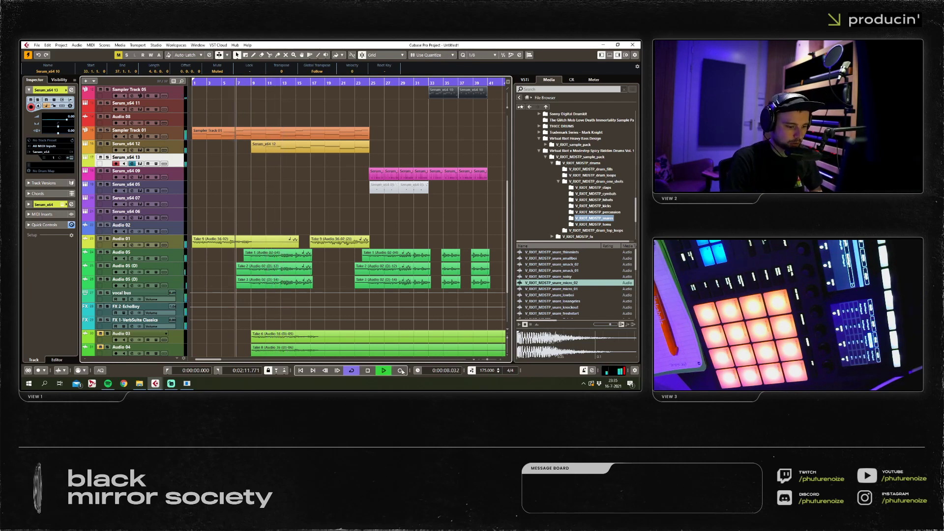
key("space")
Add a send from the Keyscape 02 track to FX 1-VerbSuite Classics and set its level to -6 dB.
scroll(281, 175, "up", 2)
left_click(194, 146)
scroll(193, 155, "up", 2)
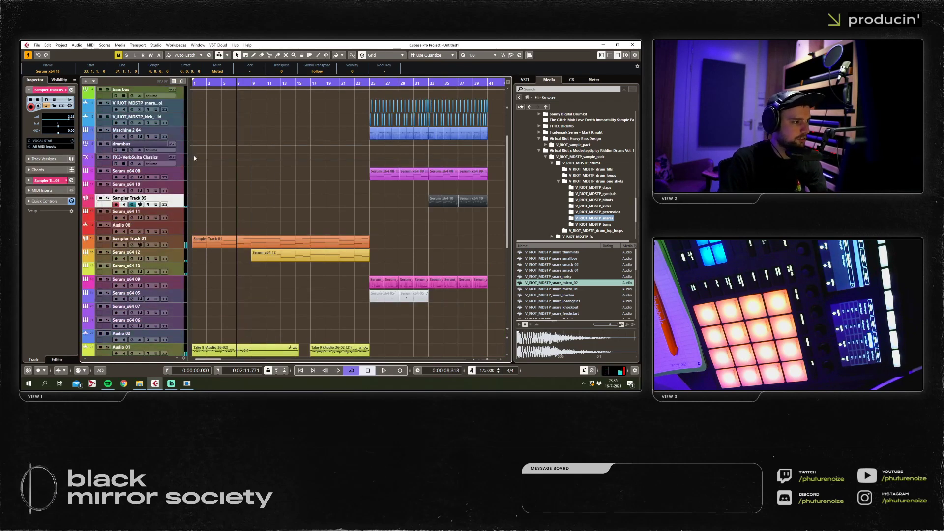
scroll(192, 148, "up", 1)
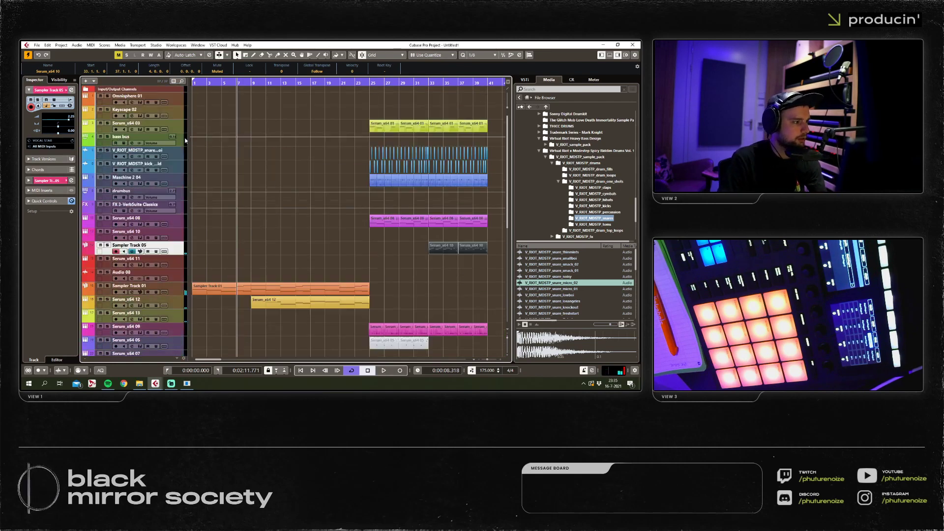
left_click(174, 114)
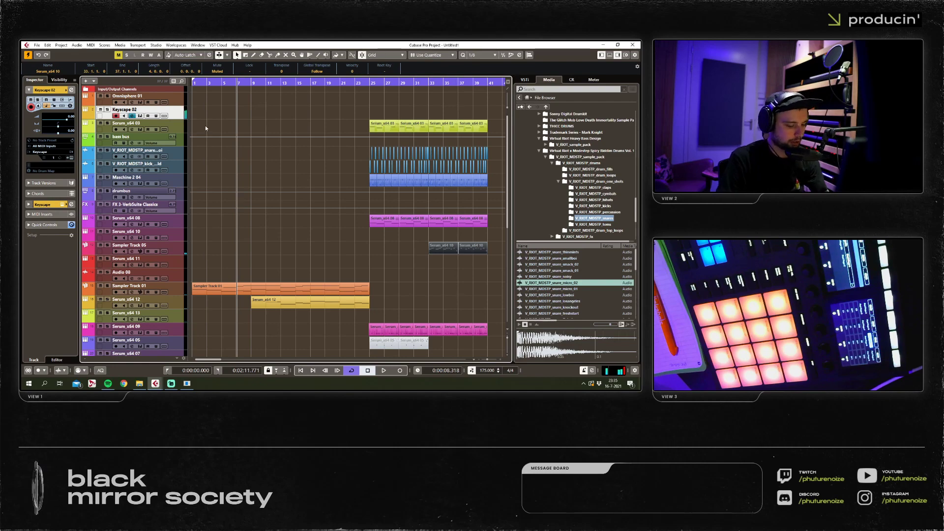
key("F3")
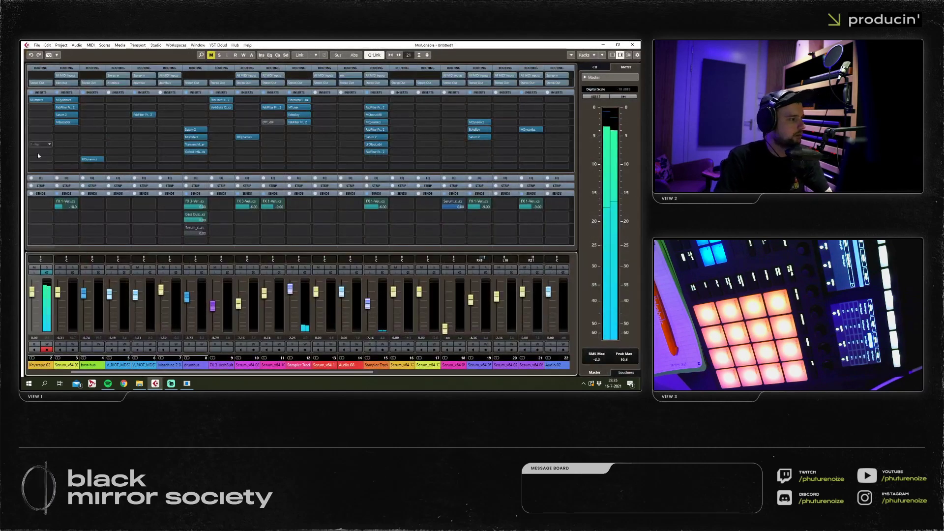
left_click(40, 212)
left_click(49, 228)
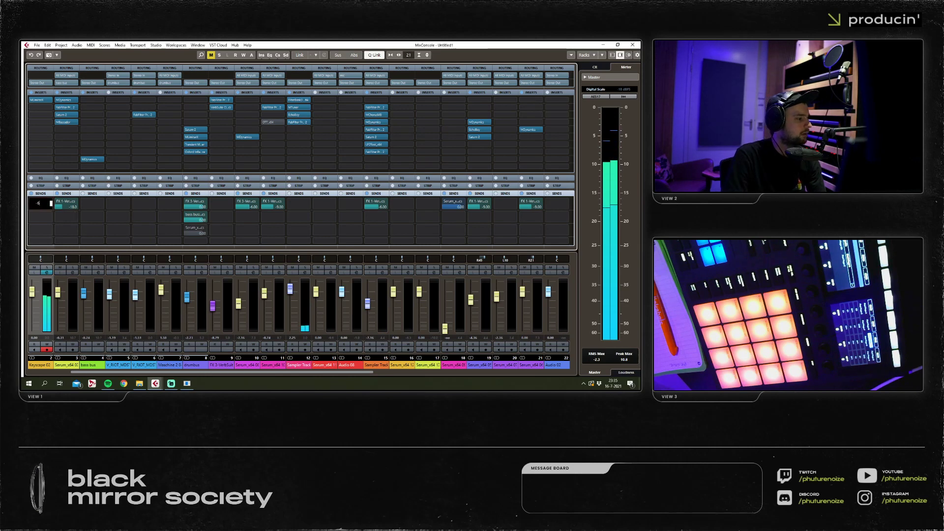
type("-6")
key("Return")
key("F3")
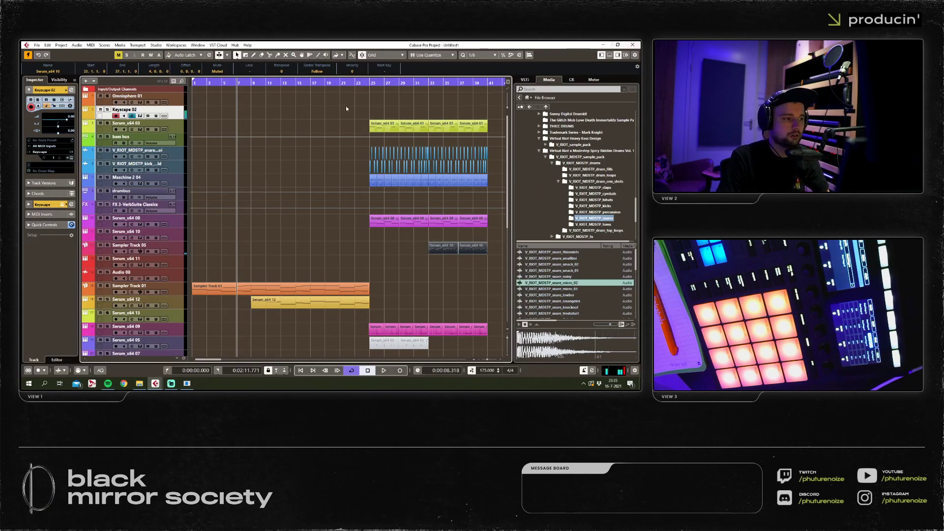
Lower the Keyscape 02 channel volume during playback and replay the intro from around bar 8.
left_click_drag(206, 82, 223, 83)
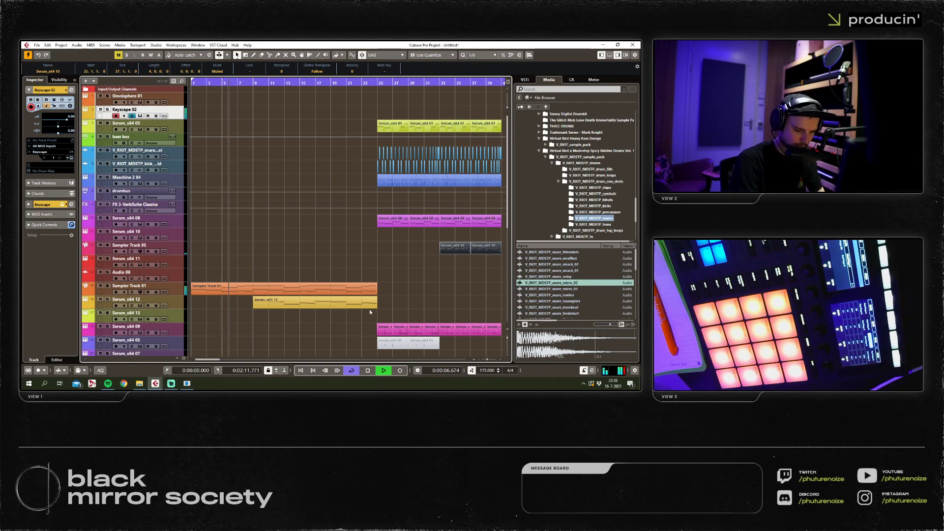
key("F3")
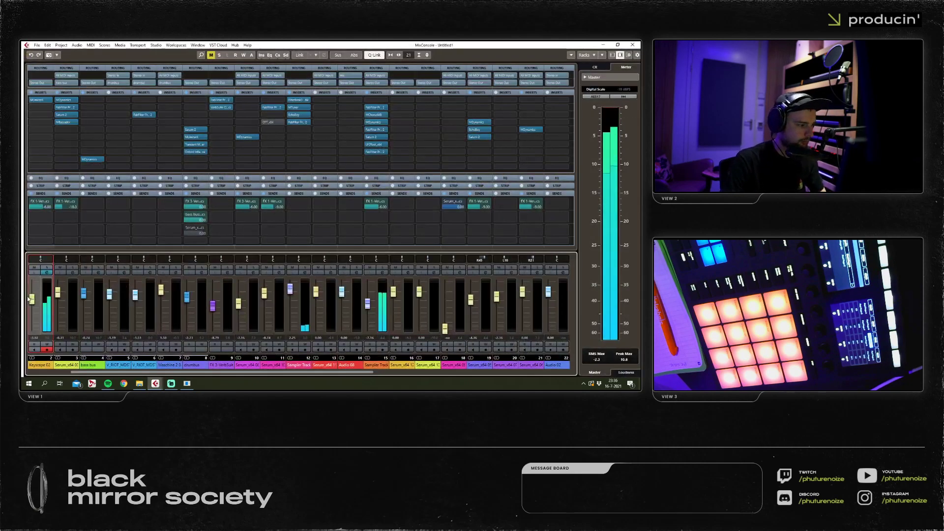
key("F3")
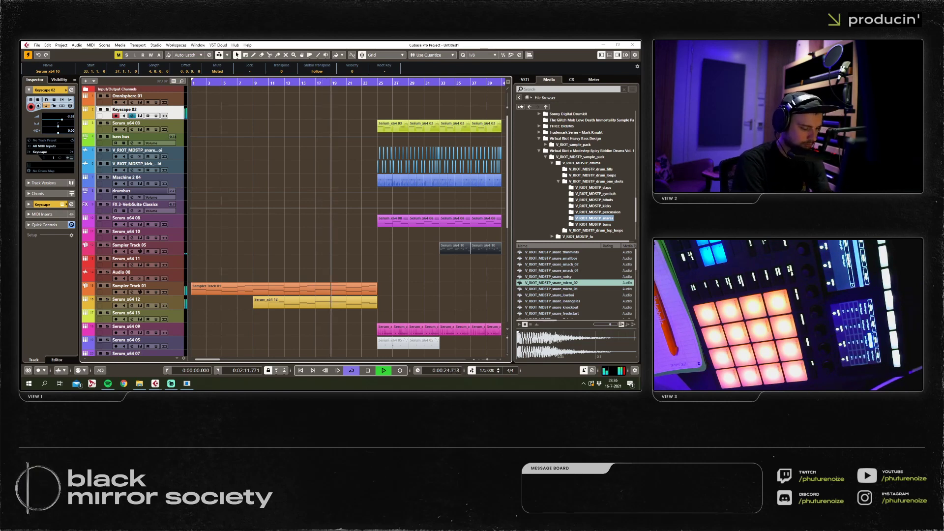
left_click(246, 83)
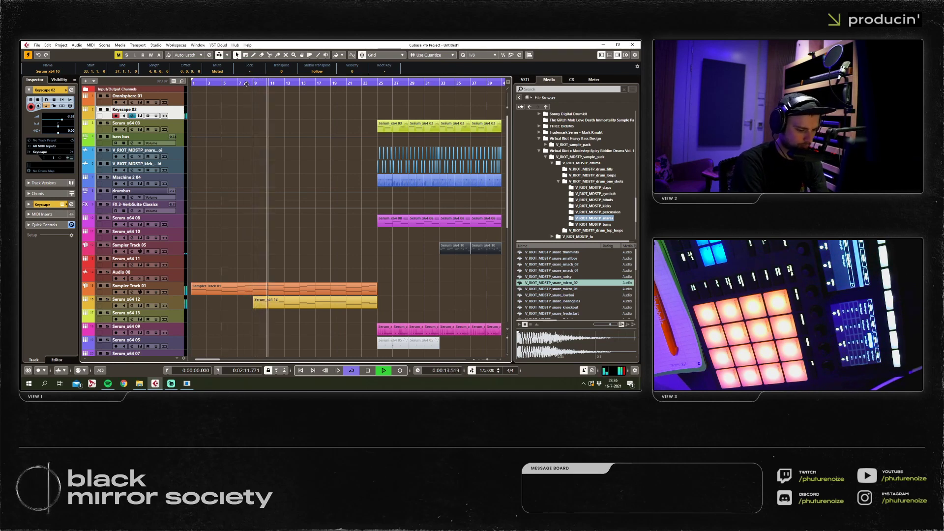
left_click(247, 84)
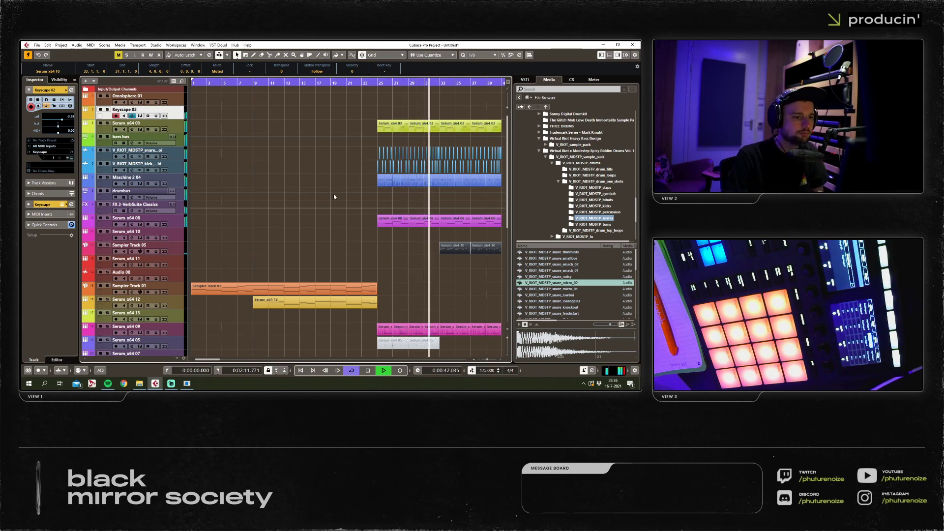
Move the 16-bar Serum_x64 12 event at bar 9 onto the Serum_x64 03 track and play the arrangement to check it.
key("space")
left_click_drag(274, 302, 271, 129)
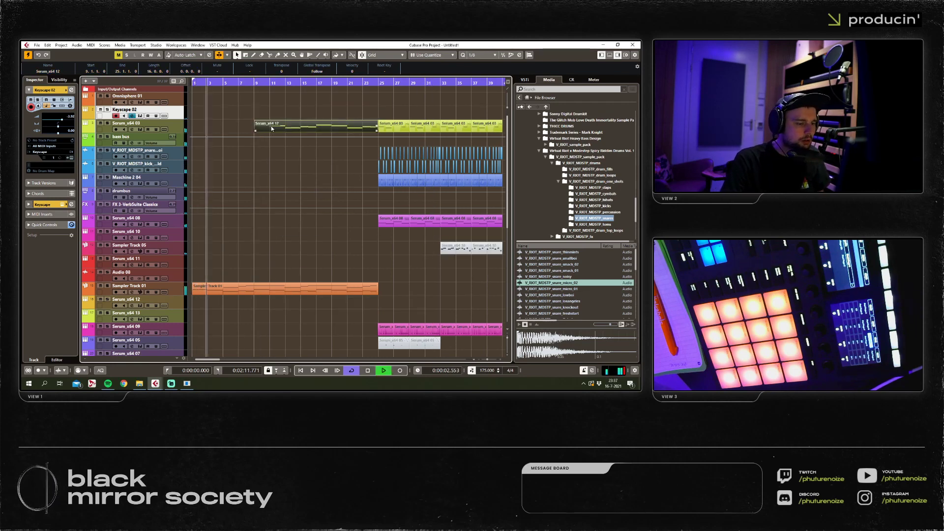
key("space")
key("space")
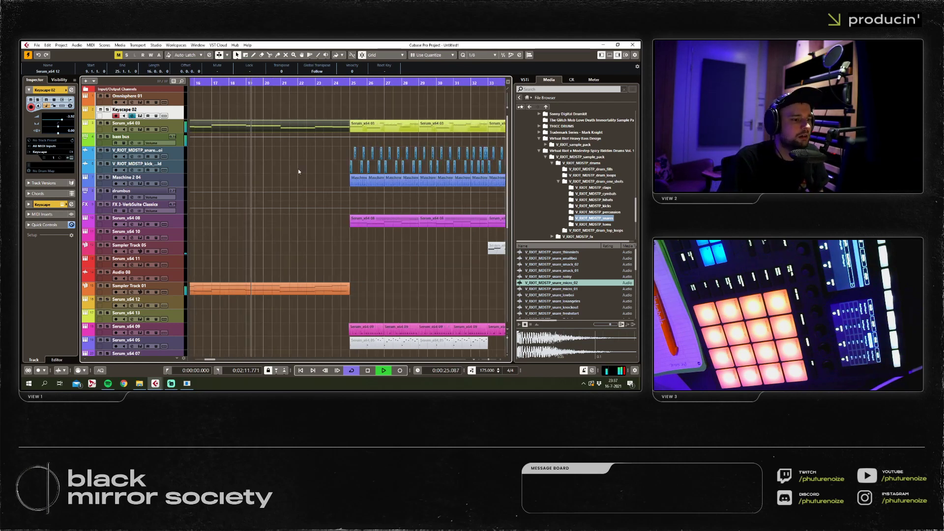
key("h")
key("space")
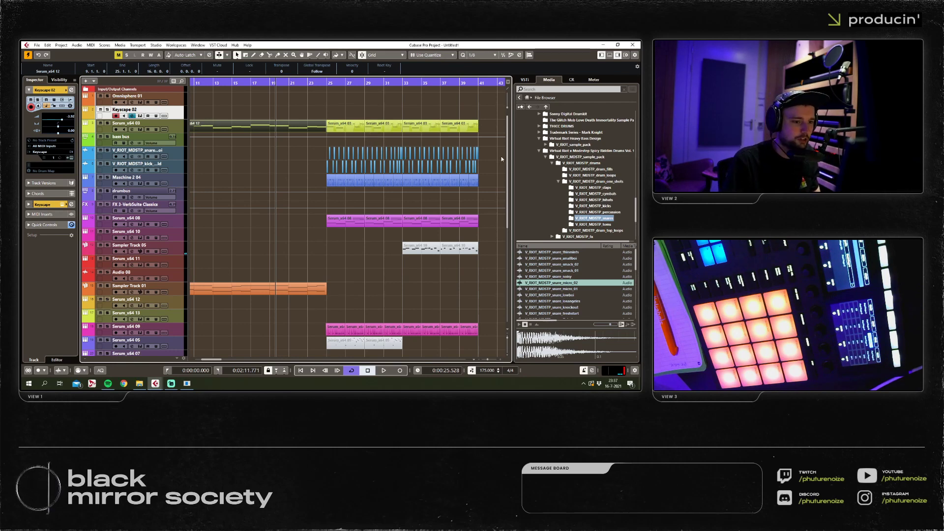
left_click_drag(494, 153, 298, 147)
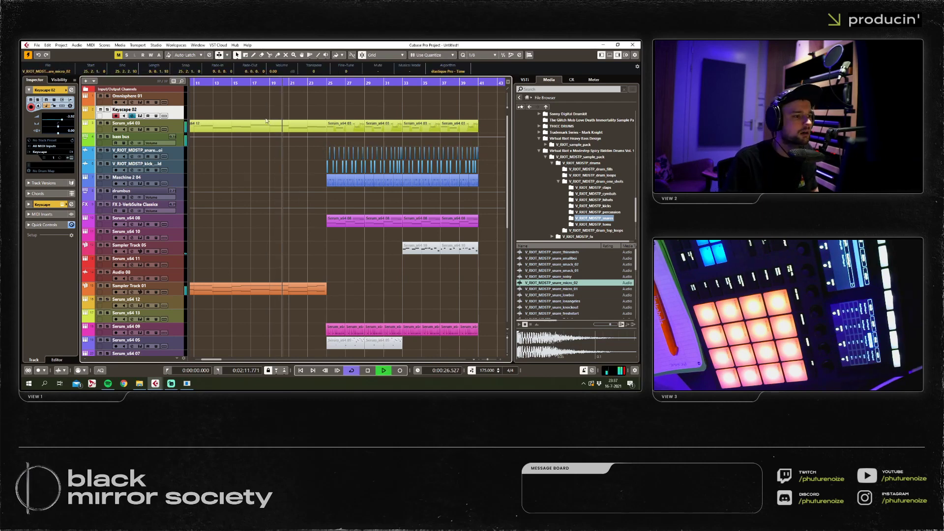
left_click(303, 168)
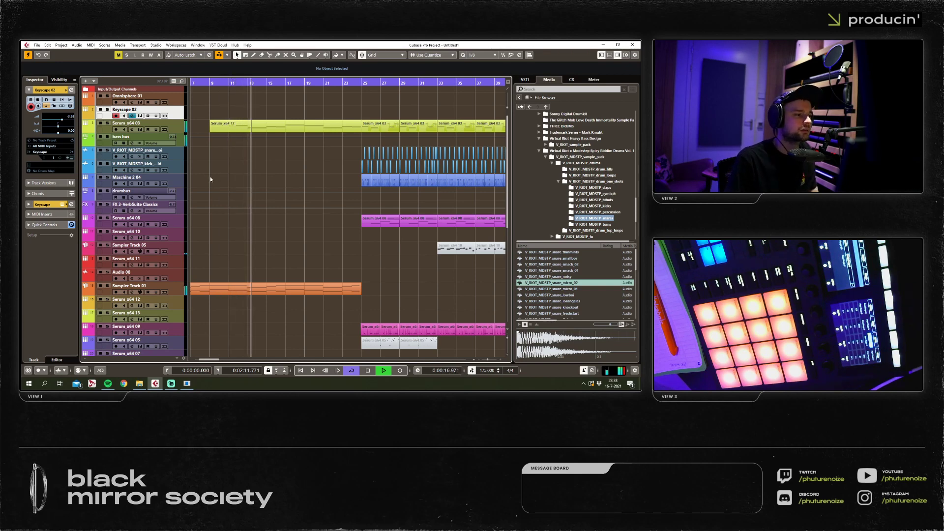
Select the bass bus and check its level in the mixer during playback.
key("Down")
key("Down")
key("F3")
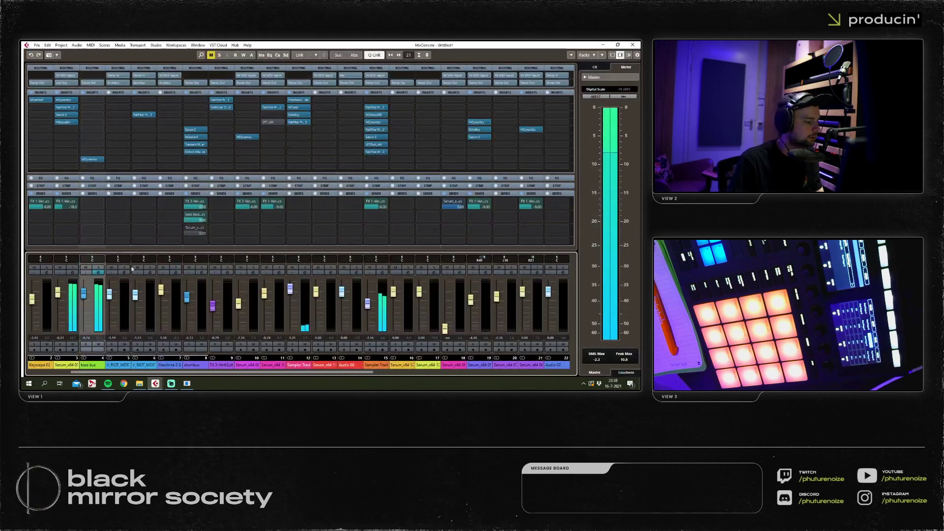
left_click(639, 45)
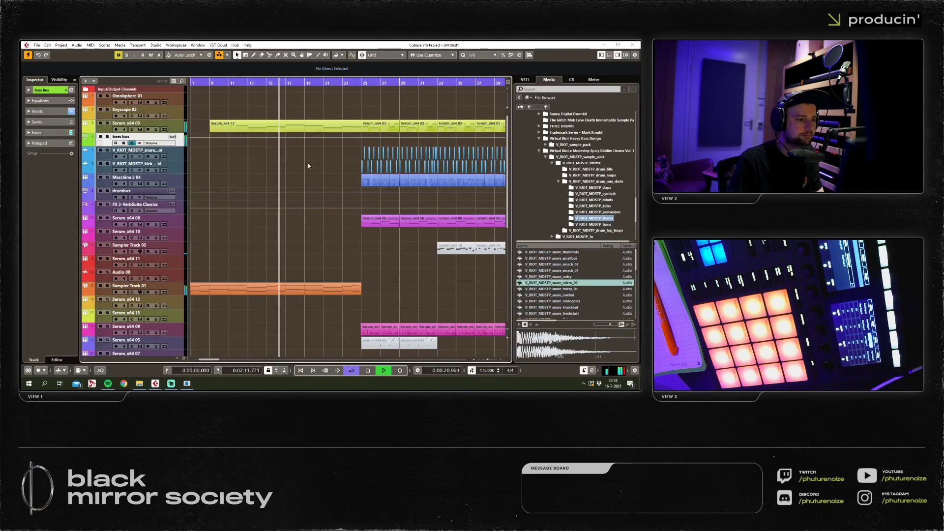
scroll(268, 179, "down", 10)
right_click(333, 158)
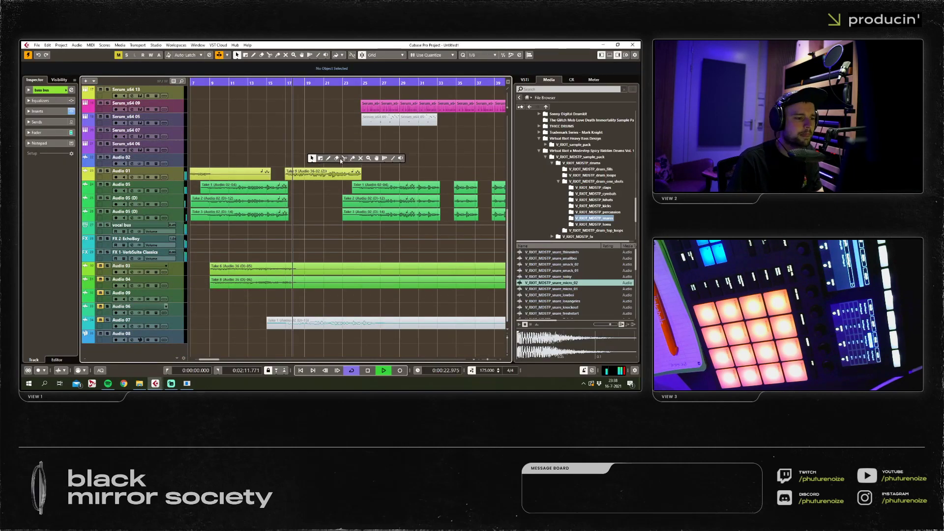
left_click(360, 158)
key("g")
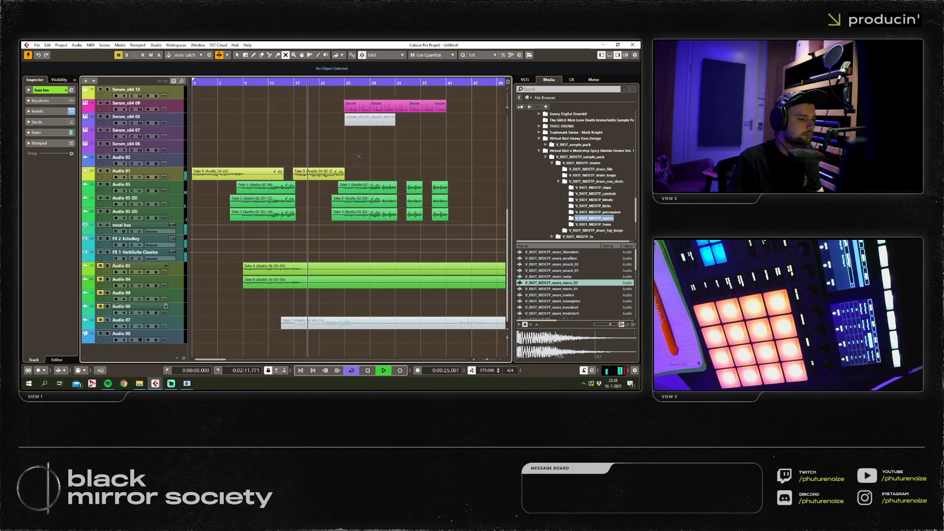
scroll(358, 158, "up", 5)
key("1")
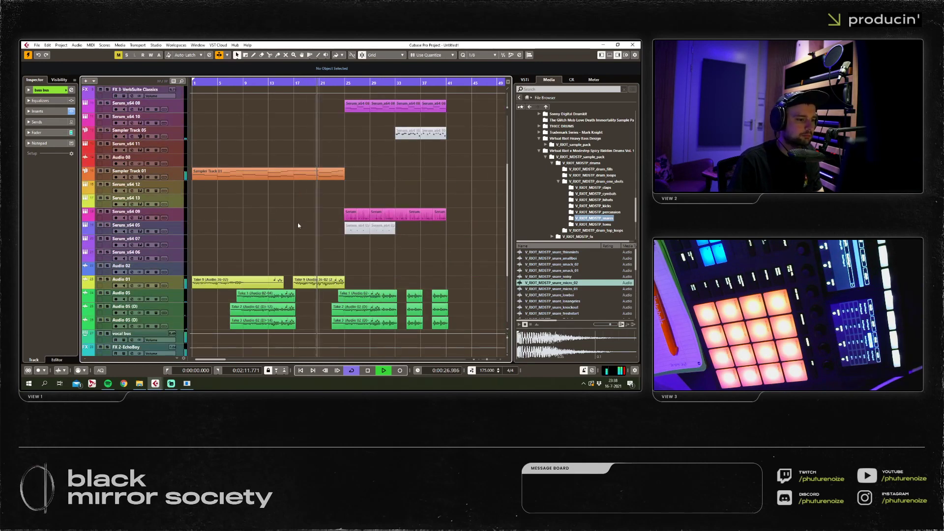
scroll(297, 222, "up", 5)
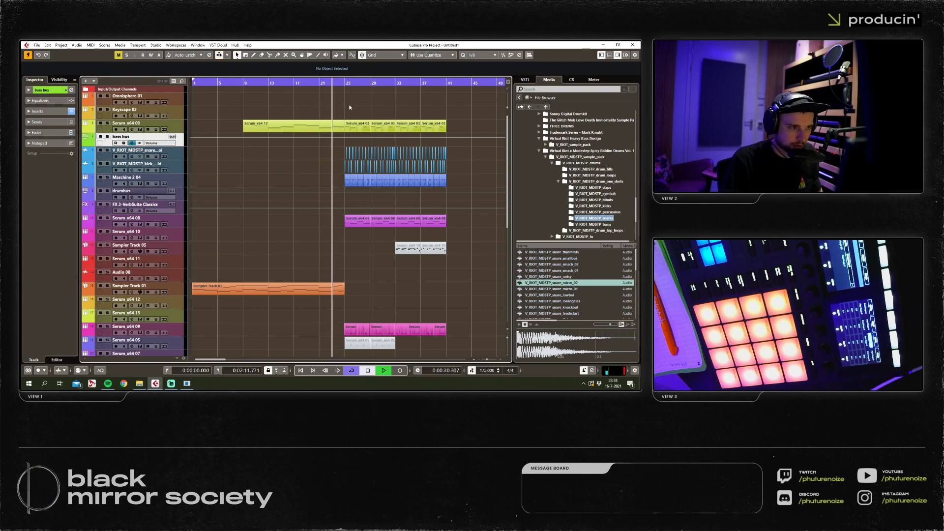
right_click(439, 107)
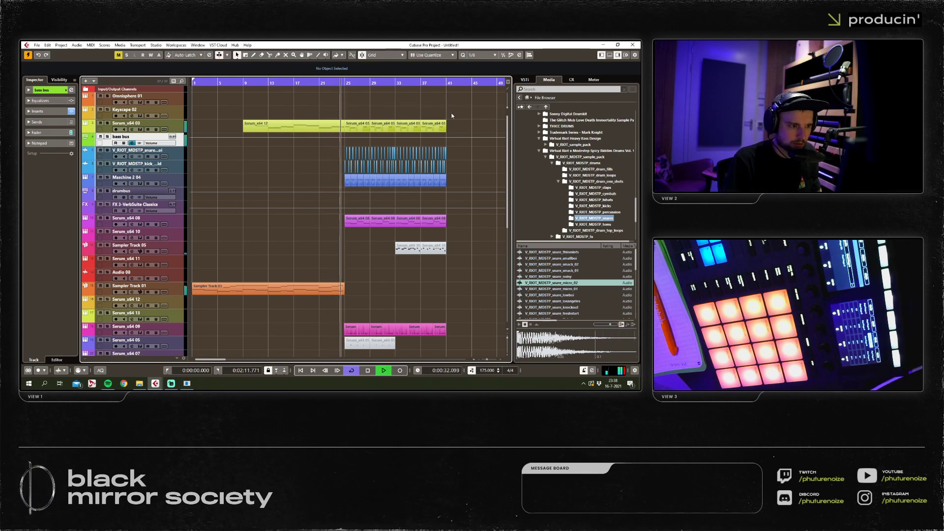
left_click_drag(458, 107, 326, 259)
scroll(345, 253, "up", 2)
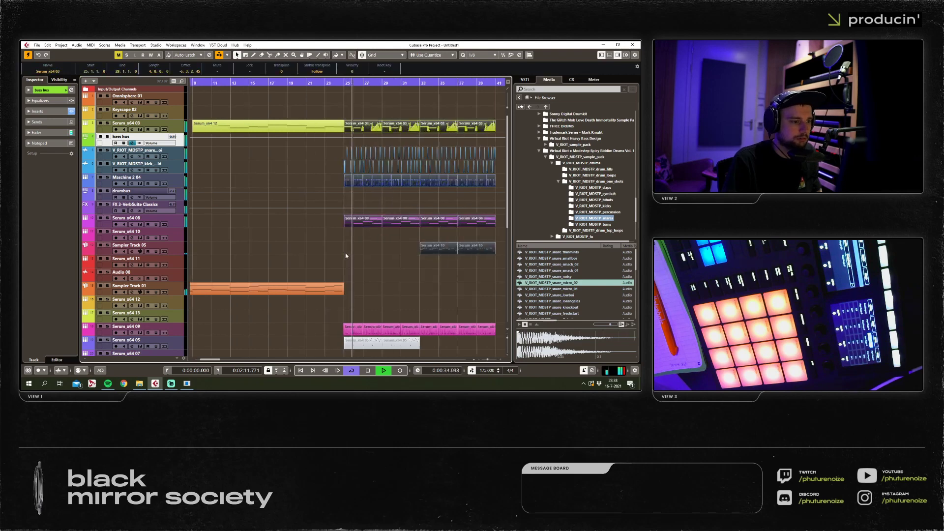
Mute the Serum_x64 03 event at bar 25 and delete the Serum_x64 03 events after it on the same track.
right_click(310, 151)
left_click(359, 148)
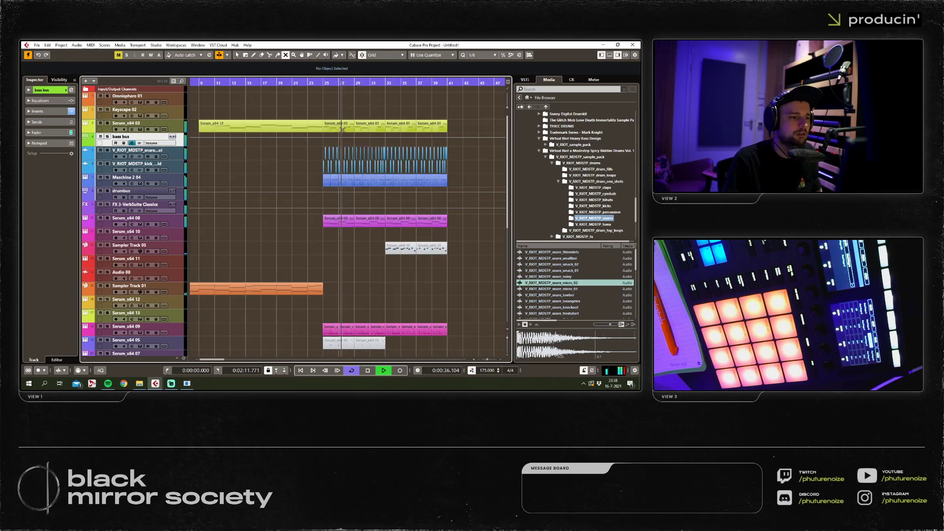
left_click_drag(325, 126, 448, 126)
right_click(451, 125)
left_click(452, 123)
key("Delete")
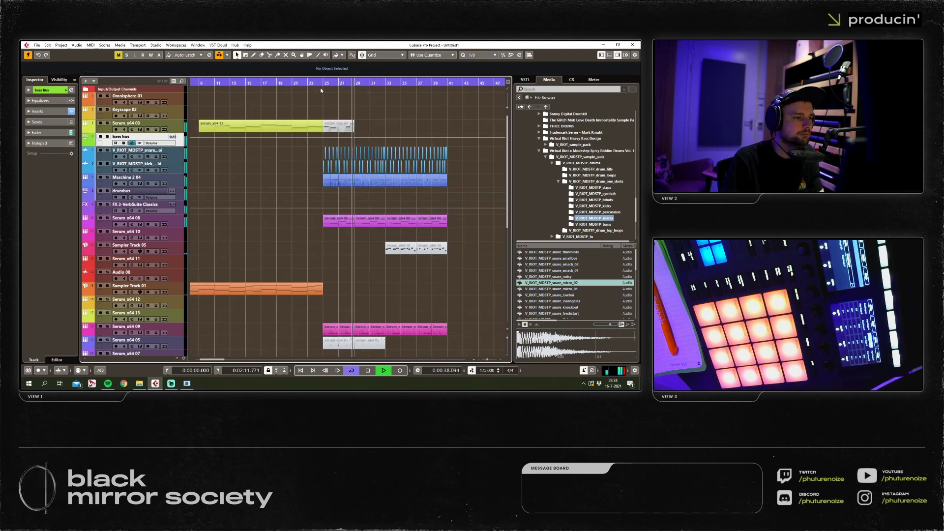
Duplicate the 16-bar Serum_x64 12 event on the Serum_x64 03 track so the copy starts at 25.1.1.0.
left_click(305, 126)
key("ctrl+d")
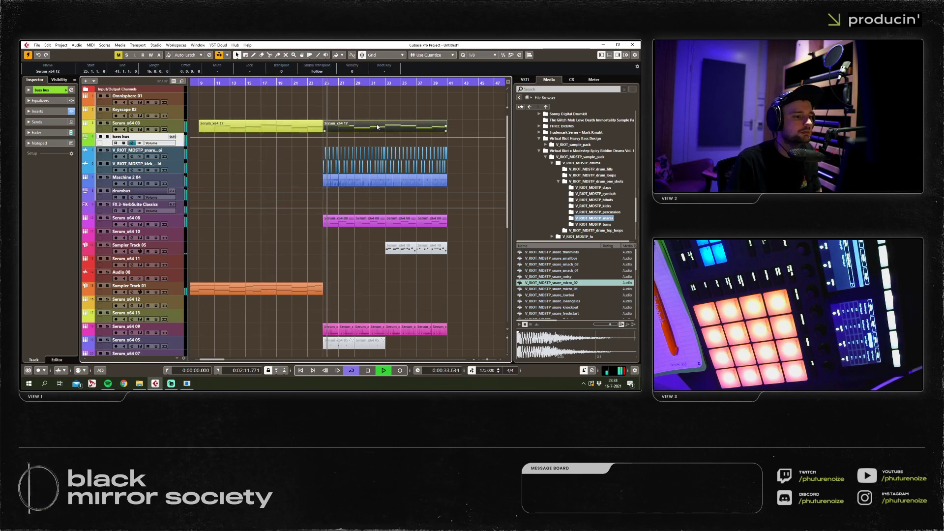
Inspect the notes of the duplicated Serum_x64 12 event at bar 25 in the Key Editor and stop playback.
double_click(404, 126)
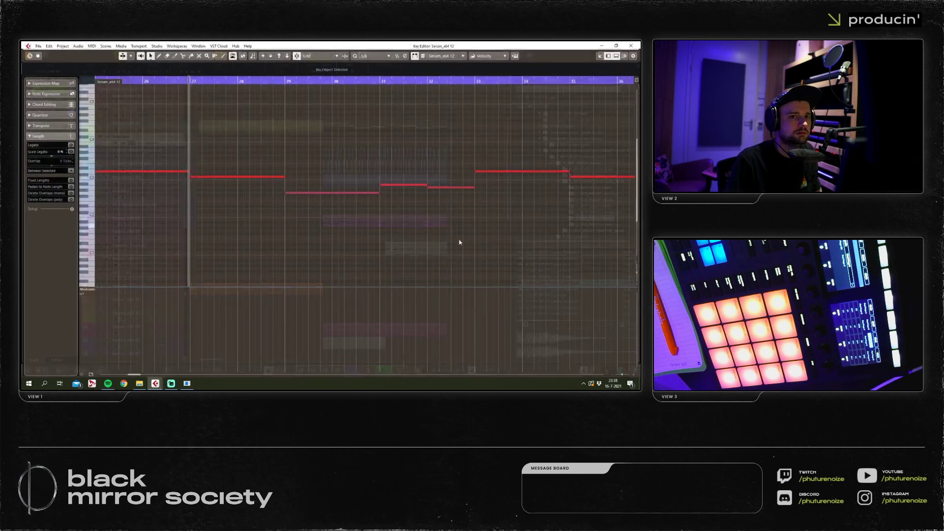
left_click(636, 44)
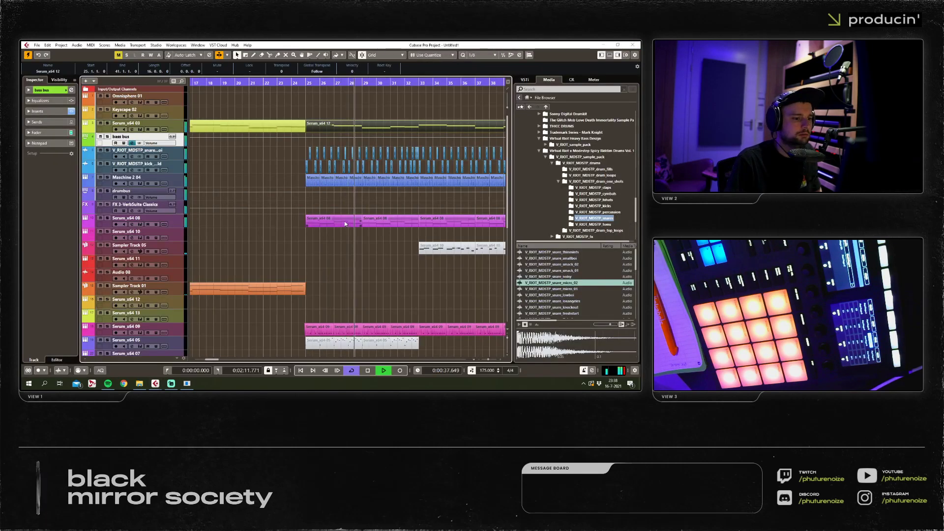
key("space")
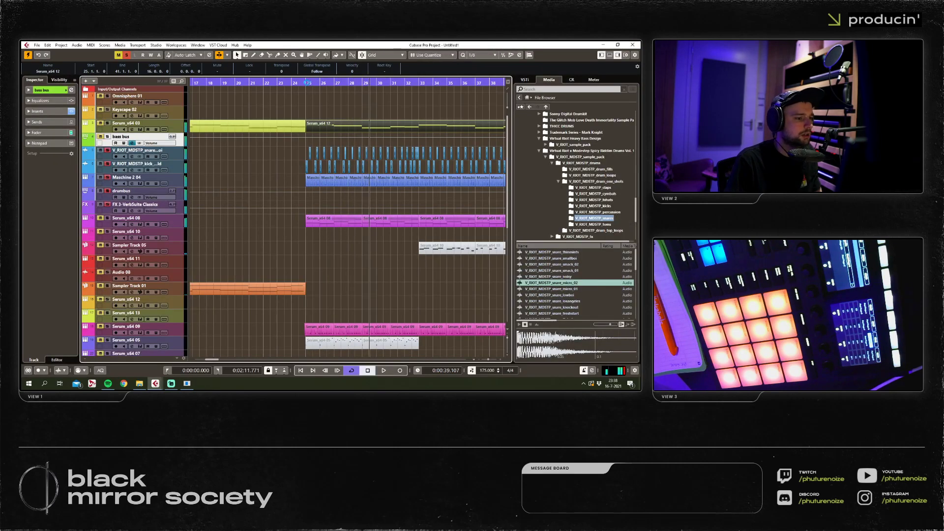
Deactivate all solo states and play the arrangement from bar 9.
left_click_drag(308, 83, 139, 88)
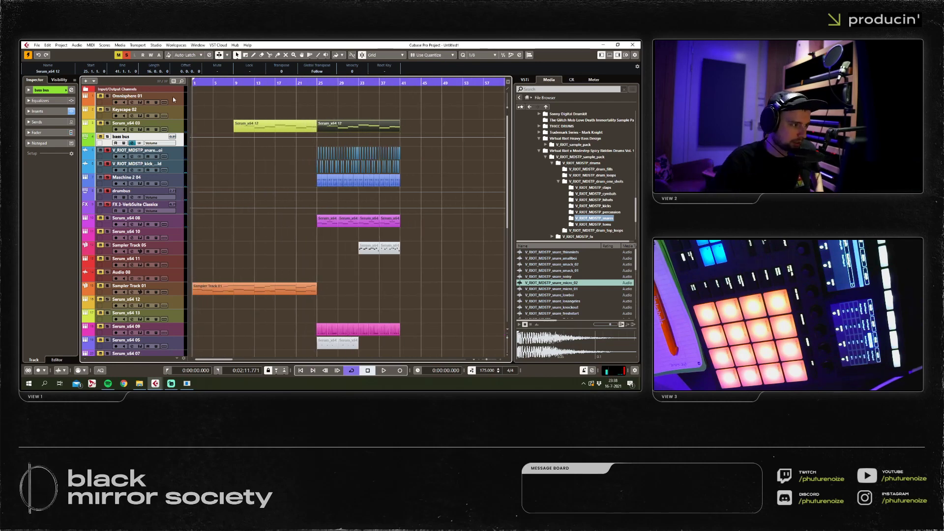
left_click(127, 56)
scroll(254, 178, "down", 8)
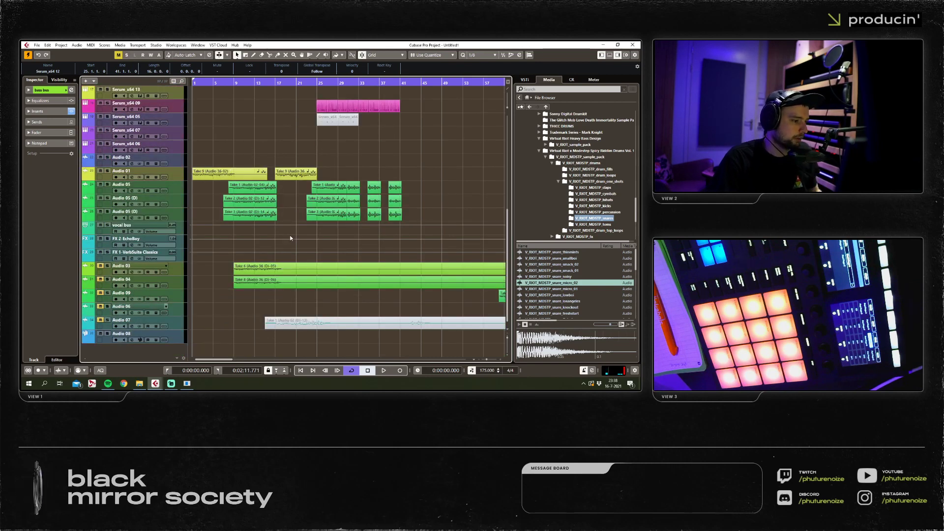
scroll(292, 232, "up", 4)
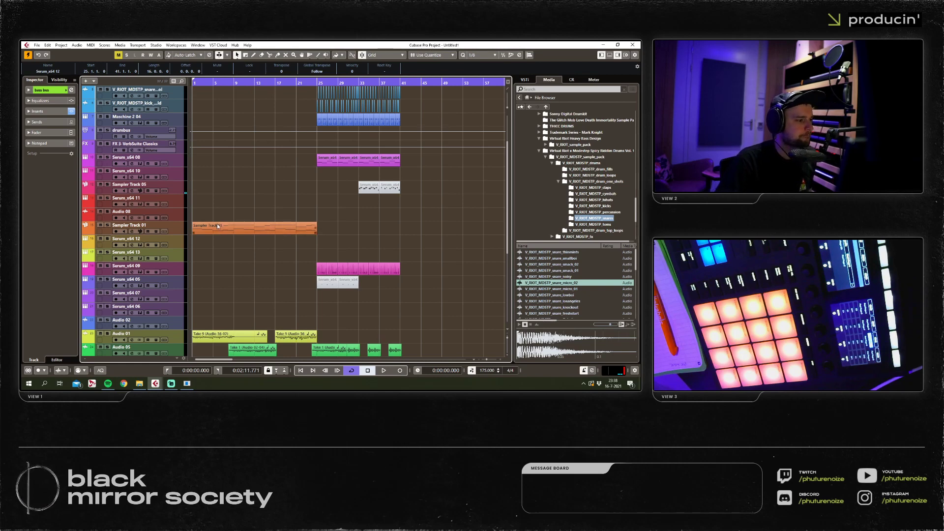
scroll(224, 221, "up", 4)
left_click(242, 102)
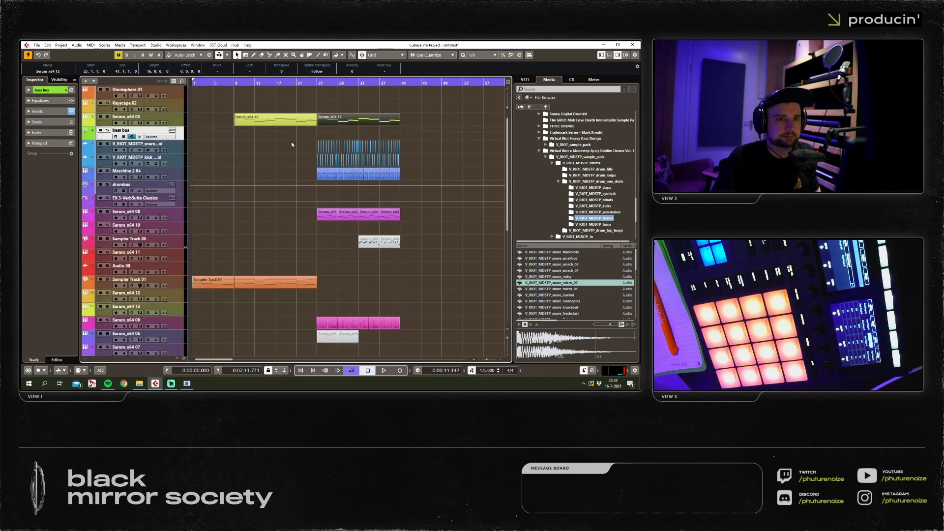
key("space")
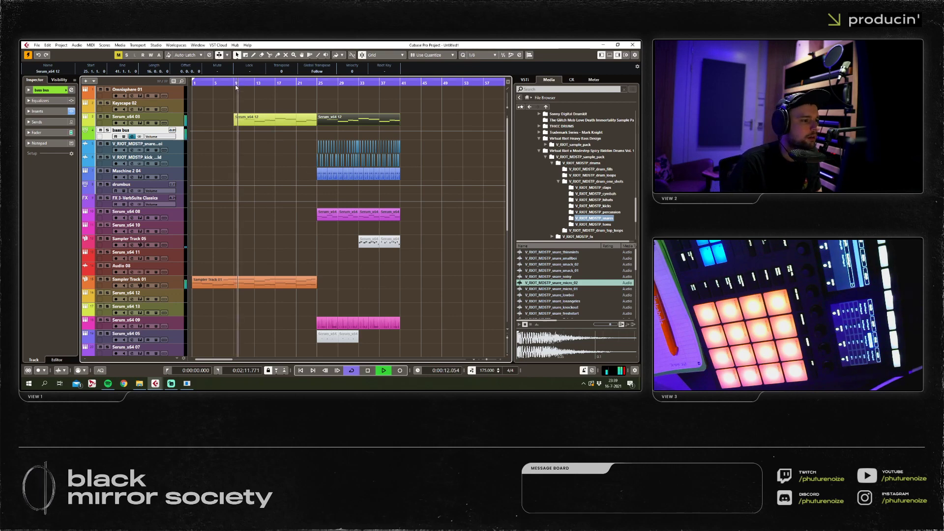
Delete the snare events in the drop and the kick events that follow the opening kicks at bar 25.
scroll(415, 148, "up", 3)
left_click(422, 148)
scroll(413, 149, "left", 3)
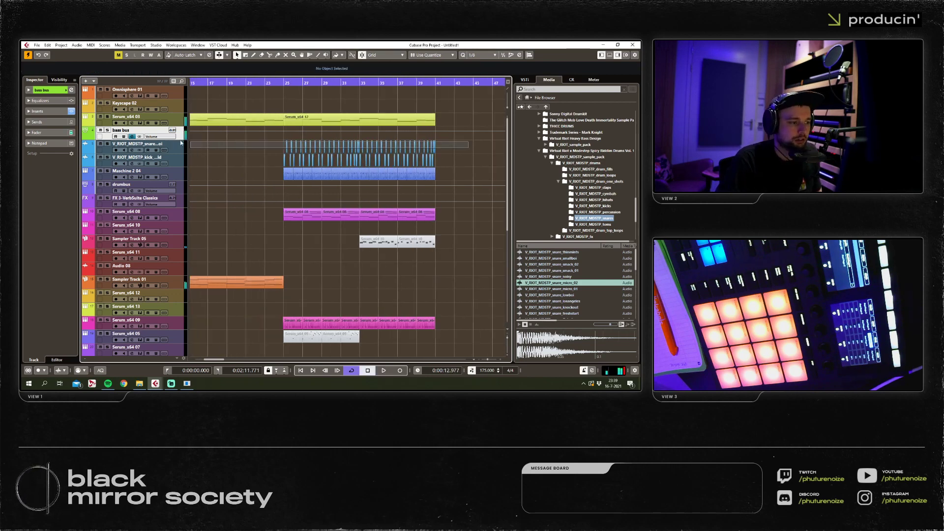
left_click_drag(235, 144, 501, 156)
left_click(296, 83)
key("Delete")
key("Delete")
scroll(315, 163, "up", 5)
key("space")
key("space")
scroll(322, 161, "down", 3)
right_click(458, 155)
left_click(461, 155)
scroll(366, 165, "down", 2)
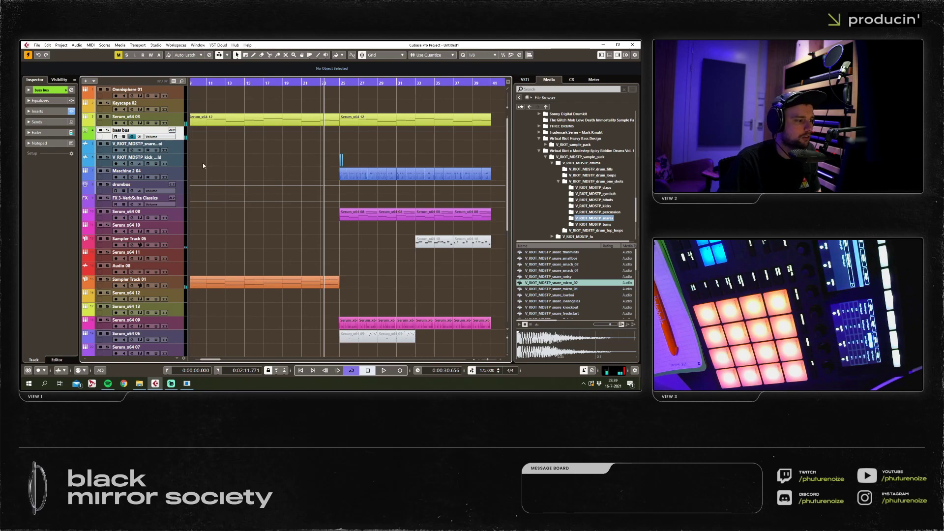
Add one Virus TI instrument track with stereo output below the bass bus and dismiss its setup warning.
right_click(180, 137)
mouse_move(221, 141)
left_click(327, 150)
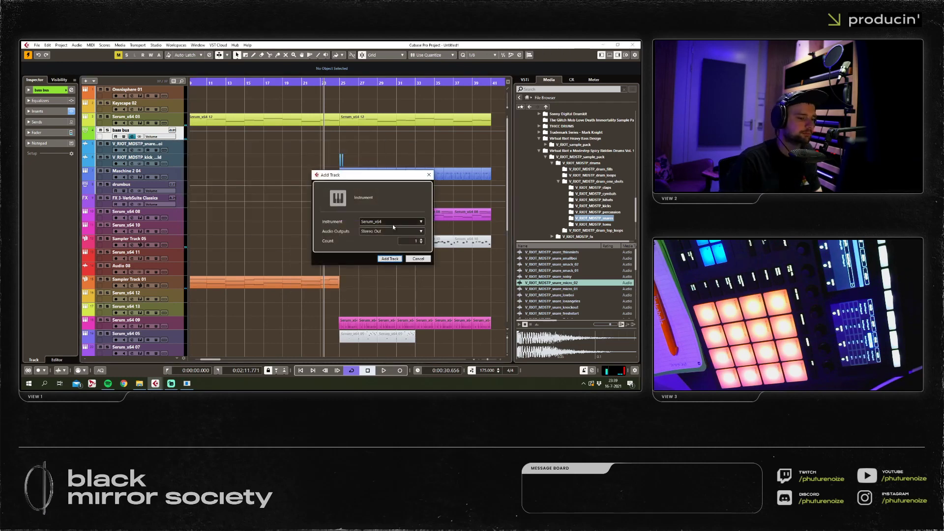
left_click(392, 224)
left_click(397, 225)
key("Return")
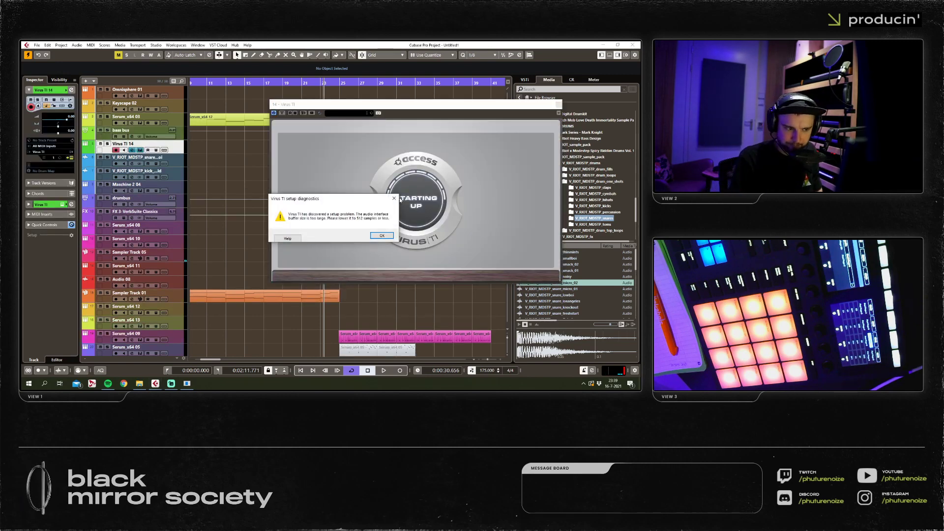
left_click(382, 236)
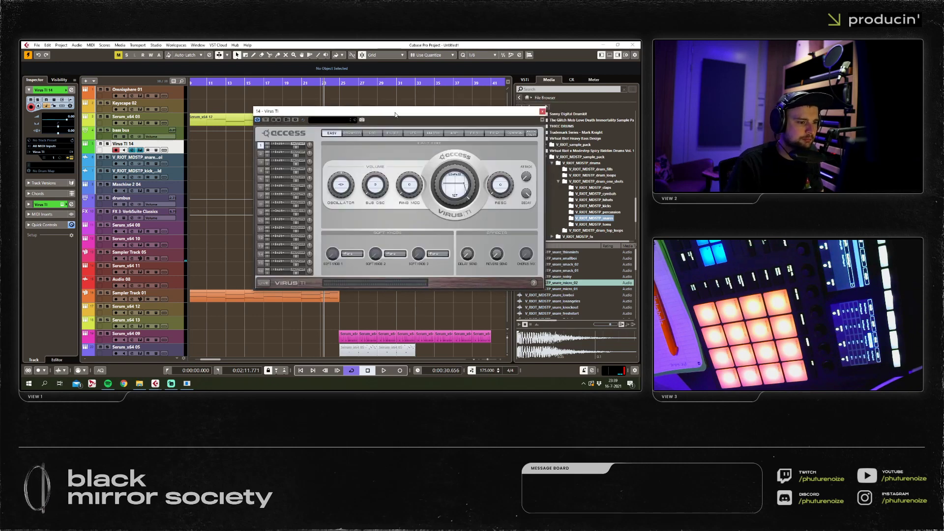
Browse the Virus TI patch library in its browser page and close the instrument window.
left_click(352, 135)
left_click(340, 204)
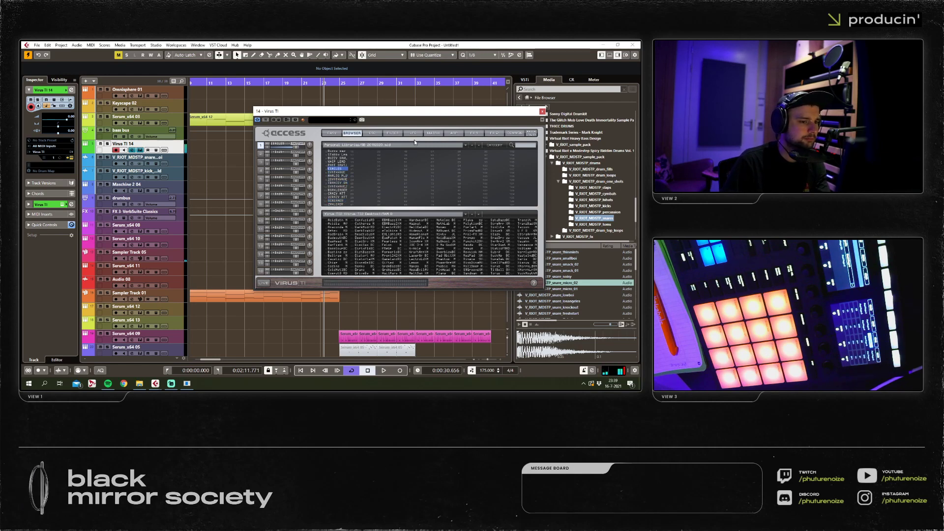
left_click(541, 112)
Insert FabFilter Pro-Q 2 on the Virus TI 14 channel in the mixer.
key("F3")
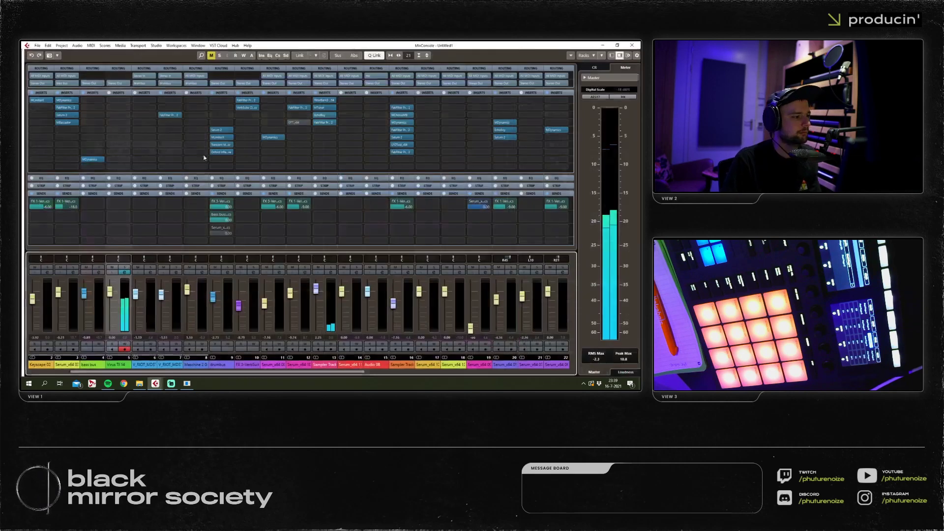
left_click(118, 130)
type("pro-q")
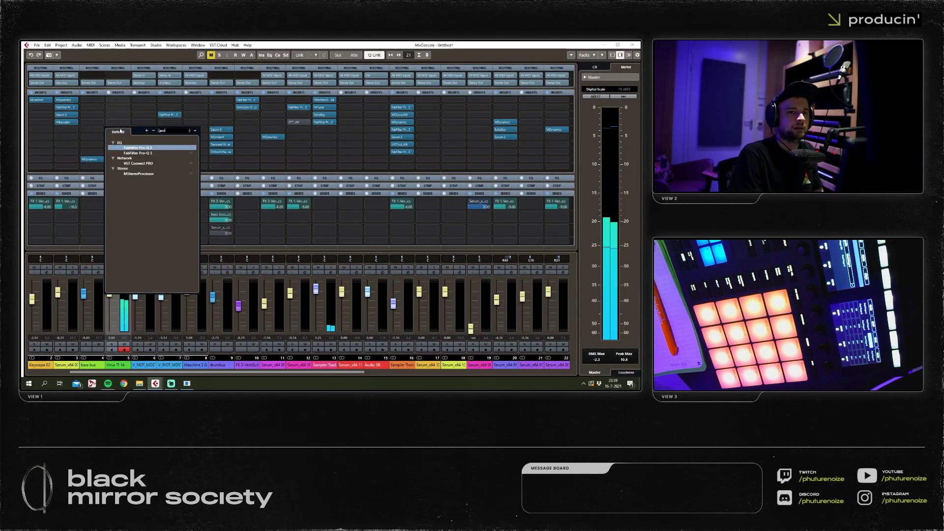
key("Return")
Shape the Virus TI 14 EQ with a low-shelf cut and a high boost of about 4 dB near 10 kHz, and raise the channel fader.
left_click_drag(333, 201, 333, 212)
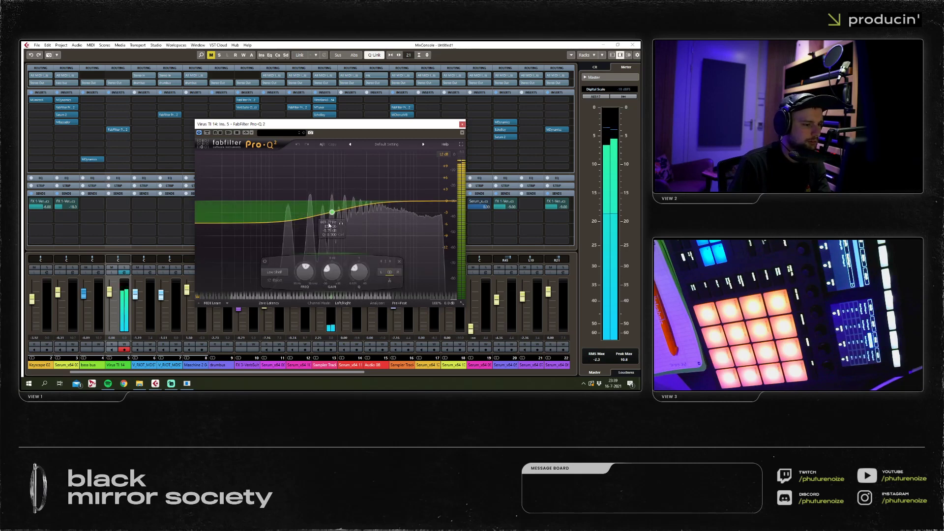
left_click_drag(394, 201, 426, 184)
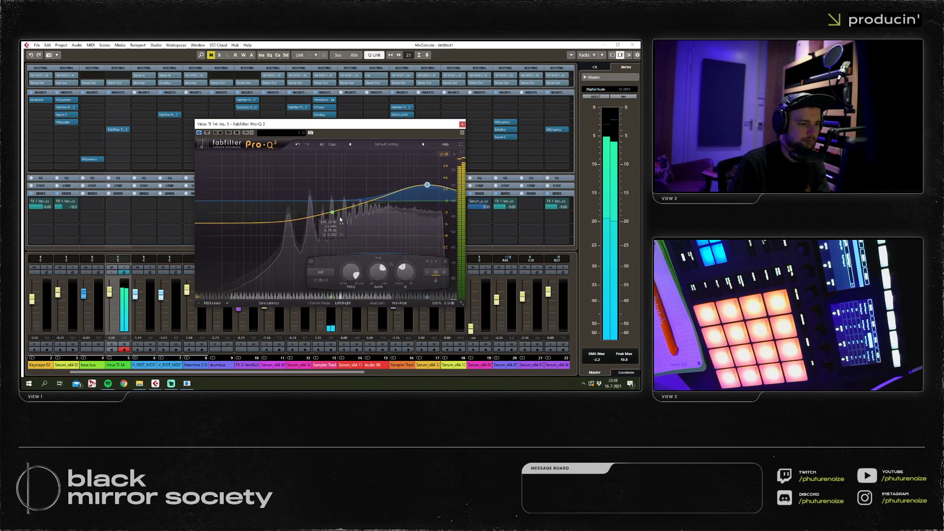
left_click_drag(333, 212, 360, 209)
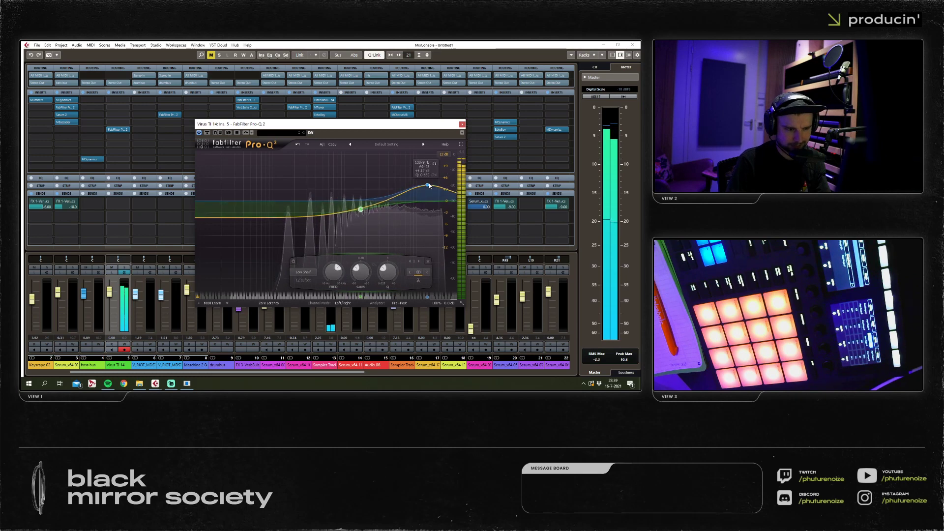
left_click(462, 124)
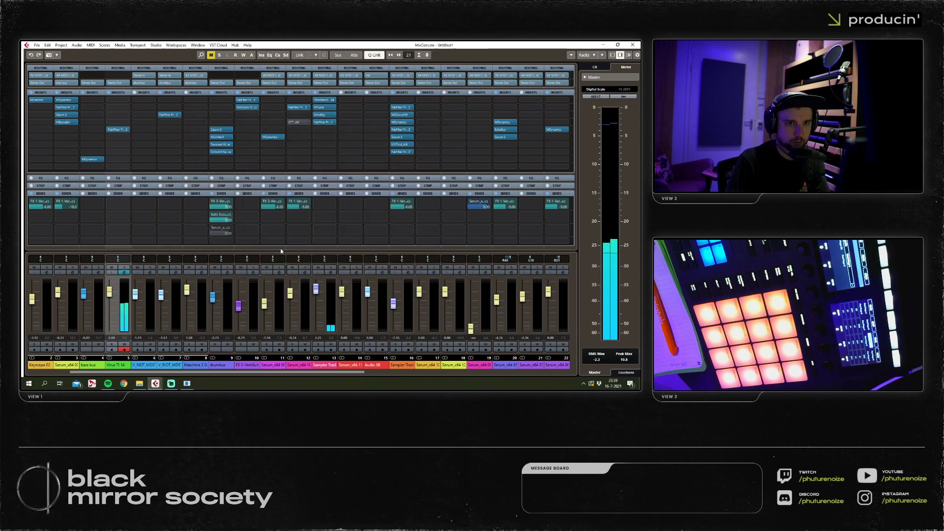
left_click_drag(114, 300, 112, 291)
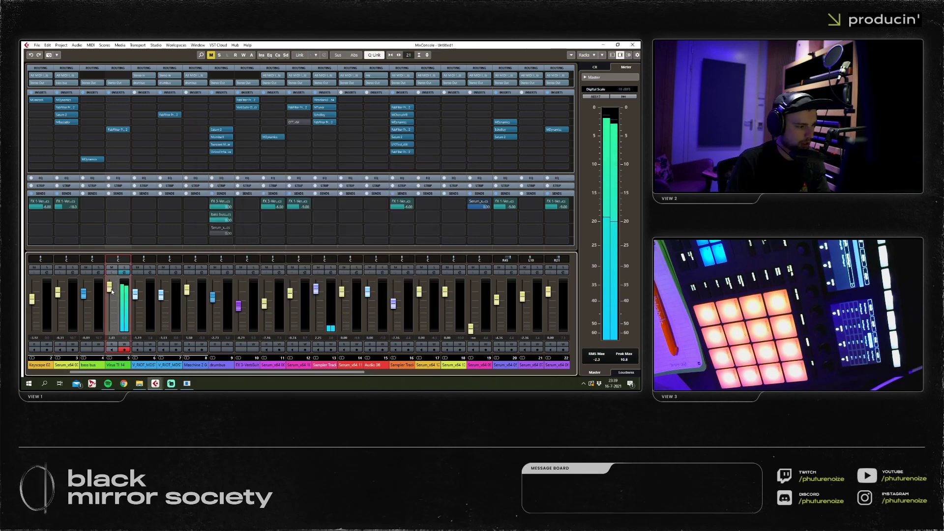
left_click(633, 45)
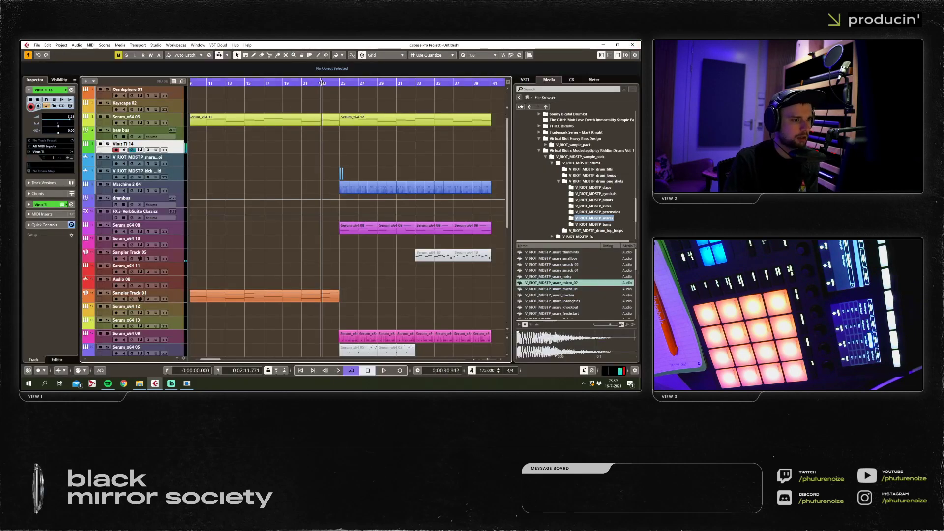
Mute the Maschine 2 04, Serum_x64 08 and Serum_x64 09 events in the drop from bar 25.
right_click(367, 198)
key("space")
left_click(372, 196)
left_click(341, 187)
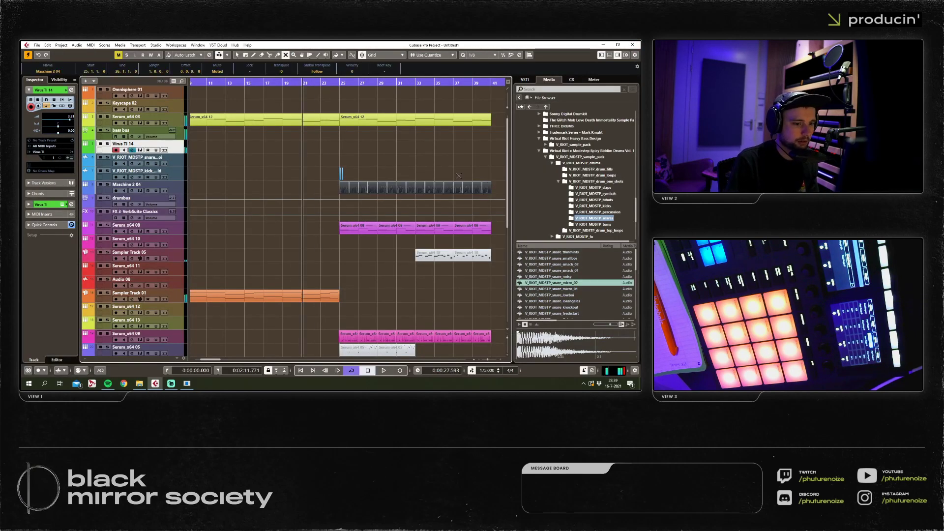
left_click_drag(325, 226, 490, 227)
scroll(344, 226, "down", 6)
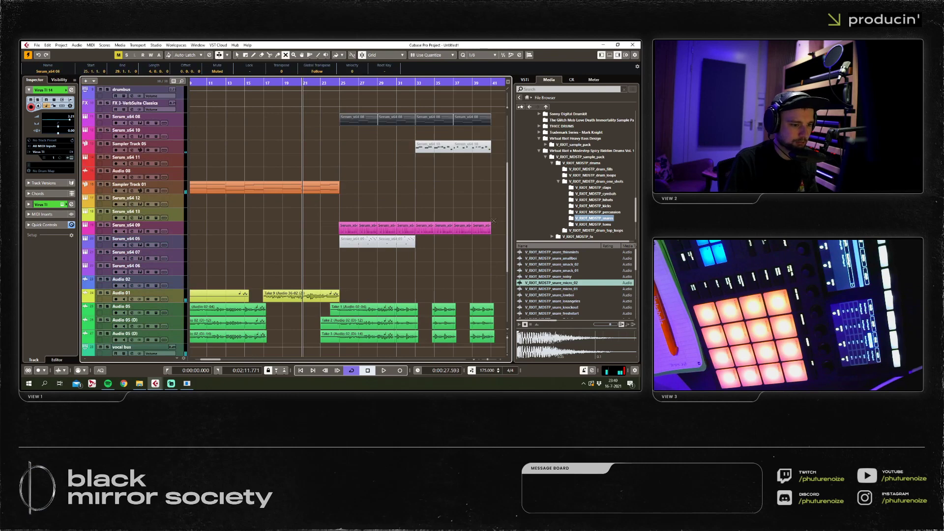
left_click_drag(340, 226, 491, 227)
scroll(356, 278, "down", 3)
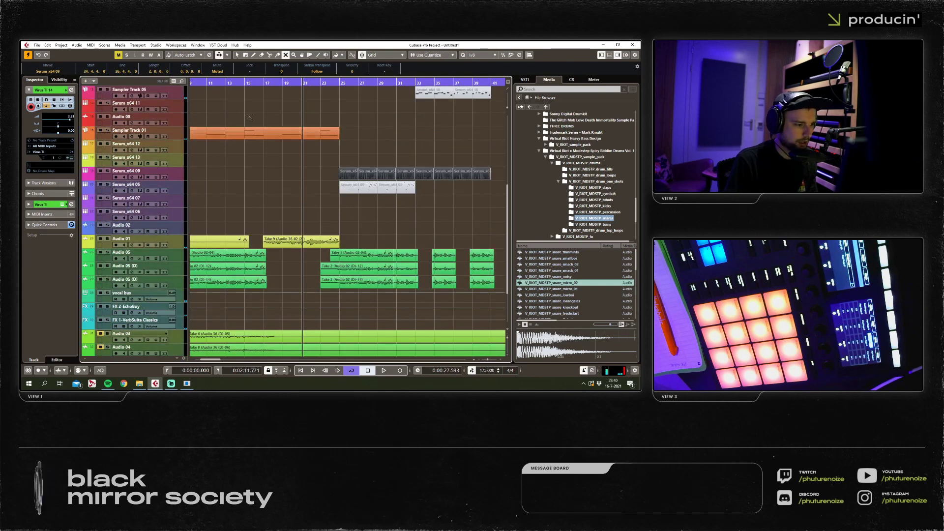
Mute the second vocal take on Audio 01 and the later takes on the three Audio 05 tracks from about bar 23.
key("Home")
key("g")
left_click(371, 240)
key("g")
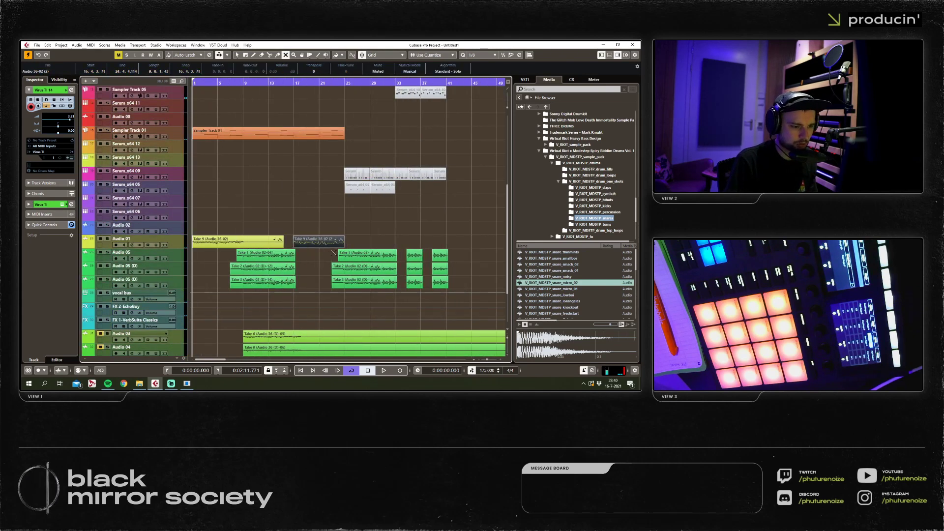
left_click_drag(334, 253, 491, 289)
key("1")
Play the arrangement from bar 9 into the drop to hear the bass line with the other drop parts muted.
scroll(293, 219, "left", 2)
scroll(275, 201, "up", 10)
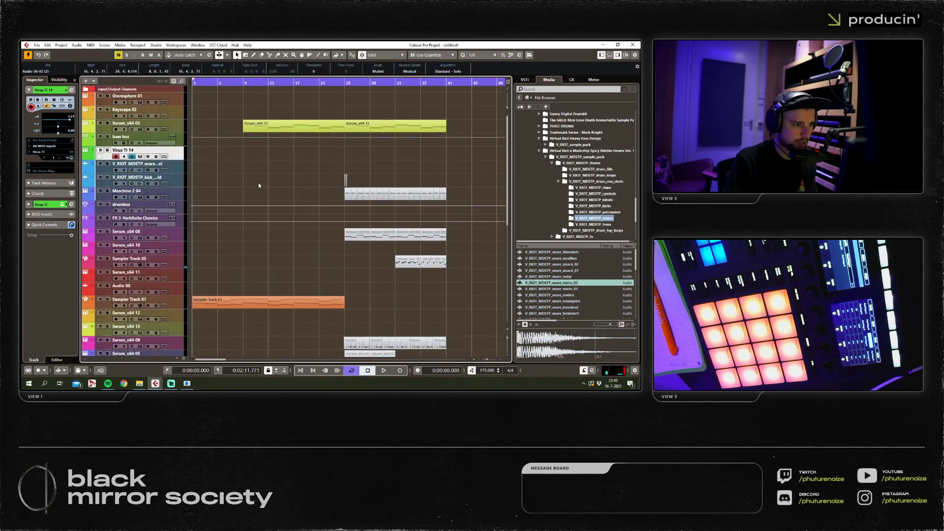
scroll(275, 157, "up", 4)
scroll(317, 182, "down", 3)
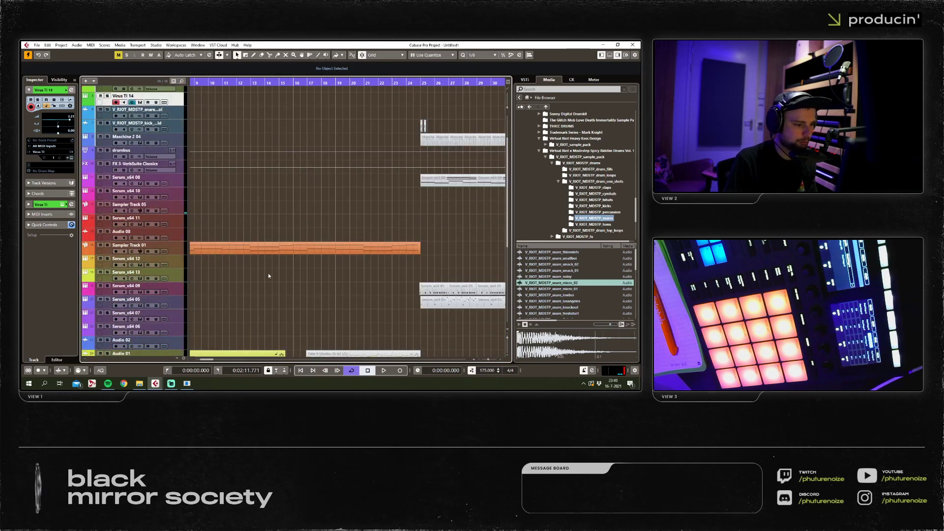
scroll(269, 276, "left", 2)
scroll(338, 213, "down", 6)
scroll(357, 215, "up", 8)
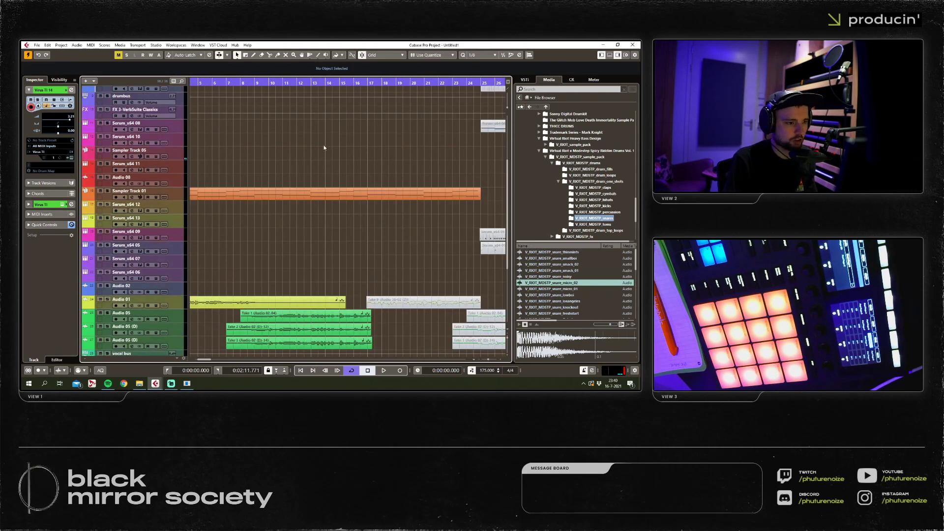
left_click(252, 82)
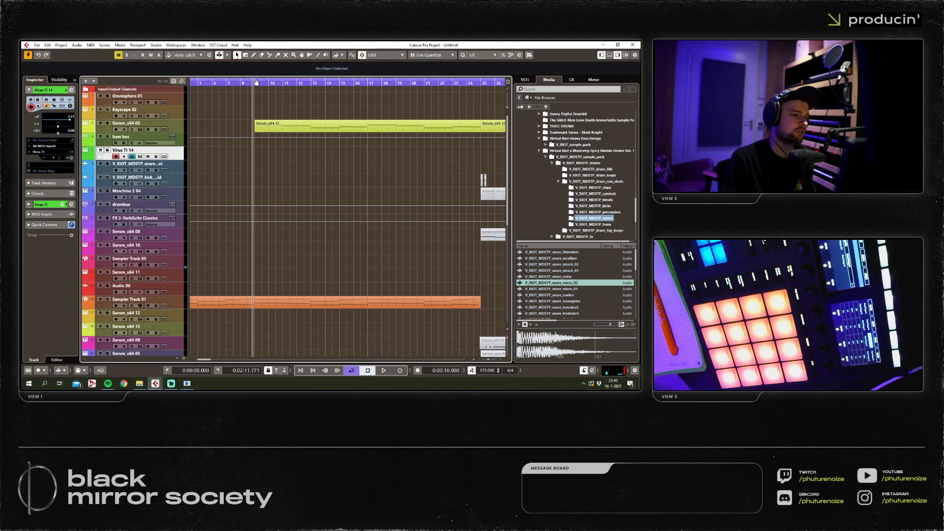
key("space")
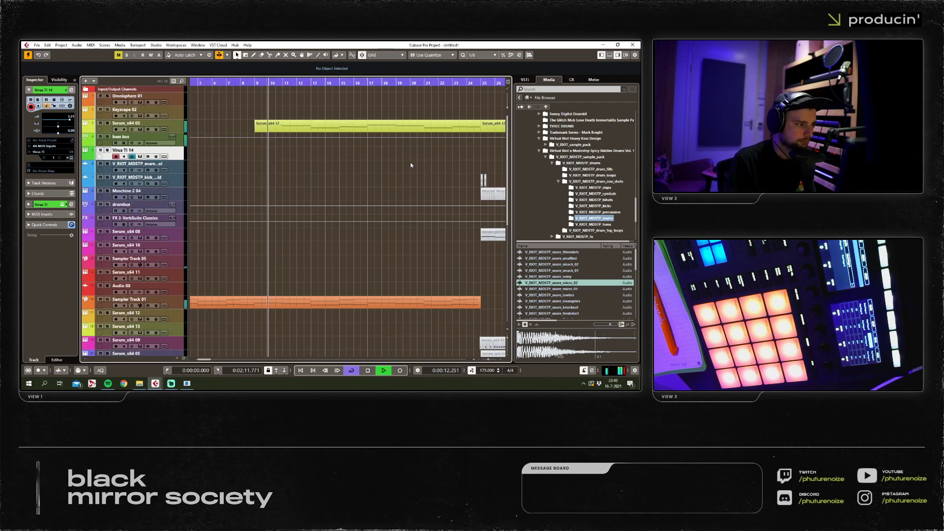
key("g")
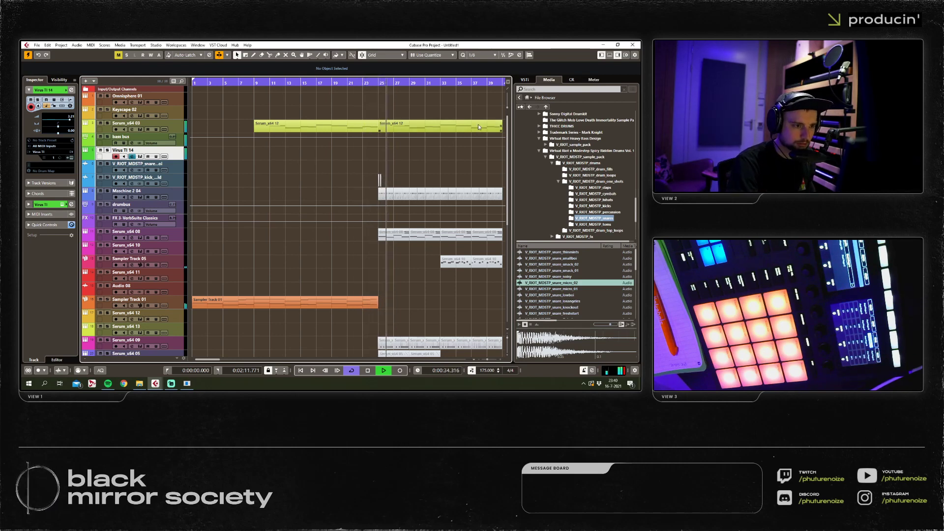
key("space")
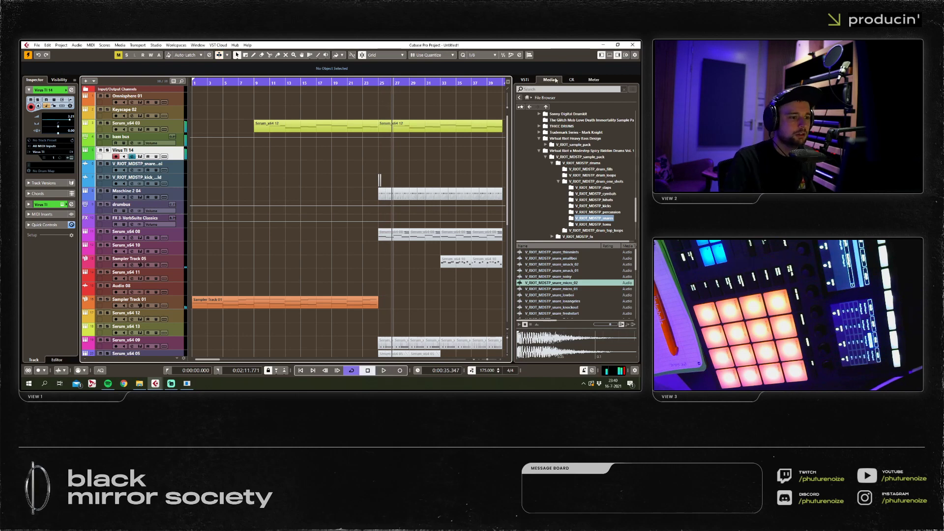
Reposition the playhead ahead of the drop and replay the section with the Serum_x64 03 bass line.
left_click(306, 81)
left_click(310, 81)
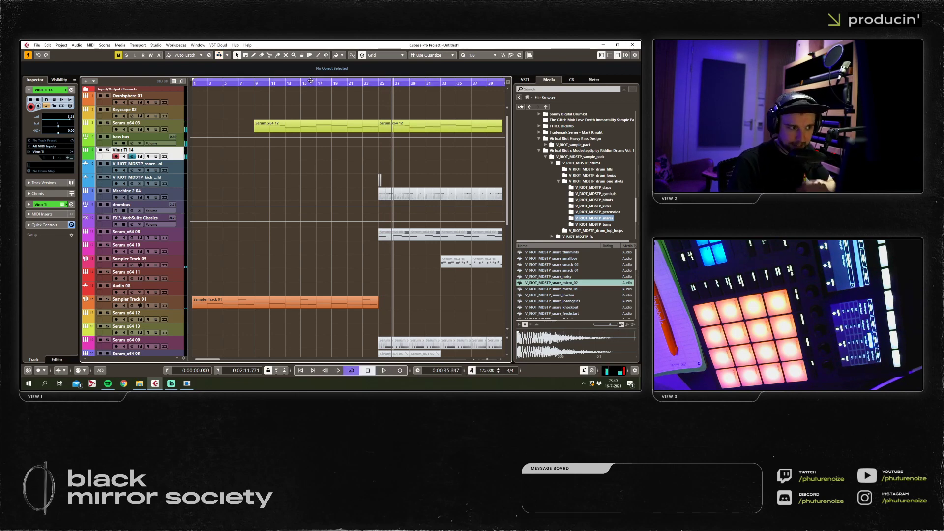
left_click(309, 81)
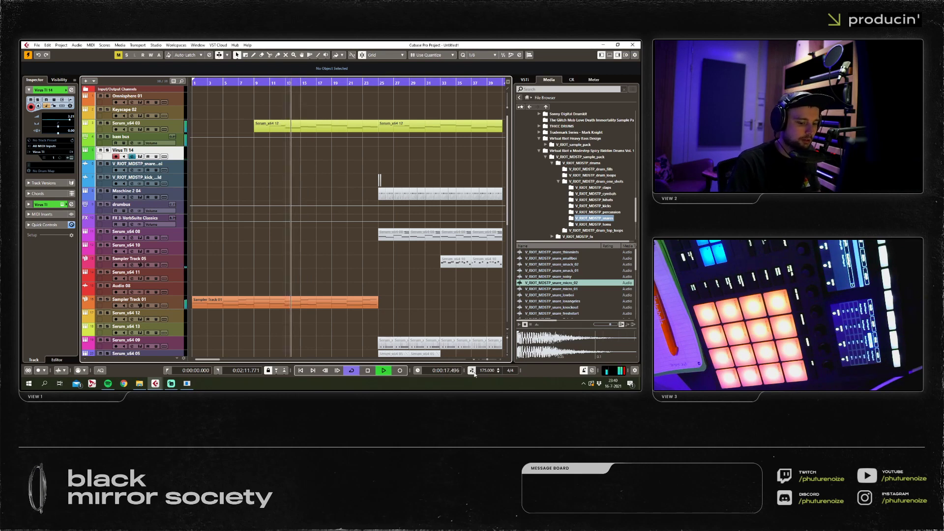
key("KP_Multiply")
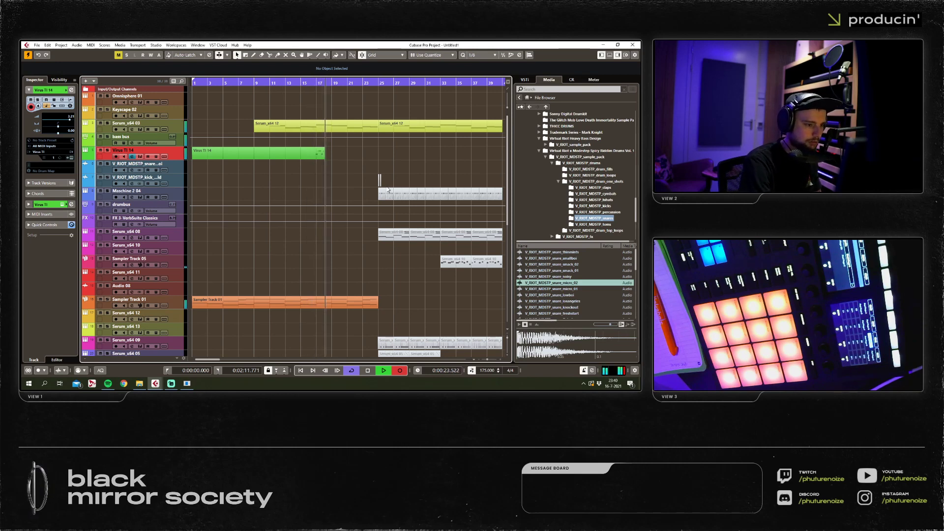
key("space")
key("Delete")
Record a new Virus TI 14 melody over bars 17 to 25, starting playback from about bar 14.
left_click(298, 82)
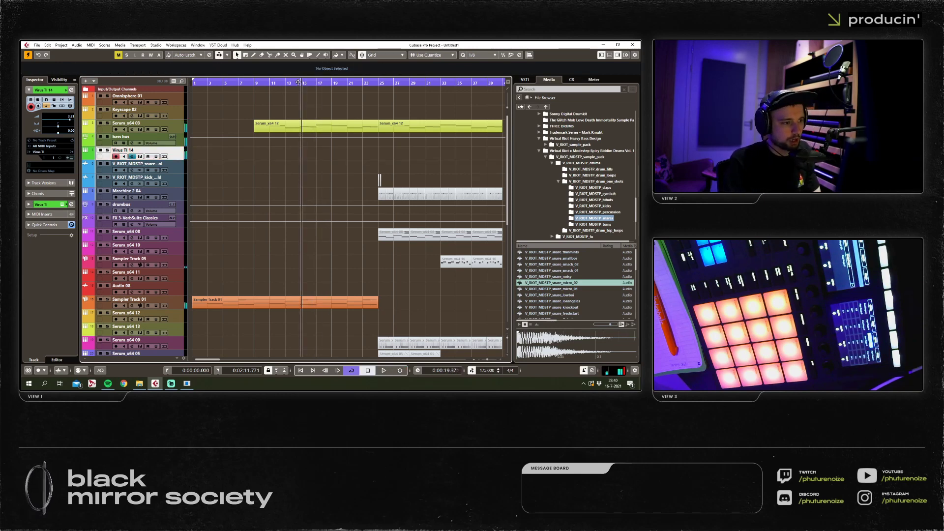
left_click(398, 371)
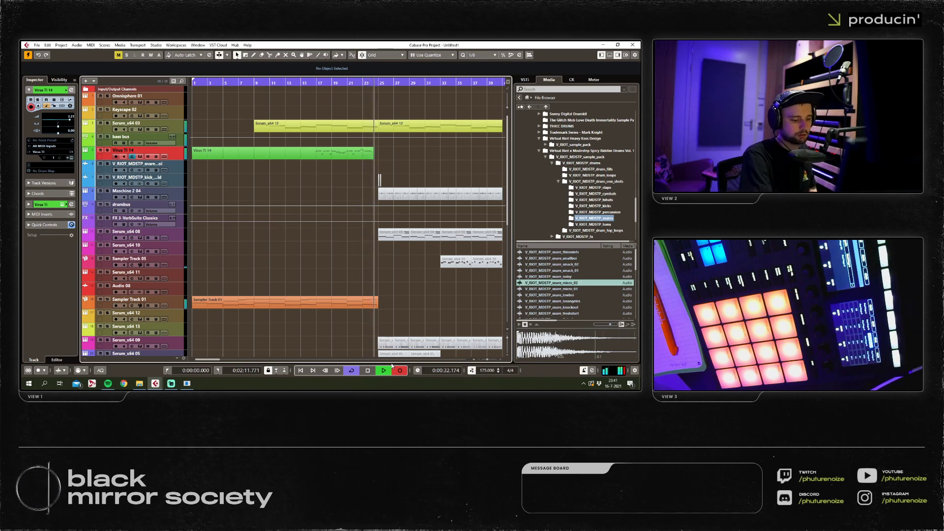
key("space")
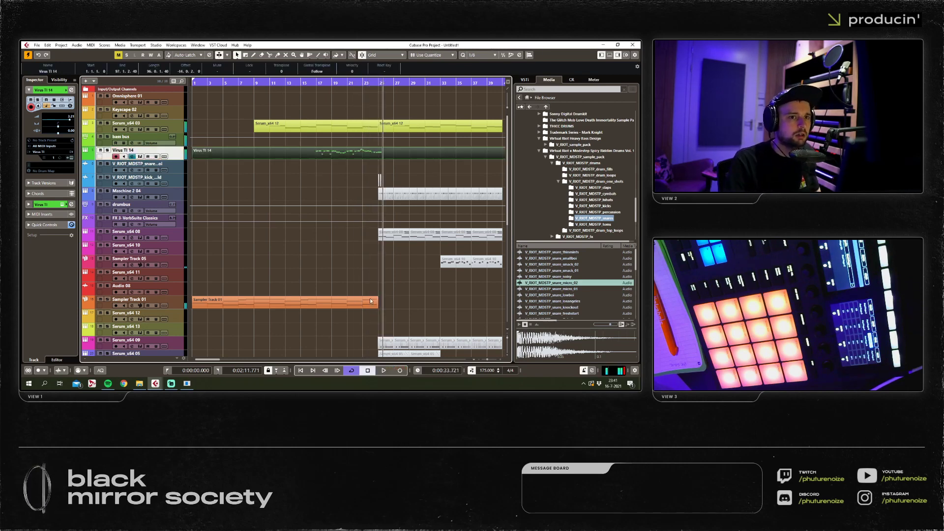
Open the recorded Virus TI 14 event for note editing and shift all its notes so the melody starts exactly on bar 17.
double_click(275, 152)
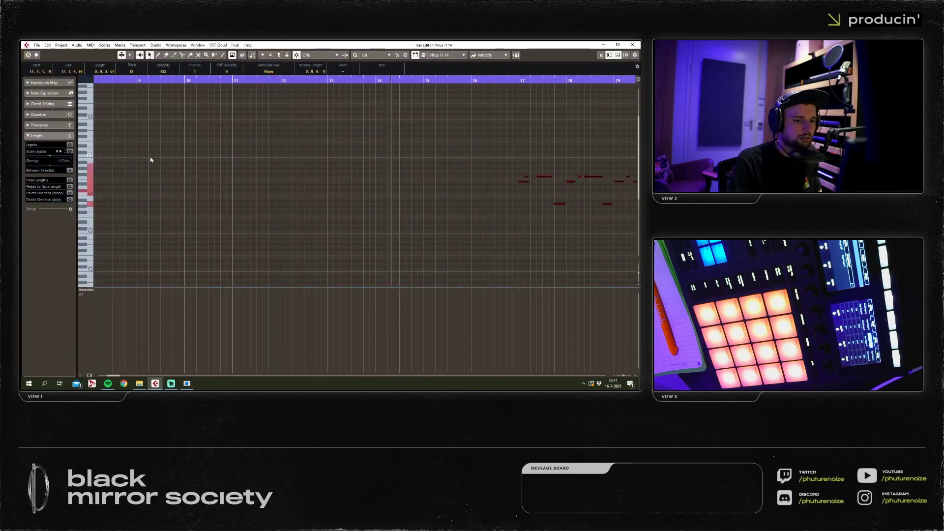
key("space")
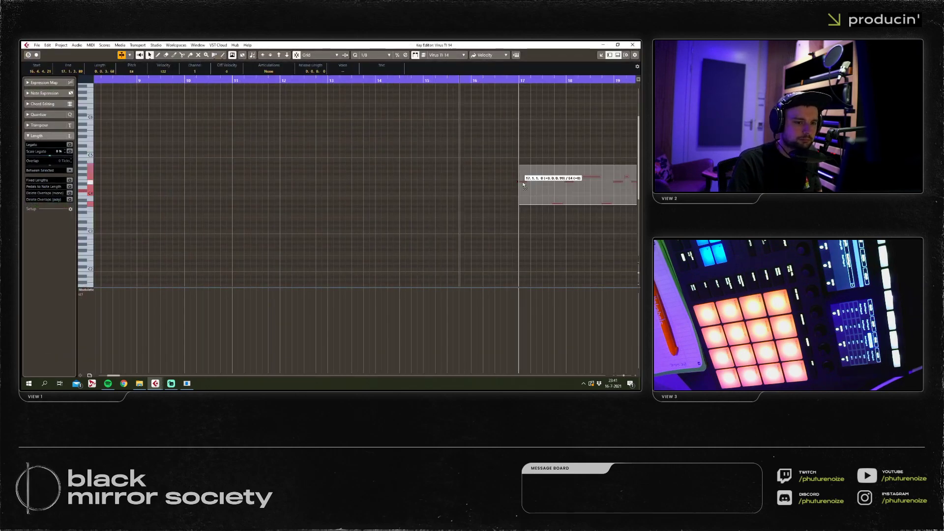
key("g")
left_click(360, 248)
scroll(360, 248, "right", 5)
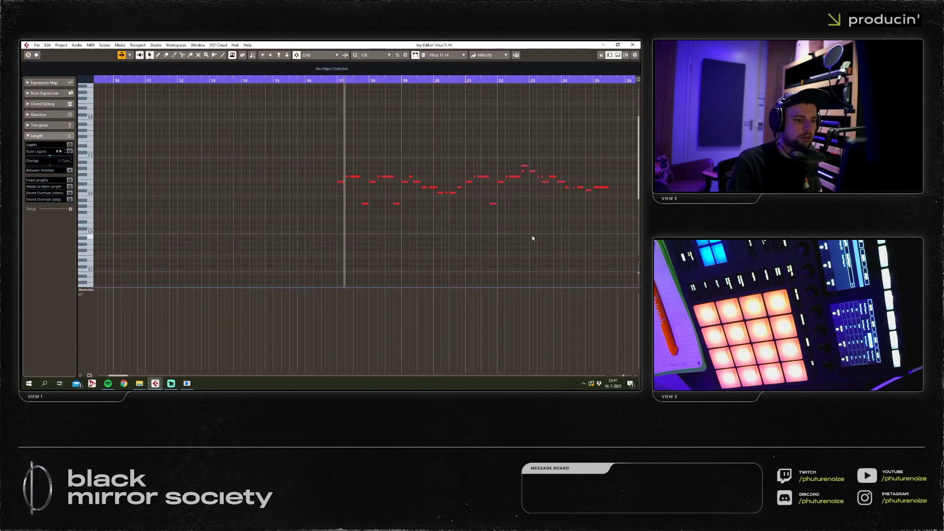
Play back the recorded melody, delete the stray short A4 note late in bar 22, and close the note editor.
key("h")
key("h")
key("h")
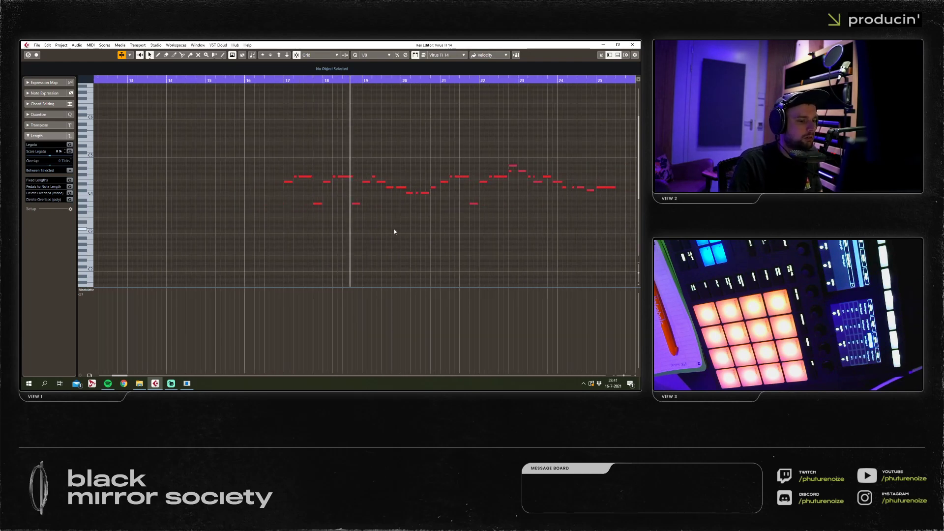
key("g")
key("g")
key("g")
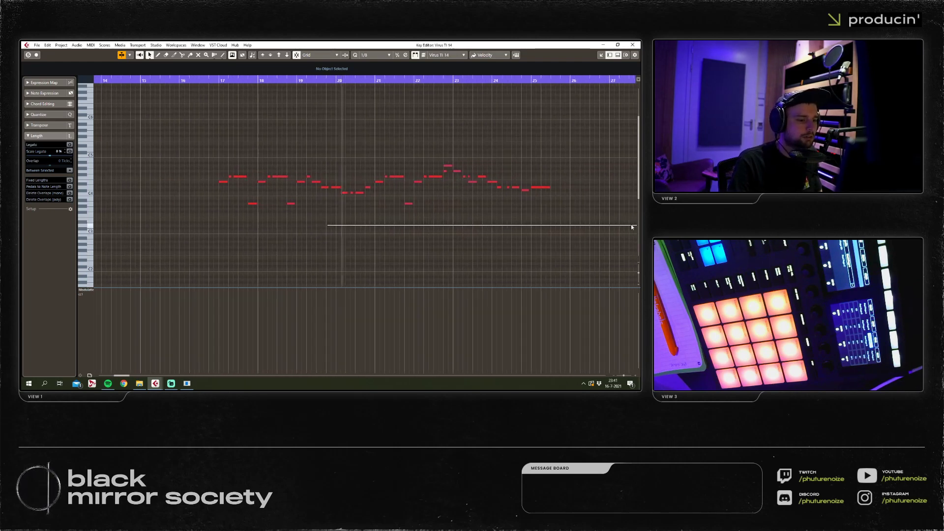
key("g")
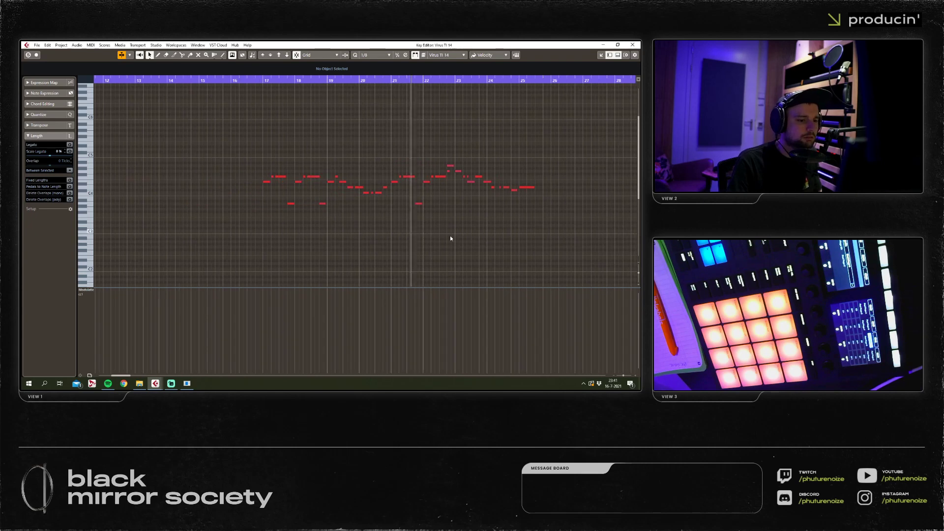
key("h")
left_click(405, 165)
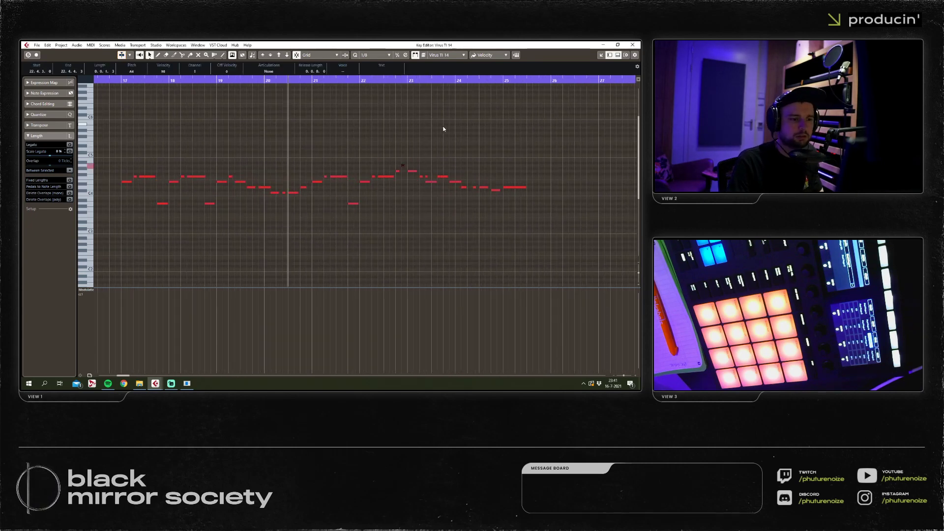
key("Delete")
left_click_drag(565, 165, 407, 205)
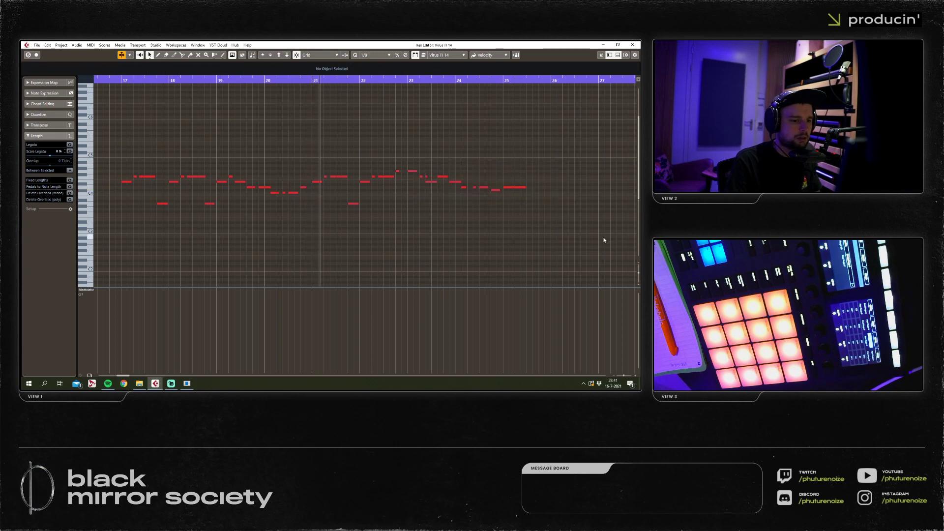
scroll(480, 160, "down", 2)
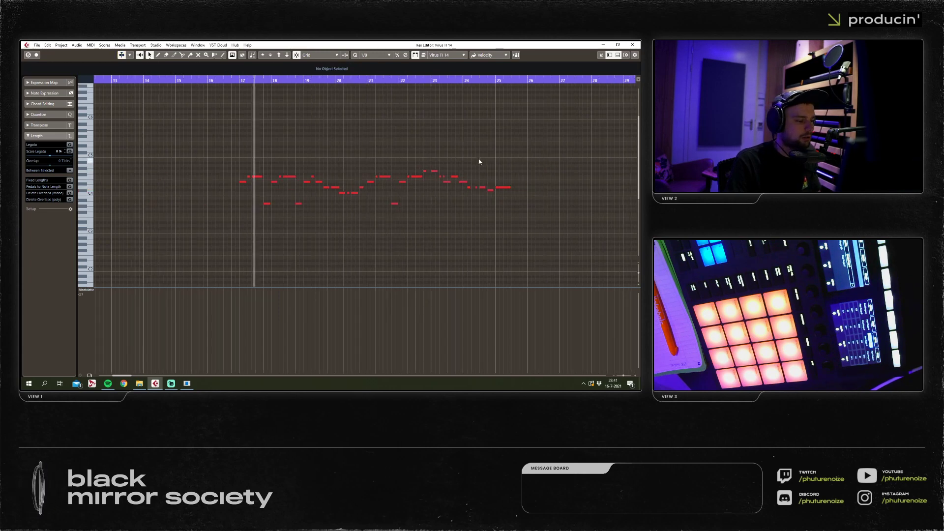
key("ctrl+w")
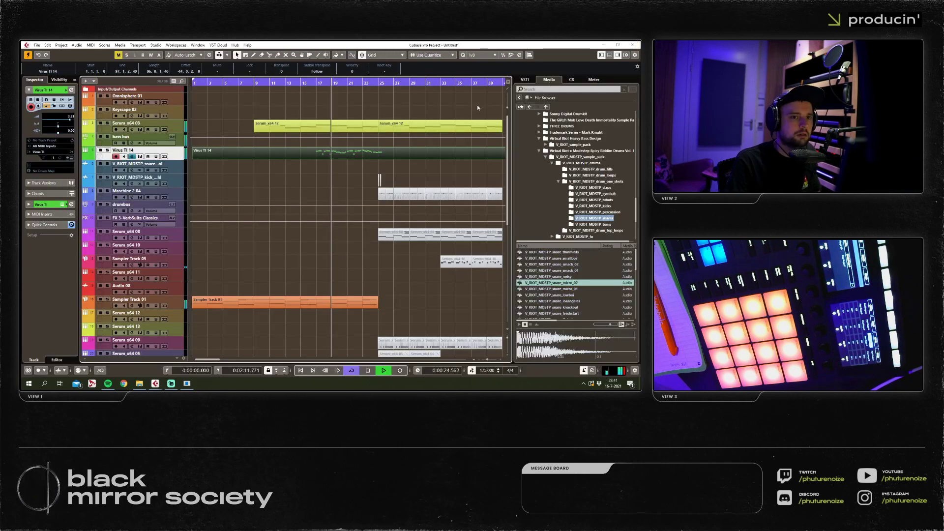
Split the Virus TI 14 event at bar 17 and open the part after the cut for note editing.
scroll(317, 179, "up", 3)
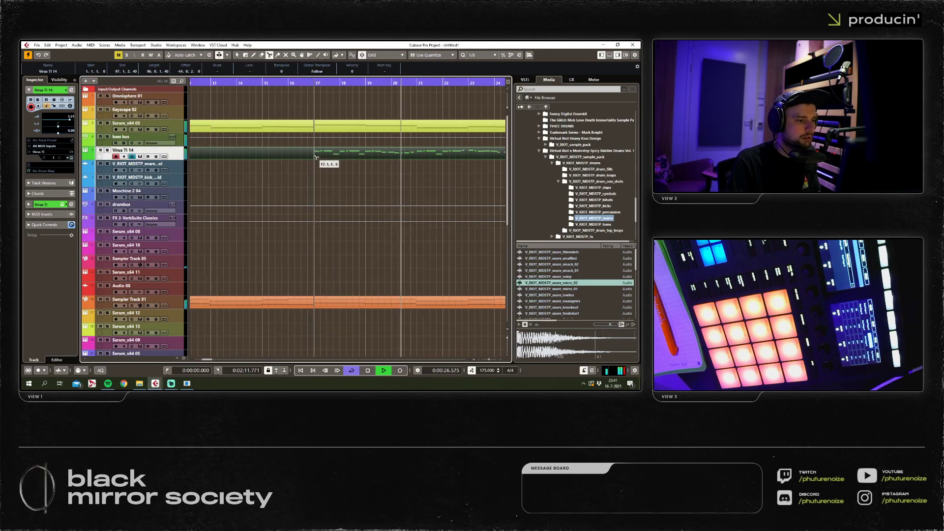
left_click(313, 155, "alt")
scroll(423, 161, "right", 2)
double_click(423, 158)
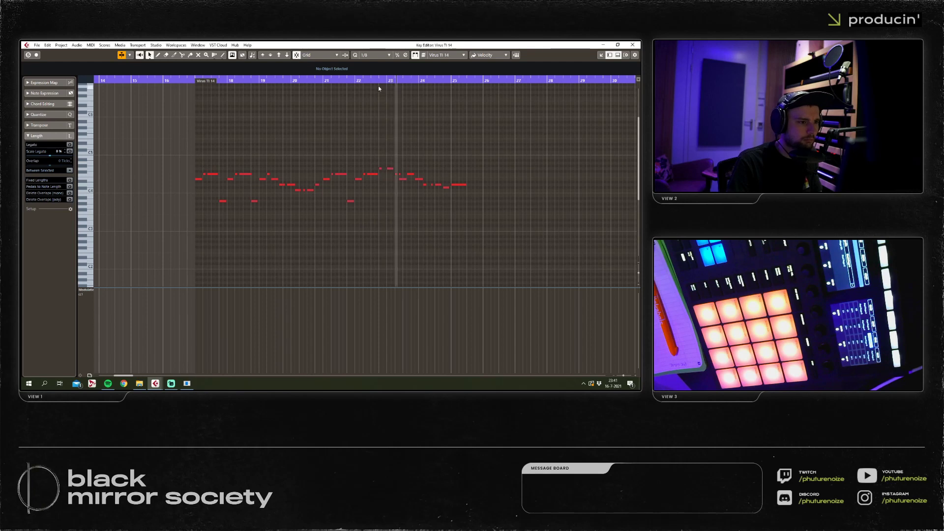
Move the longer high note near bar 23 slightly earlier, closer to the short note before it, and replay the phrase.
left_click_drag(378, 86, 383, 165)
left_click(402, 168)
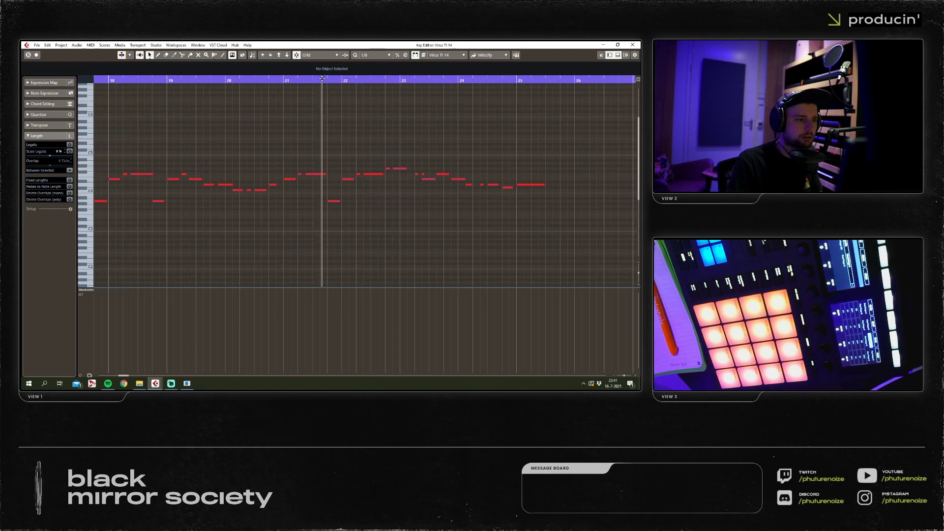
left_click(371, 185)
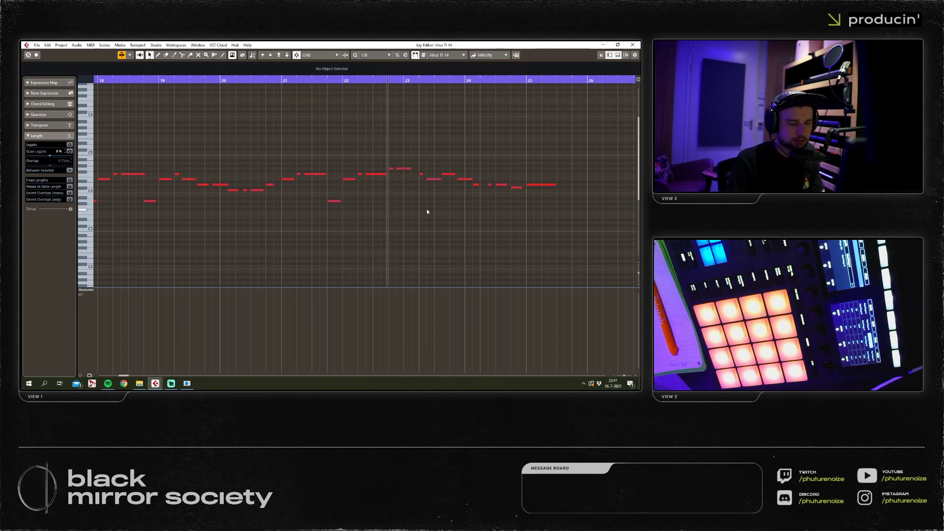
scroll(364, 110, "up", 1)
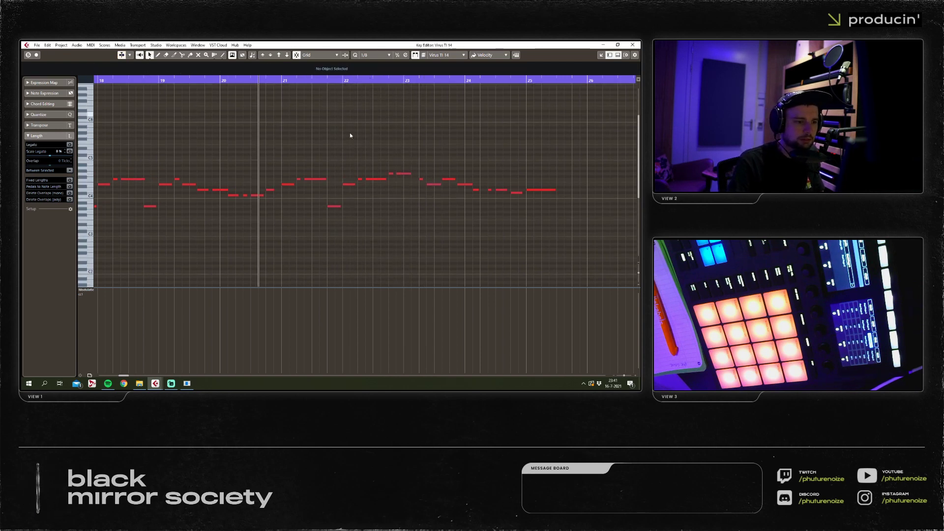
Try shifting the notes that follow the high note in bar 23 earlier.
left_click(415, 182)
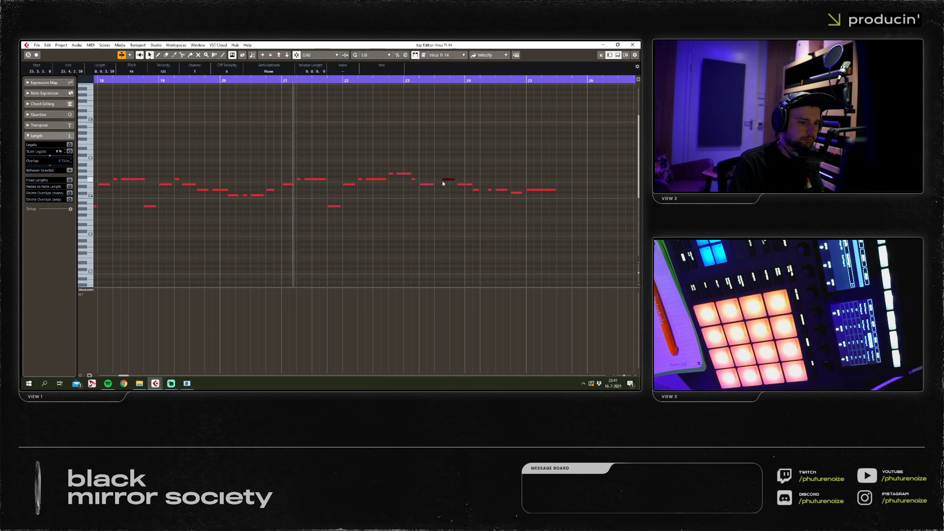
left_click_drag(443, 180, 435, 180)
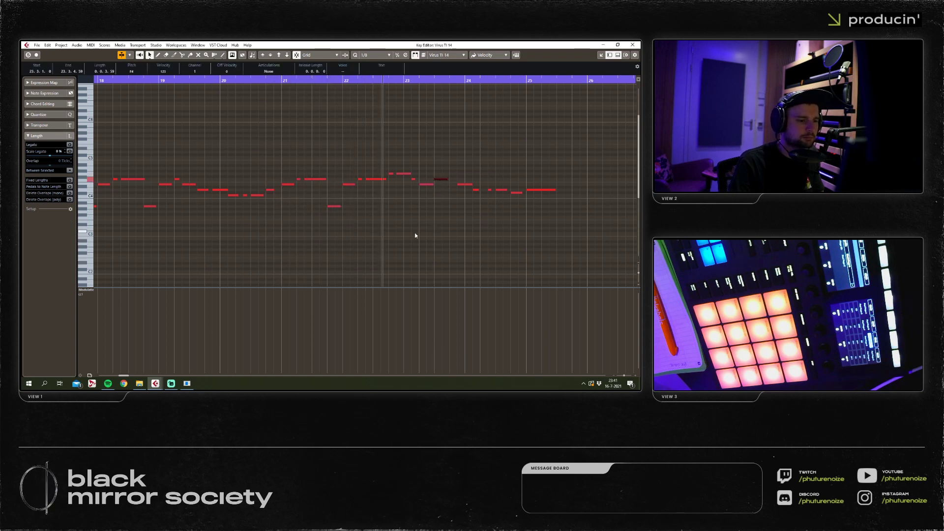
left_click(389, 115)
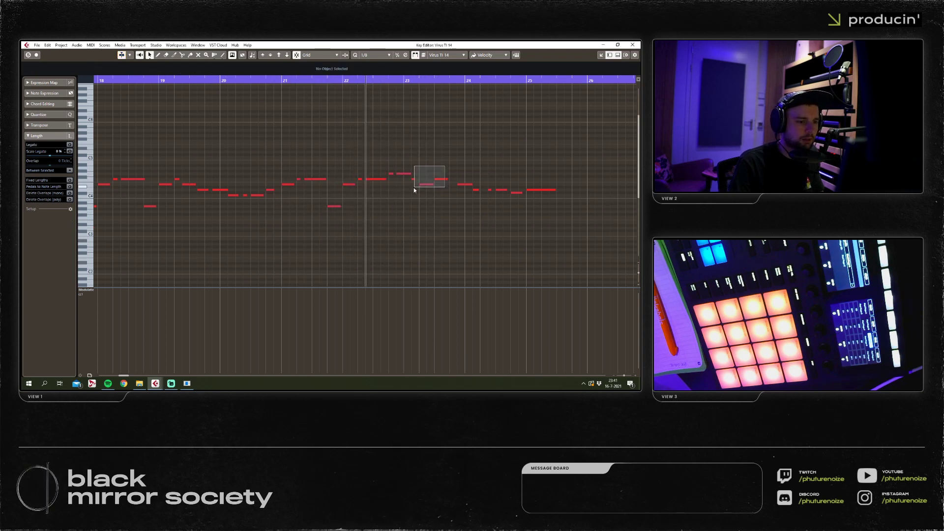
Extend the high note and the lower note after it in bar 23, trim the start of the next note, and close the editor.
left_click_drag(414, 187, 419, 175)
left_click(450, 180)
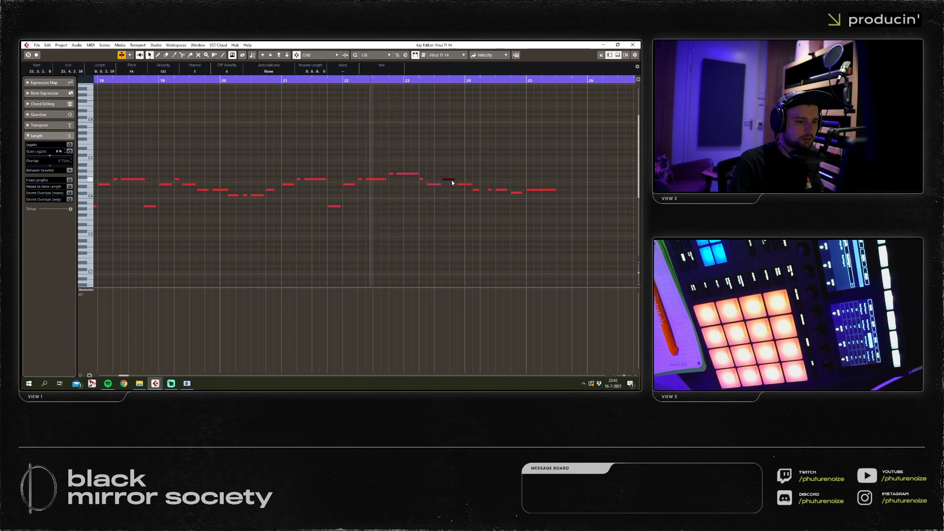
left_click_drag(444, 180, 458, 179)
left_click(469, 180)
left_click(480, 167)
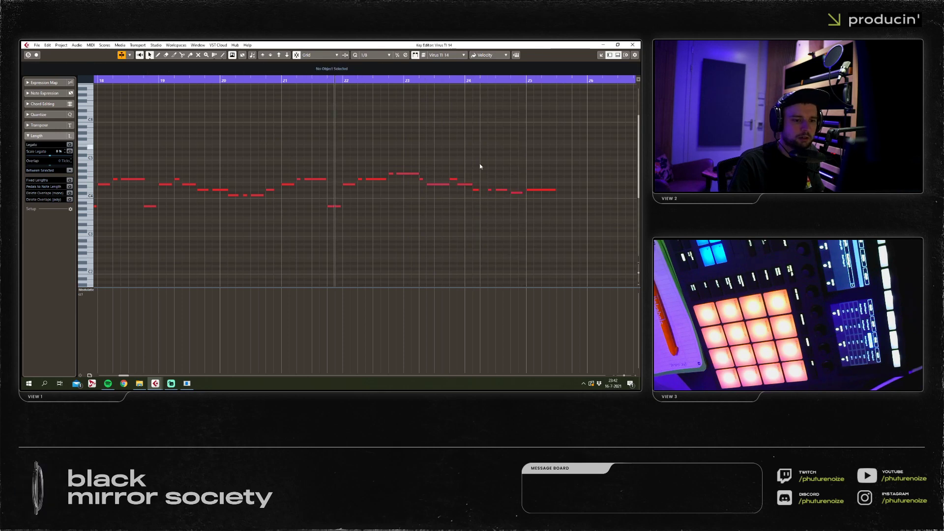
key("g")
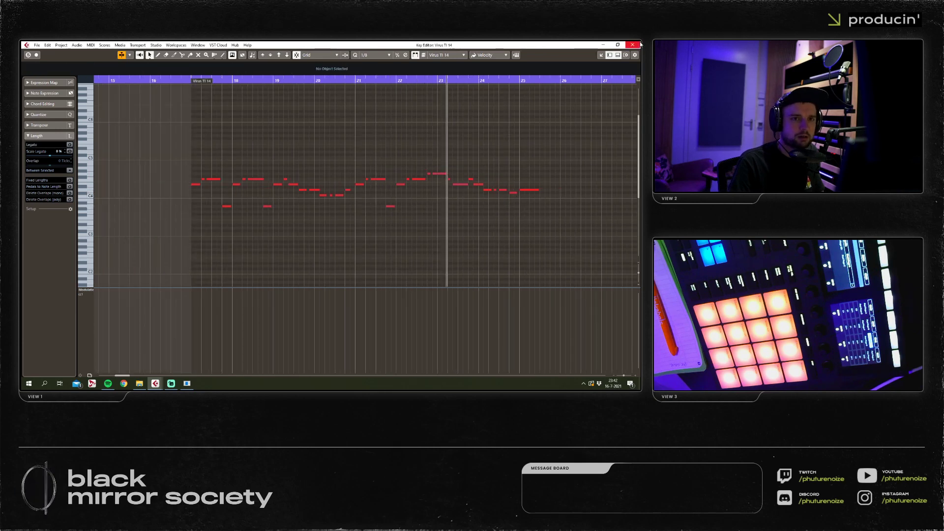
left_click(639, 44)
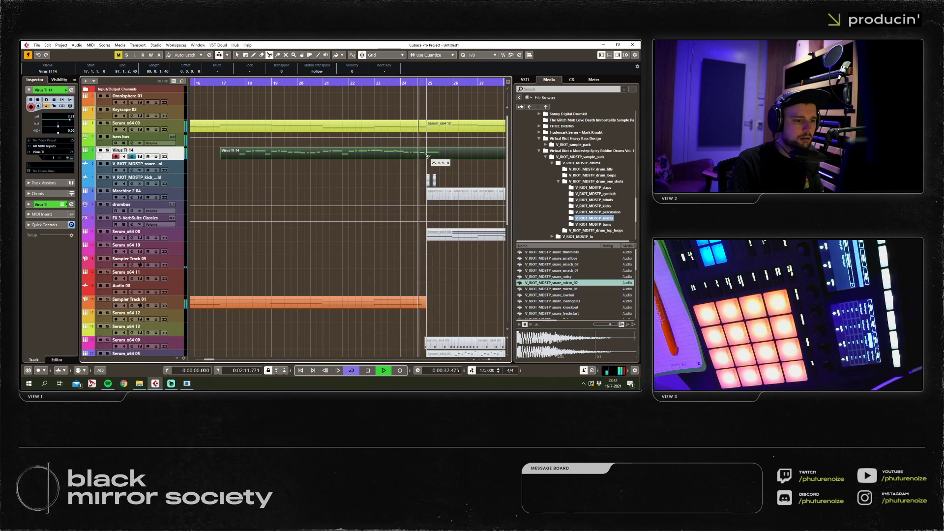
Transpose all notes of the Virus TI 14 part up one octave and solo the track.
key("h")
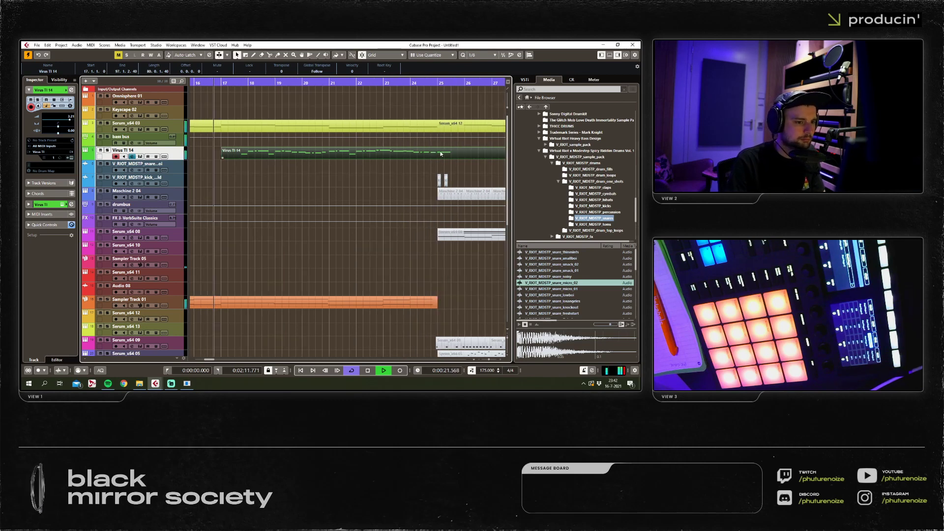
key("5")
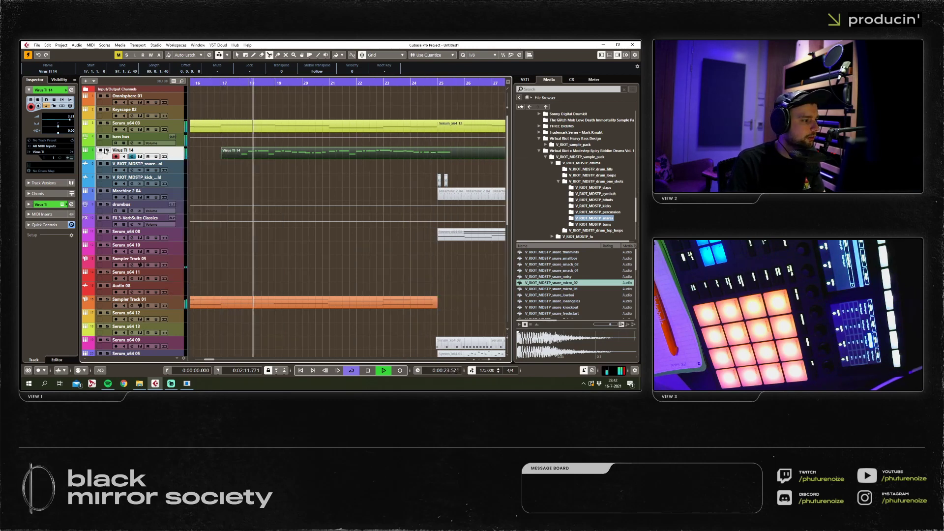
double_click(249, 153)
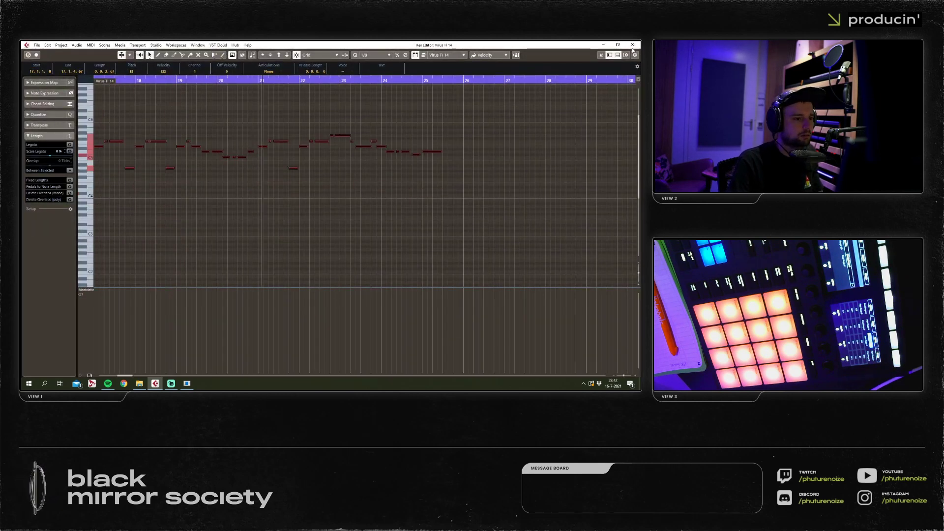
left_click(632, 45)
right_click(336, 161)
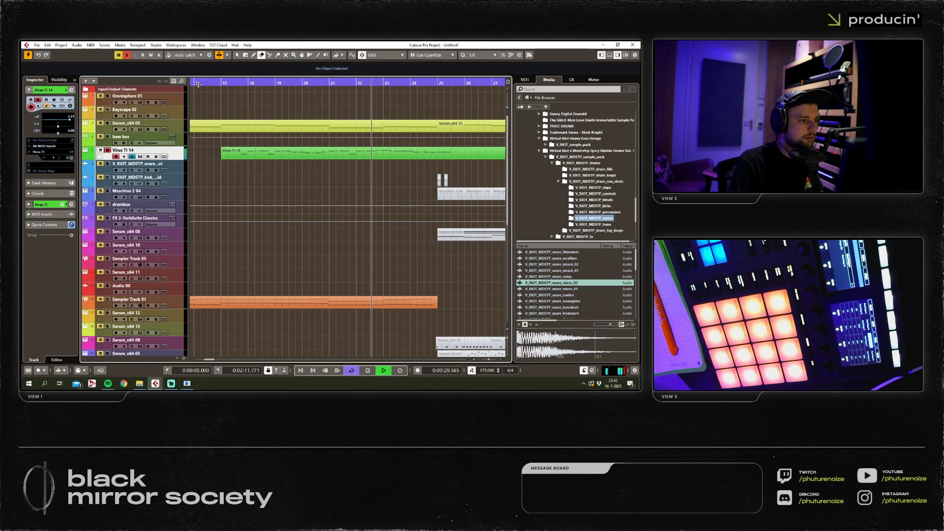
Add an instrument track with the DUNE 3 synth after the Virus TI 14 track.
right_click(176, 157)
mouse_move(231, 160)
left_click(307, 168)
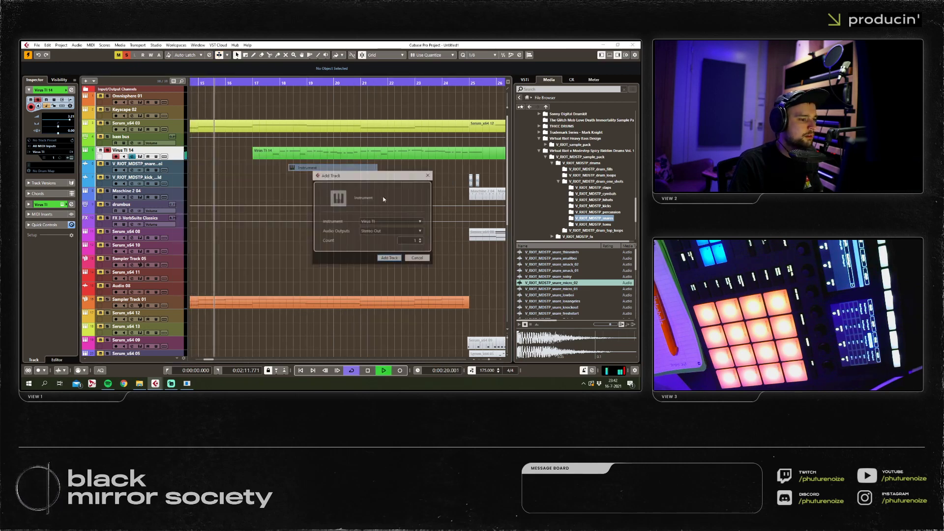
left_click(384, 220)
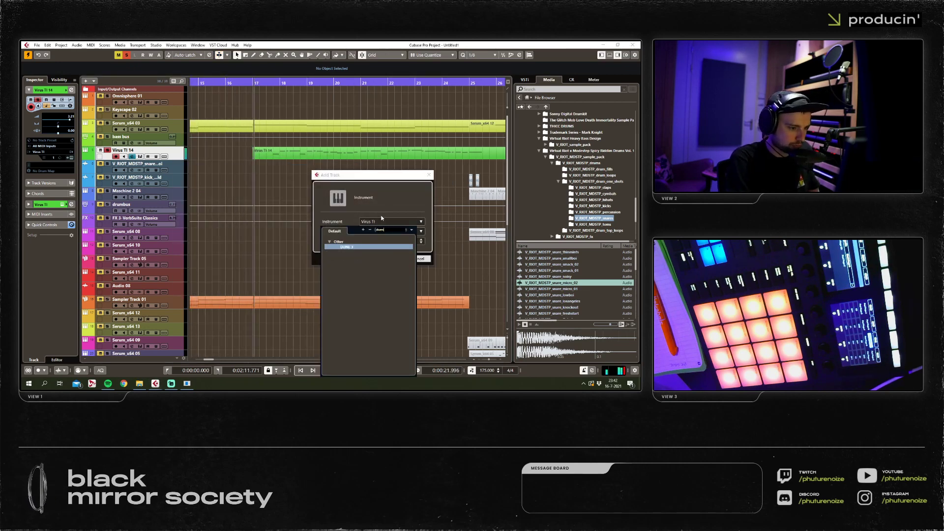
left_click(382, 219)
key("Return")
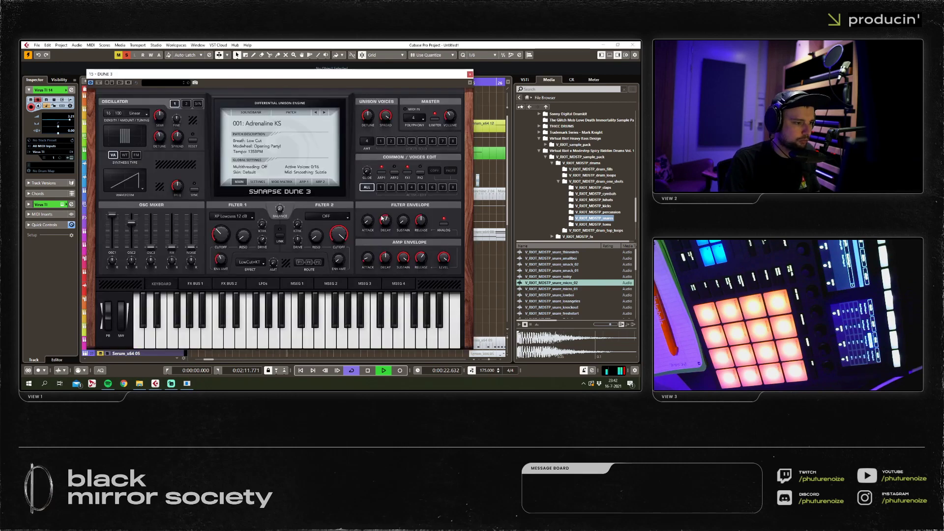
Load the "trancey saw chord lead" preset in the DUNE 3 synth and close its window.
left_click(293, 113)
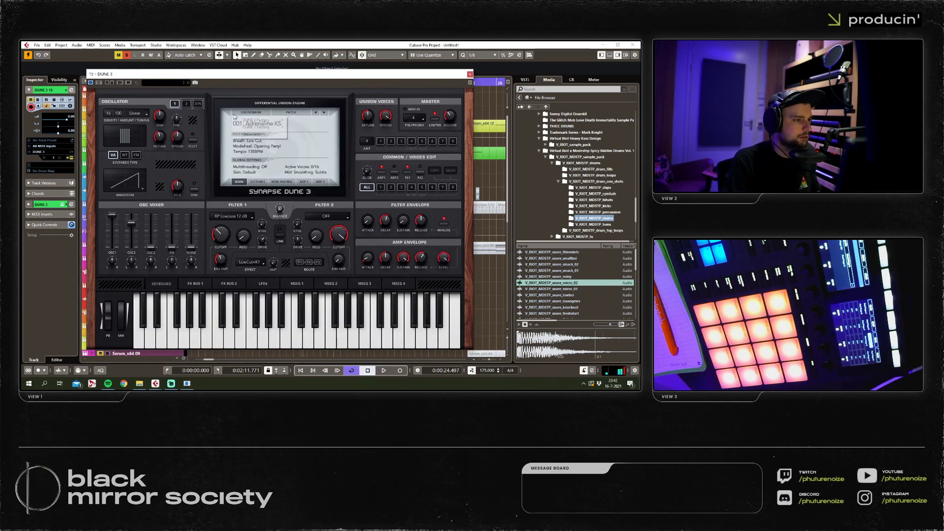
left_click(257, 111)
left_click(120, 82)
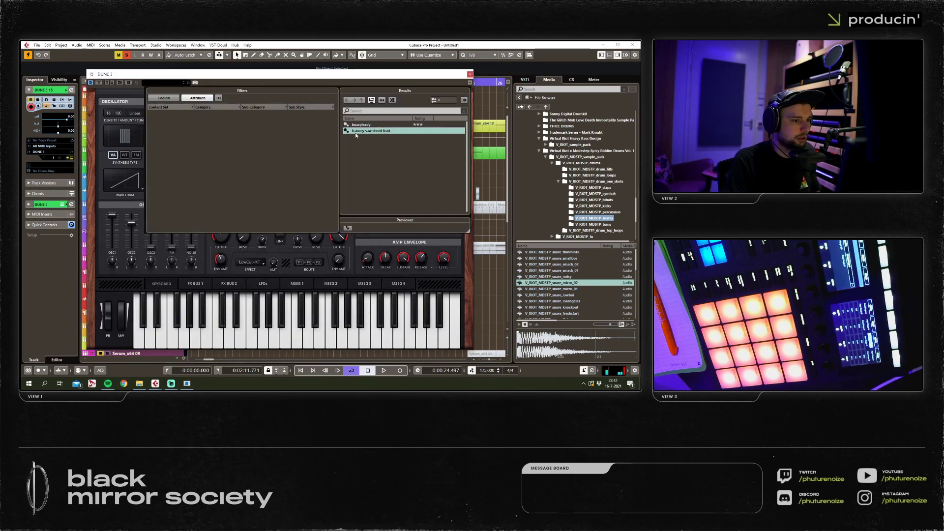
double_click(364, 132)
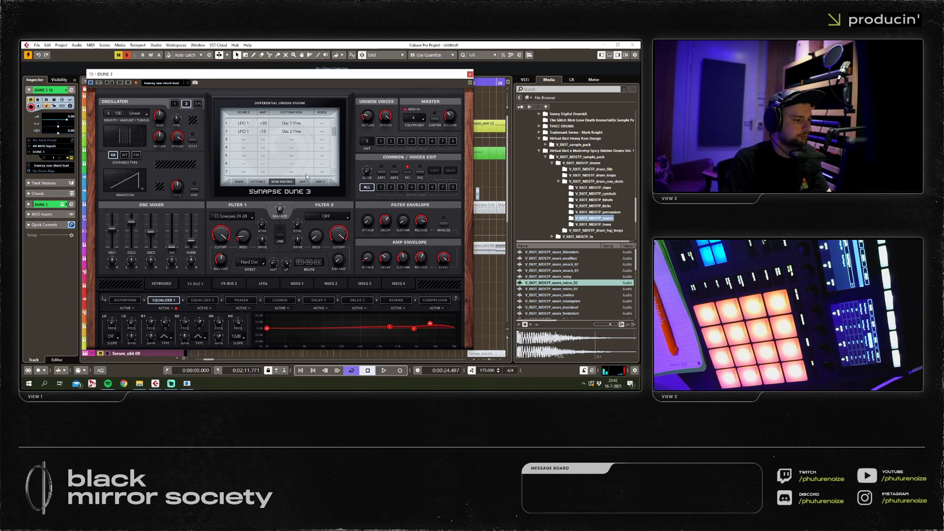
left_click(469, 74)
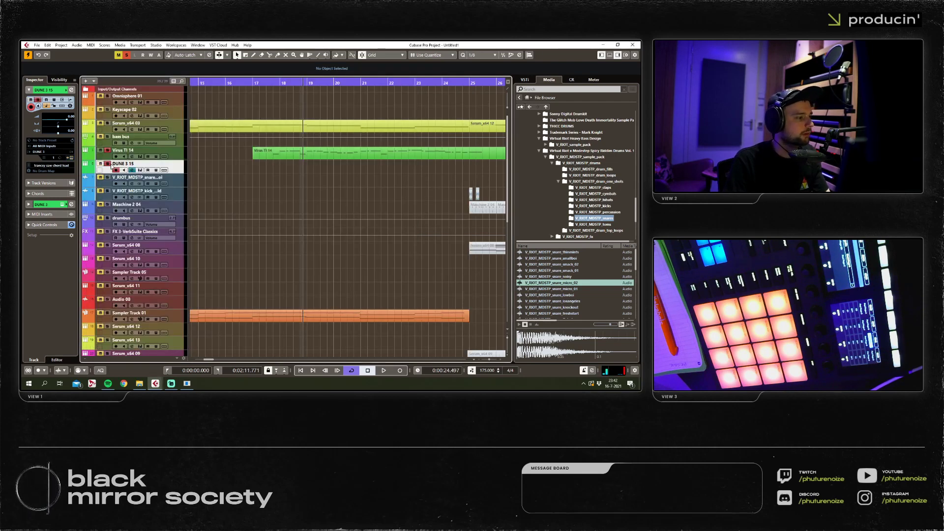
Turn the DUNE 3 filter effect off, lower the LFO 1 modulation amount on Osc 1 Fine, and play the section.
left_click(69, 158)
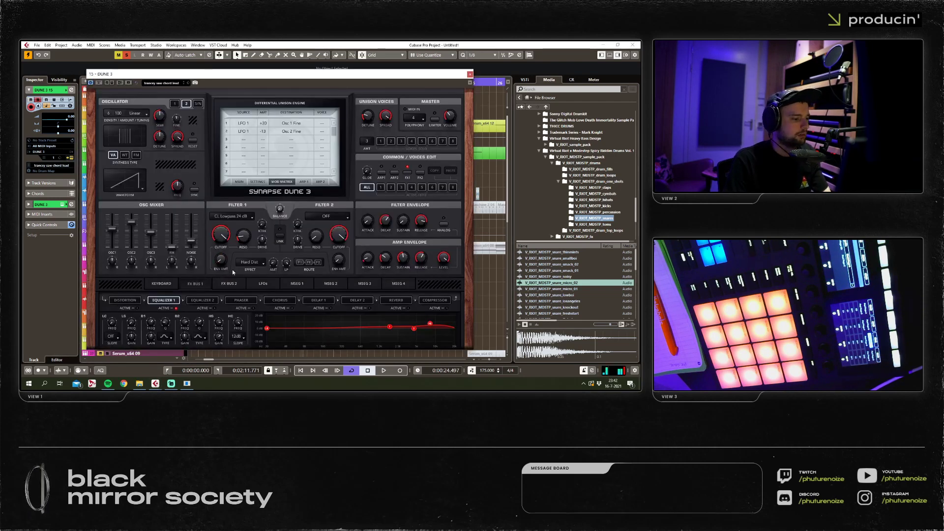
left_click(246, 262)
left_click(249, 125)
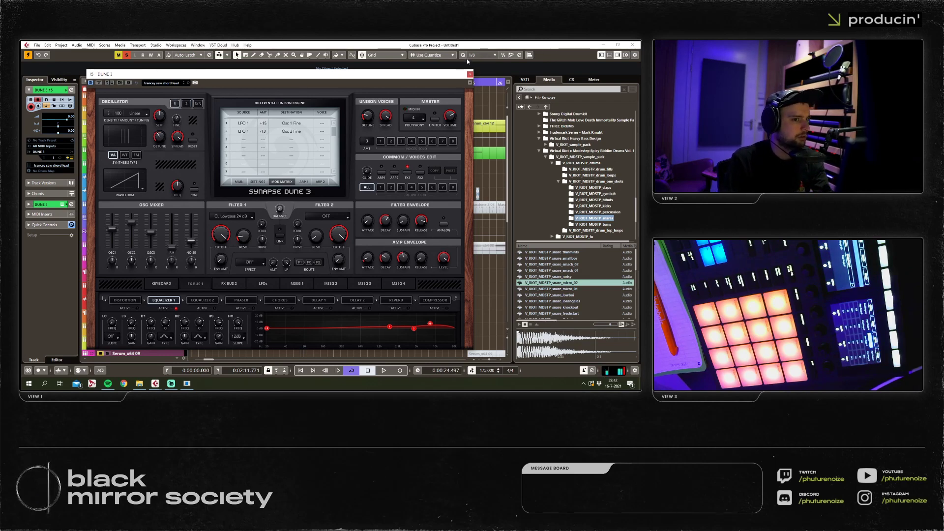
left_click(468, 74)
key("space")
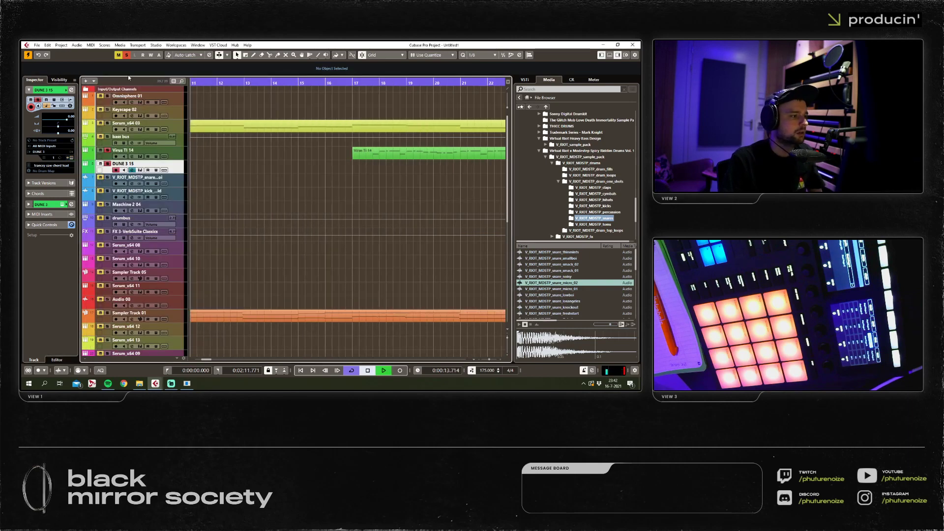
Route the Virus TI 14 and DUNE 3 15 channels to a new stereo group track named "lead bus".
key("F3")
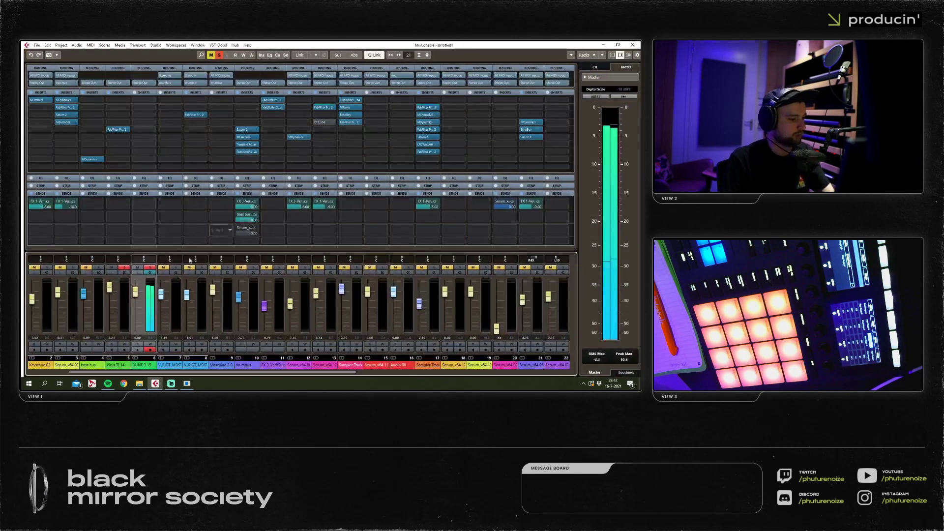
left_click(126, 294)
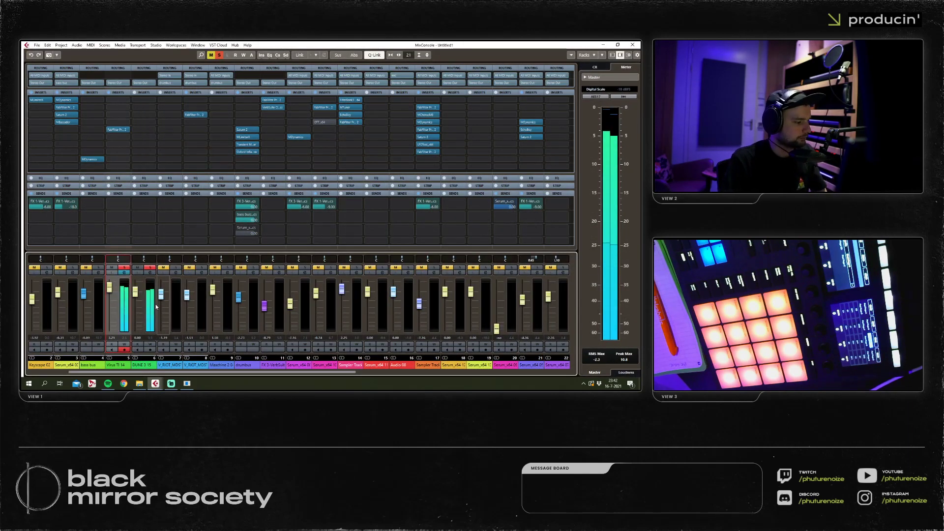
right_click(150, 297)
left_click(253, 275)
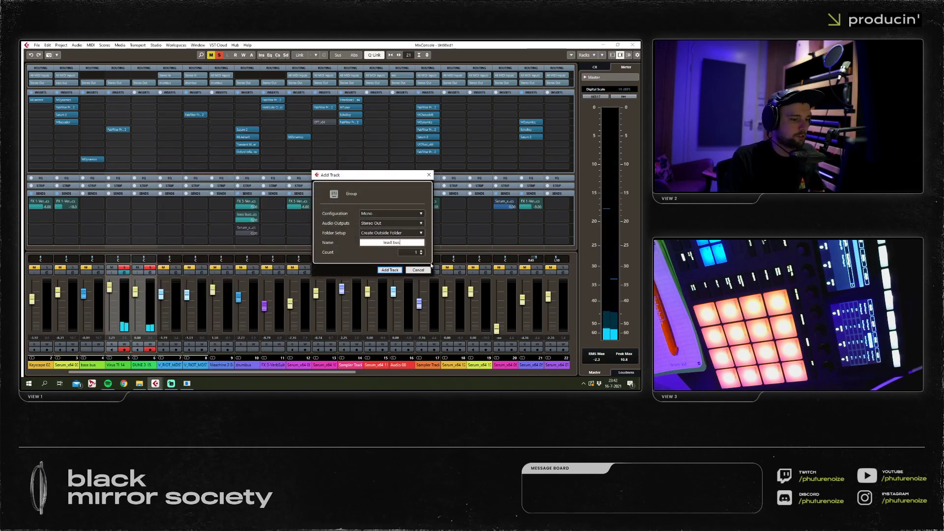
left_click(391, 214)
left_click(378, 229)
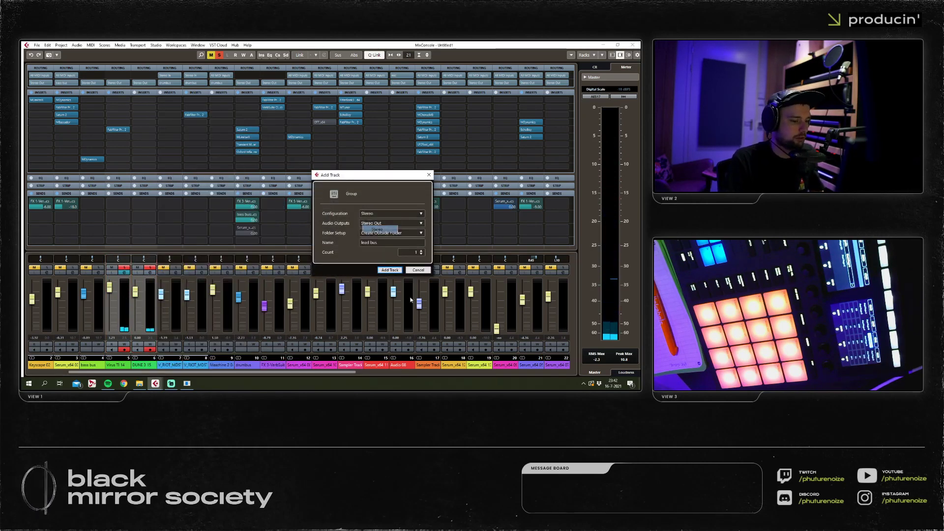
left_click(389, 270)
Add a send from the lead bus to FX 1-VerbSuite Classics and close the mixer.
left_click(167, 202)
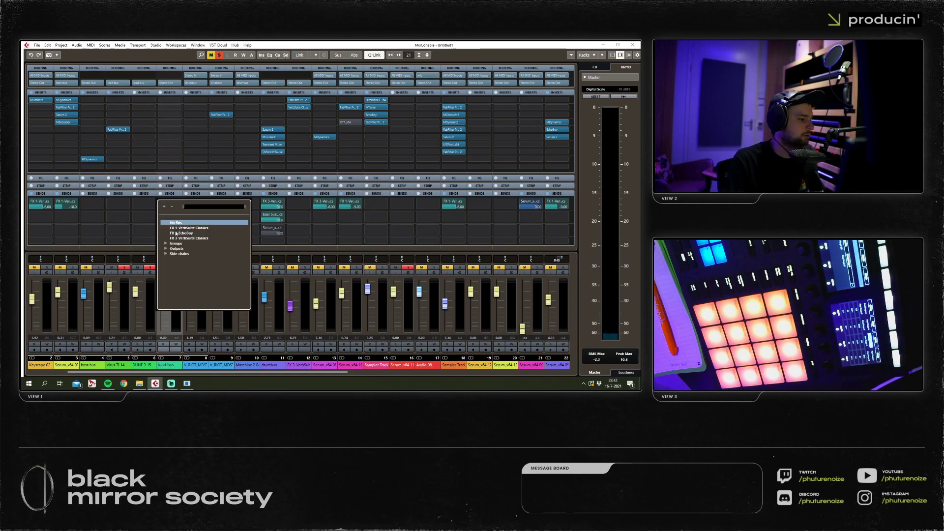
key("Escape")
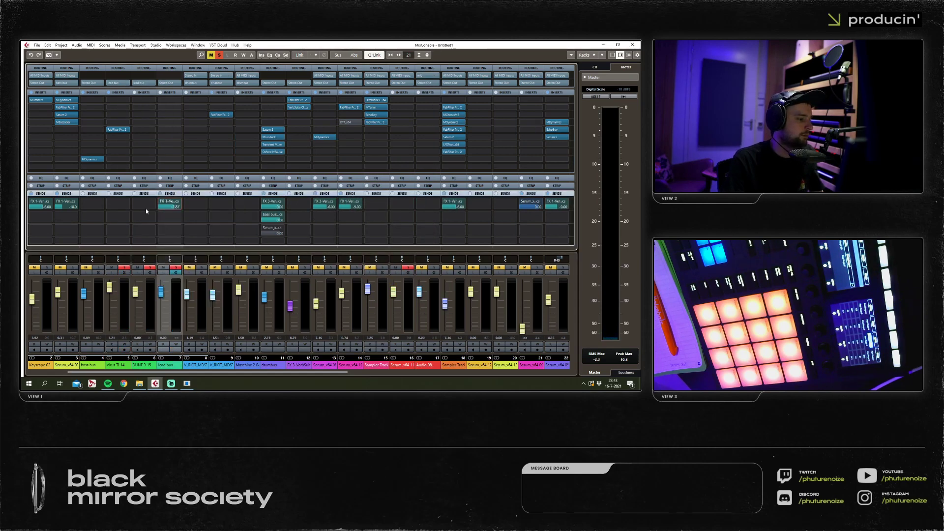
left_click(632, 46)
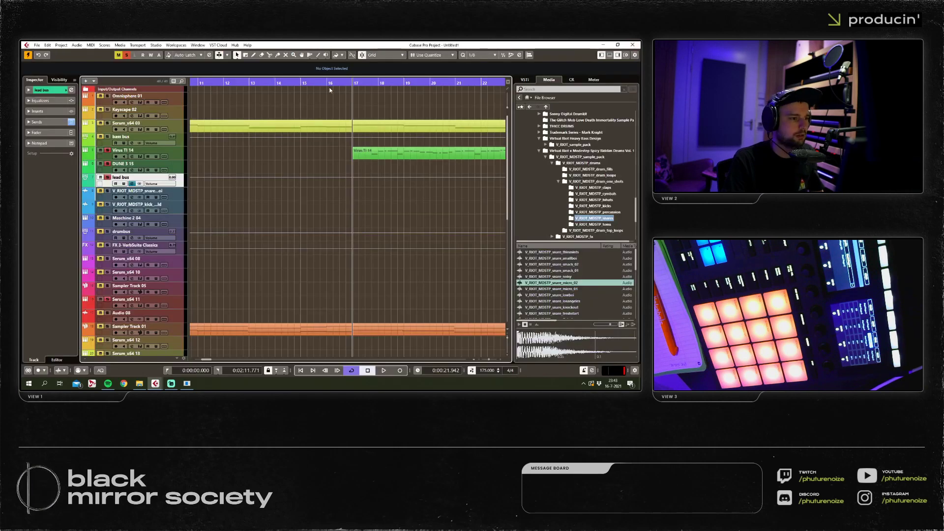
Select the DUNE 3 15 track and play the section leading into the drop.
key("Up")
scroll(301, 183, "down", 1)
key("space")
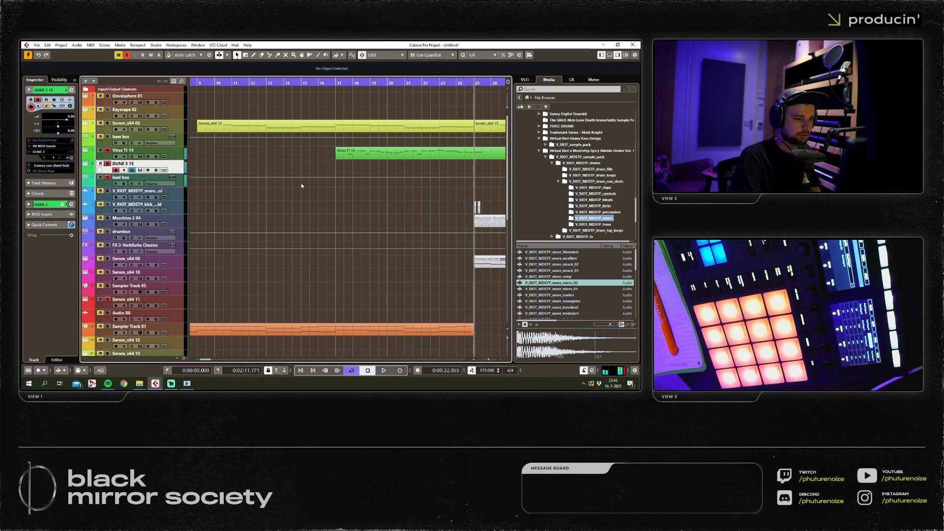
Try recording a chord part on the DUNE 3 15 track from about bar 15.
left_click(298, 82)
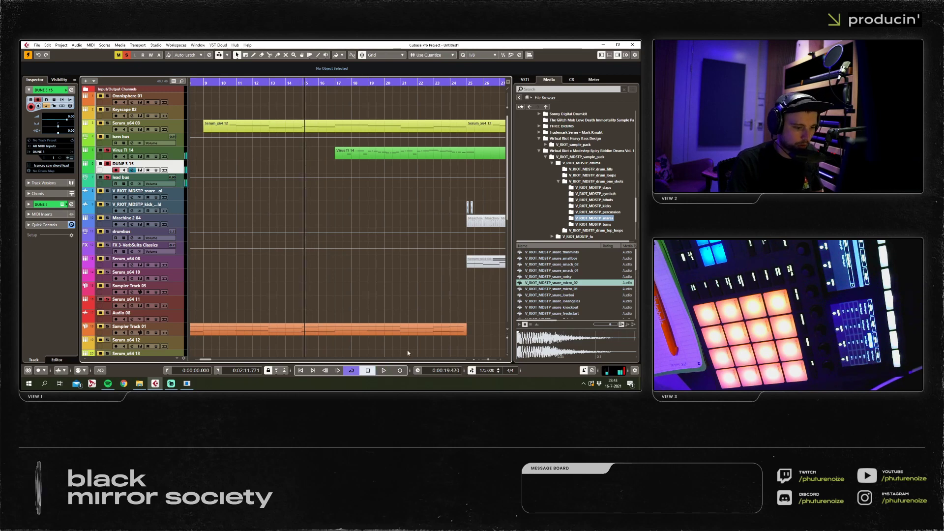
key("g")
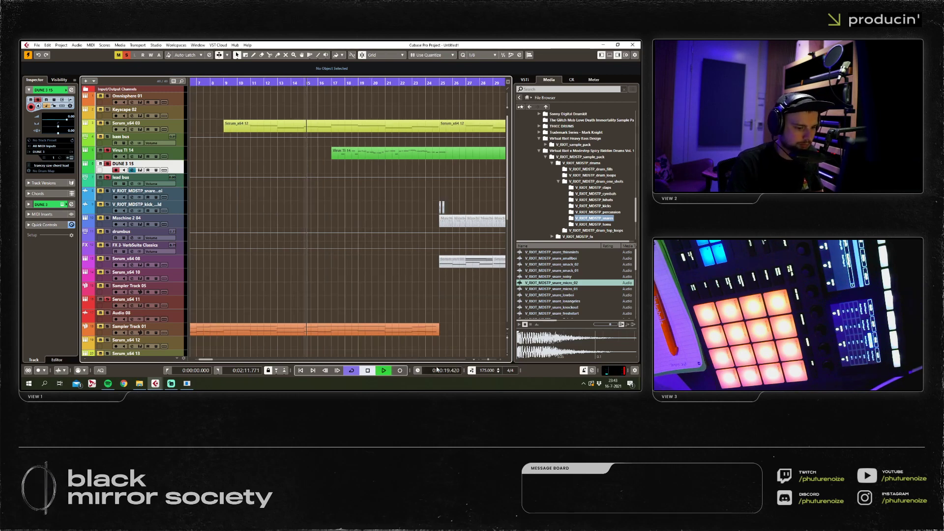
left_click(399, 371)
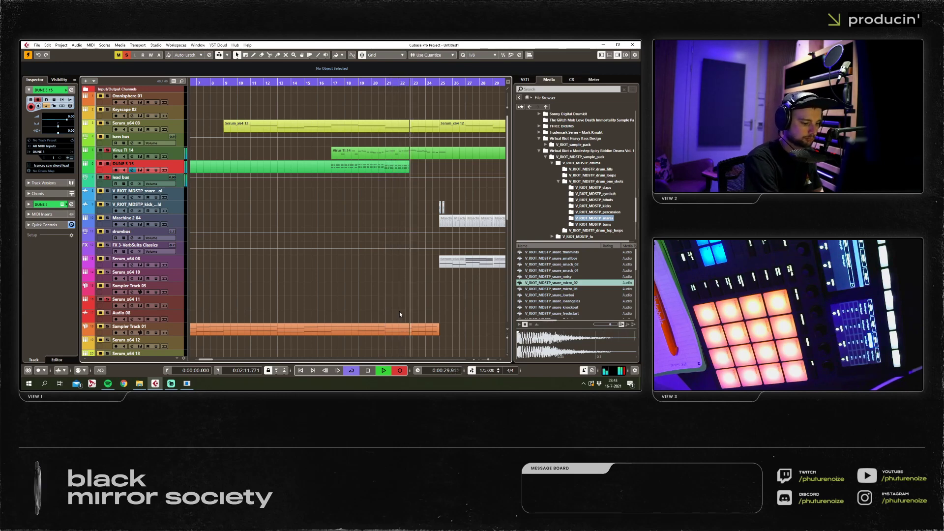
key("space")
key("ctrl+z")
key("g")
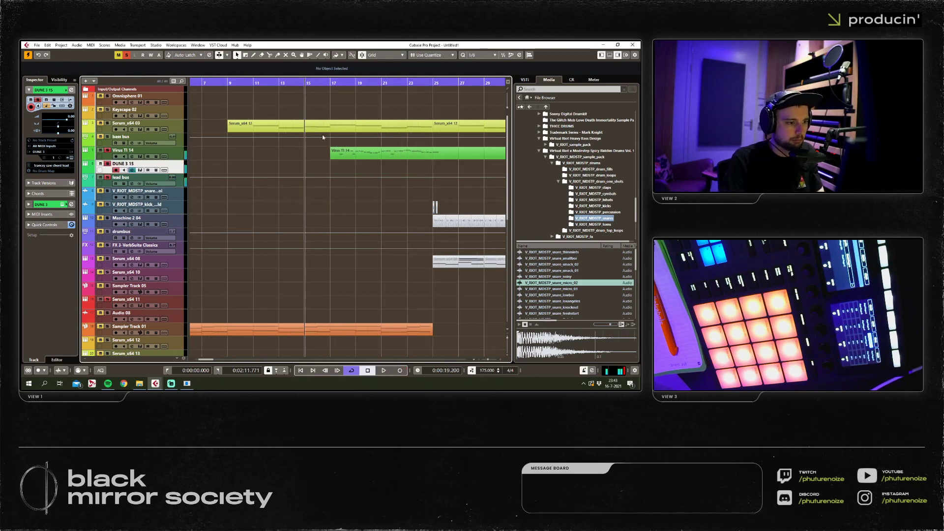
Record a chord part on the DUNE 3 15 track through bars 17 to 24 and play it back from bar 15.
left_click(400, 370)
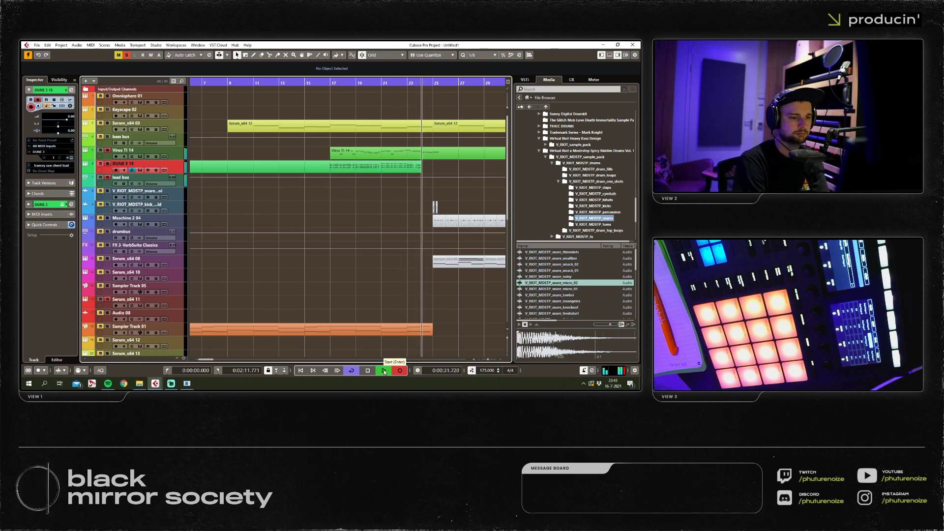
left_click(384, 371)
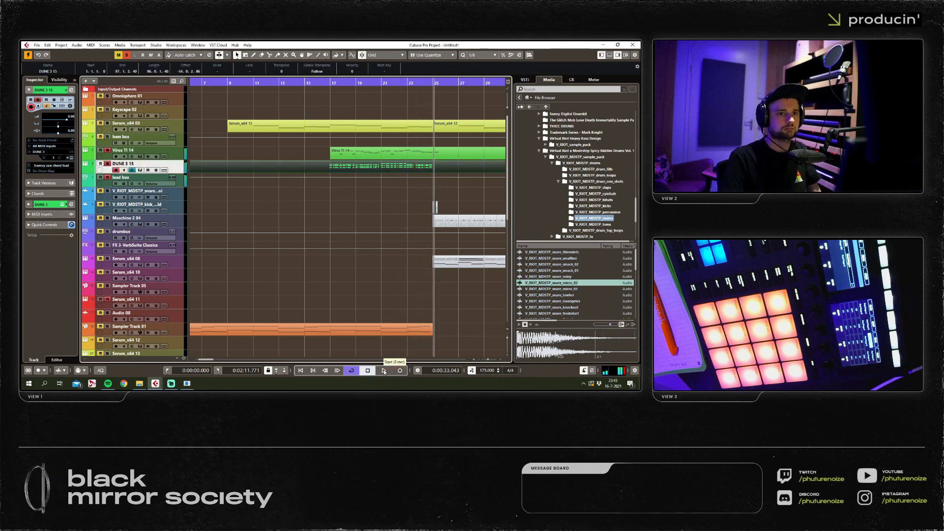
left_click(306, 82)
key("space")
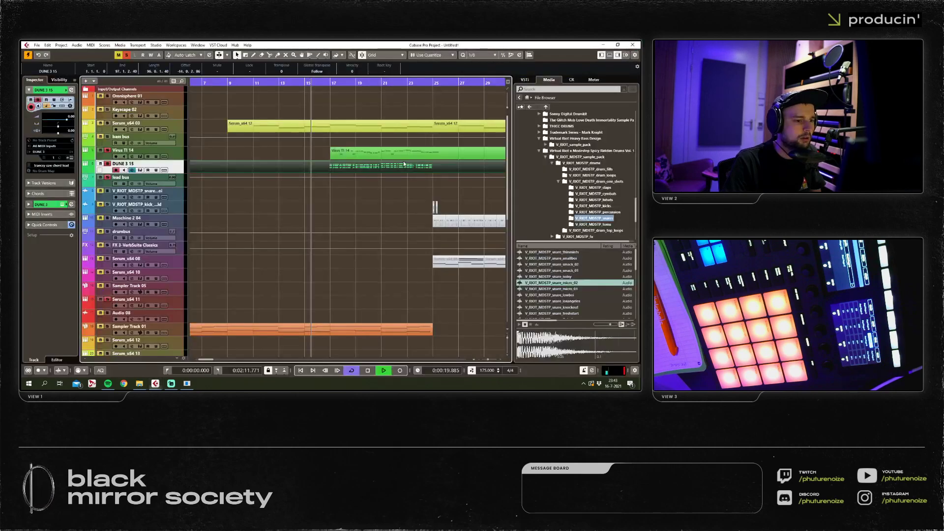
Open the recorded DUNE 3 chord part in the note editor and quantize all its notes to 1/8.
double_click(403, 164)
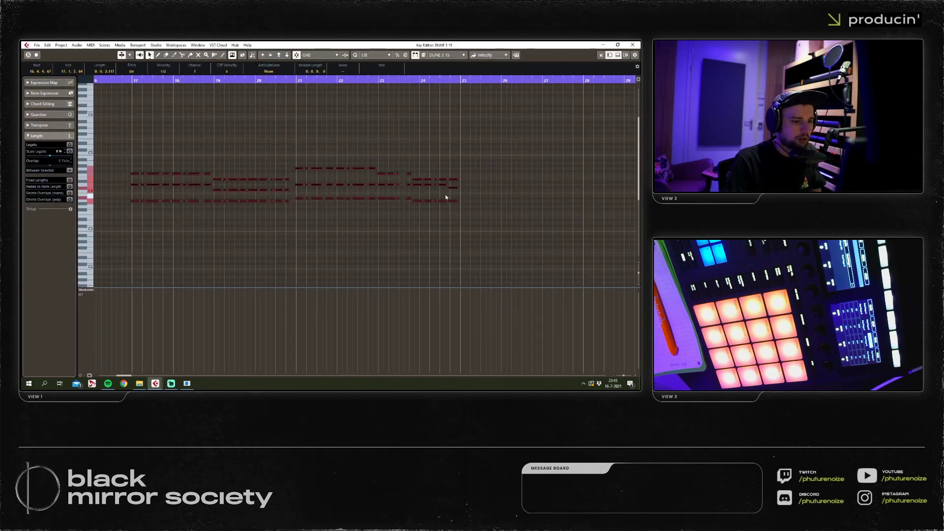
key("h")
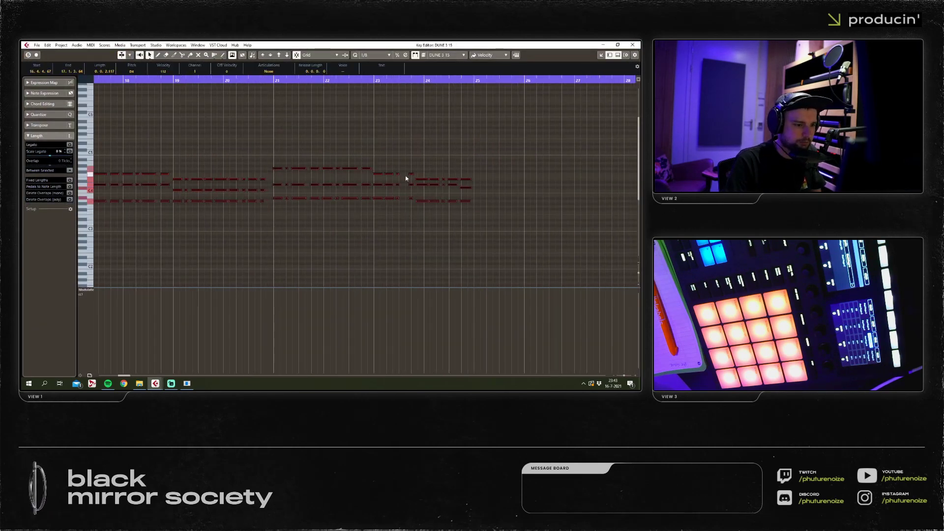
left_click_drag(351, 233, 288, 246)
key("g")
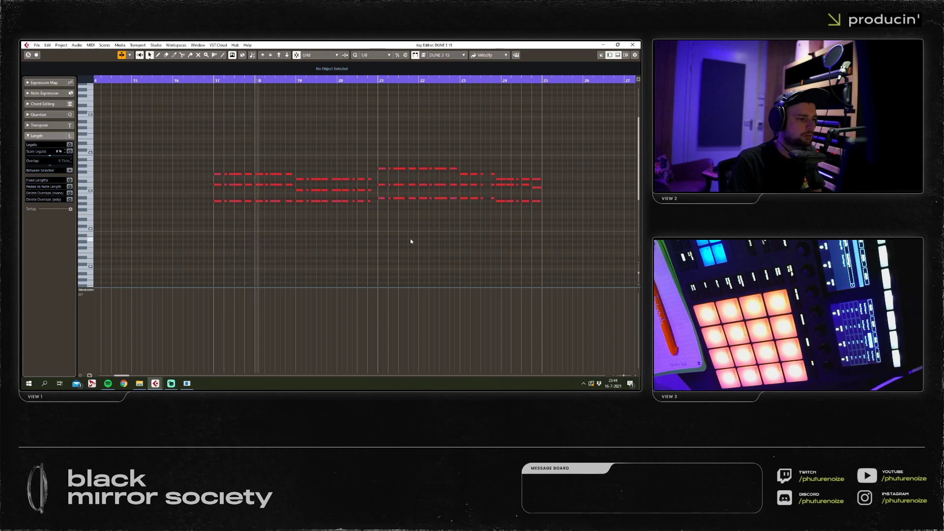
left_click_drag(412, 239, 567, 209)
key("h")
key("h")
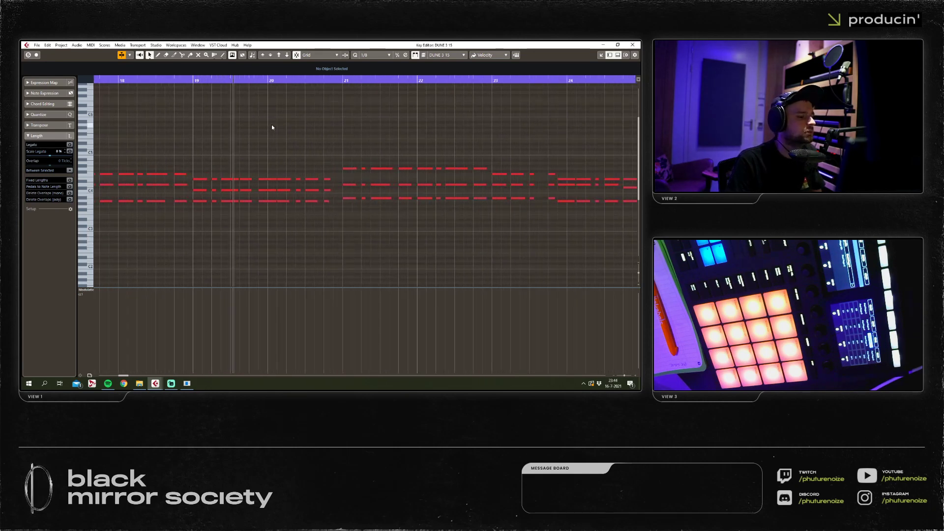
Lengthen the last chord in bar 20 so that it ends at the start of bar 21.
key("g")
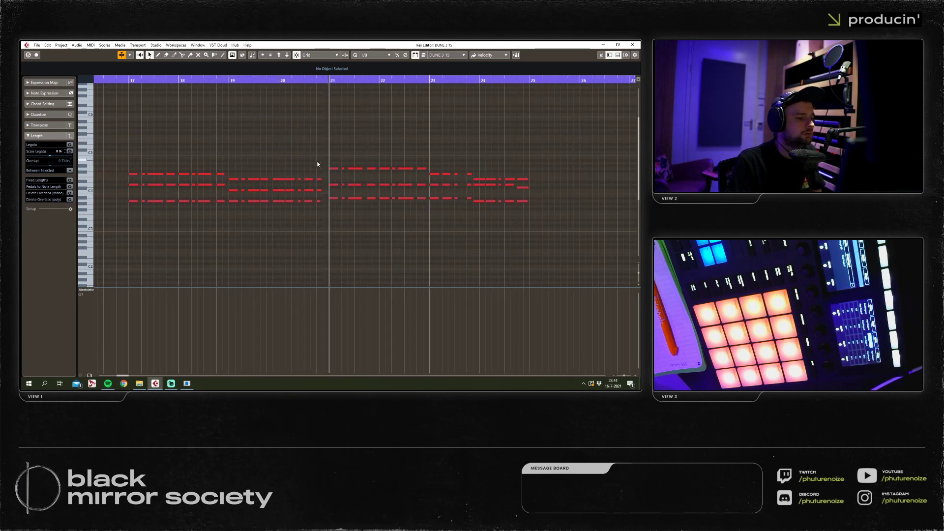
left_click_drag(318, 164, 320, 217)
key("h")
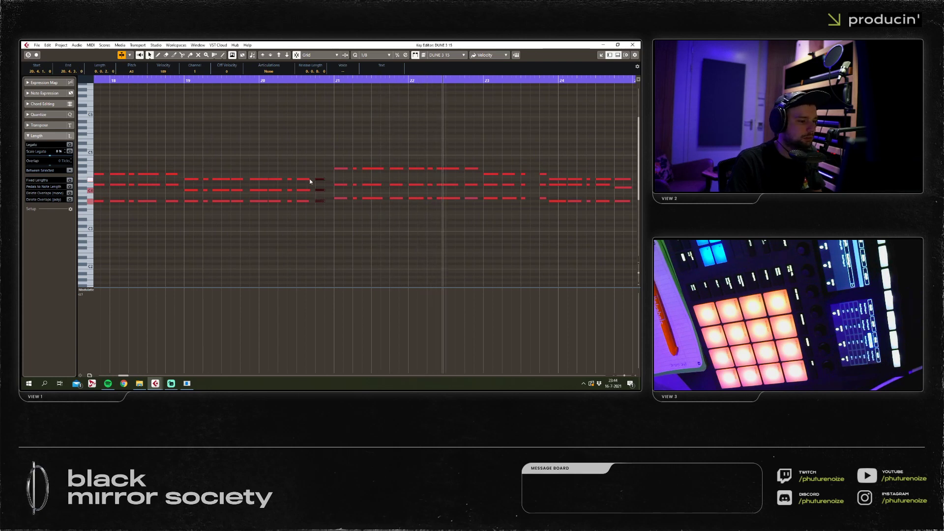
left_click(297, 90)
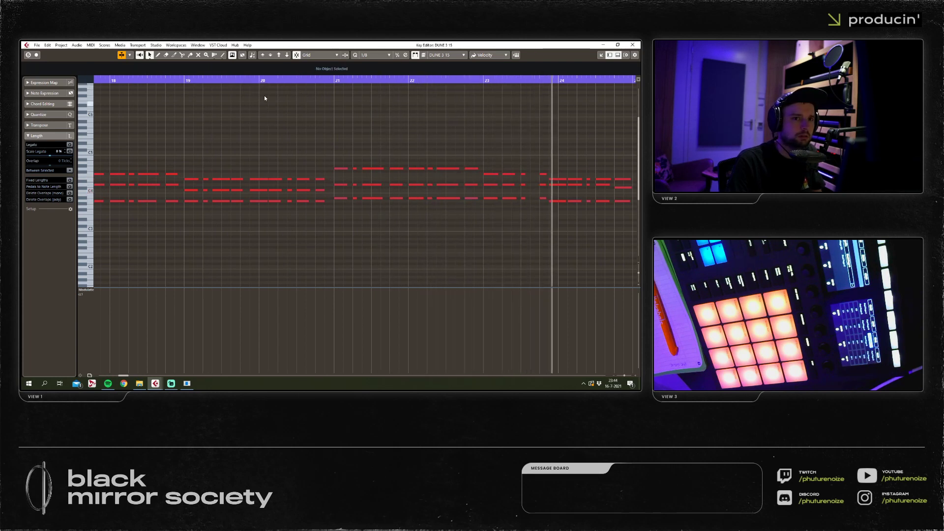
left_click(255, 82)
left_click_drag(314, 173, 324, 206)
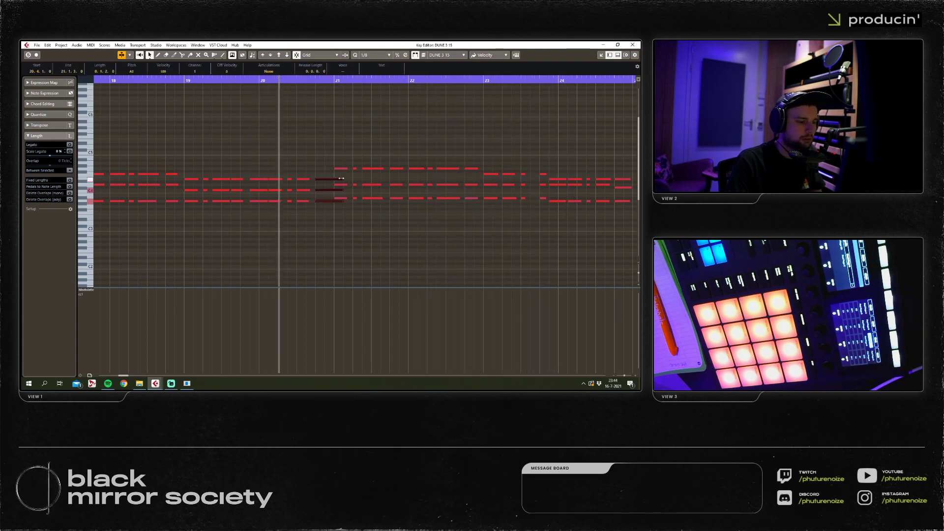
left_click(398, 240)
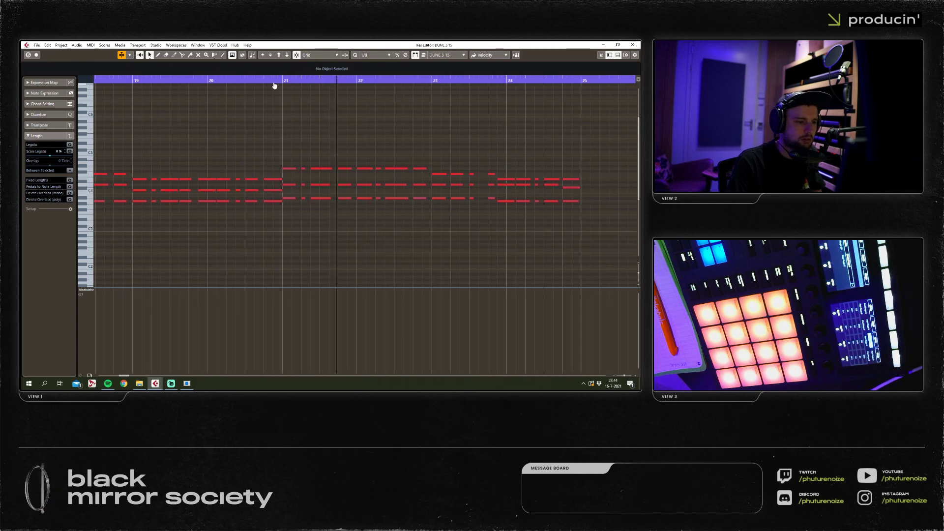
Raise the top note of the last chord in bar 20 and select the short chord at the end of bar 22.
scroll(274, 84, "down", 2)
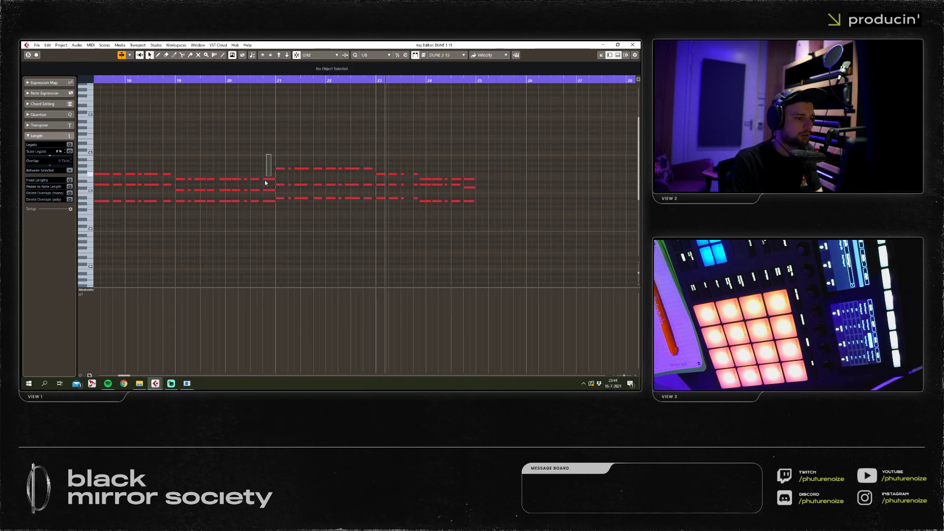
left_click_drag(364, 162, 373, 204)
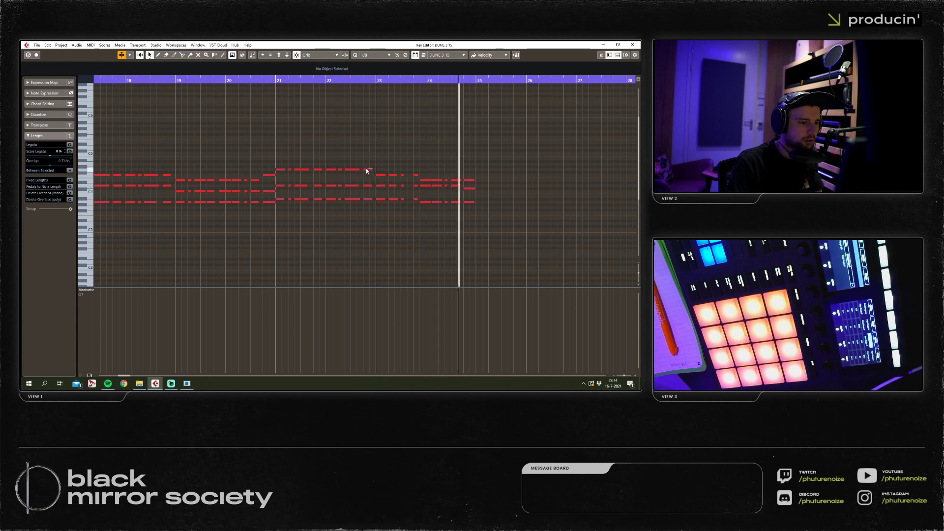
left_click_drag(368, 169, 365, 207)
Move the first two chords of bar 23 an eighth note earlier so they follow on from the preceding chord.
left_click(276, 82)
scroll(275, 82, "up", 1)
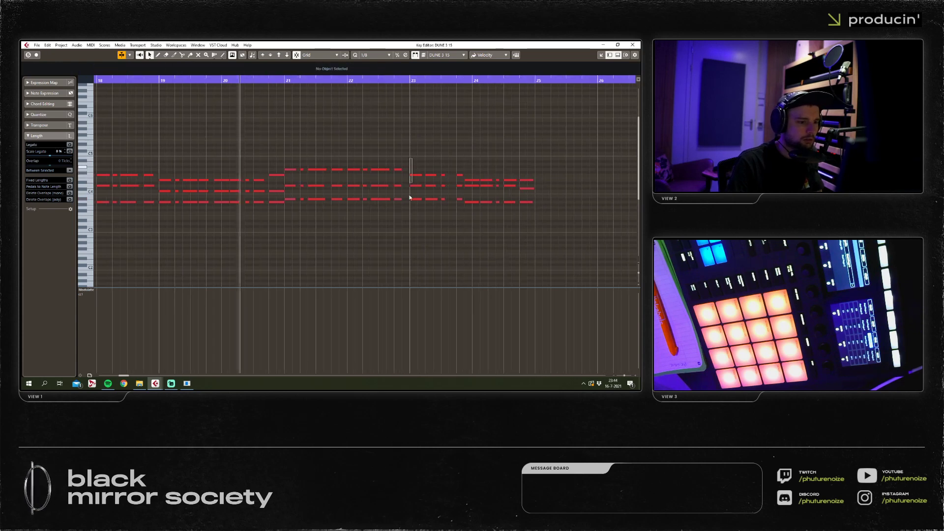
left_click_drag(422, 166, 423, 204)
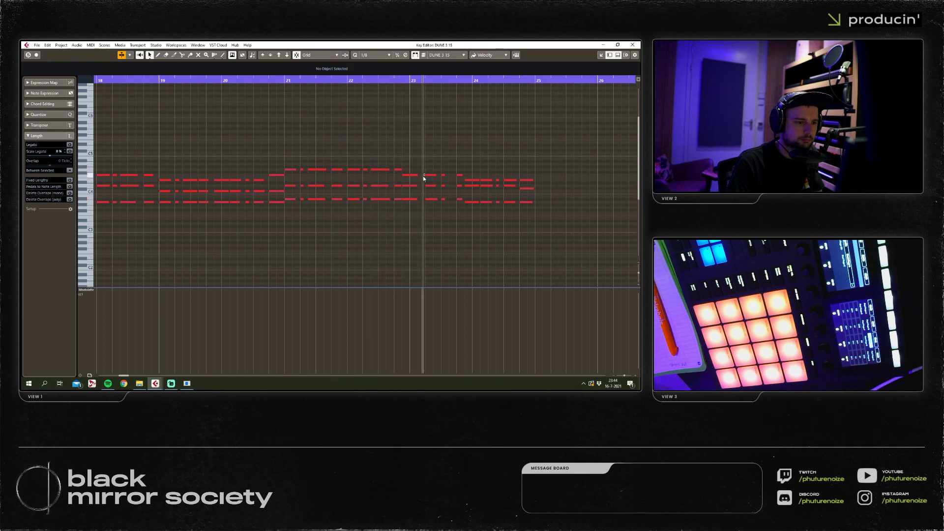
left_click_drag(426, 175, 418, 175)
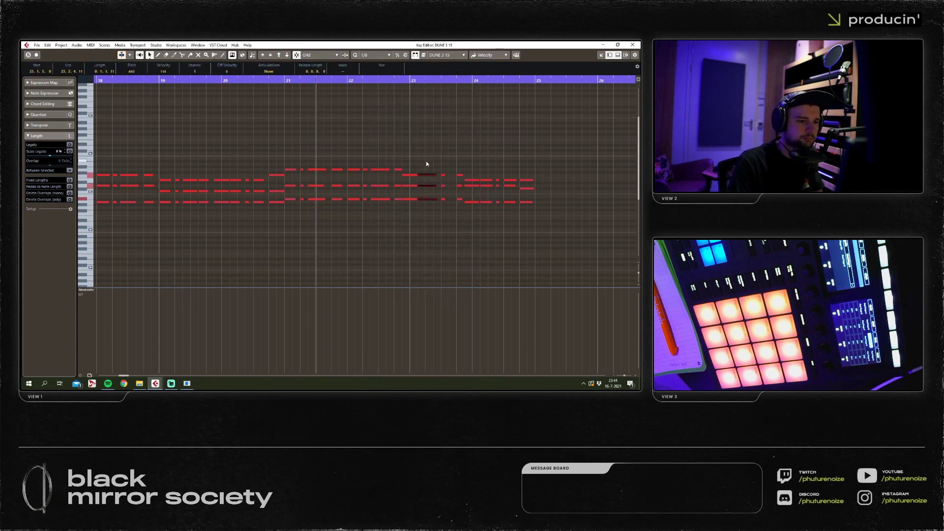
left_click(451, 187)
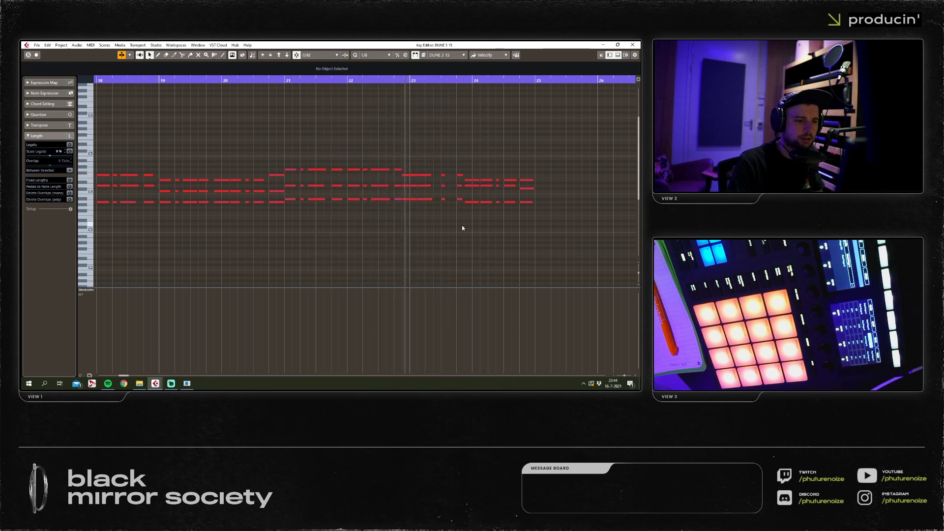
Rearrange the chord rhythm in bar 23 with a short chord on beat 2 and a longer chord directly after it.
left_click(444, 199)
key("space")
scroll(424, 161, "up", 2)
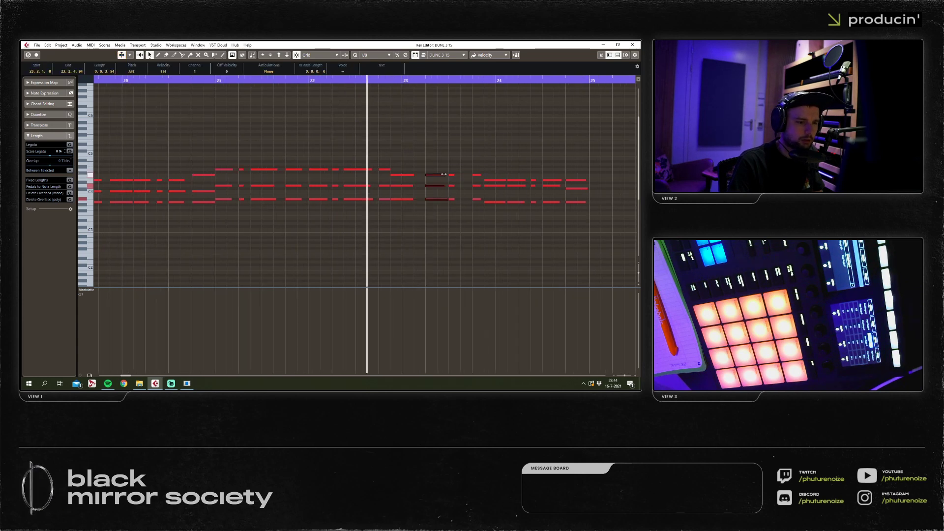
key("space")
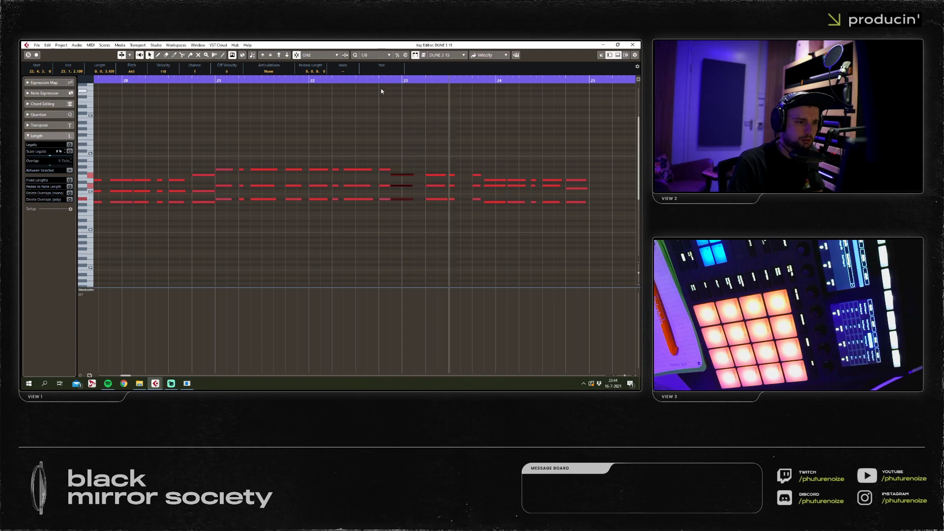
key("space")
left_click_drag(418, 175, 457, 178)
left_click(454, 208)
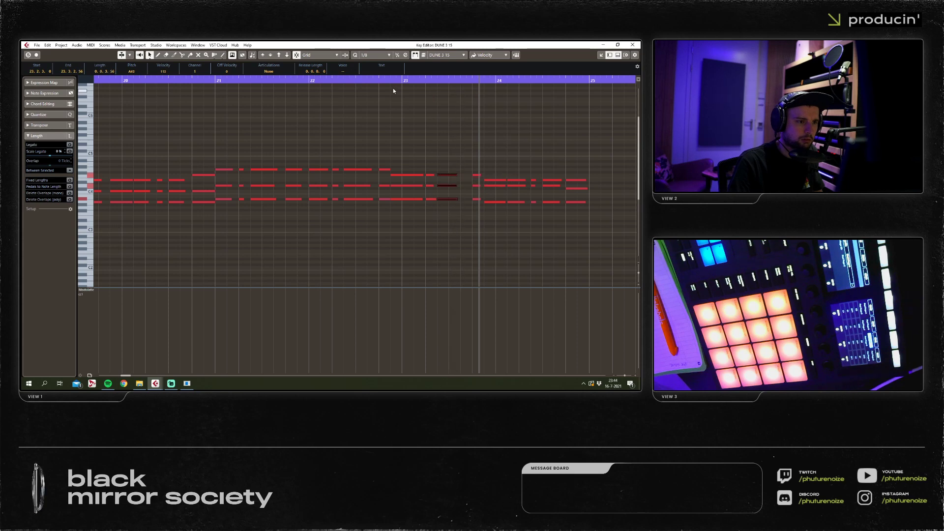
Place two short chords in the second half of bar 23 to fill the gap before bar 24.
scroll(393, 91, "down", 5)
scroll(384, 148, "down", 3)
scroll(379, 190, "up", 2)
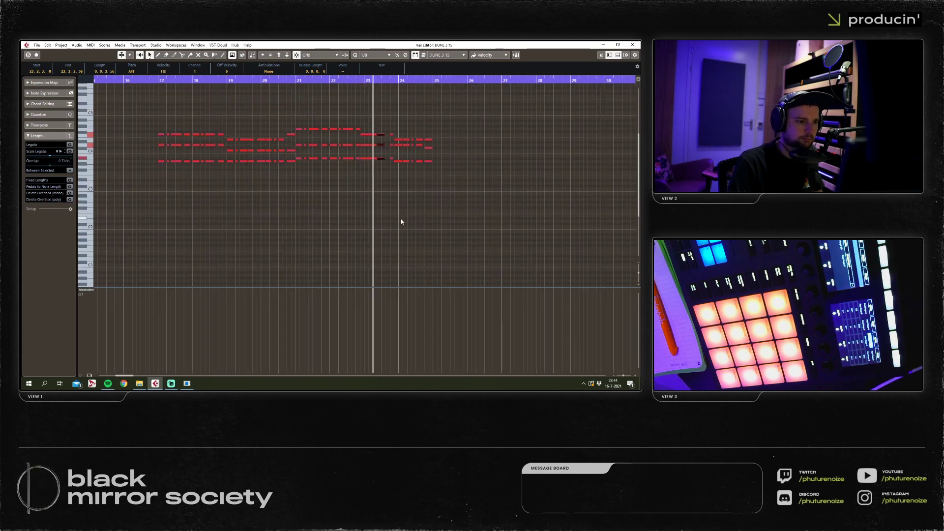
left_click(401, 221)
left_click_drag(364, 79, 392, 130)
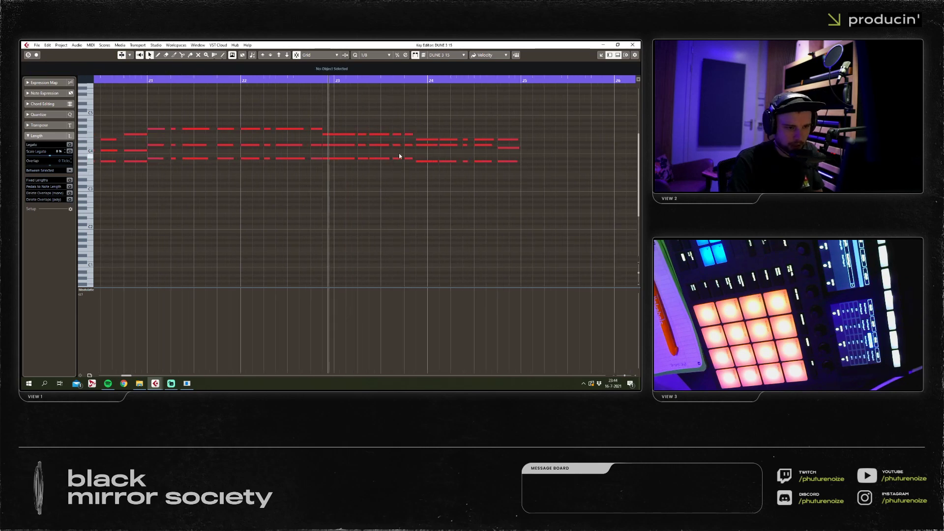
scroll(501, 117, "down", 5)
scroll(440, 154, "up", 5)
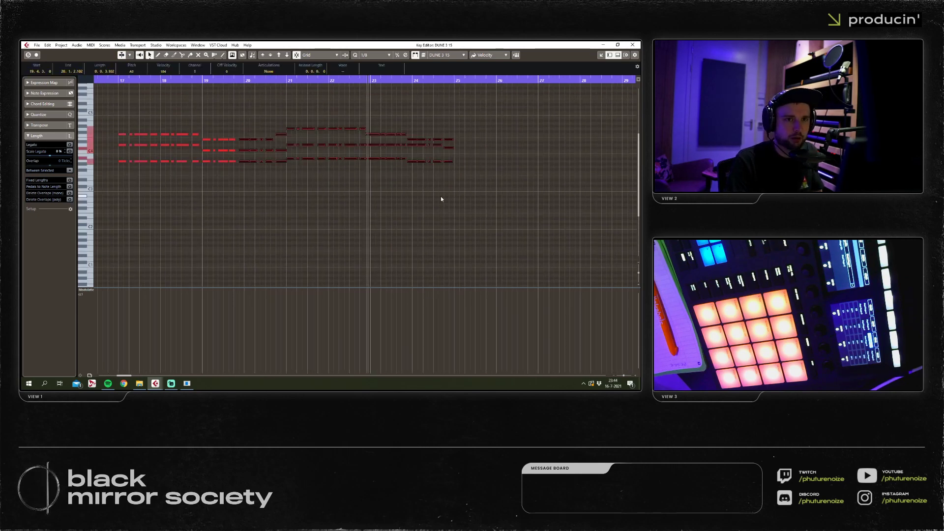
Play back the edited chords around bar 23 and close the note editor.
key("space")
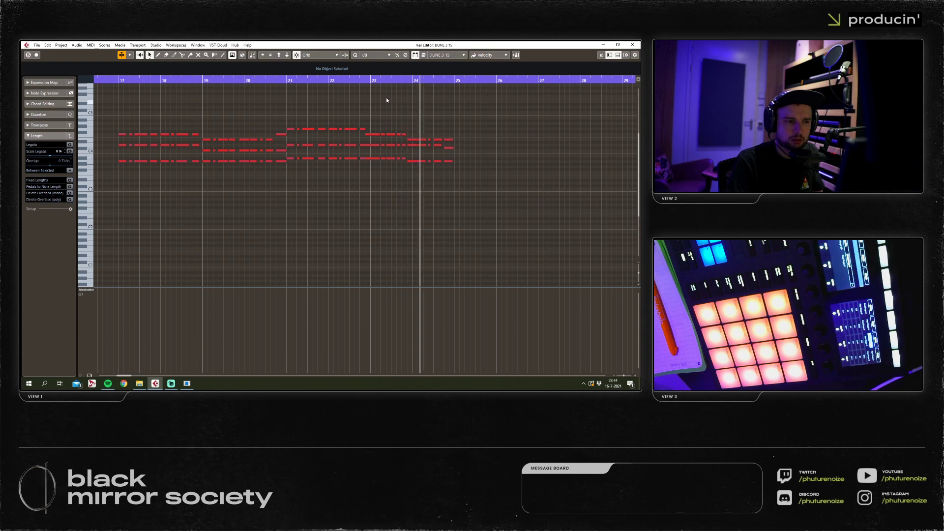
key("h")
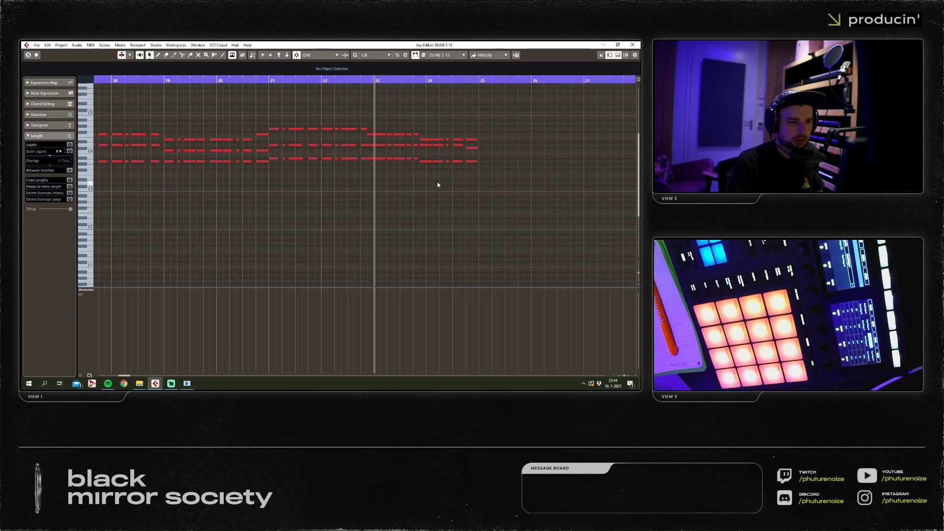
left_click(390, 81)
left_click(635, 45)
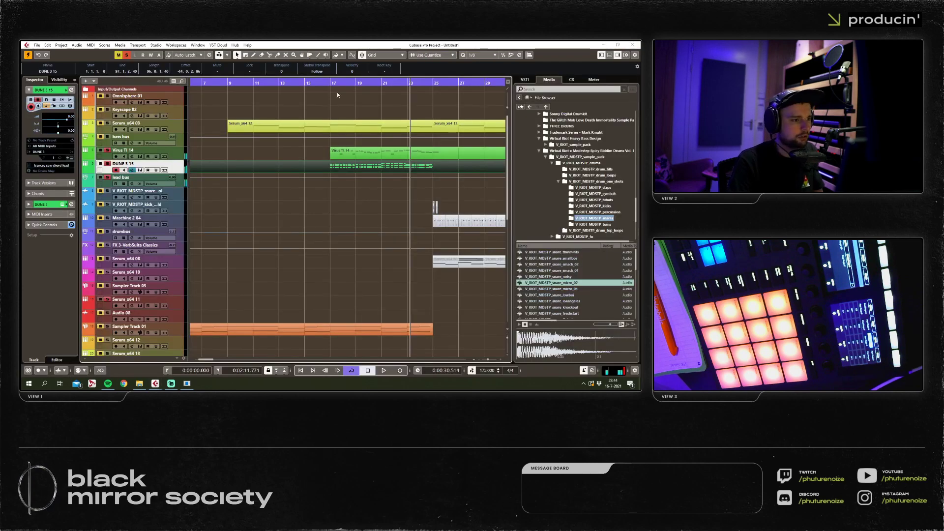
Split the DUNE 3 15 part at bars 17 and 25 and delete the empty sections before and after the chords.
left_click(359, 170)
key("g")
key("g")
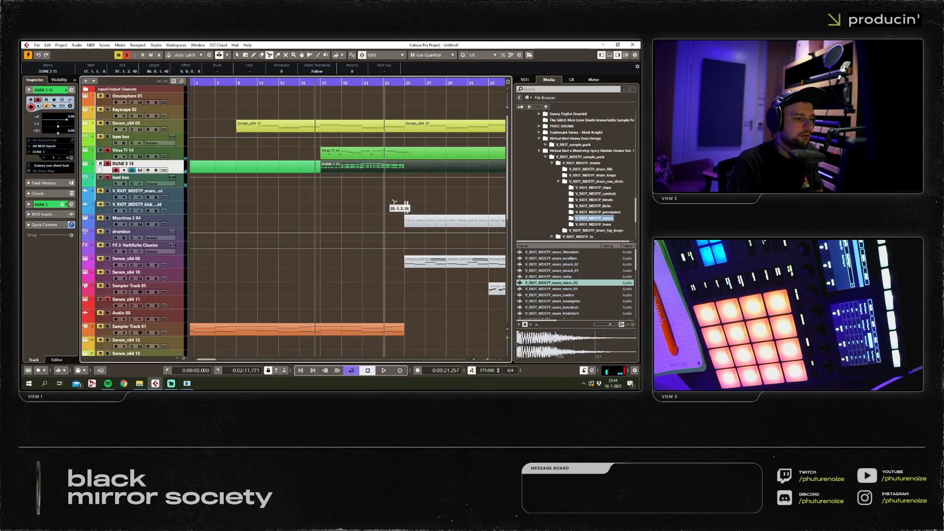
left_click(408, 168)
key("Delete")
key("Delete")
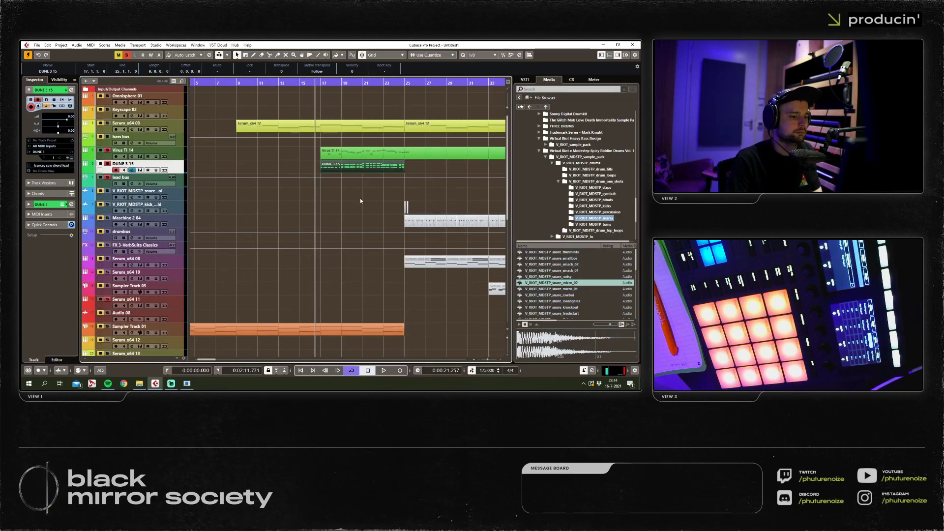
Play the arrangement from bar 17 and unmute the two V_RIOT_kick_17 events at bar 25.
key("1")
scroll(364, 198, "down", 4)
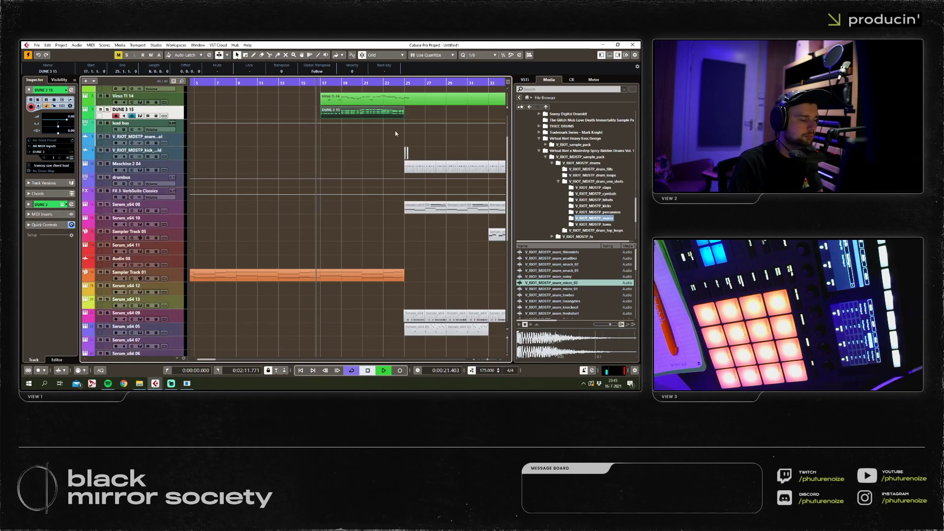
scroll(395, 133, "up", 4)
left_click(369, 205)
key("h")
right_click(422, 206)
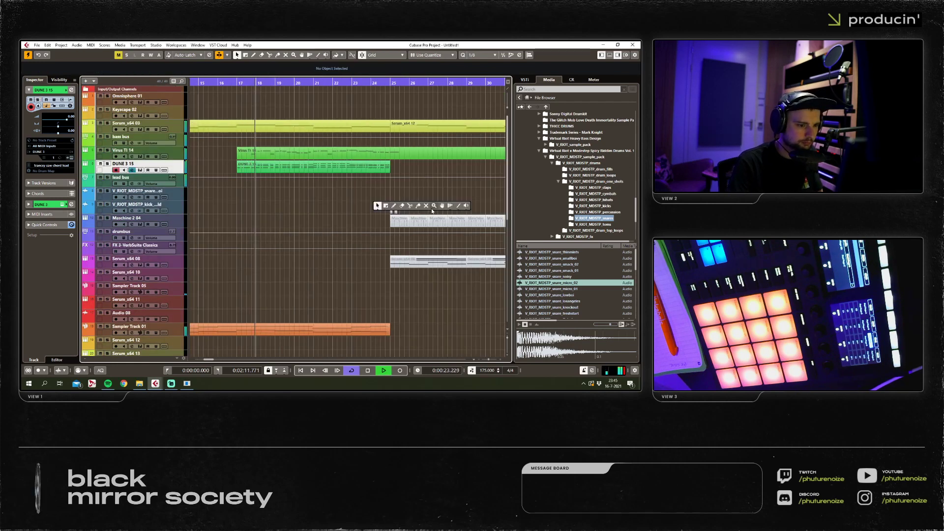
left_click(393, 210)
key("h")
right_click(412, 227)
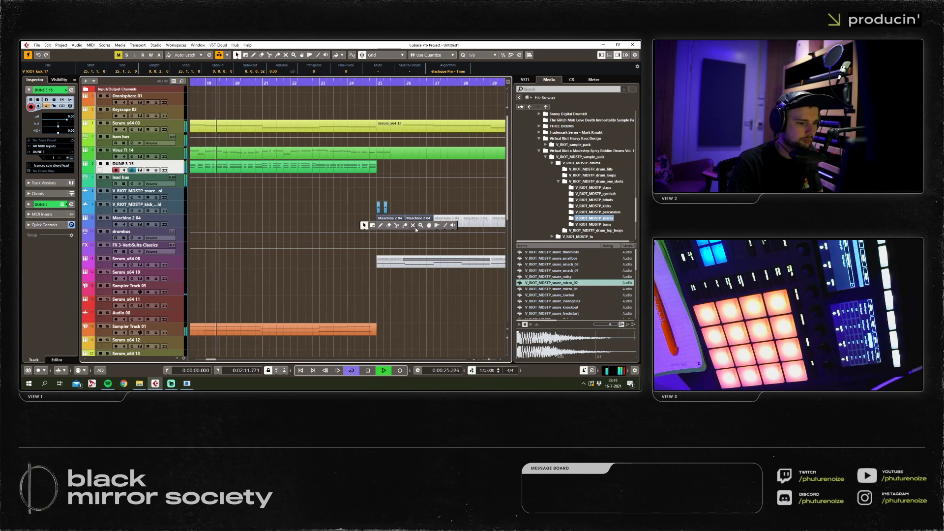
left_click(416, 230)
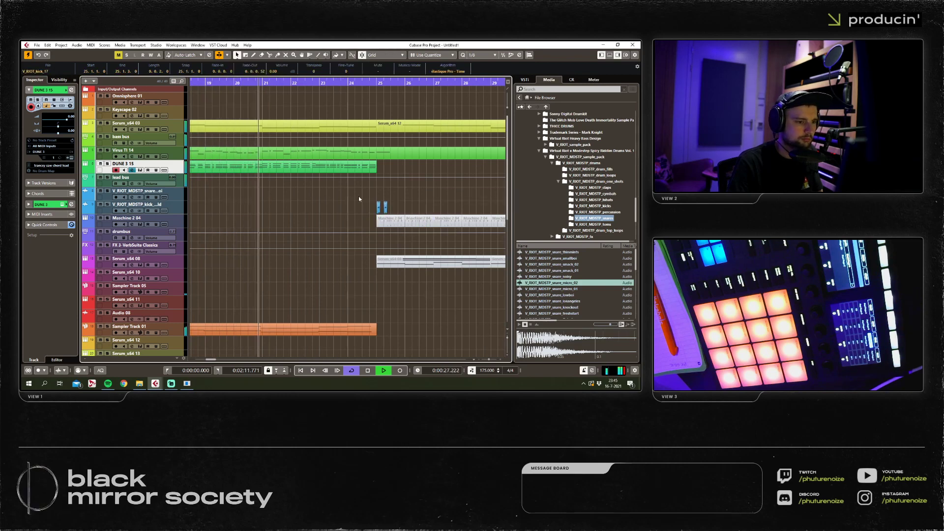
Split the Virus TI 14 part at bar 25 and duplicate the Virus TI 14 and DUNE 3 15 parts across bars 25 to 32.
right_click(377, 153)
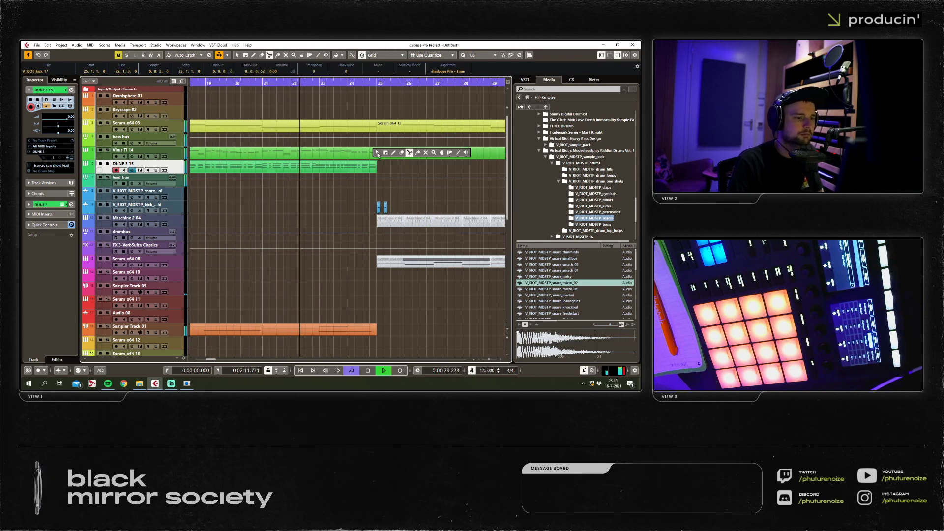
left_click(377, 153)
key("ctrl+d")
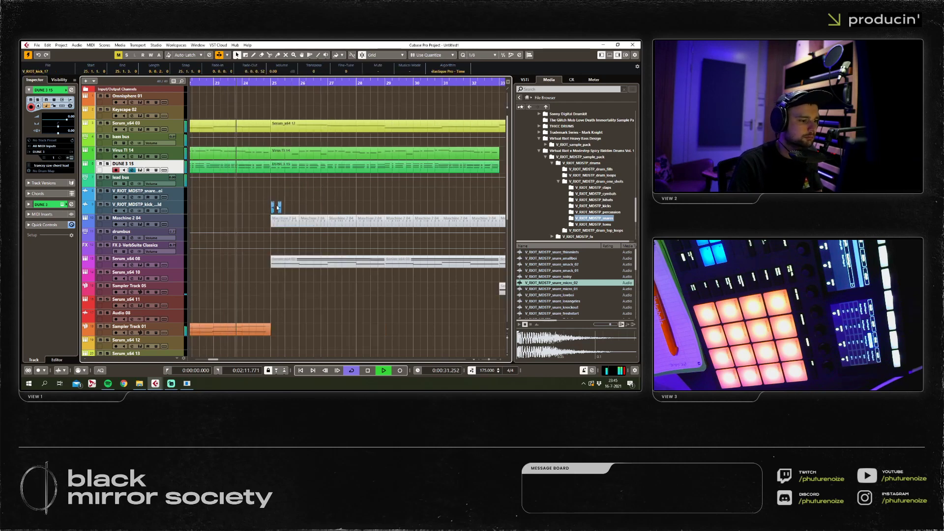
Duplicate the kick events one per beat through bars 25 to 27.
key("h")
key("ctrl+d")
key("ctrl+d")
key("ctrl+d")
key("ctrl+d")
key("ctrl+d")
left_click_drag(328, 208, 342, 207)
key("ctrl+d")
key("ctrl+d")
key("ctrl+d")
key("ctrl+d")
key("ctrl+d")
left_click(393, 208)
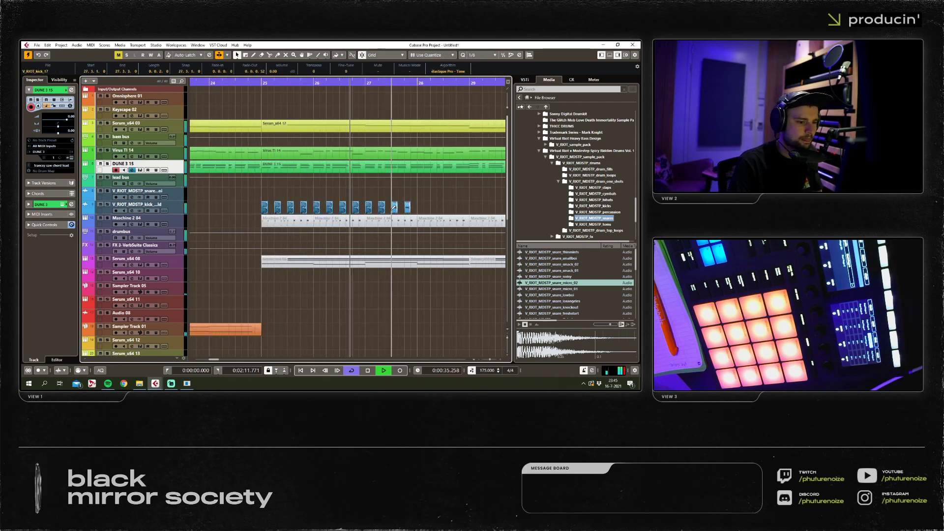
Select all the kicks from bar 25 and repeat the whole block to extend it beyond bar 33.
left_click(265, 207)
scroll(253, 107, "down", 1)
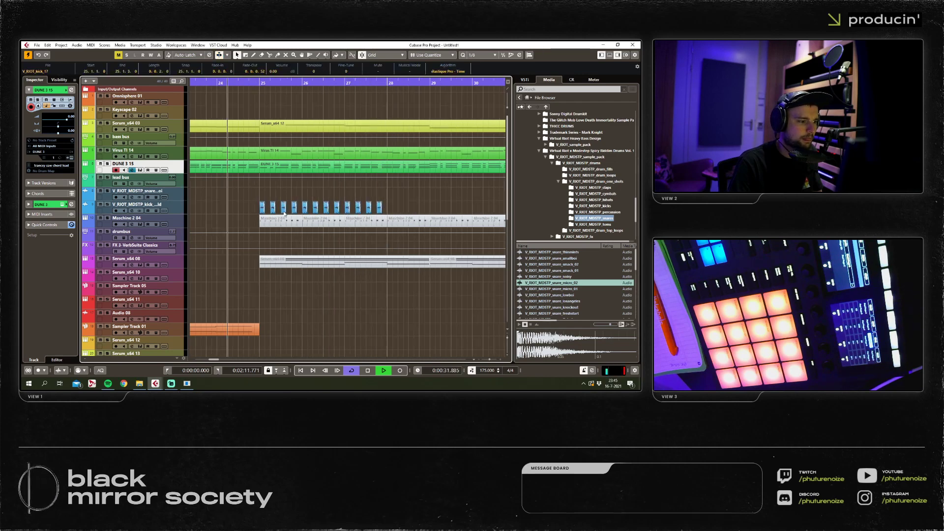
scroll(258, 210, "right", 1)
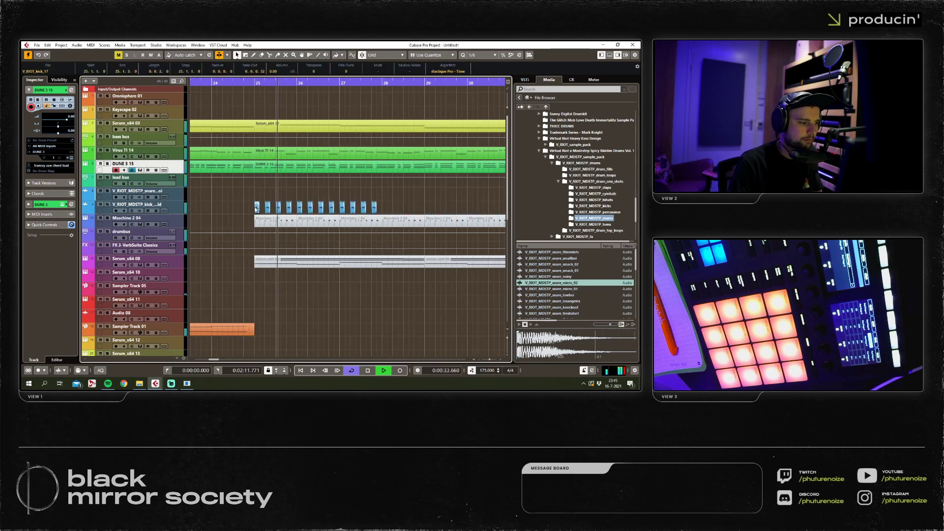
key("ctrl+d")
scroll(255, 209, "down", 2)
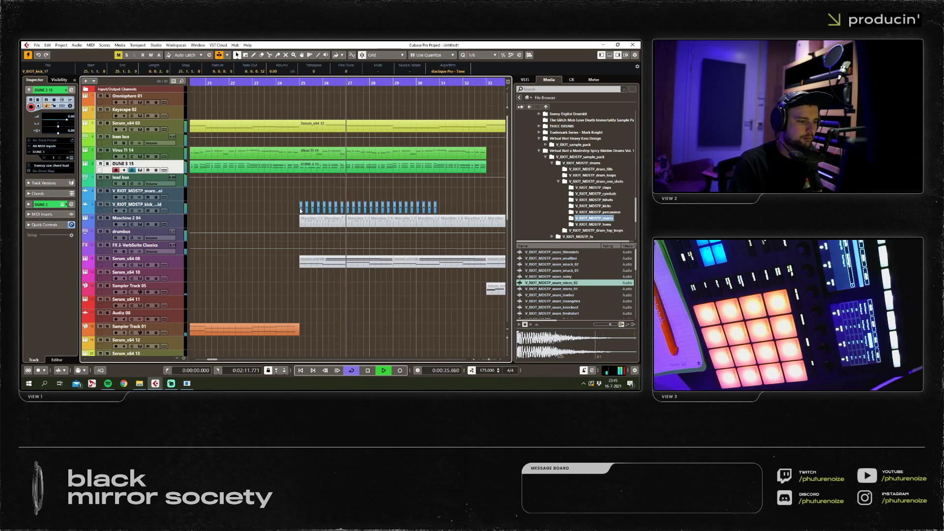
key("ctrl+d")
left_click(446, 188)
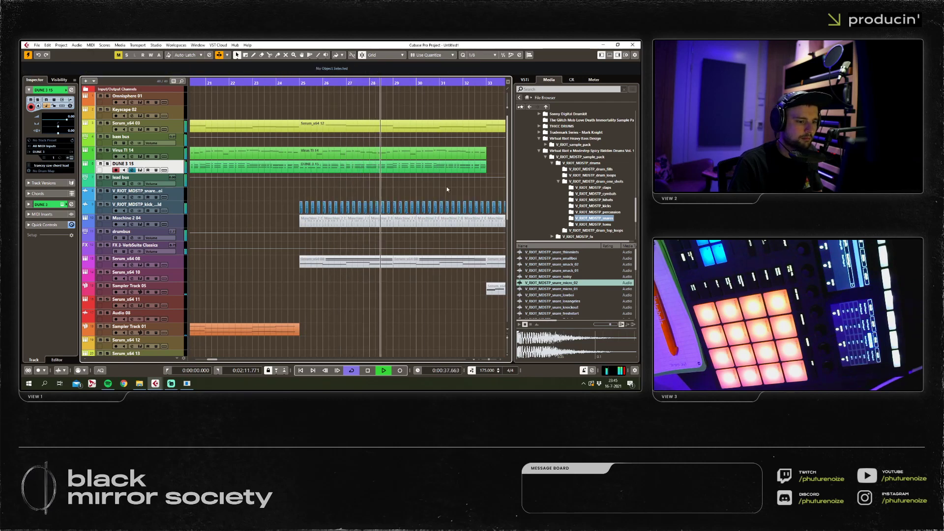
Remove the kicks after the start of bar 33 and double the kick density in bars 29 to 32.
scroll(446, 189, "right", 3)
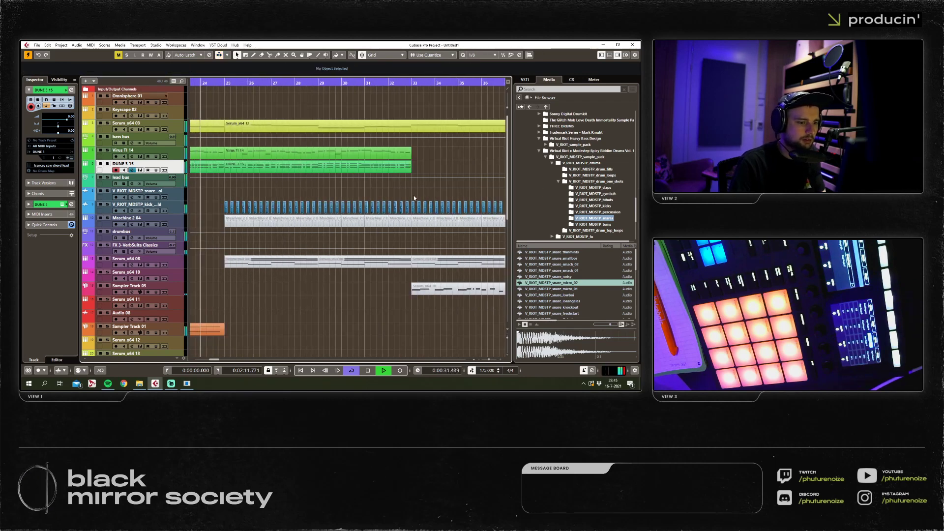
key("ctrl+z")
left_click_drag(430, 193, 314, 206)
key("h")
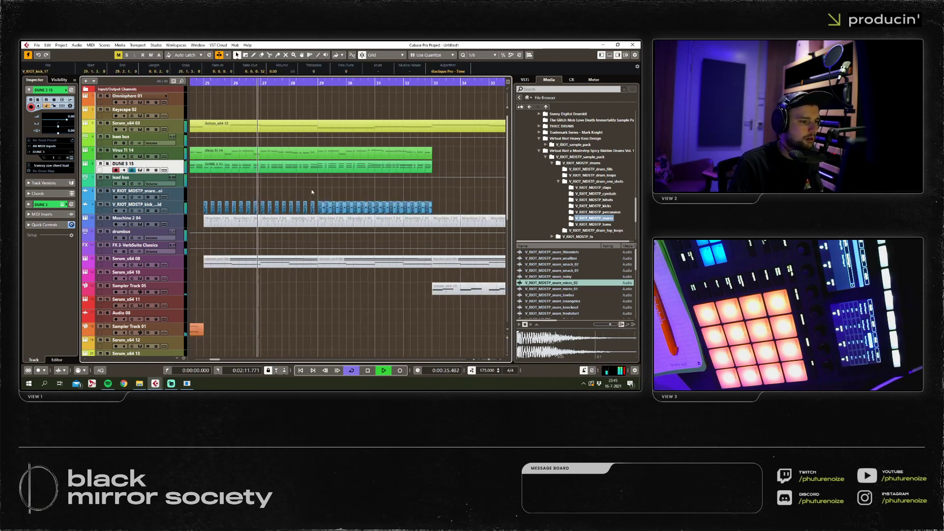
Play the build-up from around bar 20 and check the Virus TI 14 and DUNE 3 15 levels in the mixer.
key("space")
left_click_drag(250, 86, 243, 90)
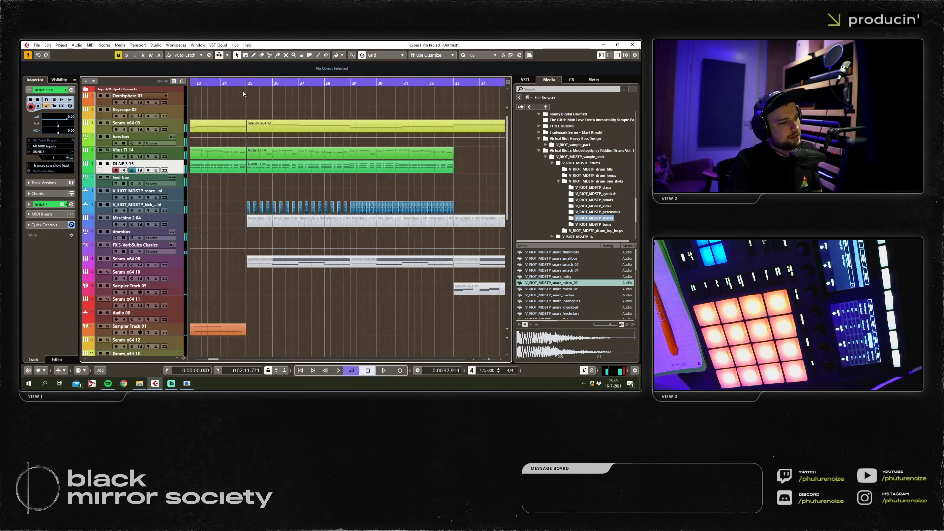
key("g")
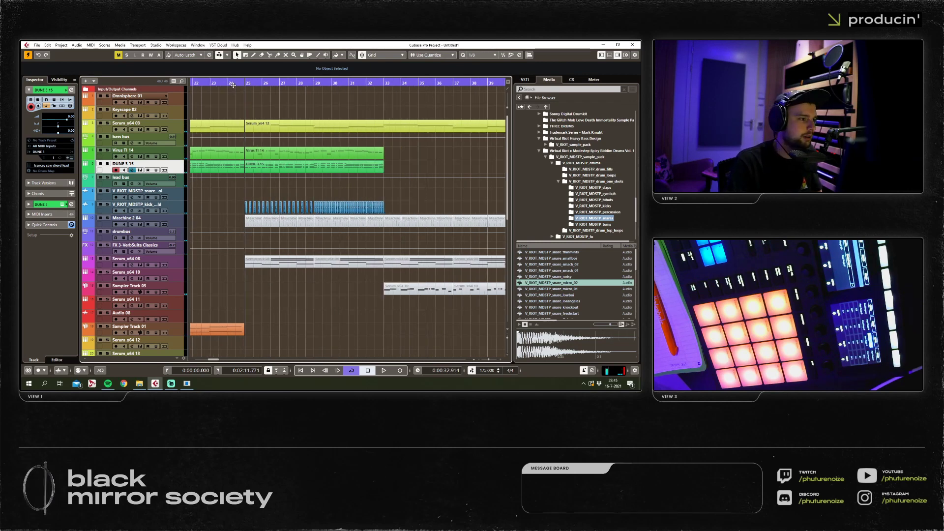
scroll(212, 96, "left", 3)
left_click(211, 95)
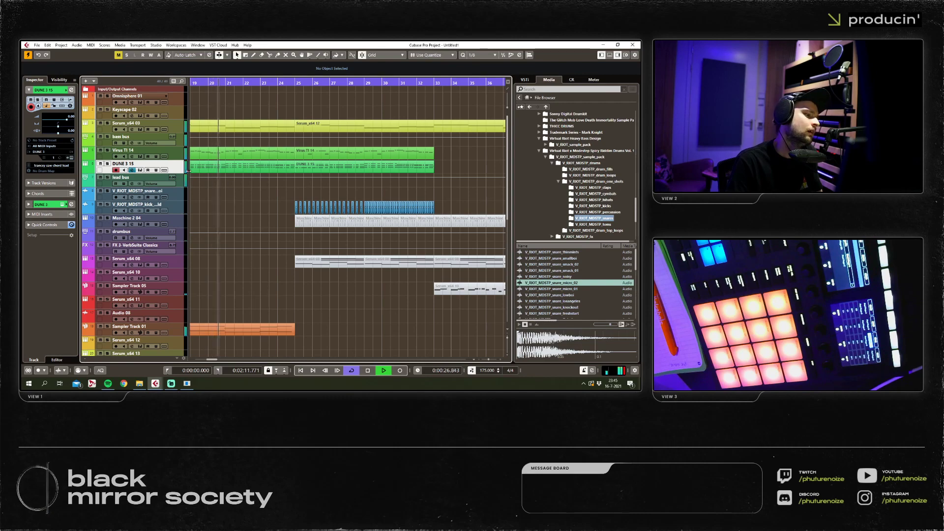
key("F3")
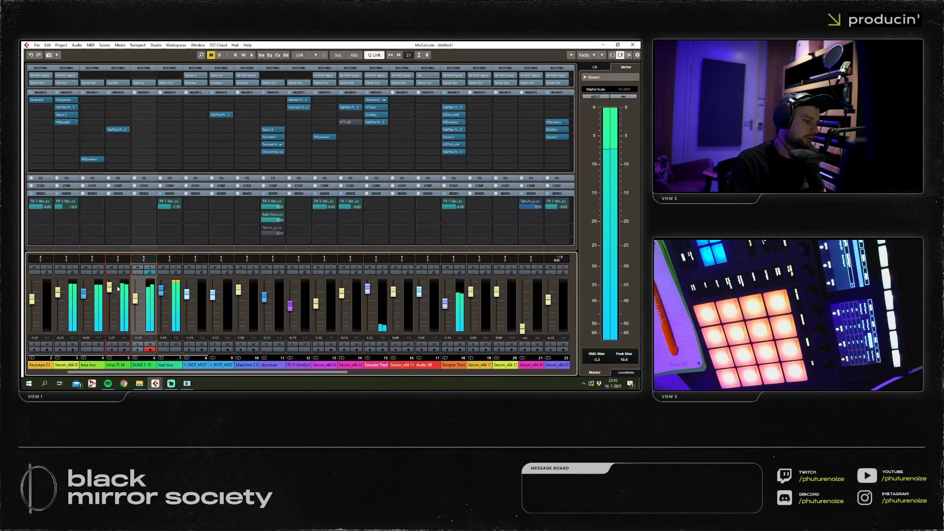
key("F3")
scroll(203, 149, "up", 1)
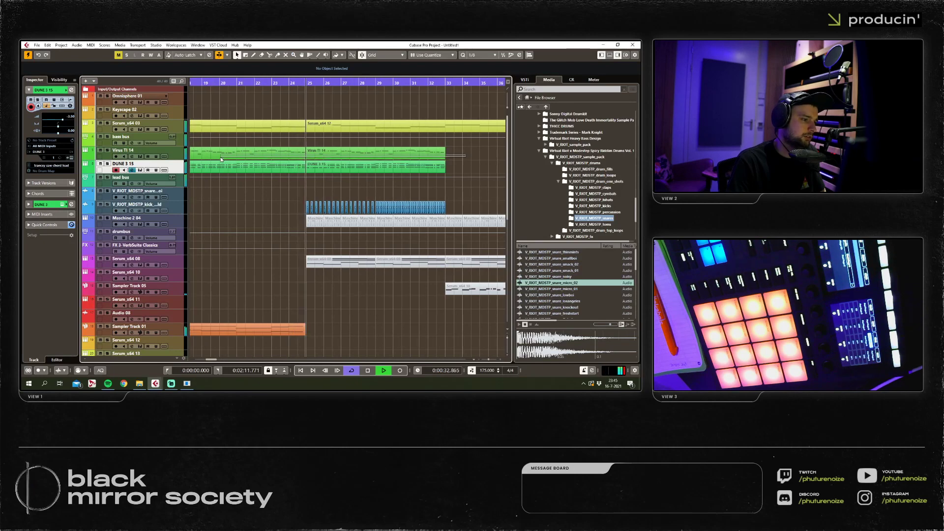
Open the Virus TI 14 melody in the note editor and copy all its notes one octave lower.
double_click(222, 155)
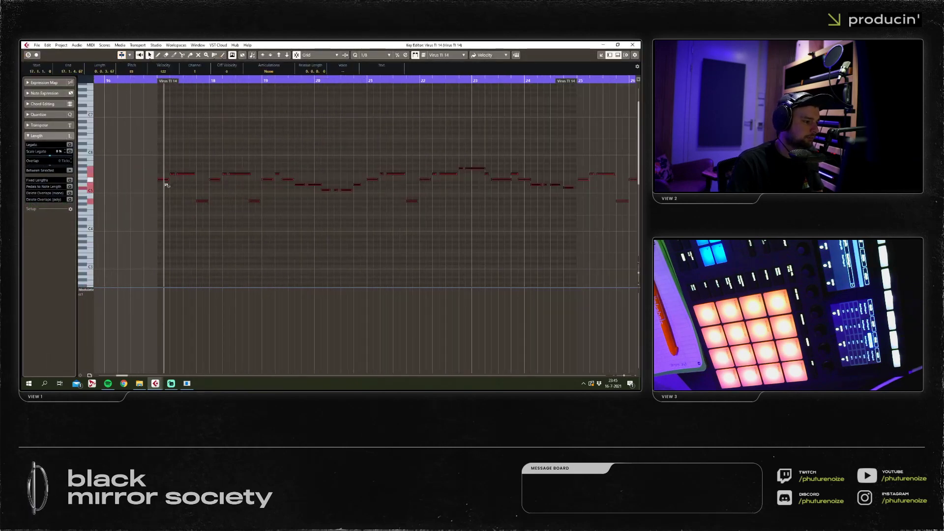
key("ctrl+a")
left_click_drag(166, 185, 165, 223)
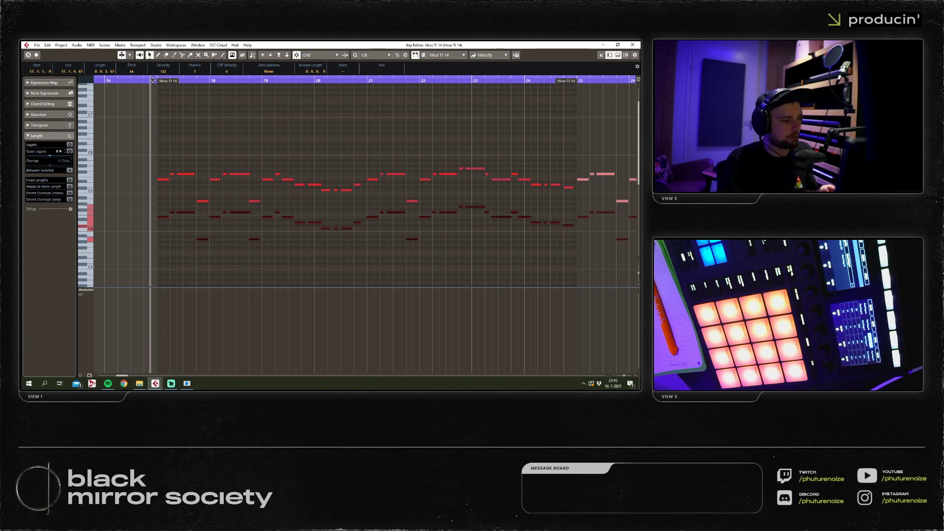
Delete the lower-octave copy of the Virus TI 14 melody notes and close the note editor.
key("Down")
key("Delete")
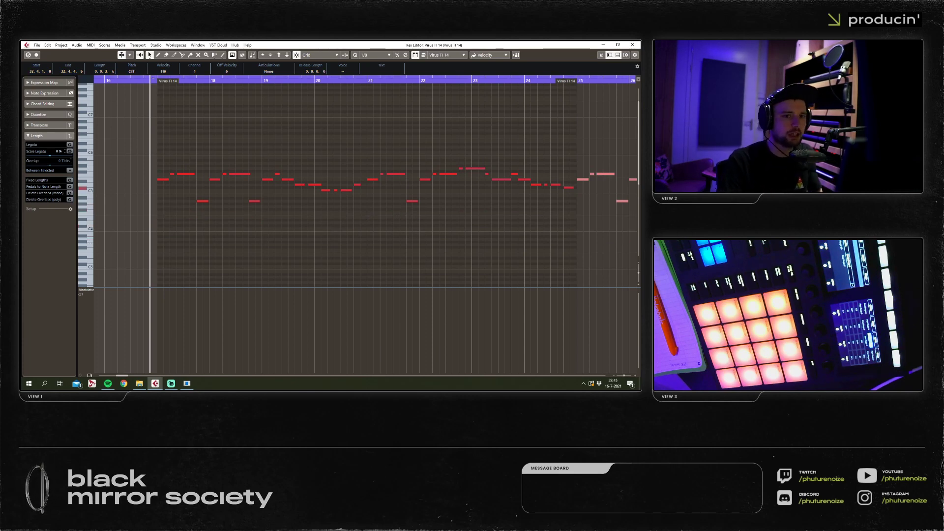
left_click(632, 45)
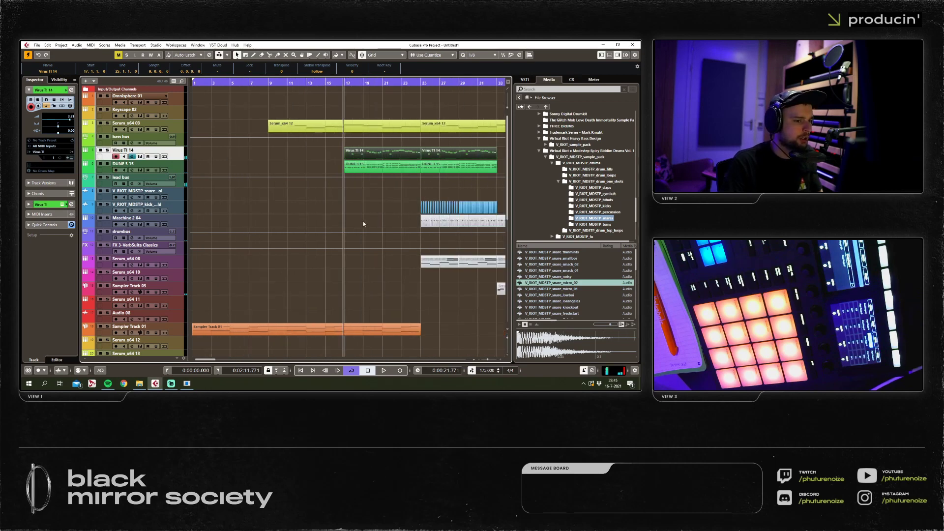
Add a Serum_x64 instrument track below Virus TI 14 and load the DIRTY WANK preset on it.
scroll(368, 209, "up", 3)
right_click(167, 153)
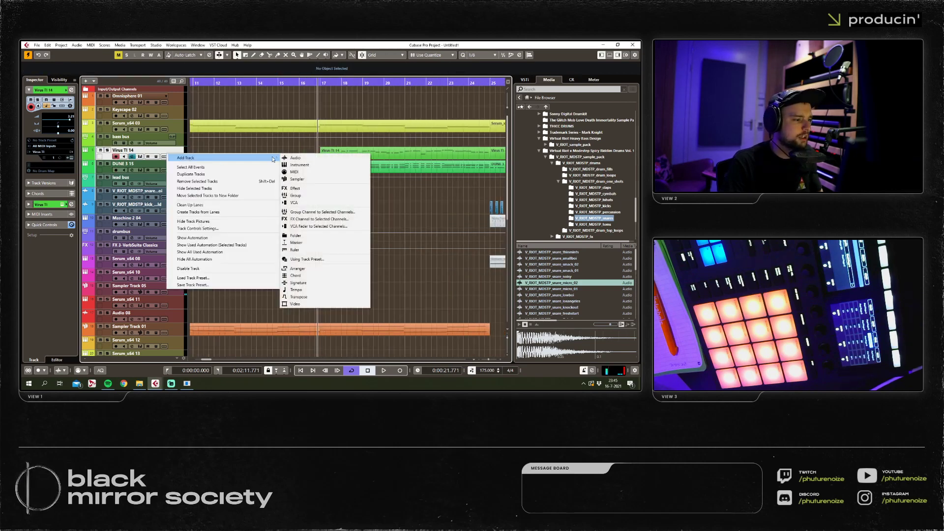
left_click(296, 165)
left_click(390, 221)
left_click(361, 246)
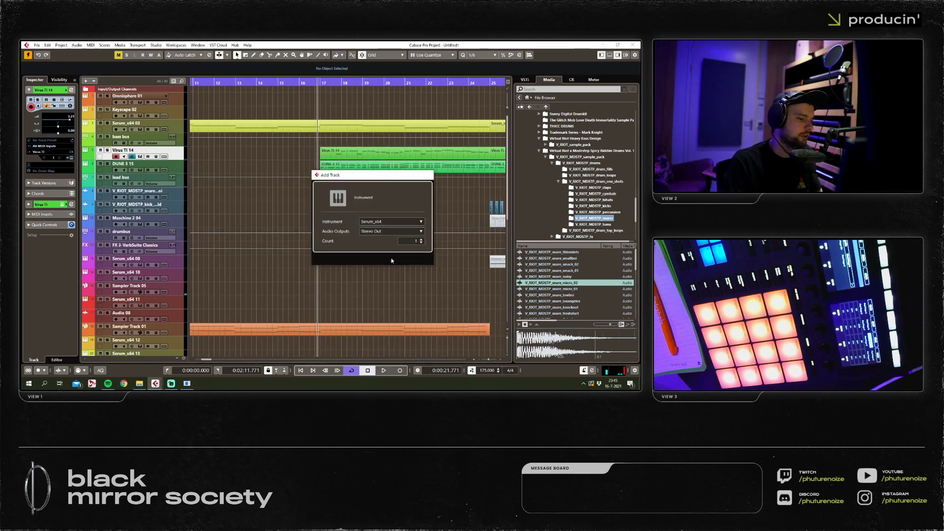
left_click(389, 257)
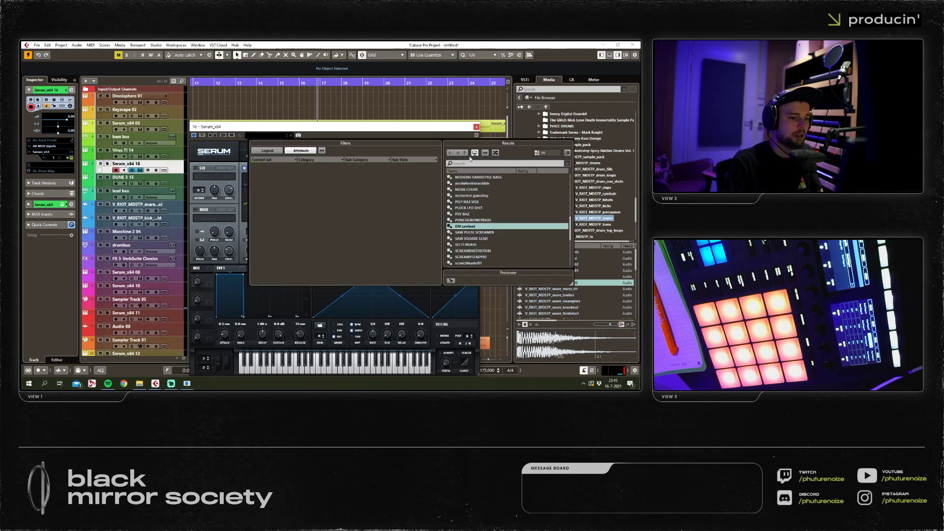
type("dirty wank")
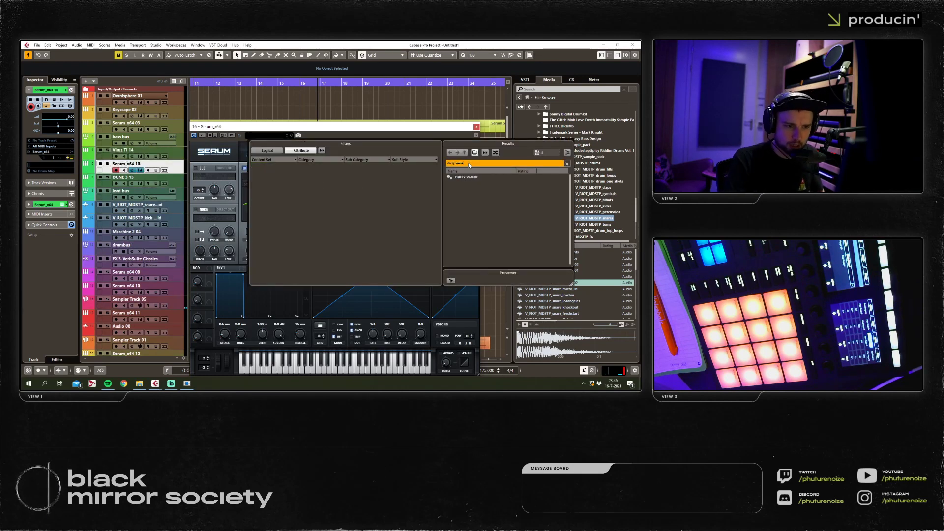
double_click(467, 178)
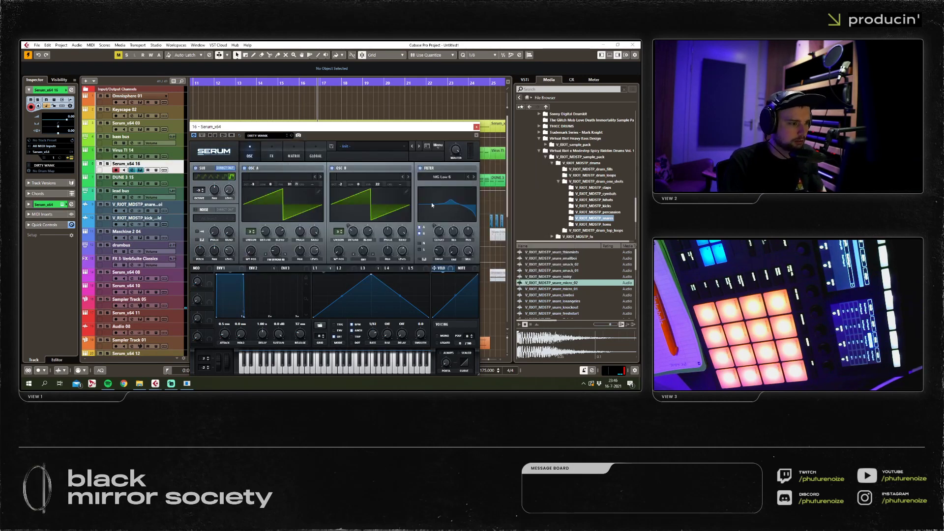
Reshape Serum's LFO 4 into a curved descending ramp and close the synth window.
left_click(387, 268)
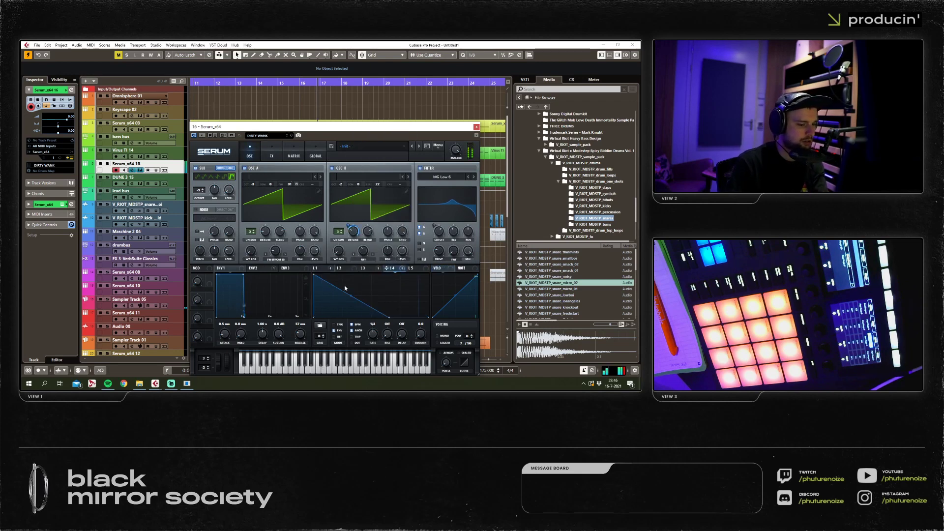
left_click_drag(354, 298, 350, 304)
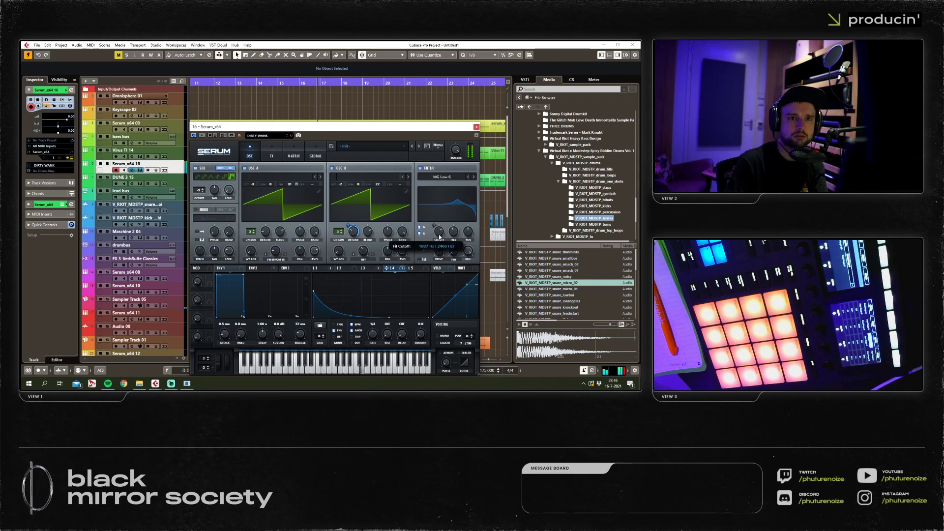
left_click(476, 127)
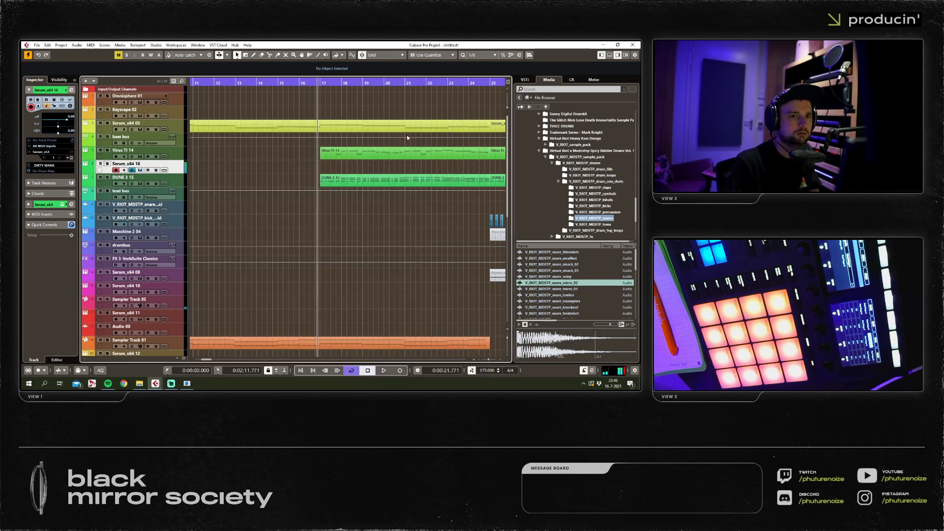
Copy the Virus TI 14 melody parts from bars 17 and 25 onto the new Serum track and lower its channel volume.
left_click(315, 158)
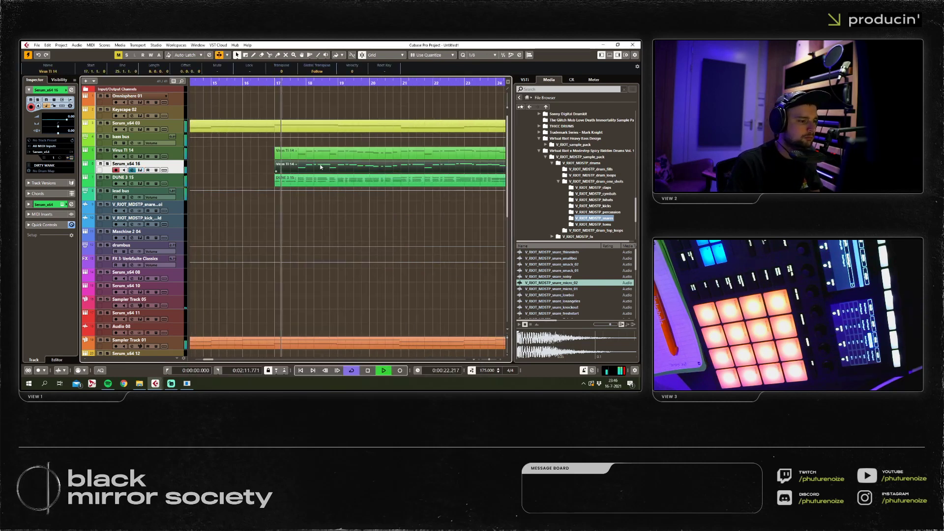
left_click(71, 91)
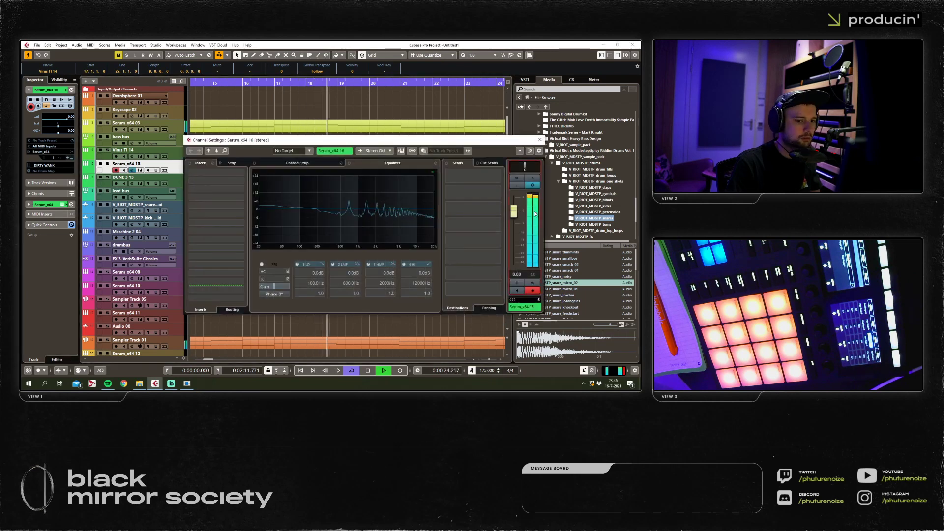
left_click(399, 166)
key("g")
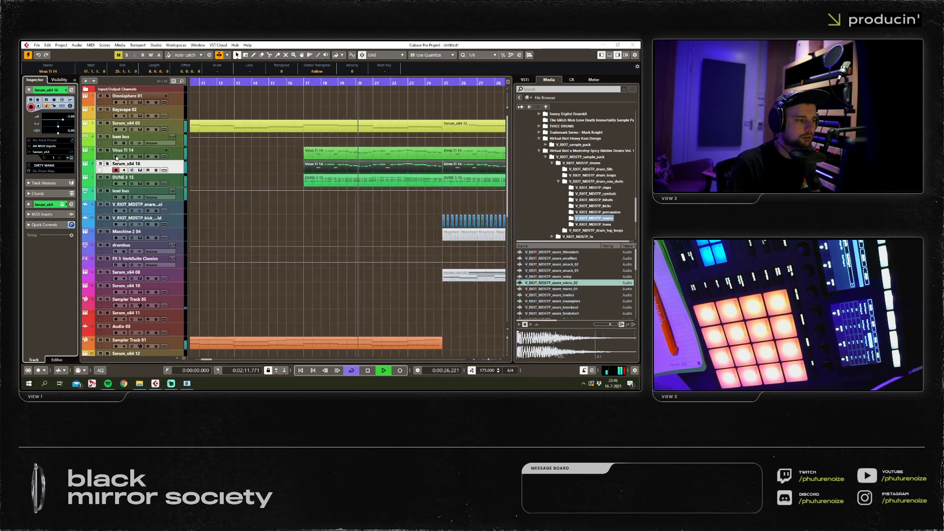
key("F3")
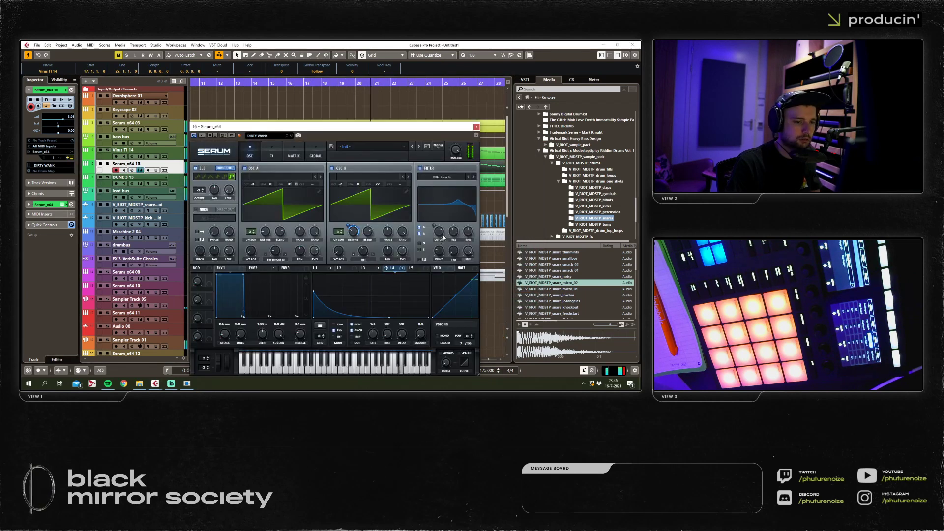
left_click(476, 127)
Duplicate the Virus TI 14, Serum and DUNE 3 parts of bars 25 to 32 so they continue from bar 33.
left_click(407, 200)
key("g")
key("g")
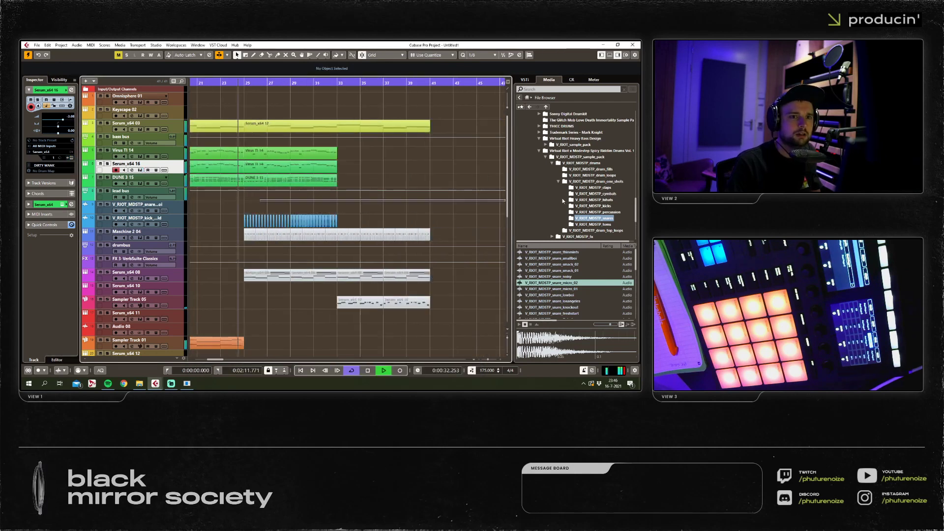
key("g")
key("g")
left_click(340, 222)
key("g")
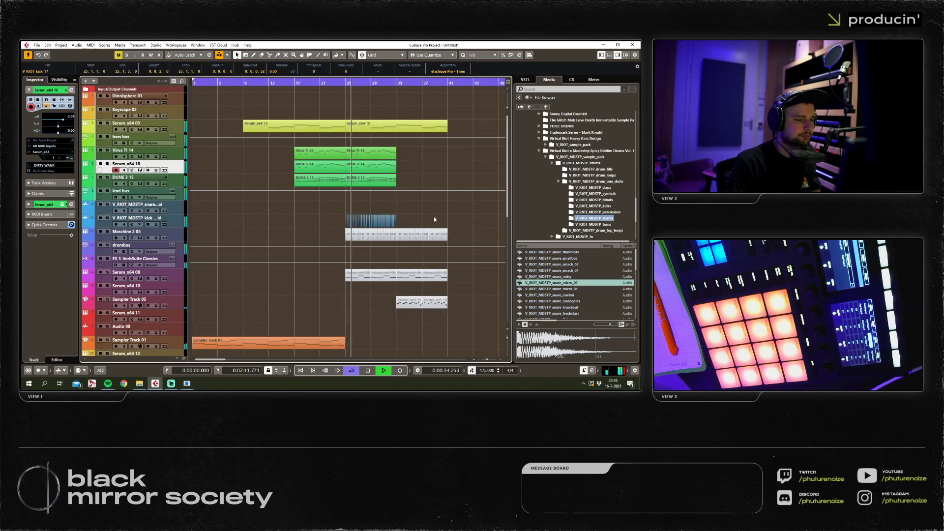
key("h")
key("h")
key("h")
key("h")
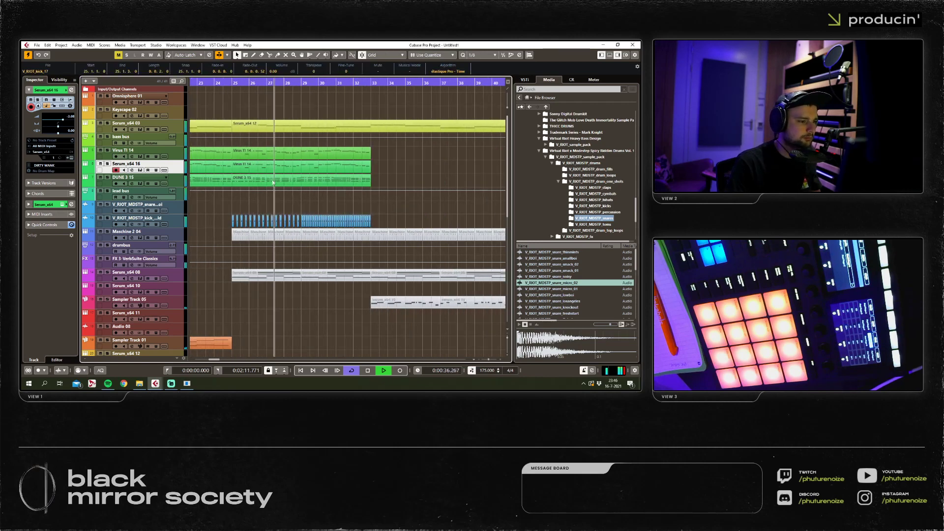
left_click(273, 183)
key("ctrl+d")
key("g")
key("g")
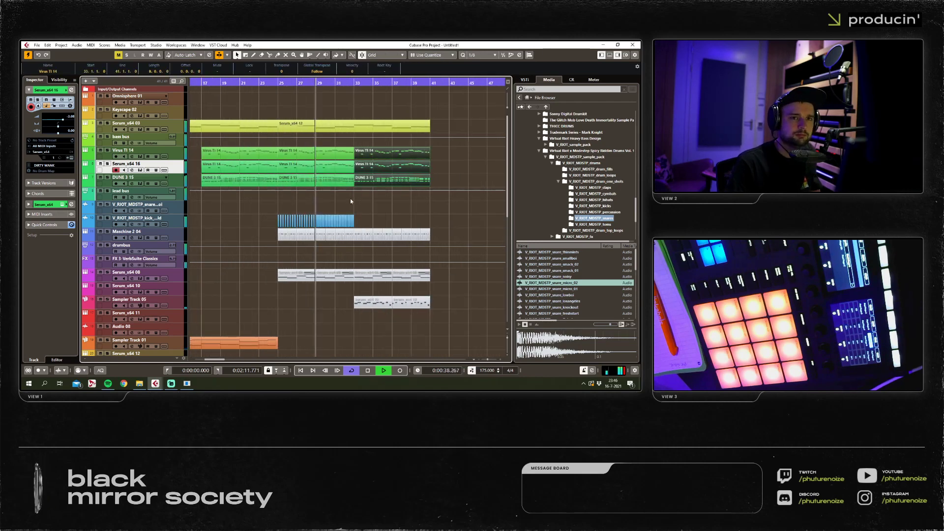
Set the quantize grid to 1/16 and shorten the kicks in bars 31 and 32 to sixteenth-note length.
left_click(359, 197)
key("h")
left_click_drag(388, 212, 325, 229)
key("h")
key("h")
key("h")
left_click(484, 55)
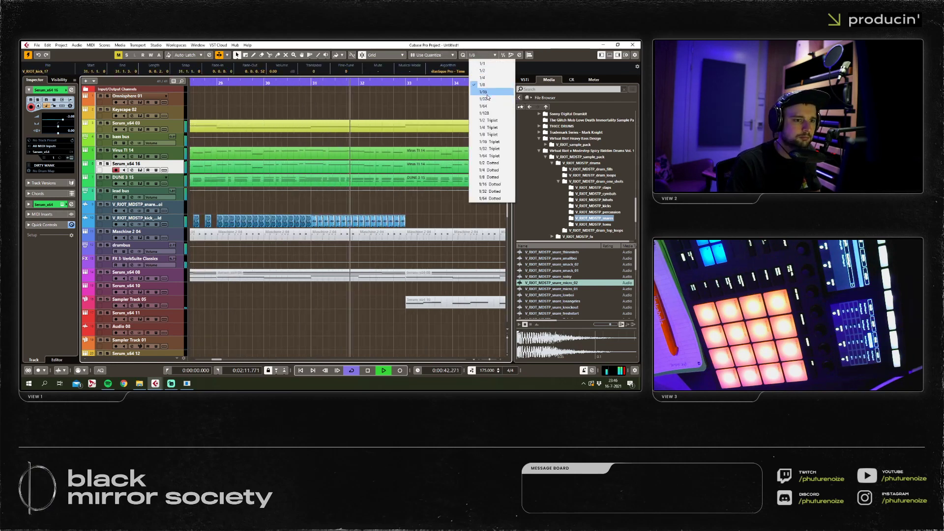
left_click(484, 92)
key("h")
left_click_drag(306, 226, 310, 225)
key("g")
Split the Serum_x64 03 bass part at bar 33 and delete everything after the cut.
key("3")
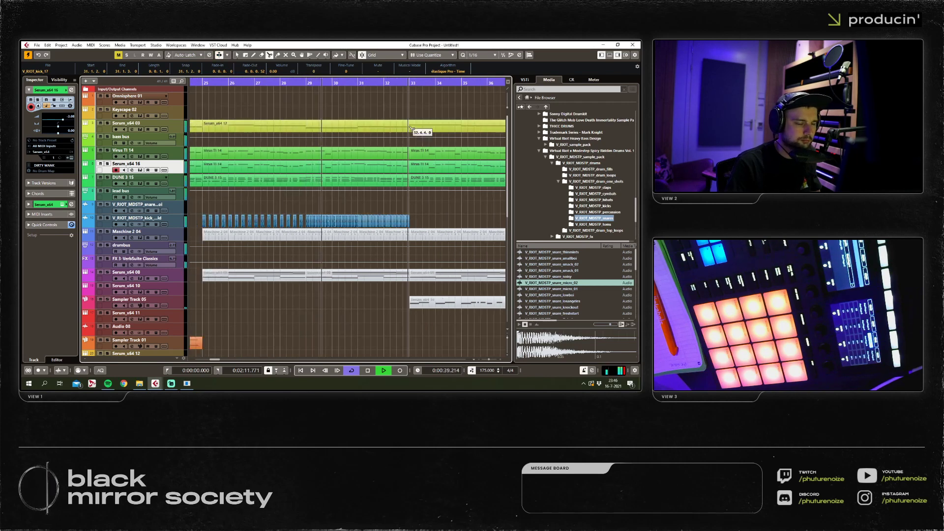
left_click(412, 128)
key("1")
left_click(443, 127)
key("Delete")
left_click(422, 234)
key("shift+m")
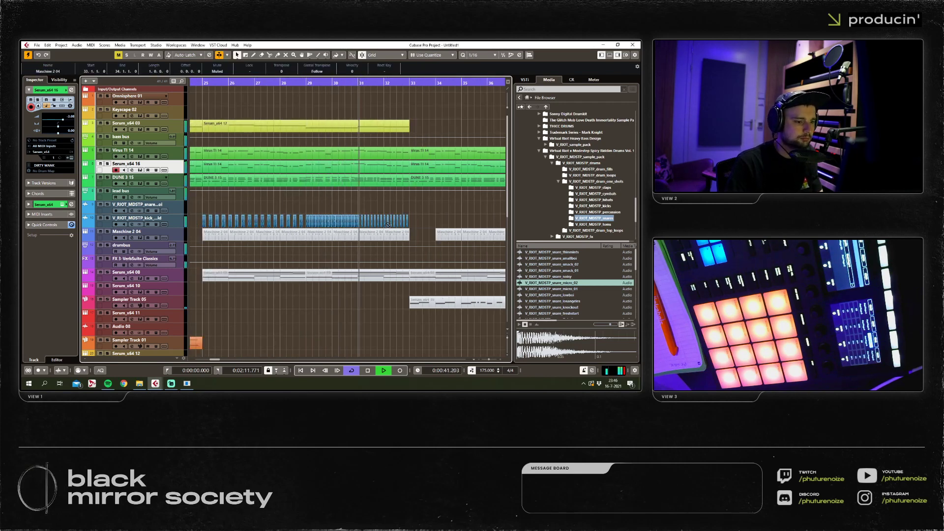
Check the vocal clips around bar 32 and end the Serum_x64 03 bass and the kicks at the start of bar 32.
scroll(393, 216, "down", 10)
left_click(411, 203)
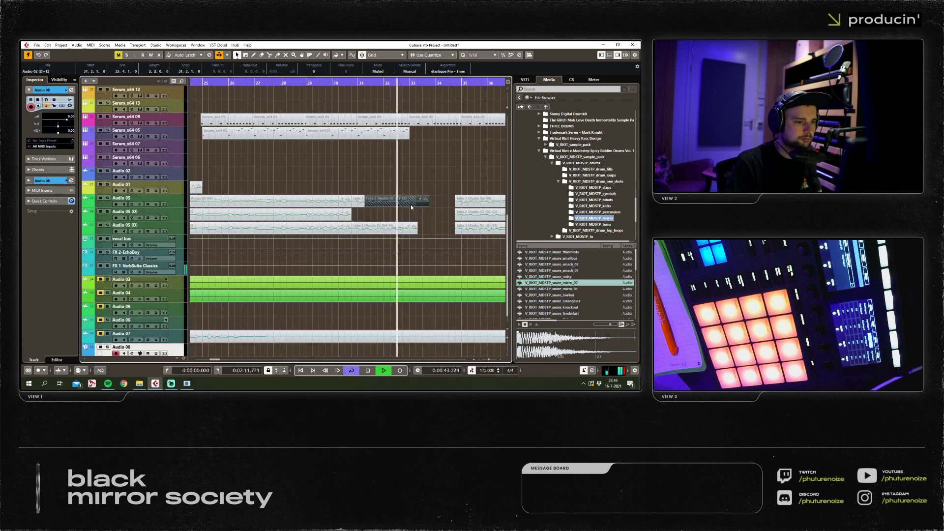
scroll(411, 196, "up", 10)
left_click_drag(411, 130, 381, 135)
key("h")
Copy the bar 31 kicks a sixteenth later to double their density and play back the build-up.
left_click(350, 224)
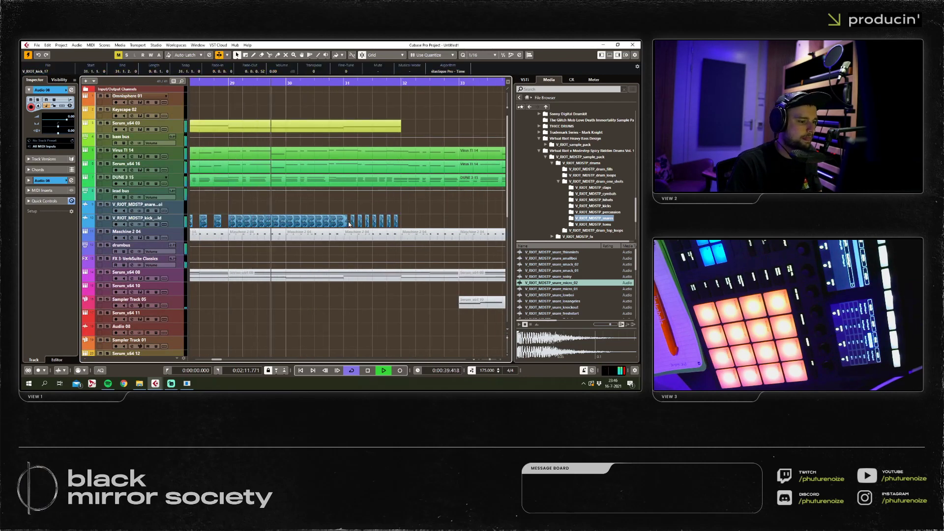
left_click_drag(349, 224, 355, 224)
key("space")
left_click(356, 208)
key("space")
key("h")
key("h")
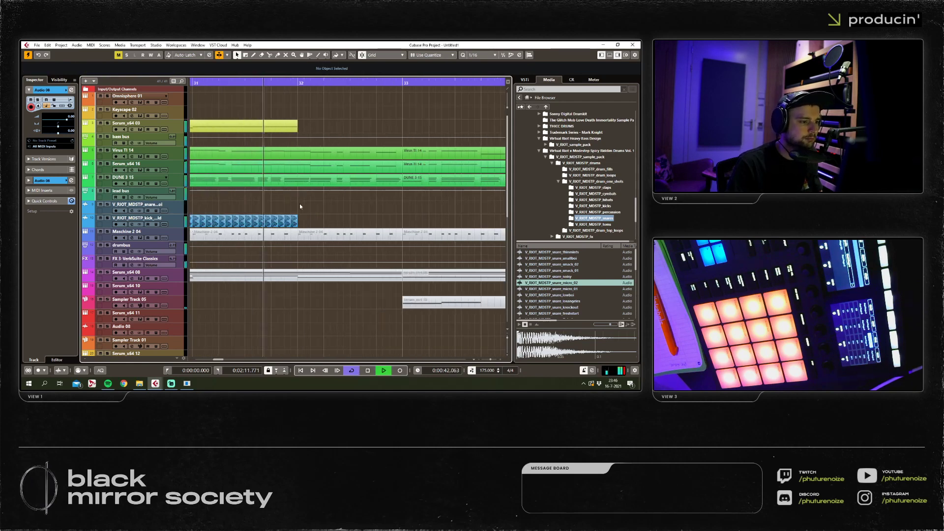
key("g")
key("g")
key("space")
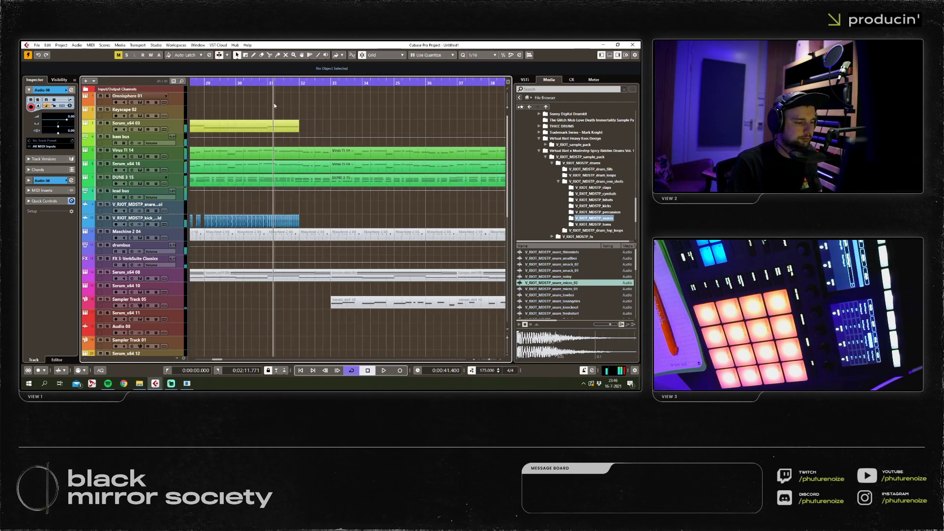
Add a Microtonic instrument track below the lead bus.
right_click(180, 192)
left_click(313, 201)
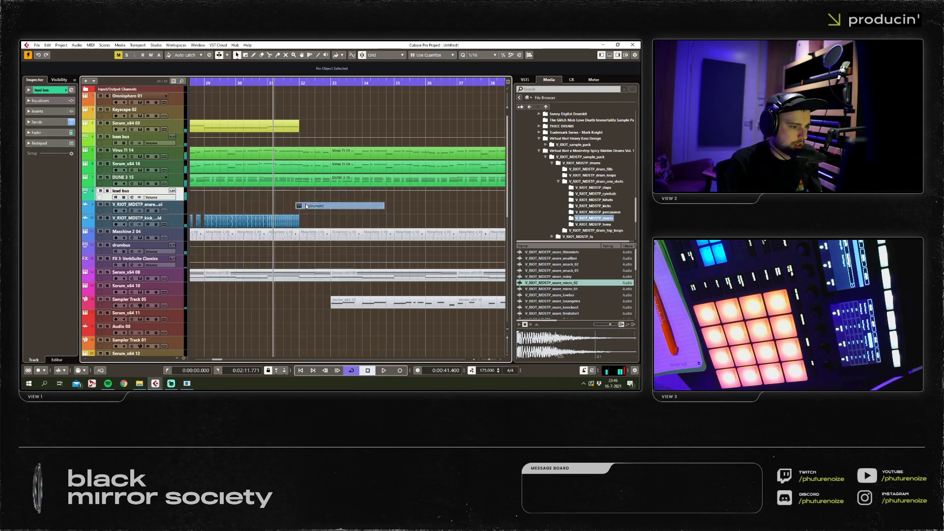
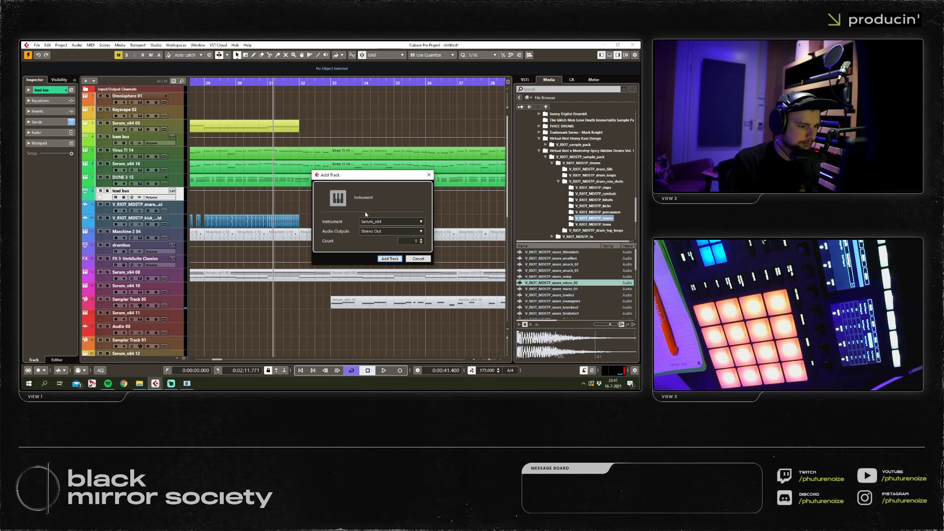
left_click(372, 221)
type("mi")
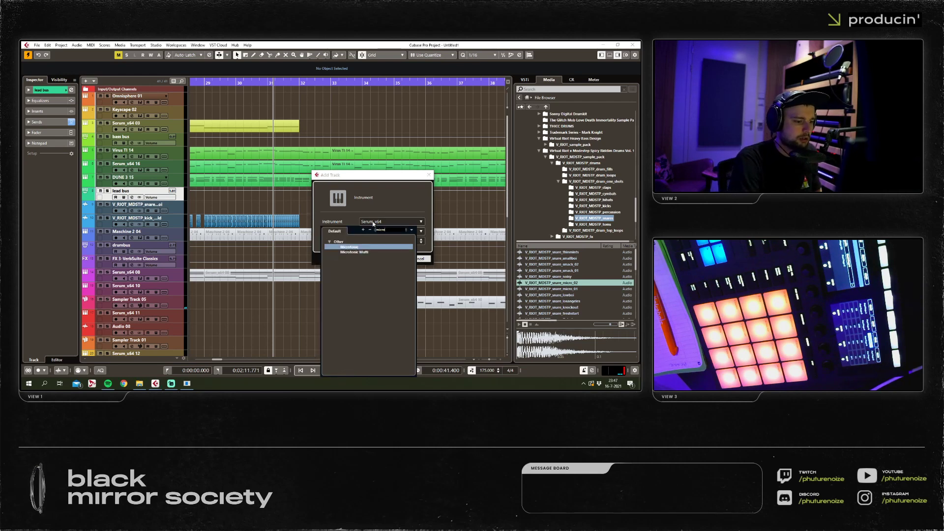
type("cro")
key("Return")
key("Return")
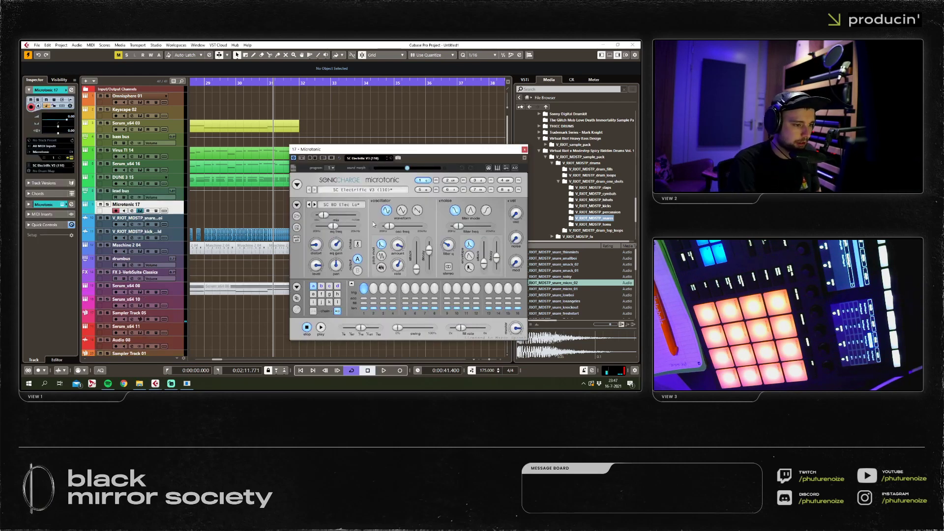
Load the KICKCHAIN APEXX01 track preset on the Microtonic track and close the plug-in window.
left_click(32, 141)
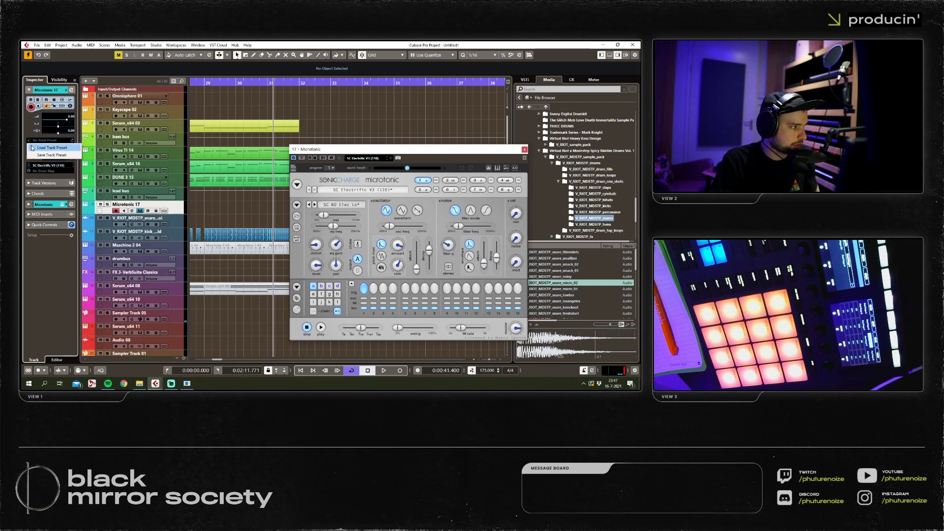
left_click(52, 148)
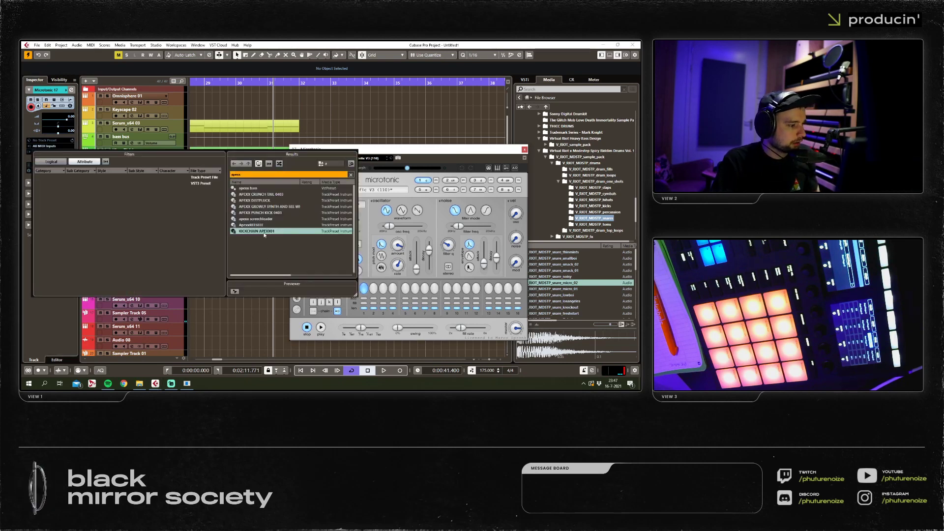
double_click(265, 232)
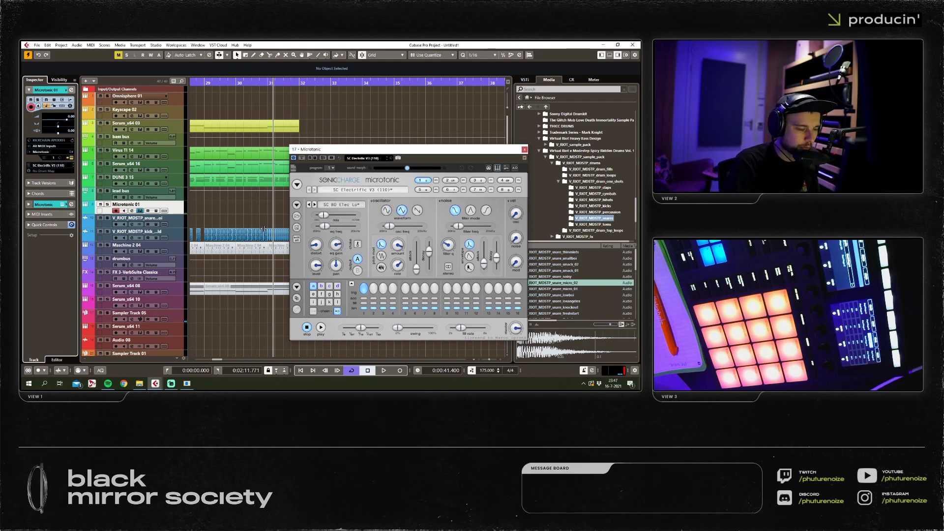
left_click(524, 149)
Create a part at bar 33 on the Microtonic track and fill the bar with four consecutive quarter-note kicks.
mouse_move(333, 209)
left_mouse_down()
mouse_move(464, 210)
mouse_move(342, 210)
left_mouse_up()
double_click(342, 210)
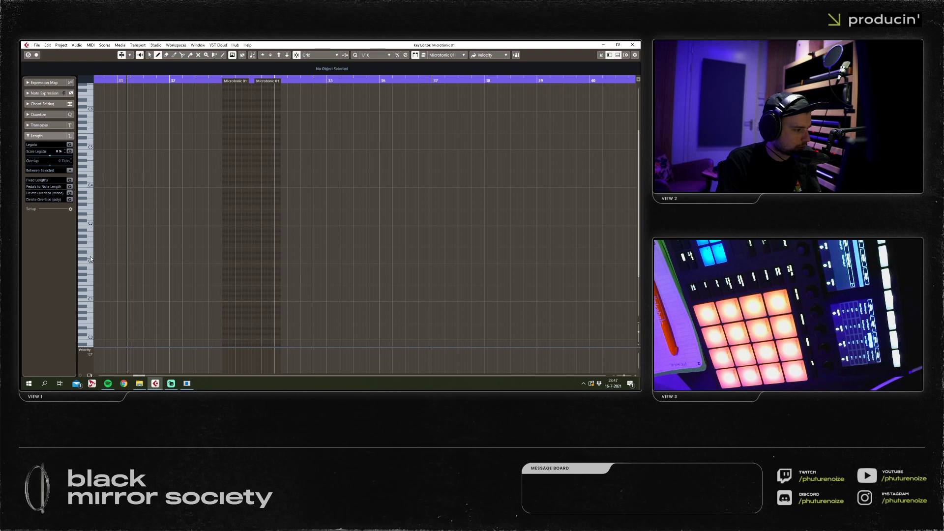
key("1")
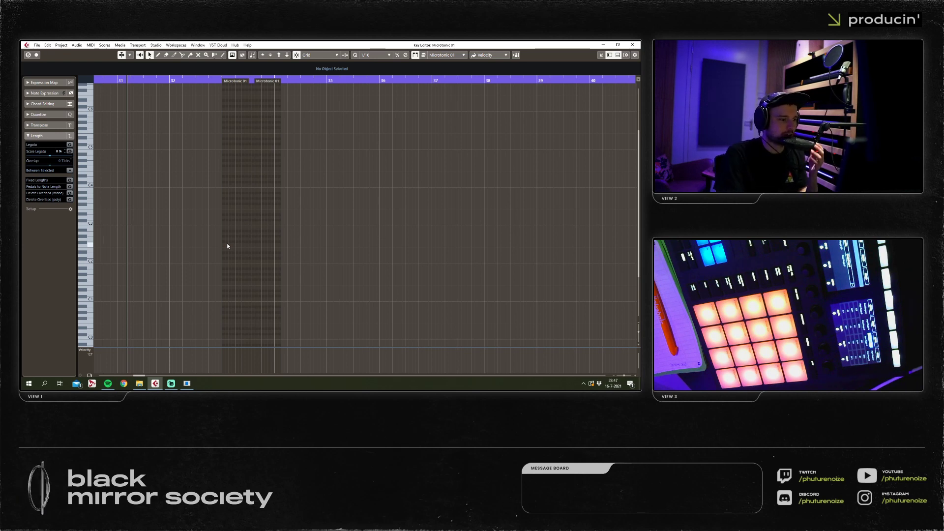
key("8")
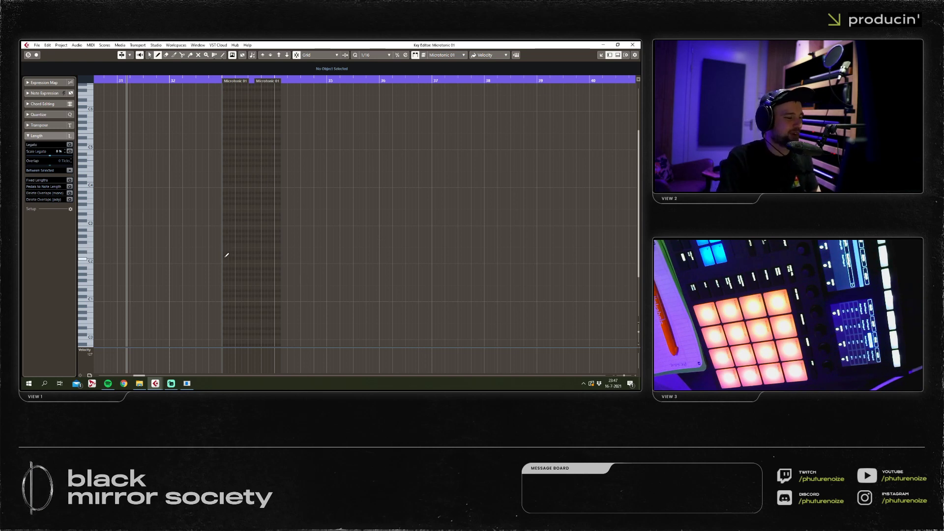
left_click(226, 256)
key("1")
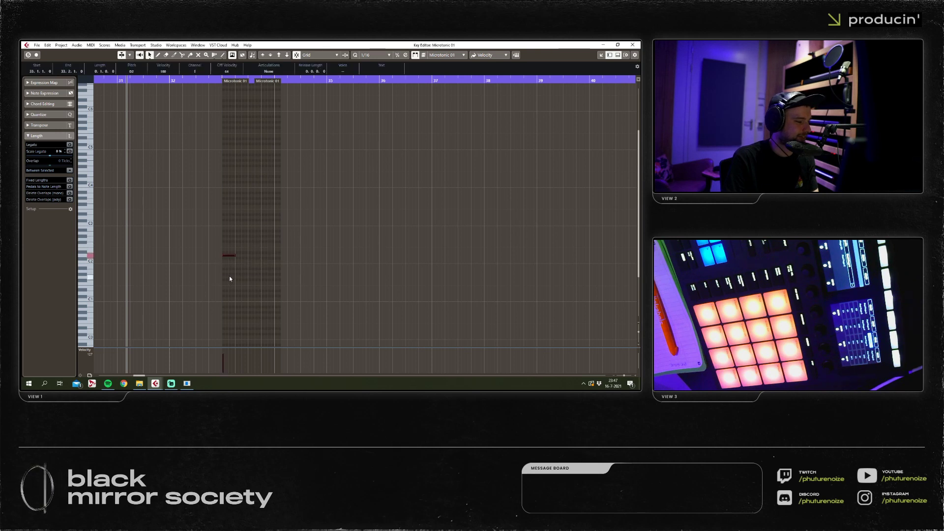
key("ctrl+d")
key("ctrl+d")
key("ctrl+d")
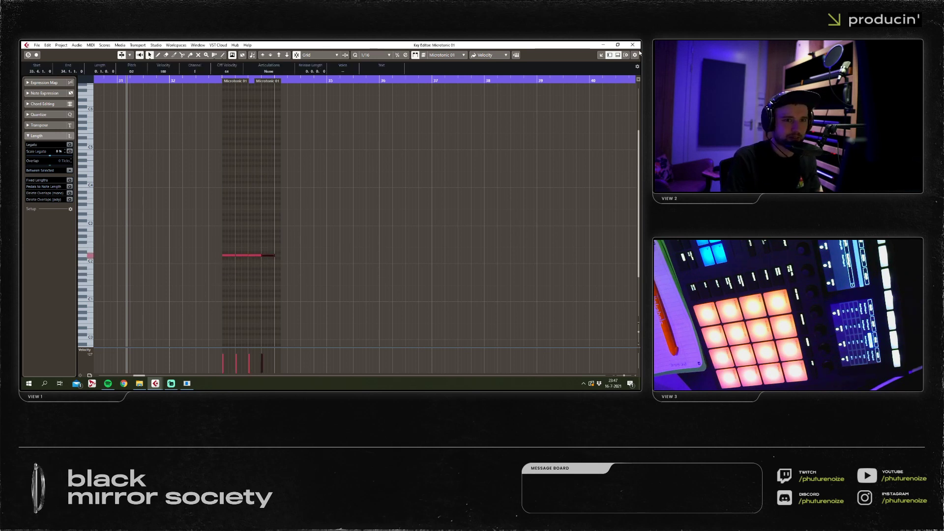
left_click(633, 45)
Trim the Microtonic part to end at bar 34 and set the locators around it.
scroll(378, 214, "up", 2)
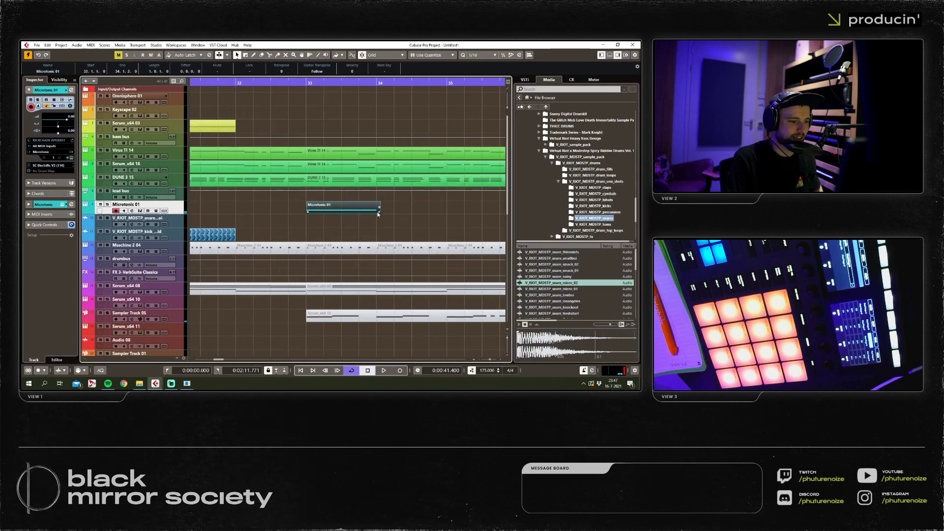
left_click_drag(379, 214, 377, 214)
key("p")
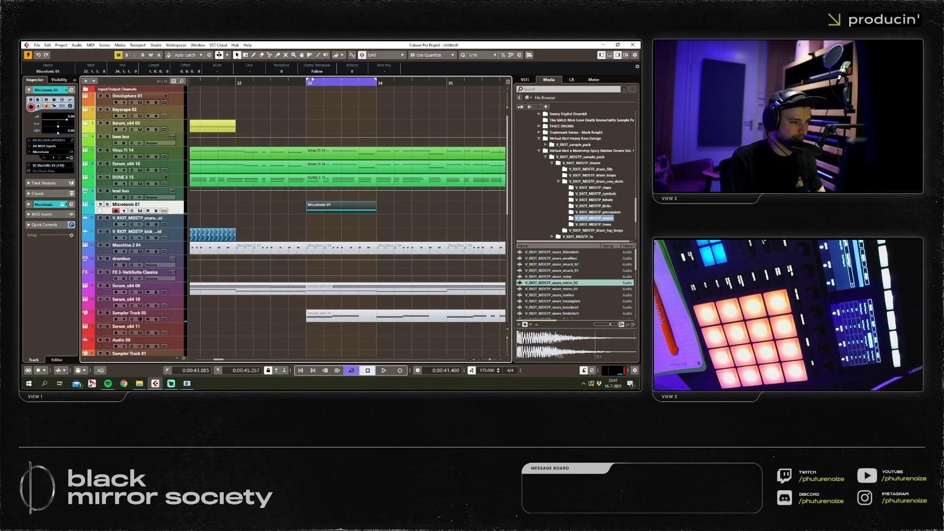
Play the bar 33 loop and solo the Microtonic track.
left_click(312, 78)
key("space")
left_click(309, 229)
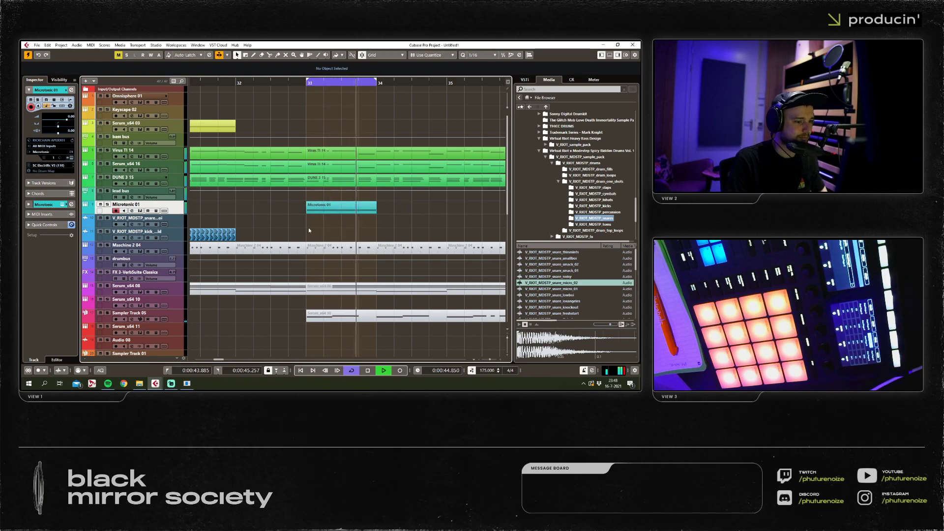
key("s")
key("space")
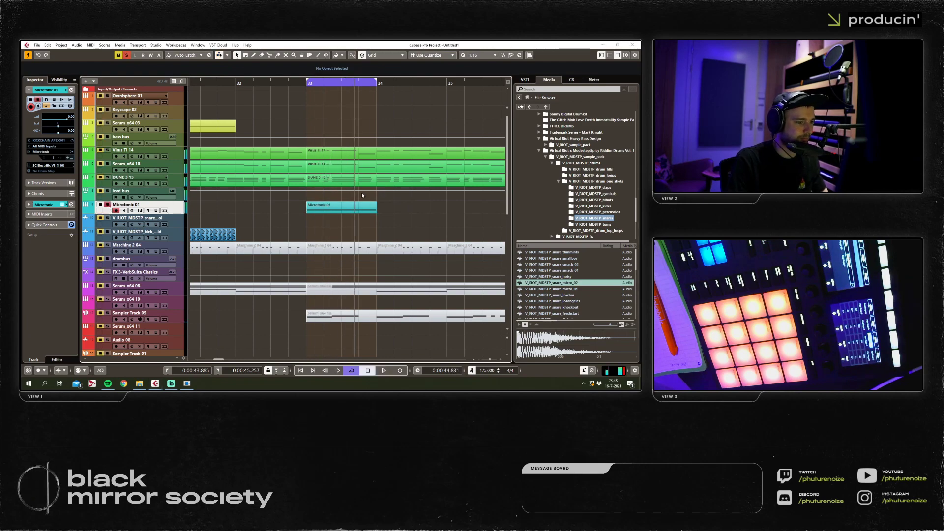
Raise the mid peak band in the Microtonic channel's FabFilter Pro-Q 2 and tweak the kick's oscillator frequency in Microtonic.
key("F3")
left_click_drag(354, 374, 317, 374)
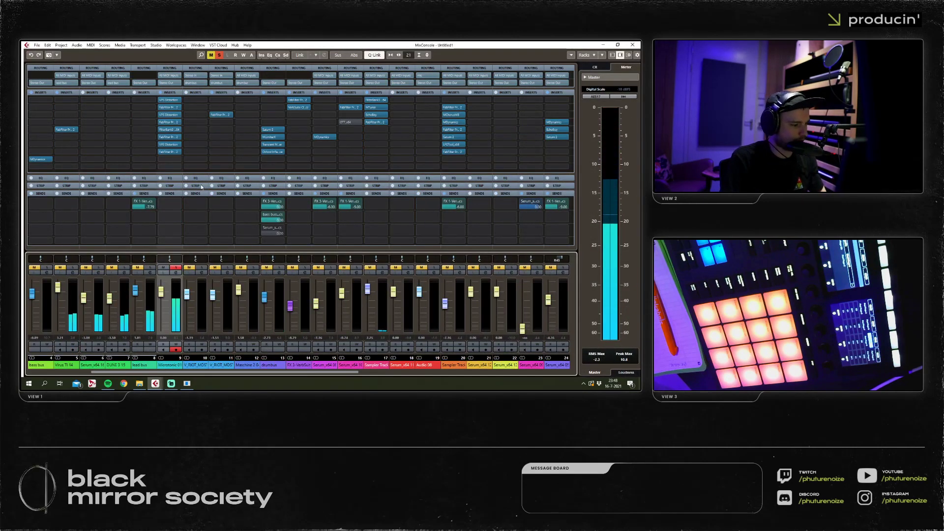
left_click(166, 108)
mouse_move(428, 202)
left_mouse_down()
mouse_move(428, 182)
mouse_move(438, 189)
mouse_move(430, 189)
left_mouse_up()
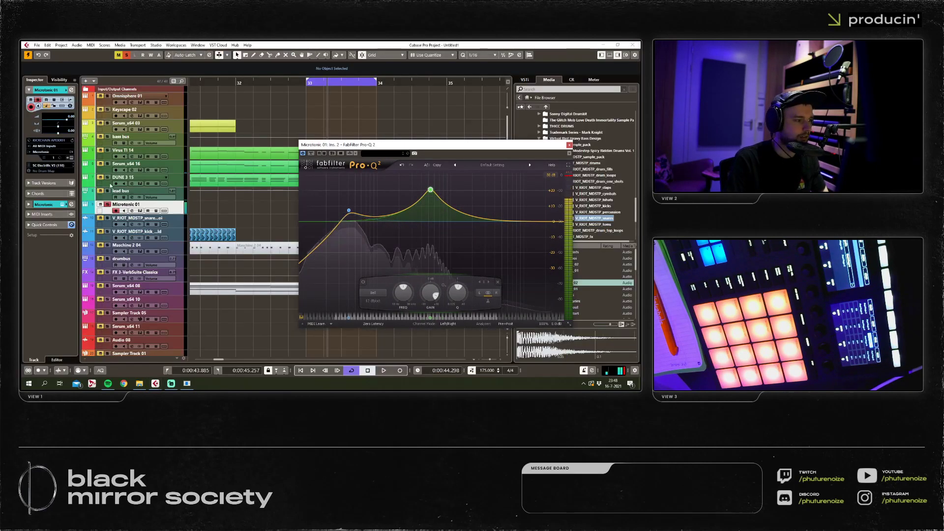
key("F3")
left_click(71, 159)
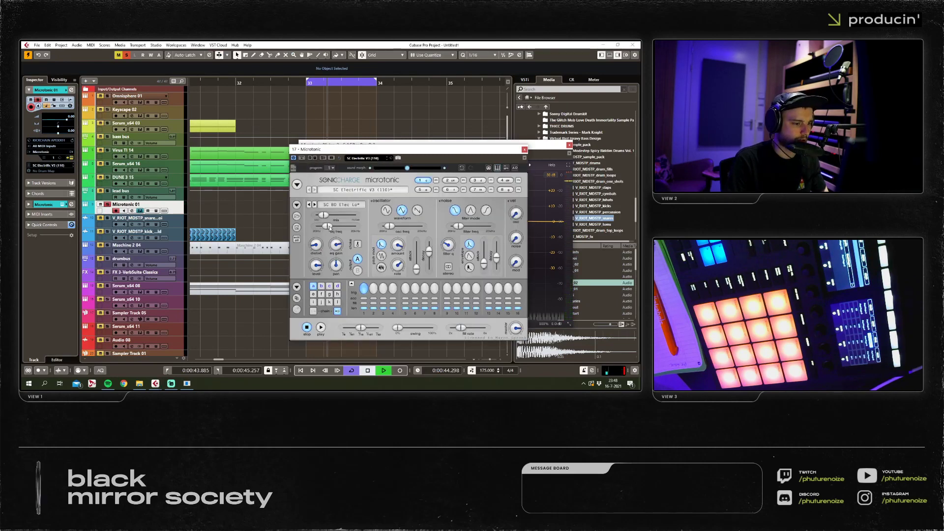
left_click_drag(330, 227, 327, 228)
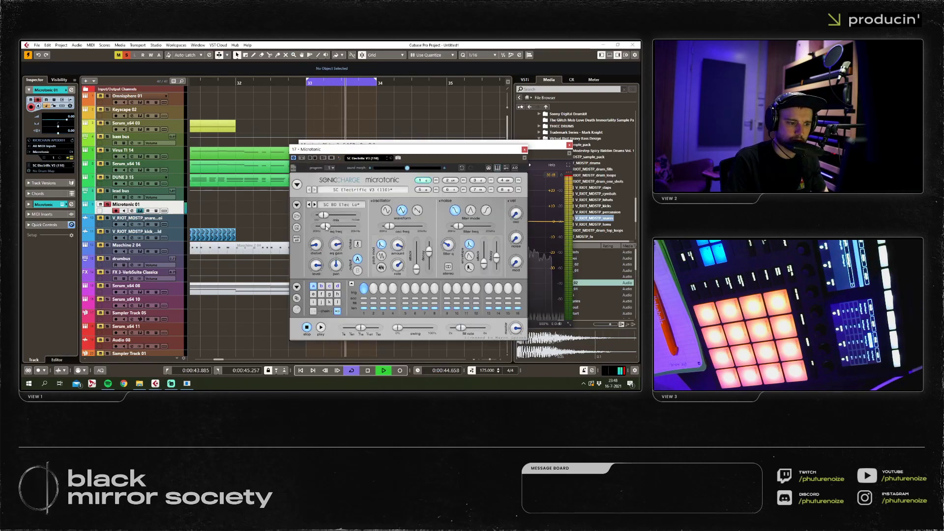
Add LFOTool_x64 to insert slot 9 of the Microtonic channel, reshape its volume curve and close the plug-in windows.
key("F3")
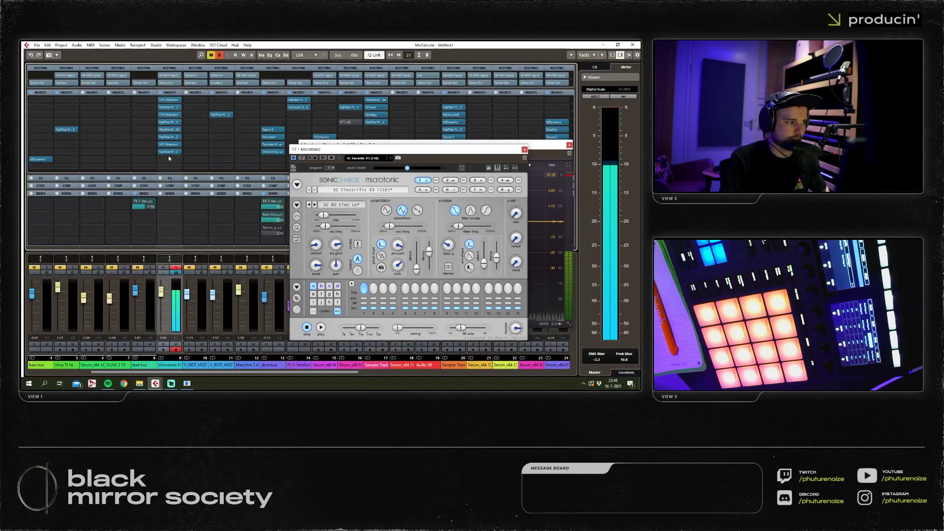
left_click(169, 158)
key("Escape")
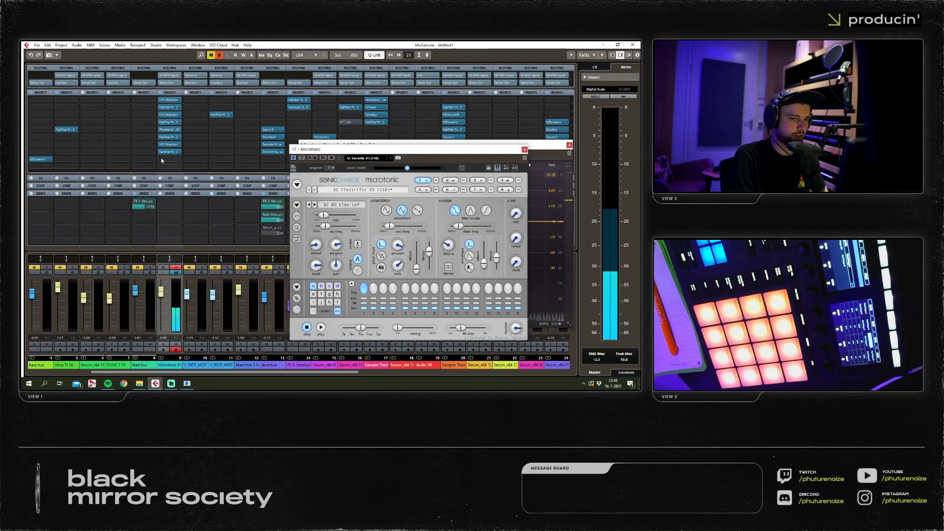
left_click_drag(140, 162, 153, 135)
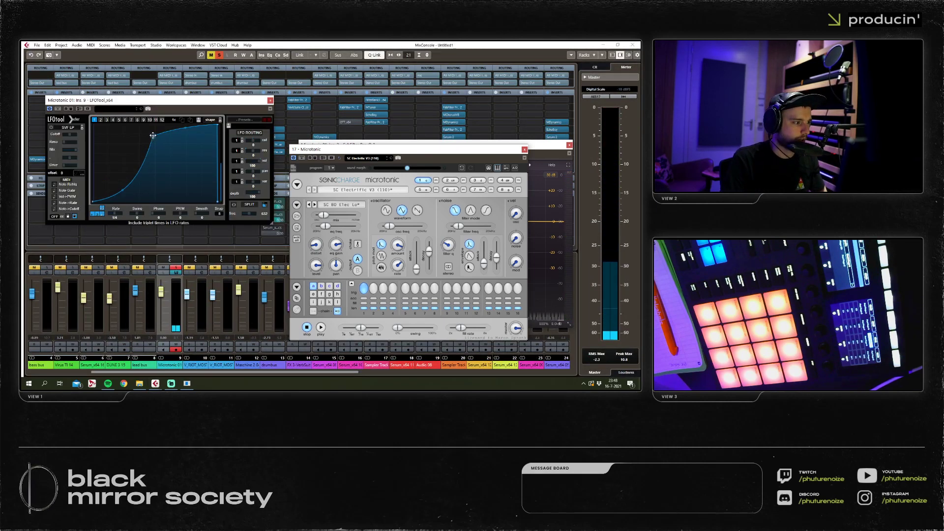
key("F3")
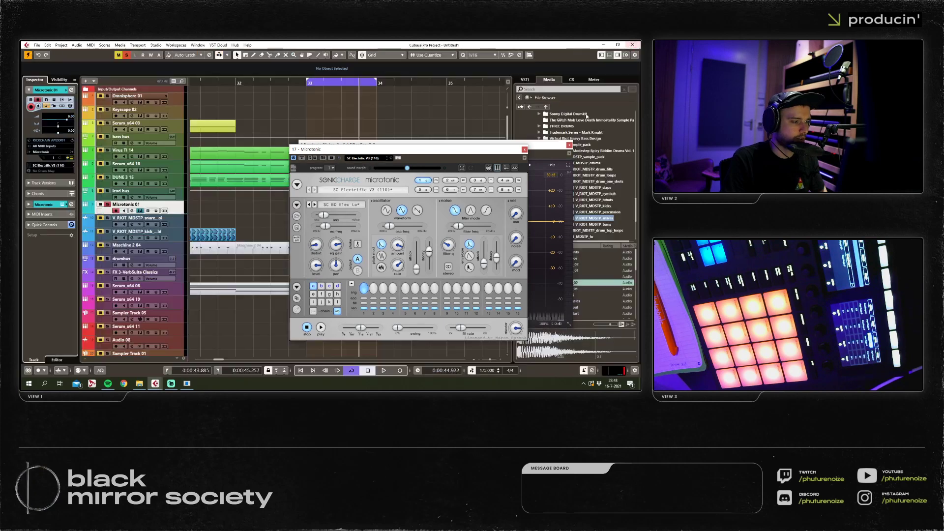
left_click(524, 150)
left_click(517, 143)
Set the project tempo to 190 BPM and play the arrangement from around bar 16.
double_click(488, 370)
type("1090")
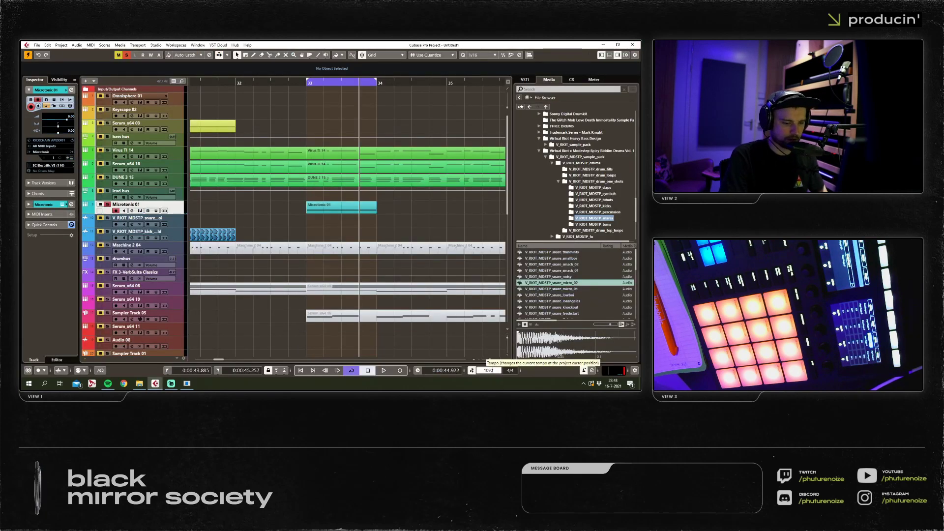
key("Return")
mouse_move(293, 83)
left_mouse_down()
mouse_move(317, 173)
mouse_move(293, 81)
left_mouse_up()
key("space")
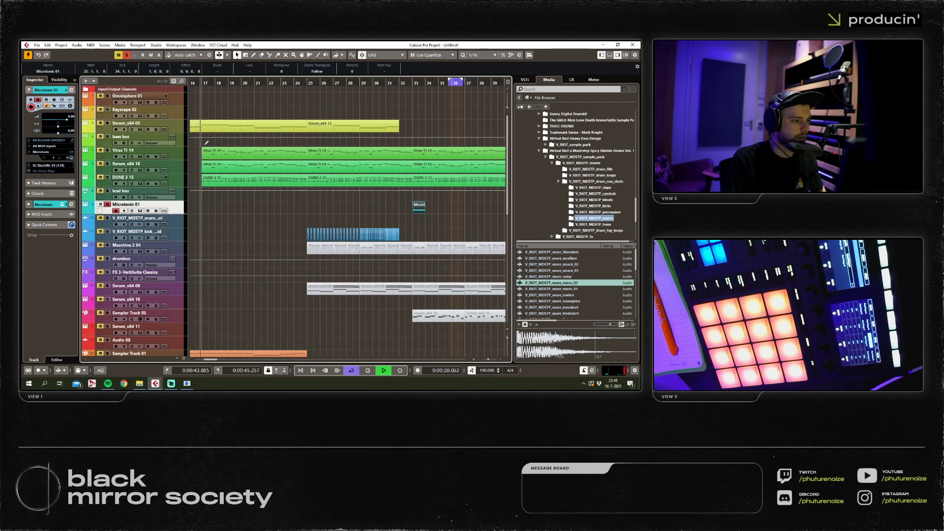
Turn off the solo and restart playback from the beginning of the arrangement.
left_click(127, 55)
key("Home")
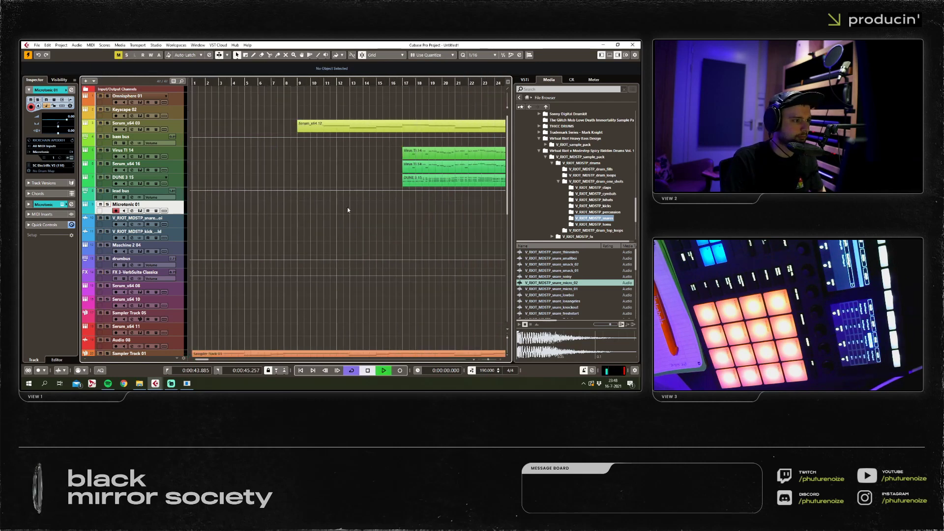
scroll(345, 210, "down", 4)
scroll(343, 215, "down", 5)
key("g")
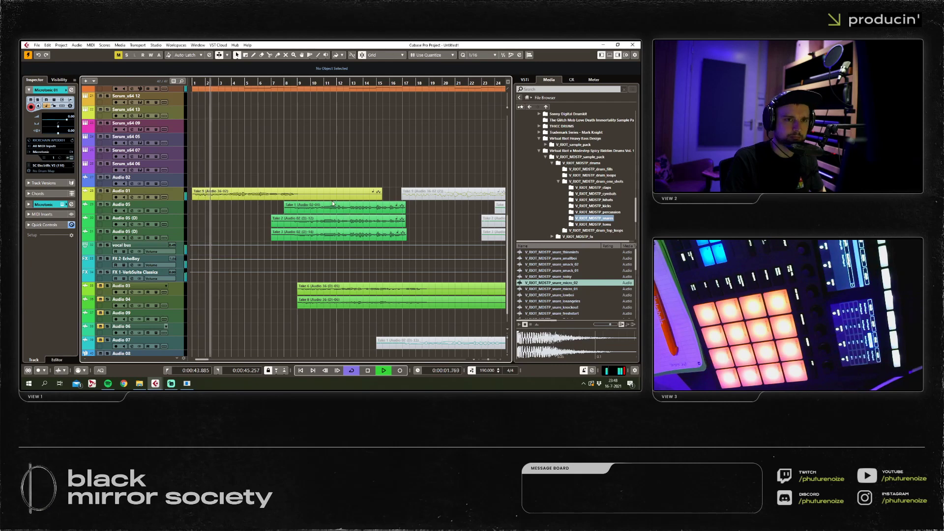
Duplicate the one-bar Microtonic part to fill bars 33 to 40 and set the locators around all the copies.
scroll(328, 197, "up", 10)
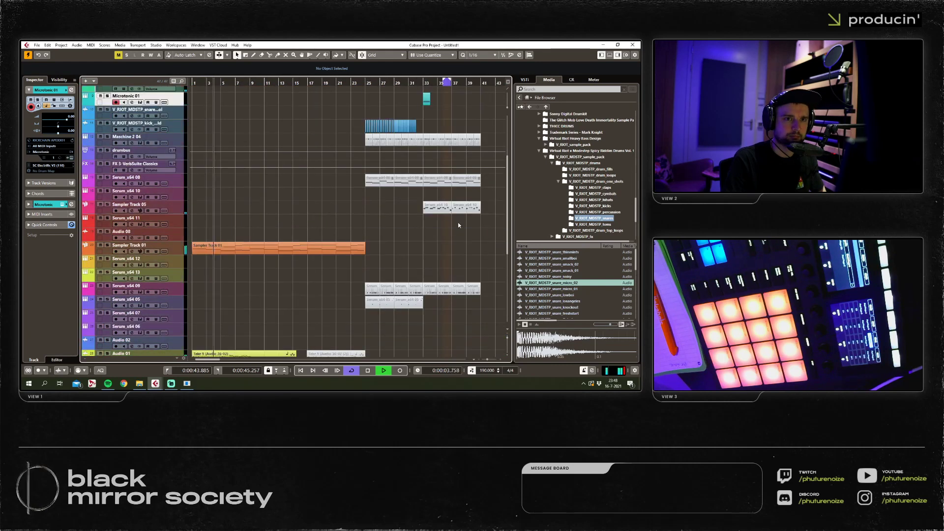
scroll(485, 162, "up", 2)
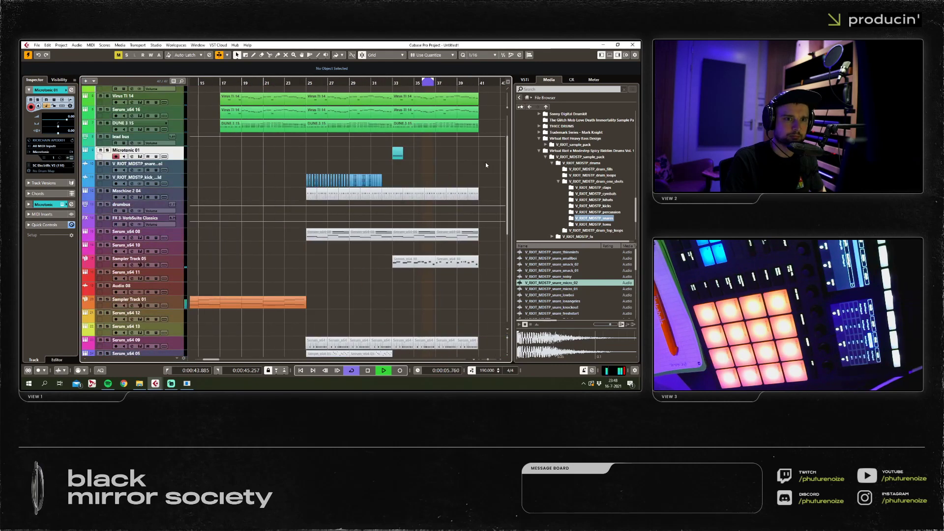
scroll(409, 170, "up", 2)
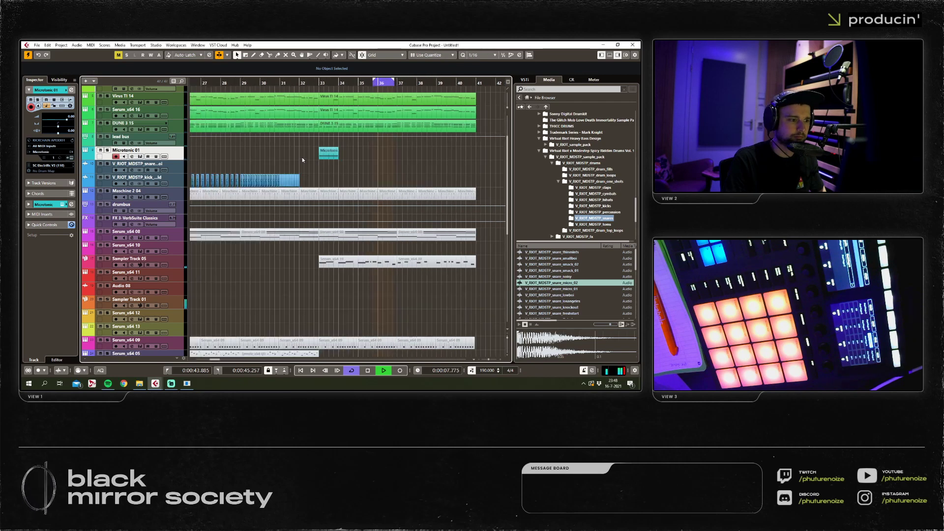
left_click(330, 157)
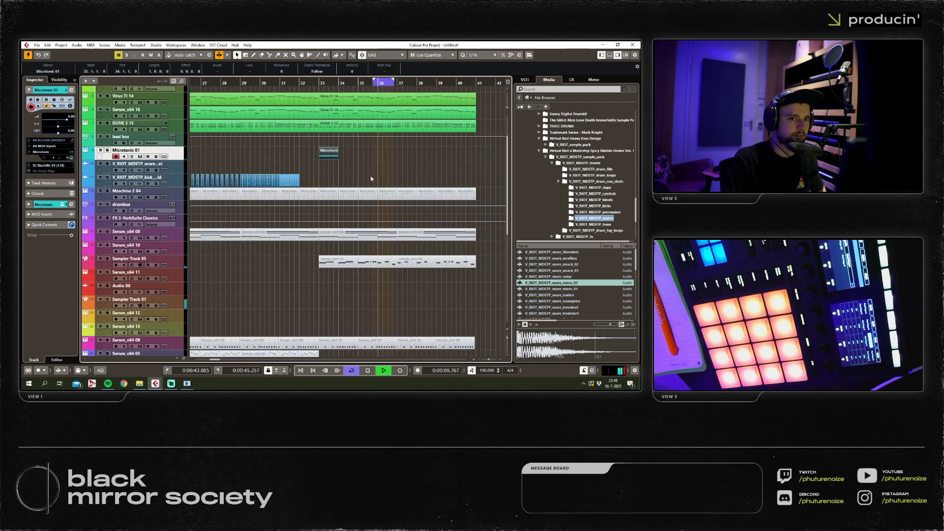
key("ctrl+d")
key("ctrl+d")
key("ctrl+d")
key("ctrl+d")
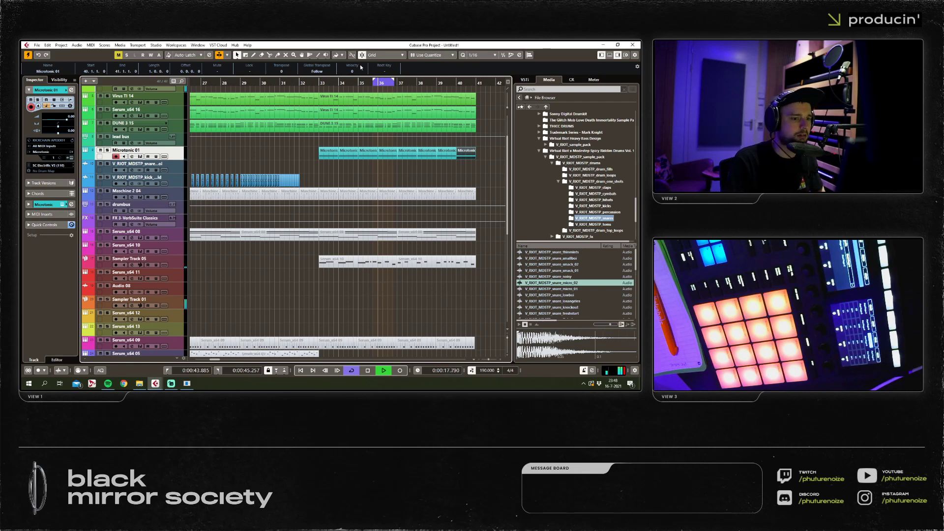
left_click_drag(487, 158, 259, 158)
key("p")
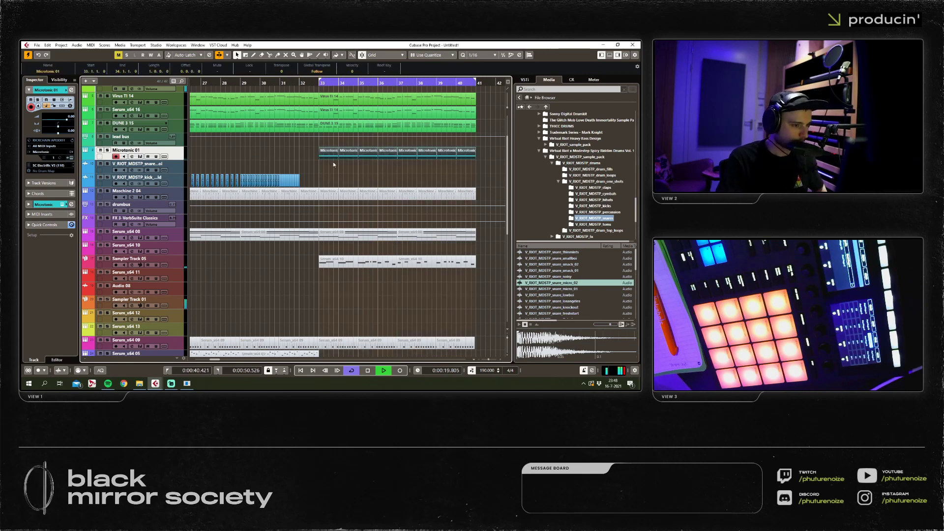
left_click(333, 161)
scroll(211, 148, "down", 3)
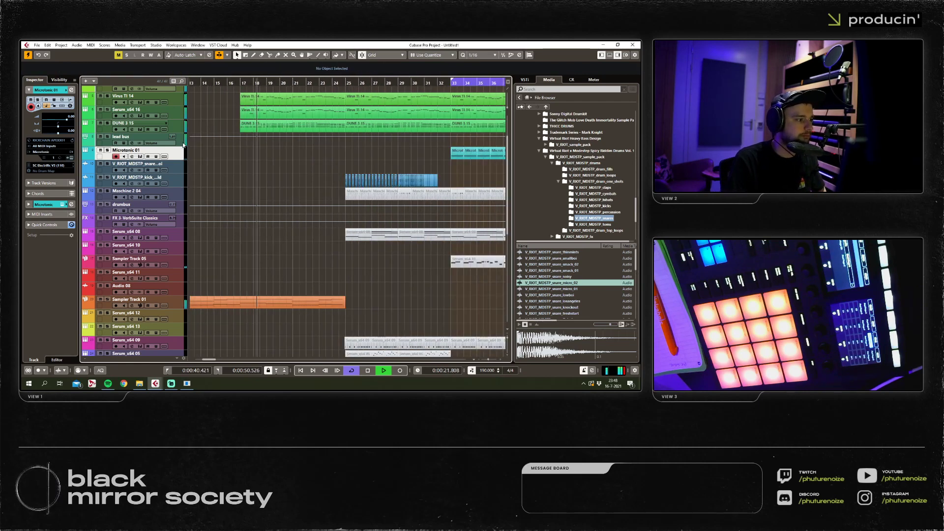
Route the Serum_x64 16 channel's output to the lead bus and lower the lead level slightly in the mixer.
scroll(201, 137, "up", 3)
key("F3")
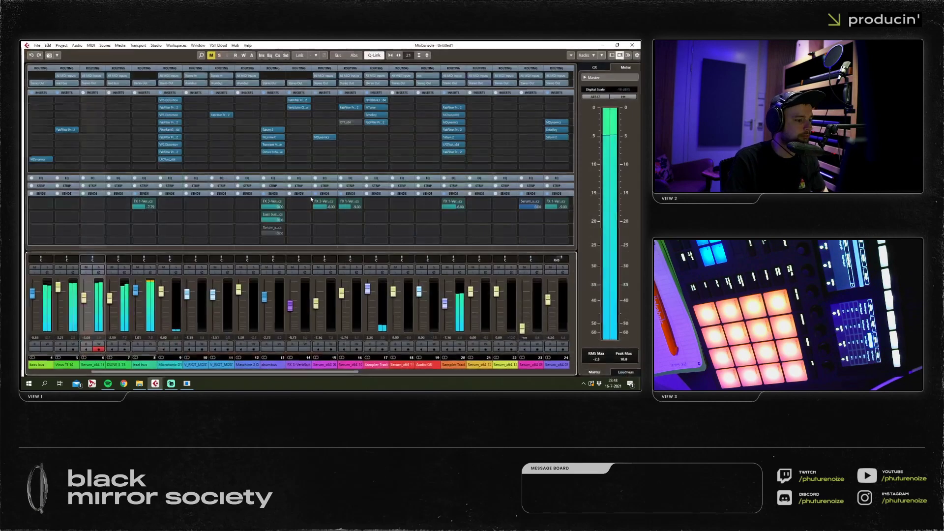
left_click(95, 83)
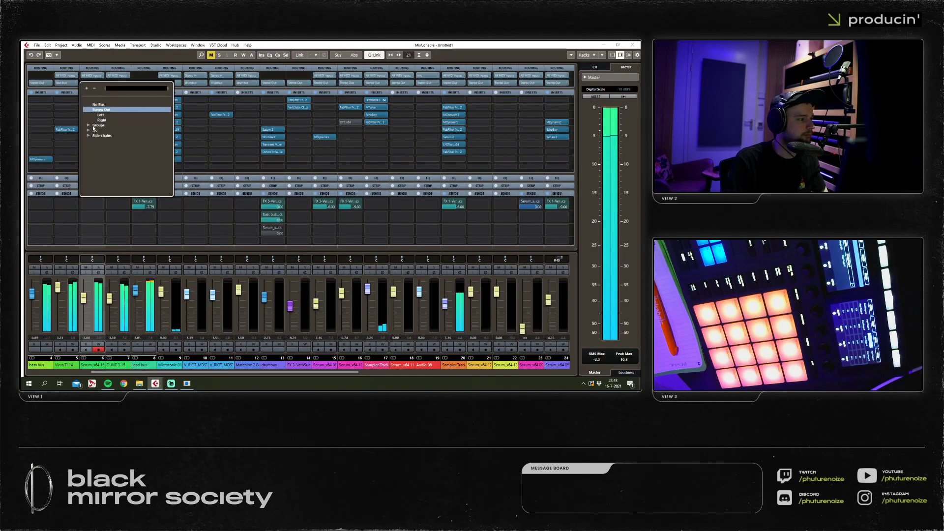
left_click(108, 145)
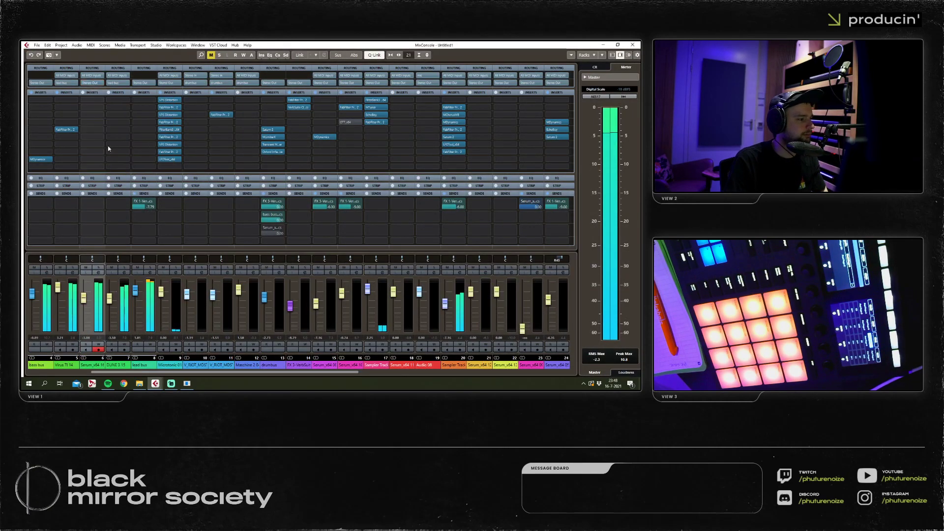
left_click_drag(135, 291, 135, 292)
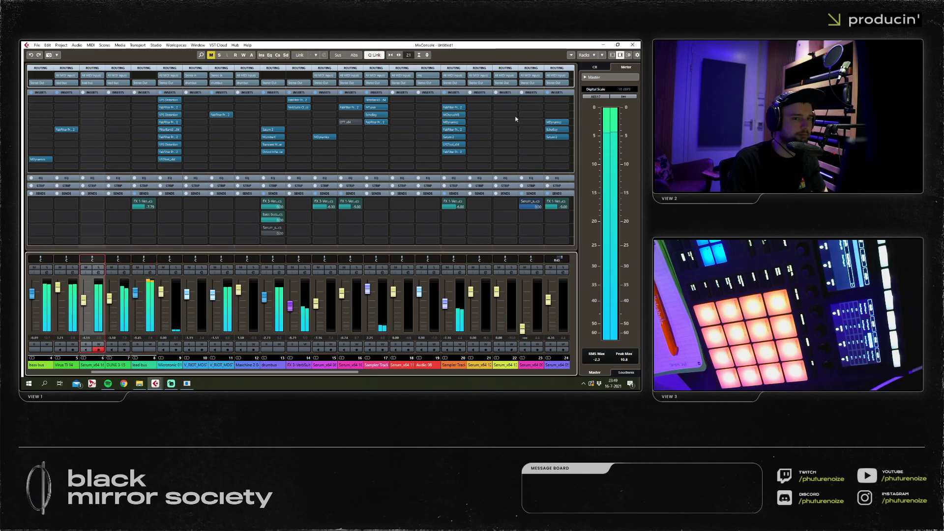
left_click(632, 45)
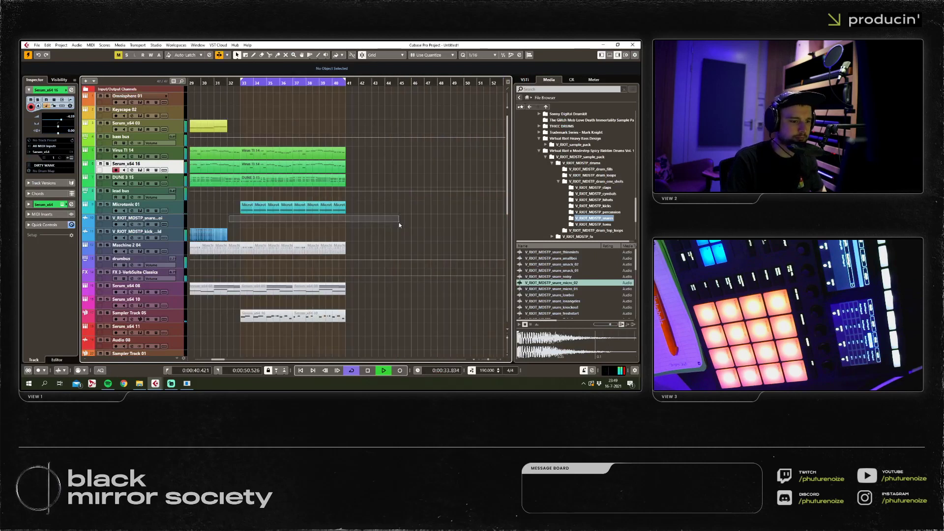
Solo the Microtonic track, stop playback and remove the Microtonic parts from bars 33 to 40.
left_click(225, 219)
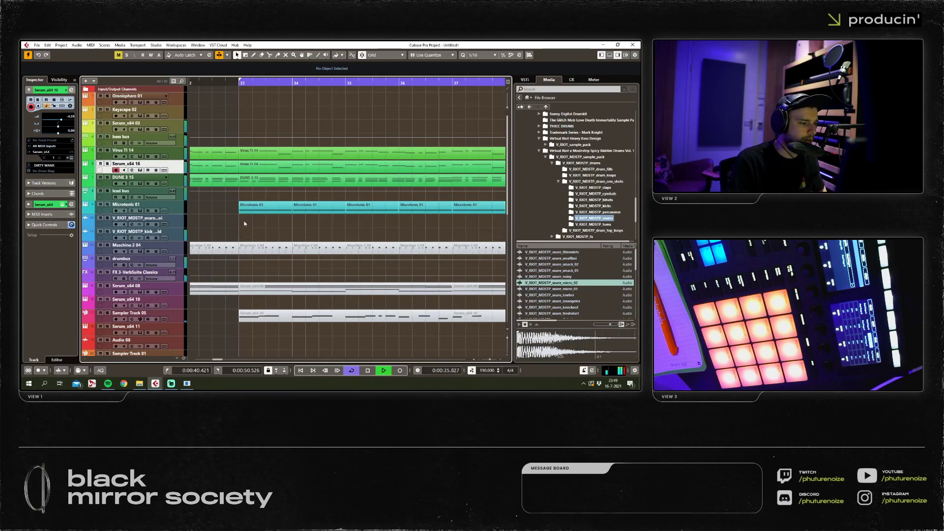
scroll(295, 216, "left", 5)
left_click_drag(362, 212, 477, 214)
left_click(256, 220)
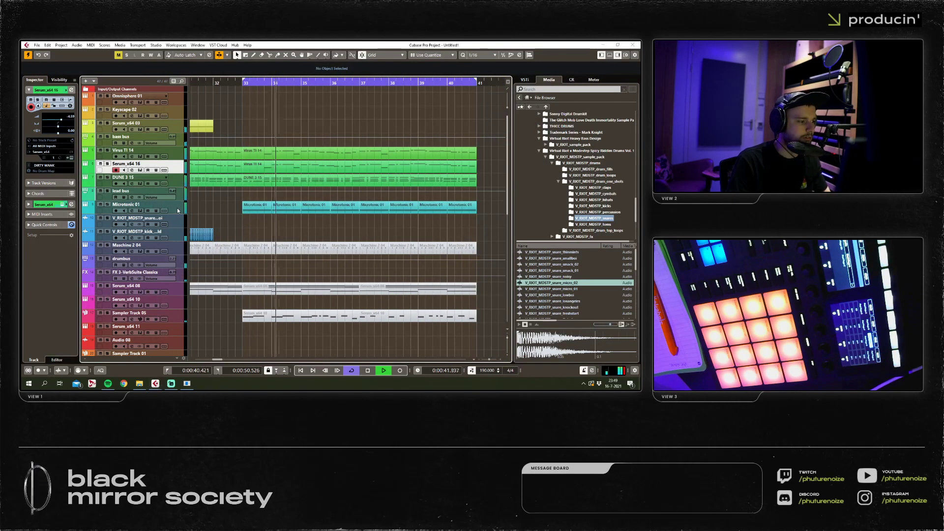
left_click(166, 209)
key("s")
key("space")
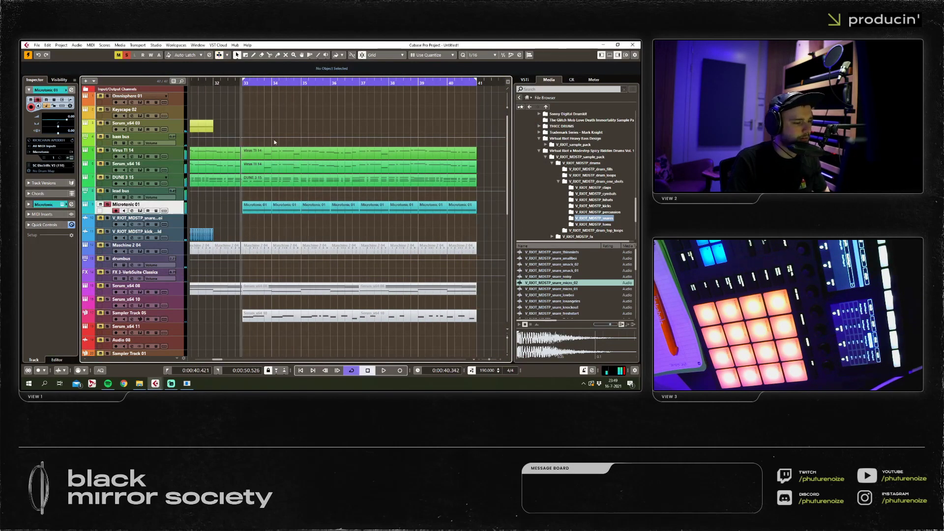
key("ctrl+z")
Add one Serum_x64 instrument track with Stereo Out output below the lead bus.
left_click(185, 194)
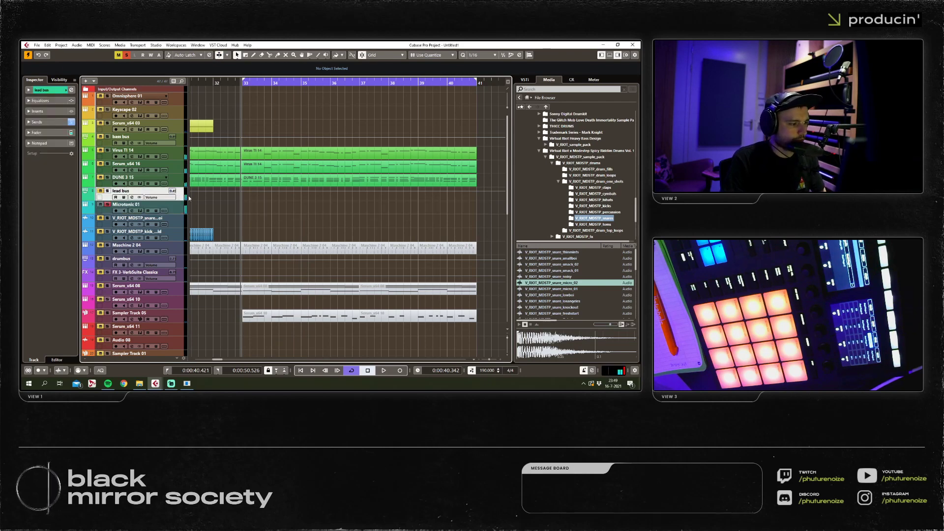
right_click(185, 193)
left_click(324, 203)
left_click(394, 222)
scroll(376, 295, "down", 5)
left_click(375, 244)
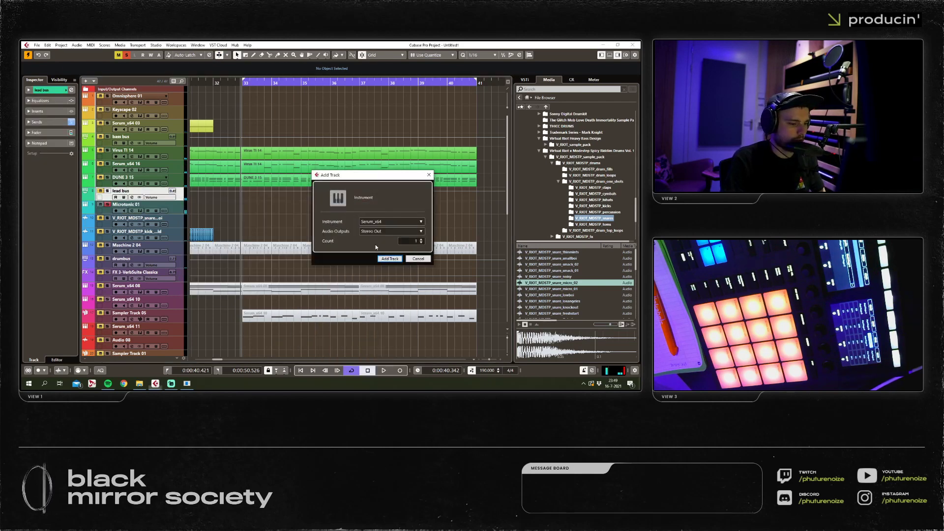
left_click(391, 258)
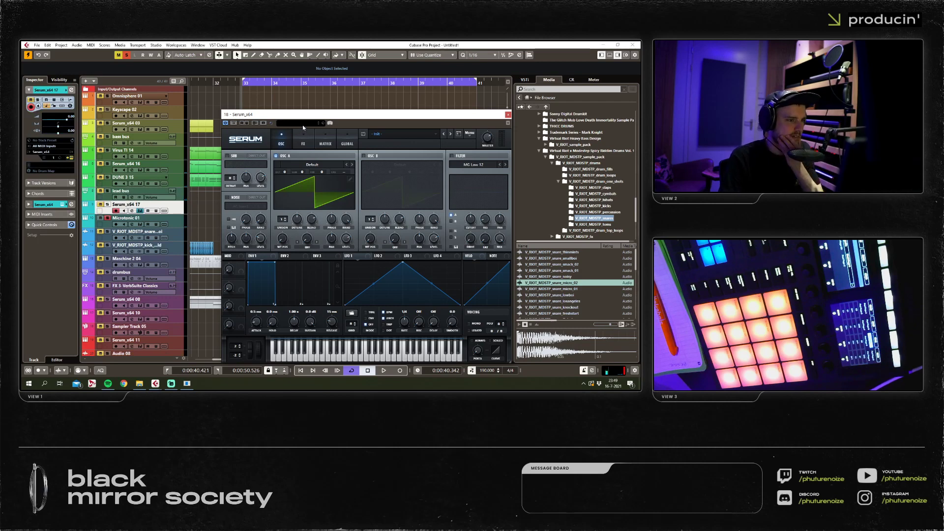
Load the FRENCHCOREBASS preset into Serum on the Serum_x64 17 track and close the plug-in window.
left_click(302, 124)
key("BackSpace")
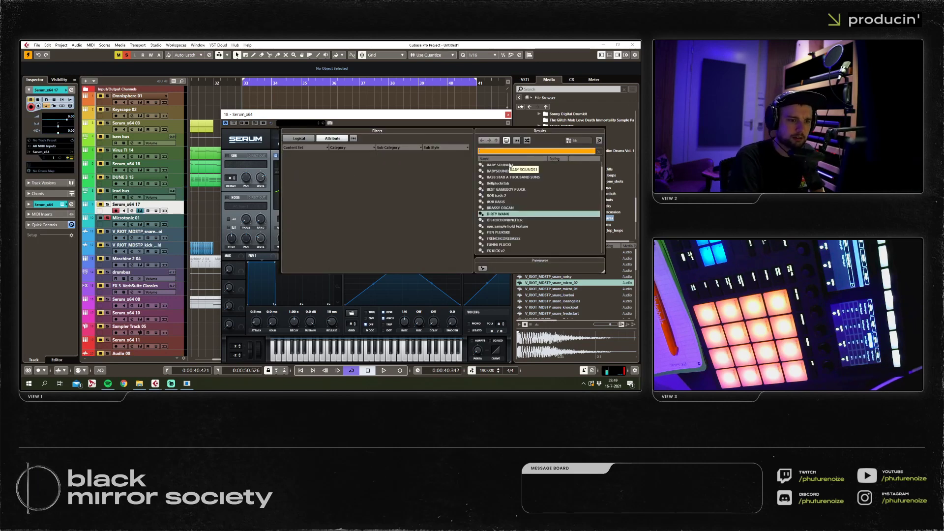
type("french")
double_click(510, 166)
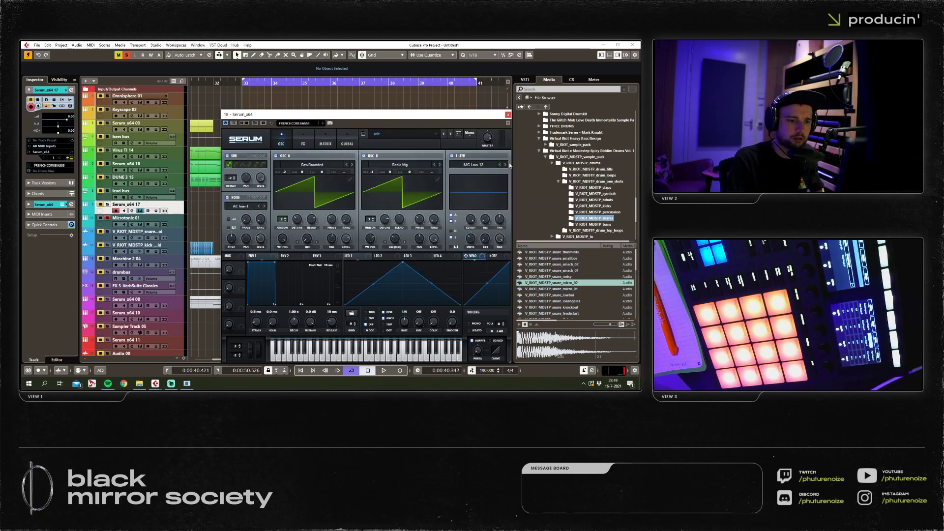
left_click(508, 114)
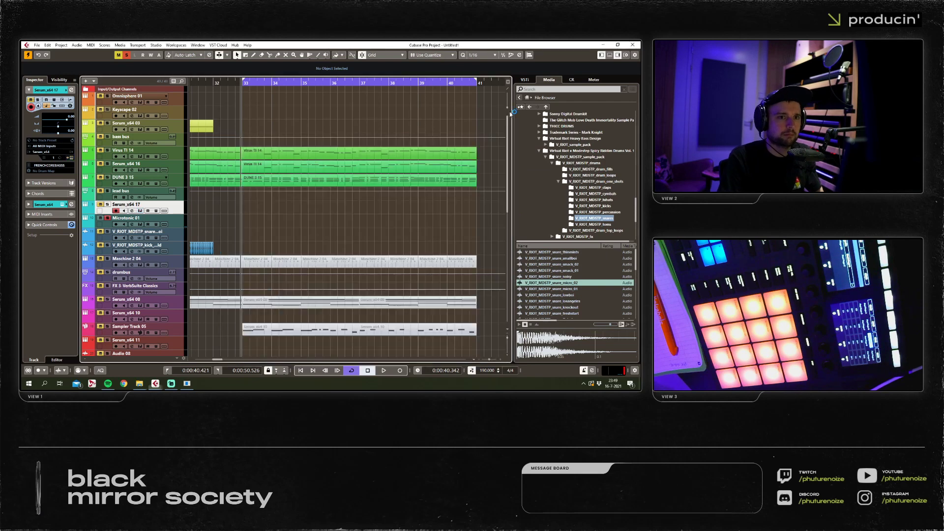
Draw an empty MIDI part on the Microtonic 01 track from bar 33 to bar 36.
right_click(163, 229)
left_click(177, 226)
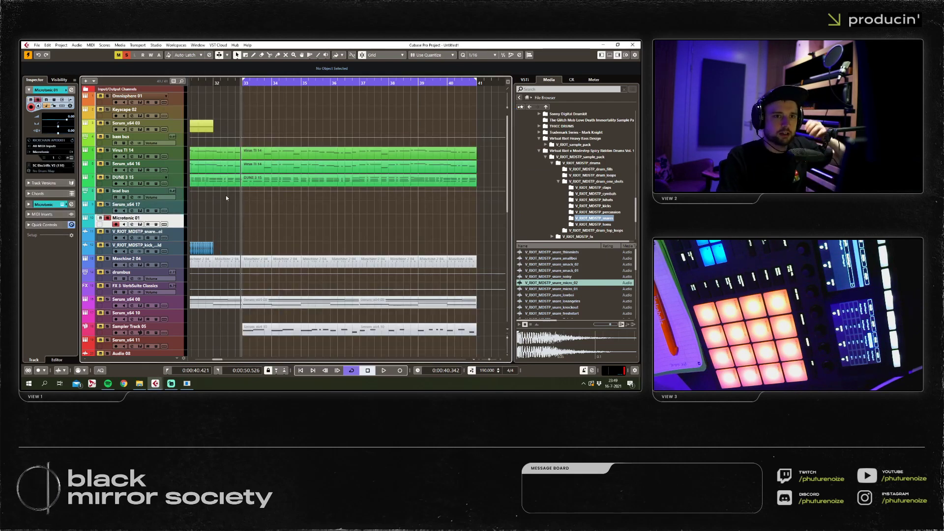
key("8")
left_click_drag(247, 223, 334, 224)
key("1")
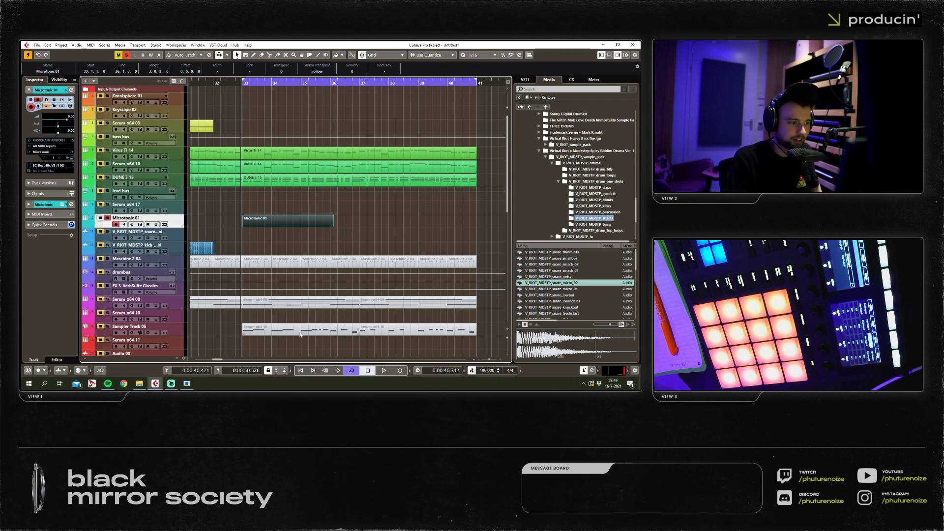
Add a one-beat note at the start of the Microtonic 01 part in the Key Editor.
double_click(305, 229)
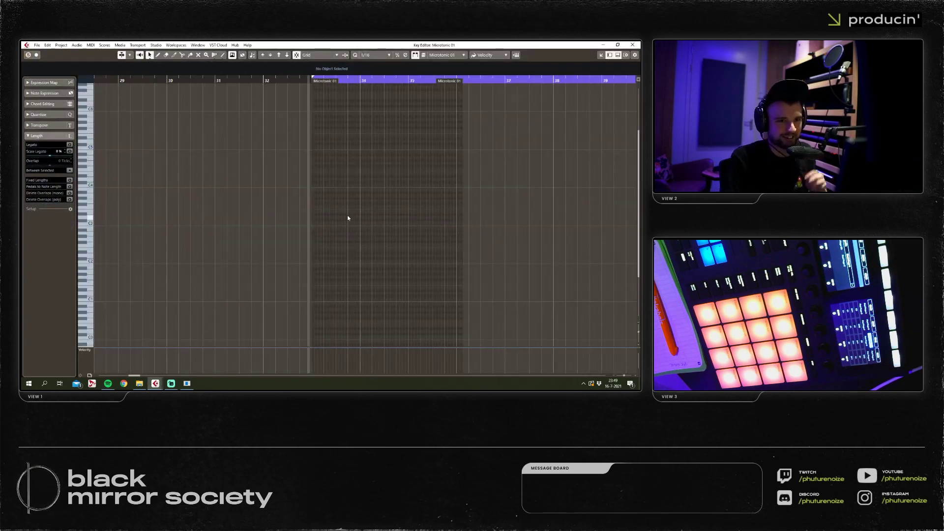
scroll(346, 219, "up", 3, "ctrl")
right_click(260, 227)
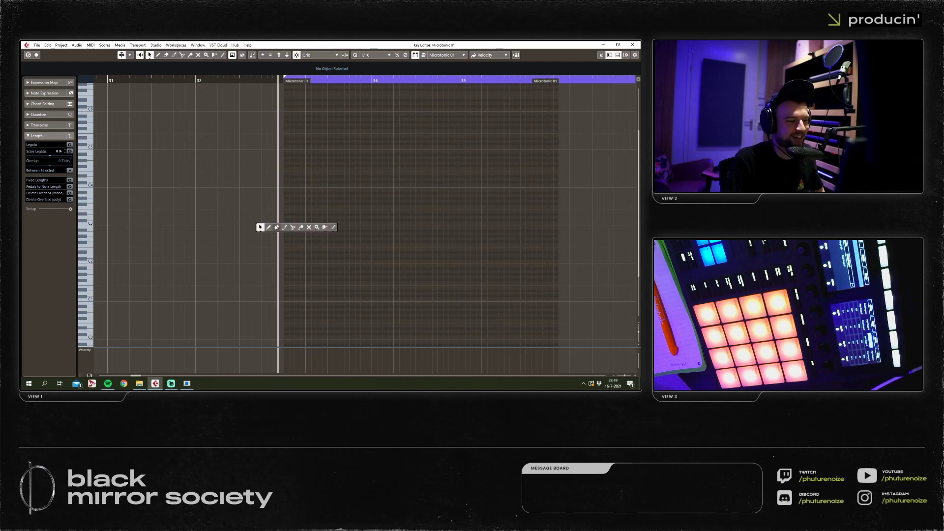
left_click(268, 229)
left_click_drag(286, 218, 313, 220)
left_click(633, 44)
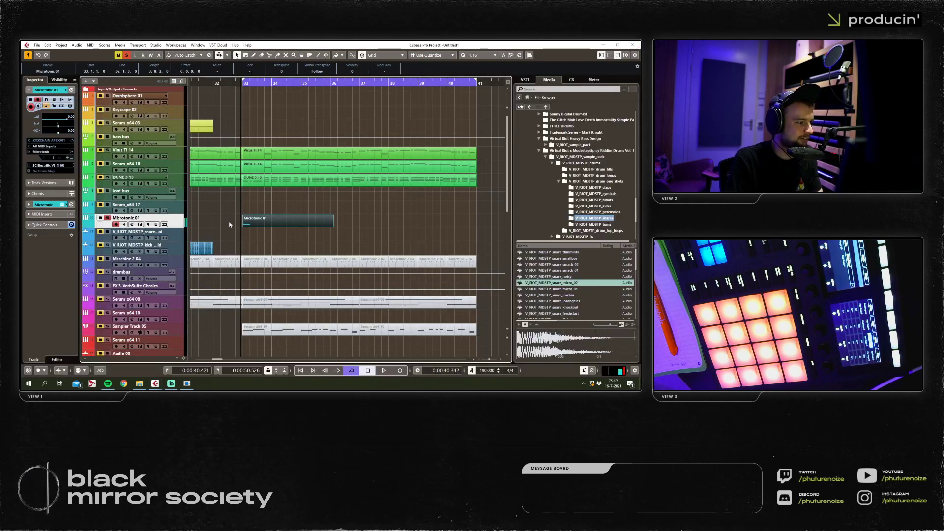
Move the one-note part from the Microtonic 01 track up to the Serum_x64 17 track.
left_click(189, 212)
double_click(264, 216)
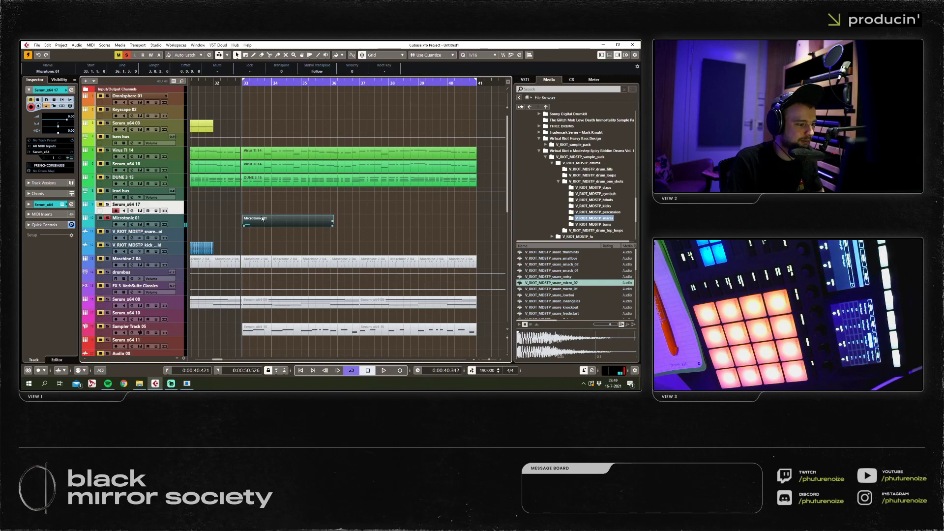
key("ctrl+a")
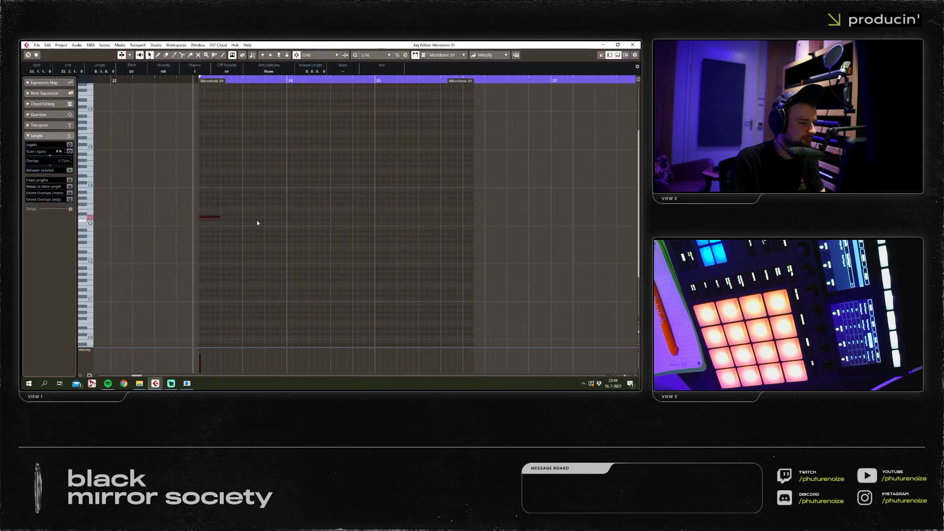
key("Return")
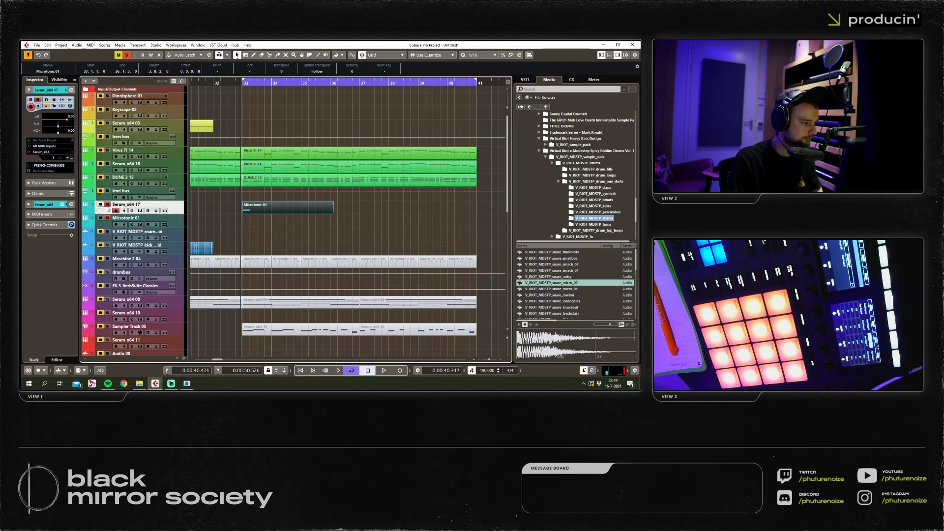
Fill the first two bars of the part with one-beat notes at a lower pitch and trim the part to end at bar 35.
double_click(282, 209)
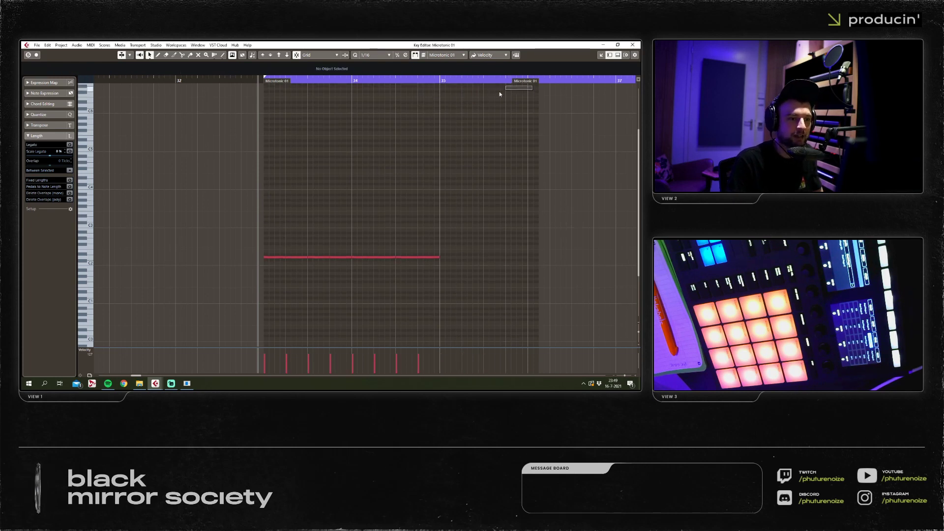
left_click_drag(521, 85, 440, 85)
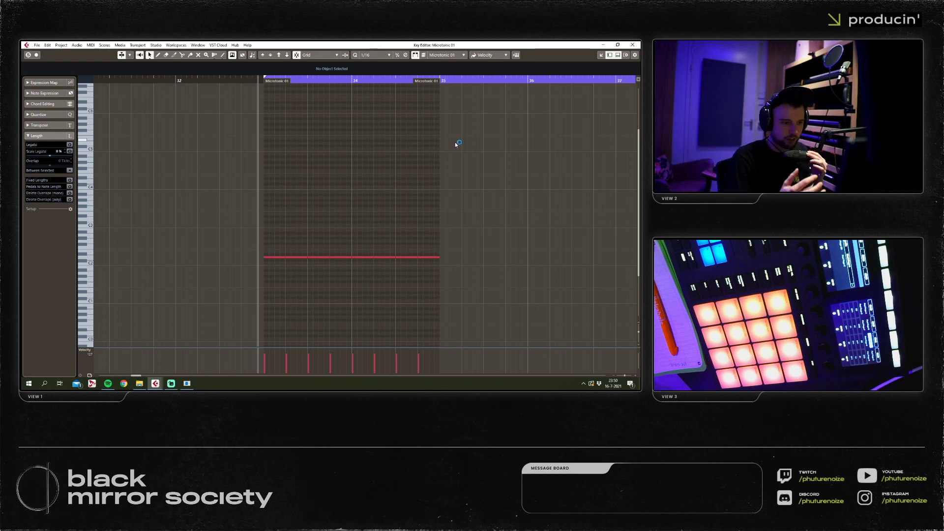
left_click(633, 44)
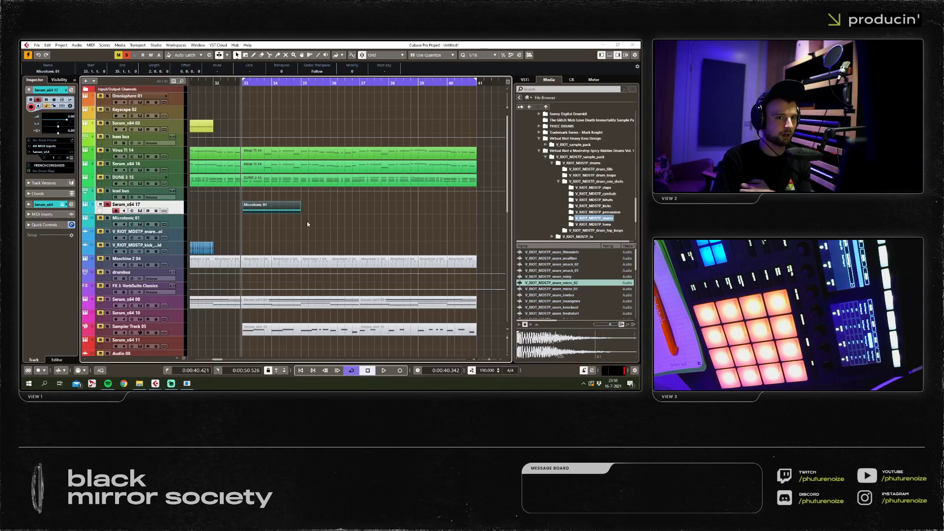
Duplicate the two-bar bass part three times to fill the track up to bar 41.
key("ctrl+d")
key("ctrl+d")
key("ctrl+d")
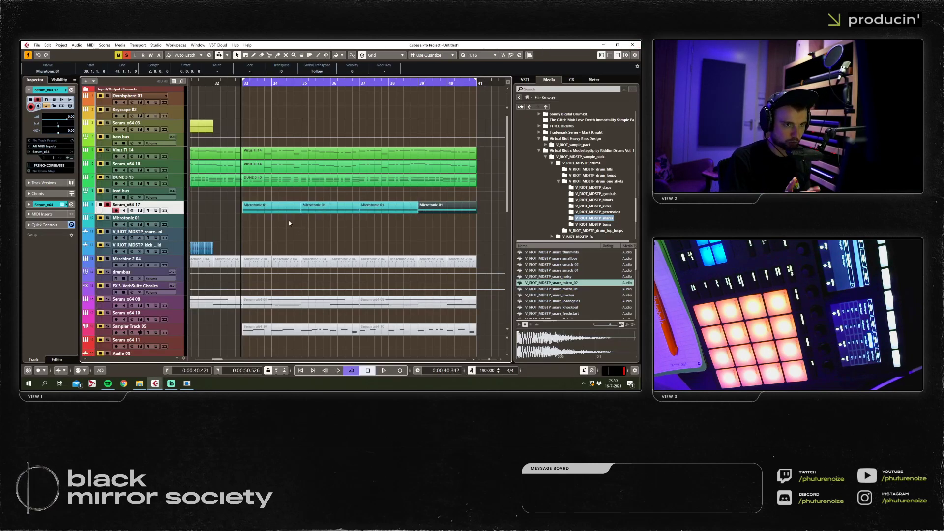
Copy the LFOTool insert from the Microtonic channel to the Serum_x64 17 channel and steepen its volume curve during playback.
key("F3")
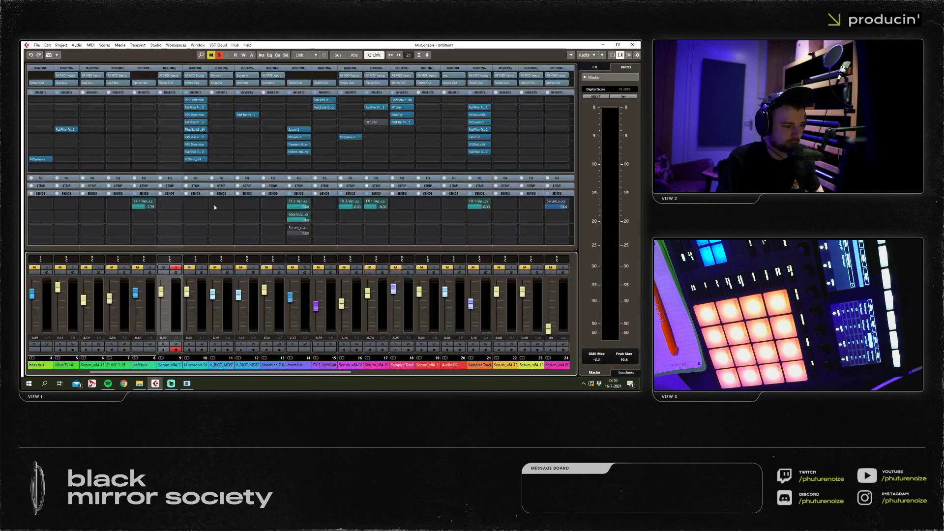
right_click(191, 153)
left_click(221, 151)
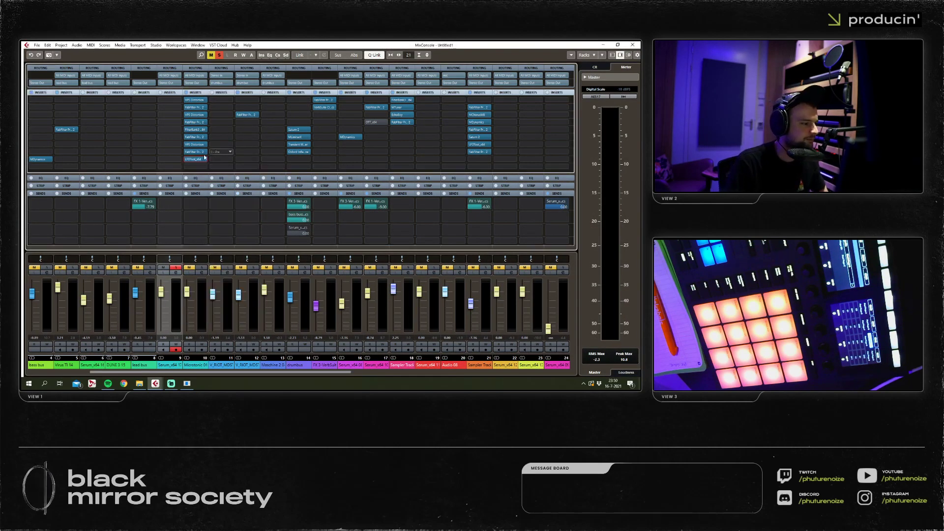
left_click(204, 162)
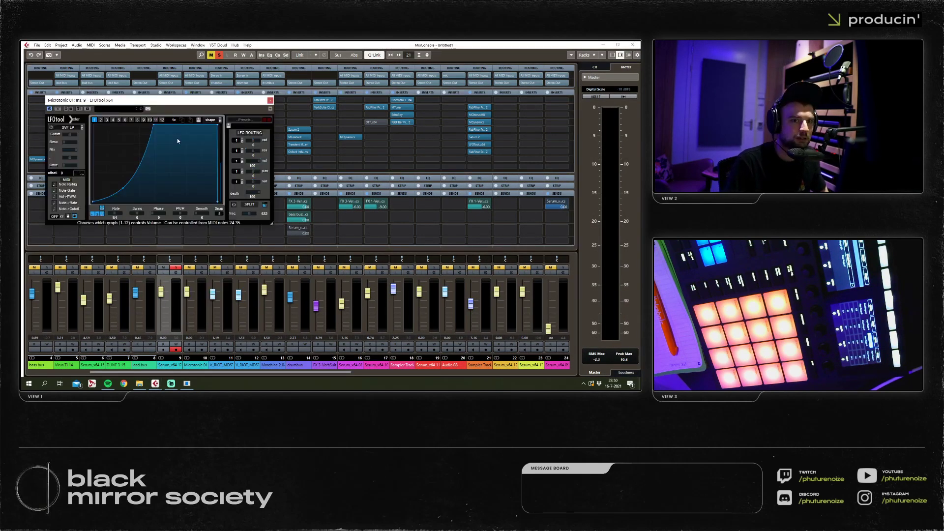
left_click_drag(275, 111, 465, 152)
left_click_drag(182, 159, 169, 159)
left_click(169, 160)
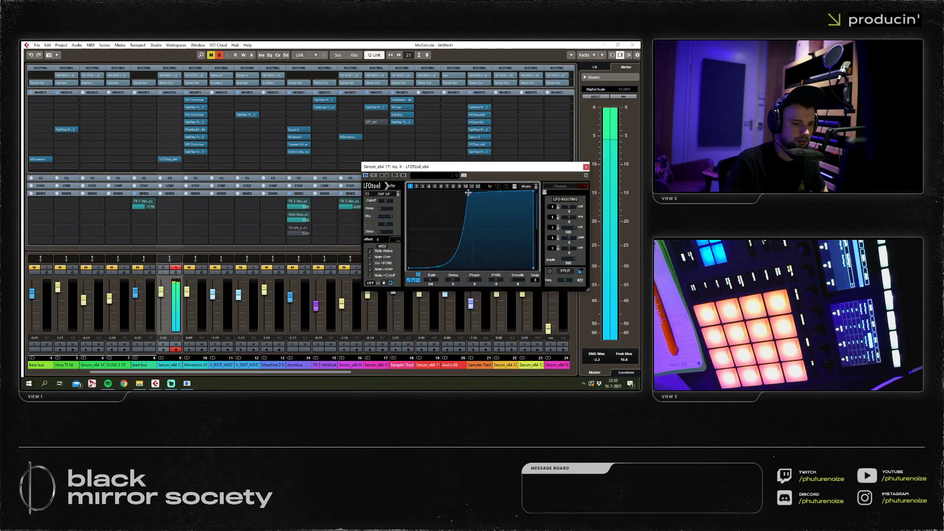
left_click(586, 167)
left_click(632, 45)
left_click(286, 229)
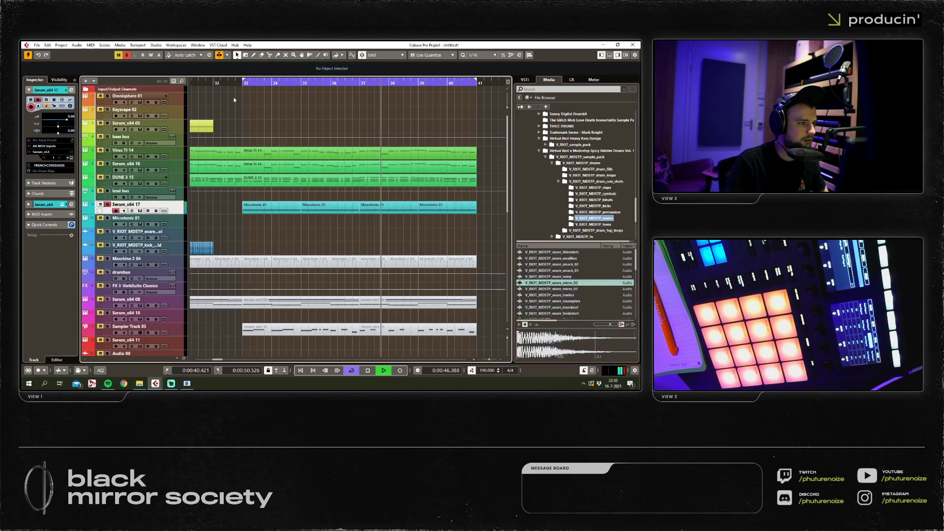
key("space")
Add an instrument track with Kick 2 below Serum_x64 17 and move the second point of its pitch envelope to a slightly later time.
right_click(175, 205)
left_click(305, 215)
left_click(391, 221)
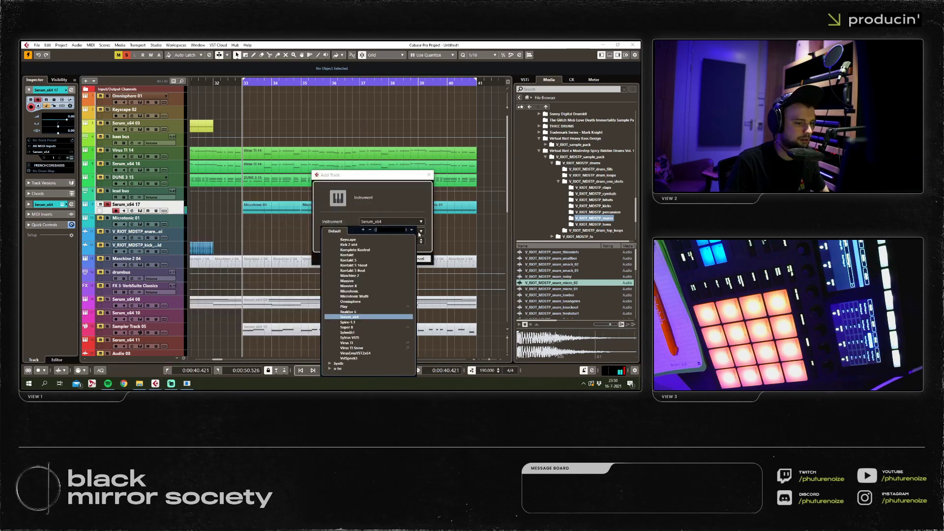
type("kick")
left_click(354, 246)
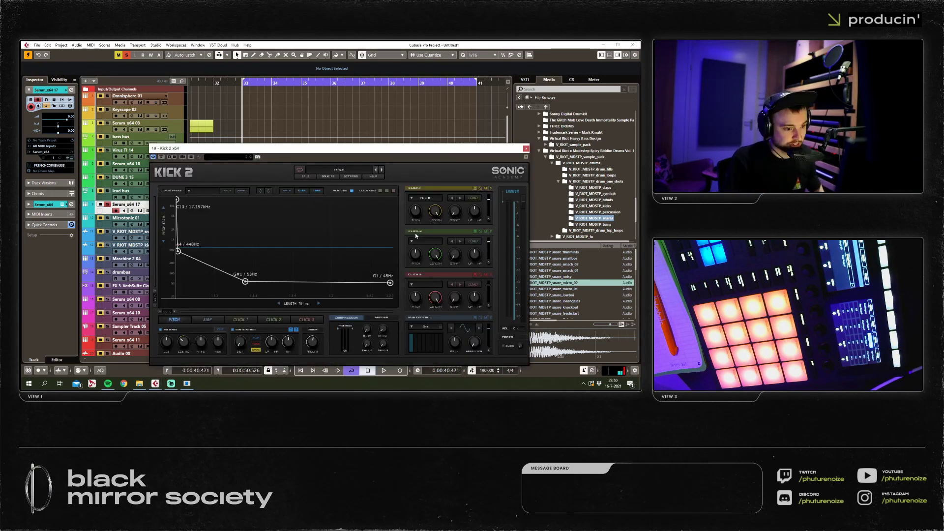
left_click_drag(178, 251, 199, 250)
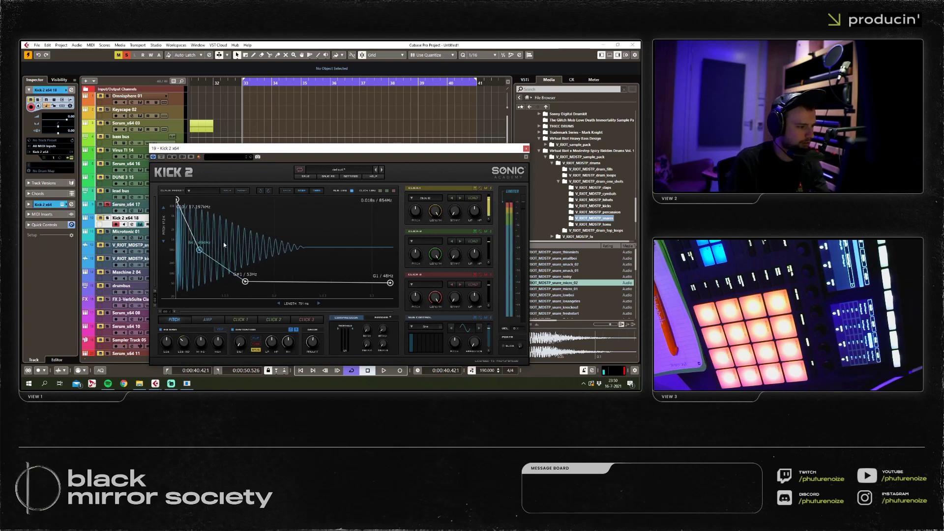
key("Escape")
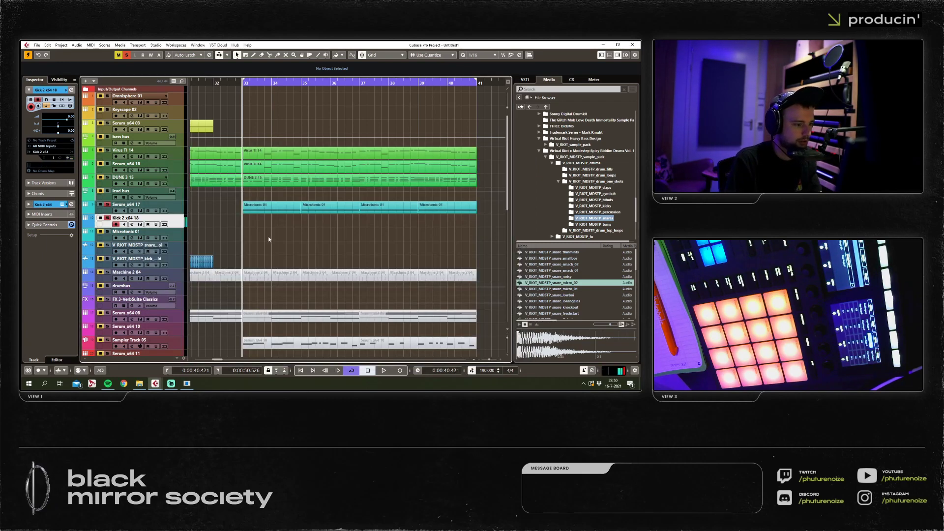
Draw a one-bar MIDI part on the Kick 2 x64 18 track starting at bar 33.
key("h")
left_click(334, 235)
left_click_drag(334, 235, 283, 222)
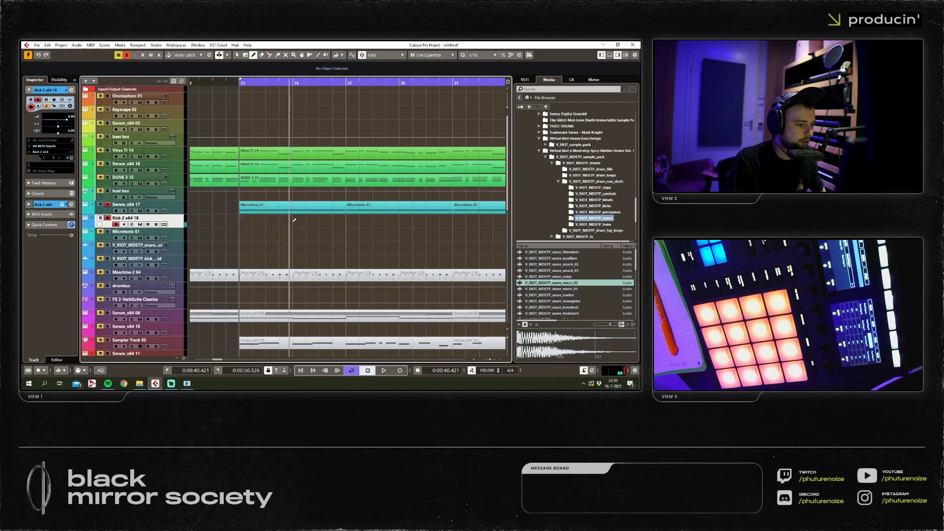
Add a one-beat C3 note at the start of the kick part in the Key Editor.
double_click(283, 223)
right_click(199, 231)
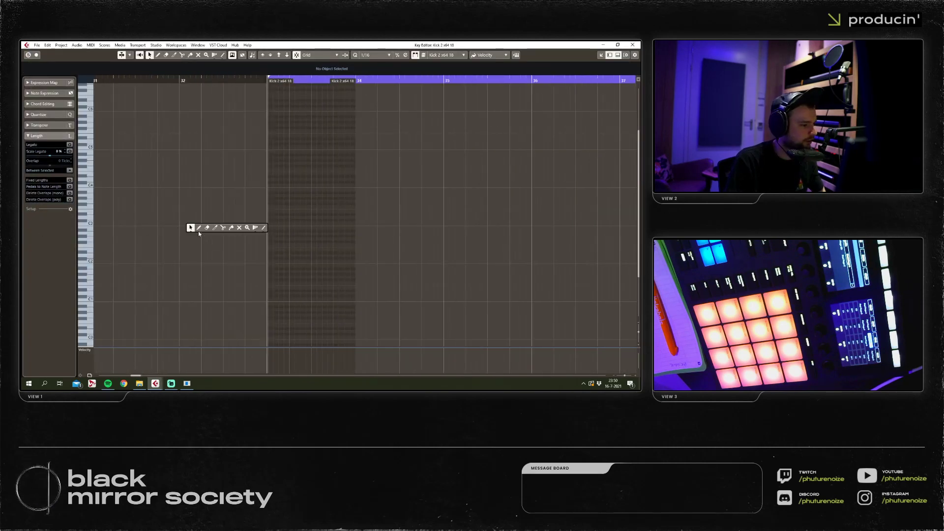
left_click(198, 226)
left_click_drag(268, 222, 289, 222)
key("1")
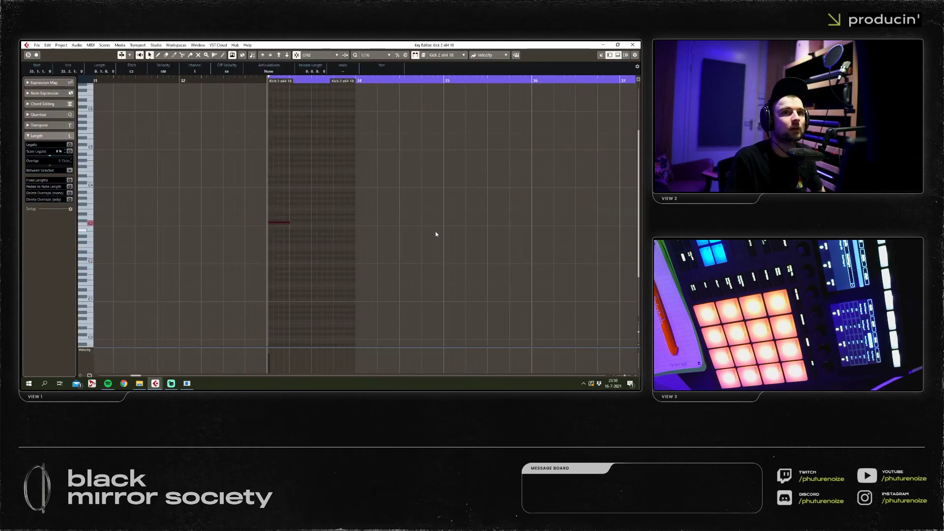
right_click(595, 66)
left_click(632, 45)
left_click(632, 45)
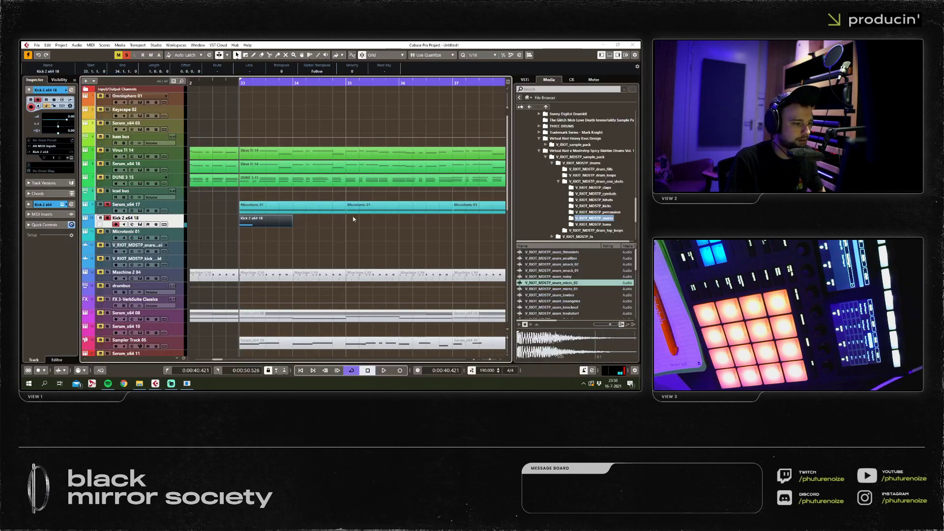
Shorten the kick part to one beat, duplicate it seven times up to bar 35, and set the loop range around the copies.
left_click_drag(290, 224, 343, 226)
key("ctrl+d")
key("ctrl+d")
key("ctrl+d")
key("ctrl+d")
key("ctrl+d")
key("ctrl+d")
key("ctrl+d")
key("p")
left_click(329, 247)
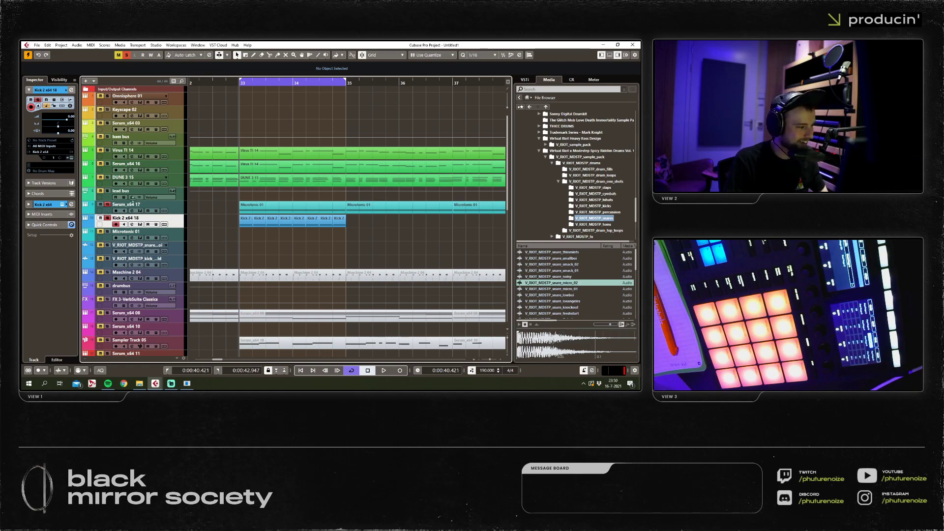
Play the two-bar loop and balance the Serum_x64 17 and Kick 2 x64 18 channel levels in the mixer.
key("space")
key("F3")
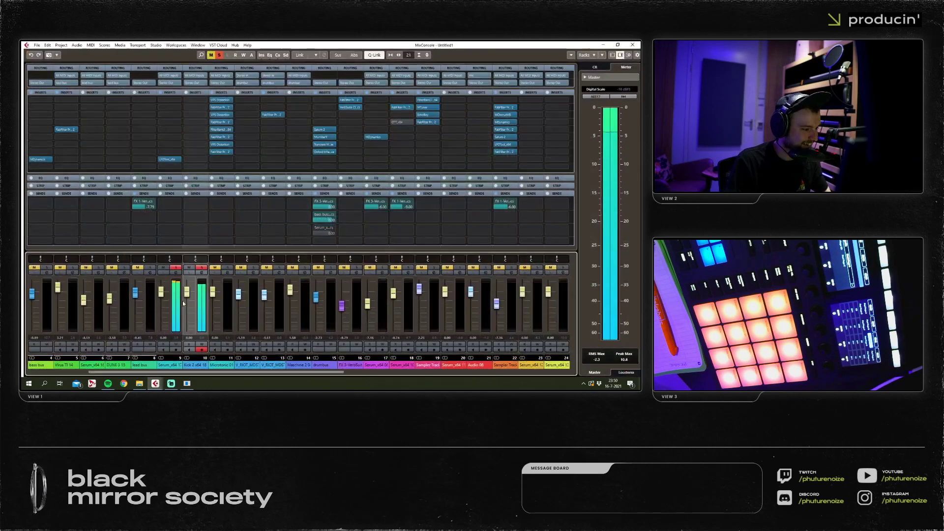
key("F3")
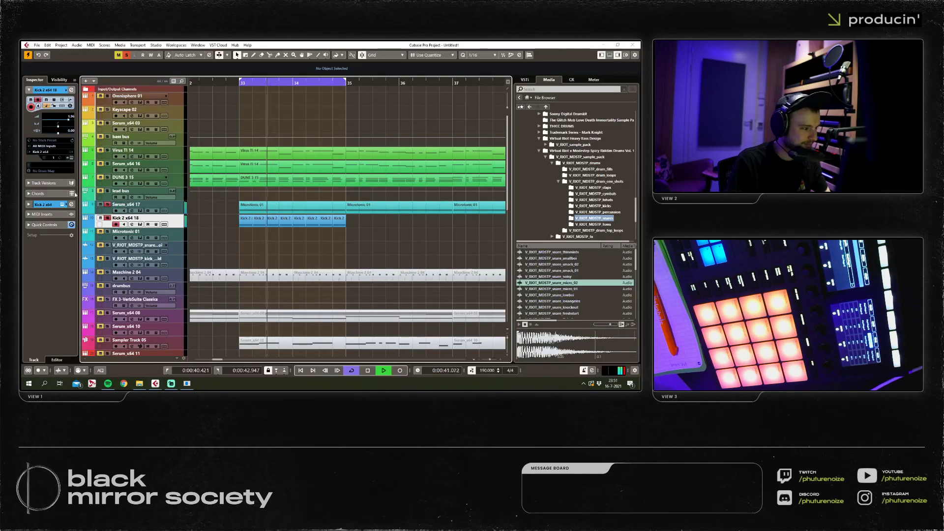
Show the effects rack of Serum on the Serum_x64 17 track and adjust the frequency of the EQ's low band.
left_click(140, 210)
left_click(303, 142)
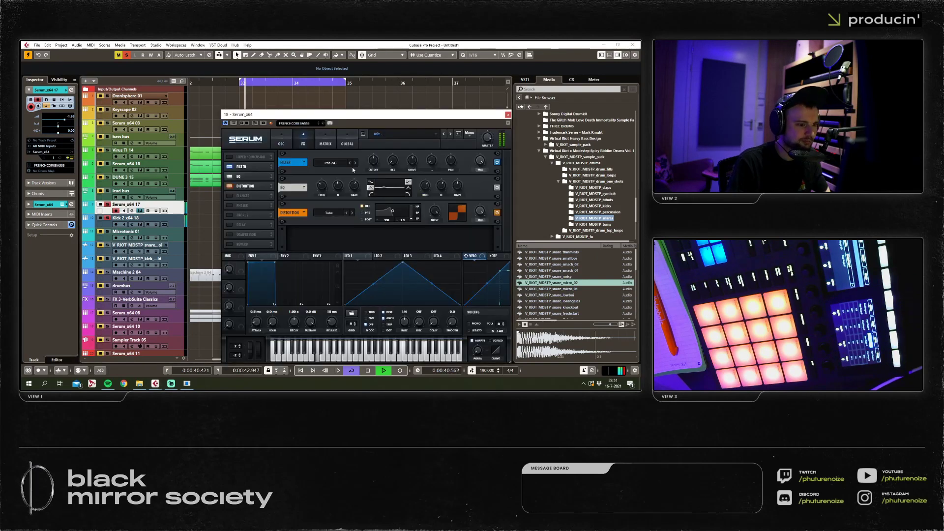
mouse_move(358, 182)
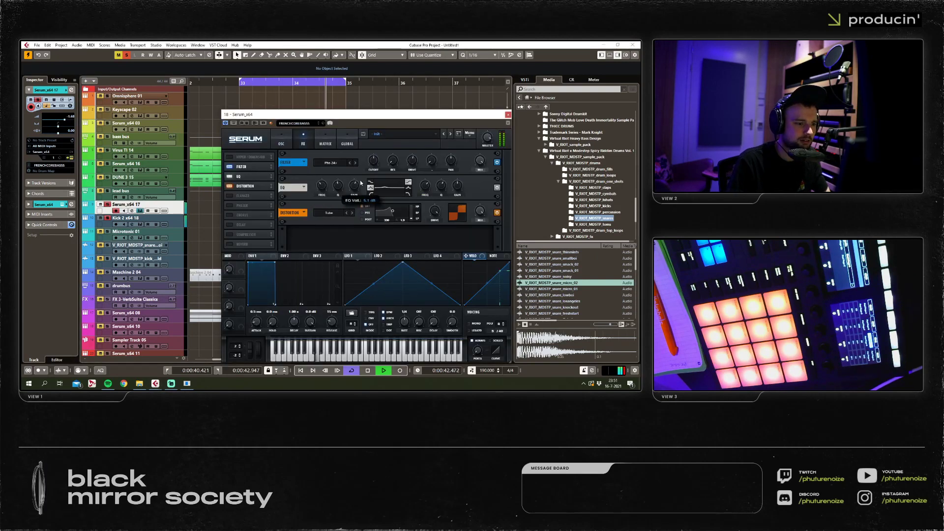
mouse_move(323, 189)
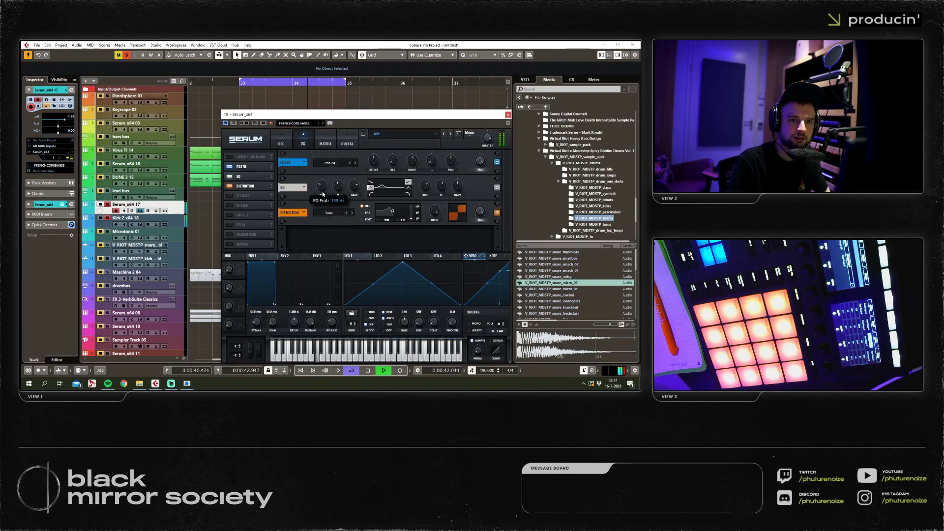
left_click_drag(323, 194, 321, 190)
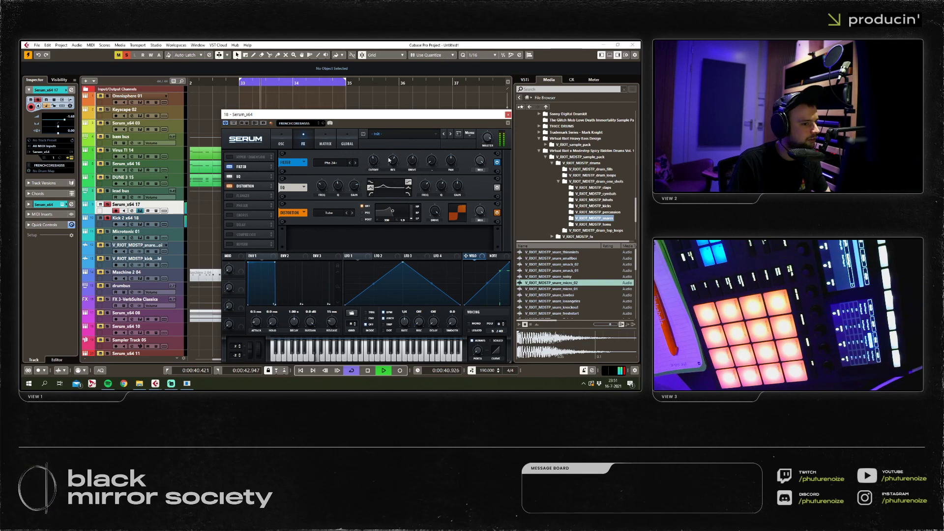
Open Kick 2 on the Kick 2 x64 18 track, shift the pitch envelope's middle points later, lower its last two points to 37 Hz, and audition it.
key("space")
left_click(147, 218)
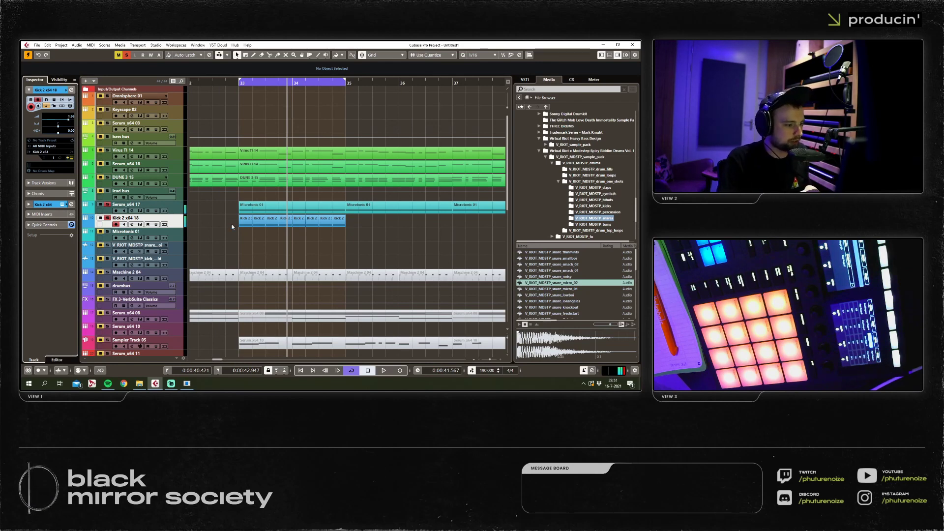
left_click(140, 224)
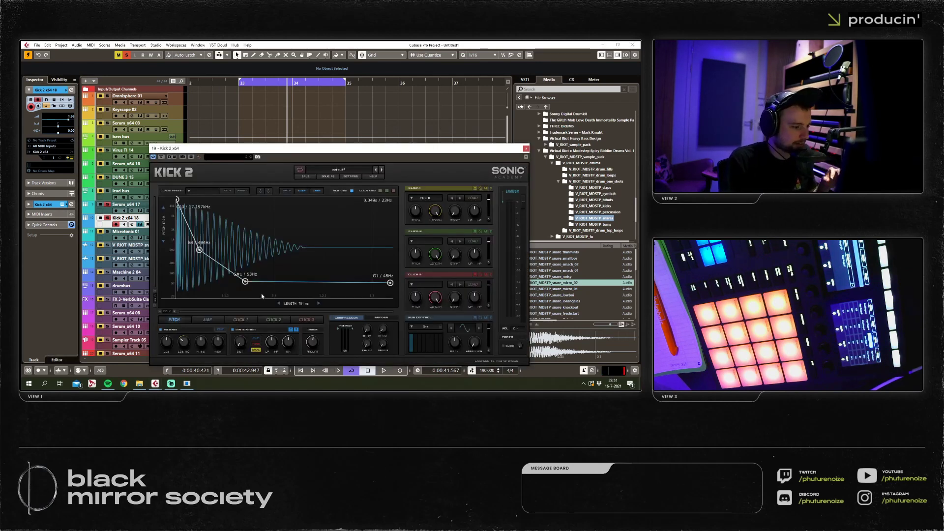
left_click_drag(245, 281, 278, 291)
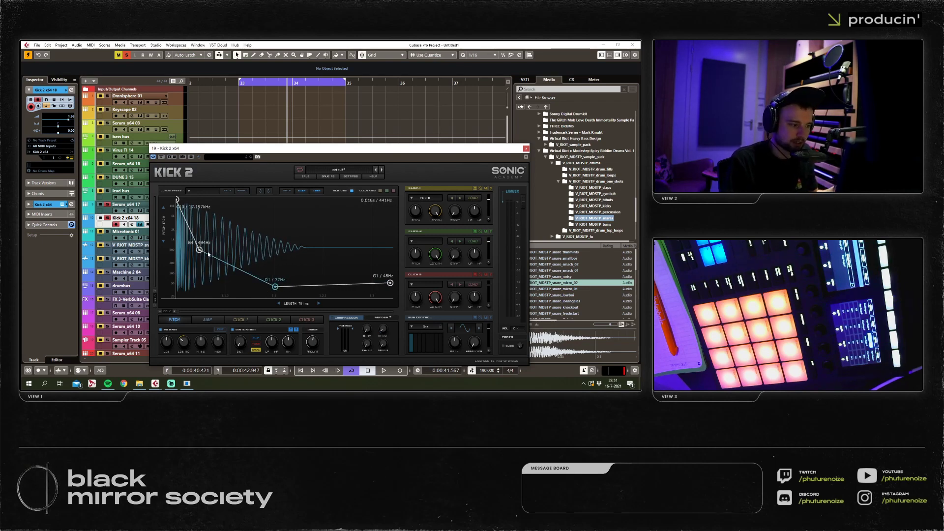
left_click_drag(199, 250, 219, 253)
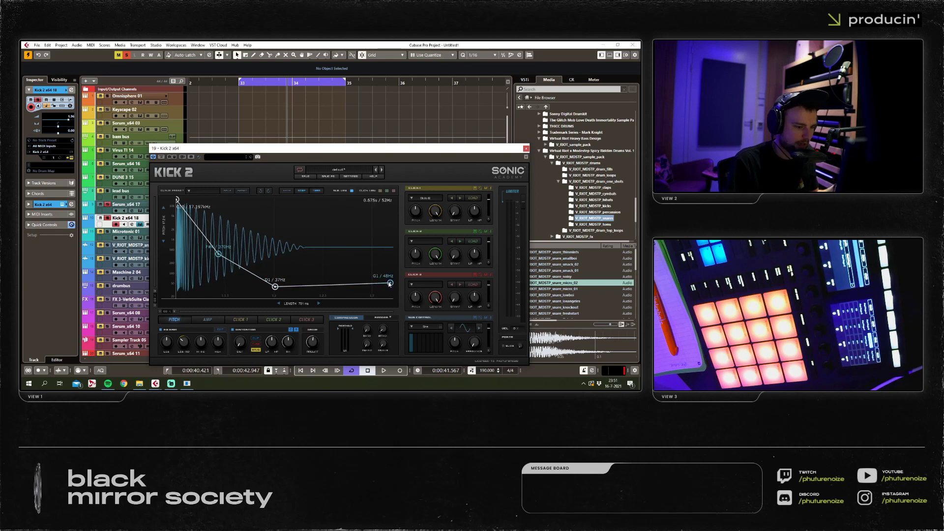
left_click_drag(390, 284, 389, 289)
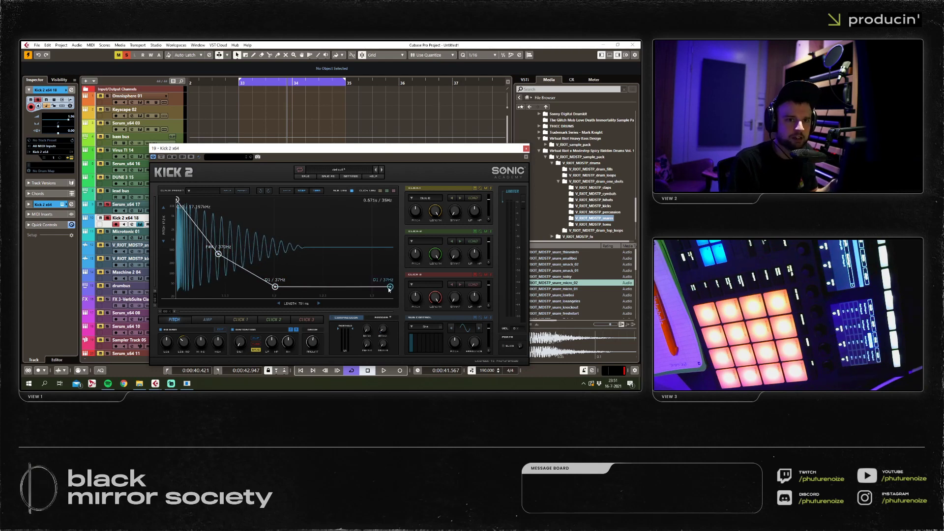
key("space")
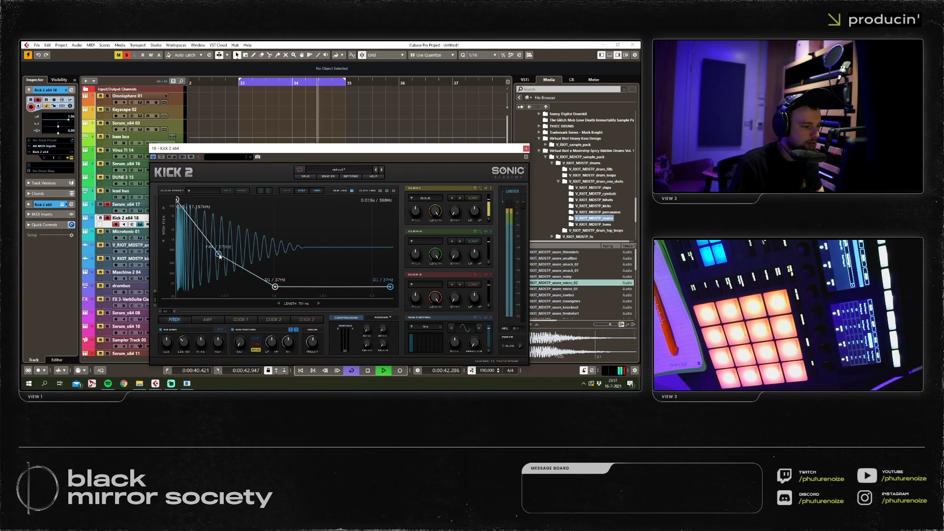
key("space")
Lower Kick 2's pitch envelope start to about 2.5 kHz, set the second point near 370 Hz, and shift the 37 Hz point later.
left_click_drag(177, 200, 204, 247)
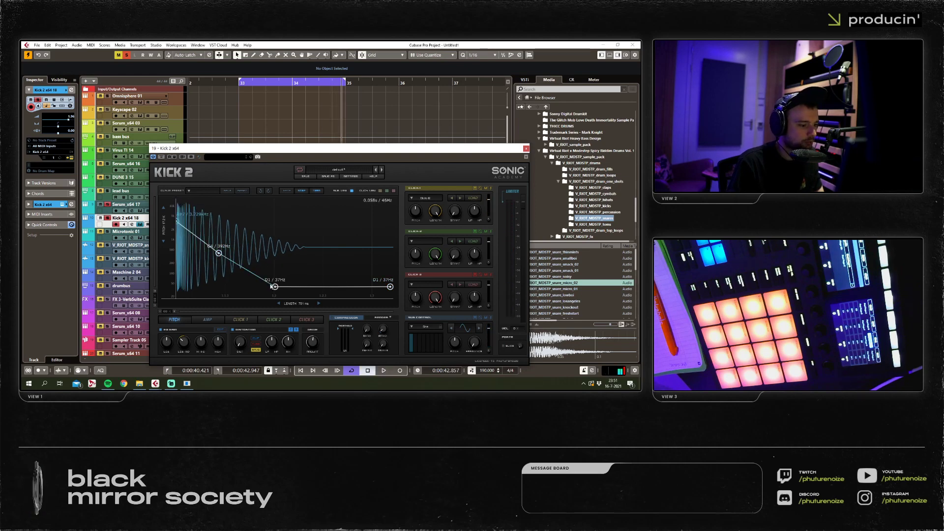
left_click_drag(272, 287, 293, 286)
left_click_drag(218, 253, 216, 255)
left_click_drag(177, 222, 179, 229)
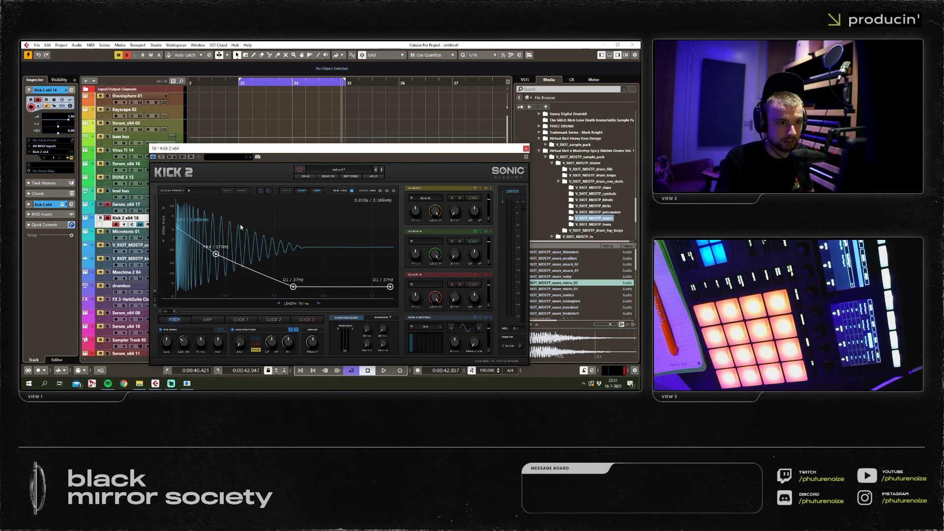
Fine-tune Kick 2's pitch envelope during playback by raising the start point and setting the second point to about 740 Hz, and close the plug-in.
key("space")
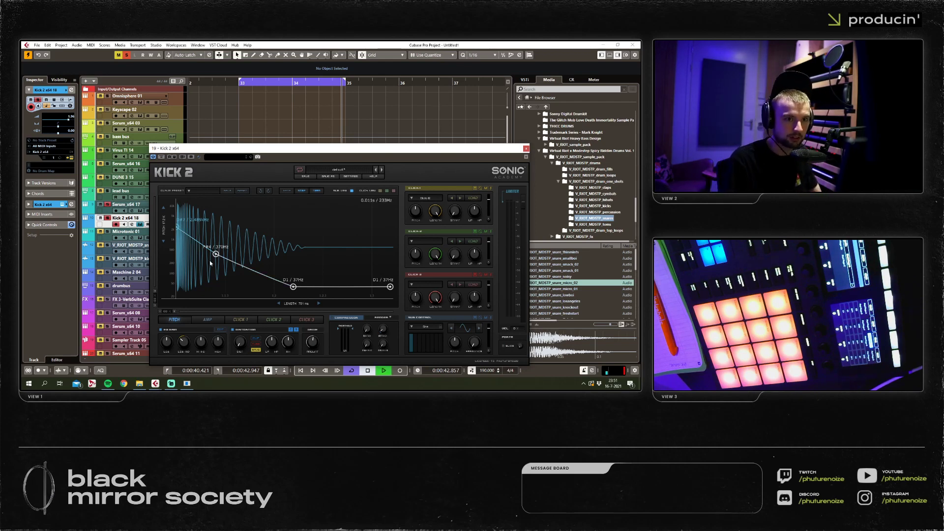
left_click_drag(215, 249, 221, 258)
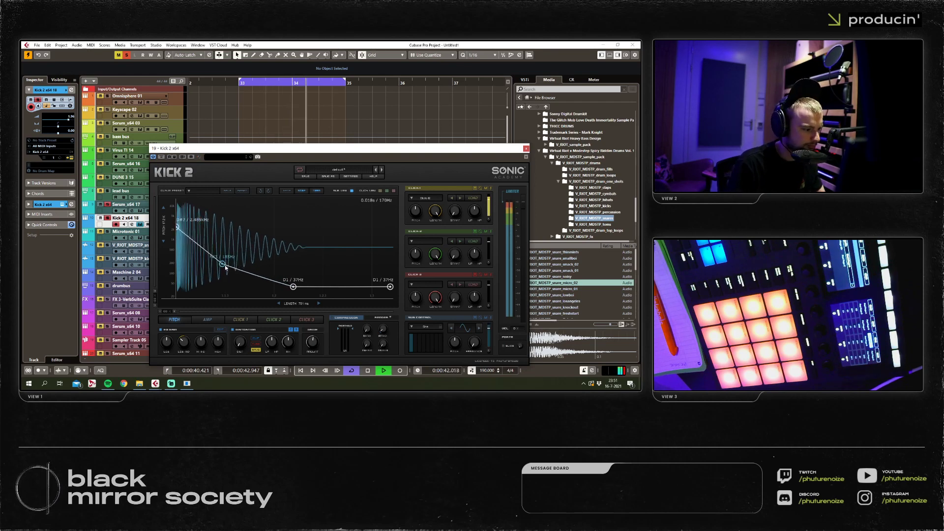
left_click_drag(180, 228, 178, 212)
mouse_move(217, 255)
left_mouse_down()
mouse_move(222, 269)
mouse_move(215, 245)
left_mouse_up()
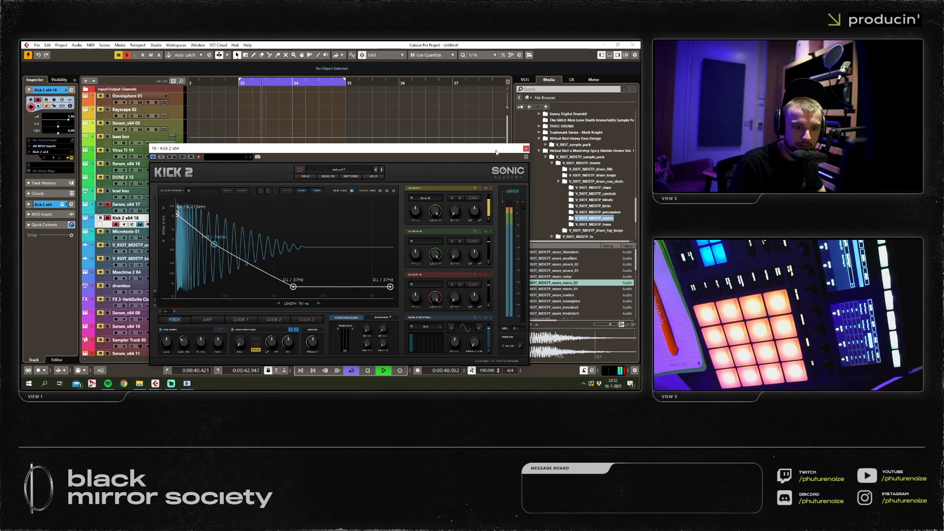
left_click(526, 148)
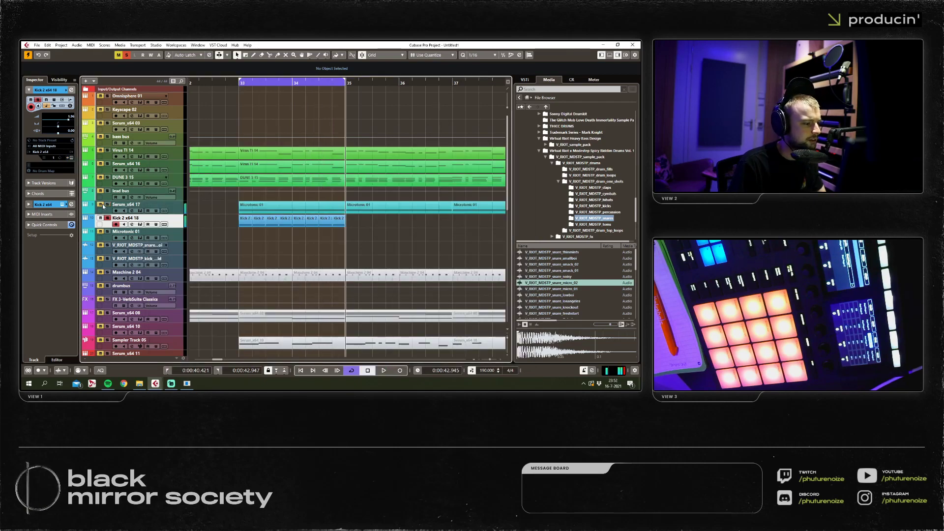
Check the notes of a Kick 2 part and the first Serum bass part in the Key Editor.
double_click(312, 218)
left_click(633, 44)
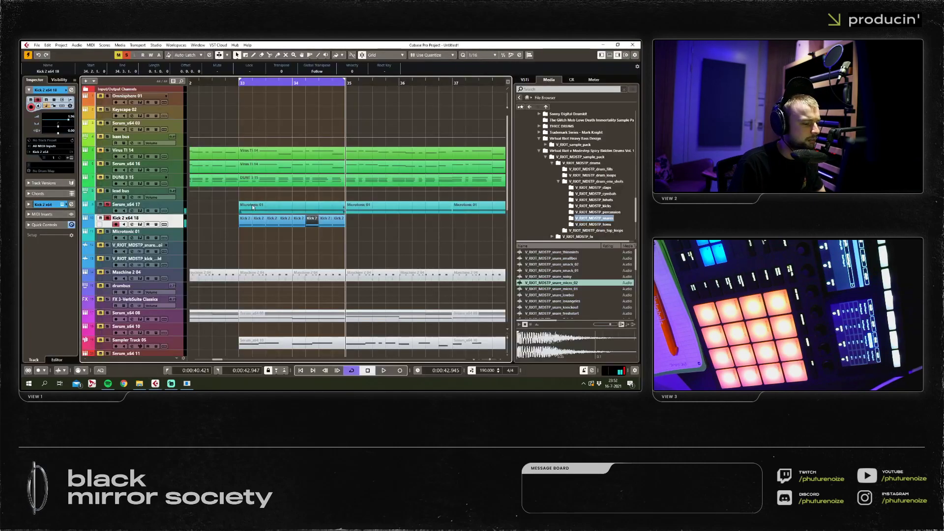
double_click(251, 205)
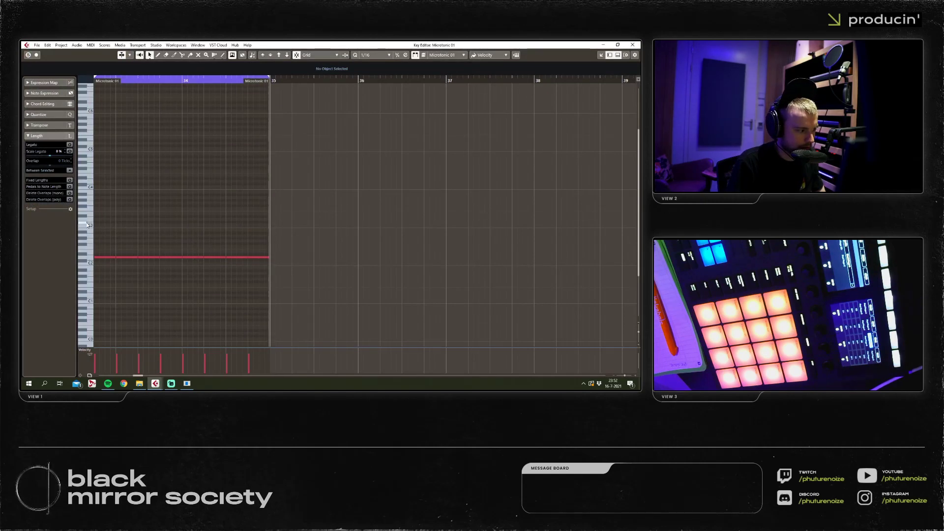
left_click(637, 45)
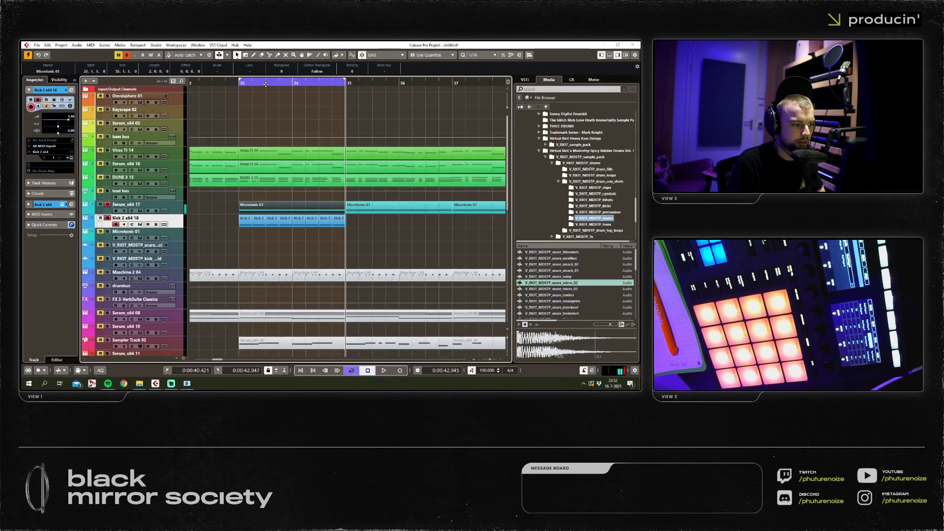
Open Serum on the Serum_x64 17 track and listen to its bass sound in the two-bar loop.
left_click(179, 206)
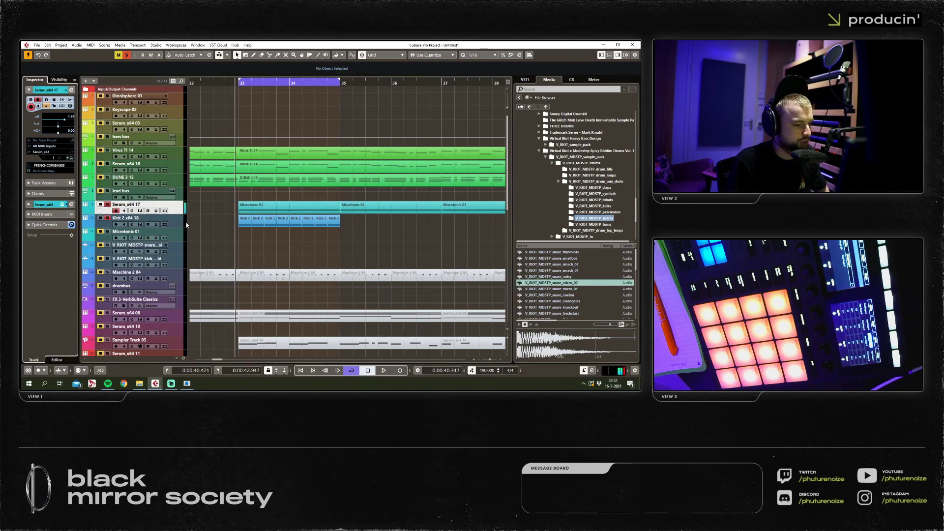
left_click(72, 157)
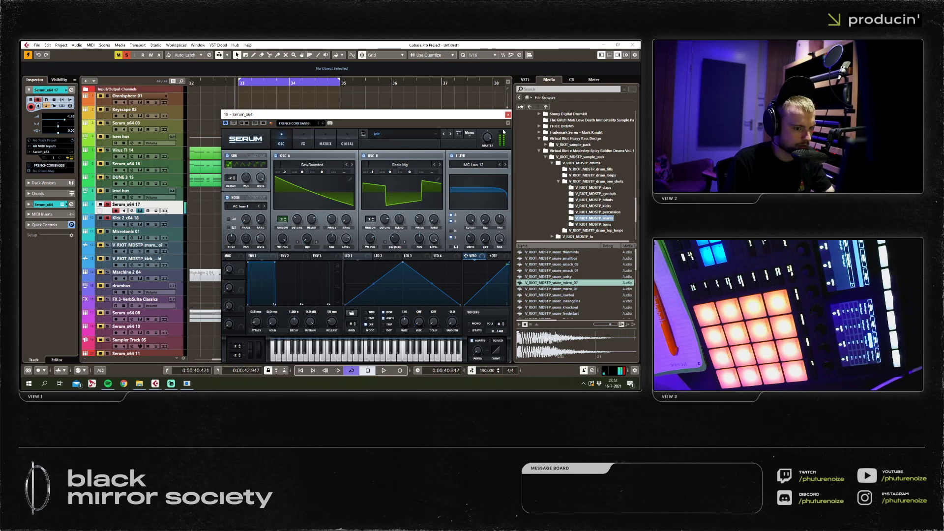
left_click(507, 115)
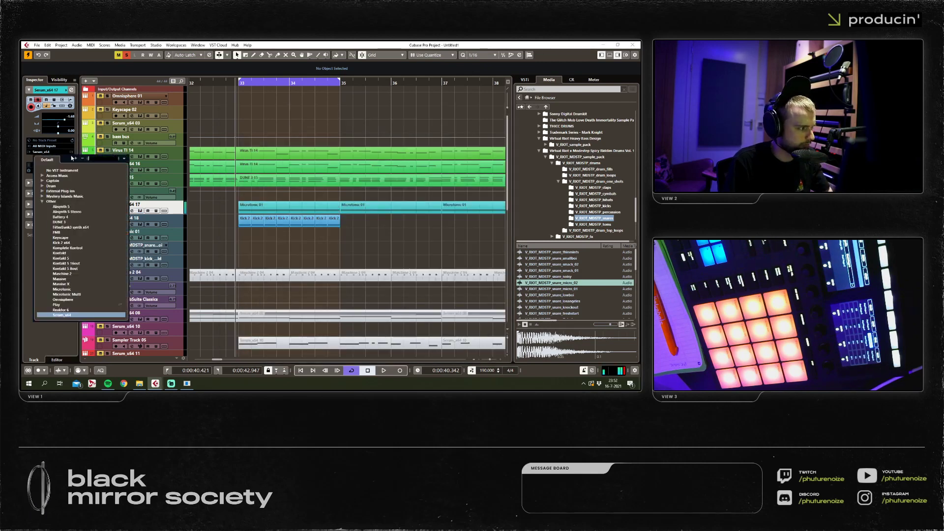
left_click(72, 158)
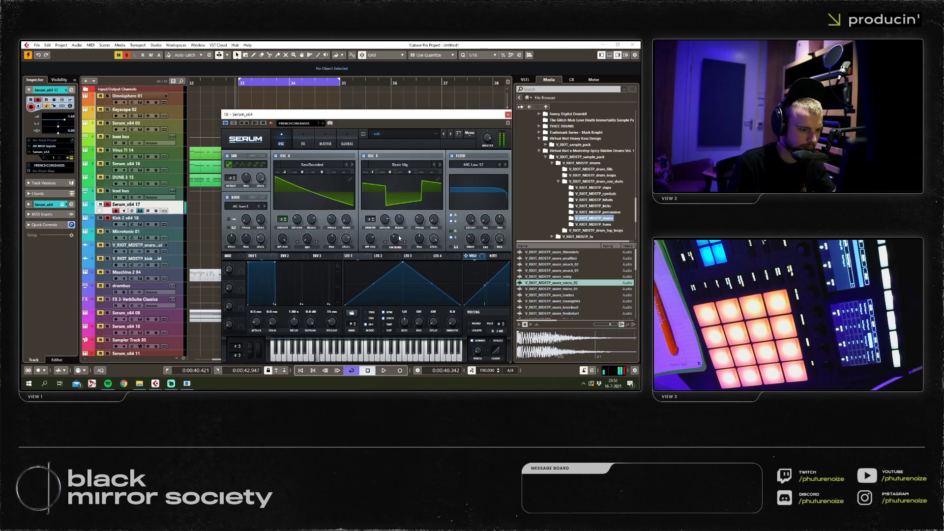
key("space")
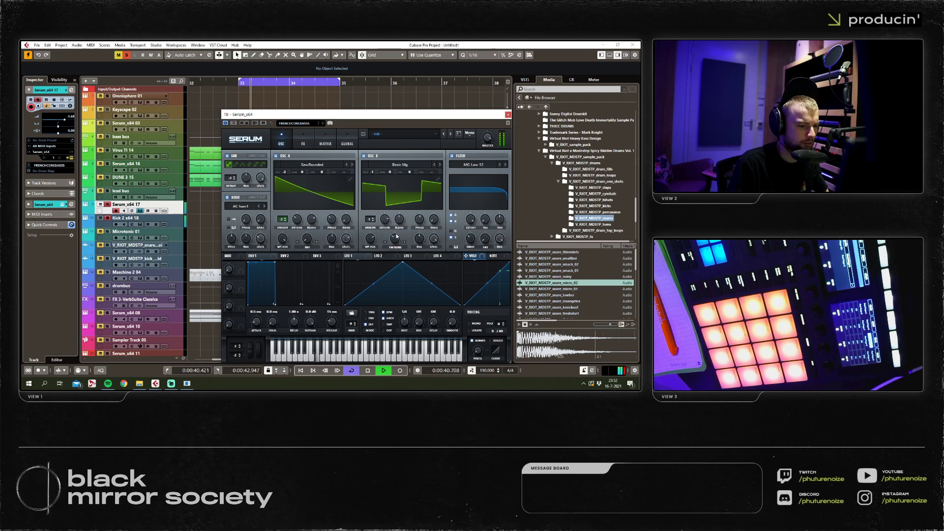
mouse_move(396, 242)
key("space")
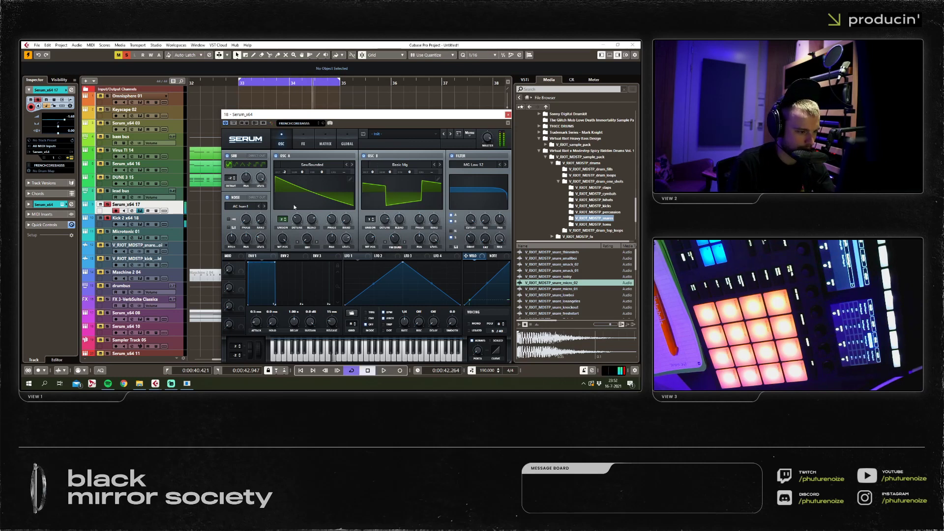
Try a lower cutoff on Serum's MG Low 12 filter during playback, restore it, and close the plug-in.
key("space")
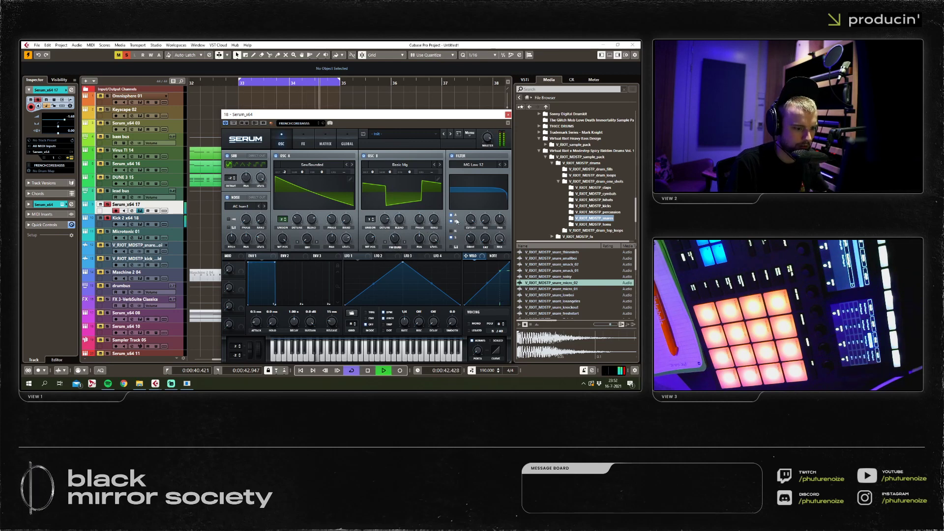
left_click_drag(470, 220, 467, 258)
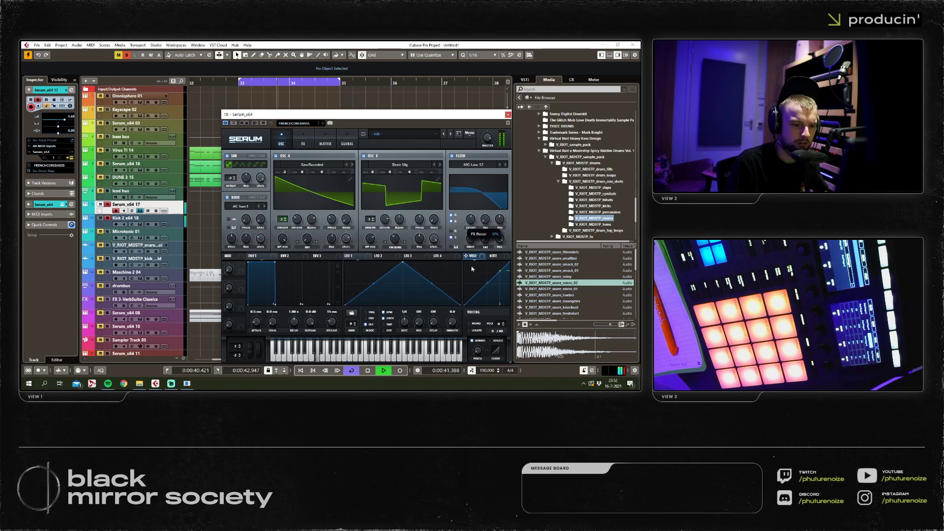
left_click_drag(470, 220, 473, 211)
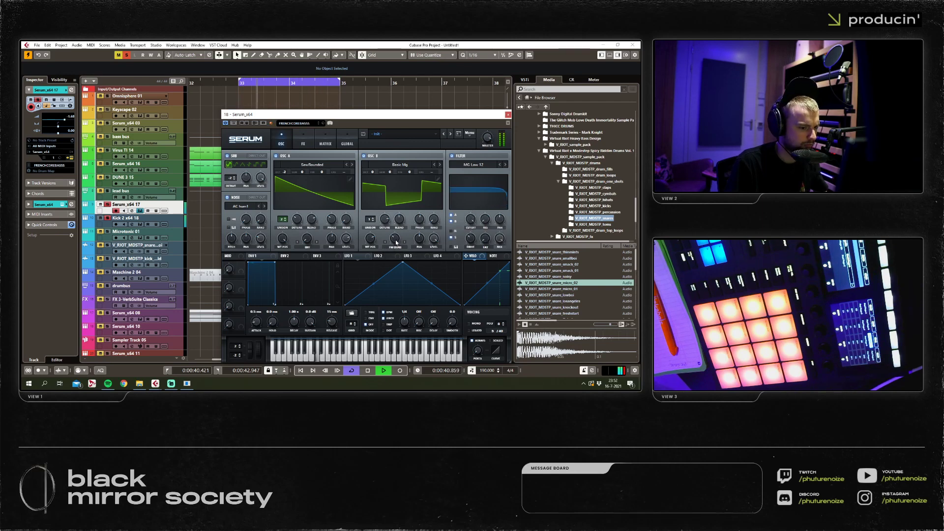
left_click(508, 115)
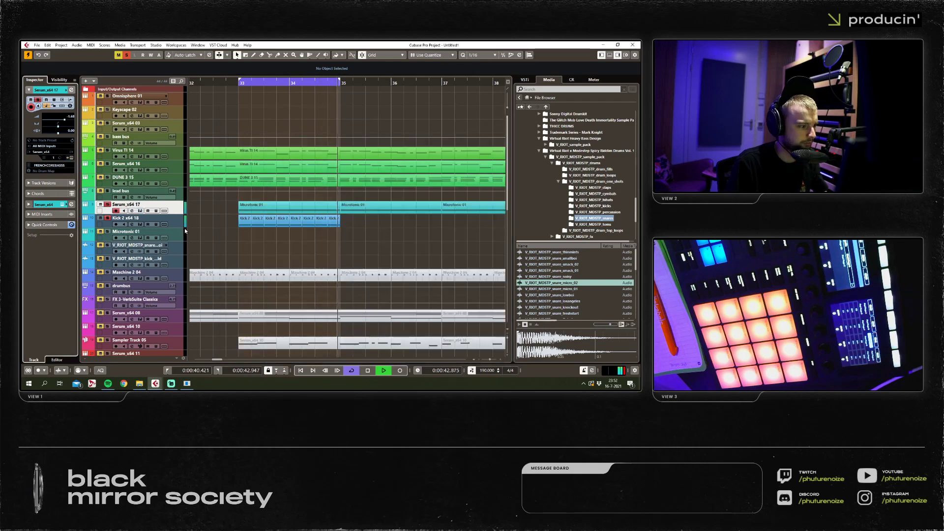
Lower the mixer levels of the Serum_x64 17 channel to -7.16 and the Kick 2 x64 18 channel to 0.00.
key("F3")
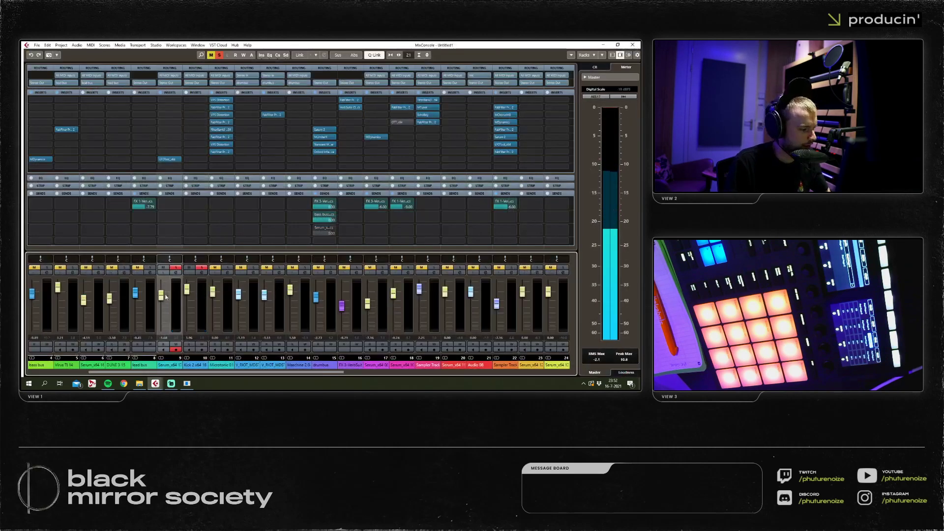
left_click(632, 44)
key("F3")
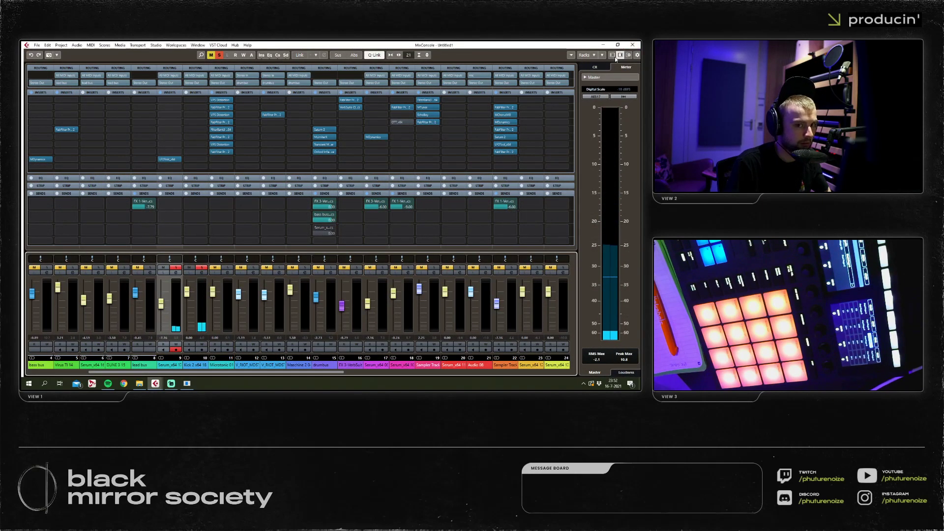
key("F3")
key("F3")
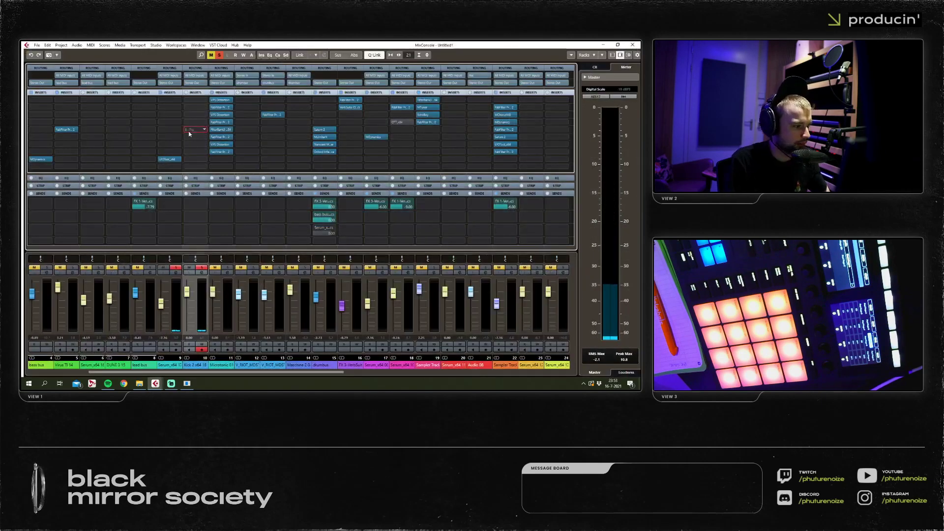
Insert FabFilter Pro-Q 2 on the Kick 2 x64 18 channel and move it up to the second insert slot.
left_click(190, 130)
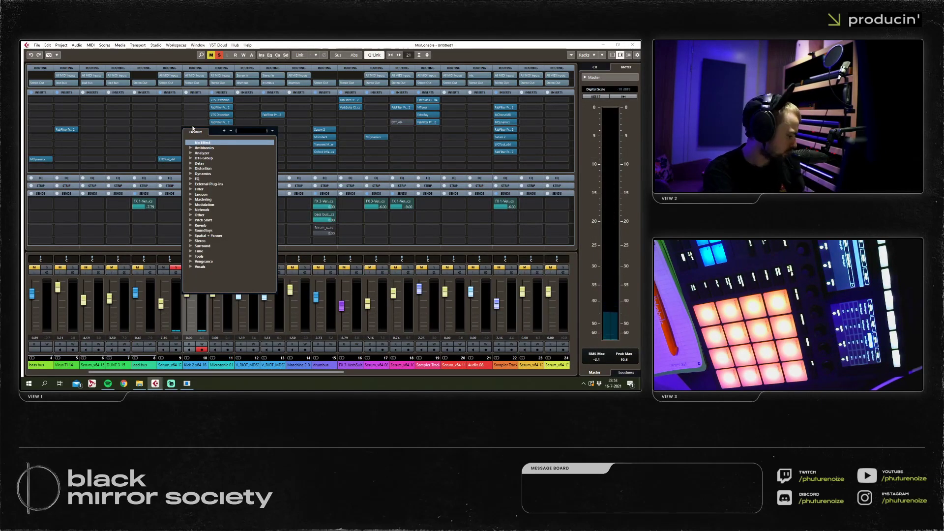
type("pro-q")
key("Return")
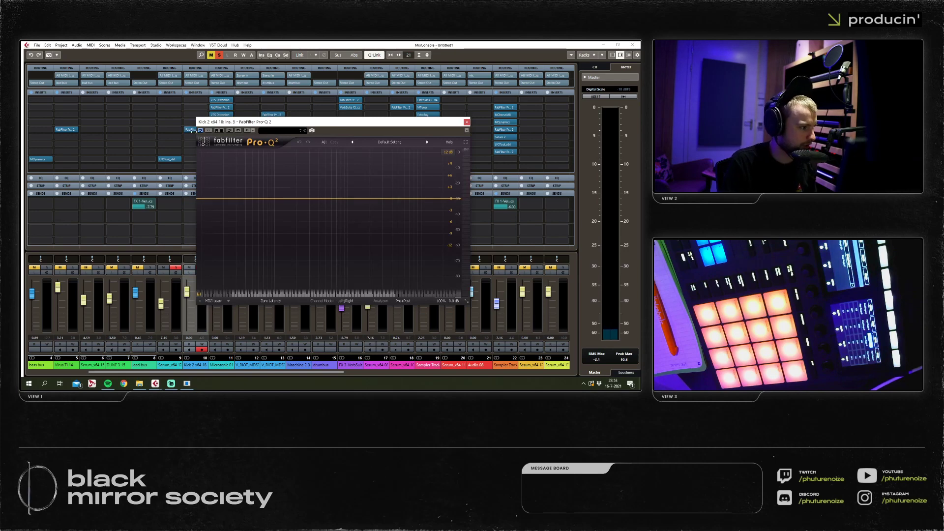
left_click_drag(190, 130, 196, 108)
Insert MWaveShaper directly after Pro-Q 2 on the kick channel, lower its curve's first upper point slightly, and start playback.
left_click(192, 115)
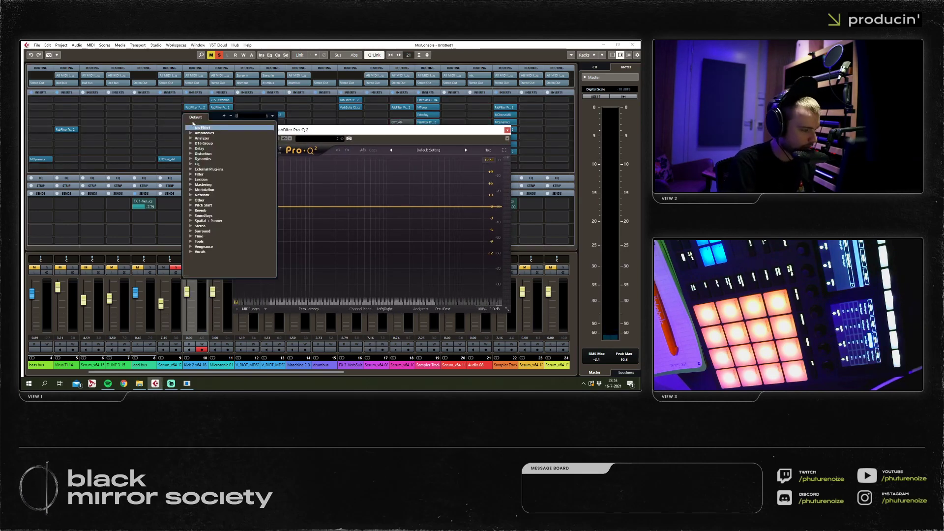
type("mwave")
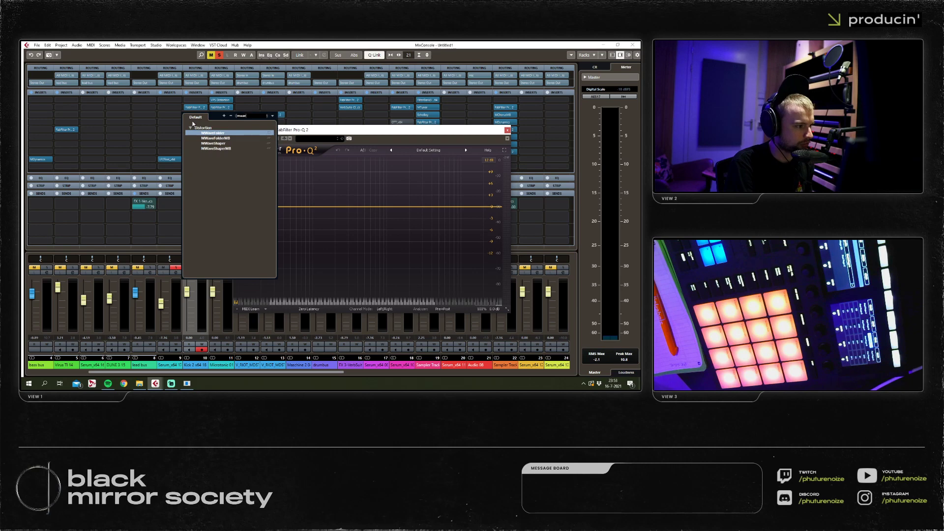
left_click(213, 143)
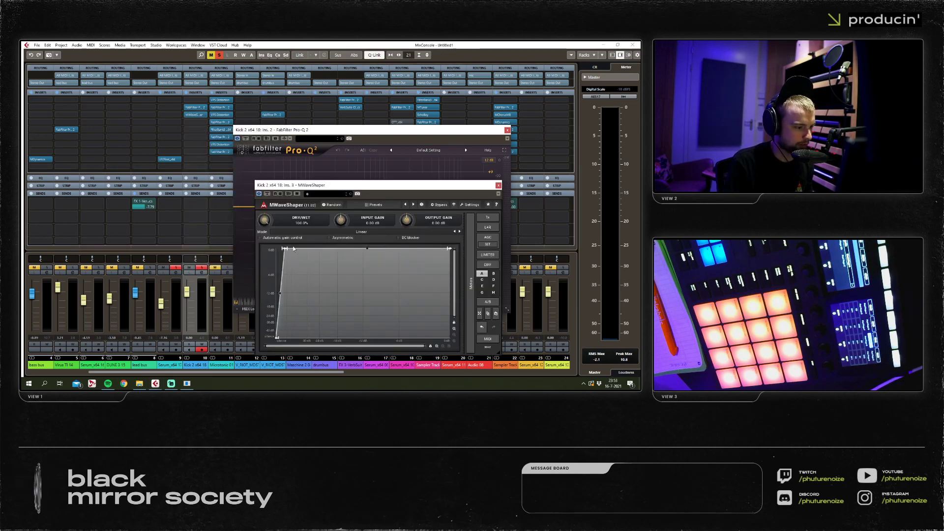
left_click_drag(286, 251, 293, 255)
key("space")
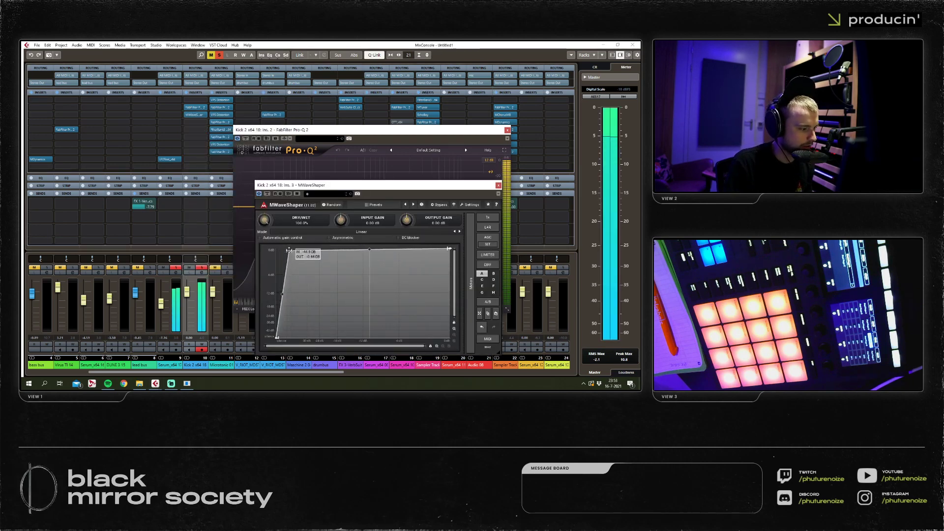
Shape the kick's first Pro-Q 2 with low-mid dip of about 14 dB, a smaller bass dip and a mid boost of about 17 dB.
left_click(384, 128)
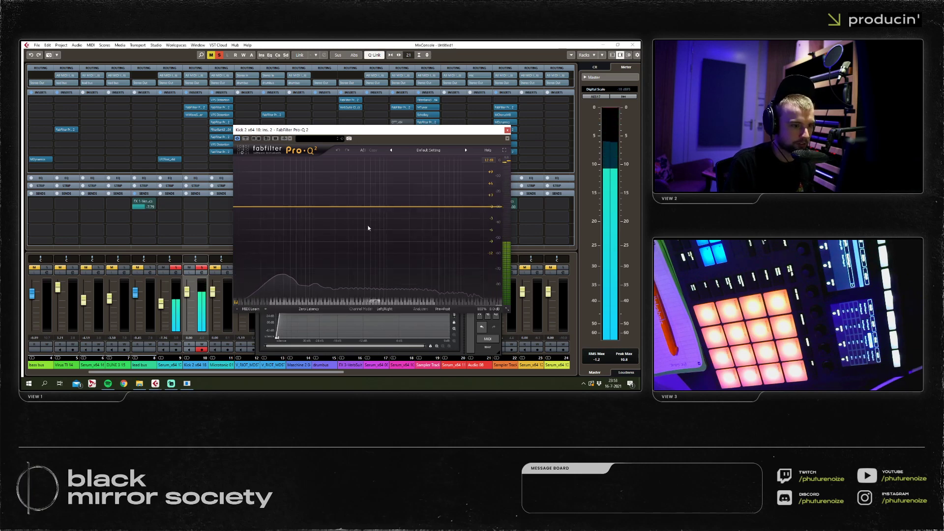
left_click(200, 108)
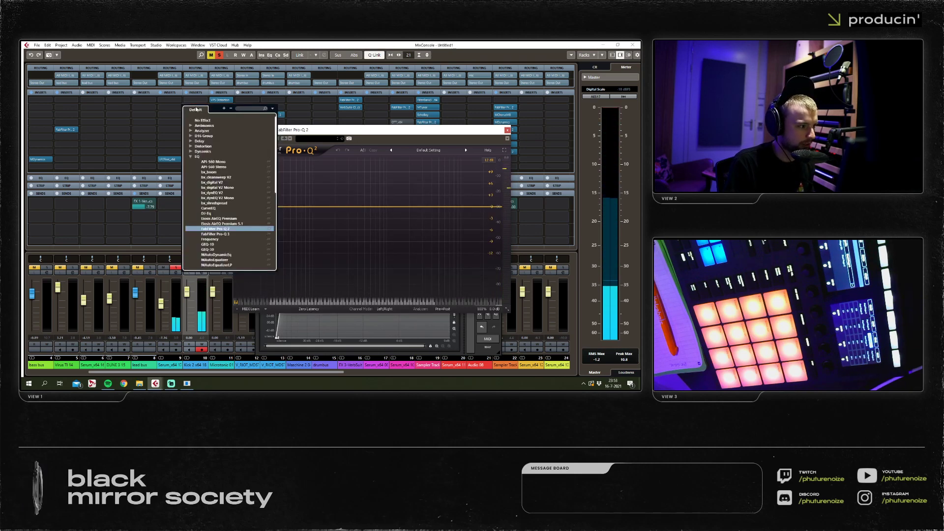
left_click(215, 228)
left_click_drag(341, 207, 324, 264)
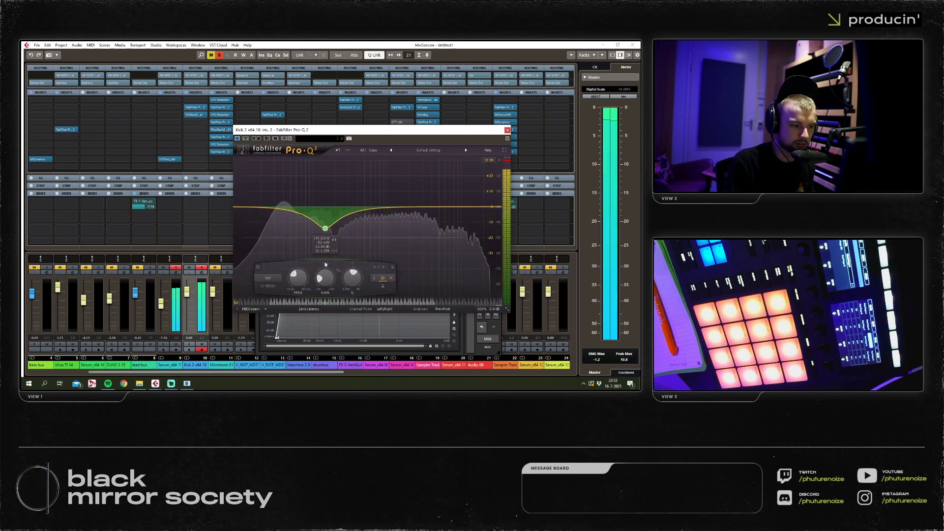
left_click_drag(325, 228, 318, 228)
left_click_drag(385, 199, 392, 177)
mouse_move(292, 209)
left_mouse_down()
mouse_move(285, 187)
mouse_move(278, 217)
left_mouse_up()
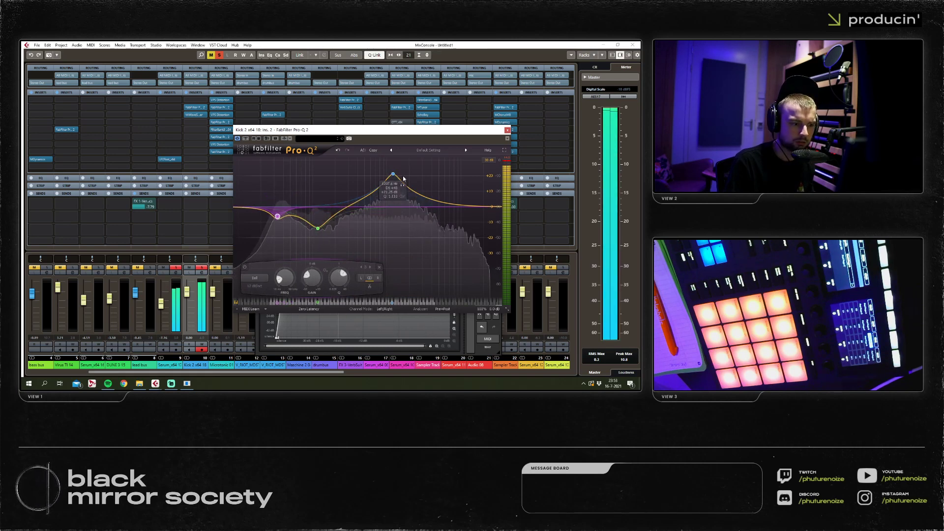
left_click_drag(393, 174, 359, 180)
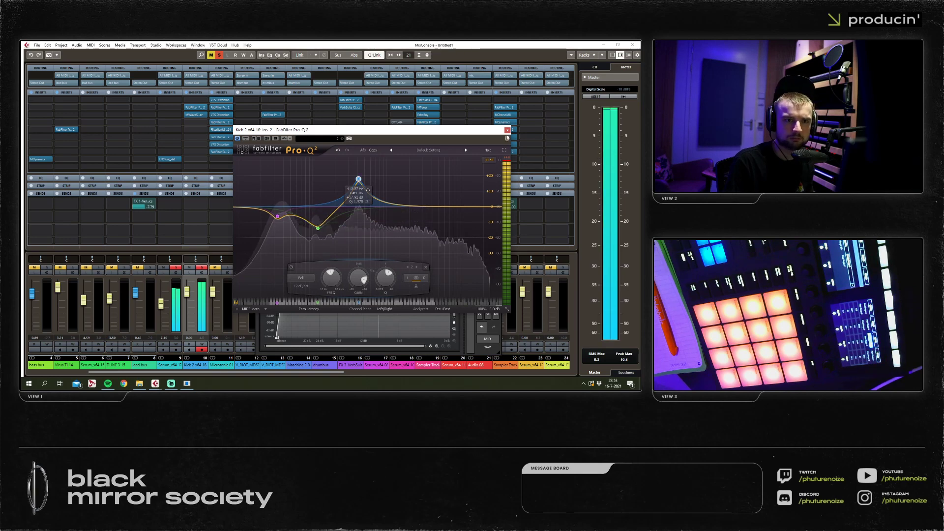
Insert a second Pro-Q 2 in the kick channel's fourth insert slot, after MWaveShaper, and lower the channel level to -2.91.
left_click(196, 114)
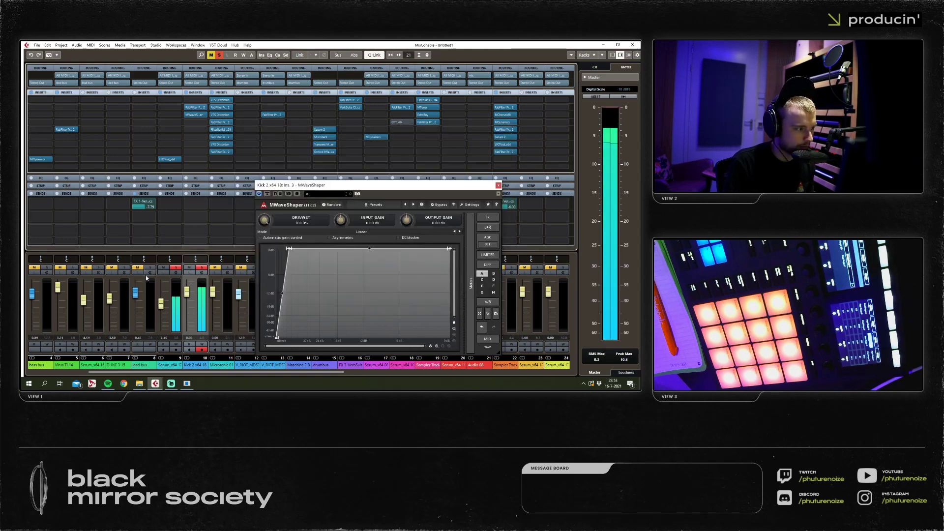
left_click(195, 122)
left_click(196, 134)
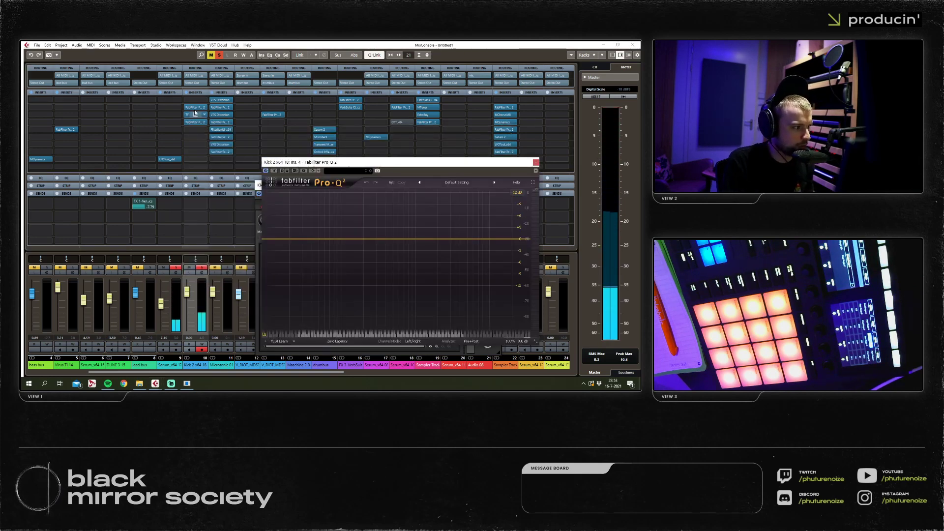
left_click(196, 107)
left_click(196, 107)
left_click_drag(188, 293, 189, 299)
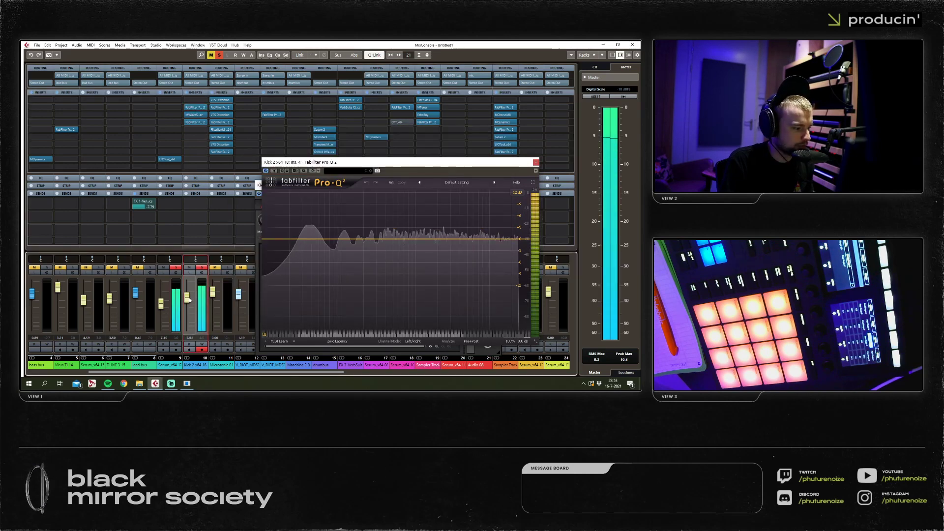
Close MWaveShaper and shape the second Pro-Q 2 with a narrow low-mid dip of about 11 dB plus gentle high and bass boosts.
left_click(195, 114)
left_click_drag(320, 161, 271, 205)
left_click(498, 185)
left_click(195, 122)
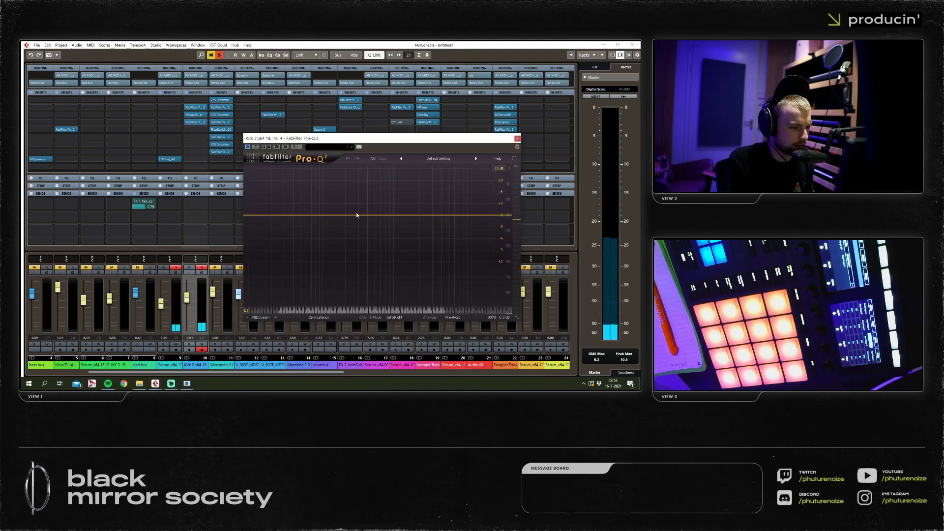
left_click_drag(351, 222, 345, 252)
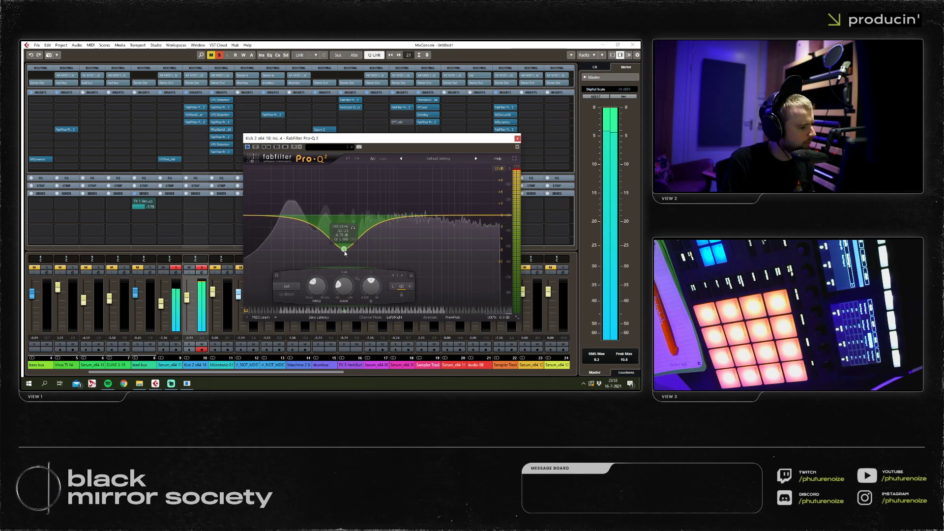
left_click_drag(416, 218, 459, 204)
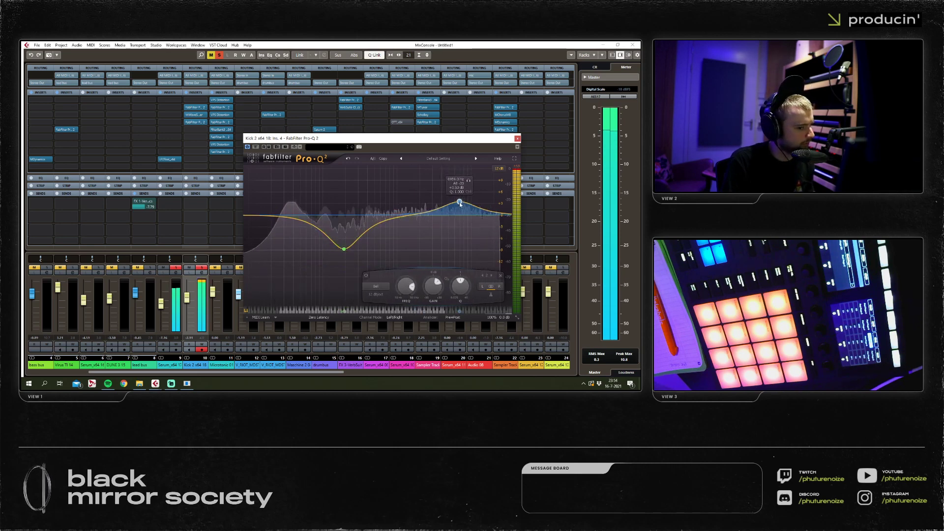
mouse_move(344, 249)
left_mouse_down()
mouse_move(369, 255)
mouse_move(349, 263)
left_mouse_up()
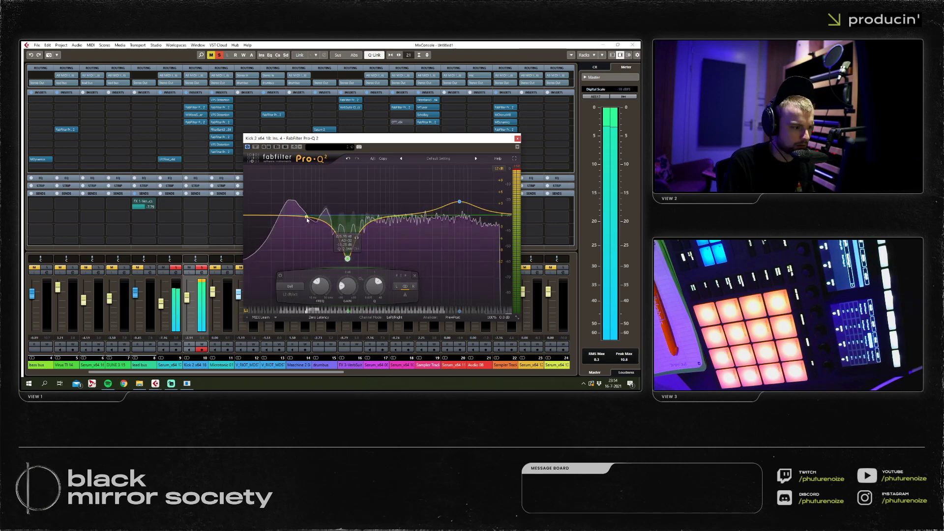
mouse_move(295, 214)
left_mouse_down()
mouse_move(274, 200)
mouse_move(292, 212)
left_mouse_up()
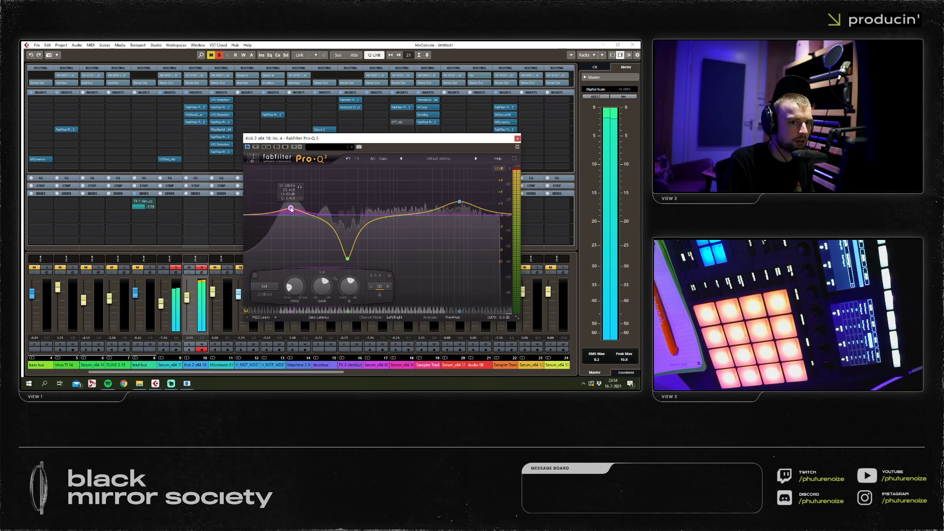
Raise the Serum_x64 17 channel's mixer level slightly, return to the project window and close the kick's second Pro-Q 2.
left_click_drag(161, 304, 165, 302)
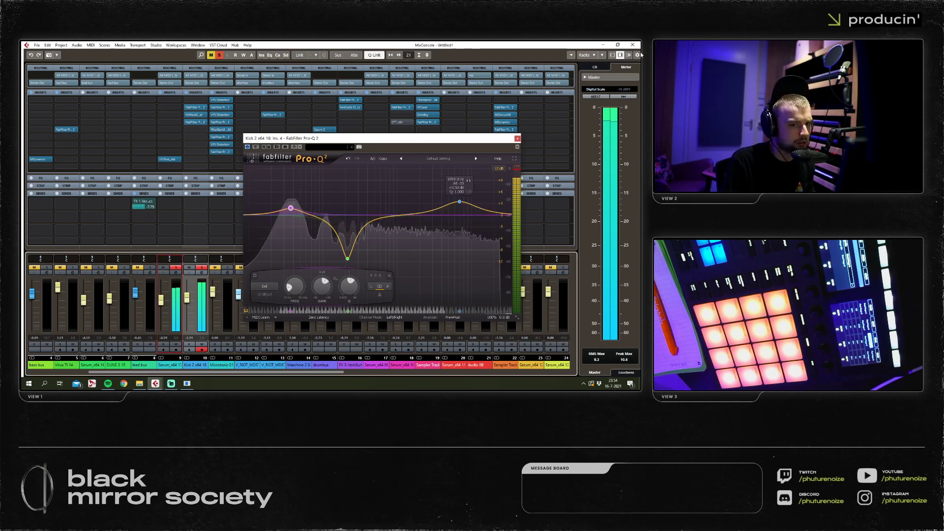
left_click(517, 138)
key("F3")
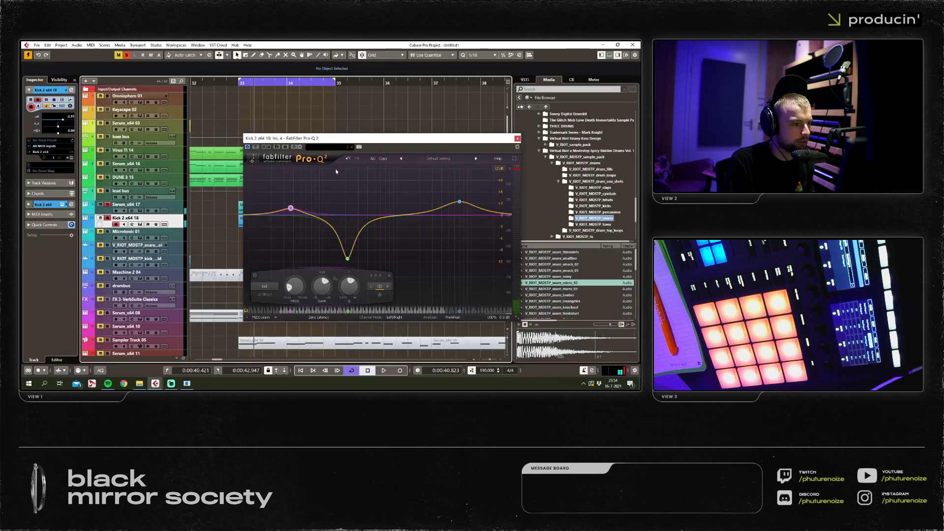
left_click(518, 138)
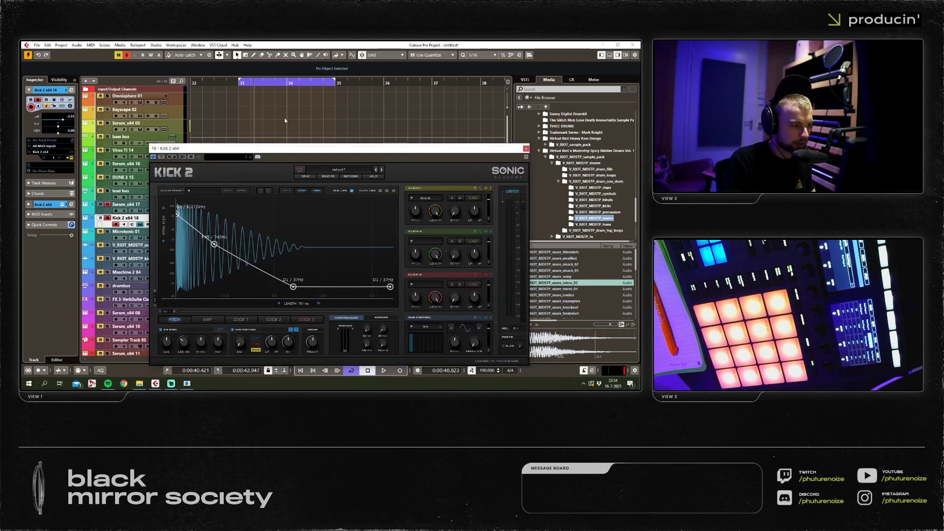
Reshape Kick 2's pitch envelope during playback, setting the start point to 4.435 kHz and the second point to C4 / 262 Hz, slightly later.
left_click_drag(232, 148, 381, 136)
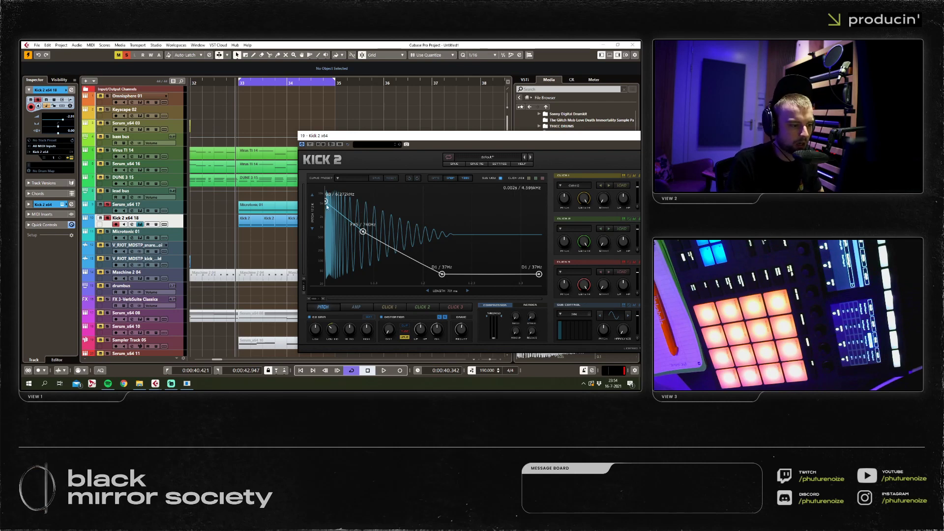
left_click_drag(326, 201, 358, 247)
key("space")
key("space")
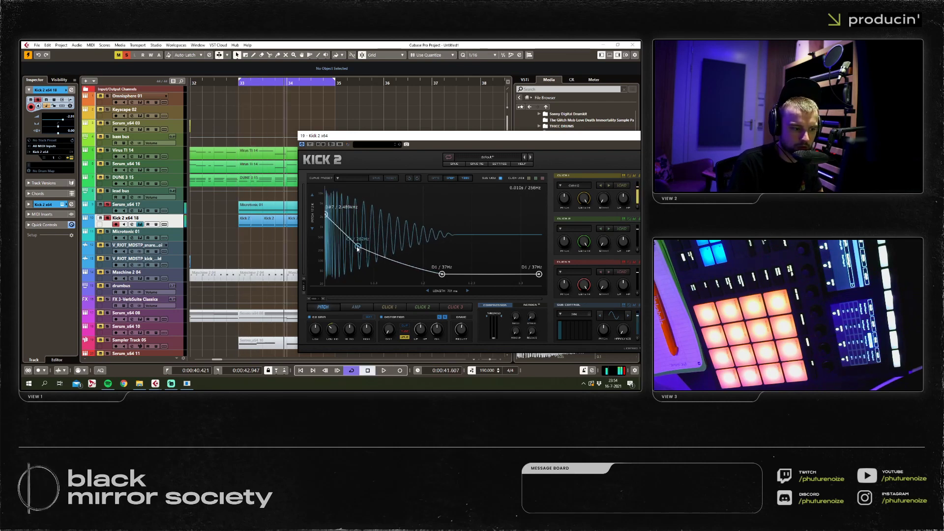
left_click_drag(358, 246, 368, 246)
key("space")
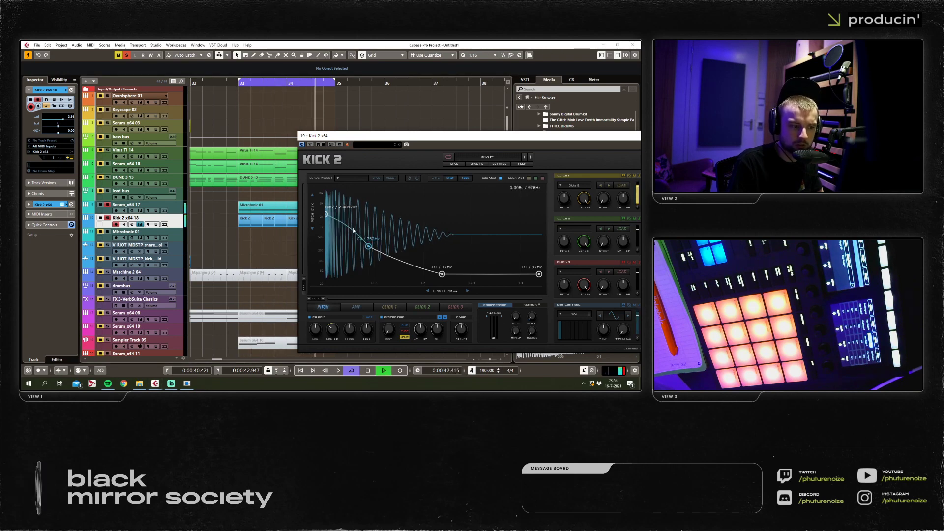
left_click_drag(326, 214, 326, 207)
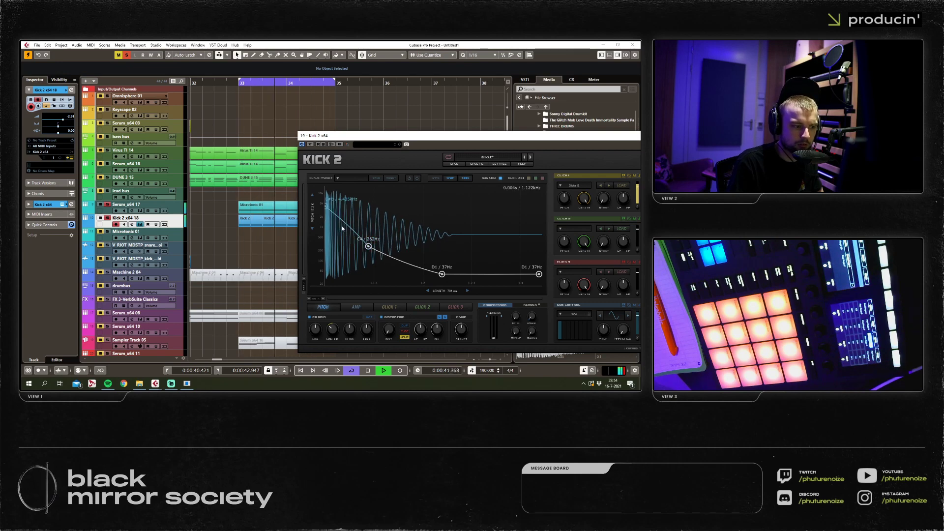
key("space")
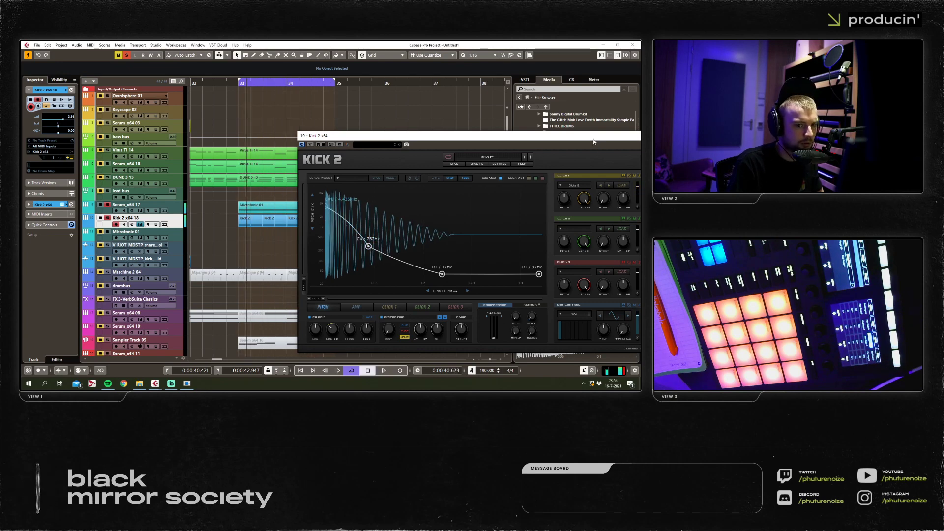
Close Kick 2 and add a stereo group channel for the Serum_x64 17 and Kick 2 x64 18 mixer channels.
left_click_drag(491, 135, 292, 128)
left_click(476, 128)
key("F3")
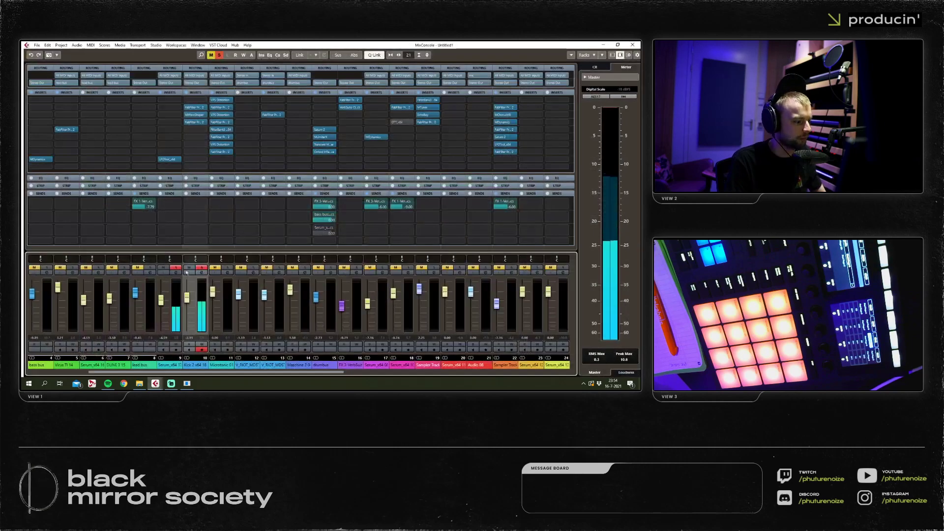
right_click(169, 295)
left_click(214, 278)
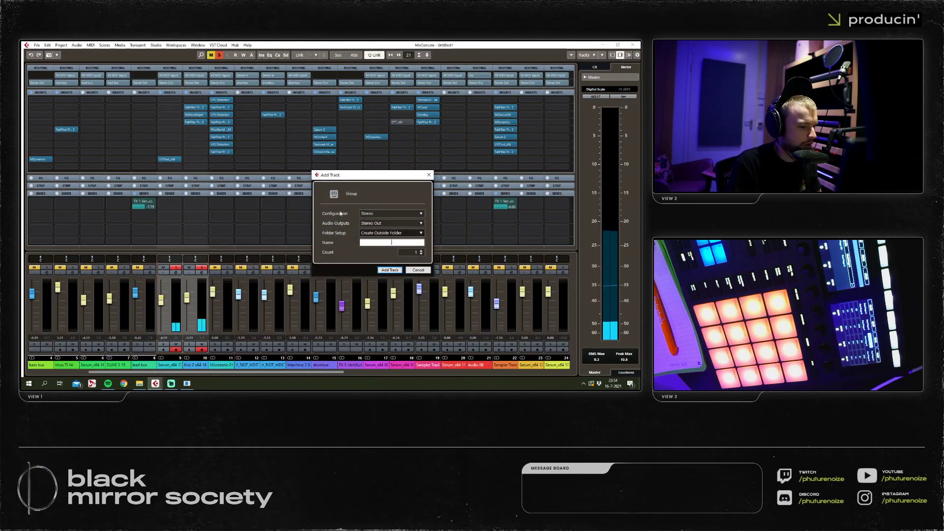
key("Return")
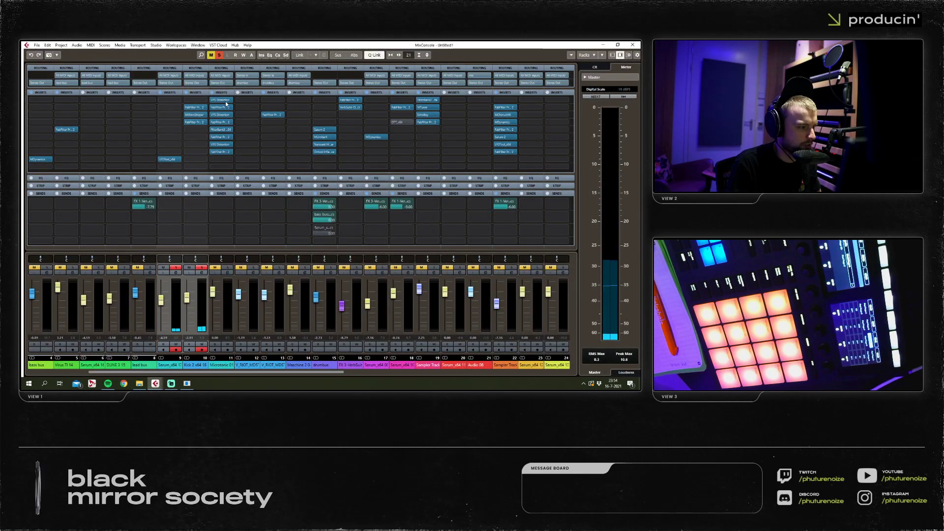
Insert Oxford Inflator Native in the tenth insert slot of the new group channel.
left_click(214, 146)
type("inflato")
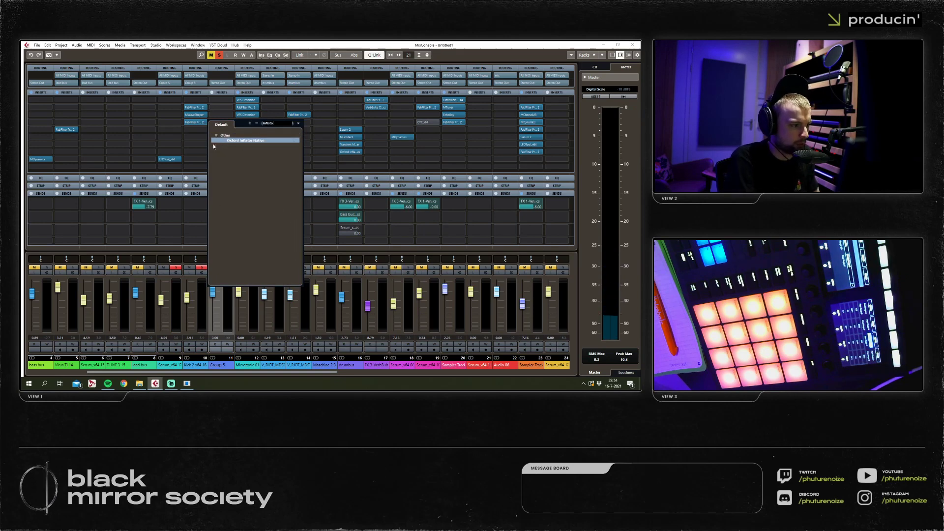
key("Return")
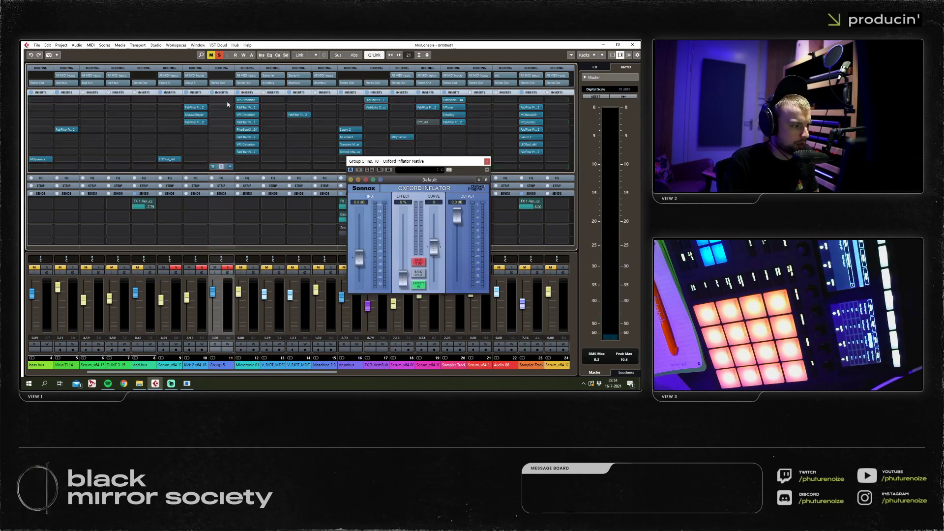
Move the mid boost in the kick's first Pro-Q 2 slightly higher in frequency, raise the Serum_x64 17 level a little, and close the equalizer.
left_click(194, 110)
mouse_move(358, 186)
left_mouse_down()
mouse_move(349, 183)
mouse_move(379, 157)
mouse_move(383, 164)
mouse_move(361, 181)
mouse_move(368, 192)
mouse_move(368, 183)
left_mouse_up()
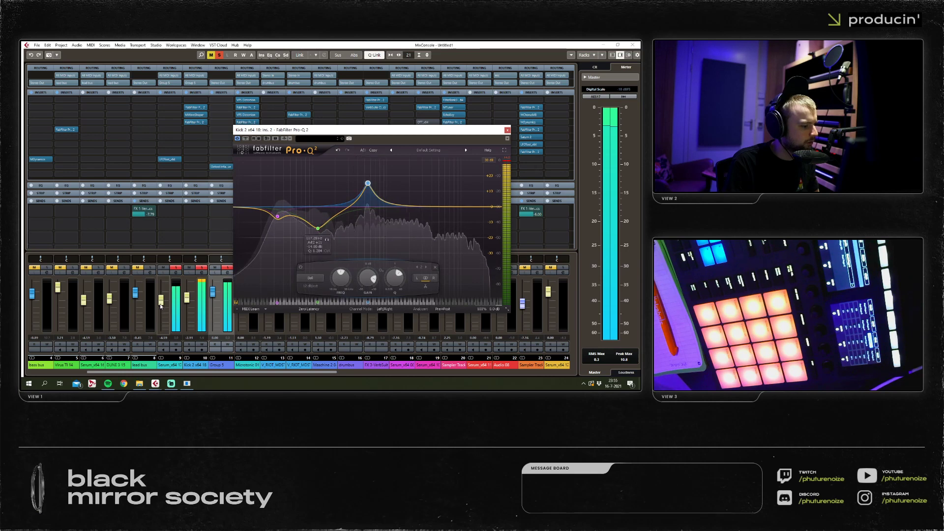
left_click_drag(162, 302, 162, 297)
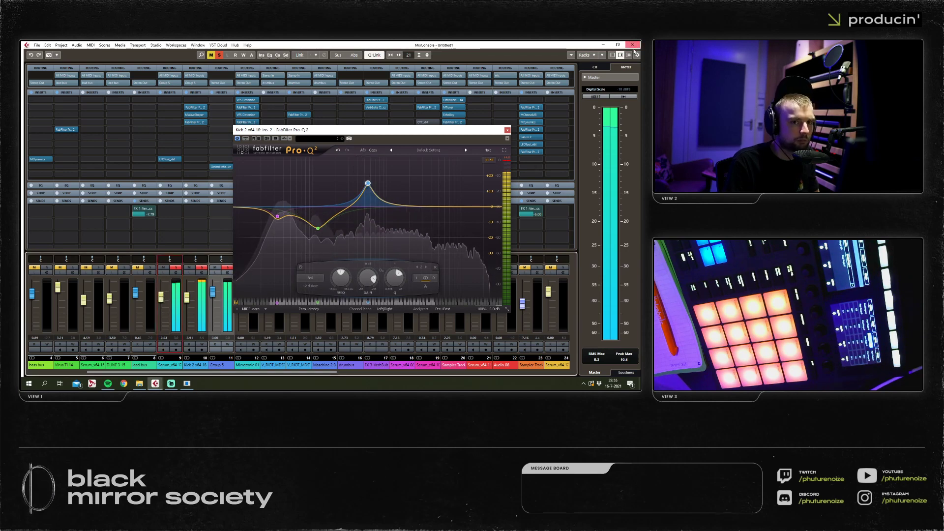
key("F3")
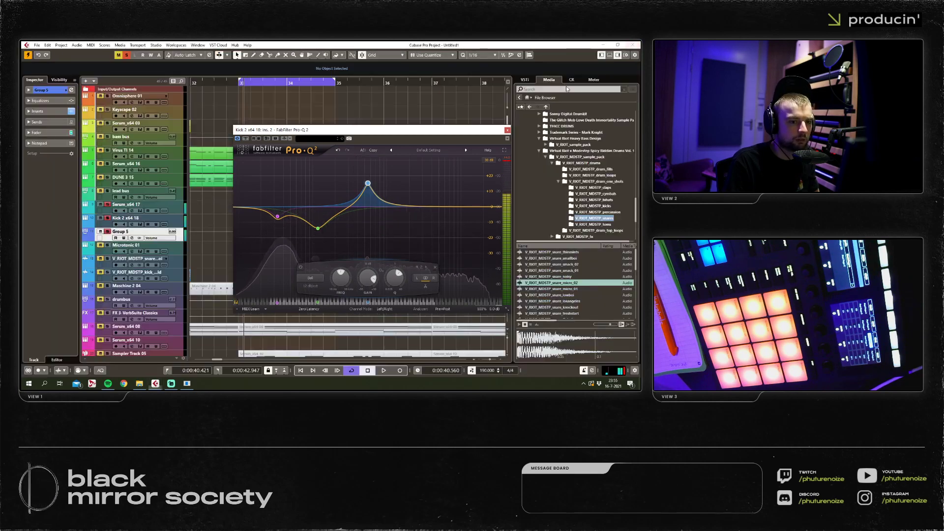
left_click(506, 130)
Refine Kick 2's pitch envelope during playback, setting the start point to 4.186 kHz, the second point to 196 Hz, and moving the third point later.
left_click(173, 219)
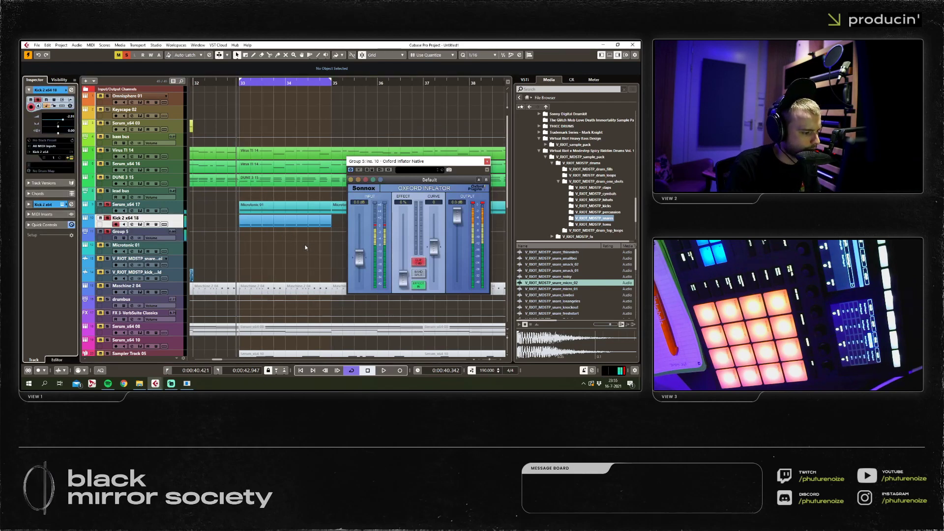
key("e")
key("space")
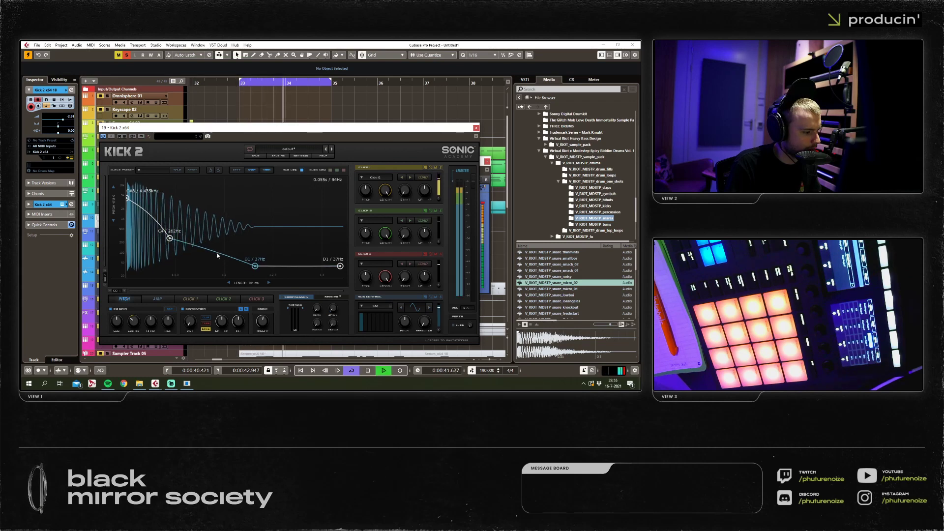
left_click_drag(218, 256, 218, 257)
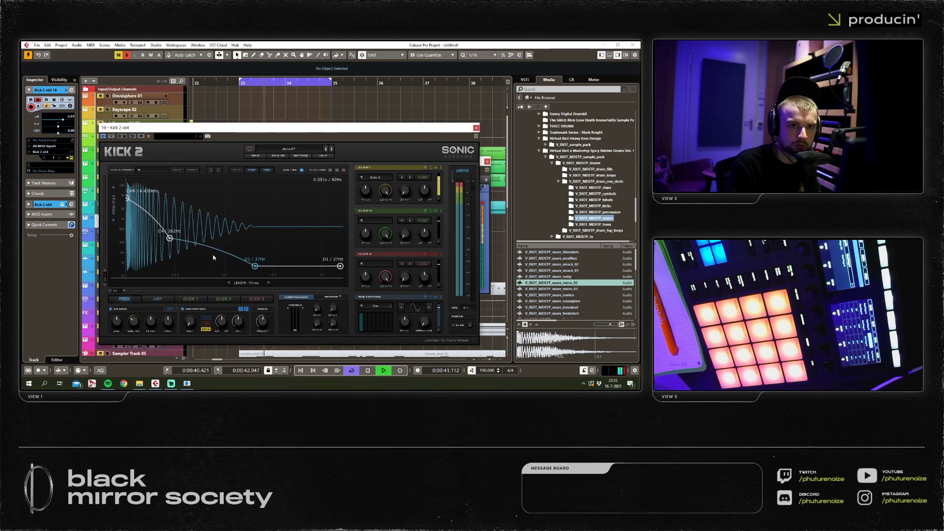
left_click_drag(169, 238, 174, 242)
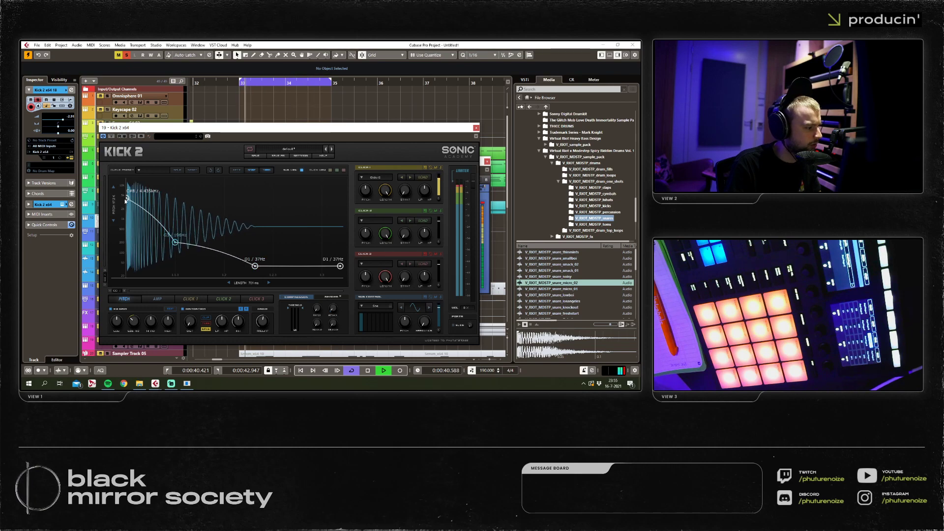
left_click_drag(126, 200, 126, 201)
mouse_move(175, 241)
left_mouse_down()
mouse_move(187, 243)
mouse_move(176, 243)
left_mouse_up()
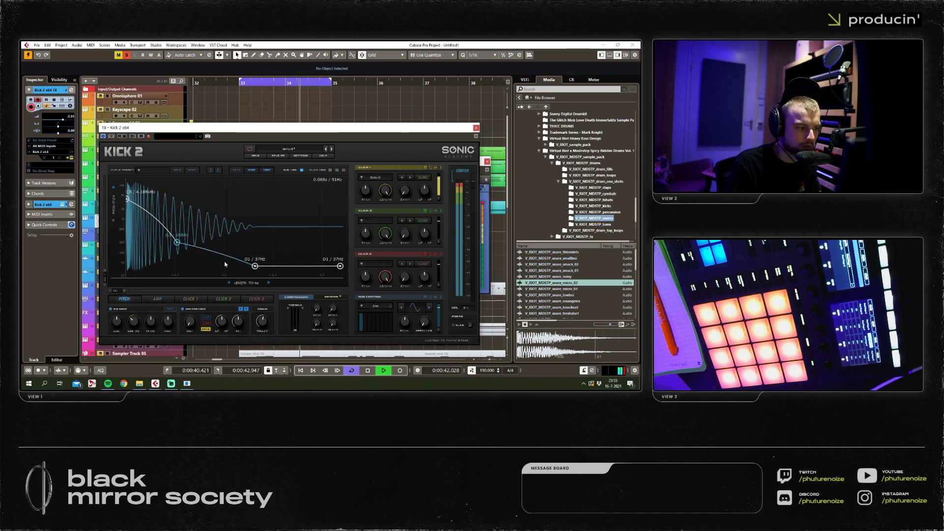
left_click_drag(255, 266, 265, 269)
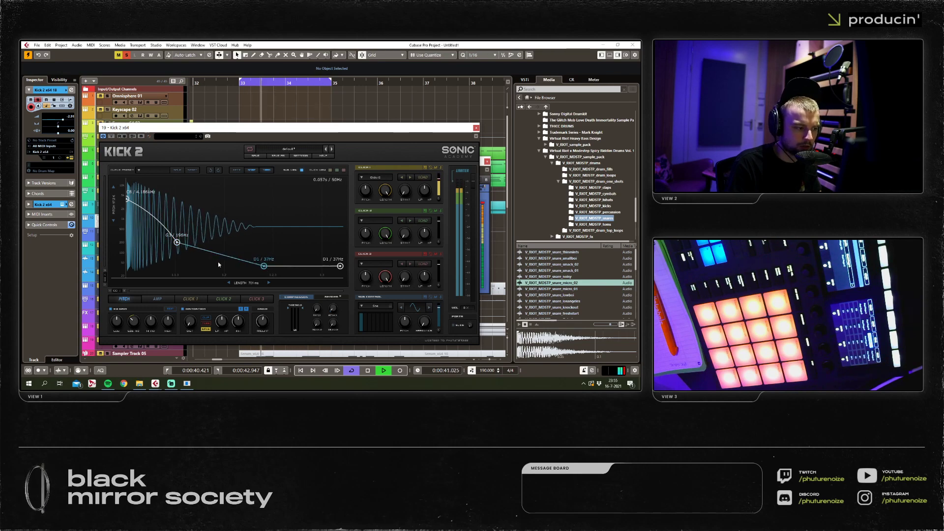
Move the second point of Kick 2's pitch envelope later at 185 Hz, close the plugin, and lower the kick's mixer level slightly.
left_click_drag(176, 243, 183, 242)
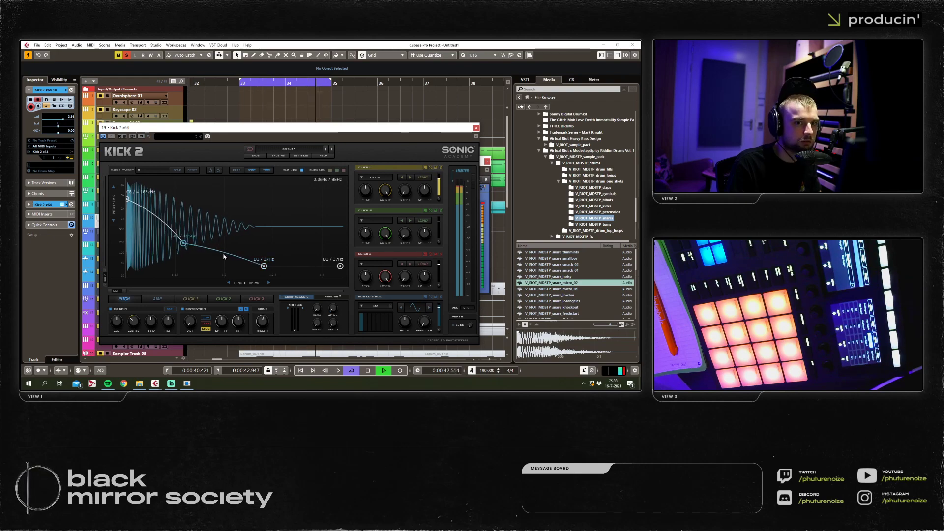
left_click(476, 128)
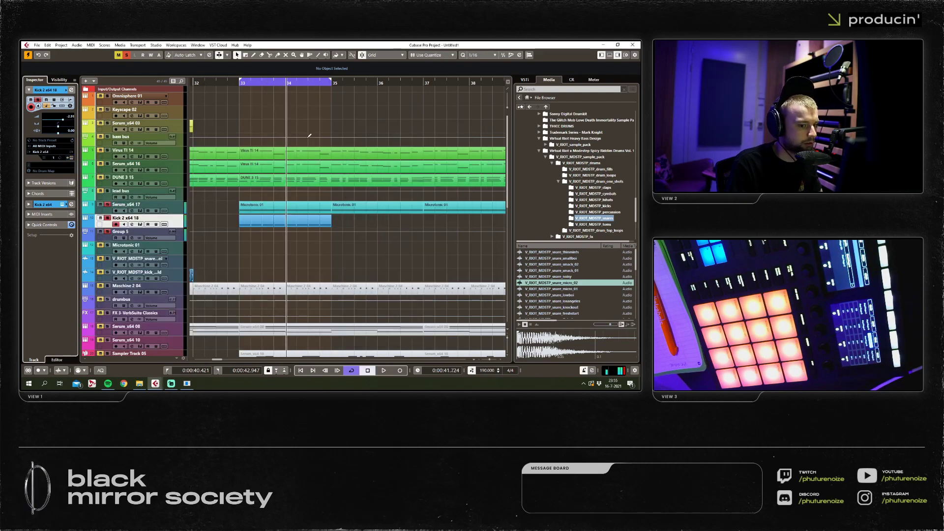
key("F3")
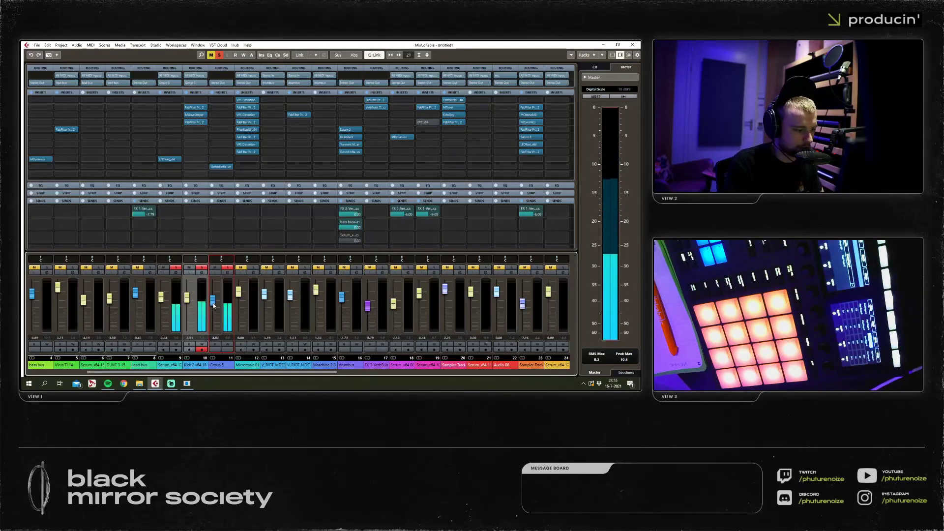
left_click_drag(215, 299, 209, 315)
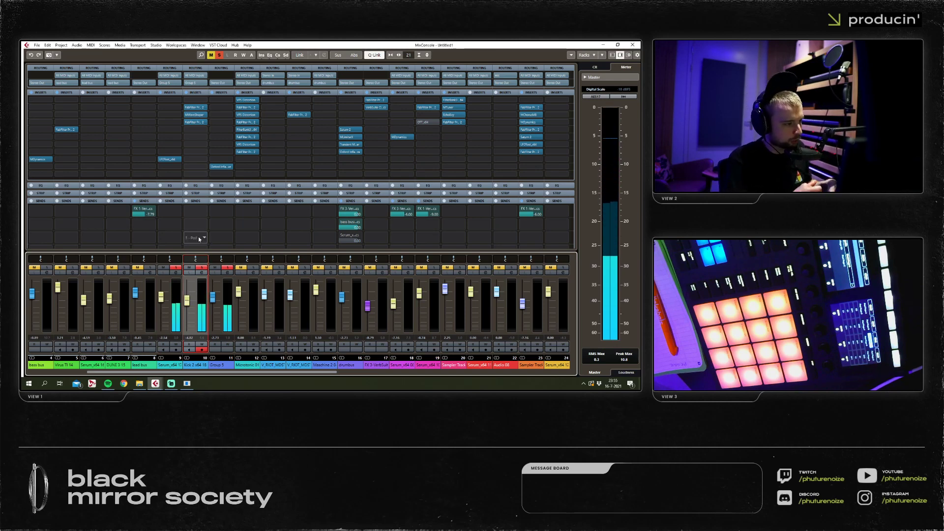
Insert LFOTool_x64 in the ninth insert slot of the Kick 2 x64 18 channel.
left_click(186, 224)
type("lfo")
key("Return")
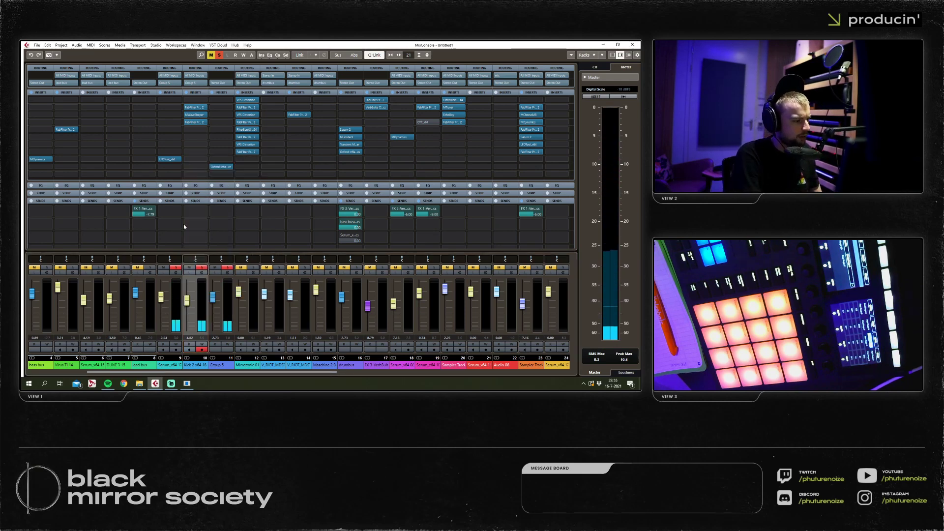
left_click_drag(146, 242, 146, 194)
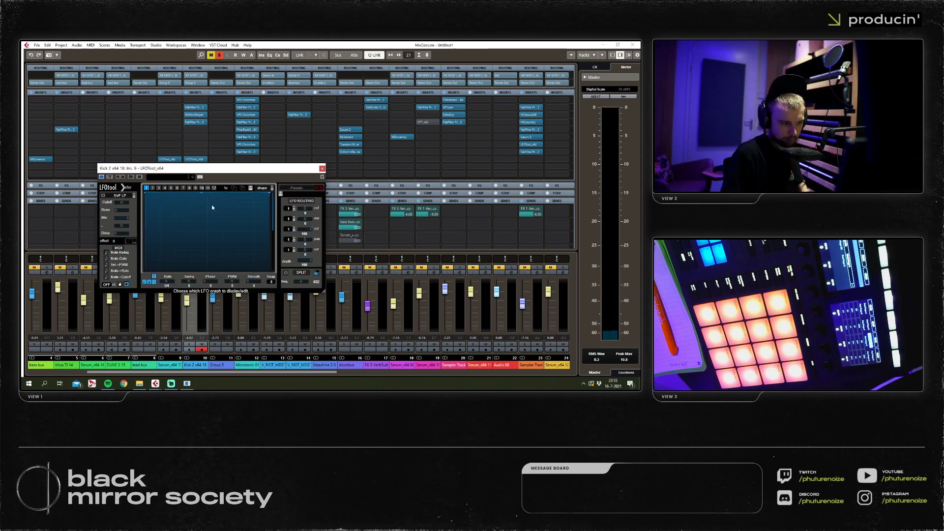
Shape the kick's LFOTool curve to hold full level for nearly half the cycle and curve down to zero, and close it.
left_click_drag(208, 203, 201, 269)
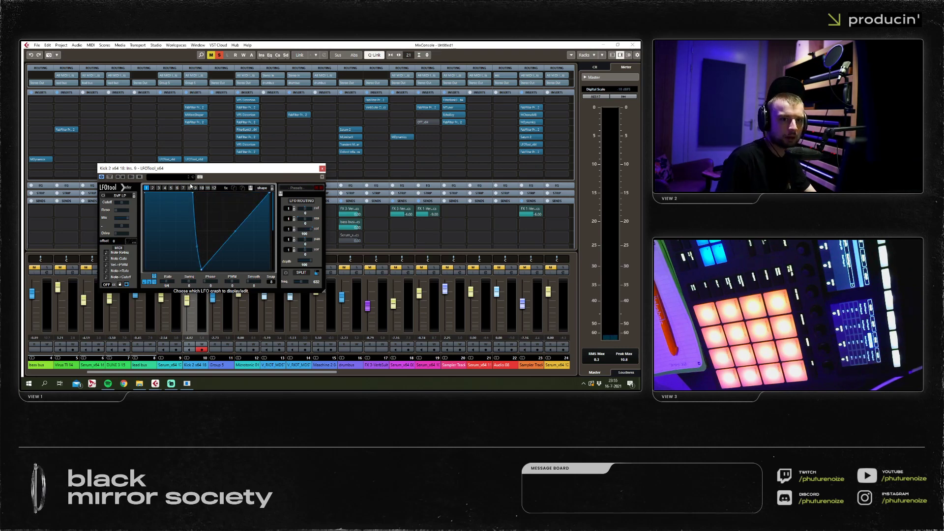
left_click_drag(235, 230, 240, 271)
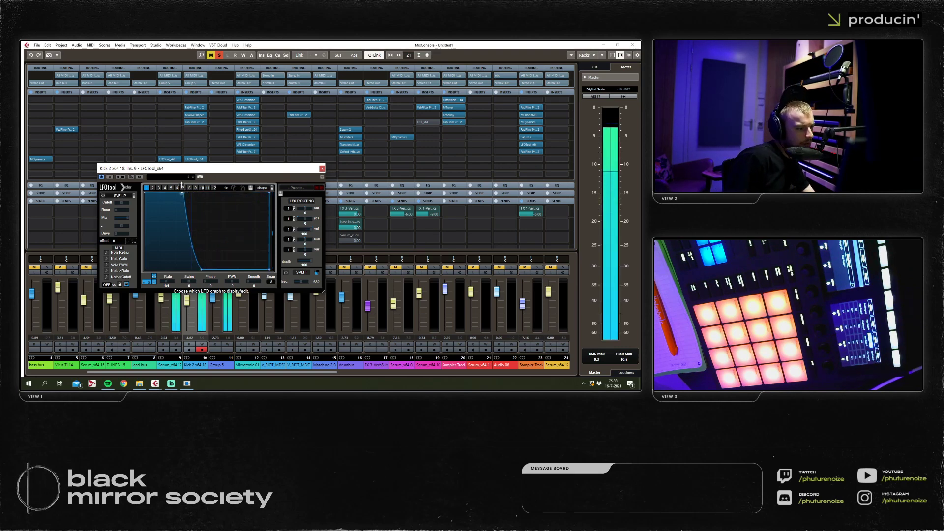
left_click_drag(177, 177, 204, 176)
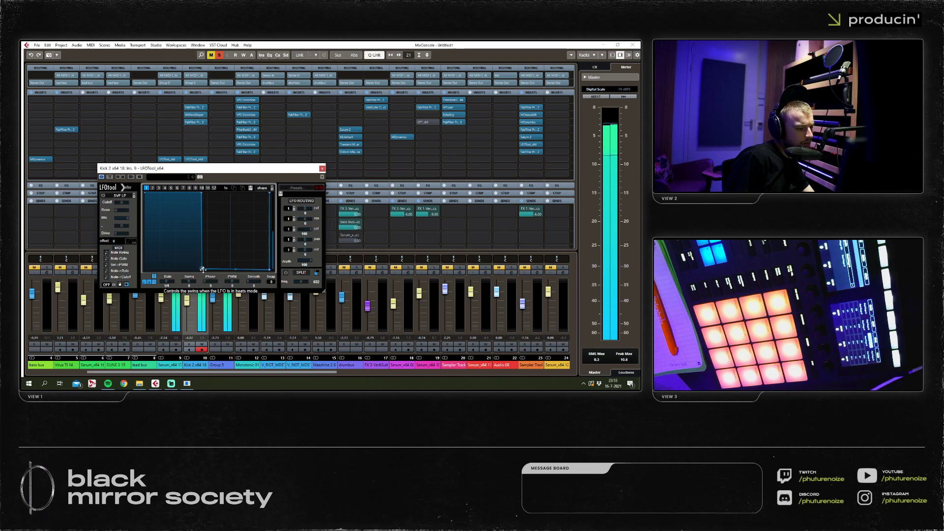
left_click_drag(203, 269, 244, 292)
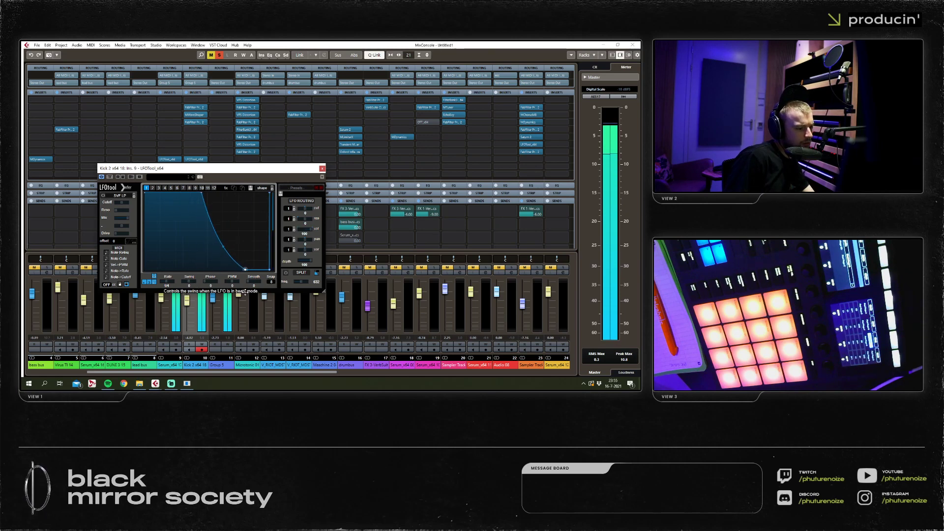
left_click(322, 168)
Insert FabFilter Pro-Q 2 in Serum_x64 17's fifth insert slot with a broad low-frequency boost and a slight high boost, and close it.
left_click(171, 131)
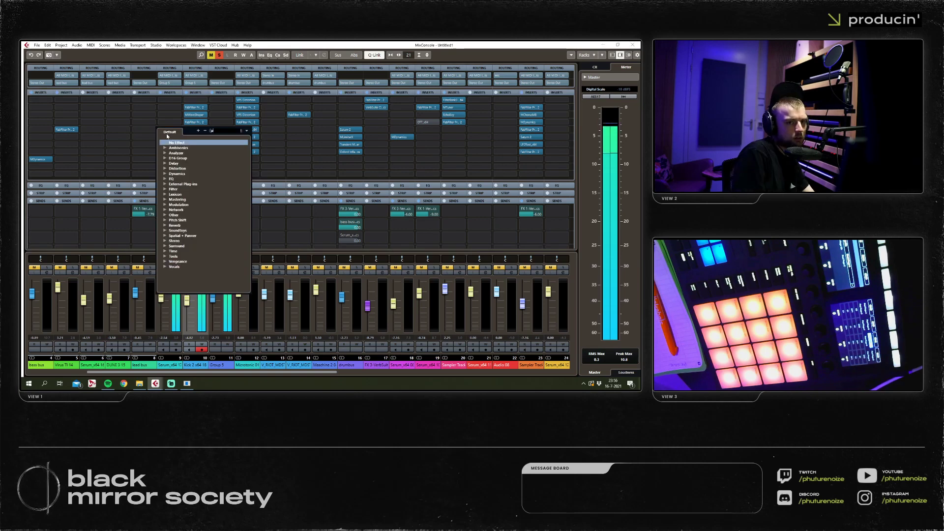
left_click(166, 139)
left_click_drag(241, 197, 252, 175)
mouse_move(329, 199)
left_mouse_down()
mouse_move(339, 199)
mouse_move(337, 209)
mouse_move(341, 197)
left_mouse_up()
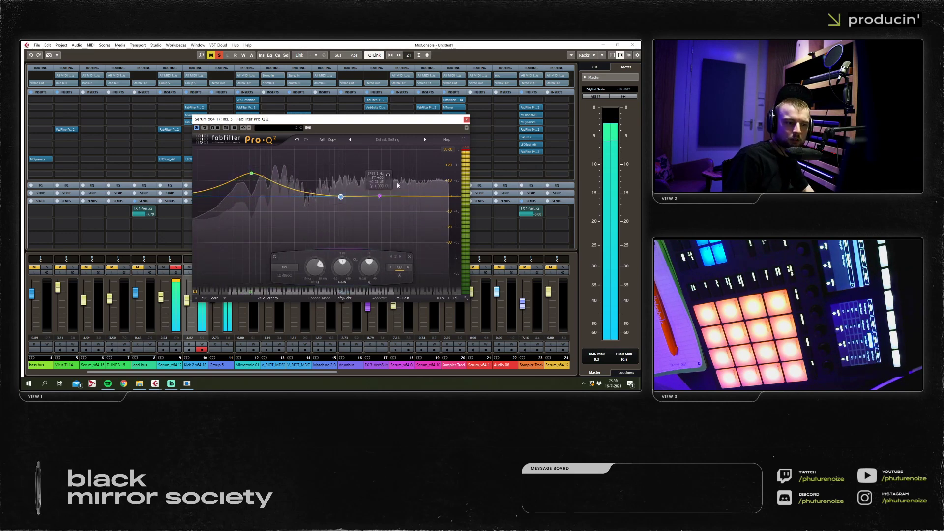
left_click_drag(411, 196, 411, 192)
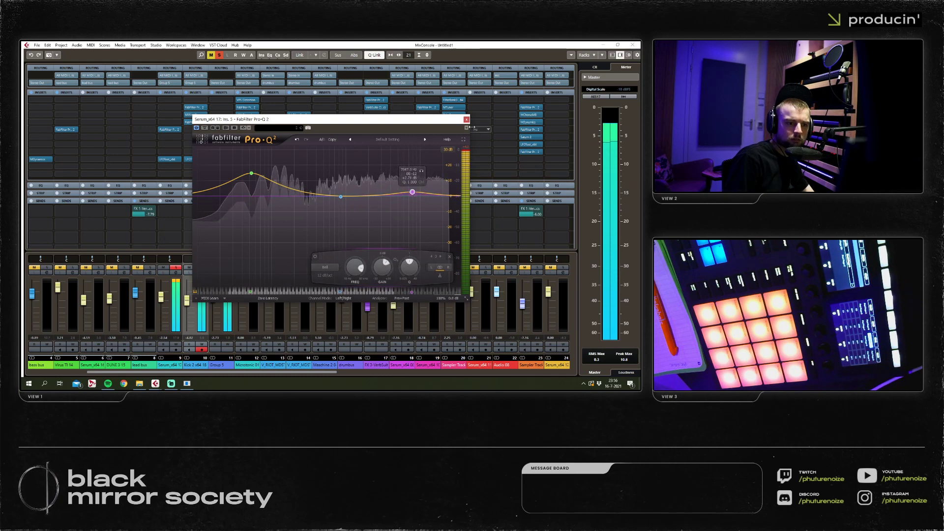
left_click(466, 119)
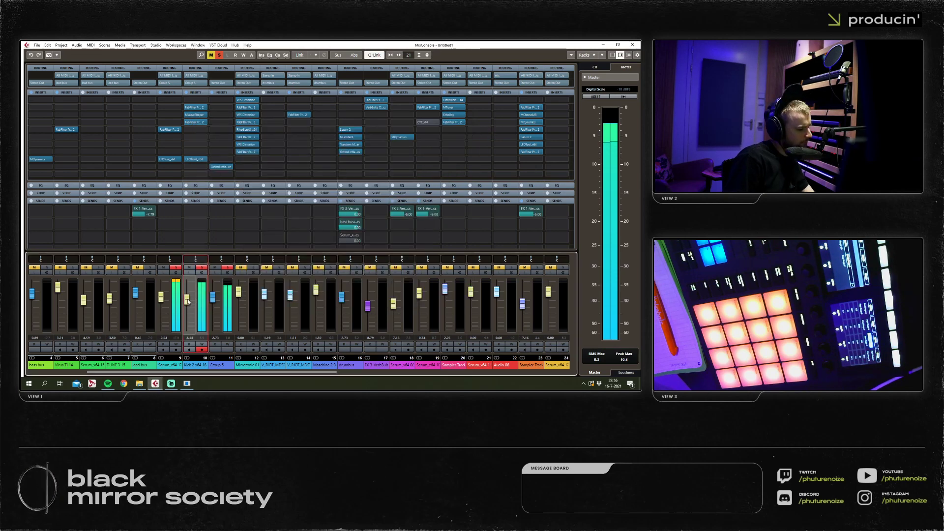
Insert Transient Master in the kick's tenth insert slot with attack at 100% and reduced sustain, and raise the kick's mixer level.
left_click(190, 166)
type("trans")
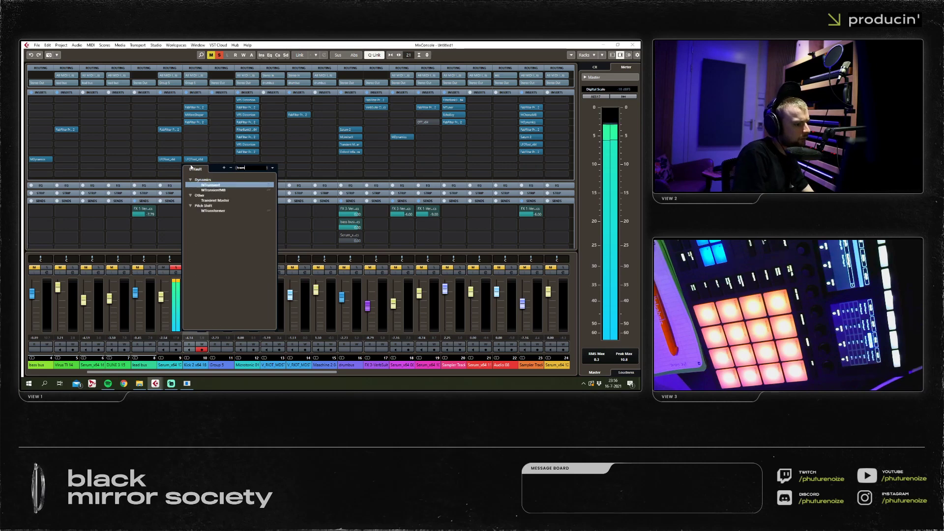
left_click(235, 200)
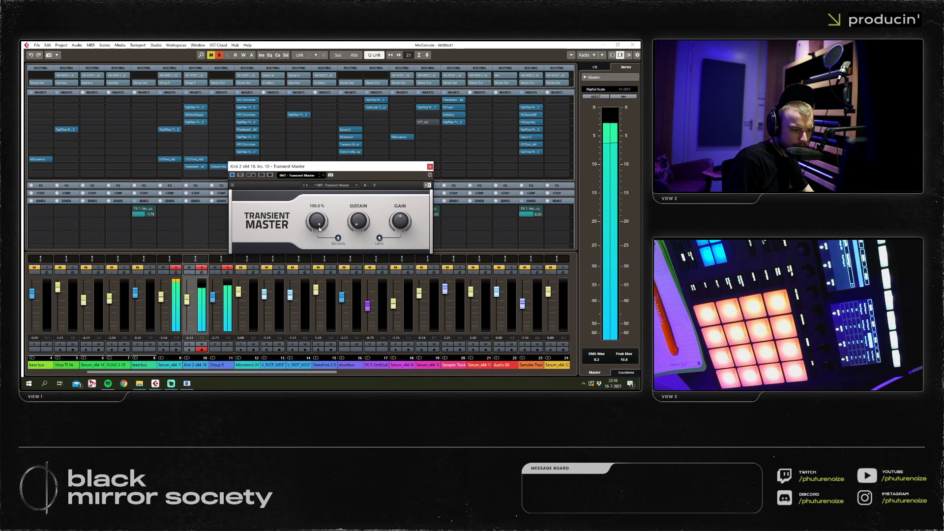
left_click_drag(187, 299, 184, 296)
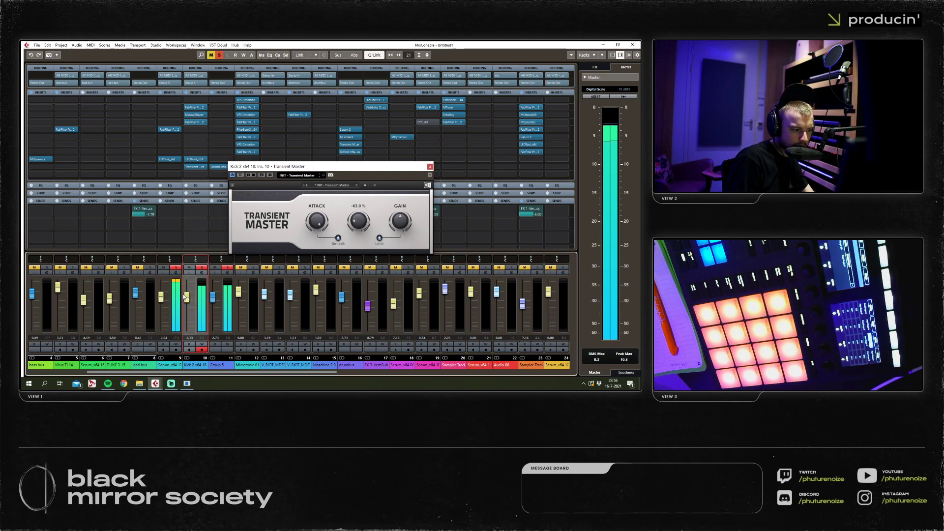
Bypass the kick's Transient Master, rebalance the kick and group levels, and close the plugin and the Audio Connections window.
left_click(241, 175)
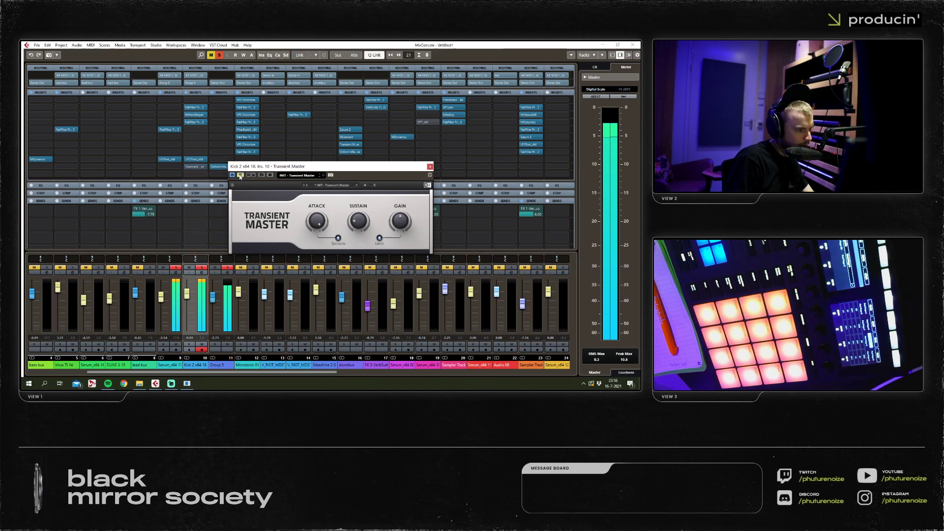
left_click_drag(192, 297, 188, 303)
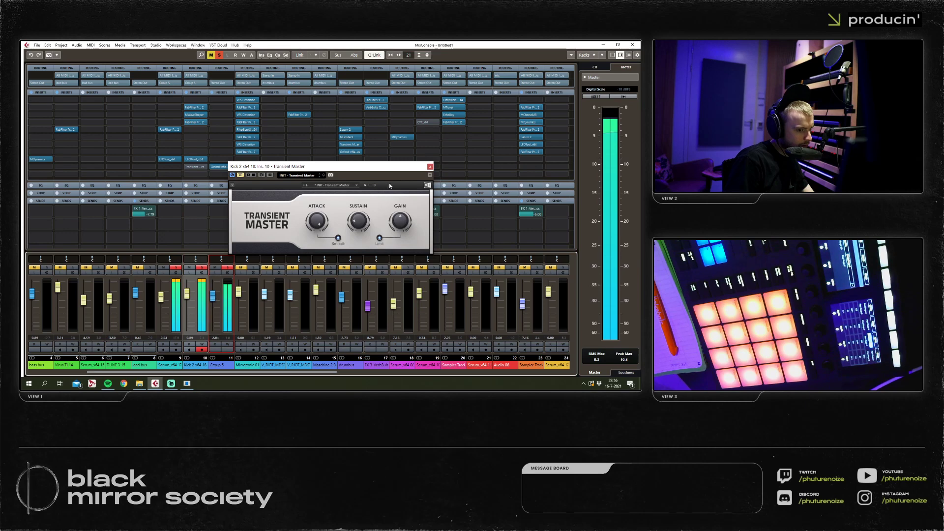
left_click(430, 166)
key("F3")
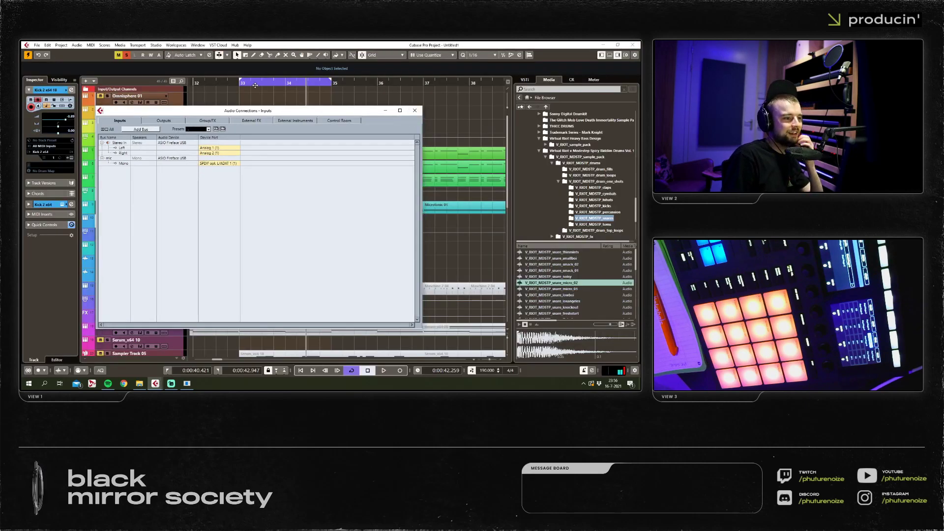
left_click(416, 112)
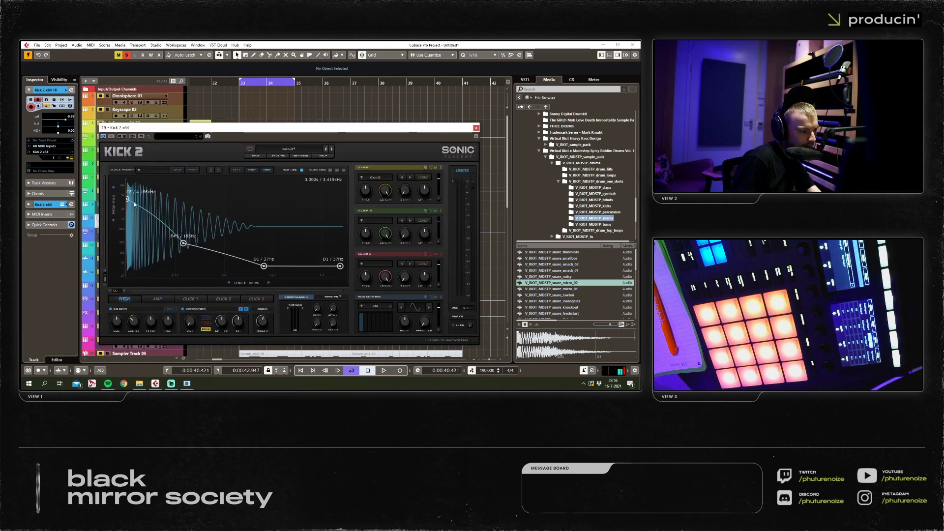
Lower the start of Kick 2's pitch envelope, move the later point to 139 Hz, add a point before it, and close the plugin.
left_click_drag(126, 200, 204, 228)
double_click(173, 231)
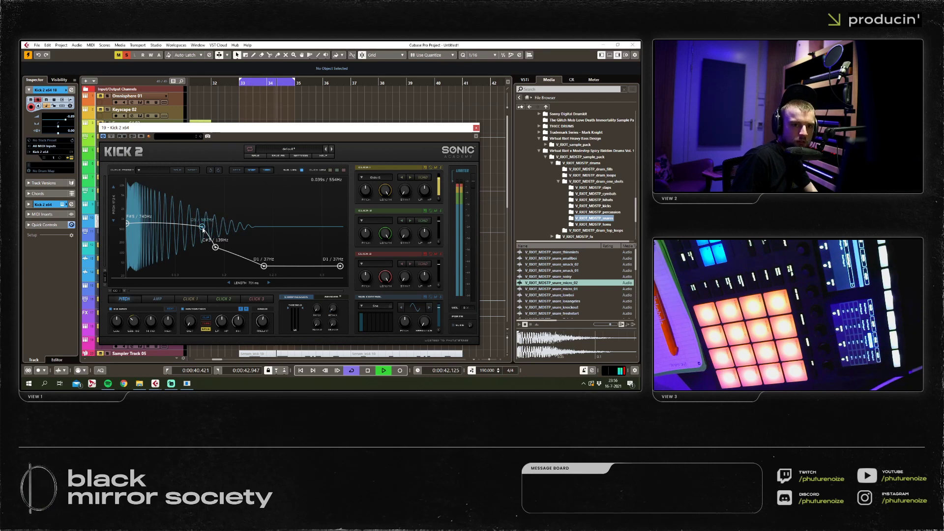
left_click_drag(129, 224, 129, 224)
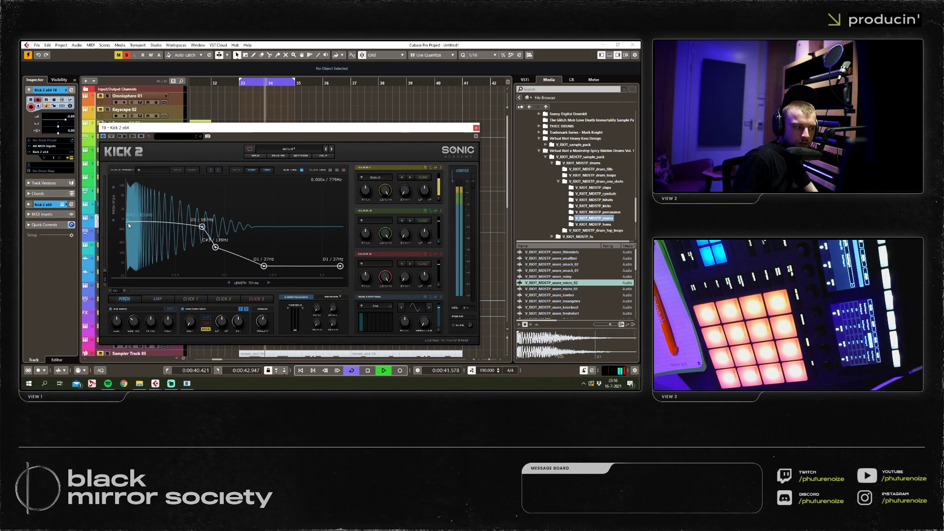
key("space")
left_click(476, 128)
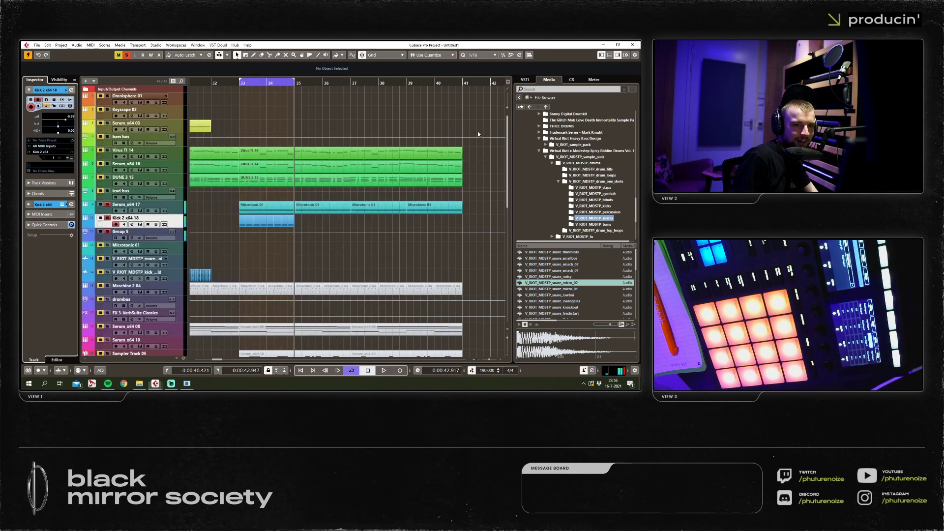
Delete the three later event copies on the Serum_x64 17 track, keeping the bar 33 event, and play the arrangement without solo.
key("g")
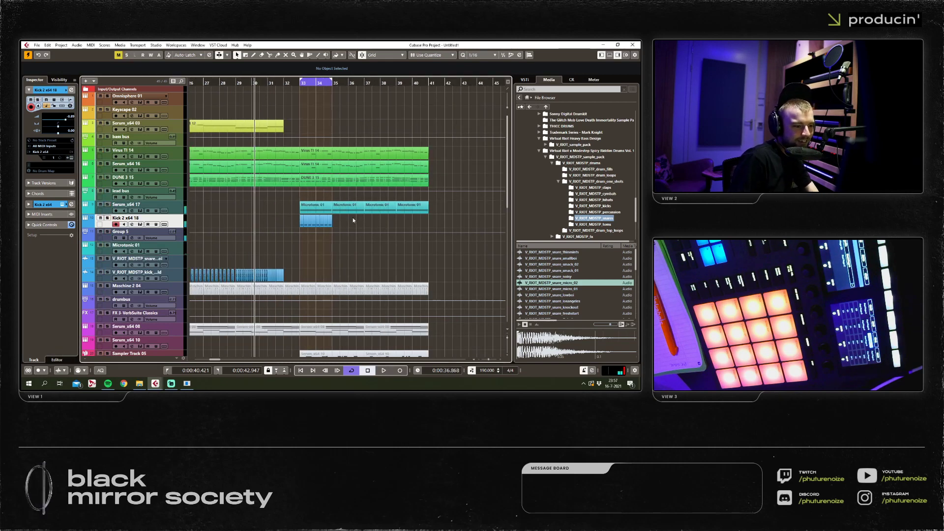
left_click(403, 207)
key("Delete")
key("space")
key("ctrl+z")
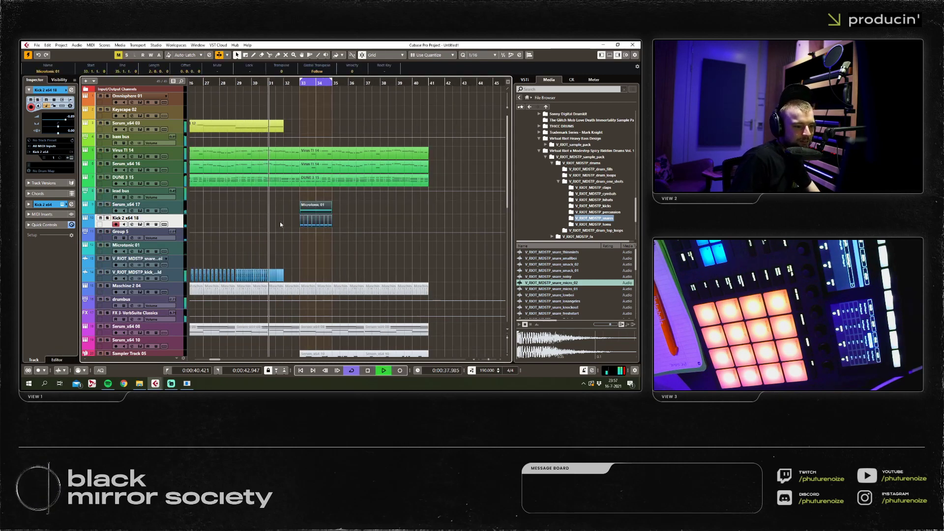
Duplicate the two-bar Serum_x64 17 and Kick 2 x64 18 events together up to bar 41, and check the group level in the mixer.
key("ctrl+d")
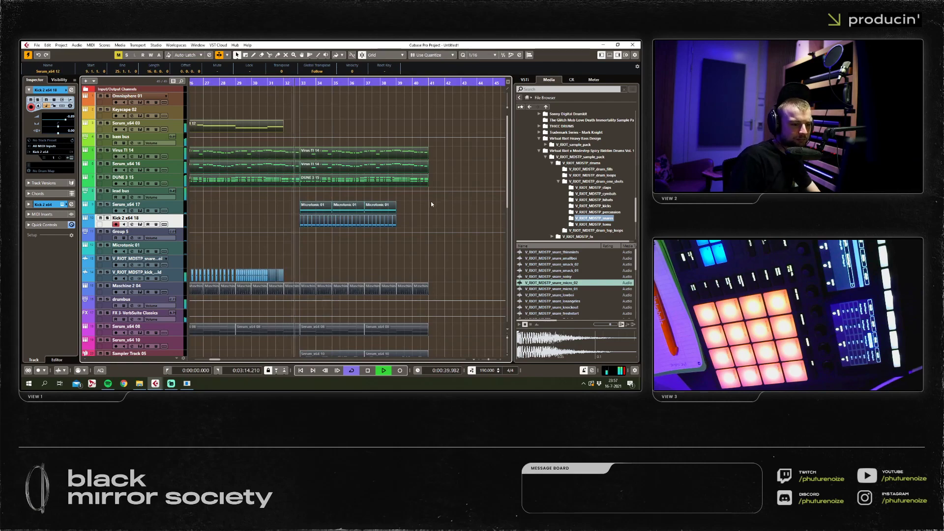
left_click_drag(429, 207, 370, 217)
key("F3")
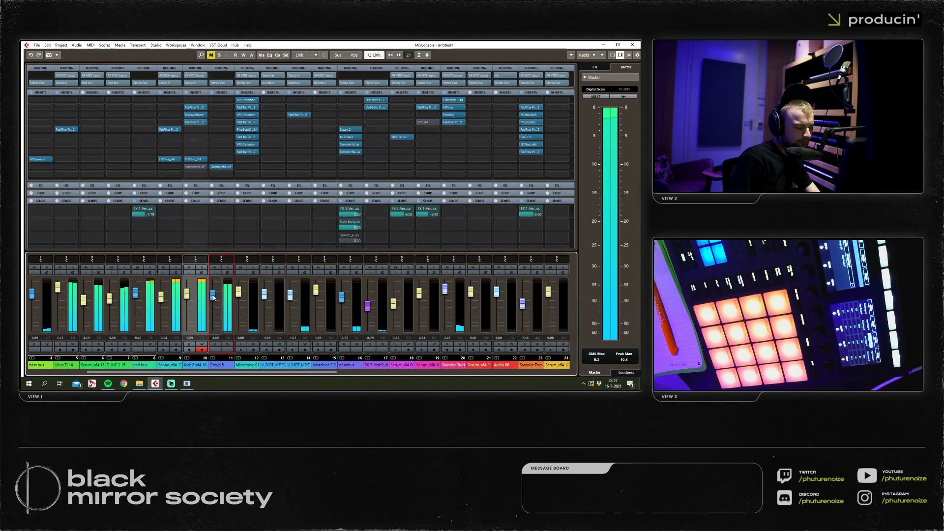
left_click(633, 44)
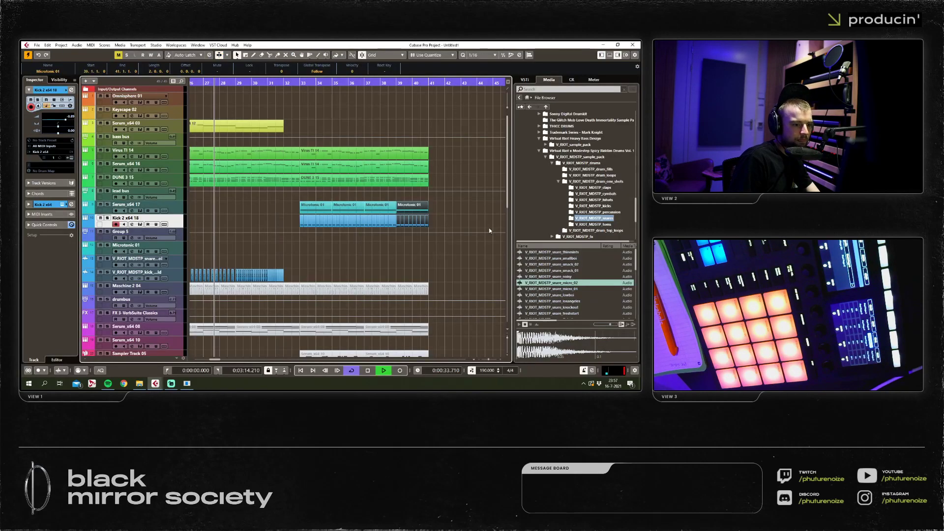
Try to transpose the Serum_x64 17 notes from bar 35 onward downward in the Key Editor, with all bars in one event.
double_click(311, 213)
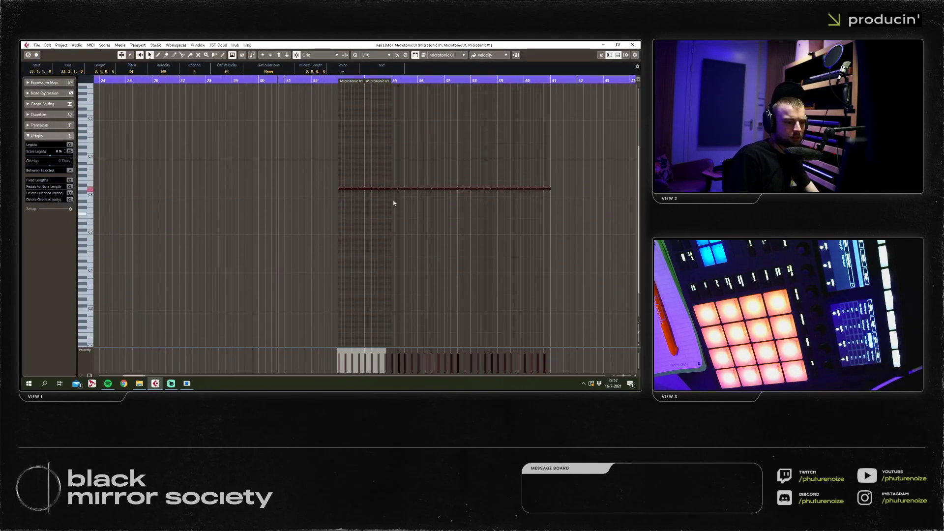
left_click_drag(573, 165, 343, 192)
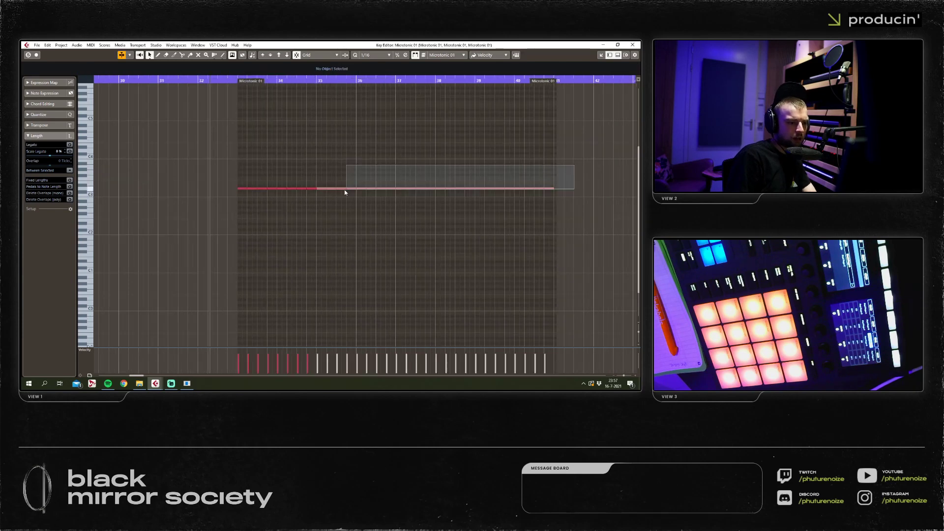
key("Down")
key("Down")
left_click_drag(612, 175, 470, 190)
key("Escape")
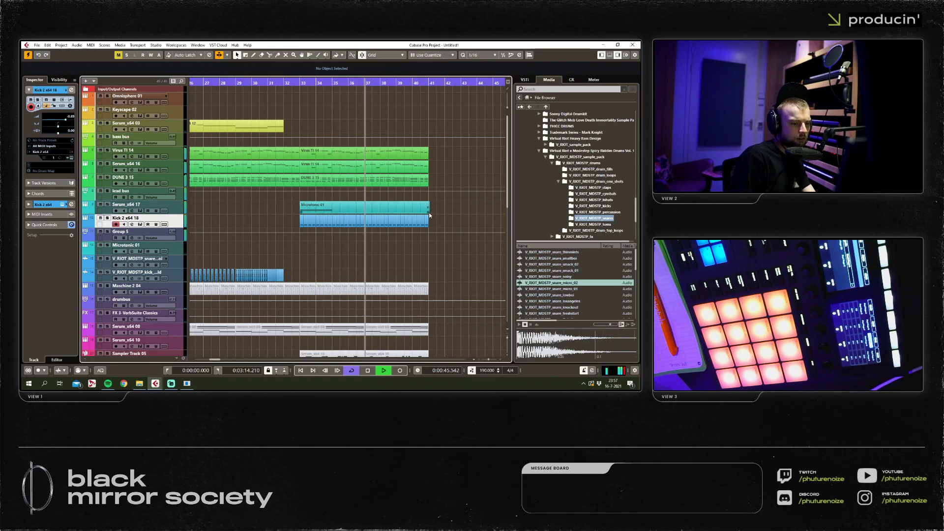
Shorten the long Serum_x64 17 event to two bars ending at bar 35 and duplicate it twice.
left_click_drag(429, 212, 332, 212)
key("ctrl+d")
key("ctrl+d")
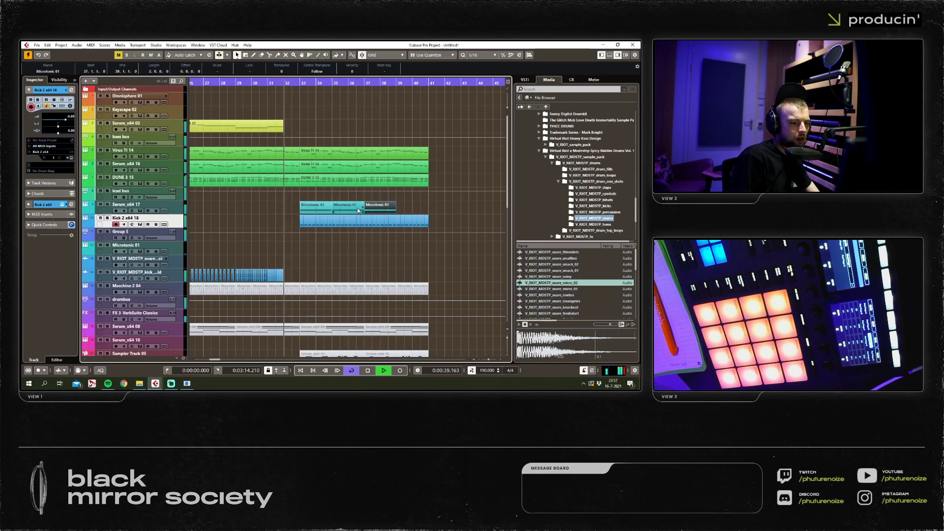
Transpose the notes of the Serum_x64 17 event at bar 35 to C3 and those of the event at bar 37 to A#2.
key("Return")
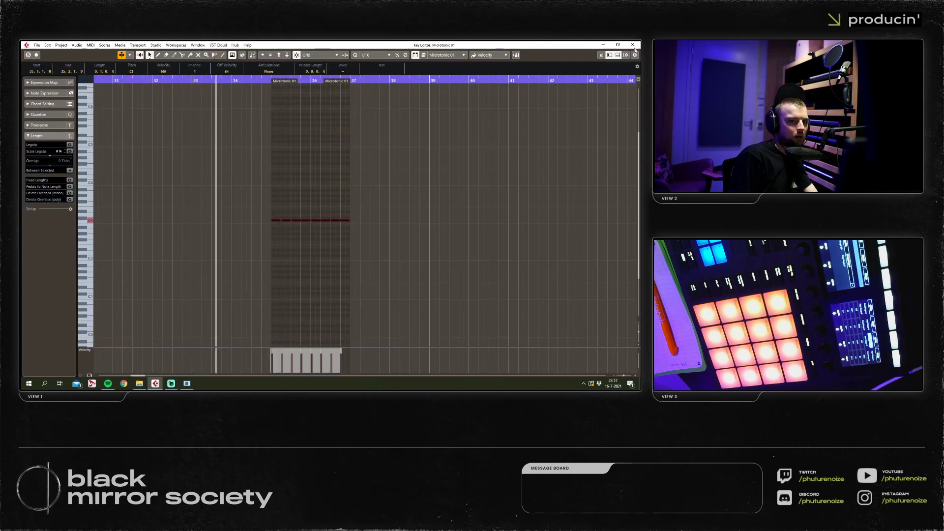
key("Escape")
double_click(376, 204)
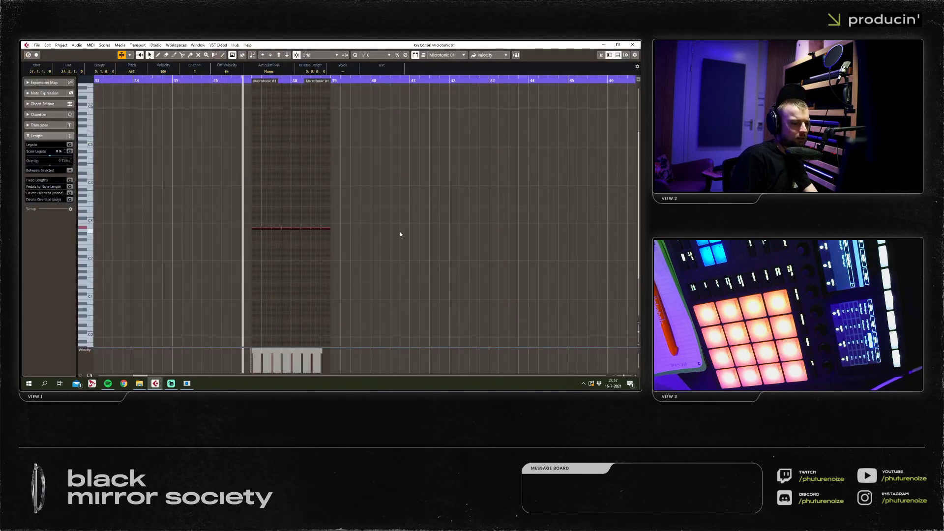
Transpose the notes of the two-bar Serum_x64 17 event at bar 33 downward, keeping only that event on the track.
key("Escape")
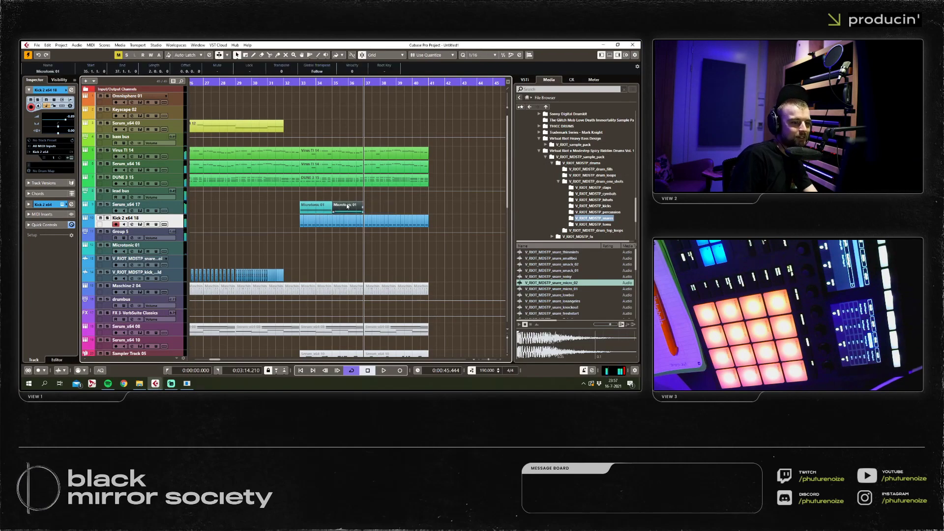
double_click(344, 206)
key("Down")
key("Down")
key("Down")
key("Down")
key("Down")
key("Down")
key("Down")
key("Down")
key("Down")
key("Down")
key("Down")
key("Down")
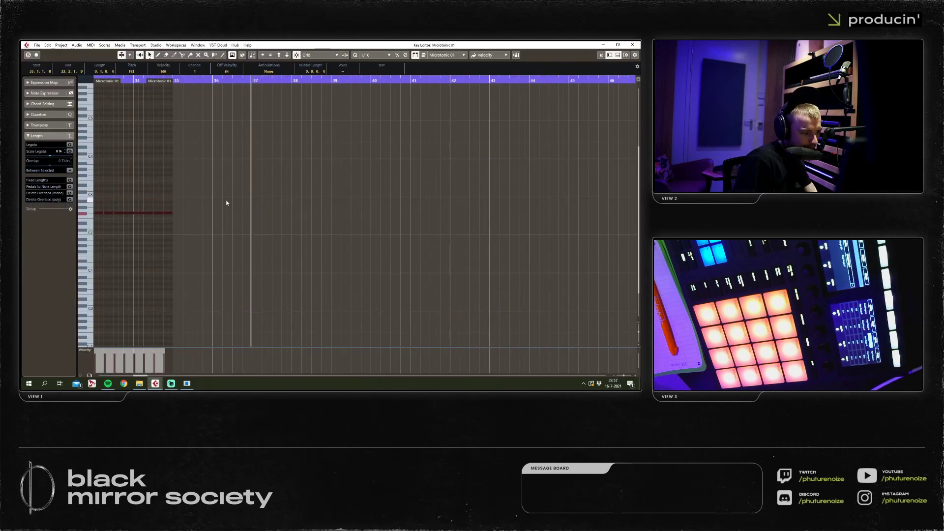
left_click(633, 44)
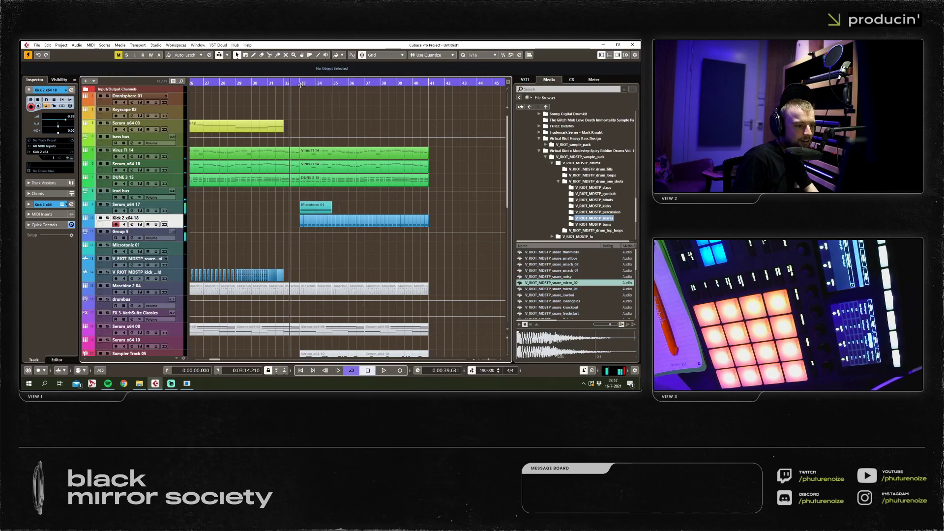
Adjust the low-cut band of the FabFilter Pro-Q 2 on the Serum_x64 17 channel.
key("F3")
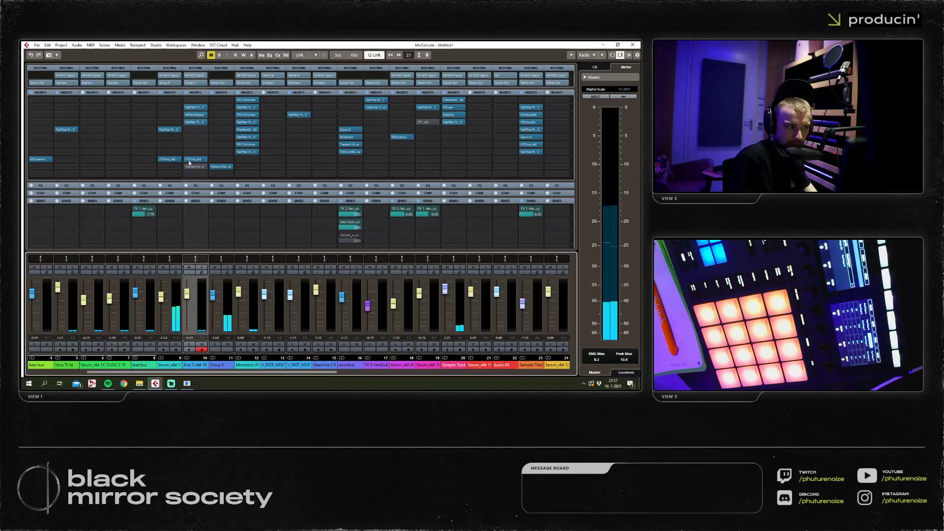
left_click(164, 129)
left_click_drag(251, 174, 231, 201)
scroll(249, 186, "up", 2)
left_click(205, 196)
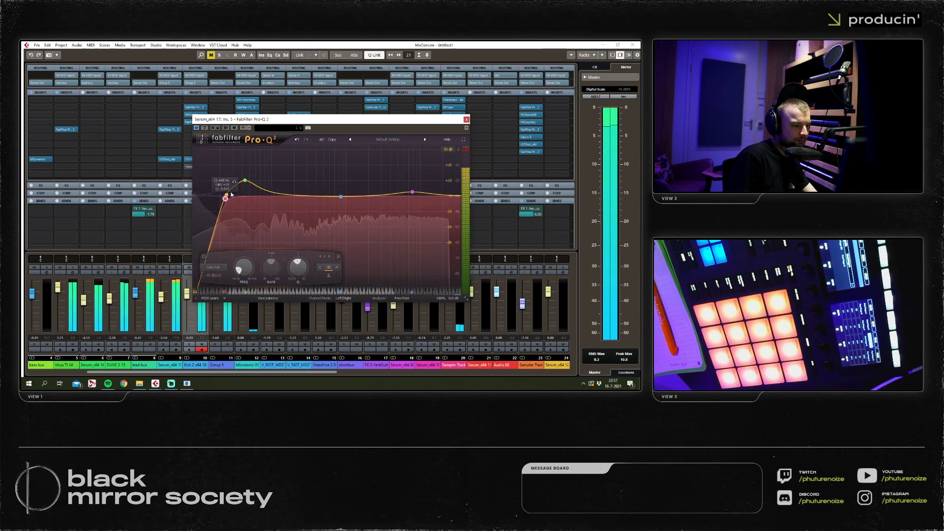
left_click(466, 119)
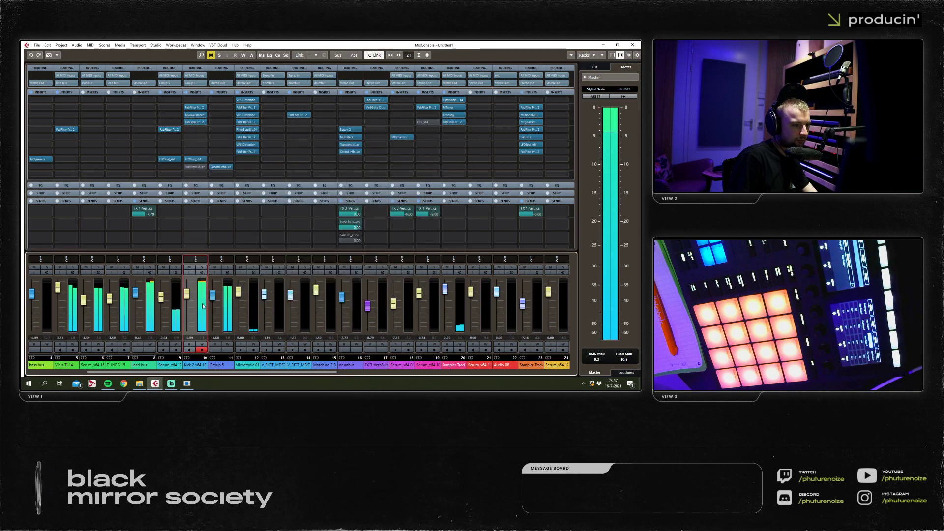
Add a stereo effect channel with ValhallaRoom for the Kick 2 x64 18 channel.
right_click(203, 305)
left_click(275, 282)
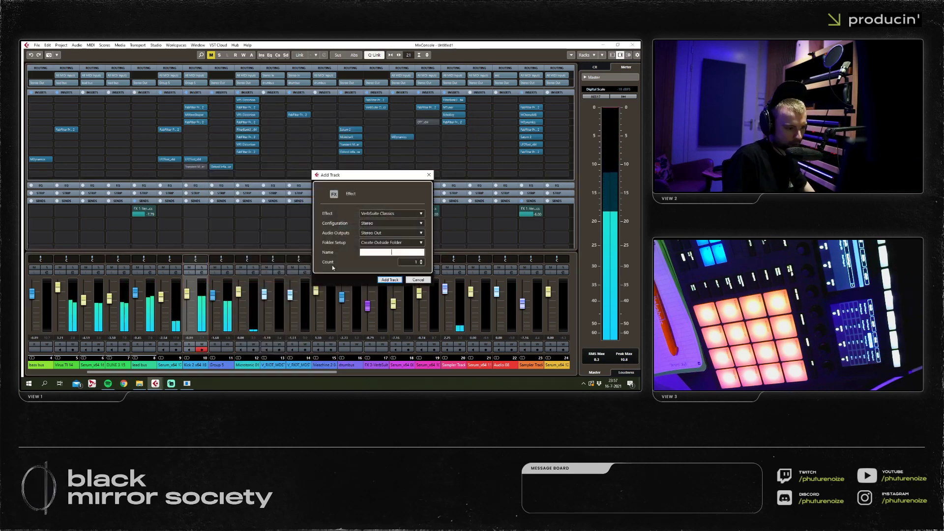
left_click(391, 214)
double_click(367, 245)
Set ValhallaRoom's depth to 0 % and adjust its predelay, checking the early reflection settings.
left_click_drag(209, 231, 209, 238)
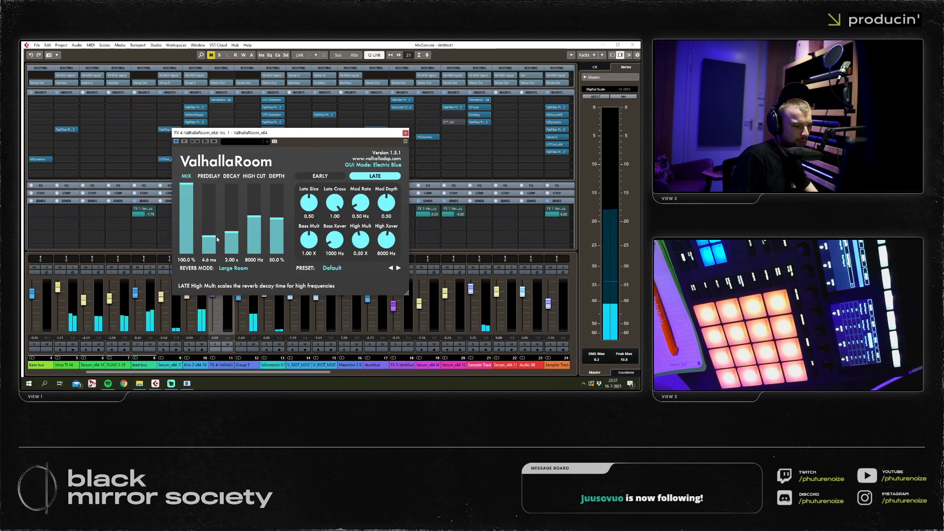
left_click_drag(276, 218, 277, 256)
left_click(320, 176)
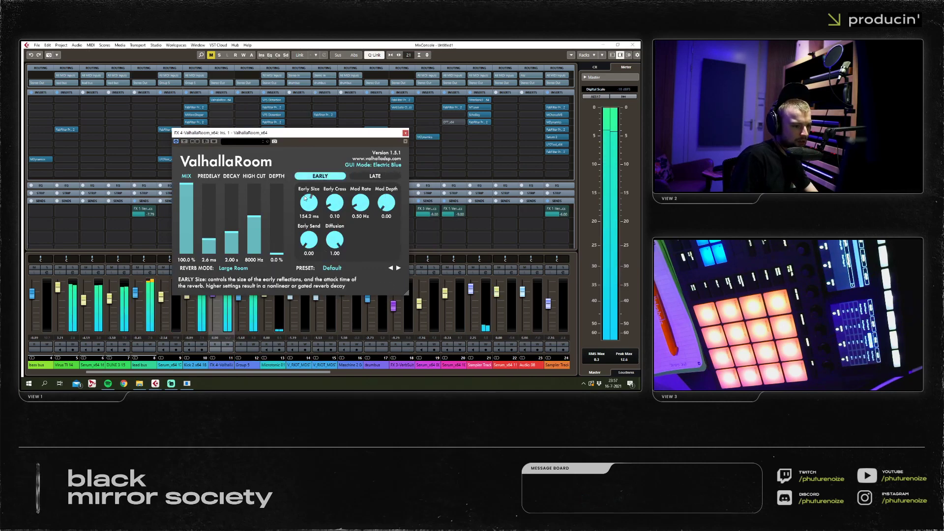
left_click_drag(209, 239, 213, 210)
left_click(405, 133)
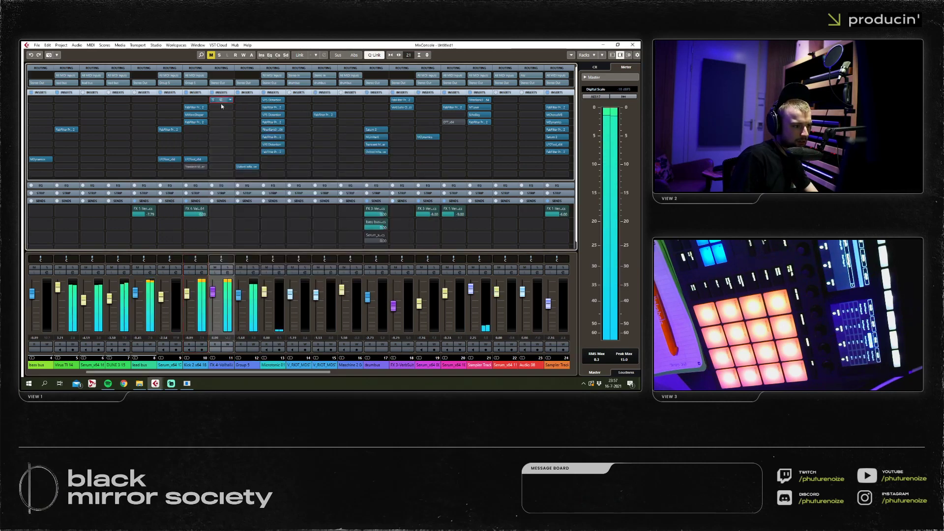
Insert FabFilter Pro-Q 2 before the reverb on the ValhallaRoom effect channel and add a low-cut band to remove the lows.
left_click(224, 100)
left_click(236, 182)
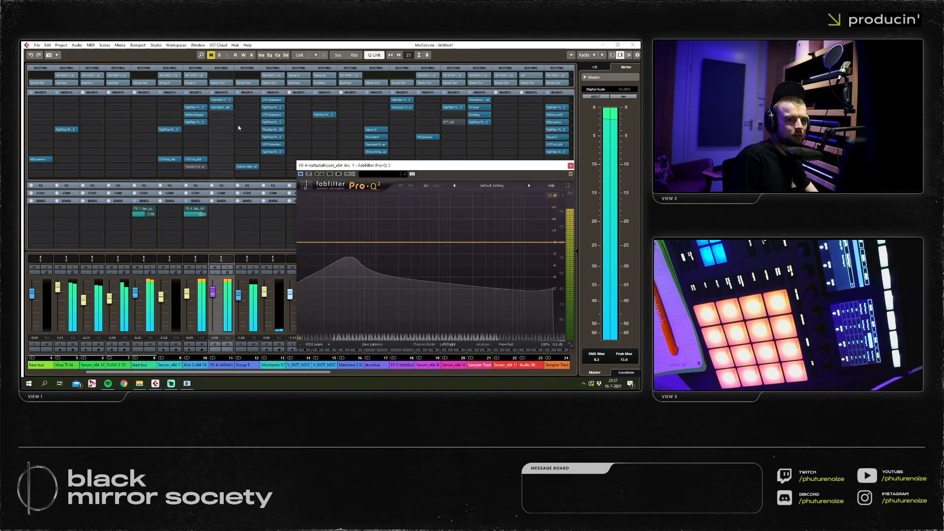
left_click(377, 238)
key("F3")
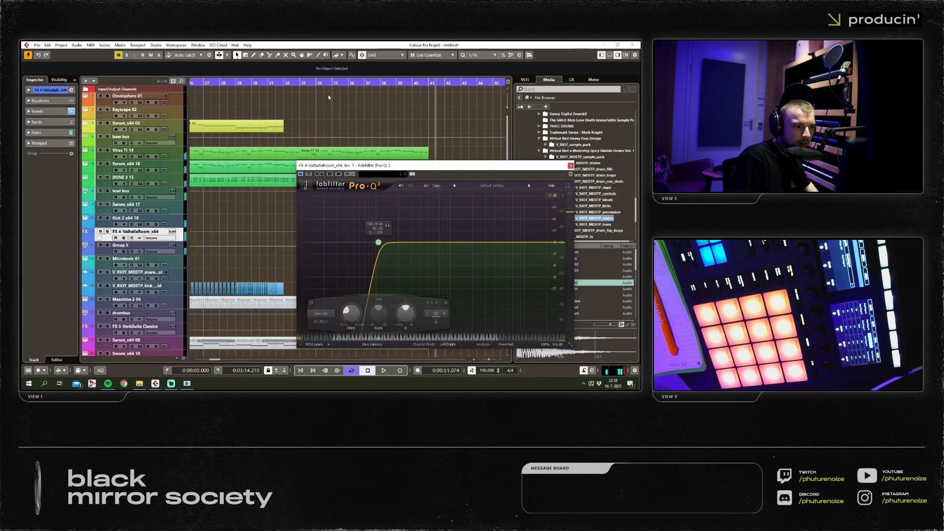
left_click_drag(343, 164, 361, 152)
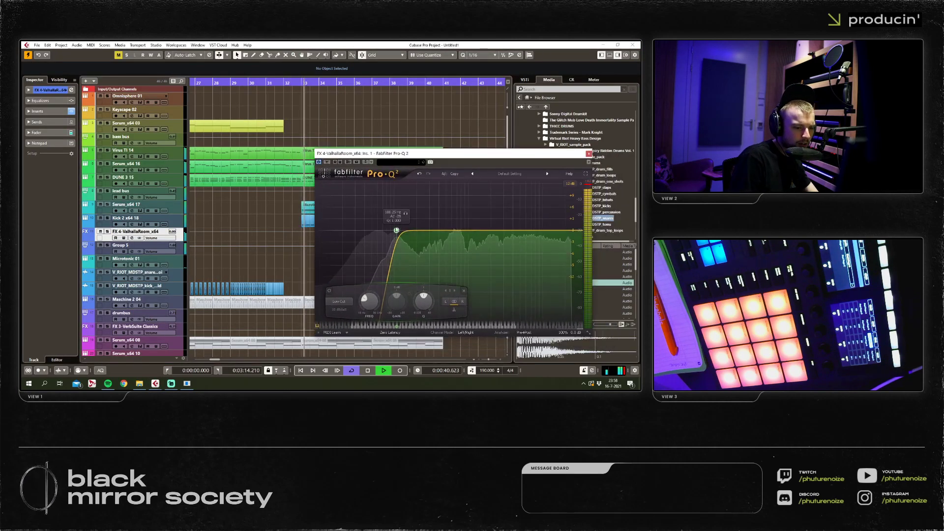
left_click_drag(397, 230, 412, 234)
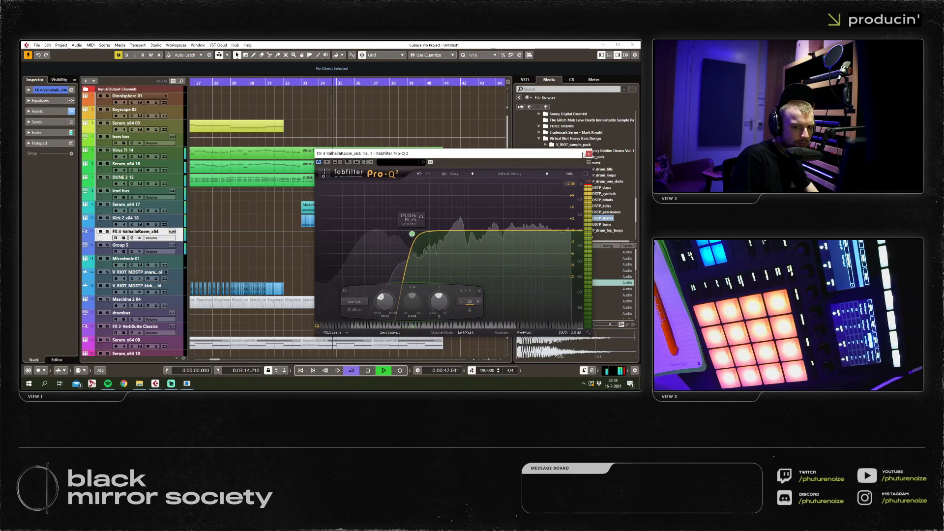
left_click(588, 154)
Lower the FX 4-ValhallaRoom channel fader to about -11.7 dB during playback.
left_click(284, 80)
key("F3")
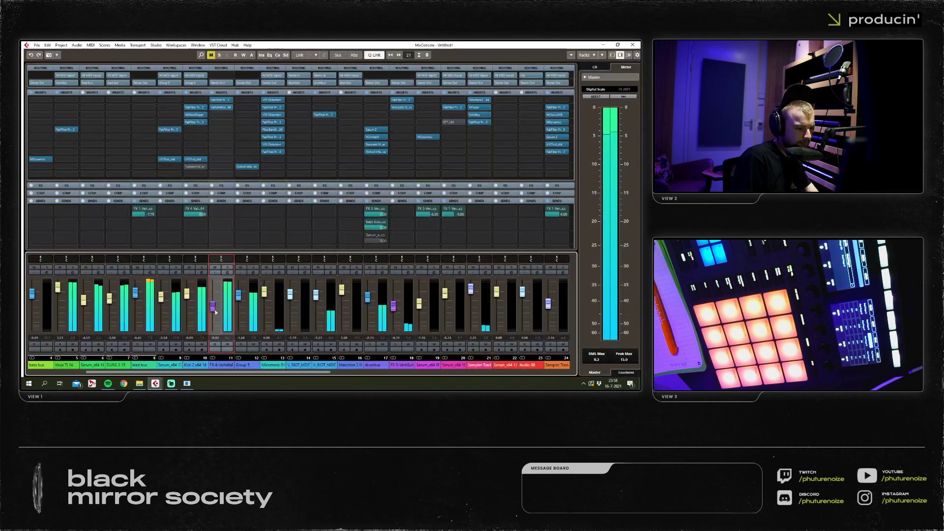
left_click(632, 47)
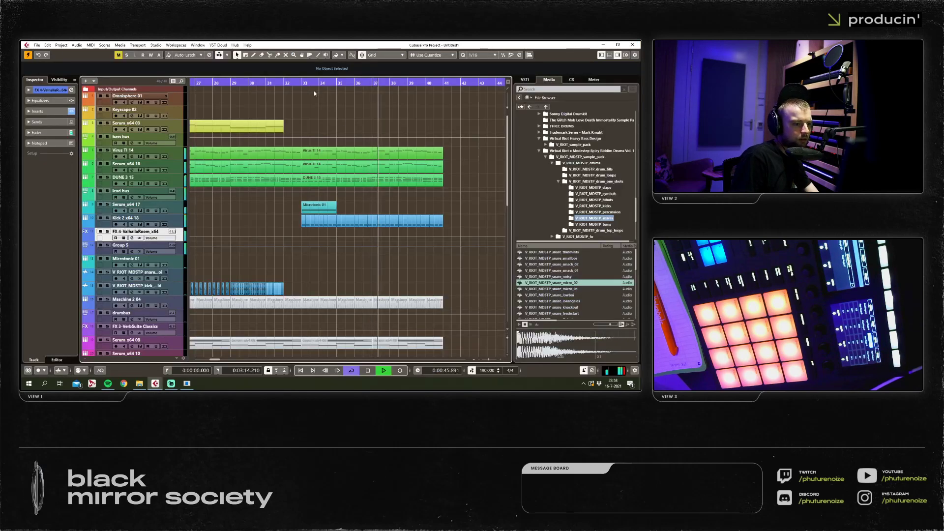
Duplicate the two-bar Serum_x64 17 event three times to fill bars 33 to 41.
key("ctrl+d")
key("ctrl+d")
key("ctrl+d")
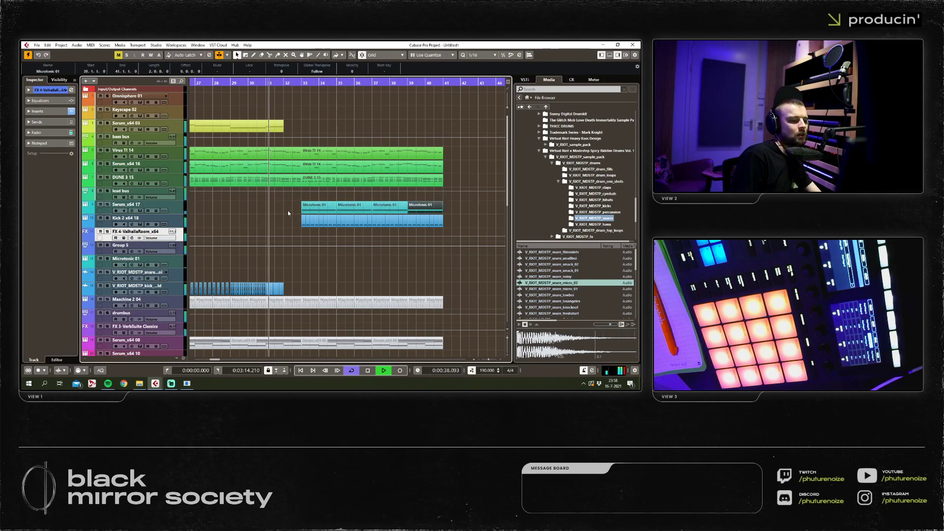
Lower the starting point of the pitch envelope in the Kick 2 instrument.
key("F3")
key("F3")
left_click(180, 224)
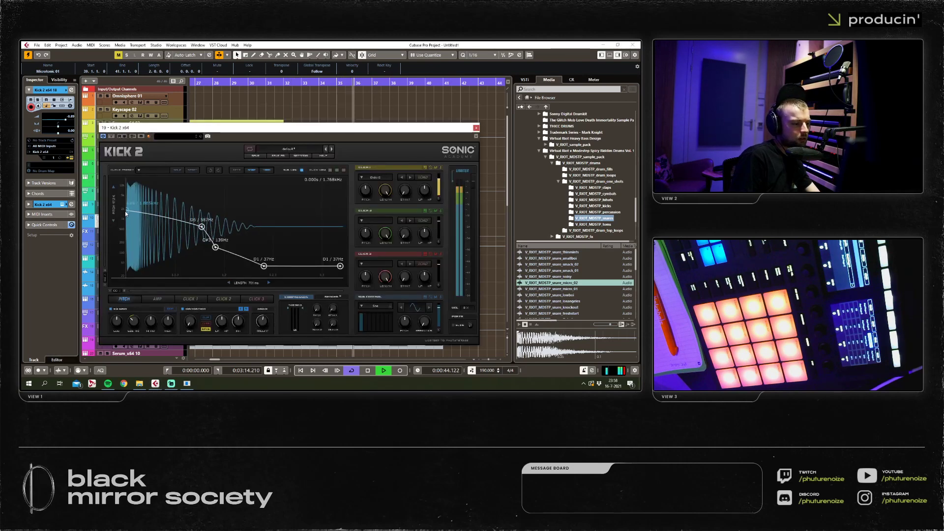
left_click_drag(127, 222, 126, 221)
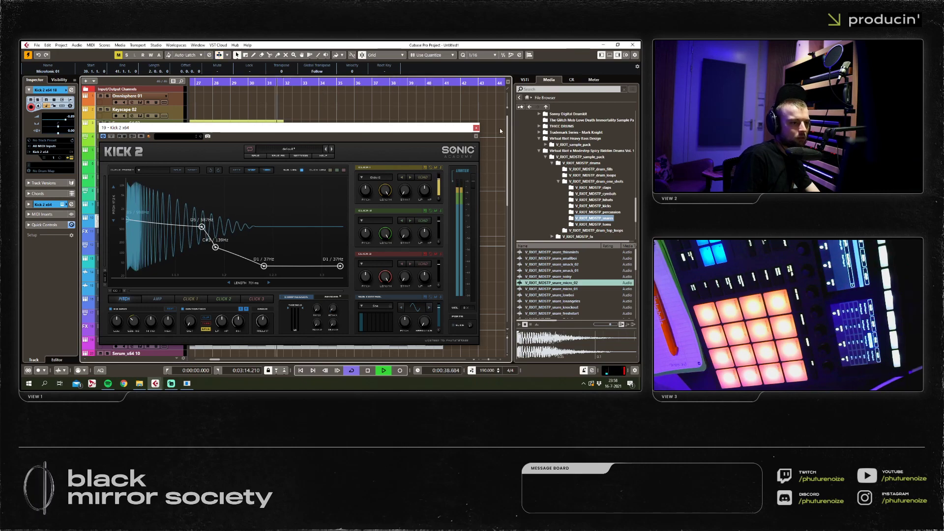
Reshape the LFOTool volume curve on Serum_x64 17 and slightly lower the Group 5 fader.
key("F3")
left_click(170, 161)
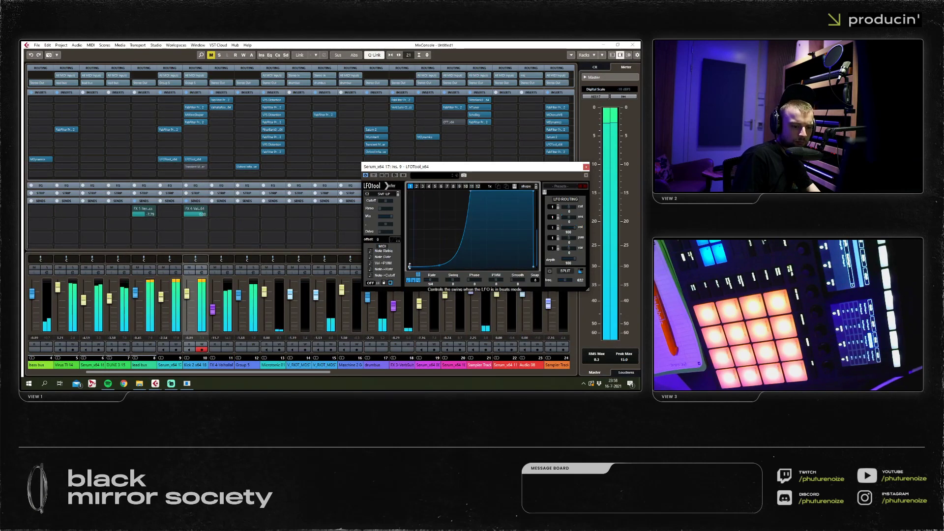
left_click_drag(409, 267, 409, 250)
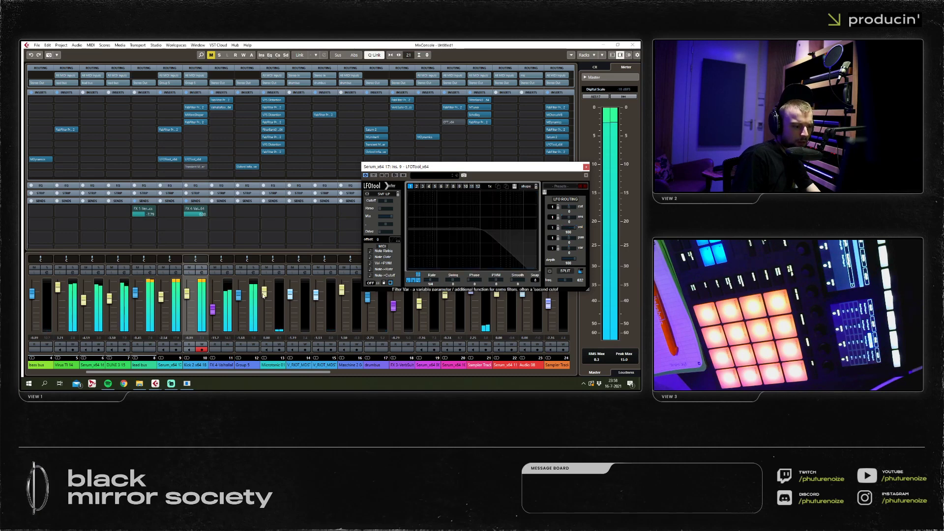
left_click_drag(238, 295, 240, 299)
left_click(632, 45)
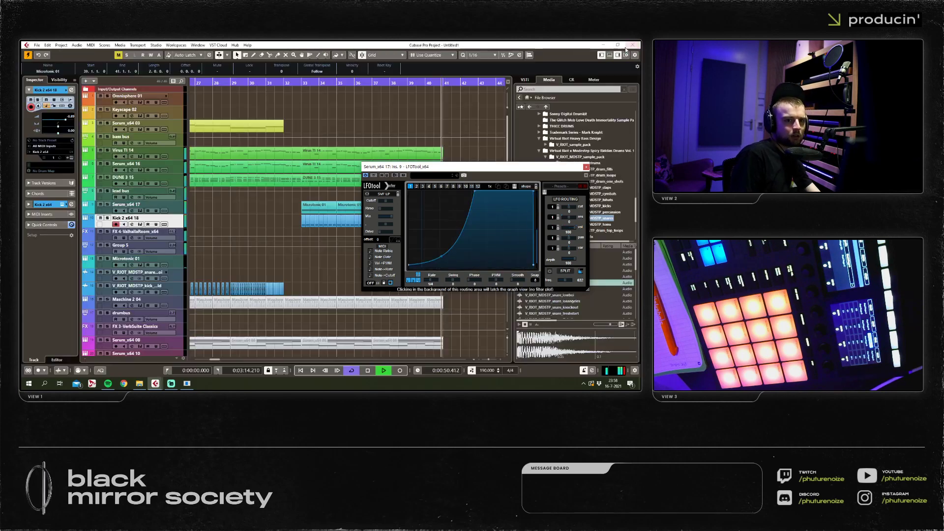
left_click(586, 166)
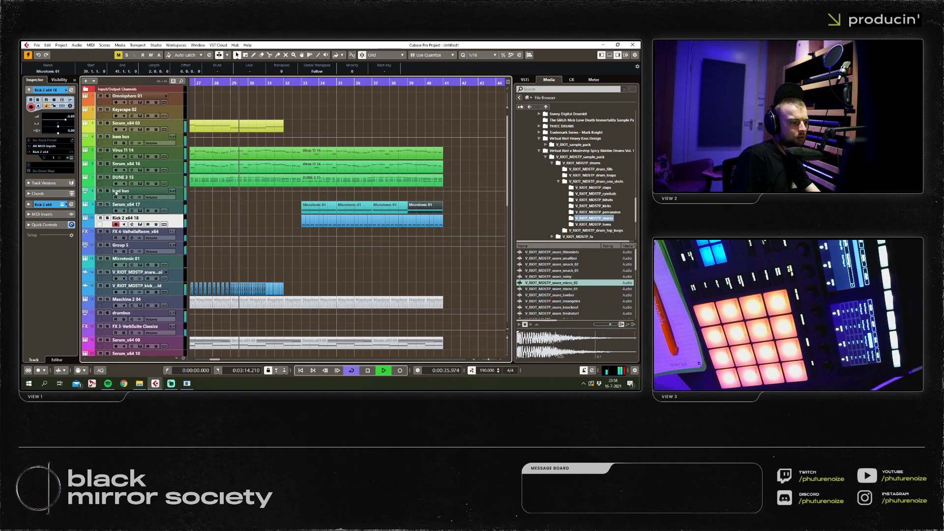
Solo the lead bus and insert LFOTool_x64 on its channel.
left_click(148, 192)
key("F3")
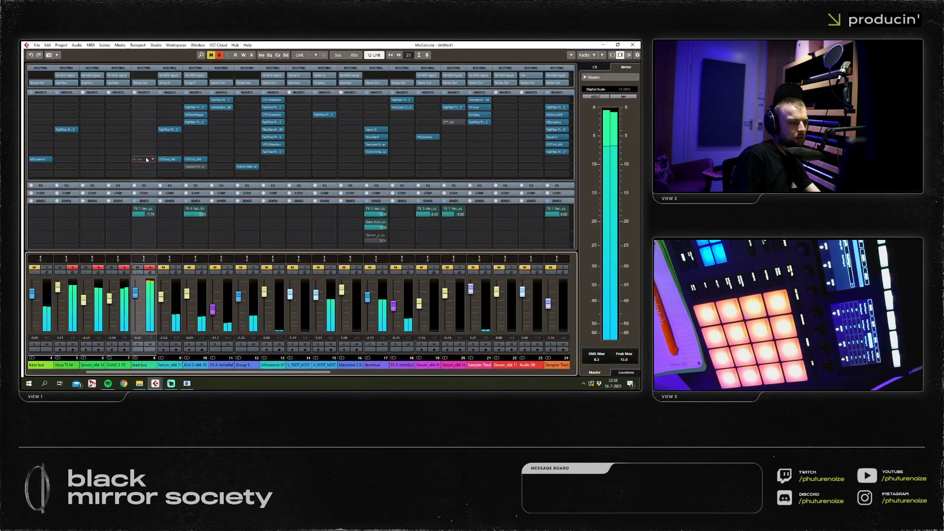
left_click(150, 160)
type("lfo")
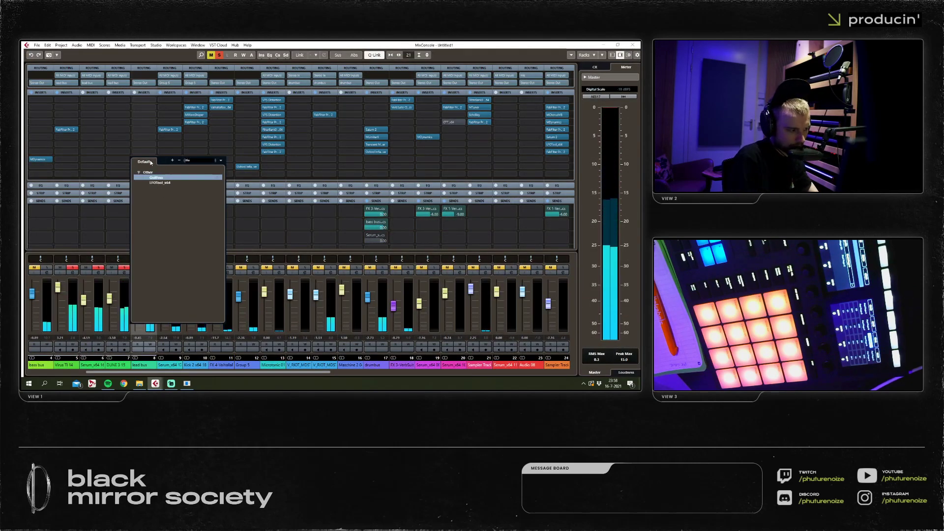
left_click(153, 183)
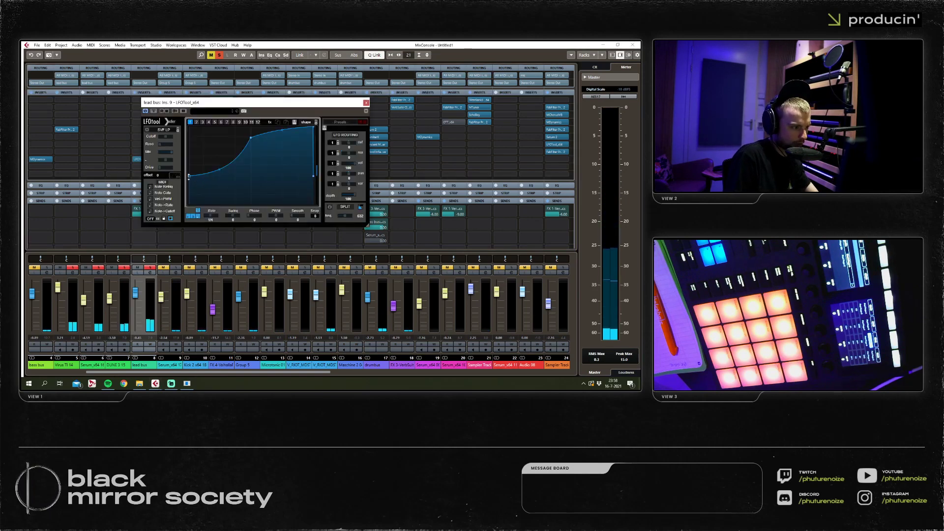
Shape the lead bus LFOTool curve to start at zero, stay low and rise steeply to full level.
left_click_drag(189, 175, 189, 204)
left_click_drag(251, 138, 257, 126)
left_click_drag(219, 193, 222, 202)
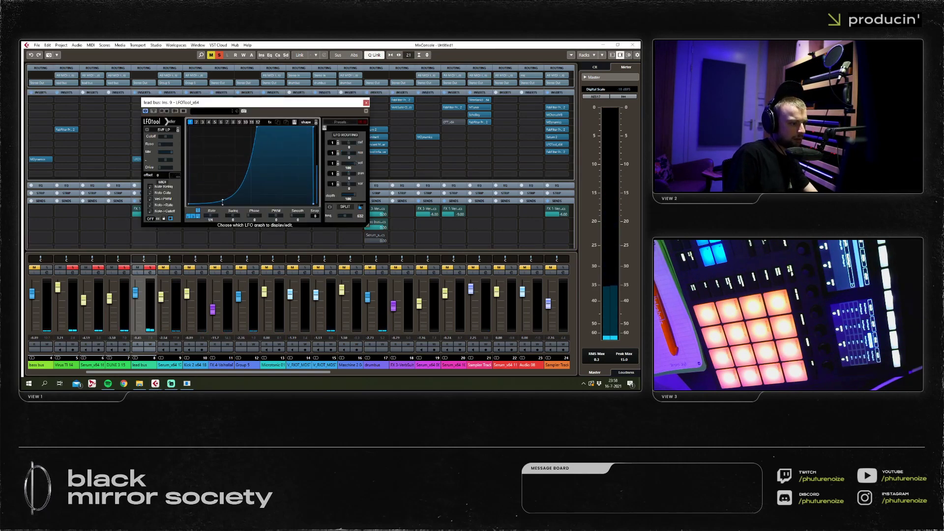
left_click(366, 103)
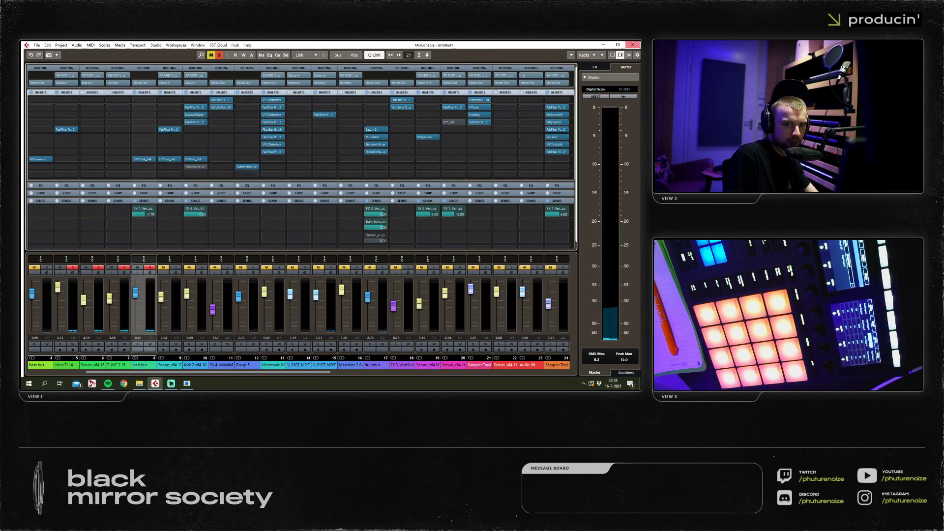
left_click(632, 45)
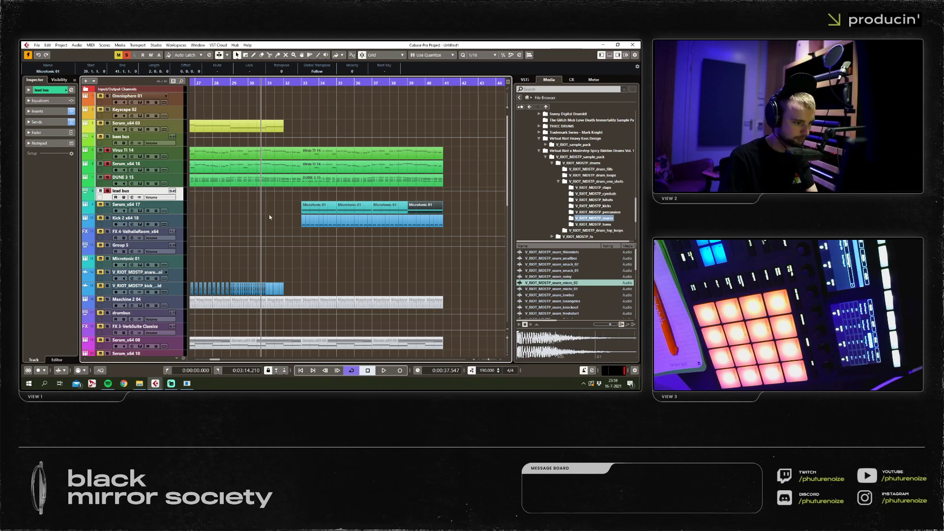
Add an audio track below Kick 2 x64 18.
scroll(271, 214, "up", 2)
left_click(175, 224)
right_click(175, 226)
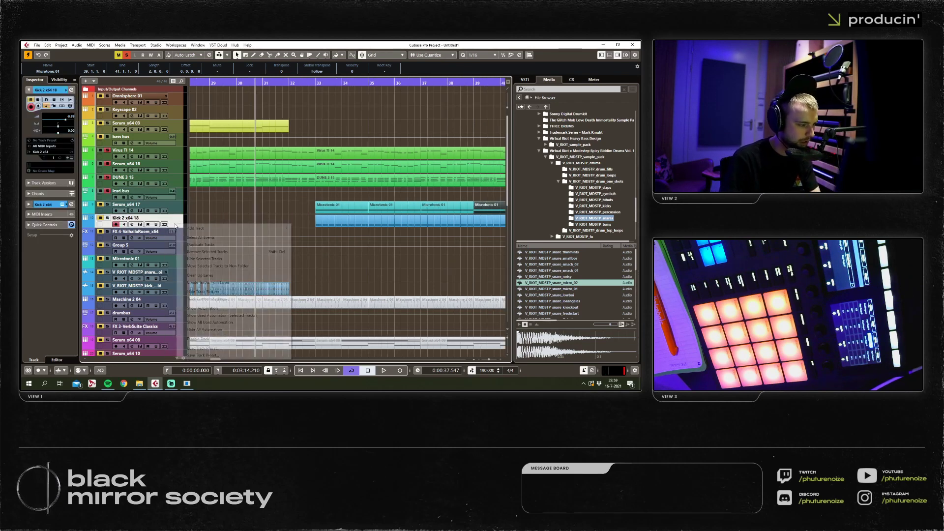
key("Escape")
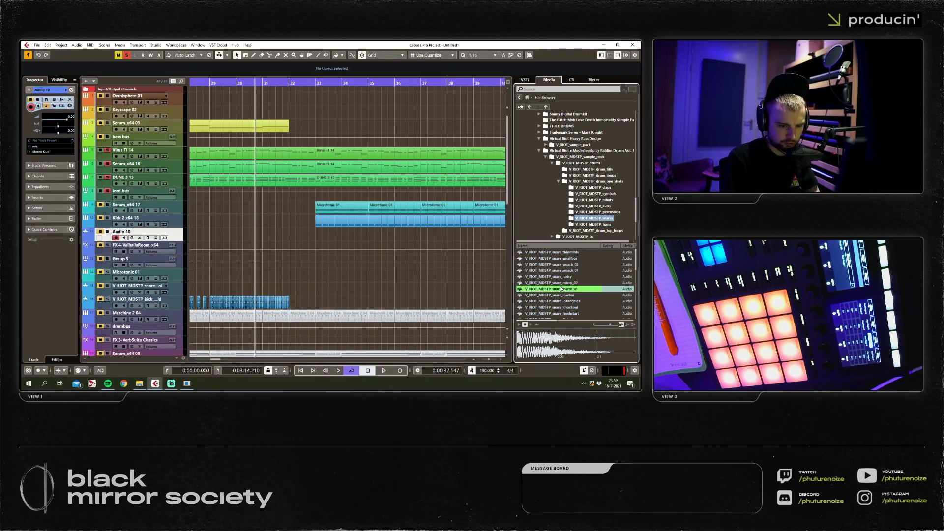
Audition the snare one-shots and place V_RIOT_MDSTP_snare_driven_02 on the Audio 10 track at bar 33.
left_click(576, 271)
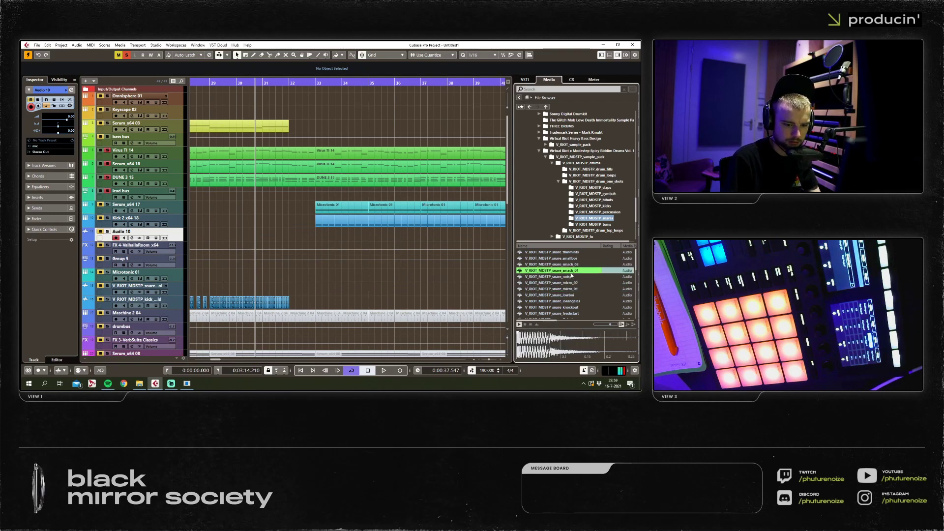
key("Down")
key("Down")
key("Down")
key("Down")
key("Down")
key("Down")
key("Down")
key("Down")
key("Down")
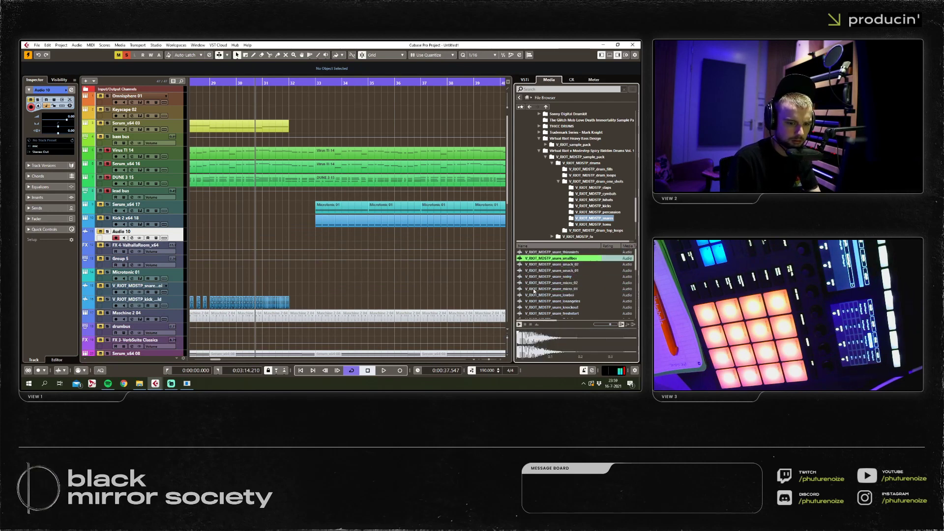
key("Down")
key("Down")
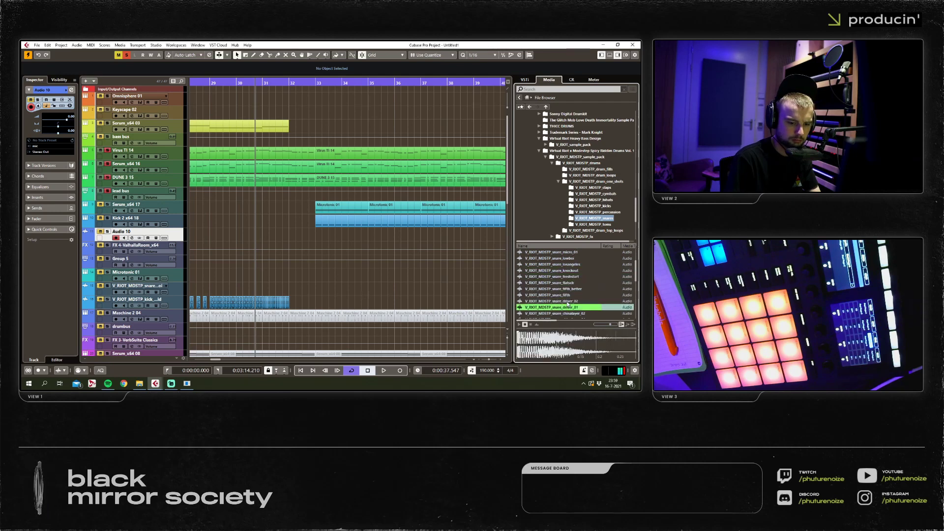
left_click_drag(565, 302, 317, 235)
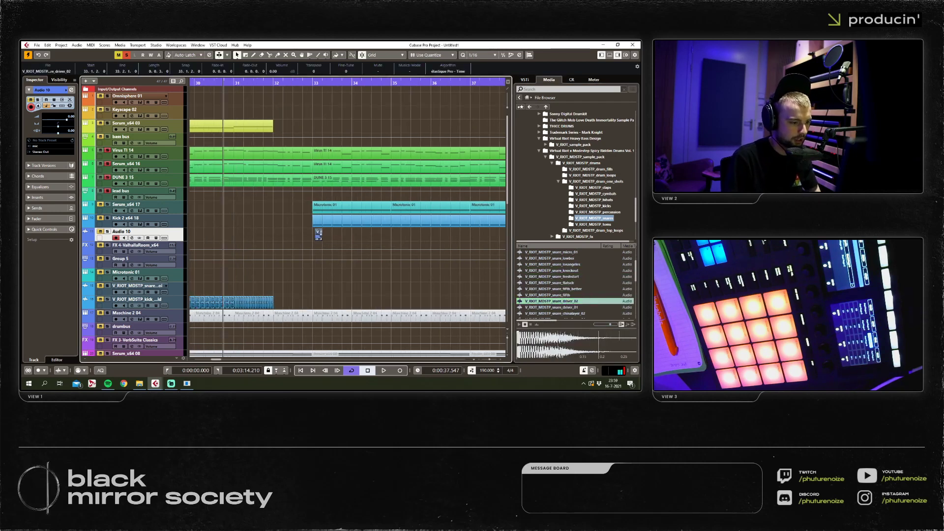
Loop the first beat of bar 33 and solo the Serum_x64 17, Kick 2 x64 18 and Audio 10 tracks.
scroll(320, 231, "up", 4, "ctrl")
left_click_drag(288, 199, 300, 236)
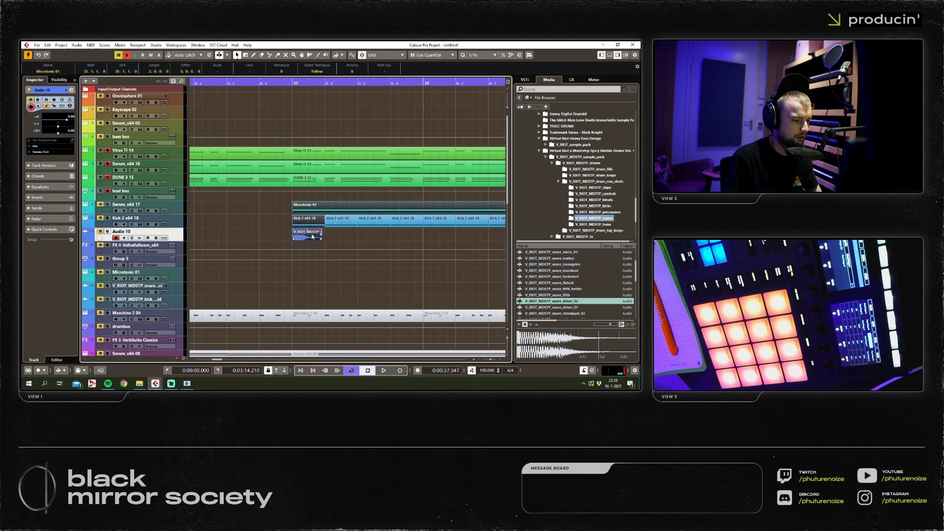
key("p")
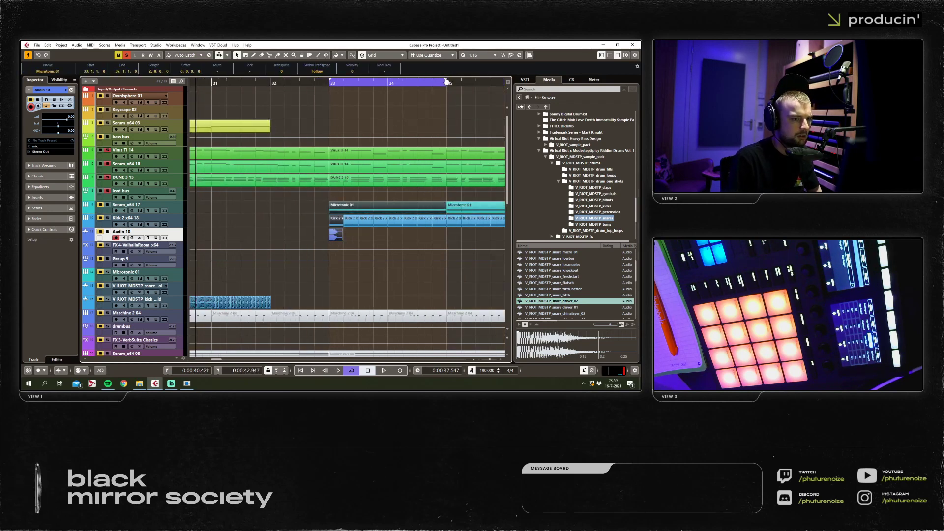
left_click_drag(447, 81, 362, 90)
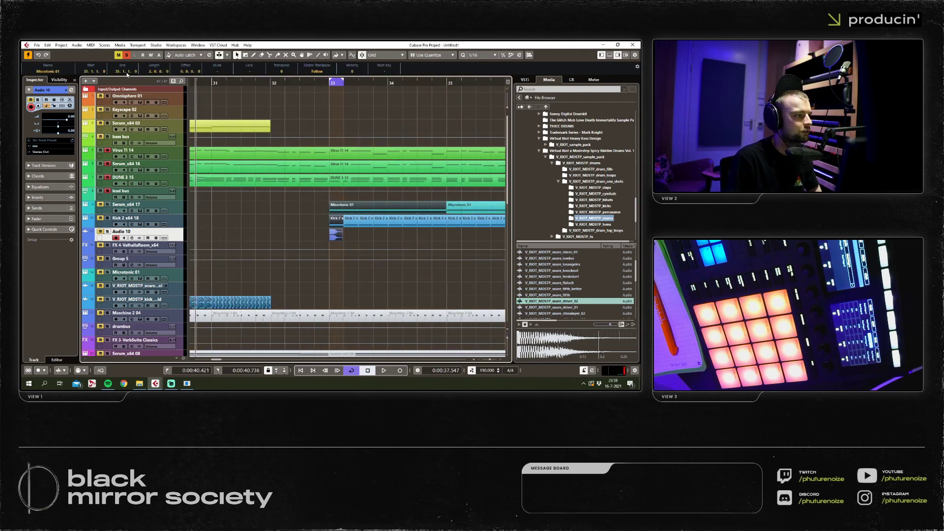
left_click(126, 55)
left_click(107, 232)
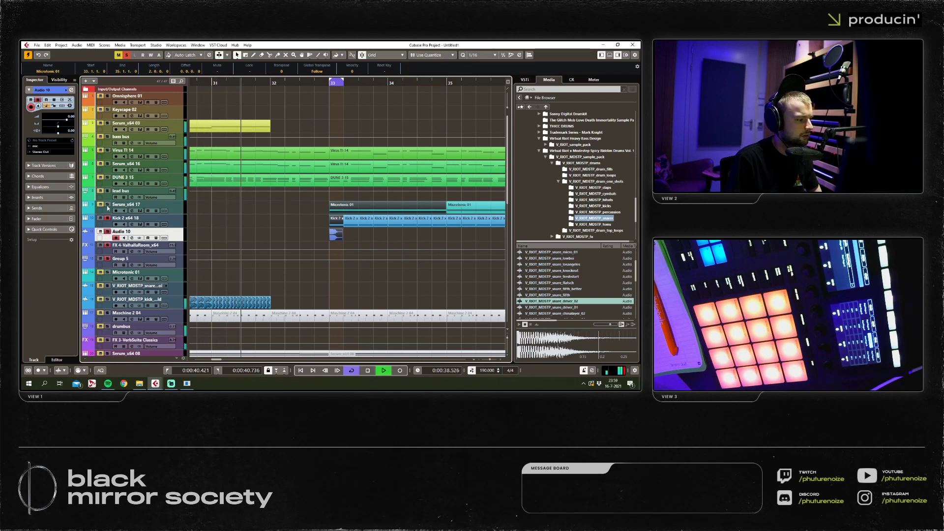
Shorten the snare event on Audio 10 at bar 33 and set its transpose to 24.
left_click(260, 209)
scroll(332, 165, "up", 2)
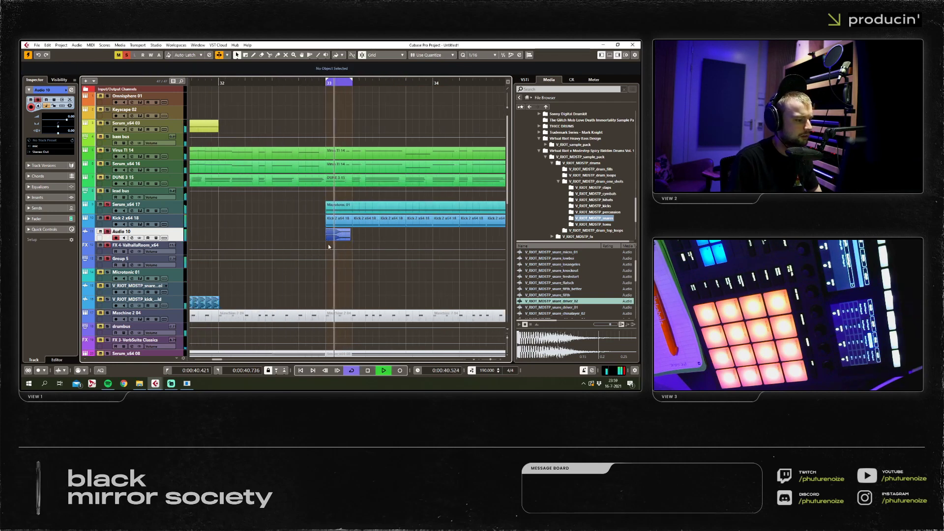
left_click_drag(350, 239, 333, 238)
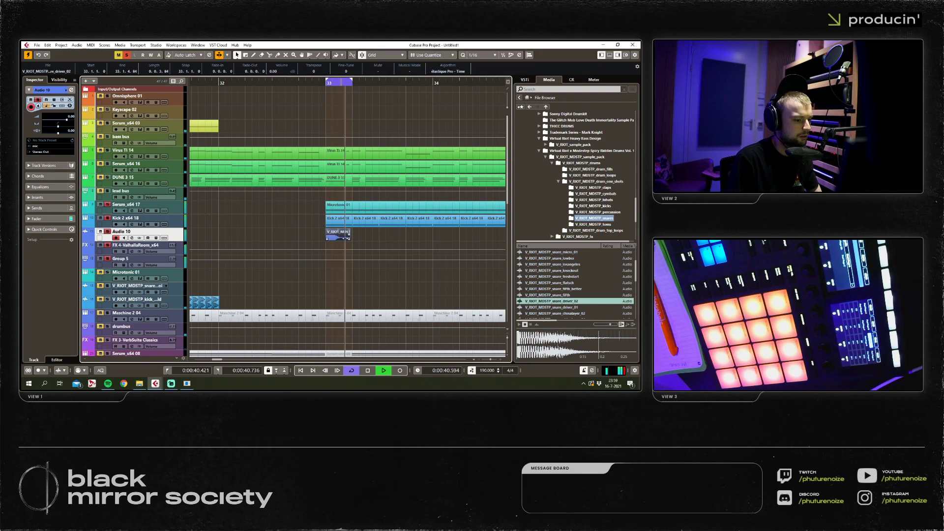
scroll(322, 71, "up", 20)
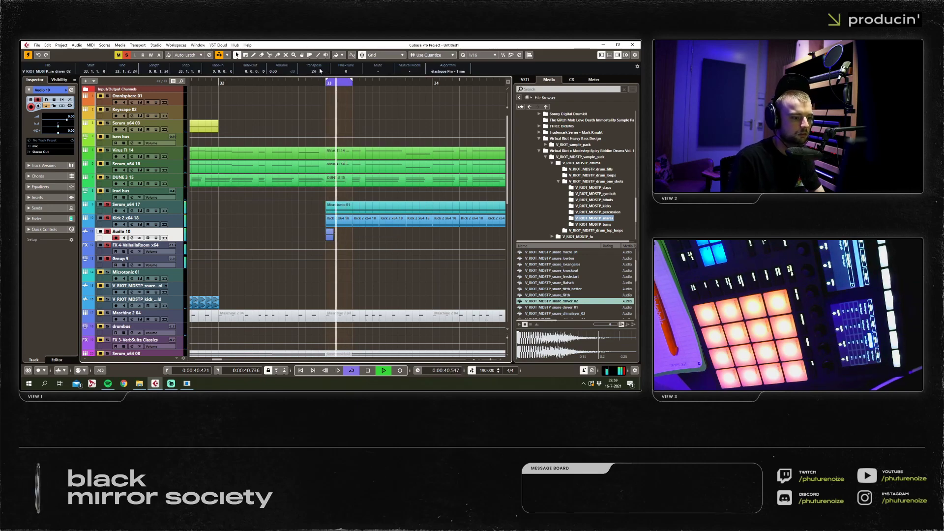
Insert FilterBank3 FX x64 in the second insert slot of the Audio 10 channel.
key("F3")
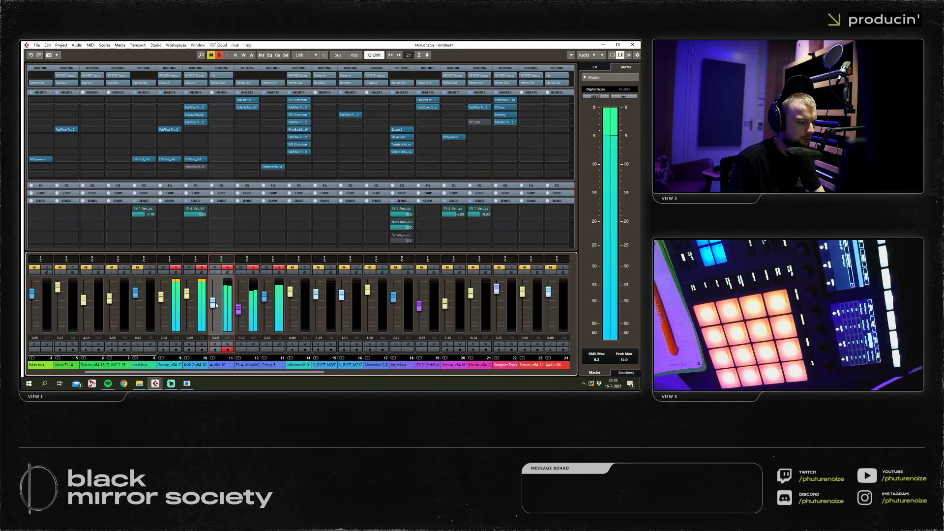
left_click(232, 118)
type("Filter")
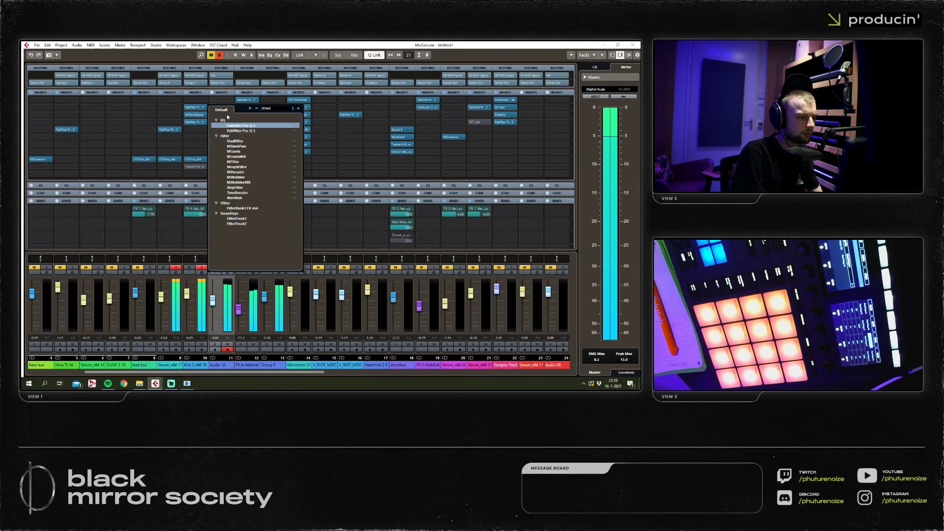
left_click(243, 208)
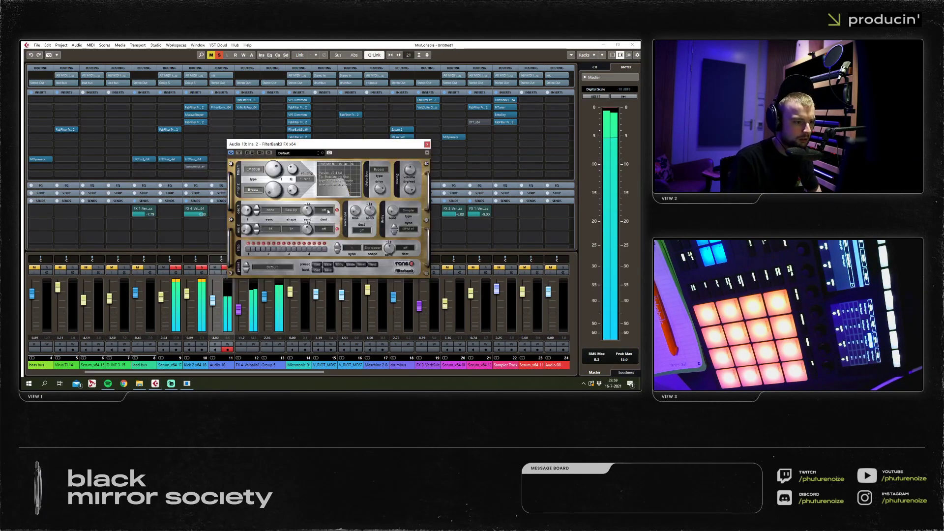
Set FilterBank3's first filter to a band-pass type and its distortion to Tube amp, and lower the Audio 10 level.
left_click(250, 170)
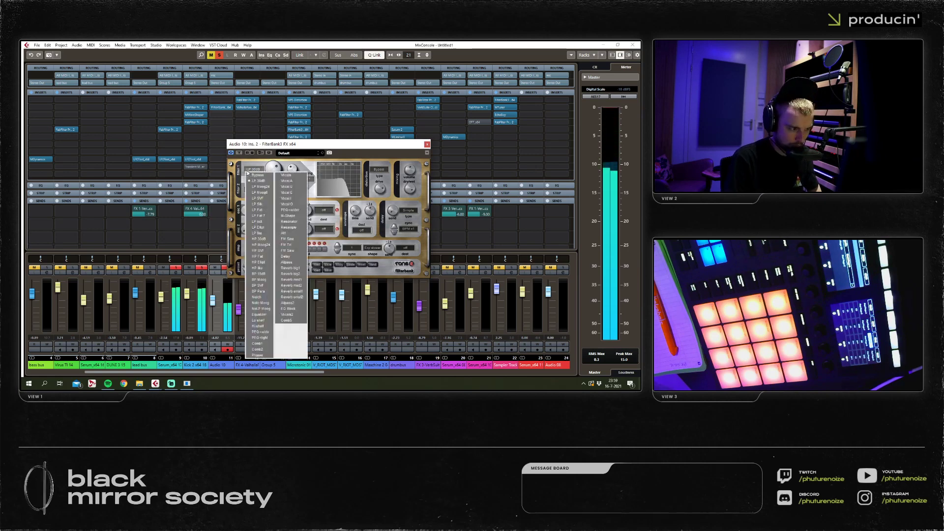
left_click(258, 274)
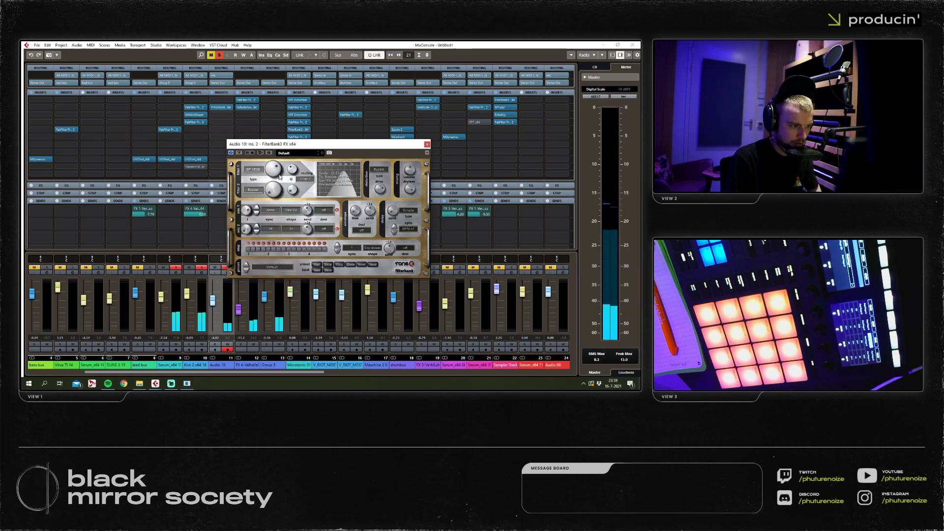
left_click(378, 169)
left_click(382, 184)
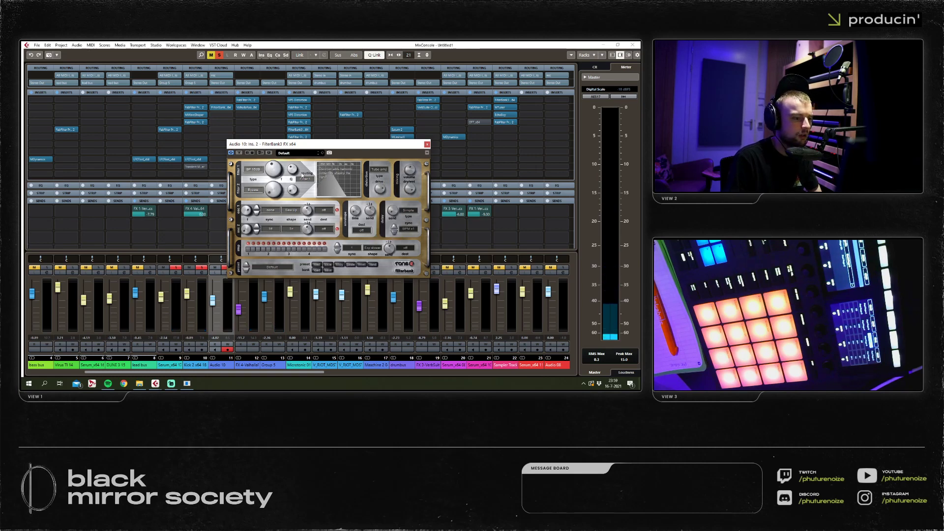
key("space")
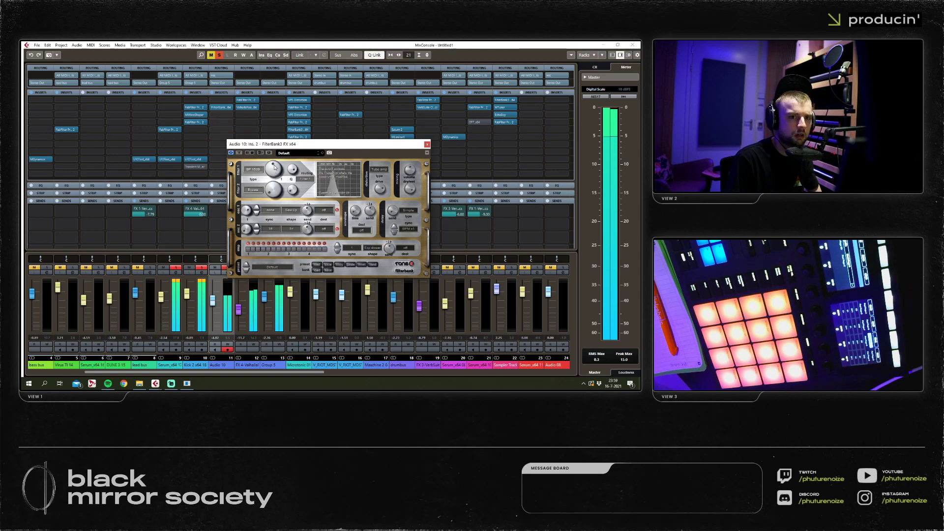
left_click(218, 308)
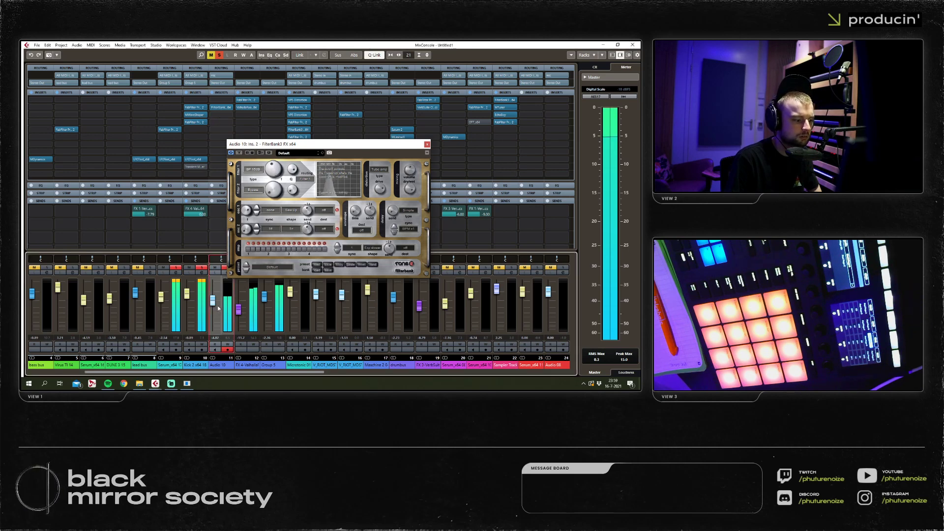
Insert Transient Master in the seventh insert slot of Audio 10 and adjust its attack.
left_click(206, 165)
type("trans")
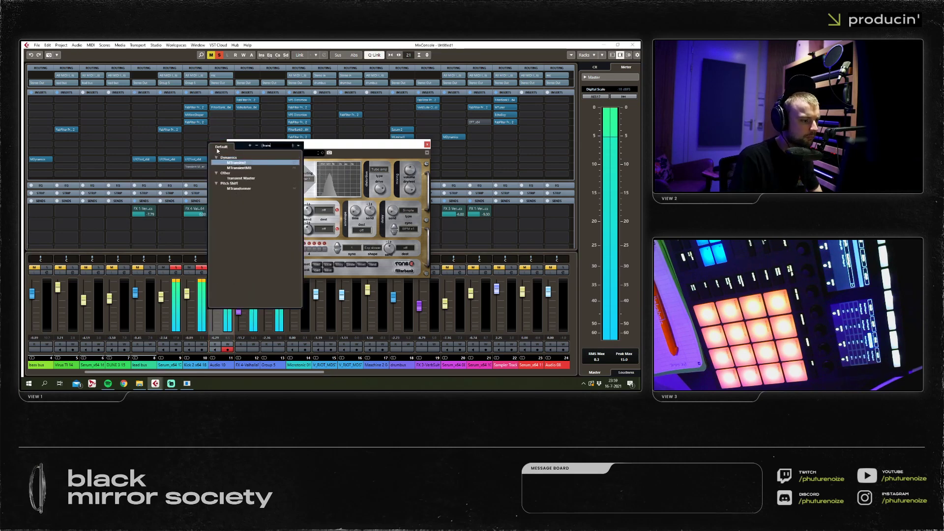
left_click(241, 178)
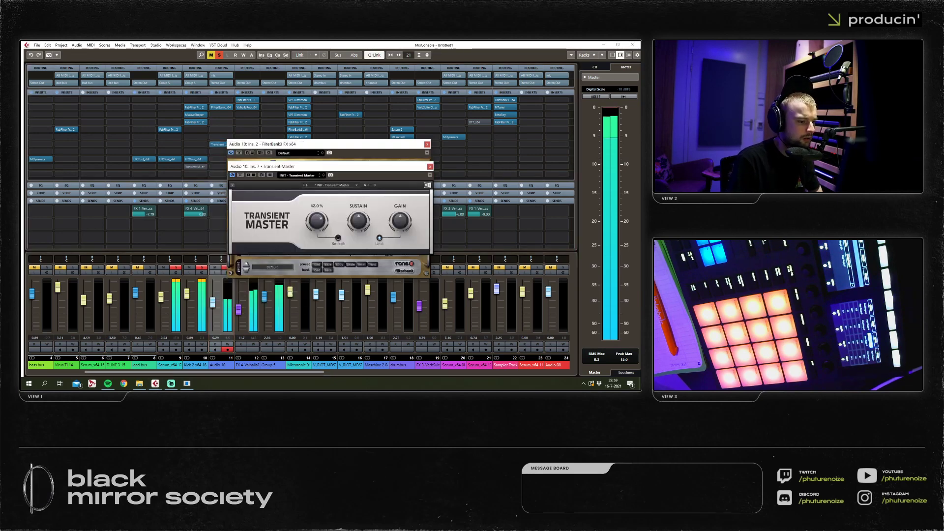
Rebalance the Audio 10 level against the kick and retune FilterBank3's first filter cutoff.
left_click_drag(212, 303, 206, 323)
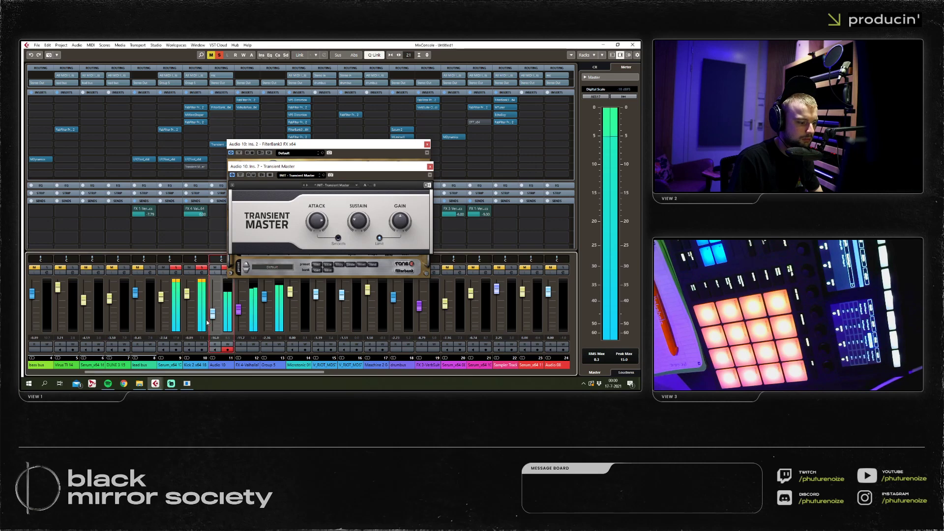
left_click(282, 169)
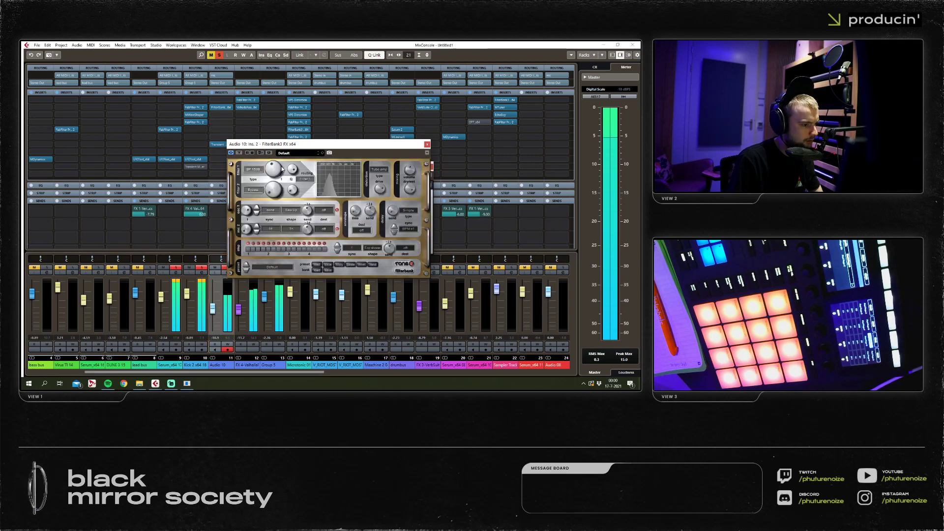
left_click_drag(212, 308, 213, 304)
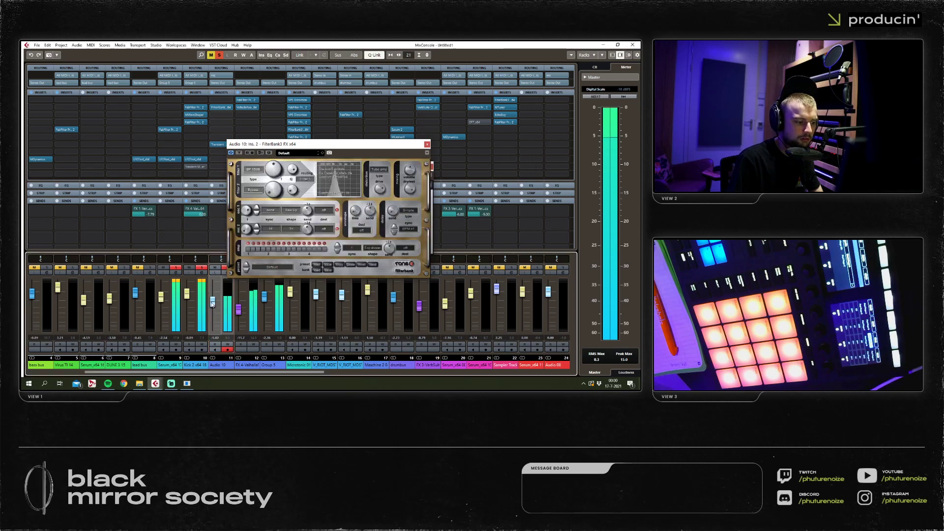
left_click(270, 180)
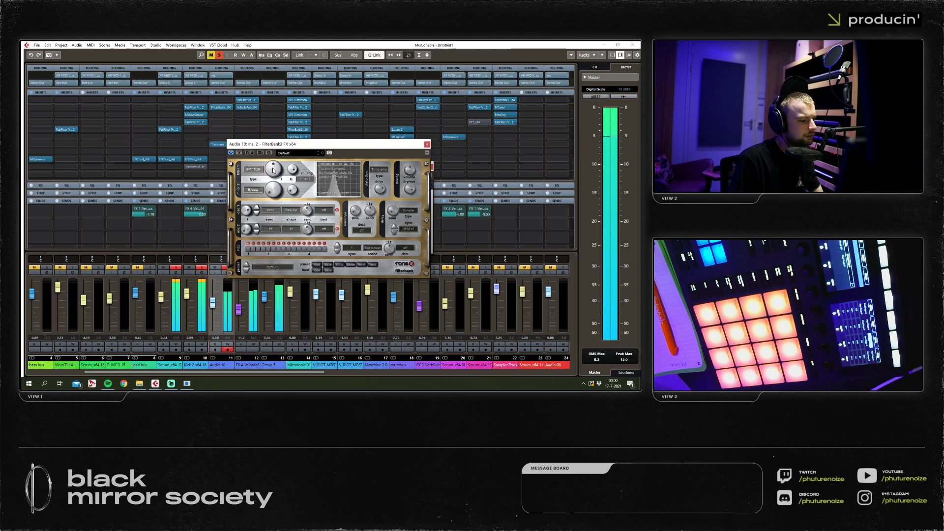
left_click(427, 144)
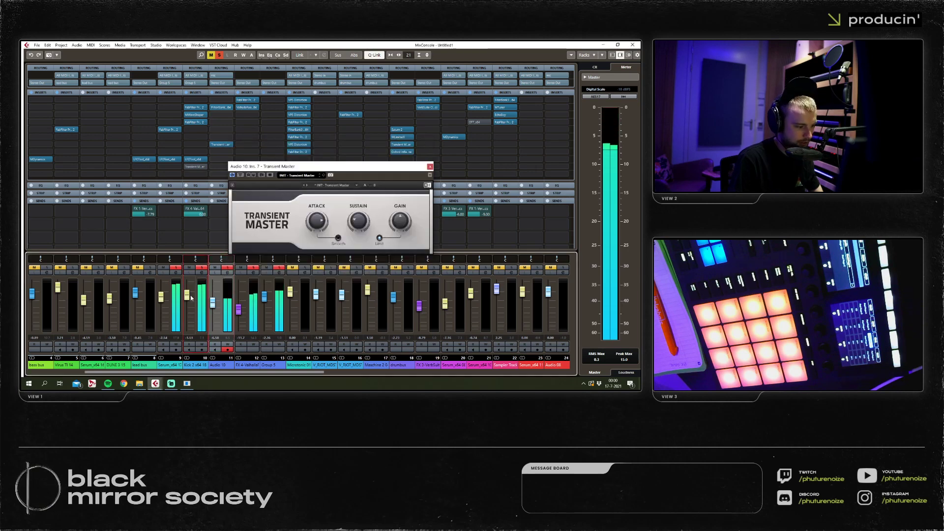
Bypass the boosted bell band in the FabFilter Pro-Q 2 on the Kick 2 x64 18 channel.
left_click(195, 107)
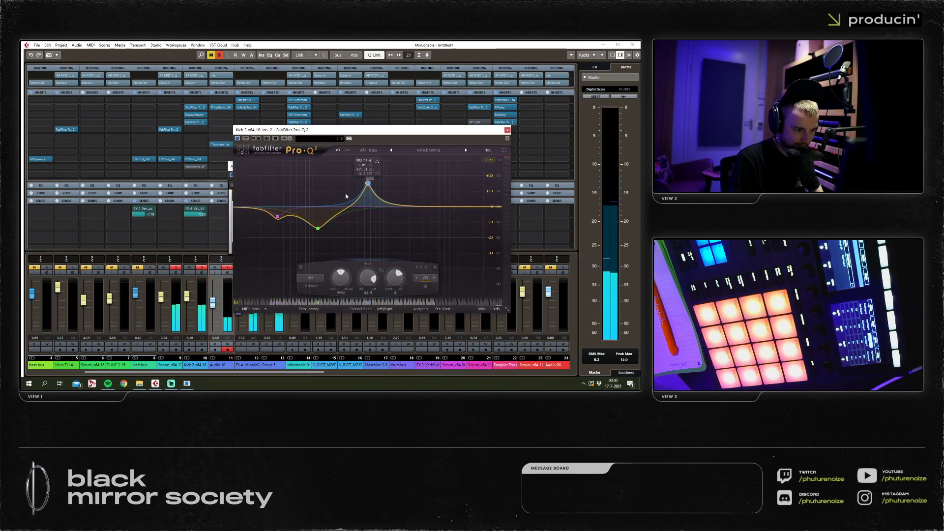
left_click(299, 269)
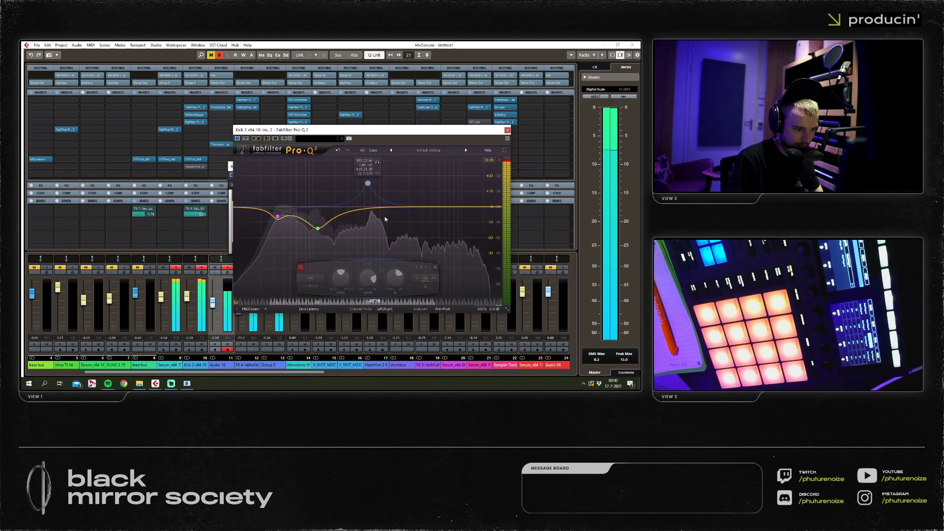
left_click(508, 131)
Reduce Transient Master's sustain on Audio 10 to about -49 % and close the mixer and plug-in windows.
left_click(220, 107)
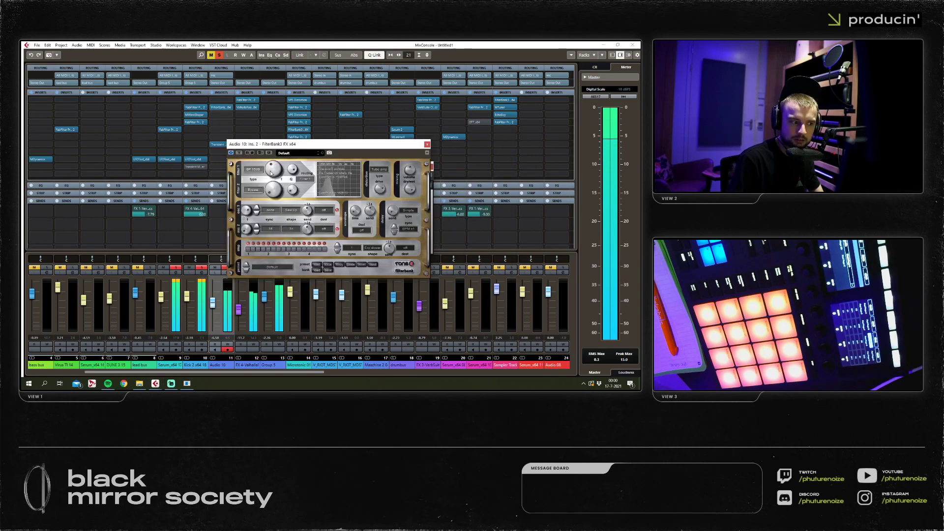
left_click(633, 45)
left_click(427, 144)
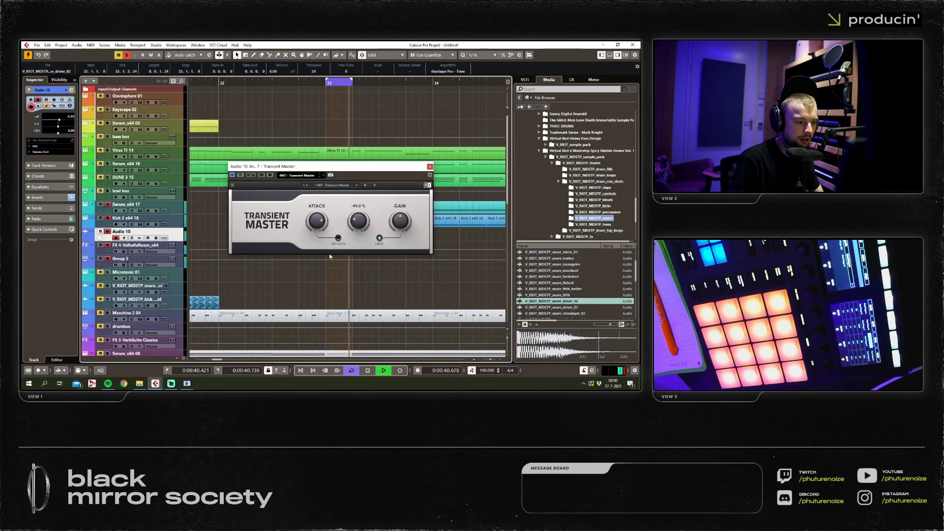
left_click(430, 166)
Trim the snare event on Audio 10 to a very short hit of about 46 ticks.
scroll(332, 243, "up", 3)
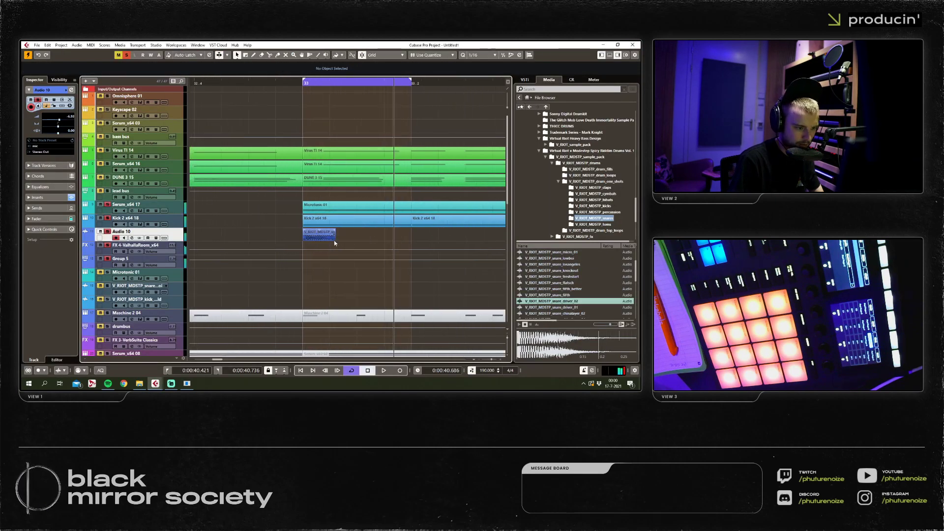
left_click_drag(304, 235, 313, 239)
key("space")
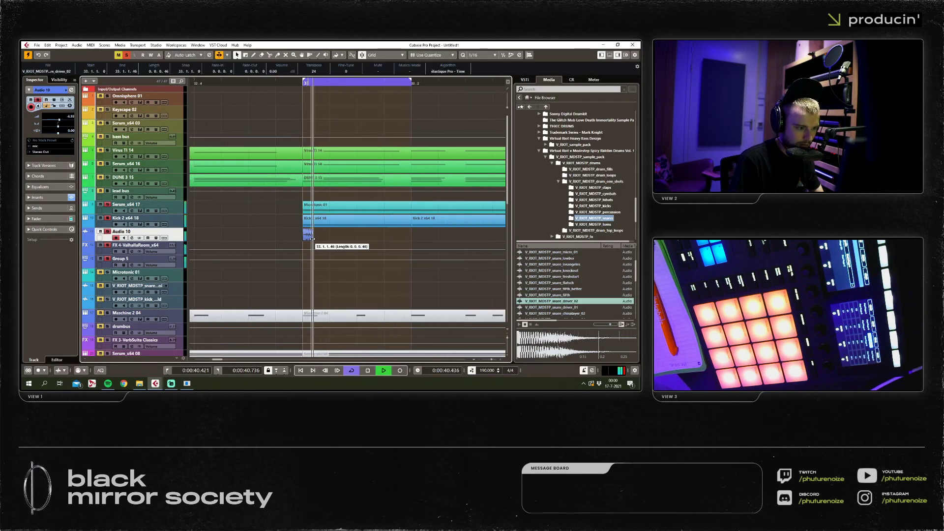
Reopen FilterBank3 on Audio 10, fine-tune the first filter's Q, and return to the project arrangement.
key("F3")
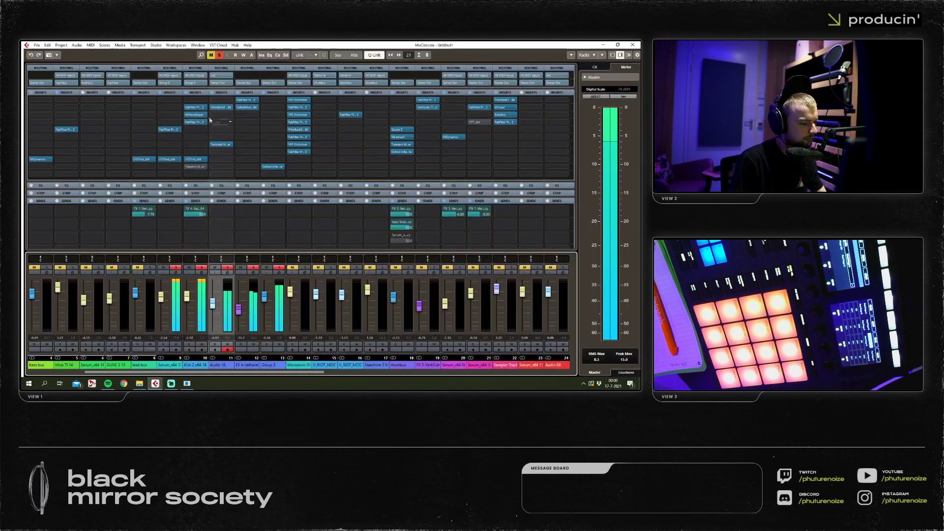
left_click(221, 107)
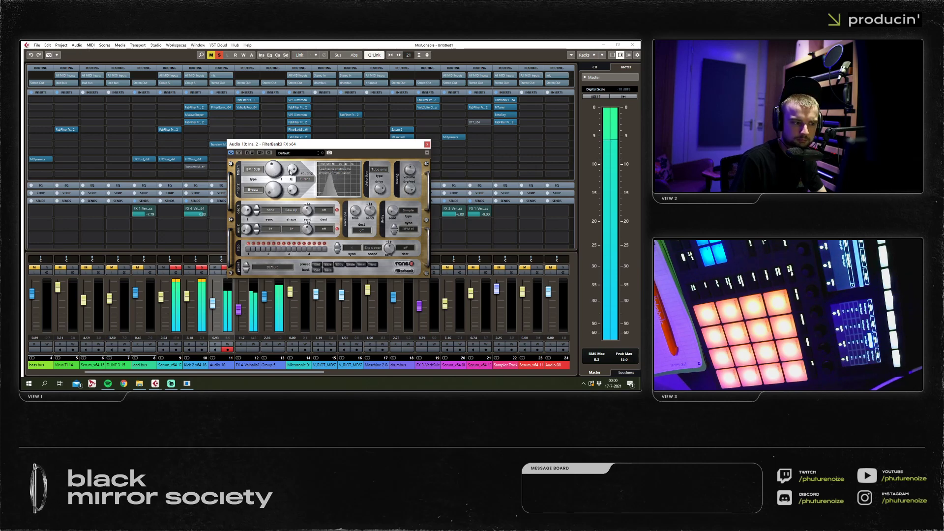
left_click(634, 55)
left_click(634, 55)
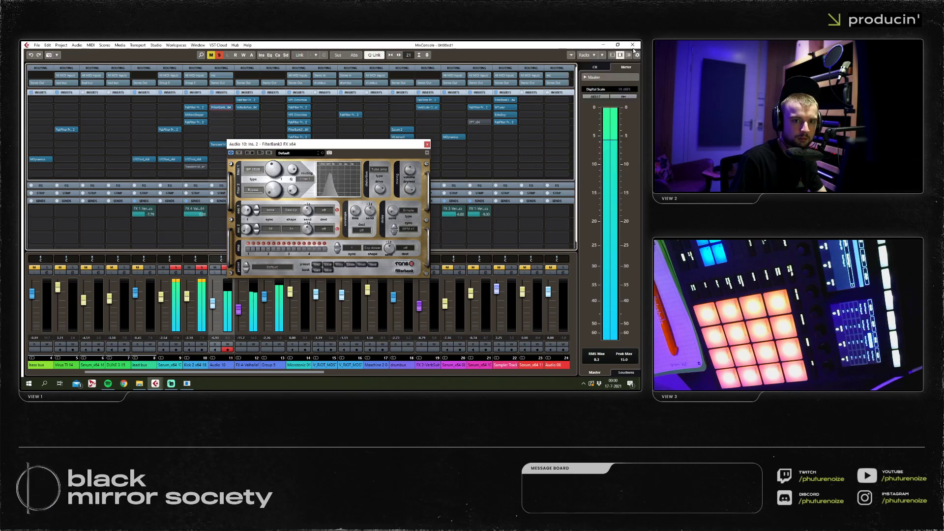
key("F3")
Close FilterBank3, clear all track solos and play the transition into the drop at bar 33 with every track.
key("space")
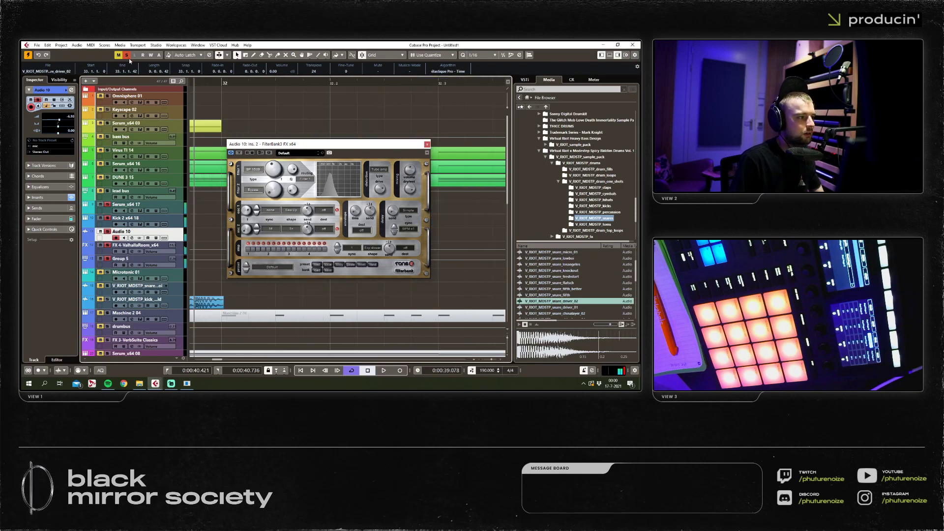
key("Escape")
key("g")
key("g")
key("g")
key("g")
key("g")
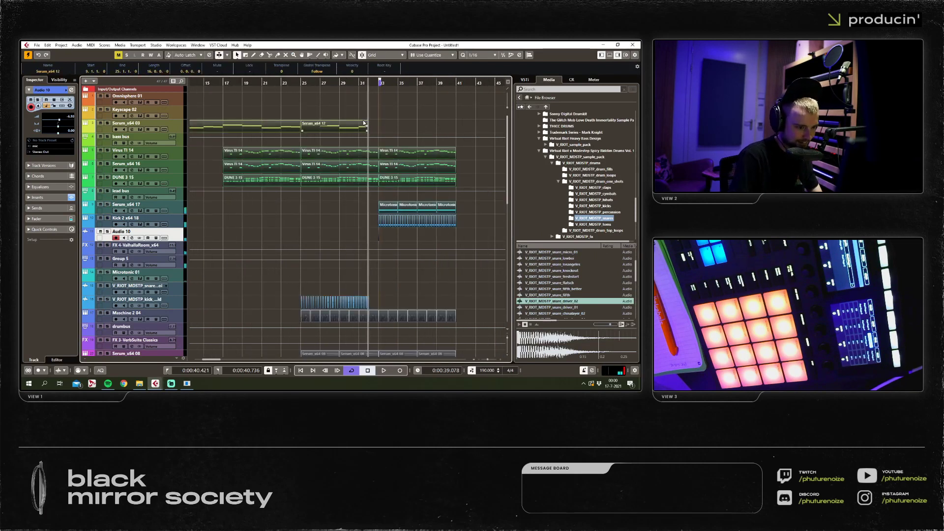
key("space")
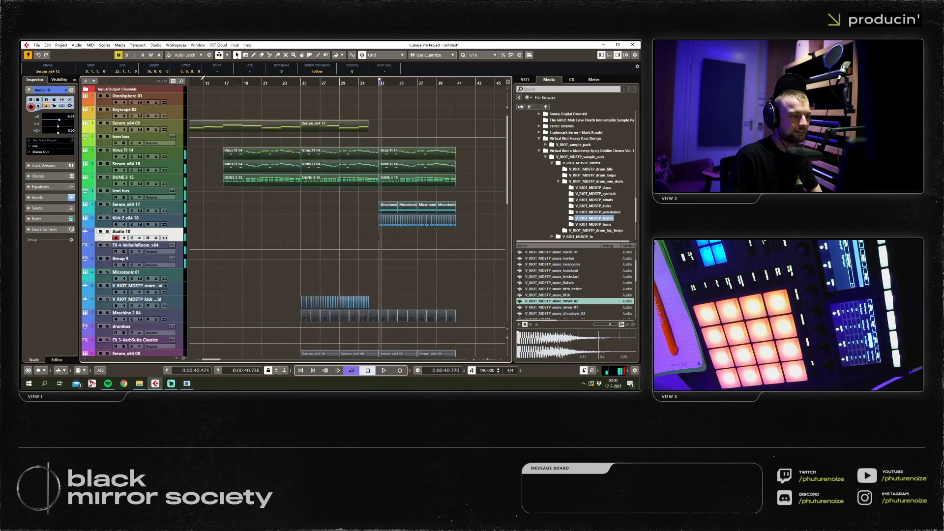
Set the locators to span from the project start to 0:03:14.210 and show the whole arrangement.
key("g")
key("g")
key("g")
key("g")
key("space")
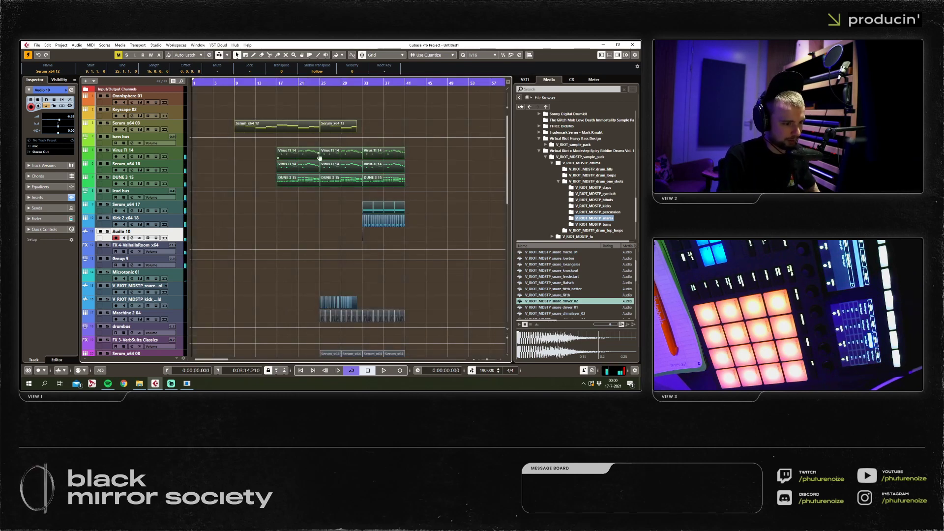
Play the arrangement and raise the starting point of the lead bus's LFOTool volume curve to about half height for gentler ducking.
left_click(383, 110)
key("space")
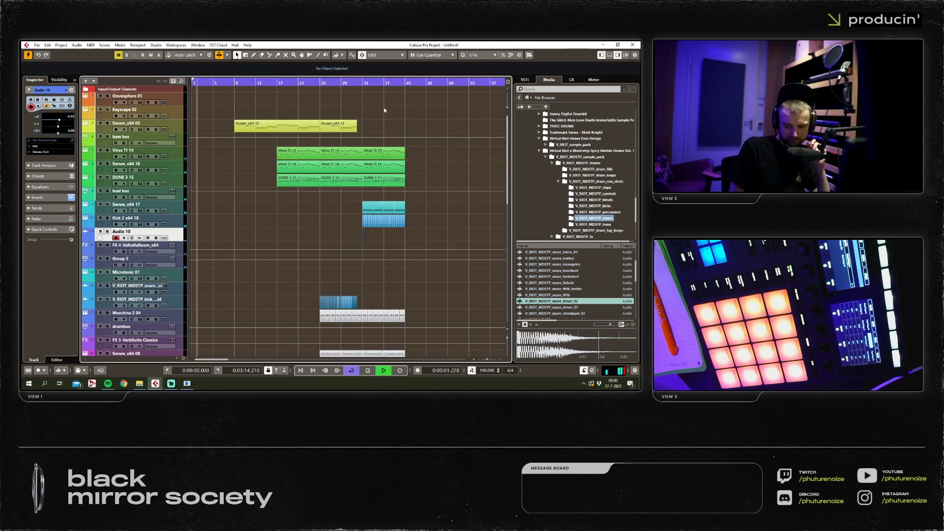
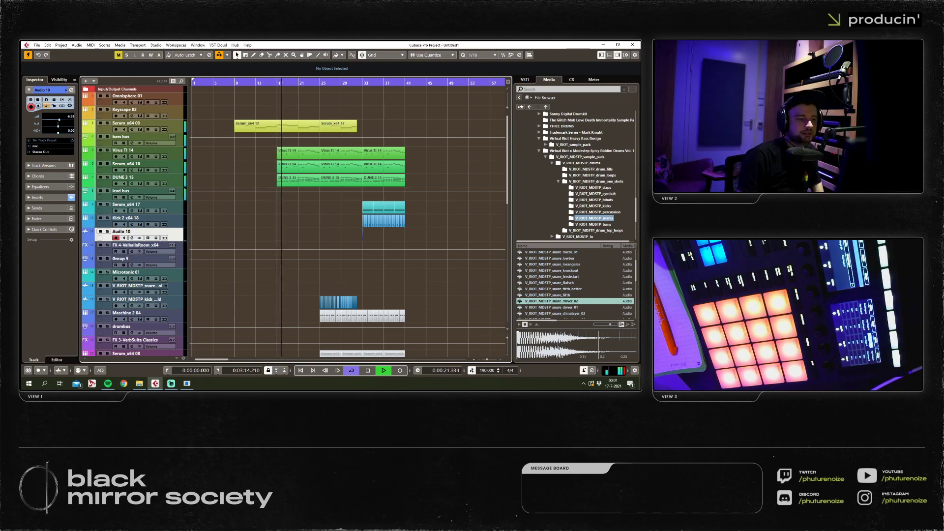
key("F3")
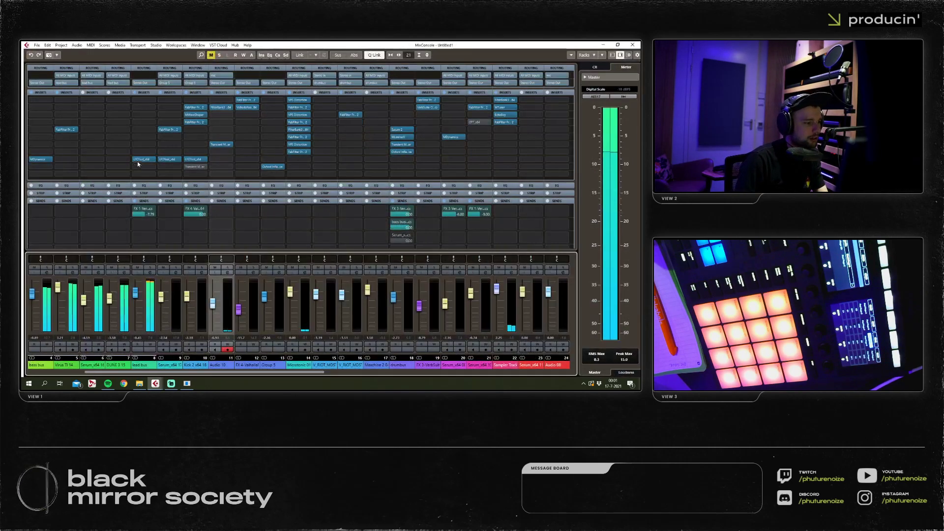
left_click(140, 159)
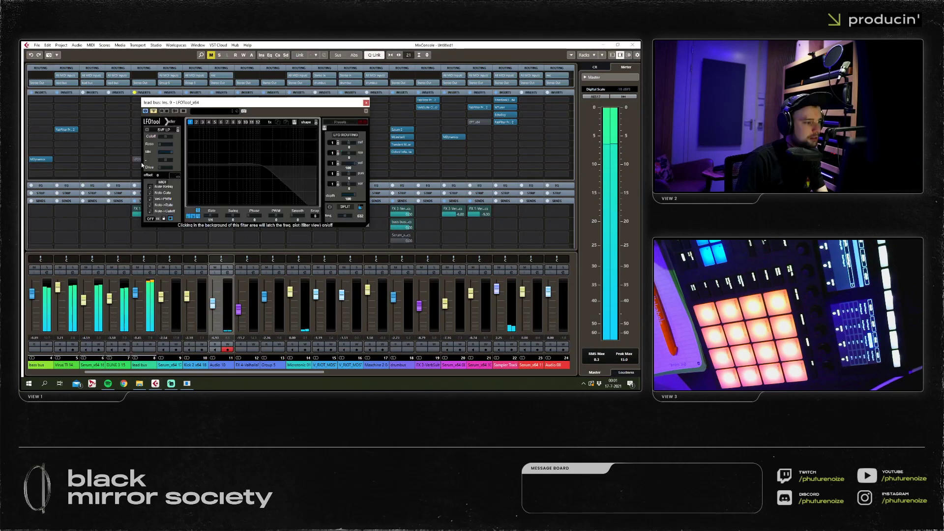
left_click(633, 45)
left_click_drag(190, 205, 187, 165)
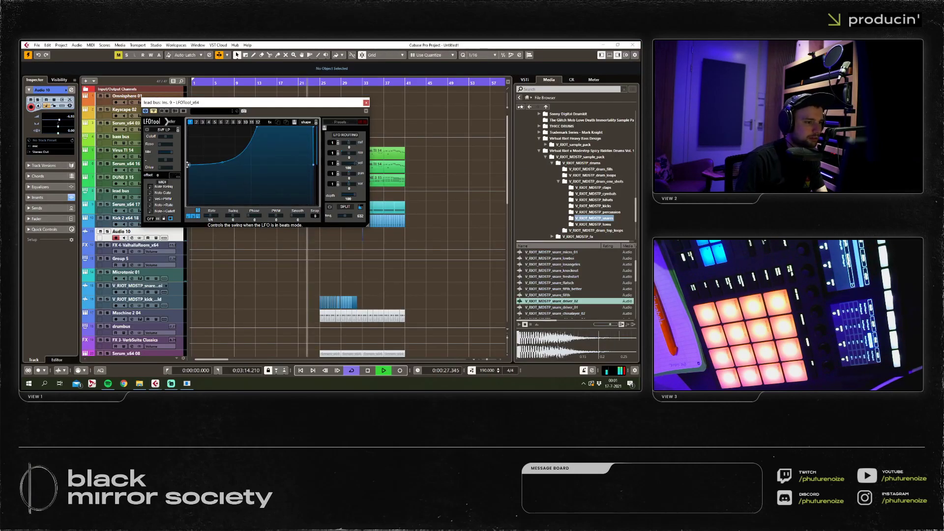
left_click_drag(173, 102, 427, 160)
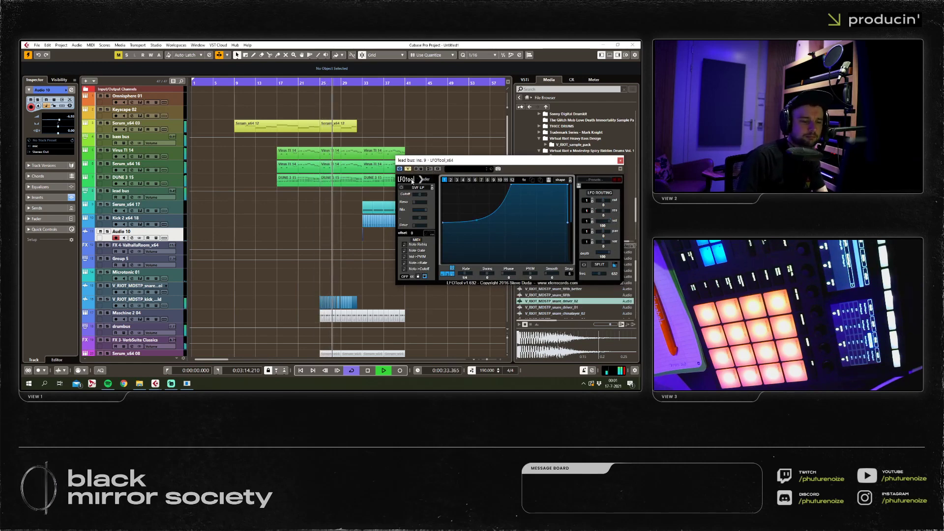
scroll(374, 229, "up", 5)
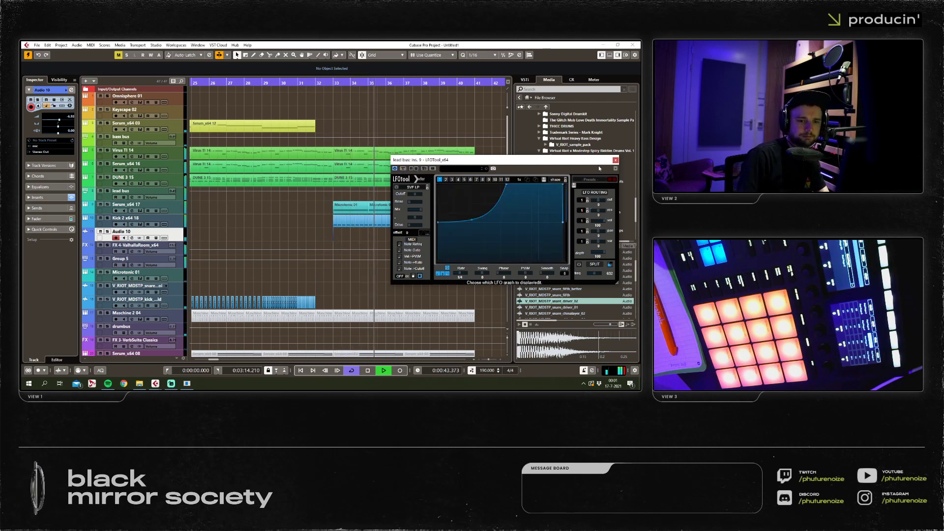
left_click(615, 160)
Try transposing the notes of the Serum_x64 17 bass part at bar 37 down three semitones.
double_click(390, 208)
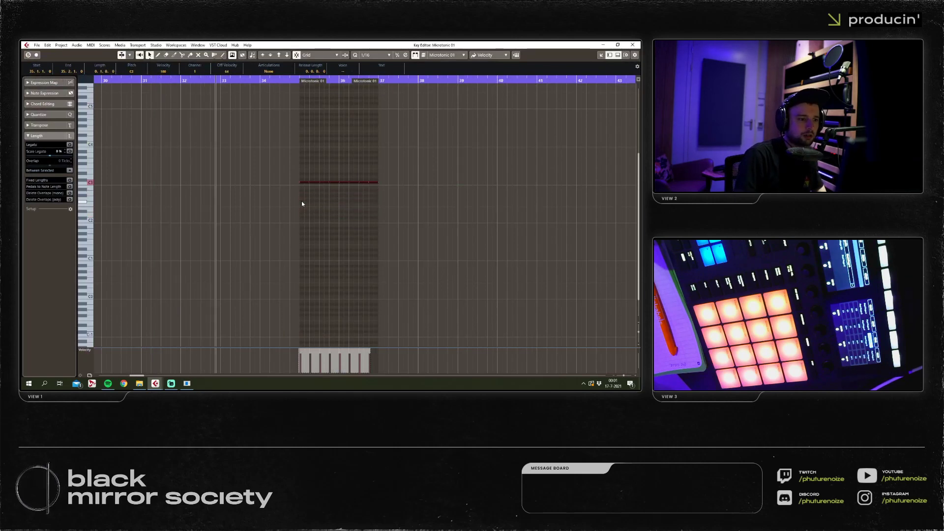
key("ctrl+e")
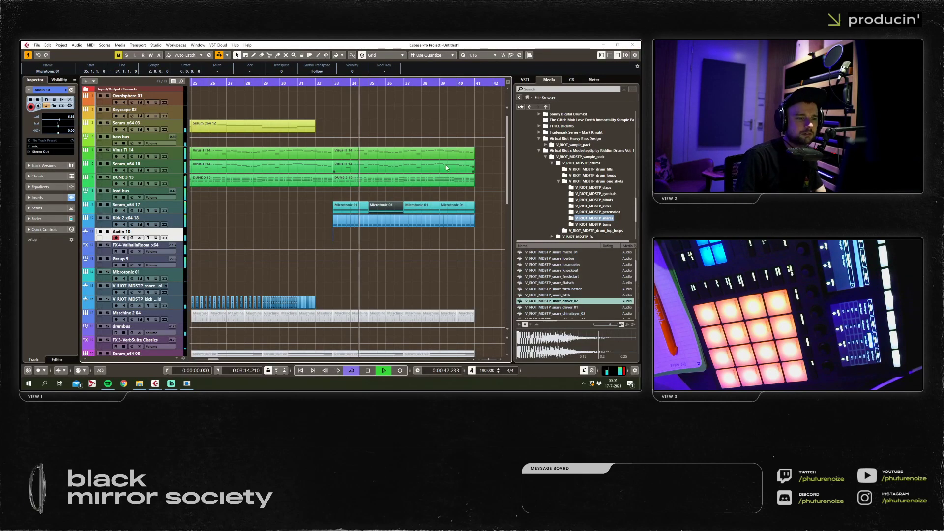
key("ctrl+e")
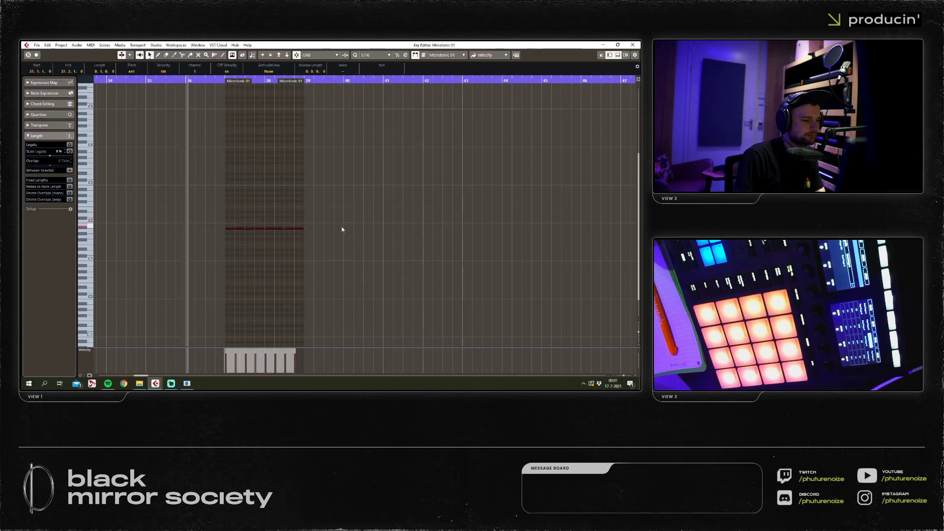
key("Down")
key("Down")
key("Down")
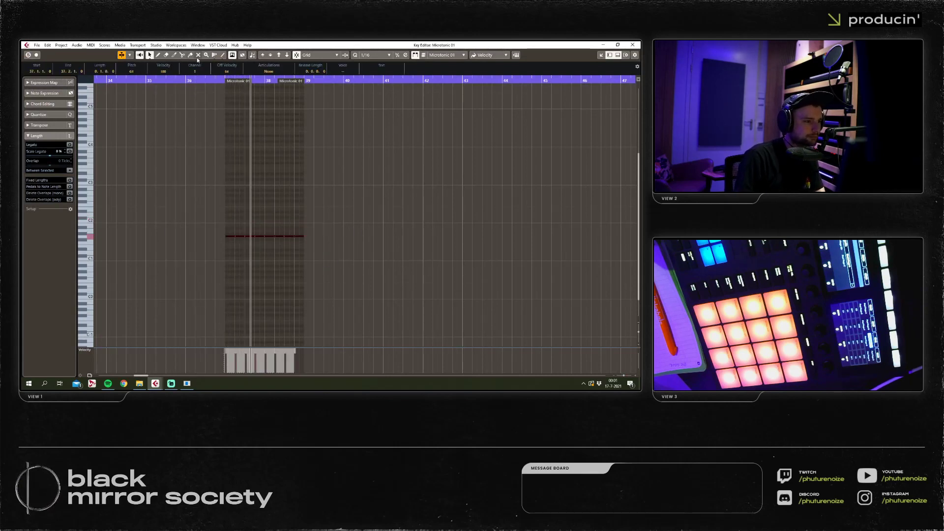
key("ctrl+shift+a")
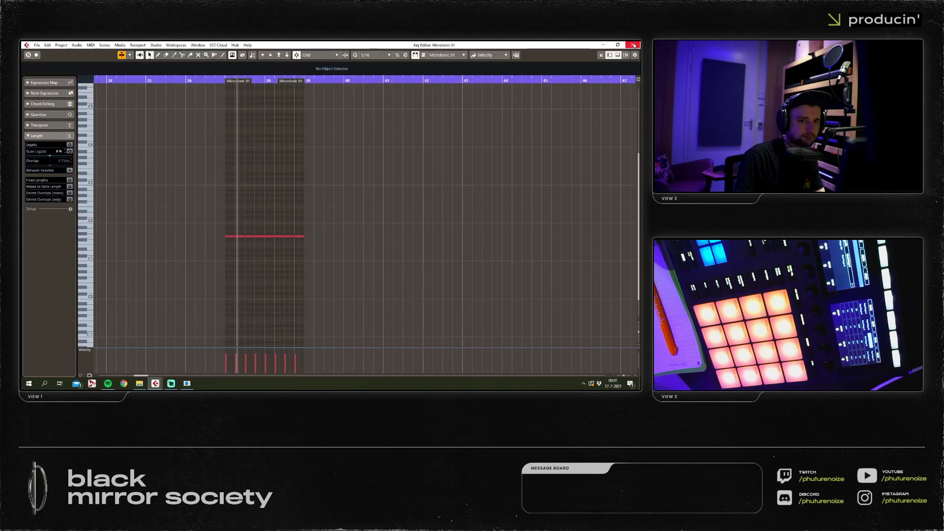
key("ctrl+a")
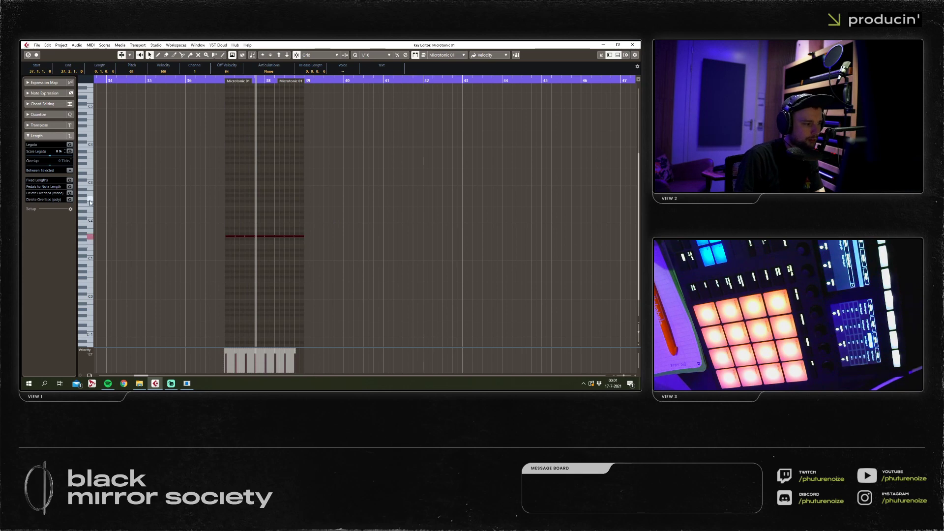
left_click(633, 45)
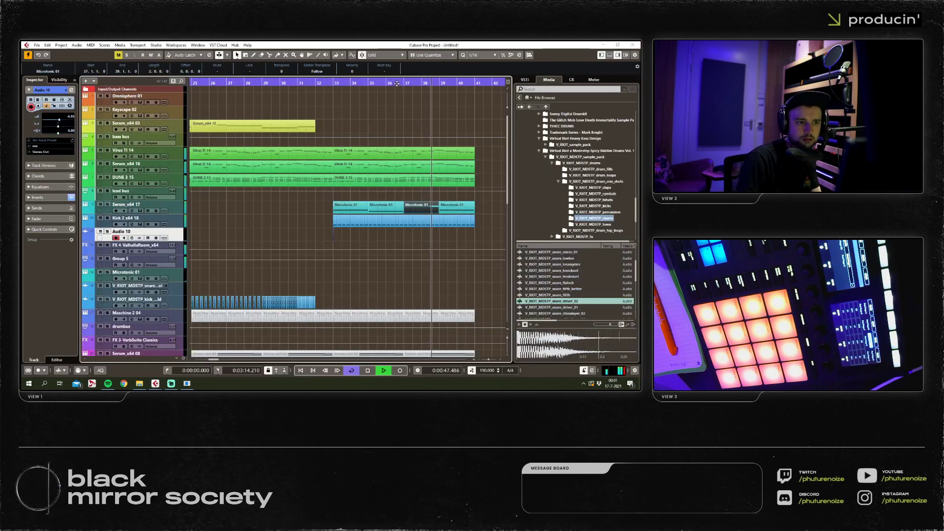
Inspect the notes of the last Serum_x64 17 bass part at bar 39 in the Key Editor.
double_click(452, 209)
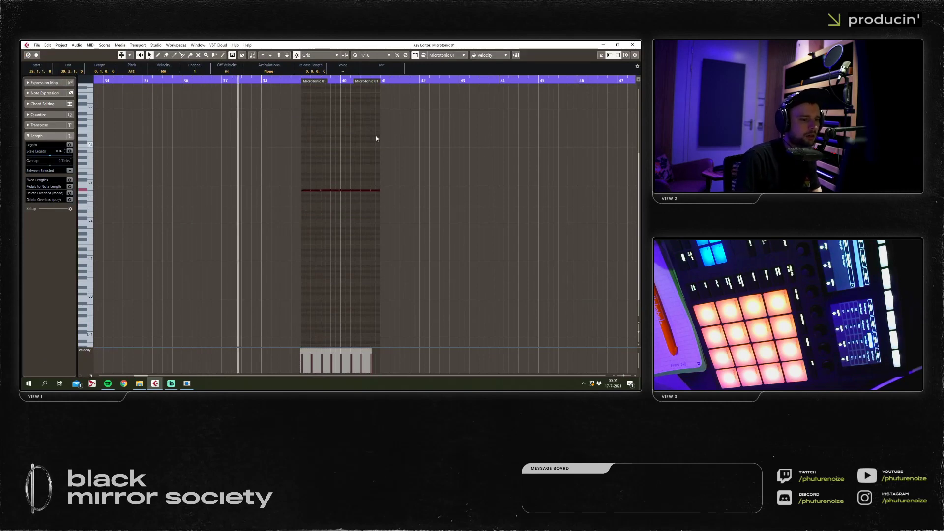
left_click_drag(408, 158, 344, 197)
key("ctrl+w")
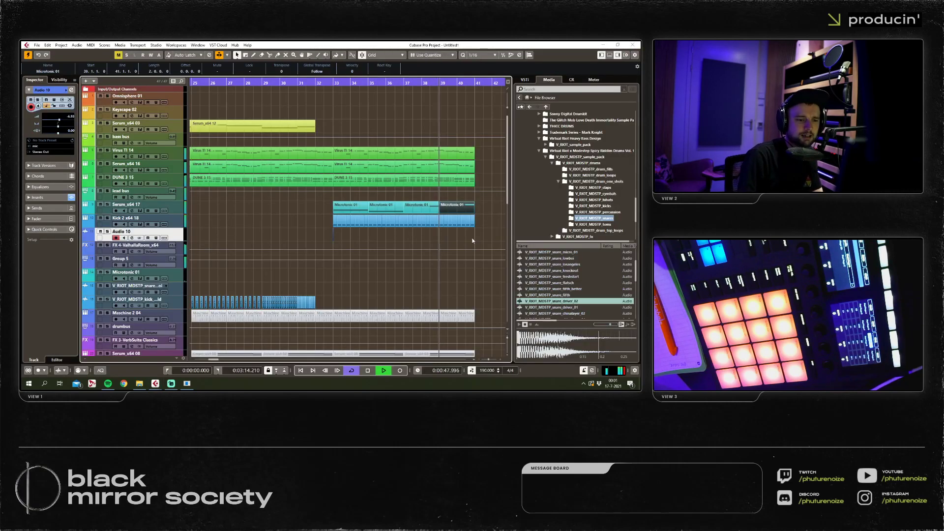
key("space")
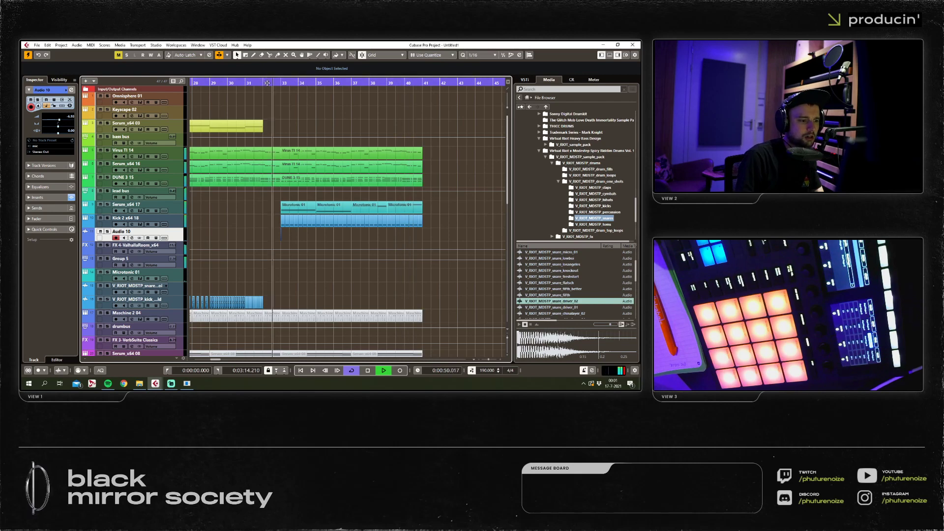
Delete the Serum_x64 17 parts at bars 35 and 37 and solo Group 5.
left_click_drag(248, 206, 388, 216)
left_click(297, 206, "ctrl")
key("Delete")
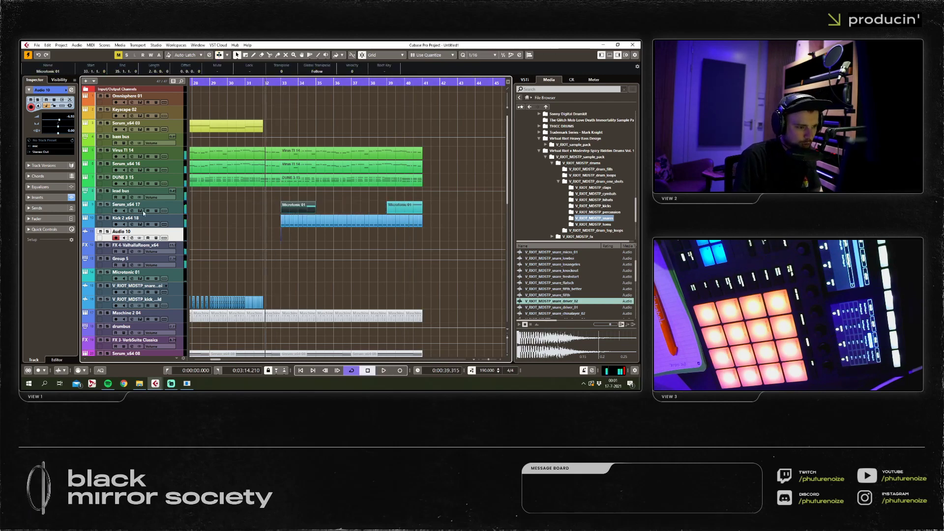
left_click(108, 259)
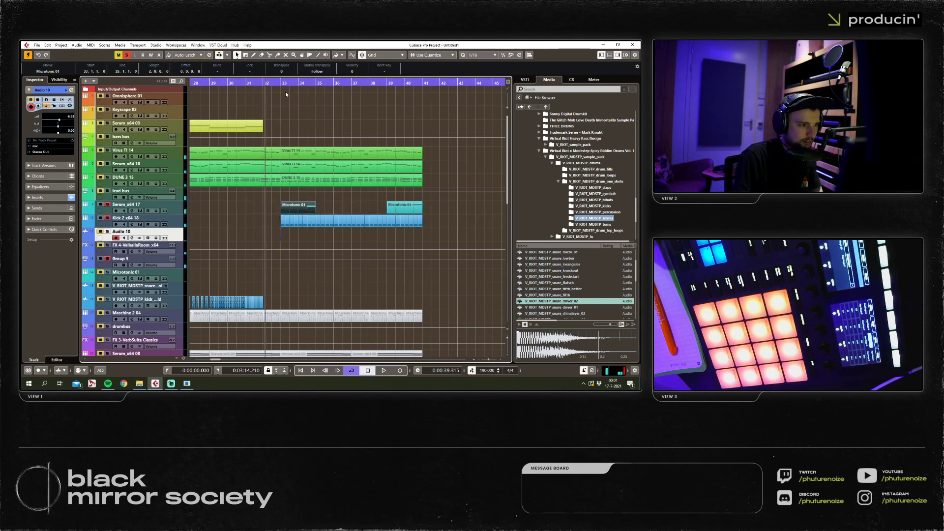
key("h")
key("space")
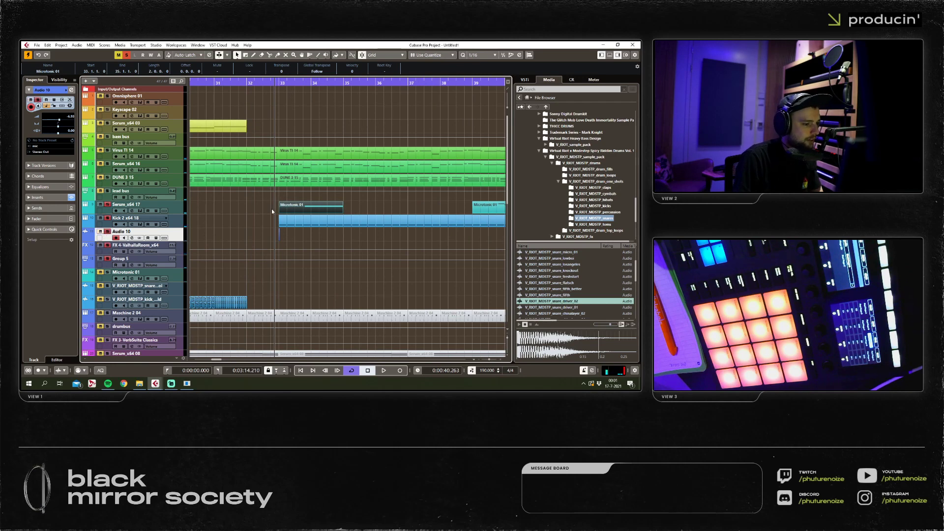
Delete the Serum_x64 17 and Kick 2 material from bar 35 onward.
key("d")
key("d")
key("g")
left_click_drag(439, 202, 333, 219)
key("Delete")
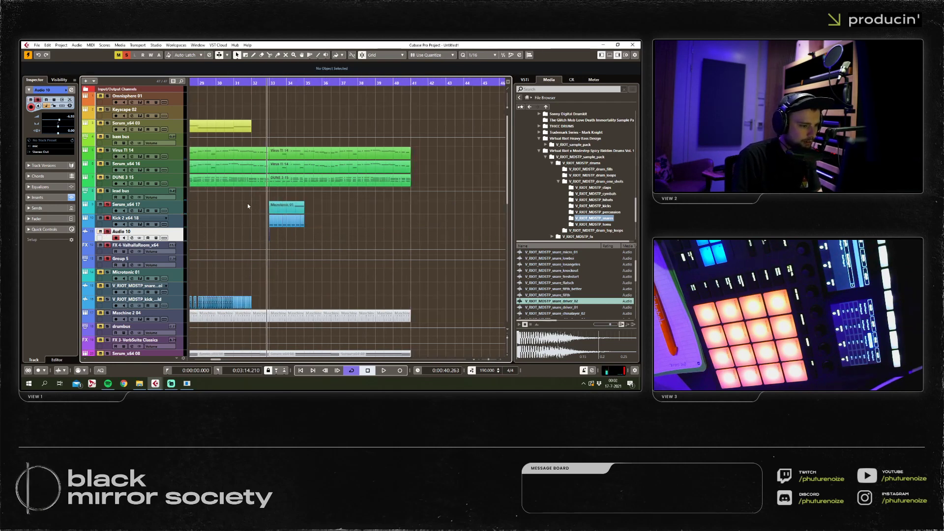
Cut the bass and kick down to the first beat of bar 33 and set the locators around that beat.
key("h")
left_click(370, 221)
left_click_drag(400, 213, 330, 220)
key("Delete")
key("p")
key("h")
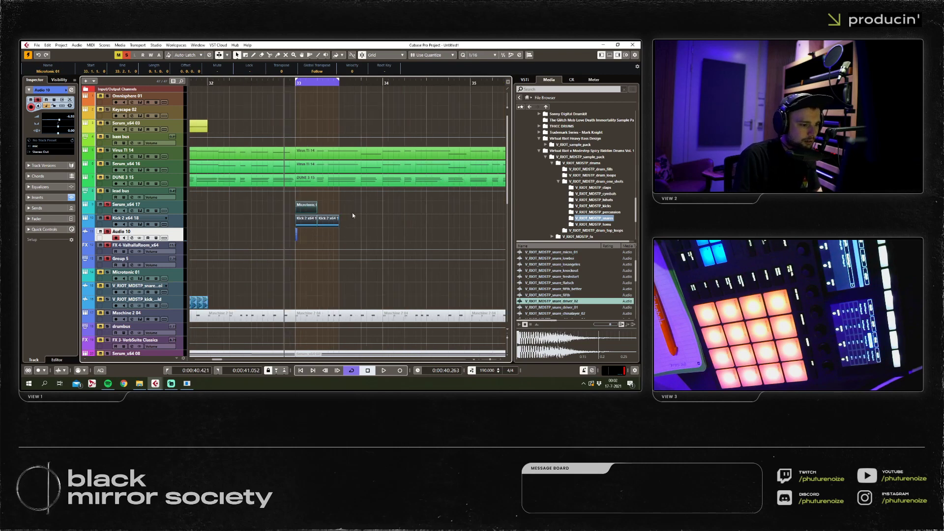
key("p")
Listen to the looped beat at bar 33 with the kick, bass and snare layer soloed.
key("space")
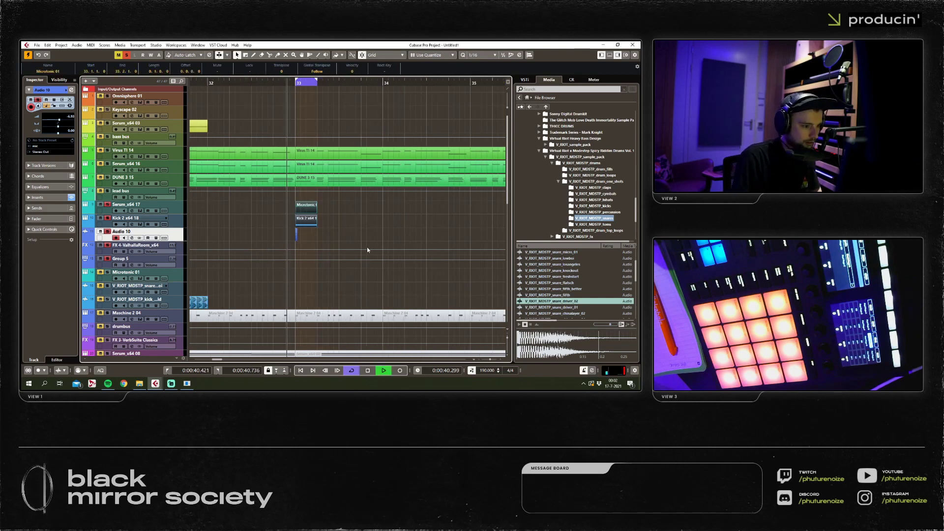
left_click(366, 246)
key("space")
key("g")
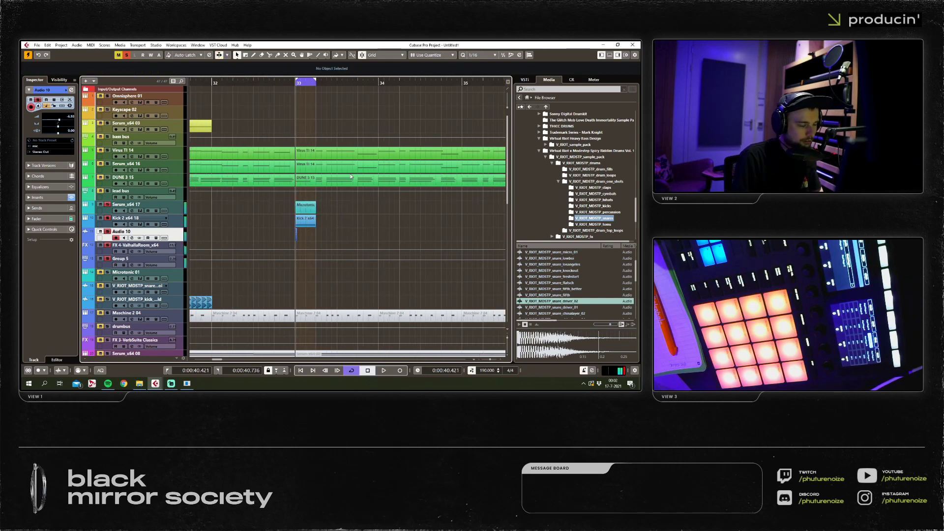
key("space")
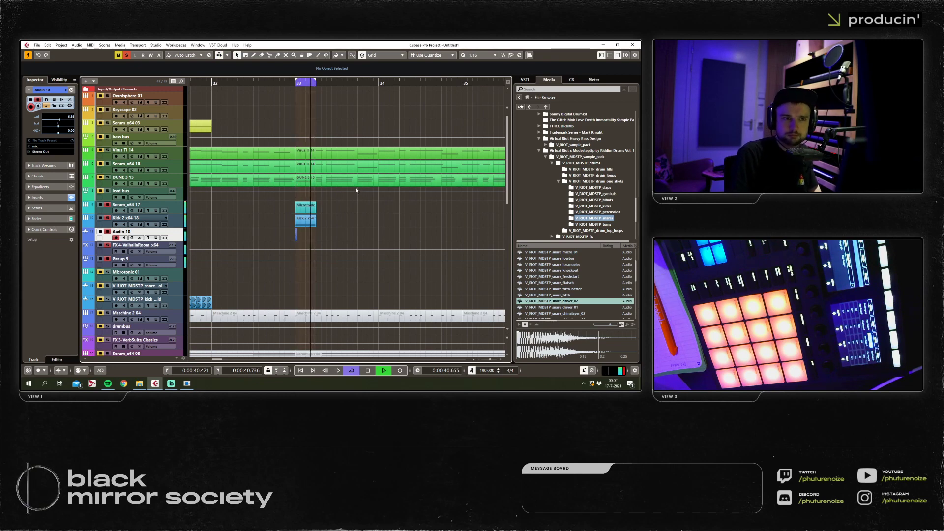
key("space")
Reshape the early part of the pitch envelope in Kick 2 while the beat loops, and close the plug-in.
left_click(183, 220)
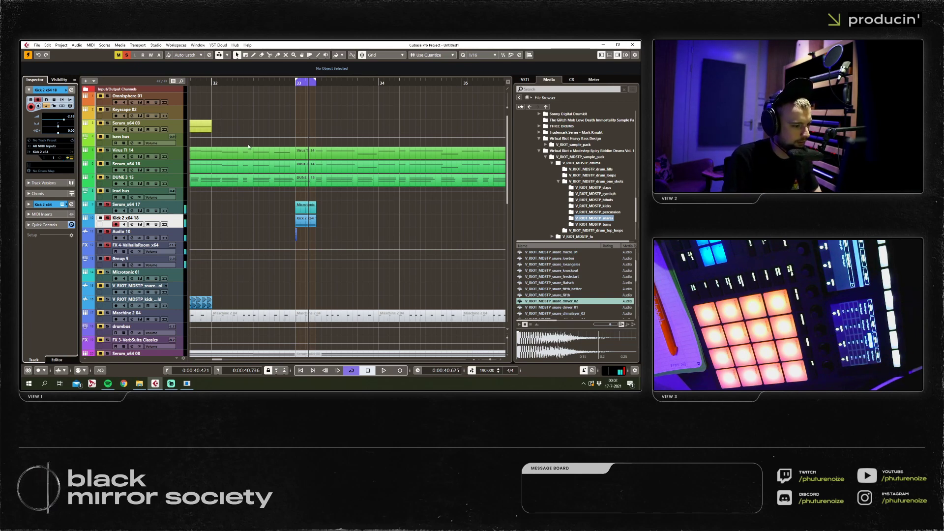
key("ctrl+e")
key("space")
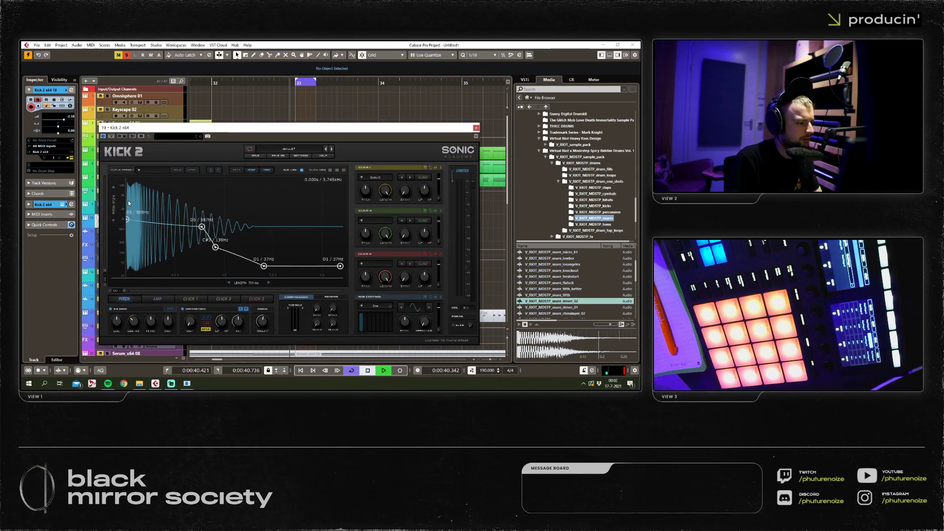
left_click_drag(126, 222, 141, 229)
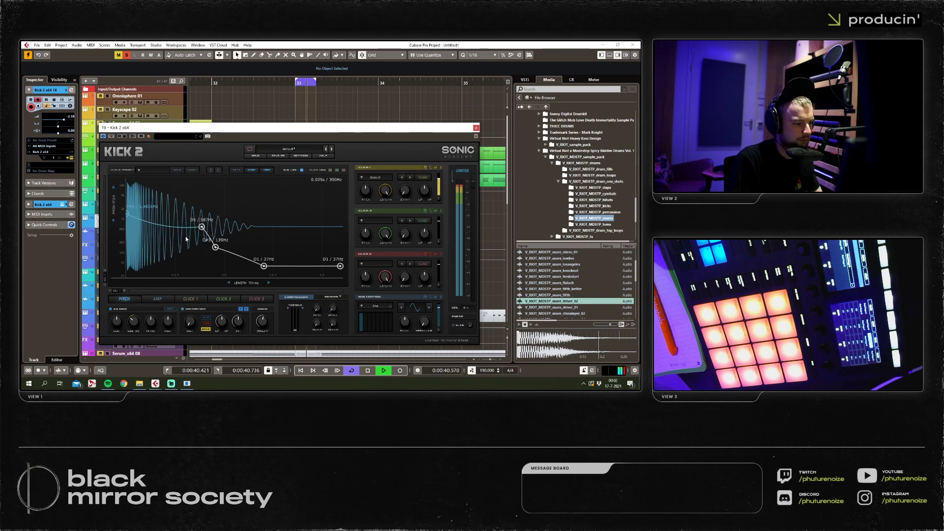
left_click_drag(202, 227, 212, 250)
left_click(475, 128)
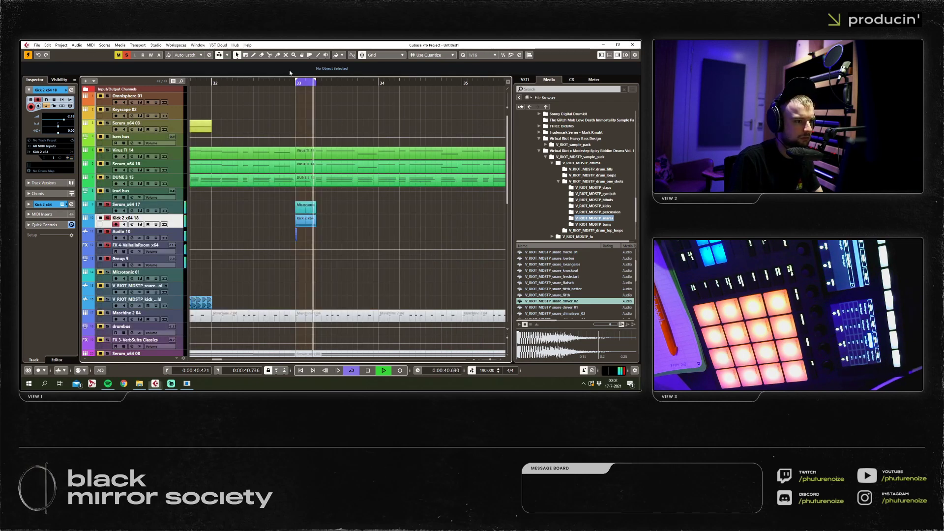
Clear the solo, play the build-up with all tracks and set the locators from the project start to 0:03:14.210.
key("space")
scroll(241, 210, "down", 3)
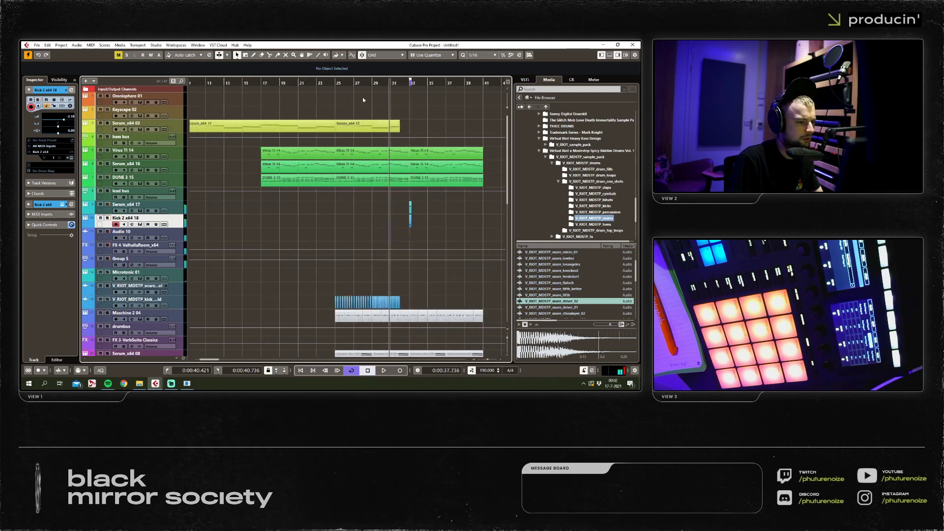
scroll(324, 214, "down", 2)
key("space")
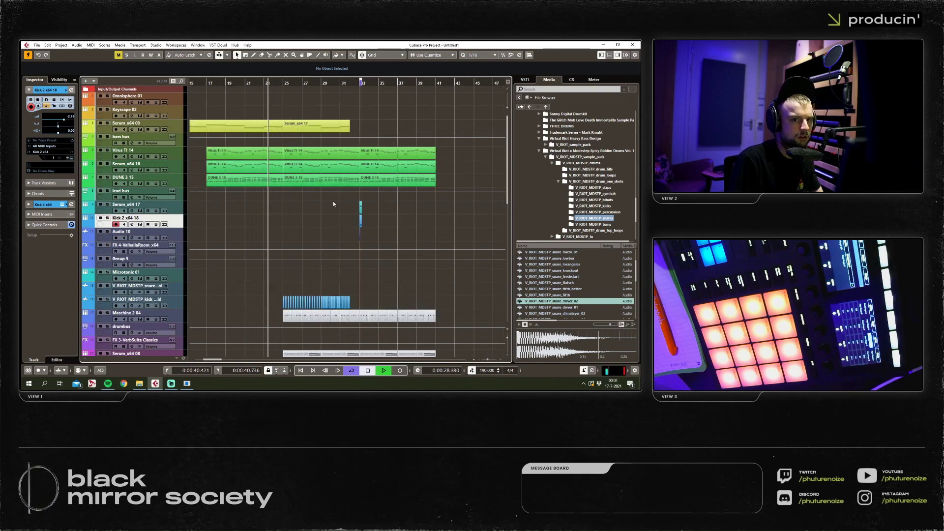
key("ctrl+a")
scroll(361, 217, "up", 2)
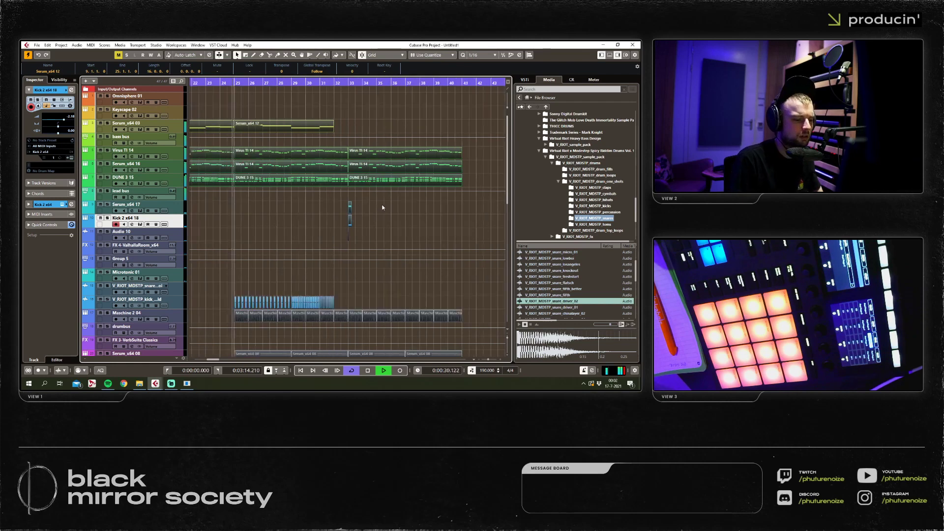
Repeat the one-beat bass, kick and snare events from bar 33 up to the end of the leads at bar 41.
key("ctrl+d")
key("ctrl+d")
key("ctrl+d")
key("ctrl+d")
key("ctrl+d")
key("ctrl+d")
key("ctrl+d")
key("ctrl+d")
key("ctrl+d")
key("ctrl+d")
key("ctrl+d")
key("ctrl+d")
key("ctrl+d")
key("ctrl+d")
key("ctrl+d")
key("ctrl+d")
key("ctrl+d")
key("ctrl+d")
key("ctrl+d")
key("ctrl+d")
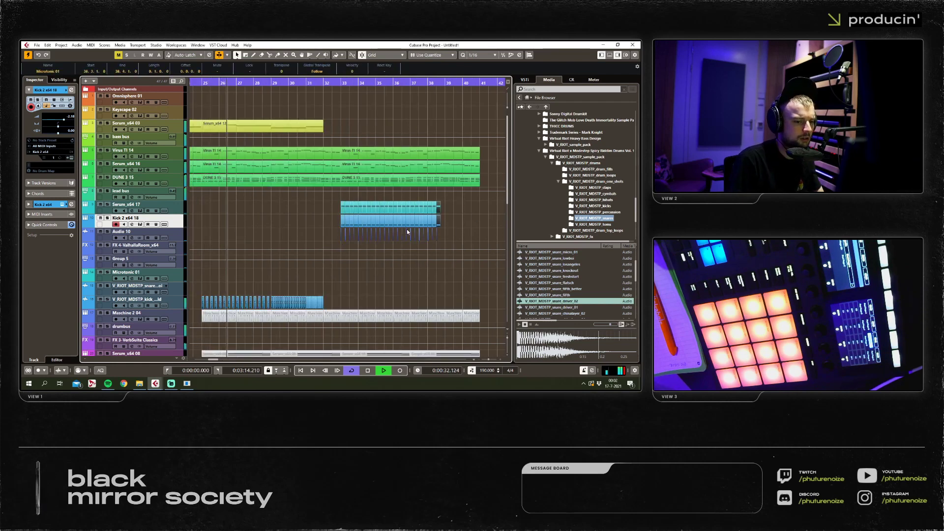
key("space")
left_click(387, 143)
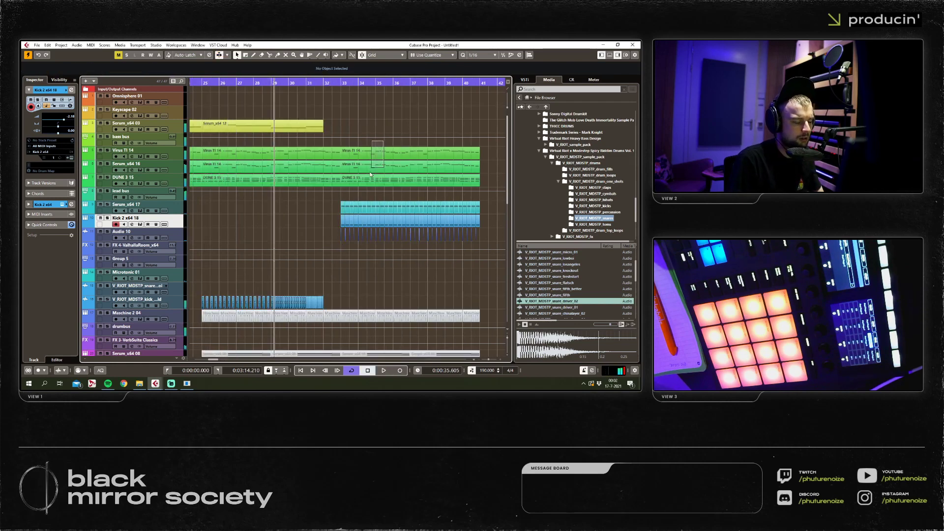
Play the build-up into the drop at bar 33 with all tracks and select the repeated bass, kick and snare events.
scroll(361, 184, "down", 2)
scroll(269, 238, "down", 6)
scroll(269, 235, "down", 3)
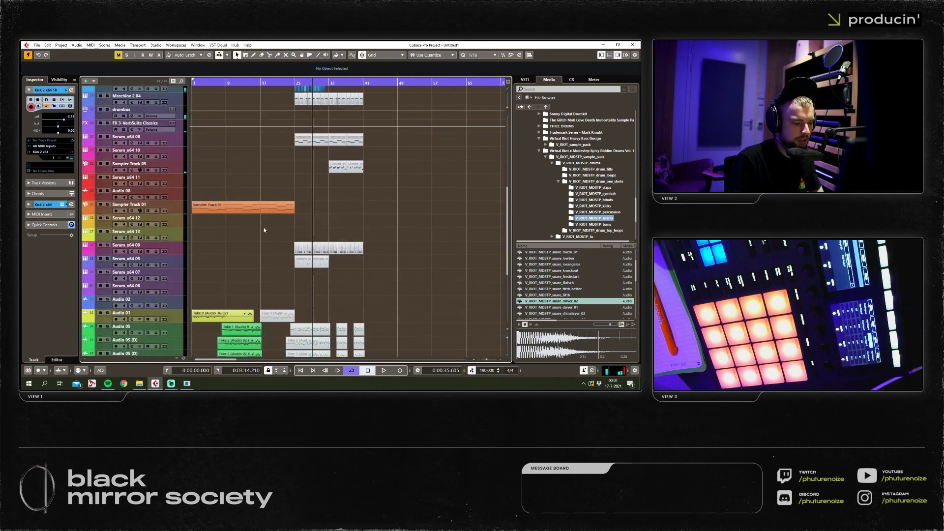
scroll(263, 227, "up", 2)
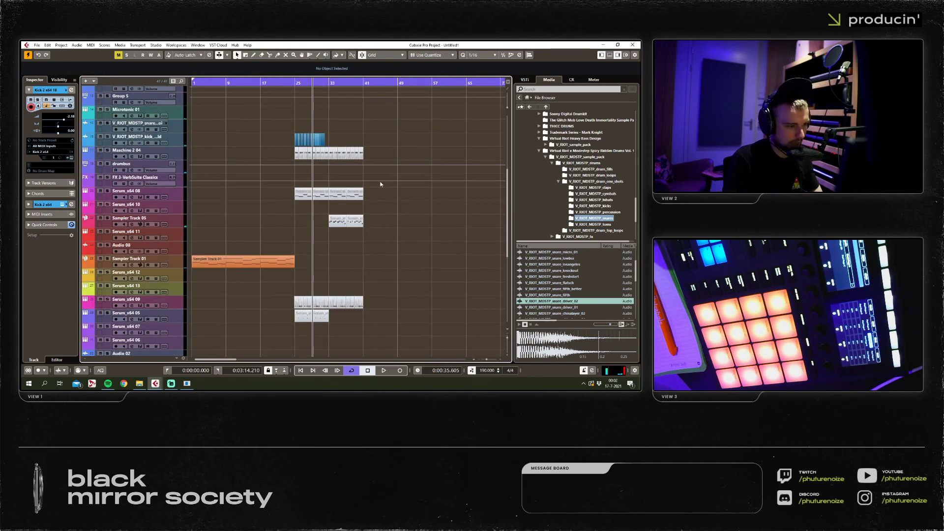
scroll(380, 184, "up", 2)
scroll(272, 174, "up", 6)
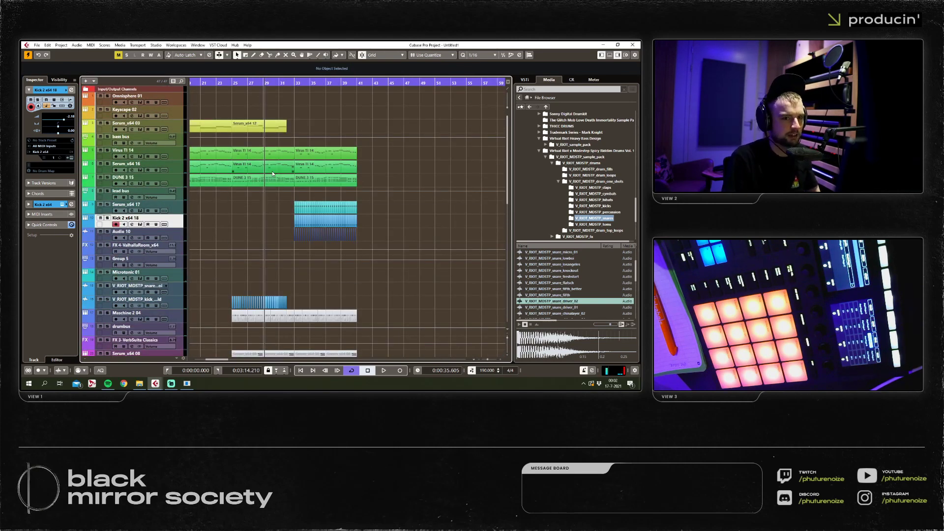
key("space")
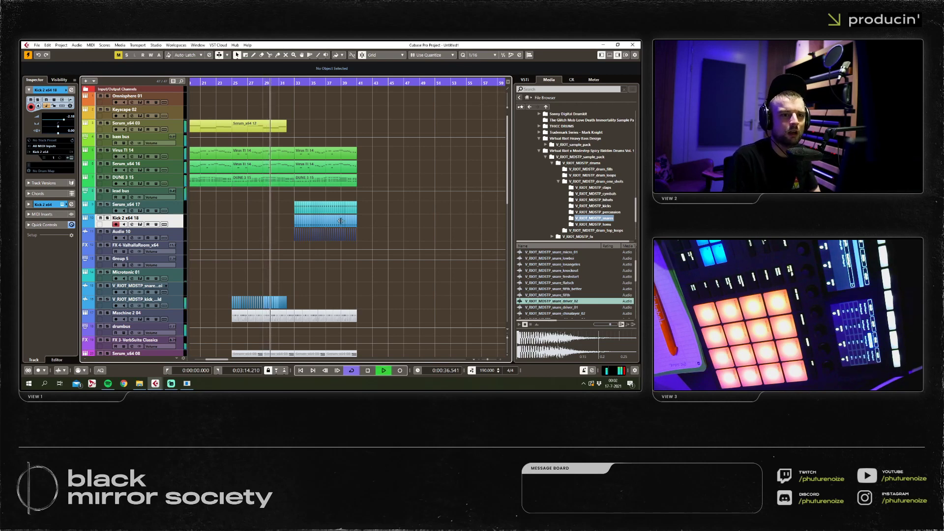
scroll(275, 212, "up", 3)
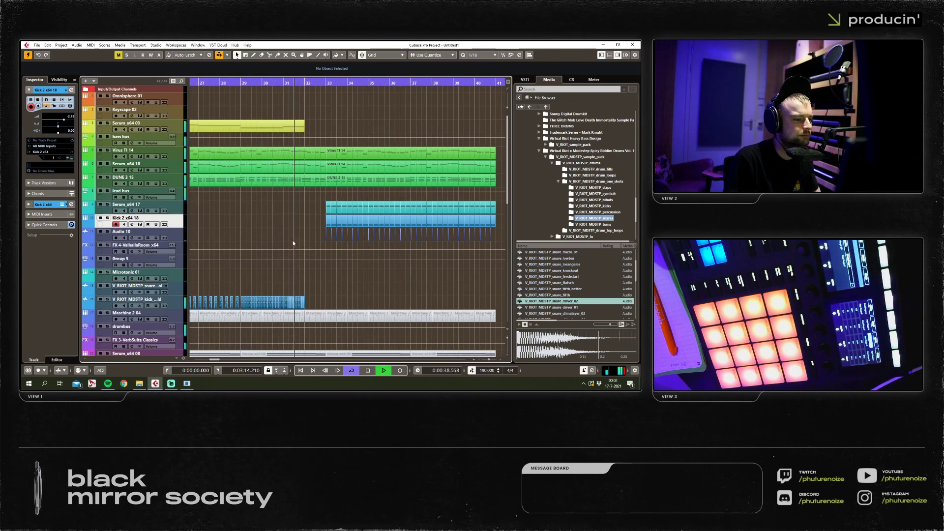
scroll(293, 240, "down", 3)
left_click_drag(275, 218, 399, 231)
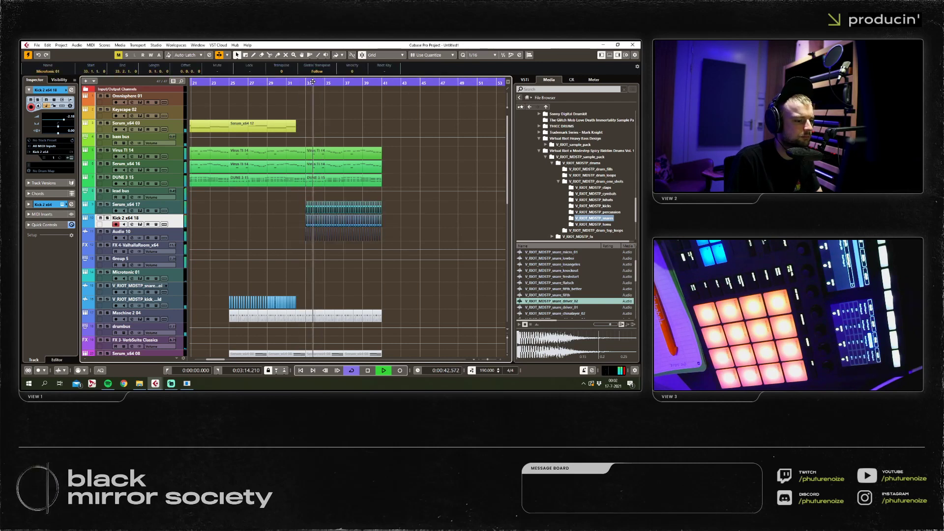
key("space")
Solo the bass, kick and snare layer tracks and play the drop from bar 31.
left_click(213, 231)
left_click(107, 245)
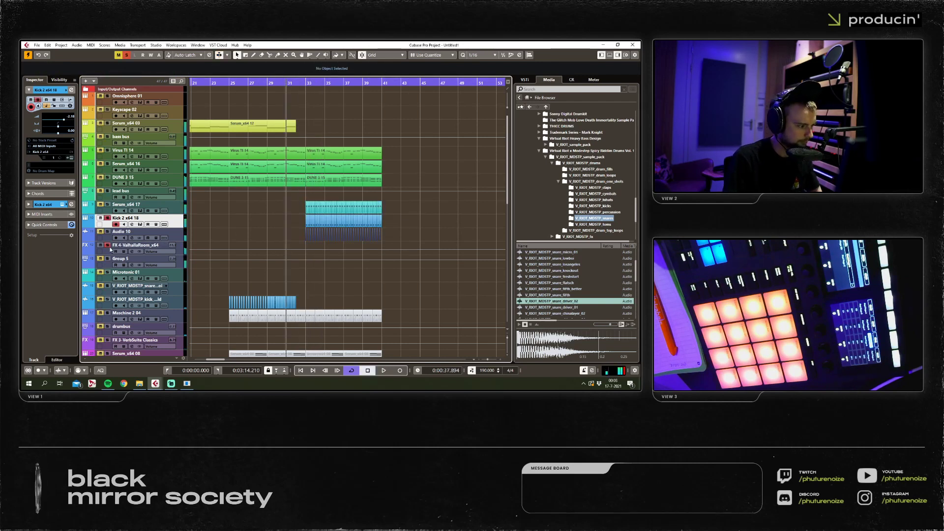
left_click(108, 231)
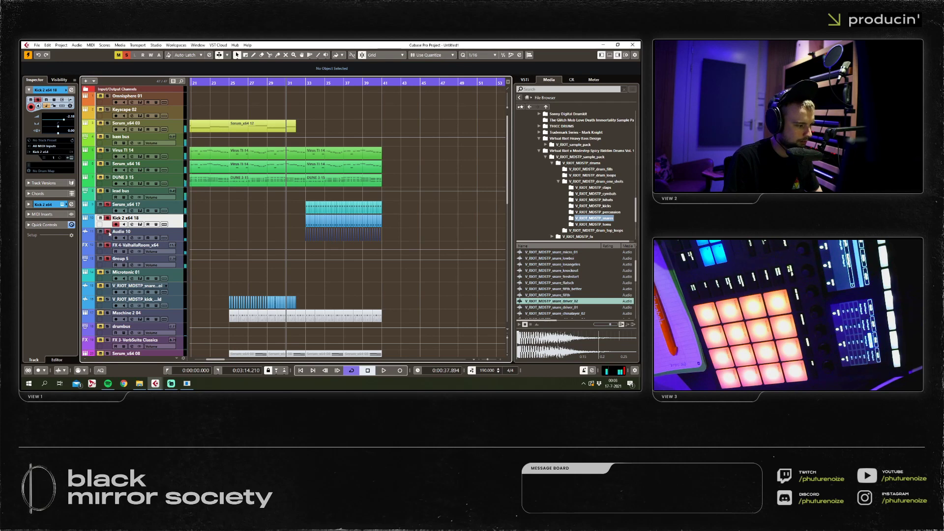
key("space")
left_click(352, 224)
key("g")
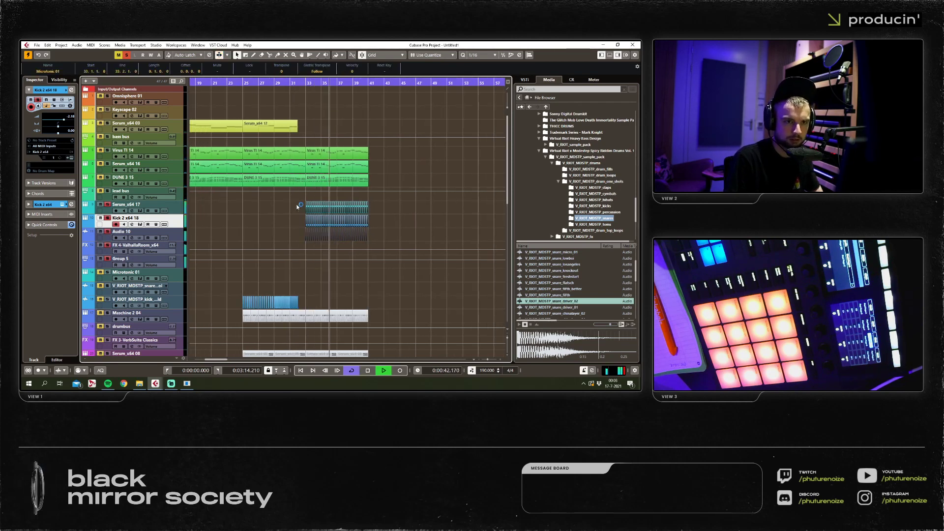
Stop playback, set the locators around the one-beat event at bar 33 and place the playhead at its start.
key("h")
key("h")
key("space")
left_click(324, 77)
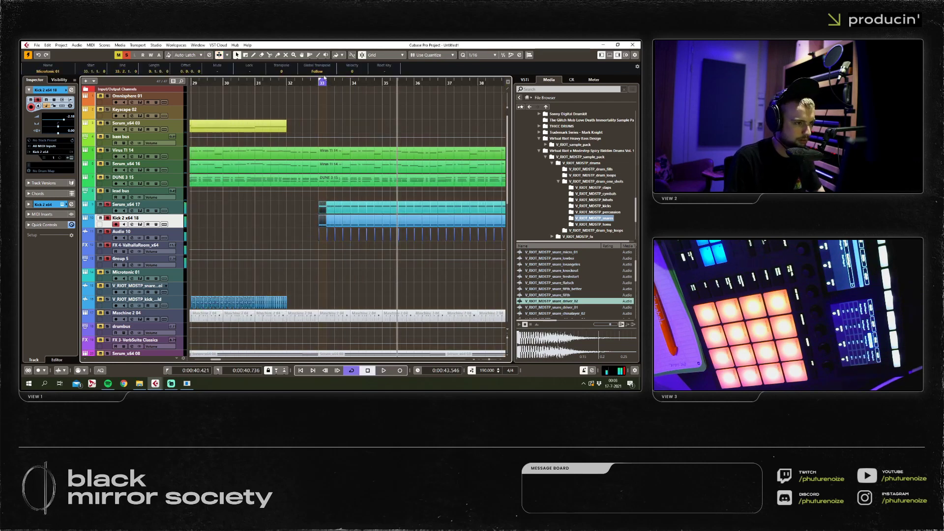
left_click(314, 83)
key("space")
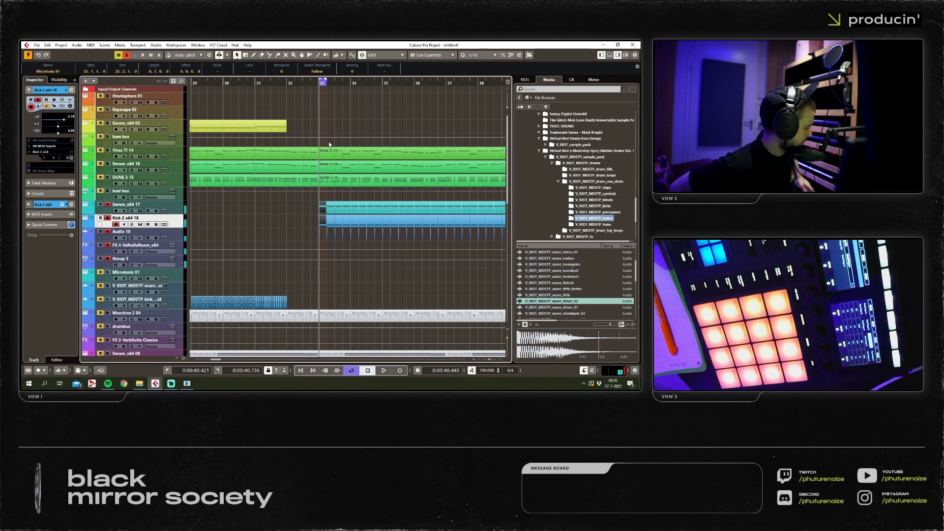
Set the locators around all events, from the project start to 0:03:14.210, clear the solo and return the playhead to the start.
key("g")
key("g")
key("g")
key("g")
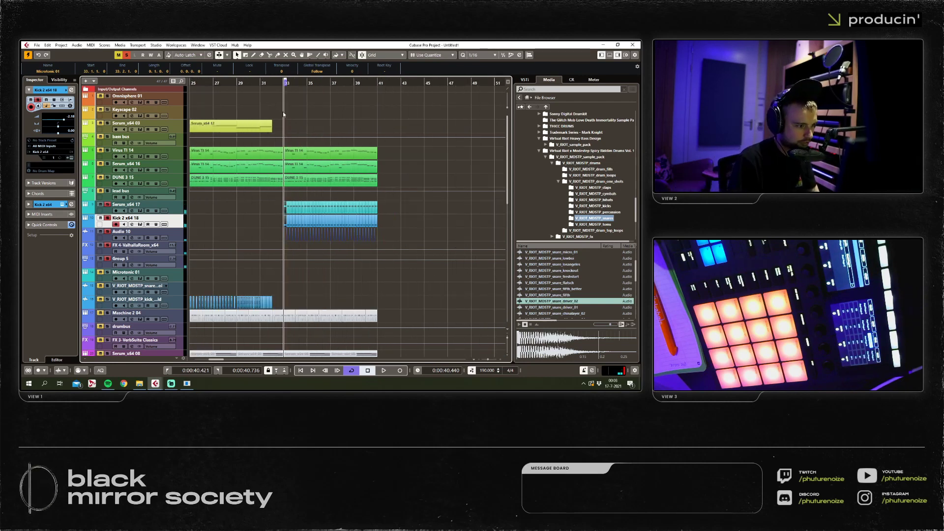
key("ctrl+a")
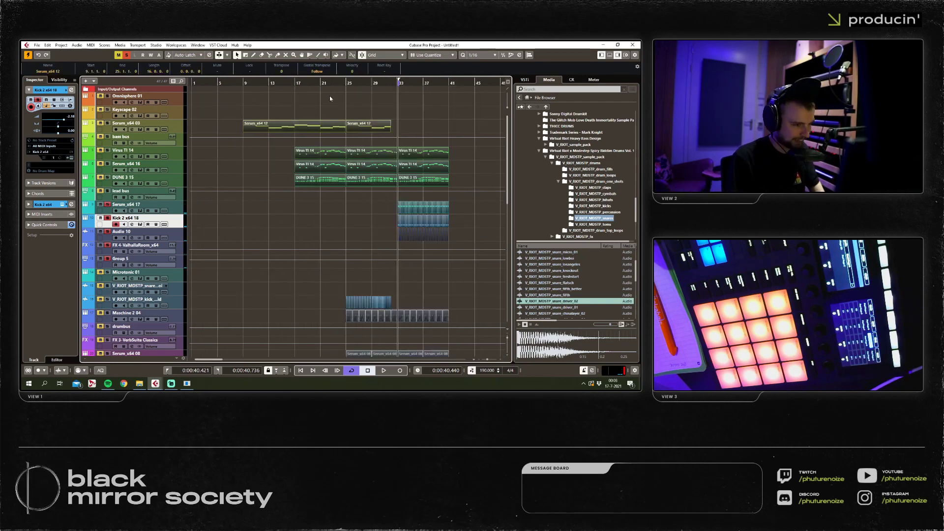
key("p")
left_click(207, 99)
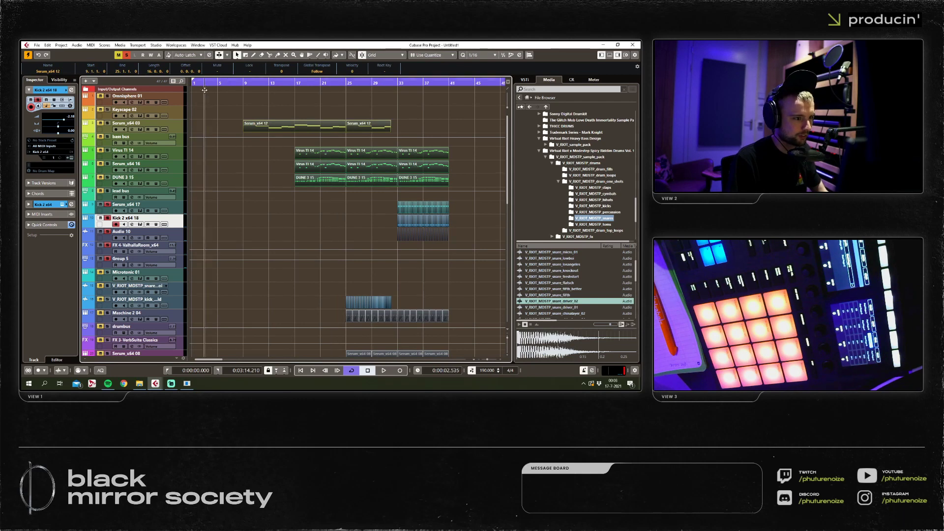
left_click(126, 55)
left_click(196, 82)
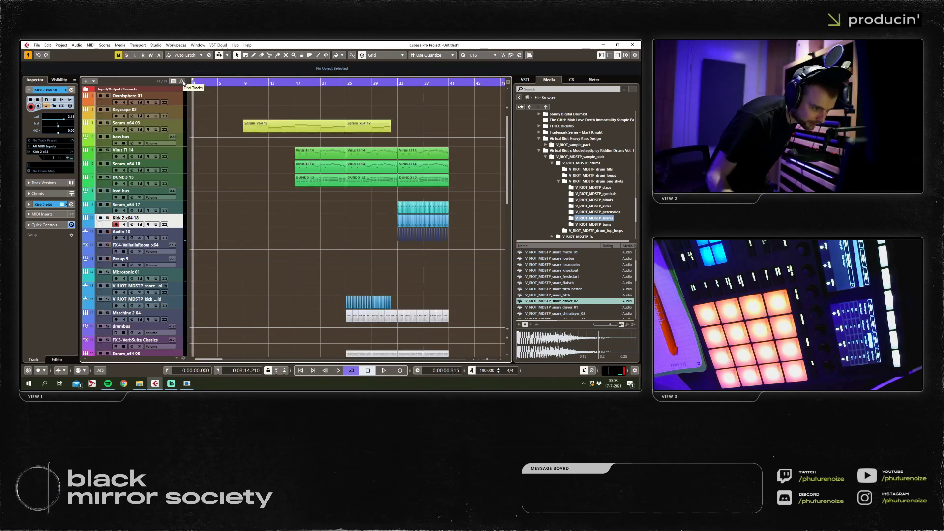
Switch to Spotify to play The Upbeats album, pause the music and return to Cubase.
scroll(166, 196, "down", 10)
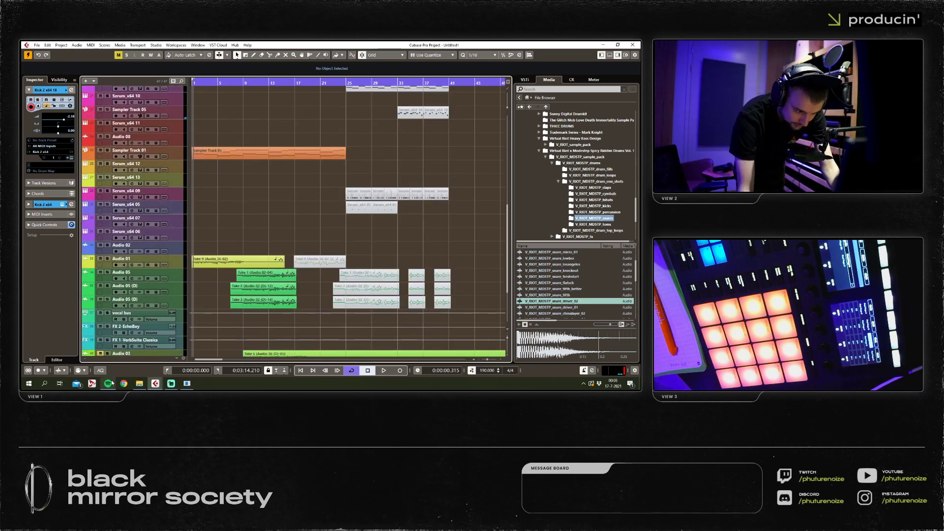
left_click(108, 383)
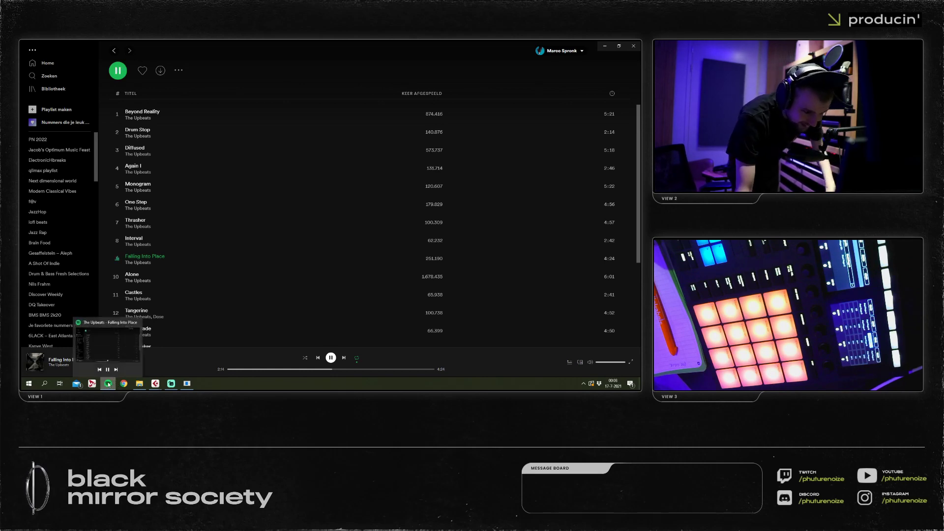
left_click(108, 383)
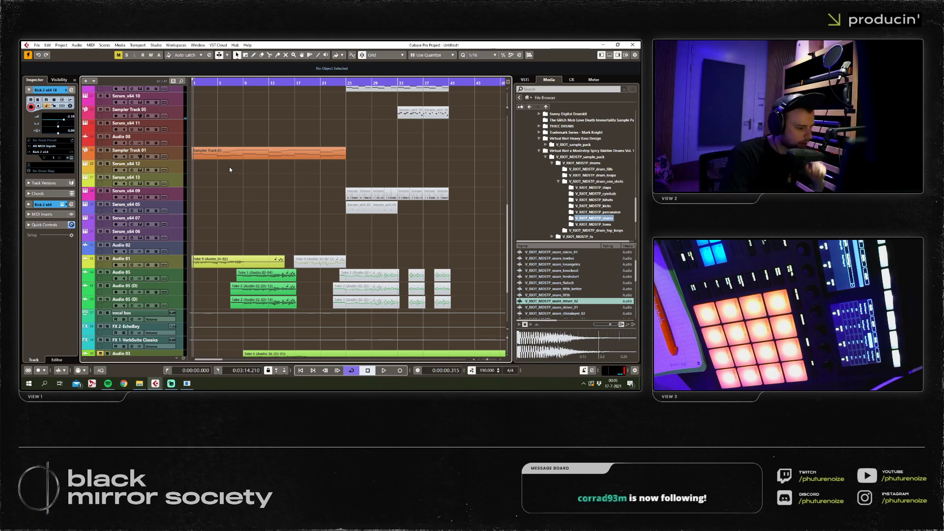
left_click(111, 388)
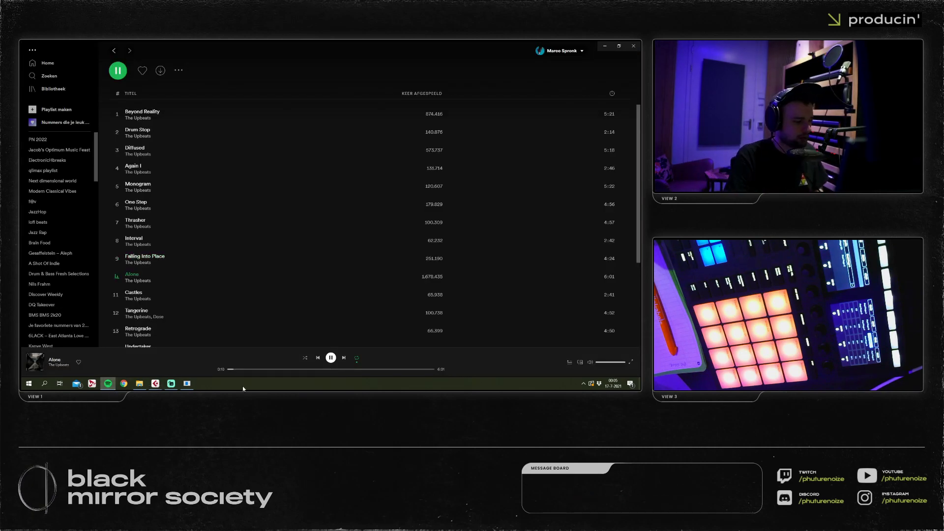
key("space")
left_click(111, 384)
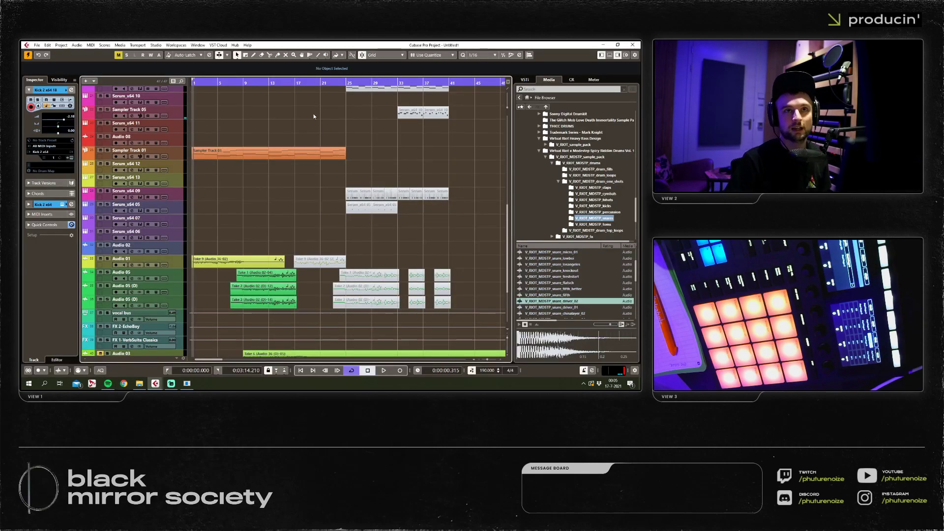
Add one Serum_x64 instrument track below the lead bus, with its audio output set to Stereo Out.
scroll(321, 155, "down", 3)
scroll(317, 158, "down", 2)
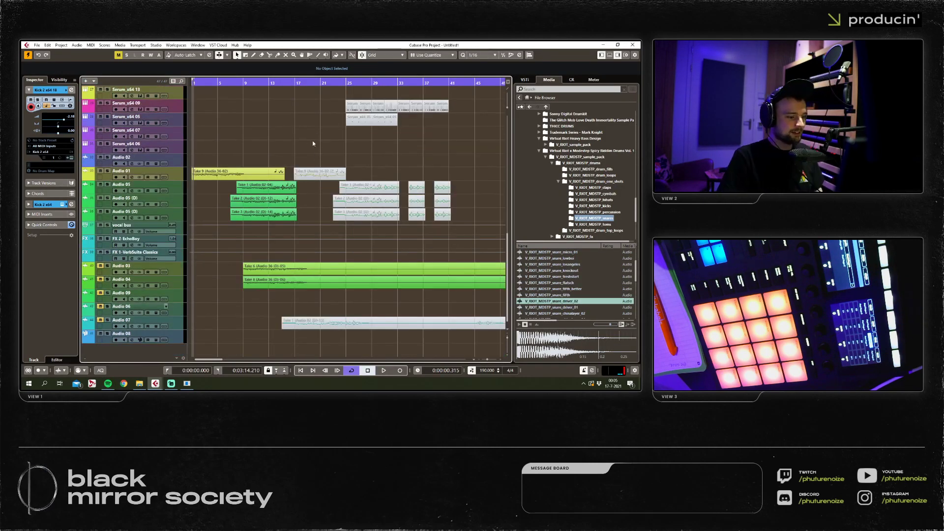
scroll(302, 146, "up", 20)
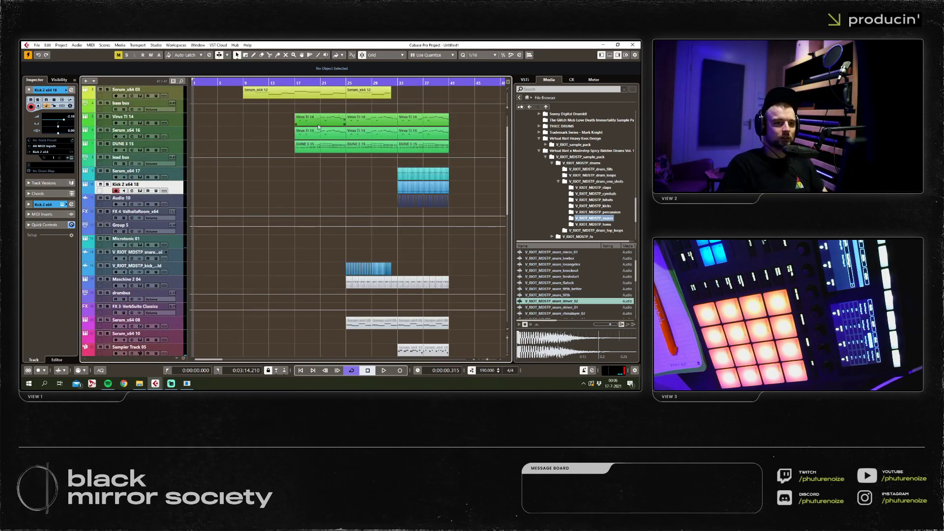
left_click(184, 166)
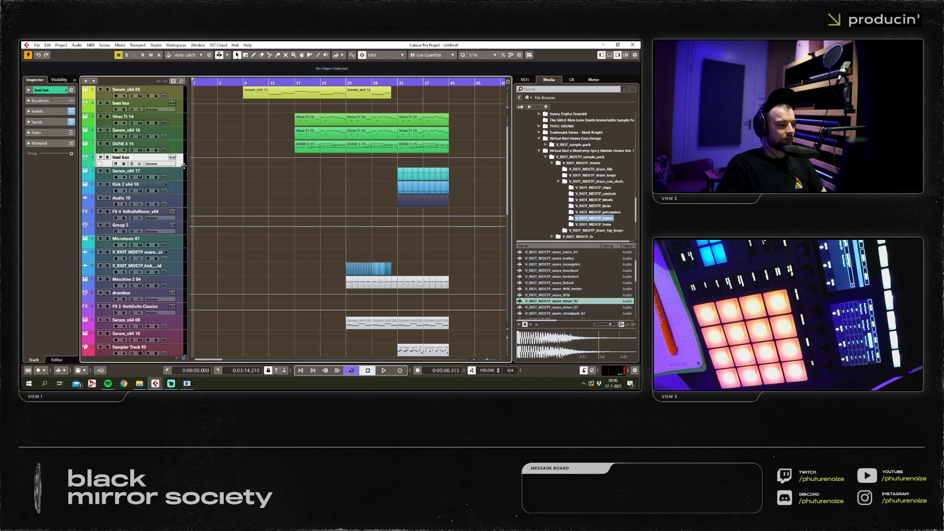
right_click(185, 167)
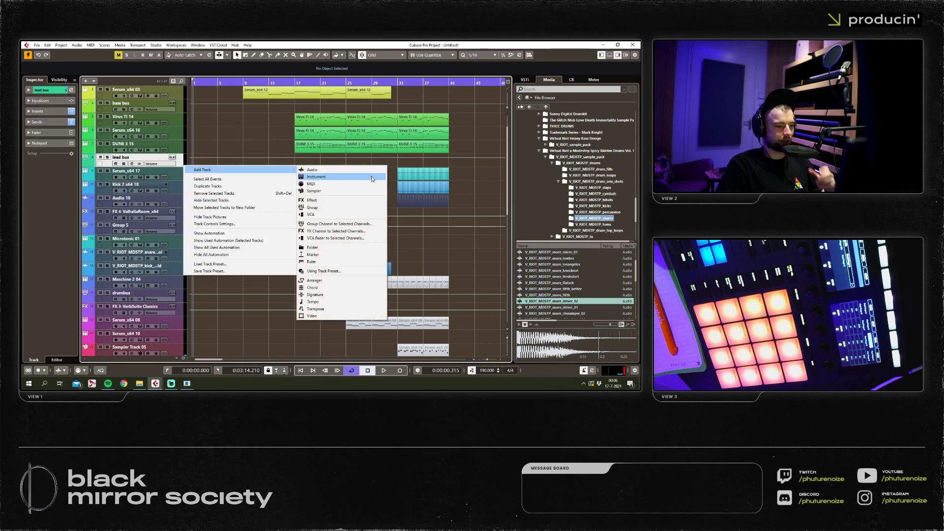
left_click(315, 176)
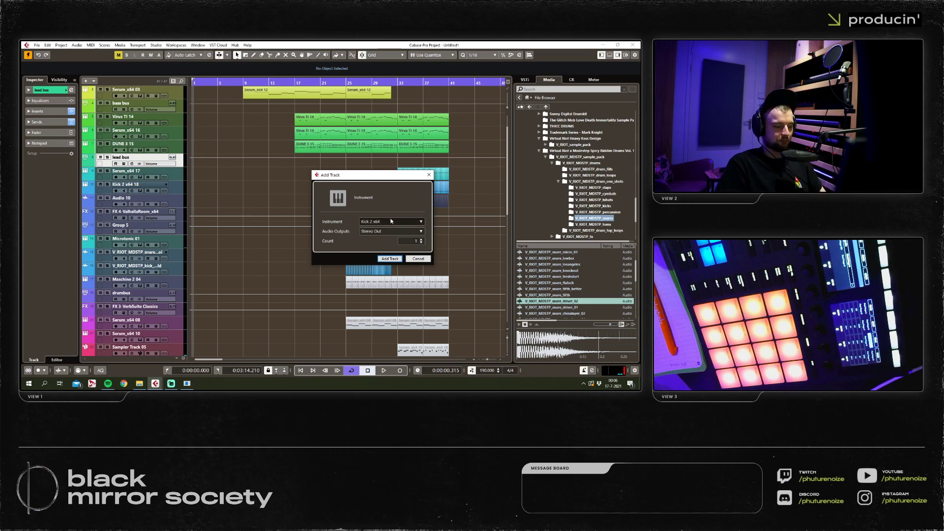
left_click(373, 222)
type("ser")
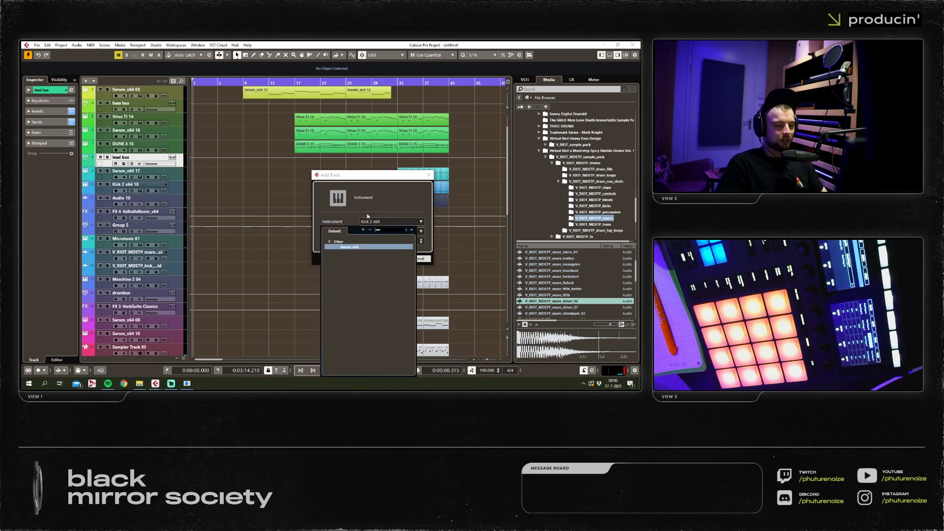
key("Escape")
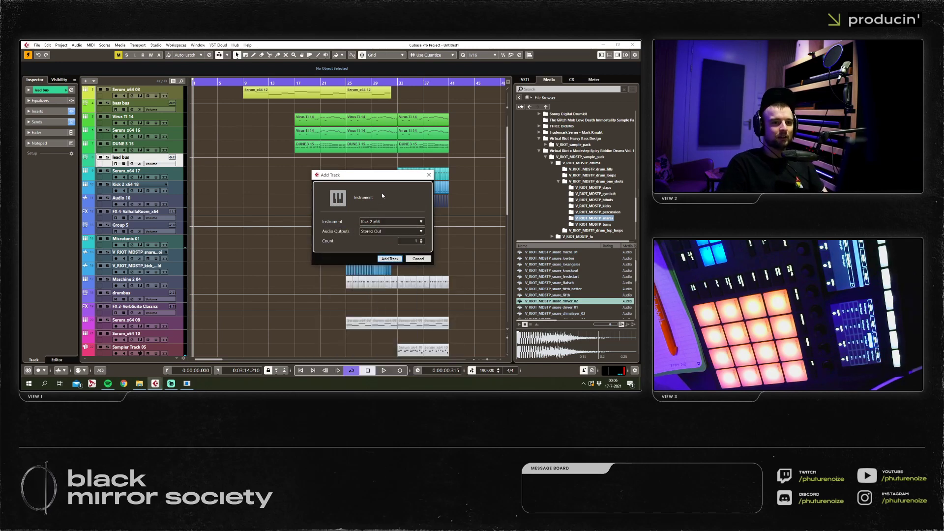
left_click(385, 222)
left_click(383, 246)
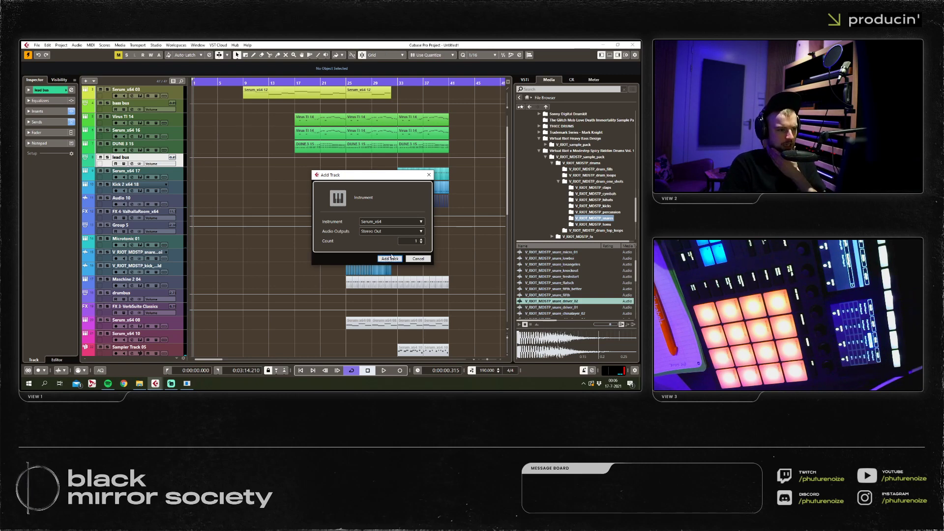
left_click(390, 259)
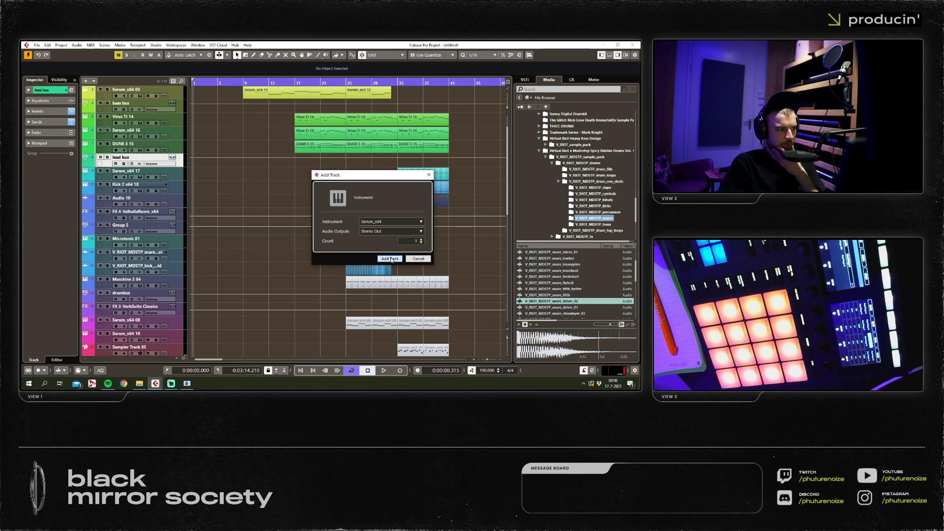
Mute the Virus TI, Serum and DUNE 3 lead events between bars 17 and 25.
left_click_drag(302, 124, 292, 206)
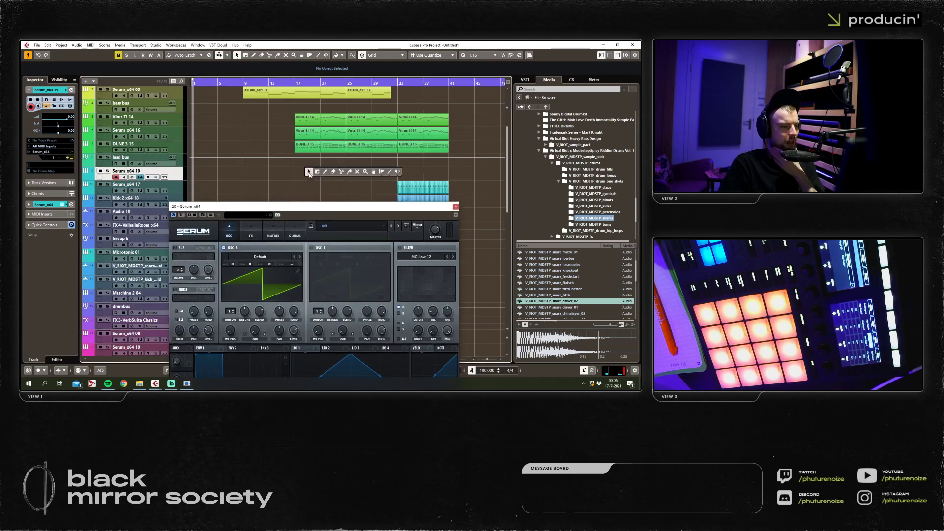
left_click_drag(294, 112, 325, 152)
right_click(325, 152)
left_click(325, 150)
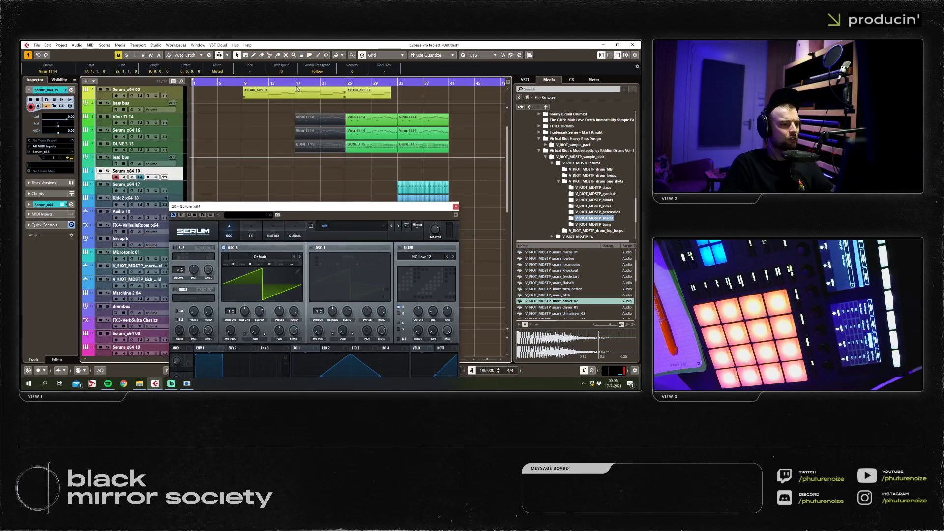
key("h")
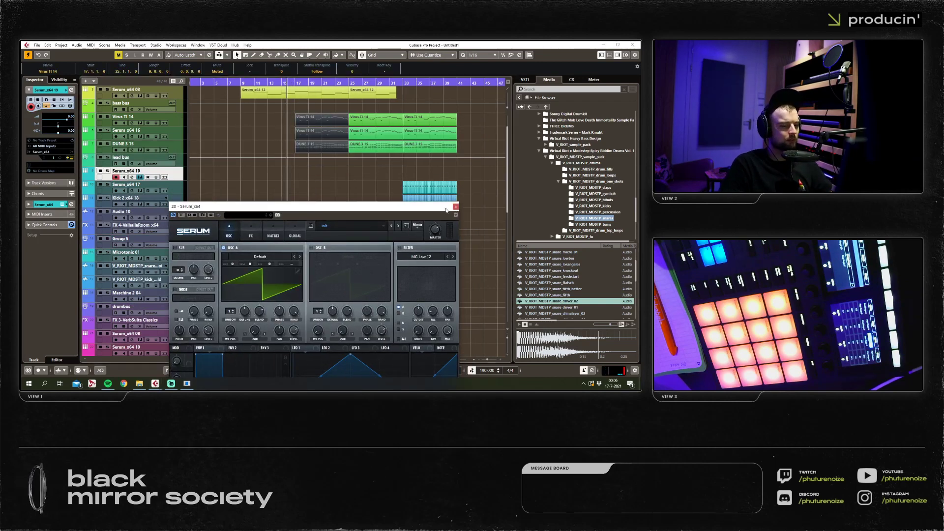
Close Serum, open the Serum_x64 12 bass part in the Key Editor and lower its bar 17 note to the pitch of the bar 15 note.
left_click(456, 206)
scroll(334, 183, "up", 3)
double_click(335, 126)
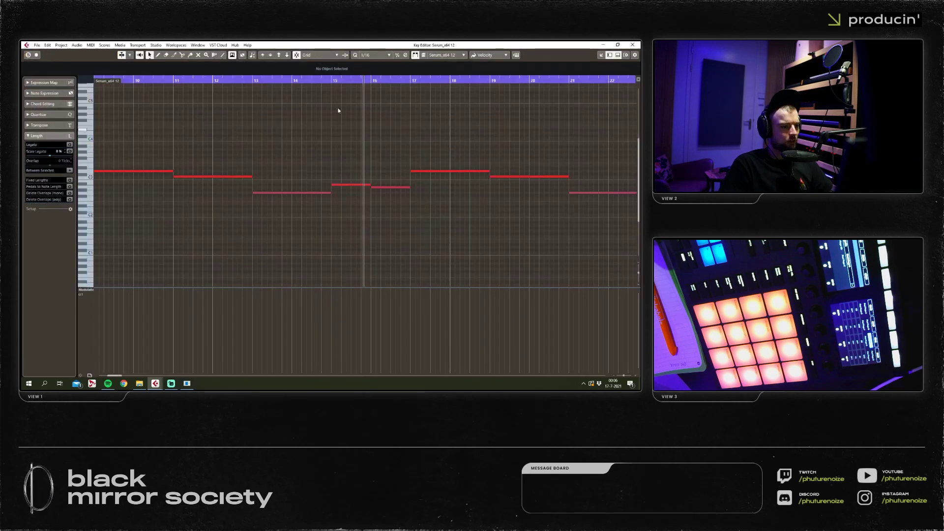
left_click(322, 83)
key("g")
key("g")
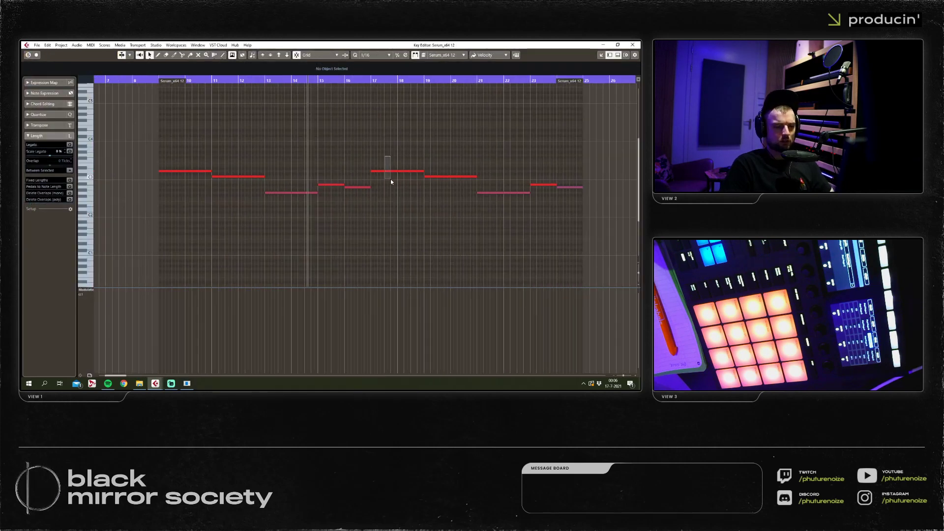
left_click_drag(391, 182, 396, 188)
key("Down")
key("Down")
key("Down")
key("Down")
left_click(400, 146)
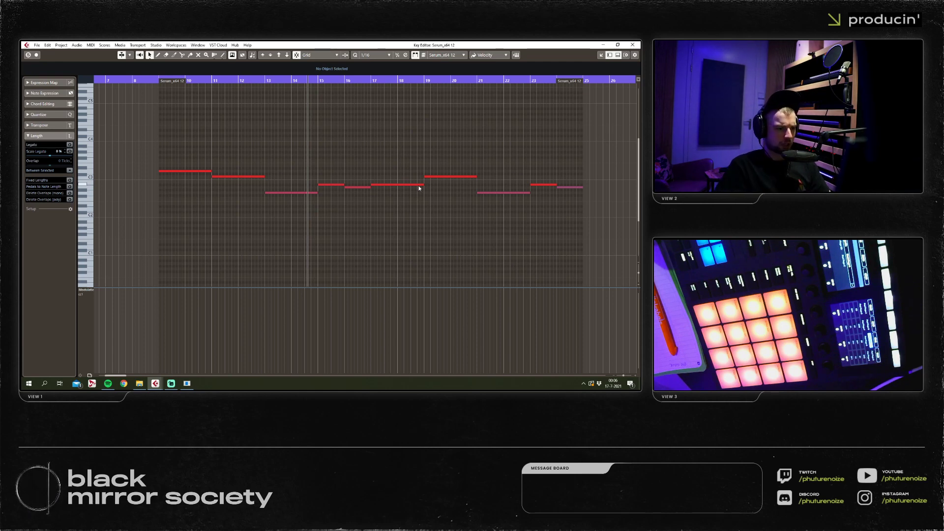
Raise the bar 19 note of the Serum_x64 12 part to the pitch of its bar 9 note.
scroll(419, 189, "right", 2)
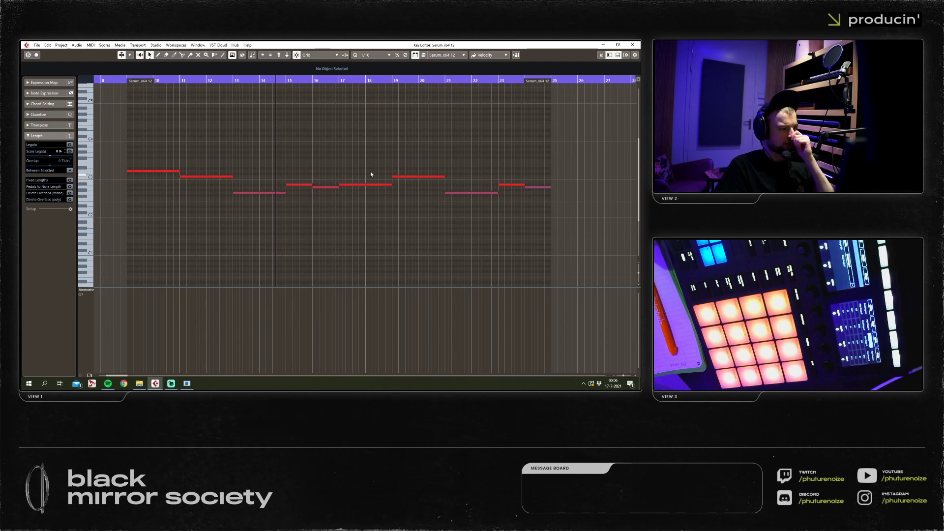
left_click(410, 177)
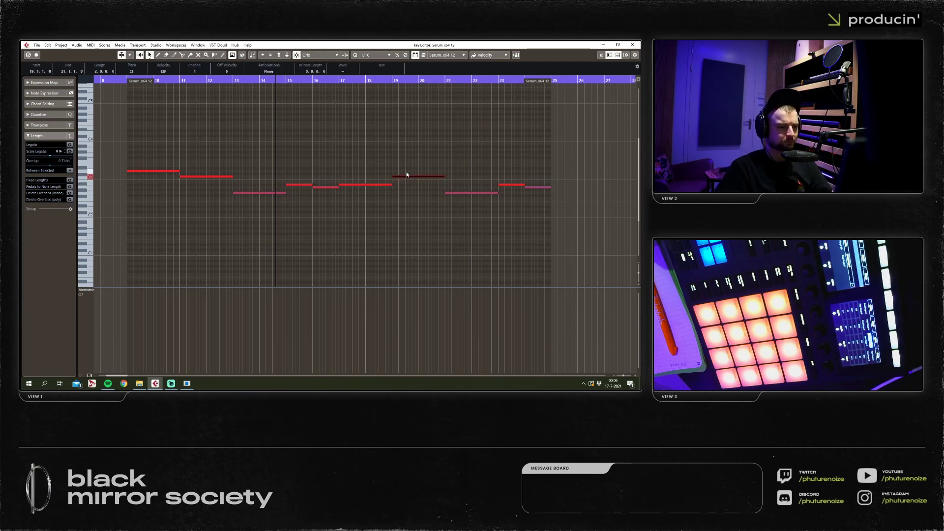
key("Up")
key("Up")
left_click(310, 224)
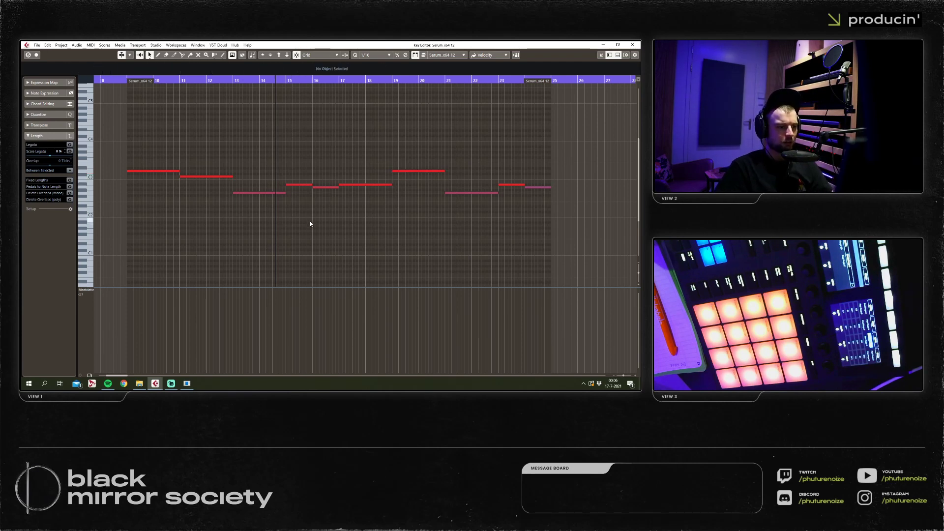
left_click_drag(344, 154, 133, 239)
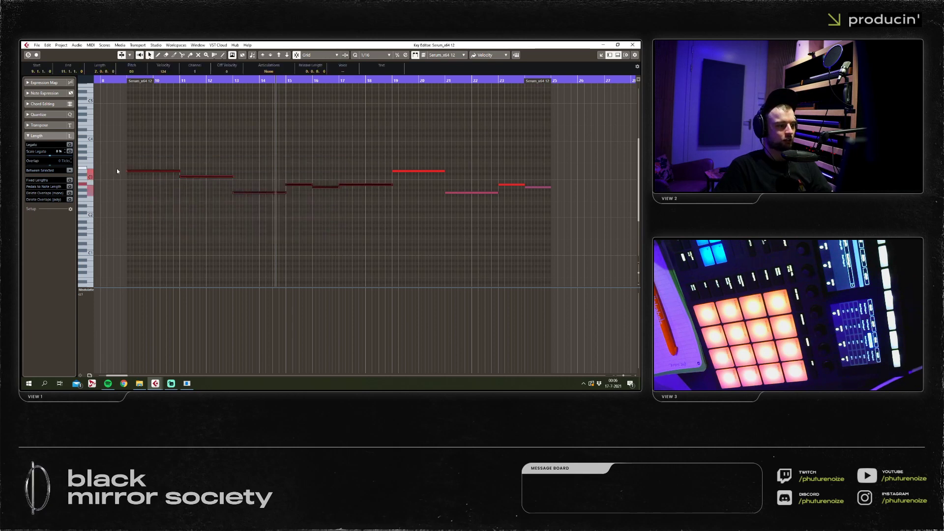
left_click_drag(116, 170, 305, 227)
left_click_drag(317, 178, 110, 199)
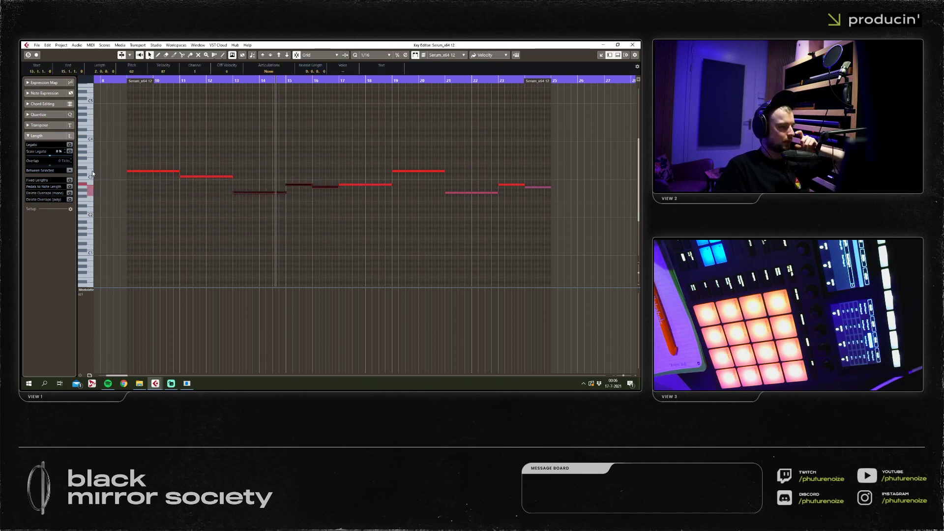
left_click(98, 179)
Set the playback position to bar 9, close the Key Editor and play the arrangement from there.
left_click(135, 81)
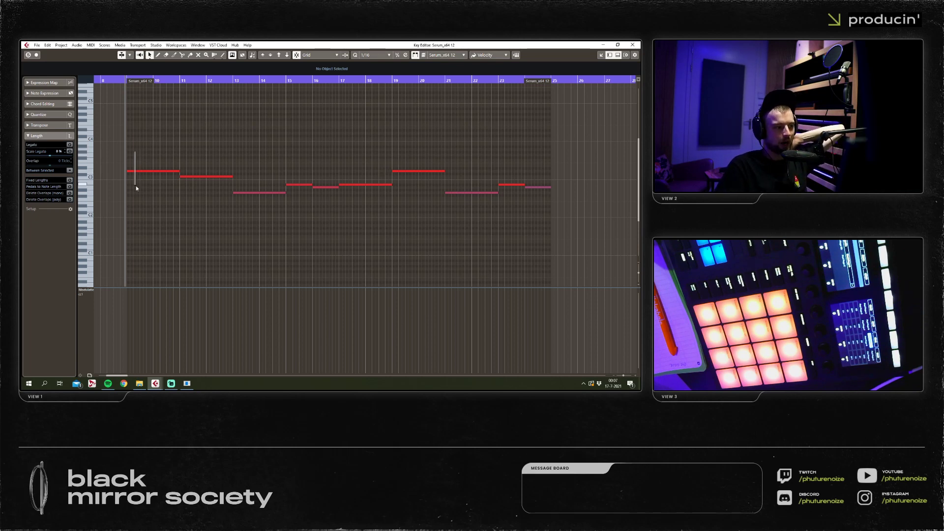
left_click(135, 171)
left_click(288, 159)
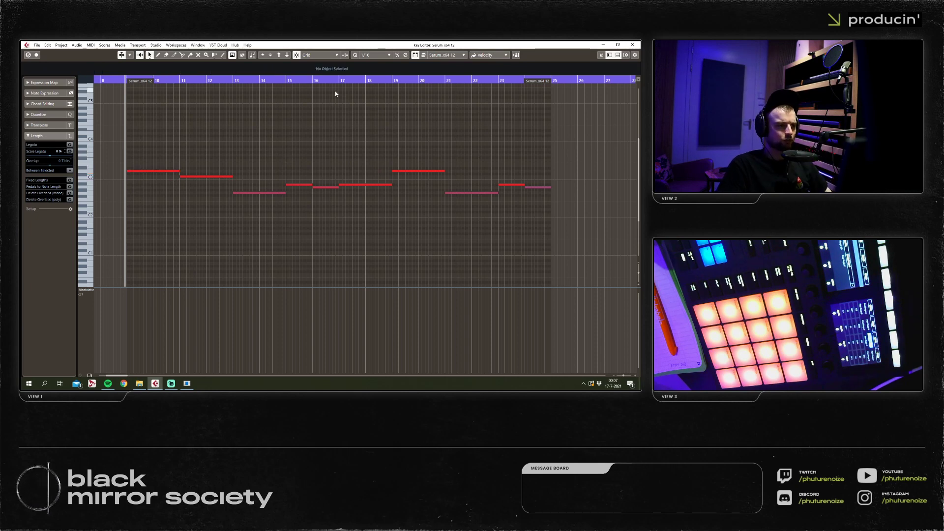
left_click(633, 45)
right_click(321, 182)
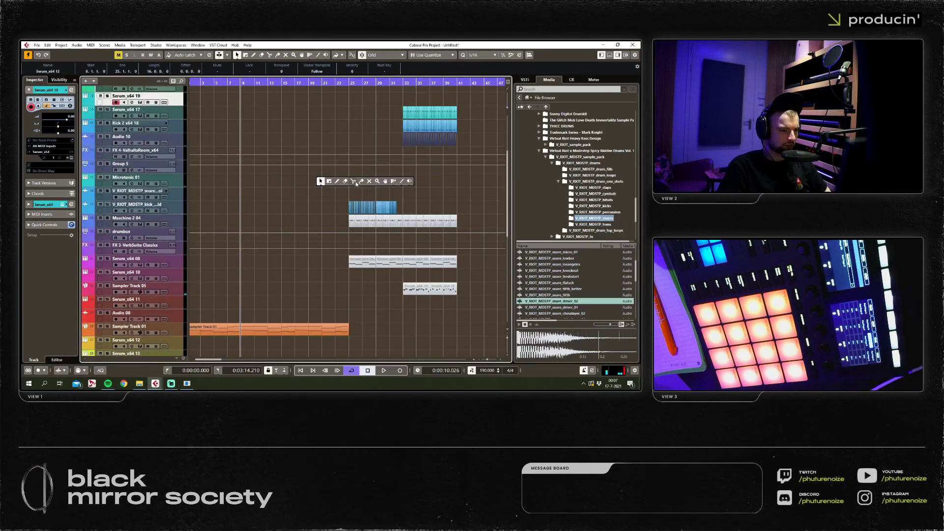
left_click(369, 181)
scroll(325, 202, "up", 4)
scroll(295, 205, "down", 4)
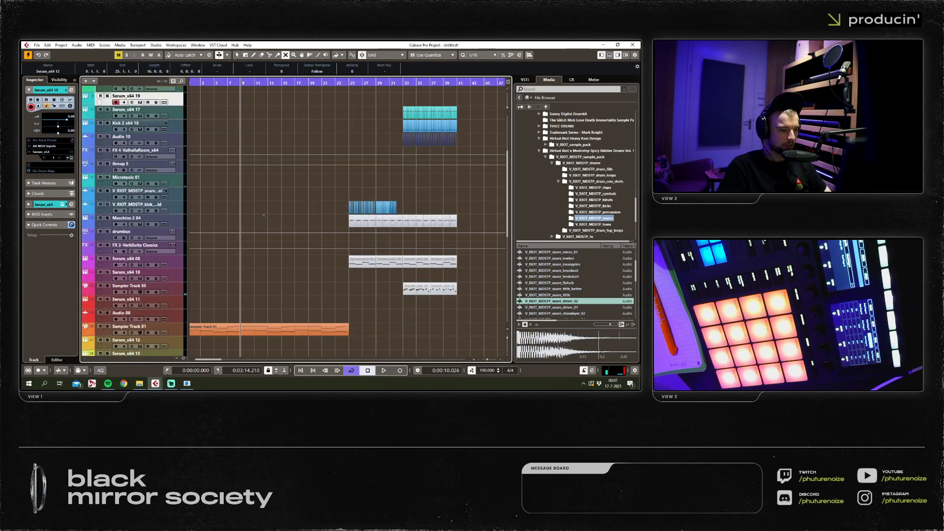
key("space")
In the Serum_x64 12 part, raise the bar 21 note to the bar 16 pitch and end with a two-bar note at the bar 11 pitch from bar 23.
scroll(294, 205, "up", 4)
right_click(279, 173)
left_click(280, 172)
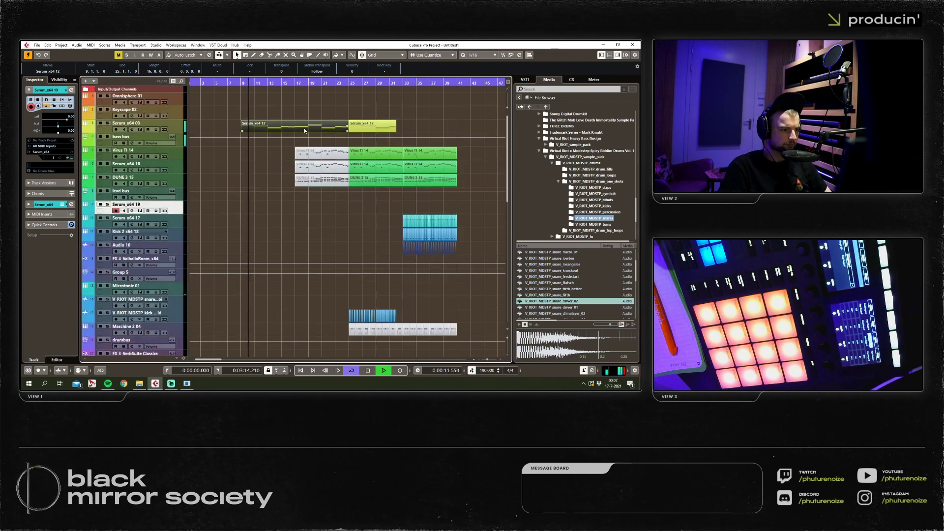
key("ctrl+e")
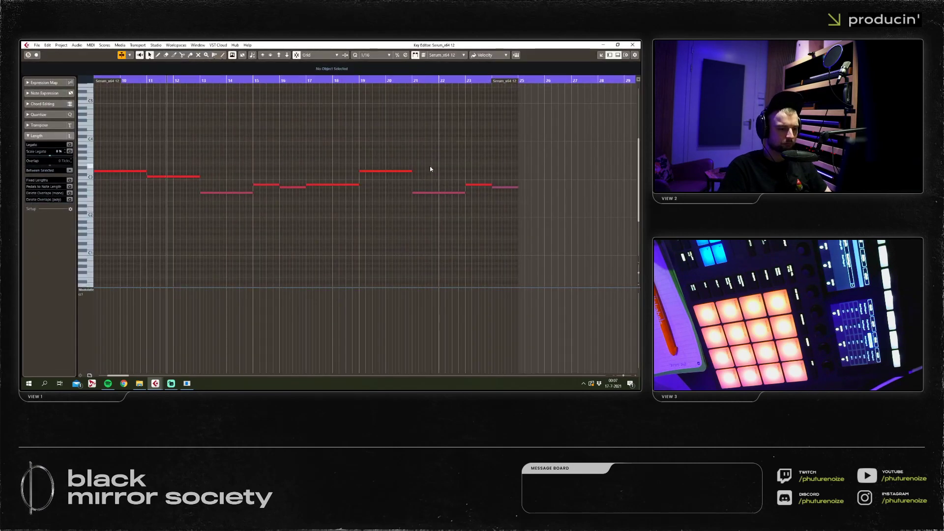
left_click_drag(431, 192, 518, 176)
left_click(514, 210)
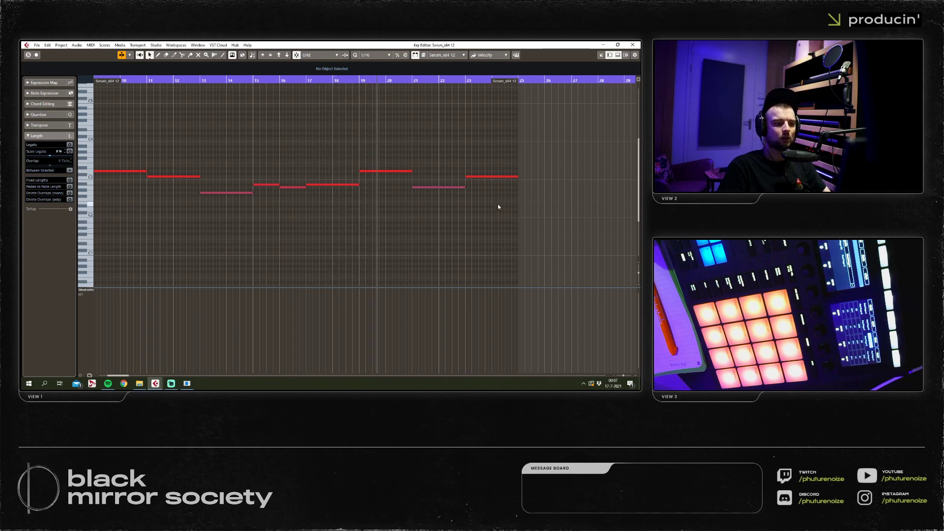
key("Escape")
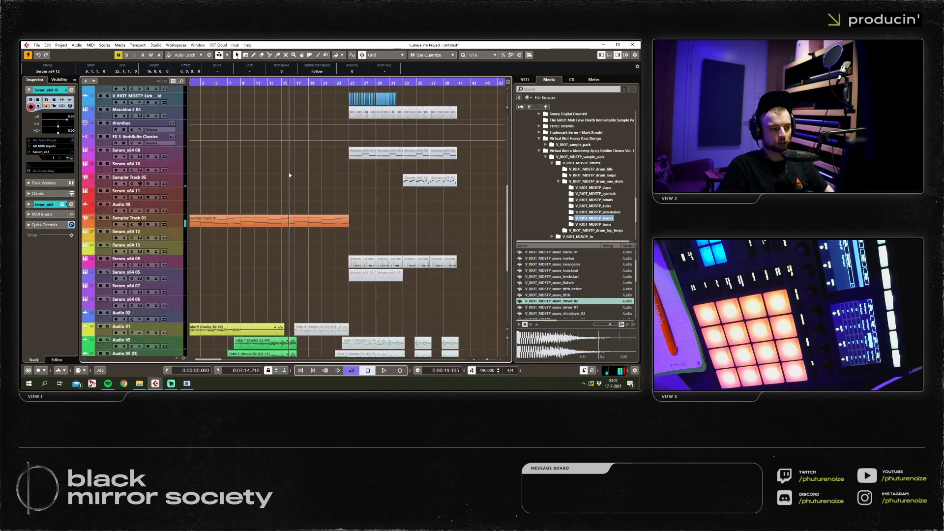
Open the Sampler Track 01 part in the Key Editor, examine its notes between bars 17 and 25, and close it.
double_click(301, 221)
left_click_drag(453, 149, 349, 229)
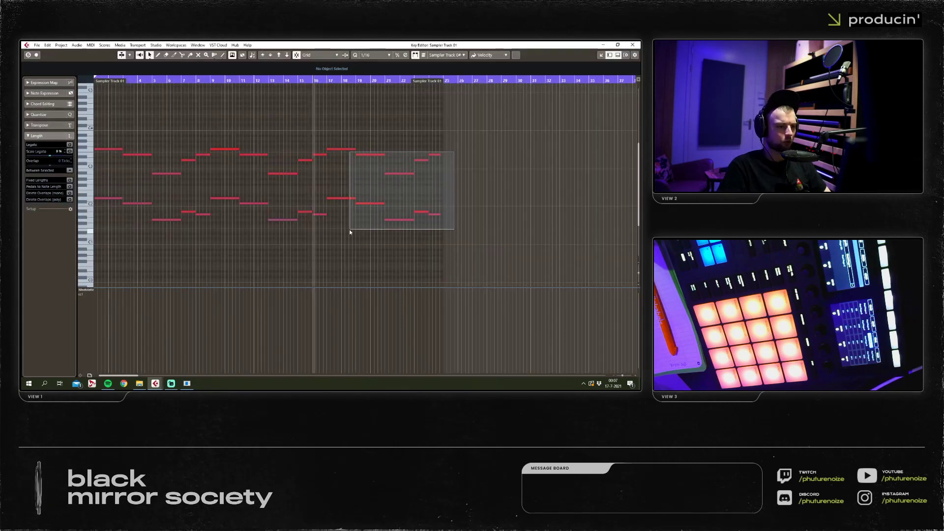
scroll(432, 149, "up", 2)
left_click_drag(456, 122, 244, 234)
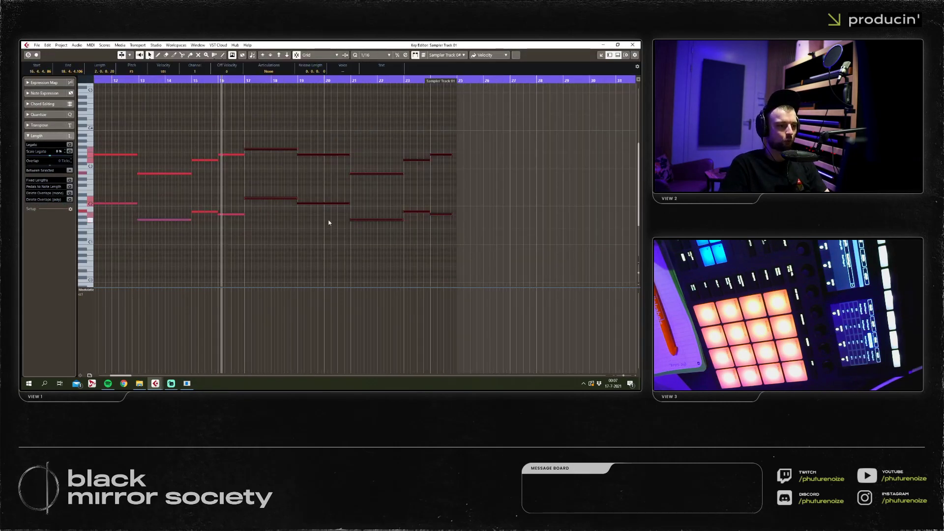
left_click(293, 140)
left_click_drag(493, 147, 339, 236)
left_click(633, 45)
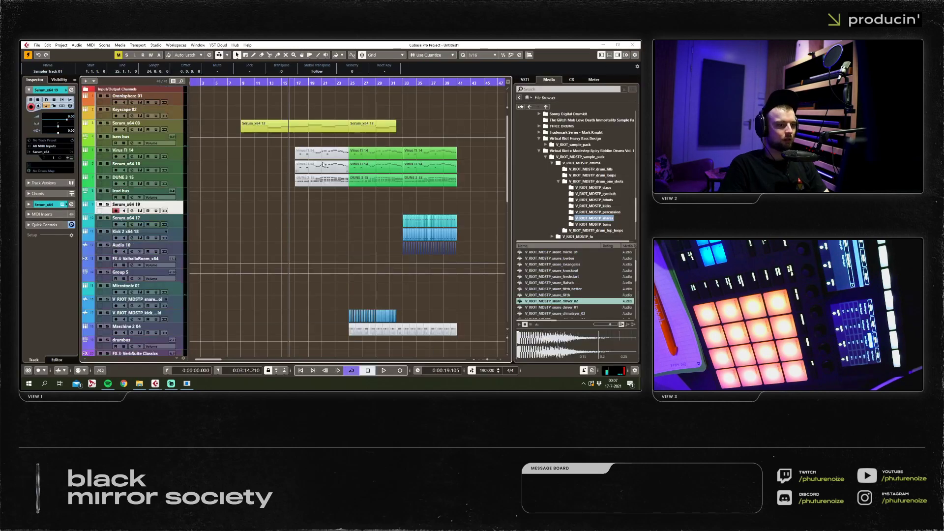
Audition the section before the drop from several starting points, including about bar 9 and bar 14, and stop playback.
scroll(274, 82, "up", 2)
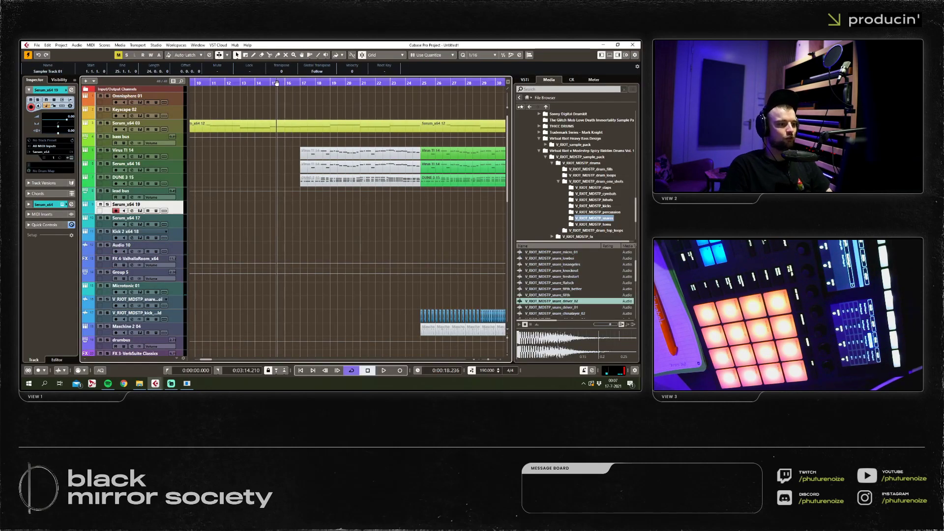
left_click(259, 83)
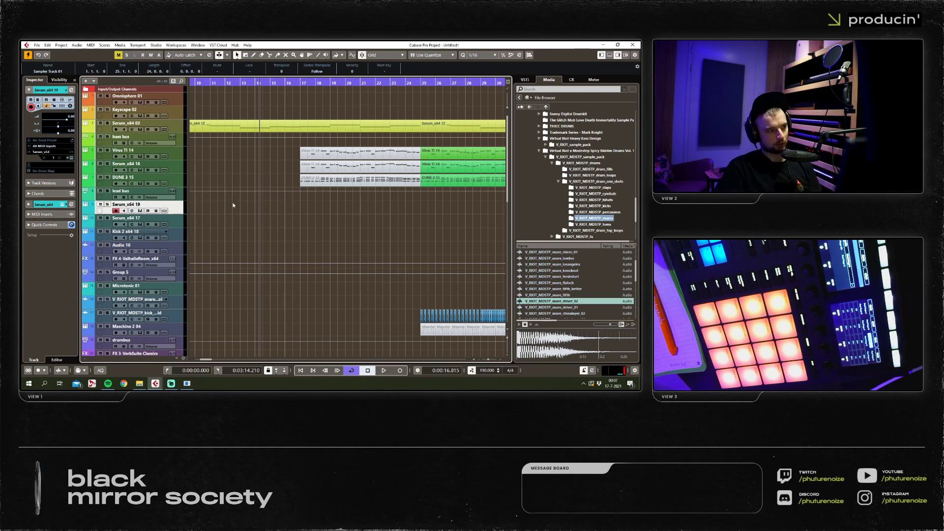
scroll(271, 205, "left", 5)
left_click(308, 94)
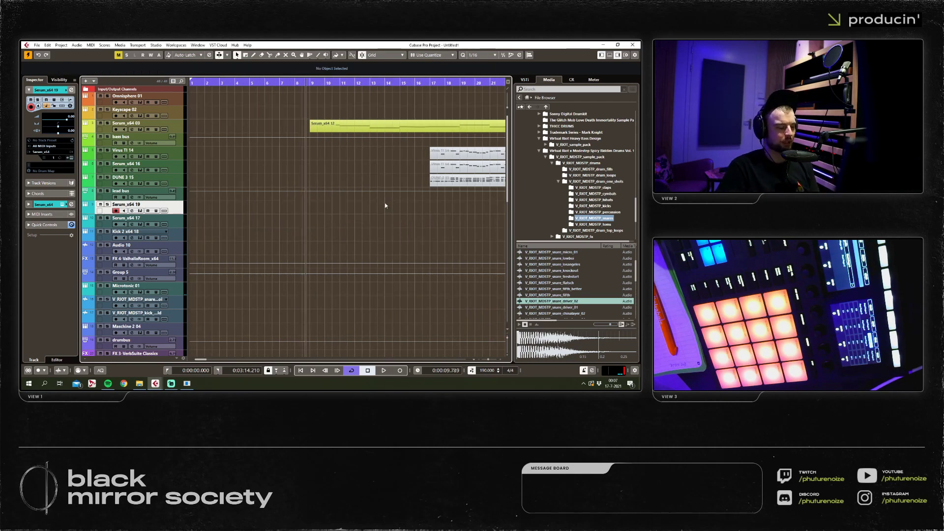
scroll(385, 205, "down", 1)
scroll(385, 205, "right", 3)
left_click(263, 90)
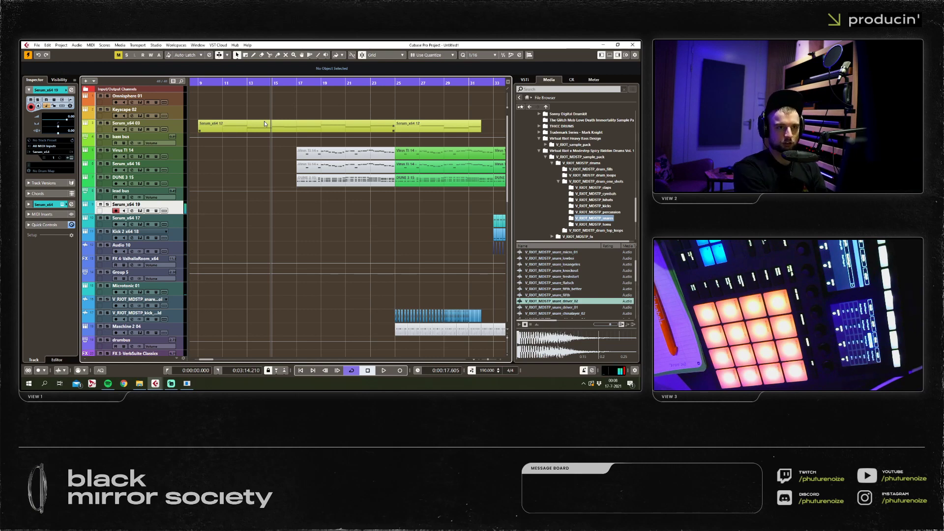
scroll(369, 188, "up", 2)
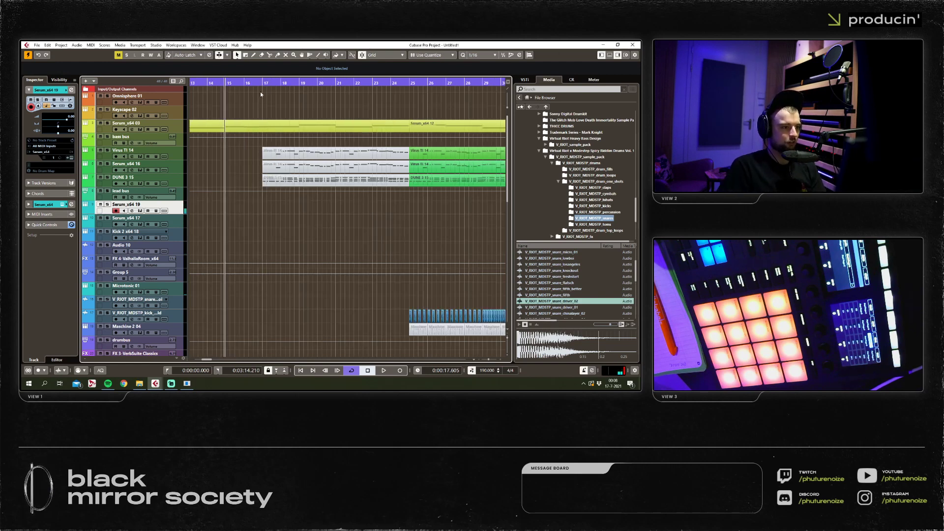
left_click(250, 82)
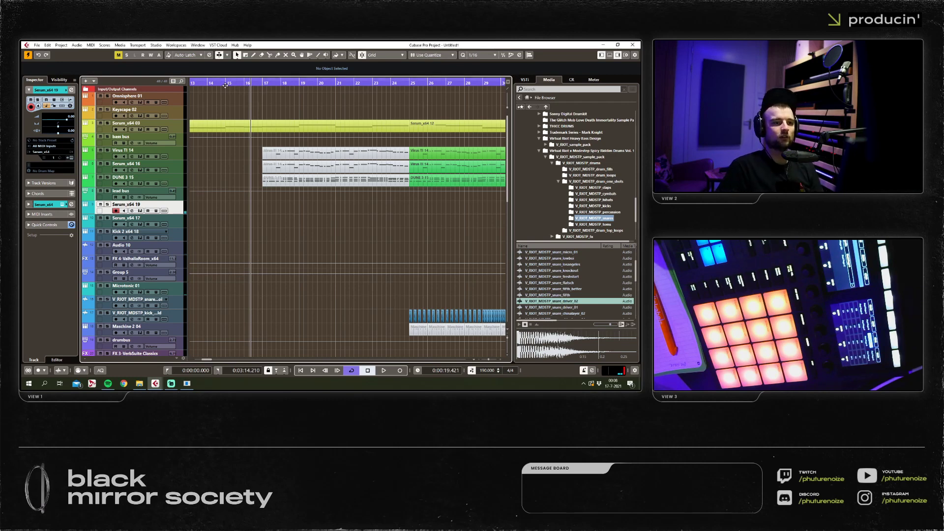
left_click_drag(225, 85, 214, 85)
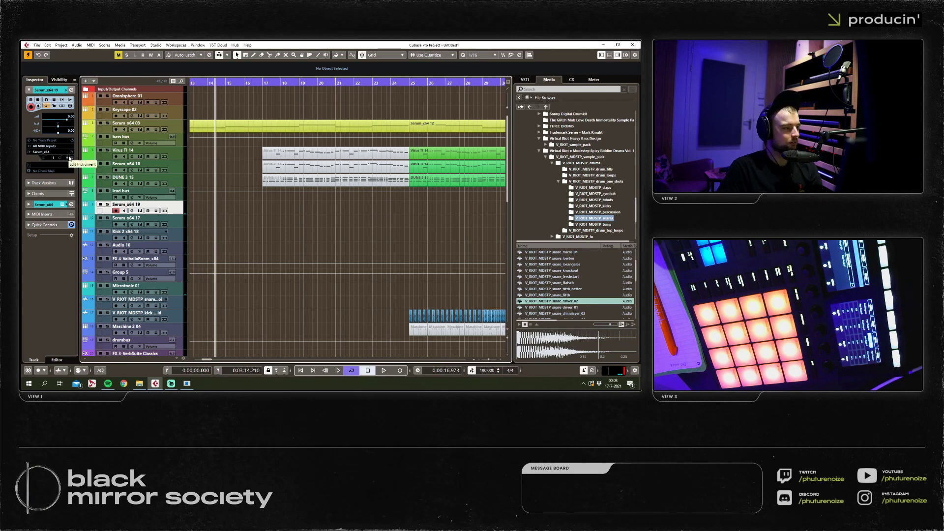
key("space")
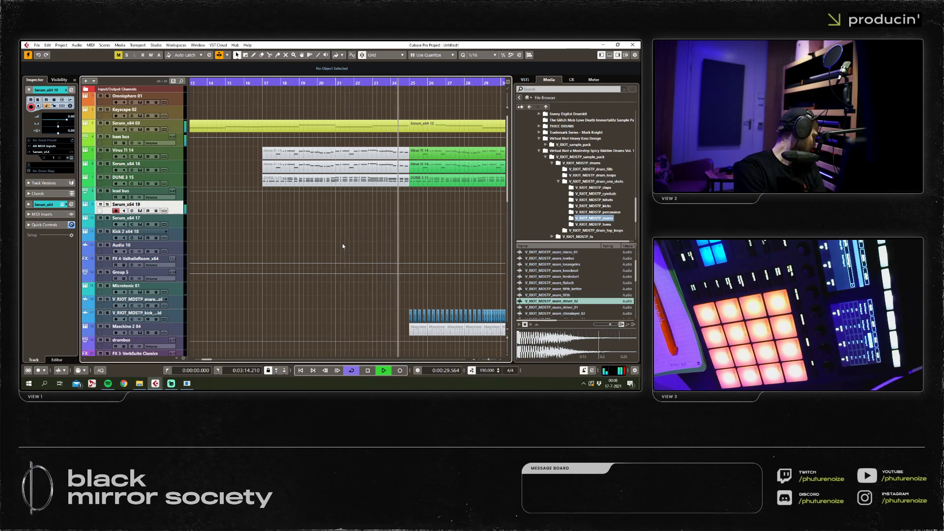
key("space")
key("KP_0")
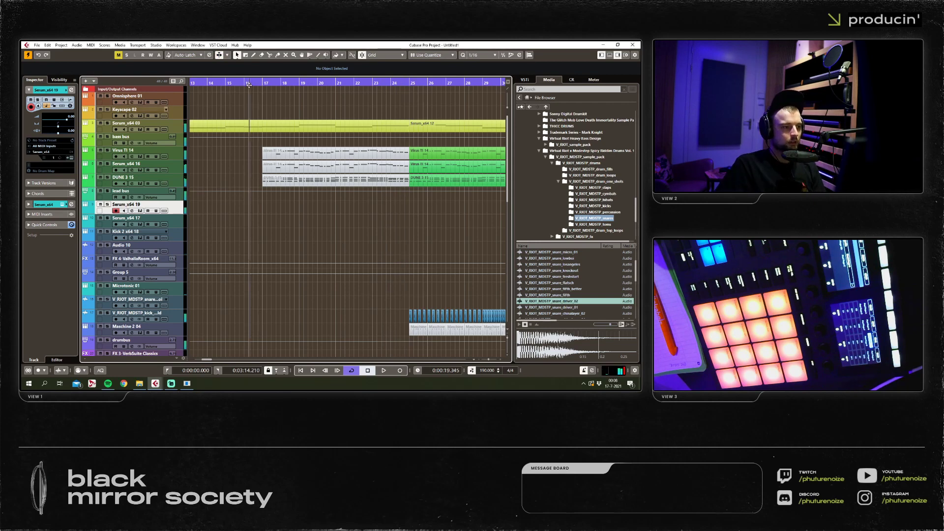
Mute the Virus TI, Serum and DUNE 3 lead events between bars 25 and 33 and the Serum_x64 12 bass event starting at bar 25.
key("g")
key("g")
right_click(329, 124)
left_click(377, 124)
left_click(366, 153)
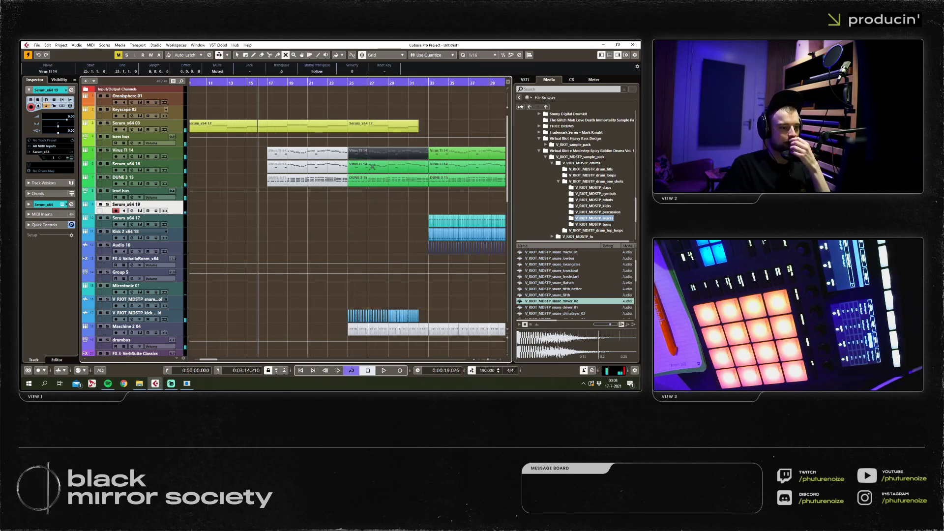
left_click(367, 178)
left_click(365, 163)
left_click(376, 125)
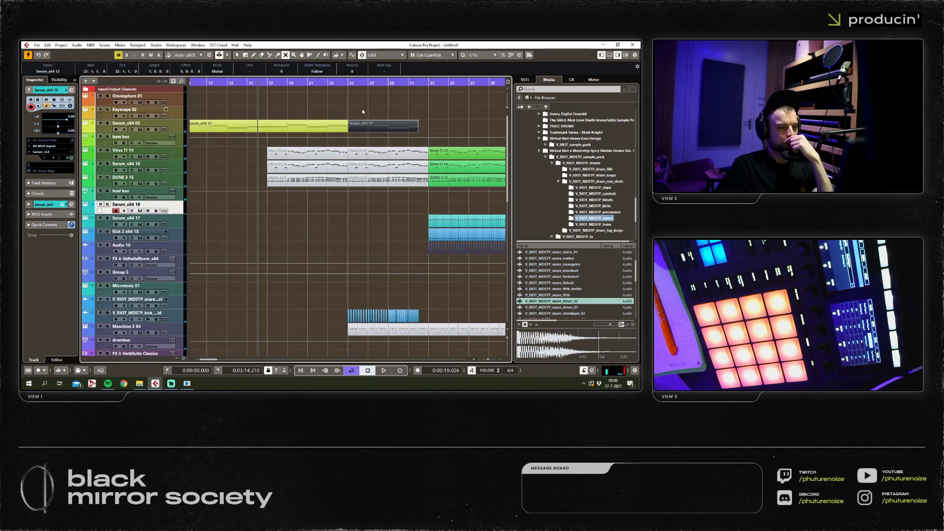
Open the Serum_x64 12 part that ends at bar 25 and lower its bar 19 note to the pitch of the bar 13 note.
key("1")
double_click(340, 124)
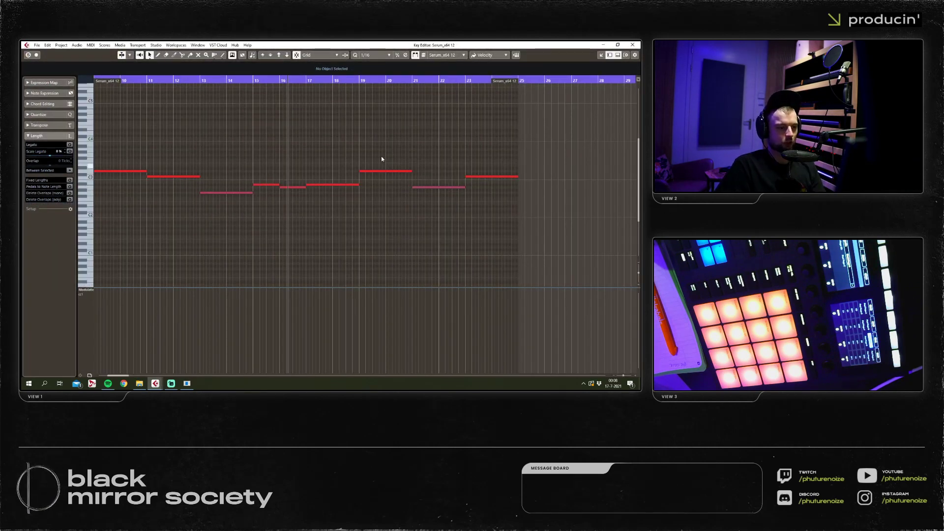
left_click(406, 171)
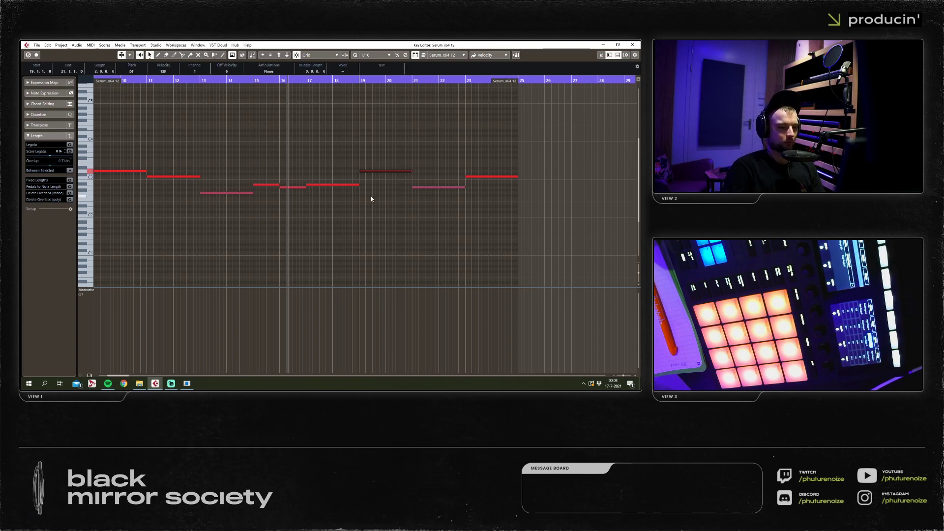
key("Down")
key("Down")
key("Down")
key("Down")
key("Down")
key("Down")
key("Down")
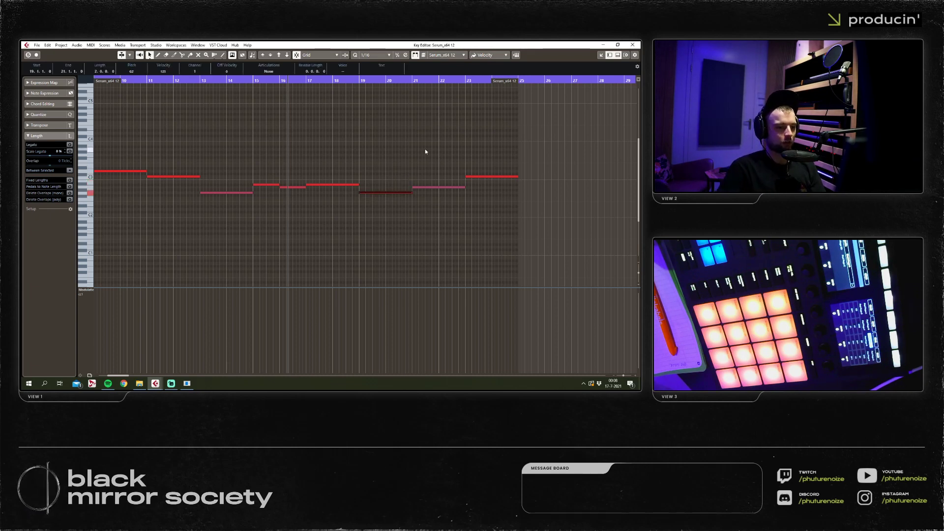
Raise the bar 21 note to the pitch of the bar 9 note and close the Key Editor.
key("Right")
key("Up")
key("Up")
key("Up")
key("Up")
key("Up")
left_click(435, 225)
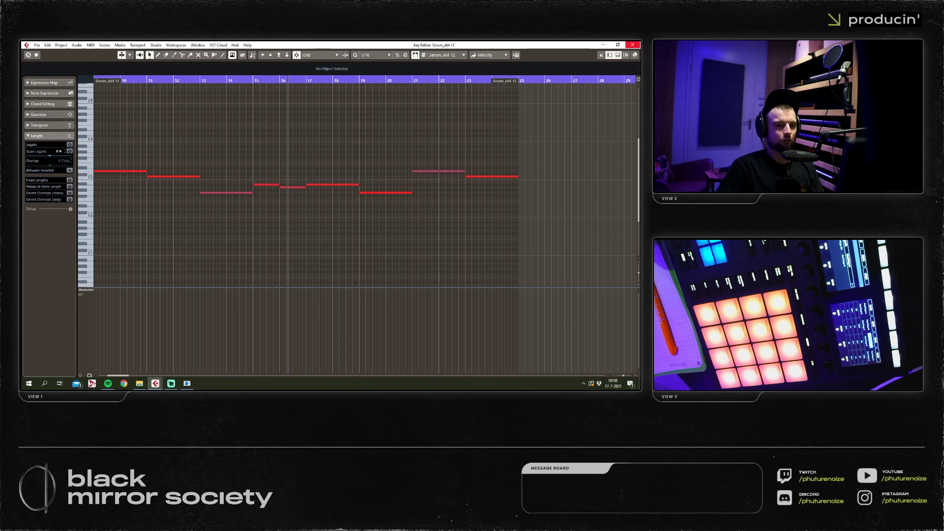
left_click(633, 44)
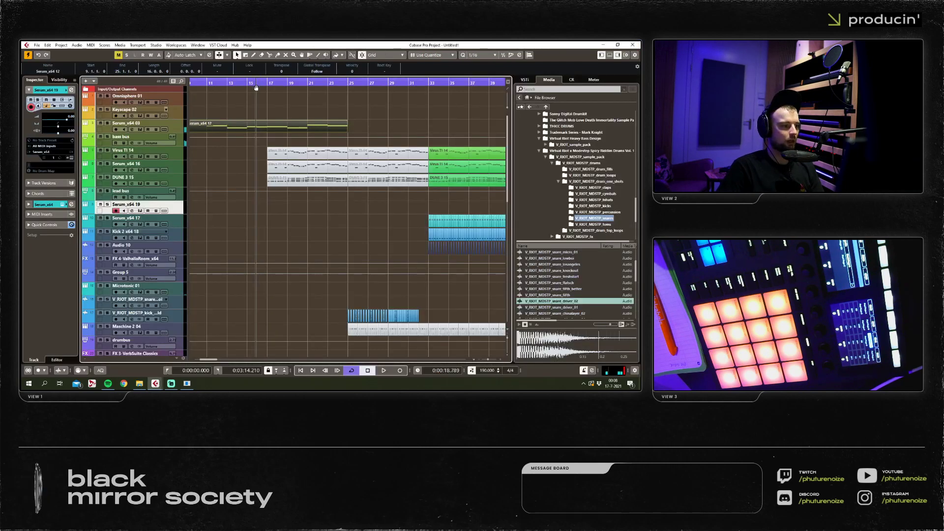
Select the Virus TI 14 track and play the reworked bass section from about bar 16.
left_click(182, 156)
key("space")
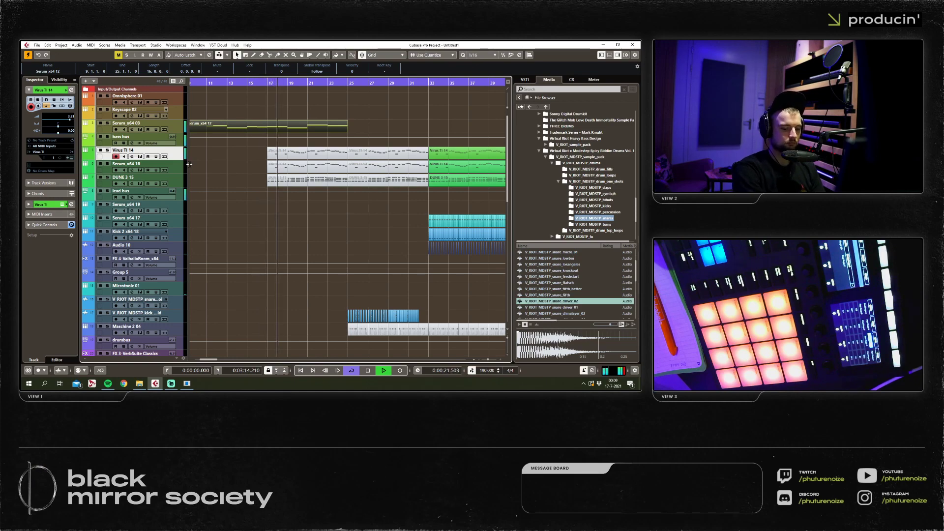
key("space")
Open the MixConsole, toggle the bypass of the lowest insert on the lead bus channel, and close the mixer.
key("F3")
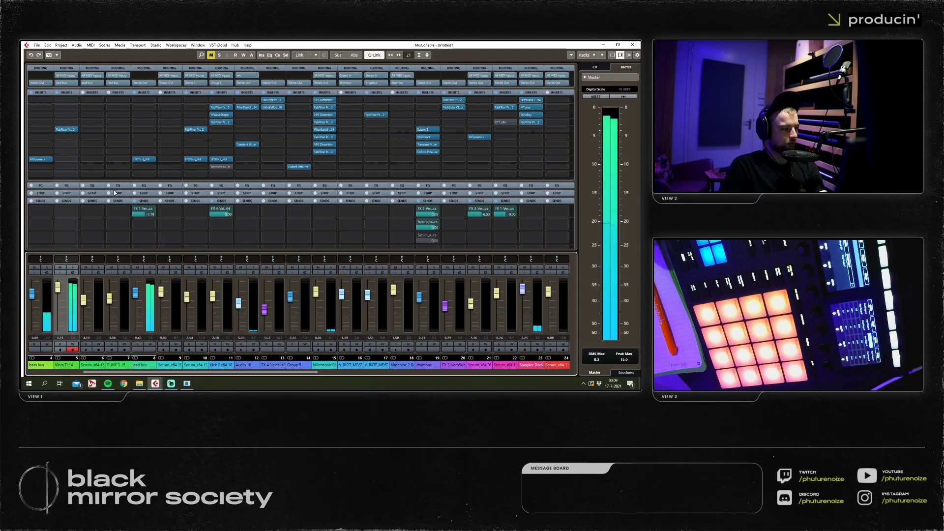
left_click(134, 159)
key("F3")
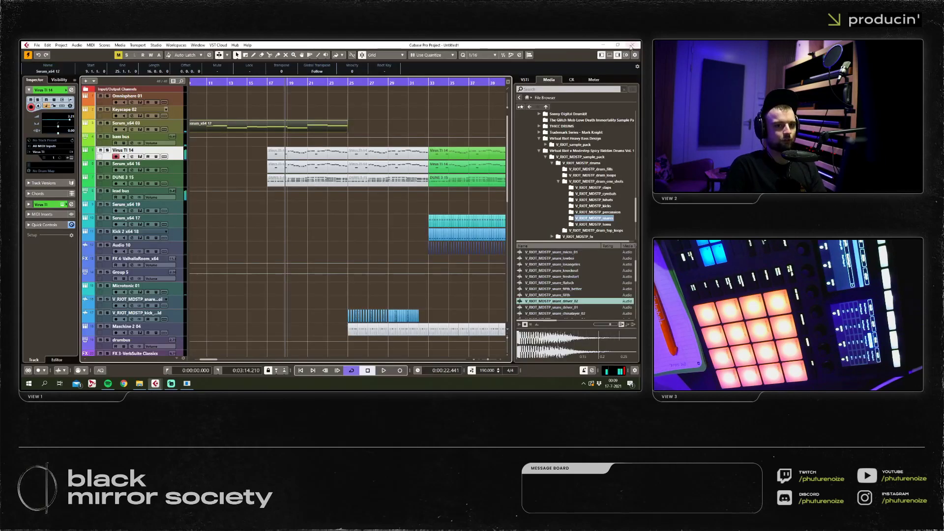
Play the section before the drop again from about bar 16 to check the bass progression.
key("space")
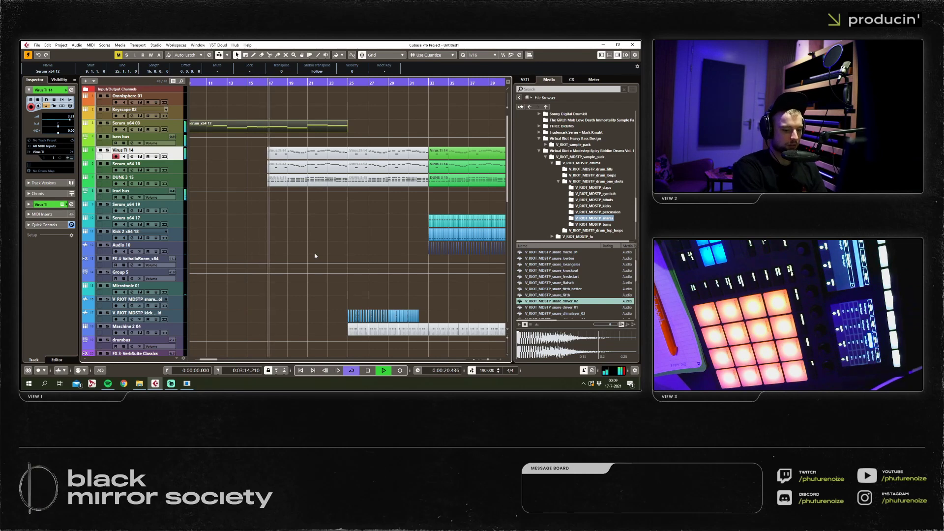
key("space")
left_click(256, 82)
key("space")
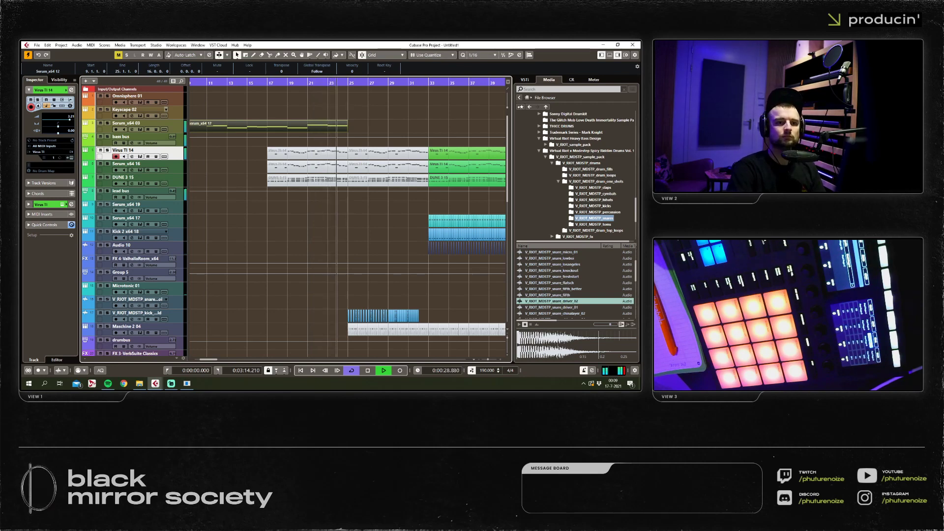
key("space")
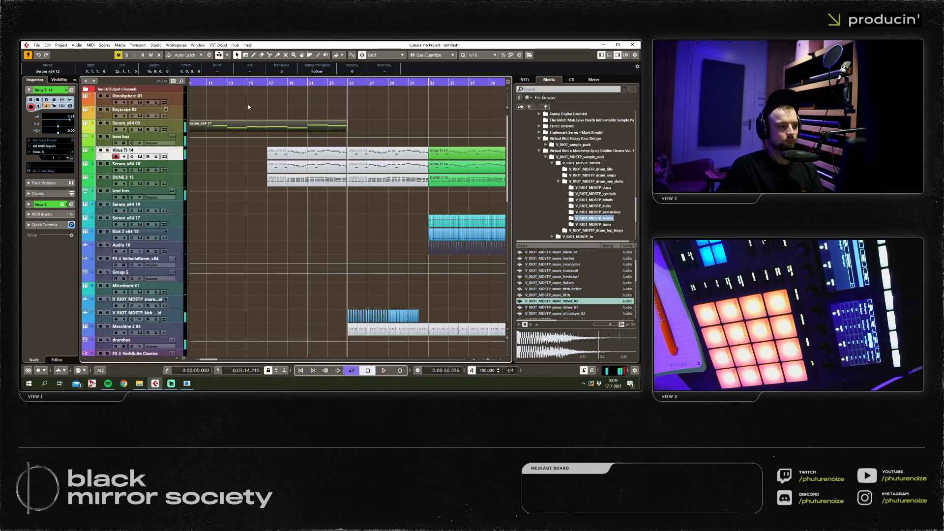
Open the Serum_x64 12 part that ends at bar 25 and raise its bar 19 note to the pitch of the bar 9 note.
double_click(271, 123)
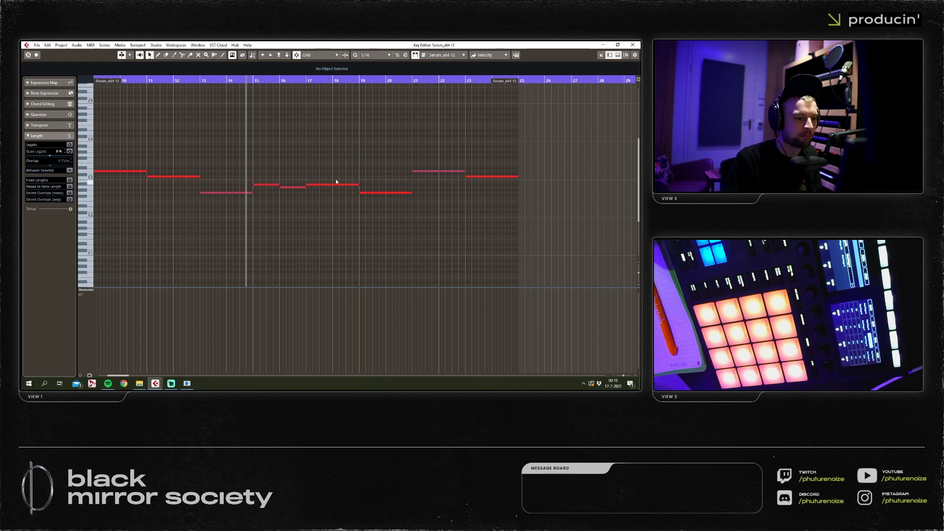
left_click(375, 192)
key("Up")
key("Up")
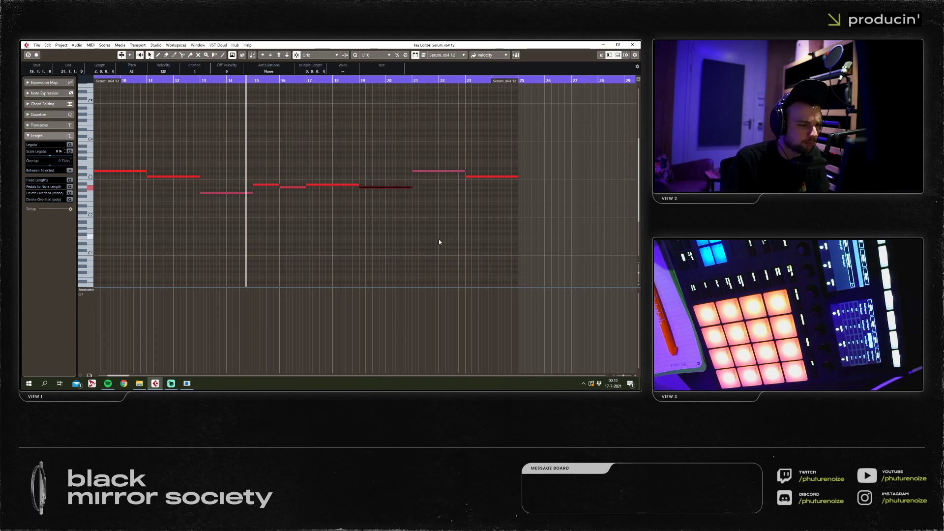
key("Up")
key("Up")
key("Up")
key("Up")
key("Up")
left_click(387, 121)
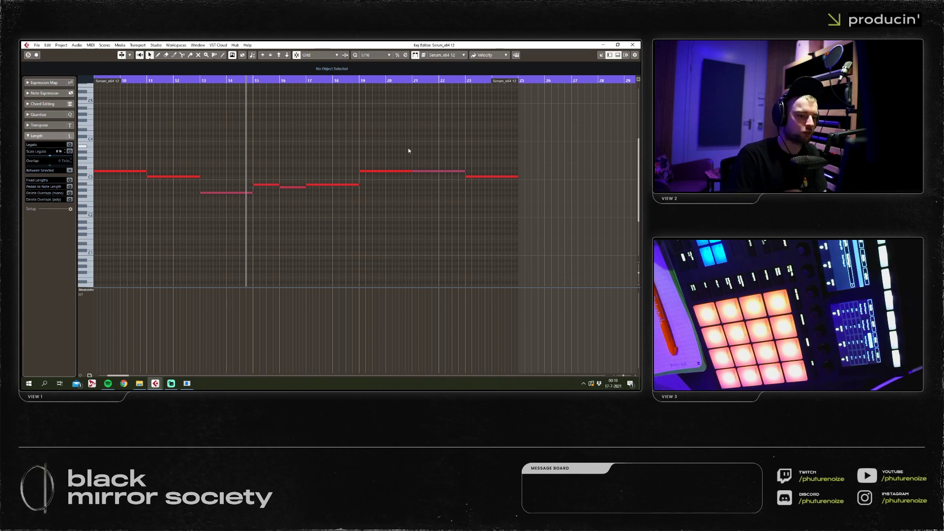
Lower the bar 21 note to the bar 11 note's pitch and the bar 23 note to the bar 16 note's pitch, auditioning the part.
left_click(424, 170)
key("Down")
key("Down")
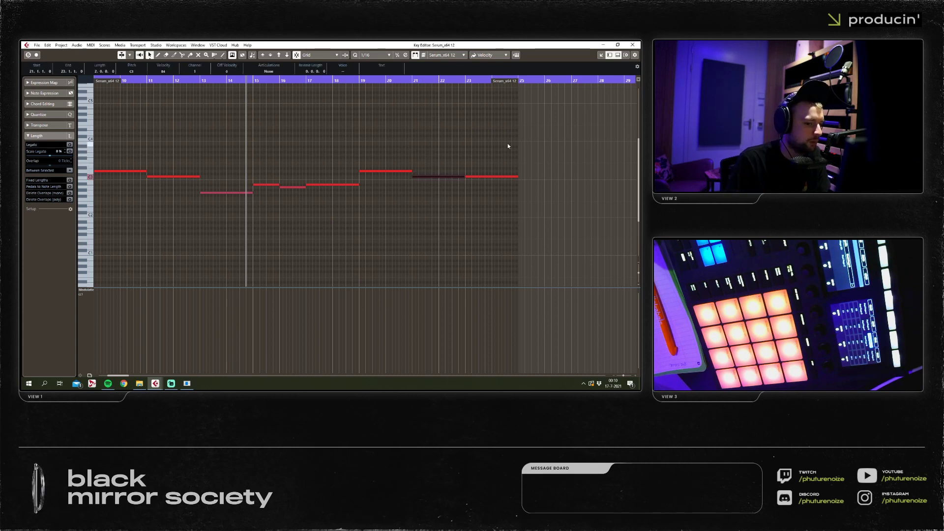
left_click(514, 176)
key("Down")
key("Down")
key("Down")
left_click(482, 158)
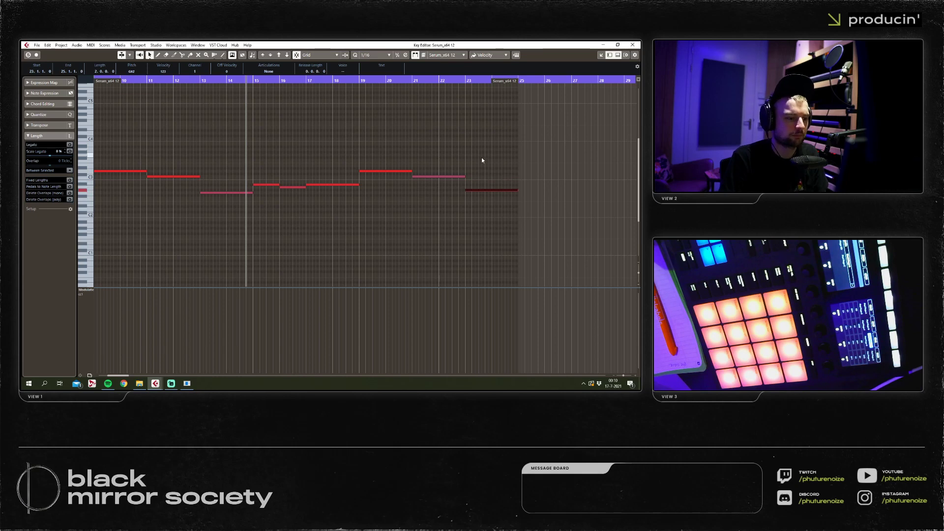
left_click(633, 45)
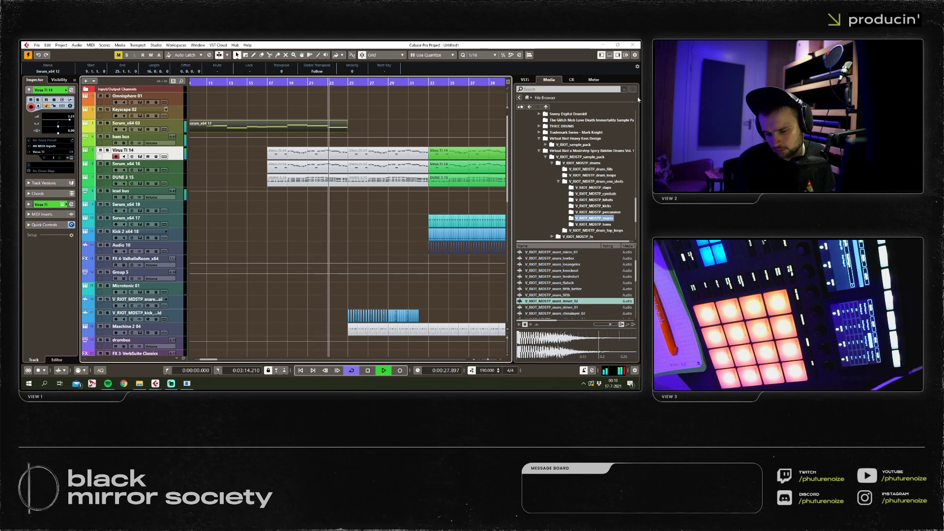
key("space")
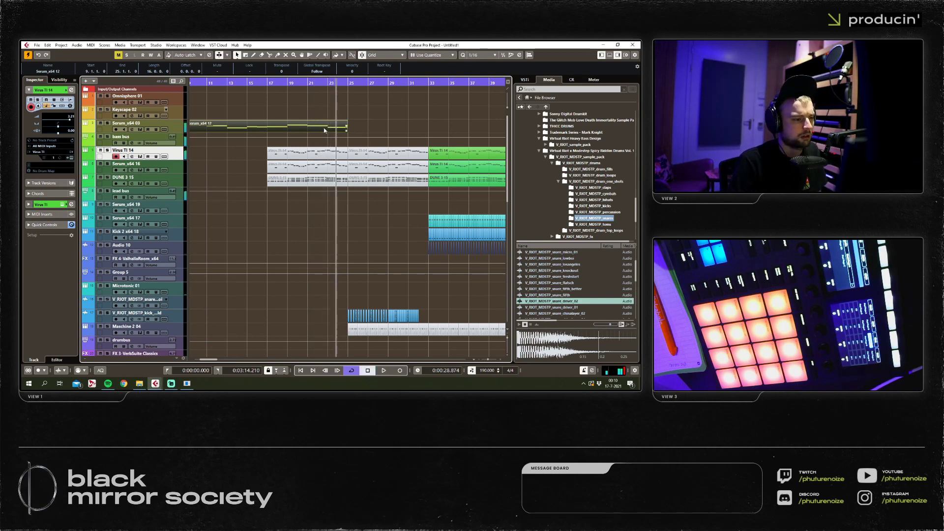
key("Return")
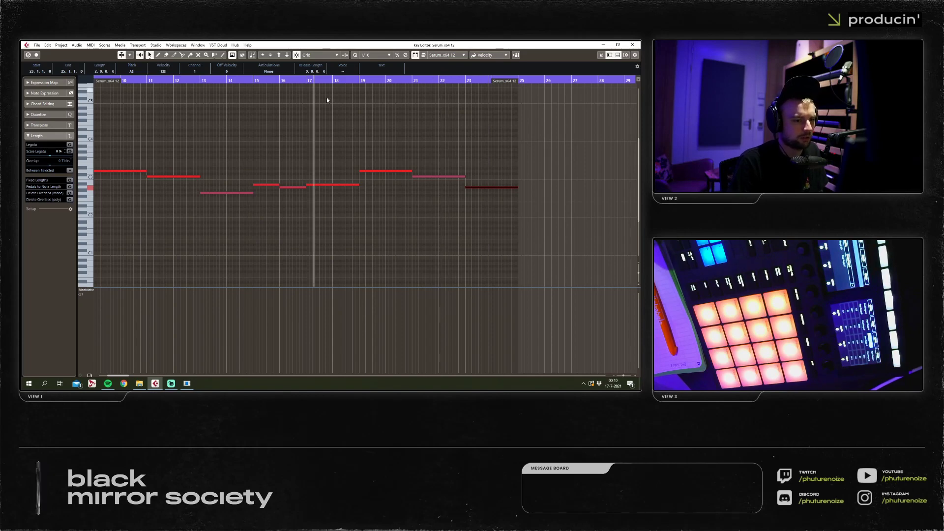
key("Return")
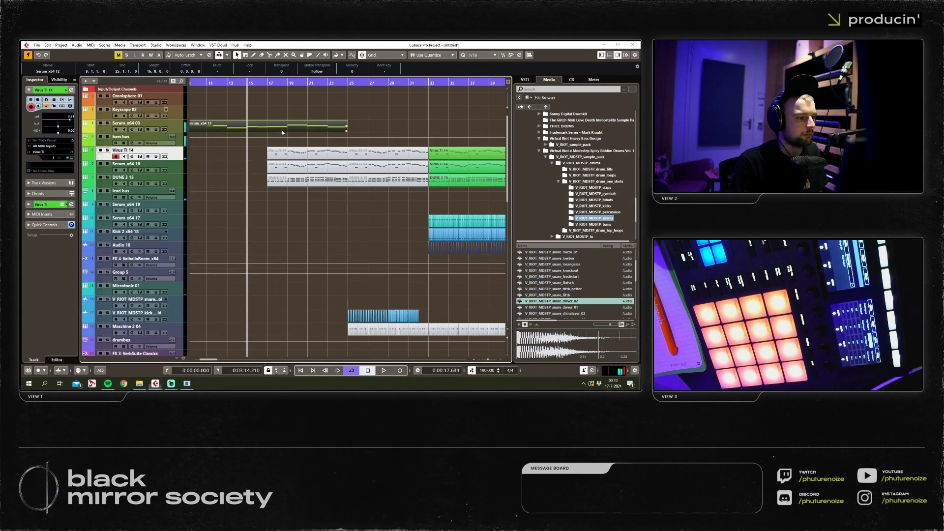
Reopen the bass part, raise the bar 21 note to F3 and the bar 23 note to the bar 11 note's pitch, and close the Key Editor.
double_click(283, 131)
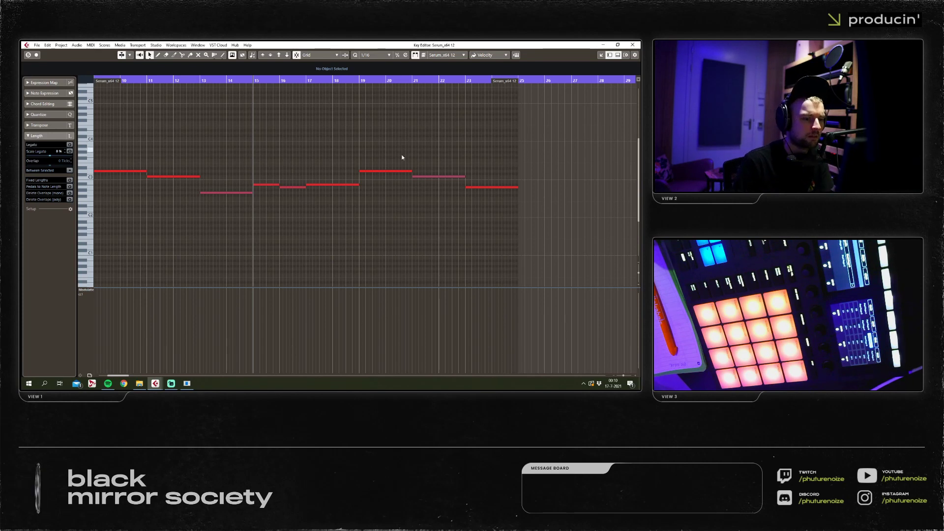
key("Up")
key("Up")
key("Up")
key("Up")
key("Up")
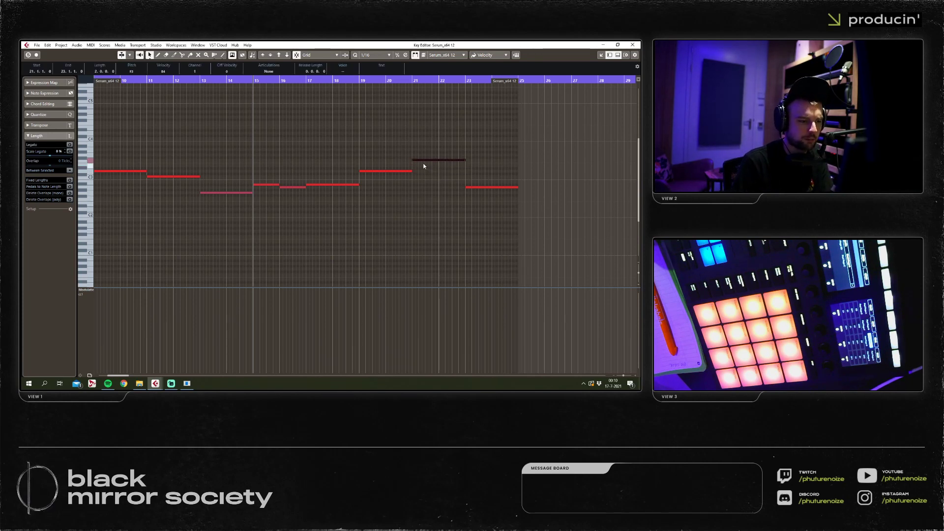
left_click(487, 187)
key("Up")
key("Up")
key("Up")
left_click(473, 206)
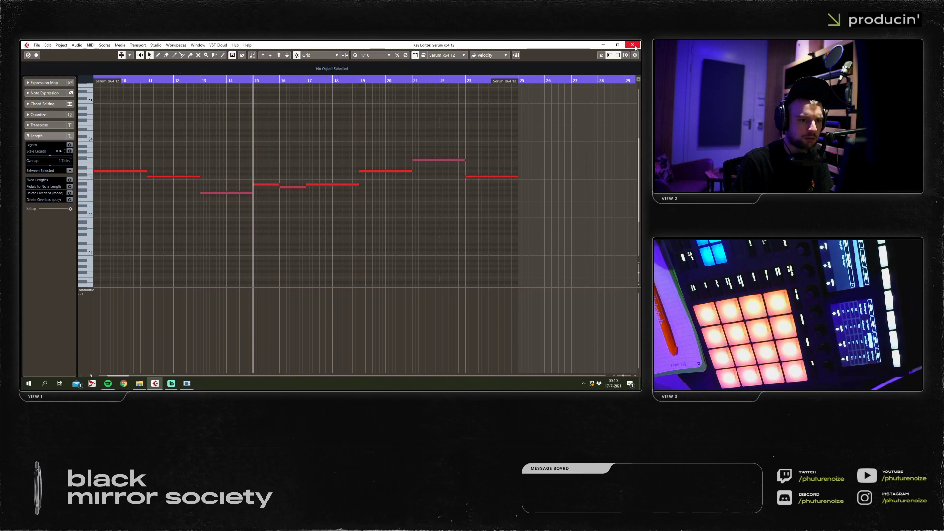
left_click(638, 47)
Select the Serum_x64 19 track and raise its channel volume to about 5 dB during playback.
left_click(231, 205)
key("space")
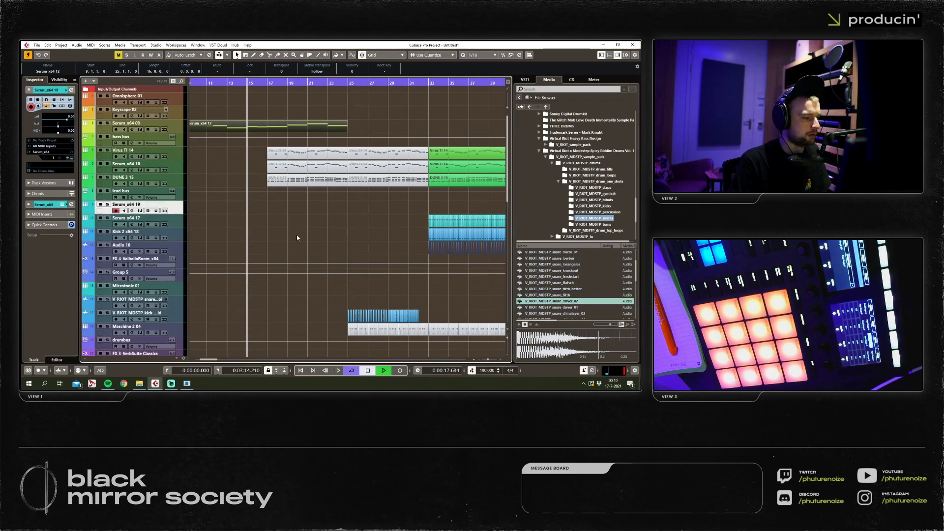
key("e")
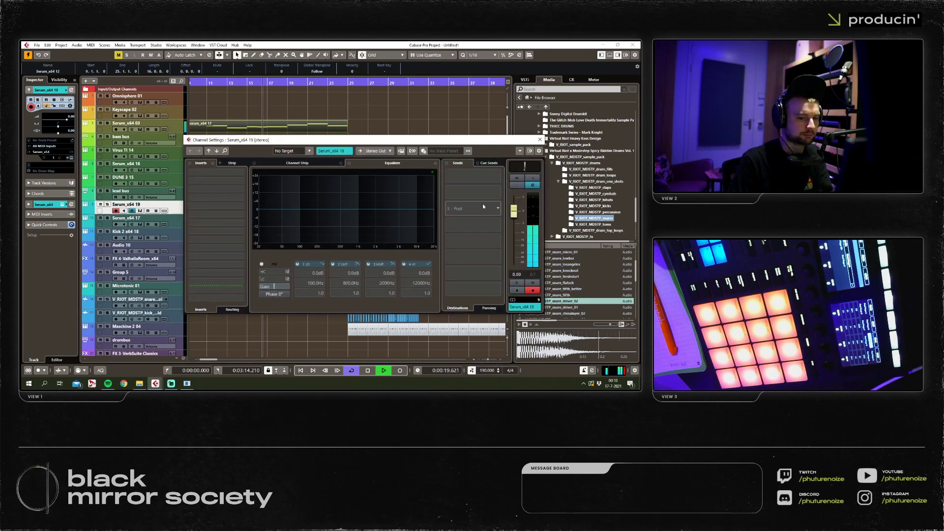
left_click_drag(513, 214, 509, 202)
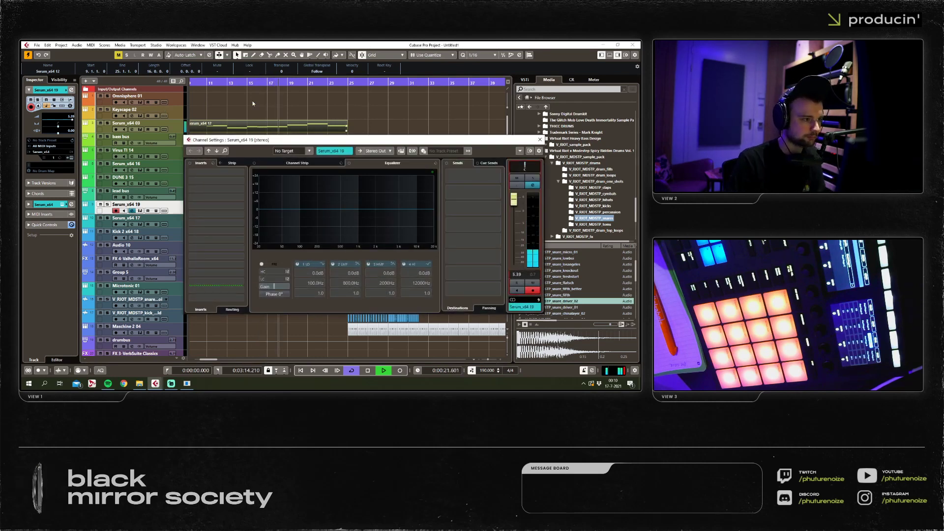
key("e")
key("space")
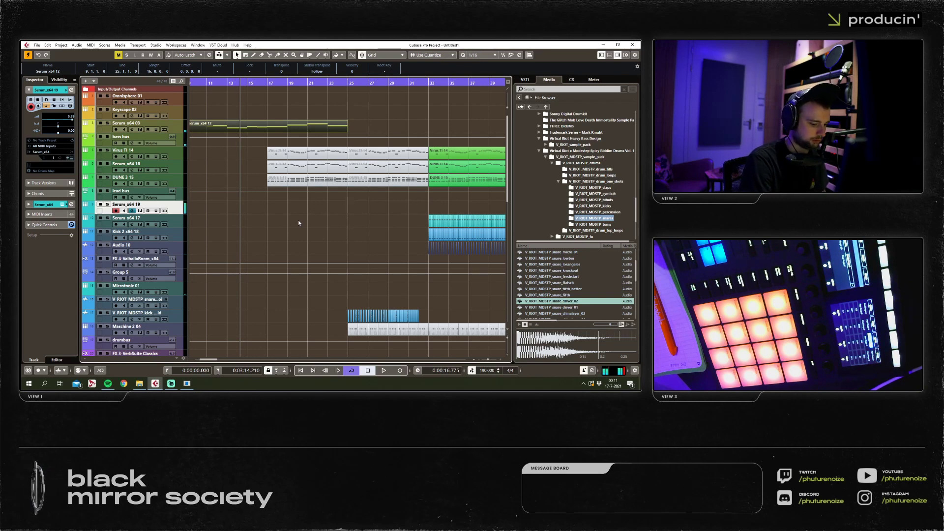
key("KP_Multiply")
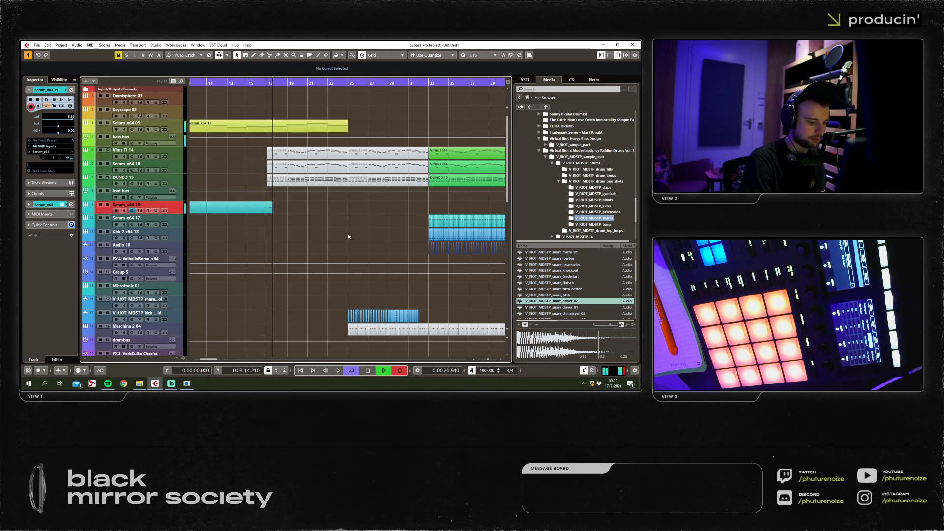
key("space")
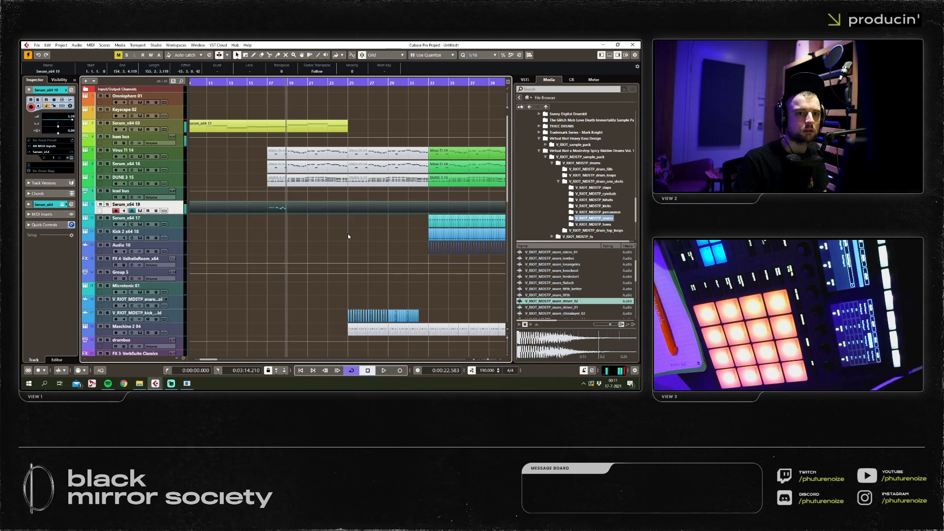
key("Delete")
Record a lead phrase over bars 17 and 18 on the Serum_x64 19 track, starting playback from about bar 15.
left_click(253, 83)
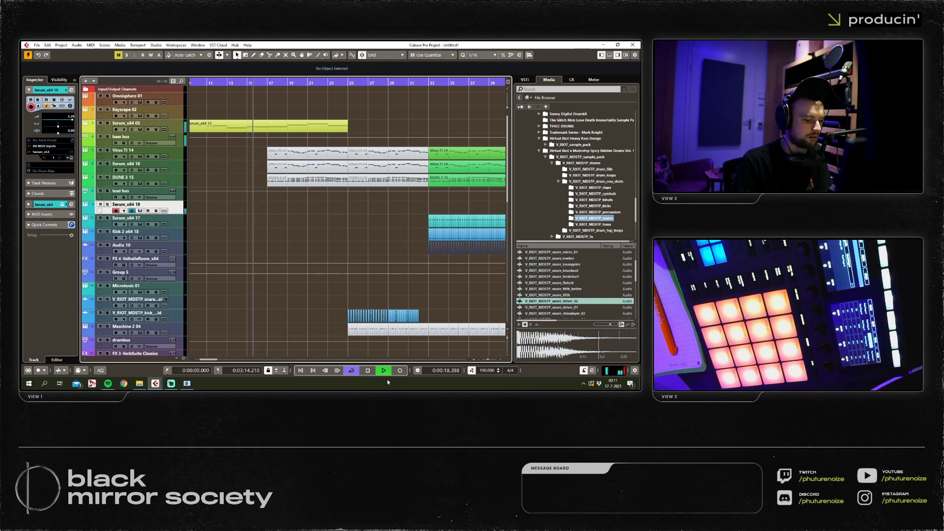
left_click(400, 370)
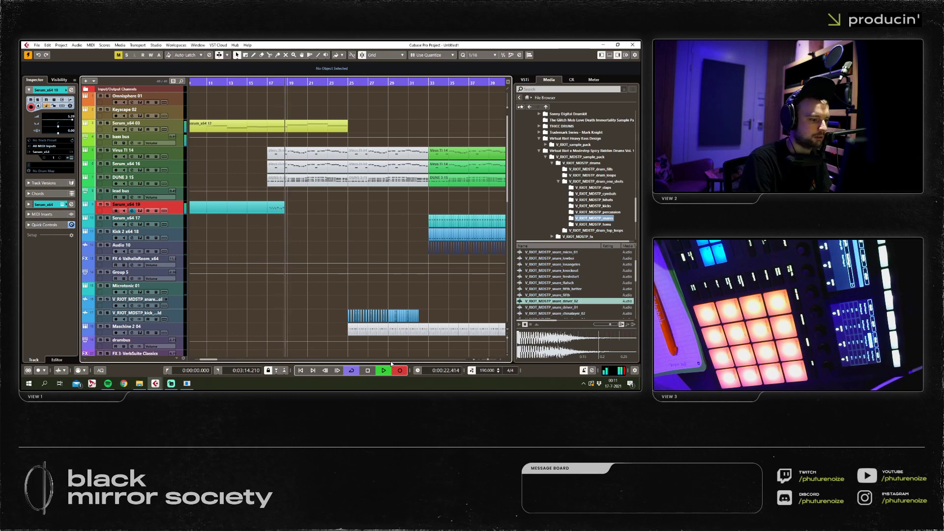
key("space")
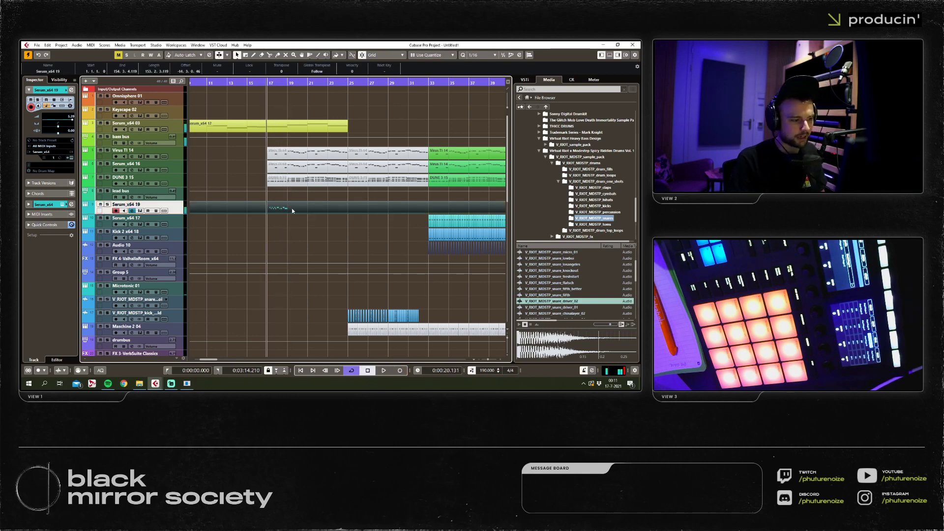
Open the recorded Serum_x64 19 part and quantize all its notes to 1/16.
double_click(290, 208)
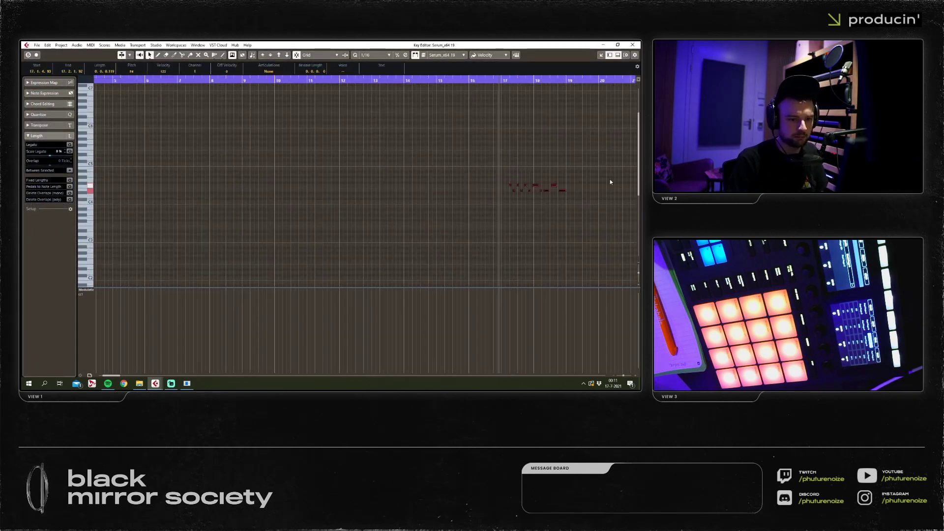
scroll(545, 199, "up", 6)
left_click_drag(556, 195, 555, 194)
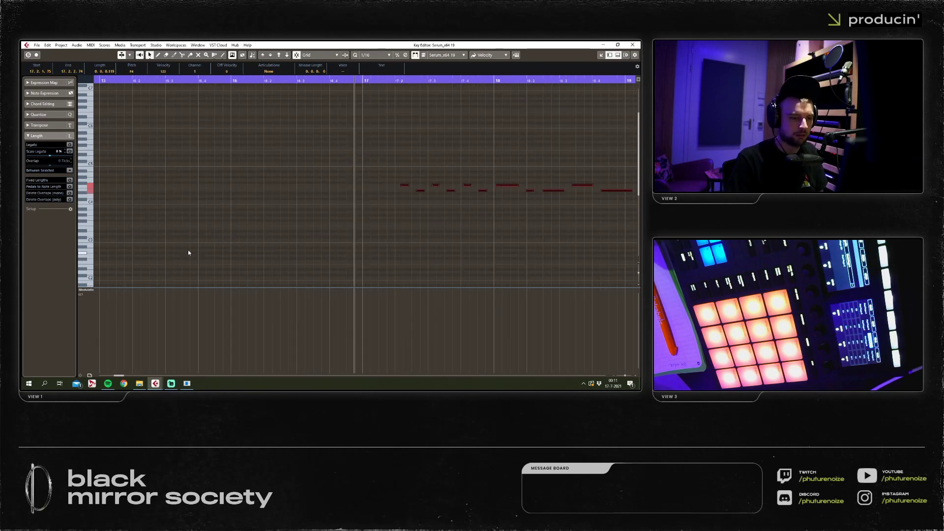
scroll(299, 211, "right", 4)
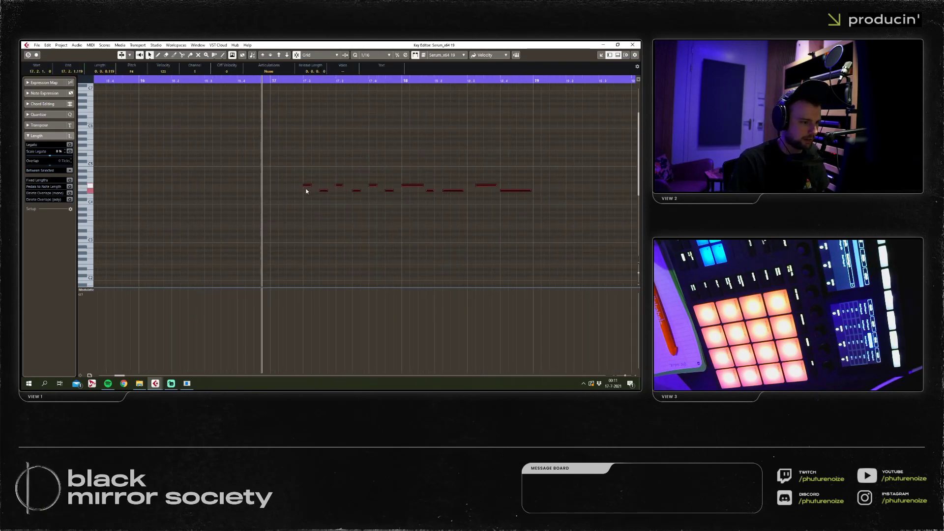
scroll(311, 188, "down", 4)
left_click(282, 232)
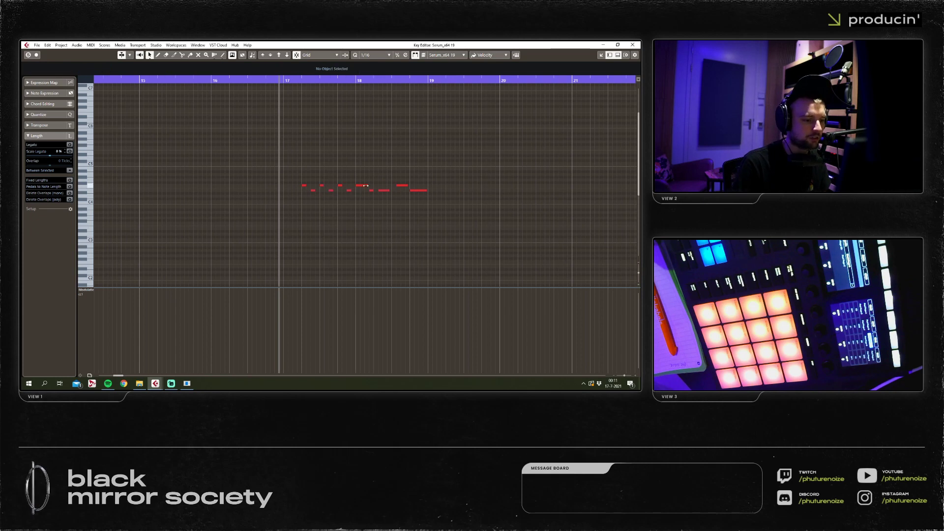
Move the two lower notes in the first half of bar 18 slightly earlier, right after the preceding higher note.
left_click(367, 191)
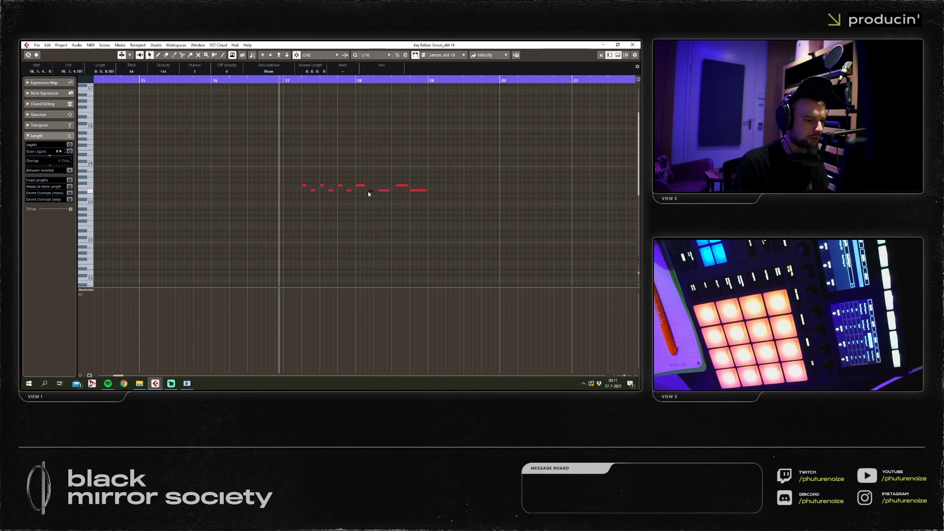
left_click_drag(380, 192, 374, 191)
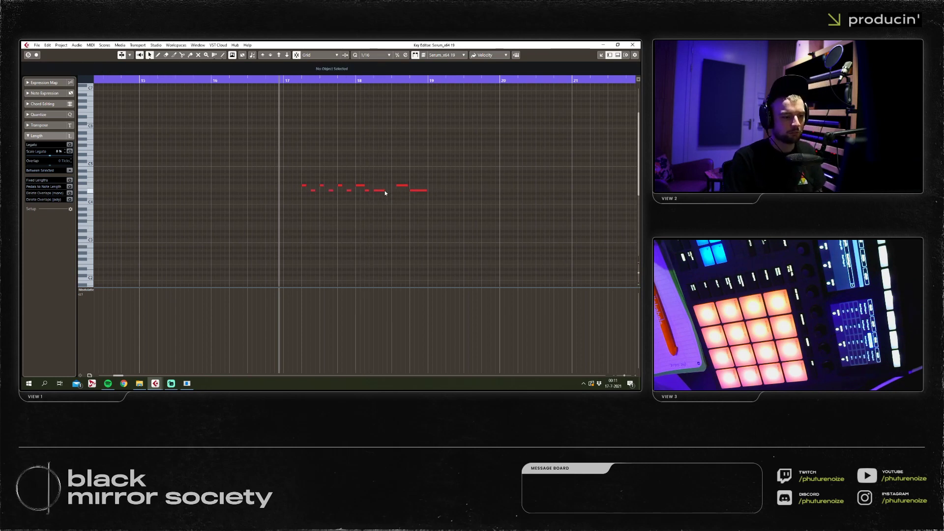
left_click(379, 206)
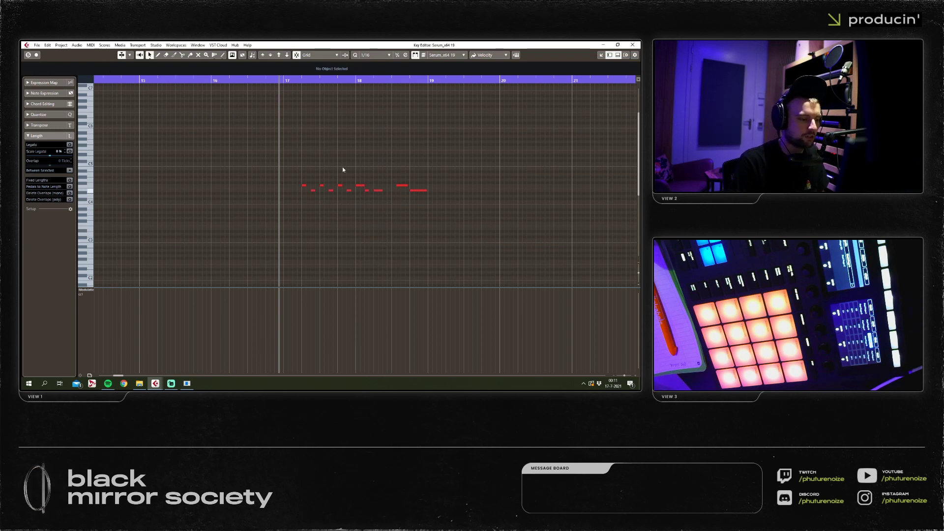
Shift the last higher note of bar 18 earlier, stretch the final low note from its end to bar 19, and select all notes.
left_click(398, 186)
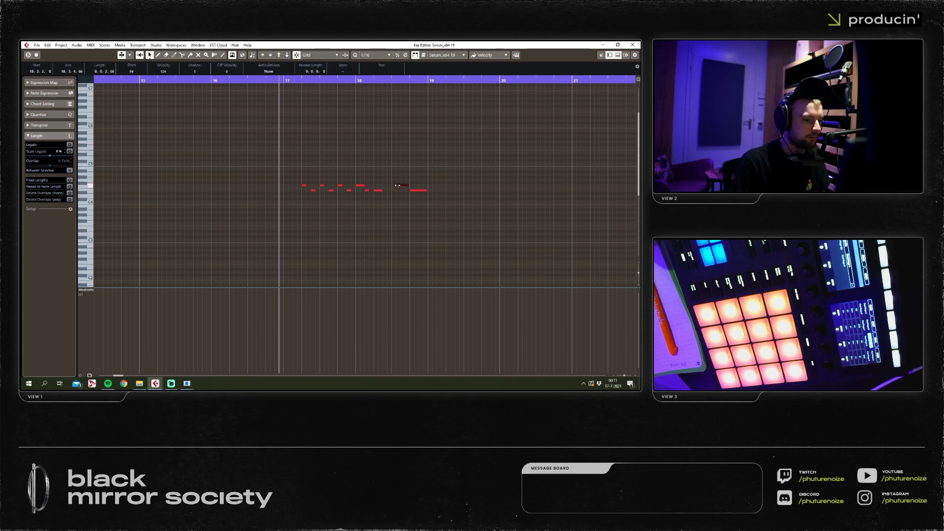
left_click_drag(396, 186, 401, 190)
left_click(414, 206)
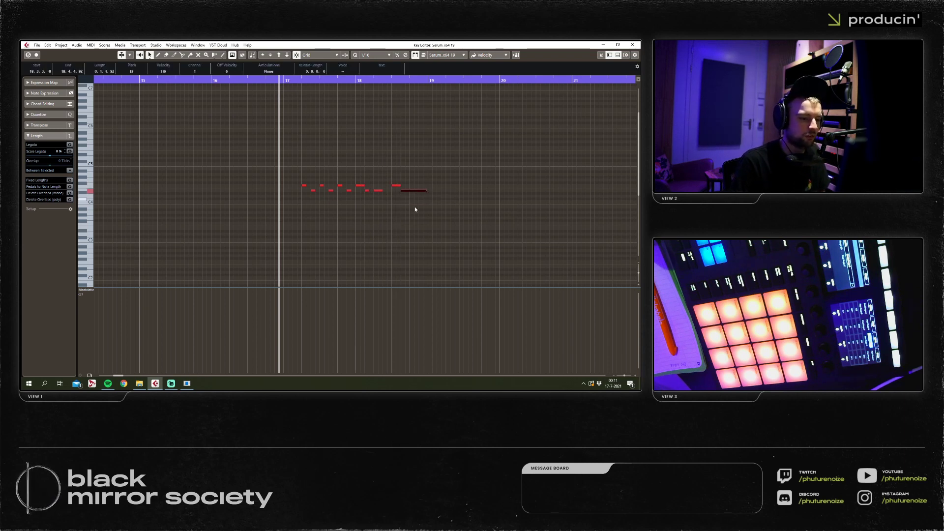
left_click(426, 191)
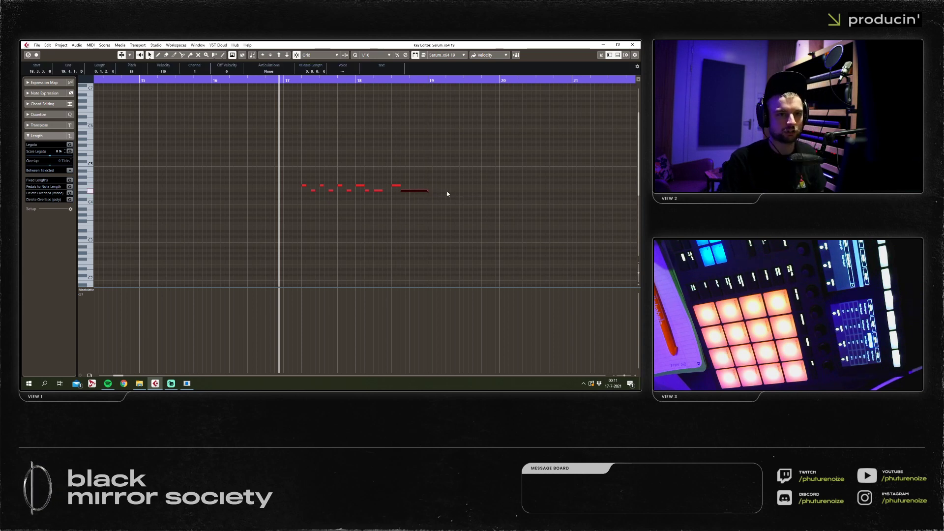
left_click_drag(447, 178, 299, 210)
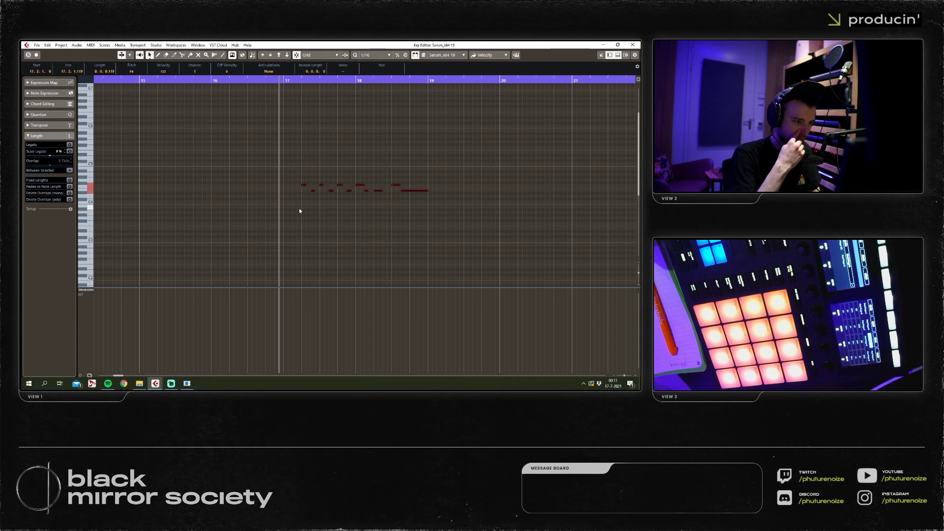
Play back the lead phrase and shift its last two notes later, the final one lasting one beat from 18.4.3.
left_click(299, 210)
key("space")
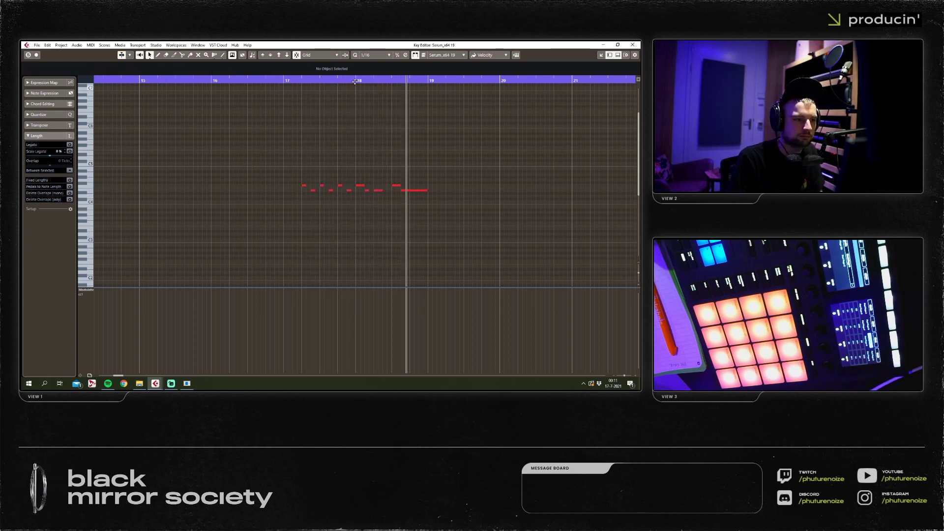
key("space")
left_click_drag(475, 140, 433, 191)
left_click(382, 205)
key("space")
key("g")
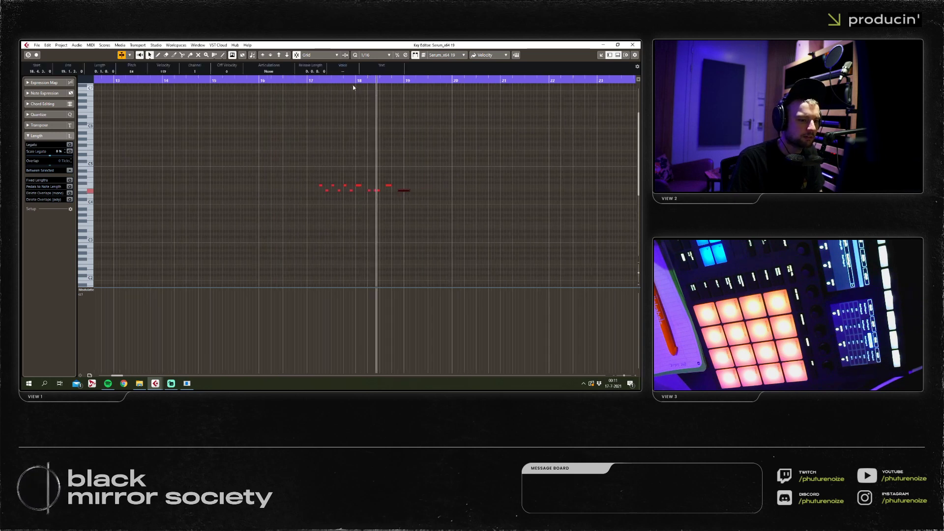
Duplicate the whole lead phrase into bars 19 and 20 and transpose the copy upward, starting on beat 2 of bar 19.
key("ctrl+a")
key("ctrl+d")
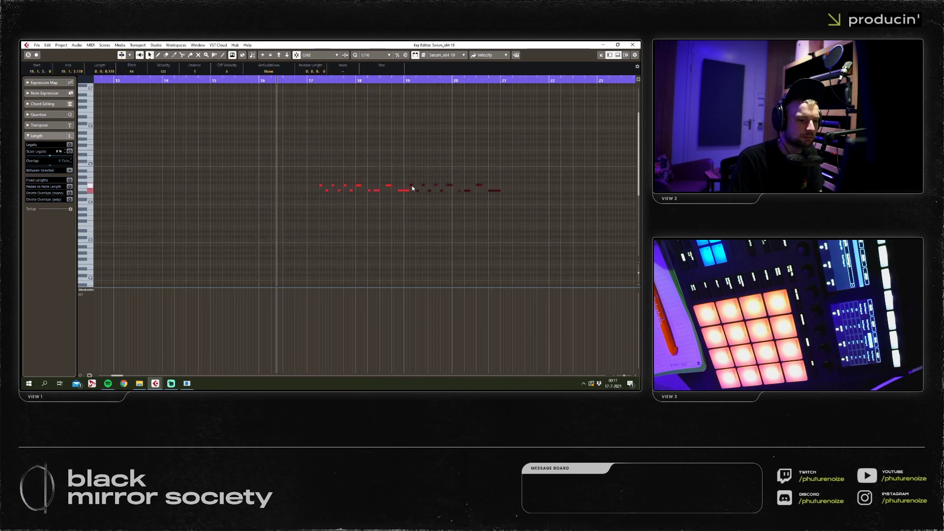
left_click_drag(412, 188, 421, 177)
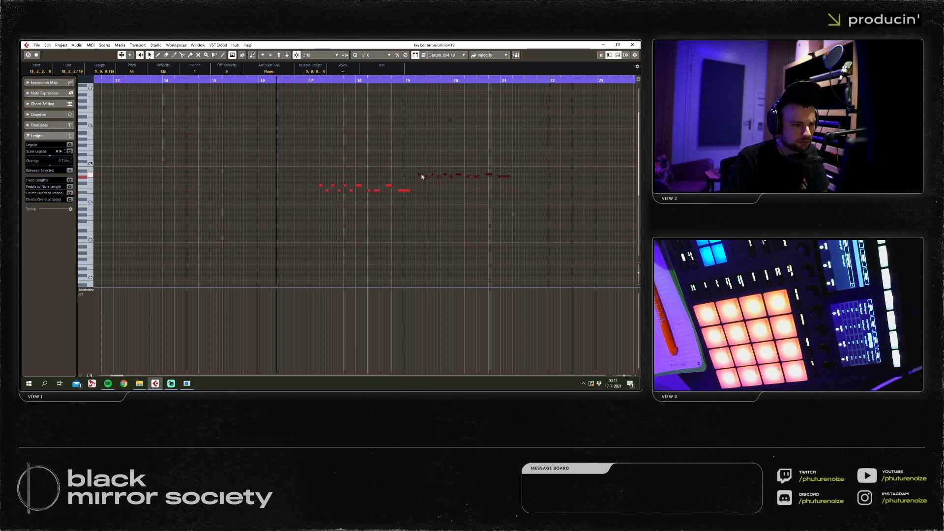
left_click_drag(424, 177, 422, 178)
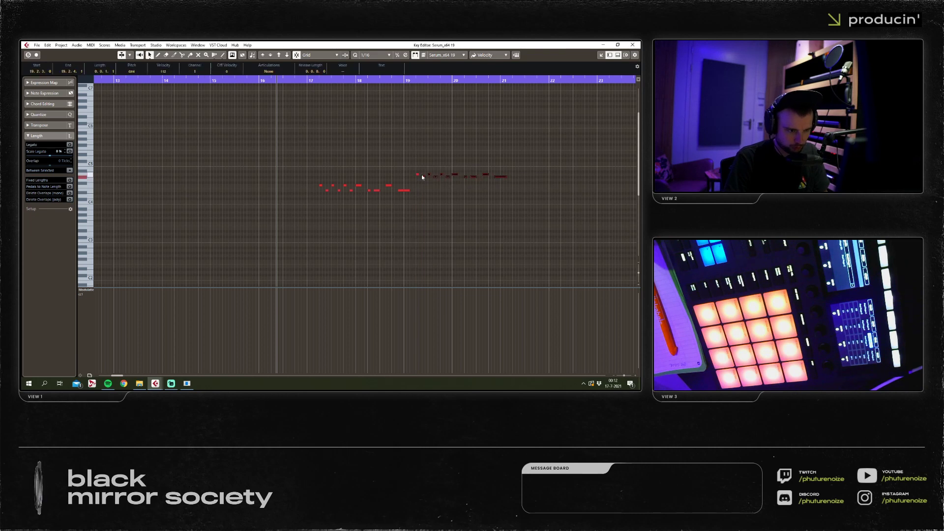
Change the last note of the first phrase to D4 and play the melody back.
left_click(404, 191)
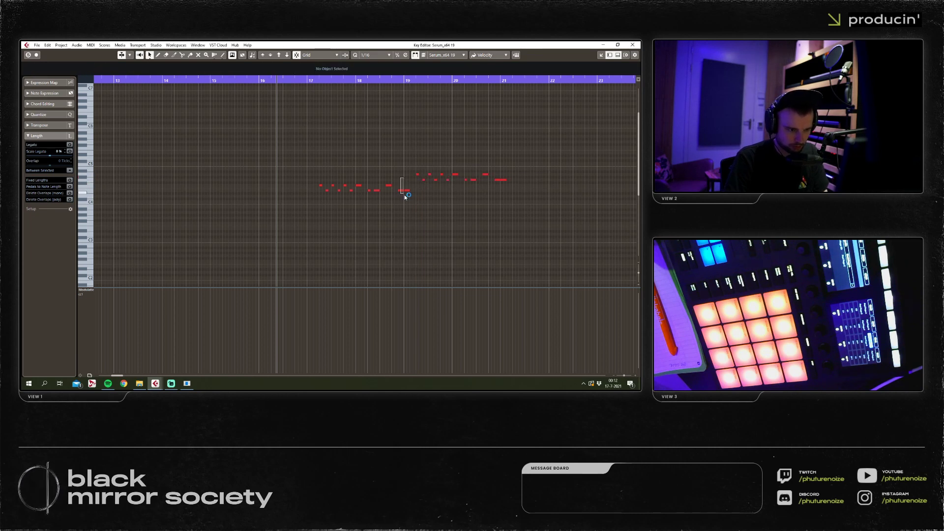
key("Up")
key("Up")
key("Up")
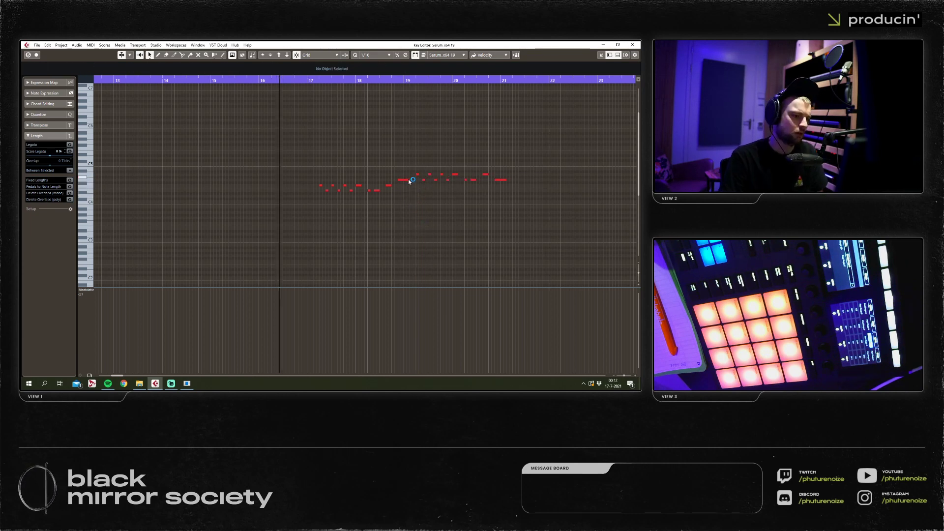
key("Up")
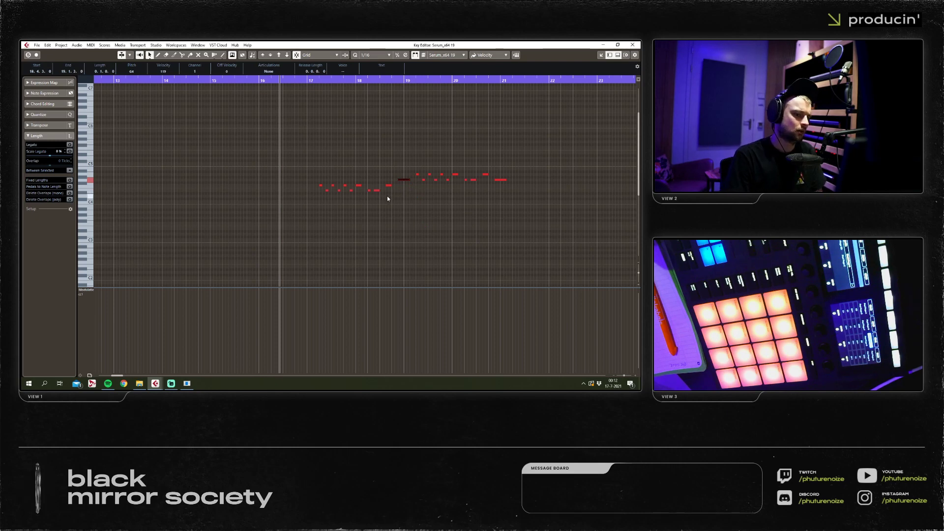
key("space")
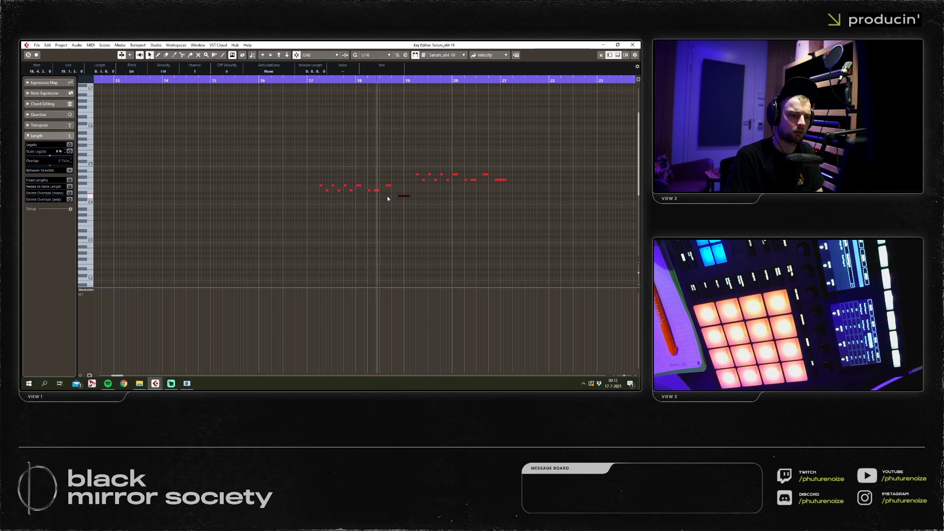
left_click(326, 157)
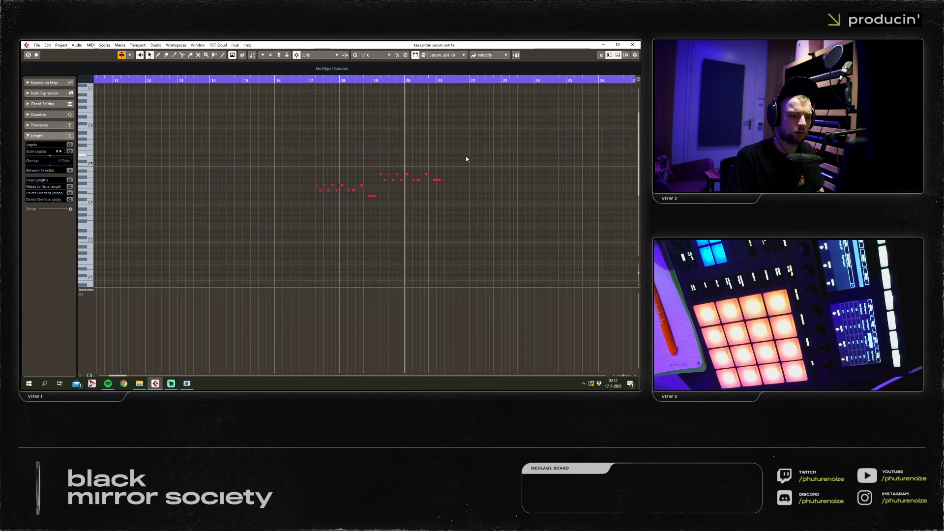
Raise the last note of the second phrase, just before bar 21, to C5 and play it back.
key("h")
left_click(291, 80)
left_click_drag(412, 180, 411, 164)
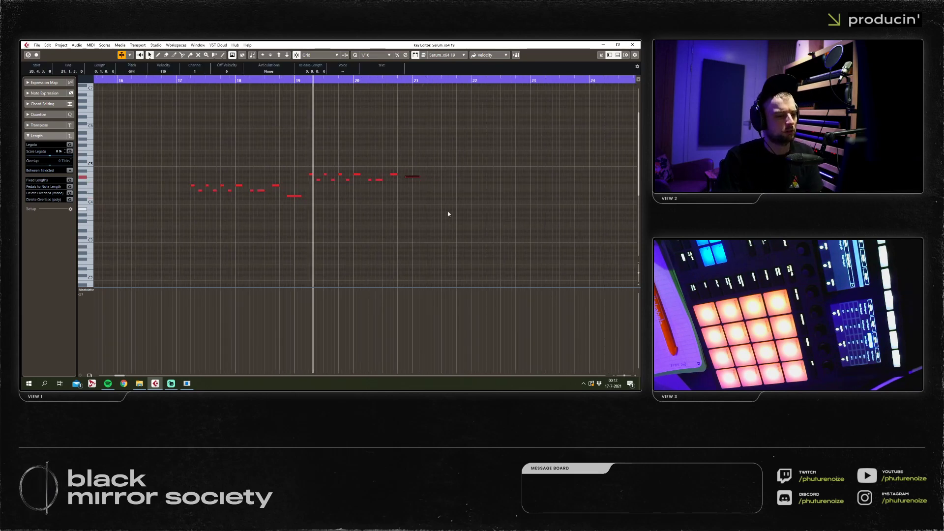
left_click(419, 208)
key("g")
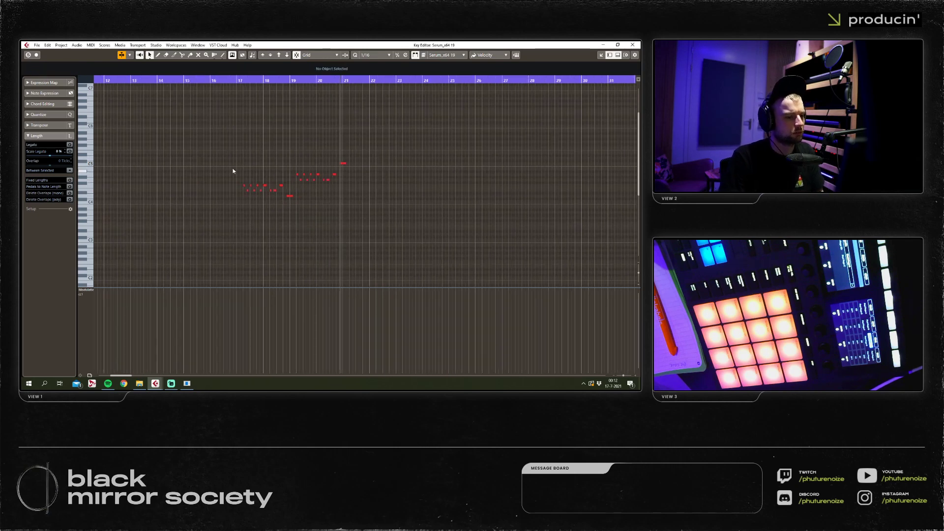
Duplicate the second phrase into bars 21 and 22 and transpose the copy upward.
key("h")
left_click_drag(400, 147, 282, 195)
key("ctrl+d")
left_click_drag(360, 180, 363, 170)
left_click(396, 196)
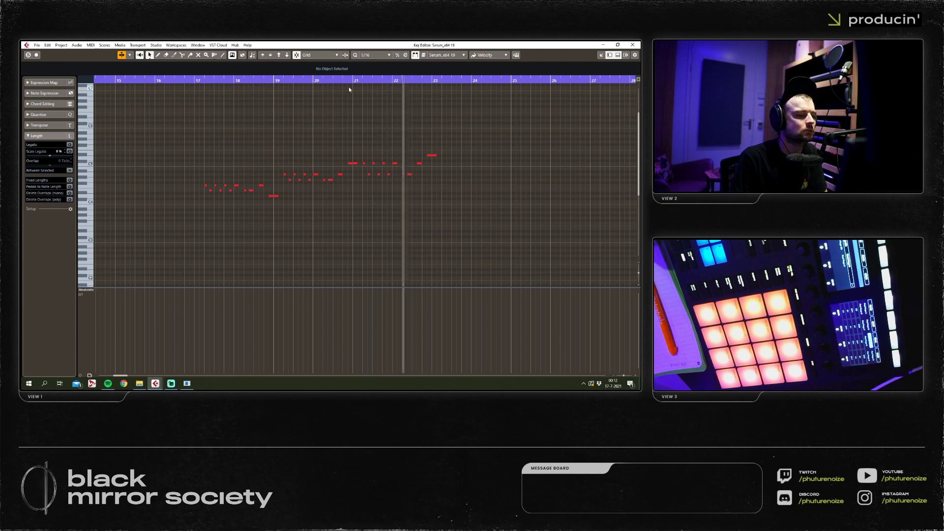
Play back the melody and lower the last two notes of the third phrase at the end of bar 22.
key("space")
key("h")
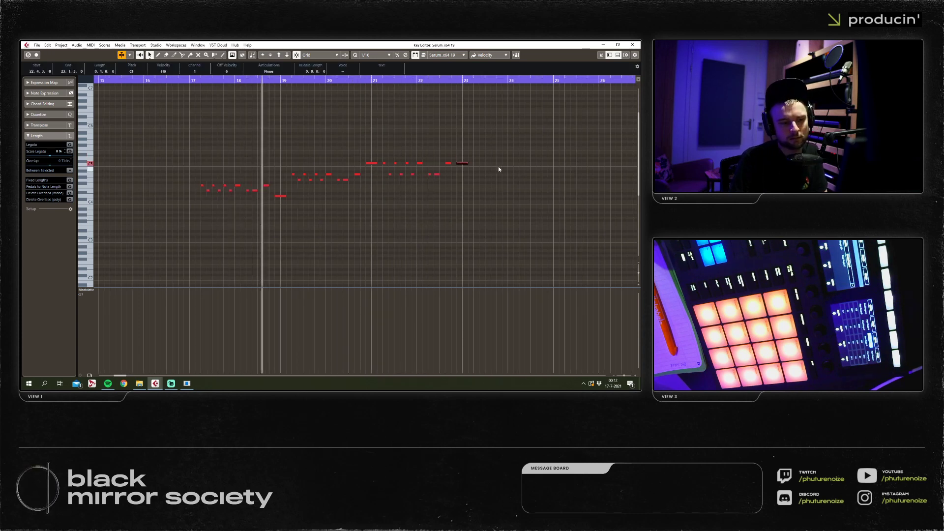
left_click_drag(462, 155, 640, 208)
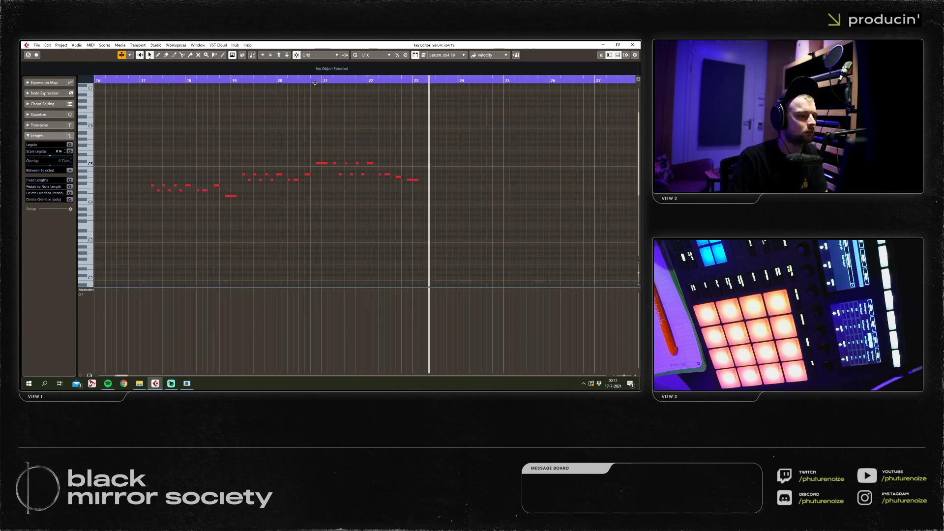
key("space")
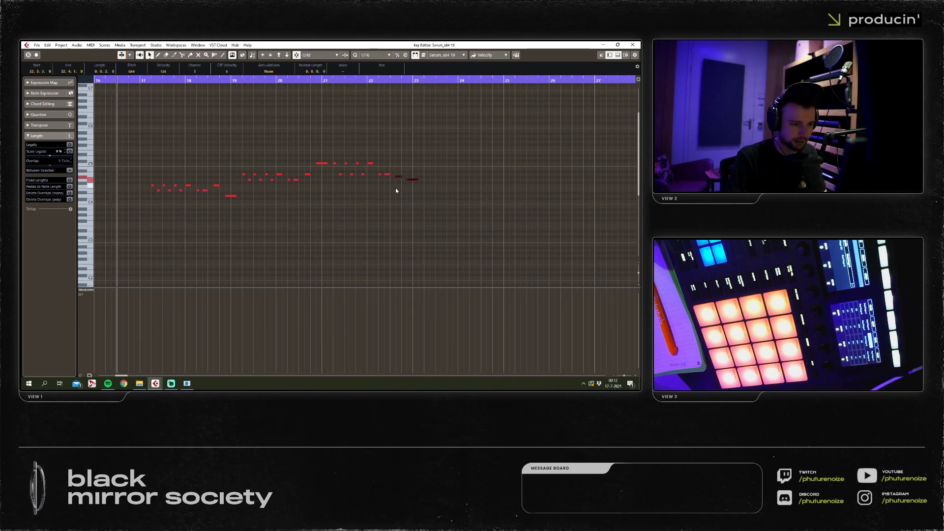
left_click(413, 203)
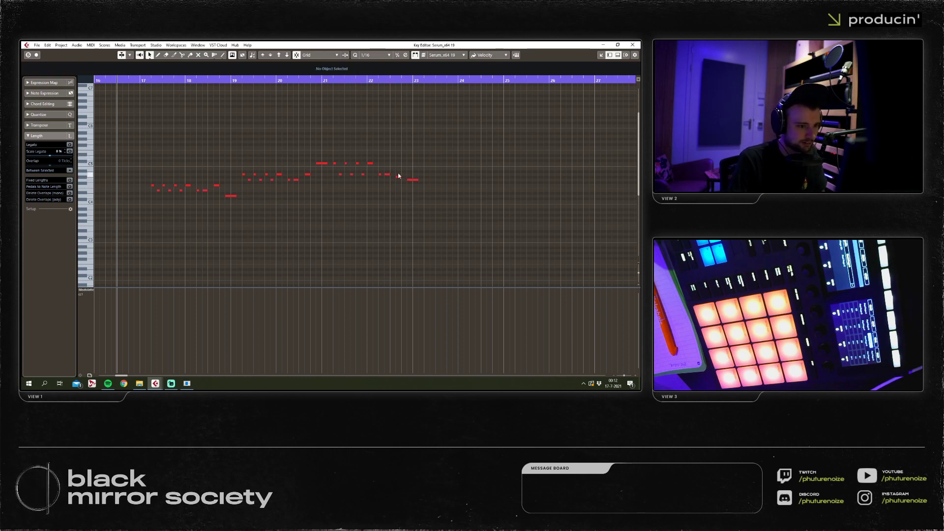
Play back the melody and draw two short rising pick-up notes before the first phrase in bar 17, starting on D4.
key("space")
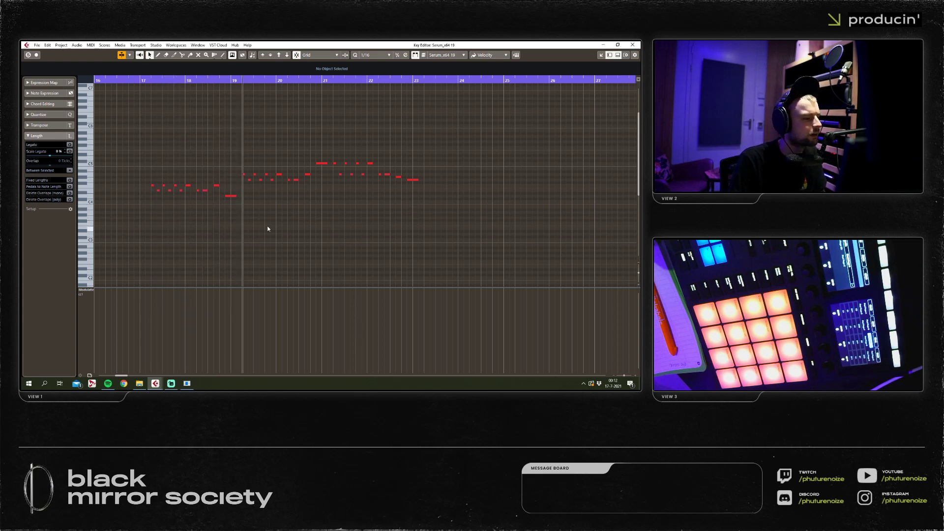
key("space")
left_click(131, 81)
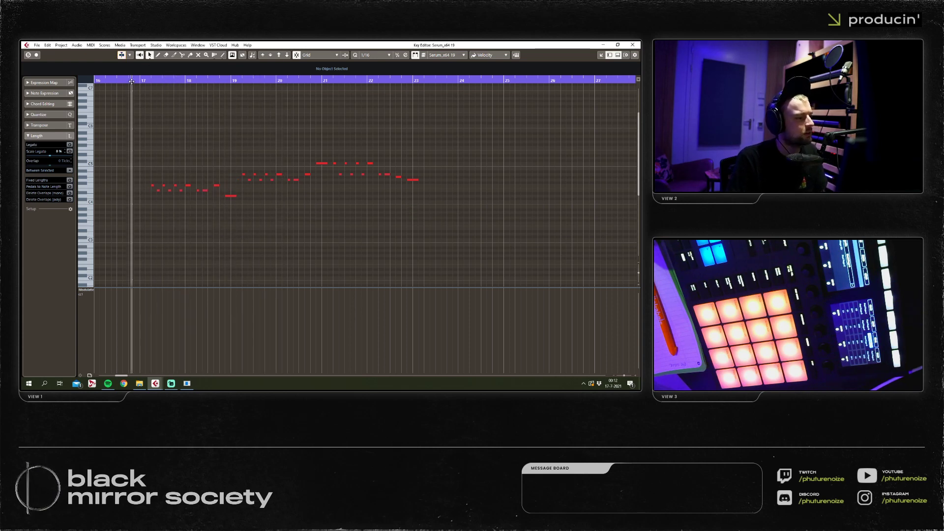
left_click_drag(290, 153, 174, 179)
left_click(131, 204)
key("h")
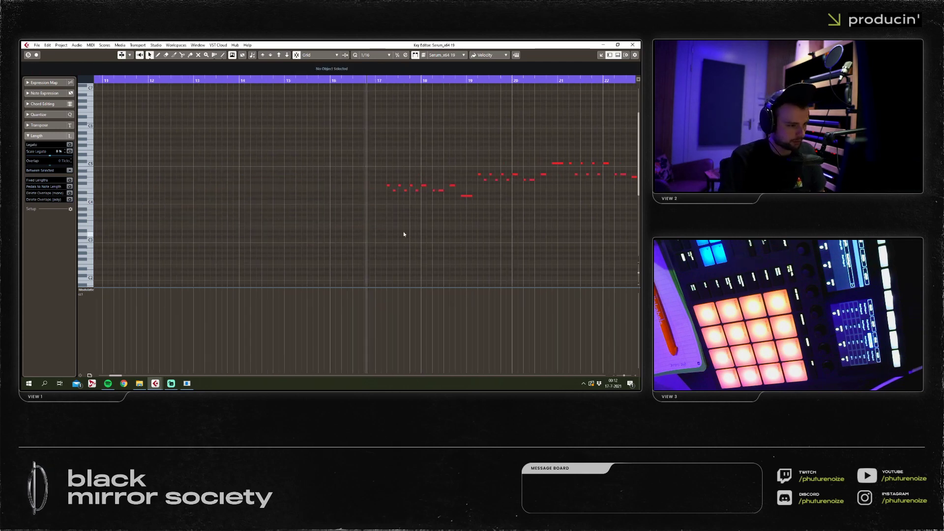
right_click(352, 203)
left_click(362, 203)
key("g")
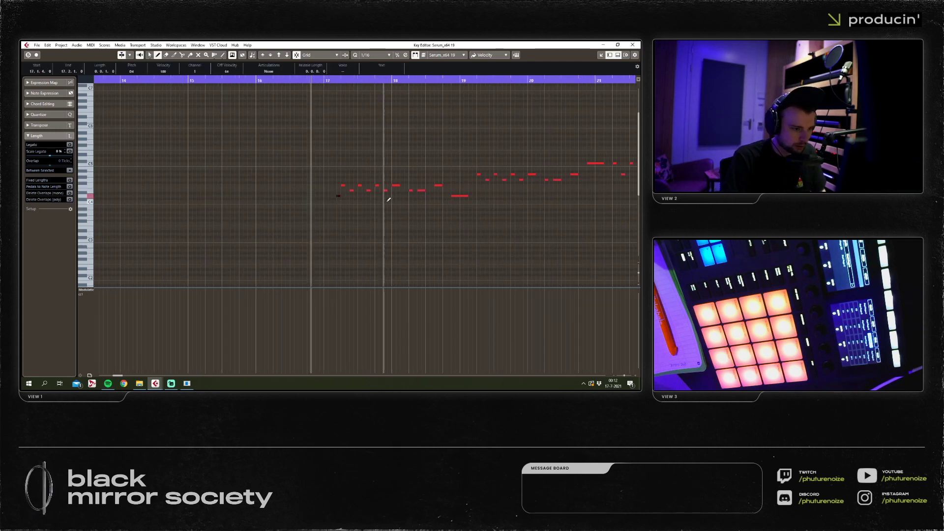
left_click(340, 195)
key("space")
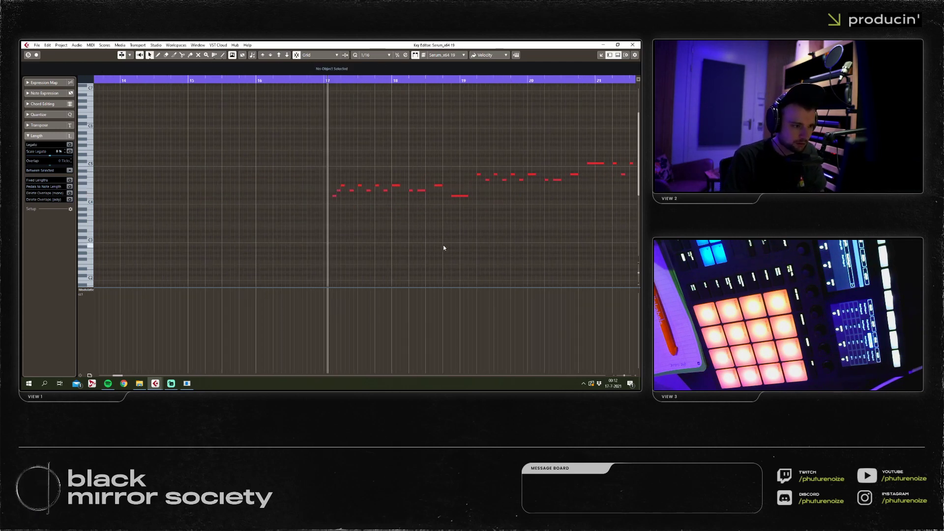
Draw two short rising pick-up notes before the second phrase in bar 19, F4 and G4.
right_click(458, 200)
left_click(469, 203)
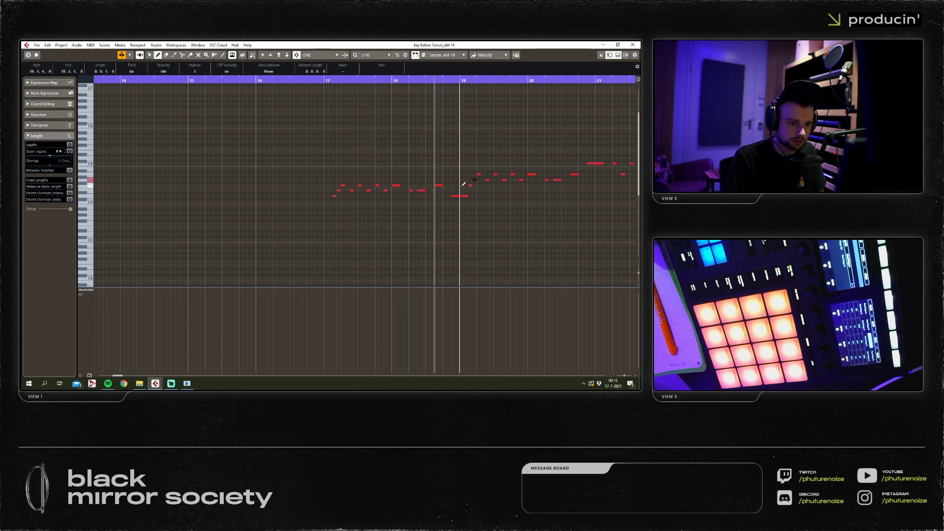
key("g")
key("1")
mouse_move(472, 208)
left_mouse_down()
mouse_move(641, 211)
mouse_move(581, 223)
left_mouse_up()
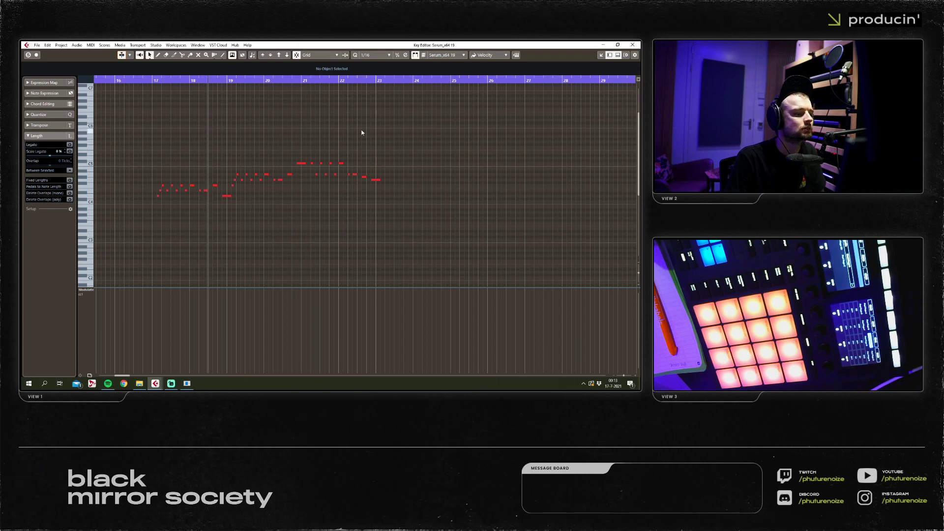
Delete the third phrase's notes in bars 21 and 22, keeping the long C5 note at bar 21.
left_click_drag(402, 126, 306, 192)
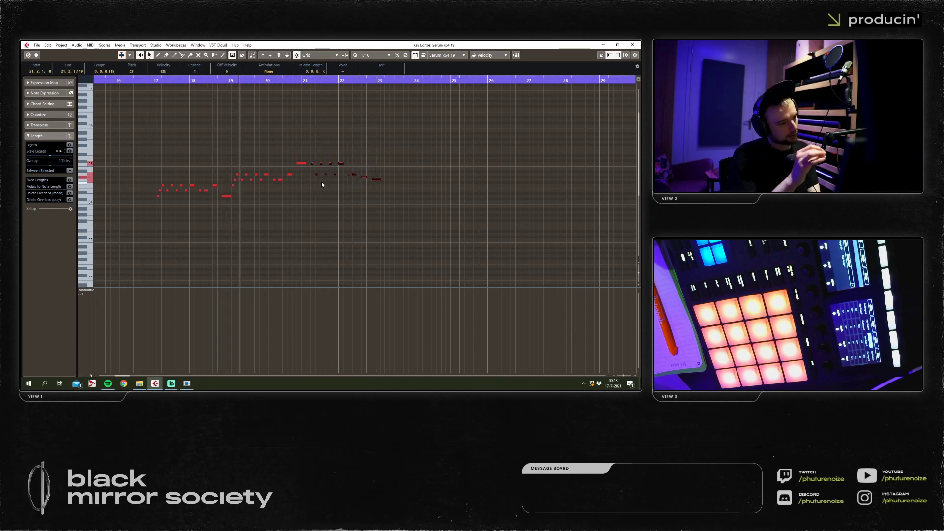
key("Delete")
Draw a lower one-beat note right after the C5 at bar 21 and two short F4 notes in the bar's second half.
key("h")
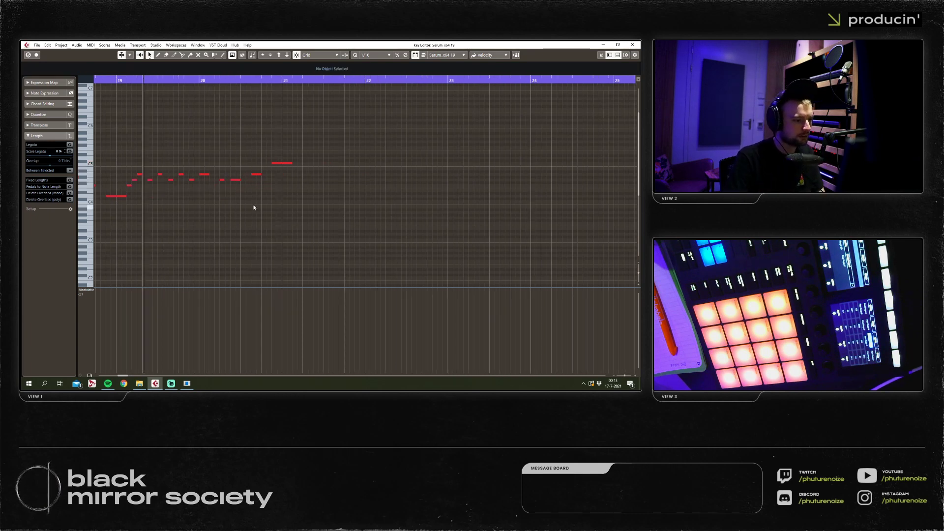
left_click_drag(294, 169, 303, 168)
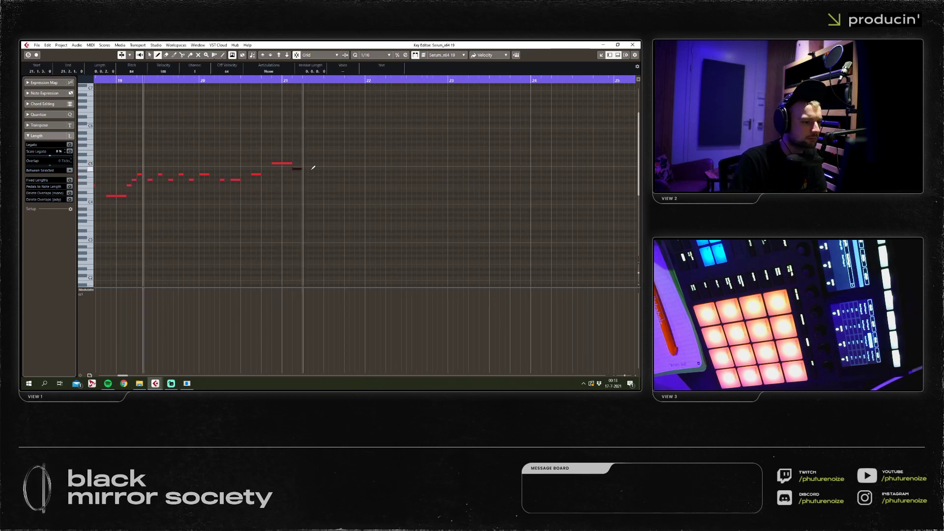
left_click(328, 193)
left_click(341, 192)
key("1")
left_click(349, 188)
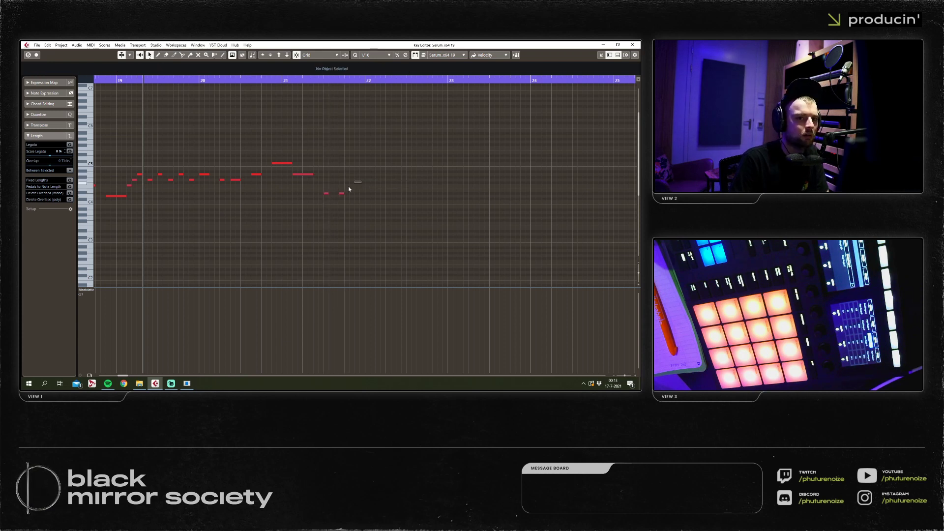
key("Delete")
key("space")
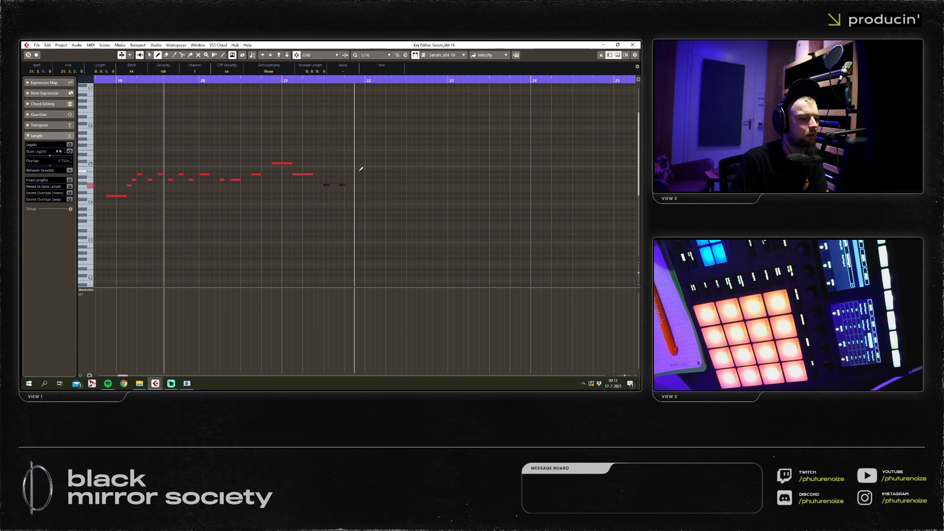
Replace the second short F4 with a C4 at 21.4.1, and draw a one-beat C5 from 21.4.3 followed by a lower one-beat note.
right_click(338, 191)
left_click(347, 190)
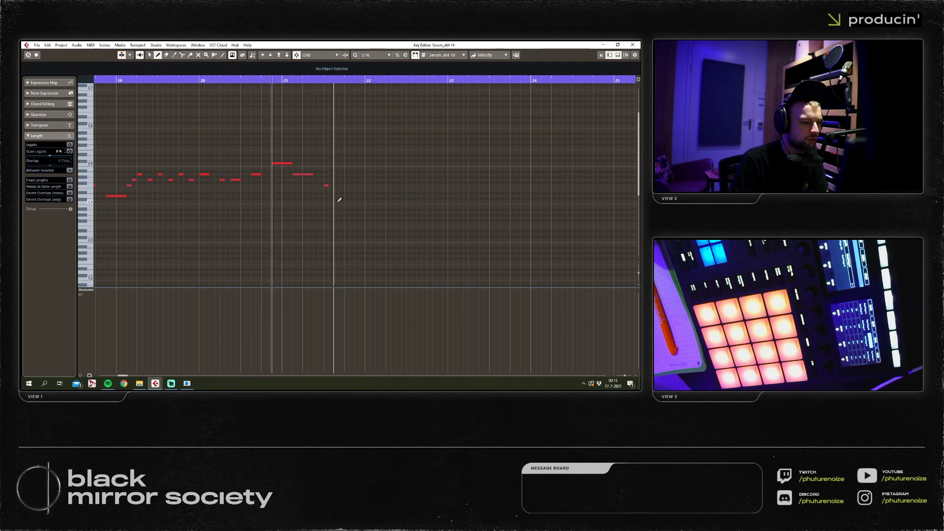
left_click(348, 201)
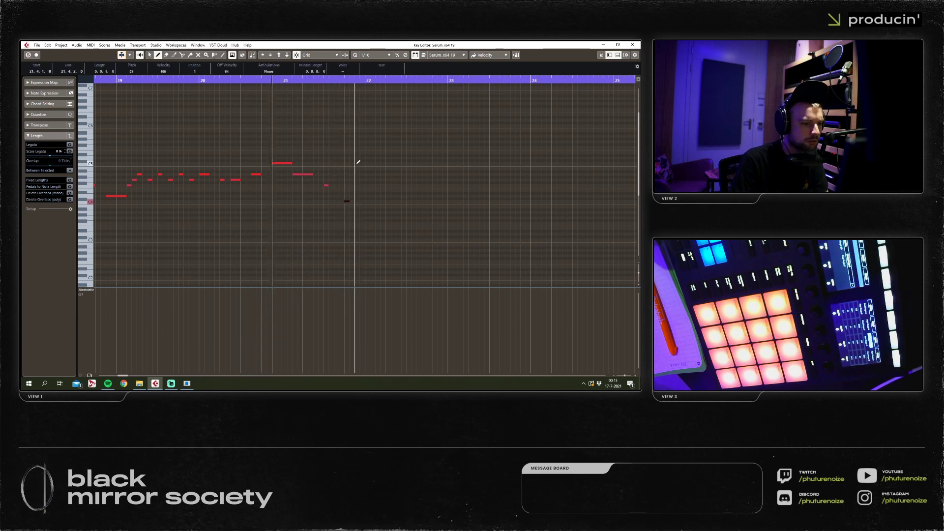
left_click_drag(357, 163, 394, 173)
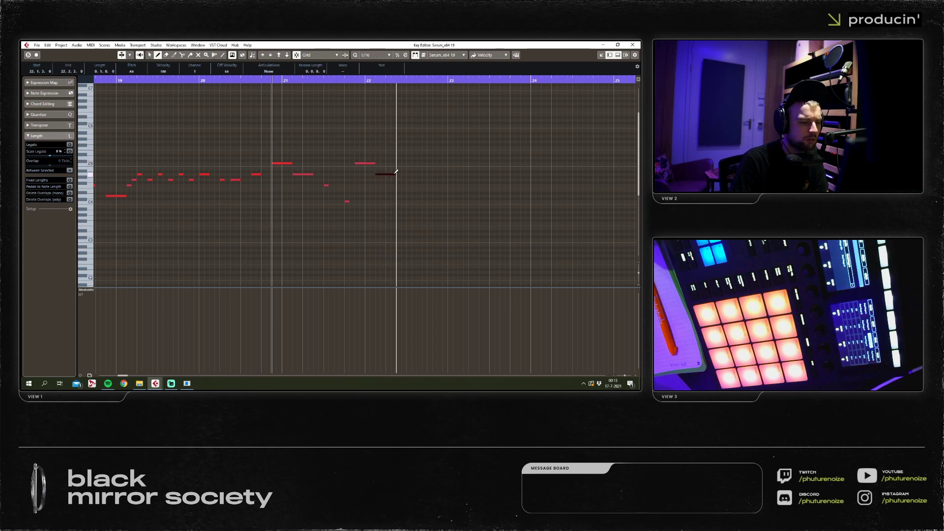
key("1")
key("space")
left_click(411, 210)
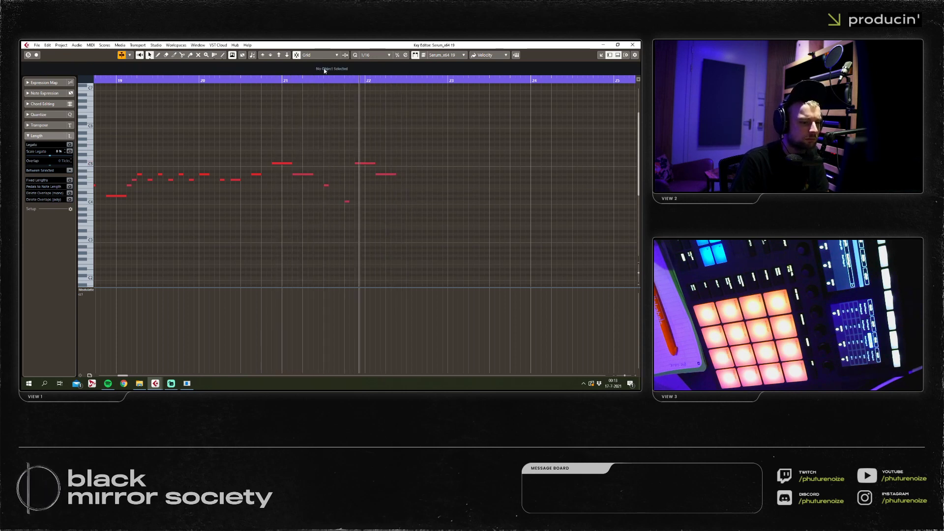
Draw a sixteenth A4 at 22.3.1, a sixteenth A#4 at 22.4.1 and a quarter-note A4 at 23.1.1.
left_click(478, 182)
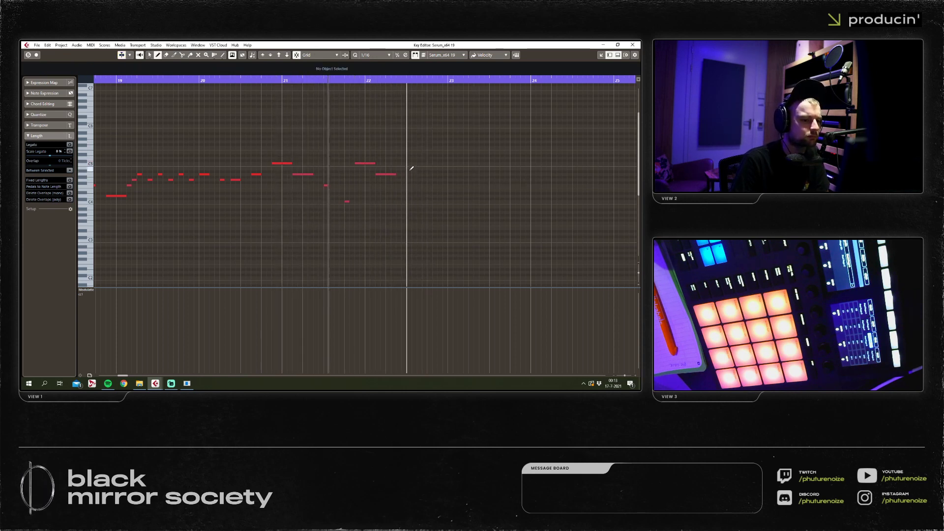
left_click(410, 174)
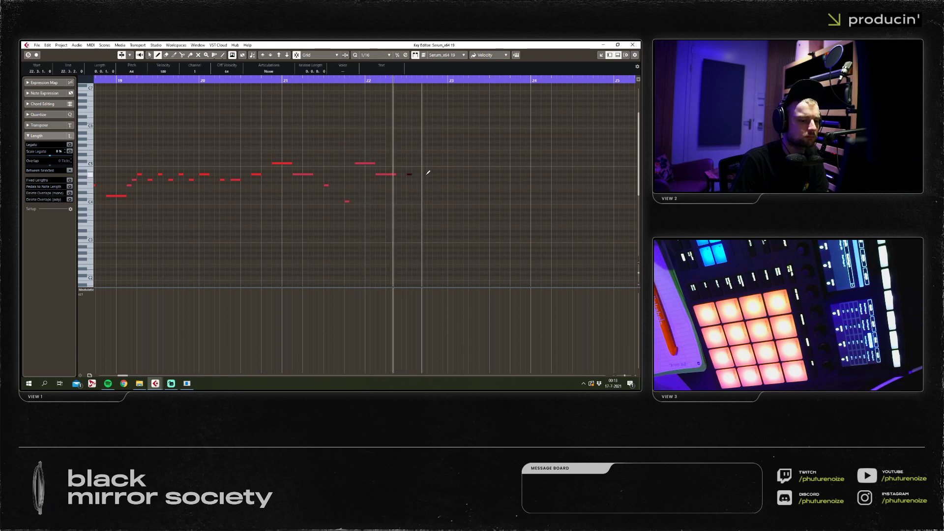
left_click(430, 171)
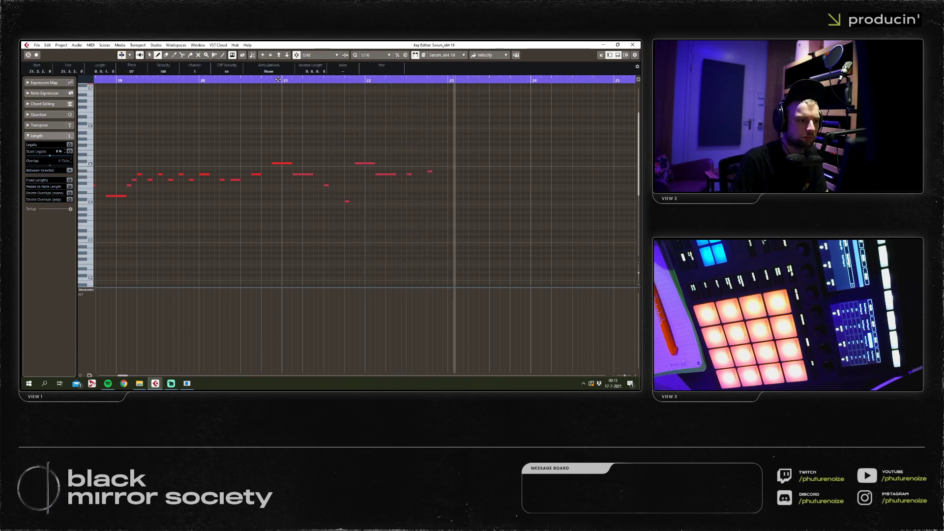
key("g")
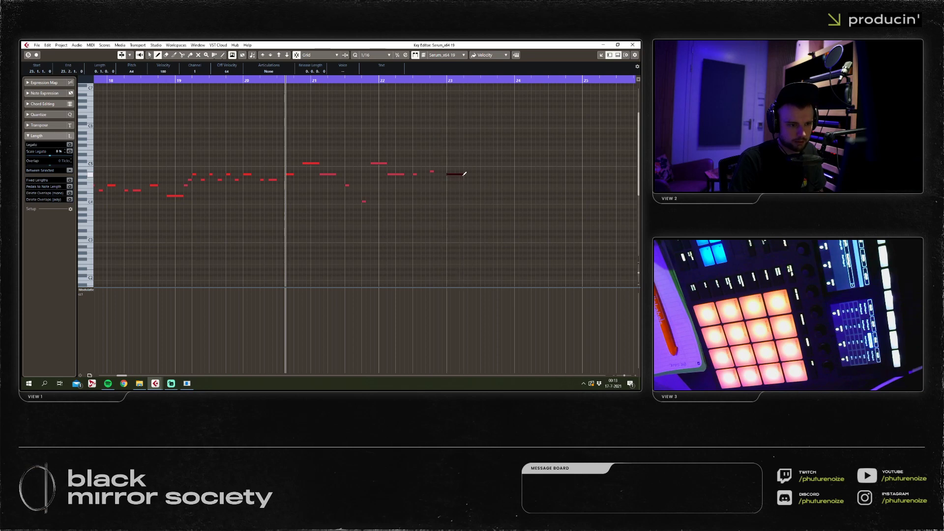
left_click(339, 192)
key("g")
key("g")
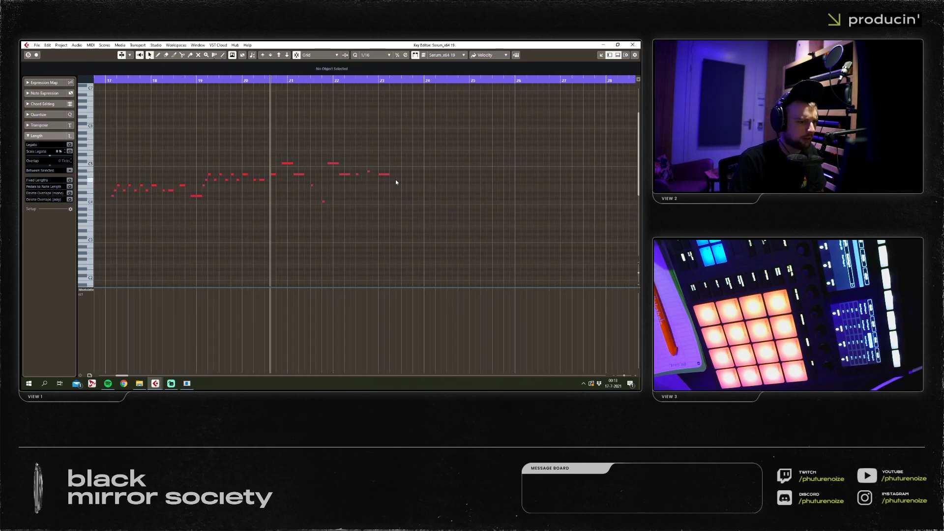
Lengthen the short single notes in bars 21 and 22 to eighths, and extend the last note's start back to 22.4.3.
scroll(319, 180, "up", 3)
key("h")
scroll(333, 228, "down", 2)
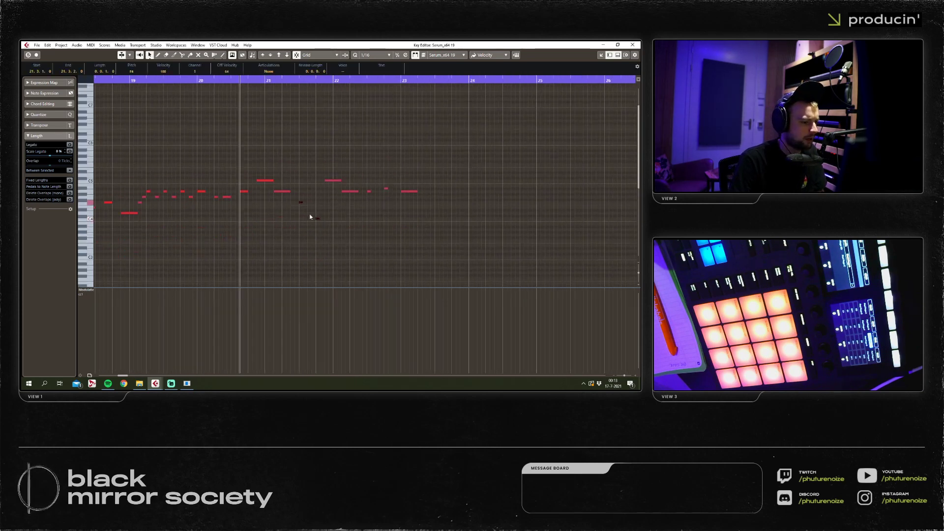
left_click(366, 217)
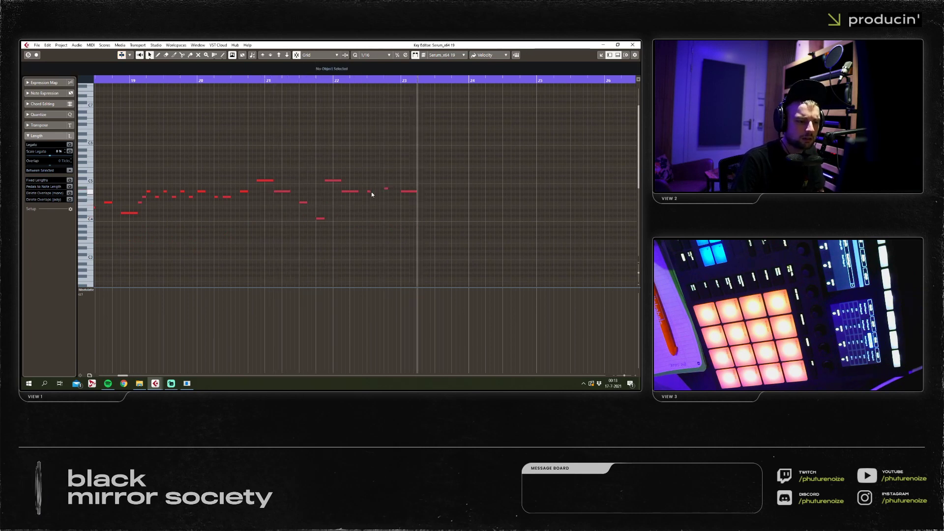
key("h")
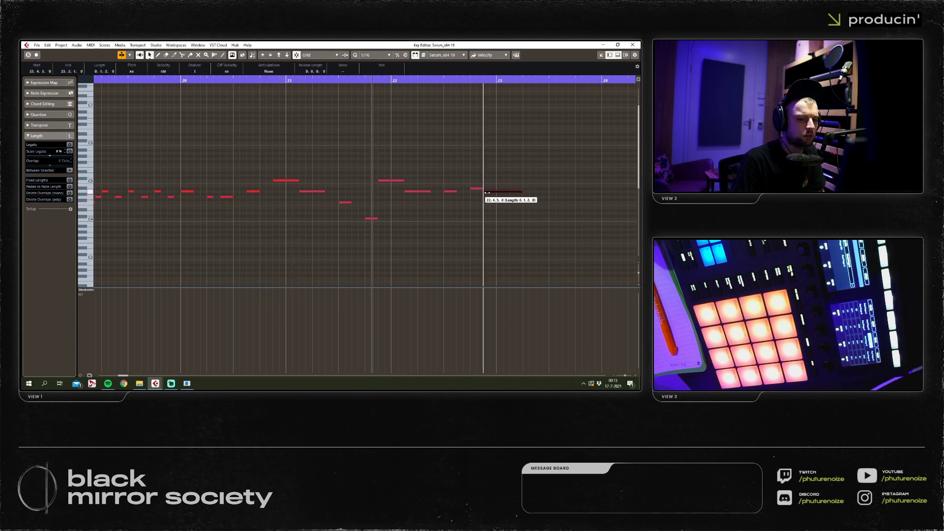
key("g")
Shorten the A4 at 22.3.1 to a sixteenth, repeat it at 22.3.3, and add a sixteenth G4 at 22.2.3.
left_click(387, 191)
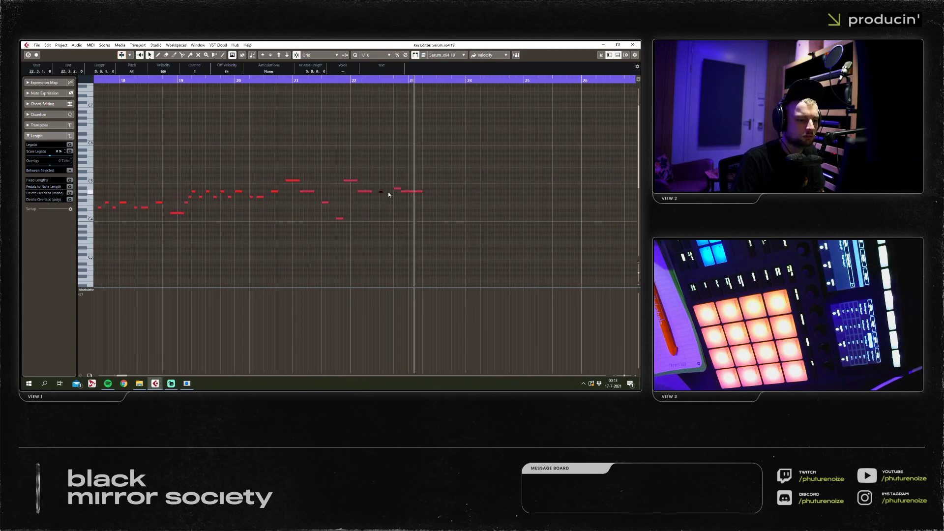
left_click(311, 125)
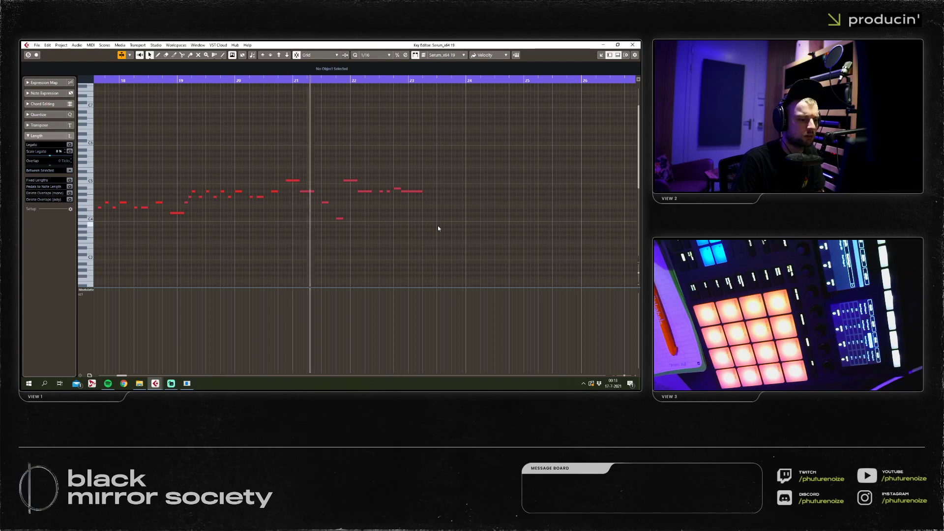
left_click_drag(428, 229, 639, 222)
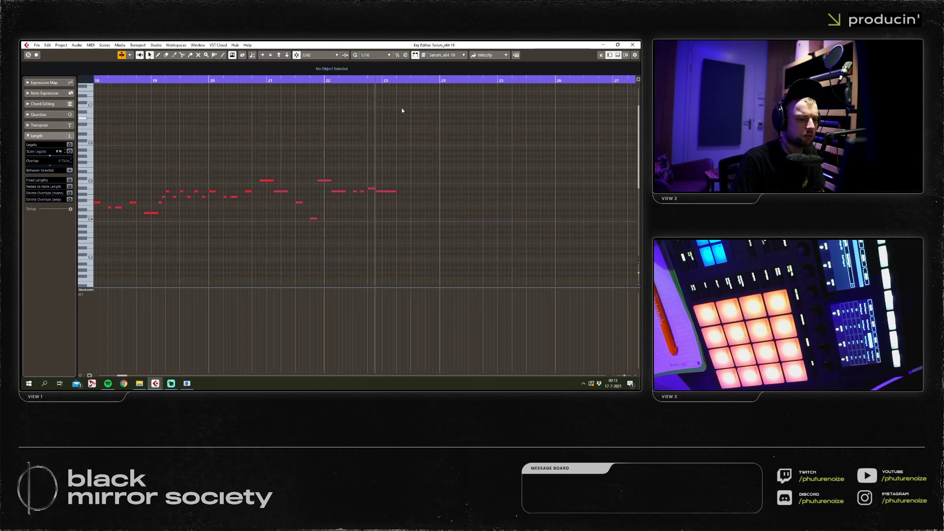
key("h")
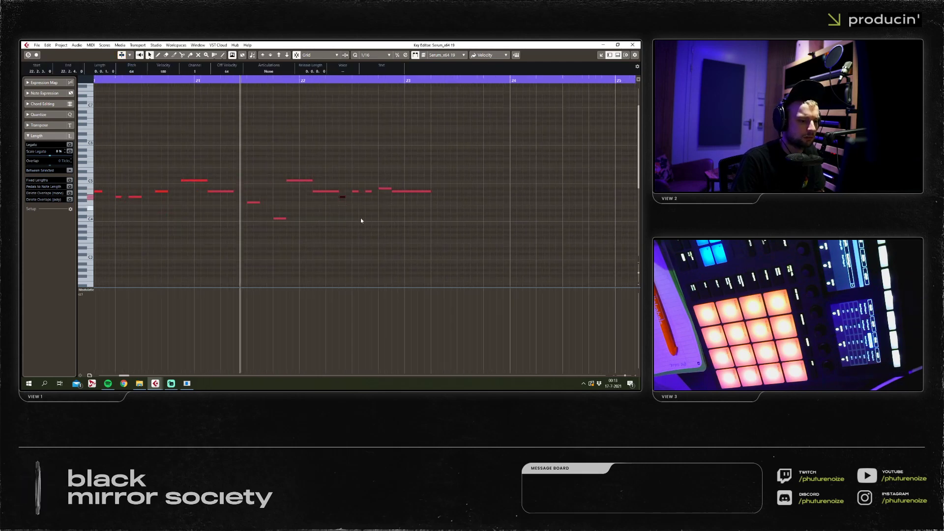
left_click(361, 220)
Shorten the last A4 so it ends at 23.1.3, and copy it down to G4 at 23.1.3.
key("f")
key("g")
scroll(307, 207, "down", 2)
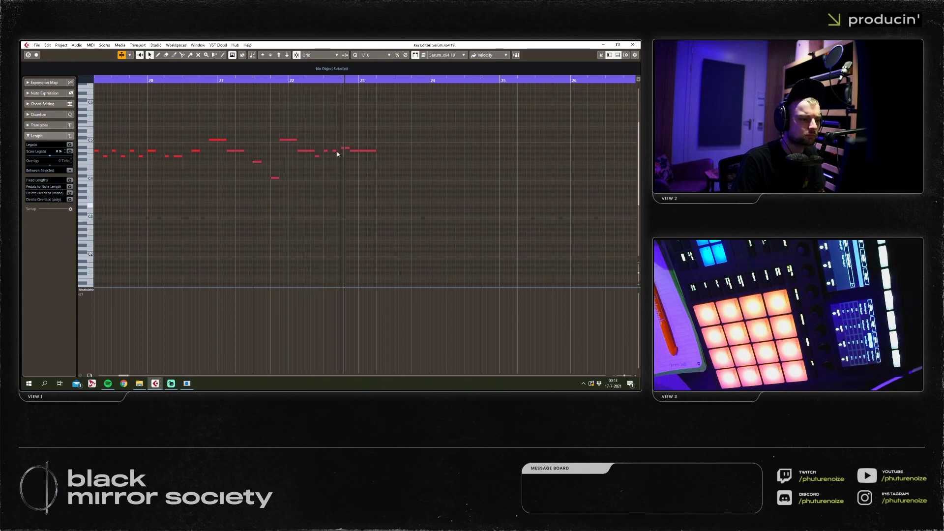
left_click_drag(375, 151, 364, 152)
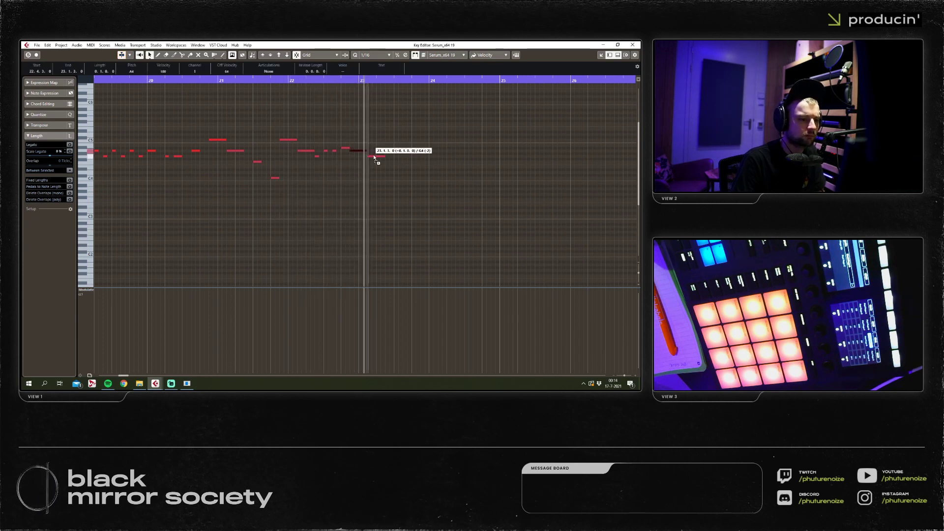
Draw an eighth note at 23.3.1 and set its pitch to E4.
key("8")
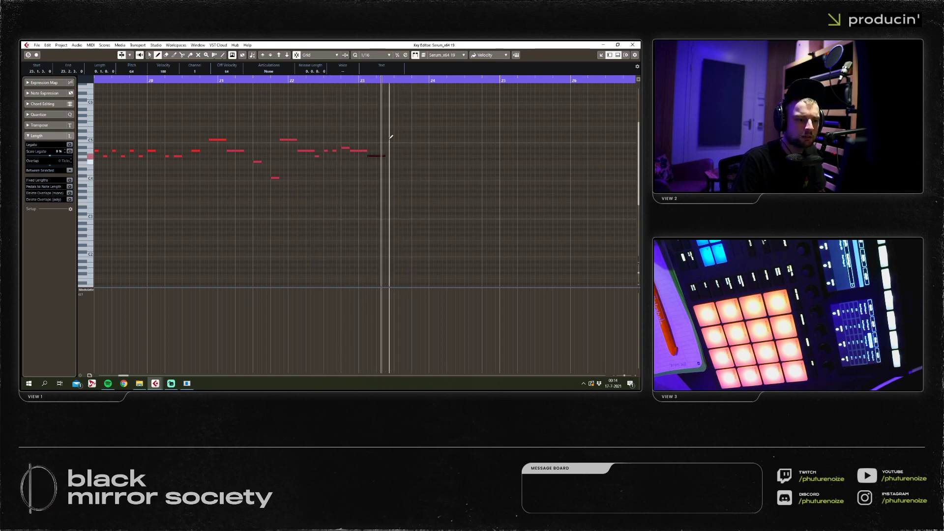
left_click_drag(397, 156, 403, 156)
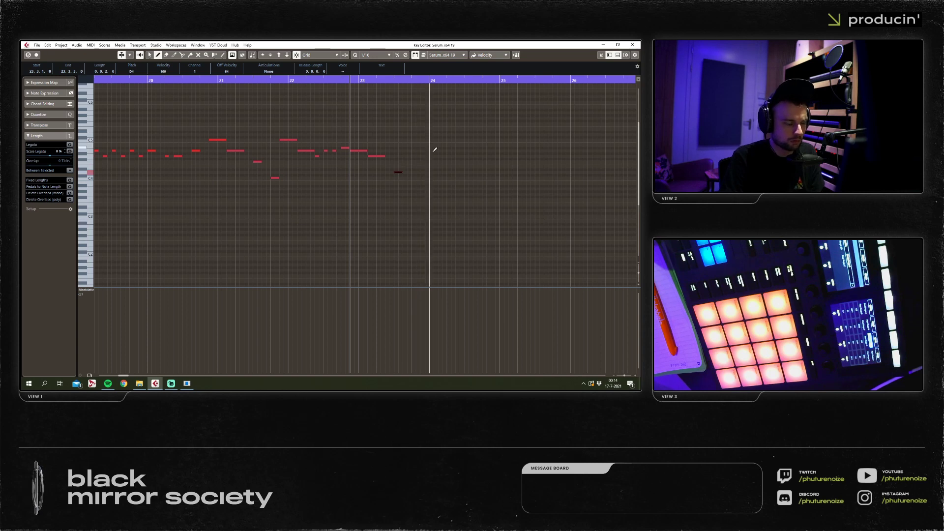
key("Down")
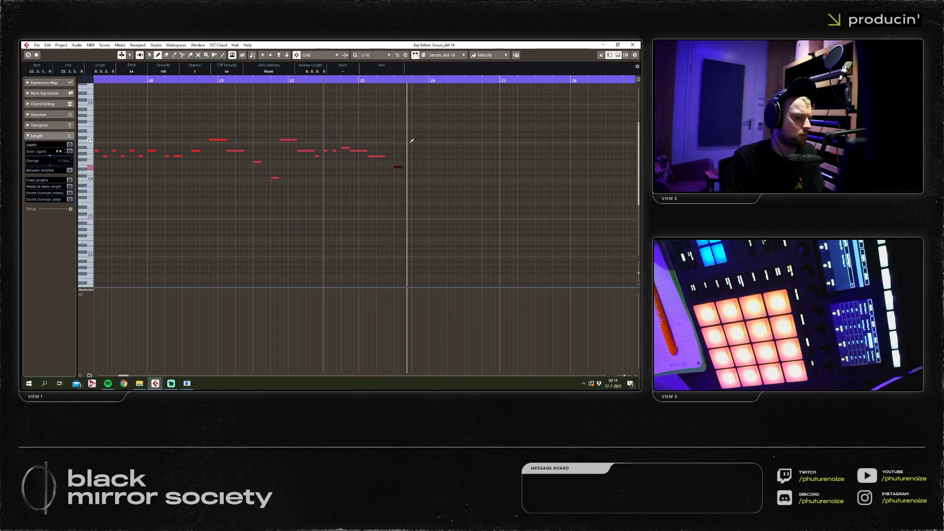
key("ctrl+shift+a")
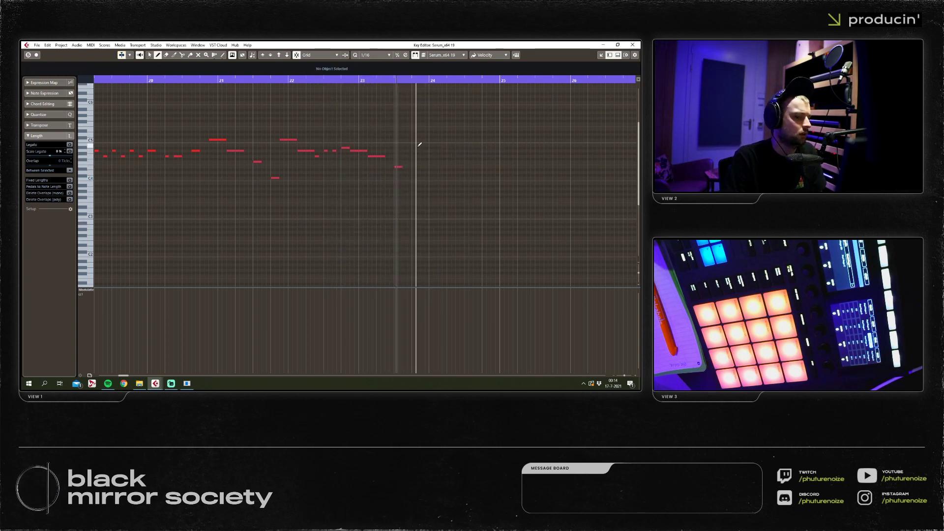
Draw a descending line with A#4 at 23.4.1, A4 at 23.4.3, G4 at 24.1.3, F4 at 24.3.1 and E4 at 24.4.1.
left_click_drag(416, 147, 455, 156)
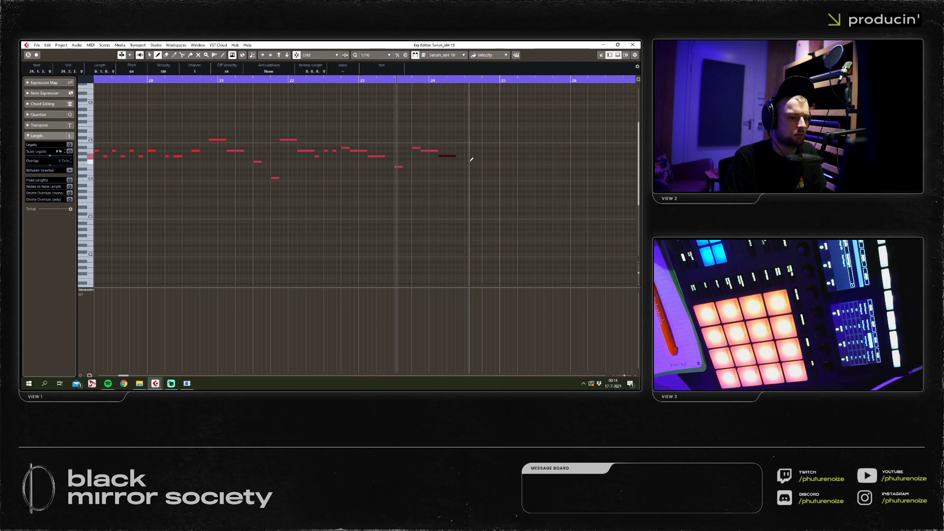
left_click(469, 161)
left_click(486, 167)
key("g")
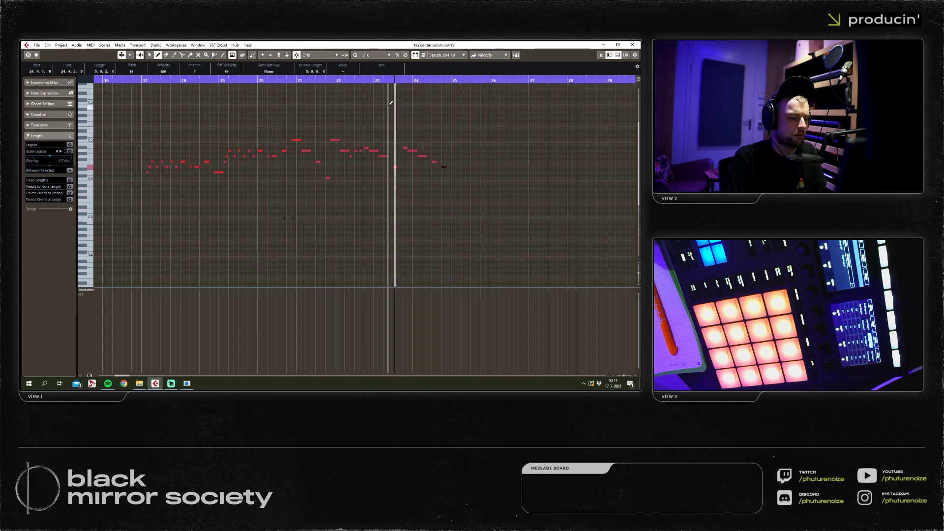
key("ctrl+shift+a")
key("1")
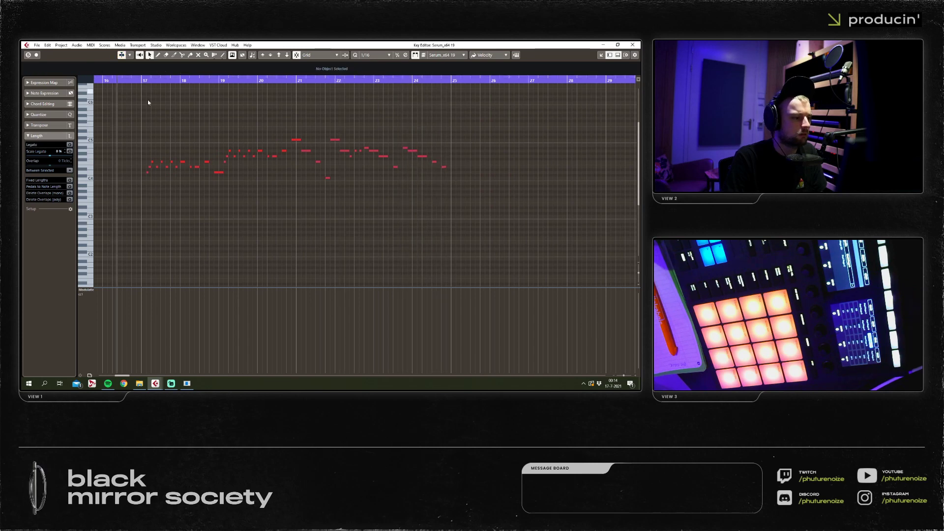
Close the key editor and trim the Serum_x64 19 part to run from bar 17 to the start of bar 25.
left_click(637, 46)
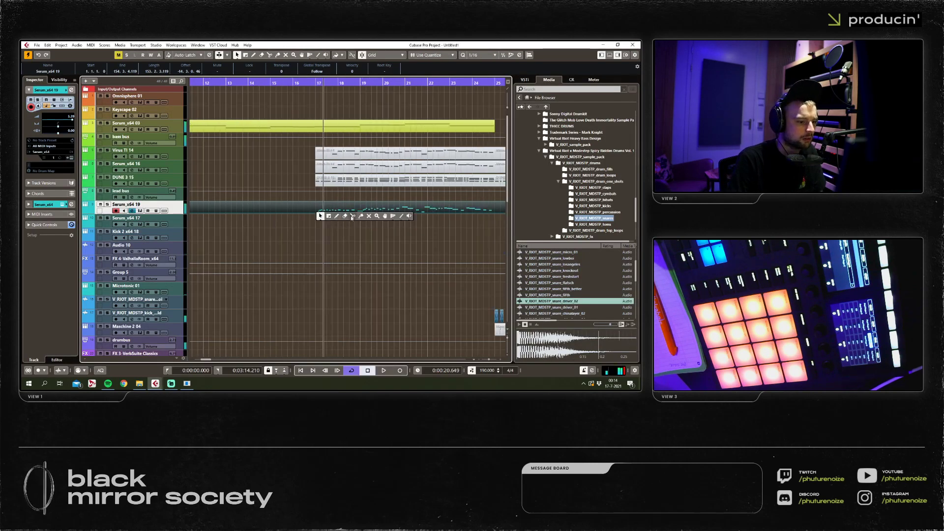
left_click(352, 218)
left_click(323, 208)
key("g")
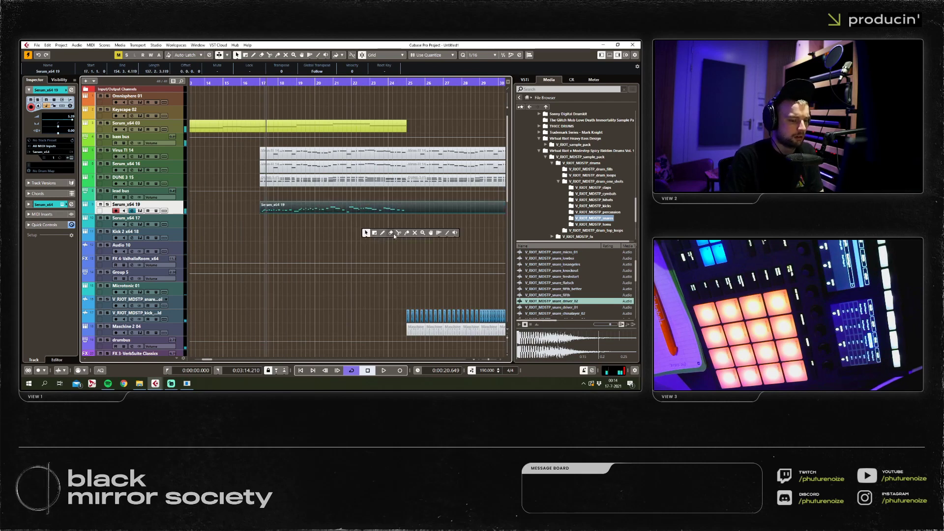
left_click(394, 235)
left_click(418, 208)
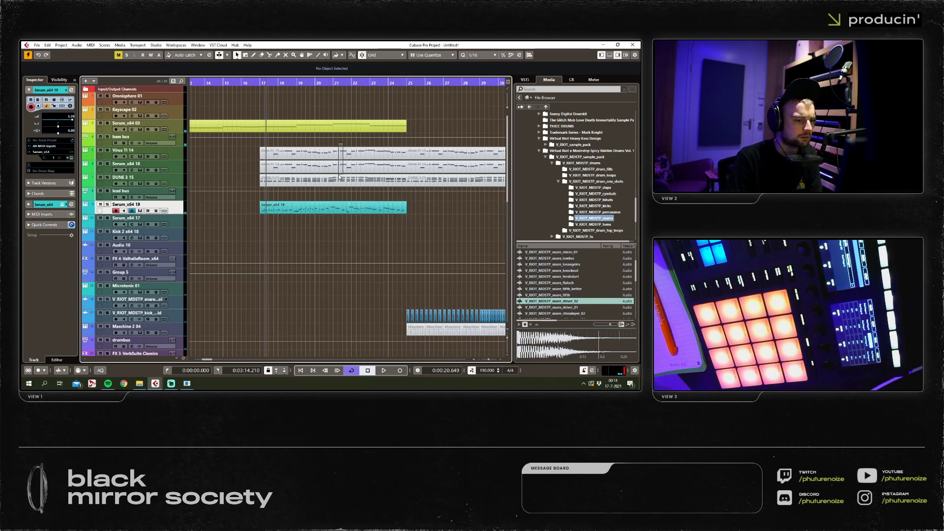
Replace the lead tracks' parts between bars 17 and 25 with the Serum_x64 19 part, placing it on Virus TI 14 and Serum_x64 16.
left_click_drag(339, 177, 340, 178)
key("Delete")
left_click_drag(291, 207, 288, 169)
key("h")
key("g")
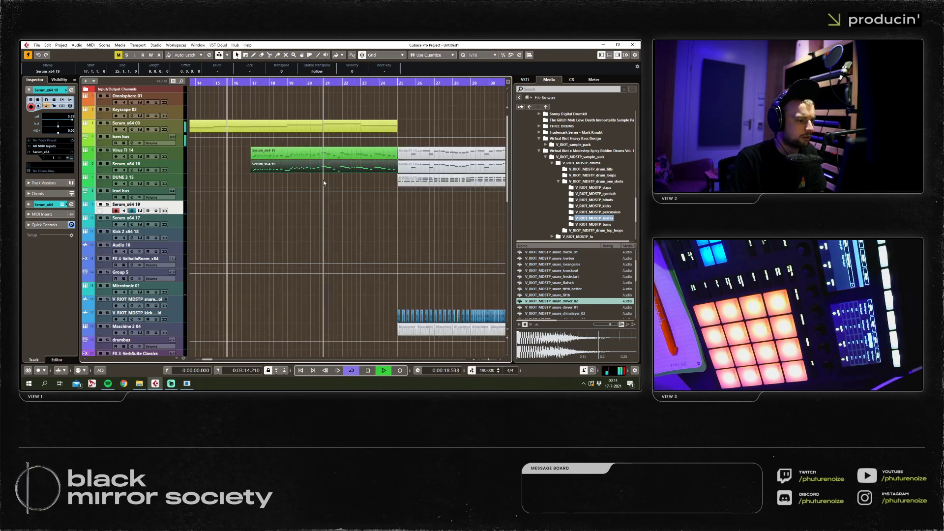
Open both placed Serum_x64 19 parts in the key editor and transpose all their notes up one octave.
key("space")
double_click(324, 154)
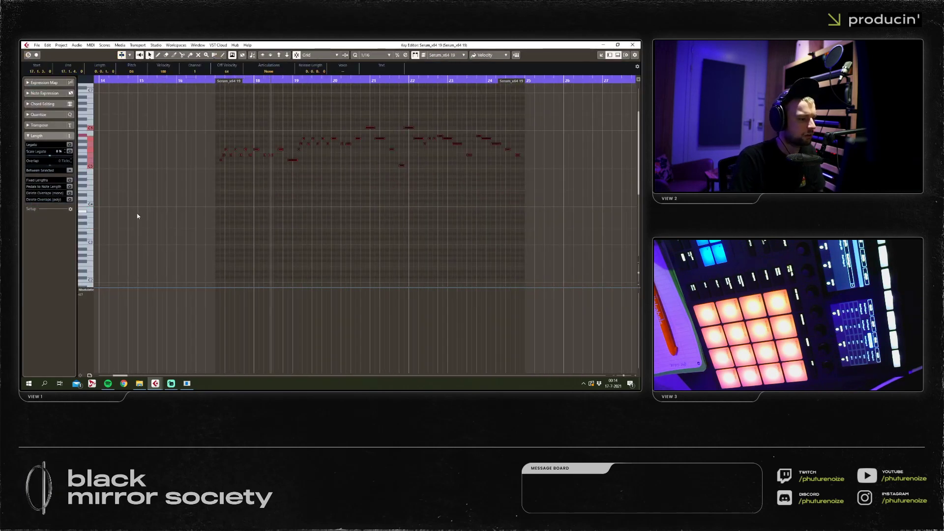
key("g")
left_click_drag(338, 206, 640, 213)
left_click_drag(506, 120, 133, 175)
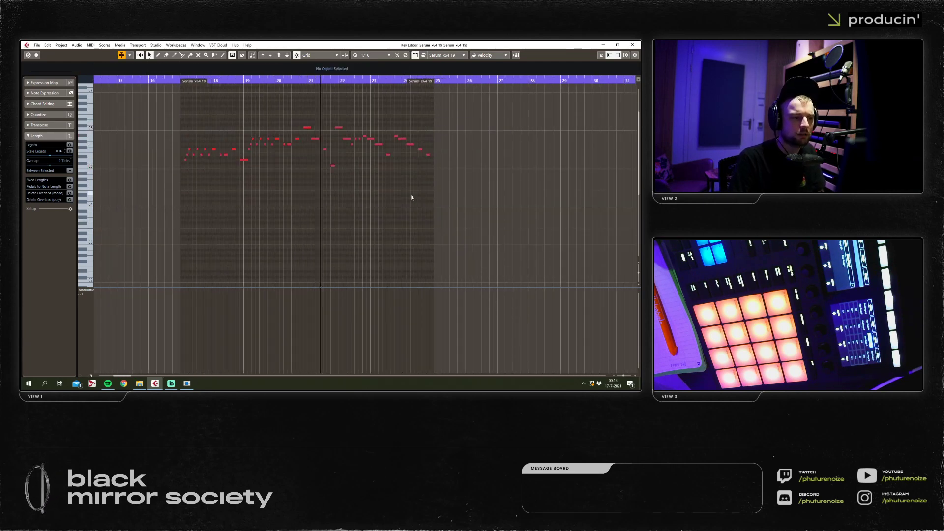
Play back the transposed melody and raise the note at 23.3.1 to F5.
key("h")
key("g")
key("h")
key("h")
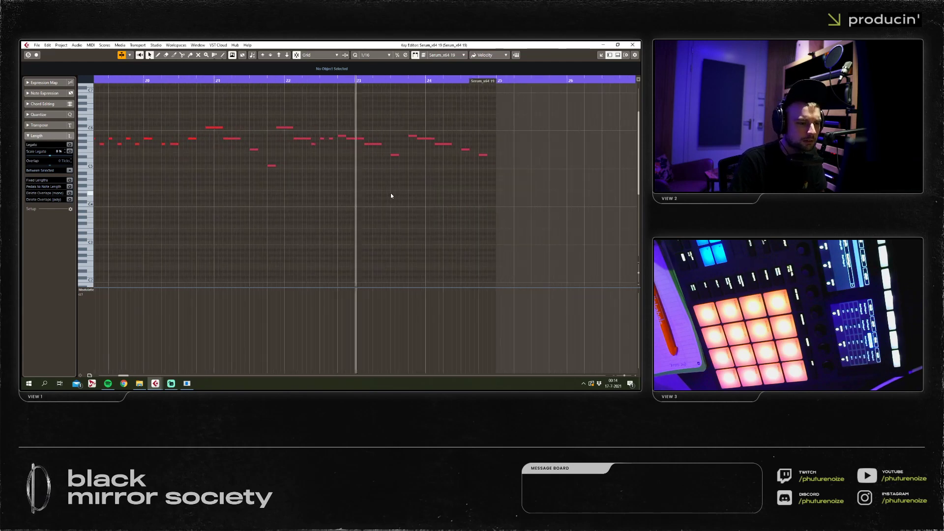
key("g")
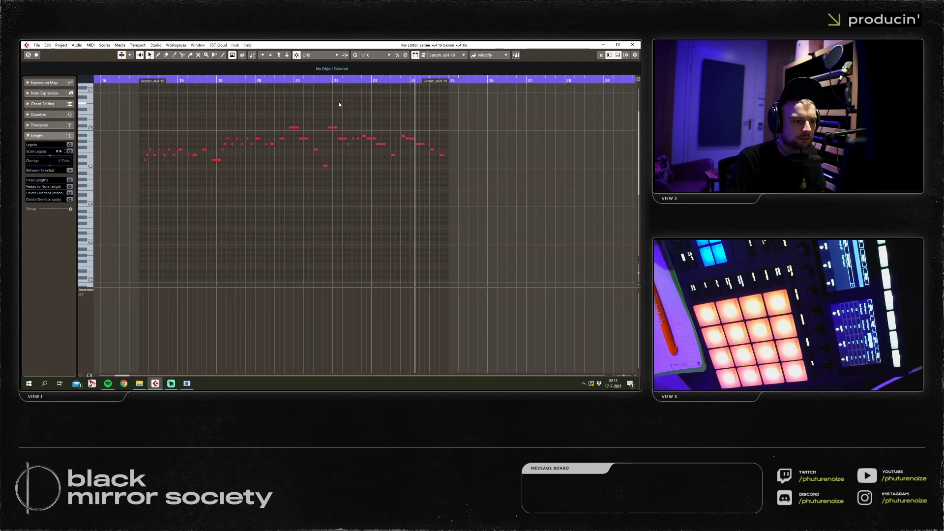
left_click_drag(393, 155, 393, 149)
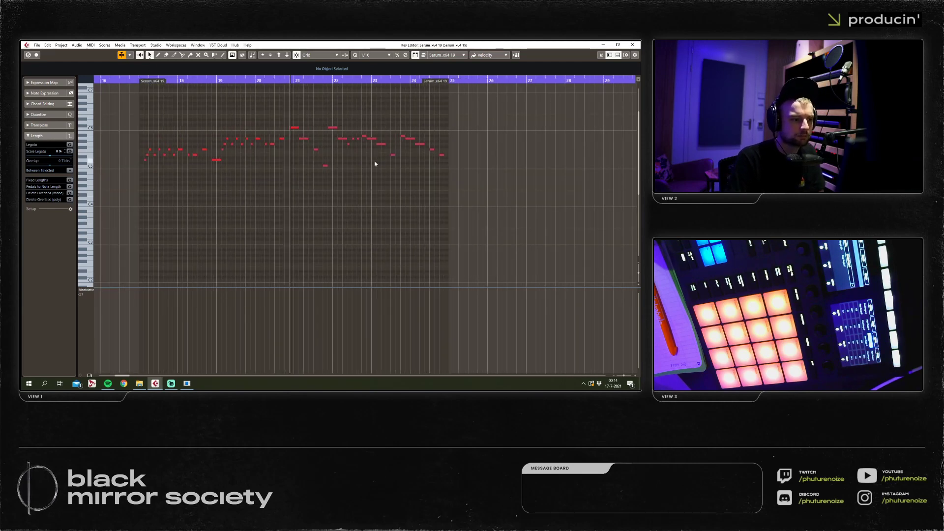
left_click(389, 197)
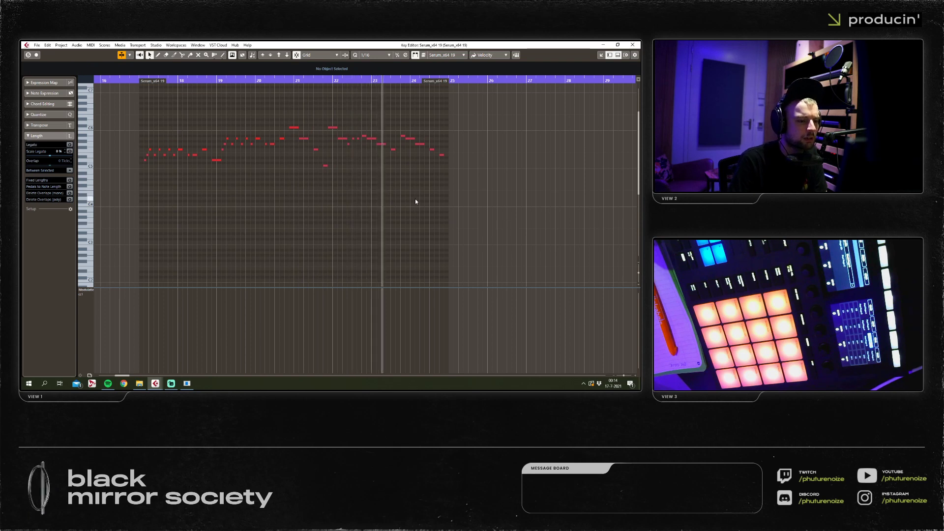
Replay the melody from bar 21, lower the note at 23.4.1 to C5, and close the key editor.
left_click(305, 80)
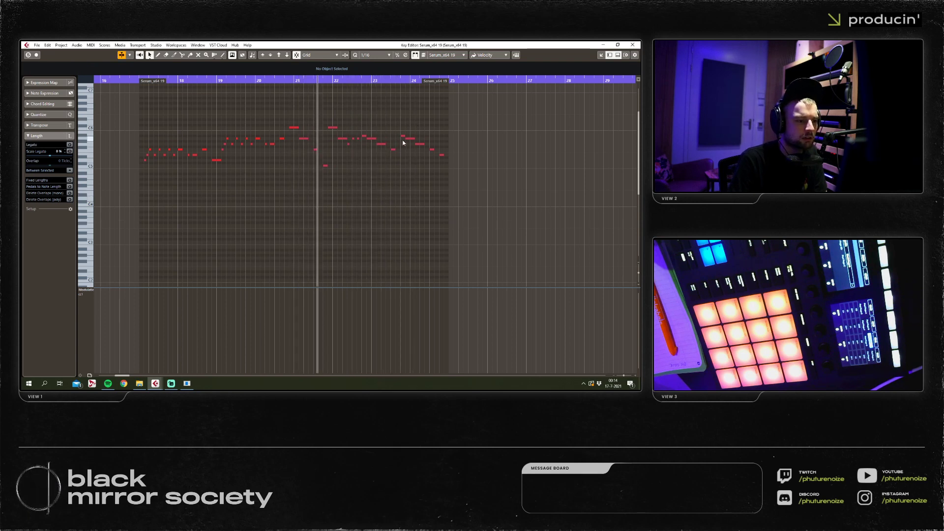
left_click_drag(403, 136, 404, 138)
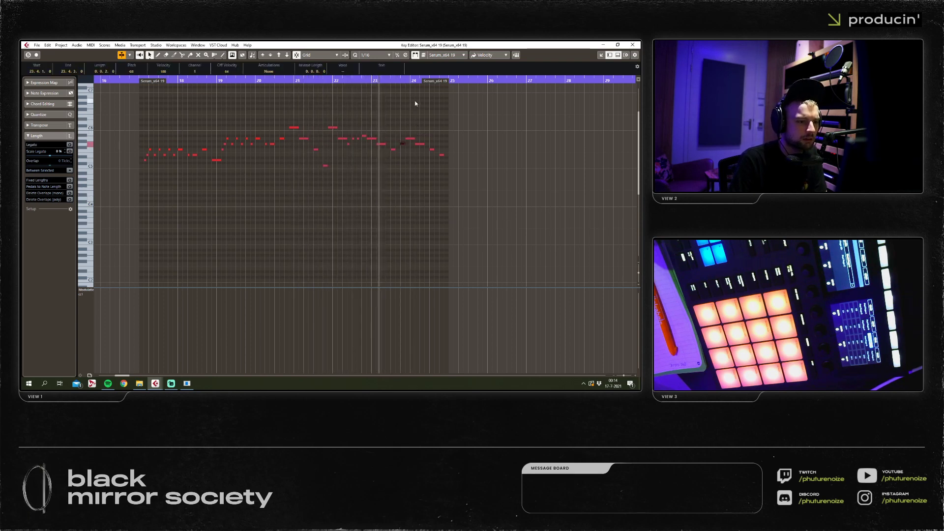
key("Down")
key("Down")
key("Down")
key("Down")
key("Down")
key("Down")
key("Down")
key("Down")
key("Down")
left_click(509, 187)
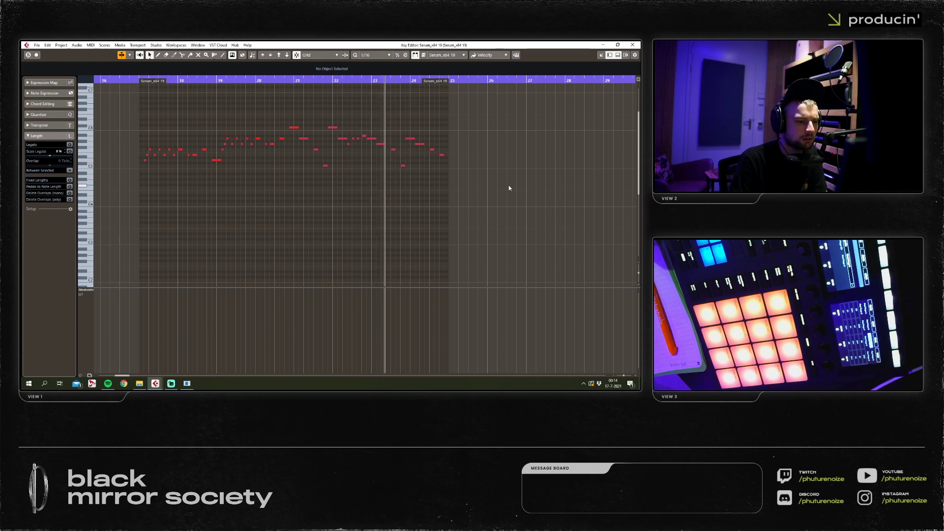
left_click(632, 45)
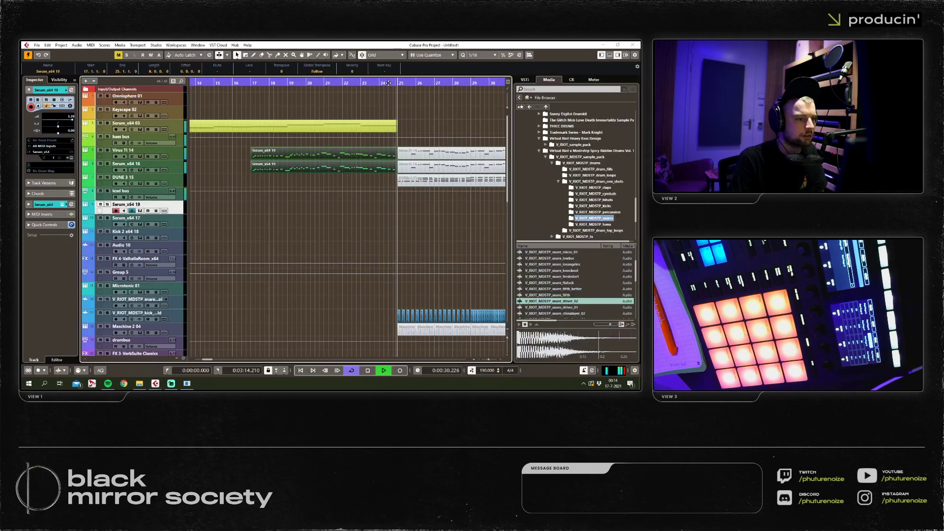
Duplicate the two Serum_x64 19 lead parts into bars 25 to 33 and play back the result.
key("space")
key("ctrl+d")
scroll(229, 101, "right", 2)
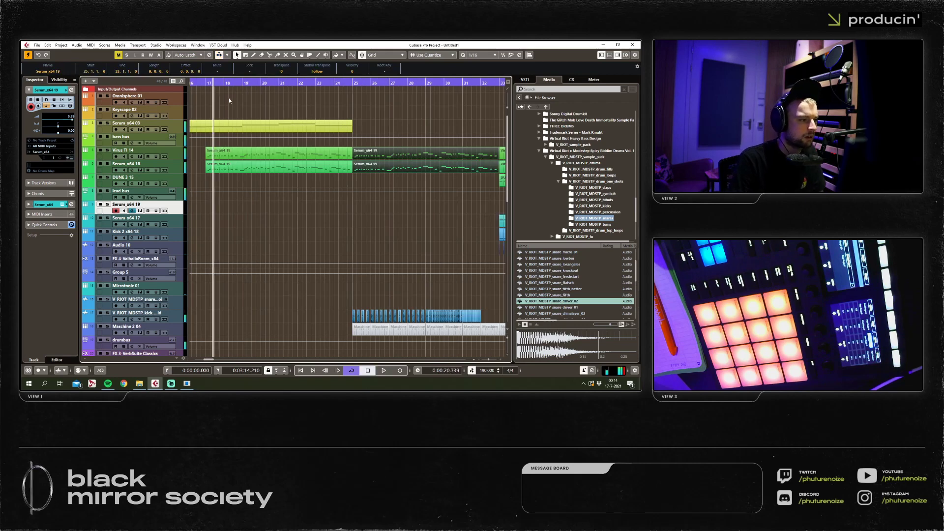
left_click(205, 83)
key("space")
key("Home")
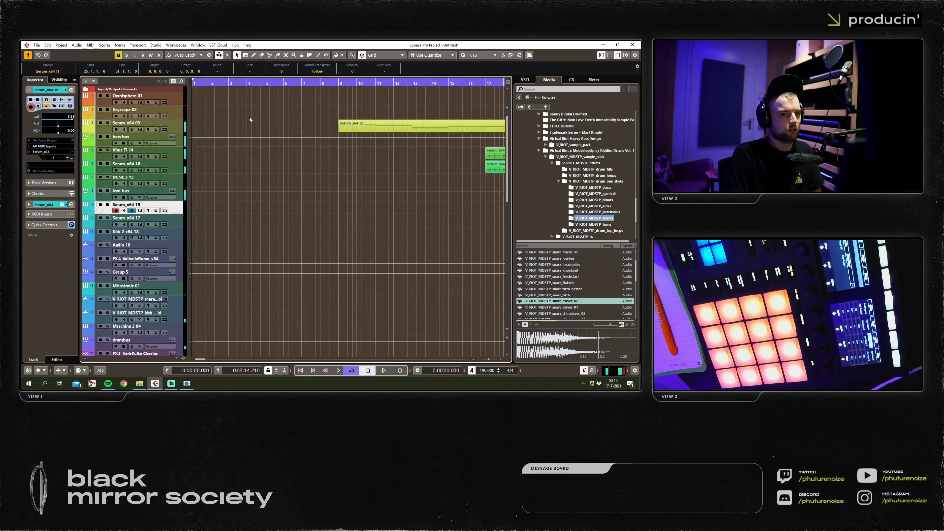
key("g")
key("g")
left_click(319, 83)
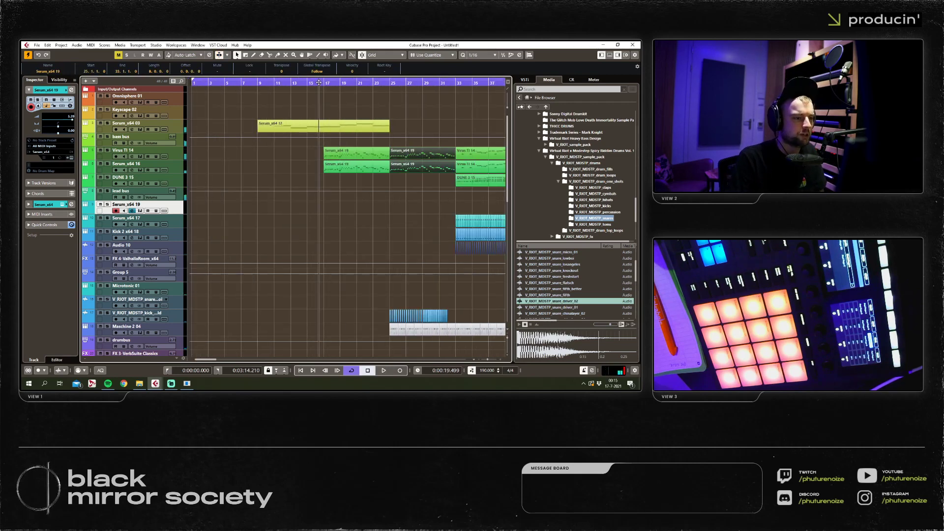
left_click(346, 225)
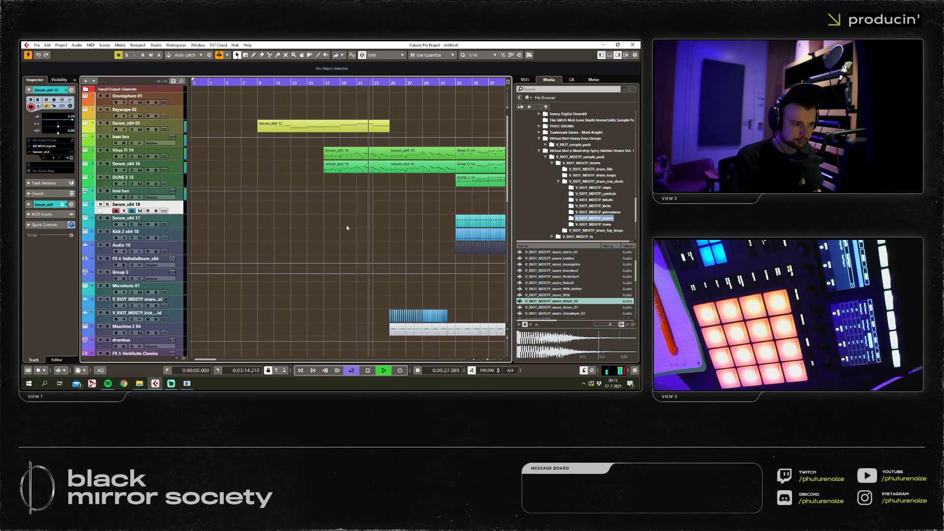
Split the Serum_x64 12 part on the Serum_x64 03 track at bar 17 and duplicate its second half to fill bars 25 to 41.
scroll(385, 227, "up", 3)
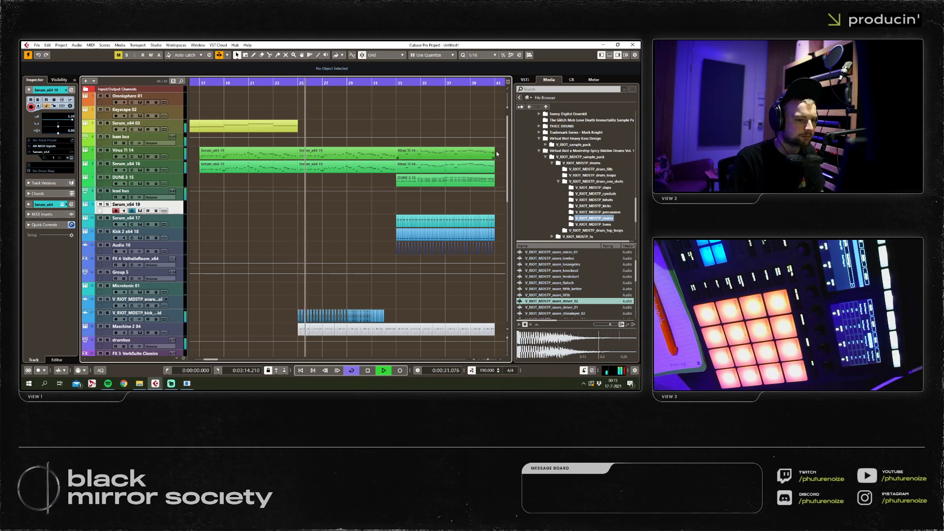
right_click(213, 114)
left_click(209, 108)
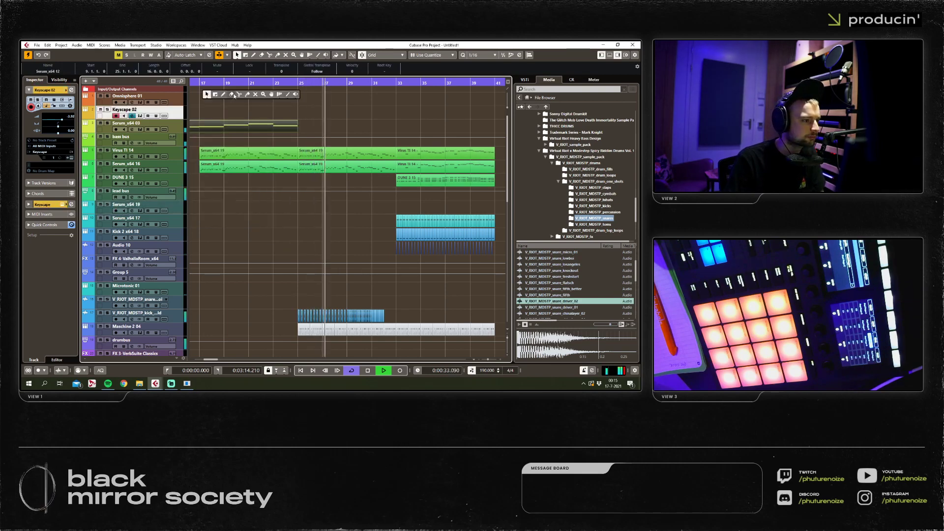
key("ctrl+d")
right_click(243, 111)
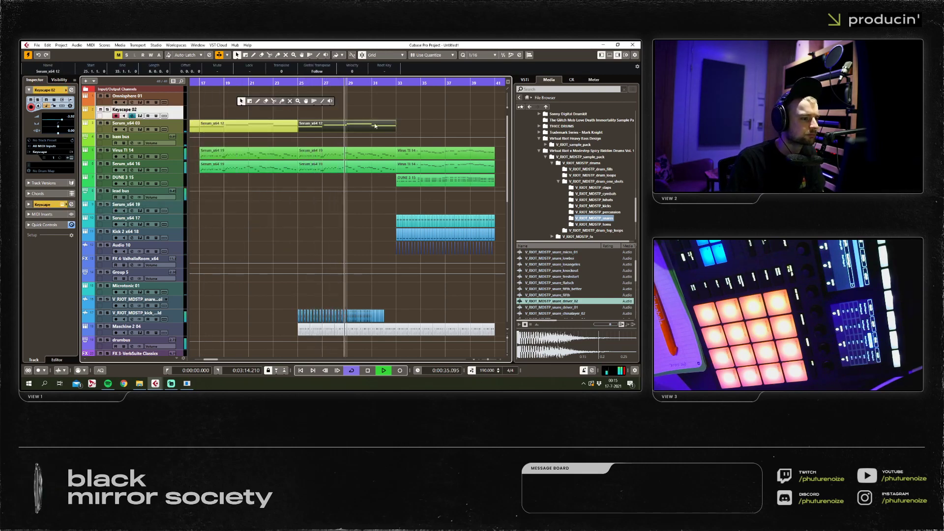
left_click(241, 99)
left_click(315, 126)
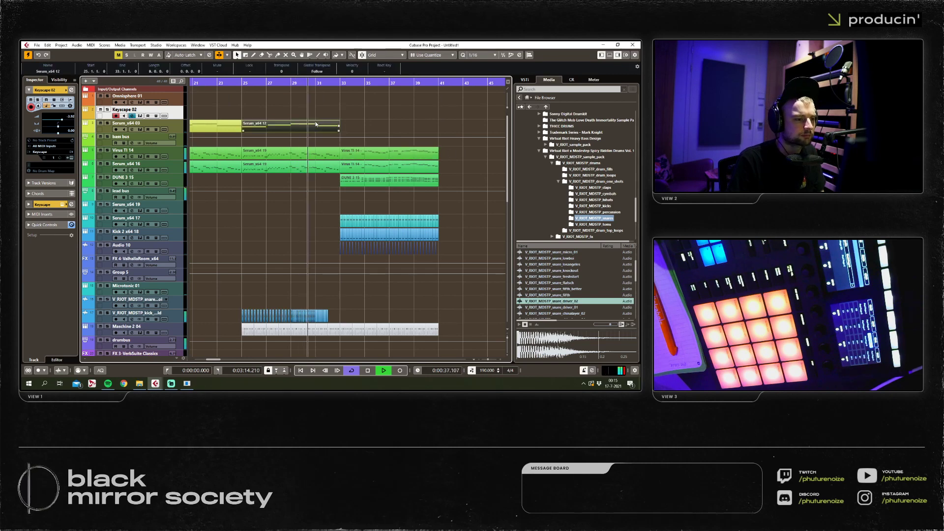
key("ctrl+d")
left_click(384, 140)
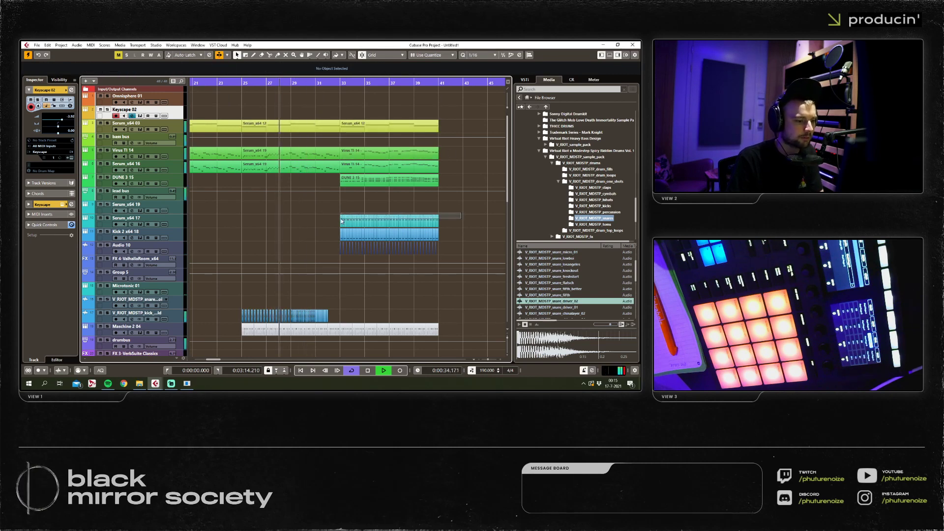
Replace the Serum_x64 17 track's part at bar 33 with a copy of Serum_x64 12 and mute the DUNE 3 15 part.
left_click(350, 128)
scroll(350, 206, "up", 2)
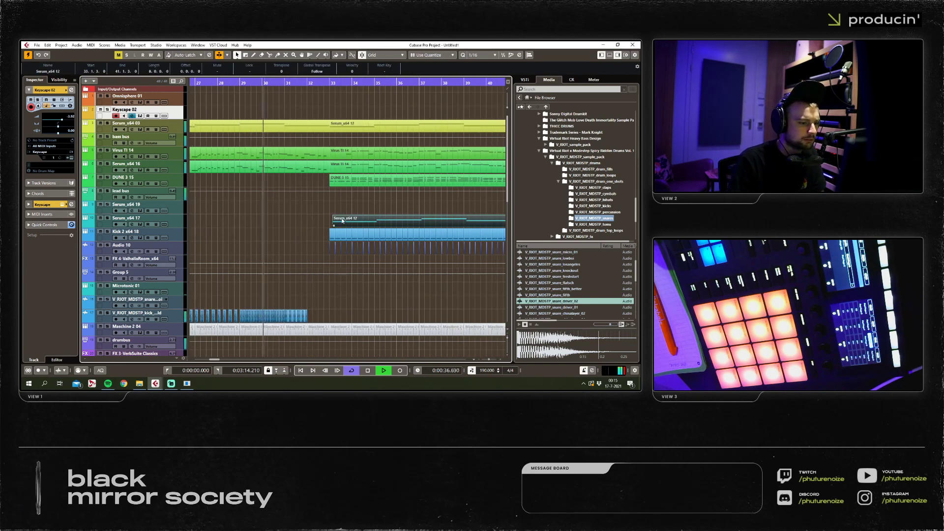
left_click(344, 181)
key("shift+m")
key("space")
scroll(295, 167, "down", 2)
right_click(296, 166)
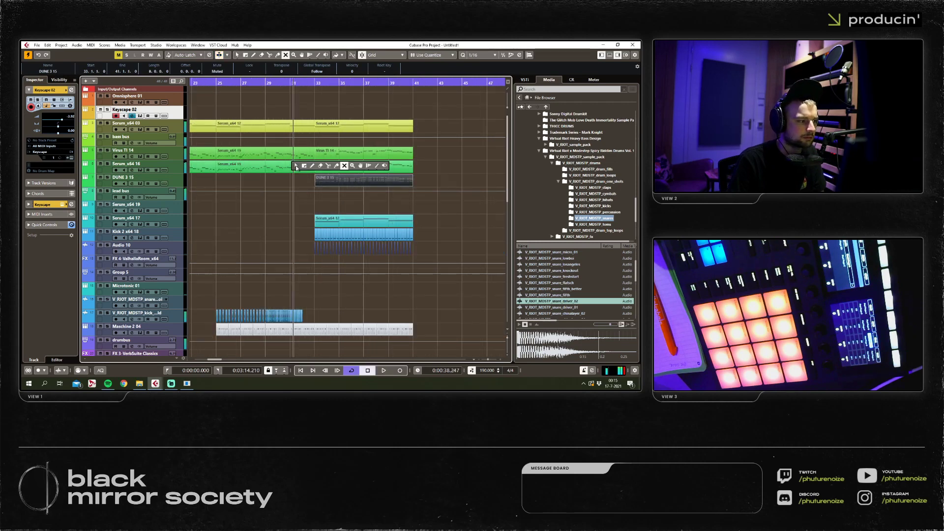
Replace the two Virus TI 14 parts in bars 33 to 41 with duplicates of the Serum_x64 19 lead parts.
scroll(295, 157, "left", 3)
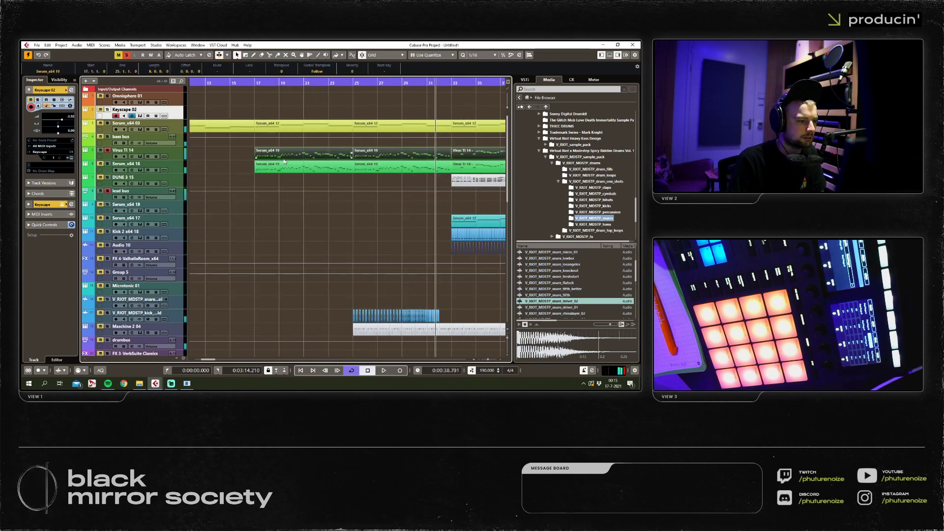
double_click(285, 158)
key("Escape")
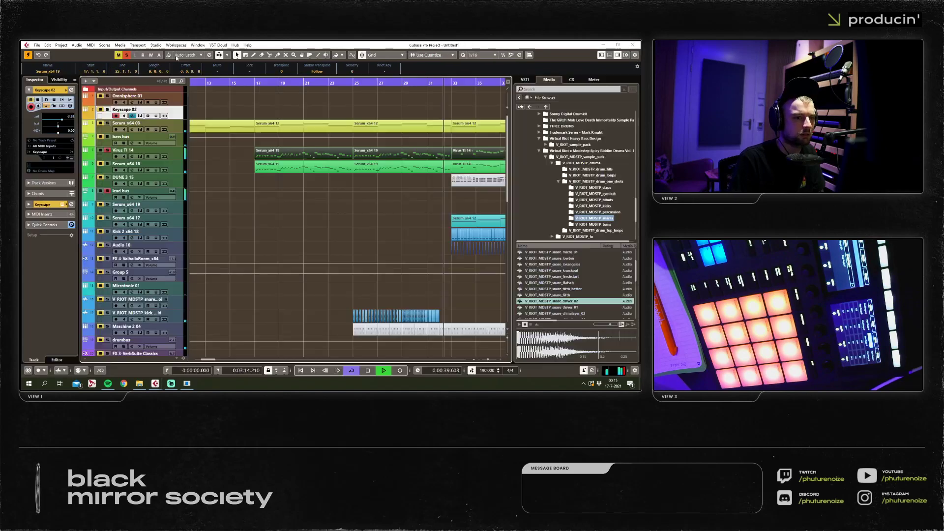
scroll(509, 246, "right", 2)
left_click(344, 81)
key("space")
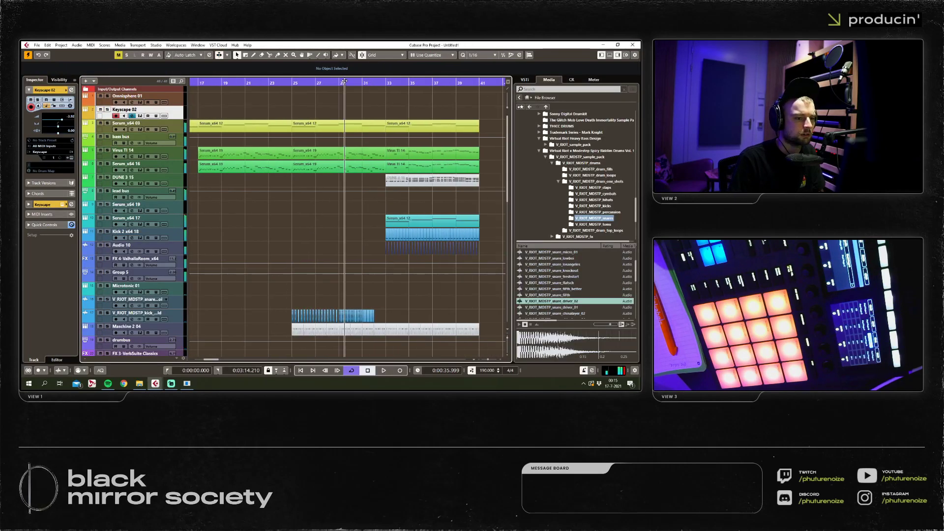
key("h")
key("ctrl+z")
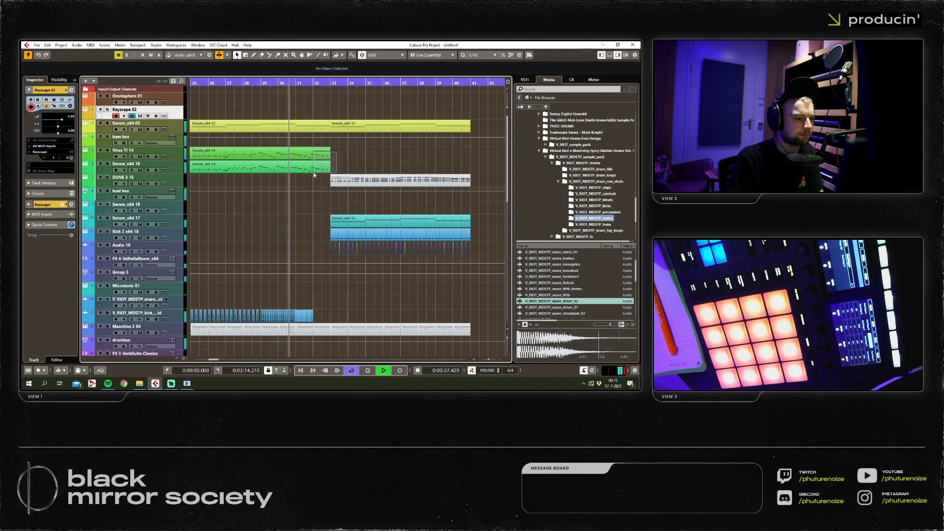
key("space")
key("space")
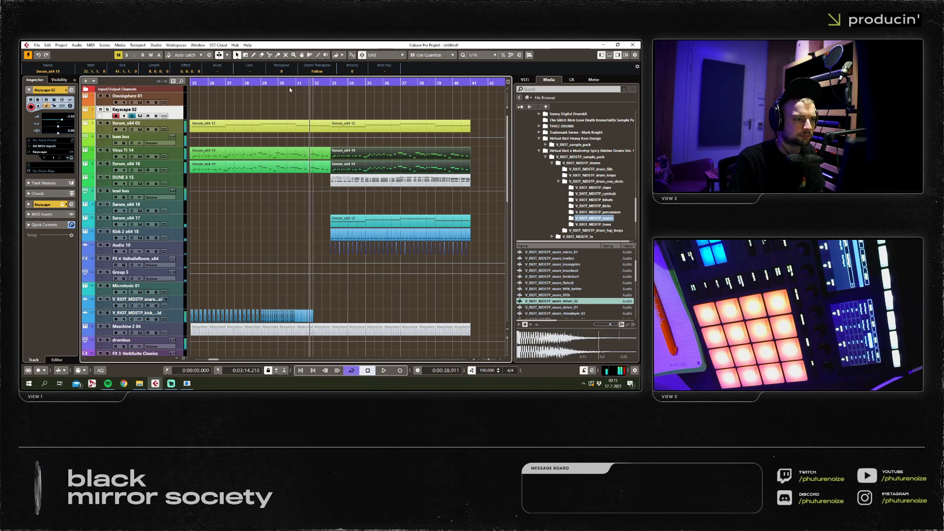
key("space")
Play back the arrangement from bars 17 and 33 and check the Serum_x64 17 track's part in the key editor.
key("Home")
left_click(345, 83)
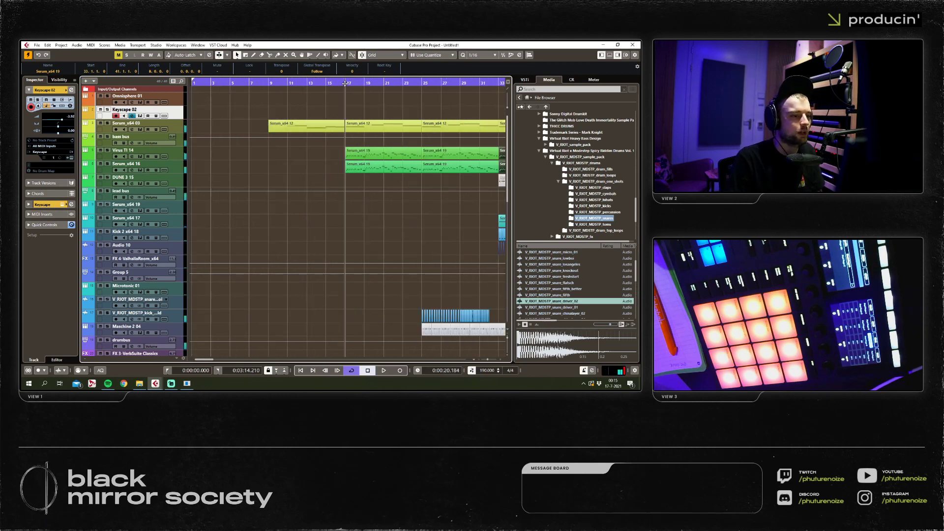
left_click(378, 234)
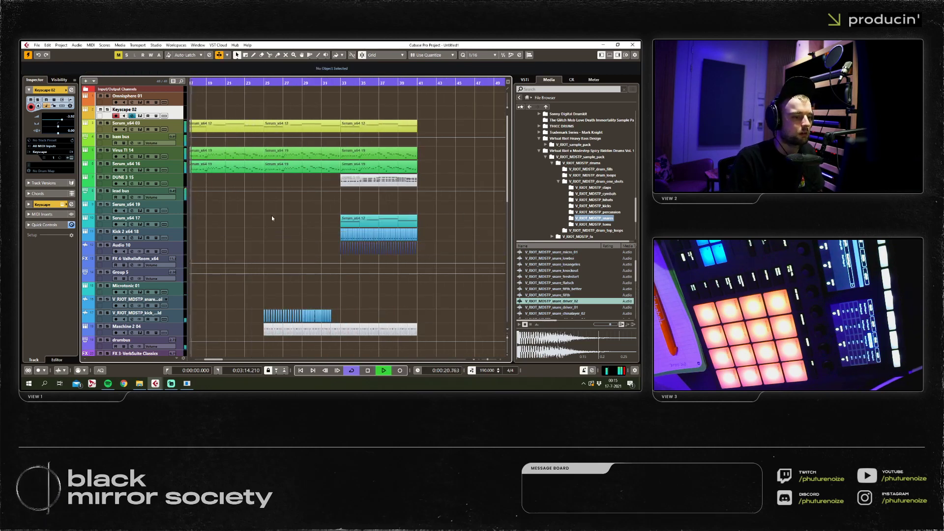
left_click(337, 83)
double_click(382, 228)
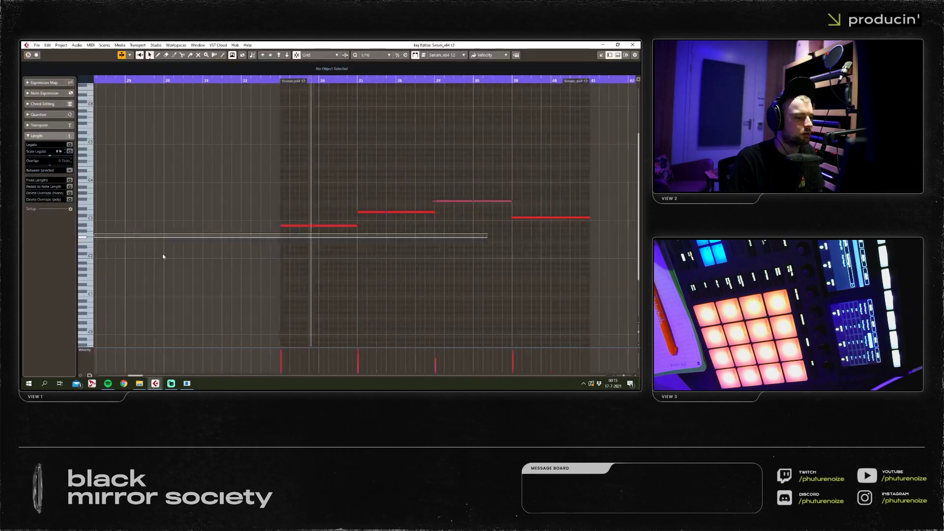
scroll(479, 159, "up", 4)
left_click(632, 45)
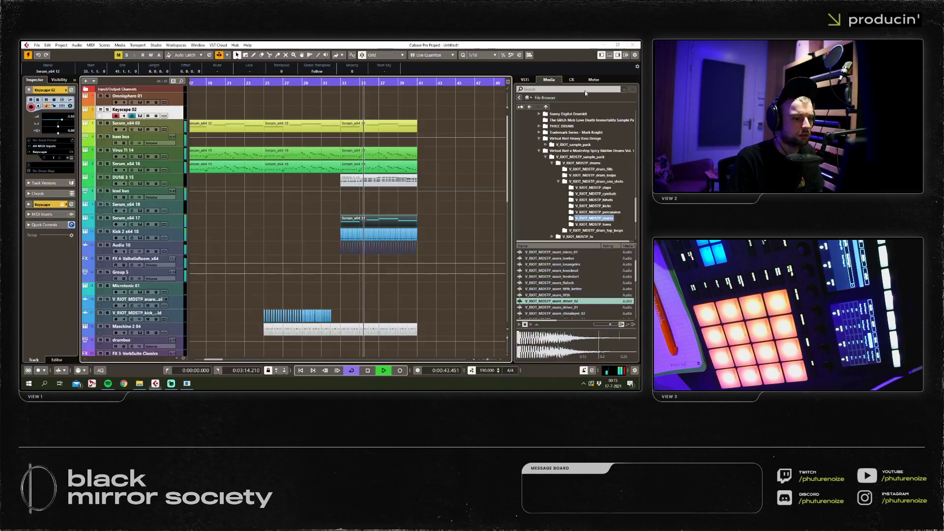
In the Serum_x64 17 track's part, shorten the first note to one beat and repeat it to fill bars 33 and 34.
double_click(382, 228)
scroll(184, 251, "down", 4)
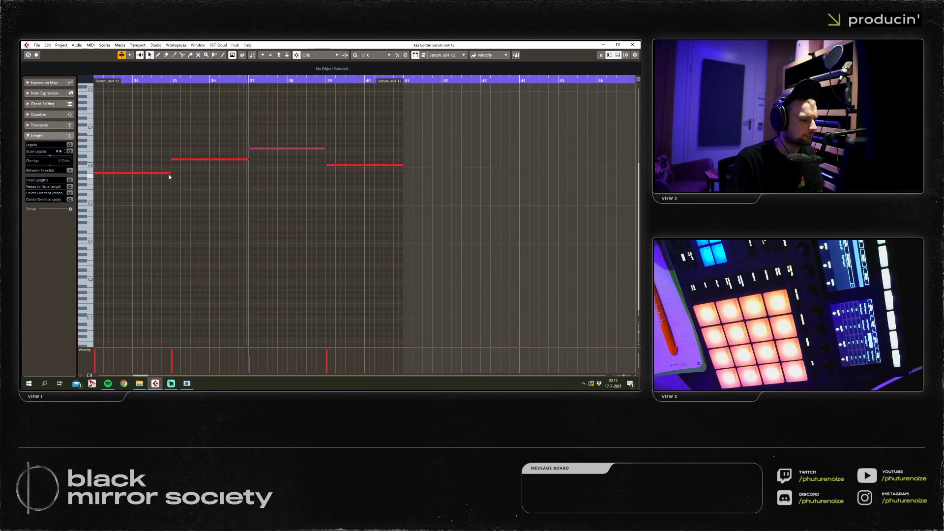
left_click_drag(168, 174, 156, 186)
key("ctrl+d")
key("ctrl+d")
key("ctrl+d")
key("ctrl+d")
key("ctrl+d")
key("ctrl+d")
key("ctrl+d")
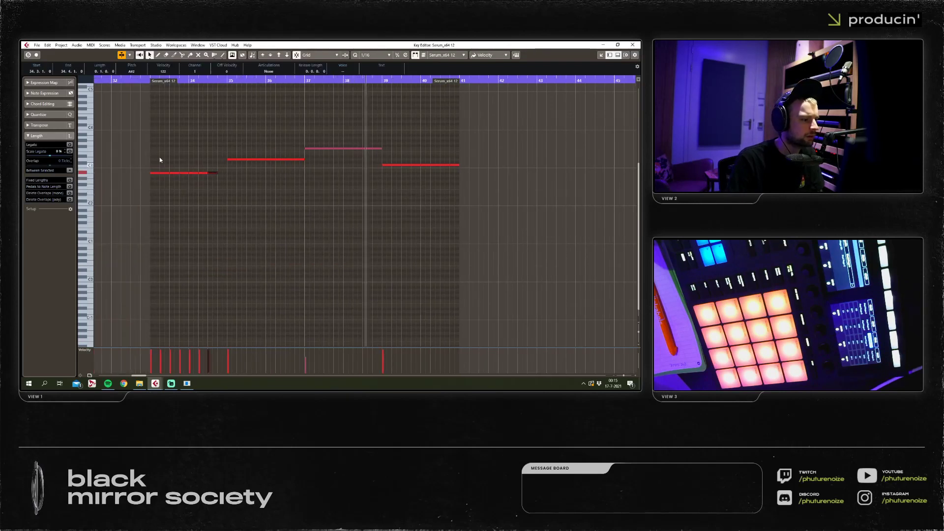
Lower the second bass note by one octave, shorten it to one beat and repeat it through bars 35 and 36.
scroll(304, 165, "left", 3)
left_click(305, 165)
left_click(305, 164)
key("shift+Down")
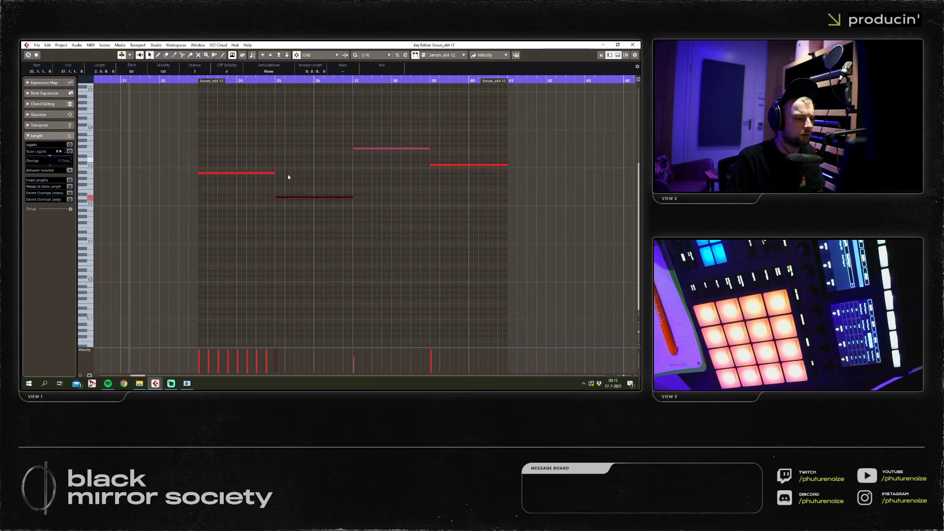
left_click_drag(348, 202, 285, 201)
key("ctrl+d")
key("ctrl+d")
key("ctrl+d")
key("ctrl+d")
key("ctrl+d")
key("ctrl+d")
key("ctrl+d")
Replace the third bass note with a duplicate of the preceding one-beat notes in bars 37 and 38, raised three semitones.
left_click(381, 148)
key("Delete")
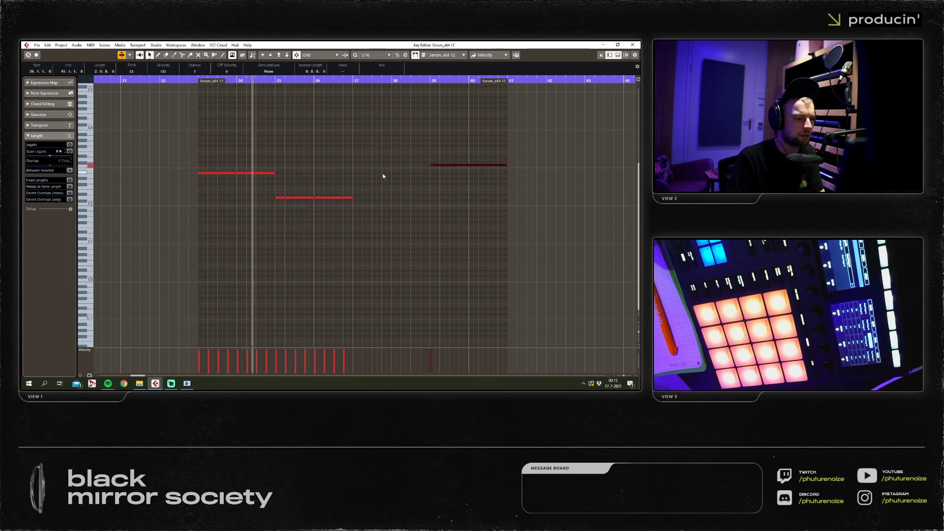
left_click_drag(374, 184, 284, 211)
key("ctrl+d")
key("Up")
key("Up")
key("Up")
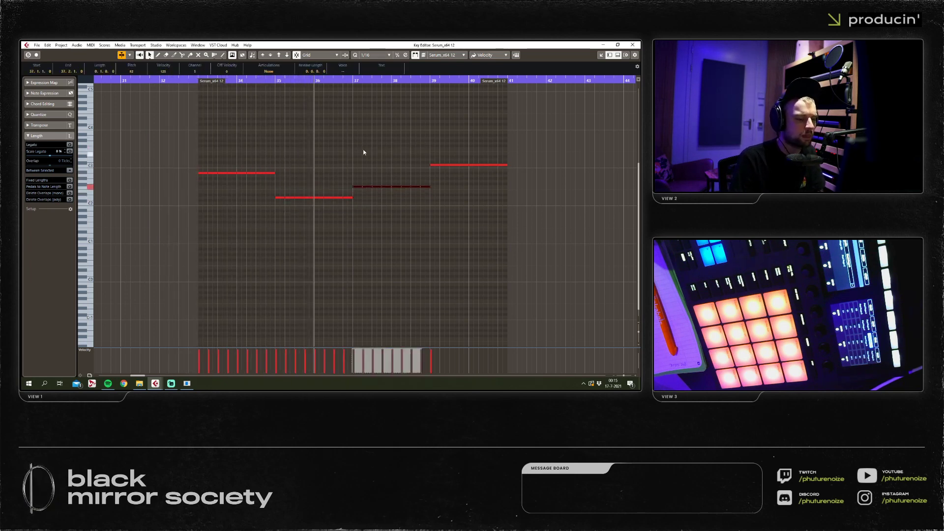
Turn the last bass note into repeated one-beat notes through bars 39 and 40 and close the key editor.
left_click(493, 148)
left_click_drag(526, 148, 503, 182)
left_click(503, 190)
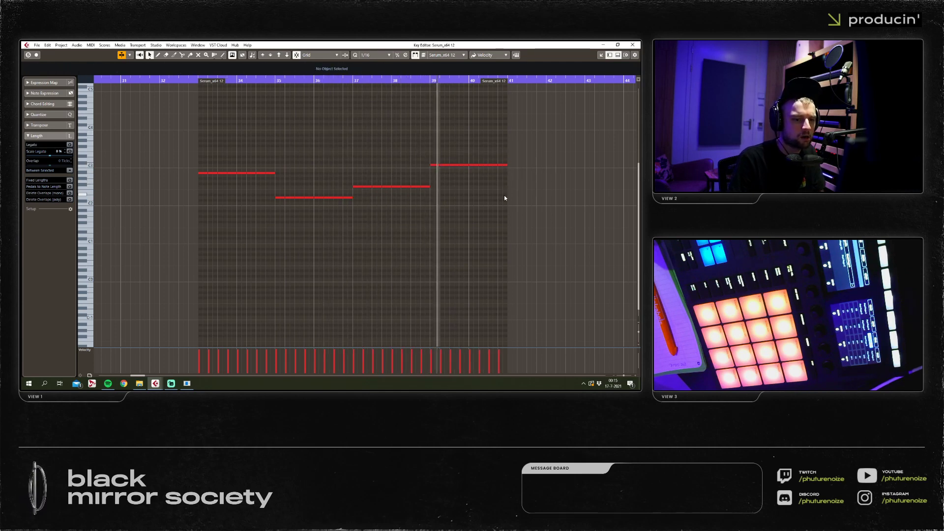
left_click(633, 44)
Play the section around bar 33 and inspect the Serum_x64 17 instrument's oscillator and effects settings.
left_click(342, 82)
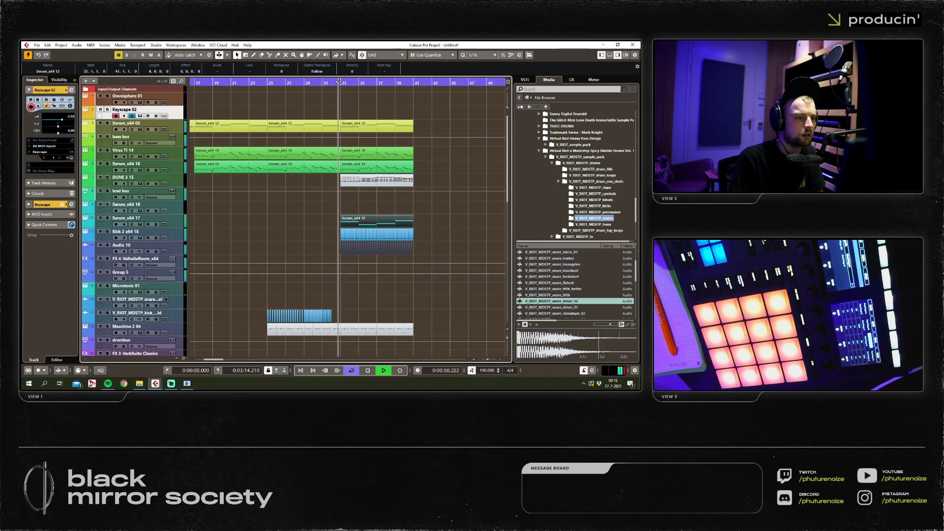
left_click(109, 217)
left_click(108, 217)
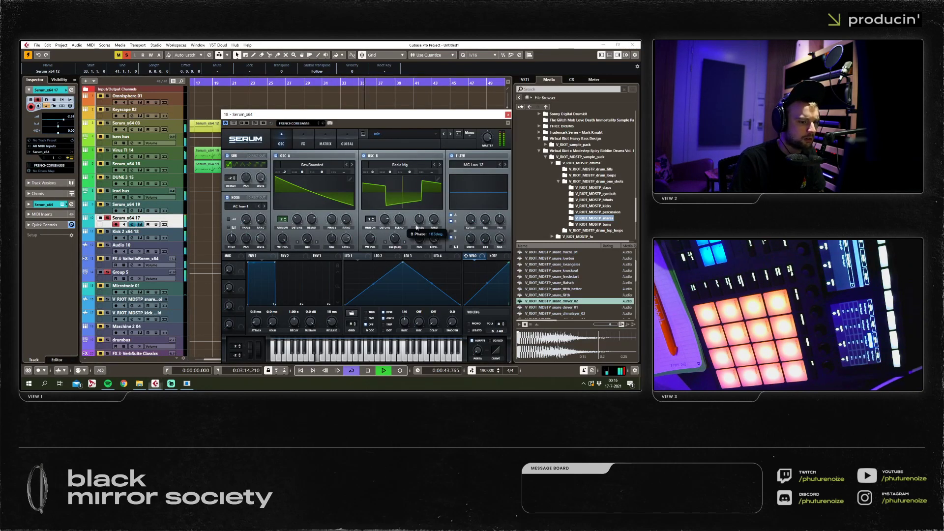
mouse_move(399, 240)
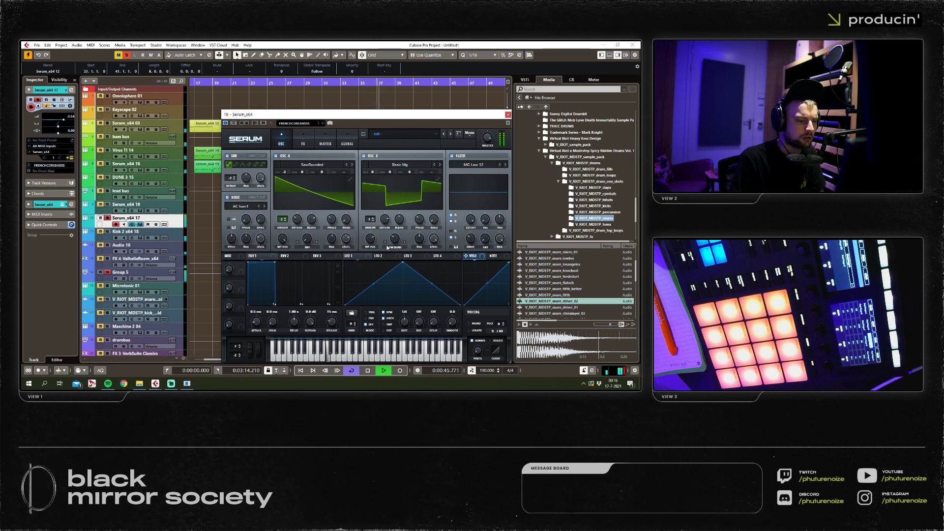
left_click(303, 143)
mouse_move(375, 167)
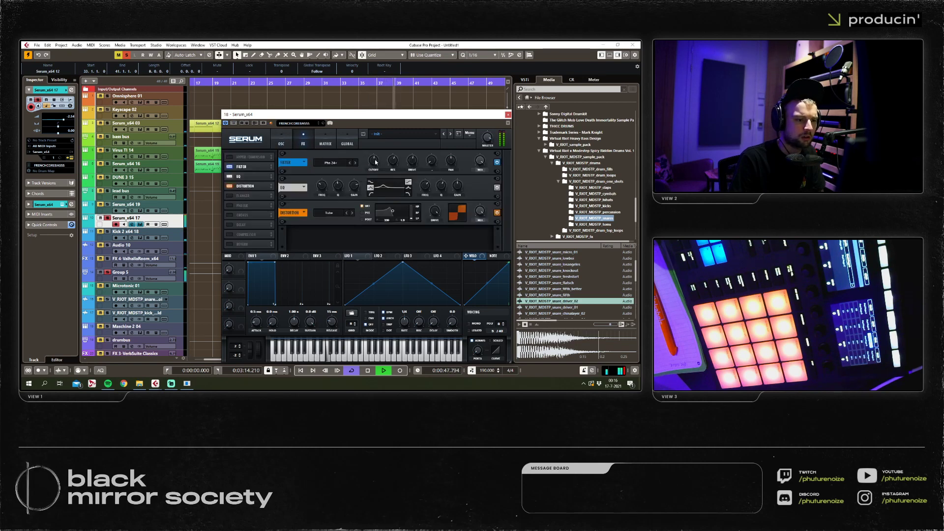
left_click(349, 103)
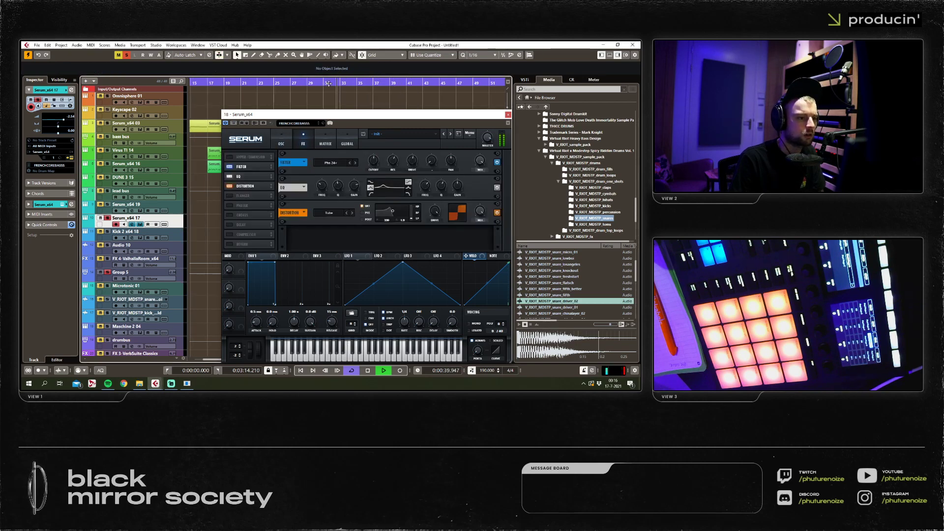
left_click(508, 115)
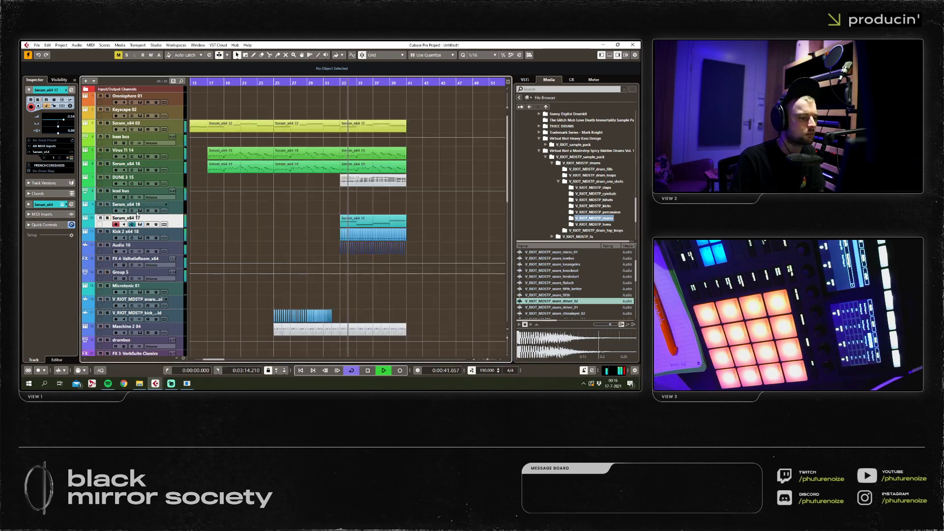
key("e")
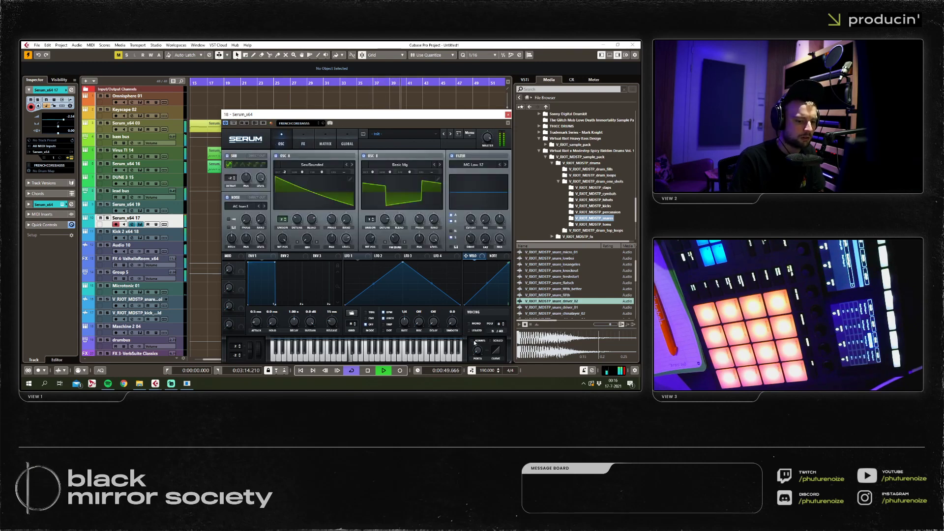
left_click(508, 115)
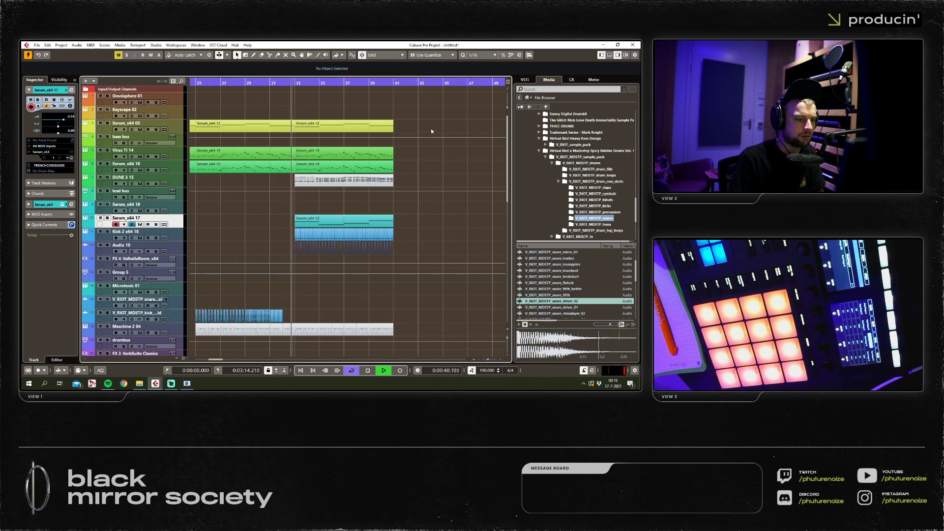
Duplicate the Serum_x64 17, Kick 2 x64 18 and Audio 10 parts from bar 33 into bars 41 to 49.
left_click_drag(408, 213, 352, 255)
key("ctrl+d")
key("g")
key("g")
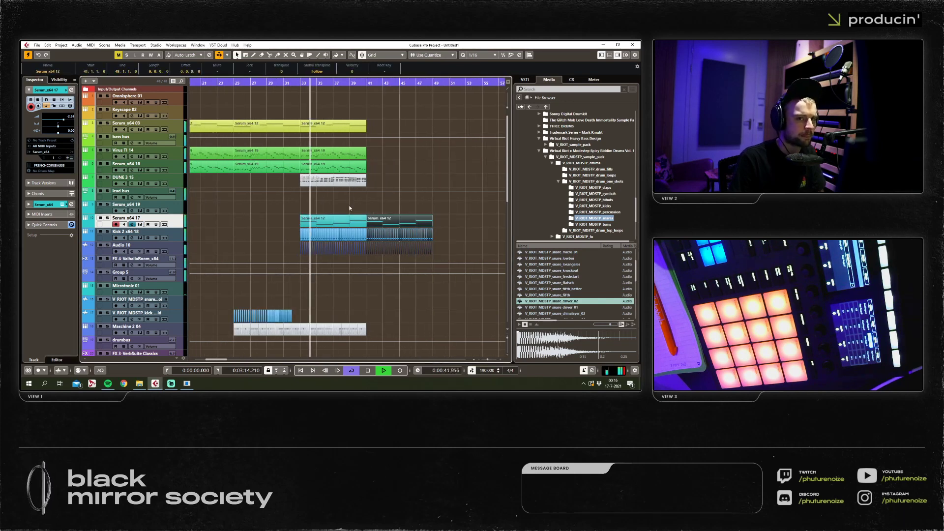
Mute the Virus TI 14 and Serum_x64 16 parts between bars 17 and 41 and start playback.
key("space")
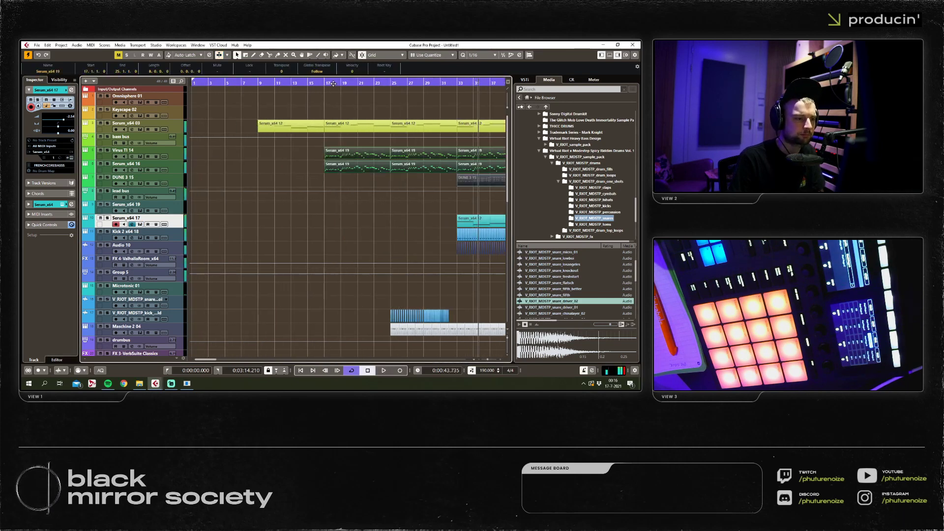
right_click(268, 134)
left_click(316, 132)
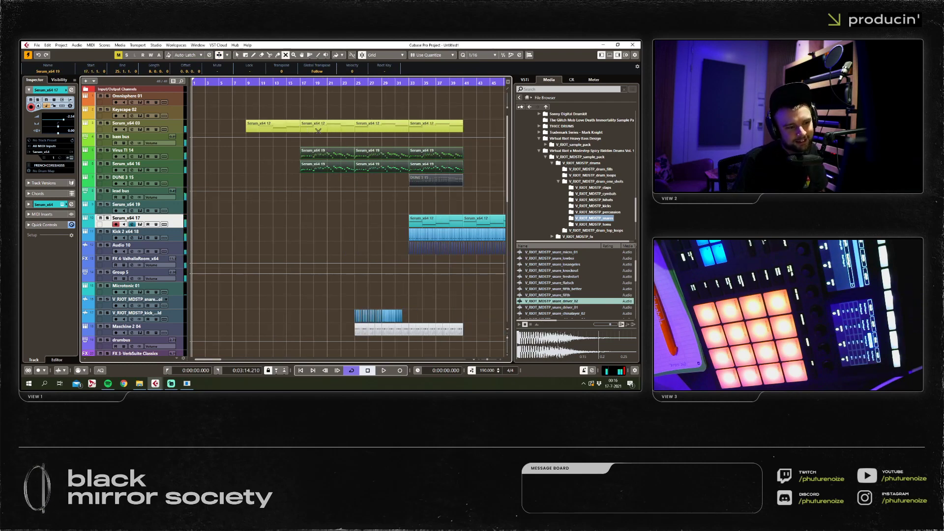
left_click_drag(281, 153, 364, 158)
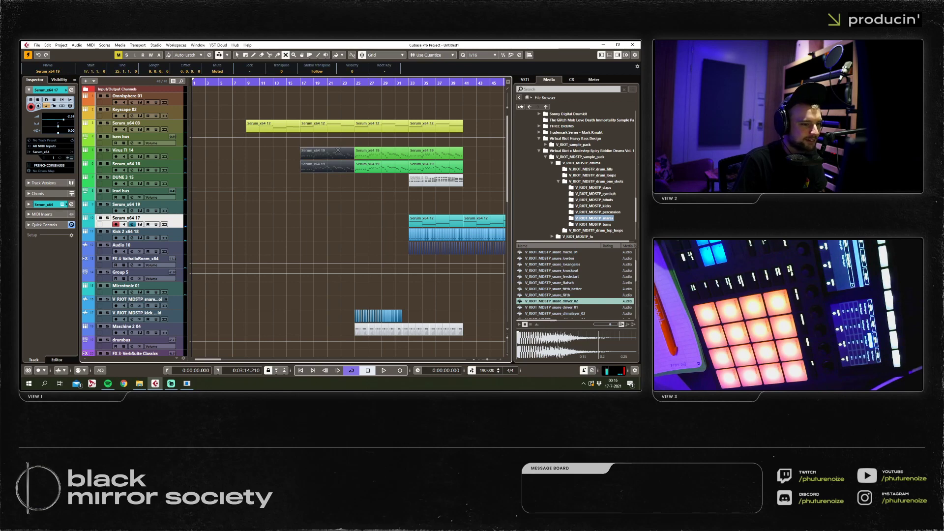
left_click(369, 158)
left_click(420, 157)
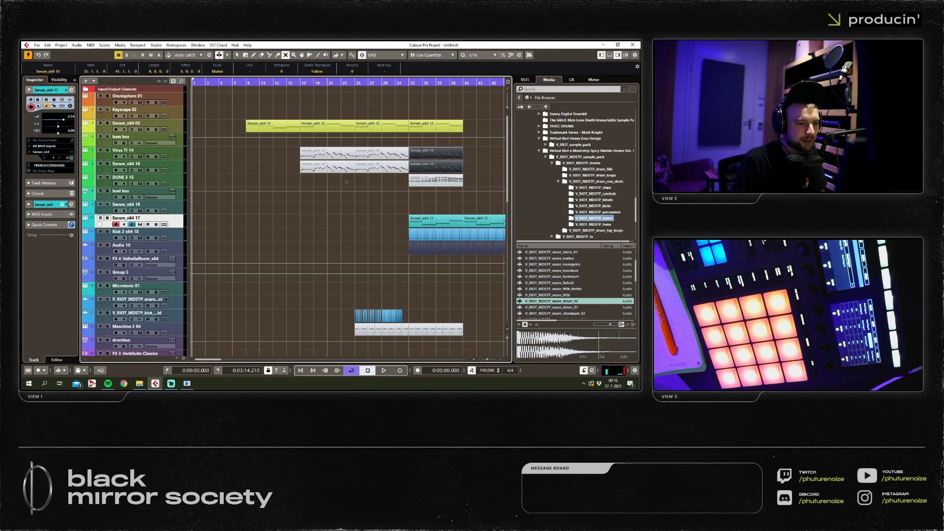
key("1")
key("space")
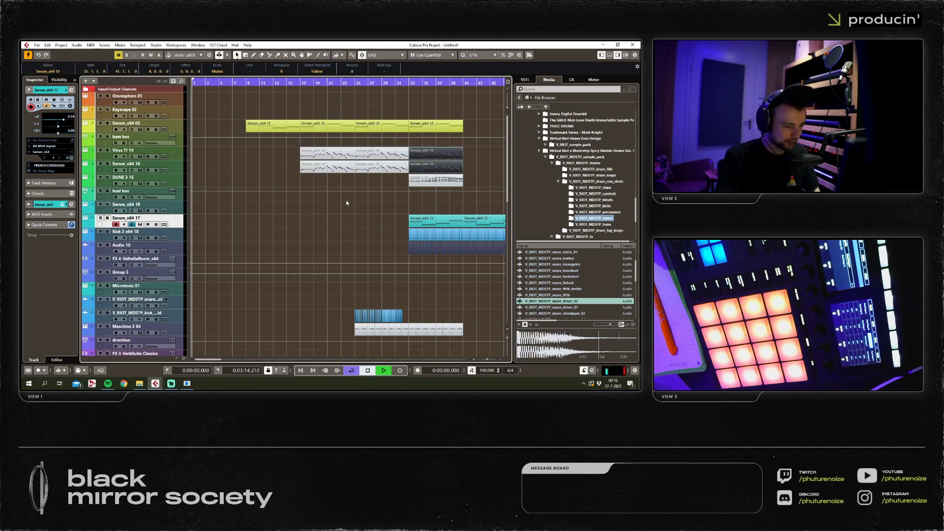
In the Serum_x64 03 part at bar 17, raise the first note to the pitch of the second note.
left_click(234, 206)
key("ctrl+e")
key("super")
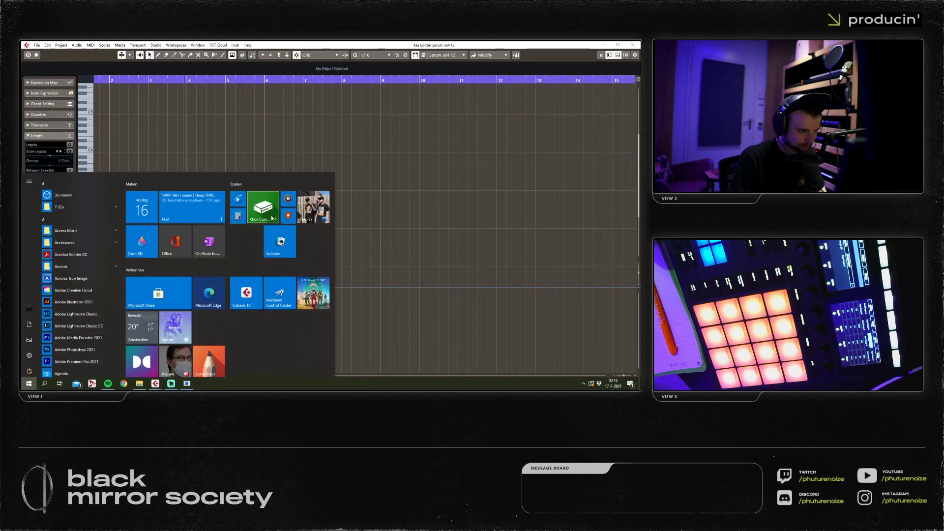
left_click(472, 210)
key("shift+f")
scroll(147, 160, "up", 3)
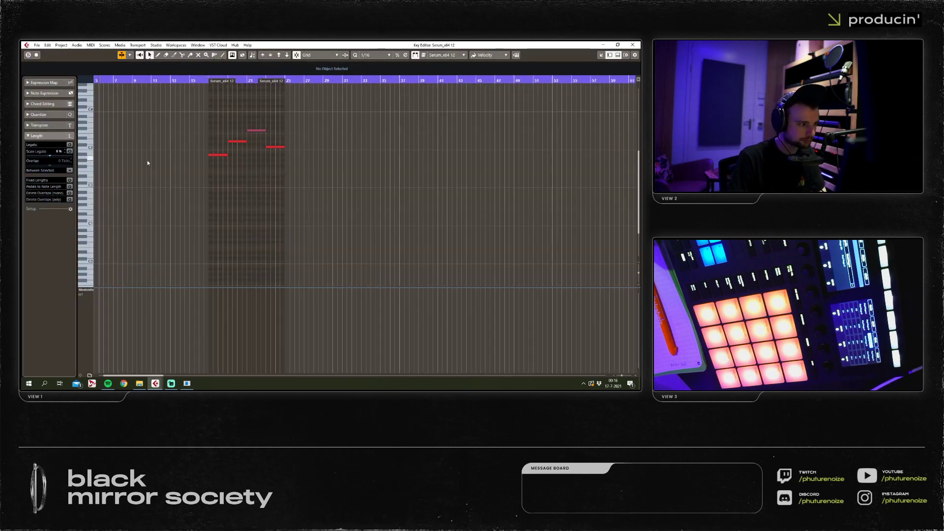
scroll(196, 142, "up", 1)
scroll(196, 143, "up", 1)
scroll(185, 172, "up", 3)
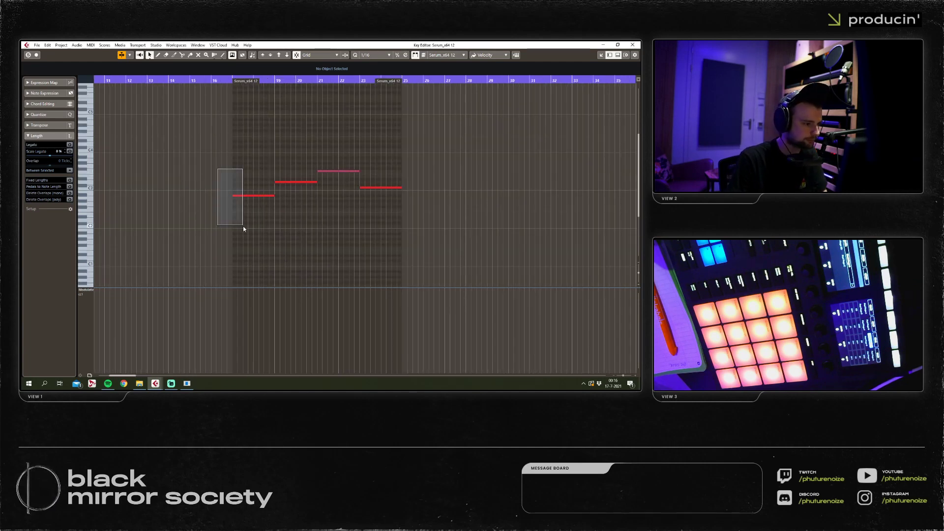
left_click_drag(242, 226, 243, 225)
scroll(252, 217, "up", 1)
key("Up")
key("Up")
key("Up")
key("Up")
key("Up")
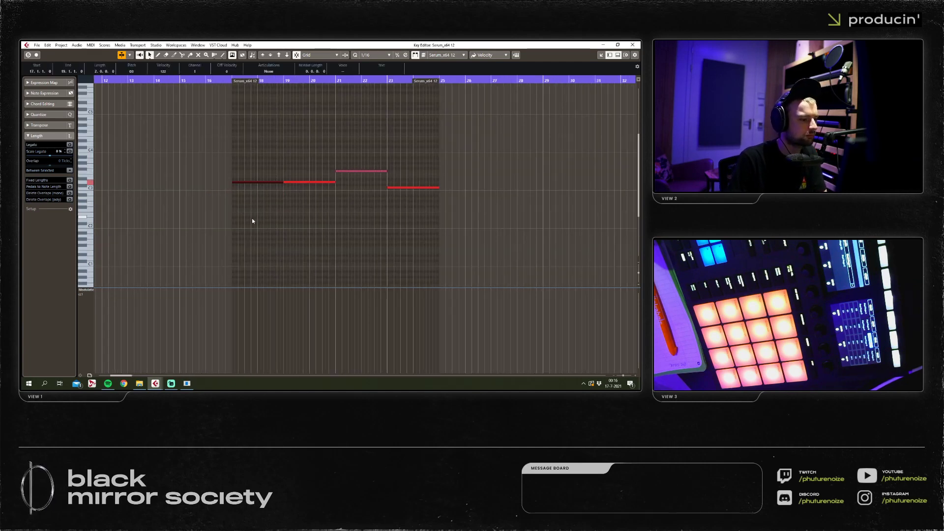
left_click(252, 220)
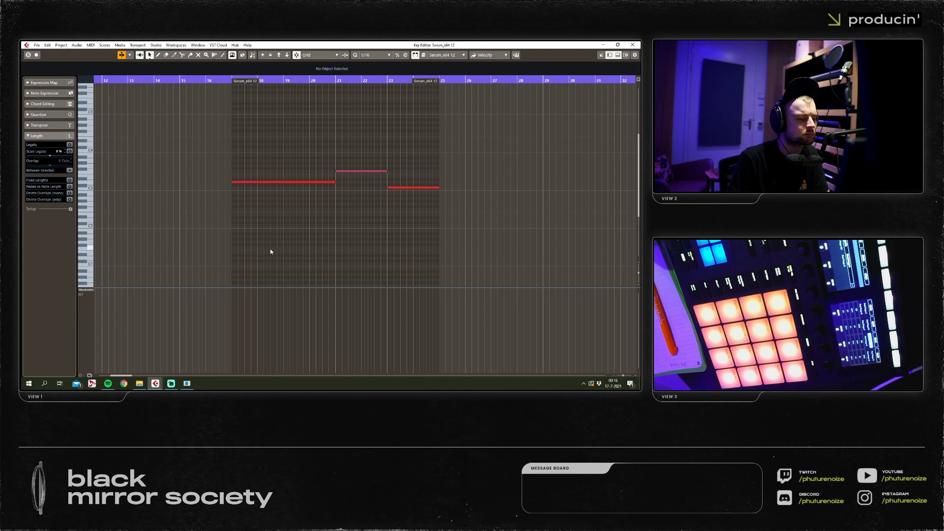
Play the edited part and lower its second note, in bars 19 and 20, to the last note's pitch.
key("space")
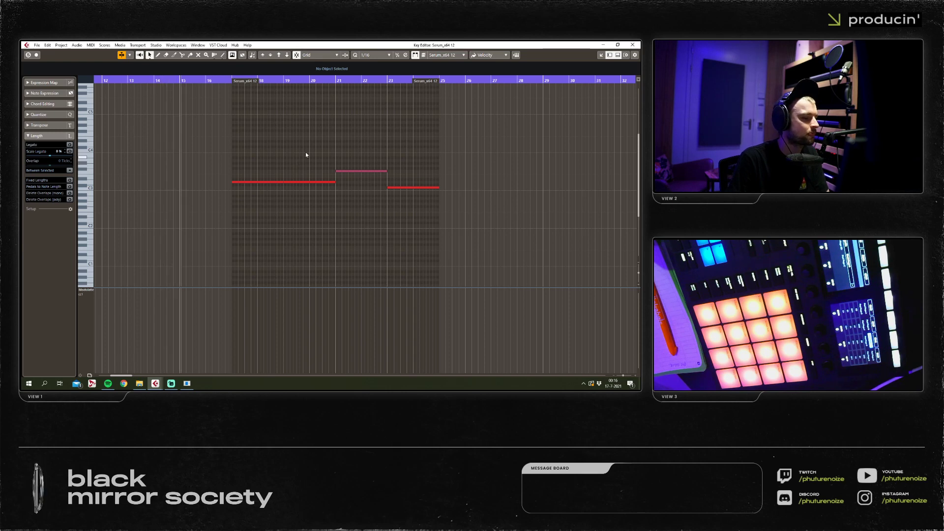
key("ctrl+z")
left_click(632, 44)
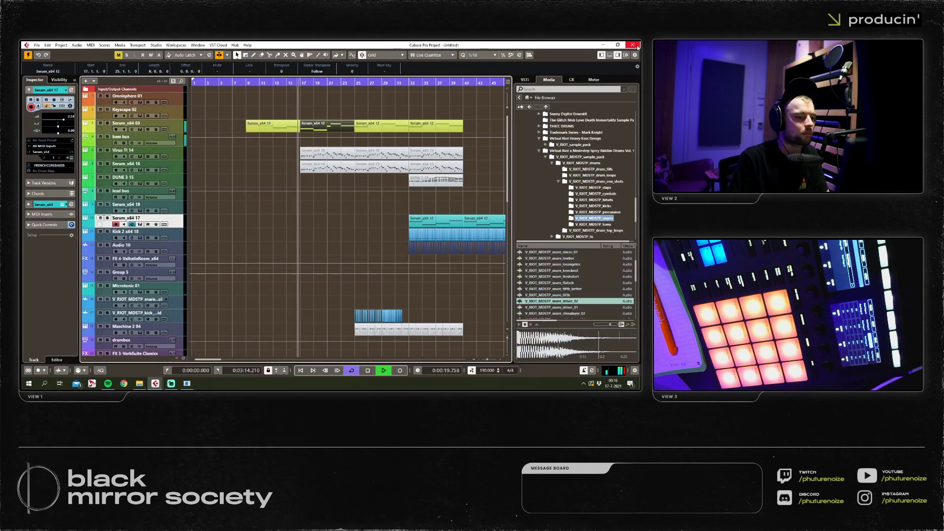
key("Return")
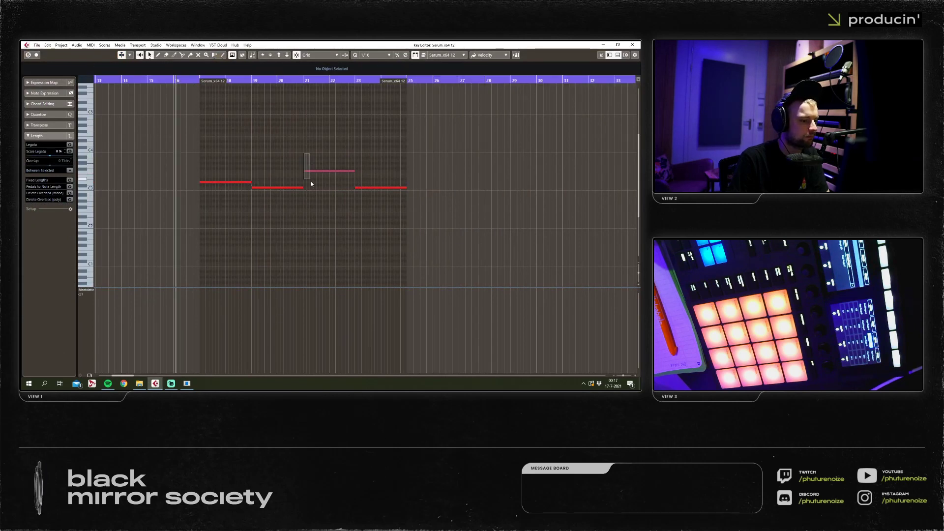
Lower the third note an octave and replace the last note with two lower one-bar notes in bars 23 and 24.
left_click_drag(311, 171, 414, 218)
left_click(412, 214)
mouse_move(386, 188)
left_mouse_down()
mouse_move(401, 199)
mouse_move(380, 198)
left_mouse_up()
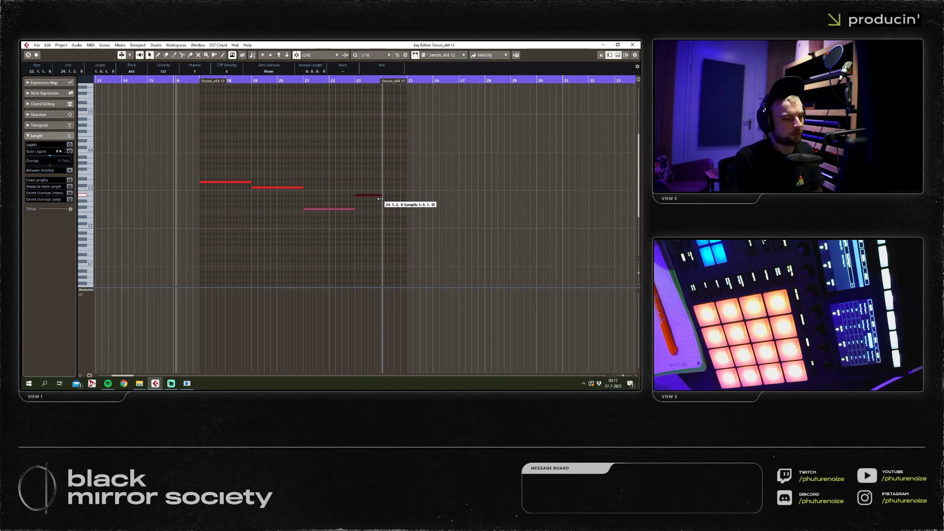
left_click(415, 179)
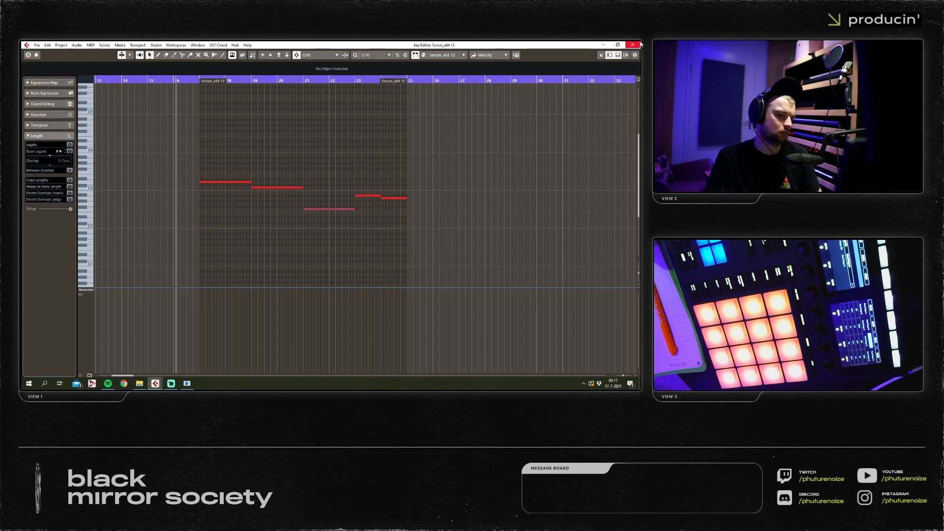
key("Escape")
Play the reworked part around bar 17 and select the Serum_x64 19 track.
key("space")
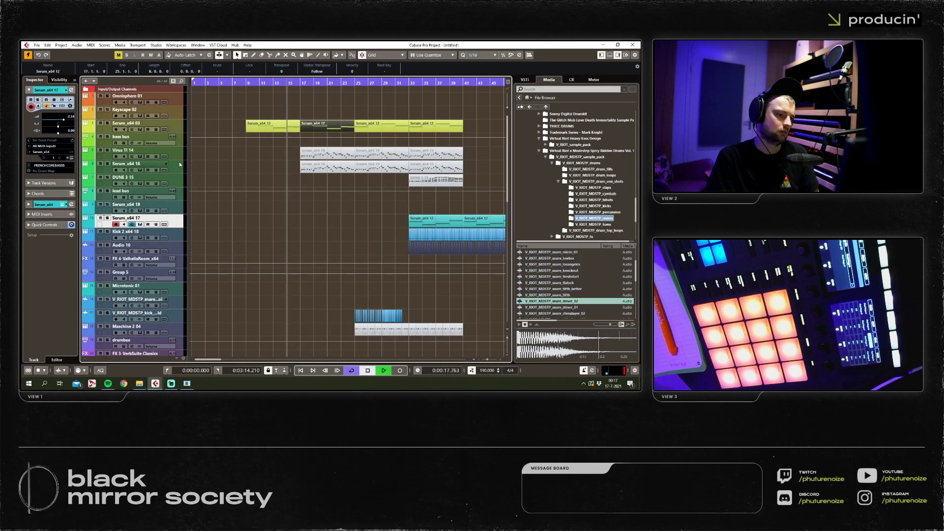
key("Up")
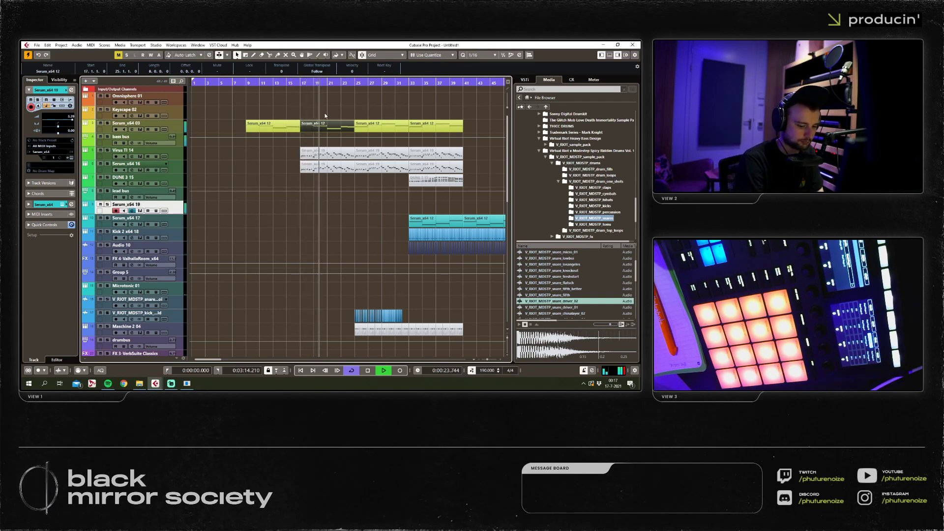
key("space")
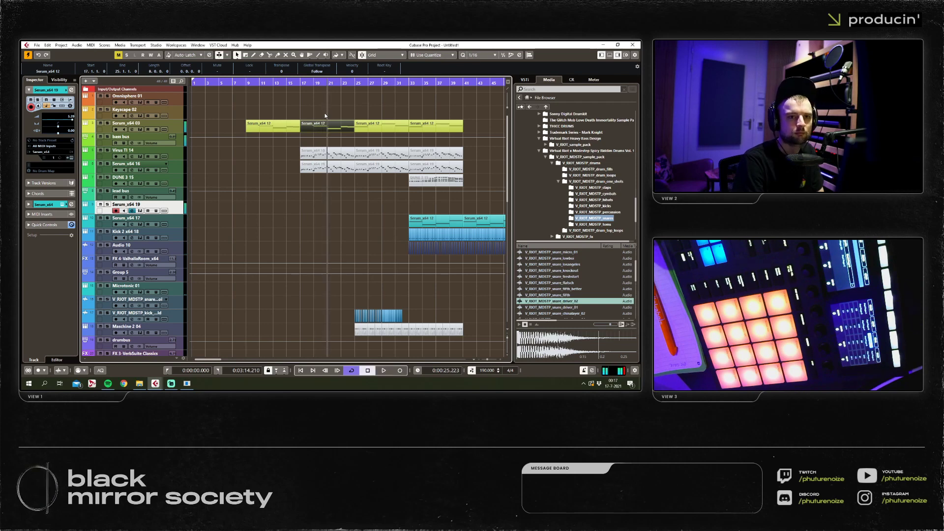
Play the arrangement from the start through bar 20 and look over the audio and vocal tracks further down.
key("Home")
key("space")
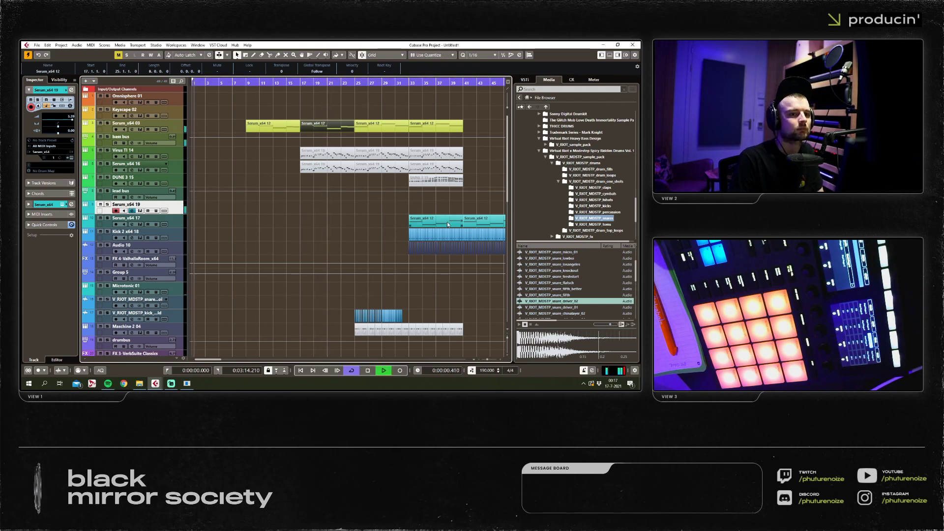
scroll(312, 215, "down", 9)
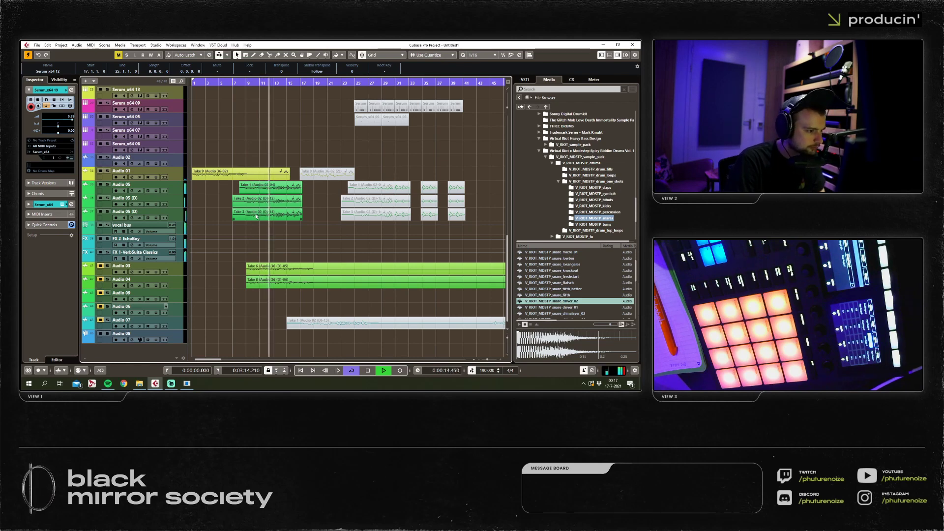
left_click(274, 149)
scroll(295, 186, "up", 4)
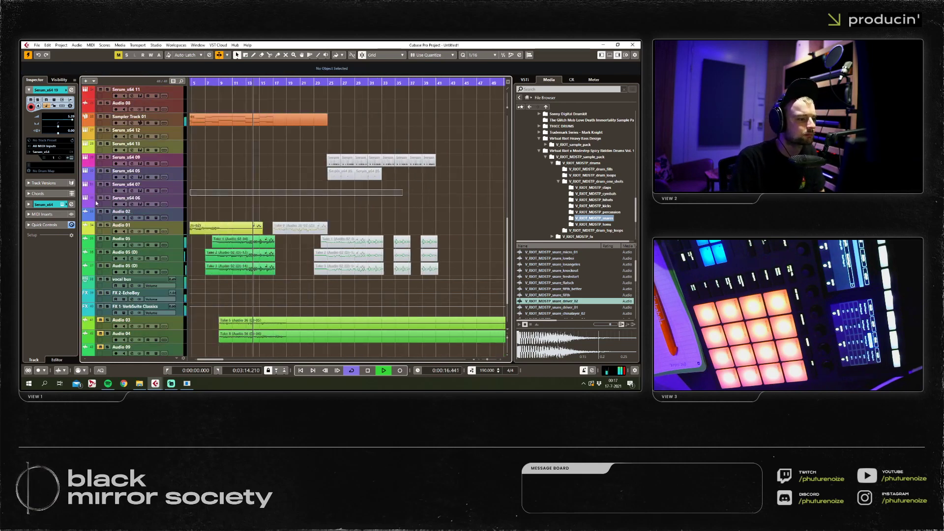
scroll(370, 231, "up", 10)
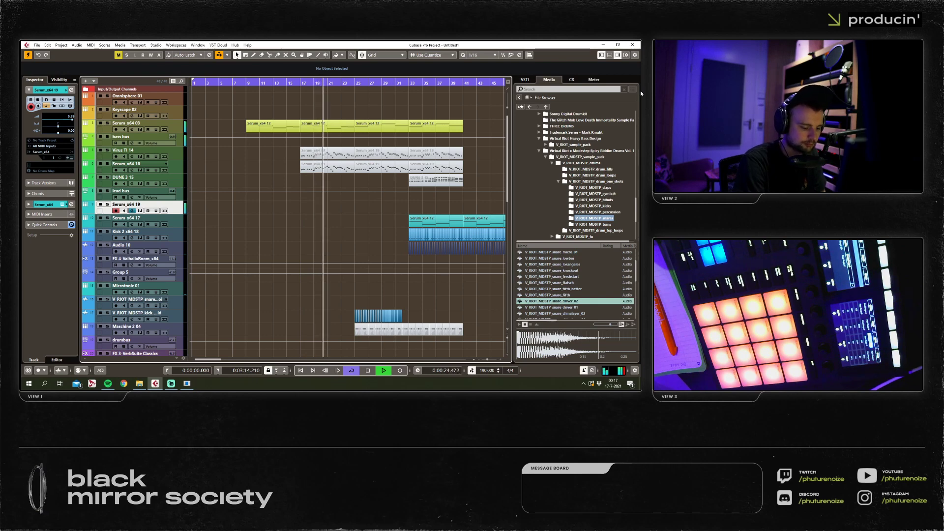
key("space")
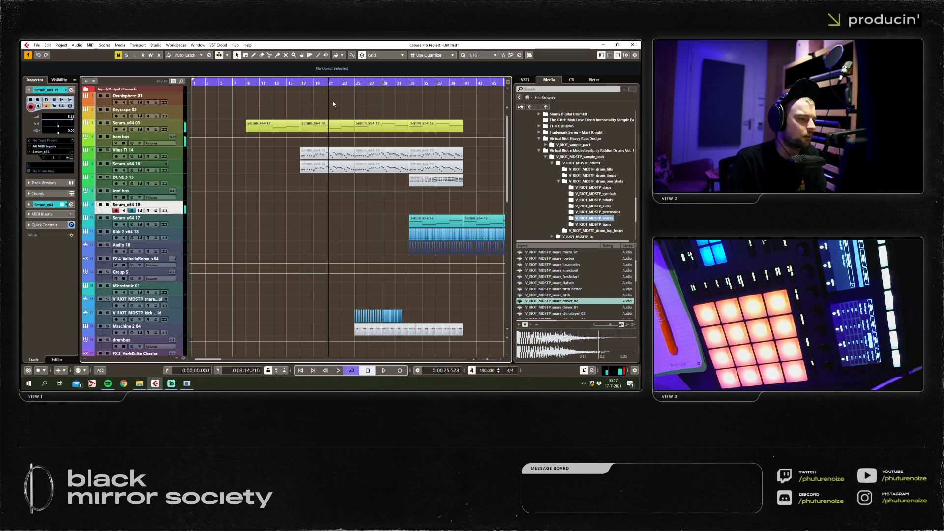
Raise the third note of the Serum_x64 03 part, in bars 21 and 22, by about two semitones and close the key editor.
left_click(339, 127)
double_click(338, 128)
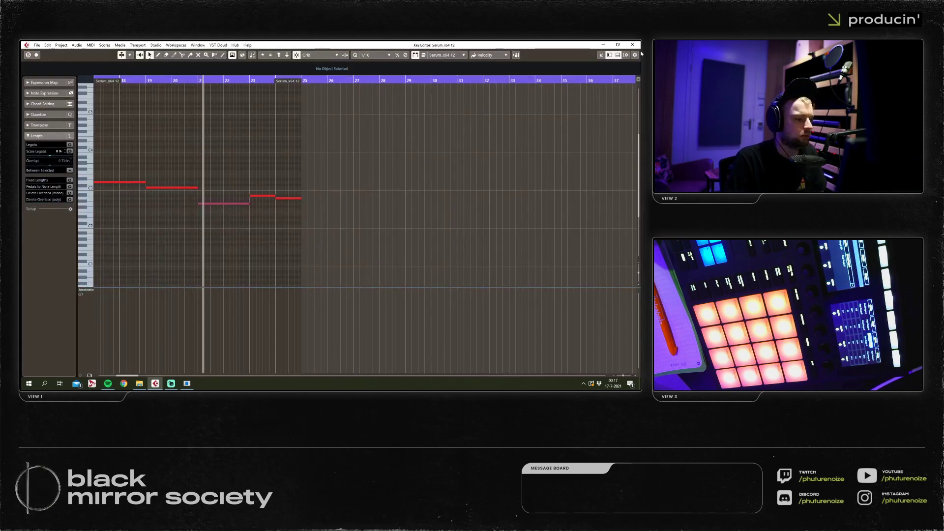
left_click(633, 45)
key("KP_0")
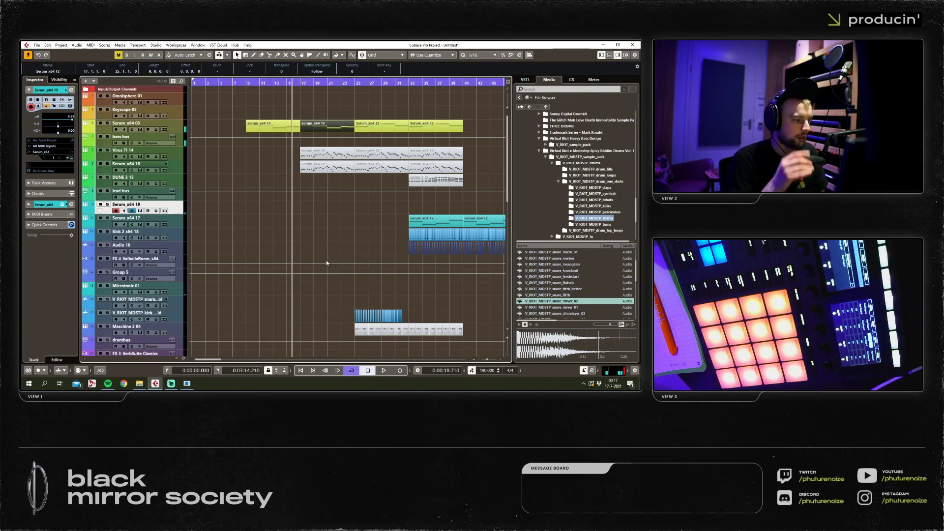
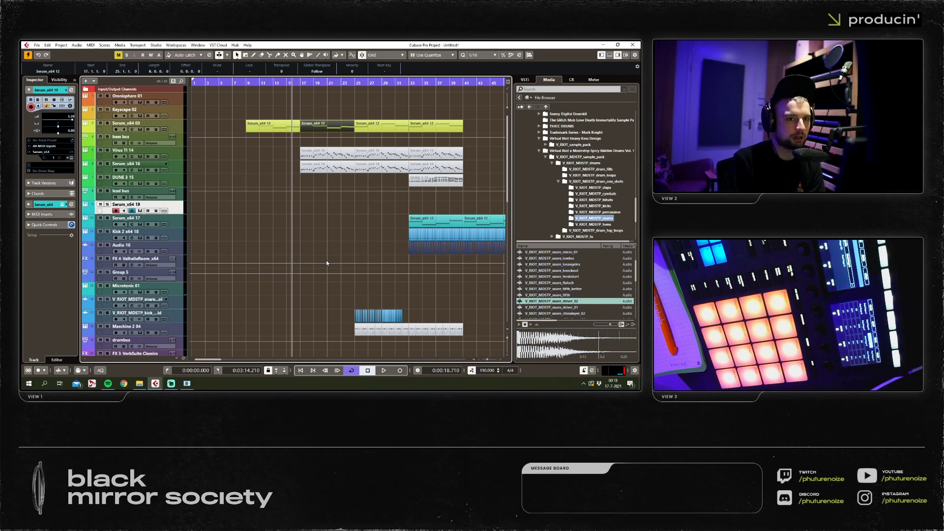
Play the section from just before bar 17 several times to audition the new chord progression.
key("space")
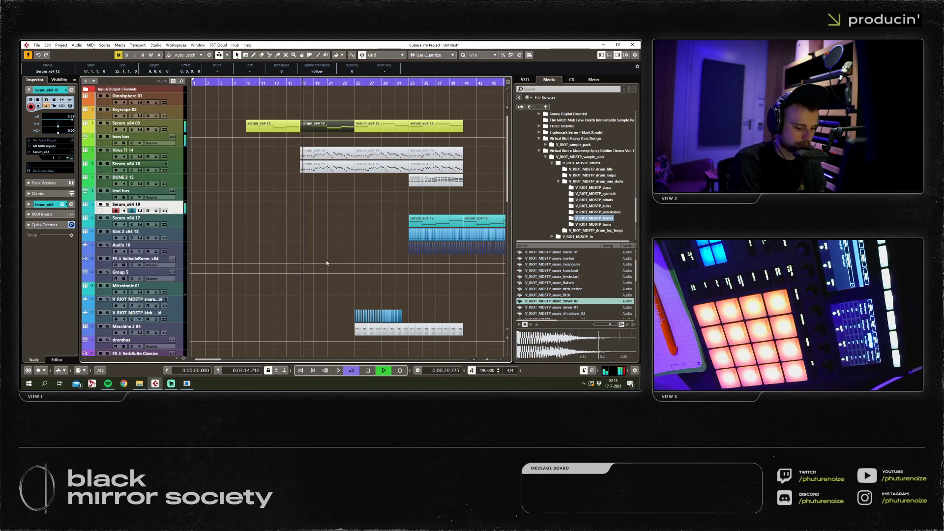
key("space")
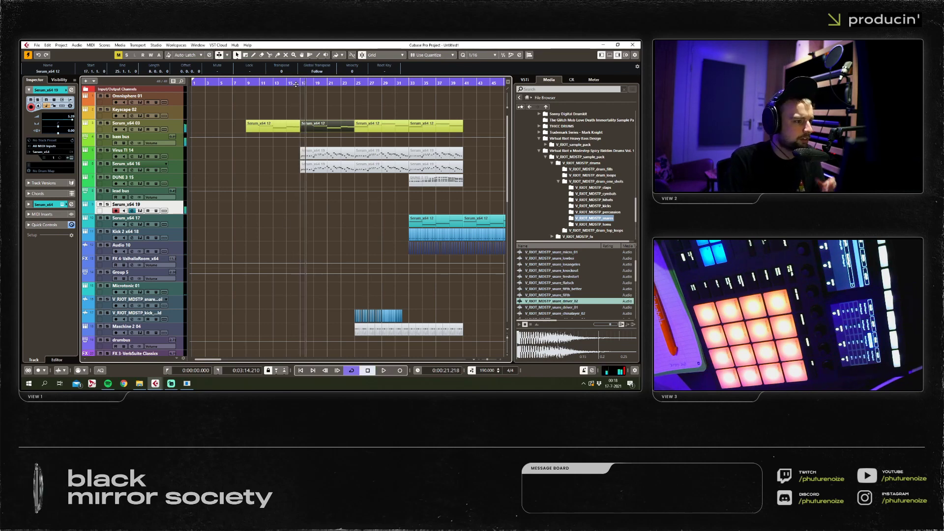
left_click_drag(296, 84, 284, 103)
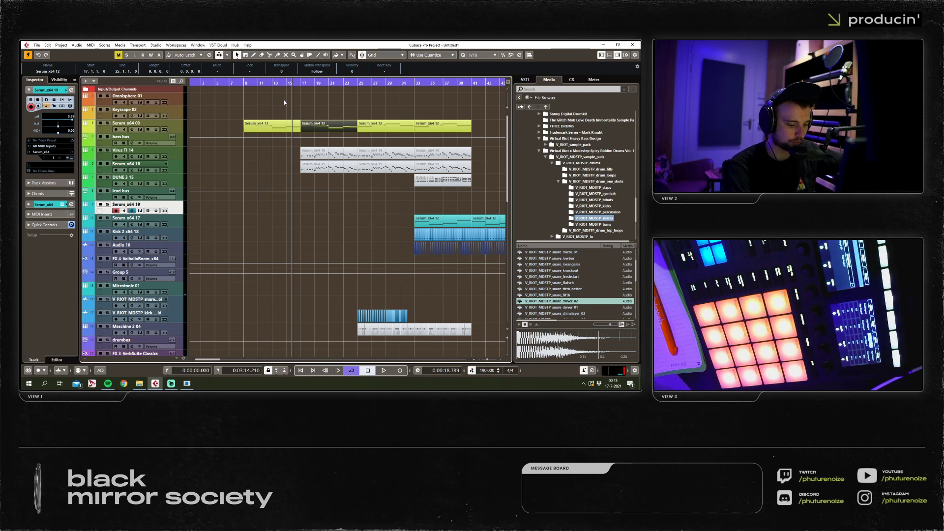
key("space")
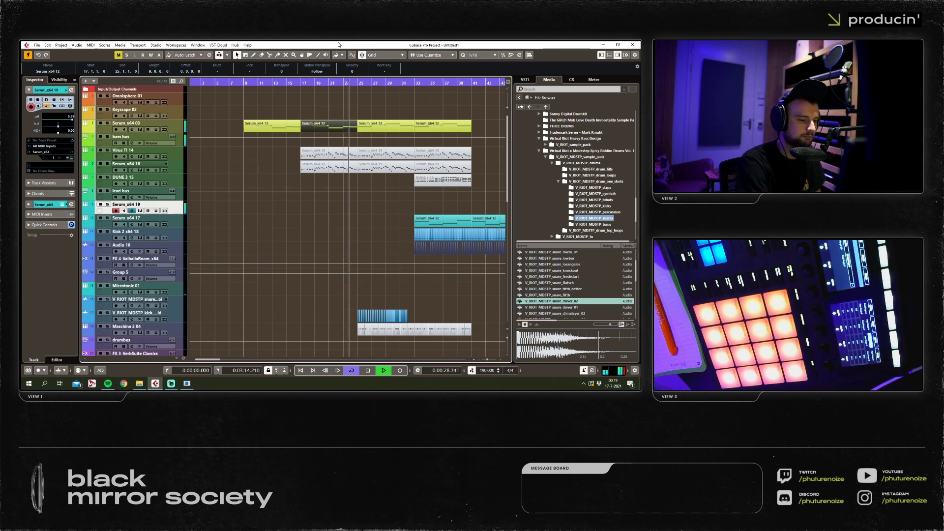
key("space")
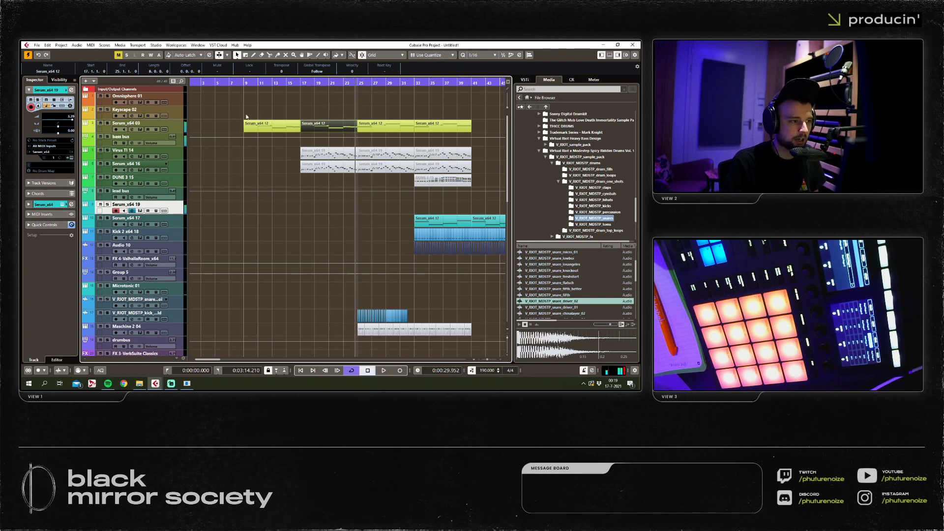
left_click(293, 84)
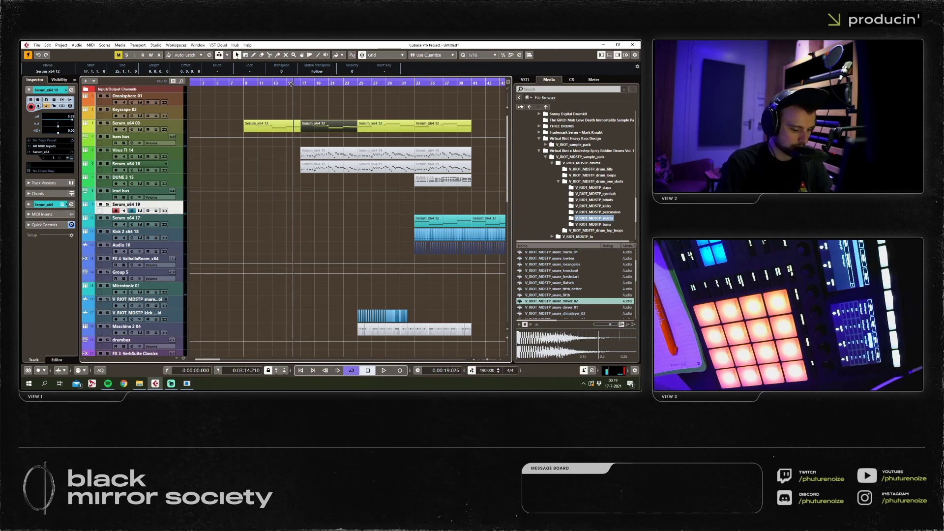
left_click(290, 82)
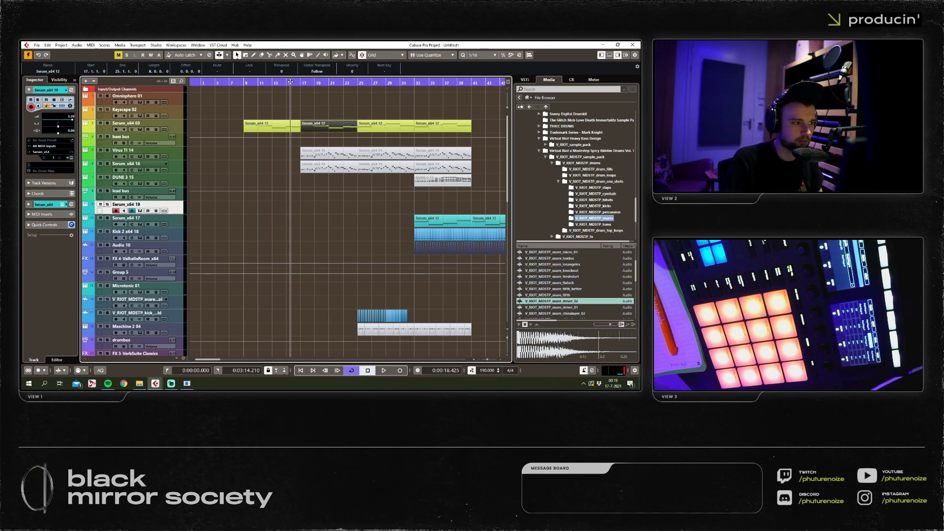
key("g")
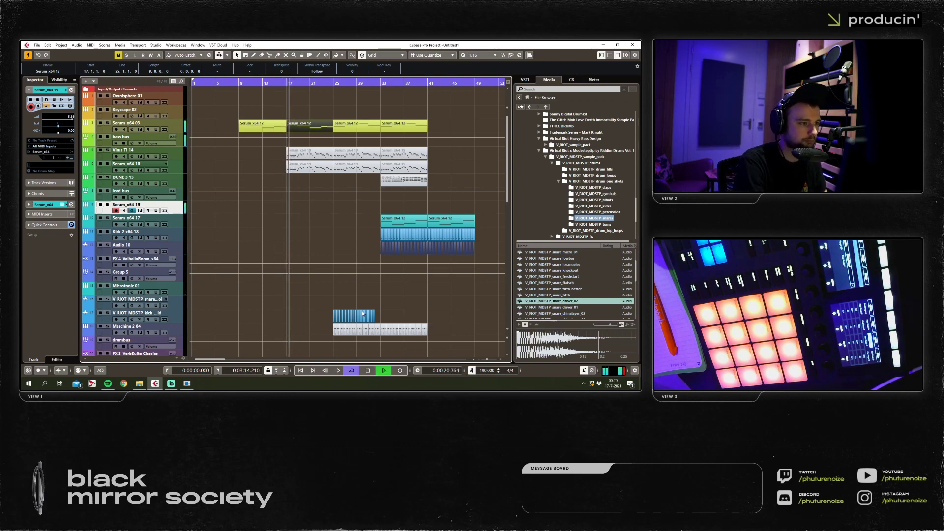
key("space")
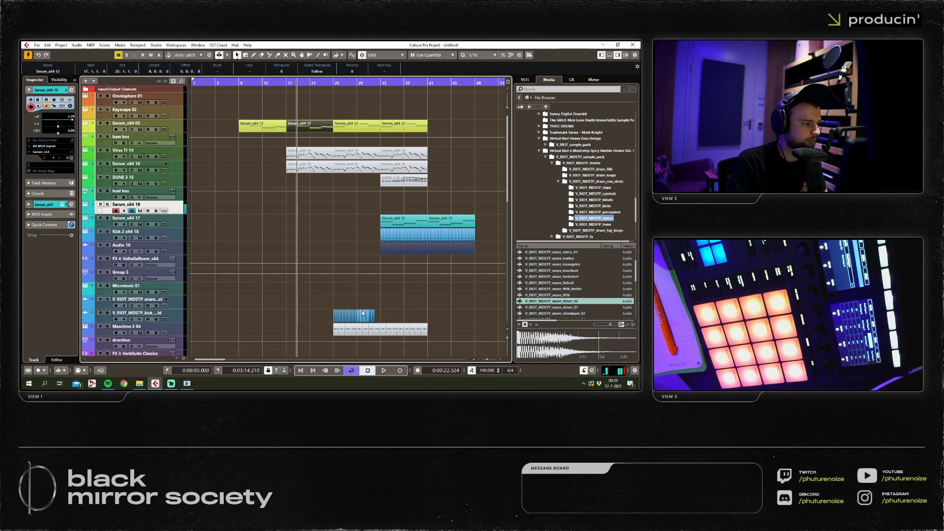
Delete the lead part on the Virus TI 14 track and the one directly below it in bars 17 to 25.
left_click(201, 154)
scroll(290, 167, "up", 3)
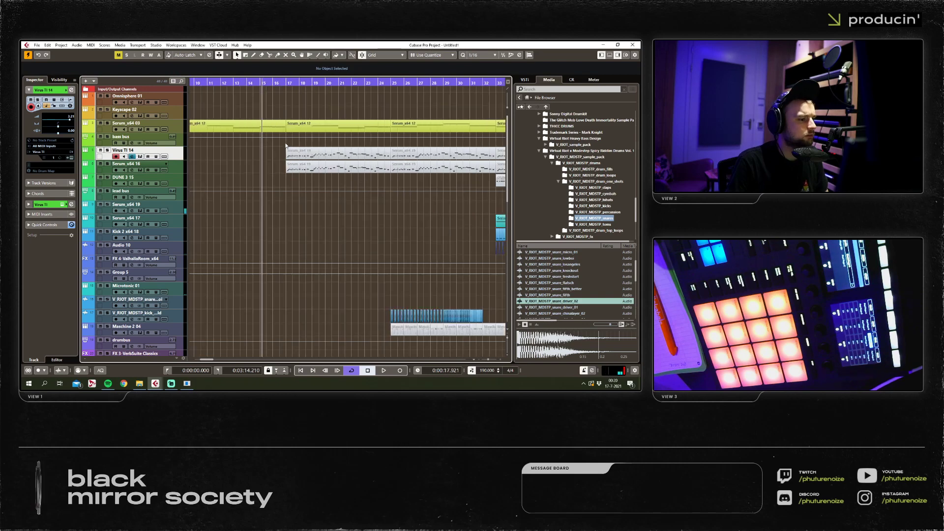
left_click_drag(313, 173, 313, 173)
key("Delete")
Audition the chords from about bar 14, and record a short five-note phrase on the Virus TI 14 track leading into bar 17.
left_click(250, 85)
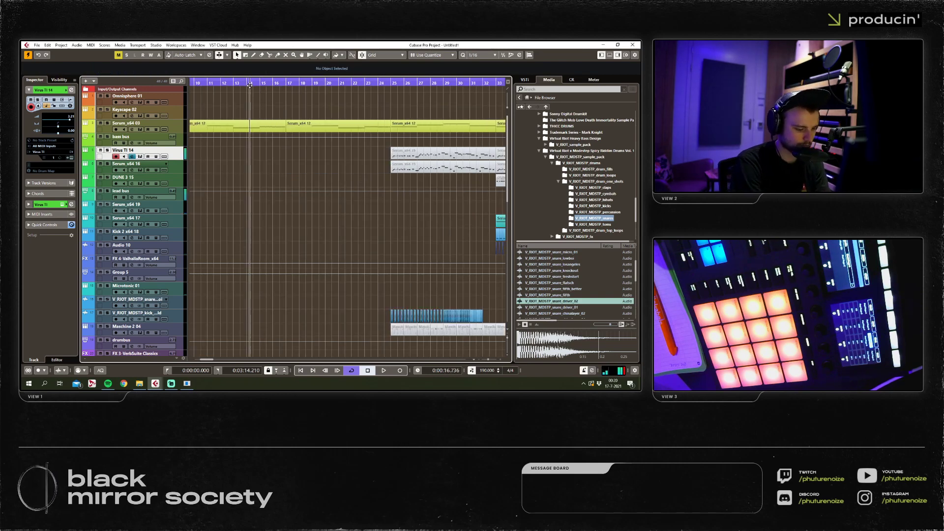
key("space")
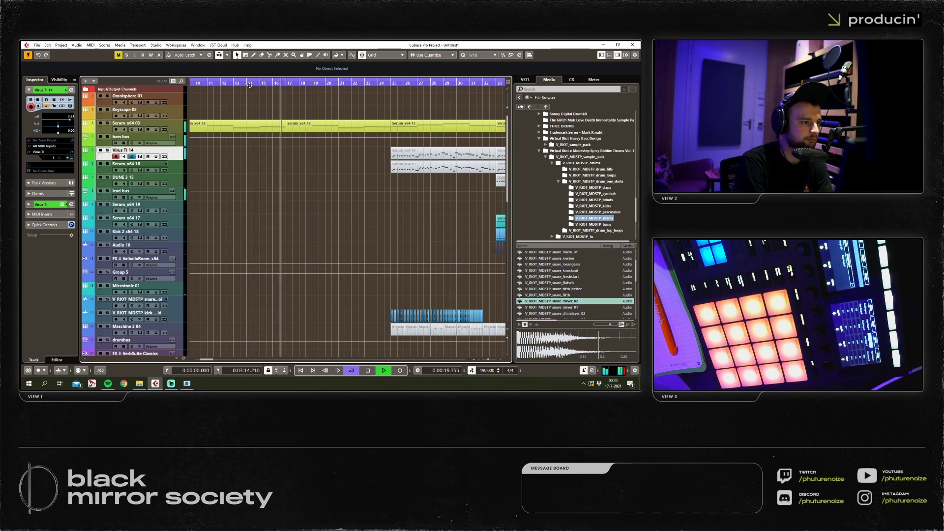
left_click(250, 85)
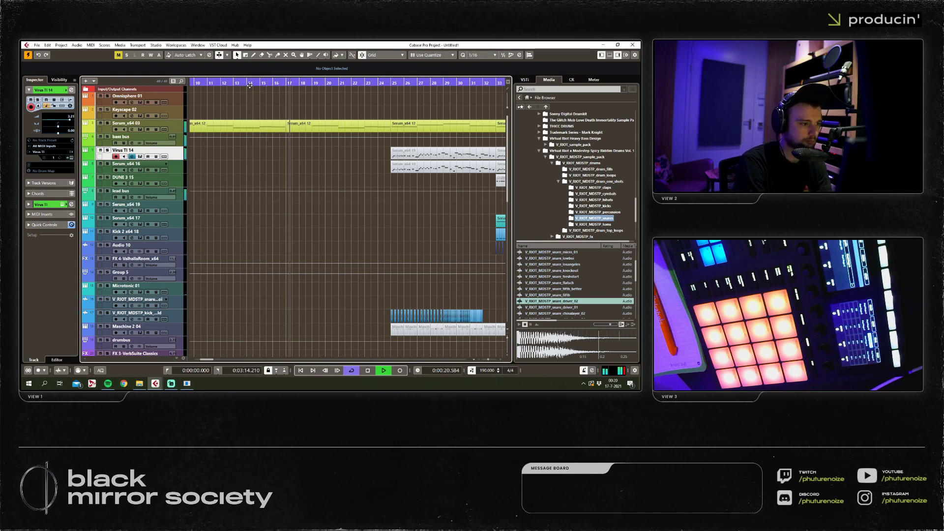
key("space")
left_click(400, 370)
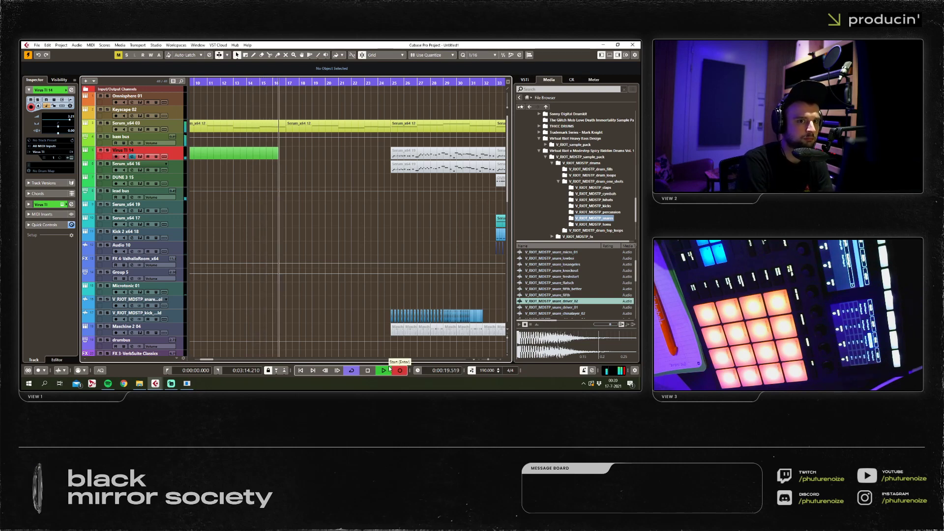
key("space")
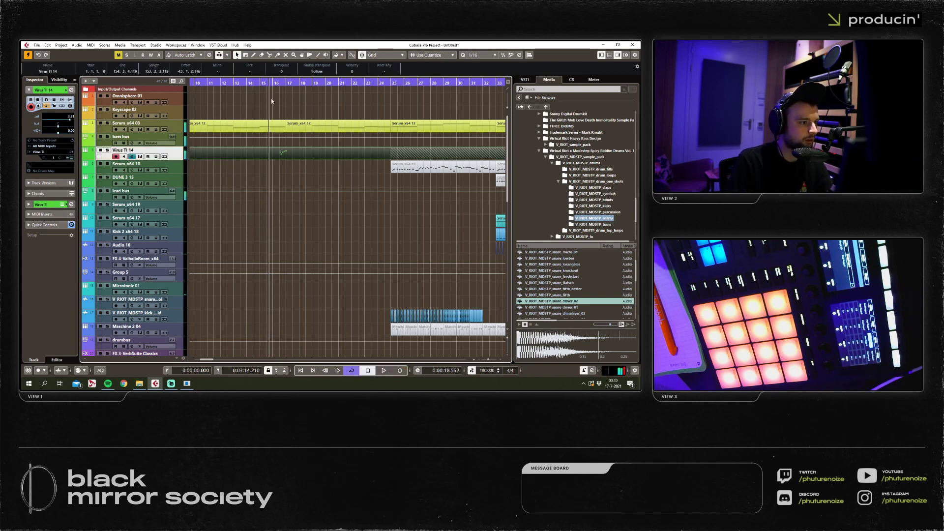
Raise the last two notes of the recorded Virus TI 14 phrase around bar 17 and close the key editor.
left_click(284, 160)
double_click(286, 157)
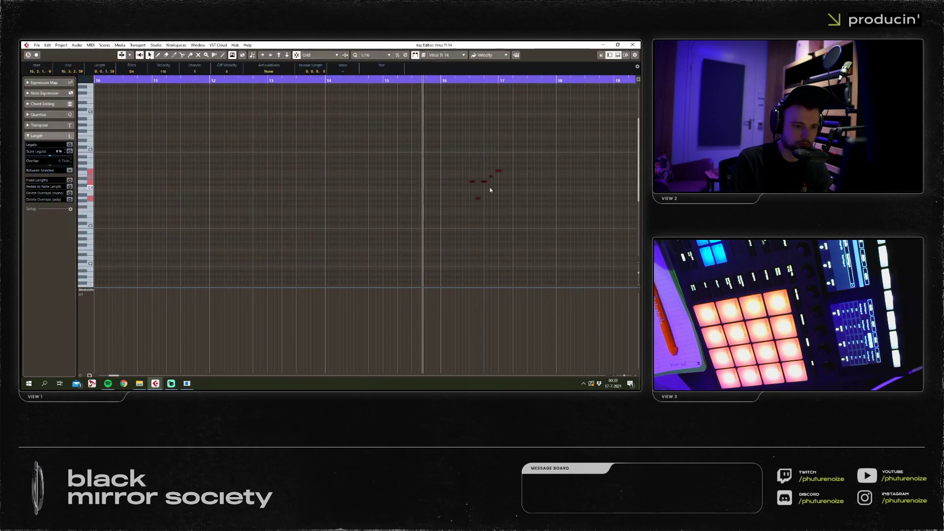
left_click_drag(509, 162, 487, 185)
left_click(481, 182)
scroll(497, 175, "up", 1)
left_click(500, 171)
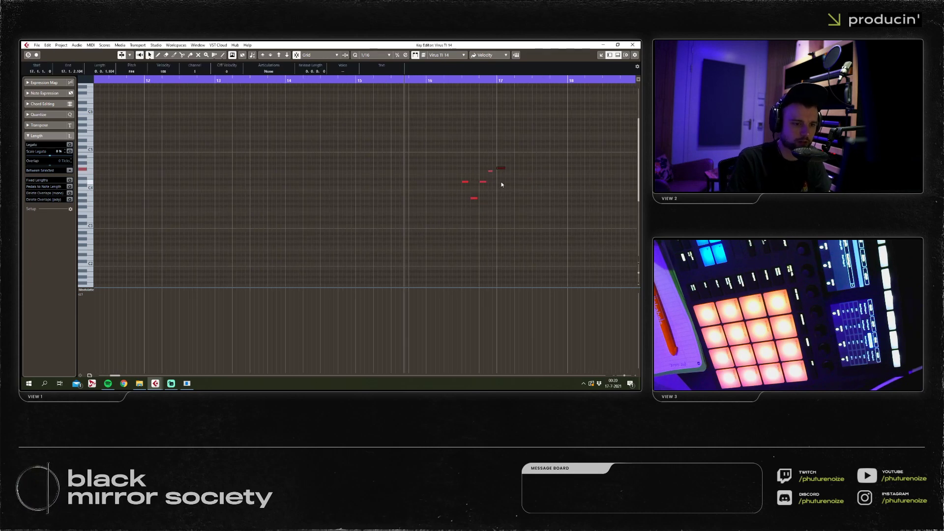
left_click(286, 175)
scroll(546, 203, "right", 5)
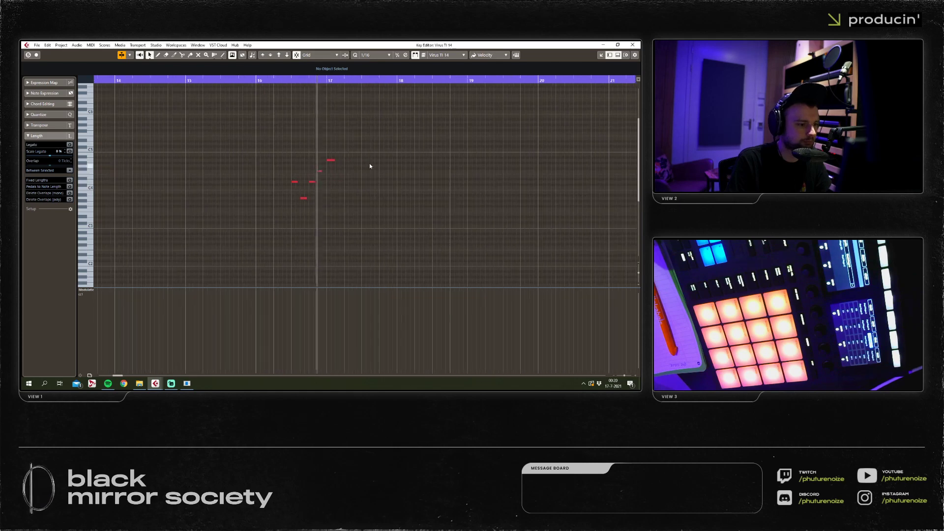
left_click(632, 45)
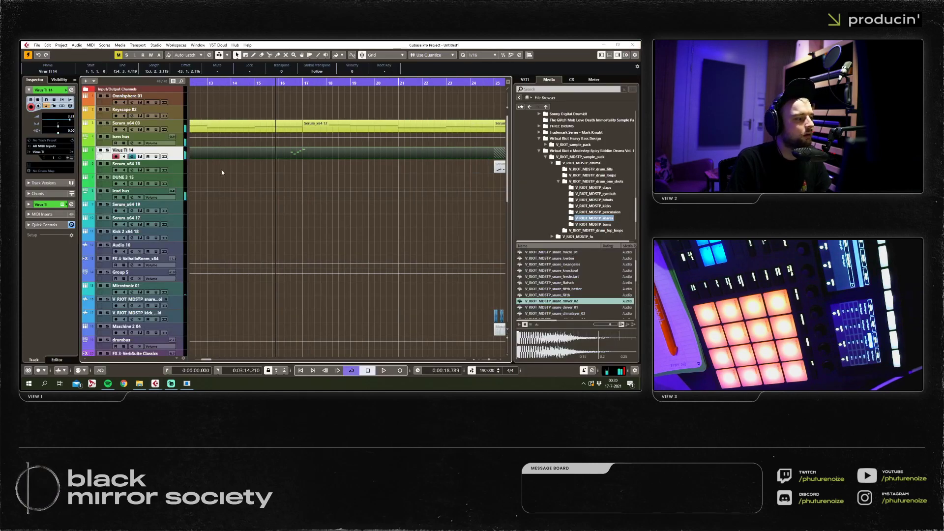
Move the recorded Virus TI 14 part to the Serum track directly below and cut off its empty beginning before 16.3.1.
left_click_drag(305, 155, 308, 168)
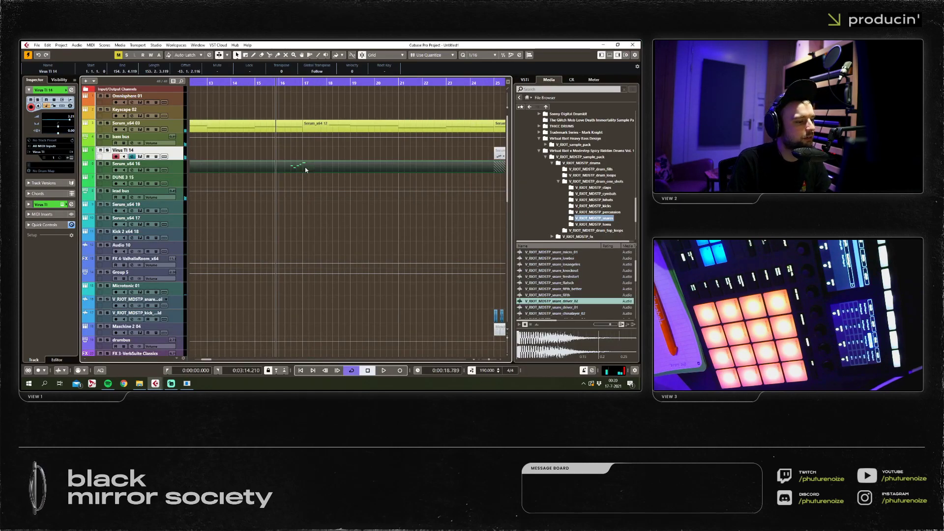
scroll(300, 169, "up", 3)
key("3")
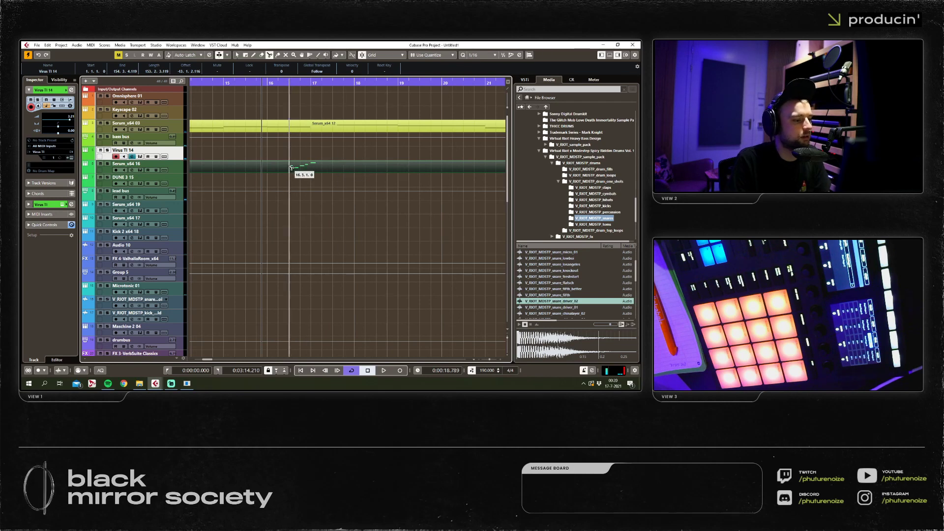
left_click(291, 168)
Audition the trimmed Virus TI 14 part, add a sixteenth-long D4 note at 17.2.1, and close the key editor.
key("Return")
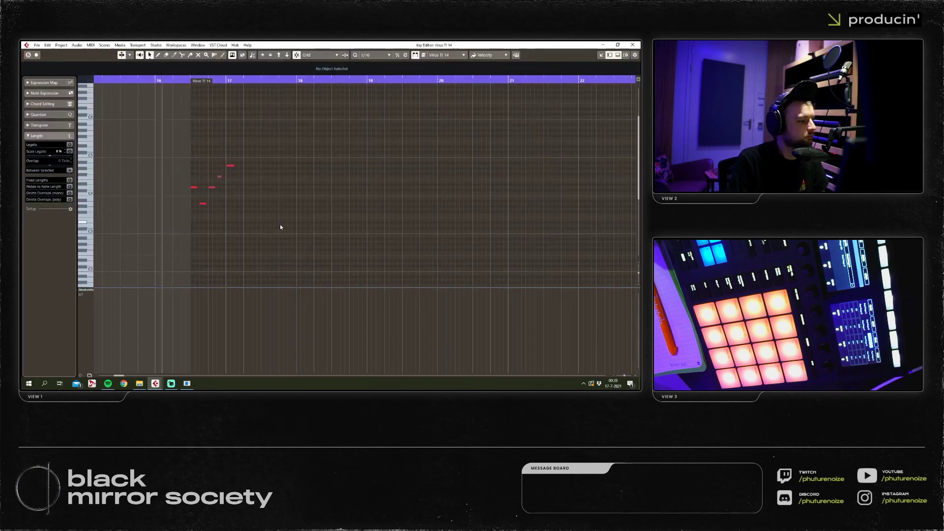
key("space")
scroll(211, 223, "up", 3)
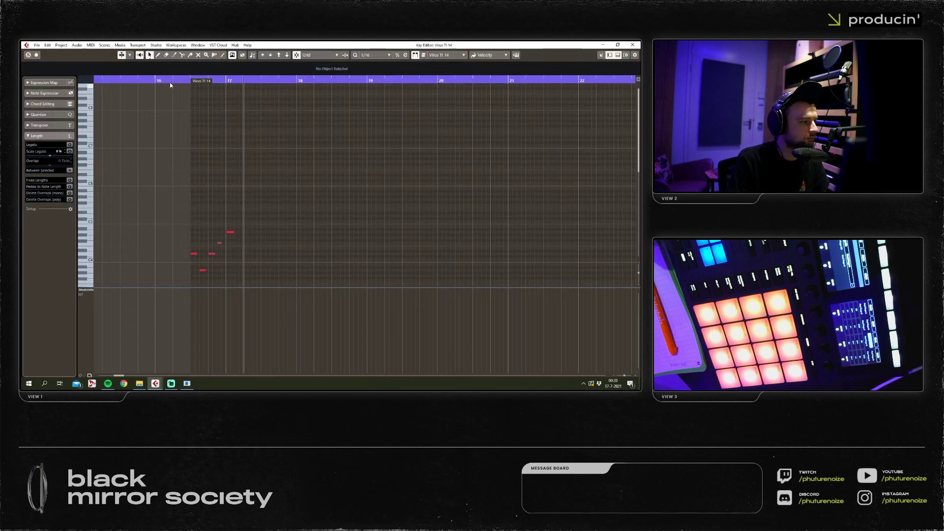
key("space")
scroll(231, 162, "down", 4)
right_click(235, 154)
left_click(243, 151)
left_click(246, 172)
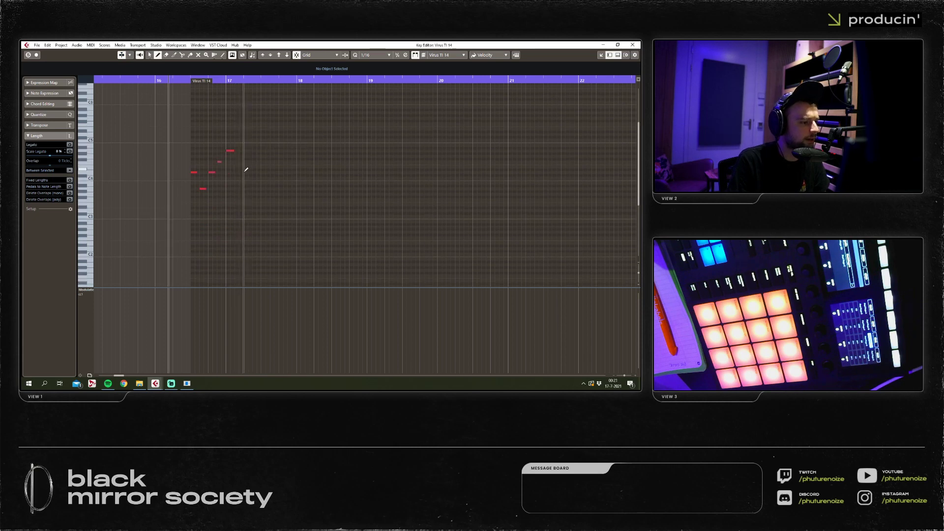
right_click(255, 169)
left_click(255, 169)
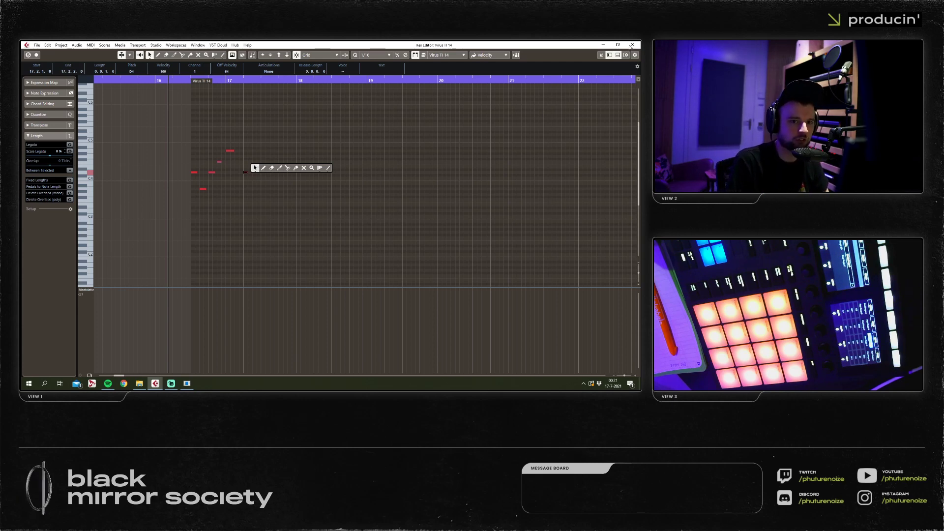
key("Escape")
left_click(629, 46)
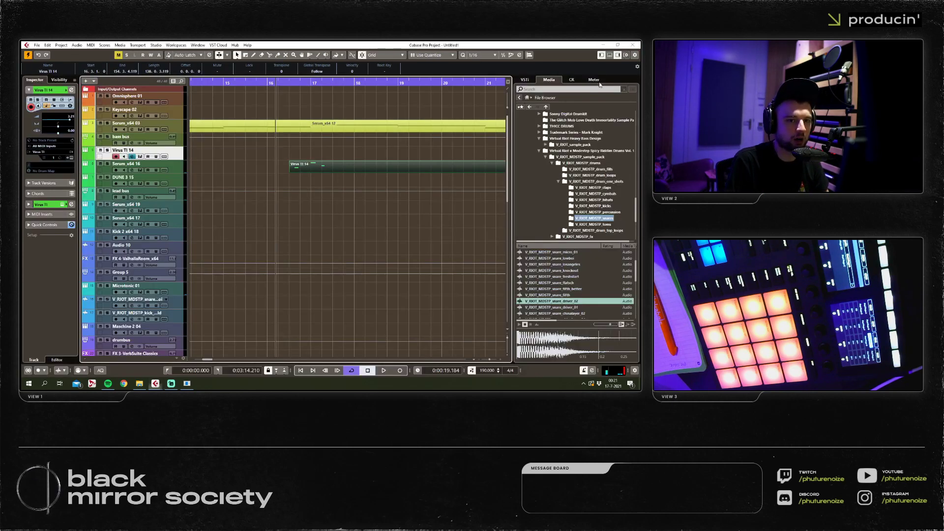
In the Serum_x64 12 part, shorten the bar 17 note to one bar and duplicate it into bar 18 at C3.
double_click(368, 123)
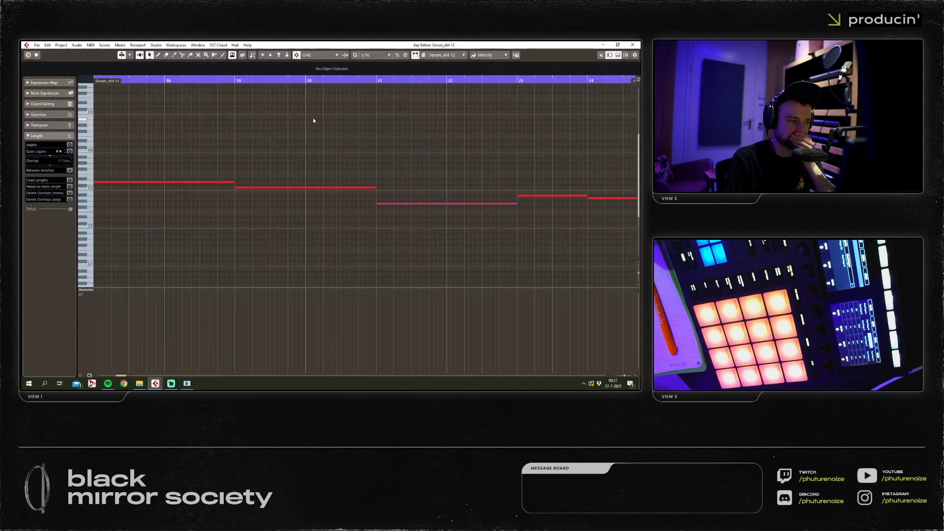
scroll(264, 118, "down", 3)
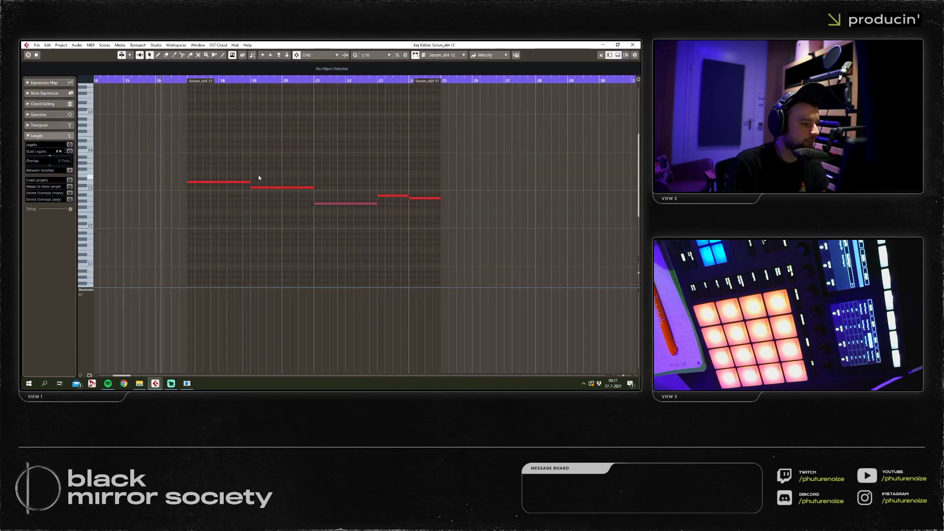
left_click_drag(252, 184, 215, 196)
scroll(216, 197, "up", 1)
left_click(217, 183)
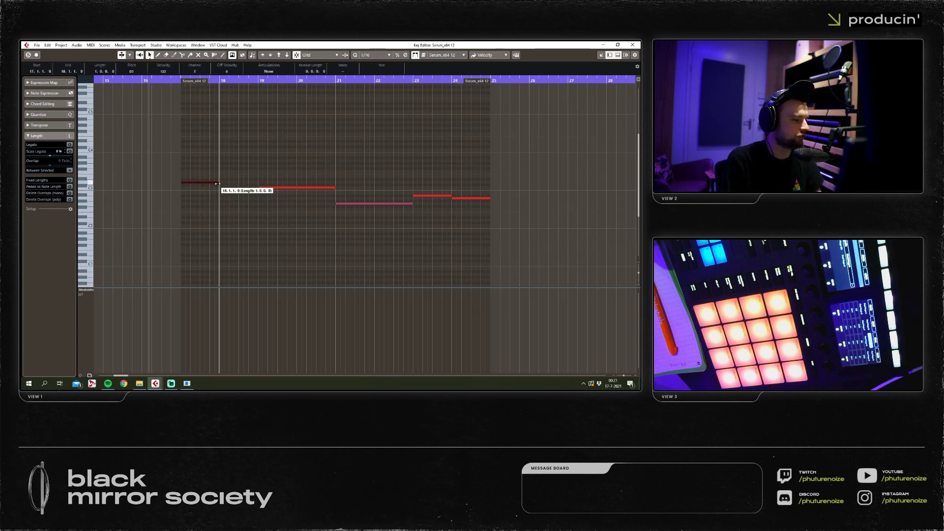
scroll(199, 202, "up", 2)
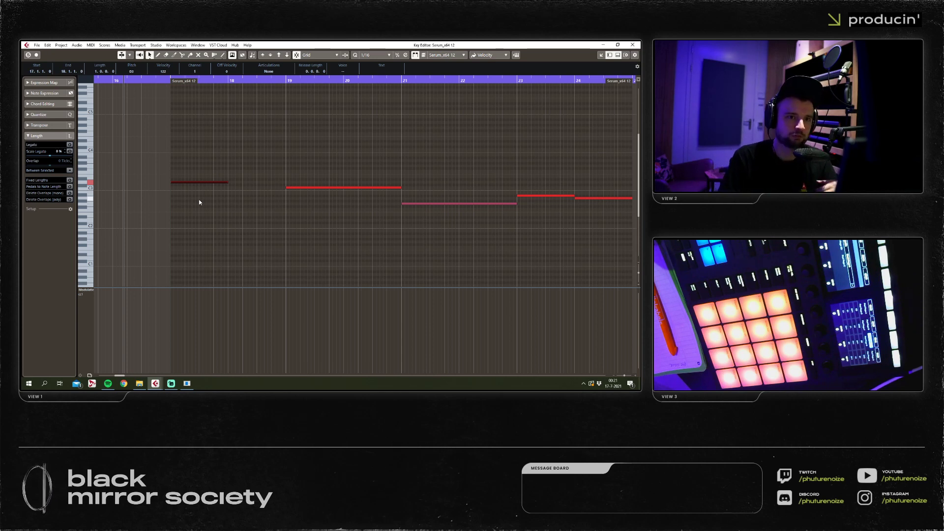
key("ctrl+d")
key("Down")
key("Down")
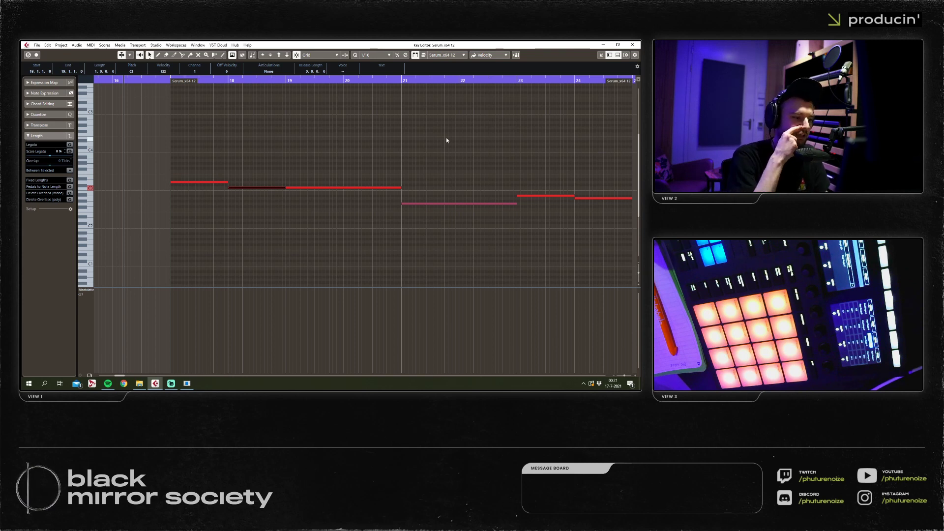
Lower the Serum_x64 12 note at bar 19, shorten it to one bar, and place a slightly lower one-bar note in bar 20.
left_click_drag(393, 166, 332, 189)
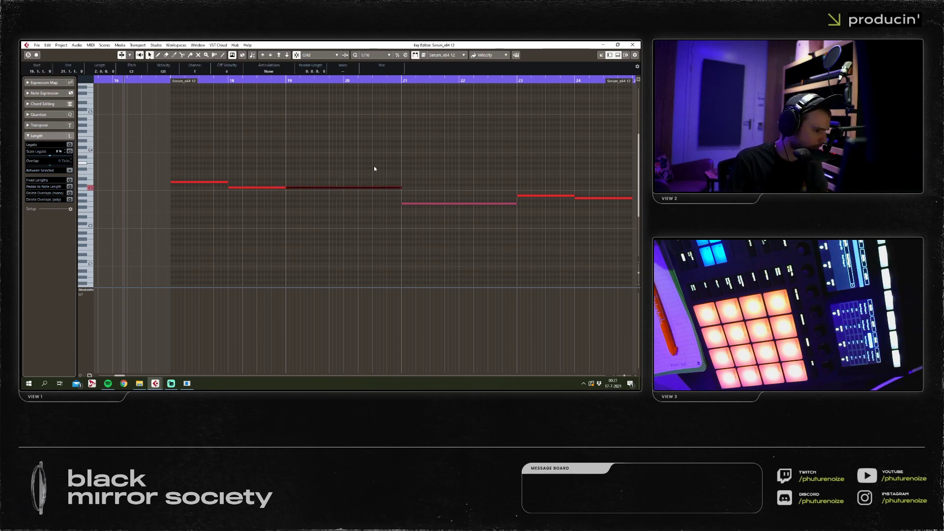
key("Down")
key("Down")
left_click_drag(402, 197, 344, 197)
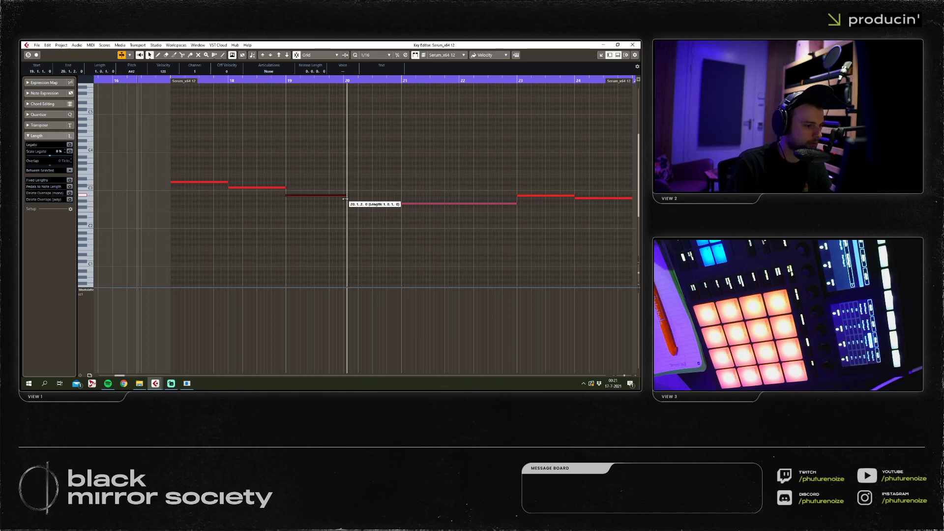
left_click(359, 221)
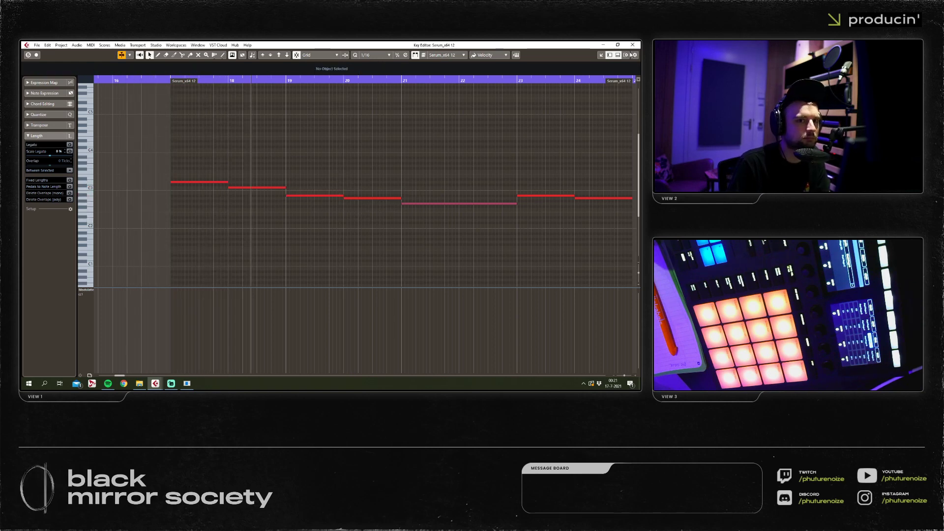
key("Escape")
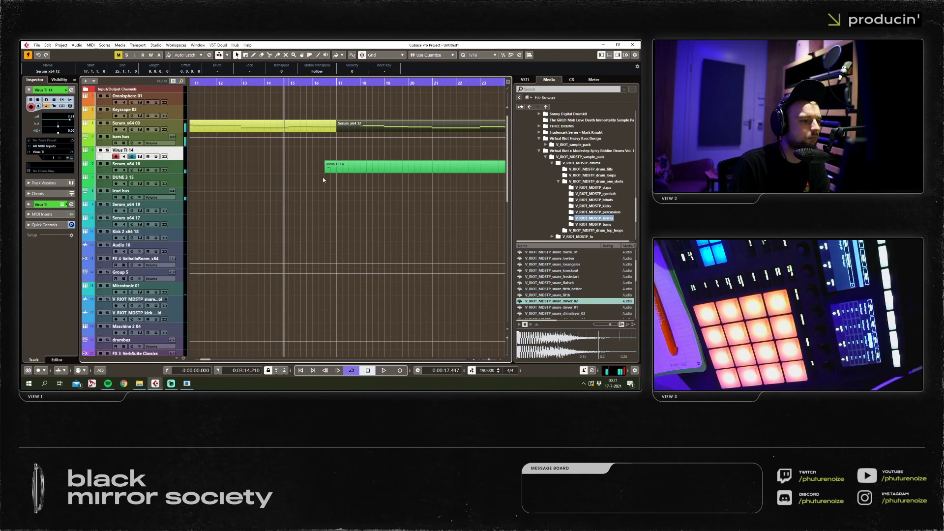
Extend the Virus TI 14 melody with further notes through bar 17 and duplicate the bar 17 figure into bar 18.
double_click(326, 169)
right_click(270, 198)
left_click(282, 201)
right_click(285, 154)
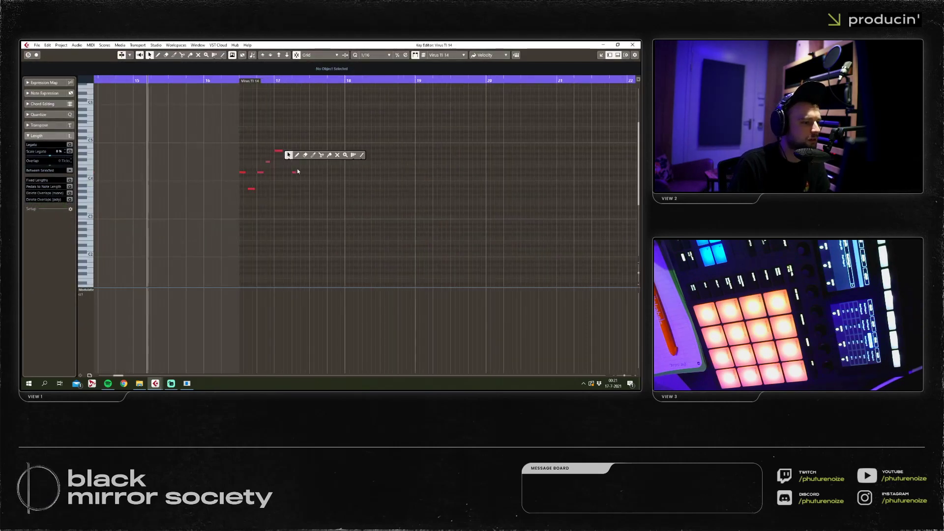
left_click(295, 173)
left_click(303, 167)
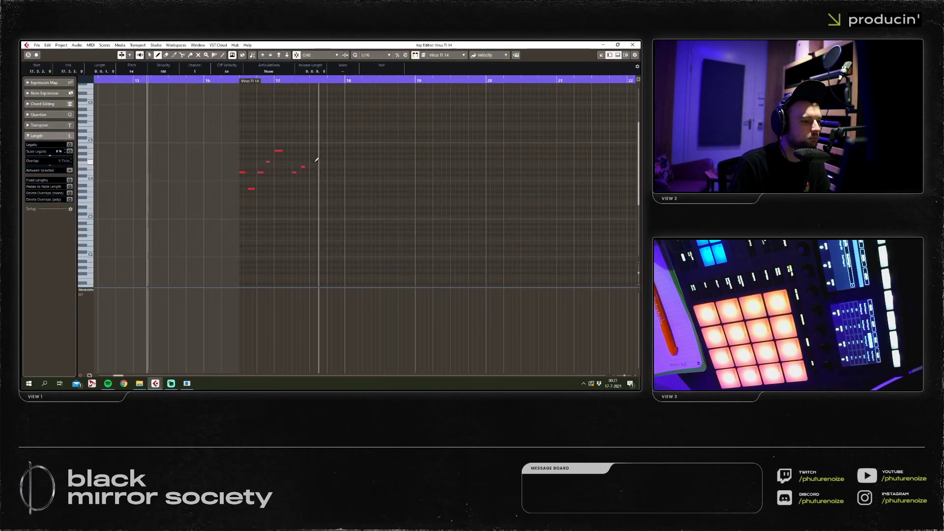
left_click_drag(311, 162, 349, 150)
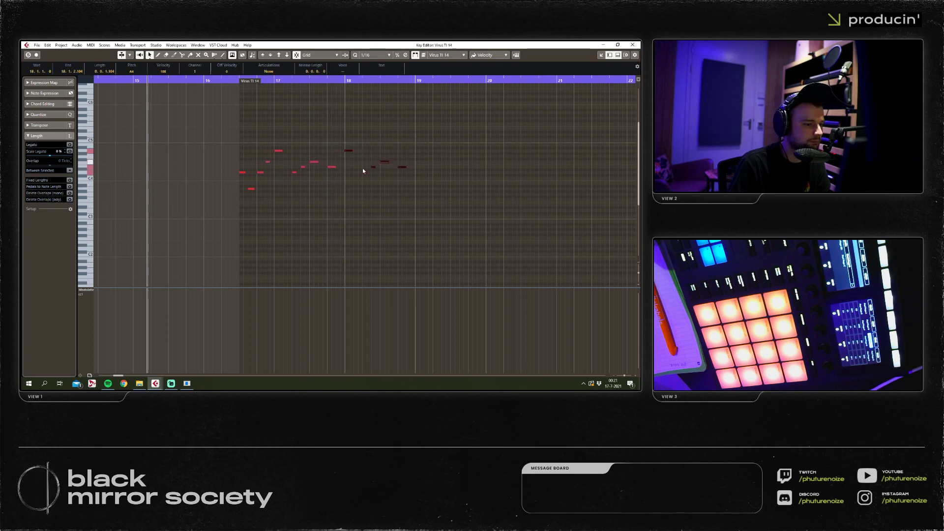
left_click(358, 239)
key("g")
left_click_drag(357, 239, 640, 227)
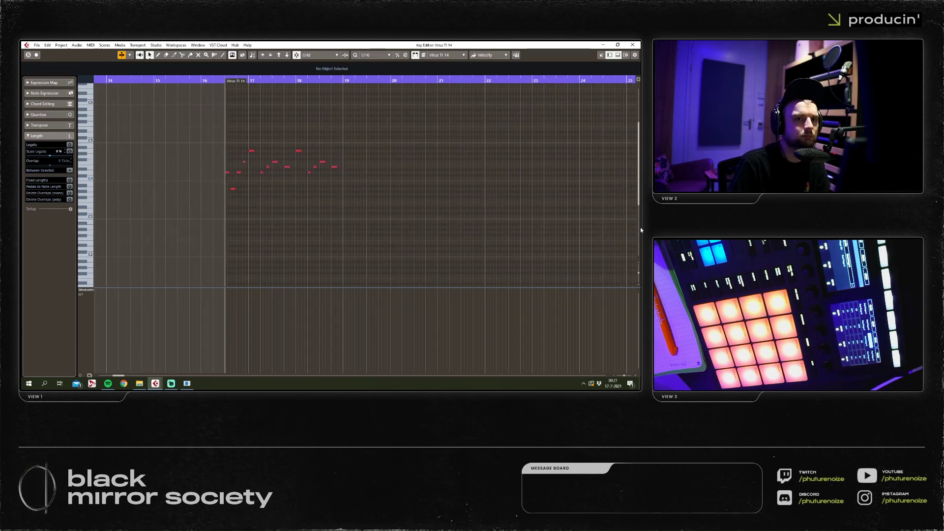
Play the extended melody and shift all notes following the first one in bar 17 about an eighth note earlier.
left_click_drag(457, 144, 214, 207)
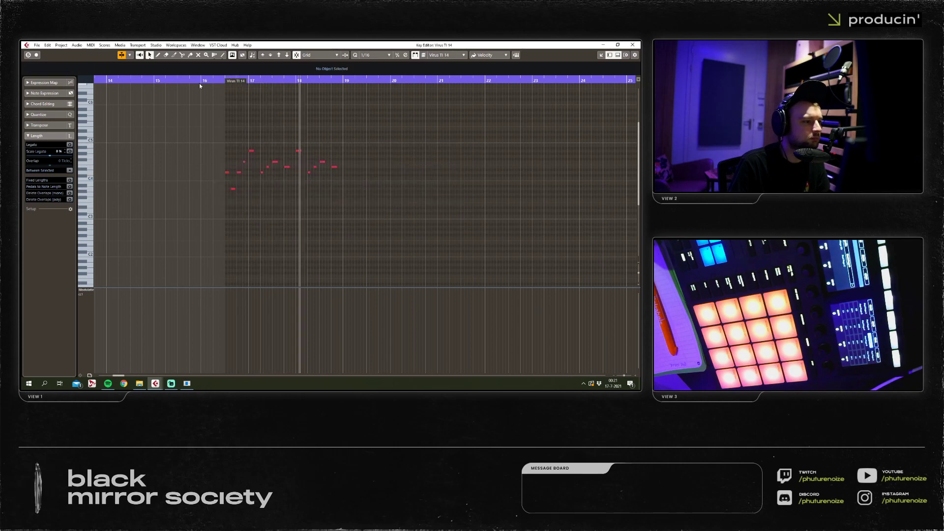
left_click(180, 80)
left_click_drag(410, 142, 263, 180)
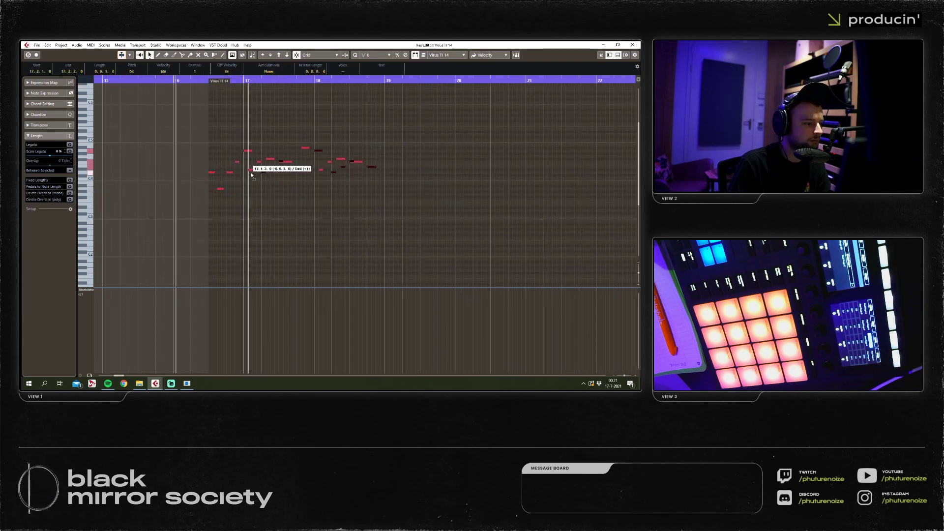
key("h")
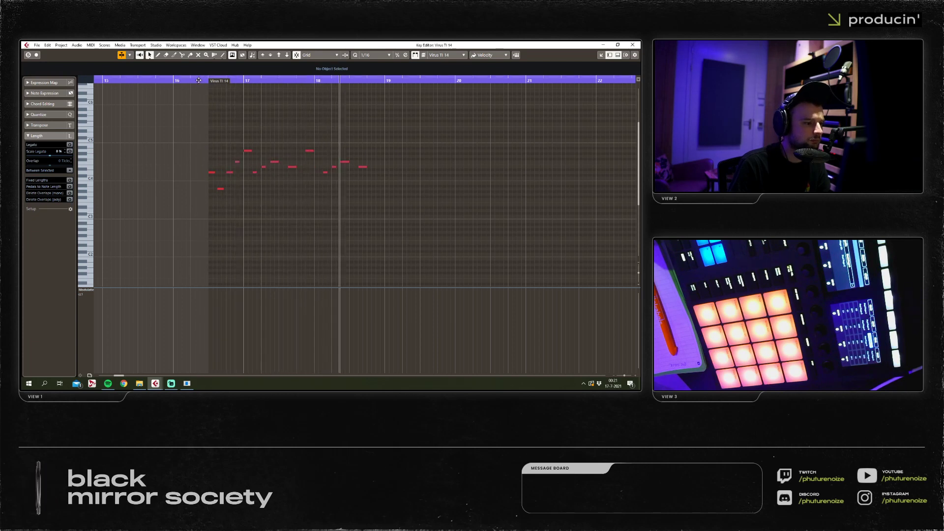
Raise the last note of the bar 17 figure and its counterpart in bar 18, playing the Virus TI 14 melody to check.
left_click(164, 80)
left_click_drag(388, 135, 252, 185)
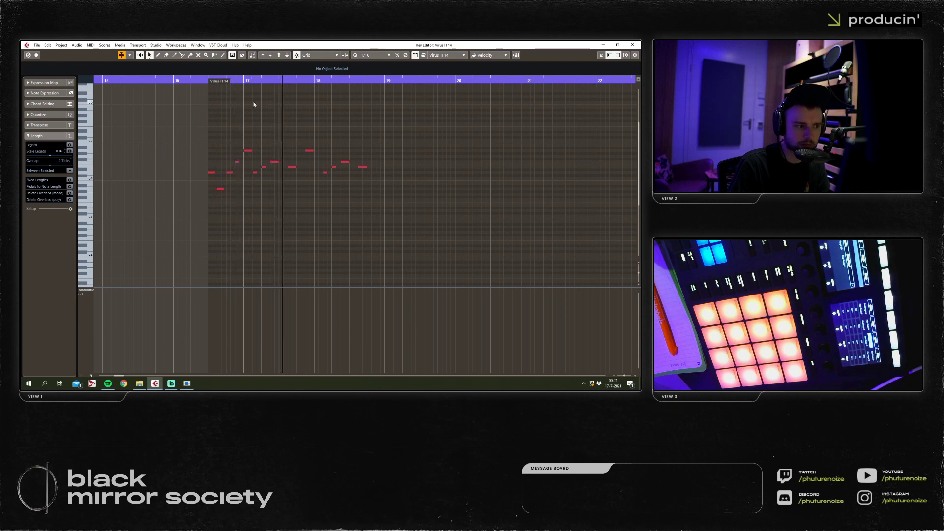
left_click_drag(209, 80, 208, 88)
left_click_drag(293, 152, 301, 186)
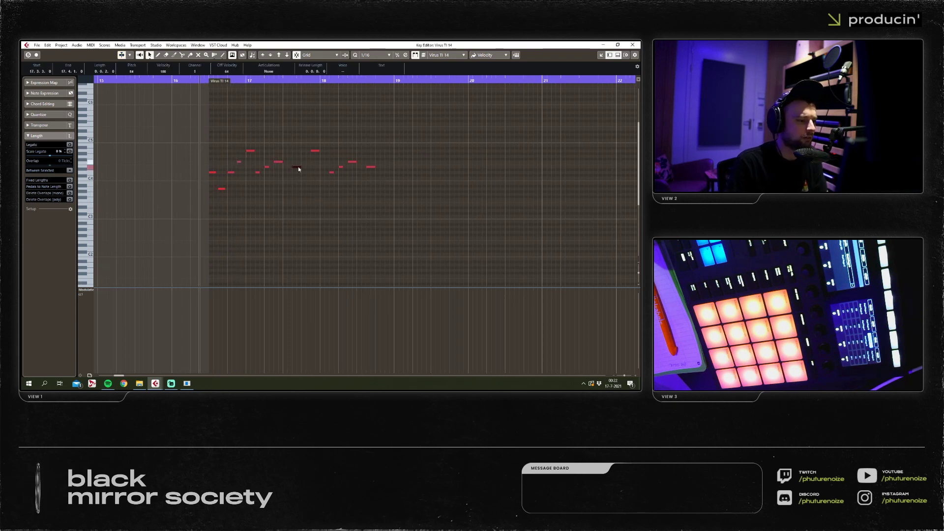
left_click(376, 172)
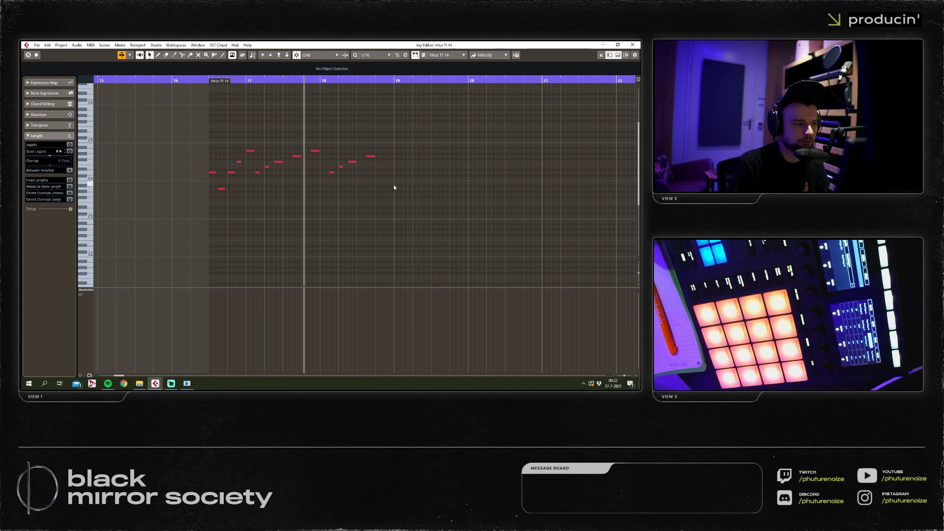
key("space")
Continue the melody with three notes running from the end of bar 18 into bar 19 and play it.
left_click_drag(385, 151, 408, 151)
left_click(186, 80)
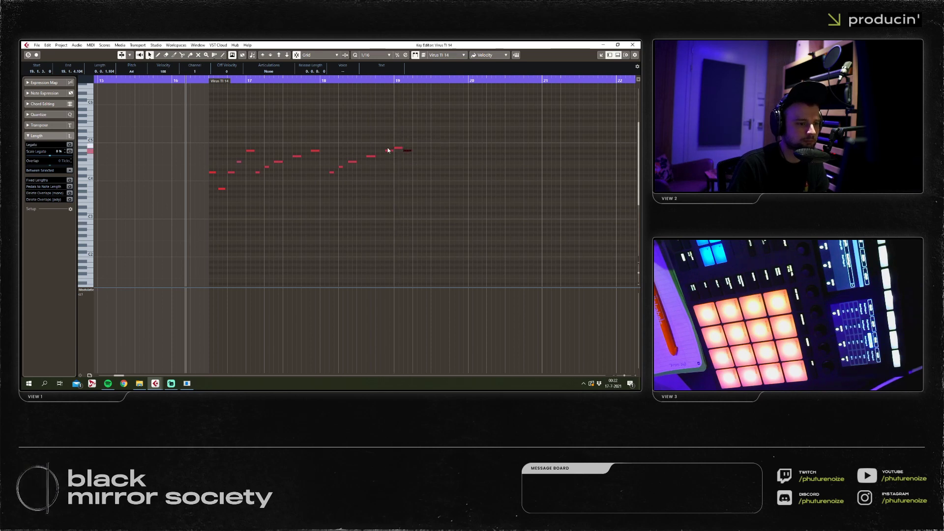
key("space")
key("g")
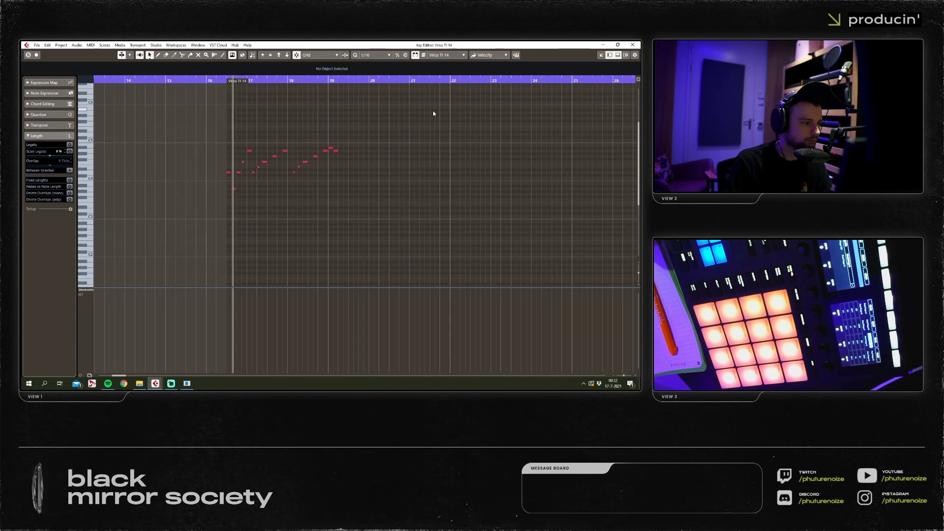
Shift the last two melody notes in bar 19 about an eighth note later, and the final one another eighth.
left_click_drag(460, 120, 559, 131)
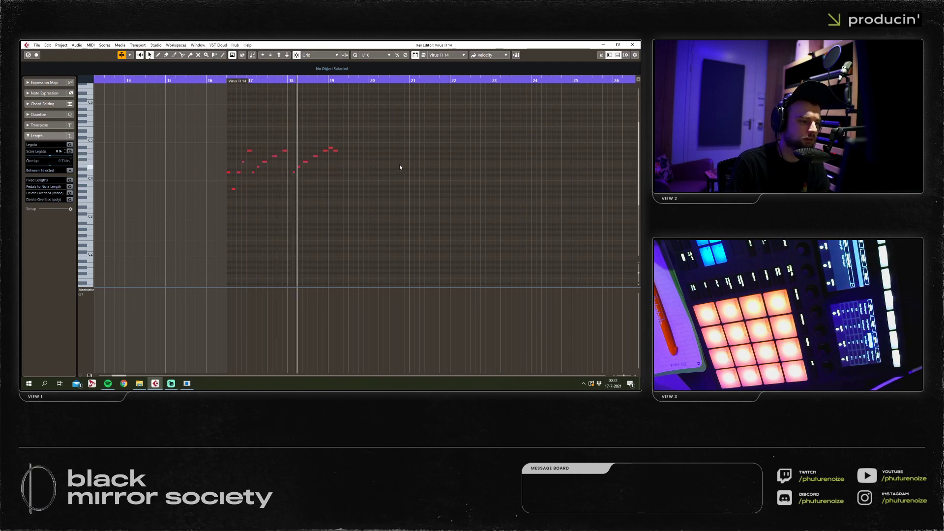
key("h")
key("g")
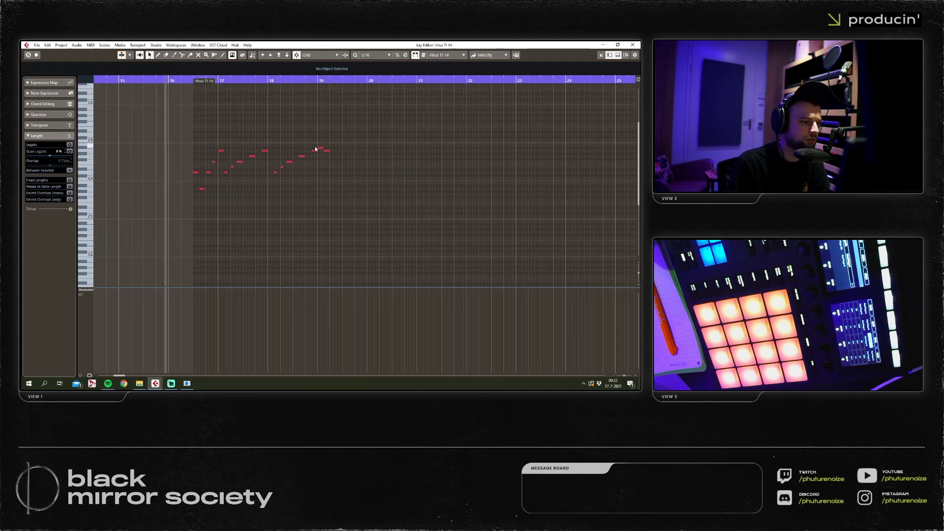
left_click_drag(322, 148, 336, 155)
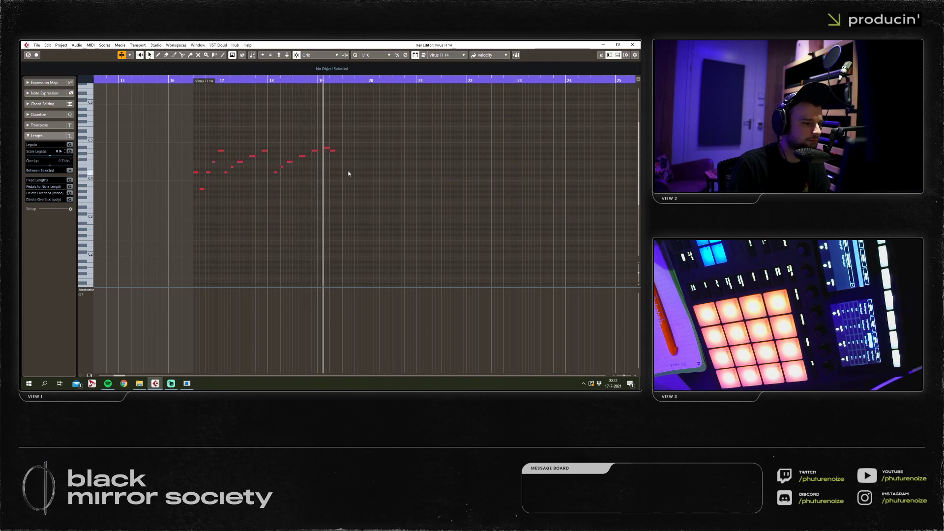
left_click(343, 144)
key("h")
left_click_drag(371, 152, 373, 153)
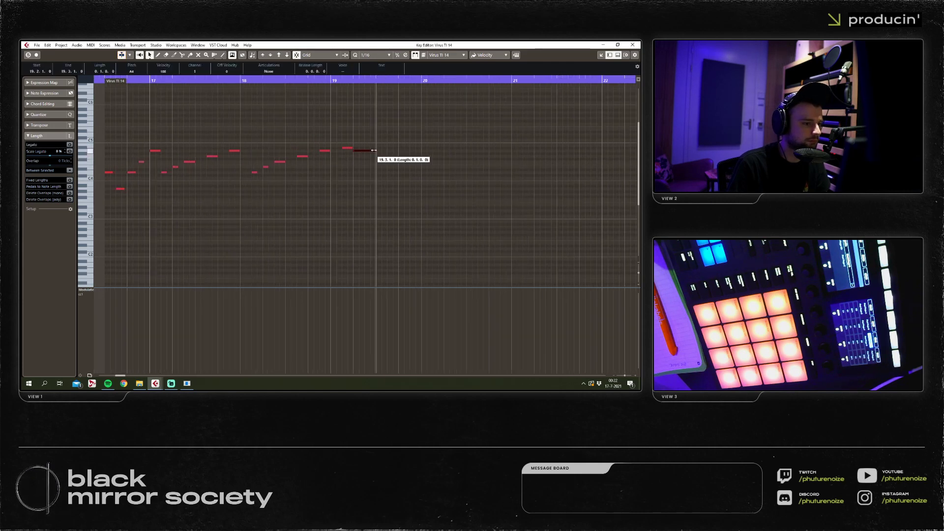
key("g")
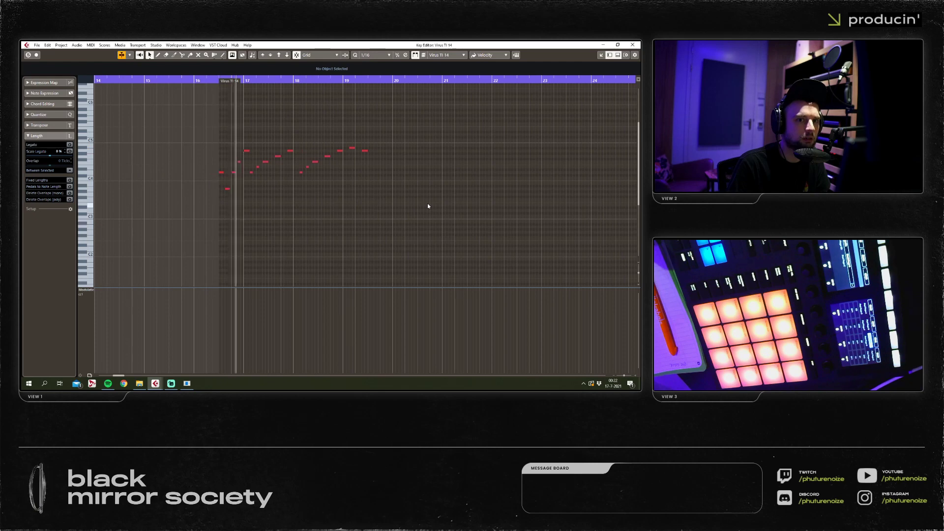
Delete the four pickup notes before bar 17 and play the remaining melody.
key("h")
left_click_drag(472, 119, 232, 173)
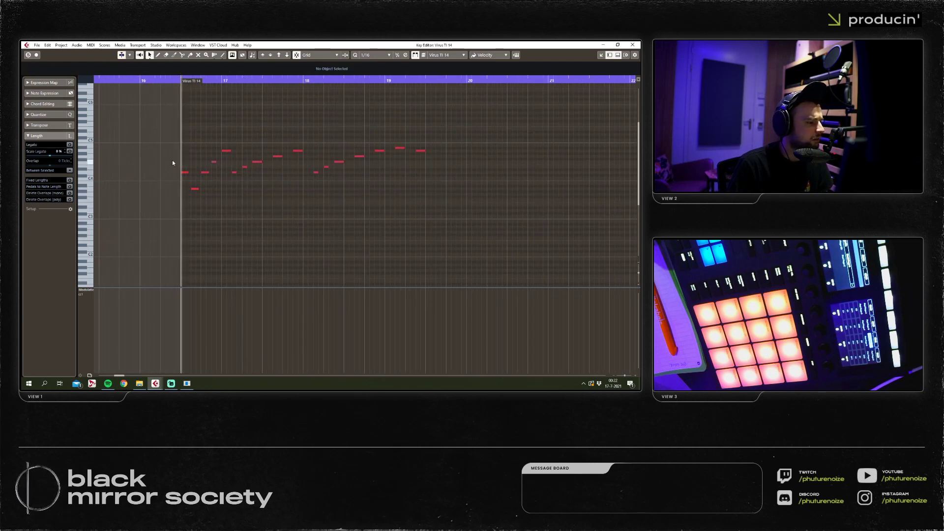
left_click_drag(172, 157, 218, 200)
key("Delete")
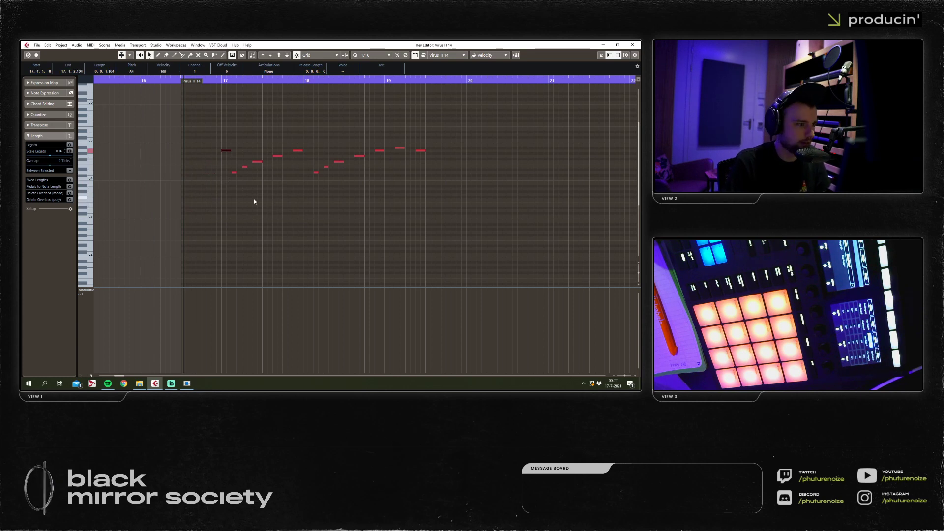
key("space")
left_click(285, 202)
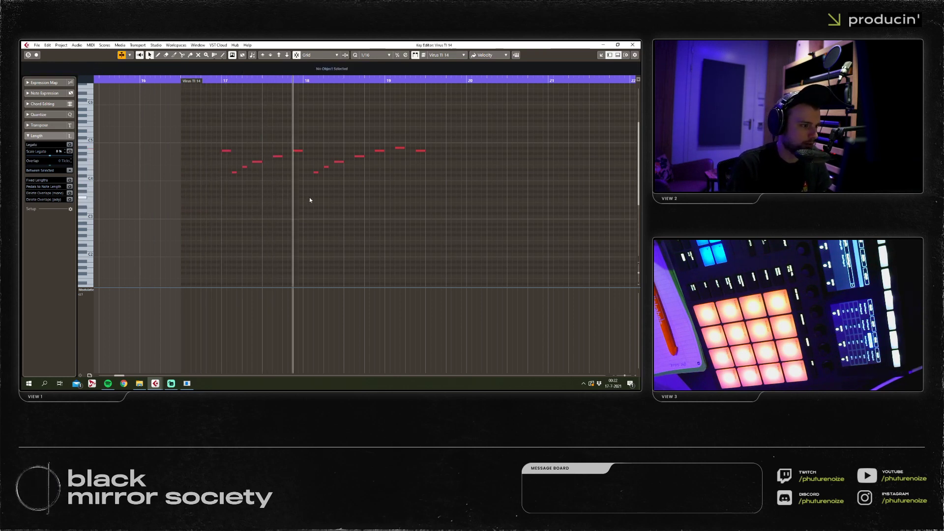
scroll(309, 198, "down", 2)
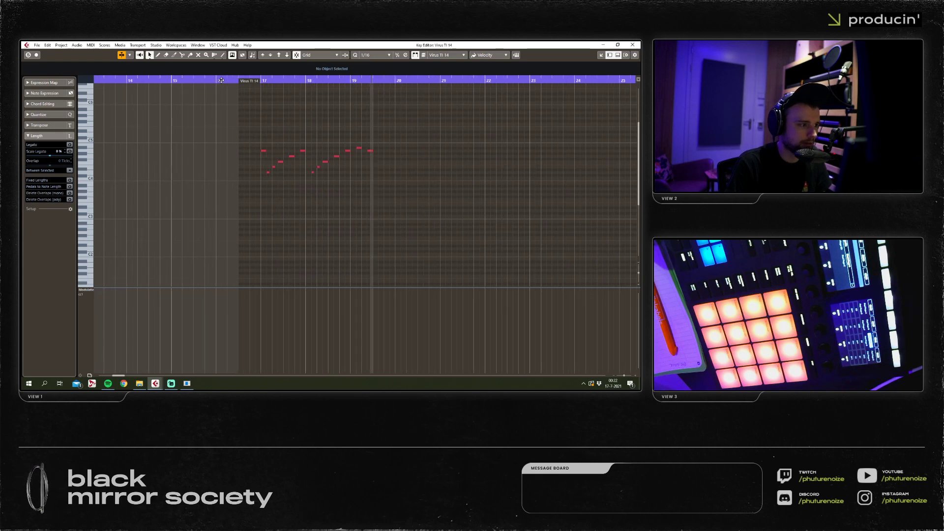
Add two more notes in the second half of bar 19, the first one lower than the last.
scroll(380, 160, "up", 1)
double_click(366, 155)
left_click_drag(365, 156, 383, 152)
left_click(412, 187)
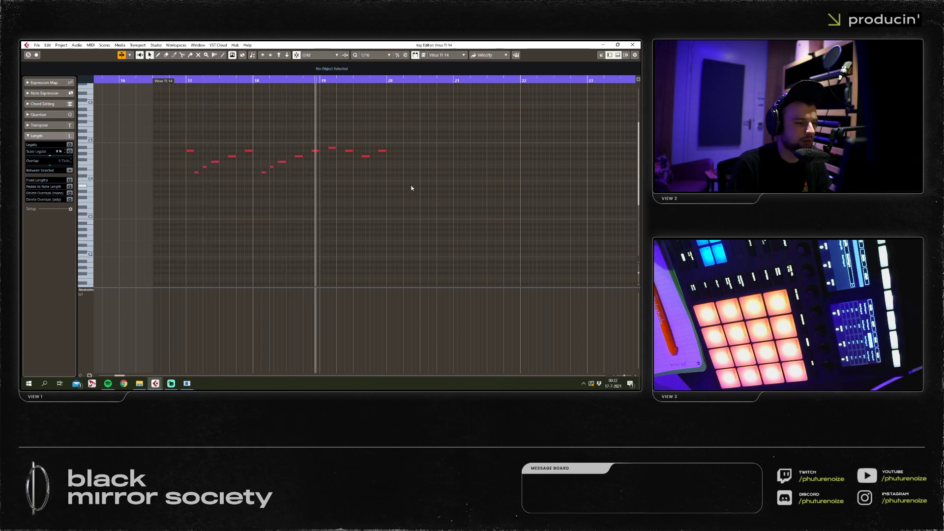
Transpose the entire Virus TI 14 melody up one octave and play it.
key("g")
key("g")
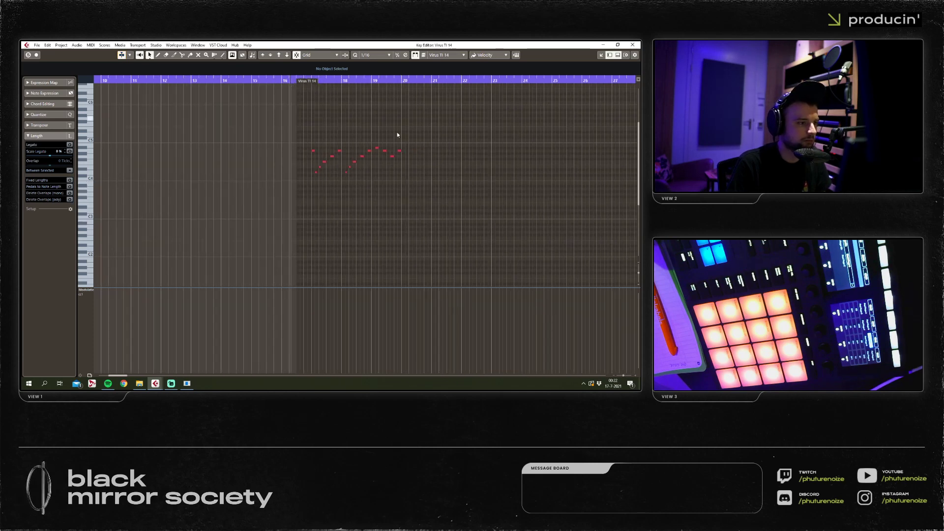
key("h")
key("h")
right_click(416, 140)
key("1")
left_click_drag(431, 131, 174, 209)
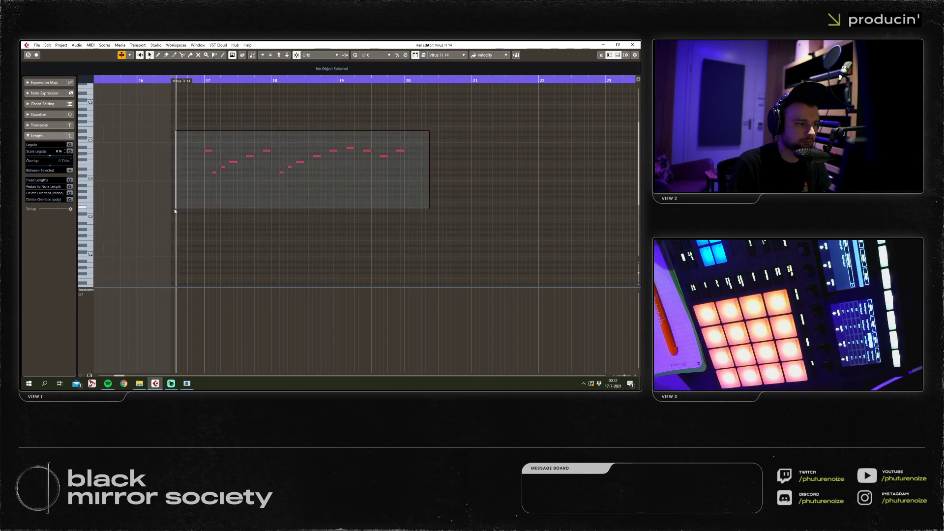
key("shift+Up")
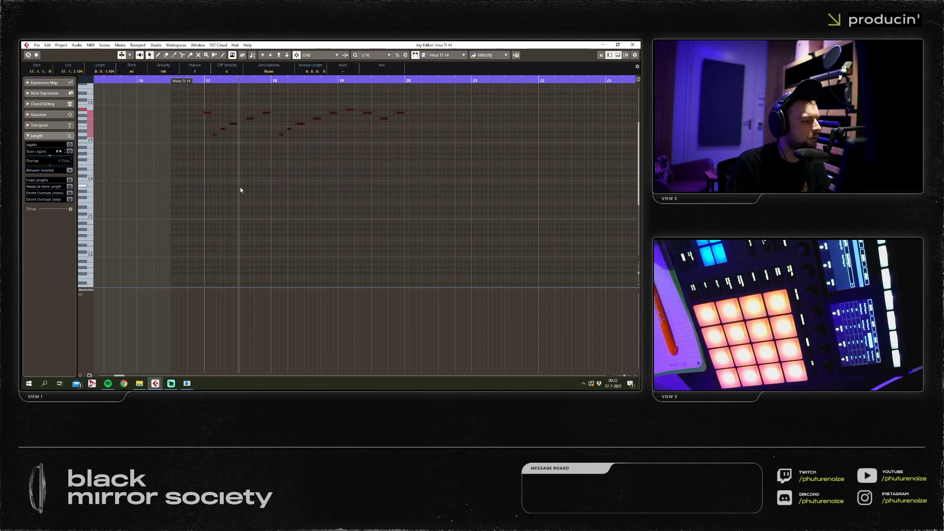
scroll(265, 201, "up", 2)
left_click_drag(328, 215, 640, 204)
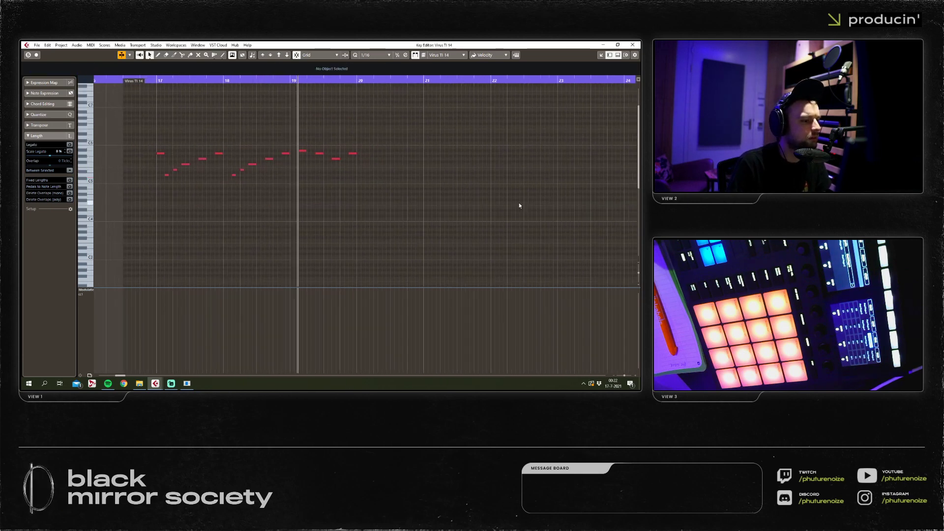
Duplicate the whole melody phrase so that the copy starts at bar 21.
key("g")
left_click(261, 80)
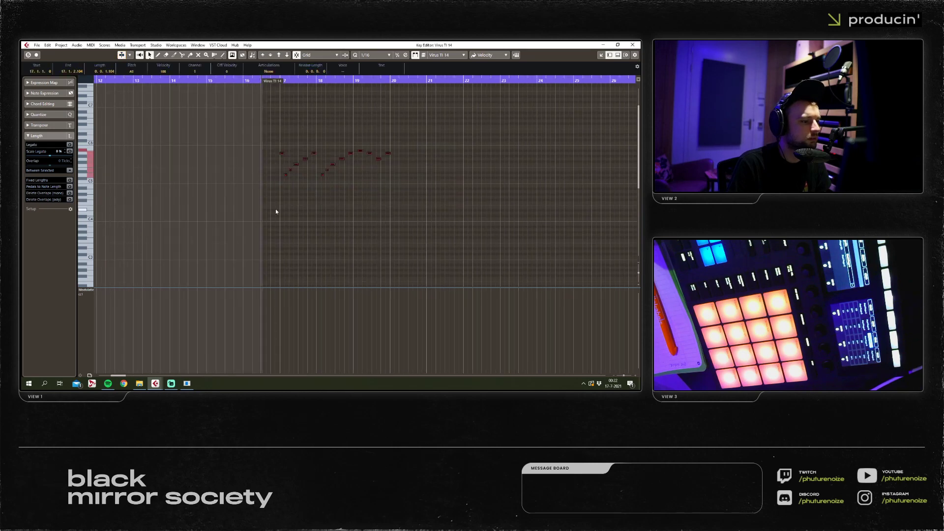
key("h")
key("ctrl+d")
left_click_drag(377, 156, 429, 157)
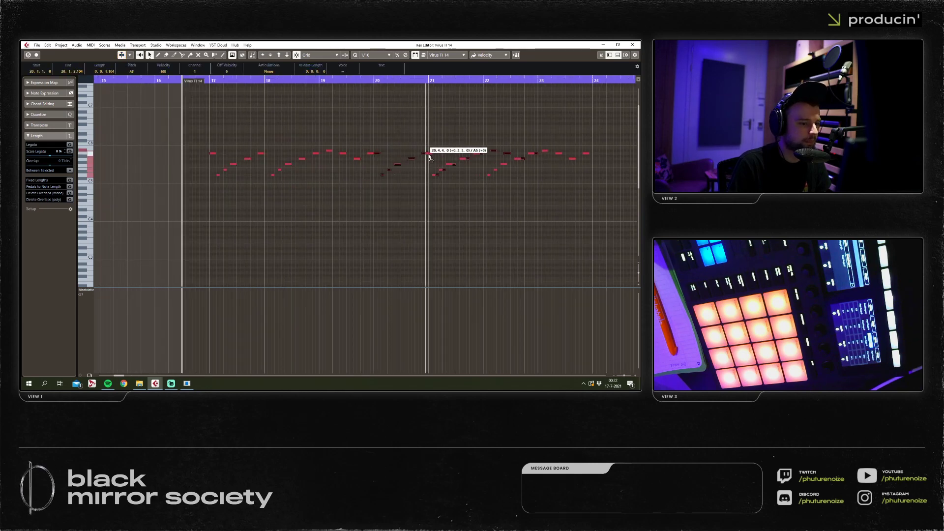
left_click(375, 156)
key("space")
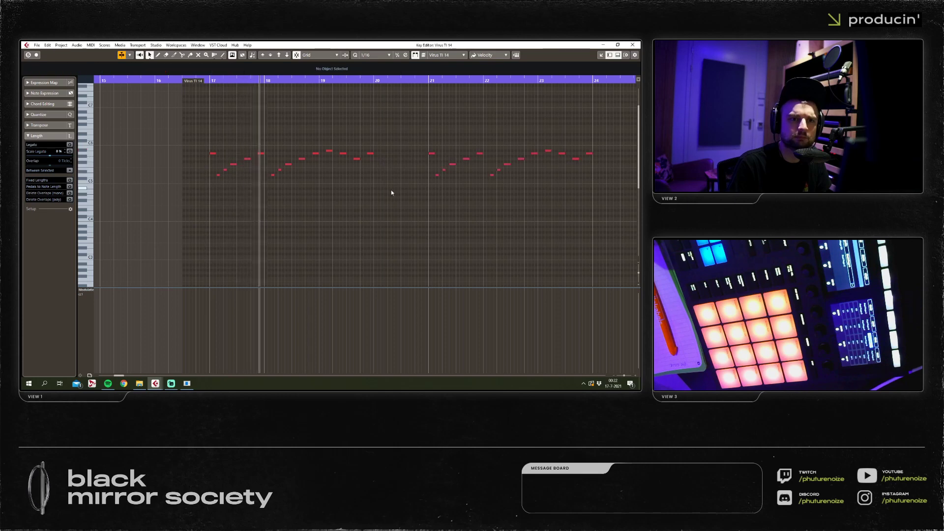
Draw a five-note rising and falling figure in the empty bar 20 and play through it.
left_click_drag(392, 192, 639, 188)
right_click(287, 189)
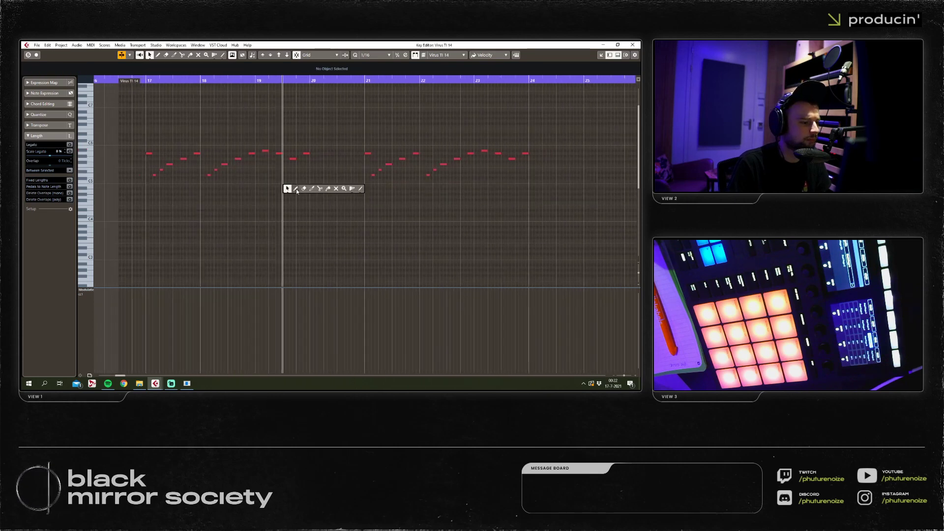
left_click(296, 188)
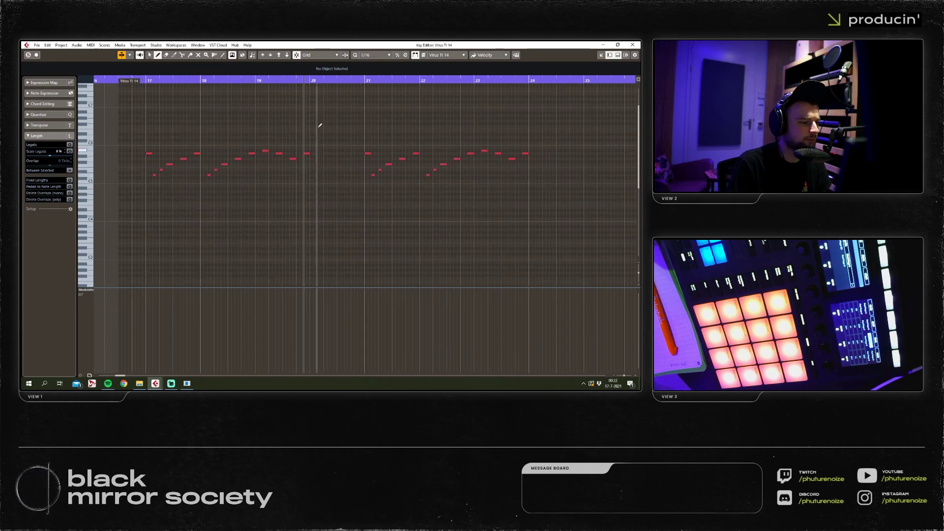
left_click(334, 153)
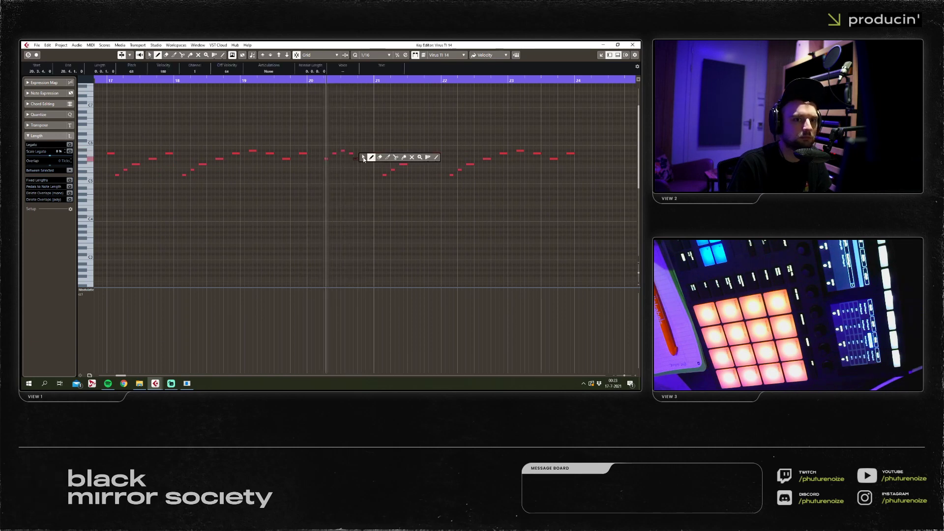
left_click(363, 157)
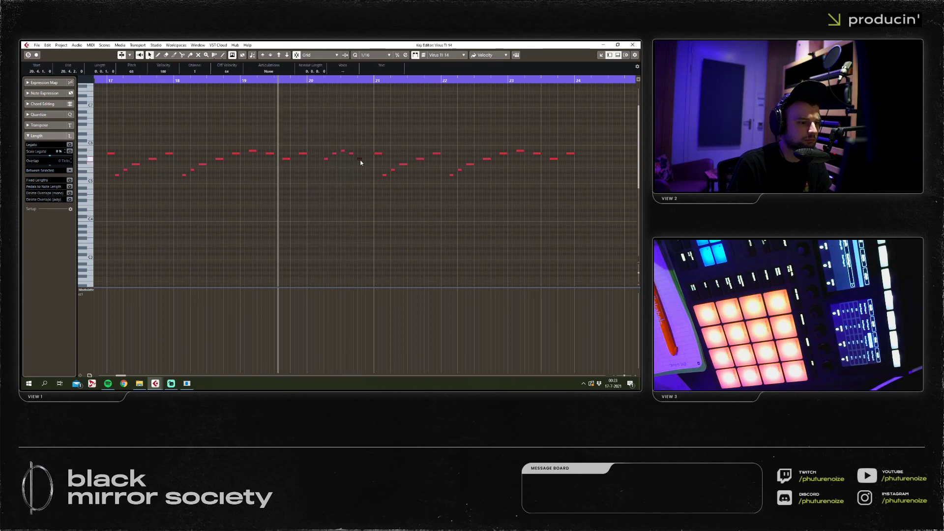
key("g")
key("g")
left_click(317, 180)
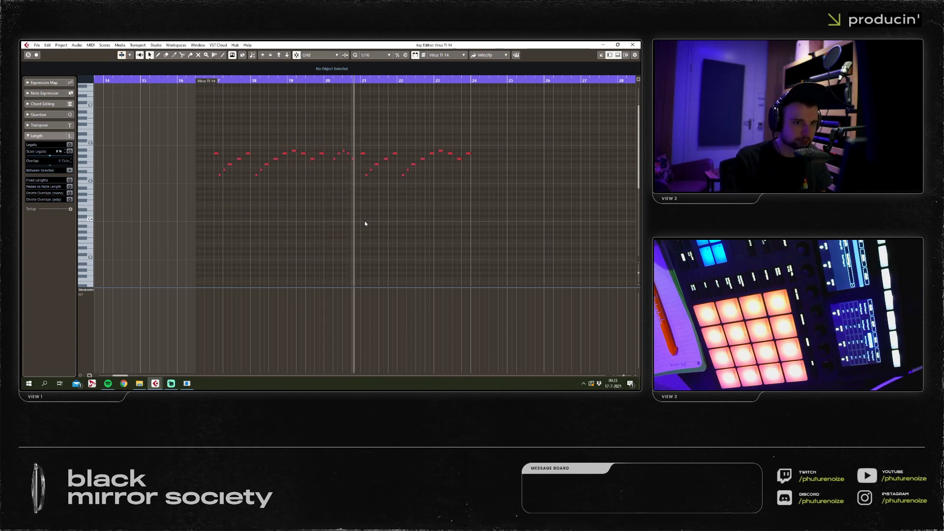
Shift the five bar 20 notes about an eighth note earlier and play them.
left_click_drag(188, 82, 326, 163)
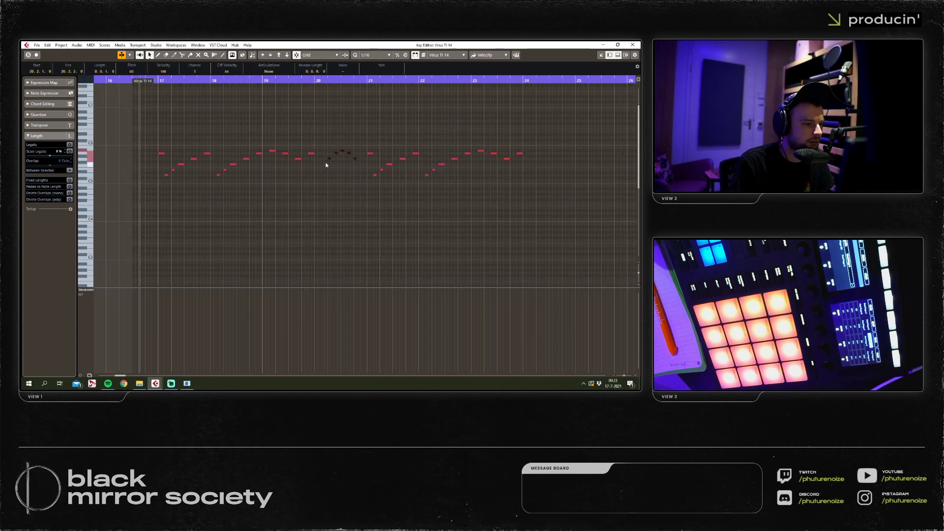
left_click(343, 201)
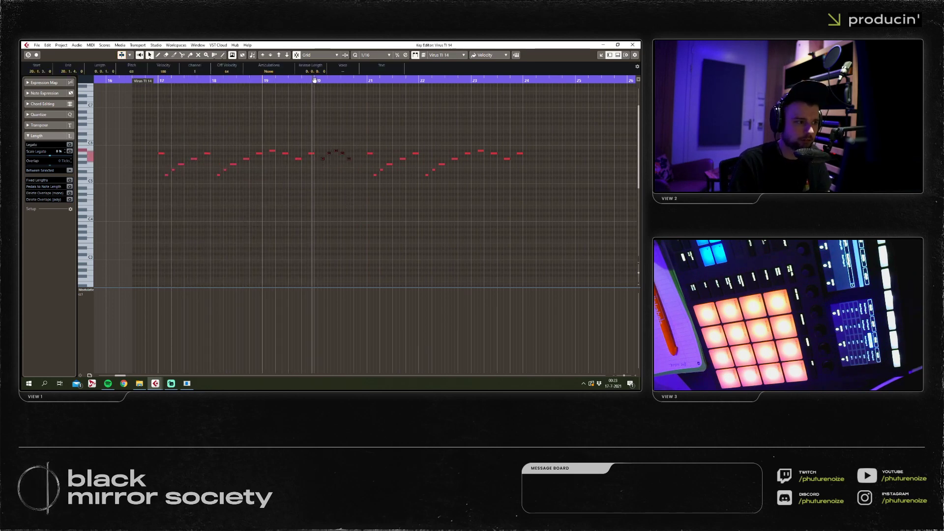
key("space")
Replace the five-note figure in bar 20 with three short rising notes and play from just before it.
key("8")
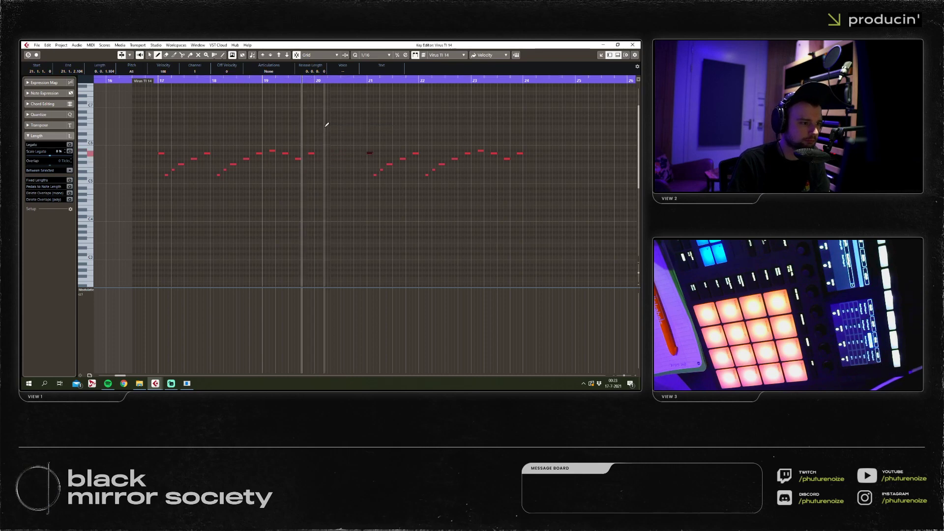
left_click(336, 158)
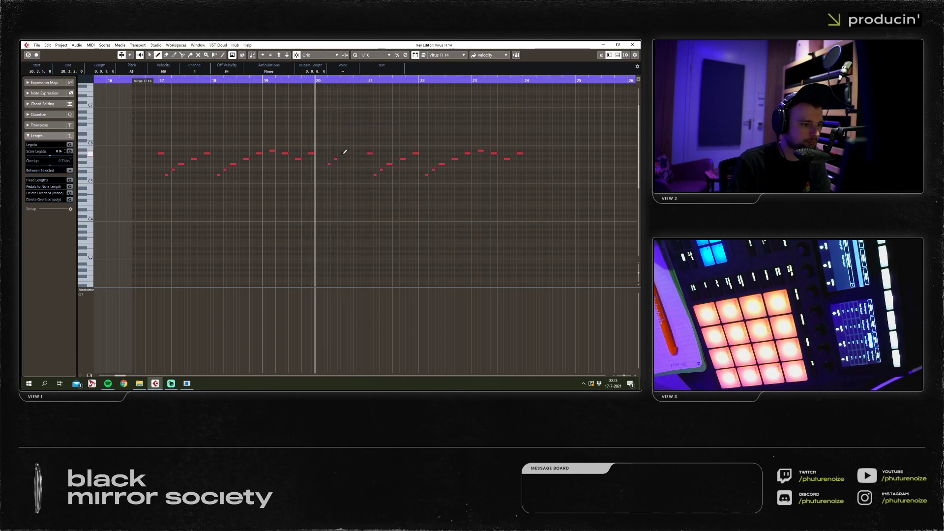
left_click(342, 153)
left_click(311, 80)
left_click(289, 80)
left_click(344, 80)
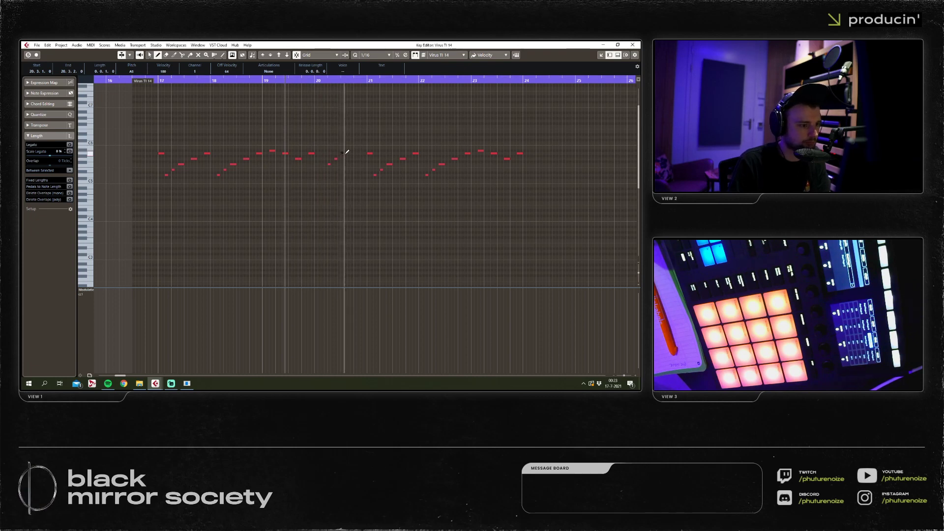
Lower the first of the three bar 20 notes by about two semitones and play the passage.
key("space")
key("1")
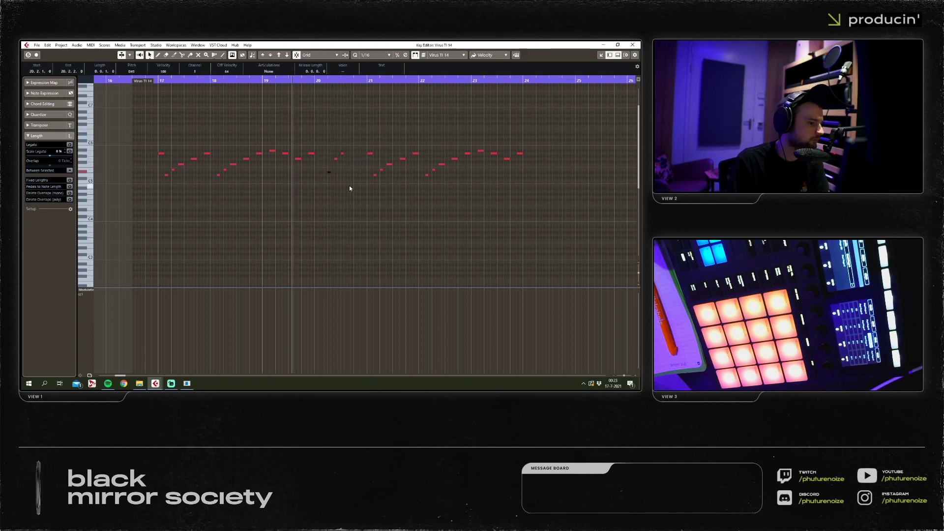
key("Up")
key("Up")
left_click(343, 170)
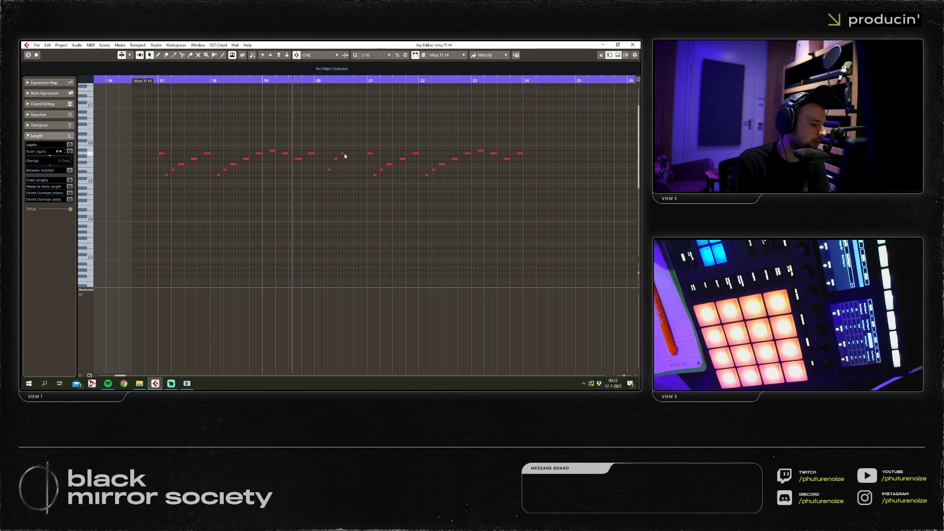
left_click(356, 156)
key("space")
left_click(327, 80)
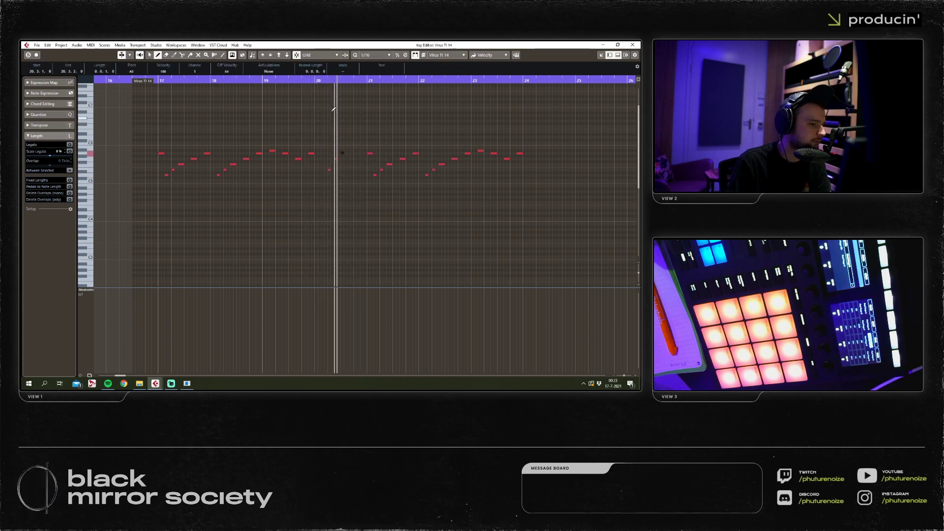
Delete the second and third of the short rising notes in bar 20 and play the phrase from bar 16.
left_click(342, 153)
left_click(336, 158)
right_click(340, 166)
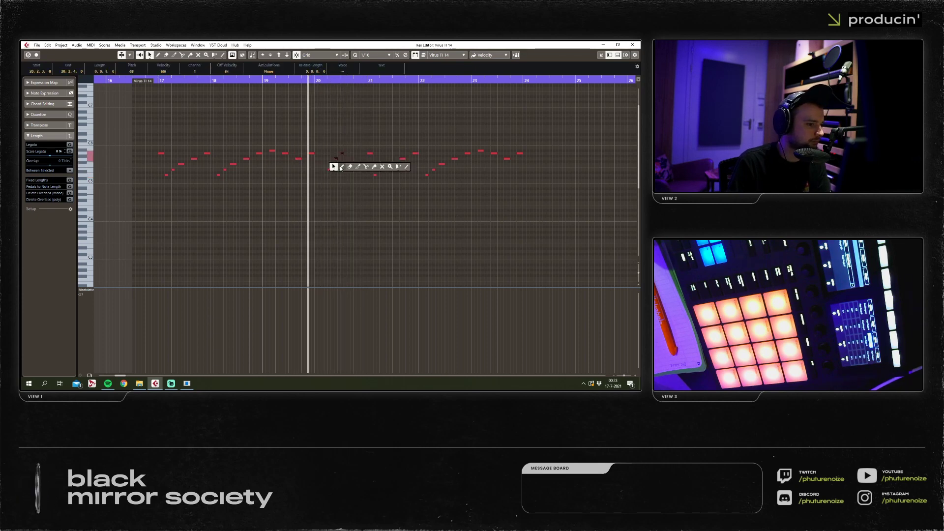
left_click(340, 165)
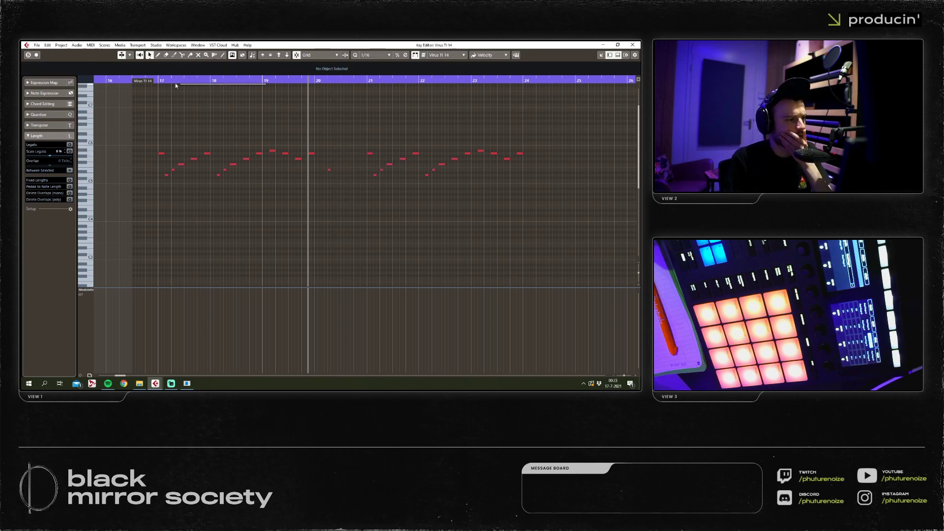
left_click(111, 78)
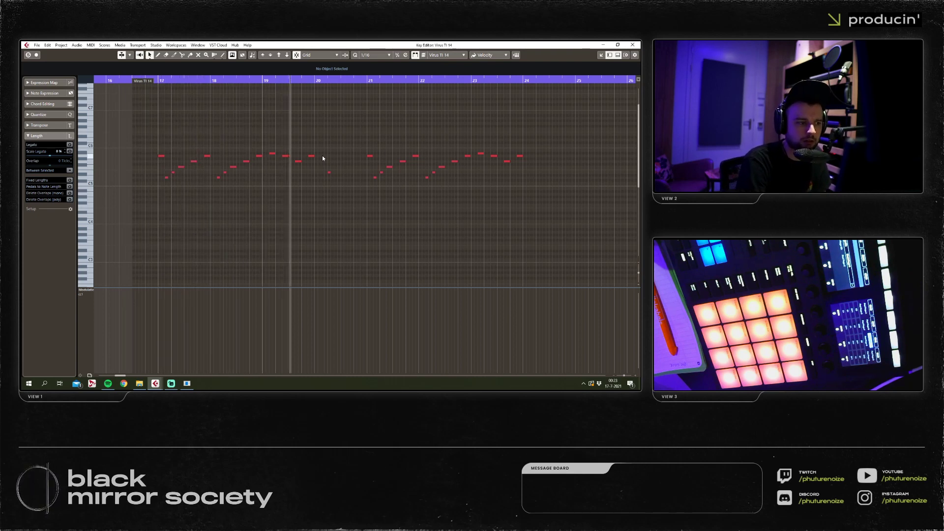
key("space")
left_click(319, 81)
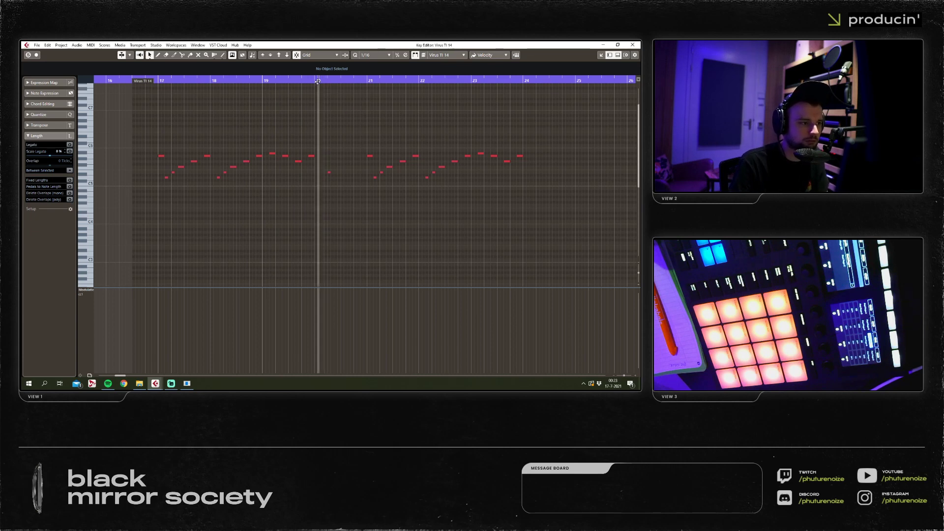
Replace the remaining bar 20 note with a row of five short notes at the same pitch, starting slightly after it.
left_click_drag(341, 140, 323, 177)
key("Delete")
right_click(323, 177)
left_click(329, 173)
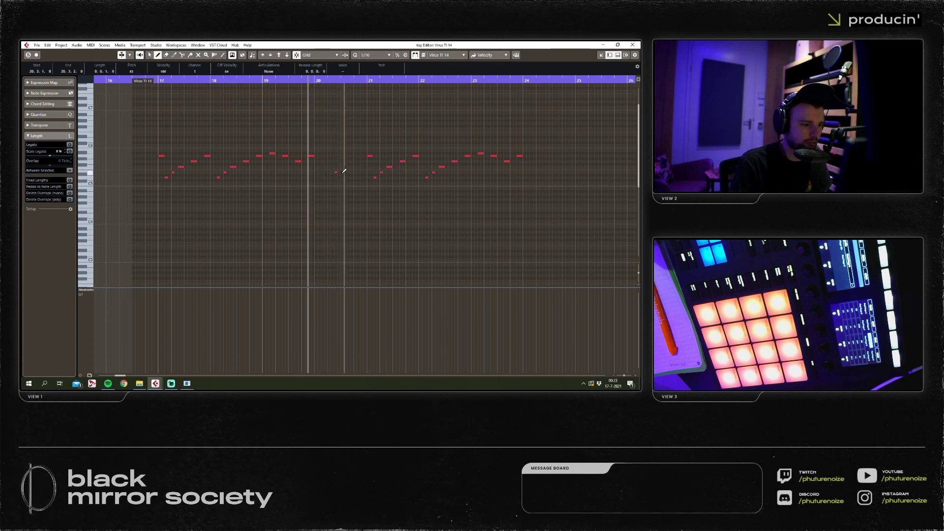
left_click(348, 172)
left_click(365, 155)
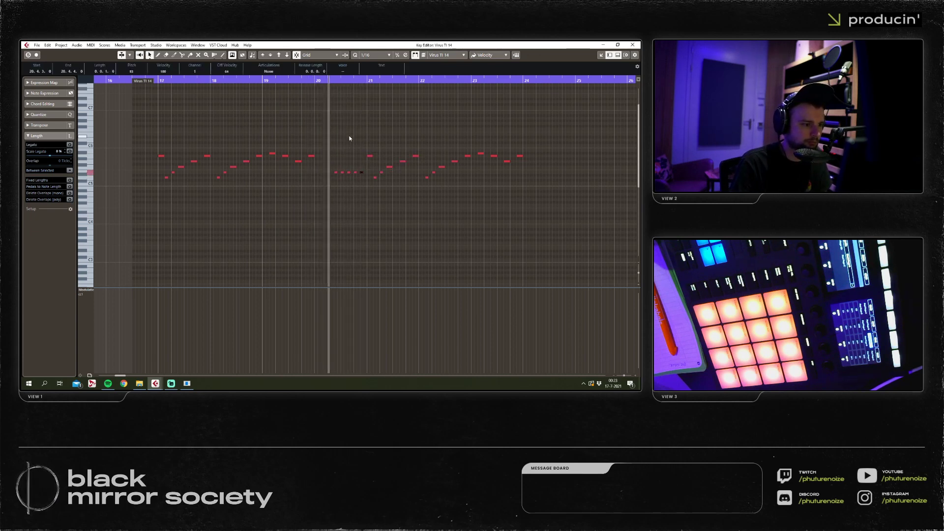
Raise the second, third and fifth bar 20 notes into a two-part rising figure, with the third note highest, and play from bar 16.
left_click(349, 173)
key("Up")
key("Up")
key("Up")
key("Up")
key("Up")
key("Up")
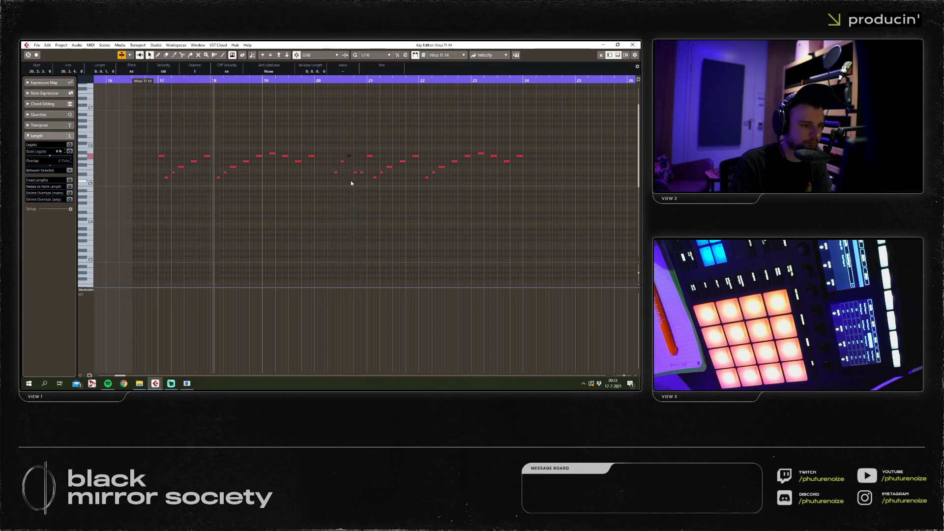
left_click(364, 191)
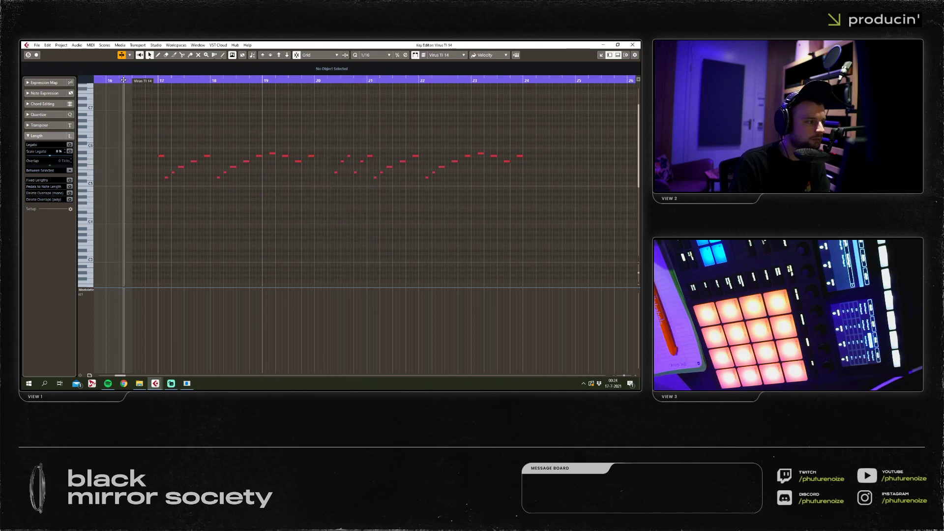
Try lower pitches for every bar 20 note except the third, and undo the changes.
key("h")
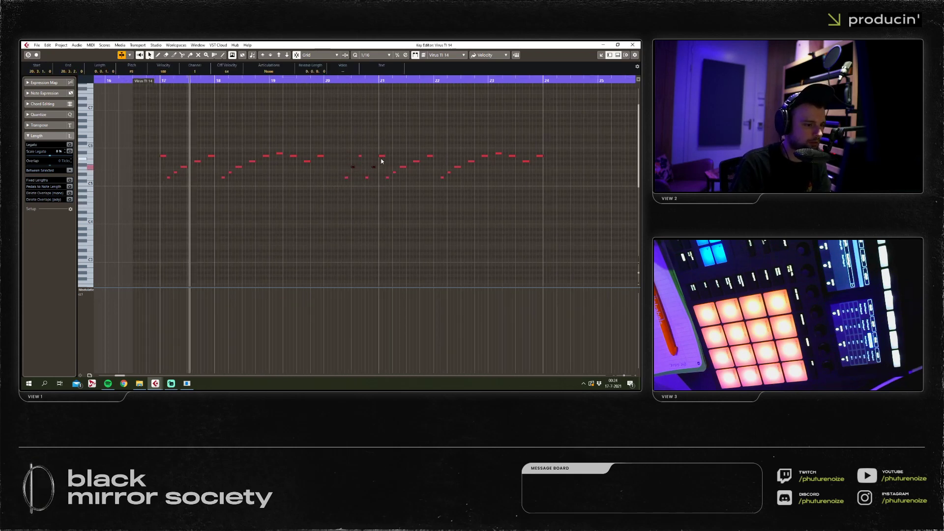
key("ctrl+z")
key("ctrl+z")
key("8")
left_click(339, 195)
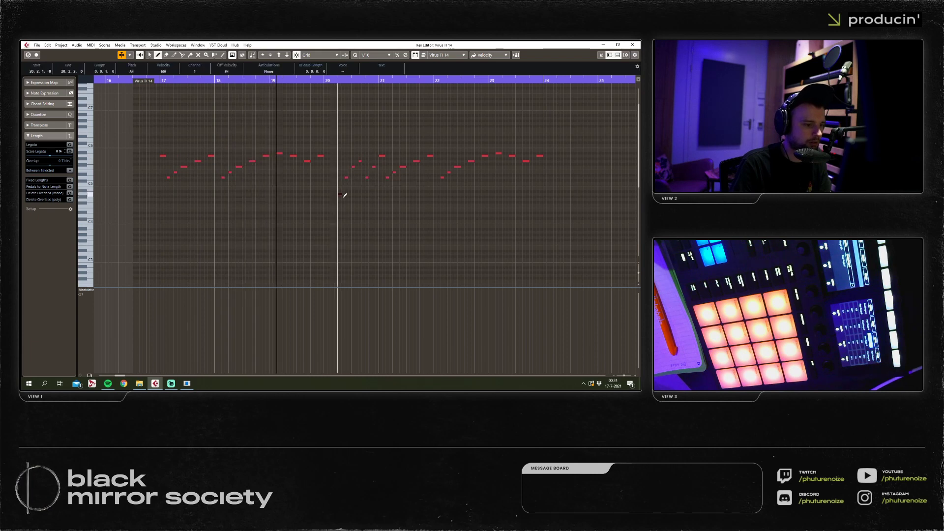
key("1")
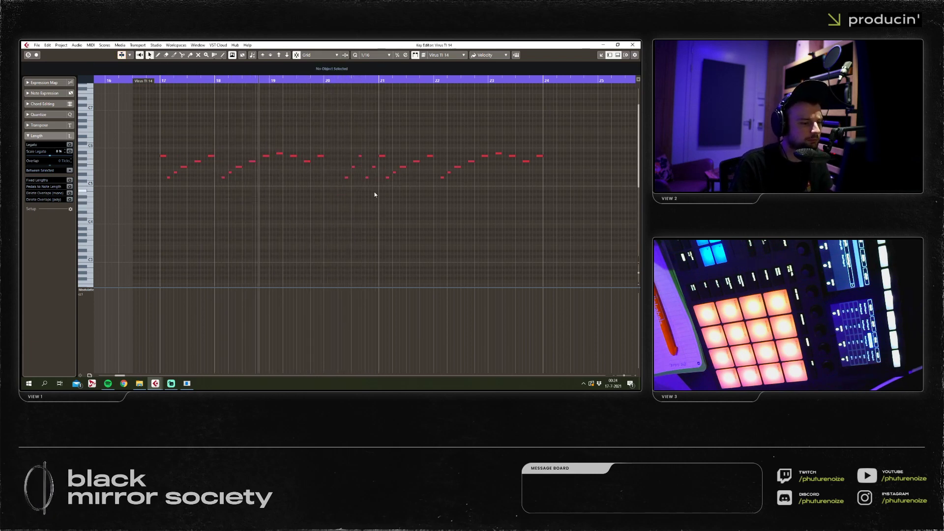
key("ctrl+z")
key("ctrl+z")
scroll(354, 233, "down", 3)
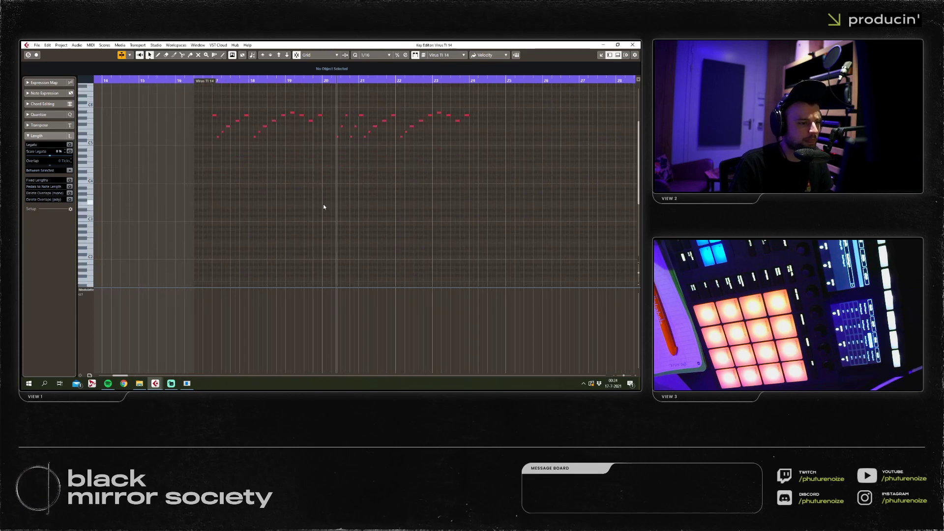
Play through the melody around bar 20 to check how the five-note figure leads into the repeated phrase.
key("g")
key("space")
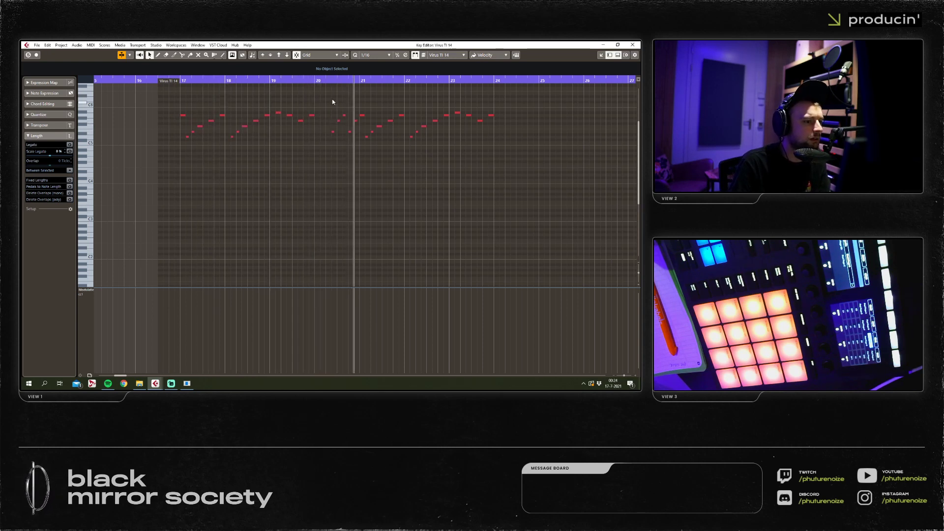
key("g")
key("g")
key("g")
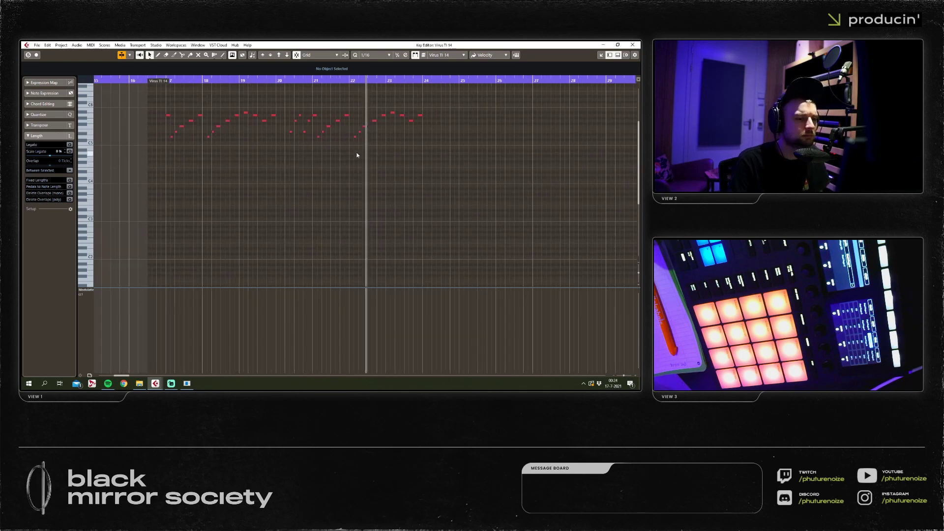
key("space")
key("space")
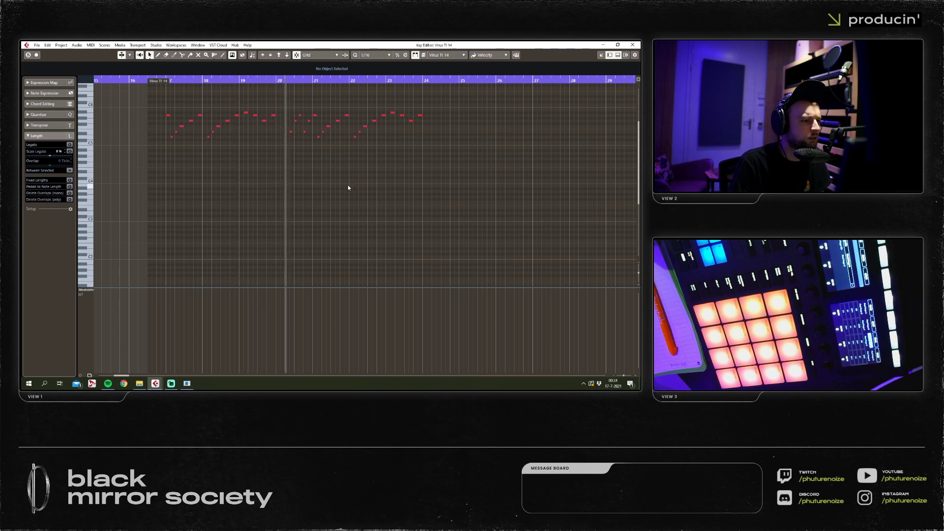
key("h")
key("h")
key("h")
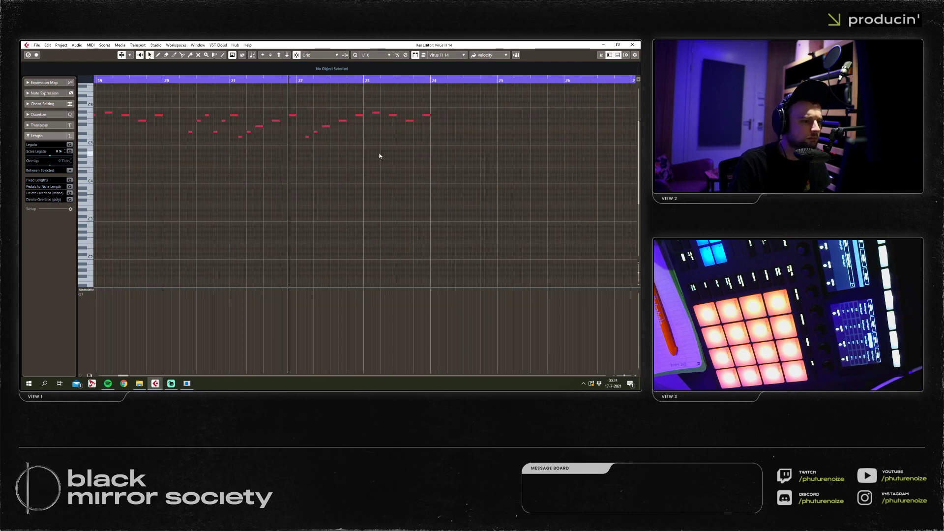
Open the Serum_x64 12 part and shorten its bar 21 note to one bar, leaving bar 22 empty.
key("ctrl+e")
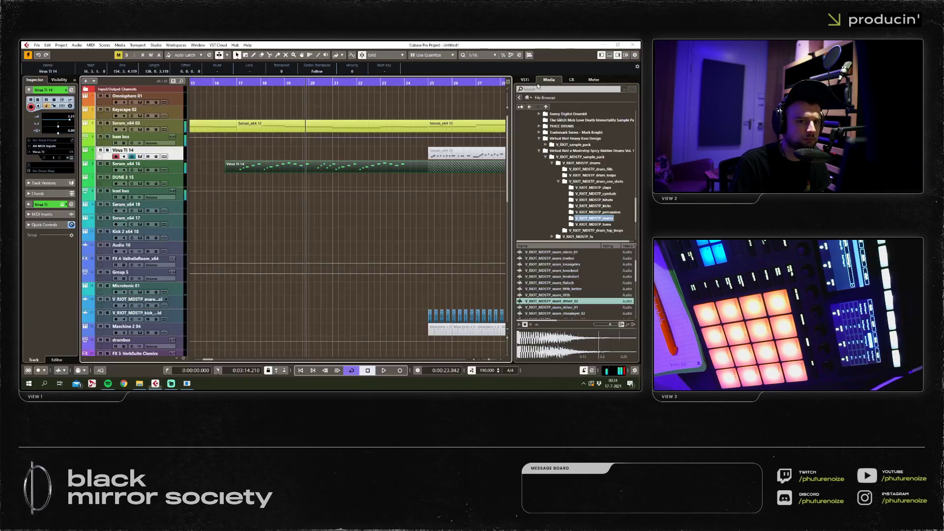
key("ctrl+e")
left_click(316, 206)
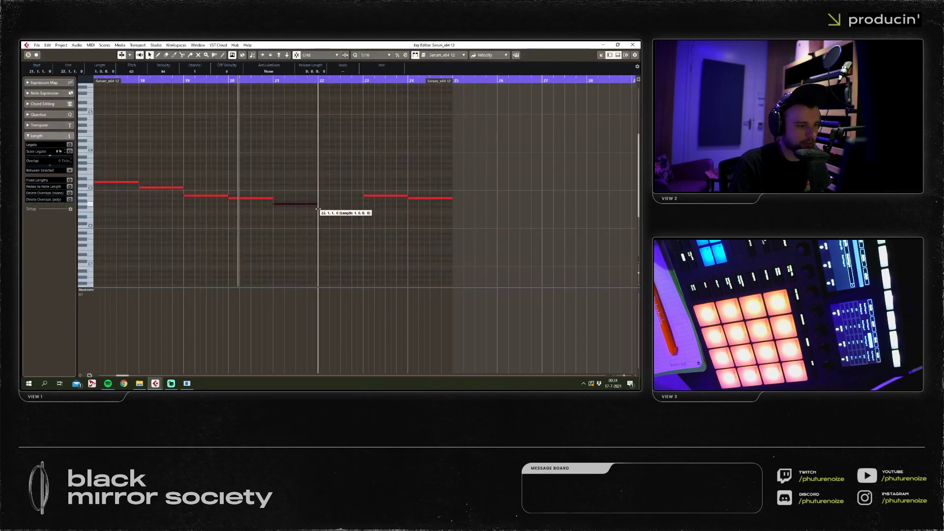
left_click(176, 86)
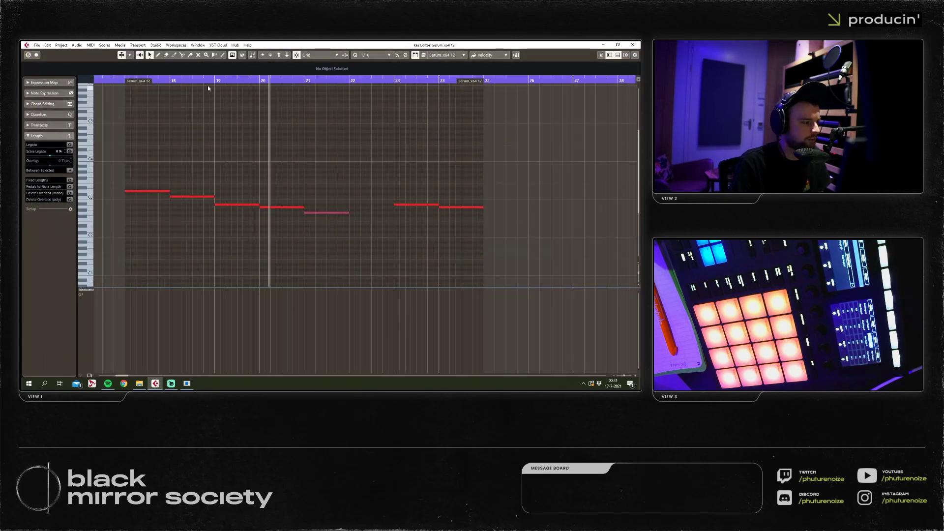
scroll(285, 153, "down", 1)
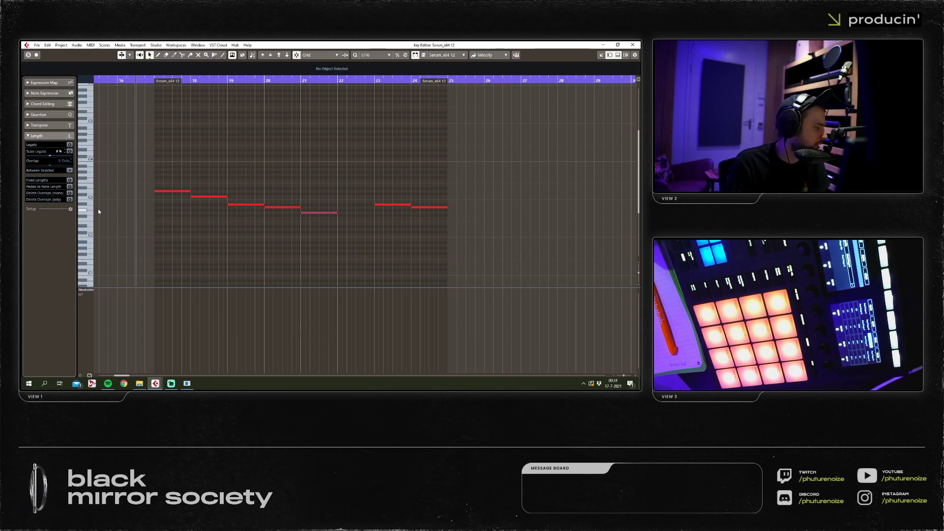
Lower the Serum_x64 12 note in bar 17 to the same pitch as the bar 19 note.
left_click(167, 191)
key("Down")
key("Down")
key("Down")
key("Down")
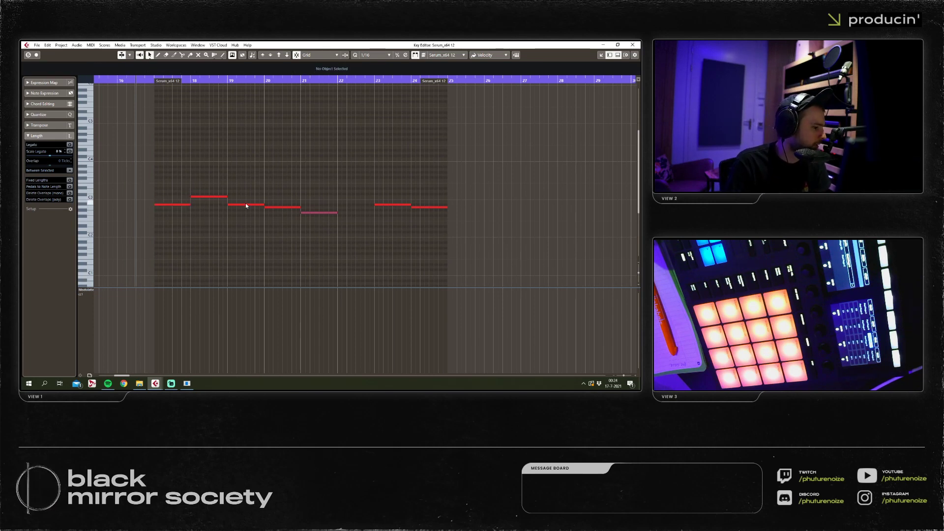
Raise the bar 19 note above the bar 18 note, and raise the bar 21 note to the bar 17 pitch.
key("Up")
key("Up")
key("Up")
key("Right")
key("Down")
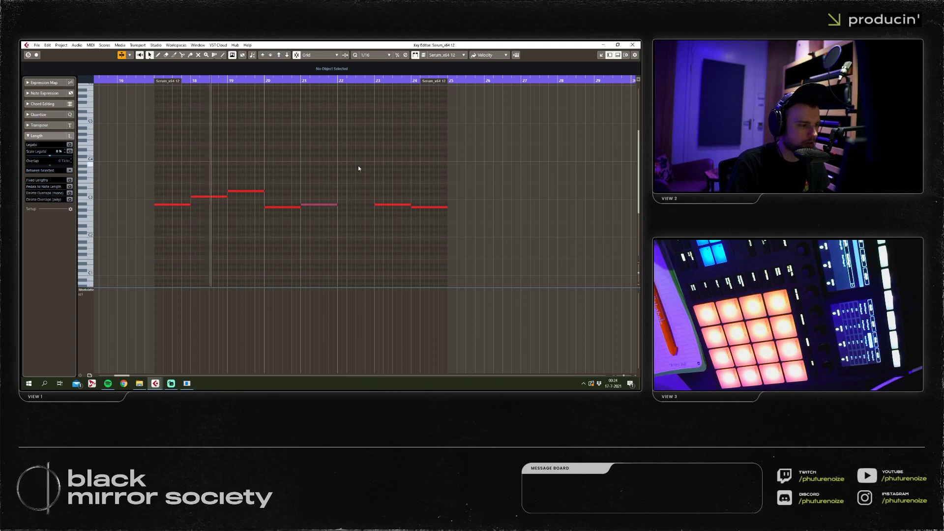
Fill the empty bar 22 with a one-bar note at the bar 18 pitch and play from around bar 18.
left_click_drag(341, 175, 312, 236)
key("ctrl+d")
left_click(218, 81)
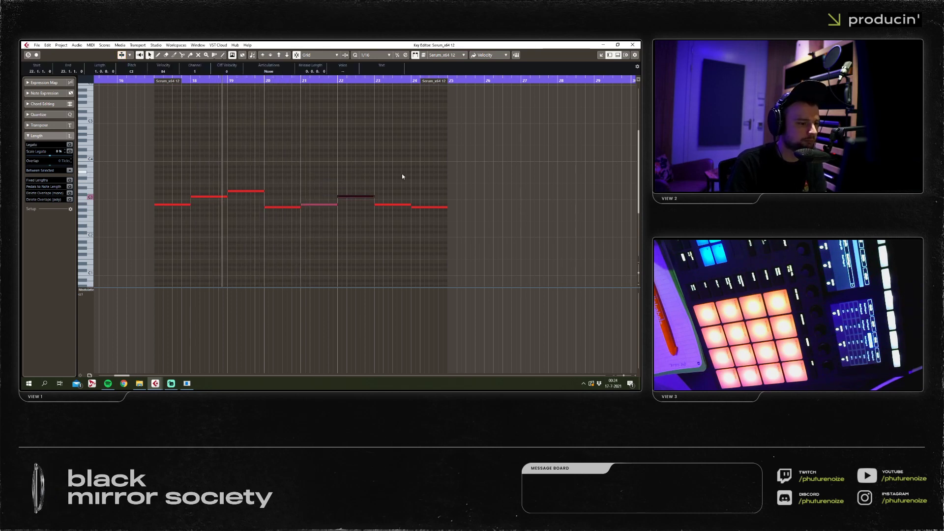
Raise the bar 23 note to the bar 19 pitch and the bar 24 note to the bar 21 pitch.
key("Up")
left_click(397, 207)
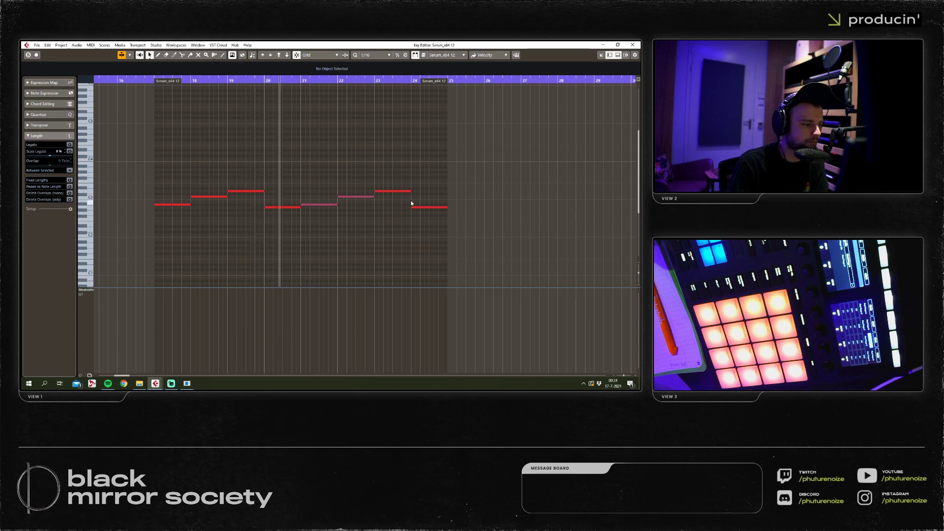
left_click_drag(424, 207, 425, 204)
left_click(426, 226)
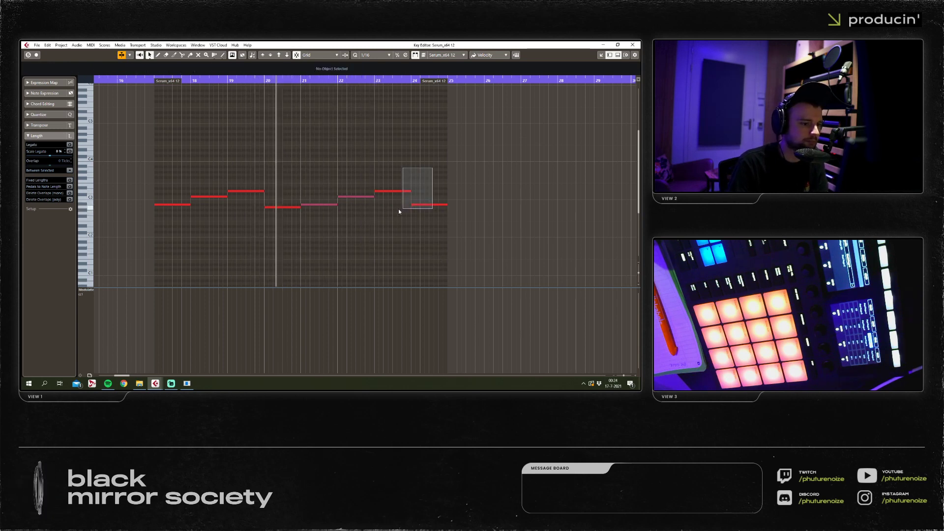
Raise the bar 23 and 24 notes further, keeping bar 24 slightly below bar 23, and return to the project window.
left_click_drag(398, 211, 400, 211)
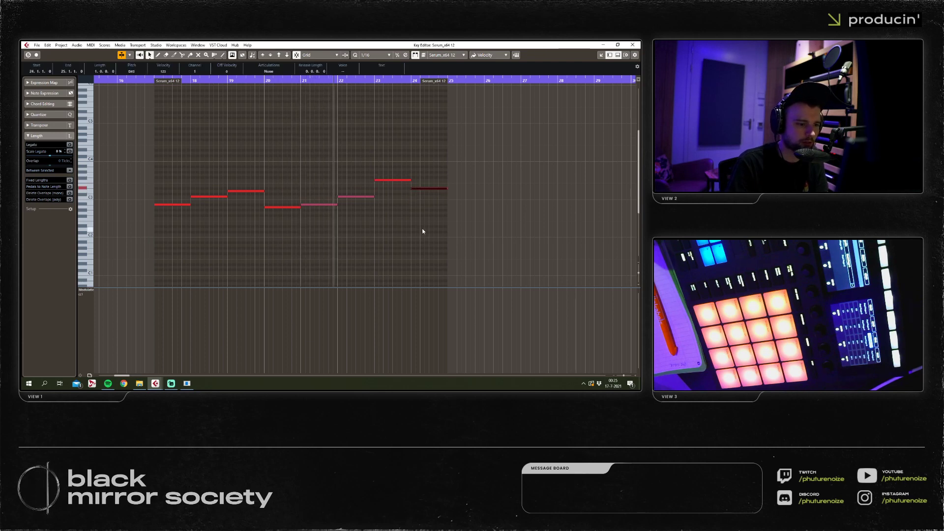
key("Up")
left_click(432, 242)
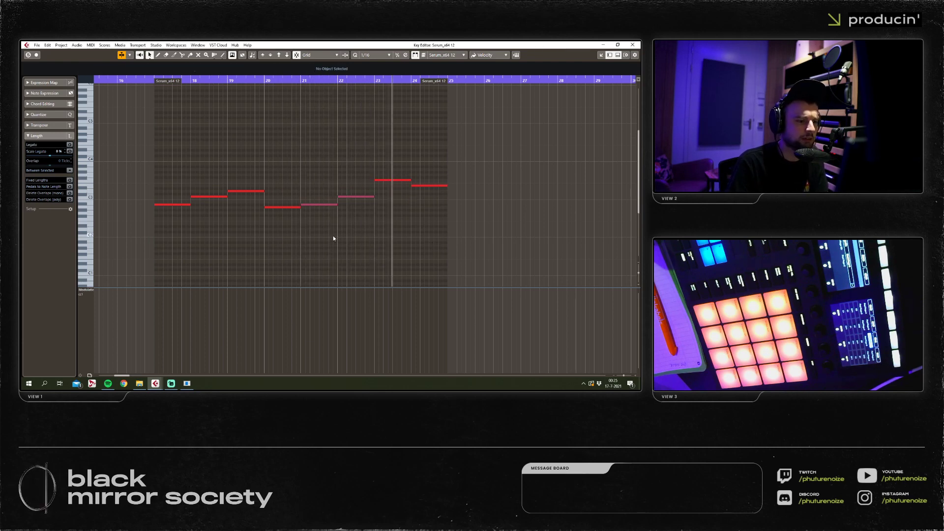
key("Return")
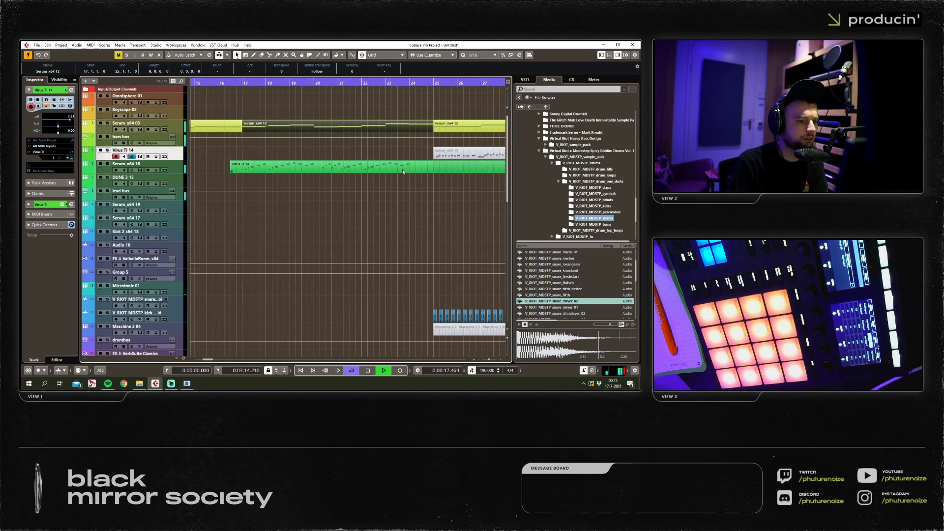
Open the Virus TI 14 part and copy the five-note figure from bar 20 to bar 24.
double_click(402, 169)
scroll(330, 139, "up", 2)
left_click(381, 108)
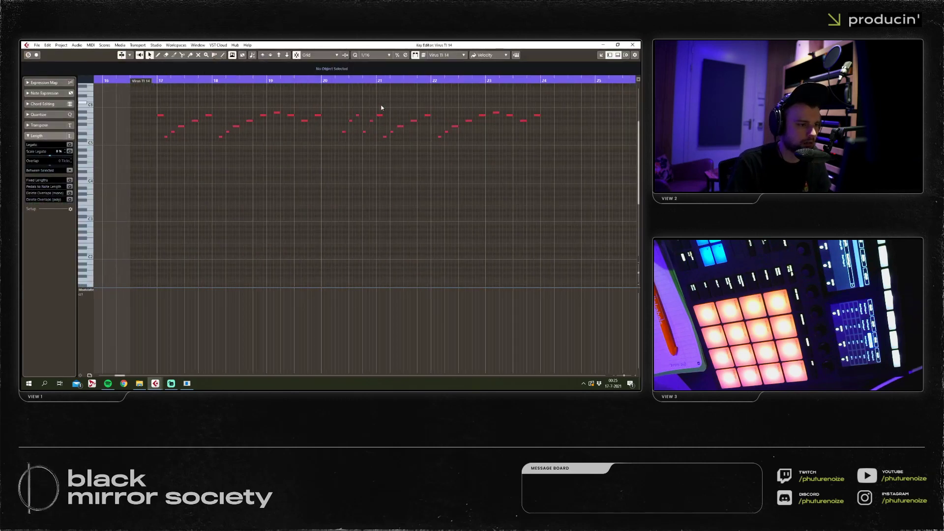
left_click_drag(529, 131, 563, 132)
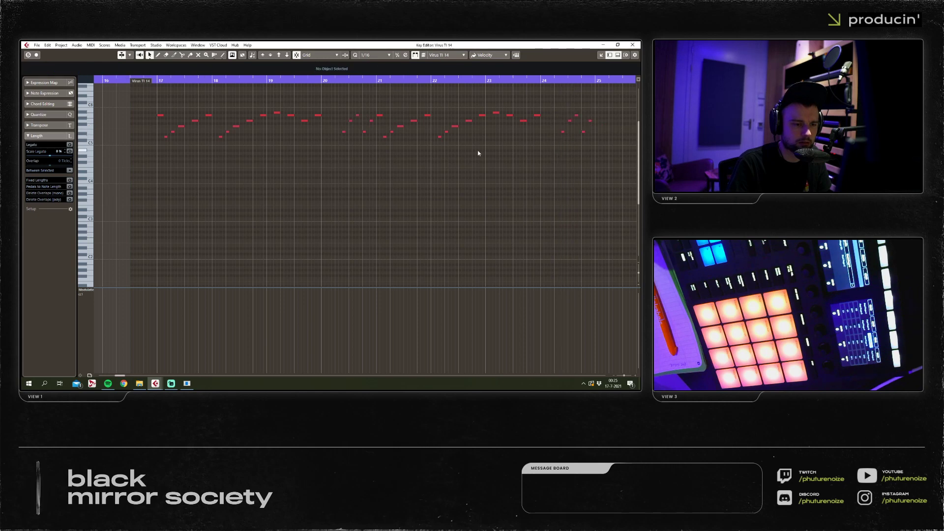
Copy the whole bars 17 to 24 melody to bar 25 at a higher pitch and play across the transition.
scroll(273, 143, "down", 3)
left_click_drag(459, 103, 149, 175)
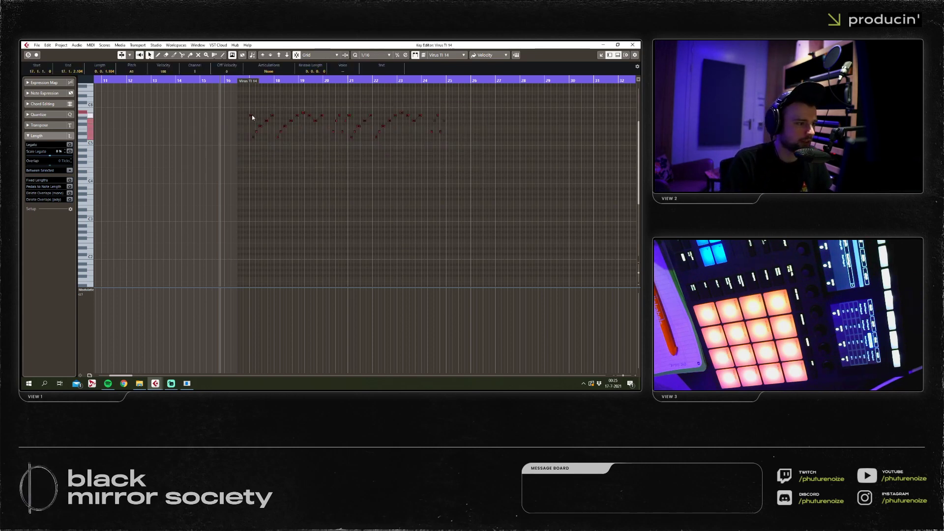
left_click_drag(251, 117, 449, 101)
scroll(479, 149, "up", 2)
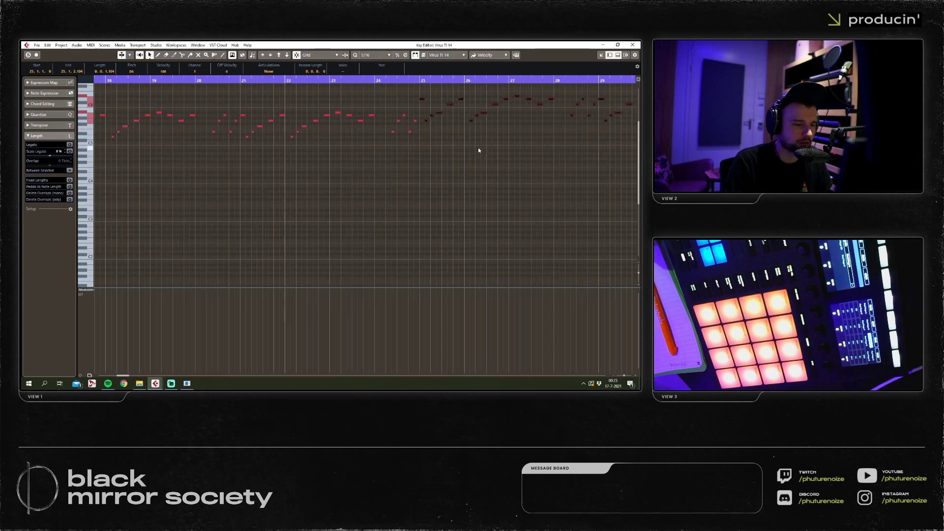
key("space")
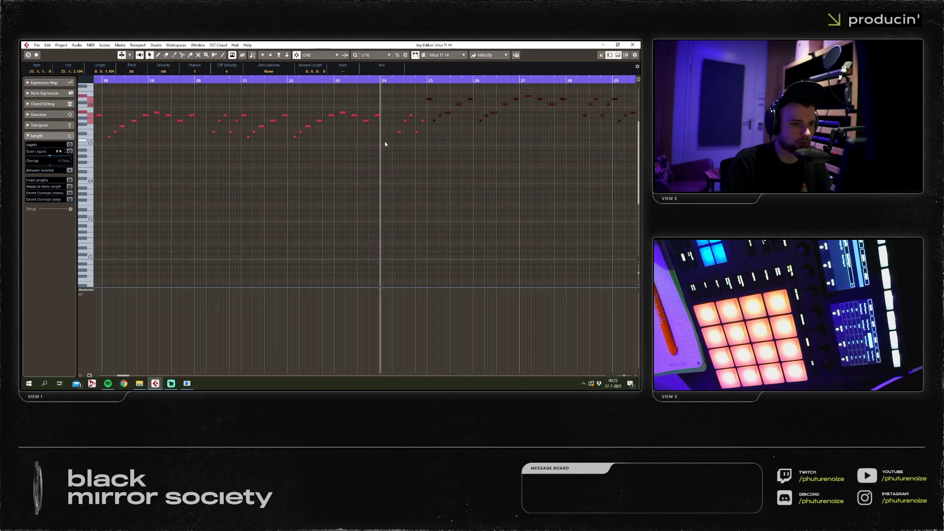
scroll(378, 147, "down", 2)
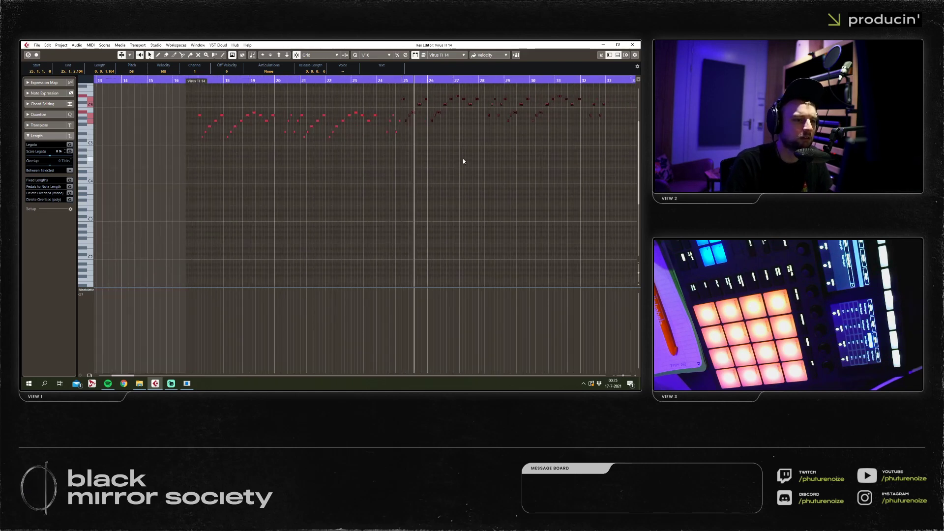
left_click(307, 80)
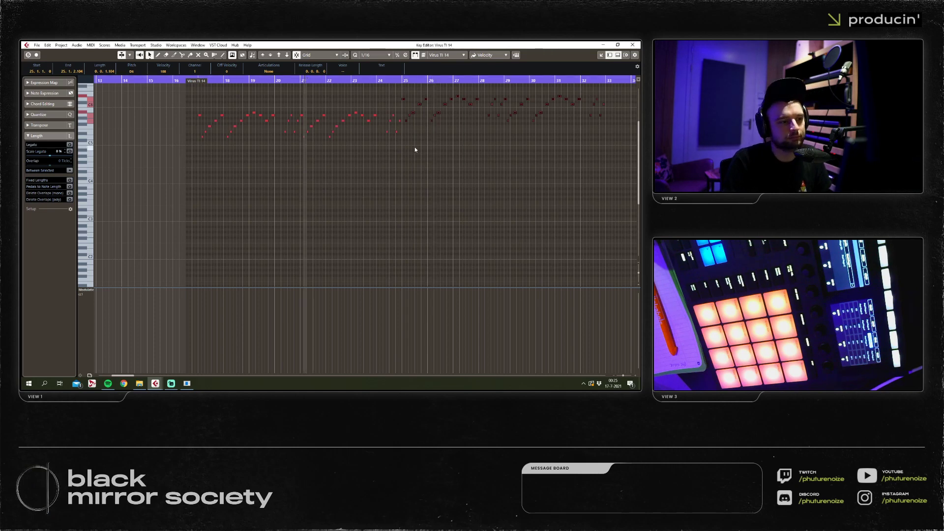
Split the Virus TI 14 melody at bar 25 and layer two eight-bar parts from bar 17 on the Virus TI 14 and Serum_x64 16 tracks.
left_click(639, 45)
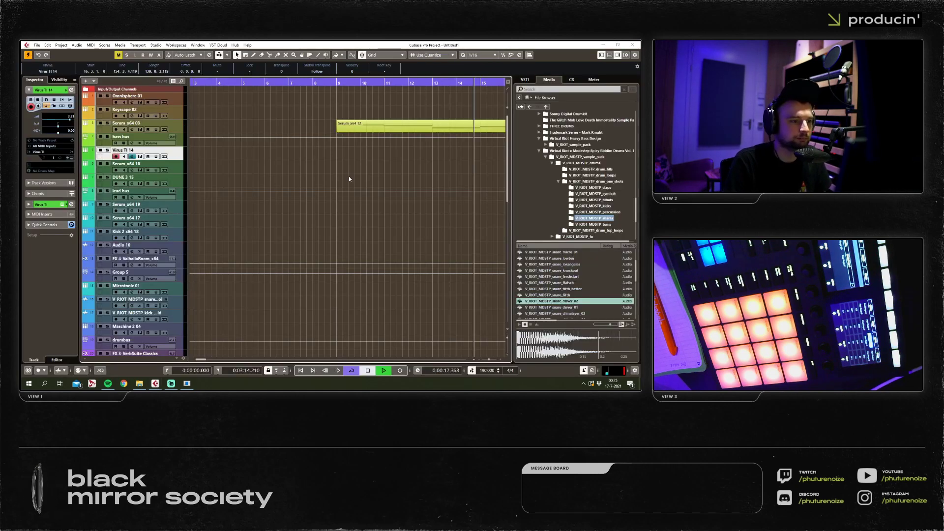
key("space")
key("h")
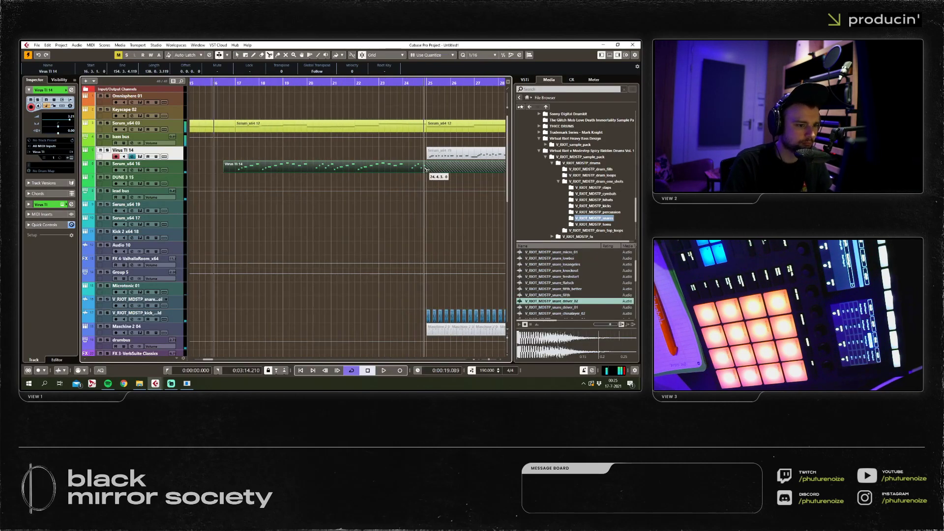
left_click(433, 175)
key("space")
left_click_drag(226, 171, 261, 153)
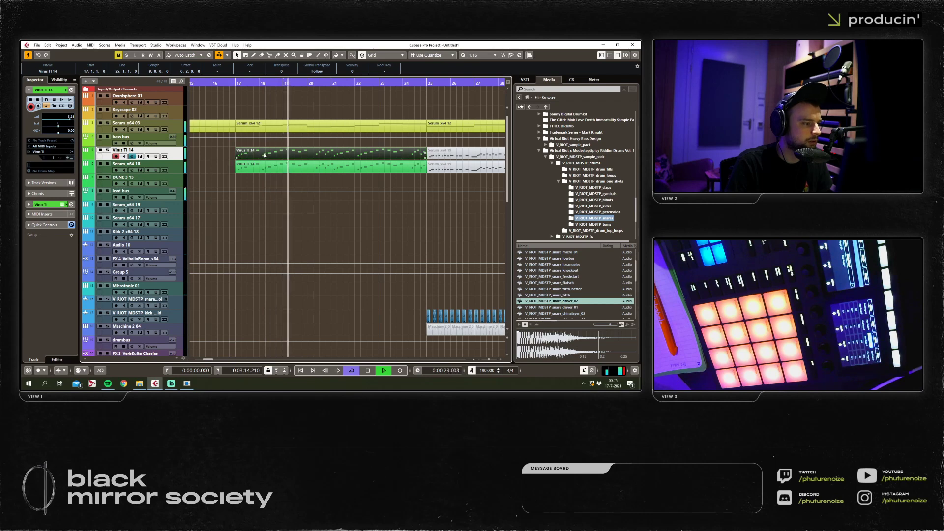
double_click(264, 153)
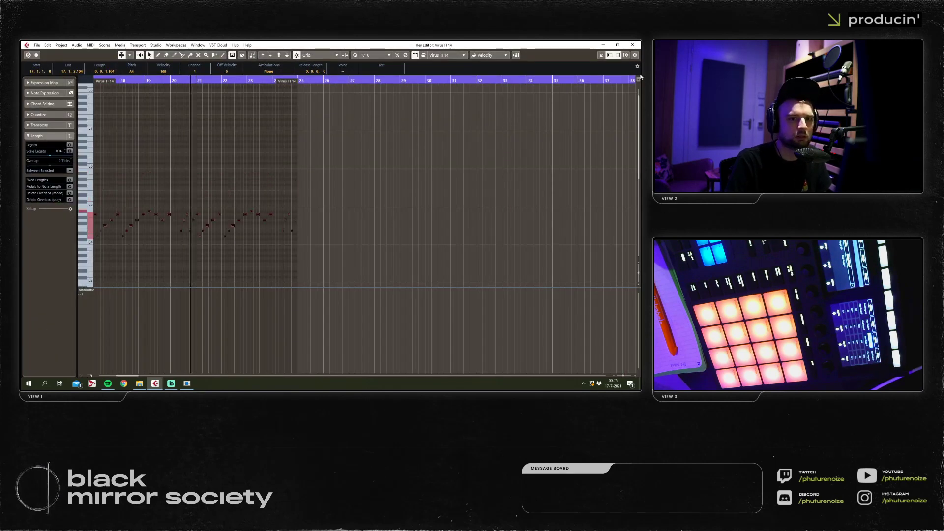
key("Escape")
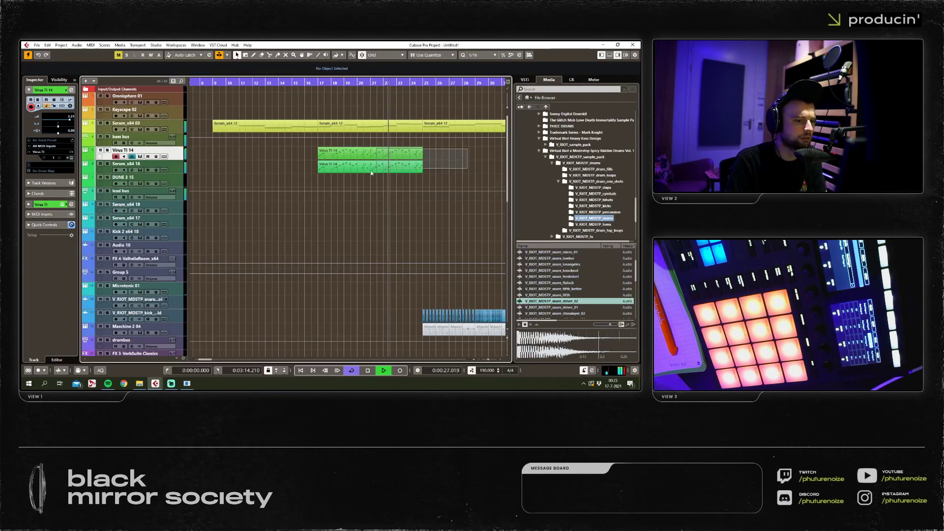
Clear the muted lead parts at bar 25 and duplicate both layered Virus TI 14 parts there.
left_click(396, 166)
key("h")
key("h")
key("ctrl+d")
key("g")
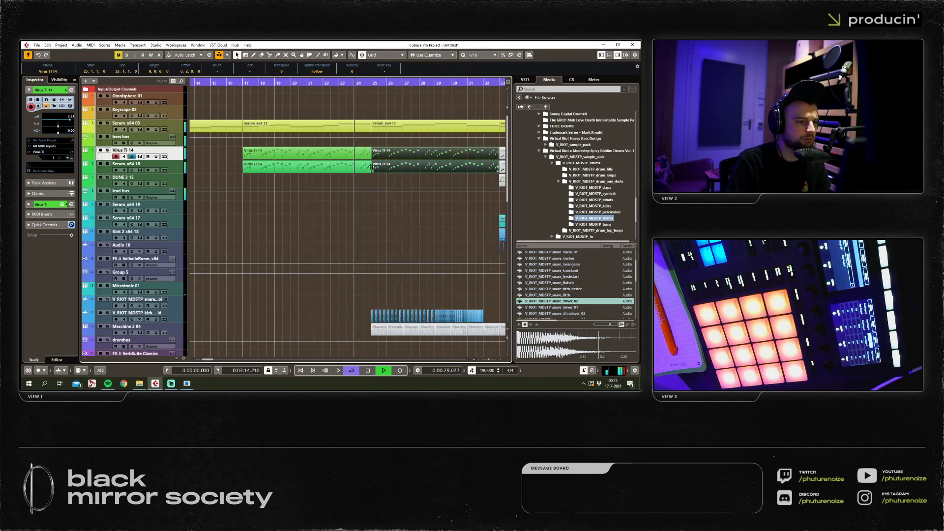
left_click(384, 124)
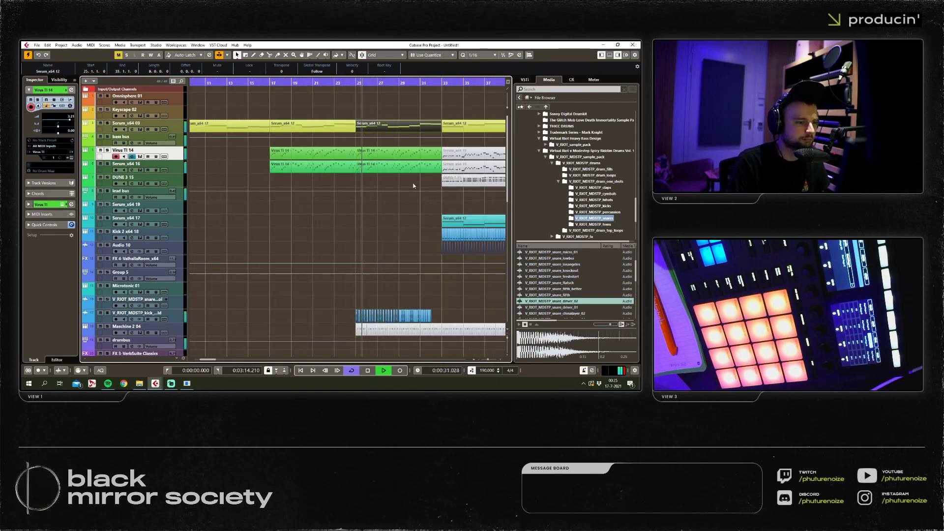
Delete the old lead parts at bar 33 along with the Serum_x64 03 and Serum_x64 17 parts there.
left_click_drag(413, 186, 434, 154)
left_click(445, 127)
key("Delete")
left_click(426, 218)
key("Delete")
key("Delete")
Duplicate both Virus TI 14 parts to bar 33 and copy the Serum_x64 12 line onto the Serum_x64 17 track there.
left_click_drag(354, 180, 341, 155)
key("ctrl+d")
key("g")
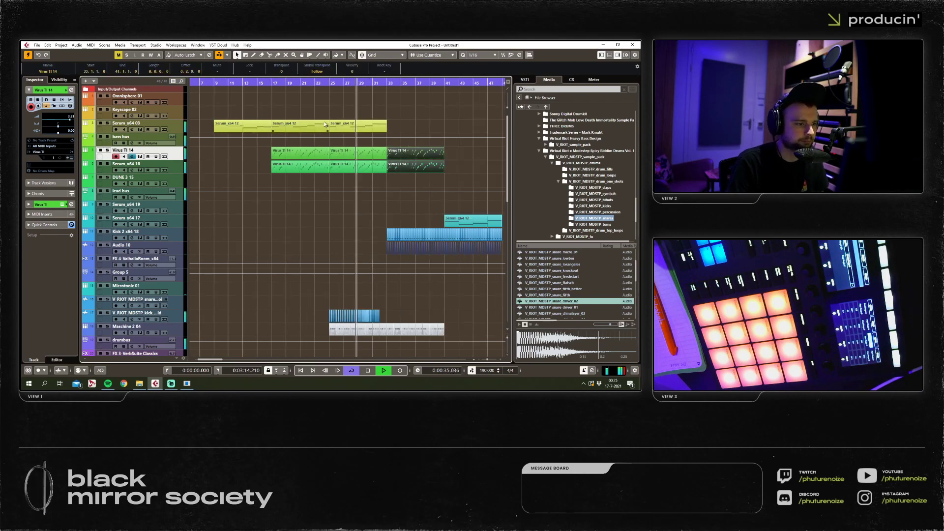
left_click_drag(448, 220, 413, 227)
key("h")
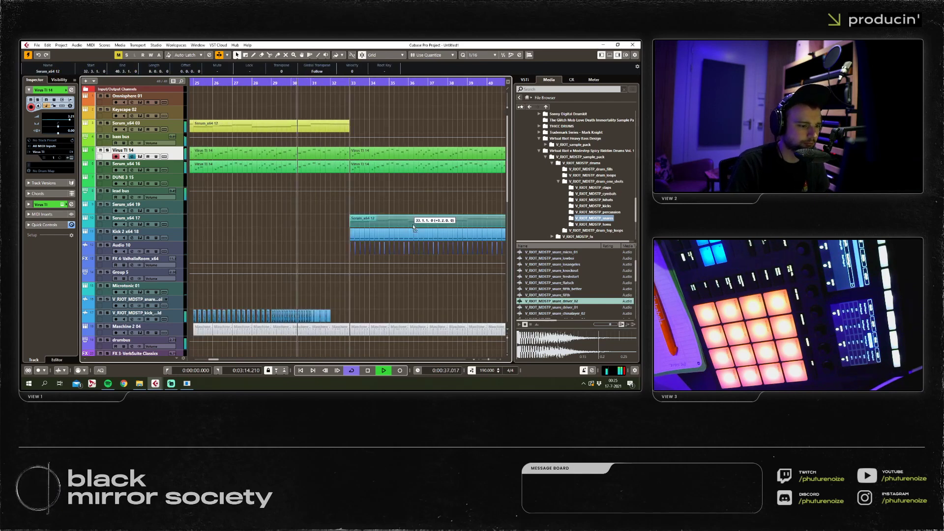
Split every one-bar note in the bar 33 Serum_x64 12 part into quarter notes, and return to the project window.
double_click(413, 227)
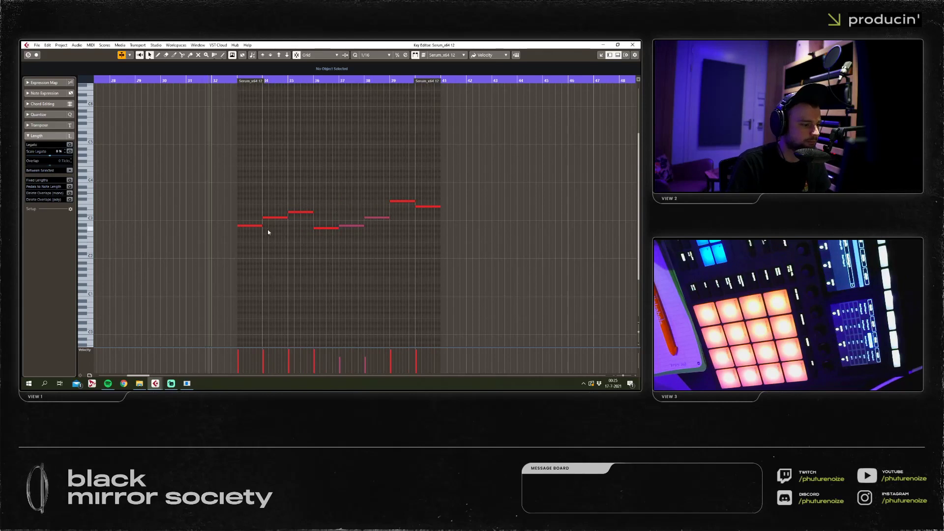
key("ctrl+a")
key("h")
left_click(219, 238)
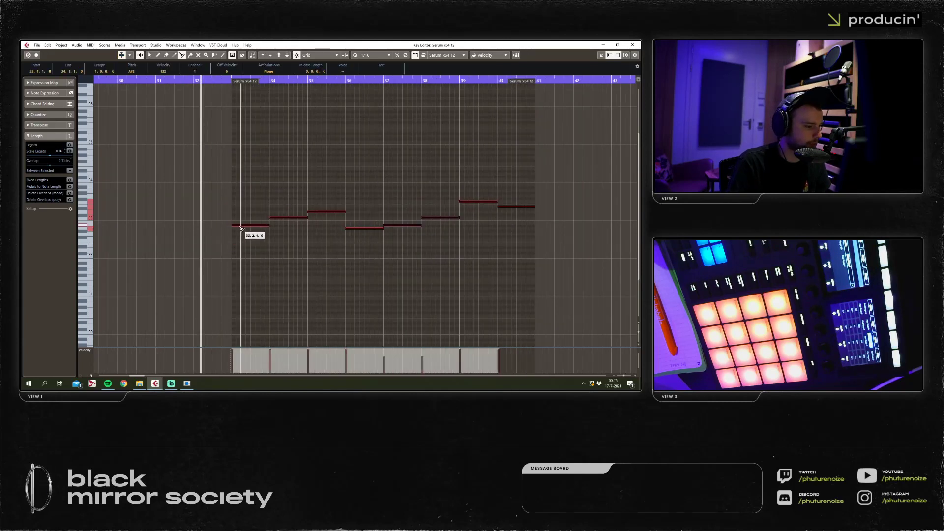
left_click(242, 225, "alt")
left_click(279, 218, "alt")
left_click(317, 212, "alt")
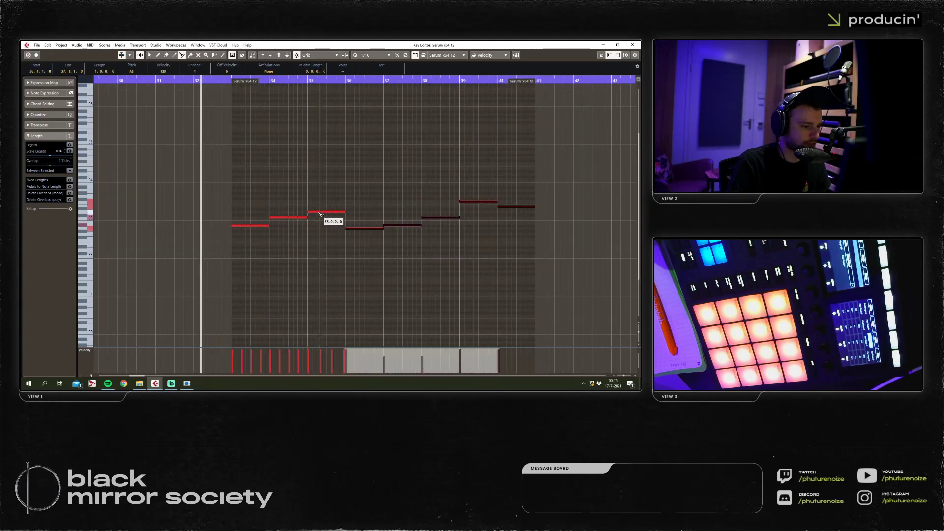
left_click(356, 229, "alt")
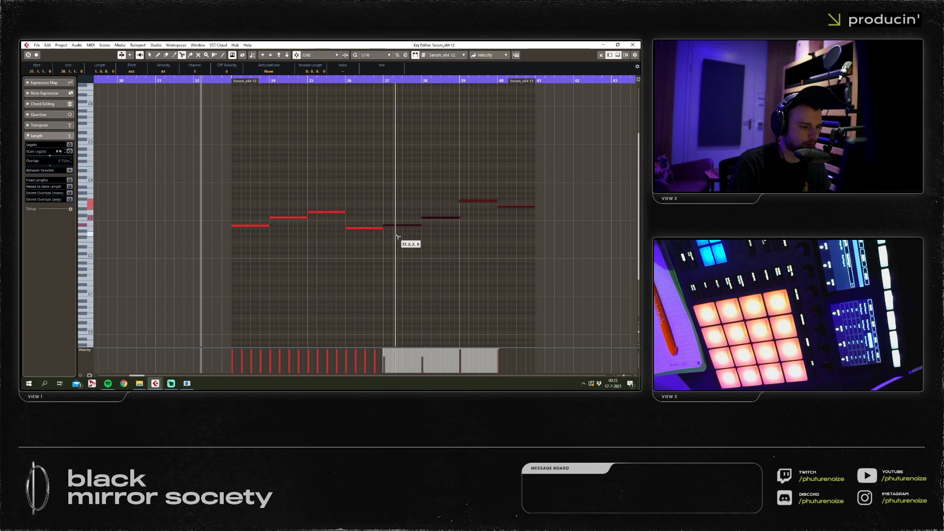
left_click(396, 226, "alt")
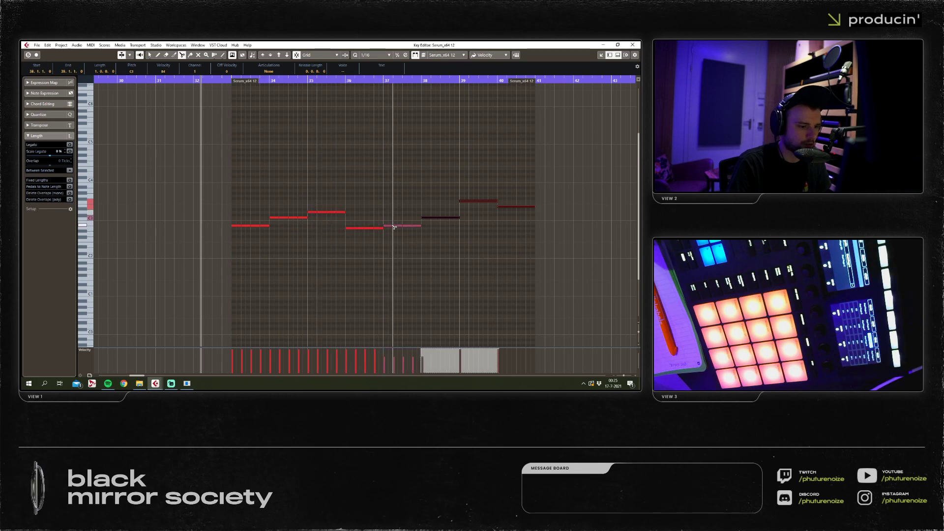
left_click(467, 208)
right_click(505, 241)
key("Escape")
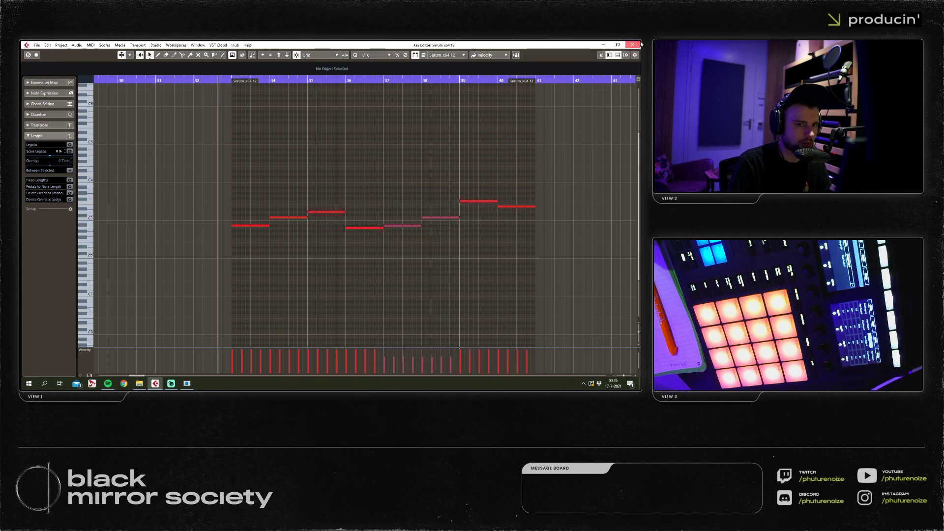
key("Escape")
Play the section from bar 33 and inspect the FabFilter Pro-Q 2 curve on the Serum_x64 17 channel.
left_click_drag(371, 211, 384, 155)
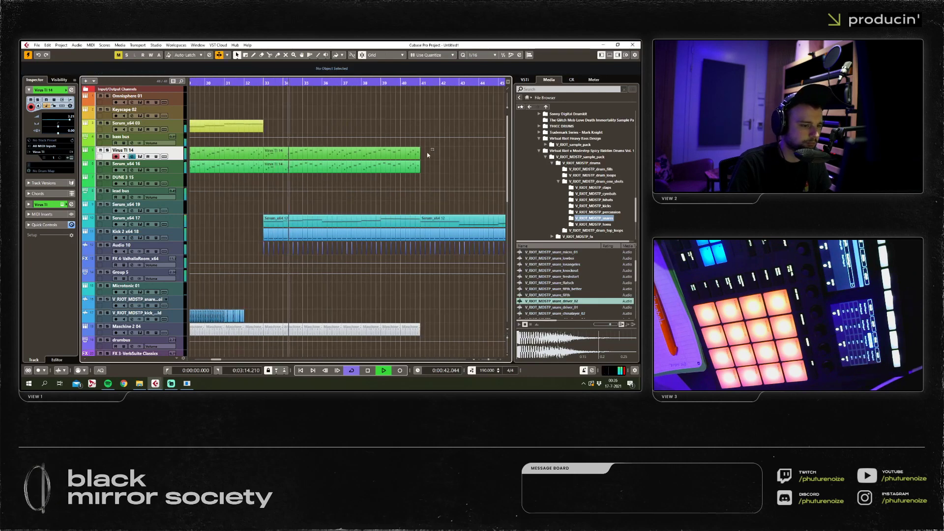
scroll(383, 155, "down", 2)
double_click(339, 221)
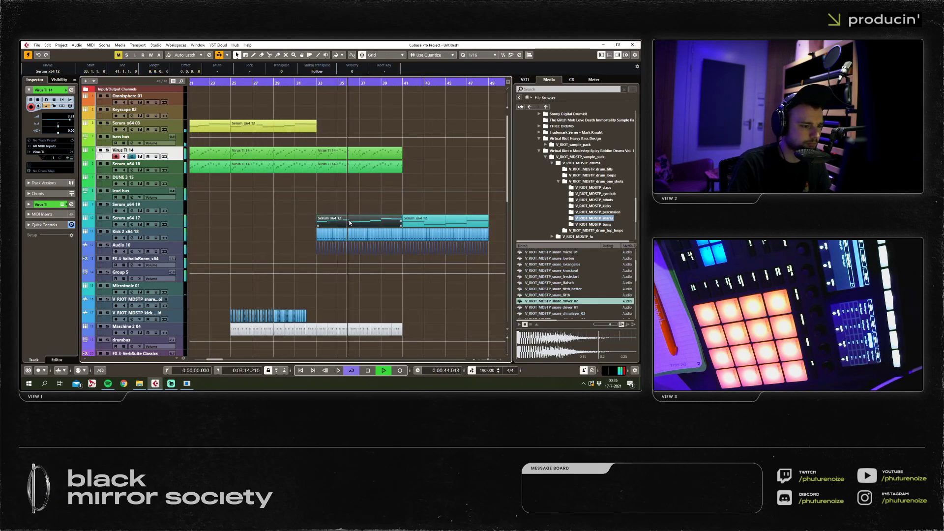
key("Escape")
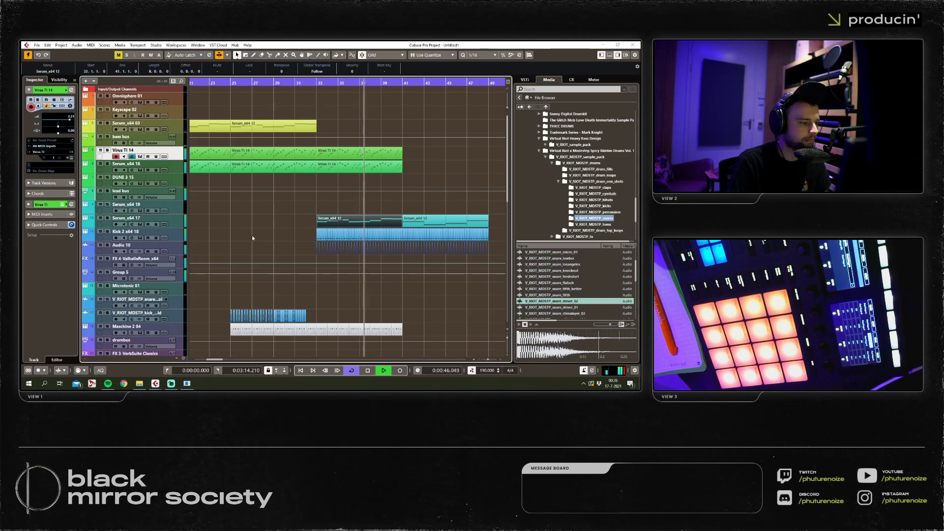
key("F3")
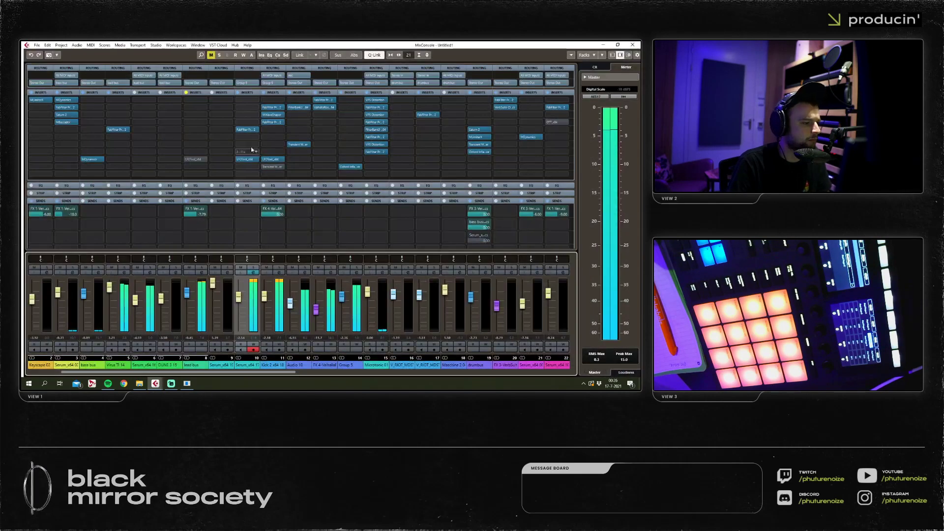
left_click(247, 129)
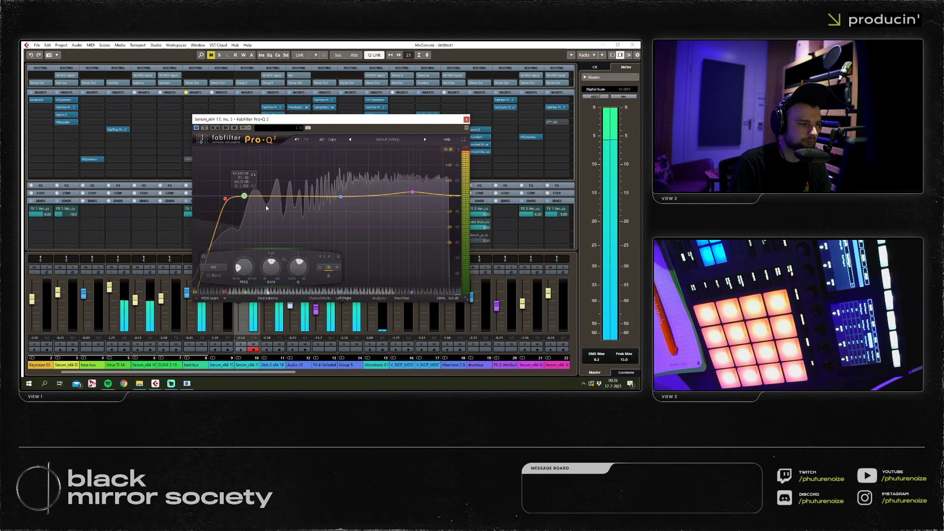
key("F3")
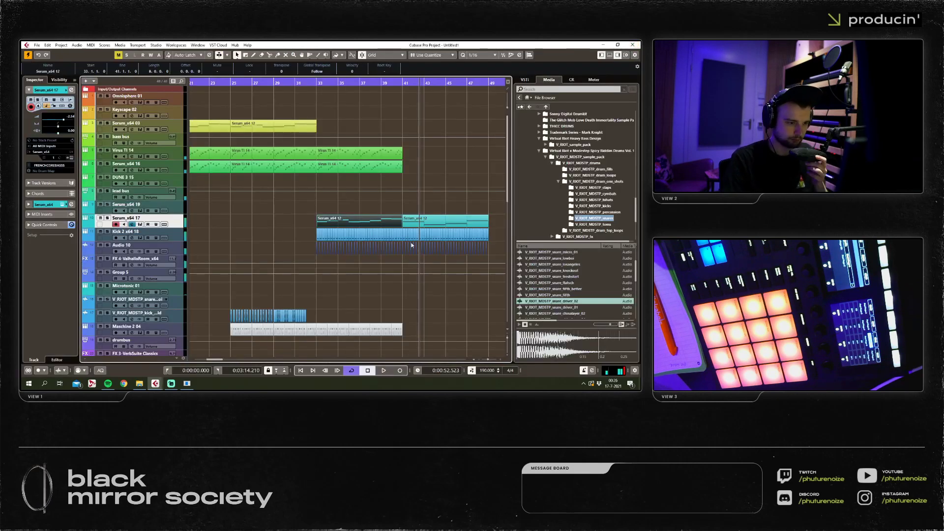
Place the playhead just before bar 33 and delete the Serum_x64 17, Kick 2 and Audio 10 parts from bar 41 onward.
left_click(317, 93)
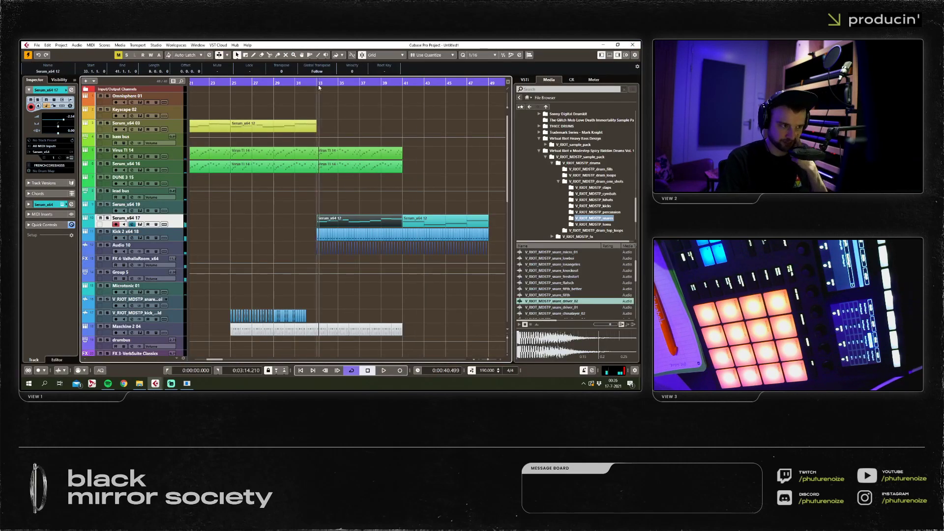
left_click_drag(319, 87, 313, 115)
left_click_drag(484, 215, 399, 240)
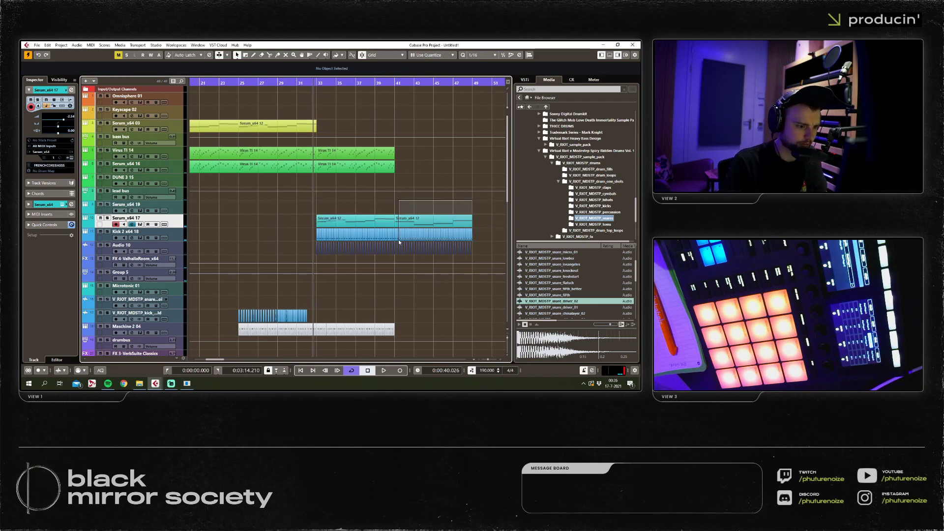
key("Delete")
Split the Serum_x64 17 and Kick 2 parts at bar 34.
left_click(332, 221)
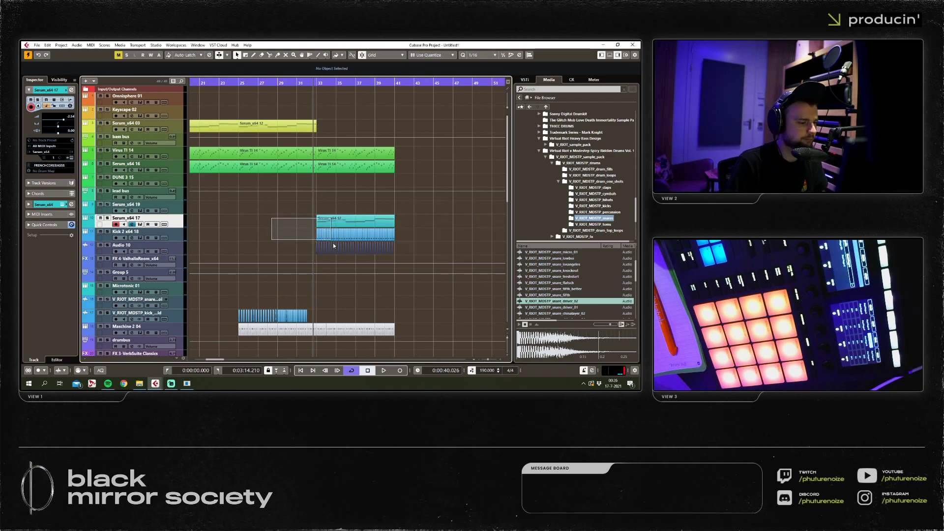
key("h")
key("h")
key("h")
key("h")
key("3")
left_click(348, 224)
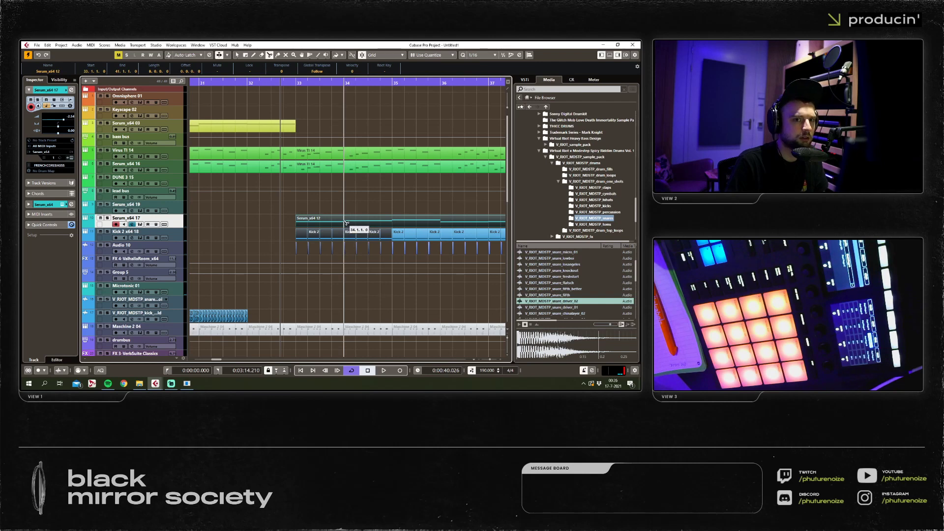
key("1")
Loop bar 33 and play it with Serum_x64 17, Kick 2 and Group 5 soloed.
left_click_drag(338, 210, 269, 251)
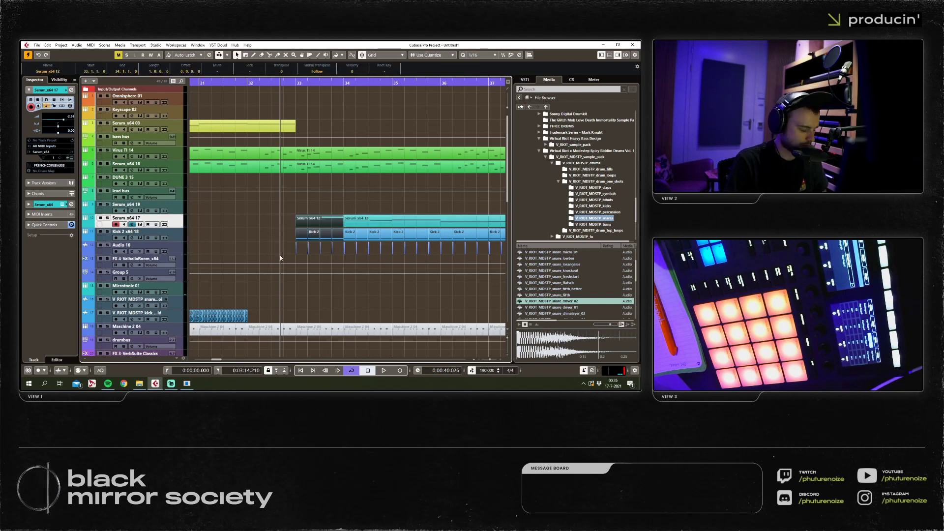
key("p")
key("space")
left_click(107, 272)
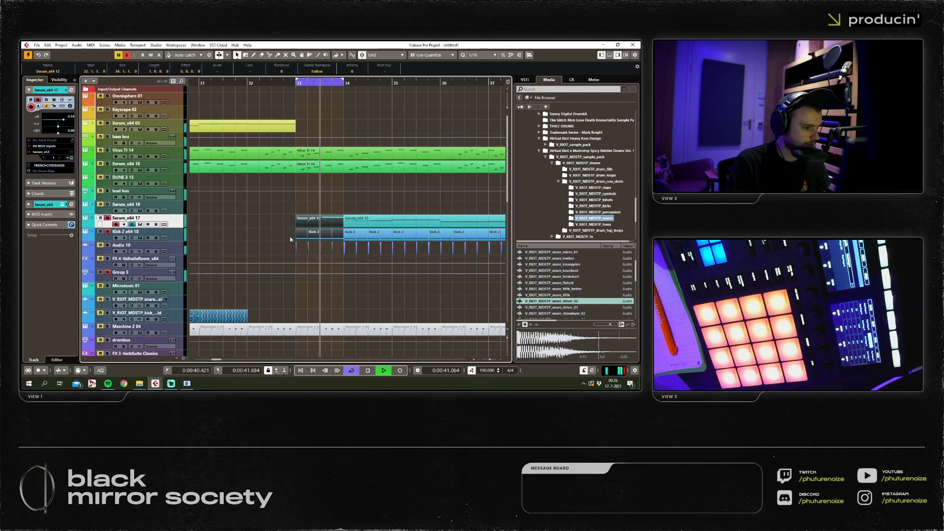
left_click(266, 217)
Shape the Serum_x64 17 Pro-Q 2 curve with a low-end boost, a narrow cut above it and a second boost just above the cut.
key("F3")
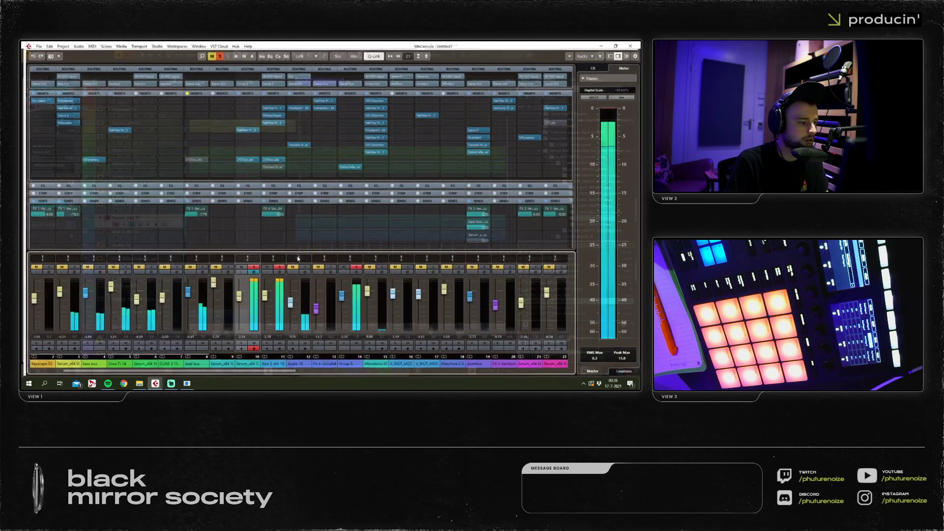
left_click(246, 129)
left_click_drag(254, 195, 276, 217)
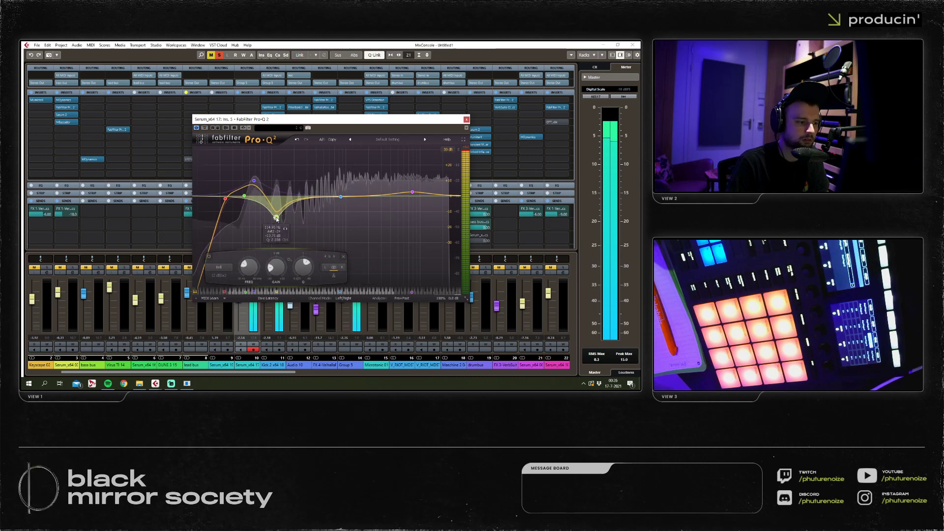
left_click(301, 183)
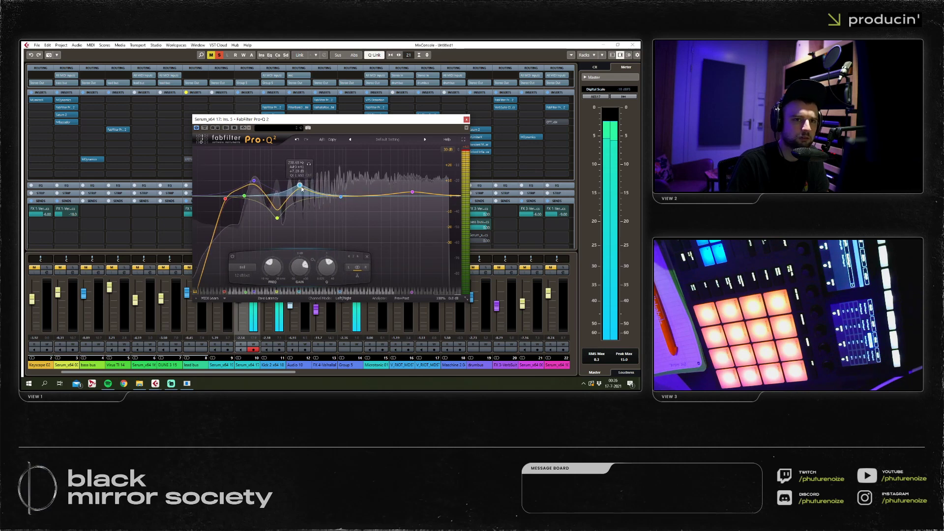
left_click_drag(253, 180, 255, 171)
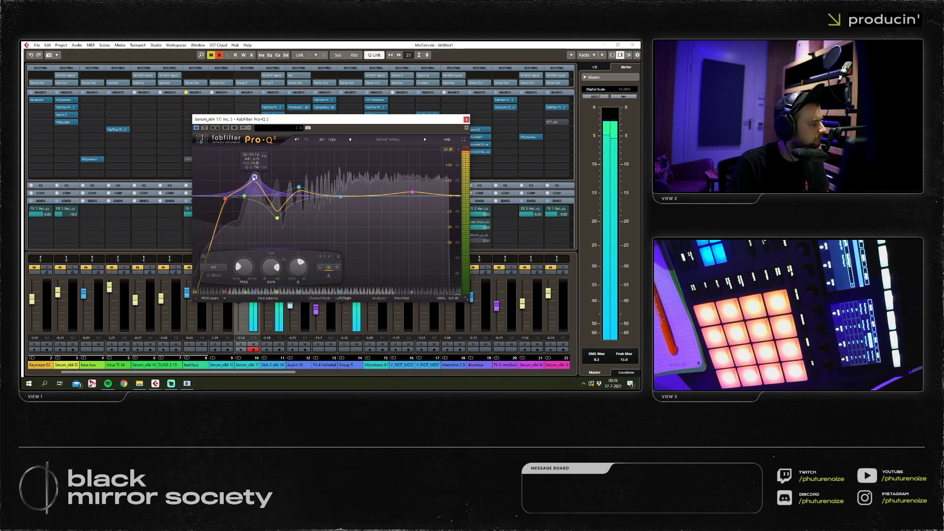
left_click_drag(299, 189, 287, 187)
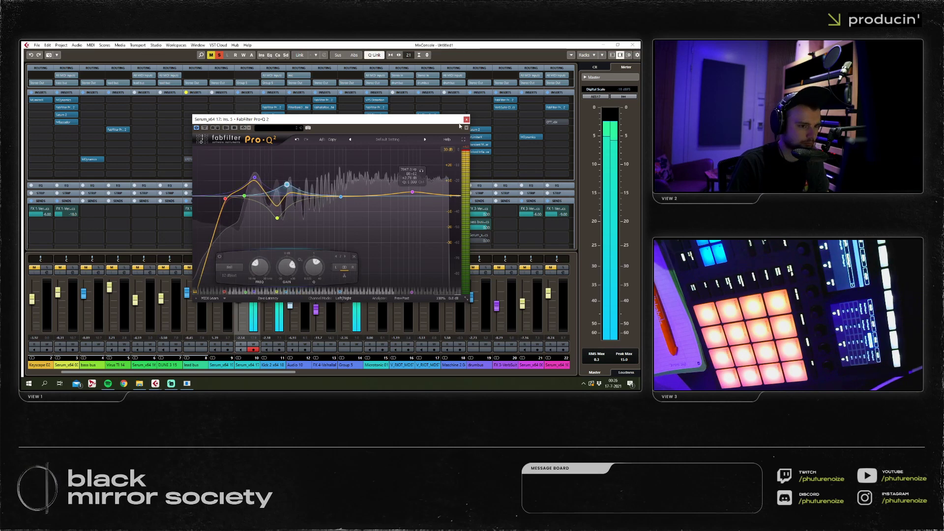
left_click(466, 119)
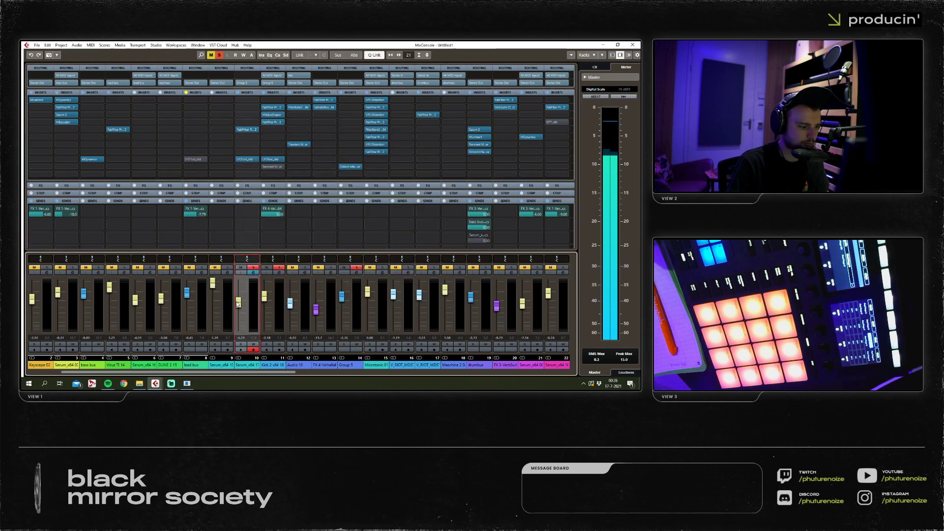
Adjust the Serum_x64 17 fader level and add the FX 4 ValhallaRoom channel to the soloed channels.
left_click_drag(238, 298, 238, 305)
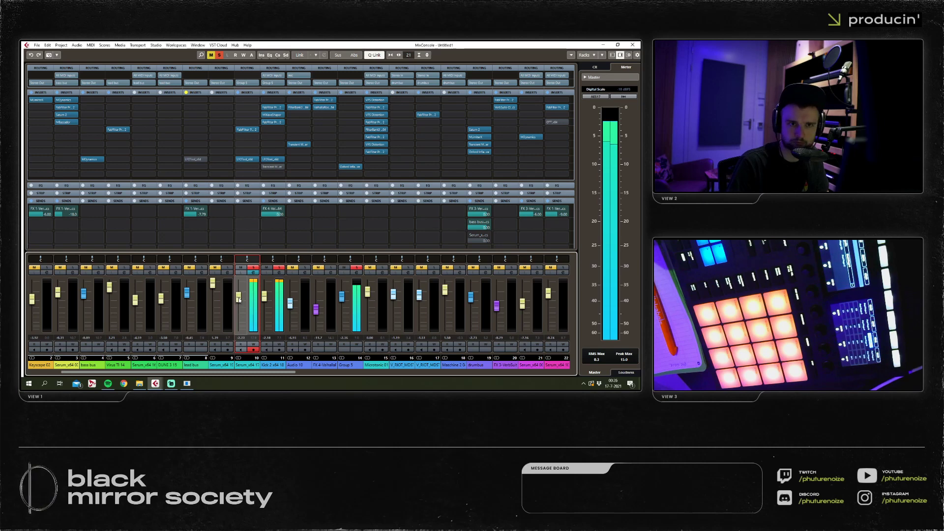
left_click(331, 268)
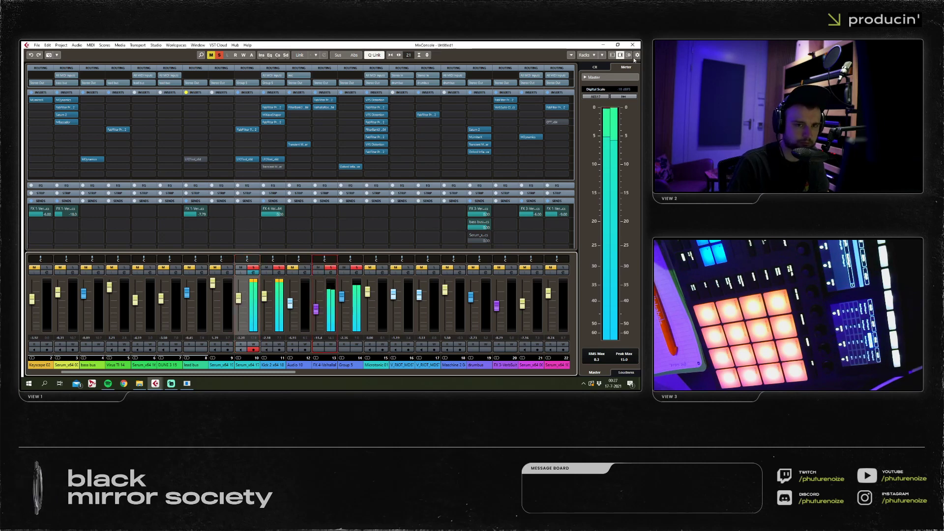
Add an audio track above Serum_x64 17 with its input set to Stereo Out and its output to No Bus.
left_click(632, 45)
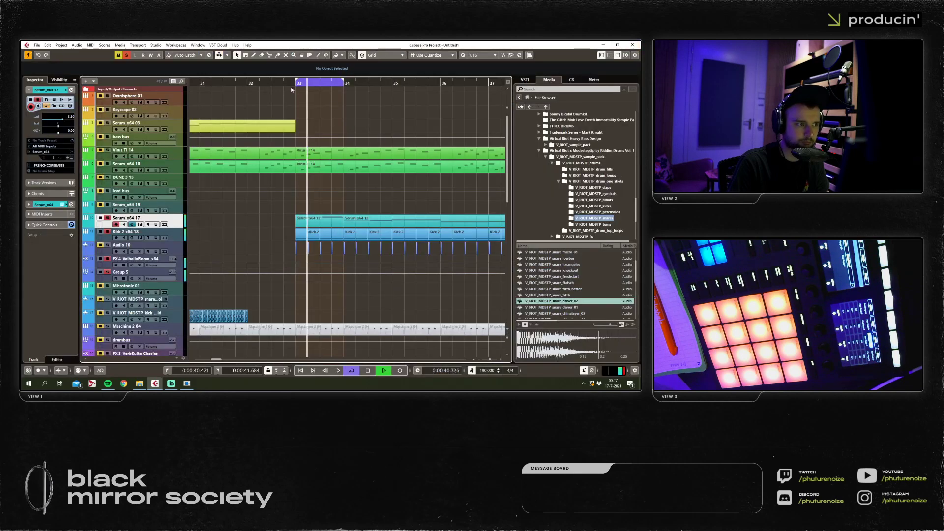
right_click(193, 201)
left_click_drag(299, 214, 113, 168)
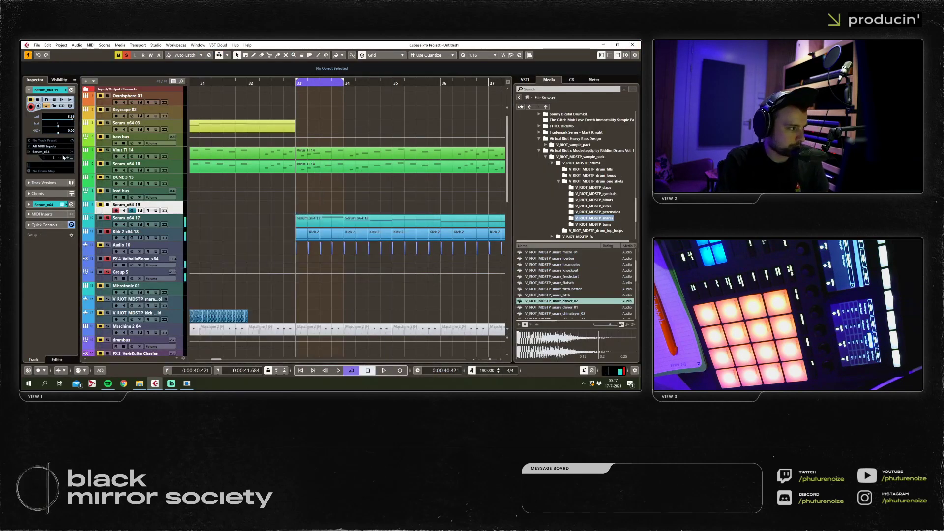
left_click(49, 146)
left_click(50, 180)
left_click(49, 146)
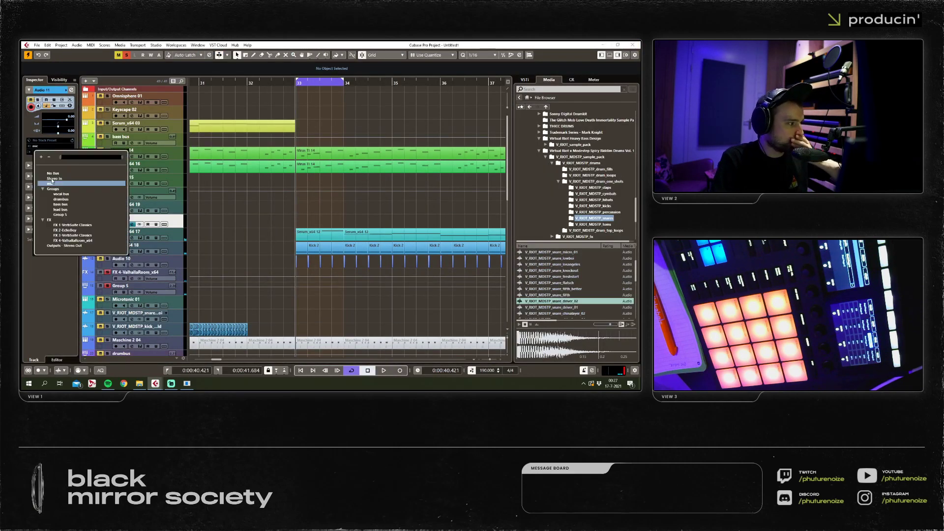
left_click(67, 246)
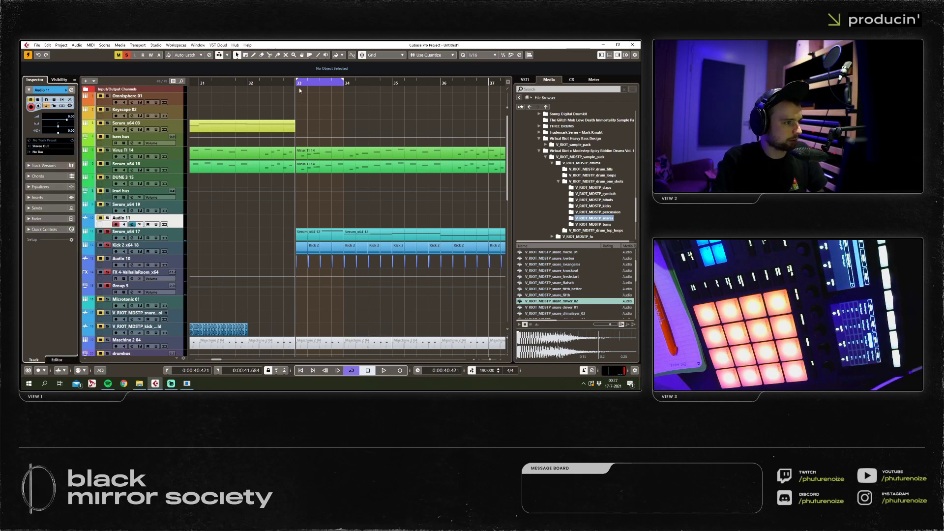
Record bar 33 onto Audio 11 and trim the take to its first beat.
left_click(399, 369)
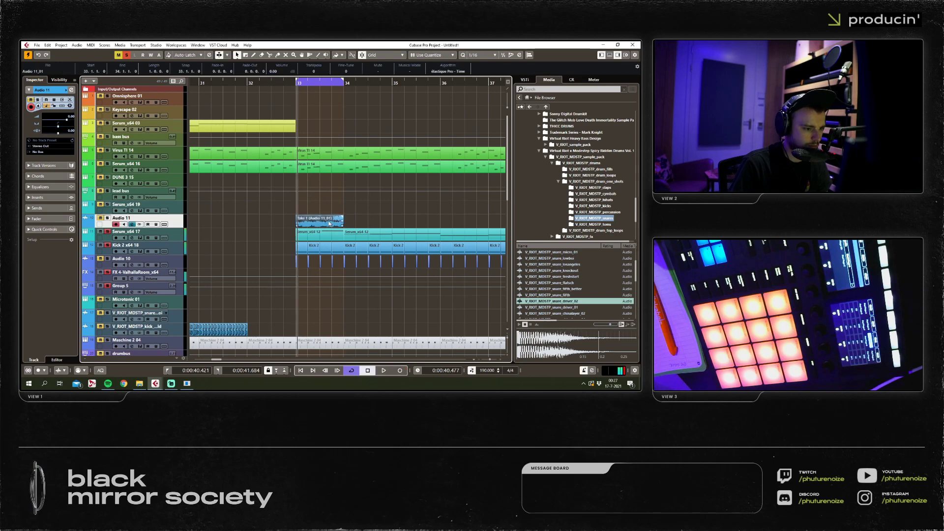
double_click(329, 223)
left_click(634, 56)
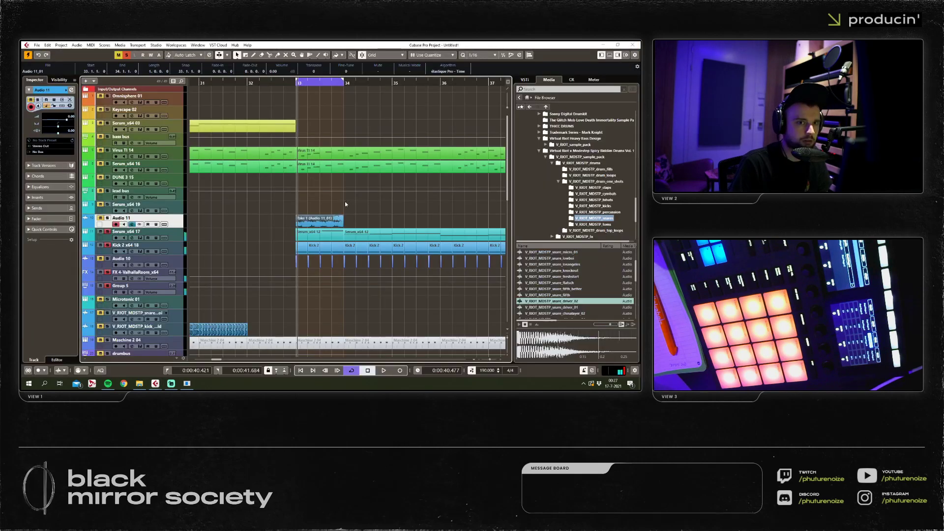
left_click_drag(369, 222, 294, 226)
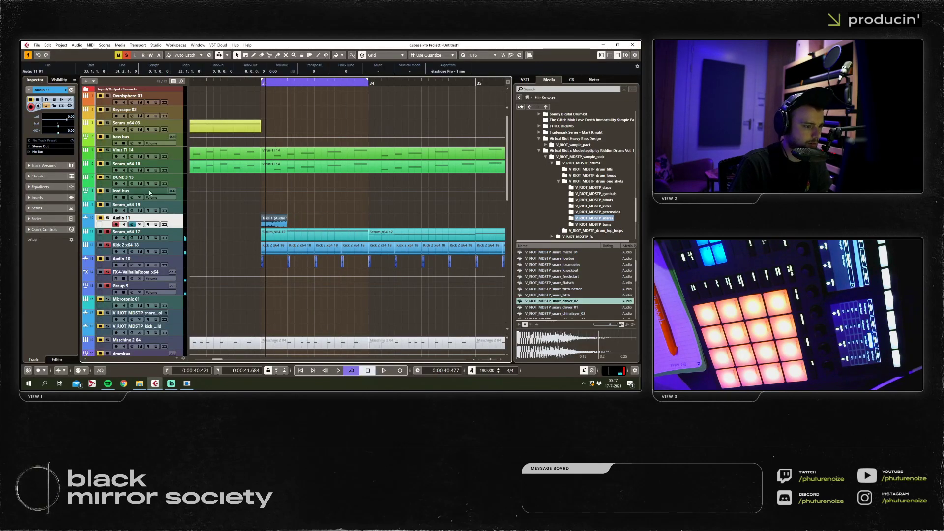
Mute the Serum_x64 17, Kick 2, FX 4 and Group 5 source tracks and route Audio 11 from No Bus to Stereo Out.
left_click(234, 82)
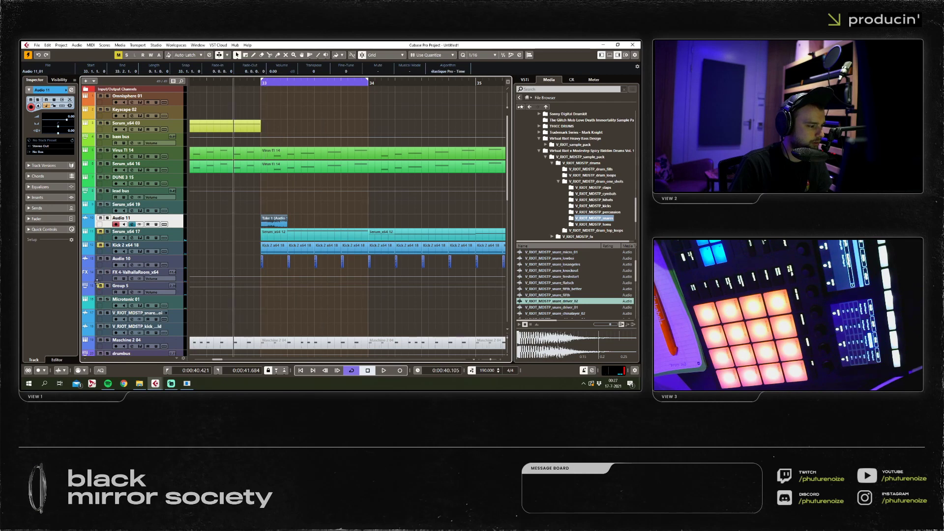
left_click(99, 271)
key("space")
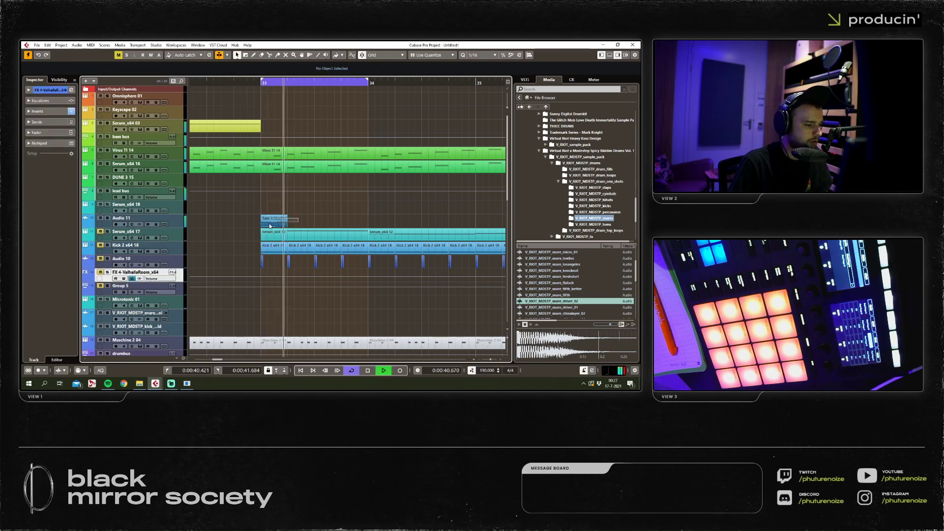
left_click(170, 218)
left_click(57, 151)
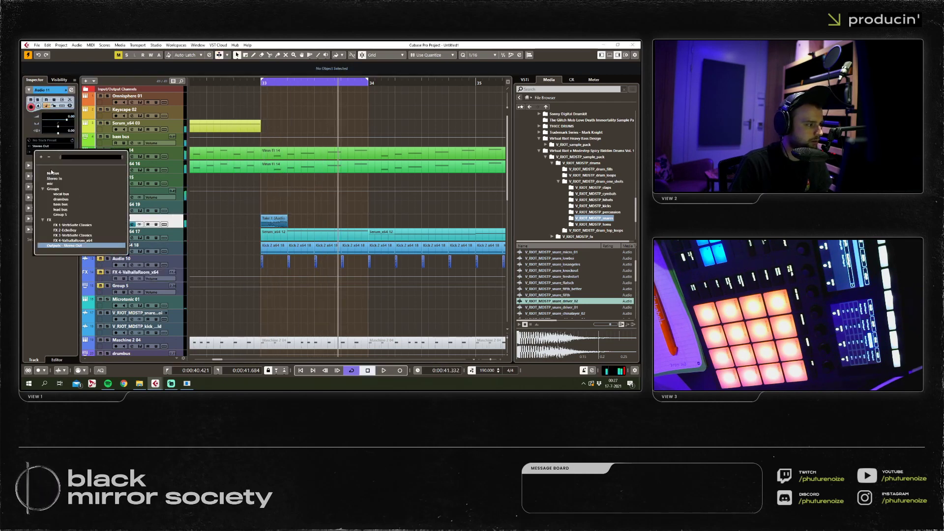
left_click(49, 182)
key("space")
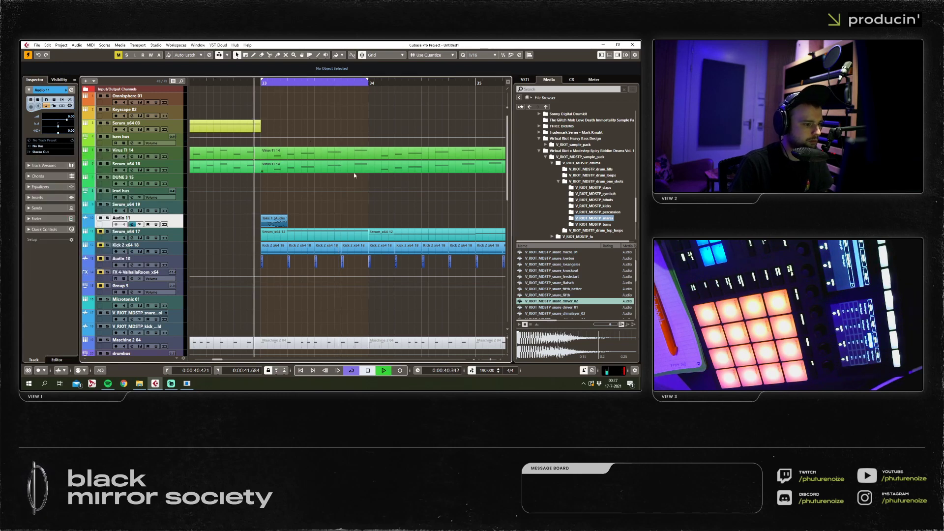
Duplicate the one-beat Audio 11 slice three times to fill bar 33.
key("ctrl+d")
key("ctrl+d")
key("ctrl+d")
key("g")
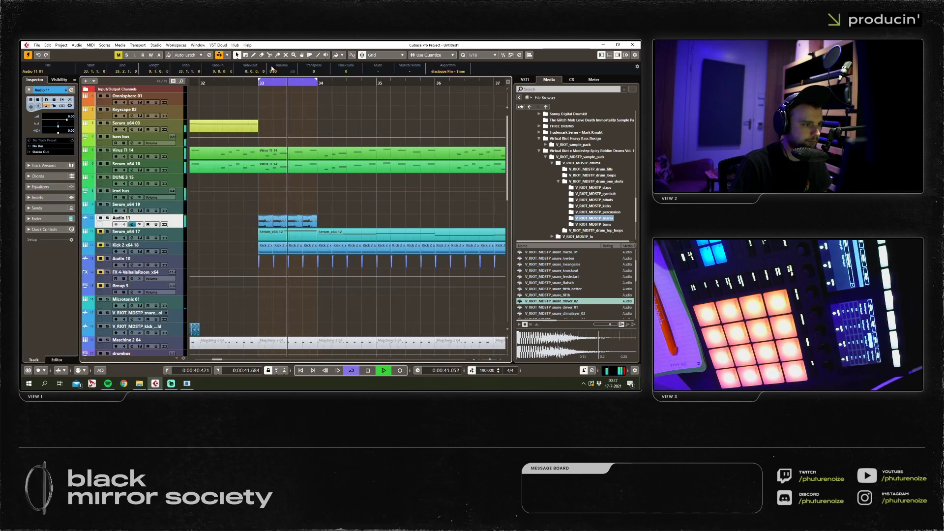
key("g")
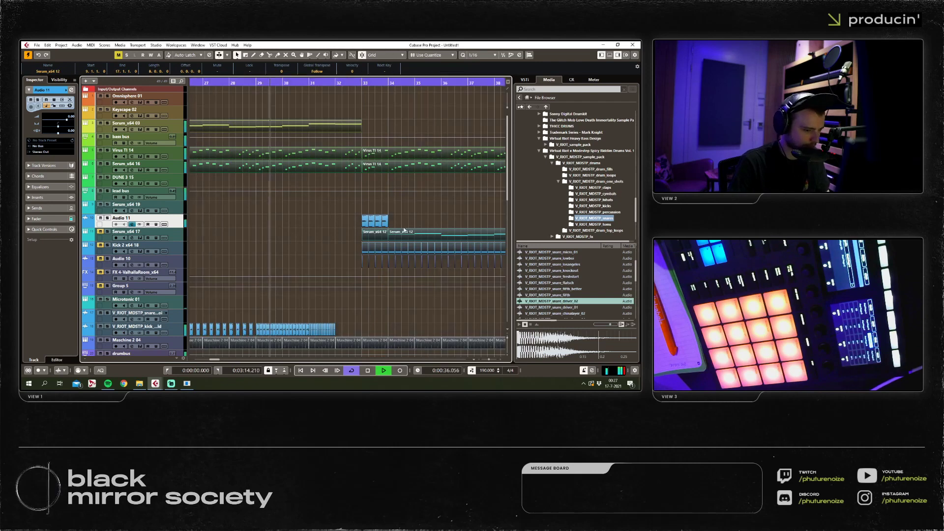
Duplicate the Audio 11 slices beyond bar 33, then take back the extra copies so a single slice starts bar 34.
key("ctrl+d")
key("ctrl+d")
key("ctrl+d")
key("ctrl+d")
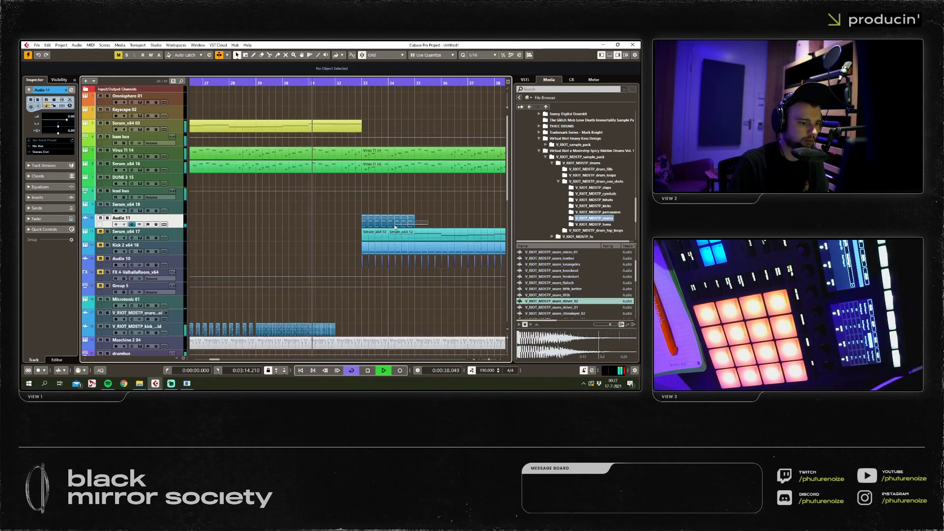
key("ctrl+z")
key("ctrl+z")
key("ctrl+z")
key("ctrl+z")
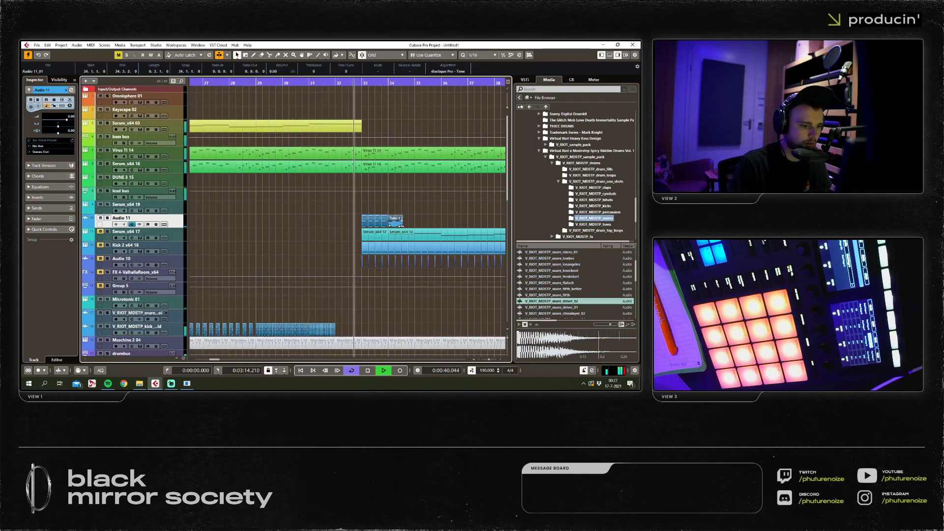
Bounce the Audio 11 slice at bar 34 into its own new audio clip.
key("h")
key("ctrl+b")
key("Return")
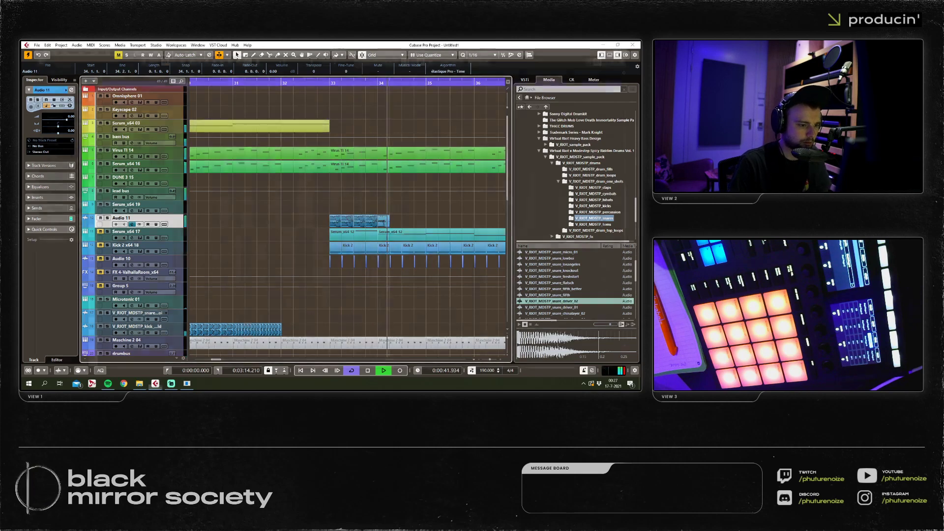
Apply a Pitch Shift transposed by 2 semitones to the part after the kick in the slice at bar 34.
double_click(383, 222)
left_click(49, 239)
left_click_drag(342, 221, 634, 221)
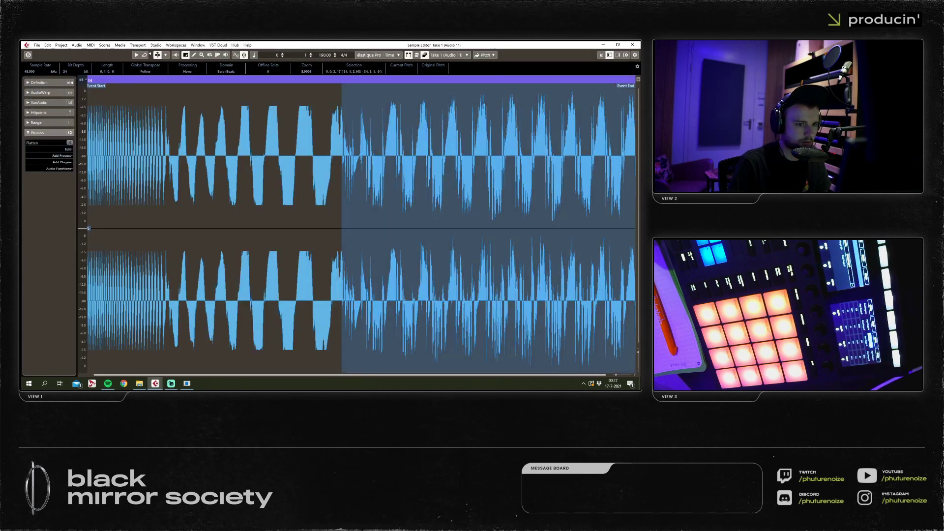
left_click(62, 156)
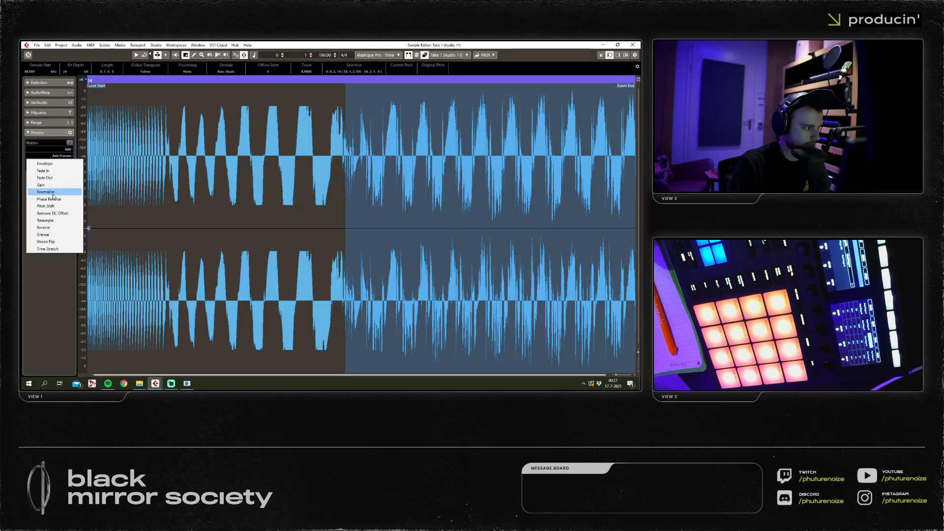
left_click(46, 207)
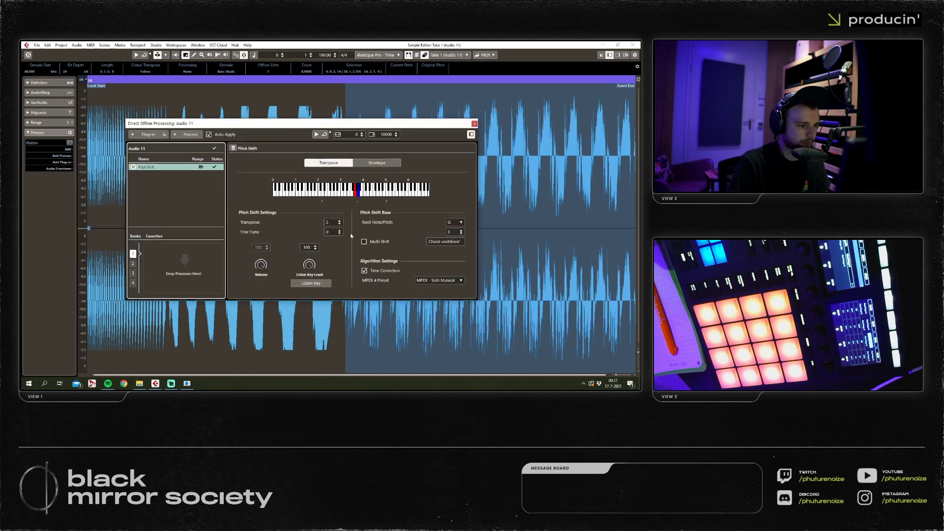
left_click(475, 124)
left_click(632, 45)
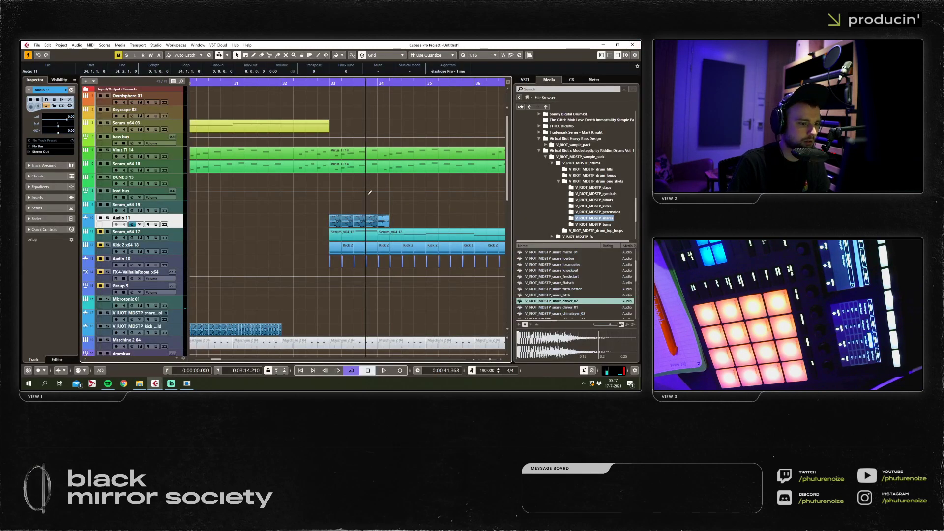
Copy the pitched slice through bar 34 and set the Pitch Shift of the slice starting bar 35 to 4 semitones.
key("space")
left_click_drag(389, 225, 432, 226)
double_click(431, 225)
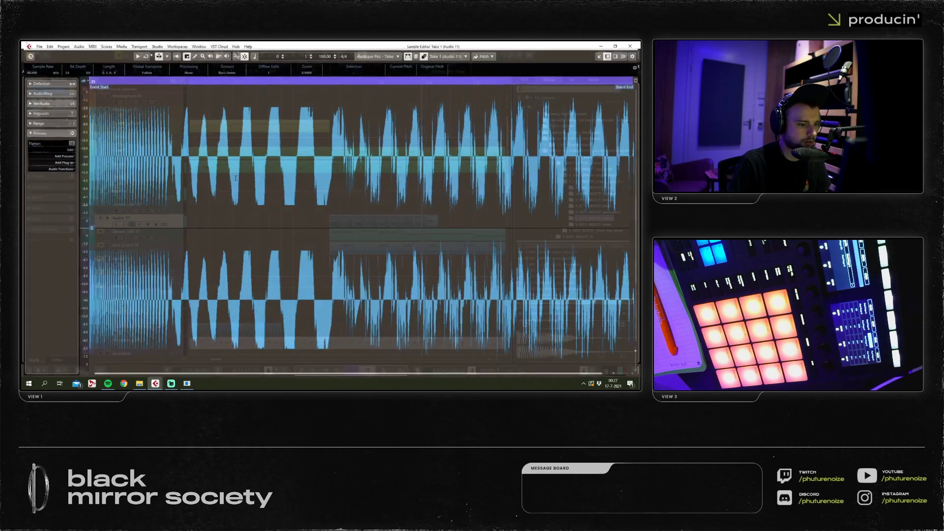
left_click(61, 156)
left_click(47, 205)
right_click(210, 174)
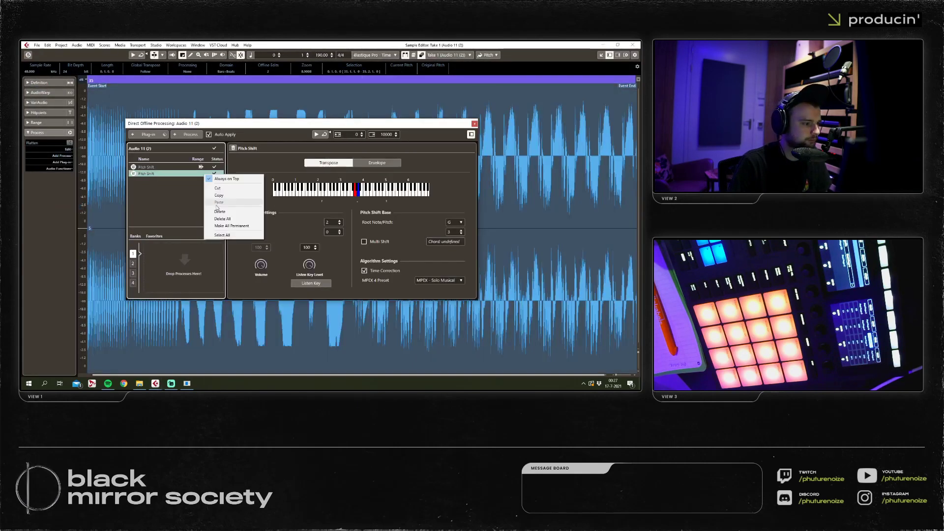
left_click(219, 211)
left_click(340, 220)
left_click(339, 220)
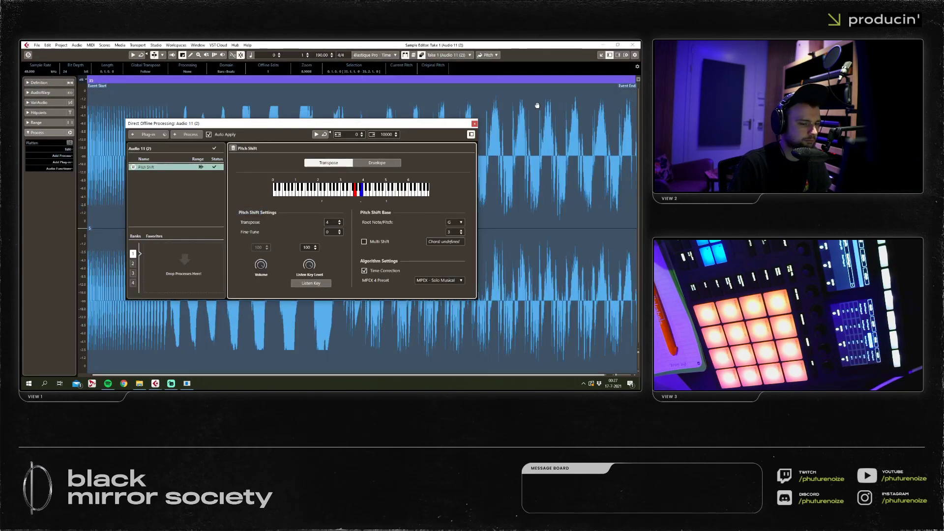
left_click(474, 124)
left_click(632, 45)
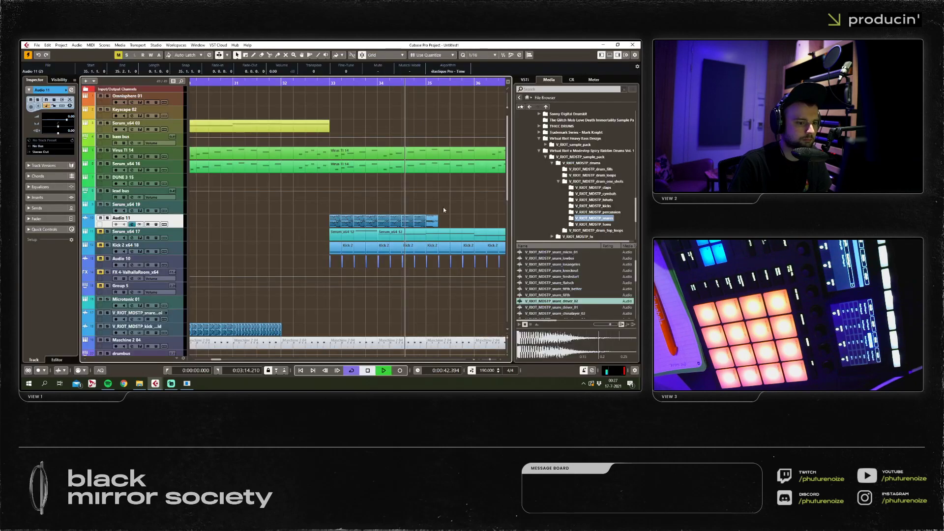
Set the Pitch Shift transpose of the Audio 11 slice starting bar 36 to -1 semitone.
double_click(438, 223)
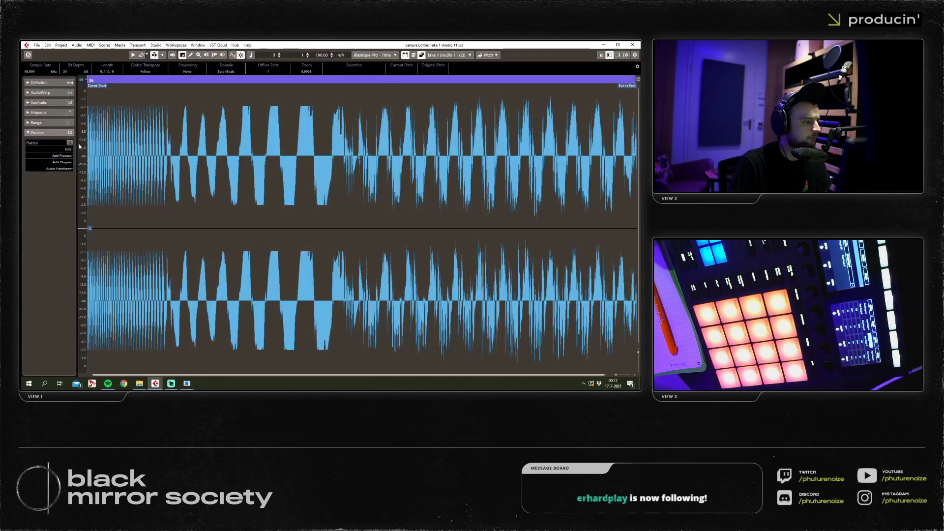
left_click(63, 155)
left_click(66, 206)
right_click(209, 175)
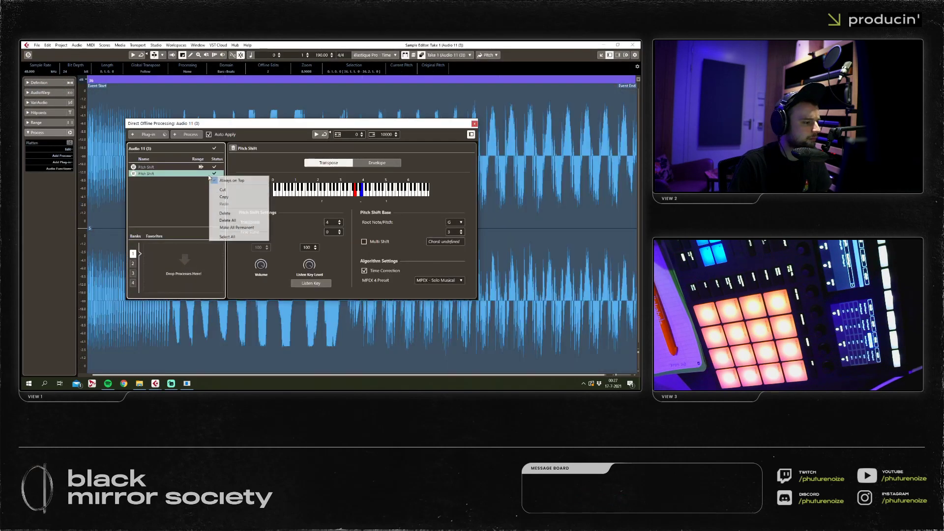
left_click(358, 226)
left_click(340, 224)
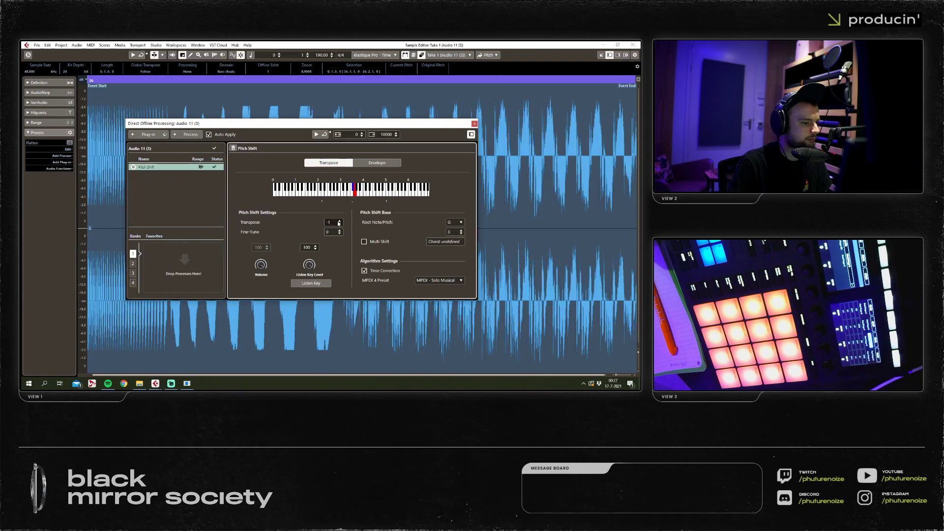
left_click(474, 123)
left_click(633, 45)
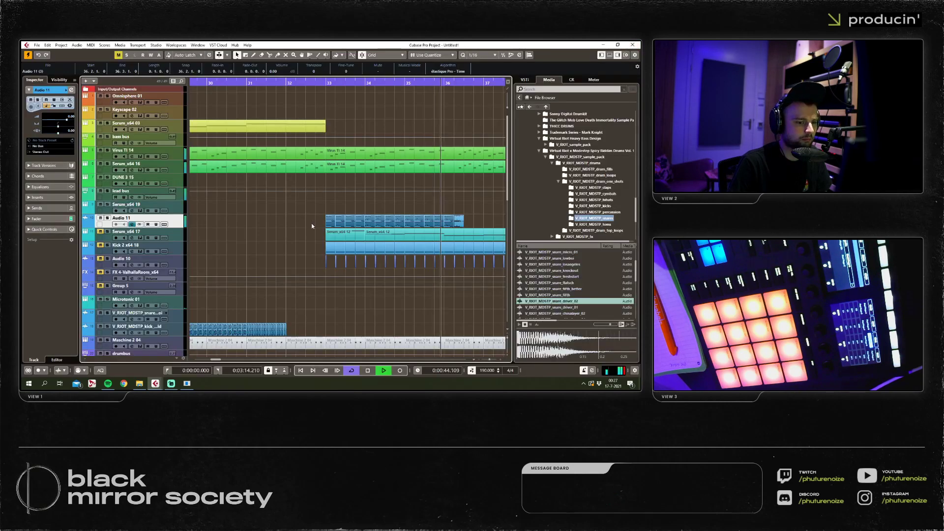
Duplicate the four-bar Audio 11 phrase of bars 33 to 36 so it repeats from bar 37 to 41.
scroll(326, 220, "up", 3)
scroll(219, 202, "down", 3)
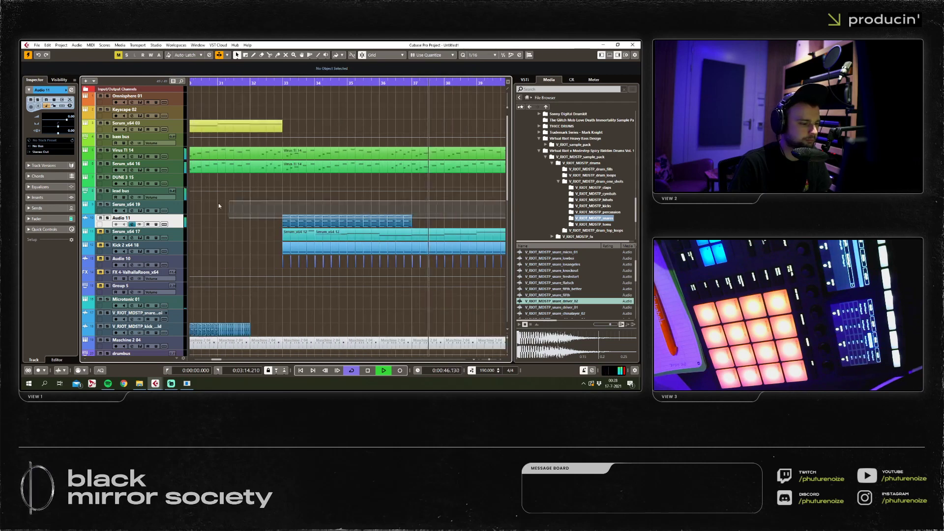
left_click(243, 224)
scroll(243, 223, "down", 1)
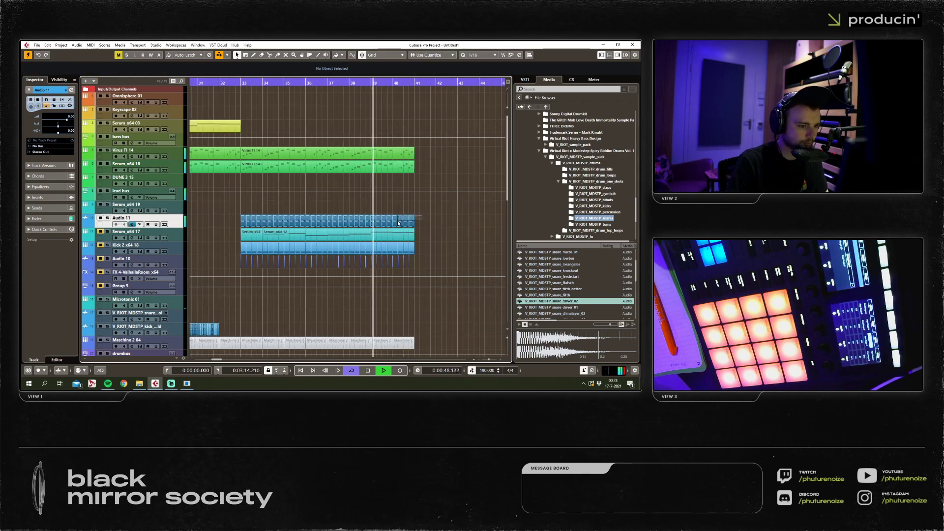
left_click(391, 217, "shift")
left_click(387, 211)
Add one Serum_x64 instrument track routed to Stereo Out below the Serum_x64 16 track.
scroll(256, 211, "down", 4)
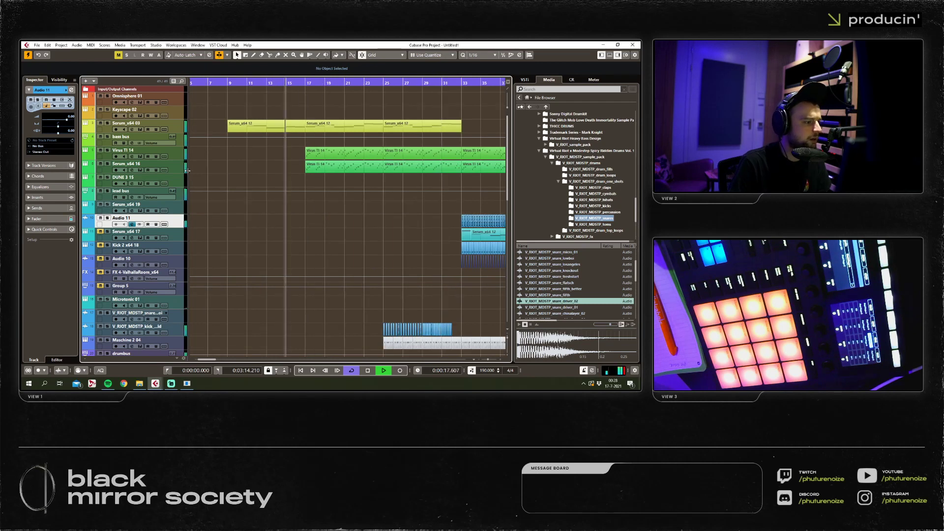
left_click(382, 179)
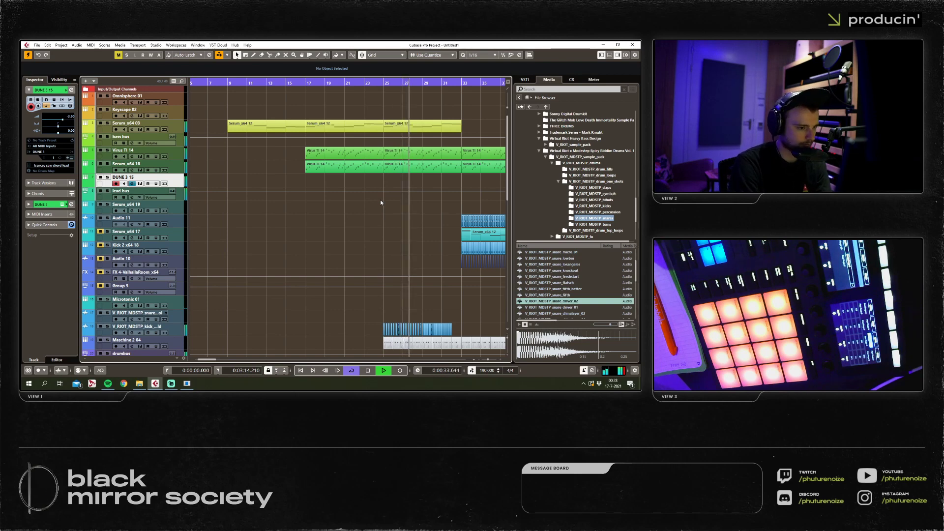
key("space")
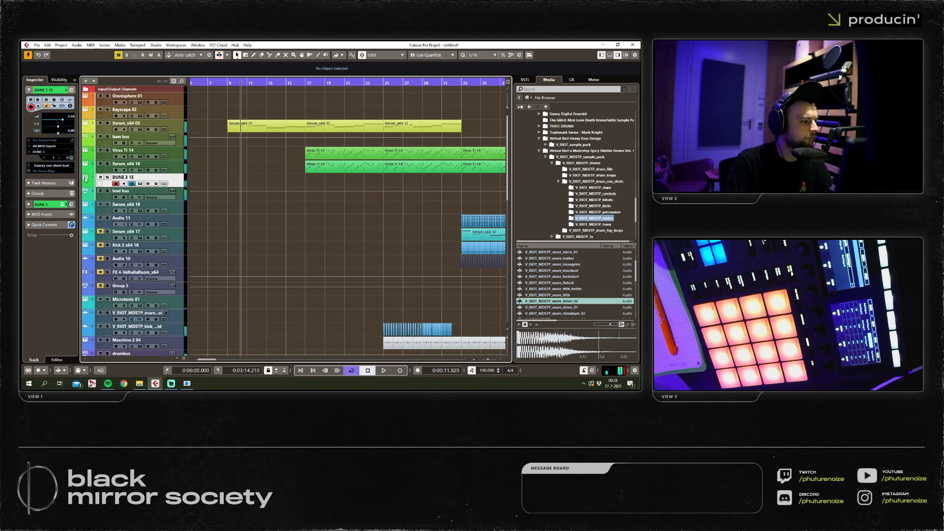
right_click(179, 166)
left_click(207, 175)
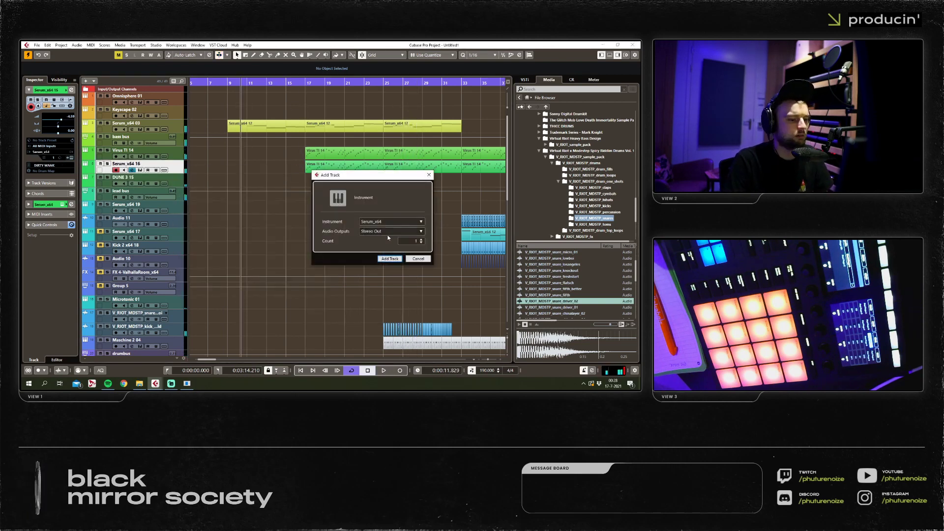
left_click(388, 259)
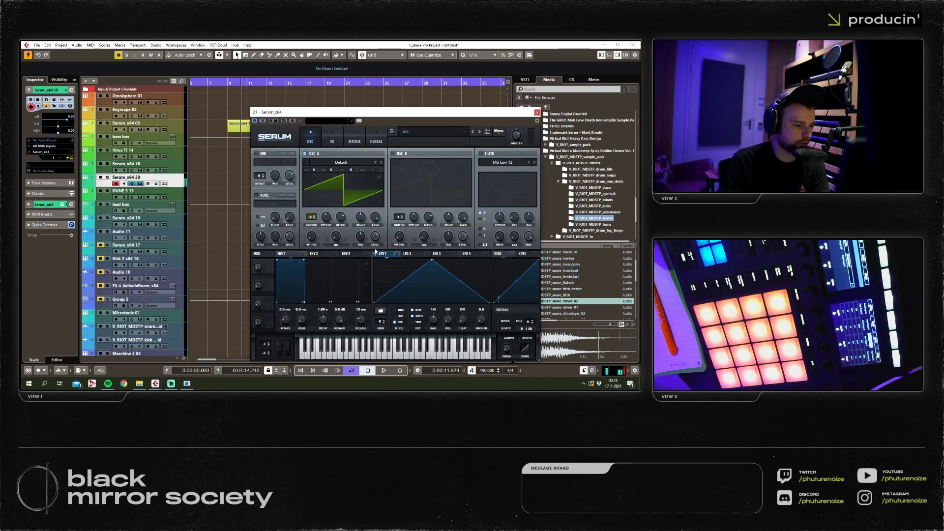
Enable Osc B with unison, modulate both oscillators' levels with LFO 1, and reshape the LFO into a curved rise with a high plateau.
left_click_drag(373, 230, 323, 223)
left_click(392, 153)
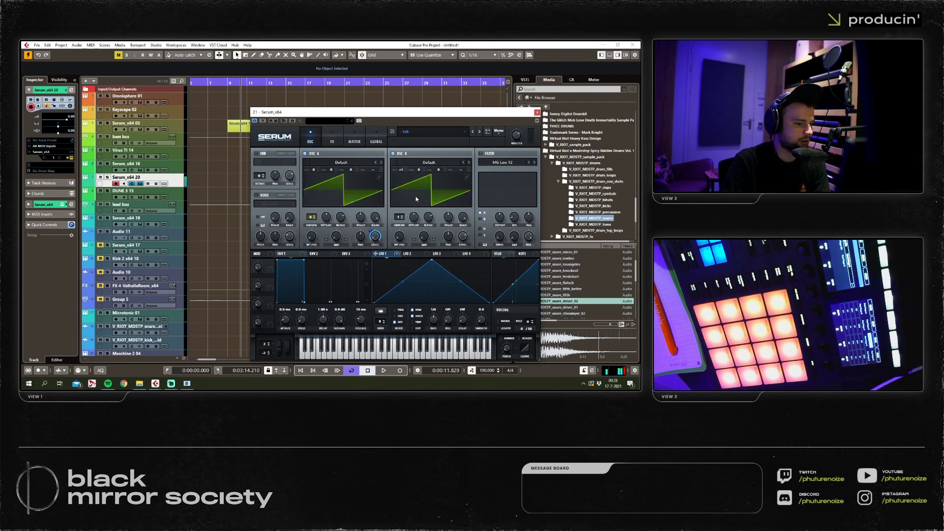
left_click_drag(400, 217, 399, 209)
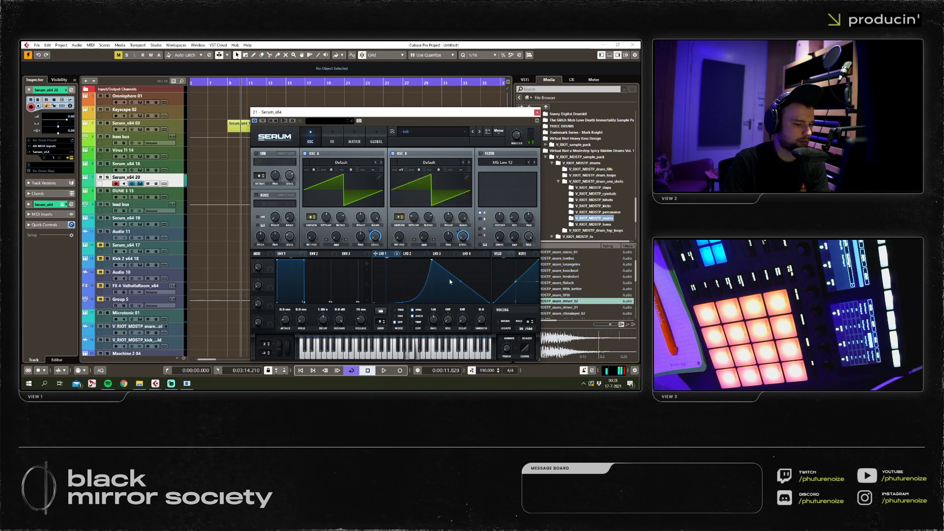
left_click_drag(461, 281, 496, 259)
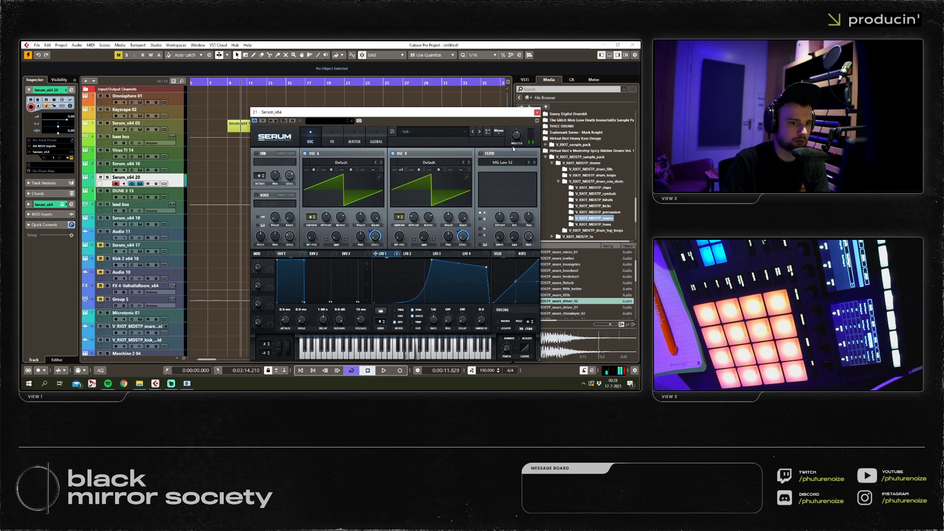
left_click(537, 112)
Draw an eight-bar MIDI part on the Serum_x64 20 track from bar 17 to bar 25.
key("space")
key("h")
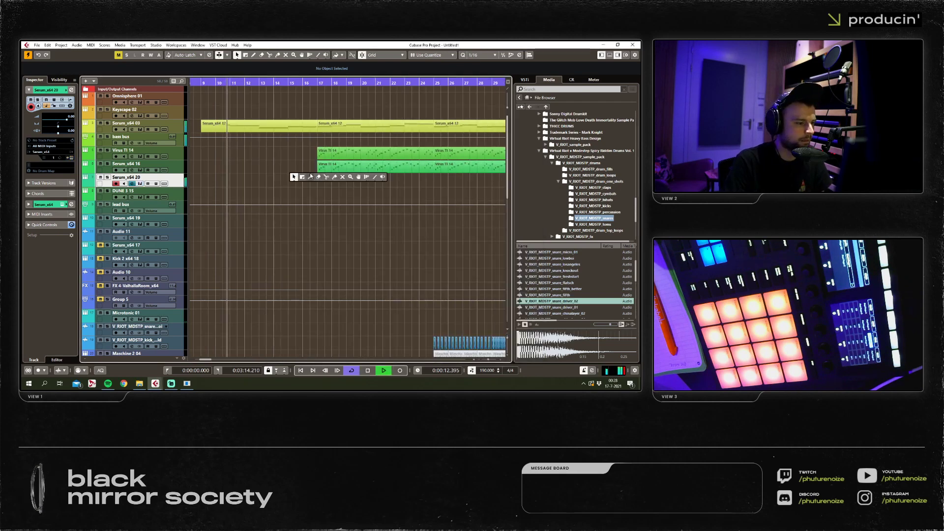
left_click(487, 55)
left_click(492, 77)
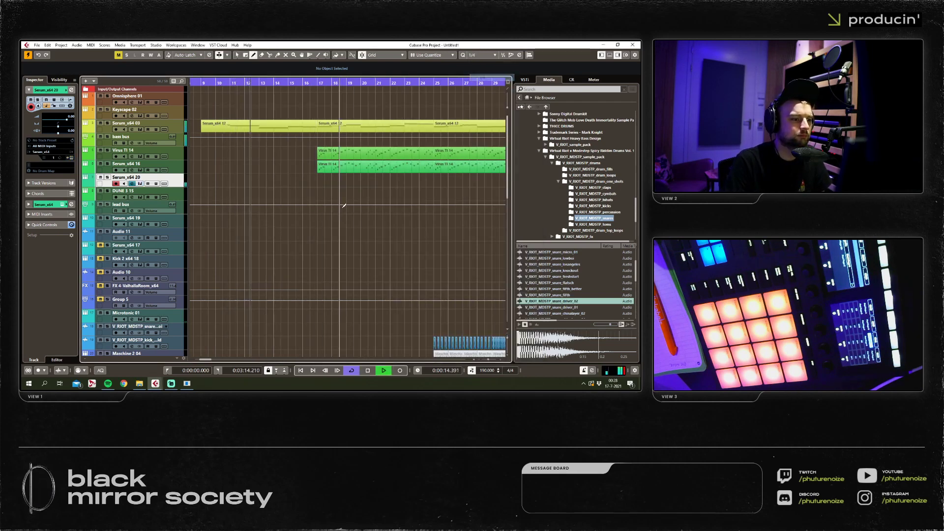
left_click_drag(323, 178, 432, 179)
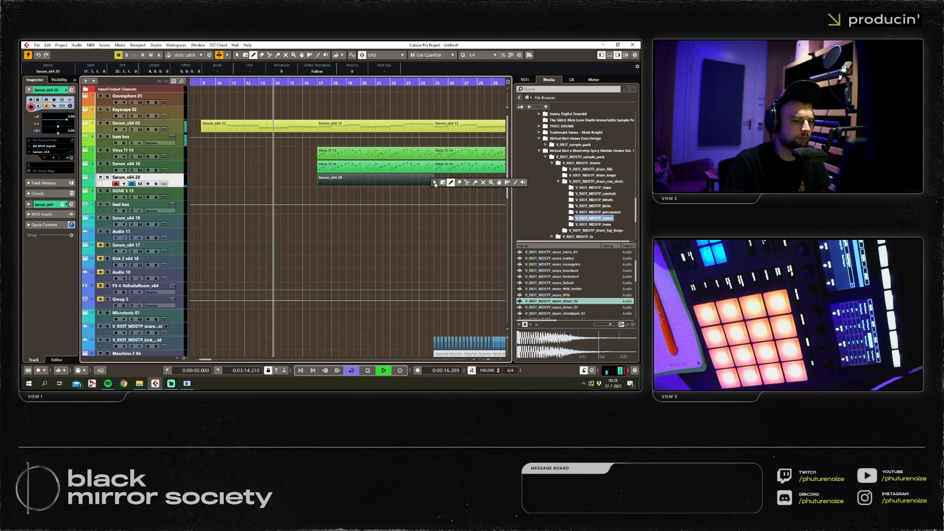
Enter a three-note chord at bar 17 of the Serum_x64 20 part, holding the lowest note for two bars.
double_click(338, 180)
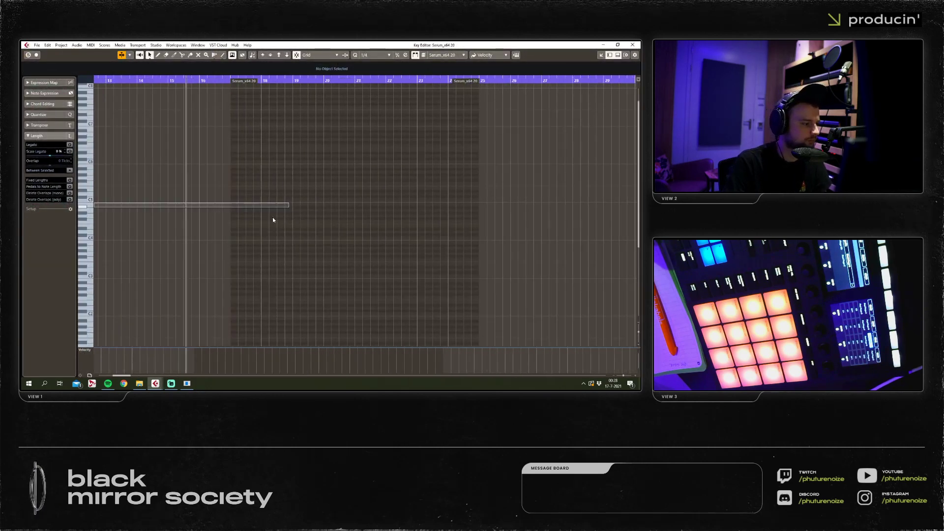
key("8")
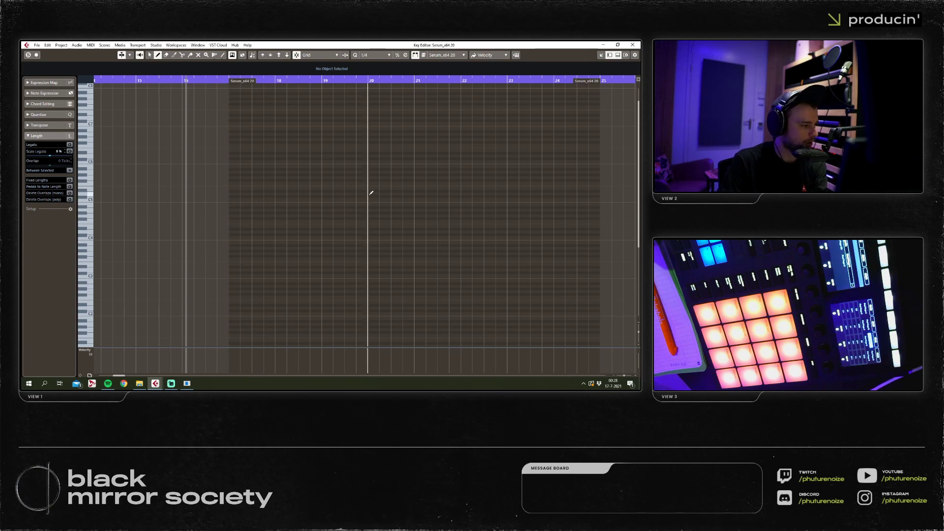
left_click_drag(232, 248, 322, 247)
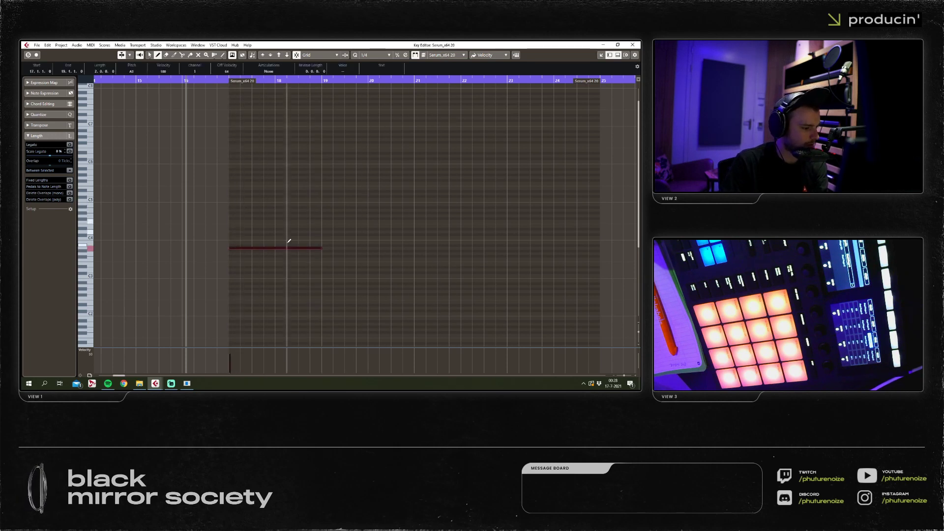
mouse_move(230, 234)
left_mouse_down()
mouse_move(275, 234)
mouse_move(274, 221)
left_mouse_up()
right_click(276, 225)
left_click(317, 249)
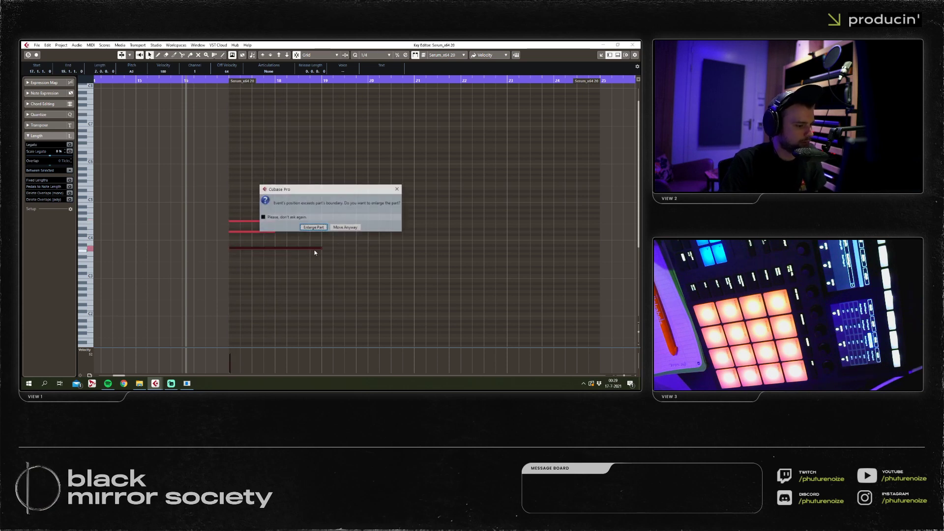
key("Escape")
left_click(314, 252)
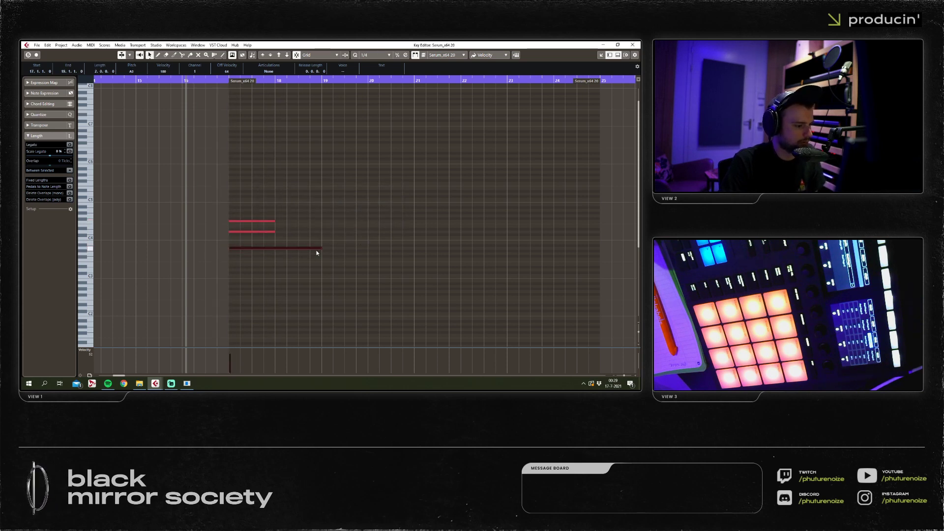
Copy the chord's two upper notes to bar 18 at a higher pitch and split the low note at bar 18.
left_click_drag(295, 210, 231, 236)
left_click_drag(256, 227, 304, 226)
left_click(275, 236)
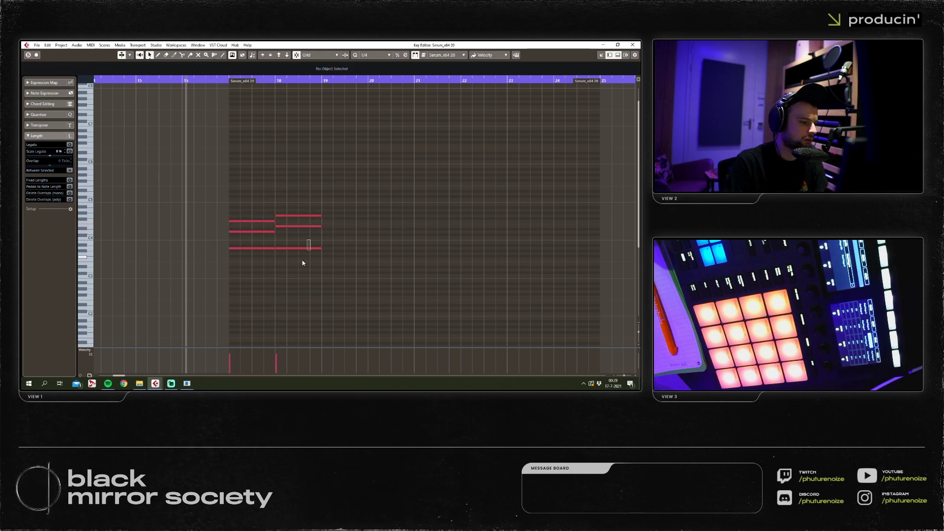
Duplicate the chord into bars 19 and 20, raising the notes in bar 19 and lowering those in bar 20.
key("alt+d")
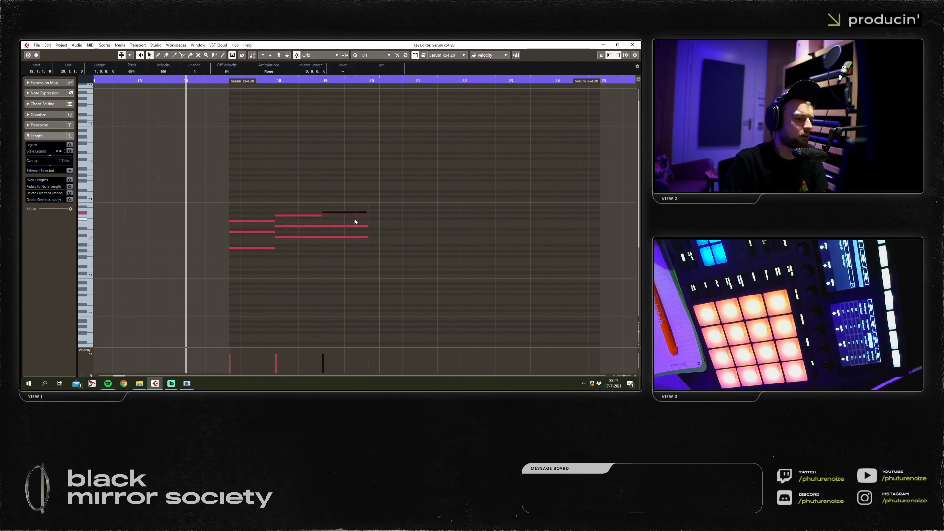
left_click_drag(379, 199, 348, 239)
key("alt+d")
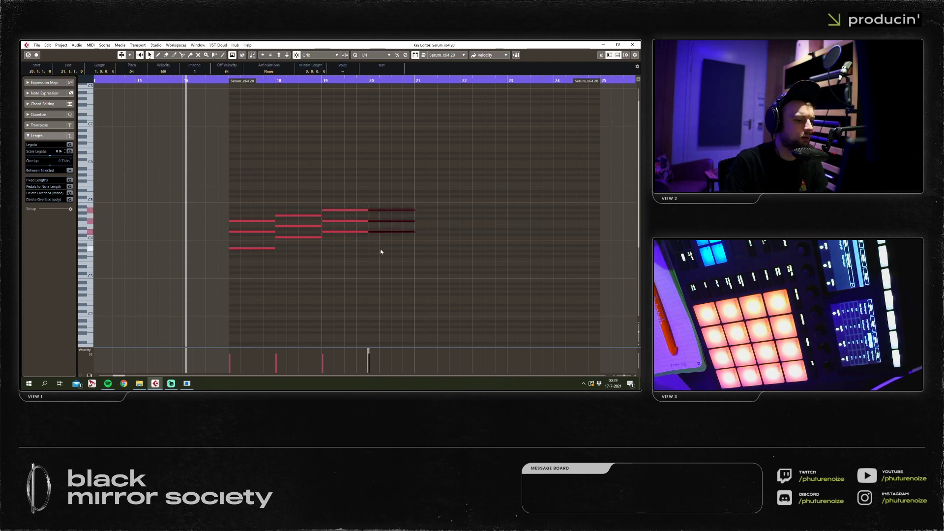
left_click(379, 248)
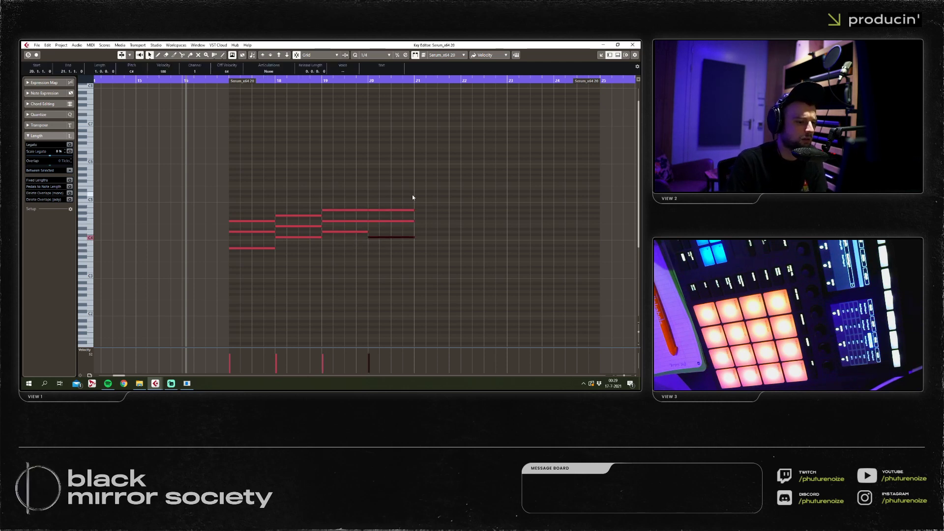
left_click(411, 211)
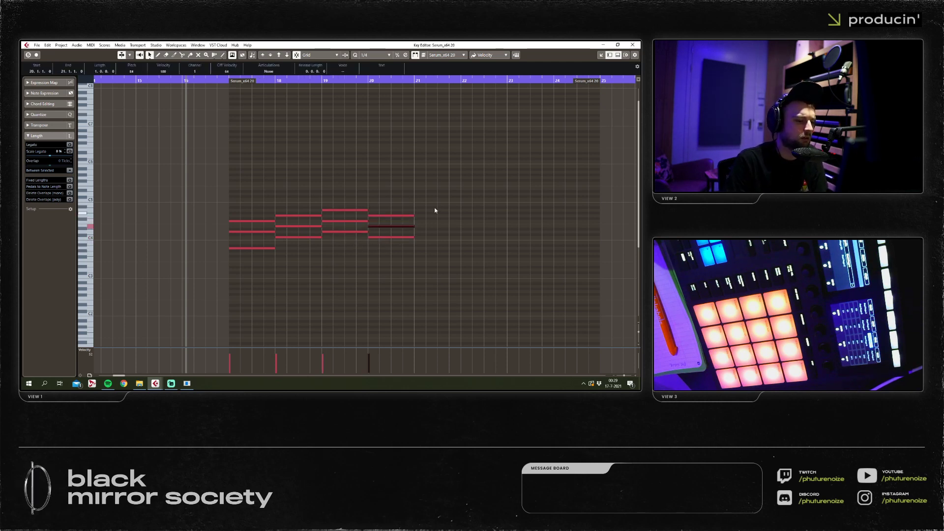
Duplicate the four-bar chord progression to bars 21 through 24 and lower the bottom note of the bar 23 chord.
left_click_drag(434, 208, 195, 299)
key("alt+d")
scroll(307, 237, "down", 3)
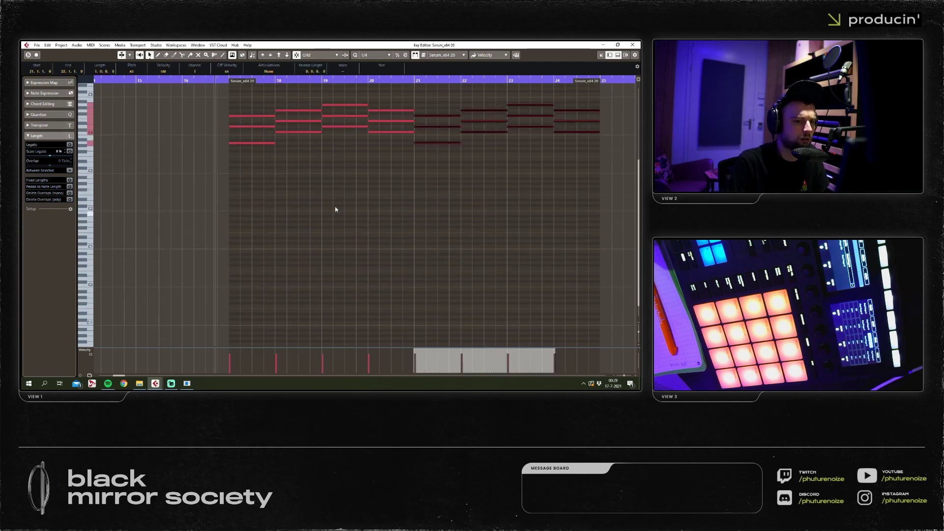
left_click(373, 194)
scroll(476, 158, "right", 1)
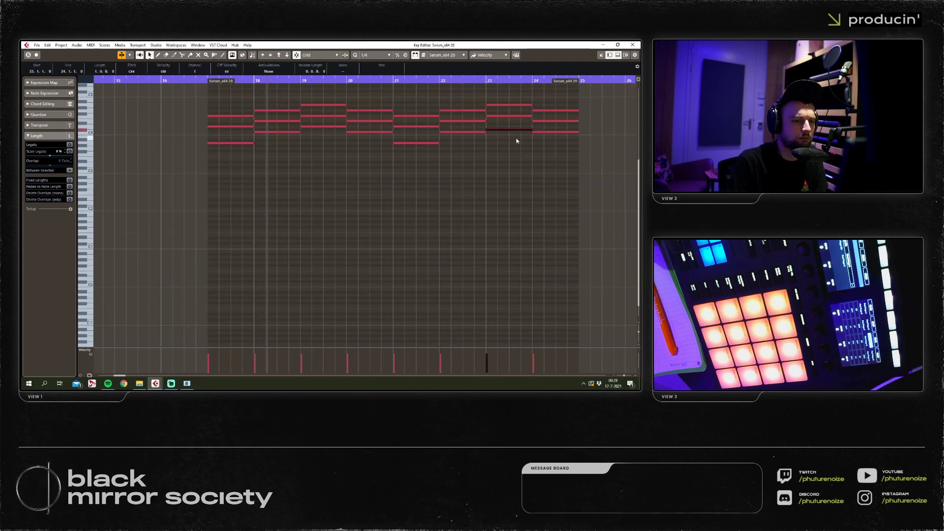
scroll(614, 191, "right", 1)
scroll(470, 191, "up", 2)
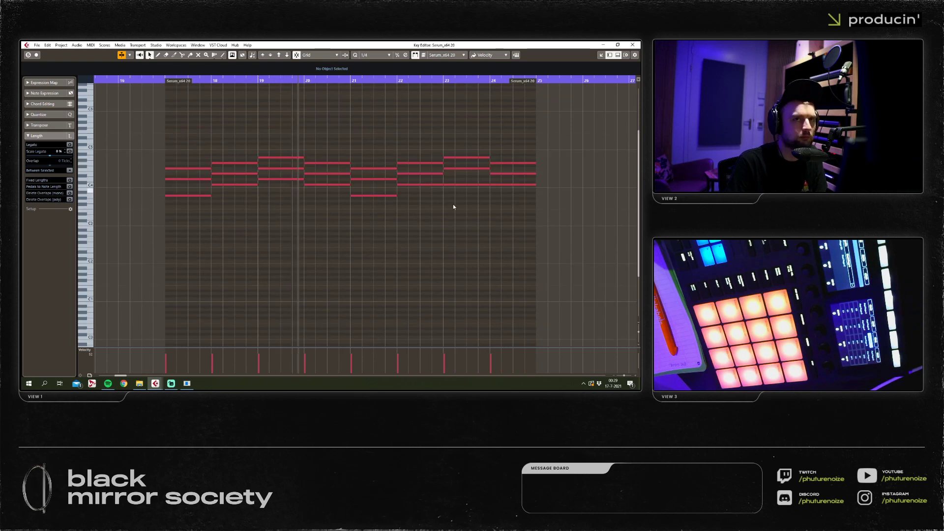
Replay the chords from around bar 22 and repeat the Serum_x64 20 part in the project from bar 25 to 33.
scroll(488, 242, "right", 1)
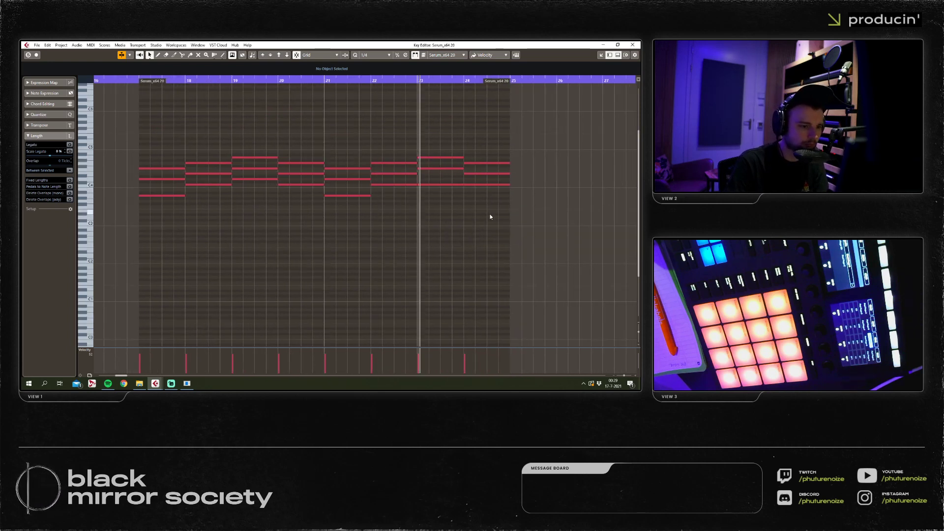
left_click(408, 81)
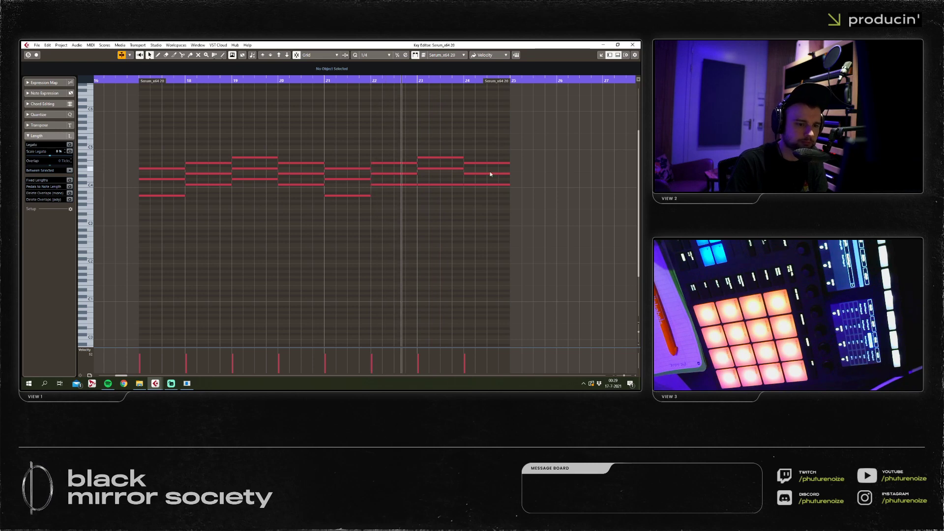
key("ctrl+e")
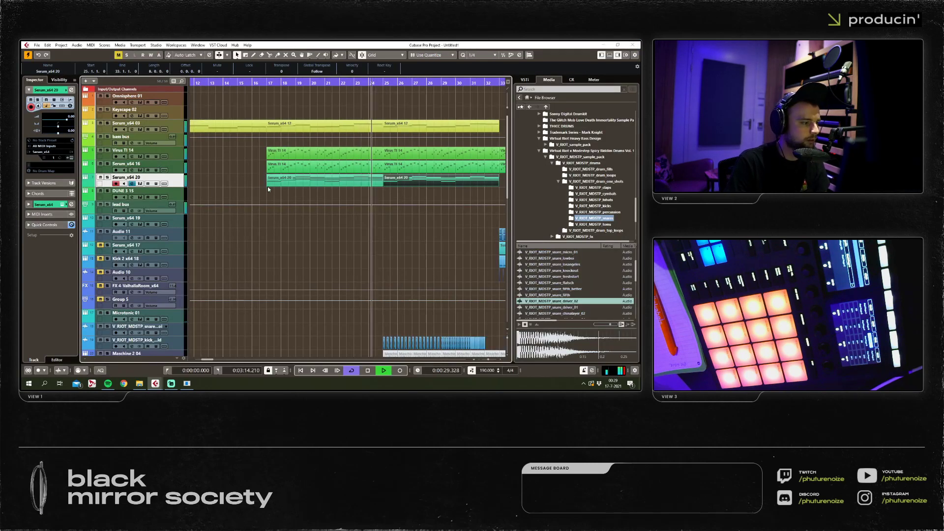
Insert FabFilter Pro-Q 2 on the lead bus with a slight midrange dip and a wide high-frequency boost.
key("F3")
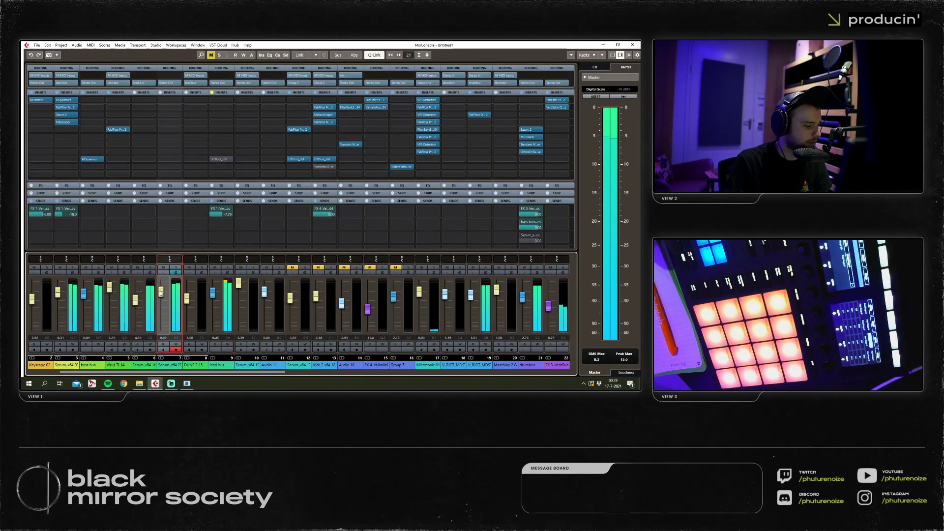
left_click(216, 138)
left_click(216, 151)
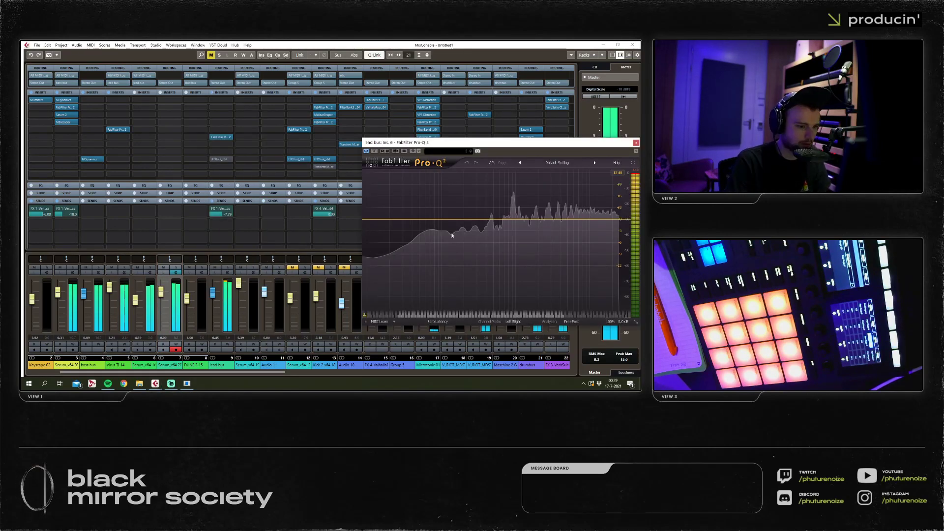
left_click_drag(490, 218, 490, 230)
mouse_move(579, 218)
left_mouse_down()
mouse_move(579, 209)
mouse_move(588, 213)
left_mouse_up()
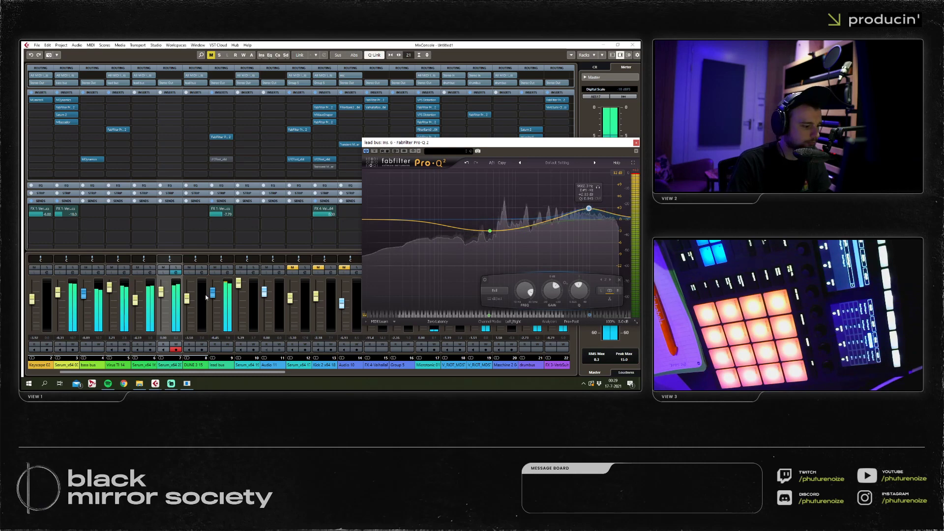
left_click(635, 143)
key("F3")
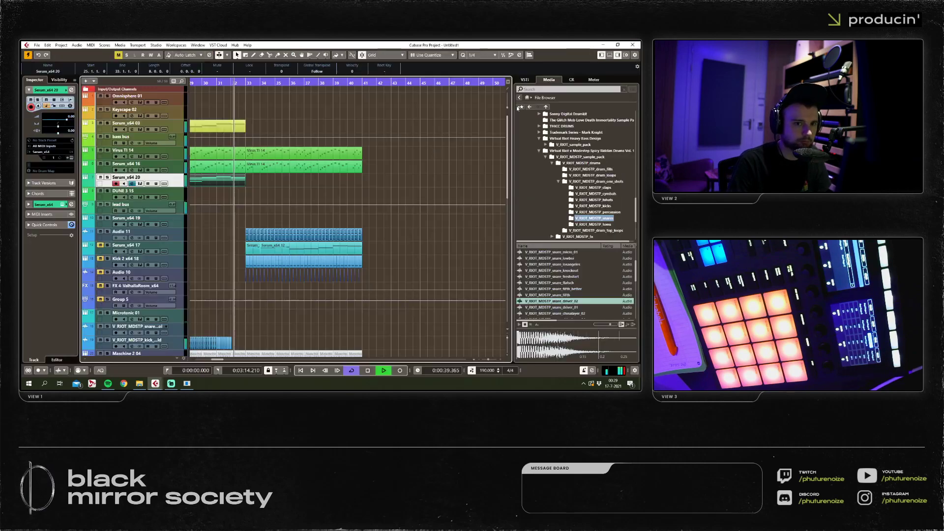
Repeat the Serum_x64 20 part from bar 33 to 41 and check its level in the mixer.
key("ctrl+d")
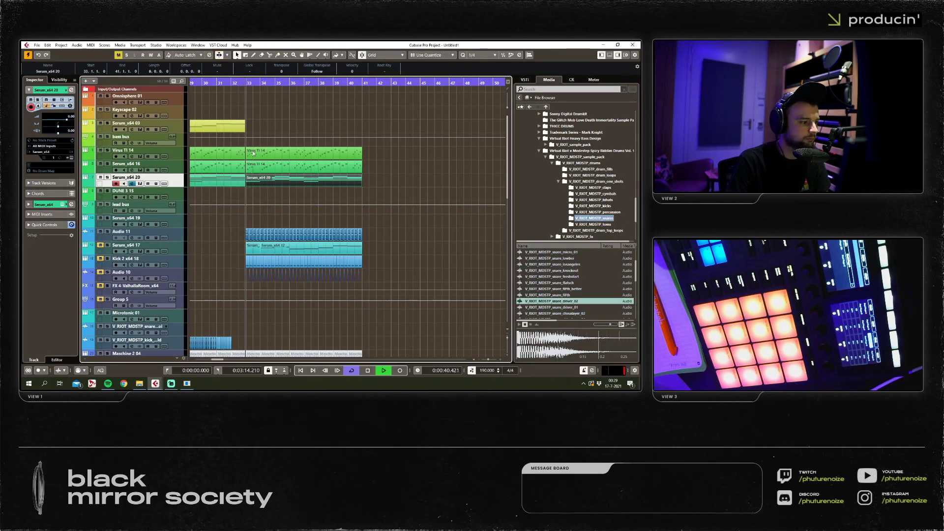
key("F3")
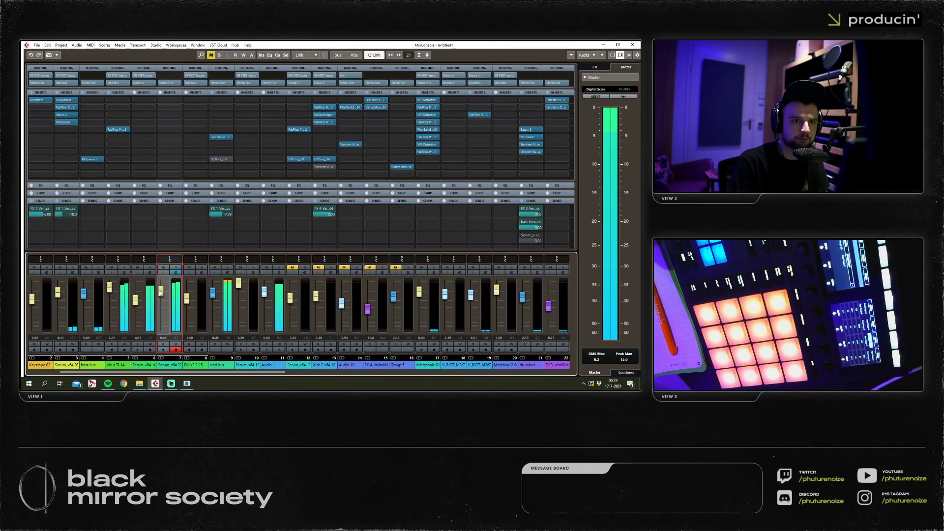
left_click(632, 45)
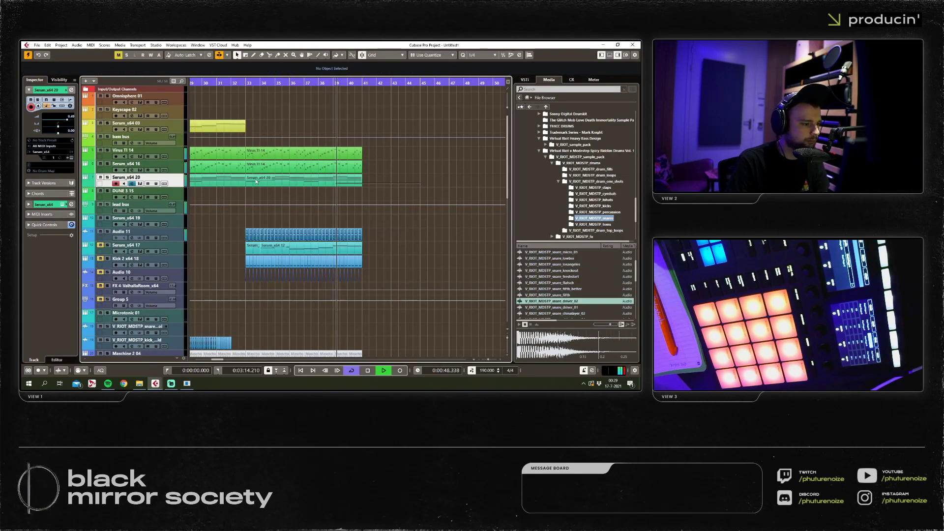
Reopen the Serum_x64 20 instrument, look over its global settings and adjust Osc B's unison detune.
left_click_drag(218, 192, 218, 192)
left_click(132, 184)
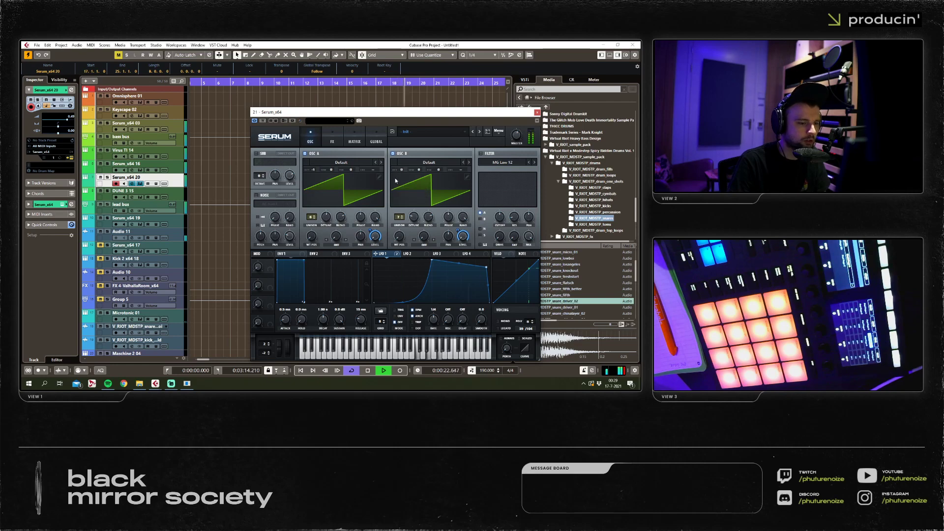
left_click(376, 141)
key("F3")
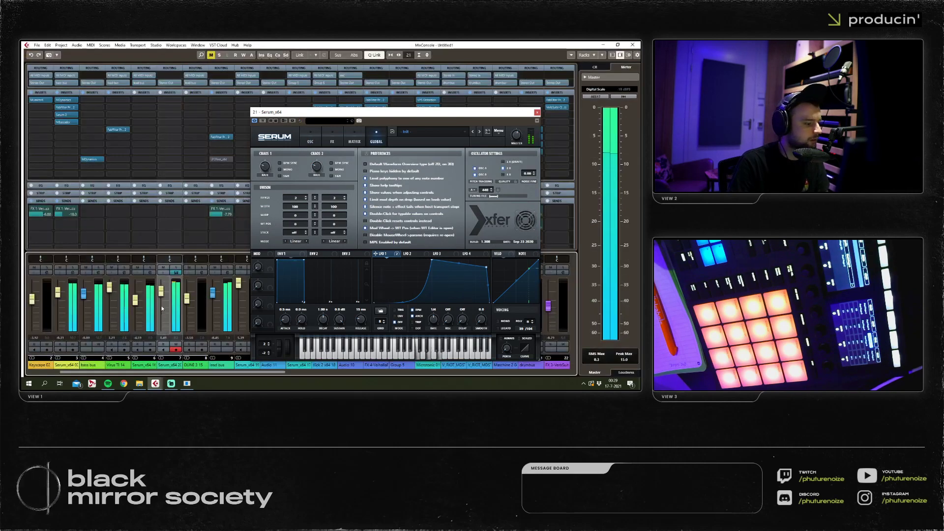
left_click(310, 139)
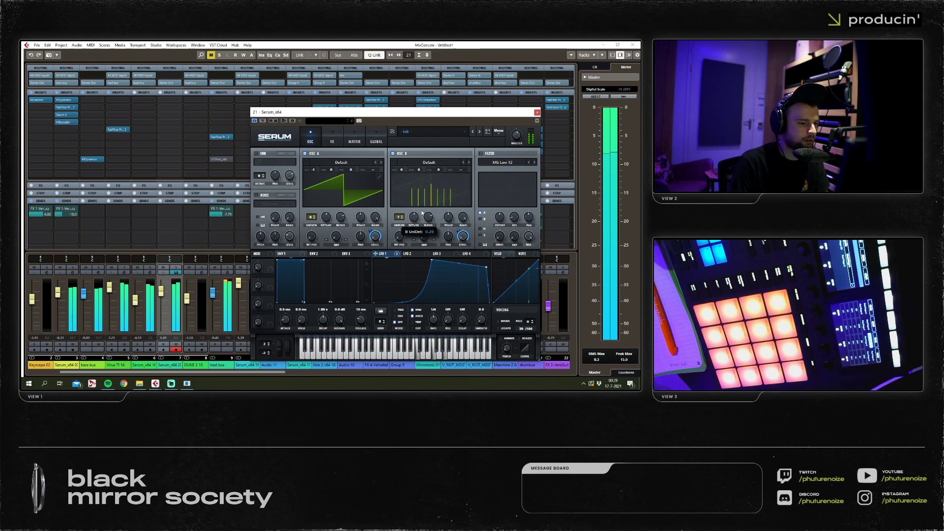
Insert FabFilter Pro-Q 2 on the Serum_x64 20 channel with a broad midrange dip and a high-frequency boost.
left_click(169, 130)
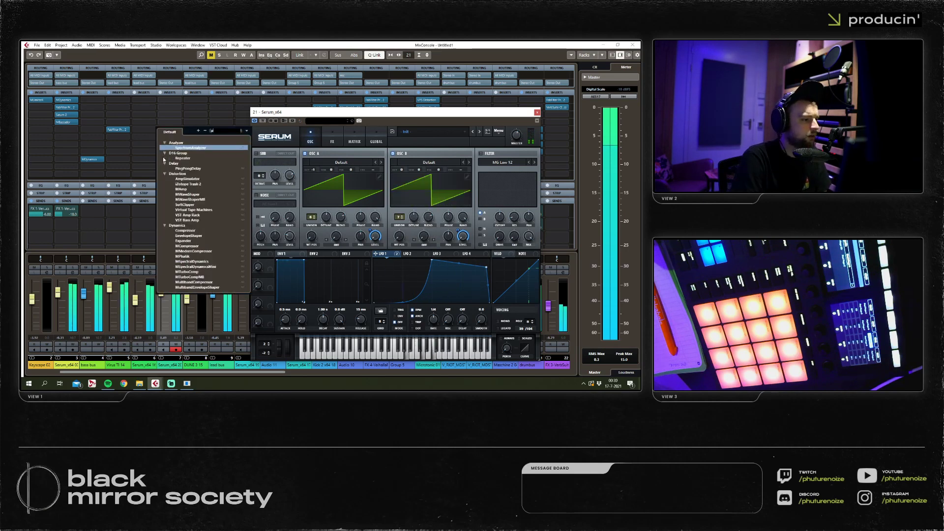
left_click(163, 159)
left_click_drag(304, 199, 305, 213)
left_click_drag(422, 198, 422, 185)
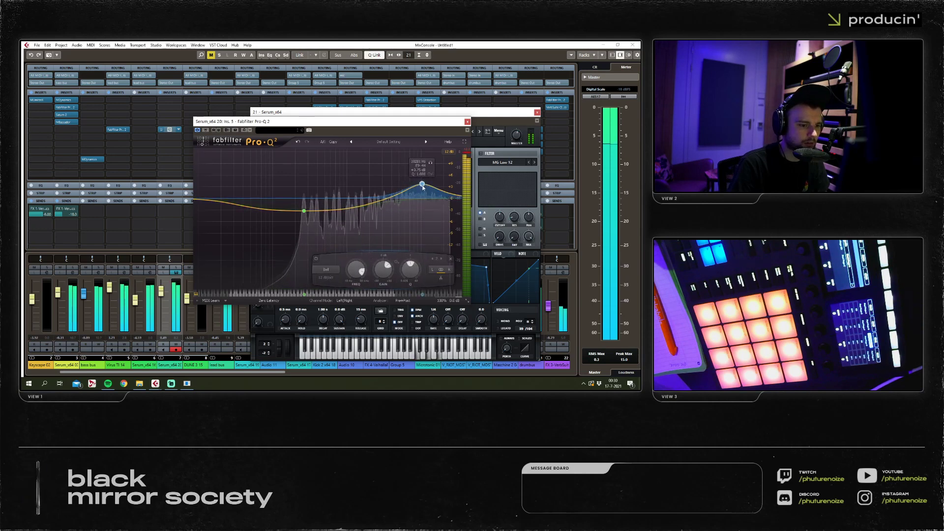
key("Escape")
key("Escape")
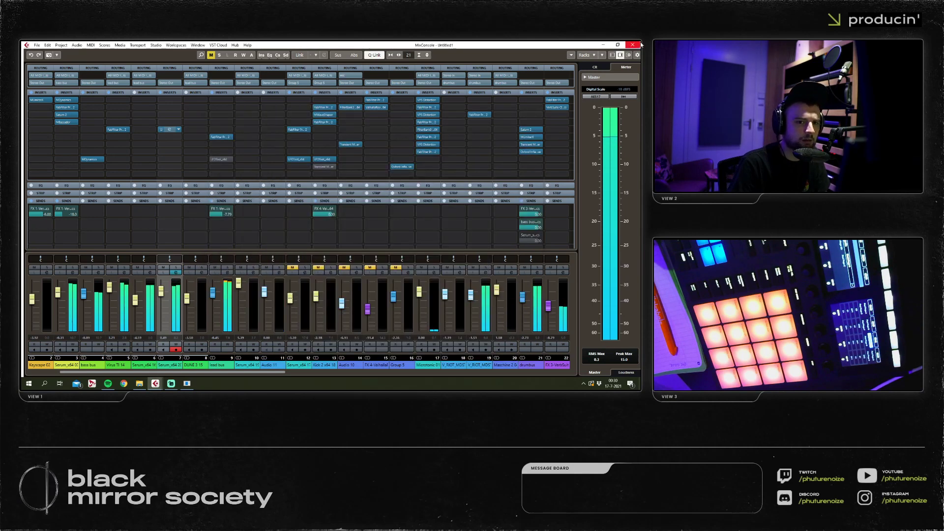
key("F3")
key("g")
key("g")
key("ctrl+s")
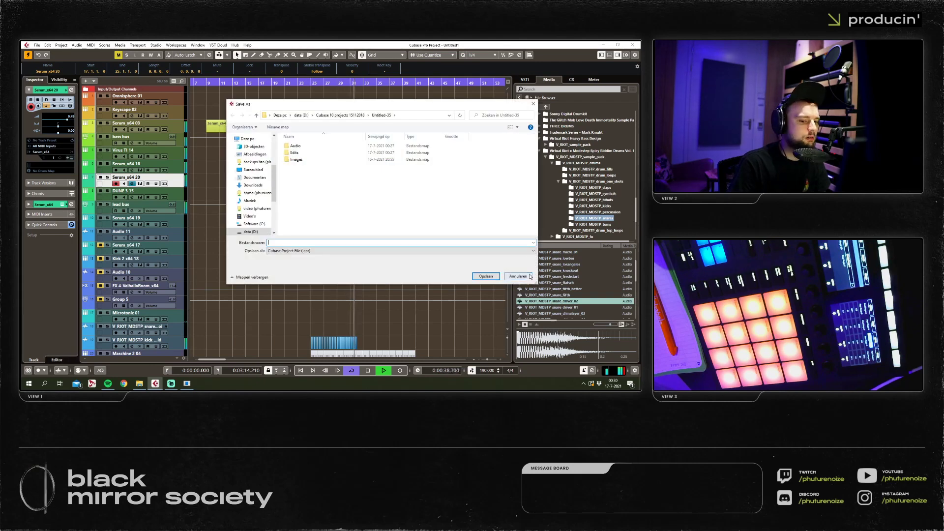
key("Escape")
Repeat the parts on the Virus TI 14, Serum_x64 16 and Serum_x64 20 tracks from bar 41 to 49.
left_click(419, 199)
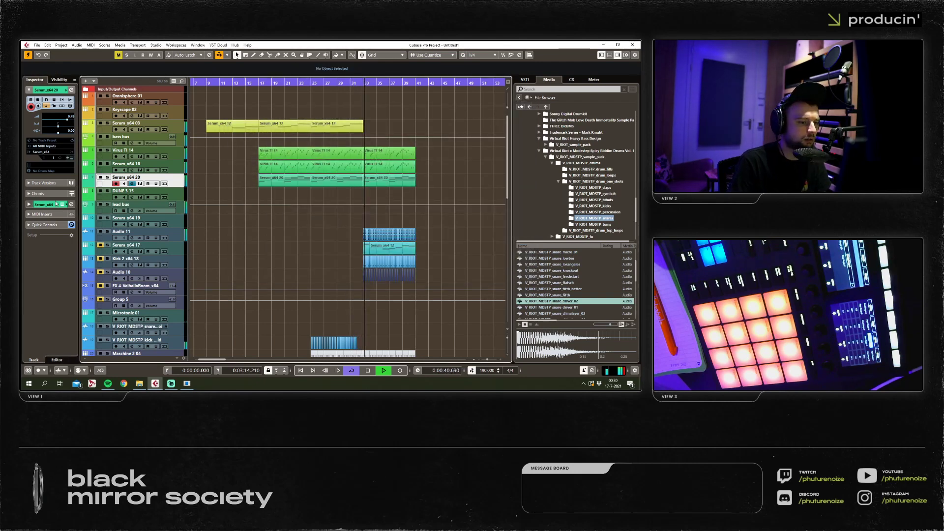
key("h")
left_click_drag(444, 151, 349, 176)
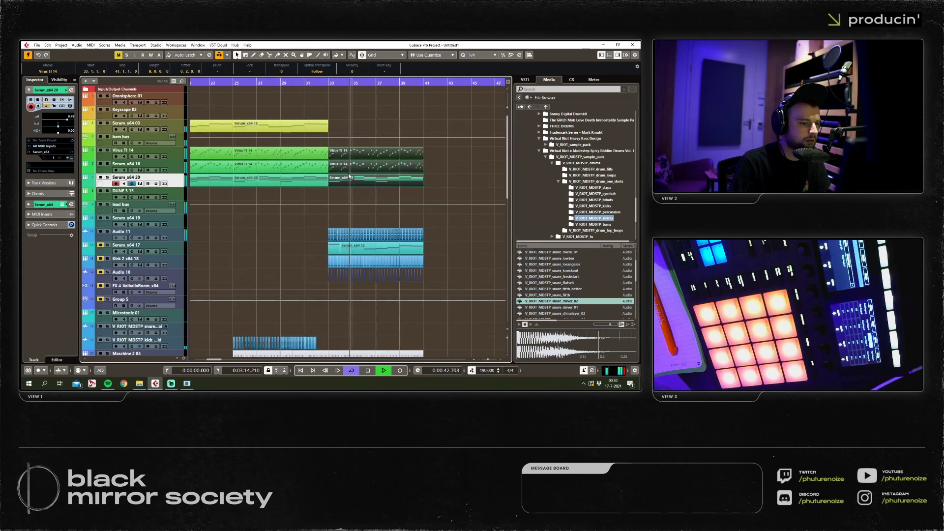
left_click(85, 163)
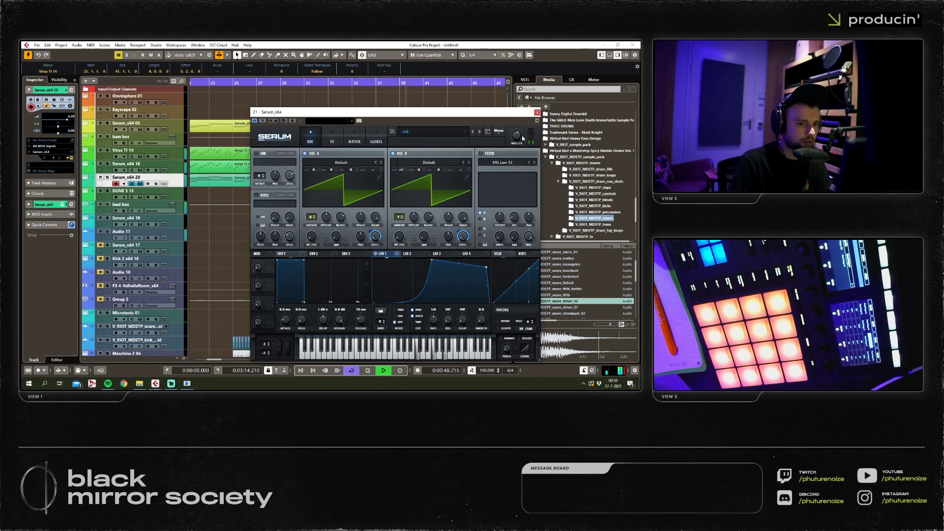
left_click(536, 112)
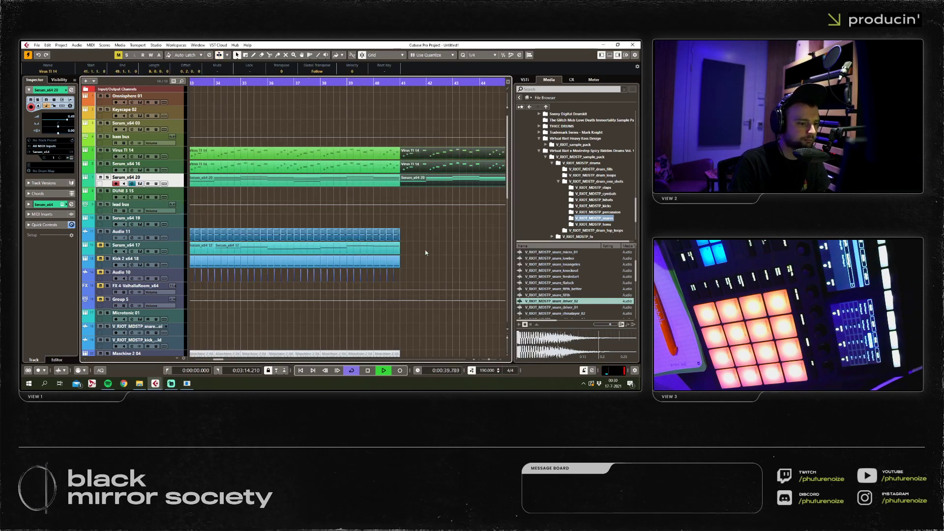
Try to repeat the Audio 11 clips beyond bar 41.
left_click(440, 235)
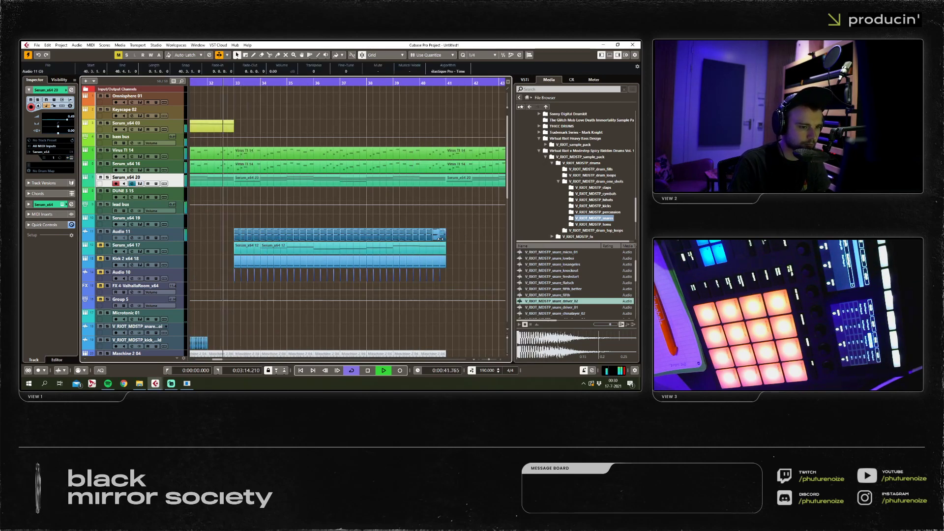
scroll(439, 238, "up", 4, "ctrl")
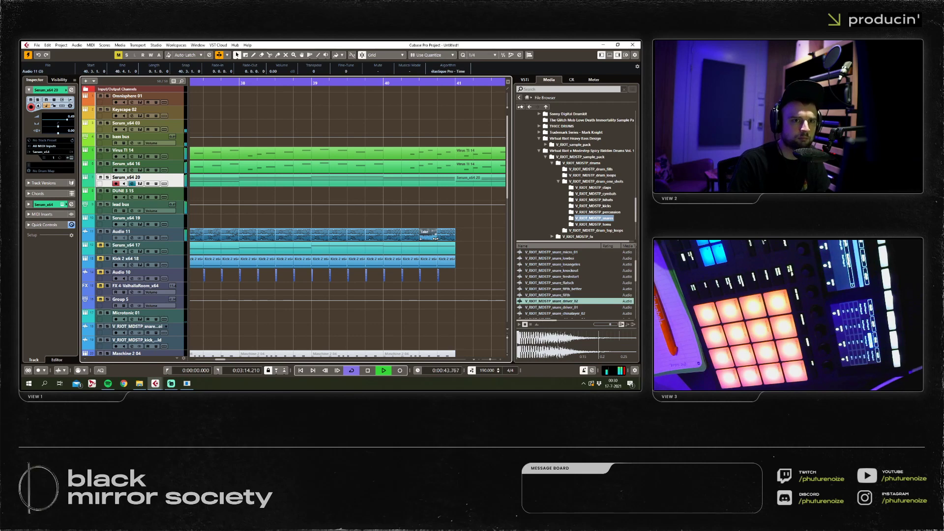
scroll(435, 238, "down", 3, "ctrl")
scroll(362, 231, "up", 2, "ctrl")
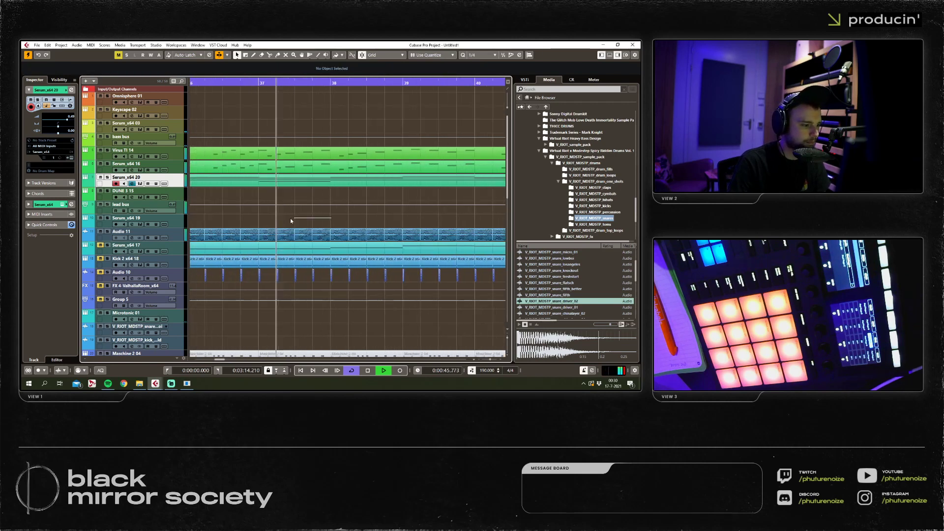
left_click(276, 240)
scroll(333, 246, "down", 3, "ctrl")
left_click(441, 233)
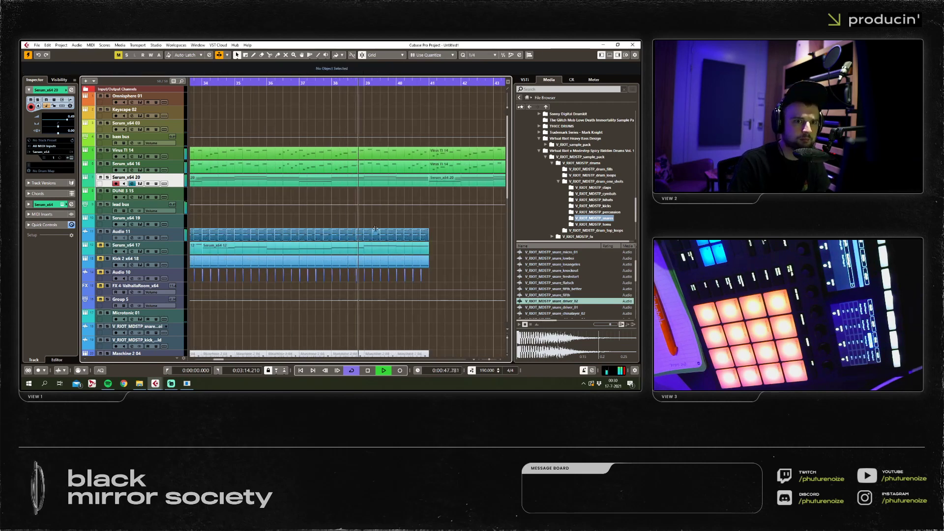
scroll(231, 231, "down", 3, "ctrl")
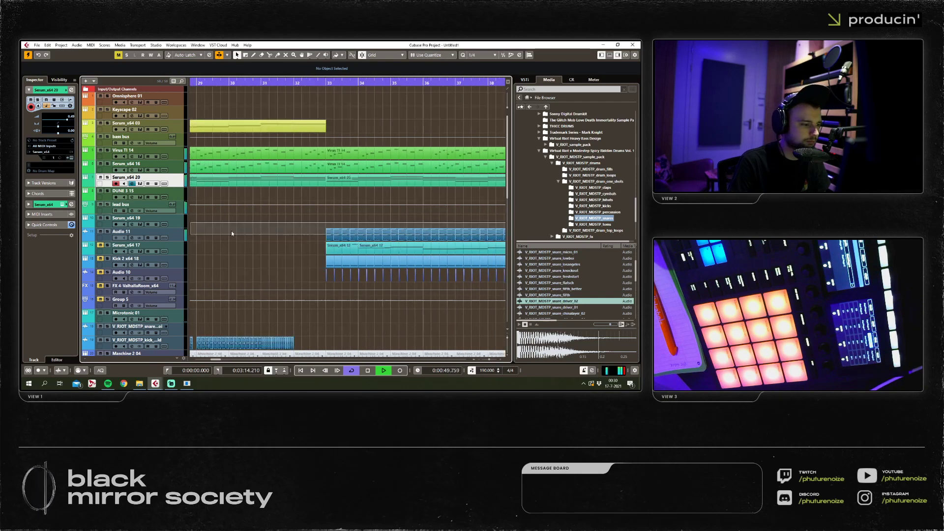
scroll(322, 255, "up", 1)
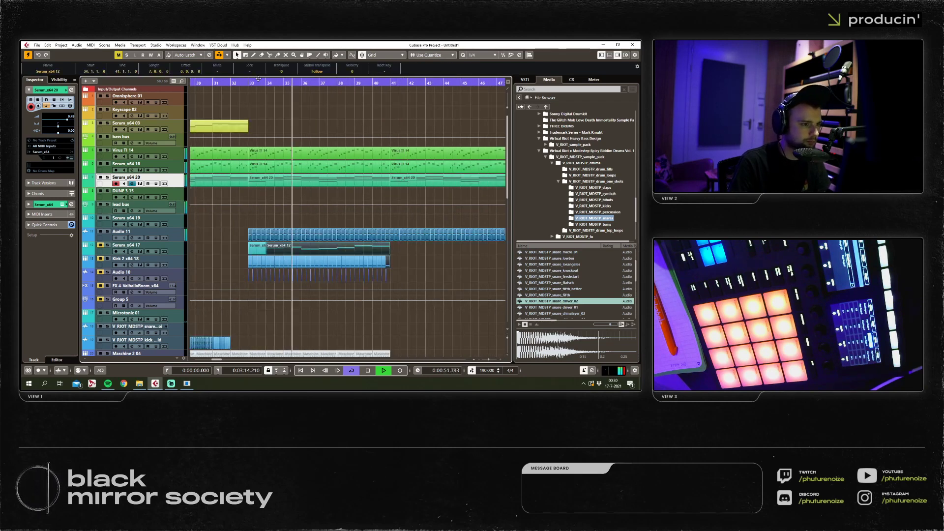
left_click_drag(388, 246, 424, 225)
left_click_drag(514, 239, 375, 238)
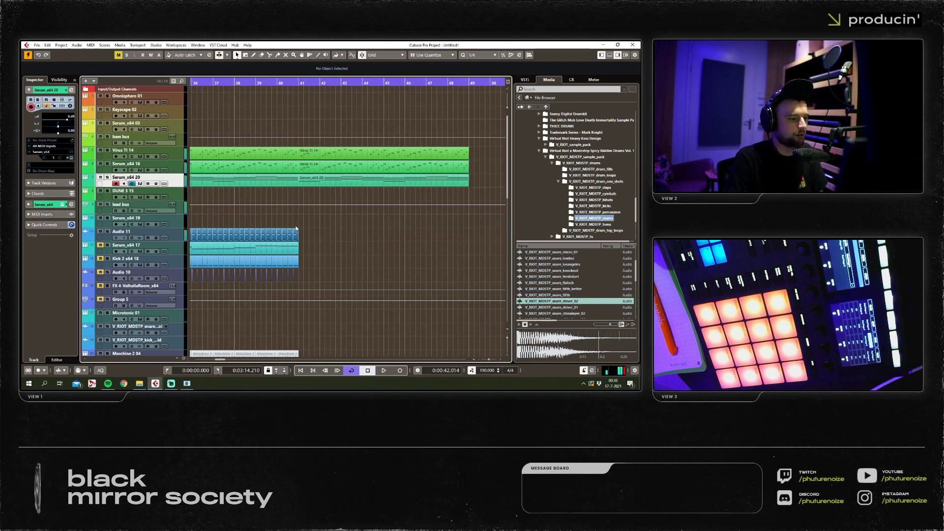
Play the arrangement from the start and look through the lower sampler and vocal tracks.
key("Home")
key("space")
scroll(314, 241, "down", 3, "ctrl")
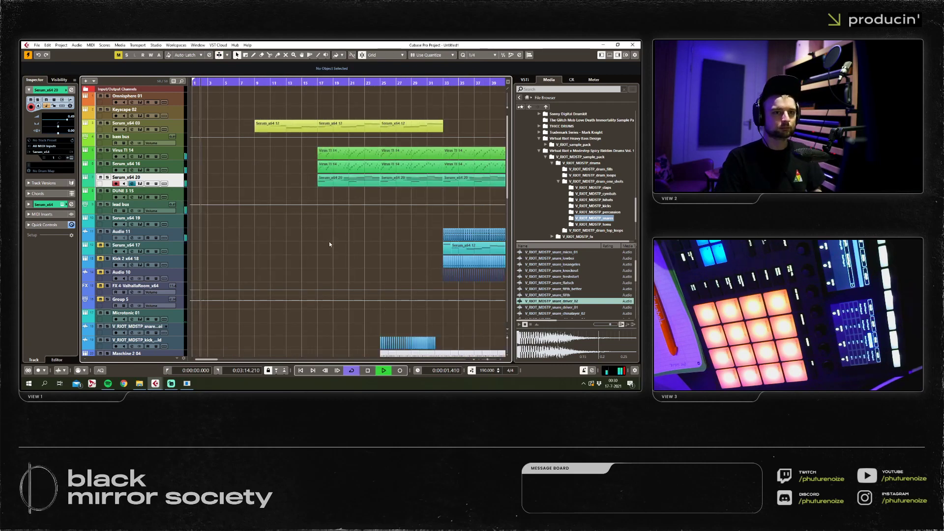
scroll(328, 241, "down", 7)
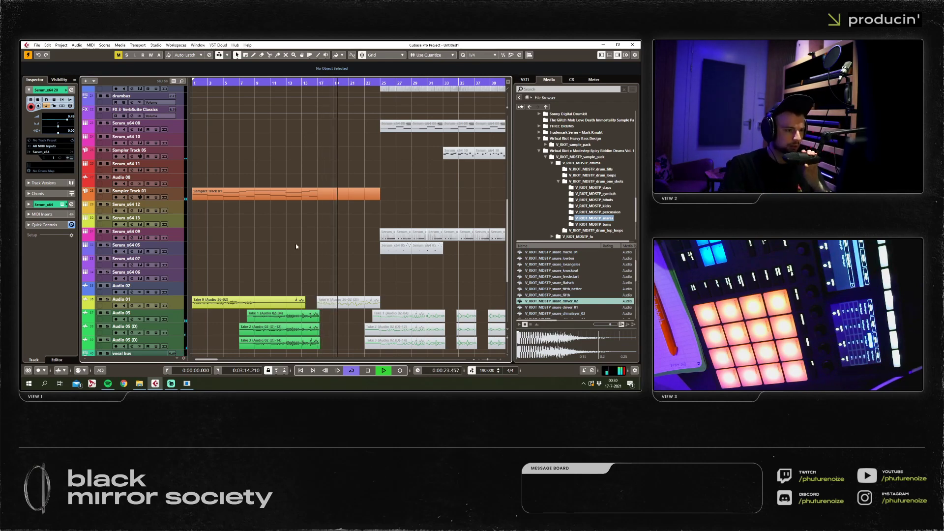
Copy the Serum_x64 03 part from bar 17 to bar 9 and stop playback.
scroll(296, 243, "up", 10)
scroll(281, 132, "up", 3)
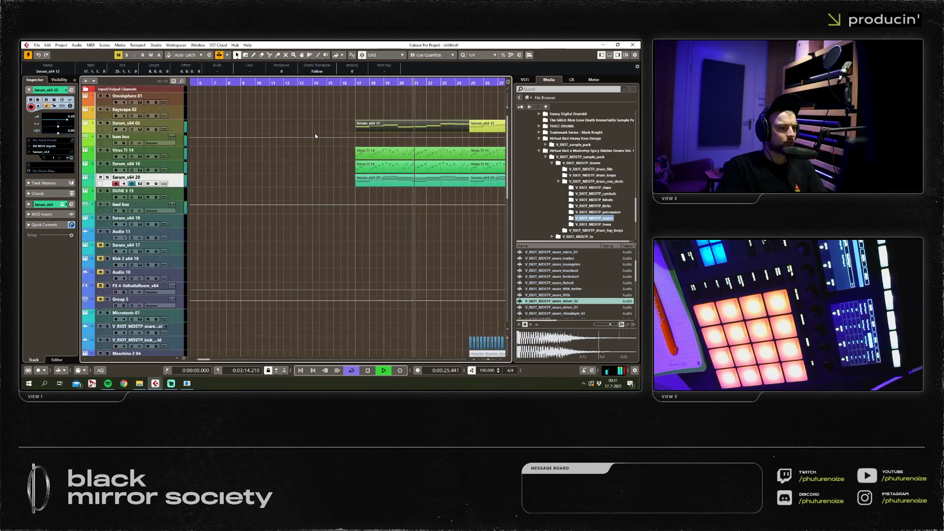
left_click_drag(378, 127, 262, 126)
key("space")
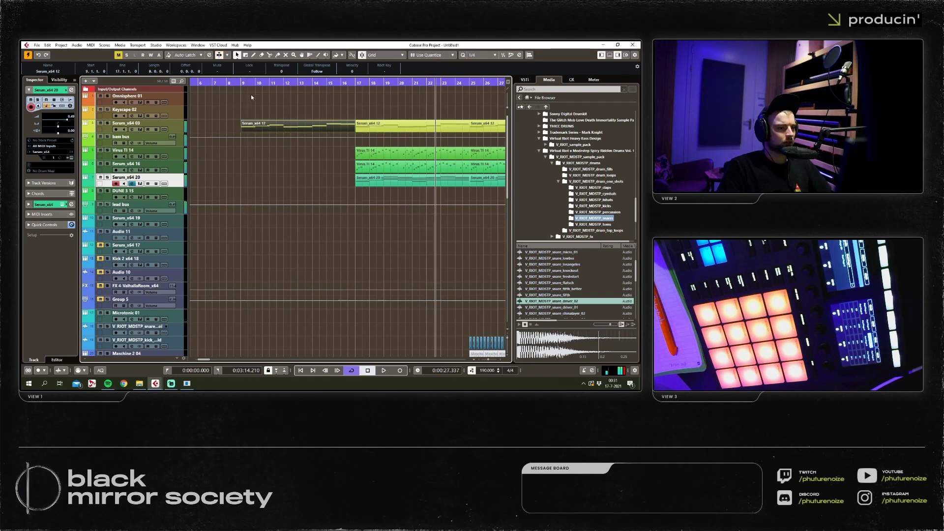
In the Sampler Track 01 part, shorten the lower bar 9 note to one bar and delete all notes from bar 11 onward.
scroll(306, 142, "down", 8)
left_click(294, 142)
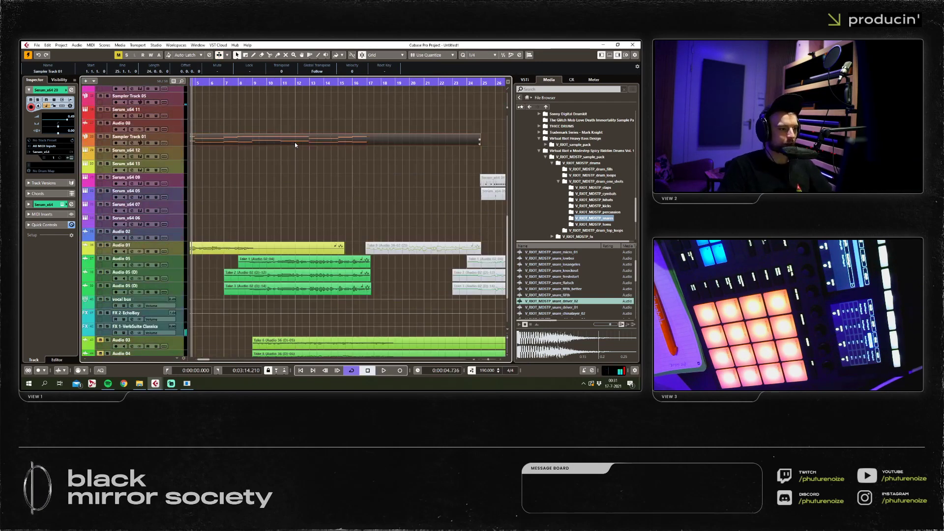
double_click(294, 143)
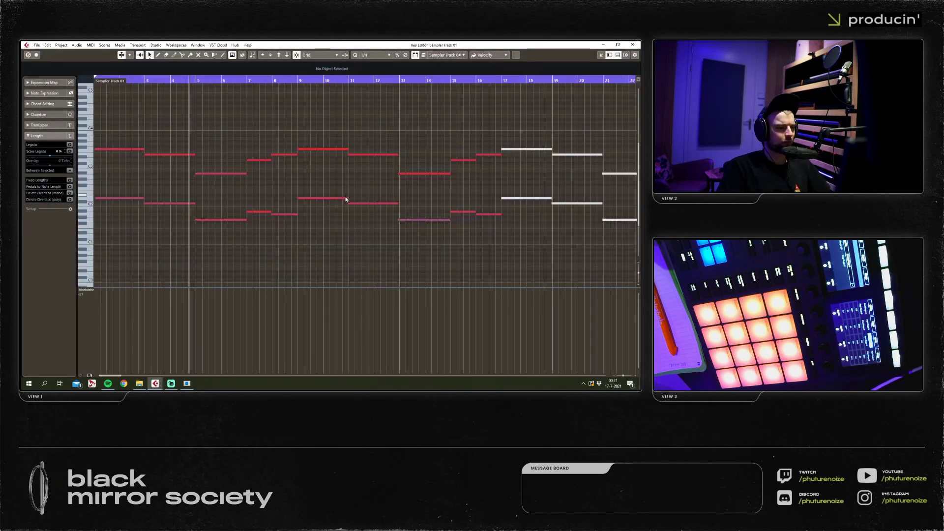
left_click(345, 198)
left_click_drag(339, 200, 320, 201)
scroll(320, 201, "up", 1)
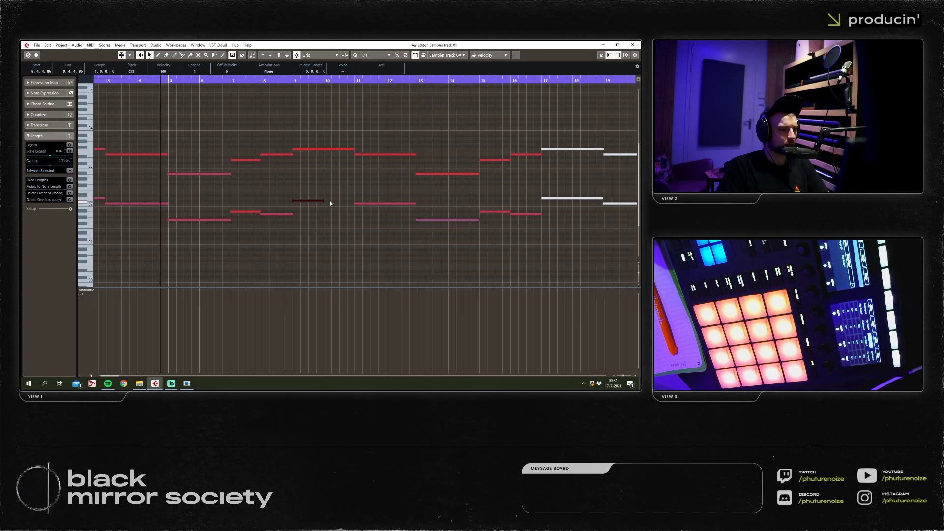
mouse_move(636, 120)
left_mouse_down()
mouse_move(421, 215)
mouse_move(364, 218)
left_mouse_up()
key("Delete")
Trim the upper bar 9 note to one bar and build two-note, one-bar chords through bar 12.
scroll(299, 153, "up", 1)
left_click_drag(381, 132, 309, 236)
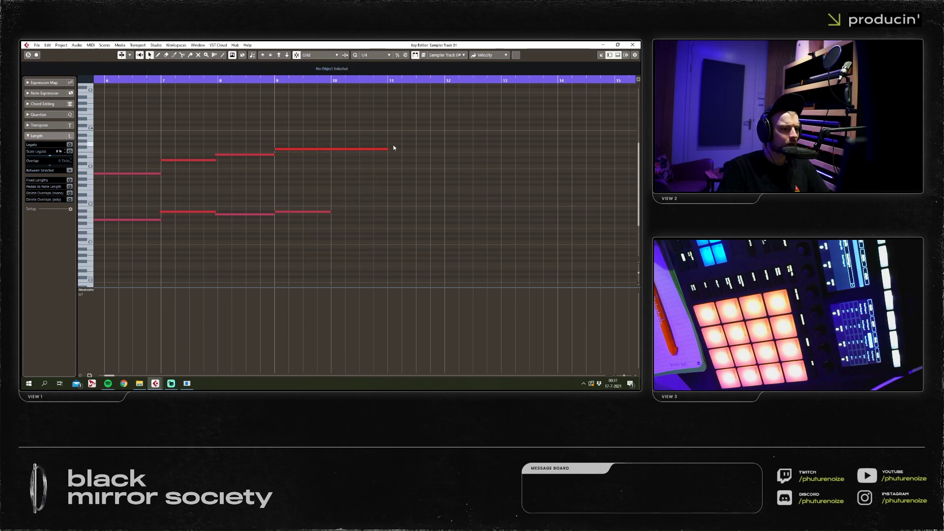
left_click_drag(389, 148, 331, 164)
left_click_drag(332, 212, 386, 212)
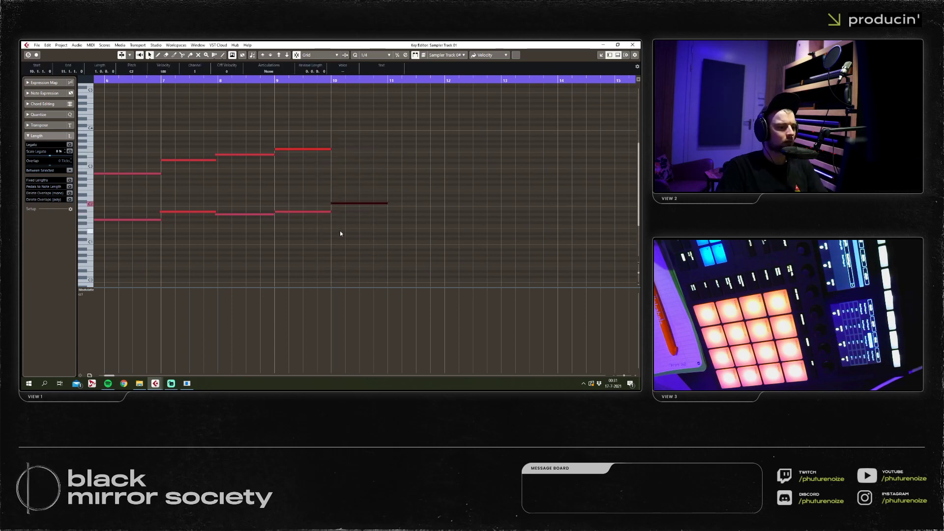
left_click_drag(333, 155, 379, 157)
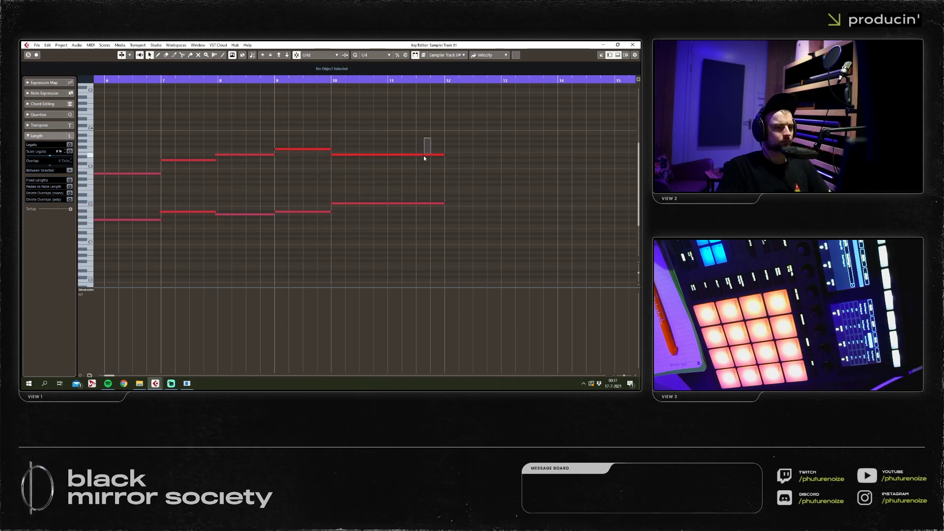
left_click(420, 224)
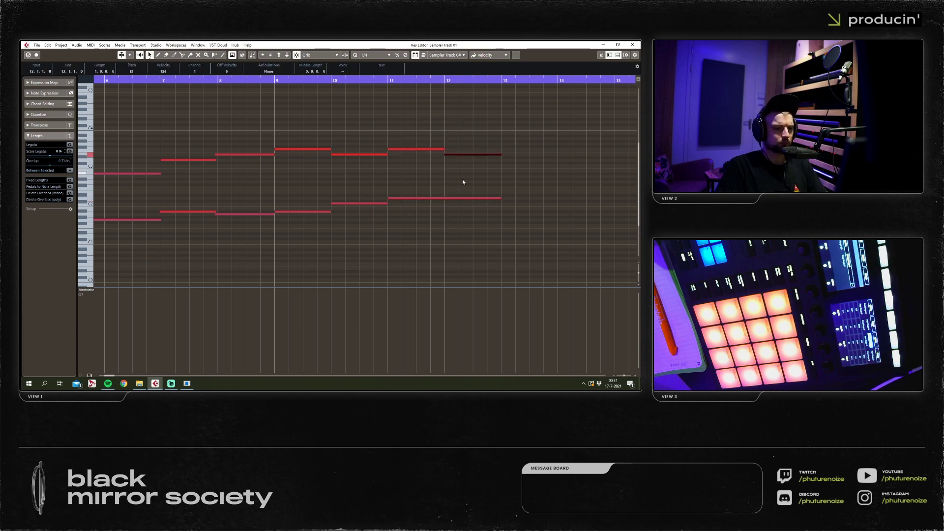
Lower the bottom note of bar 12 and duplicate the chords of bars 9–12 into bars 13–16.
key("Down")
key("Down")
key("Down")
left_click_drag(520, 126, 295, 253)
key("ctrl+d")
key("g")
key("h")
key("f")
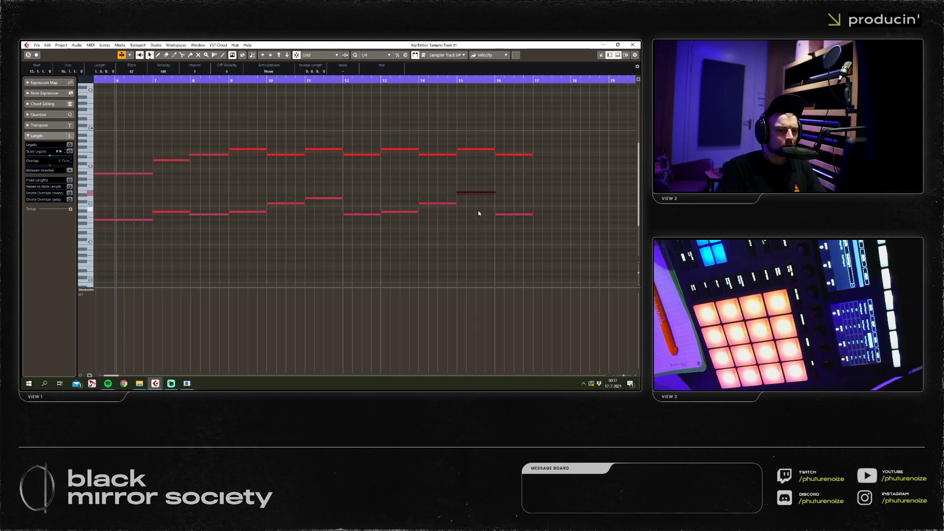
Raise the upper and lower chord notes in bars 15 and 16 to vary the end of the phrase.
key("Up")
key("Up")
key("Up")
key("Up")
key("Up")
left_click(476, 149)
key("Up")
key("Up")
key("Up")
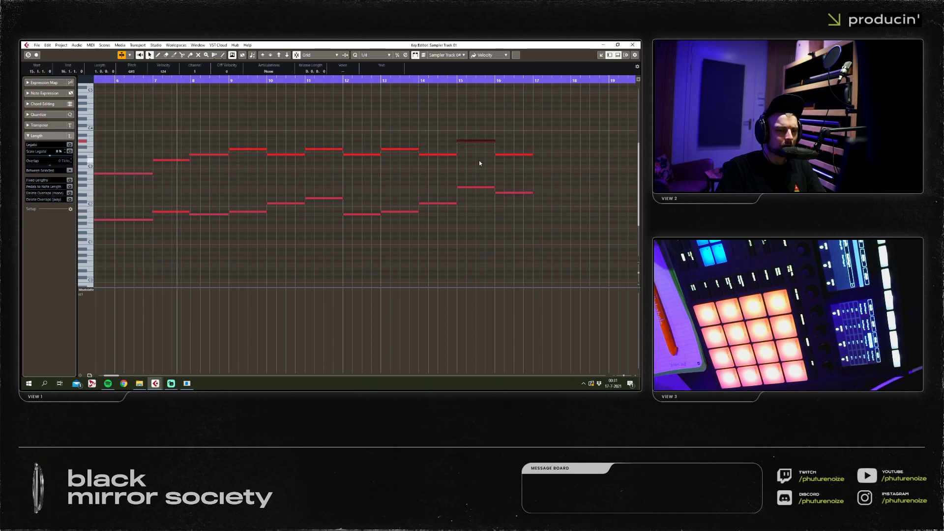
left_click(506, 157)
left_click_drag(507, 155, 507, 143)
left_click(568, 117)
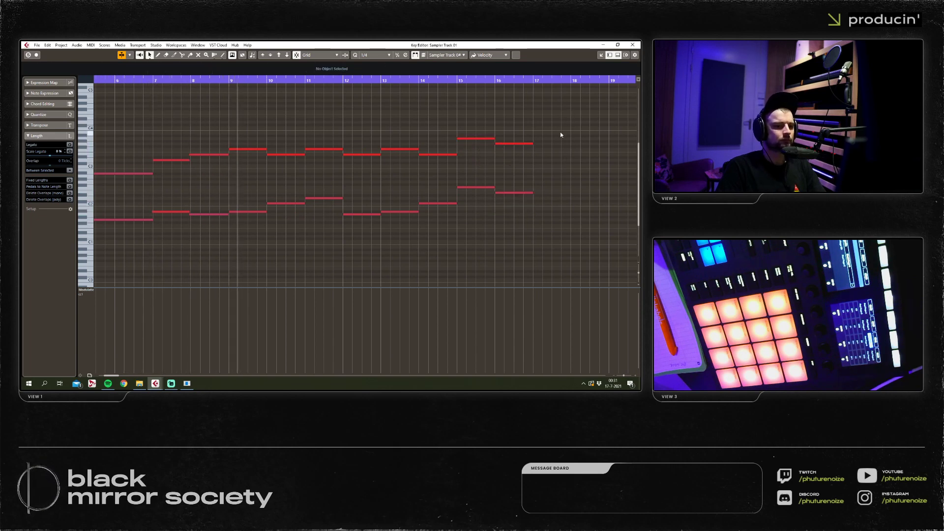
left_click_drag(548, 121, 255, 243)
left_click(481, 228)
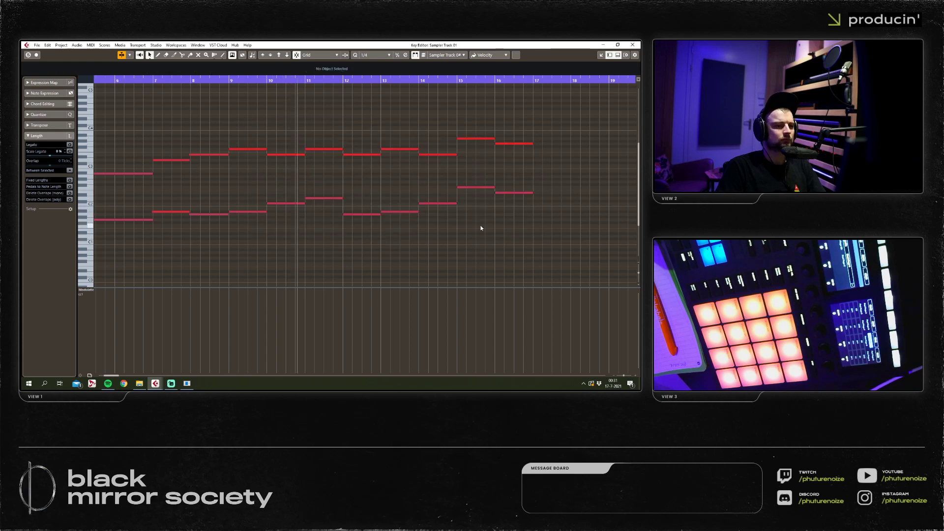
left_click_drag(554, 136, 266, 227)
left_click(445, 191)
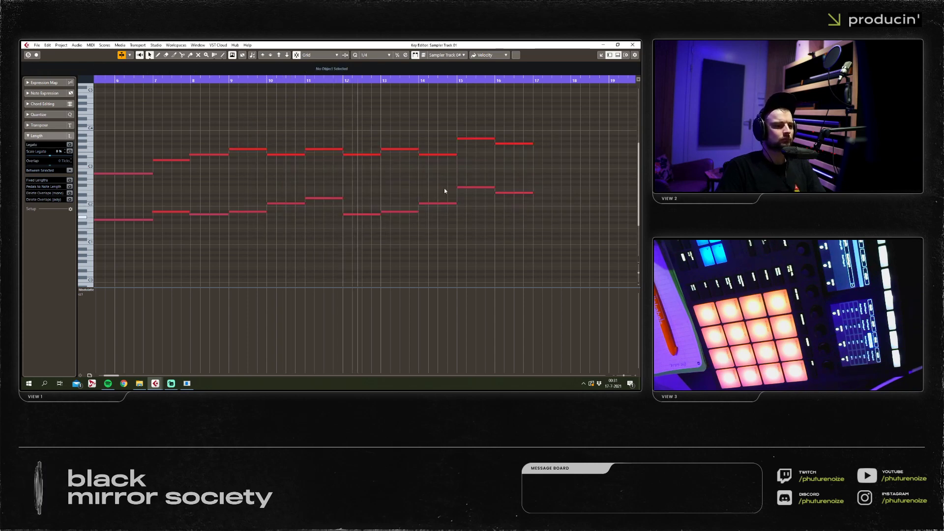
Split the Sampler Track 01 part at bars 9 and 17 and repeat the bar 9–17 section at bars 17–25.
left_click(632, 45)
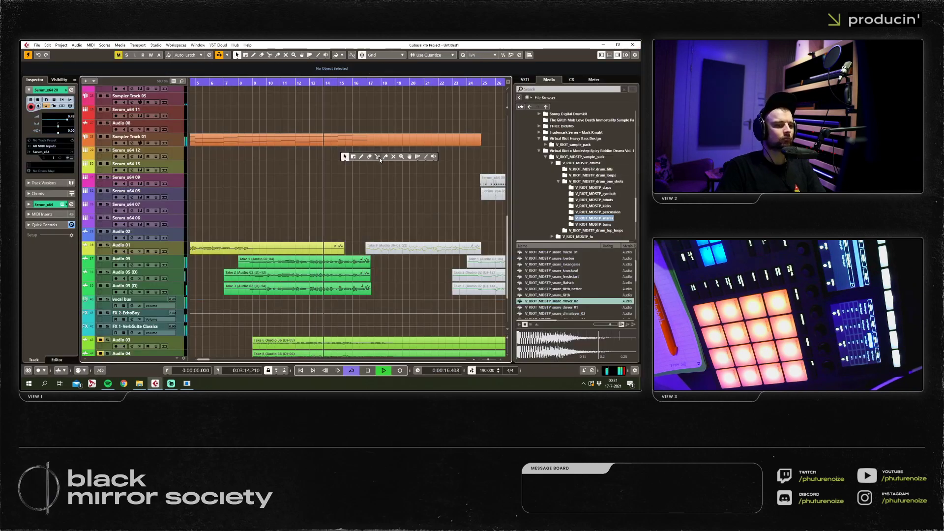
left_click(368, 144)
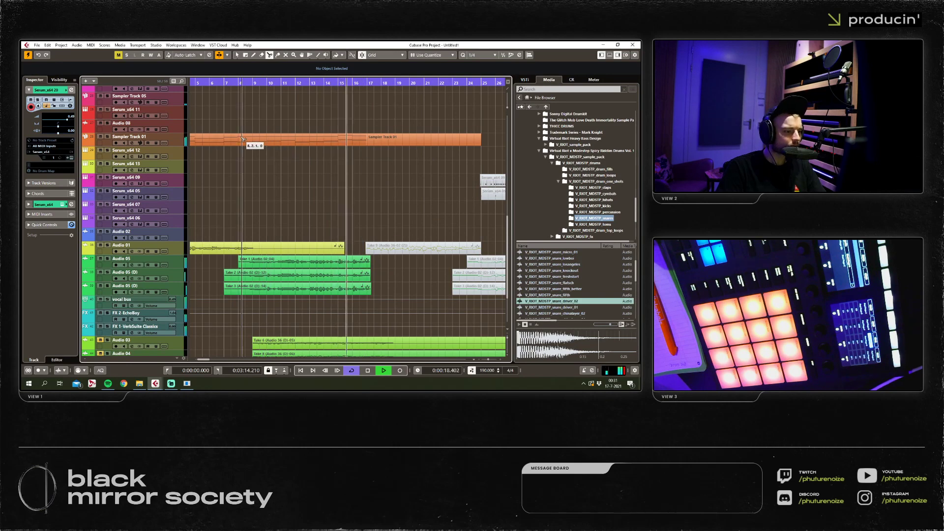
left_click(253, 140)
key("1")
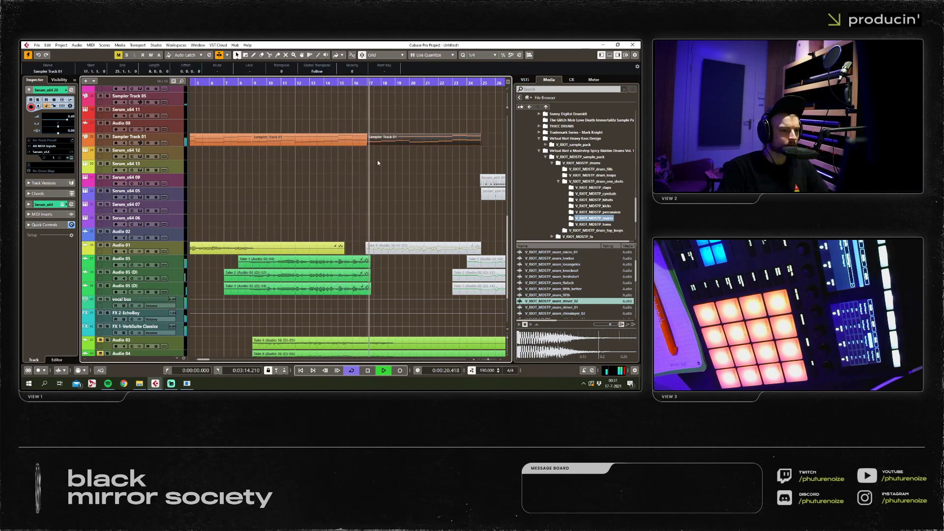
left_click(374, 139)
Repeat the Sampler Track 01 part over bars 25–33 and adjust that track's channel level in the mixer.
scroll(310, 158, "right", 5)
scroll(309, 158, "up", 8)
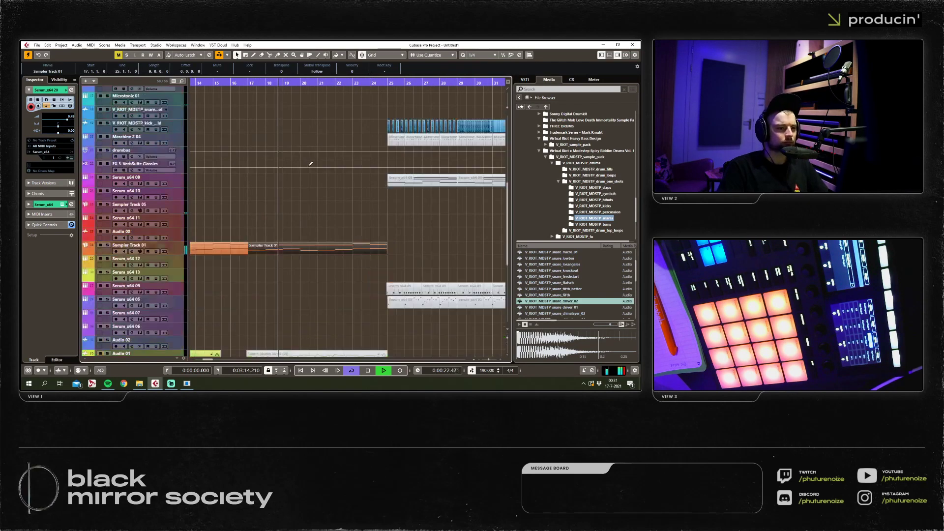
scroll(294, 280, "up", 5)
scroll(310, 286, "down", 8)
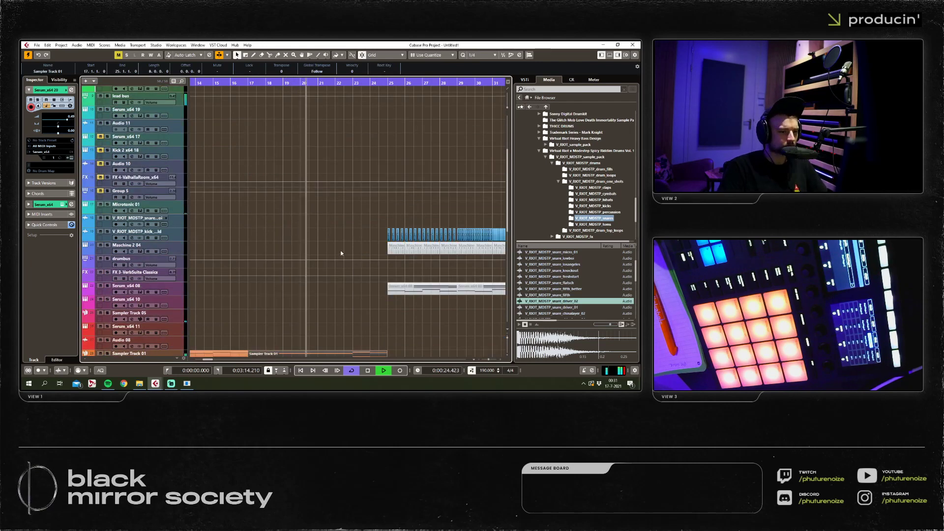
left_click(362, 150)
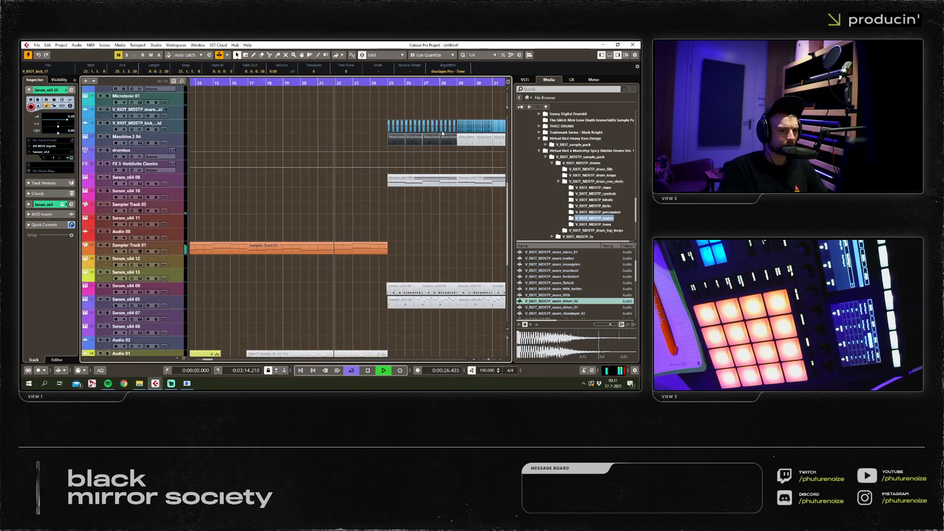
key("g")
left_click_drag(330, 264, 434, 261)
key("h")
key("F3")
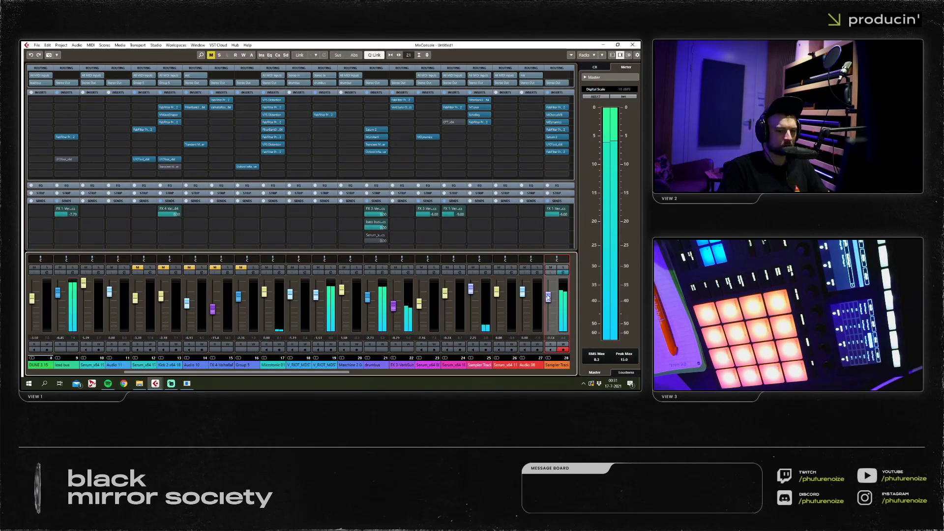
left_click(633, 45)
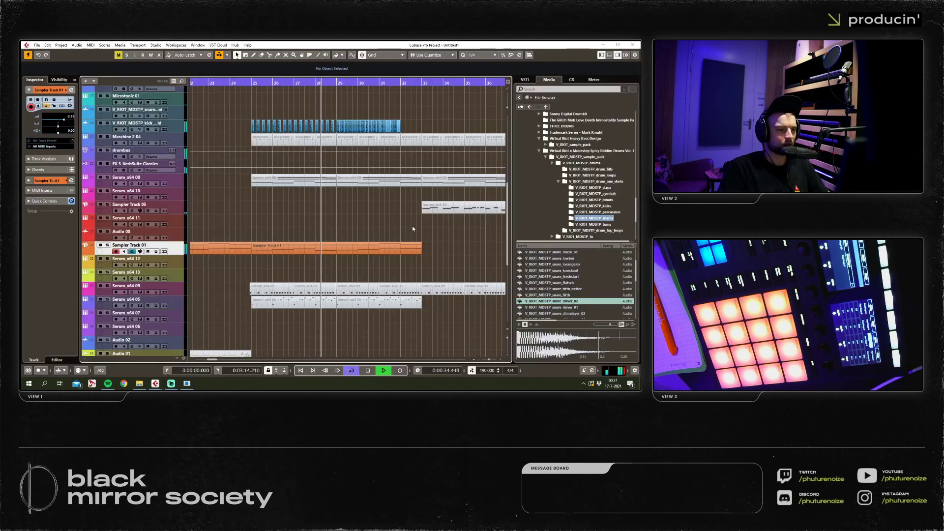
Shorten the last Sampler Track 01 part so that it ends at bar 31.
scroll(412, 225, "up", 4)
key("g")
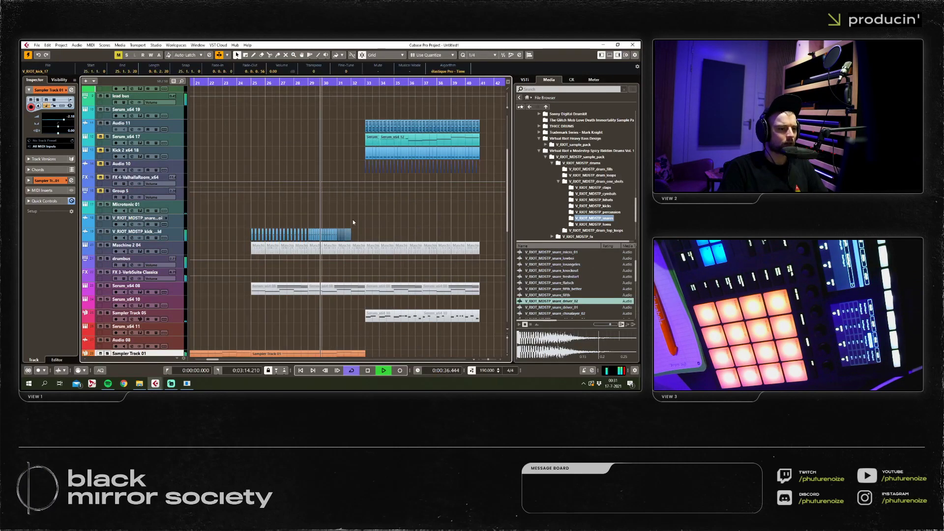
scroll(352, 219, "down", 4)
left_click(363, 253)
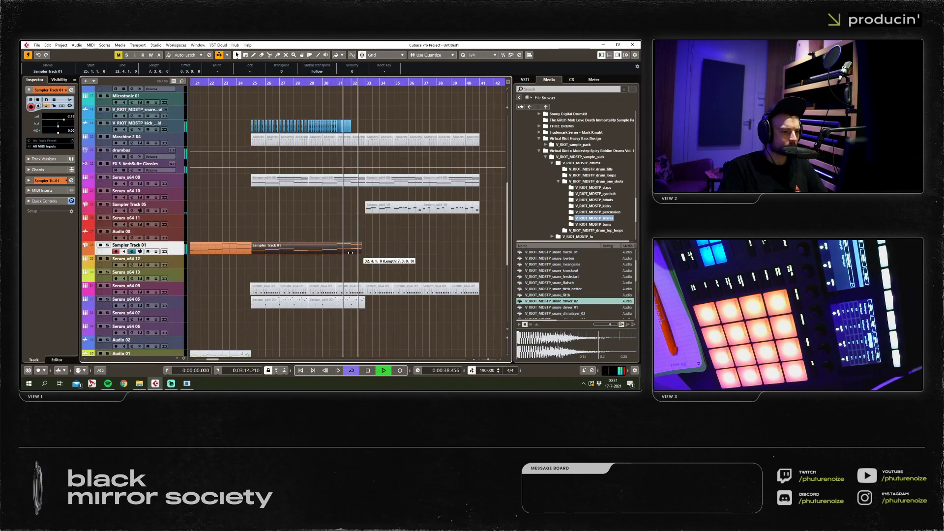
Unmute the short vocal takes around bars 31–33 on the Audio 05 track and its two duplicates.
scroll(354, 231, "down", 5)
right_click(335, 197)
left_click(384, 197)
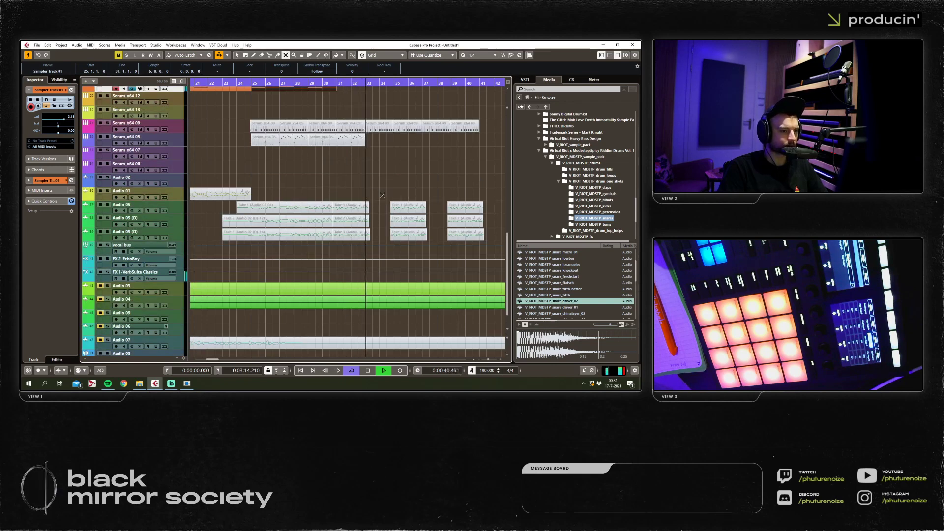
left_click(350, 205)
right_click(345, 217)
left_click(384, 217)
left_click(368, 231)
key("1")
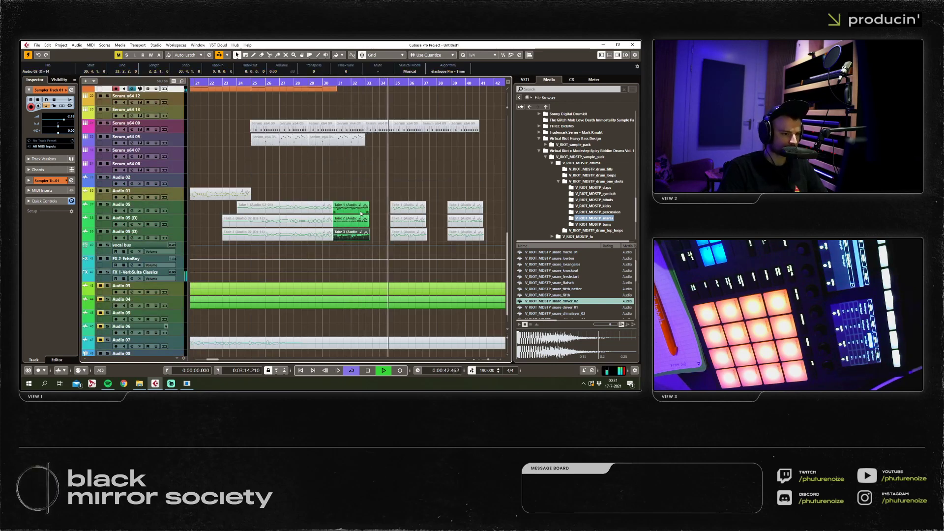
left_click(350, 193)
Shorten the Serum_x64 20 part that starts at bar 25 so that it ends at bar 32.
key("h")
scroll(320, 170, "up", 4)
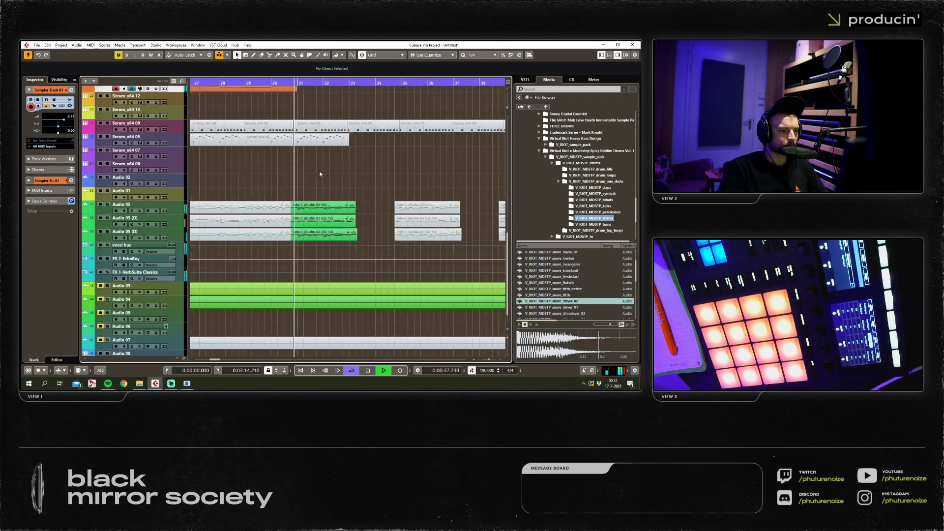
scroll(316, 176, "up", 2)
scroll(320, 176, "up", 10)
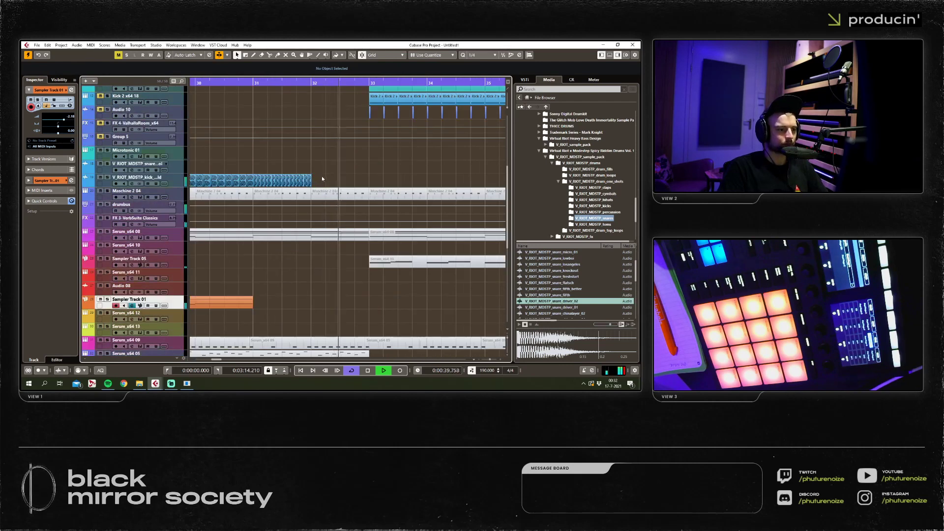
left_click(364, 182)
left_click_drag(367, 184, 311, 183)
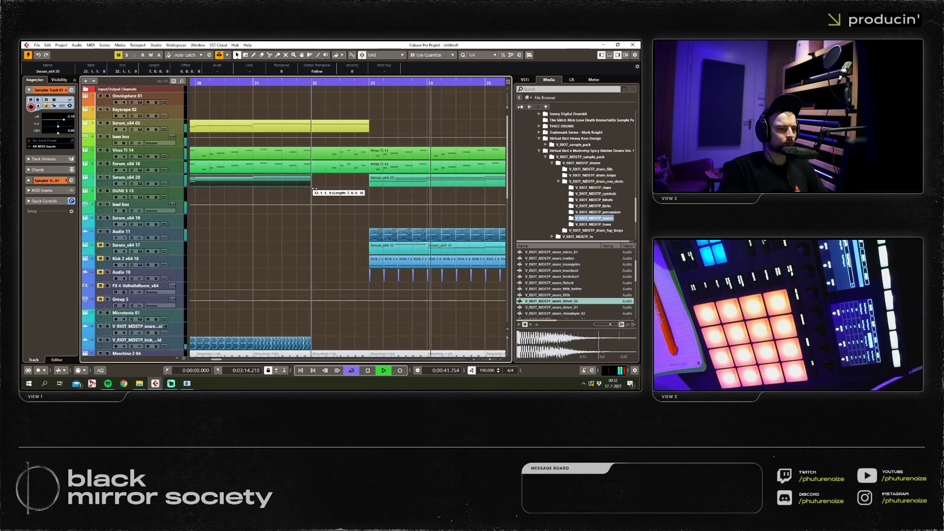
Split the Virus TI 14 and Serum_x64 16 parts at bar 32 and delete their bar 32–33 sections.
key("3")
left_click(312, 168)
left_click(312, 153)
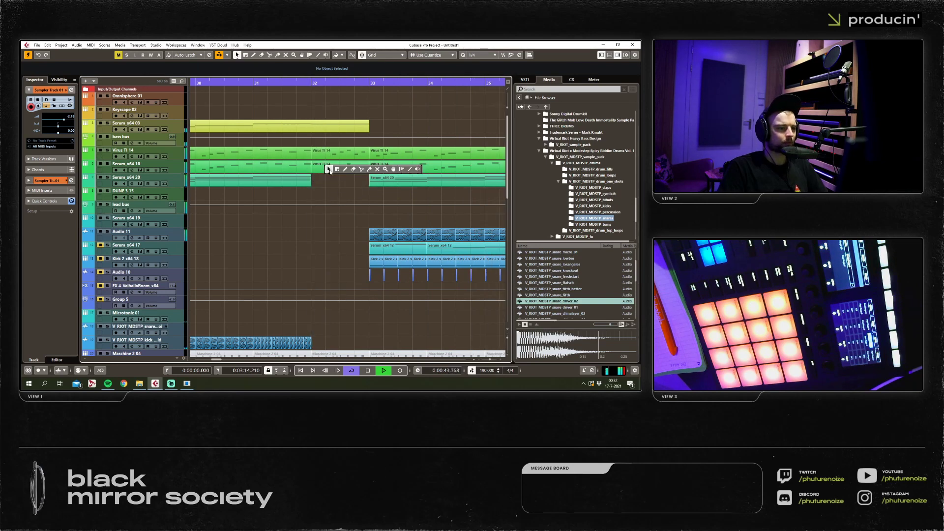
key("1")
left_click_drag(334, 153, 337, 193)
key("Delete")
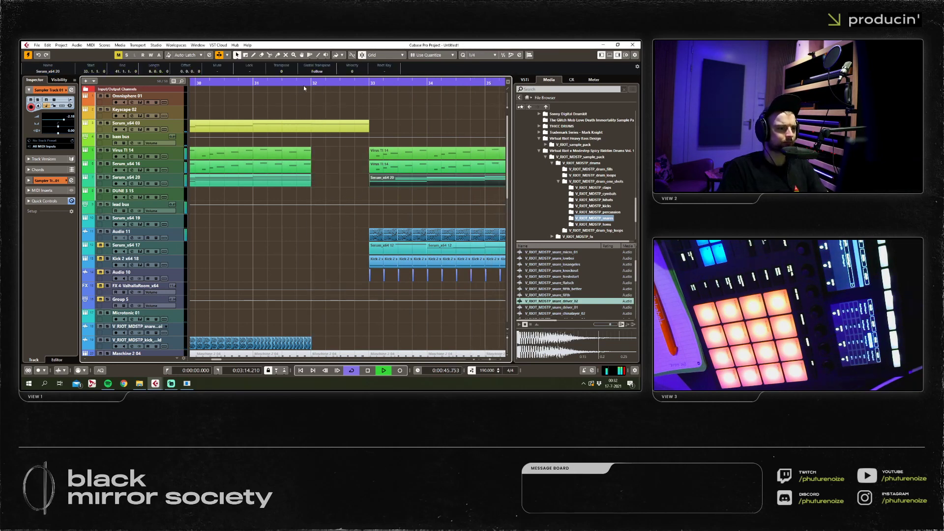
Shorten the last Serum_x64 03 part so that it ends at bar 32.
key("g")
key("h")
key("h")
key("g")
key("g")
key("g")
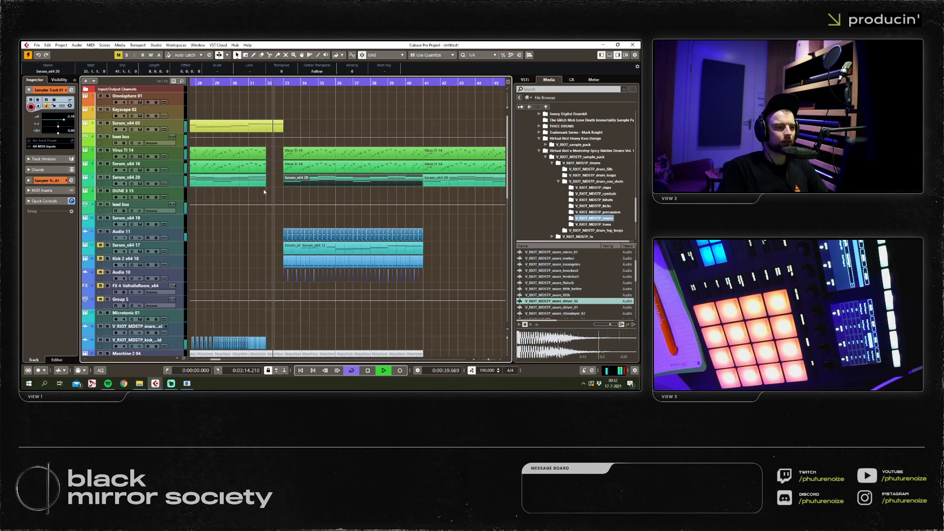
left_click_drag(364, 114, 191, 112)
key("h")
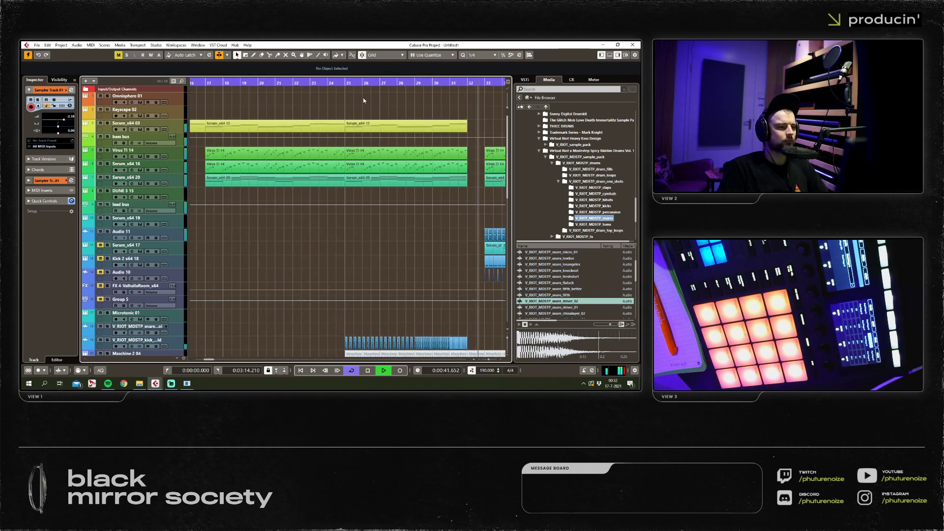
Play back the build-up towards bar 33 to check the one-bar gap at bar 32.
key("g")
key("g")
left_click_drag(335, 285, 317, 268)
key("h")
key("h")
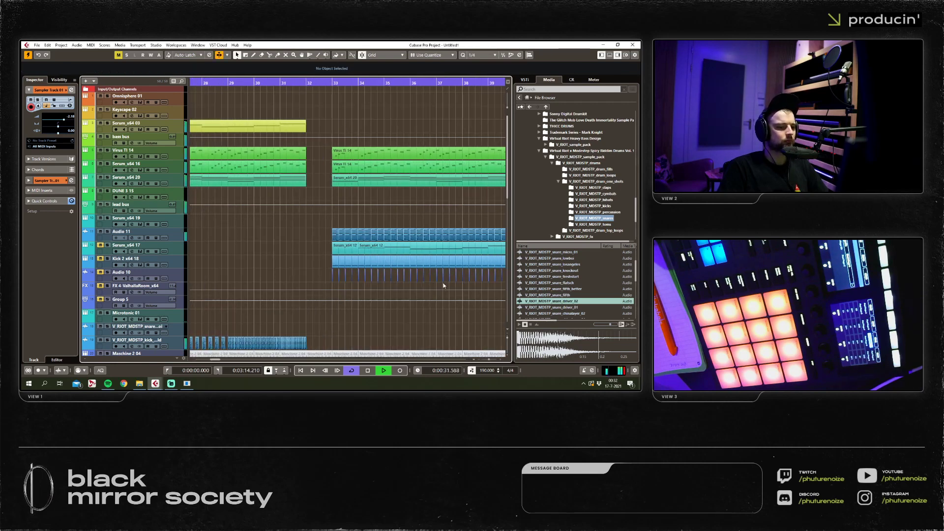
key("space")
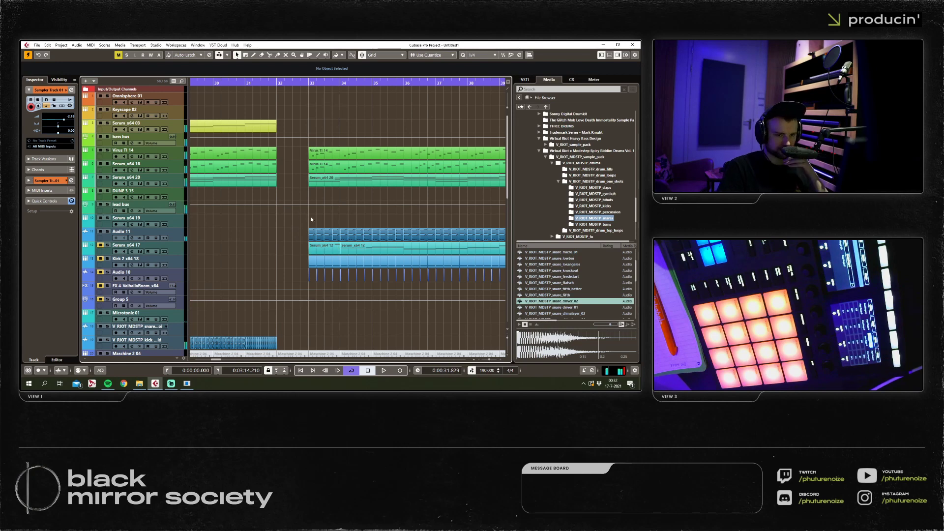
key("g")
key("g")
key("space")
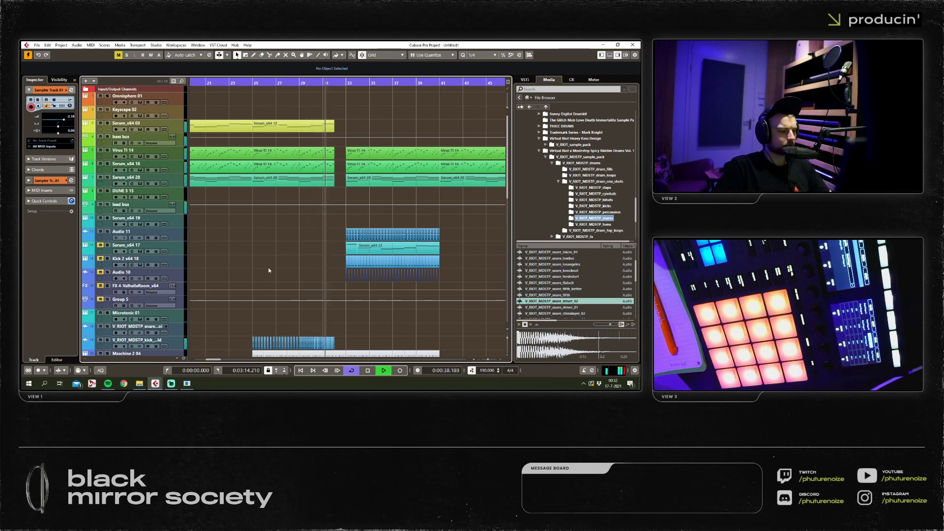
Trim the last kick clip before bar 32 and select the kick clips across bars 25–32.
scroll(342, 336, "down", 4)
left_click(332, 235)
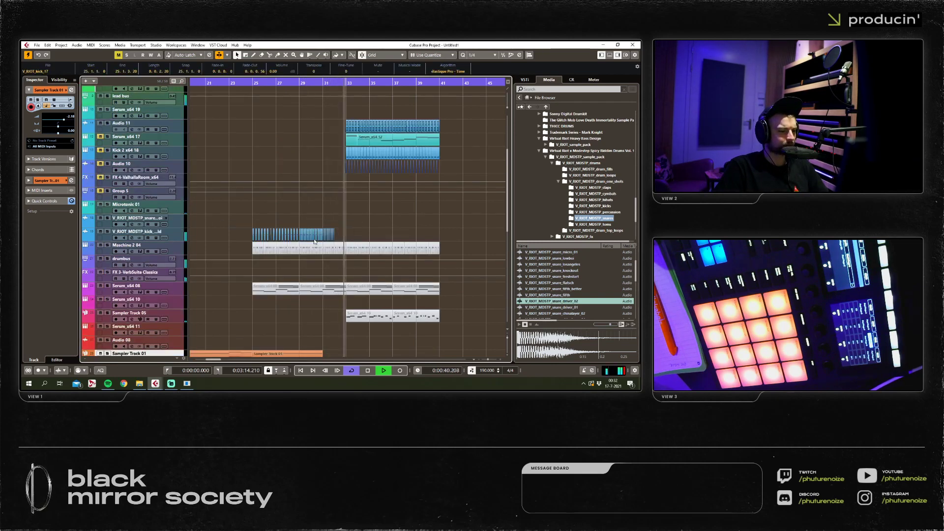
scroll(334, 238, "up", 3)
left_click_drag(331, 238, 329, 238)
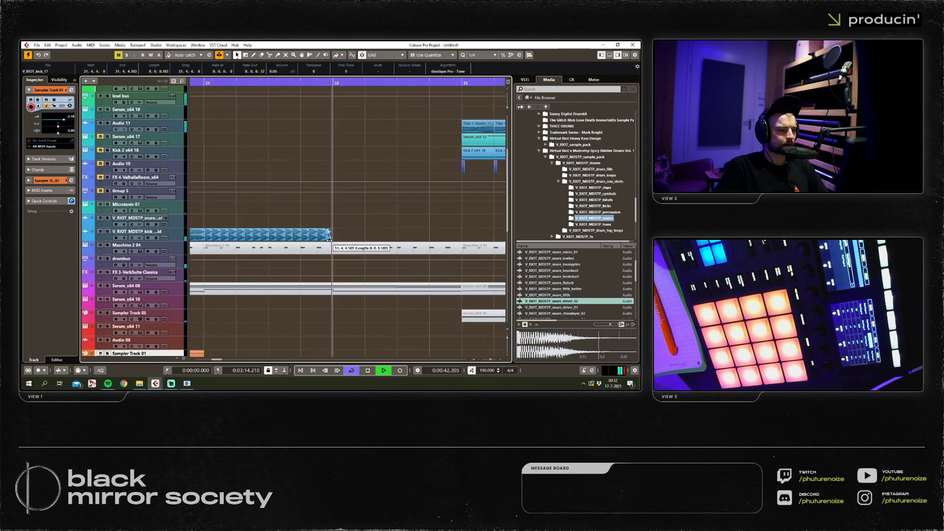
scroll(338, 243, "down", 3)
scroll(325, 244, "left", 6)
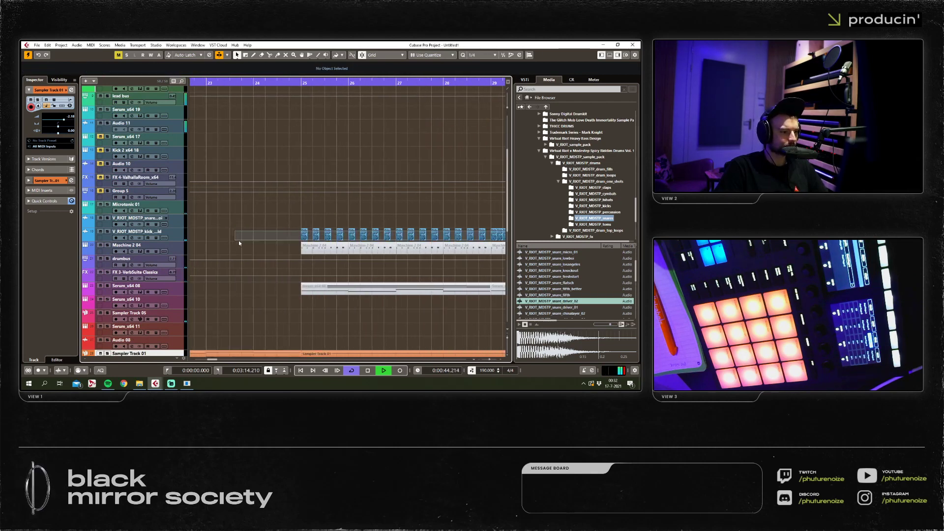
scroll(275, 244, "down", 5)
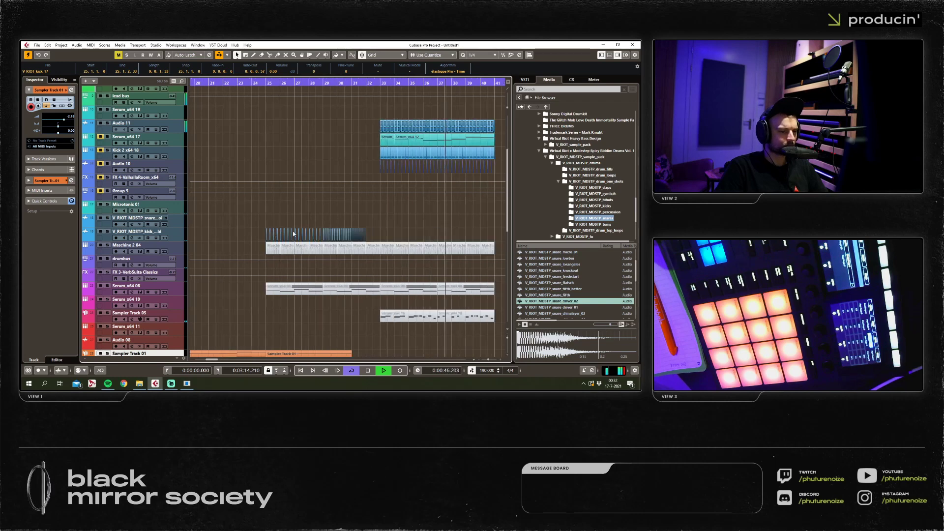
left_click(269, 233)
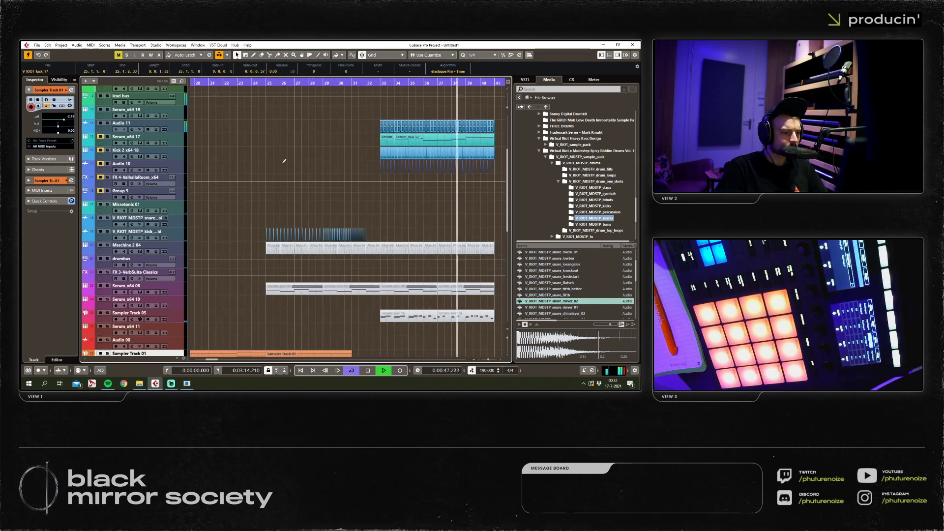
Play the arrangement from bar 25 to review the kick build-up, then stop playback.
left_click(266, 82)
right_click(384, 256)
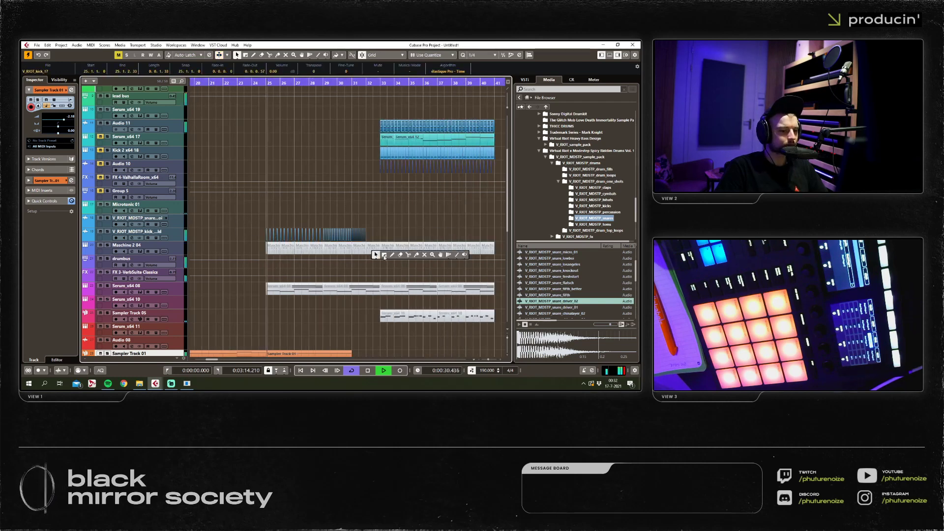
left_click(428, 264)
scroll(344, 255, "up", 5)
scroll(295, 255, "left", 4)
key("space")
key("g")
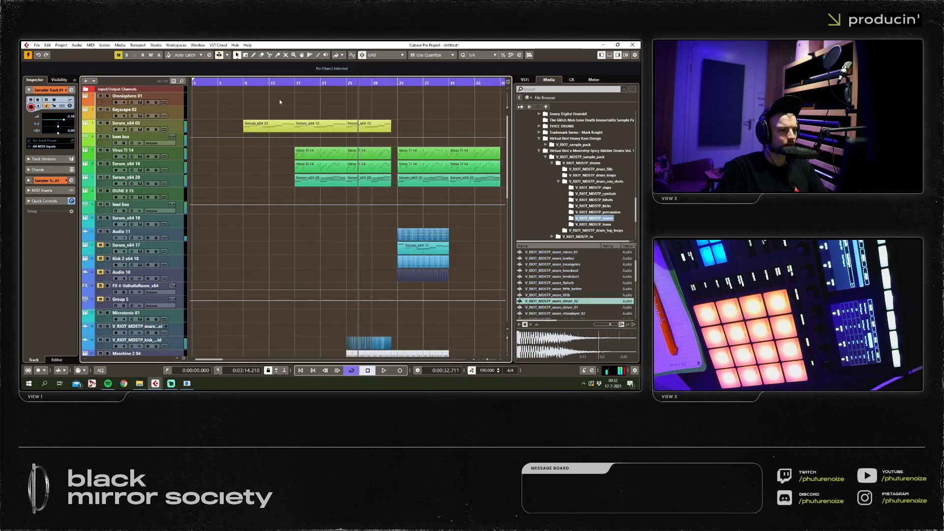
Return to the project start and save the project as "frenchcore stuff keep loving me".
key("ctrl+shift+s")
left_click(512, 275)
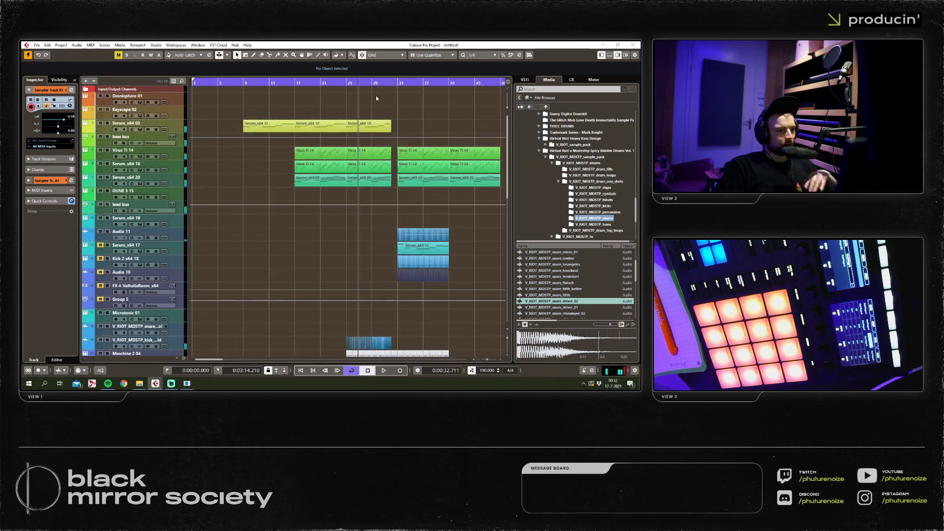
key("Home")
scroll(247, 169, "down", 5)
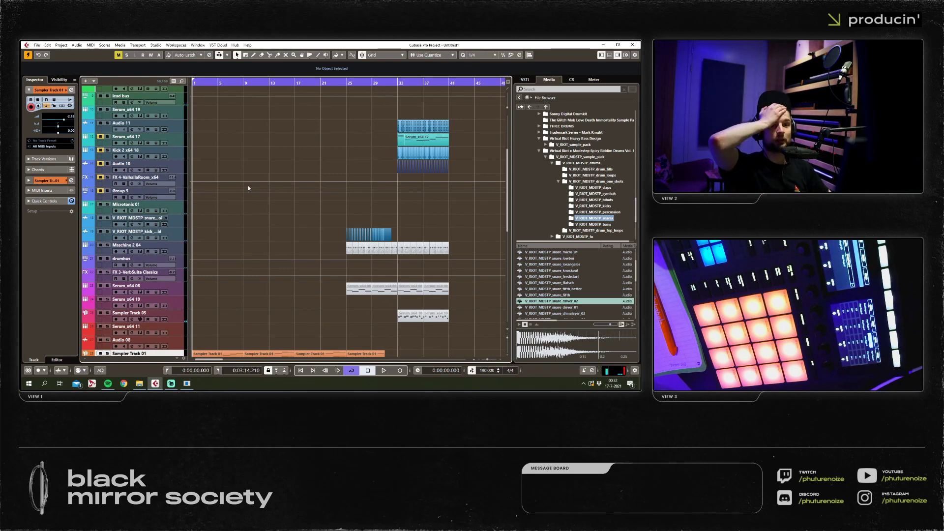
scroll(385, 258, "down", 8)
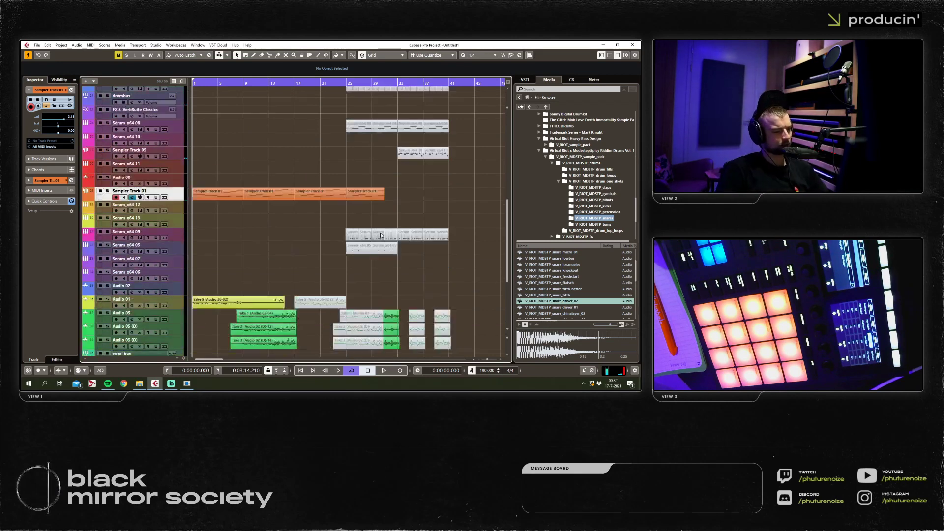
scroll(374, 233, "down", 3)
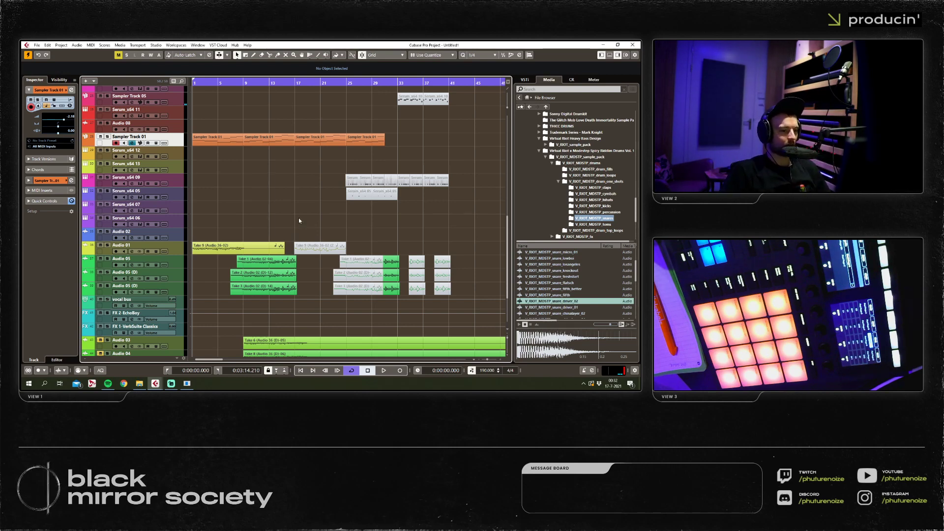
key("ctrl+s")
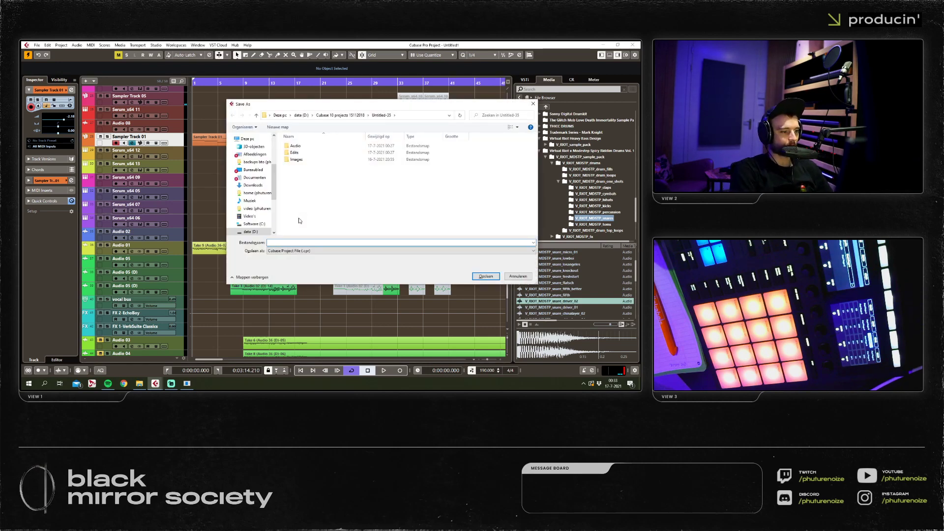
type("frenchcore stuff")
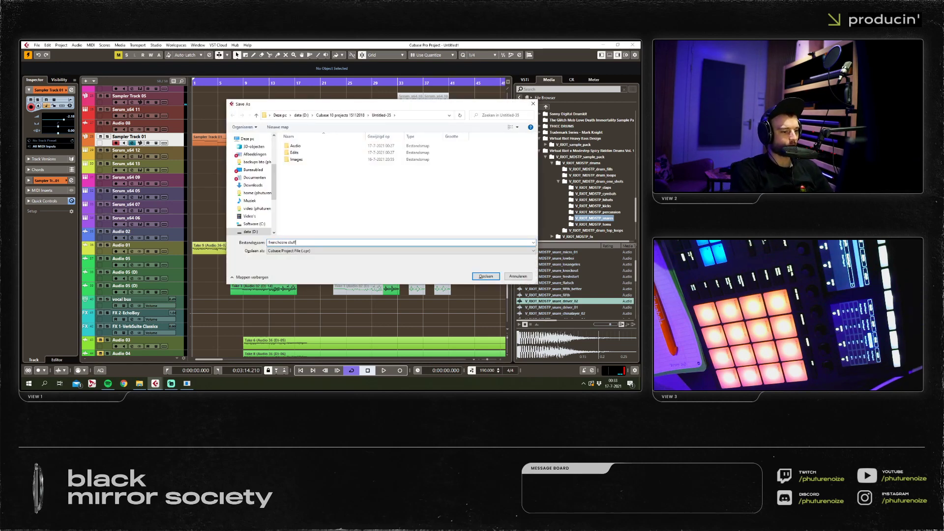
type(" keep loving me")
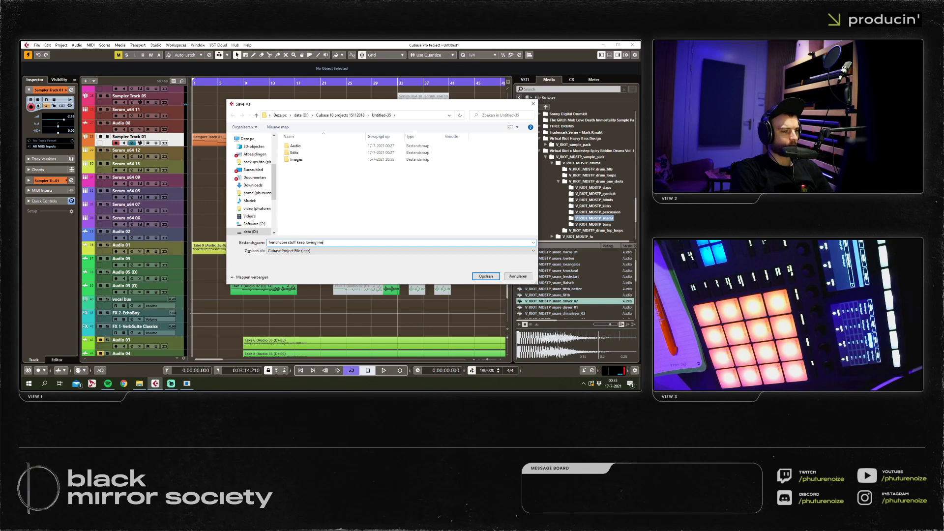
key("Return")
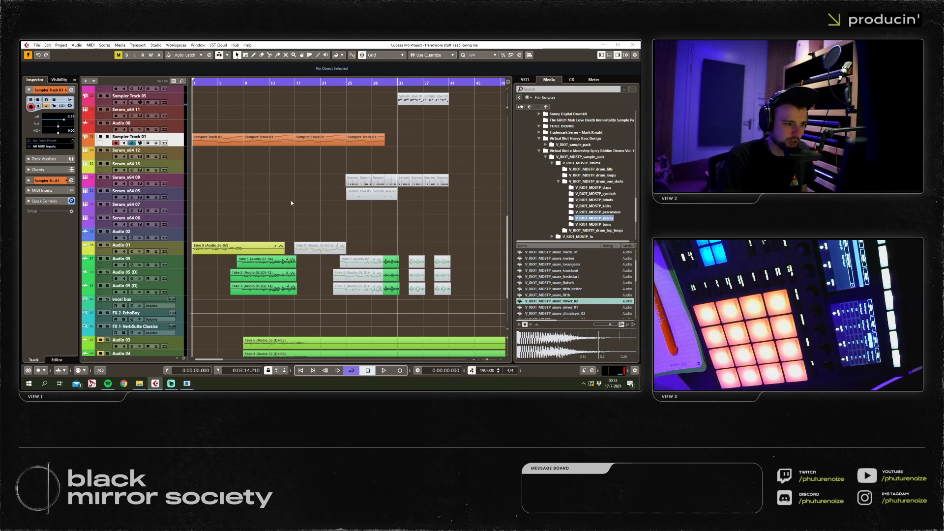
scroll(310, 177, "up", 5)
scroll(313, 219, "up", 2)
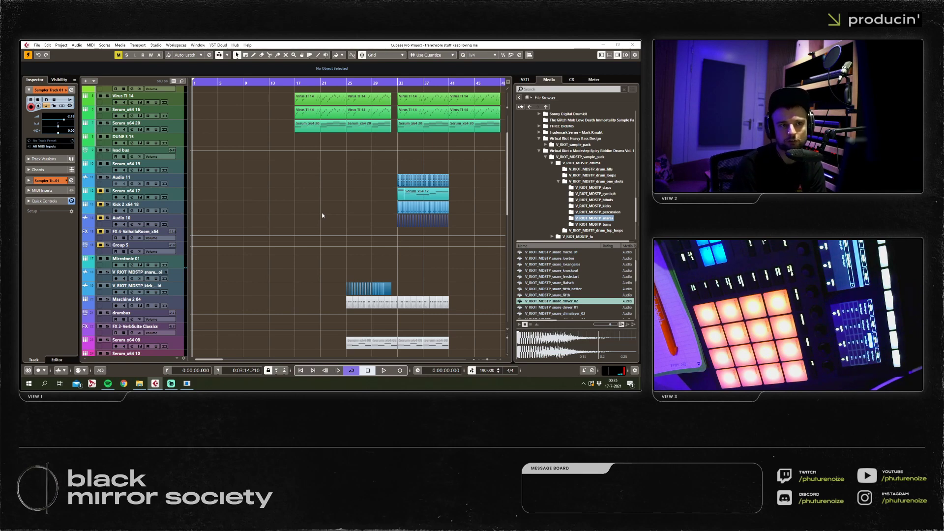
scroll(304, 241, "up", 4)
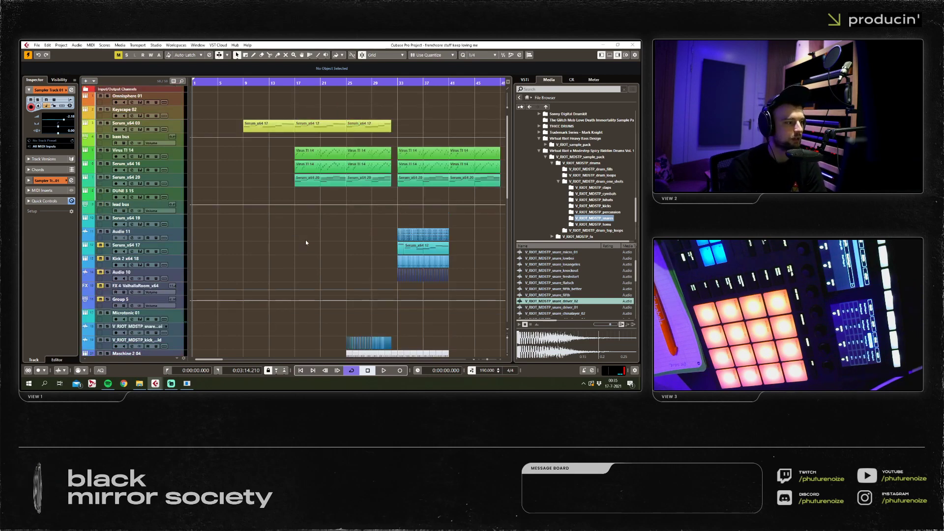